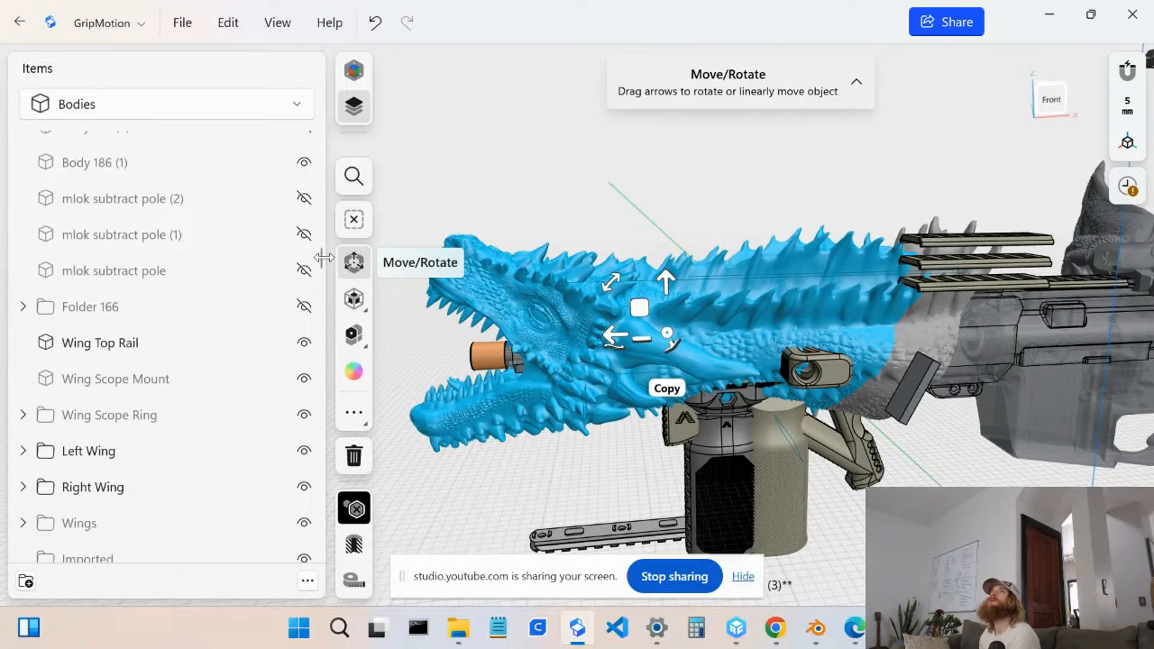
# - Select the Big Dragon Standard folder and examine the dragon head shell from the front and the side
pyautogui.moveTo(322, 259); pyautogui.dragTo(328, 318)
pyautogui.click(160, 191)
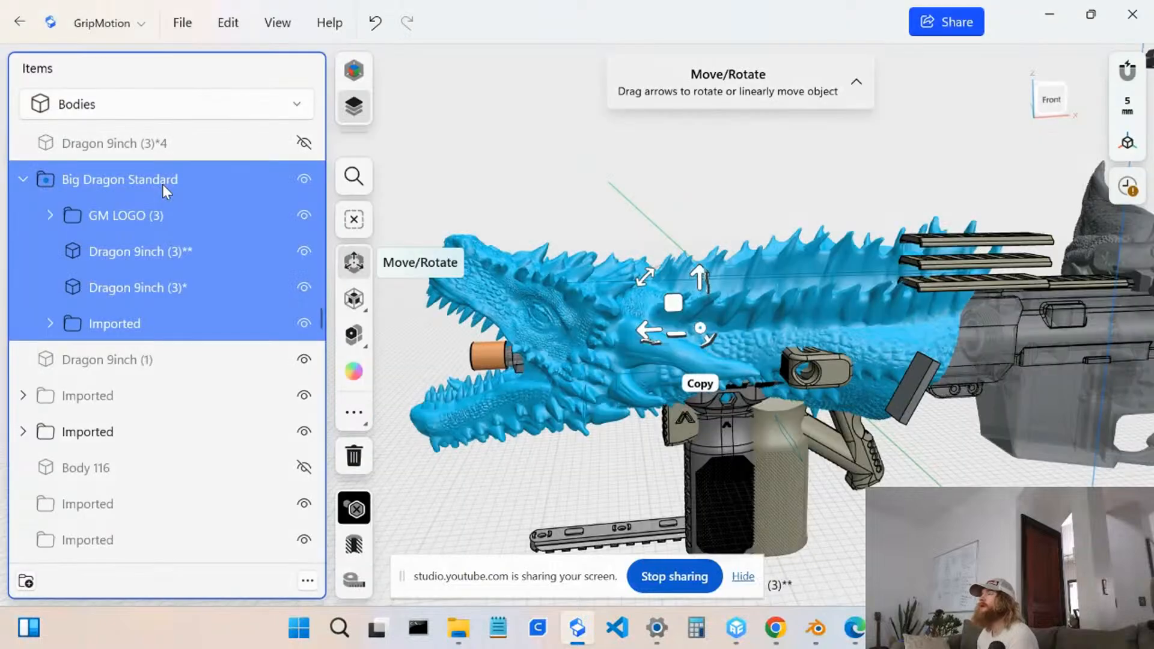
pyautogui.scroll(-1, 569, 294)
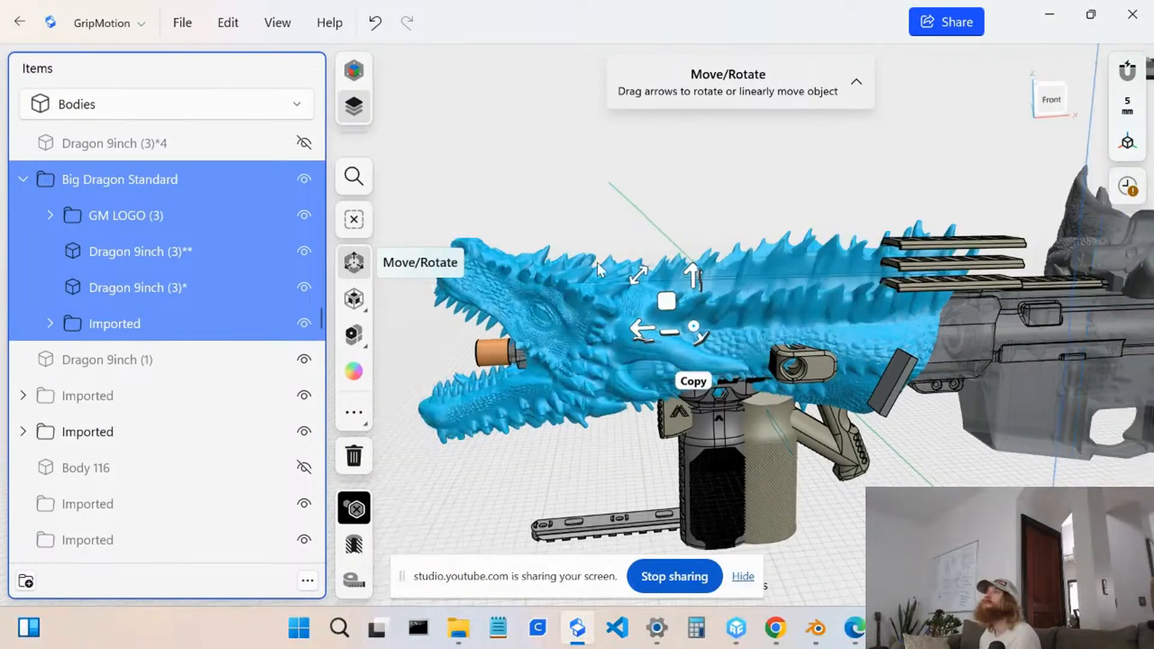
pyautogui.moveTo(597, 262); pyautogui.dragTo(784, 355, button='middle')
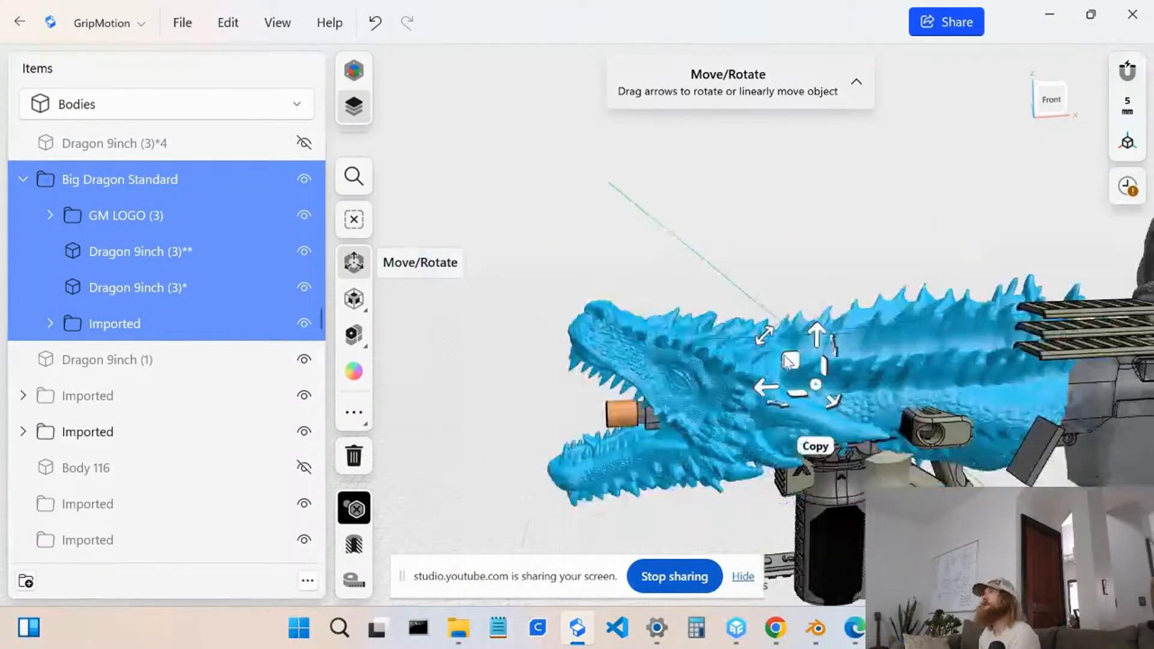
pyautogui.moveTo(785, 355); pyautogui.dragTo(1010, 456, button='right')
pyautogui.moveTo(1011, 457); pyautogui.dragTo(947, 379, button='middle')
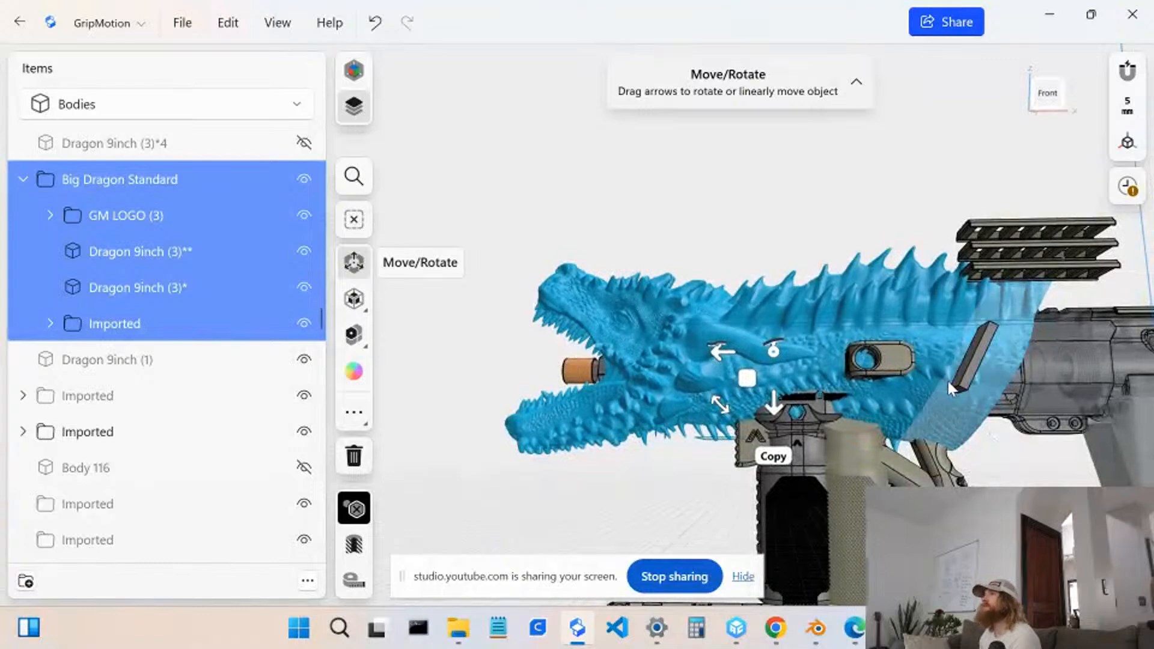
pyautogui.moveTo(928, 455); pyautogui.dragTo(792, 366, button='right')
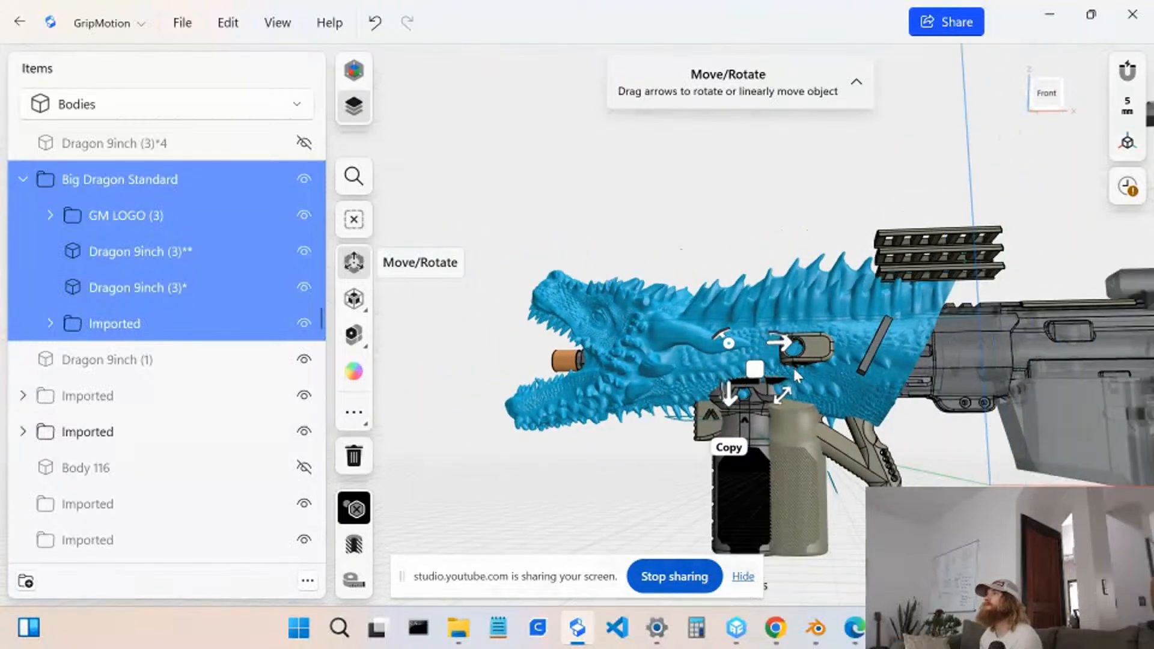
pyautogui.scroll(-1, 794, 369)
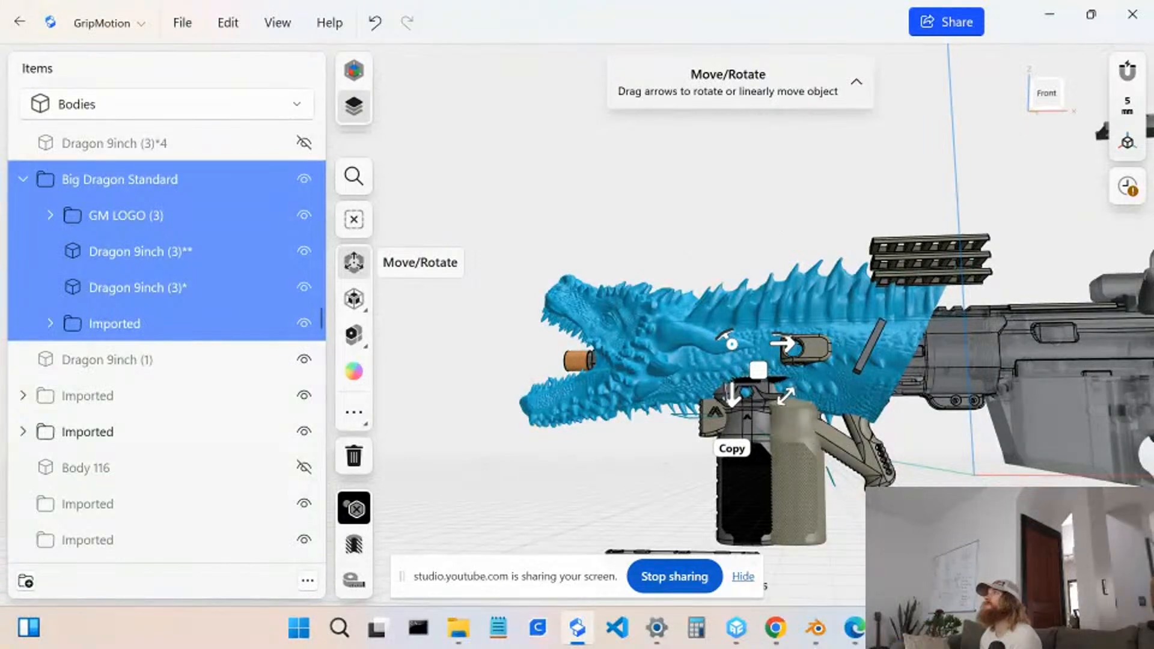
pyautogui.scroll(-1, 860, 487)
pyautogui.moveTo(859, 415)
pyautogui.mouseDown(button='right')
pyautogui.moveTo(877, 401)
pyautogui.moveTo(1114, 380)
pyautogui.moveTo(1086, 387)
pyautogui.moveTo(1090, 428)
pyautogui.moveTo(1046, 438)
pyautogui.moveTo(962, 410)
pyautogui.moveTo(847, 427)
pyautogui.mouseUp(button='right')
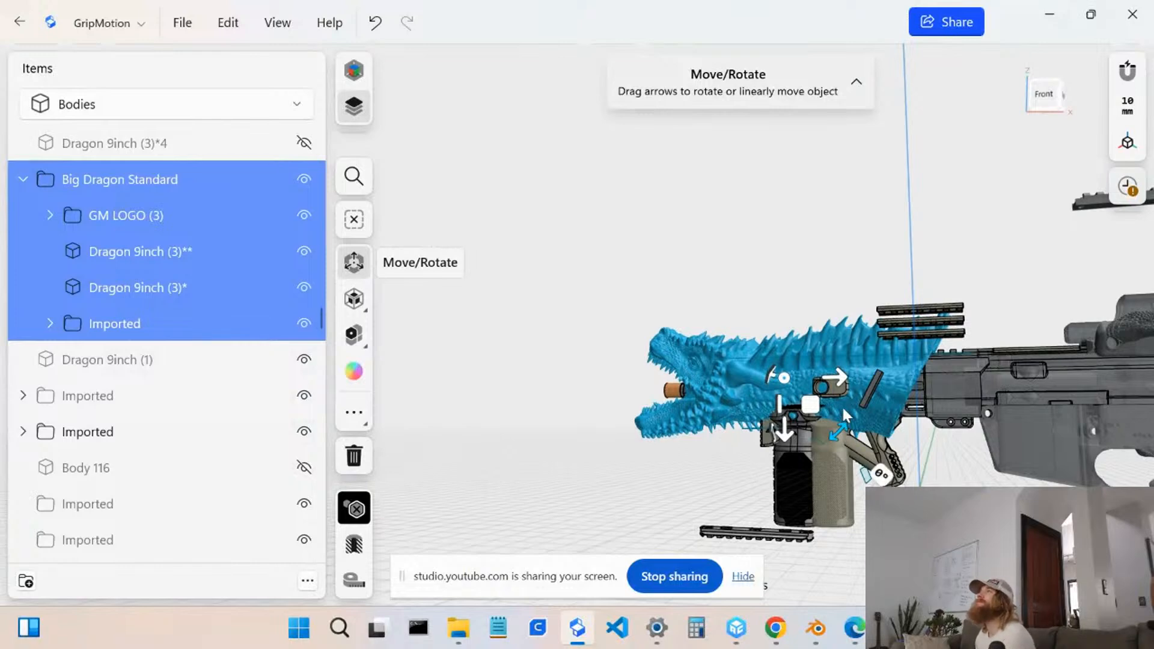
# - Examine how the dragon shell lines up with the wings and rails, from the side, above and the rear
pyautogui.moveTo(791, 353); pyautogui.dragTo(628, 363, button='middle')
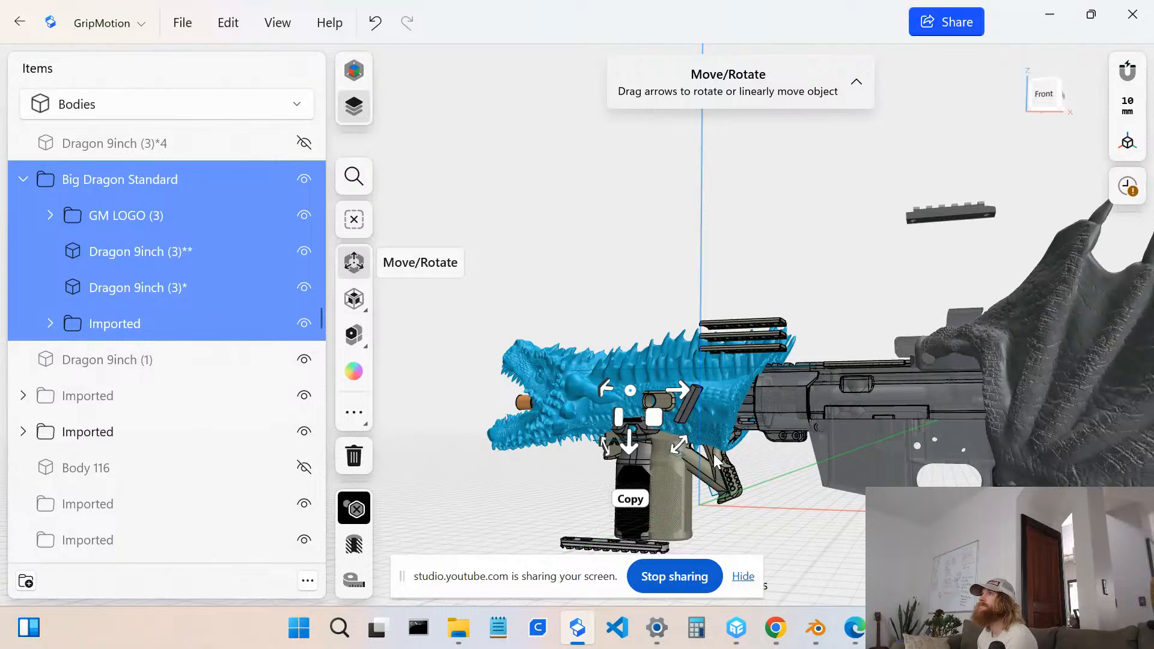
pyautogui.moveTo(718, 425); pyautogui.dragTo(744, 339, button='middle')
pyautogui.moveTo(755, 319); pyautogui.dragTo(713, 242, button='right')
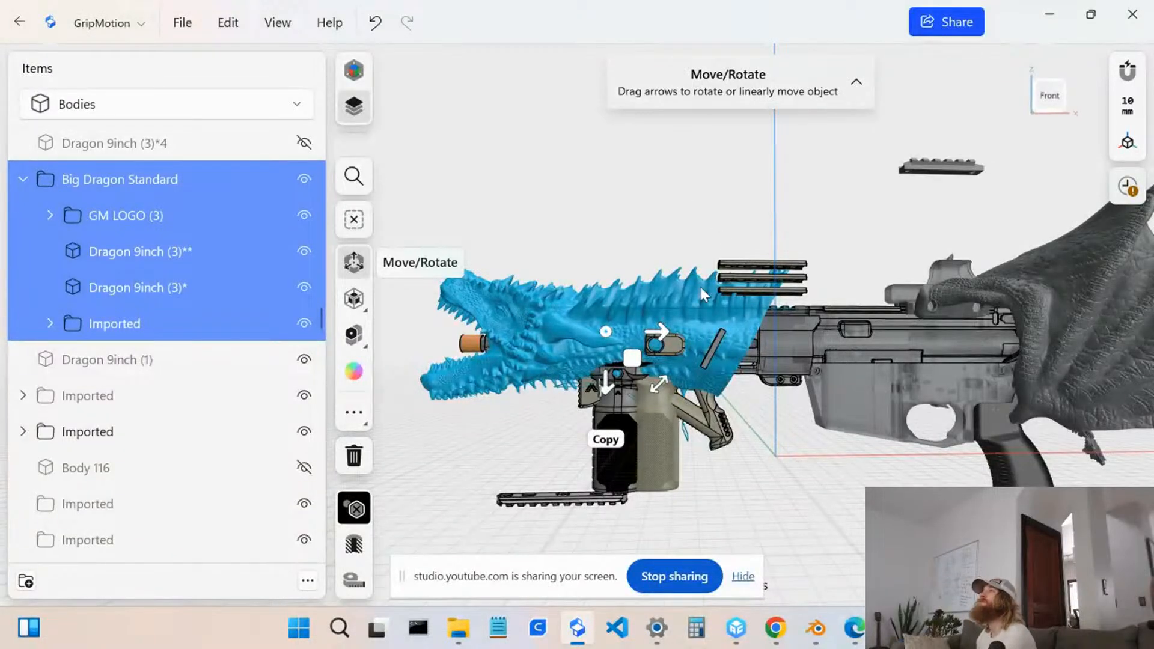
pyautogui.scroll(-2, 724, 325)
pyautogui.moveTo(705, 335); pyautogui.dragTo(736, 350, button='middle')
pyautogui.scroll(1, 736, 350)
pyautogui.moveTo(674, 331); pyautogui.dragTo(517, 369, button='right')
pyautogui.scroll(-4, 750, 334)
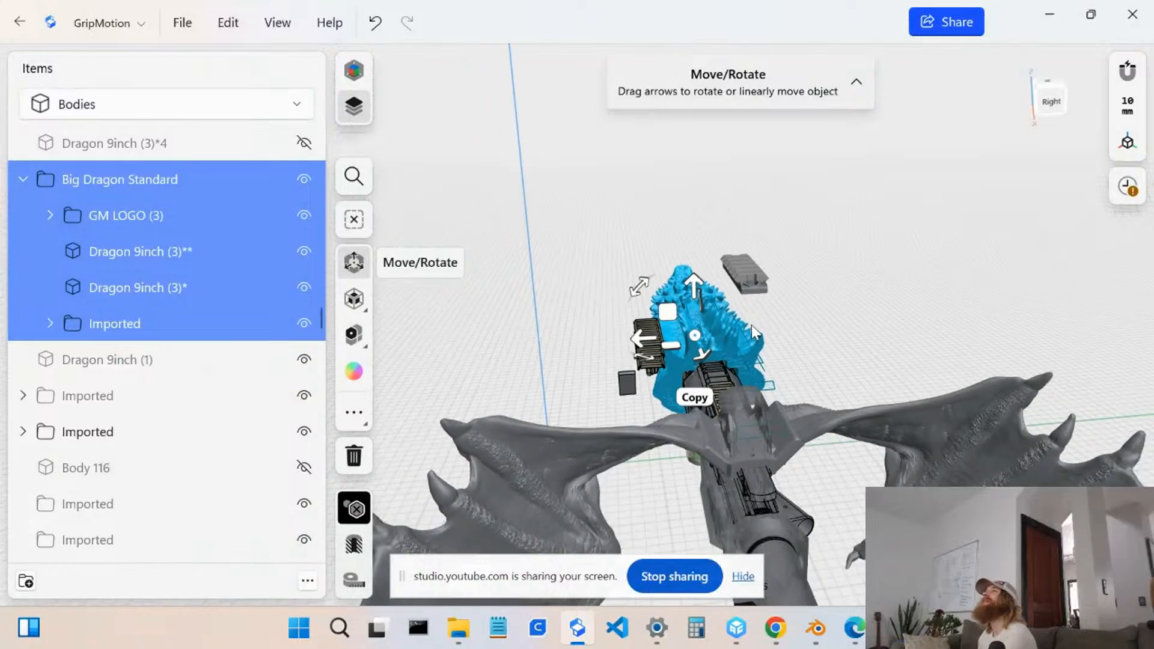
pyautogui.moveTo(748, 312); pyautogui.dragTo(816, 368, button='right')
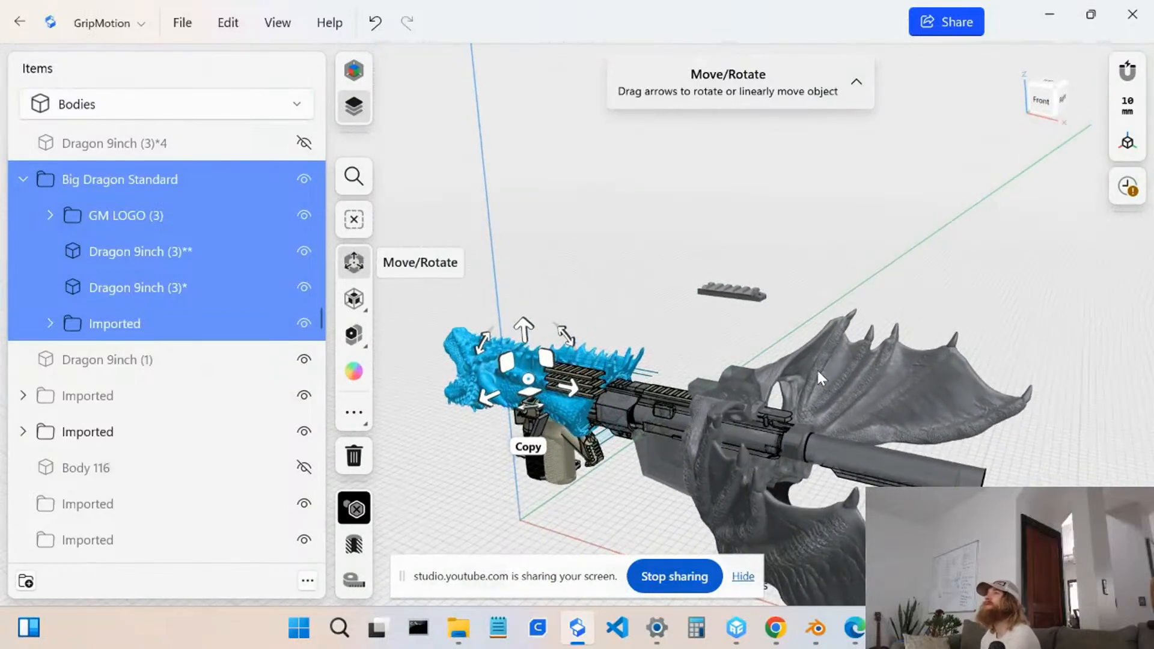
pyautogui.click(484, 381)
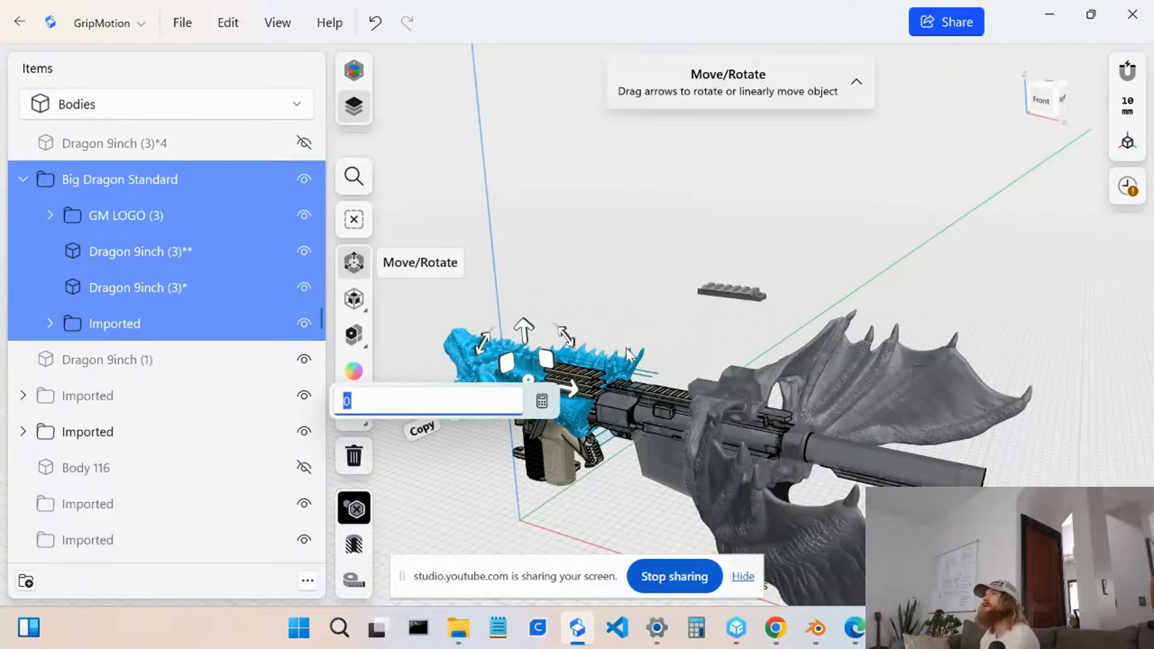
pyautogui.click(655, 398)
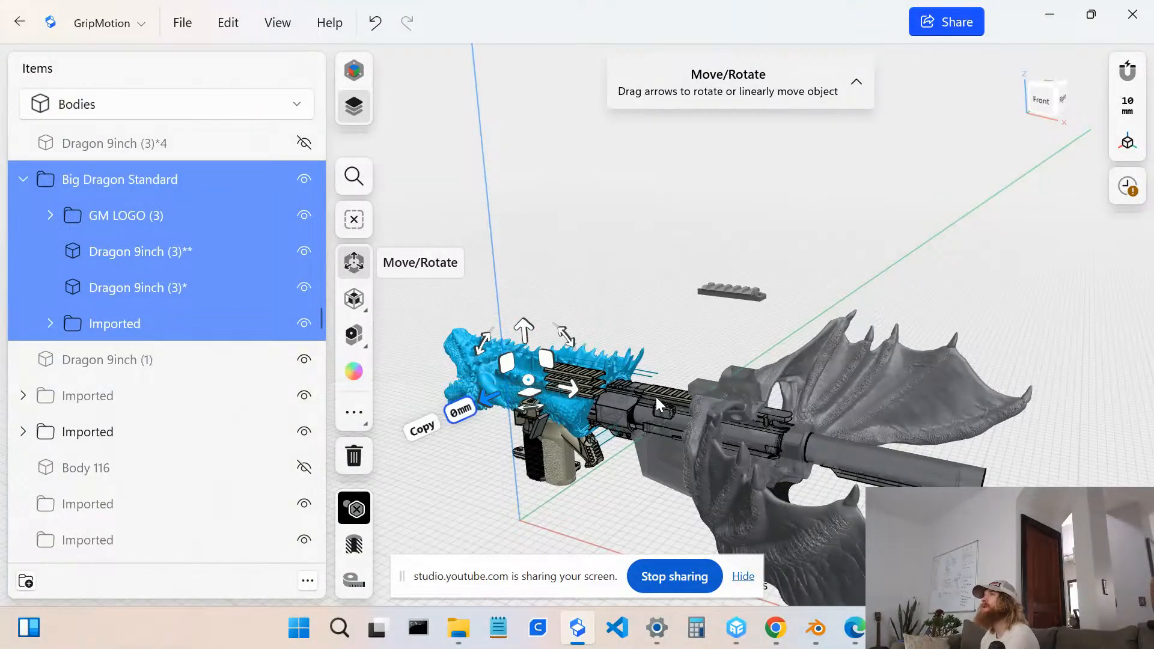
pyautogui.moveTo(654, 391); pyautogui.dragTo(406, 355, button='right')
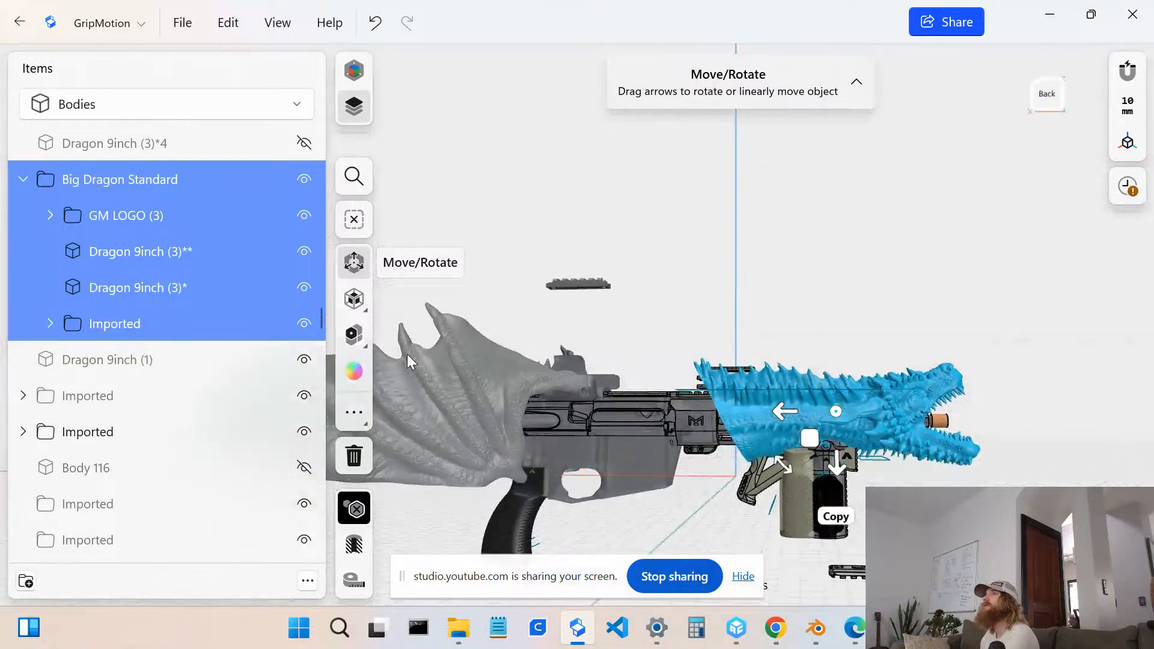
# - Hide the screen-sharing bar, select the edge at the rear tube's end, and examine the whole assembly from the rear and front
pyautogui.click(637, 425)
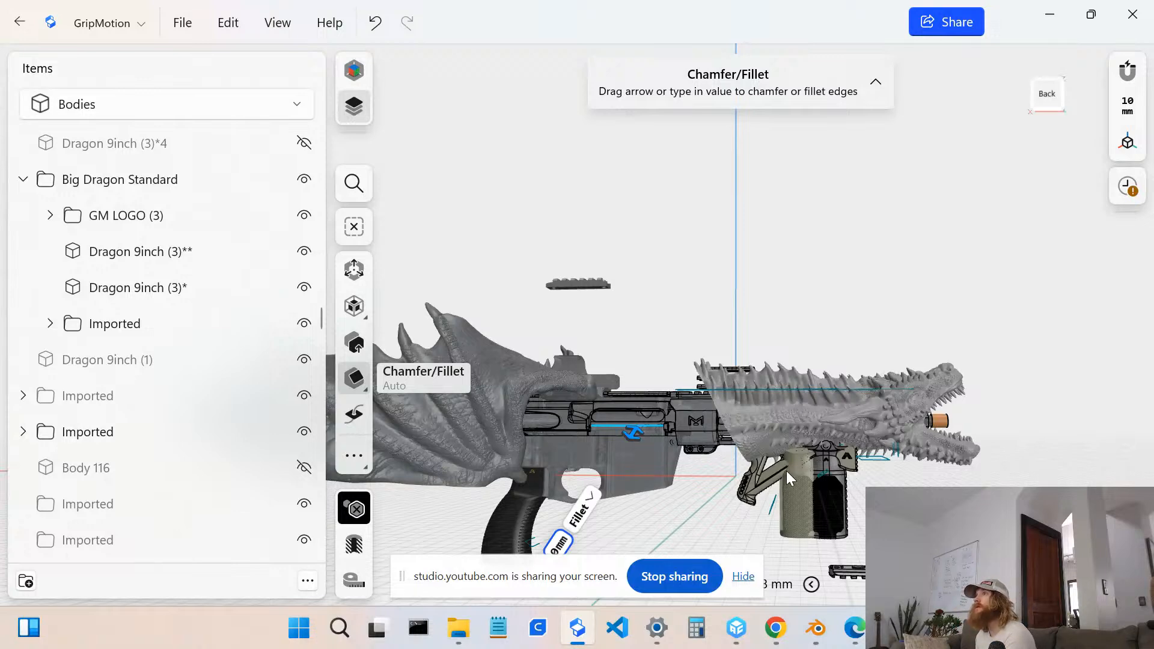
pyautogui.moveTo(749, 419); pyautogui.dragTo(383, 378, button='right')
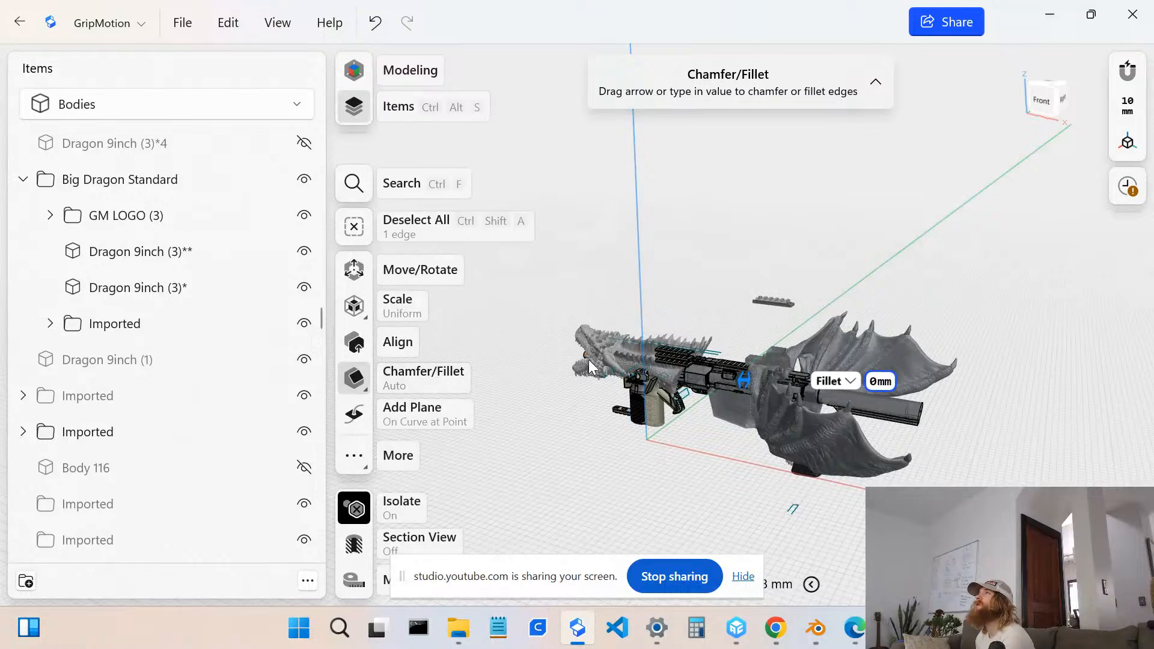
pyautogui.click(917, 410)
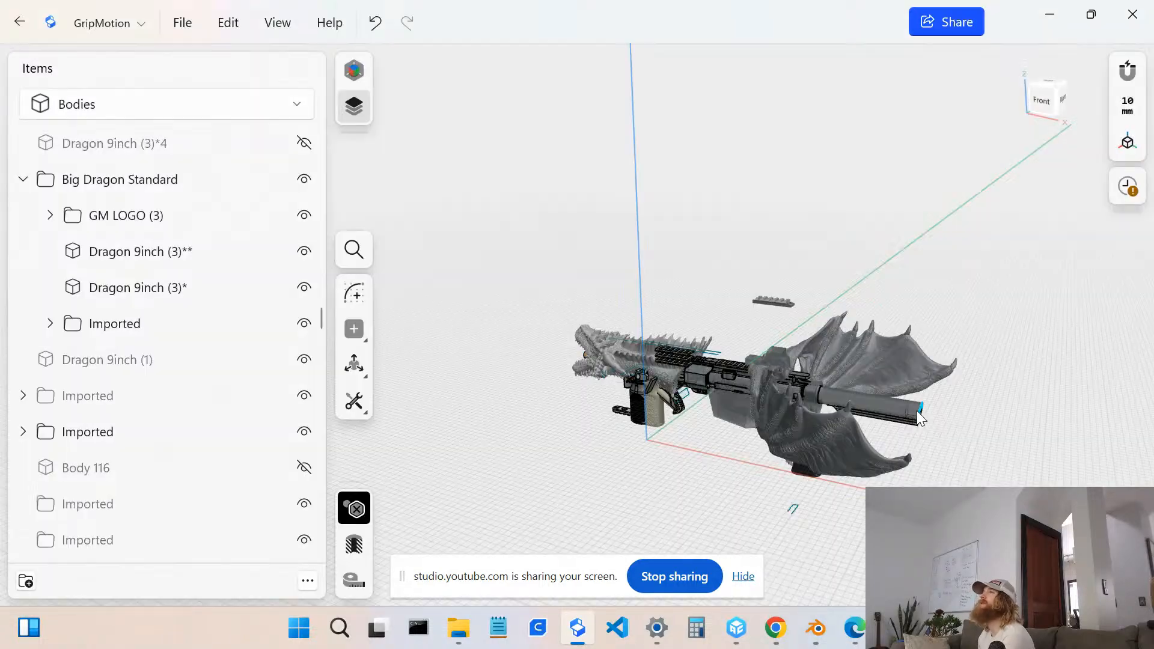
pyautogui.click(917, 410)
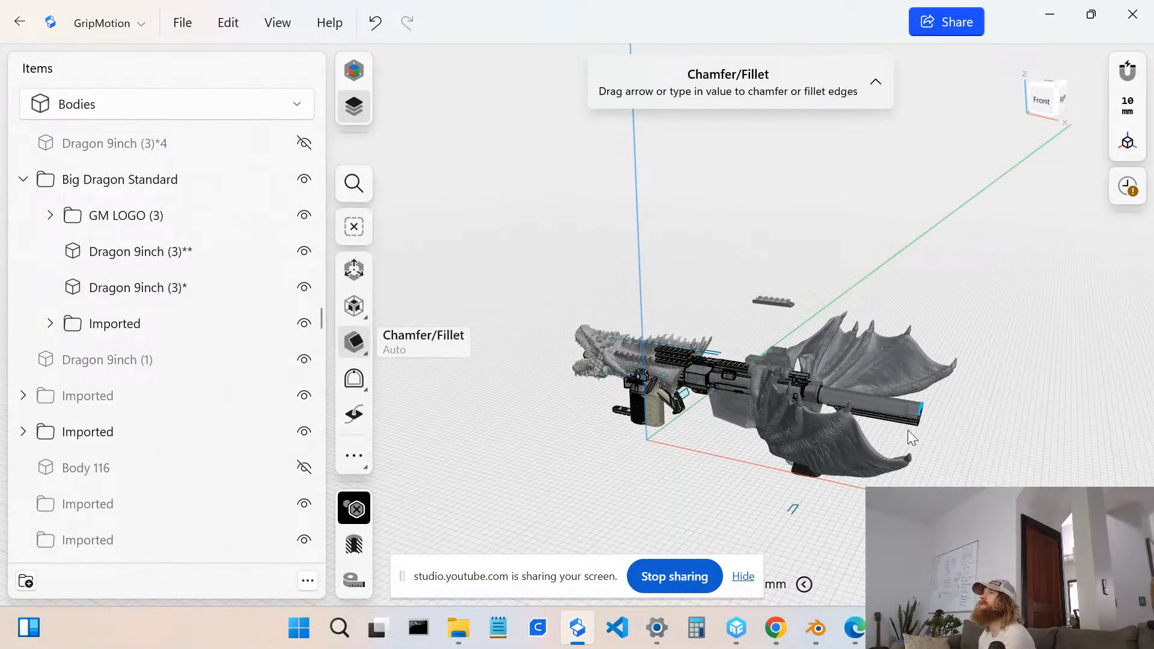
pyautogui.click(897, 417)
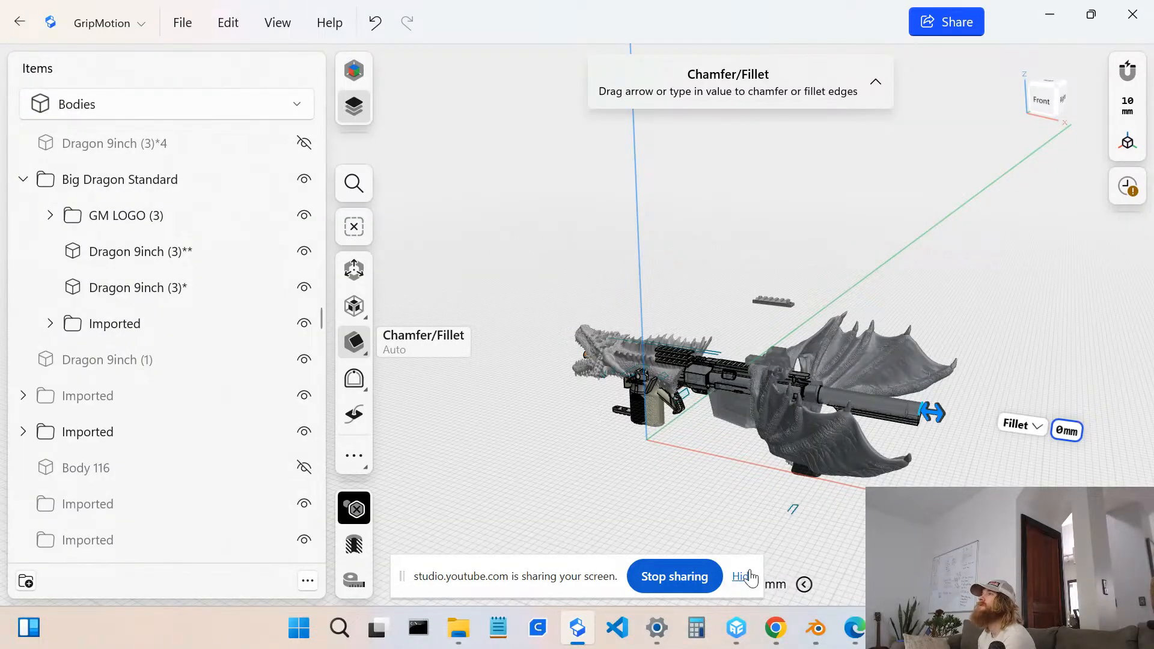
pyautogui.click(748, 576)
pyautogui.scroll(2, 919, 414)
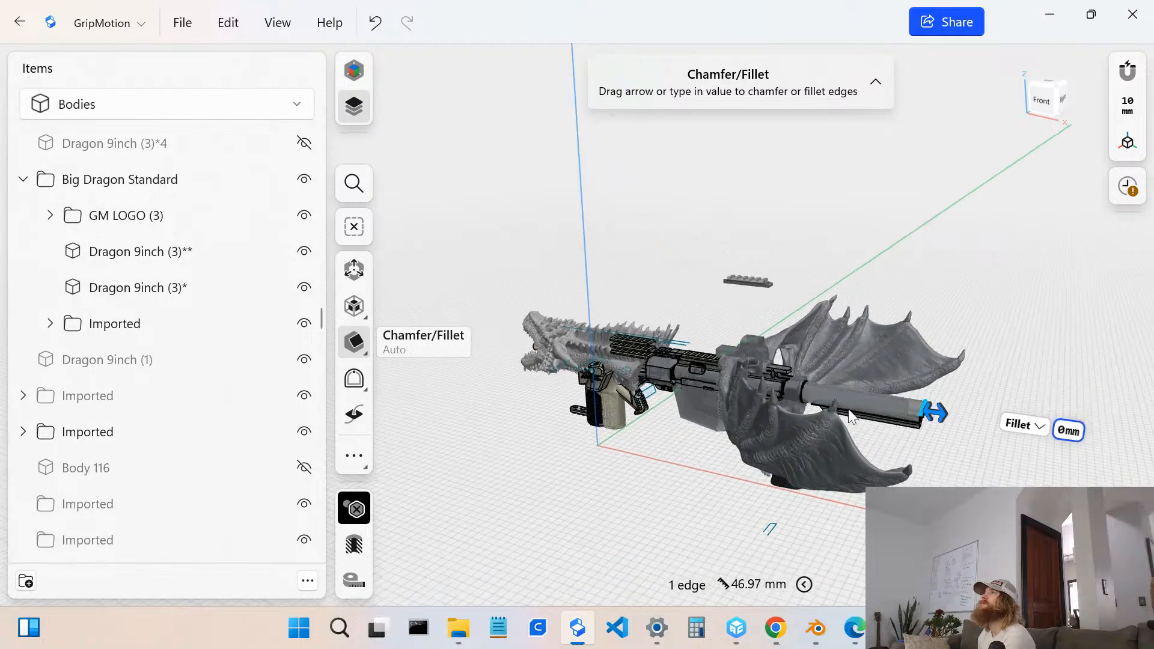
pyautogui.moveTo(845, 400); pyautogui.dragTo(920, 408, button='right')
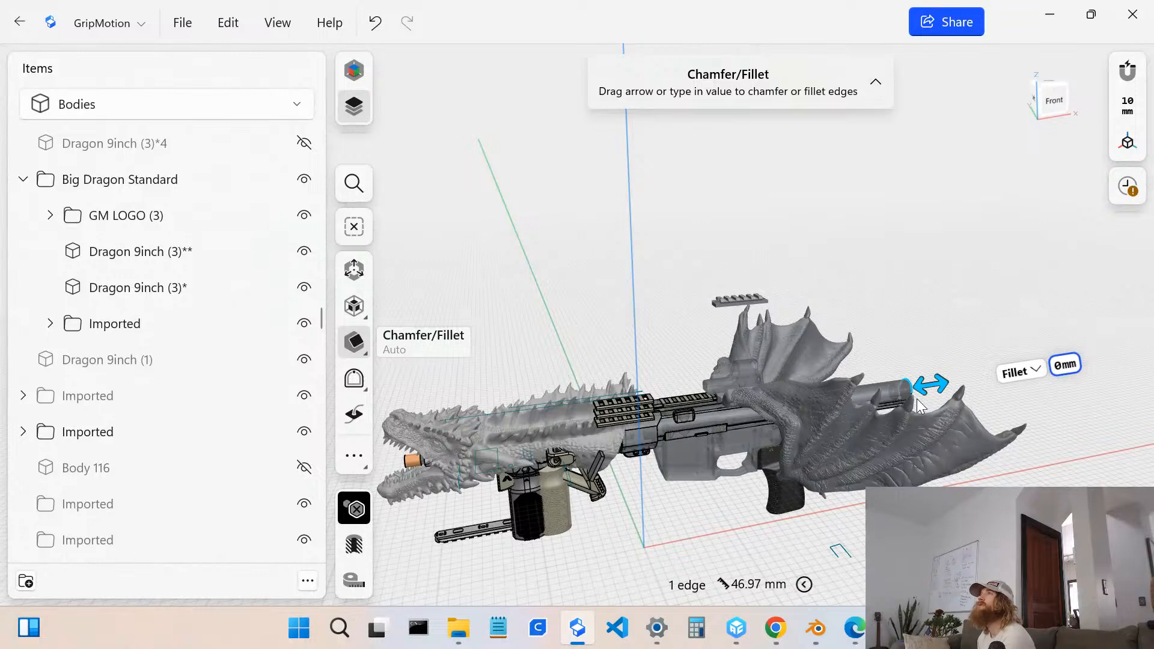
pyautogui.moveTo(723, 377); pyautogui.dragTo(799, 398, button='middle')
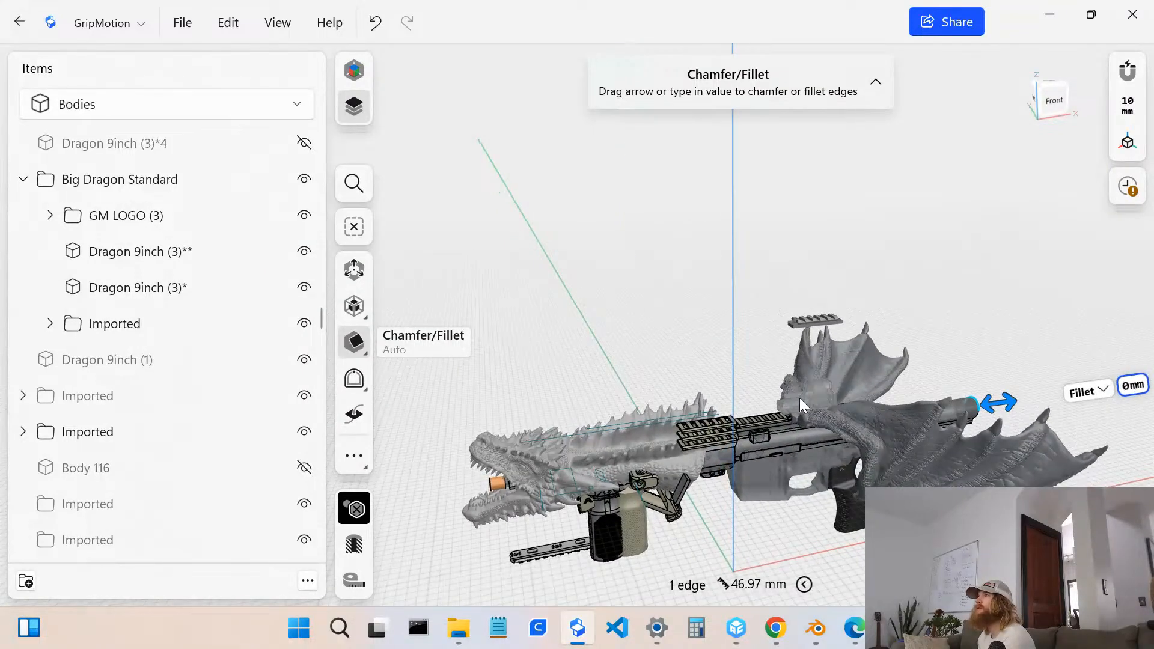
pyautogui.moveTo(788, 374); pyautogui.dragTo(669, 431, button='right')
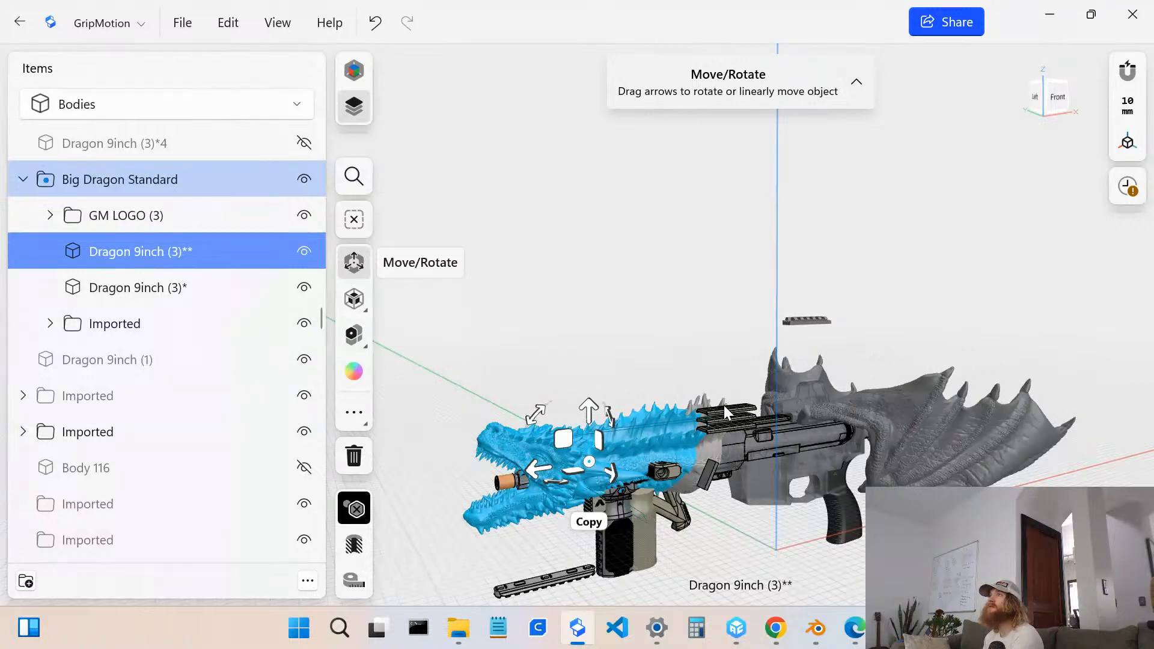
# - Select the dragon's rear section, Dragon 9inch (3)*, and examine its spikes and fit from the side, front and rear
pyautogui.moveTo(724, 405); pyautogui.dragTo(683, 434, button='right')
pyautogui.scroll(5, 744, 388)
pyautogui.scroll(5, 736, 376)
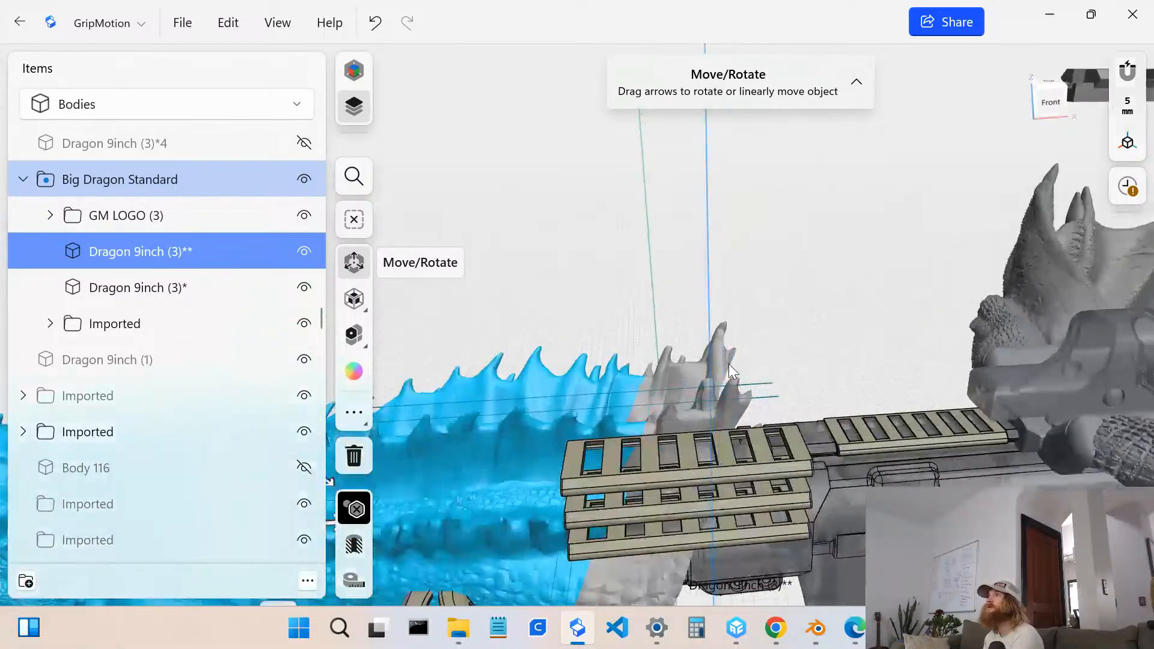
pyautogui.moveTo(741, 398); pyautogui.dragTo(661, 381, button='right')
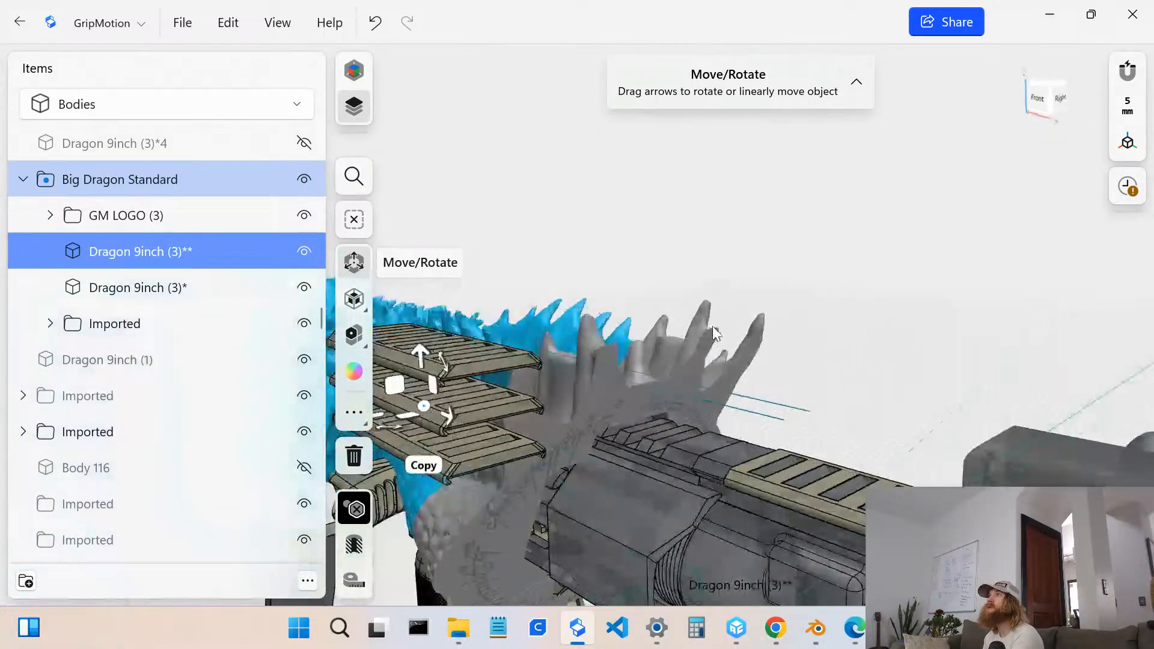
pyautogui.click(759, 329)
pyautogui.moveTo(761, 332); pyautogui.dragTo(539, 336, button='right')
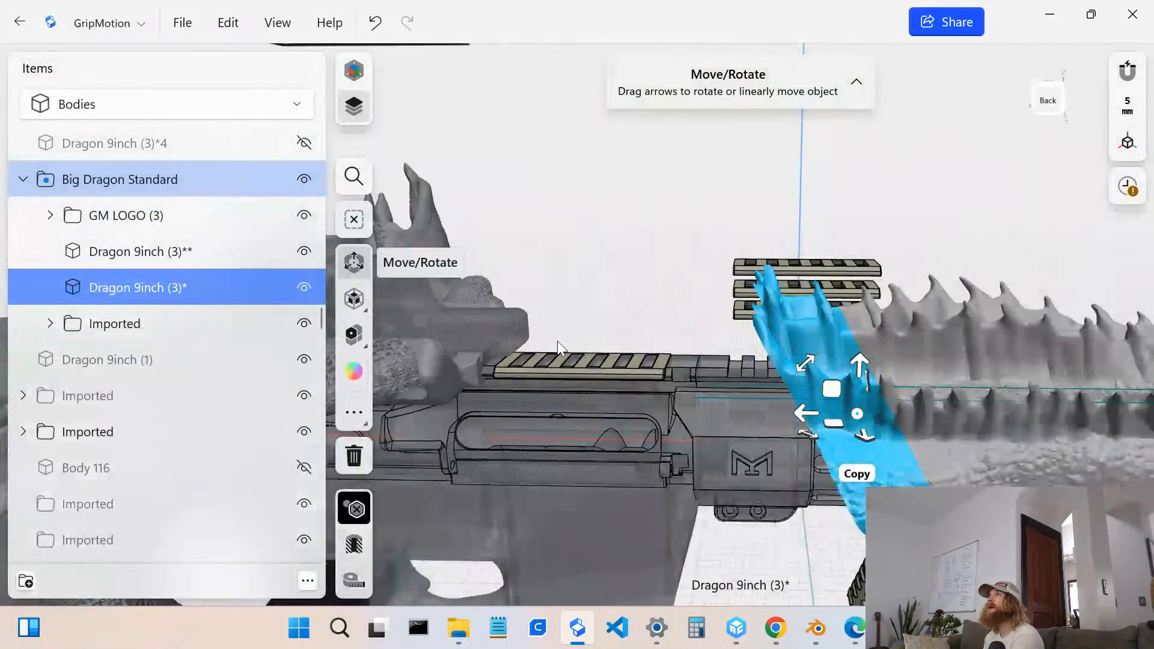
pyautogui.moveTo(816, 311); pyautogui.dragTo(770, 329, button='right')
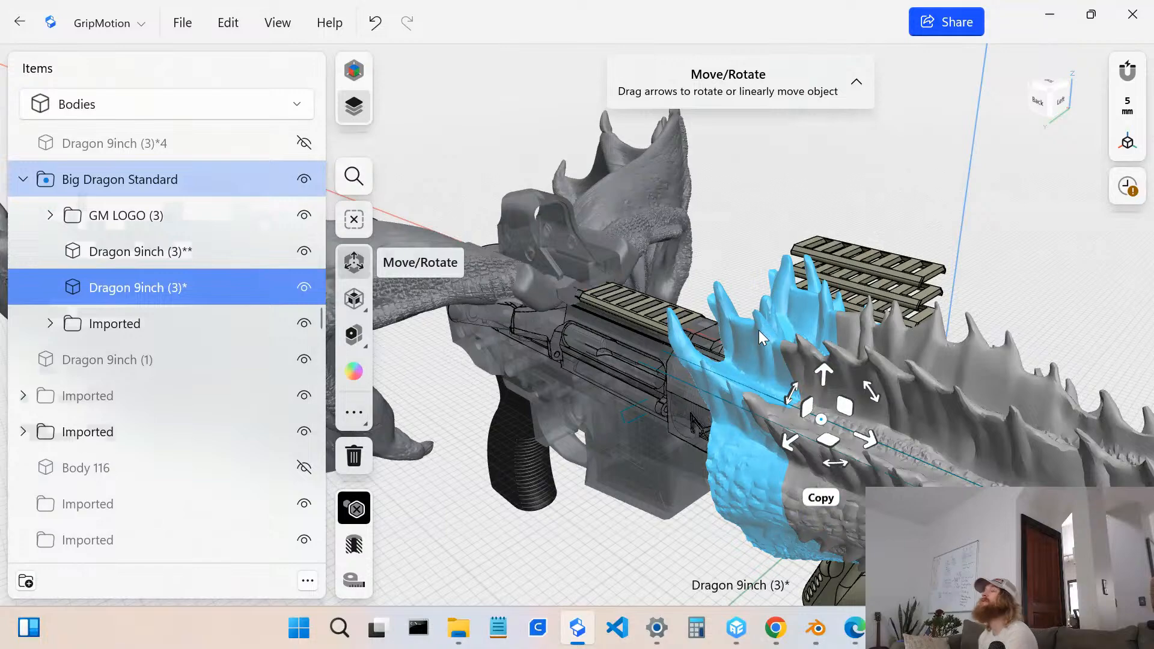
pyautogui.scroll(-3, 729, 324)
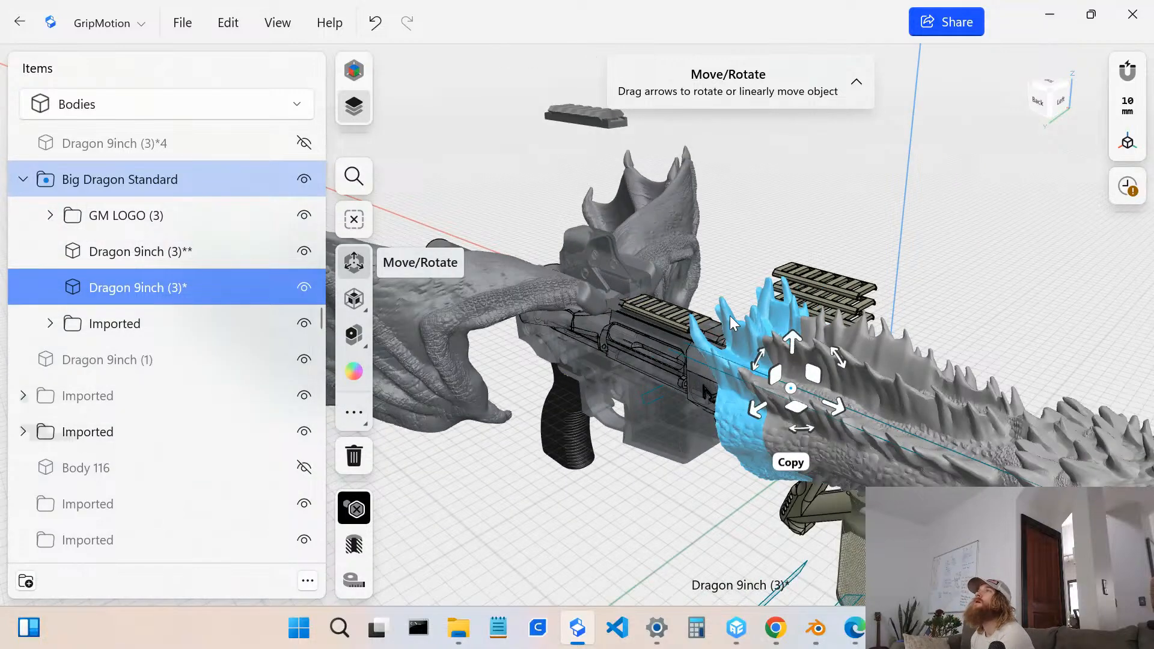
pyautogui.moveTo(741, 331); pyautogui.dragTo(744, 296, button='right')
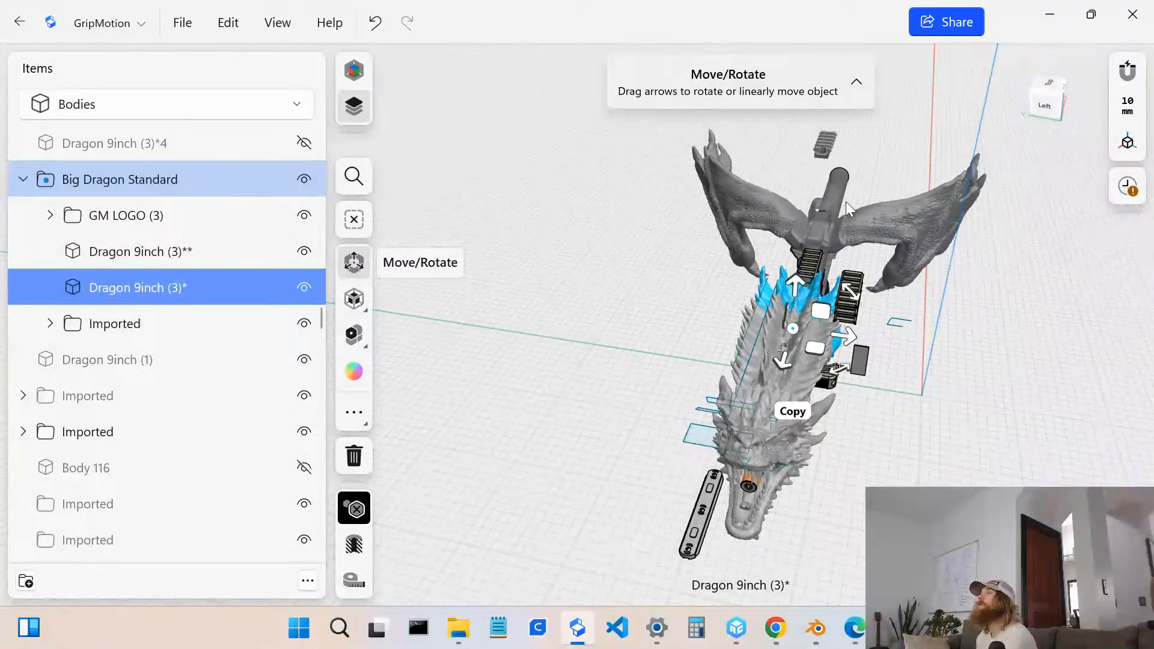
pyautogui.moveTo(750, 206); pyautogui.dragTo(968, 222, button='right')
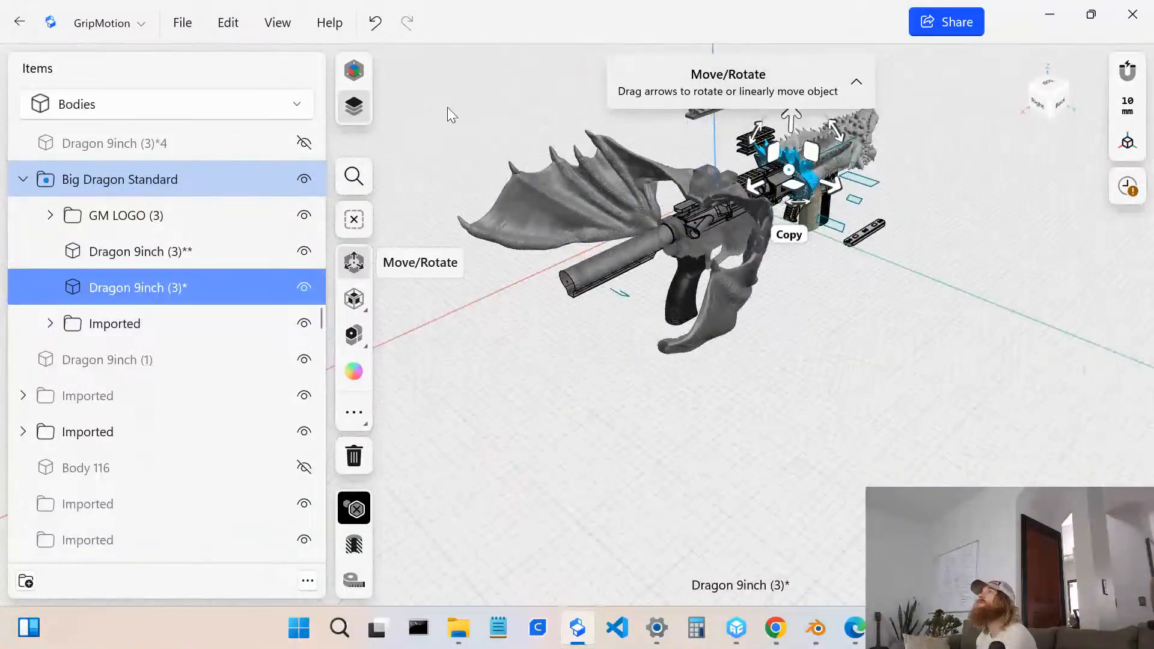
# - Select the whole Big Dragon Standard folder with all of its bodies
pyautogui.click(180, 24)
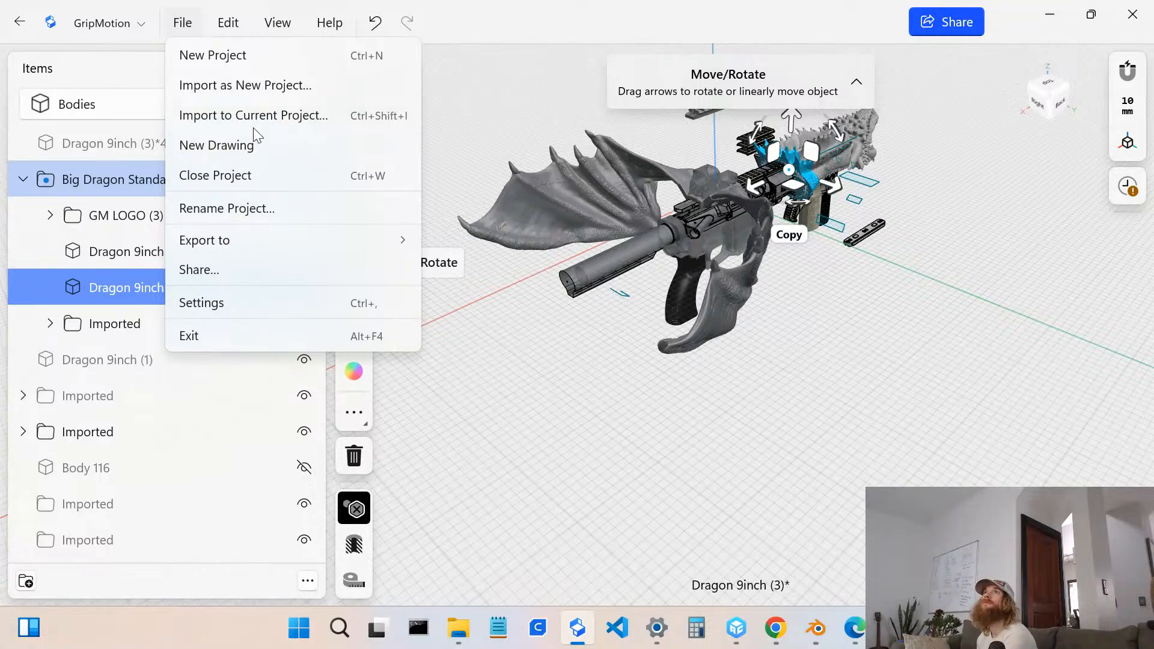
pyautogui.click(623, 425)
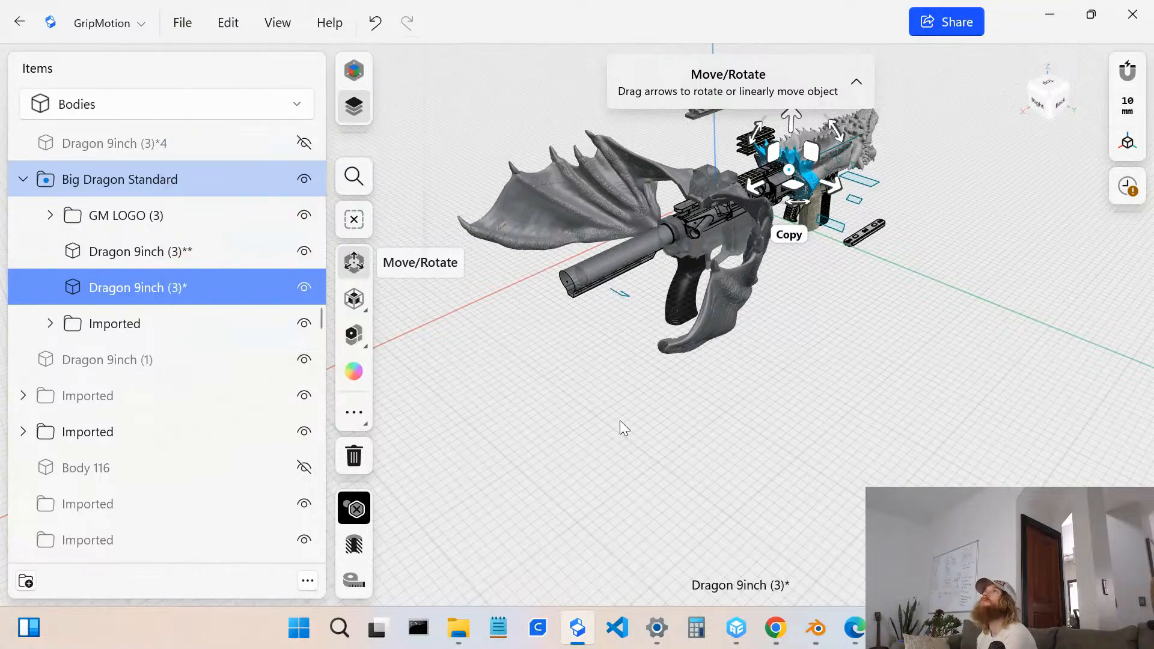
pyautogui.click(120, 189)
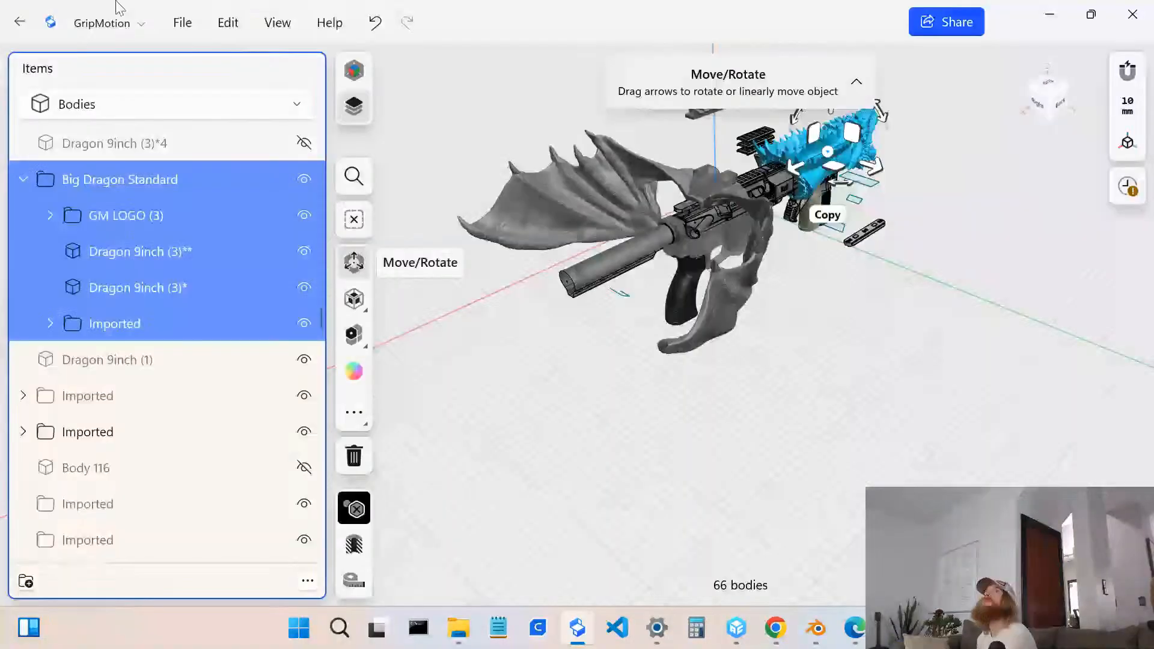
pyautogui.click(182, 23)
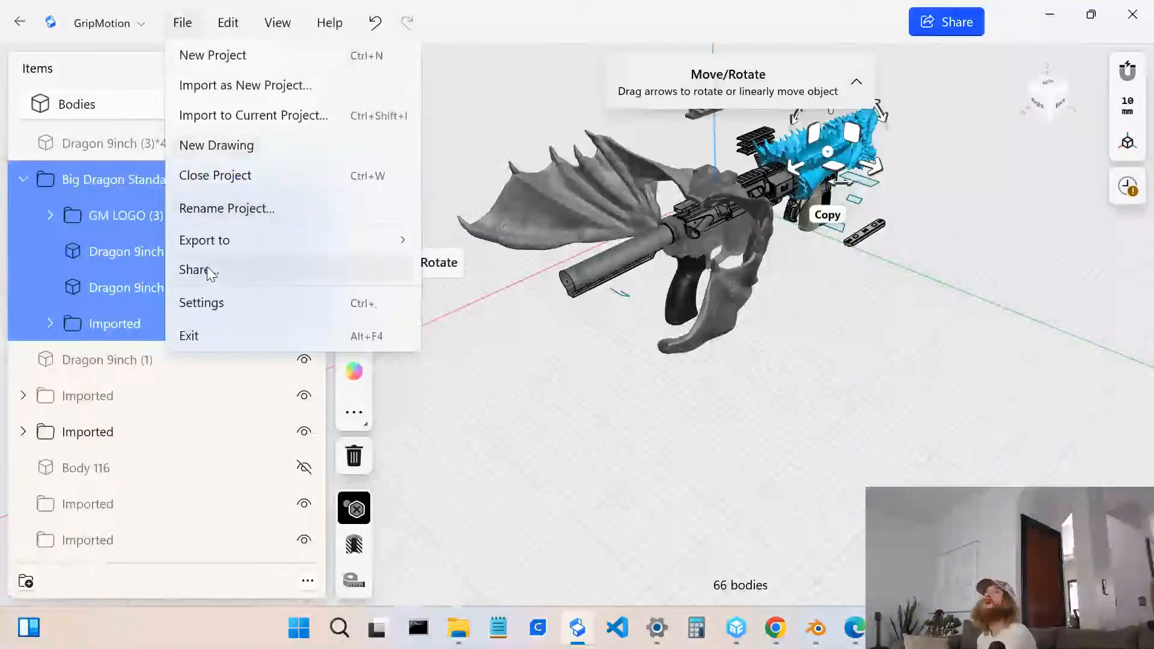
pyautogui.moveTo(223, 240)
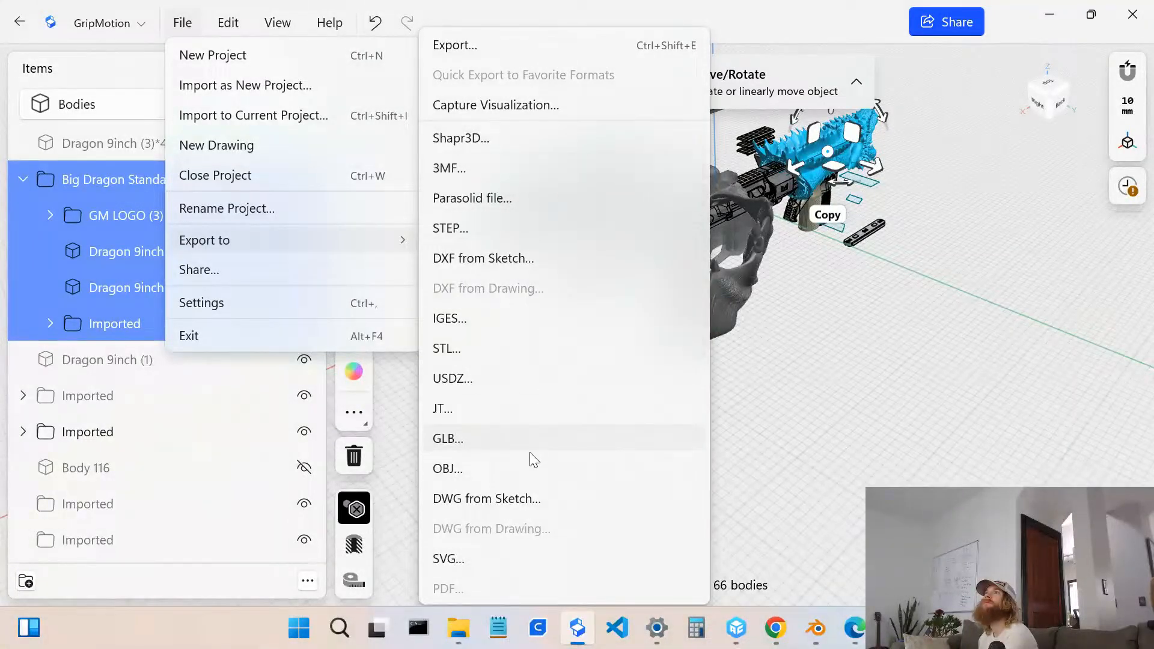
pyautogui.click(503, 343)
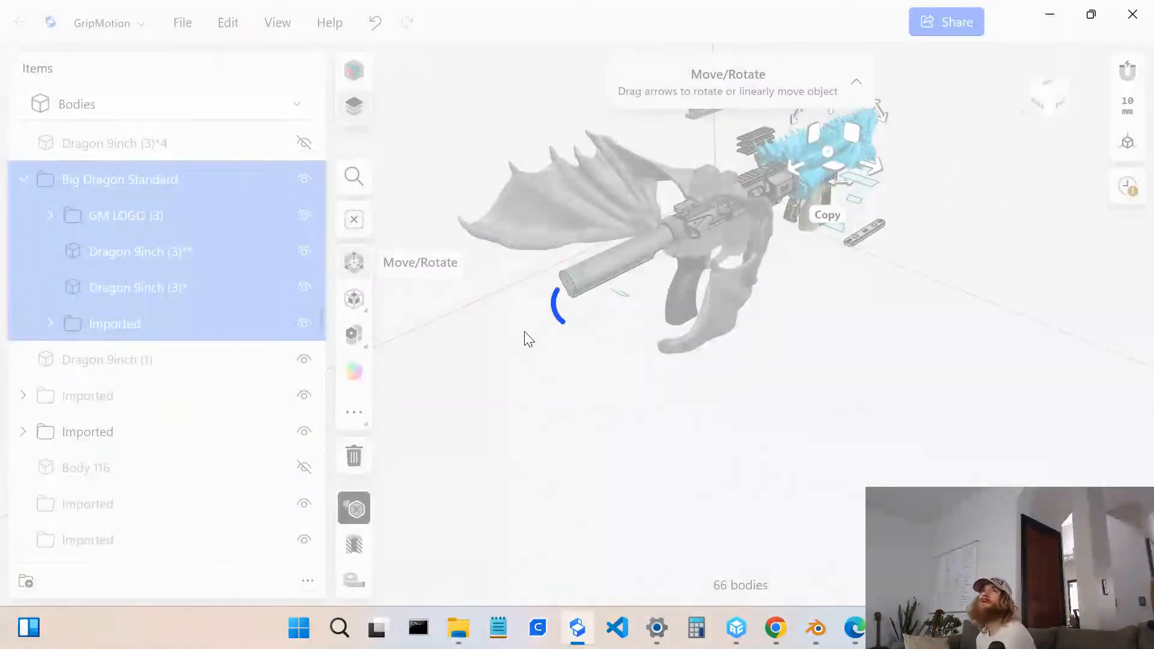
pyautogui.moveTo(376, 628)
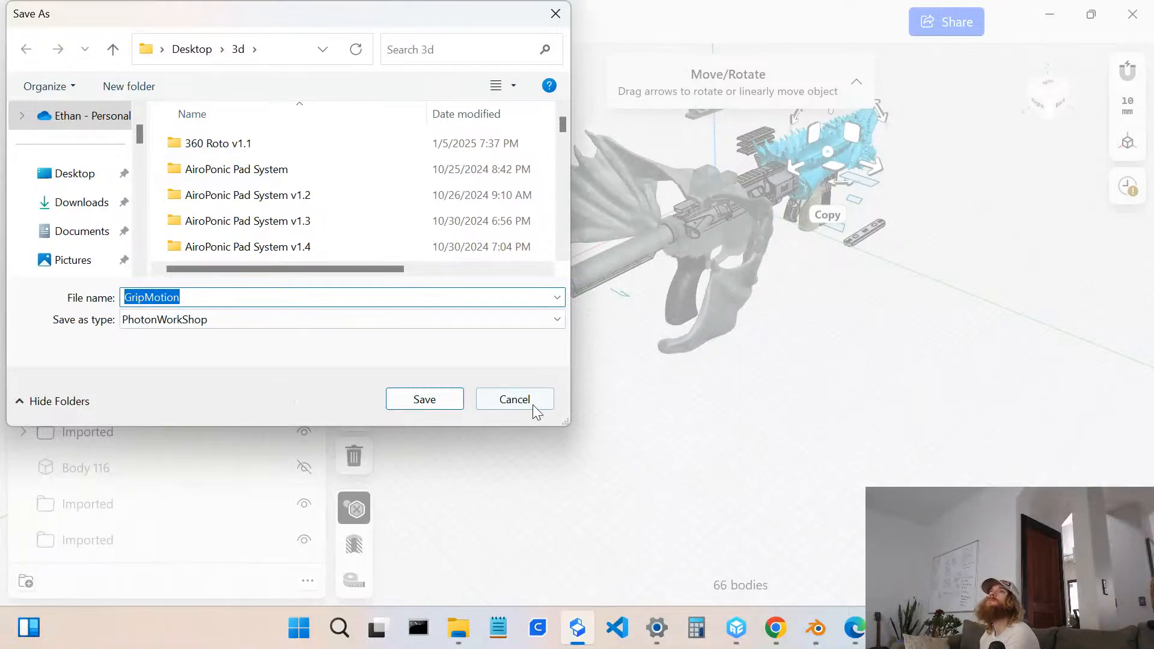
pyautogui.click(514, 399)
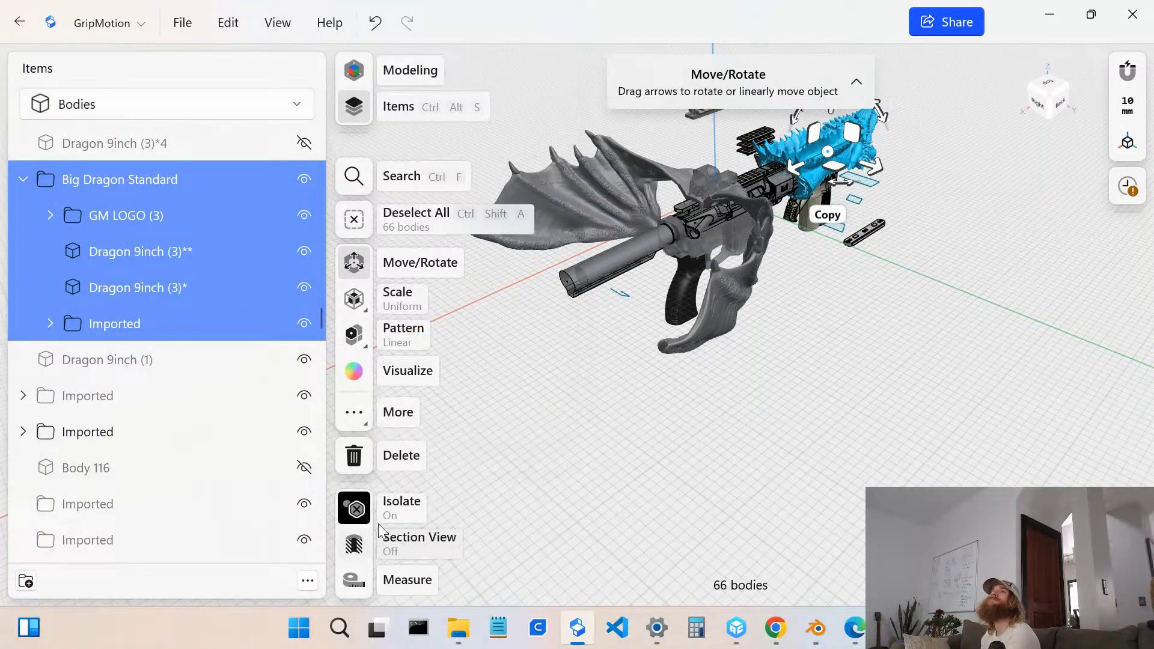
# - Isolate only the selected Big Dragon Standard bodies and examine the dragon shell's rear opening and inner cavity
pyautogui.click(354, 509)
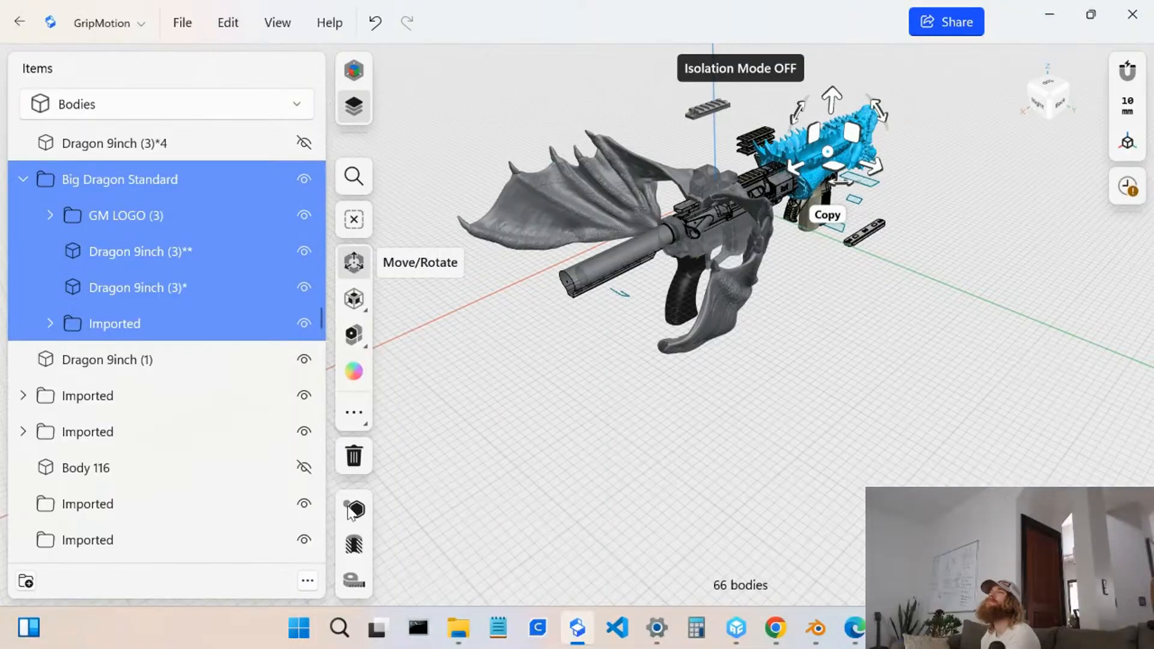
pyautogui.click(354, 510)
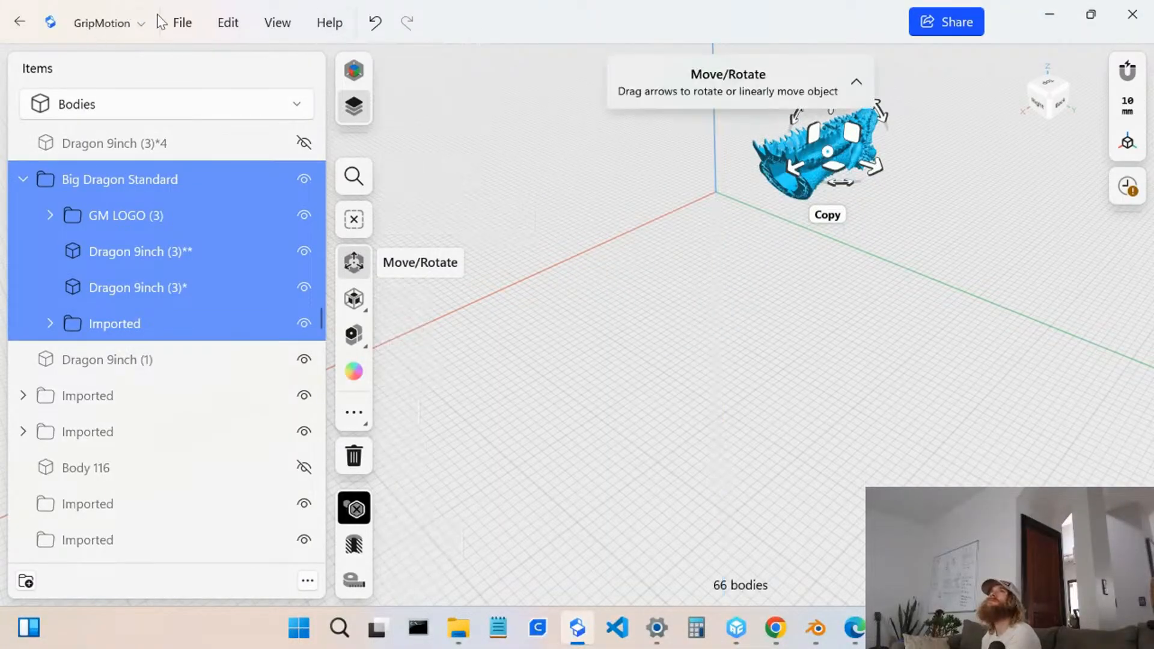
pyautogui.click(175, 22)
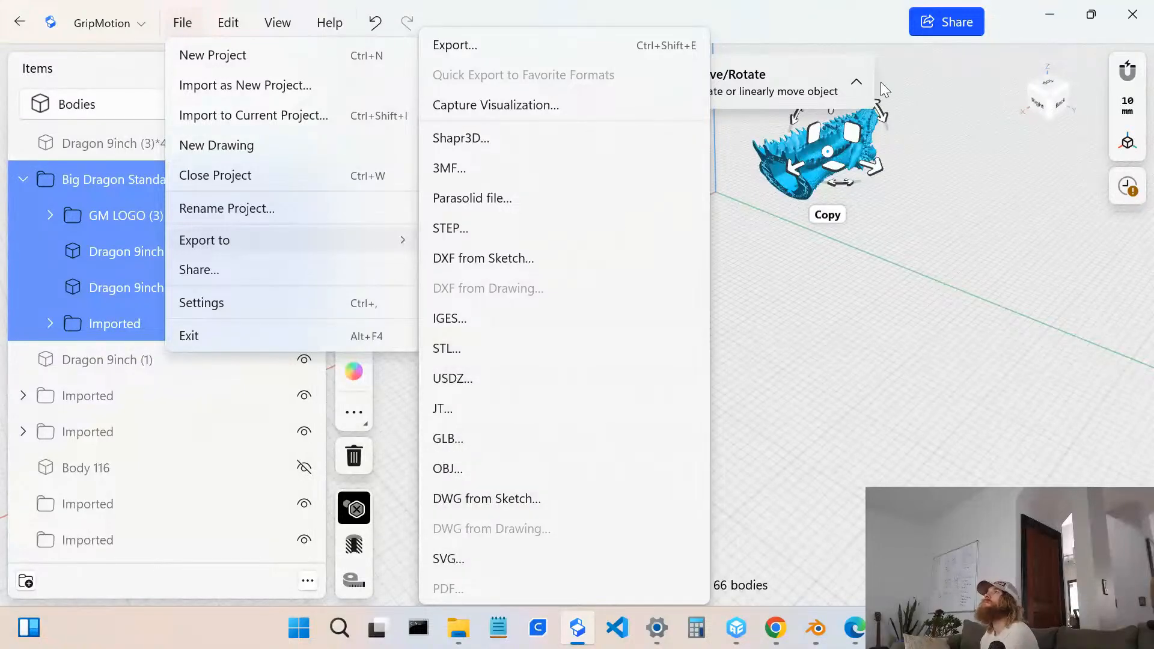
pyautogui.click(872, 155)
pyautogui.scroll(5, 871, 158)
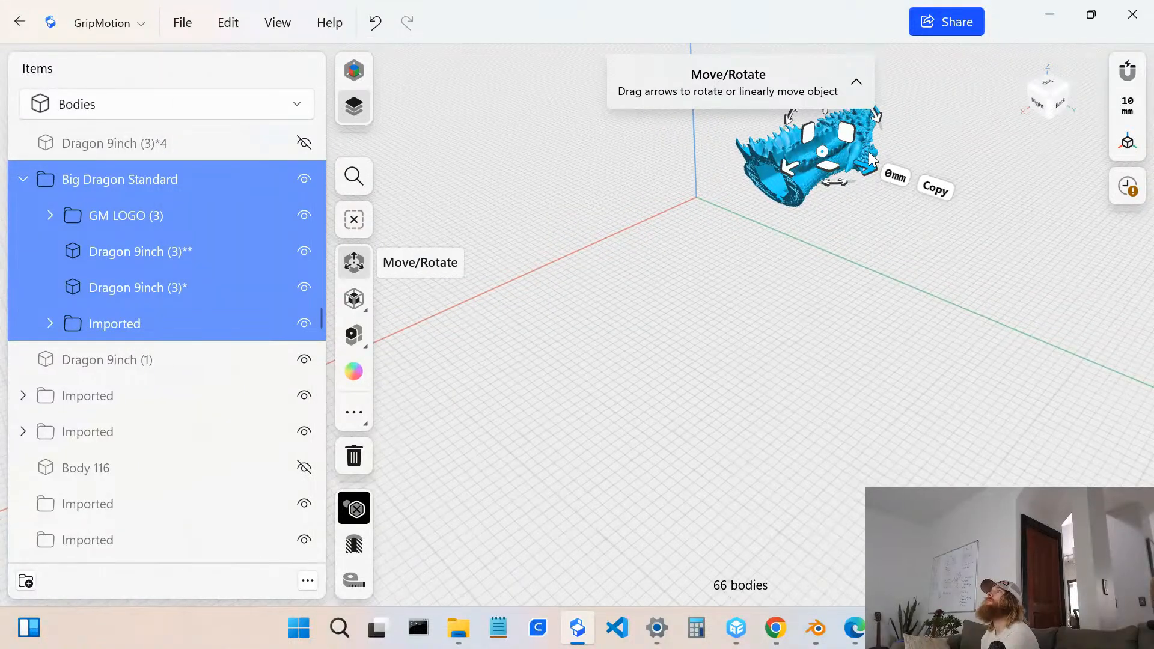
pyautogui.moveTo(887, 126); pyautogui.dragTo(1036, 211, button='right')
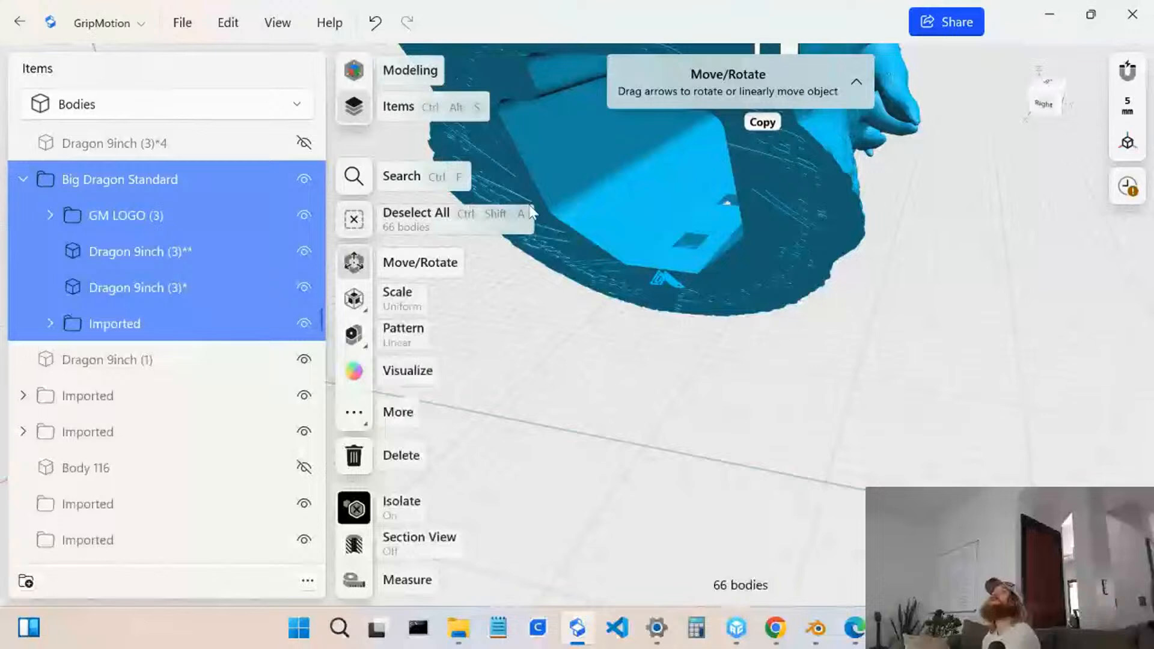
pyautogui.scroll(-1, 713, 237)
pyautogui.moveTo(714, 236); pyautogui.dragTo(656, 335, button='middle')
pyautogui.moveTo(665, 337); pyautogui.dragTo(704, 312, button='right')
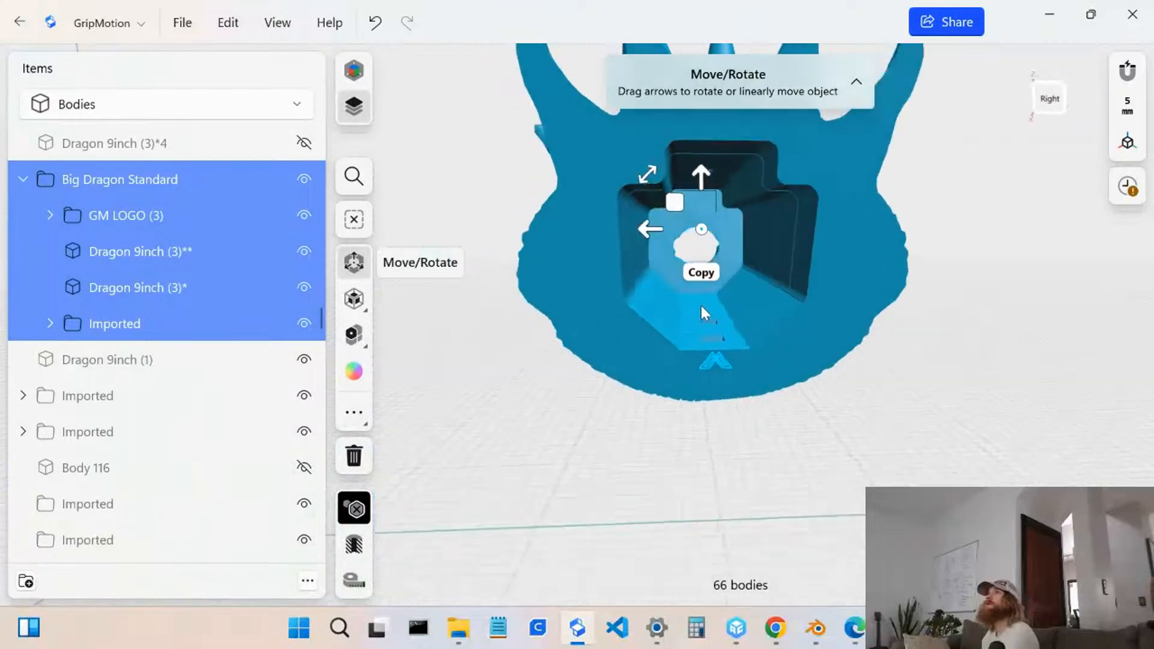
# - Clear the selection and export the isolated dragon bodies as STL to the 3d folder, overwriting dragon head test v2
pyautogui.click(797, 555)
pyautogui.click(184, 23)
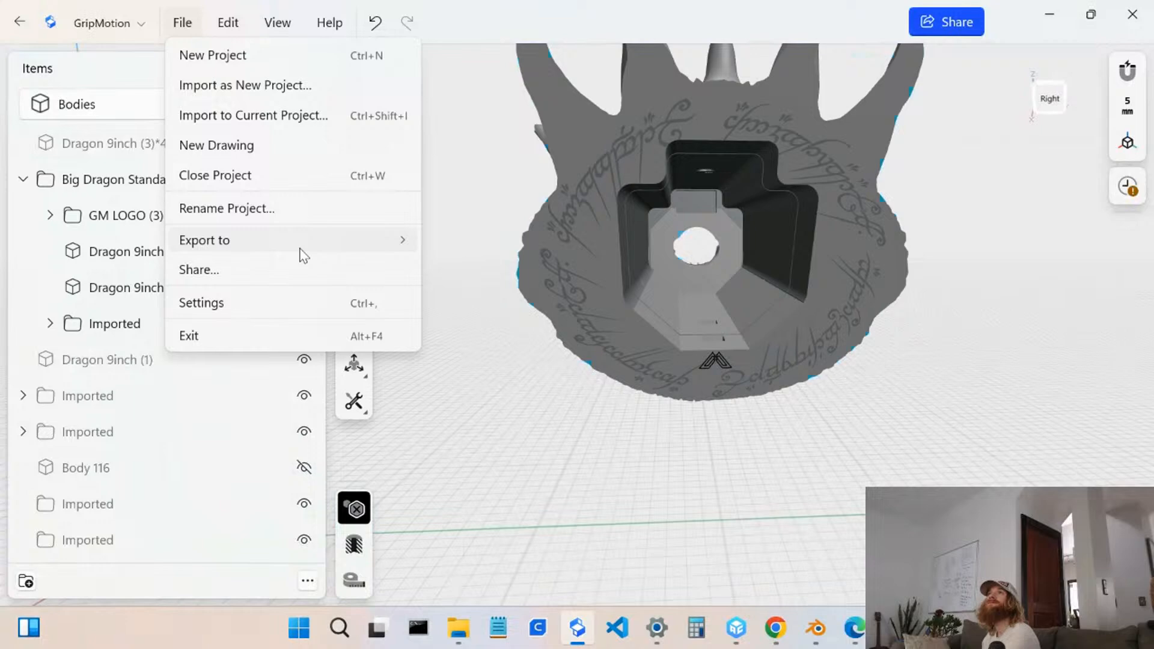
pyautogui.moveTo(304, 252)
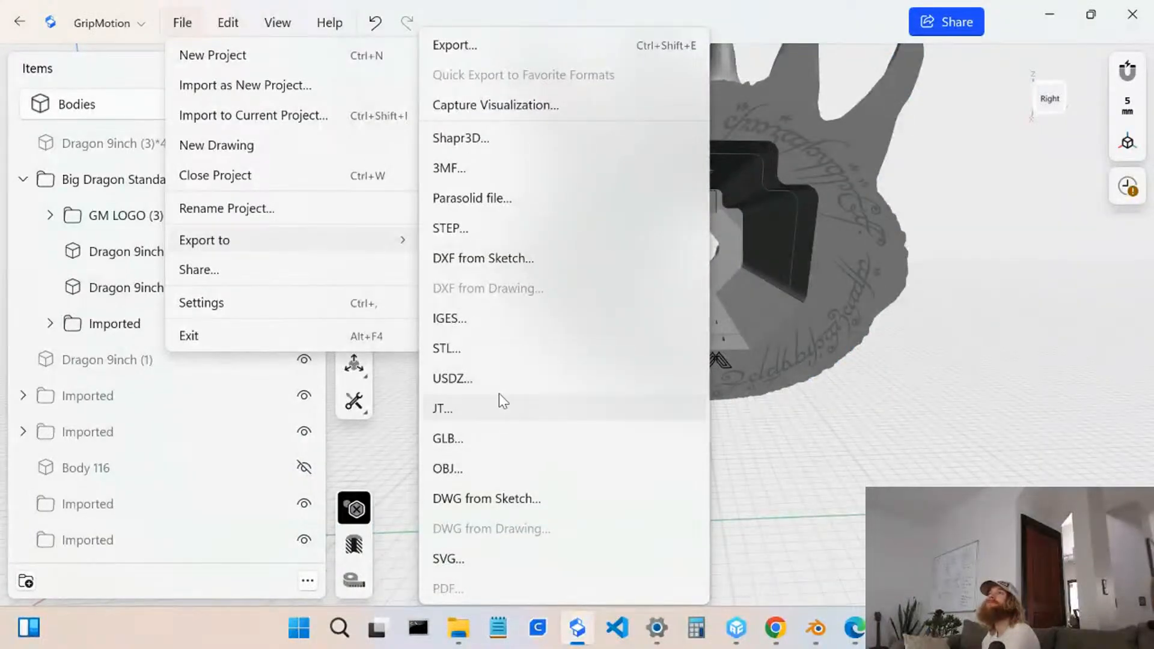
pyautogui.click(485, 349)
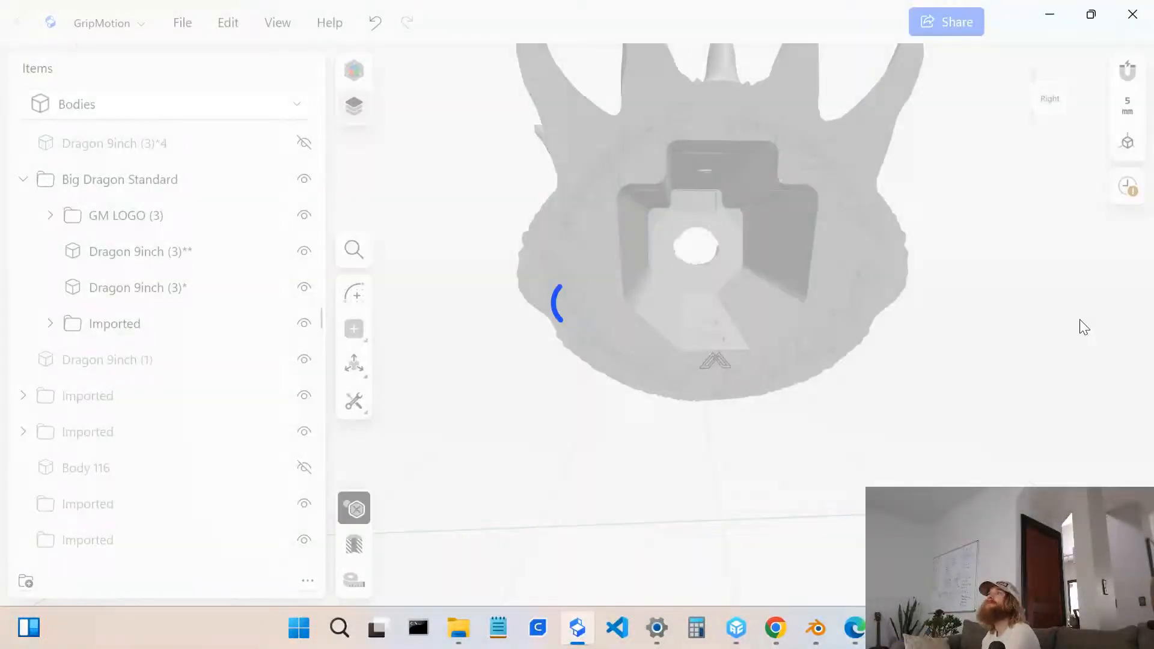
pyautogui.scroll(-5, 392, 240)
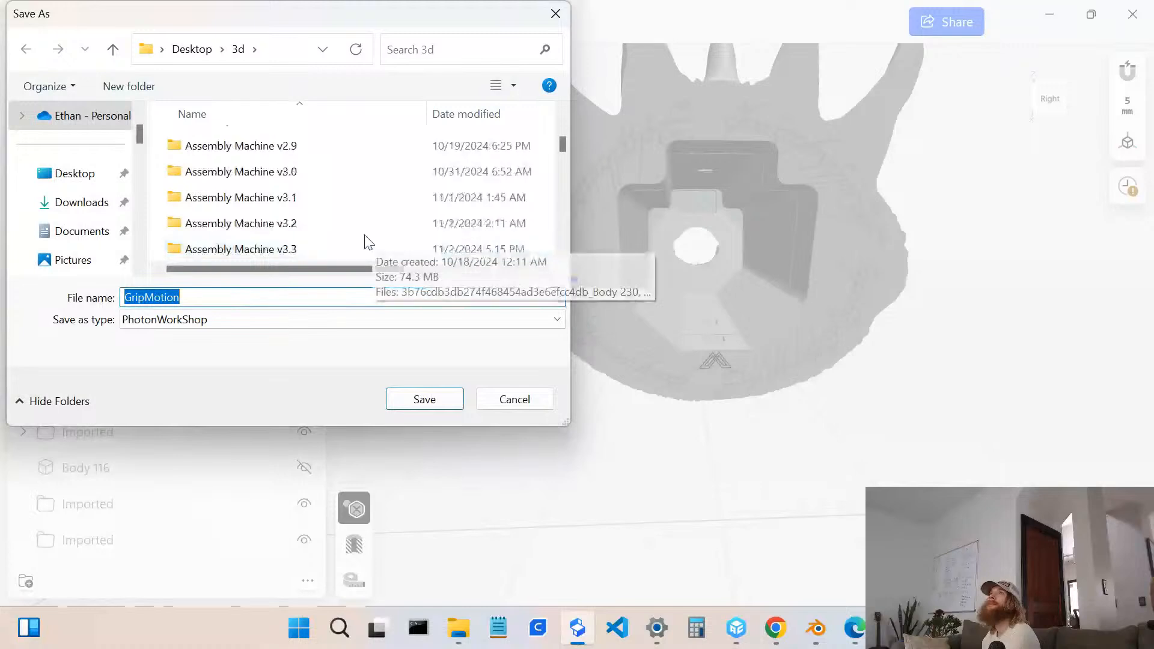
pyautogui.moveTo(569, 154); pyautogui.dragTo(604, 273)
pyautogui.scroll(5, 346, 262)
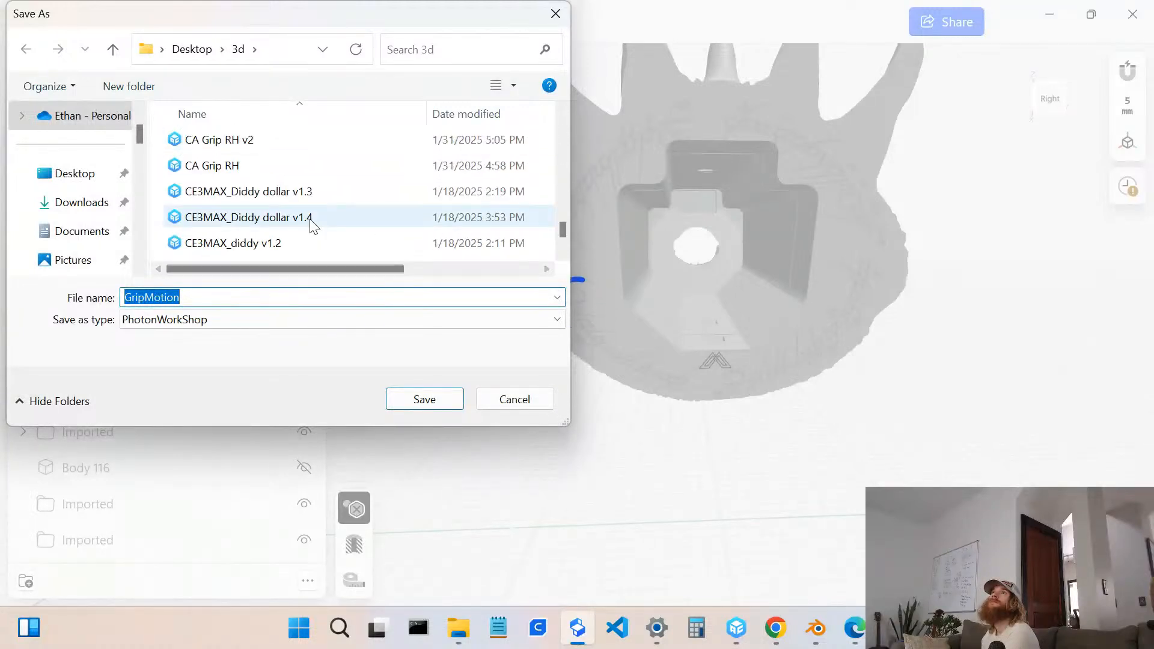
pyautogui.scroll(1, 309, 235)
pyautogui.scroll(-3, 309, 236)
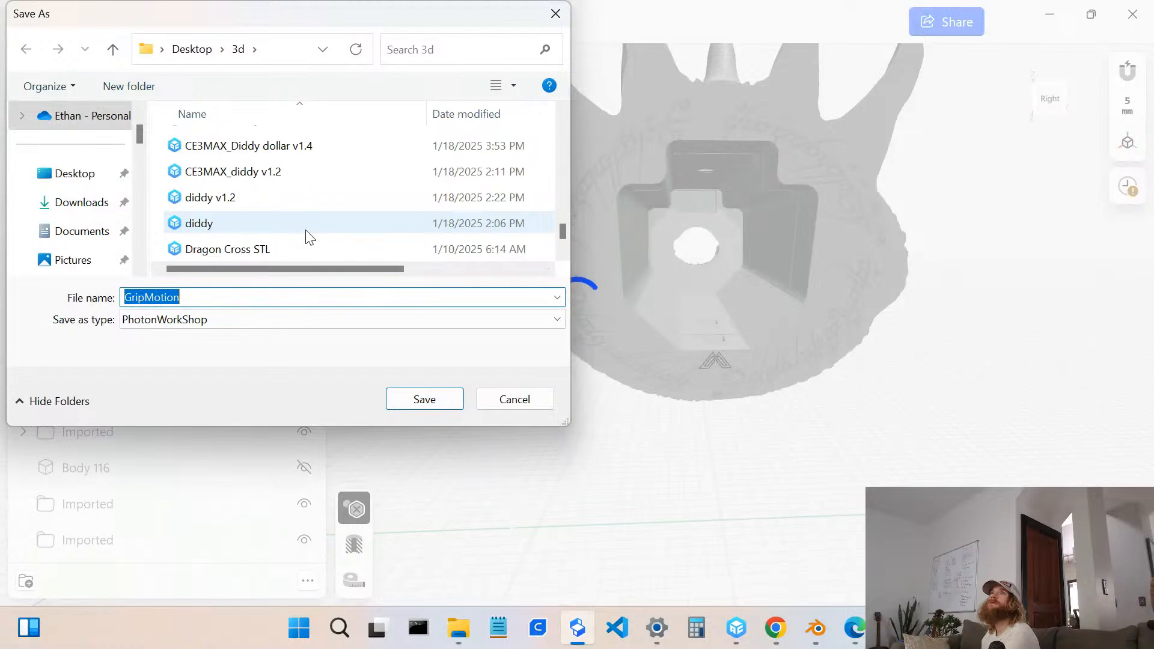
pyautogui.click(309, 236)
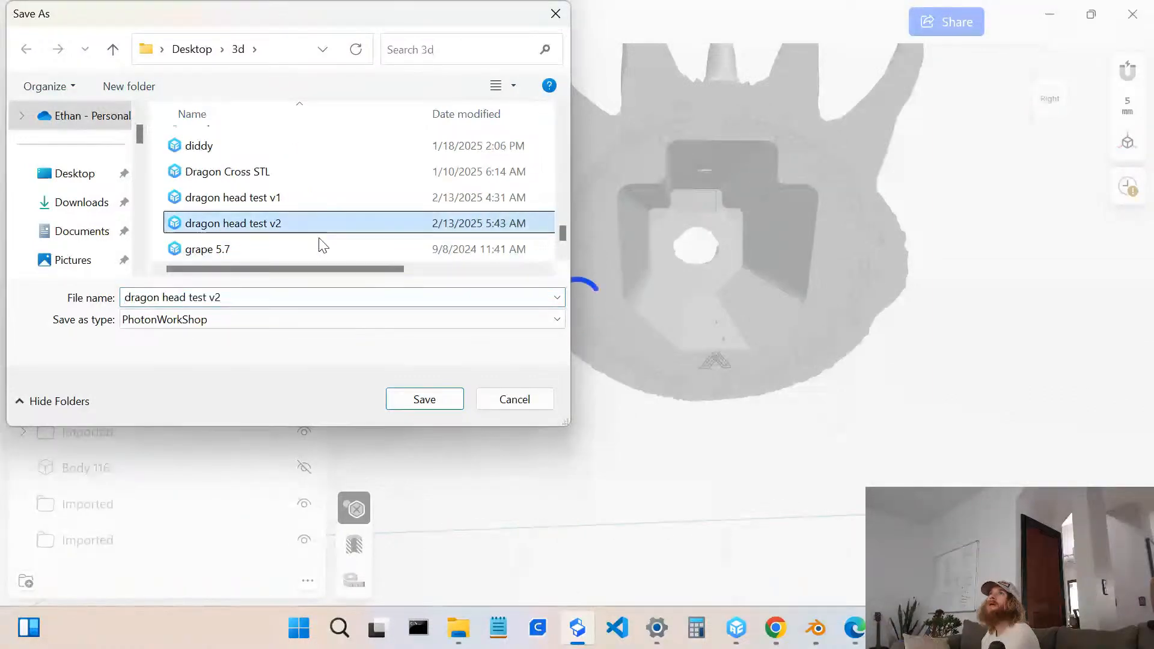
pyautogui.click(427, 401)
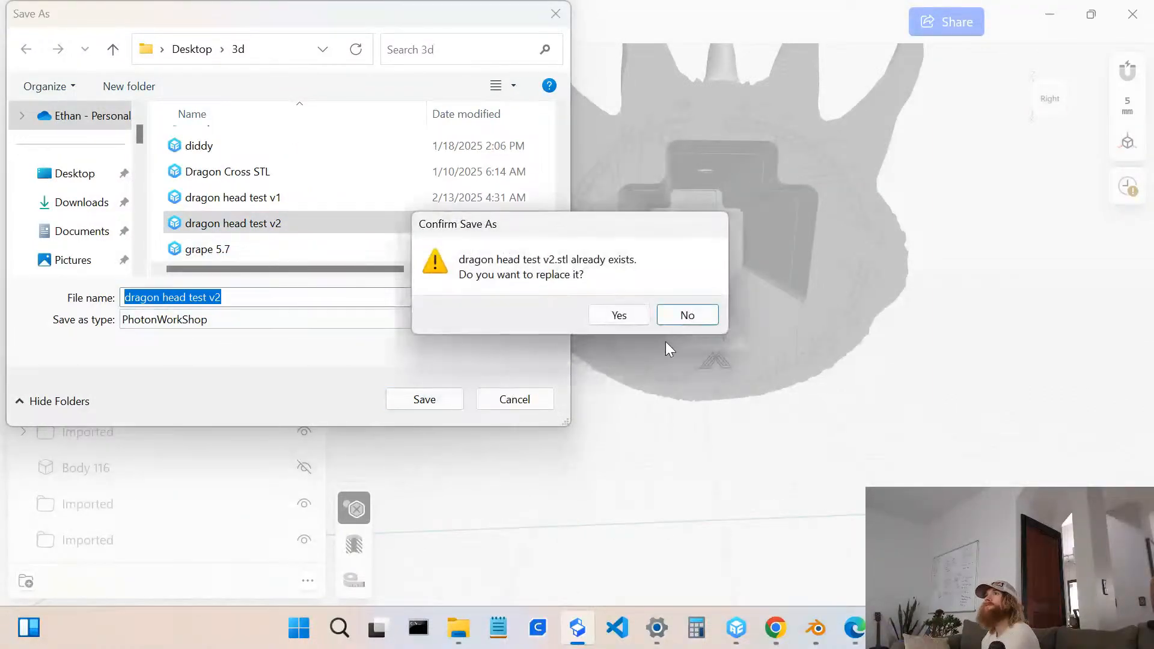
pyautogui.click(618, 313)
# - Switch to Blender and import dragon head test v2.stl from the Desktop 3d folder
pyautogui.moveTo(739, 633)
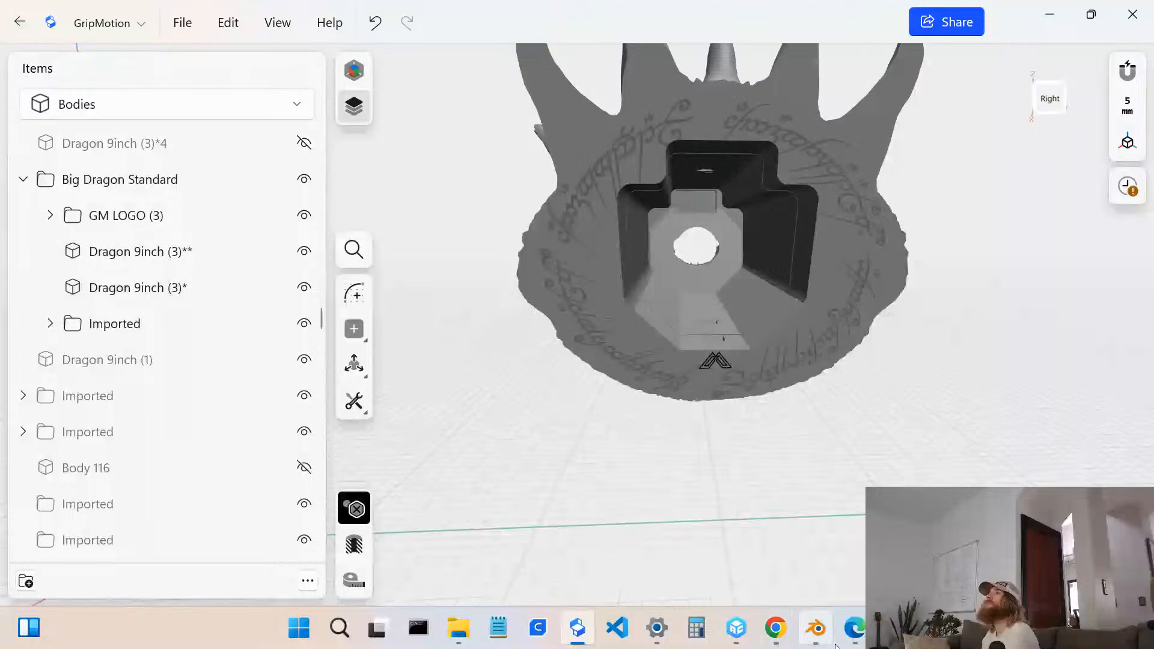
pyautogui.click(817, 630)
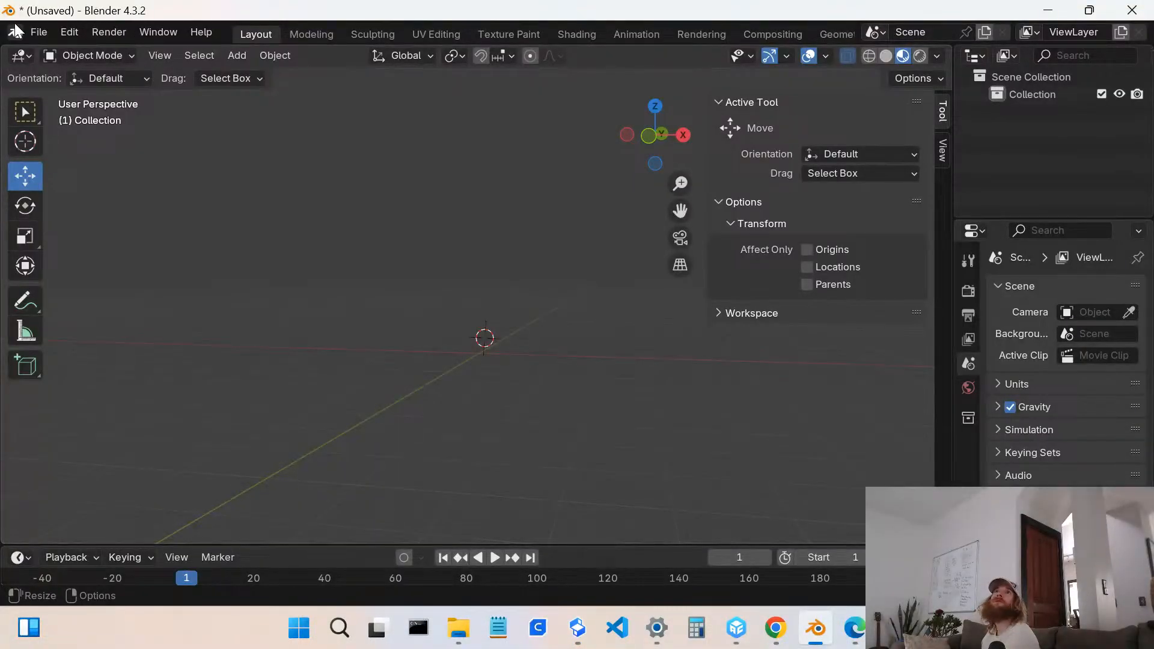
pyautogui.click(38, 35)
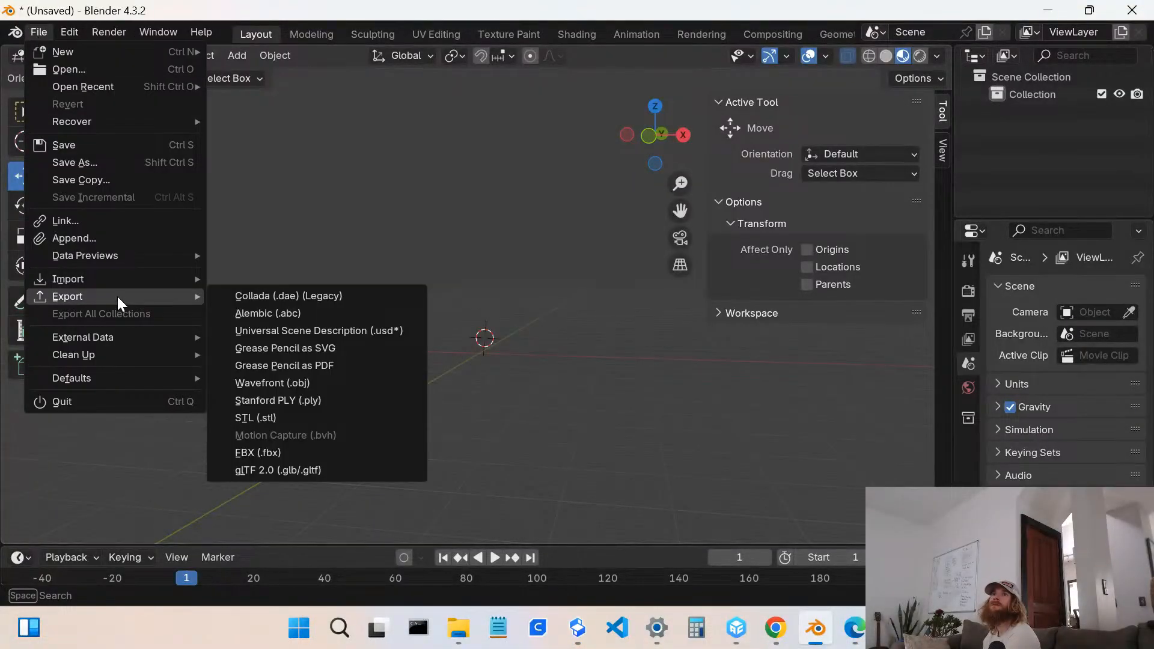
pyautogui.moveTo(132, 279)
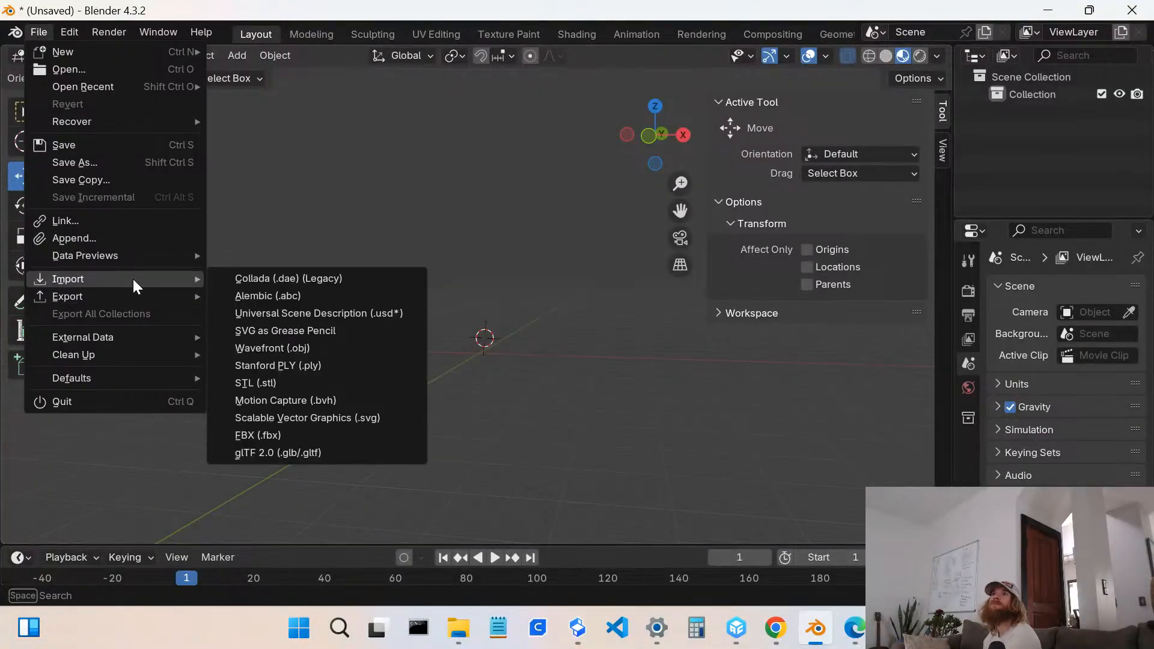
pyautogui.click(247, 381)
pyautogui.scroll(-15, 662, 313)
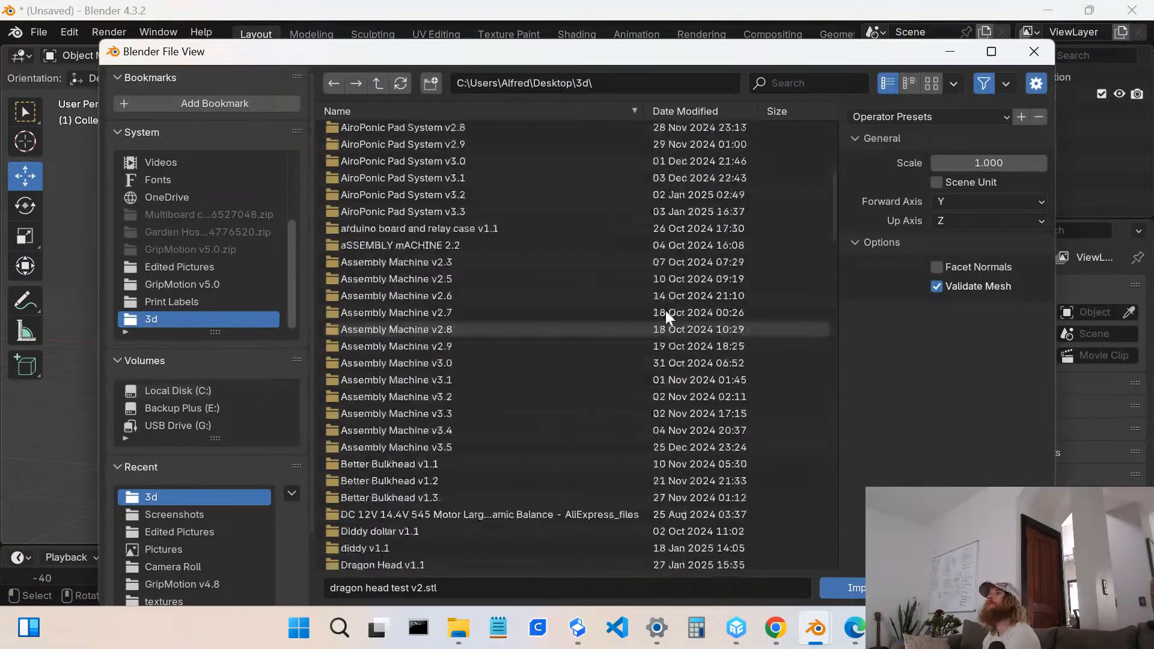
pyautogui.scroll(-15, 628, 334)
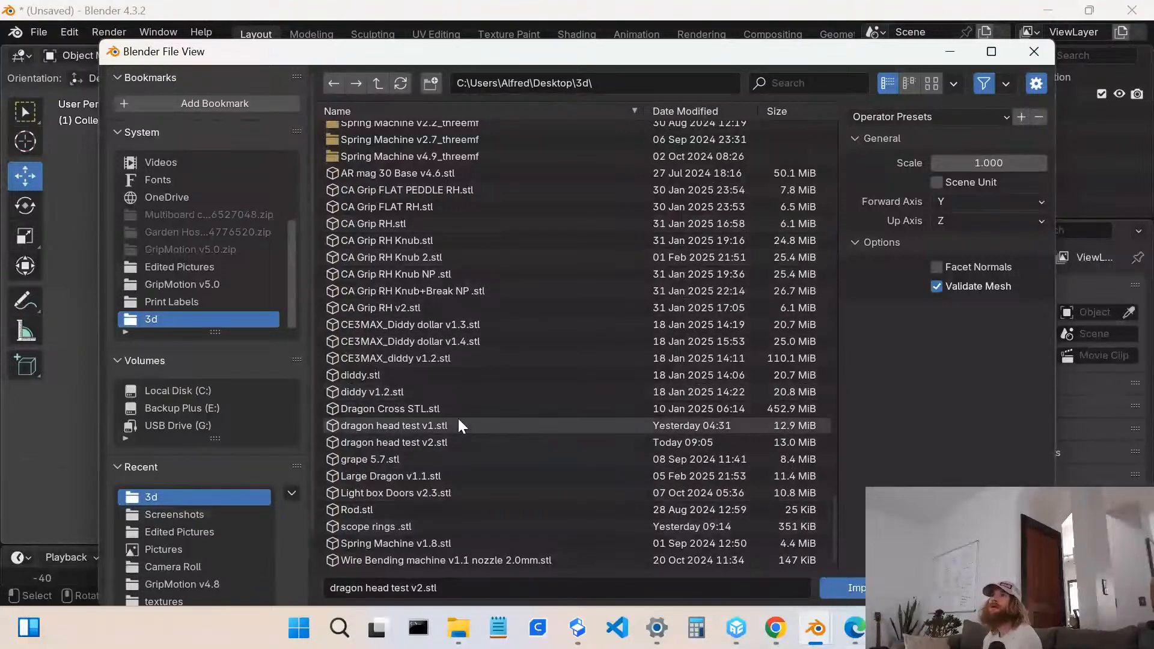
pyautogui.click(464, 391)
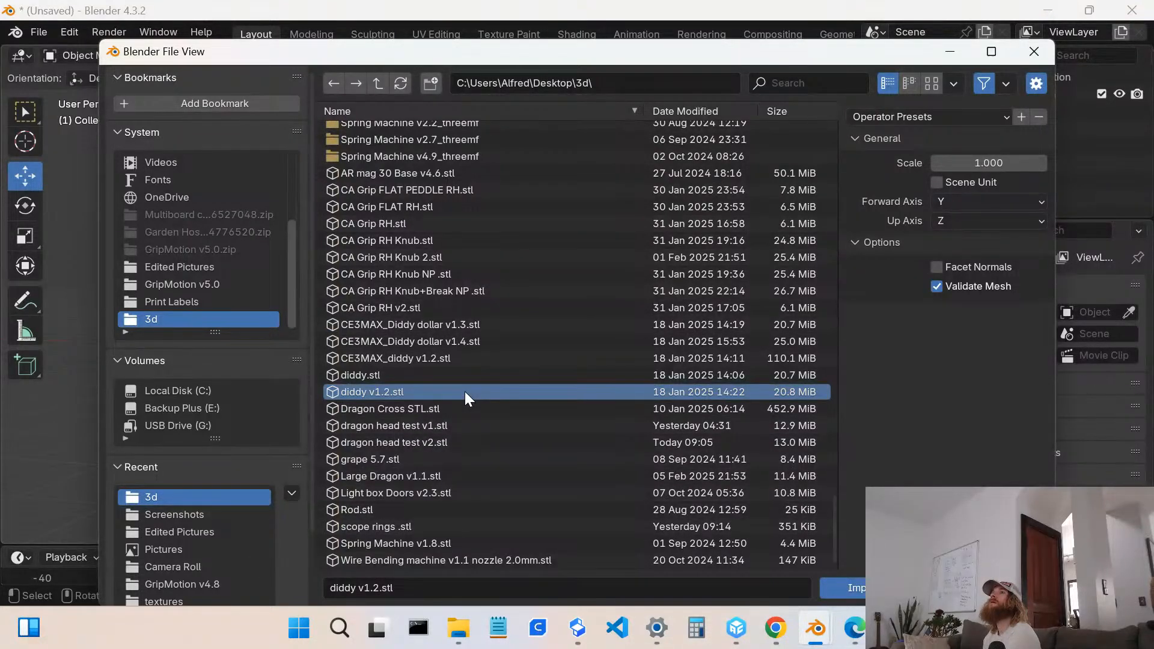
pyautogui.click(473, 444)
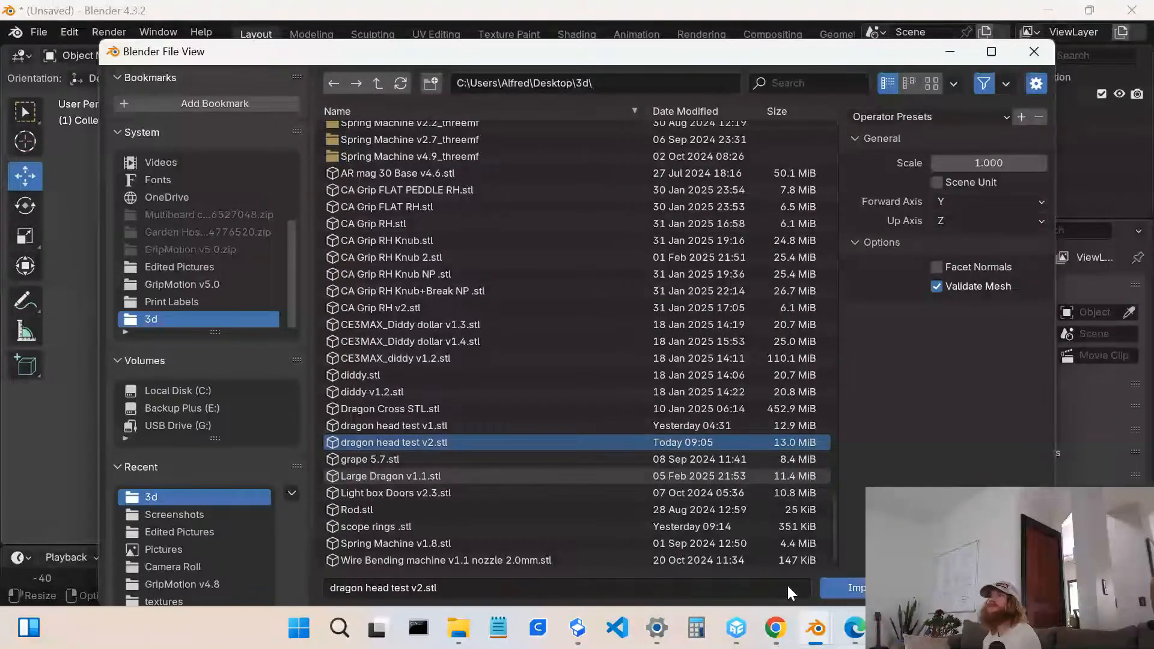
pyautogui.moveTo(855, 628)
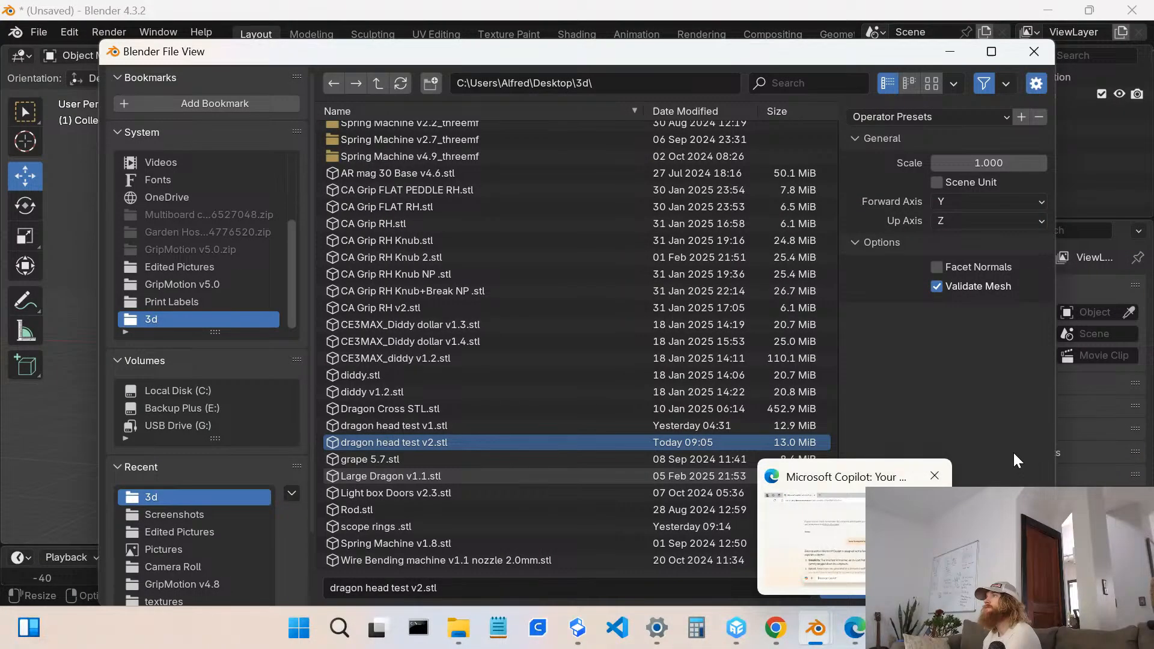
pyautogui.click(828, 579)
# - Examine the imported dragon head mesh from the side, its underside and the front of the open mouth
pyautogui.scroll(-3, 424, 225)
pyautogui.rightClick(329, 196)
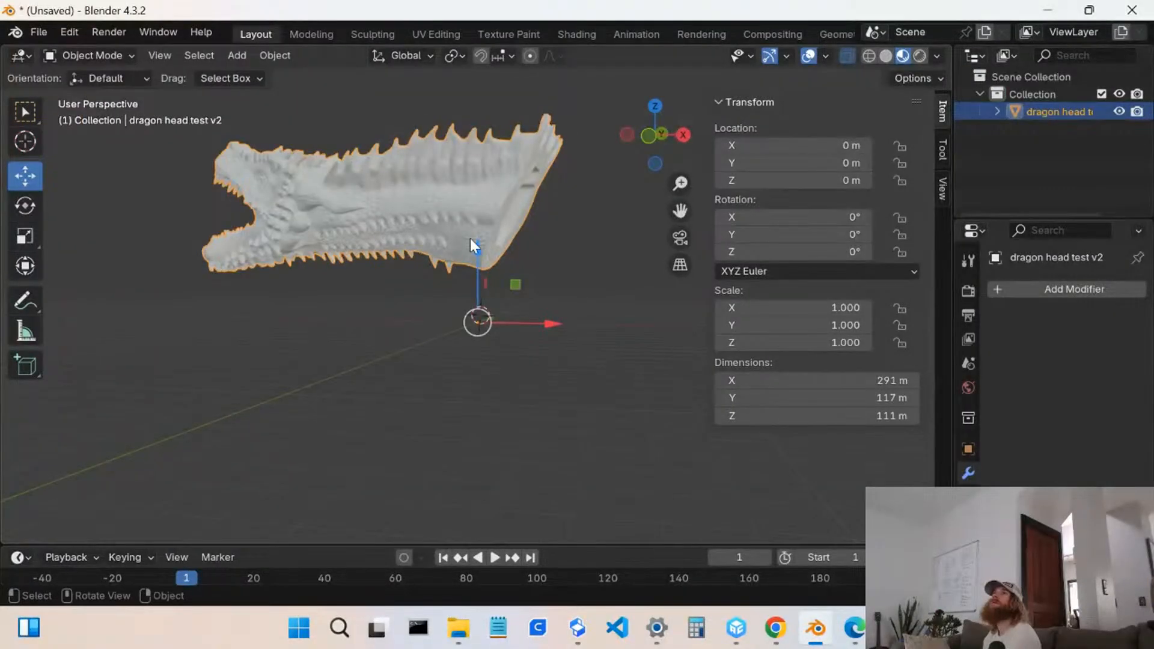
pyautogui.moveTo(409, 215)
pyautogui.mouseDown(button='middle')
pyautogui.moveTo(568, 326)
pyautogui.moveTo(493, 304)
pyautogui.moveTo(401, 220)
pyautogui.mouseUp(button='middle')
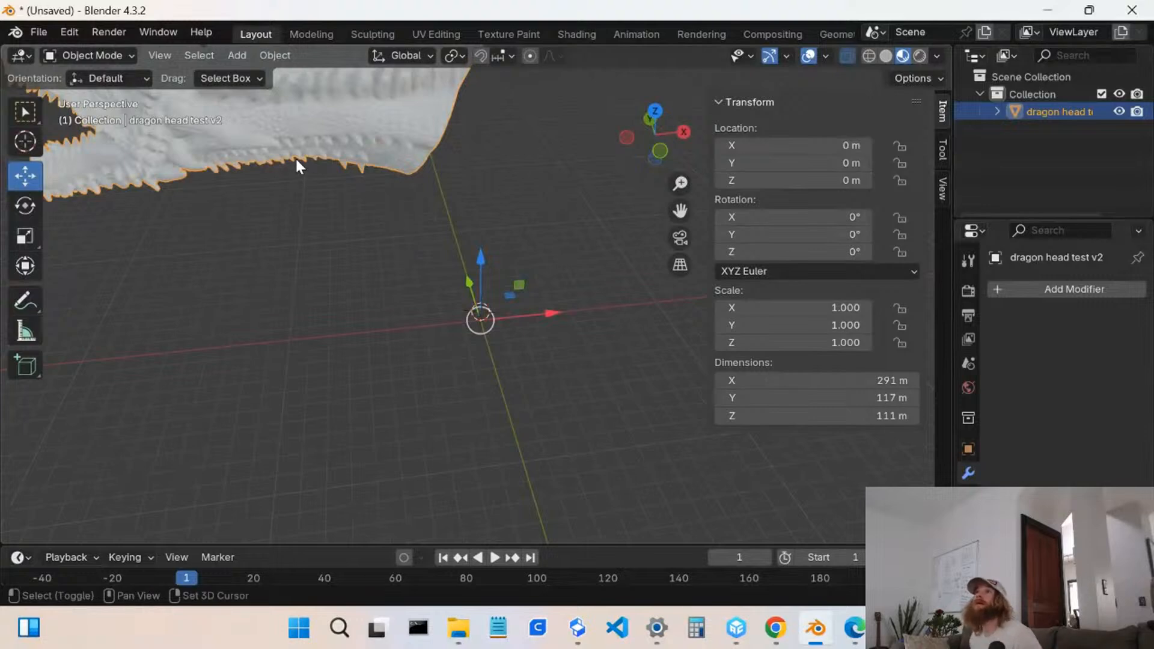
pyautogui.keyDown('shift'); pyautogui.moveTo(297, 160); pyautogui.dragTo(446, 261, button='middle'); pyautogui.keyUp('shift')
pyautogui.keyDown('shift'); pyautogui.moveTo(396, 190); pyautogui.dragTo(806, 538, button='middle'); pyautogui.keyUp('shift')
pyautogui.keyDown('shift'); pyautogui.moveTo(454, 298); pyautogui.dragTo(204, 128, button='middle'); pyautogui.keyUp('shift')
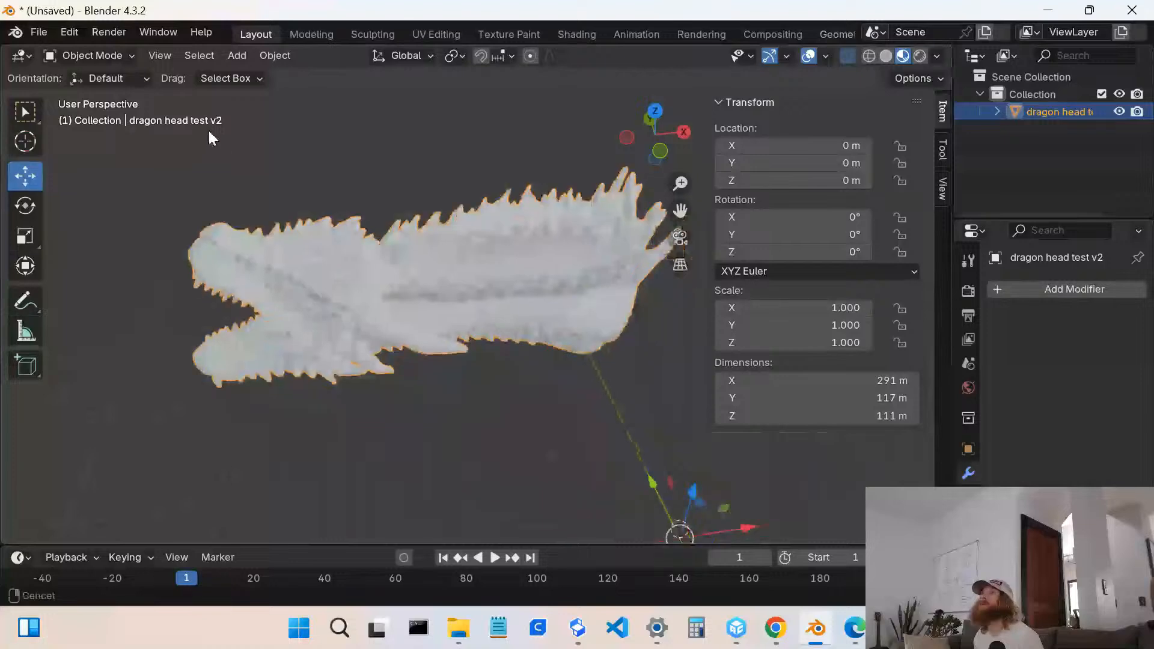
pyautogui.moveTo(471, 268); pyautogui.dragTo(376, 11, button='middle')
pyautogui.moveTo(622, 355); pyautogui.dragTo(423, 366, button='middle')
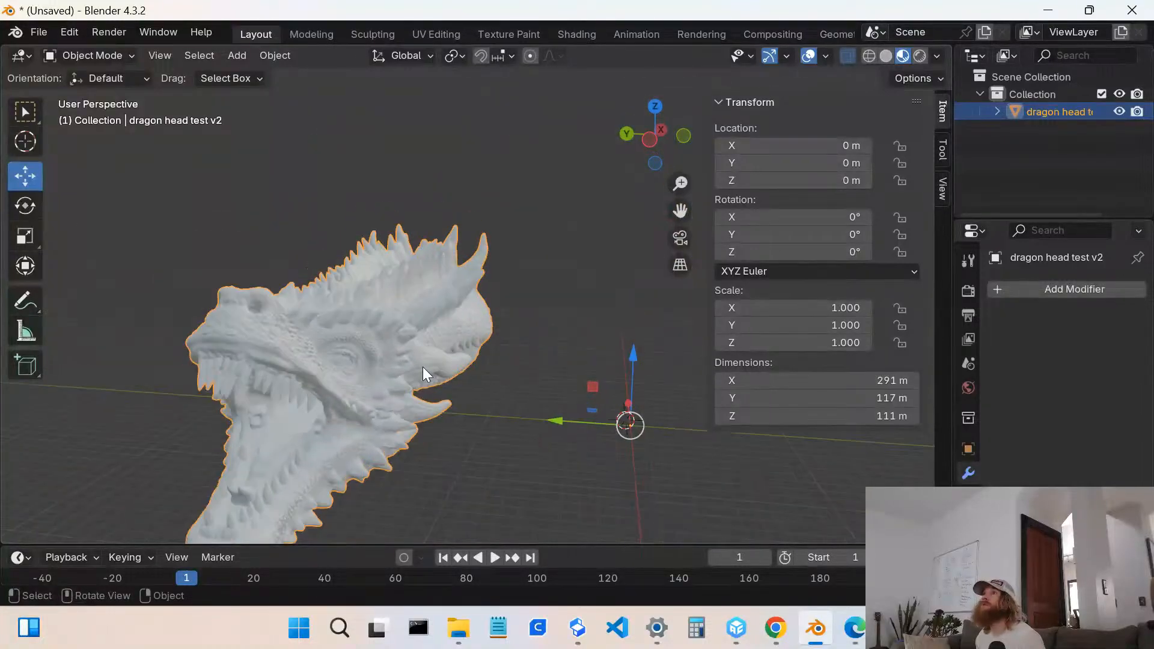
# - Put the dragon head mesh into Edit Mode with its rear opening in view and turn off X-ray display
pyautogui.moveTo(550, 385); pyautogui.dragTo(405, 357, button='middle')
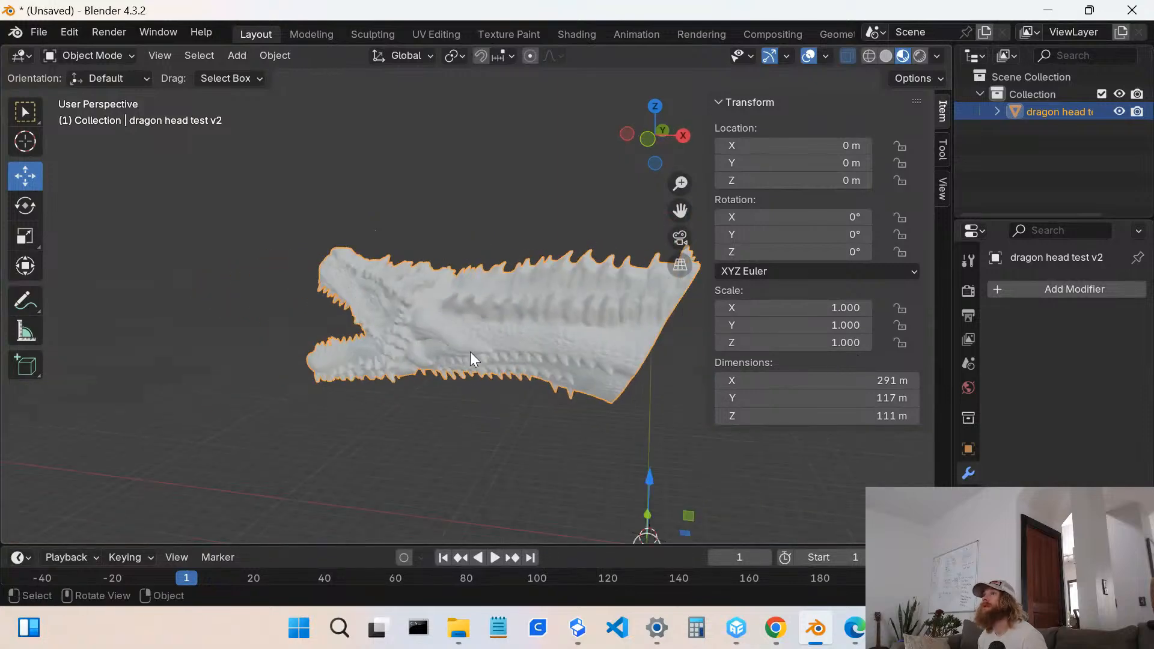
pyautogui.scroll(2, 515, 324)
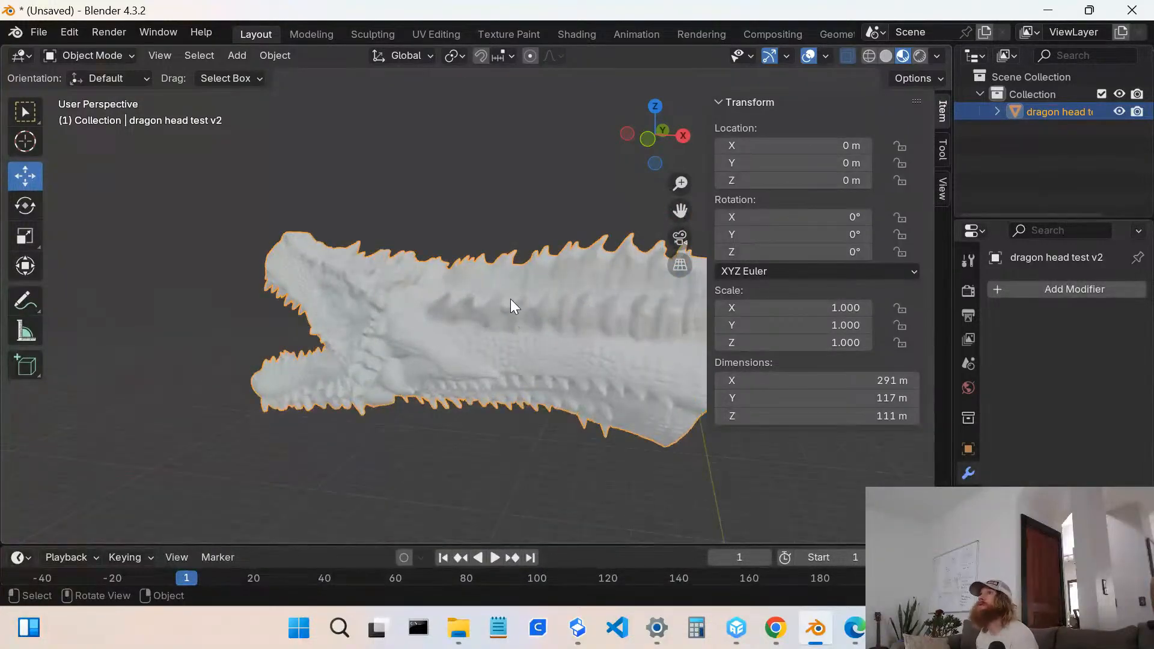
pyautogui.moveTo(500, 278); pyautogui.dragTo(434, 291, button='middle')
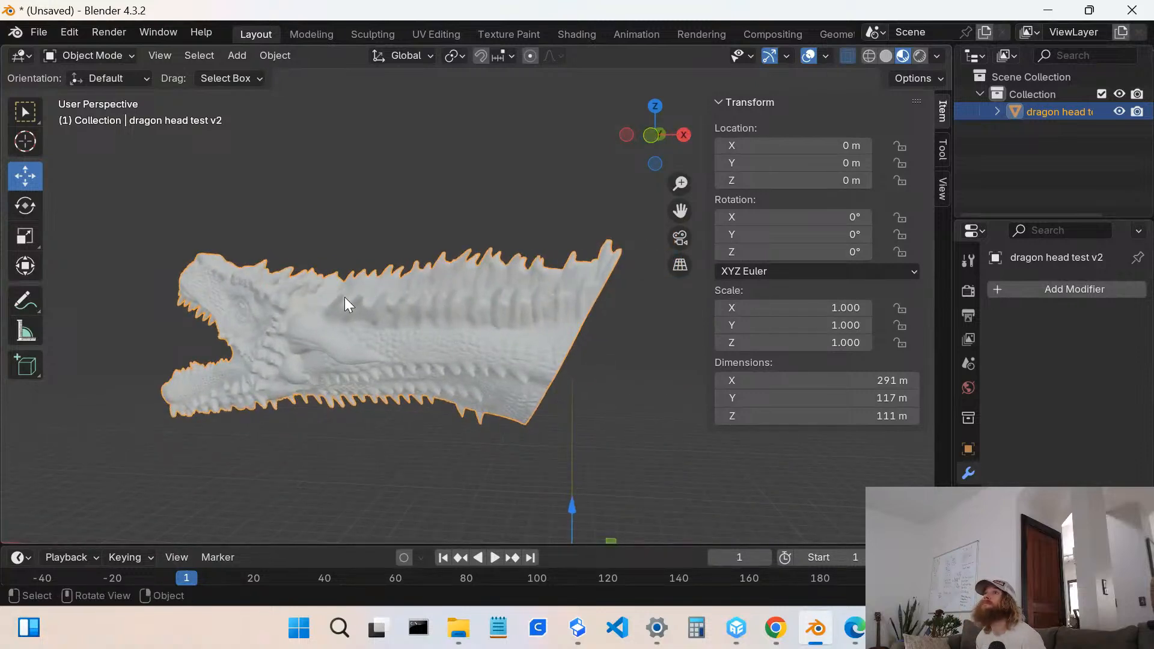
pyautogui.moveTo(315, 272); pyautogui.dragTo(727, 381, button='middle')
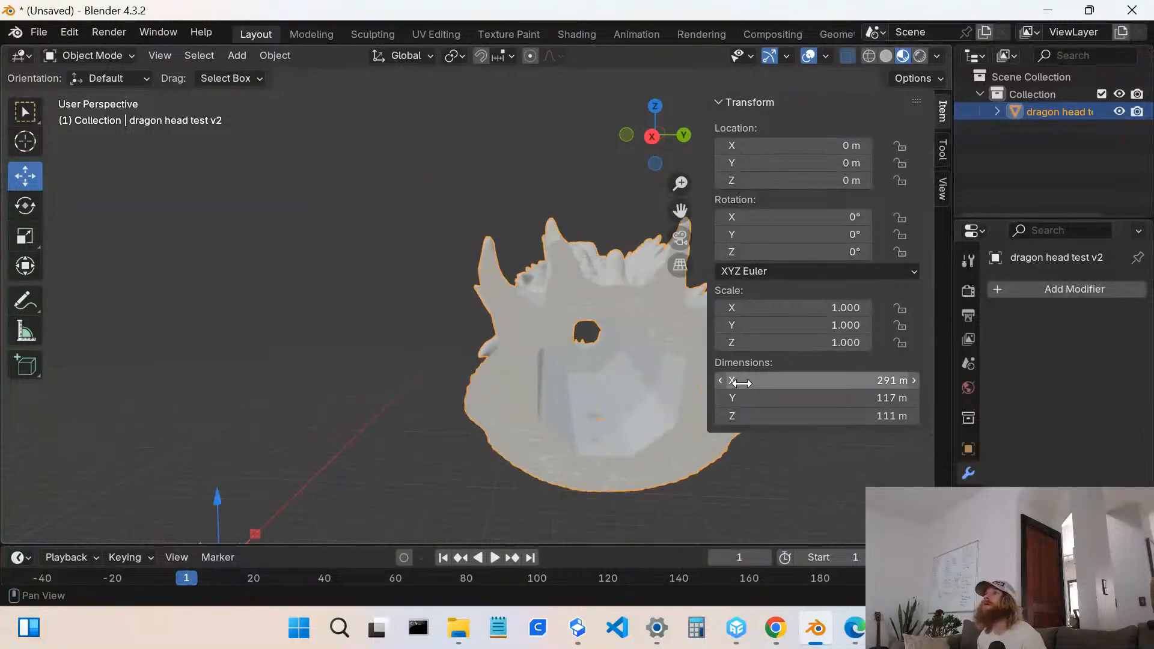
pyautogui.scroll(-3, 528, 330)
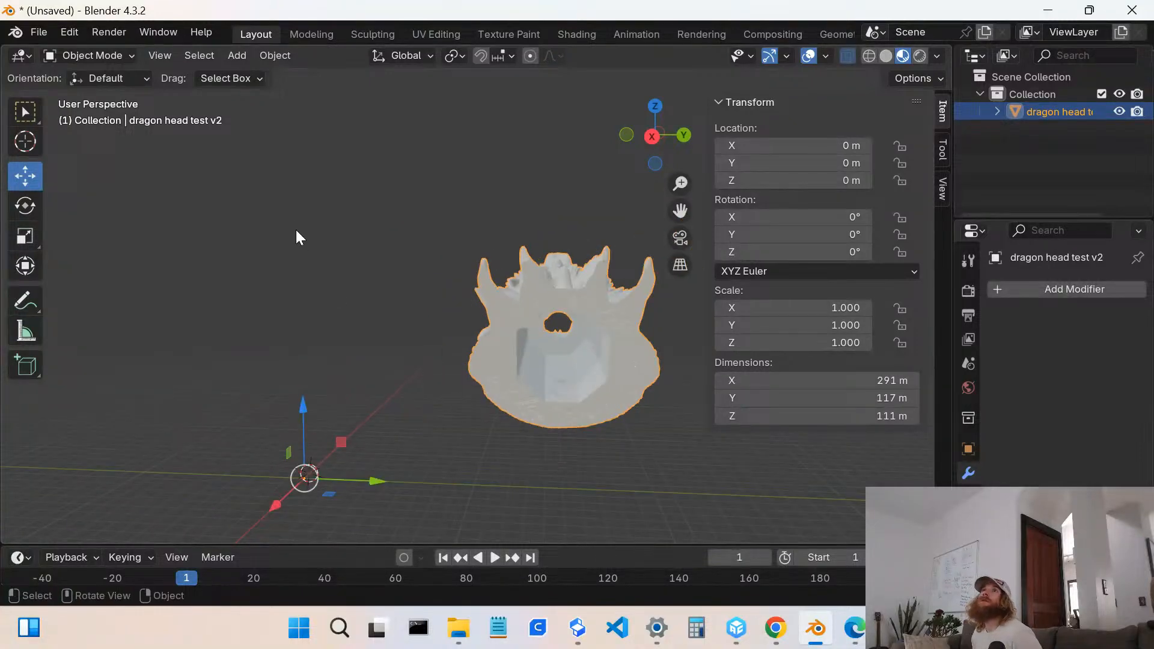
pyautogui.click(61, 60)
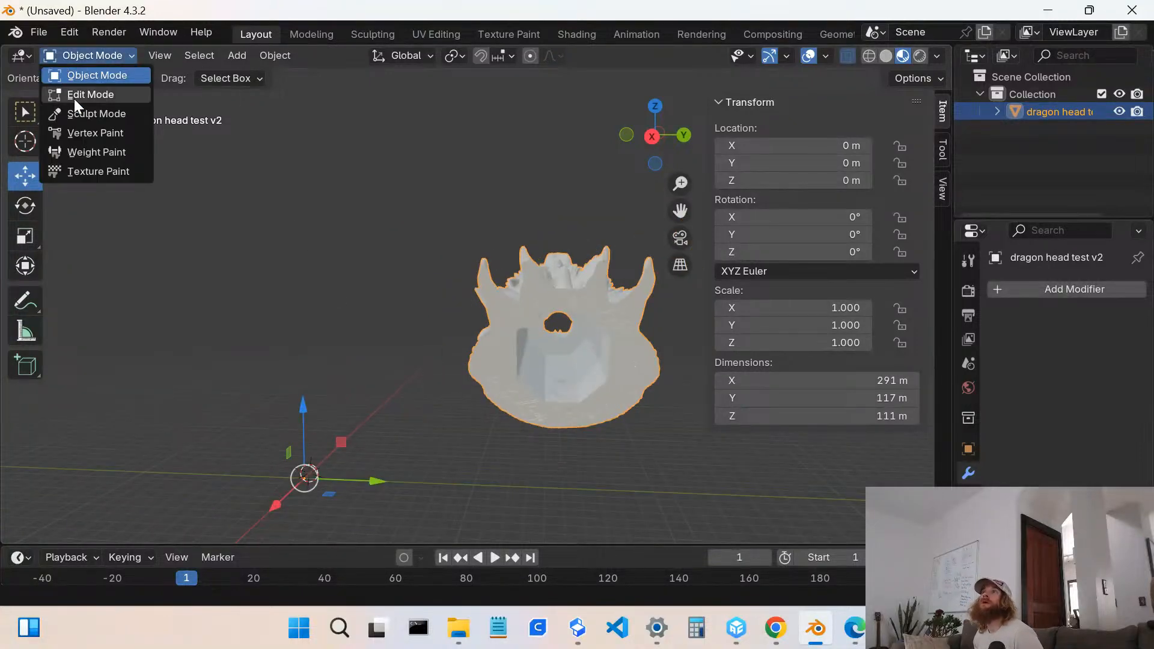
pyautogui.click(73, 96)
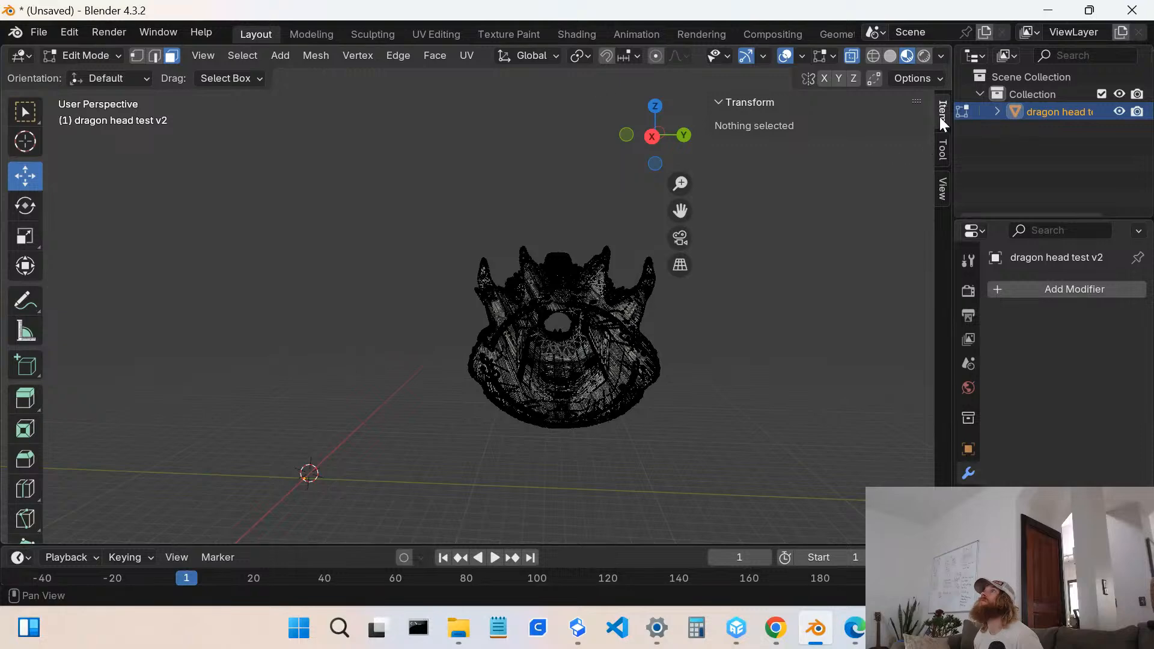
pyautogui.click(851, 56)
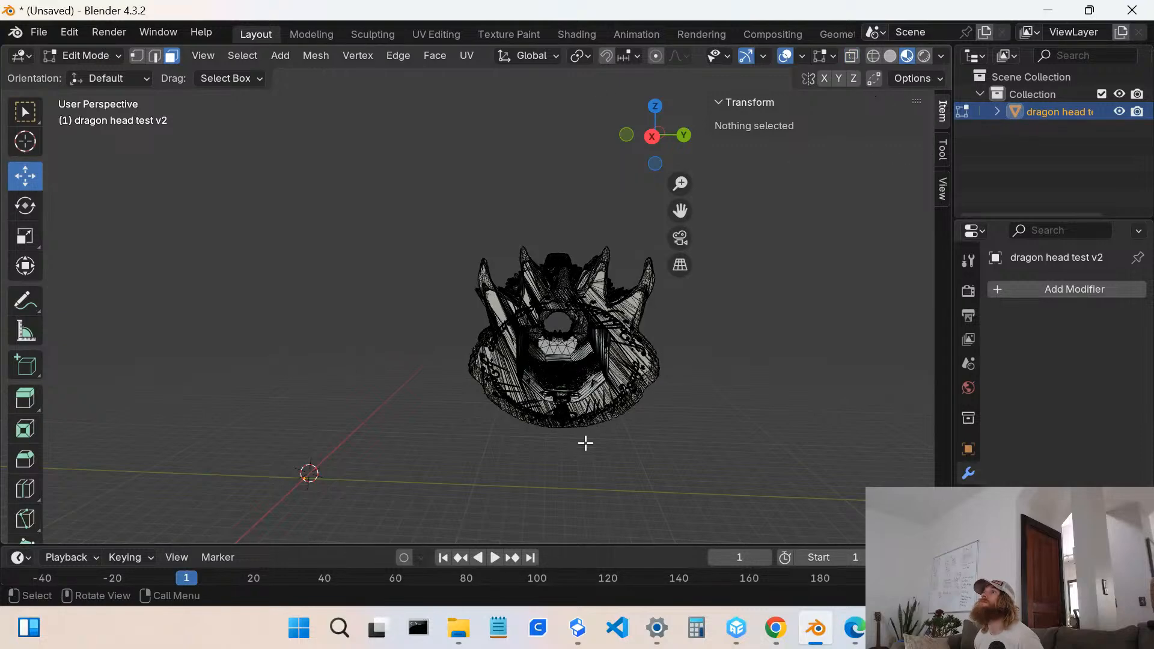
# - Select the faces of the inner cavity's side wall through the dragon head's rear opening
pyautogui.scroll(4, 586, 443)
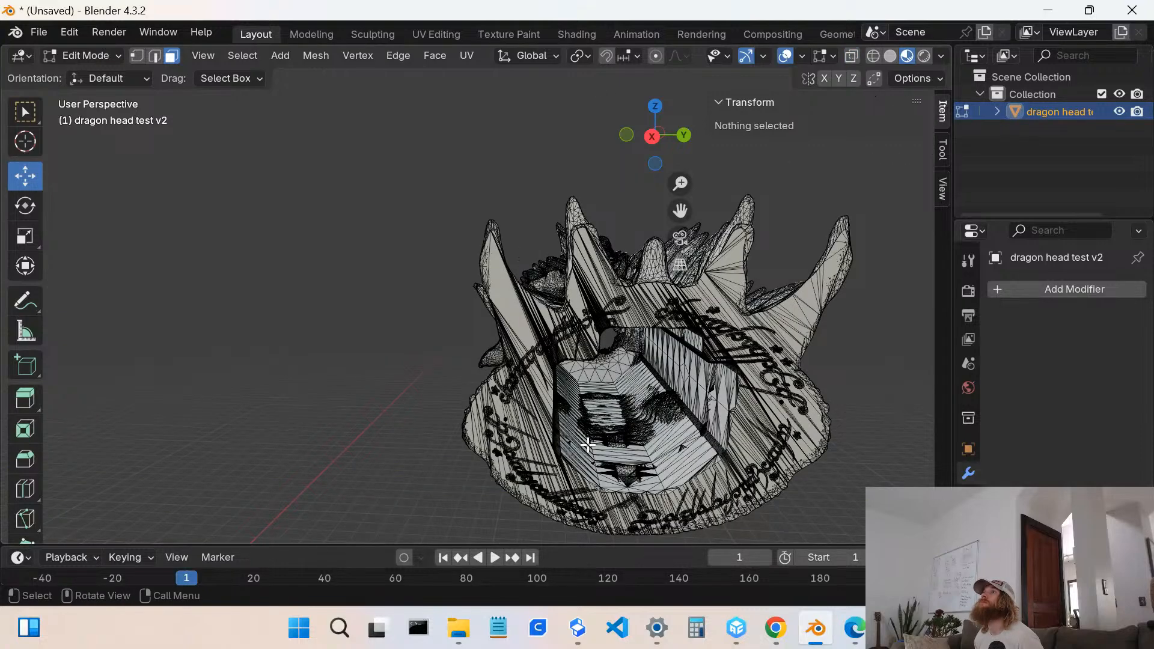
pyautogui.scroll(1, 588, 445)
pyautogui.moveTo(588, 445); pyautogui.dragTo(571, 338, button='middle')
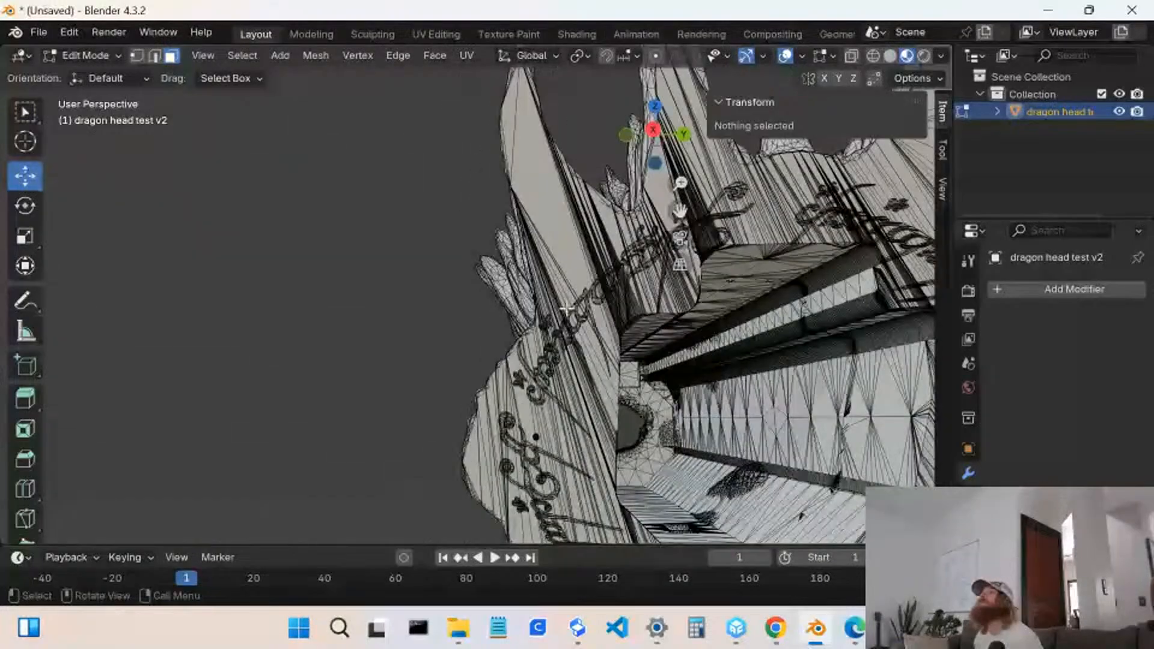
pyautogui.scroll(-2, 695, 307)
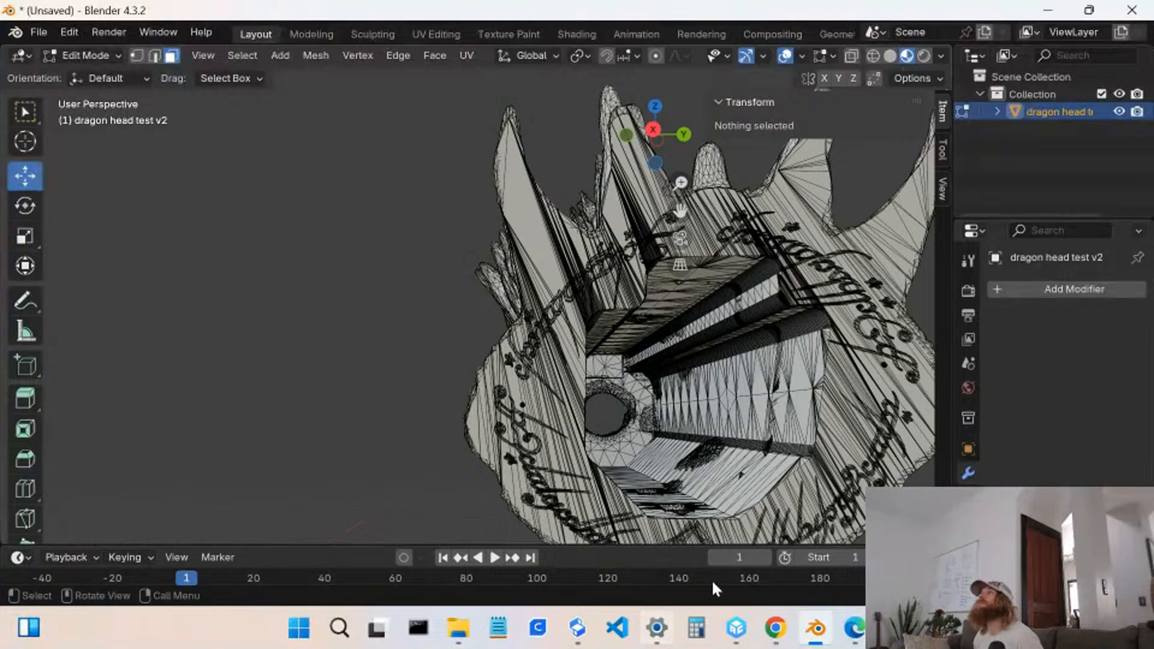
pyautogui.moveTo(639, 501); pyautogui.dragTo(628, 466, button='middle')
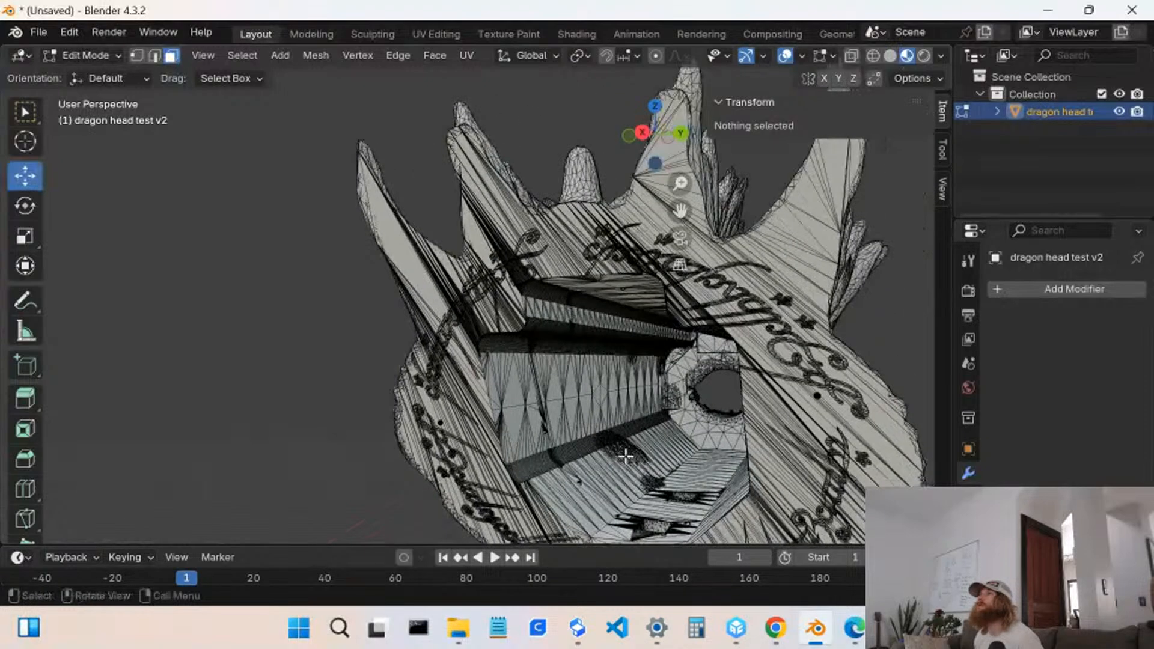
pyautogui.click(626, 459)
pyautogui.scroll(5, 626, 459)
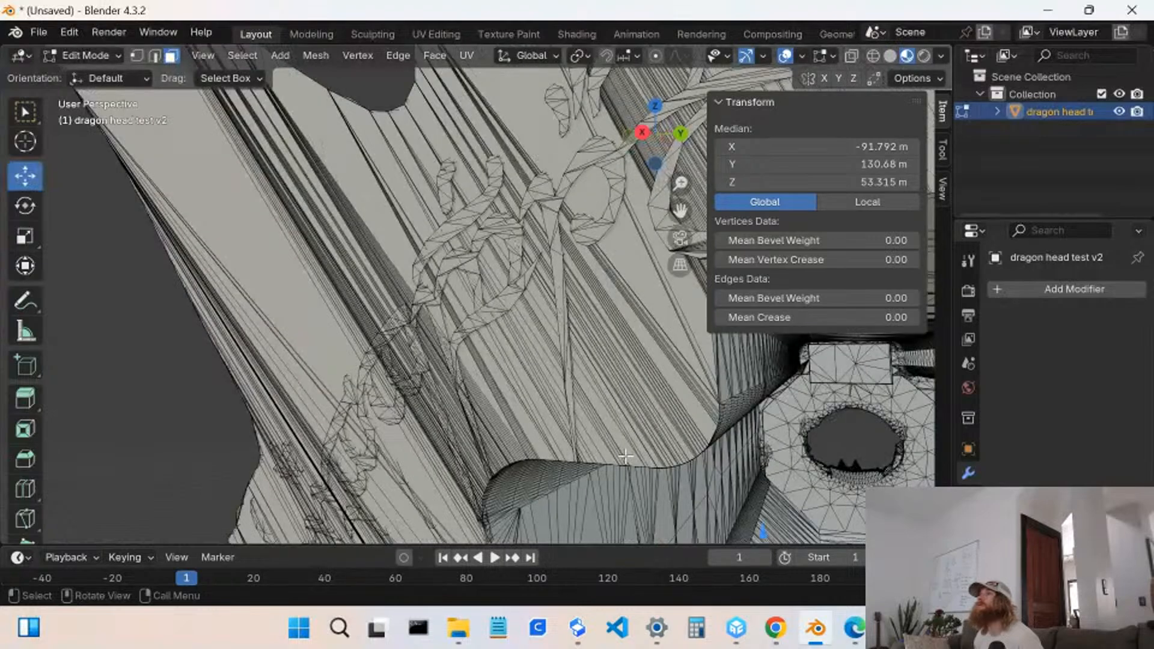
pyautogui.scroll(-3, 625, 457)
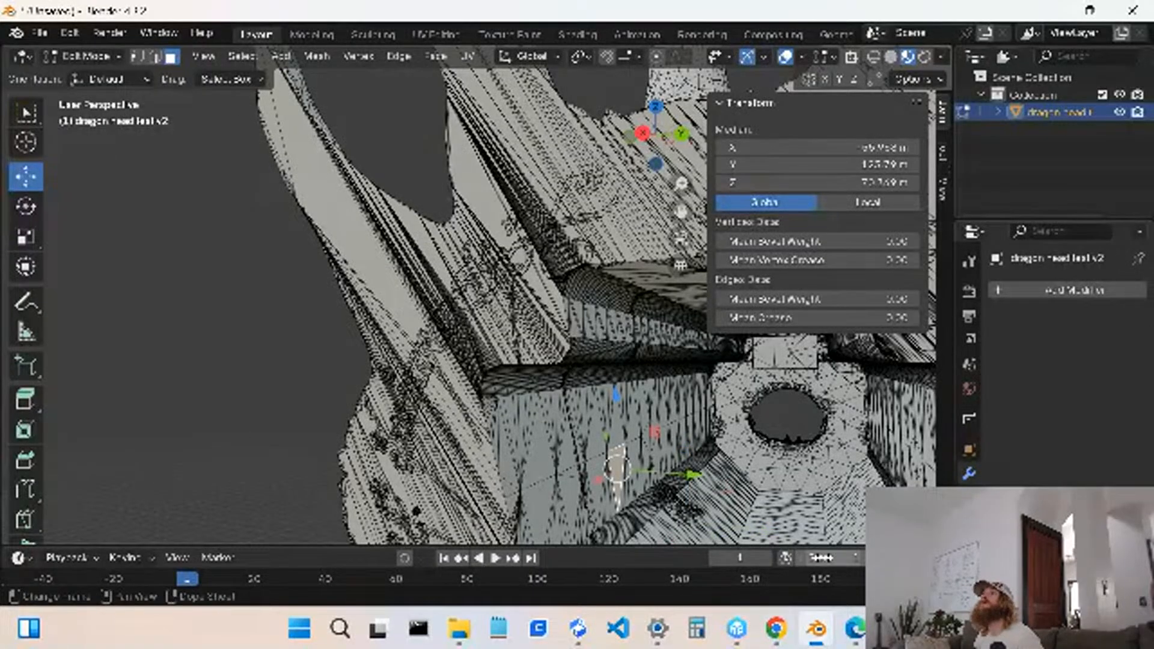
pyautogui.moveTo(709, 409); pyautogui.dragTo(573, 469)
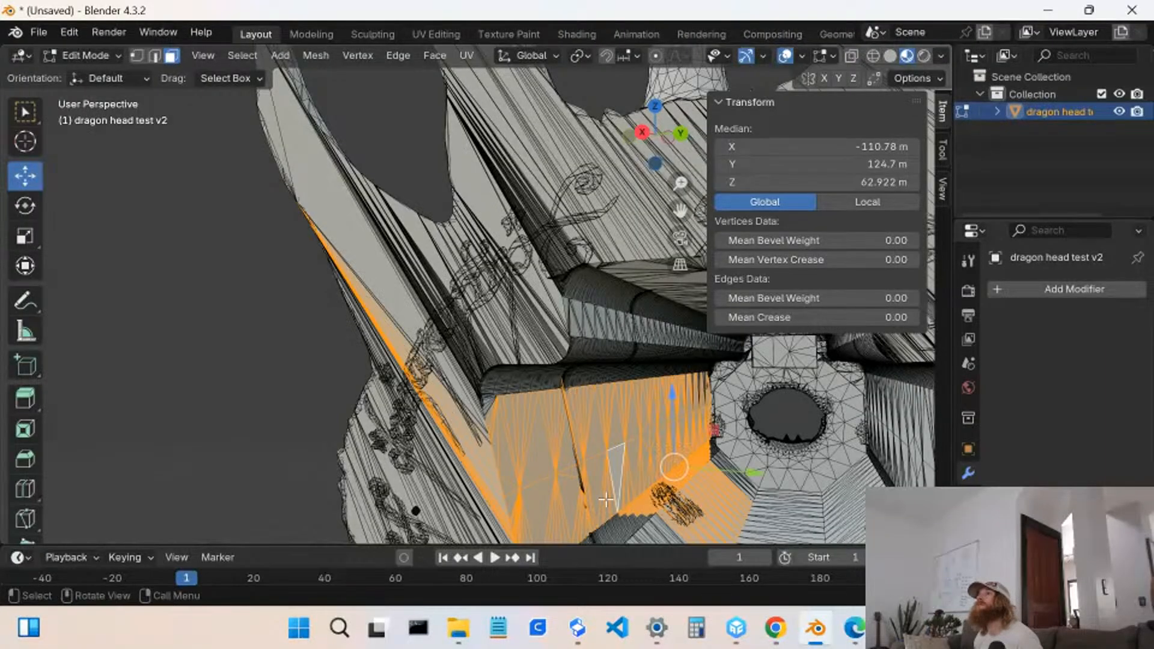
# - Reselect the cavity's side wall, starting from a single face closer to the round hole
pyautogui.click(662, 426)
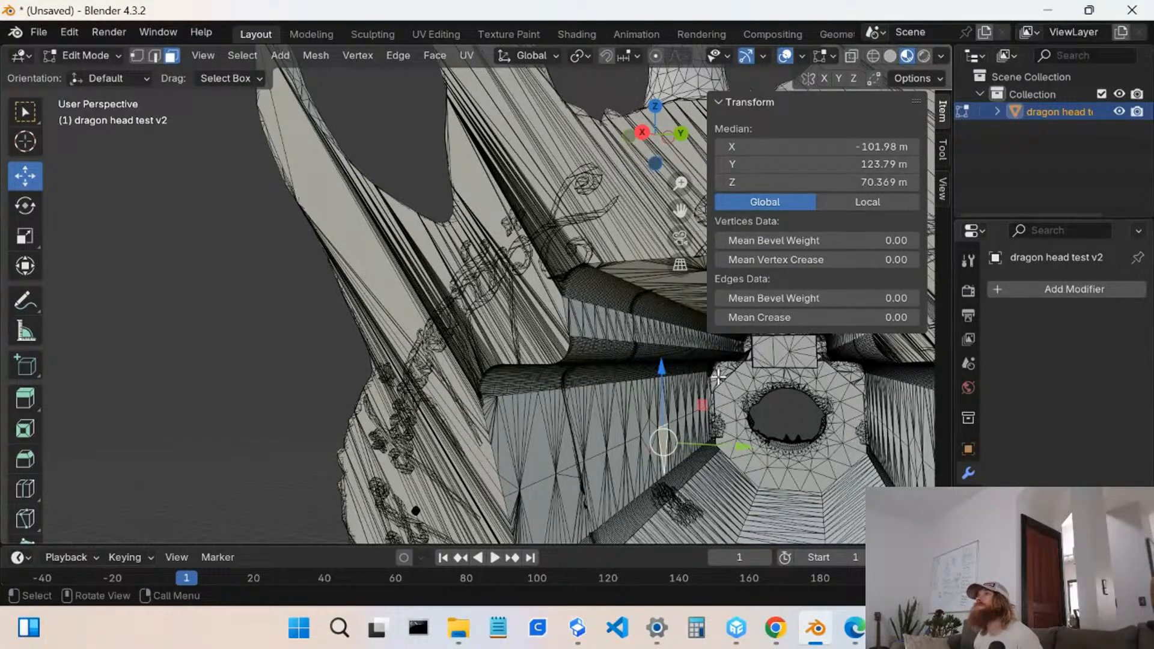
pyautogui.rightClick(718, 377)
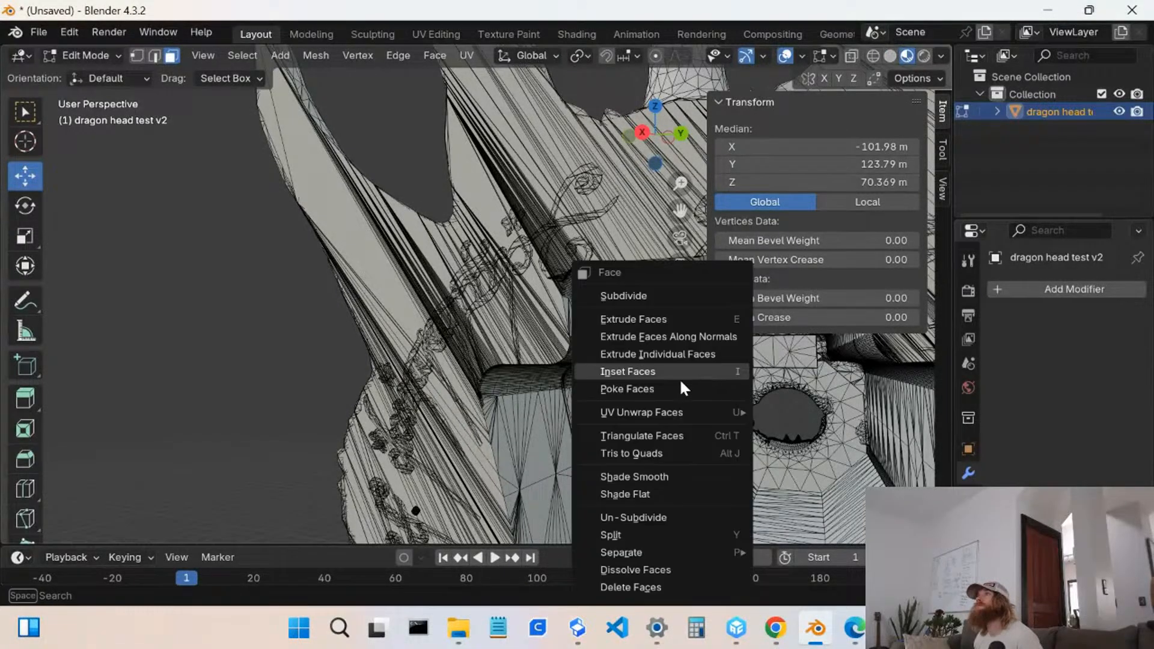
pyautogui.click(534, 440)
pyautogui.moveTo(711, 385)
pyautogui.keyDown('ctrl'); pyautogui.mouseDown(button='right')
pyautogui.moveTo(595, 400)
pyautogui.moveTo(475, 447)
pyautogui.moveTo(481, 489)
pyautogui.moveTo(550, 536)
pyautogui.moveTo(652, 490)
pyautogui.moveTo(703, 447)
pyautogui.moveTo(711, 412)
pyautogui.mouseUp(button='right'); pyautogui.keyUp('ctrl')
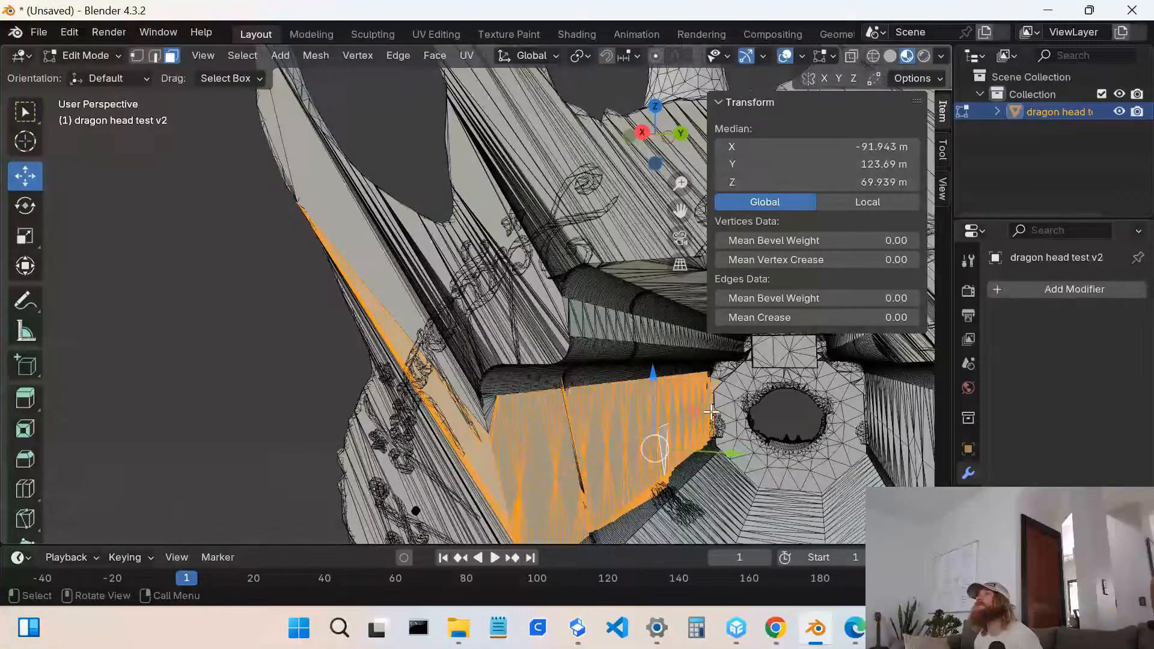
# - Replace the wall selection with a single cavity face and return the dragon head to Object Mode
pyautogui.scroll(-2, 711, 412)
pyautogui.click(585, 455)
pyautogui.scroll(-5, 612, 450)
pyautogui.moveTo(550, 375); pyautogui.dragTo(595, 312, button='middle')
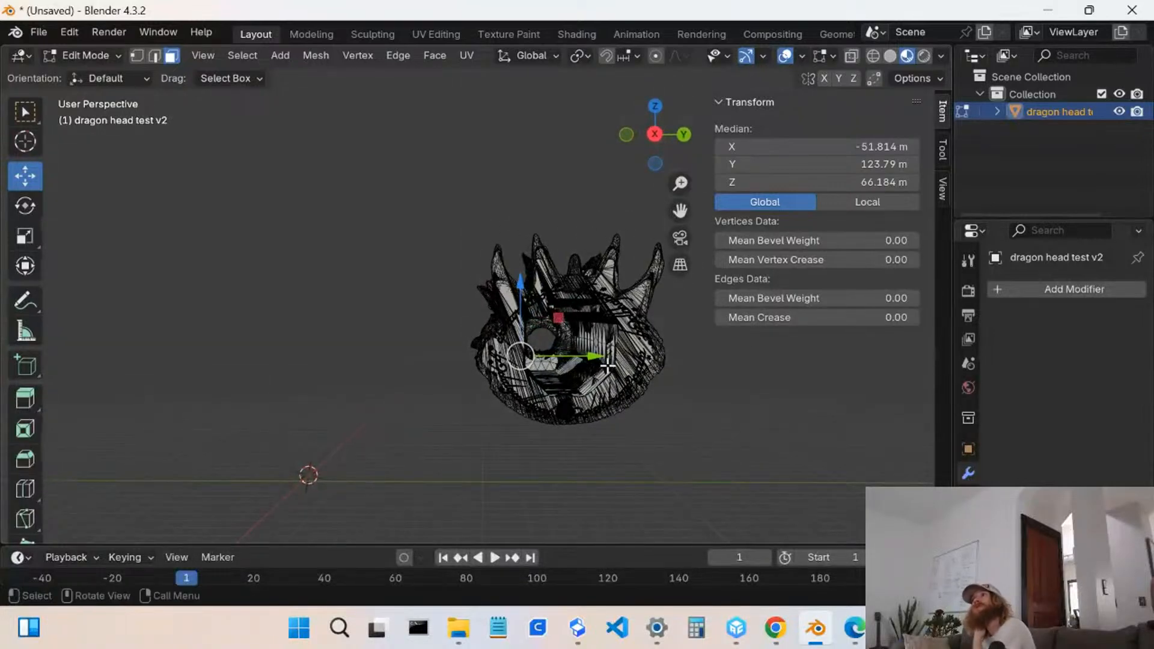
pyautogui.scroll(5, 607, 365)
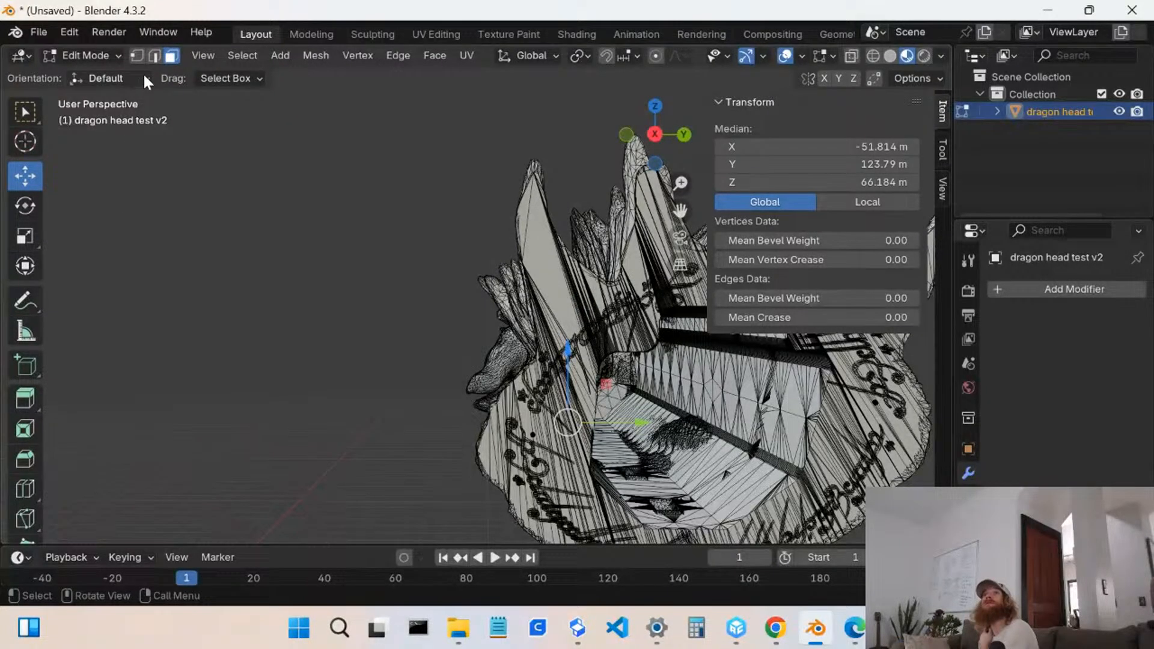
pyautogui.click(109, 57)
pyautogui.click(101, 74)
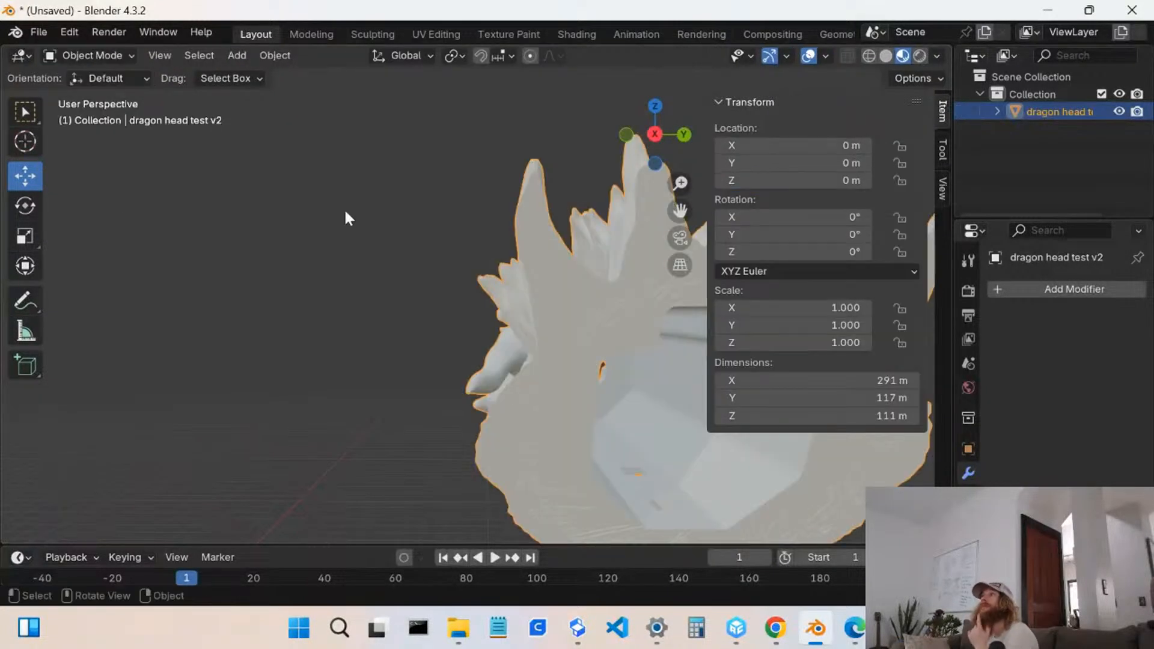
# - Bring the side of the neck with its oval flat patches into view and switch the mesh to Sculpt Mode
pyautogui.moveTo(620, 429); pyautogui.dragTo(619, 378, button='middle')
pyautogui.scroll(-5, 618, 377)
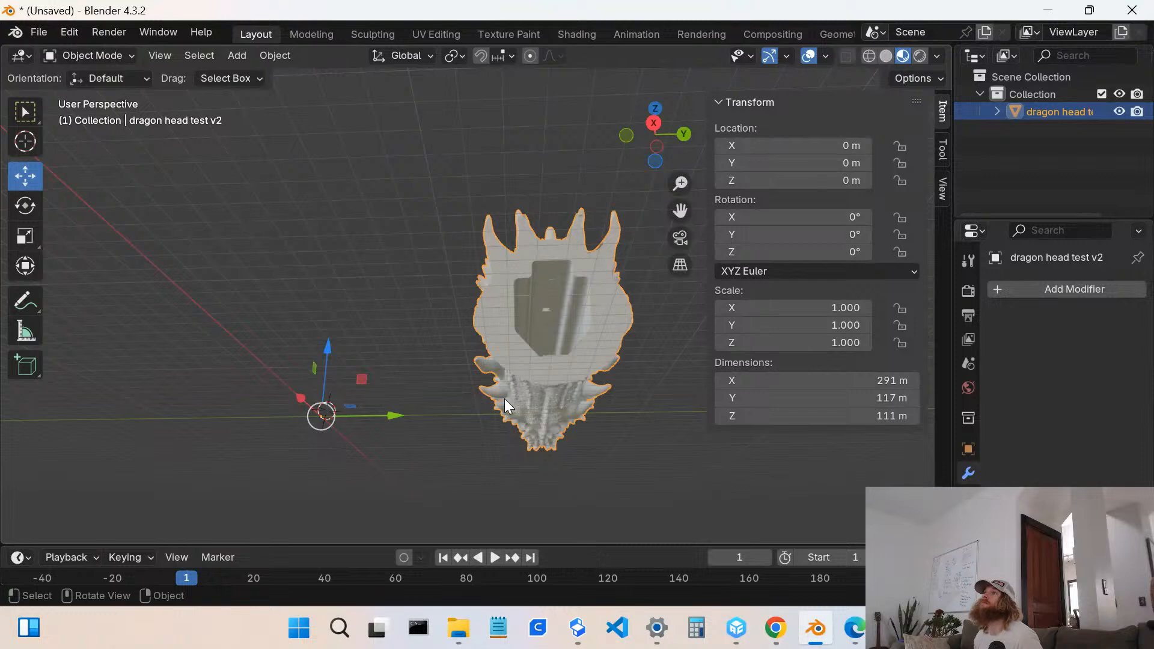
pyautogui.scroll(5, 523, 401)
pyautogui.moveTo(577, 477); pyautogui.dragTo(699, 403, button='middle')
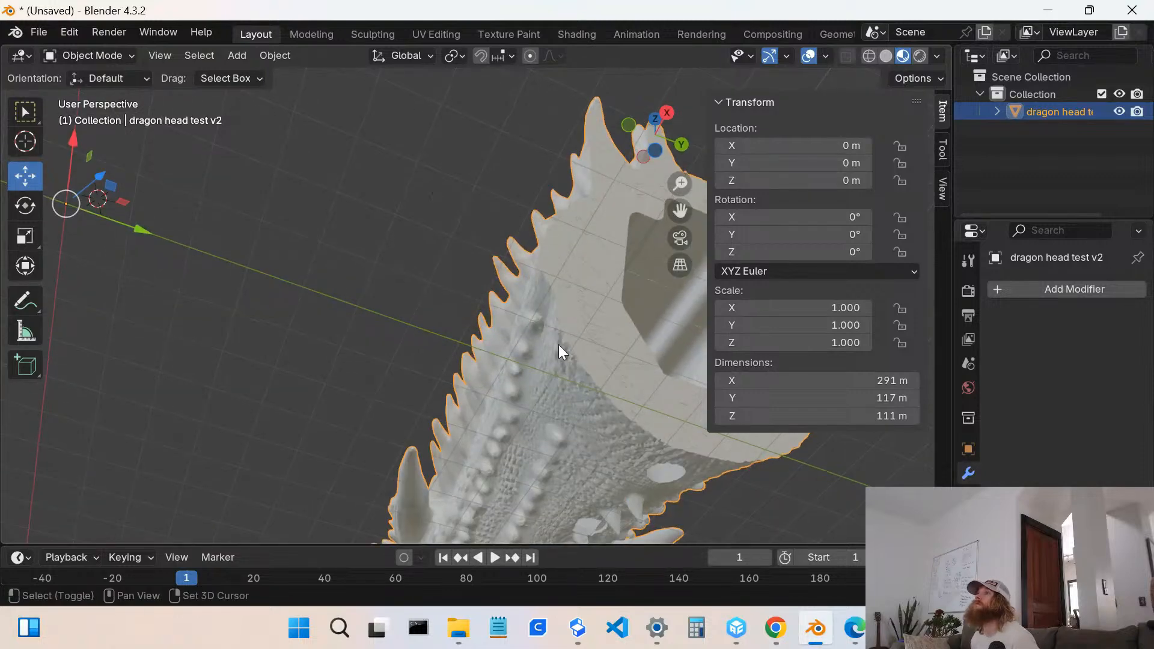
pyautogui.keyDown('shift'); pyautogui.moveTo(818, 529); pyautogui.dragTo(659, 301, button='middle'); pyautogui.keyUp('shift')
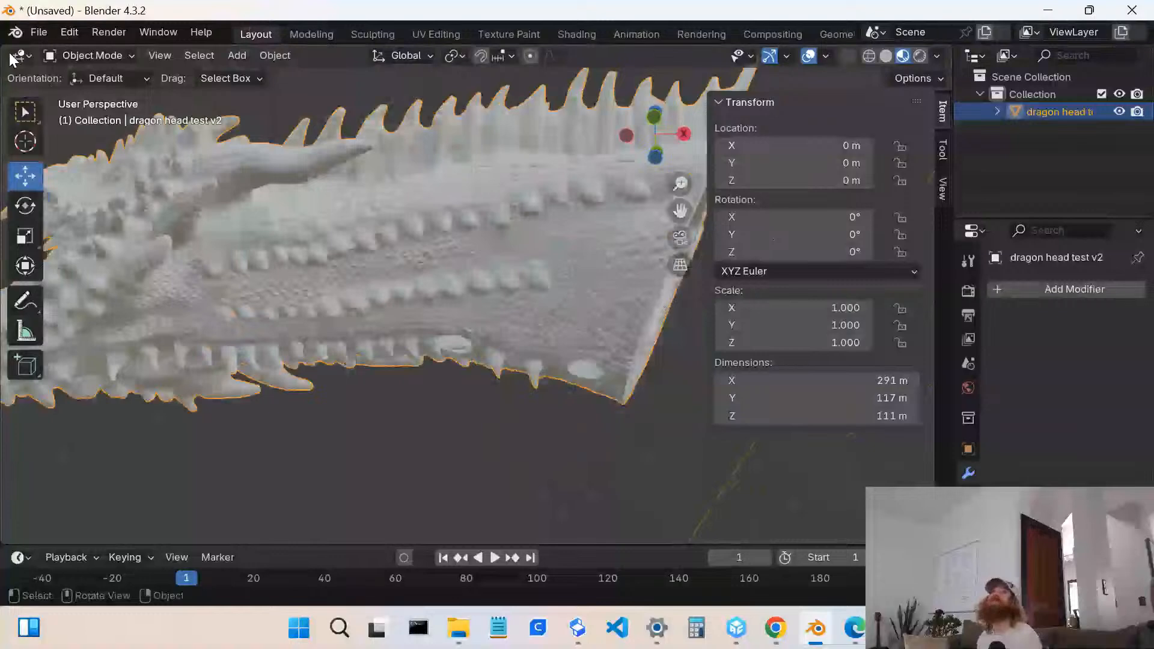
pyautogui.click(112, 57)
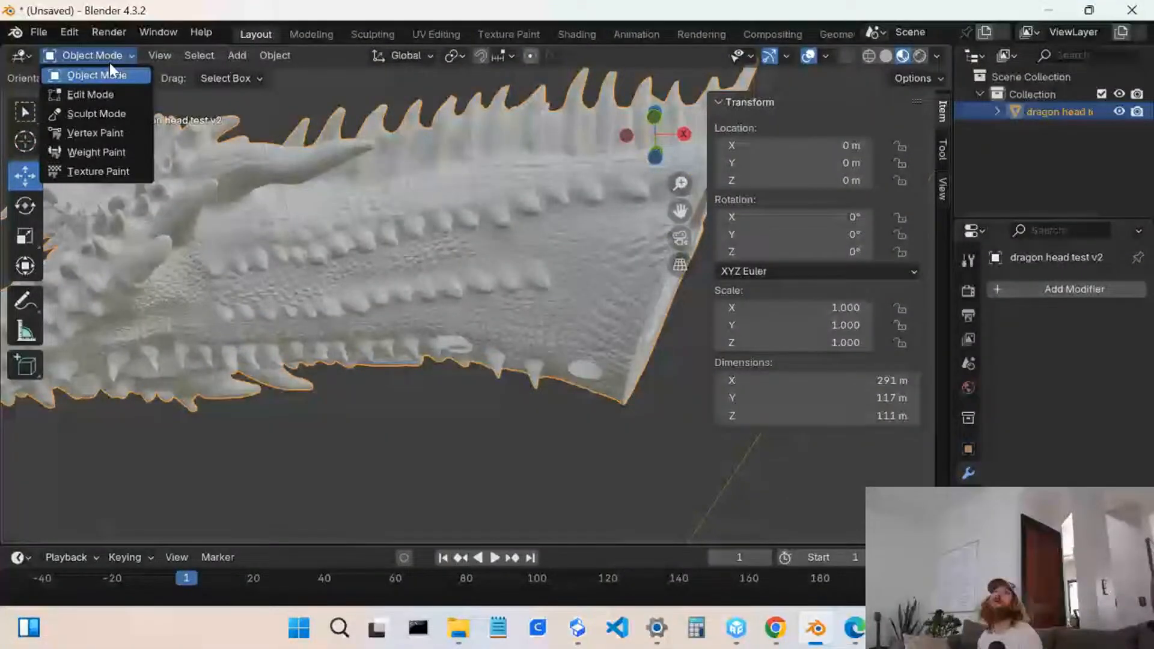
pyautogui.click(97, 114)
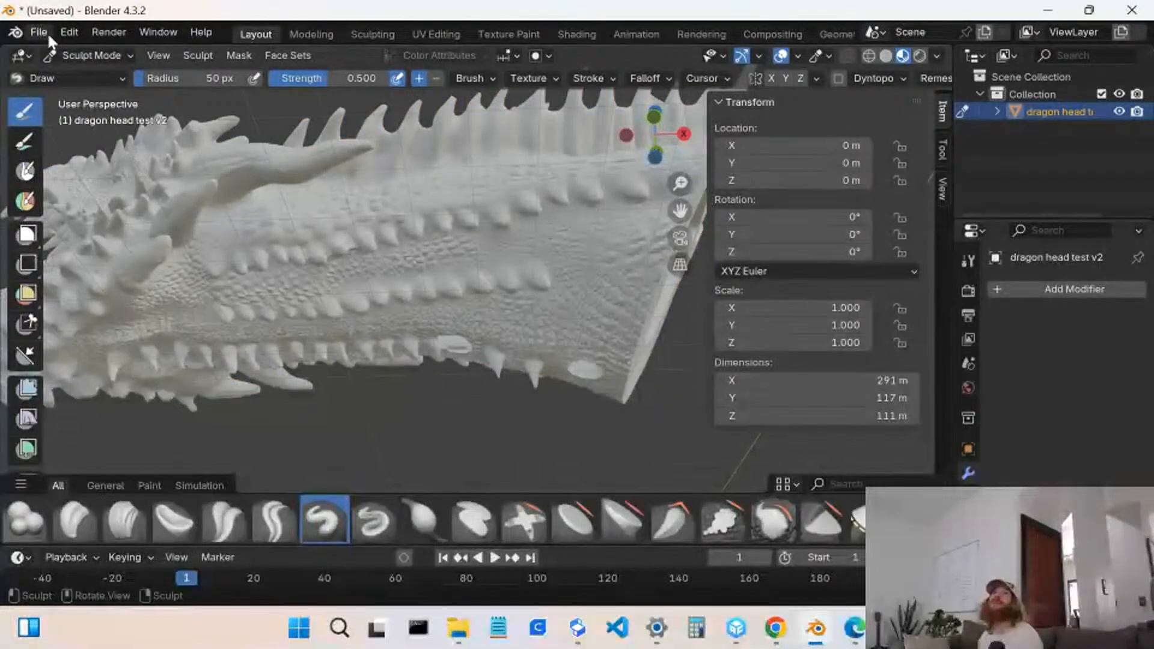
# - Switch the dragon head from Sculpt Mode to Edit Mode and back to Object Mode
pyautogui.click(95, 55)
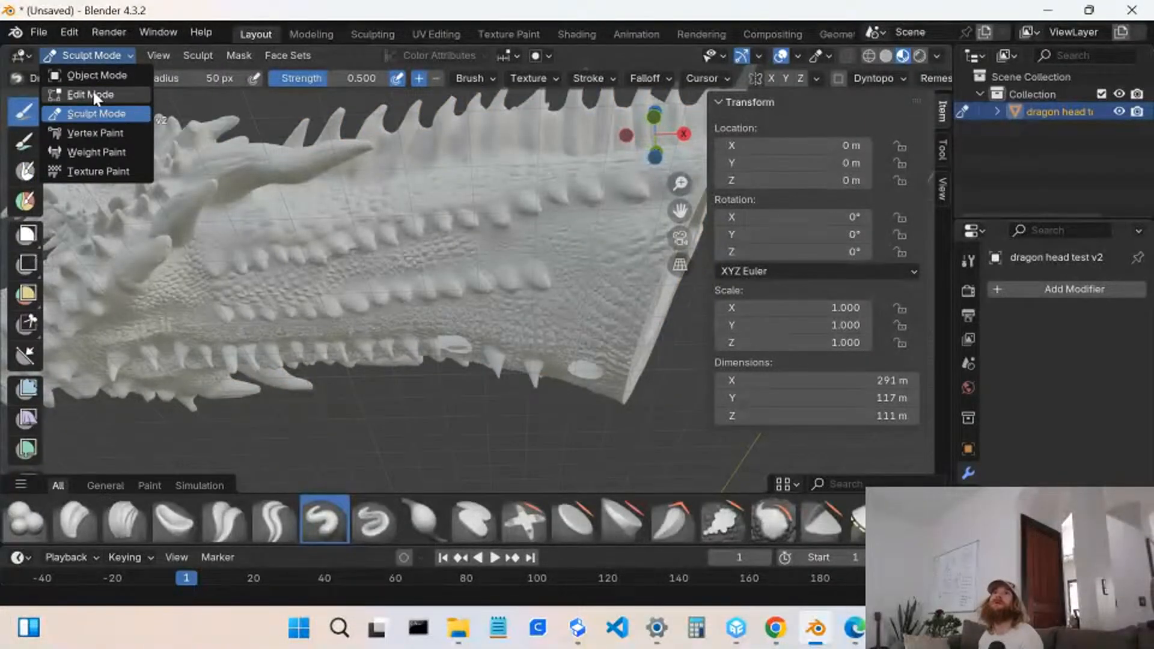
pyautogui.click(92, 92)
pyautogui.click(67, 34)
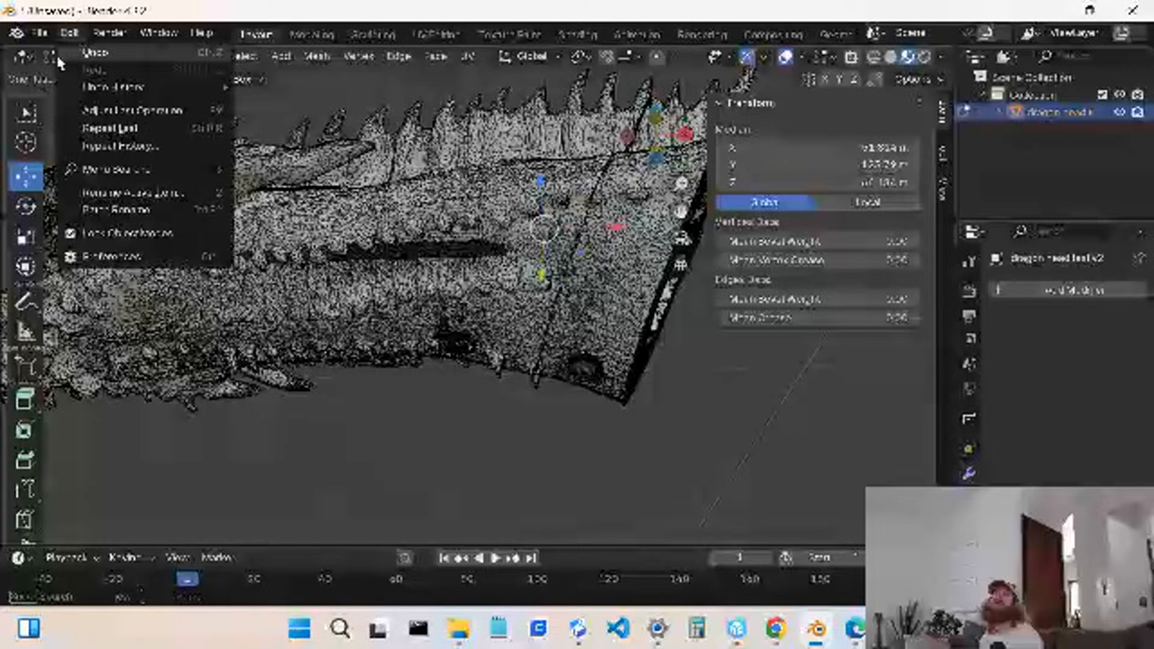
pyautogui.press('Escape')
pyautogui.click(60, 59)
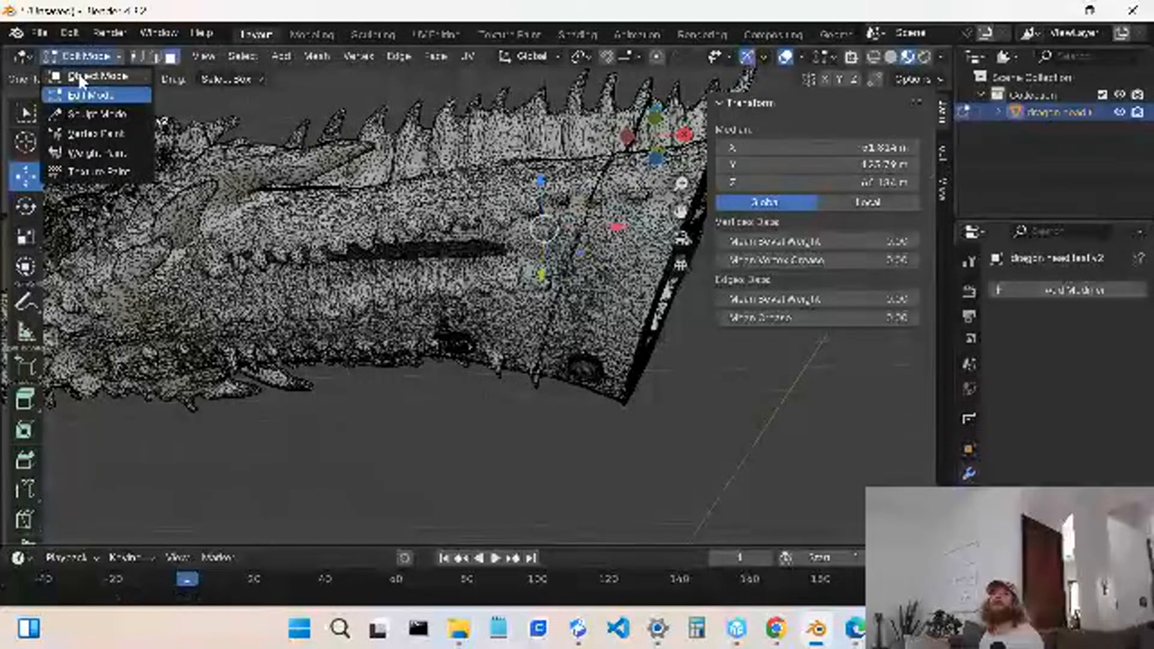
pyautogui.click(79, 71)
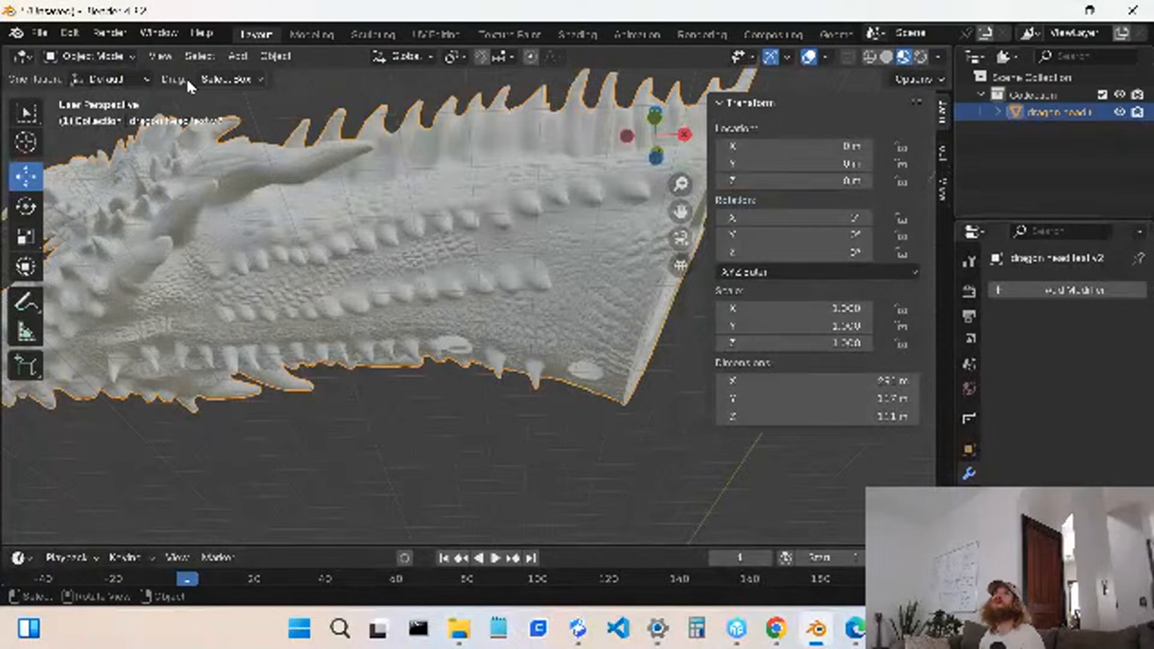
# - Put the dragon head back into Sculpt Mode and choose the Blob brush
pyautogui.click(90, 56)
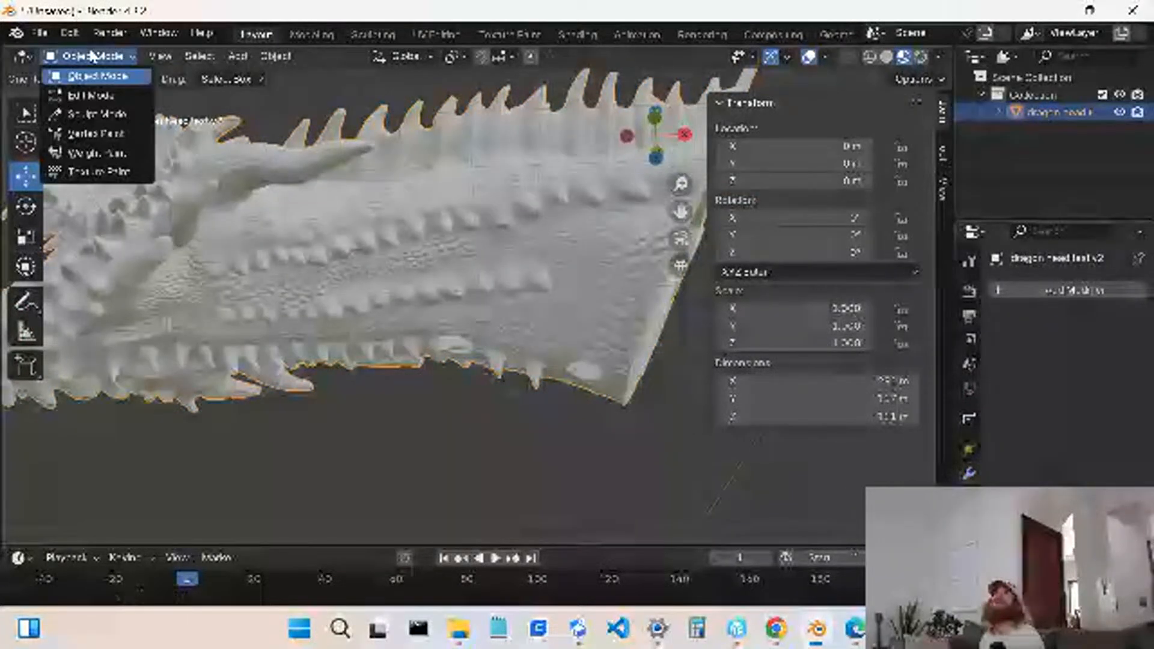
pyautogui.click(99, 114)
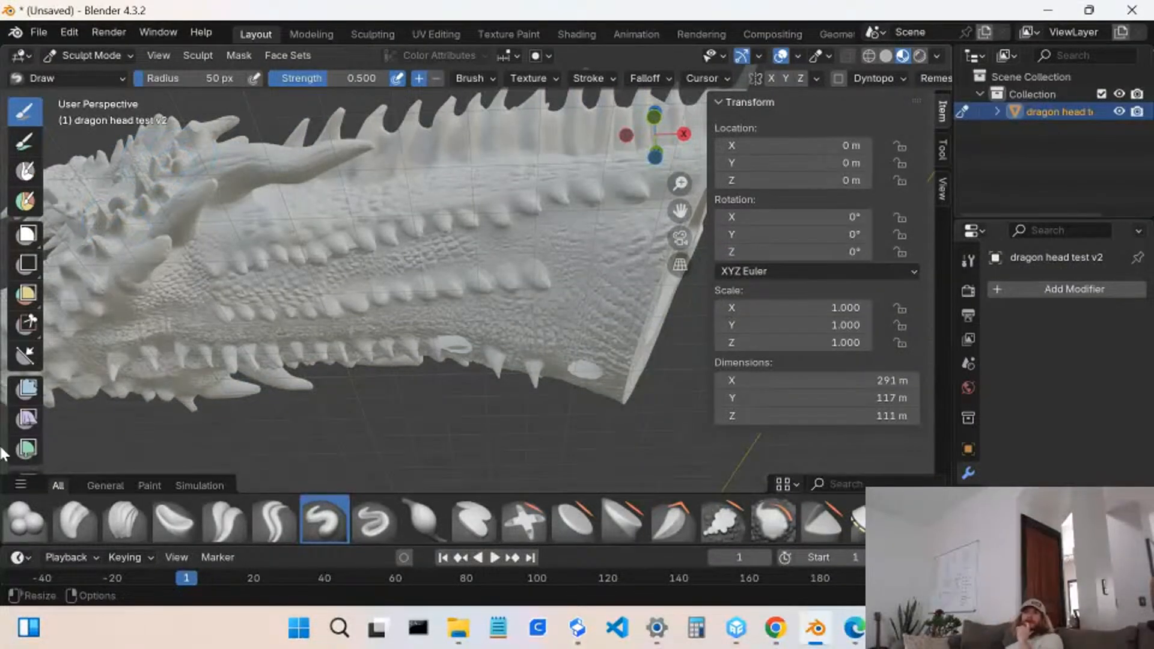
pyautogui.click(16, 524)
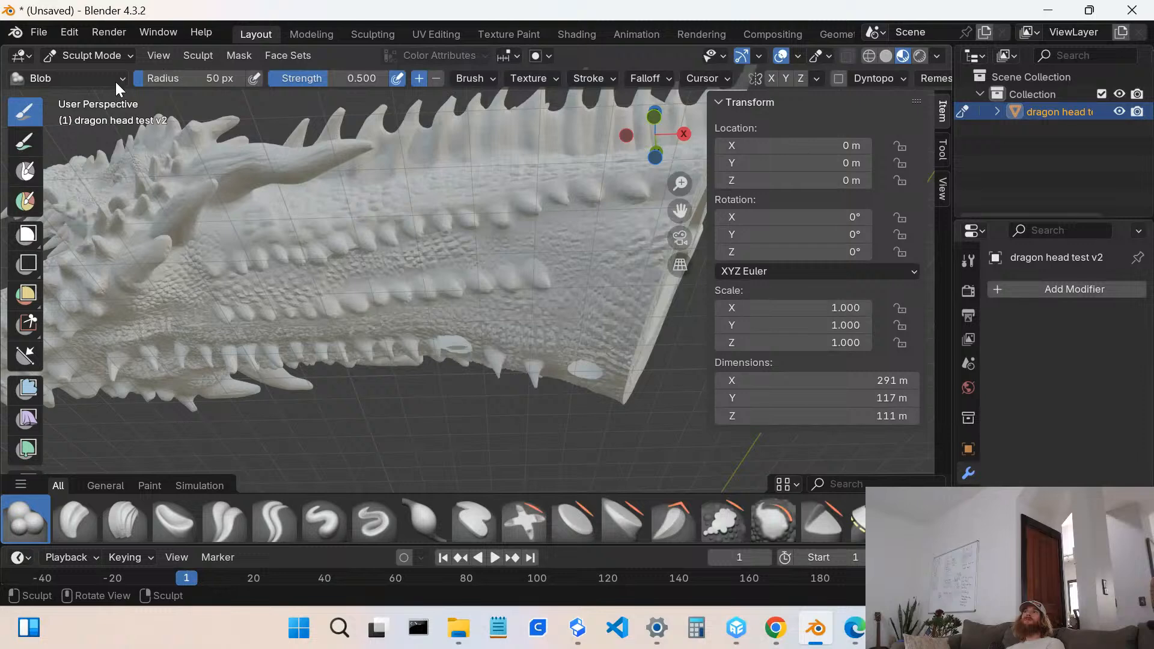
# - Sculpt the tip of the small spike near the neck's oval flat patch with the Blob brush at 50 px radius and 0.500 strength
pyautogui.moveTo(532, 370); pyautogui.dragTo(441, 325, button='middle')
pyautogui.moveTo(504, 293); pyautogui.dragTo(533, 314, button='middle')
pyautogui.scroll(5, 474, 394)
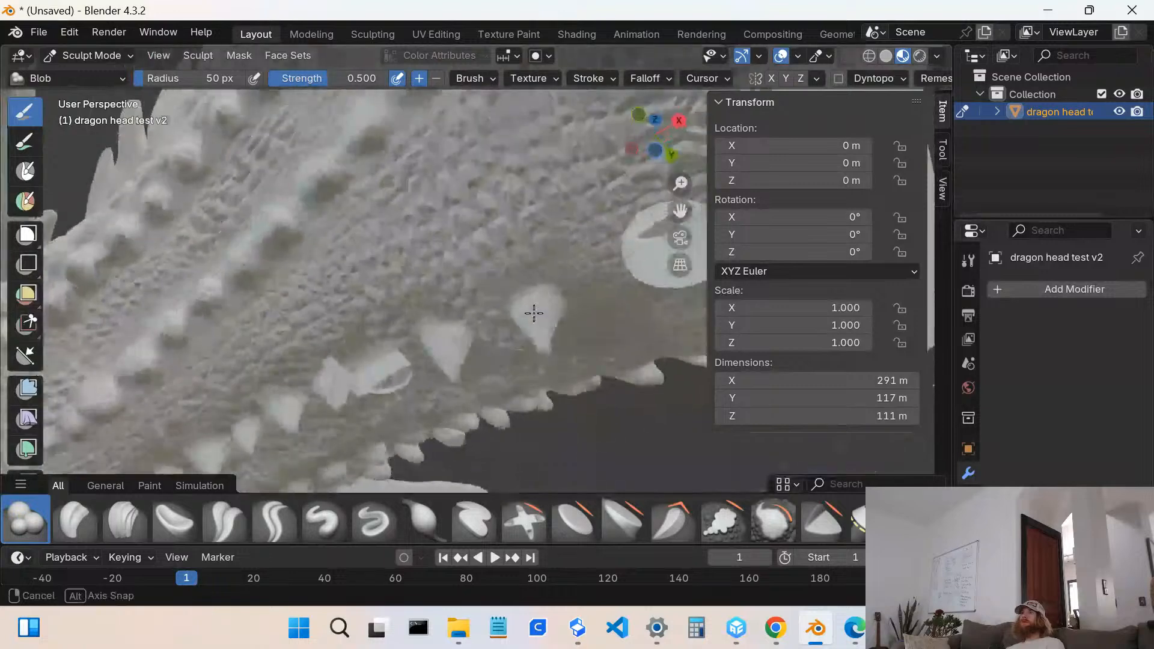
pyautogui.moveTo(546, 351)
pyautogui.mouseDown()
pyautogui.moveTo(578, 460)
pyautogui.moveTo(562, 370)
pyautogui.moveTo(548, 356)
pyautogui.mouseUp()
pyautogui.moveTo(548, 356); pyautogui.dragTo(548, 356)
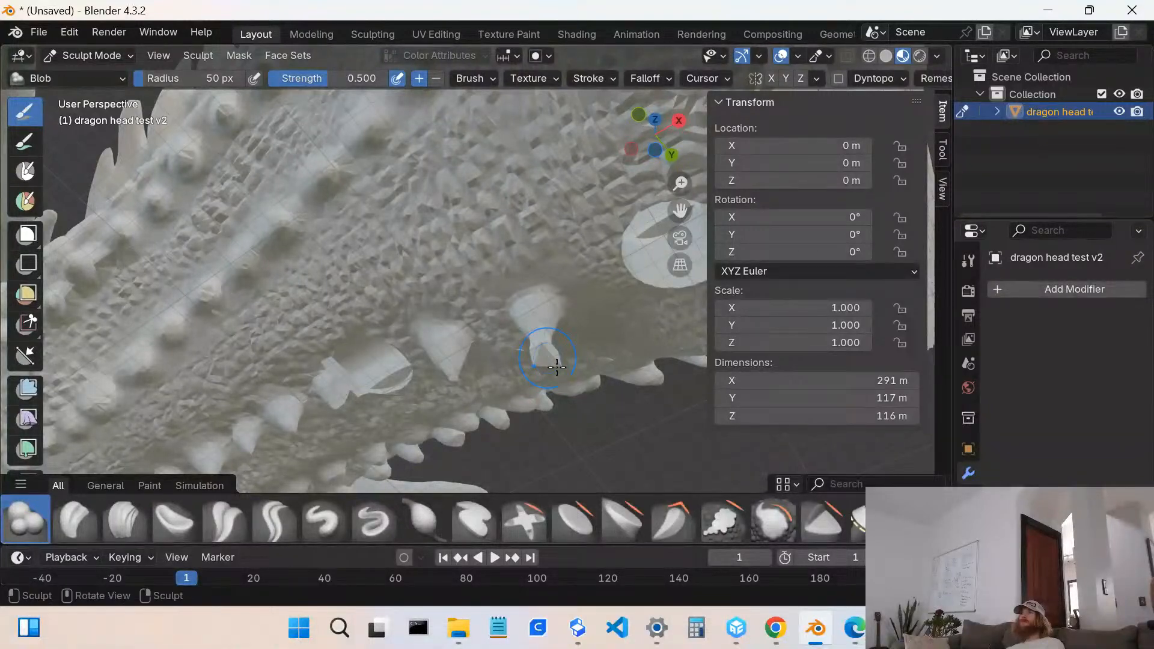
# - Choose the Elastic Grab brush, make a trial pull beside the small spike near the neck's oval patch, and undo the stroke
pyautogui.click(775, 518)
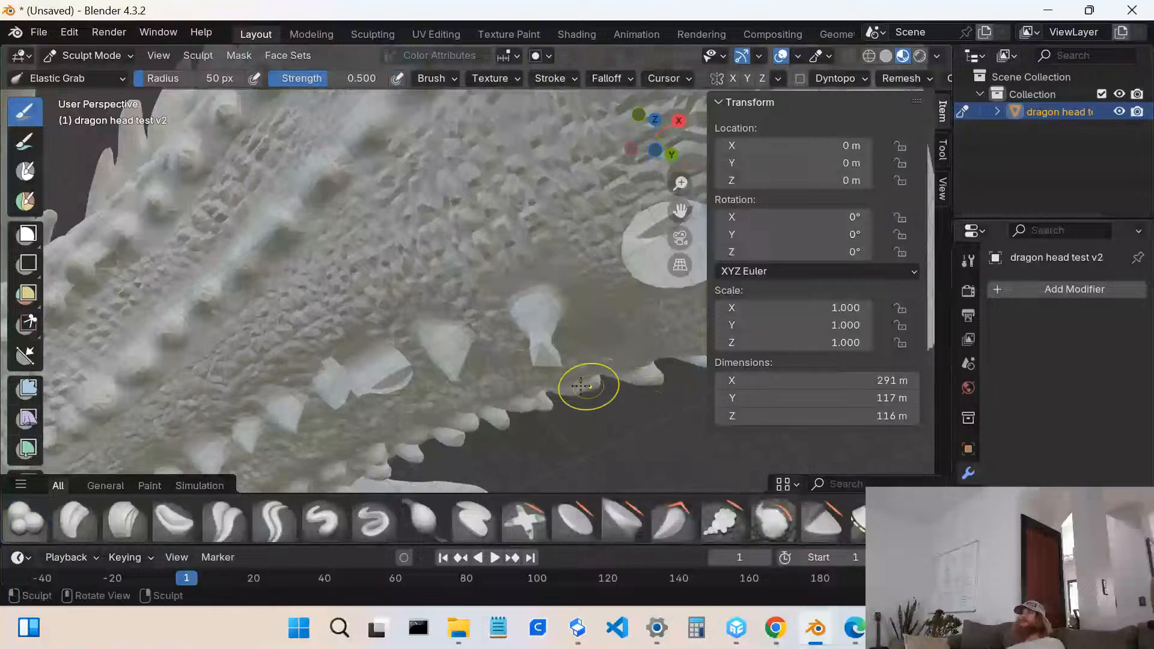
pyautogui.moveTo(548, 369); pyautogui.dragTo(658, 601)
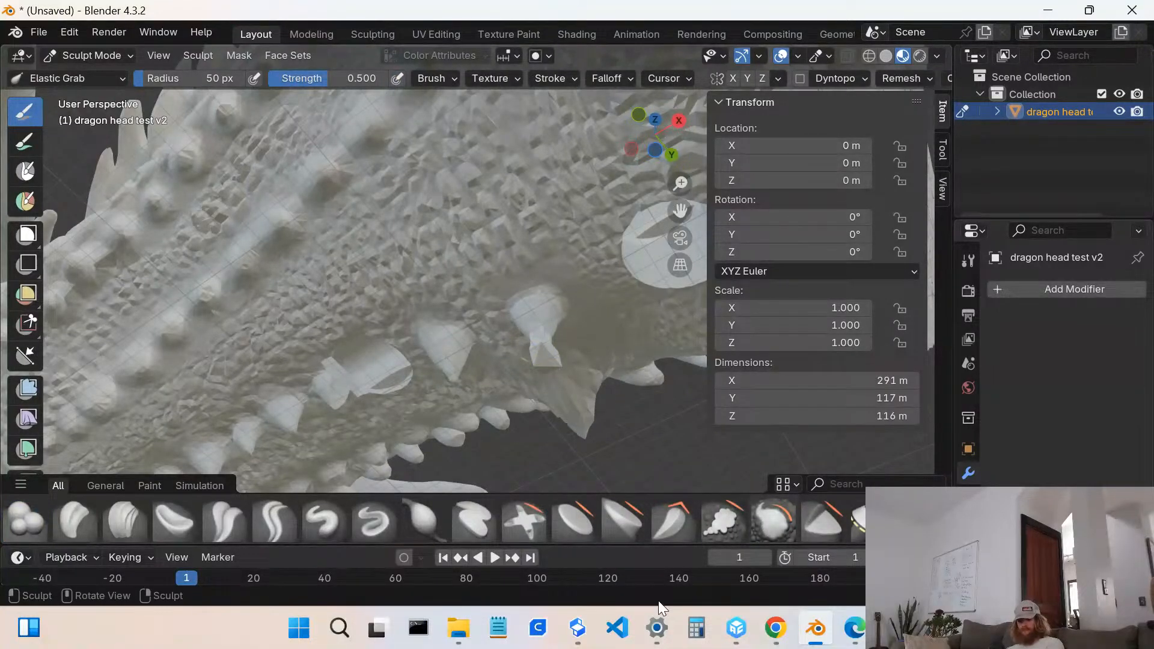
pyautogui.hotkey('ctrl', 'z')
# - Try stretching the small spike outward and widening its middle with Elastic Grab strokes, and undo those strokes
pyautogui.moveTo(544, 369)
pyautogui.mouseDown()
pyautogui.moveTo(586, 432)
pyautogui.moveTo(808, 641)
pyautogui.mouseUp()
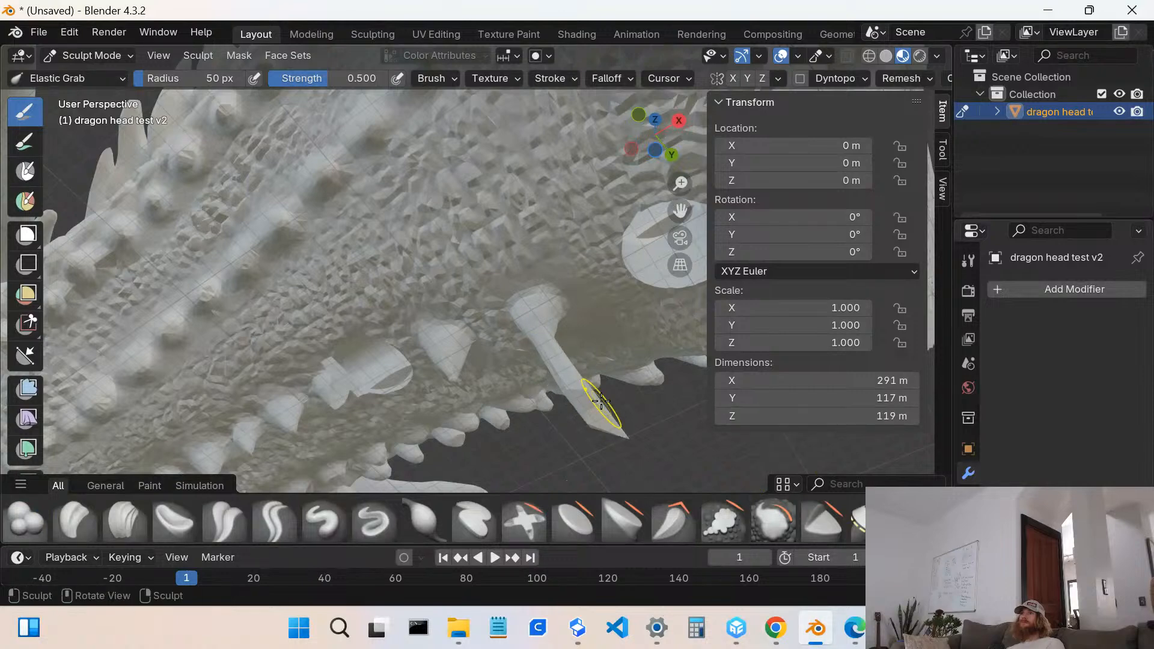
pyautogui.moveTo(557, 363)
pyautogui.mouseDown()
pyautogui.moveTo(798, 309)
pyautogui.moveTo(782, 315)
pyautogui.mouseUp()
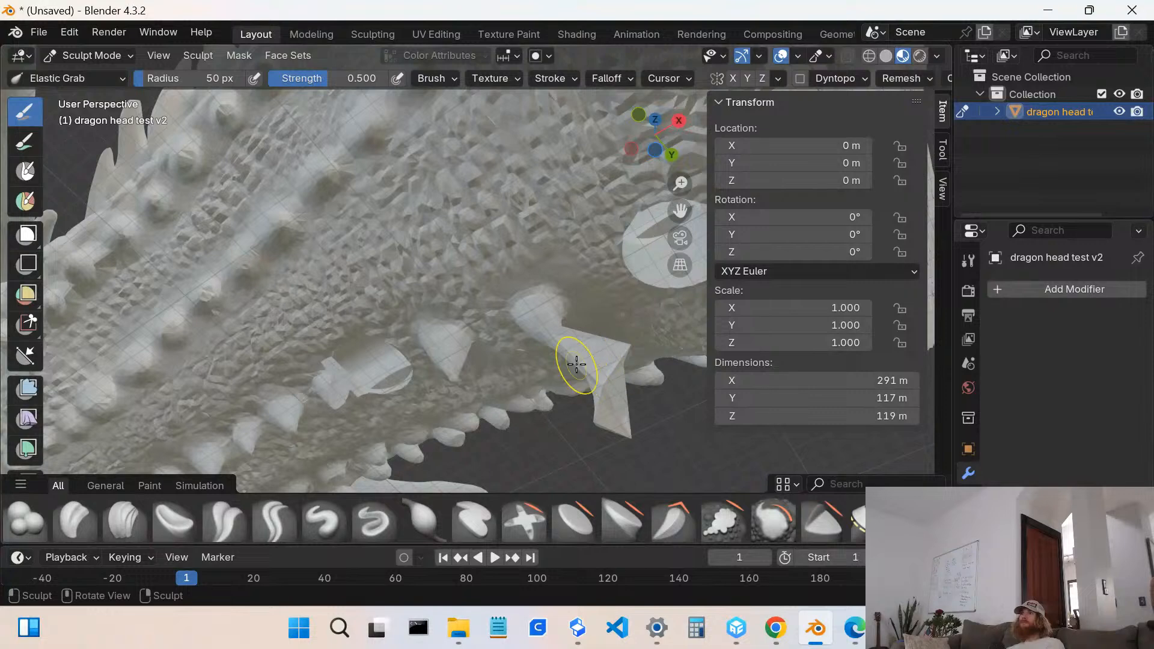
pyautogui.moveTo(579, 374)
pyautogui.mouseDown()
pyautogui.moveTo(291, 456)
pyautogui.moveTo(150, 512)
pyautogui.mouseUp()
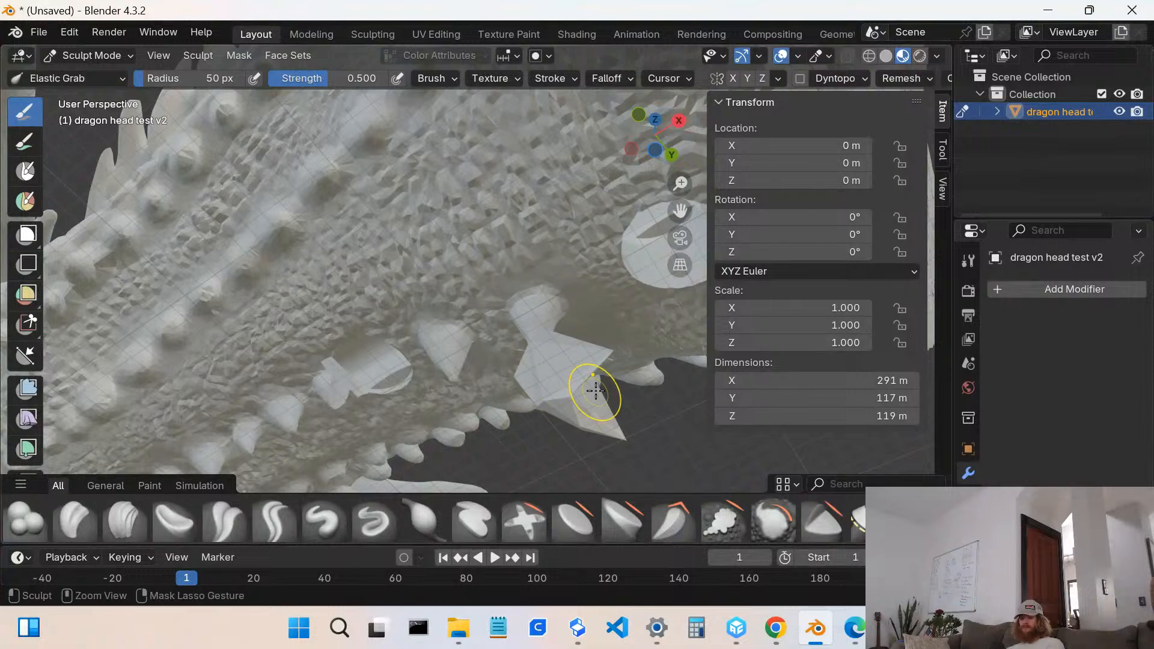
pyautogui.hotkey('ctrl', 'z')
pyautogui.hotkey('ctrl', 'z')
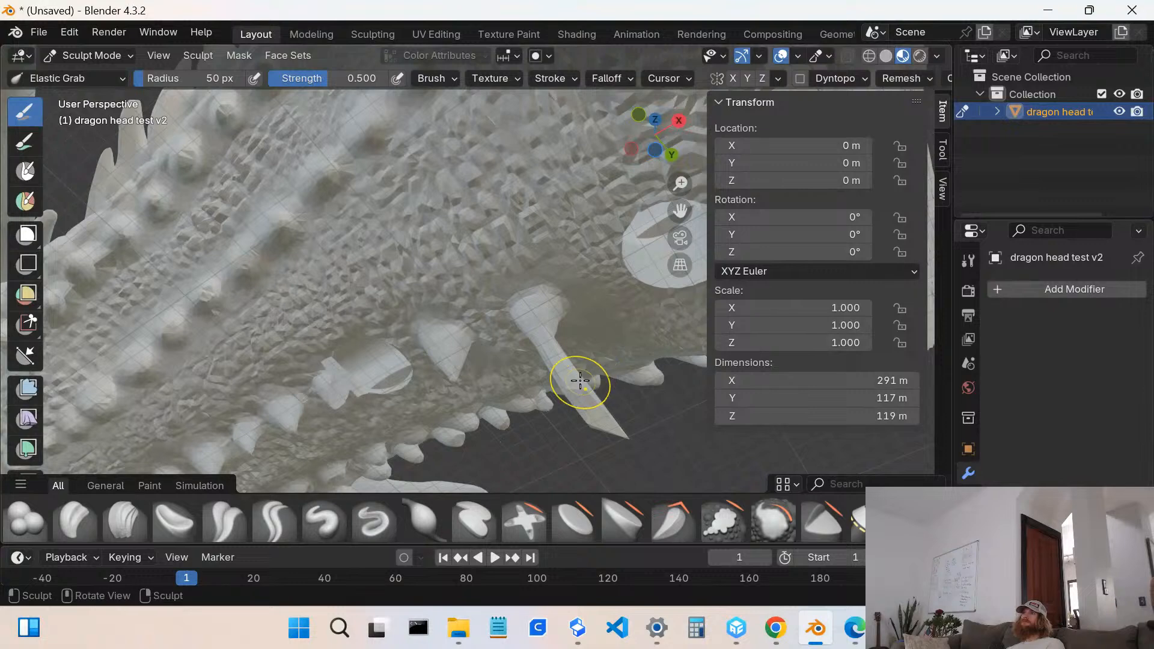
pyautogui.hotkey('ctrl', 'z')
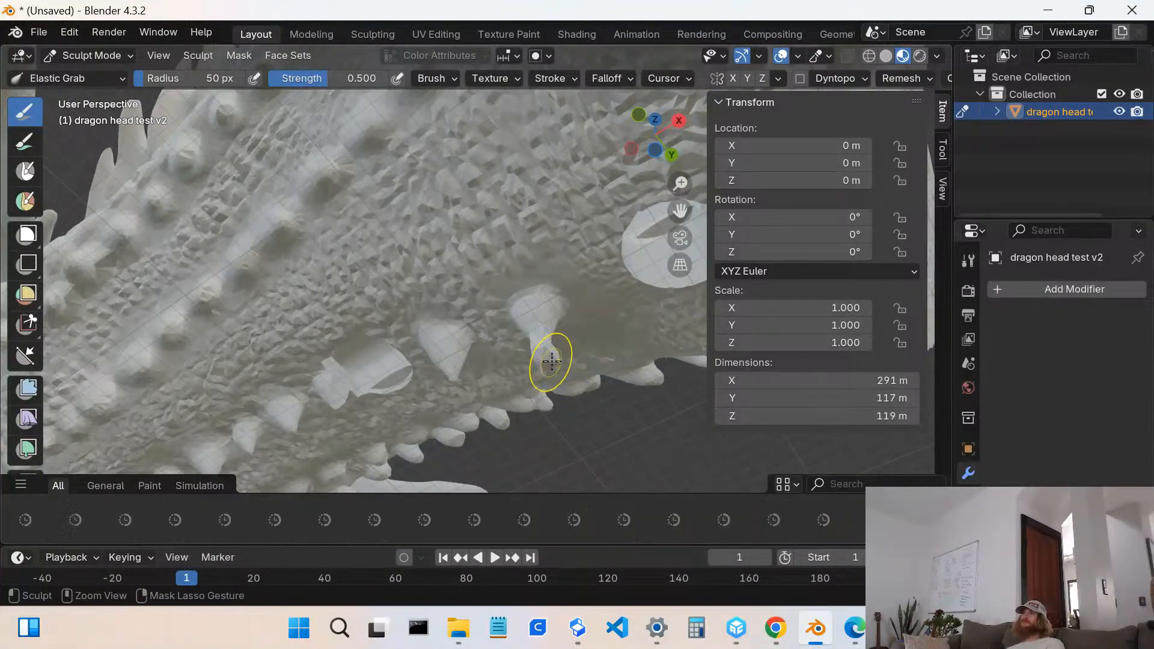
# - View the small spike from the side and take the dragon head from Sculpt Mode through Object Mode into Edit Mode
pyautogui.moveTo(631, 388); pyautogui.dragTo(536, 278, button='middle')
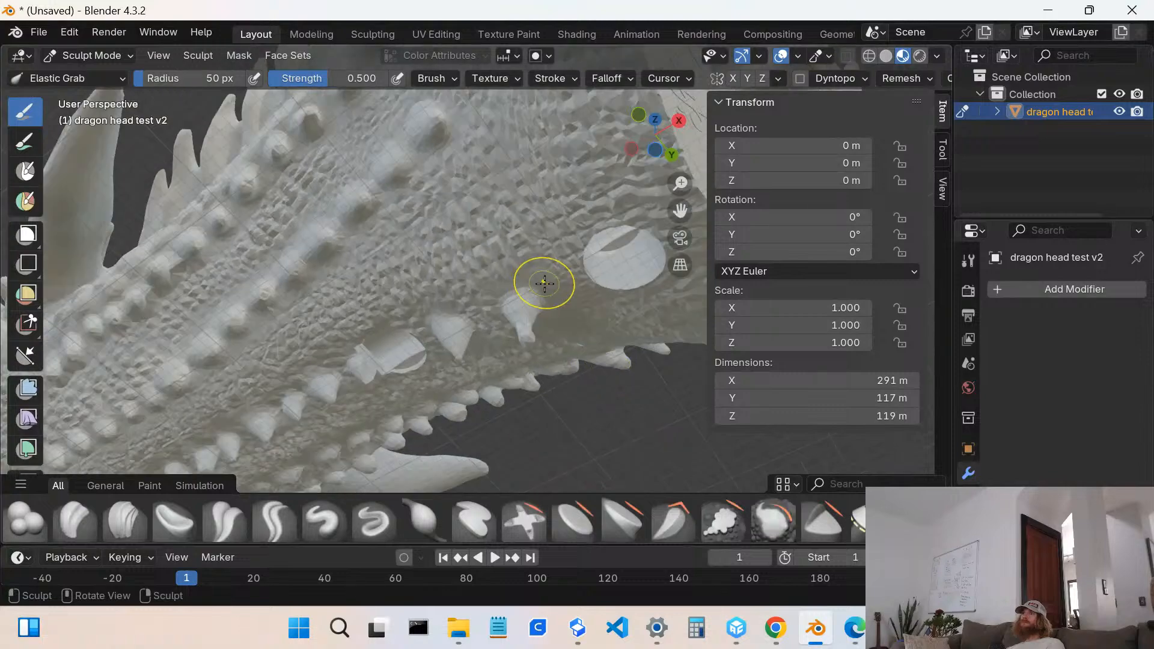
pyautogui.moveTo(469, 291); pyautogui.dragTo(457, 178, button='middle')
pyautogui.click(64, 51)
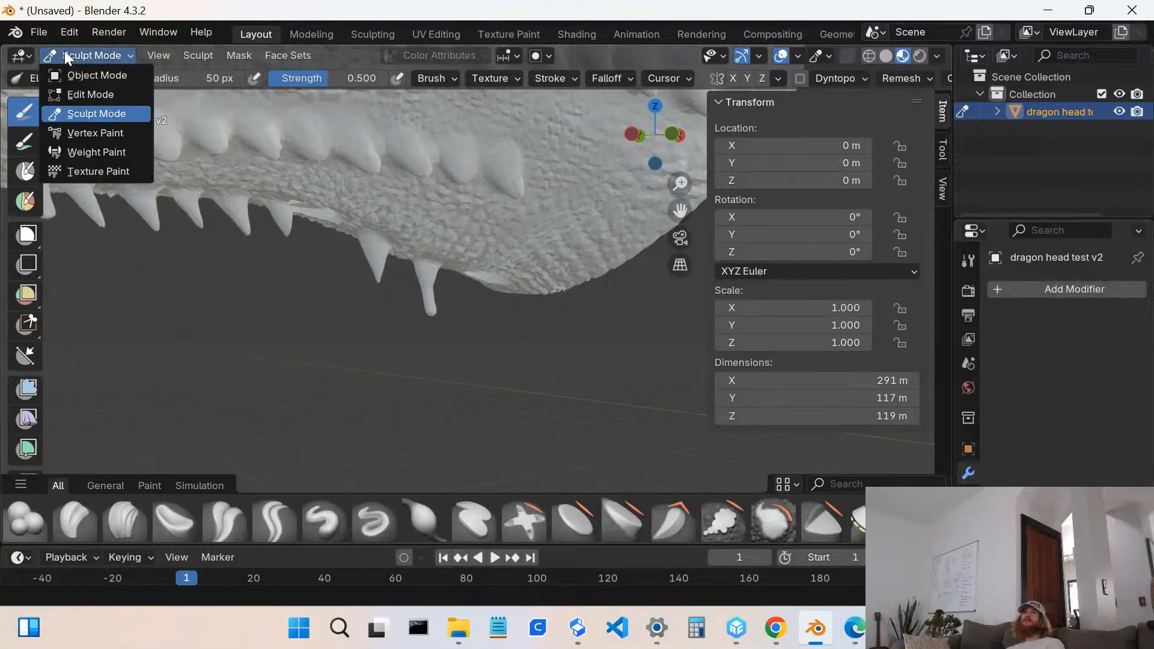
pyautogui.click(78, 83)
pyautogui.click(77, 57)
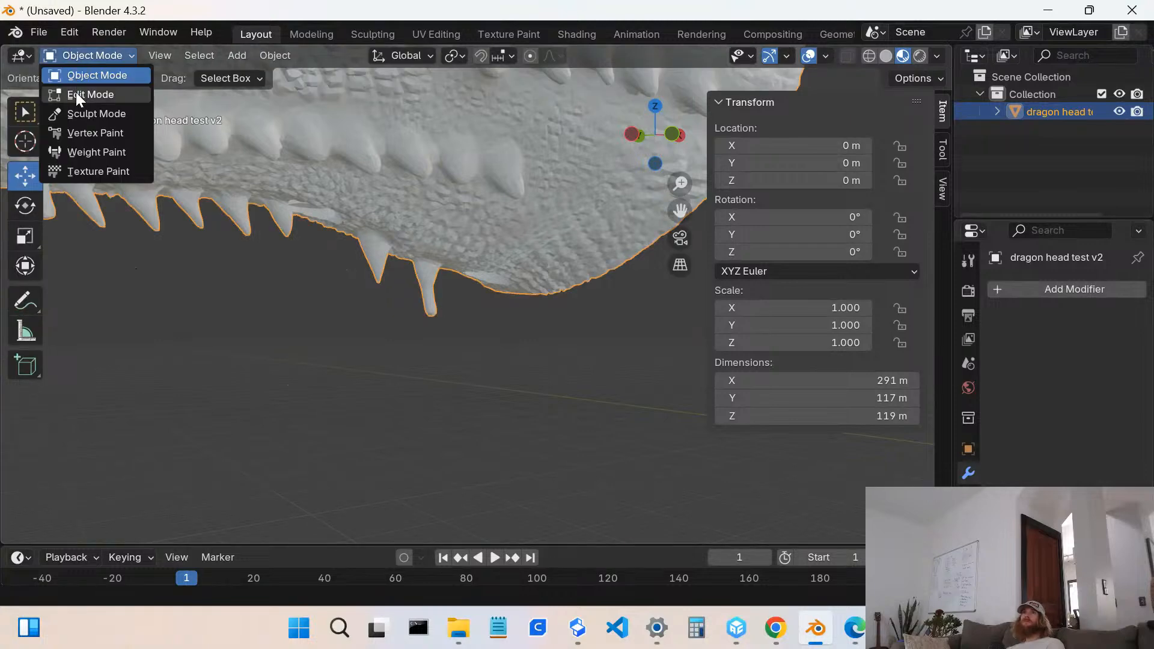
pyautogui.click(75, 91)
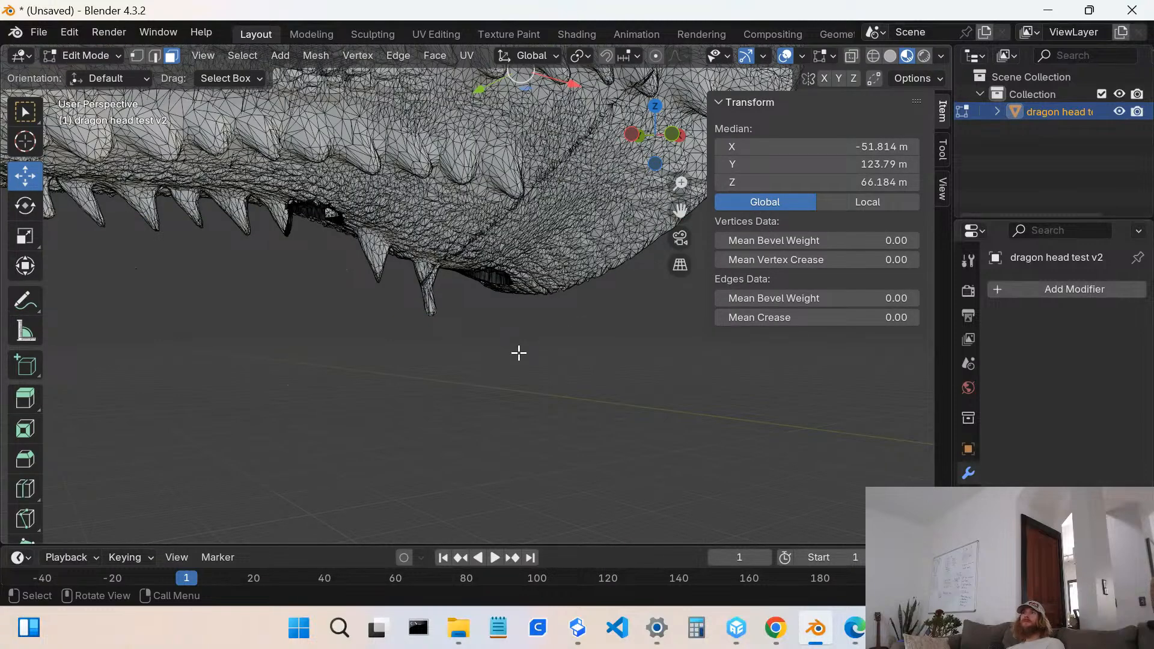
# - Try subdividing the visible faces on the lower part of the small spike with several cuts, and undo the subdivision
pyautogui.moveTo(467, 335); pyautogui.dragTo(409, 284)
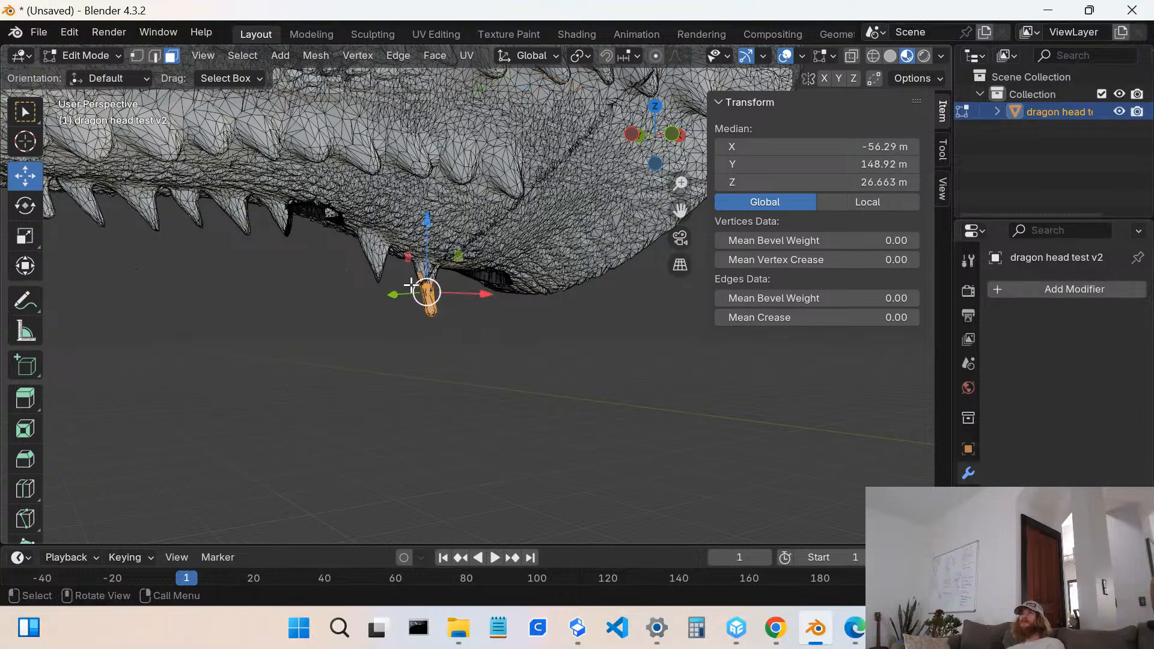
pyautogui.rightClick(434, 307)
pyautogui.click(341, 277)
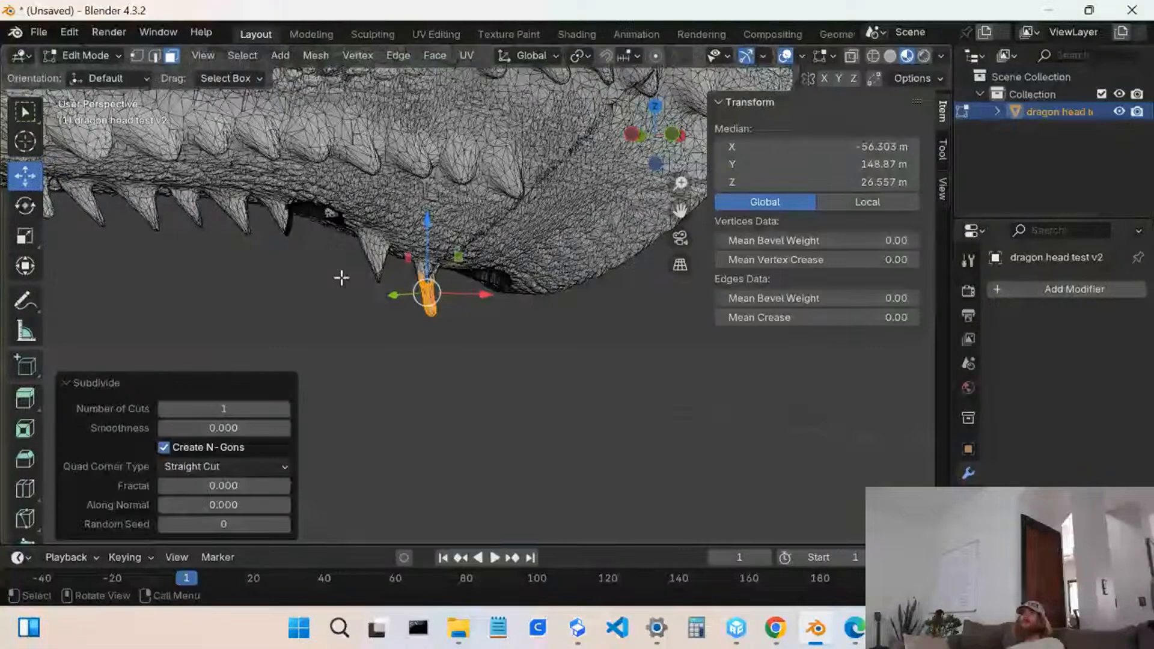
pyautogui.click(284, 410)
pyautogui.click(284, 410)
pyautogui.click(284, 409)
pyautogui.click(284, 410)
pyautogui.click(164, 409)
pyautogui.click(498, 442)
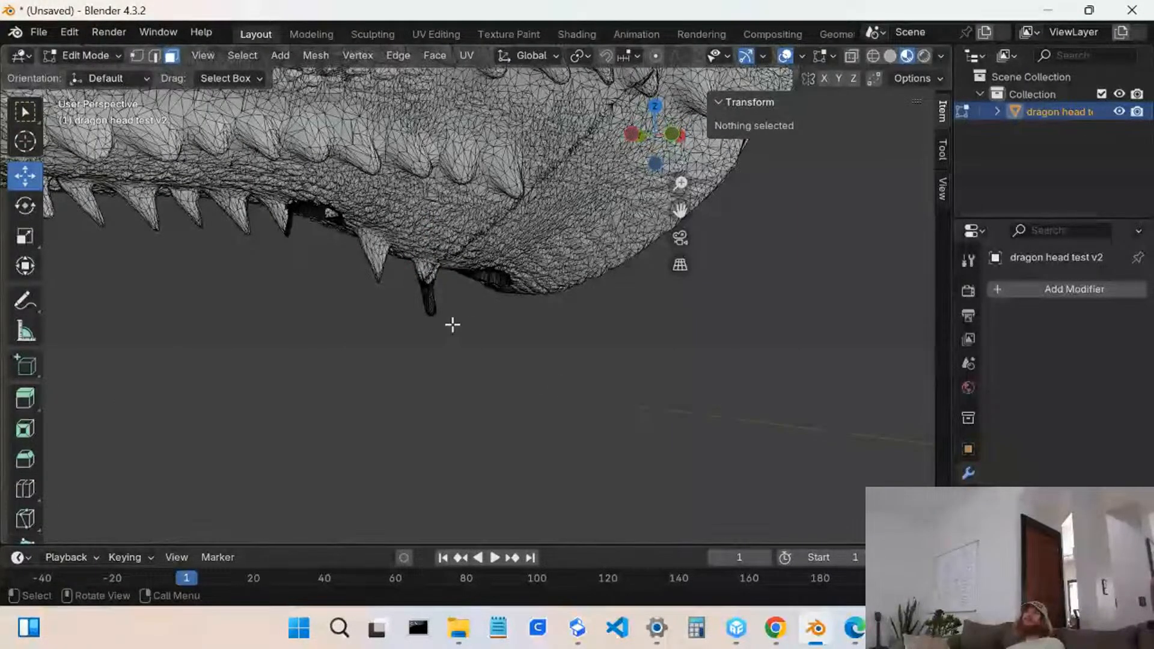
pyautogui.hotkey('ctrl', 'z')
pyautogui.hotkey('ctrl', 'z')
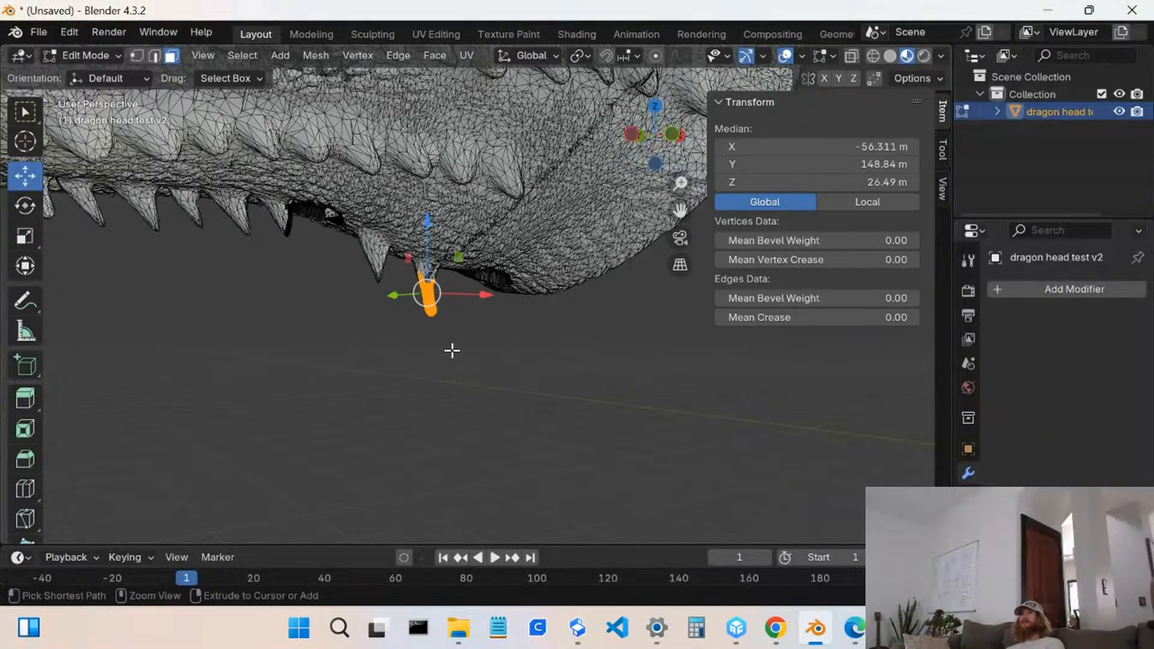
pyautogui.moveTo(455, 347); pyautogui.dragTo(404, 359)
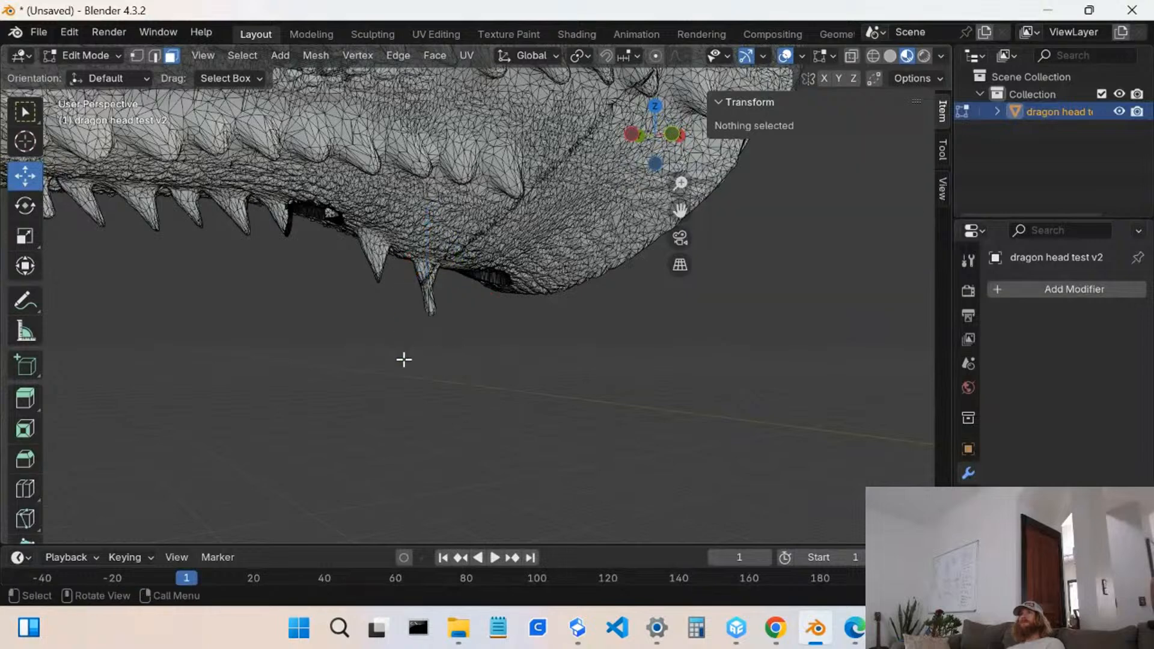
# - Enable X-ray and box-select the spike's faces through the mesh, refining the selection from the opposite side of the neck
pyautogui.click(851, 55)
pyautogui.moveTo(456, 325); pyautogui.dragTo(405, 257)
pyautogui.moveTo(481, 243); pyautogui.dragTo(41, 235, button='middle')
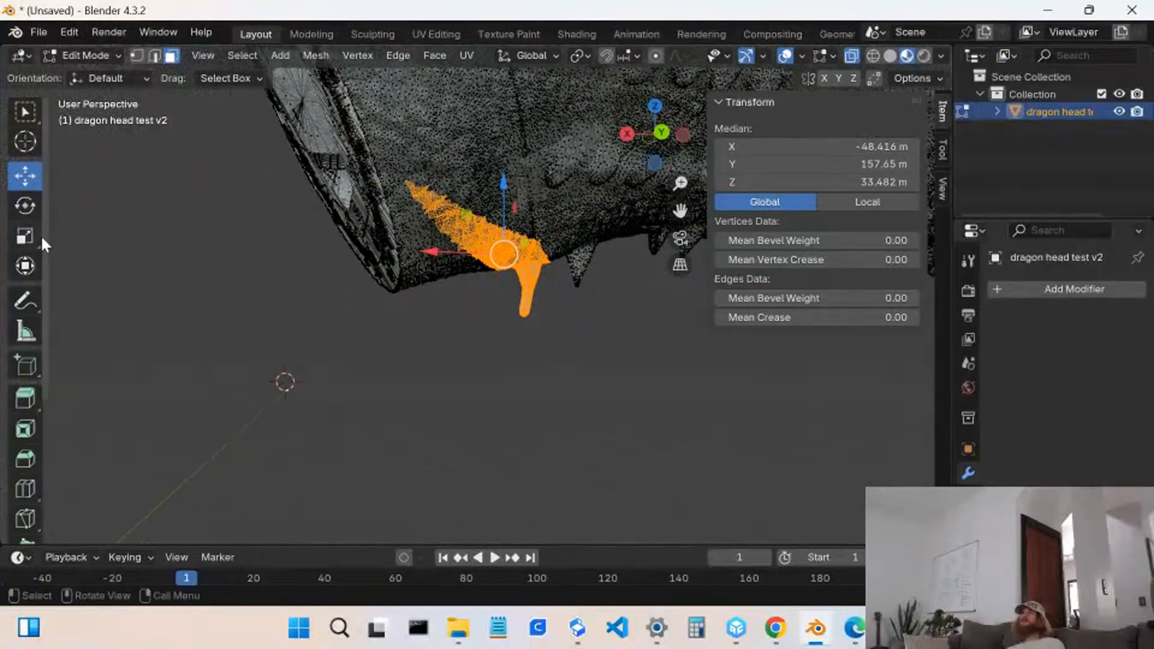
pyautogui.moveTo(551, 360); pyautogui.dragTo(514, 259)
pyautogui.moveTo(526, 256); pyautogui.dragTo(588, 218, button='middle')
pyautogui.moveTo(604, 191); pyautogui.dragTo(5, 330, button='middle')
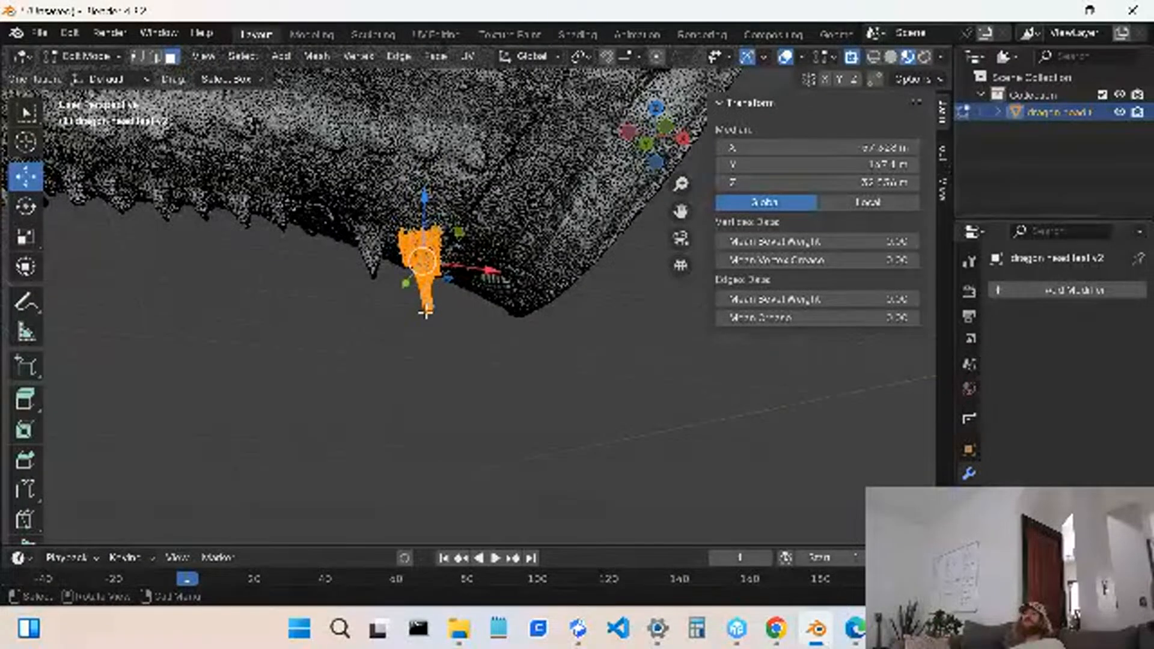
# - Subdivide the selected spike faces with 4 cuts and clear the selection
pyautogui.rightClick(410, 334)
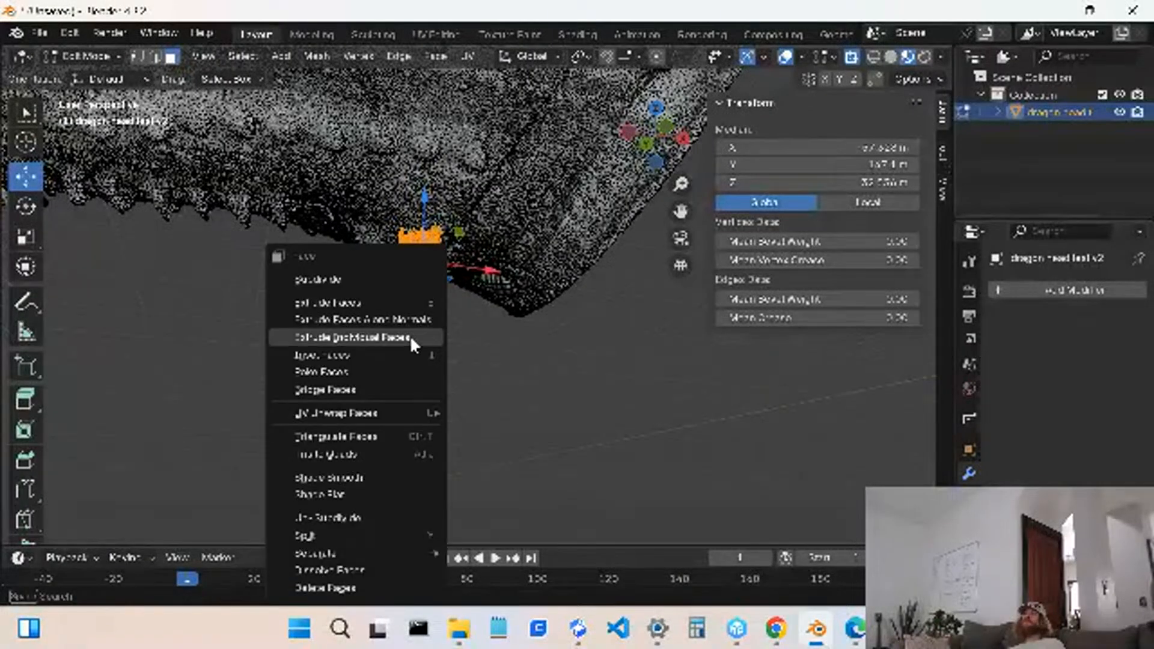
pyautogui.click(329, 277)
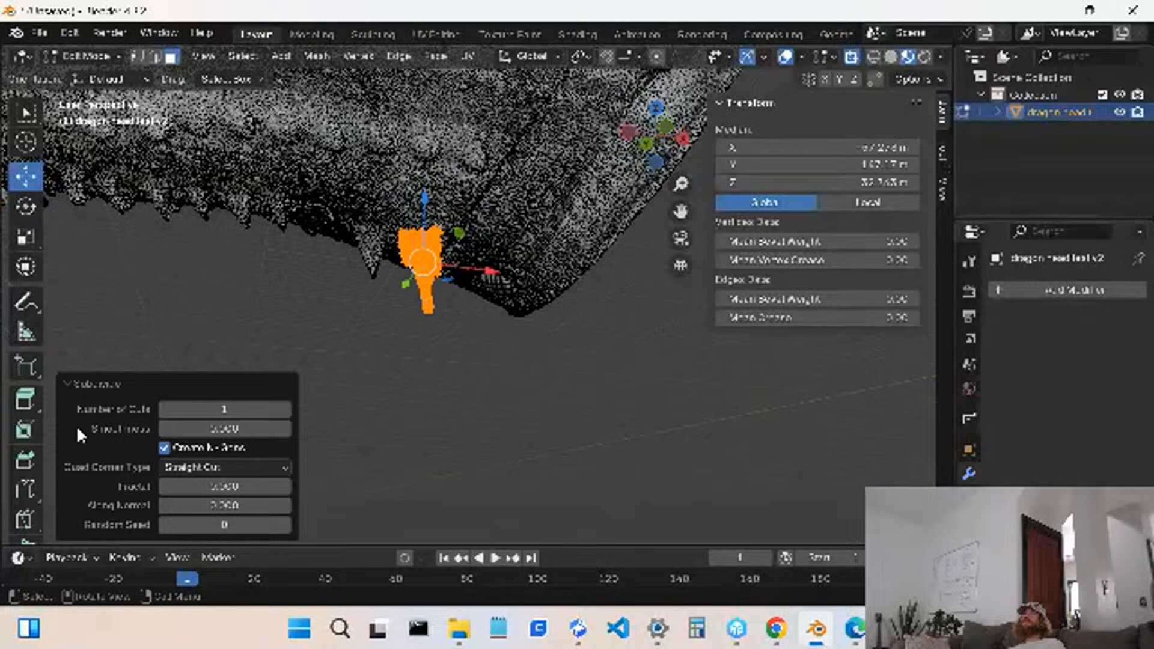
pyautogui.click(288, 414)
pyautogui.click(288, 414)
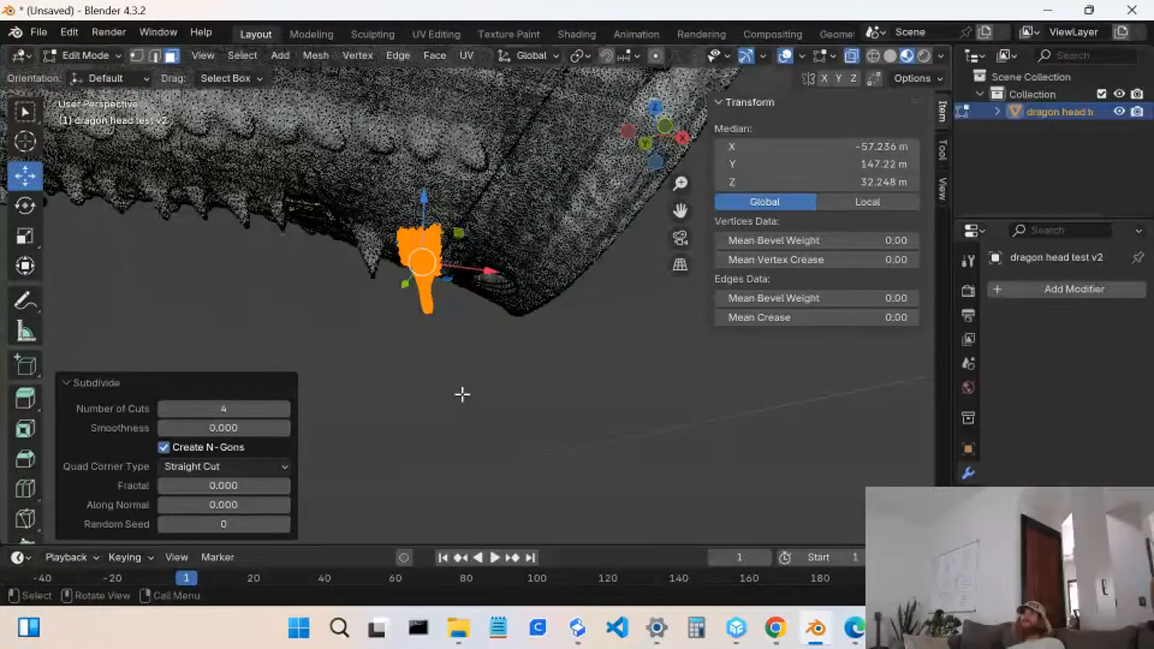
pyautogui.click(461, 394)
# - Select a face at the subdivided spike's tip, disable X-ray, and return the dragon head to Sculpt Mode
pyautogui.scroll(3, 450, 298)
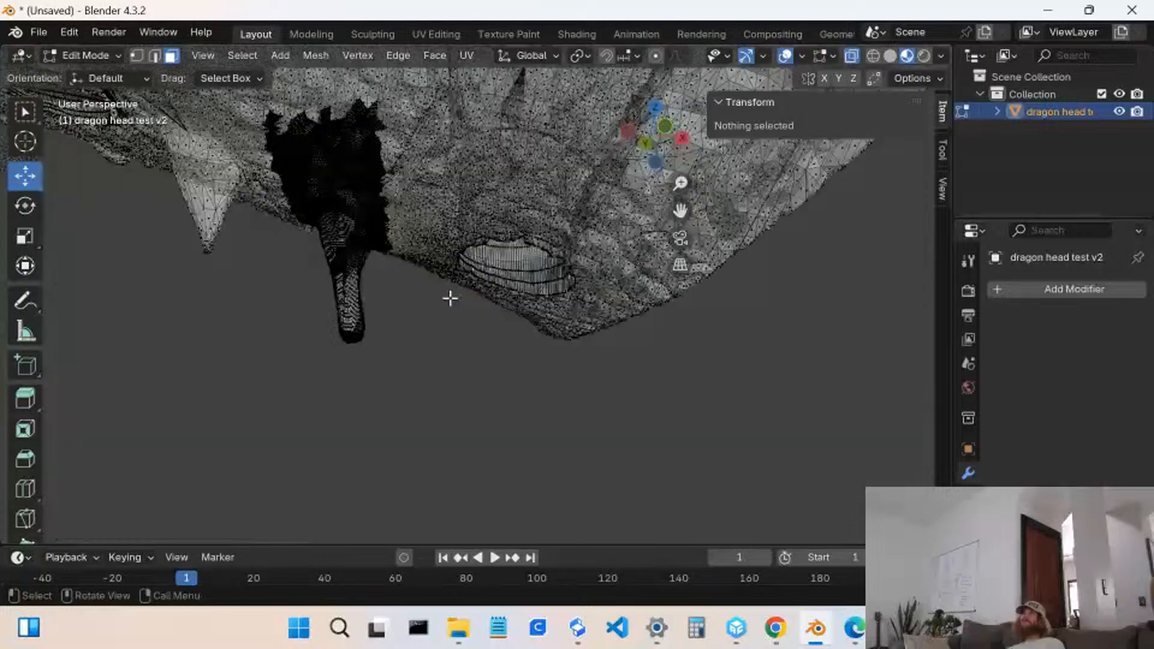
pyautogui.click(352, 330)
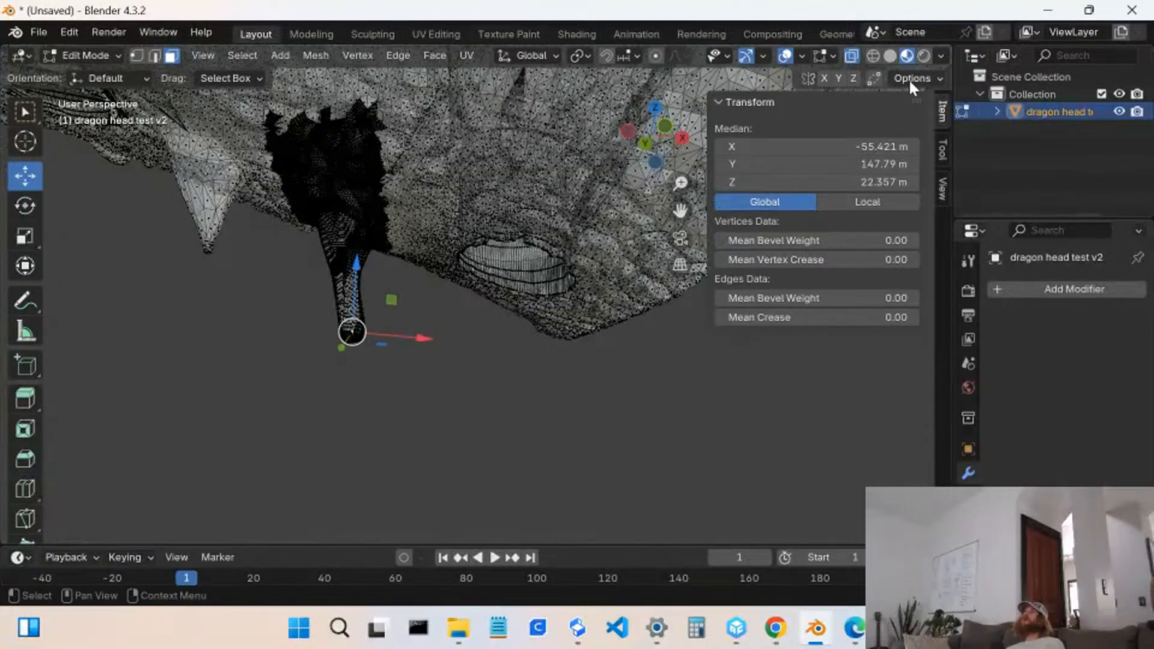
pyautogui.click(851, 57)
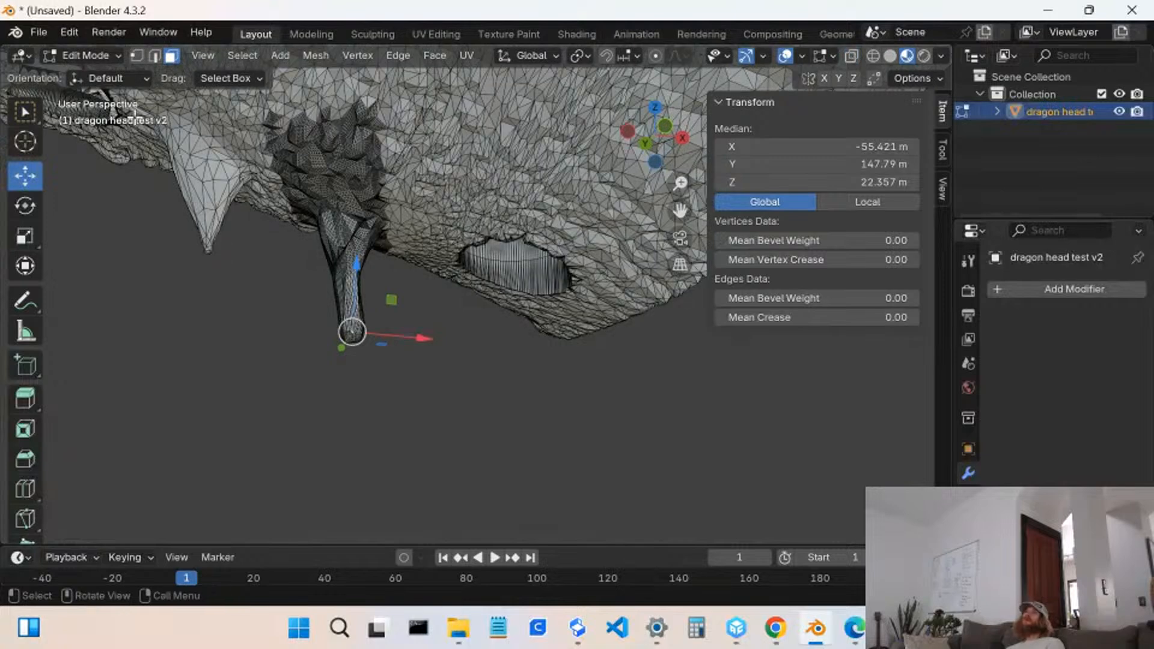
pyautogui.click(90, 55)
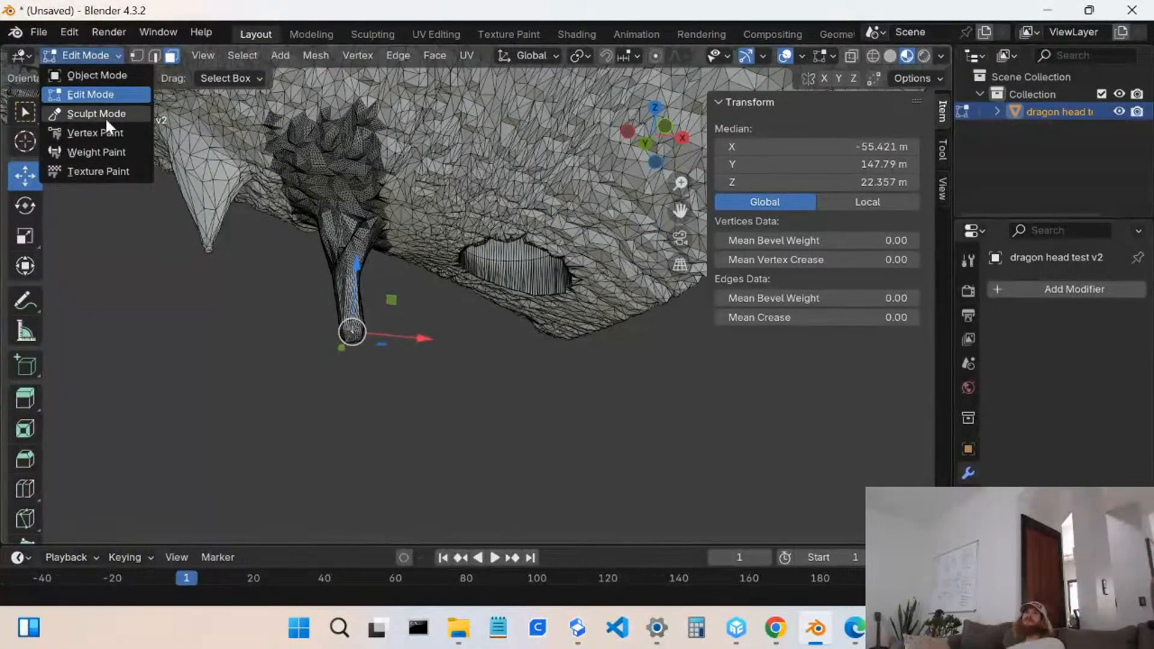
pyautogui.click(96, 114)
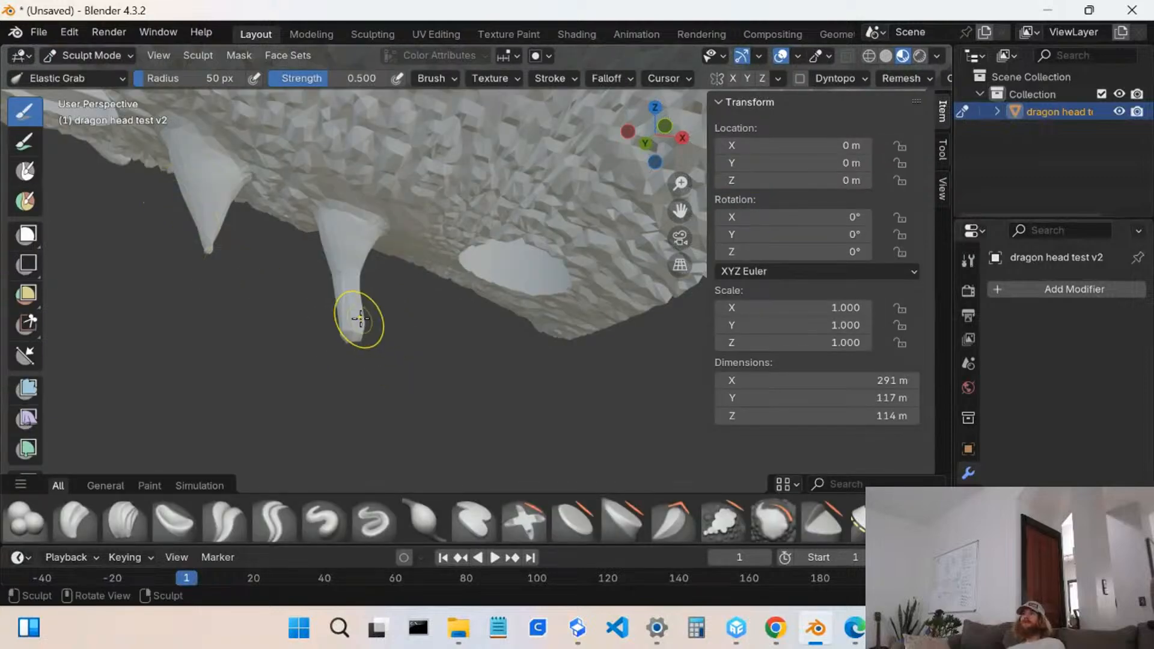
# - Stretch the subdivided spike into a long curved horn with Elastic Grab at 50 px radius and 0.500 strength, also pulling its middle sideways
pyautogui.moveTo(358, 326)
pyautogui.mouseDown()
pyautogui.moveTo(388, 367)
pyautogui.moveTo(511, 419)
pyautogui.mouseUp()
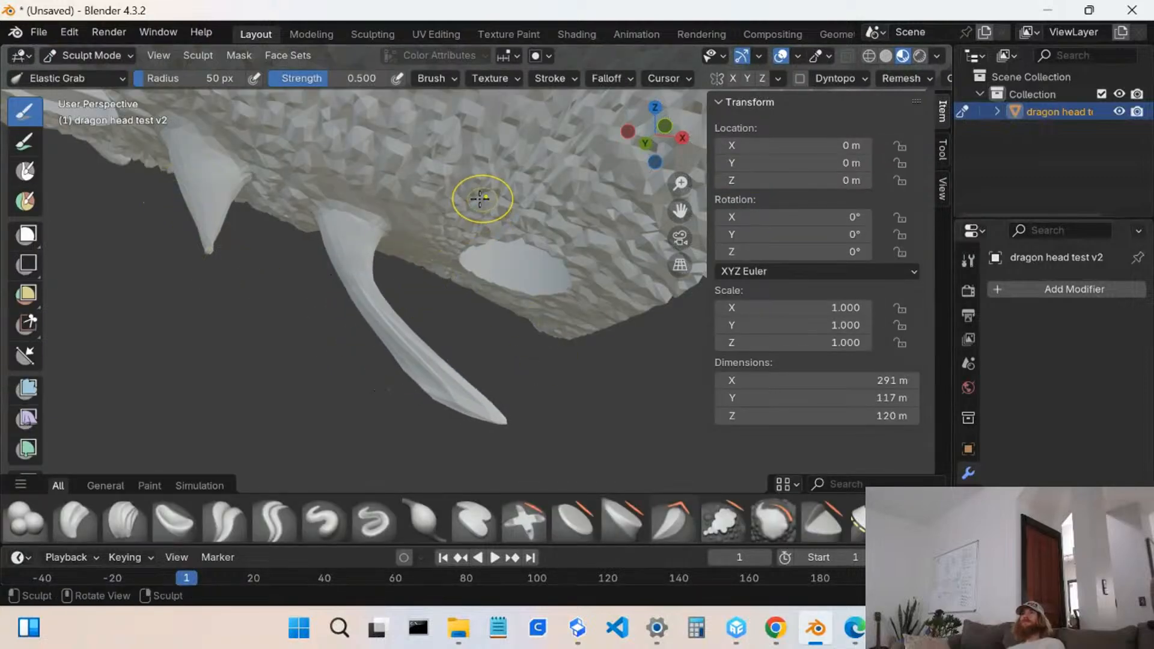
pyautogui.moveTo(482, 192); pyautogui.dragTo(188, 238, button='middle')
pyautogui.moveTo(438, 236)
pyautogui.mouseDown(button='middle')
pyautogui.moveTo(466, 215)
pyautogui.moveTo(338, 209)
pyautogui.moveTo(444, 334)
pyautogui.mouseUp(button='middle')
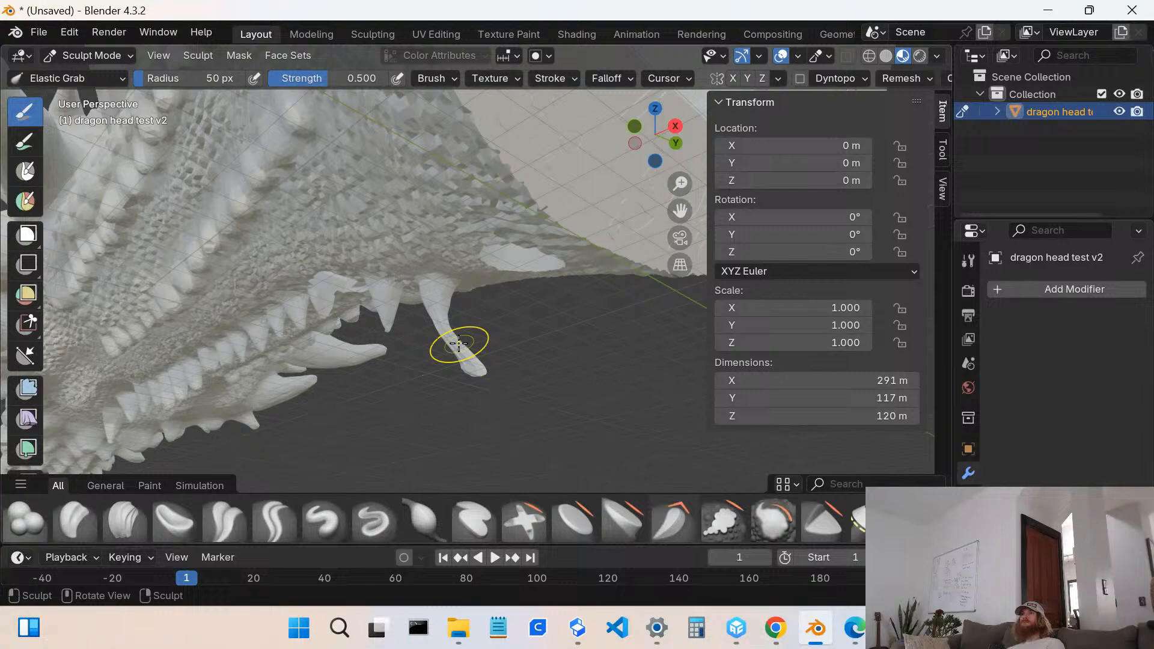
pyautogui.moveTo(457, 344)
pyautogui.mouseDown()
pyautogui.moveTo(282, 324)
pyautogui.moveTo(306, 342)
pyautogui.mouseUp()
pyautogui.moveTo(451, 355)
pyautogui.mouseDown(button='middle')
pyautogui.moveTo(385, 389)
pyautogui.moveTo(396, 375)
pyautogui.mouseUp(button='middle')
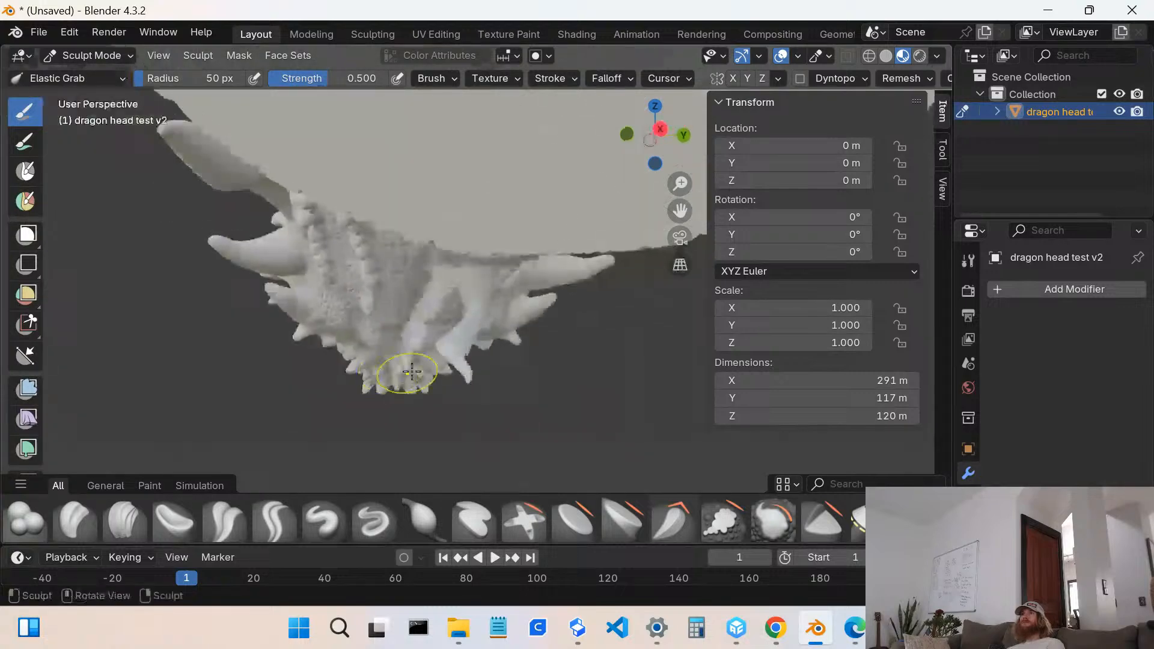
# - Try to bend and widen the curved neck horn by pulling its tip and shaft with Elastic Grab at 50 px radius
pyautogui.moveTo(472, 352); pyautogui.dragTo(691, 345)
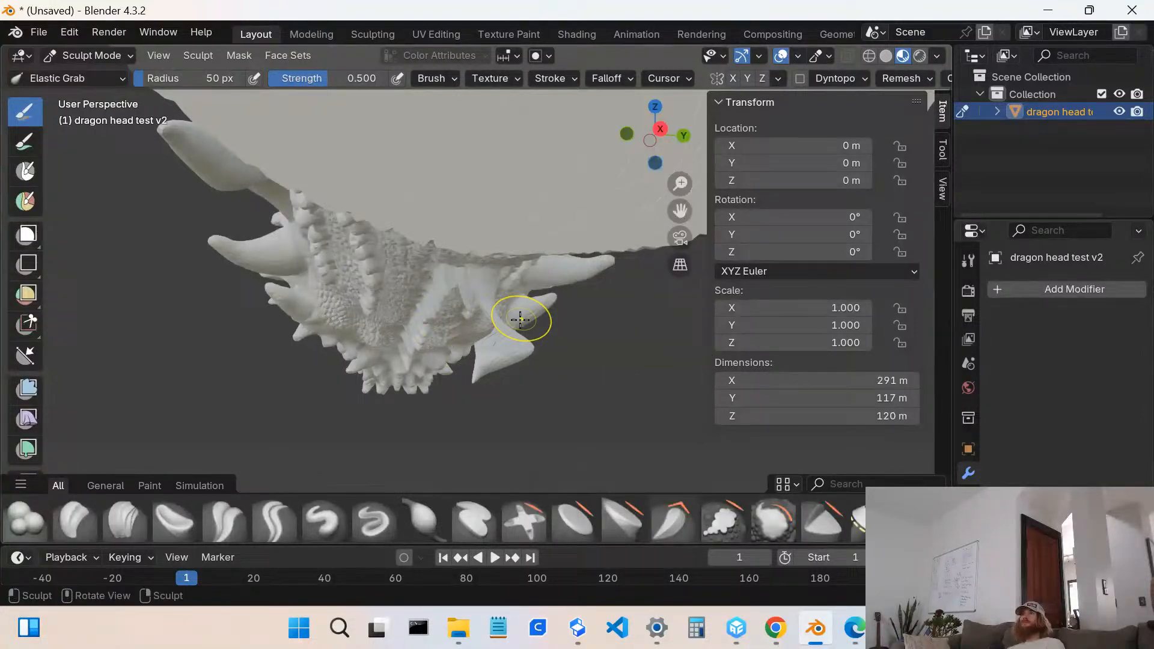
pyautogui.moveTo(490, 325); pyautogui.dragTo(494, 325)
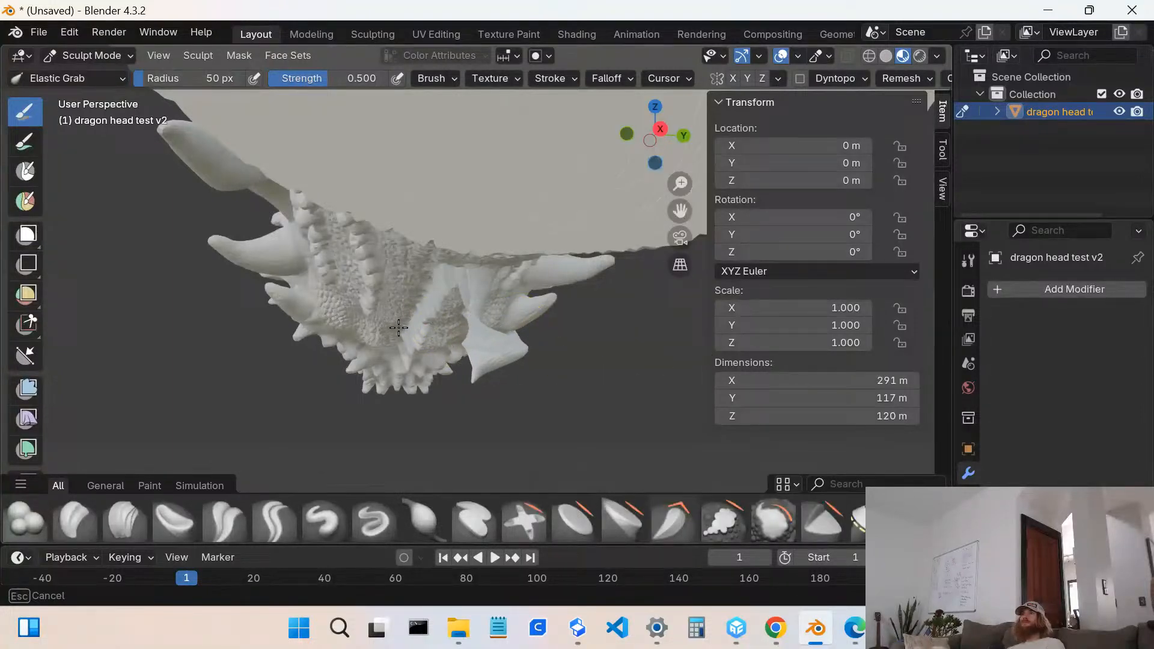
pyautogui.moveTo(344, 305); pyautogui.dragTo(344, 305)
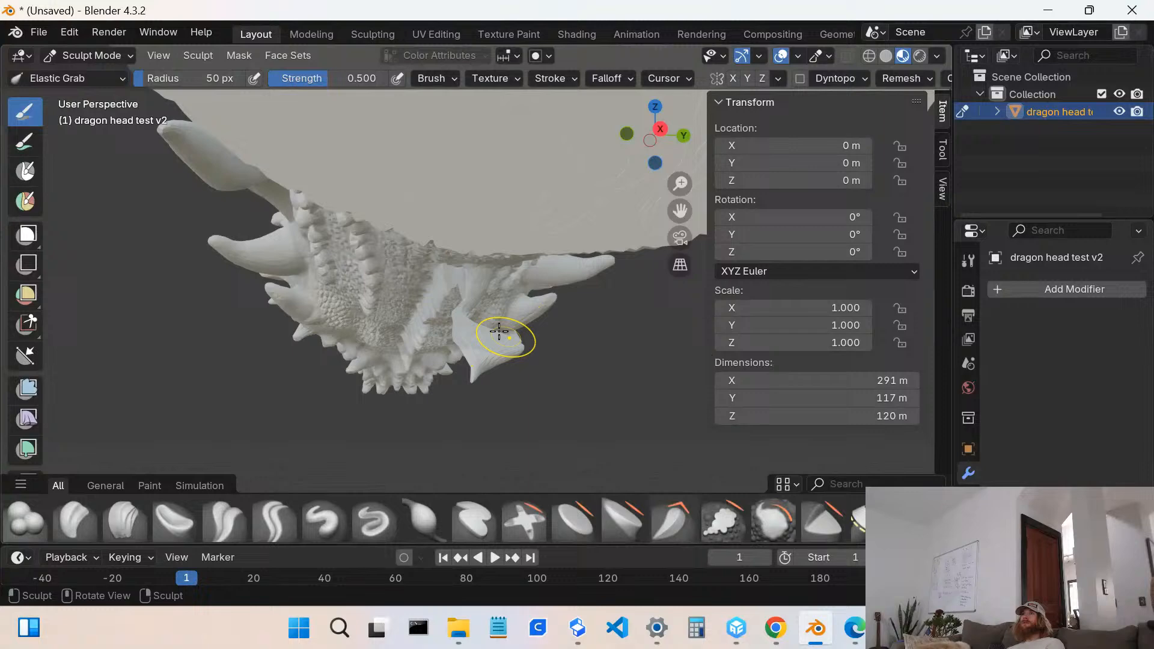
pyautogui.moveTo(469, 314); pyautogui.dragTo(469, 314)
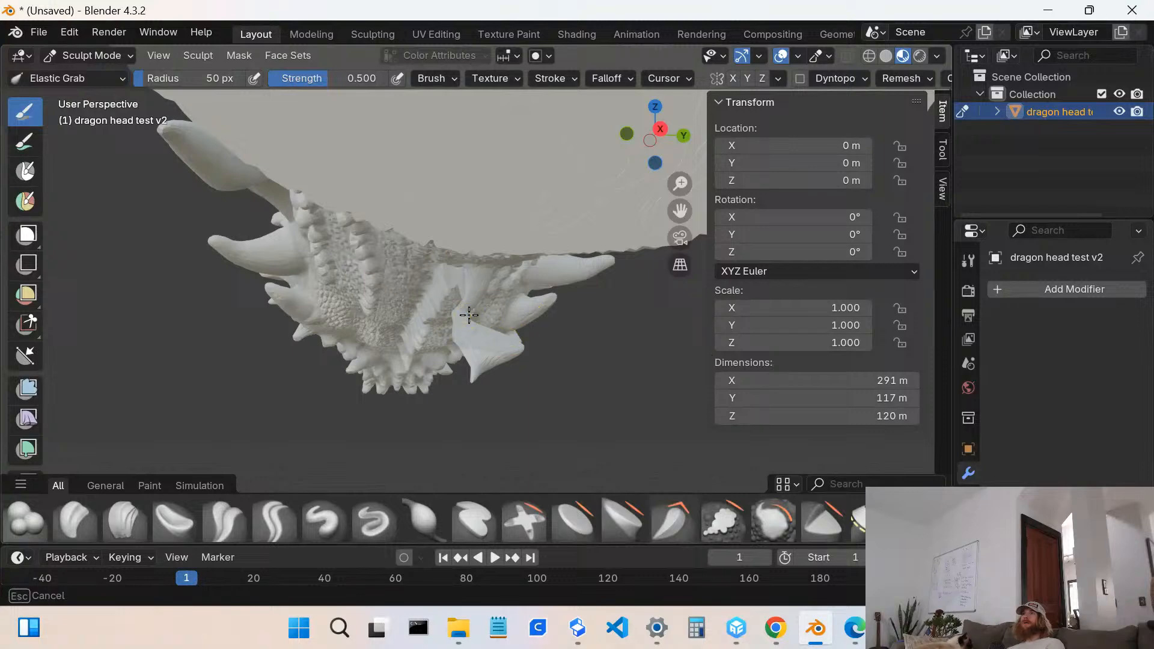
pyautogui.moveTo(626, 331); pyautogui.dragTo(630, 331)
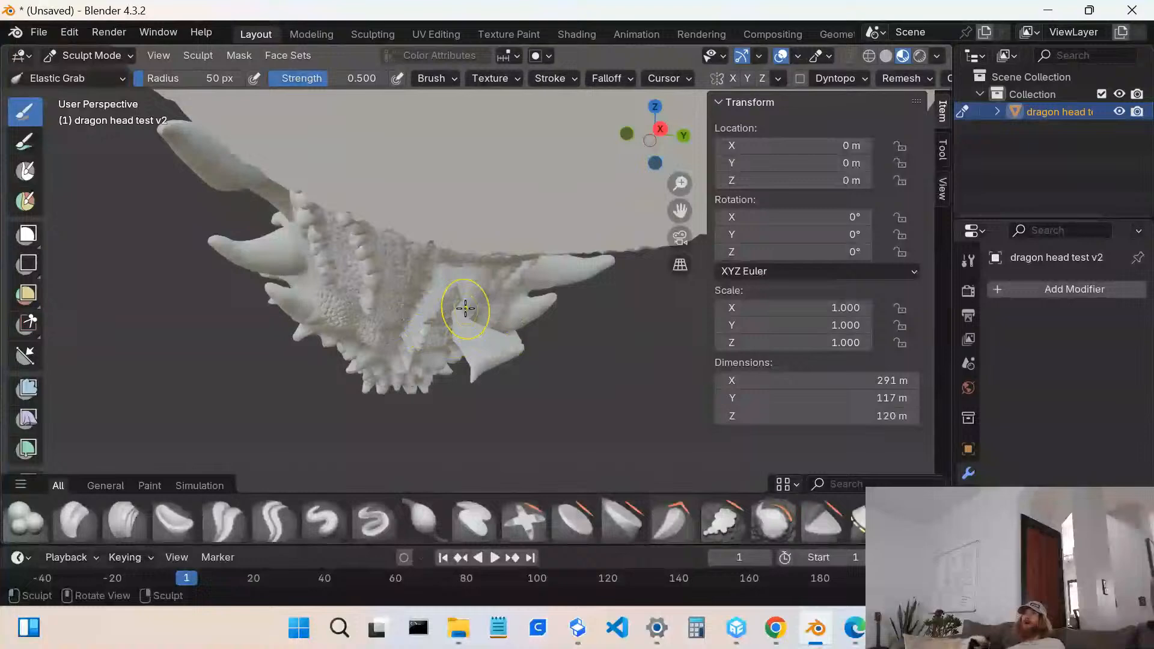
pyautogui.moveTo(465, 313); pyautogui.dragTo(492, 323)
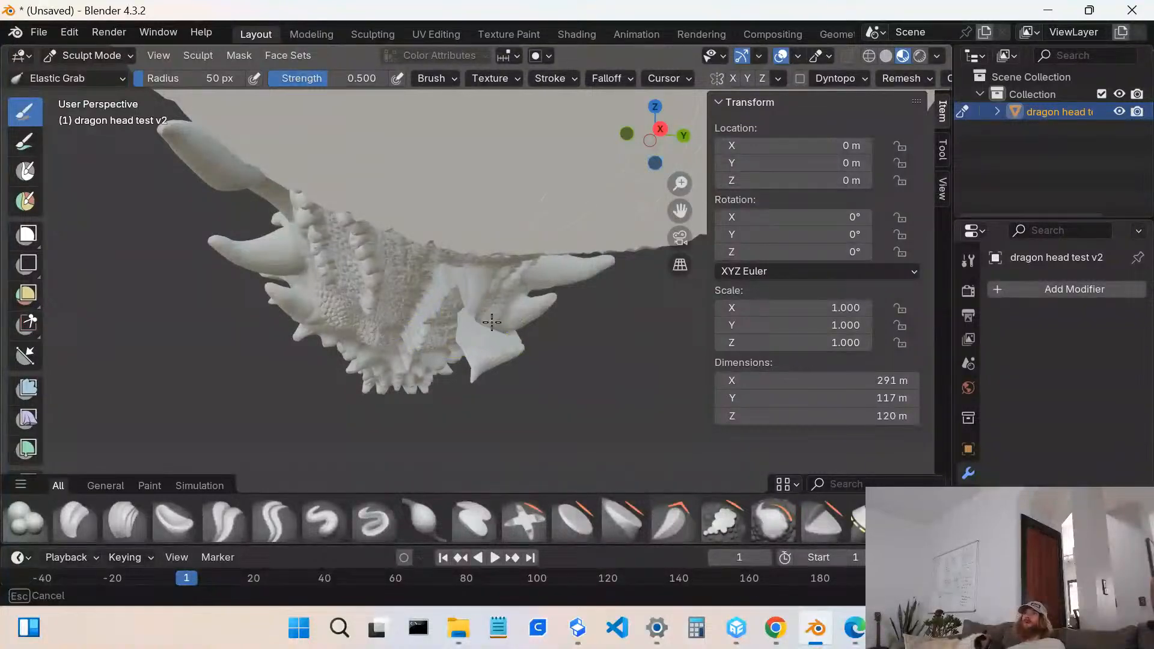
pyautogui.moveTo(793, 361)
pyautogui.mouseDown()
pyautogui.moveTo(841, 370)
pyautogui.moveTo(396, 319)
pyautogui.moveTo(829, 373)
pyautogui.moveTo(266, 275)
pyautogui.mouseUp()
pyautogui.moveTo(746, 342); pyautogui.dragTo(567, 190)
pyautogui.moveTo(365, 643); pyautogui.dragTo(452, 375)
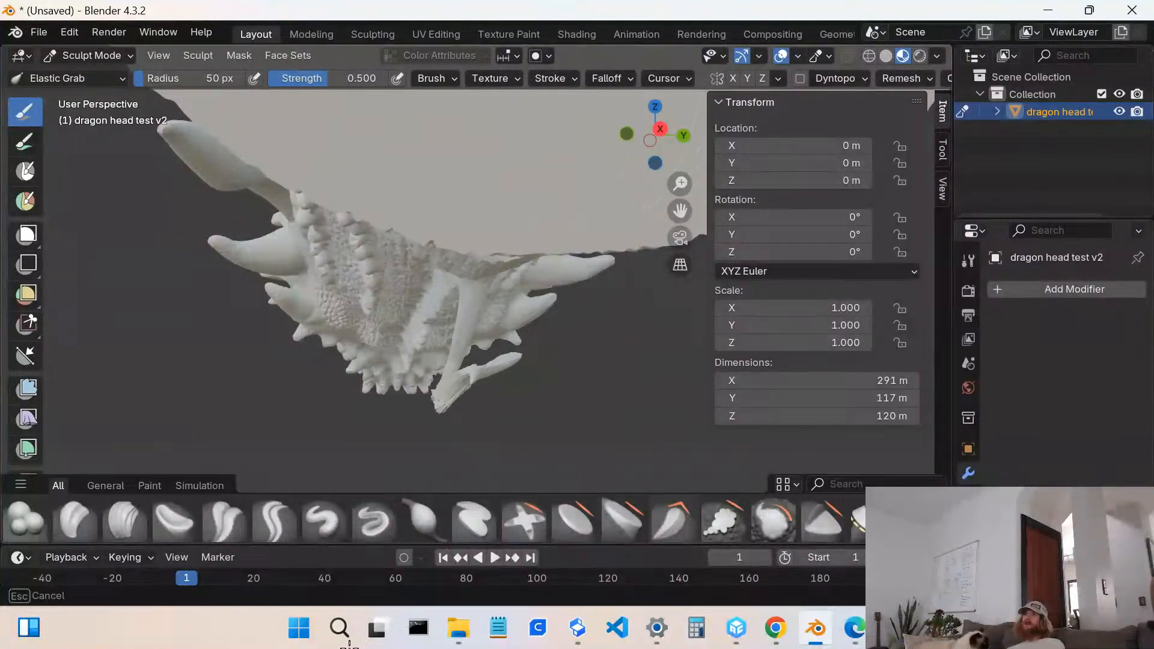
pyautogui.moveTo(535, 333)
pyautogui.mouseDown()
pyautogui.moveTo(601, 331)
pyautogui.moveTo(695, 157)
pyautogui.mouseUp()
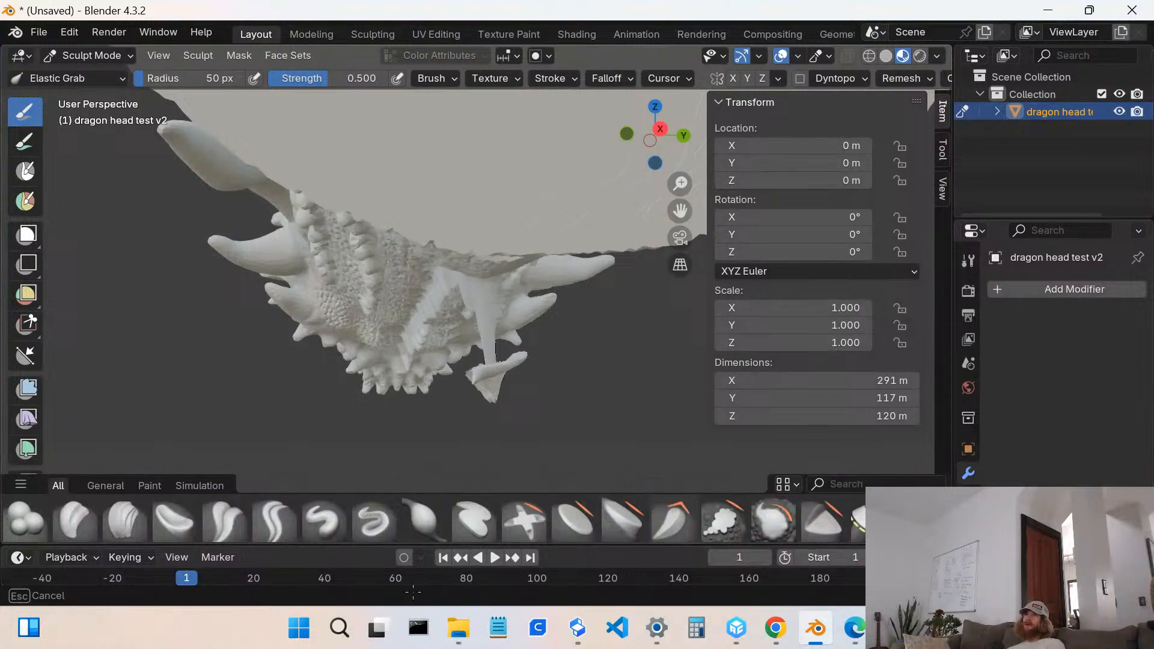
pyautogui.moveTo(262, 315)
pyautogui.mouseDown()
pyautogui.moveTo(631, 349)
pyautogui.moveTo(512, 619)
pyautogui.mouseUp()
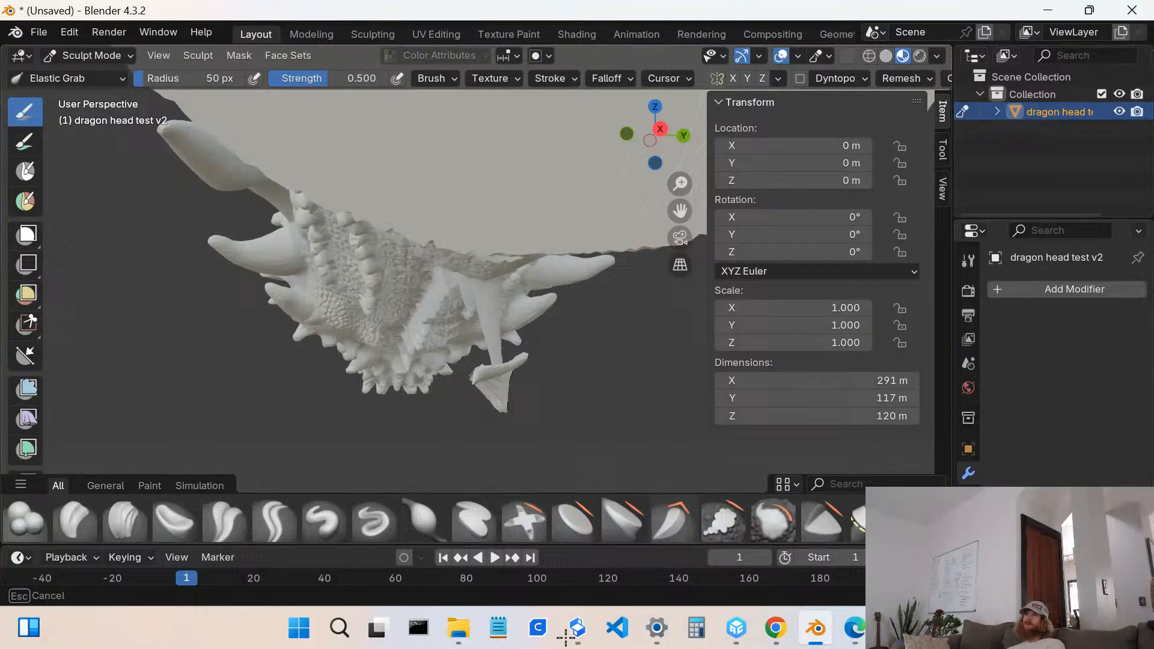
pyautogui.moveTo(743, 466); pyautogui.dragTo(729, 458)
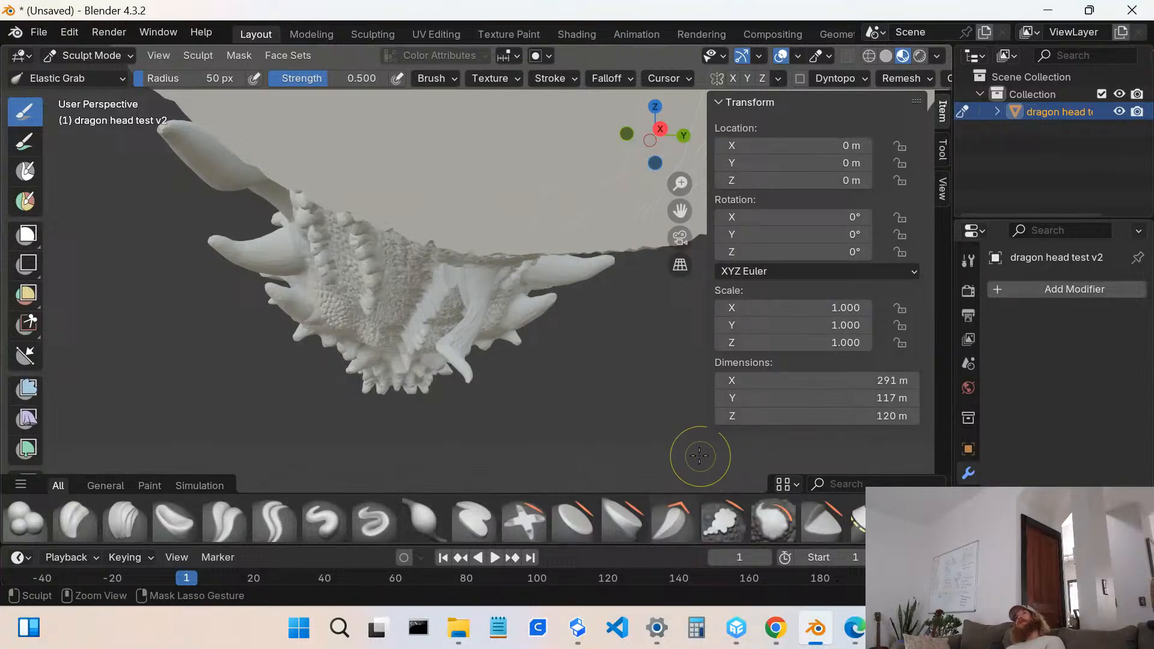
# - Try a linked-mesh selection on the spike in Edit Mode, clear it, and undo the recent changes back to Sculpt Mode
pyautogui.press('Tab')
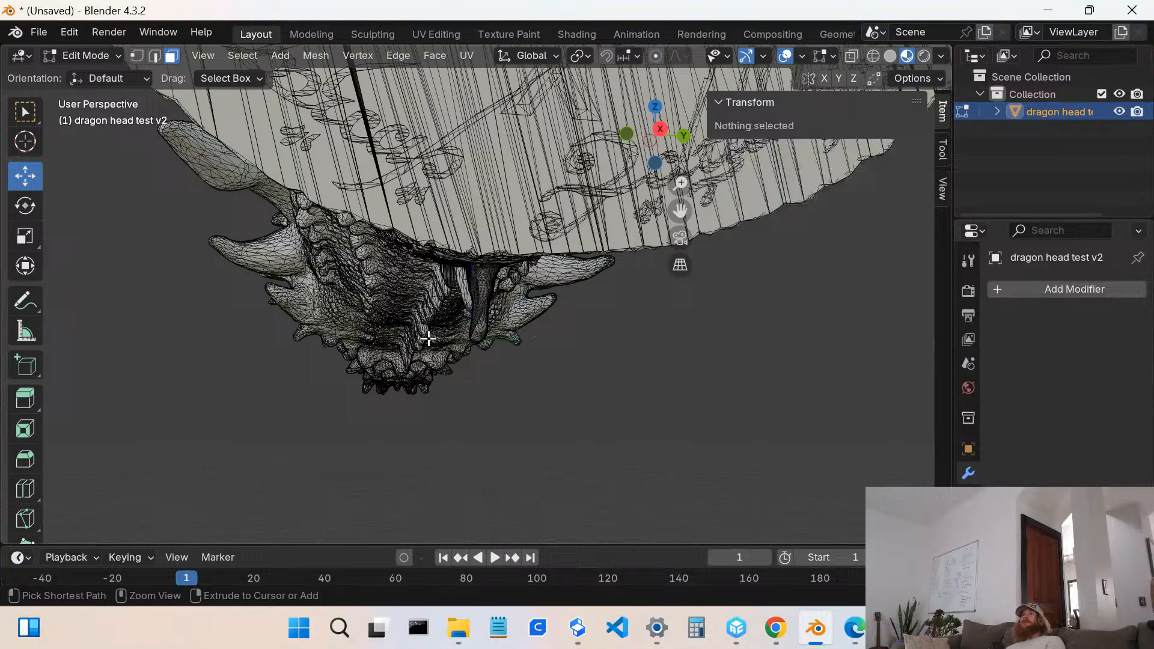
pyautogui.press('l')
pyautogui.moveTo(462, 332); pyautogui.dragTo(625, 289, button='middle')
pyautogui.click(407, 469)
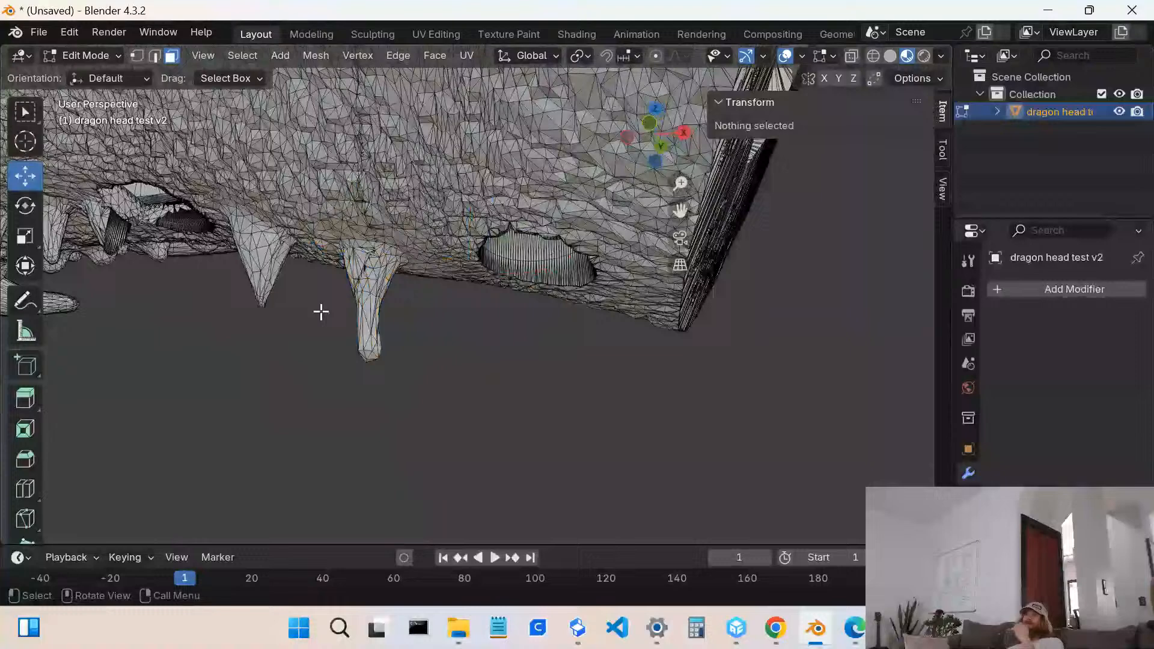
pyautogui.scroll(-4, 321, 311)
pyautogui.hotkey('ctrl', 'z')
pyautogui.hotkey('ctrl', 'z')
pyautogui.hotkey('ctrl', 'z')
pyautogui.hotkey('ctrl', 'z')
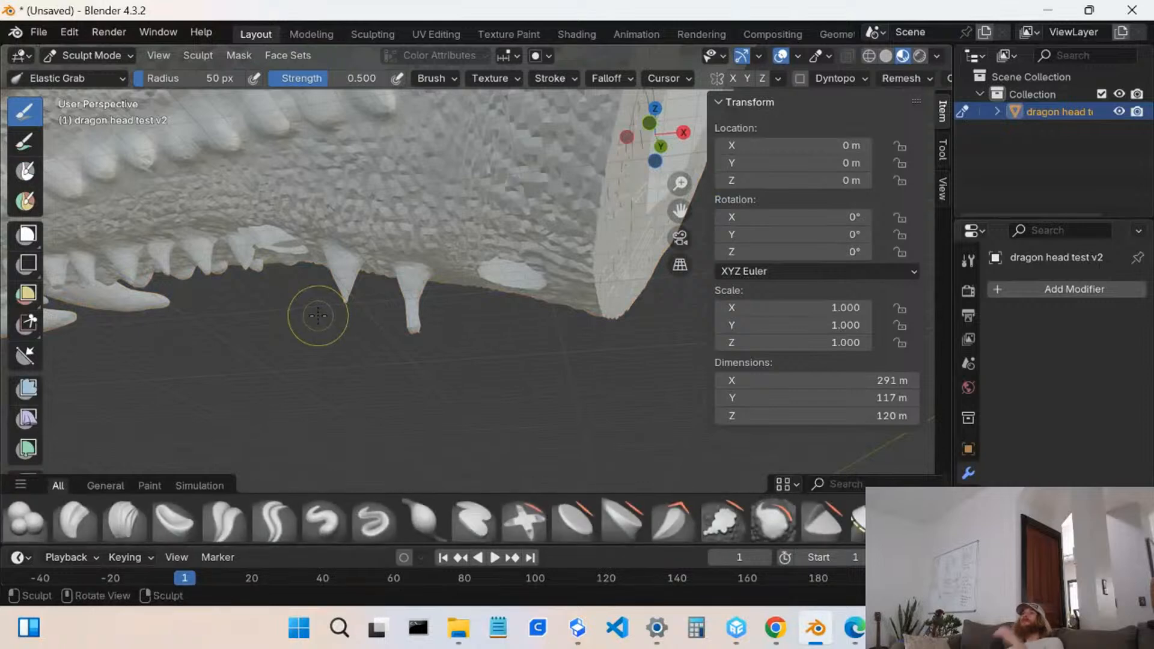
# - Examine the whole dragon head from the neck cut, the open jaws and the opposite side
pyautogui.scroll(-5, 318, 314)
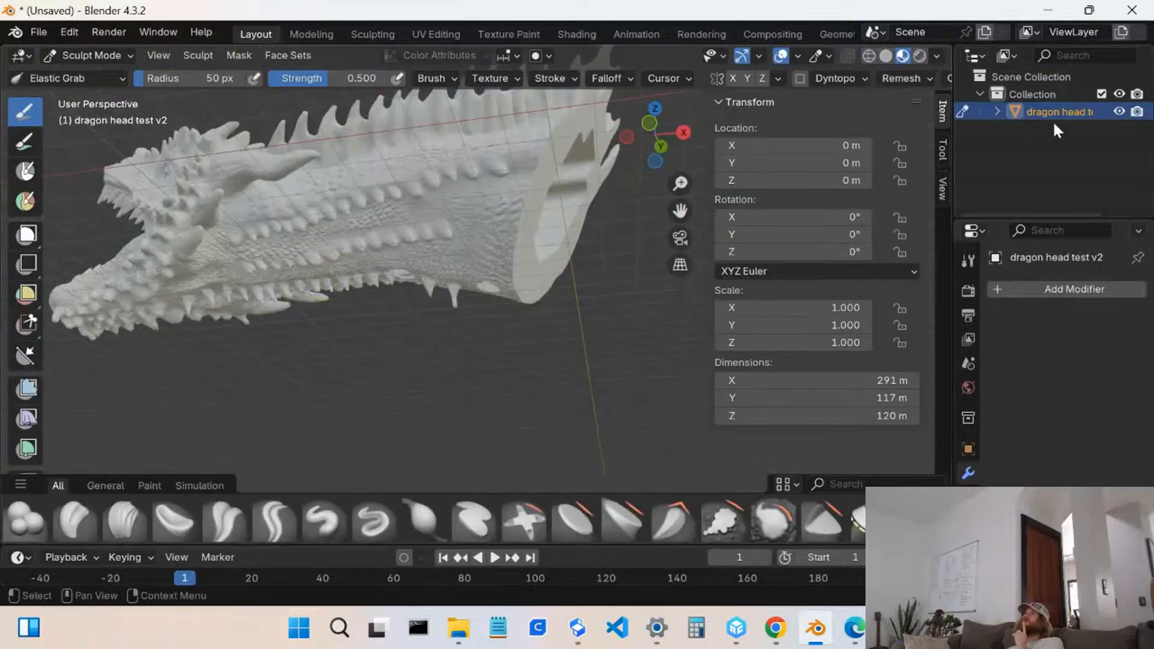
pyautogui.moveTo(1058, 110); pyautogui.dragTo(708, 280)
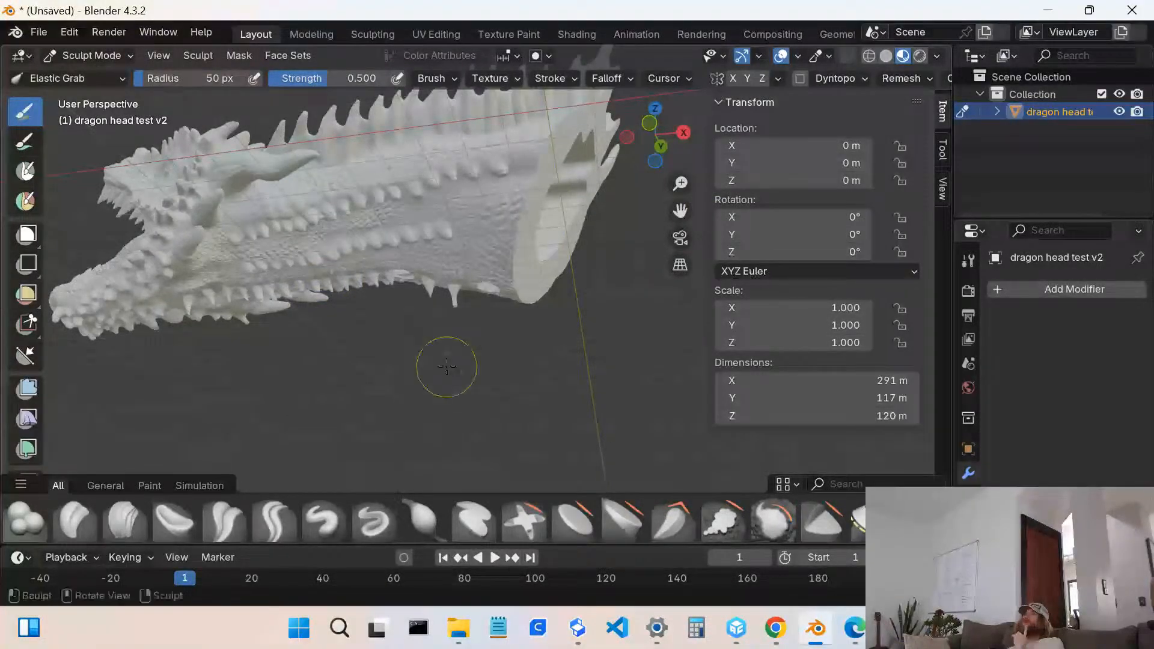
pyautogui.scroll(-2, 331, 207)
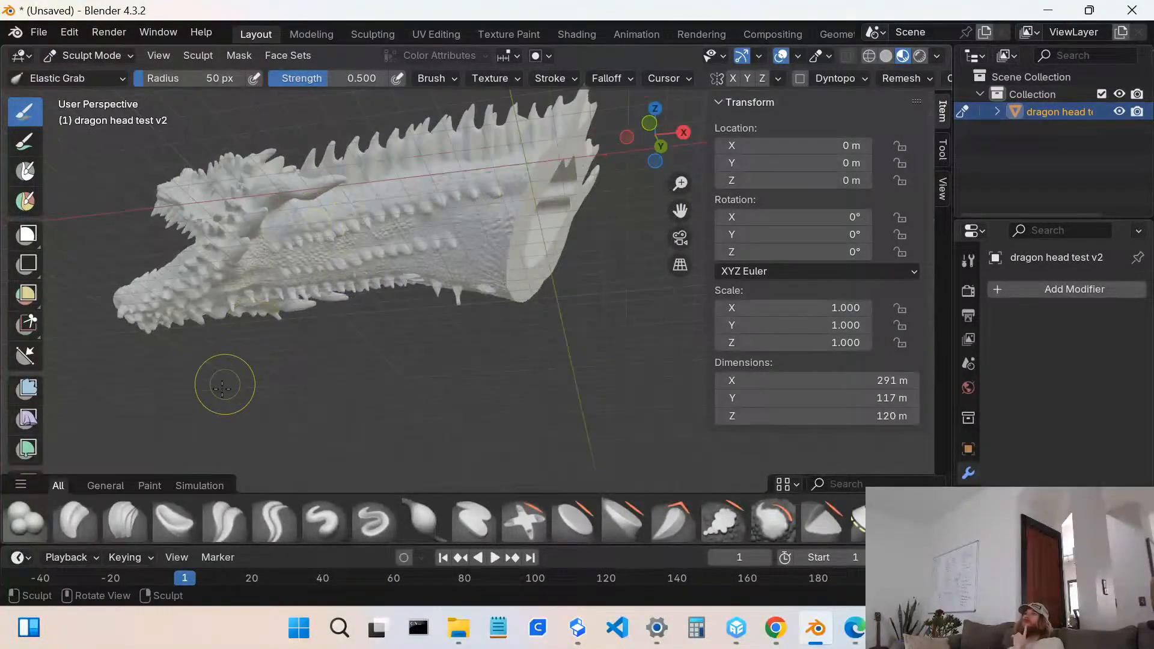
pyautogui.scroll(-4, 313, 313)
pyautogui.moveTo(540, 321)
pyautogui.mouseDown(button='middle')
pyautogui.moveTo(438, 365)
pyautogui.moveTo(314, 458)
pyautogui.moveTo(542, 174)
pyautogui.mouseUp(button='middle')
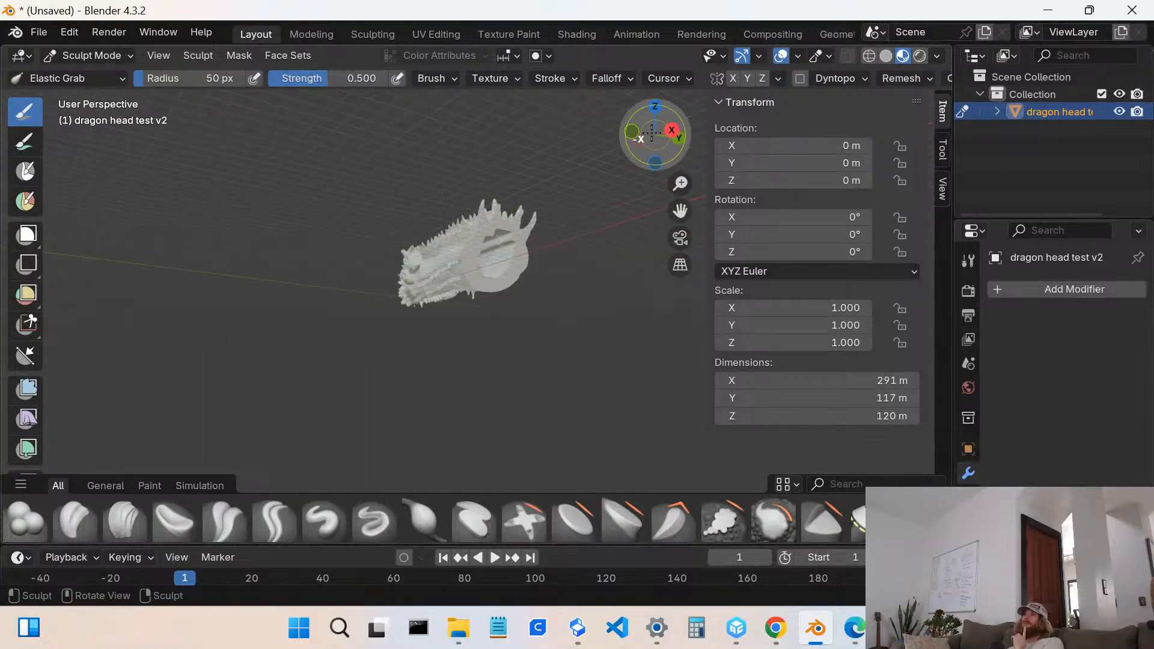
pyautogui.moveTo(631, 149)
pyautogui.mouseDown()
pyautogui.moveTo(467, 176)
pyautogui.moveTo(470, 117)
pyautogui.moveTo(486, 172)
pyautogui.moveTo(479, 196)
pyautogui.moveTo(356, 211)
pyautogui.moveTo(283, 171)
pyautogui.moveTo(338, 156)
pyautogui.moveTo(306, 165)
pyautogui.moveTo(161, 157)
pyautogui.moveTo(198, 145)
pyautogui.mouseUp()
pyautogui.scroll(10, 495, 251)
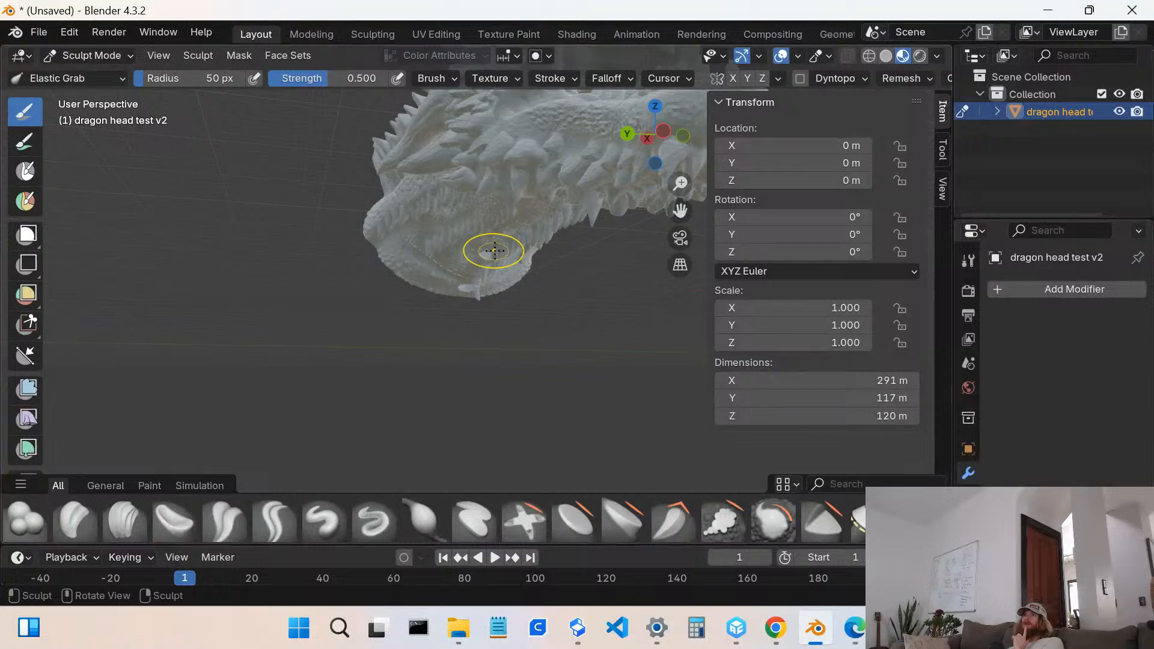
pyautogui.scroll(-8, 408, 235)
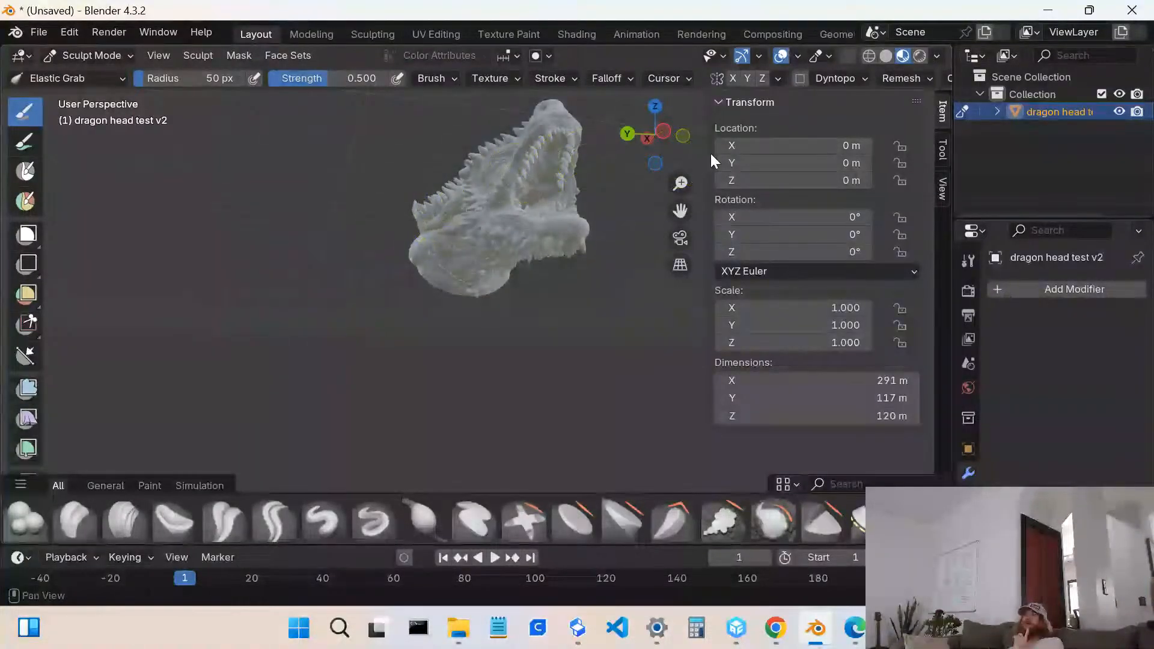
pyautogui.moveTo(631, 139)
pyautogui.mouseDown()
pyautogui.moveTo(868, 69)
pyautogui.moveTo(915, 70)
pyautogui.moveTo(946, 95)
pyautogui.moveTo(12, 132)
pyautogui.moveTo(22, 149)
pyautogui.moveTo(930, 92)
pyautogui.moveTo(909, 66)
pyautogui.moveTo(926, 78)
pyautogui.moveTo(99, 91)
pyautogui.moveTo(57, 179)
pyautogui.moveTo(16, 214)
pyautogui.moveTo(939, 236)
pyautogui.moveTo(795, 237)
pyautogui.moveTo(730, 164)
pyautogui.moveTo(801, 114)
pyautogui.moveTo(823, 77)
pyautogui.moveTo(786, 99)
pyautogui.moveTo(796, 104)
pyautogui.mouseUp()
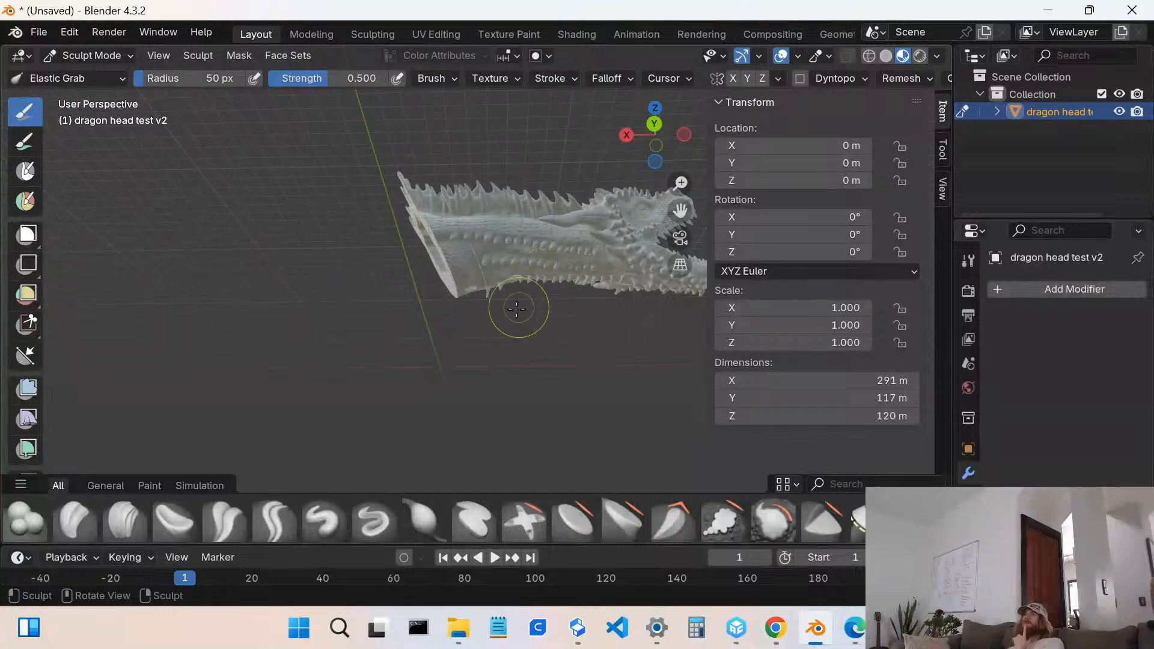
pyautogui.scroll(3, 628, 194)
pyautogui.scroll(-2, 621, 197)
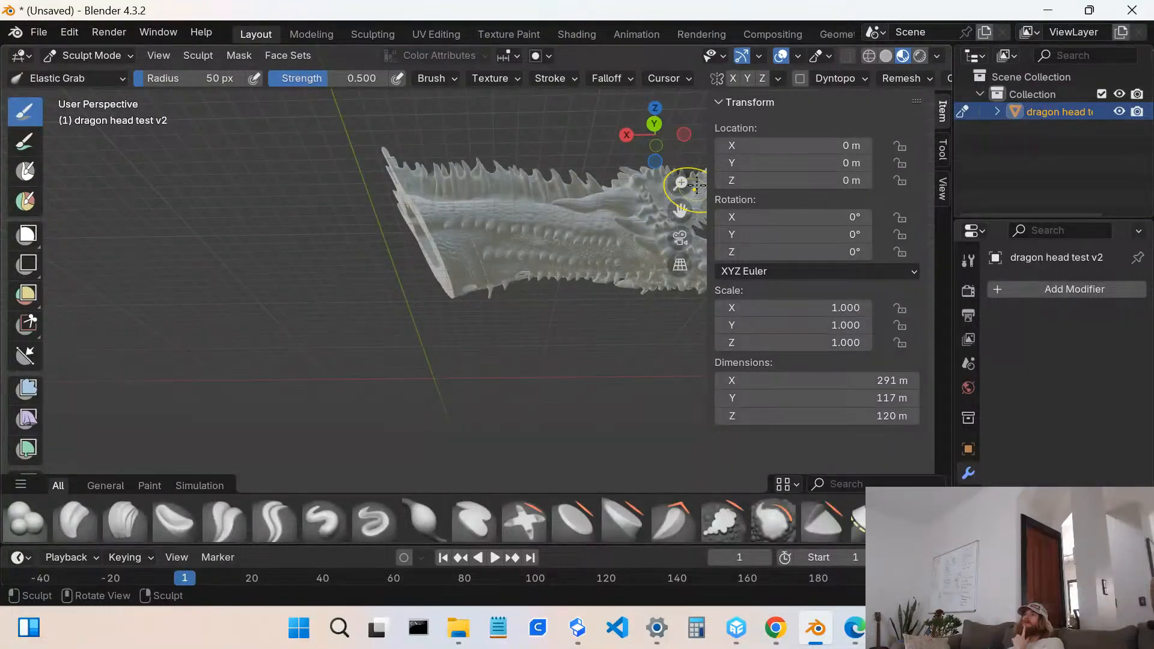
# - Switch to the GripMotion design in Shapr3D and bring the dragon's large side horn into close view
pyautogui.click(741, 633)
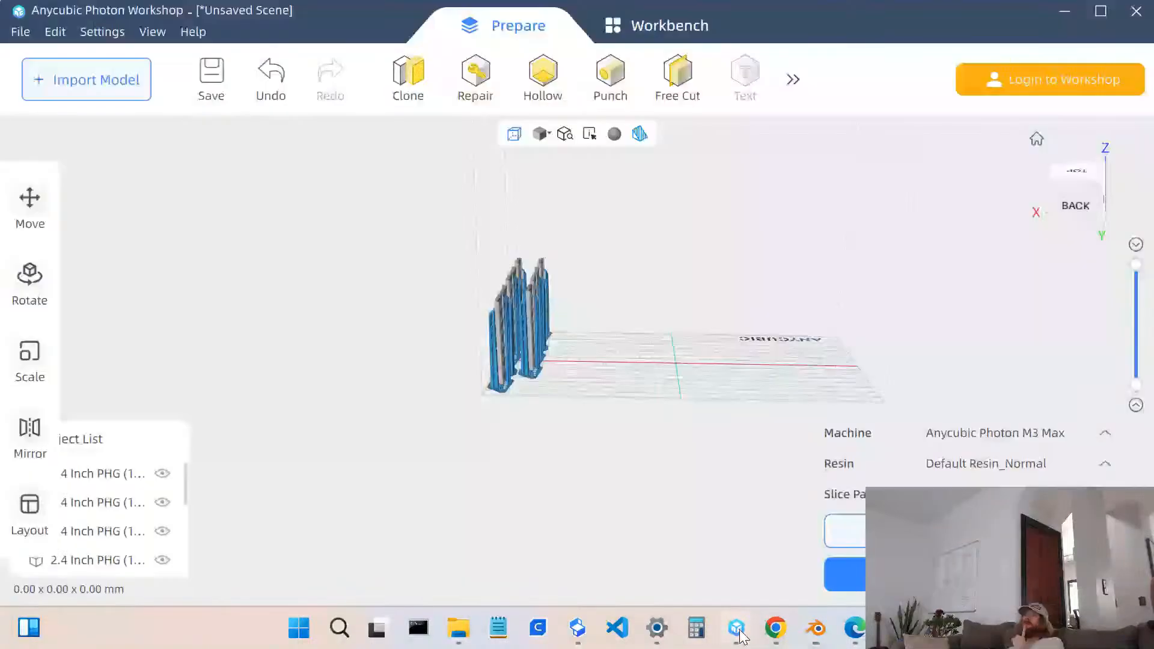
pyautogui.click(578, 628)
pyautogui.moveTo(765, 214); pyautogui.dragTo(510, 344, button='middle')
pyautogui.moveTo(506, 338); pyautogui.dragTo(571, 334, button='right')
pyautogui.scroll(3, 524, 327)
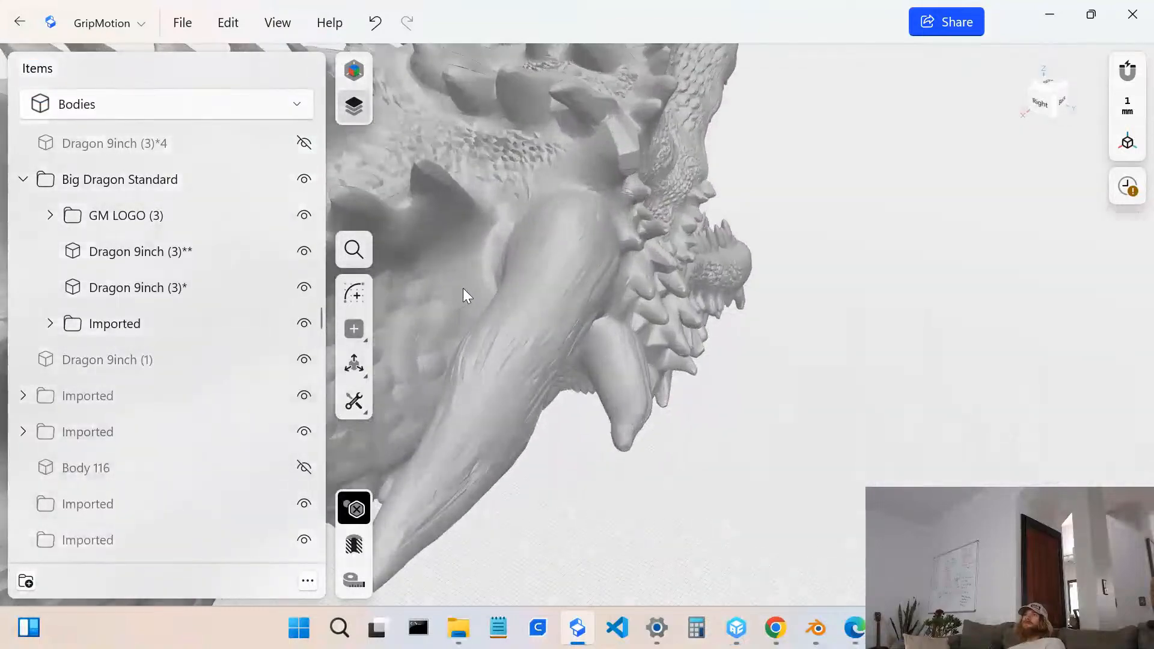
# - Sketch a diagonal rectangle of 11 mm by 9 mm over the dragon's neck in the back view and exit sketching
pyautogui.doubleClick(467, 291)
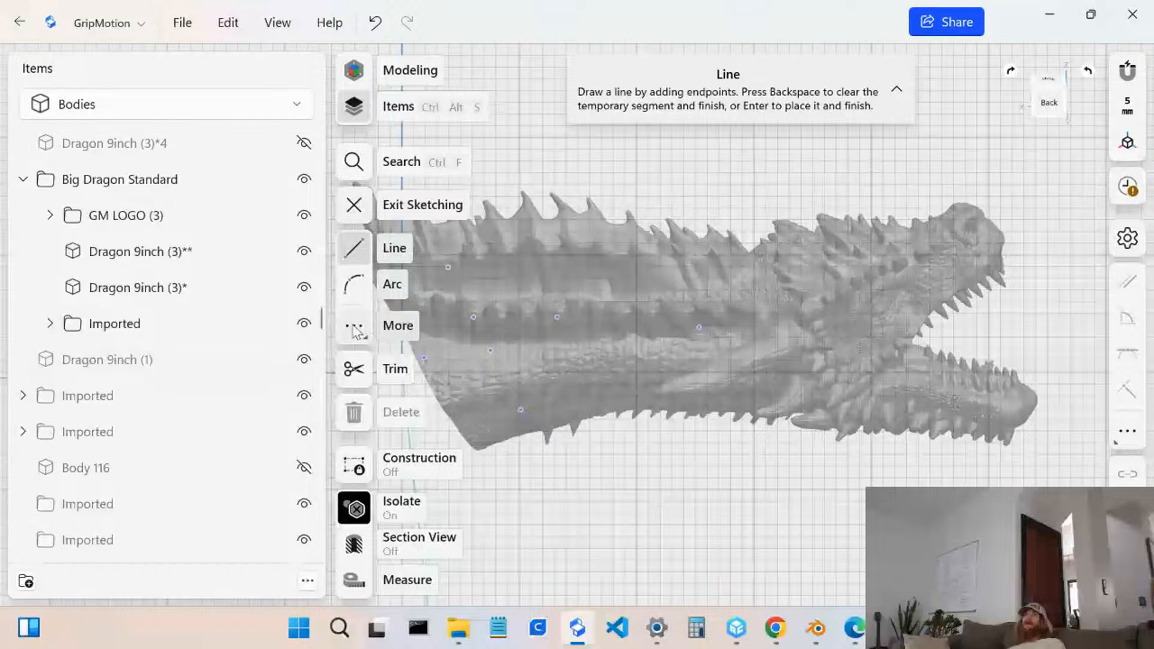
pyautogui.click(356, 329)
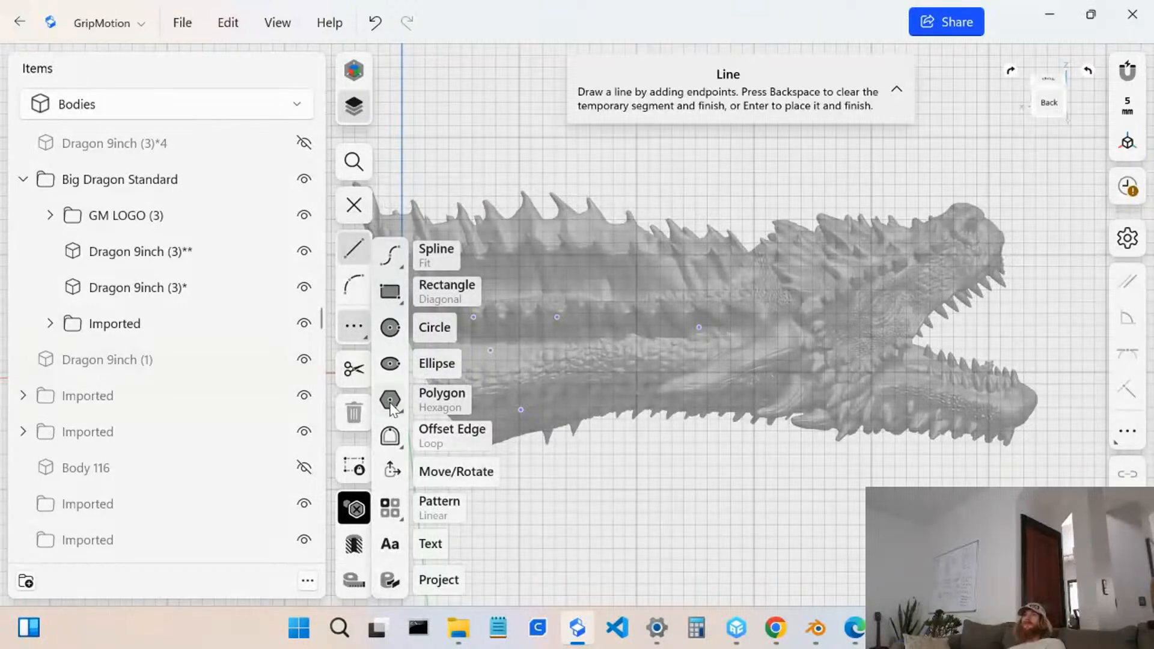
pyautogui.click(408, 296)
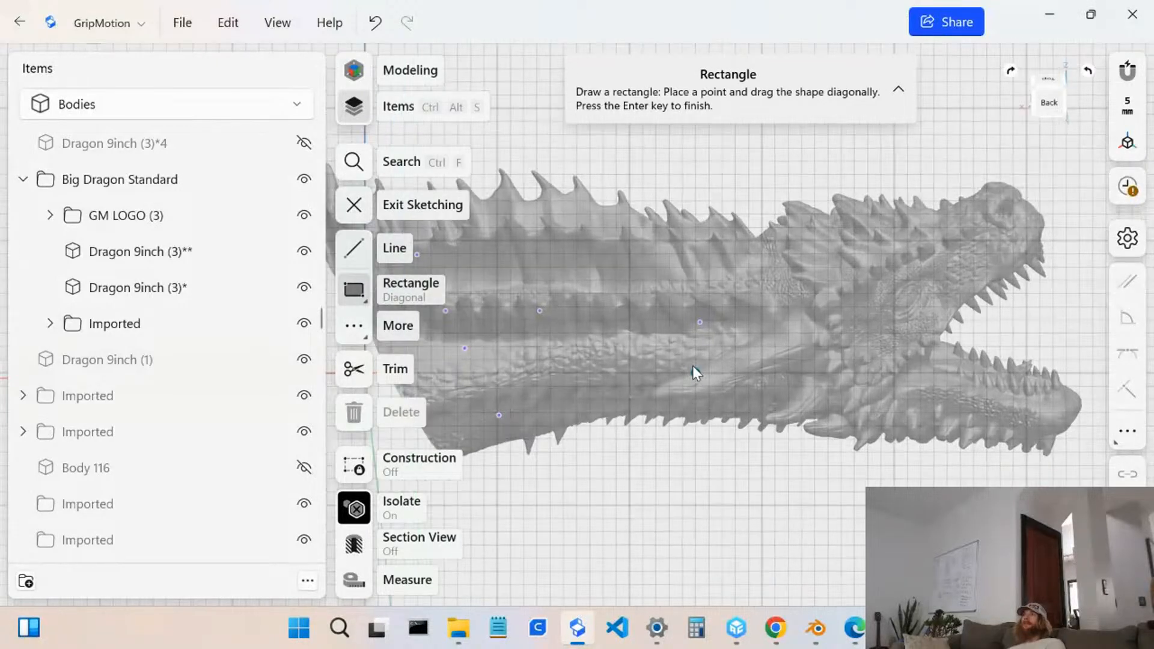
pyautogui.scroll(2, 693, 365)
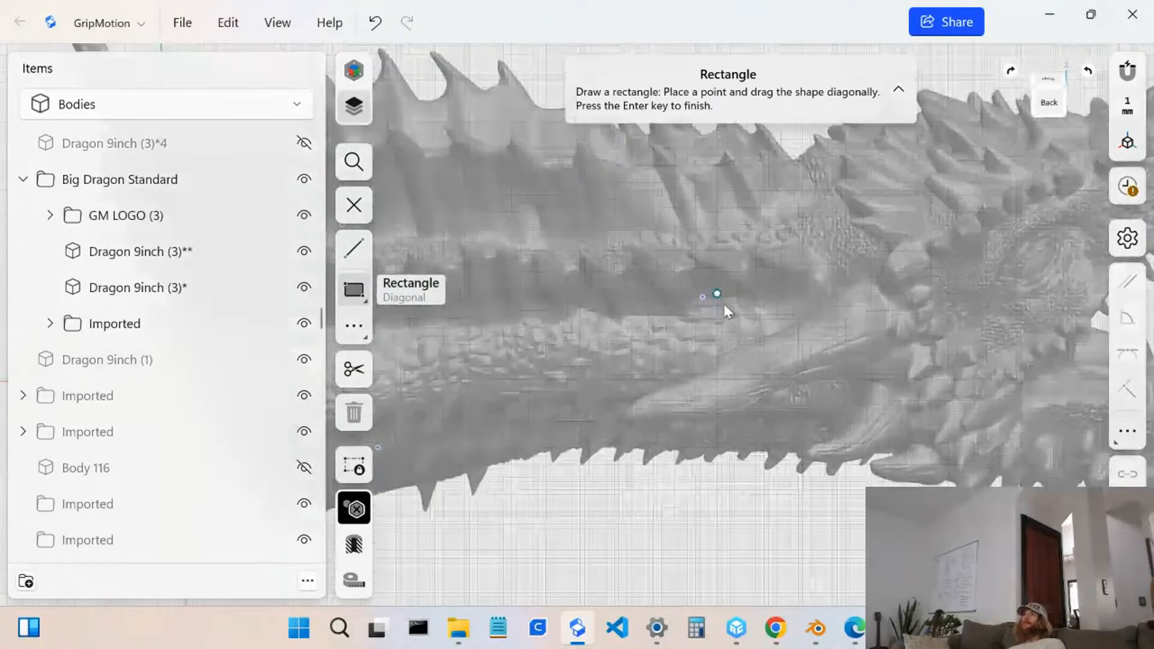
pyautogui.moveTo(716, 293); pyautogui.dragTo(763, 333)
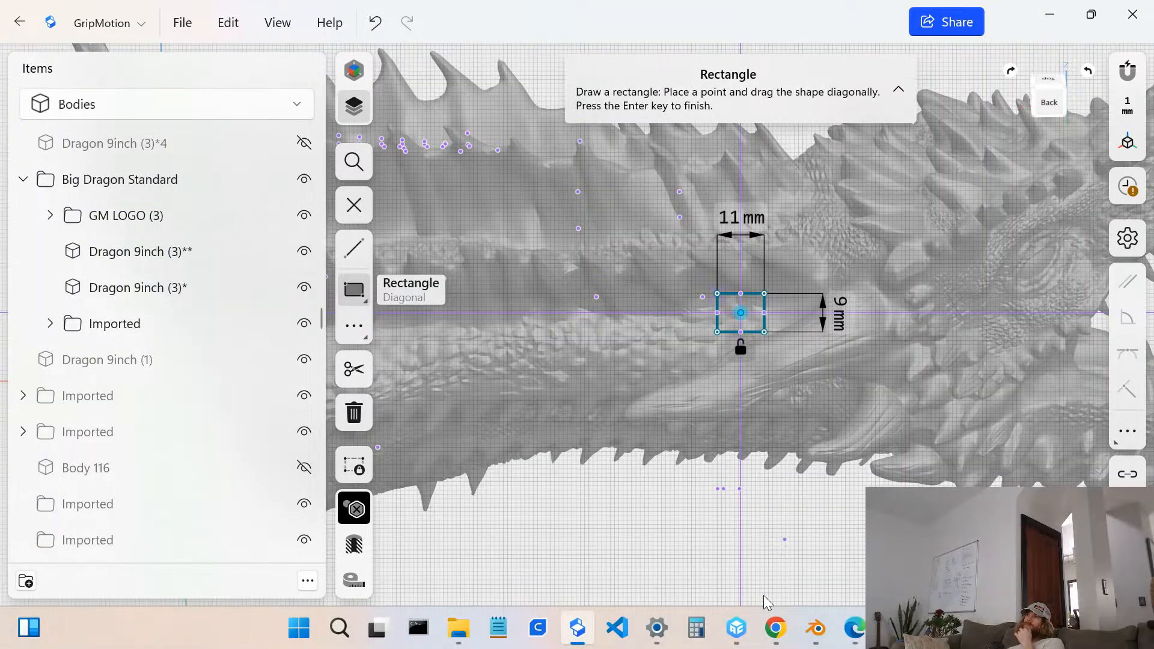
pyautogui.click(355, 205)
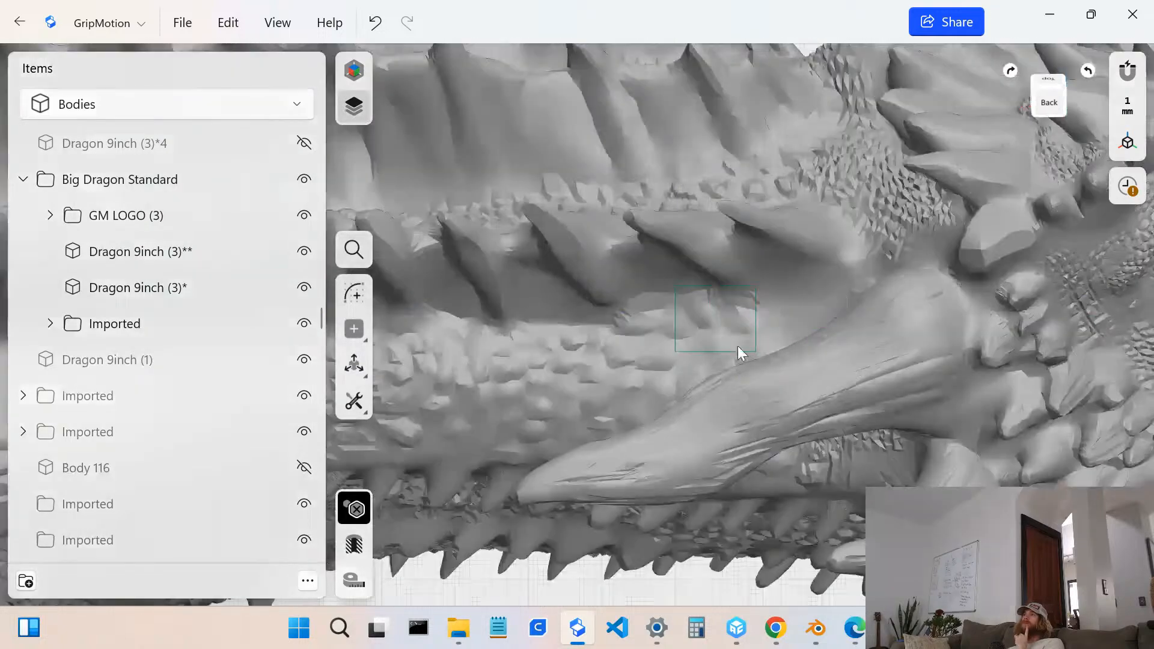
# - Hide the body Dragon 9inch (3)**, extrude the rectangle about 14 mm into a block, and select the block's side face
pyautogui.click(738, 345)
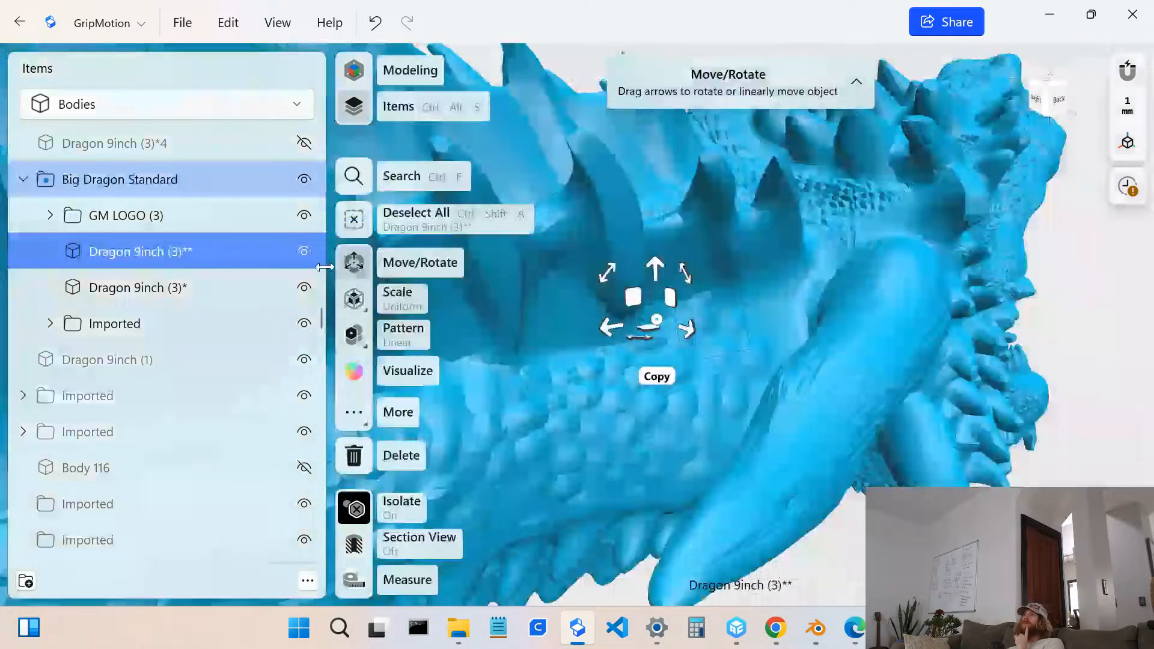
pyautogui.click(303, 253)
pyautogui.click(689, 329)
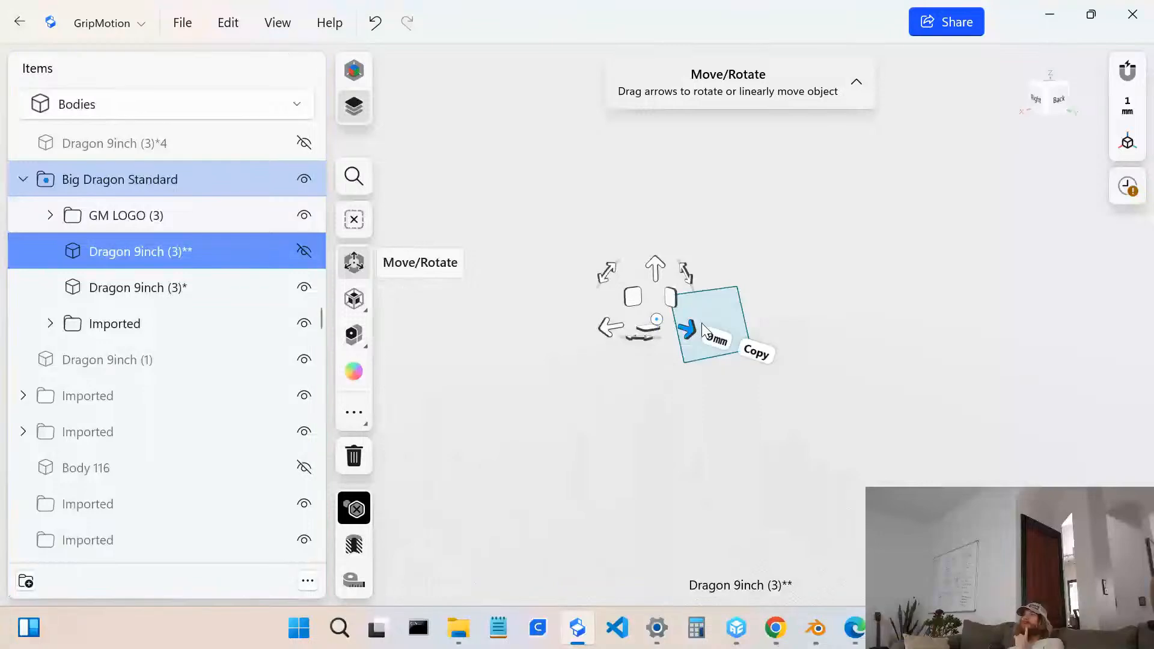
pyautogui.click(730, 295)
pyautogui.click(725, 299)
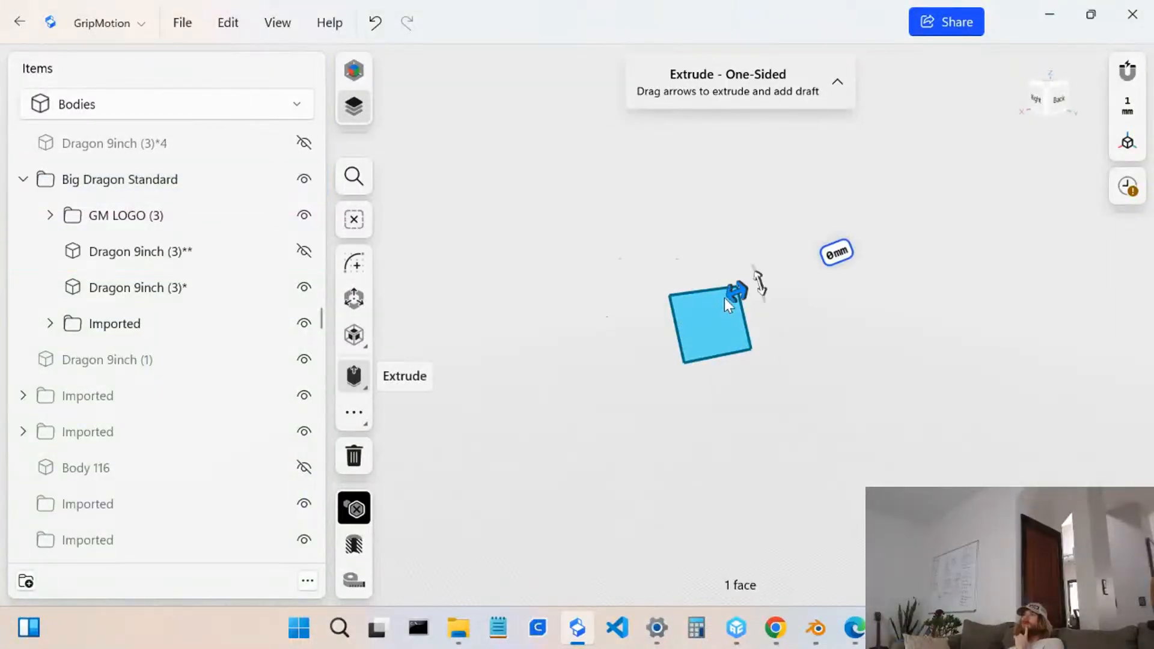
pyautogui.moveTo(734, 292); pyautogui.dragTo(827, 255)
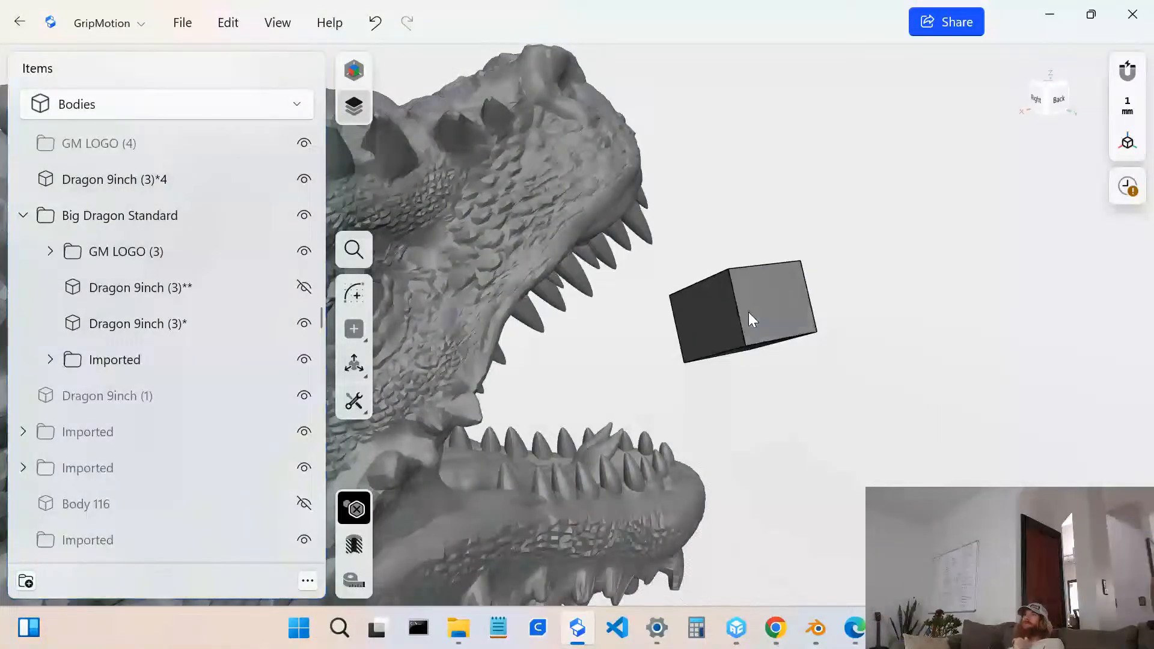
pyautogui.click(748, 312)
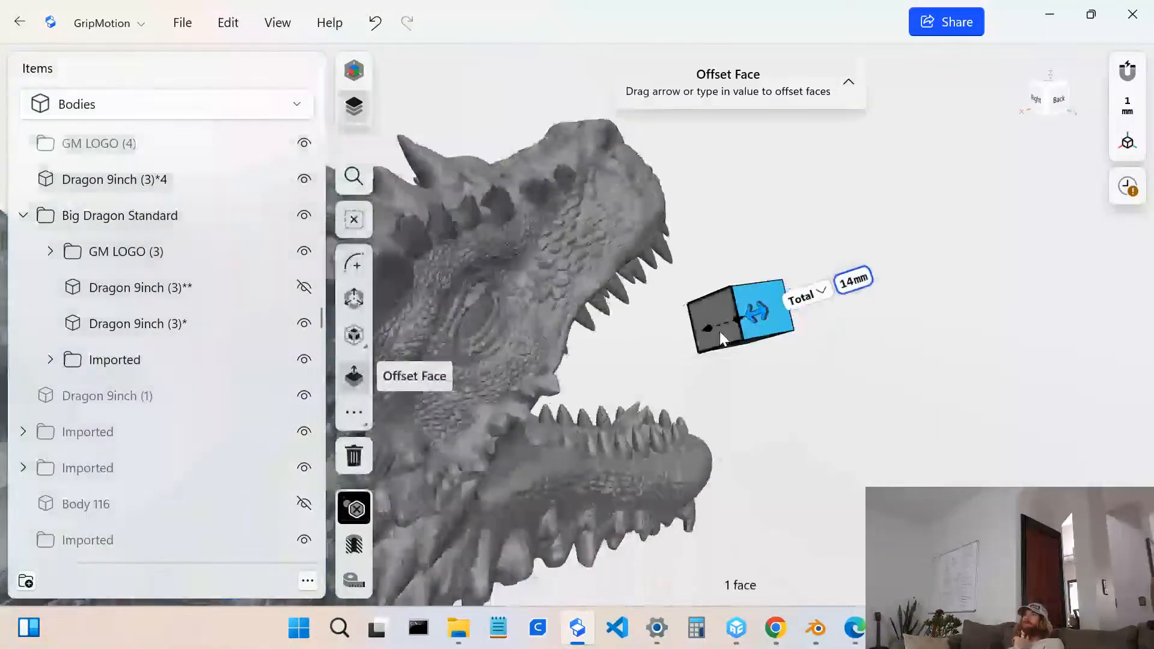
pyautogui.scroll(-5, 691, 330)
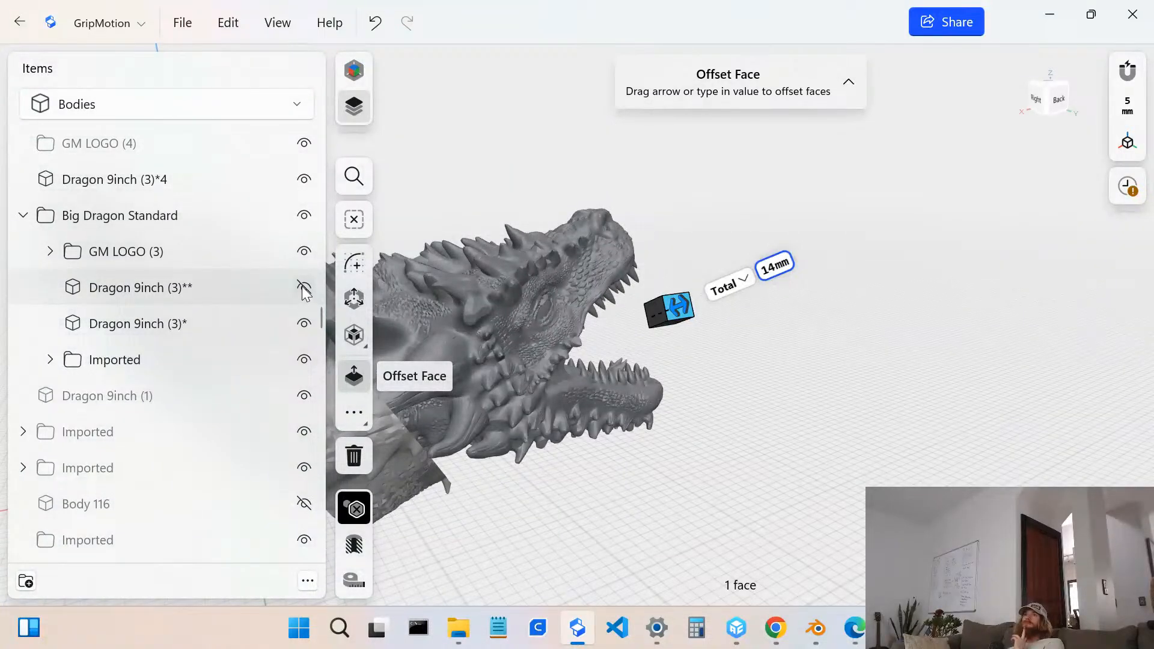
# - Hide the body Dragon 9inch (3)*4, show Dragon 9inch (3)** in its place, and select the block Body 257
pyautogui.click(304, 179)
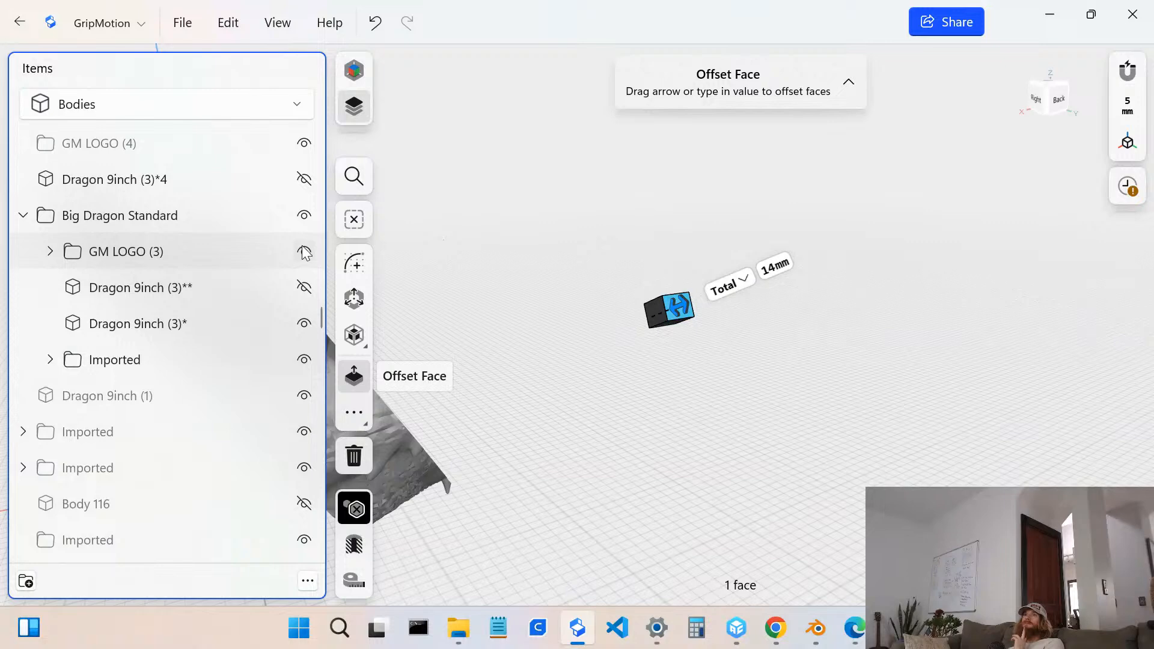
pyautogui.click(305, 287)
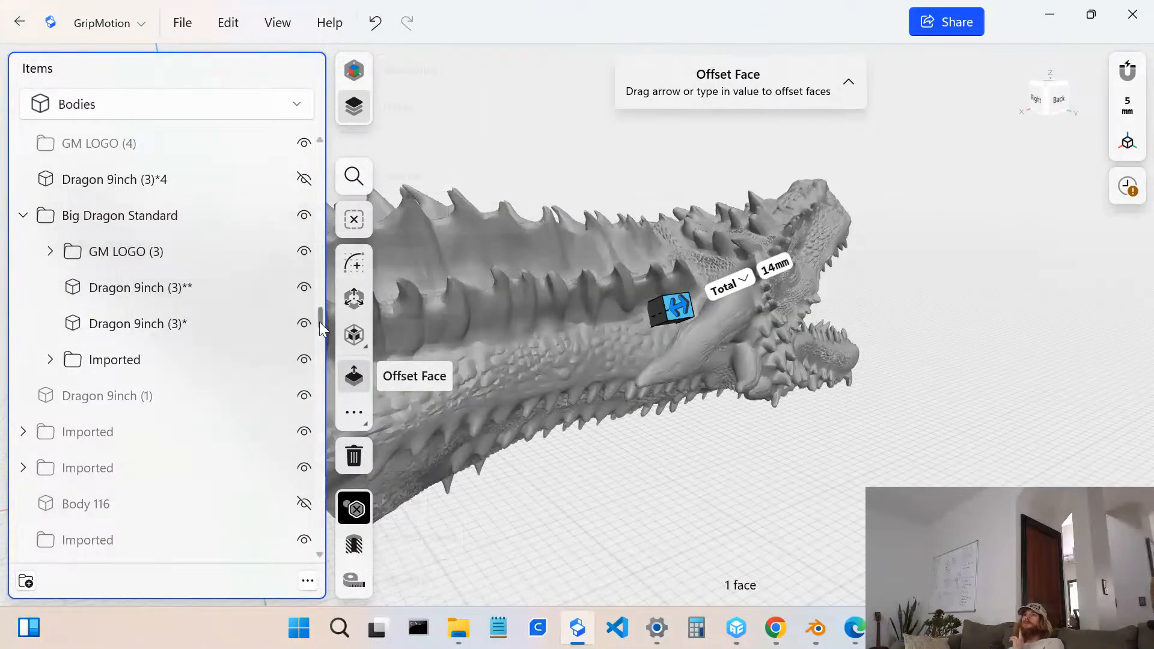
pyautogui.moveTo(320, 318); pyautogui.dragTo(311, 29)
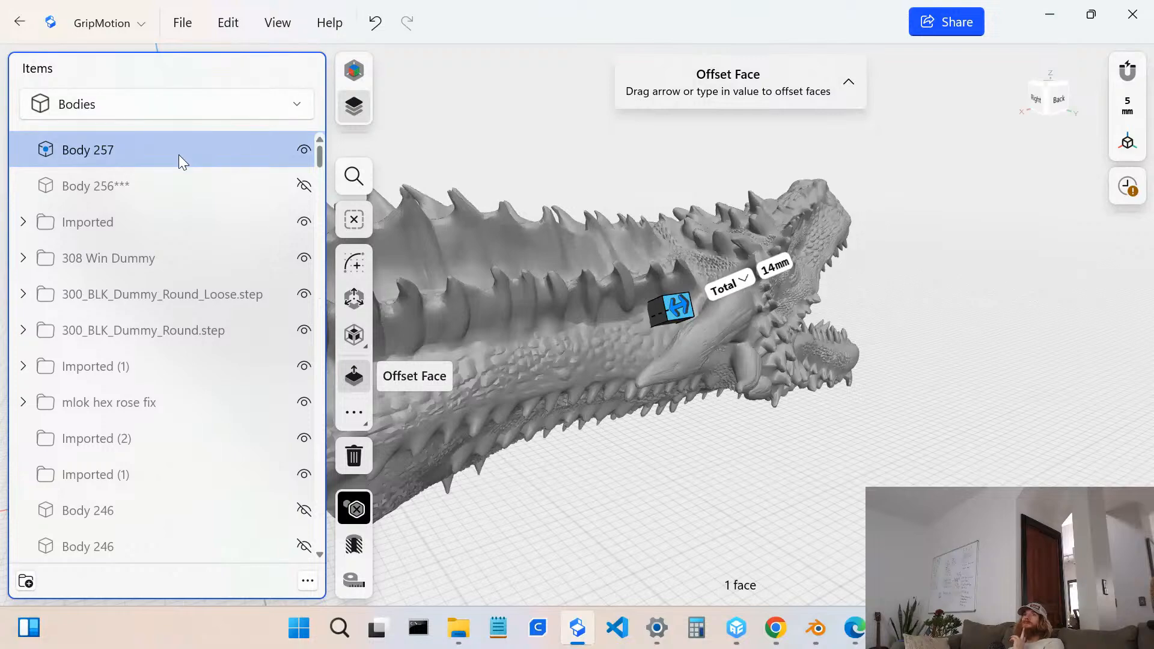
pyautogui.click(156, 153)
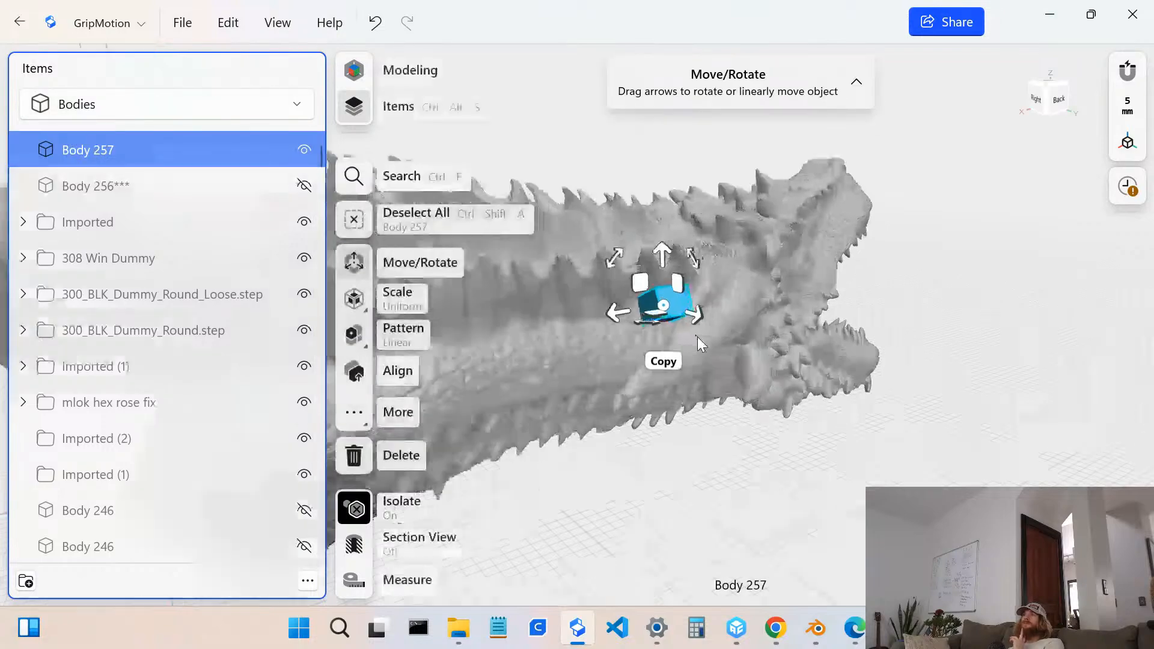
# - Move the block about 21 mm toward the head and about 7 mm sideways into the neck at the large horn's base
pyautogui.scroll(6, 674, 274)
pyautogui.moveTo(684, 337); pyautogui.dragTo(679, 372, button='right')
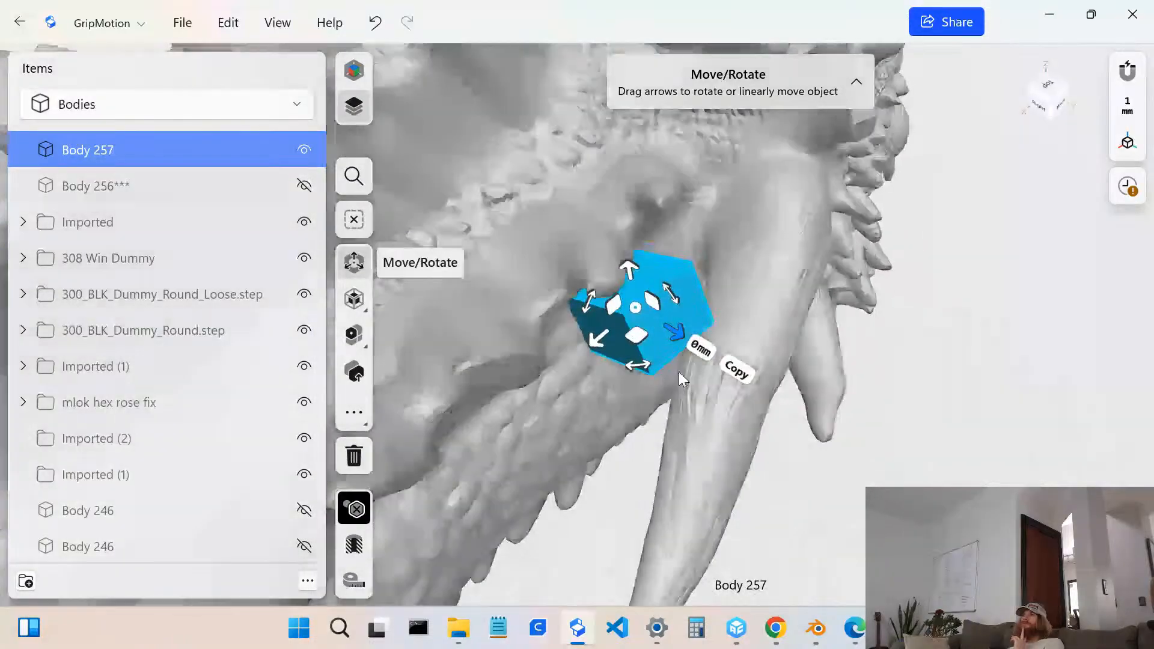
pyautogui.moveTo(589, 341); pyautogui.dragTo(686, 248)
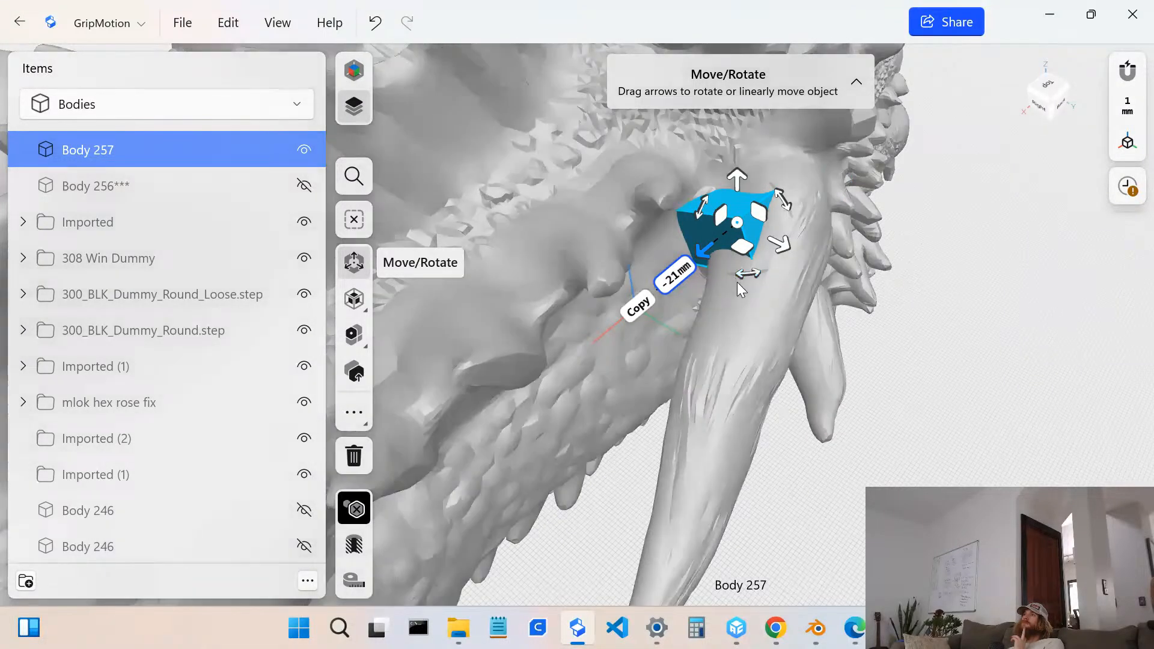
pyautogui.moveTo(738, 283); pyautogui.dragTo(708, 257)
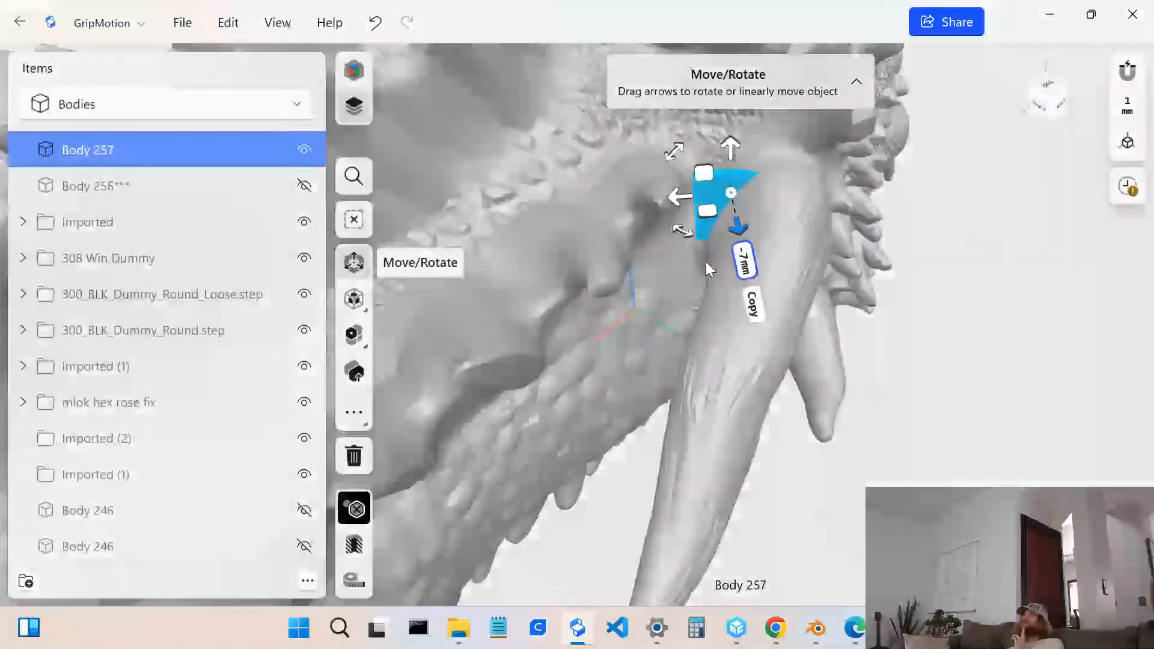
pyautogui.moveTo(705, 262); pyautogui.dragTo(729, 313, button='right')
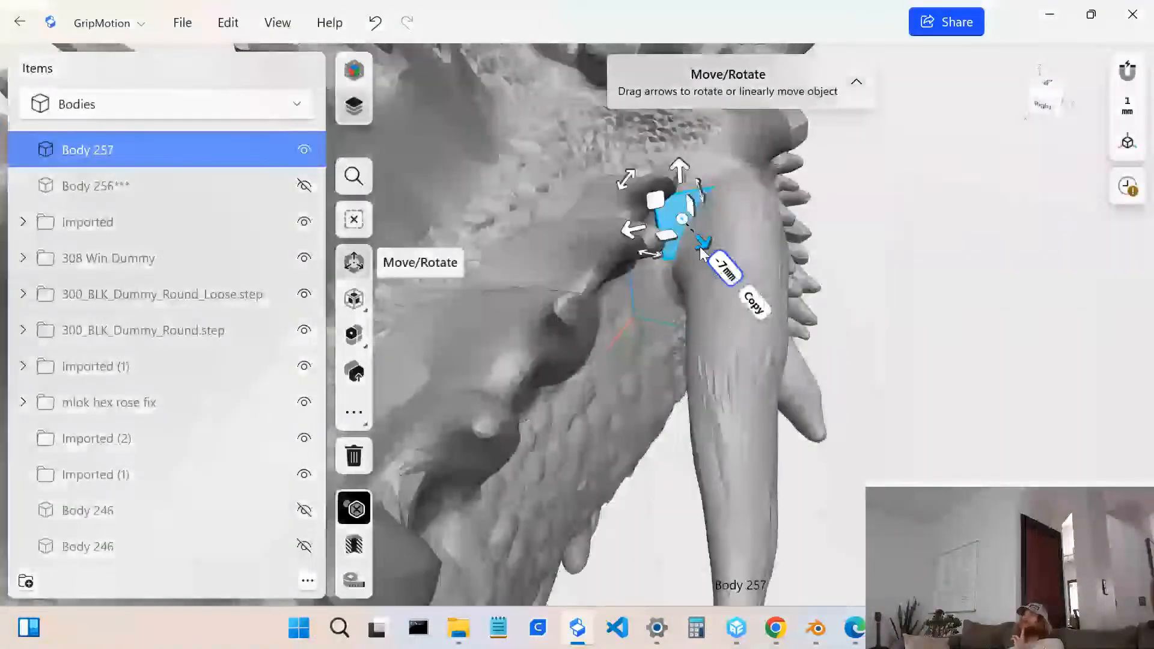
pyautogui.moveTo(700, 246); pyautogui.dragTo(640, 262, button='right')
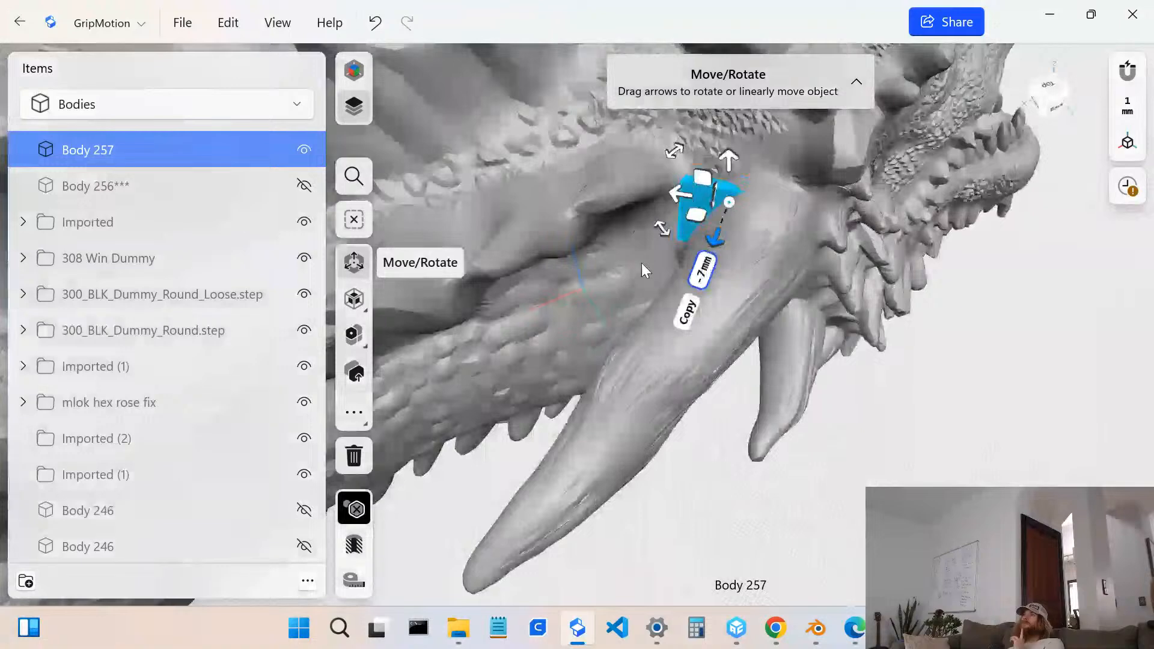
# - Offset the block's top face upward to a total of about 19 mm and extend its narrow side face outward
pyautogui.click(727, 177)
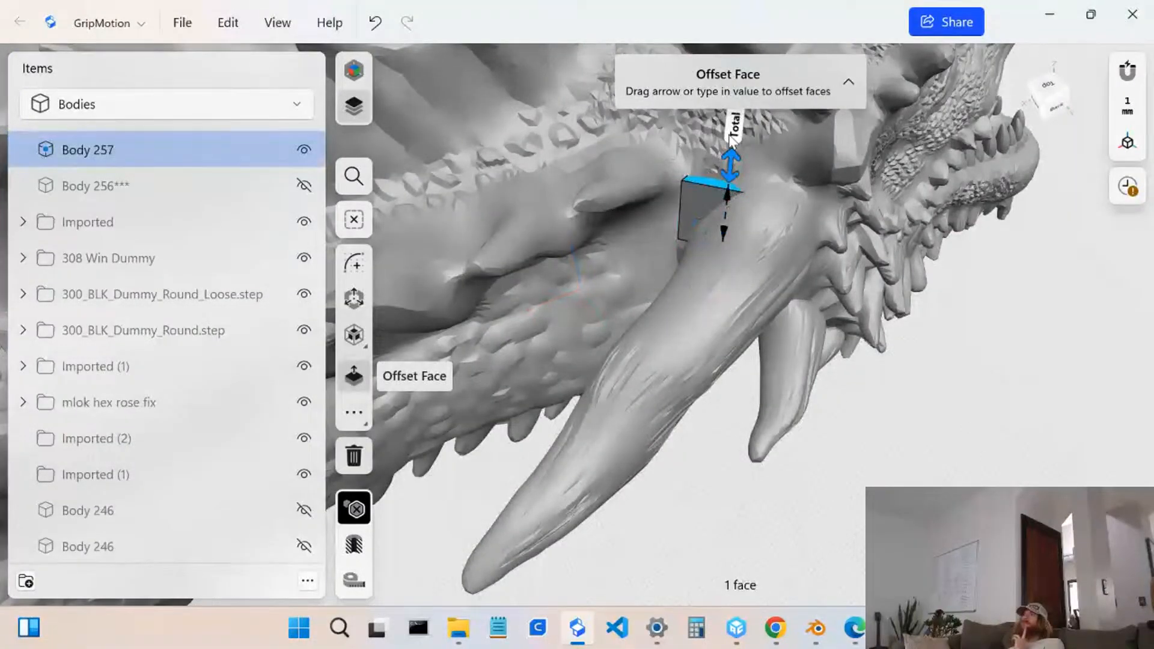
pyautogui.moveTo(731, 139); pyautogui.dragTo(729, 103)
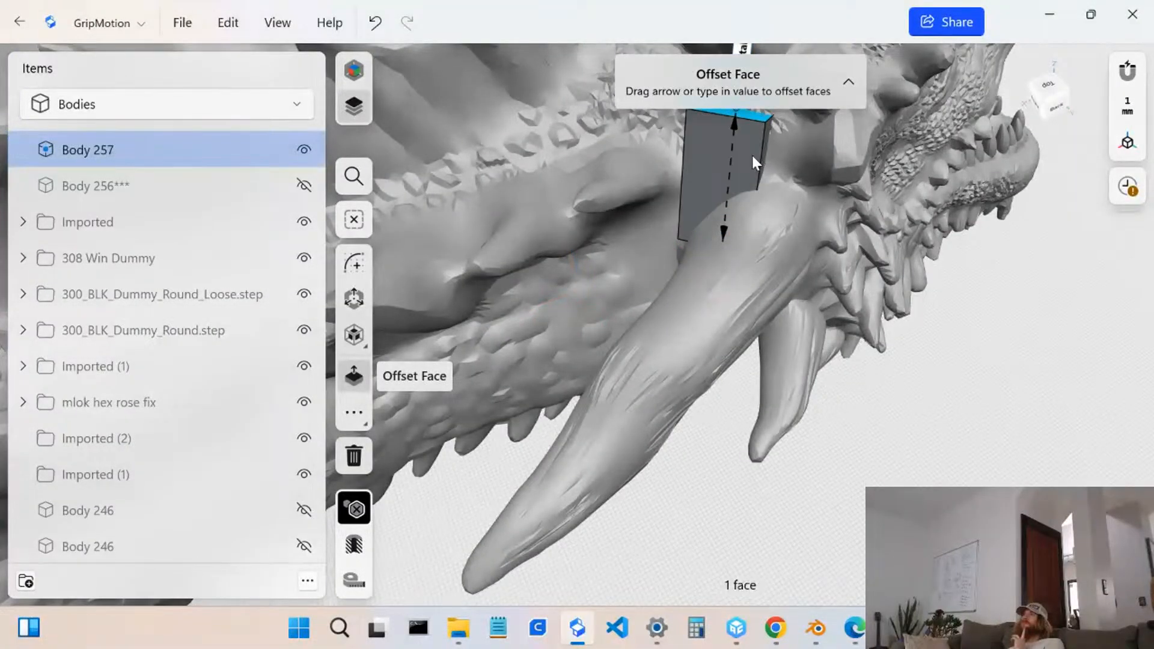
pyautogui.moveTo(762, 151); pyautogui.dragTo(796, 163, button='right')
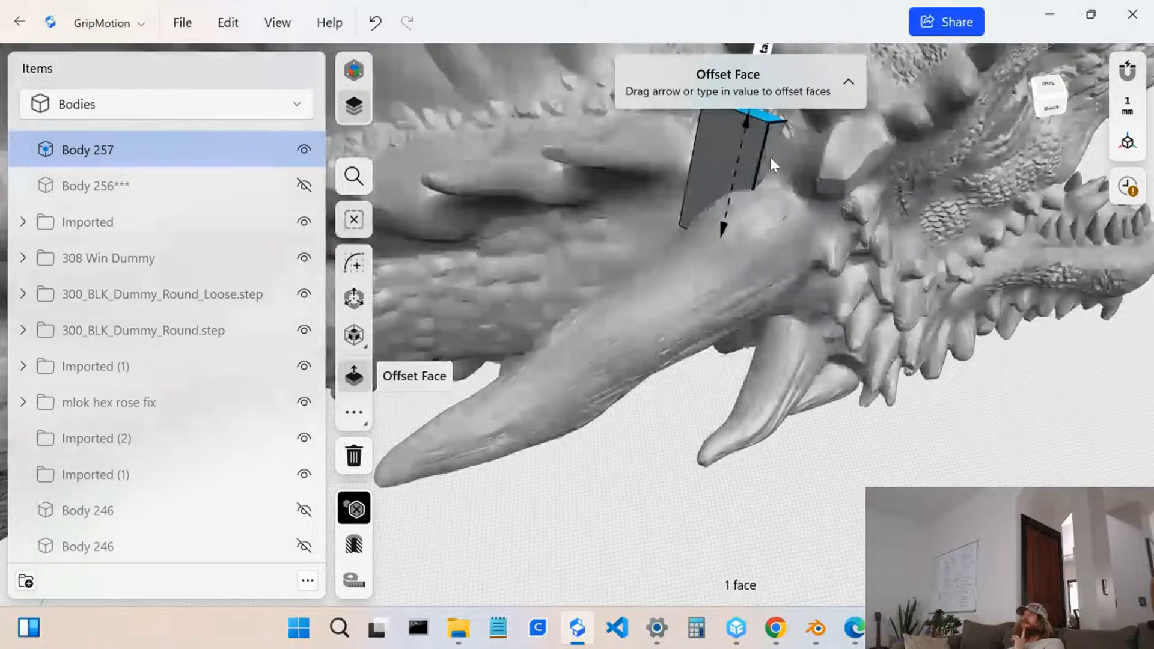
pyautogui.click(770, 157)
pyautogui.moveTo(804, 179); pyautogui.dragTo(808, 249)
# - Offset the block's bottom face downward past the large horn's base to a total height of about 47 mm
pyautogui.moveTo(806, 244); pyautogui.dragTo(798, 295, button='right')
pyautogui.click(810, 295)
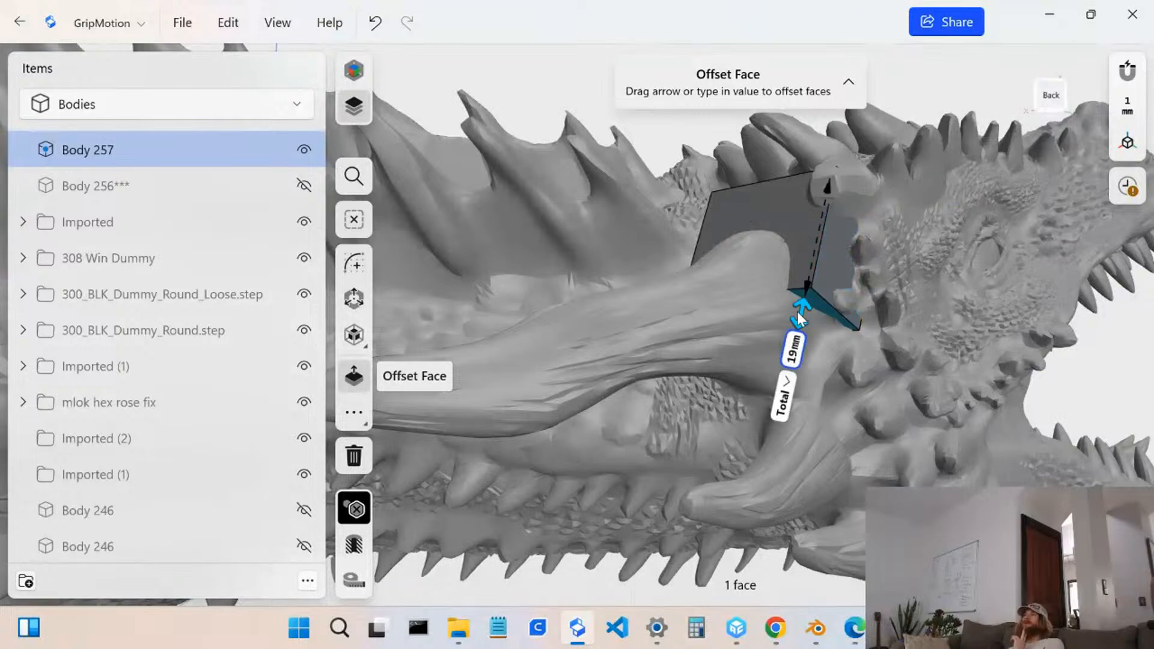
pyautogui.moveTo(797, 315); pyautogui.dragTo(729, 514)
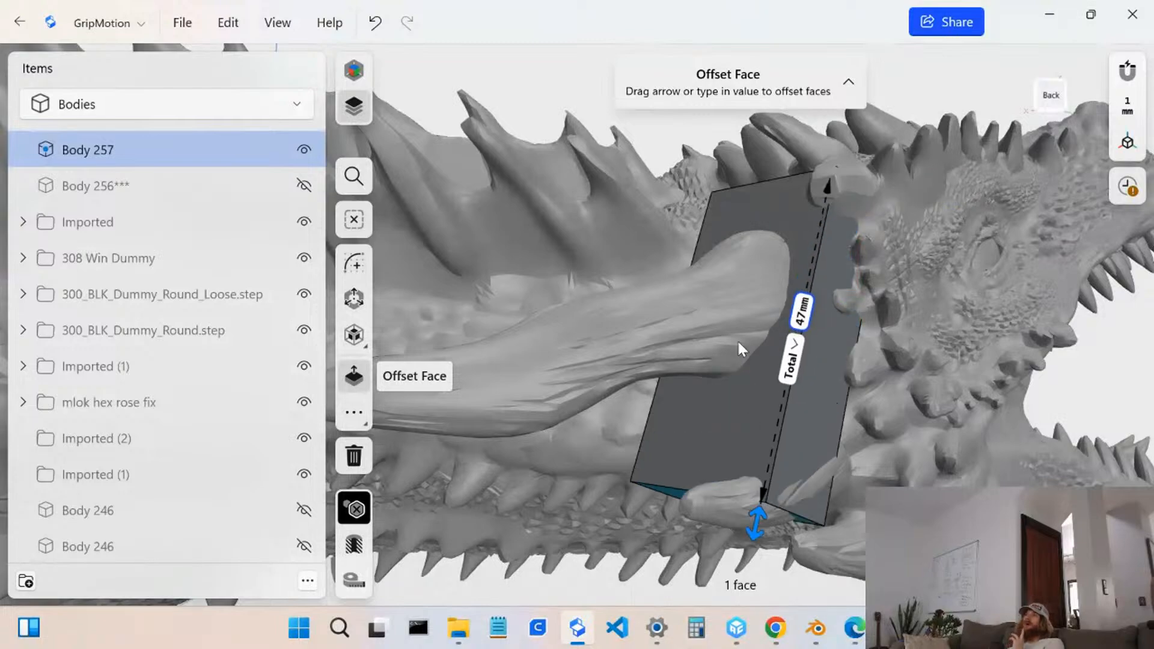
pyautogui.moveTo(727, 300); pyautogui.dragTo(711, 390, button='right')
pyautogui.click(711, 395)
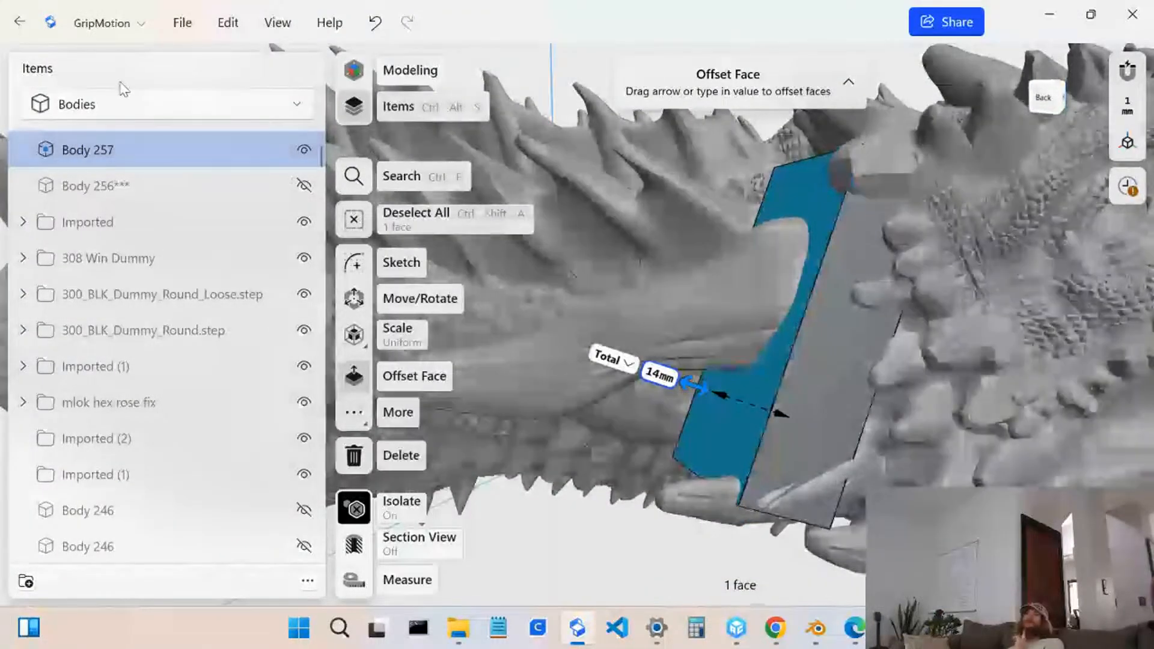
# - Rotate the block to follow the large horn's base and shift it about 4 mm inward
pyautogui.click(150, 145)
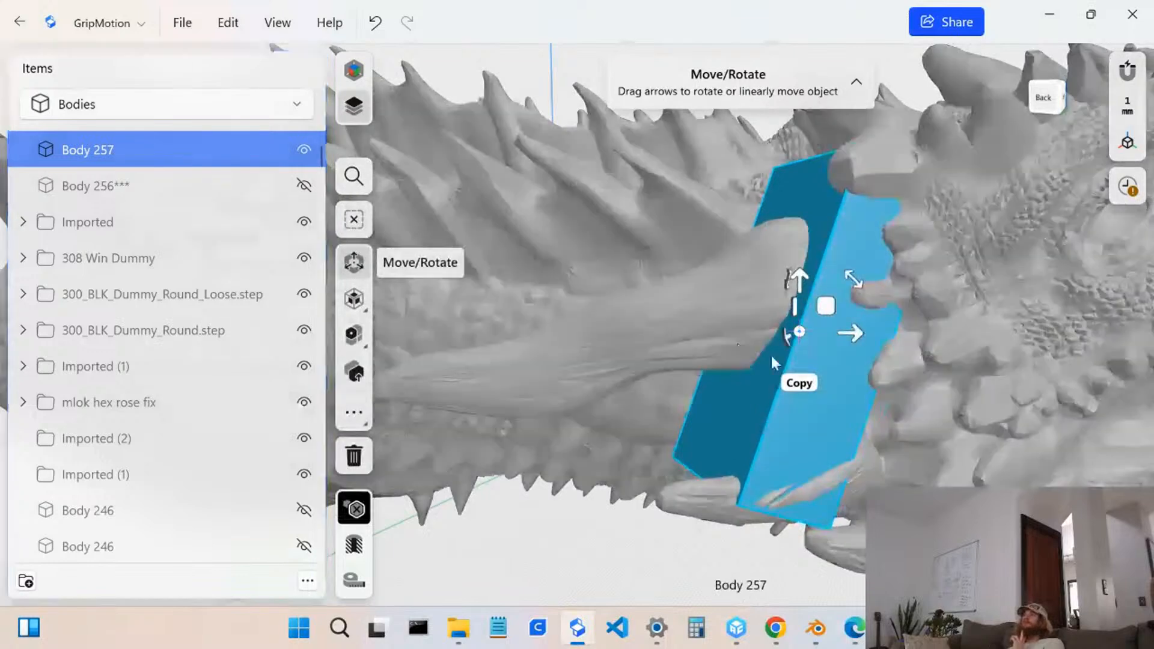
pyautogui.moveTo(771, 353)
pyautogui.mouseDown(button='right')
pyautogui.moveTo(831, 383)
pyautogui.moveTo(821, 472)
pyautogui.moveTo(760, 337)
pyautogui.mouseUp(button='right')
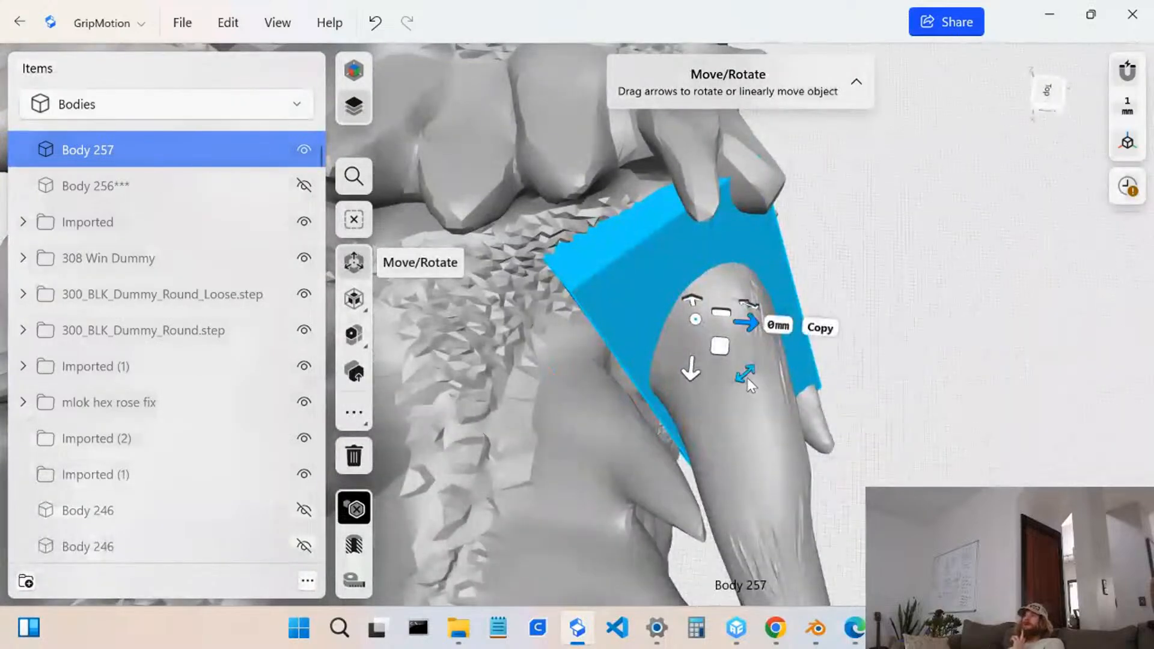
pyautogui.moveTo(747, 302); pyautogui.dragTo(723, 320)
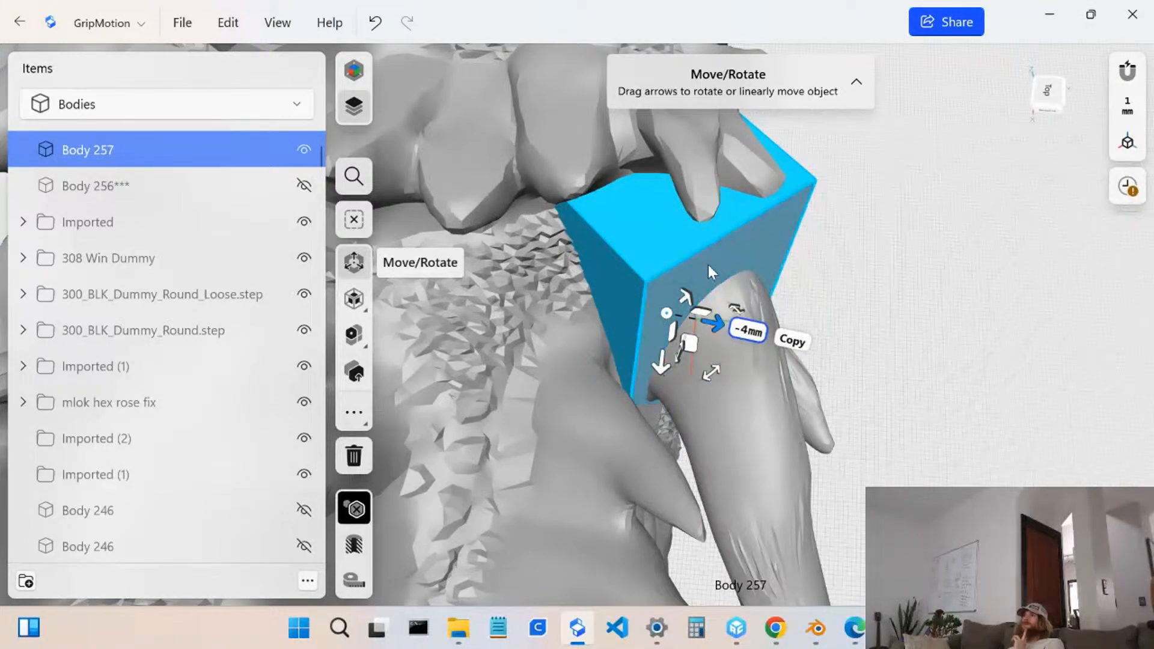
pyautogui.moveTo(708, 264); pyautogui.dragTo(604, 145, button='right')
pyautogui.scroll(-5, 870, 331)
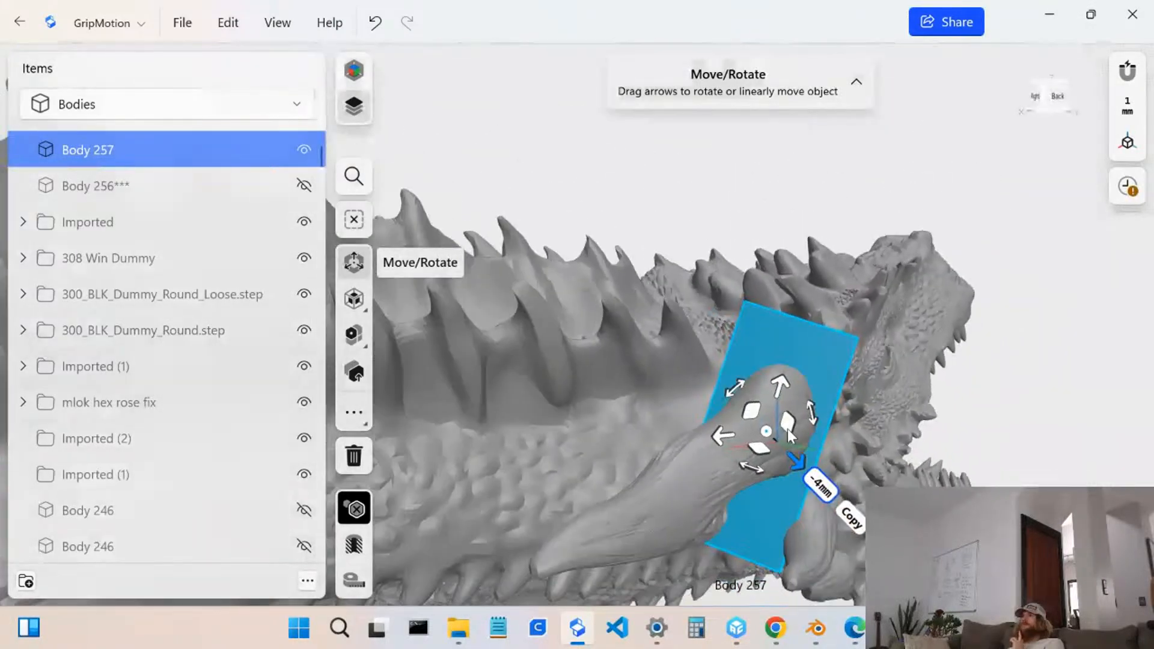
pyautogui.moveTo(773, 445); pyautogui.dragTo(852, 486, button='right')
pyautogui.scroll(-3, 865, 455)
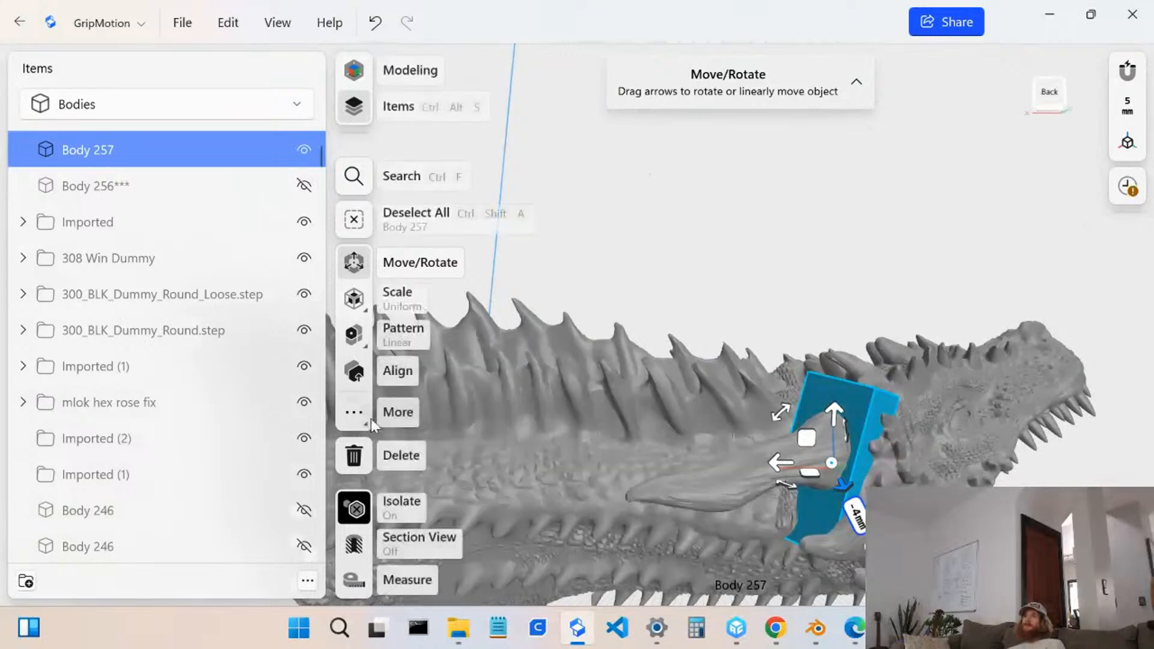
# - Split the dragon body and the block using the block's face at the horn's base as the splitting face
pyautogui.click(352, 415)
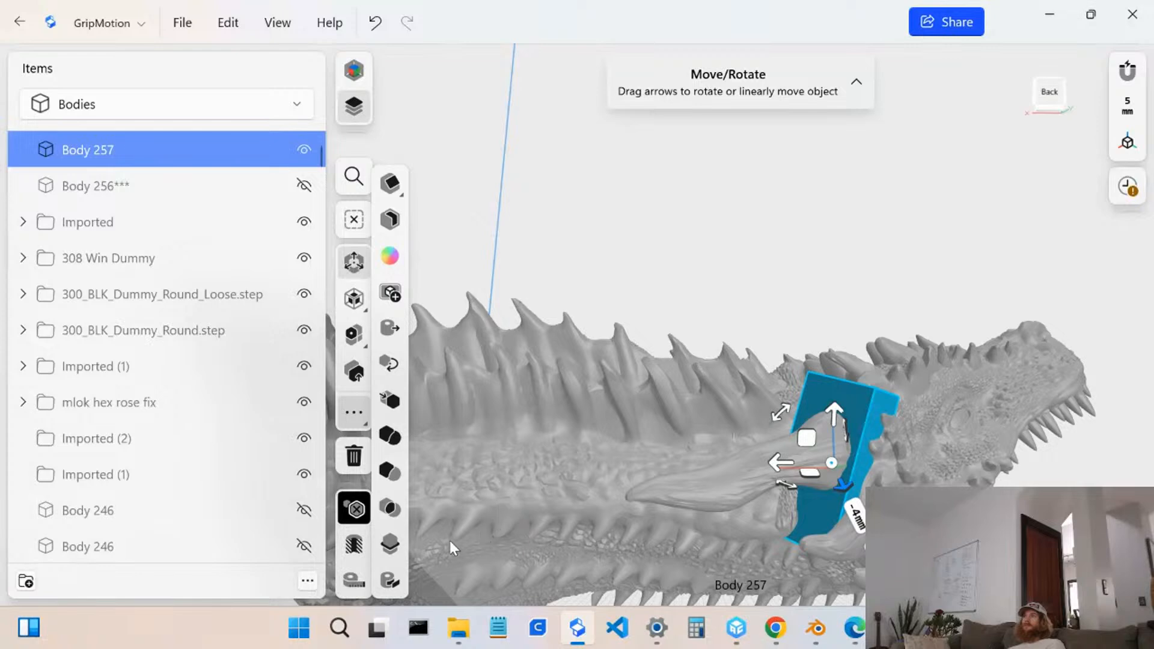
pyautogui.click(391, 545)
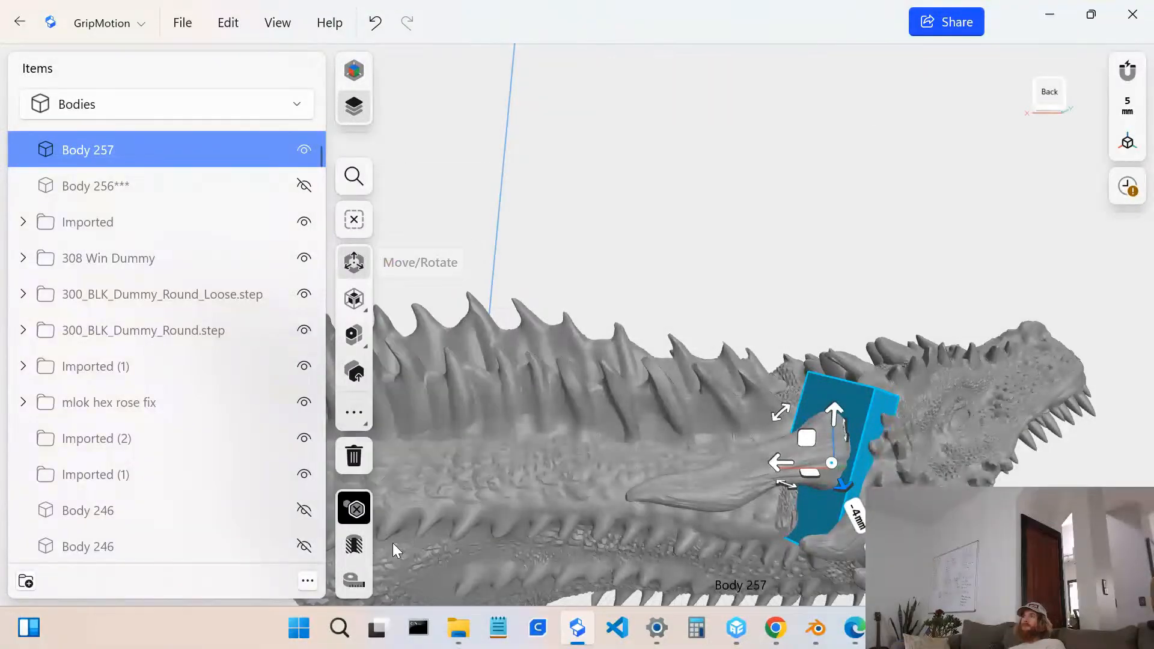
pyautogui.click(982, 413)
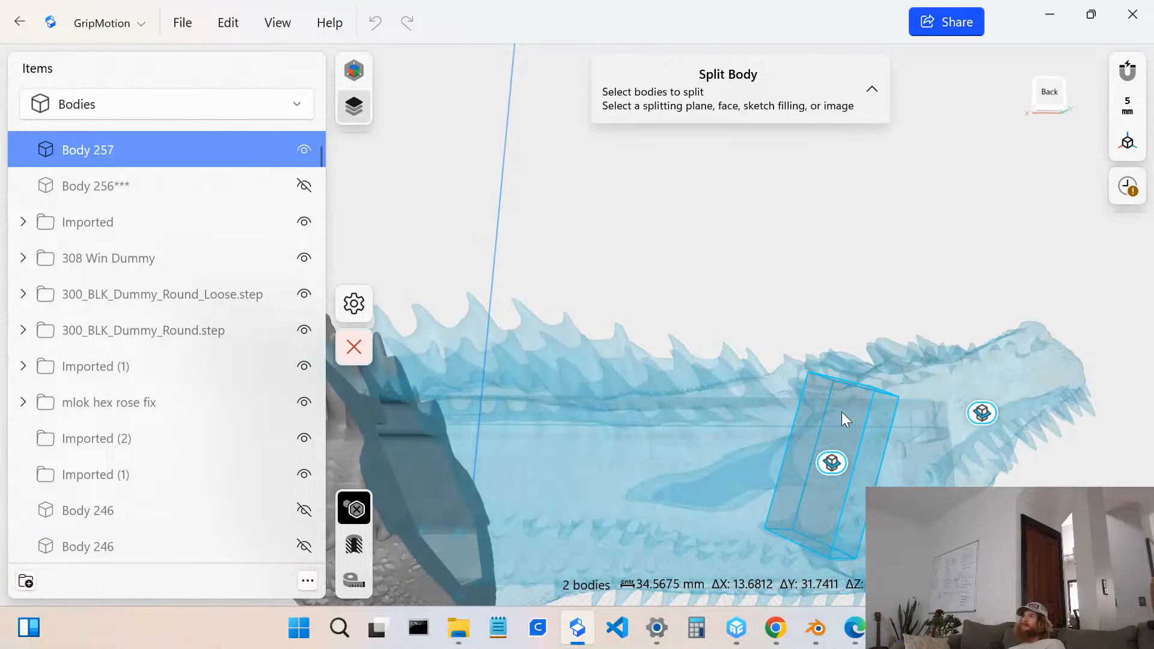
pyautogui.click(842, 412)
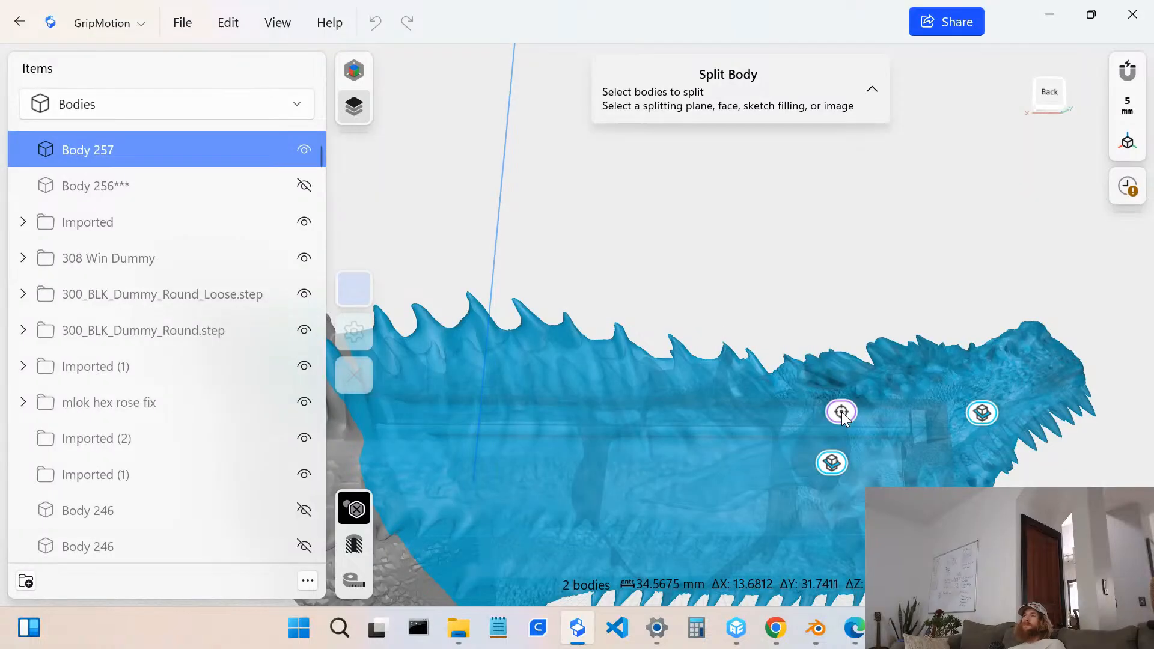
pyautogui.click(353, 286)
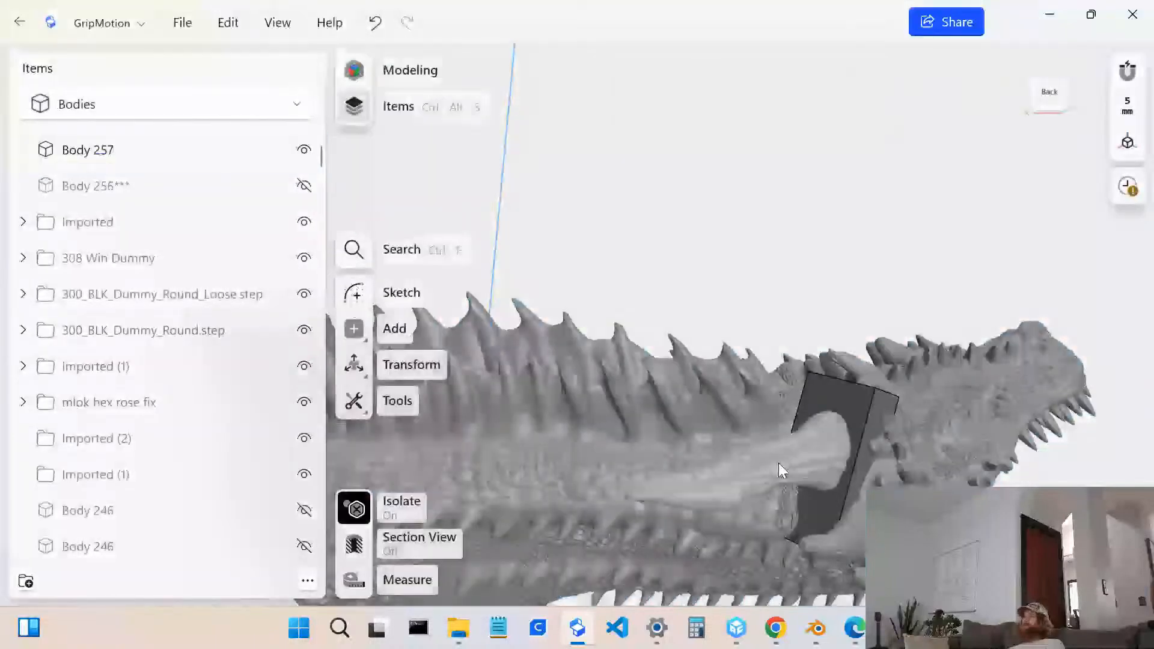
# - Copy the separated large horn about 113 mm back along the neck, and turn copying off
pyautogui.click(775, 473)
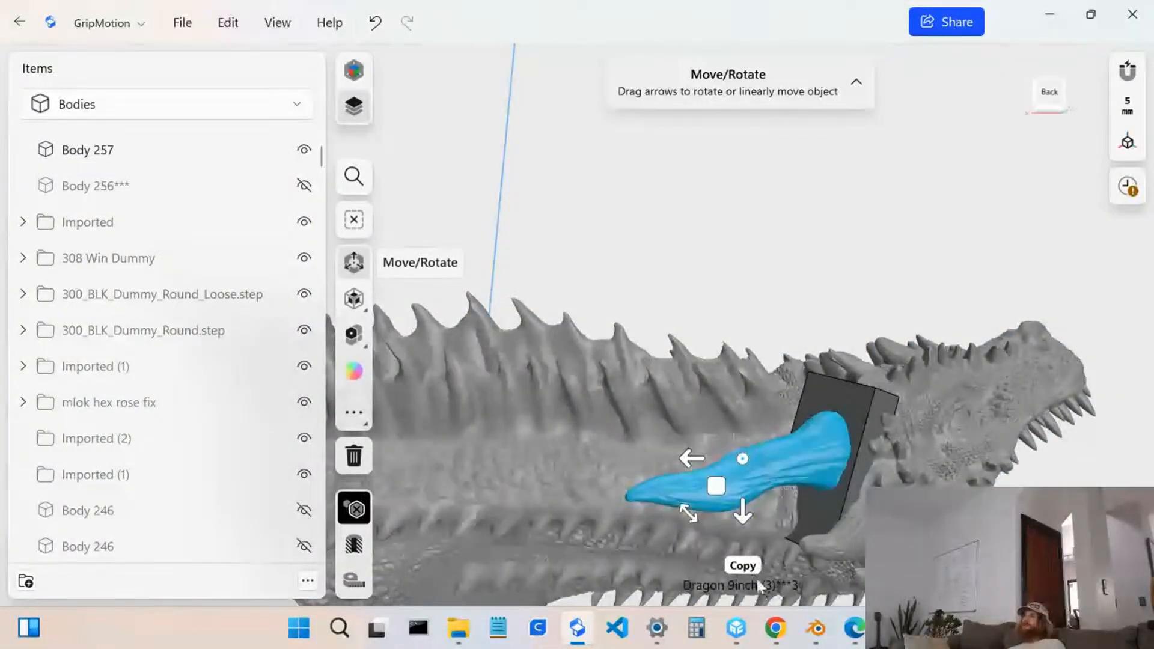
pyautogui.click(744, 566)
pyautogui.scroll(-1, 601, 465)
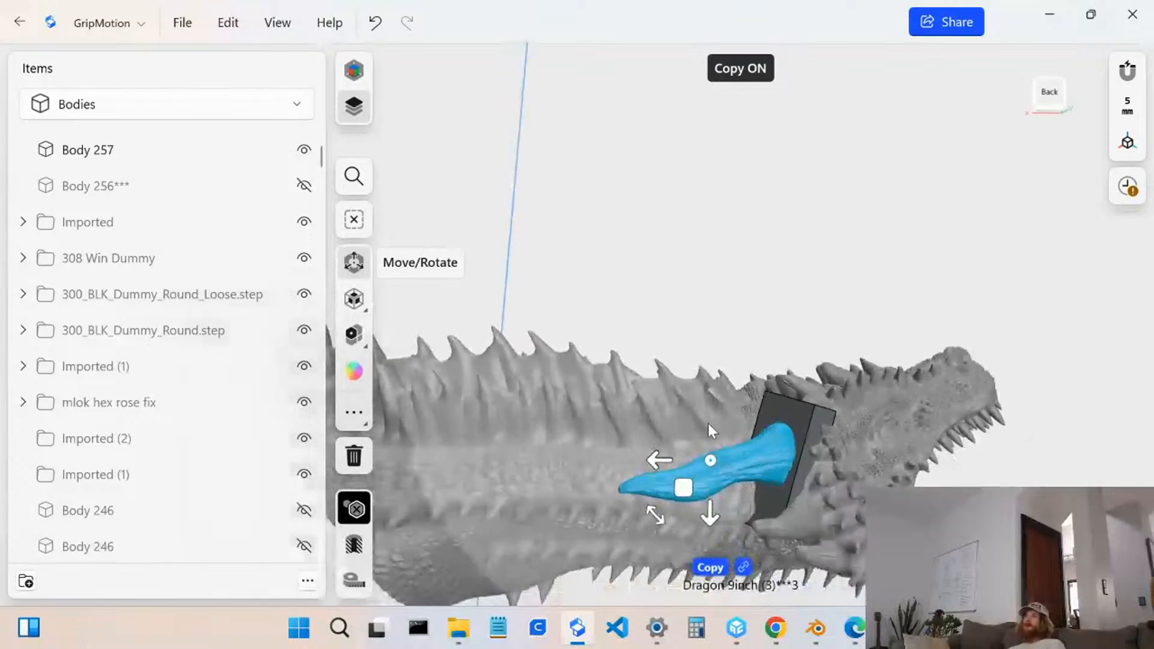
pyautogui.scroll(-1, 774, 445)
pyautogui.scroll(-2, 775, 442)
pyautogui.moveTo(780, 432); pyautogui.dragTo(909, 363, button='middle')
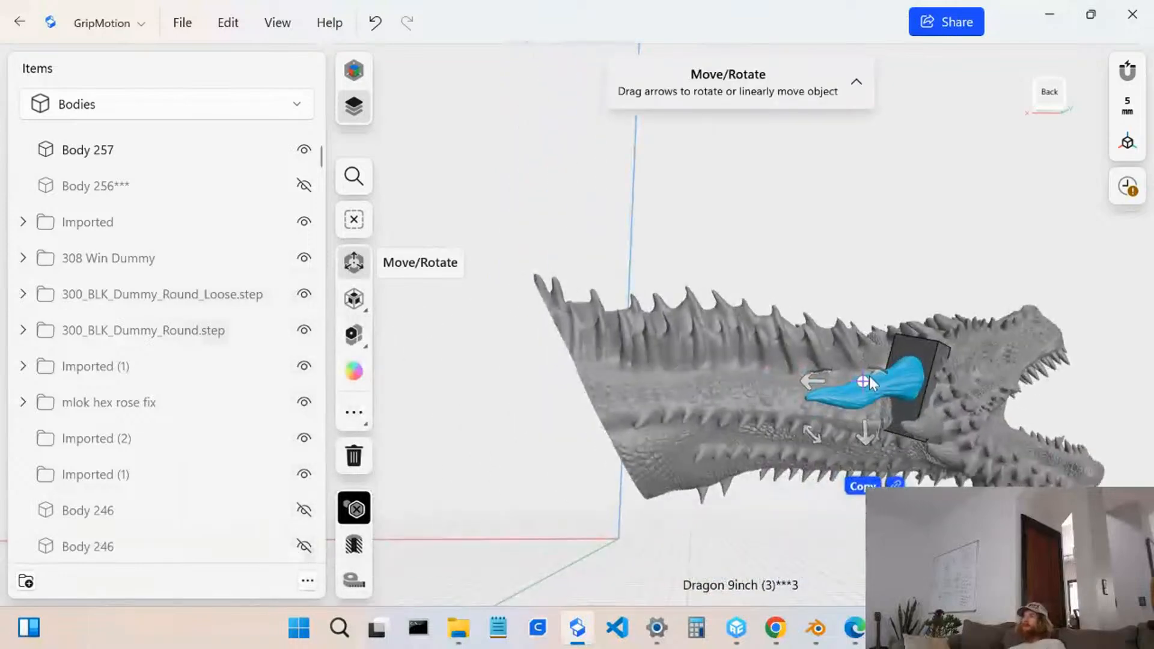
pyautogui.moveTo(816, 384); pyautogui.dragTo(572, 427)
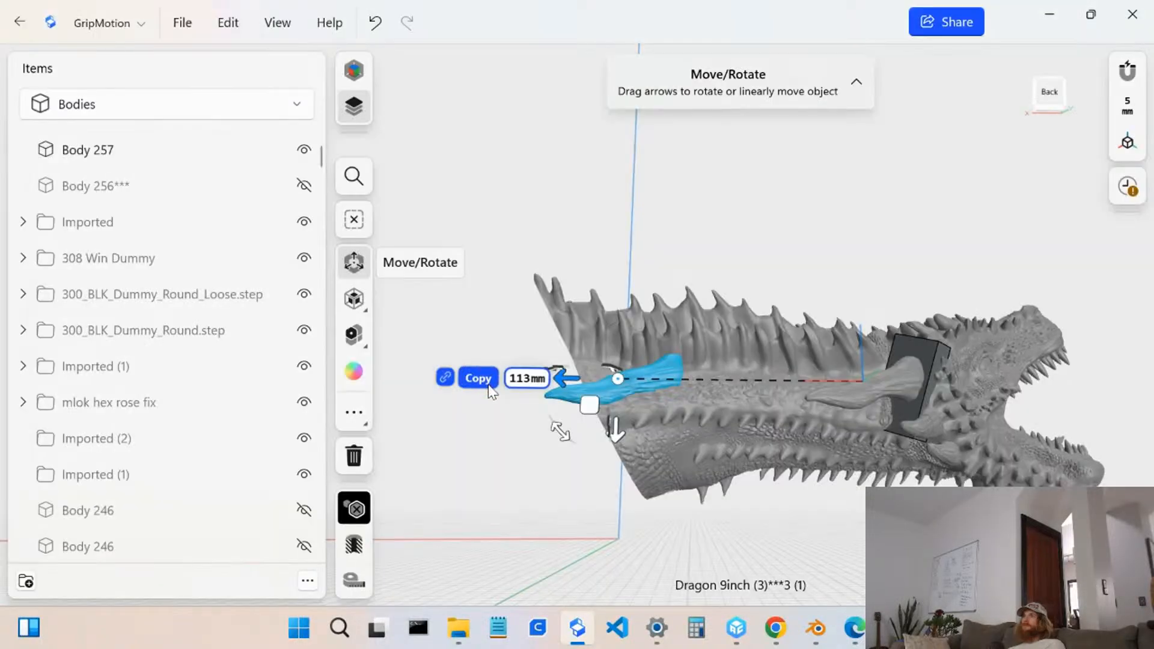
pyautogui.click(477, 378)
# - Move the horn copy about 43 mm sideways to the neck's centre and about 61 mm down below the neck
pyautogui.moveTo(574, 467); pyautogui.dragTo(659, 424, button='right')
pyautogui.moveTo(663, 401); pyautogui.dragTo(572, 380)
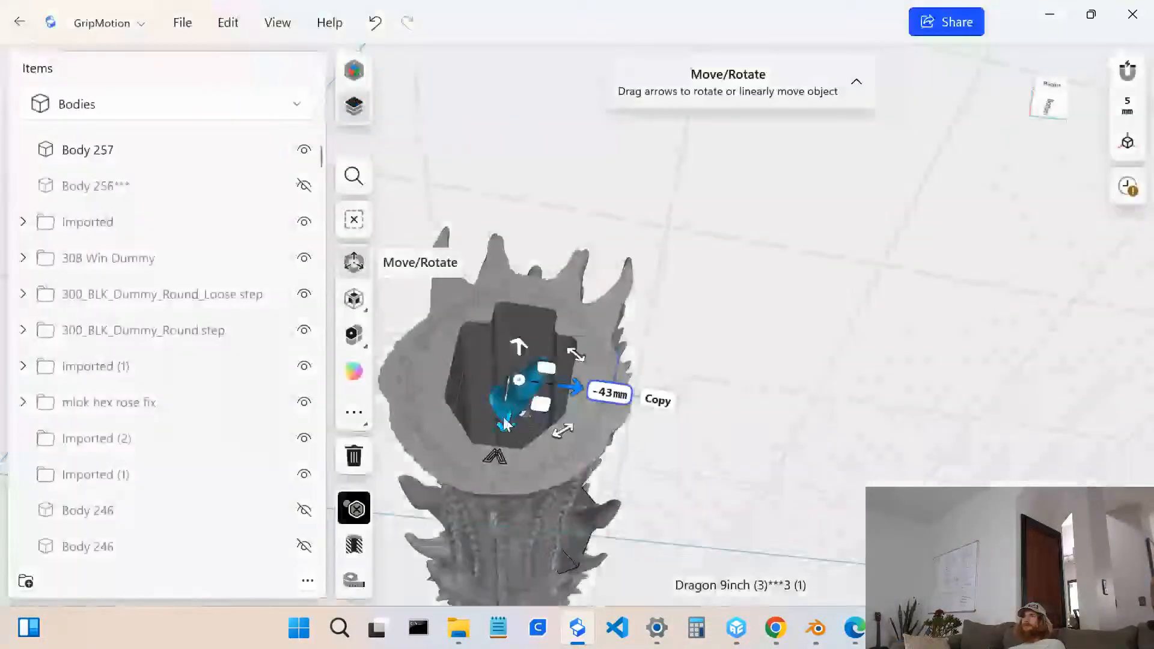
pyautogui.moveTo(508, 423); pyautogui.dragTo(517, 547)
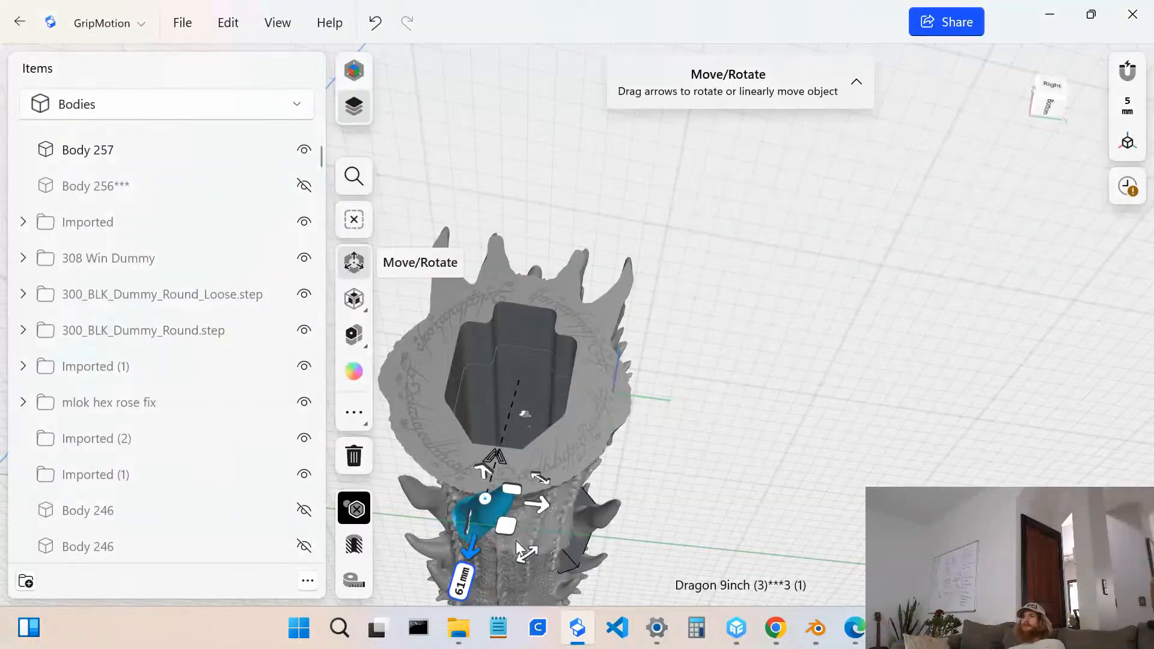
pyautogui.moveTo(519, 577); pyautogui.dragTo(503, 491, button='right')
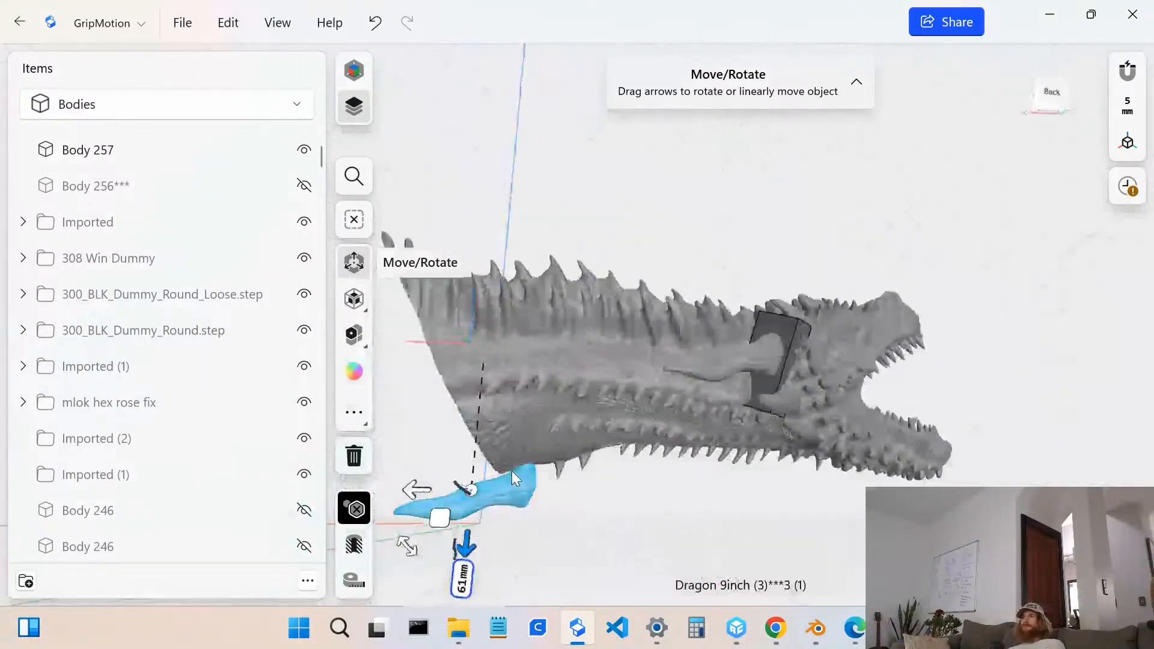
# - Rotate the horn copy about 55° so its tip points down from the underside of the neck
pyautogui.moveTo(418, 558); pyautogui.dragTo(425, 471)
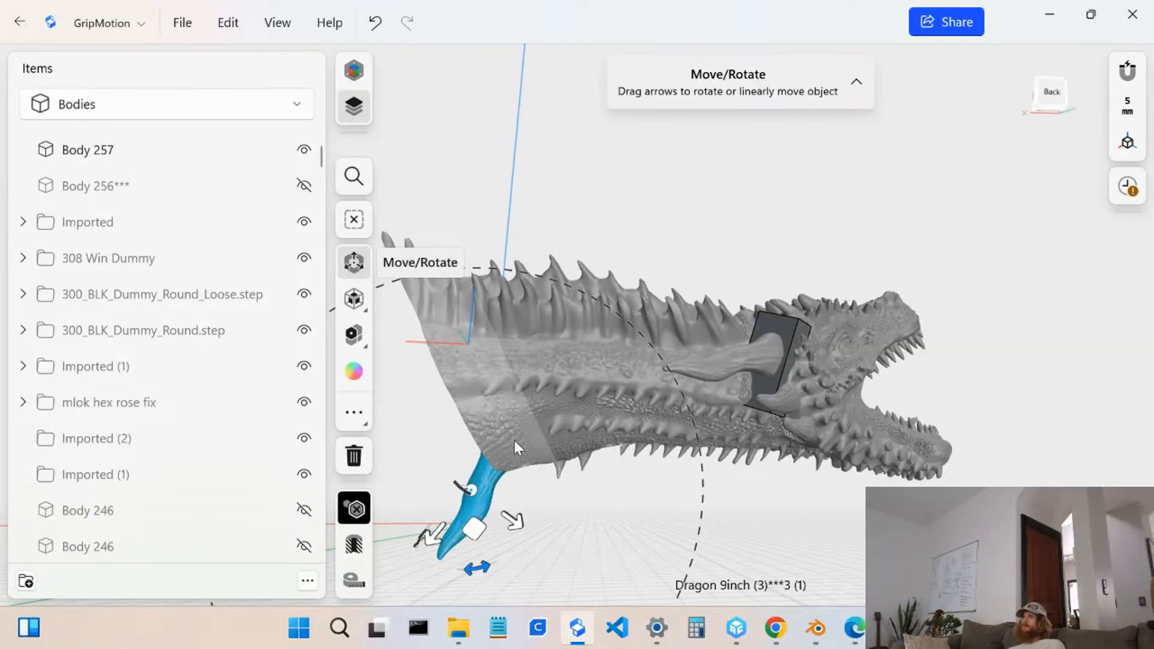
pyautogui.moveTo(514, 440); pyautogui.dragTo(642, 449, button='right')
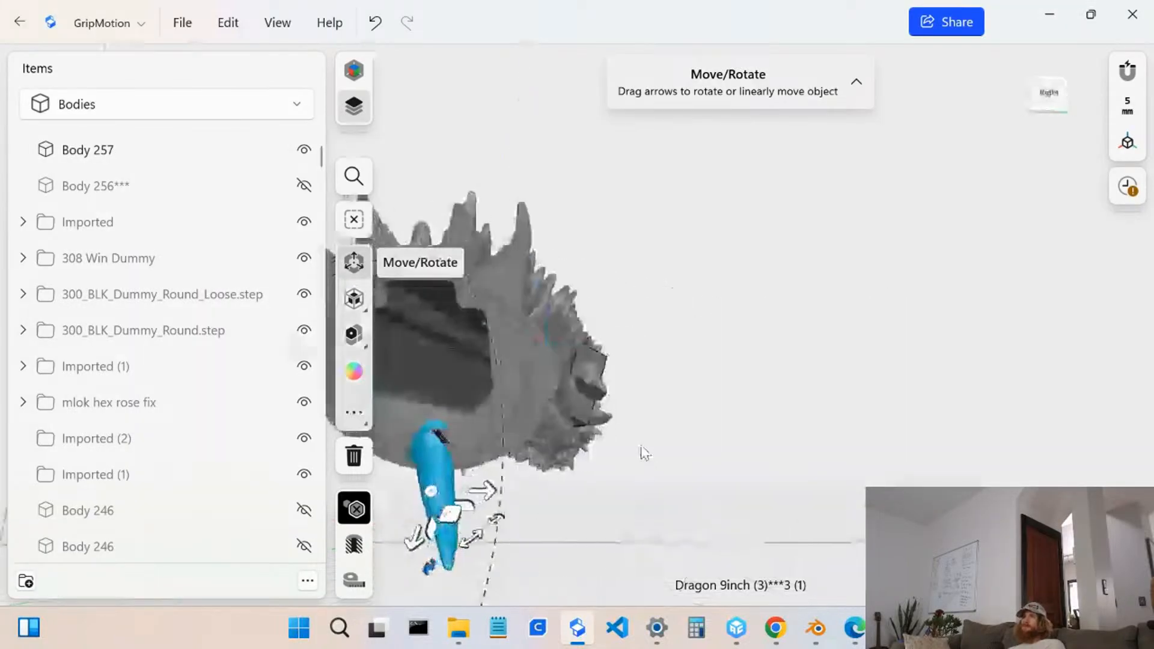
pyautogui.scroll(5, 586, 403)
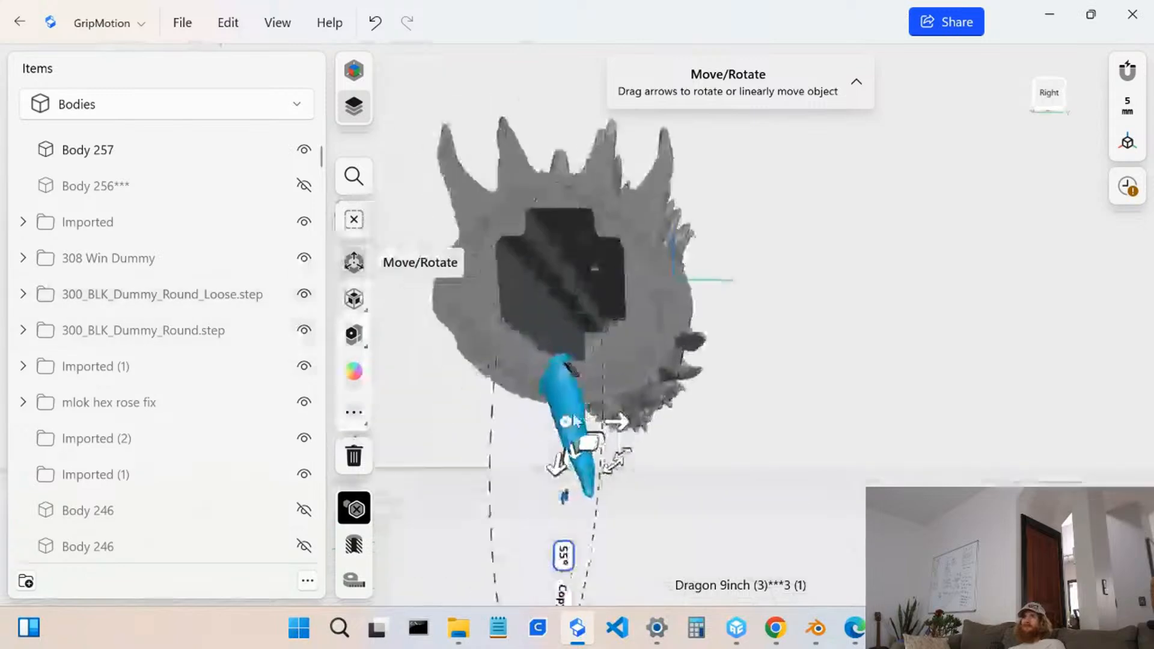
# - Rotate the horn copy by -20° so that it hangs straight down beneath the neck's rear opening
pyautogui.scroll(2, 592, 402)
pyautogui.moveTo(593, 403)
pyautogui.mouseDown(button='right')
pyautogui.moveTo(485, 384)
pyautogui.moveTo(601, 421)
pyautogui.mouseUp(button='right')
pyautogui.moveTo(629, 446); pyautogui.dragTo(593, 434)
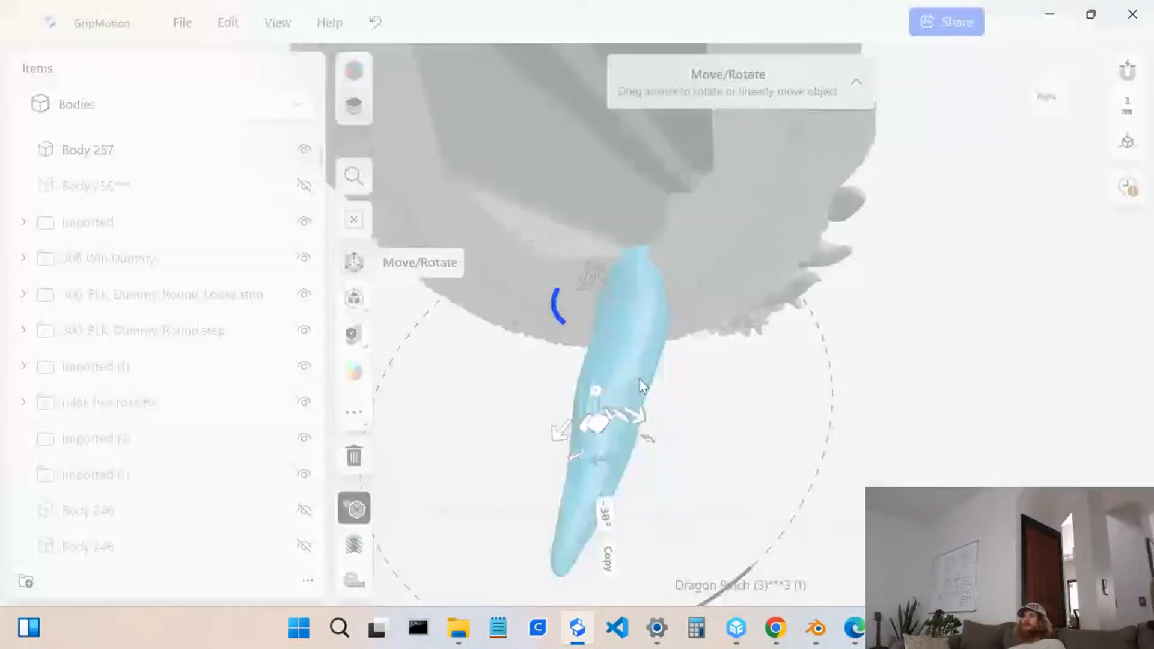
pyautogui.moveTo(643, 387); pyautogui.dragTo(716, 302, button='right')
pyautogui.moveTo(580, 419); pyautogui.dragTo(555, 447, button='right')
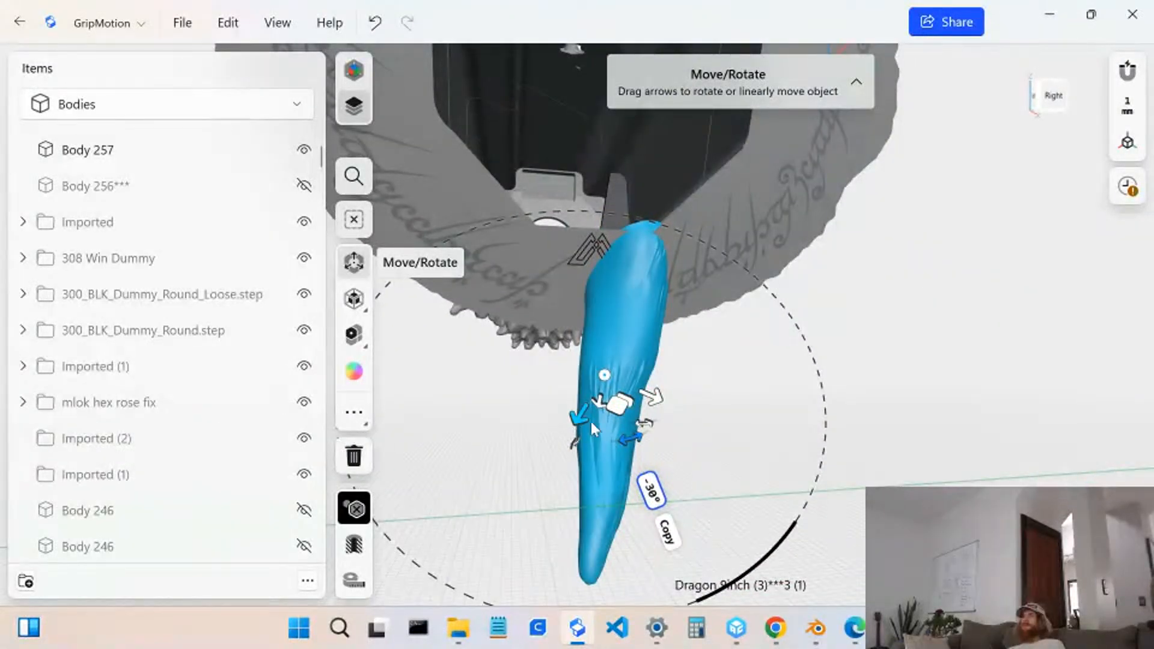
pyautogui.moveTo(635, 439); pyautogui.dragTo(650, 442)
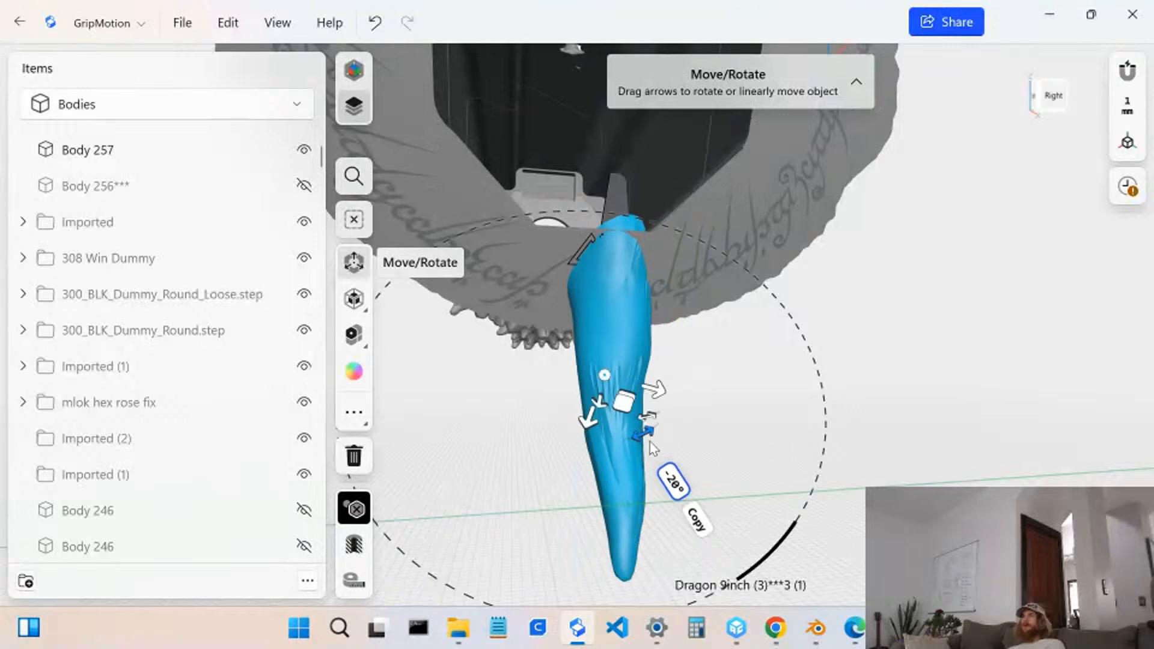
# - Relocate the move handle off the horn copy and shift the copy 37 mm along the neck's underside towards the head
pyautogui.moveTo(625, 397); pyautogui.dragTo(388, 263, button='right')
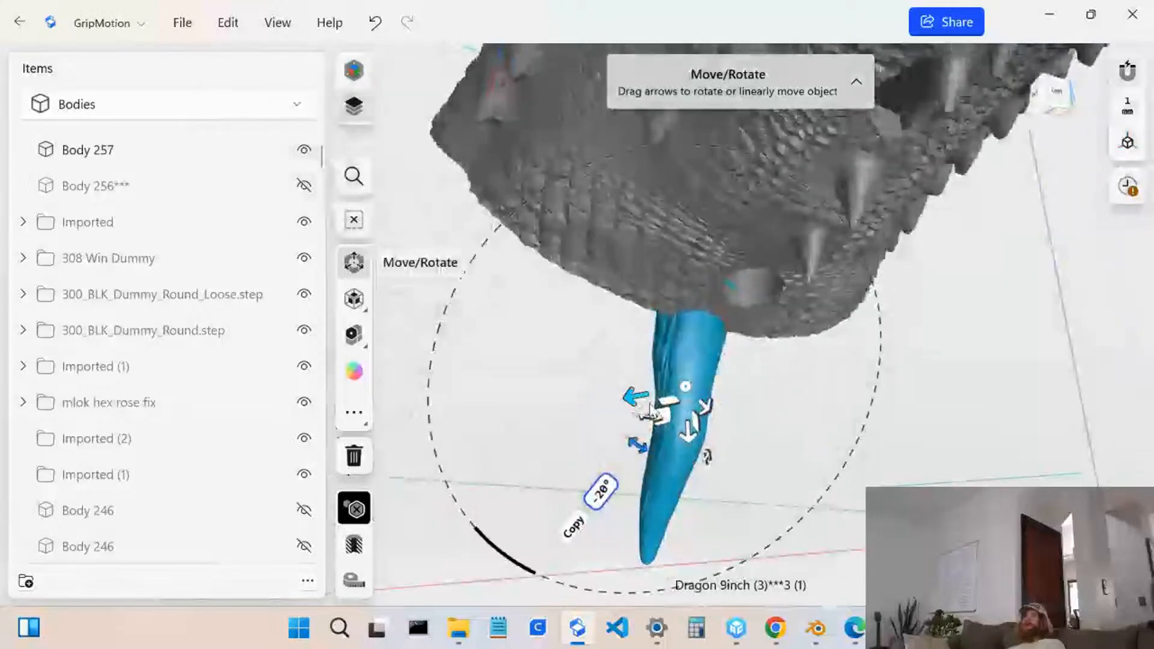
pyautogui.moveTo(685, 387); pyautogui.dragTo(737, 398)
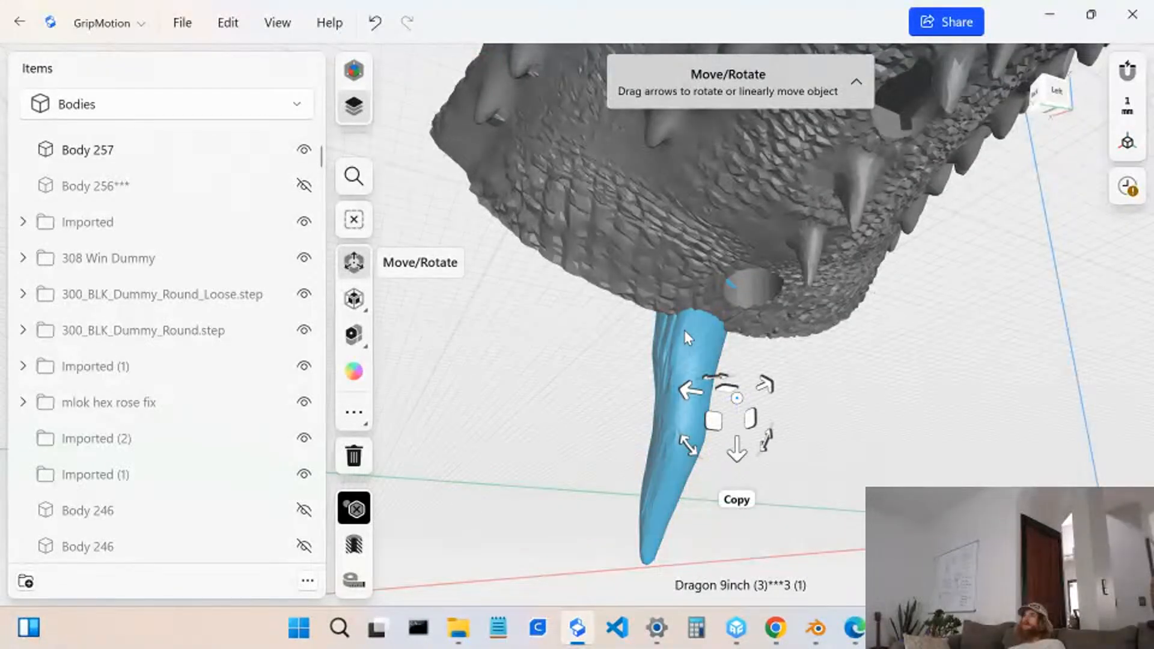
pyautogui.scroll(-2, 685, 337)
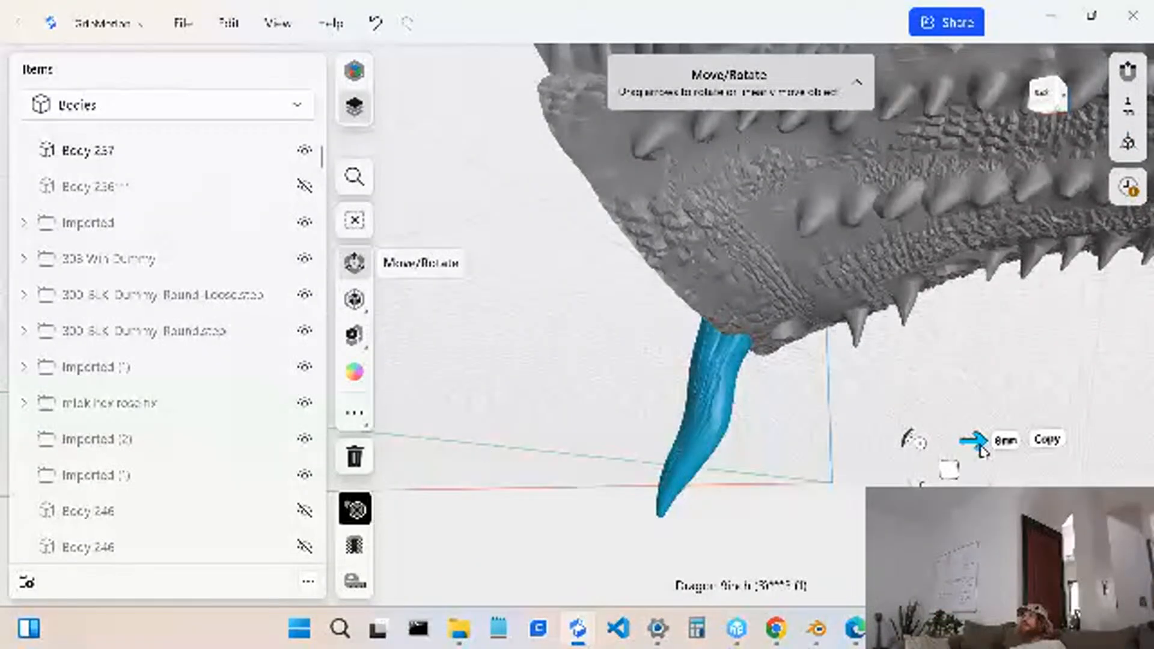
pyautogui.moveTo(975, 442); pyautogui.dragTo(1133, 435)
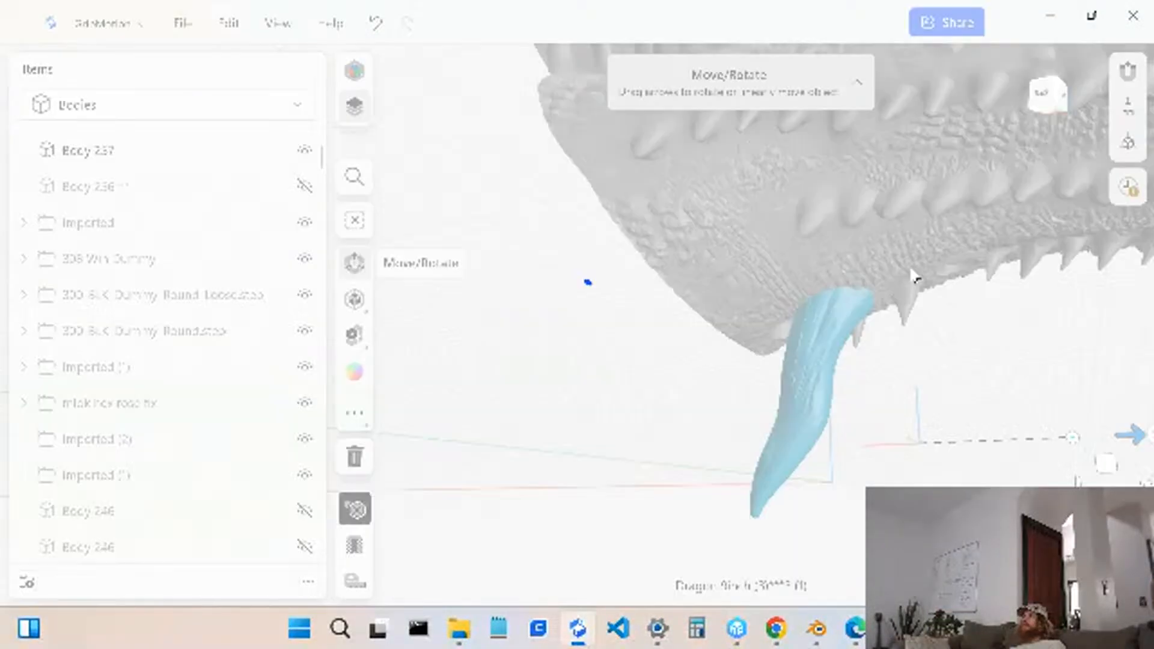
pyautogui.scroll(-2, 831, 302)
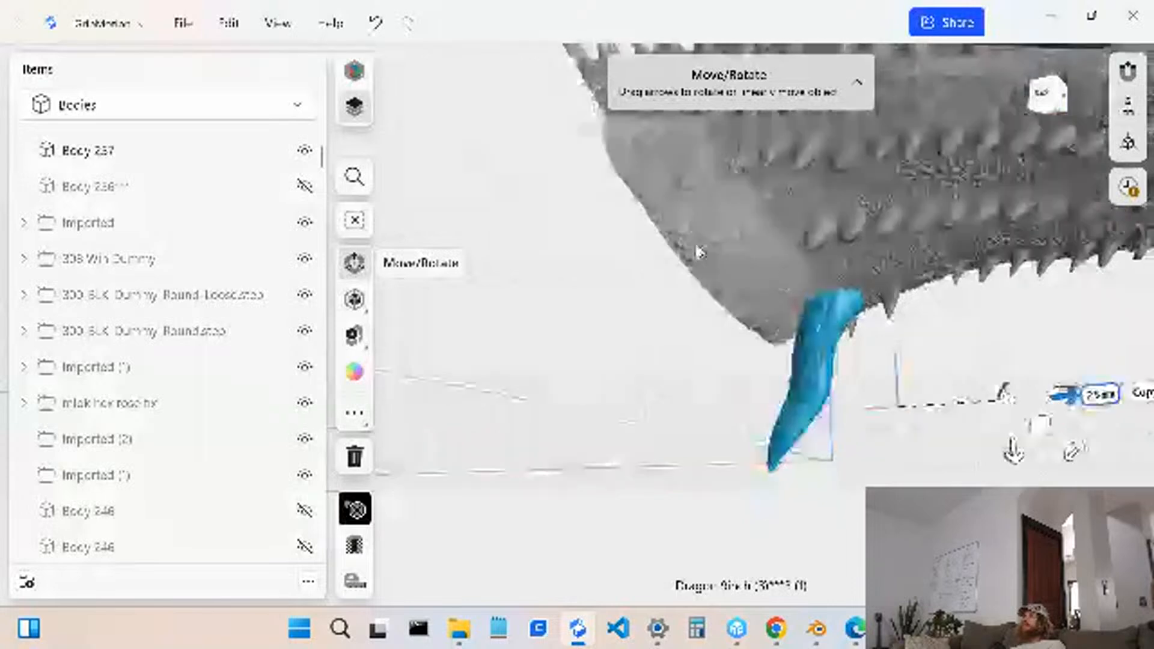
pyautogui.moveTo(1067, 398); pyautogui.dragTo(1135, 413)
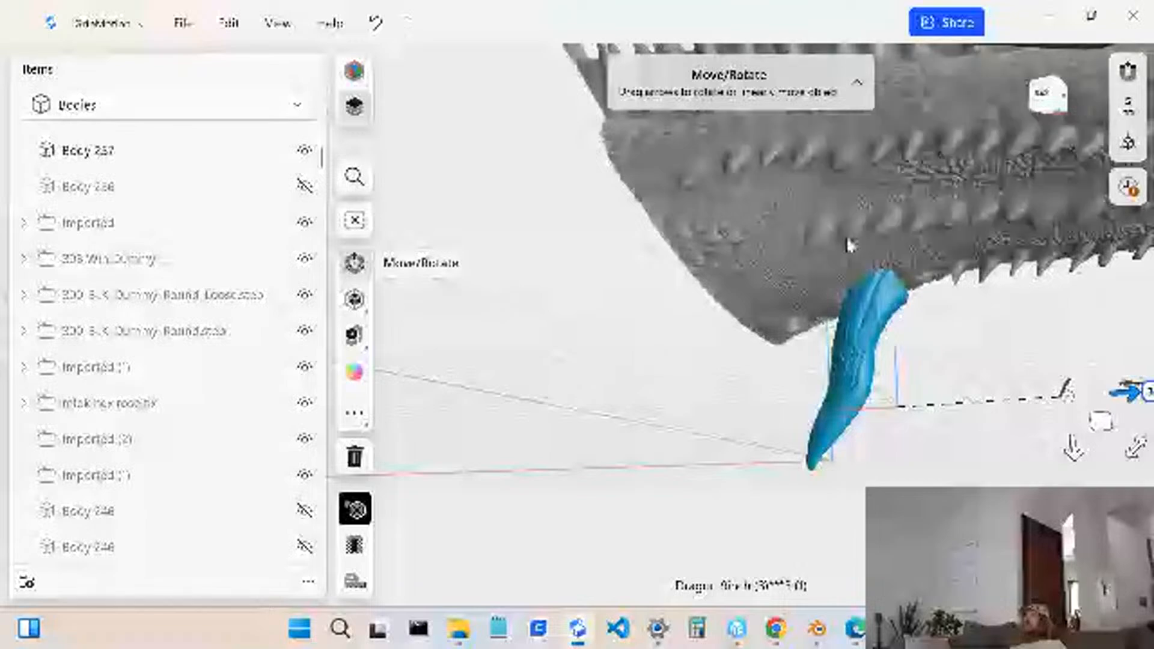
# - Examine the horn copy's placement and angle beneath the neck from several sides
pyautogui.moveTo(847, 244); pyautogui.dragTo(477, 237, button='right')
pyautogui.moveTo(541, 247); pyautogui.dragTo(679, 271, button='right')
pyautogui.scroll(-2, 932, 378)
pyautogui.moveTo(931, 377); pyautogui.dragTo(1026, 402, button='right')
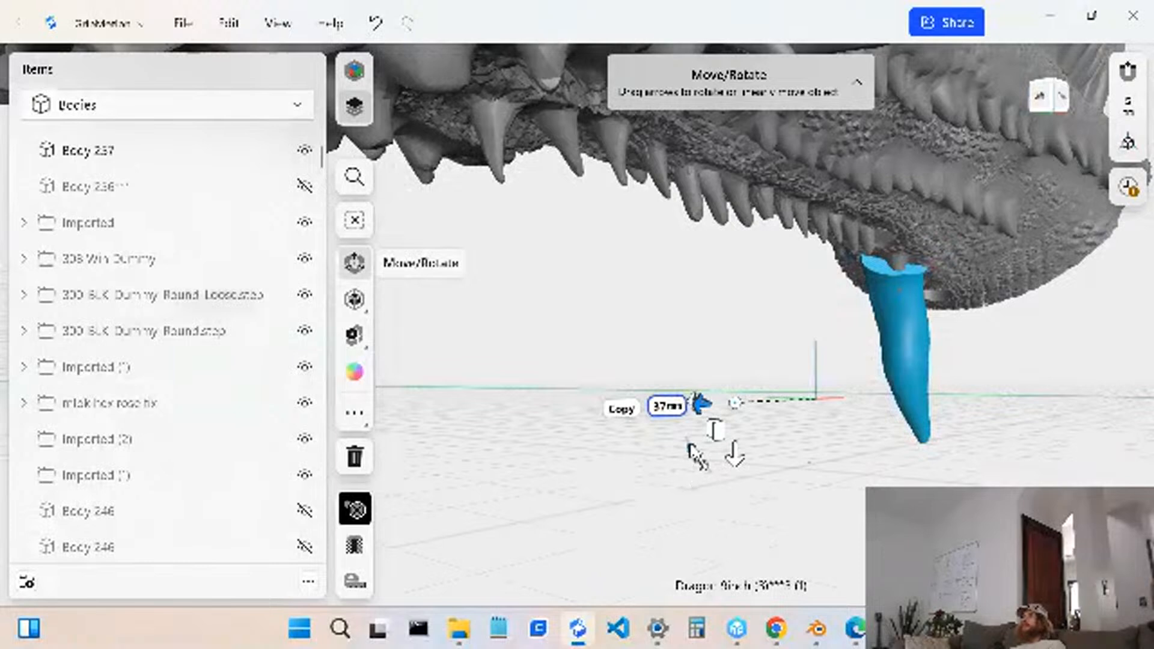
pyautogui.moveTo(695, 455); pyautogui.dragTo(712, 427)
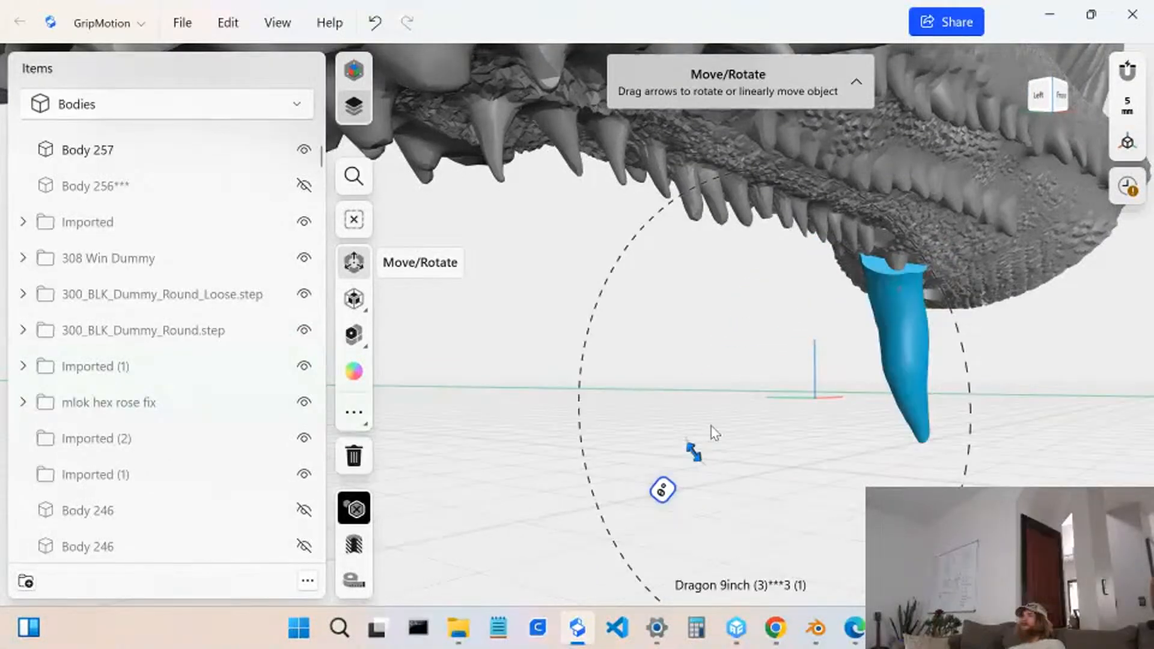
pyautogui.moveTo(708, 463)
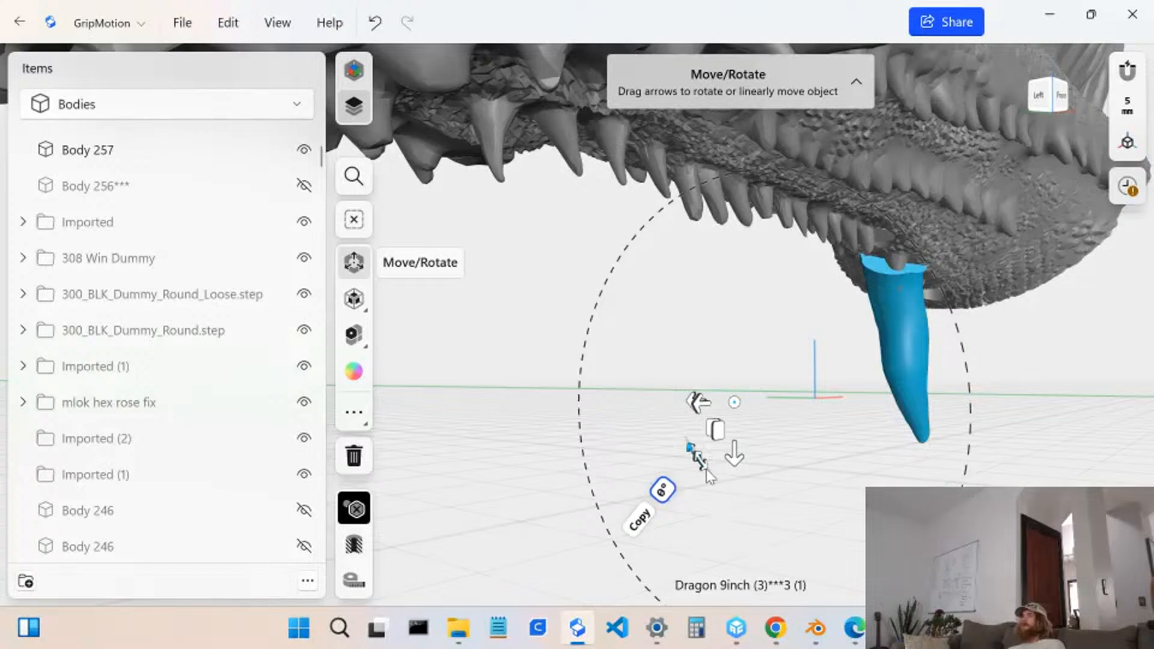
pyautogui.moveTo(709, 469); pyautogui.dragTo(730, 480, button='right')
pyautogui.moveTo(730, 479); pyautogui.dragTo(620, 476, button='middle')
pyautogui.moveTo(546, 438); pyautogui.dragTo(524, 465, button='right')
pyautogui.moveTo(593, 344); pyautogui.dragTo(625, 354, button='right')
pyautogui.scroll(-3, 625, 351)
pyautogui.moveTo(651, 369); pyautogui.dragTo(677, 467, button='middle')
pyautogui.moveTo(677, 468)
pyautogui.mouseDown(button='right')
pyautogui.moveTo(643, 430)
pyautogui.moveTo(661, 470)
pyautogui.mouseUp(button='right')
pyautogui.scroll(-1, 557, 454)
pyautogui.moveTo(571, 425); pyautogui.dragTo(657, 457, button='middle')
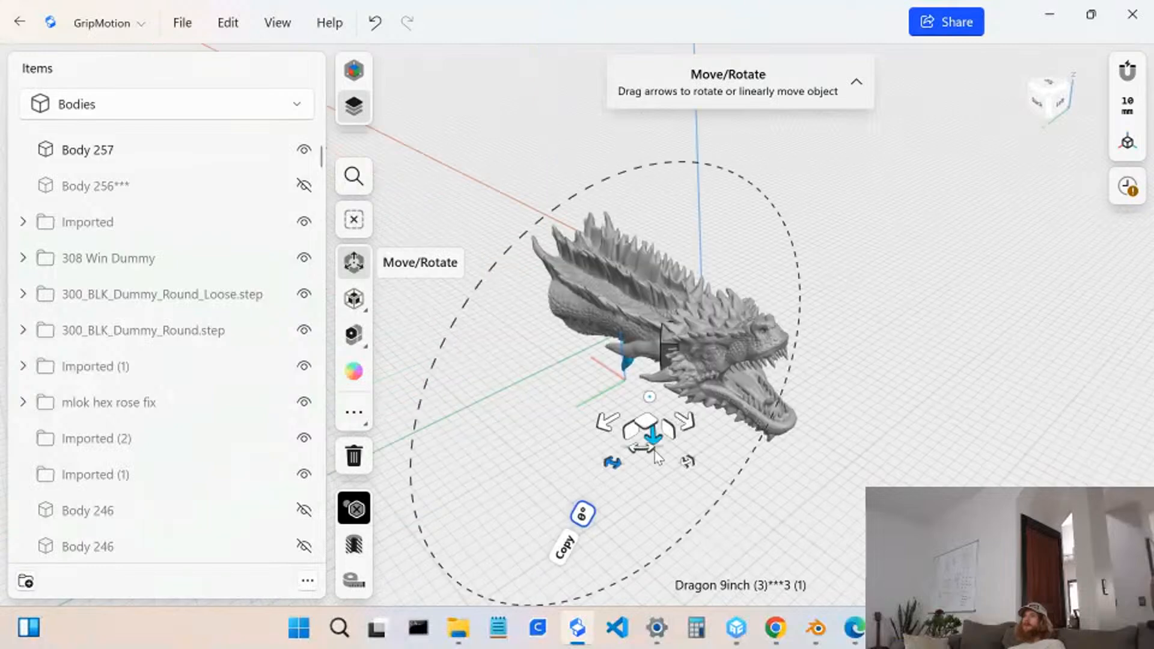
# - Remove the horn copy from beneath the neck
pyautogui.scroll(5, 657, 457)
pyautogui.moveTo(631, 484)
pyautogui.mouseDown()
pyautogui.moveTo(727, 462)
pyautogui.moveTo(781, 400)
pyautogui.moveTo(751, 421)
pyautogui.moveTo(574, 458)
pyautogui.moveTo(570, 420)
pyautogui.moveTo(619, 476)
pyautogui.mouseUp()
pyautogui.moveTo(662, 431); pyautogui.dragTo(760, 355)
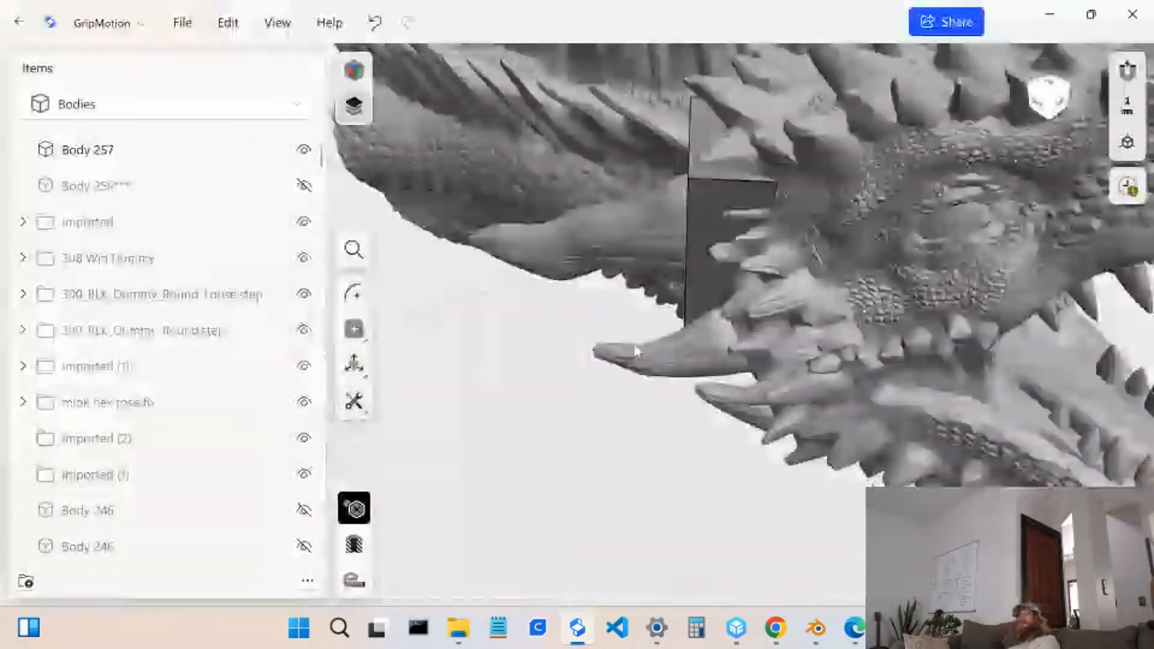
pyautogui.scroll(-7, 597, 229)
pyautogui.moveTo(557, 186); pyautogui.dragTo(602, 339, button='right')
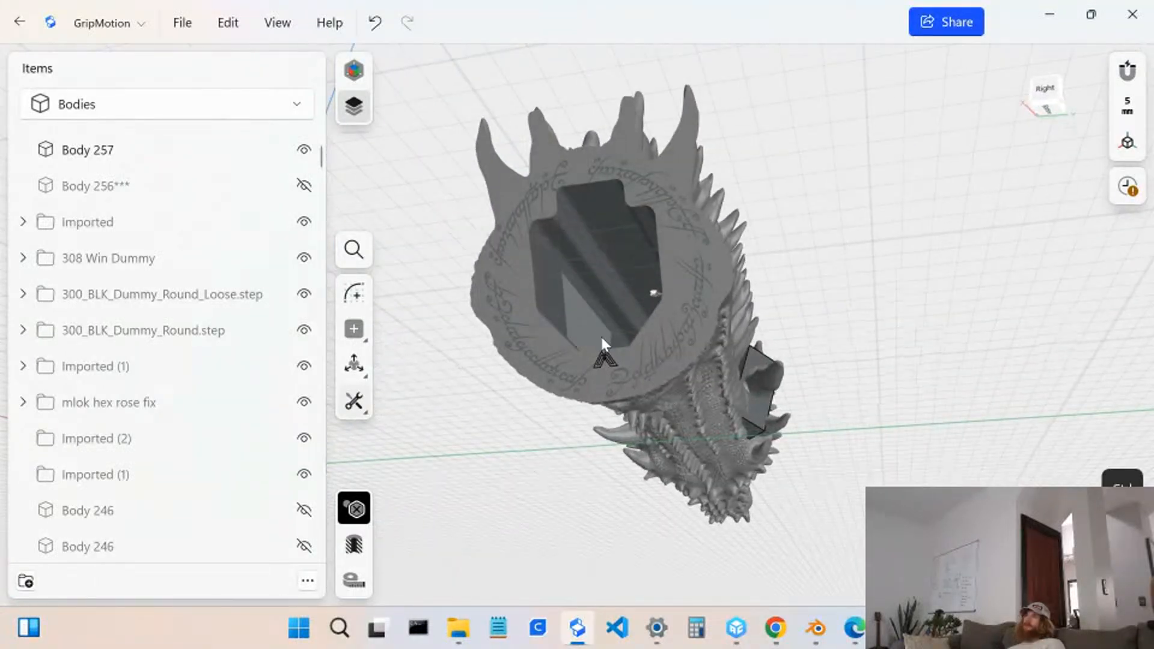
# - Undo the removal, moves and rotations of the horn copy, back to before the copy was made
pyautogui.hotkey('ctrl', 'z')
pyautogui.hotkey('ctrl', 'z')
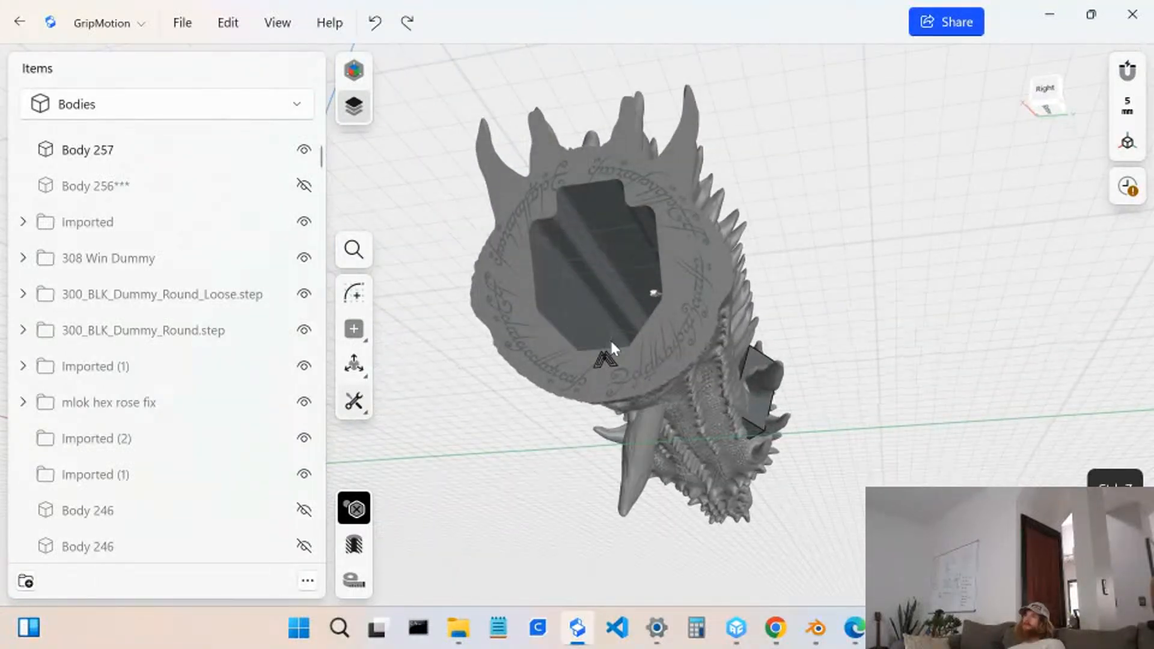
pyautogui.hotkey('ctrl', 'z')
pyautogui.hotkey('ctrl', 'z')
pyautogui.hotkey('ctrl', 'z')
pyautogui.hotkey('ctrl', 'z')
pyautogui.hotkey('ctrl', 'z')
pyautogui.hotkey('ctrl', 'z')
pyautogui.hotkey('ctrl', 'z')
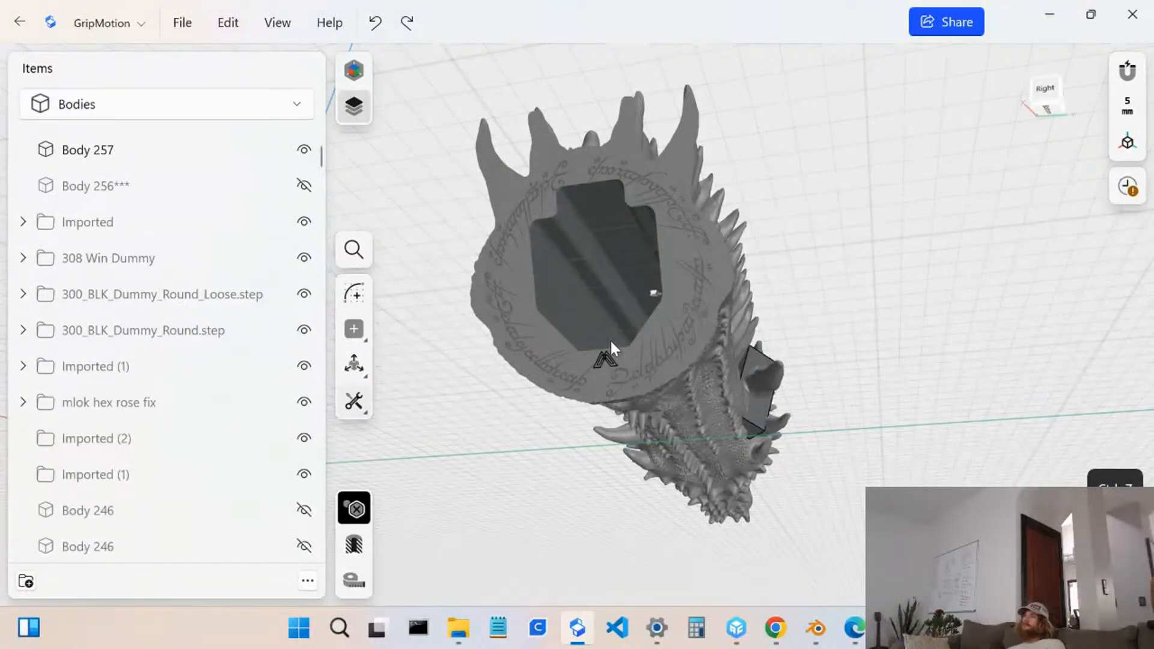
# - Undo the split of the large side horn and the shaping of the block at its base
pyautogui.hotkey('ctrl', 'z')
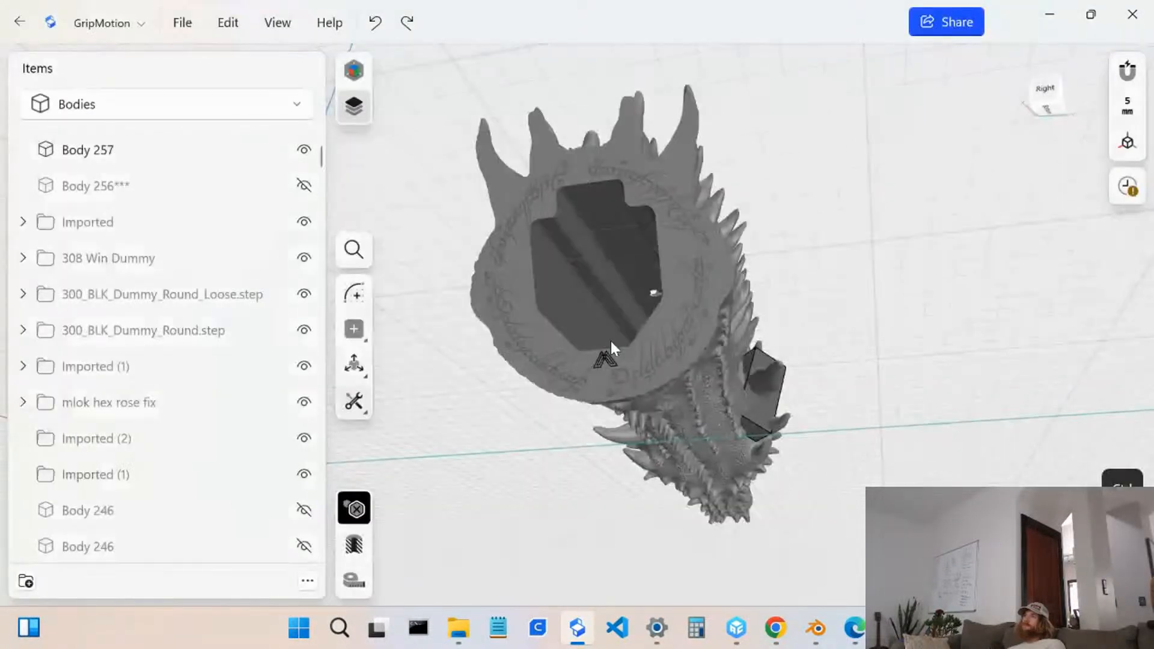
pyautogui.hotkey('ctrl', 'z')
pyautogui.hotkey('ctrl', 'z')
pyautogui.hotkey('ctrl', 'z')
pyautogui.hotkey('ctrl', 'z')
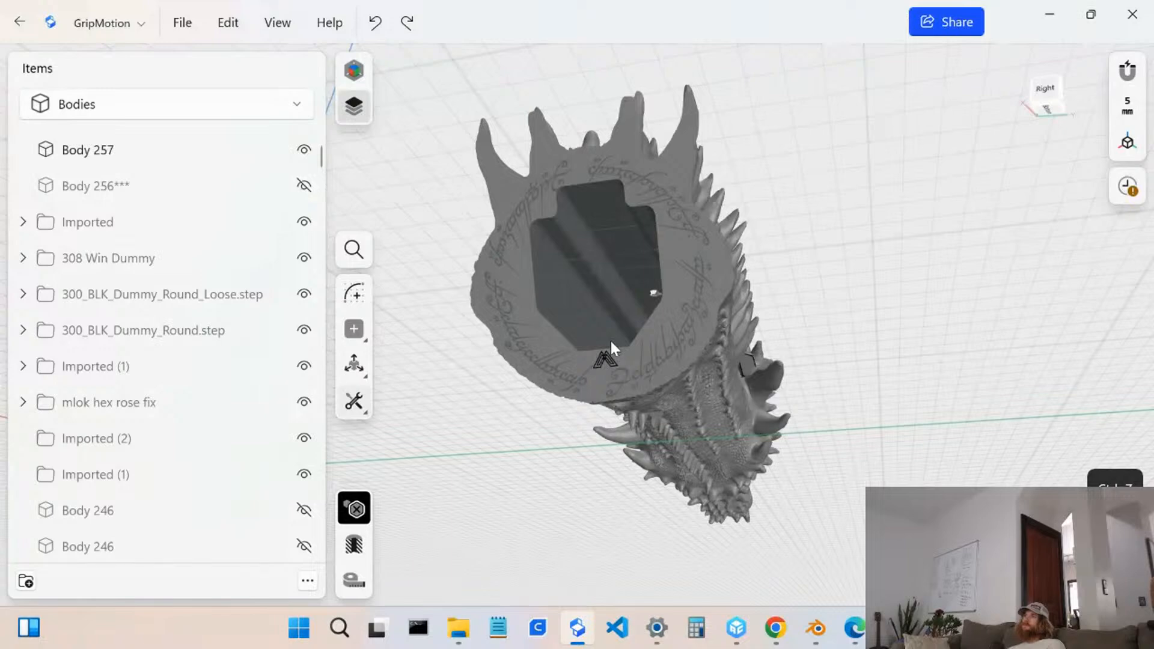
# - Undo the remaining block and the edits before it, back to the visible head as a separate body from the neck
pyautogui.hotkey('ctrl', 'z')
pyautogui.hotkey('ctrl', 'z')
pyautogui.hotkey('ctrl', 'z')
pyautogui.hotkey('ctrl', 'z')
pyautogui.hotkey('ctrl', 'z')
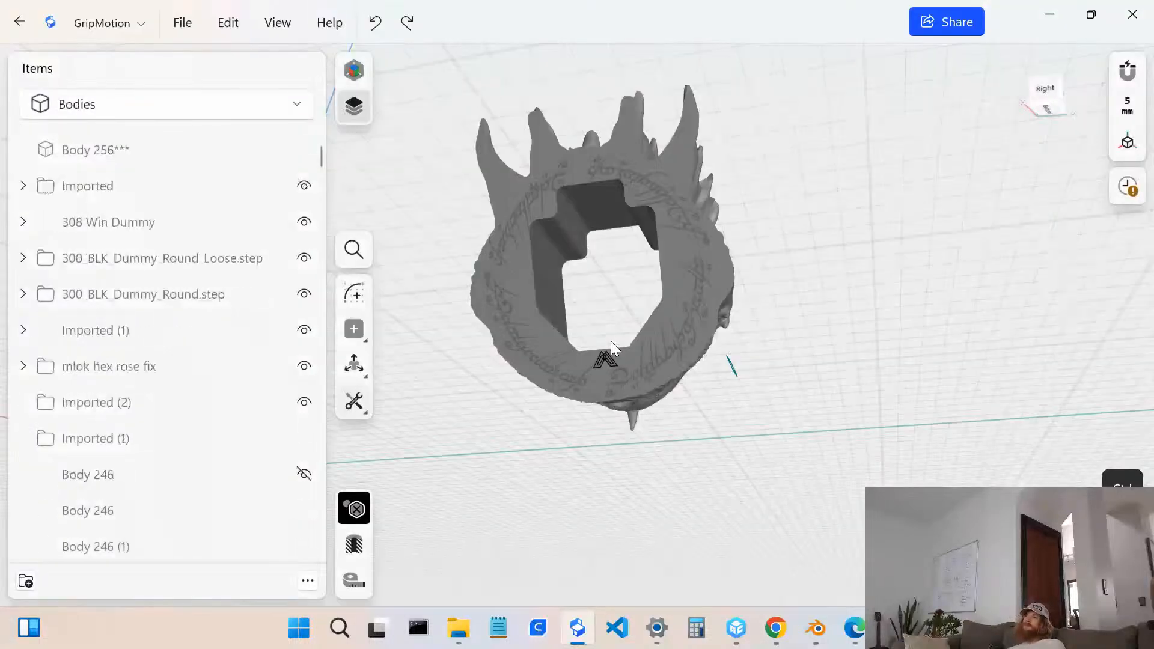
pyautogui.hotkey('ctrl', 'z')
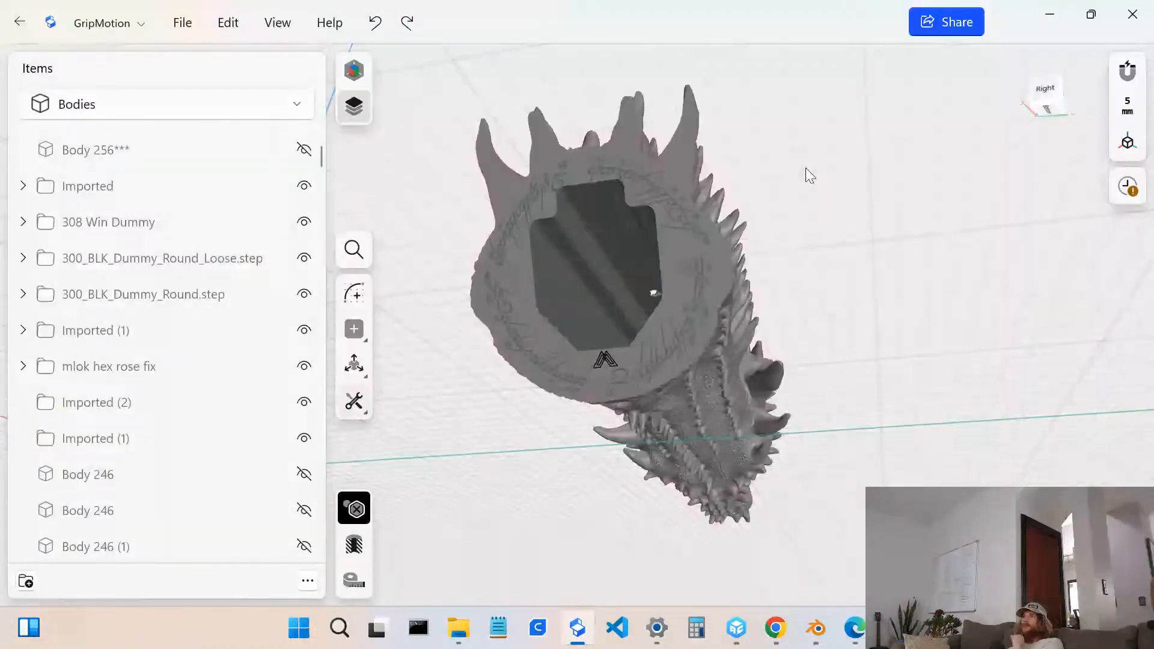
# - Delete the latest operation in the dragon head's history so that head and neck form one body again
pyautogui.click(593, 317)
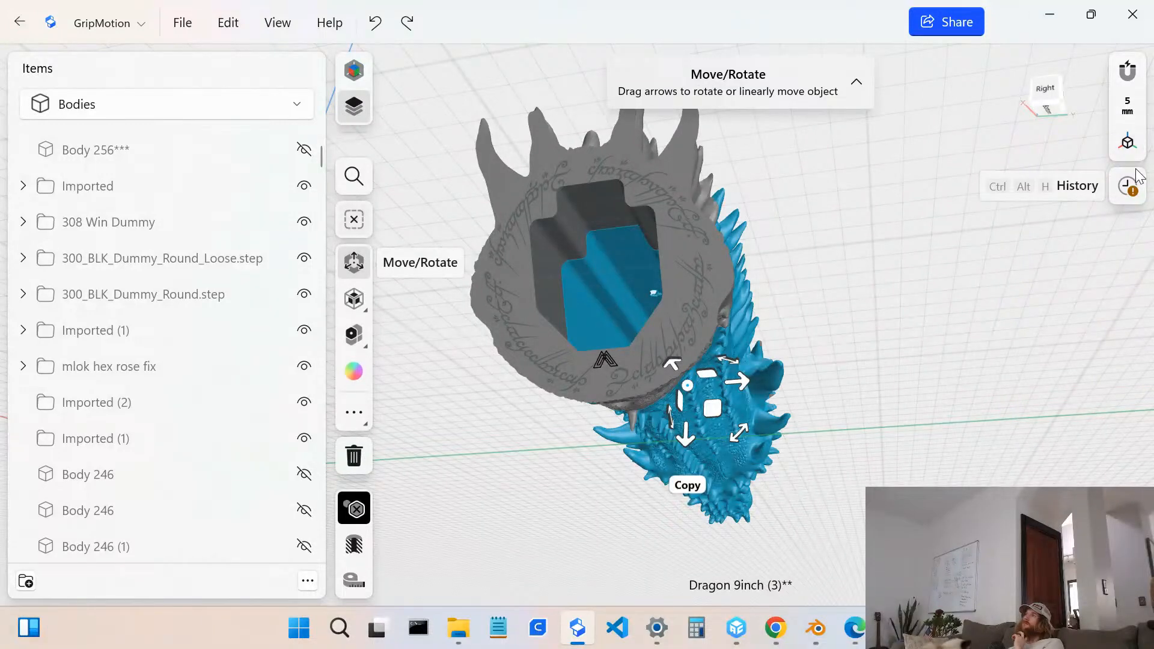
pyautogui.click(1128, 187)
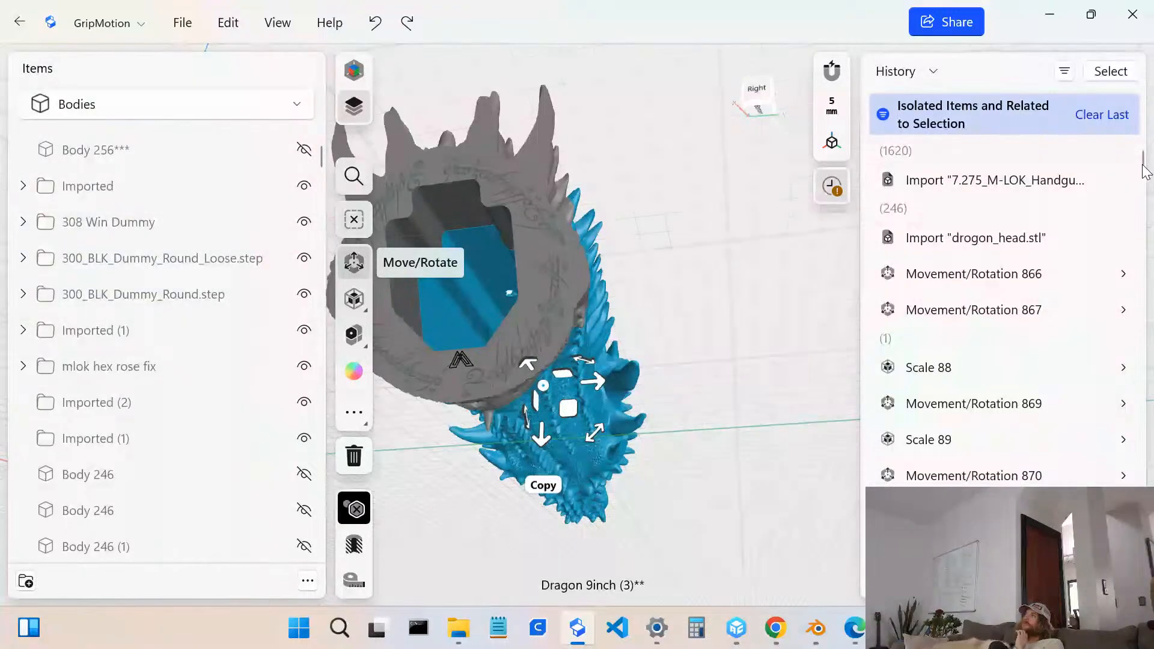
pyautogui.moveTo(1143, 170); pyautogui.dragTo(1133, 391)
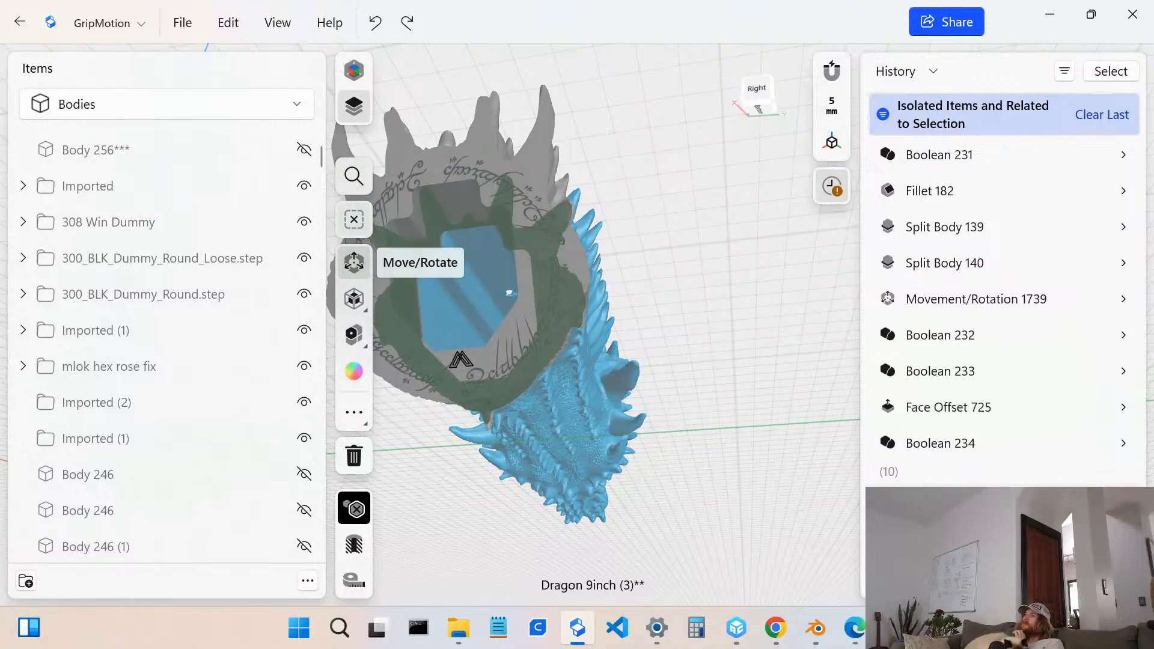
pyautogui.rightClick(1091, 337)
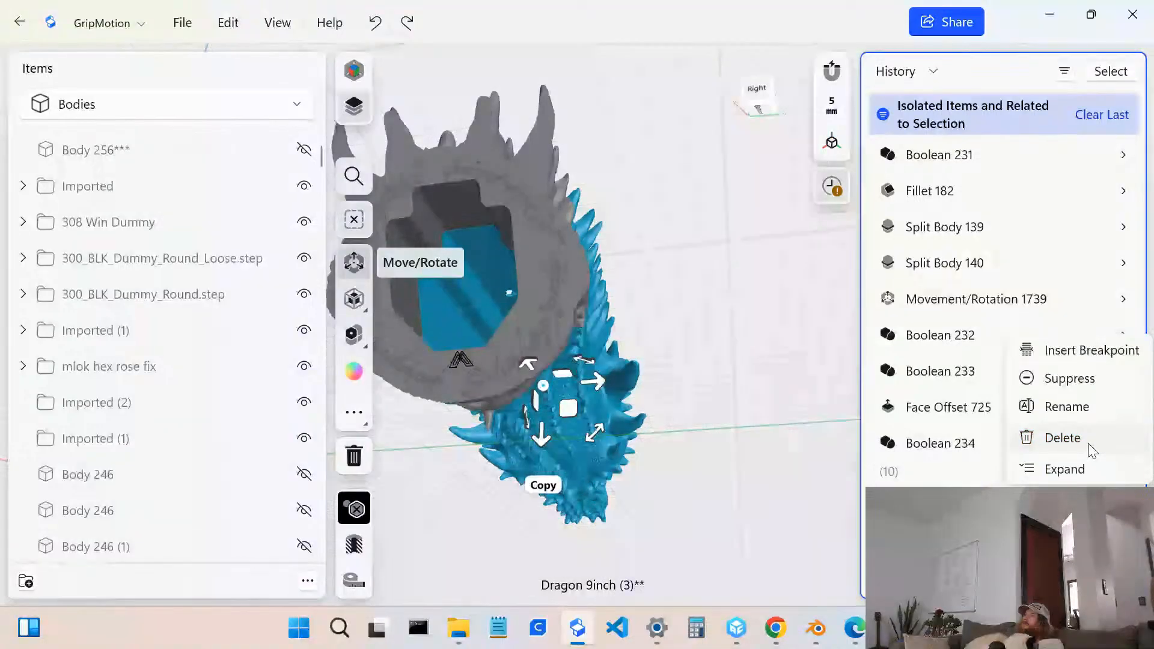
pyautogui.click(1062, 438)
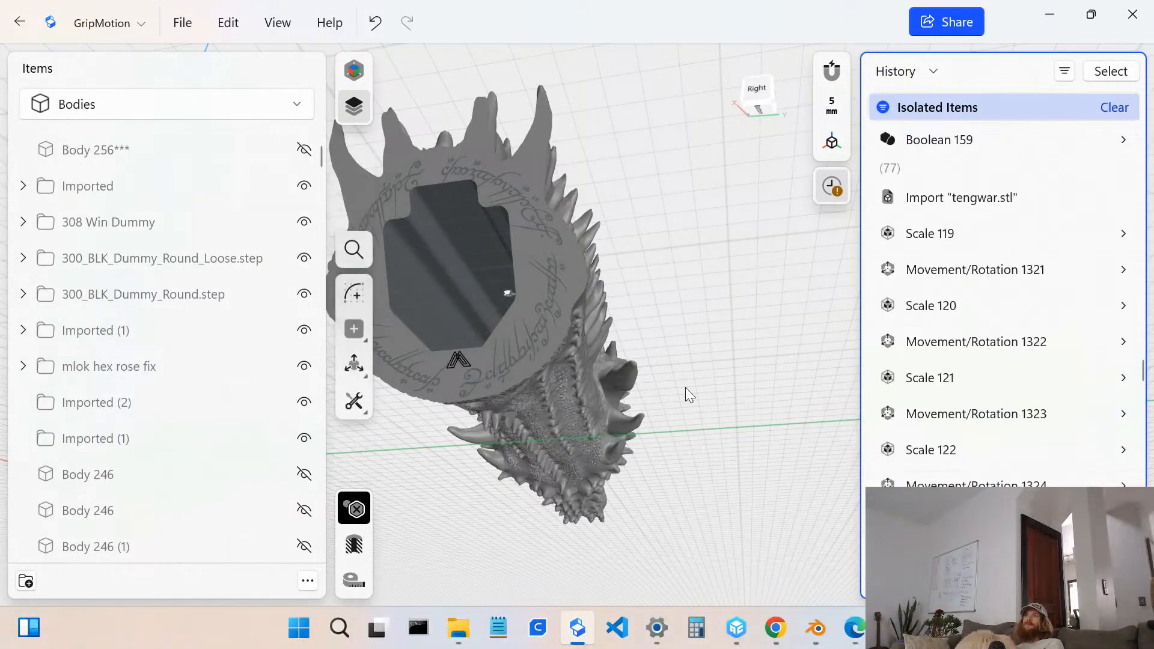
# - Examine the neck's inner channel and the scaled outer surface of the rejoined dragon
pyautogui.moveTo(609, 398)
pyautogui.mouseDown(button='right')
pyautogui.moveTo(585, 391)
pyautogui.moveTo(601, 394)
pyautogui.mouseUp(button='right')
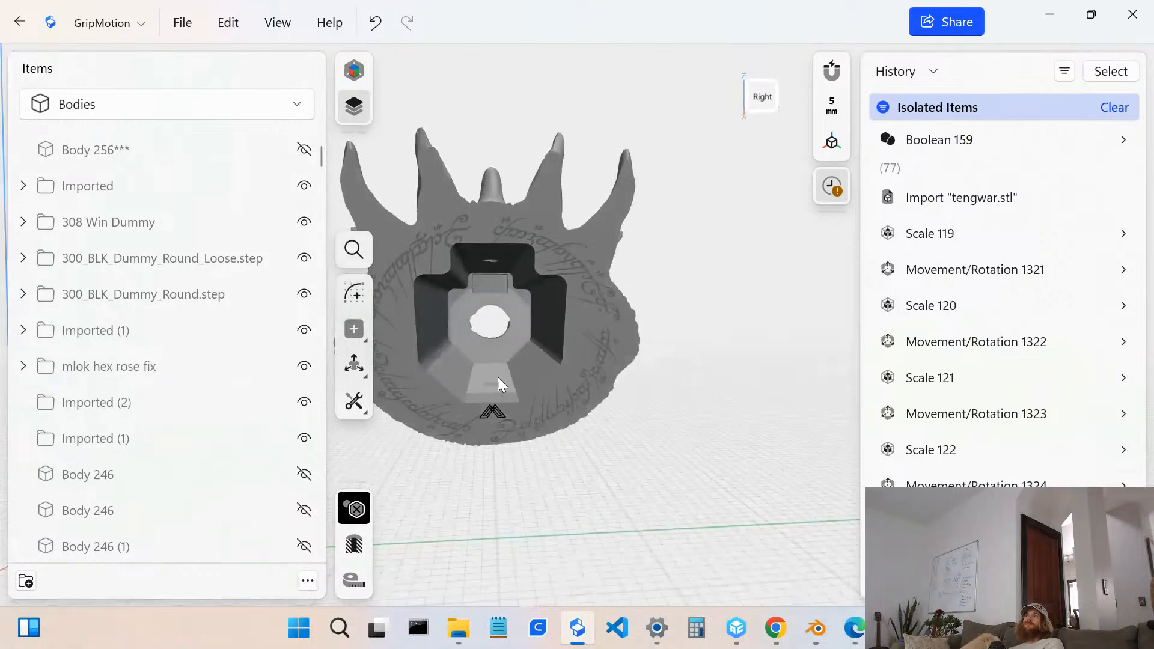
pyautogui.scroll(10, 497, 376)
pyautogui.scroll(5, 409, 342)
pyautogui.scroll(10, 456, 336)
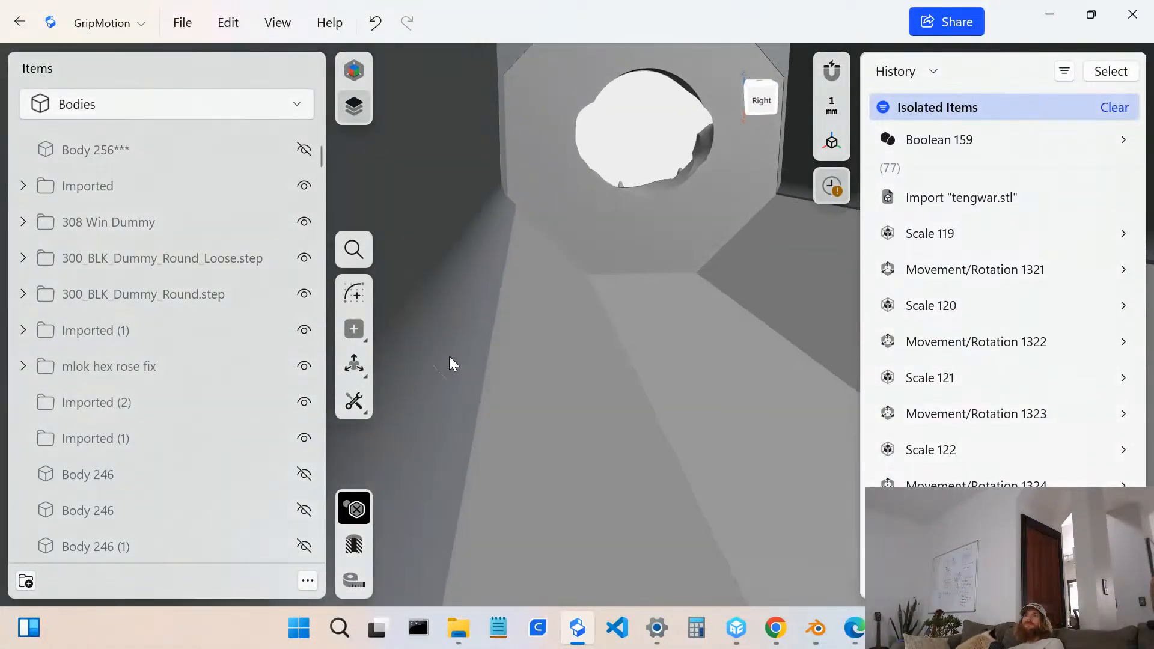
pyautogui.scroll(10, 473, 336)
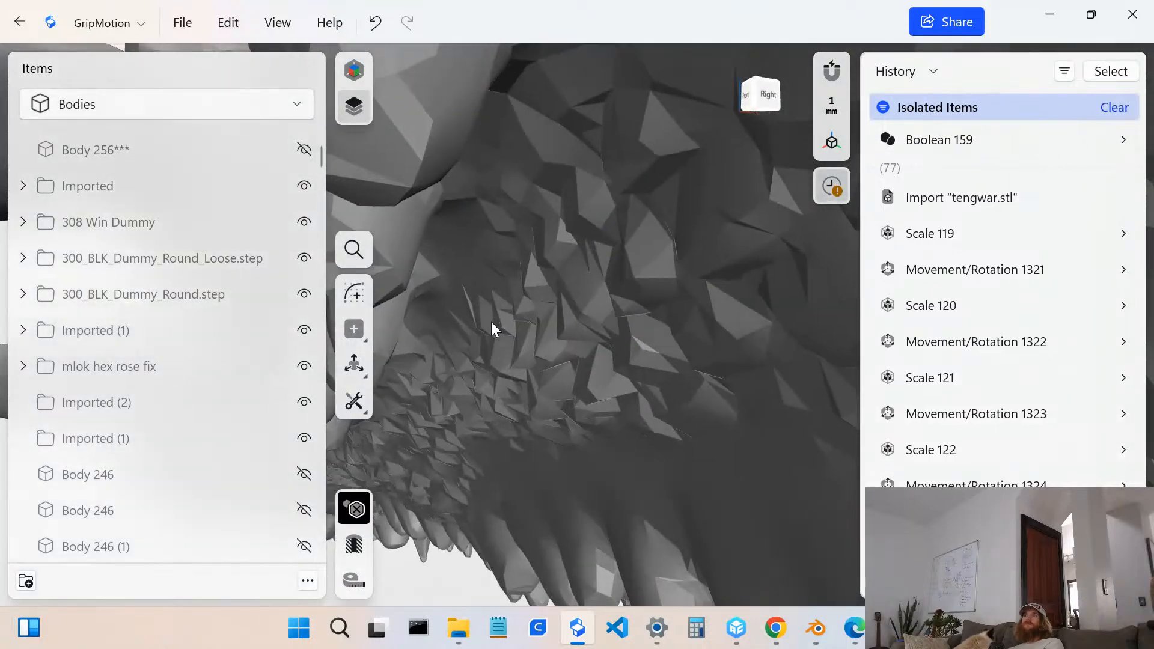
pyautogui.moveTo(492, 322); pyautogui.dragTo(529, 300, button='right')
pyautogui.scroll(-3, 558, 297)
pyautogui.scroll(-10, 559, 298)
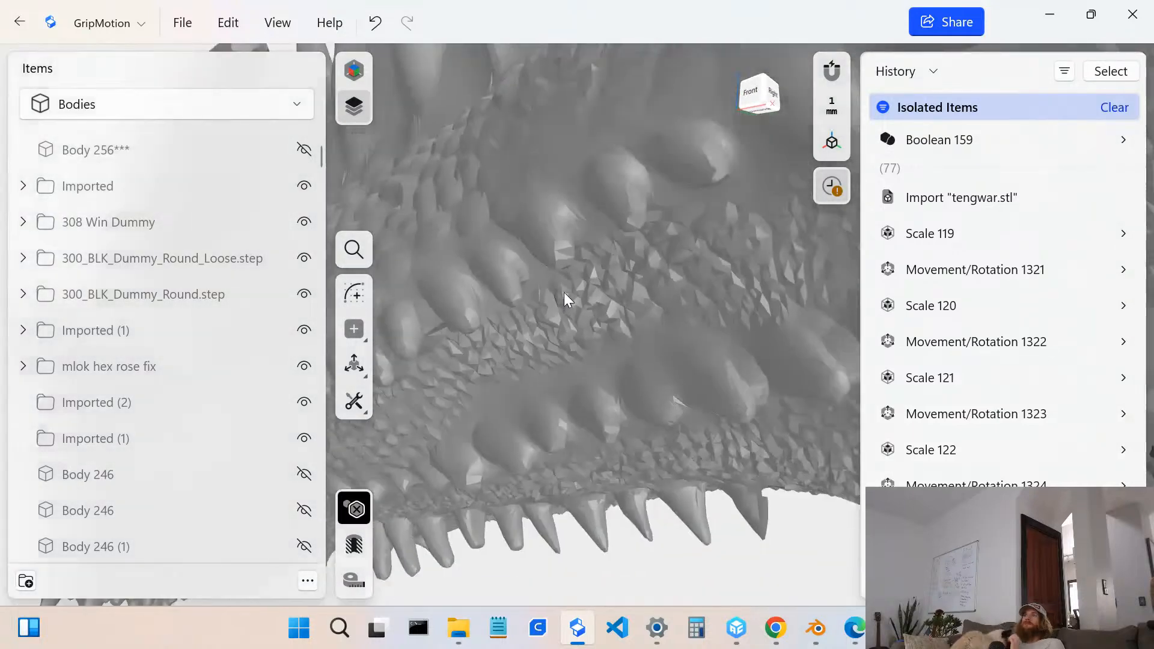
pyautogui.scroll(-3, 566, 290)
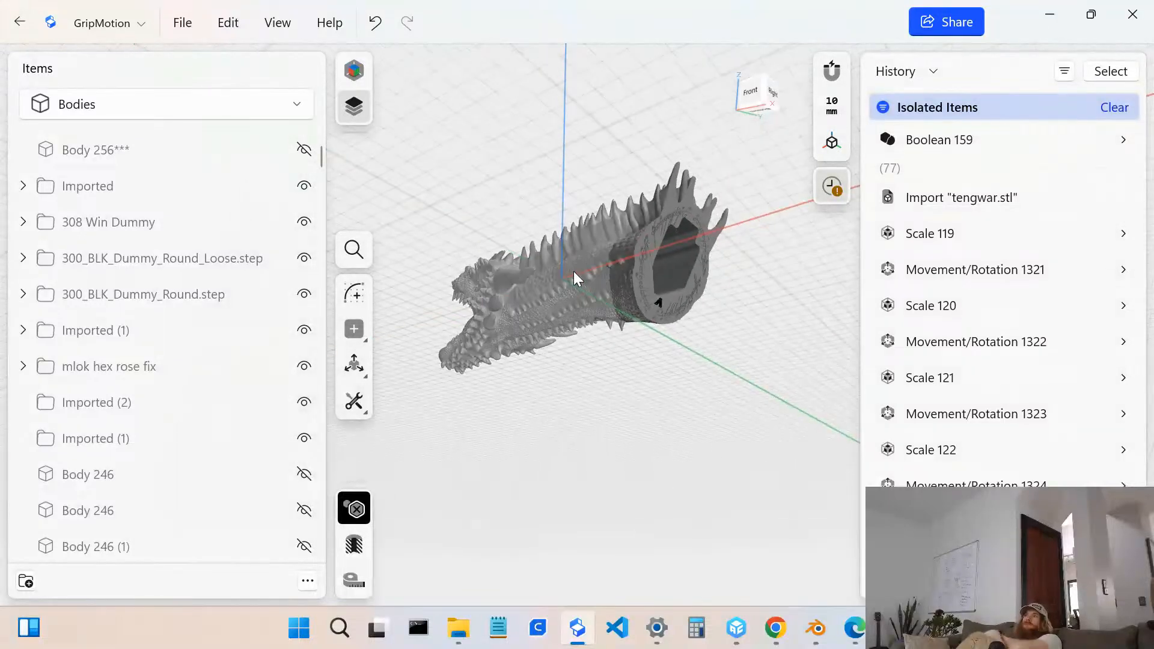
pyautogui.scroll(-2, 583, 250)
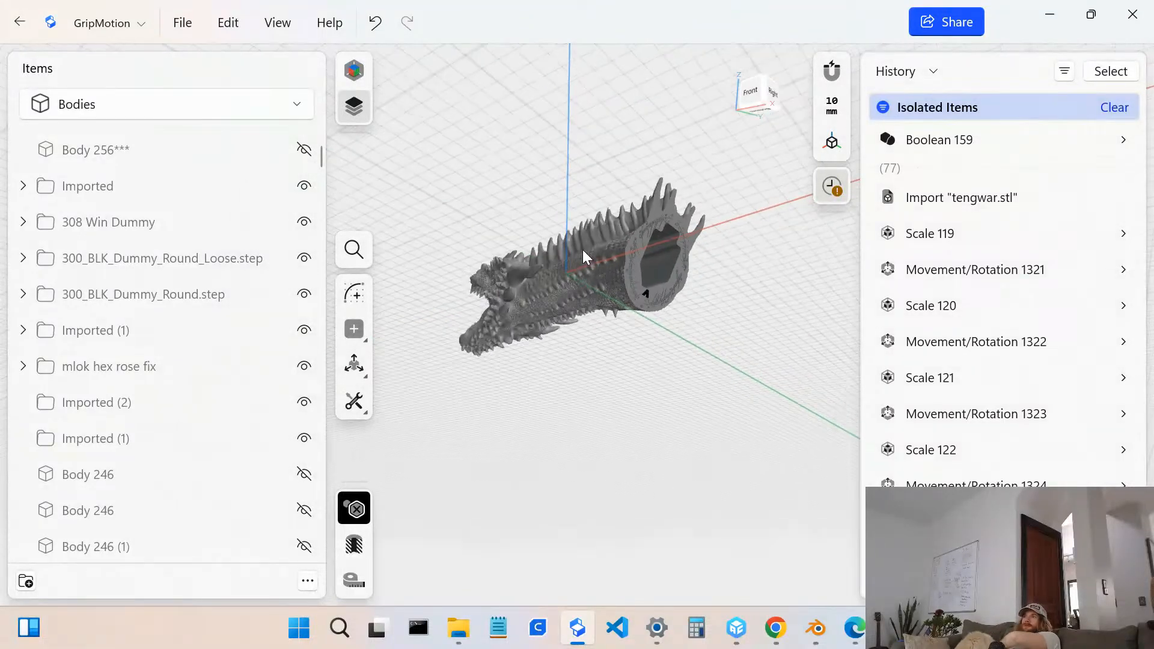
# - Look through the Dragon 9inch body's operation history for the operation that cuts the neck's rear end
pyautogui.moveTo(582, 250); pyautogui.dragTo(558, 291, button='right')
pyautogui.click(602, 258)
pyautogui.moveTo(602, 258); pyautogui.dragTo(457, 276, button='right')
pyautogui.scroll(2, 697, 270)
pyautogui.scroll(5, 696, 272)
pyautogui.moveTo(658, 287); pyautogui.dragTo(666, 327, button='right')
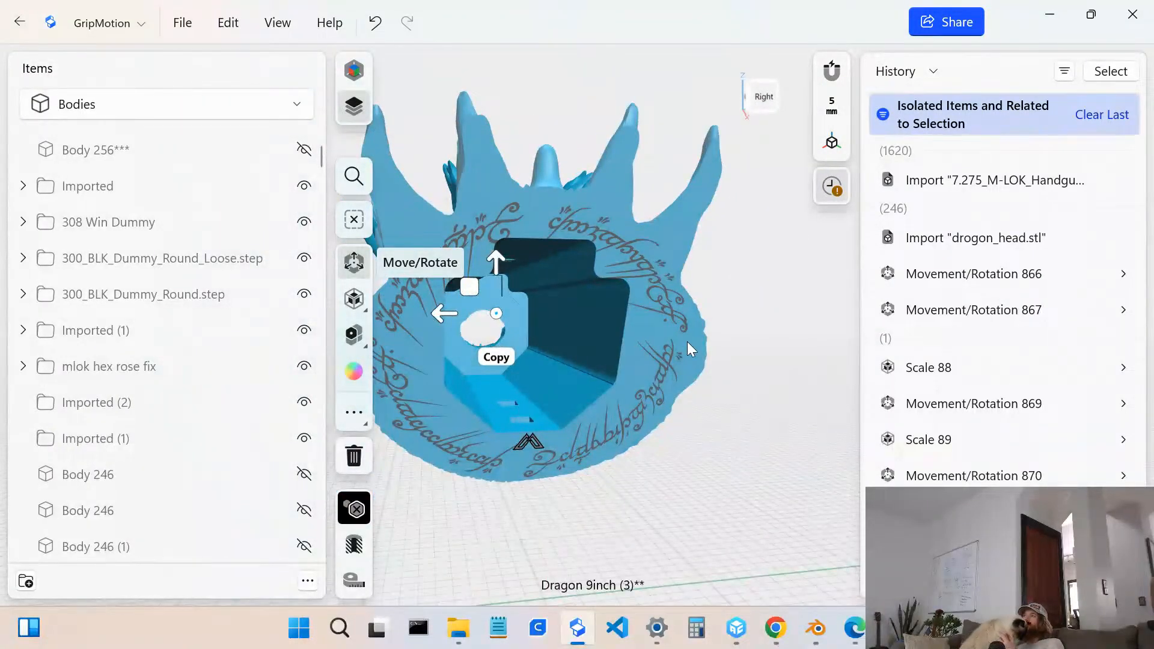
pyautogui.scroll(-10, 966, 471)
pyautogui.scroll(-15, 965, 471)
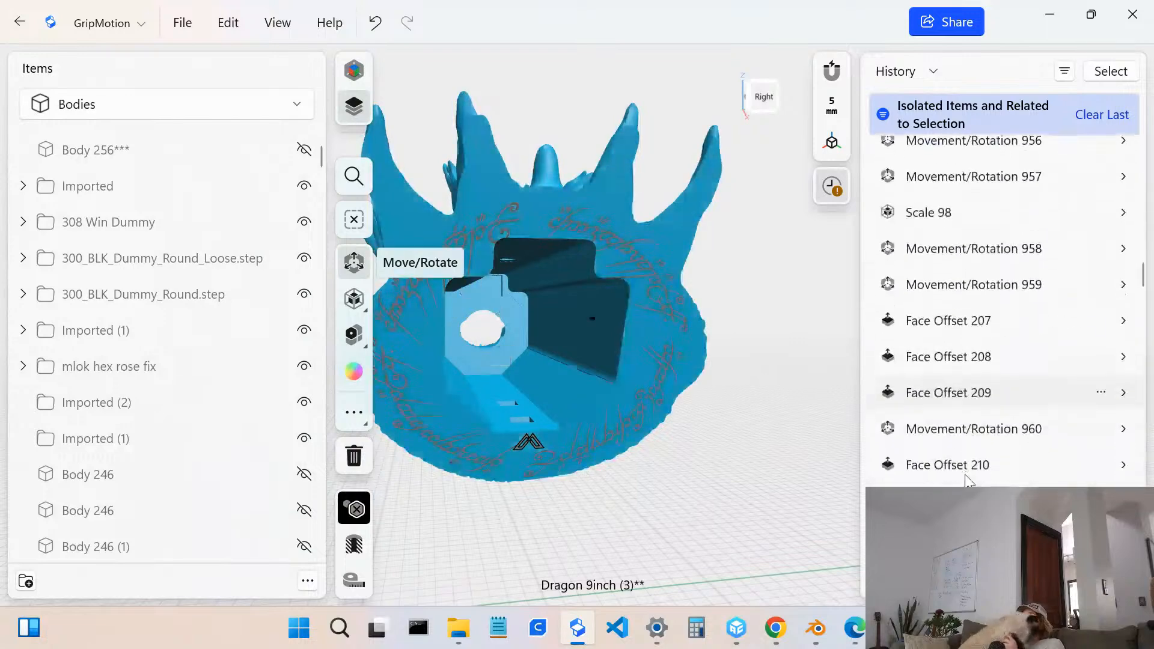
pyautogui.scroll(-15, 975, 470)
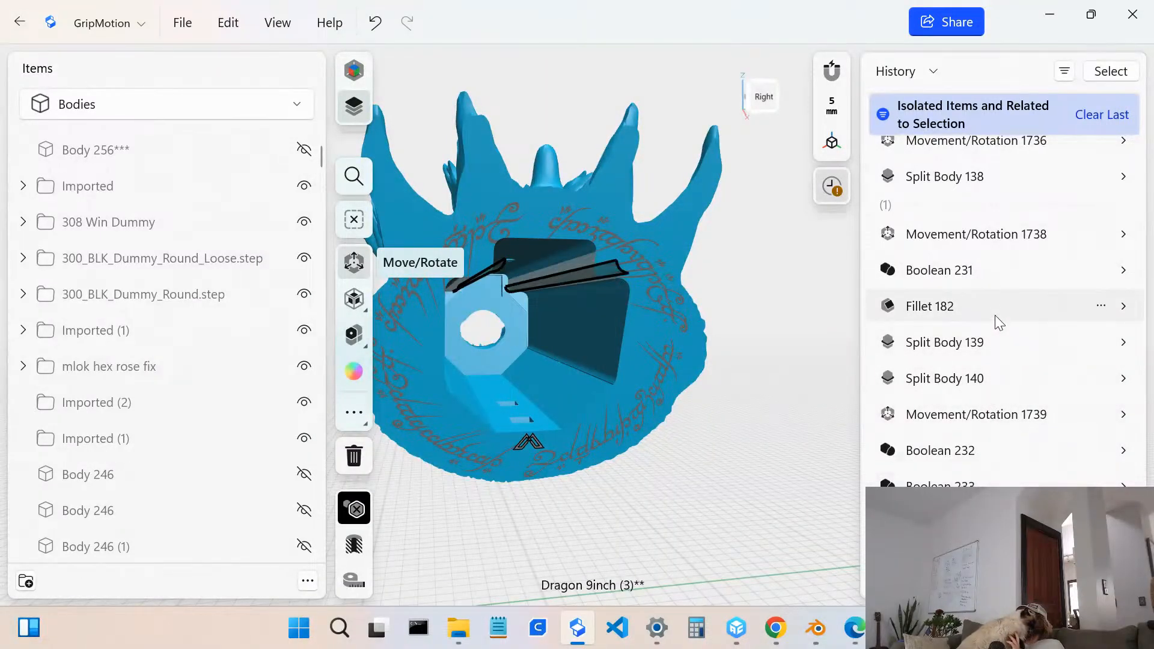
pyautogui.scroll(3, 1000, 273)
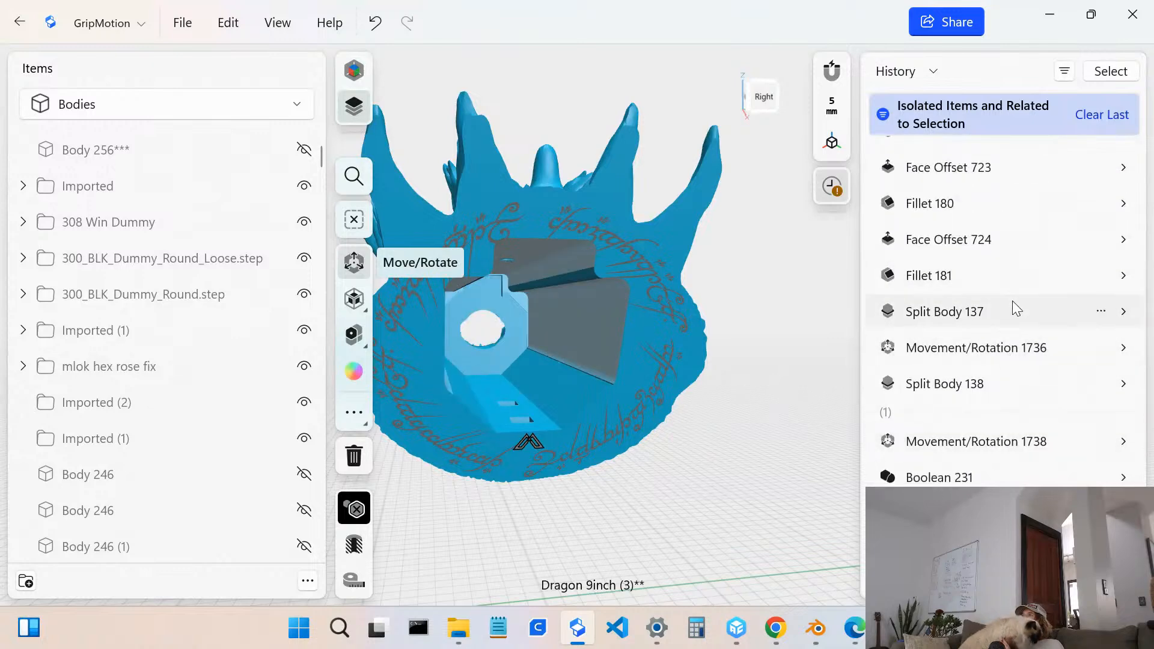
pyautogui.scroll(2, 1010, 366)
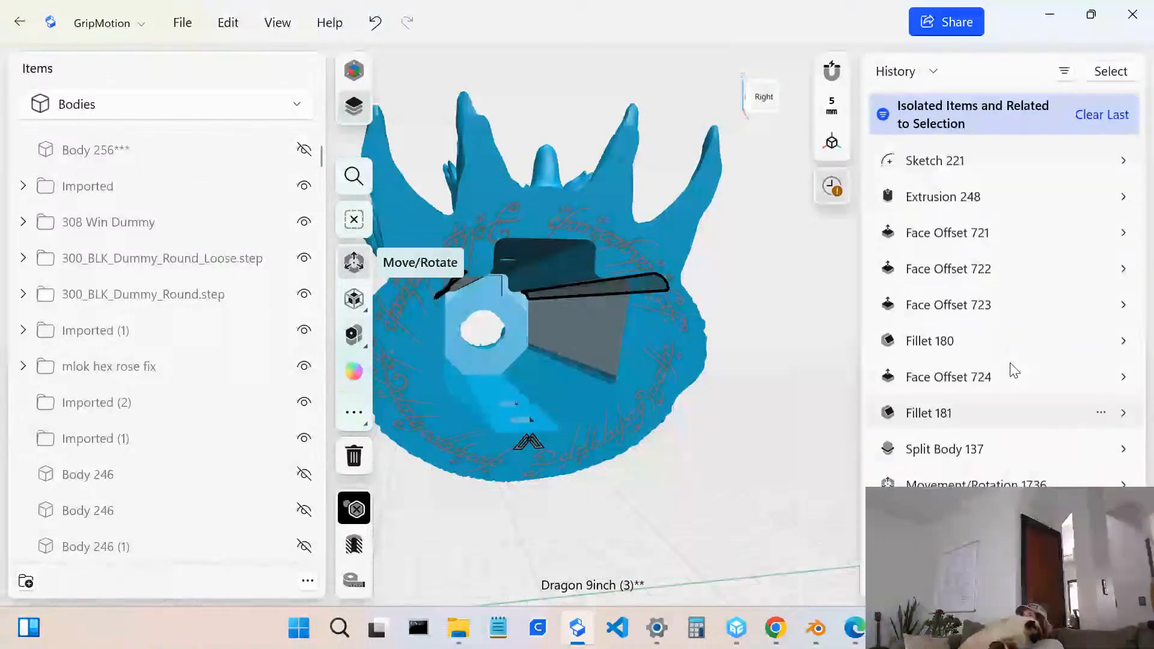
pyautogui.scroll(10, 1010, 363)
pyautogui.scroll(3, 1013, 349)
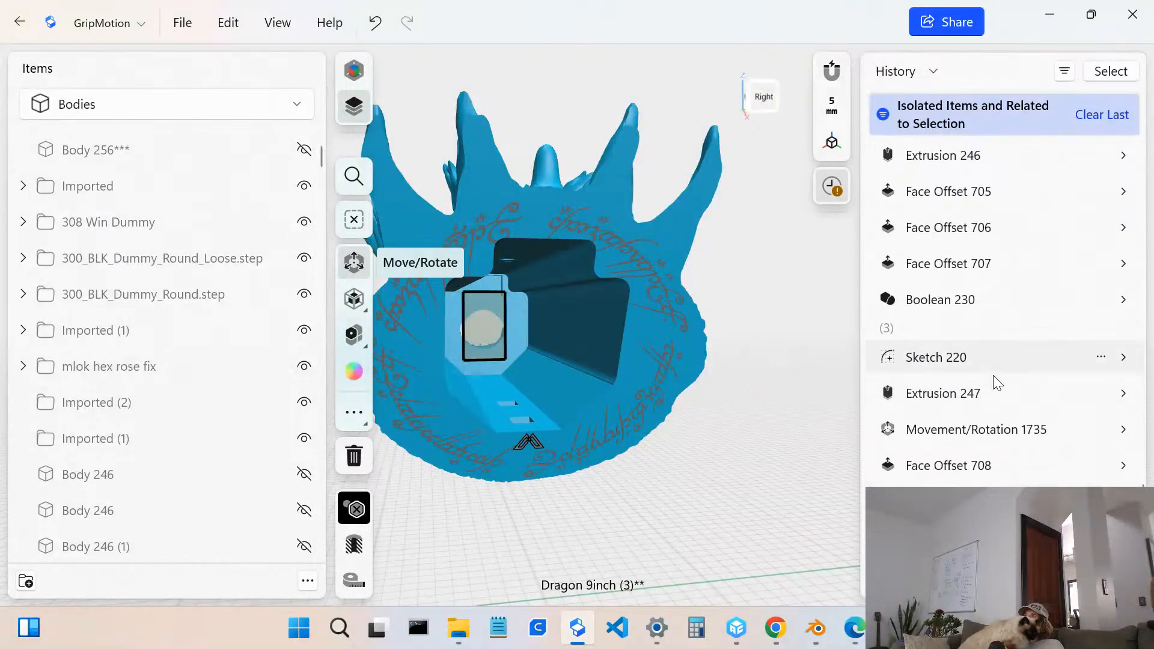
pyautogui.scroll(2, 1009, 364)
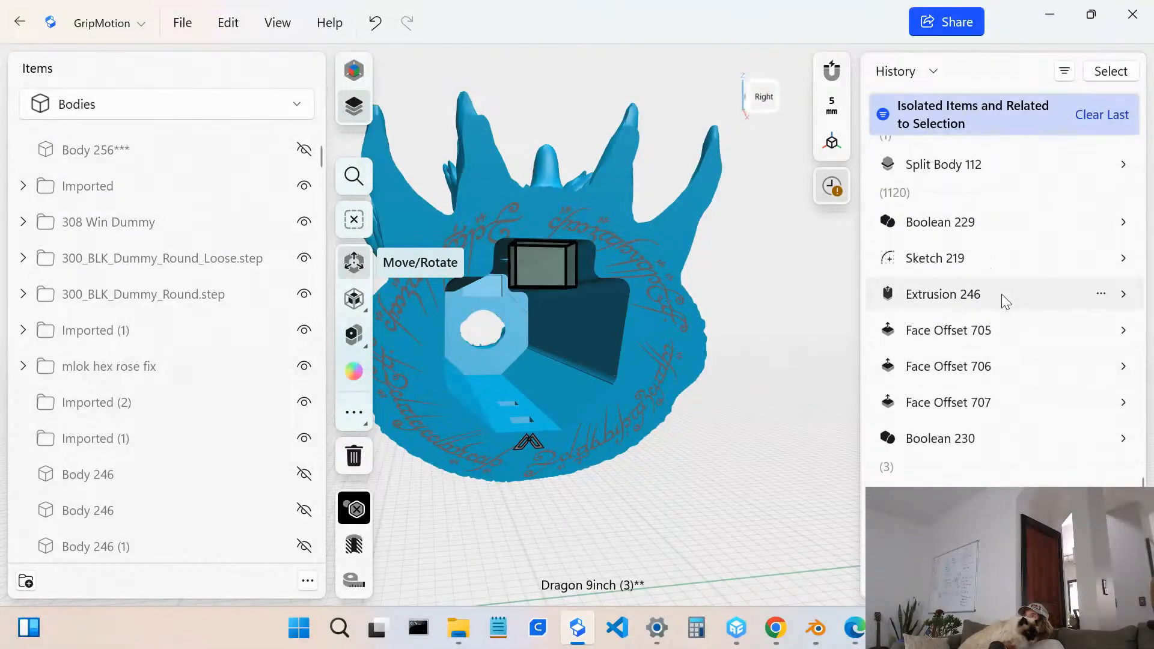
pyautogui.scroll(2, 1007, 301)
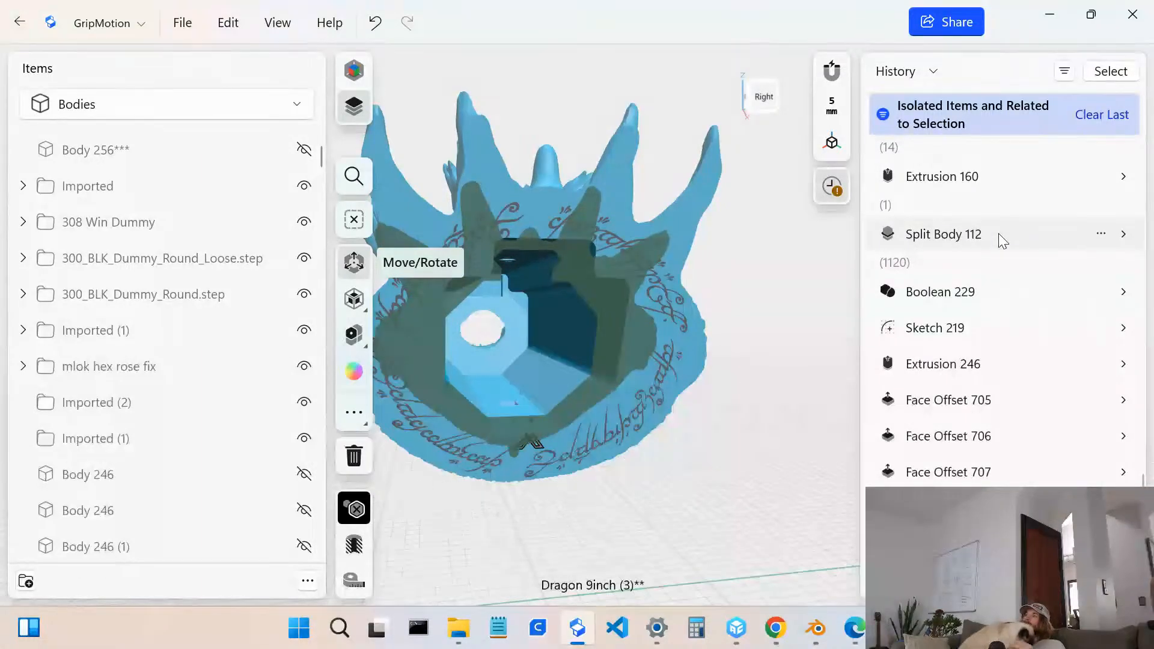
# - Delete the Split Body 112 operation from the dragon body's history
pyautogui.click(1001, 238)
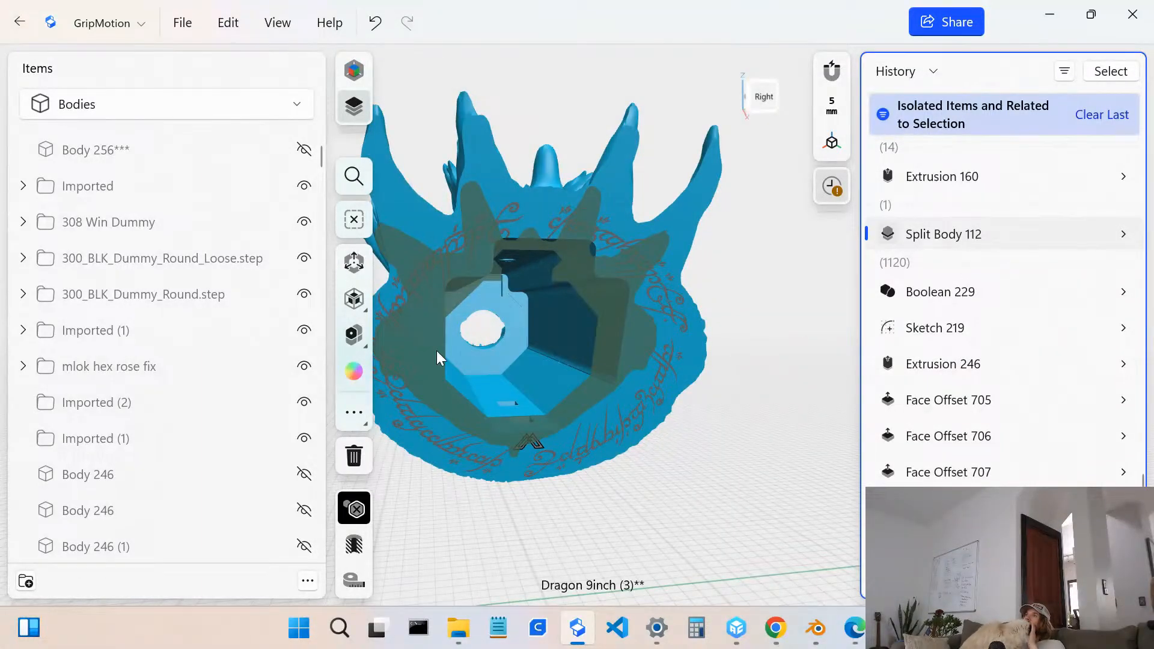
pyautogui.moveTo(479, 333); pyautogui.dragTo(662, 325, button='right')
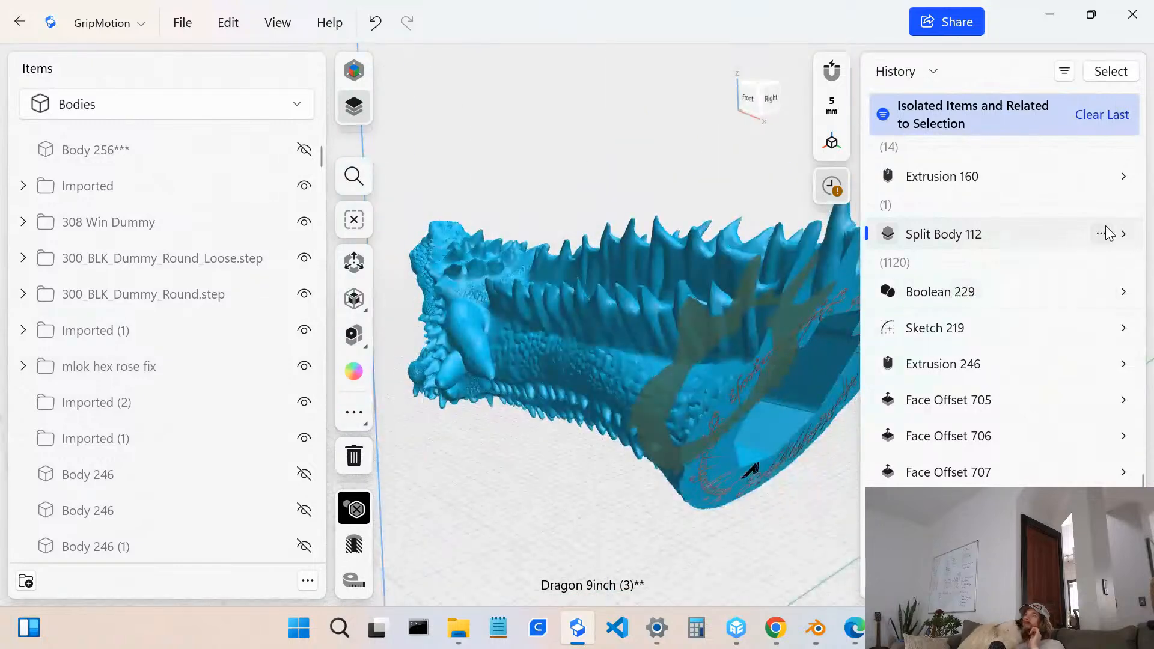
pyautogui.click(1102, 234)
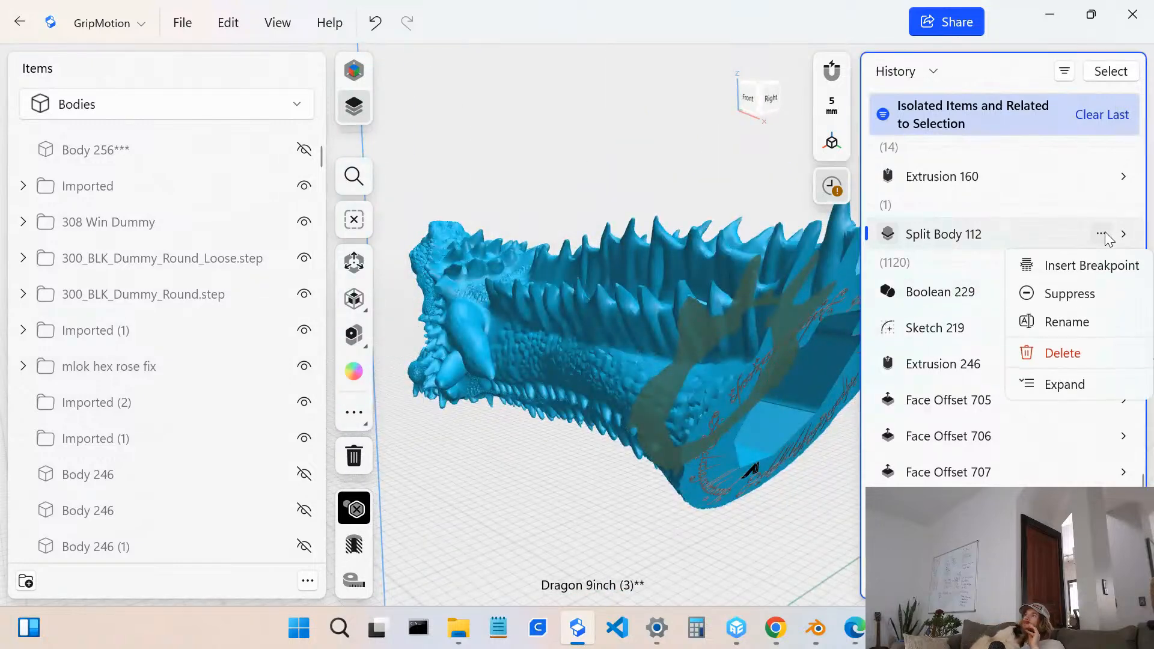
pyautogui.click(1076, 357)
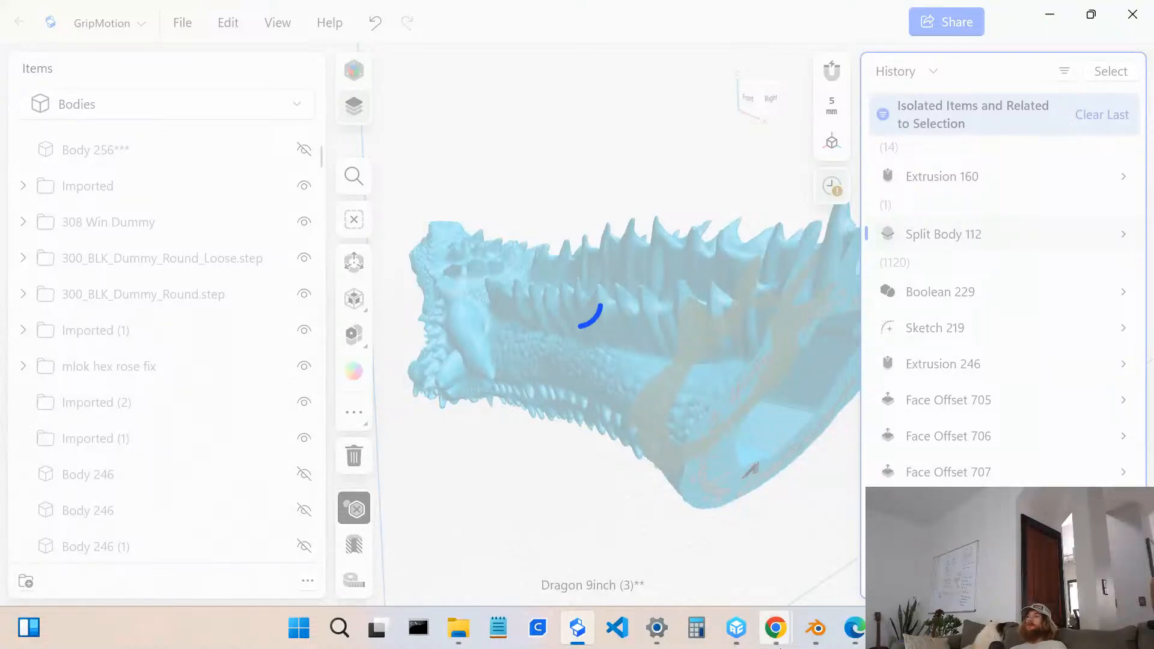
# - Switch to Blender and examine the spikes on the underside of the dragon head model near the neck opening
pyautogui.moveTo(795, 647)
pyautogui.click(815, 628)
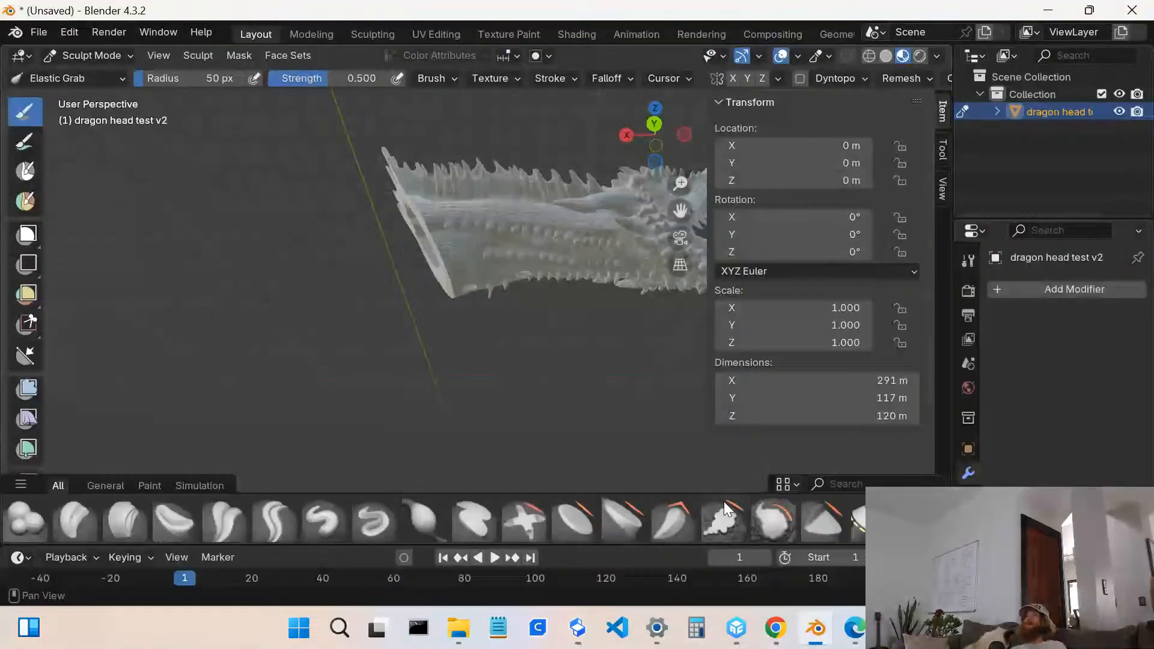
pyautogui.moveTo(489, 278)
pyautogui.mouseDown(button='middle')
pyautogui.moveTo(688, 158)
pyautogui.moveTo(490, 278)
pyautogui.moveTo(446, 270)
pyautogui.moveTo(411, 231)
pyautogui.moveTo(437, 256)
pyautogui.moveTo(415, 312)
pyautogui.mouseUp(button='middle')
pyautogui.scroll(5, 476, 288)
pyautogui.scroll(-1, 462, 255)
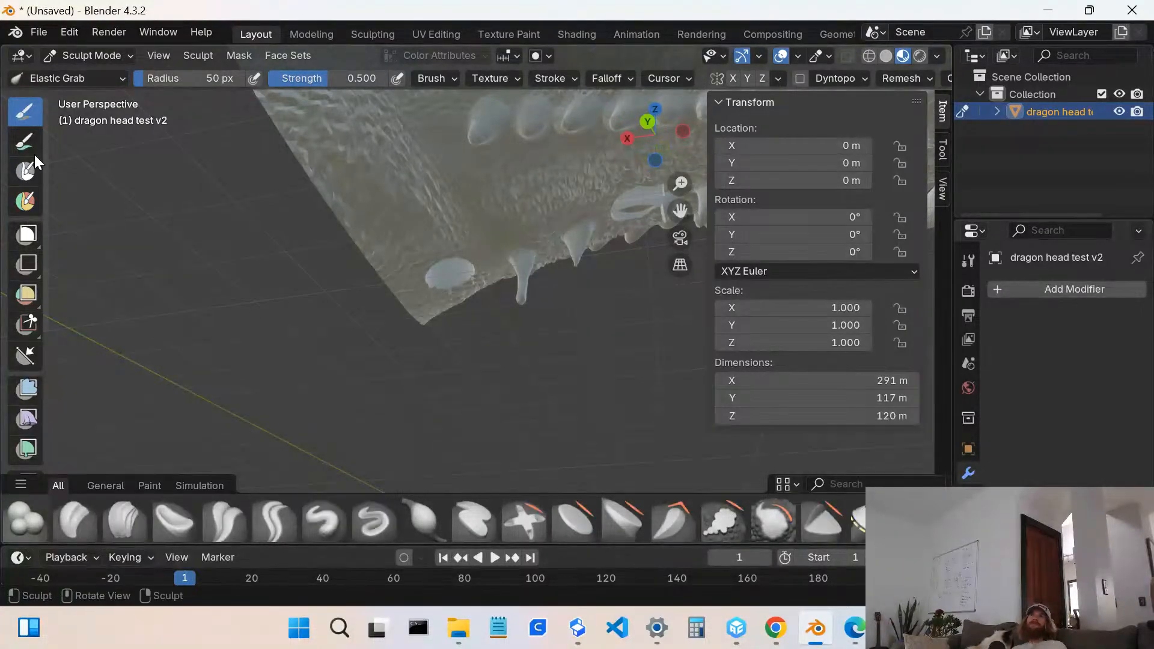
pyautogui.click(50, 35)
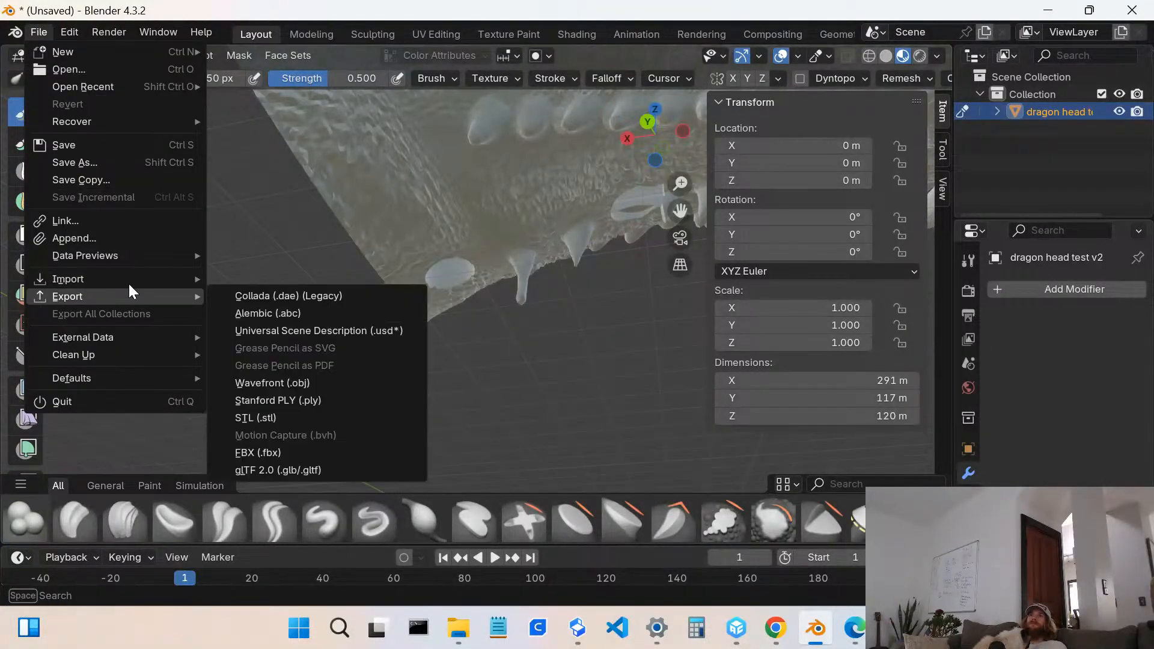
pyautogui.moveTo(136, 279)
pyautogui.moveTo(180, 255)
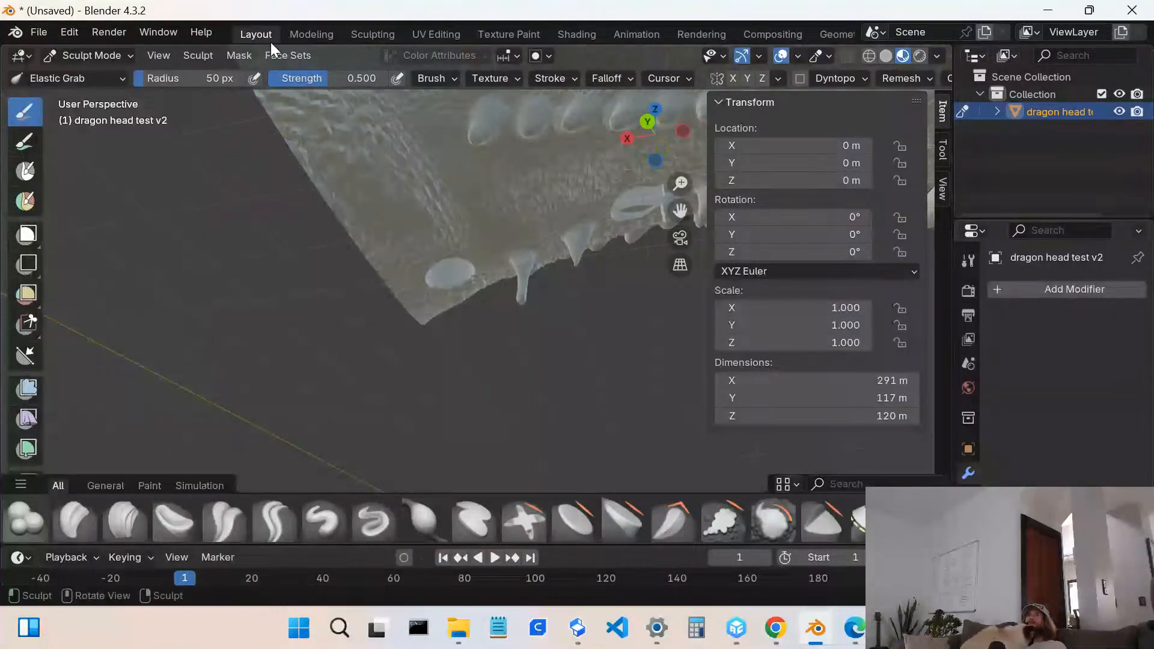
# - Change the dragon head from Sculpt Mode to Object Mode and leave it deselected
pyautogui.click(74, 56)
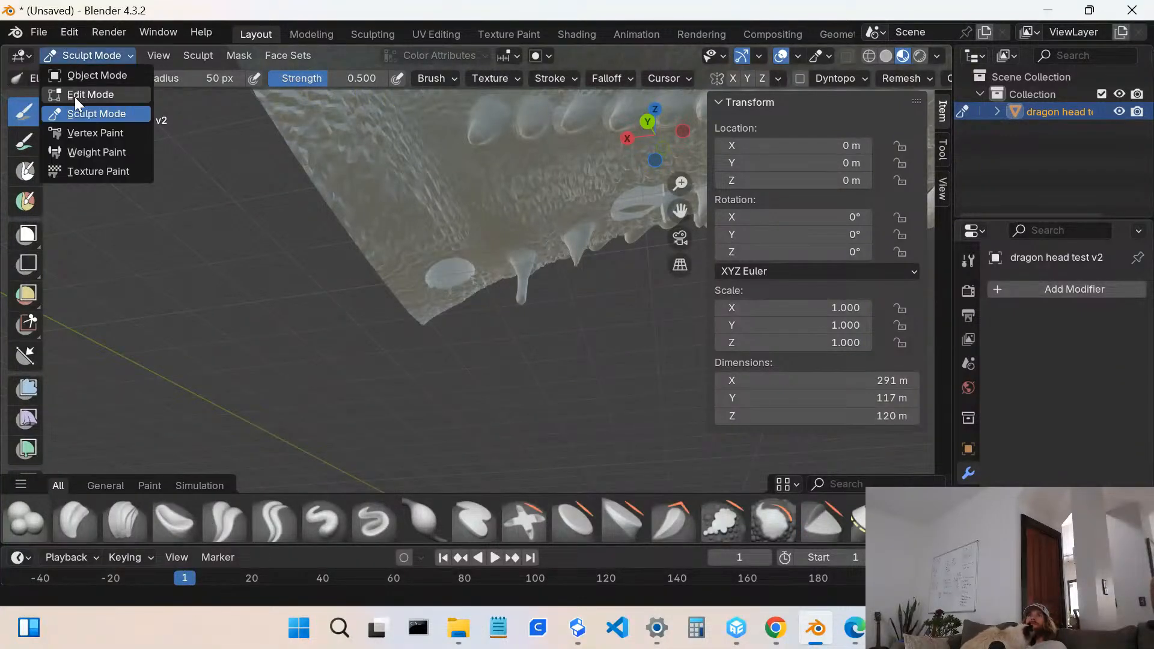
pyautogui.click(74, 96)
pyautogui.click(99, 58)
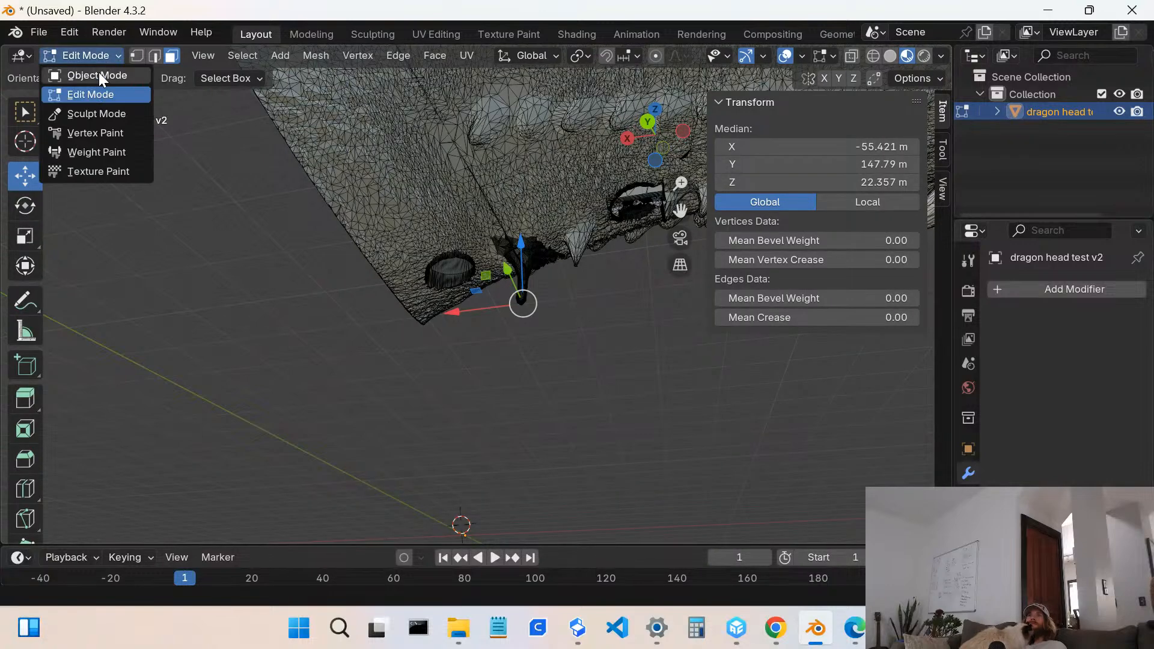
pyautogui.click(99, 74)
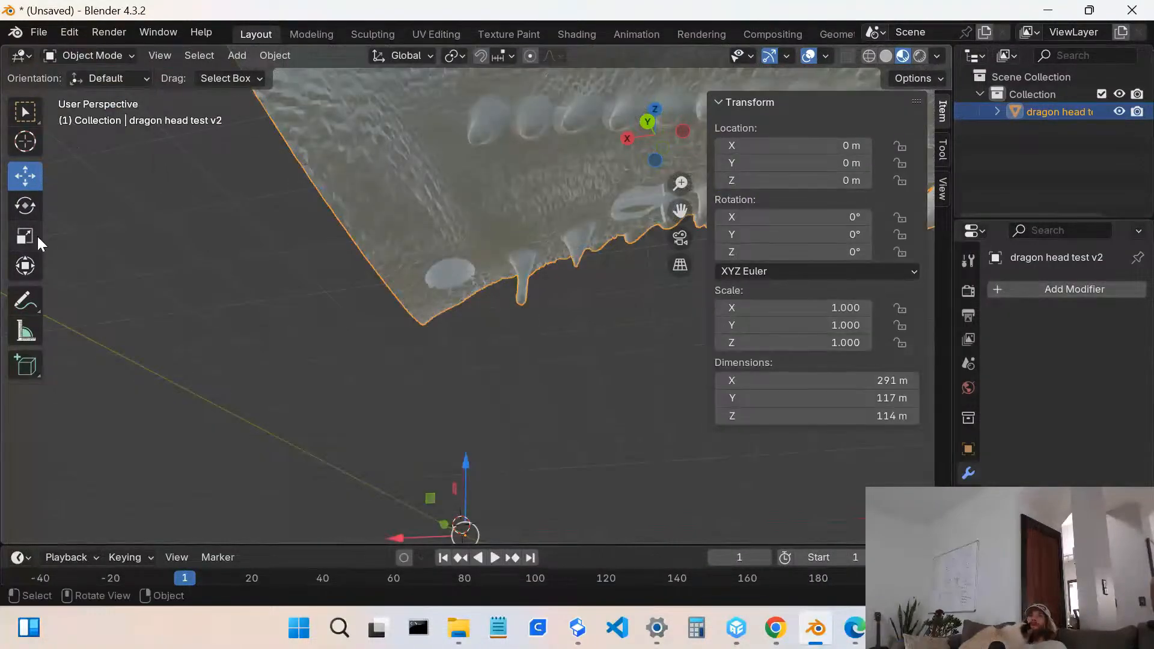
pyautogui.rightClick(442, 286)
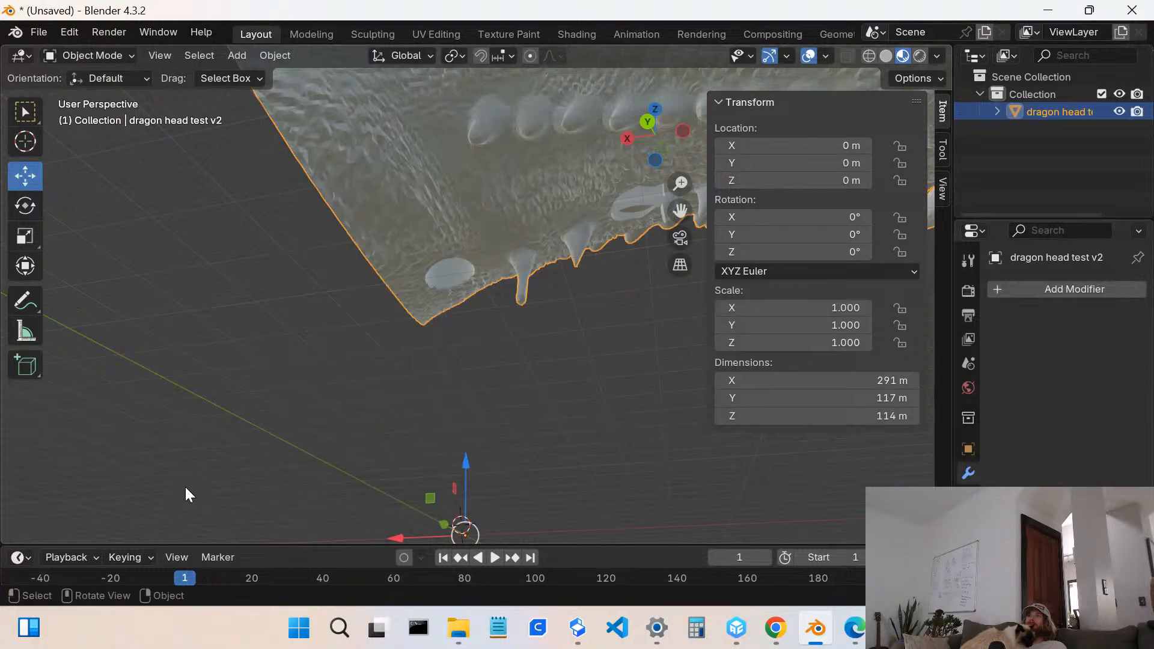
pyautogui.click(261, 452)
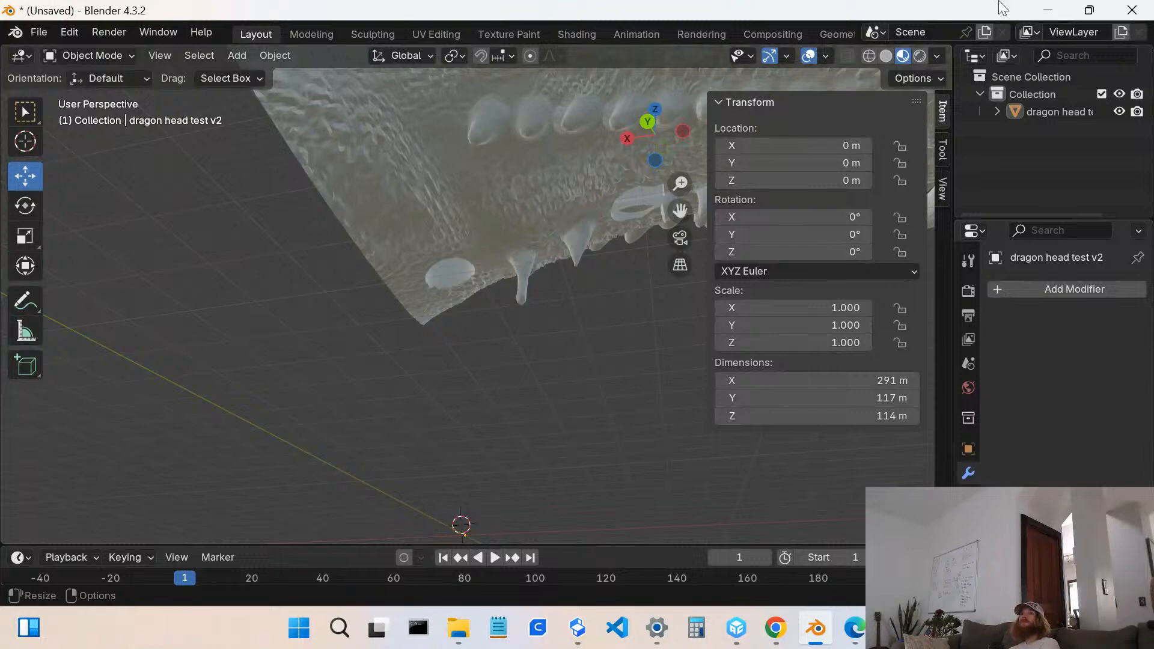
# - Add a 2 m cube mesh to the scene
pyautogui.click(435, 251)
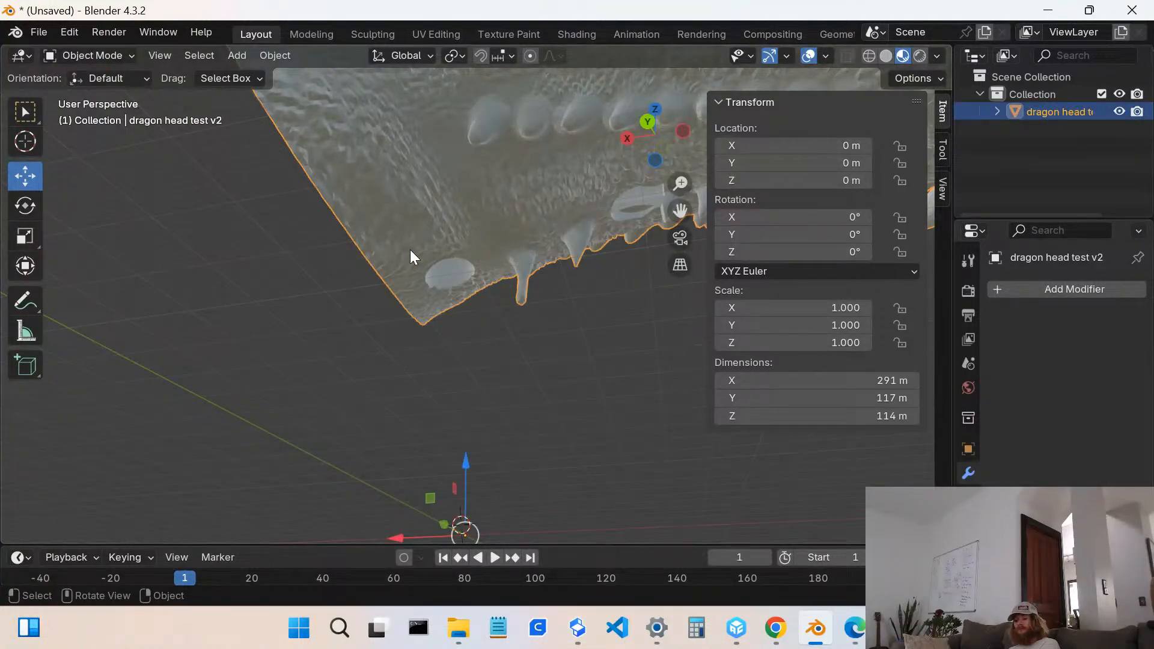
pyautogui.hotkey('shift', 'a')
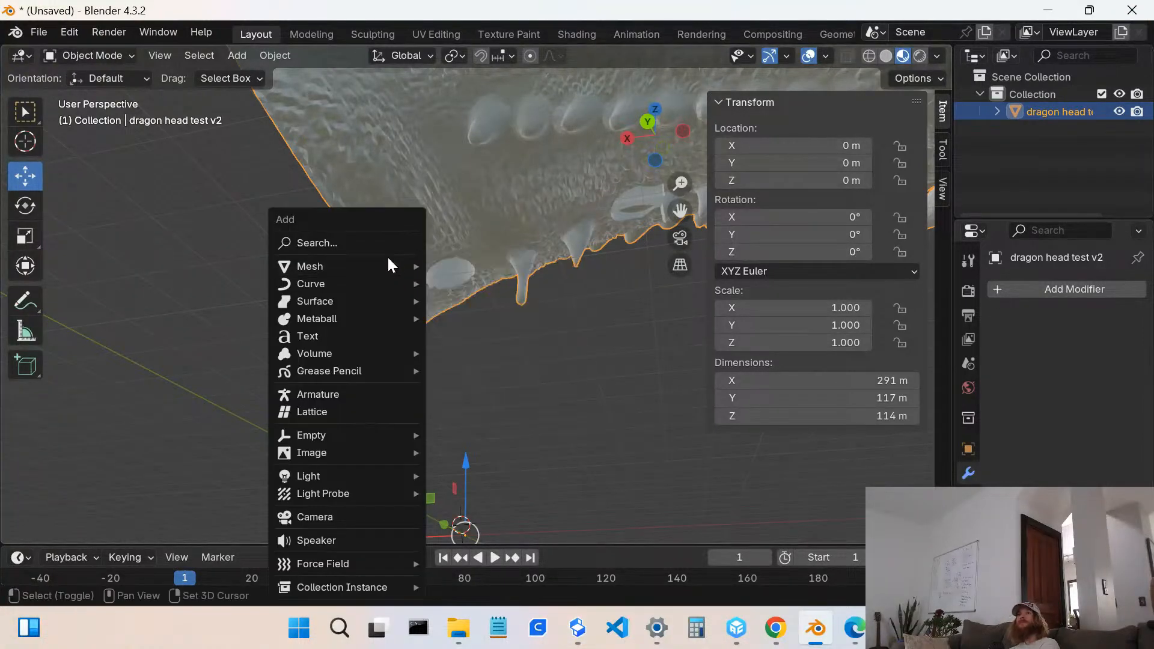
pyautogui.moveTo(388, 259)
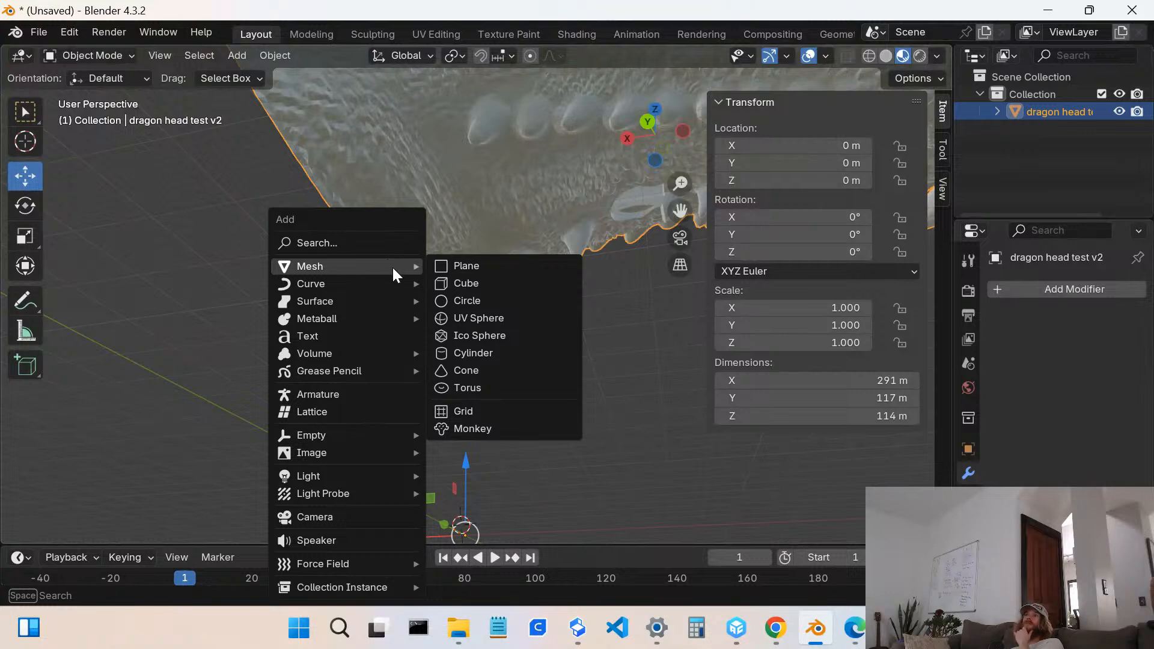
pyautogui.click(460, 284)
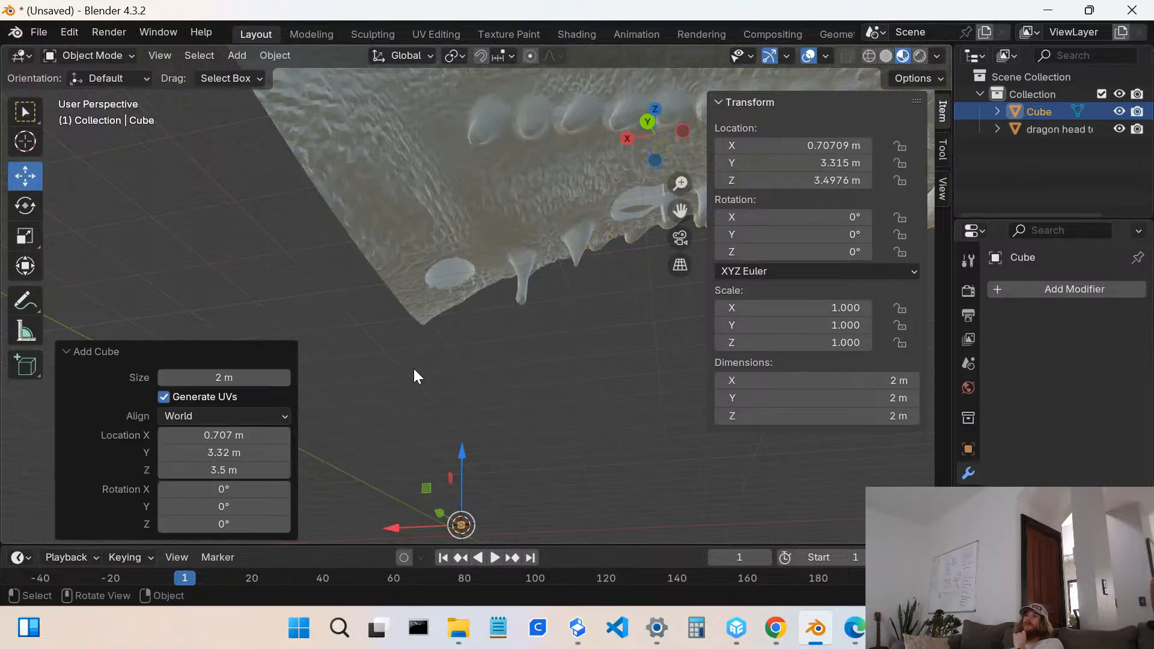
pyautogui.click(422, 318)
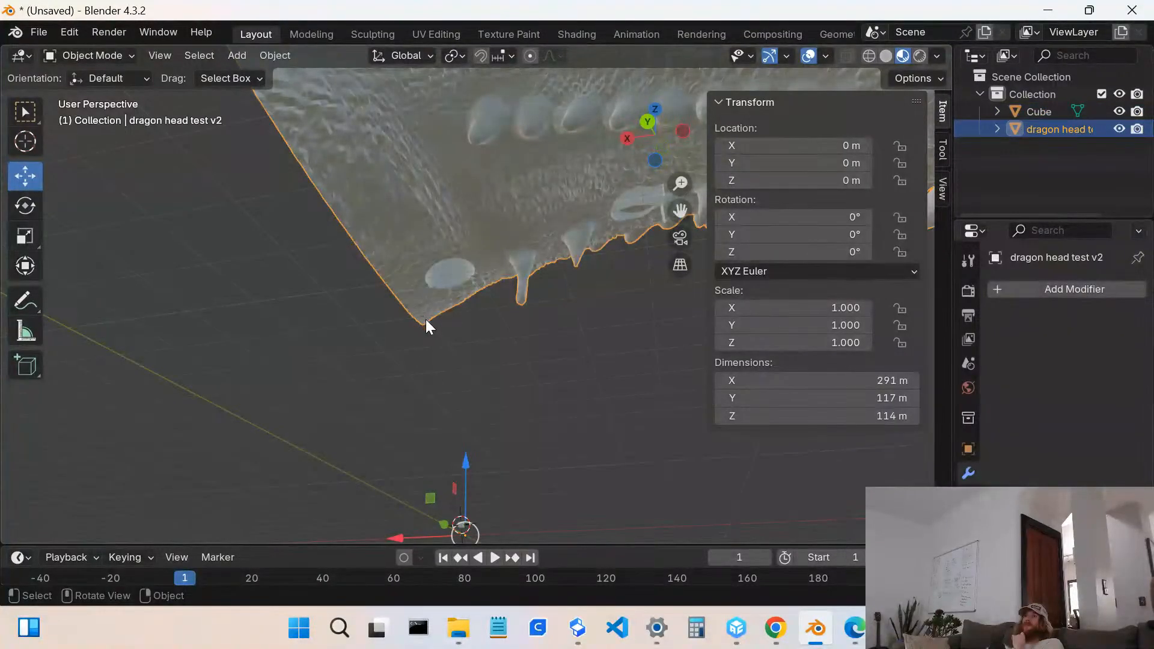
pyautogui.click(418, 353)
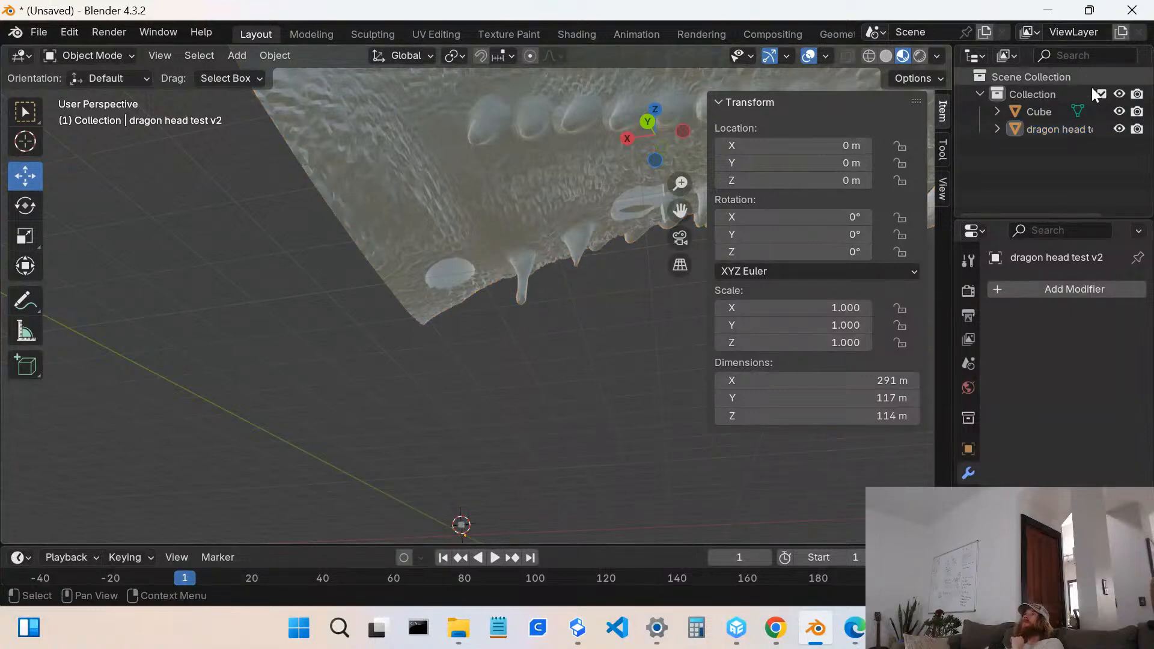
# - Place a copy of the cube at the tip of the long spike under the dragon's neck
pyautogui.click(1046, 113)
pyautogui.moveTo(467, 243); pyautogui.dragTo(522, 306)
pyautogui.moveTo(523, 290); pyautogui.dragTo(457, 370, button='middle')
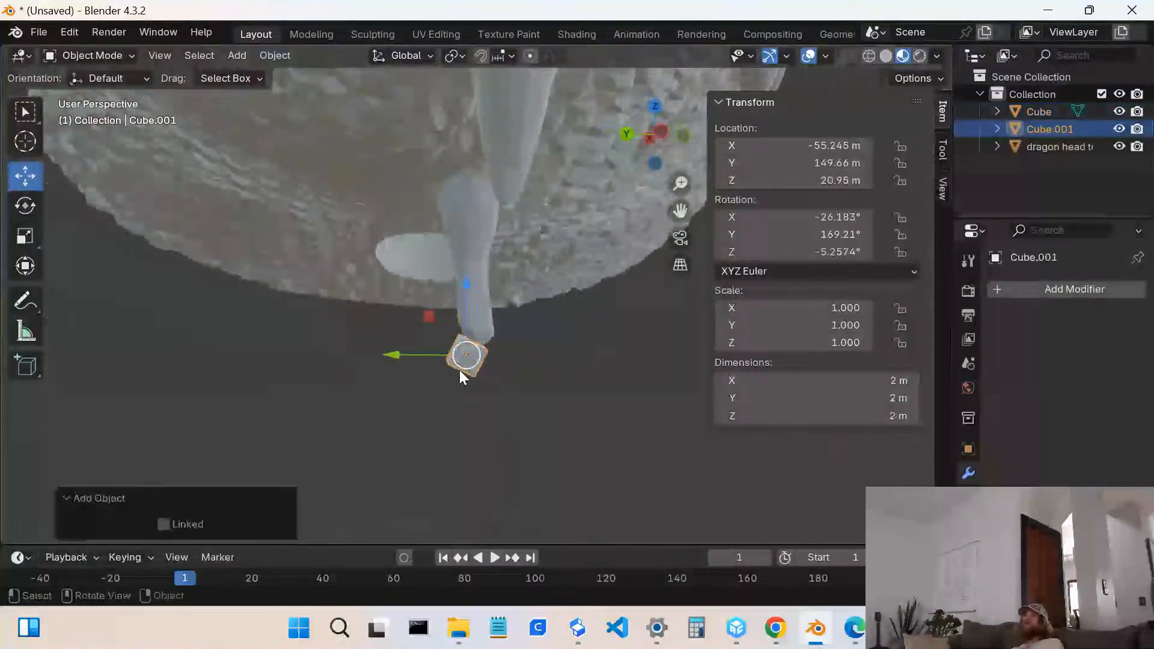
# - Move the copied cube about 0.9 m along negative Y and 1.2 m up so it overlaps the spike's tip
pyautogui.moveTo(395, 354); pyautogui.dragTo(412, 353)
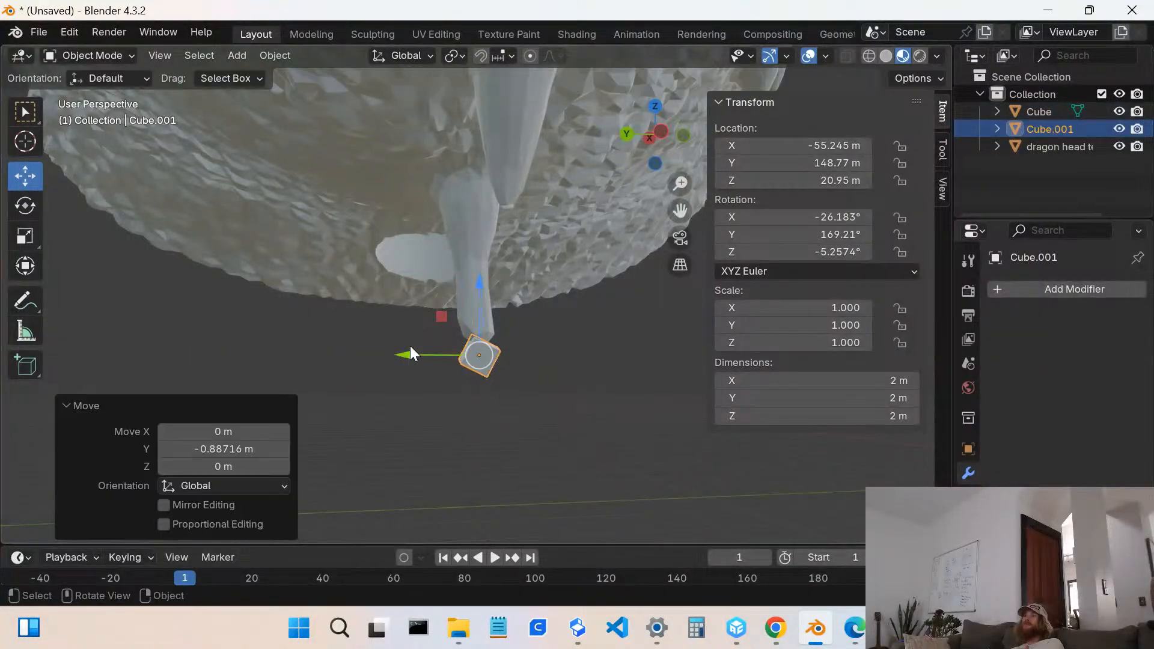
pyautogui.moveTo(480, 286); pyautogui.dragTo(478, 266)
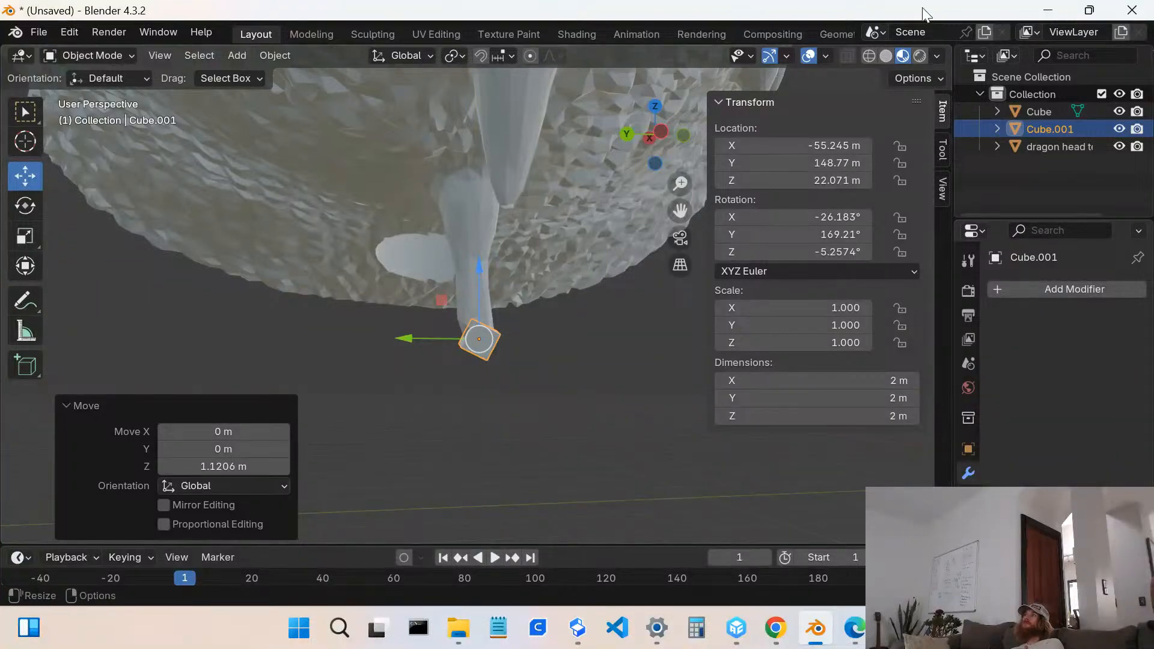
pyautogui.moveTo(478, 353)
pyautogui.mouseDown()
pyautogui.moveTo(562, 336)
pyautogui.moveTo(487, 347)
pyautogui.mouseUp()
# - Reselect the copied cube at the tip of the neck's underside spike and increase its Z dimension to 3.2 m
pyautogui.moveTo(487, 347); pyautogui.dragTo(374, 261, button='middle')
pyautogui.click(434, 226)
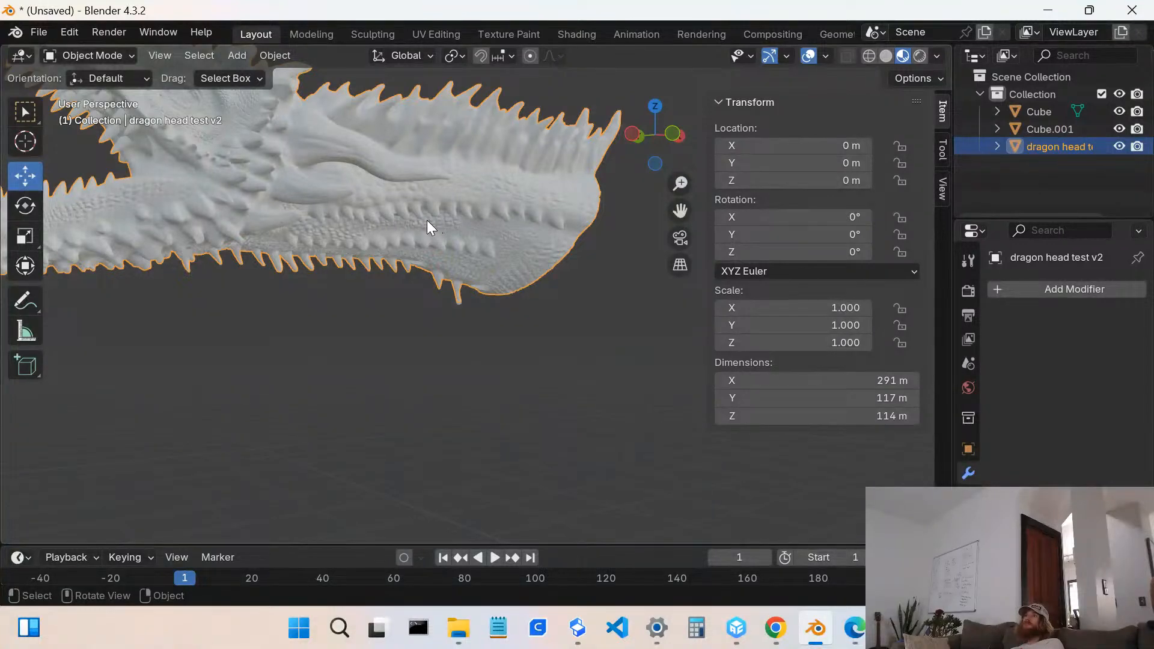
pyautogui.moveTo(435, 238); pyautogui.dragTo(452, 216, button='middle')
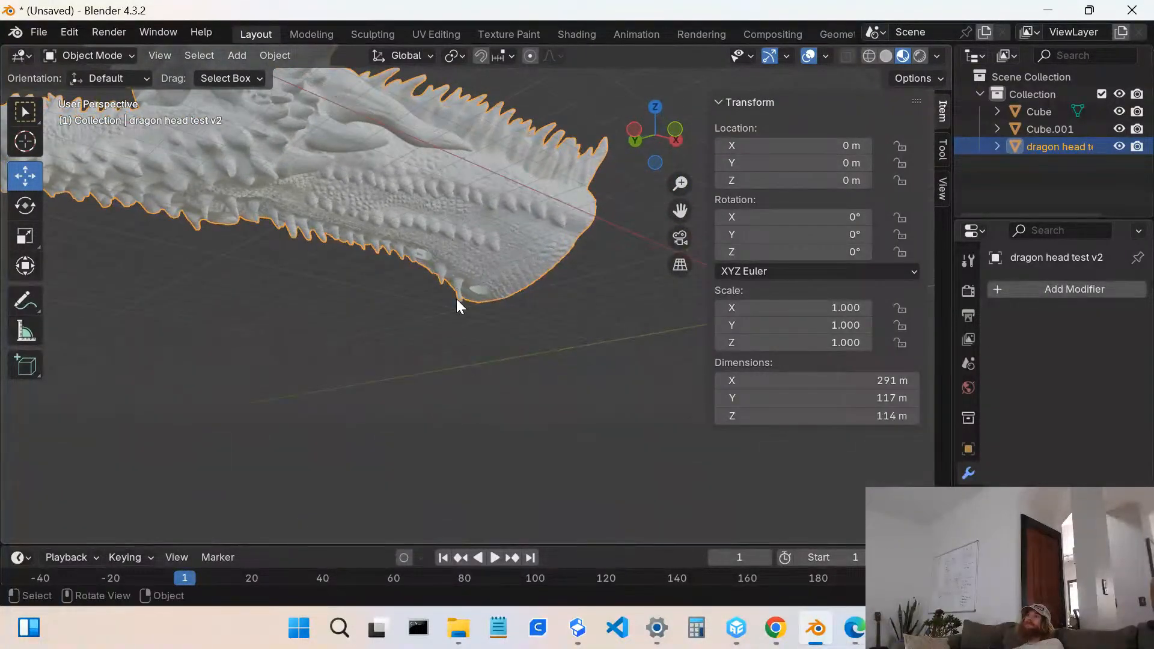
pyautogui.scroll(6, 456, 300)
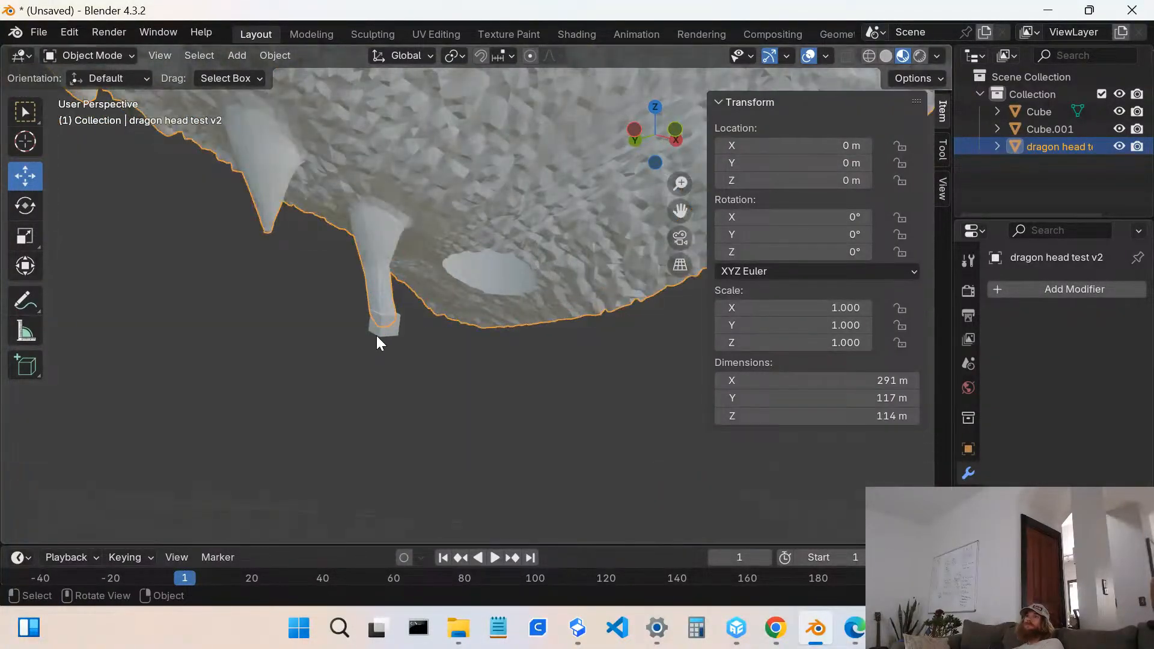
pyautogui.click(376, 334)
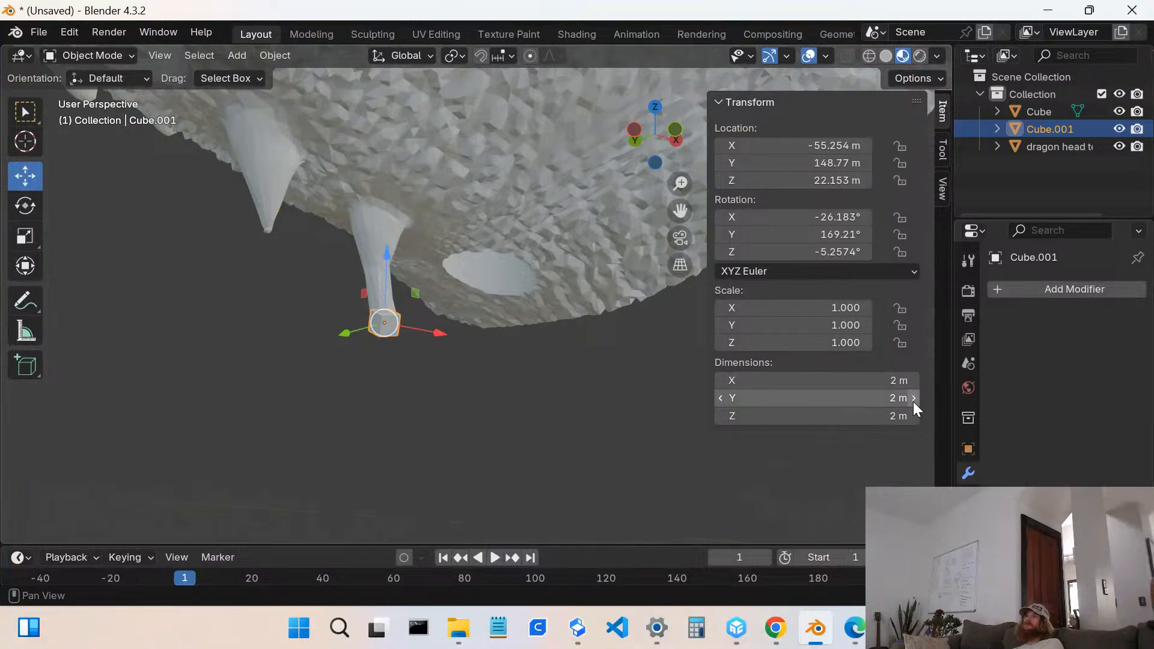
pyautogui.click(915, 420)
pyautogui.click(910, 420)
pyautogui.click(910, 419)
pyautogui.click(911, 419)
pyautogui.click(910, 419)
pyautogui.click(910, 419)
pyautogui.click(910, 420)
pyautogui.click(910, 420)
pyautogui.click(910, 420)
pyautogui.click(910, 420)
pyautogui.click(911, 420)
pyautogui.click(910, 419)
# - Set the copied cube's Z dimension to 40 m
pyautogui.click(892, 419)
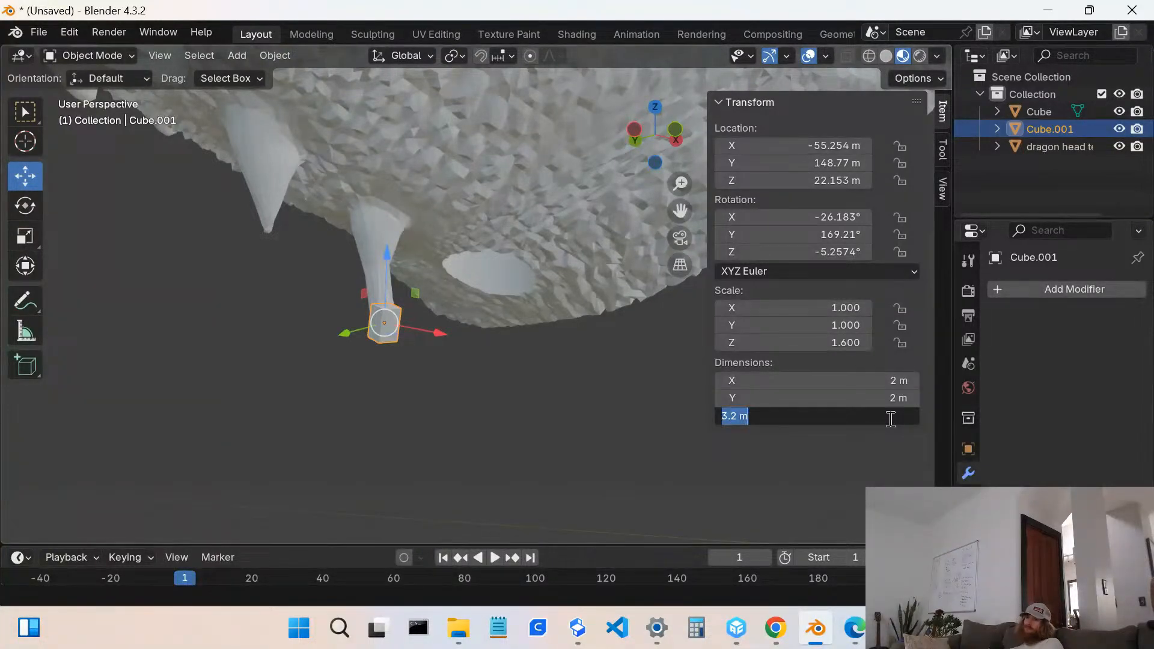
pyautogui.write('40')
pyautogui.press('Return')
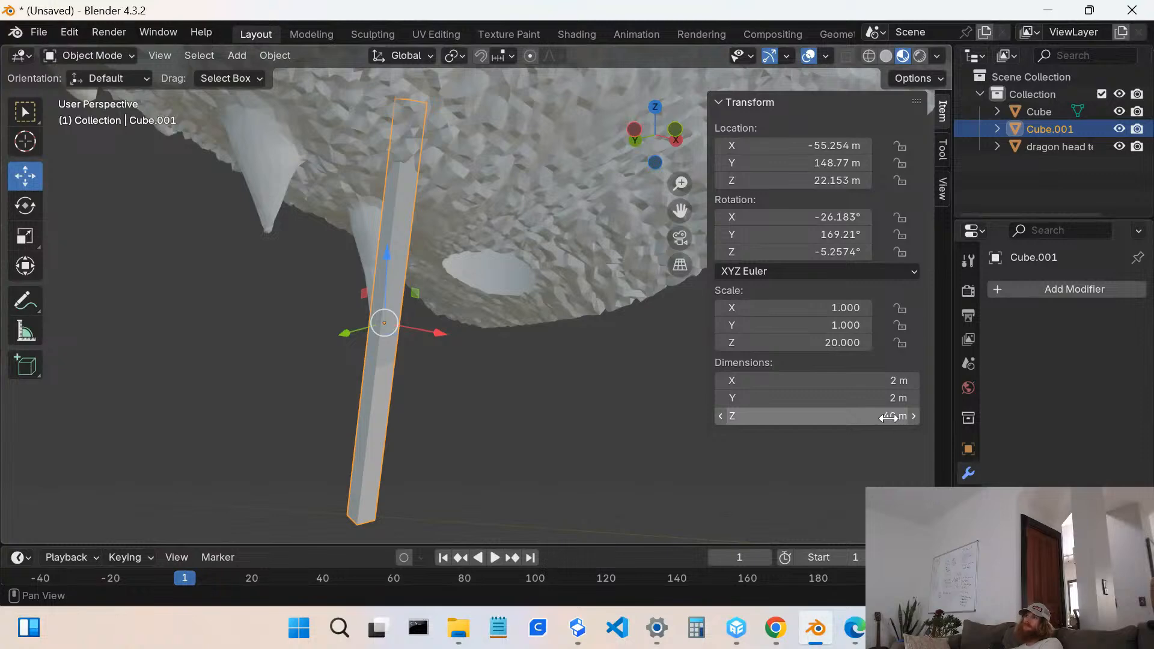
# - Set the copied cube's Z dimension to 30 m
pyautogui.click(888, 418)
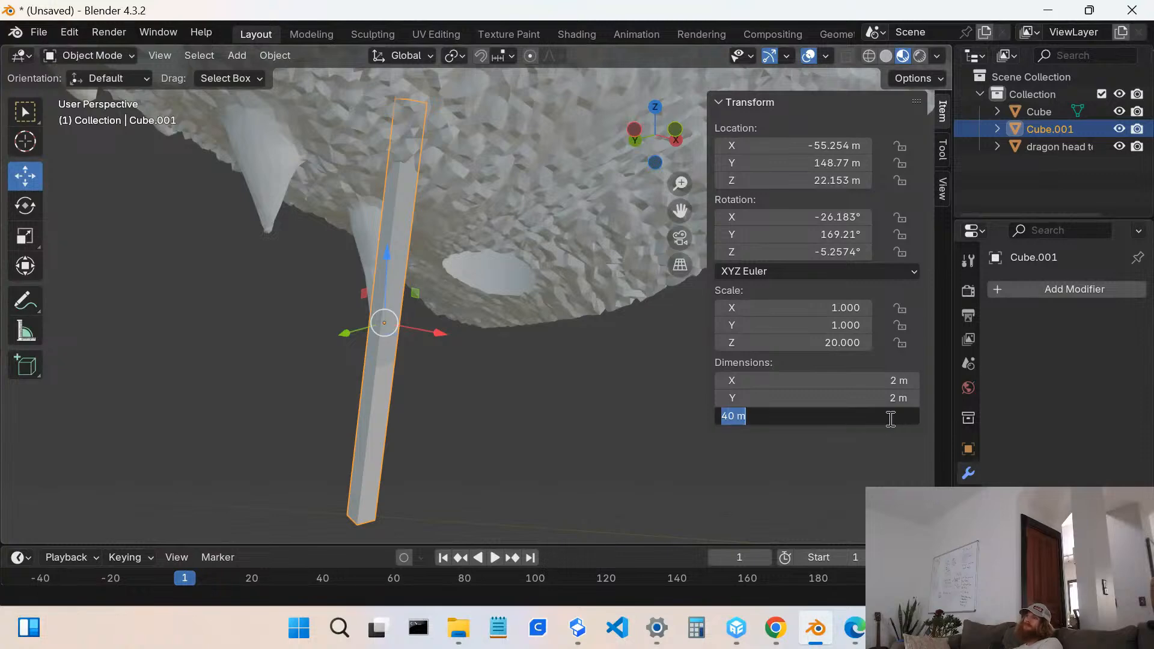
pyautogui.write('30')
pyautogui.press('Return')
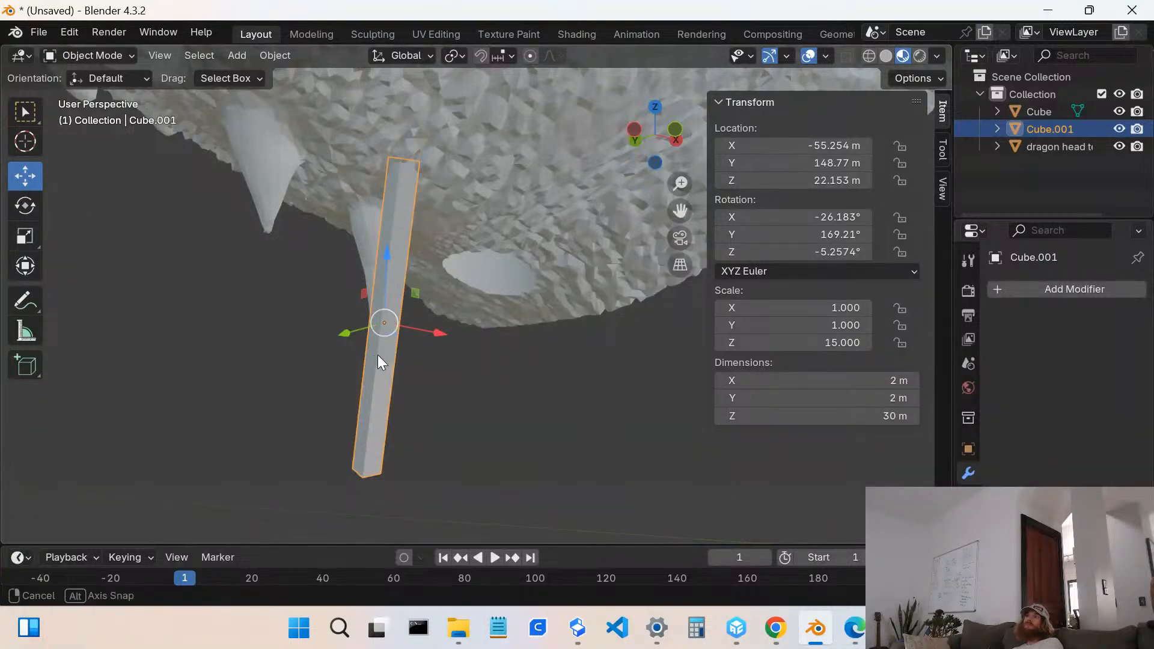
# - Set the stretched cube's X rotation to 0°
pyautogui.moveTo(378, 355); pyautogui.dragTo(471, 356, button='middle')
pyautogui.click(813, 217)
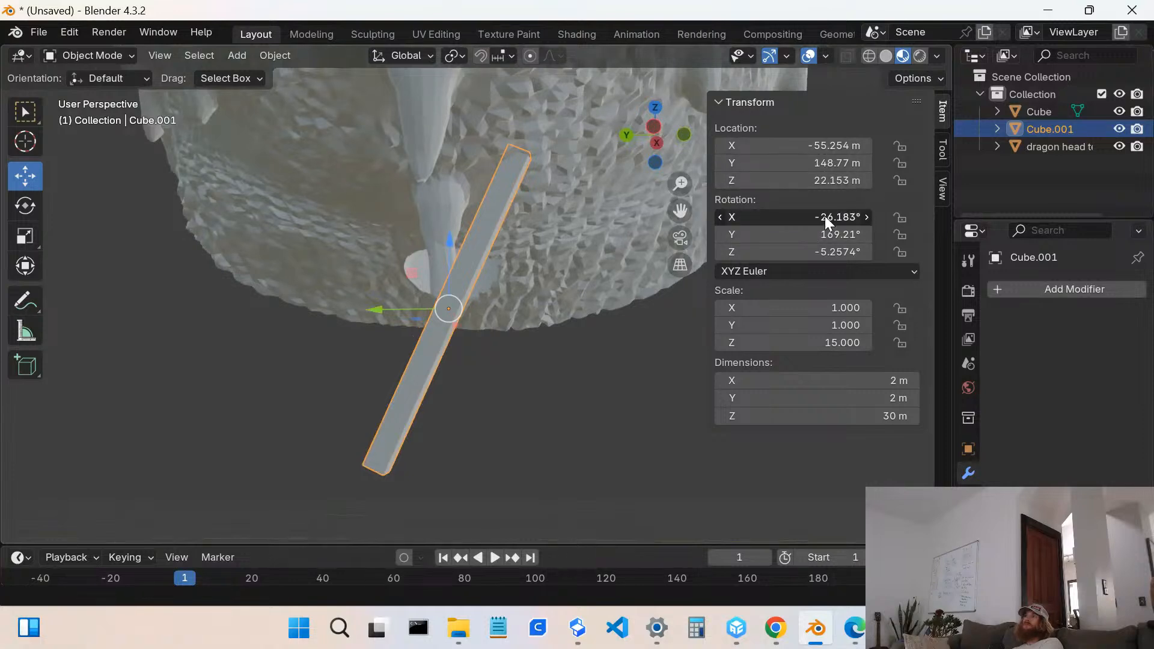
pyautogui.write('0')
pyautogui.press('Return')
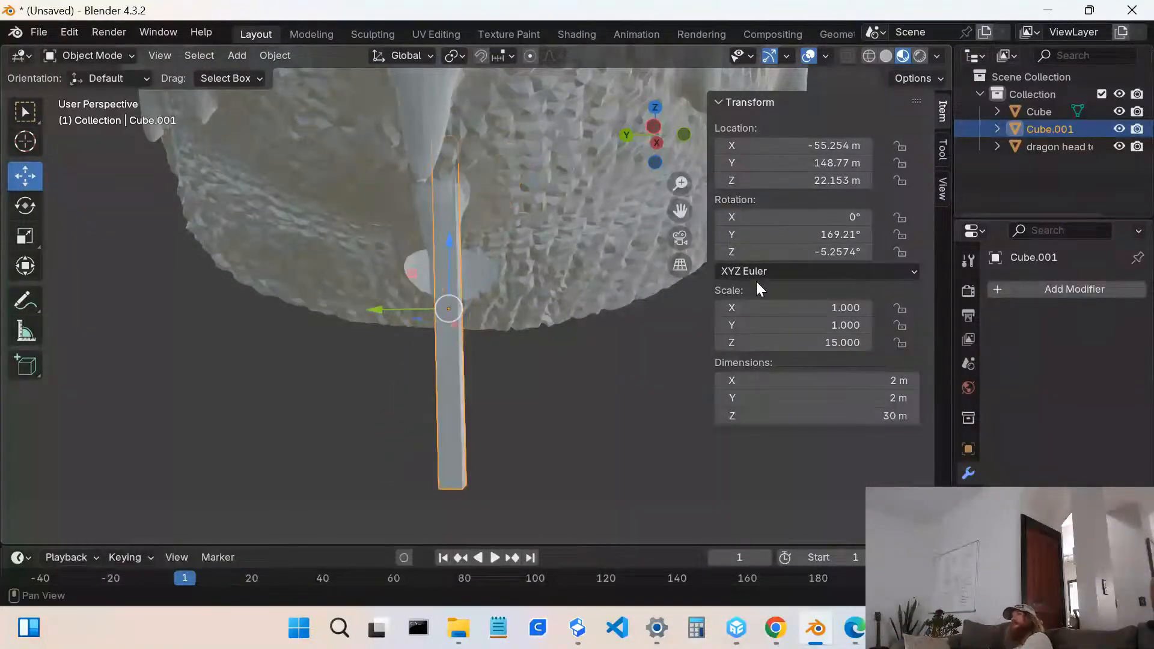
# - Move the stretched cube about 7 m down along Z beside the spike's lower end
pyautogui.moveTo(418, 296); pyautogui.dragTo(471, 261, button='middle')
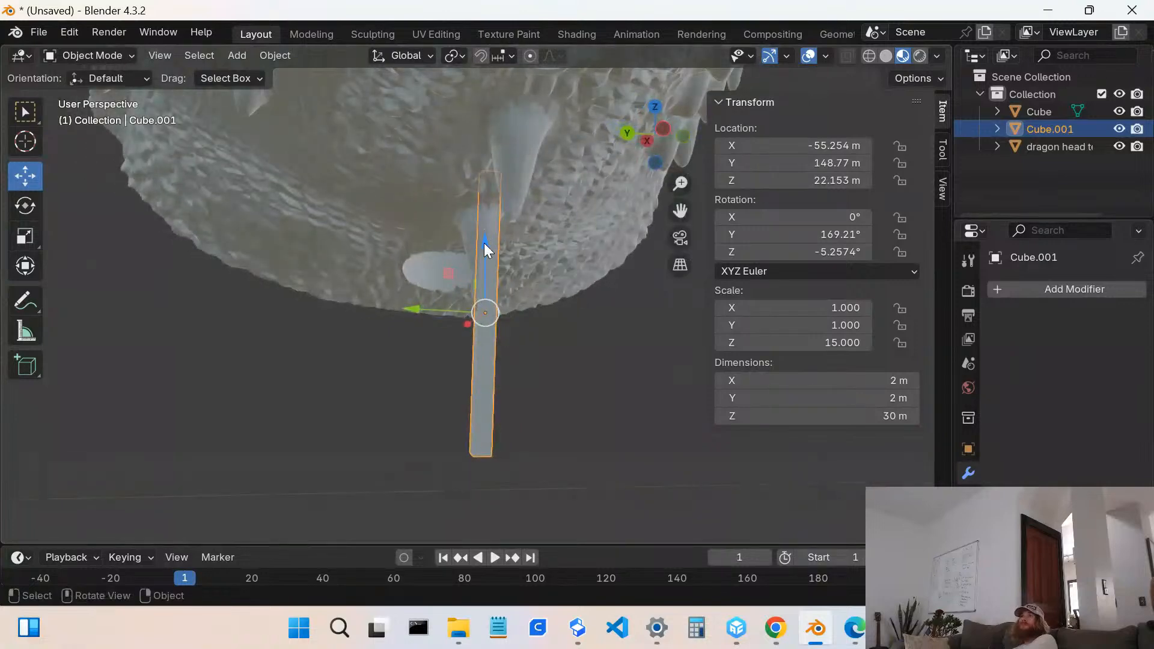
pyautogui.moveTo(485, 245); pyautogui.dragTo(468, 316)
pyautogui.moveTo(469, 316); pyautogui.dragTo(284, 298, button='middle')
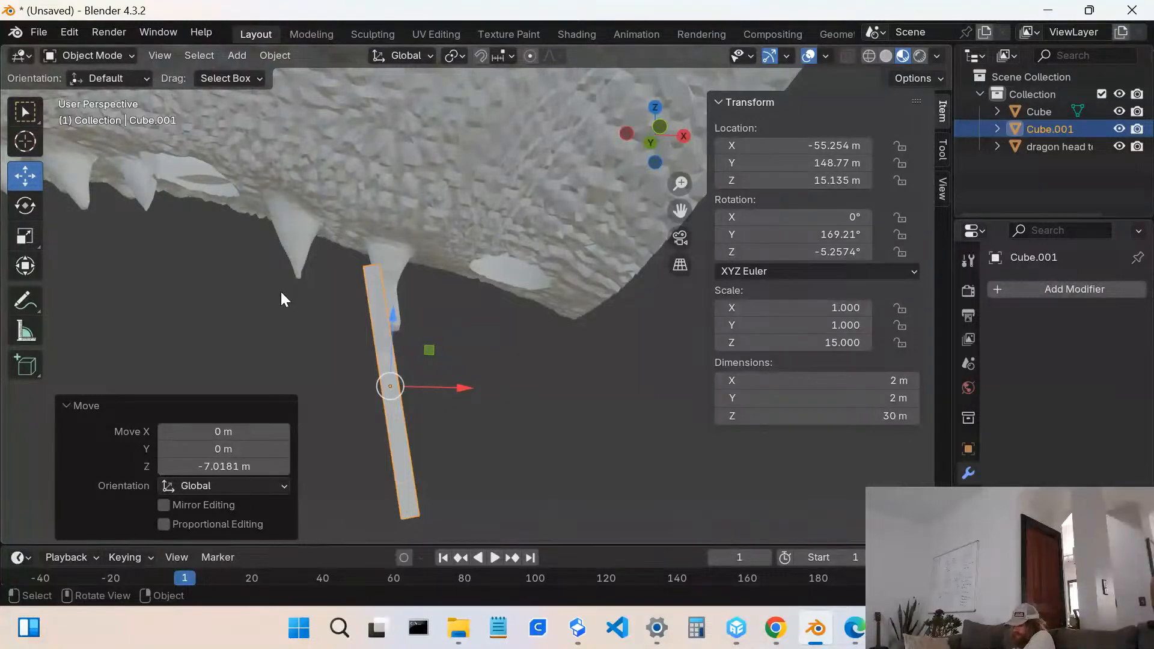
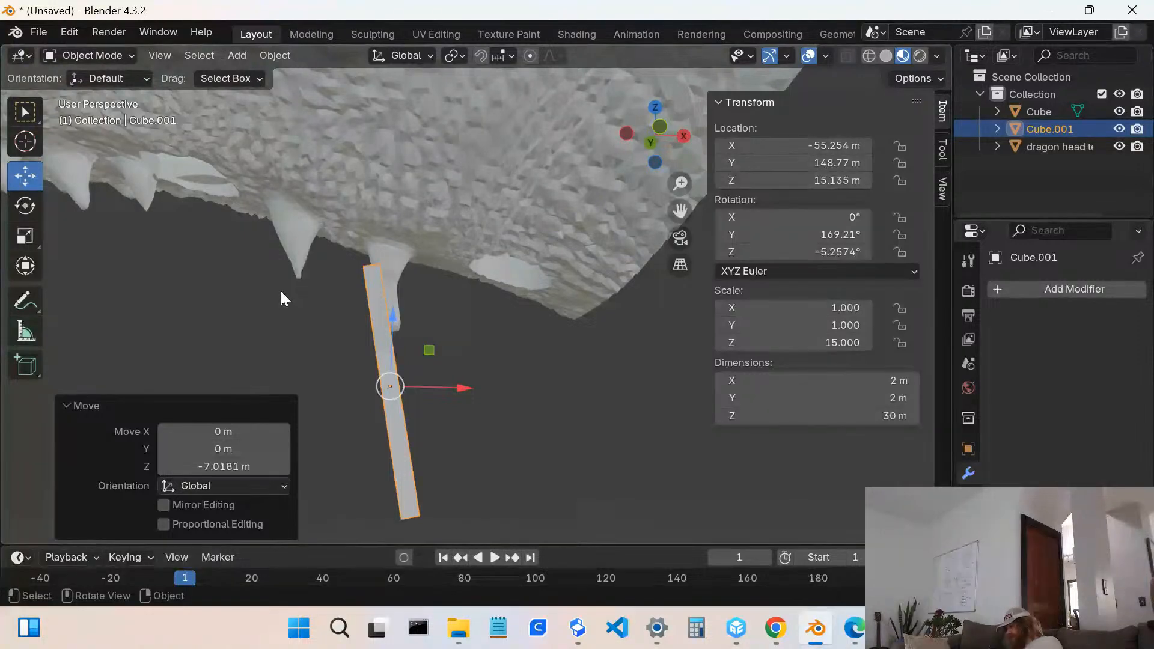
# - Put the dragon head into Edit Mode and deselect all of its mesh
pyautogui.moveTo(384, 428); pyautogui.dragTo(539, 366, button='middle')
pyautogui.scroll(3, 539, 365)
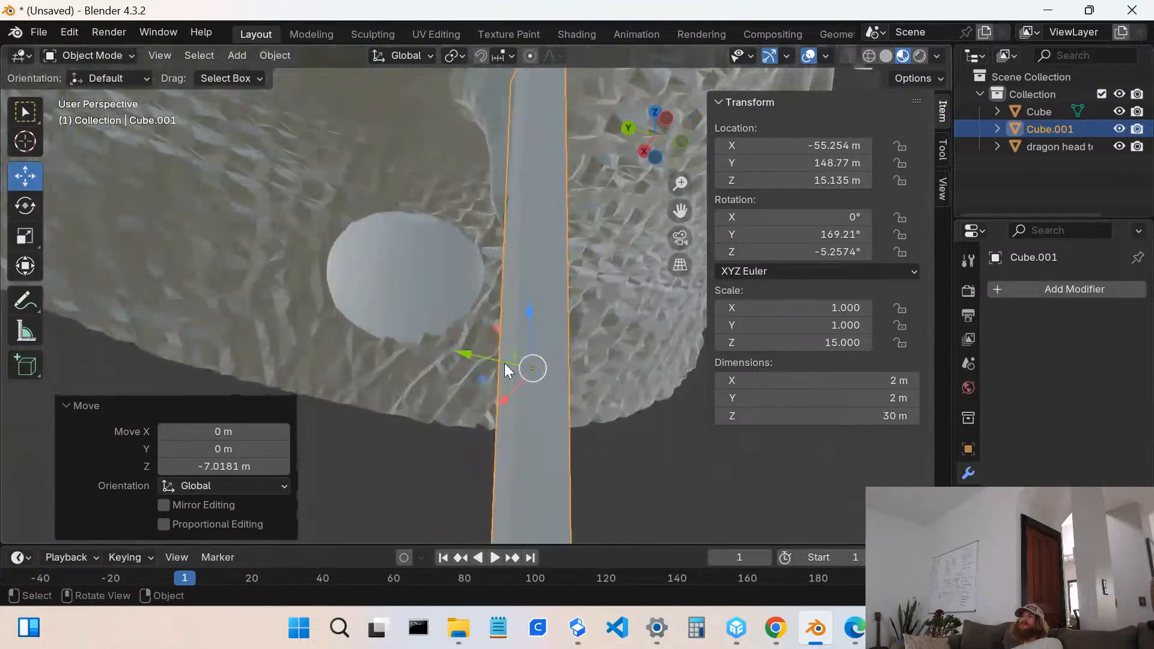
pyautogui.click(504, 363)
pyautogui.click(638, 411)
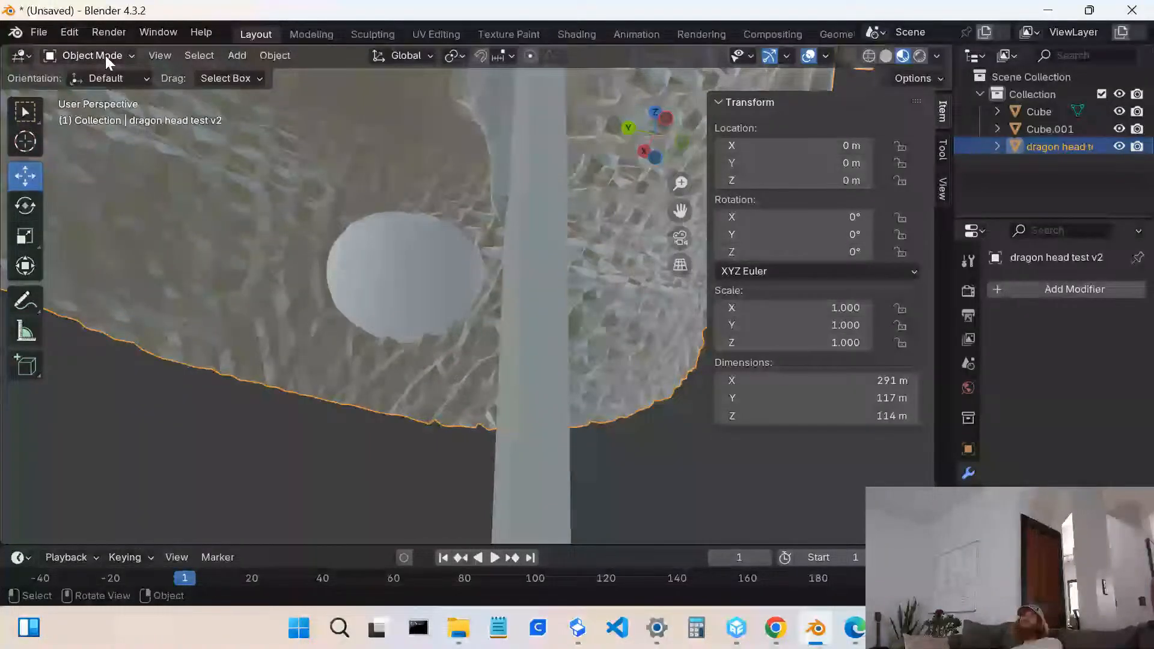
pyautogui.press('Tab')
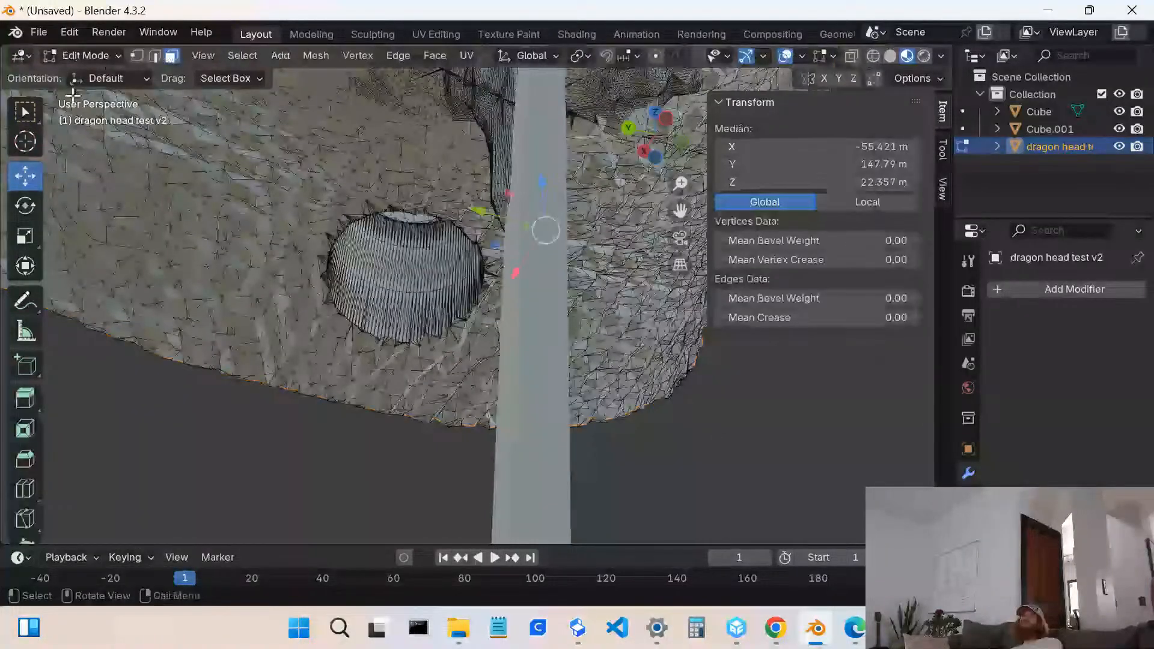
pyautogui.moveTo(575, 362); pyautogui.dragTo(514, 430, button='middle')
pyautogui.click(624, 363)
pyautogui.scroll(-4, 623, 363)
pyautogui.moveTo(515, 378); pyautogui.dragTo(643, 402, button='middle')
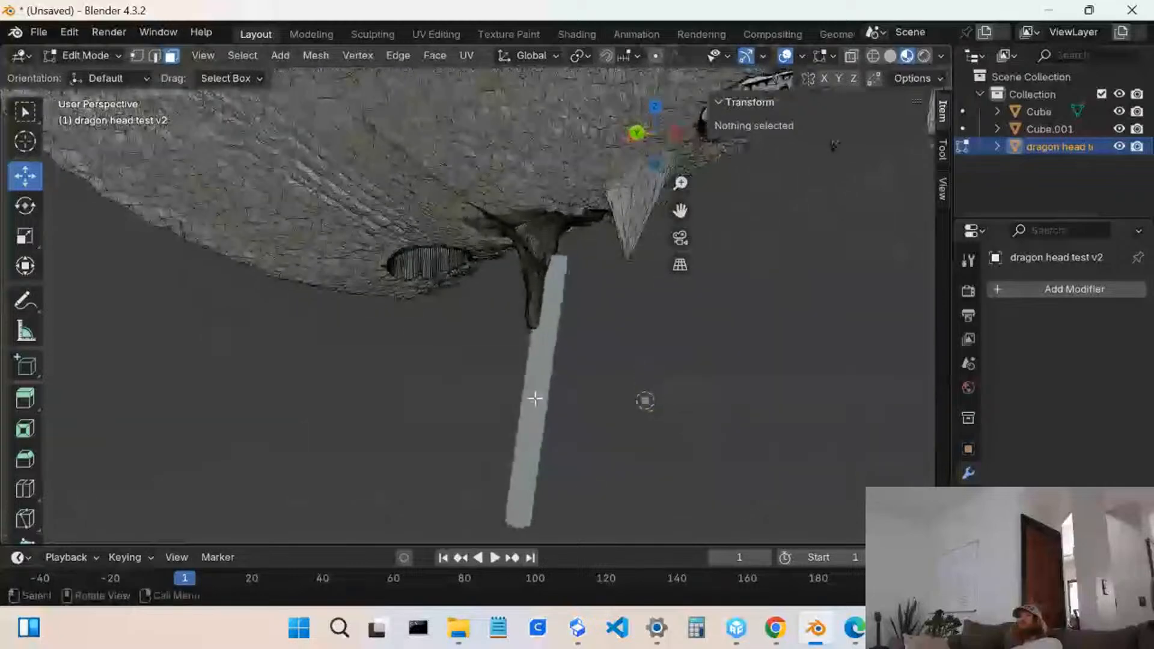
pyautogui.scroll(3, 541, 391)
pyautogui.moveTo(567, 417); pyautogui.dragTo(724, 239, button='middle')
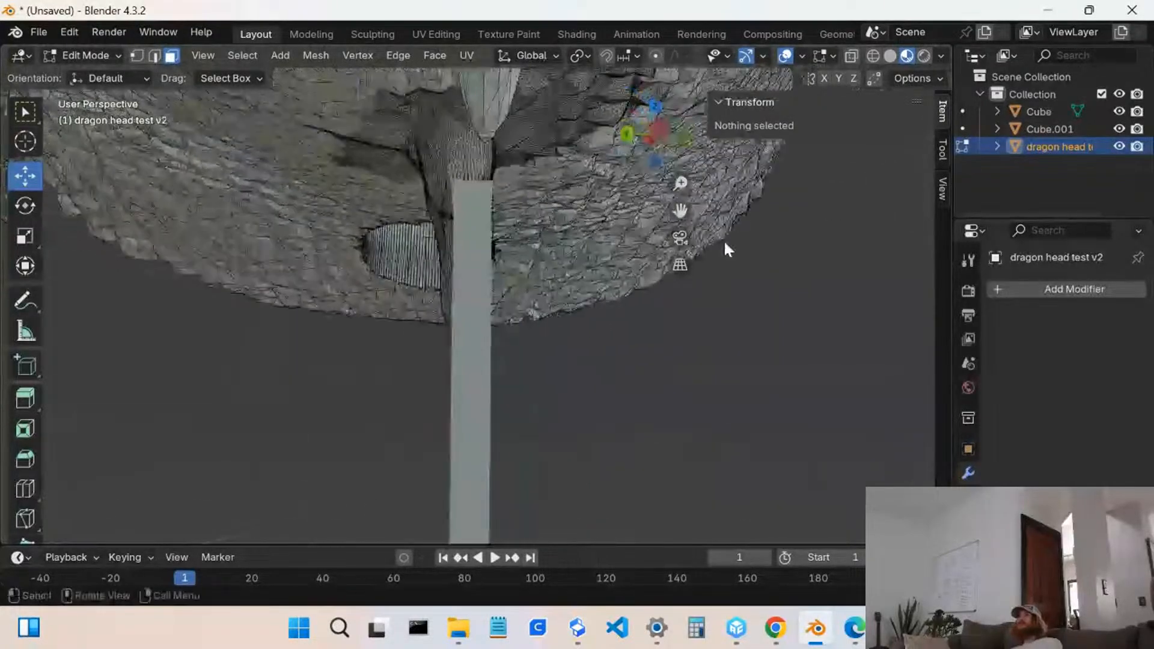
# - Add the stretched cube Cube.001 to the selection and bring it into Edit Mode
pyautogui.click(1061, 128)
pyautogui.moveTo(463, 478); pyautogui.dragTo(564, 391, button='middle')
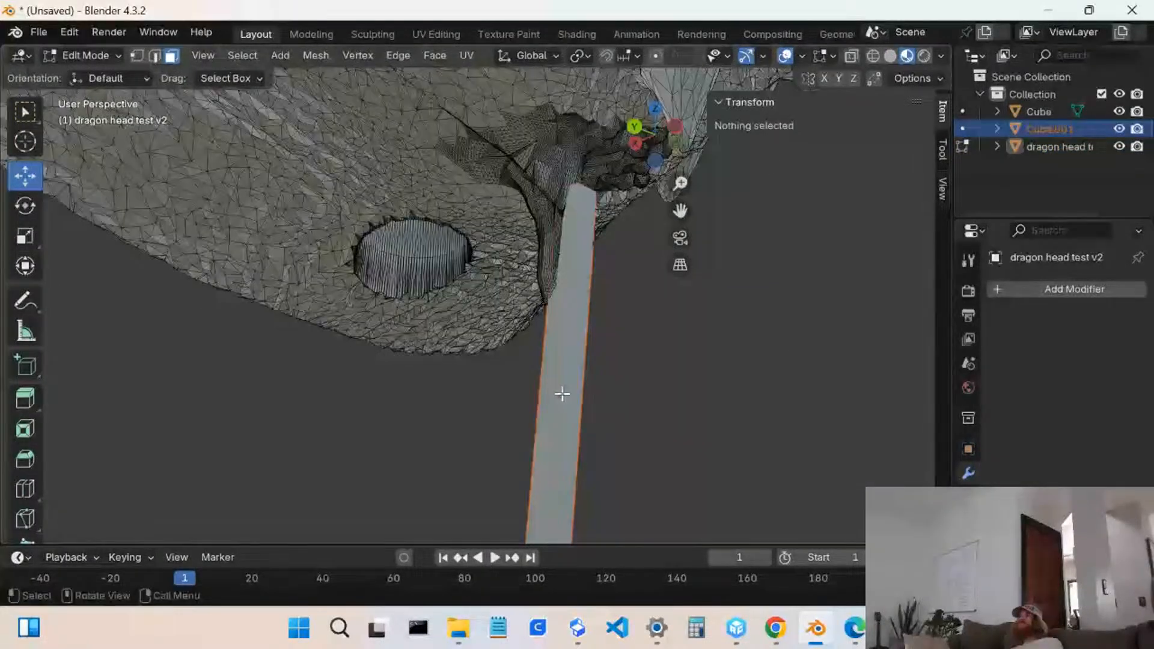
pyautogui.moveTo(564, 414); pyautogui.dragTo(491, 439, button='middle')
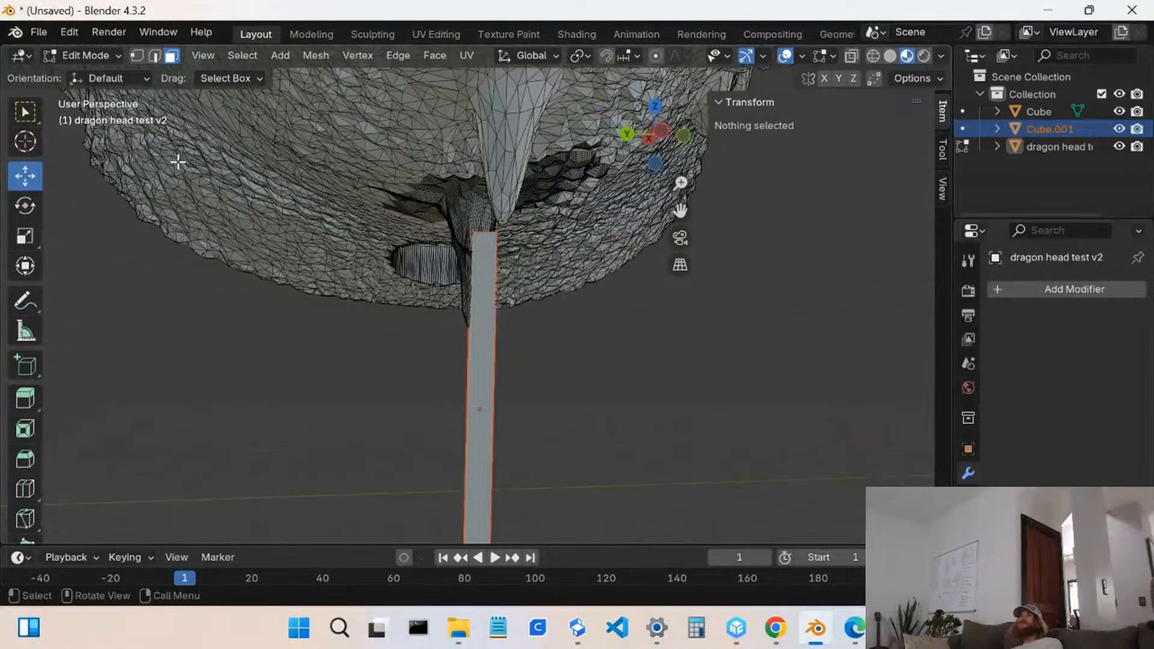
pyautogui.click(77, 59)
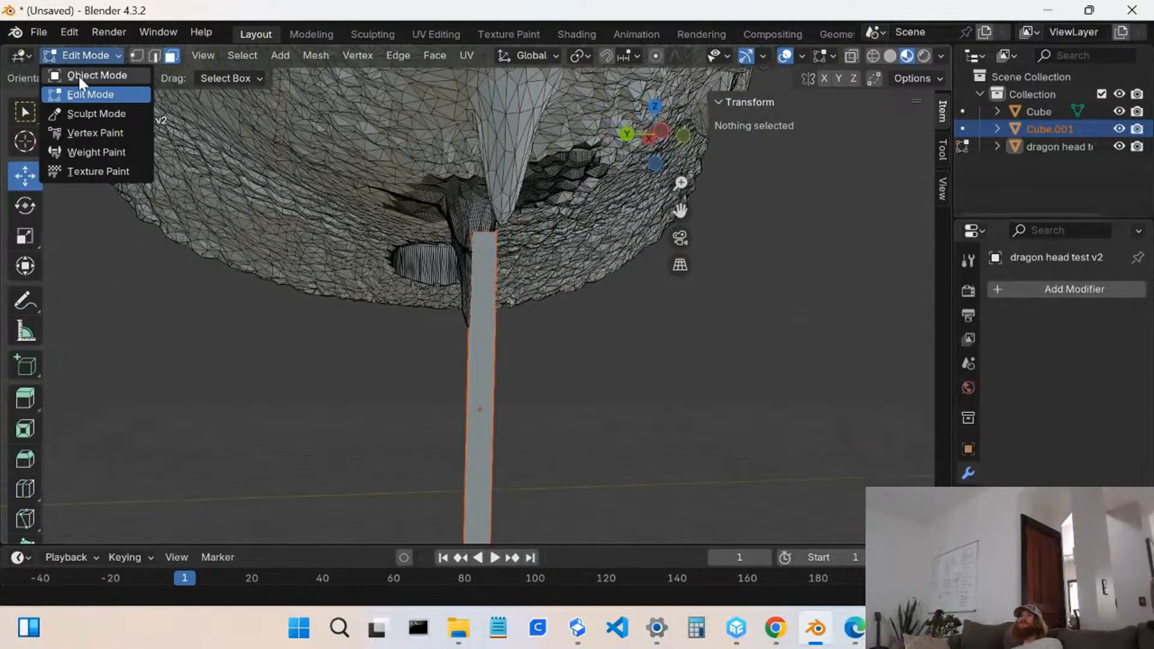
pyautogui.click(78, 73)
pyautogui.click(78, 58)
pyautogui.click(86, 89)
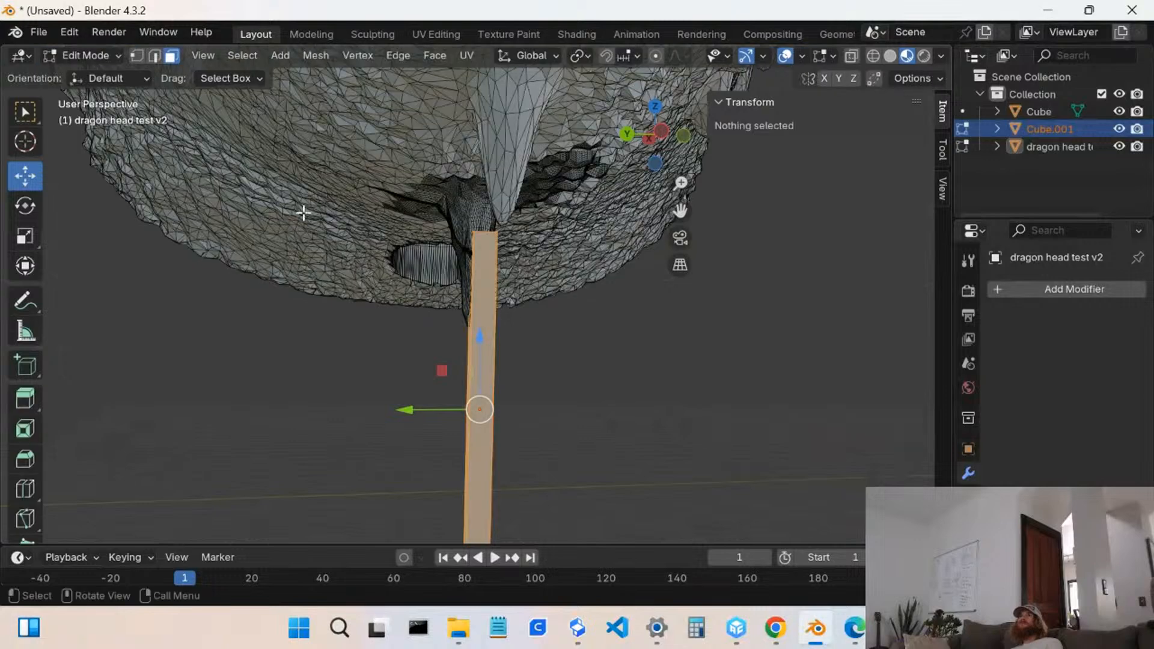
# - Try moving one long side face of the stretched cube about 14.3 m along negative Y, and undo the move
pyautogui.click(487, 354)
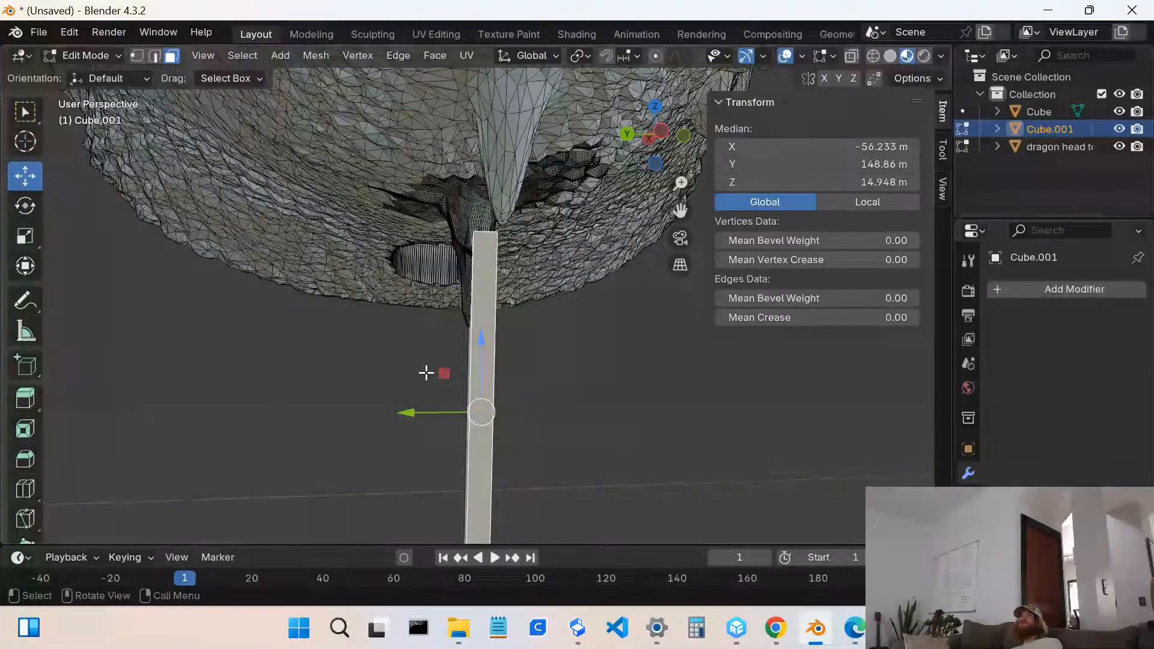
pyautogui.moveTo(407, 413); pyautogui.dragTo(572, 404)
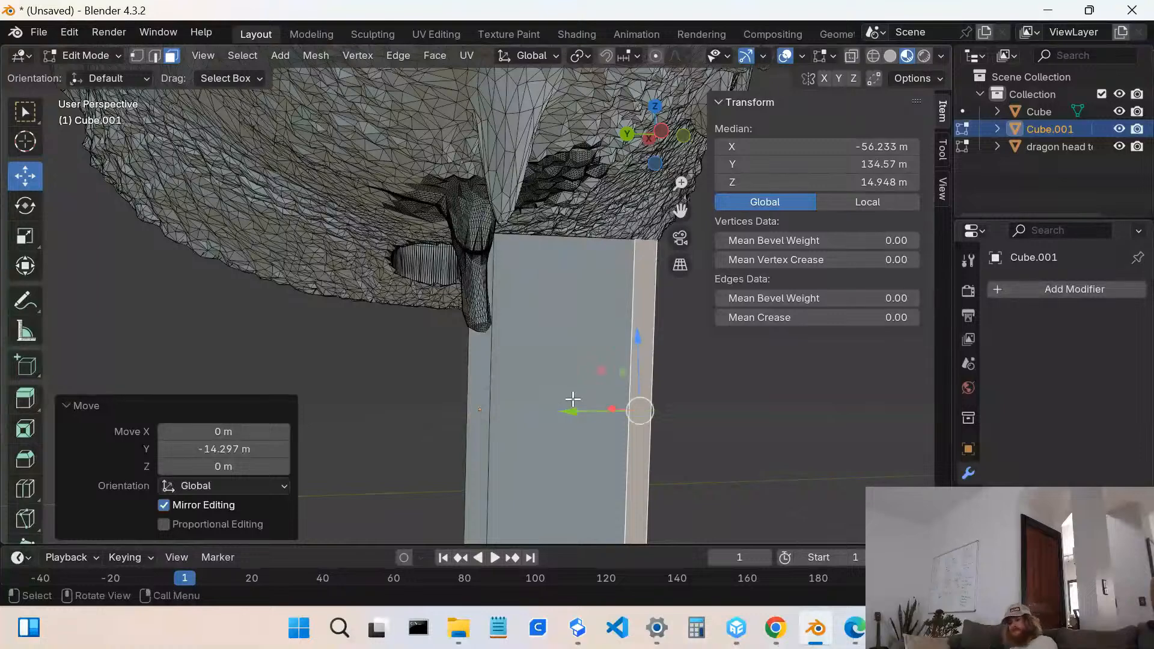
pyautogui.hotkey('ctrl', 'z')
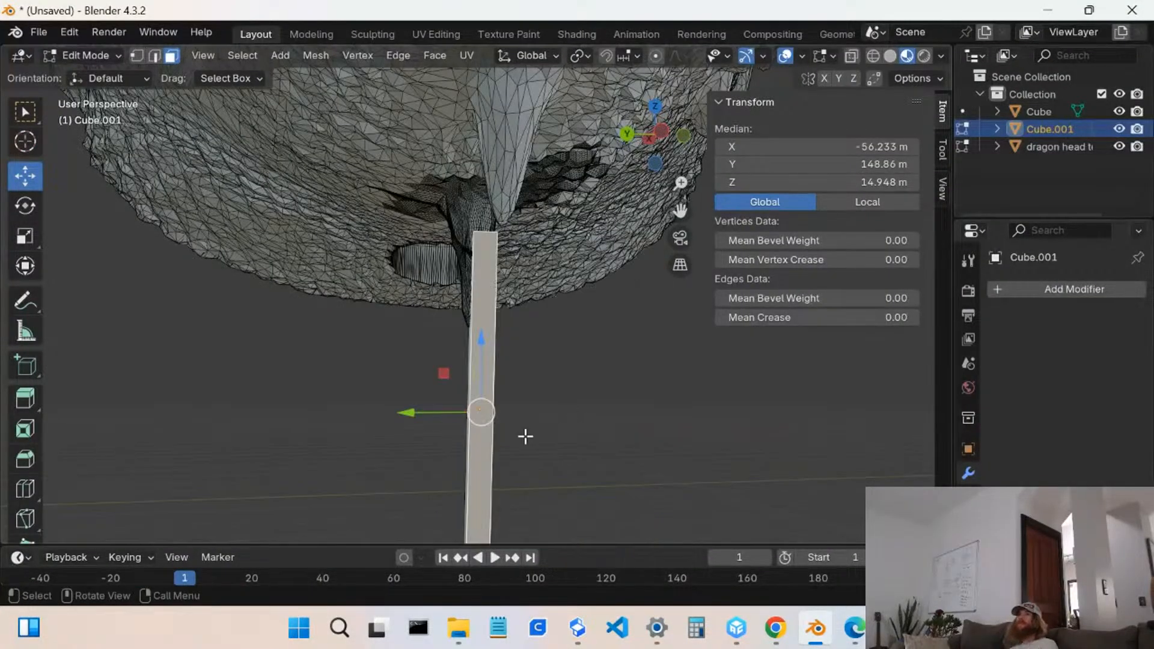
# - Select the long side face of Cube.001 facing positive Y and add a Mirror modifier to the object
pyautogui.scroll(3, 529, 447)
pyautogui.moveTo(508, 434); pyautogui.dragTo(581, 397, button='middle')
pyautogui.click(673, 448)
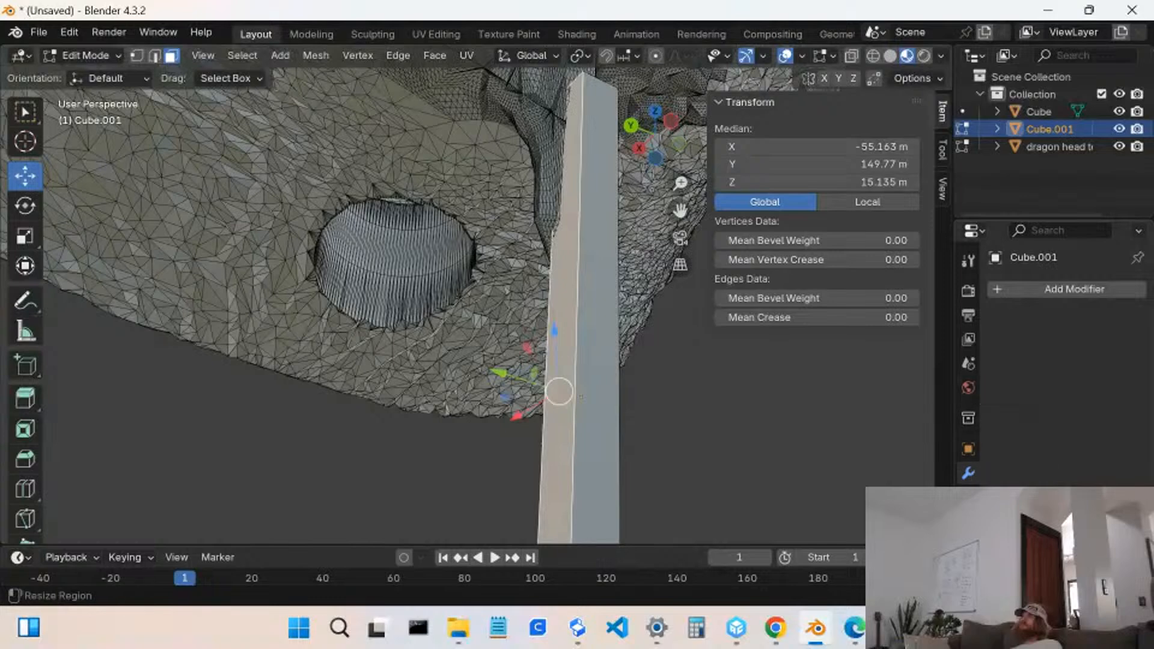
pyautogui.click(1088, 288)
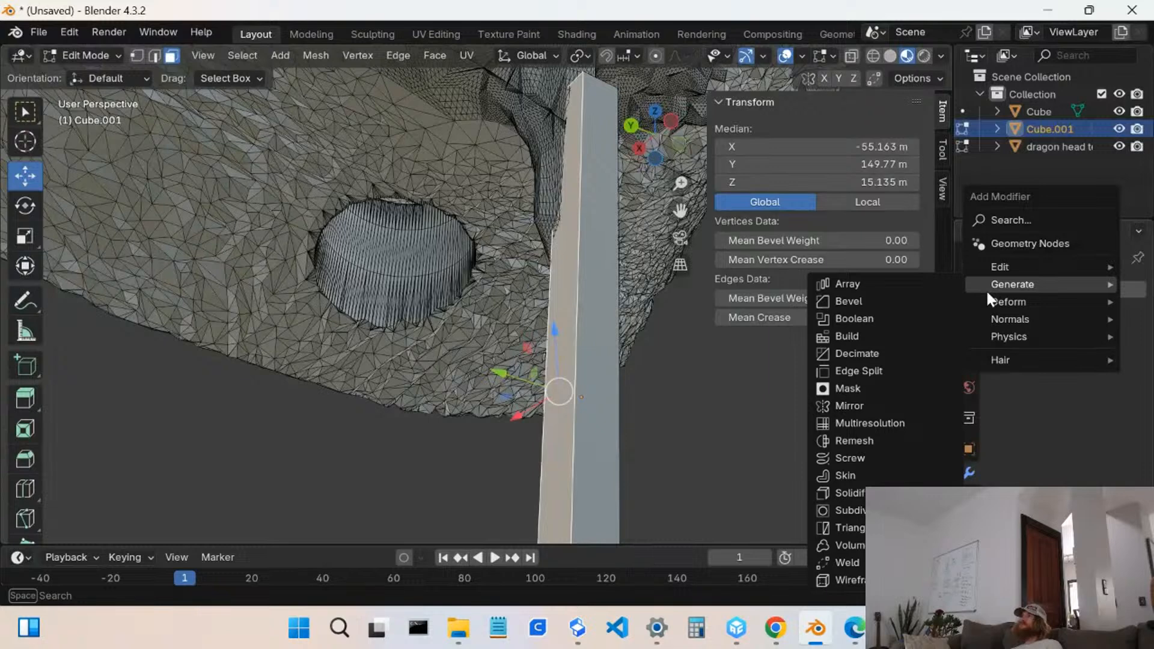
pyautogui.click(820, 406)
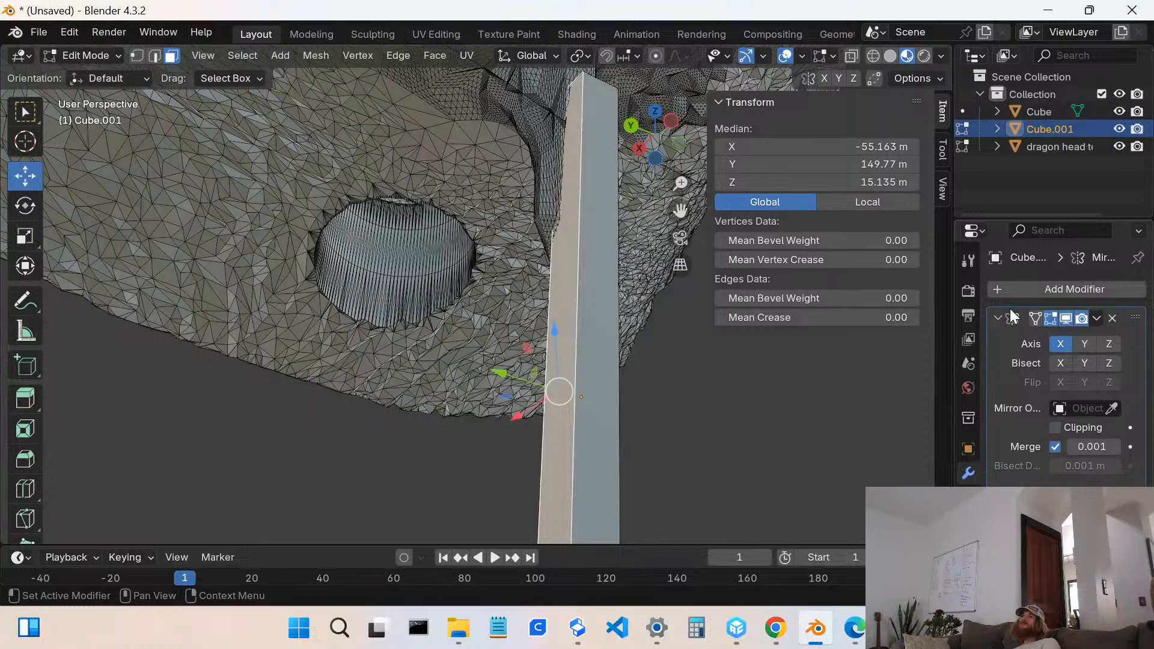
# - Select the adjacent long side face of the stretched cube, and return from Edit Mode to Object Mode
pyautogui.scroll(2, 566, 419)
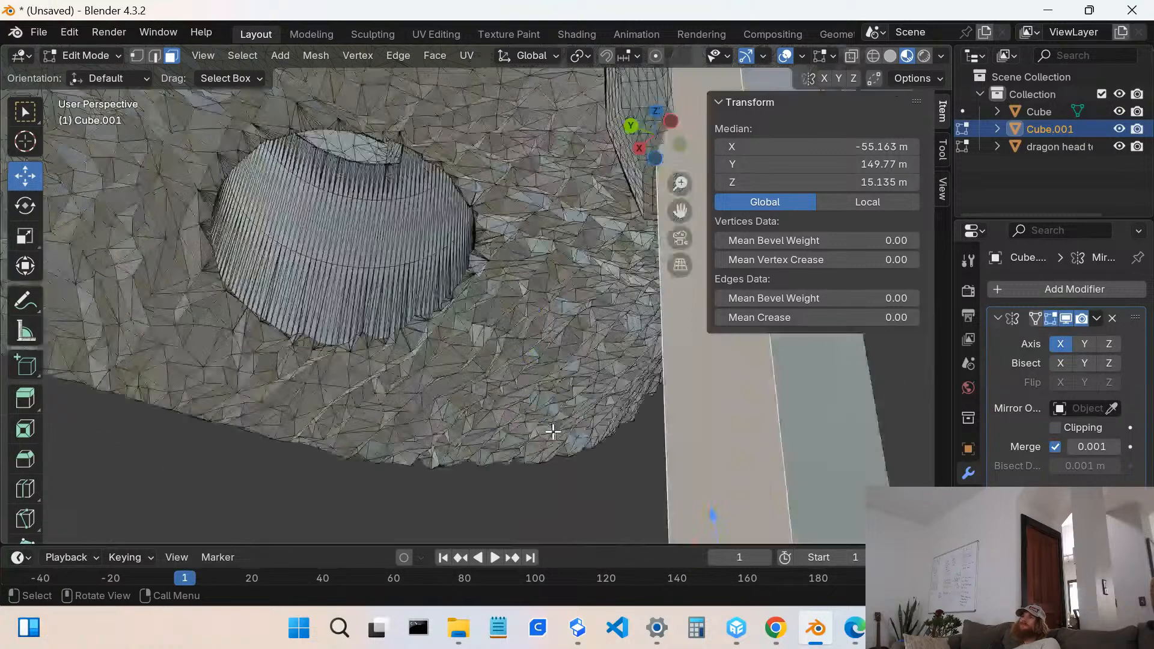
pyautogui.moveTo(567, 419); pyautogui.dragTo(596, 357, button='middle')
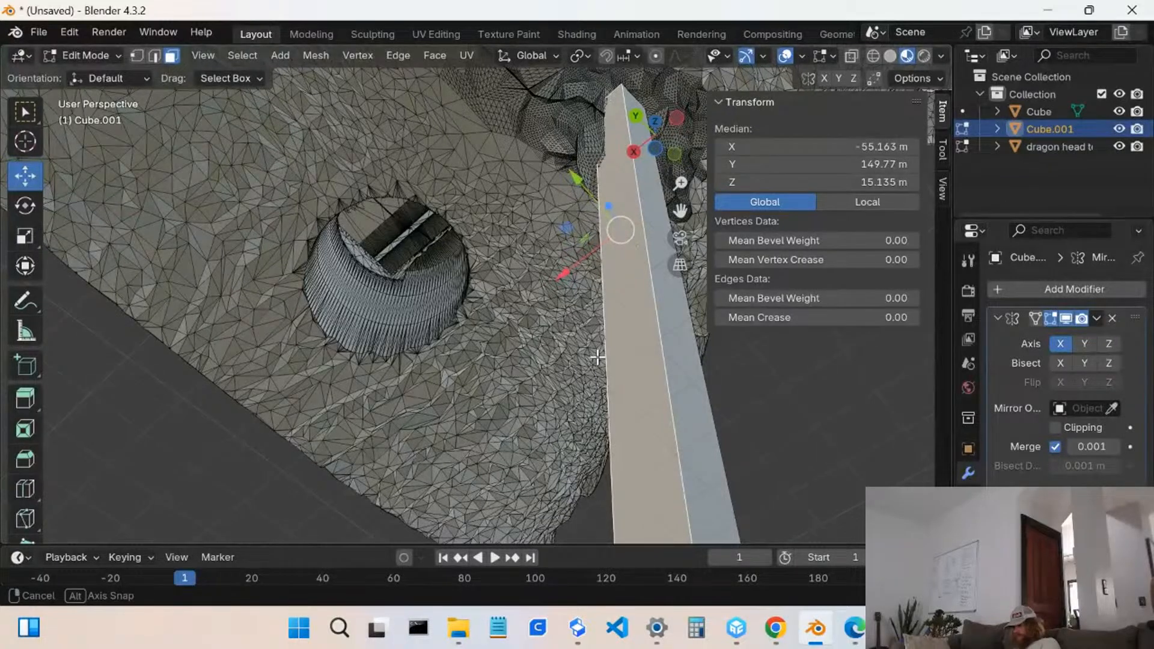
pyautogui.moveTo(597, 357); pyautogui.dragTo(597, 357, button='middle')
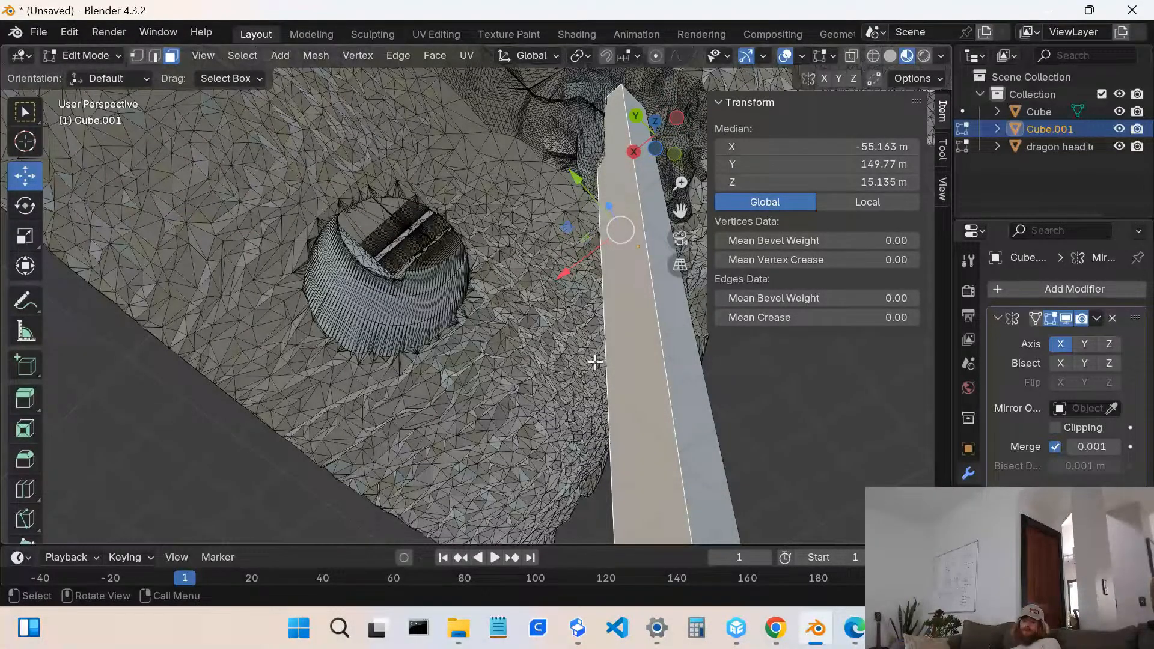
pyautogui.moveTo(595, 361); pyautogui.dragTo(1068, 162, button='middle')
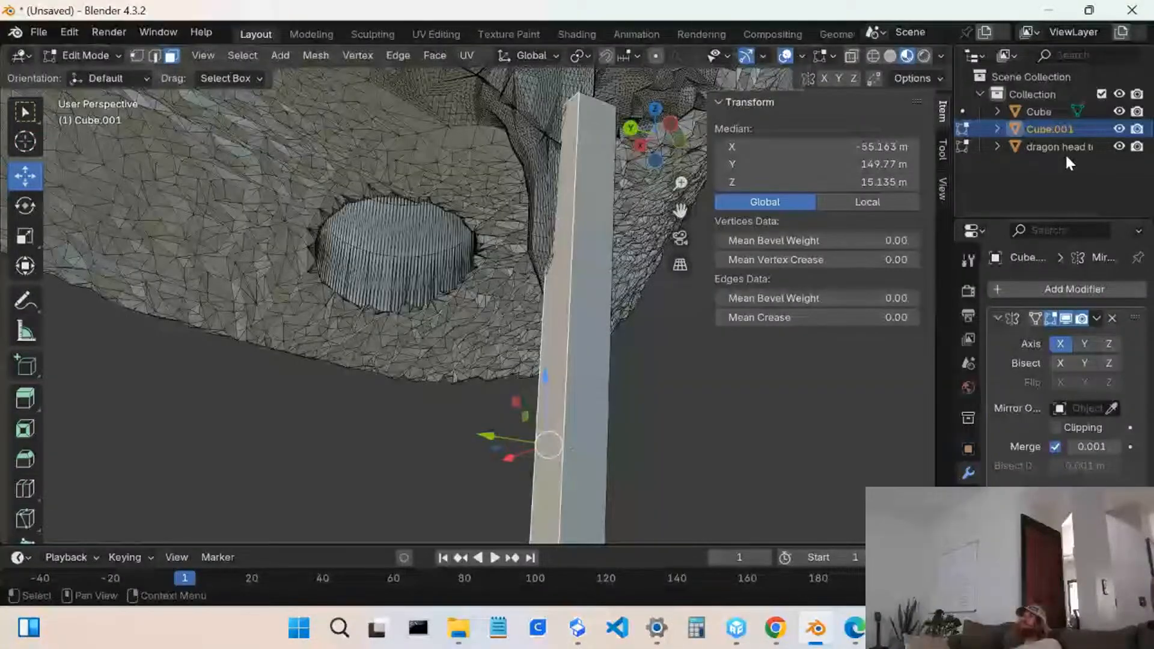
pyautogui.click(571, 412)
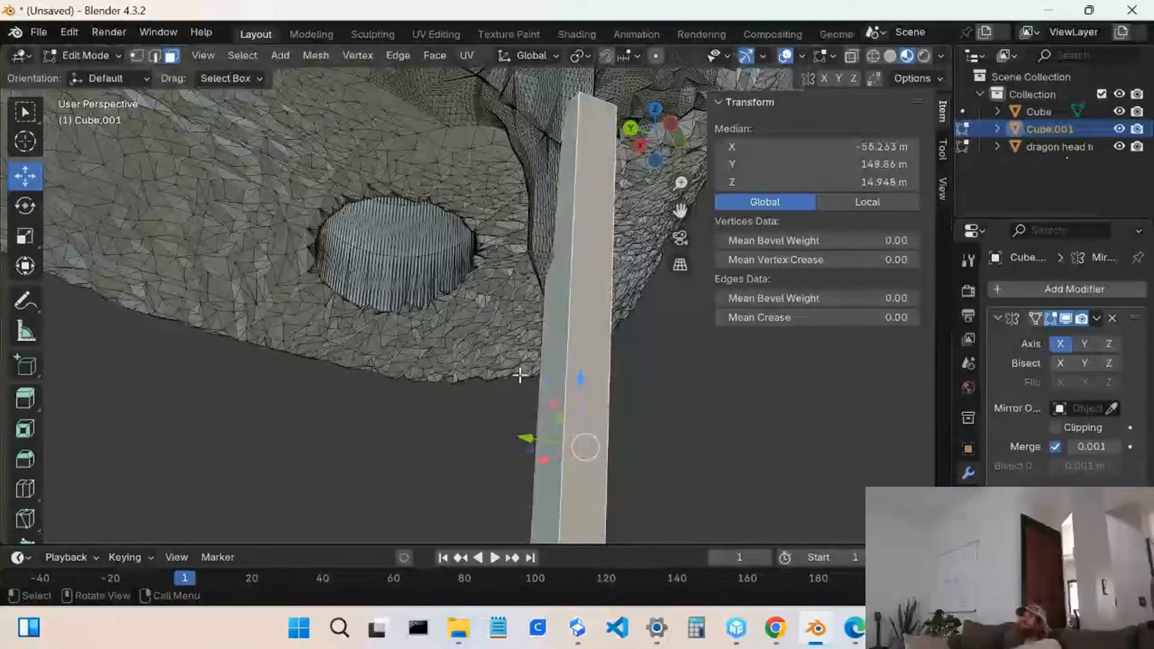
pyautogui.click(61, 55)
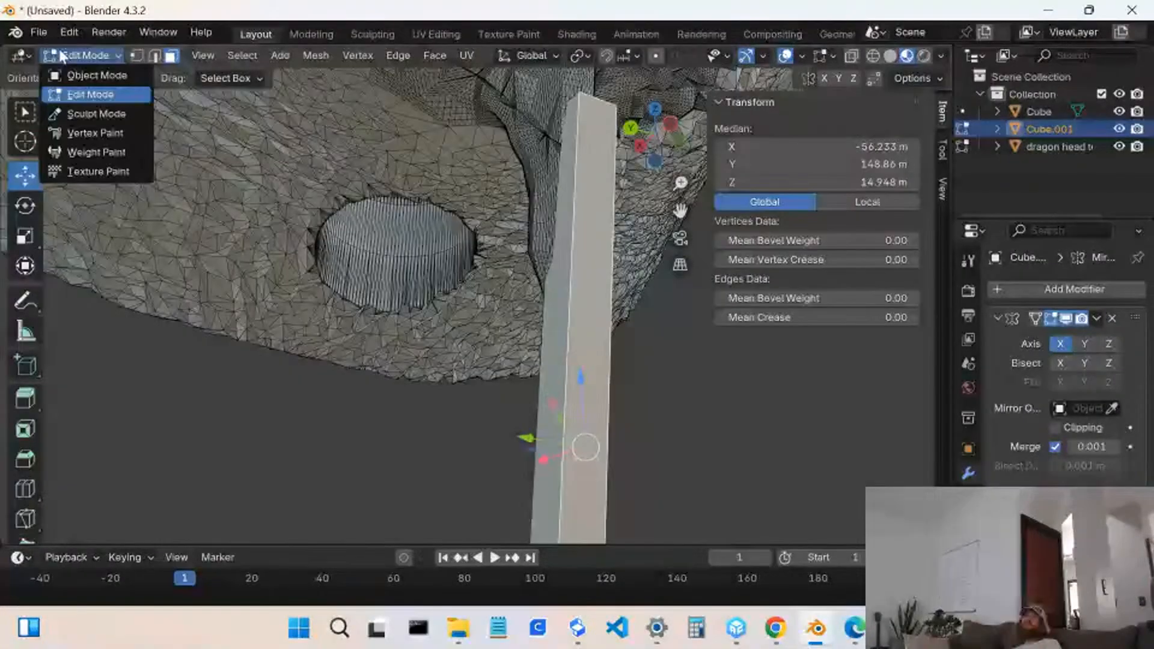
pyautogui.click(63, 74)
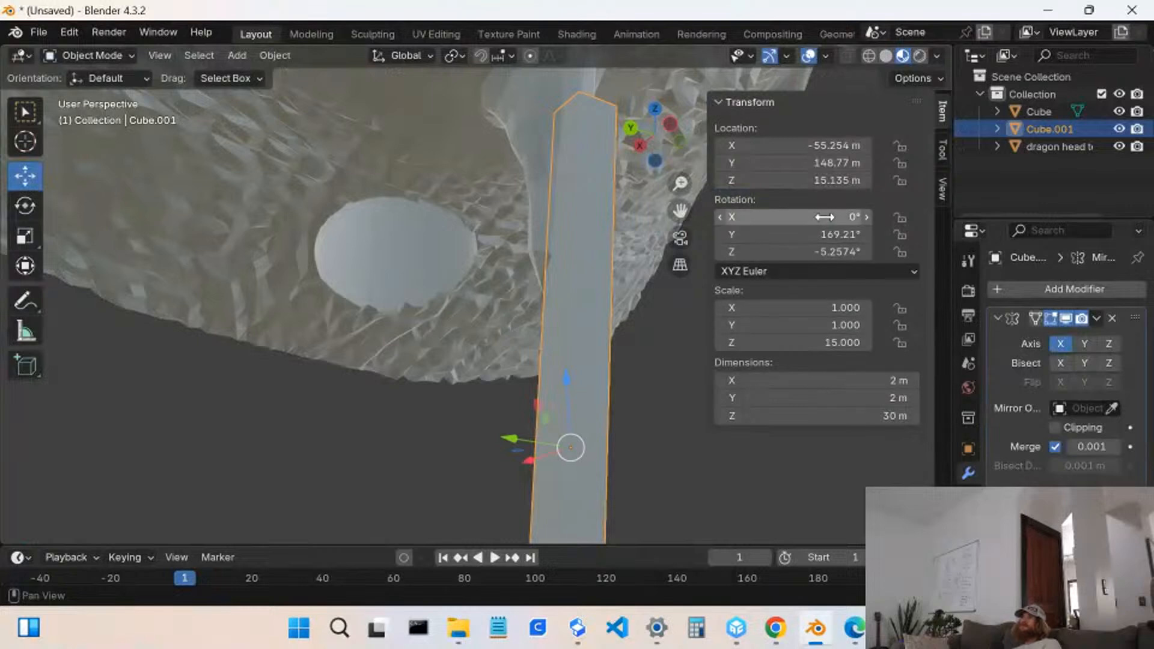
# - Set the Z dimension of Cube.001 to 10 m
pyautogui.click(843, 343)
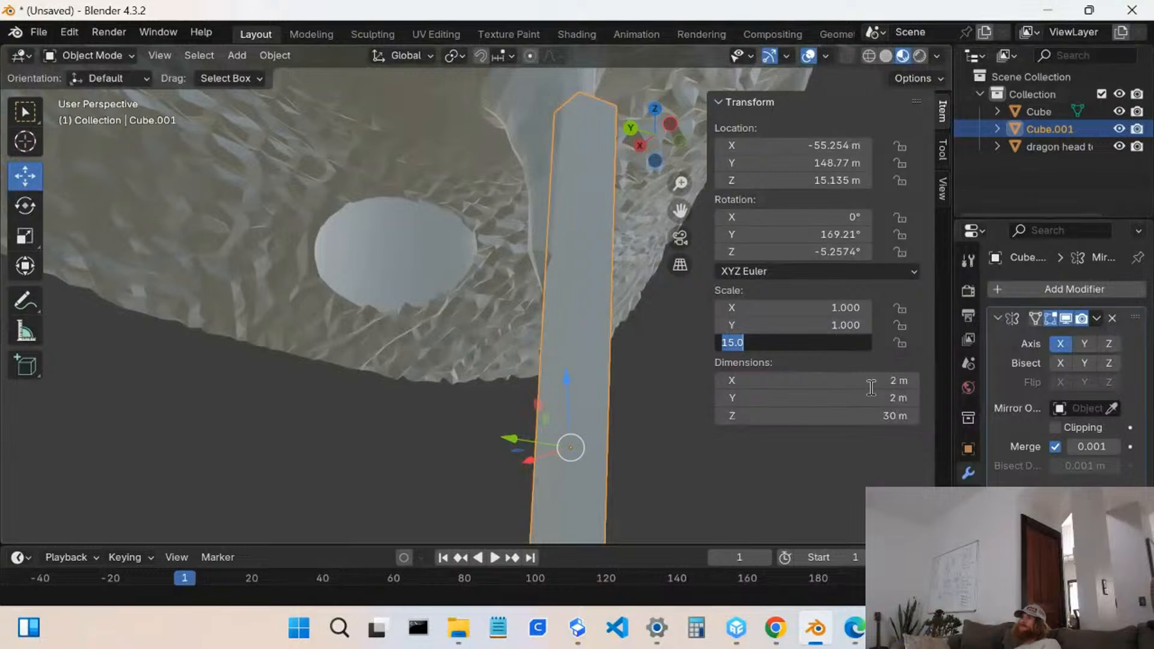
pyautogui.press('Return')
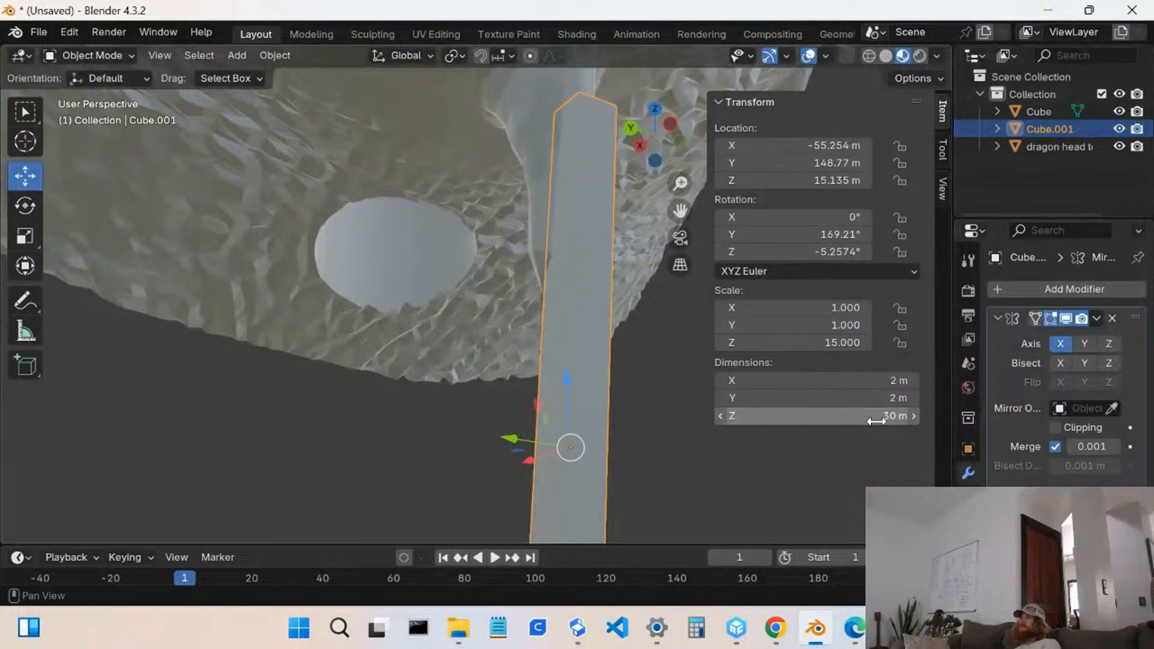
pyautogui.click(878, 418)
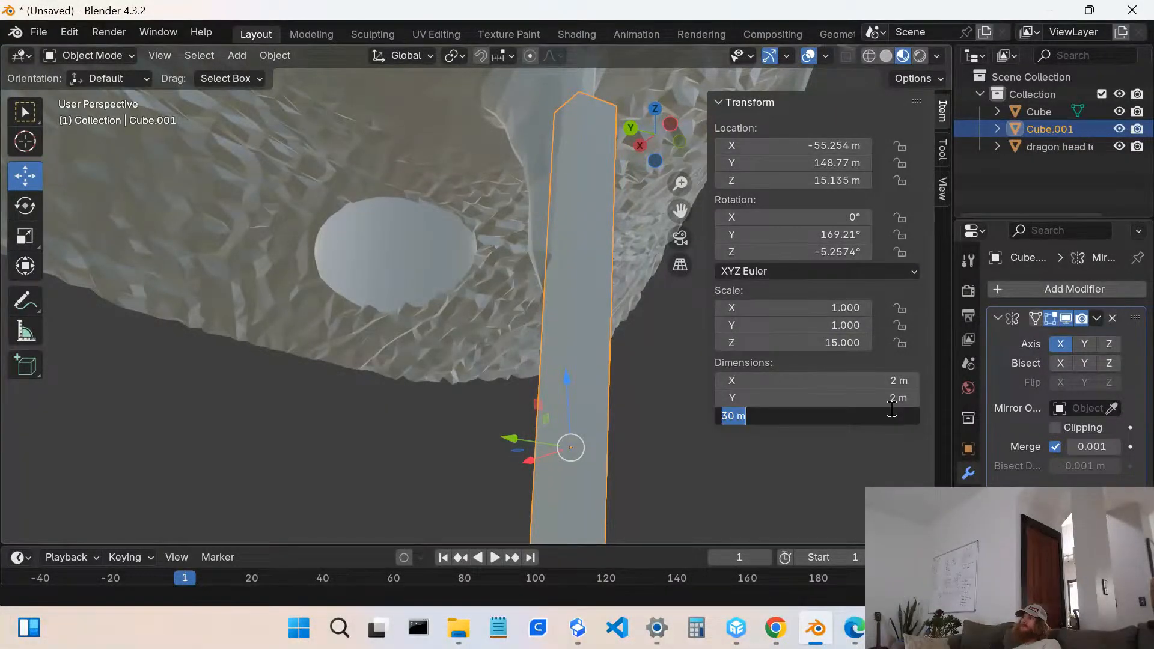
pyautogui.write('10')
pyautogui.press('Return')
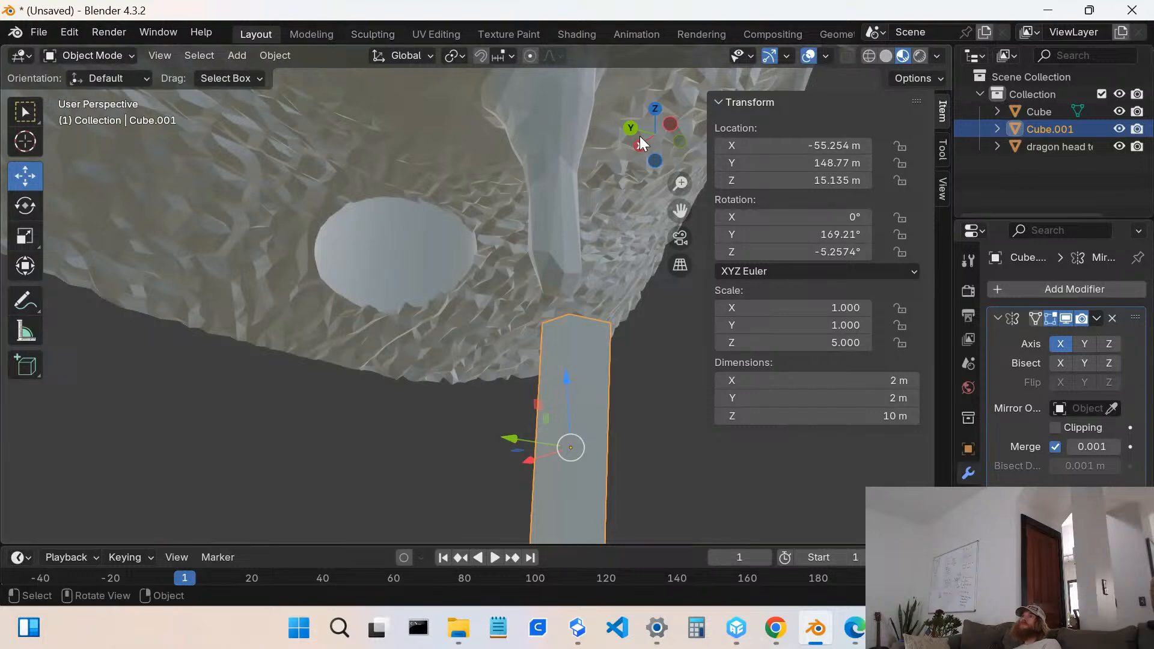
# - Examine how the shortened cube lines up with the neck's underside spike from the front, top, right and perspective views
pyautogui.click(681, 141)
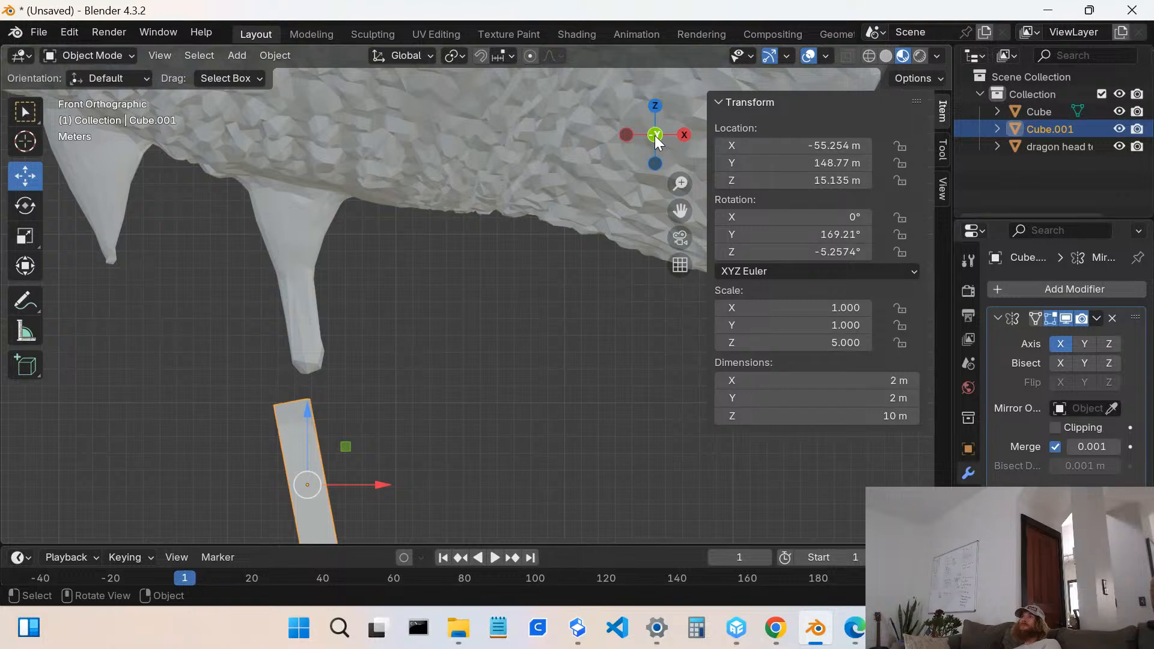
pyautogui.click(654, 135)
pyautogui.click(655, 135)
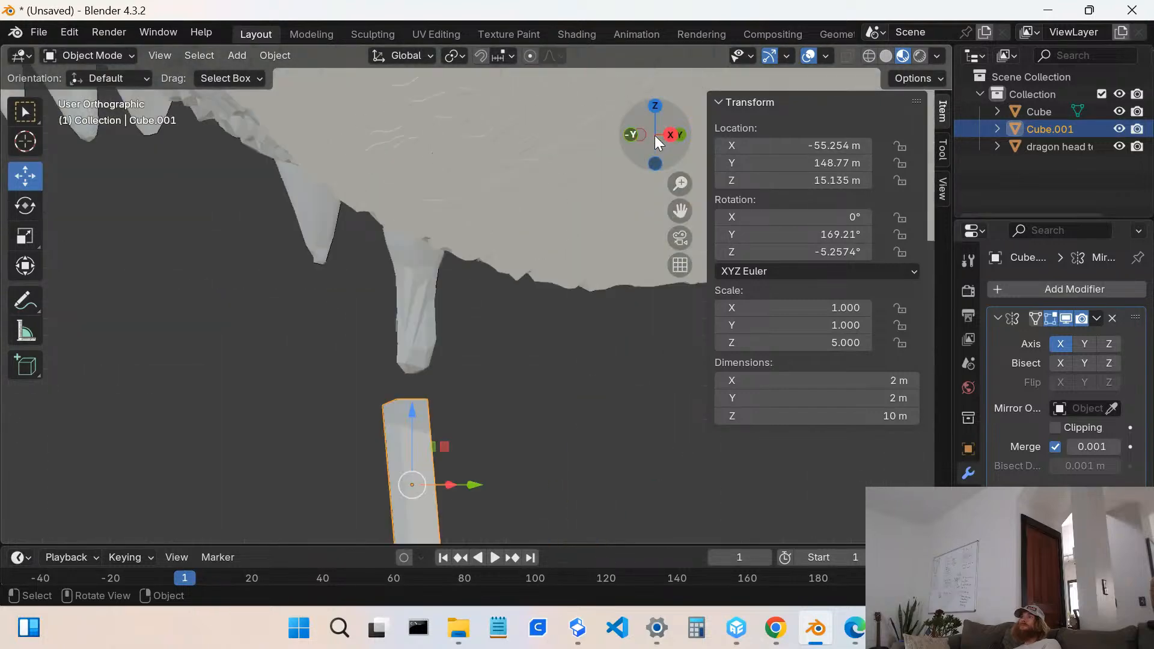
pyautogui.moveTo(351, 482); pyautogui.dragTo(541, 205, button='middle')
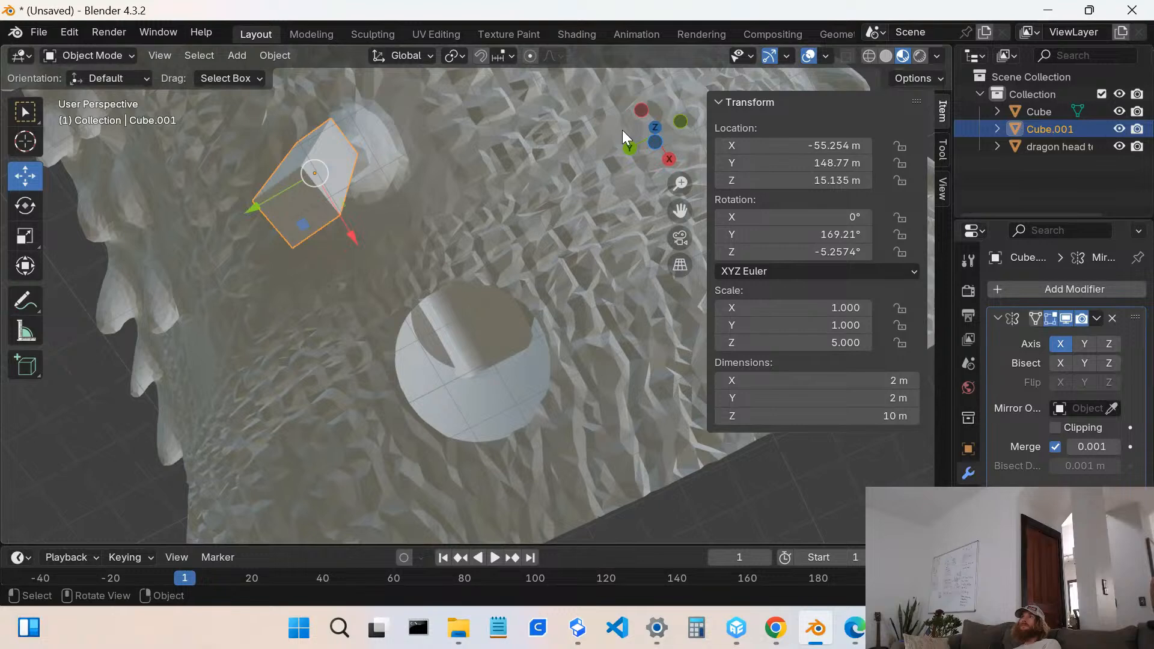
pyautogui.click(654, 130)
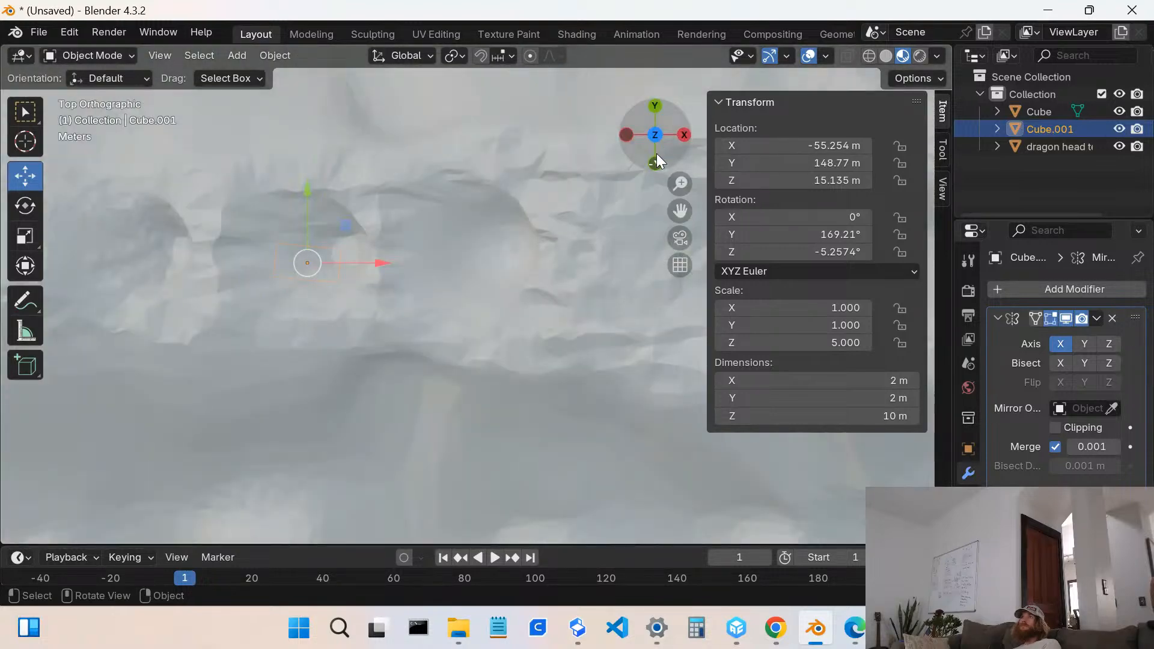
pyautogui.click(682, 136)
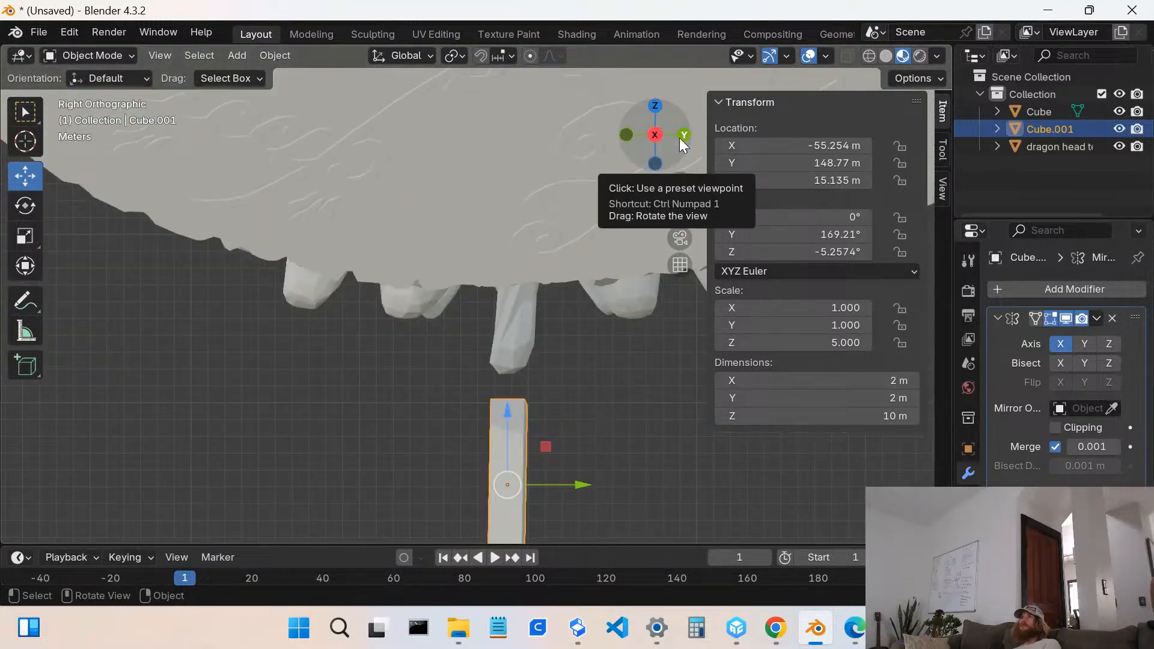
pyautogui.keyDown('shift'); pyautogui.moveTo(557, 270); pyautogui.dragTo(568, 128, button='middle'); pyautogui.keyUp('shift')
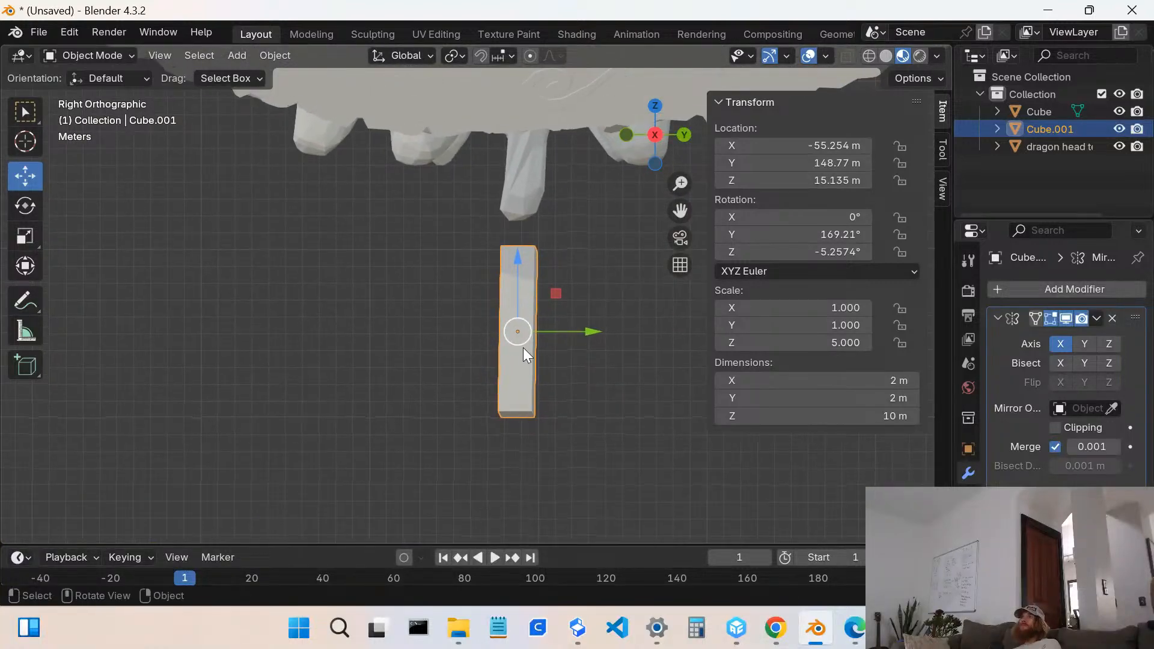
pyautogui.scroll(2, 519, 349)
pyautogui.scroll(1, 525, 337)
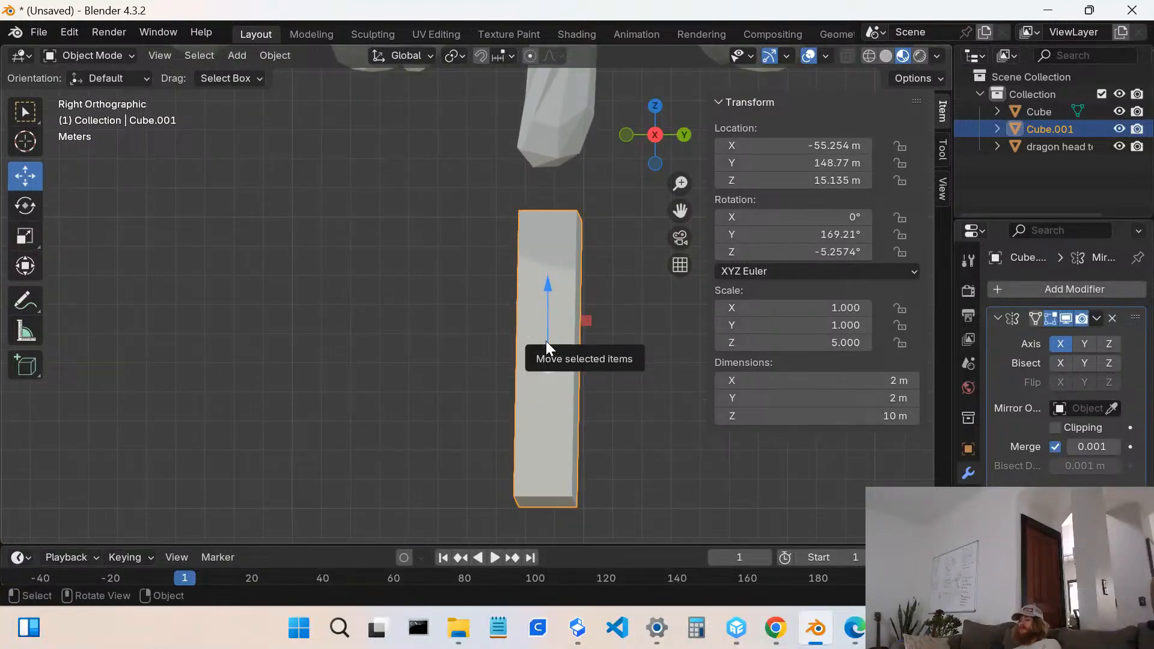
pyautogui.moveTo(546, 341); pyautogui.dragTo(514, 330, button='middle')
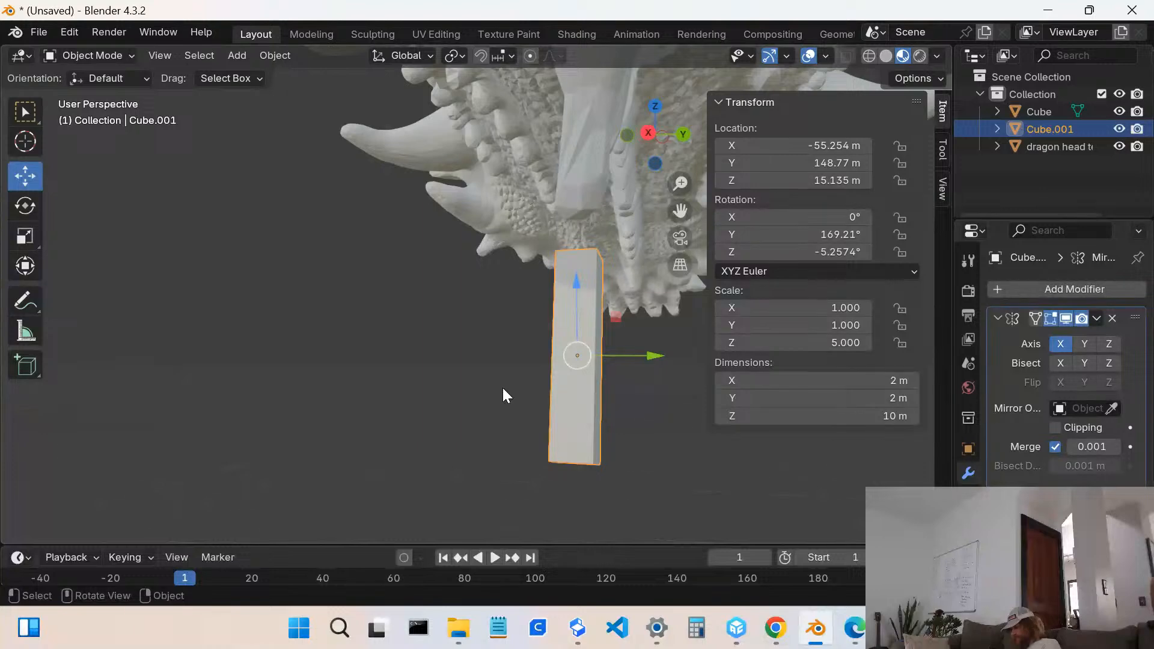
pyautogui.scroll(2, 621, 358)
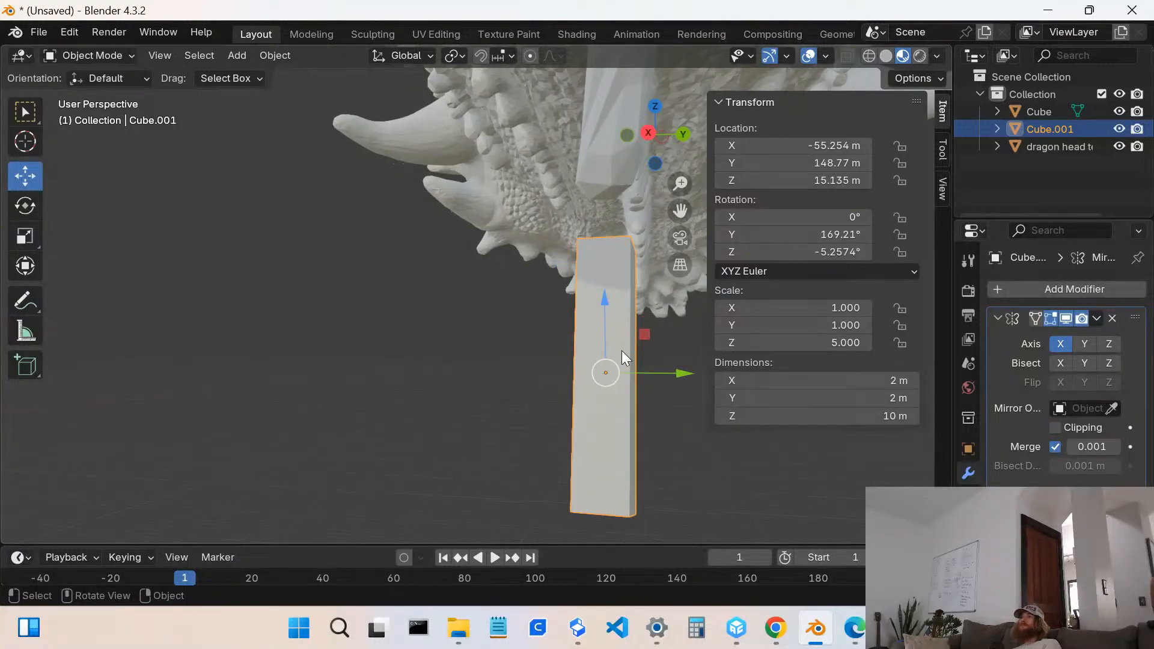
pyautogui.moveTo(611, 356); pyautogui.dragTo(535, 353, button='middle')
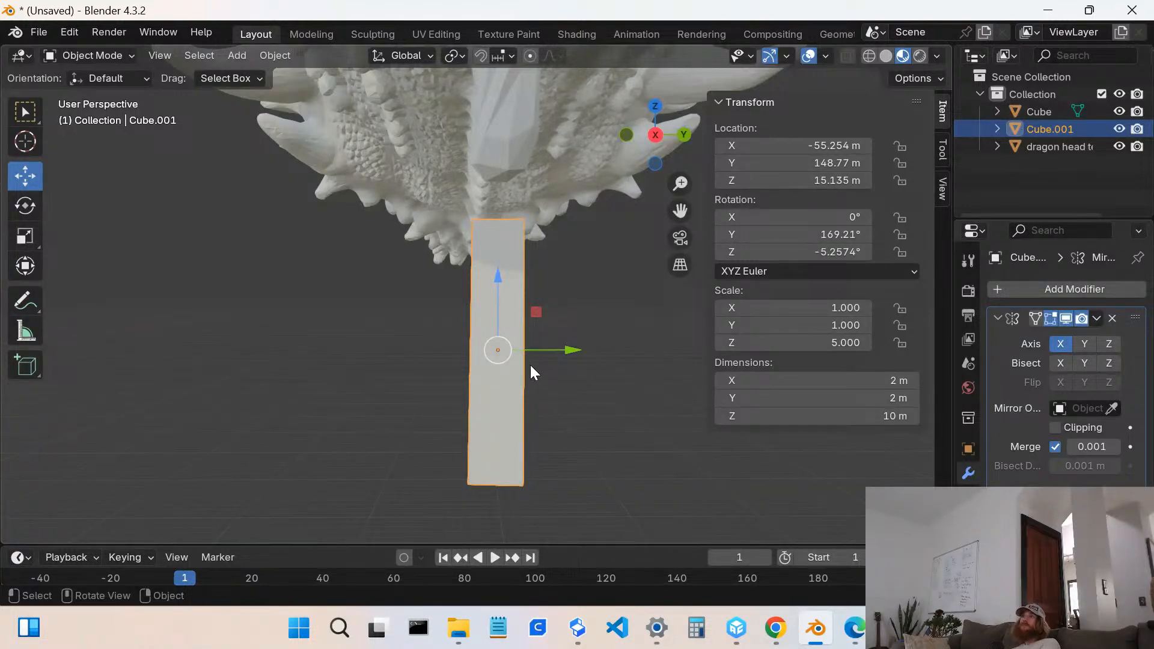
# - Move Cube.001 about 0.73 m along negative global Y
pyautogui.press('g')
pyautogui.press('x')
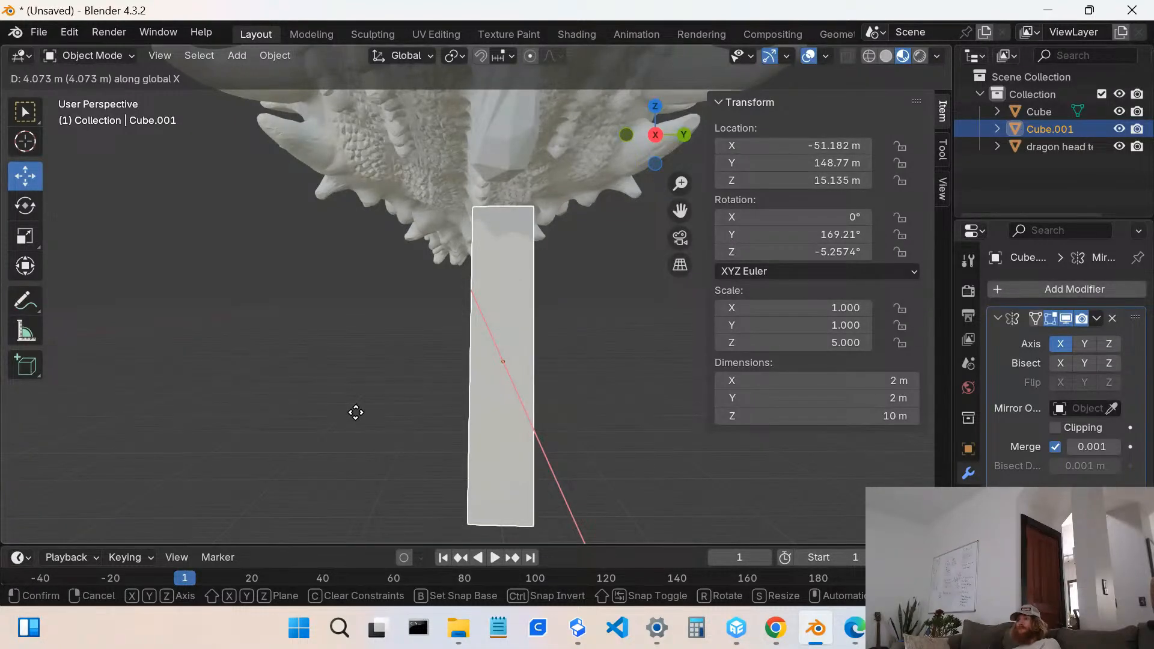
pyautogui.press('y')
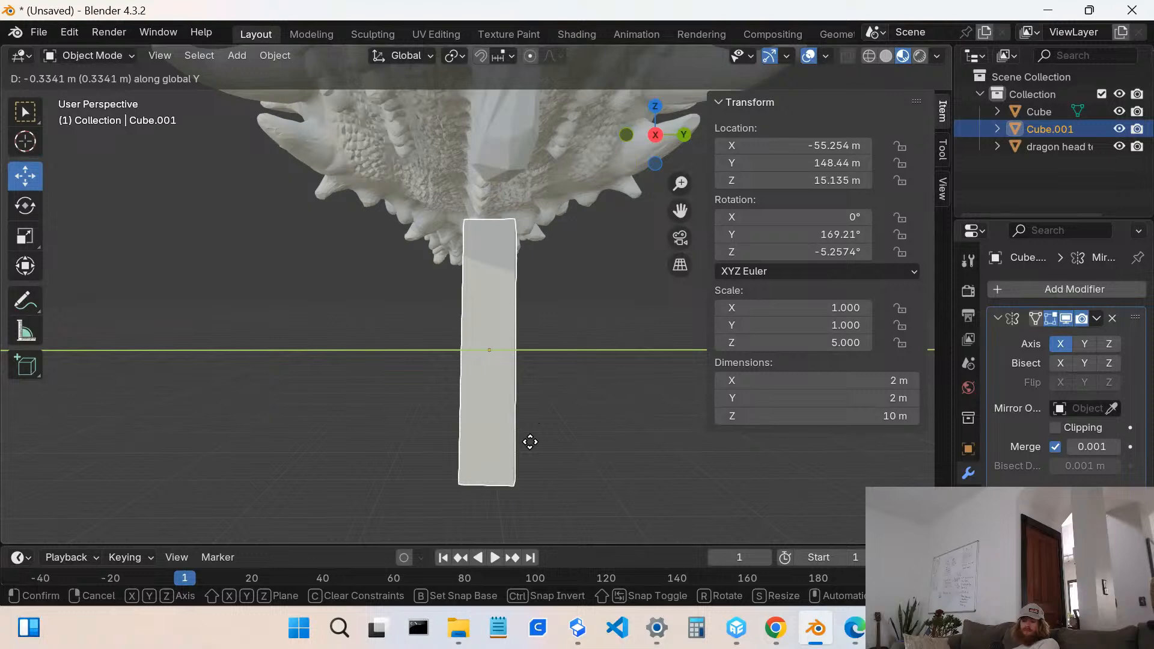
pyautogui.press('z')
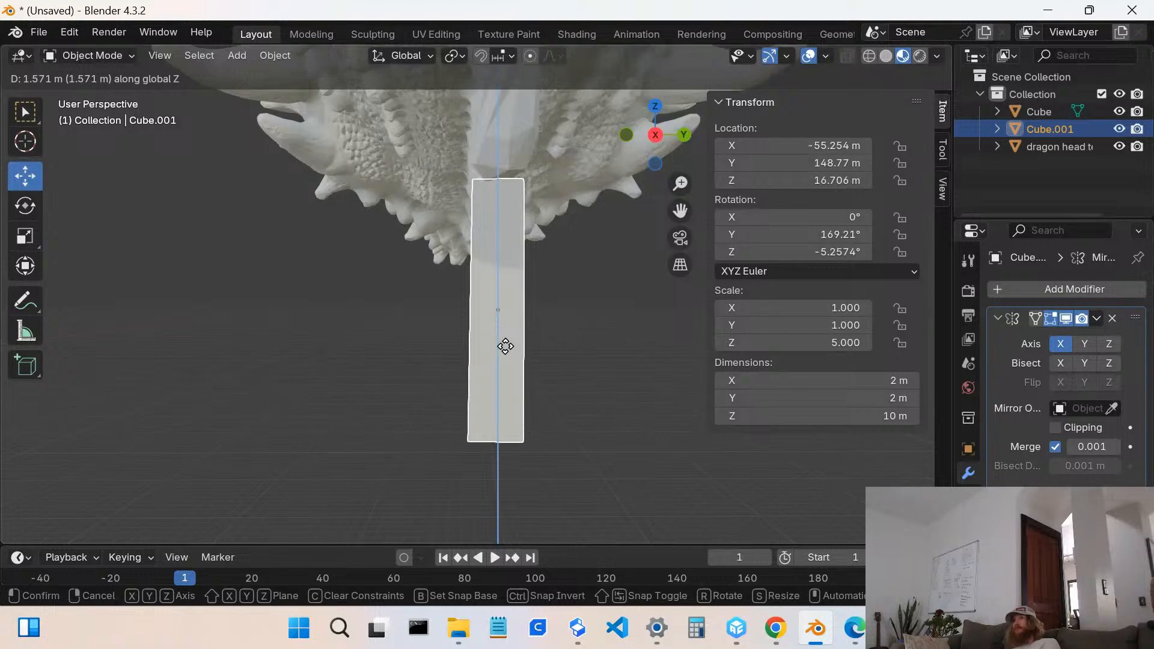
pyautogui.press('x')
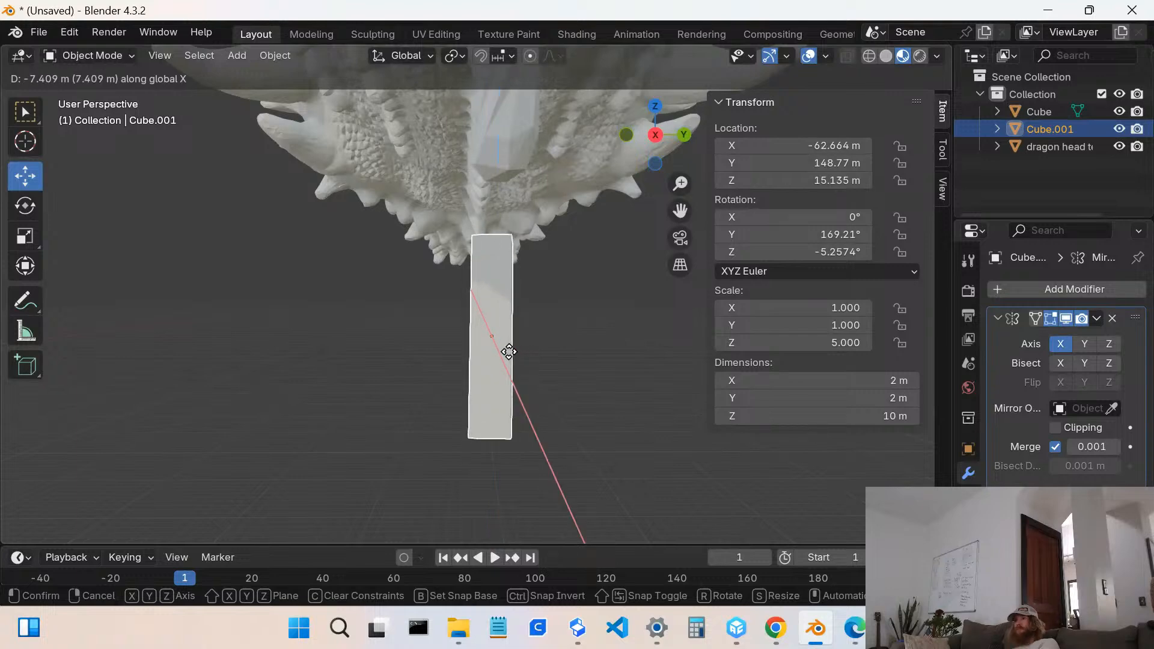
pyautogui.press('y')
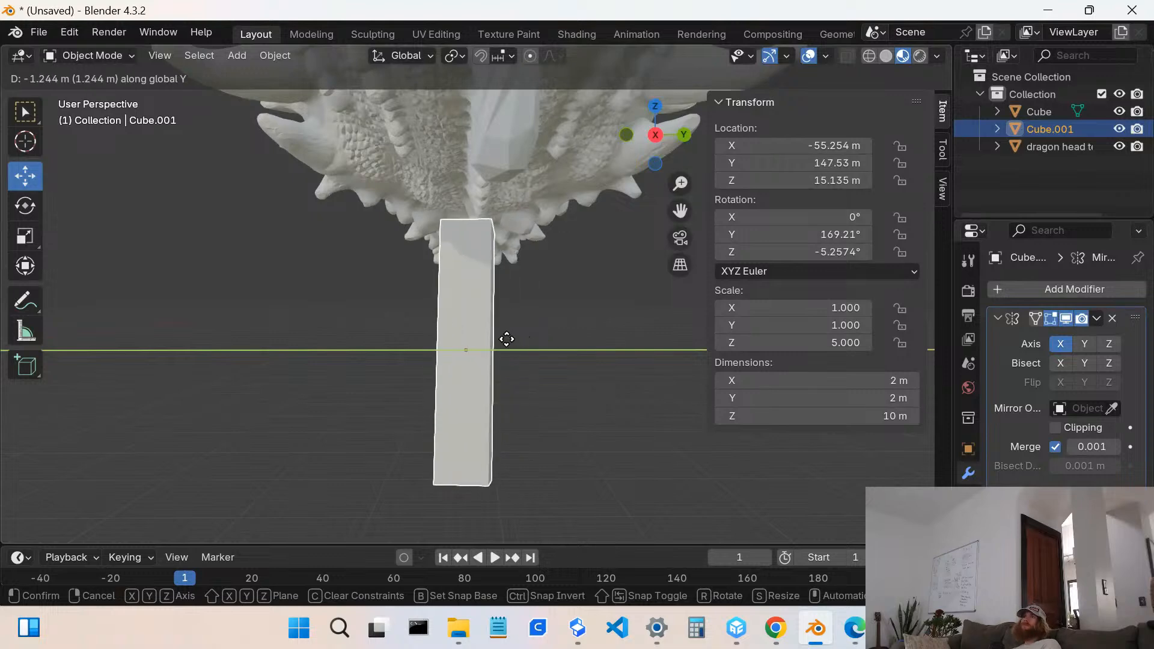
pyautogui.click(521, 336)
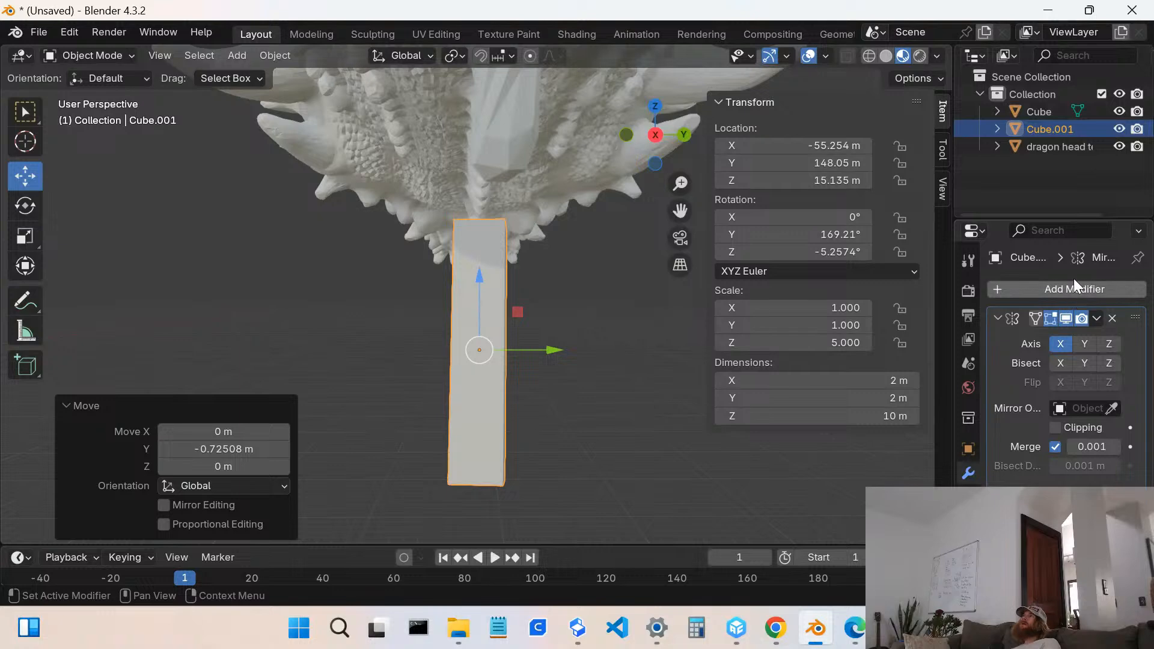
# - Bring Cube.001 into Edit Mode, and enable Clipping and switch the axis from X to Y on its Mirror modifier
pyautogui.click(1049, 130)
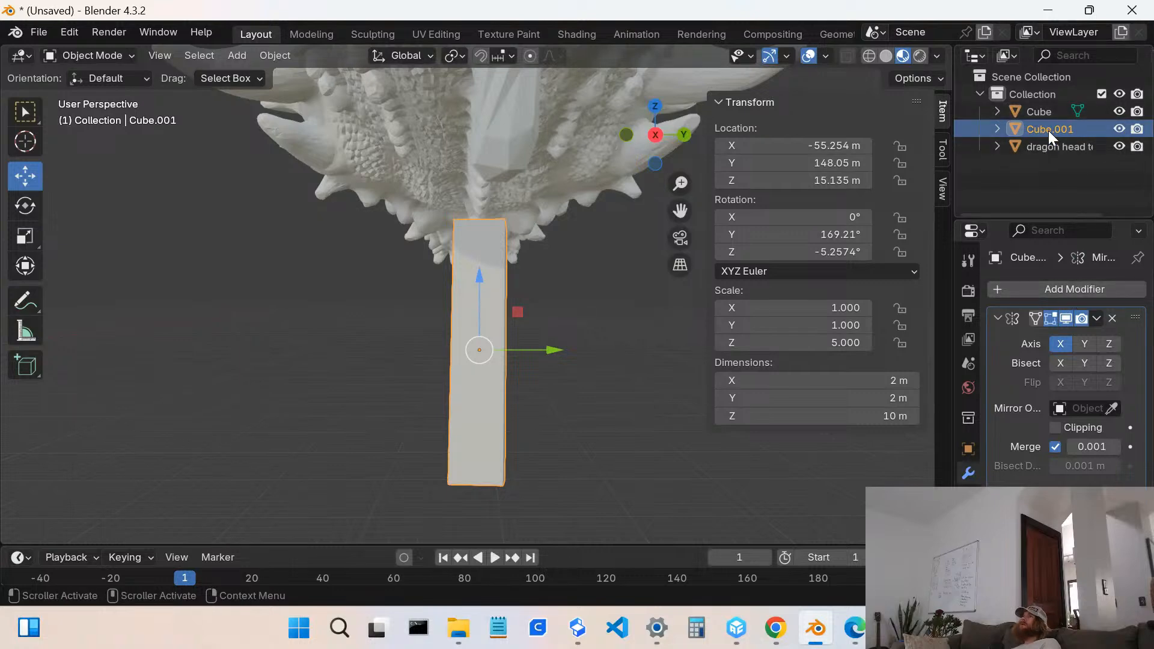
pyautogui.click(81, 56)
pyautogui.click(103, 90)
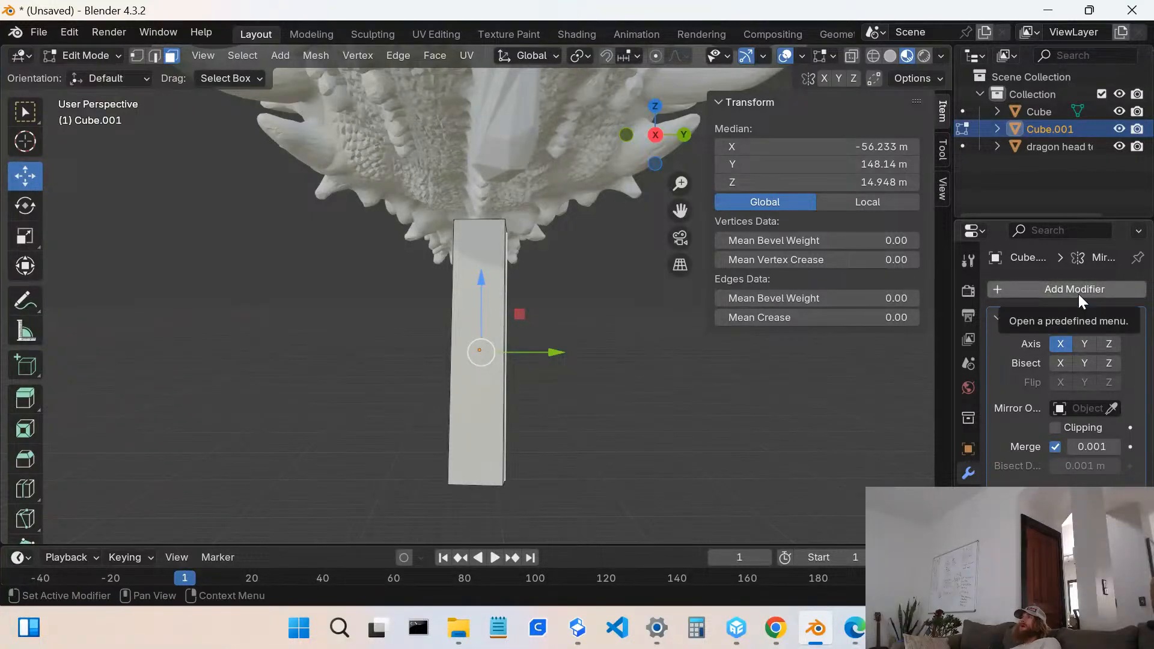
pyautogui.click(1056, 427)
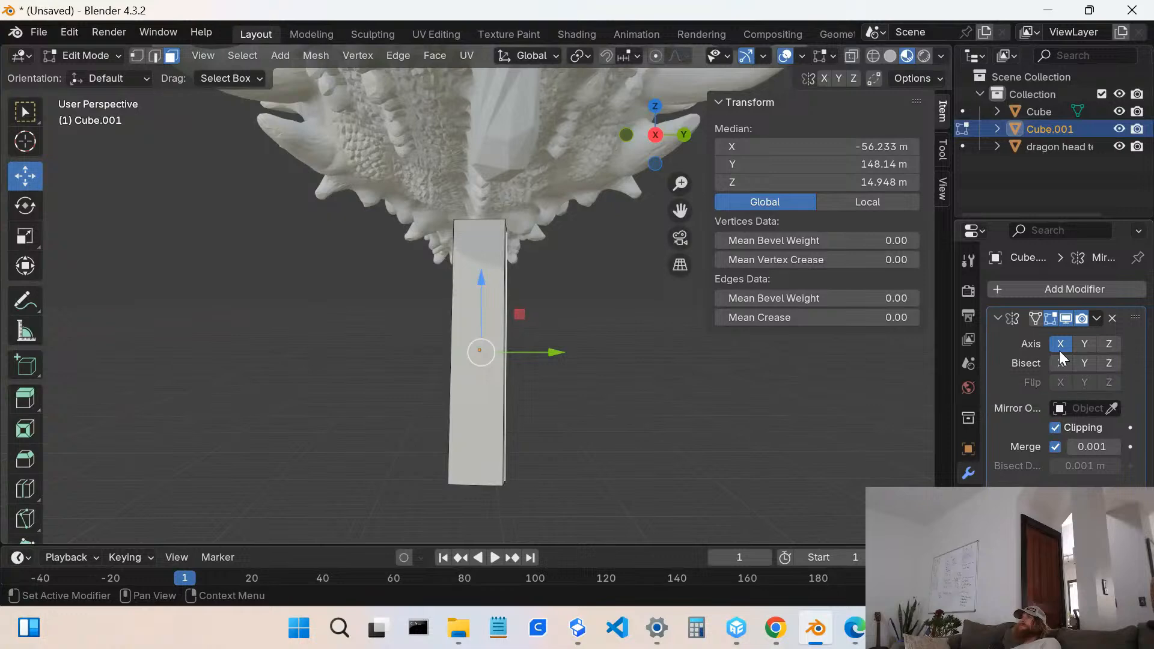
pyautogui.click(1091, 340)
# - Add another Mirror modifier to Cube.001, and set Cube as the mirror object of the existing Y-axis modifier
pyautogui.click(1065, 289)
pyautogui.moveTo(1066, 289)
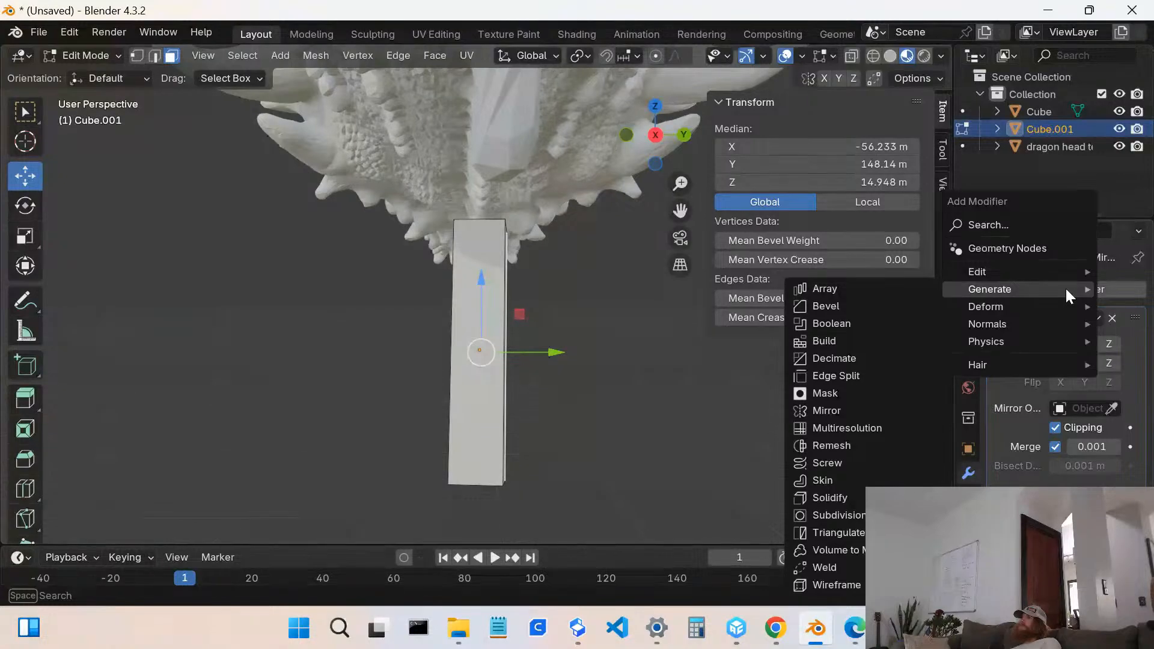
pyautogui.click(817, 409)
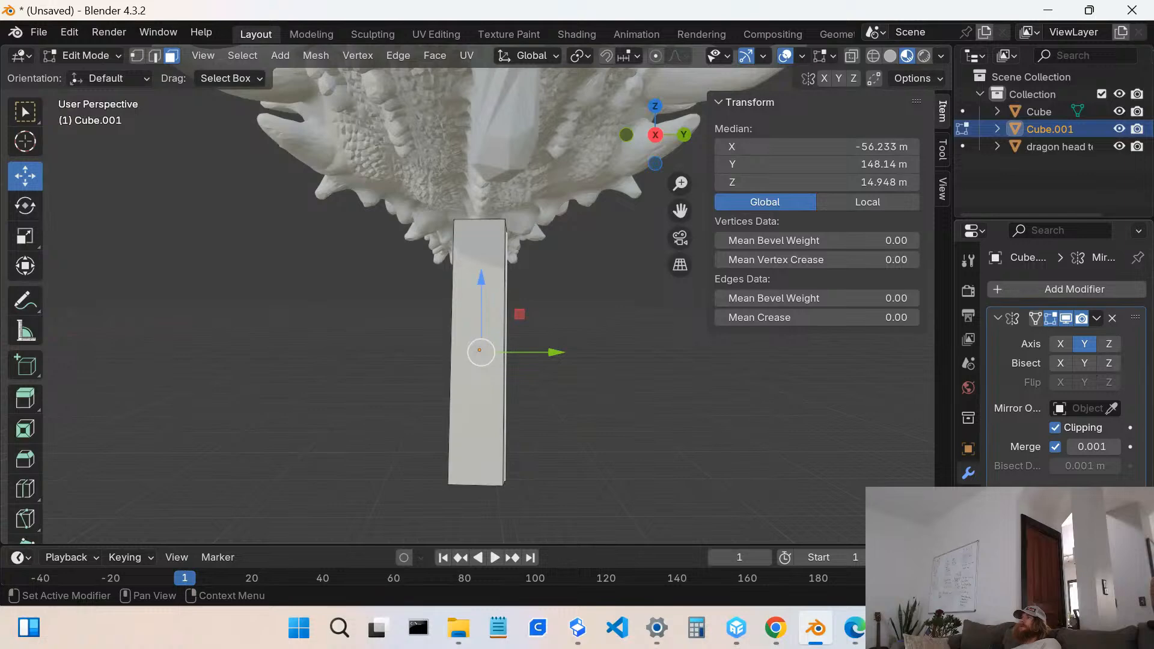
pyautogui.click(1091, 409)
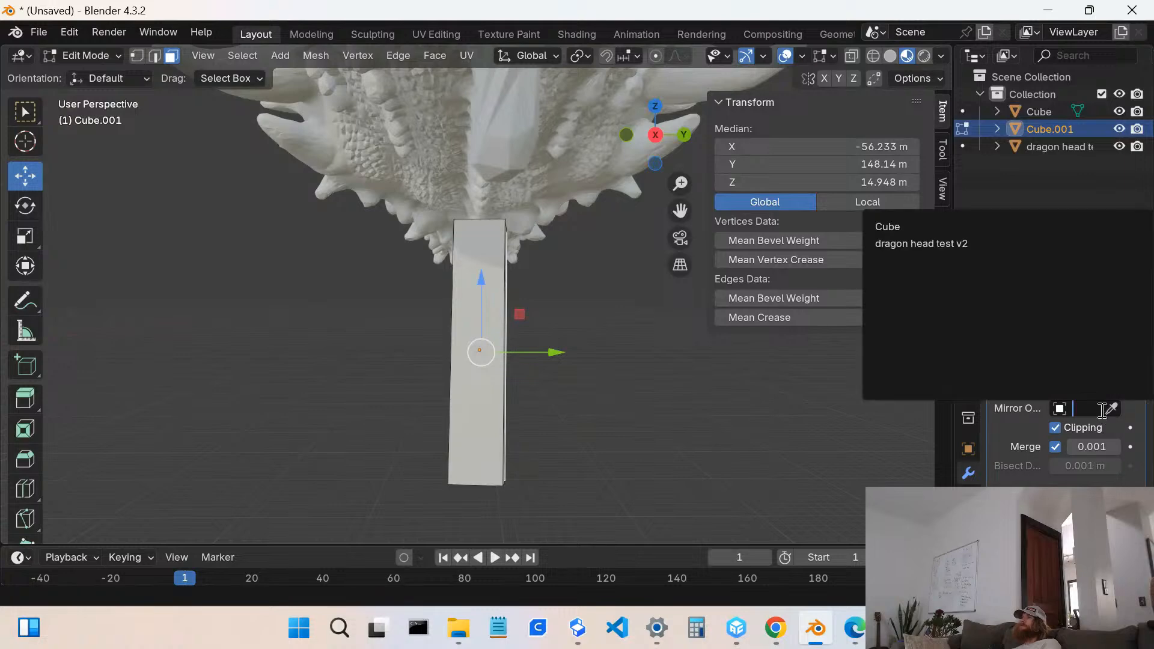
pyautogui.click(919, 227)
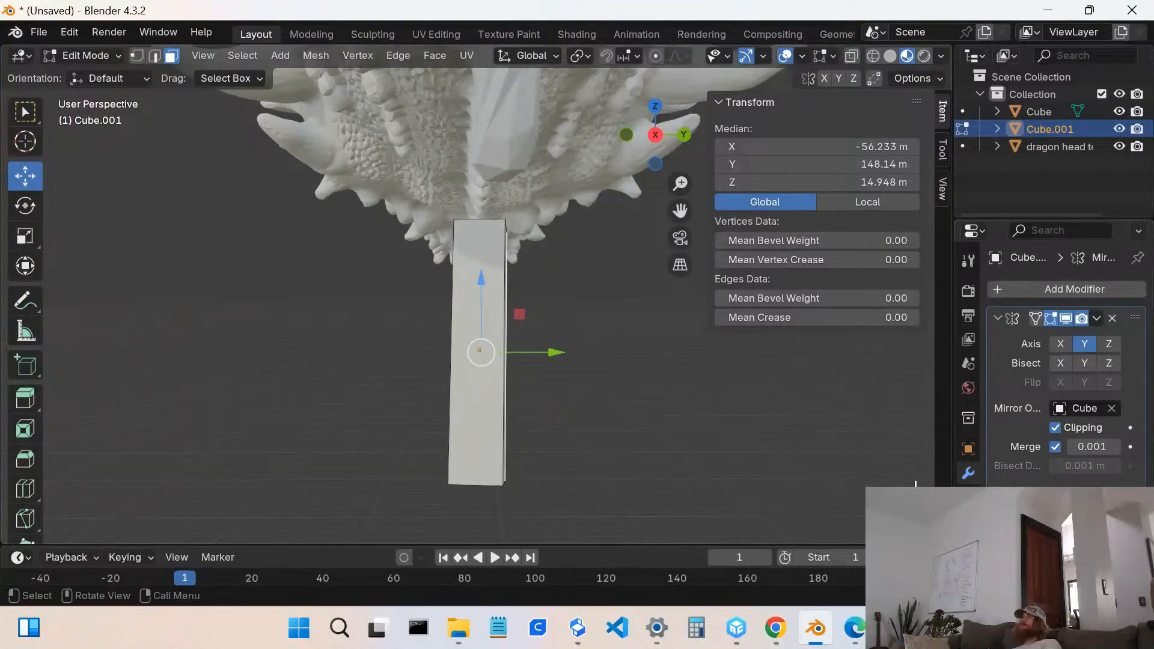
pyautogui.moveTo(537, 350)
pyautogui.mouseDown()
pyautogui.moveTo(554, 348)
pyautogui.moveTo(544, 348)
pyautogui.mouseUp()
pyautogui.rightClick(544, 348)
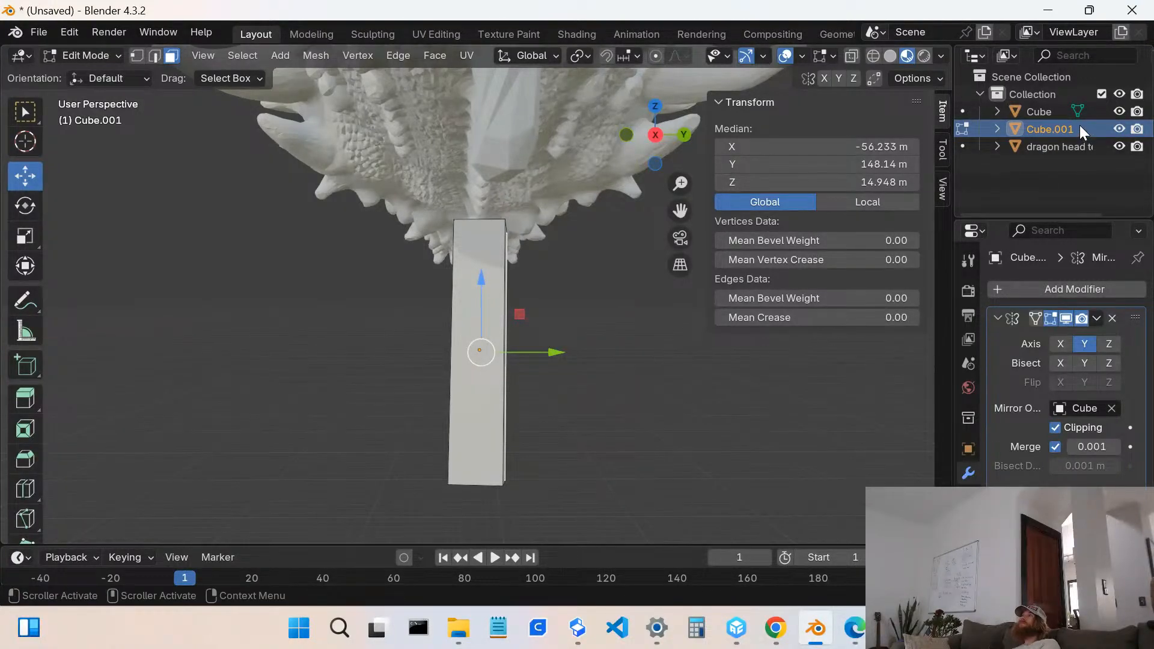
# - Select the whole mesh of Cube.001 and try a Vertex Slide on it
pyautogui.click(1015, 129)
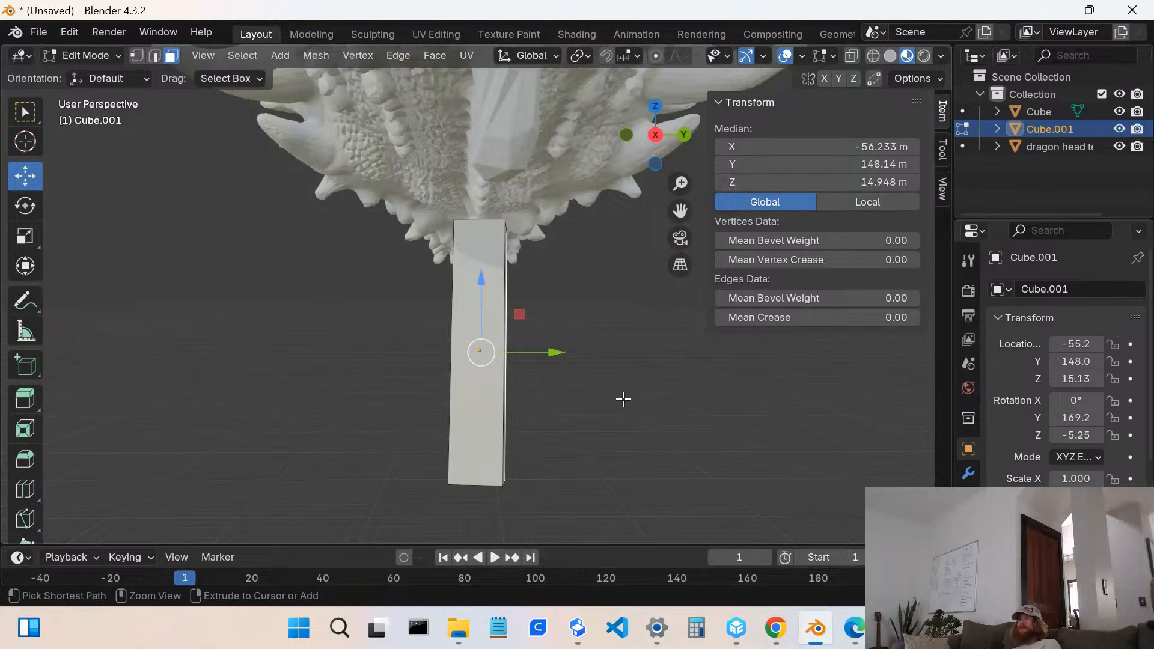
pyautogui.press('a')
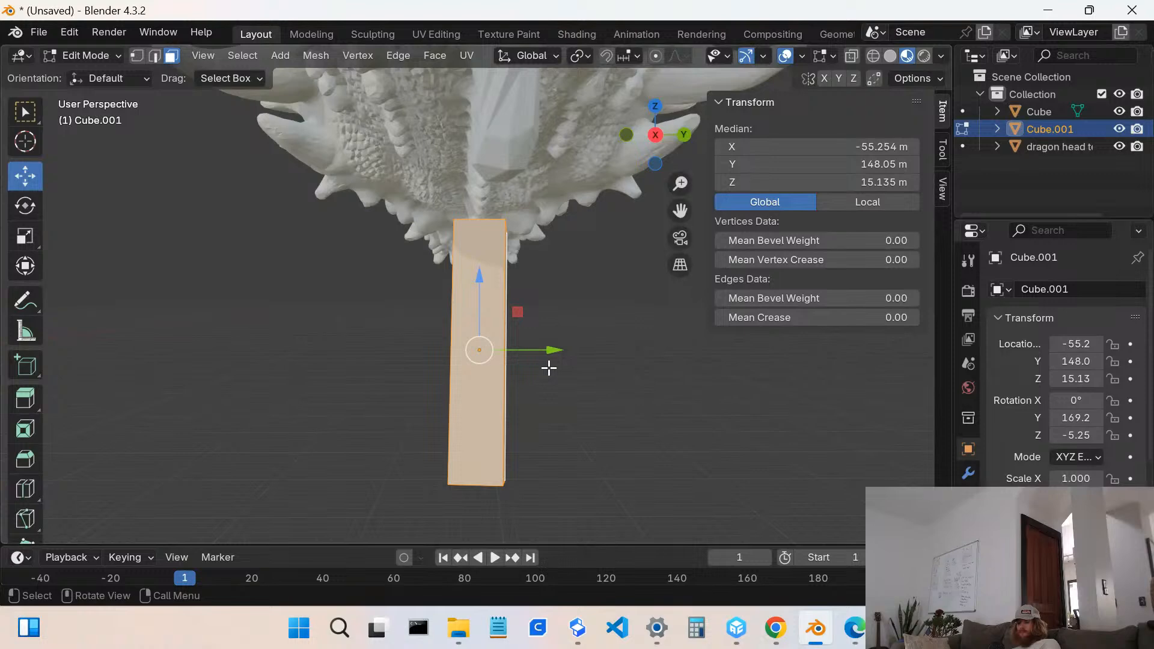
pyautogui.hotkey('shift', 'v')
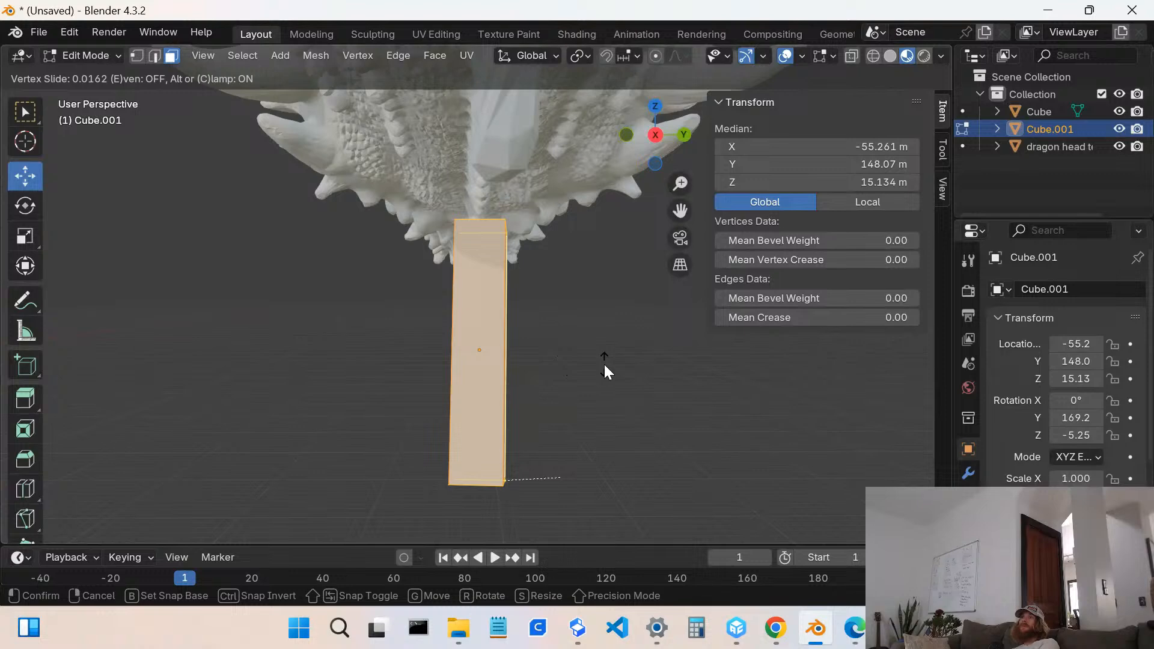
pyautogui.click(616, 376)
# - Select all of the stretched cube's geometry again, and undo the whole-mesh selection
pyautogui.moveTo(608, 381); pyautogui.dragTo(548, 411, button='middle')
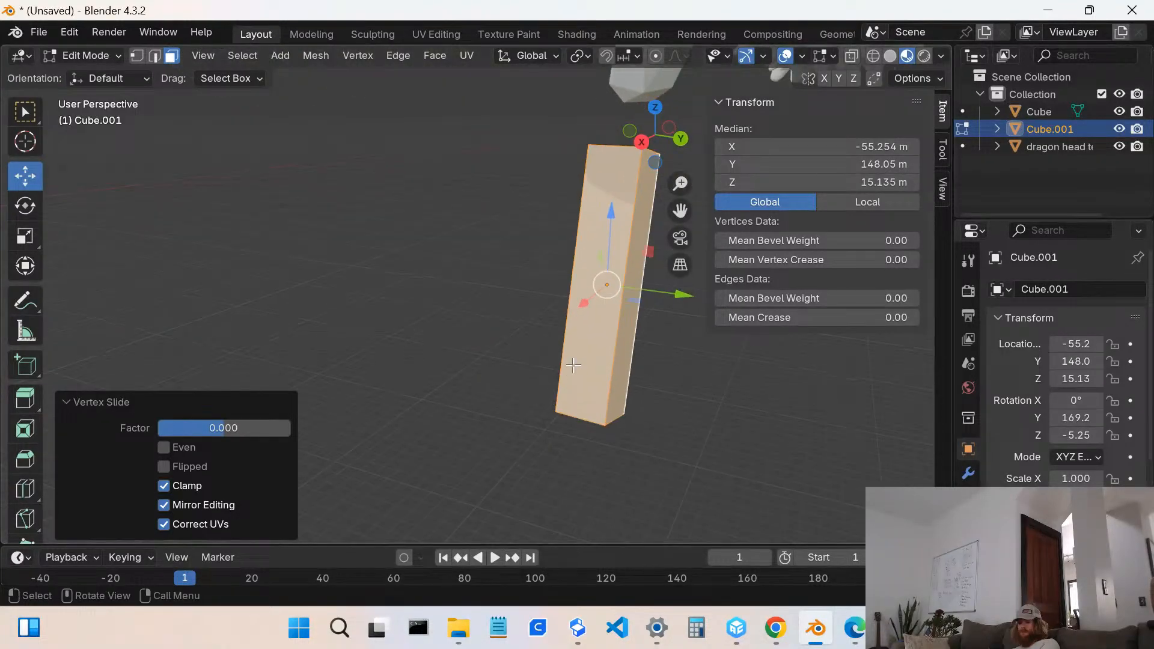
pyautogui.press('a')
pyautogui.click(672, 500)
pyautogui.press('a')
pyautogui.moveTo(621, 355); pyautogui.dragTo(554, 293, button='middle')
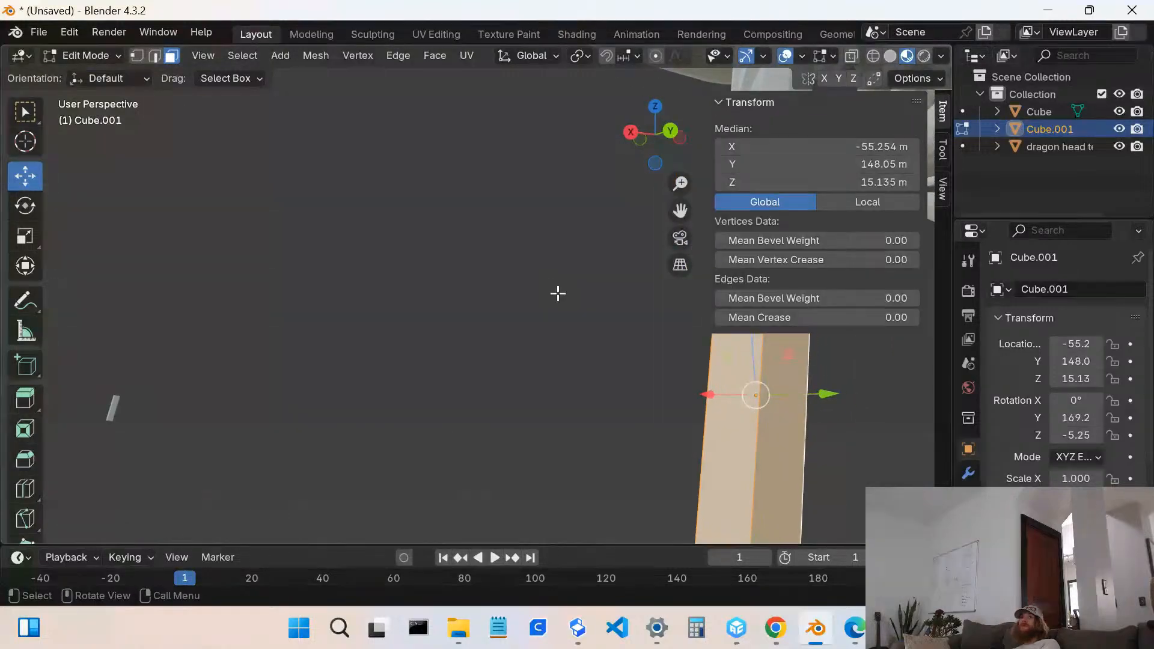
pyautogui.click(559, 296)
pyautogui.press('a')
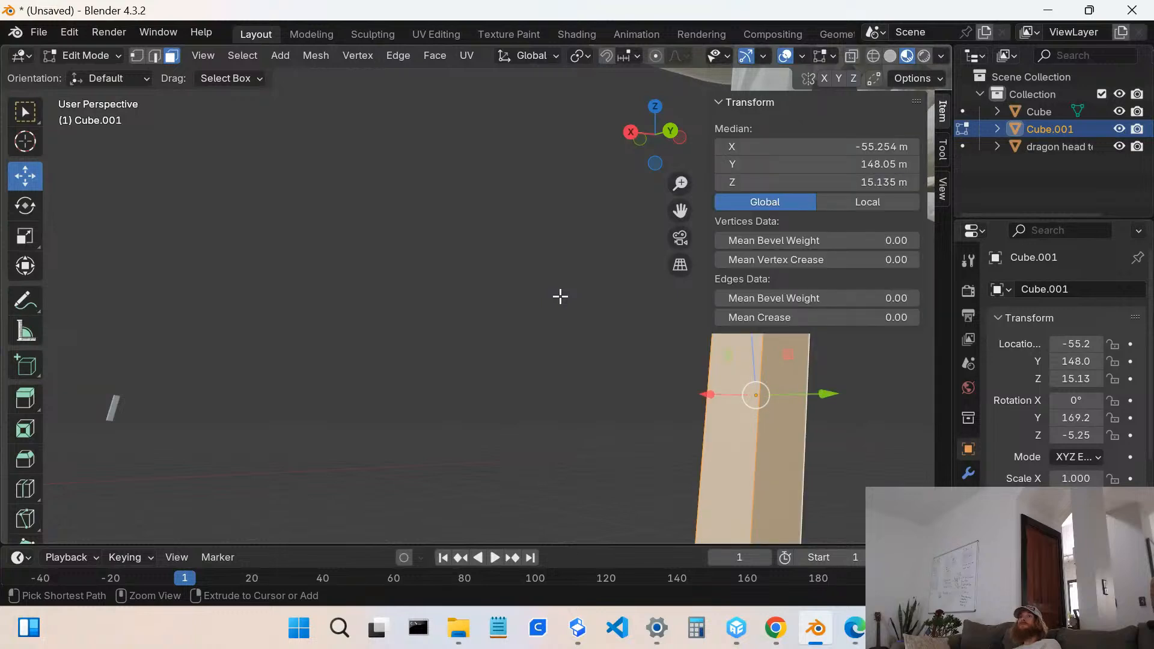
pyautogui.hotkey('ctrl', 'z')
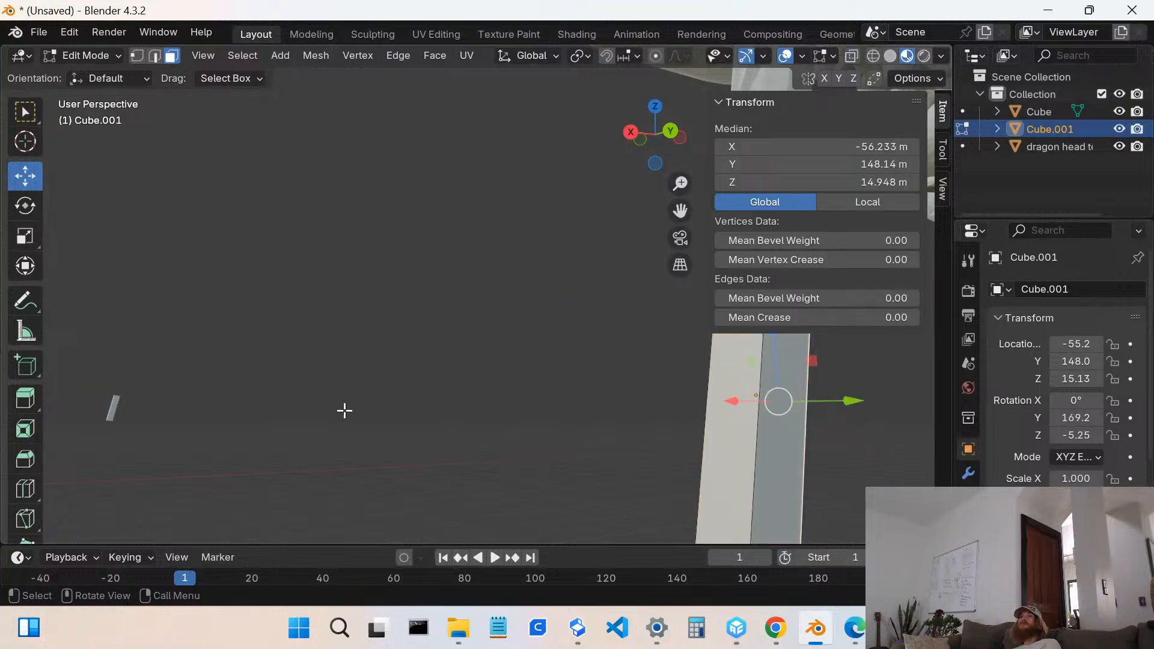
# - Deselect all geometry of Cube.001 and return it to Object Mode
pyautogui.moveTo(180, 339); pyautogui.dragTo(42, 473)
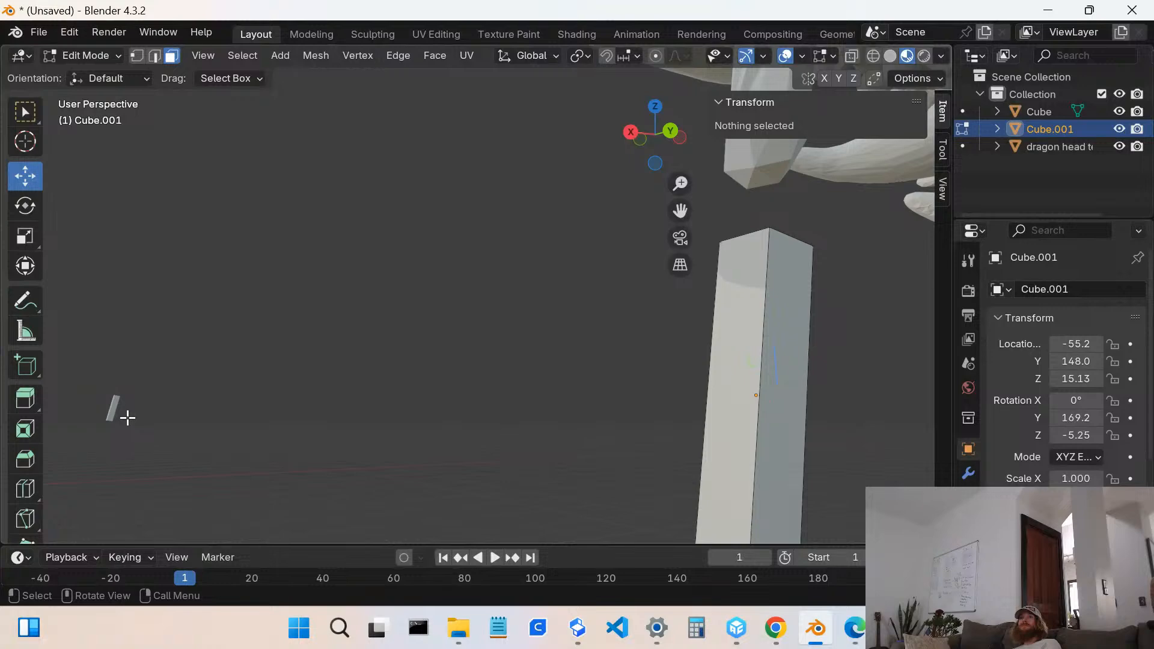
pyautogui.moveTo(115, 414); pyautogui.dragTo(503, 340, button='middle')
pyautogui.scroll(3, 474, 386)
pyautogui.scroll(-8, 463, 387)
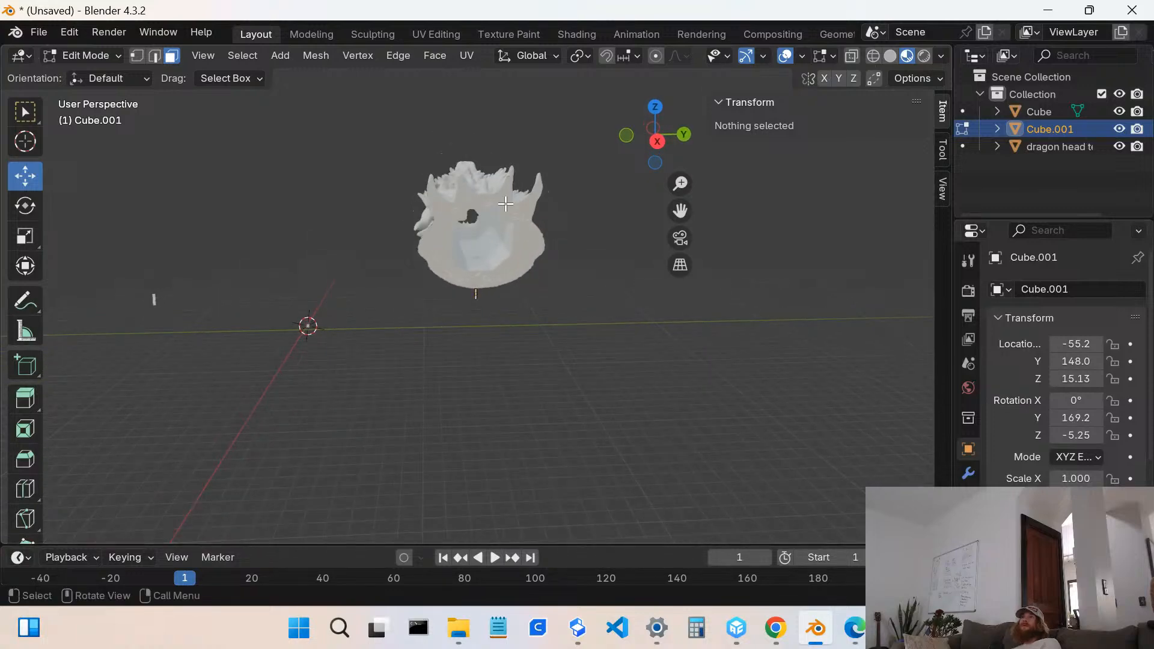
pyautogui.click(25, 116)
pyautogui.click(88, 56)
pyautogui.click(104, 72)
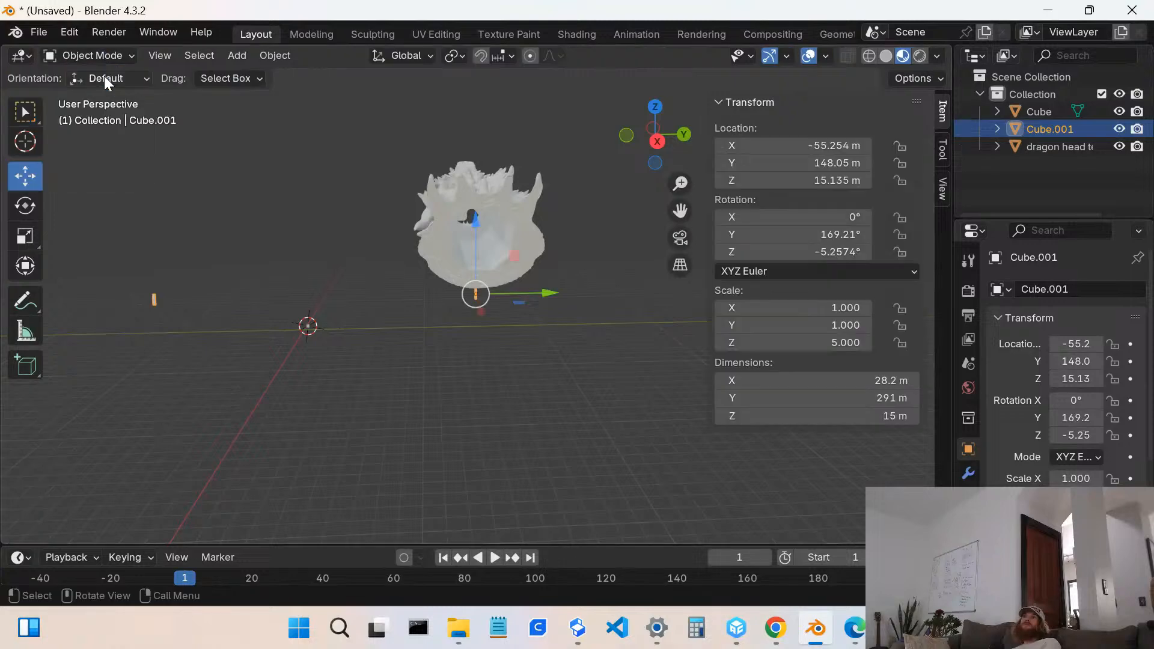
# - Select the dragon head and move it freely by about 4.5 m in X, -153.5 m in Y and -67.1 m in Z
pyautogui.click(530, 228)
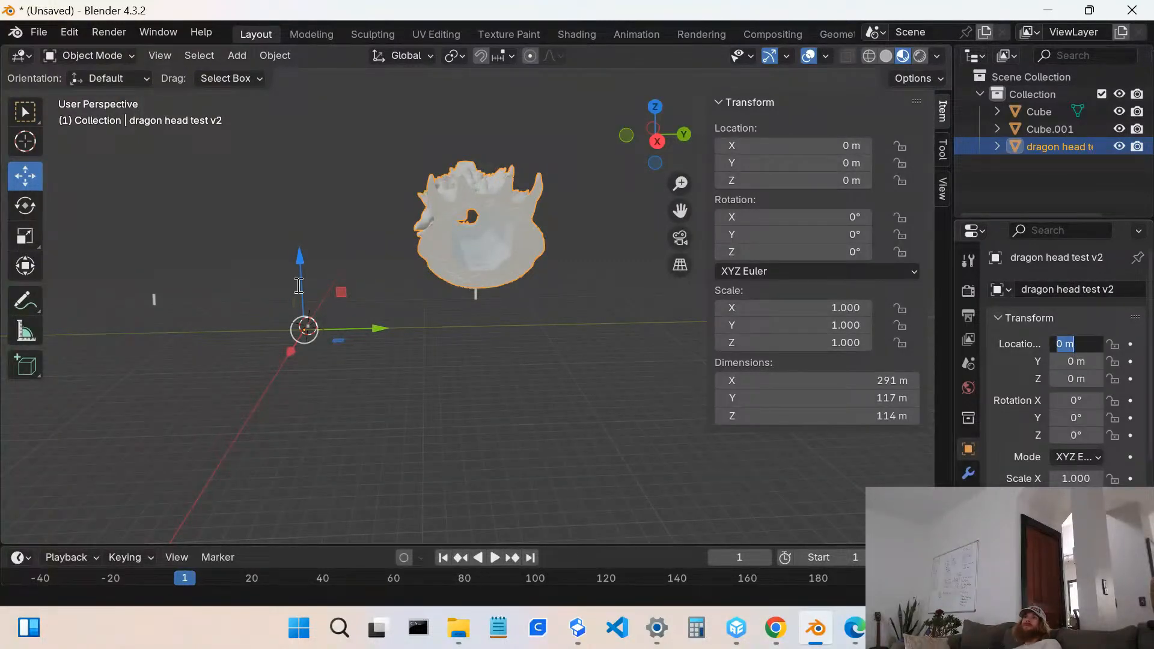
pyautogui.click(379, 328)
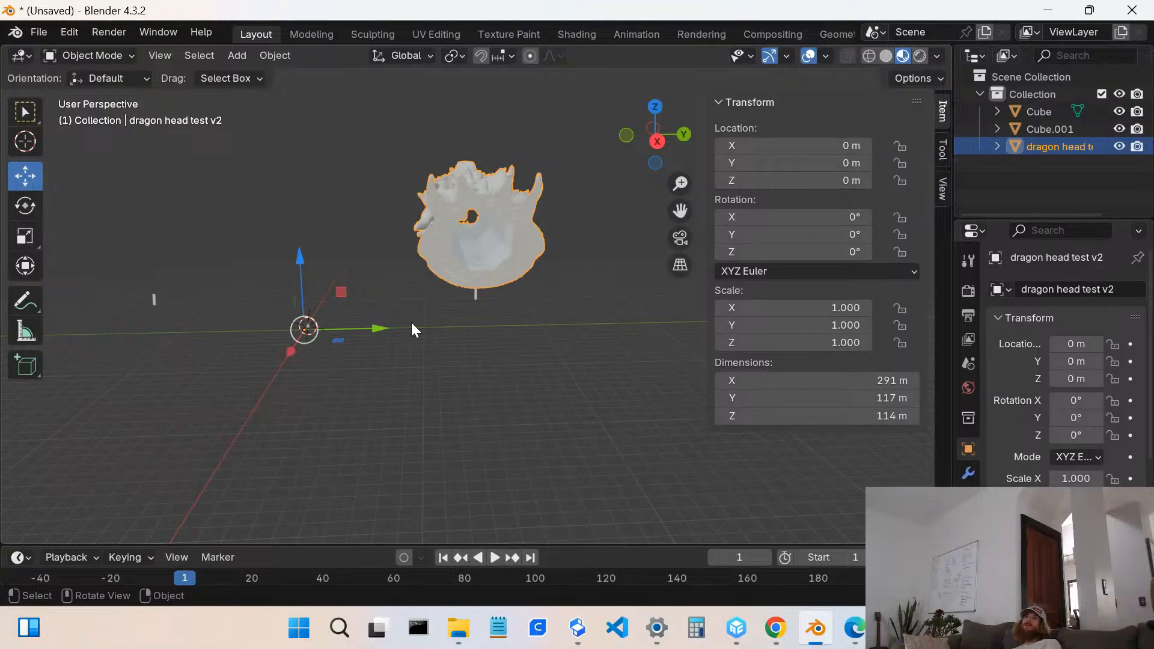
pyautogui.click(367, 379)
pyautogui.click(452, 228)
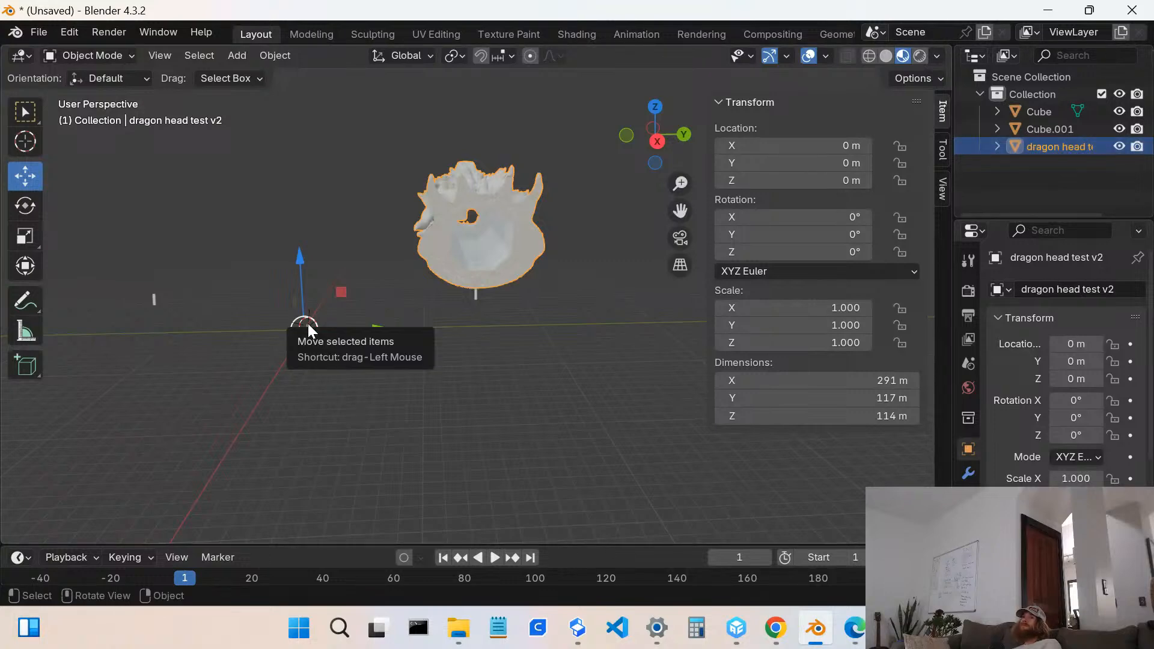
pyautogui.moveTo(308, 323); pyautogui.dragTo(130, 406)
pyautogui.moveTo(287, 381); pyautogui.dragTo(347, 327, button='middle')
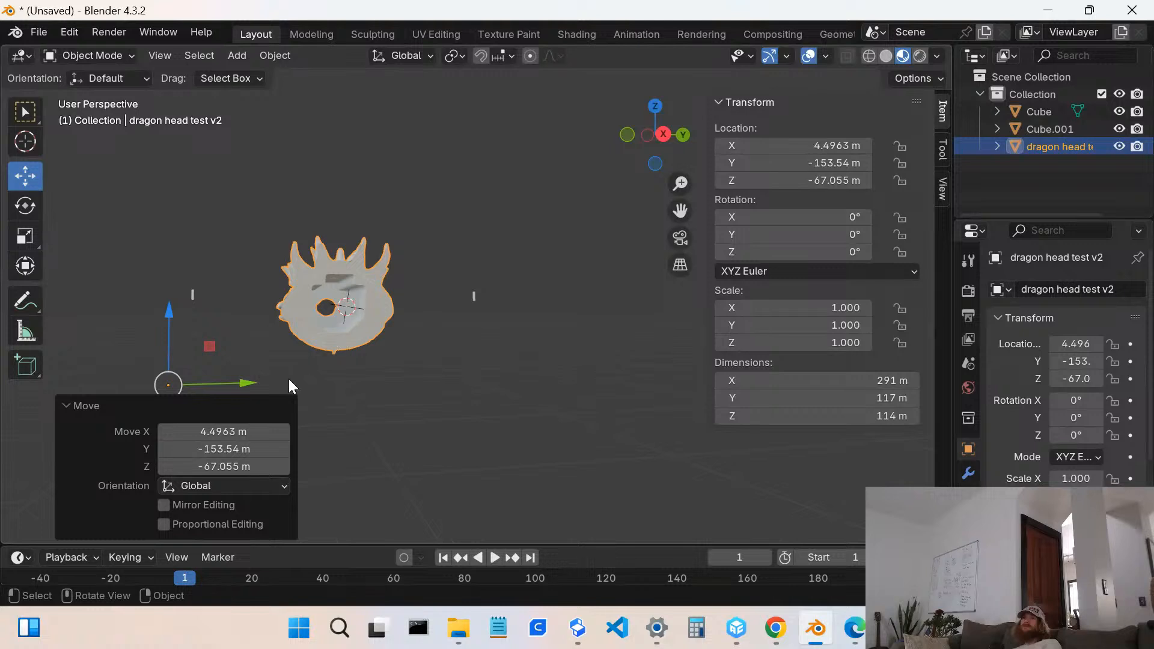
# - Reselect the dragon head and shift it about 5.94 m along the Y axis
pyautogui.hotkey('alt', 'a')
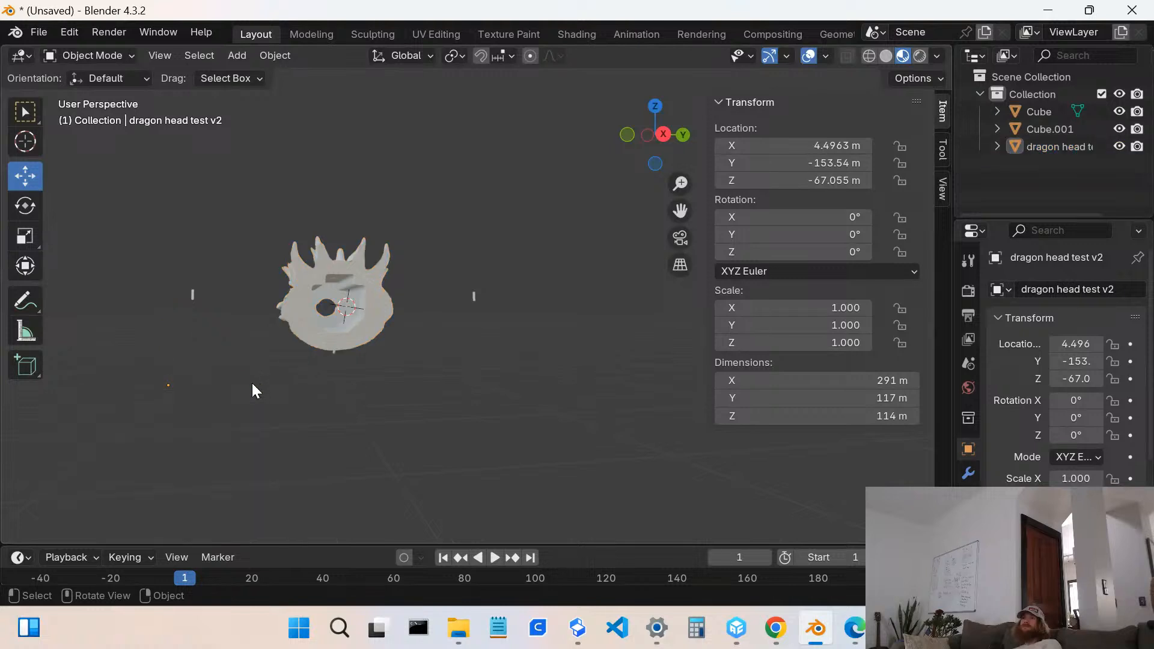
pyautogui.click(337, 307)
pyautogui.moveTo(332, 326); pyautogui.dragTo(316, 339, button='middle')
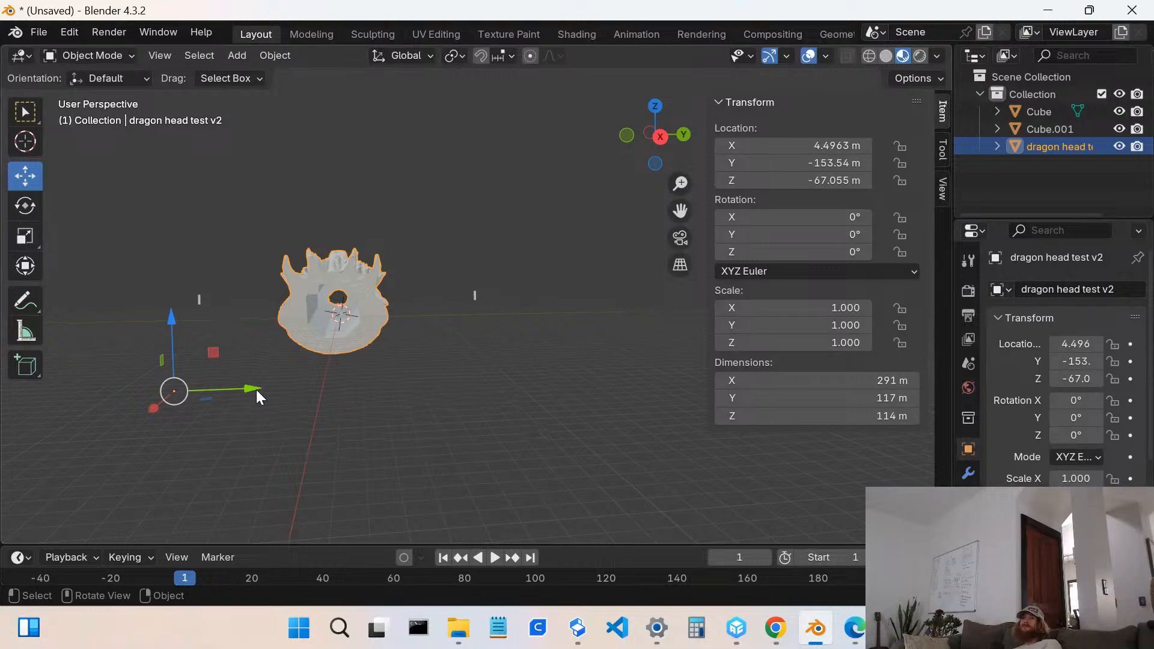
pyautogui.moveTo(255, 388); pyautogui.dragTo(265, 389)
pyautogui.scroll(5, 309, 328)
pyautogui.keyDown('shift'); pyautogui.moveTo(316, 316); pyautogui.dragTo(523, 268, button='middle'); pyautogui.keyUp('shift')
pyautogui.scroll(5, 332, 302)
pyautogui.moveTo(326, 282)
pyautogui.keyDown('shift'); pyautogui.mouseDown(button='middle')
pyautogui.moveTo(453, 263)
pyautogui.moveTo(470, 240)
pyautogui.moveTo(453, 226)
pyautogui.moveTo(460, 232)
pyautogui.mouseUp(button='middle'); pyautogui.keyUp('shift')
pyautogui.scroll(-5, 466, 236)
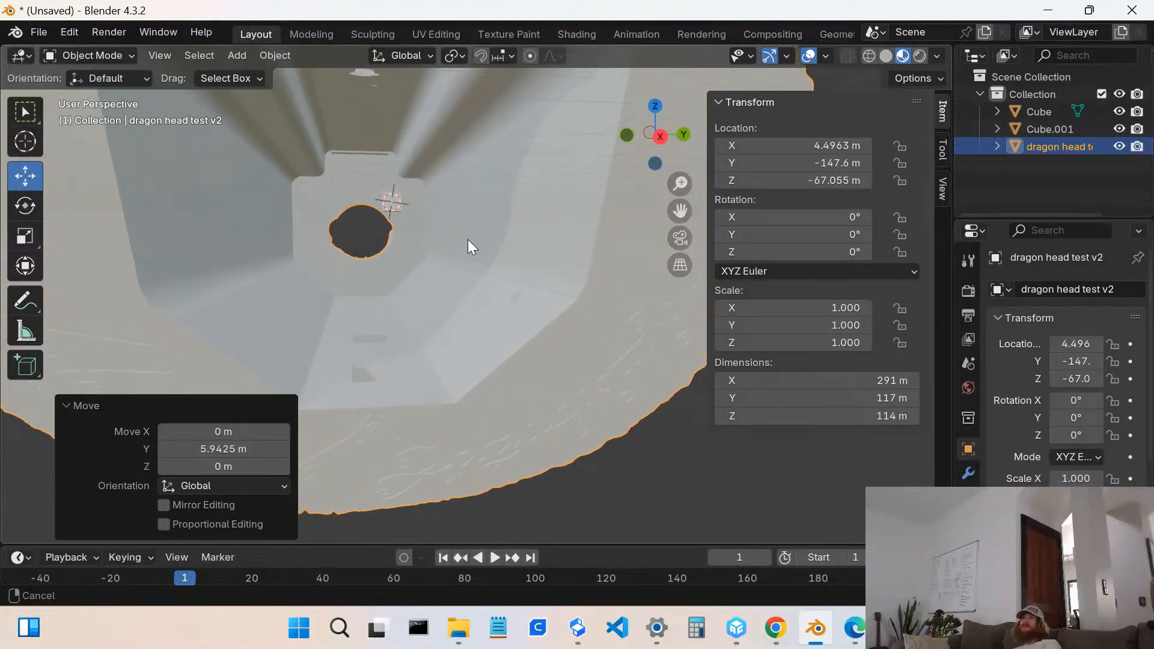
pyautogui.scroll(-2, 471, 254)
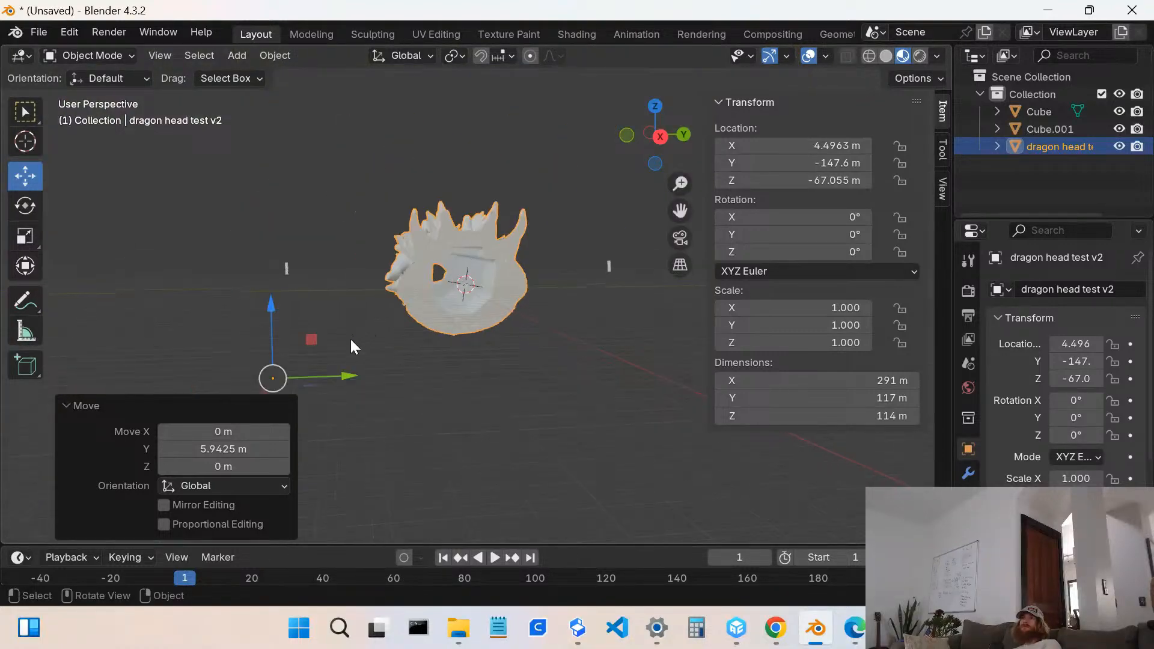
# - Nudge the dragon head by about 0.08 m in X and 0.46 m in Y, and deselect it
pyautogui.click(275, 378)
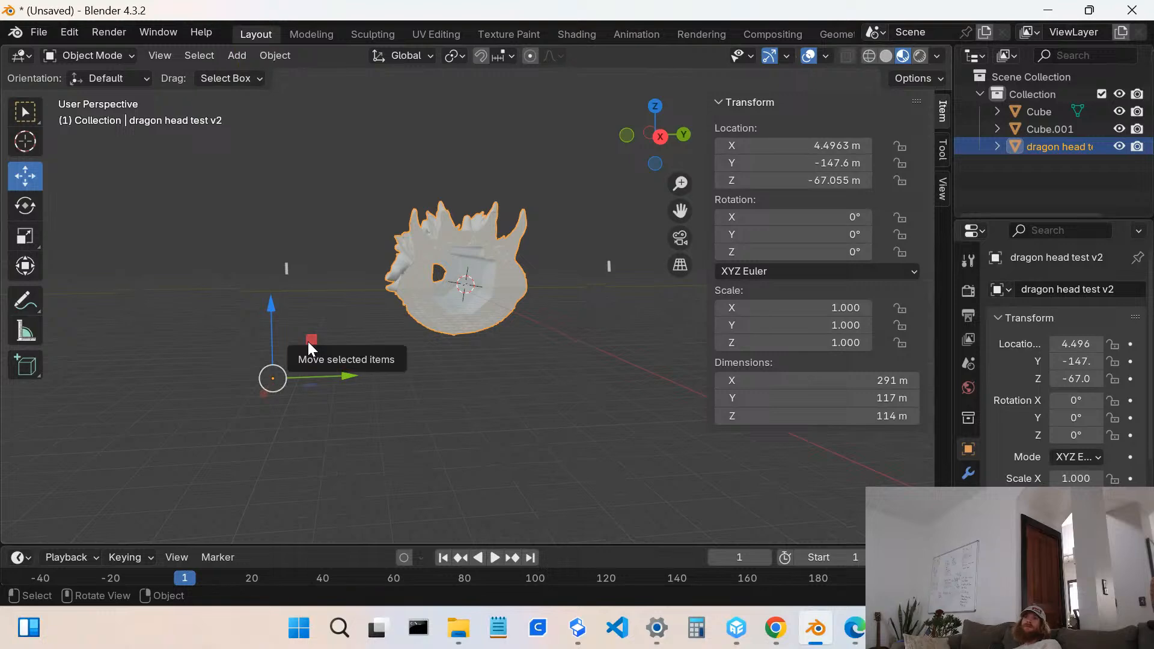
pyautogui.click(300, 367)
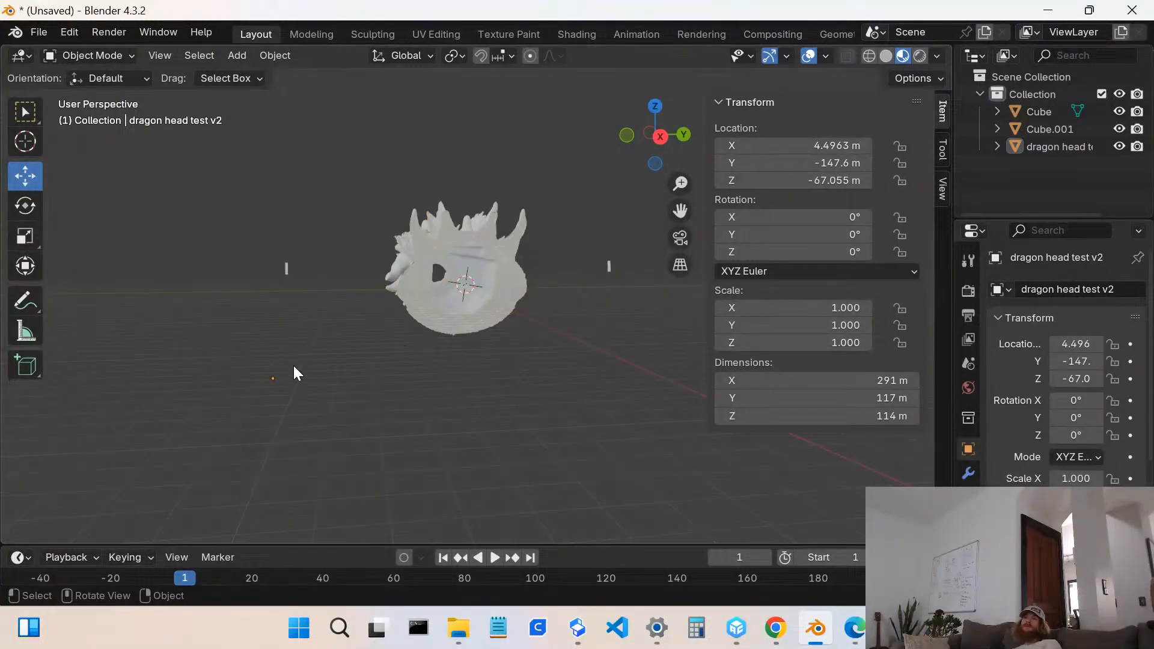
pyautogui.moveTo(273, 377); pyautogui.dragTo(261, 387)
pyautogui.moveTo(284, 348); pyautogui.dragTo(274, 378)
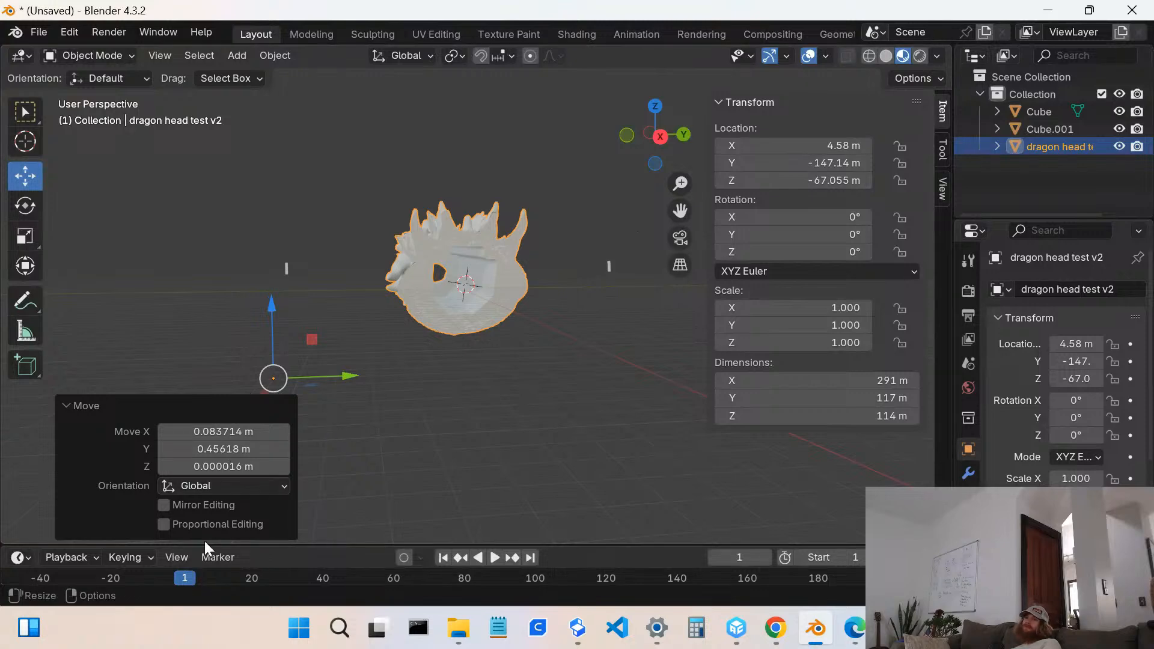
pyautogui.click(159, 355)
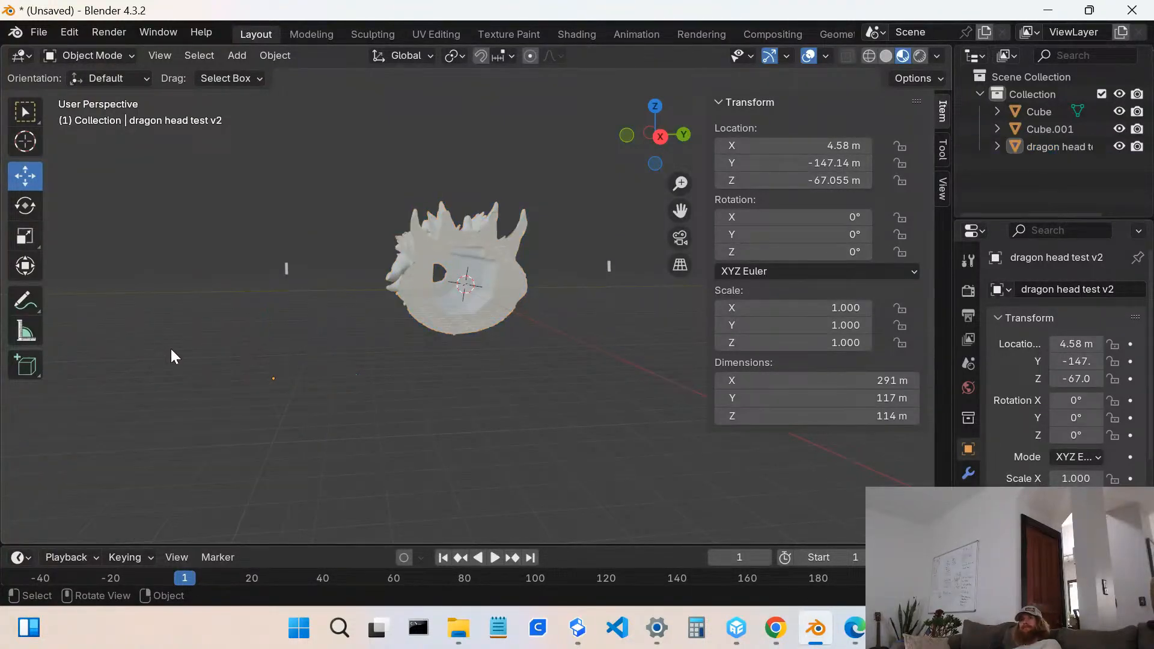
# - Select the dragon head again and examine where its origin lies relative to the model
pyautogui.click(274, 379)
pyautogui.rightClick(273, 381)
pyautogui.click(352, 379)
pyautogui.moveTo(352, 379); pyautogui.dragTo(308, 435, button='middle')
pyautogui.click(298, 434)
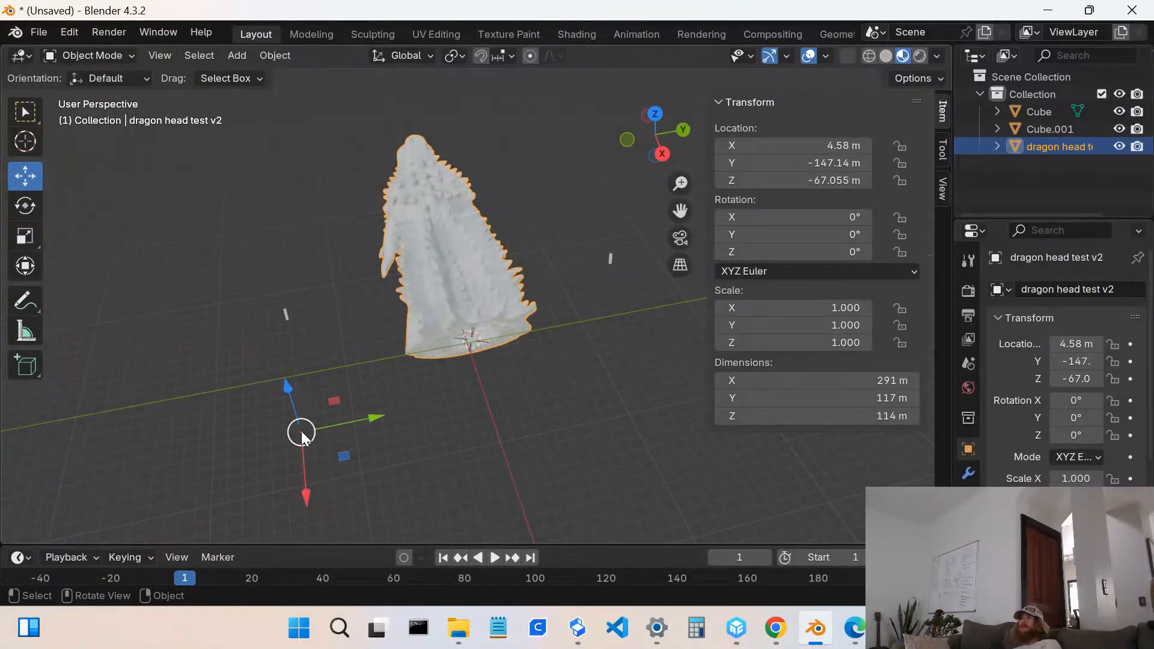
# - Delete the mirrored Cube.001 from the scene
pyautogui.moveTo(409, 384); pyautogui.dragTo(469, 288, button='middle')
pyautogui.scroll(5, 445, 287)
pyautogui.moveTo(615, 252); pyautogui.dragTo(562, 327)
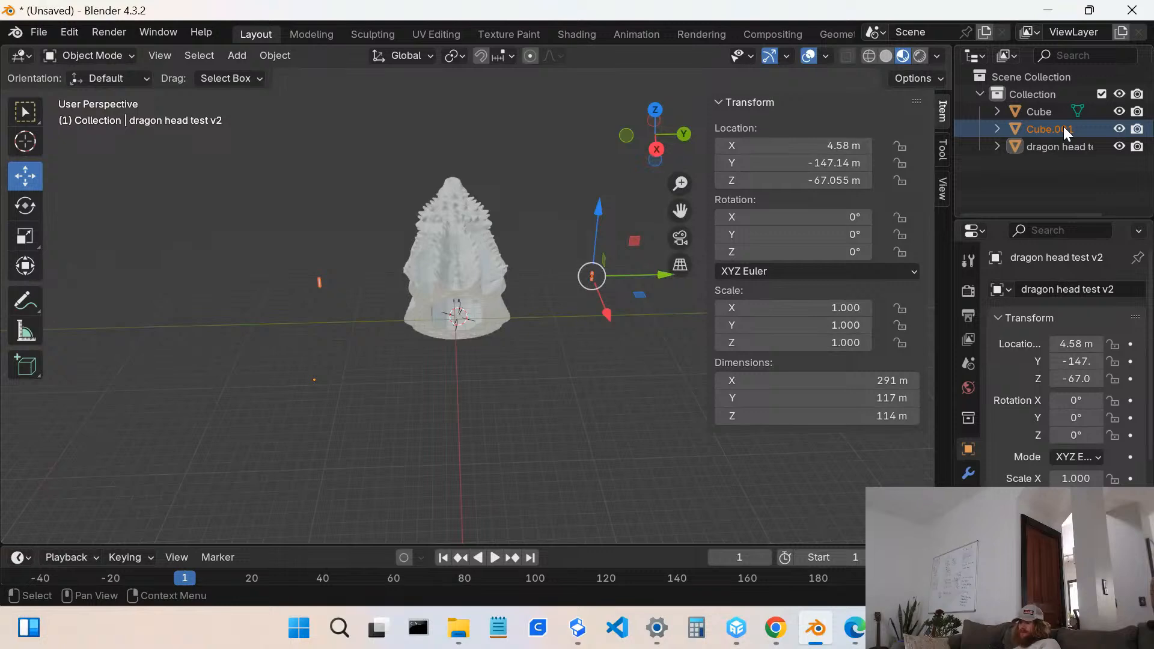
pyautogui.press('Delete')
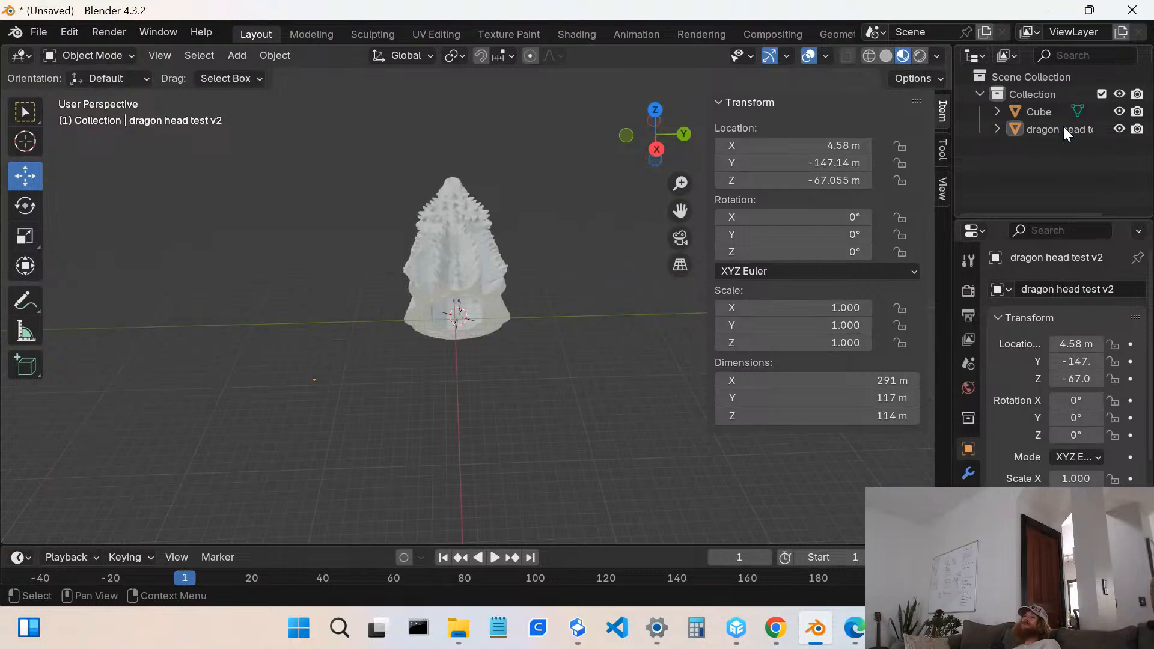
# - Select the dragon head model at the tip of the long spike on the neck's underside
pyautogui.scroll(8, 466, 254)
pyautogui.scroll(-3, 457, 327)
pyautogui.moveTo(434, 347); pyautogui.dragTo(387, 167, button='middle')
pyautogui.moveTo(456, 296); pyautogui.dragTo(360, 334, button='middle')
pyautogui.scroll(4, 405, 395)
pyautogui.scroll(-1, 406, 399)
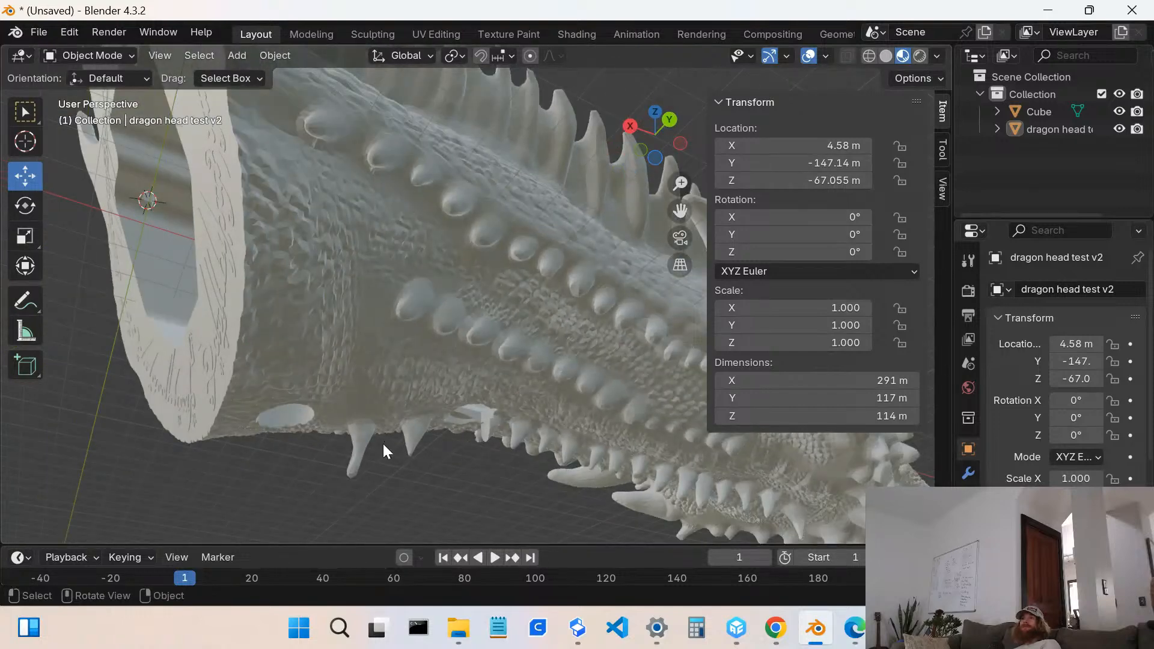
pyautogui.click(354, 476)
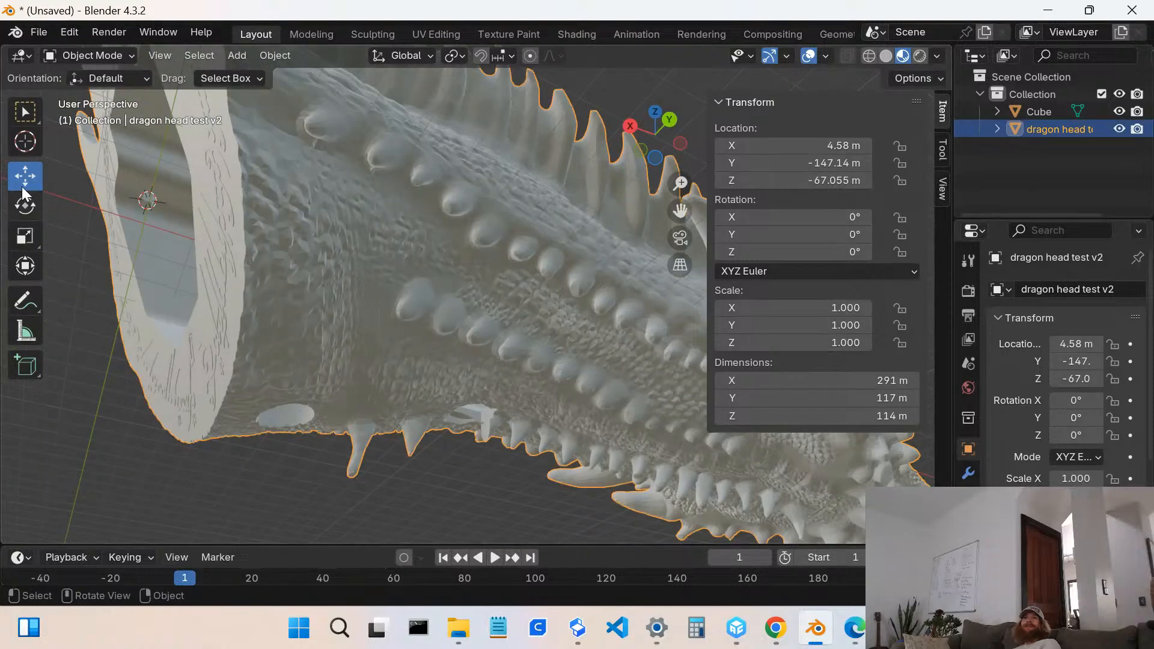
pyautogui.click(115, 58)
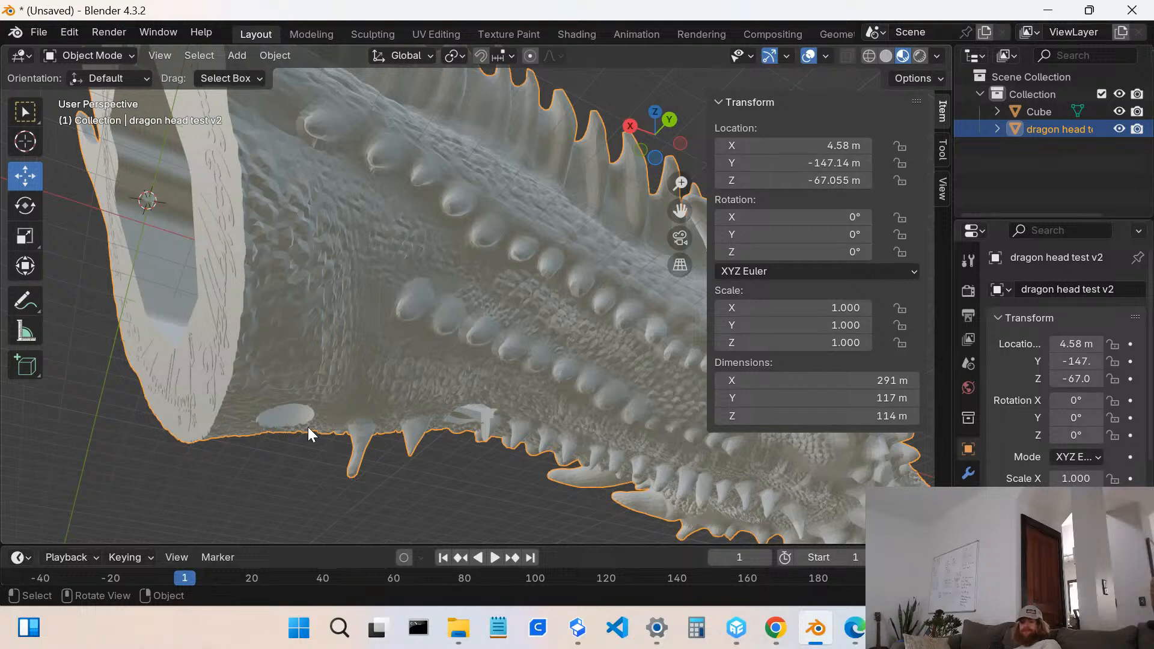
# - Select all objects and add a mesh circle with 32 vertices and a 1 m radius
pyautogui.press('a')
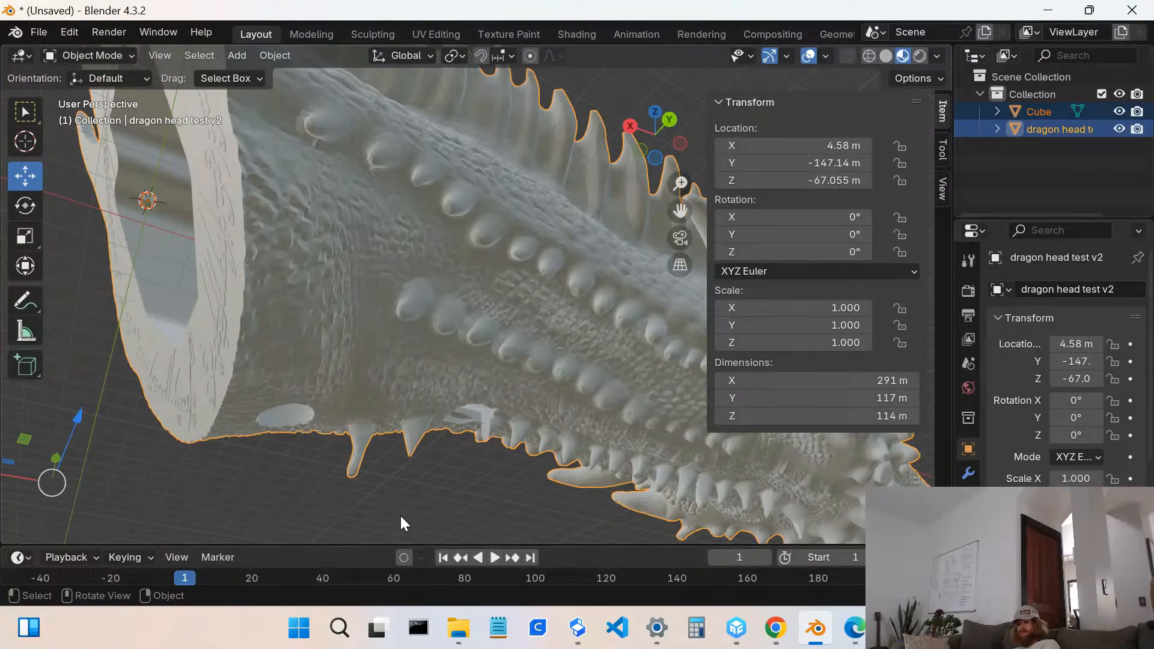
pyautogui.hotkey('shift', 'a')
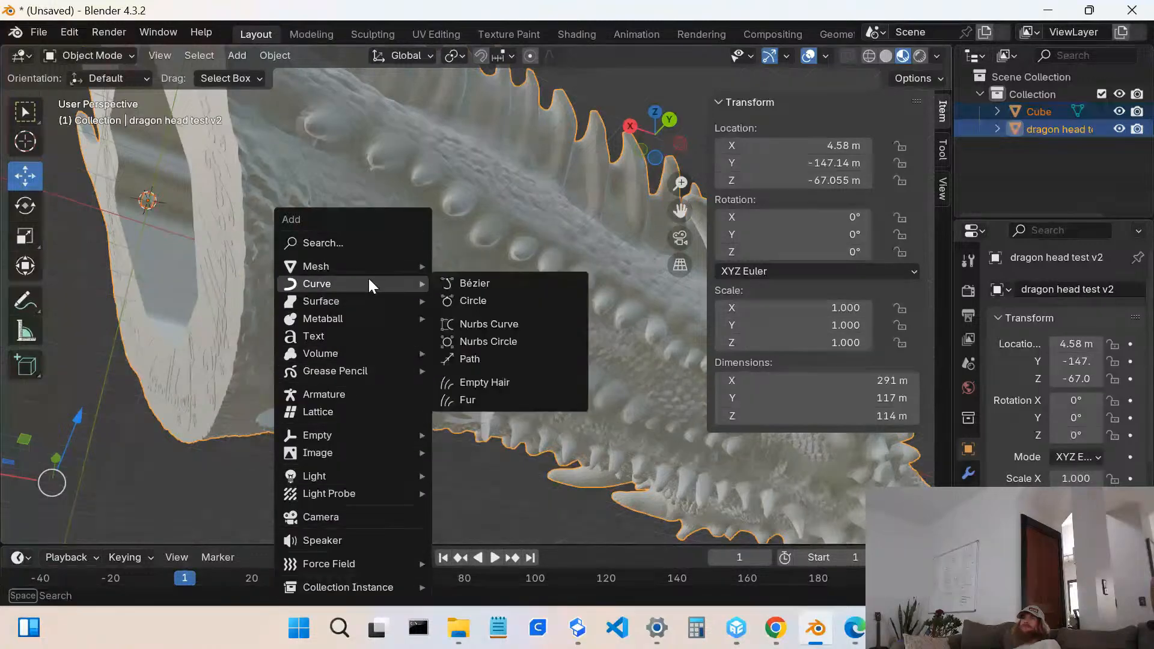
pyautogui.moveTo(374, 321)
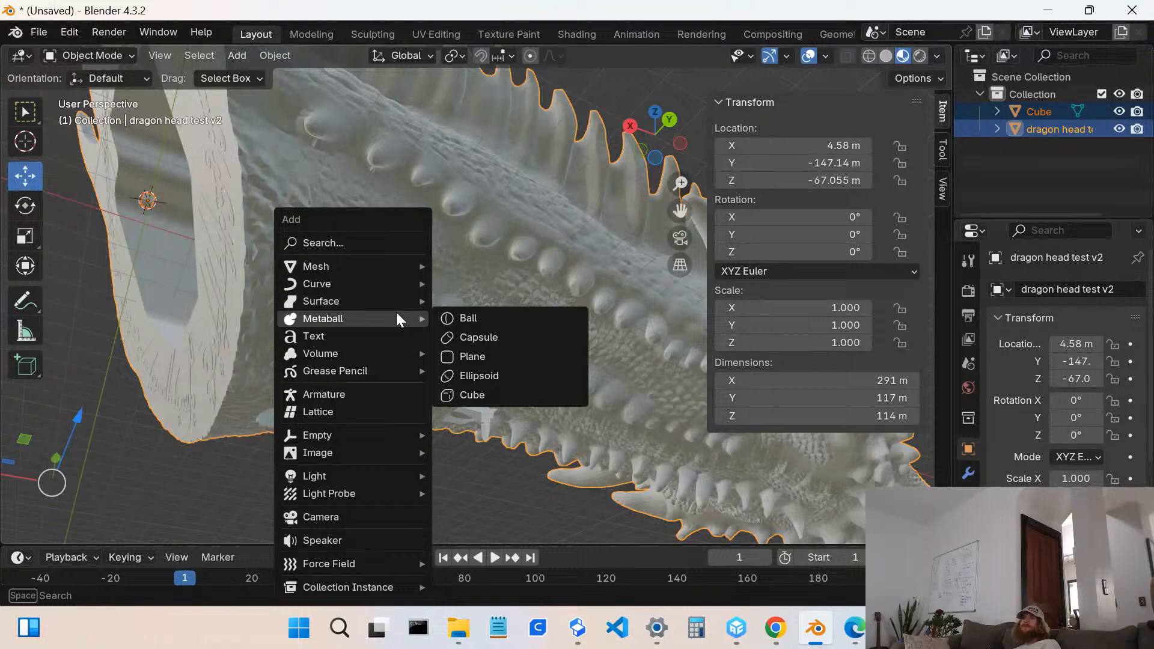
pyautogui.moveTo(383, 276)
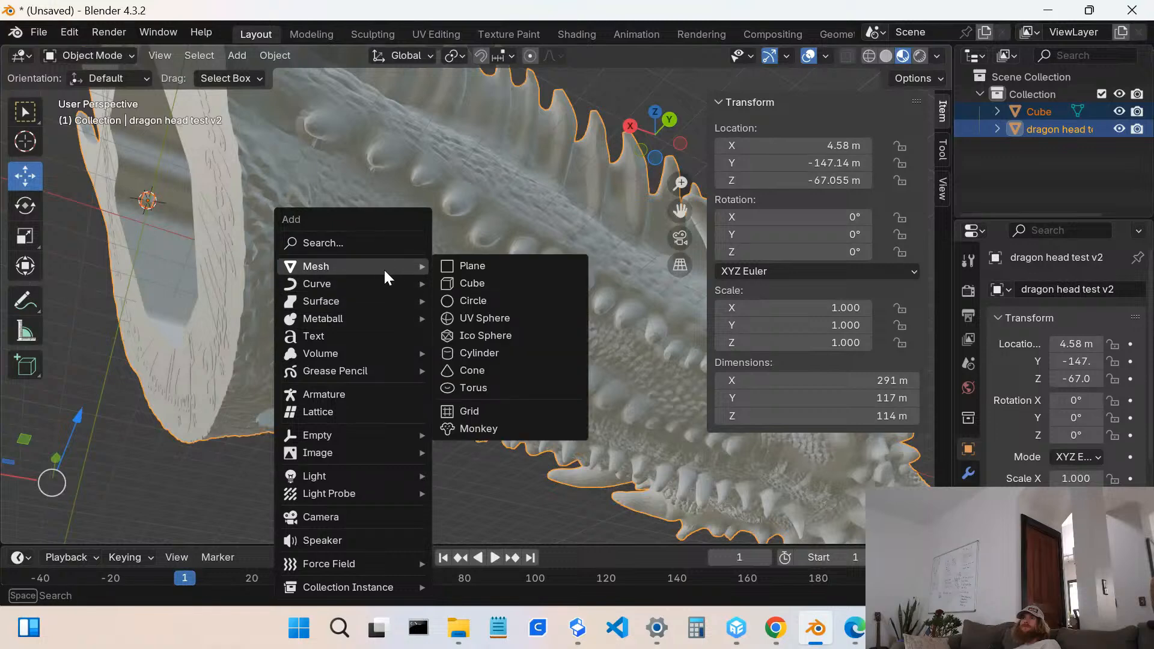
pyautogui.click(470, 300)
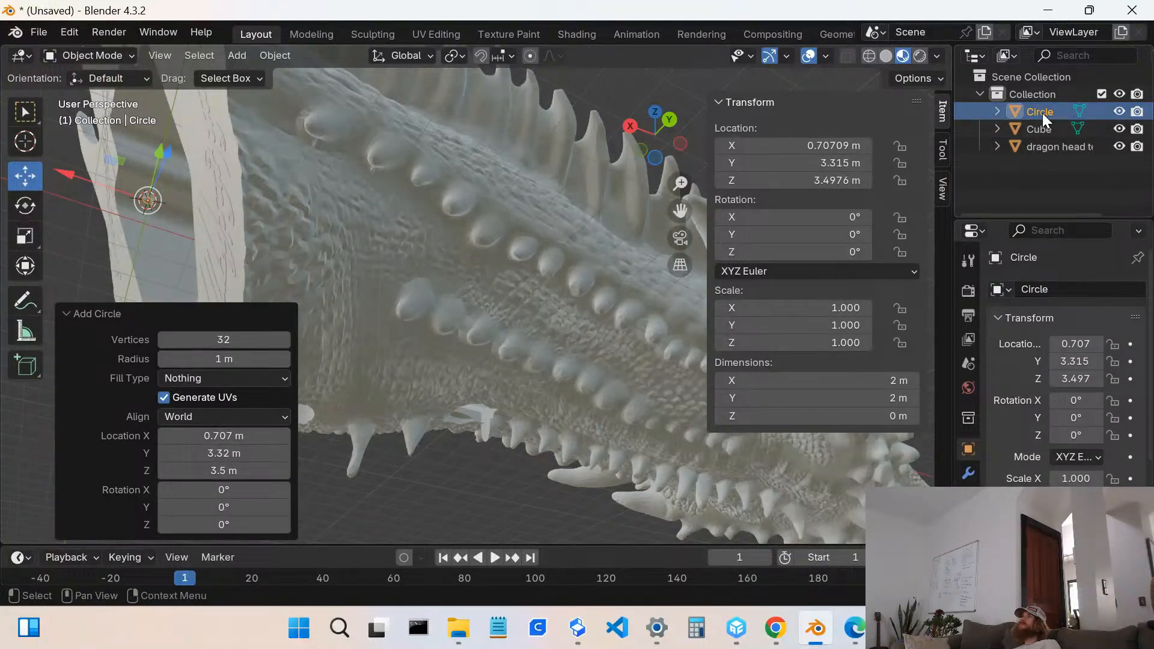
# - Place a copy of the circle at the tip of the long spike on the neck's underside
pyautogui.moveTo(1042, 113); pyautogui.dragTo(351, 477)
pyautogui.scroll(-3, 360, 494)
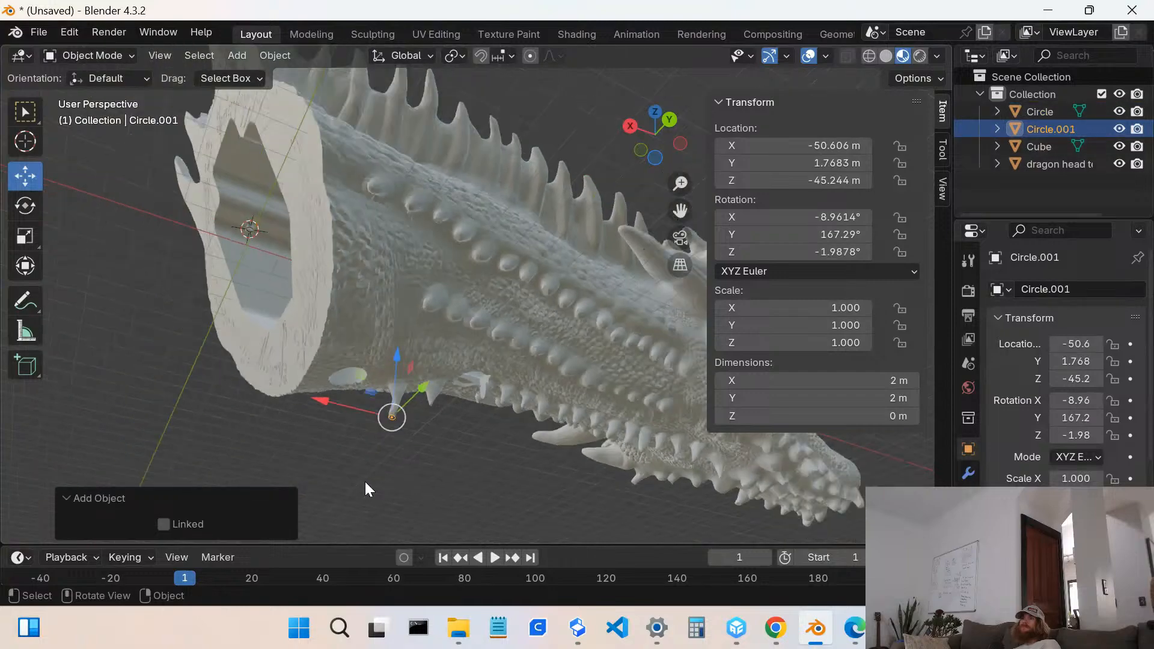
pyautogui.moveTo(366, 427); pyautogui.dragTo(554, 441, button='middle')
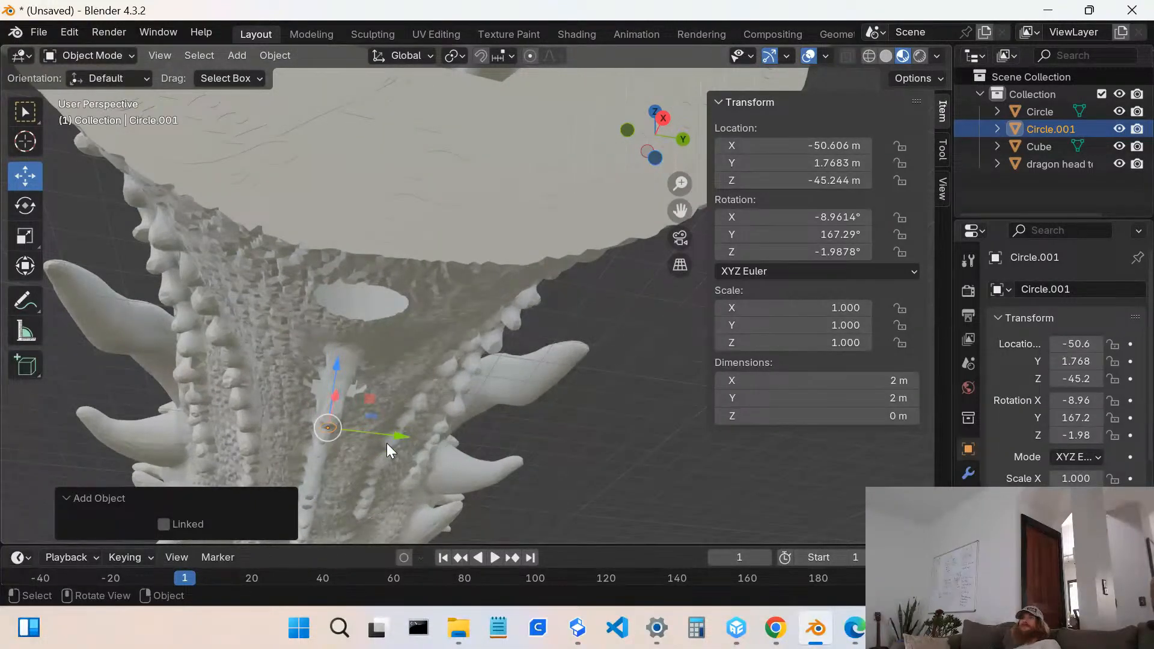
# - Lower the circle copy about 4.17 m along Z, below the spike's tip
pyautogui.moveTo(335, 366); pyautogui.dragTo(326, 430)
pyautogui.scroll(1, 327, 464)
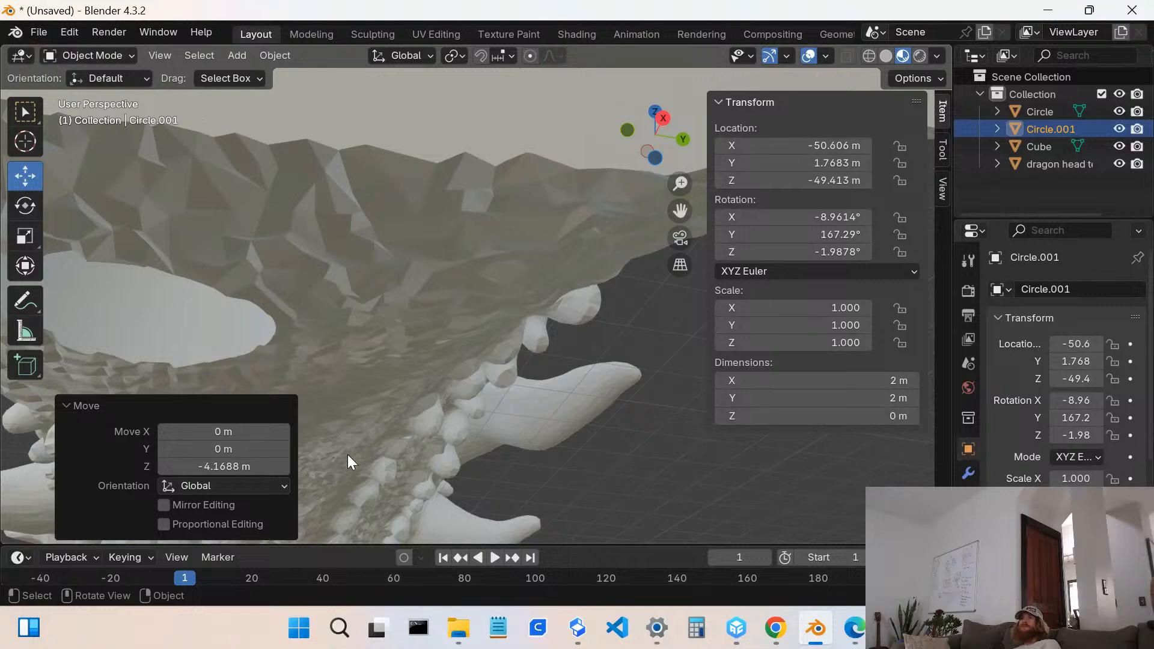
pyautogui.moveTo(342, 463); pyautogui.dragTo(385, 427, button='middle')
pyautogui.scroll(-1, 370, 375)
pyautogui.keyDown('shift'); pyautogui.moveTo(369, 376); pyautogui.dragTo(470, 335, button='middle'); pyautogui.keyUp('shift')
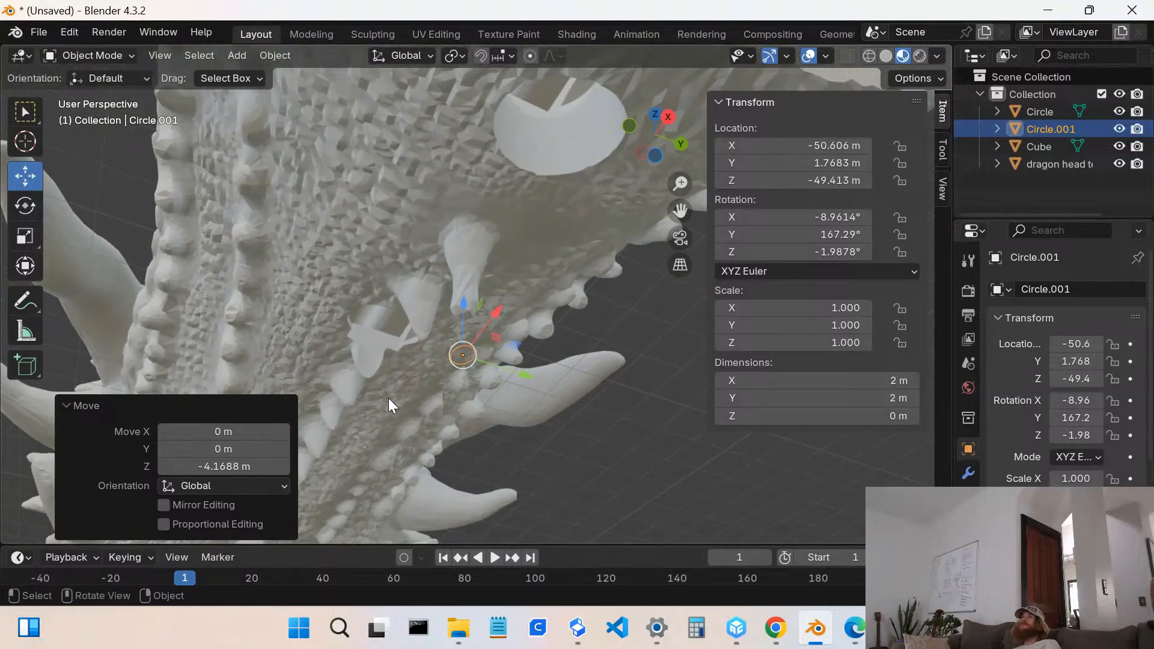
pyautogui.scroll(1, 442, 406)
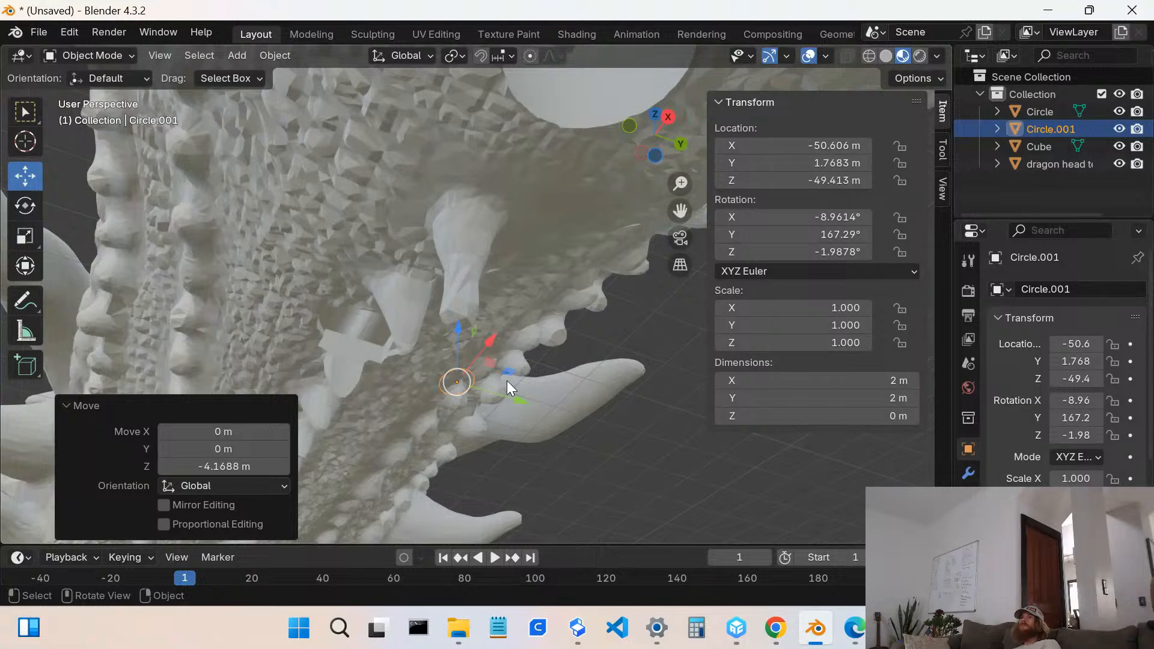
pyautogui.scroll(-1, 490, 406)
pyautogui.moveTo(517, 343); pyautogui.dragTo(521, 377, button='middle')
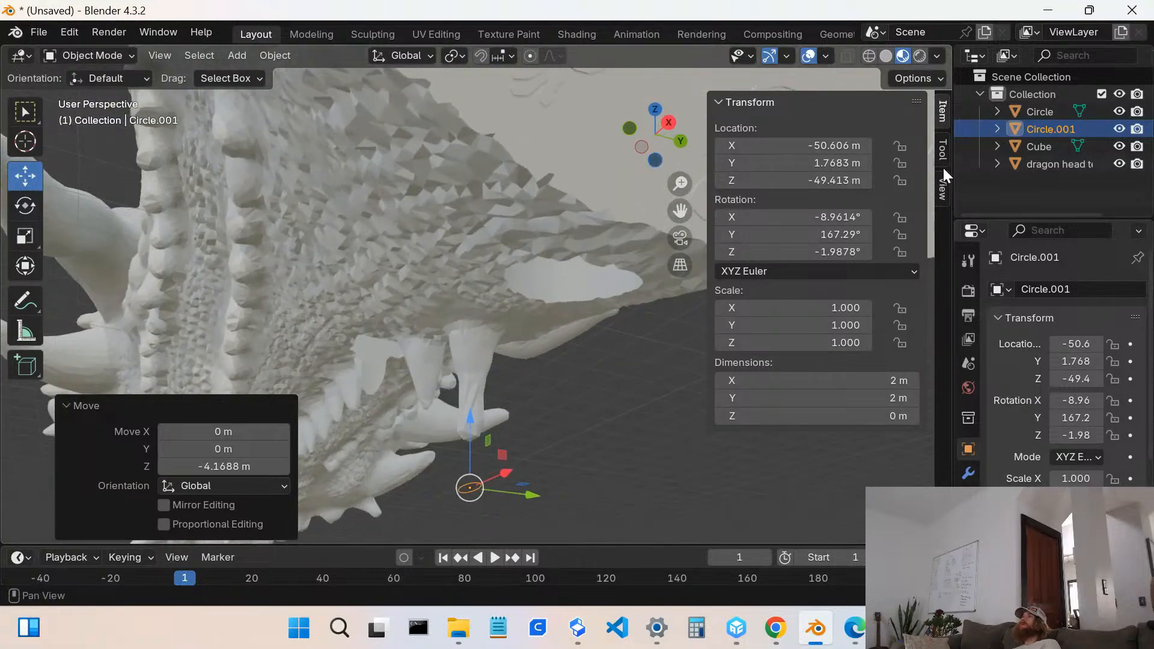
# - Delete the circle copy Circle.001 from the scene
pyautogui.click(1040, 111)
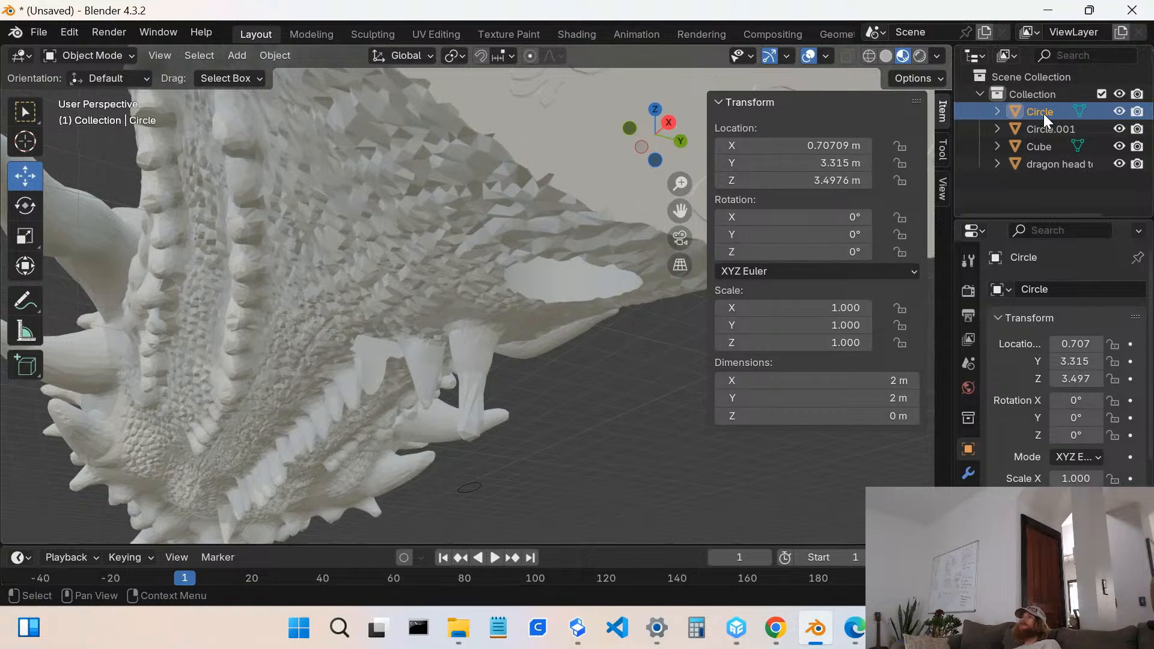
pyautogui.click(1041, 131)
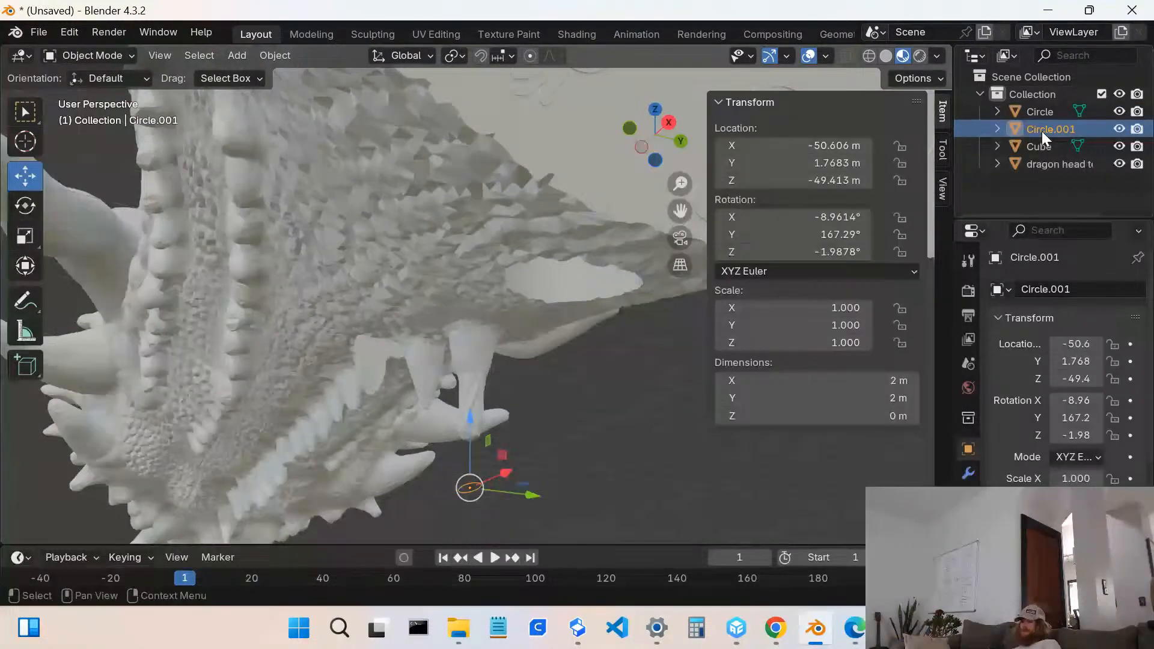
pyautogui.press('x')
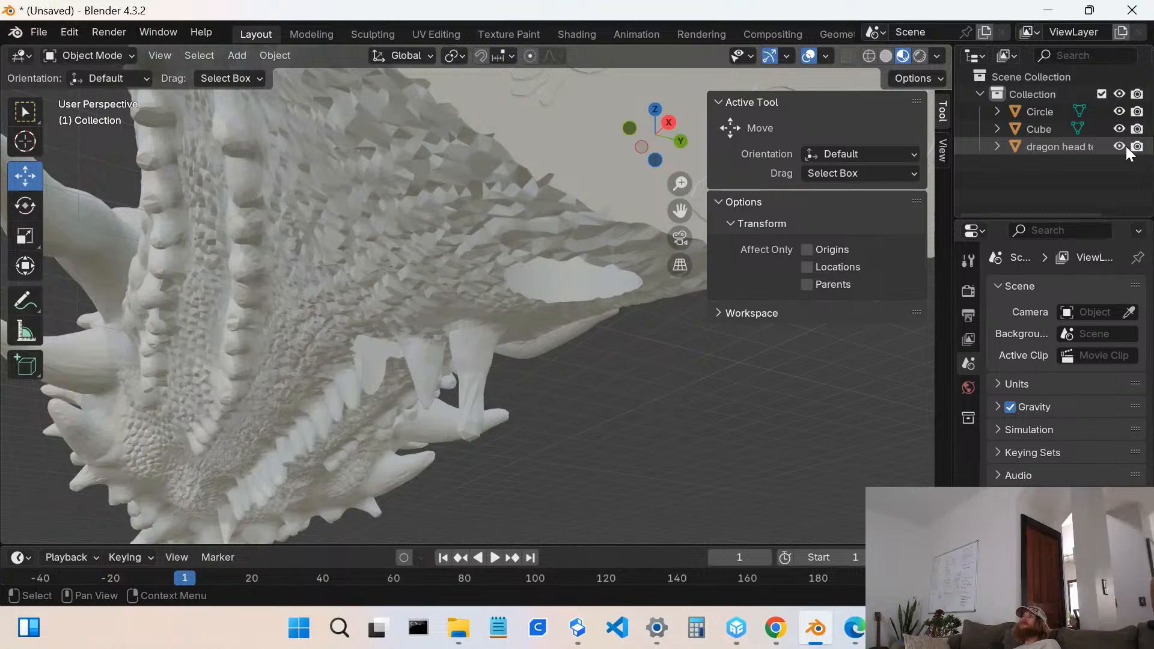
# - Place a copy of the cube at the tip of the long spike on the neck's underside and select it
pyautogui.moveTo(1041, 127); pyautogui.dragTo(497, 371)
pyautogui.moveTo(488, 414); pyautogui.dragTo(474, 423)
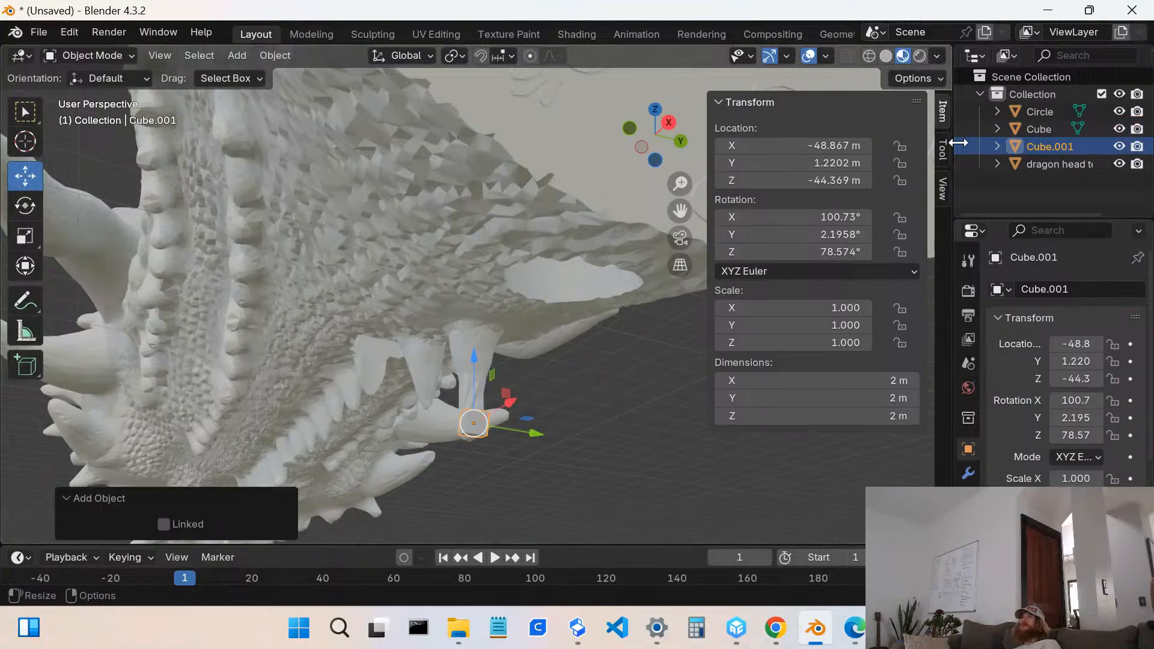
pyautogui.click(1030, 149)
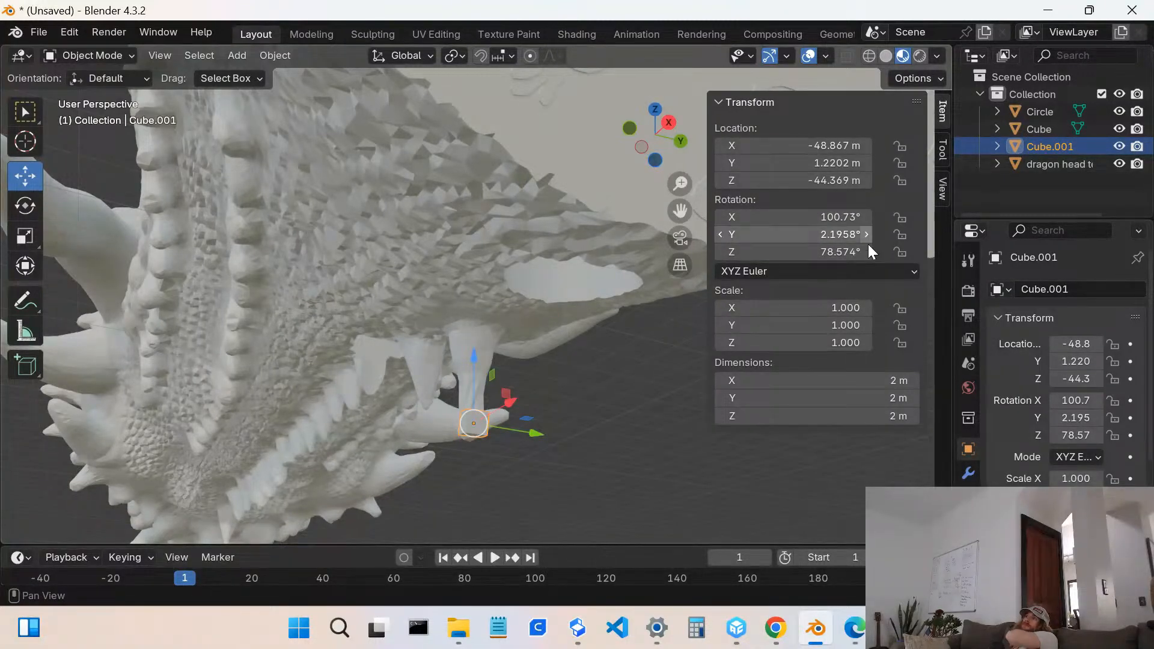
# - Reset the cube copy's X, Y and Z rotation to 0°
pyautogui.click(820, 228)
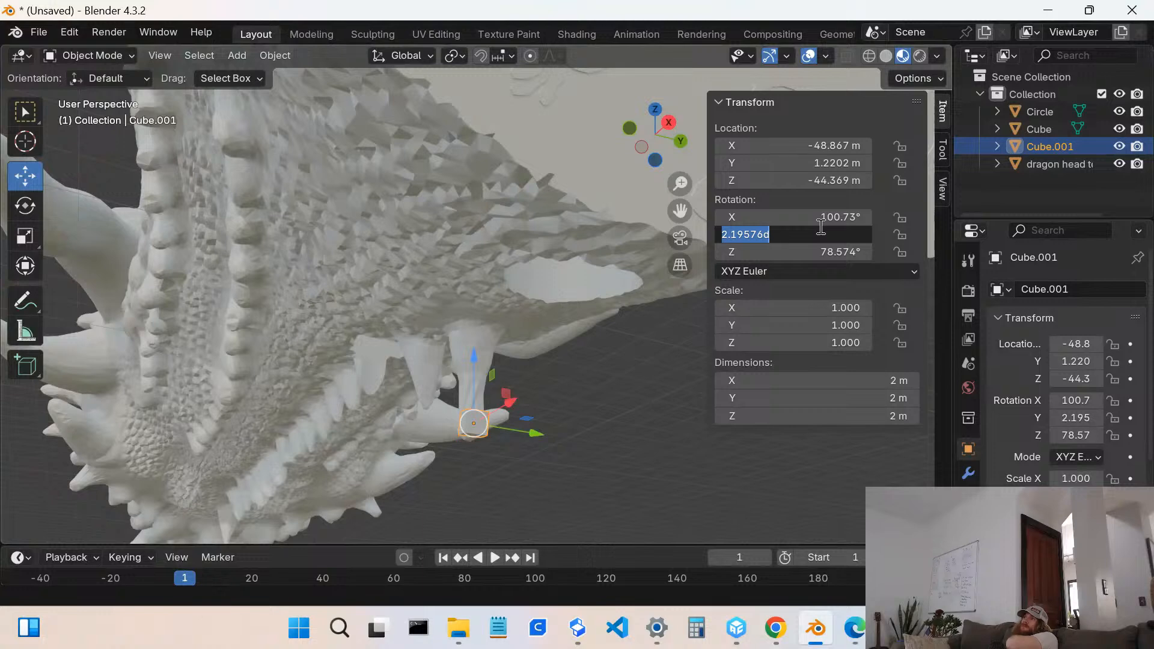
pyautogui.write('0')
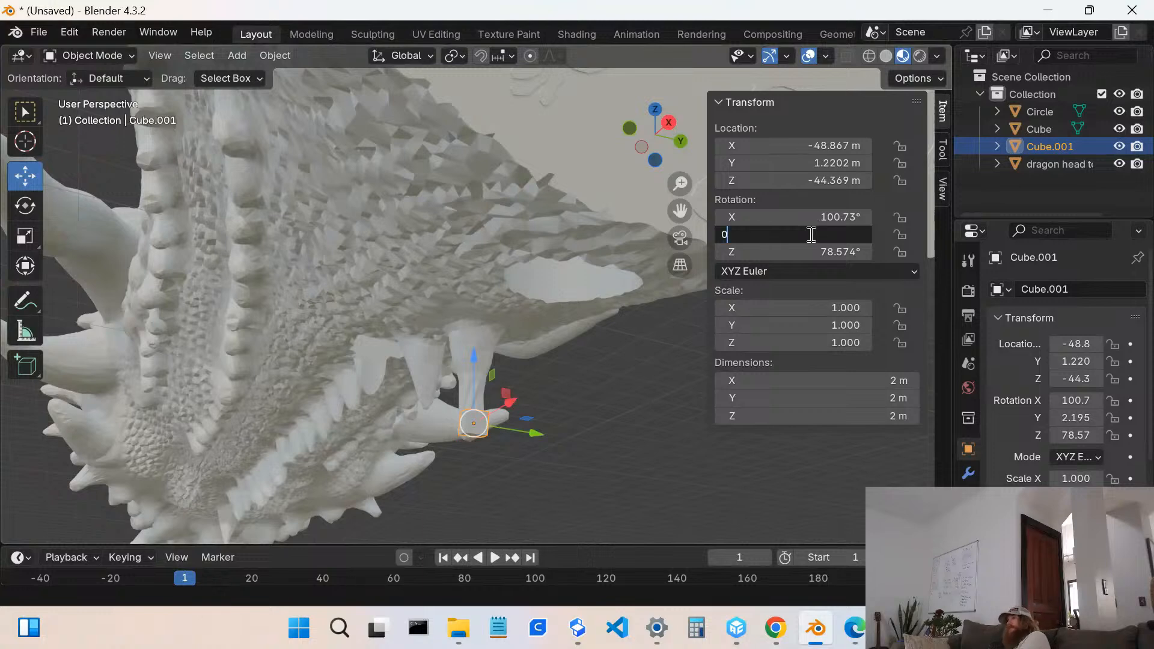
pyautogui.press('Return')
pyautogui.click(839, 251)
pyautogui.write('0')
pyautogui.press('Return')
pyautogui.click(829, 218)
pyautogui.write('0')
pyautogui.press('Return')
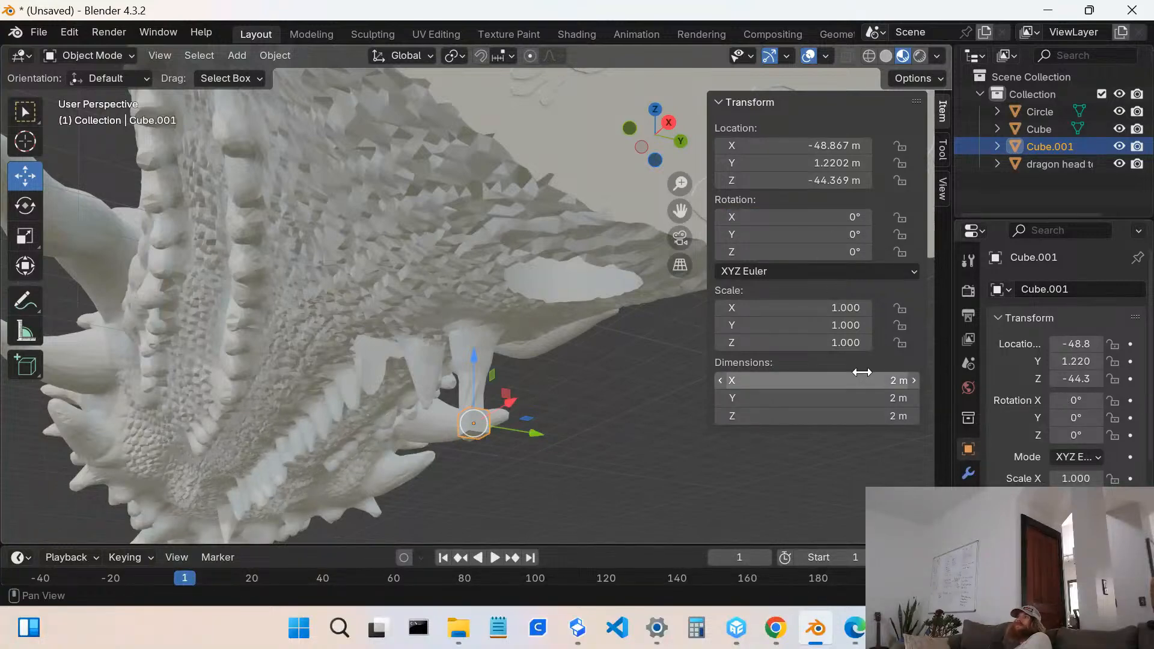
# - Set the cube copy's dimensions to 10 m in Z and 25 m in Y
pyautogui.click(885, 415)
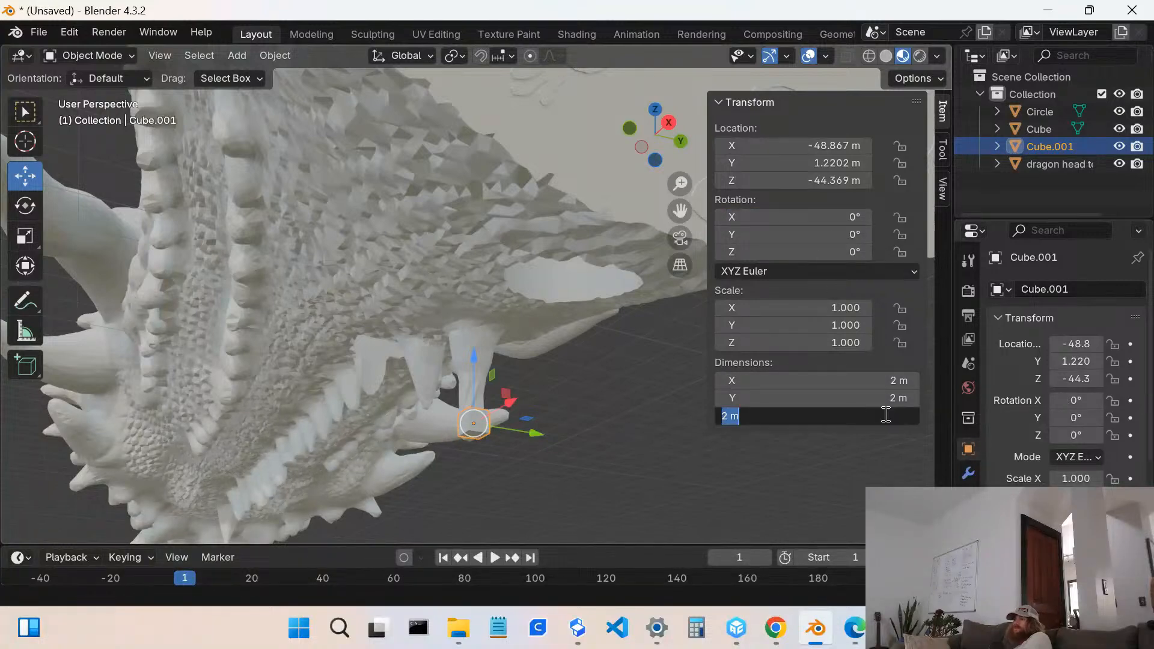
pyautogui.write('10')
pyautogui.press('Return')
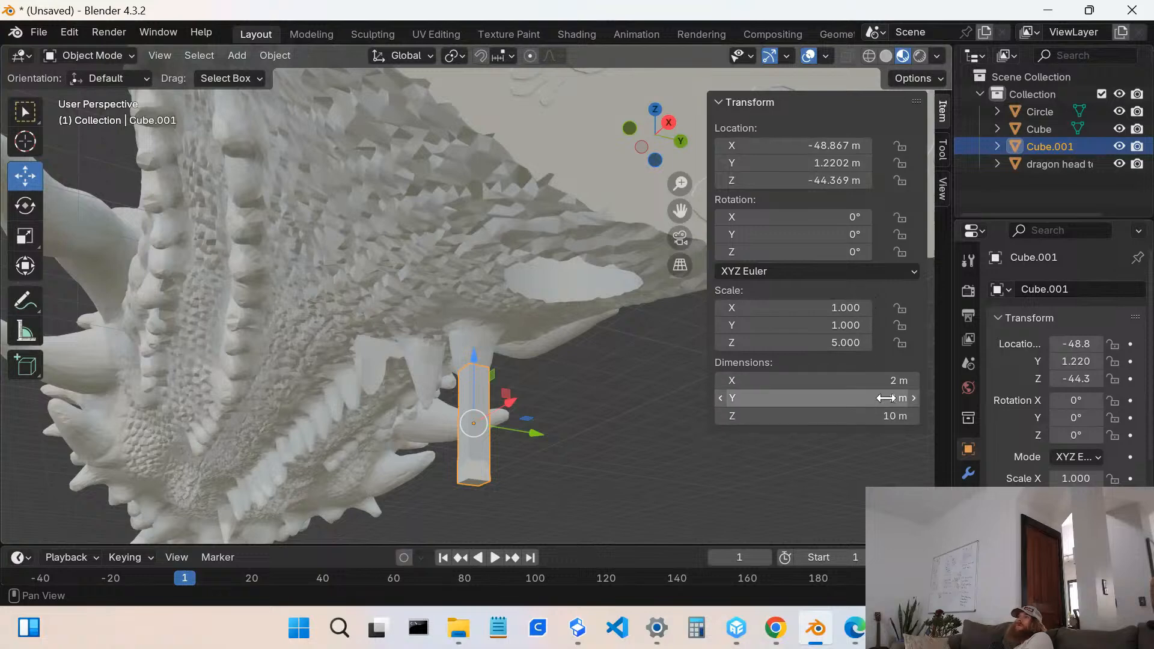
pyautogui.click(887, 398)
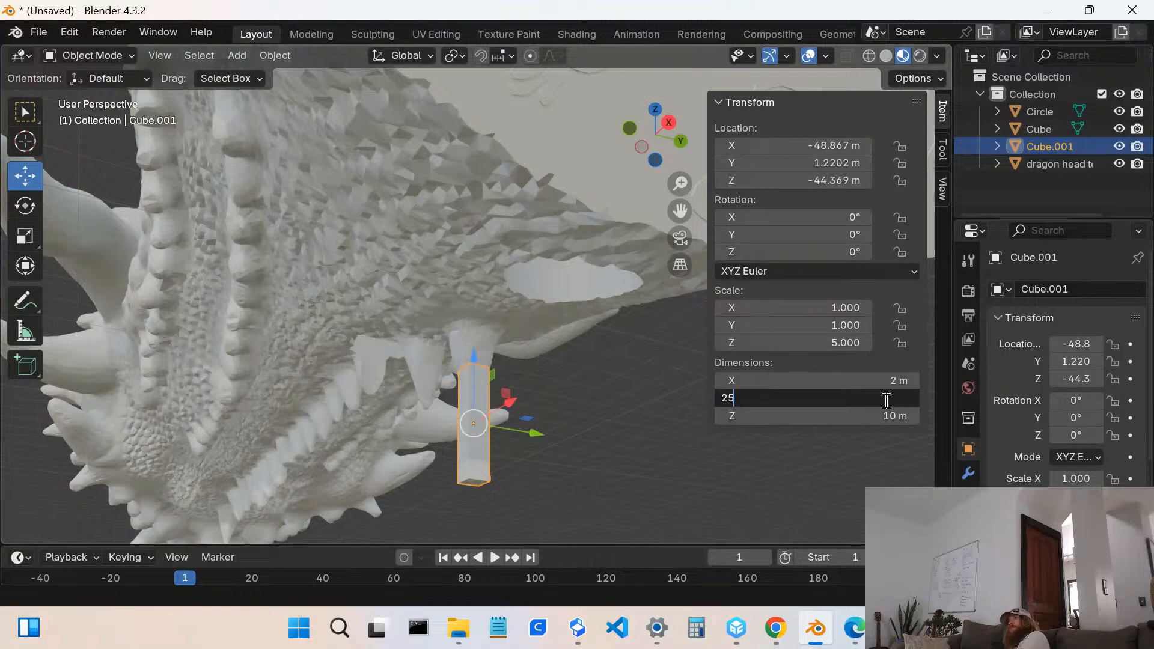
pyautogui.write('25')
pyautogui.press('Return')
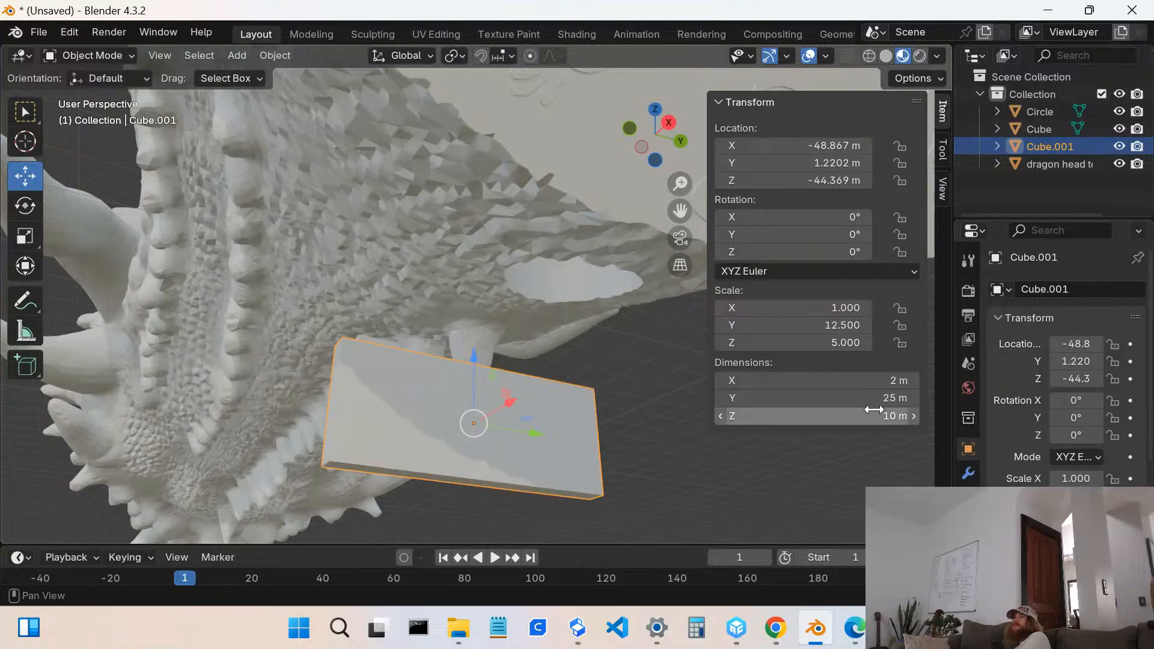
# - Set the cube copy's Z dimension to 25 m
pyautogui.scroll(-7, 546, 370)
pyautogui.moveTo(498, 327); pyautogui.dragTo(472, 313, button='middle')
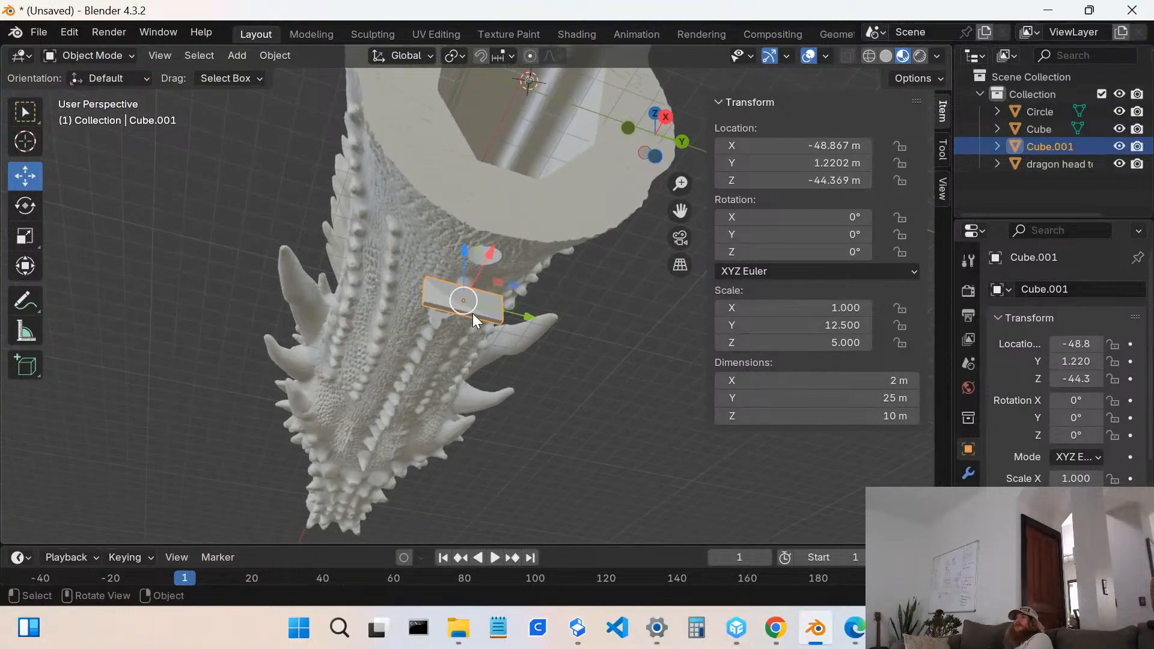
pyautogui.click(851, 419)
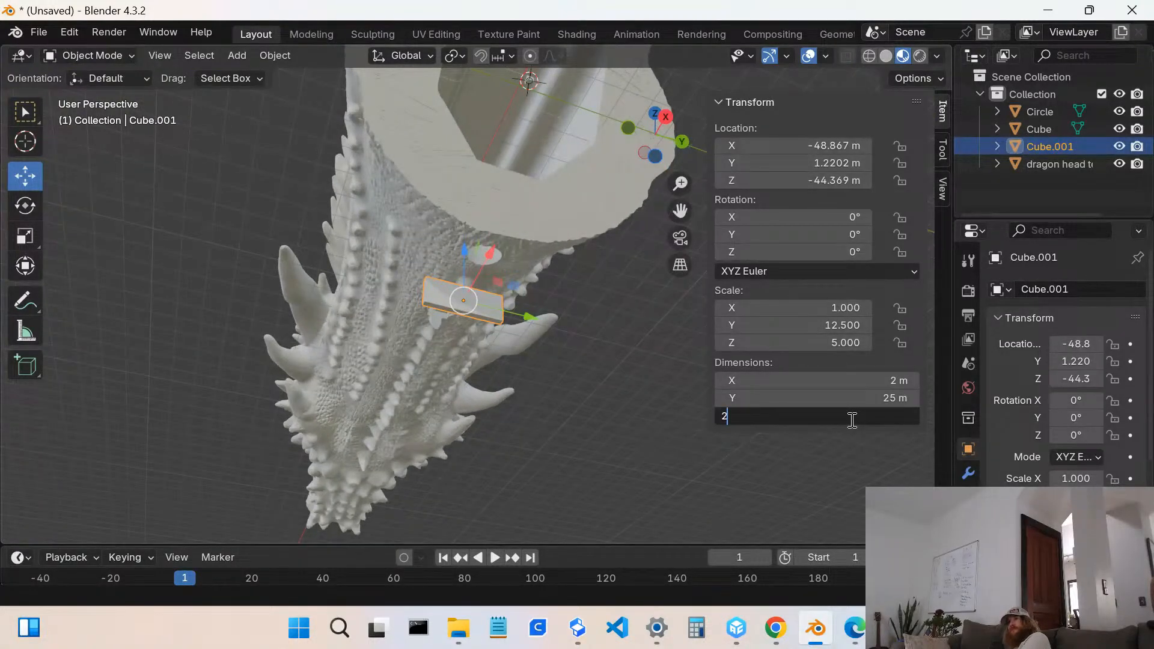
pyautogui.write('25')
pyautogui.press('Return')
# - Enlarge the cube copy's X dimension to 10 m and further to 20 m
pyautogui.moveTo(500, 288); pyautogui.dragTo(636, 327, button='middle')
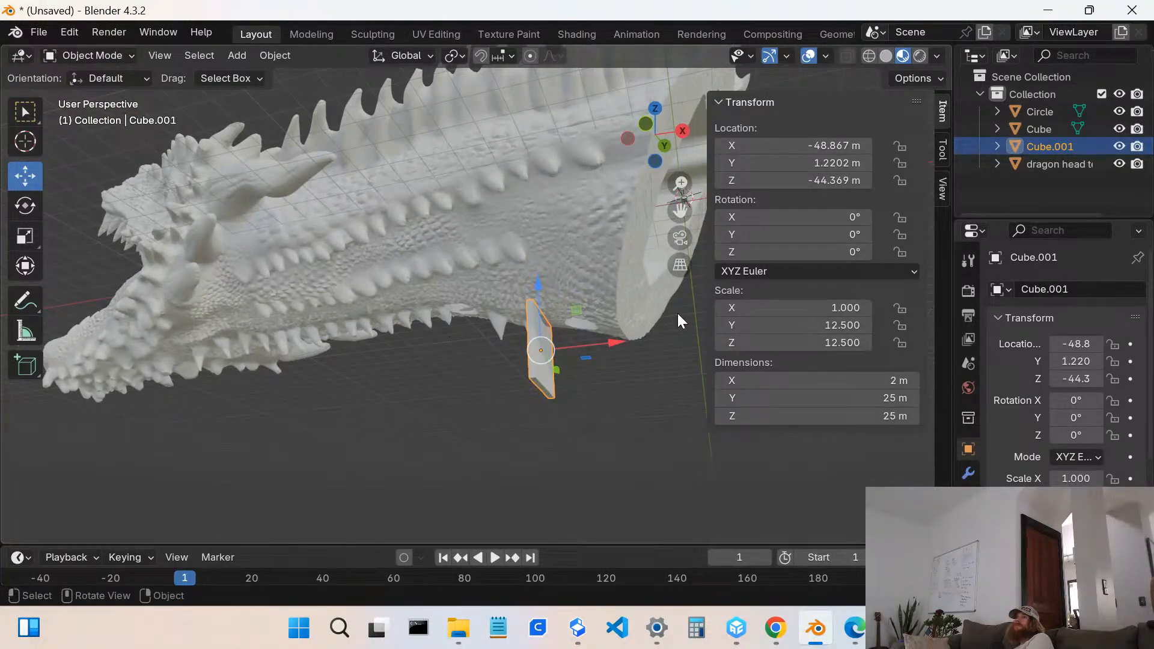
pyautogui.moveTo(640, 350)
pyautogui.mouseDown(button='middle')
pyautogui.moveTo(576, 349)
pyautogui.moveTo(600, 299)
pyautogui.moveTo(590, 312)
pyautogui.moveTo(642, 337)
pyautogui.moveTo(641, 353)
pyautogui.mouseUp(button='middle')
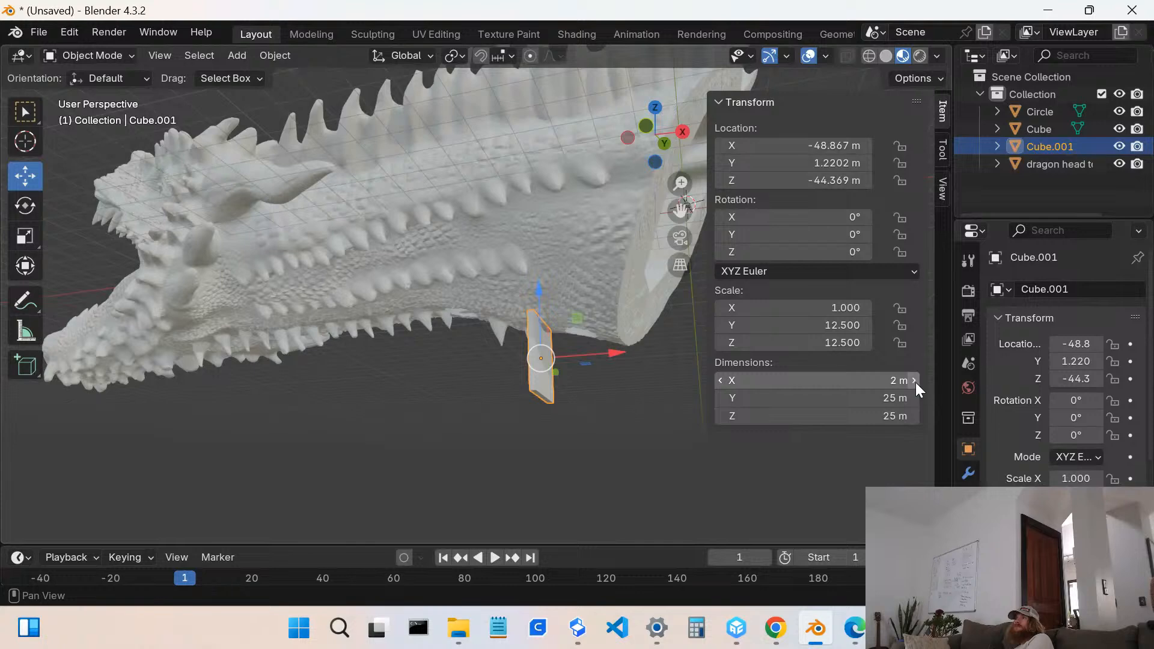
pyautogui.click(896, 381)
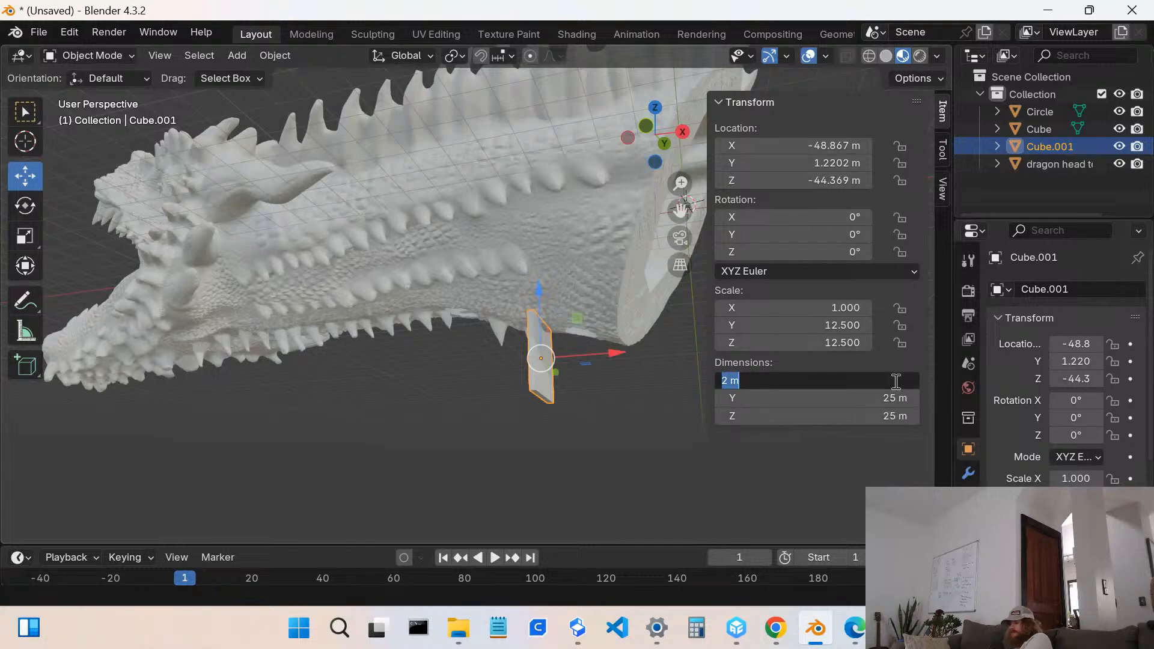
pyautogui.press('Return')
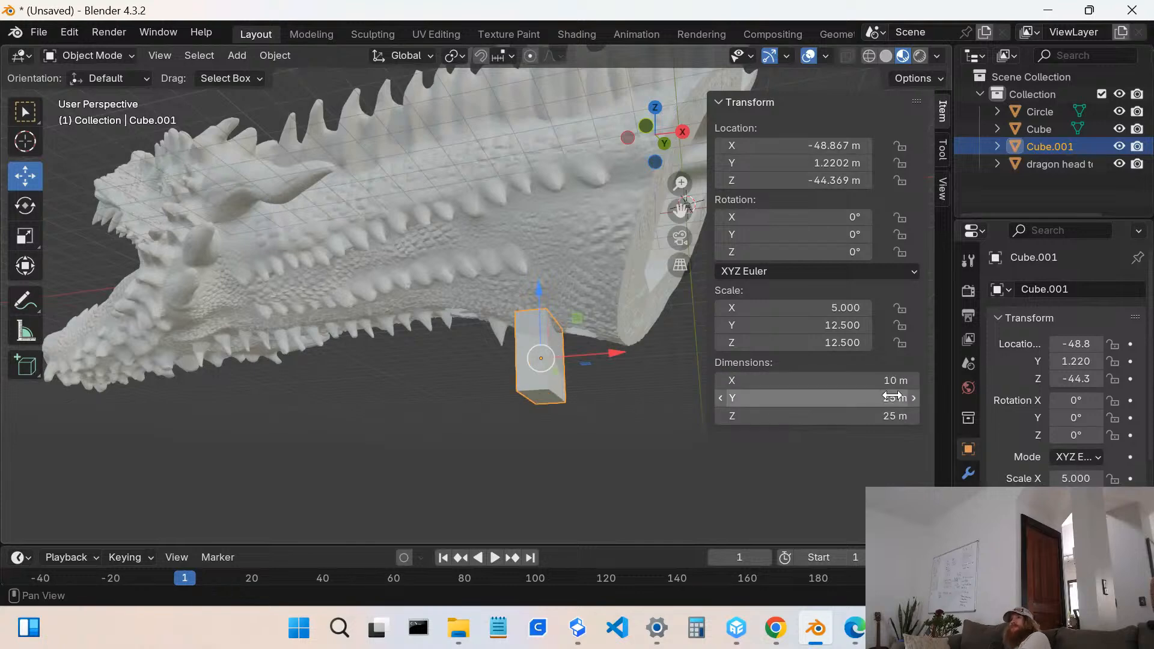
pyautogui.click(884, 383)
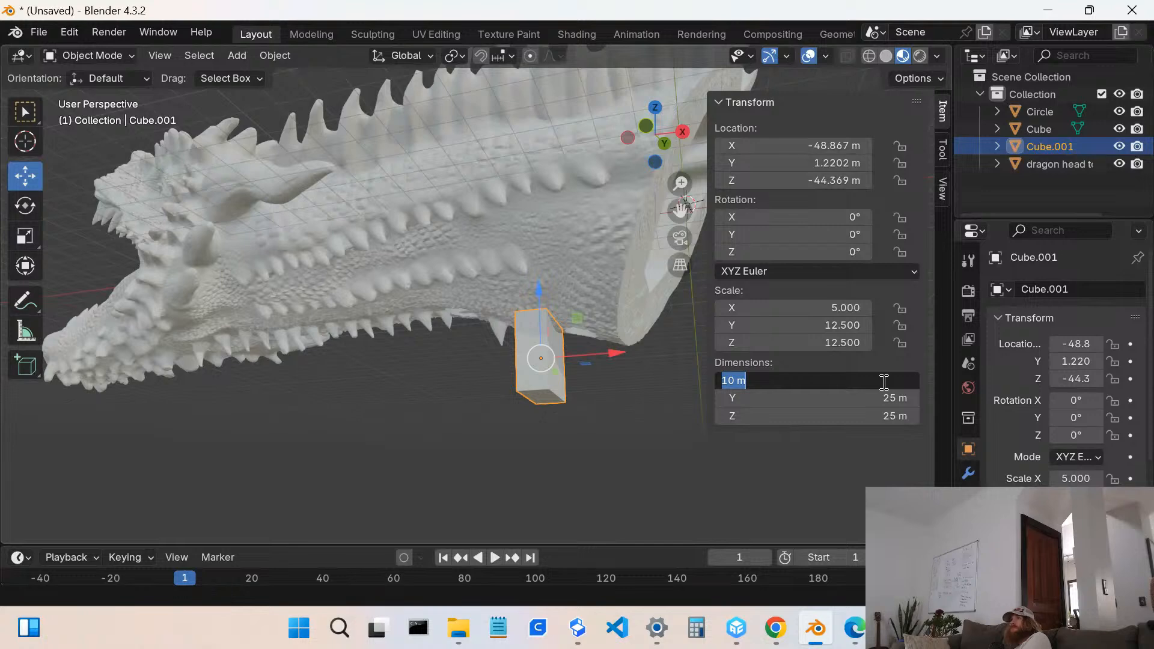
pyautogui.write('20')
pyautogui.press('Return')
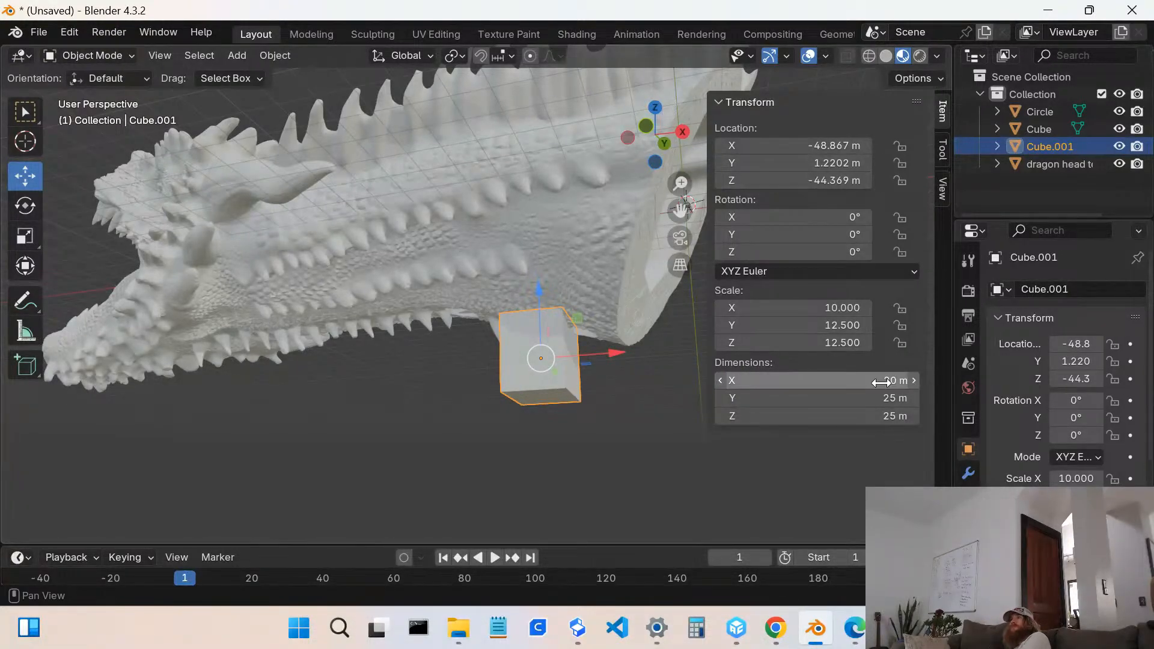
# - Increase the cube copy's Z dimension to 40 m and further to 45 m
pyautogui.moveTo(498, 366)
pyautogui.mouseDown(button='middle')
pyautogui.moveTo(521, 348)
pyautogui.moveTo(618, 369)
pyautogui.moveTo(495, 356)
pyautogui.mouseUp(button='middle')
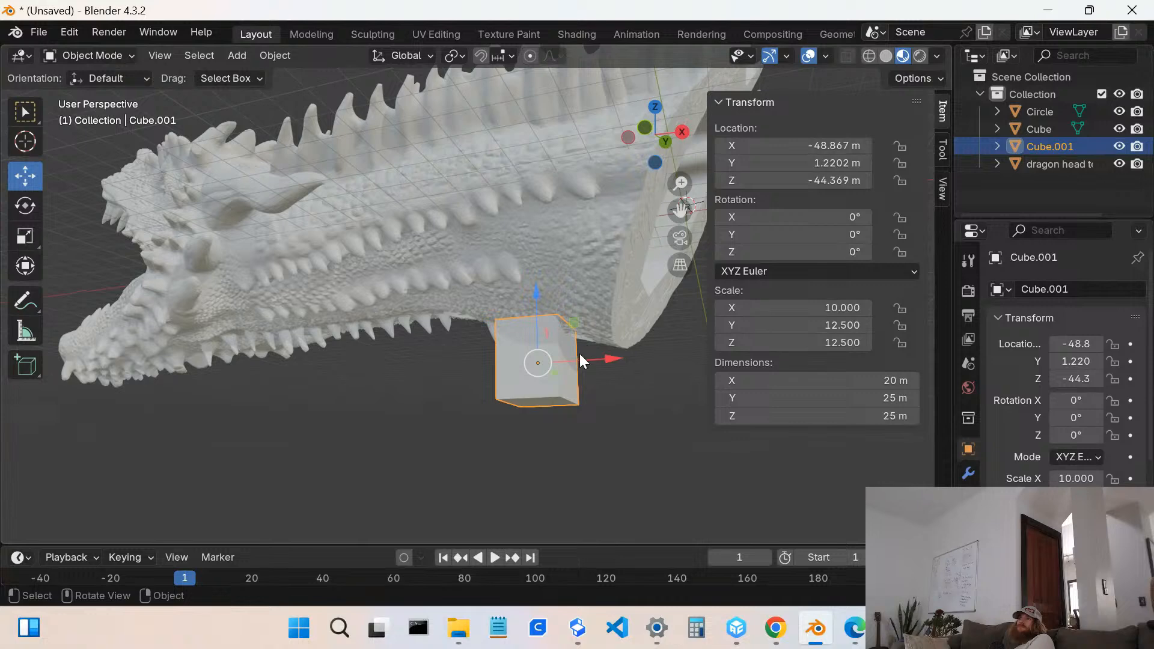
pyautogui.click(828, 410)
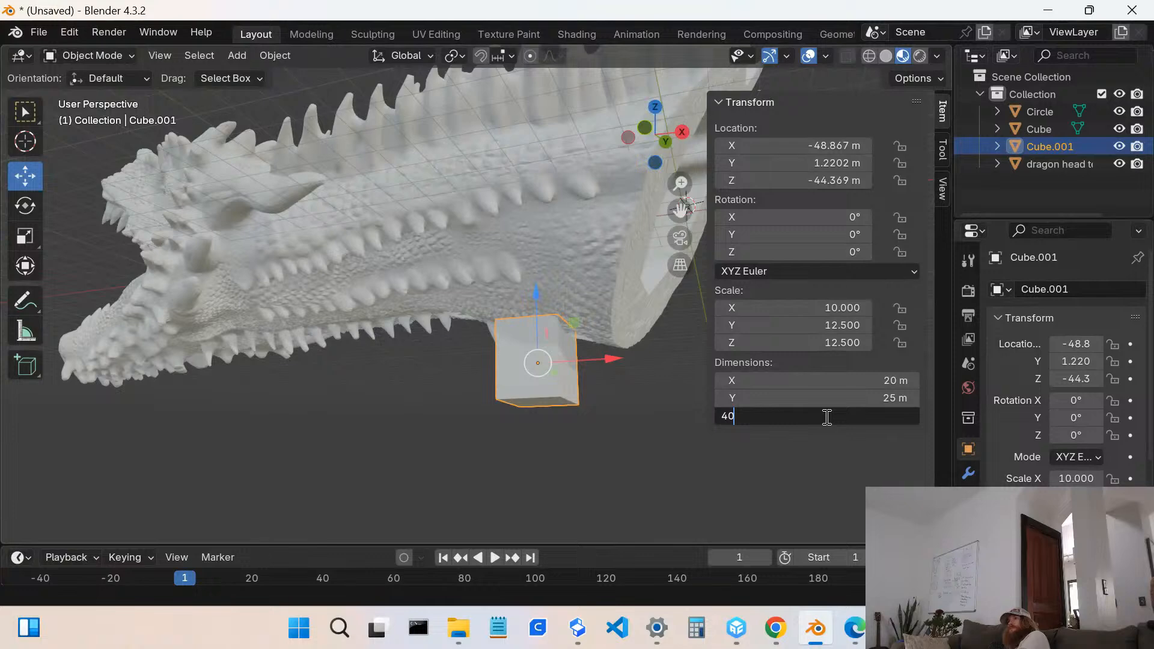
pyautogui.press('Return')
pyautogui.moveTo(501, 317); pyautogui.dragTo(585, 221, button='middle')
pyautogui.click(839, 416)
pyautogui.write('45')
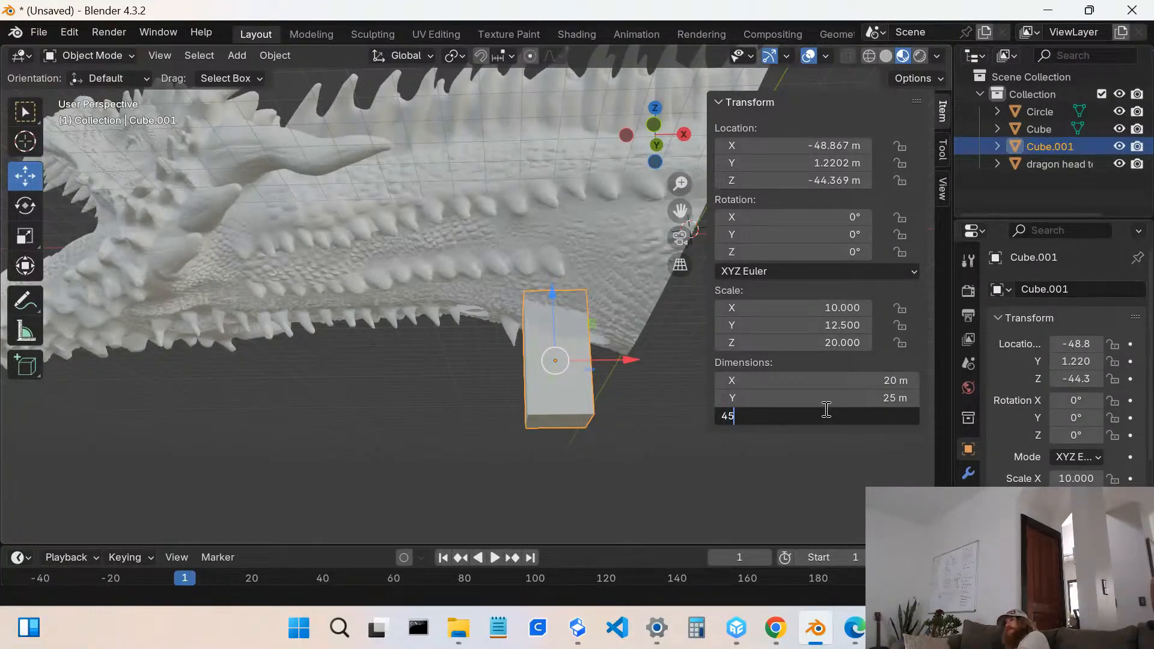
pyautogui.press('Return')
# - Rotate the box about -17.9° around the global Y axis to tilt it along the spike, and return to the Move tool
pyautogui.moveTo(585, 358); pyautogui.dragTo(550, 351, button='middle')
pyautogui.scroll(-3, 528, 369)
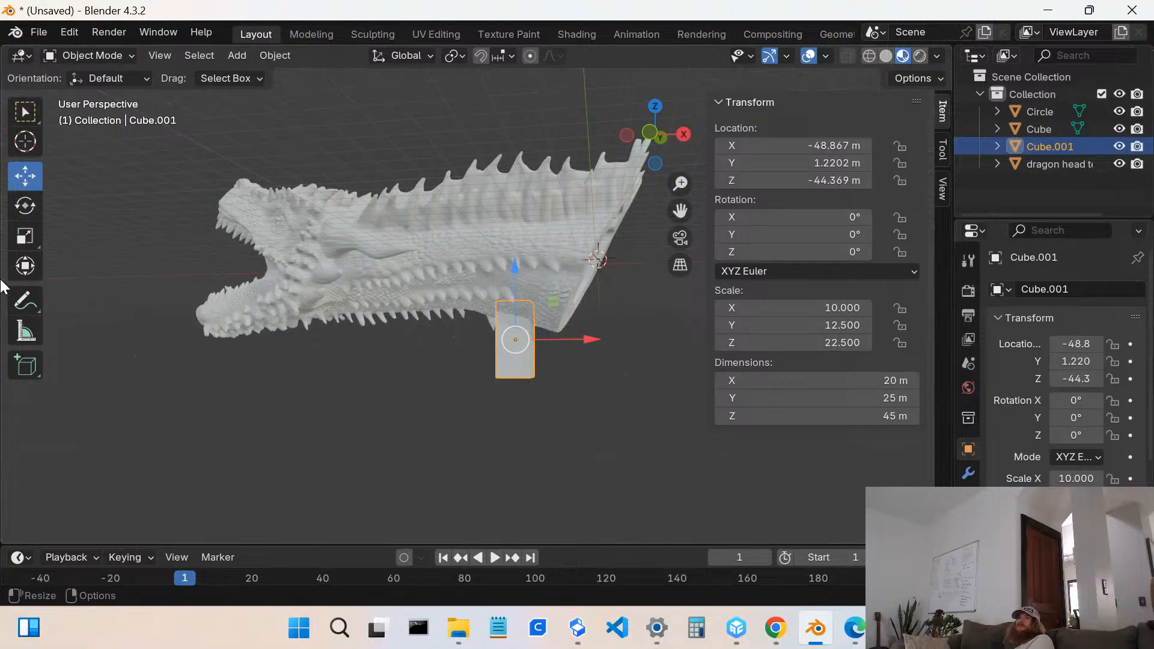
pyautogui.click(26, 207)
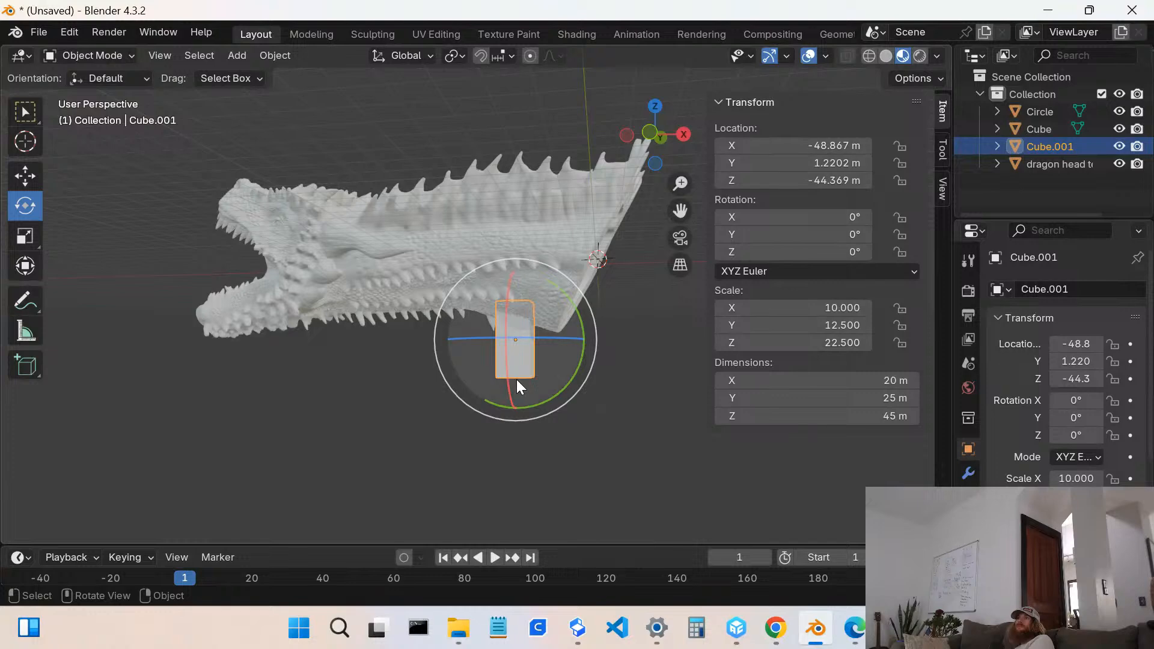
pyautogui.moveTo(546, 403); pyautogui.dragTo(577, 395)
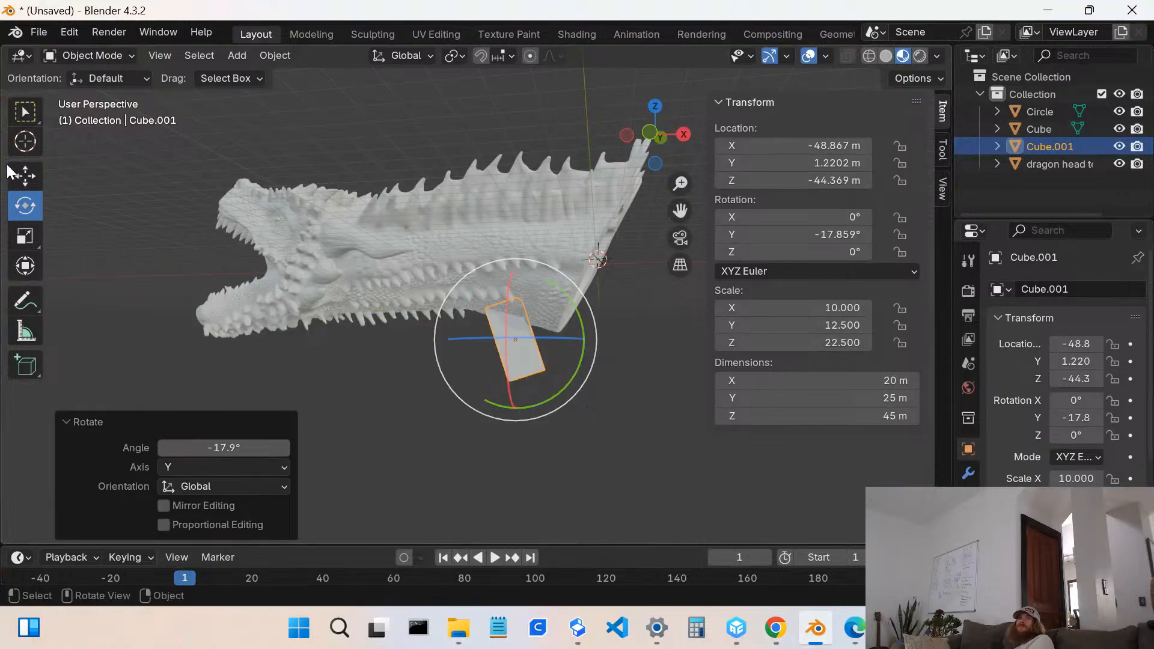
pyautogui.click(32, 169)
# - Check the tilted box from the neck's open end and show the modifier settings of Cube.001
pyautogui.scroll(3, 538, 350)
pyautogui.moveTo(524, 356); pyautogui.dragTo(379, 283, button='middle')
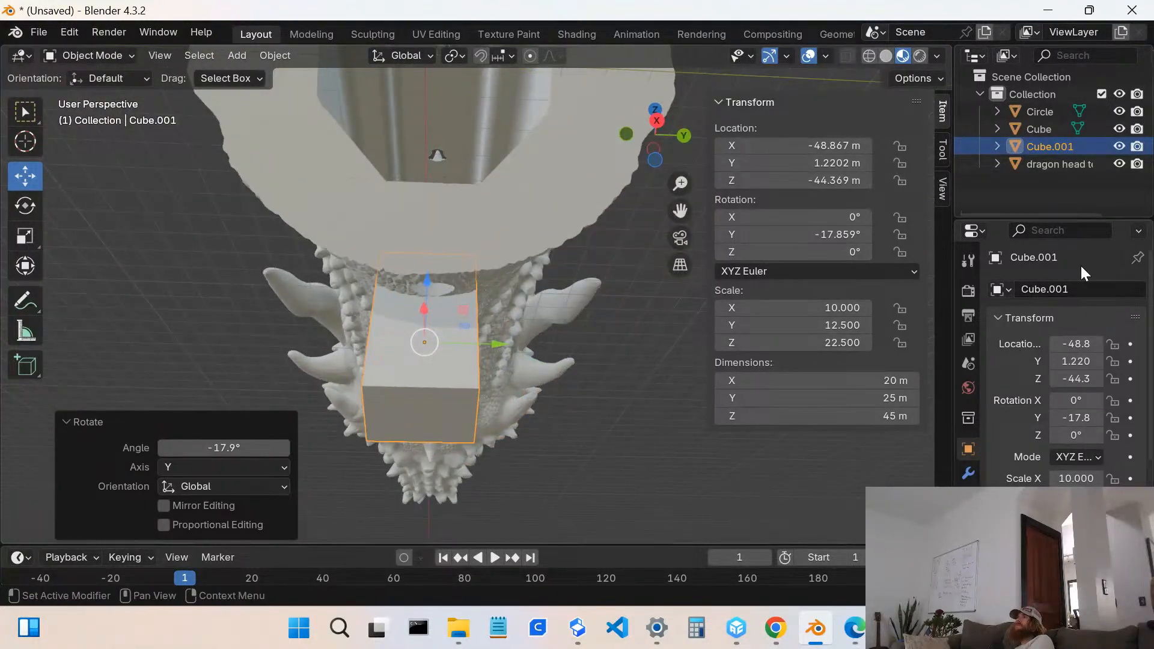
pyautogui.click(968, 473)
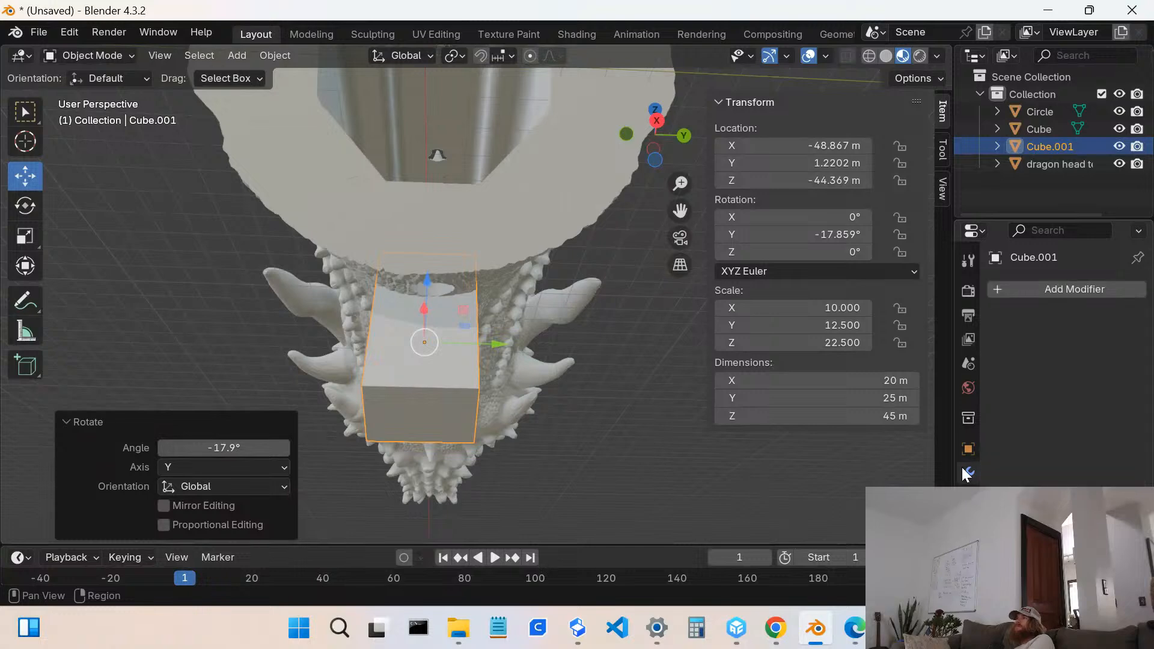
# - Add a Mirror modifier to the tilted block with Cube as mirror object, clipping enabled and only the Y axis active
pyautogui.click(1045, 299)
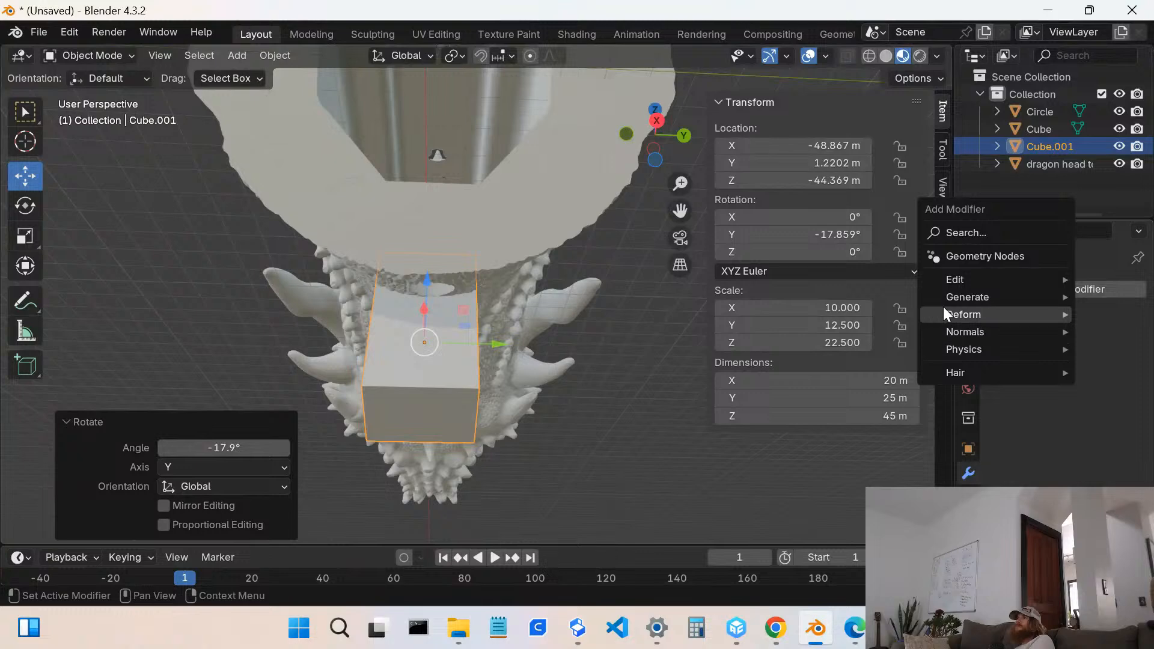
pyautogui.moveTo(958, 306)
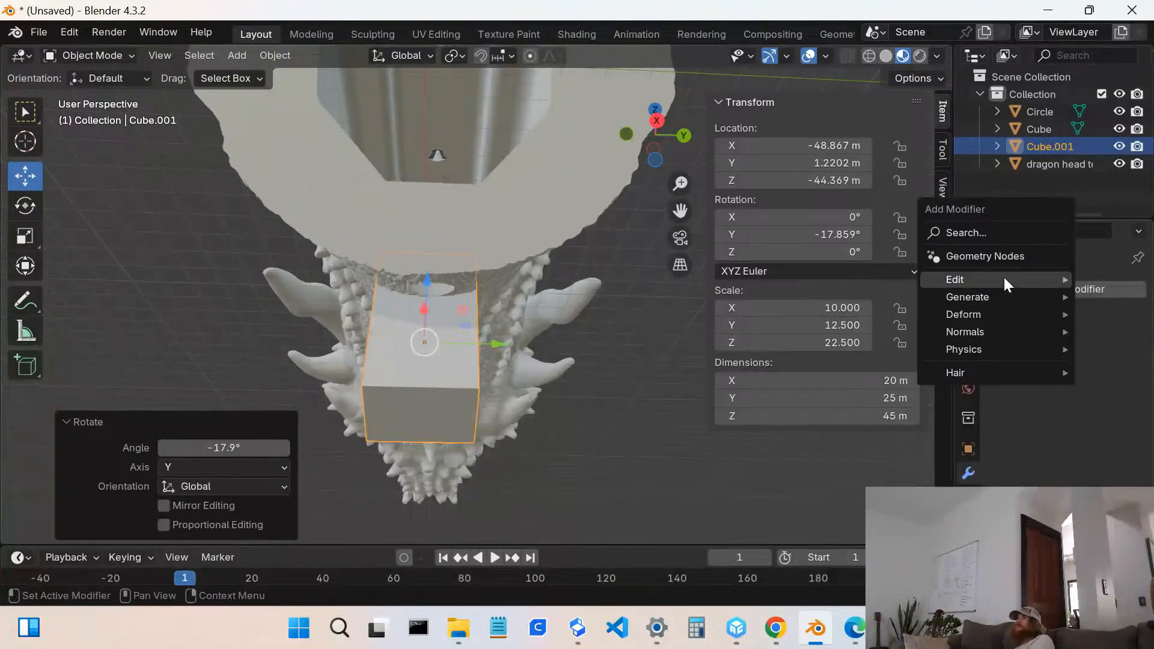
pyautogui.moveTo(1005, 285)
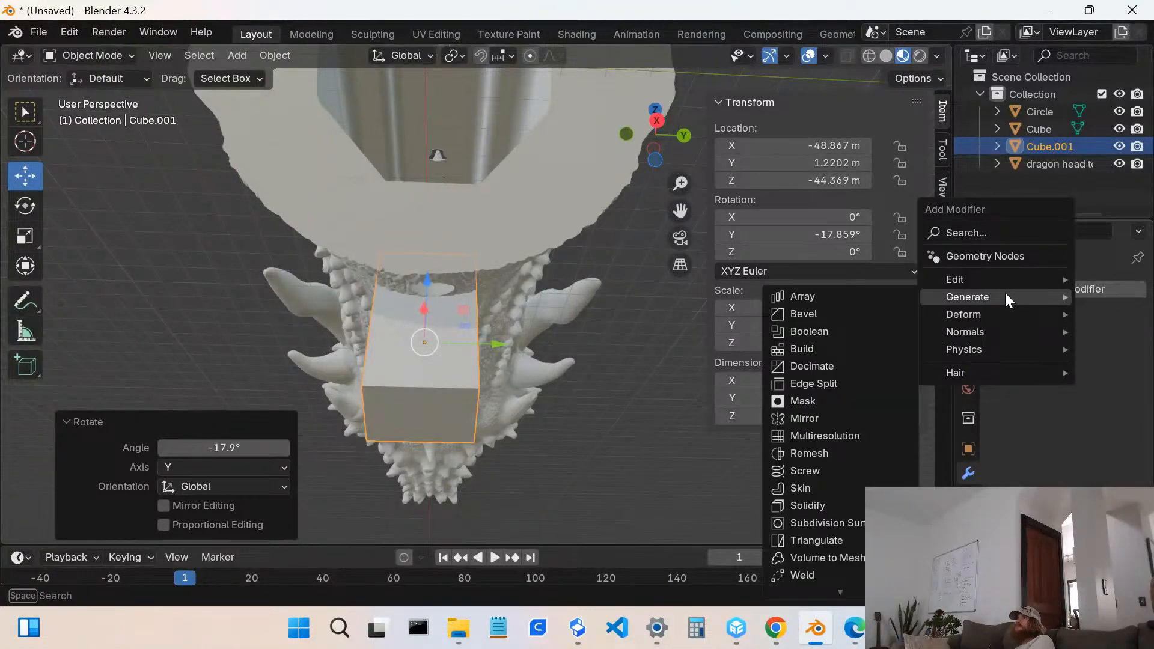
pyautogui.click(787, 420)
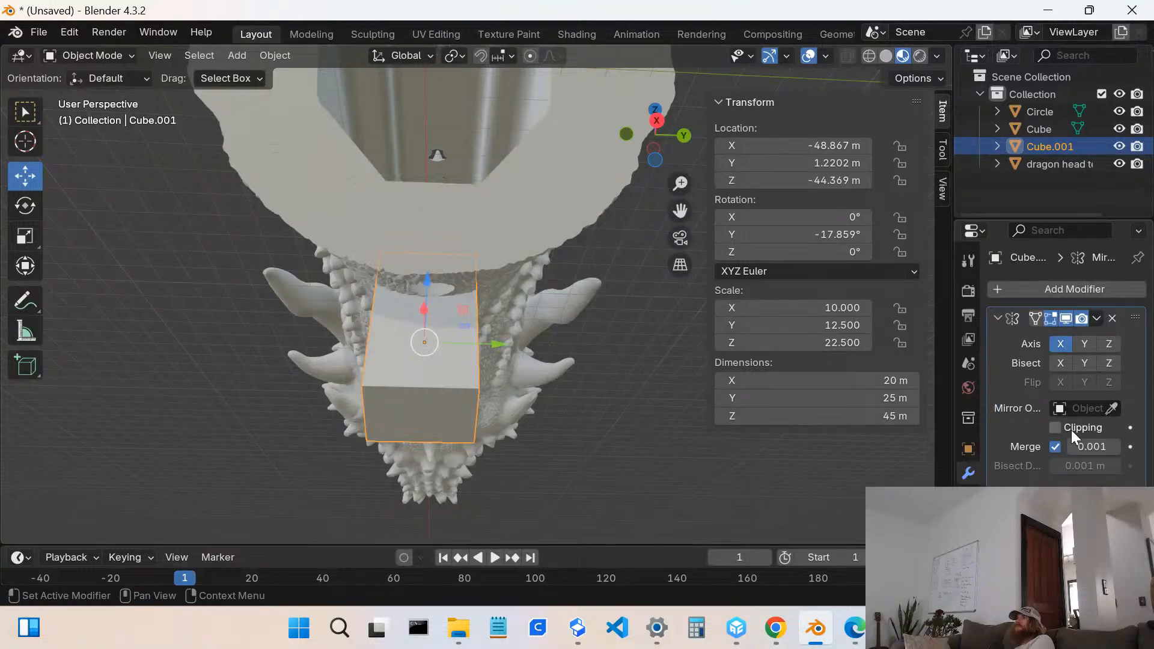
pyautogui.click(1099, 405)
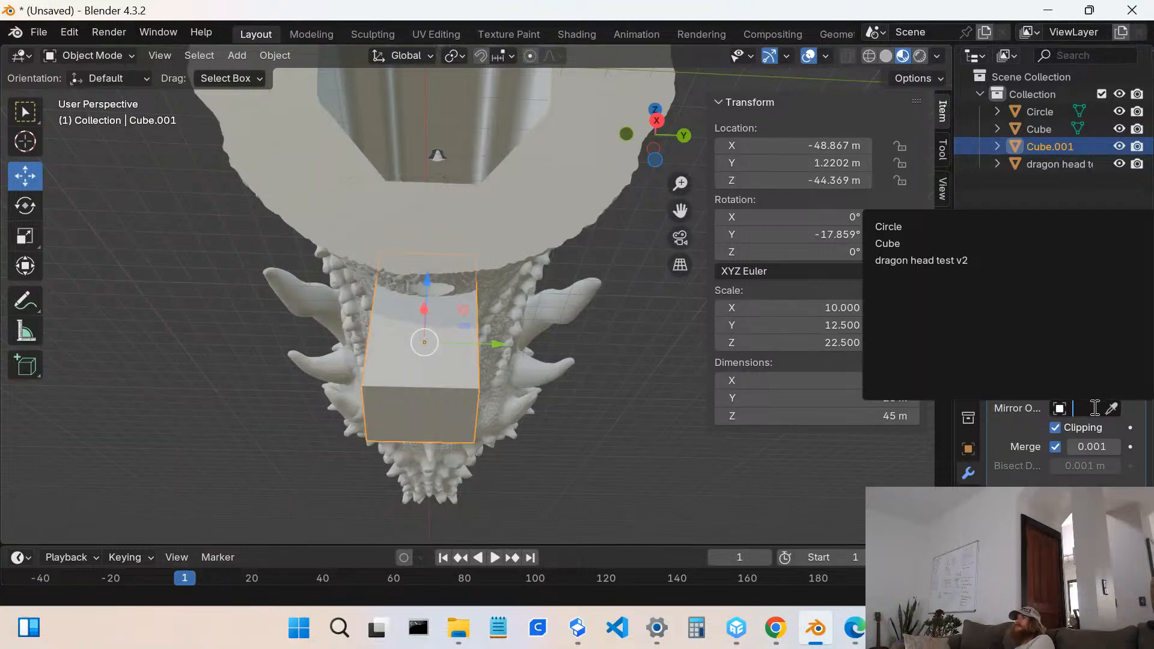
pyautogui.click(899, 242)
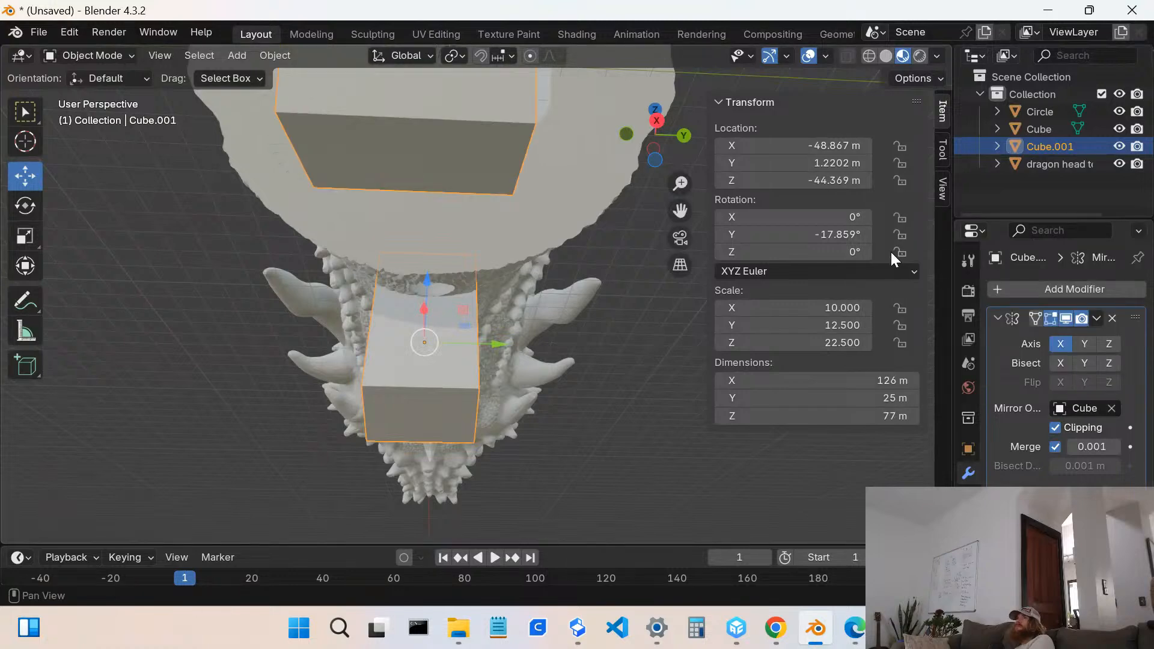
pyautogui.moveTo(470, 334); pyautogui.dragTo(540, 421, button='middle')
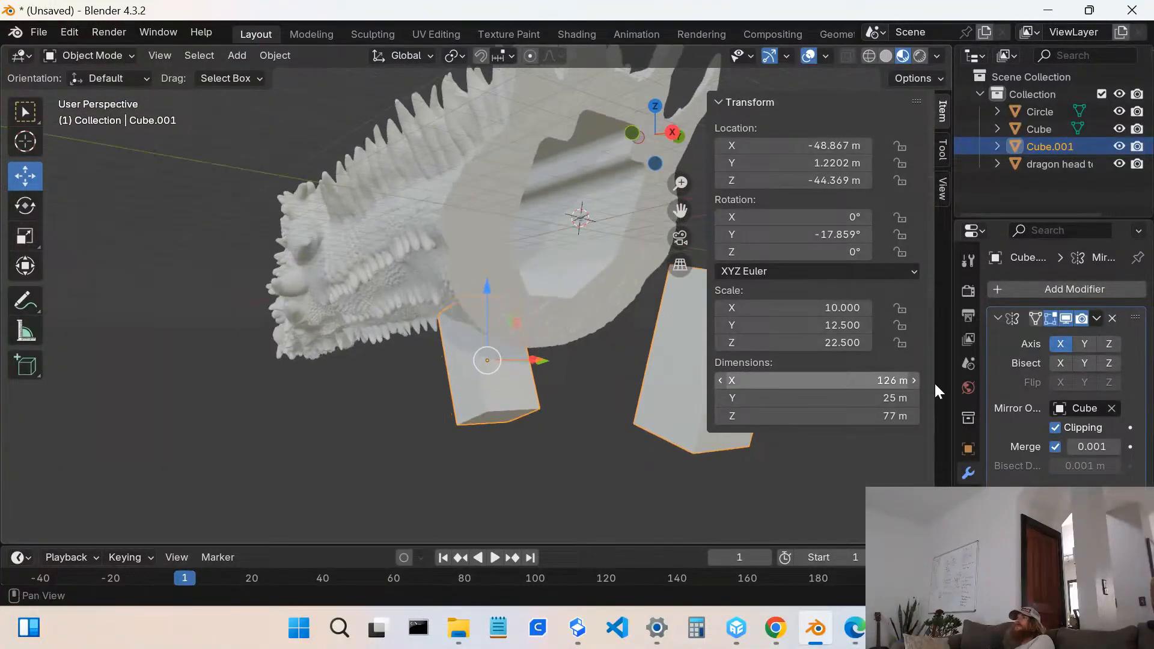
pyautogui.click(1085, 344)
pyautogui.click(1057, 342)
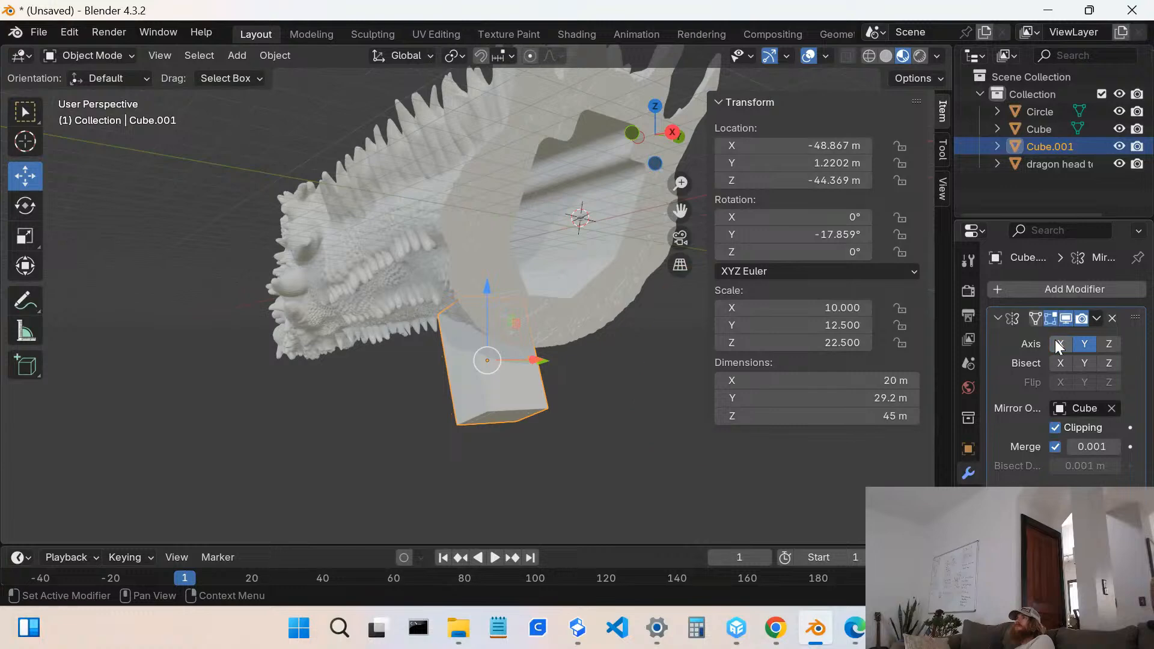
# - Move the block about 3.09 m along the global Y axis
pyautogui.moveTo(539, 414); pyautogui.dragTo(453, 428, button='middle')
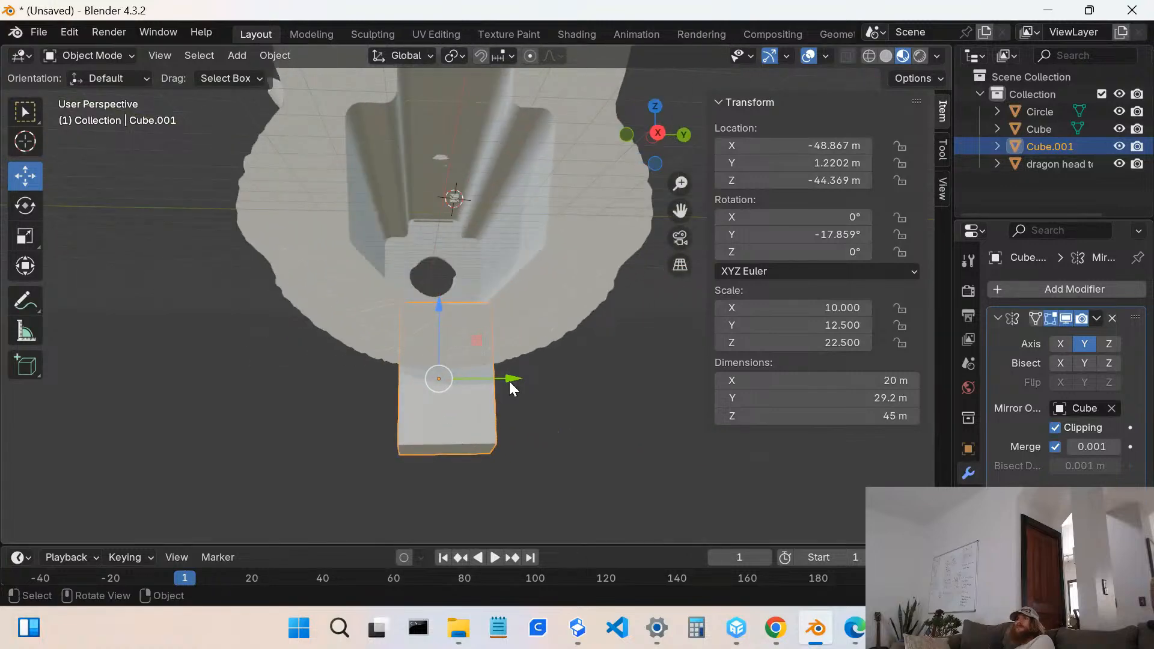
pyautogui.moveTo(510, 381); pyautogui.dragTo(522, 345)
pyautogui.moveTo(485, 402); pyautogui.dragTo(495, 298, button='middle')
pyautogui.moveTo(401, 320); pyautogui.dragTo(438, 340, button='middle')
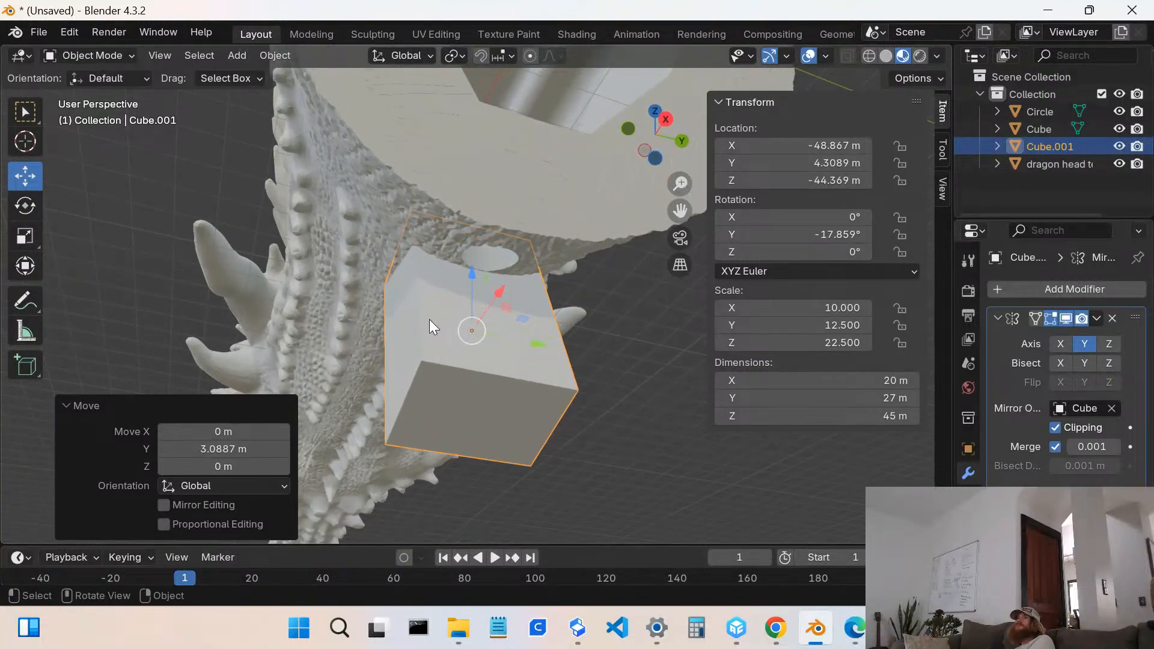
pyautogui.click(427, 328)
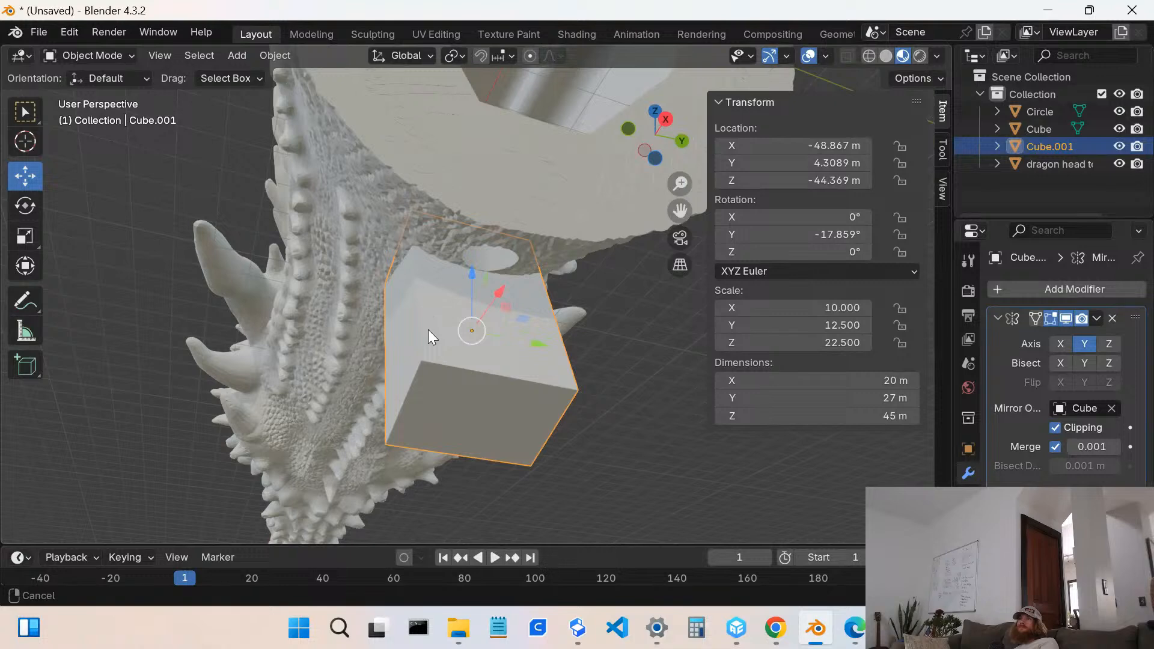
pyautogui.keyDown('shift'); pyautogui.moveTo(427, 330); pyautogui.dragTo(468, 293, button='middle'); pyautogui.keyUp('shift')
pyautogui.click(575, 475)
pyautogui.click(525, 322)
pyautogui.moveTo(524, 323); pyautogui.dragTo(490, 357, button='middle')
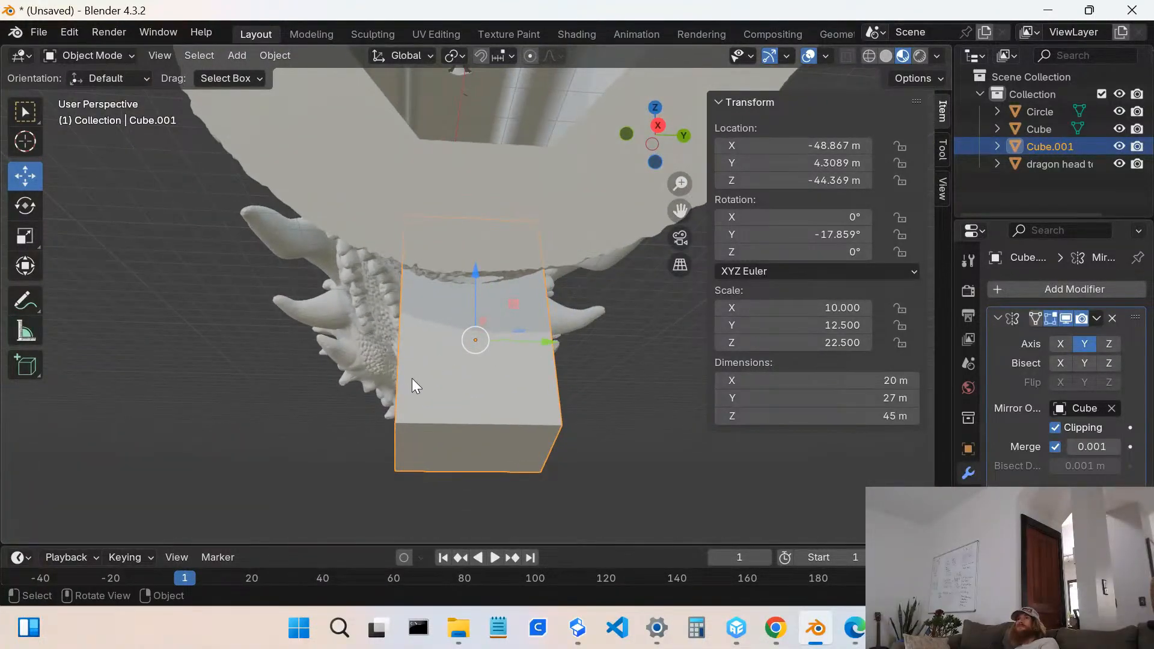
# - Enter Edit Mode on the block and select the two long edges of its outer +Y side face
pyautogui.click(118, 53)
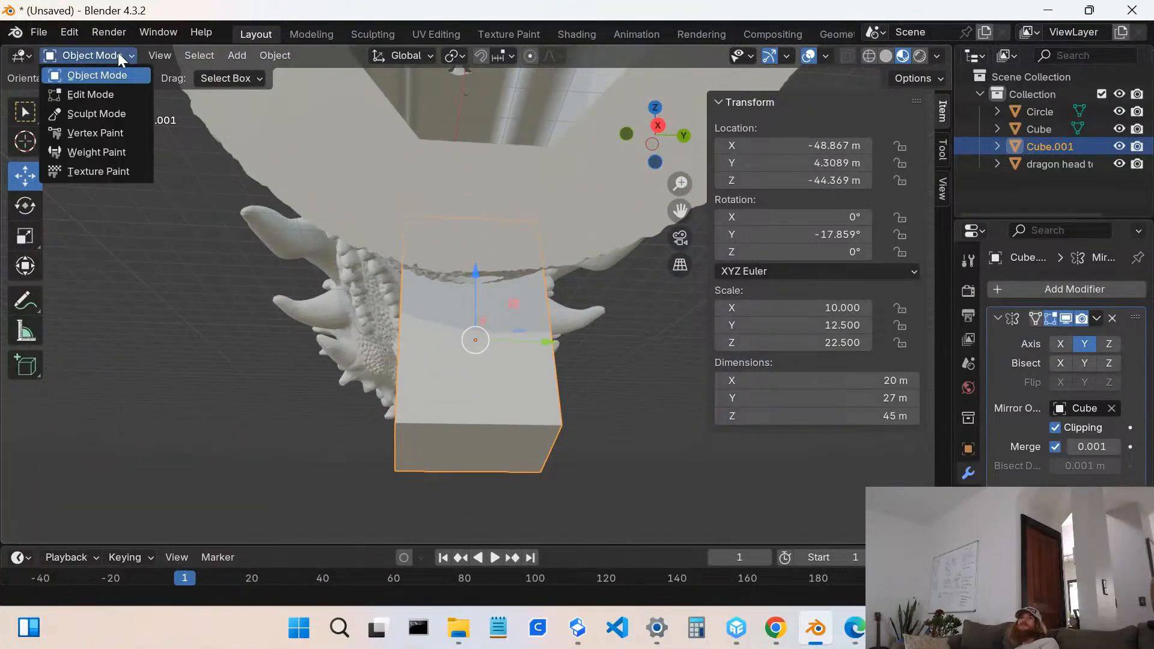
pyautogui.click(113, 95)
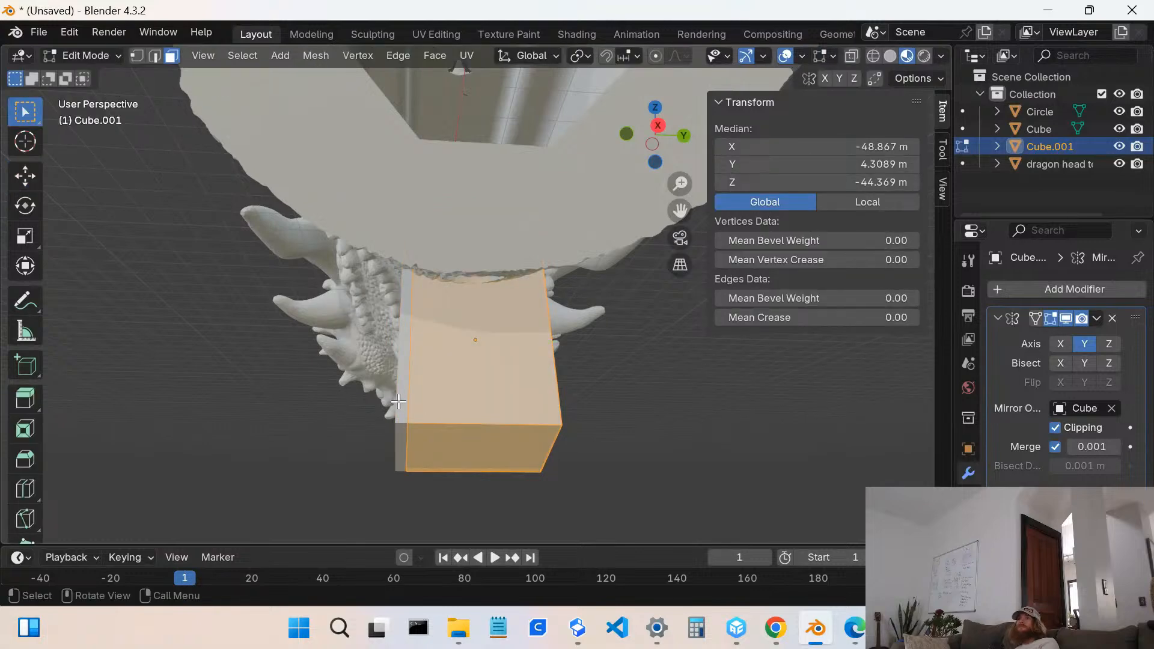
pyautogui.hotkey('alt', 'a')
pyautogui.moveTo(429, 392); pyautogui.dragTo(457, 312, button='middle')
pyautogui.click(479, 246)
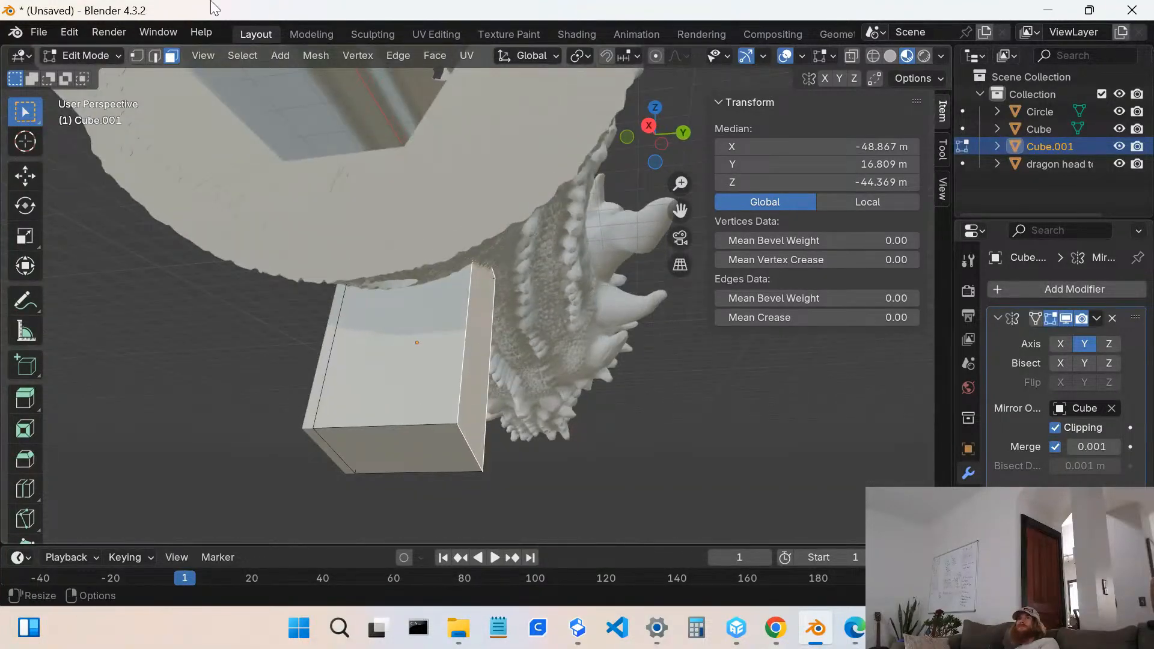
pyautogui.click(155, 56)
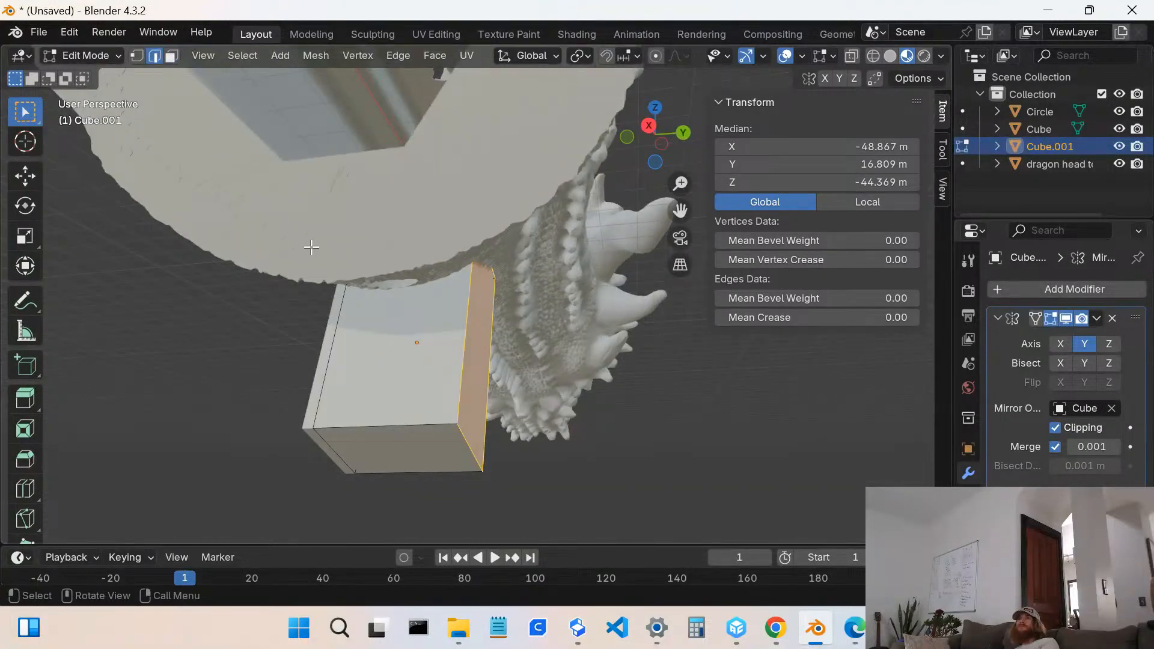
pyautogui.click(461, 391)
pyautogui.moveTo(450, 363); pyautogui.dragTo(418, 344, button='middle')
pyautogui.keyDown('shift'); pyautogui.click(396, 323); pyautogui.keyUp('shift')
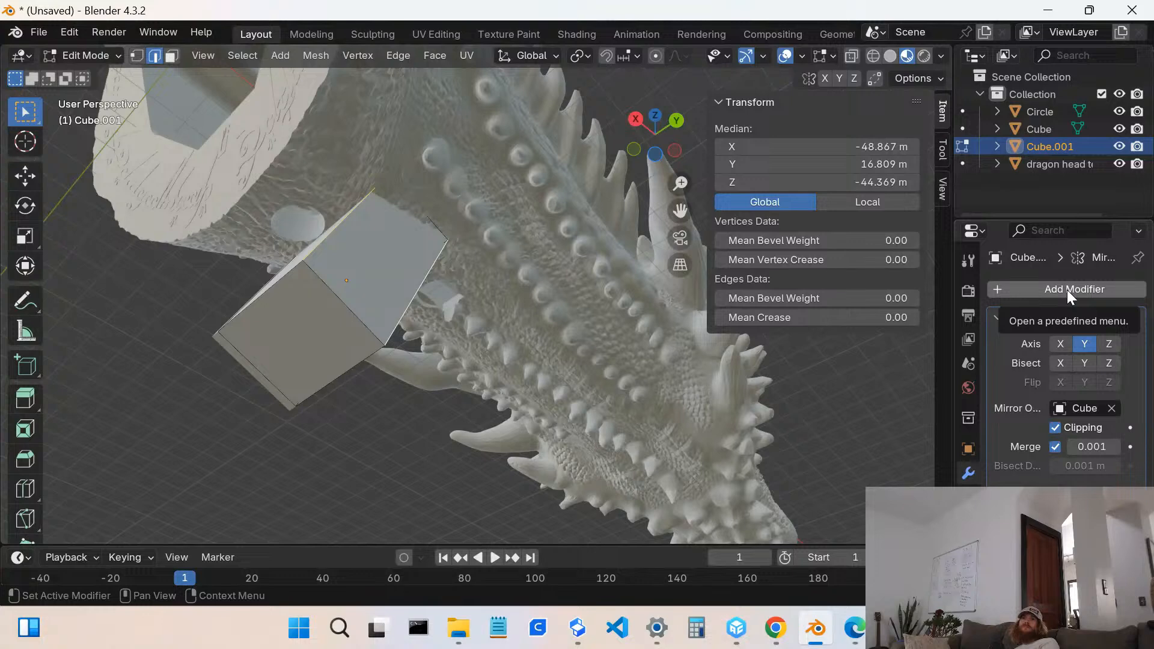
# - Try smoothing the vertices of the selected edges by about 0.323, and undo it
pyautogui.click(25, 459)
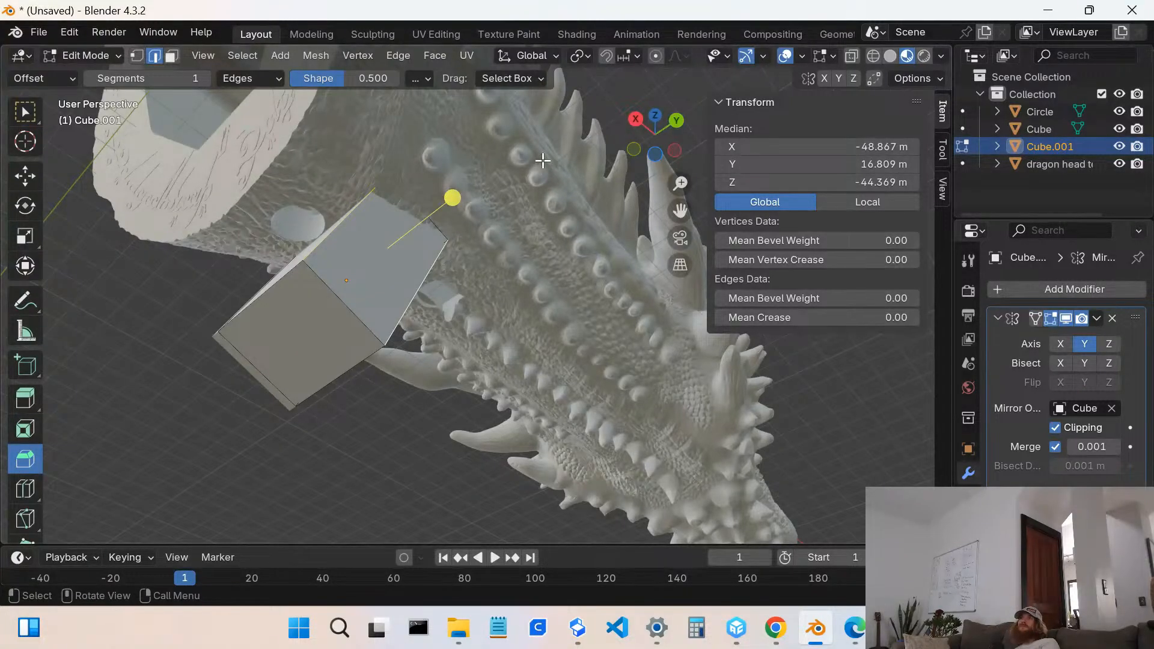
pyautogui.moveTo(452, 198); pyautogui.dragTo(391, 238)
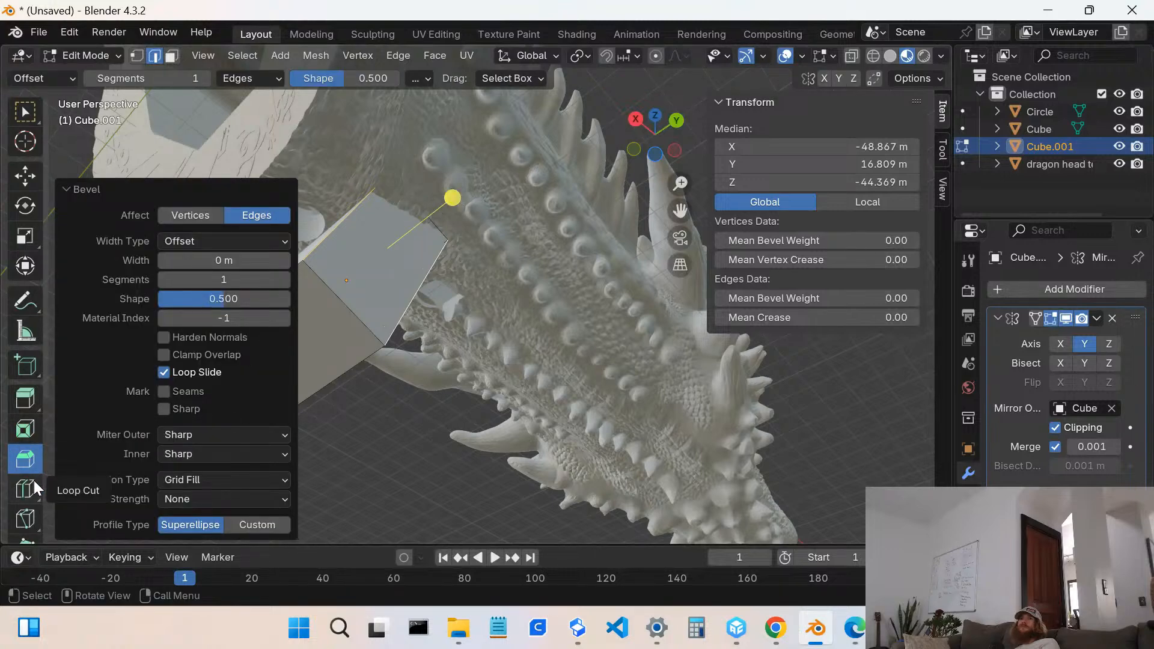
pyautogui.scroll(-3, 21, 442)
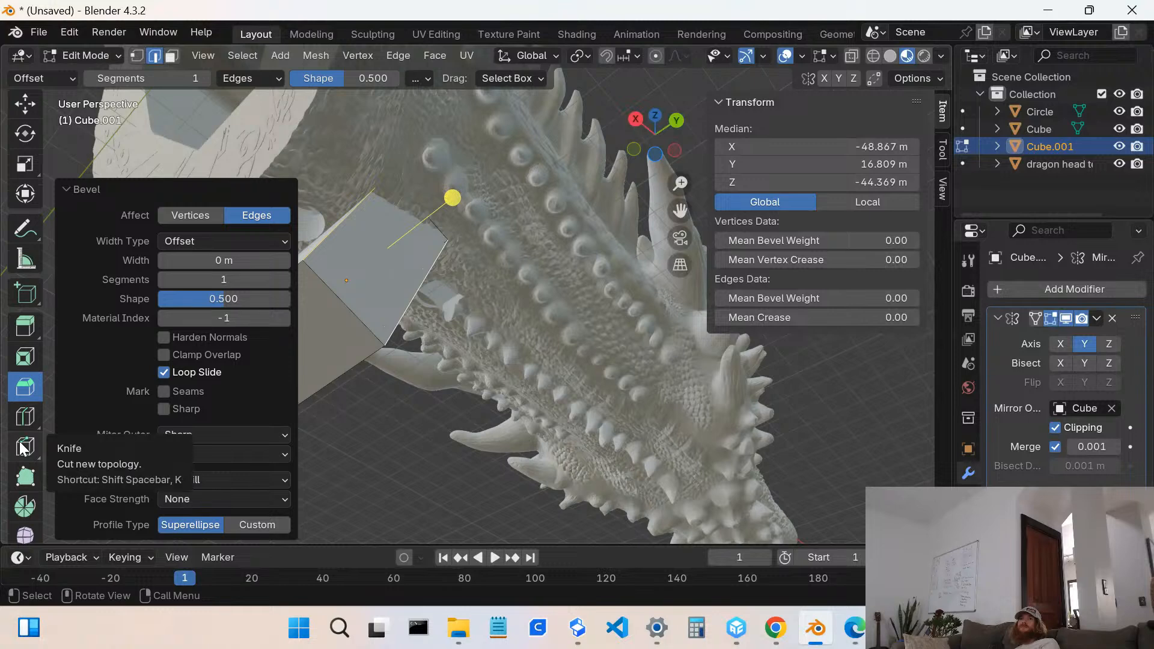
pyautogui.scroll(-2, 34, 508)
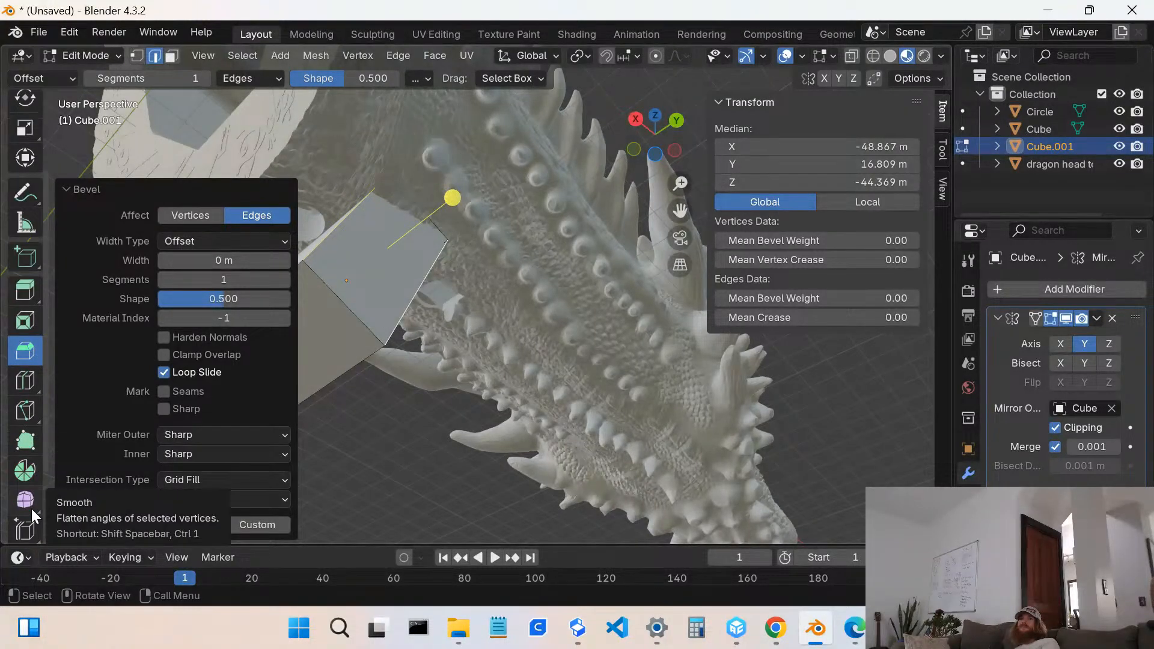
pyautogui.click(28, 497)
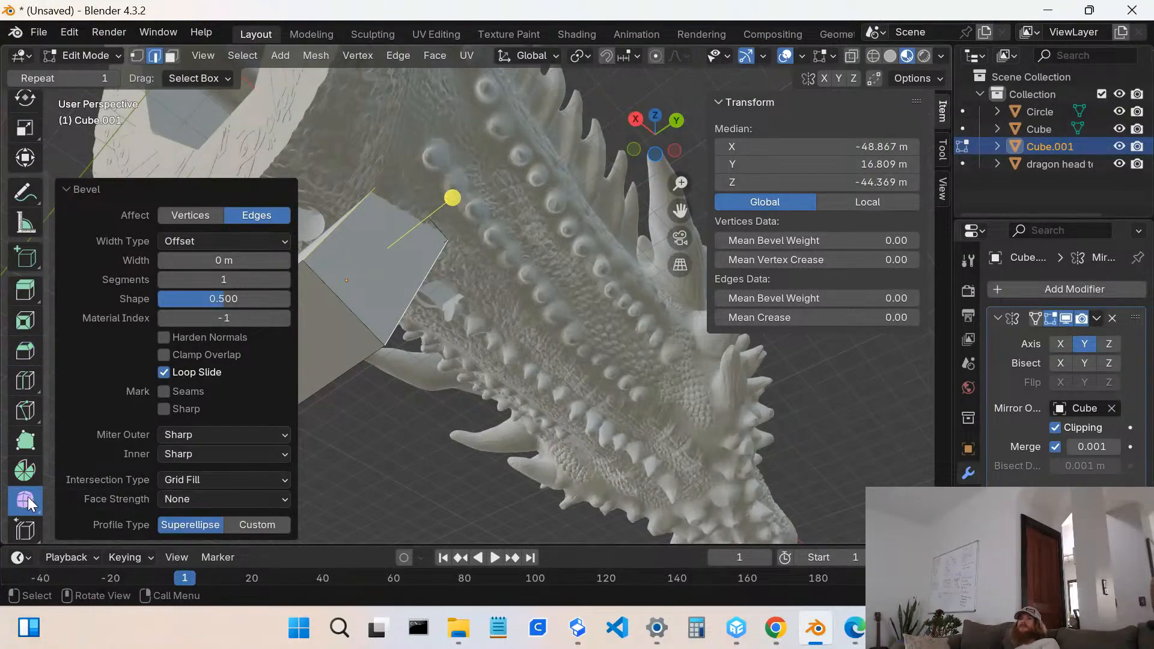
pyautogui.moveTo(452, 198); pyautogui.dragTo(529, 170)
pyautogui.moveTo(458, 288); pyautogui.dragTo(533, 319, button='middle')
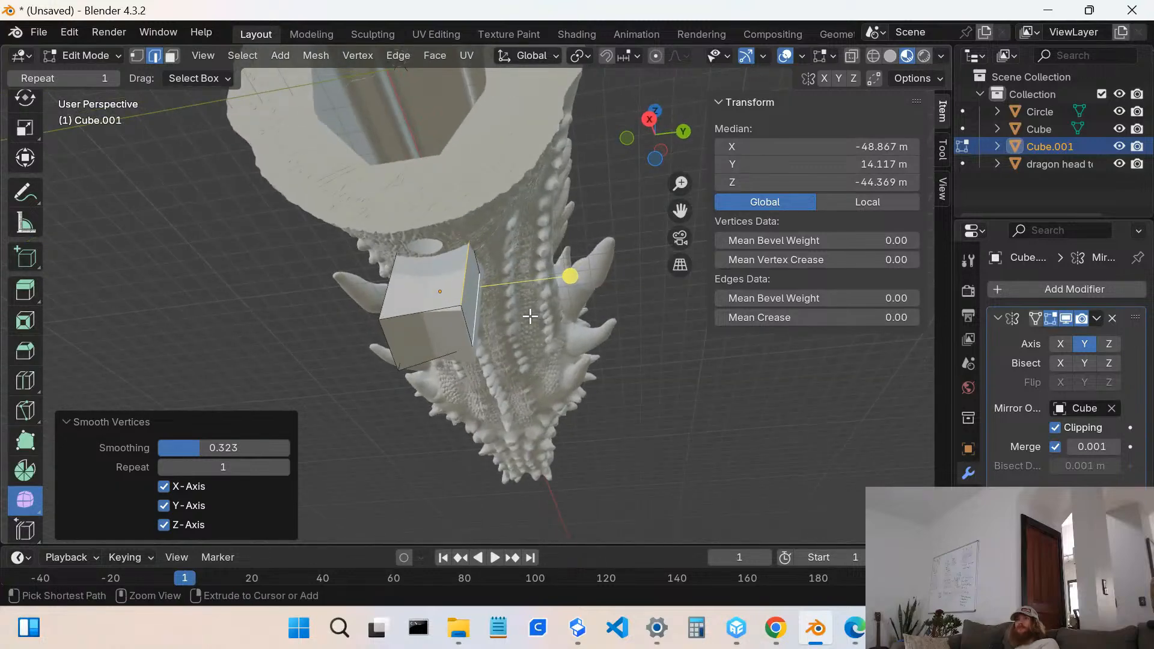
pyautogui.hotkey('ctrl', 'z')
# - Bevel the two selected long edges with an offset width of about 0.327 m and one segment
pyautogui.scroll(3, 499, 291)
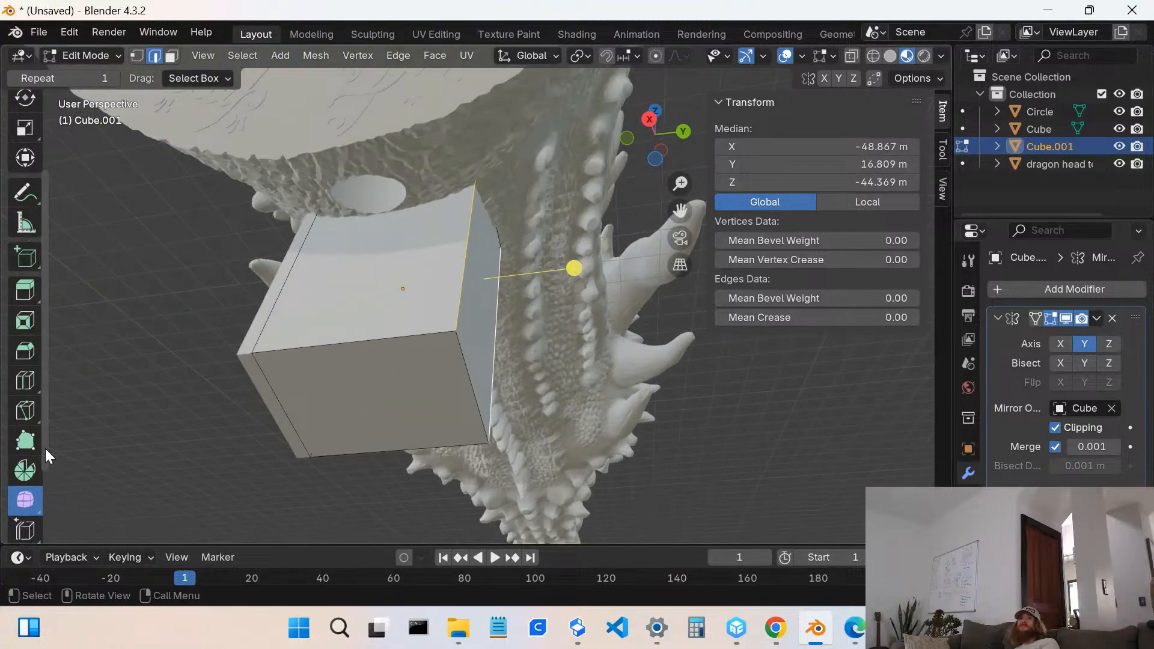
pyautogui.click(25, 353)
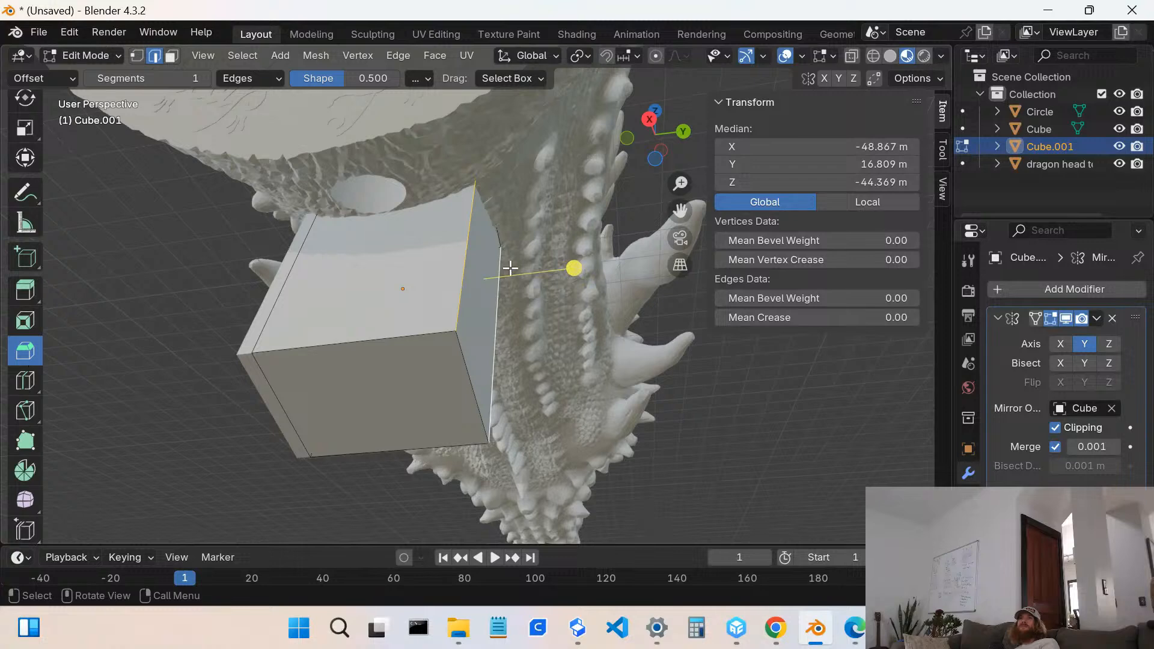
pyautogui.moveTo(573, 268); pyautogui.dragTo(605, 262)
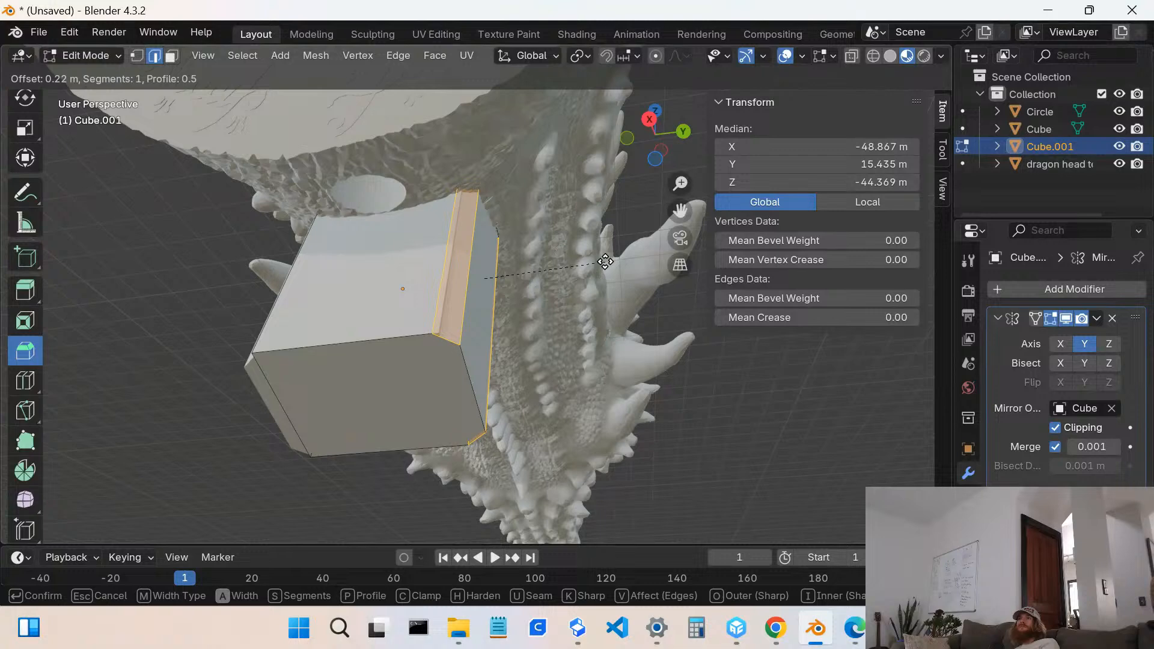
pyautogui.moveTo(604, 262); pyautogui.dragTo(616, 256)
pyautogui.moveTo(412, 379); pyautogui.dragTo(463, 345, button='middle')
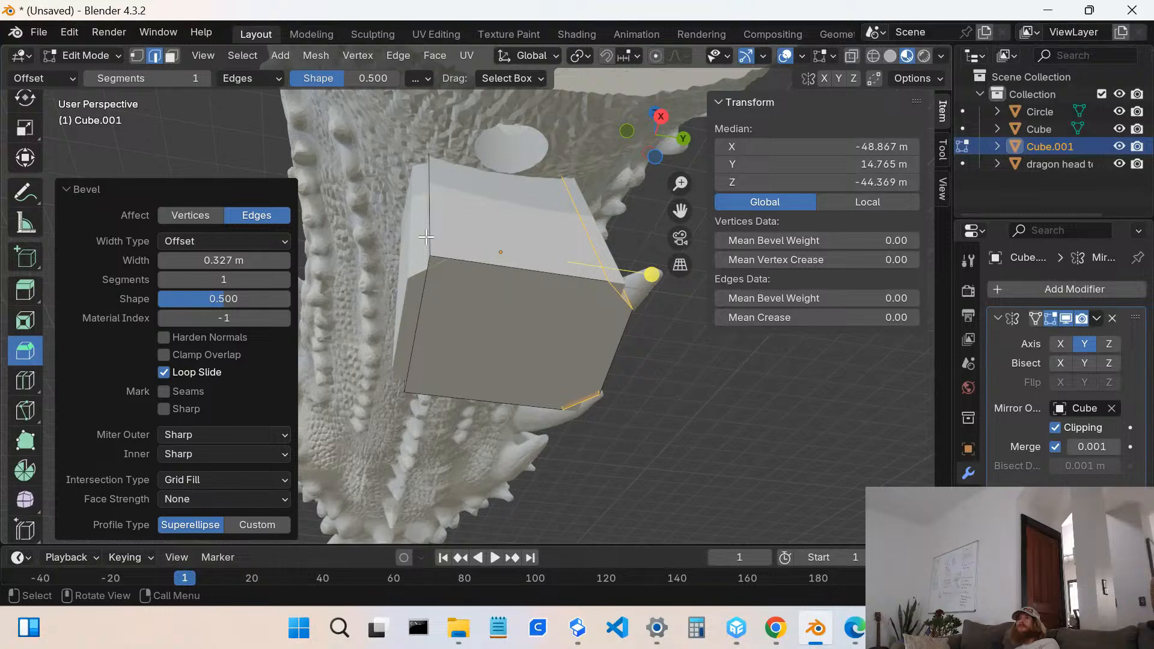
# - Move the block's inner side face along Y to the mirror plane so both mirrored halves meet, and clear the selection
pyautogui.moveTo(472, 242); pyautogui.dragTo(490, 265, button='middle')
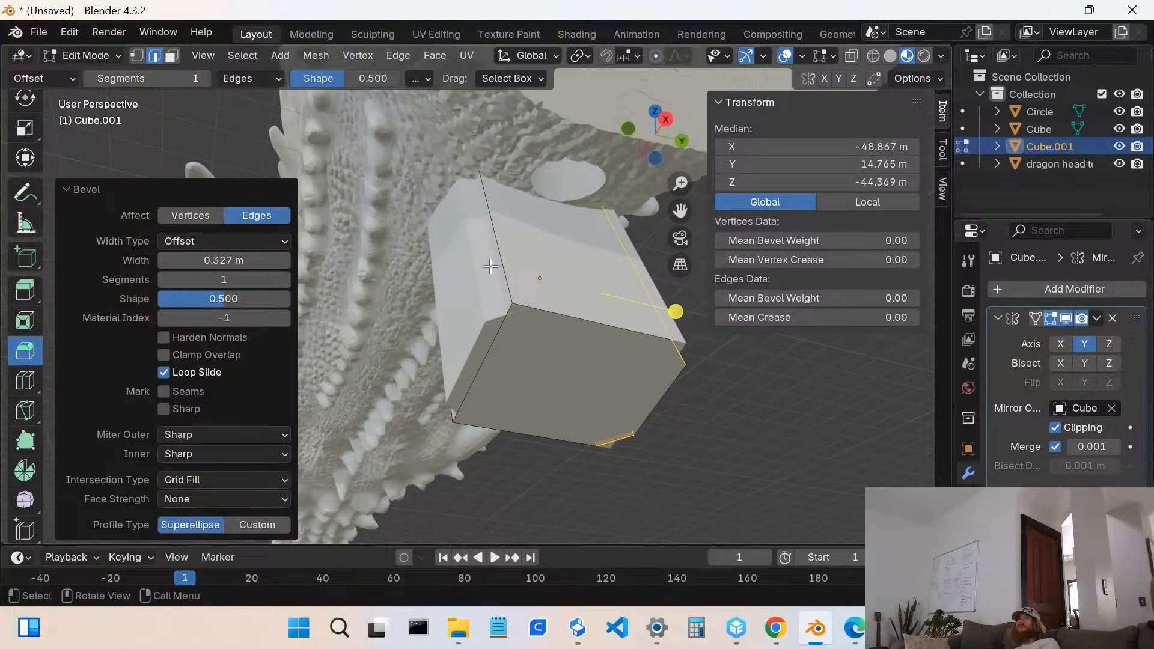
pyautogui.click(499, 272)
pyautogui.scroll(4, 506, 298)
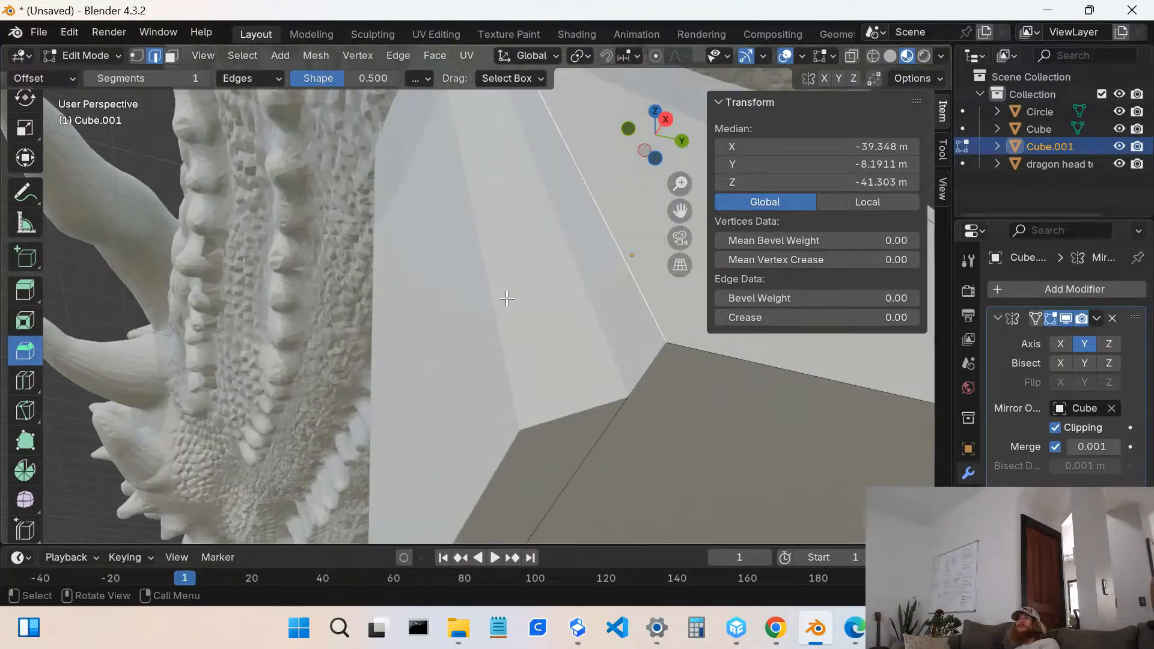
pyautogui.scroll(-2, 153, 245)
pyautogui.click(27, 259)
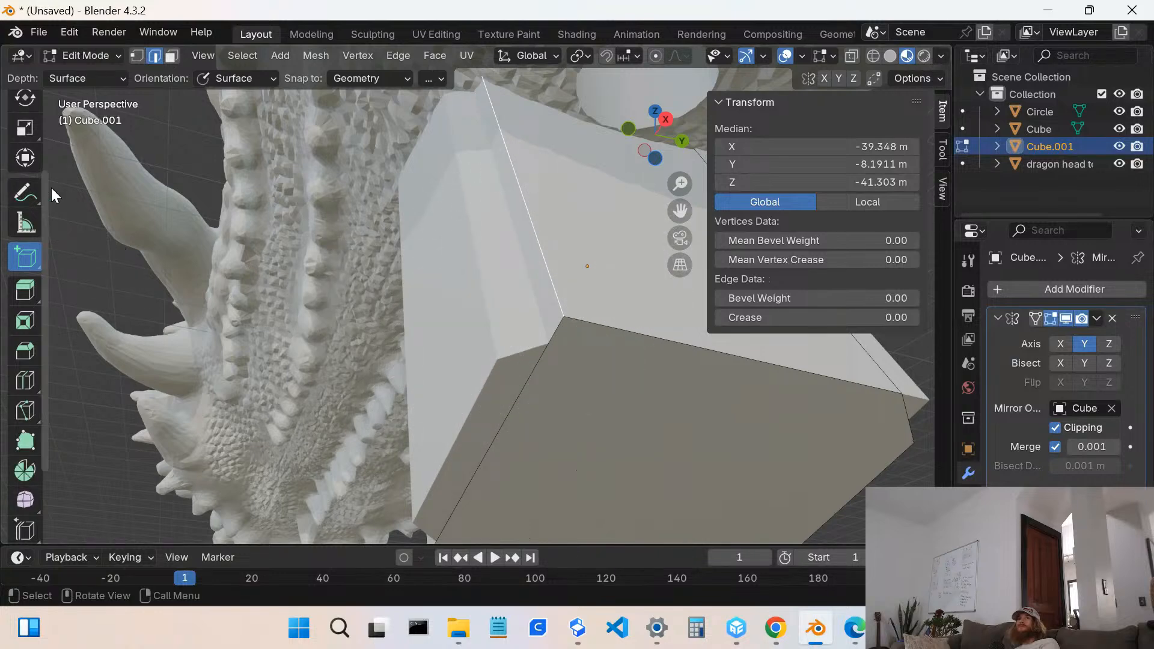
pyautogui.scroll(2, 30, 144)
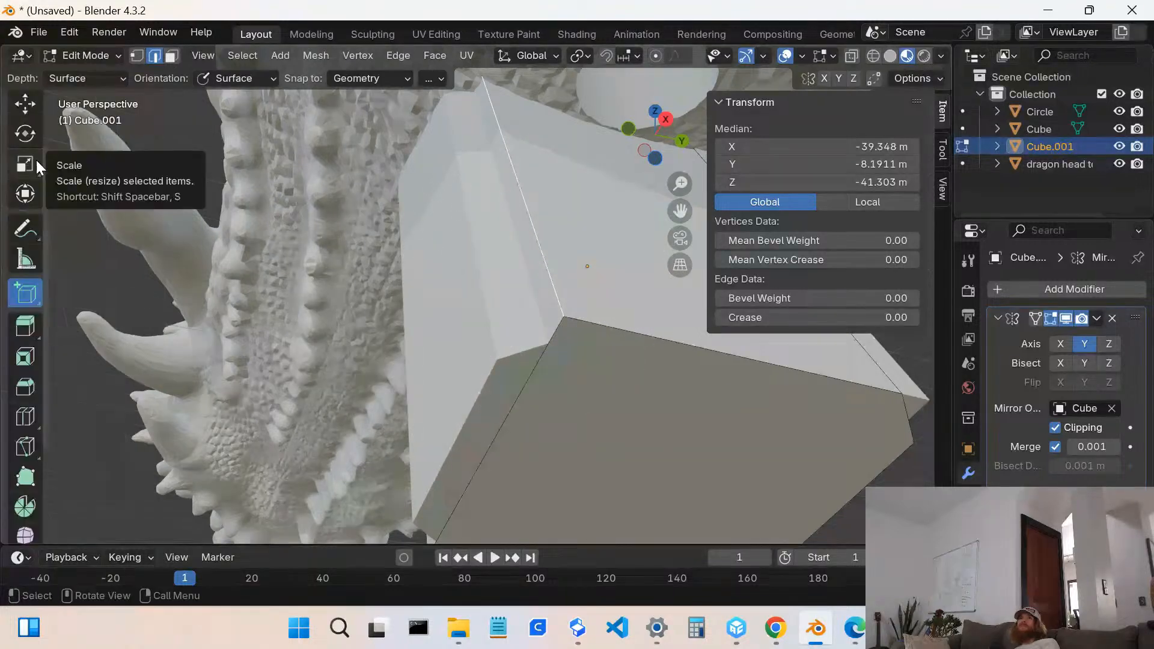
pyautogui.click(23, 105)
pyautogui.click(176, 59)
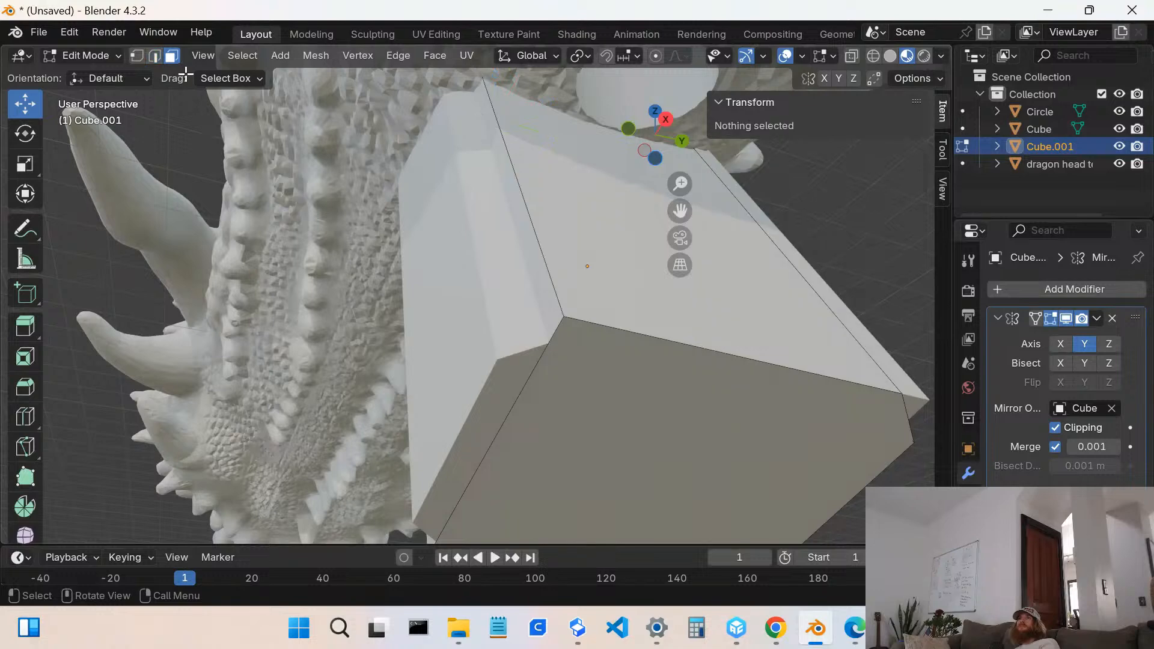
pyautogui.click(543, 296)
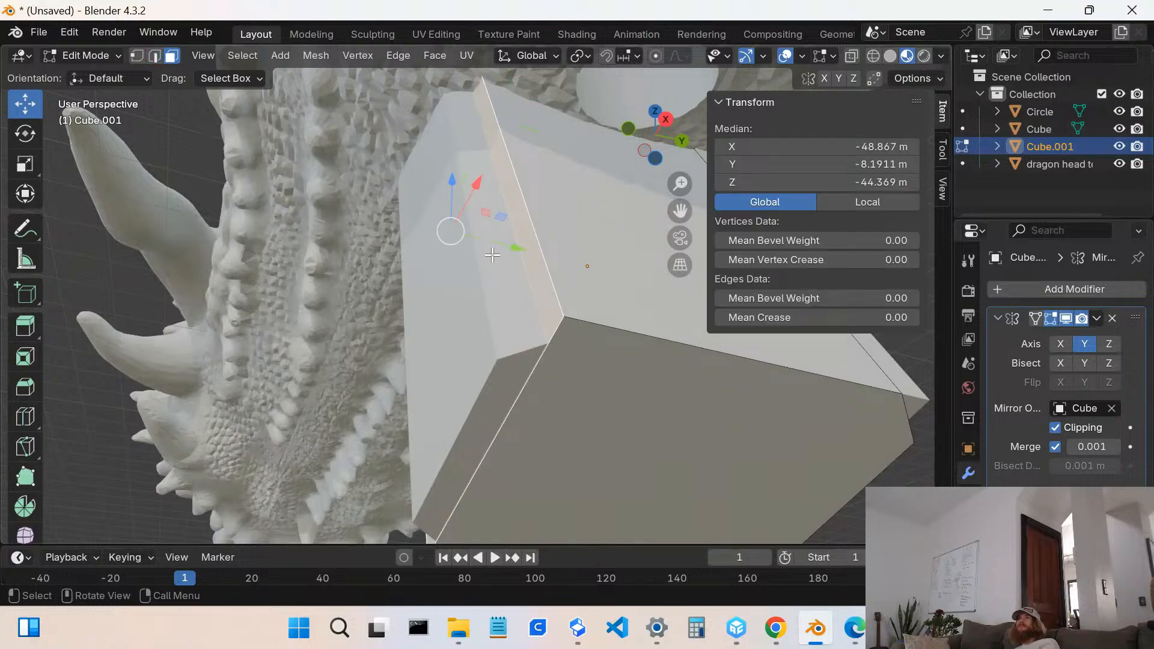
pyautogui.moveTo(512, 247); pyautogui.dragTo(871, 344)
pyautogui.moveTo(674, 369); pyautogui.dragTo(526, 332, button='middle')
pyautogui.hotkey('alt', 'a')
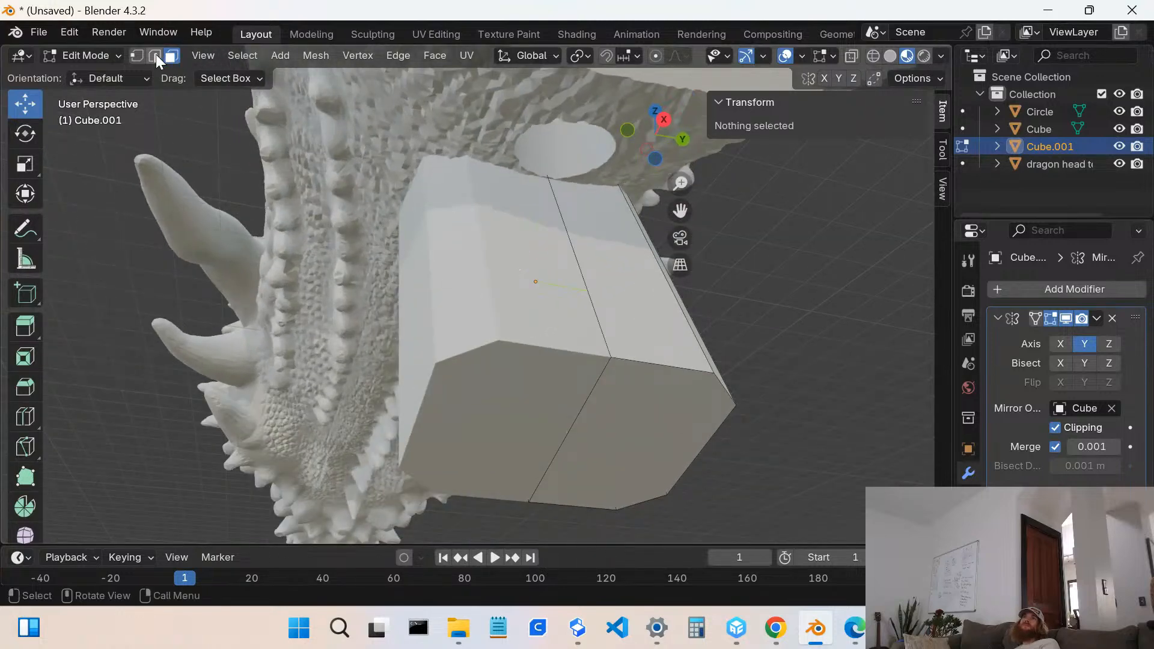
# - Bevel the edges of the narrow slanted corner face on the block's +Y side with an offset width of about 0.172 m and one segment
pyautogui.moveTo(523, 309); pyautogui.dragTo(520, 345, button='middle')
pyautogui.click(532, 321)
pyautogui.moveTo(517, 408); pyautogui.dragTo(484, 401, button='middle')
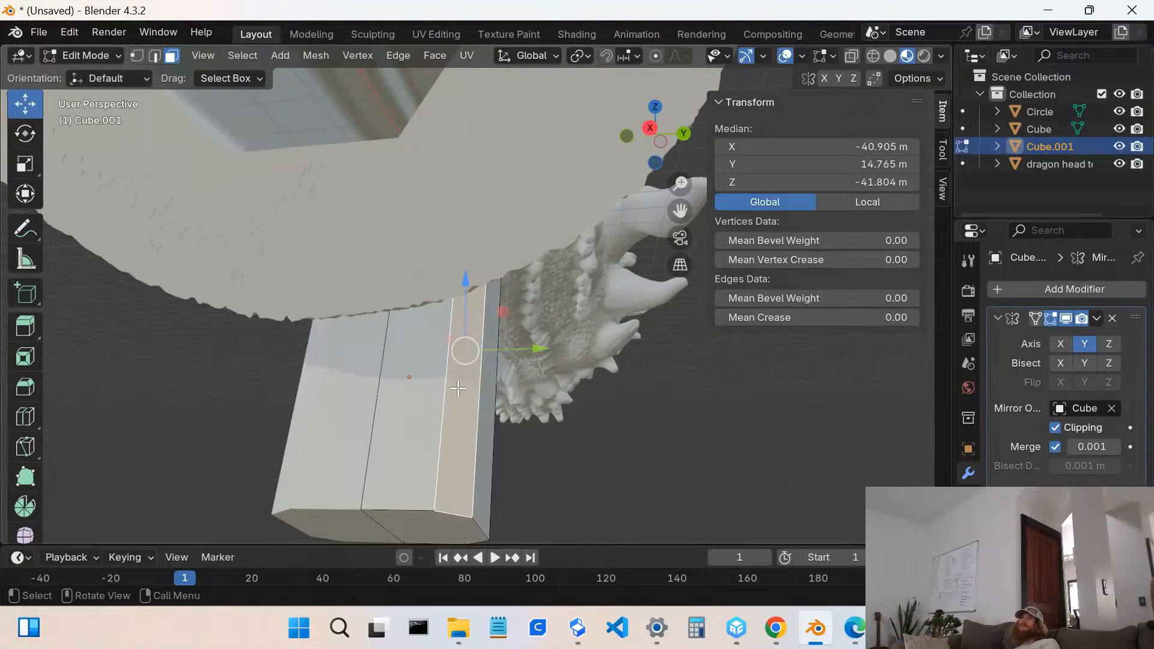
pyautogui.click(440, 382)
pyautogui.click(458, 383)
pyautogui.click(23, 390)
pyautogui.moveTo(517, 313); pyautogui.dragTo(540, 302)
pyautogui.moveTo(523, 342); pyautogui.dragTo(421, 391, button='middle')
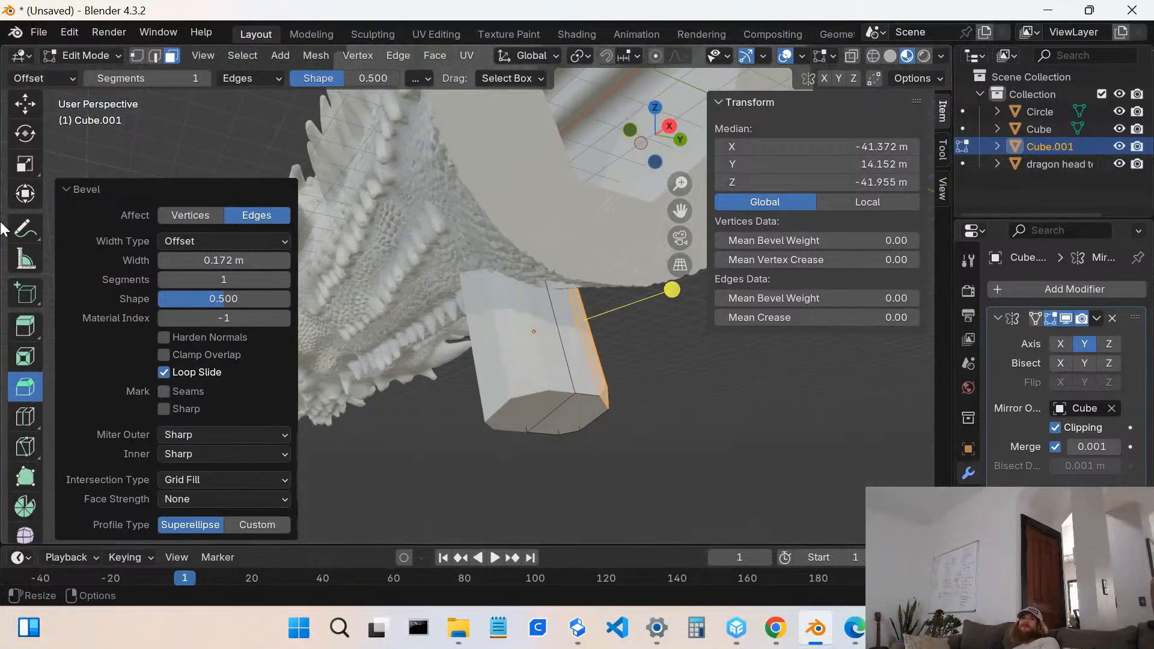
pyautogui.scroll(1, 3, 83)
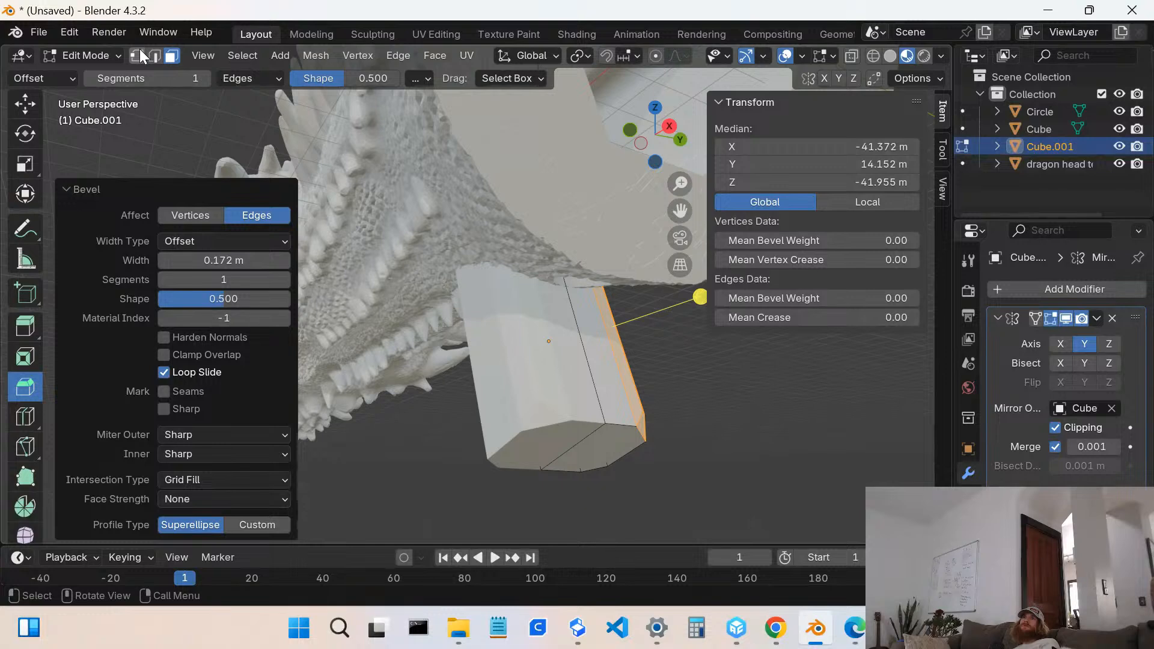
# - Switch the block to Sculpt Mode and try pulling its side surface with the Elastic Grab brush at 50 px radius and 0.500 strength
pyautogui.click(113, 56)
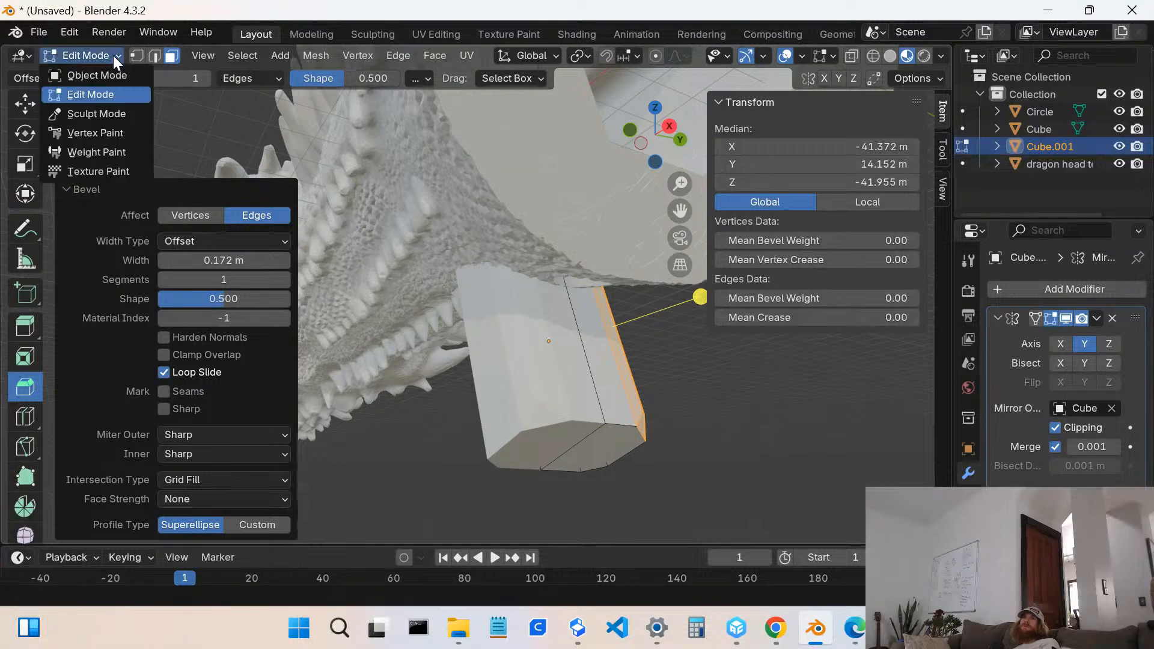
pyautogui.click(98, 115)
pyautogui.moveTo(608, 404)
pyautogui.mouseDown(button='middle')
pyautogui.moveTo(546, 386)
pyautogui.moveTo(439, 386)
pyautogui.mouseUp(button='middle')
pyautogui.scroll(-2, 538, 382)
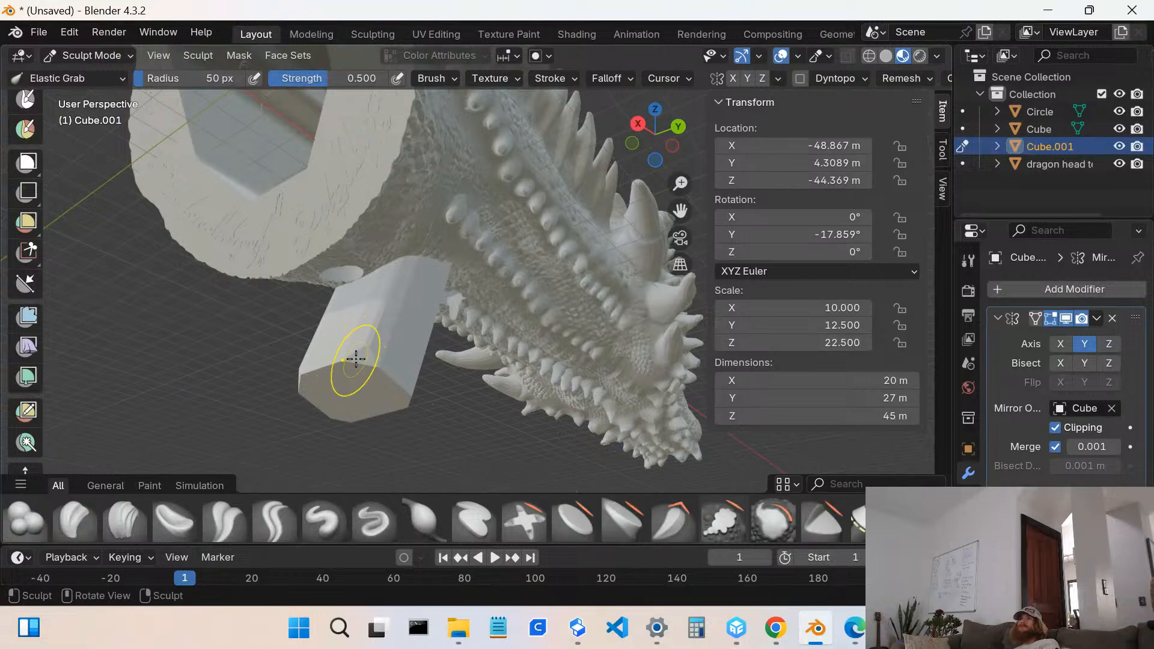
pyautogui.moveTo(361, 356)
pyautogui.mouseDown()
pyautogui.moveTo(252, 196)
pyautogui.moveTo(237, 347)
pyautogui.moveTo(147, 355)
pyautogui.moveTo(146, 395)
pyautogui.mouseUp()
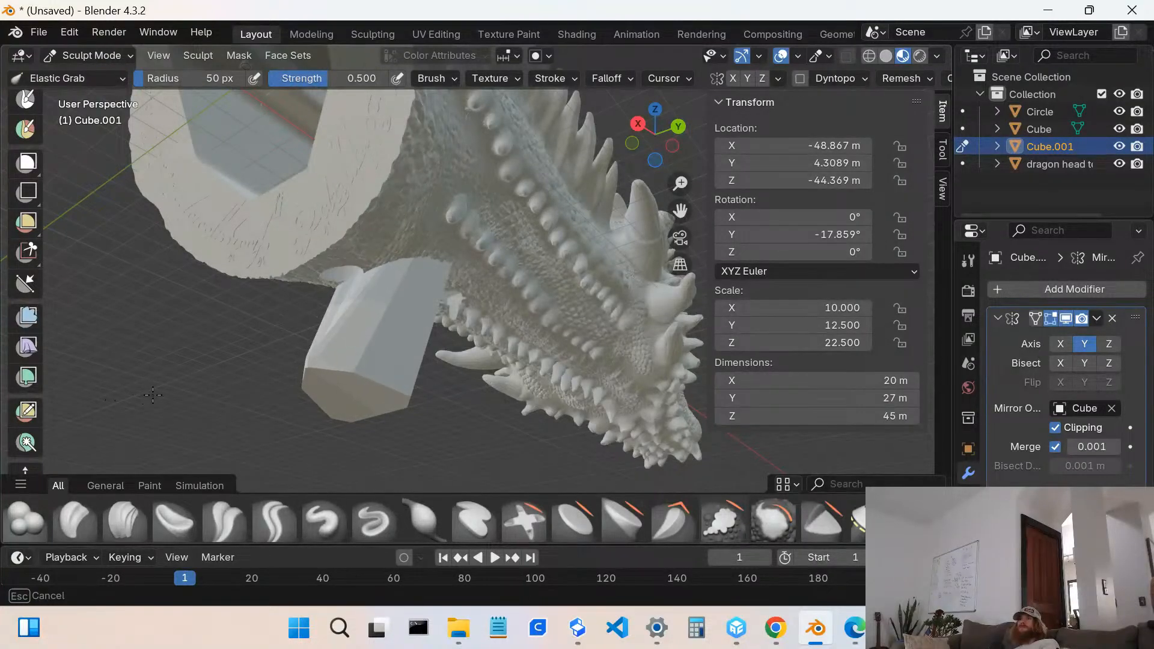
pyautogui.moveTo(156, 391); pyautogui.dragTo(158, 392)
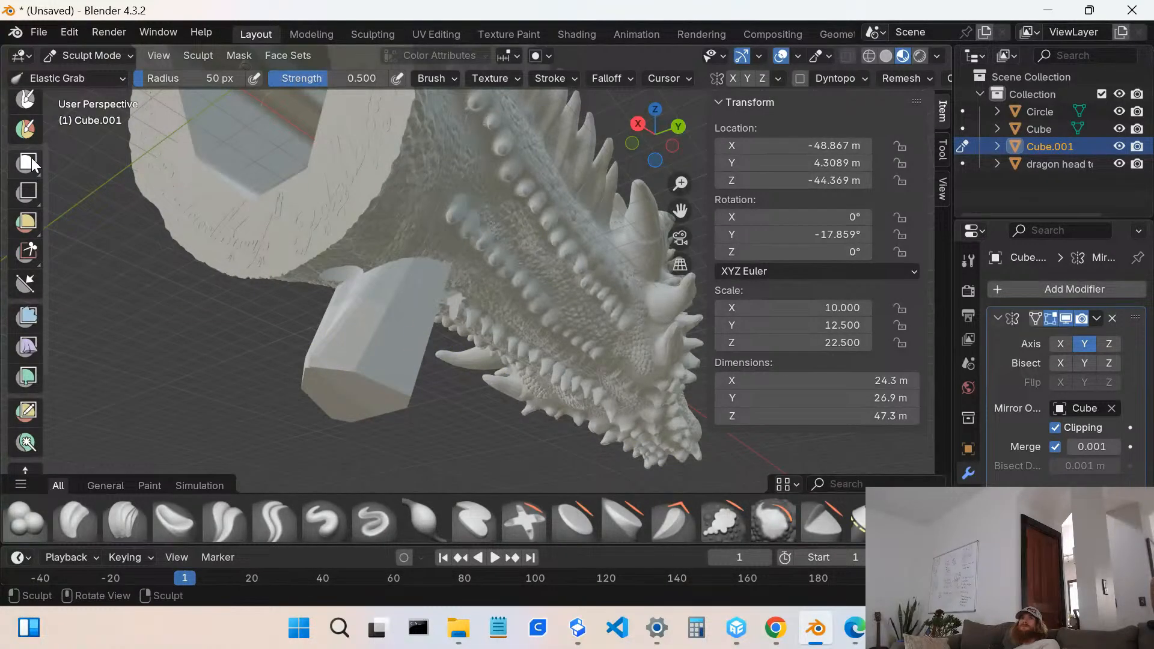
# - Return the deformed block to Edit Mode and select all faces of its editable half
pyautogui.scroll(2, 64, 167)
pyautogui.scroll(2, 63, 167)
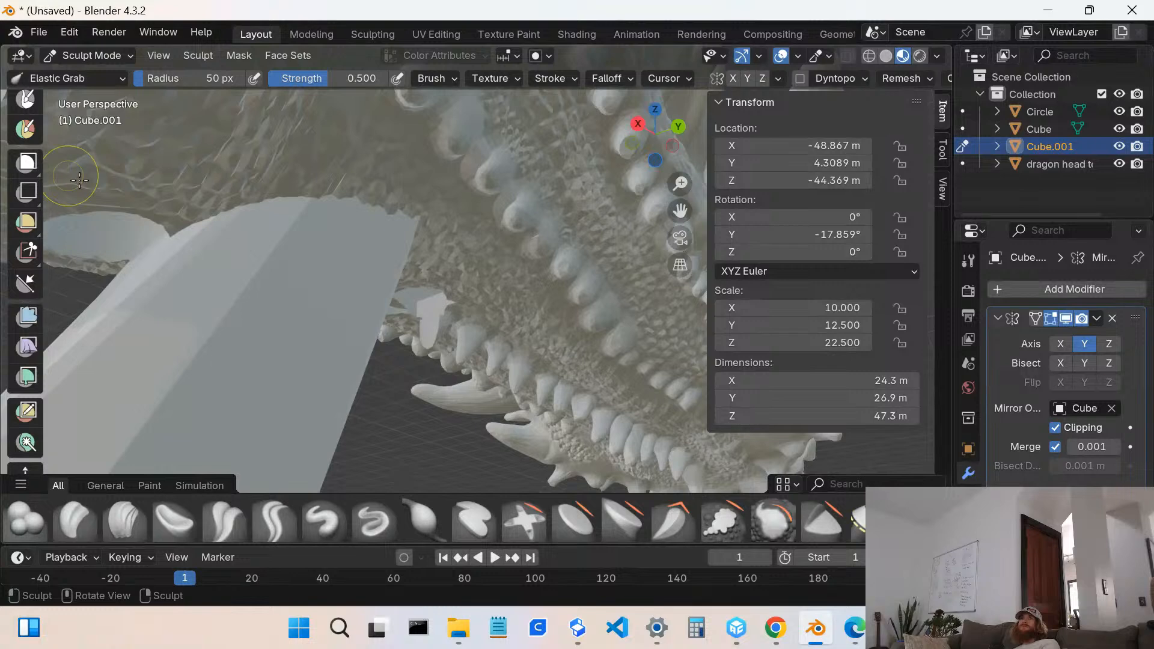
pyautogui.scroll(-3, 281, 190)
pyautogui.scroll(3, 13, 164)
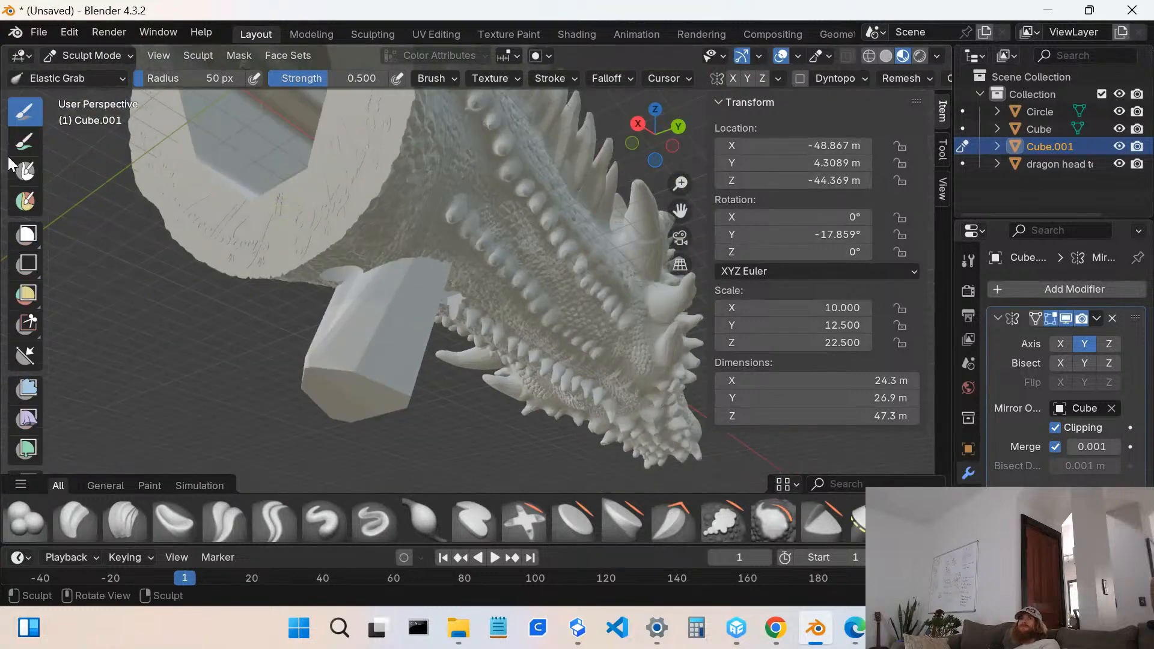
pyautogui.click(84, 56)
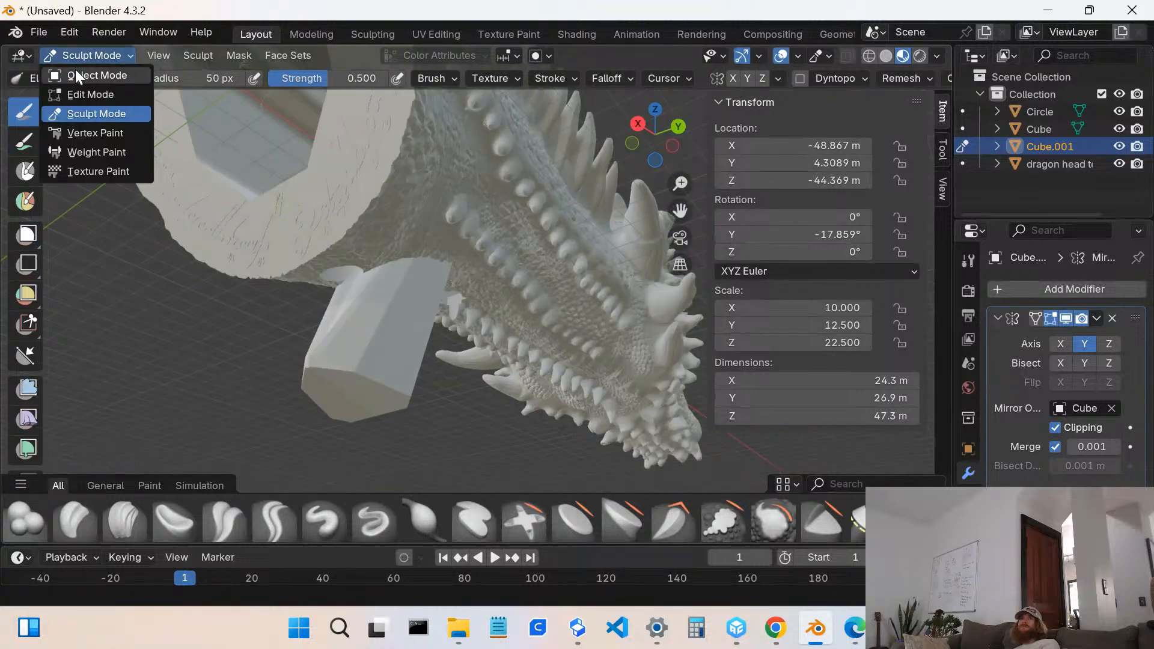
pyautogui.click(76, 95)
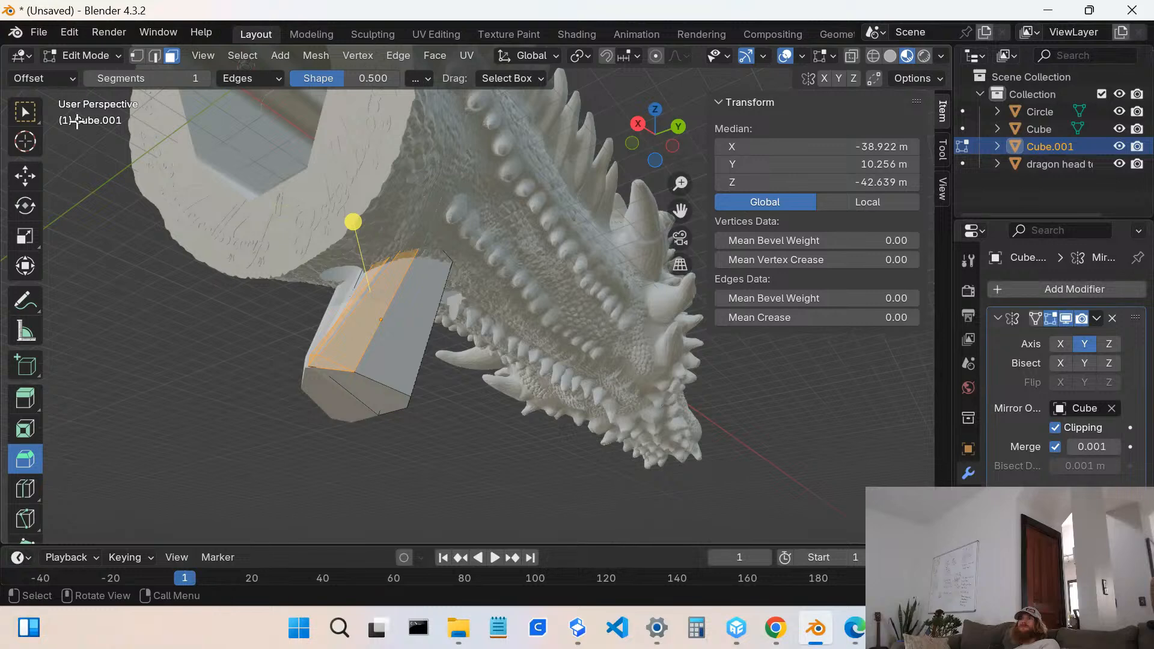
pyautogui.moveTo(502, 347); pyautogui.dragTo(532, 367, button='middle')
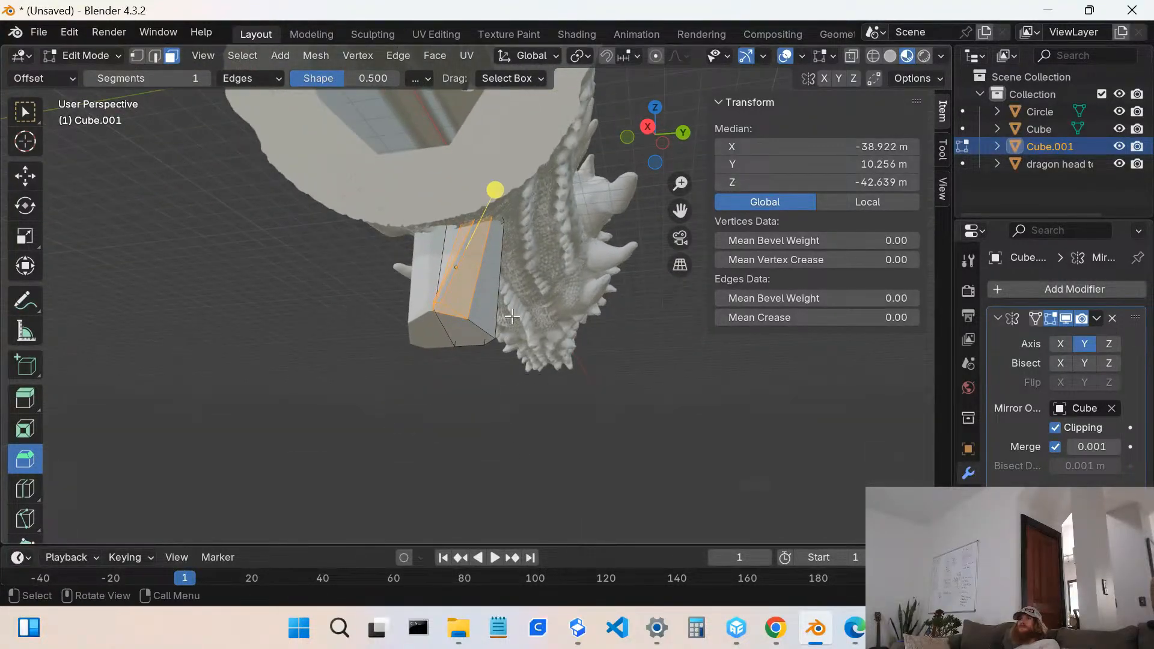
pyautogui.moveTo(523, 451); pyautogui.dragTo(135, 447, button='middle')
pyautogui.moveTo(564, 437); pyautogui.dragTo(375, 256)
pyautogui.moveTo(376, 257); pyautogui.dragTo(431, 412)
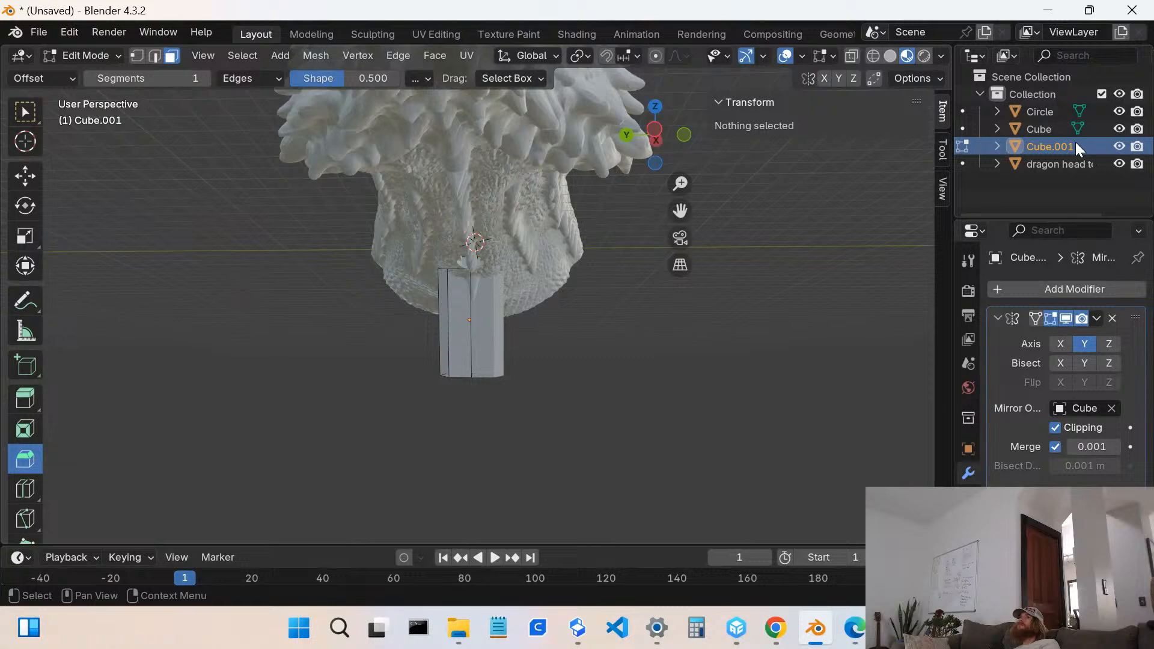
pyautogui.click(444, 257)
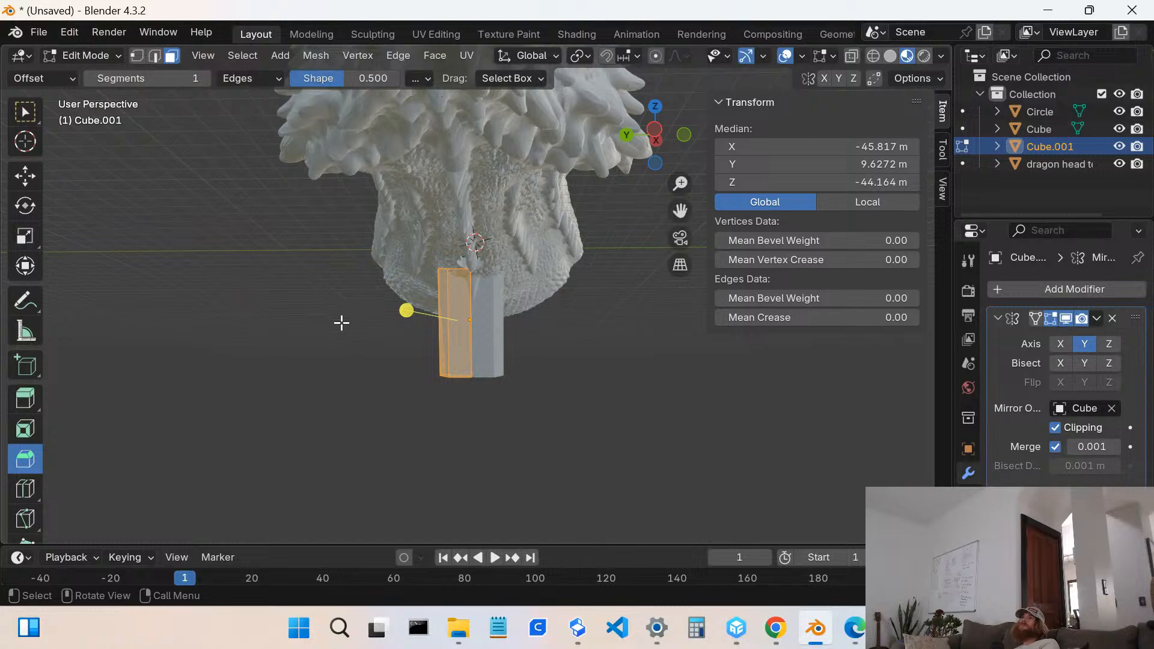
# - Subdivide all selected faces of the deformed block with 10 cuts
pyautogui.rightClick(456, 362)
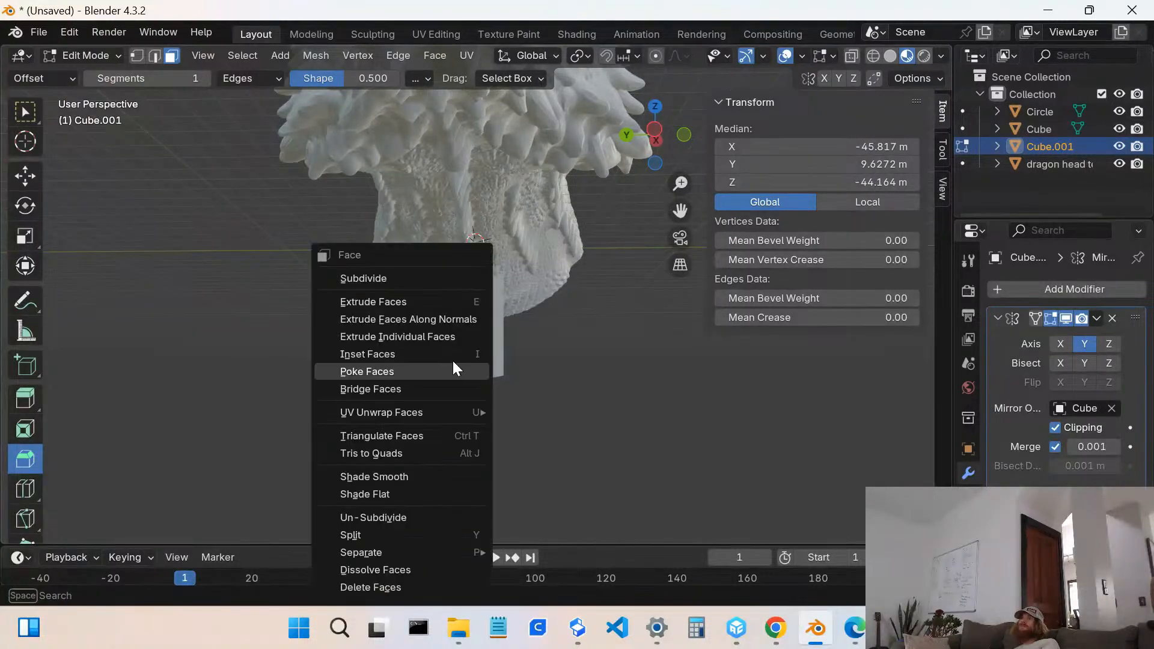
pyautogui.click(402, 280)
pyautogui.click(285, 411)
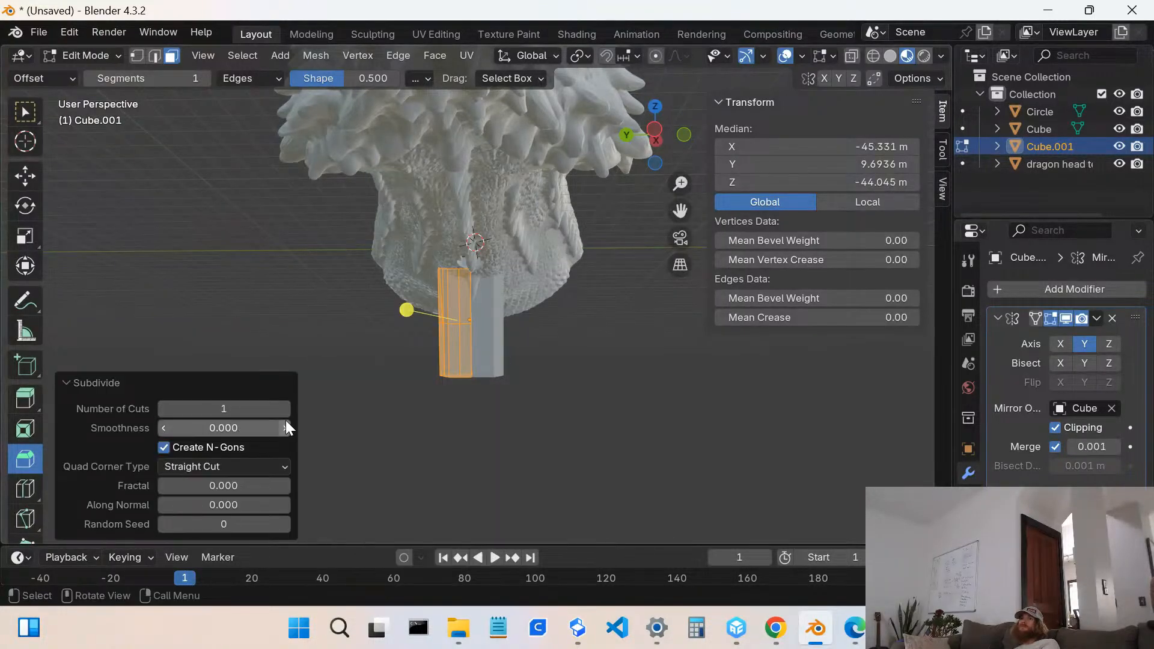
pyautogui.click(283, 413)
pyautogui.click(284, 409)
pyautogui.click(284, 409)
pyautogui.click(285, 409)
pyautogui.click(284, 409)
pyautogui.click(284, 409)
pyautogui.click(284, 409)
pyautogui.click(284, 410)
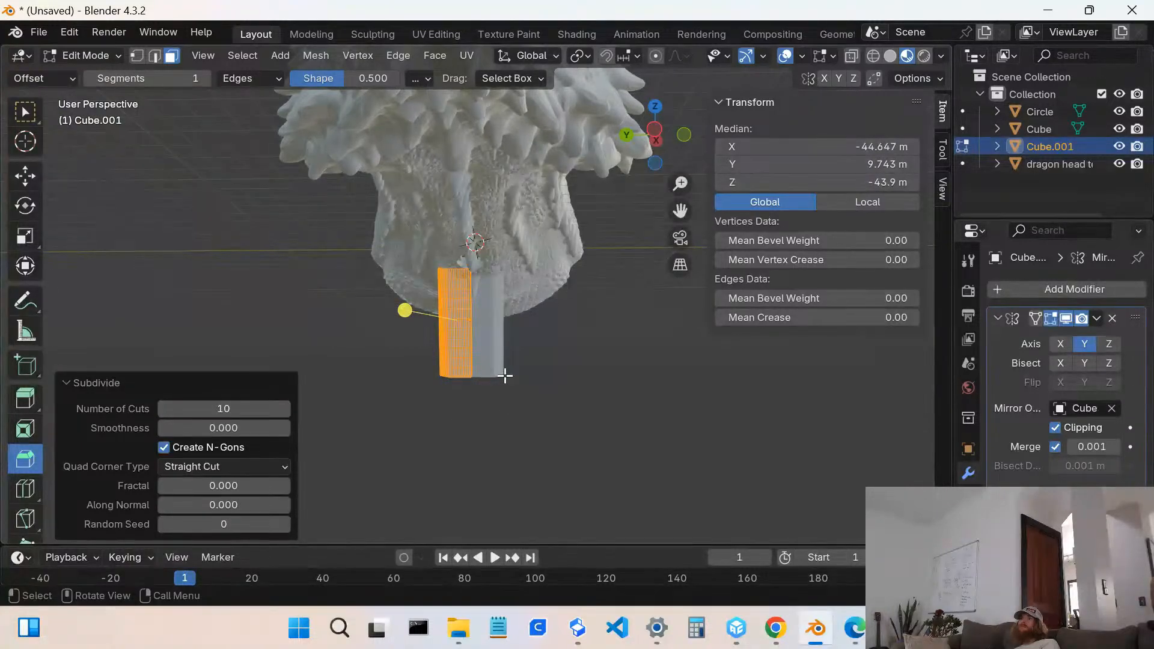
pyautogui.moveTo(508, 334); pyautogui.dragTo(211, 366, button='middle')
# - Select the lower end face of the deformed block's +Y half and subdivide it with 7 cuts
pyautogui.click(383, 423)
pyautogui.moveTo(496, 317); pyautogui.dragTo(510, 258, button='middle')
pyautogui.click(500, 248)
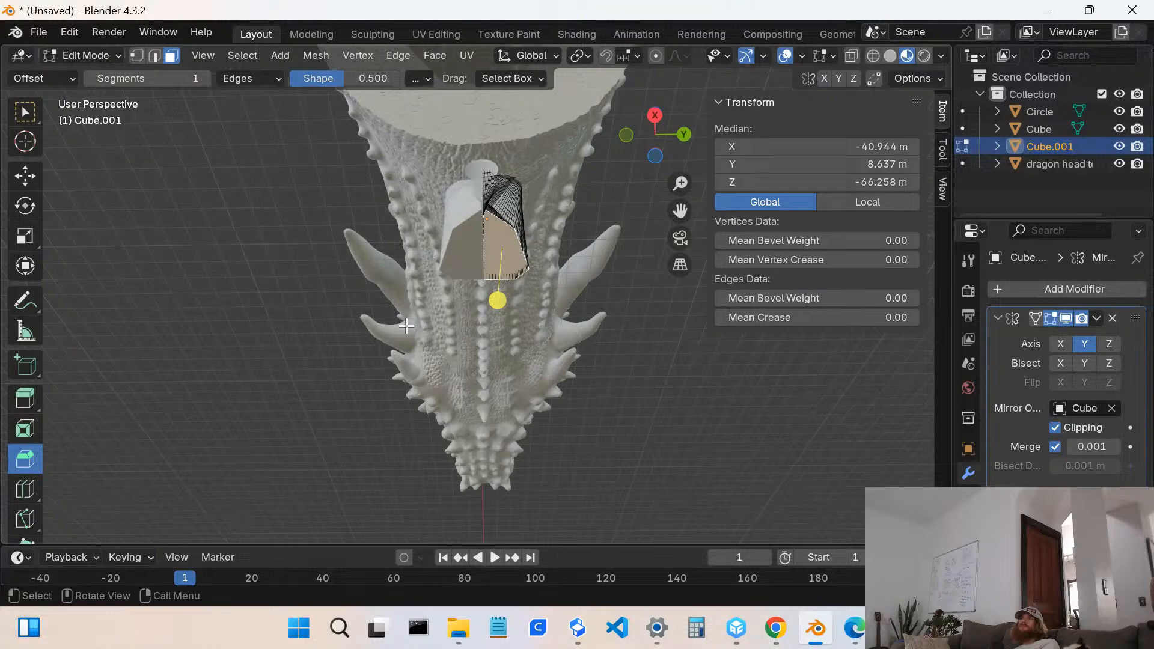
pyautogui.rightClick(307, 354)
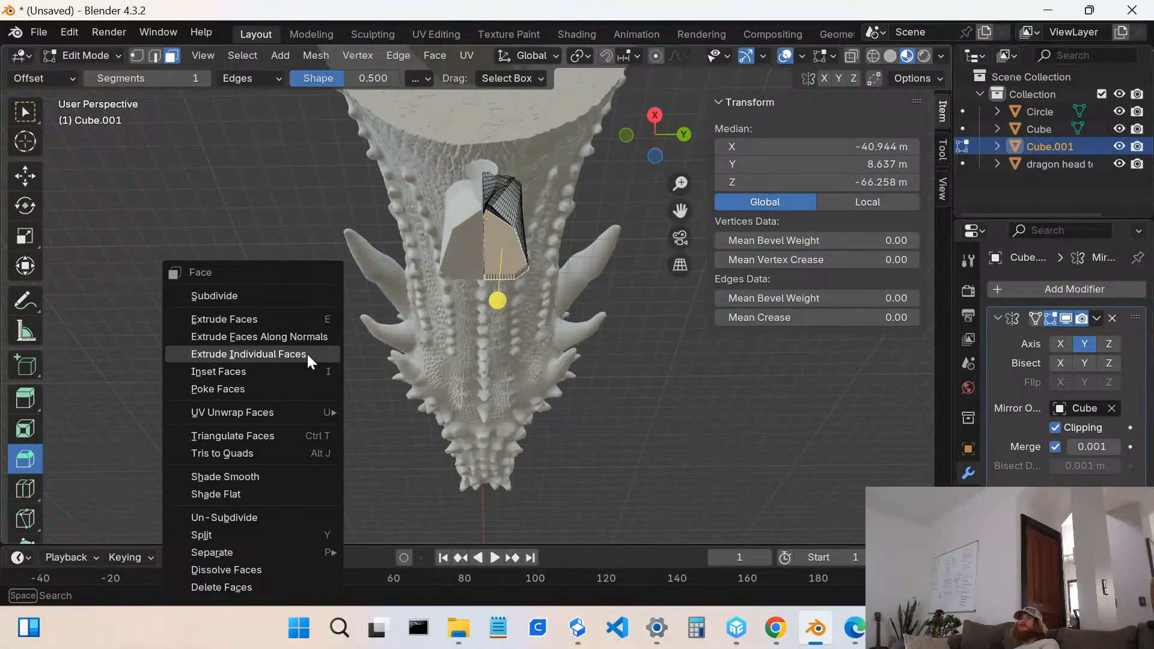
pyautogui.click(257, 302)
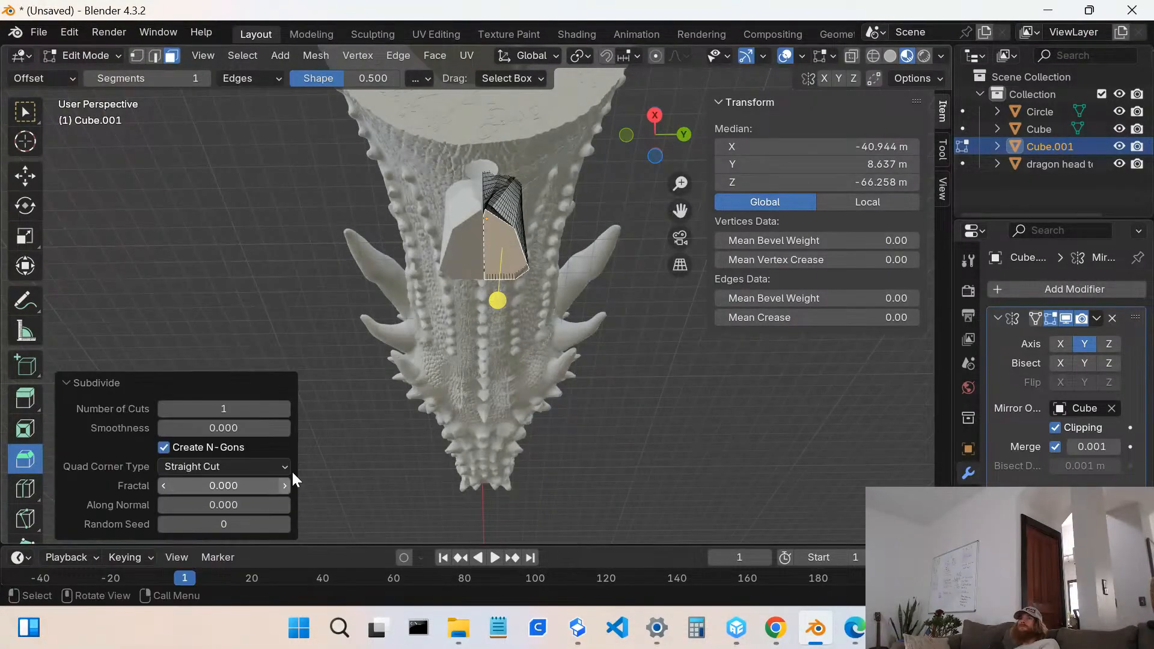
pyautogui.click(285, 409)
pyautogui.click(284, 408)
pyautogui.click(283, 408)
pyautogui.click(282, 408)
pyautogui.click(282, 409)
pyautogui.click(282, 409)
pyautogui.moveTo(586, 320); pyautogui.dragTo(485, 335, button='middle')
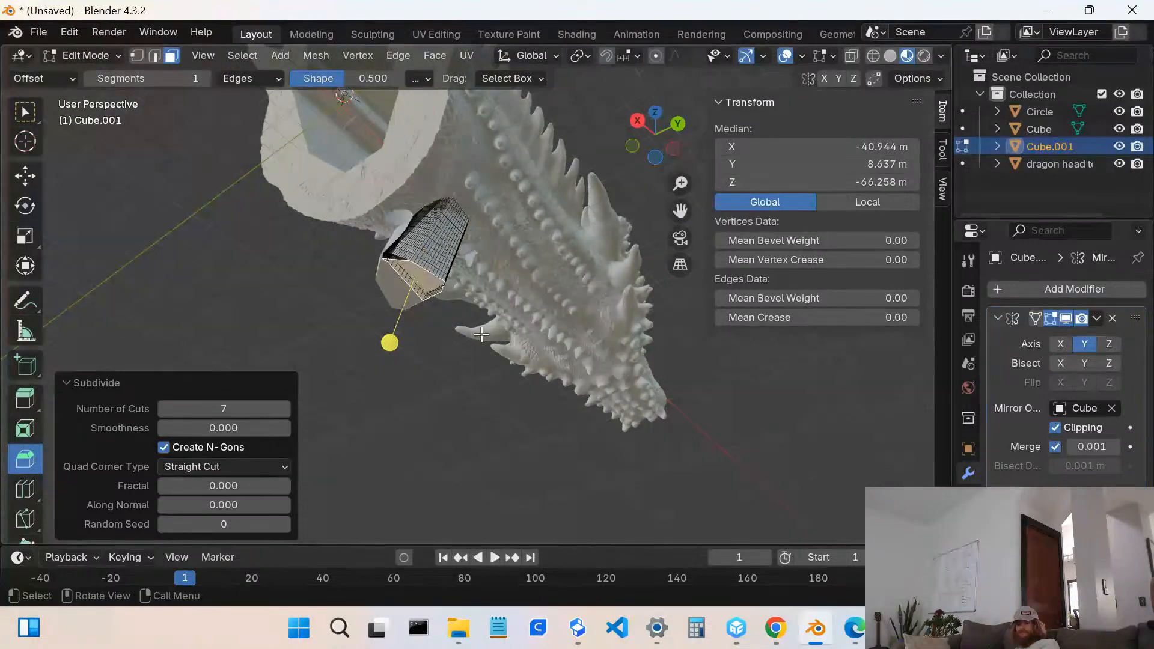
# - Undo the subdivisions, the selections and the Elastic Grab stroke, back to the undeformed block in Sculpt Mode
pyautogui.hotkey('ctrl', 'z')
pyautogui.hotkey('ctrl', 'z')
pyautogui.hotkey('ctrl', 'z')
pyautogui.hotkey('ctrl', 'z')
pyautogui.hotkey('ctrl', 'z')
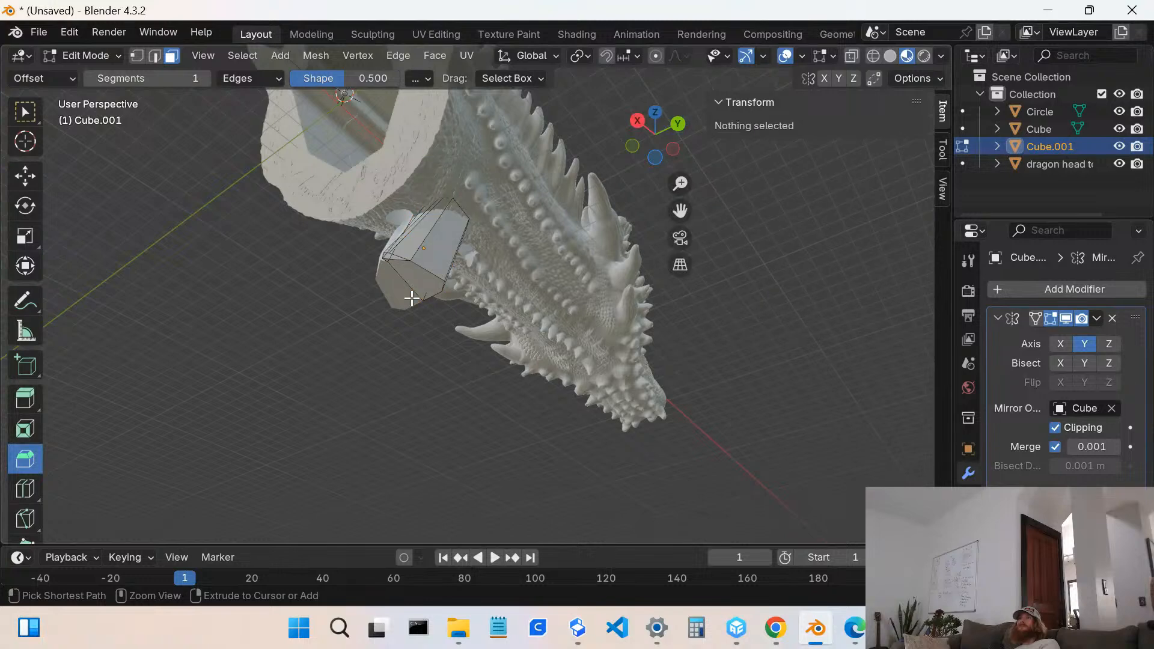
pyautogui.hotkey('ctrl', 'z')
pyautogui.hotkey('ctrl', 'z')
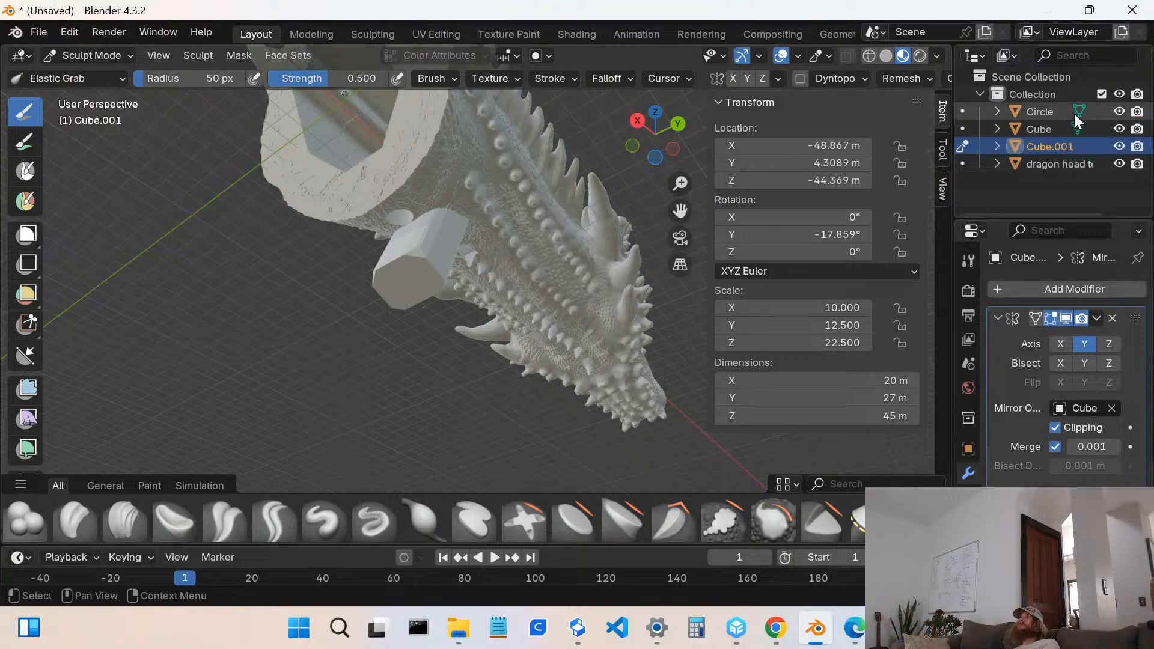
pyautogui.press('a')
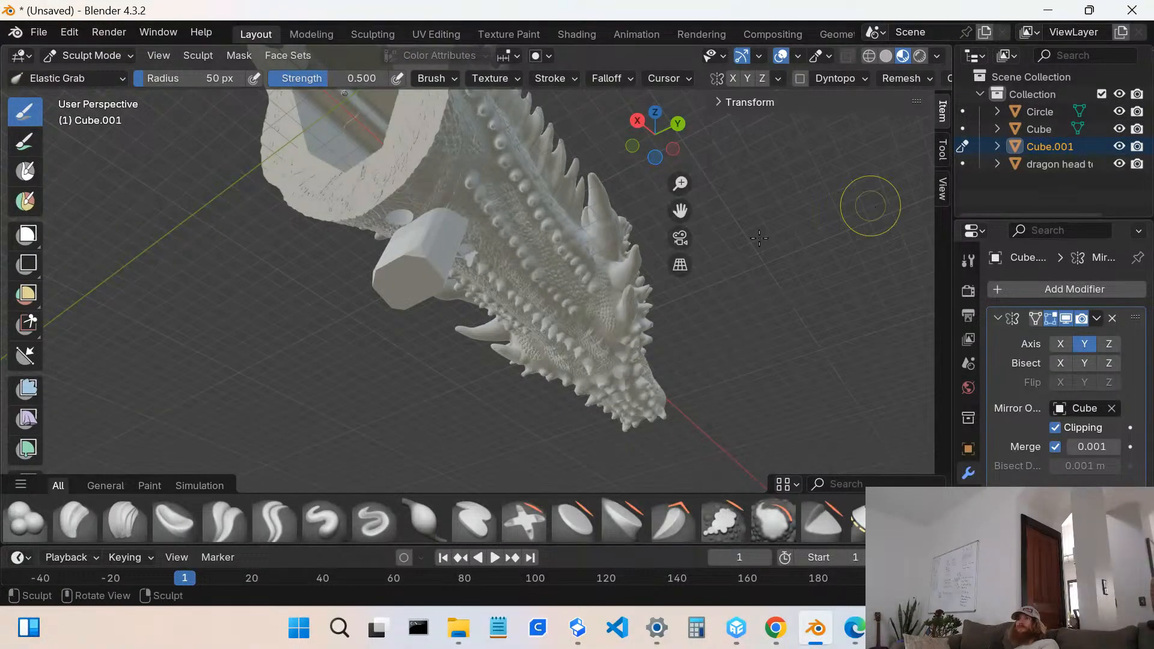
pyautogui.hotkey('alt', 'a')
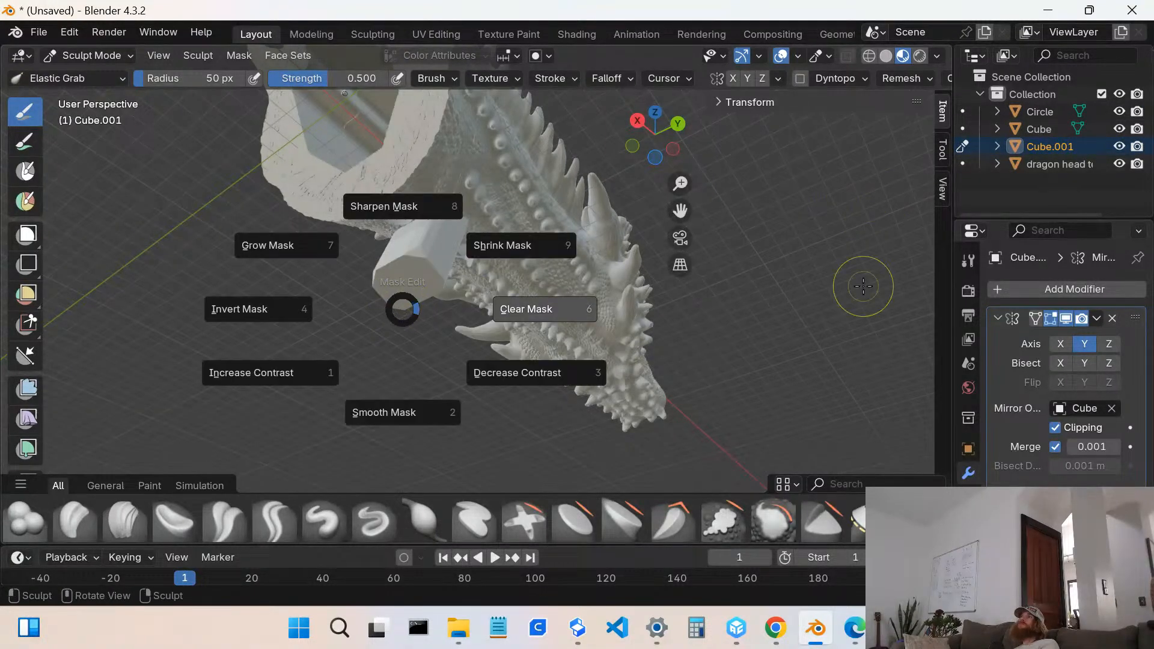
pyautogui.click(775, 319)
pyautogui.hotkey('alt', 'a')
pyautogui.rightClick(776, 294)
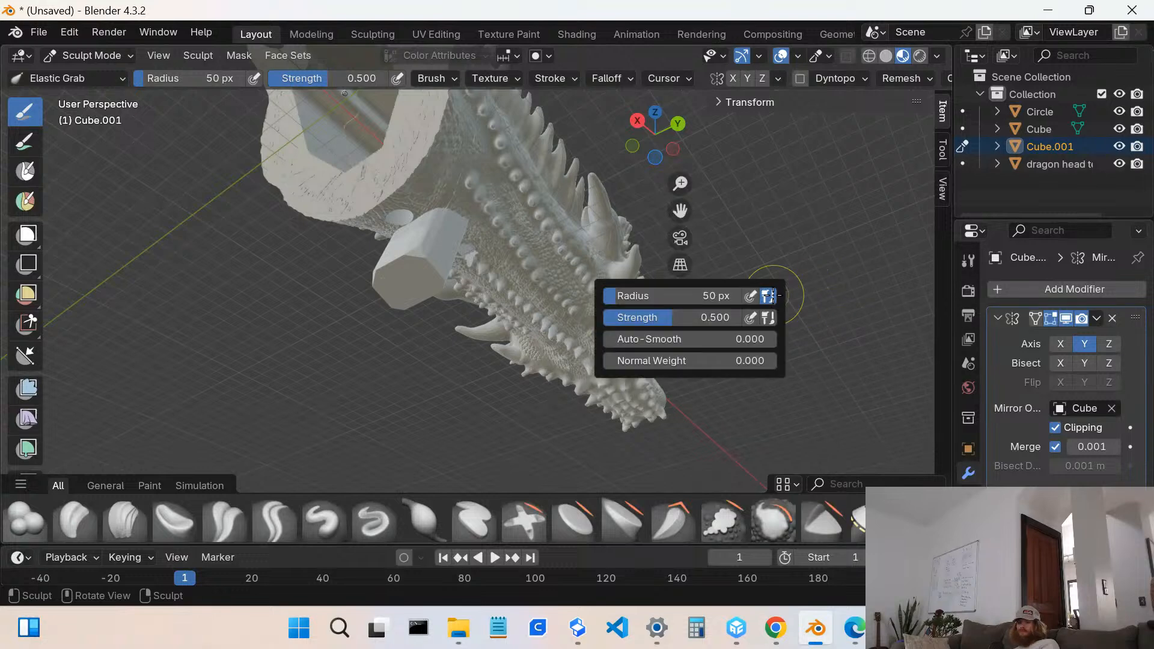
pyautogui.click(1036, 152)
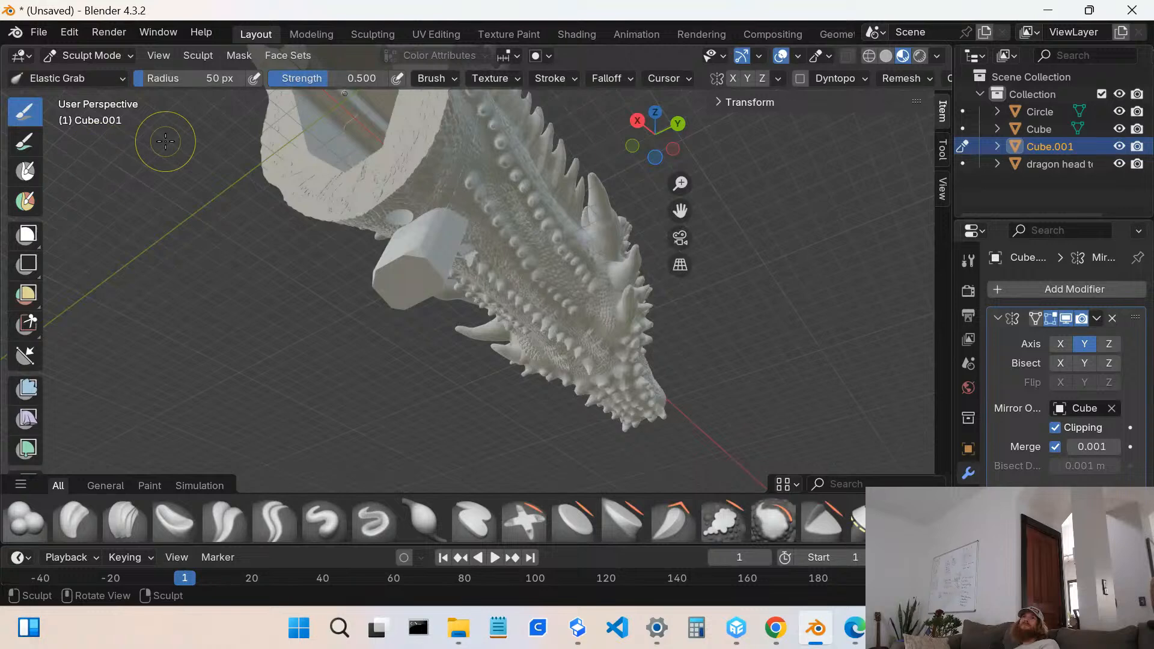
# - Switch the block back to Edit Mode and select all faces of its editable half
pyautogui.click(95, 54)
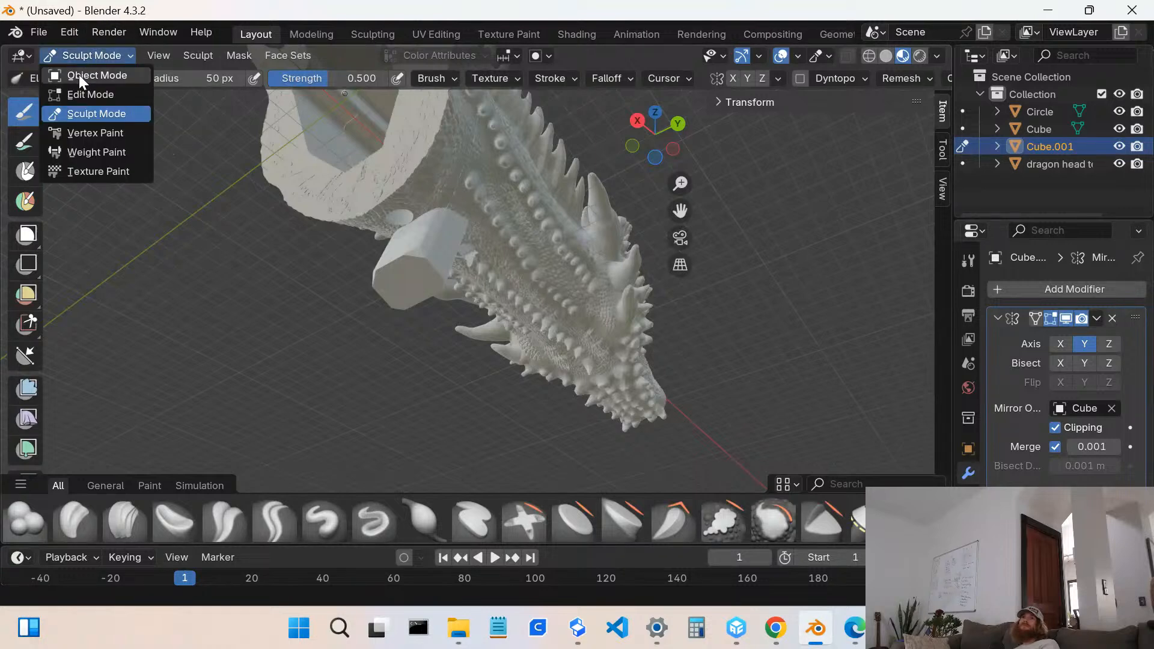
pyautogui.click(78, 95)
pyautogui.press('a')
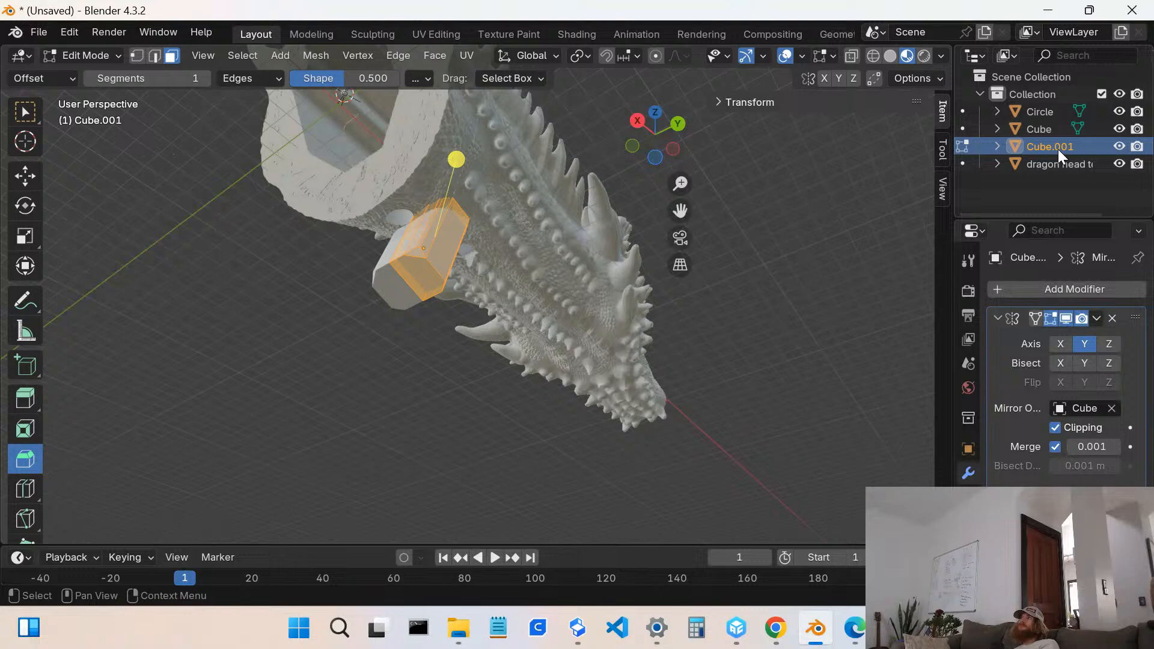
# - Subdivide all selected faces of the undeformed block, raising the number of cuts beyond 6, and clear the selection
pyautogui.hotkey('ctrl', 'f')
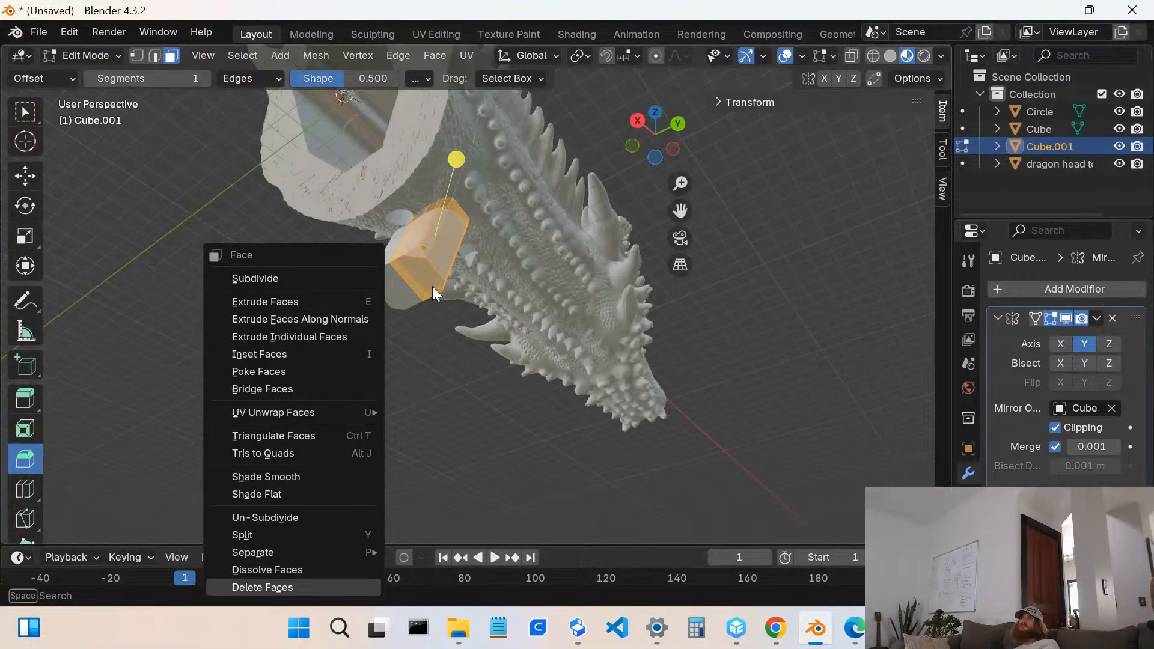
pyautogui.click(277, 279)
pyautogui.click(285, 411)
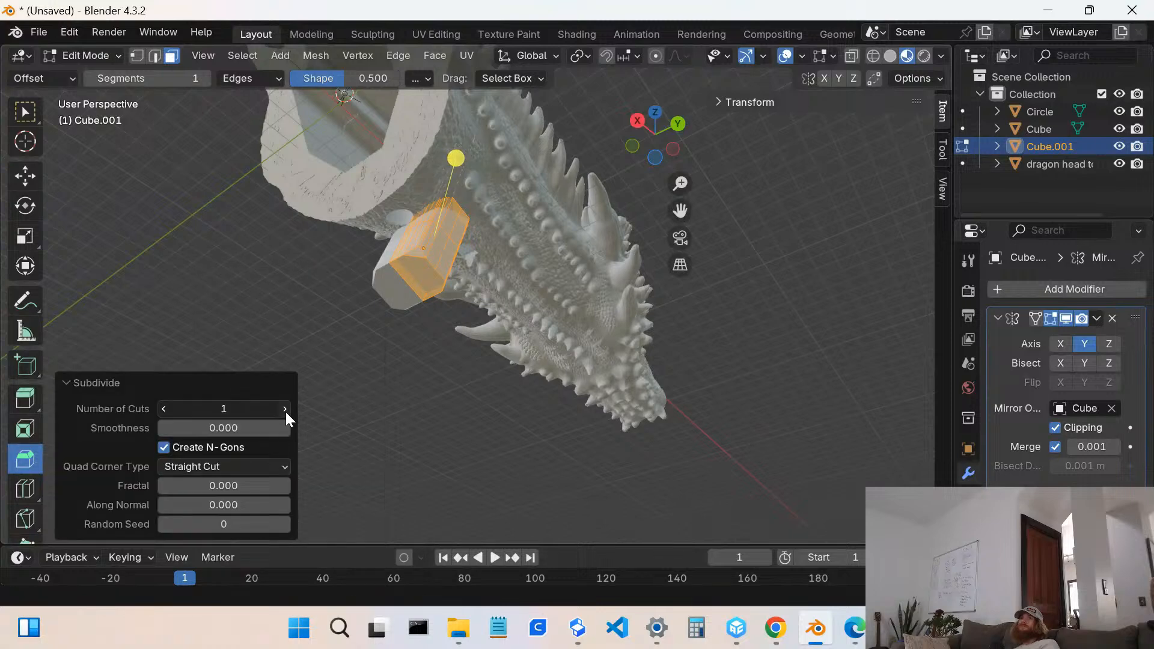
pyautogui.click(285, 410)
pyautogui.click(286, 409)
pyautogui.click(285, 410)
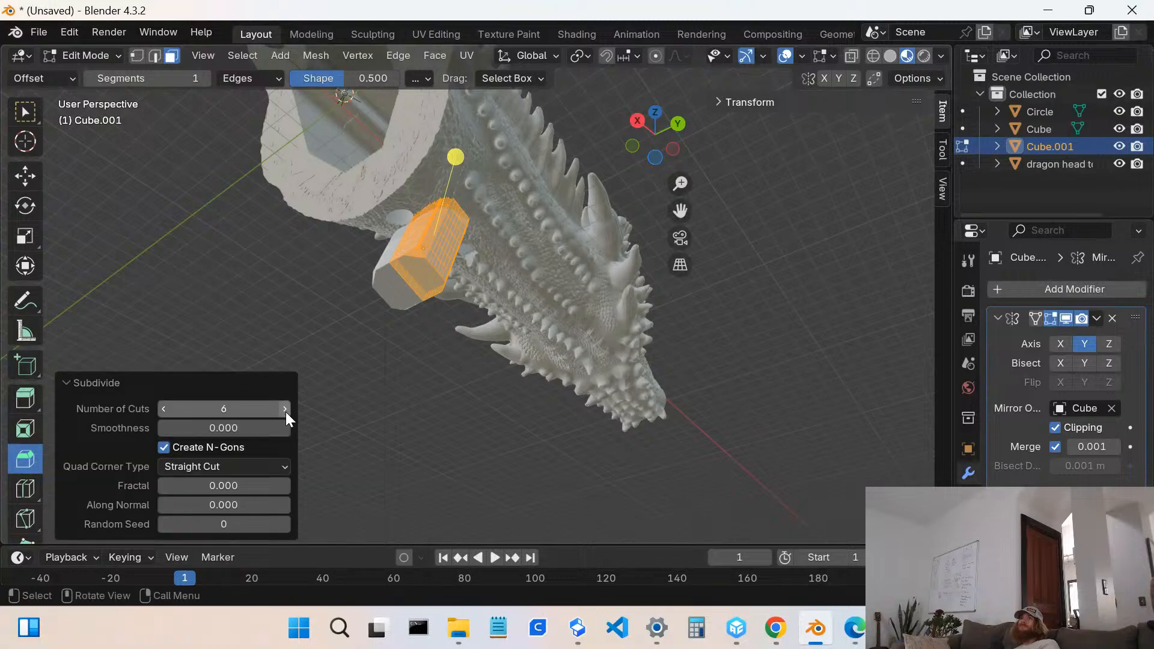
pyautogui.click(286, 410)
pyautogui.click(285, 410)
pyautogui.click(285, 410)
pyautogui.click(285, 410)
pyautogui.click(352, 358)
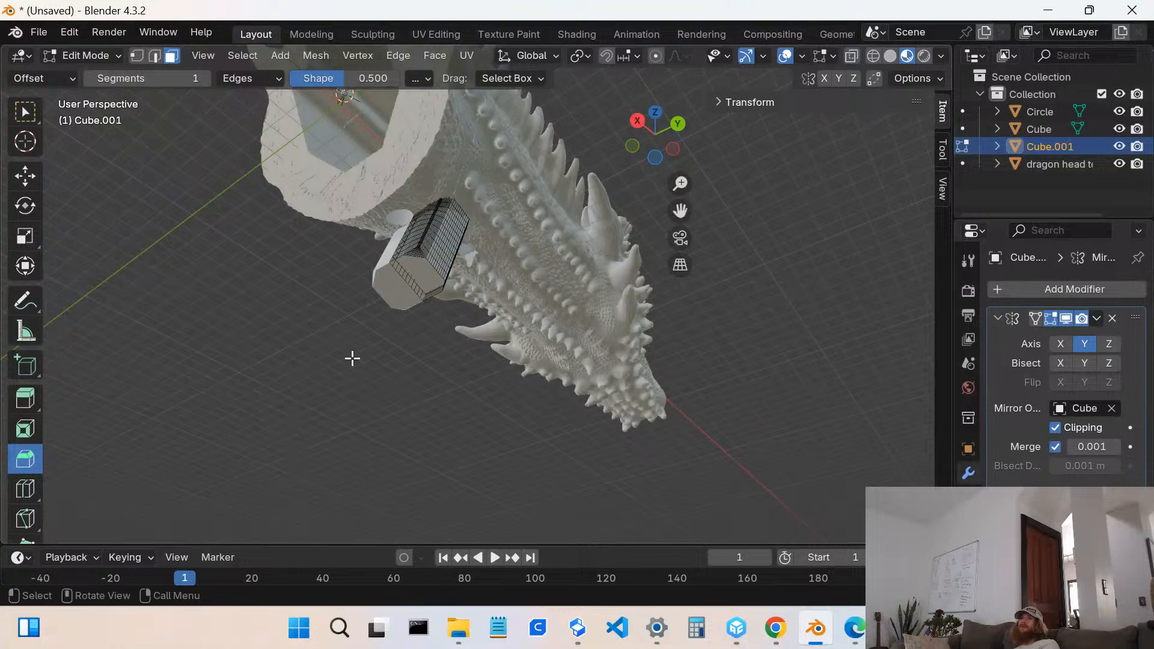
# - Select the lower end face of the block's editable half and subdivide it with 6 cuts
pyautogui.scroll(5, 374, 296)
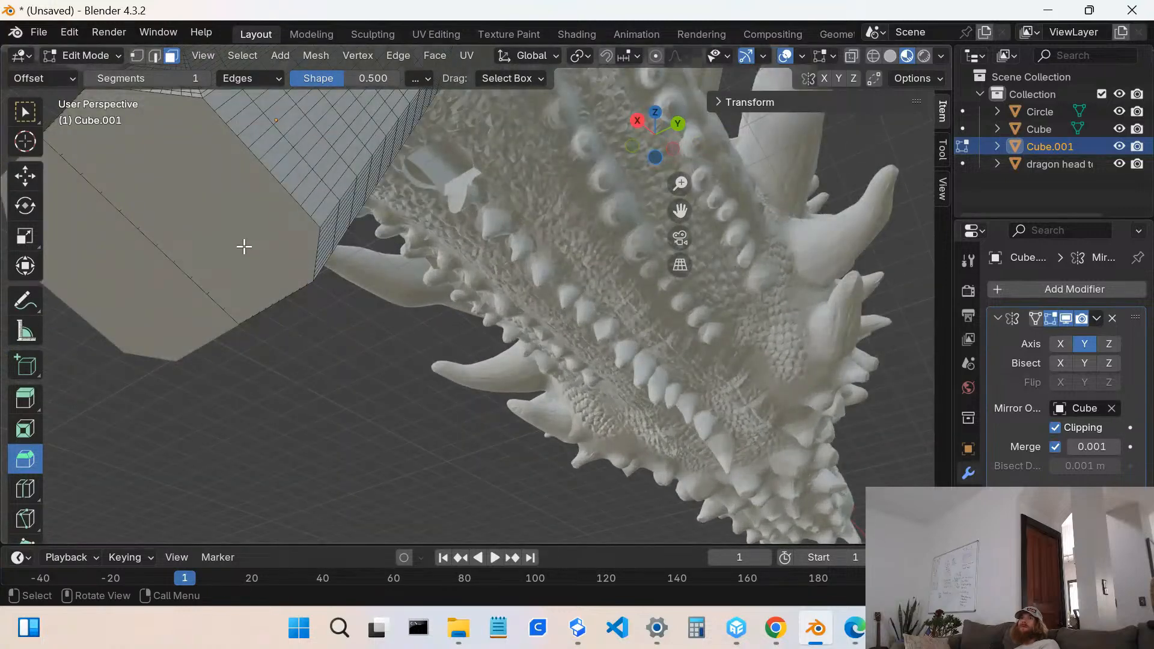
pyautogui.click(244, 246)
pyautogui.rightClick(229, 246)
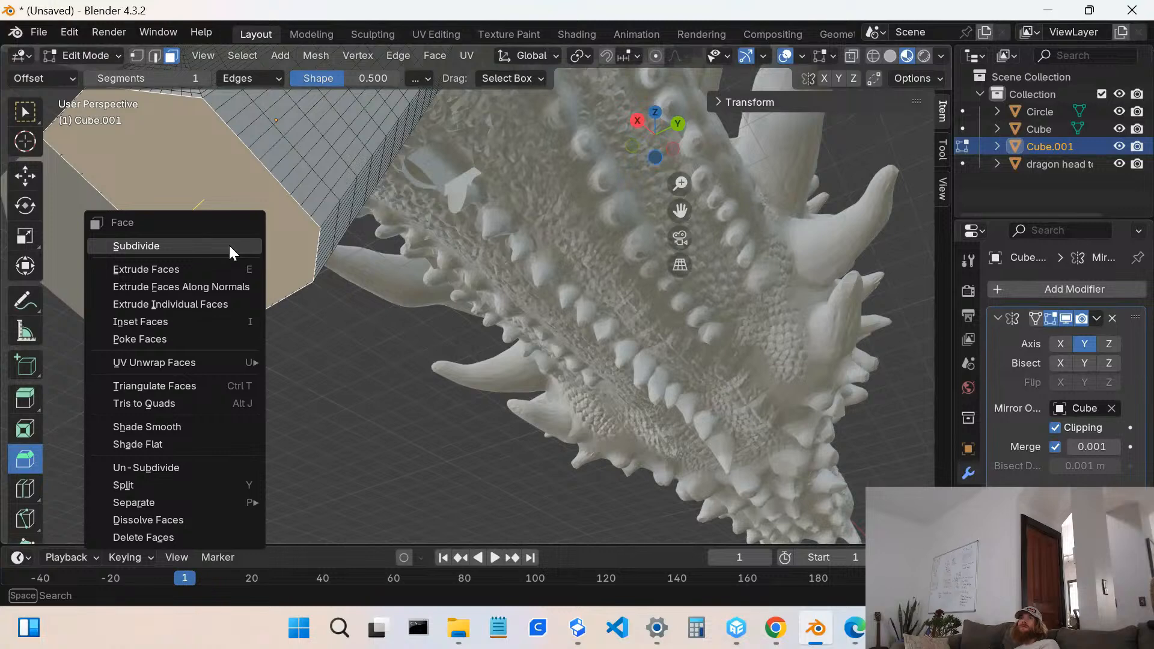
pyautogui.click(229, 244)
pyautogui.click(284, 409)
pyautogui.click(284, 408)
pyautogui.click(283, 409)
pyautogui.click(284, 409)
pyautogui.click(284, 409)
pyautogui.scroll(-4, 250, 293)
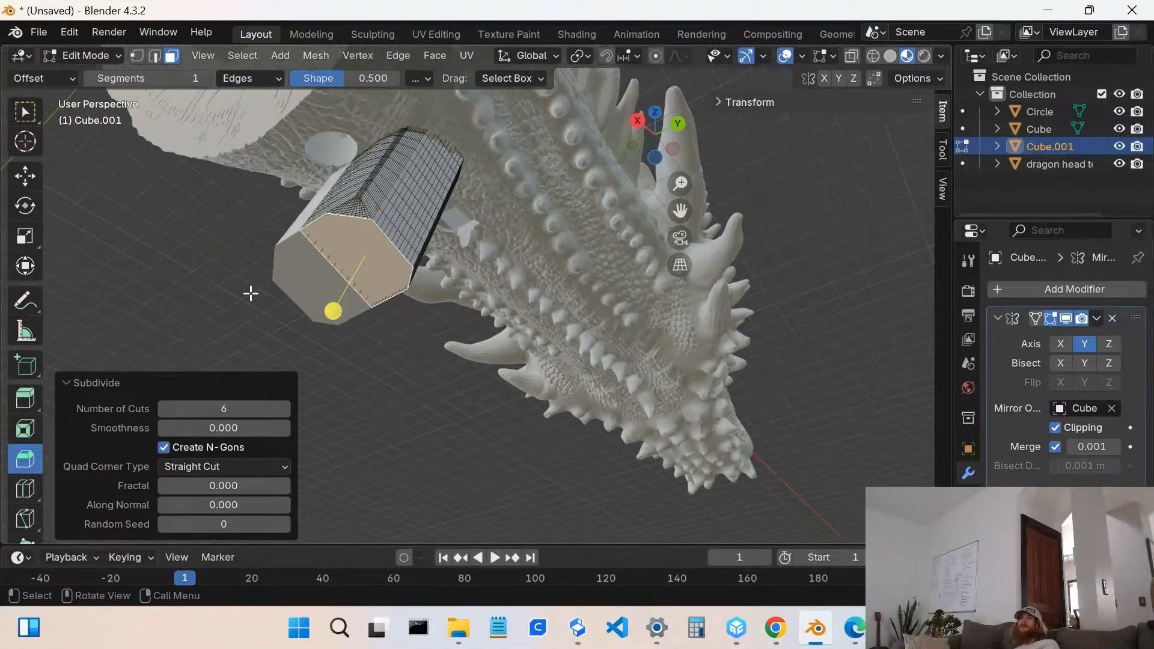
pyautogui.moveTo(308, 261); pyautogui.dragTo(344, 278, button='middle')
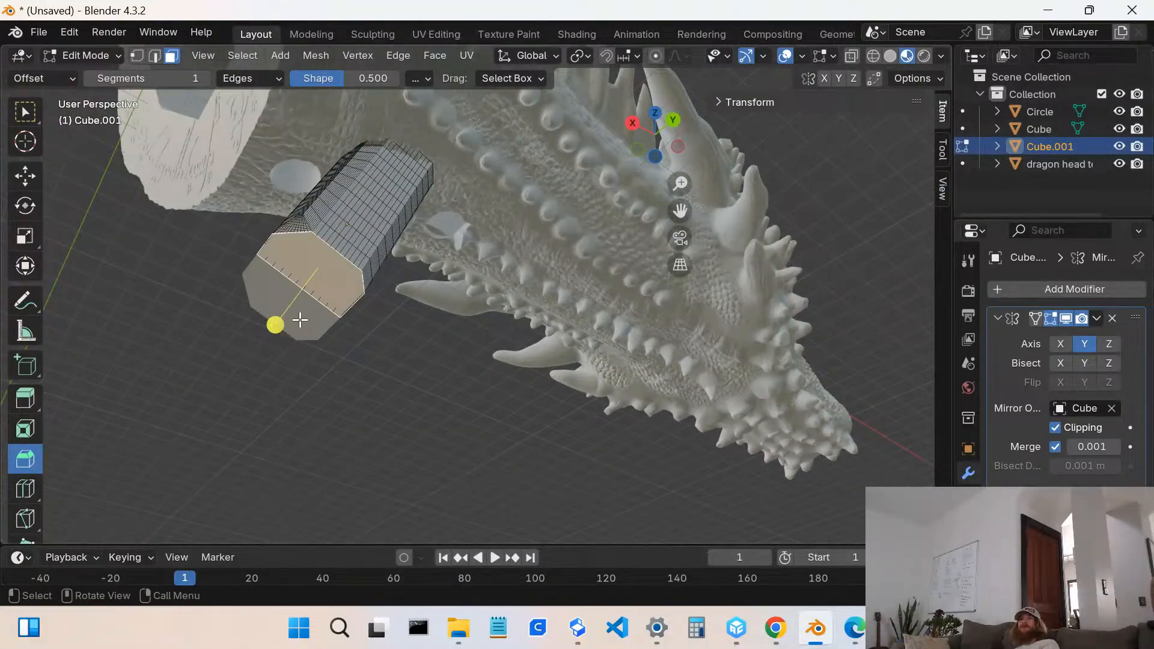
pyautogui.moveTo(276, 324); pyautogui.dragTo(303, 306)
pyautogui.moveTo(304, 306); pyautogui.dragTo(410, 261, button='middle')
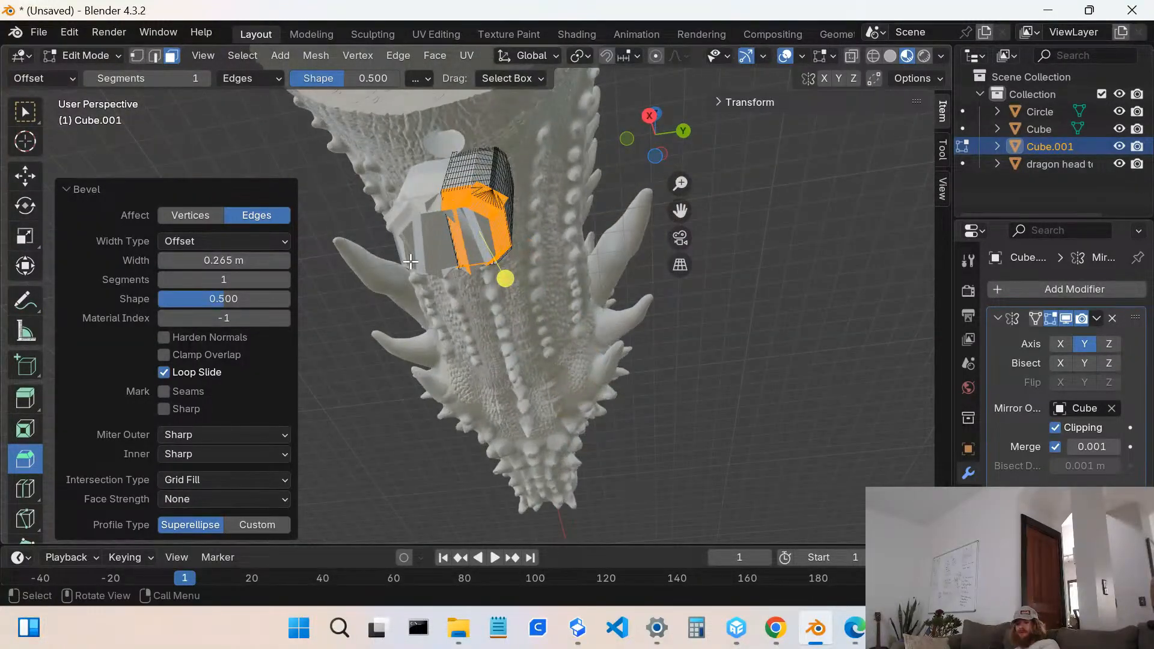
pyautogui.hotkey('ctrl', 'z')
# - Activate the Move tool and inspect the block's subdivided half and lower end from several sides
pyautogui.moveTo(449, 297); pyautogui.dragTo(391, 366, button='middle')
pyautogui.moveTo(403, 413); pyautogui.dragTo(152, 335, button='middle')
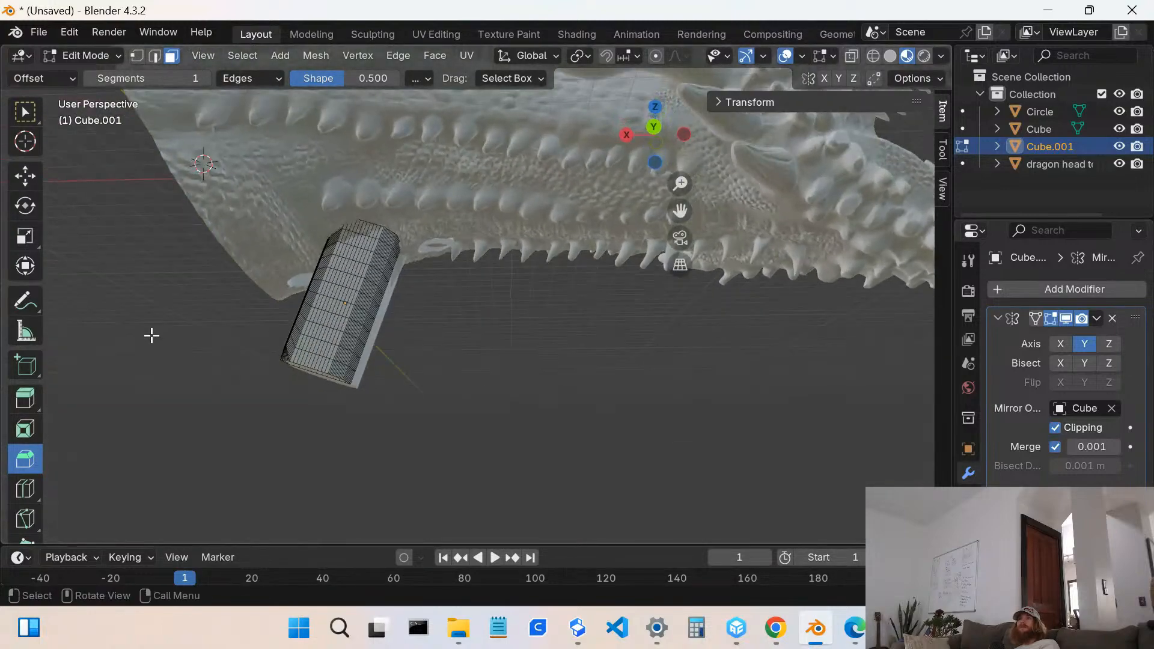
pyautogui.click(23, 178)
pyautogui.moveTo(299, 355); pyautogui.dragTo(501, 378, button='middle')
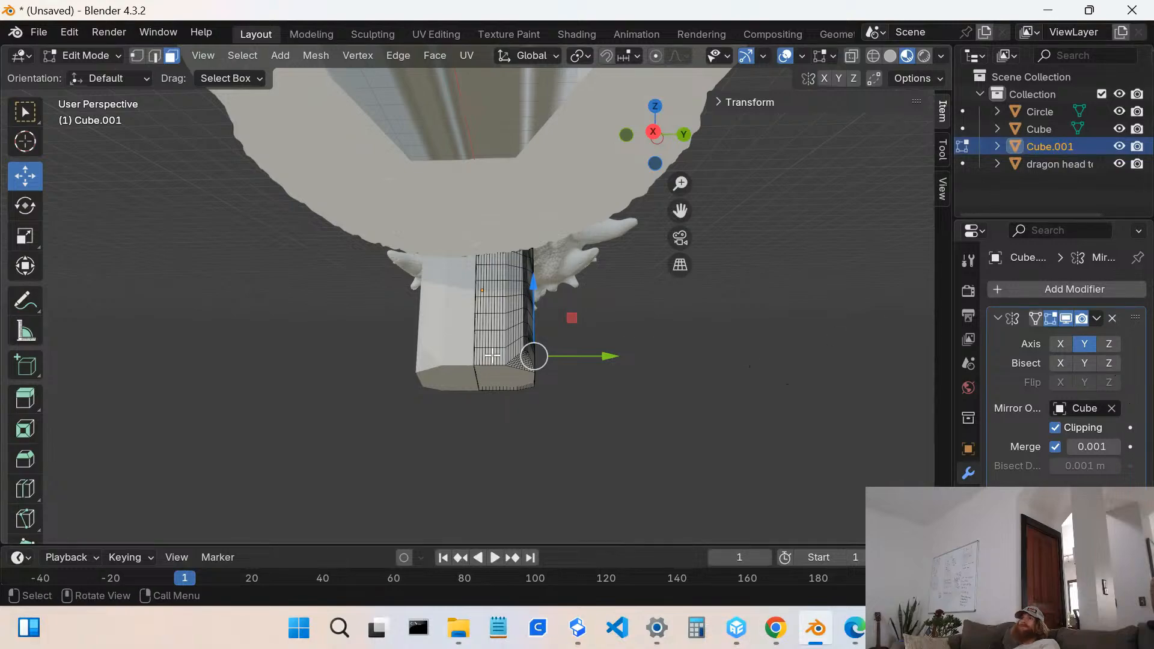
pyautogui.moveTo(492, 356); pyautogui.dragTo(424, 311, button='middle')
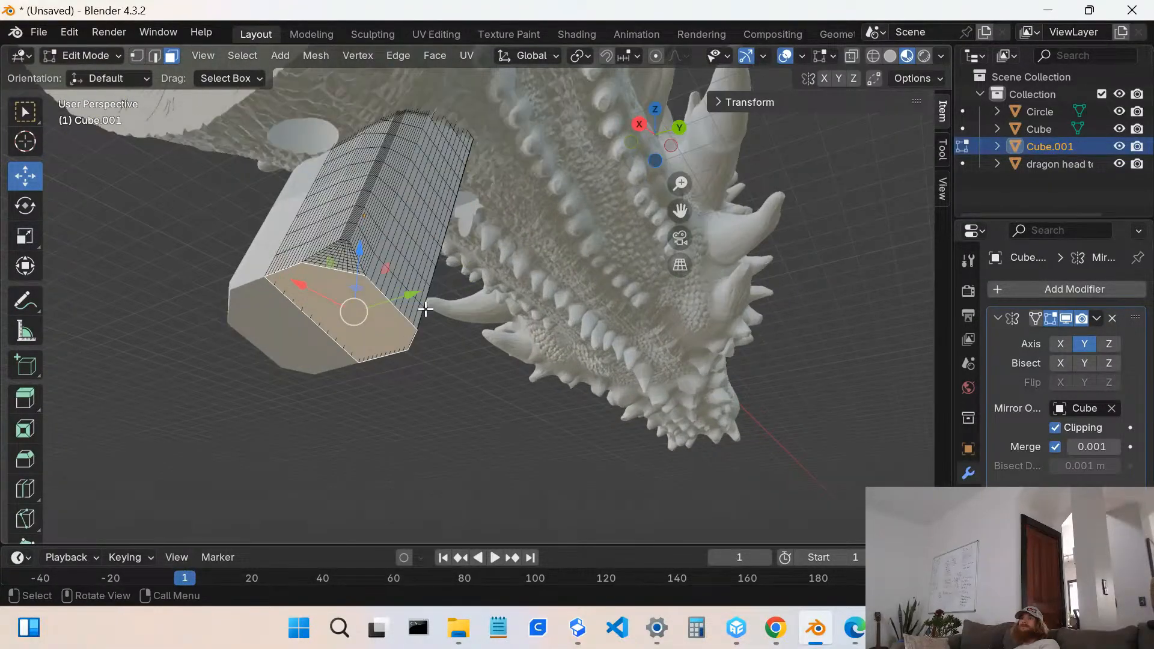
pyautogui.scroll(3, 424, 311)
pyautogui.moveTo(356, 340); pyautogui.dragTo(334, 236, button='middle')
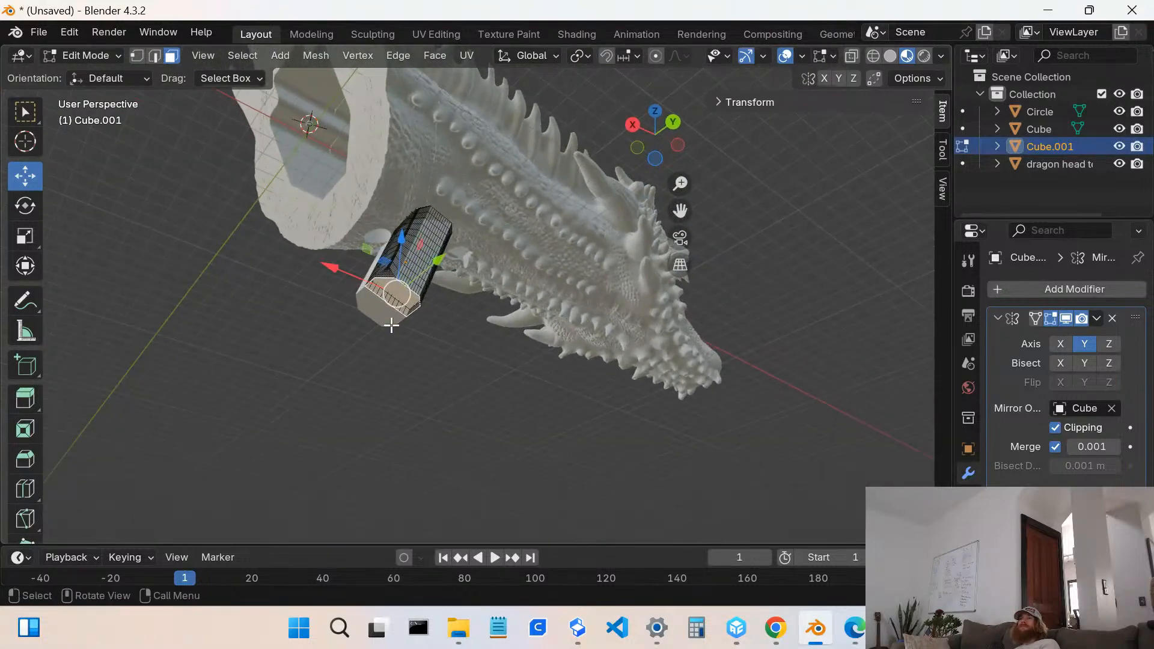
pyautogui.scroll(2, 393, 328)
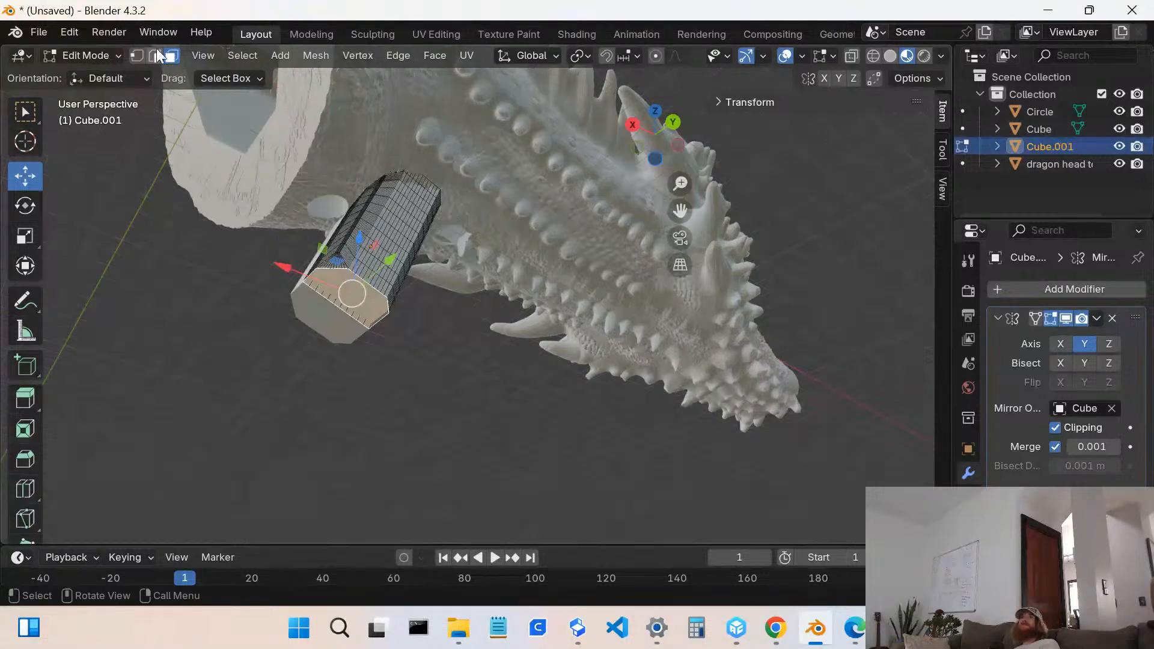
# - Switch the block to Sculpt Mode and try pulling its lower end downward with Elastic Grab strokes
pyautogui.click(101, 59)
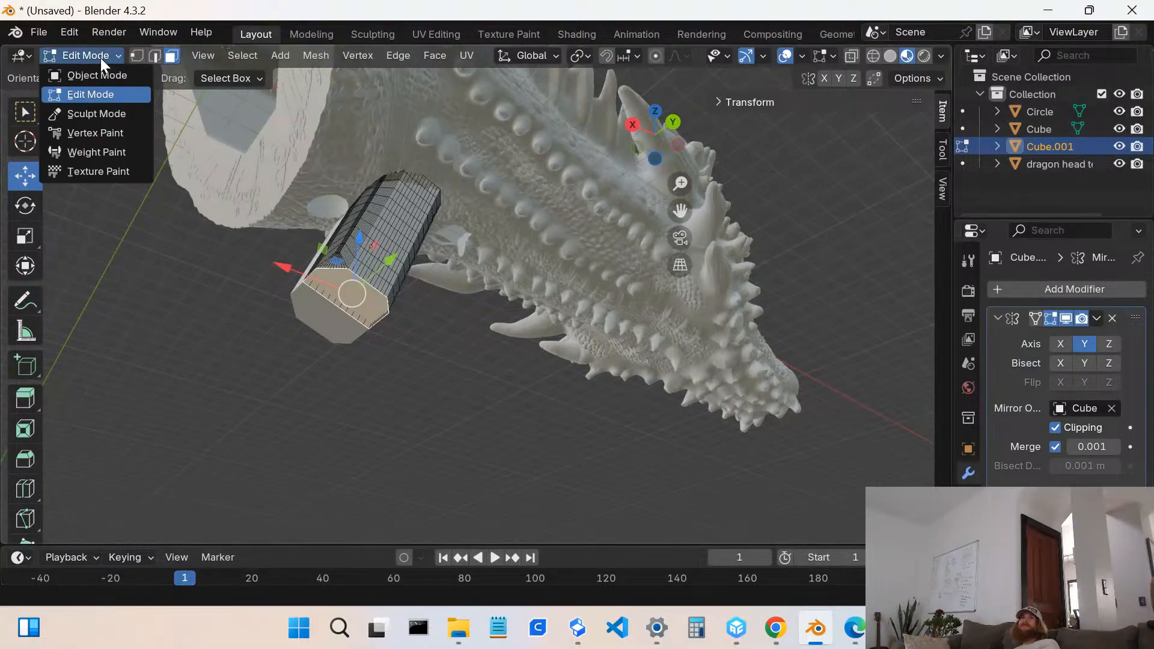
pyautogui.click(113, 118)
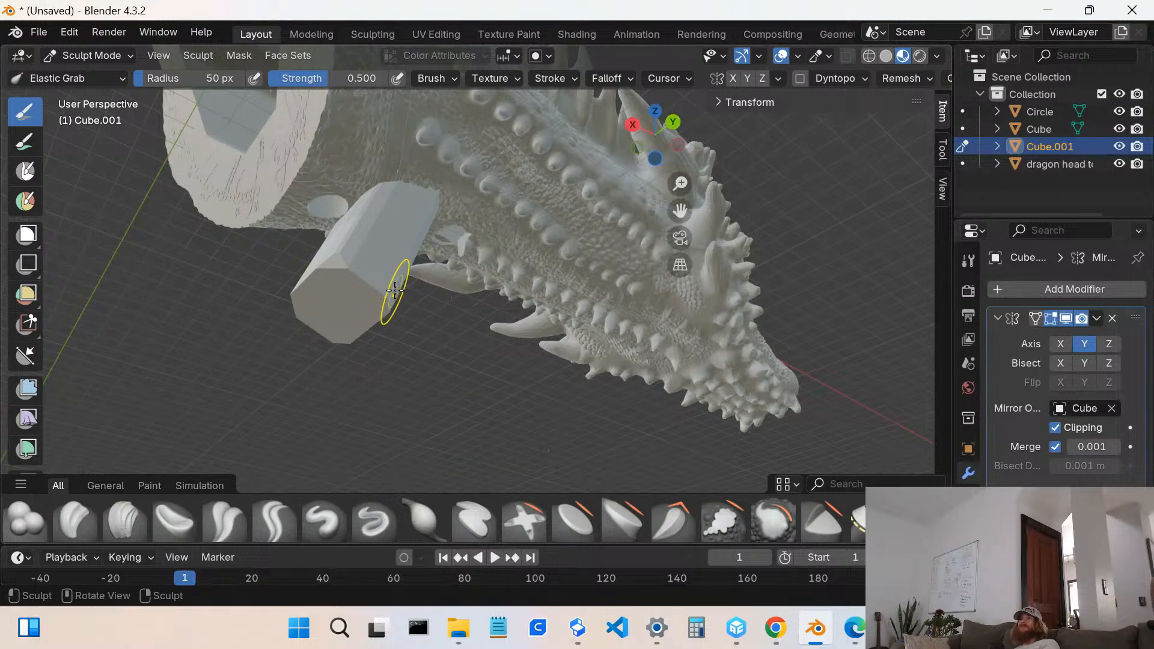
pyautogui.moveTo(386, 293); pyautogui.dragTo(363, 311)
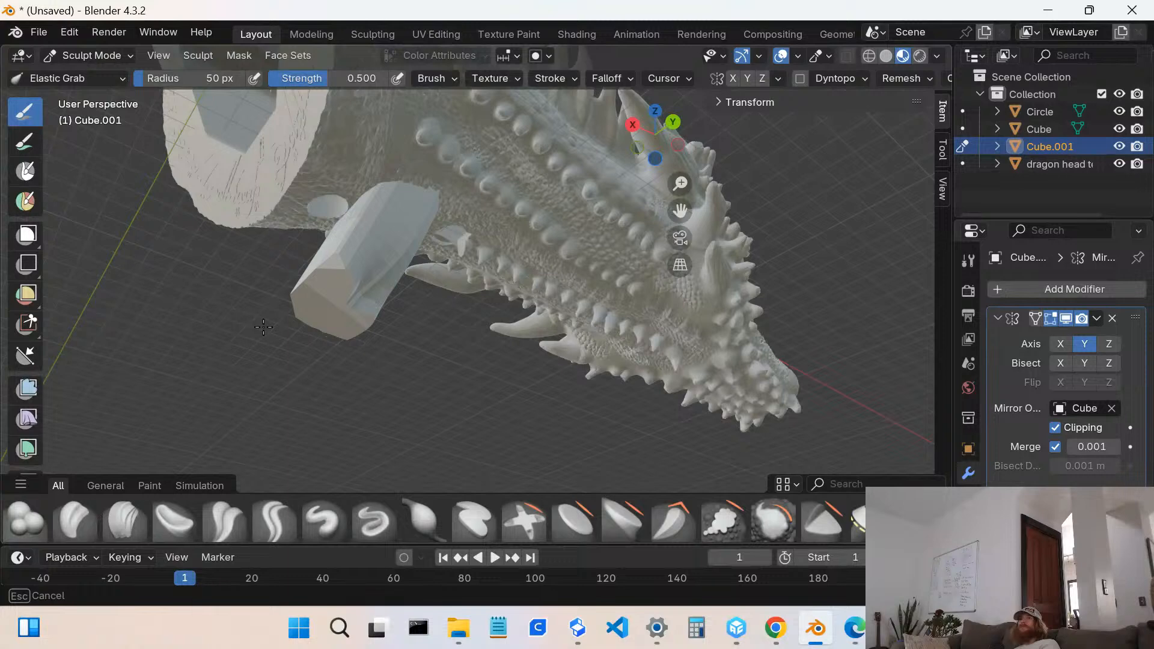
pyautogui.moveTo(317, 315); pyautogui.dragTo(318, 314)
pyautogui.moveTo(334, 277)
pyautogui.mouseDown(button='middle')
pyautogui.moveTo(257, 317)
pyautogui.moveTo(278, 285)
pyautogui.moveTo(317, 325)
pyautogui.mouseUp(button='middle')
pyautogui.moveTo(326, 315); pyautogui.dragTo(313, 337)
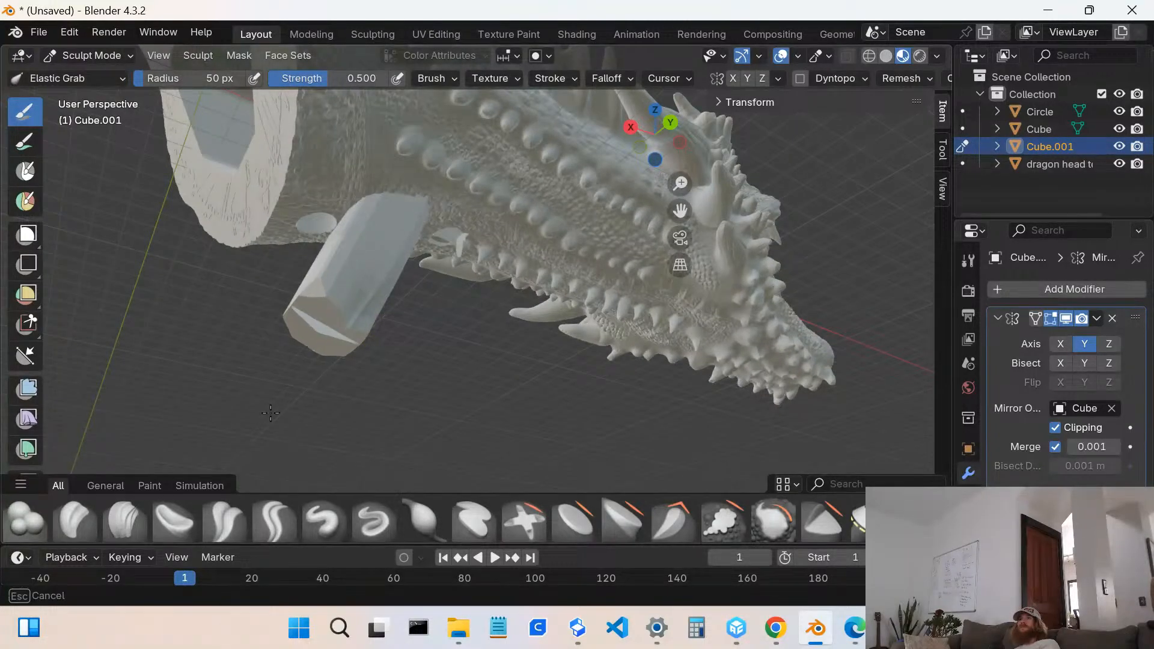
pyautogui.moveTo(264, 475); pyautogui.dragTo(265, 477)
pyautogui.scroll(2, 343, 342)
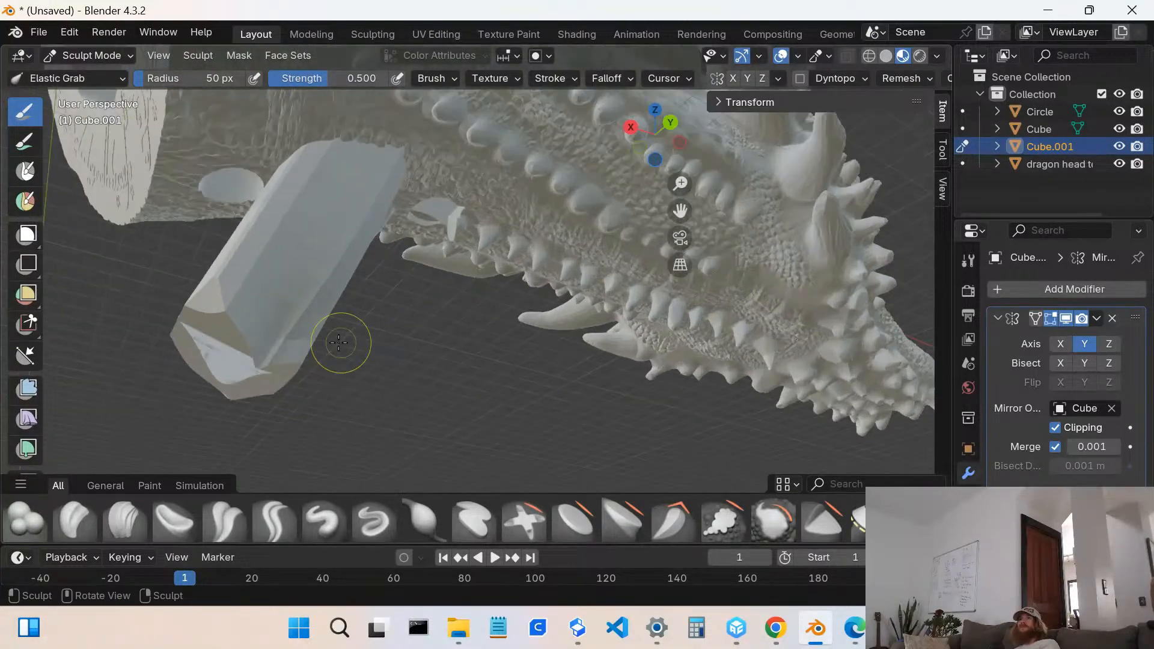
pyautogui.moveTo(245, 363)
pyautogui.mouseDown(button='middle')
pyautogui.moveTo(394, 310)
pyautogui.moveTo(386, 399)
pyautogui.mouseUp(button='middle')
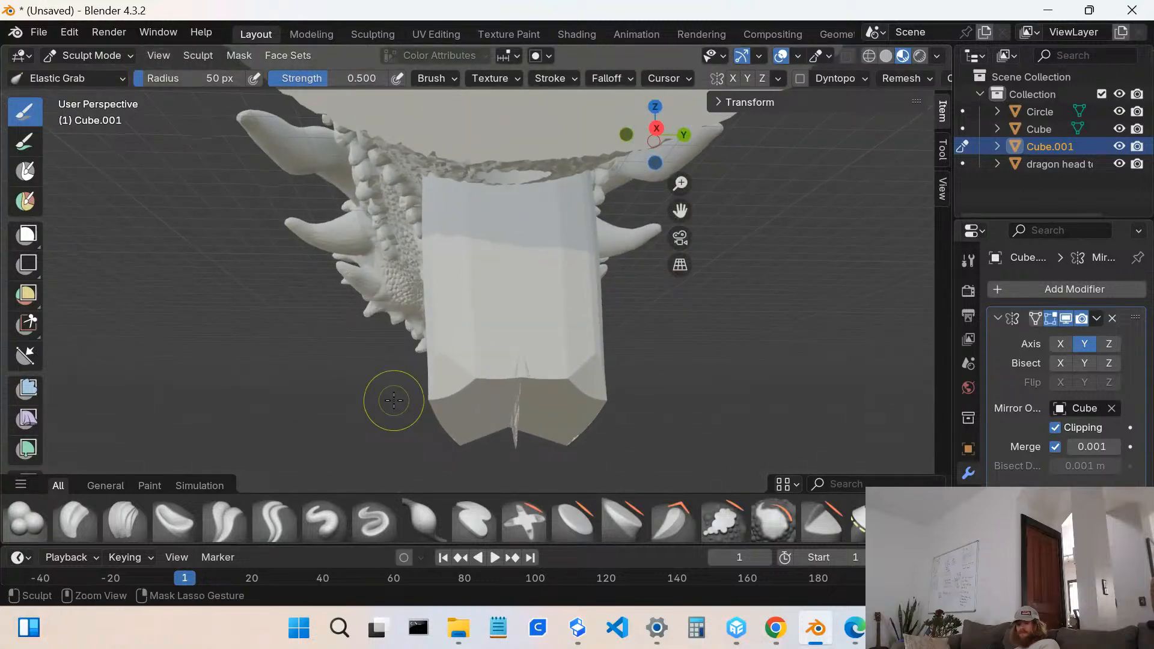
pyautogui.hotkey('ctrl', 'z')
# - Try reshaping the lower corner of the +Y half with further Elastic Grab strokes, outward and inward
pyautogui.moveTo(538, 395); pyautogui.dragTo(582, 502)
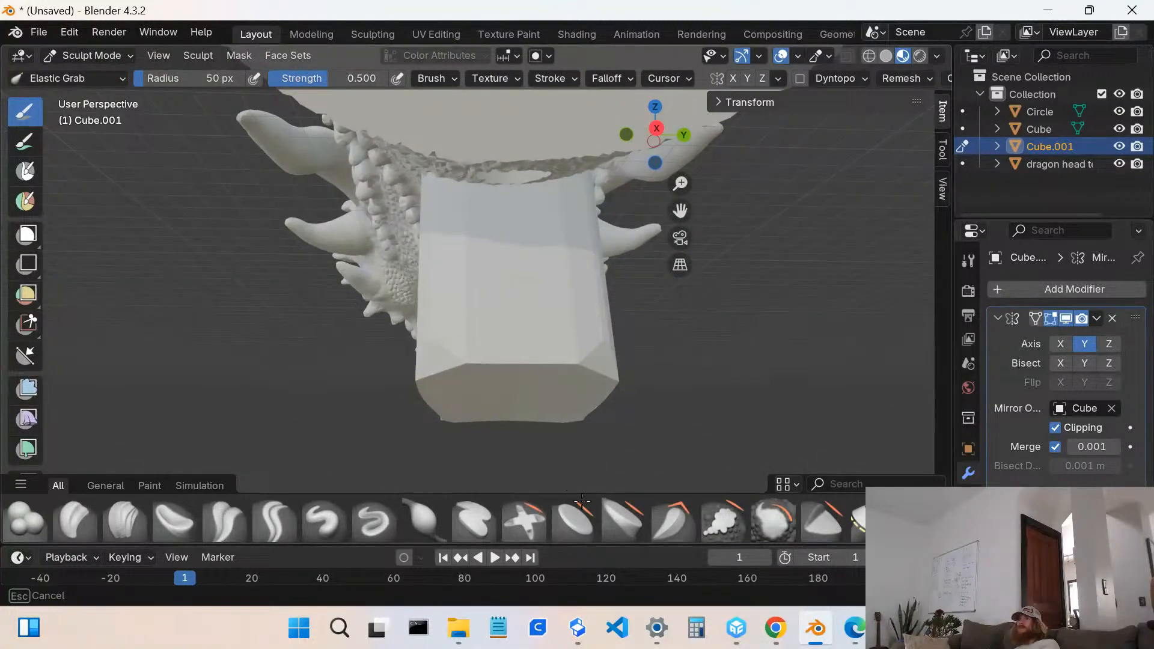
pyautogui.moveTo(668, 622); pyautogui.dragTo(668, 622)
pyautogui.moveTo(575, 399)
pyautogui.mouseDown()
pyautogui.moveTo(53, 522)
pyautogui.moveTo(361, 421)
pyautogui.moveTo(661, 241)
pyautogui.moveTo(967, 3)
pyautogui.moveTo(36, 488)
pyautogui.mouseUp()
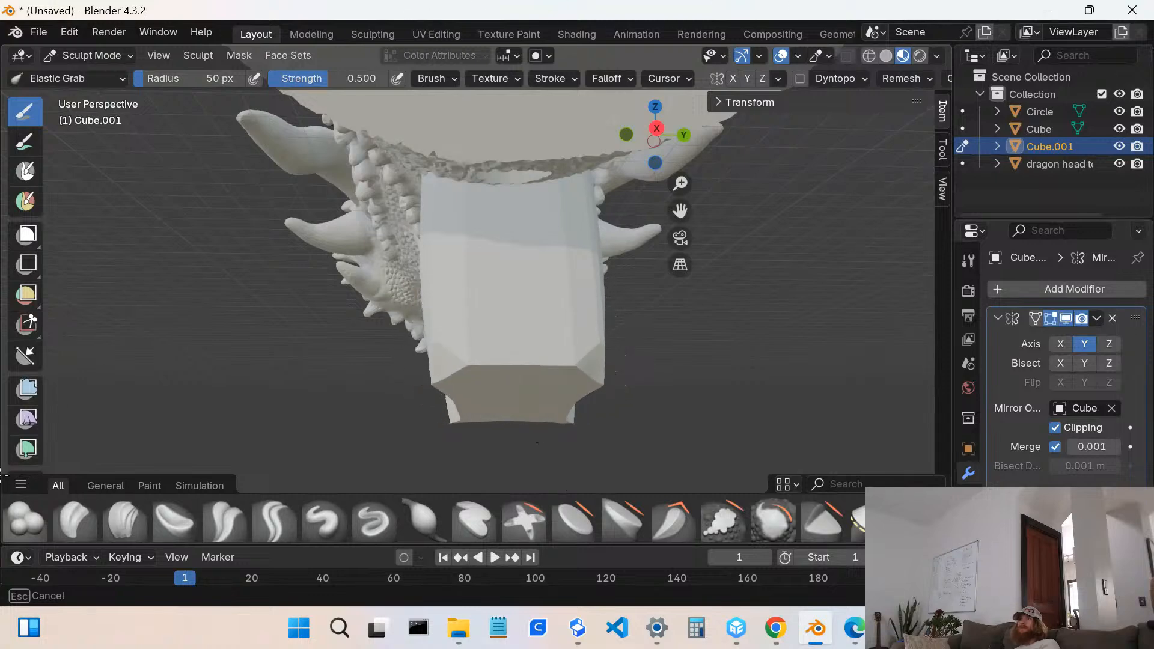
pyautogui.moveTo(3, 452); pyautogui.dragTo(3, 453)
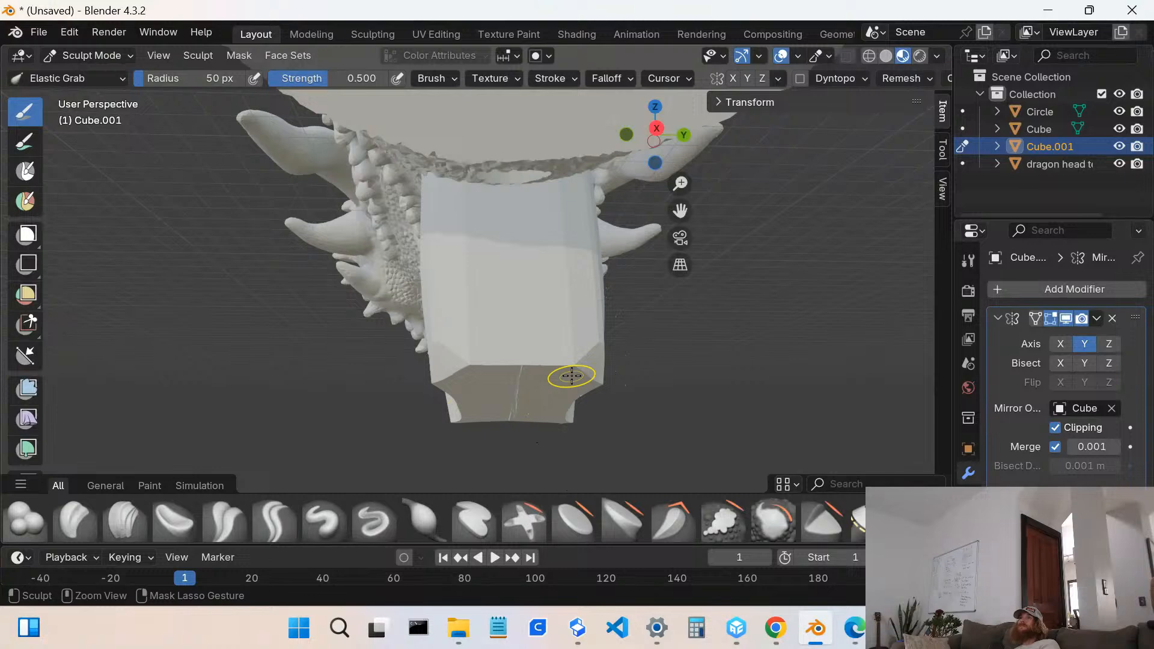
pyautogui.moveTo(562, 374)
pyautogui.mouseDown(button='middle')
pyautogui.moveTo(515, 387)
pyautogui.moveTo(337, 362)
pyautogui.moveTo(342, 337)
pyautogui.moveTo(493, 320)
pyautogui.mouseUp(button='middle')
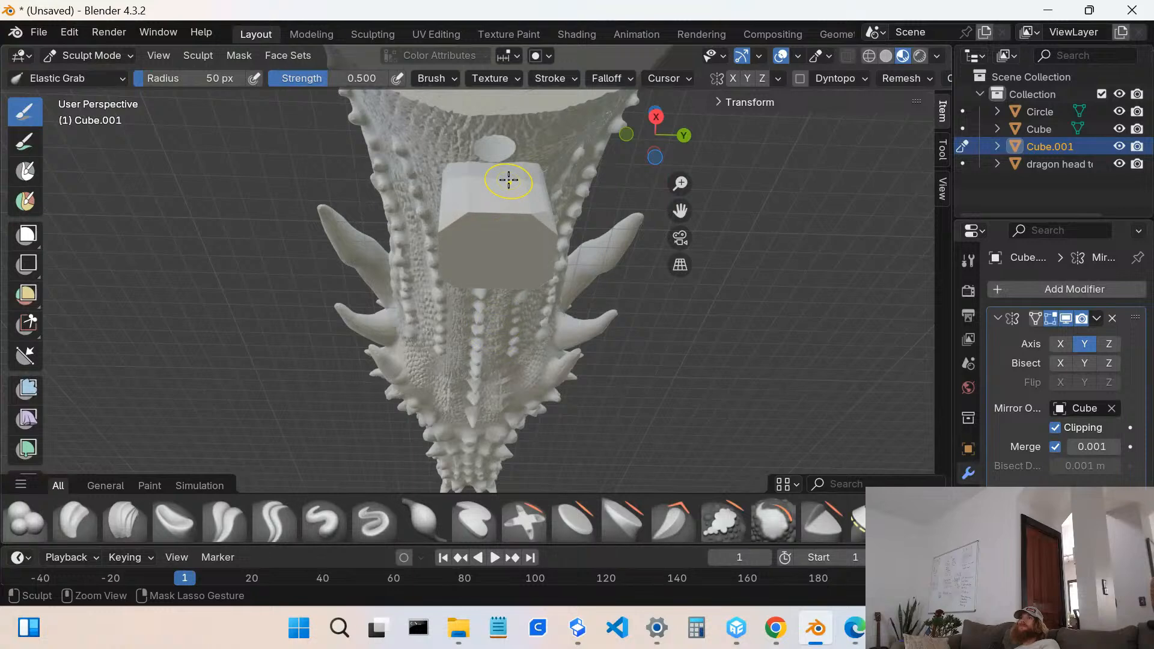
# - Undo the mode switches, the block's face subdivisions and the preceding move of the half's inner face, ending in Edit Mode
pyautogui.press('Tab')
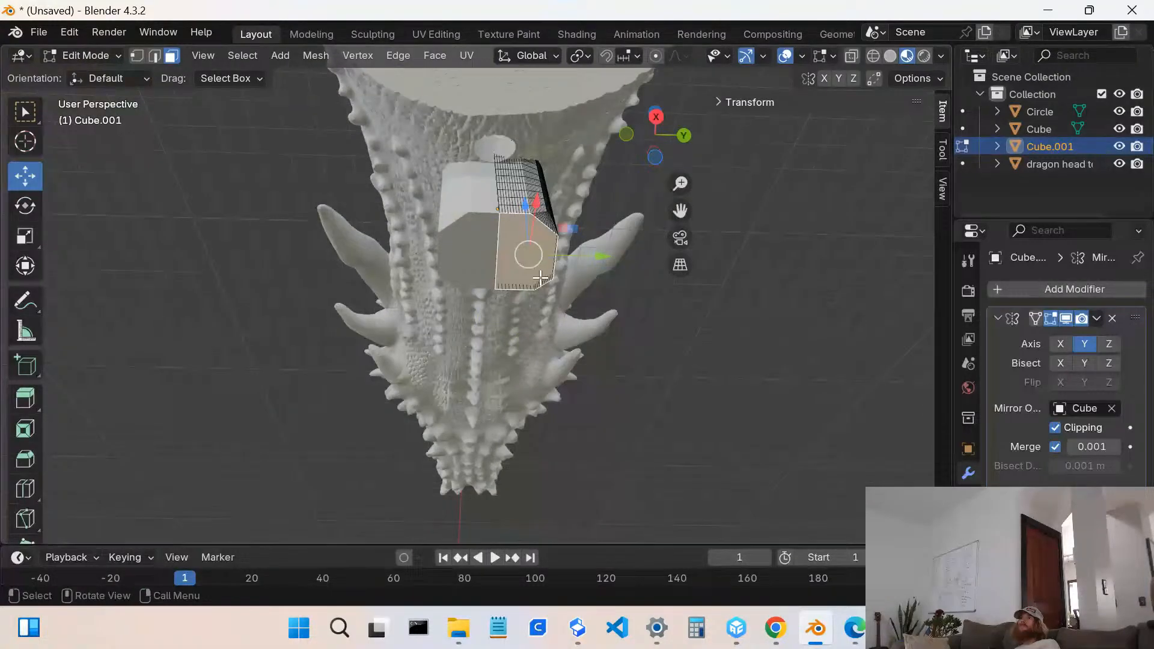
pyautogui.moveTo(528, 250); pyautogui.dragTo(608, 319, button='middle')
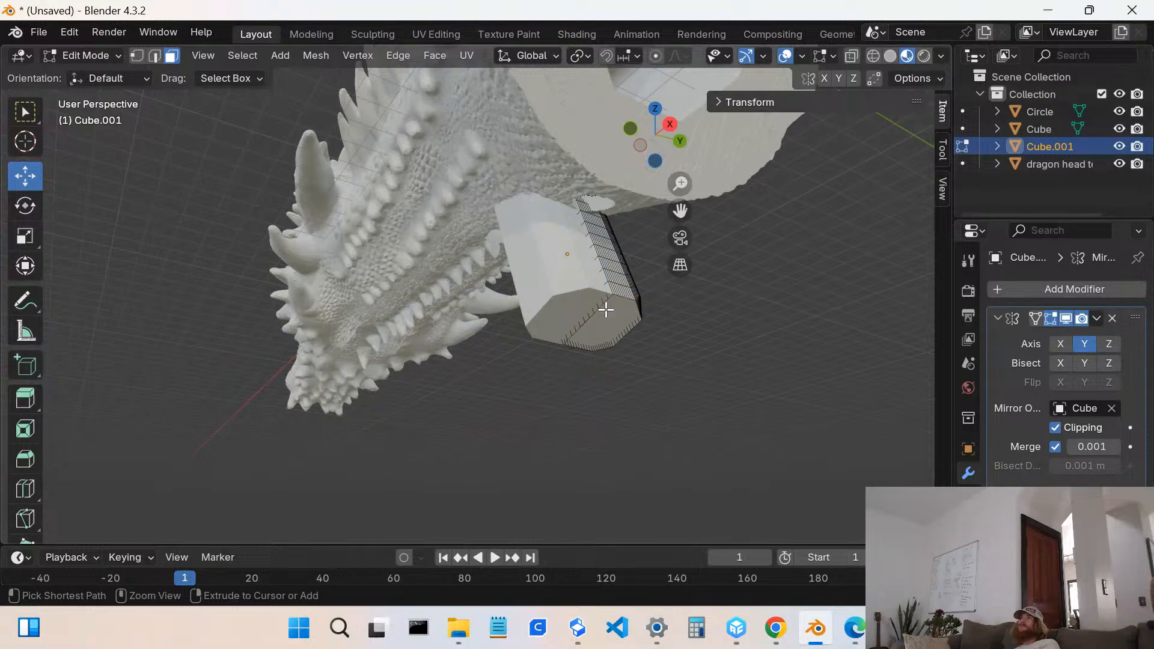
pyautogui.keyDown('ctrl'); pyautogui.click(607, 310); pyautogui.keyUp('ctrl')
pyautogui.hotkey('ctrl', 'z')
pyautogui.hotkey('ctrl', 'z')
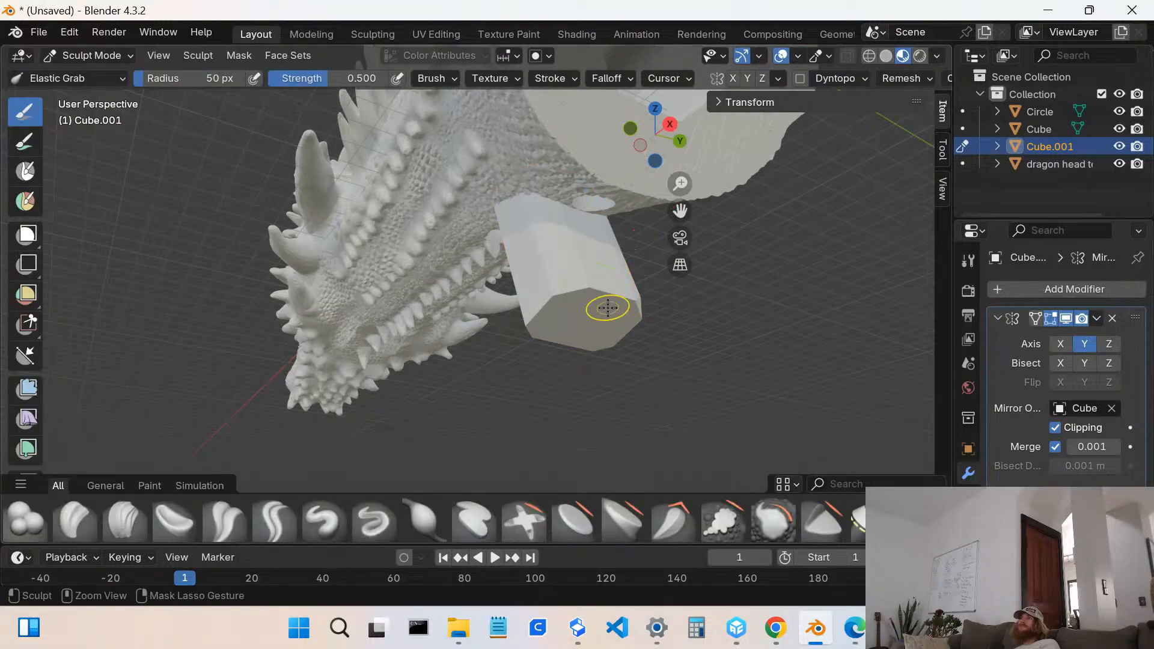
pyautogui.hotkey('ctrl', 'z')
pyautogui.hotkey('ctrl', 'z')
pyautogui.hotkey('ctrl', 'z')
pyautogui.hotkey('ctrl', 'z')
pyautogui.hotkey('ctrl', 'z')
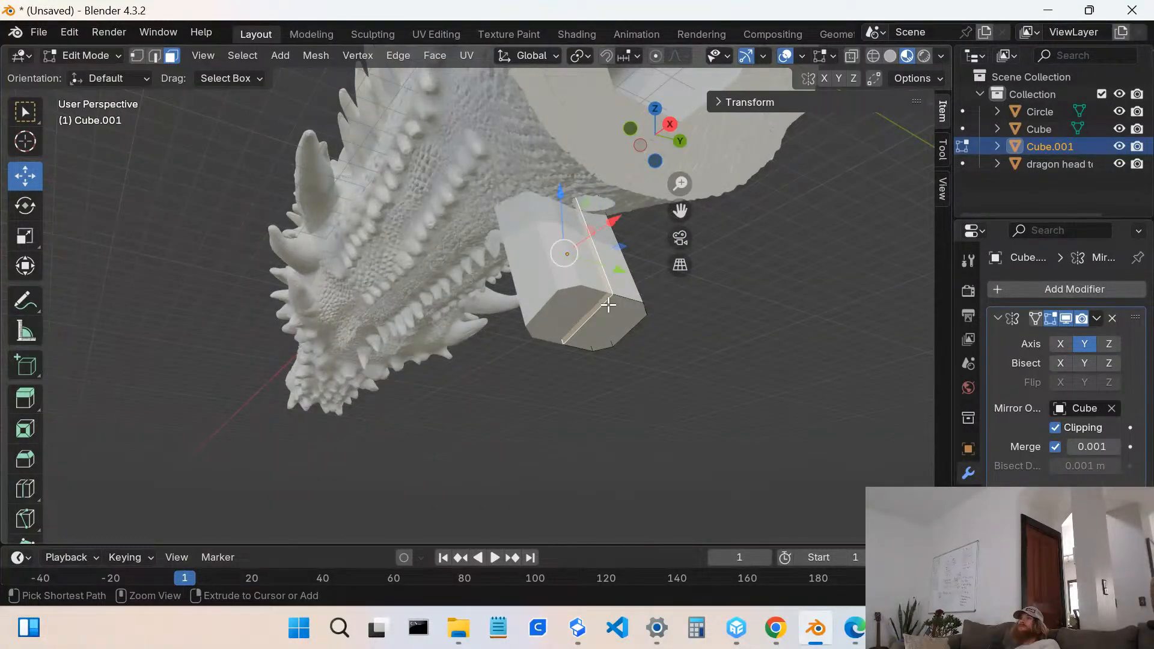
pyautogui.hotkey('ctrl', 'z')
# - Move the selected inner side face of the block's editable half in the +Y direction
pyautogui.scroll(4, 608, 305)
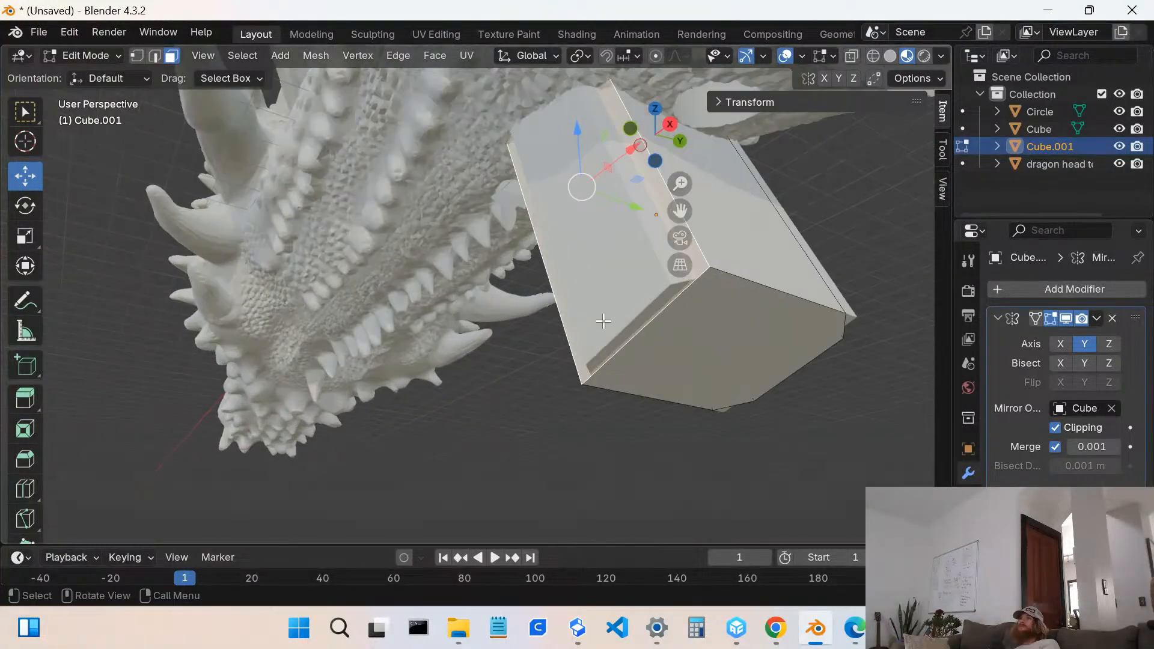
pyautogui.moveTo(633, 199); pyautogui.dragTo(704, 255)
# - Subdivide the lower end face of the block's unsubdivided editable half with 8 cuts and clear the selection
pyautogui.click(783, 374)
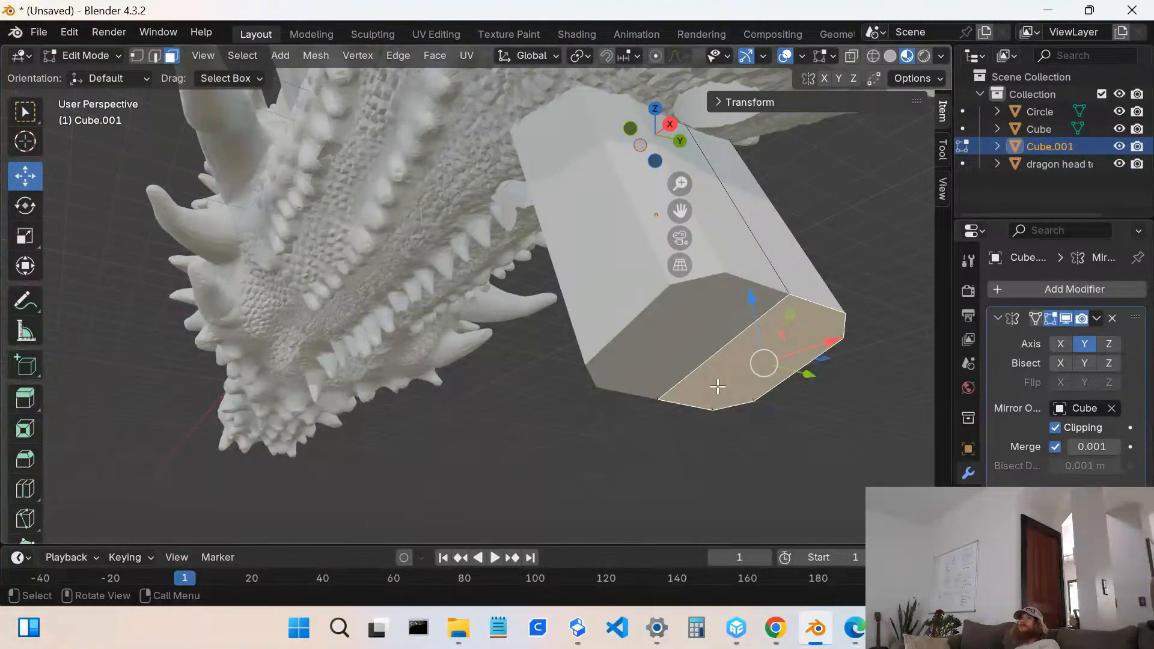
pyautogui.click(102, 54)
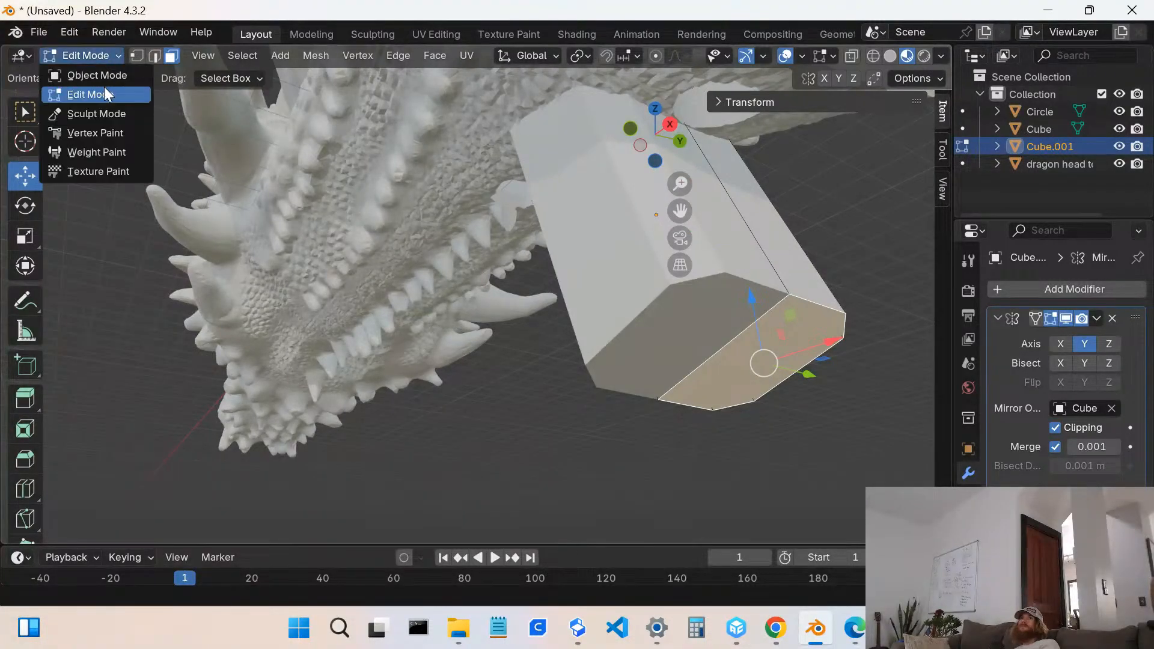
pyautogui.hotkey('ctrl', 'f')
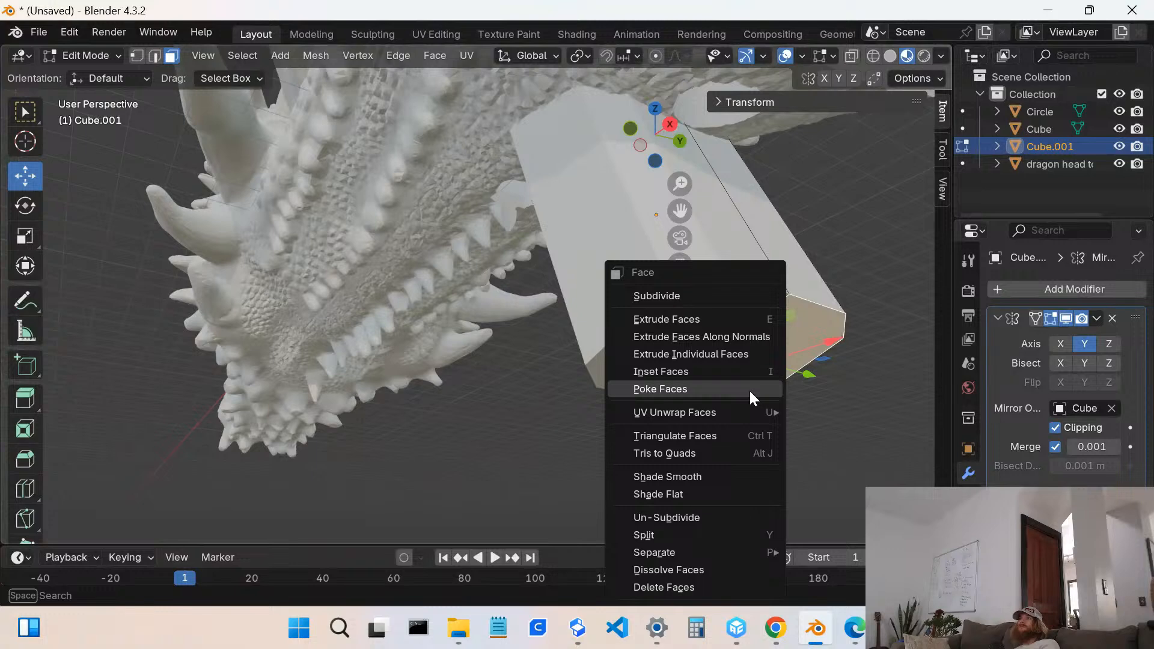
pyautogui.click(654, 288)
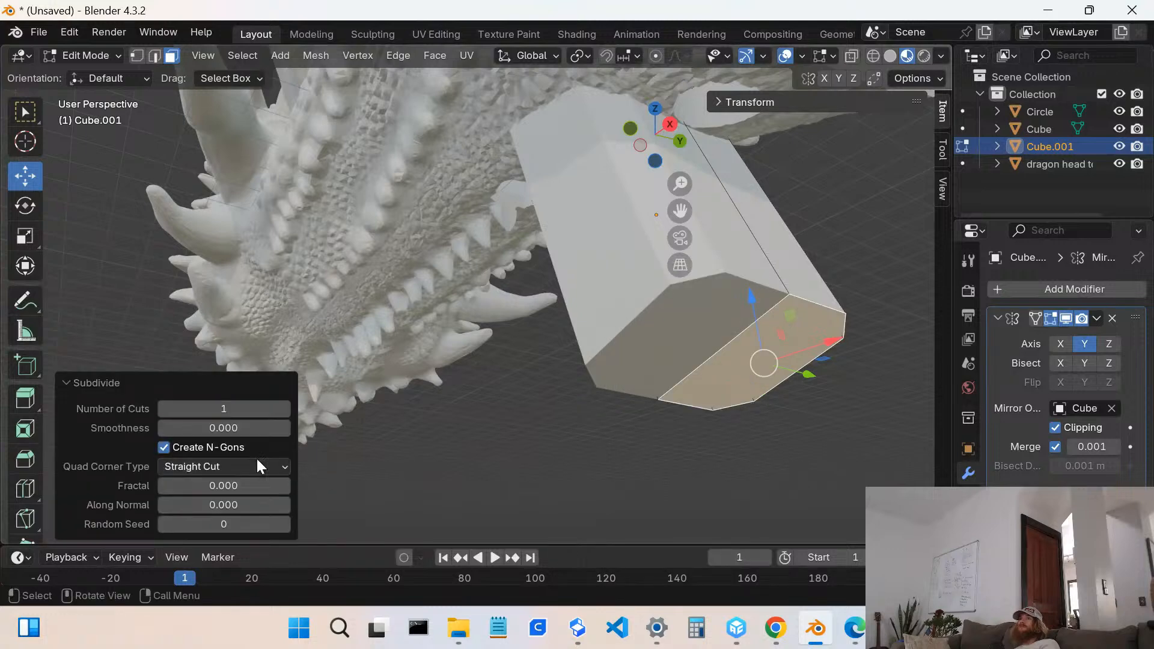
pyautogui.click(289, 410)
pyautogui.click(286, 410)
pyautogui.click(286, 410)
pyautogui.click(286, 410)
pyautogui.click(286, 410)
pyautogui.click(286, 410)
pyautogui.click(287, 410)
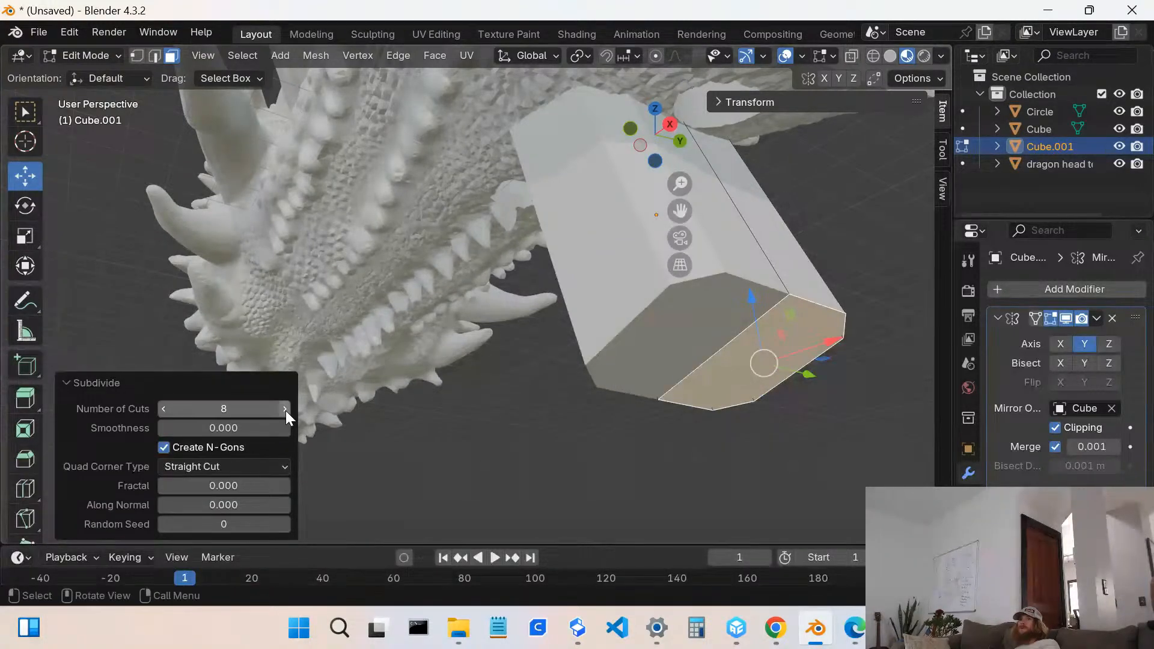
pyautogui.click(755, 520)
# - Select the lower end face of the editable half and move it -3.4006 m along Z
pyautogui.moveTo(744, 355); pyautogui.dragTo(683, 314, button='middle')
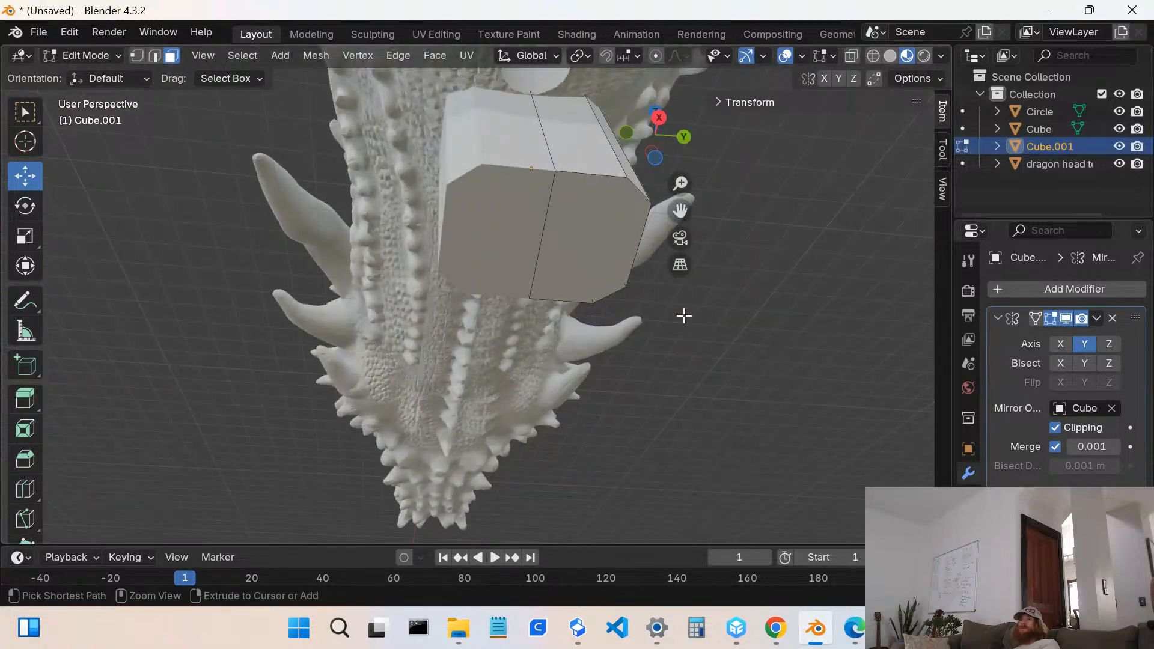
pyautogui.click(592, 287)
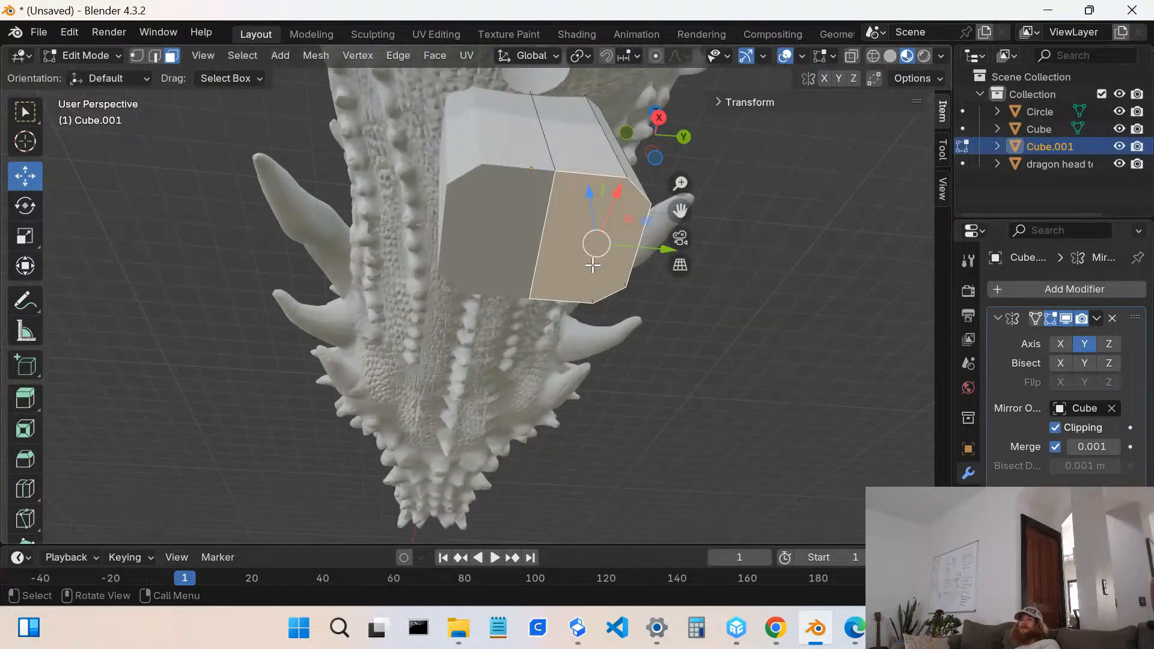
pyautogui.rightClick(653, 269)
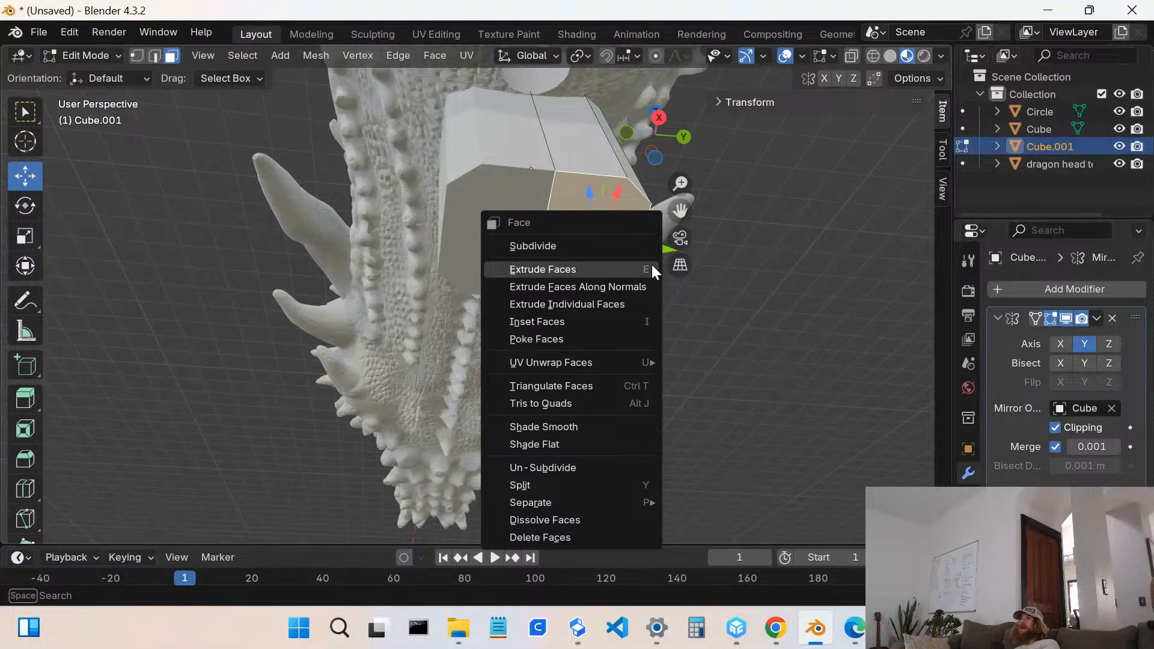
pyautogui.moveTo(590, 192); pyautogui.dragTo(453, 258)
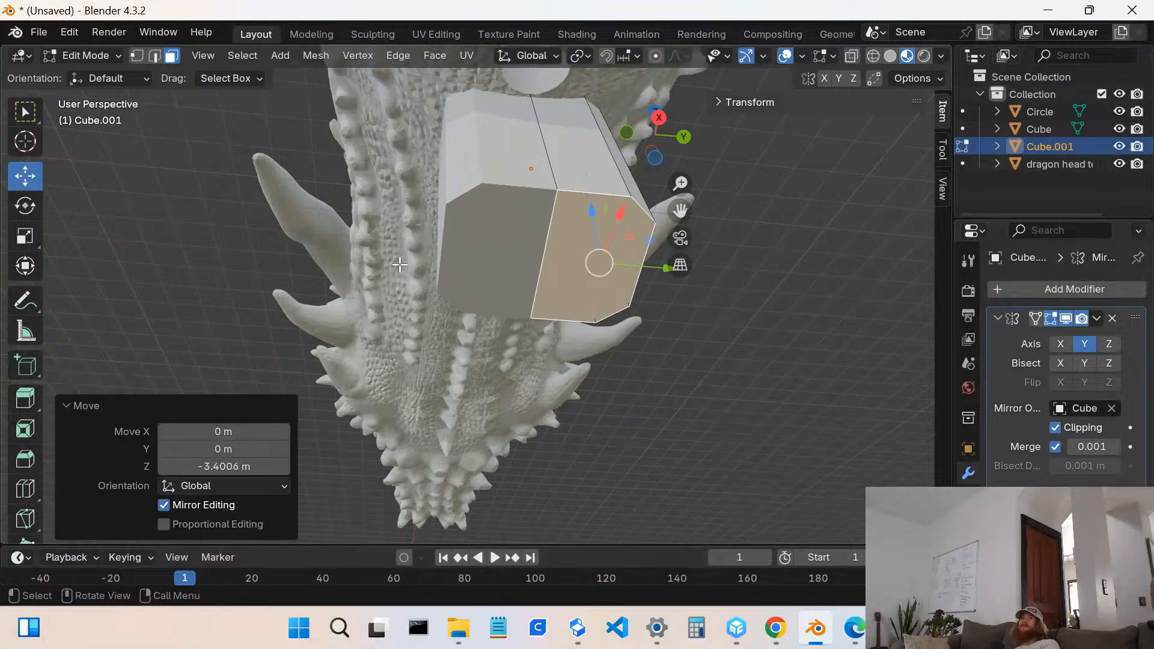
# - Try Elastic Grab strokes on the block's lower end face in Sculpt Mode and undo them
pyautogui.click(108, 54)
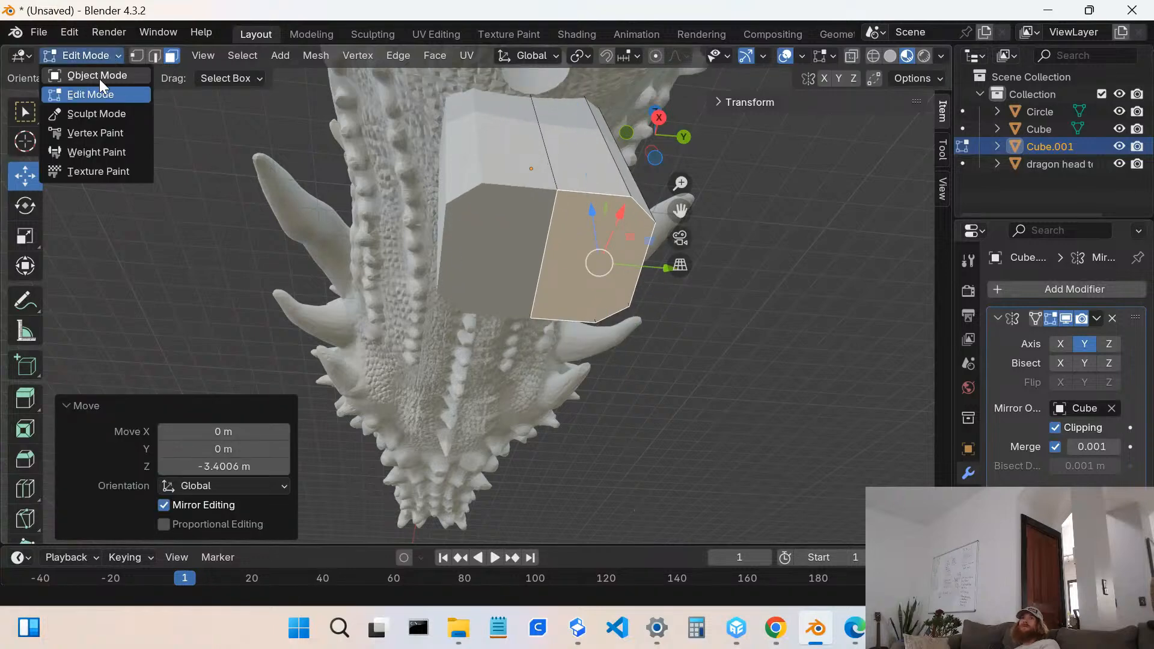
pyautogui.click(105, 113)
pyautogui.moveTo(599, 262)
pyautogui.mouseDown()
pyautogui.moveTo(616, 264)
pyautogui.moveTo(589, 263)
pyautogui.mouseUp()
pyautogui.moveTo(490, 275)
pyautogui.mouseDown()
pyautogui.moveTo(510, 288)
pyautogui.moveTo(569, 289)
pyautogui.moveTo(570, 303)
pyautogui.mouseUp()
pyautogui.hotkey('ctrl', 'z')
pyautogui.hotkey('ctrl', 'z')
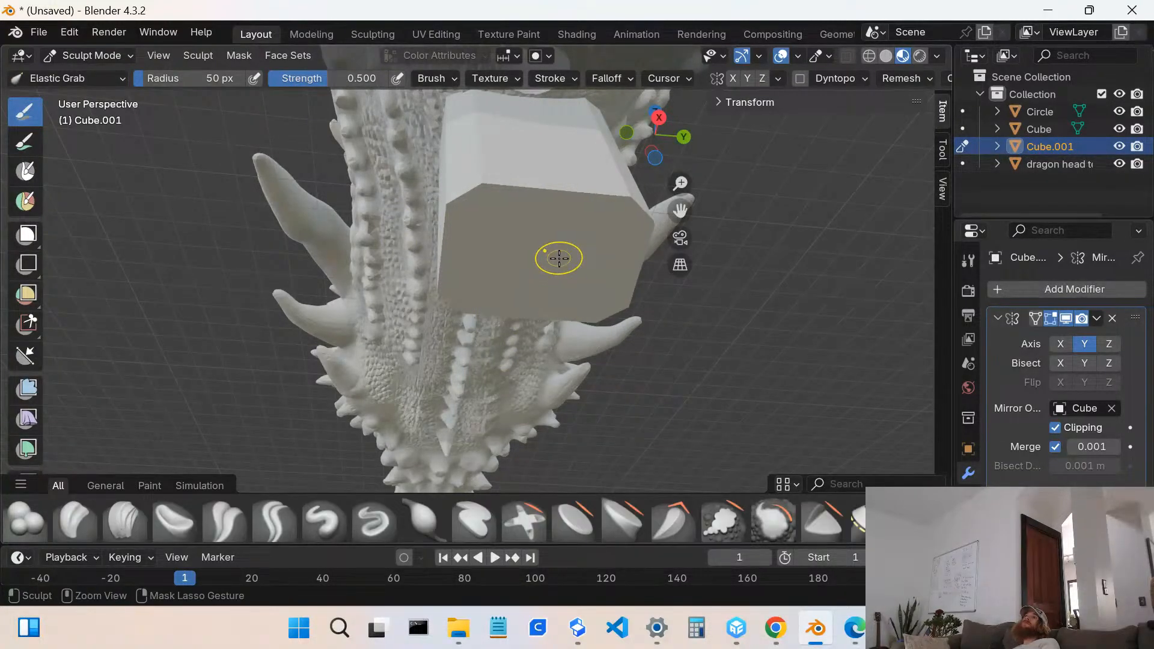
# - Leave Sculpt Mode and return the block to Object Mode
pyautogui.click(78, 55)
pyautogui.click(76, 55)
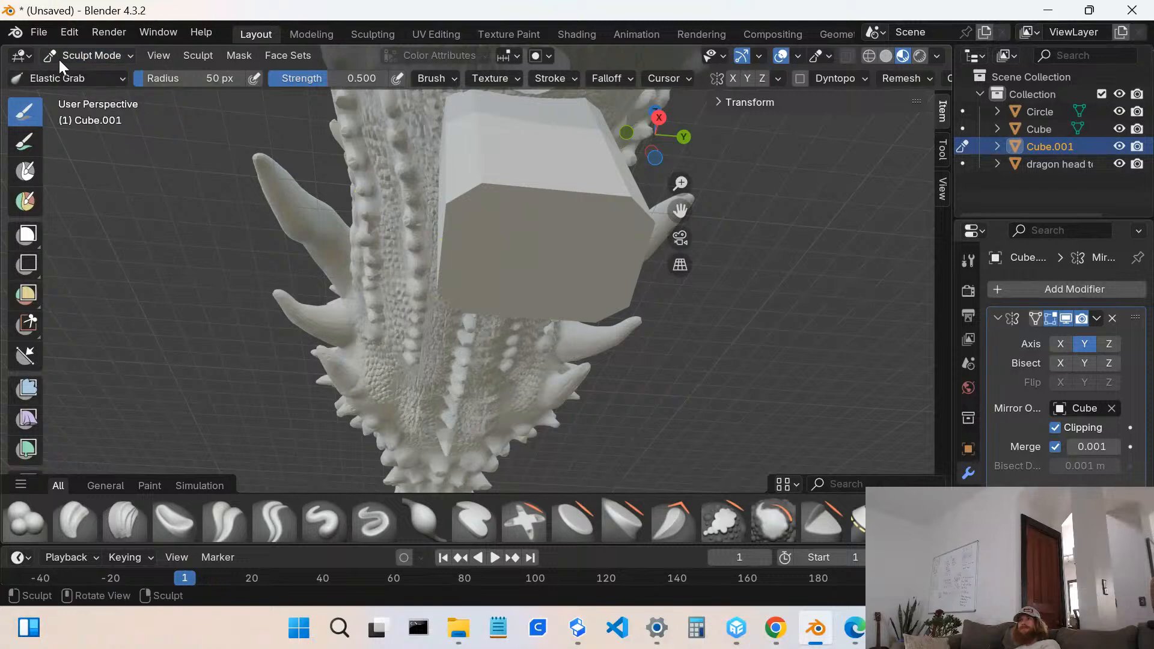
pyautogui.moveTo(510, 198)
pyautogui.mouseDown(button='middle')
pyautogui.moveTo(561, 247)
pyautogui.moveTo(559, 301)
pyautogui.mouseUp(button='middle')
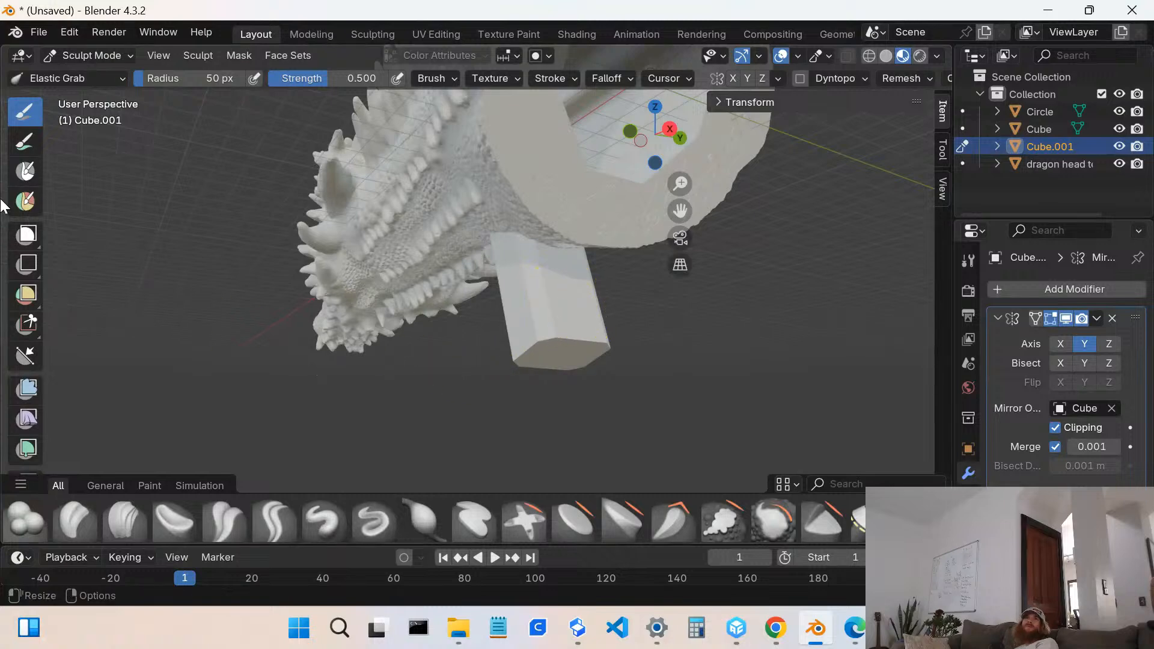
pyautogui.click(96, 55)
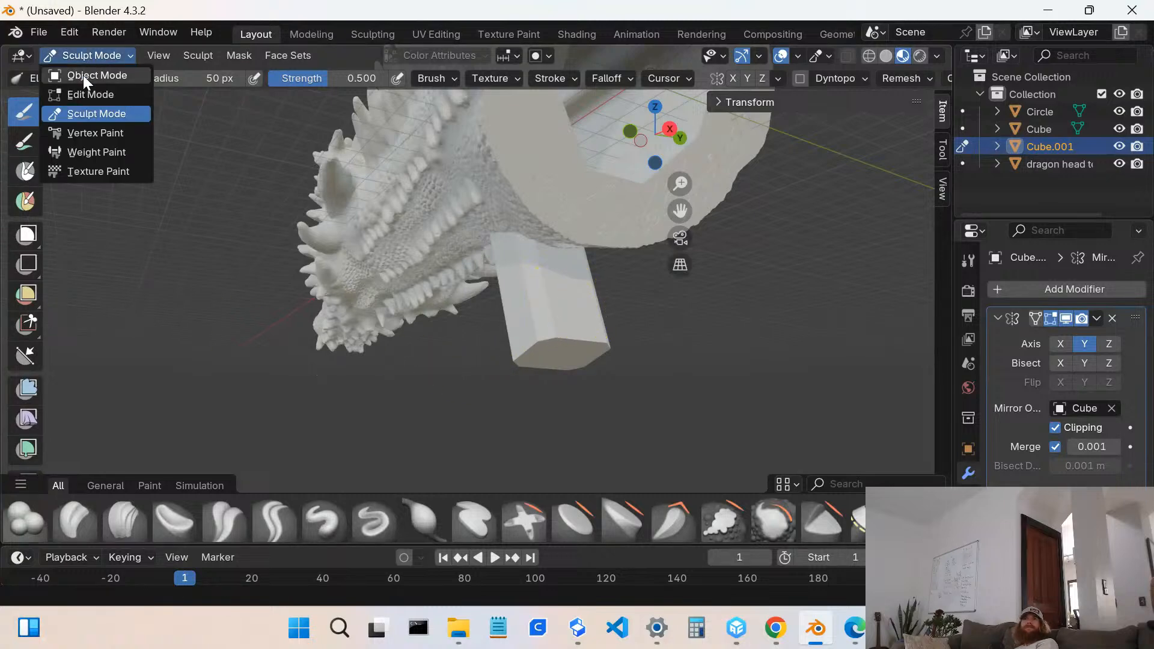
pyautogui.click(84, 95)
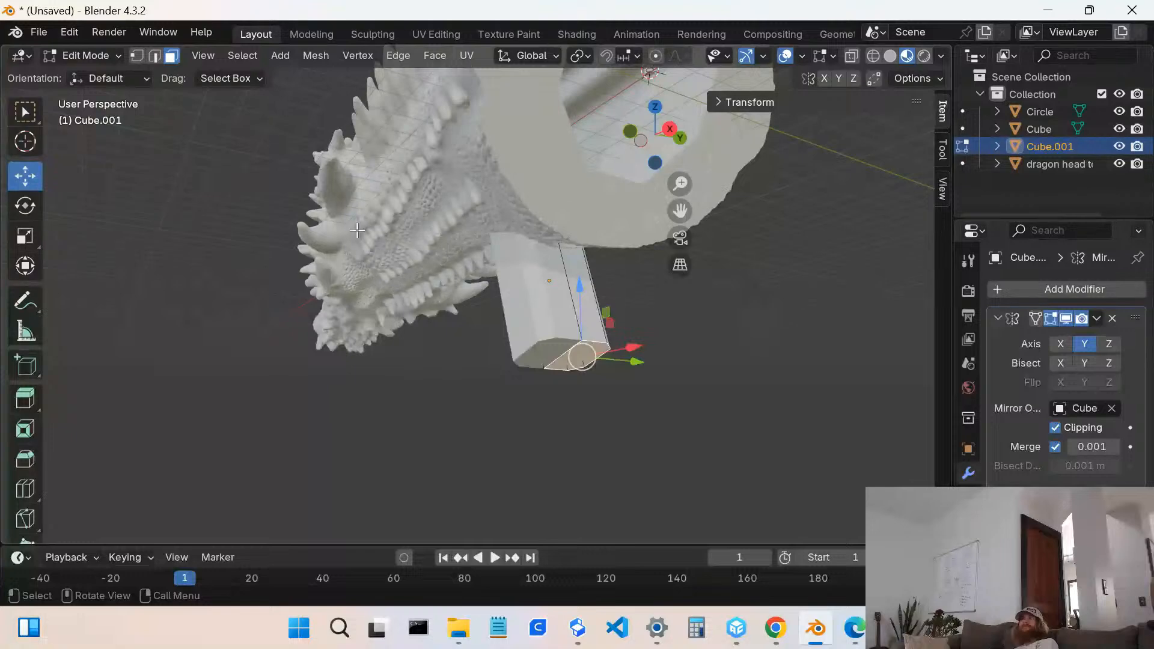
pyautogui.click(93, 56)
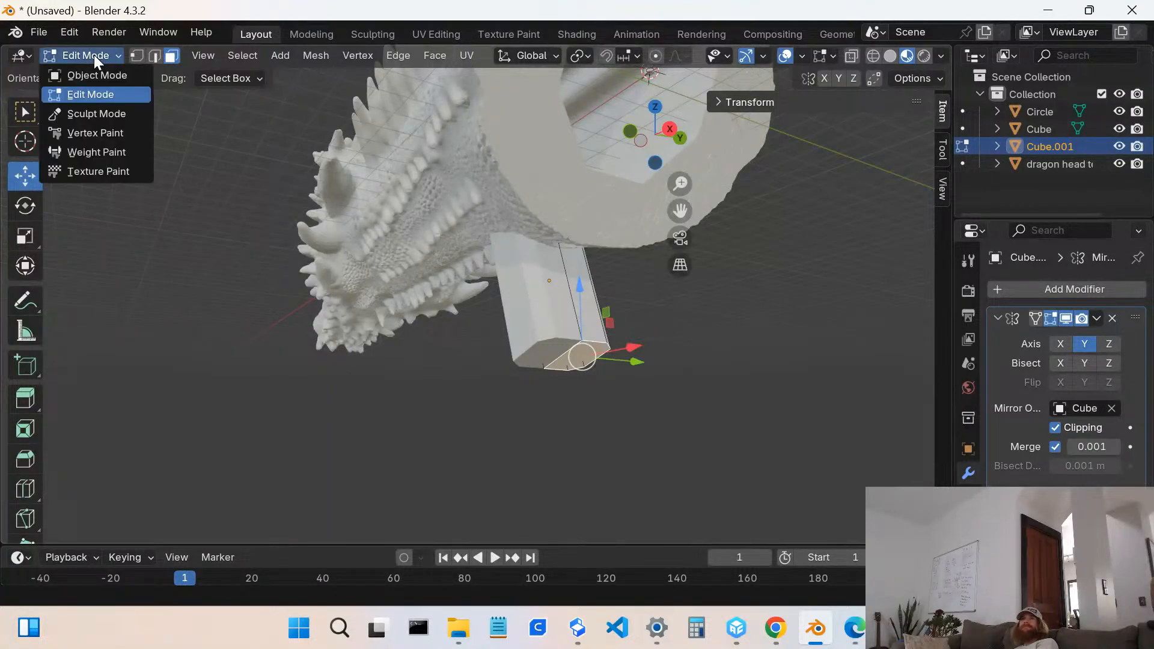
pyautogui.click(102, 71)
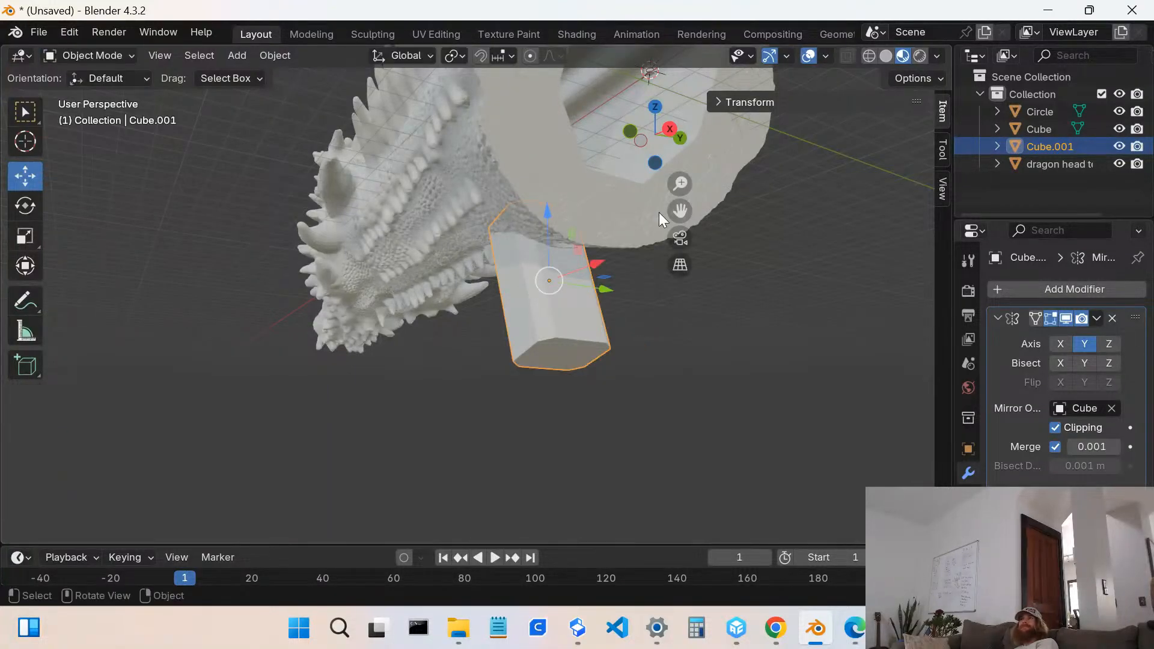
# - Delete the objects Cube.001, Cube and Circle, keeping only the dragon head in the collection
pyautogui.click(1014, 146)
pyautogui.press('Delete')
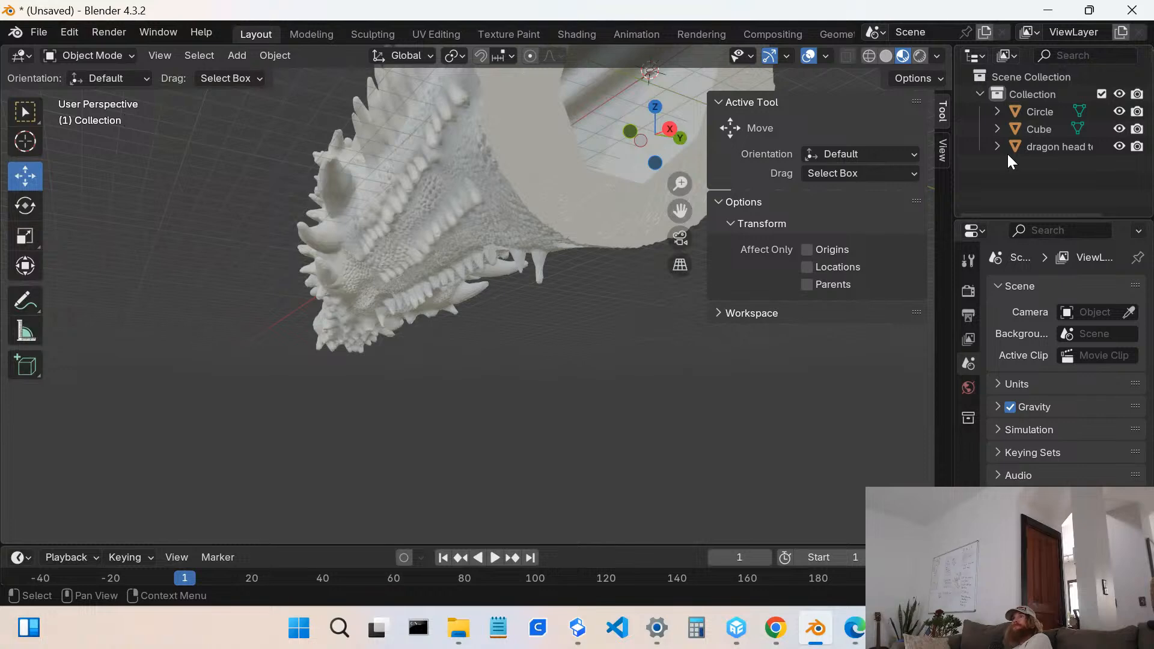
pyautogui.click(1037, 124)
pyautogui.press('Delete')
pyautogui.click(1042, 116)
pyautogui.press('Delete')
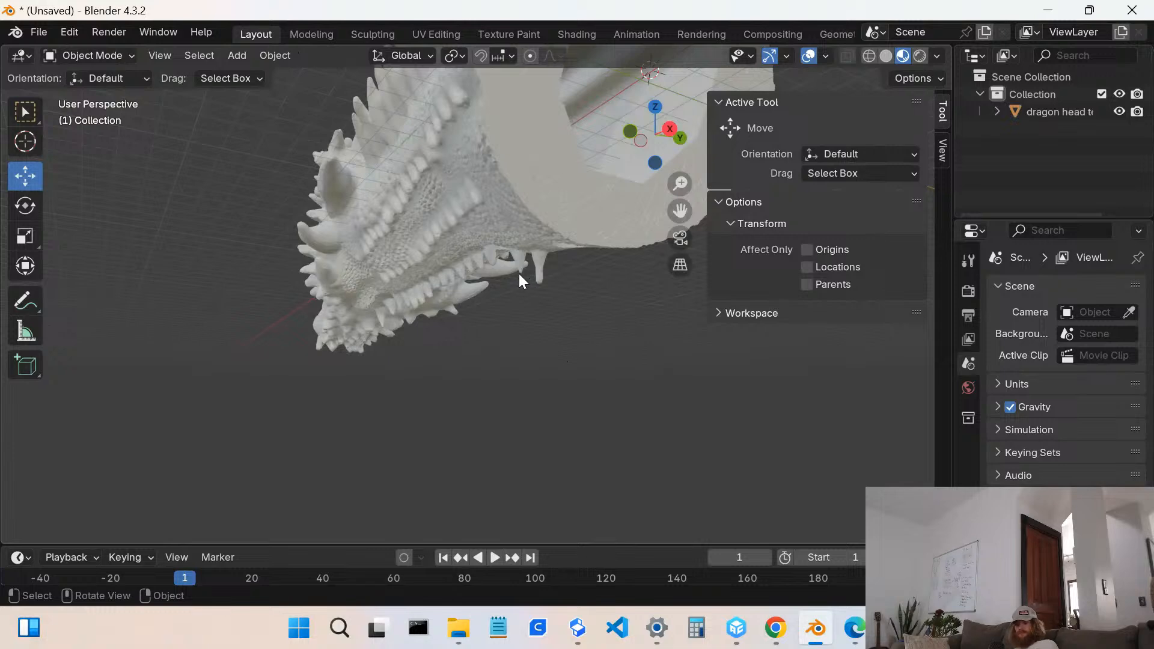
# - Add a mesh circle and place a copy of it at the tip of the dragon's long hanging fang
pyautogui.hotkey('shift', 'a')
pyautogui.moveTo(507, 265)
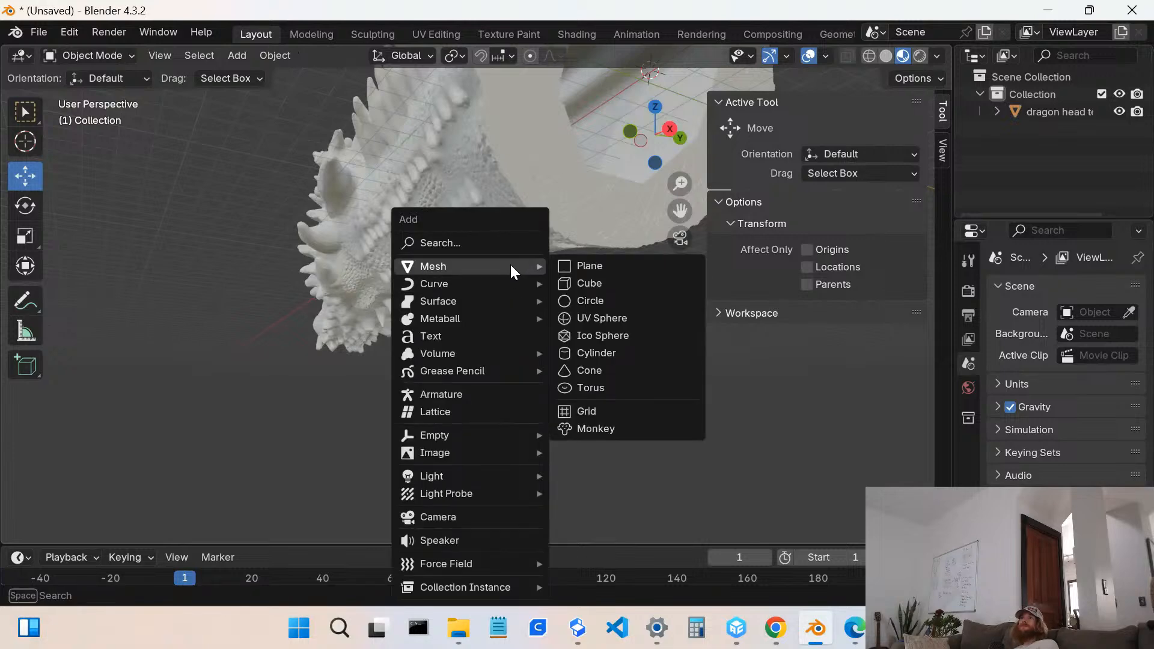
pyautogui.click(609, 300)
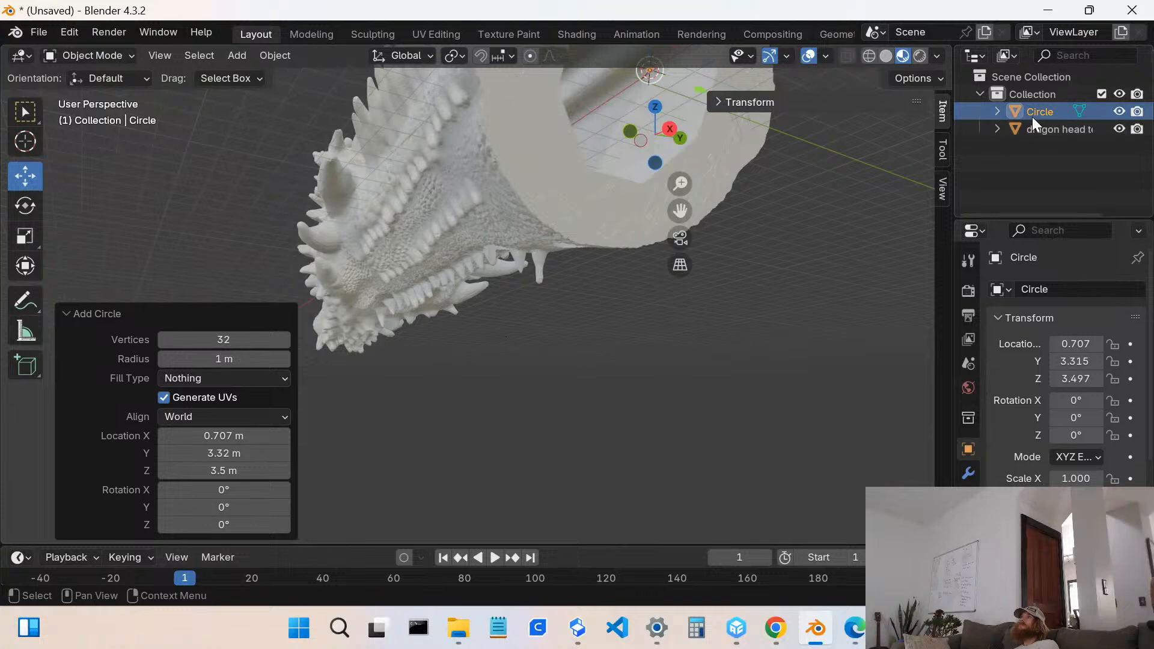
pyautogui.moveTo(1034, 118); pyautogui.dragTo(629, 297)
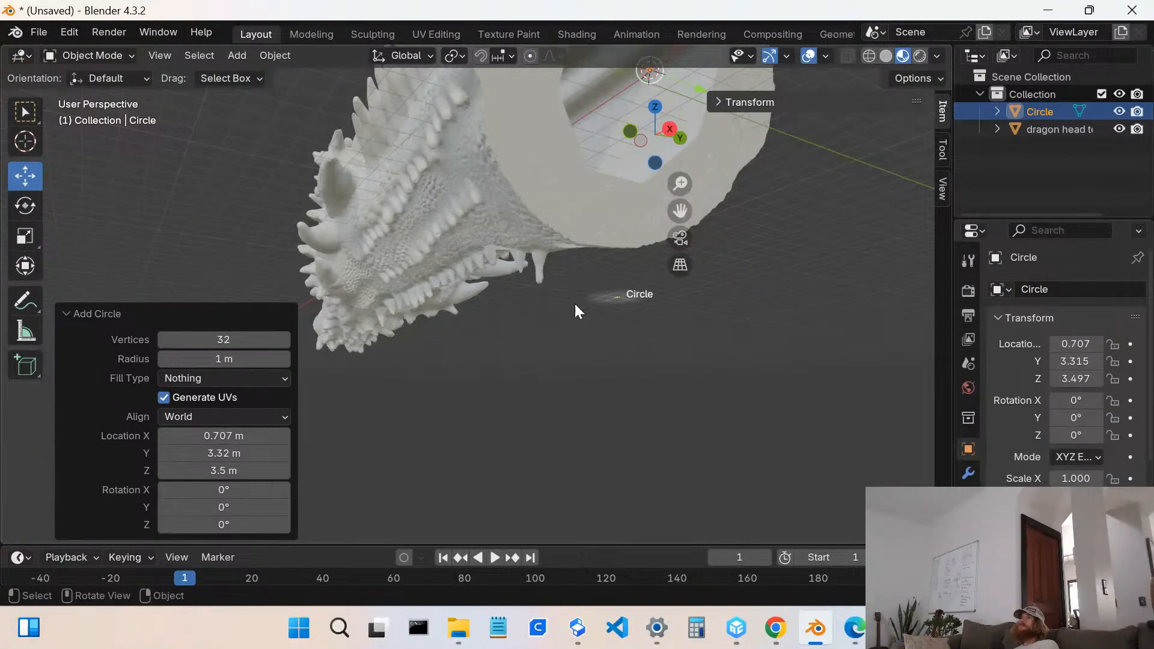
pyautogui.moveTo(550, 308); pyautogui.dragTo(540, 281)
pyautogui.scroll(5, 540, 280)
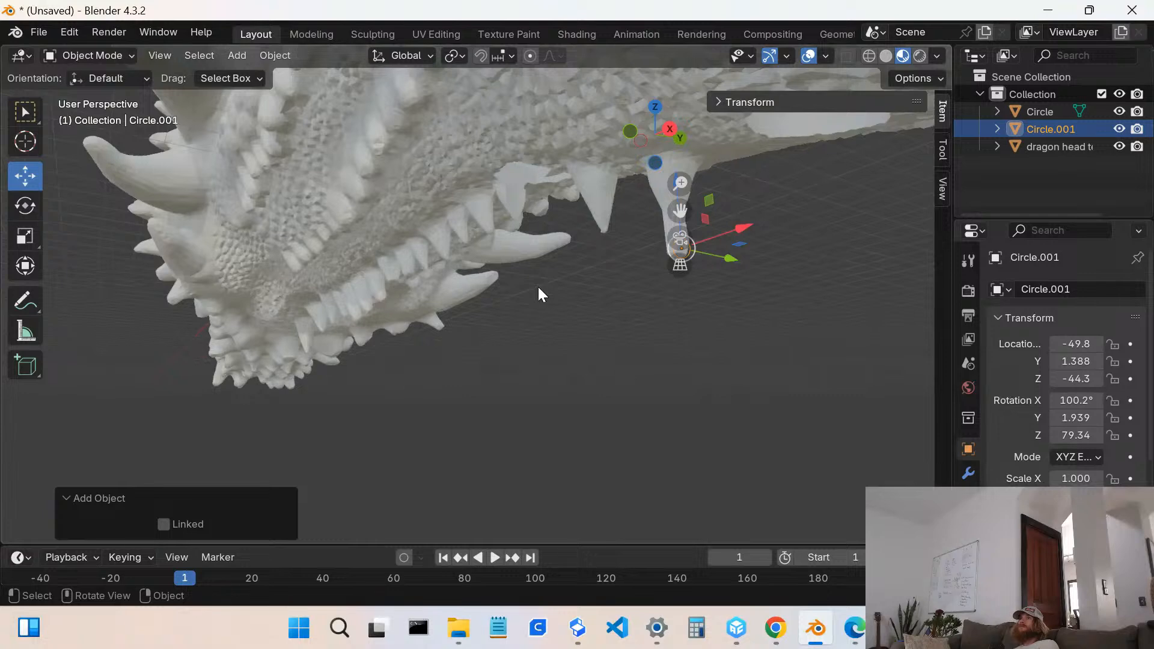
# - Move the circle copy 6.0262 m along X away from the fang and keep it selected
pyautogui.moveTo(730, 229); pyautogui.dragTo(775, 217)
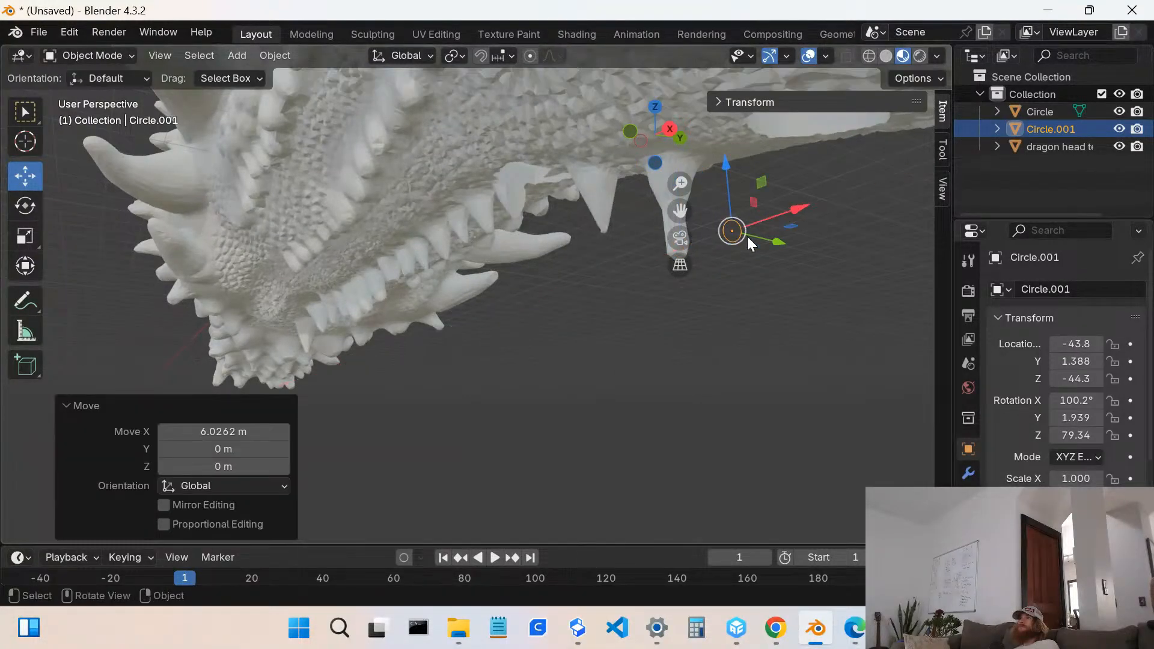
pyautogui.scroll(2, 746, 253)
pyautogui.click(713, 309)
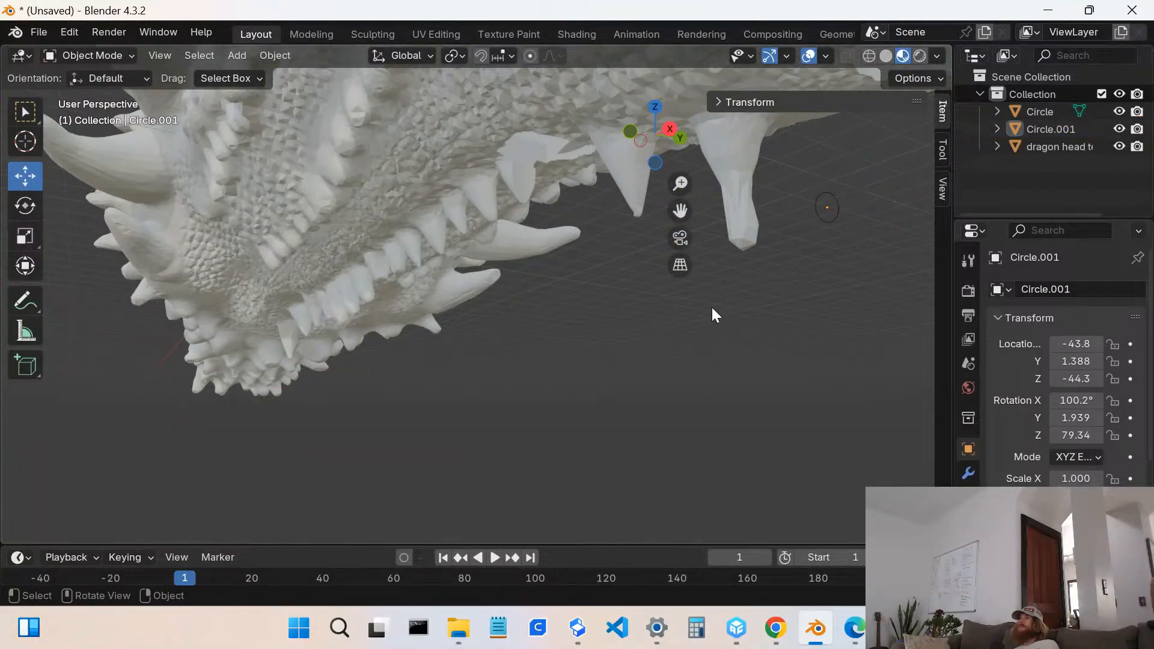
pyautogui.click(817, 214)
pyautogui.scroll(1, 827, 217)
pyautogui.scroll(-2, 824, 220)
pyautogui.moveTo(823, 223); pyautogui.dragTo(611, 283, button='middle')
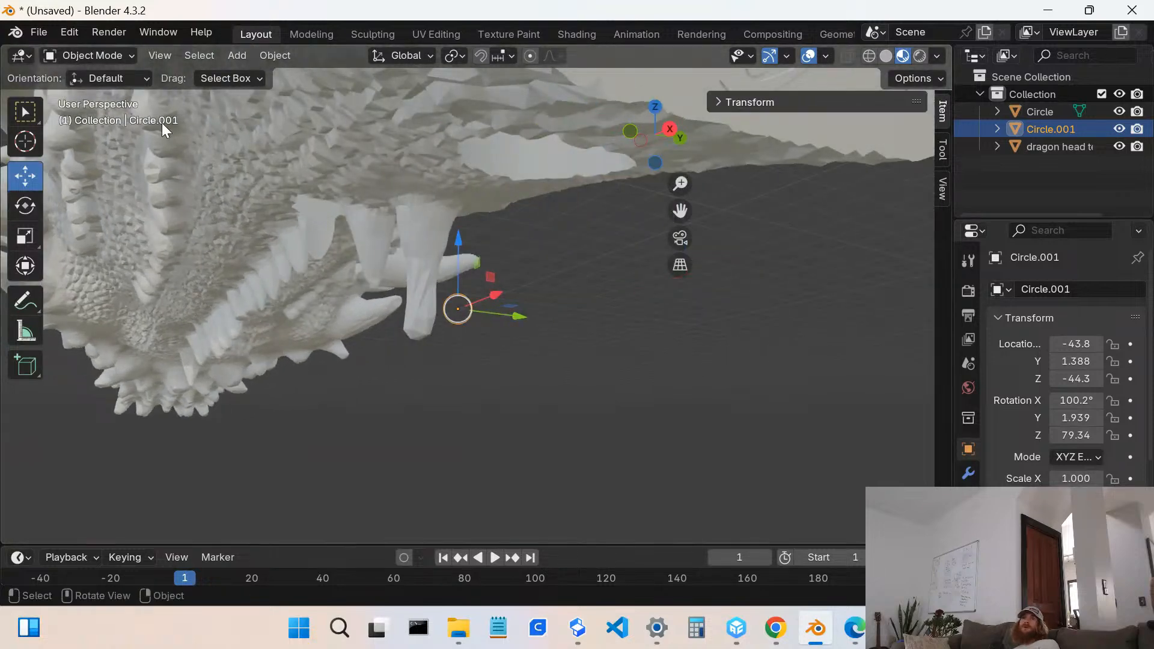
# - Try Extrude Region on the circle copy in Edit Mode and clear the selection
pyautogui.click(122, 54)
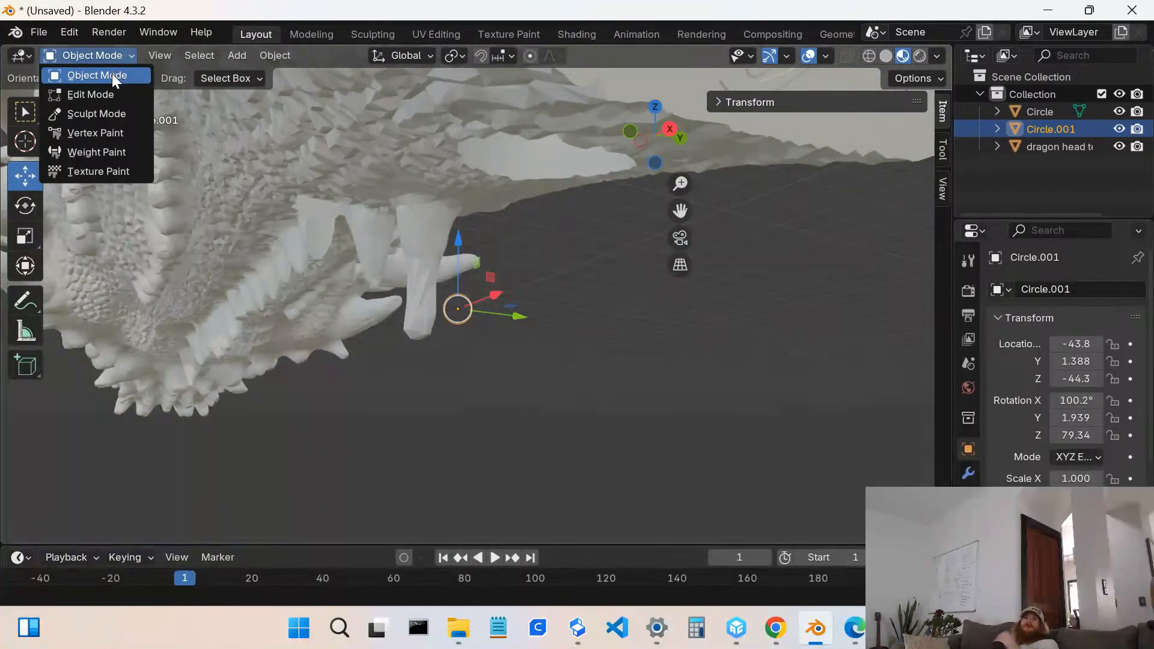
pyautogui.click(111, 89)
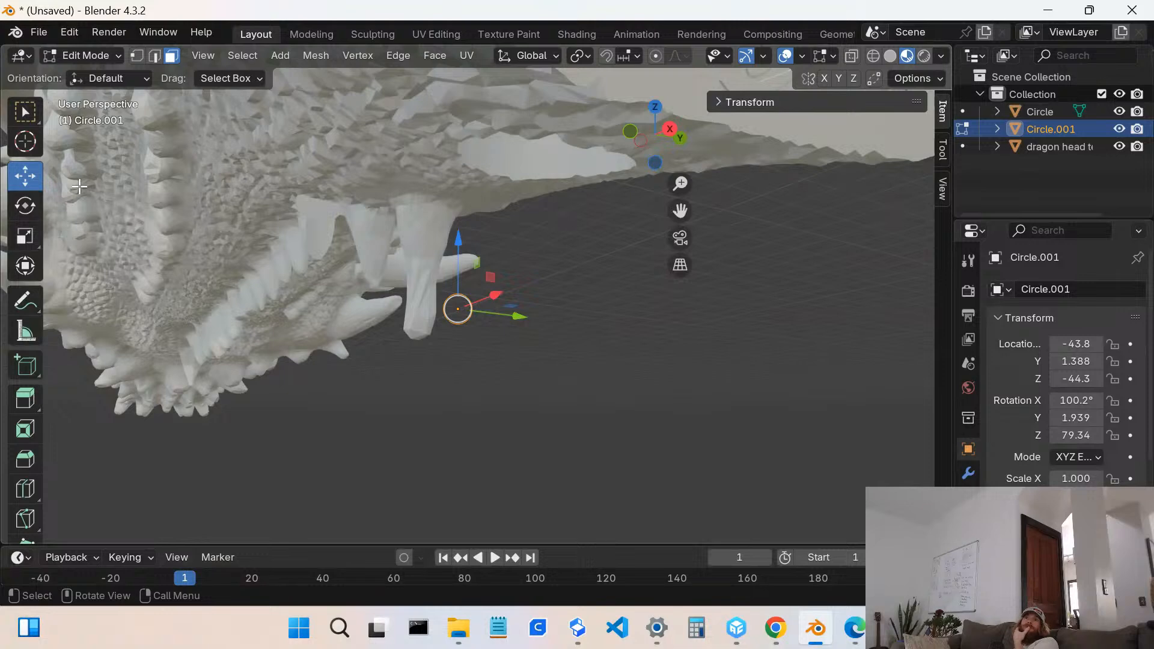
pyautogui.click(27, 399)
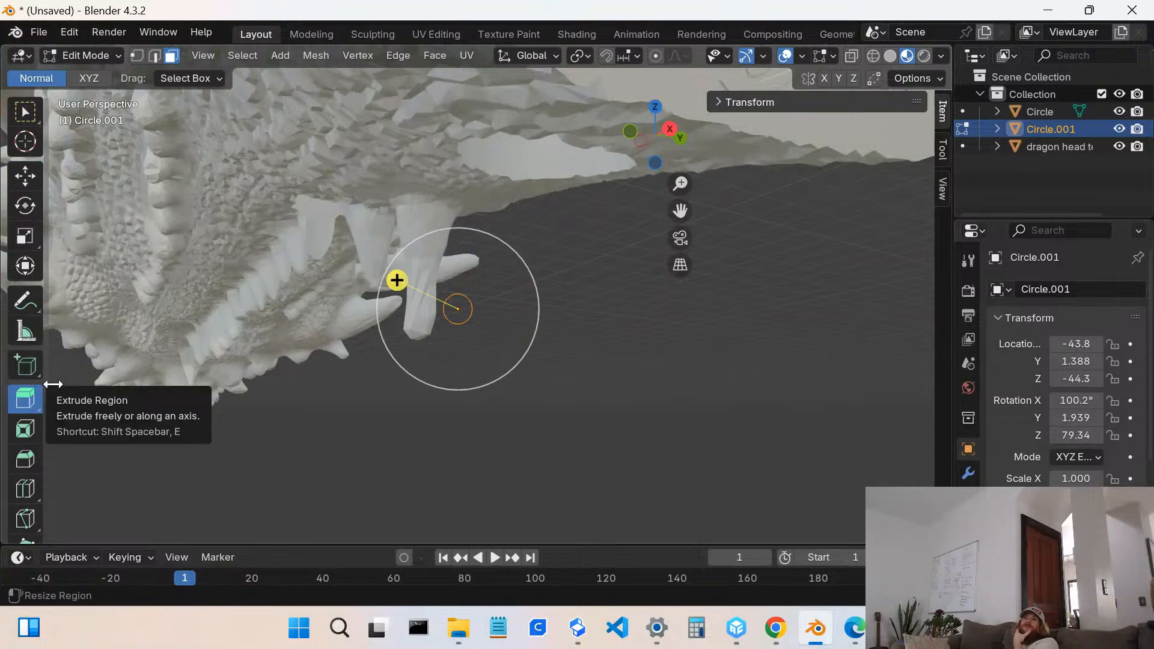
pyautogui.moveTo(396, 278)
pyautogui.mouseDown()
pyautogui.moveTo(450, 301)
pyautogui.moveTo(407, 283)
pyautogui.moveTo(416, 290)
pyautogui.mouseUp()
pyautogui.click(469, 391)
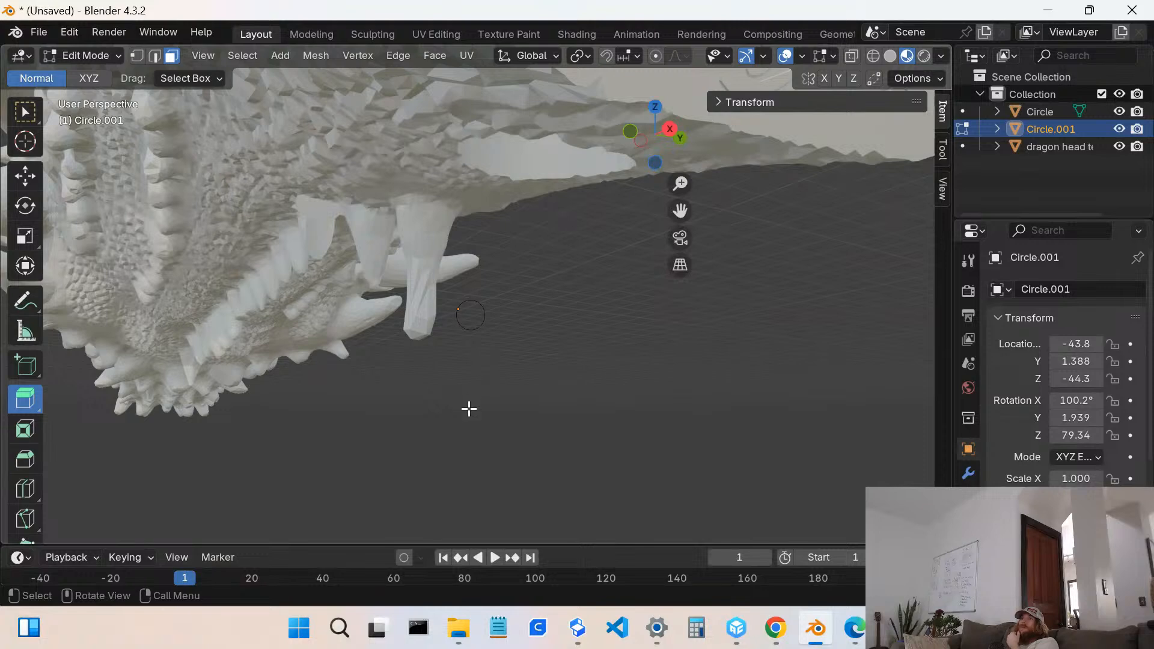
pyautogui.scroll(3, 478, 331)
pyautogui.moveTo(497, 361)
pyautogui.mouseDown(button='middle')
pyautogui.moveTo(546, 366)
pyautogui.moveTo(497, 345)
pyautogui.moveTo(486, 348)
pyautogui.moveTo(495, 356)
pyautogui.mouseUp(button='middle')
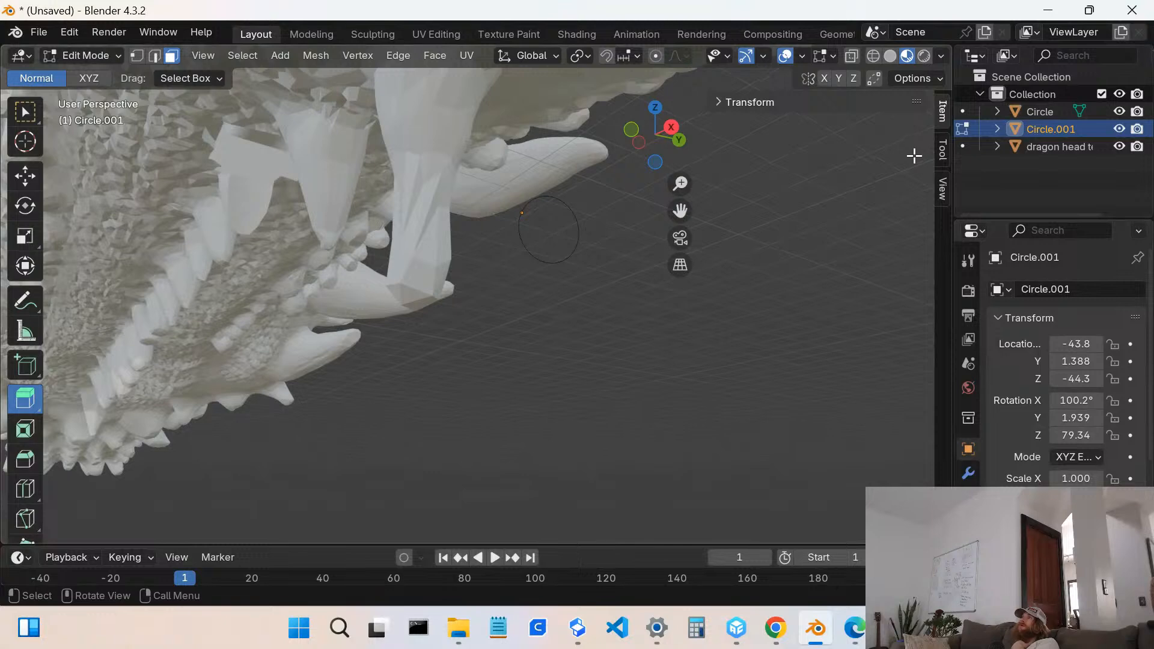
# - Delete both the original circle and its copy from the collection
pyautogui.rightClick(1038, 136)
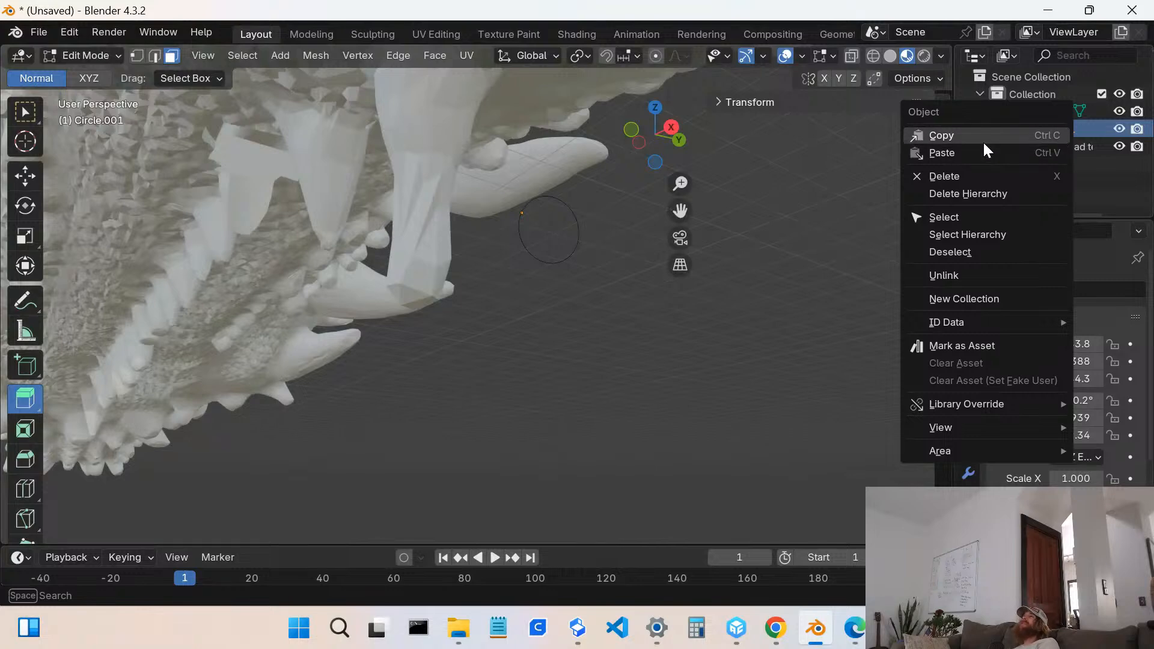
pyautogui.click(1061, 115)
pyautogui.rightClick(1058, 111)
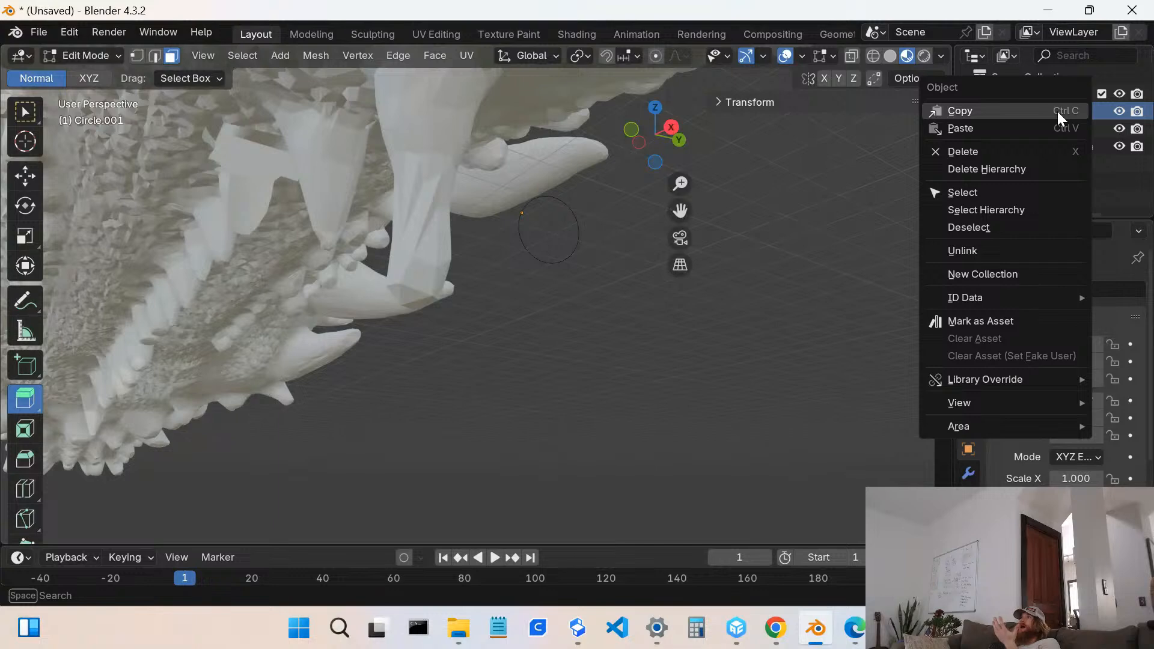
pyautogui.click(1043, 151)
pyautogui.click(1041, 114)
pyautogui.rightClick(1041, 114)
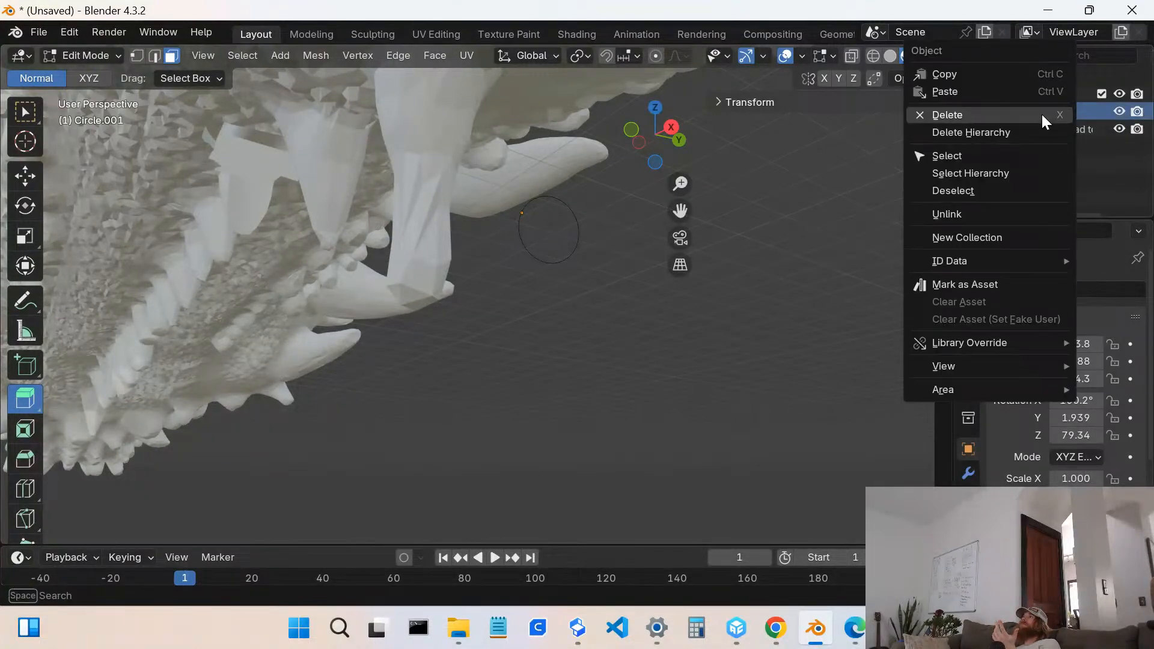
pyautogui.click(1008, 119)
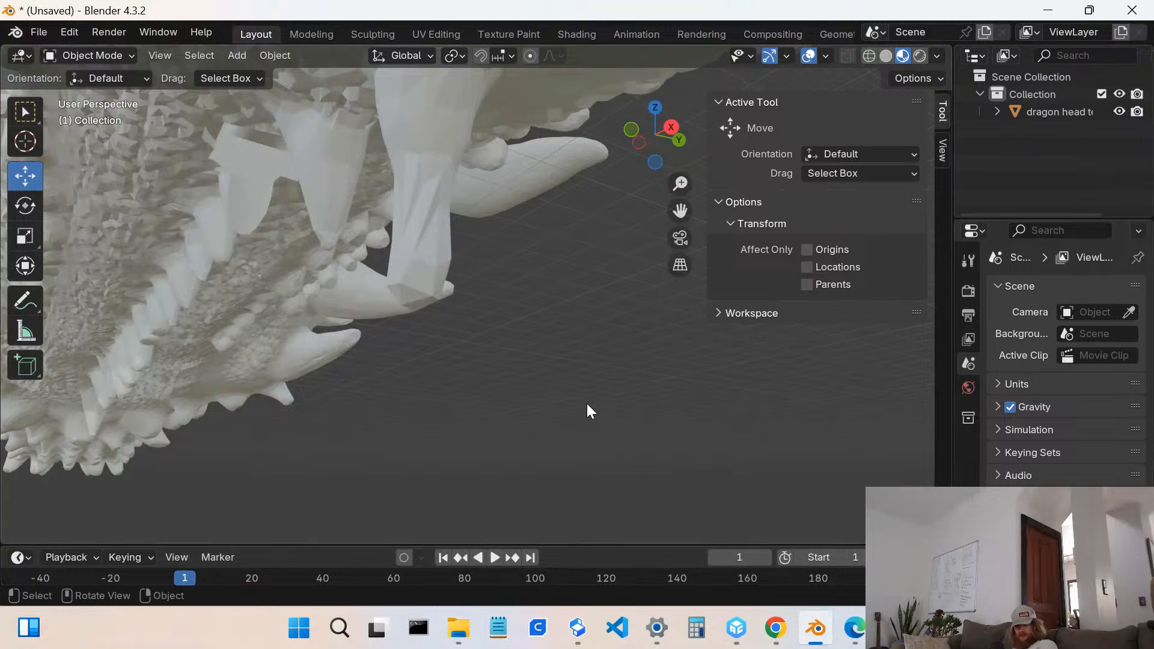
# - Add a UV sphere and place a copy of it near the tip of the long hanging fang
pyautogui.hotkey('shift', 'a')
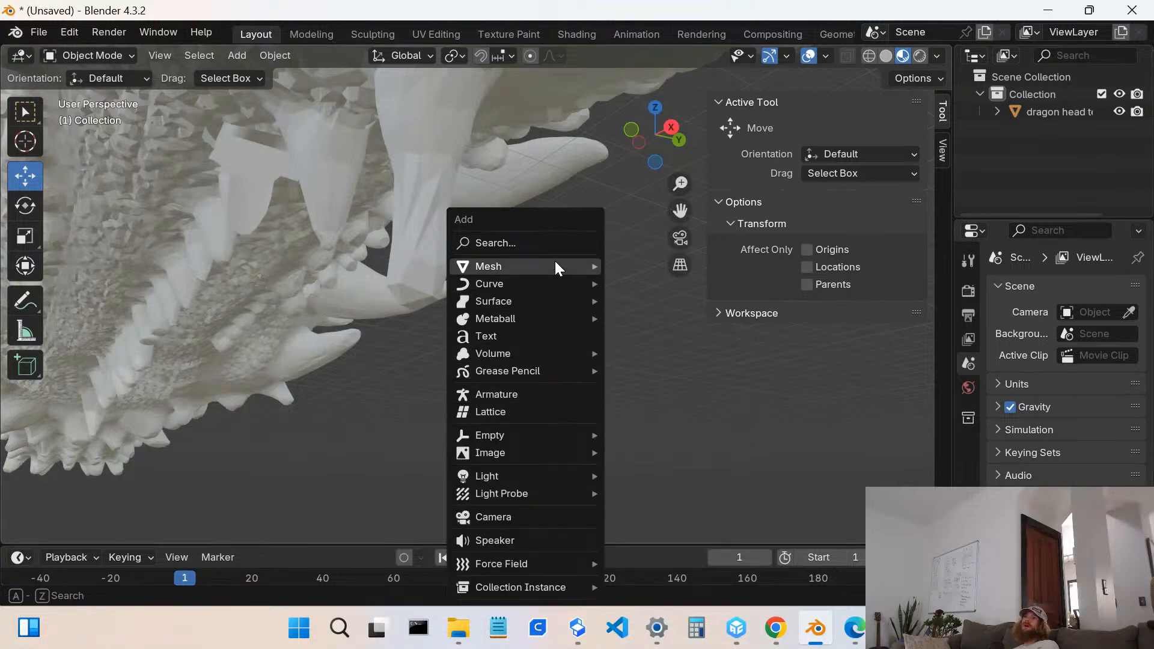
pyautogui.moveTo(554, 261)
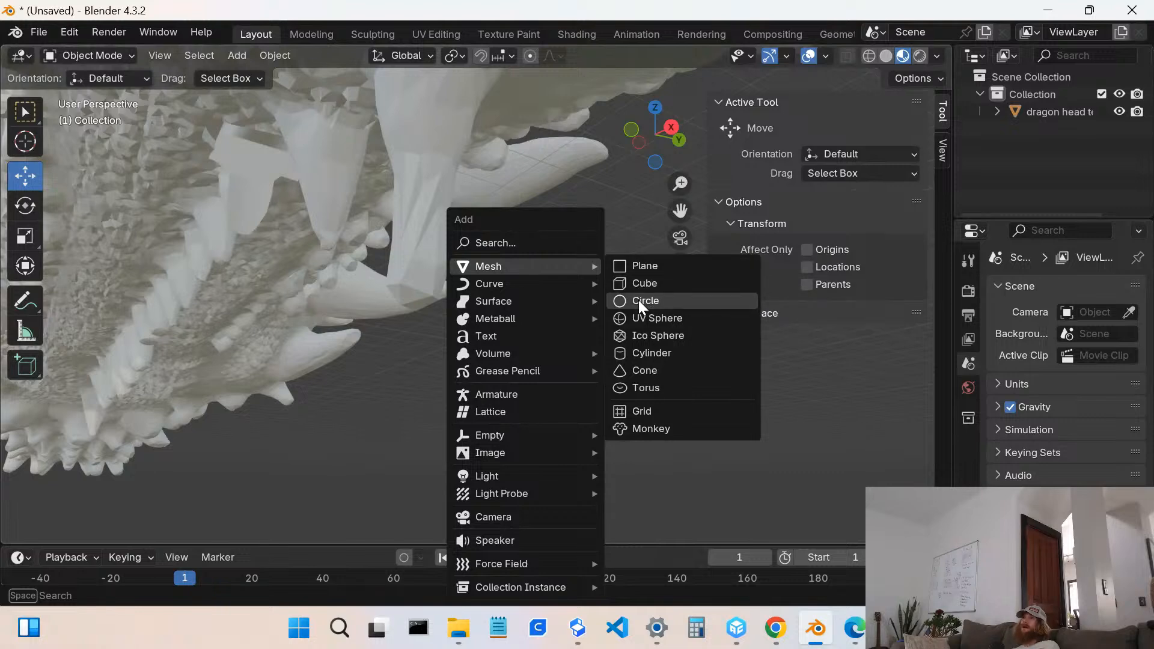
pyautogui.click(636, 318)
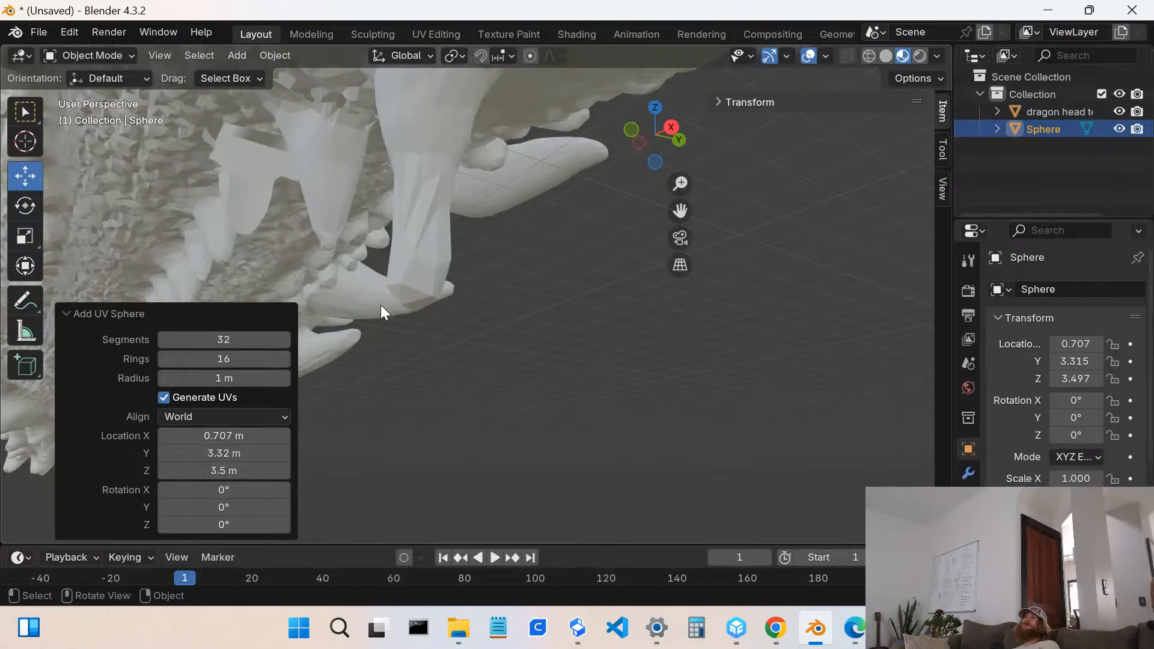
pyautogui.scroll(-1, 928, 201)
pyautogui.moveTo(1062, 133); pyautogui.dragTo(494, 310)
# - Move the sphere copy 0.2526 m along Y and -1.076 m along X onto the fang's tip
pyautogui.scroll(5, 469, 287)
pyautogui.moveTo(468, 285); pyautogui.dragTo(541, 341, button='middle')
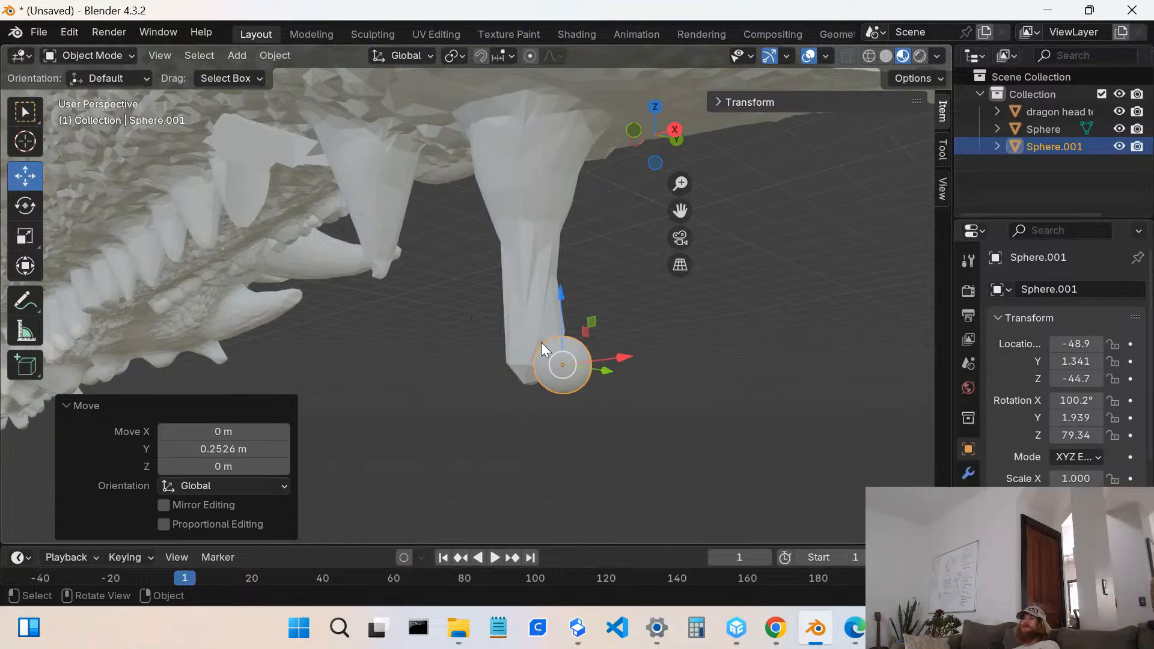
pyautogui.moveTo(622, 356); pyautogui.dragTo(593, 358)
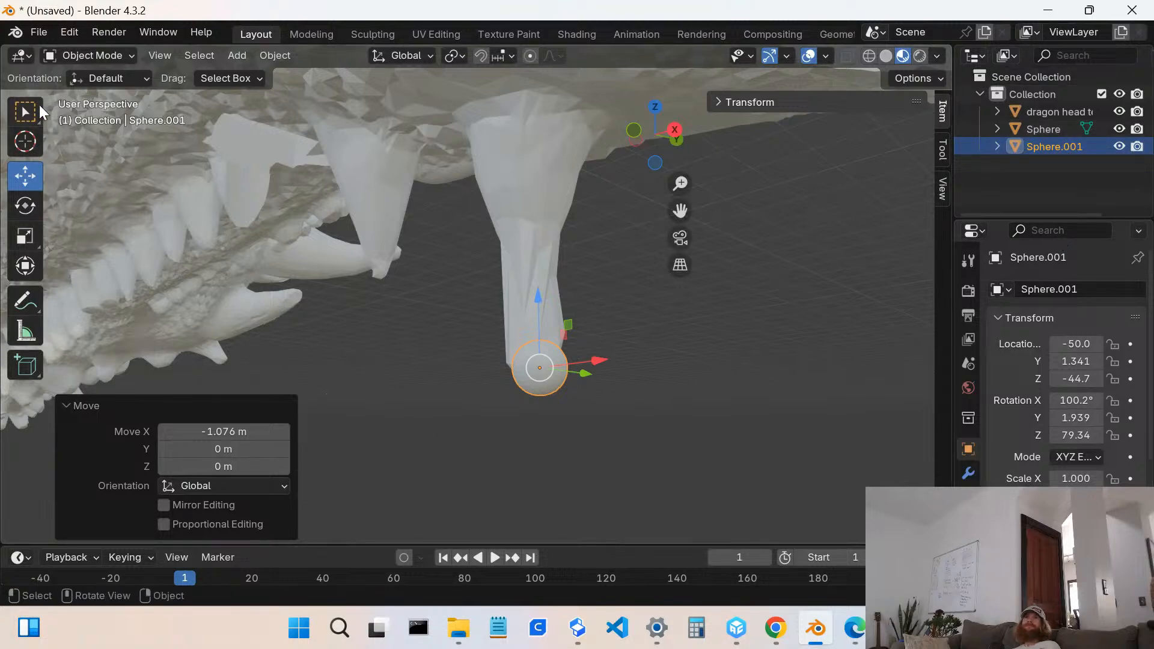
# - Put the sphere copy in Edit Mode and add a Mirror modifier to it with only the Y axis enabled
pyautogui.click(112, 56)
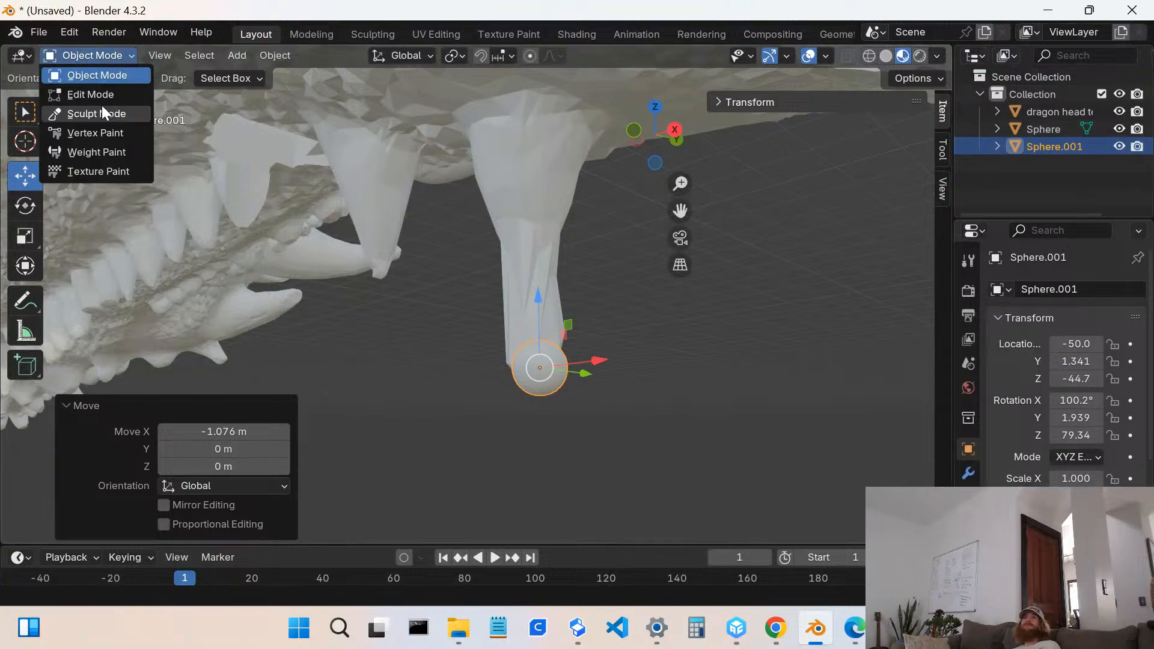
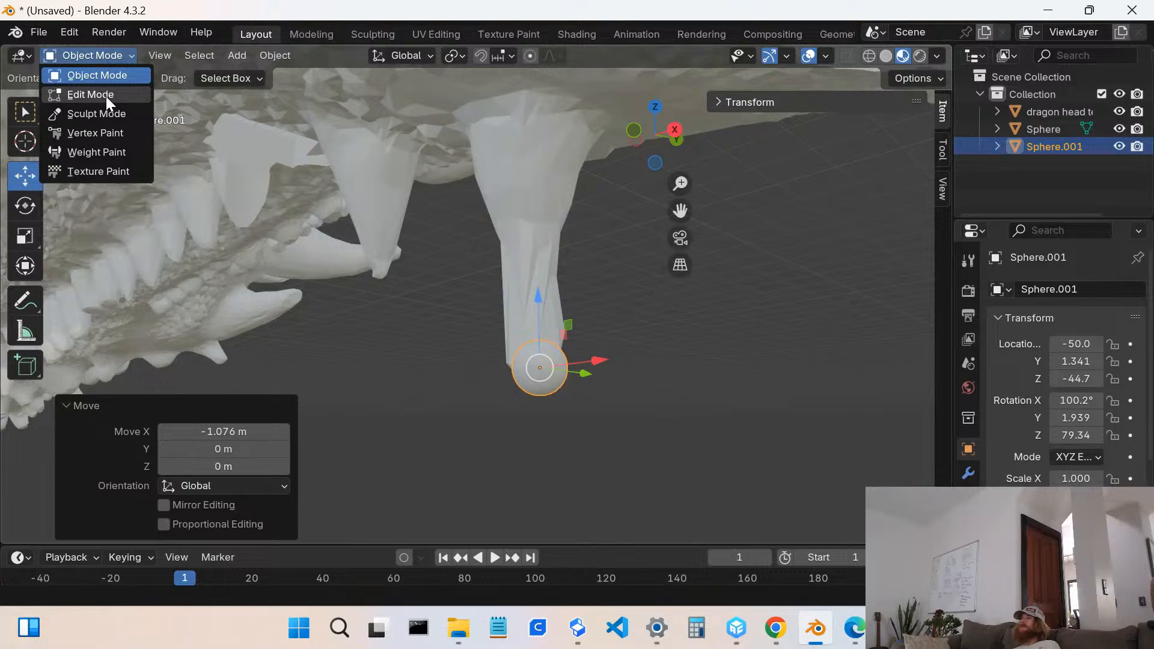
pyautogui.click(106, 96)
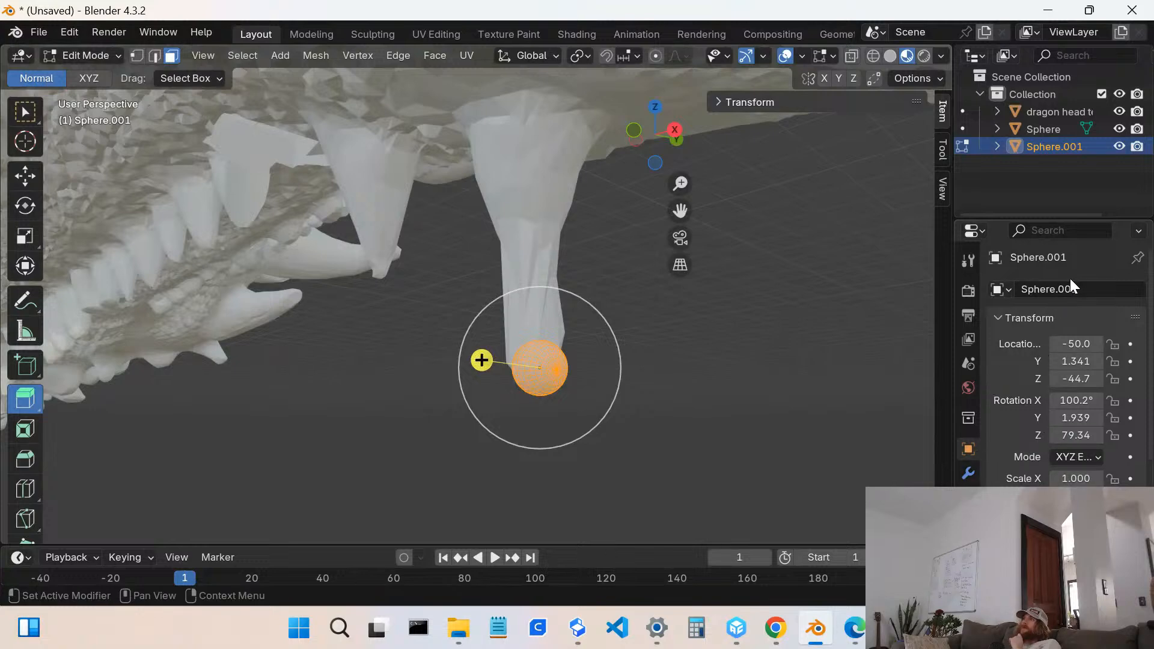
pyautogui.click(969, 472)
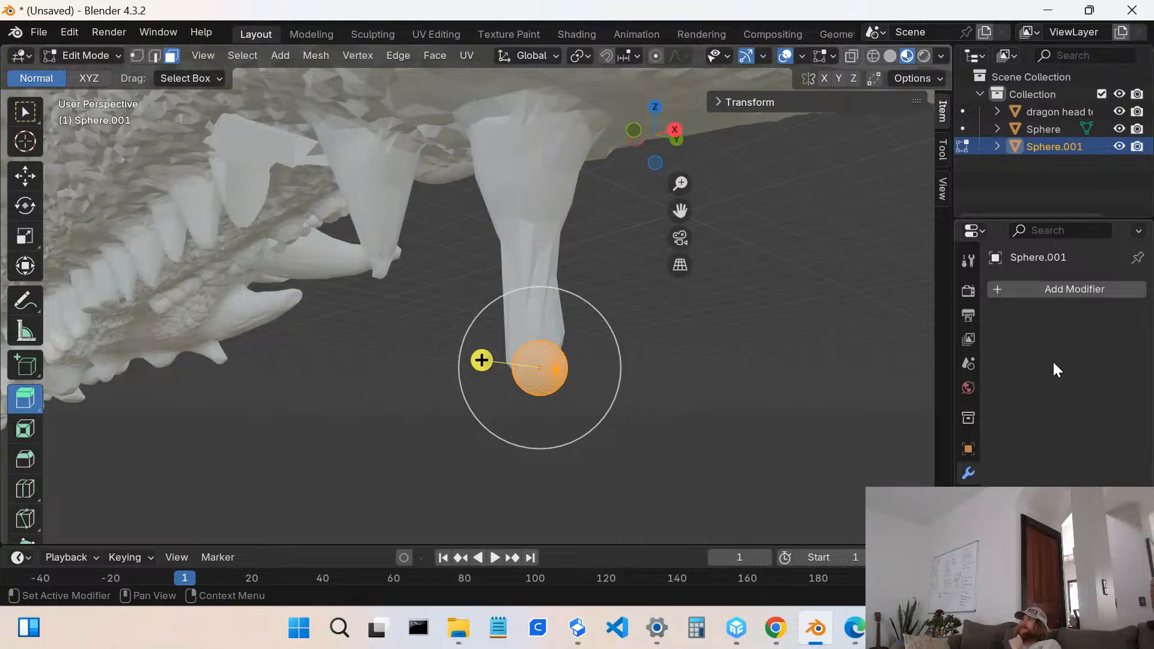
pyautogui.click(1113, 289)
pyautogui.moveTo(1112, 284)
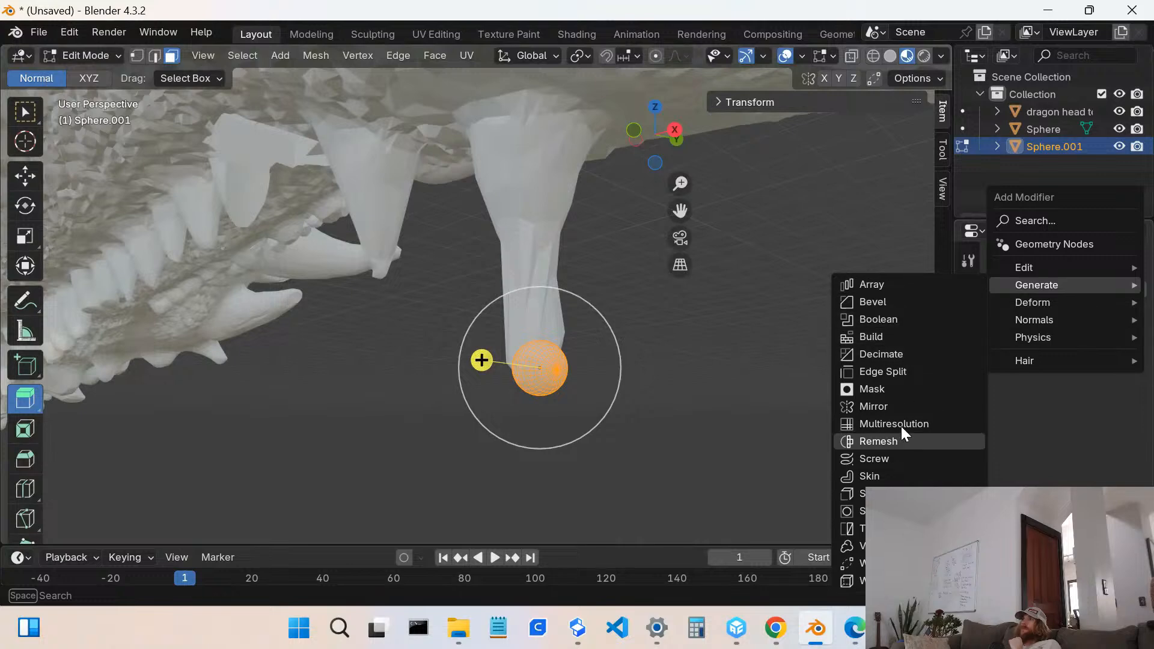
pyautogui.click(896, 406)
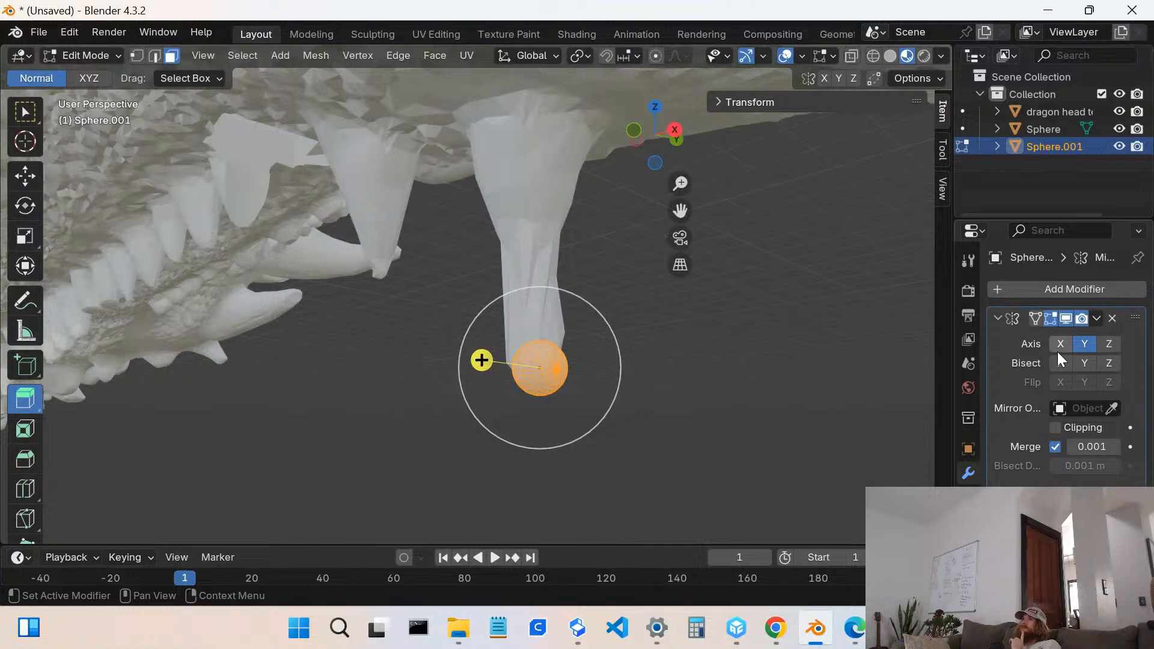
# - Move the sphere mesh 4.6801 m along Y away from the fang and change the Mirror modifier's axis to X only
pyautogui.moveTo(610, 369); pyautogui.dragTo(343, 355, button='middle')
pyautogui.scroll(2, 334, 358)
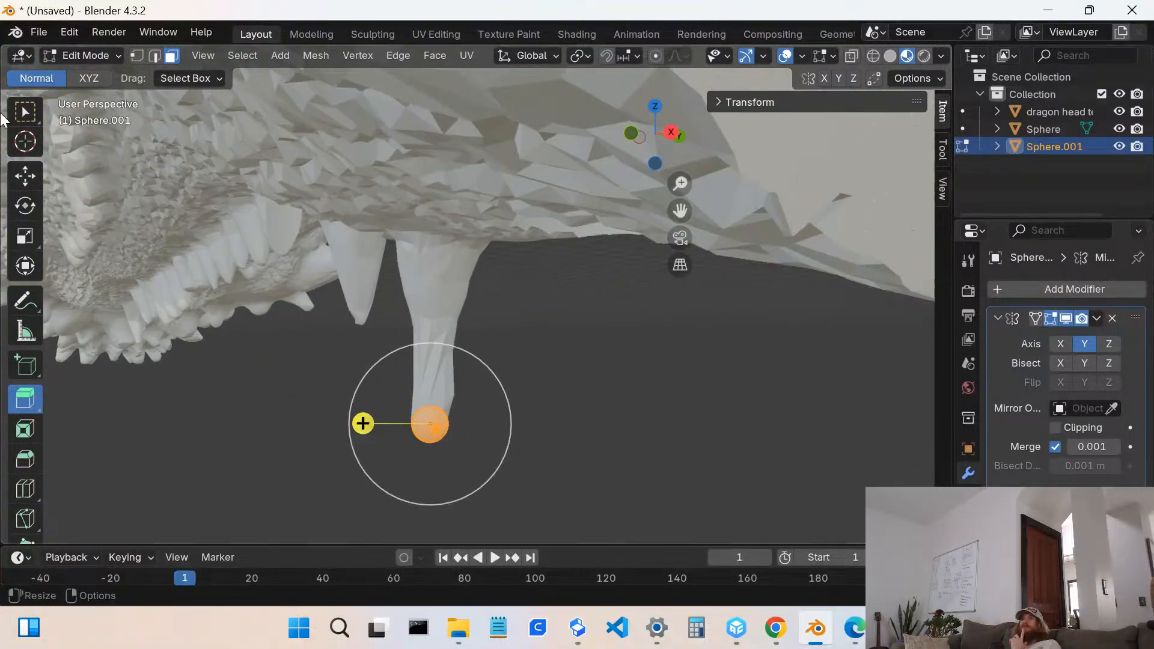
pyautogui.click(15, 180)
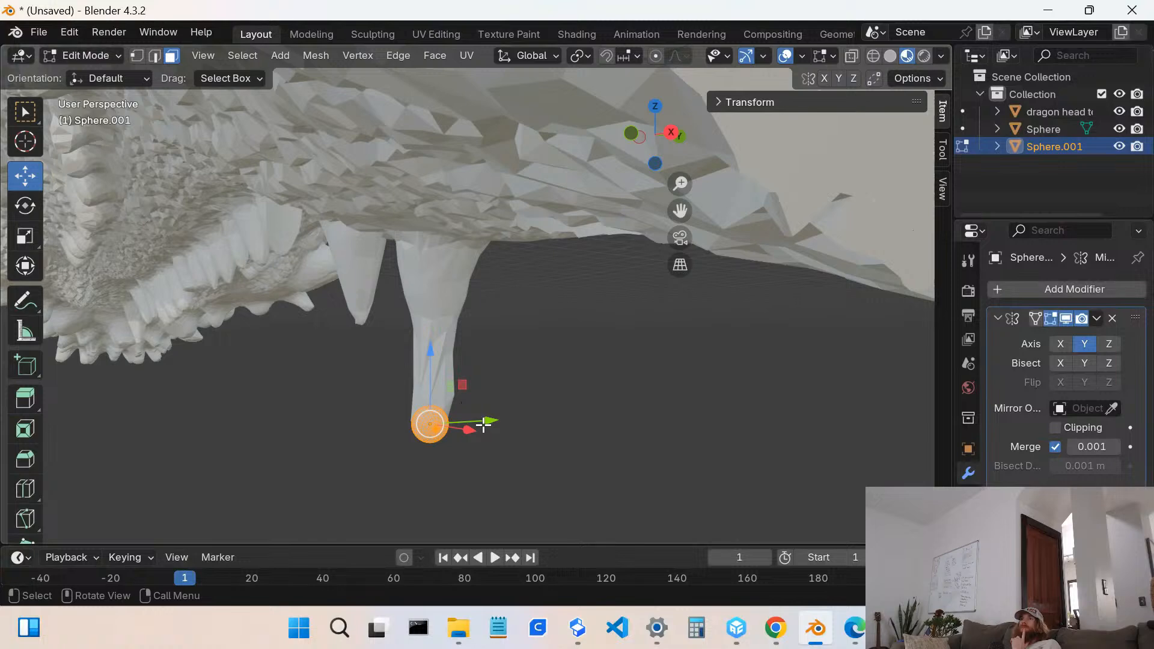
pyautogui.moveTo(486, 422); pyautogui.dragTo(560, 419)
pyautogui.scroll(-5, 559, 414)
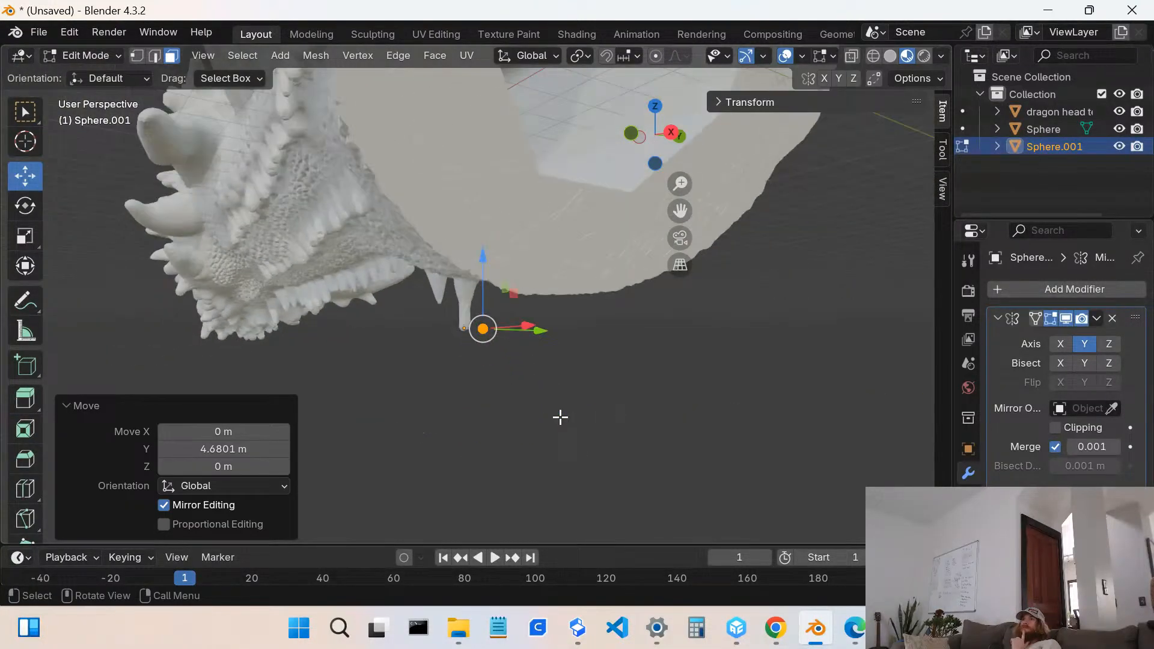
pyautogui.moveTo(531, 320); pyautogui.dragTo(484, 341, button='middle')
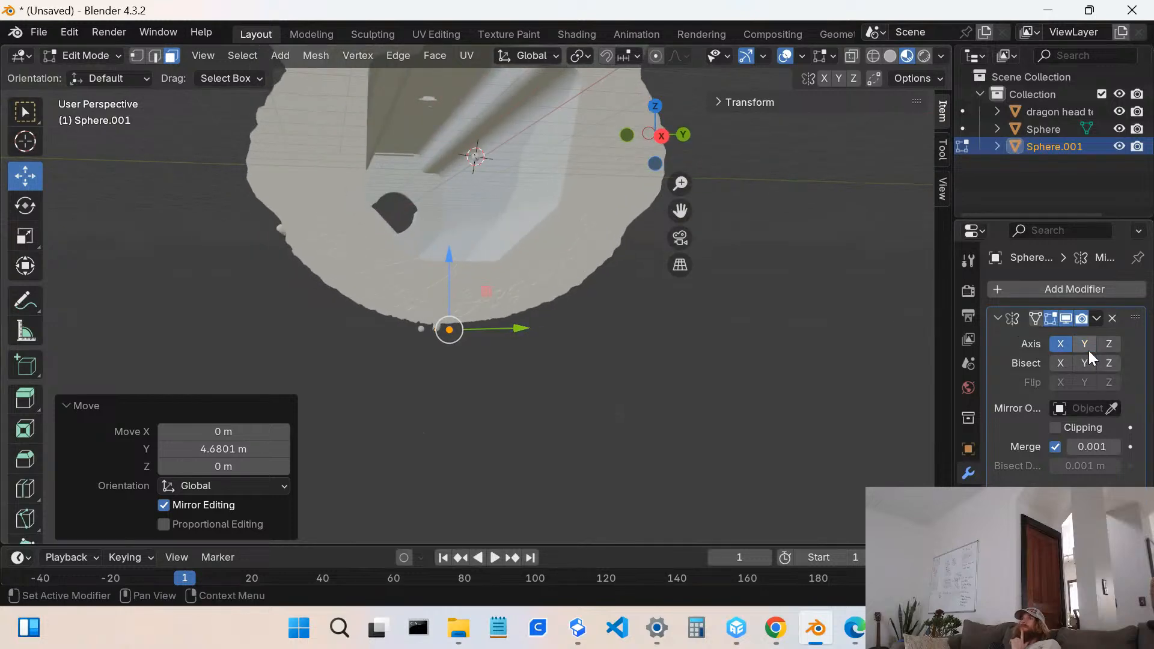
pyautogui.scroll(1, 475, 373)
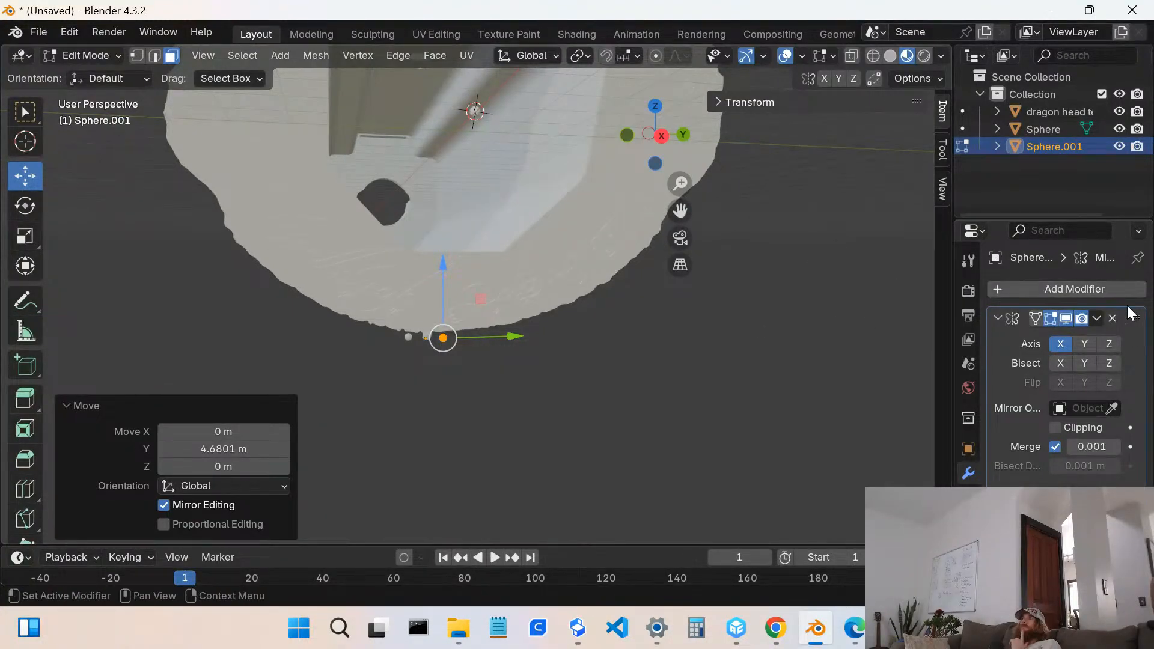
pyautogui.moveTo(453, 340)
pyautogui.mouseDown(button='middle')
pyautogui.moveTo(441, 364)
pyautogui.moveTo(476, 335)
pyautogui.moveTo(455, 329)
pyautogui.moveTo(459, 349)
pyautogui.mouseUp(button='middle')
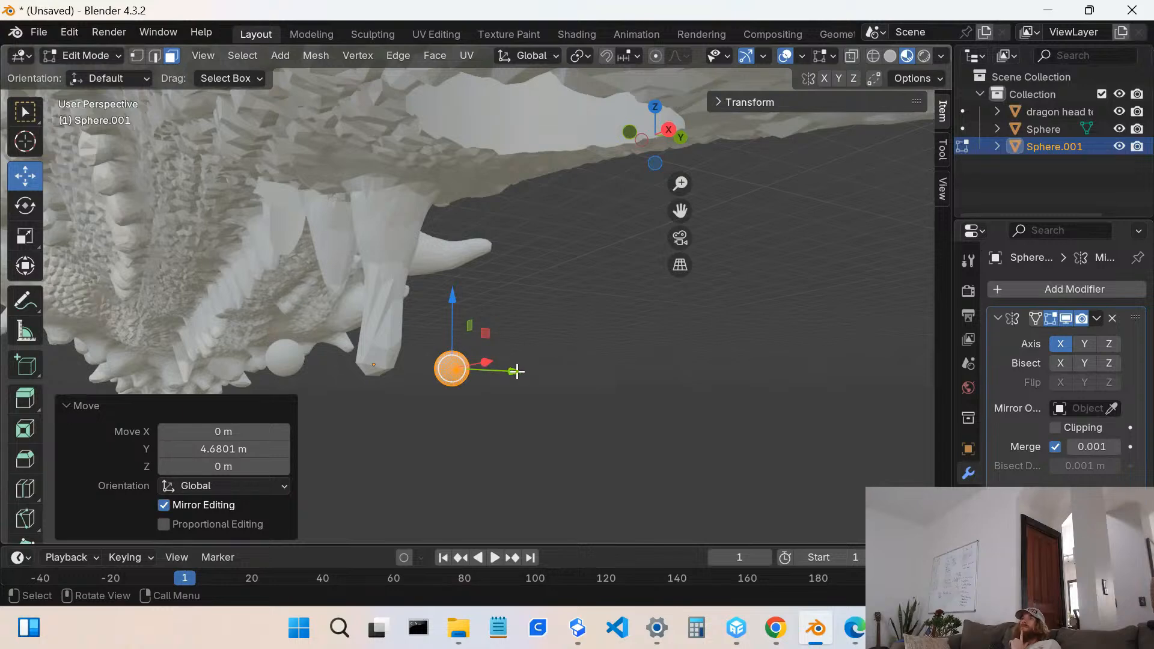
# - Move the sphere mesh -4.6655 m along Y back onto the fang's tip and adjust it by 0.014449 m
pyautogui.moveTo(517, 371); pyautogui.dragTo(436, 363)
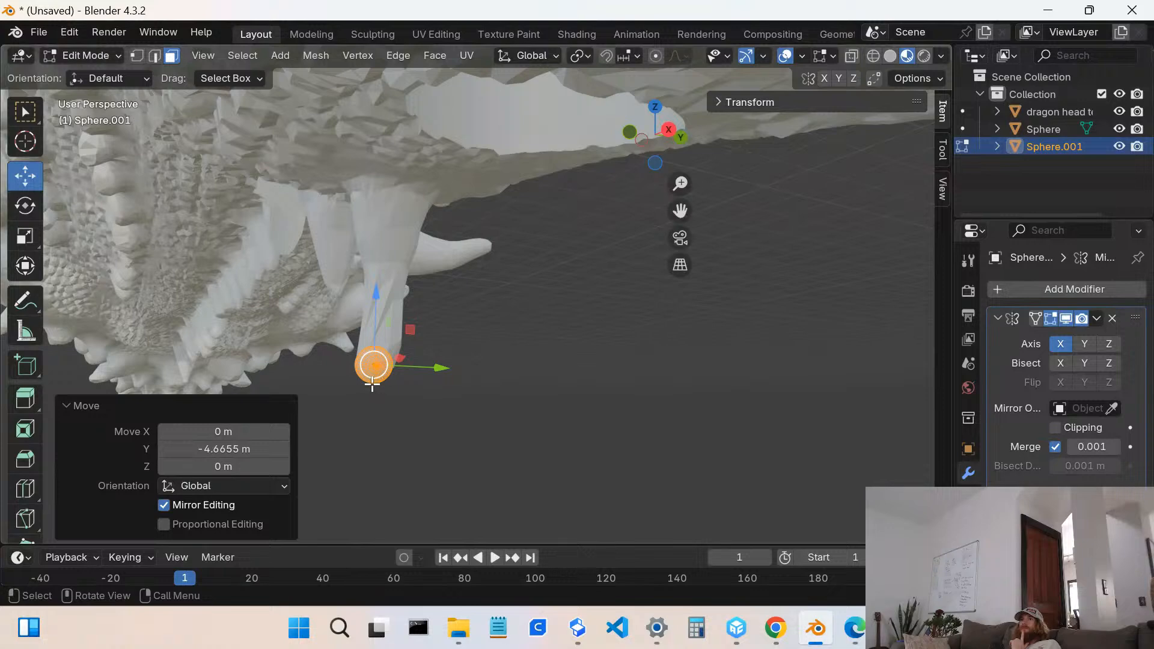
pyautogui.scroll(2, 393, 378)
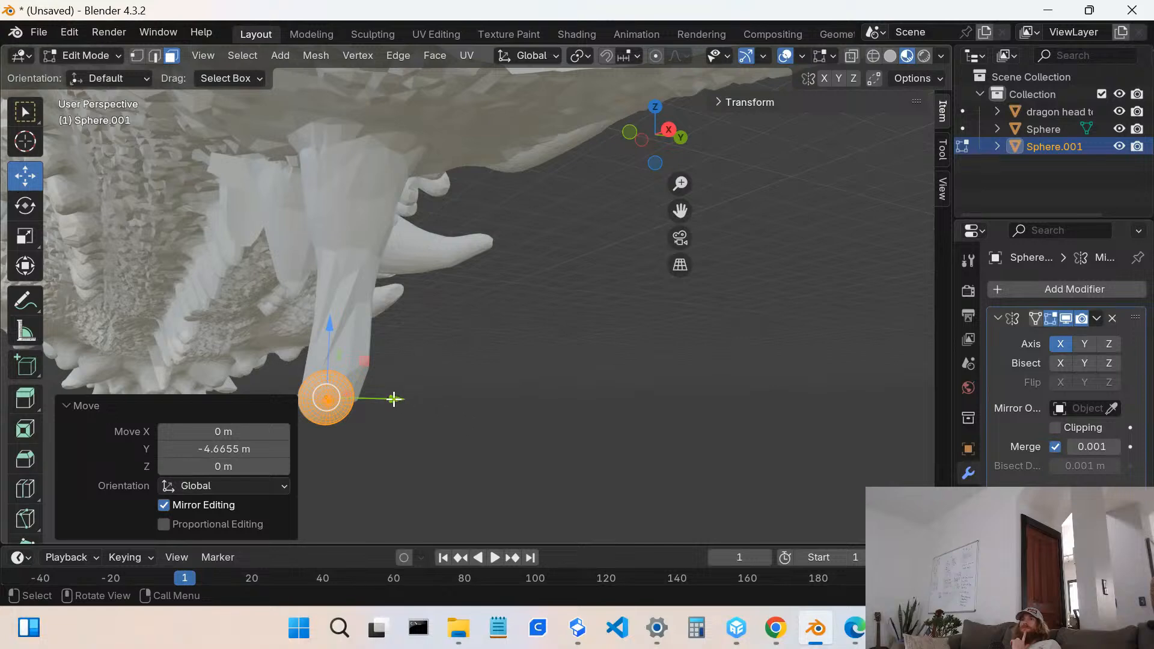
pyautogui.moveTo(394, 399); pyautogui.dragTo(395, 396)
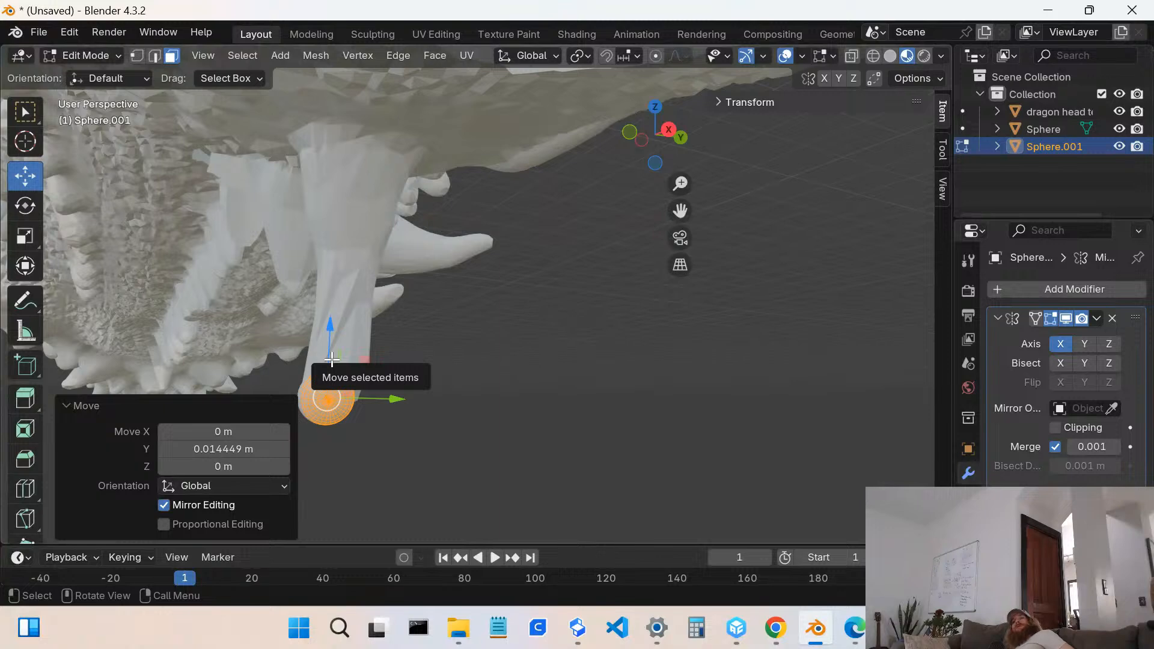
# - Switch the sphere copy to Sculpt Mode and pull its lower end and side outward with the Elastic Grab brush
pyautogui.moveTo(334, 361); pyautogui.dragTo(412, 297, button='middle')
pyautogui.scroll(-7, 411, 298)
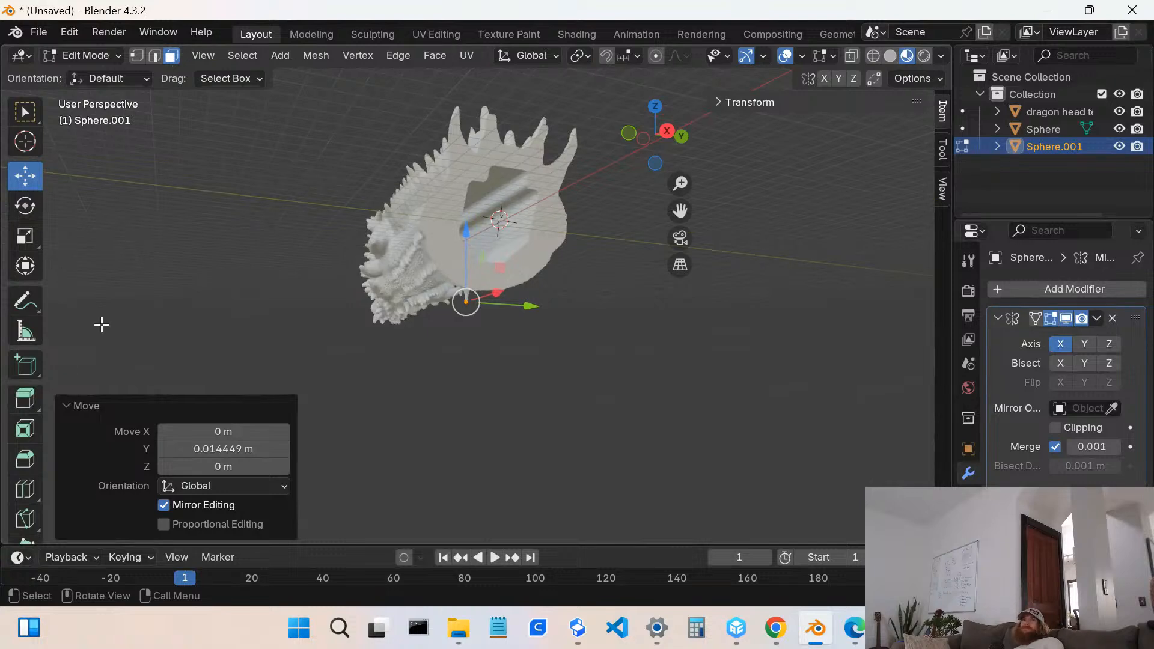
pyautogui.scroll(6, 353, 337)
pyautogui.moveTo(523, 338); pyautogui.dragTo(592, 352, button='middle')
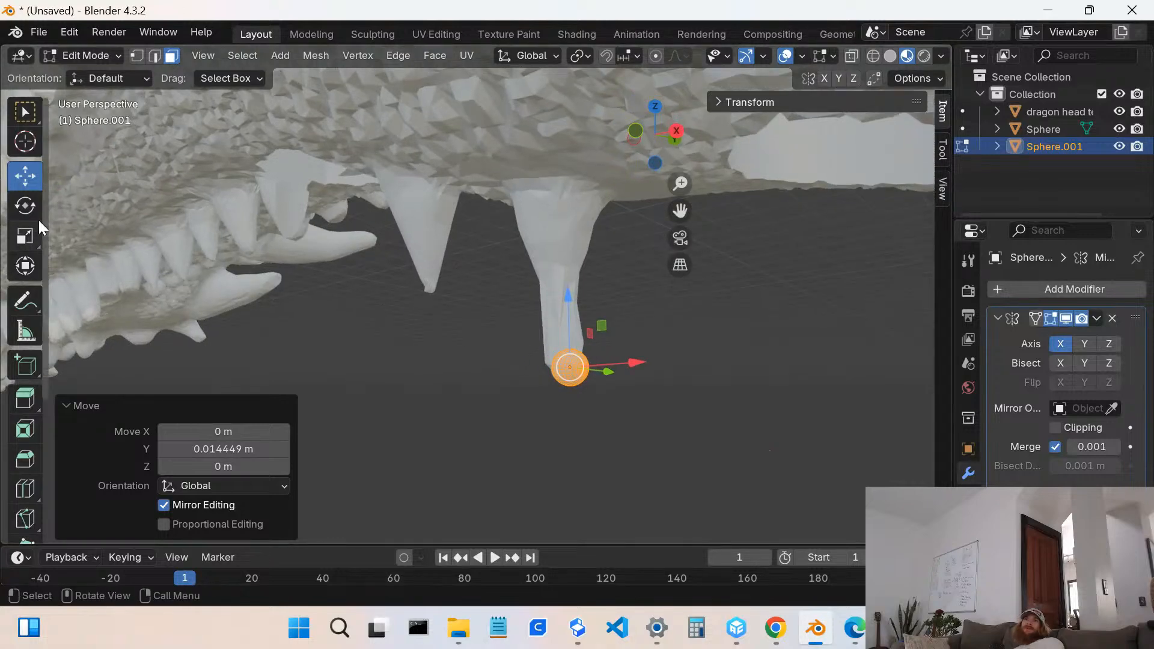
pyautogui.click(90, 55)
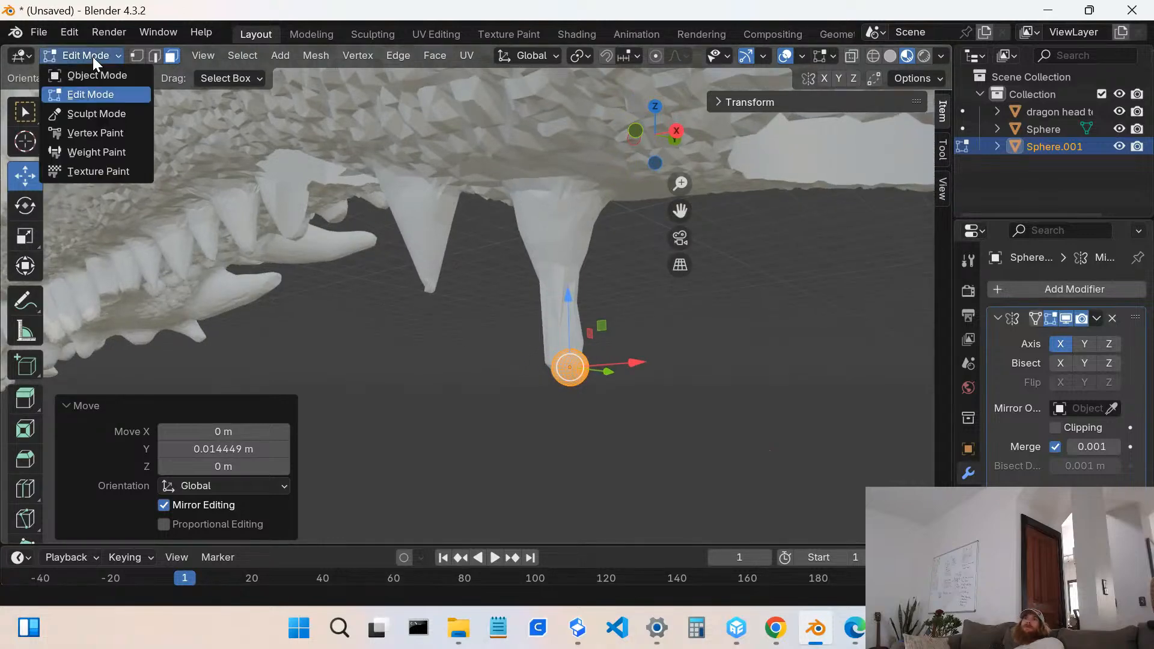
pyautogui.click(97, 114)
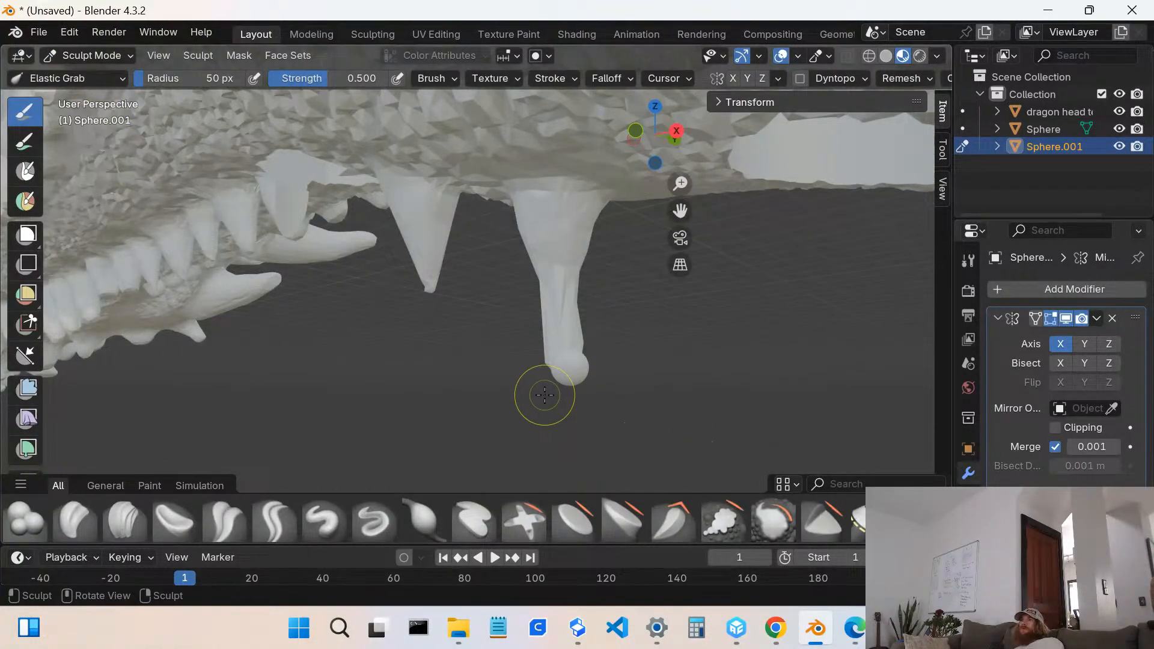
pyautogui.moveTo(568, 382)
pyautogui.mouseDown()
pyautogui.moveTo(562, 577)
pyautogui.moveTo(699, 557)
pyautogui.moveTo(659, 552)
pyautogui.moveTo(544, 469)
pyautogui.moveTo(578, 474)
pyautogui.mouseUp()
pyautogui.moveTo(577, 386)
pyautogui.mouseDown(button='middle')
pyautogui.moveTo(526, 359)
pyautogui.moveTo(391, 367)
pyautogui.mouseUp(button='middle')
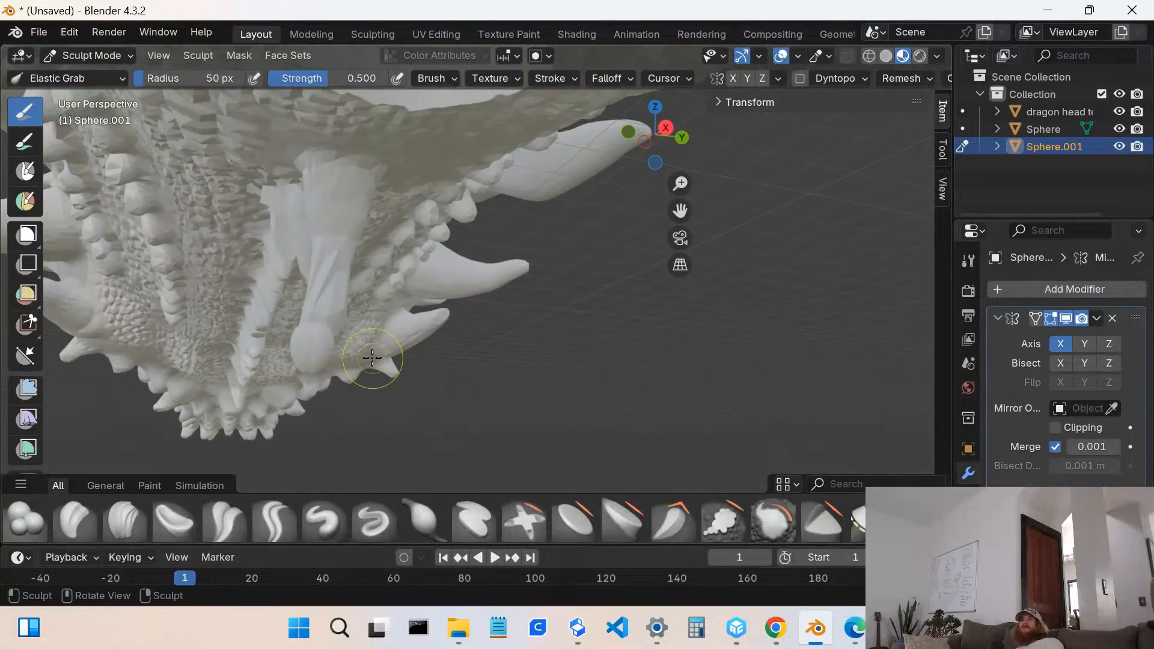
pyautogui.moveTo(330, 342)
pyautogui.mouseDown()
pyautogui.moveTo(404, 337)
pyautogui.moveTo(479, 365)
pyautogui.moveTo(319, 348)
pyautogui.moveTo(360, 343)
pyautogui.moveTo(378, 379)
pyautogui.mouseUp()
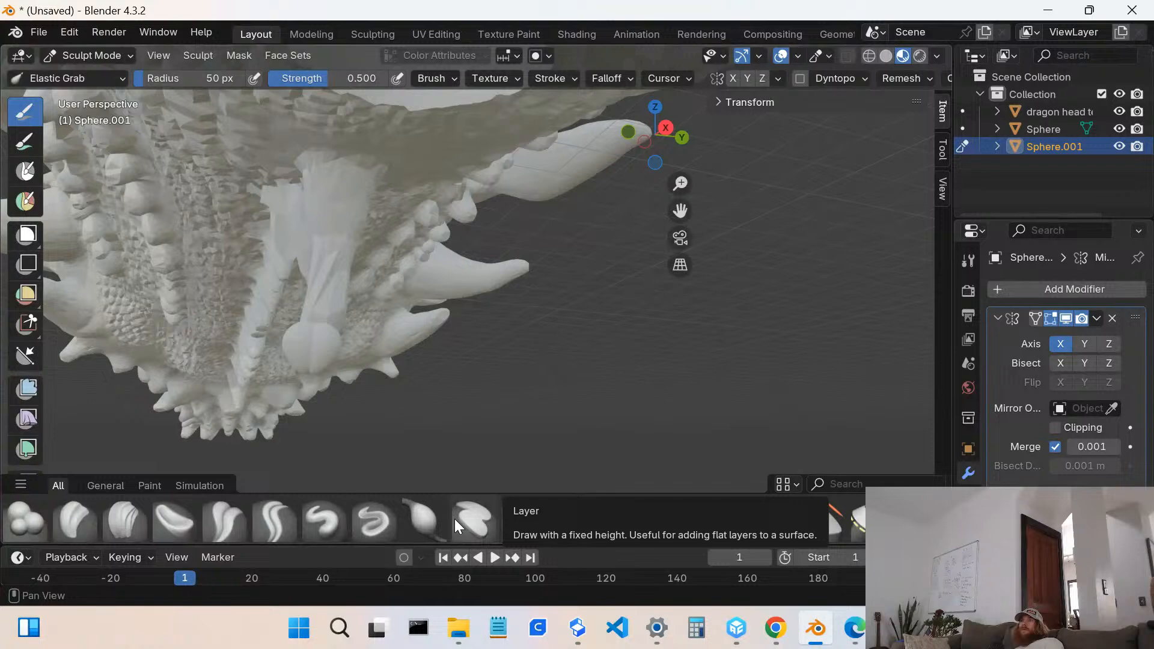
# - Build up the sphere's surface with an Inflate/Deflate dab followed by short Clay Strips strokes
pyautogui.click(409, 509)
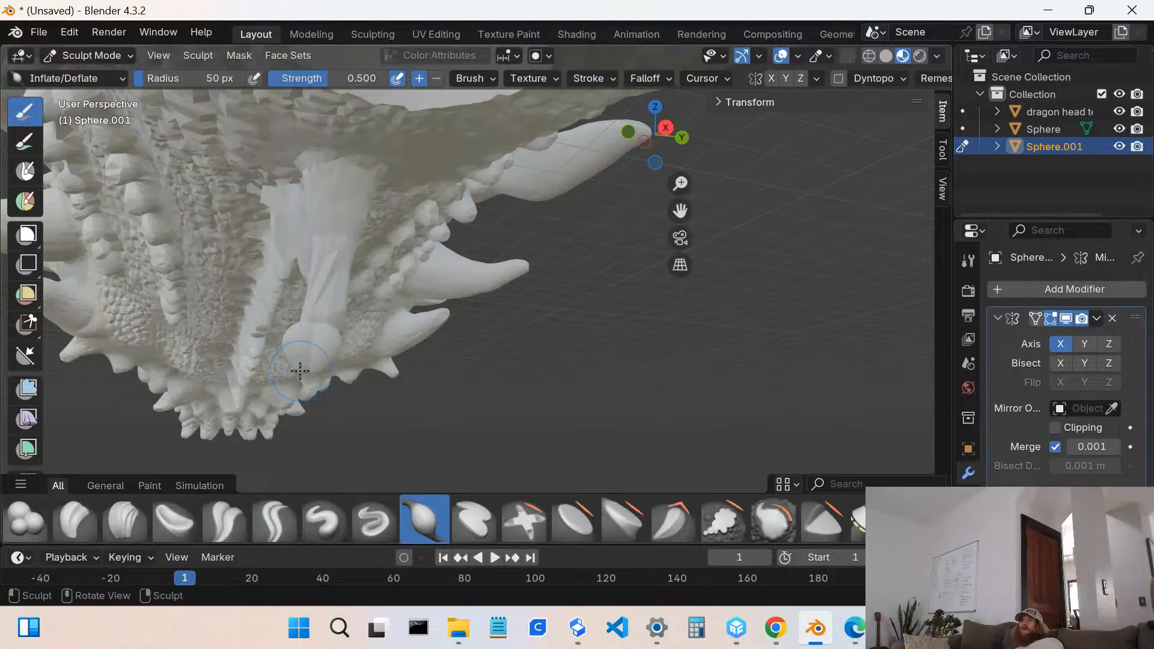
pyautogui.moveTo(315, 355); pyautogui.dragTo(317, 359)
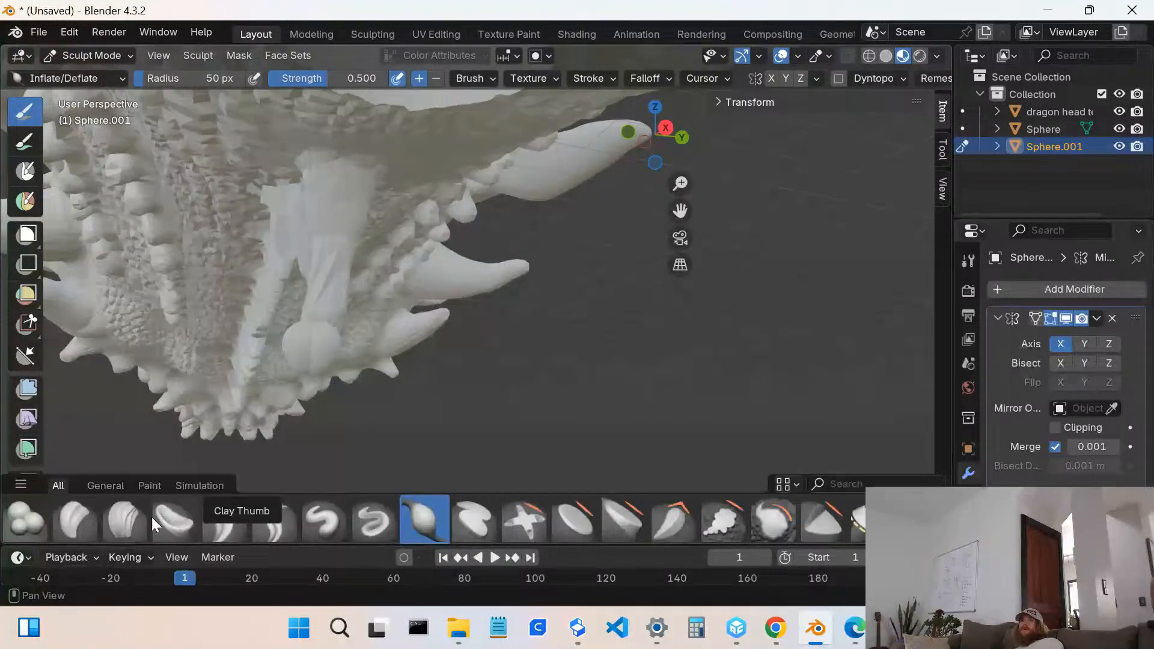
pyautogui.click(130, 518)
pyautogui.moveTo(305, 356); pyautogui.dragTo(325, 359)
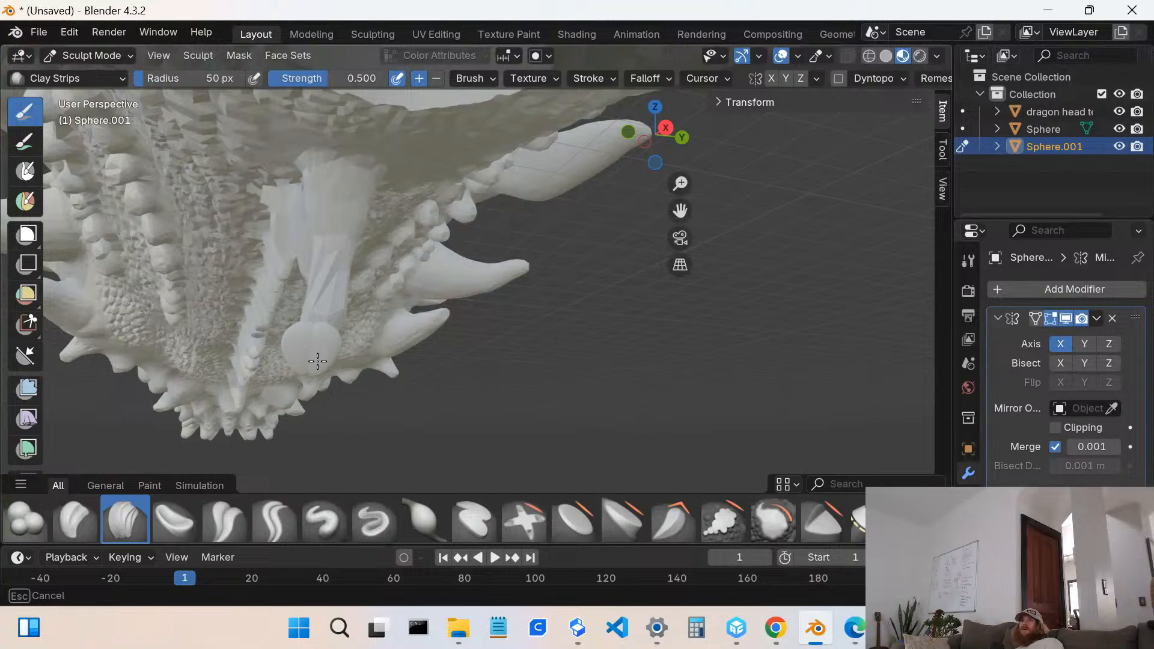
pyautogui.moveTo(298, 362); pyautogui.dragTo(304, 337)
# - Undo the last Clay Strips stroke and apply new strokes to the underside of the sphere
pyautogui.moveTo(304, 337); pyautogui.dragTo(241, 302, button='middle')
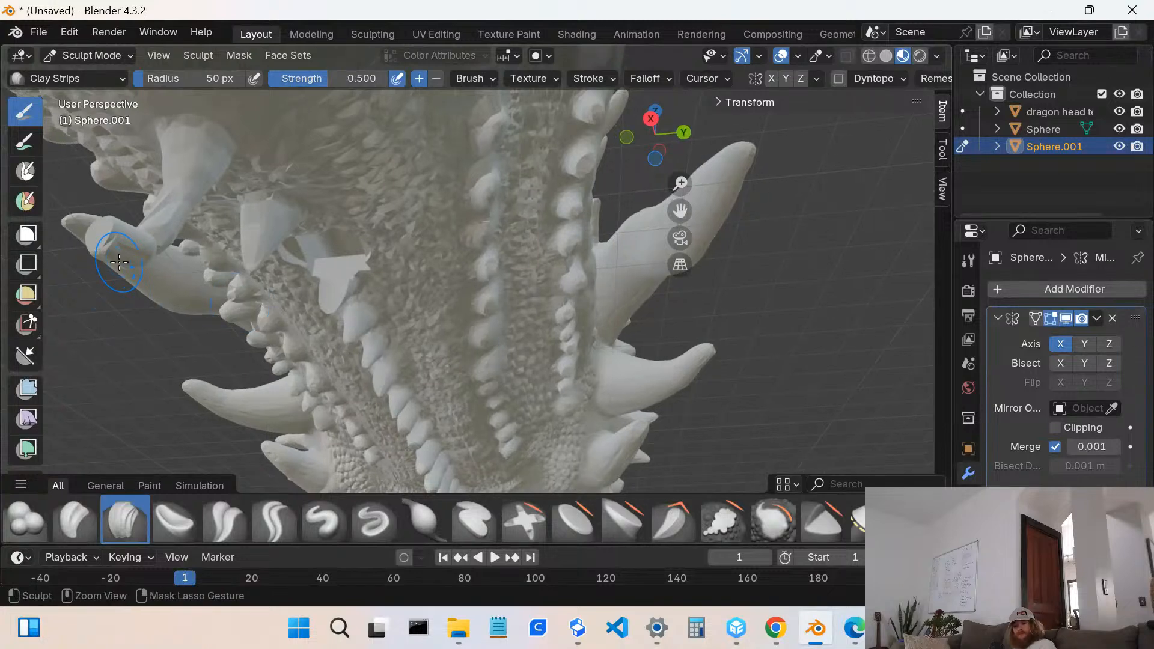
pyautogui.hotkey('ctrl', 'z')
pyautogui.moveTo(119, 261)
pyautogui.mouseDown()
pyautogui.moveTo(116, 252)
pyautogui.moveTo(112, 297)
pyautogui.moveTo(130, 254)
pyautogui.moveTo(131, 267)
pyautogui.mouseUp()
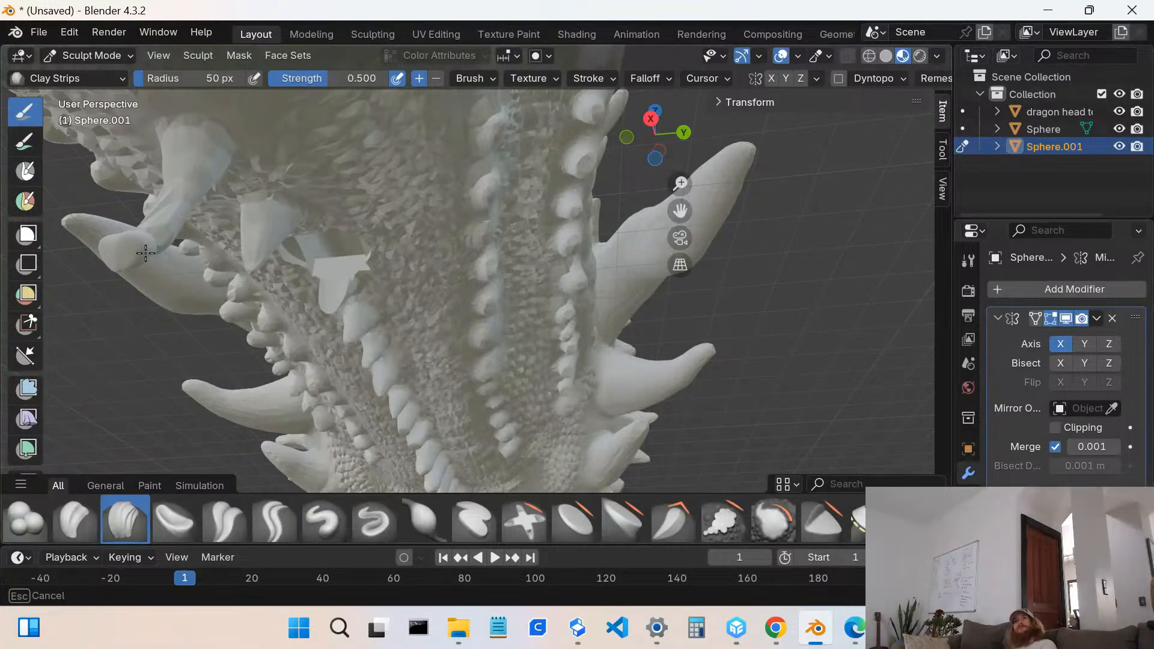
pyautogui.moveTo(133, 263); pyautogui.dragTo(124, 258)
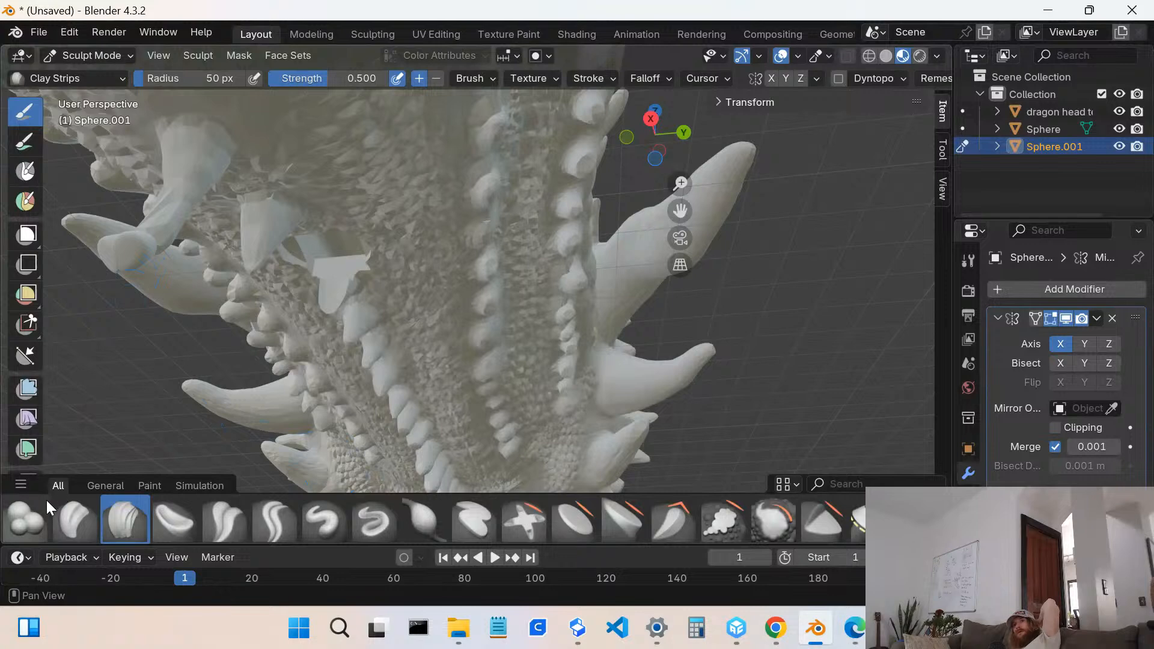
# - Swell the underside of the sphere at the fang's tip with repeated Blob brush strokes
pyautogui.click(26, 516)
pyautogui.moveTo(131, 260)
pyautogui.mouseDown()
pyautogui.moveTo(134, 290)
pyautogui.moveTo(134, 255)
pyautogui.moveTo(113, 278)
pyautogui.mouseUp()
pyautogui.moveTo(113, 278); pyautogui.dragTo(267, 288, button='middle')
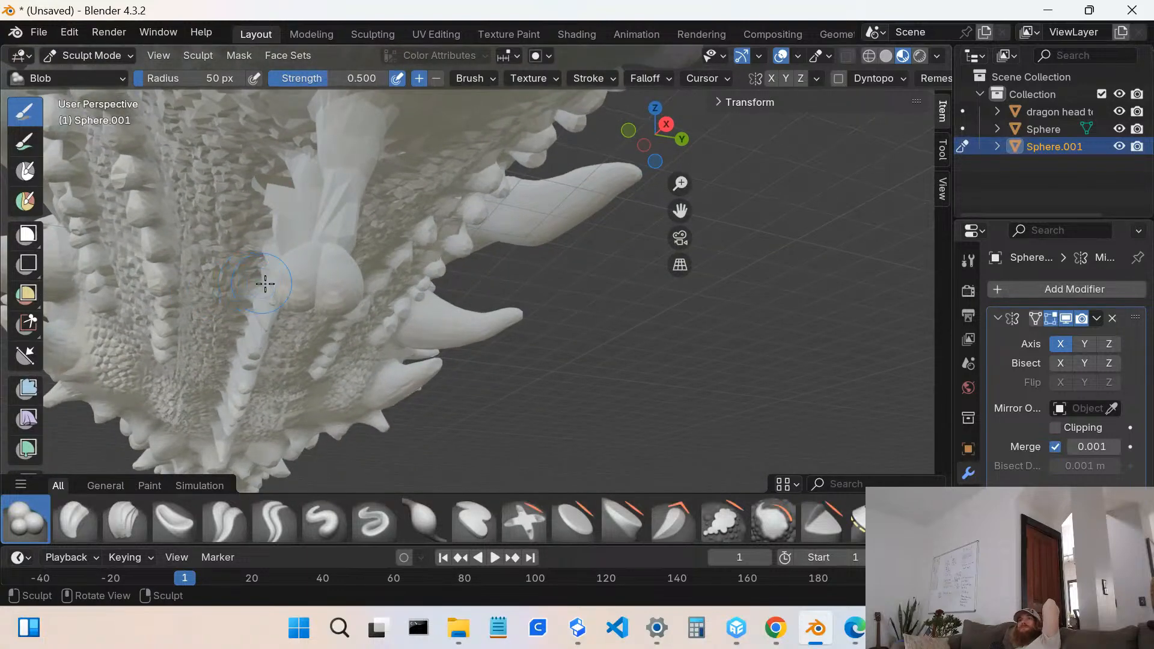
pyautogui.moveTo(317, 291)
pyautogui.mouseDown()
pyautogui.moveTo(333, 298)
pyautogui.moveTo(321, 294)
pyautogui.mouseUp()
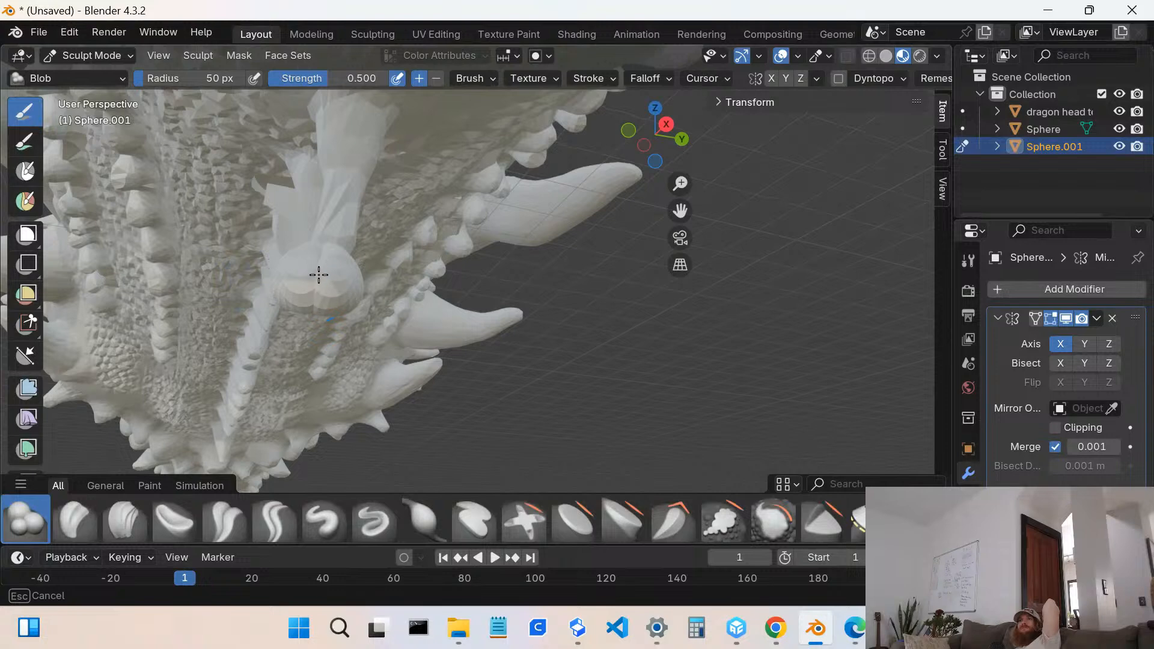
pyautogui.moveTo(311, 299); pyautogui.dragTo(313, 297)
pyautogui.moveTo(313, 297)
pyautogui.mouseDown(button='middle')
pyautogui.moveTo(369, 250)
pyautogui.moveTo(363, 265)
pyautogui.moveTo(494, 195)
pyautogui.mouseUp(button='middle')
pyautogui.moveTo(517, 127)
pyautogui.mouseDown()
pyautogui.moveTo(503, 161)
pyautogui.moveTo(507, 151)
pyautogui.mouseUp()
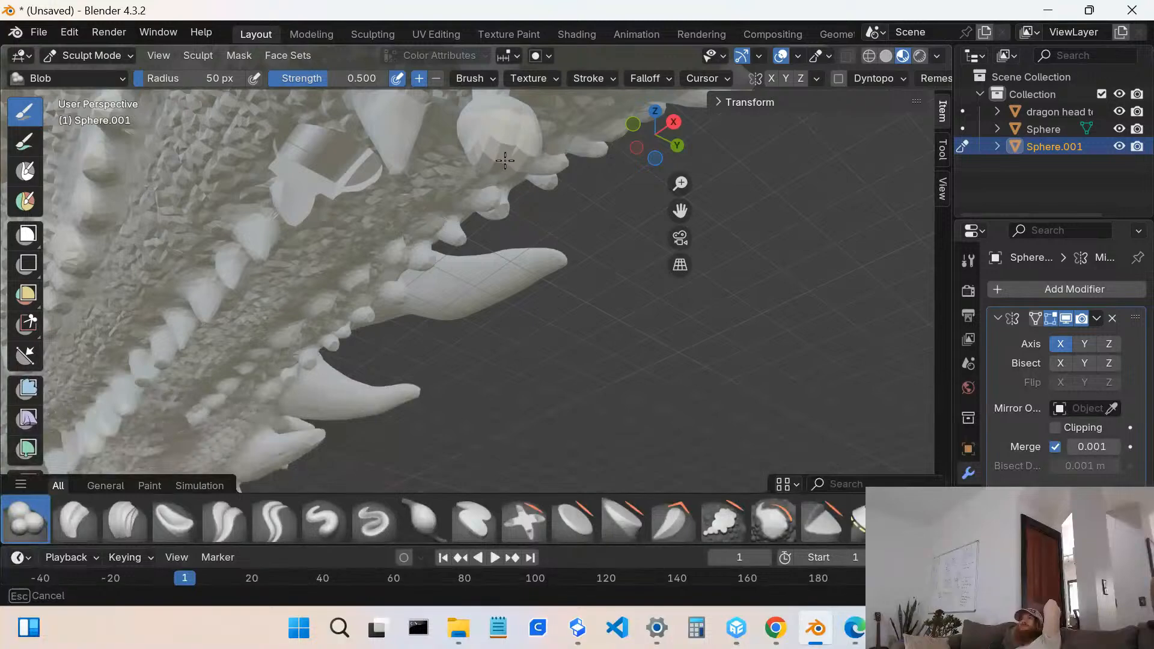
pyautogui.moveTo(510, 153); pyautogui.dragTo(510, 151)
# - Enlarge the sphere's lower end and sides with more Blob strokes, working up toward the fang
pyautogui.moveTo(510, 152); pyautogui.dragTo(521, 175, button='middle')
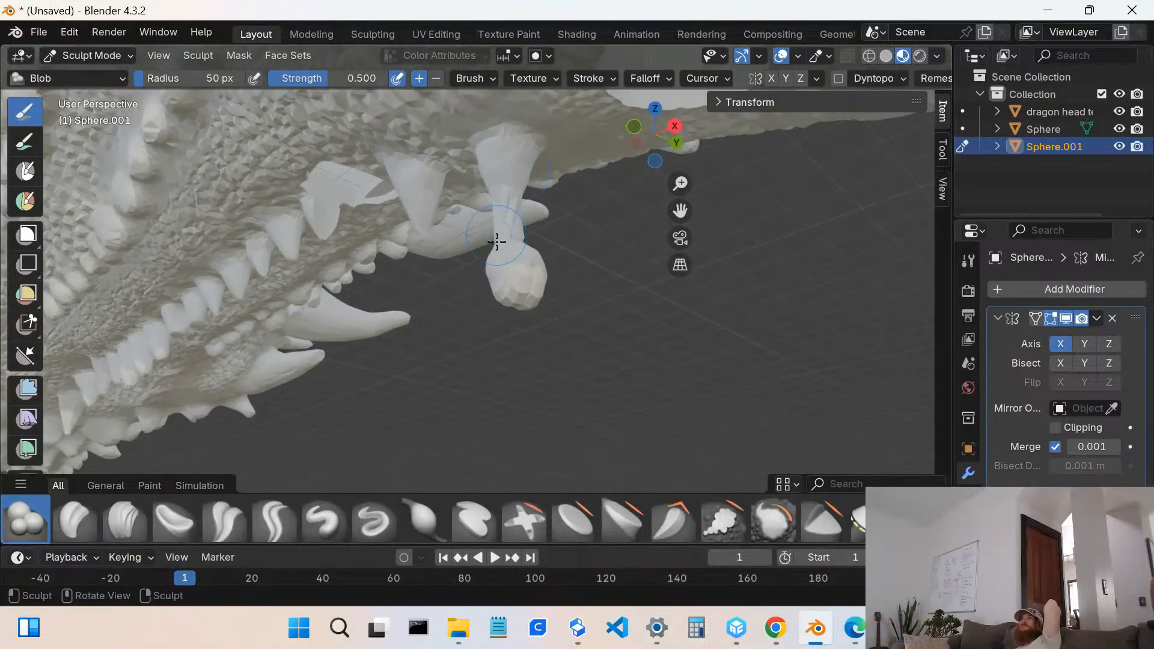
pyautogui.moveTo(523, 294)
pyautogui.mouseDown()
pyautogui.moveTo(533, 283)
pyautogui.moveTo(526, 308)
pyautogui.mouseUp()
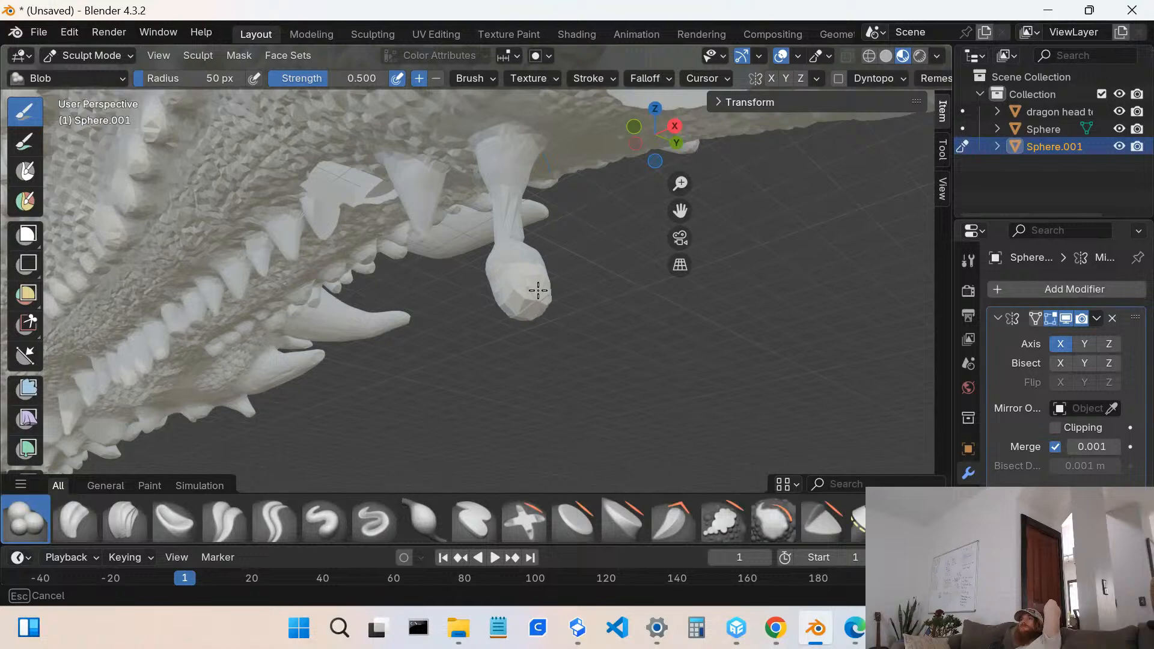
pyautogui.moveTo(538, 301); pyautogui.dragTo(535, 302)
pyautogui.moveTo(534, 302); pyautogui.dragTo(510, 303, button='middle')
pyautogui.moveTo(458, 330); pyautogui.dragTo(450, 309)
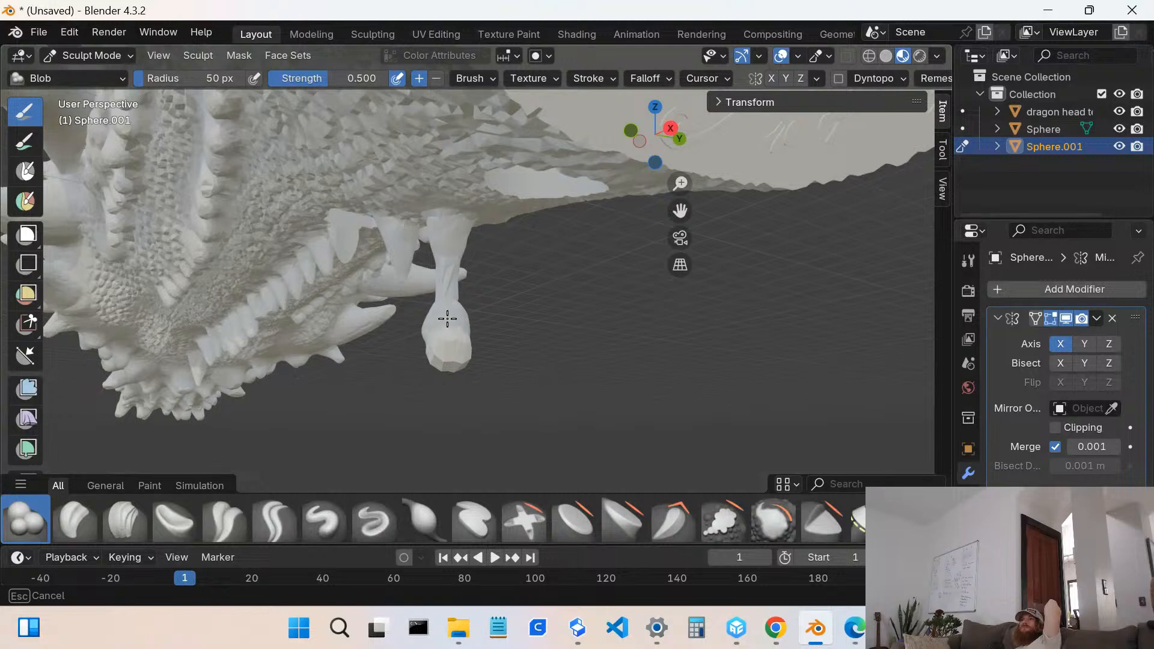
pyautogui.moveTo(445, 370)
pyautogui.mouseDown()
pyautogui.moveTo(465, 351)
pyautogui.moveTo(455, 294)
pyautogui.moveTo(448, 332)
pyautogui.mouseUp()
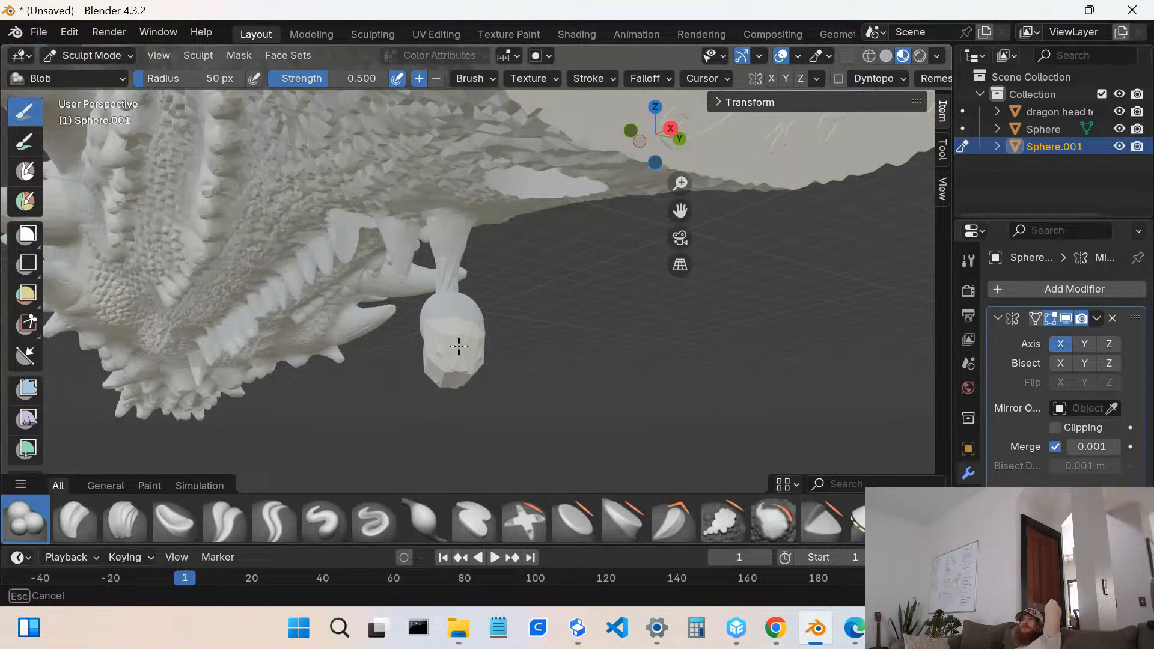
pyautogui.moveTo(458, 301); pyautogui.dragTo(455, 293)
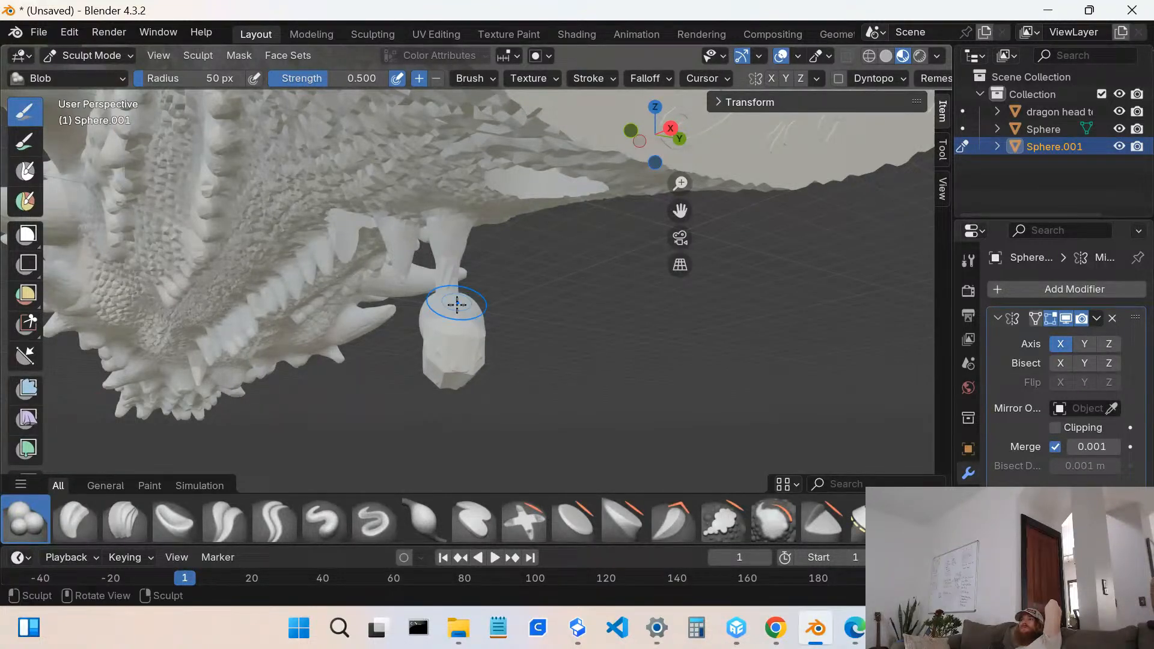
# - Stretch the sphere's upper part up along the fang to the jaw with Elastic Grab strokes from several sides
pyautogui.click(924, 521)
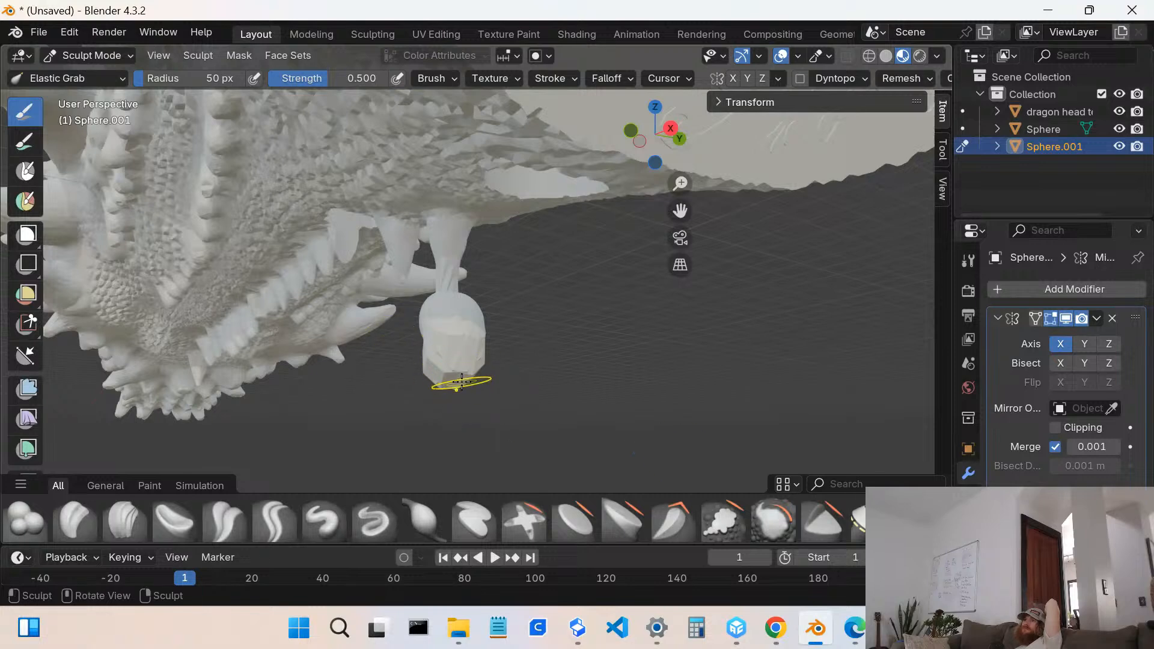
pyautogui.moveTo(462, 381)
pyautogui.mouseDown()
pyautogui.moveTo(414, 643)
pyautogui.moveTo(429, 500)
pyautogui.moveTo(371, 509)
pyautogui.moveTo(442, 375)
pyautogui.moveTo(420, 364)
pyautogui.mouseUp()
pyautogui.moveTo(463, 310)
pyautogui.mouseDown(button='middle')
pyautogui.moveTo(579, 332)
pyautogui.moveTo(690, 379)
pyautogui.mouseUp(button='middle')
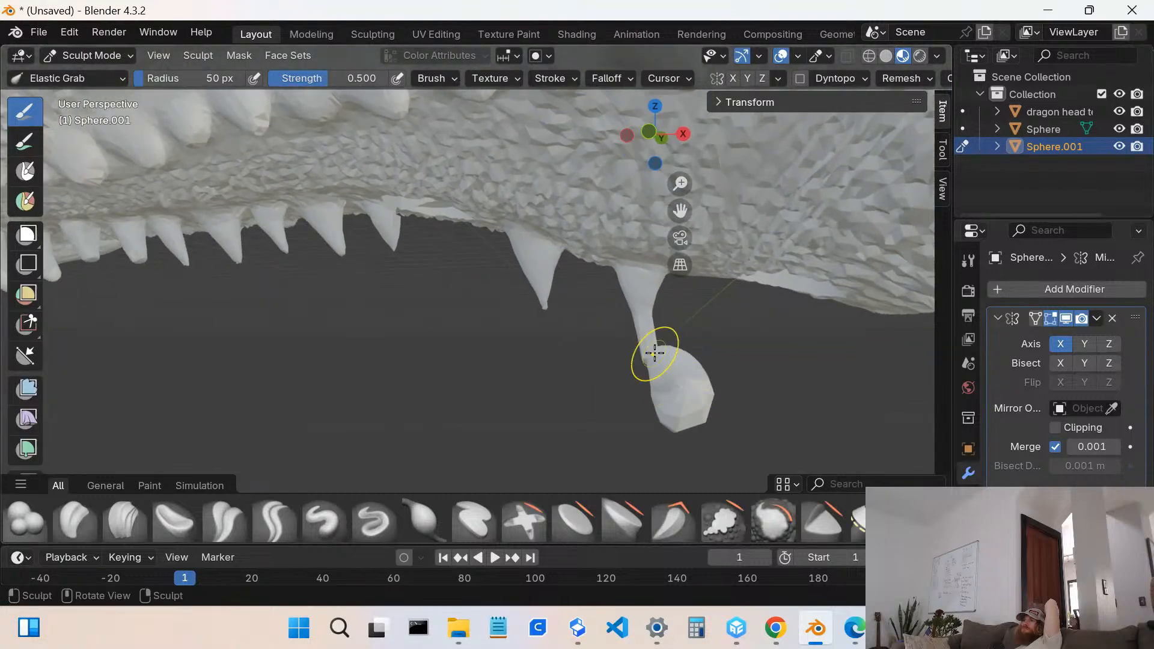
pyautogui.moveTo(659, 342)
pyautogui.mouseDown(button='middle')
pyautogui.moveTo(613, 367)
pyautogui.moveTo(361, 372)
pyautogui.mouseUp(button='middle')
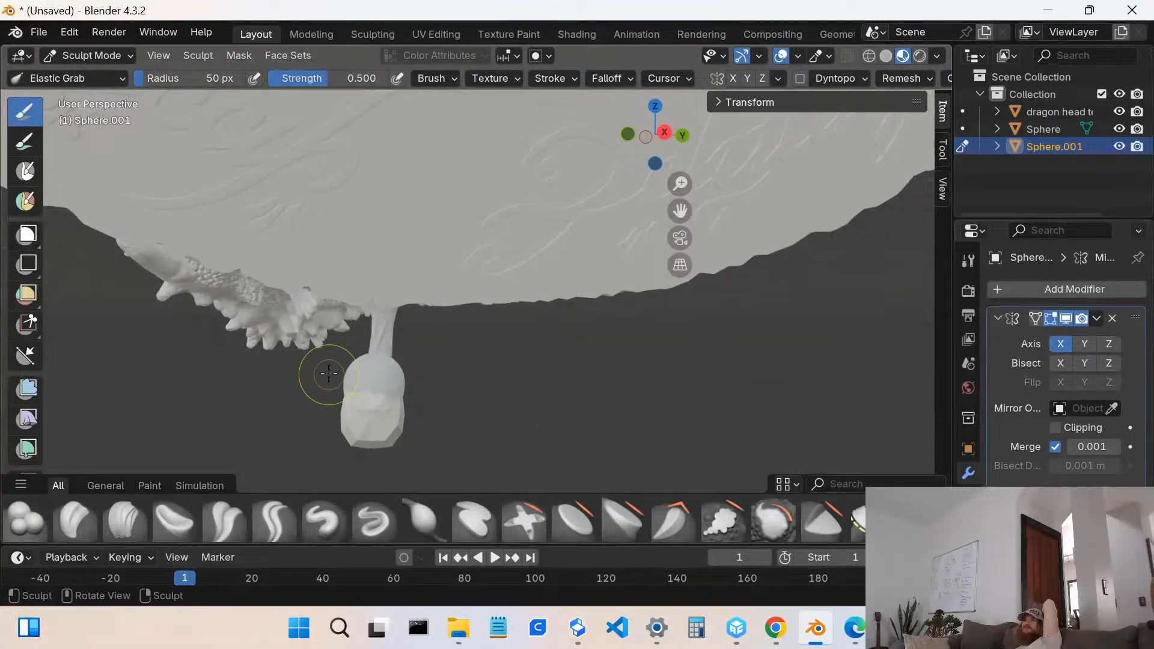
pyautogui.moveTo(385, 361)
pyautogui.mouseDown()
pyautogui.moveTo(379, 330)
pyautogui.moveTo(409, 111)
pyautogui.mouseUp()
pyautogui.moveTo(425, 322); pyautogui.dragTo(591, 309, button='middle')
pyautogui.moveTo(613, 278)
pyautogui.mouseDown()
pyautogui.moveTo(579, 244)
pyautogui.moveTo(568, 197)
pyautogui.moveTo(470, 144)
pyautogui.moveTo(570, 151)
pyautogui.mouseUp()
pyautogui.moveTo(622, 286); pyautogui.dragTo(506, 283, button='middle')
pyautogui.moveTo(434, 351); pyautogui.dragTo(475, 343, button='middle')
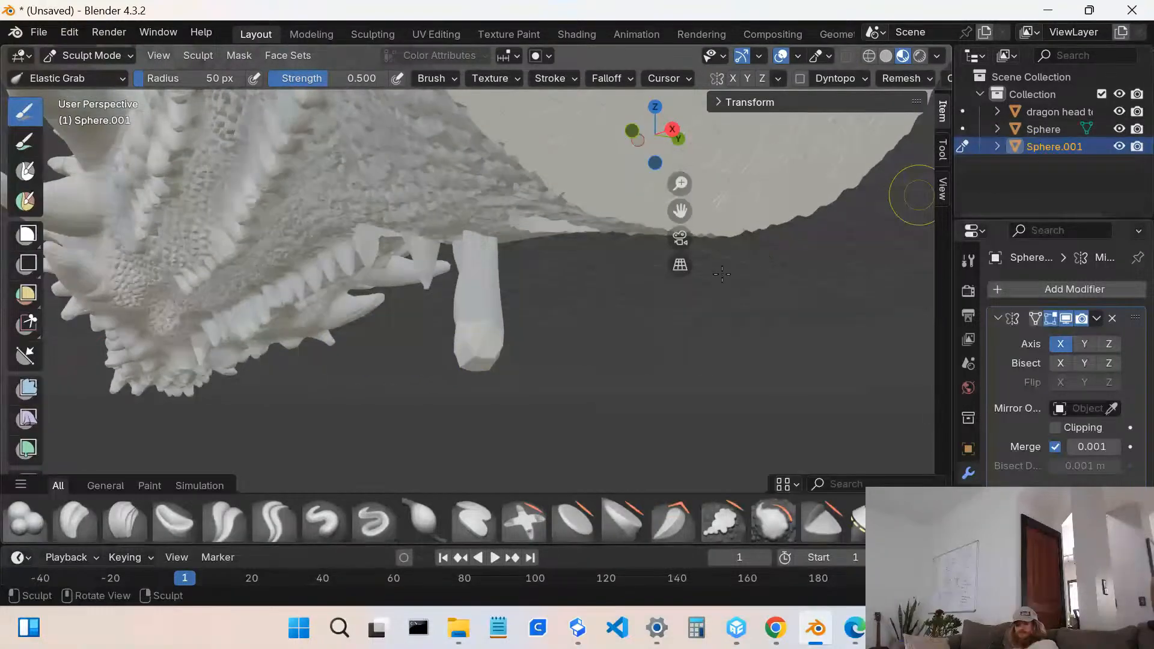
pyautogui.press('a')
pyautogui.click(494, 390)
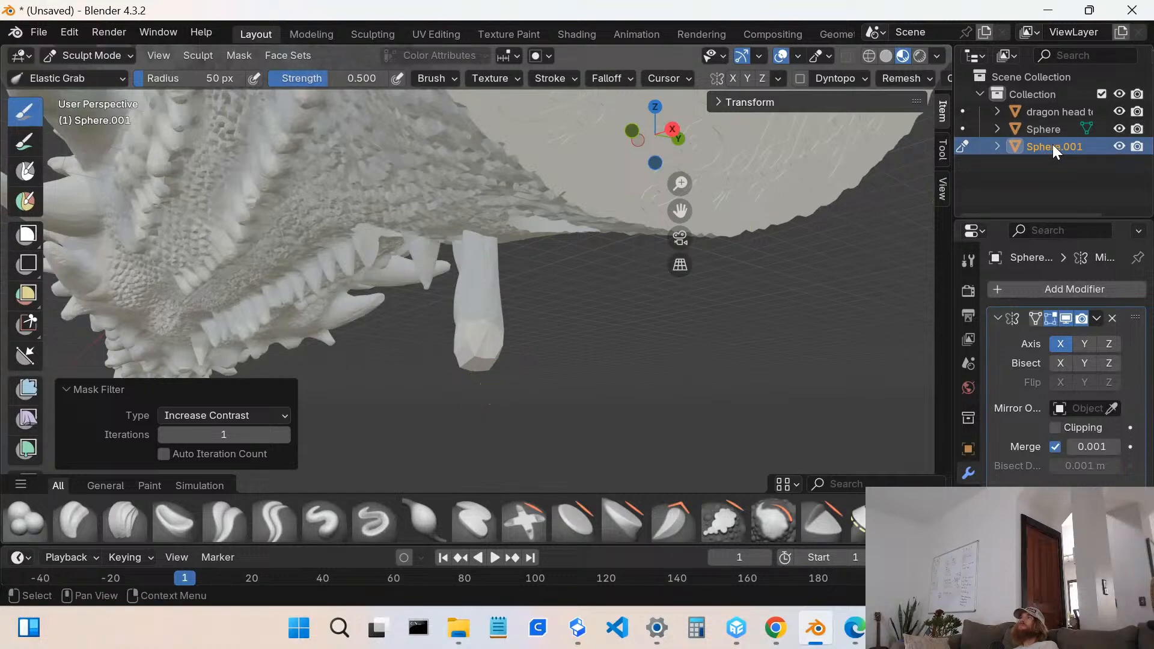
pyautogui.press('a')
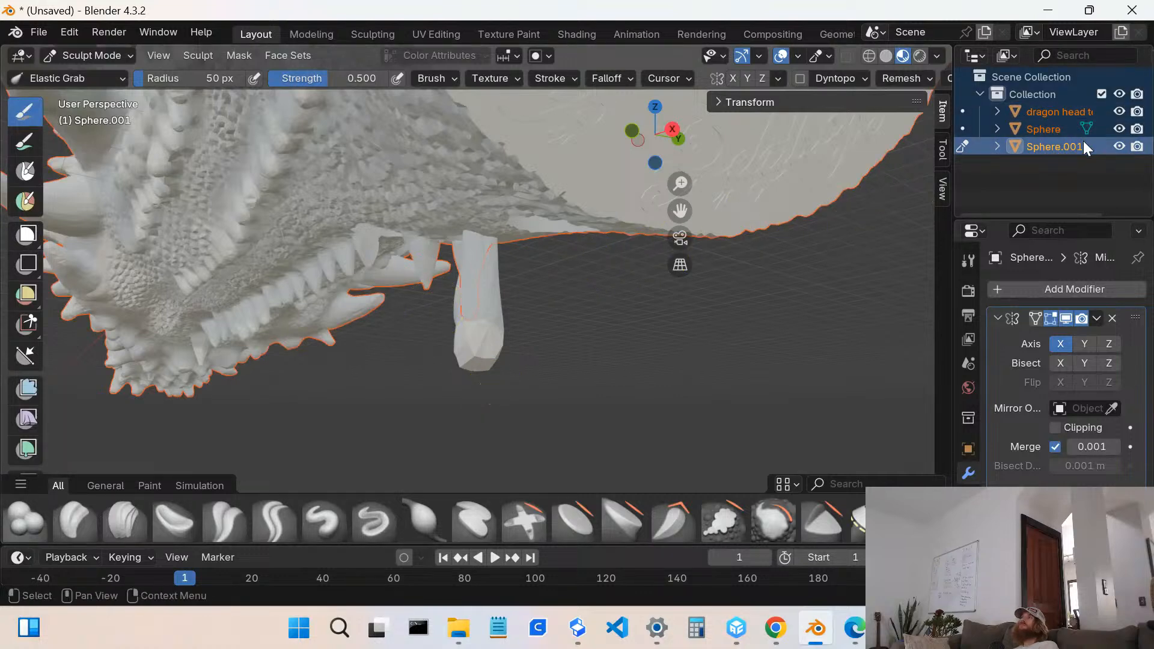
pyautogui.click(1057, 144)
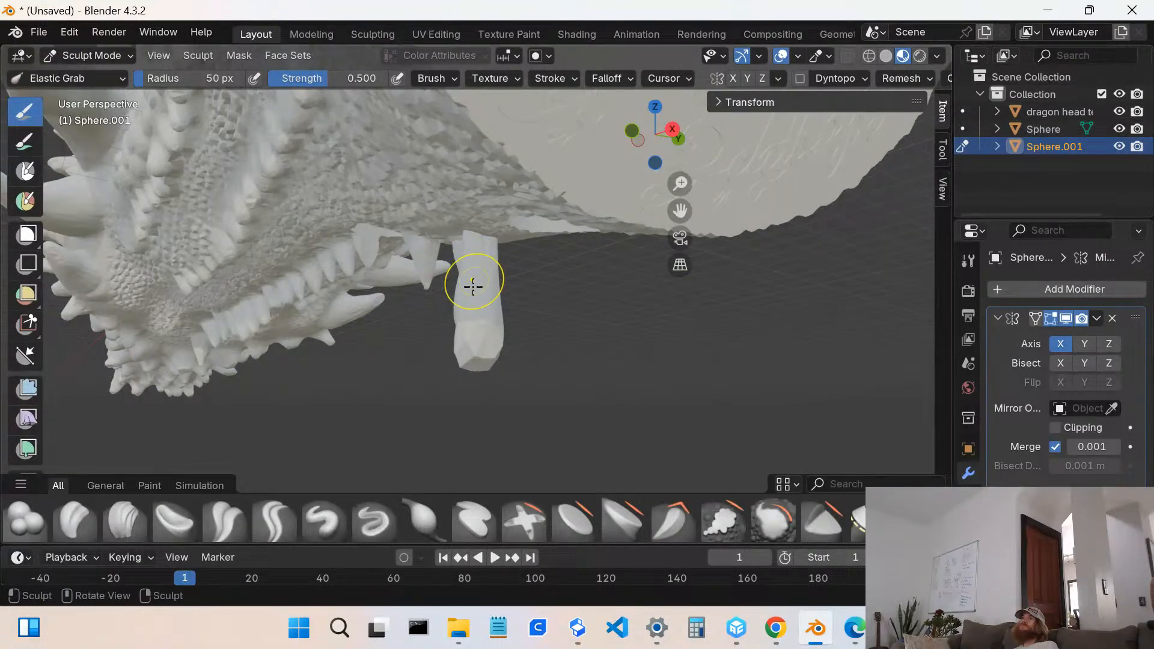
# - Subdivide all faces of the stretched sphere in Edit Mode with 4 cuts
pyautogui.click(122, 54)
pyautogui.click(90, 94)
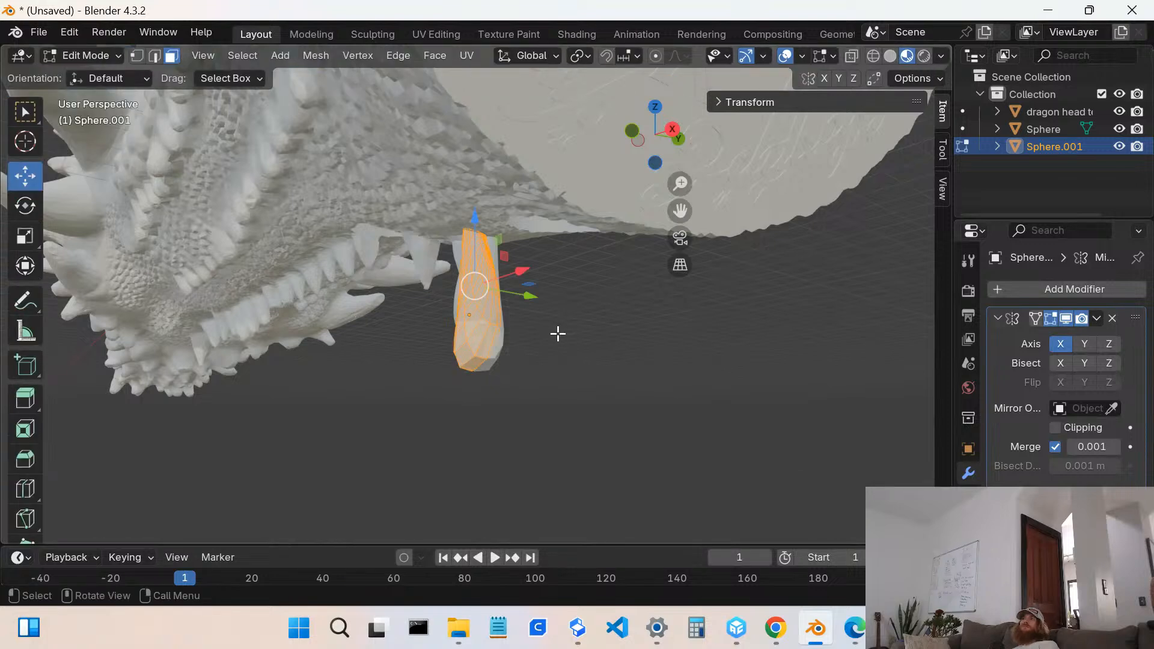
pyautogui.rightClick(455, 330)
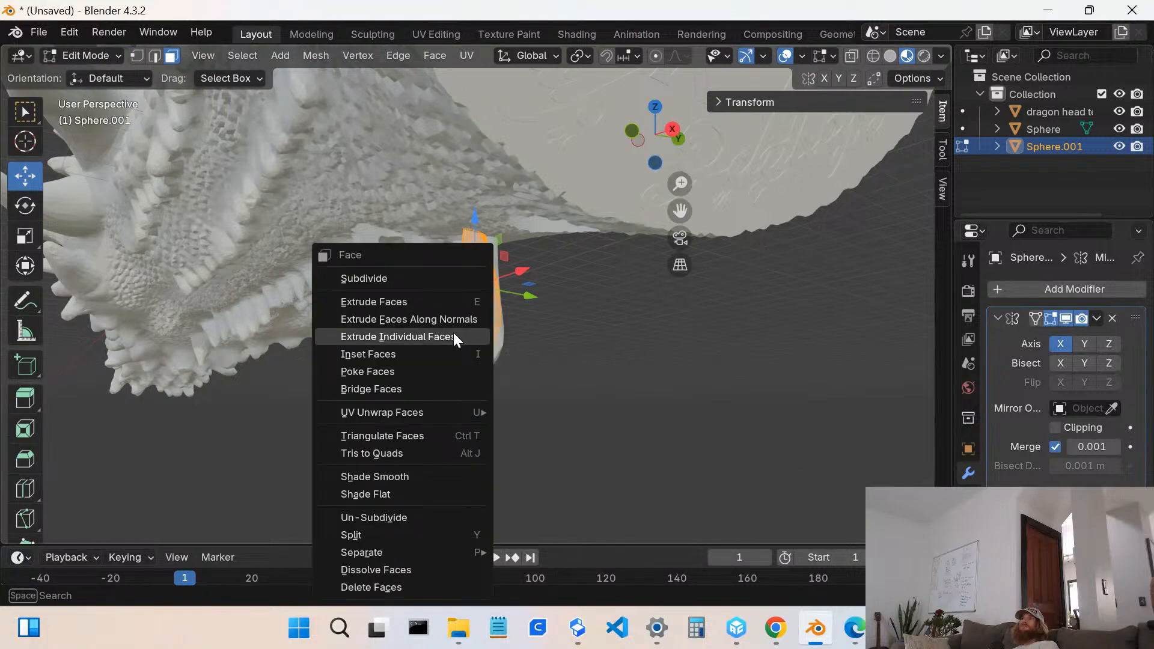
pyautogui.click(383, 278)
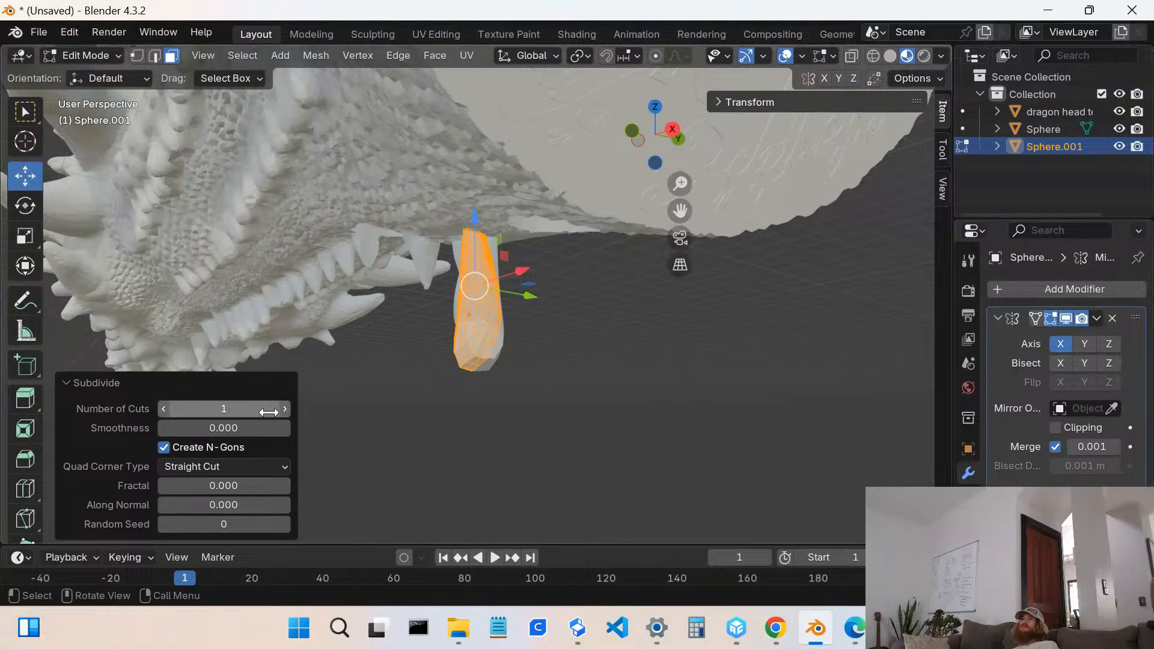
pyautogui.click(286, 408)
pyautogui.click(287, 408)
pyautogui.click(286, 409)
pyautogui.click(286, 409)
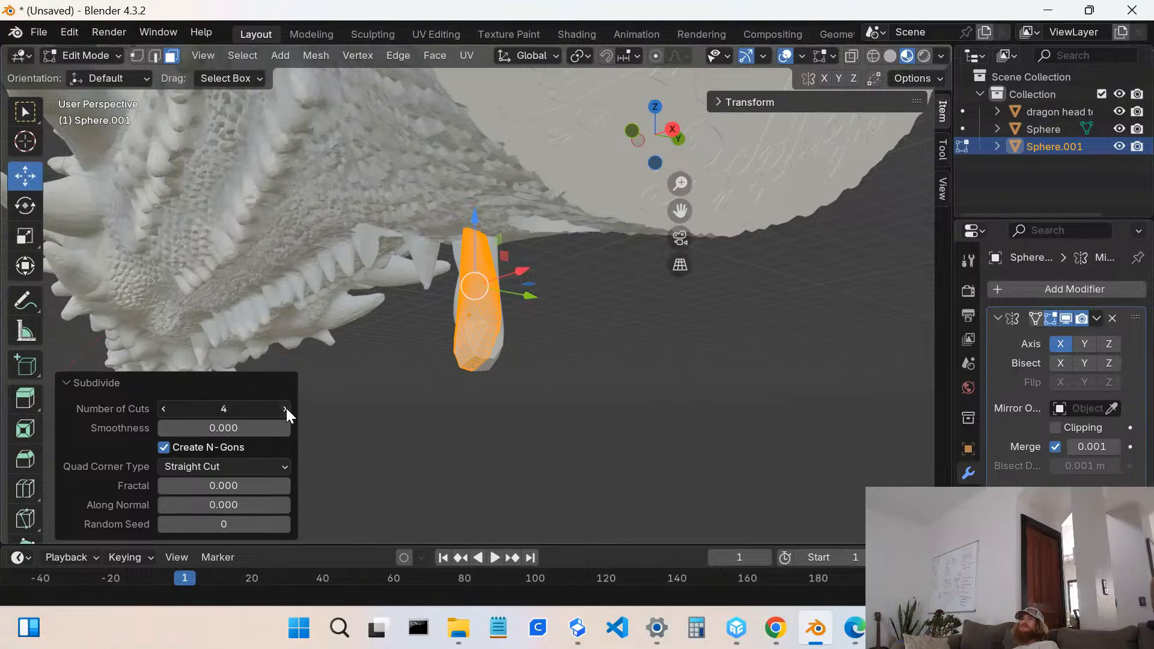
pyautogui.click(434, 422)
# - Return to Sculpt Mode and round out the sphere's lower end and shaft with Blob brush strokes
pyautogui.moveTo(519, 353); pyautogui.dragTo(566, 352, button='middle')
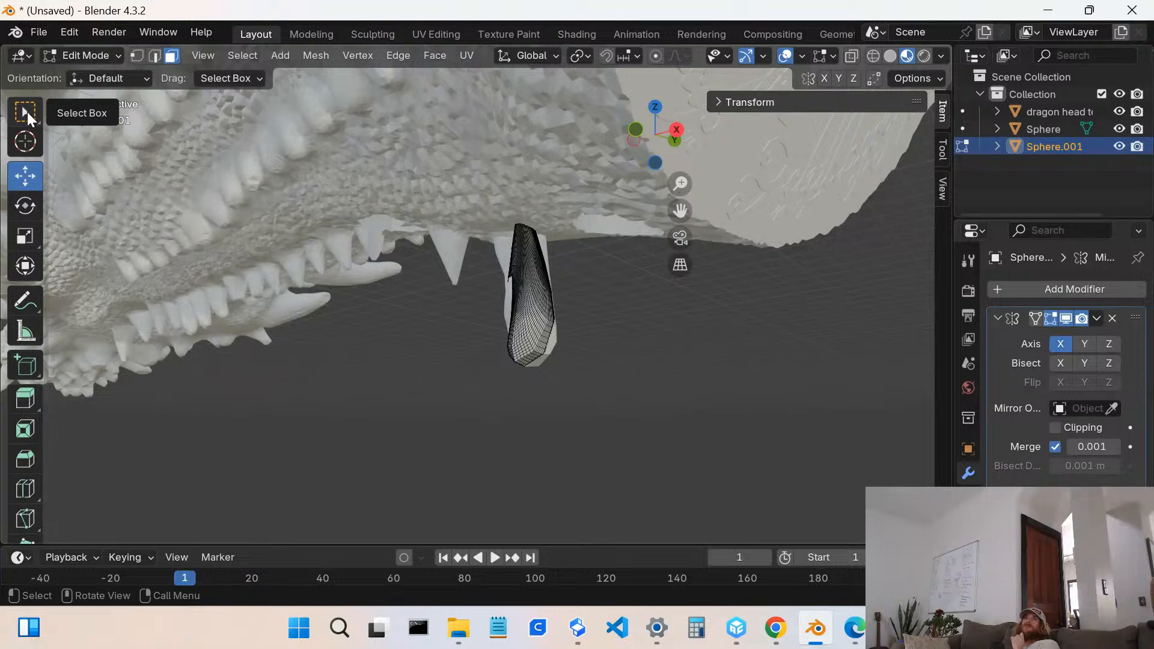
pyautogui.click(77, 55)
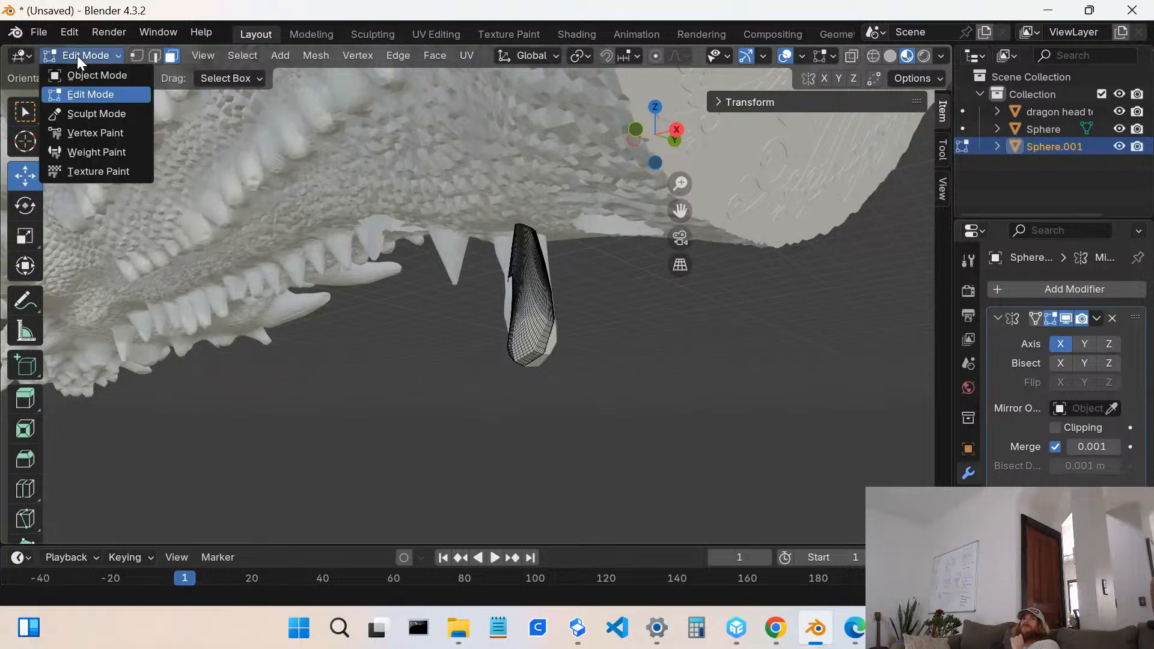
pyautogui.click(76, 114)
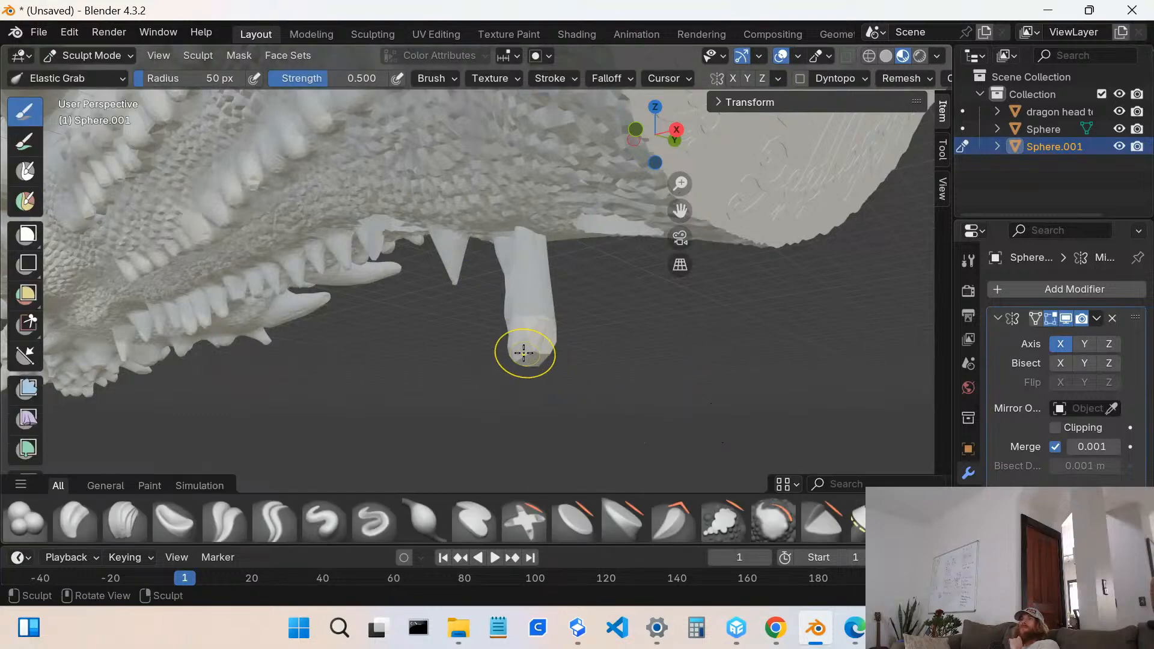
pyautogui.moveTo(535, 343)
pyautogui.mouseDown(button='middle')
pyautogui.moveTo(464, 334)
pyautogui.moveTo(547, 326)
pyautogui.mouseUp(button='middle')
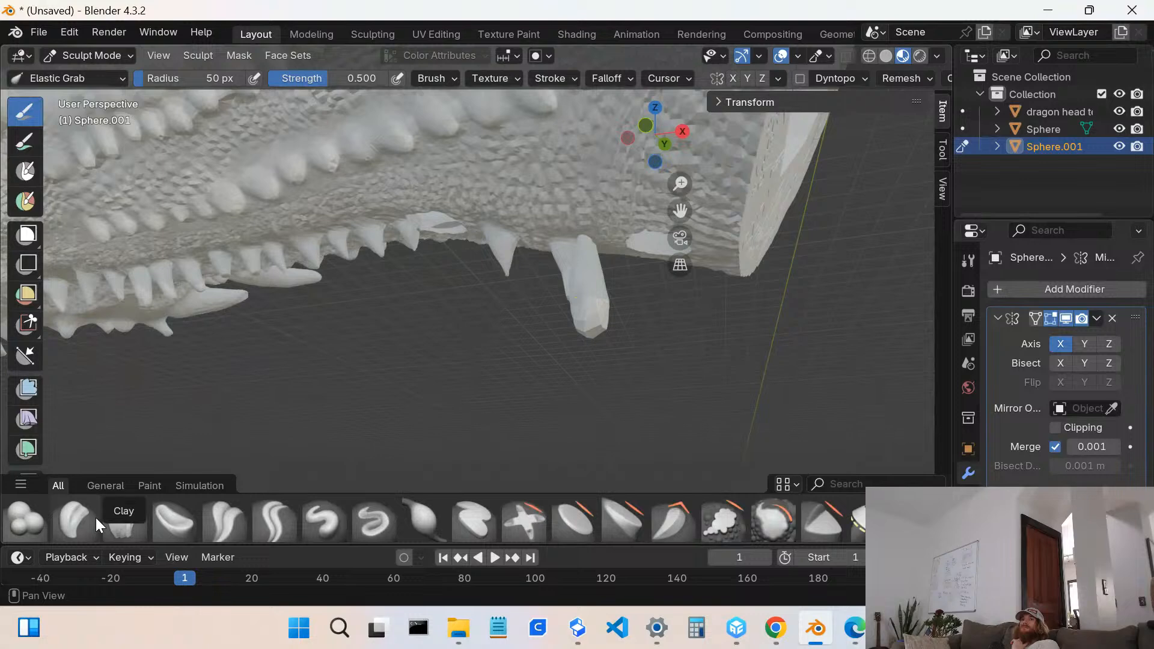
pyautogui.click(21, 520)
pyautogui.moveTo(638, 296); pyautogui.dragTo(490, 345, button='middle')
pyautogui.moveTo(493, 349)
pyautogui.mouseDown()
pyautogui.moveTo(504, 353)
pyautogui.moveTo(490, 348)
pyautogui.moveTo(504, 337)
pyautogui.moveTo(490, 353)
pyautogui.moveTo(501, 334)
pyautogui.mouseUp()
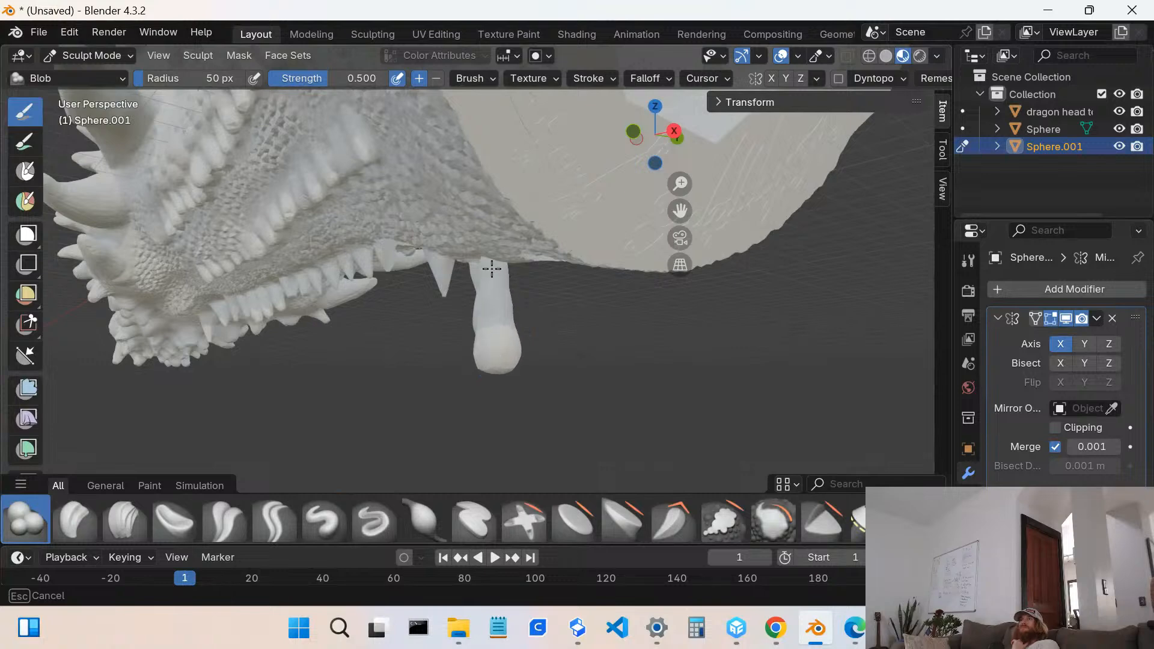
pyautogui.moveTo(476, 284); pyautogui.dragTo(508, 347)
pyautogui.moveTo(508, 347); pyautogui.dragTo(557, 335, button='middle')
# - Try to bulge the side of the sphere's lower end with two more Blob strokes
pyautogui.moveTo(557, 336)
pyautogui.mouseDown()
pyautogui.moveTo(558, 350)
pyautogui.moveTo(549, 308)
pyautogui.moveTo(556, 327)
pyautogui.mouseUp()
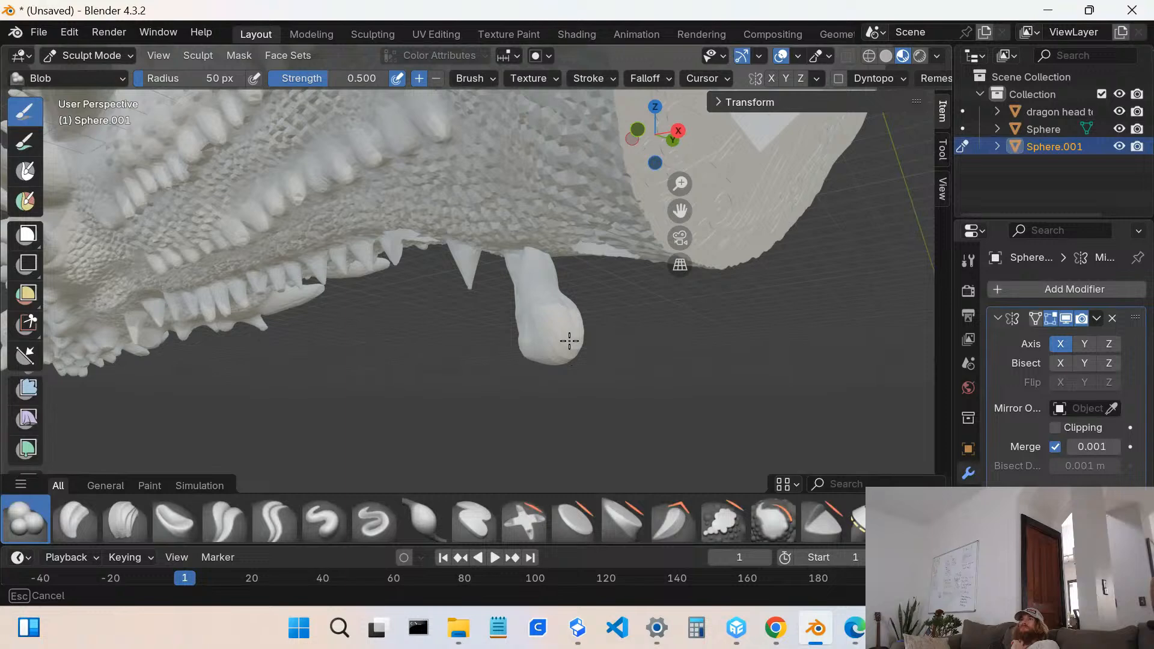
pyautogui.moveTo(568, 335); pyautogui.dragTo(559, 338)
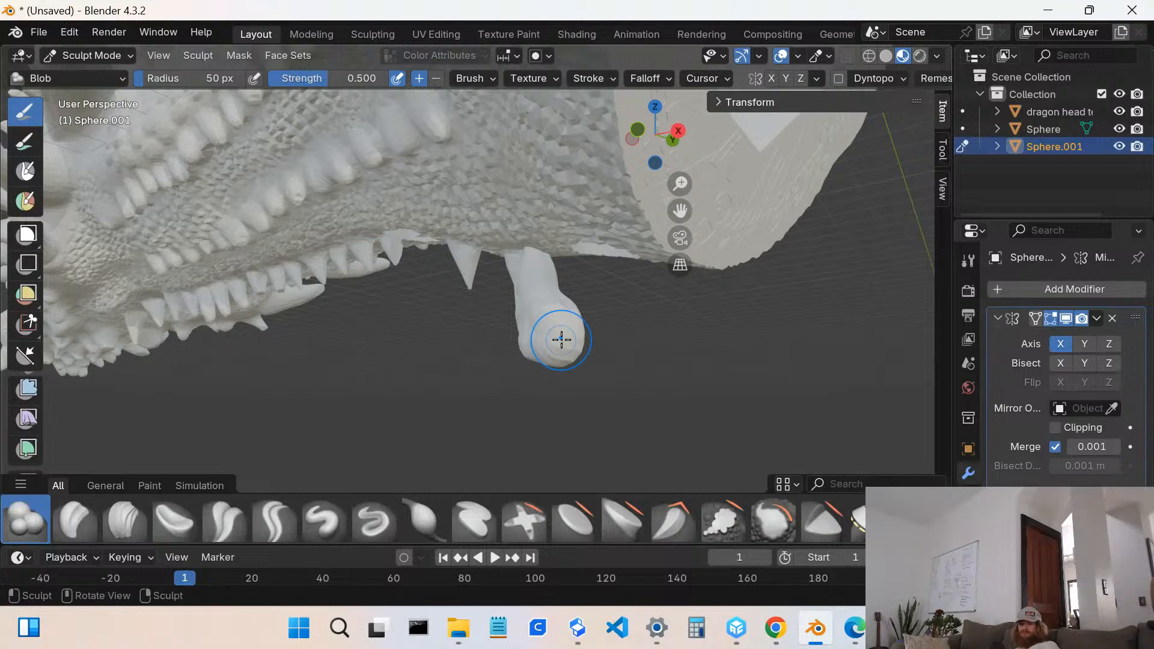
pyautogui.hotkey('ctrl', 'z')
pyautogui.hotkey('ctrl', 'z')
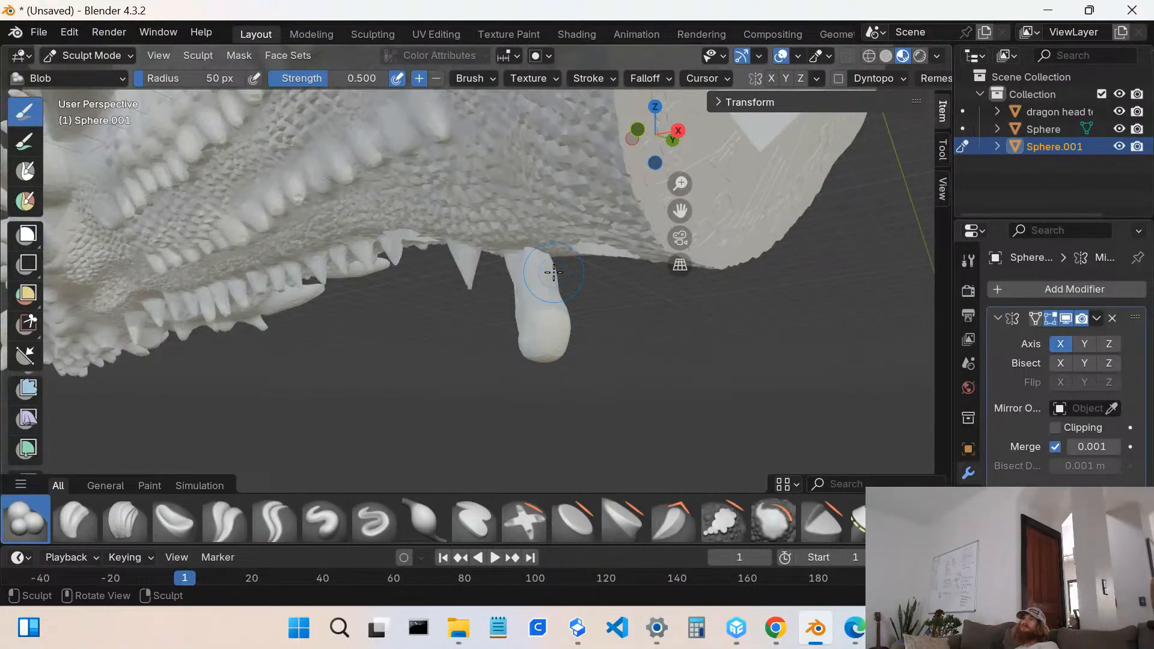
# - Swell the sphere's upper end where it meets the jaw with Blob strokes on both sides
pyautogui.moveTo(549, 263); pyautogui.dragTo(540, 248)
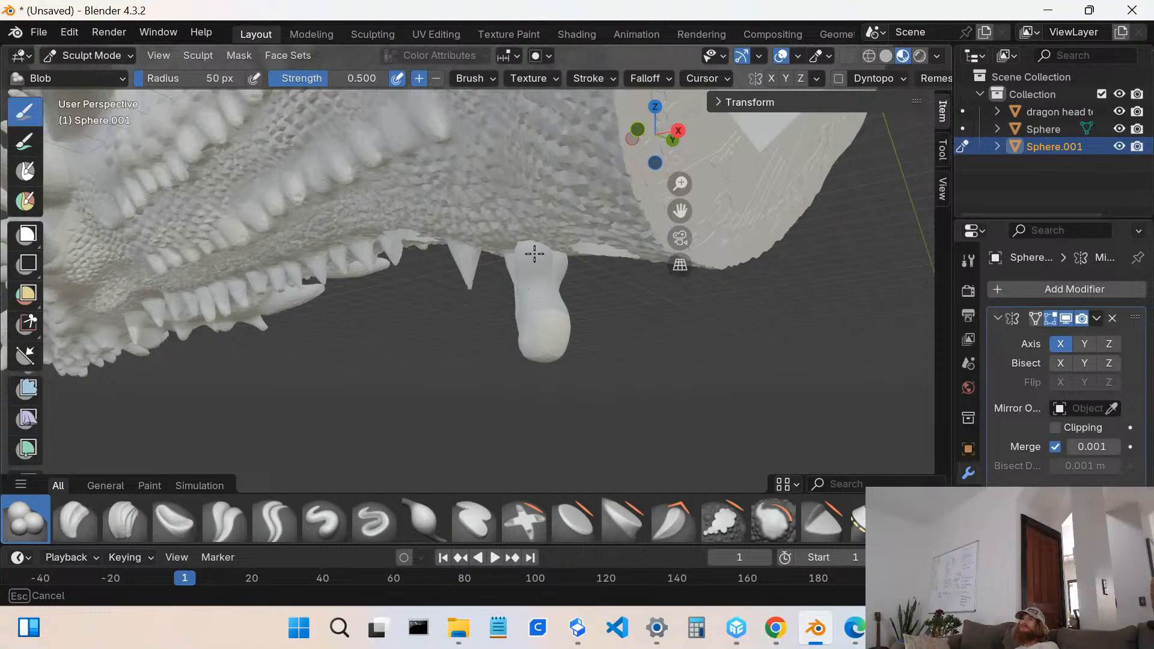
pyautogui.moveTo(512, 256); pyautogui.dragTo(514, 258)
pyautogui.moveTo(516, 259); pyautogui.dragTo(601, 259, button='middle')
pyautogui.moveTo(607, 256)
pyautogui.mouseDown()
pyautogui.moveTo(616, 243)
pyautogui.moveTo(625, 265)
pyautogui.mouseUp()
pyautogui.moveTo(626, 265)
pyautogui.mouseDown(button='middle')
pyautogui.moveTo(739, 257)
pyautogui.moveTo(642, 314)
pyautogui.mouseUp(button='middle')
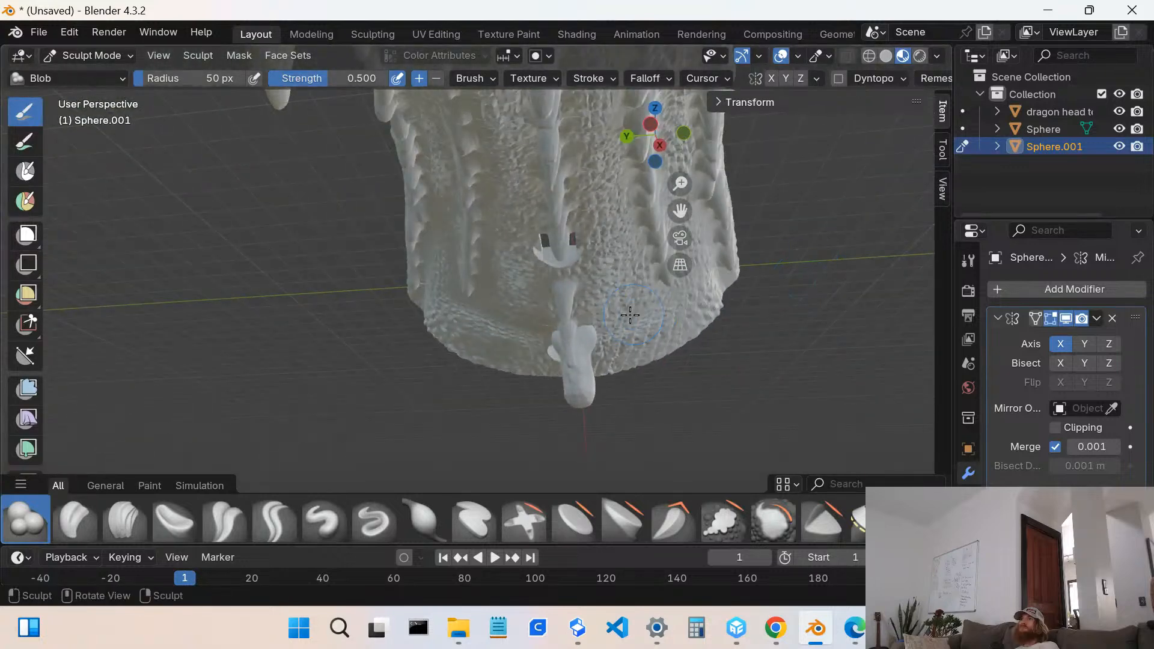
# - Fill the groove between the two bulges at the fang's base with Blob strokes, continuing down the shaft
pyautogui.scroll(4, 524, 330)
pyautogui.moveTo(611, 392); pyautogui.dragTo(655, 351)
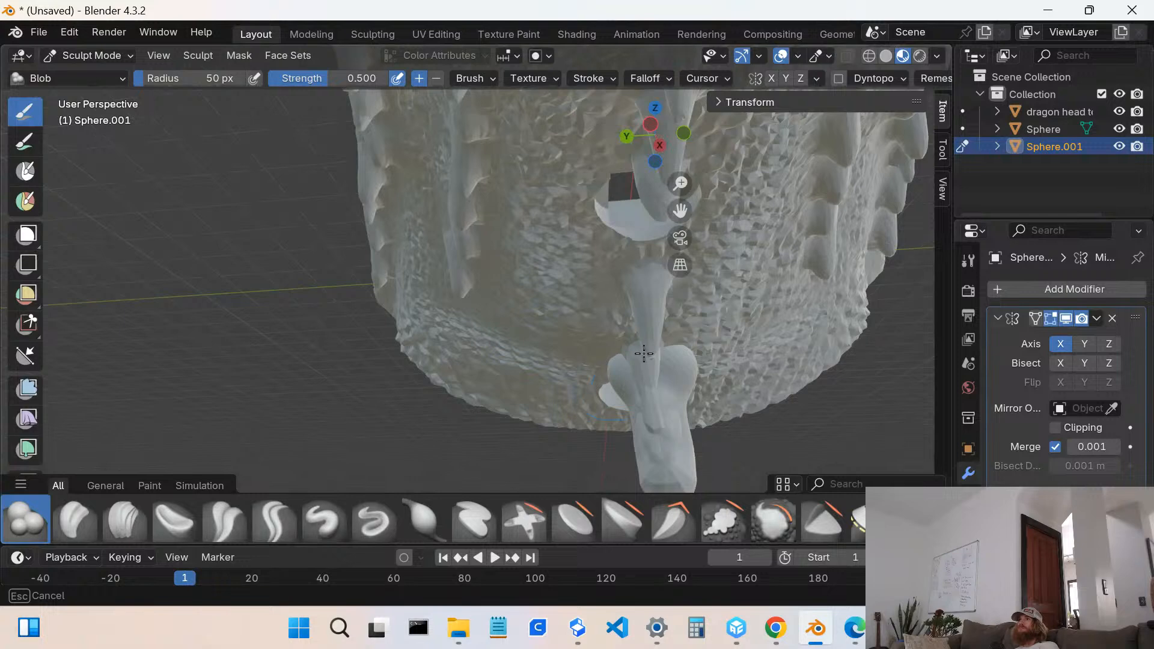
pyautogui.moveTo(652, 379); pyautogui.dragTo(653, 359)
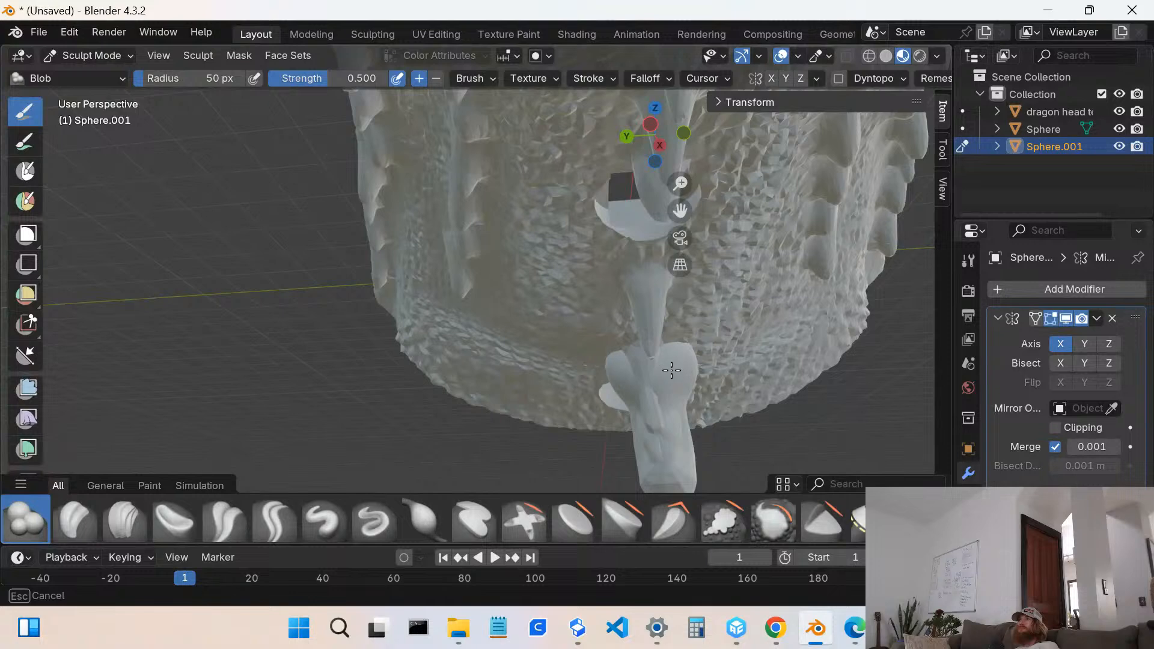
pyautogui.moveTo(640, 409)
pyautogui.mouseDown()
pyautogui.moveTo(656, 439)
pyautogui.moveTo(652, 469)
pyautogui.mouseUp()
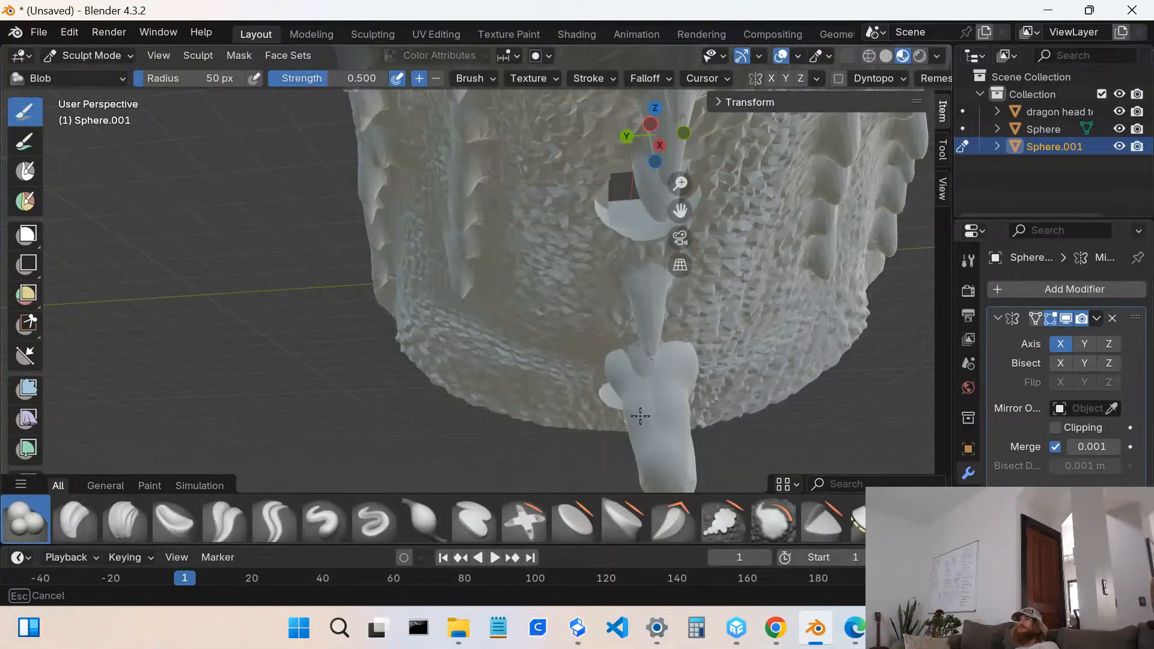
pyautogui.moveTo(656, 382)
pyautogui.mouseDown()
pyautogui.moveTo(645, 353)
pyautogui.moveTo(678, 352)
pyautogui.moveTo(629, 348)
pyautogui.mouseUp()
# - Thicken the jaw end from the neck side and build out the underside of the lower tip with Blob strokes
pyautogui.moveTo(629, 348)
pyautogui.mouseDown(button='middle')
pyautogui.moveTo(489, 310)
pyautogui.moveTo(403, 340)
pyautogui.moveTo(456, 300)
pyautogui.moveTo(558, 258)
pyautogui.moveTo(529, 288)
pyautogui.moveTo(610, 276)
pyautogui.moveTo(617, 311)
pyautogui.moveTo(500, 274)
pyautogui.mouseUp(button='middle')
pyautogui.moveTo(521, 234); pyautogui.dragTo(419, 280, button='middle')
pyautogui.moveTo(420, 279); pyautogui.dragTo(420, 221)
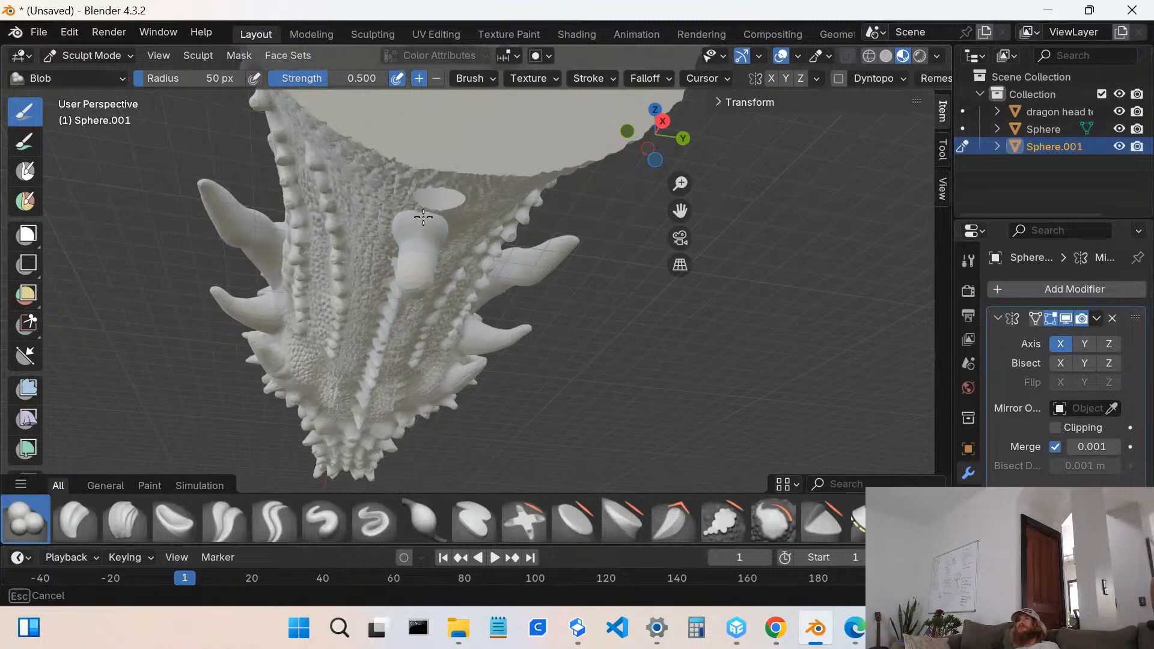
pyautogui.moveTo(419, 223); pyautogui.dragTo(419, 224)
pyautogui.moveTo(409, 280); pyautogui.dragTo(416, 289)
pyautogui.moveTo(417, 288)
pyautogui.mouseDown(button='middle')
pyautogui.moveTo(495, 294)
pyautogui.moveTo(529, 327)
pyautogui.moveTo(412, 317)
pyautogui.moveTo(543, 366)
pyautogui.mouseUp(button='middle')
pyautogui.scroll(3, 489, 355)
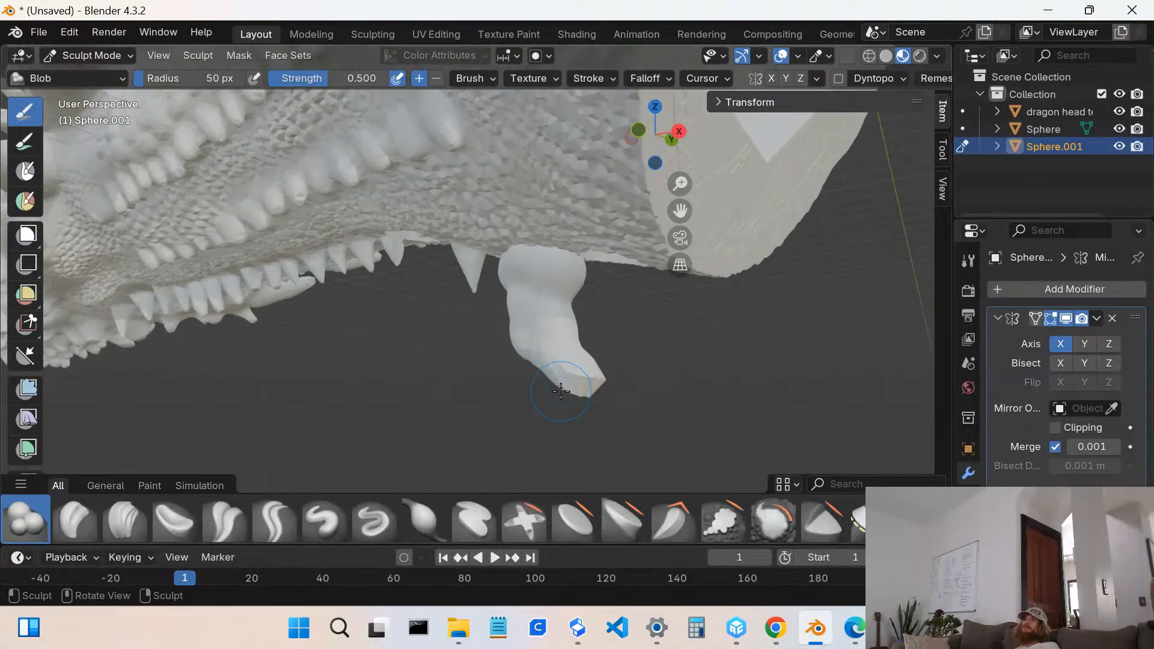
pyautogui.moveTo(587, 392); pyautogui.dragTo(588, 392)
pyautogui.moveTo(591, 392); pyautogui.dragTo(615, 391, button='middle')
# - Box-select the coarse faces at the sphere's lower tip with X-ray on in Edit Mode and subdivide them with 5 cuts
pyautogui.click(99, 55)
pyautogui.click(85, 93)
pyautogui.moveTo(673, 346); pyautogui.dragTo(509, 409)
pyautogui.moveTo(667, 332); pyautogui.dragTo(450, 424)
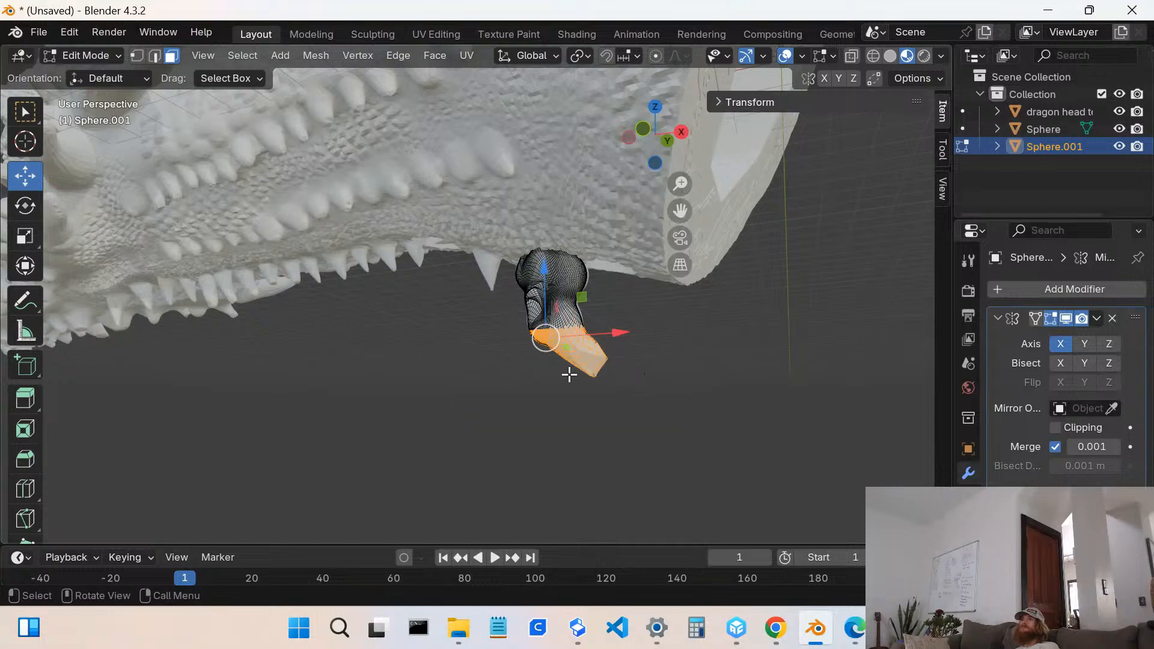
pyautogui.click(852, 55)
pyautogui.click(568, 470)
pyautogui.moveTo(708, 330); pyautogui.dragTo(559, 422)
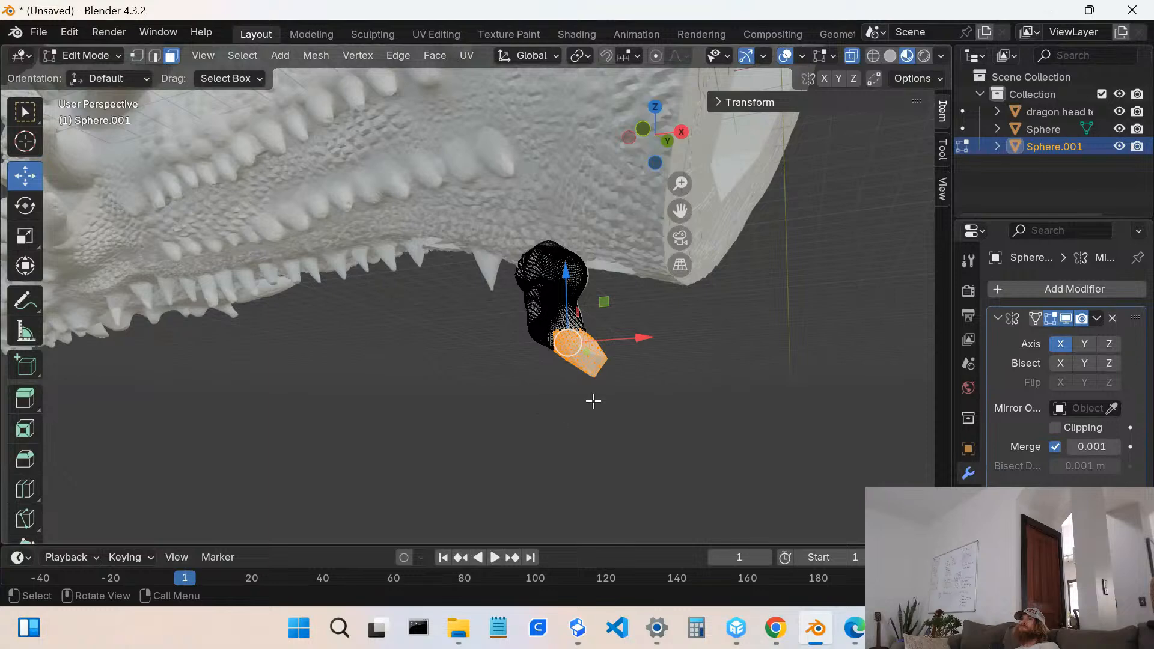
pyautogui.hotkey('ctrl', 'f')
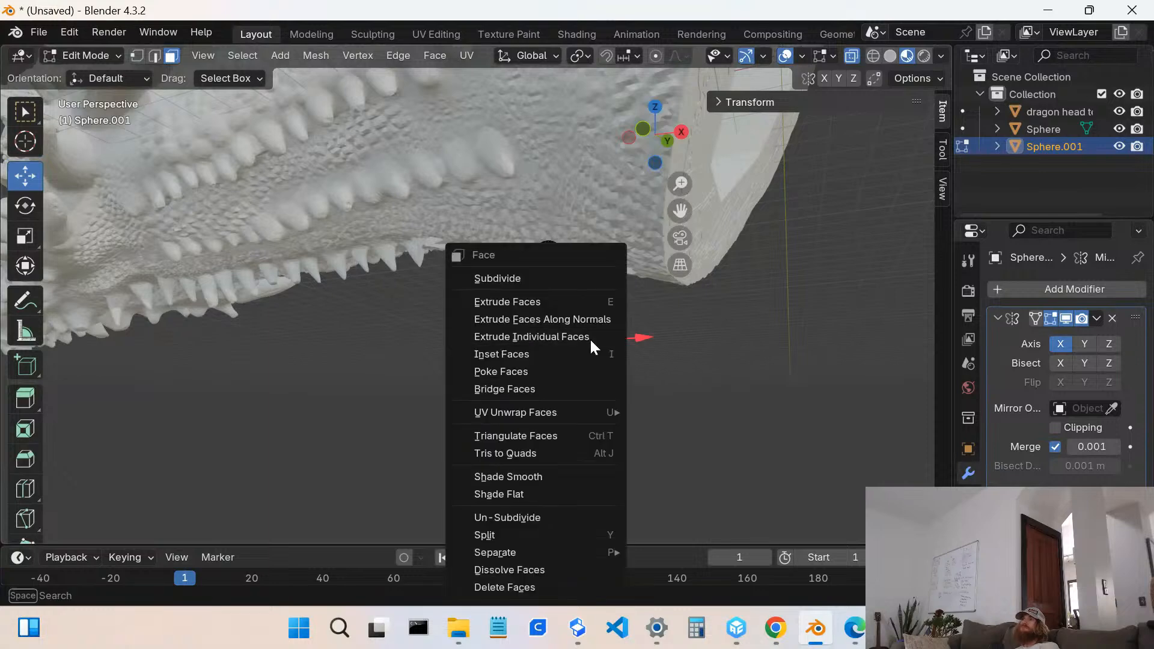
pyautogui.click(560, 277)
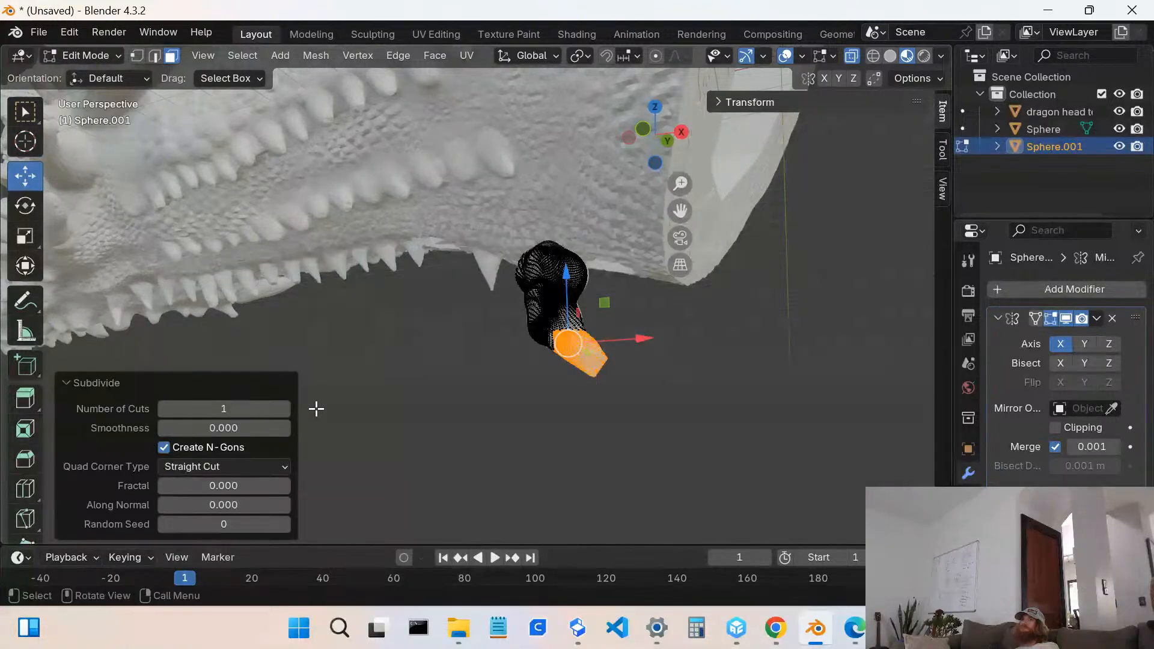
pyautogui.click(284, 408)
pyautogui.click(284, 409)
pyautogui.click(284, 409)
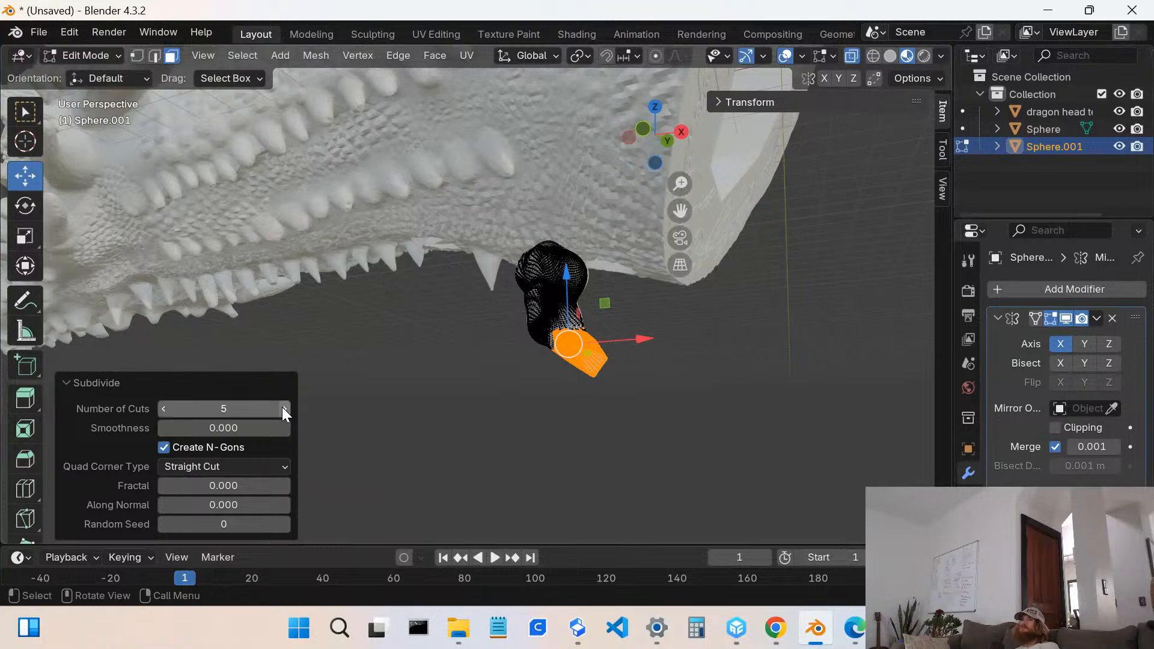
pyautogui.click(584, 403)
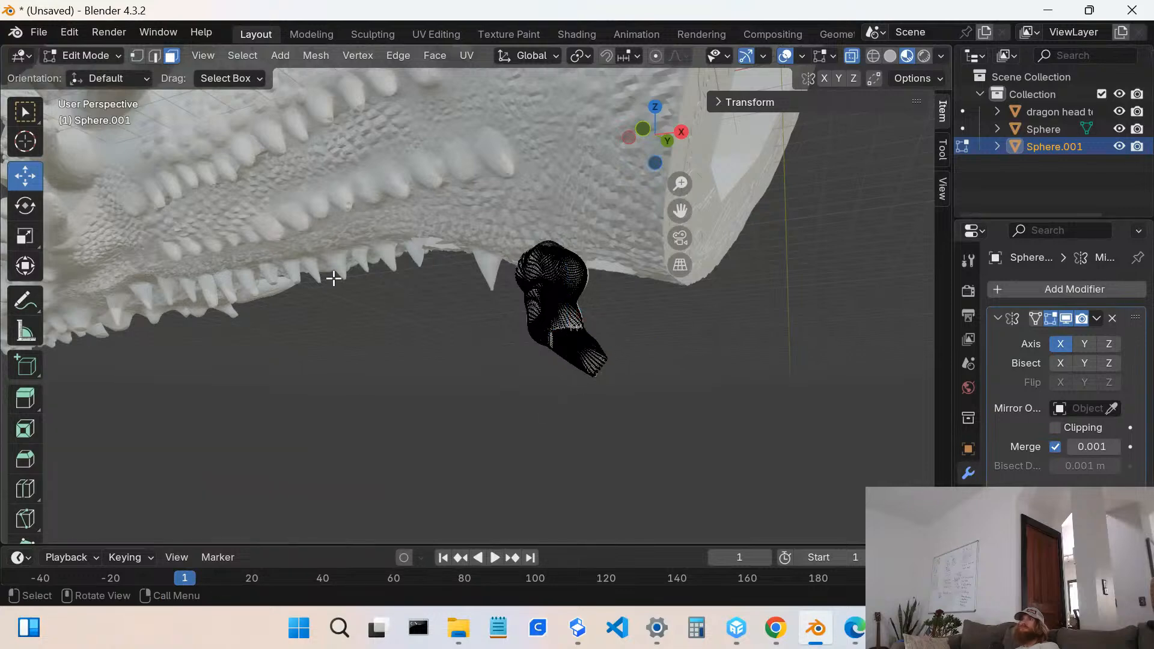
# - Return the sphere to Sculpt Mode and build up the side of its jaw end facing the neighbouring tooth with a Blob stroke
pyautogui.moveTo(590, 354); pyautogui.dragTo(263, 349, button='middle')
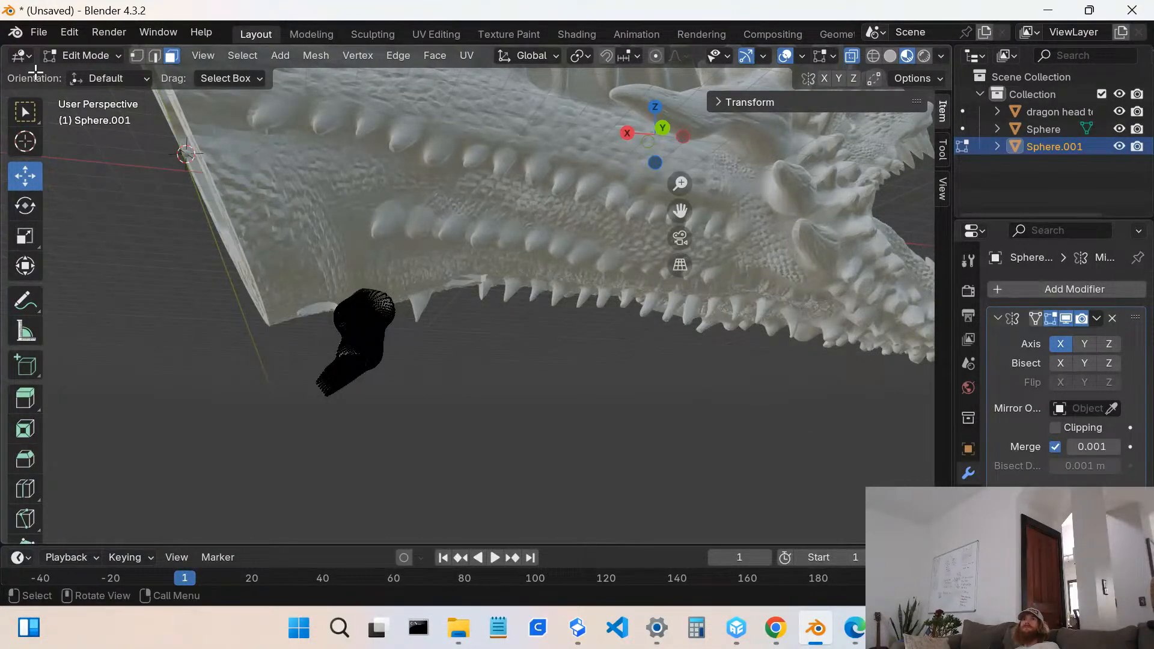
pyautogui.click(74, 57)
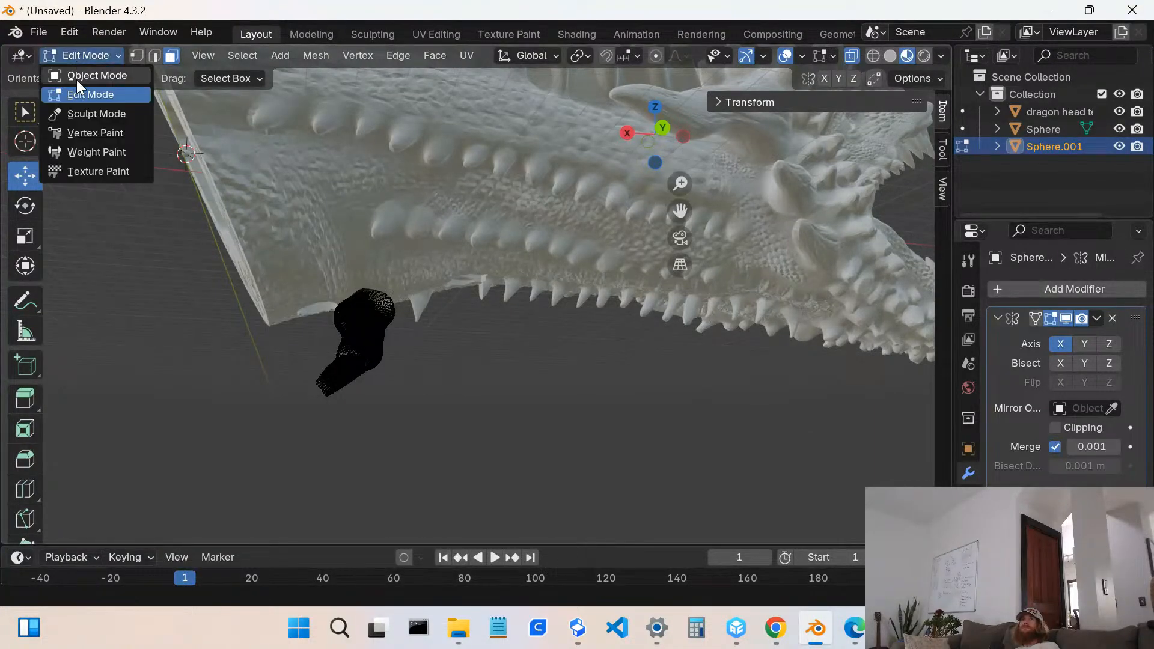
pyautogui.click(71, 117)
pyautogui.moveTo(330, 361); pyautogui.dragTo(517, 414, button='middle')
pyautogui.moveTo(381, 353)
pyautogui.mouseDown(button='middle')
pyautogui.moveTo(557, 319)
pyautogui.moveTo(628, 334)
pyautogui.moveTo(566, 323)
pyautogui.moveTo(569, 340)
pyautogui.mouseUp(button='middle')
pyautogui.scroll(4, 569, 343)
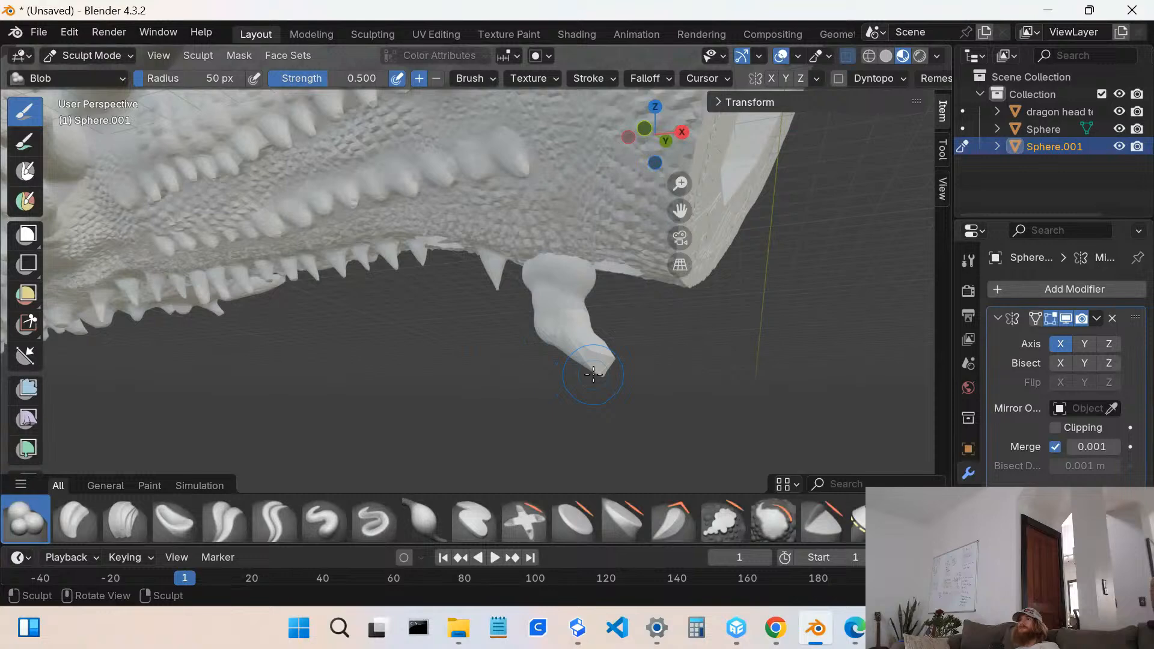
pyautogui.moveTo(593, 371)
pyautogui.mouseDown(button='middle')
pyautogui.moveTo(482, 355)
pyautogui.moveTo(588, 347)
pyautogui.mouseUp(button='middle')
pyautogui.moveTo(518, 294)
pyautogui.mouseDown(button='middle')
pyautogui.moveTo(605, 284)
pyautogui.moveTo(641, 294)
pyautogui.mouseUp(button='middle')
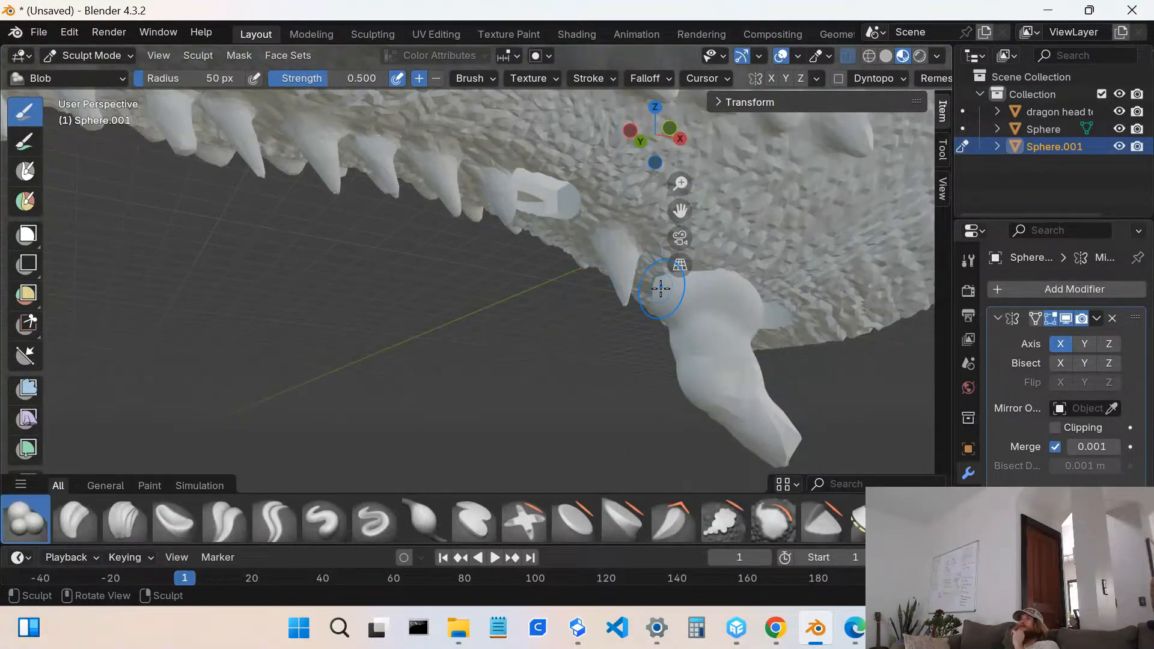
pyautogui.moveTo(656, 284); pyautogui.dragTo(641, 276)
# - Stretch the fang's base along the jaw to the neighbouring tooth with the Elastic Grab brush
pyautogui.click(922, 519)
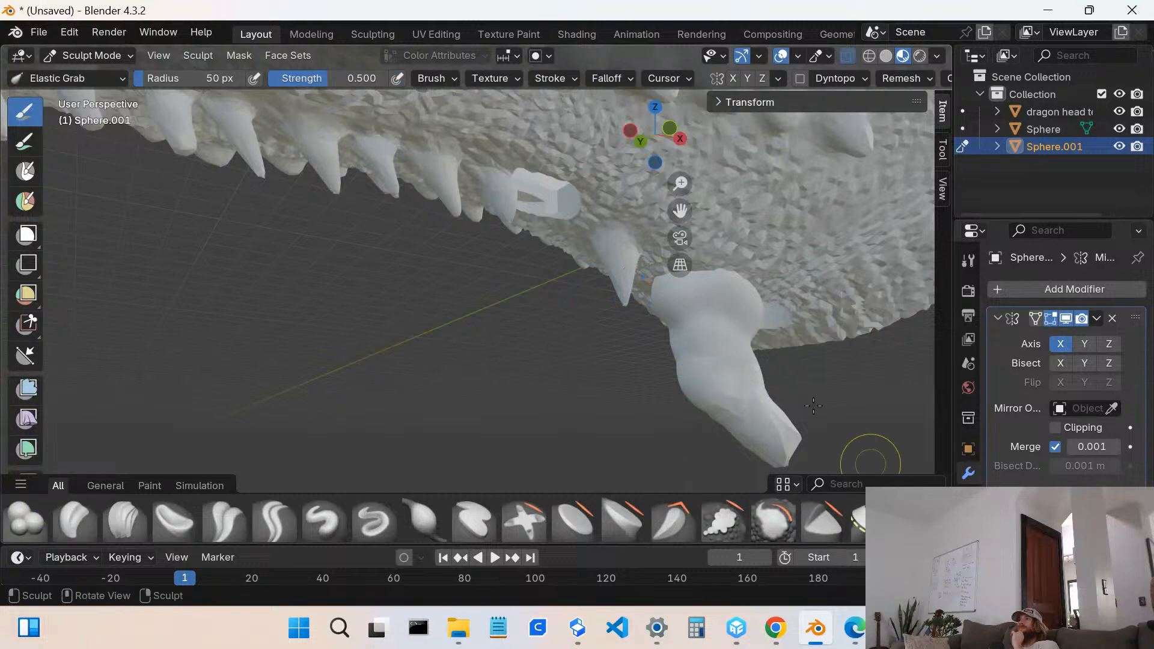
pyautogui.moveTo(655, 289)
pyautogui.mouseDown()
pyautogui.moveTo(560, 244)
pyautogui.moveTo(500, 183)
pyautogui.moveTo(356, 105)
pyautogui.moveTo(433, 127)
pyautogui.mouseUp()
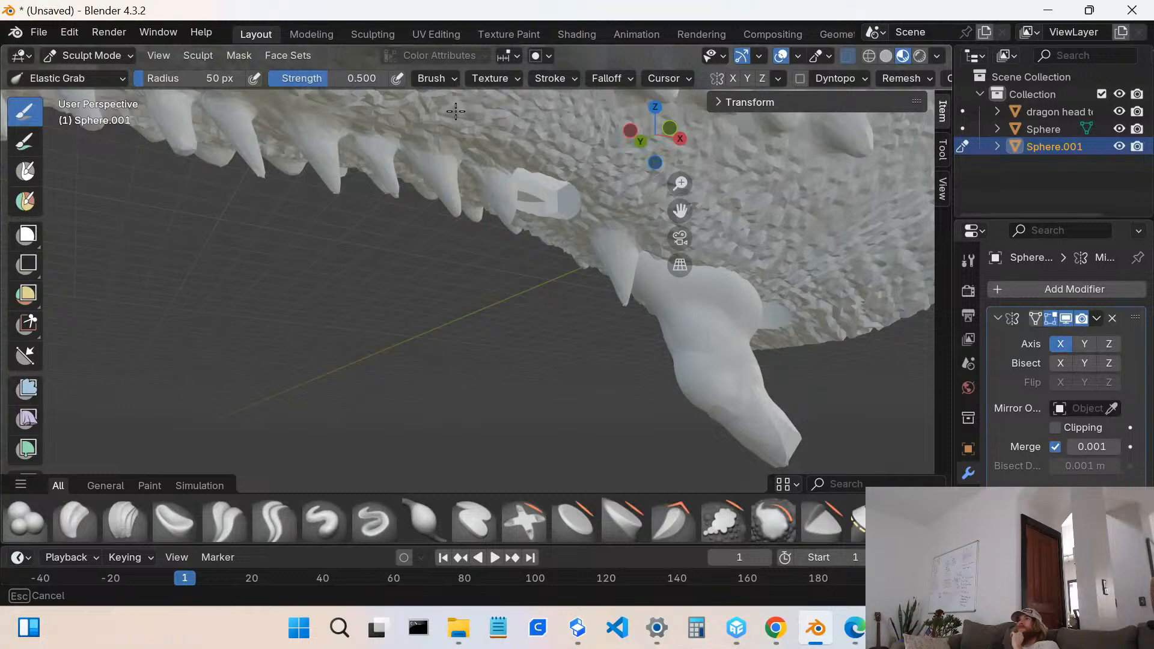
pyautogui.moveTo(454, 112); pyautogui.dragTo(455, 114)
pyautogui.scroll(-2, 598, 280)
pyautogui.moveTo(586, 279)
pyautogui.mouseDown(button='middle')
pyautogui.moveTo(322, 343)
pyautogui.moveTo(399, 250)
pyautogui.moveTo(590, 238)
pyautogui.moveTo(608, 279)
pyautogui.moveTo(673, 265)
pyautogui.moveTo(679, 282)
pyautogui.moveTo(604, 294)
pyautogui.mouseUp(button='middle')
pyautogui.moveTo(702, 292)
pyautogui.mouseDown(button='middle')
pyautogui.moveTo(734, 270)
pyautogui.moveTo(643, 248)
pyautogui.mouseUp(button='middle')
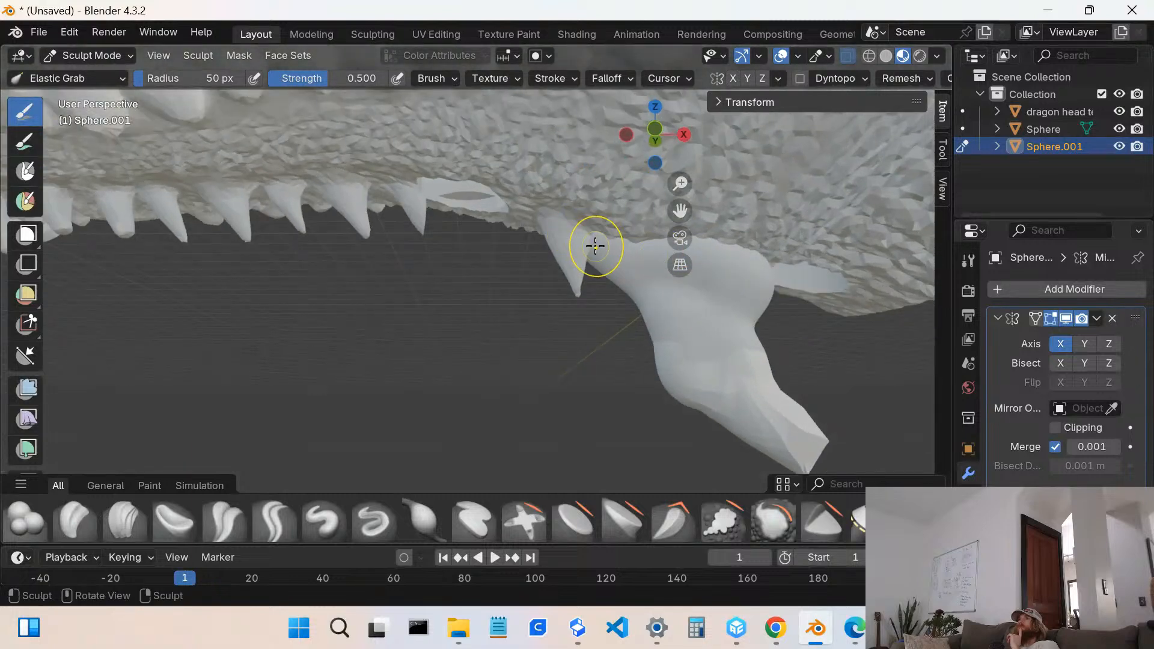
pyautogui.moveTo(603, 239); pyautogui.dragTo(566, 213)
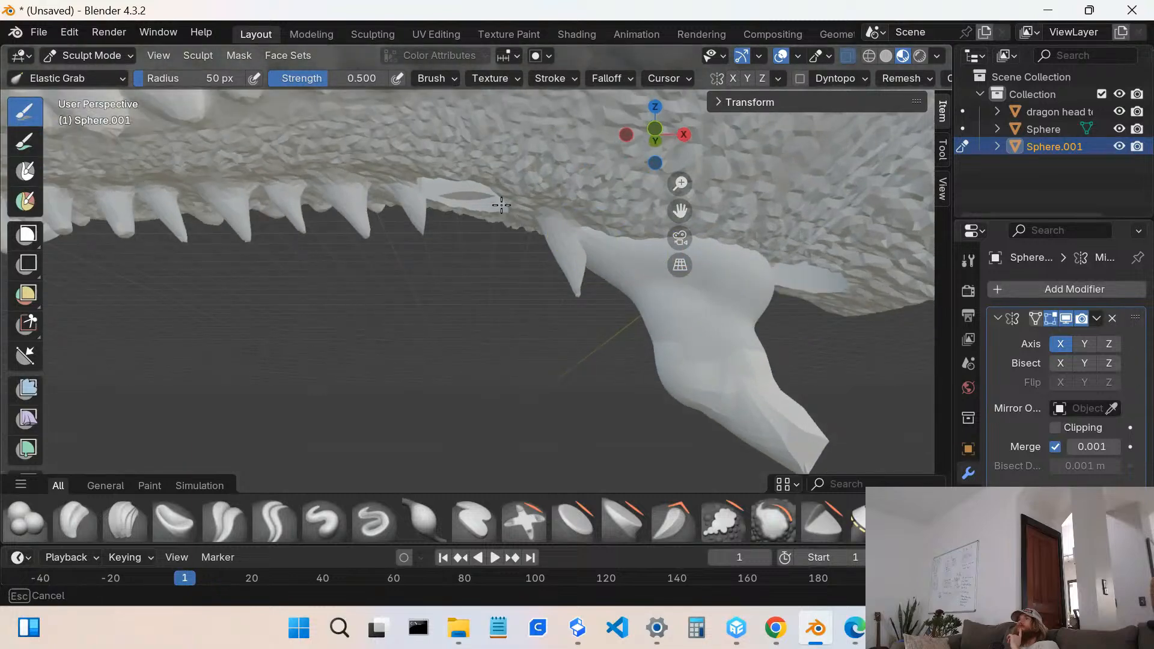
pyautogui.moveTo(481, 187); pyautogui.dragTo(483, 189)
# - Reshape the stretched part of the fang's base sideways with Elastic Grab from below the jaw
pyautogui.moveTo(600, 258)
pyautogui.mouseDown(button='middle')
pyautogui.moveTo(762, 222)
pyautogui.moveTo(769, 232)
pyautogui.mouseUp(button='middle')
pyautogui.moveTo(664, 307); pyautogui.dragTo(637, 353, button='middle')
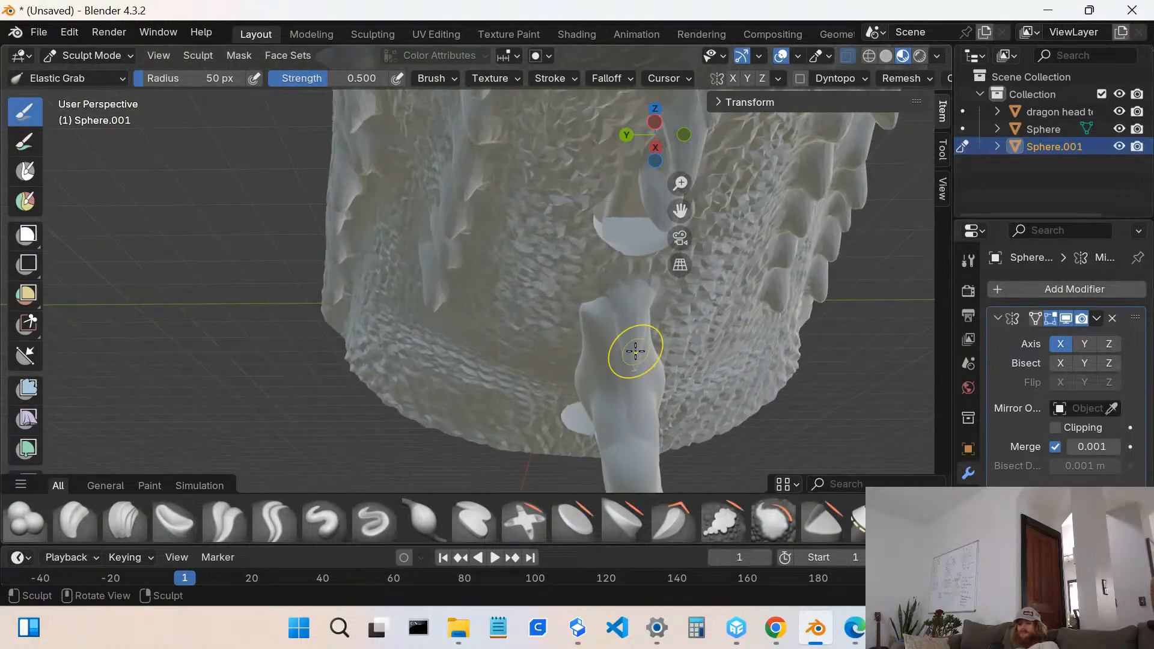
pyautogui.moveTo(649, 334); pyautogui.dragTo(644, 336)
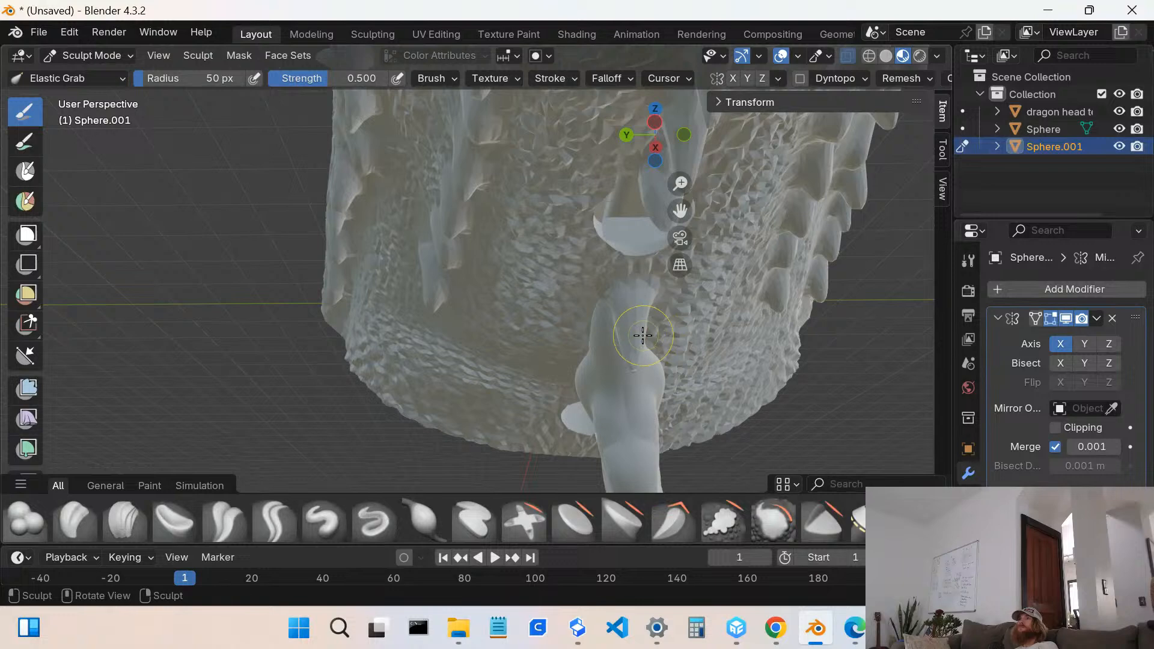
pyautogui.moveTo(621, 325)
pyautogui.mouseDown(button='middle')
pyautogui.moveTo(607, 373)
pyautogui.moveTo(588, 340)
pyautogui.moveTo(529, 324)
pyautogui.moveTo(585, 289)
pyautogui.moveTo(566, 265)
pyautogui.moveTo(554, 305)
pyautogui.moveTo(565, 357)
pyautogui.mouseUp(button='middle')
pyautogui.scroll(2, 518, 308)
pyautogui.moveTo(525, 305)
pyautogui.mouseDown()
pyautogui.moveTo(424, 293)
pyautogui.moveTo(456, 285)
pyautogui.mouseUp()
# - Widen the fang's shaft by pulling its side outward with Elastic Grab
pyautogui.scroll(-10, 520, 261)
pyautogui.moveTo(518, 256)
pyautogui.mouseDown(button='middle')
pyautogui.moveTo(527, 227)
pyautogui.moveTo(501, 283)
pyautogui.moveTo(488, 161)
pyautogui.moveTo(491, 302)
pyautogui.mouseUp(button='middle')
pyautogui.scroll(4, 486, 246)
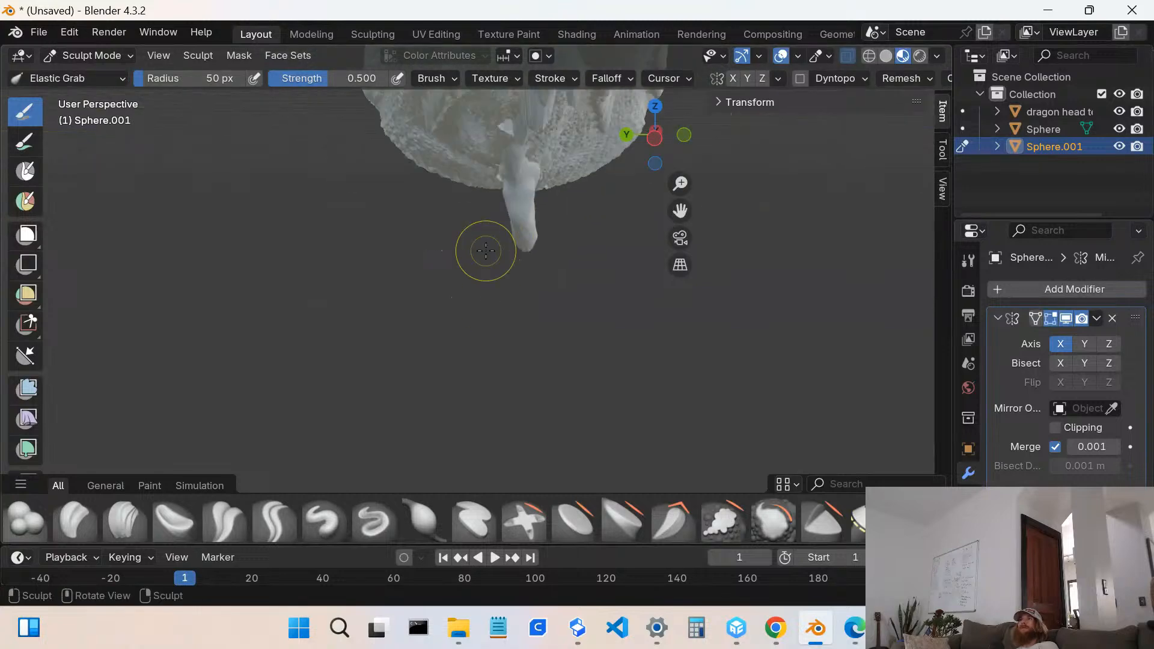
pyautogui.keyDown('shift'); pyautogui.moveTo(539, 183); pyautogui.dragTo(515, 257, button='middle'); pyautogui.keyUp('shift')
pyautogui.scroll(2, 490, 214)
pyautogui.keyDown('shift'); pyautogui.moveTo(497, 195); pyautogui.dragTo(484, 309, button='middle'); pyautogui.keyUp('shift')
pyautogui.scroll(1, 491, 311)
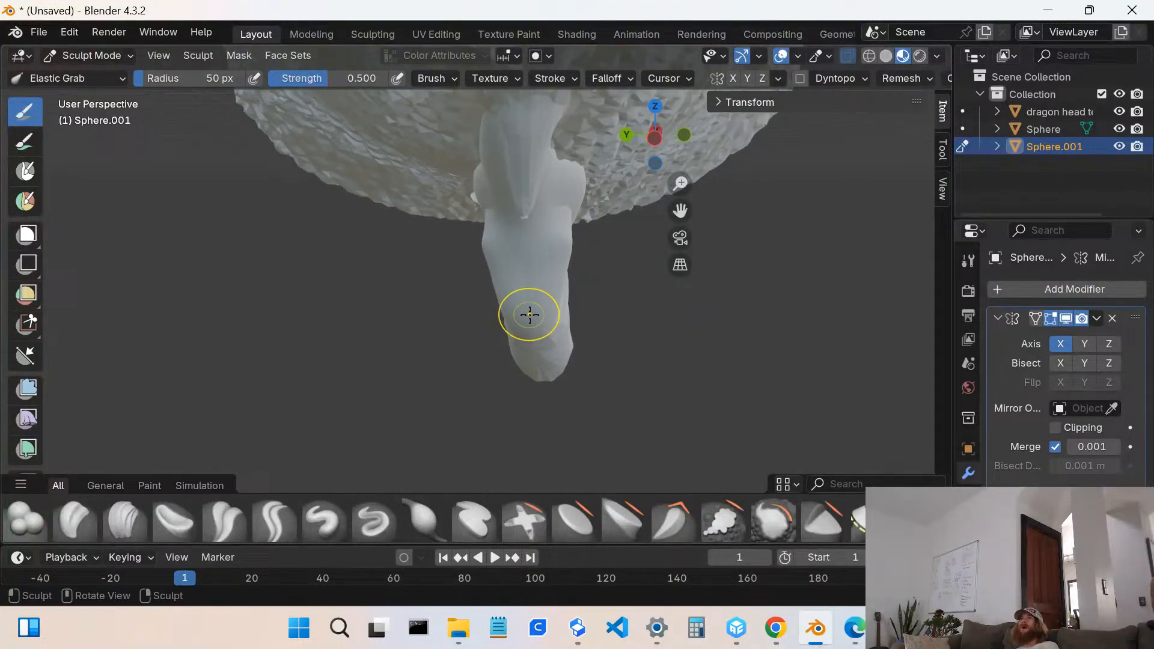
pyautogui.moveTo(511, 303)
pyautogui.mouseDown()
pyautogui.moveTo(517, 294)
pyautogui.moveTo(458, 282)
pyautogui.moveTo(475, 282)
pyautogui.mouseUp()
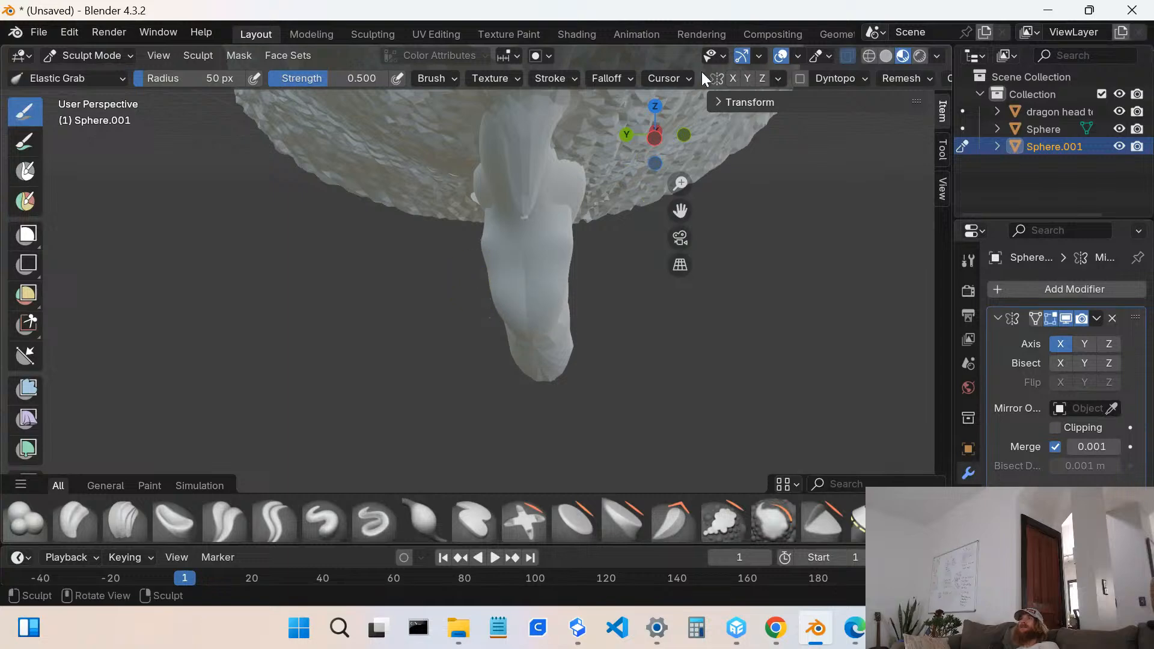
# - Pull the side of the lower shaft outward into a flare with Elastic Grab in the left orthographic view
pyautogui.click(656, 136)
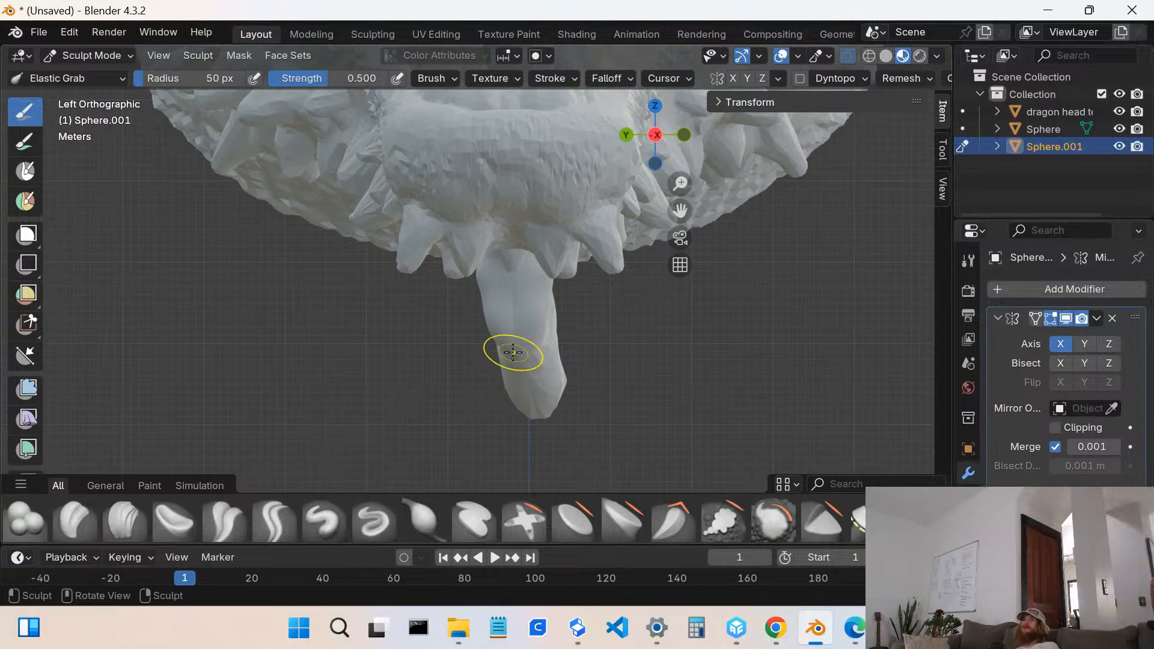
pyautogui.moveTo(513, 351)
pyautogui.mouseDown()
pyautogui.moveTo(238, 320)
pyautogui.moveTo(318, 327)
pyautogui.mouseUp()
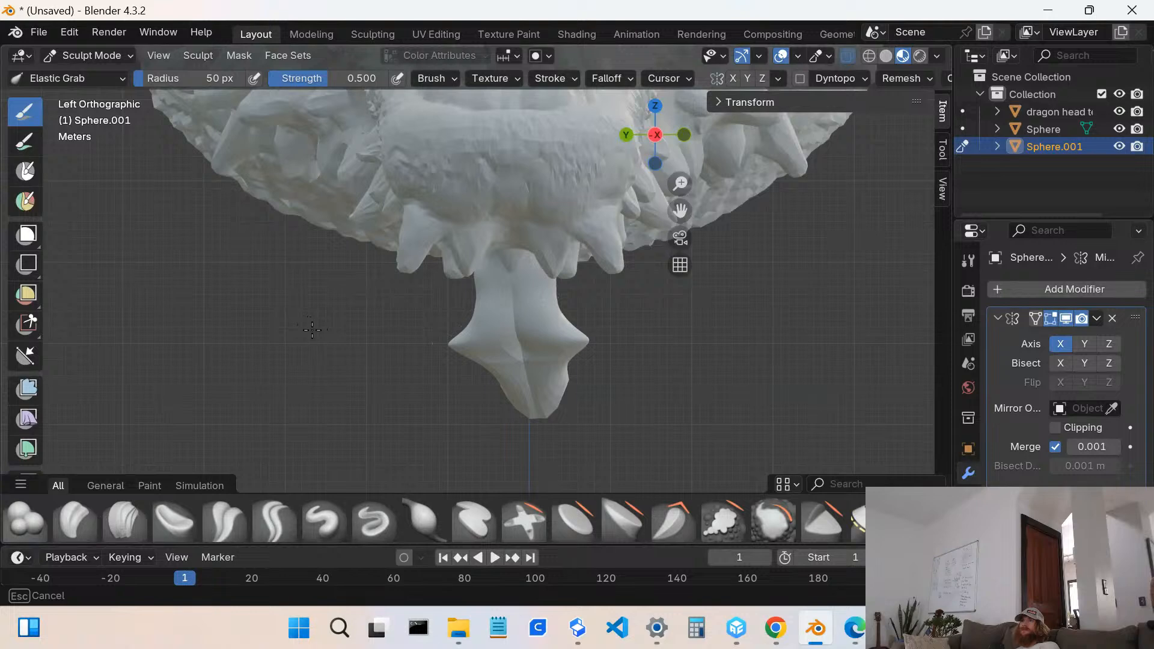
pyautogui.moveTo(312, 328); pyautogui.dragTo(312, 325)
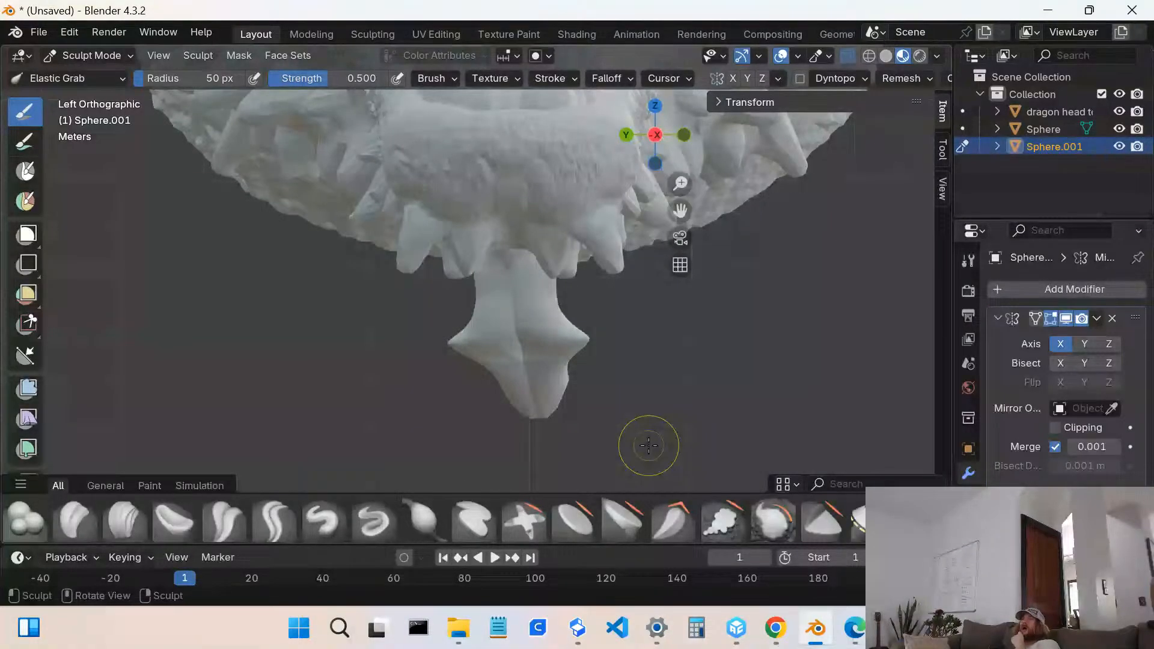
# - Compare the fang from the neck side with the Mirror modifier's X axis switched on and off
pyautogui.moveTo(529, 340)
pyautogui.mouseDown(button='middle')
pyautogui.moveTo(222, 304)
pyautogui.moveTo(217, 318)
pyautogui.moveTo(433, 236)
pyautogui.moveTo(474, 243)
pyautogui.moveTo(373, 227)
pyautogui.moveTo(417, 234)
pyautogui.moveTo(391, 201)
pyautogui.moveTo(394, 226)
pyautogui.mouseUp(button='middle')
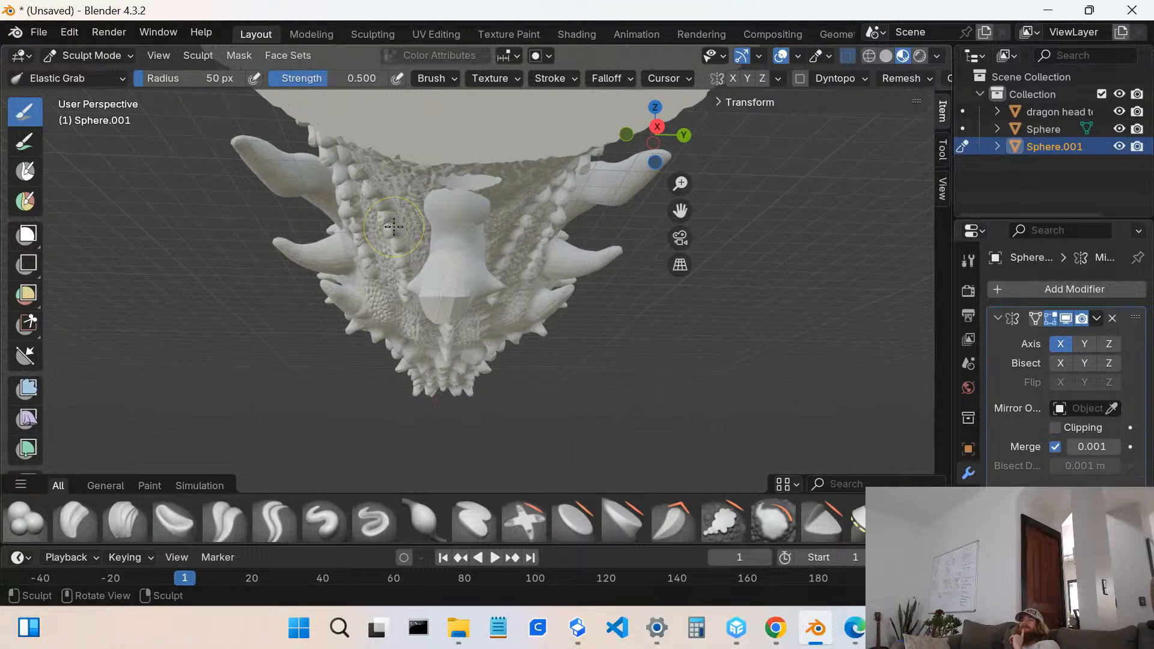
pyautogui.moveTo(394, 226); pyautogui.dragTo(523, 248, button='middle')
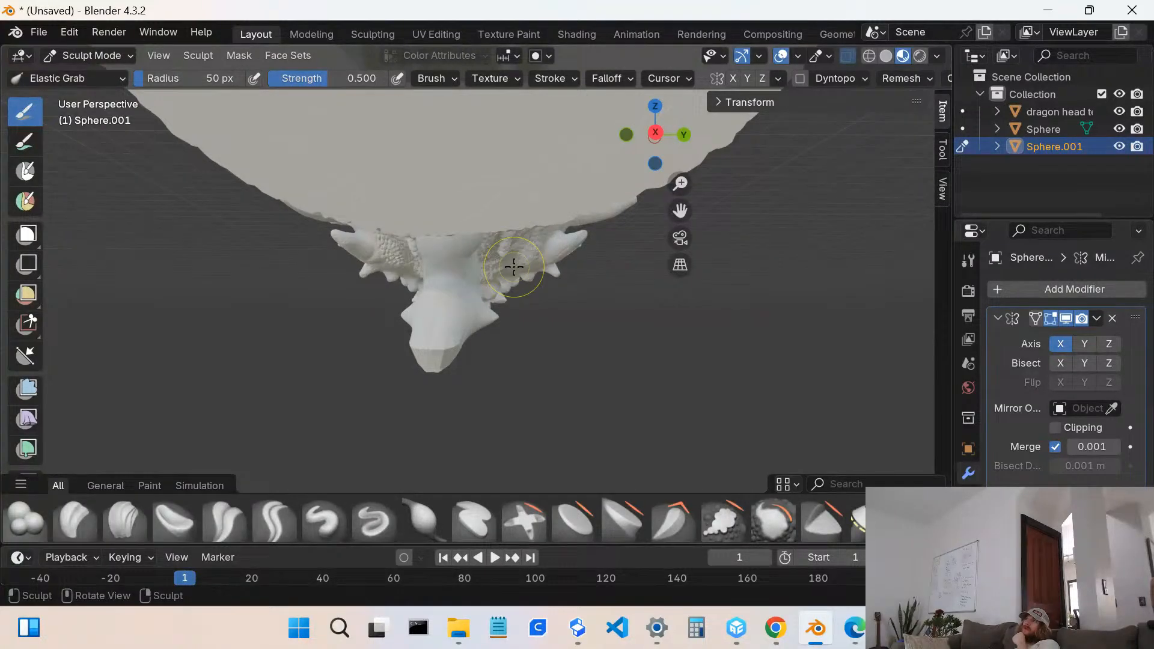
pyautogui.scroll(-4, 516, 268)
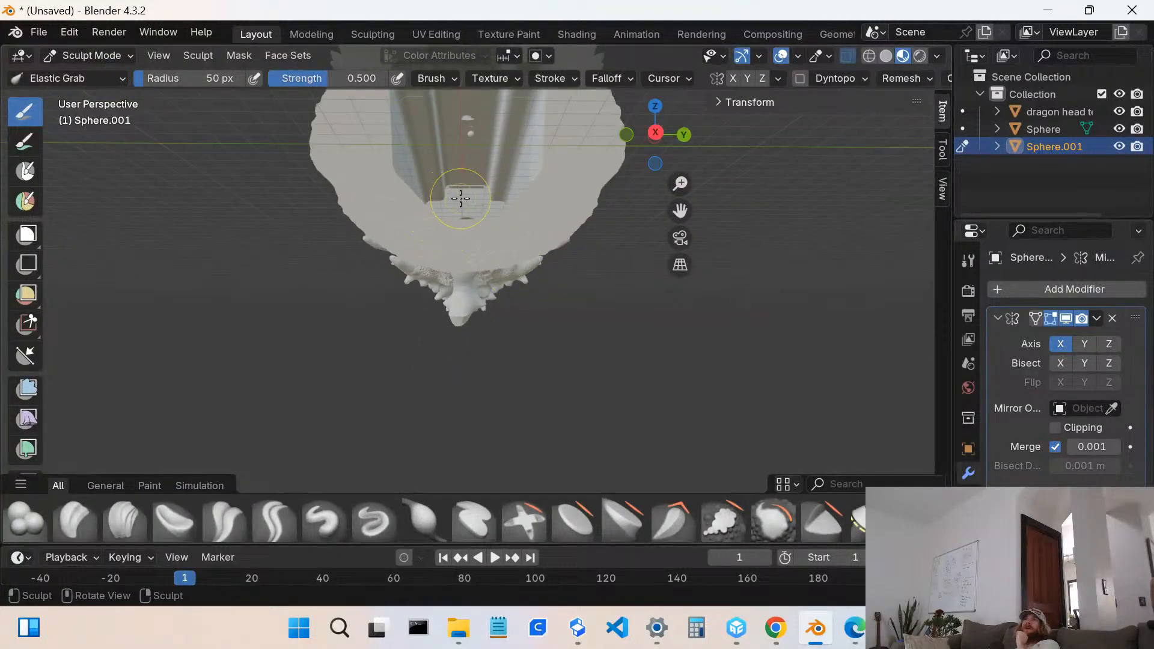
pyautogui.scroll(3, 461, 198)
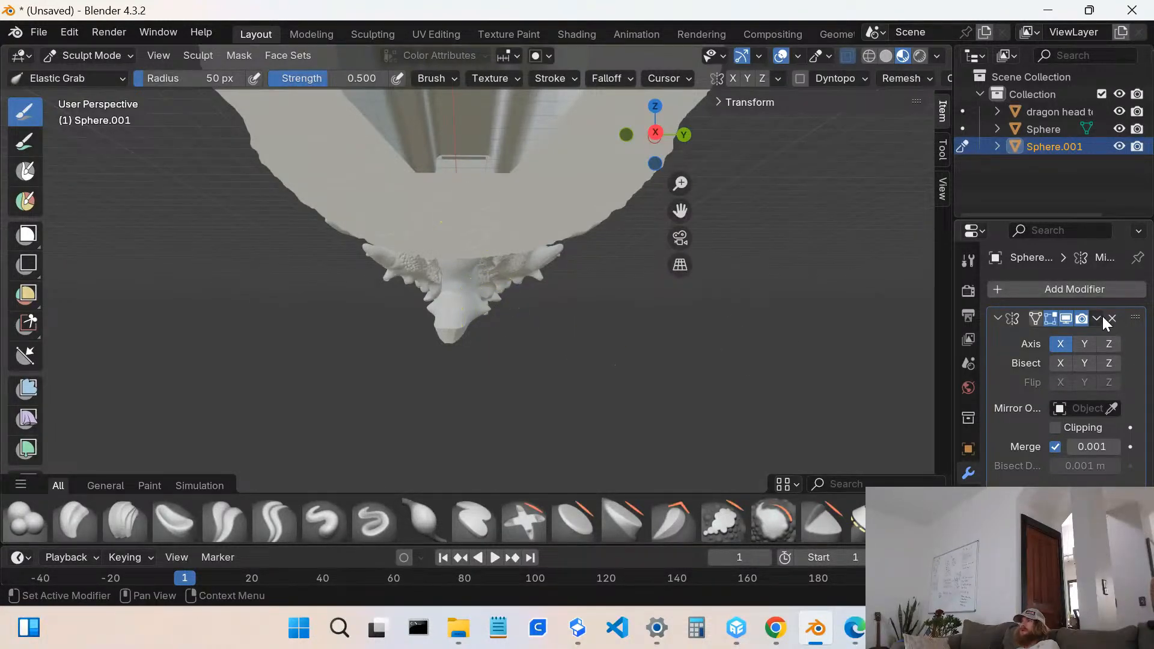
pyautogui.click(1063, 341)
pyautogui.click(1063, 340)
pyautogui.click(1062, 341)
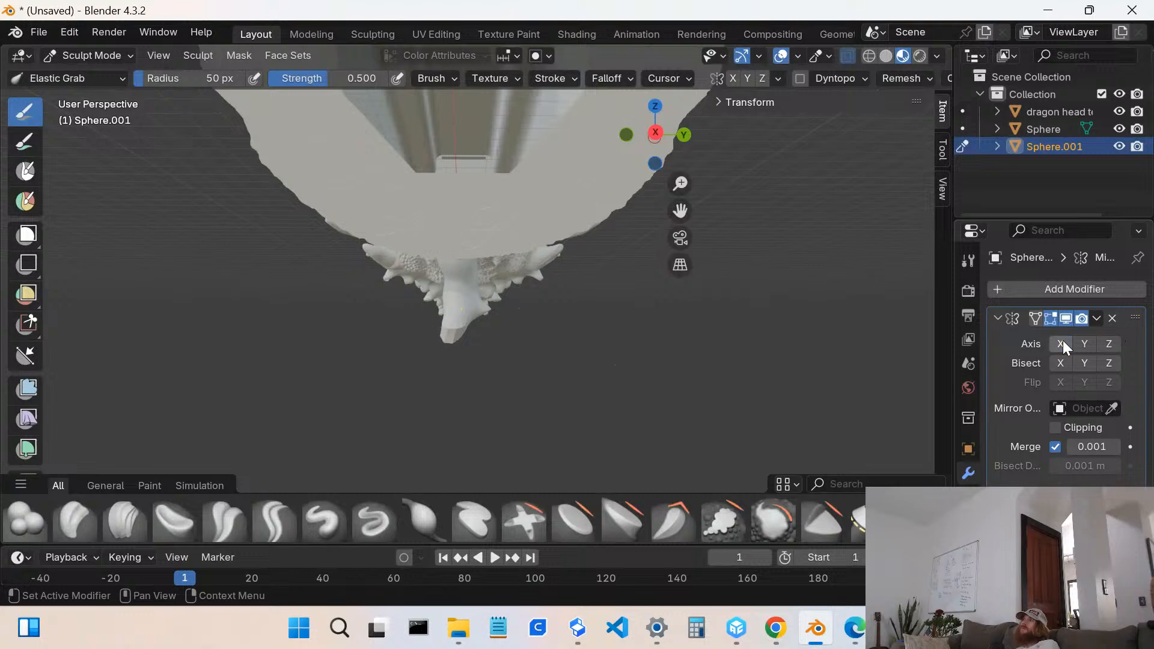
pyautogui.click(1067, 341)
pyautogui.click(1067, 341)
pyautogui.click(1067, 347)
pyautogui.click(1068, 347)
pyautogui.click(1068, 341)
pyautogui.click(1068, 341)
pyautogui.click(1067, 341)
pyautogui.click(1067, 341)
pyautogui.click(1068, 341)
pyautogui.click(1068, 340)
pyautogui.click(1067, 341)
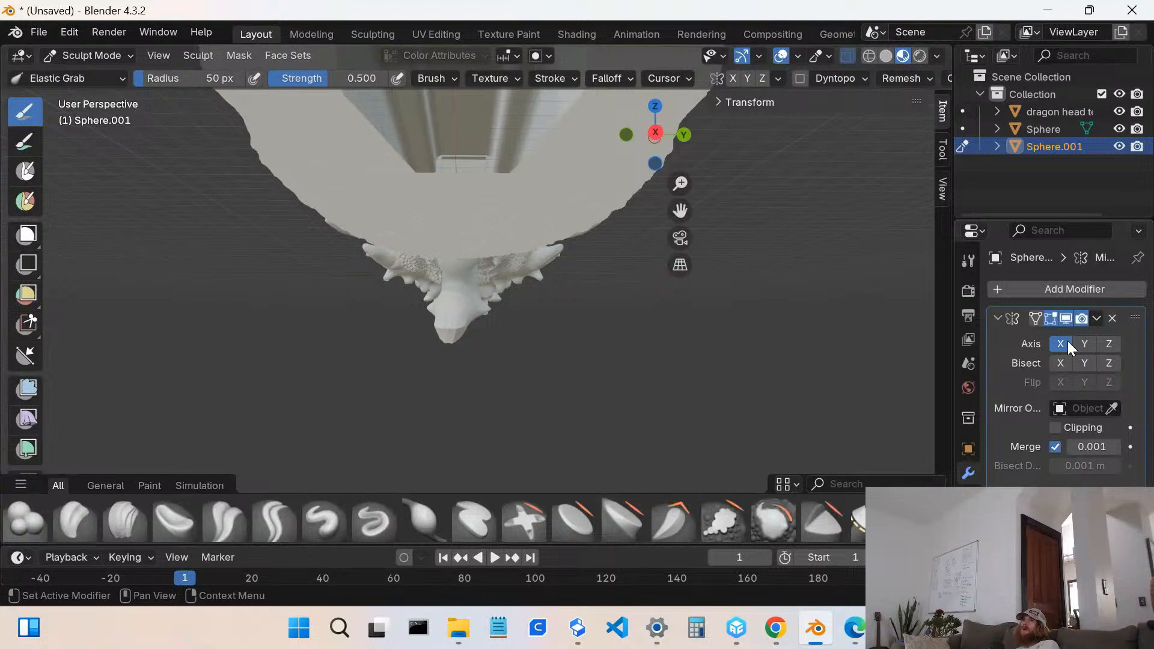
pyautogui.click(1067, 341)
# - Try mirroring the fang across the Z axis and switch that axis off again
pyautogui.click(1107, 348)
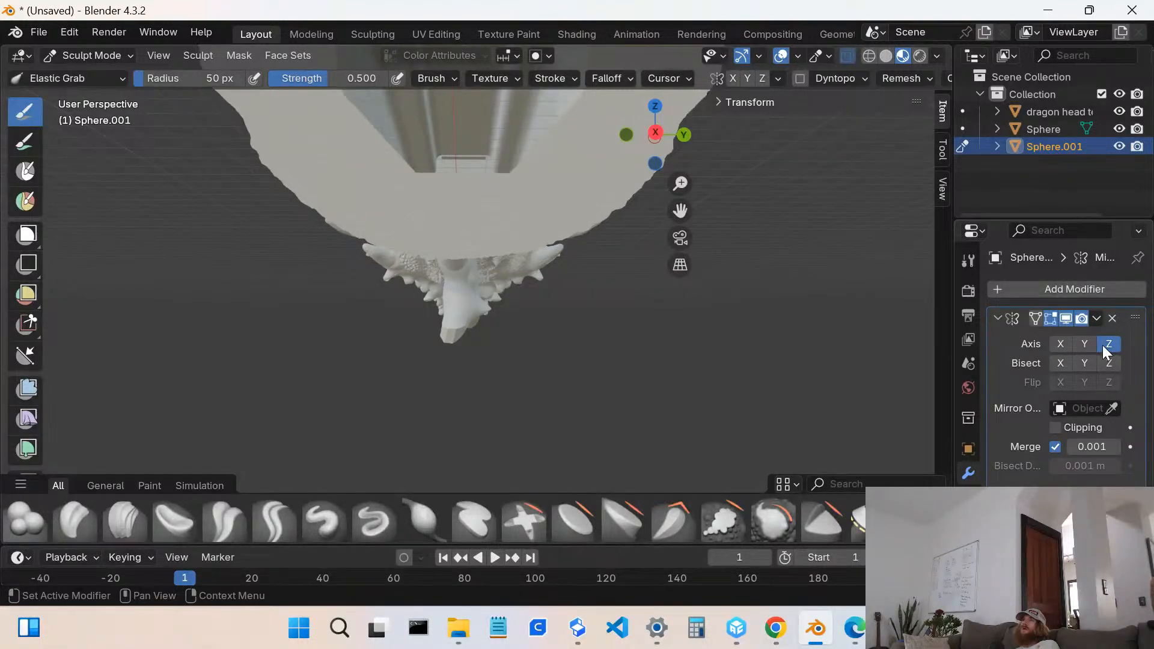
pyautogui.moveTo(511, 353)
pyautogui.mouseDown(button='middle')
pyautogui.moveTo(420, 401)
pyautogui.moveTo(577, 289)
pyautogui.moveTo(561, 321)
pyautogui.mouseUp(button='middle')
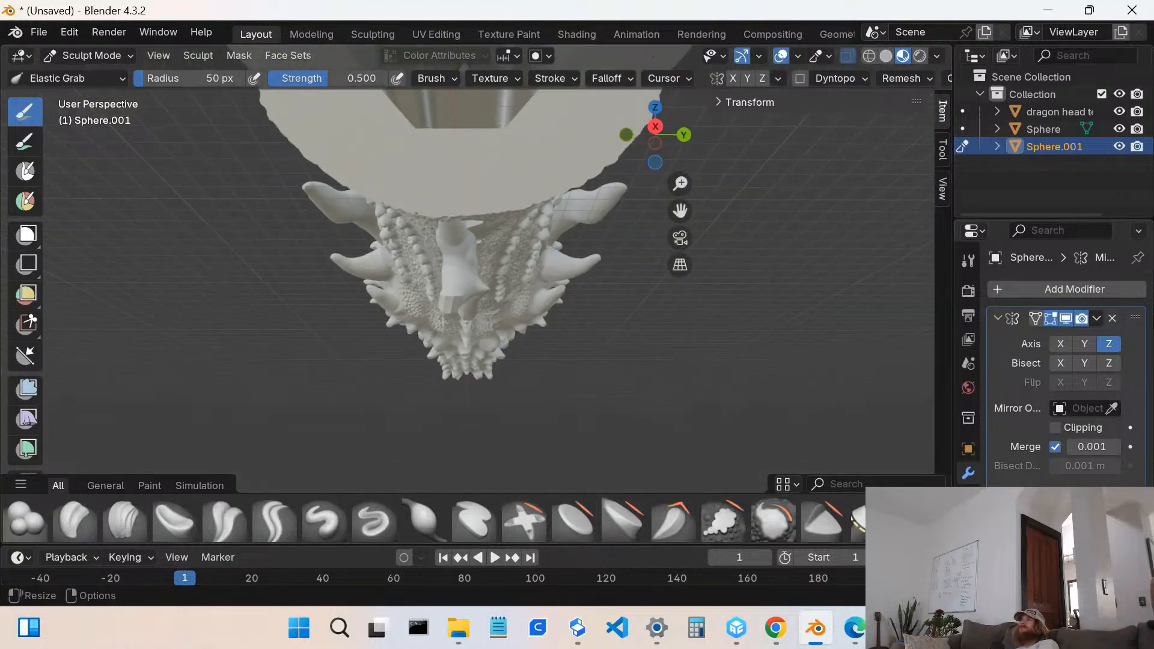
pyautogui.click(1109, 344)
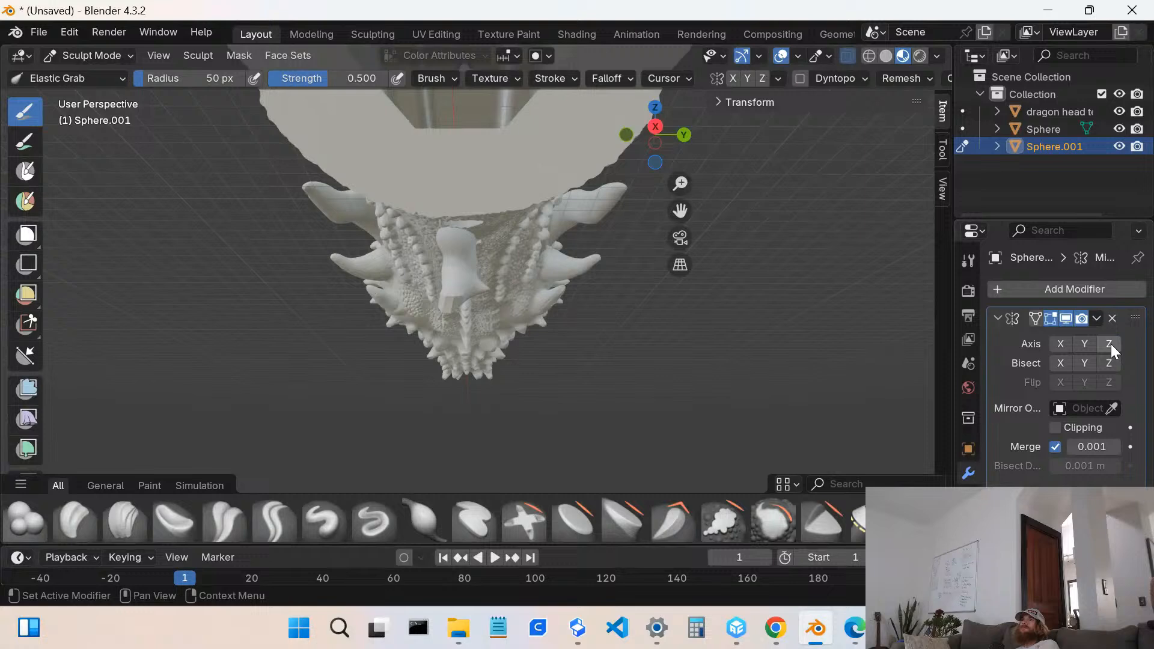
# - Move the fang about 0.64 m along Y in Object Mode and enable the Mirror modifier's X axis
pyautogui.scroll(1, 383, 308)
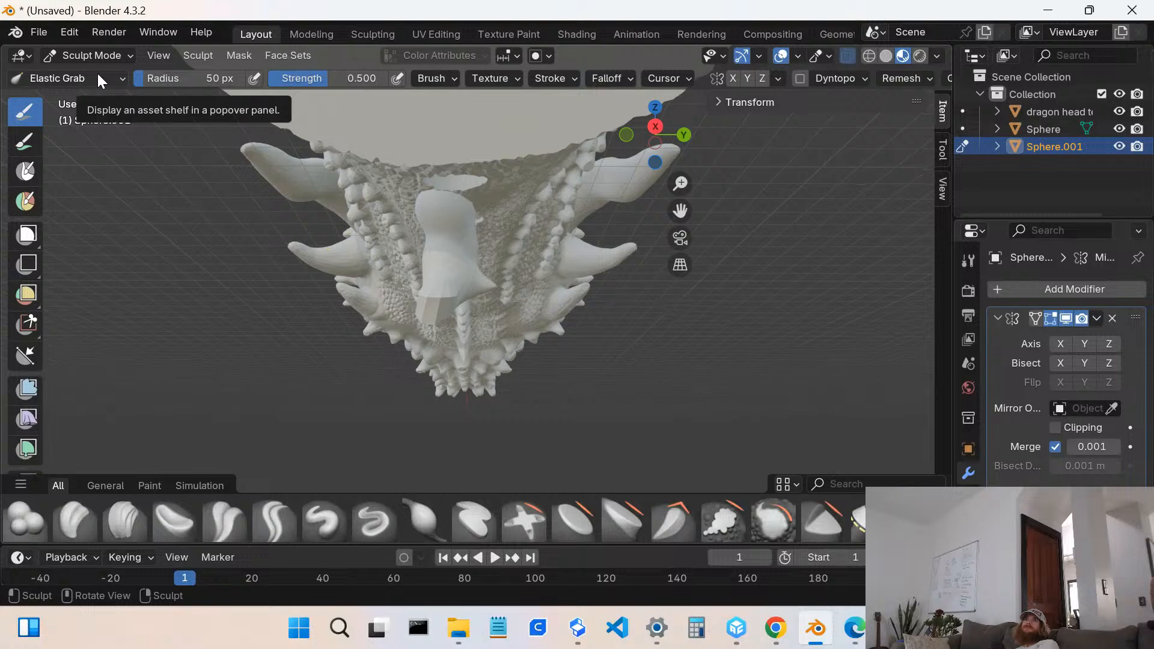
pyautogui.click(97, 54)
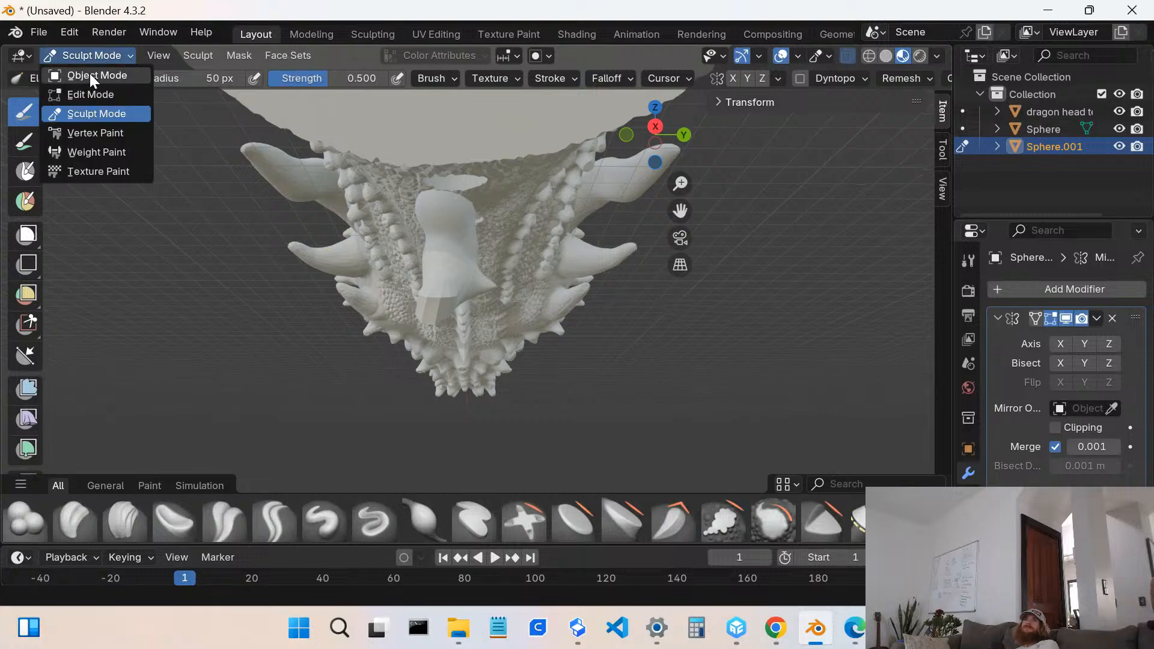
pyautogui.click(91, 76)
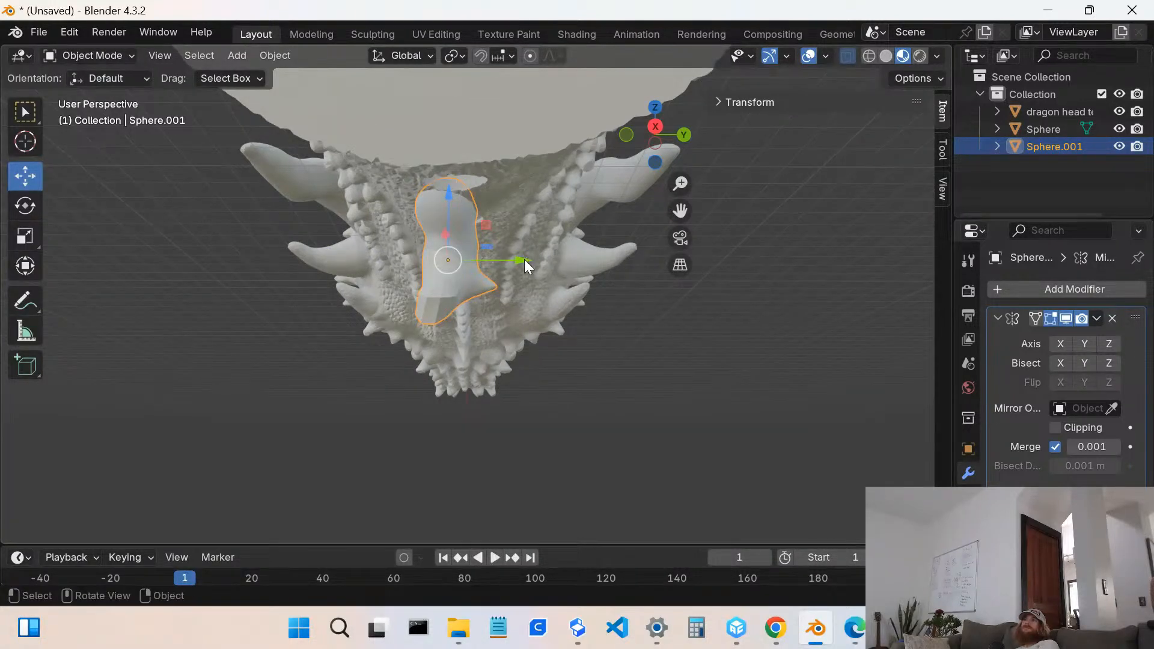
pyautogui.moveTo(526, 261); pyautogui.dragTo(538, 261)
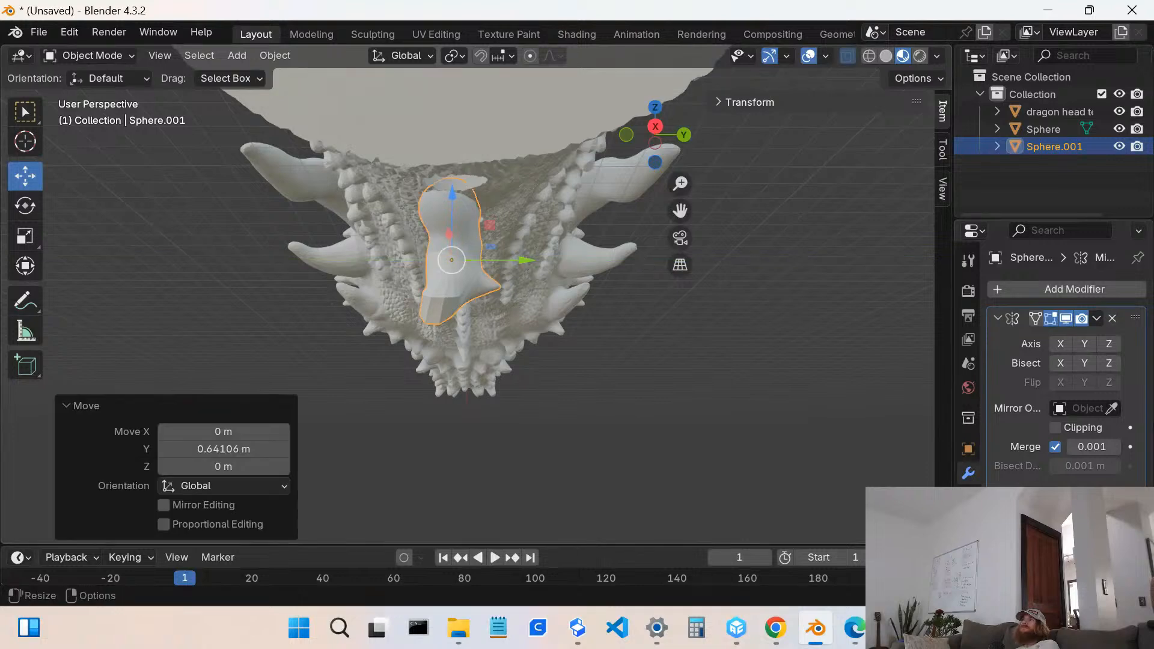
pyautogui.click(1060, 343)
# - Centre the mirrored fang under the jaw by moving it about 1.73 m along Y, then about -0.21 m
pyautogui.scroll(3, 521, 276)
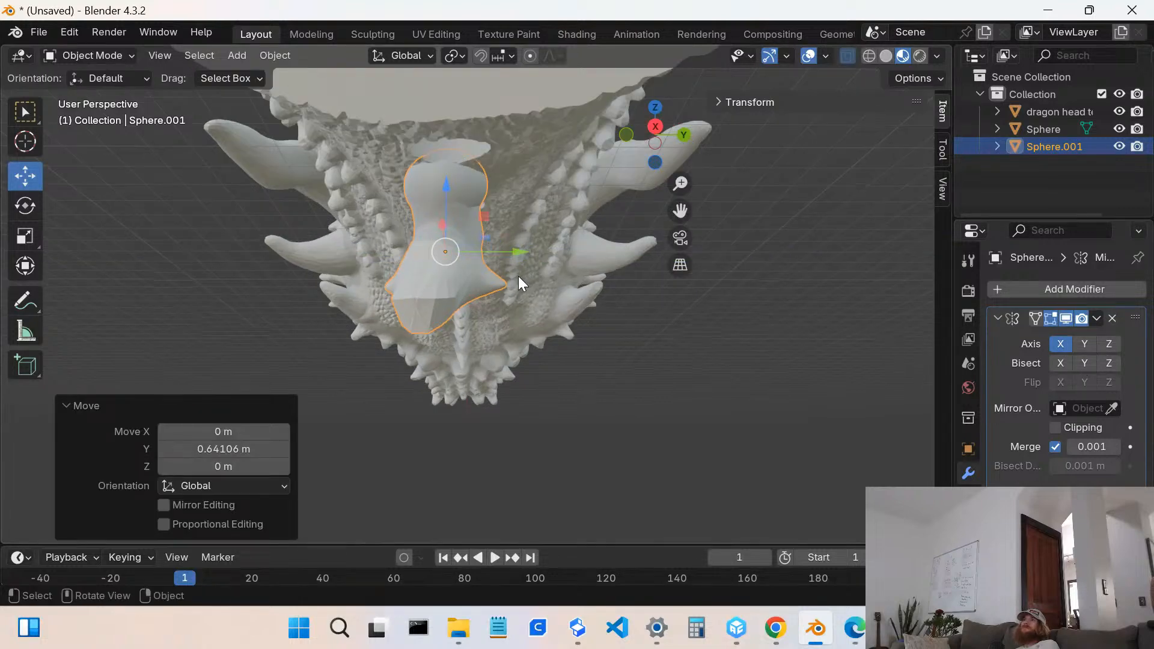
pyautogui.moveTo(481, 268); pyautogui.dragTo(499, 285, button='middle')
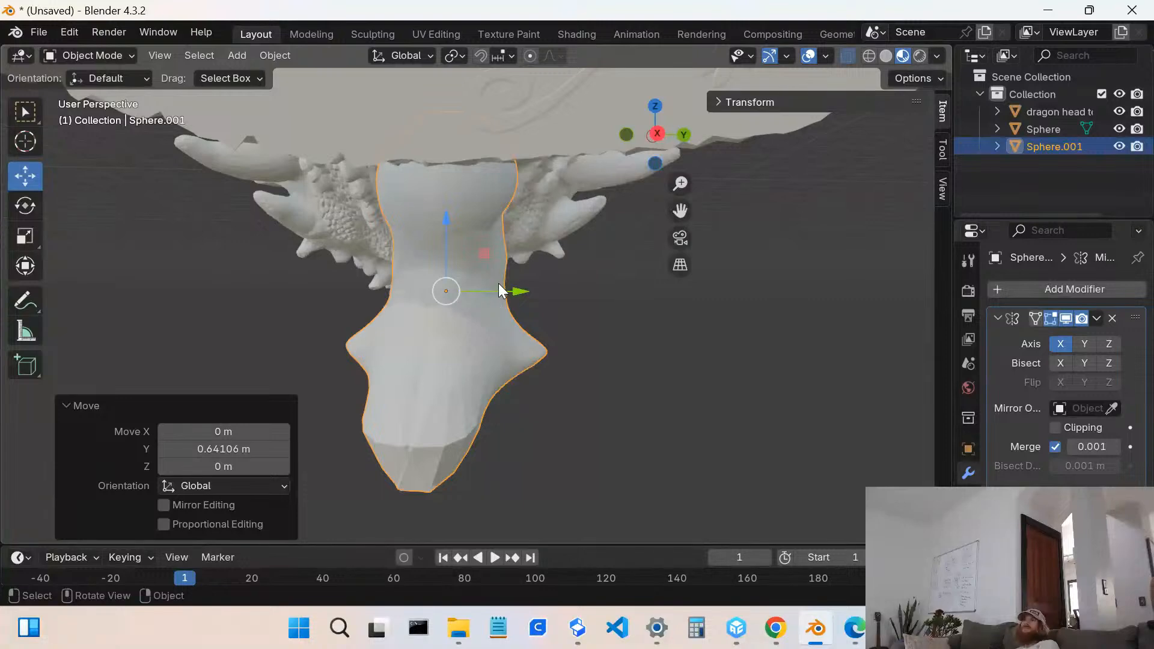
pyautogui.moveTo(518, 291); pyautogui.dragTo(542, 306)
pyautogui.scroll(-3, 523, 305)
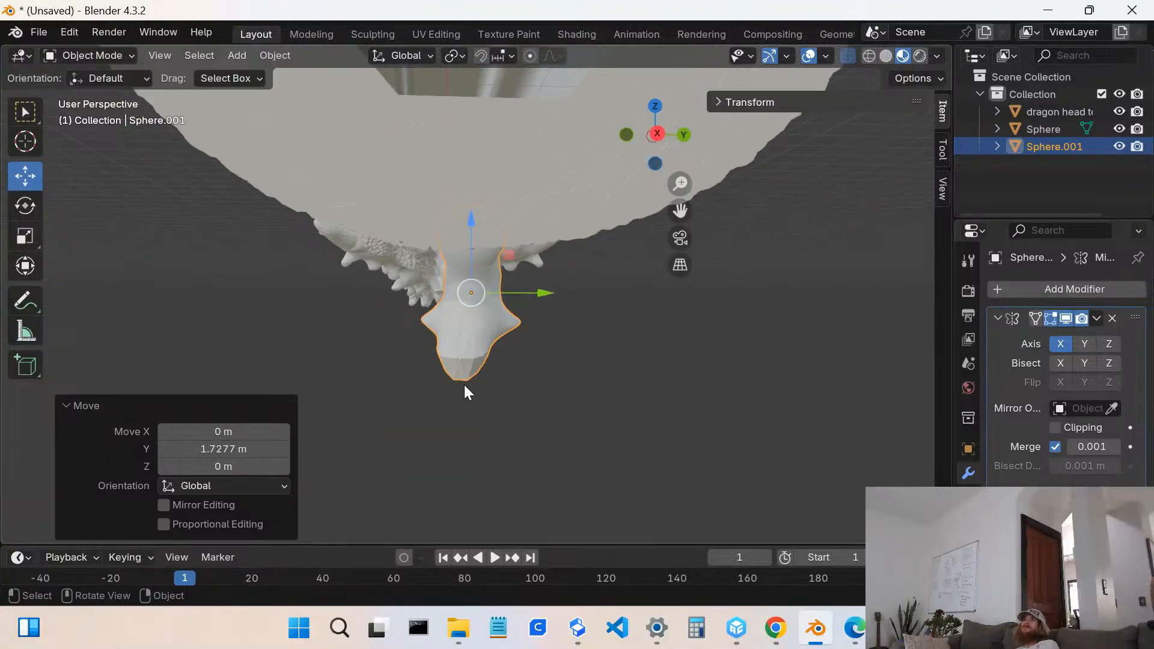
pyautogui.click(543, 411)
pyautogui.click(484, 314)
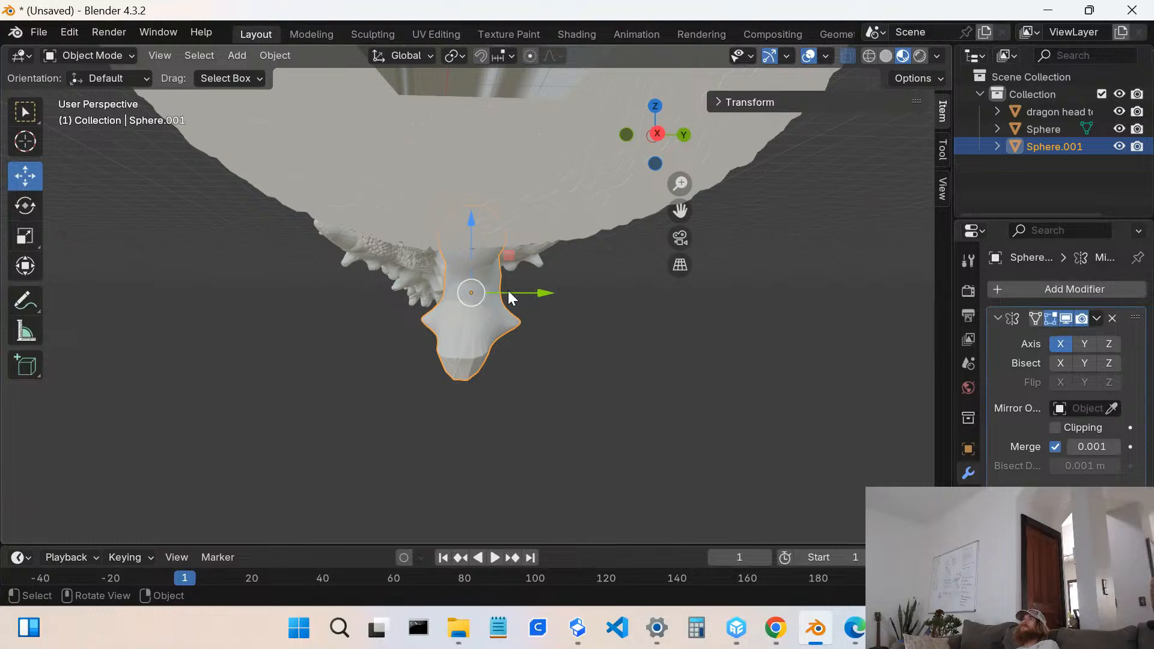
pyautogui.moveTo(543, 292); pyautogui.dragTo(541, 296)
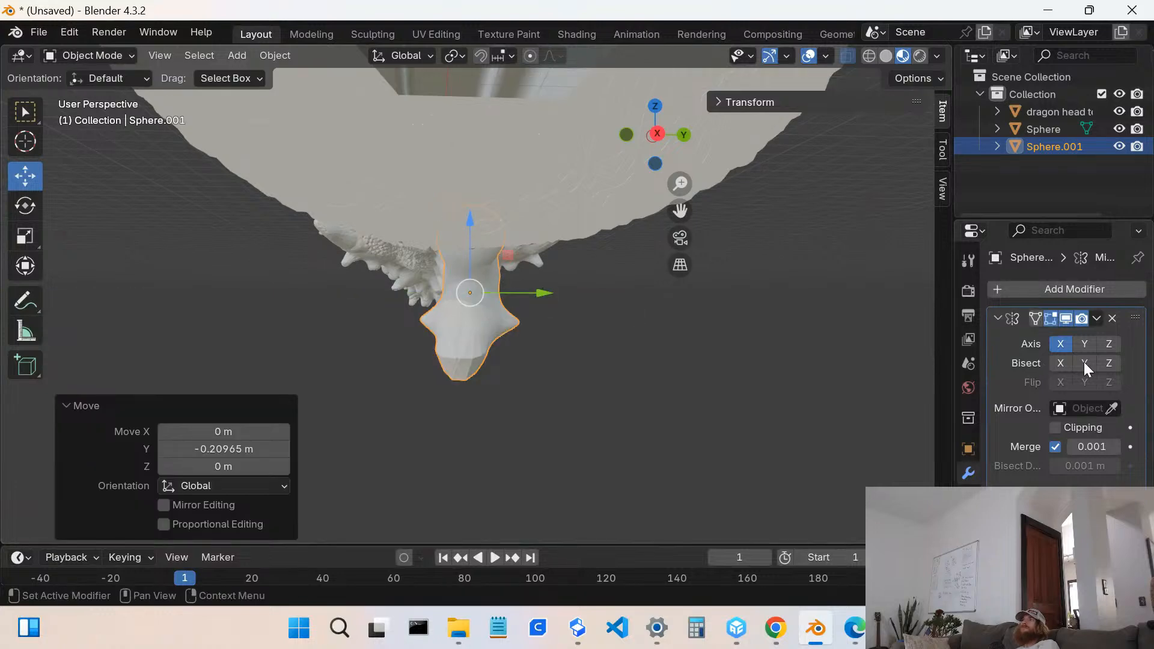
# - Check the fang with the X mirroring toggled and move it 3.41 m along Y
pyautogui.click(1060, 345)
pyautogui.click(1060, 345)
pyautogui.moveTo(518, 294); pyautogui.dragTo(557, 300)
# - Compare the X mirroring off and on, and enable the Mirror modifier's Y axis in addition to X
pyautogui.click(1066, 341)
pyautogui.click(1063, 341)
pyautogui.click(1064, 341)
pyautogui.click(1065, 341)
pyautogui.click(1085, 342)
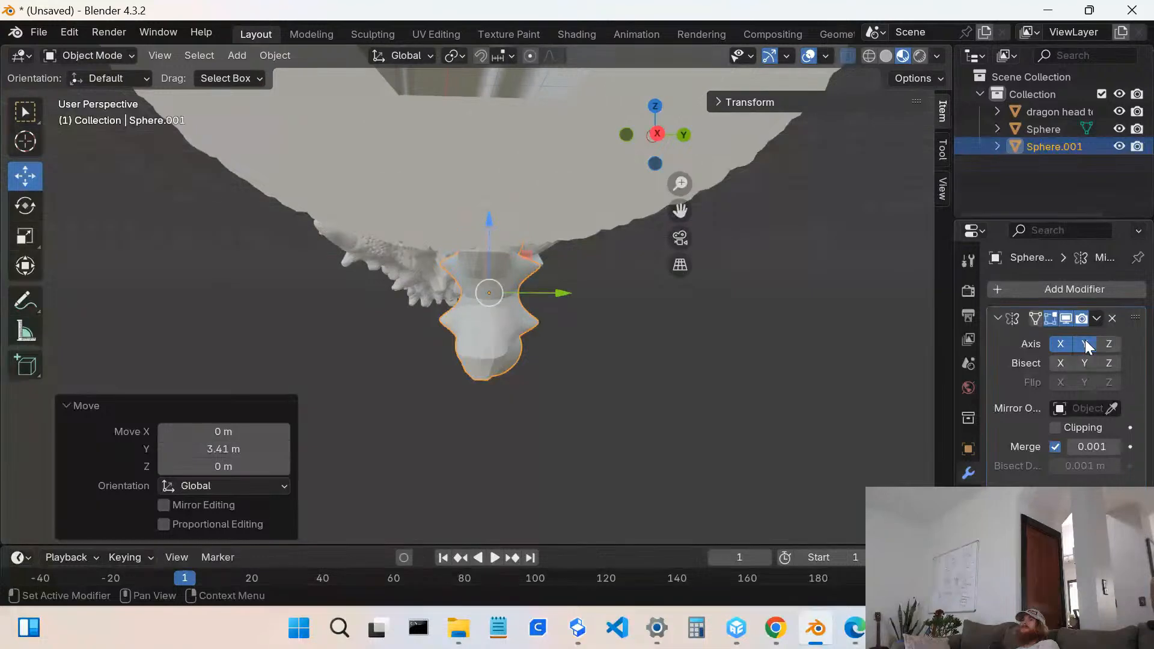
# - Disable the Mirror modifier's Y axis on the fang and compare the X mirroring off and on
pyautogui.moveTo(511, 339); pyautogui.dragTo(440, 331, button='middle')
pyautogui.click(1085, 344)
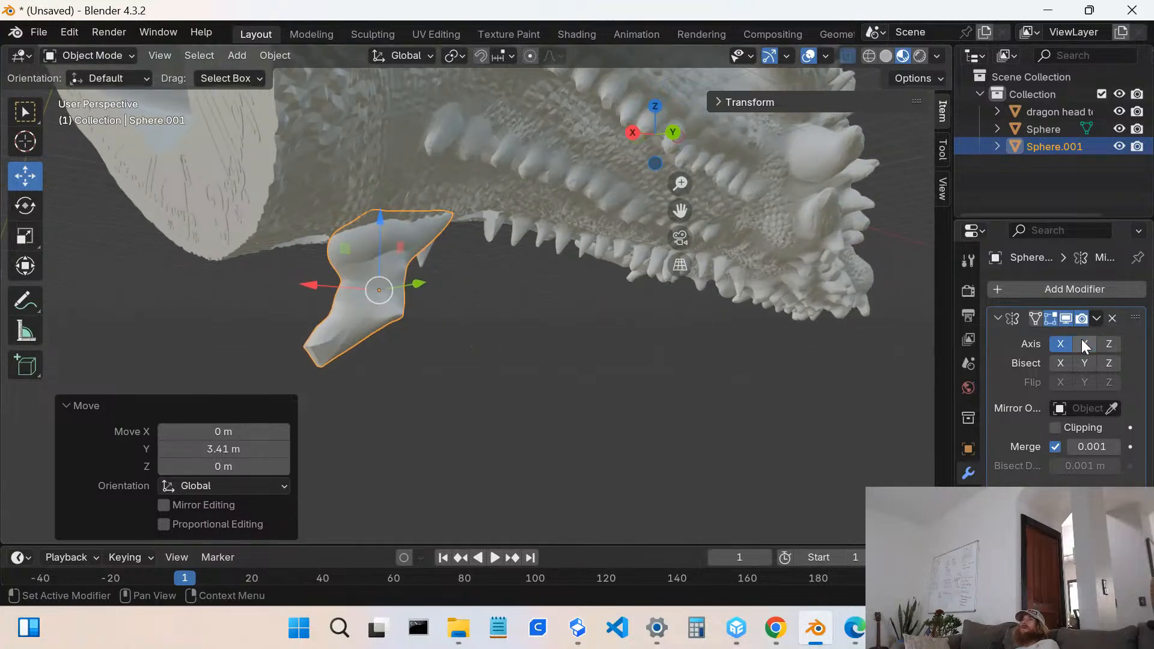
pyautogui.moveTo(315, 286); pyautogui.dragTo(428, 319, button='middle')
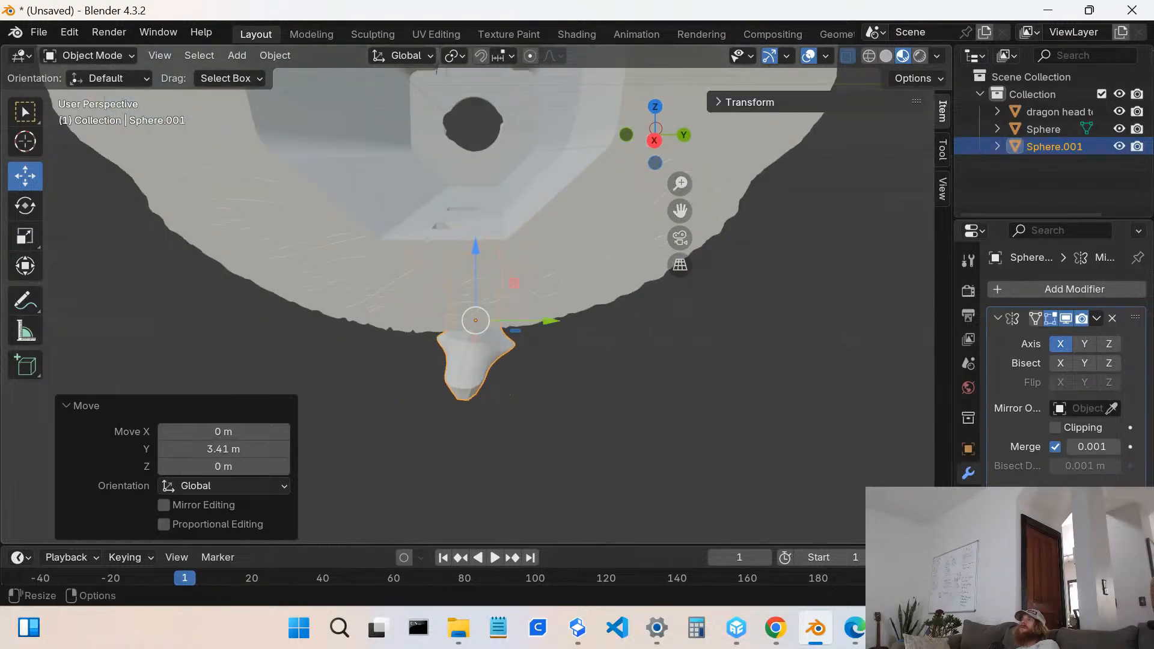
pyautogui.click(1061, 344)
pyautogui.click(1061, 344)
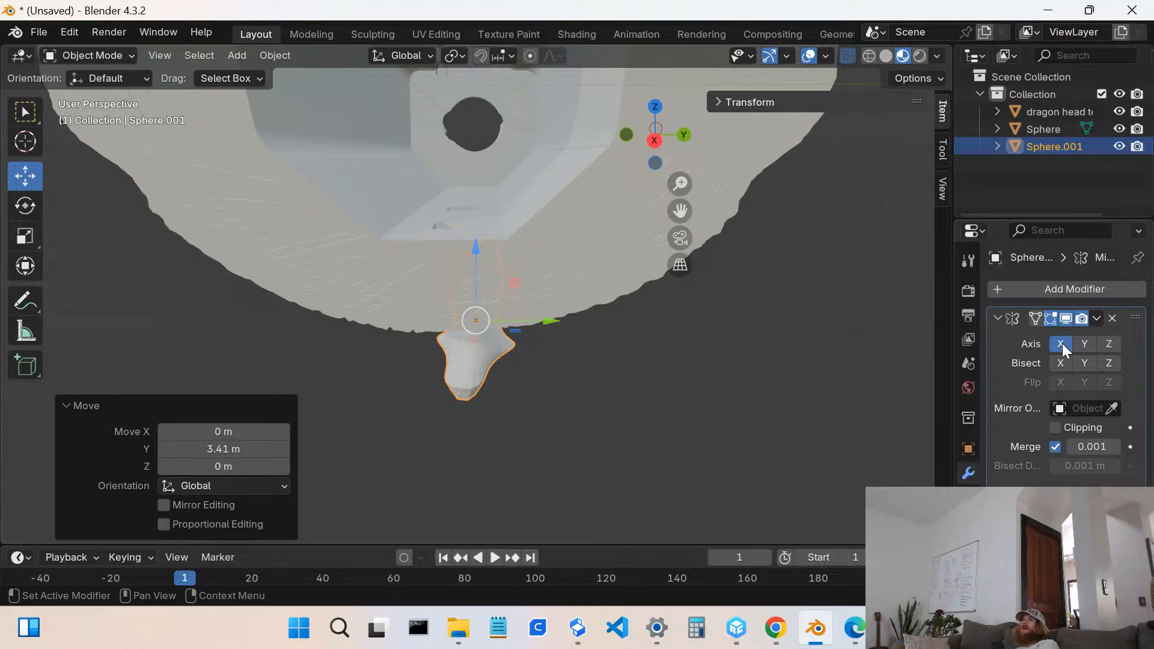
pyautogui.scroll(-2, 464, 329)
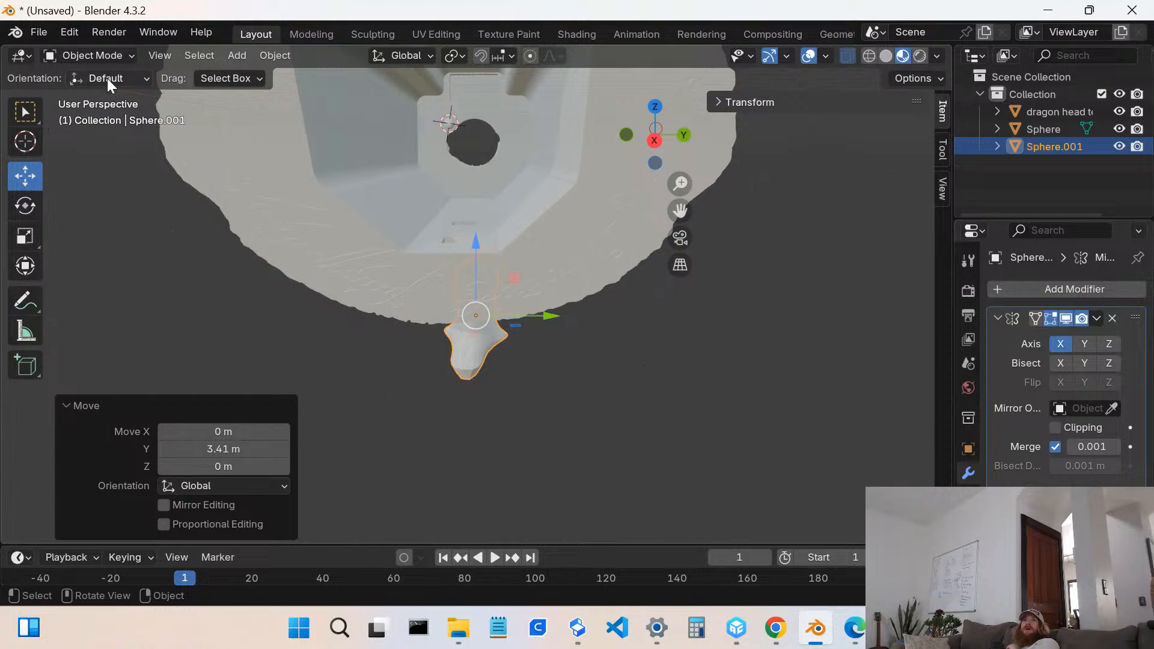
pyautogui.click(113, 59)
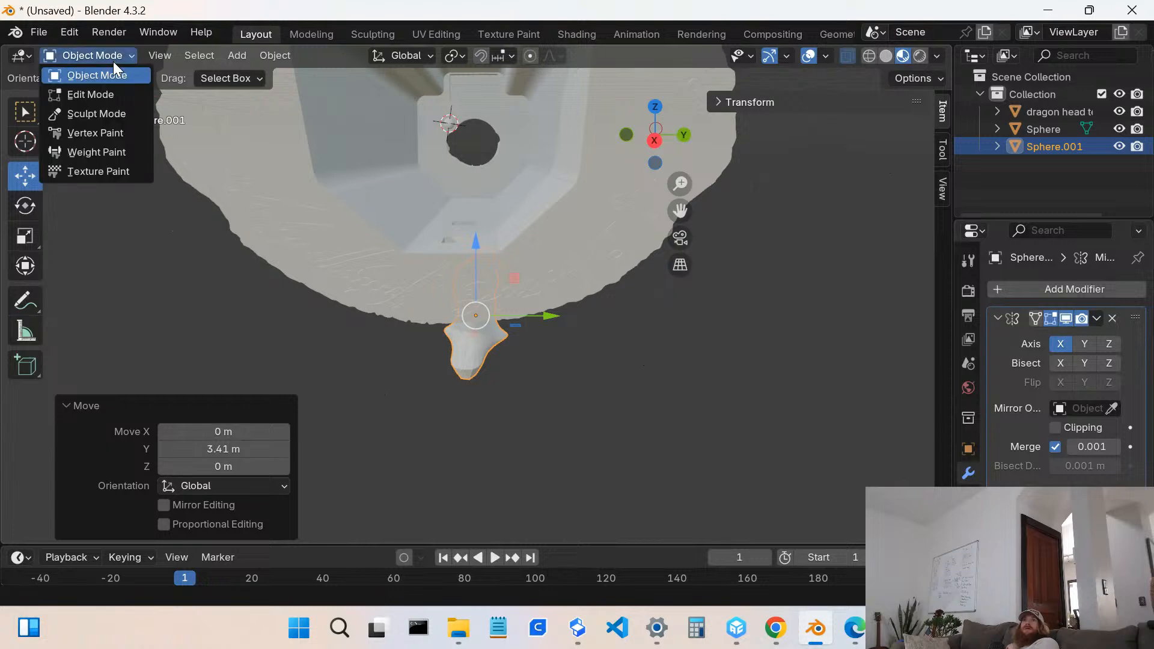
pyautogui.click(110, 95)
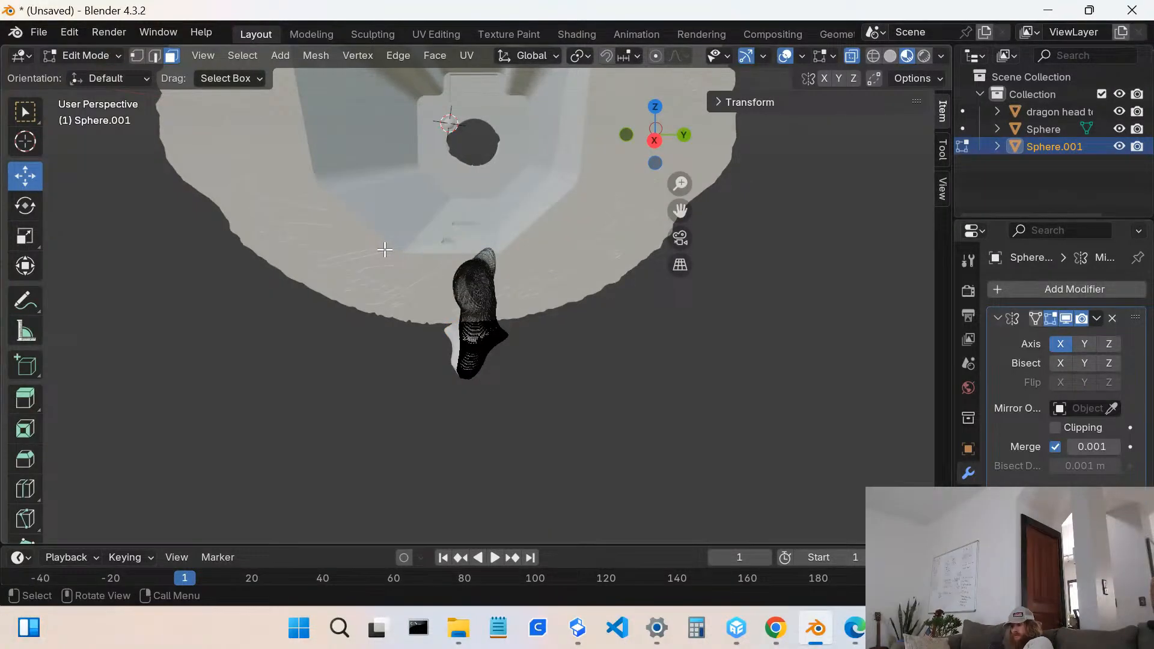
pyautogui.press('n')
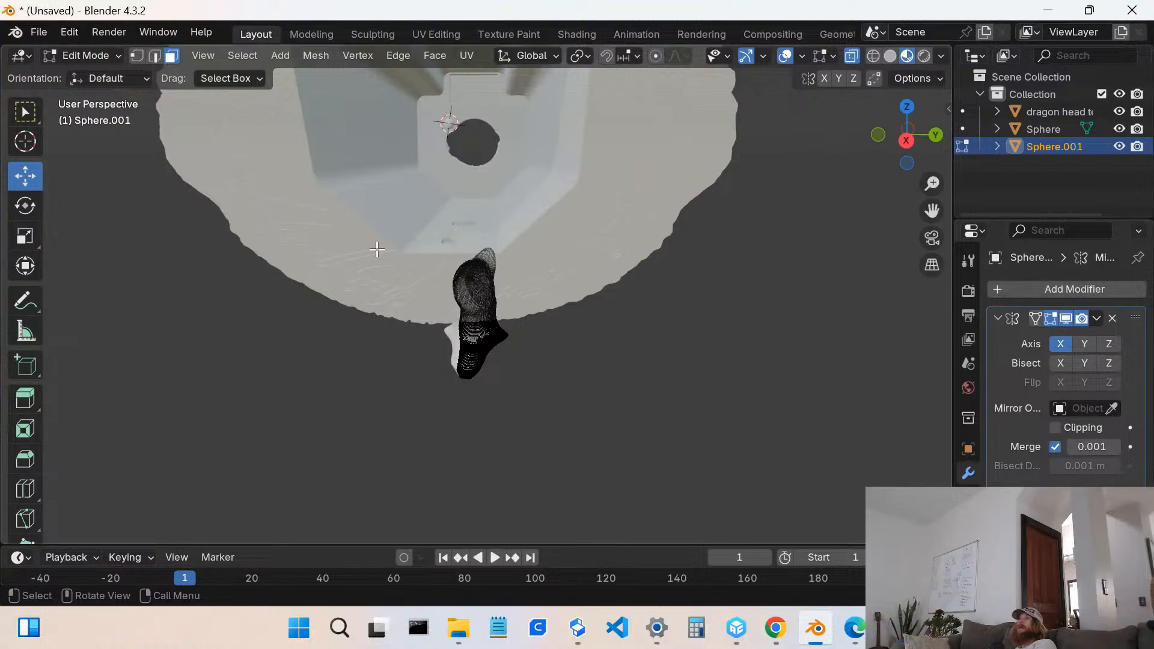
pyautogui.press('n')
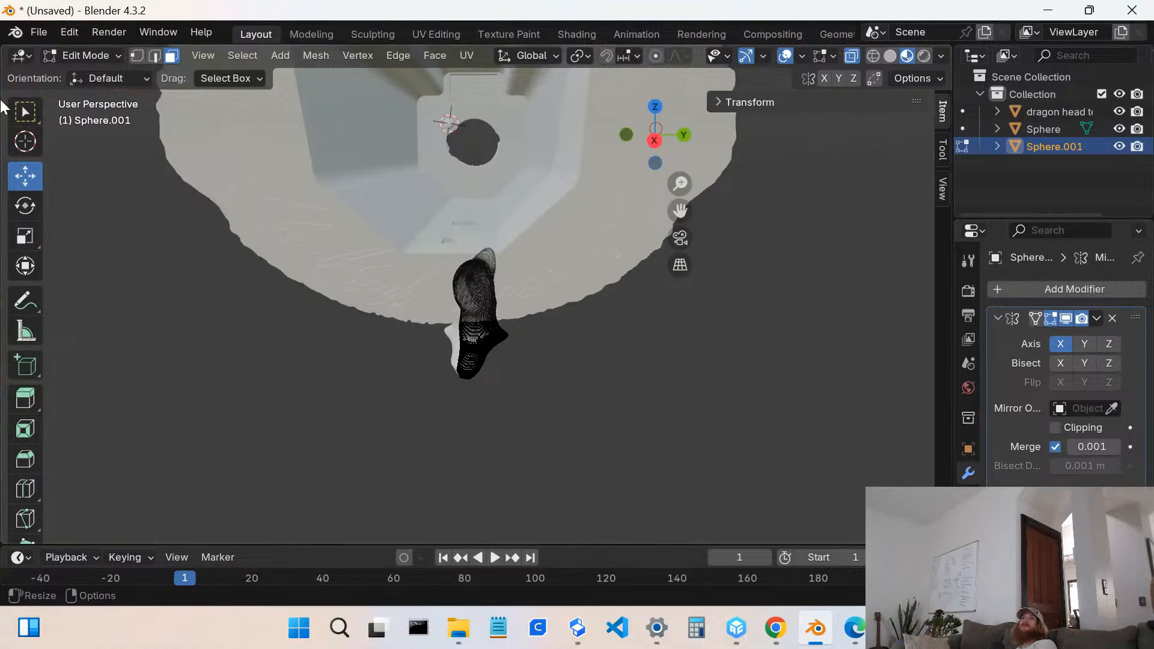
pyautogui.click(68, 57)
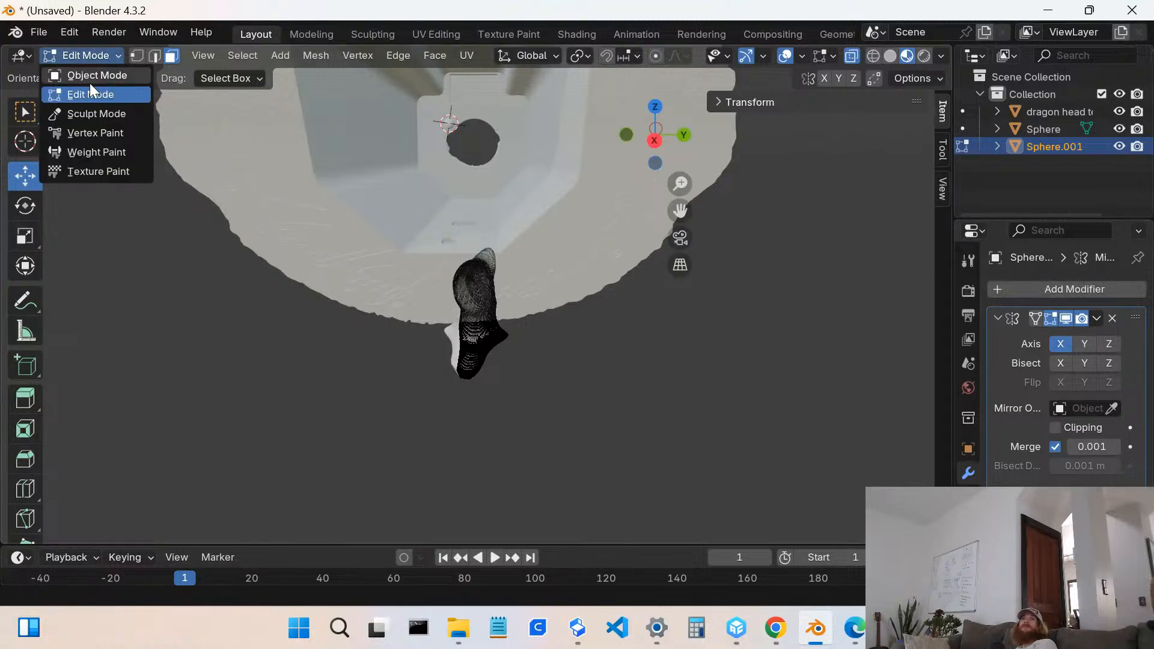
pyautogui.click(87, 75)
pyautogui.press('n')
pyautogui.press('n')
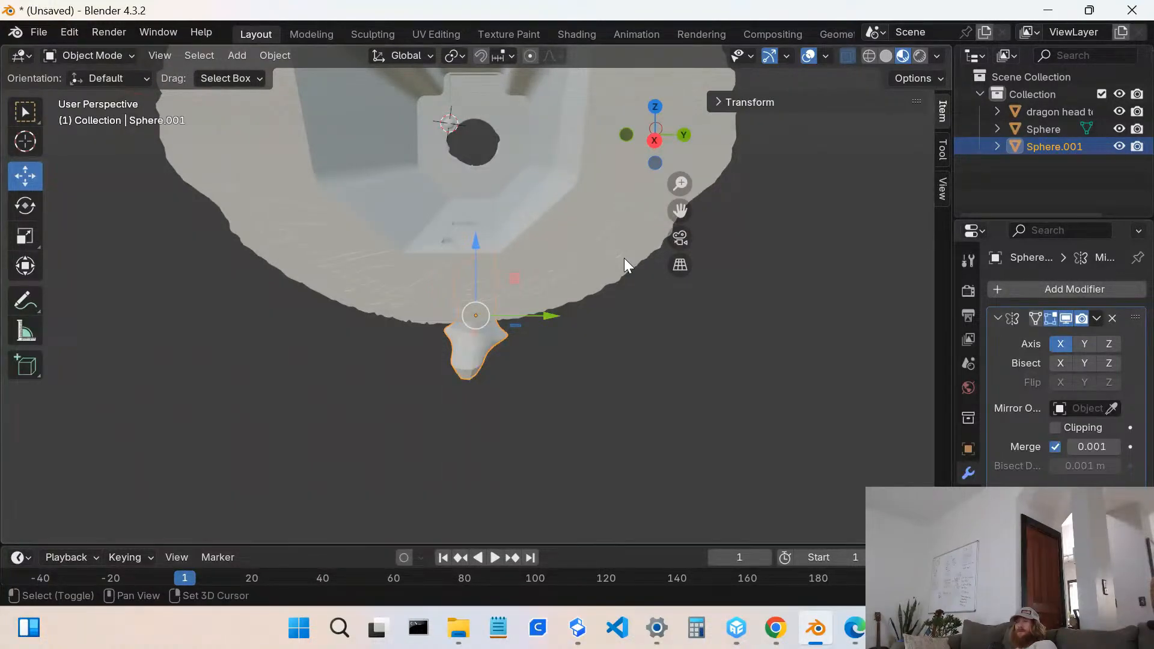
# - Reset the mirrored fang's X, Y and Z rotation to 0° in its transform values
pyautogui.moveTo(547, 346); pyautogui.dragTo(516, 281, button='middle')
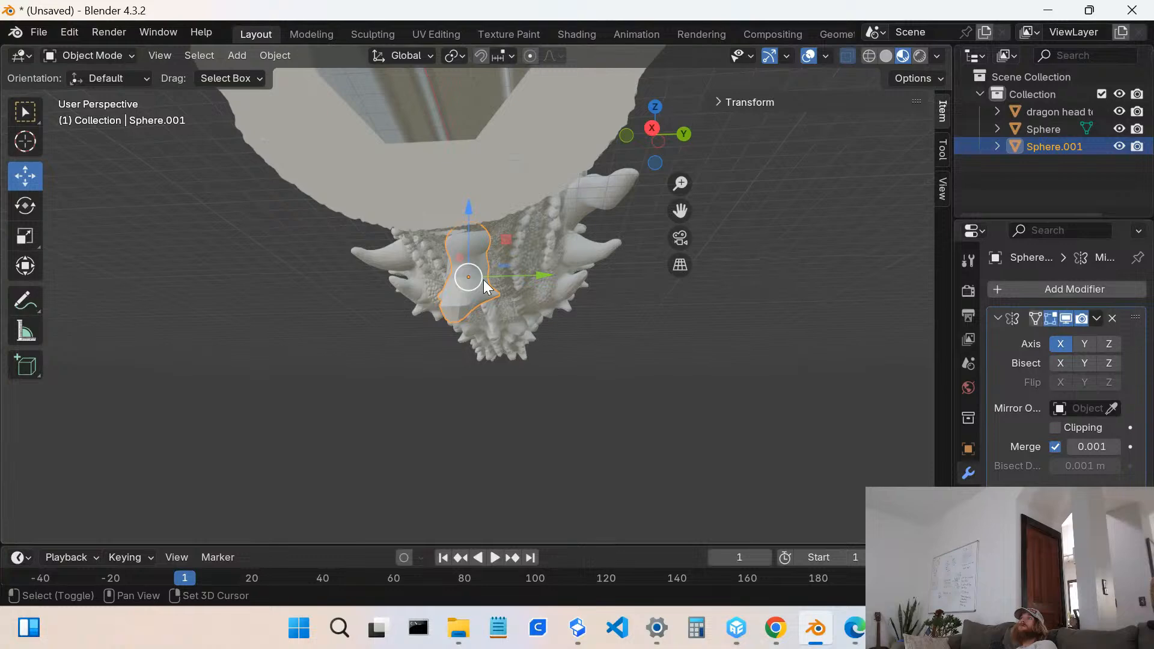
pyautogui.click(751, 102)
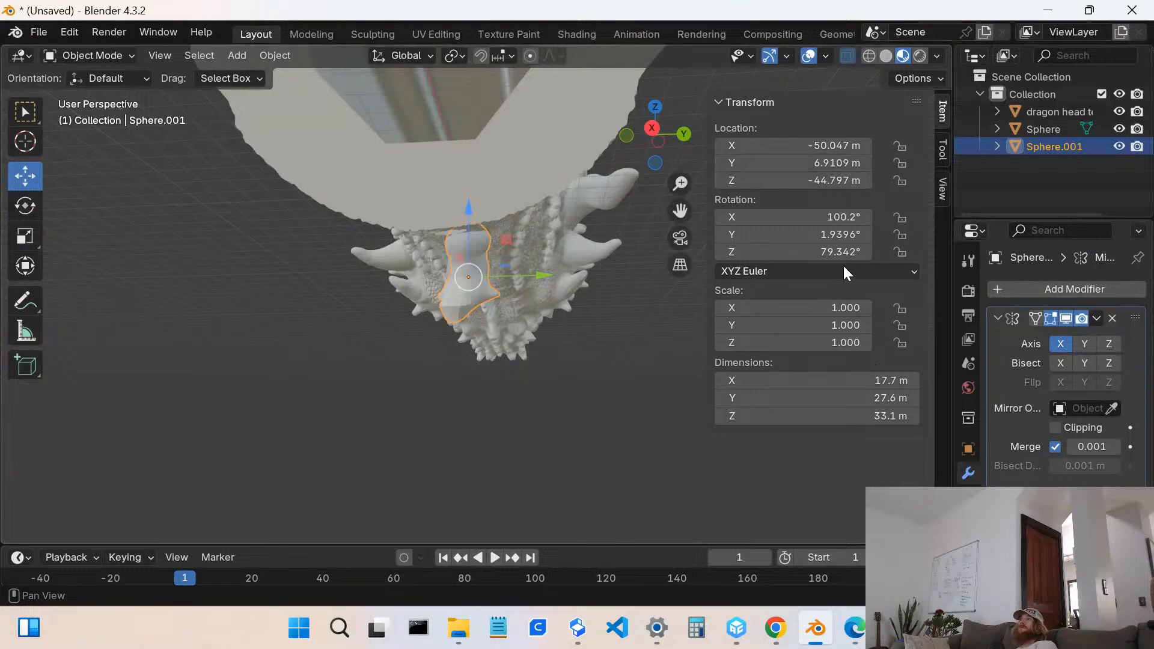
pyautogui.click(848, 234)
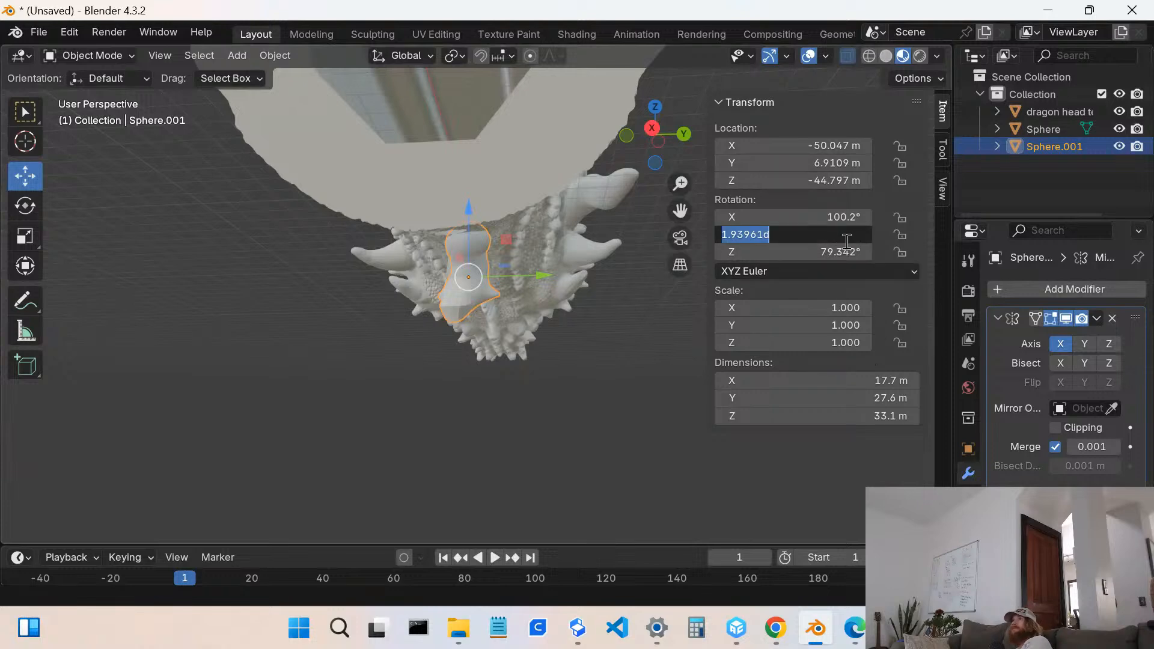
pyautogui.write('0')
pyautogui.press('Return')
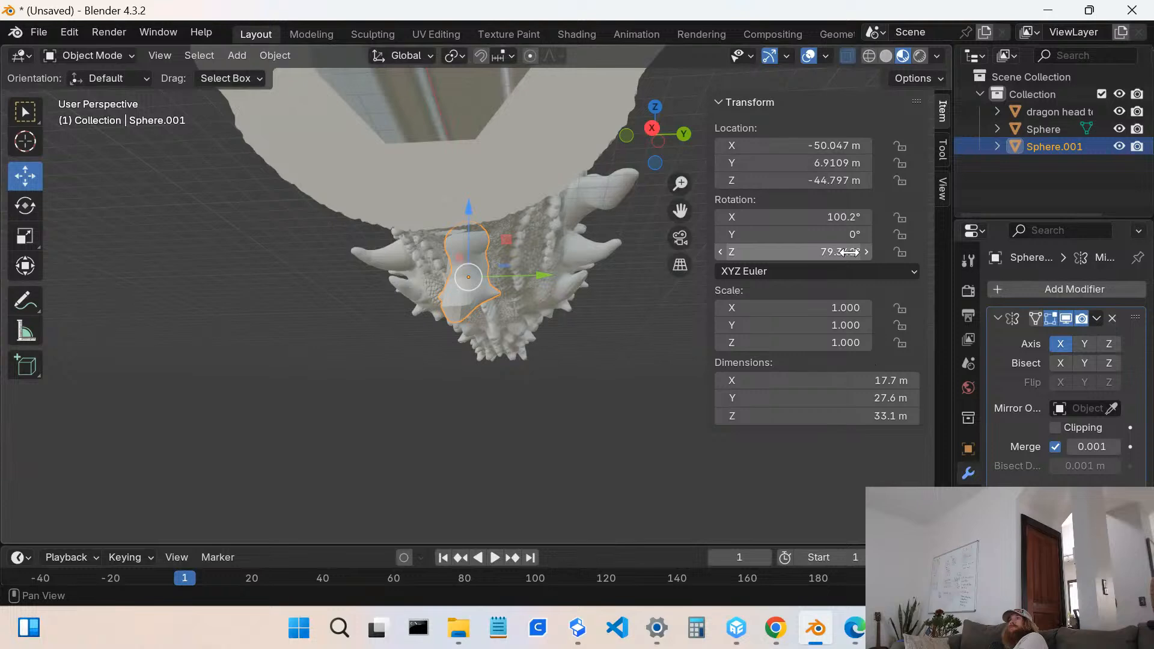
pyautogui.click(847, 252)
pyautogui.write('0')
pyautogui.press('Return')
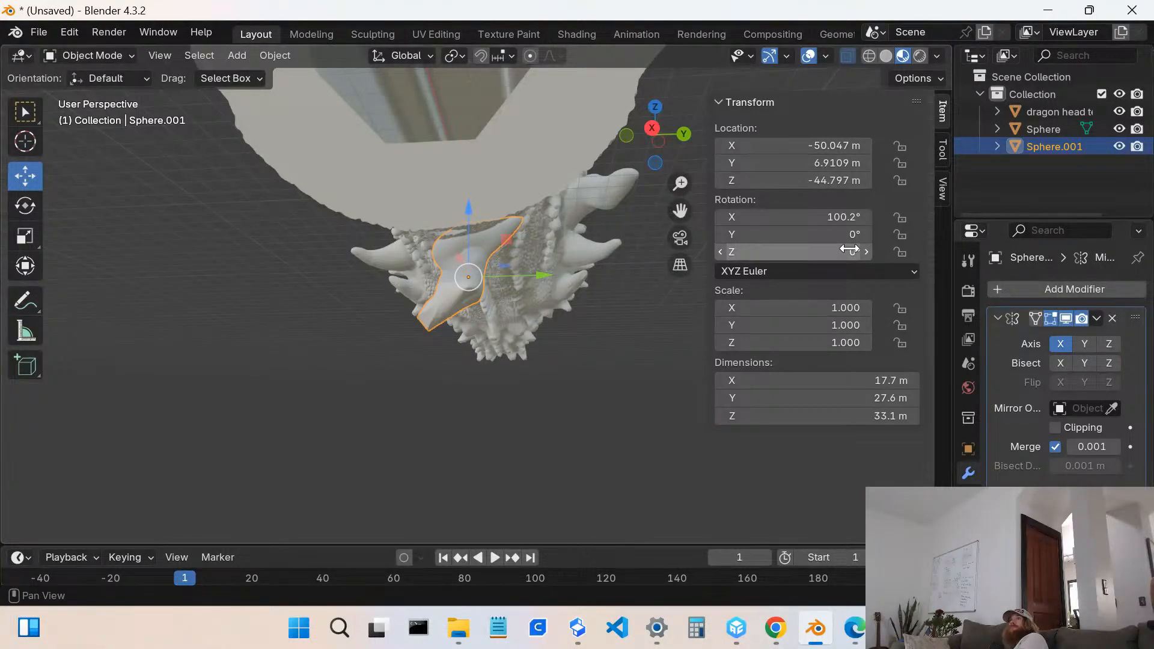
pyautogui.press('BackSpace')
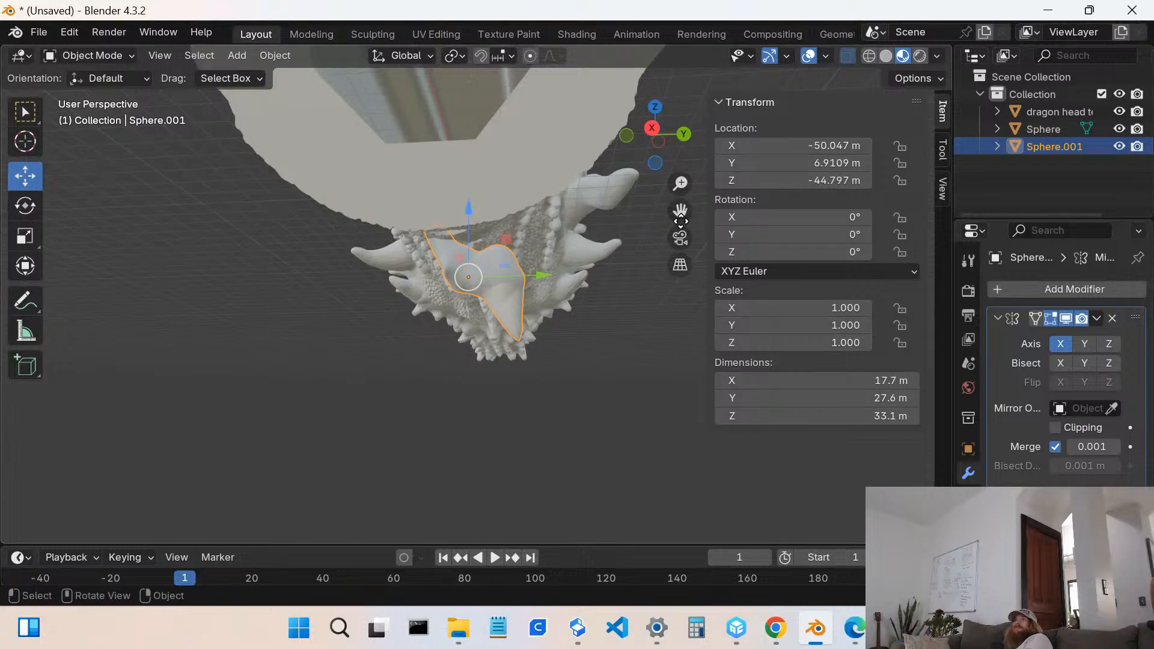
# - Compare the unrotated fang with the Mirror modifier's X axis off and on, viewed from behind the head
pyautogui.moveTo(529, 273); pyautogui.dragTo(533, 303, button='middle')
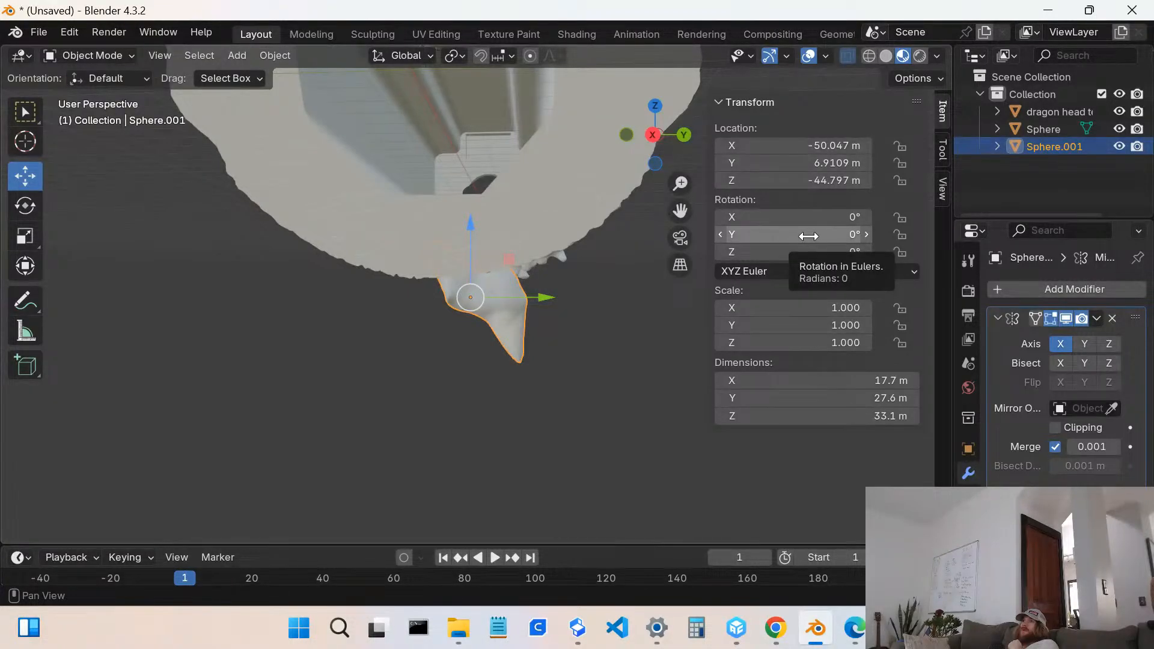
pyautogui.click(1083, 343)
pyautogui.click(1072, 344)
pyautogui.click(1082, 344)
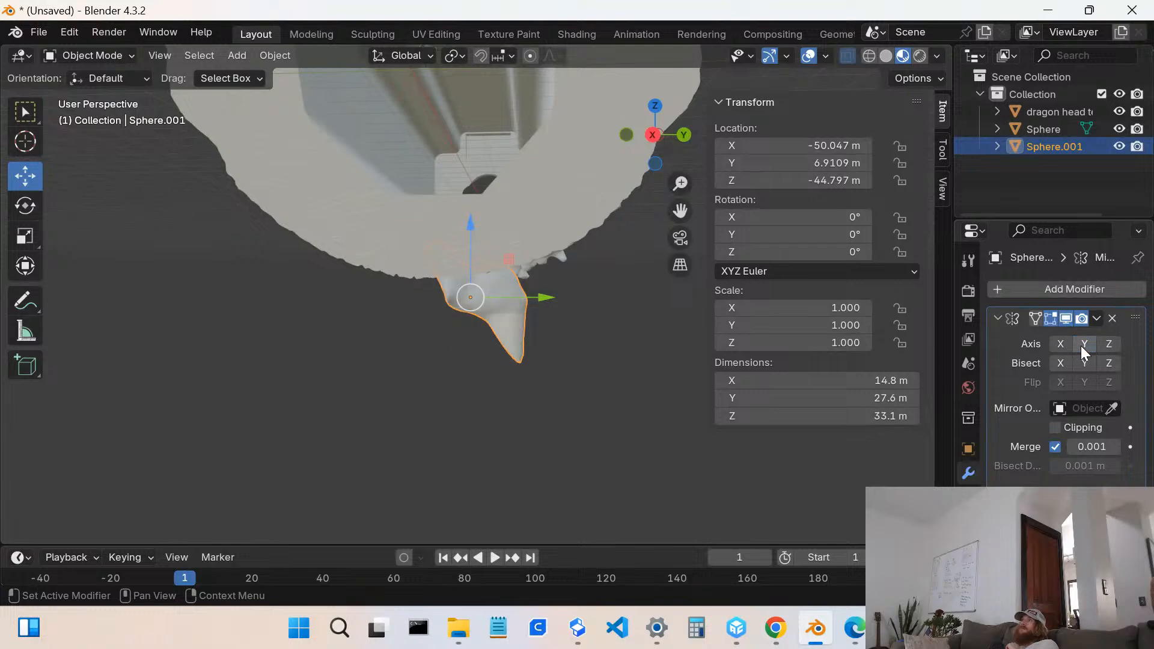
pyautogui.click(1066, 345)
pyautogui.click(1065, 345)
pyautogui.click(1065, 345)
pyautogui.click(1065, 345)
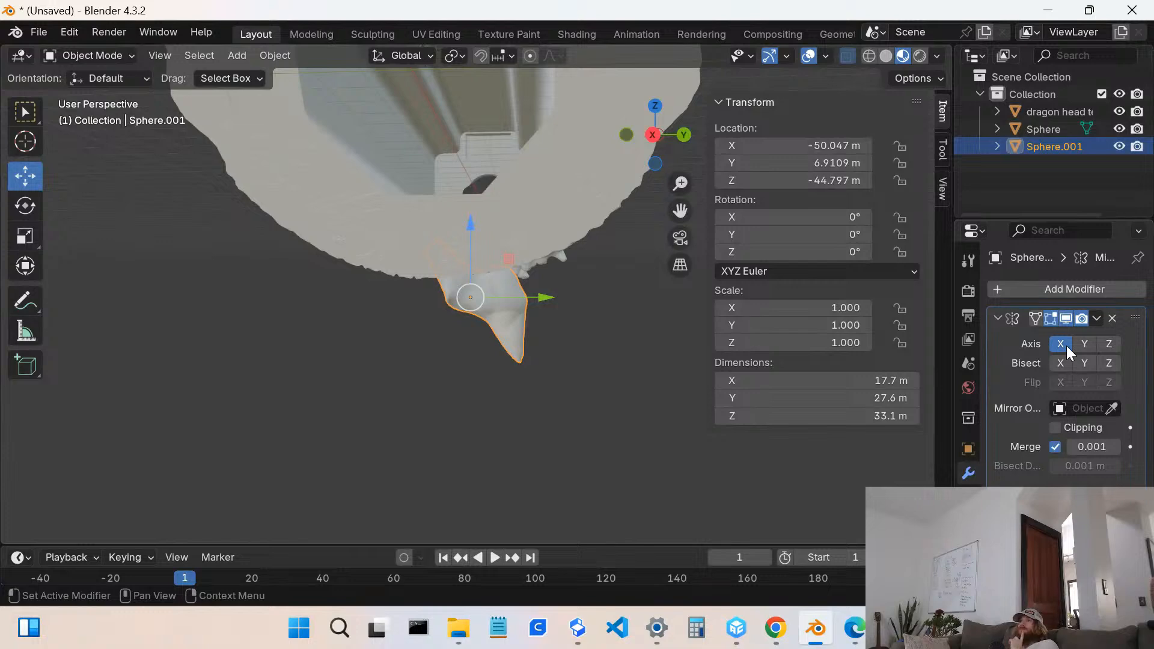
# - Examine the fang from the side of the jaw while toggling the Mirror modifier's X axis
pyautogui.moveTo(483, 322); pyautogui.dragTo(289, 355, button='middle')
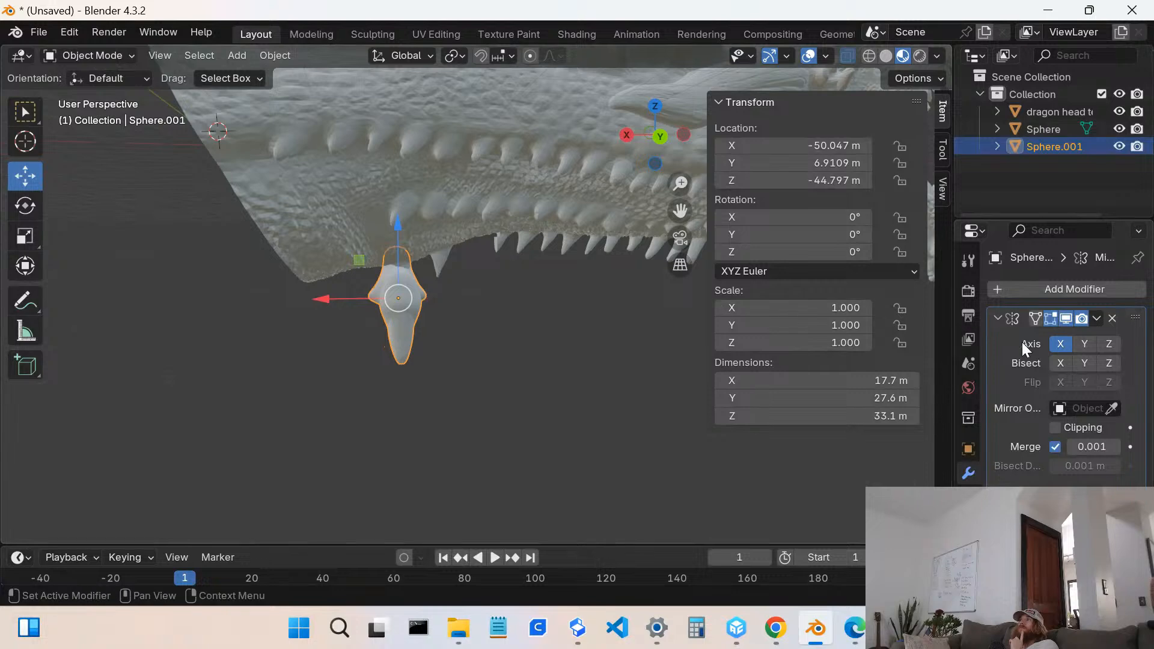
pyautogui.click(1059, 343)
pyautogui.click(1060, 344)
pyautogui.click(1059, 343)
pyautogui.click(1060, 344)
pyautogui.click(1060, 343)
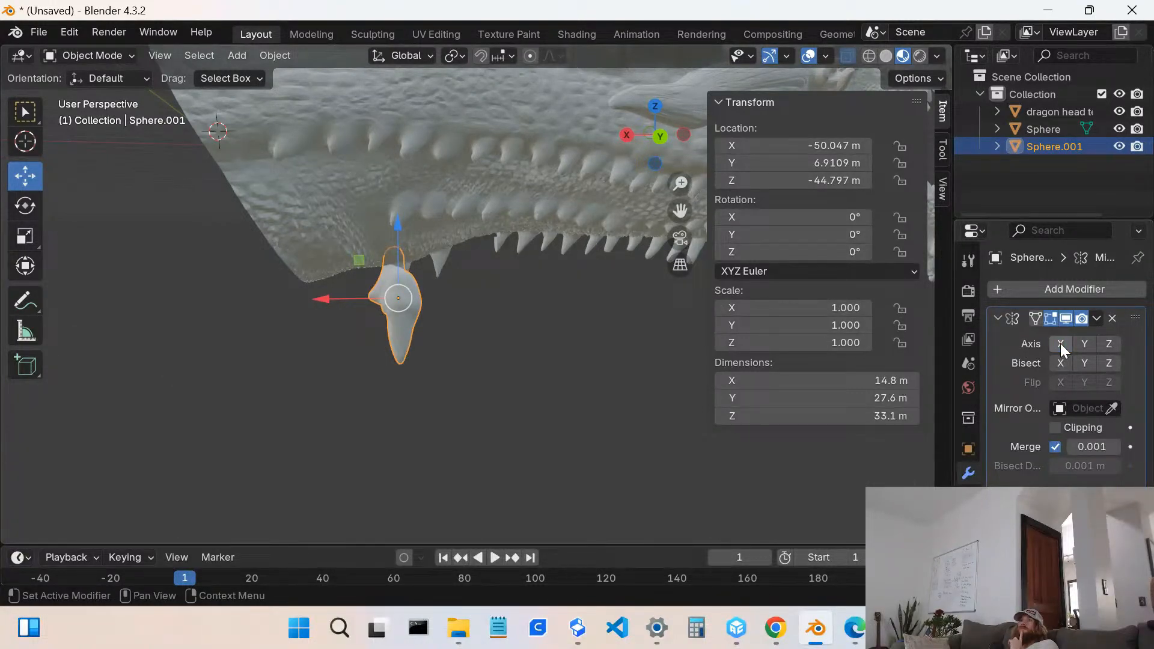
pyautogui.click(1060, 344)
pyautogui.click(1060, 343)
pyautogui.click(1060, 343)
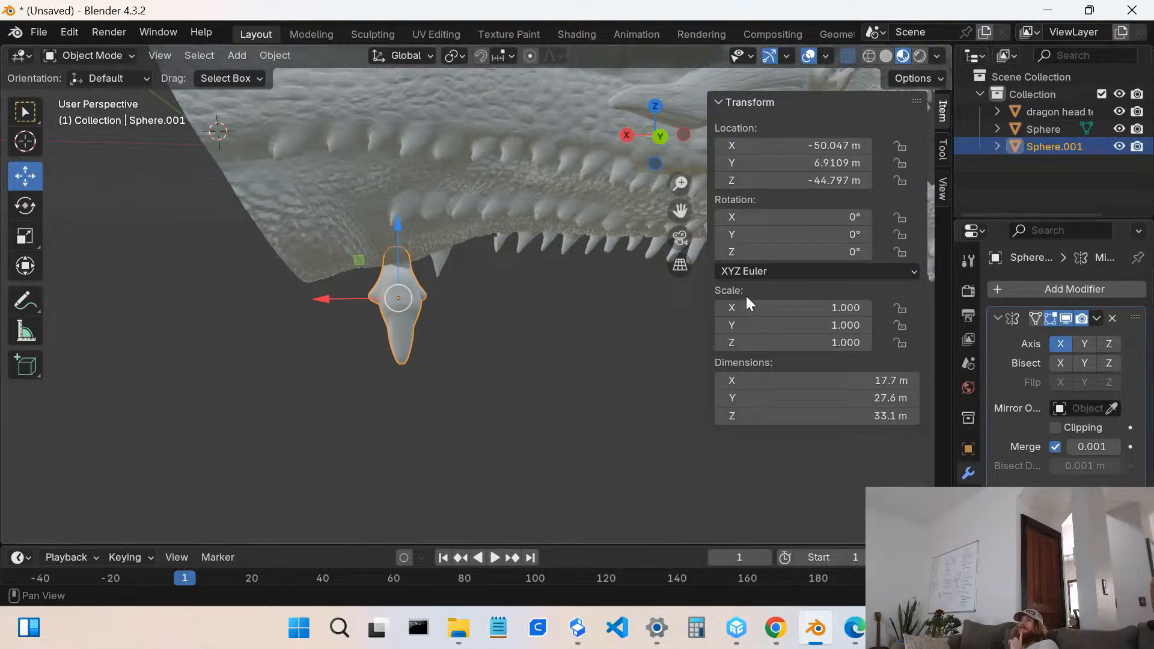
# - Mirror the fang across Y only, with X mirroring off, and check it in Right Orthographic view and from below
pyautogui.scroll(-1, 589, 248)
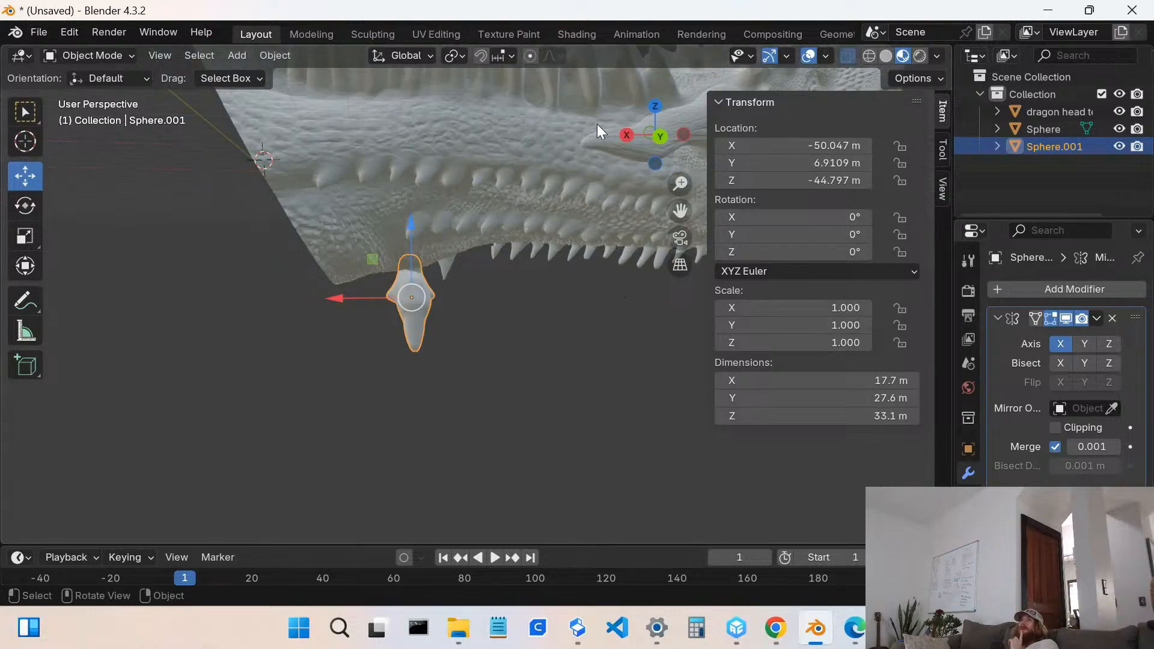
pyautogui.click(627, 135)
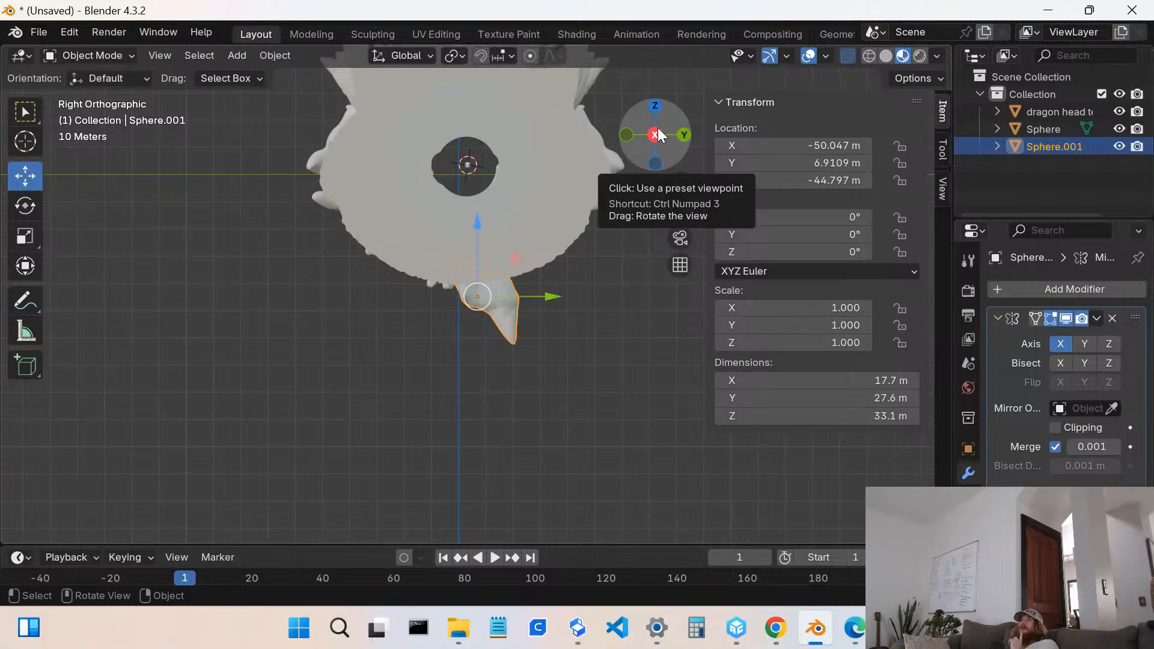
pyautogui.click(1062, 344)
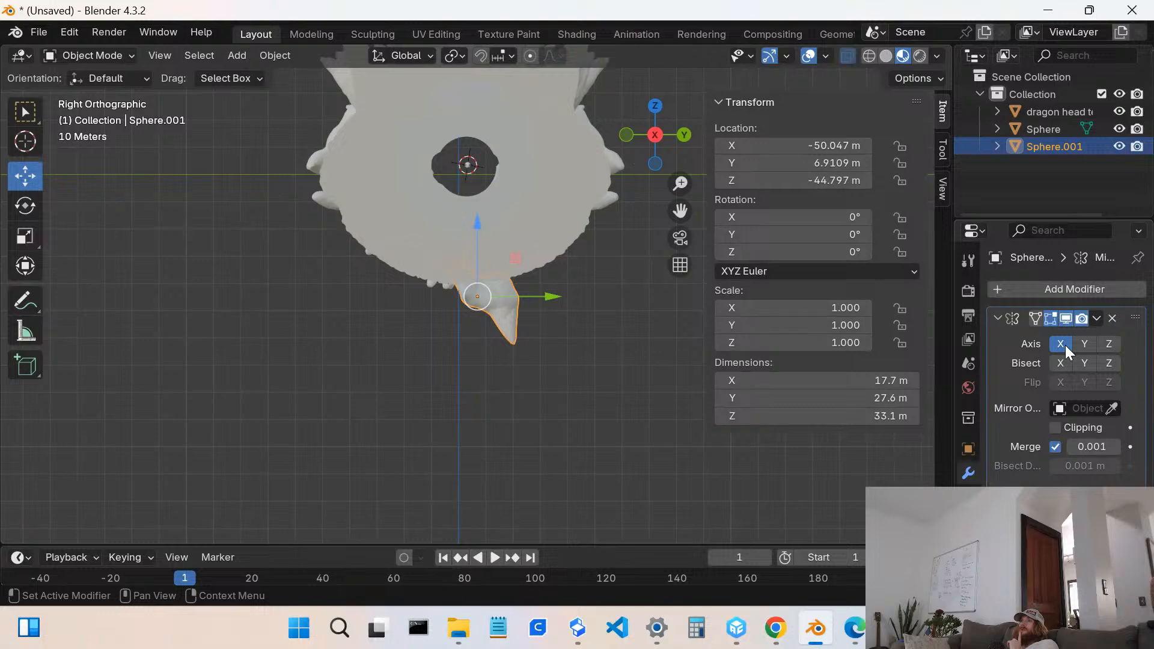
pyautogui.click(1061, 344)
pyautogui.moveTo(571, 327); pyautogui.dragTo(590, 211, button='middle')
pyautogui.click(644, 133)
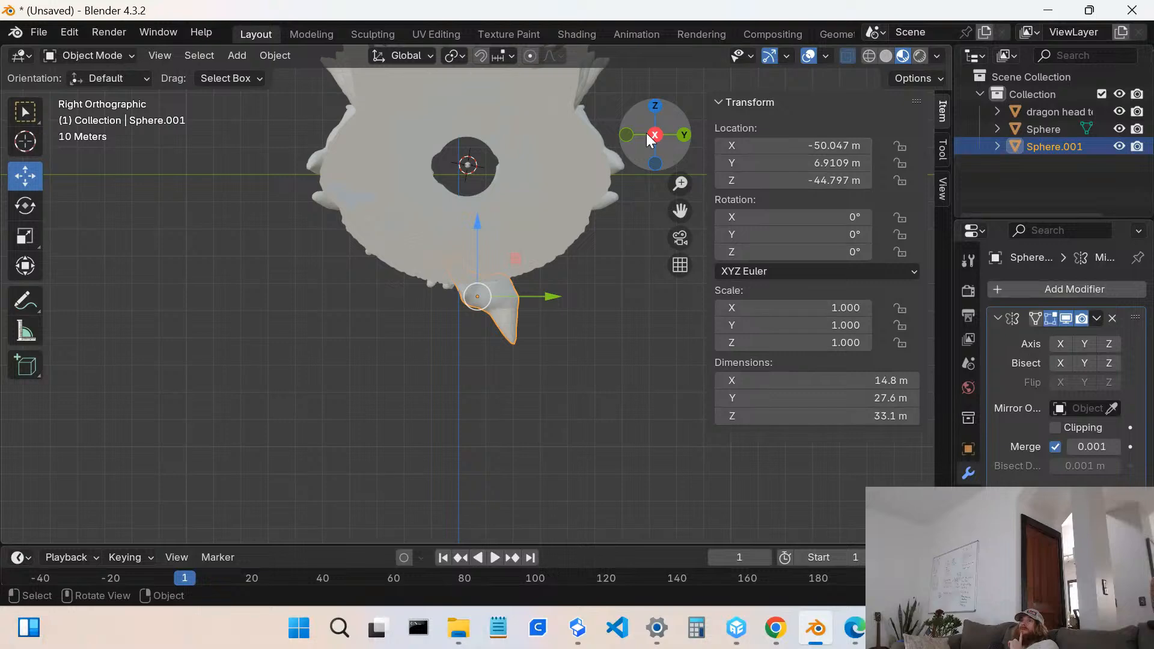
pyautogui.click(1063, 340)
pyautogui.click(1080, 345)
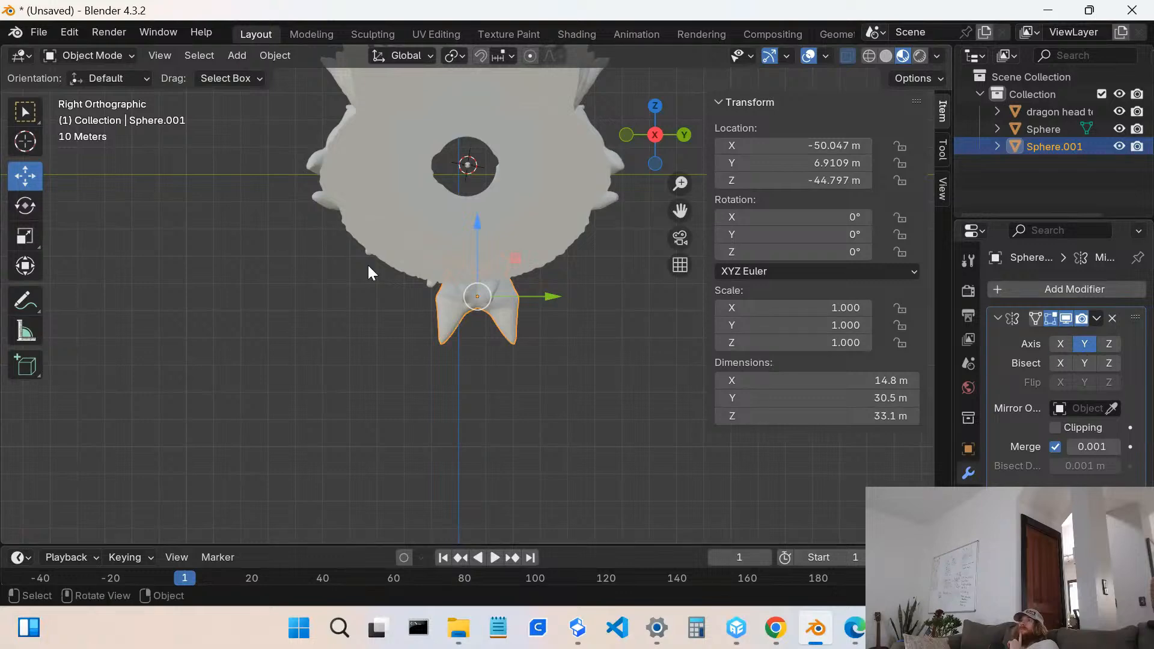
pyautogui.moveTo(484, 332); pyautogui.dragTo(493, 276, button='middle')
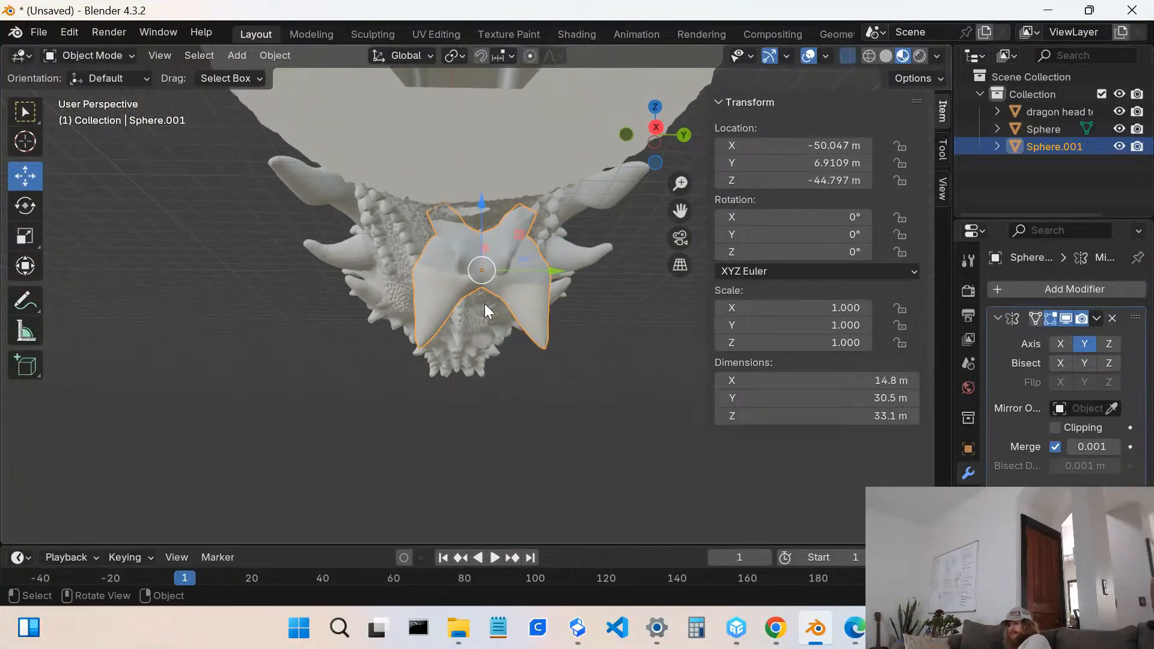
# - Delete the mirrored fang copy and raise the dragon head 42.727 m along Z
pyautogui.press('Delete')
pyautogui.moveTo(474, 237); pyautogui.dragTo(346, 221, button='middle')
pyautogui.click(466, 213)
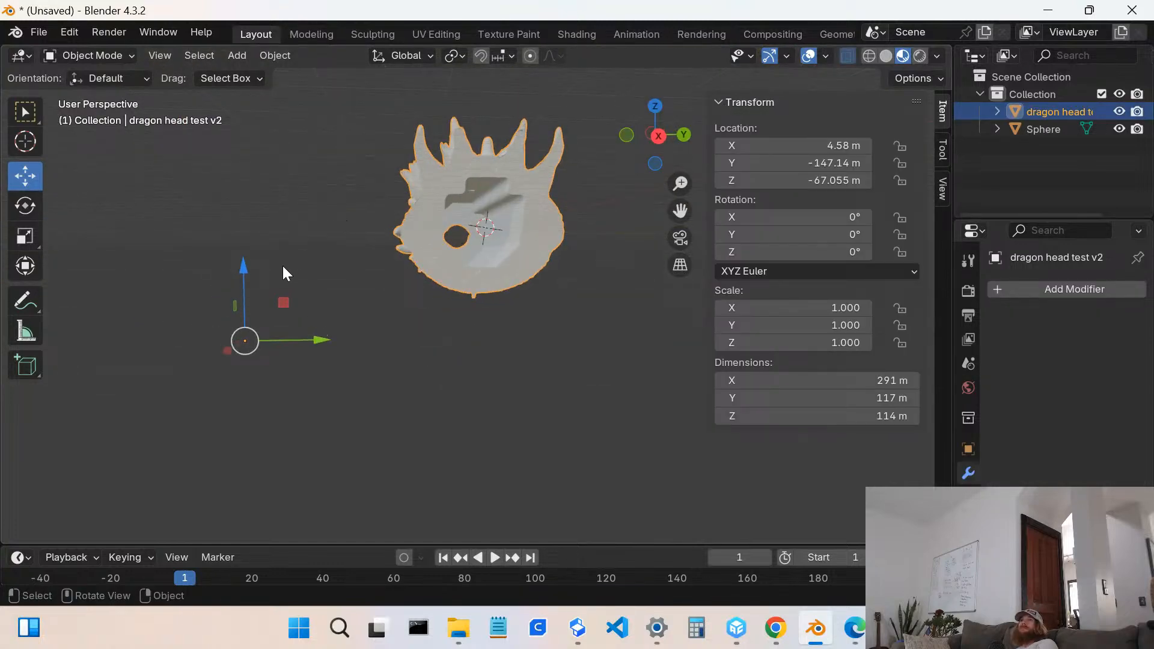
pyautogui.moveTo(246, 264); pyautogui.dragTo(255, 190)
# - Move the dragon head about -0.53 m along Y to centre it over the origin
pyautogui.scroll(4, 424, 215)
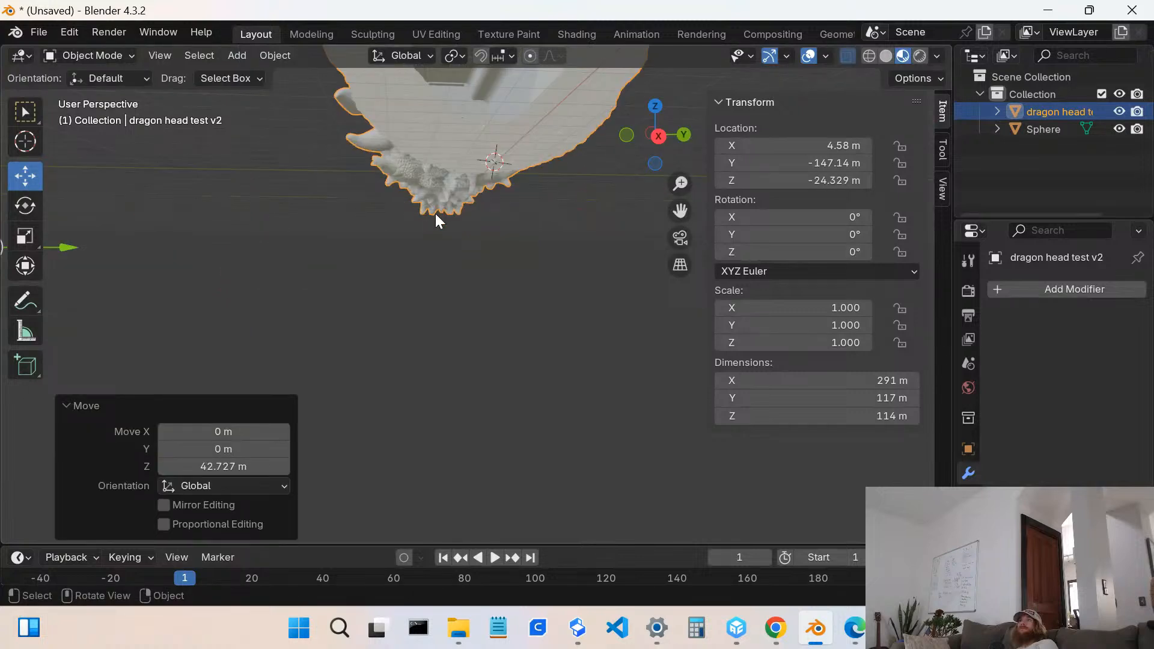
pyautogui.scroll(3, 413, 178)
pyautogui.moveTo(412, 146); pyautogui.dragTo(405, 166, button='middle')
pyautogui.scroll(-5, 373, 177)
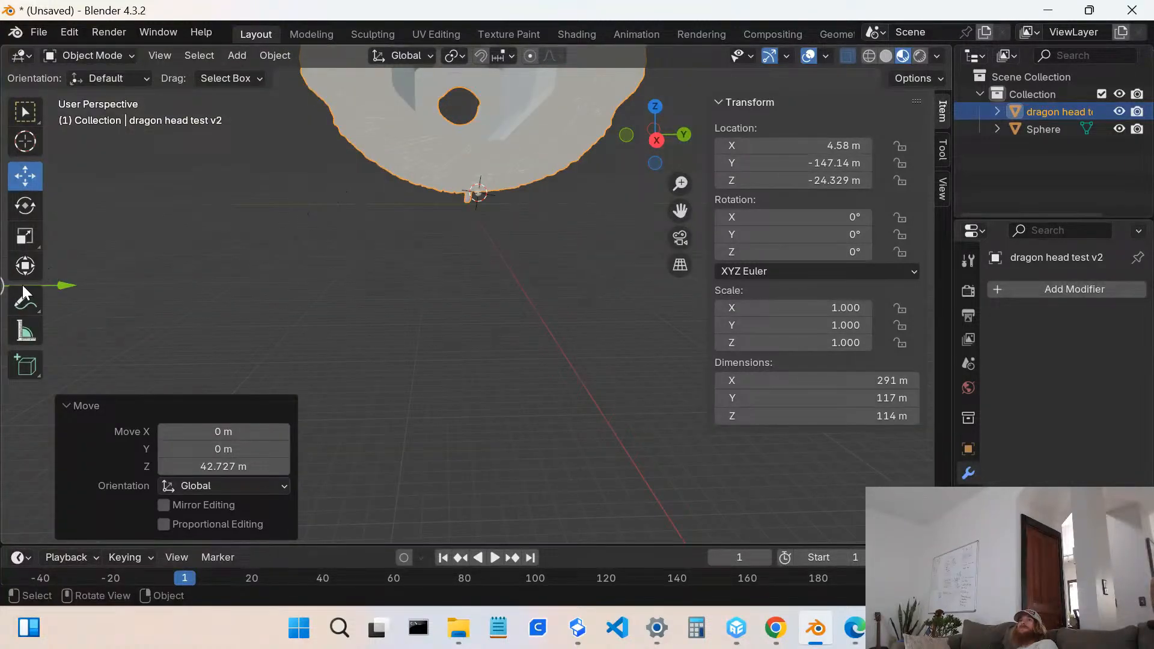
pyautogui.moveTo(59, 283); pyautogui.dragTo(57, 282)
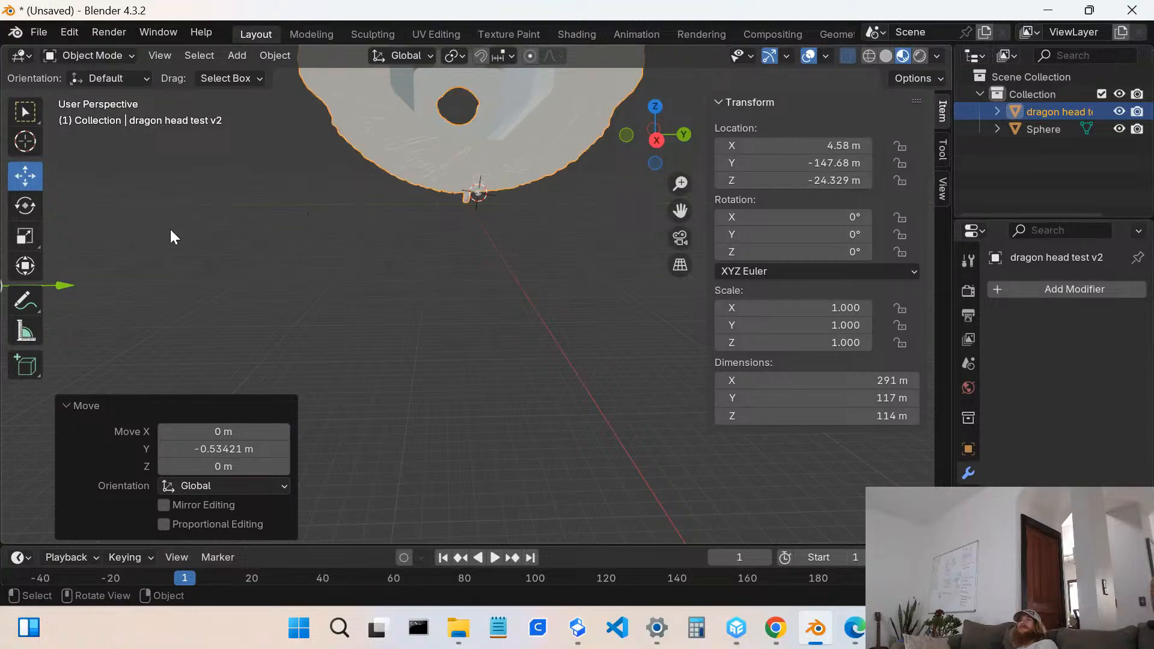
# - Nudge the dragon head along Y to a Y location of -147.61 m
pyautogui.scroll(3, 265, 219)
pyautogui.moveTo(409, 108); pyautogui.dragTo(415, 112, button='middle')
pyautogui.click(867, 163)
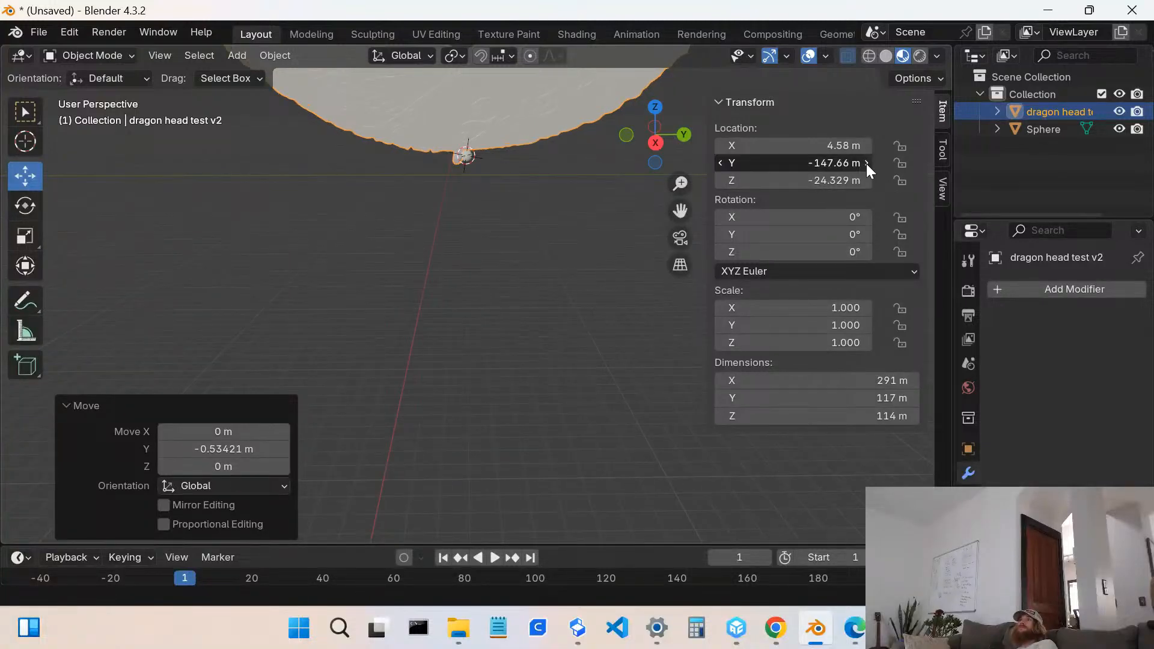
pyautogui.click(867, 164)
pyautogui.click(867, 164)
pyautogui.click(867, 163)
pyautogui.click(867, 163)
pyautogui.click(867, 163)
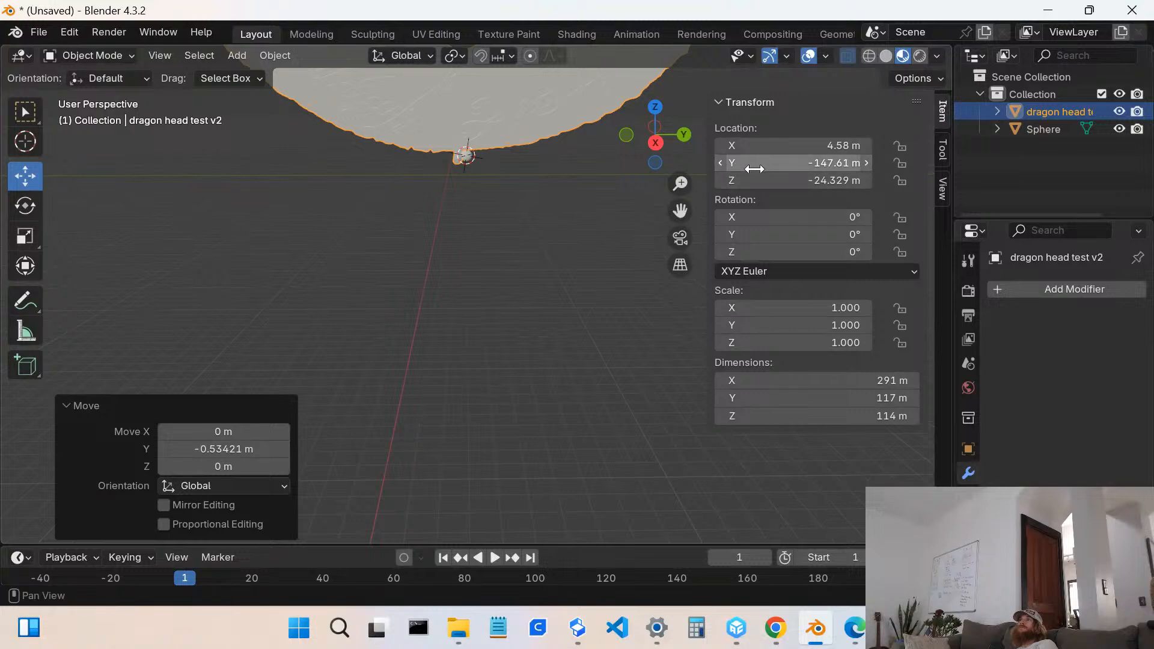
pyautogui.click(833, 164)
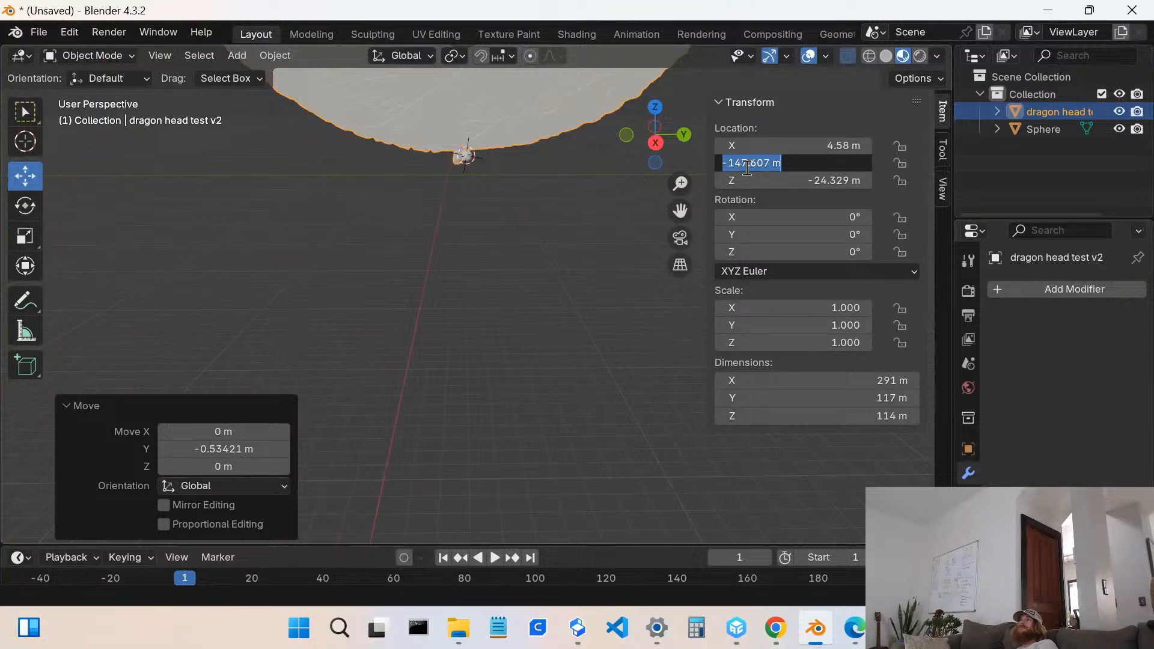
pyautogui.click(771, 205)
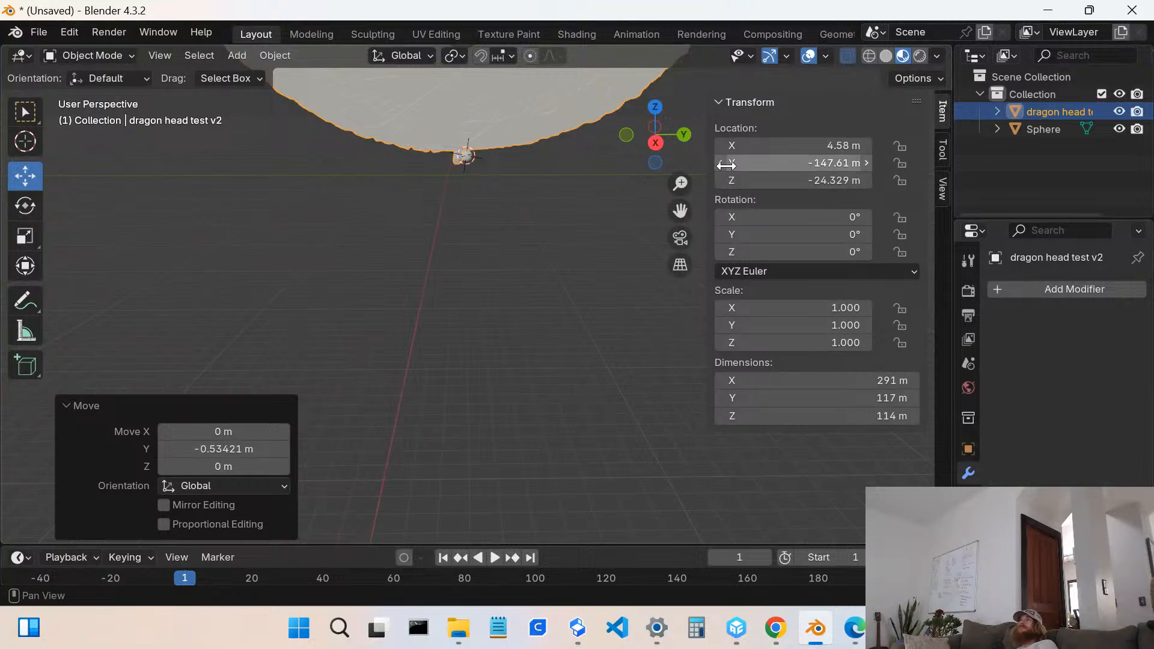
# - Set the dragon head's Y location to -147.81 m, and shift it a further -1.8208 m along Y
pyautogui.click(716, 164)
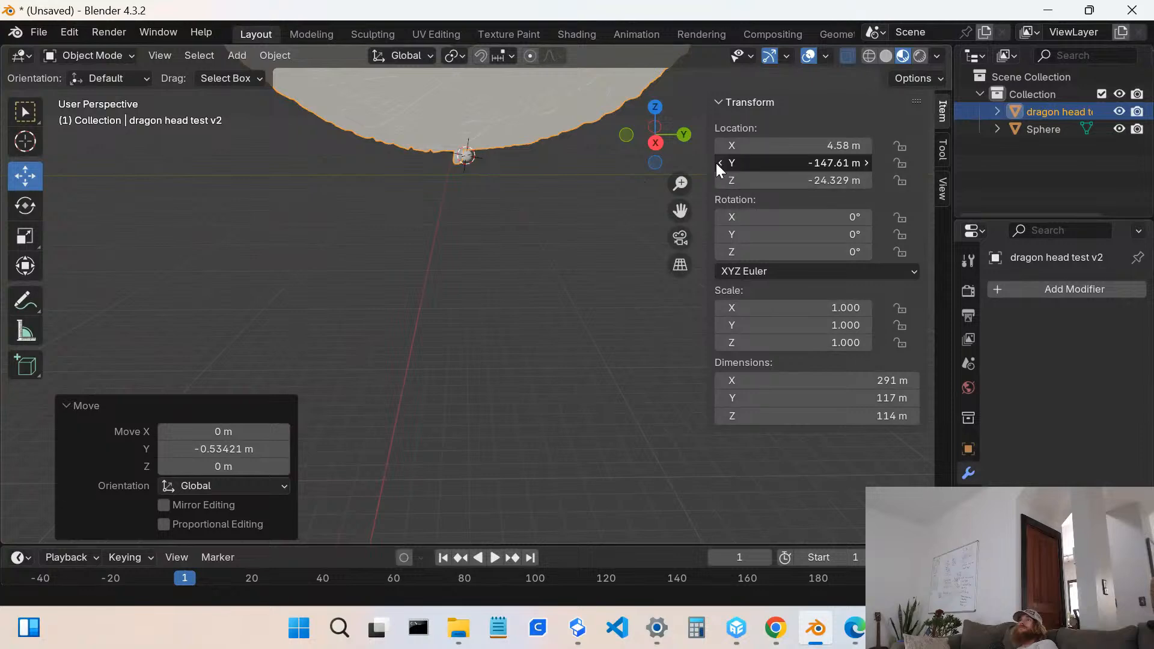
pyautogui.click(716, 164)
pyautogui.click(716, 162)
pyautogui.click(716, 162)
pyautogui.click(716, 162)
pyautogui.click(717, 164)
pyautogui.scroll(-3, 533, 251)
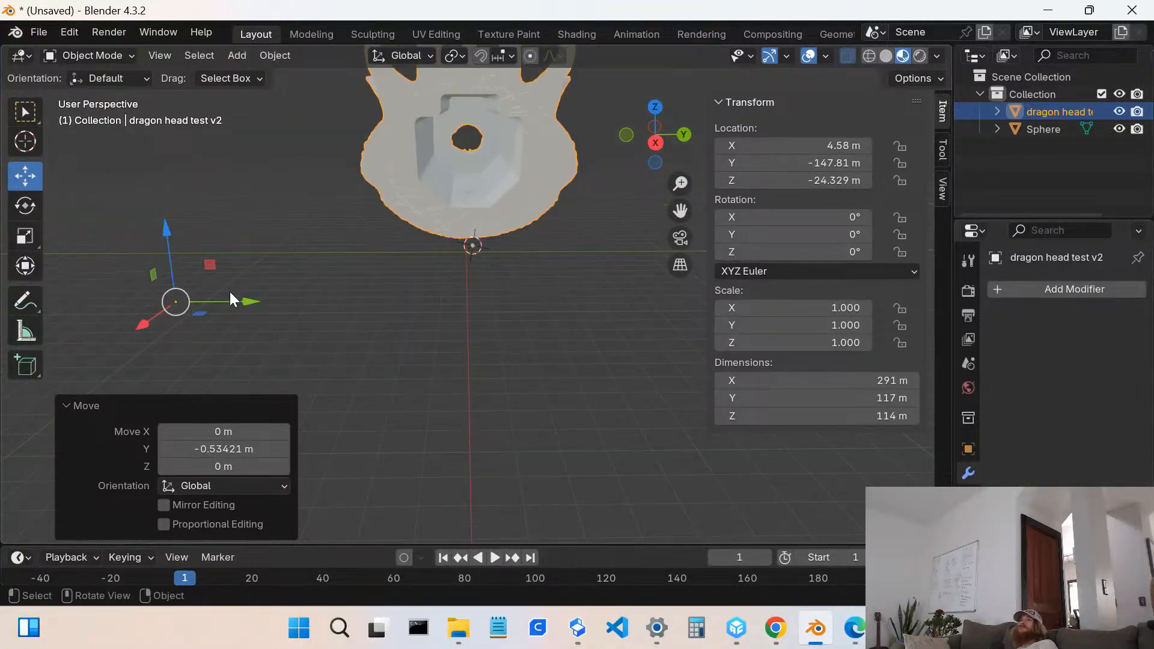
pyautogui.moveTo(248, 301); pyautogui.dragTo(241, 302)
pyautogui.scroll(2, 430, 227)
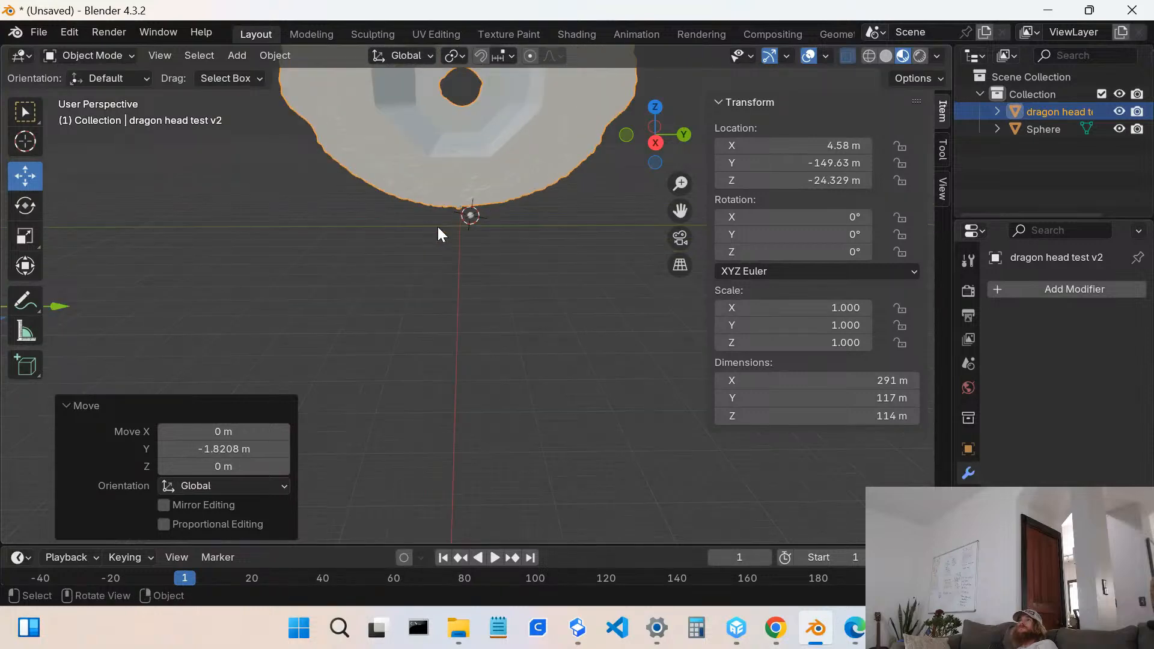
pyautogui.moveTo(435, 211); pyautogui.dragTo(528, 171, button='middle')
pyautogui.moveTo(547, 127); pyautogui.dragTo(540, 146, button='middle')
# - Select the sphere and move it beside the long fang's tip, at about X -54.24 m and Z -3.08 m
pyautogui.click(647, 214)
pyautogui.moveTo(648, 215); pyautogui.dragTo(557, 220, button='middle')
pyautogui.moveTo(666, 245); pyautogui.dragTo(441, 213)
pyautogui.moveTo(391, 117); pyautogui.dragTo(381, 180)
pyautogui.scroll(3, 378, 200)
pyautogui.moveTo(321, 125); pyautogui.dragTo(536, 242, button='middle')
pyautogui.moveTo(559, 242); pyautogui.dragTo(532, 246)
pyautogui.moveTo(531, 246); pyautogui.dragTo(493, 239, button='middle')
pyautogui.moveTo(478, 235); pyautogui.dragTo(466, 237)
pyautogui.moveTo(387, 163); pyautogui.dragTo(380, 171)
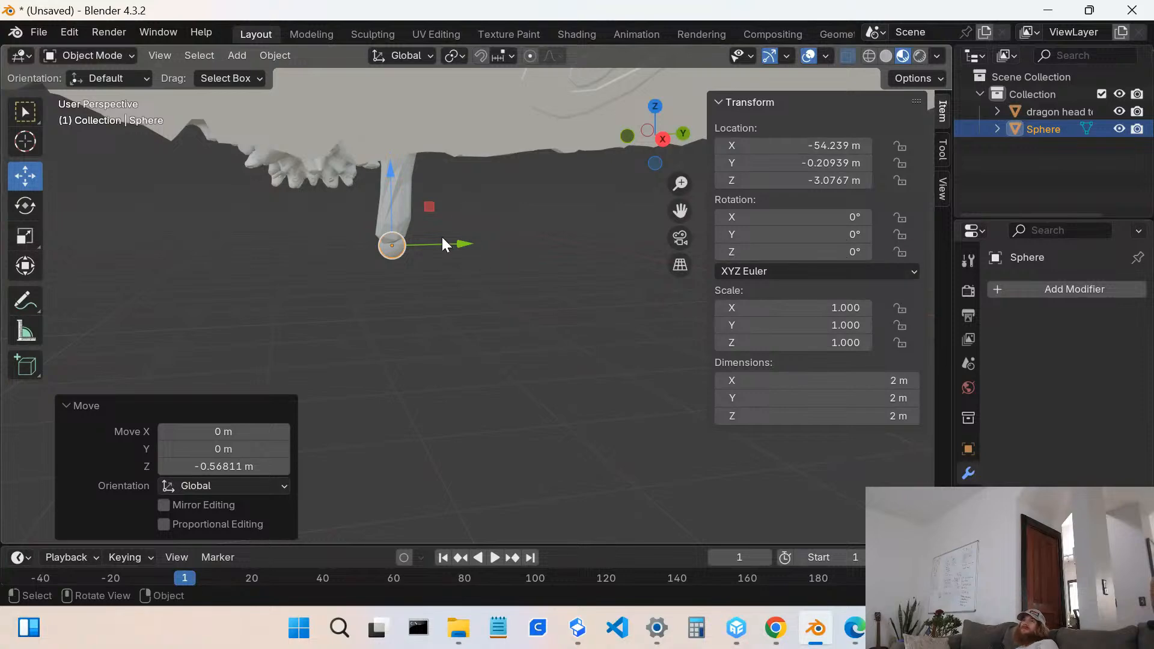
# - Raise the sphere about 0.032 m along Z beside the long fang's tip
pyautogui.moveTo(433, 241); pyautogui.dragTo(524, 243, button='middle')
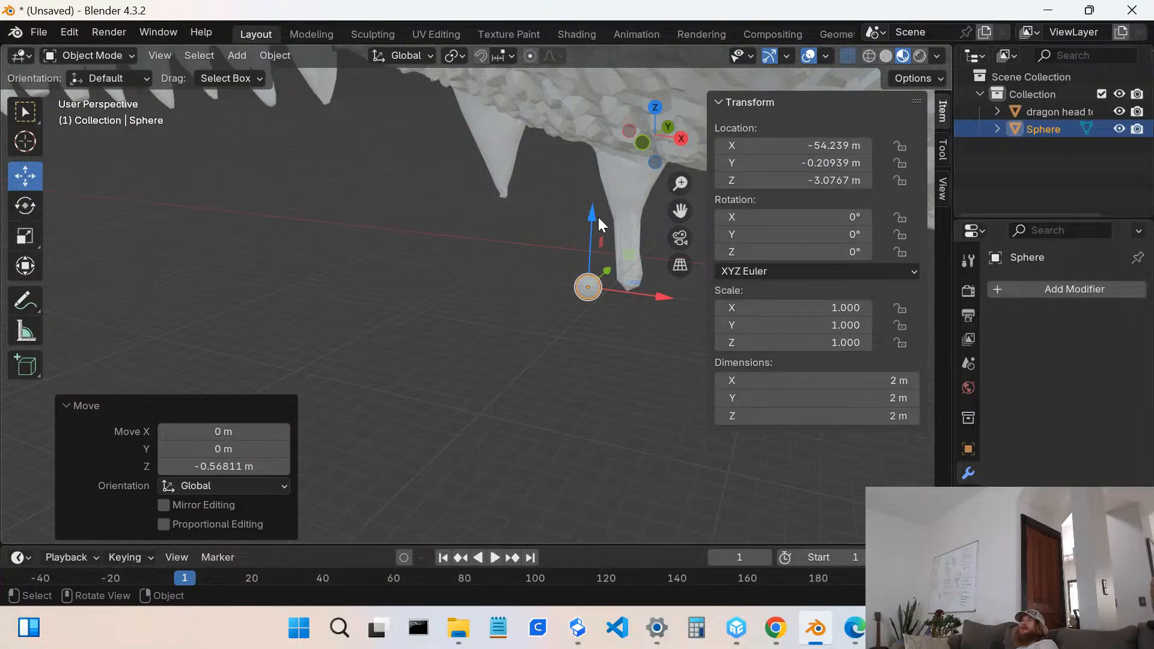
pyautogui.moveTo(593, 214)
pyautogui.mouseDown()
pyautogui.moveTo(619, 69)
pyautogui.moveTo(624, 122)
pyautogui.moveTo(603, 225)
pyautogui.mouseUp()
pyautogui.moveTo(636, 282); pyautogui.dragTo(518, 234, button='middle')
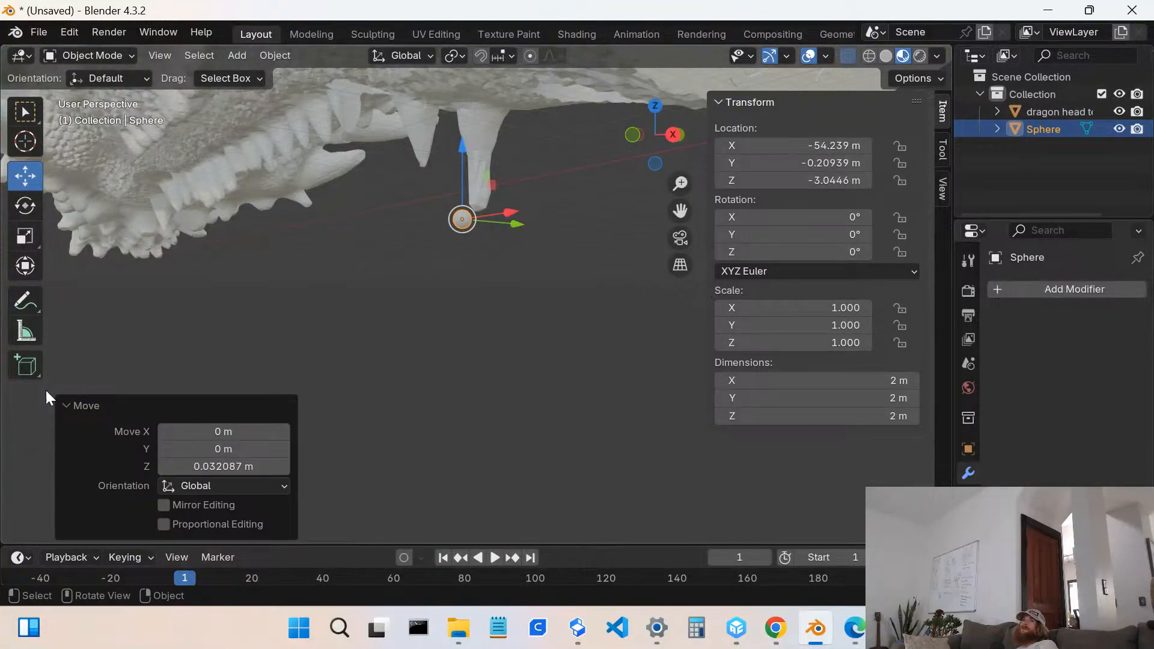
# - Subdivide the sphere's mesh in Edit Mode, raising the number of cuts past 5, and clear the selection
pyautogui.click(123, 56)
pyautogui.click(90, 94)
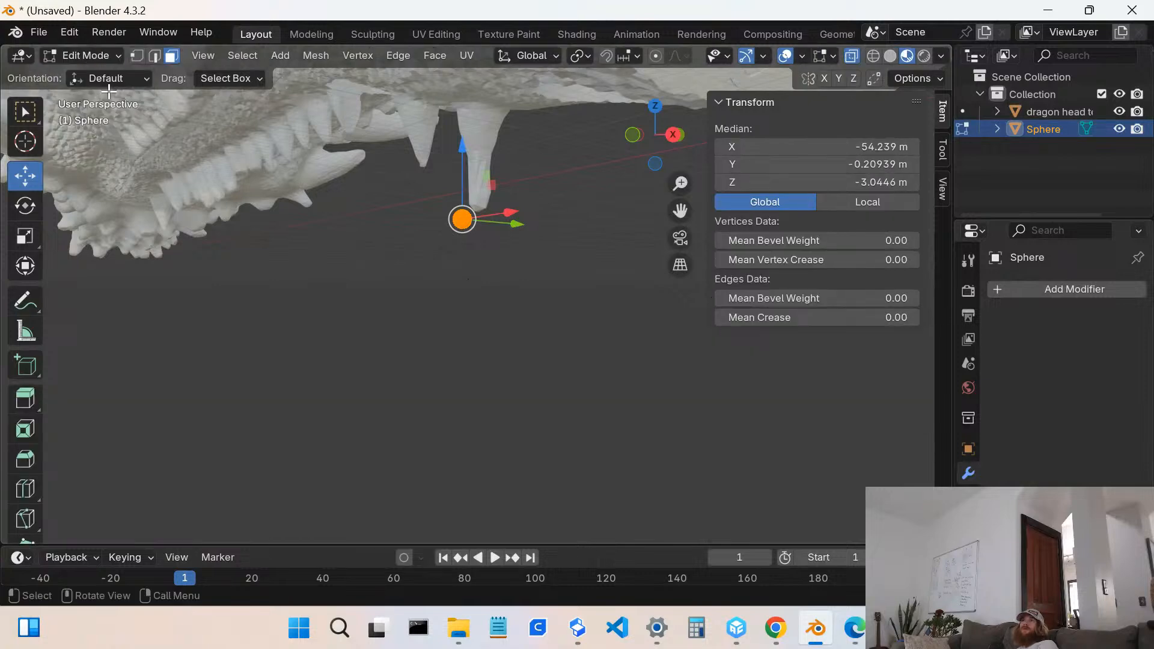
pyautogui.hotkey('ctrl', 'f')
pyautogui.click(452, 278)
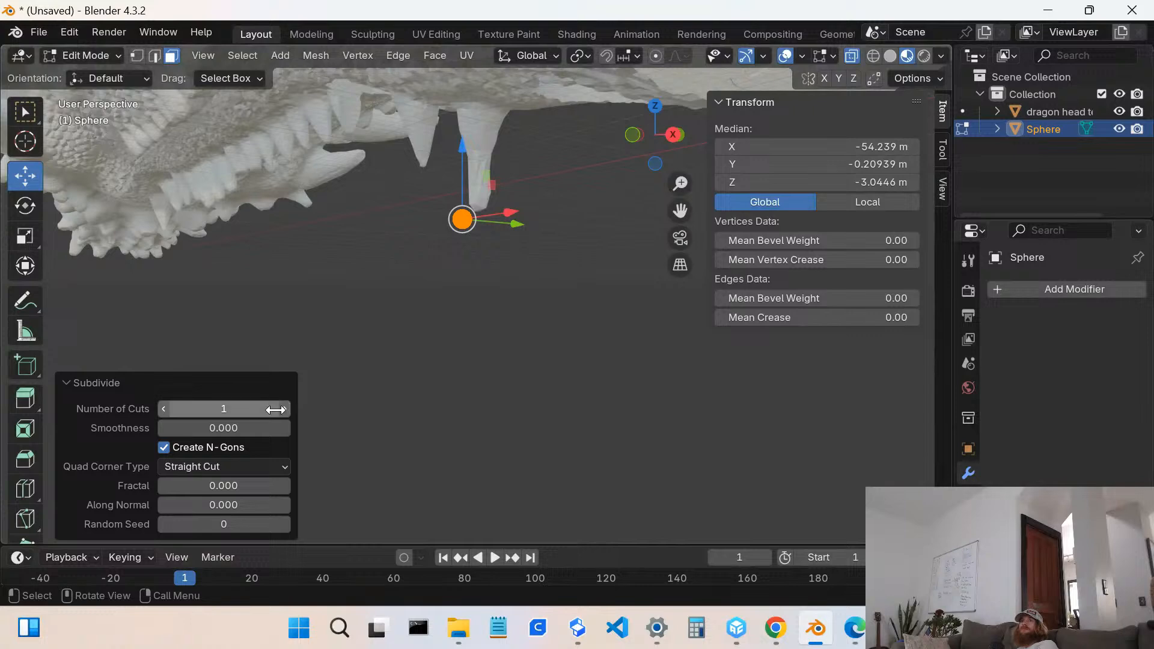
pyautogui.click(284, 408)
pyautogui.click(283, 408)
pyautogui.click(283, 408)
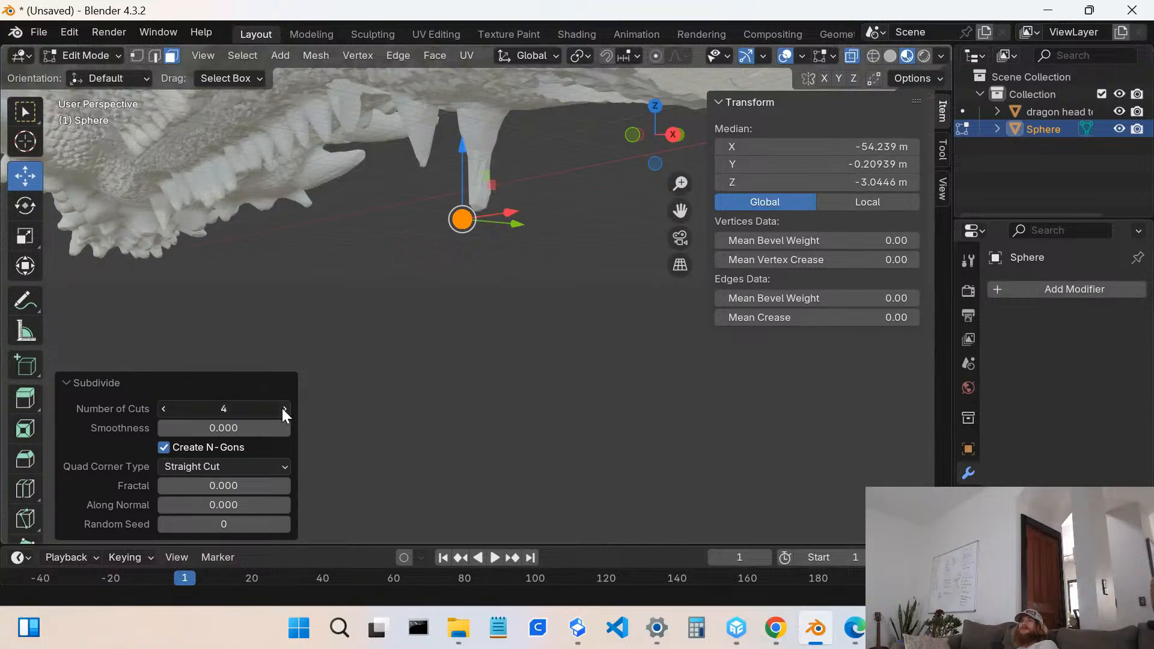
pyautogui.click(284, 408)
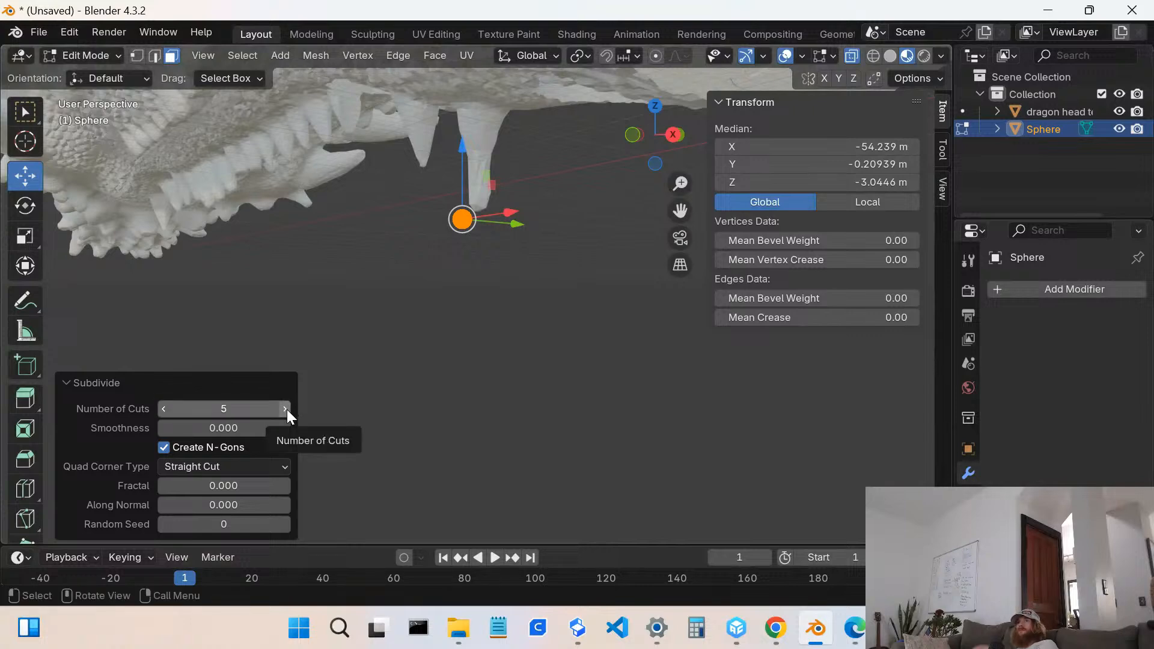
pyautogui.click(285, 409)
pyautogui.click(285, 409)
pyautogui.click(285, 408)
pyautogui.click(285, 409)
pyautogui.click(285, 409)
pyautogui.click(385, 356)
# - Select a face on the sphere, switch to Sculpt Mode and choose the Blob brush
pyautogui.scroll(2, 489, 218)
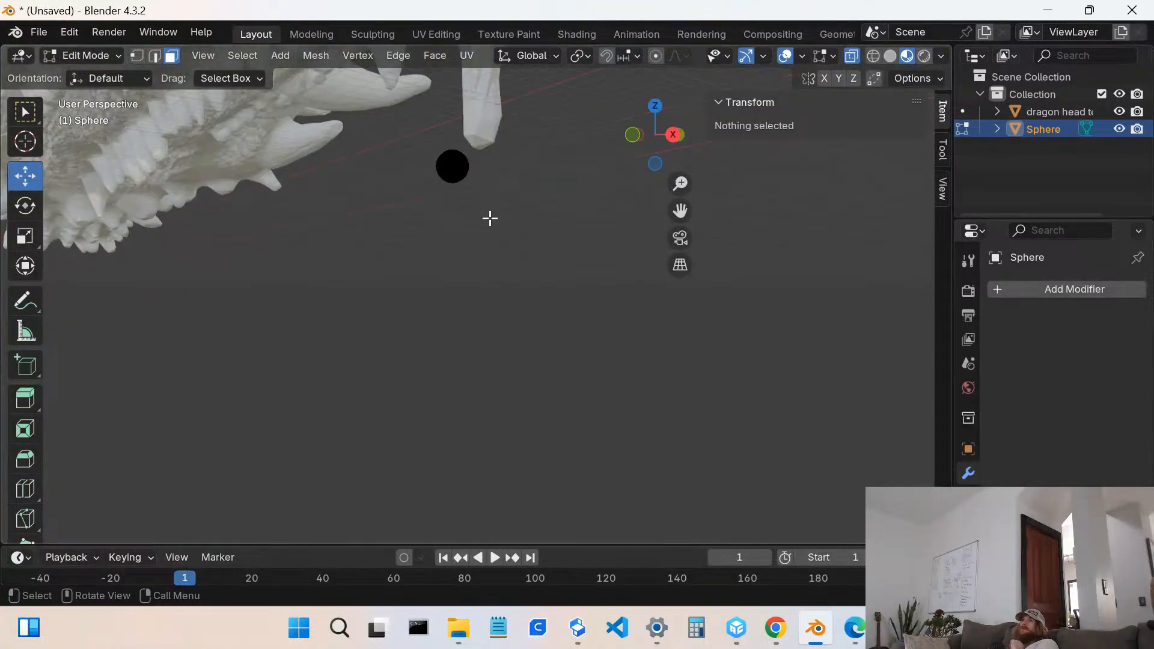
pyautogui.click(467, 162)
pyautogui.scroll(-5, 465, 163)
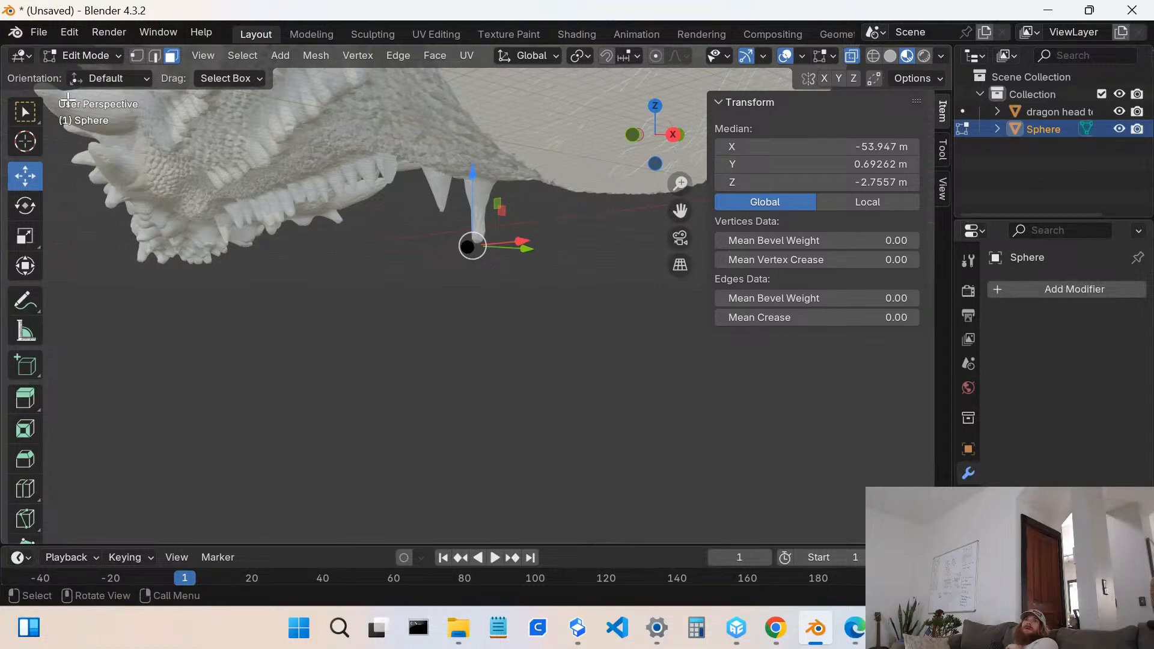
pyautogui.click(89, 54)
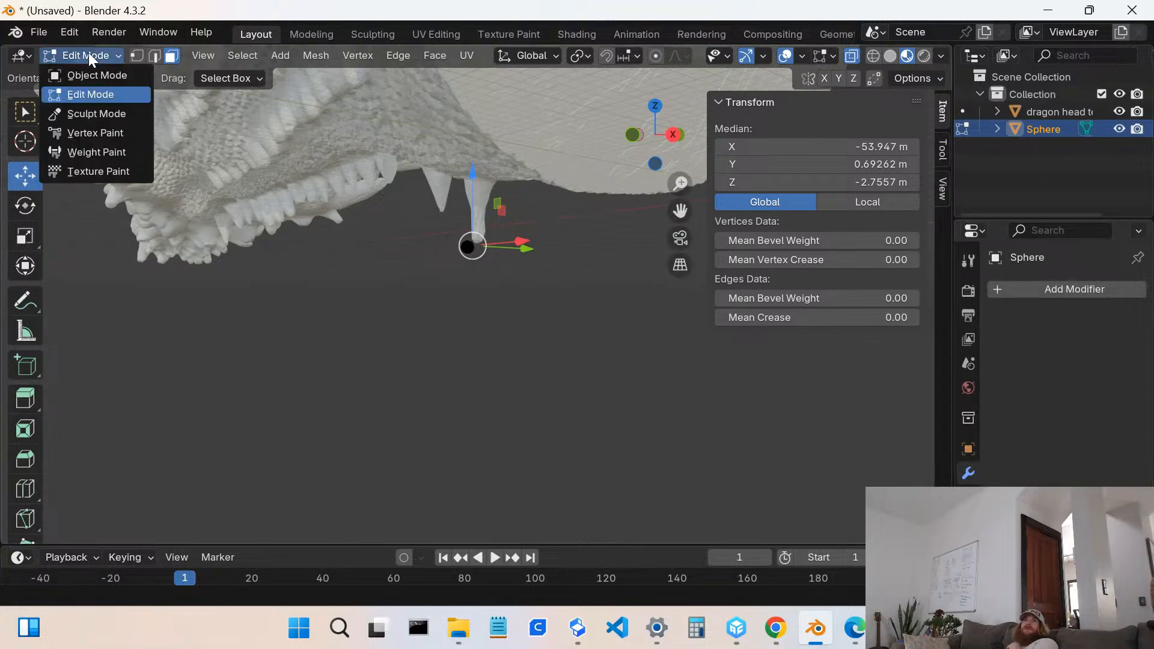
pyautogui.click(87, 110)
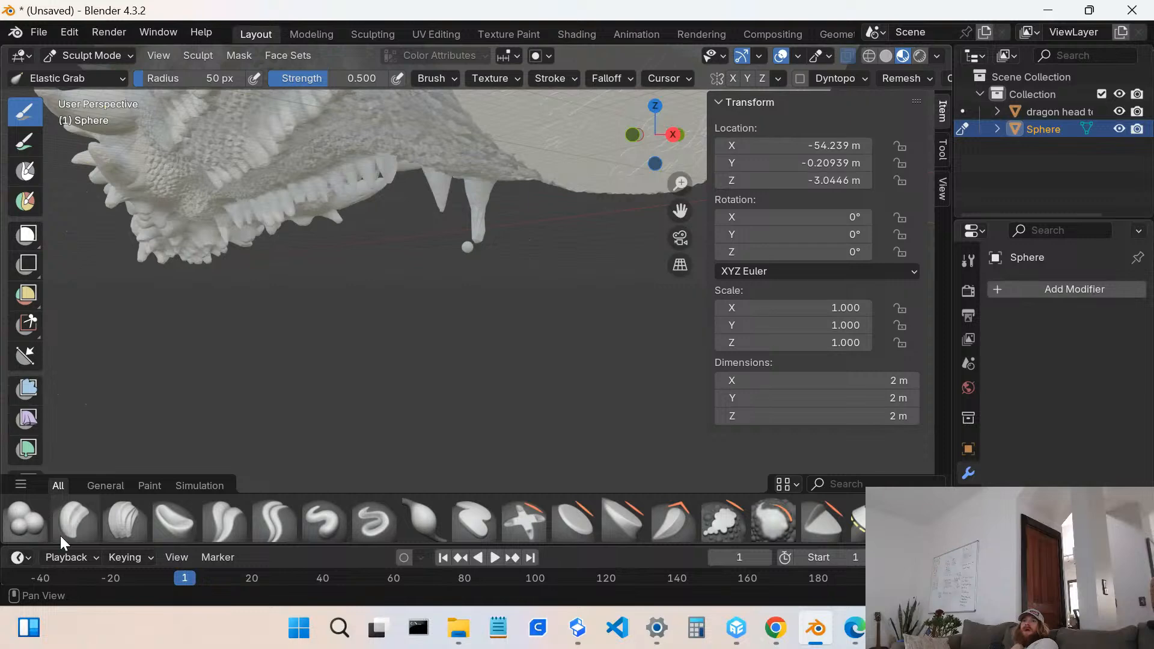
pyautogui.click(35, 539)
pyautogui.scroll(2, 471, 241)
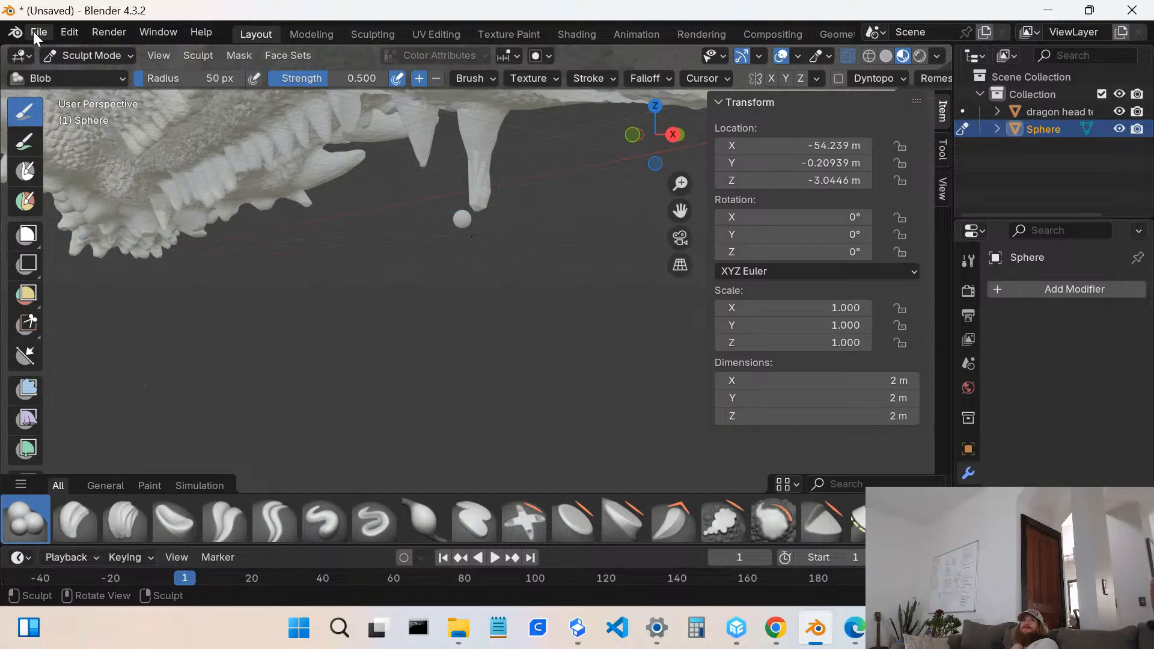
# - Return the sphere to Edit Mode and add a Mirror modifier with only the Y axis enabled
pyautogui.click(77, 54)
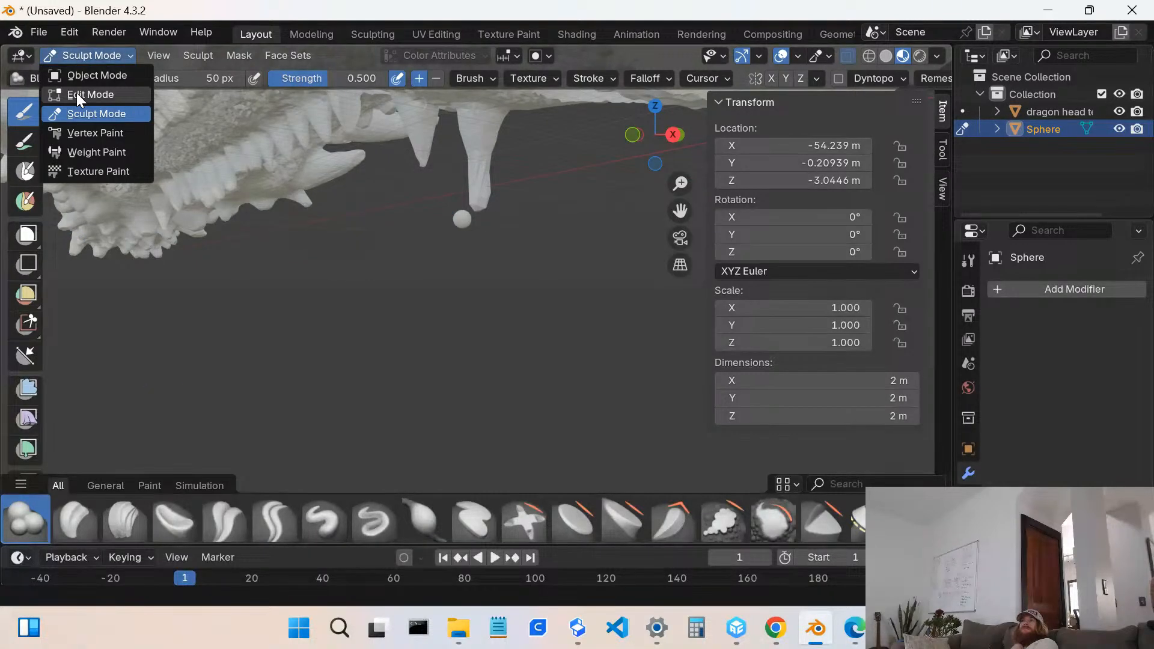
pyautogui.click(78, 94)
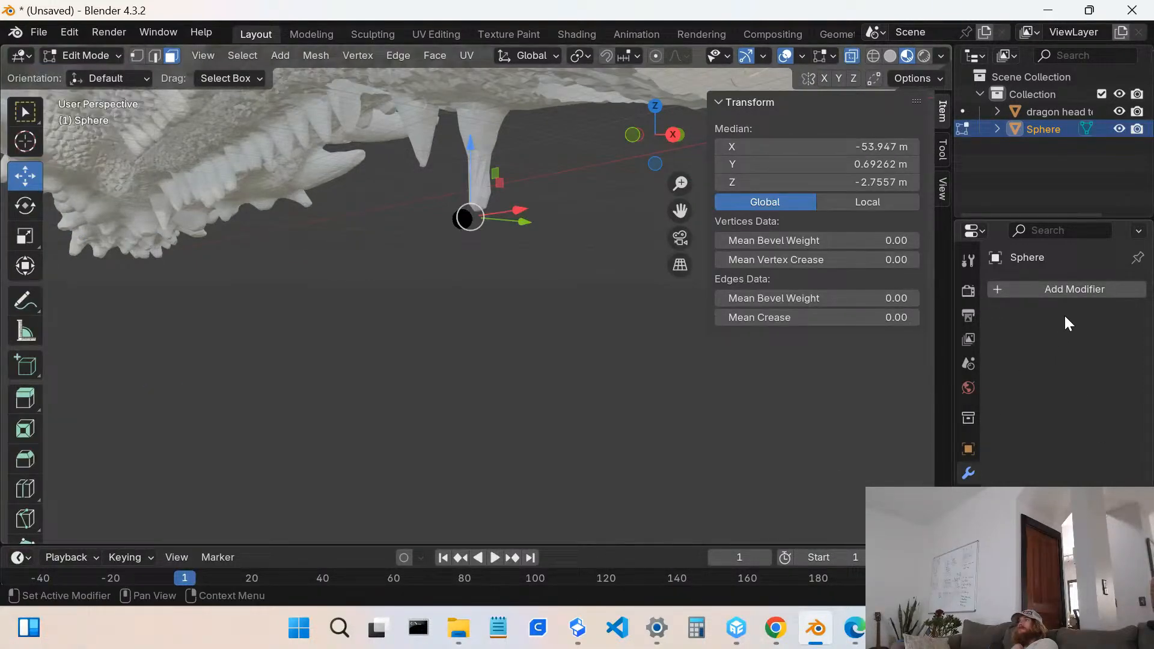
pyautogui.click(1069, 292)
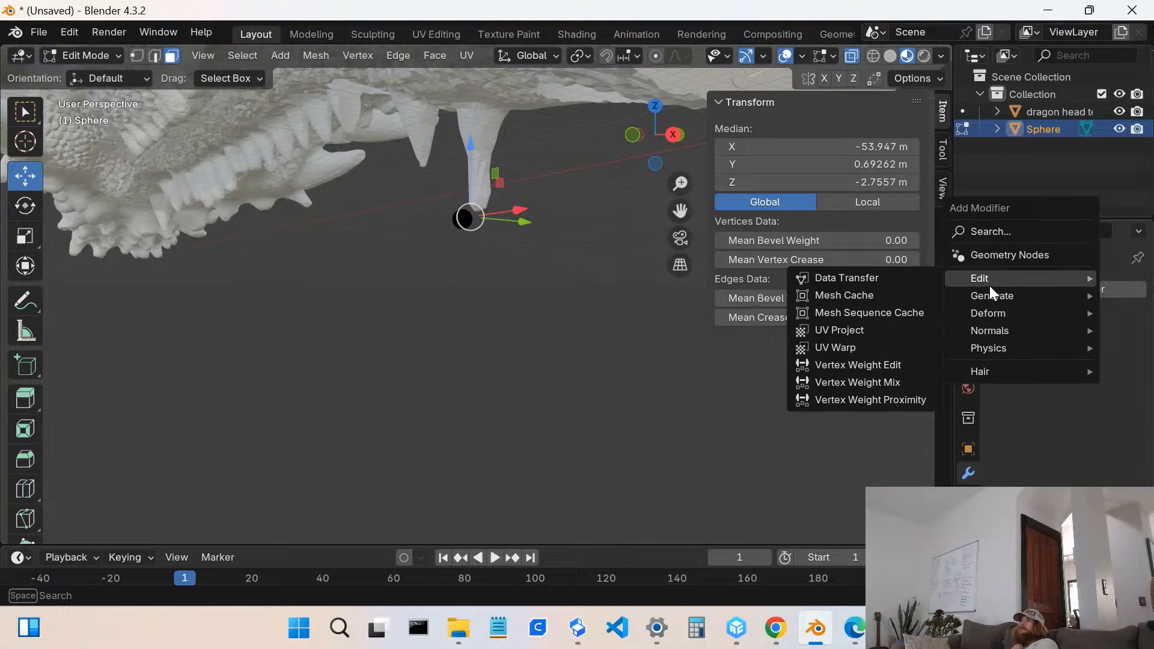
pyautogui.moveTo(976, 296)
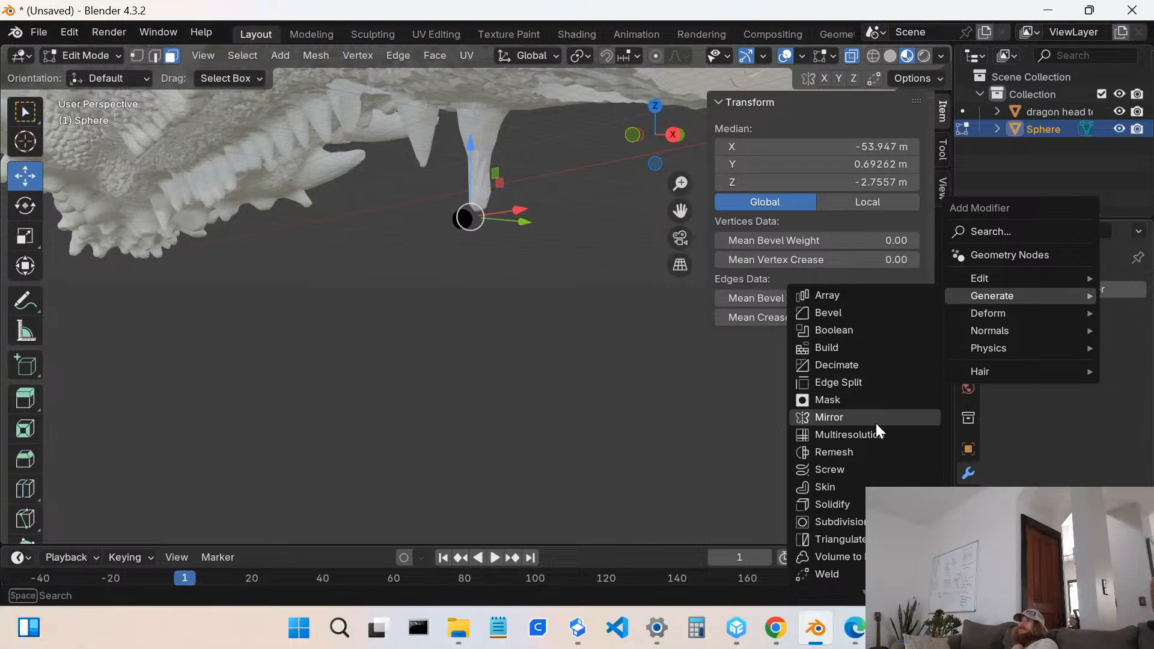
pyautogui.click(837, 416)
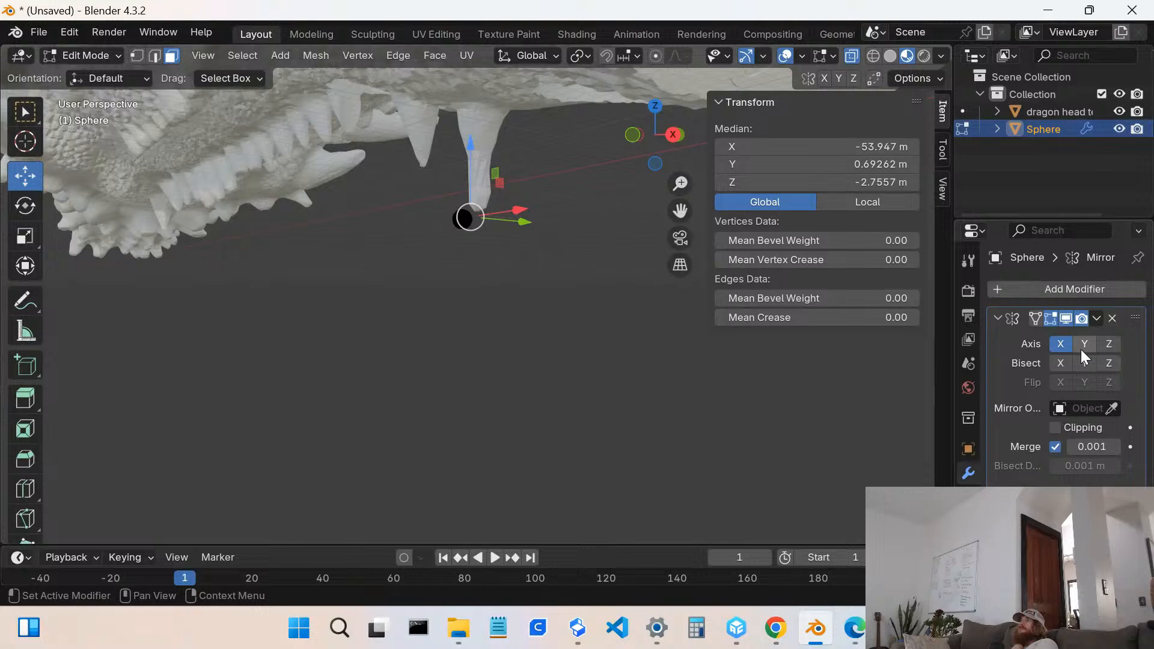
# - Try to pick the sphere itself as the Mirror modifier's mirror object, from the outliner and from the viewport
pyautogui.click(1062, 408)
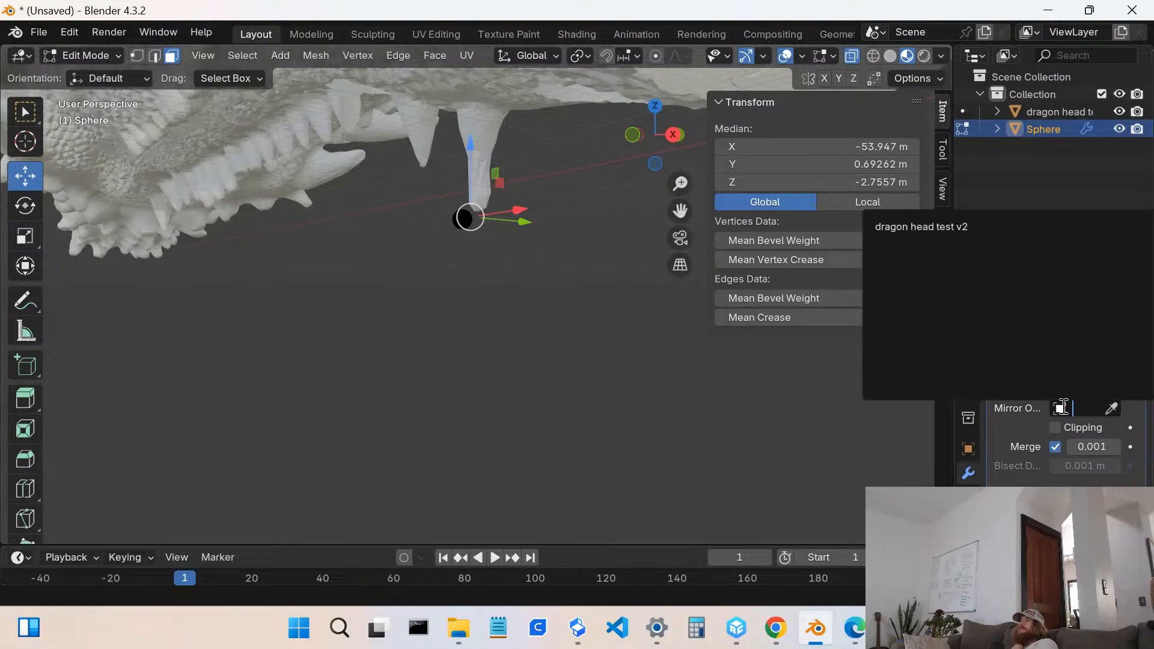
pyautogui.click(1111, 408)
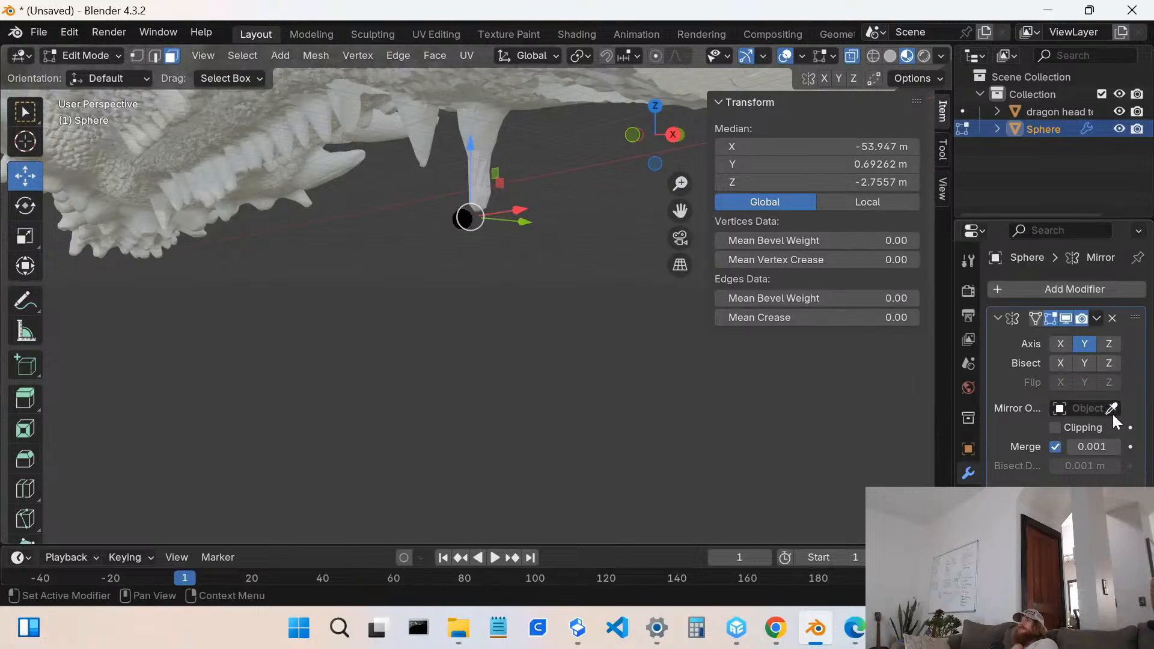
pyautogui.click(1111, 408)
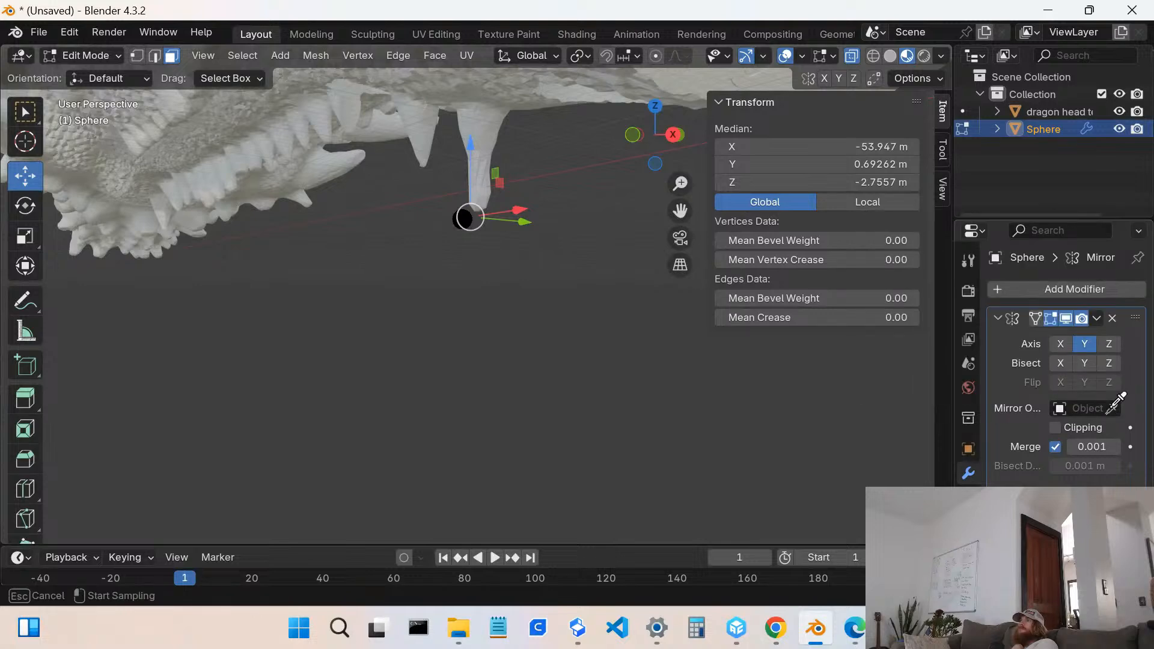
pyautogui.click(1045, 132)
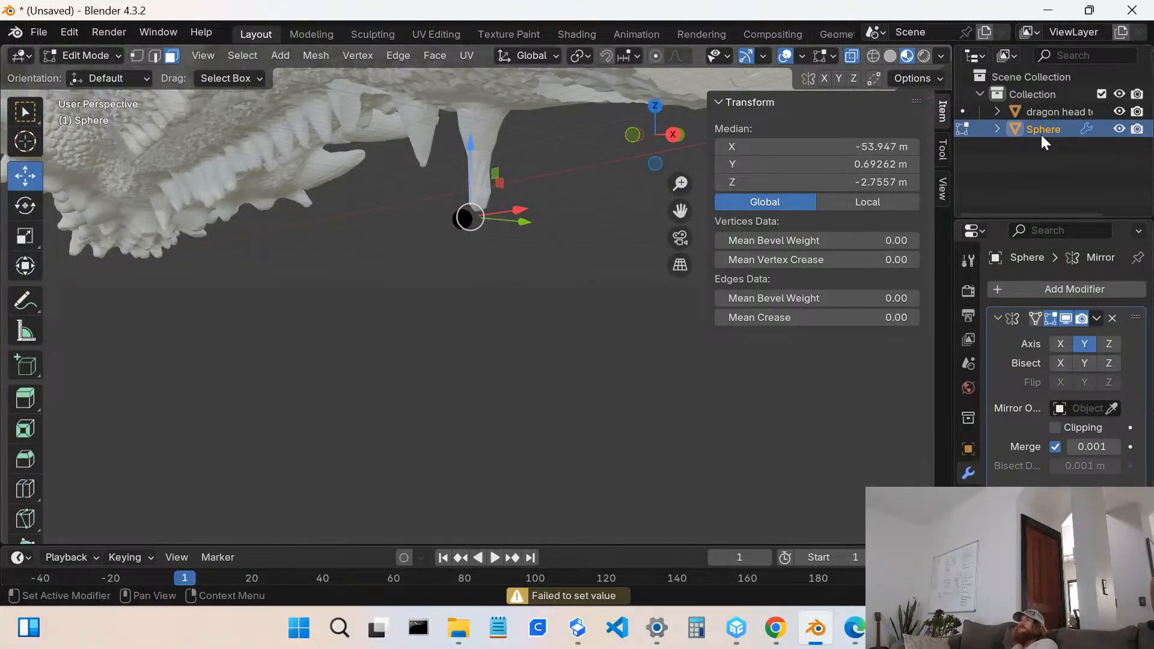
pyautogui.click(1112, 408)
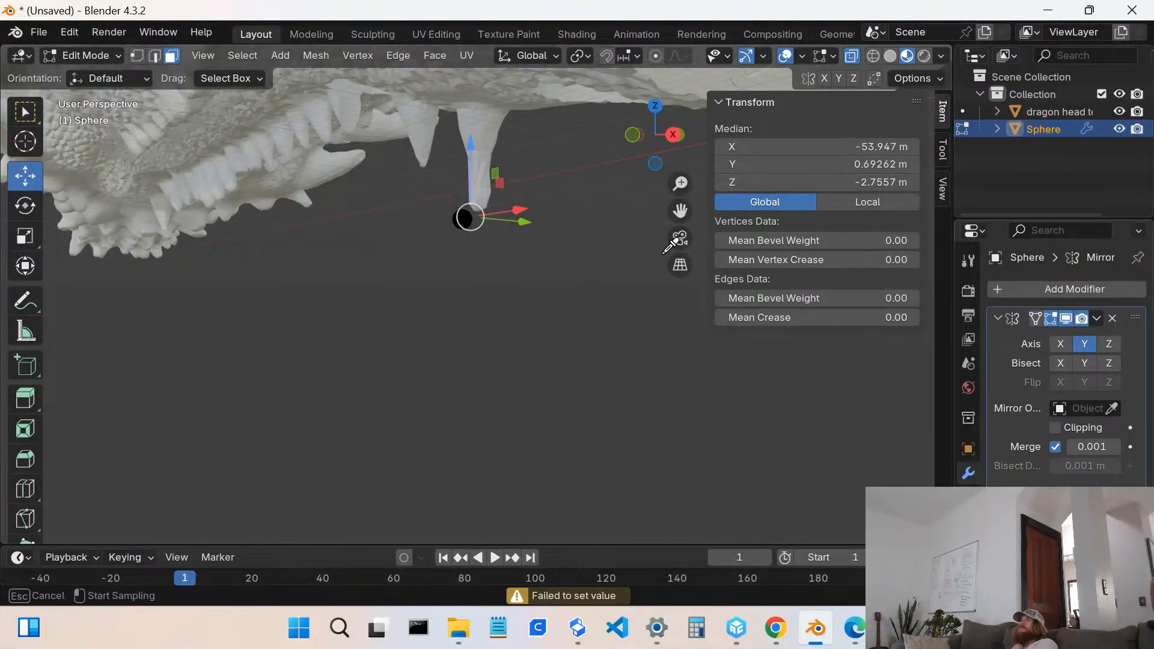
pyautogui.click(469, 214)
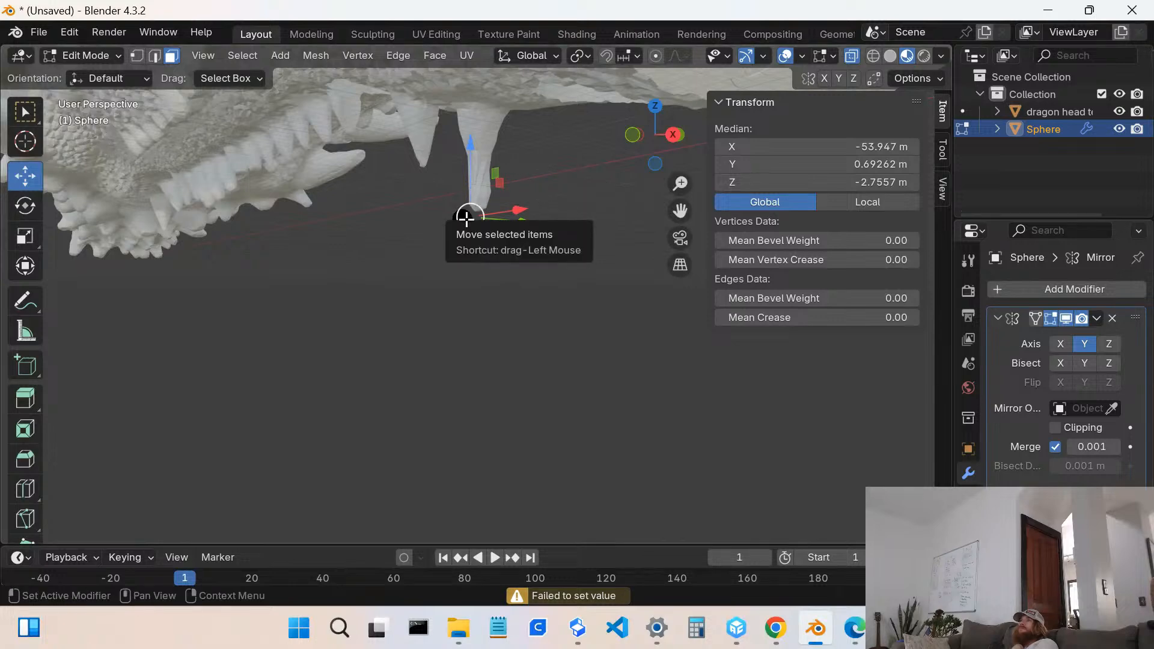
pyautogui.scroll(3, 472, 251)
pyautogui.moveTo(423, 149); pyautogui.dragTo(397, 187, button='middle')
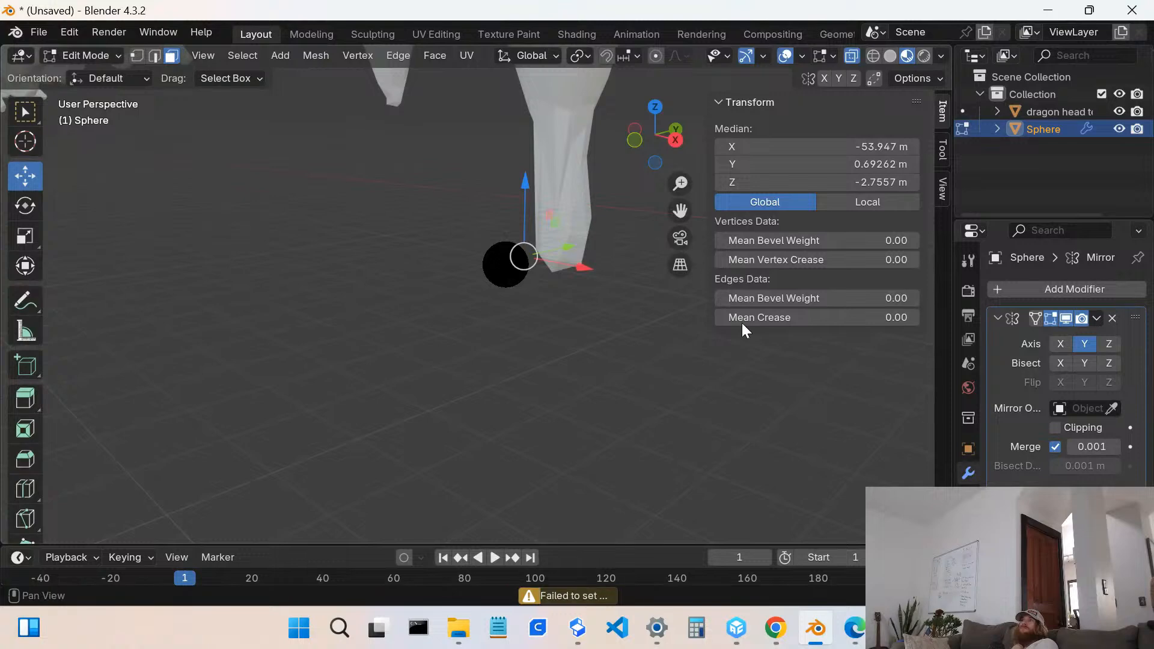
pyautogui.click(1082, 408)
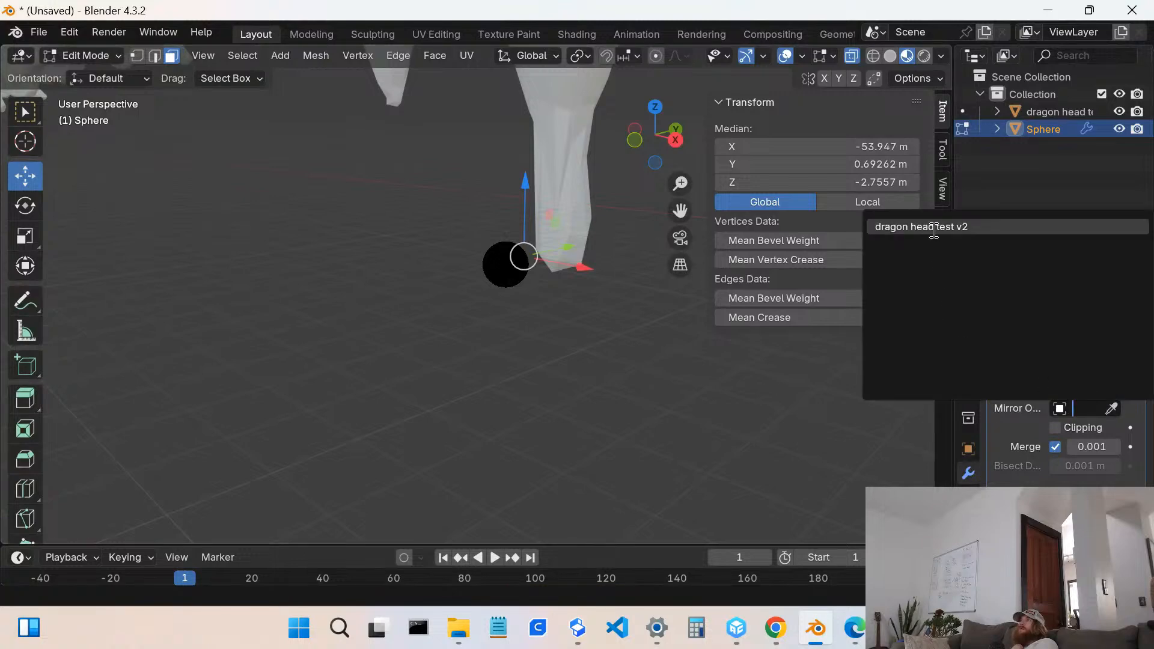
pyautogui.click(681, 389)
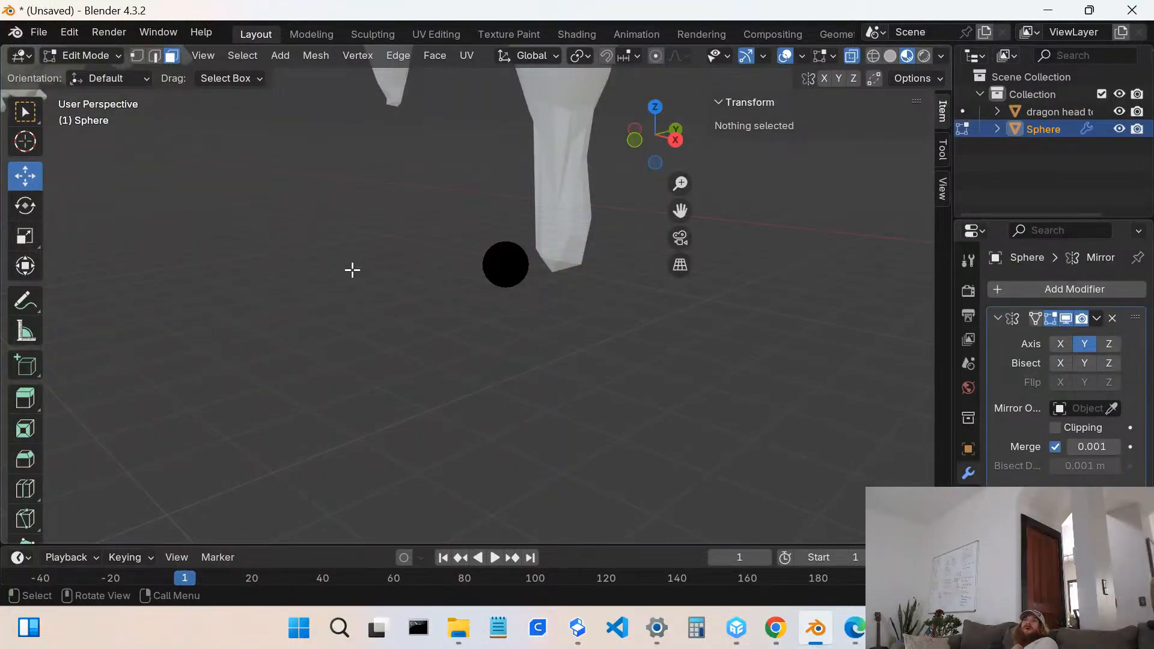
# - Select all the sphere's faces and look for the sphere among the Mirror modifier's available mirror objects
pyautogui.moveTo(485, 229); pyautogui.dragTo(450, 315)
pyautogui.click(451, 314)
pyautogui.moveTo(453, 202); pyautogui.dragTo(536, 306)
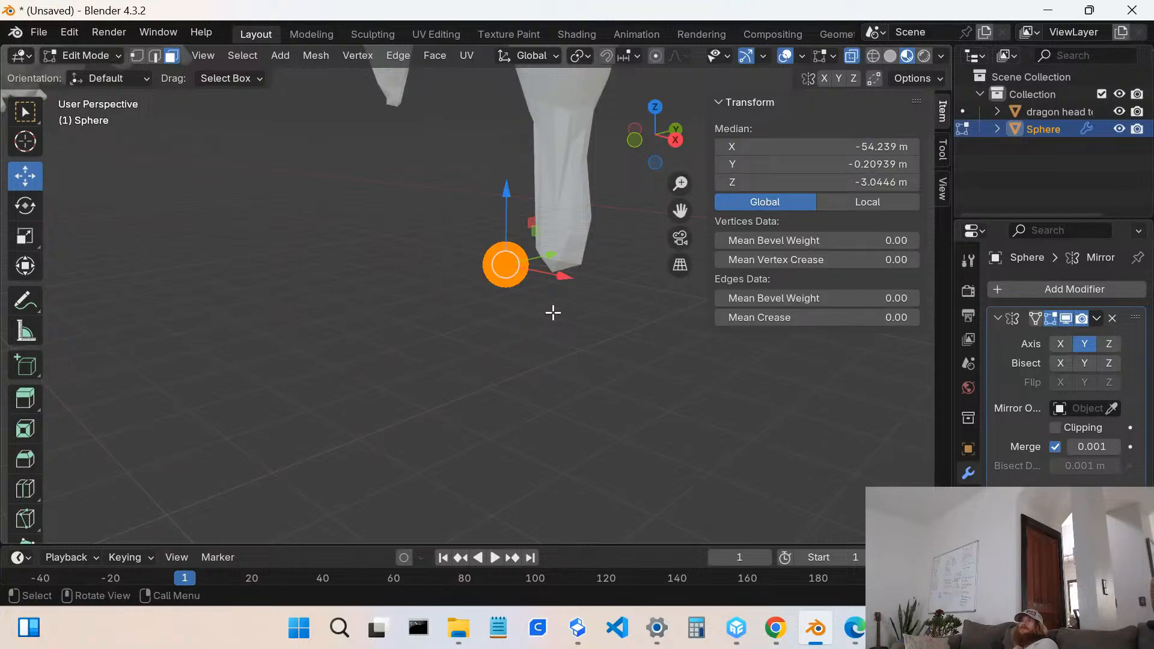
pyautogui.click(1066, 409)
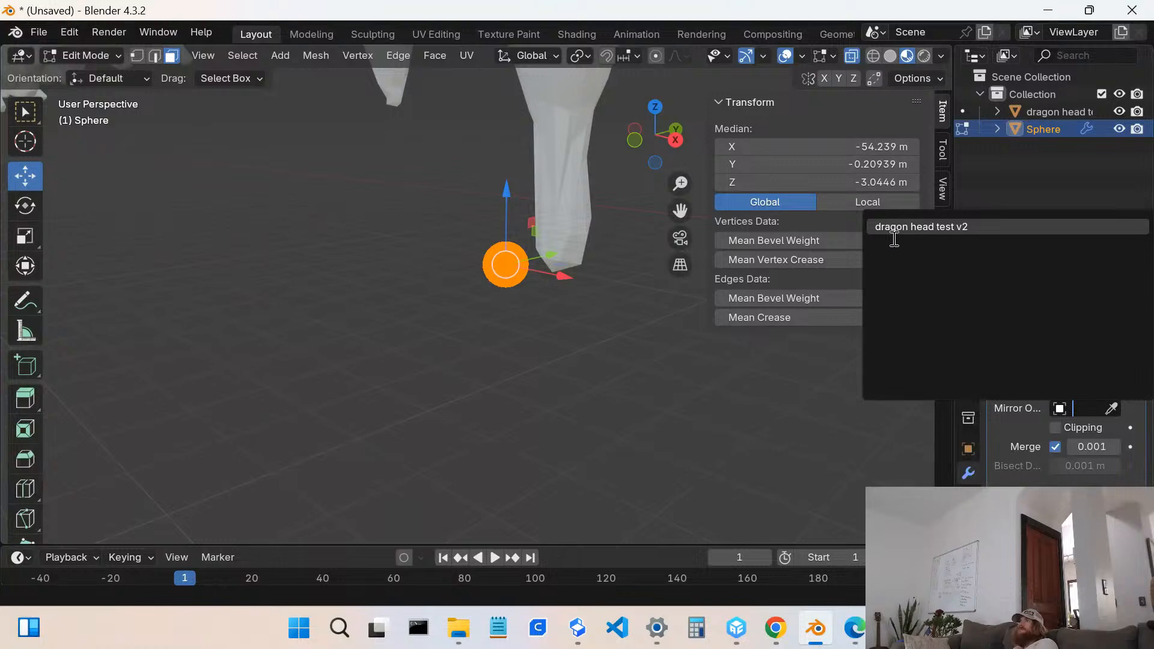
pyautogui.click(788, 369)
pyautogui.click(788, 368)
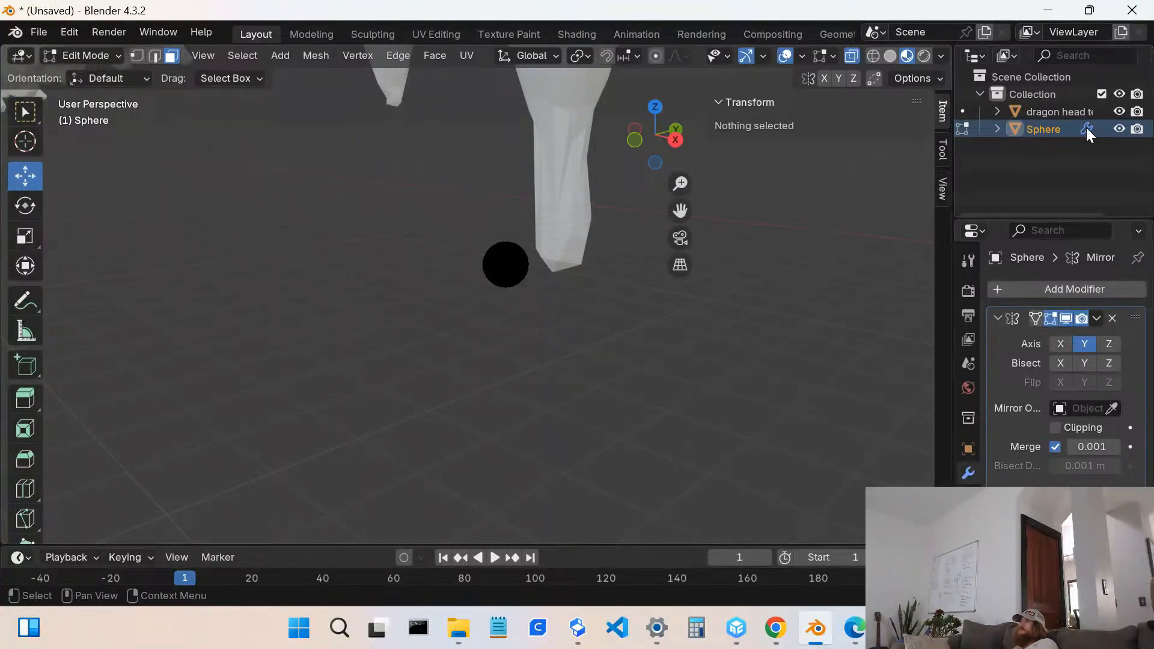
# - Enable Clipping on the sphere's Mirror modifier and recheck the choices for its mirror object
pyautogui.click(1060, 430)
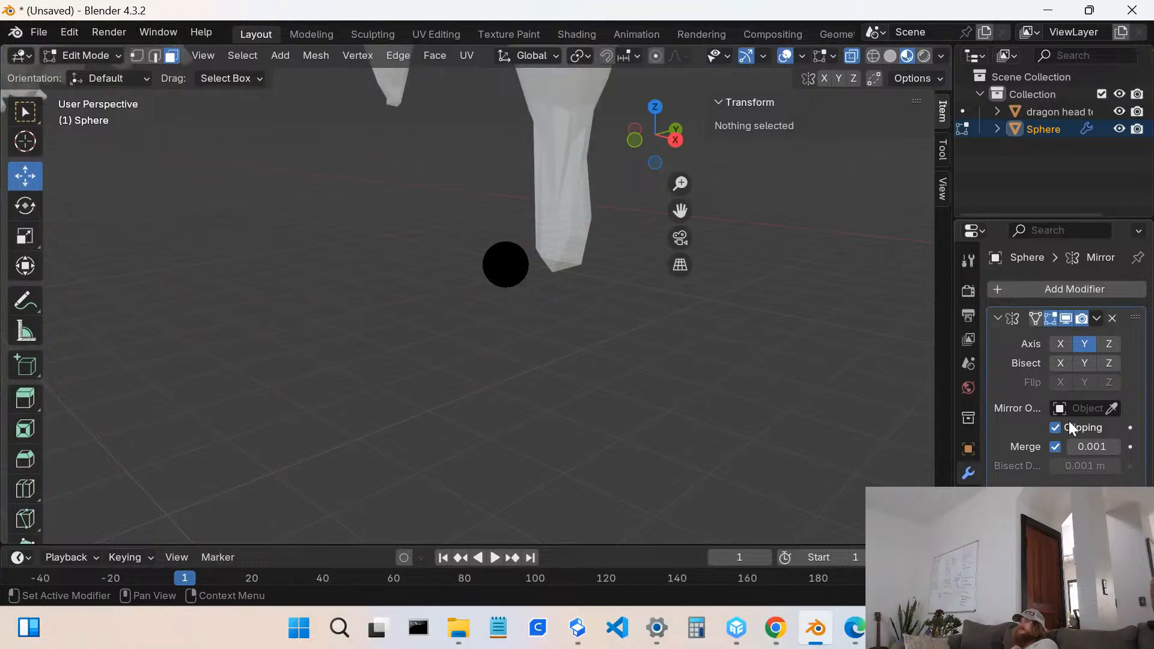
pyautogui.click(1073, 410)
pyautogui.click(778, 464)
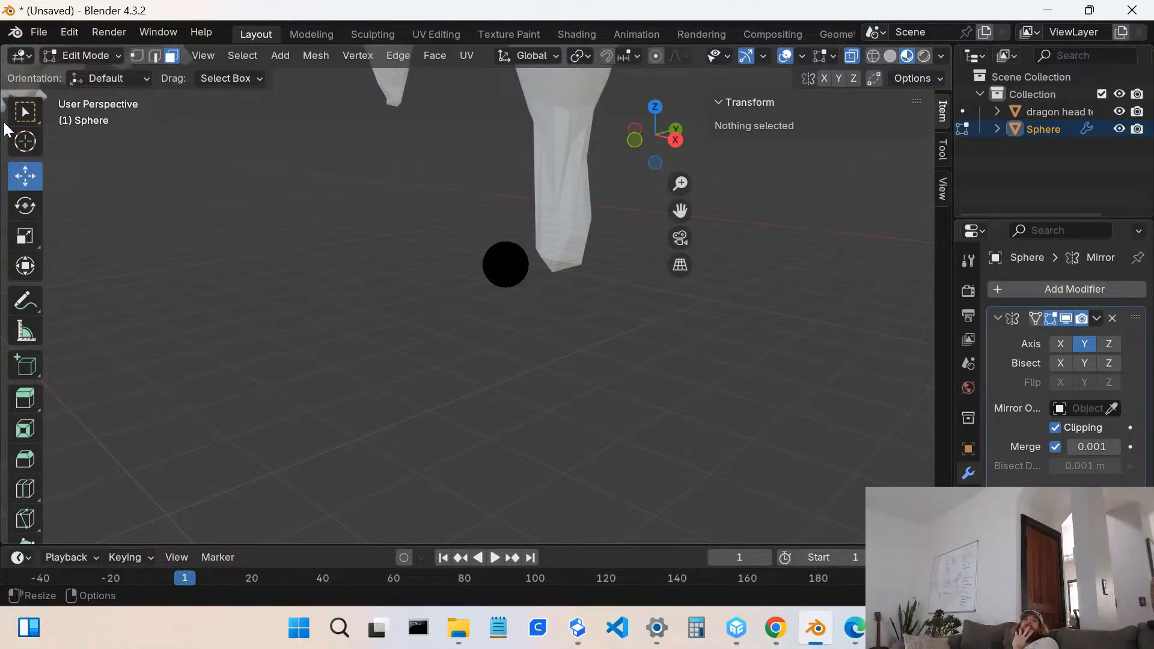
# - Return to Object Mode and delete the subdivided sphere
pyautogui.click(87, 57)
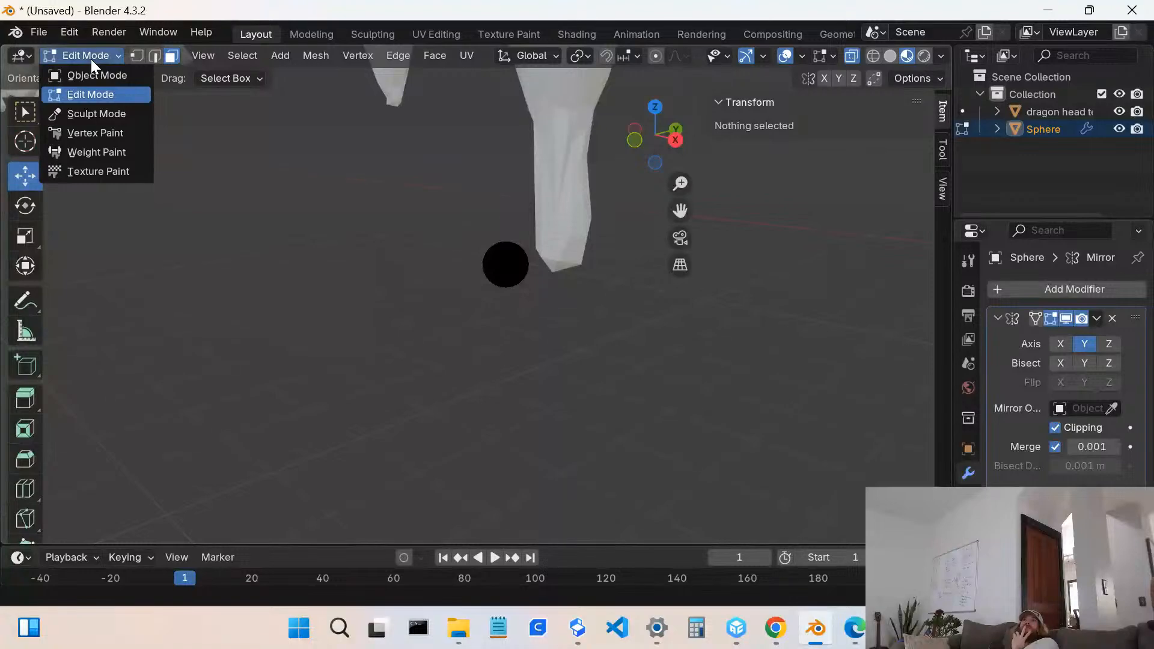
pyautogui.click(89, 74)
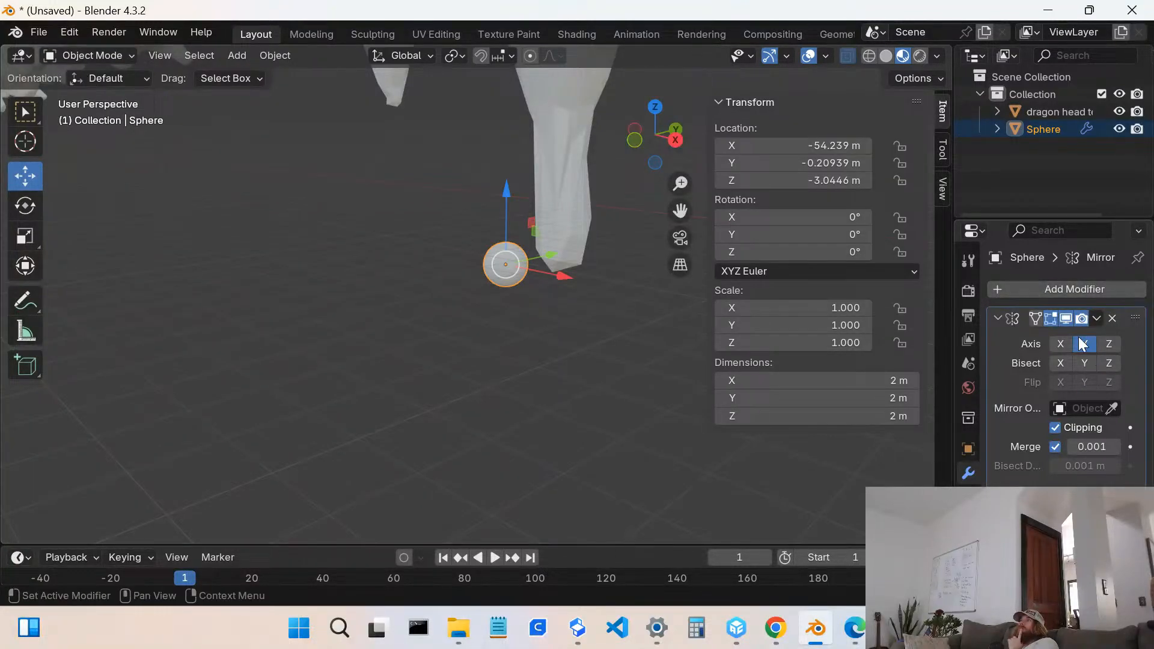
pyautogui.click(1077, 408)
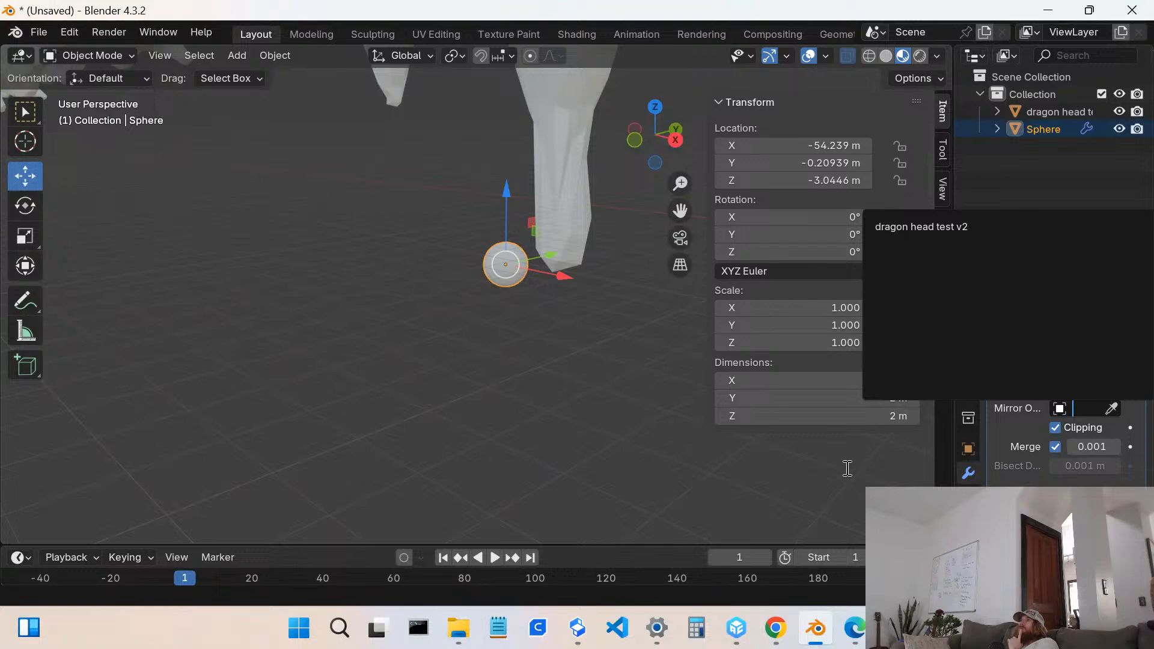
pyautogui.rightClick(1046, 131)
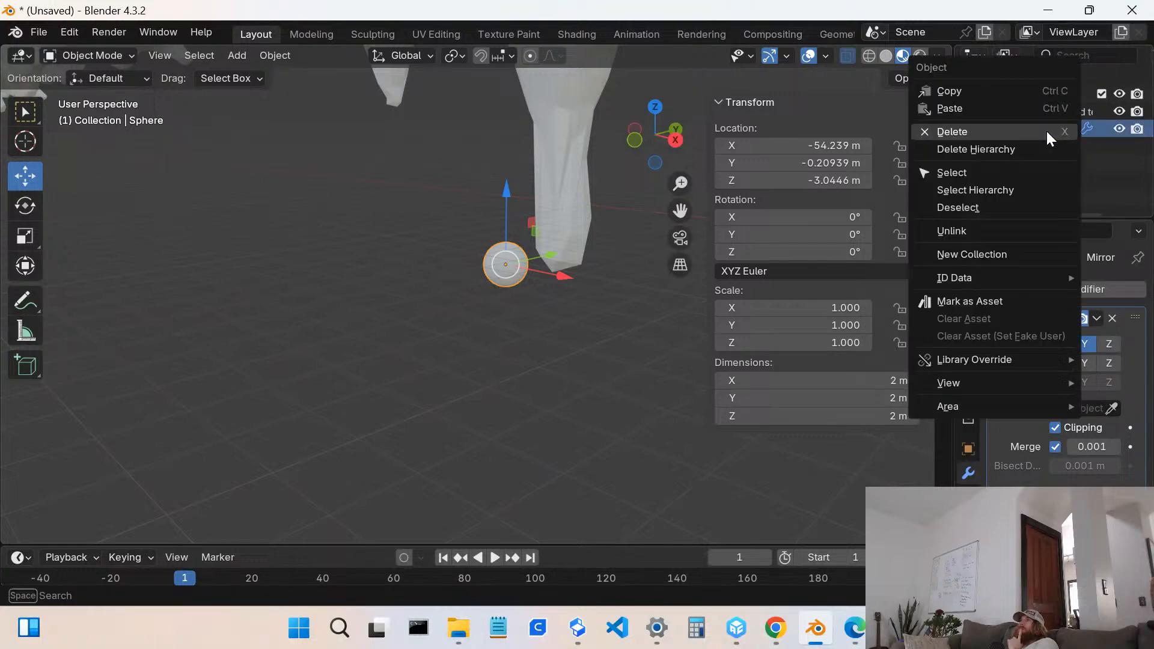
pyautogui.click(987, 131)
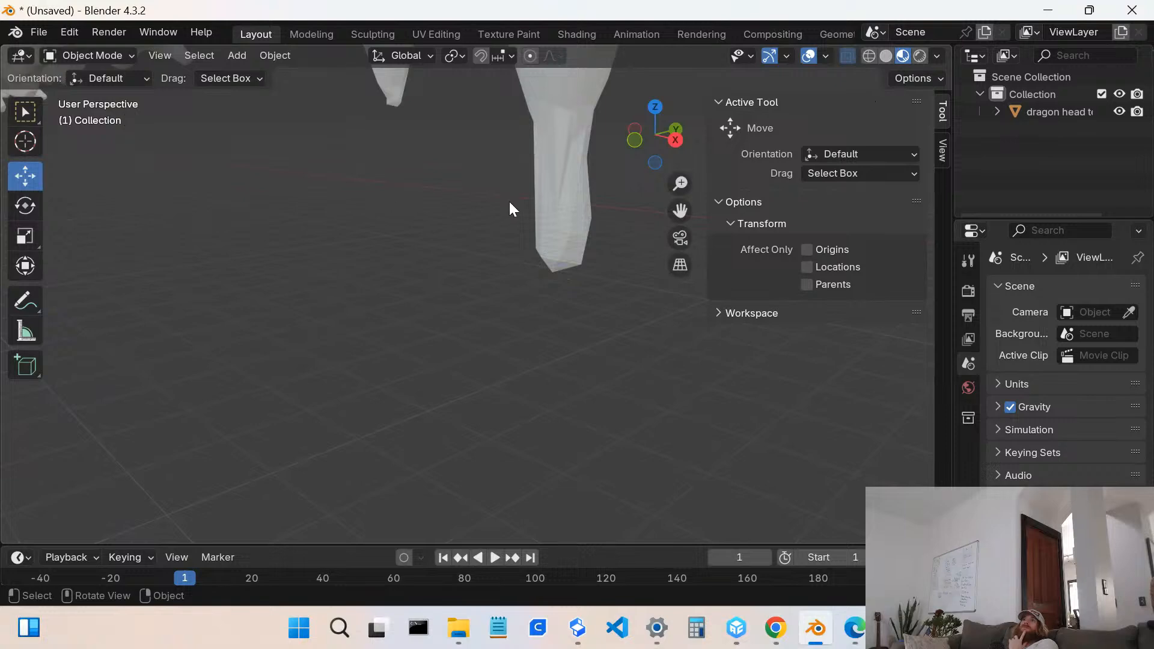
# - Add a new UV sphere and place a copy of it at the tip of the dragon's long fang
pyautogui.hotkey('shift', 'a')
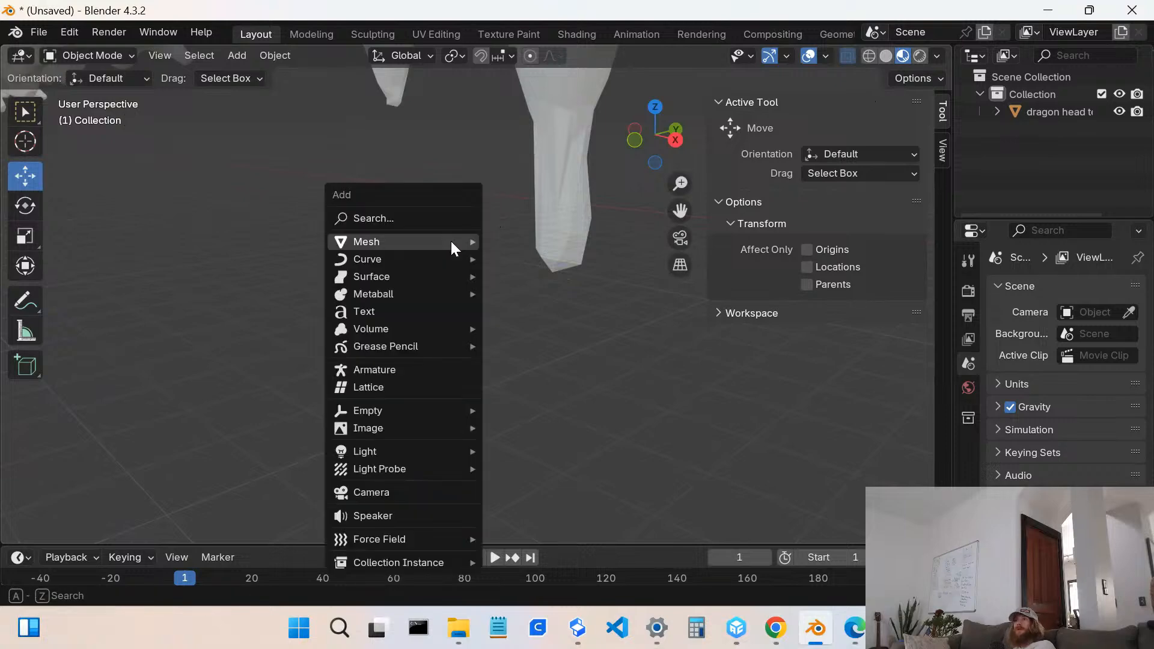
pyautogui.moveTo(451, 243)
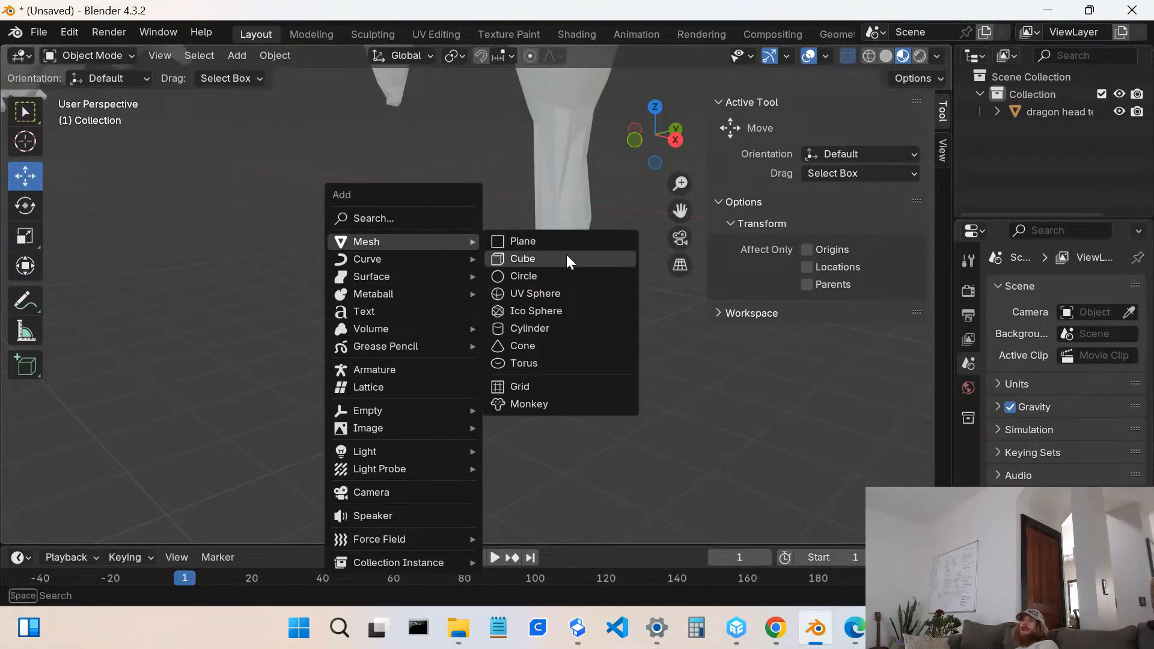
pyautogui.click(568, 294)
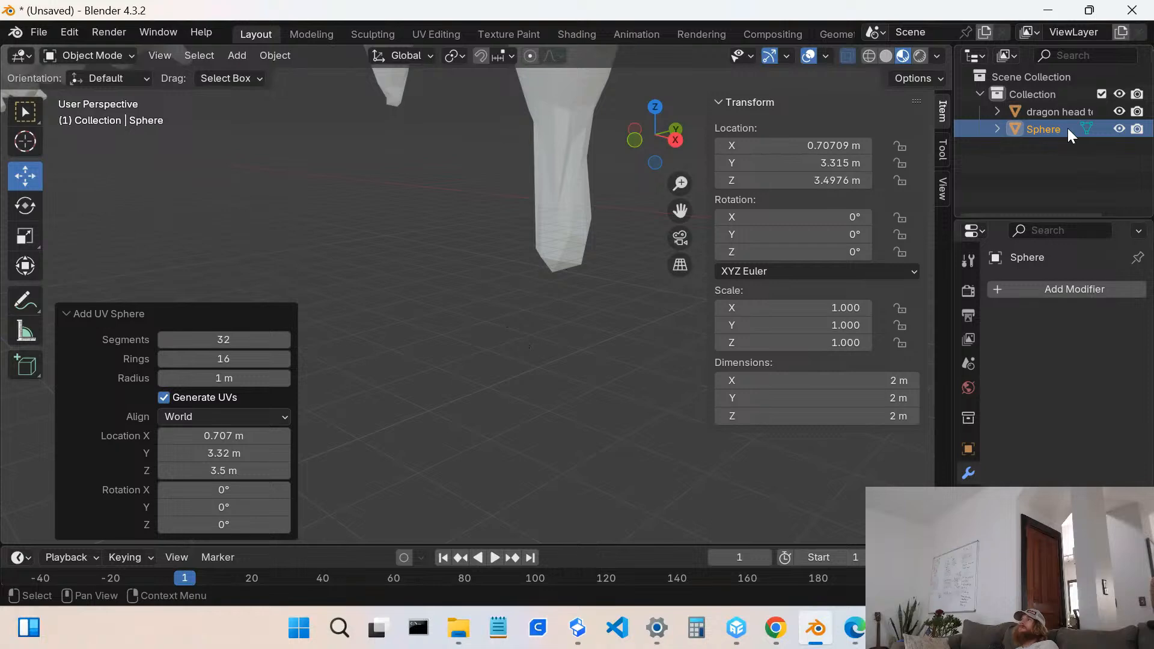
pyautogui.moveTo(574, 248)
pyautogui.mouseDown()
pyautogui.moveTo(558, 240)
pyautogui.moveTo(571, 241)
pyautogui.mouseUp()
# - Reset the copied sphere's rotation to 0° on the X, Y and Z axes
pyautogui.click(814, 215)
pyautogui.write('00.196d')
pyautogui.press('Return')
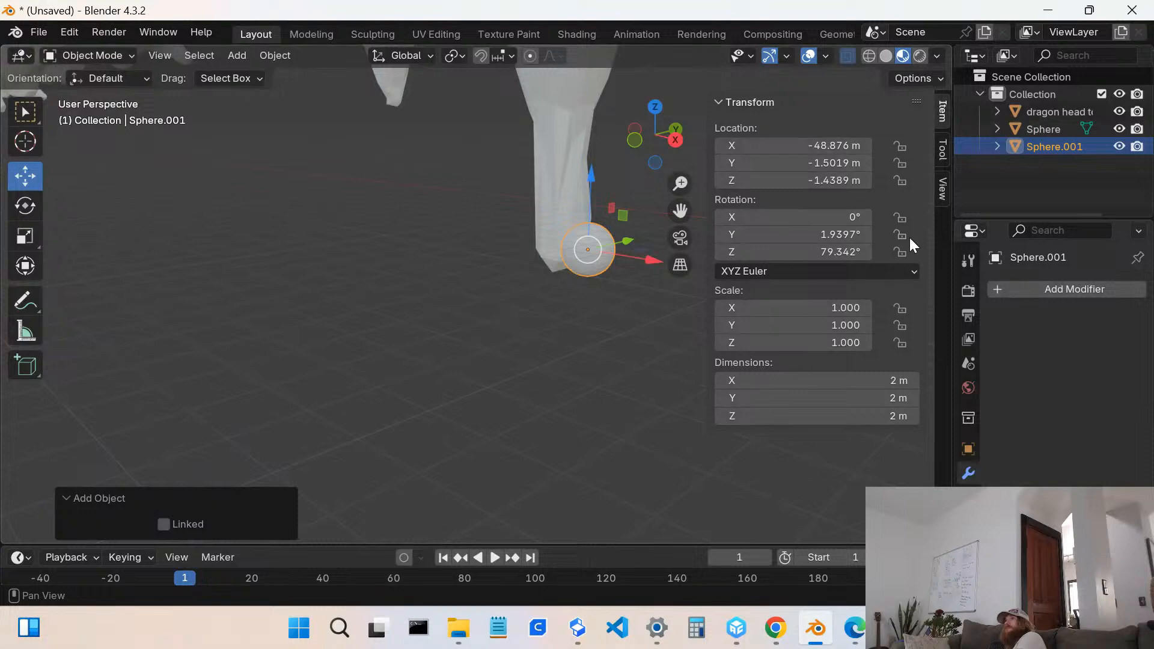
pyautogui.press('BackSpace')
pyautogui.click(840, 252)
pyautogui.press('Escape')
pyautogui.click(846, 235)
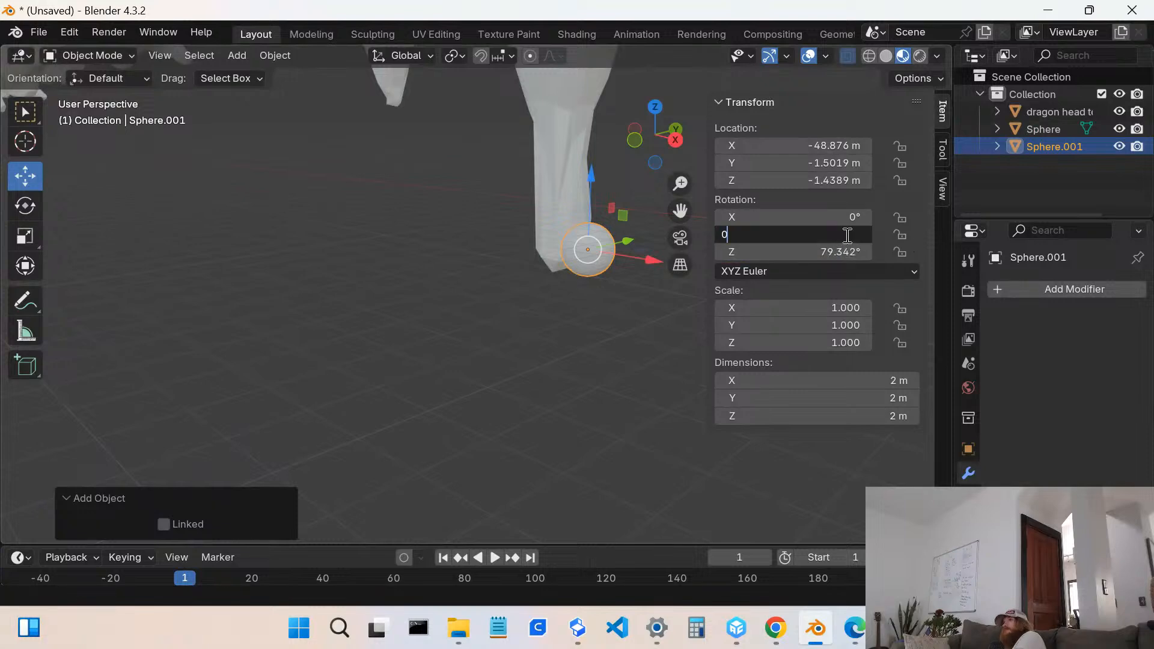
pyautogui.press('Return')
pyautogui.click(845, 253)
pyautogui.write('0')
pyautogui.press('Return')
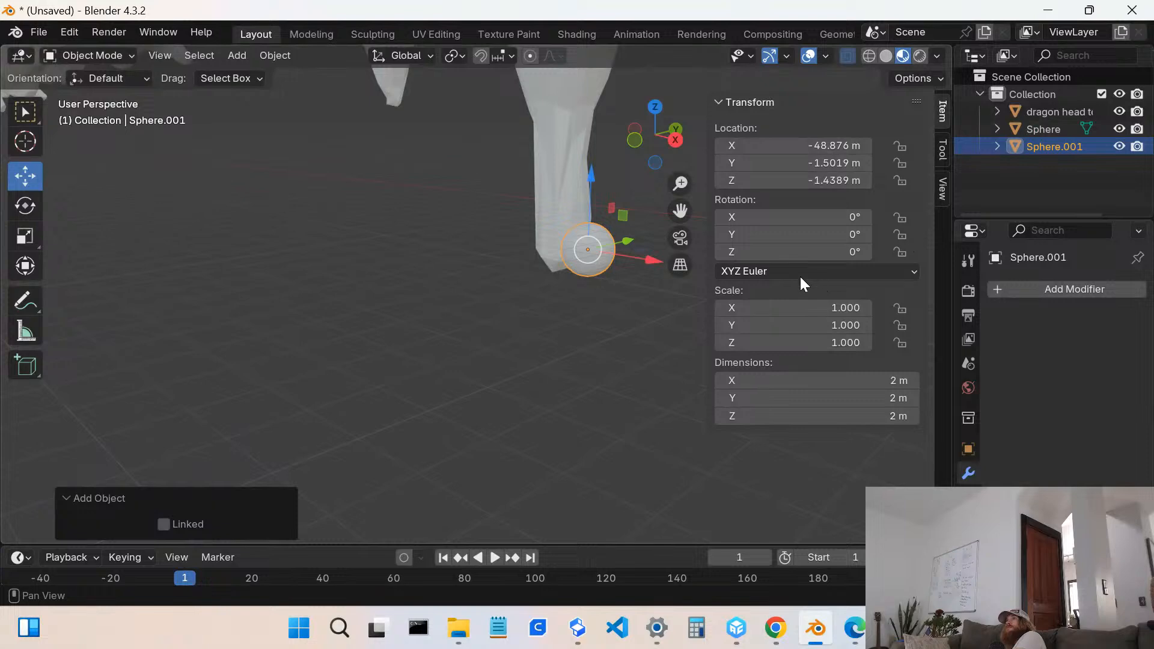
# - Add a Mirror modifier to the copied sphere with only the Y axis enabled and the original Sphere as mirror object
pyautogui.click(571, 345)
pyautogui.click(582, 273)
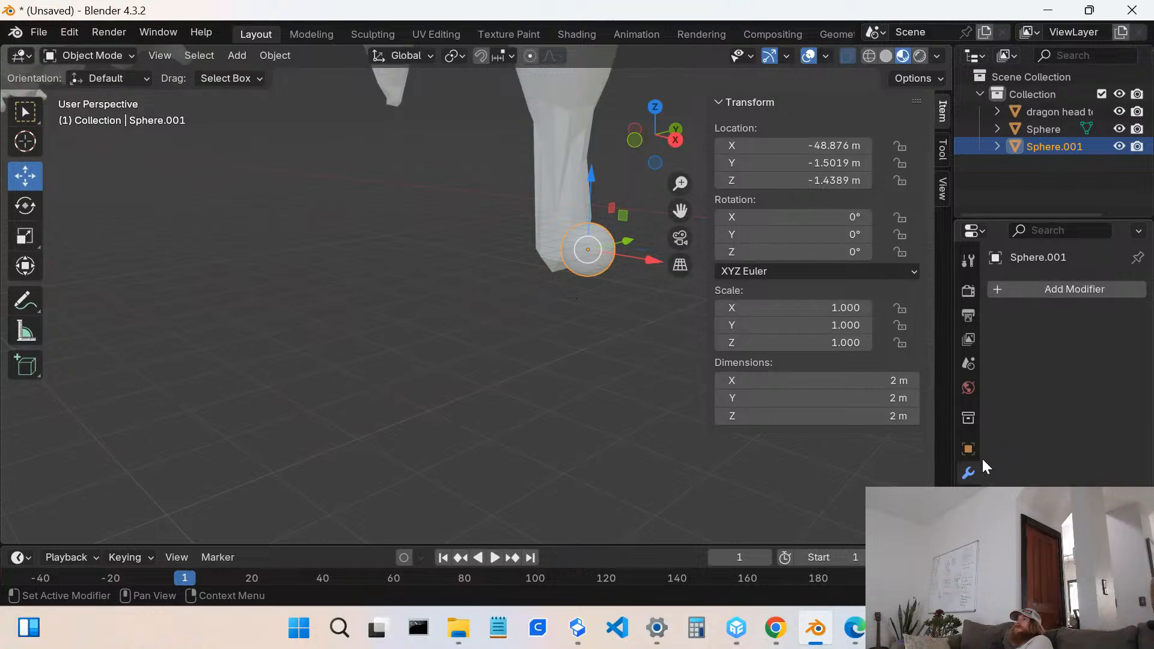
pyautogui.click(1069, 294)
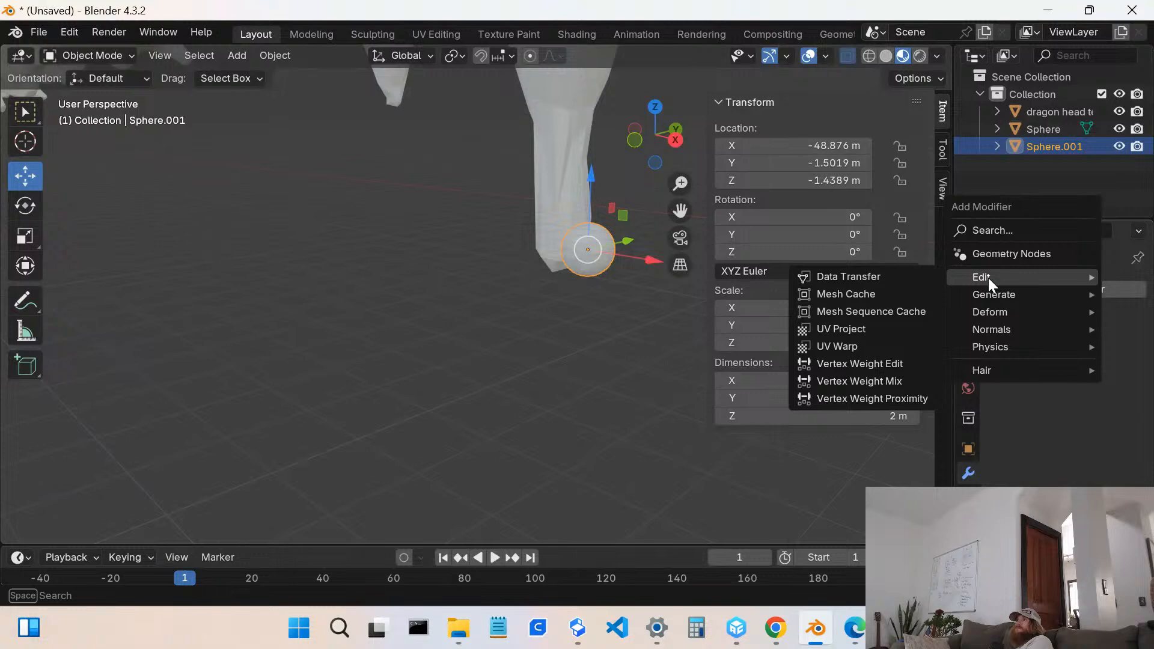
pyautogui.moveTo(988, 305)
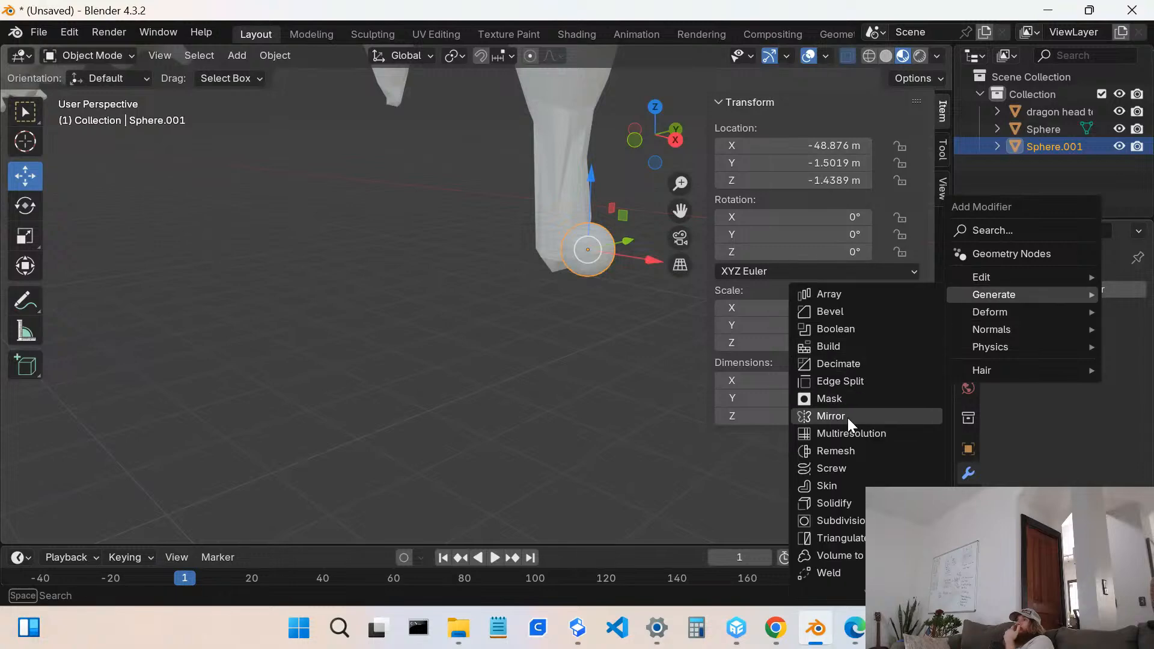
pyautogui.click(848, 416)
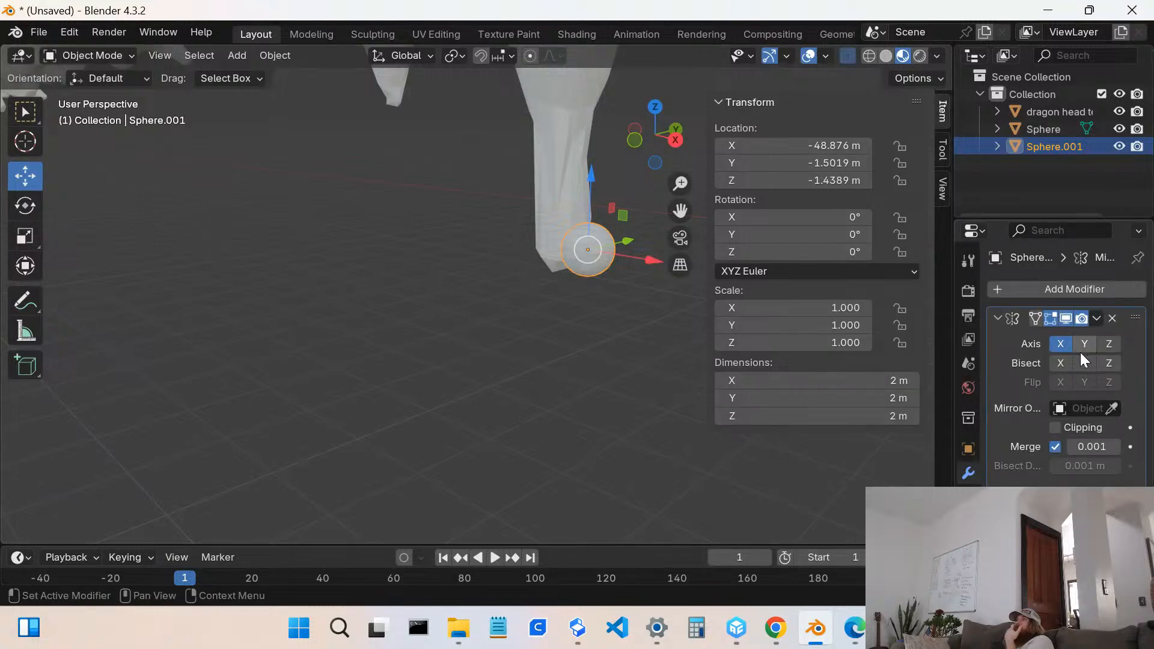
pyautogui.click(1059, 406)
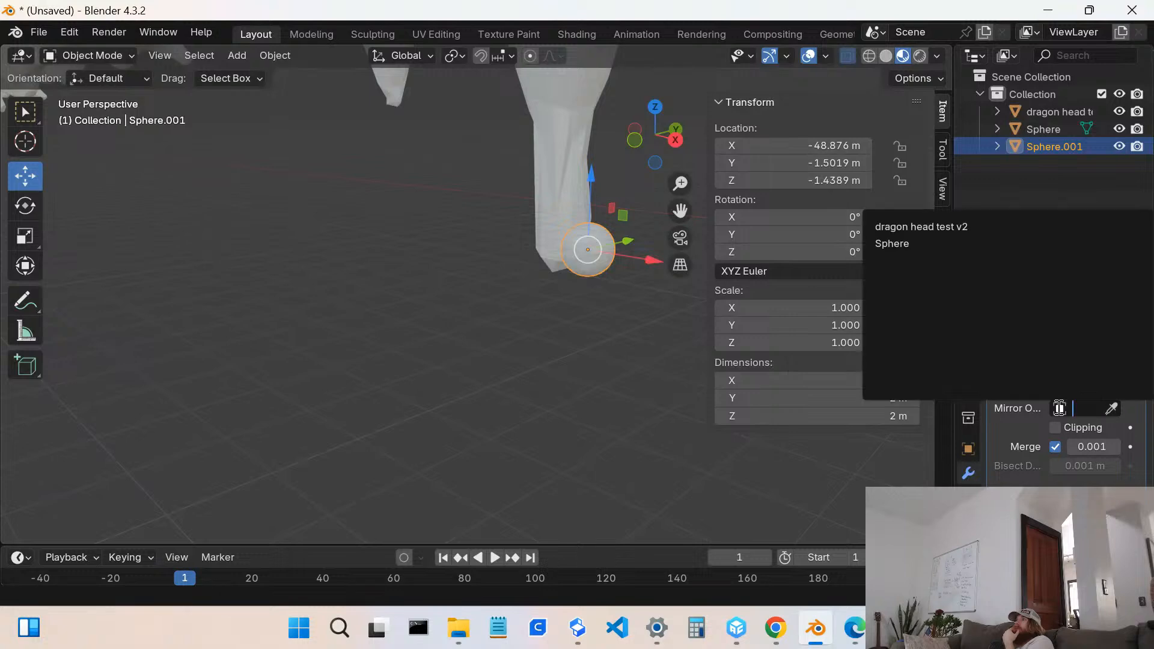
pyautogui.click(939, 243)
# - Move the copied sphere along the Y axis to about 3.3 m so it nearly coincides with its mirror image
pyautogui.moveTo(639, 246); pyautogui.dragTo(693, 226)
pyautogui.moveTo(628, 253); pyautogui.dragTo(599, 252, button='middle')
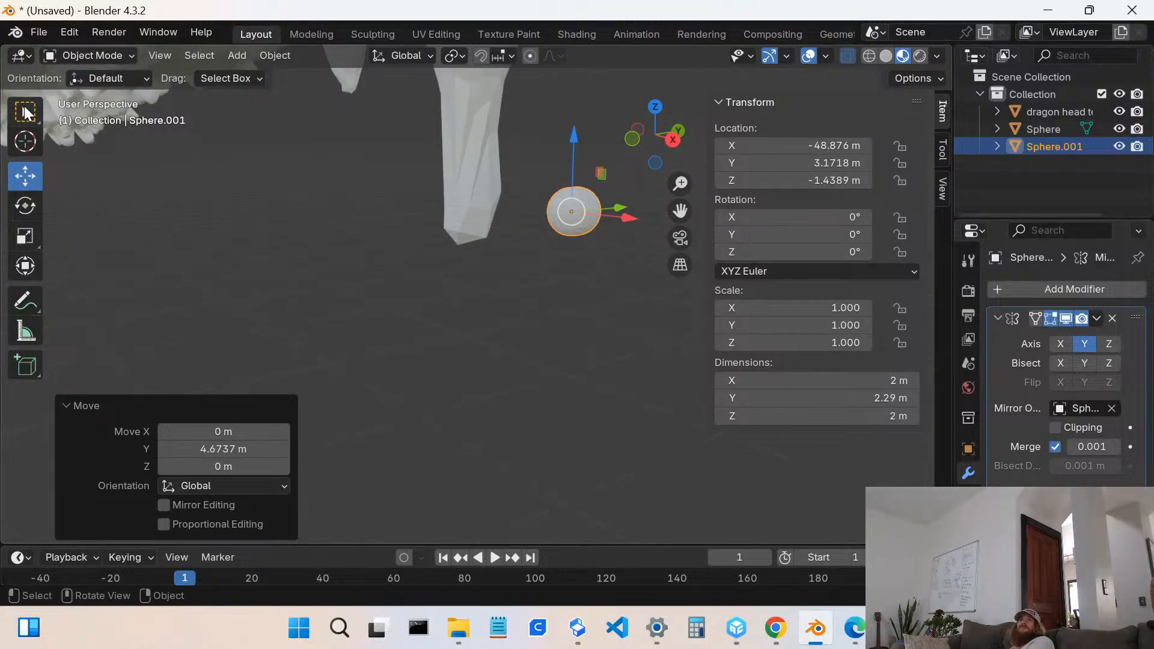
pyautogui.click(82, 55)
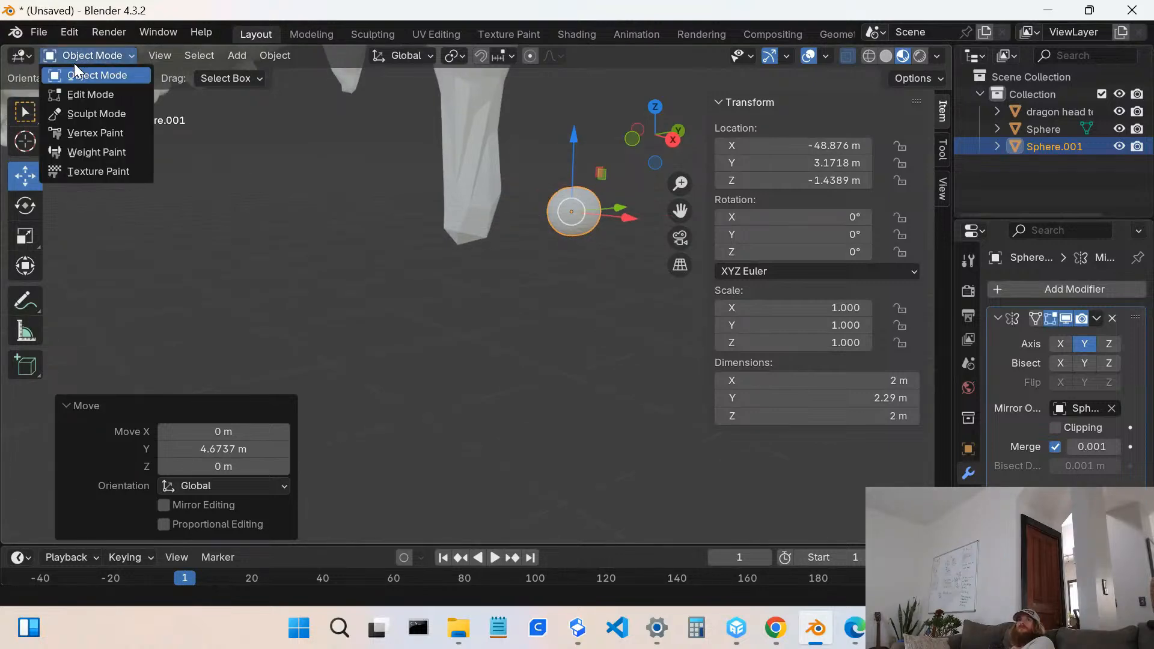
pyautogui.click(71, 75)
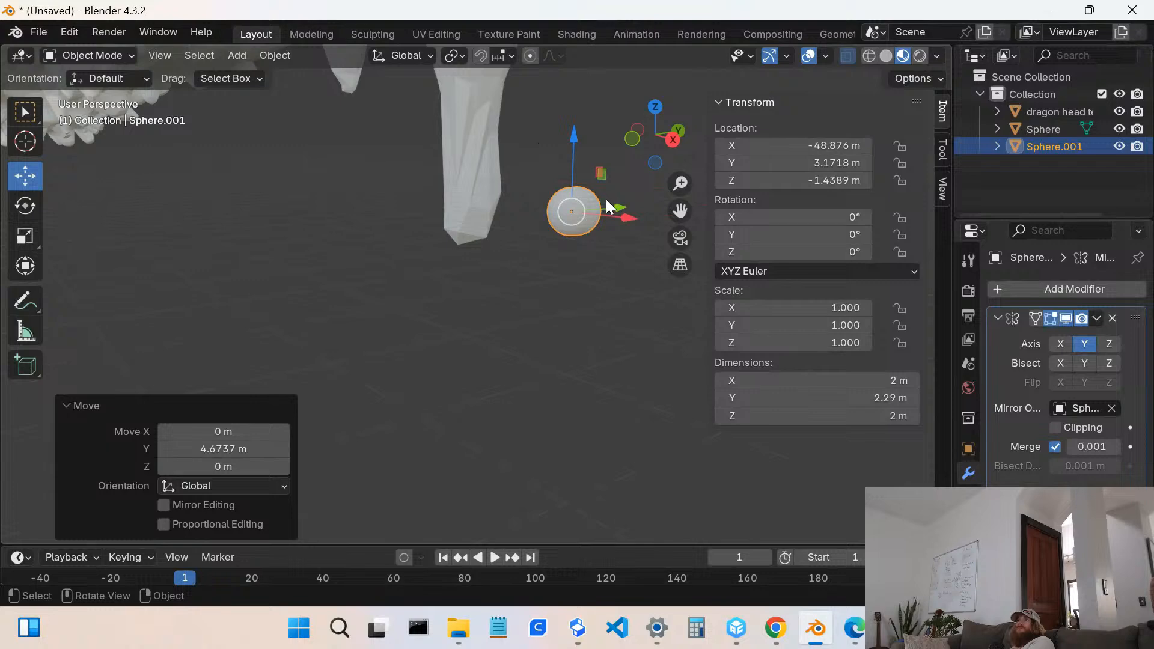
pyautogui.moveTo(617, 210); pyautogui.dragTo(612, 208)
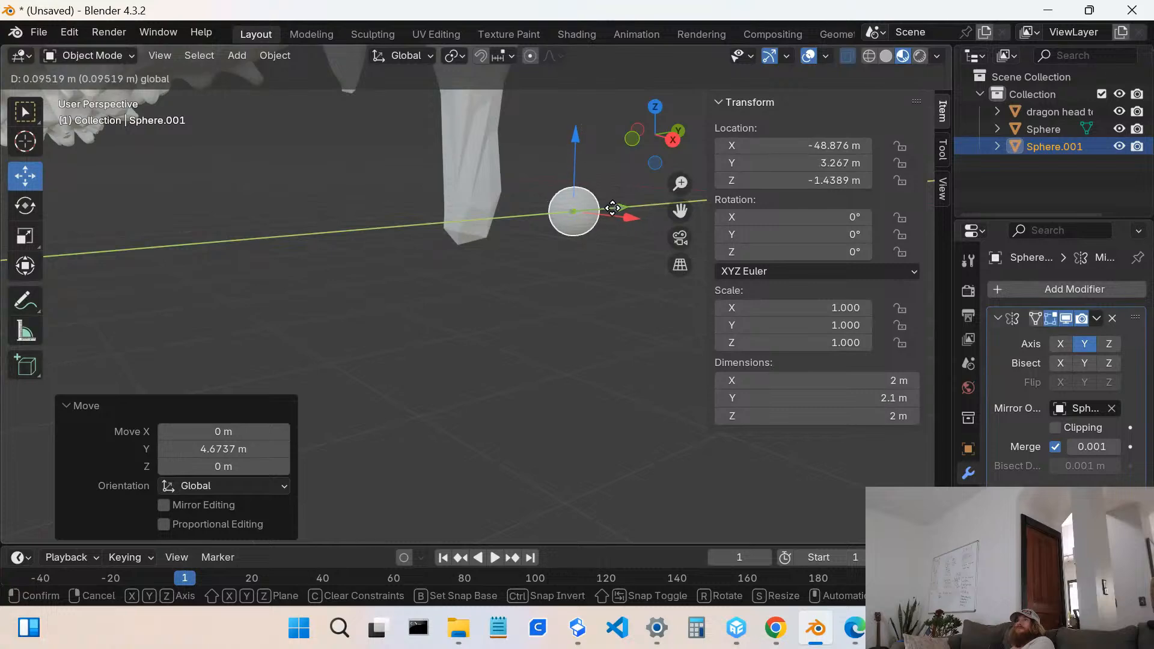
pyautogui.moveTo(612, 208); pyautogui.dragTo(613, 208)
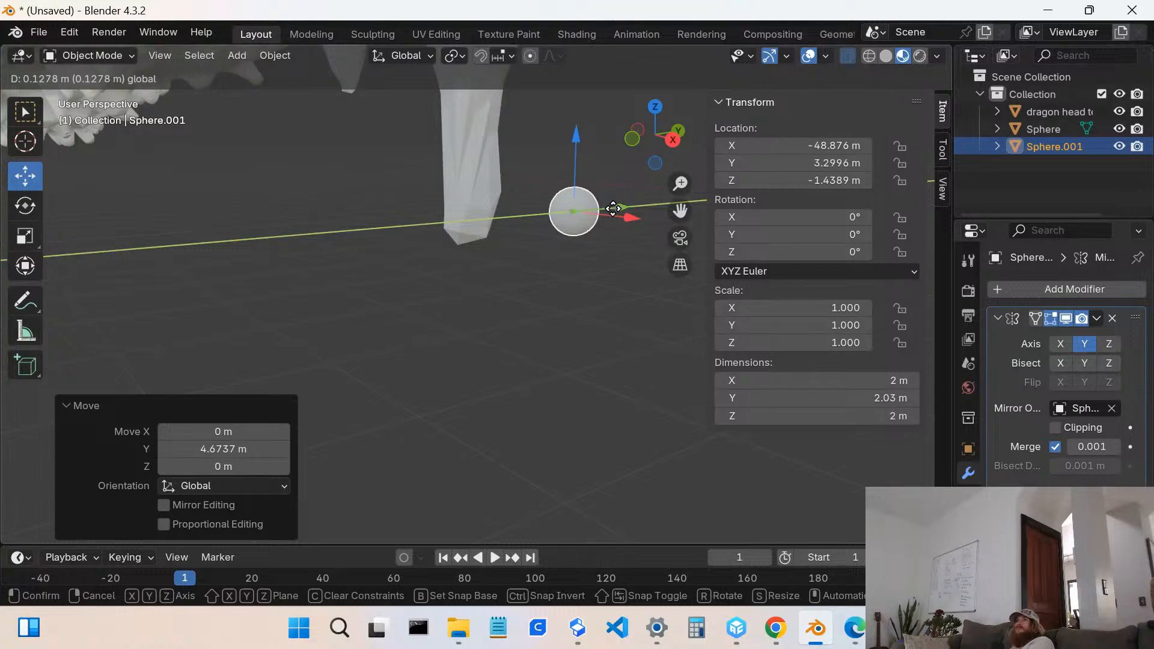
pyautogui.moveTo(613, 208); pyautogui.dragTo(613, 208)
pyautogui.moveTo(625, 224)
pyautogui.mouseDown(button='middle')
pyautogui.moveTo(605, 214)
pyautogui.moveTo(623, 228)
pyautogui.mouseUp(button='middle')
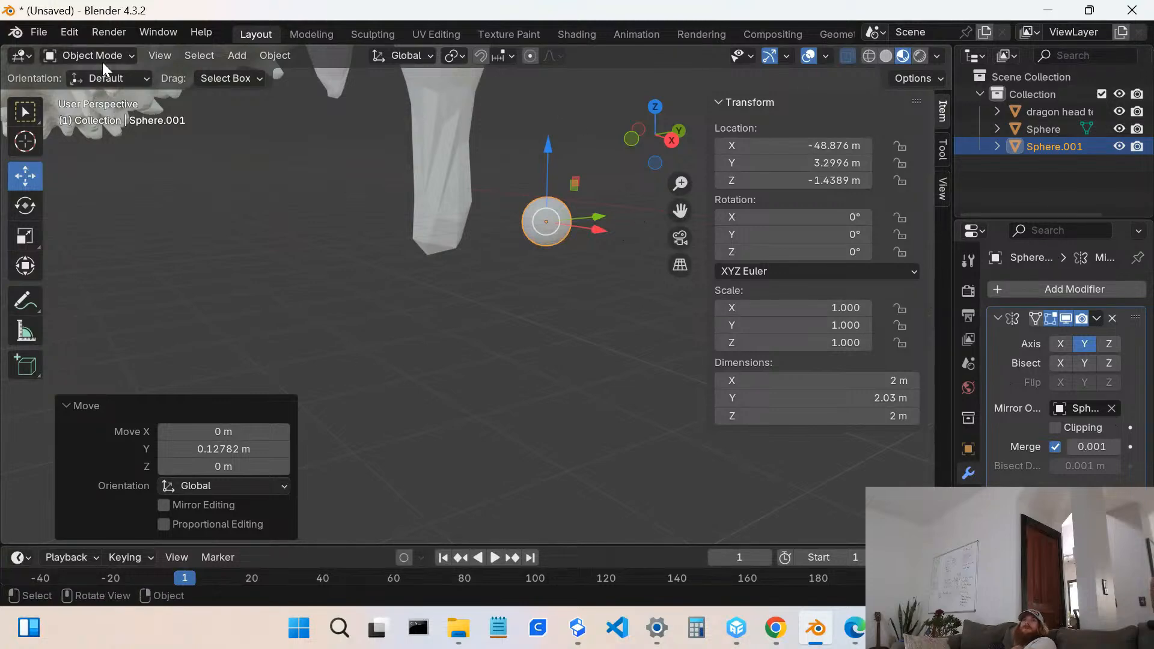
# - Subdivide the copied sphere's whole mesh in Edit Mode with 10 cuts and clear the selection
pyautogui.click(122, 34)
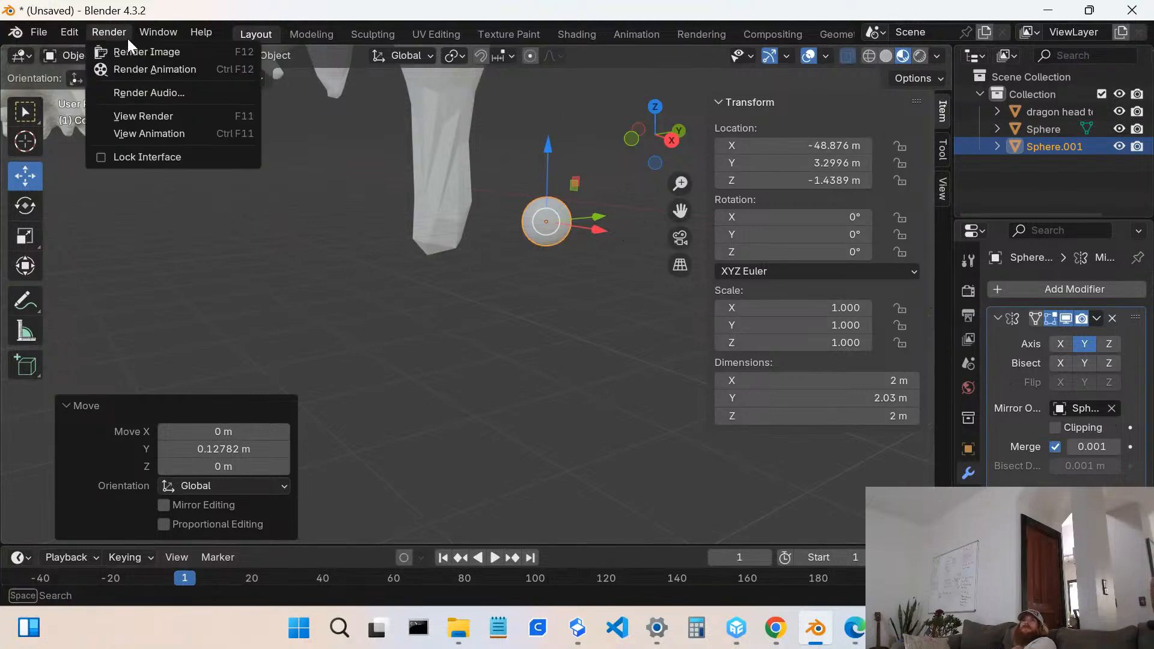
pyautogui.click(71, 59)
pyautogui.click(71, 59)
pyautogui.click(78, 94)
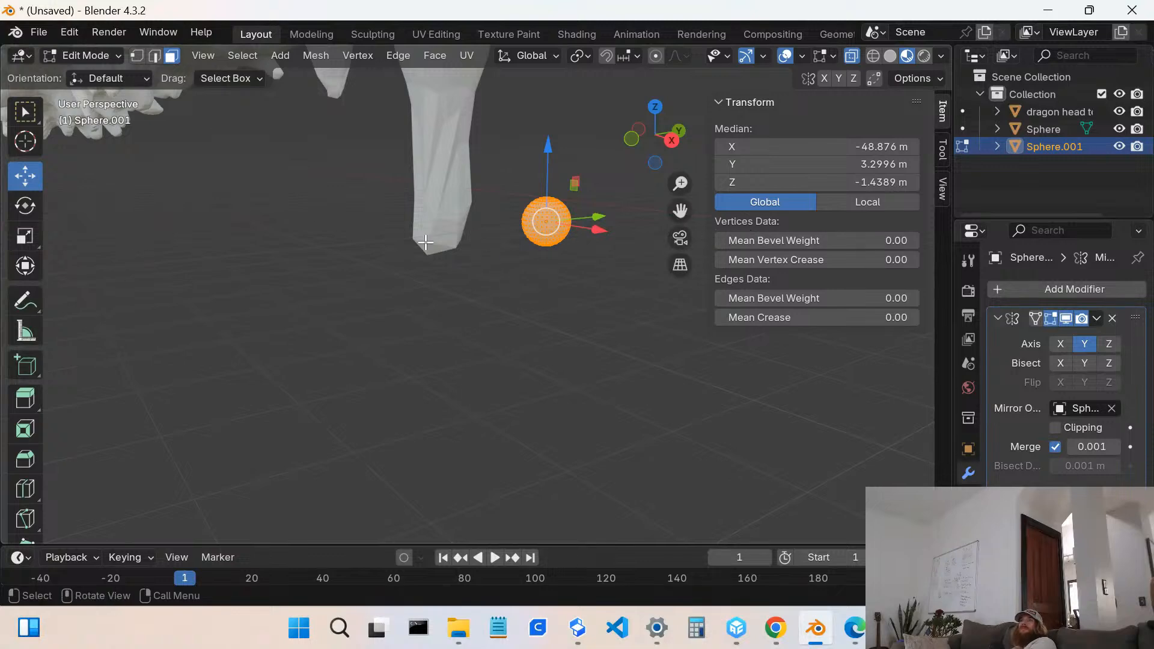
pyautogui.rightClick(541, 283)
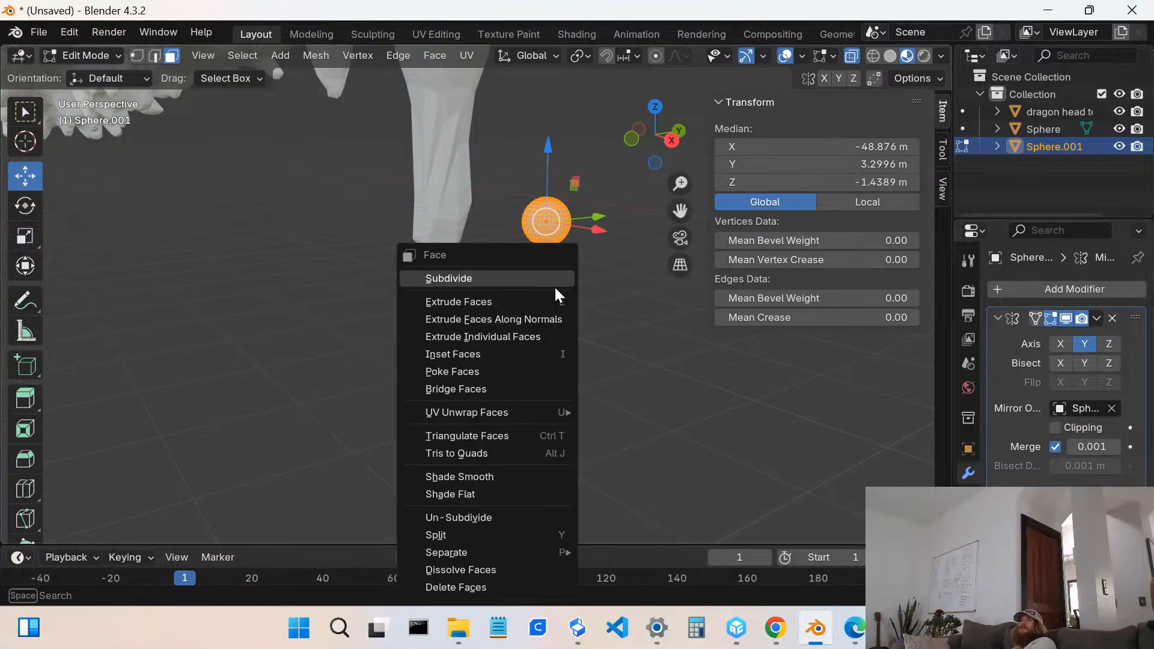
pyautogui.click(554, 286)
pyautogui.click(283, 408)
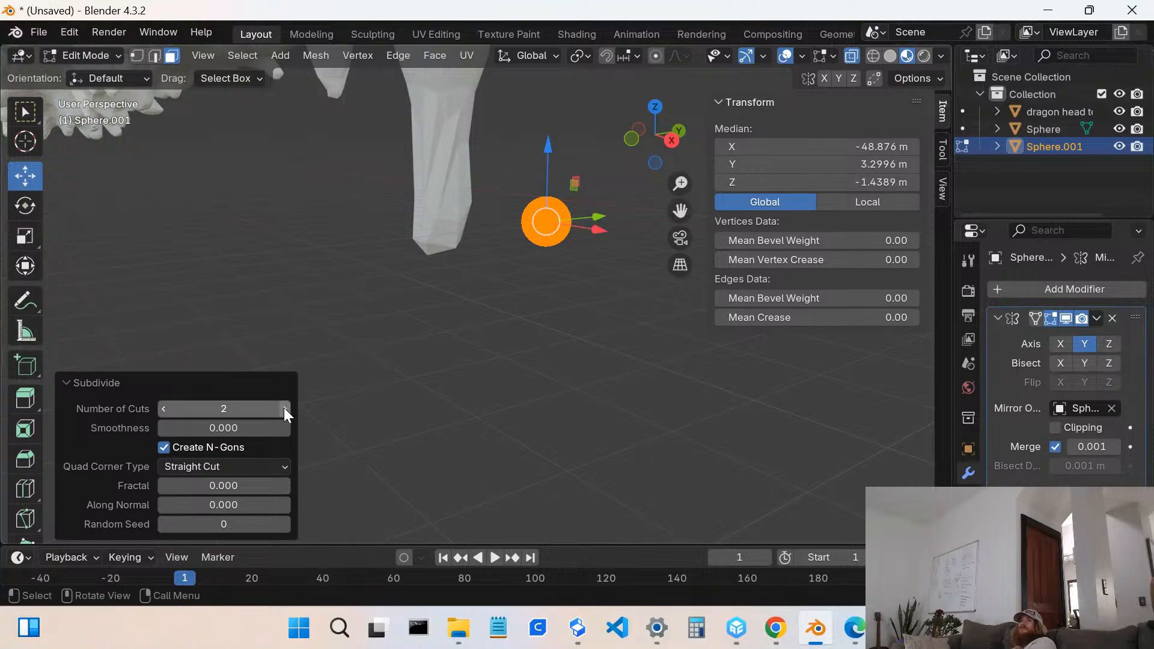
pyautogui.click(283, 407)
pyautogui.click(284, 408)
pyautogui.click(284, 408)
pyautogui.click(283, 407)
pyautogui.click(284, 407)
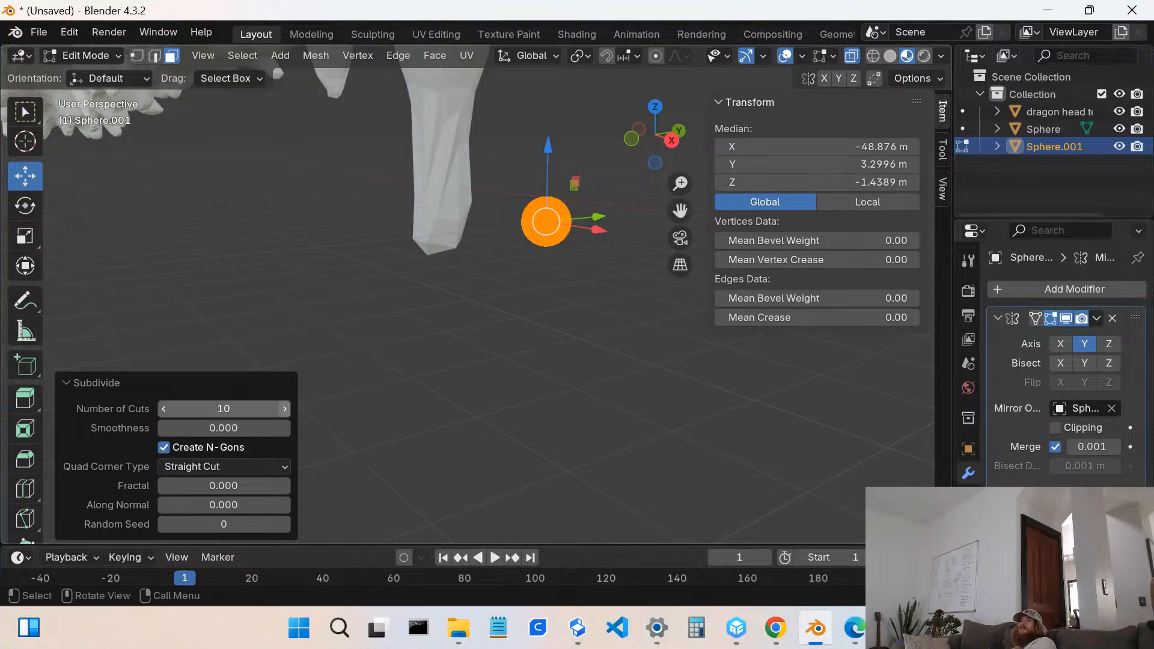
pyautogui.click(468, 317)
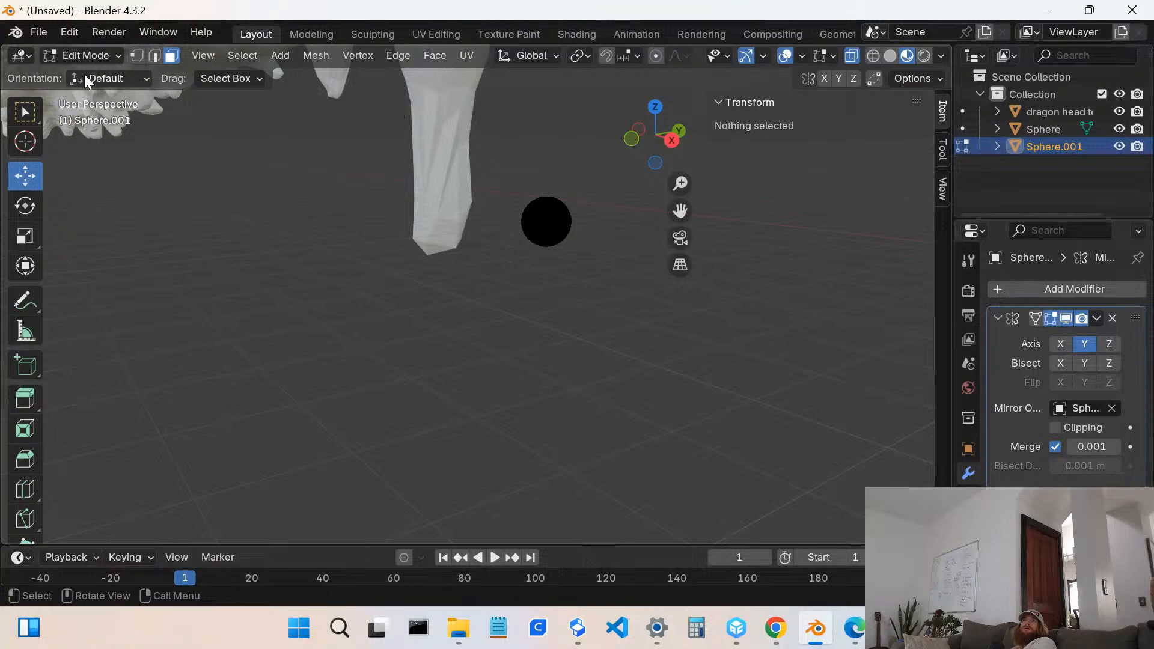
# - Switch the copied sphere to Sculpt Mode and choose the Elastic Grab brush
pyautogui.click(87, 57)
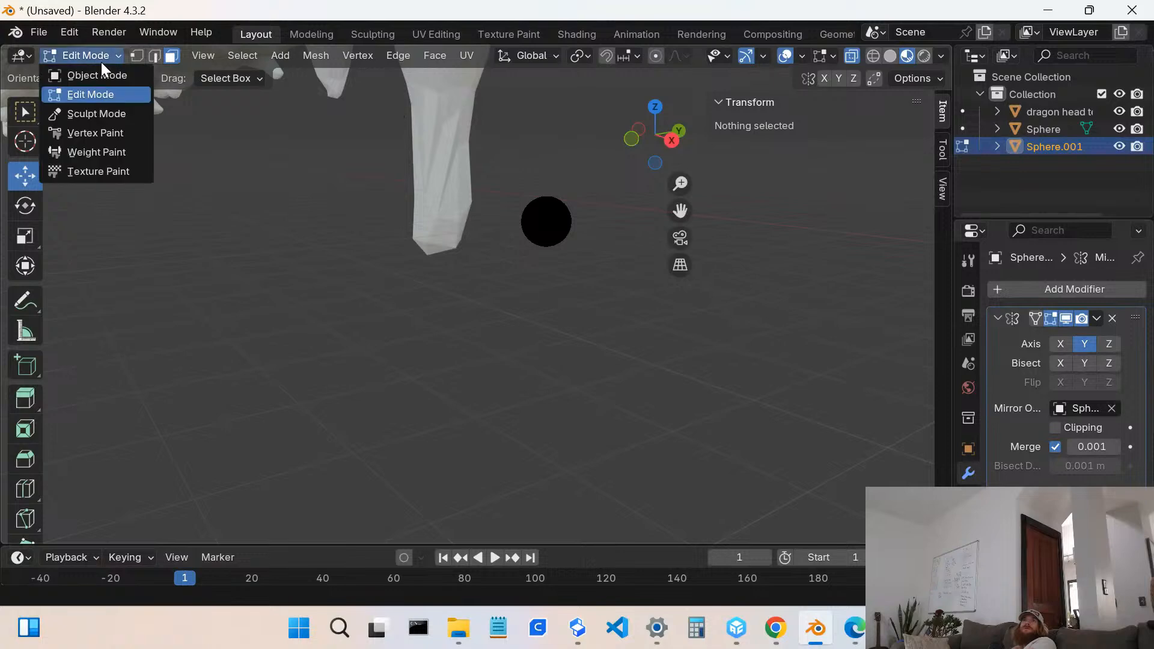
pyautogui.click(104, 113)
pyautogui.click(921, 519)
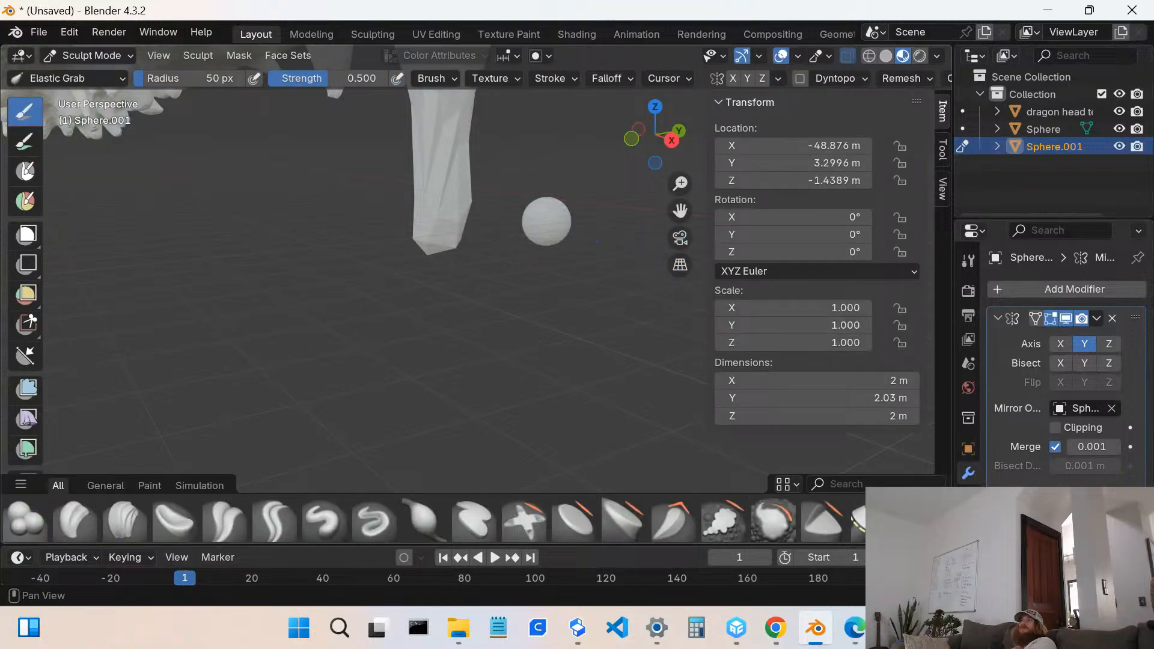
# - Try to pull the underside of the copied sphere downwards with the Elastic Grab brush
pyautogui.moveTo(549, 226)
pyautogui.mouseDown(button='middle')
pyautogui.moveTo(468, 225)
pyautogui.moveTo(499, 225)
pyautogui.moveTo(481, 225)
pyautogui.moveTo(492, 232)
pyautogui.moveTo(469, 216)
pyautogui.moveTo(461, 258)
pyautogui.moveTo(456, 234)
pyautogui.moveTo(463, 241)
pyautogui.moveTo(399, 250)
pyautogui.mouseUp(button='middle')
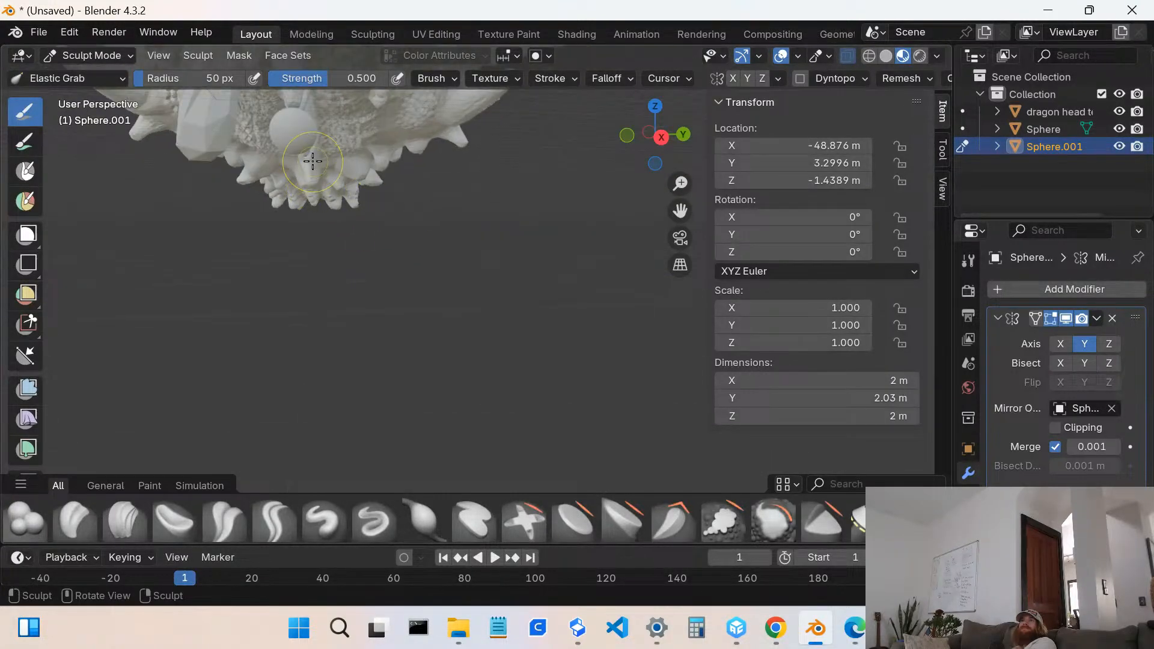
pyautogui.moveTo(310, 160); pyautogui.dragTo(387, 212, button='middle')
pyautogui.scroll(5, 409, 265)
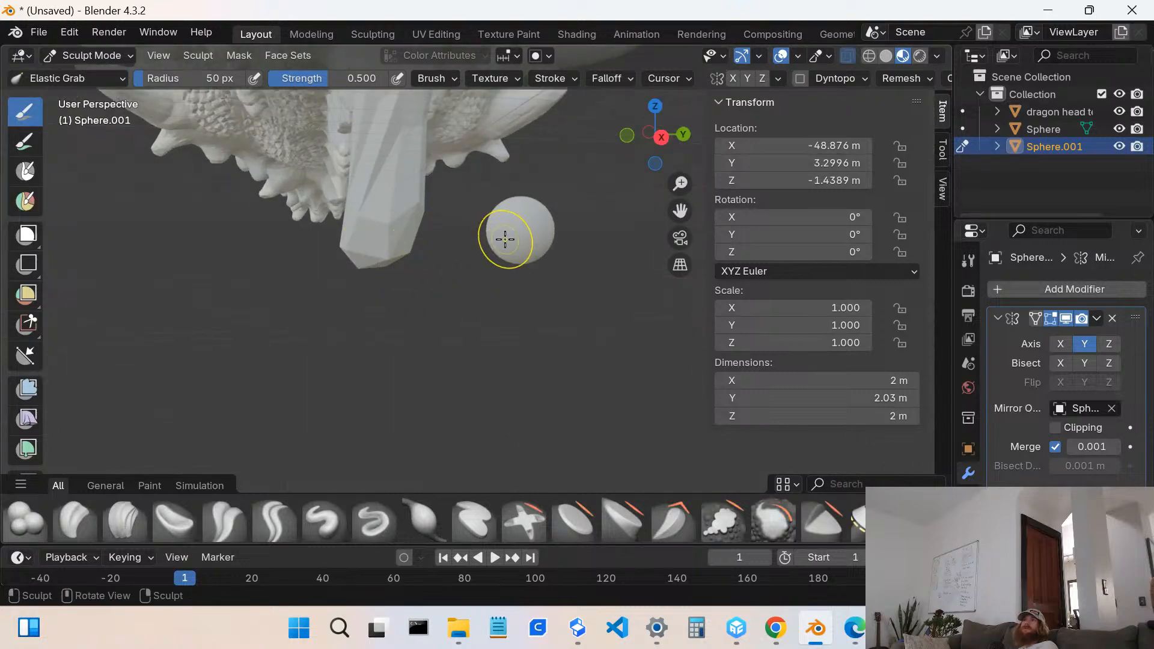
pyautogui.moveTo(505, 239); pyautogui.dragTo(522, 347)
pyautogui.moveTo(657, 619)
pyautogui.mouseDown()
pyautogui.moveTo(656, 643)
pyautogui.moveTo(557, 645)
pyautogui.moveTo(1082, 643)
pyautogui.moveTo(601, 445)
pyautogui.moveTo(492, 247)
pyautogui.moveTo(457, 223)
pyautogui.moveTo(499, 208)
pyautogui.moveTo(502, 218)
pyautogui.mouseUp()
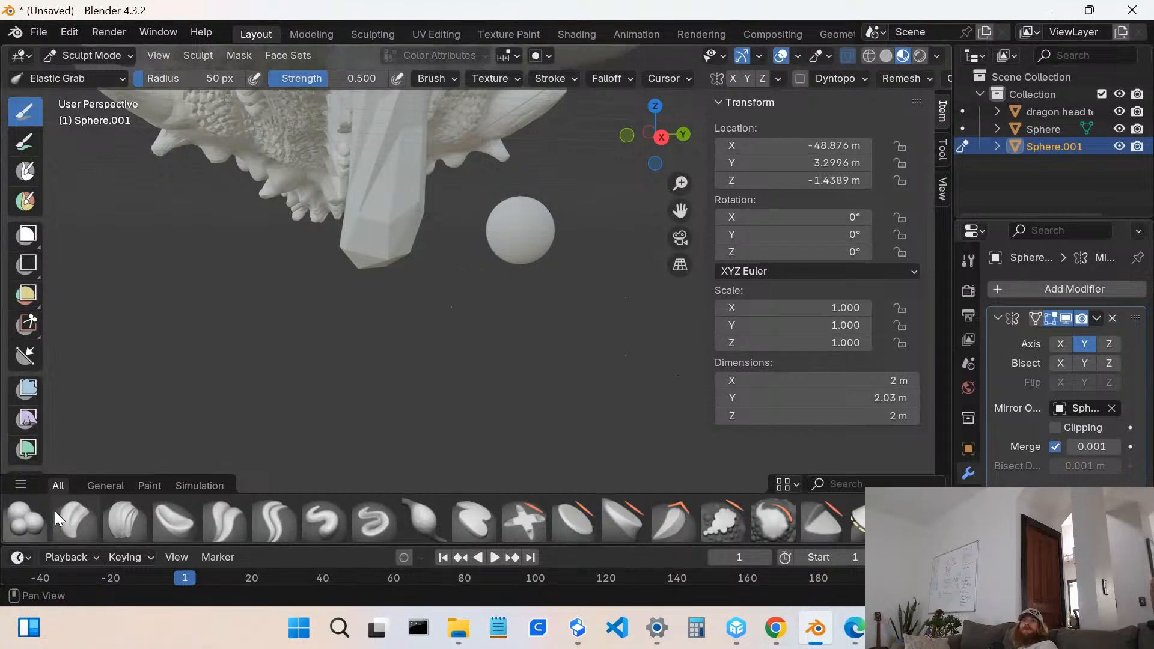
# - Choose the Blob brush and raise a first bulge on the lower side of the copied sphere
pyautogui.click(23, 519)
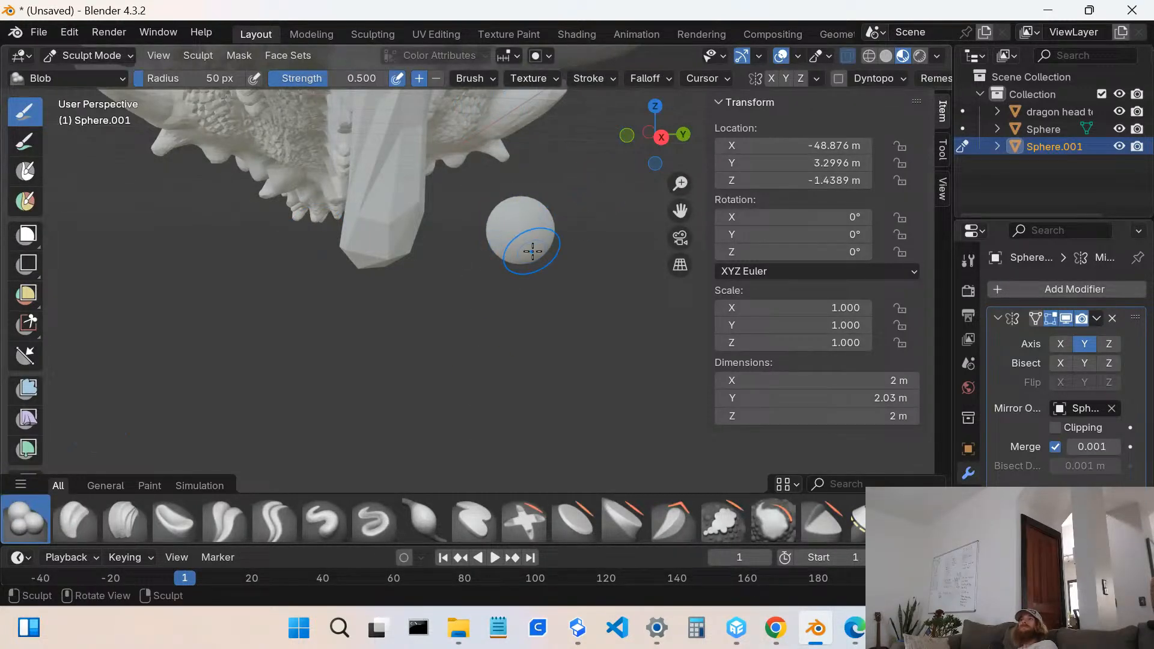
pyautogui.moveTo(528, 248); pyautogui.dragTo(527, 248)
pyautogui.moveTo(536, 314); pyautogui.dragTo(531, 253)
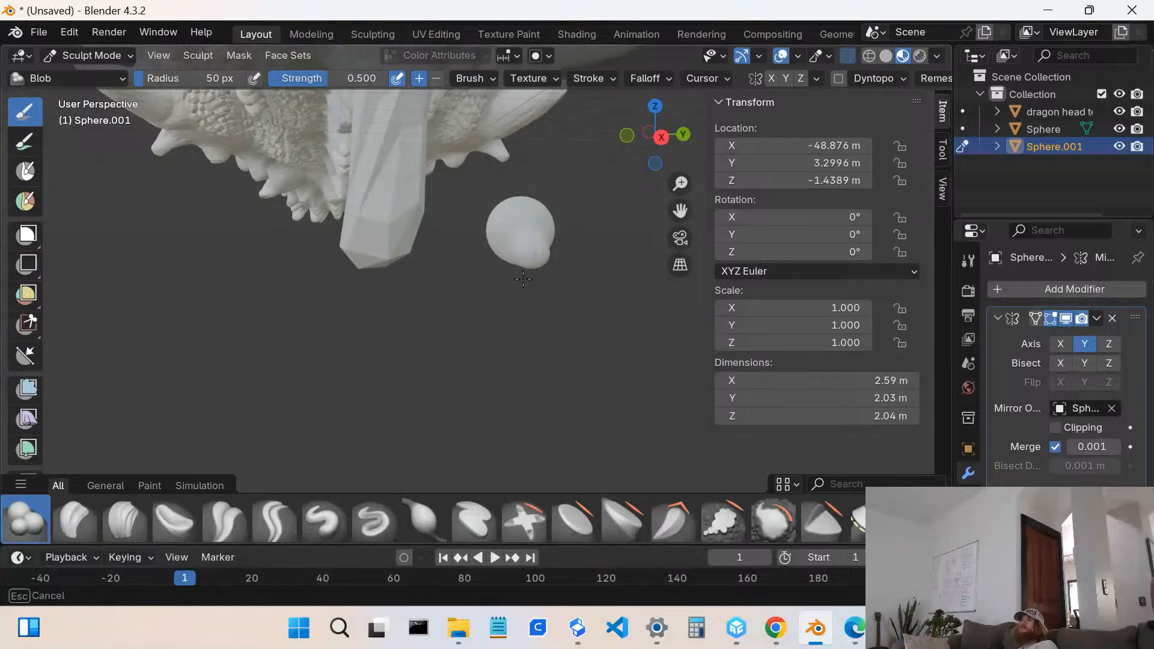
pyautogui.moveTo(532, 237); pyautogui.dragTo(529, 237)
# - Swell the outer sides of the copied sphere with Blob strokes into two mirrored lobes about 5.8 m across in Y
pyautogui.moveTo(529, 237); pyautogui.dragTo(255, 296, button='middle')
pyautogui.moveTo(258, 304); pyautogui.dragTo(270, 292)
pyautogui.moveTo(270, 292); pyautogui.dragTo(196, 344, button='middle')
pyautogui.moveTo(176, 331)
pyautogui.mouseDown()
pyautogui.moveTo(149, 309)
pyautogui.moveTo(155, 322)
pyautogui.mouseUp()
pyautogui.moveTo(154, 322)
pyautogui.mouseDown(button='middle')
pyautogui.moveTo(102, 331)
pyautogui.moveTo(48, 317)
pyautogui.mouseUp(button='middle')
pyautogui.moveTo(161, 239); pyautogui.dragTo(155, 224)
# - Build up the tops of the mirrored lobes with repeated Blob dabs and short strokes
pyautogui.moveTo(154, 225)
pyautogui.mouseDown(button='middle')
pyautogui.moveTo(116, 220)
pyautogui.moveTo(948, 220)
pyautogui.moveTo(21, 219)
pyautogui.moveTo(956, 221)
pyautogui.mouseUp(button='middle')
pyautogui.moveTo(320, 167); pyautogui.dragTo(397, 352, button='middle')
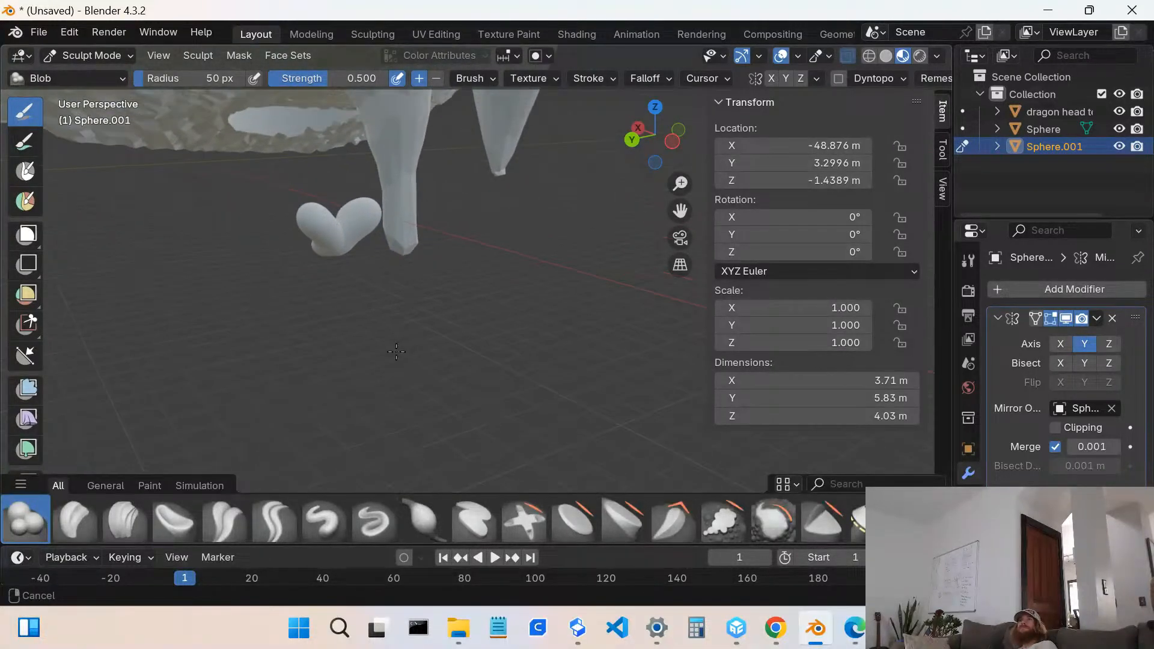
pyautogui.scroll(2, 395, 350)
pyautogui.click(296, 206)
pyautogui.click(296, 196)
pyautogui.click(295, 191)
pyautogui.click(295, 194)
pyautogui.click(295, 194)
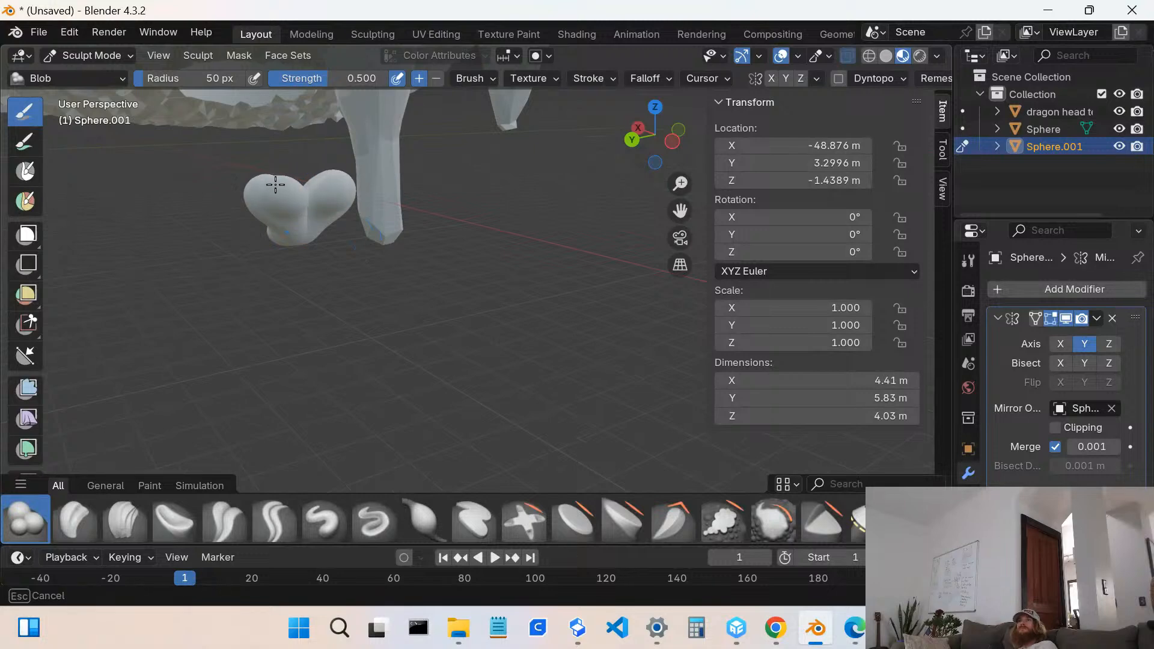
pyautogui.moveTo(314, 183); pyautogui.dragTo(304, 185)
# - Fill the hollow between the two lobes with Blob strokes, bringing the lump to about 4.5 m in Z
pyautogui.moveTo(303, 185)
pyautogui.mouseDown(button='middle')
pyautogui.moveTo(385, 189)
pyautogui.moveTo(375, 202)
pyautogui.mouseUp(button='middle')
pyautogui.moveTo(501, 218); pyautogui.dragTo(510, 228)
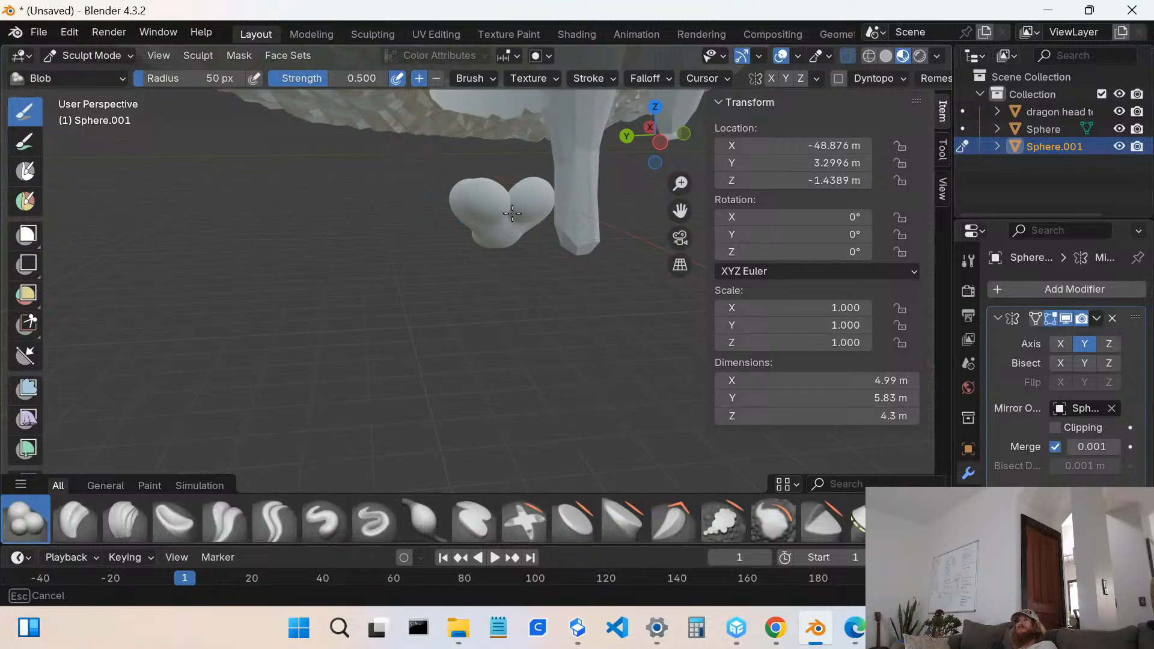
pyautogui.moveTo(513, 211); pyautogui.dragTo(511, 211)
pyautogui.moveTo(510, 212)
pyautogui.mouseDown(button='middle')
pyautogui.moveTo(271, 220)
pyautogui.moveTo(612, 244)
pyautogui.moveTo(494, 322)
pyautogui.mouseUp(button='middle')
pyautogui.keyDown('shift'); pyautogui.moveTo(345, 334); pyautogui.dragTo(261, 323, button='middle'); pyautogui.keyUp('shift')
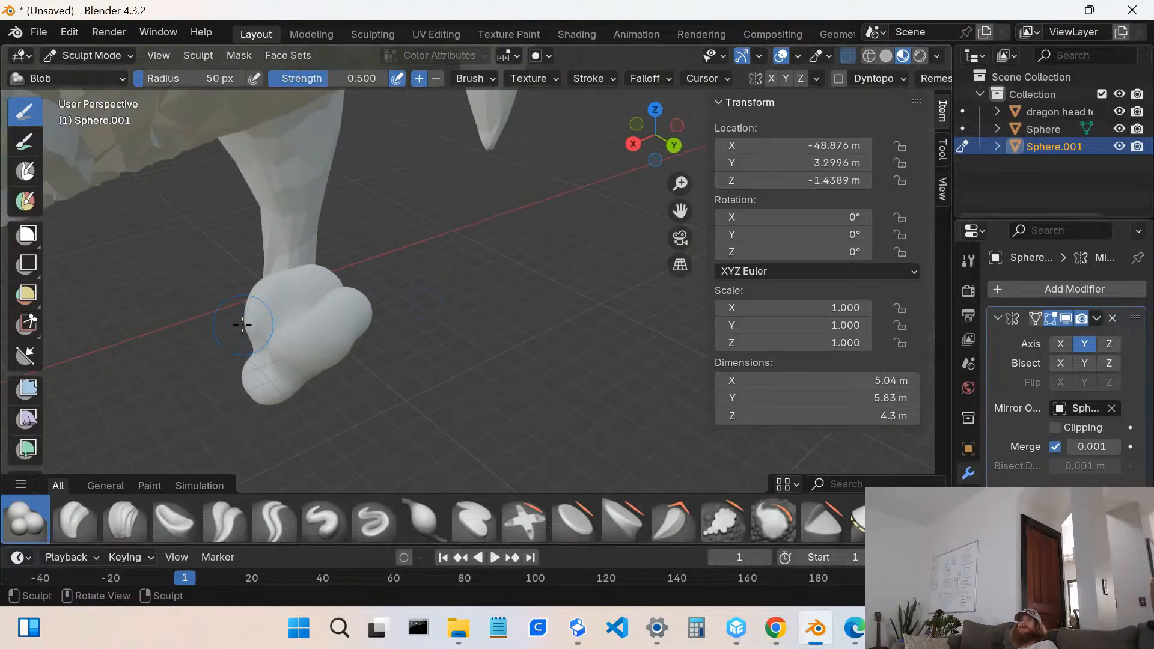
pyautogui.moveTo(319, 305)
pyautogui.mouseDown()
pyautogui.moveTo(316, 319)
pyautogui.moveTo(322, 312)
pyautogui.mouseUp()
# - Thicken the central seam and the lobe sides with Blob strokes, widening the lump to about 6.8 m in Y
pyautogui.moveTo(322, 312)
pyautogui.mouseDown(button='middle')
pyautogui.moveTo(350, 312)
pyautogui.moveTo(420, 273)
pyautogui.moveTo(398, 294)
pyautogui.moveTo(429, 268)
pyautogui.mouseUp(button='middle')
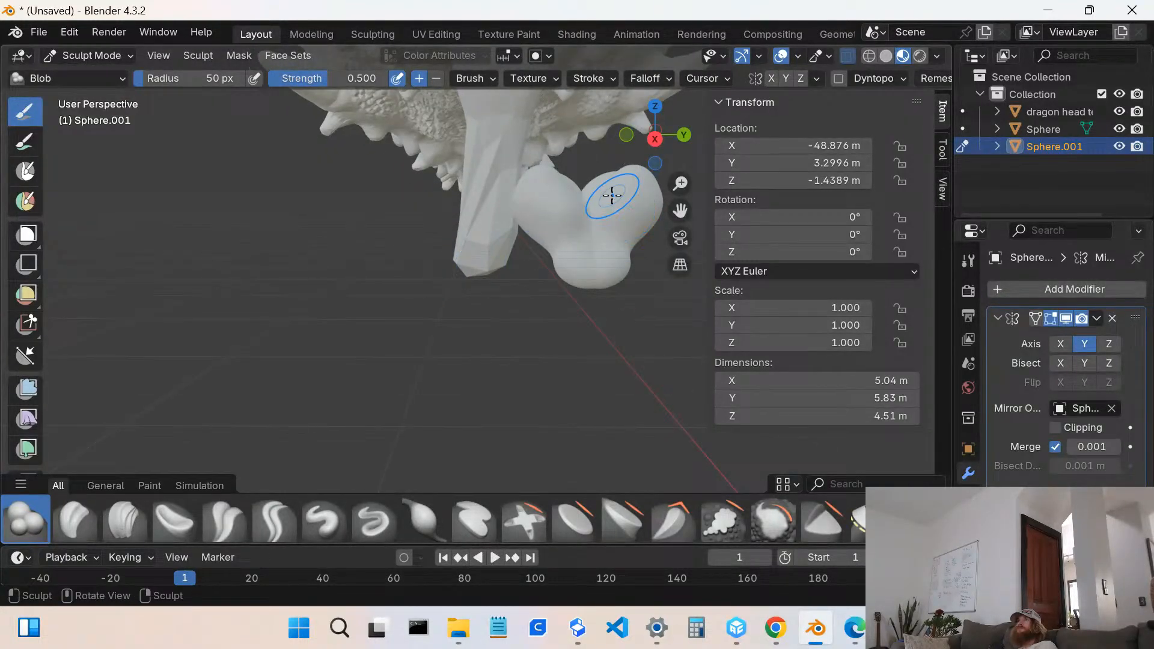
pyautogui.scroll(3, 613, 195)
pyautogui.keyDown('shift'); pyautogui.moveTo(614, 195); pyautogui.dragTo(530, 273, button='middle'); pyautogui.keyUp('shift')
pyautogui.keyDown('shift'); pyautogui.moveTo(569, 241); pyautogui.dragTo(569, 241, button='middle'); pyautogui.keyUp('shift')
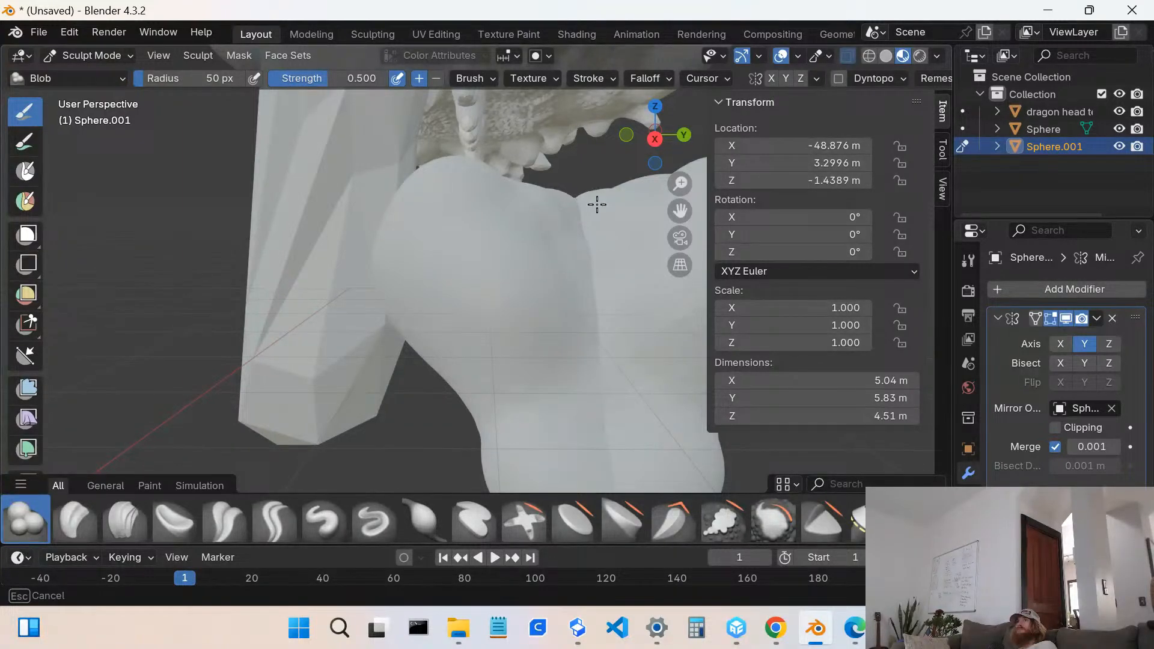
pyautogui.moveTo(632, 241)
pyautogui.mouseDown(button='middle')
pyautogui.moveTo(583, 219)
pyautogui.moveTo(586, 159)
pyautogui.moveTo(376, 283)
pyautogui.mouseUp(button='middle')
pyautogui.moveTo(299, 288)
pyautogui.mouseDown()
pyautogui.moveTo(374, 247)
pyautogui.moveTo(335, 256)
pyautogui.moveTo(316, 281)
pyautogui.mouseUp()
pyautogui.moveTo(327, 236); pyautogui.dragTo(309, 237)
pyautogui.moveTo(309, 237)
pyautogui.mouseDown(button='middle')
pyautogui.moveTo(373, 250)
pyautogui.moveTo(461, 223)
pyautogui.mouseUp(button='middle')
pyautogui.moveTo(461, 223)
pyautogui.mouseDown()
pyautogui.moveTo(474, 213)
pyautogui.moveTo(465, 222)
pyautogui.mouseUp()
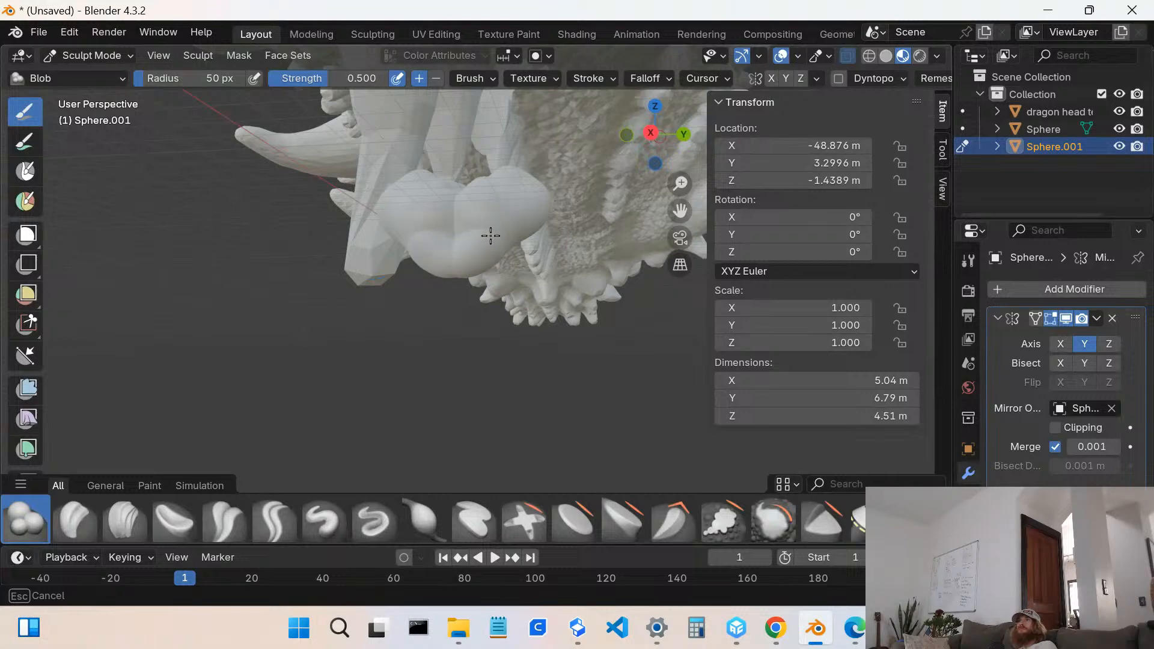
pyautogui.moveTo(472, 249)
pyautogui.mouseDown()
pyautogui.moveTo(471, 236)
pyautogui.moveTo(499, 229)
pyautogui.mouseUp()
# - Add Blob volume along the upper edge and side of the lump, raising it to about 4.6 m in Z
pyautogui.moveTo(499, 229)
pyautogui.mouseDown(button='middle')
pyautogui.moveTo(443, 237)
pyautogui.moveTo(407, 224)
pyautogui.moveTo(338, 295)
pyautogui.mouseUp(button='middle')
pyautogui.scroll(4, 340, 313)
pyautogui.moveTo(265, 321)
pyautogui.keyDown('shift'); pyautogui.mouseDown(button='middle')
pyautogui.moveTo(342, 298)
pyautogui.moveTo(391, 314)
pyautogui.mouseUp(button='middle'); pyautogui.keyUp('shift')
pyautogui.moveTo(391, 314); pyautogui.dragTo(401, 321)
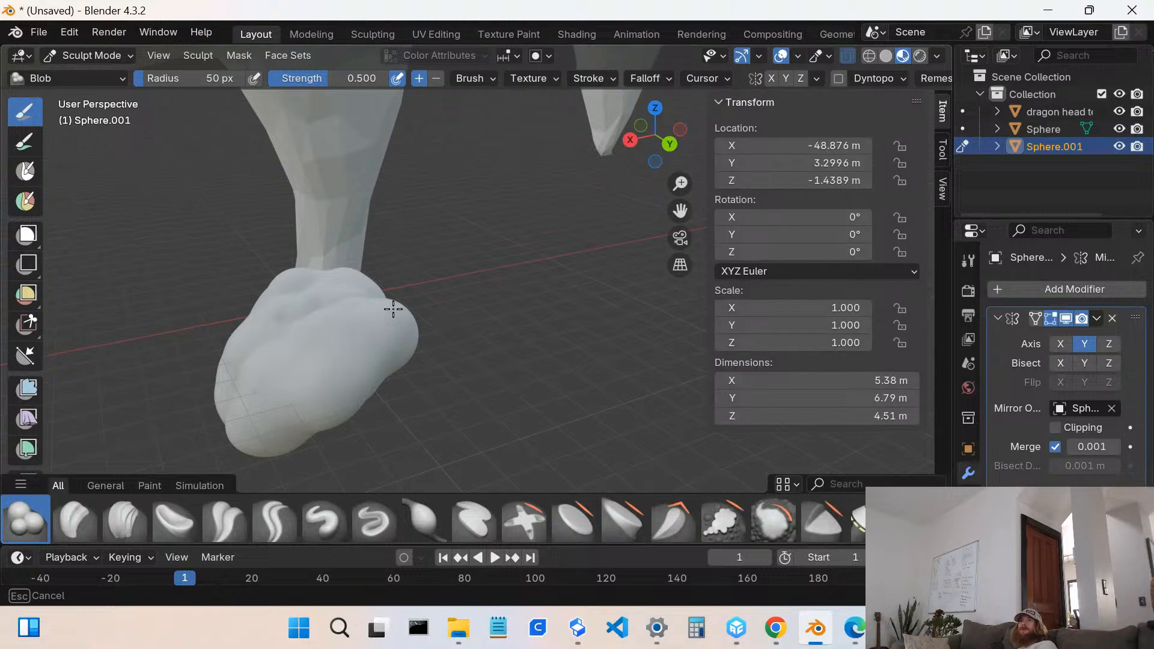
pyautogui.moveTo(366, 284); pyautogui.dragTo(327, 304)
pyautogui.moveTo(324, 305); pyautogui.dragTo(232, 335, button='middle')
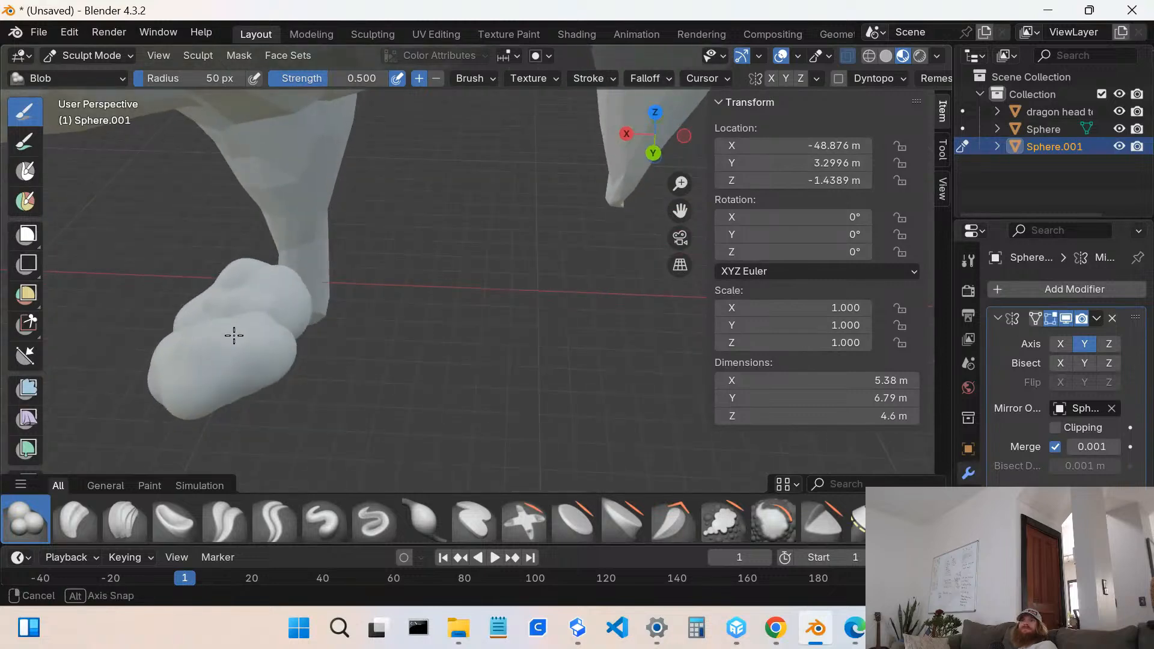
pyautogui.moveTo(266, 325); pyautogui.dragTo(280, 321)
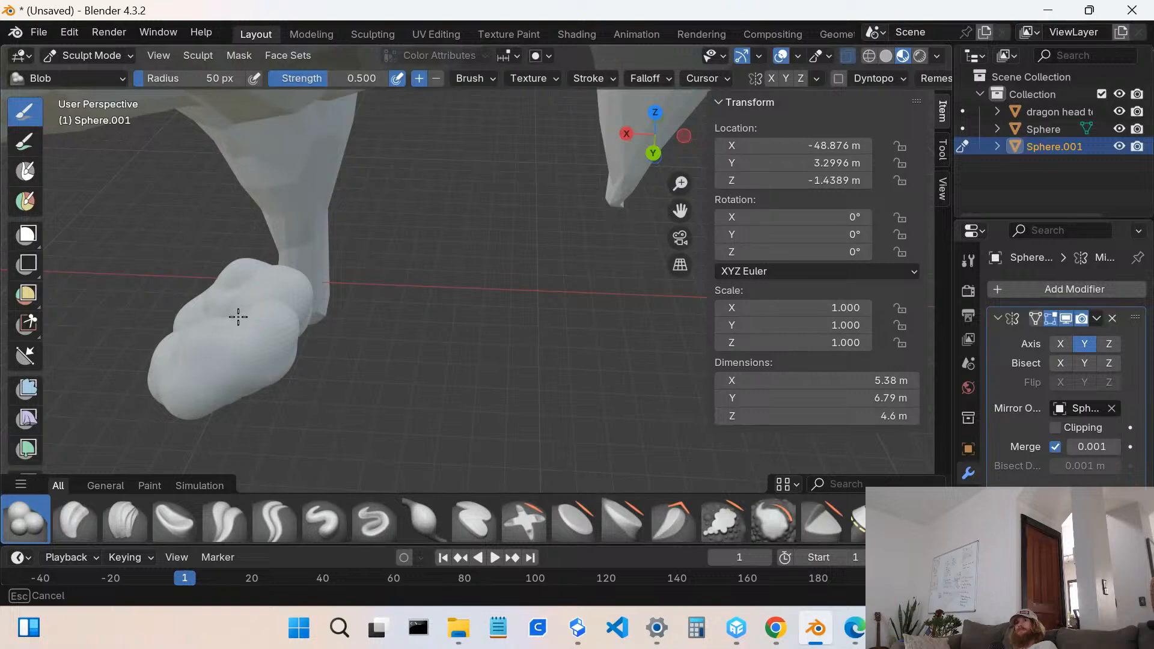
pyautogui.moveTo(295, 314); pyautogui.dragTo(290, 316)
# - Bulge the front and underside of the lump near the mirror seam with Blob strokes, extending it to over 6.7 m in X
pyautogui.moveTo(291, 316)
pyautogui.mouseDown(button='middle')
pyautogui.moveTo(421, 272)
pyautogui.moveTo(413, 234)
pyautogui.moveTo(466, 211)
pyautogui.mouseUp(button='middle')
pyautogui.moveTo(564, 289)
pyautogui.mouseDown()
pyautogui.moveTo(531, 253)
pyautogui.moveTo(550, 302)
pyautogui.moveTo(523, 250)
pyautogui.moveTo(540, 293)
pyautogui.mouseUp()
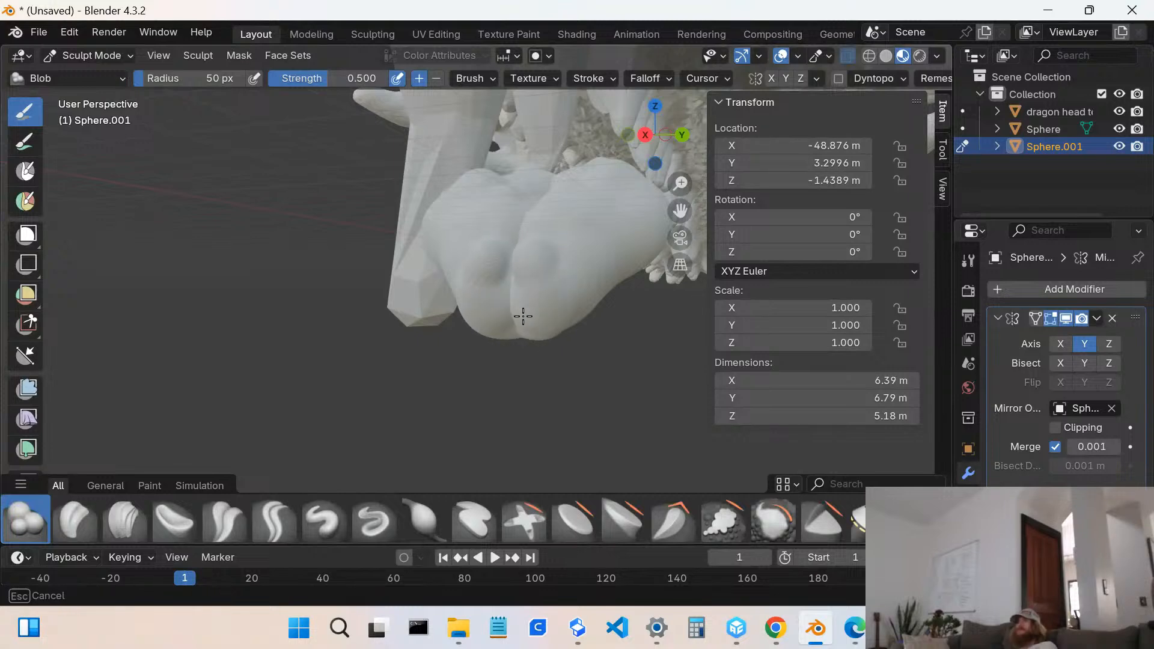
pyautogui.moveTo(567, 269)
pyautogui.mouseDown()
pyautogui.moveTo(585, 265)
pyautogui.moveTo(567, 253)
pyautogui.mouseUp()
pyautogui.moveTo(567, 253)
pyautogui.mouseDown(button='middle')
pyautogui.moveTo(607, 243)
pyautogui.moveTo(604, 276)
pyautogui.mouseUp(button='middle')
pyautogui.moveTo(604, 277); pyautogui.dragTo(604, 281)
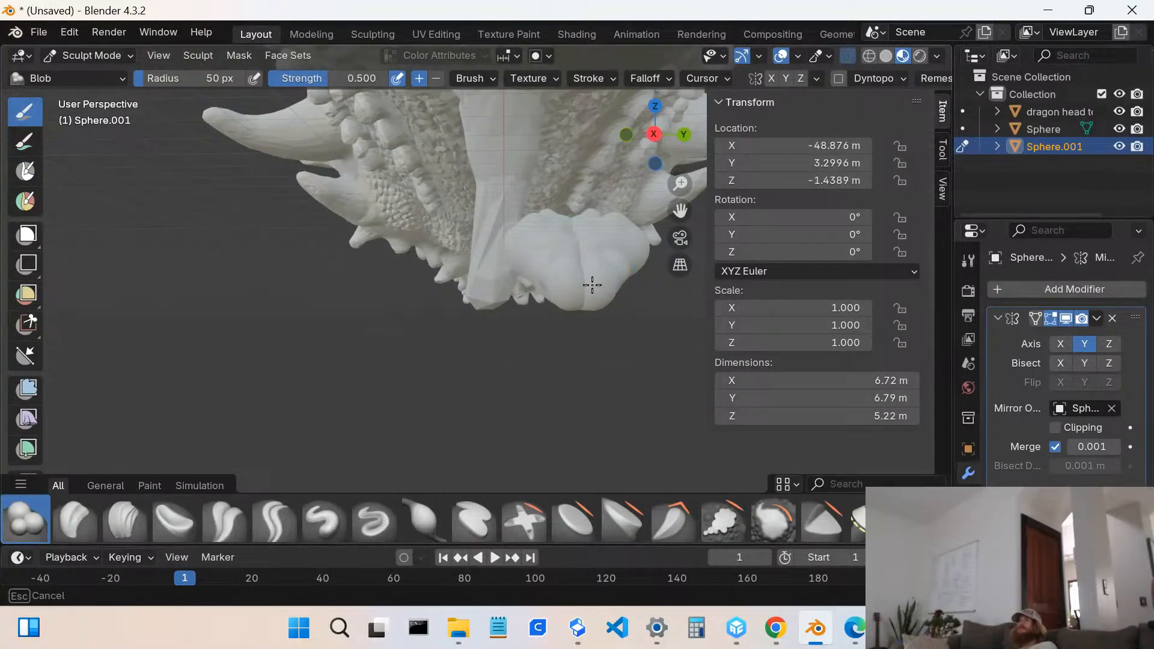
pyautogui.moveTo(588, 302); pyautogui.dragTo(590, 306)
# - Try to enlarge the lump quickly with much larger Blob strokes made from a zoomed-out view
pyautogui.scroll(-4, 590, 305)
pyautogui.moveTo(591, 305); pyautogui.dragTo(609, 281, button='middle')
pyautogui.moveTo(567, 273); pyautogui.dragTo(569, 295)
pyautogui.moveTo(569, 296); pyautogui.dragTo(591, 307, button='middle')
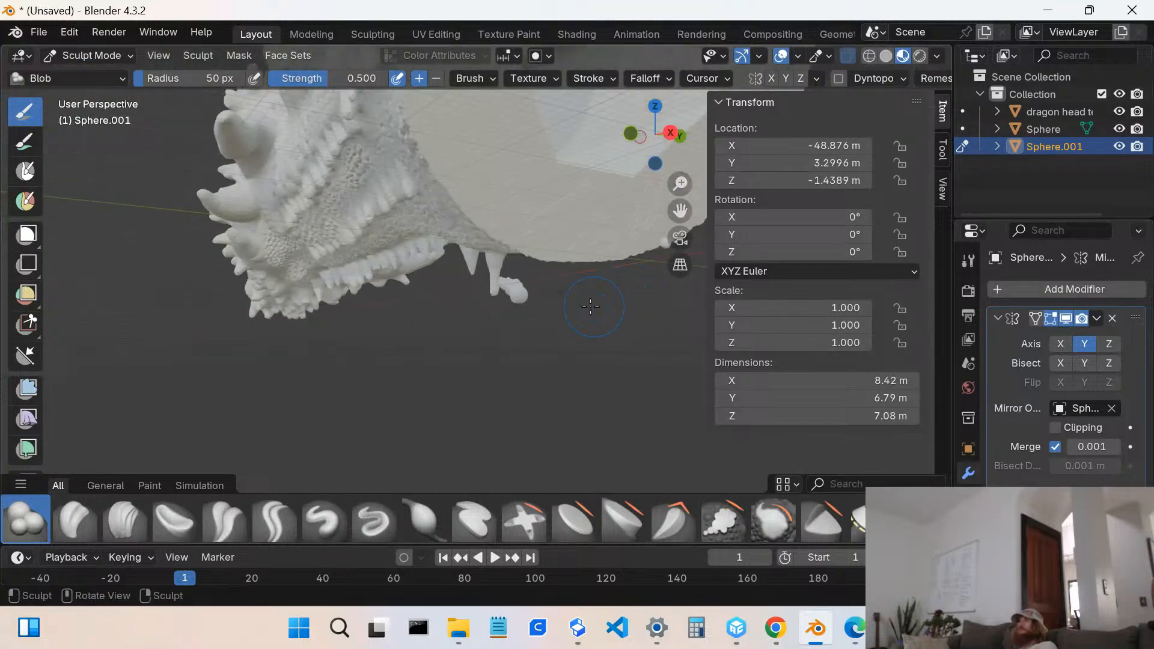
pyautogui.moveTo(534, 308)
pyautogui.mouseDown()
pyautogui.moveTo(518, 309)
pyautogui.moveTo(515, 296)
pyautogui.mouseUp()
pyautogui.moveTo(515, 297); pyautogui.dragTo(517, 291, button='middle')
pyautogui.moveTo(517, 291); pyautogui.dragTo(507, 283)
pyautogui.moveTo(507, 284); pyautogui.dragTo(570, 310, button='middle')
pyautogui.moveTo(452, 290)
pyautogui.mouseDown()
pyautogui.moveTo(454, 301)
pyautogui.moveTo(477, 277)
pyautogui.mouseUp()
pyautogui.moveTo(476, 277)
pyautogui.mouseDown(button='middle')
pyautogui.moveTo(605, 241)
pyautogui.moveTo(585, 250)
pyautogui.mouseUp(button='middle')
# - Undo the oversized Blob strokes on the lump
pyautogui.hotkey('ctrl', 'z')
pyautogui.hotkey('ctrl', 'z')
pyautogui.hotkey('ctrl', 'z')
pyautogui.hotkey('ctrl', 'z')
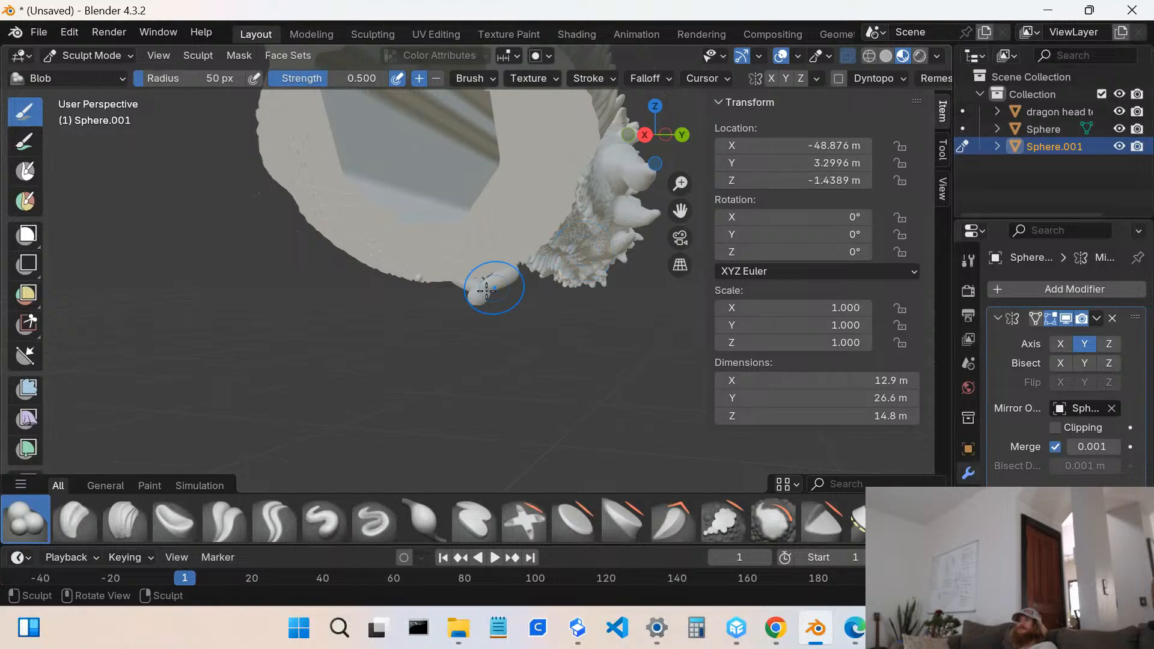
pyautogui.hotkey('ctrl', 'z')
pyautogui.hotkey('ctrl', 'z')
pyautogui.hotkey('ctrl', 'z')
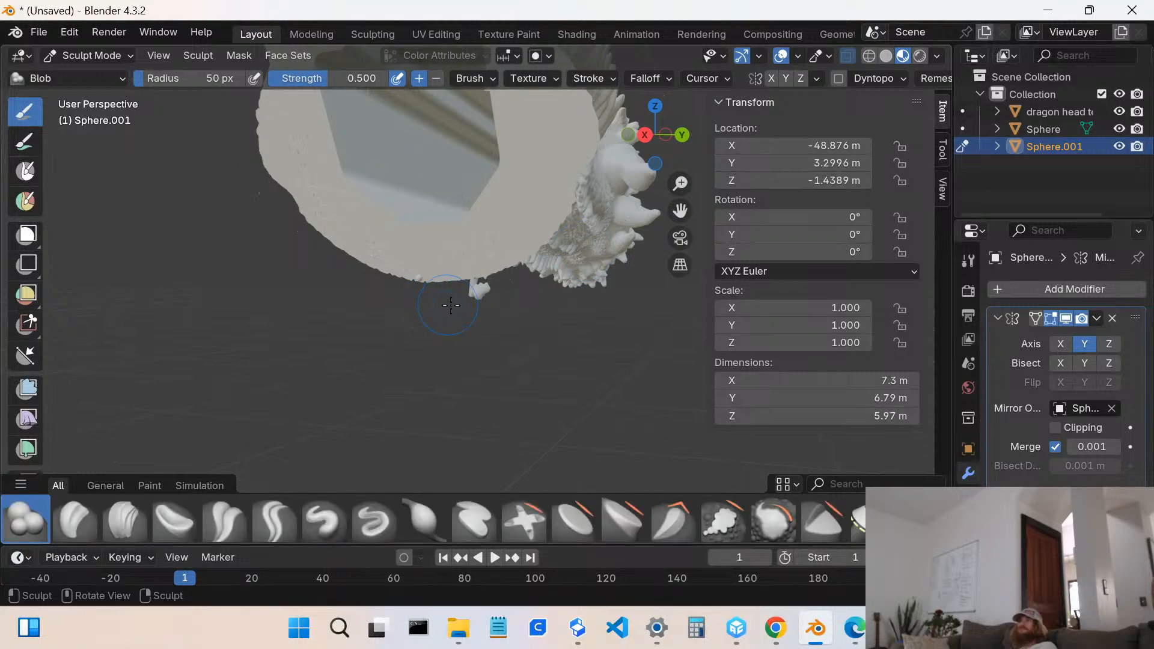
# - Stretch the lump's lower end down and its upper end up with Elastic Grab into a fang about 16.3 m tall
pyautogui.moveTo(464, 303); pyautogui.dragTo(488, 282, button='middle')
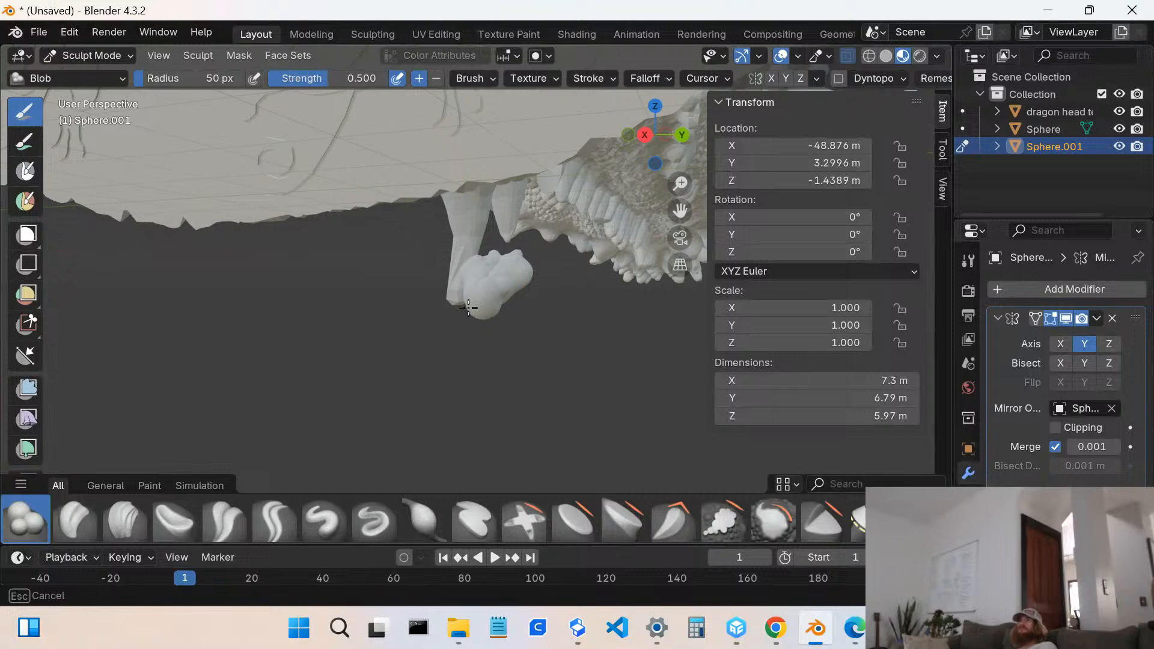
pyautogui.moveTo(474, 308)
pyautogui.mouseDown()
pyautogui.moveTo(410, 355)
pyautogui.moveTo(445, 376)
pyautogui.moveTo(517, 387)
pyautogui.moveTo(454, 419)
pyautogui.moveTo(467, 411)
pyautogui.mouseUp()
pyautogui.click(423, 520)
pyautogui.moveTo(466, 411); pyautogui.dragTo(386, 335, button='middle')
pyautogui.moveTo(387, 335)
pyautogui.mouseDown()
pyautogui.moveTo(375, 300)
pyautogui.moveTo(351, 361)
pyautogui.moveTo(276, 440)
pyautogui.moveTo(400, 472)
pyautogui.moveTo(334, 479)
pyautogui.mouseUp()
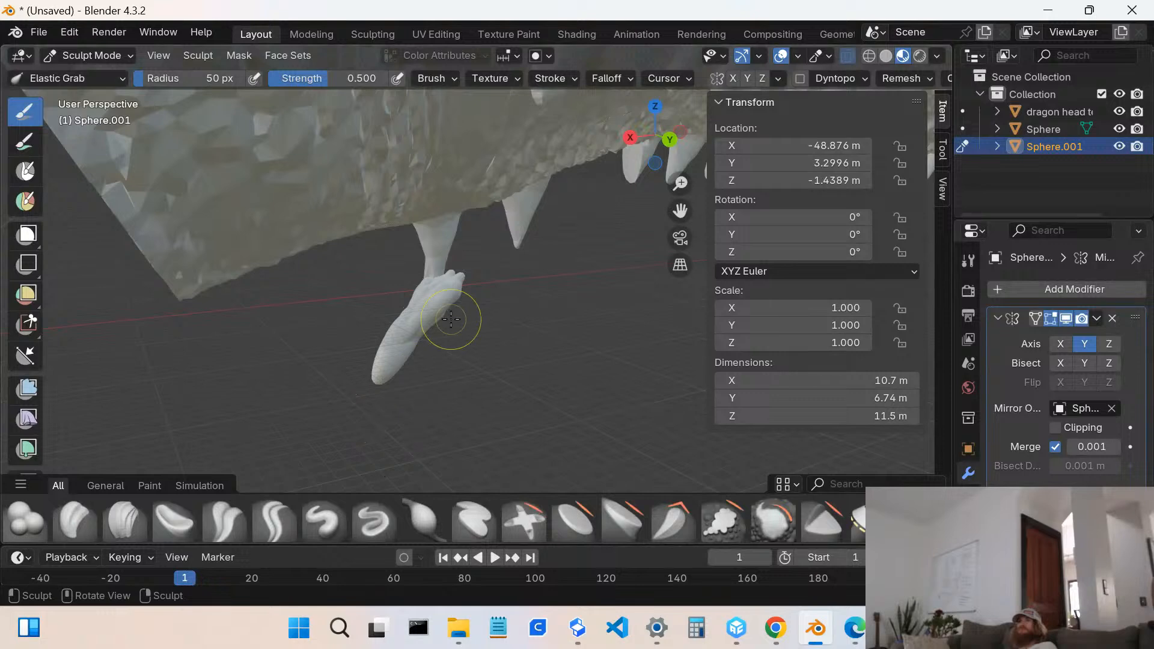
pyautogui.scroll(2, 446, 303)
pyautogui.moveTo(440, 271)
pyautogui.mouseDown()
pyautogui.moveTo(386, 149)
pyautogui.moveTo(382, 3)
pyautogui.moveTo(420, 2)
pyautogui.moveTo(377, 3)
pyautogui.mouseUp()
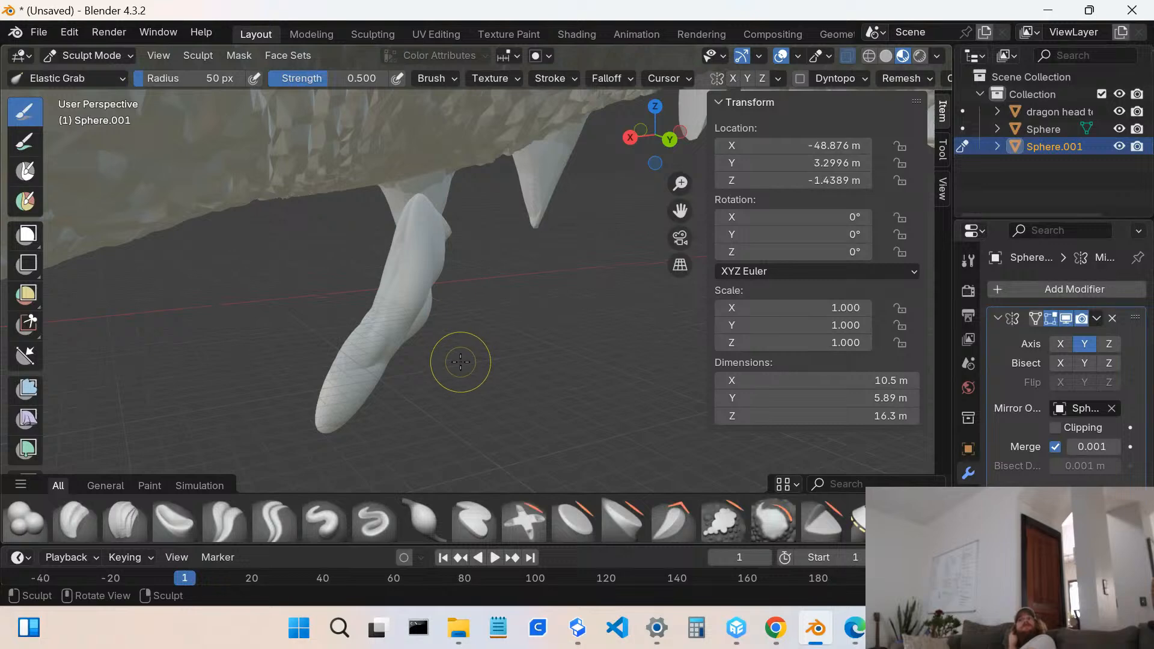
# - Examine the stretched fang's position and symmetry on the dragon head from the right orthographic view and from several angles
pyautogui.scroll(3, 461, 362)
pyautogui.moveTo(387, 304); pyautogui.dragTo(276, 231, button='middle')
pyautogui.scroll(-1, 273, 234)
pyautogui.scroll(-1, 292, 237)
pyautogui.scroll(-2, 294, 237)
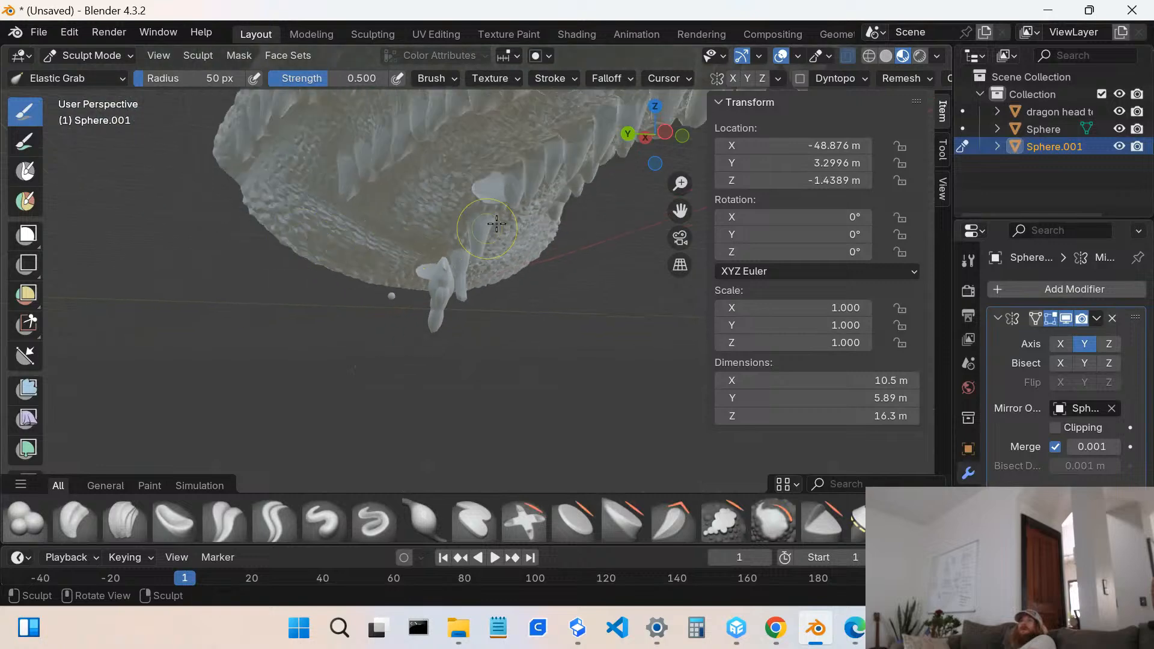
pyautogui.click(646, 137)
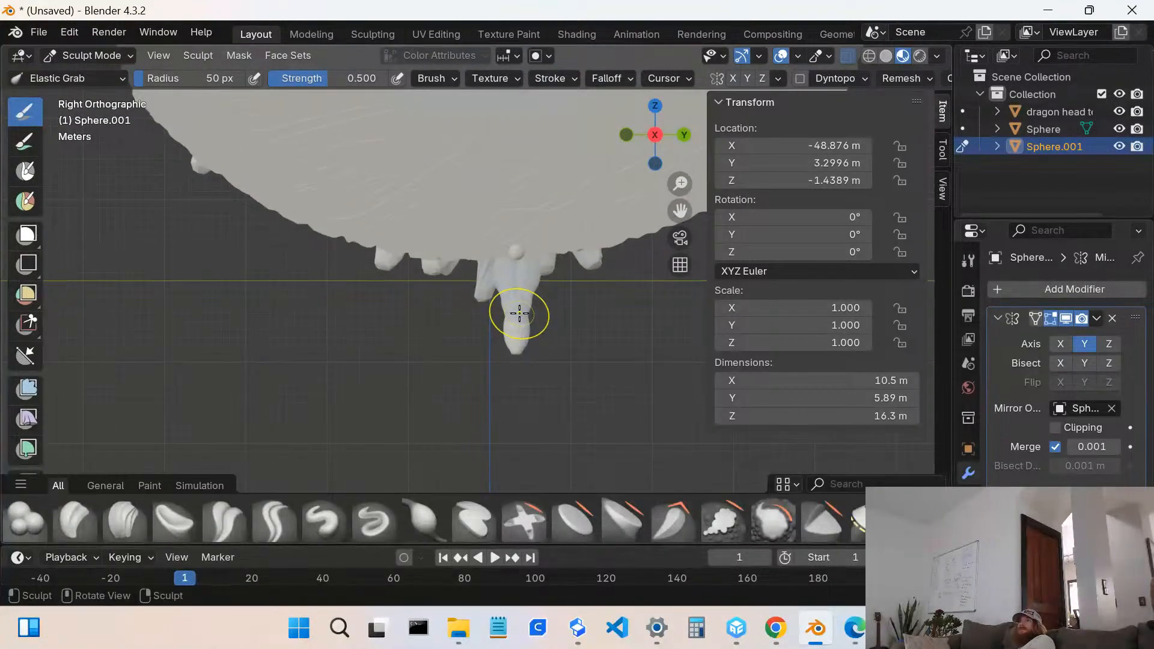
pyautogui.scroll(2, 518, 313)
pyautogui.scroll(-4, 528, 306)
pyautogui.scroll(-3, 522, 283)
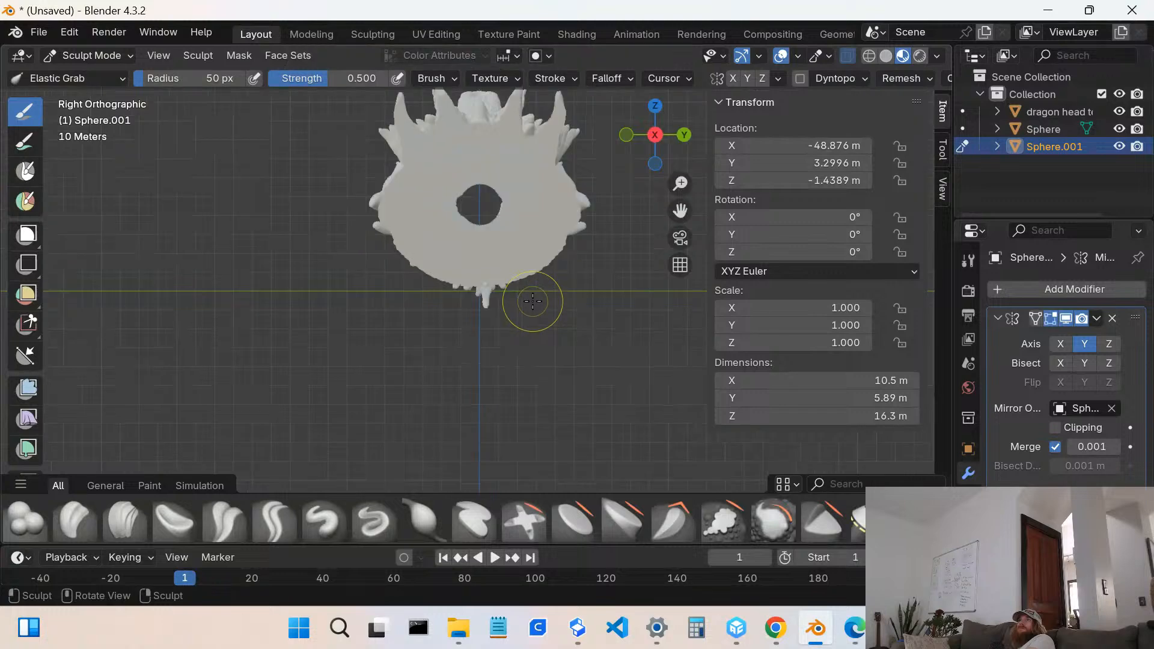
pyautogui.scroll(8, 515, 279)
pyautogui.moveTo(520, 293)
pyautogui.mouseDown(button='middle')
pyautogui.moveTo(481, 306)
pyautogui.moveTo(525, 294)
pyautogui.moveTo(580, 250)
pyautogui.moveTo(566, 257)
pyautogui.mouseUp(button='middle')
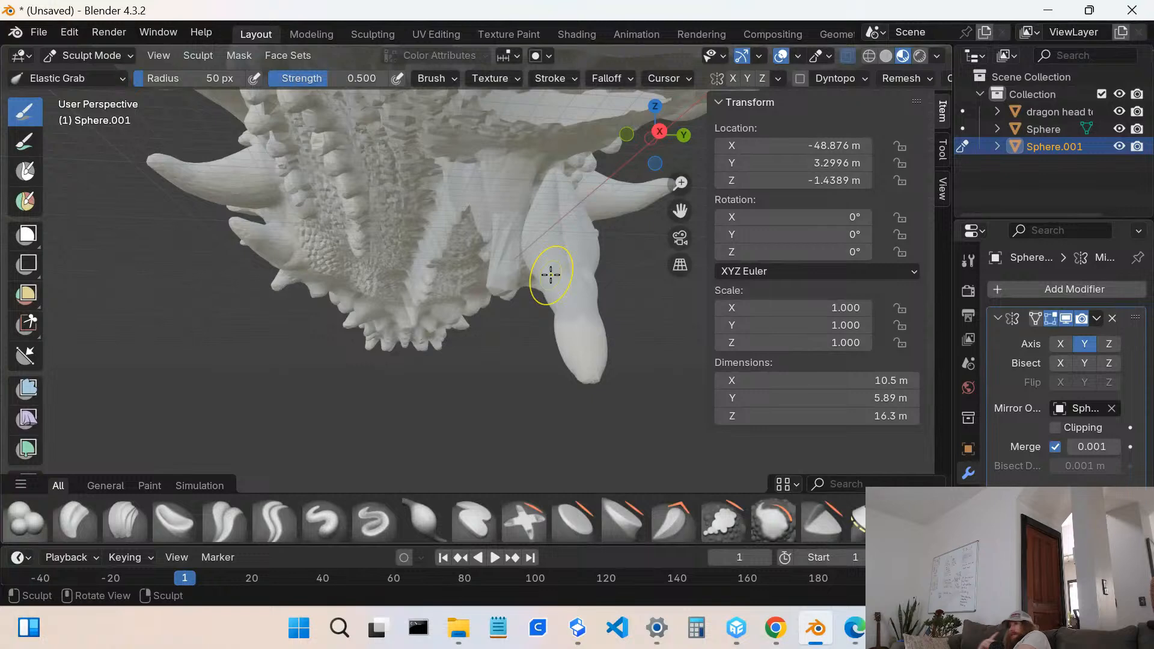
pyautogui.moveTo(561, 258)
pyautogui.mouseDown(button='middle')
pyautogui.moveTo(379, 276)
pyautogui.moveTo(259, 268)
pyautogui.mouseUp(button='middle')
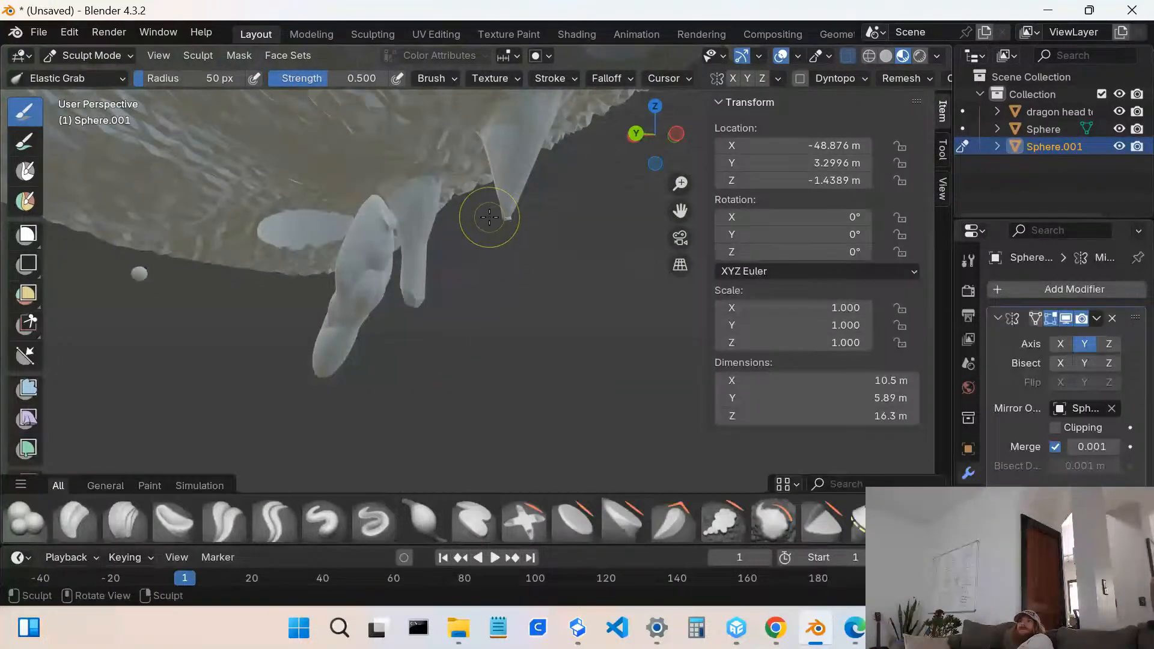
pyautogui.scroll(1, 313, 321)
pyautogui.scroll(2, 313, 321)
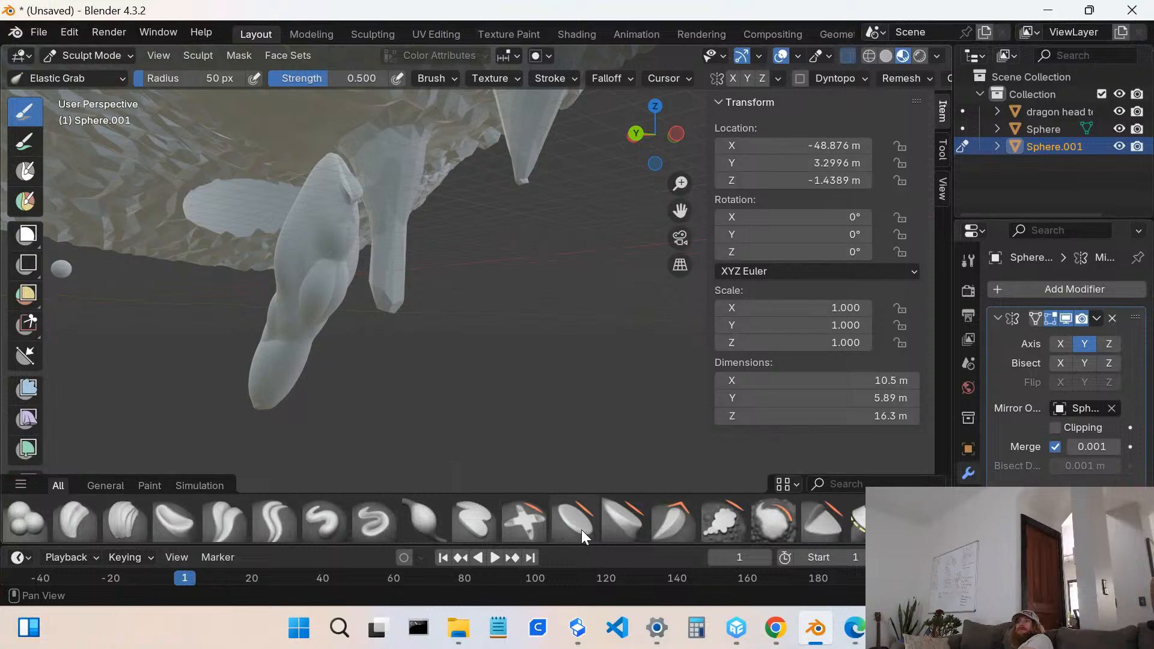
# - Try to even out the bulges along the stretched fang's middle with Smooth brush strokes at 0.700 strength
pyautogui.click(771, 518)
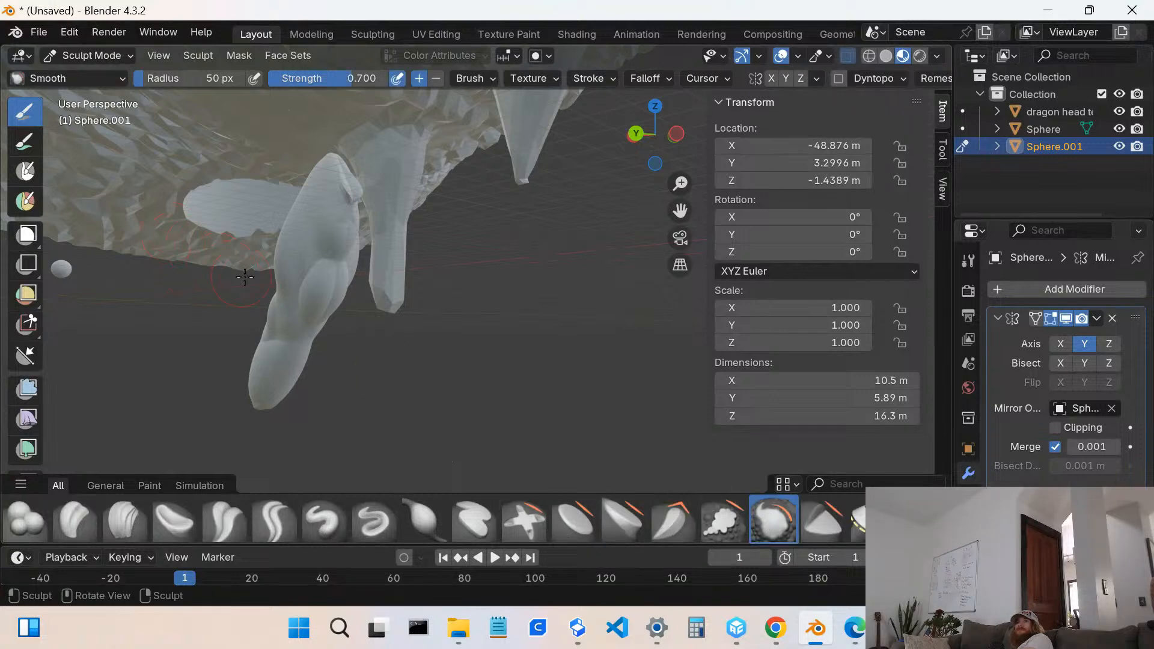
pyautogui.moveTo(282, 263); pyautogui.dragTo(320, 278)
pyautogui.scroll(-3, 369, 289)
pyautogui.moveTo(385, 300); pyautogui.dragTo(400, 280)
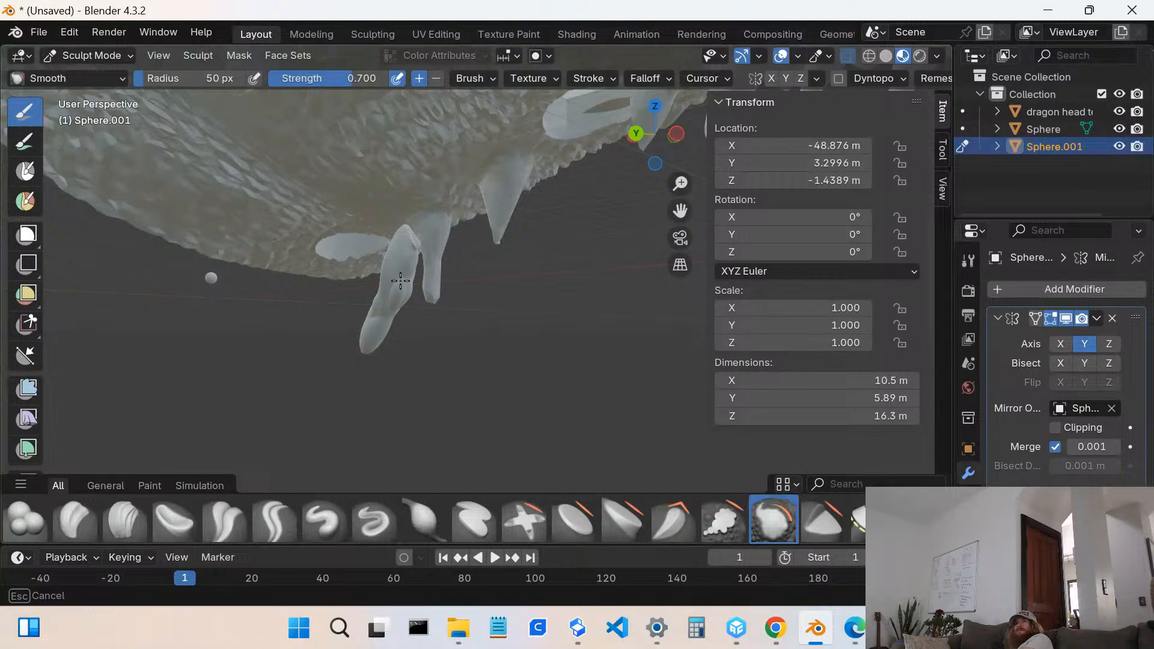
pyautogui.moveTo(400, 274); pyautogui.dragTo(401, 278)
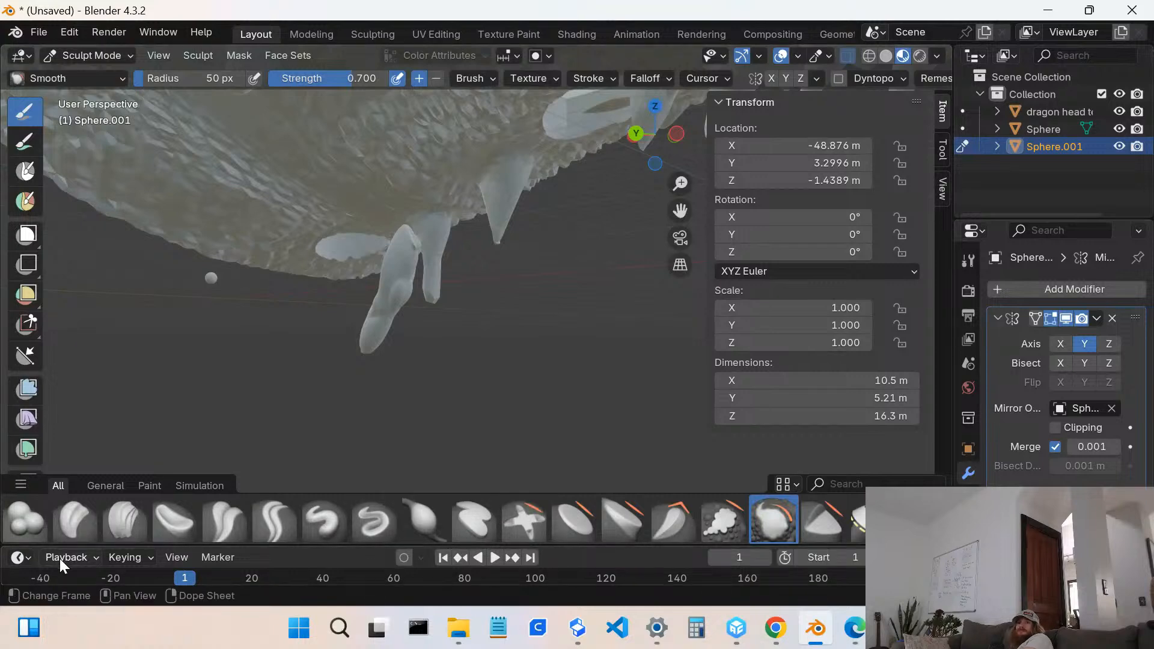
pyautogui.rightClick(777, 511)
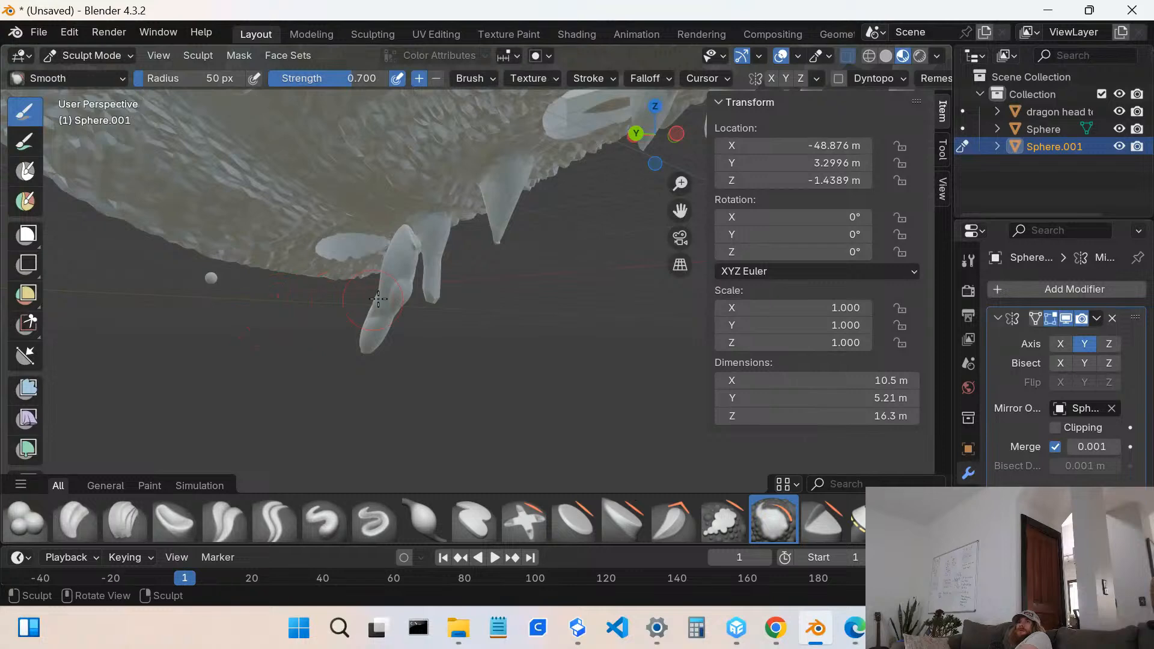
pyautogui.scroll(6, 400, 296)
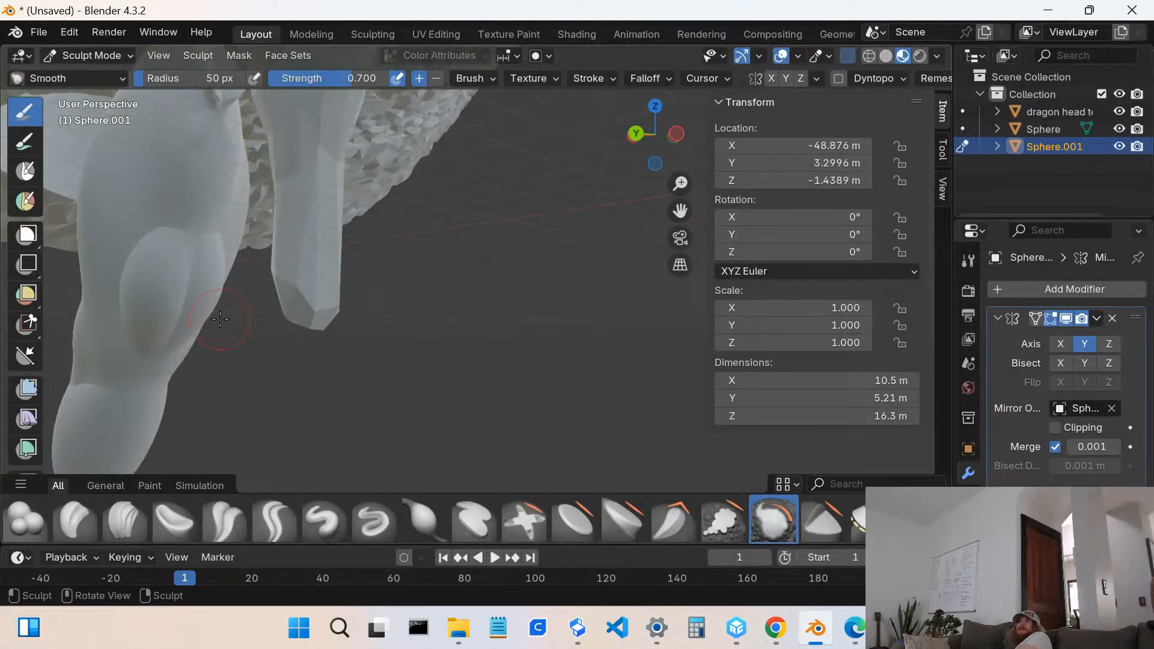
pyautogui.moveTo(119, 300); pyautogui.dragTo(123, 319)
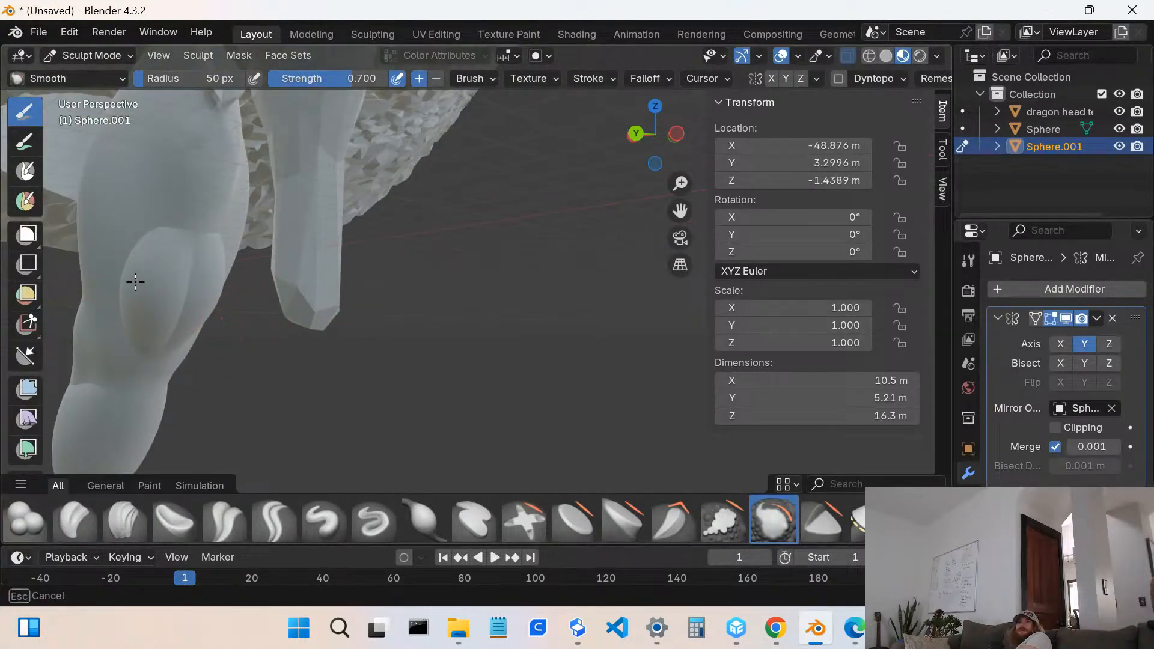
pyautogui.moveTo(160, 313)
pyautogui.mouseDown()
pyautogui.moveTo(132, 253)
pyautogui.moveTo(134, 268)
pyautogui.mouseUp()
# - Try to reshape the fang's surface from several sides with Clay Thumb strokes at 50 px radius and 0.500 strength
pyautogui.click(180, 528)
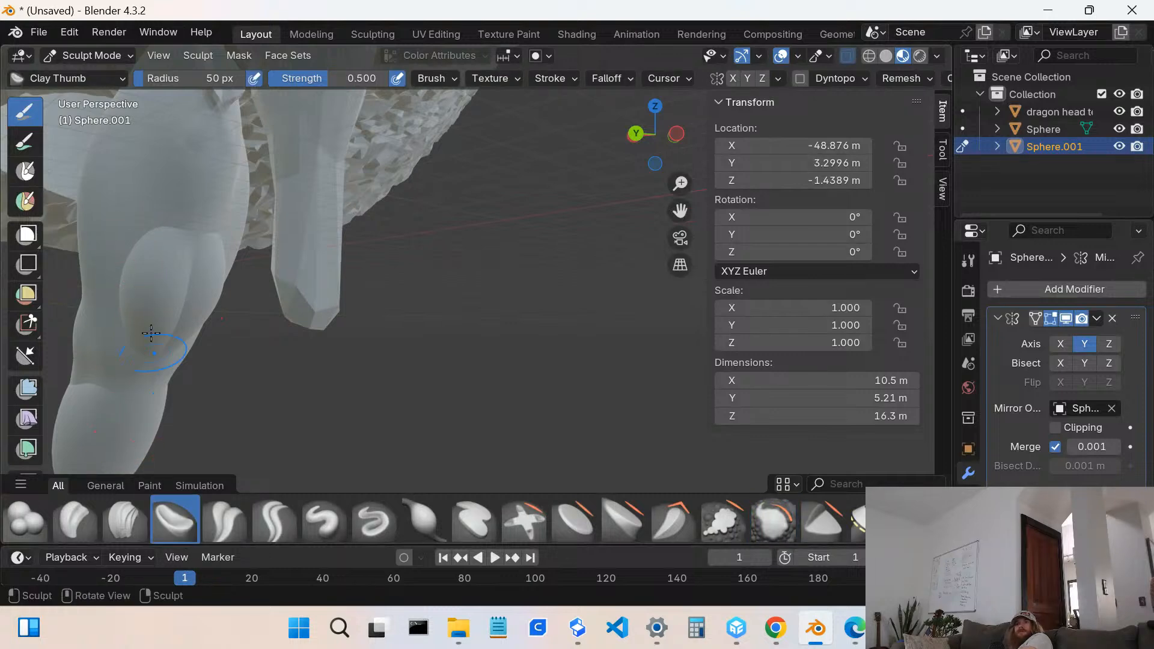
pyautogui.moveTo(137, 322)
pyautogui.mouseDown()
pyautogui.moveTo(114, 309)
pyautogui.moveTo(136, 293)
pyautogui.mouseUp()
pyautogui.moveTo(139, 294)
pyautogui.mouseDown(button='middle')
pyautogui.moveTo(268, 320)
pyautogui.moveTo(226, 348)
pyautogui.mouseUp(button='middle')
pyautogui.moveTo(226, 348)
pyautogui.mouseDown()
pyautogui.moveTo(255, 249)
pyautogui.moveTo(290, 237)
pyautogui.moveTo(260, 196)
pyautogui.moveTo(278, 201)
pyautogui.moveTo(264, 263)
pyautogui.moveTo(283, 241)
pyautogui.mouseUp()
pyautogui.moveTo(289, 182)
pyautogui.mouseDown()
pyautogui.moveTo(232, 283)
pyautogui.moveTo(162, 301)
pyautogui.moveTo(163, 337)
pyautogui.moveTo(200, 329)
pyautogui.moveTo(209, 341)
pyautogui.moveTo(195, 333)
pyautogui.mouseUp()
pyautogui.moveTo(205, 327); pyautogui.dragTo(54, 290, button='middle')
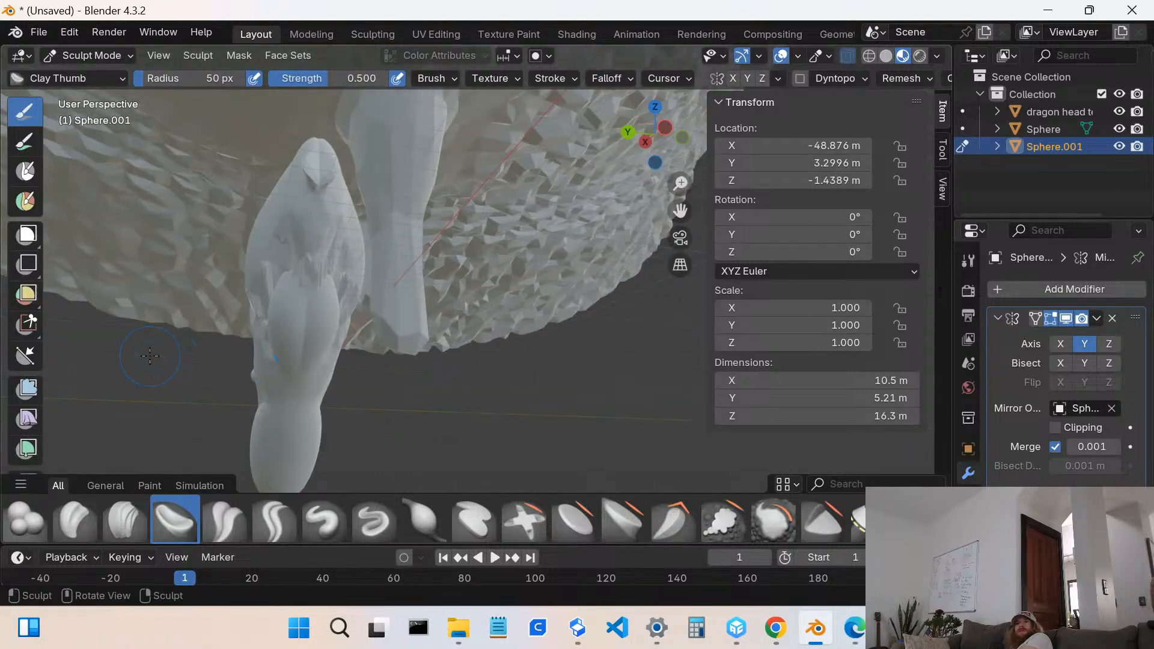
pyautogui.moveTo(253, 327); pyautogui.dragTo(316, 338, button='middle')
pyautogui.moveTo(307, 281); pyautogui.dragTo(308, 297)
pyautogui.moveTo(198, 292)
pyautogui.mouseDown()
pyautogui.moveTo(188, 284)
pyautogui.moveTo(209, 295)
pyautogui.moveTo(224, 265)
pyautogui.moveTo(193, 314)
pyautogui.moveTo(213, 273)
pyautogui.moveTo(168, 240)
pyautogui.moveTo(164, 303)
pyautogui.moveTo(181, 335)
pyautogui.moveTo(239, 295)
pyautogui.moveTo(193, 250)
pyautogui.moveTo(169, 316)
pyautogui.moveTo(162, 283)
pyautogui.moveTo(199, 319)
pyautogui.moveTo(145, 353)
pyautogui.moveTo(114, 433)
pyautogui.moveTo(171, 360)
pyautogui.moveTo(123, 432)
pyautogui.moveTo(185, 228)
pyautogui.moveTo(235, 144)
pyautogui.moveTo(177, 281)
pyautogui.moveTo(175, 246)
pyautogui.moveTo(155, 319)
pyautogui.moveTo(212, 290)
pyautogui.moveTo(180, 346)
pyautogui.moveTo(150, 367)
pyautogui.moveTo(171, 330)
pyautogui.mouseUp()
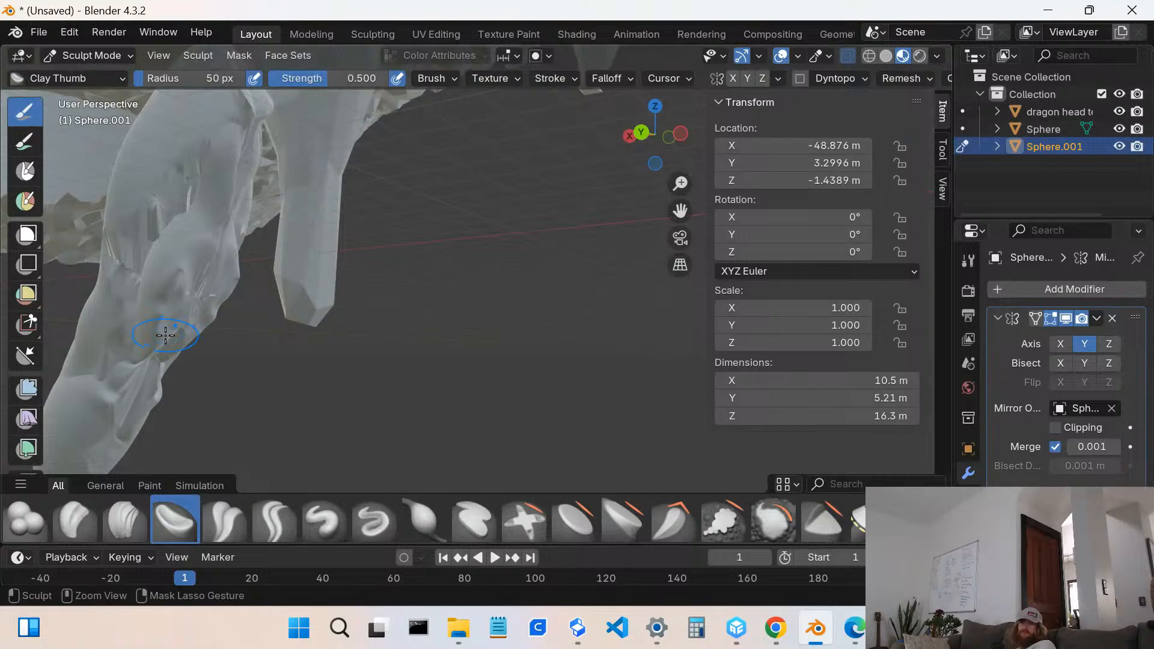
# - Undo the Clay Thumb, Smooth and Elastic Grab strokes back to the unstretched lump
pyautogui.hotkey('ctrl', 'z')
pyautogui.hotkey('ctrl', 'z')
pyautogui.hotkey('ctrl', 'z')
pyautogui.hotkey('ctrl', 'z')
pyautogui.hotkey('ctrl', 'z')
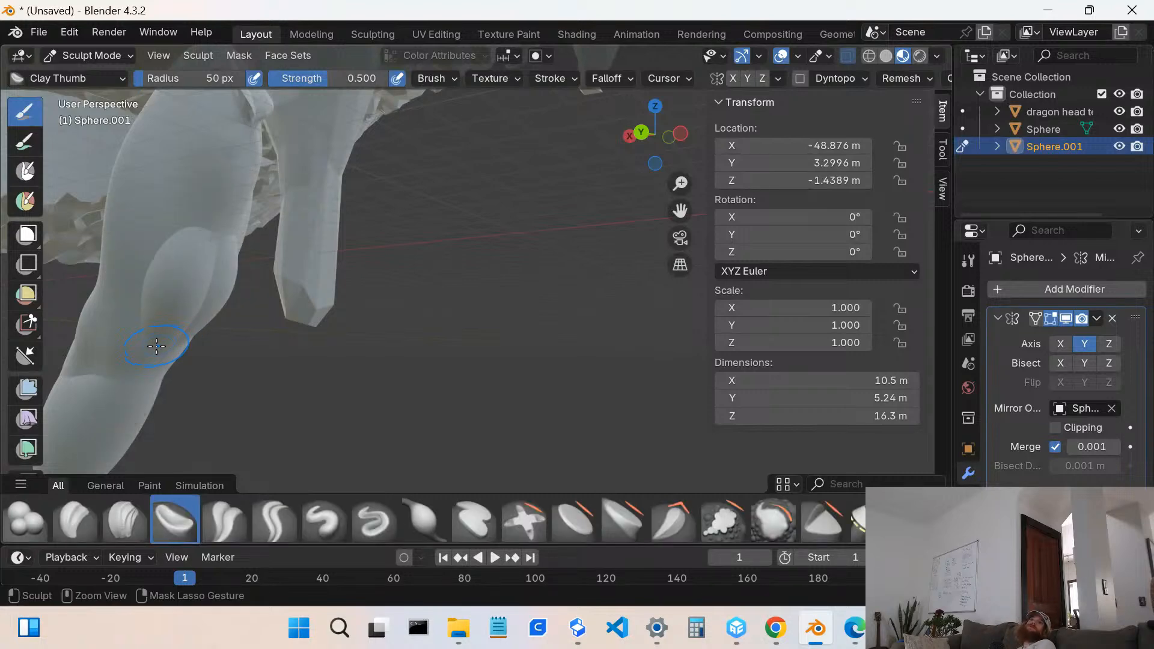
pyautogui.hotkey('ctrl', 'z')
pyautogui.hotkey('ctrl', 'z')
pyautogui.hotkey('ctrl', 'z')
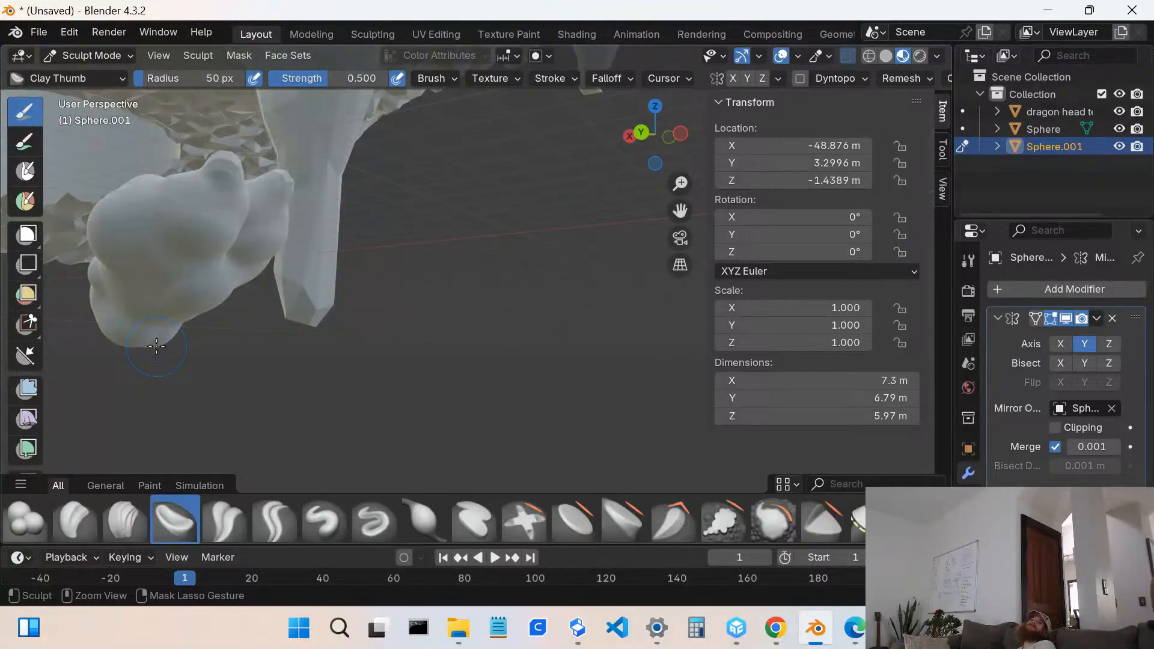
# - Try Clay Thumb strokes on the unstretched lump from its side and from the front
pyautogui.moveTo(223, 279)
pyautogui.mouseDown(button='middle')
pyautogui.moveTo(206, 290)
pyautogui.moveTo(438, 305)
pyautogui.moveTo(427, 315)
pyautogui.moveTo(271, 234)
pyautogui.mouseUp(button='middle')
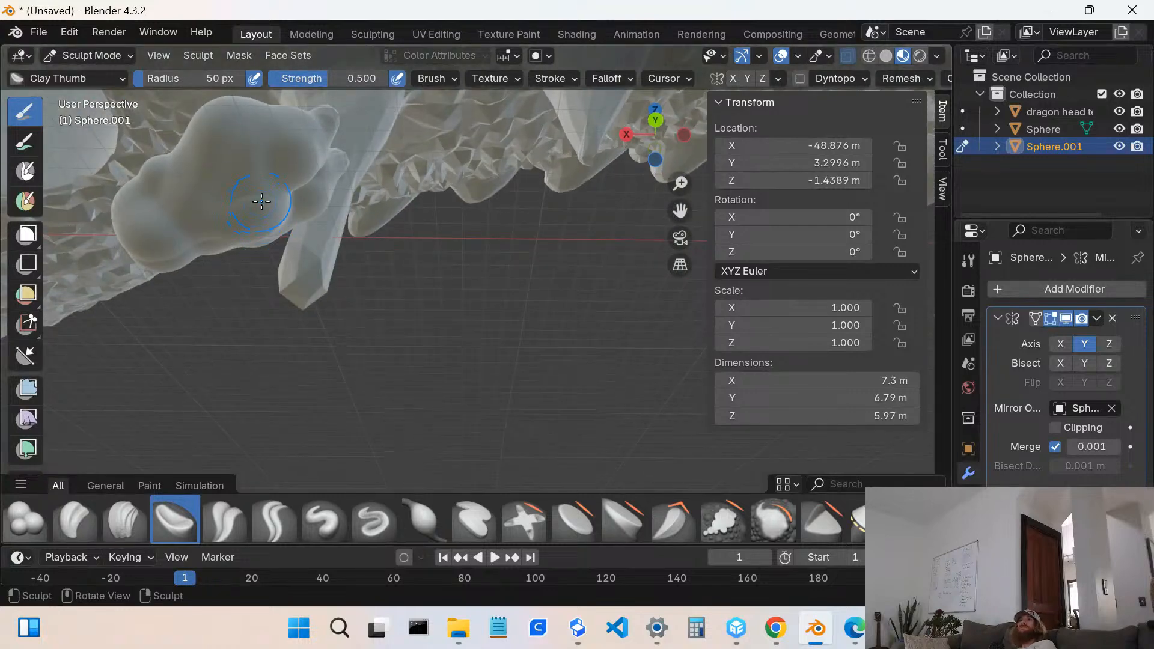
pyautogui.moveTo(264, 205); pyautogui.dragTo(272, 233)
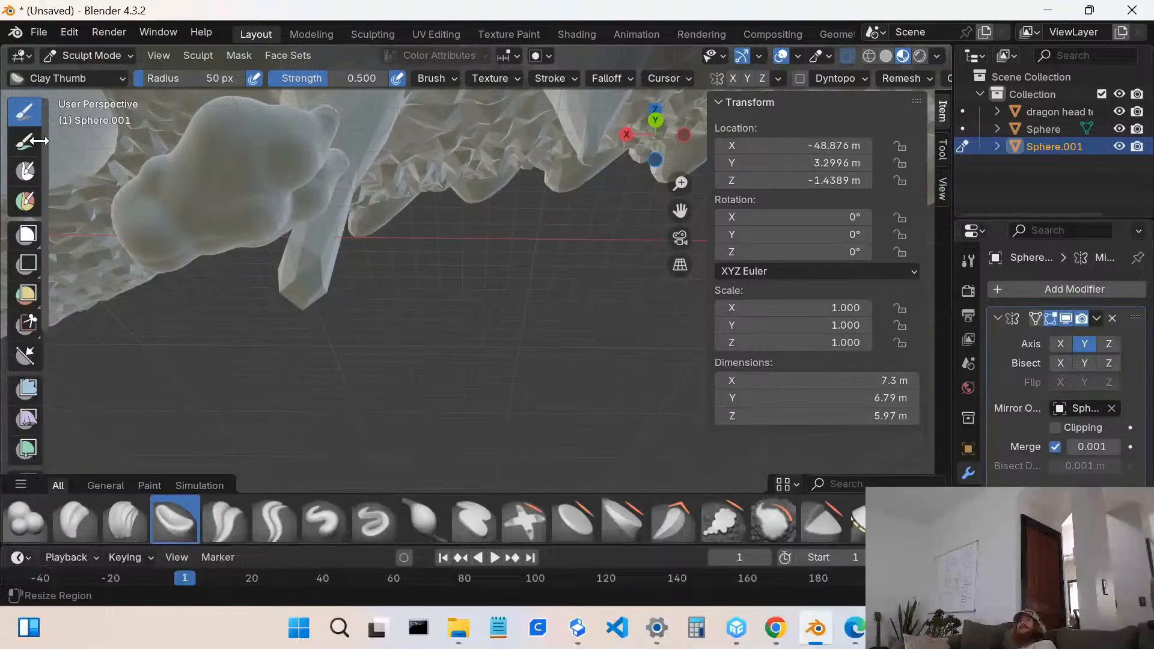
pyautogui.moveTo(201, 201)
pyautogui.mouseDown(button='middle')
pyautogui.moveTo(343, 180)
pyautogui.moveTo(371, 204)
pyautogui.moveTo(394, 193)
pyautogui.moveTo(357, 212)
pyautogui.moveTo(484, 198)
pyautogui.mouseUp(button='middle')
pyautogui.moveTo(587, 211); pyautogui.dragTo(599, 188)
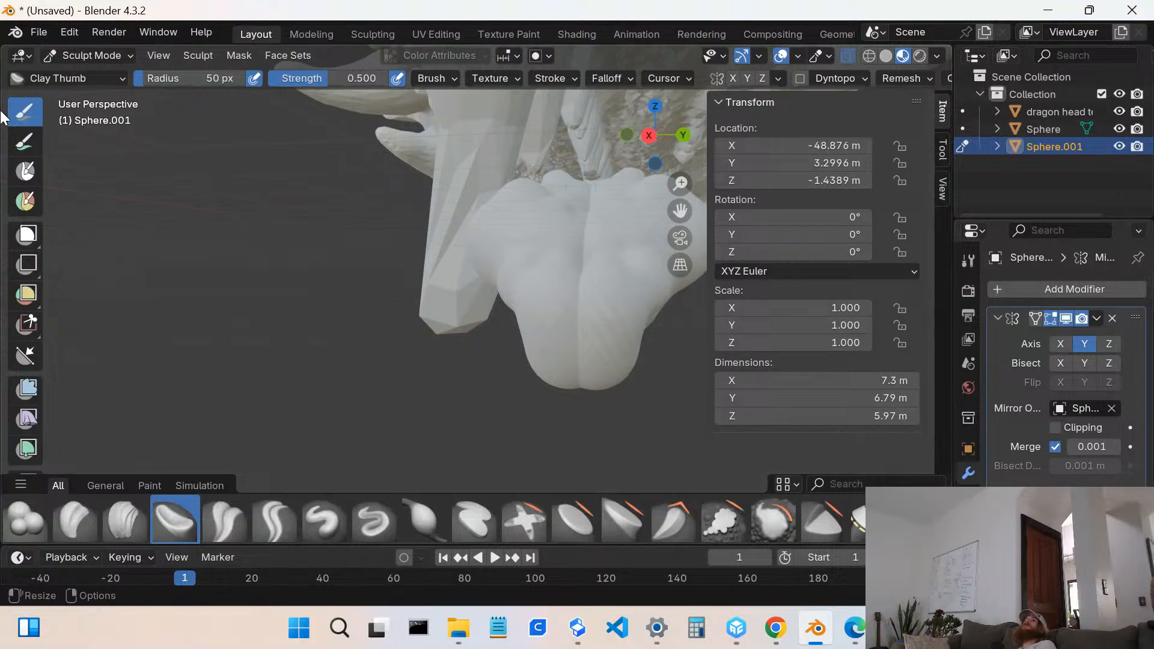
# - Return to Object Mode and delete the sculpted Sphere.001 lump
pyautogui.click(75, 56)
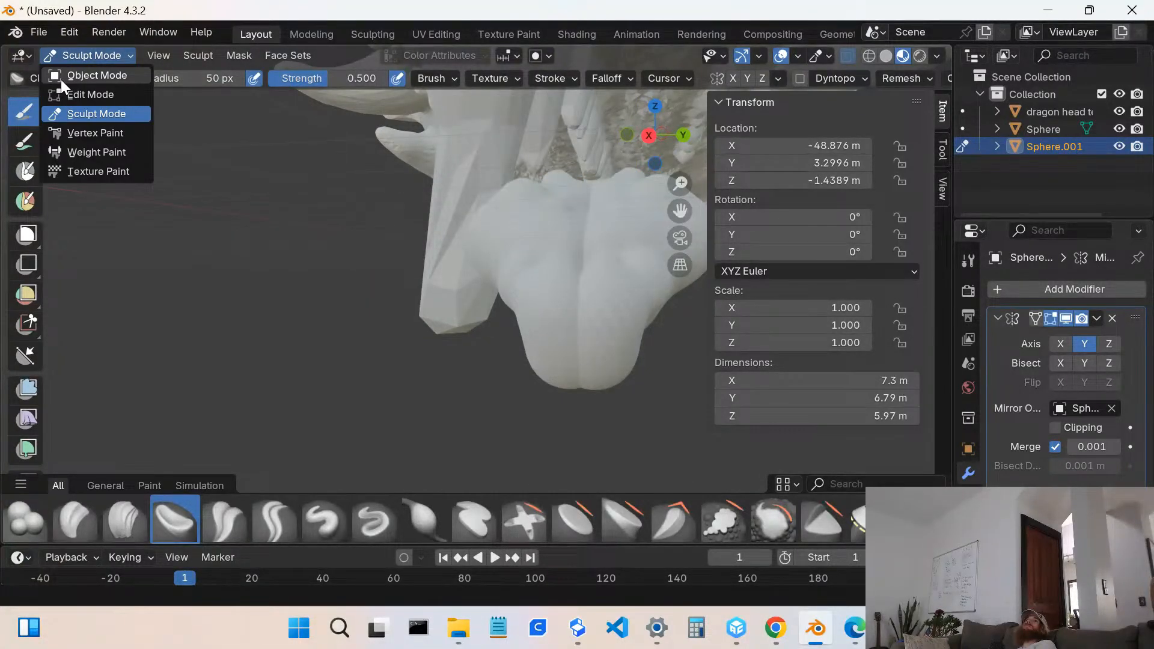
pyautogui.click(60, 74)
pyautogui.press('Delete')
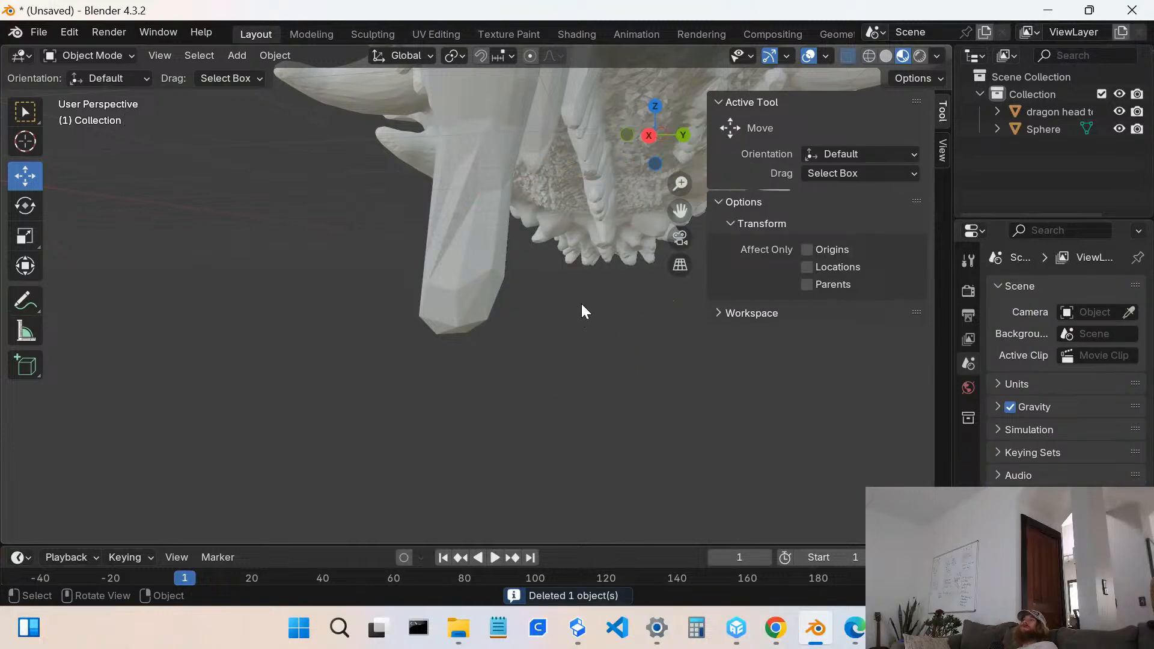
# - Delete the small 2 m Sphere beside the fang from the right orthographic view
pyautogui.click(649, 136)
pyautogui.moveTo(472, 317)
pyautogui.mouseDown(button='middle')
pyautogui.moveTo(482, 276)
pyautogui.moveTo(476, 334)
pyautogui.mouseUp(button='middle')
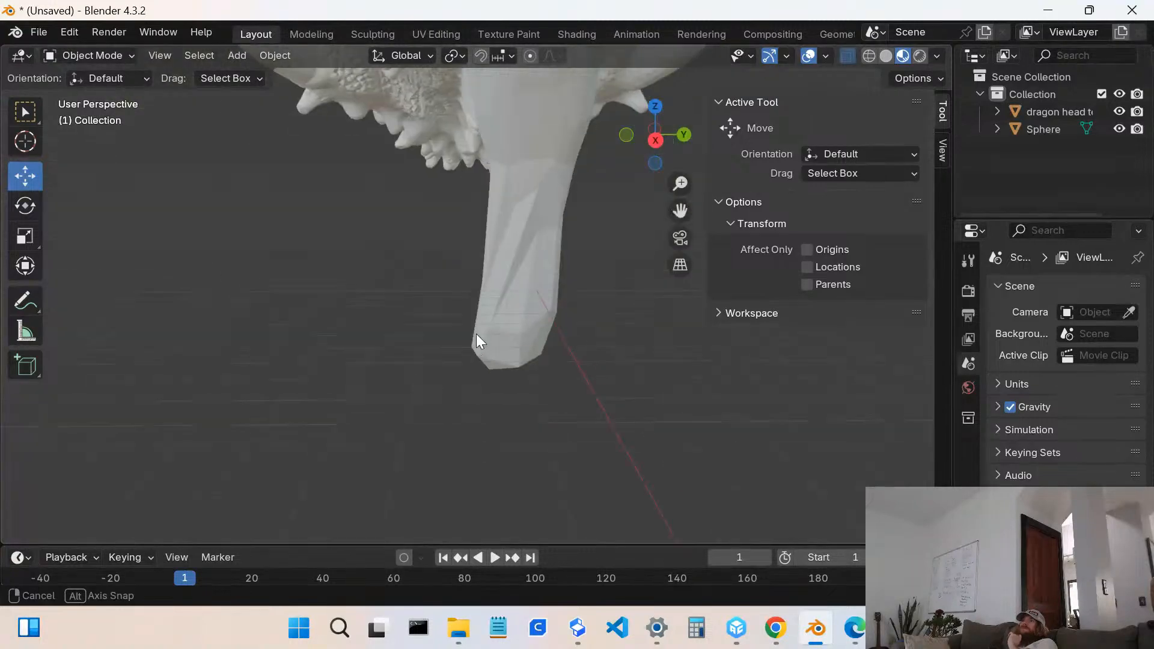
pyautogui.click(655, 139)
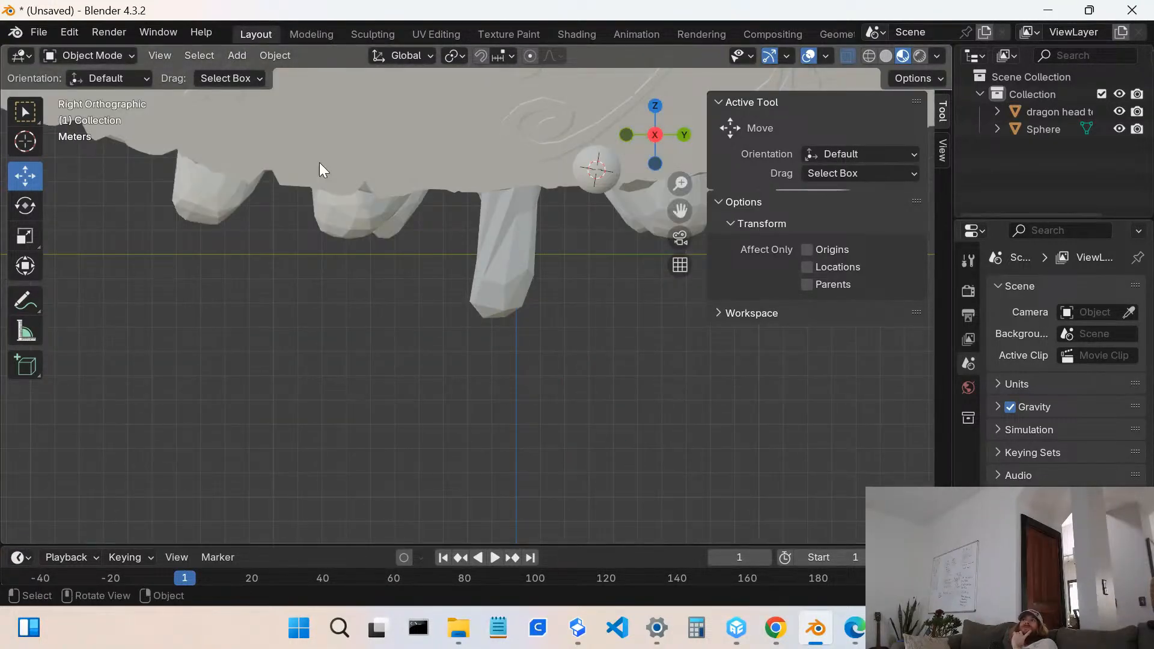
pyautogui.click(596, 171)
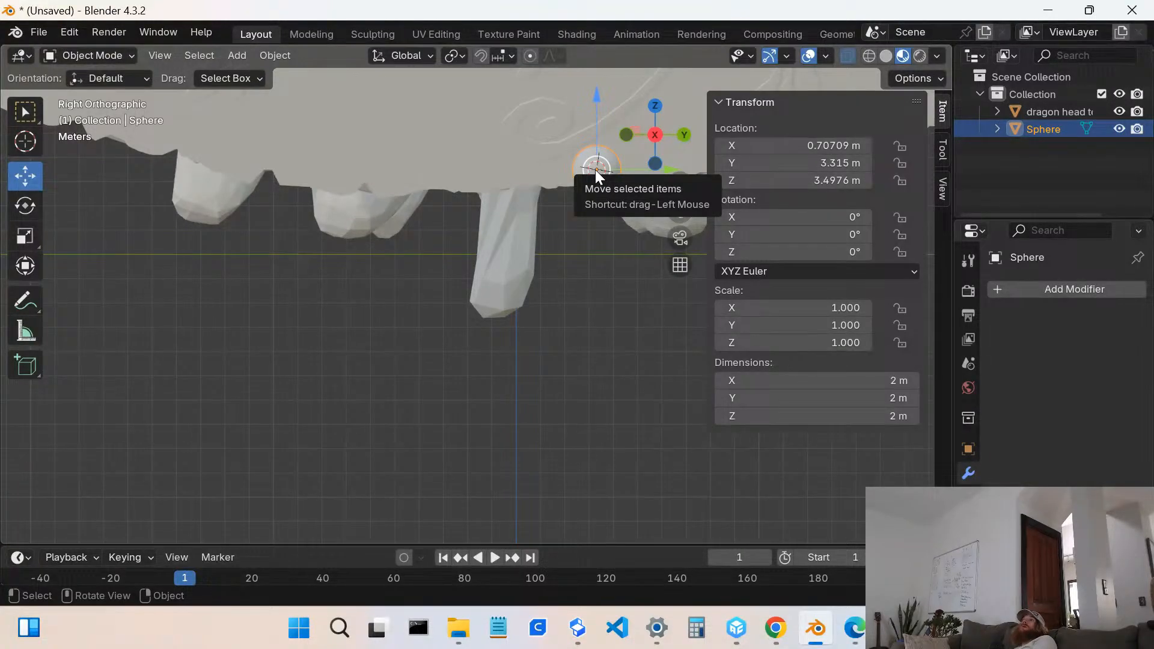
pyautogui.press('Delete')
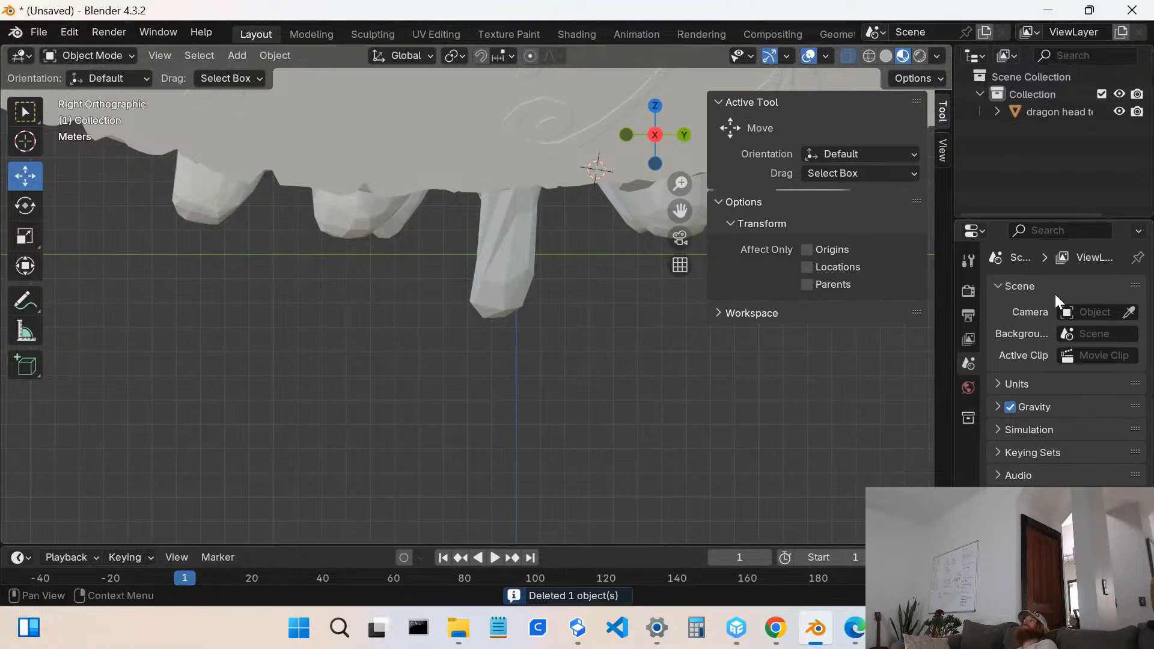
# - Examine the dragon head's long fang and the teeth and spikes under its jaw from several angles
pyautogui.scroll(-8, 460, 279)
pyautogui.moveTo(460, 272); pyautogui.dragTo(496, 227, button='middle')
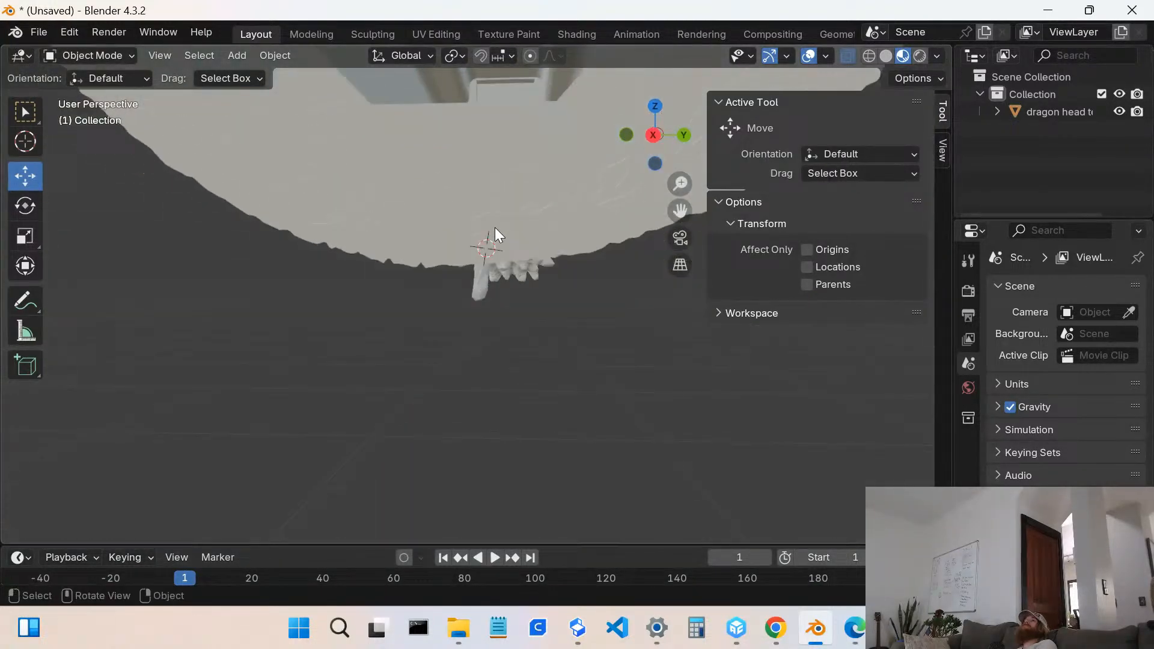
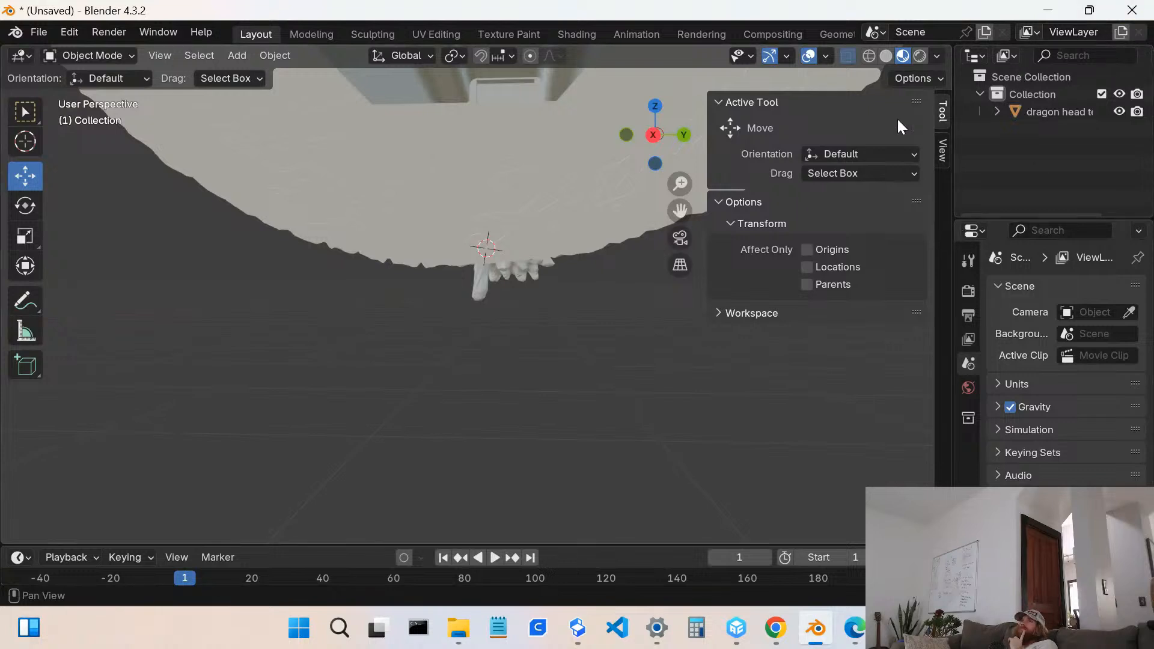
pyautogui.moveTo(329, 219); pyautogui.dragTo(559, 247, button='middle')
pyautogui.scroll(5, 495, 305)
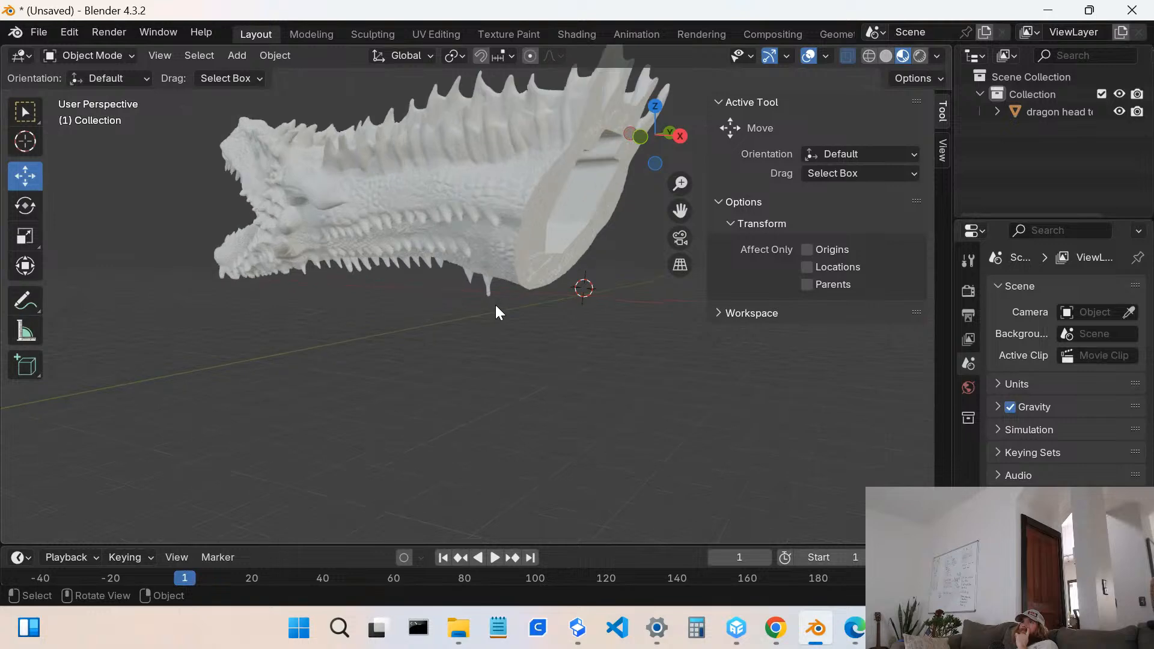
pyautogui.moveTo(492, 259); pyautogui.dragTo(537, 139, button='middle')
pyautogui.moveTo(515, 160); pyautogui.dragTo(359, 201, button='middle')
pyautogui.scroll(3, 482, 273)
pyautogui.moveTo(495, 262); pyautogui.dragTo(462, 245, button='middle')
pyautogui.scroll(3, 506, 260)
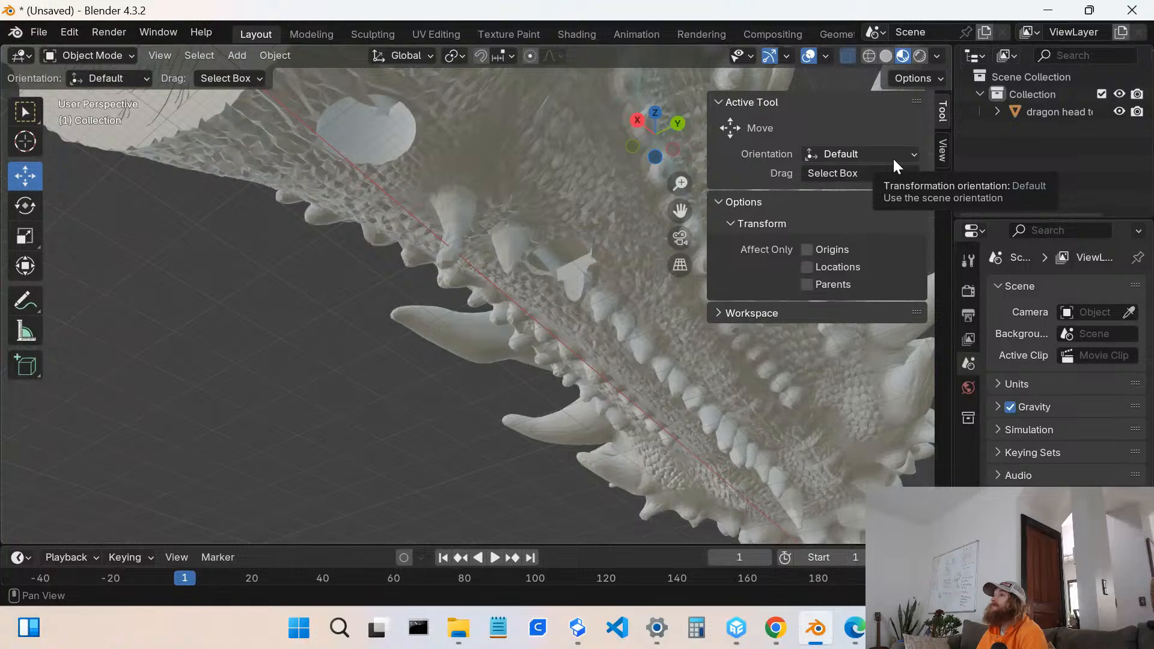
# - Switch to the YouTube Studio live streaming page in Chrome to check the stream
pyautogui.moveTo(782, 646)
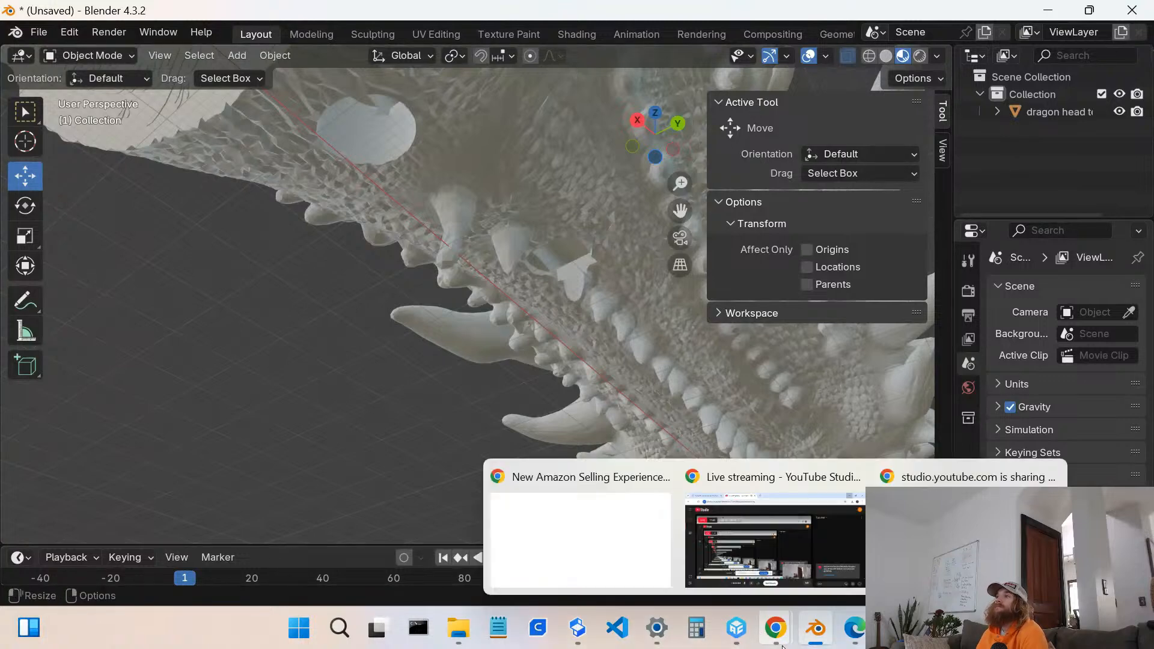
pyautogui.click(688, 549)
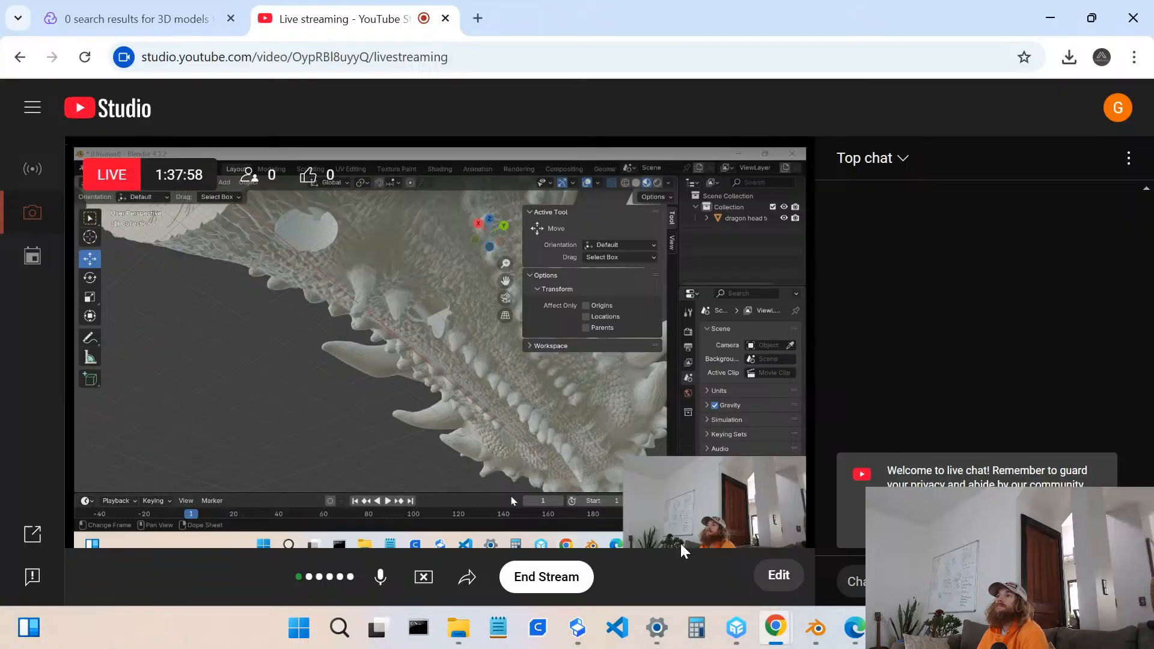
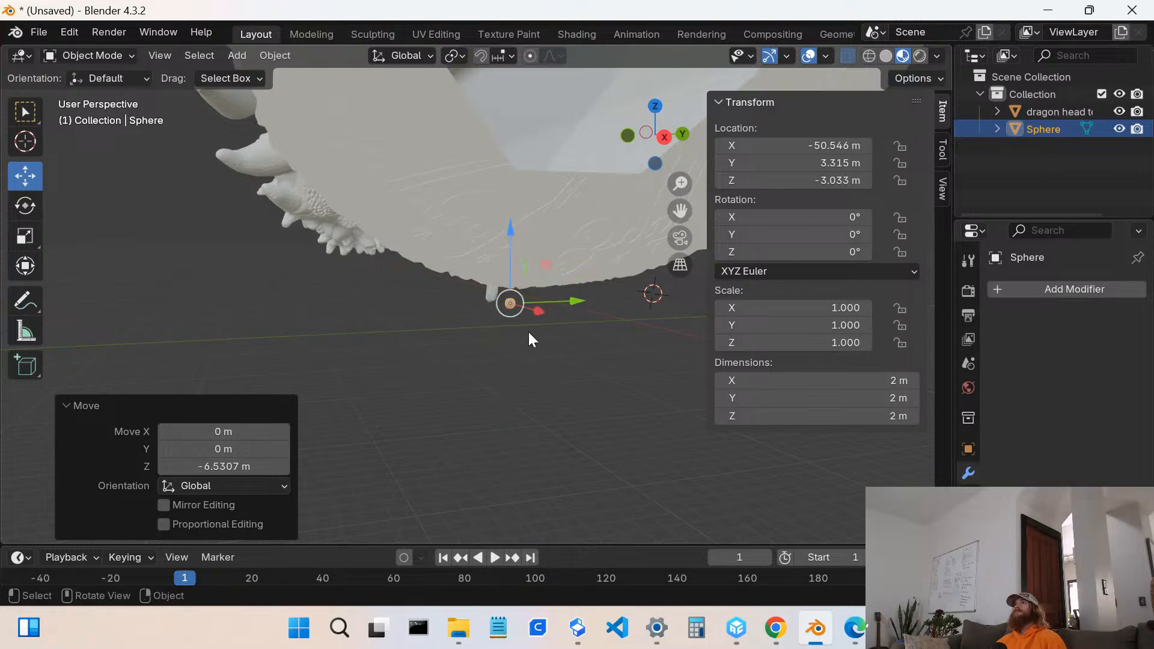
# - Select the dragon head test v2 mesh instead of the small sphere
pyautogui.moveTo(528, 332); pyautogui.dragTo(445, 263, button='middle')
pyautogui.click(446, 270)
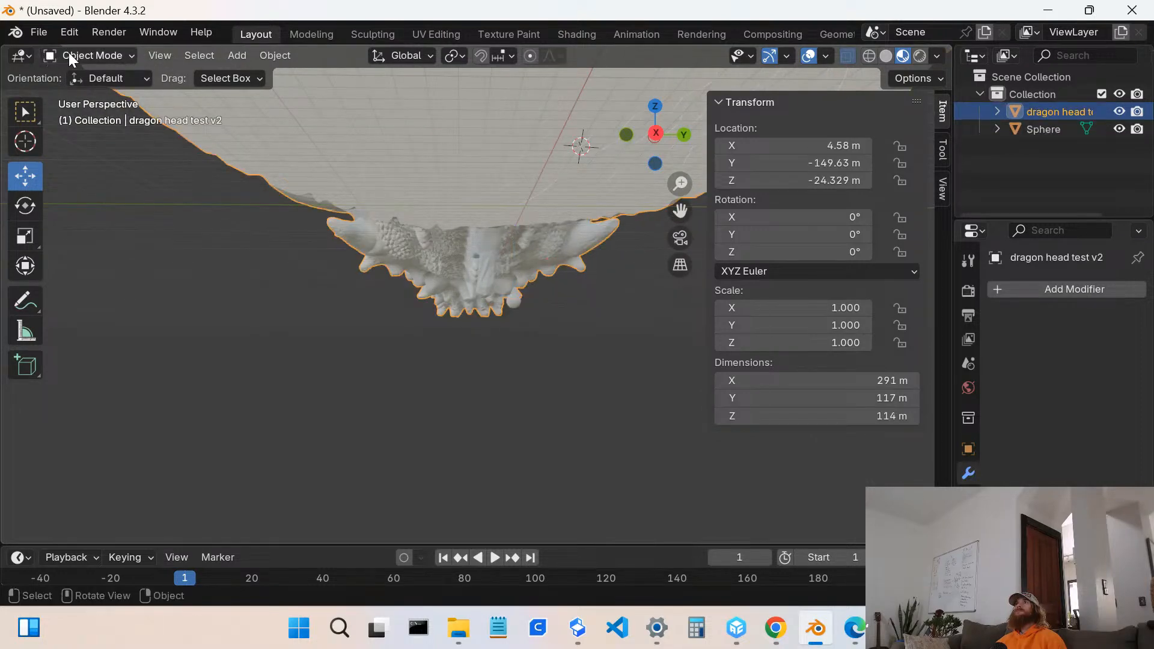
# - In Object Mode, move the dragon head about 5.1 m in the positive Y direction
pyautogui.click(84, 60)
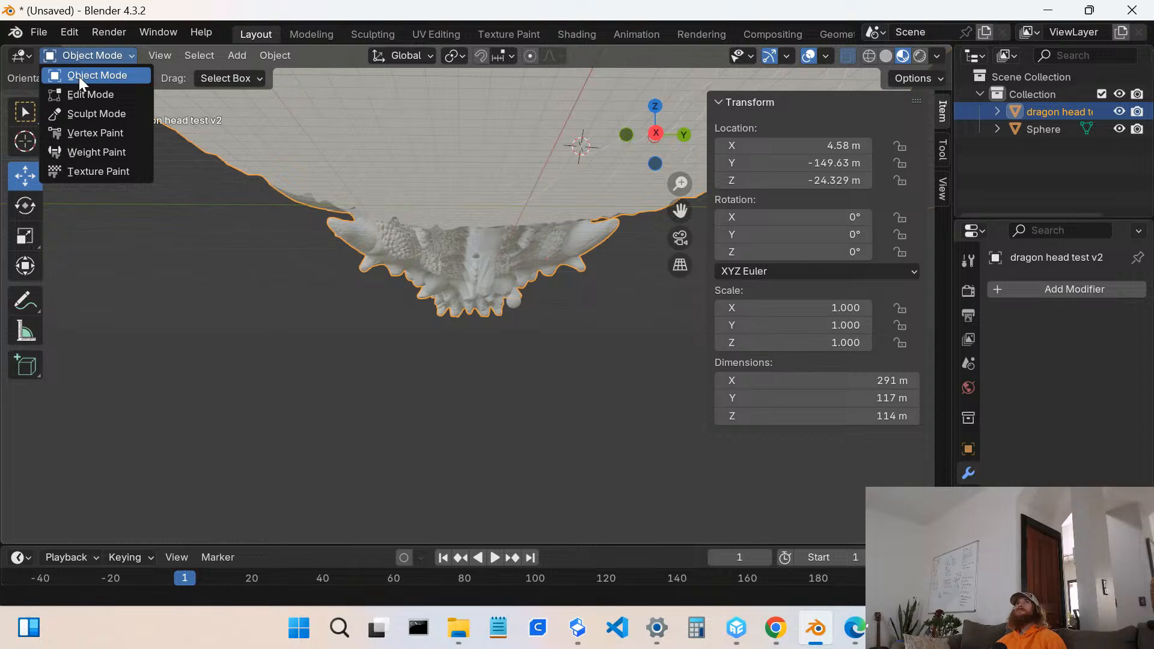
pyautogui.click(78, 77)
pyautogui.scroll(-8, 609, 244)
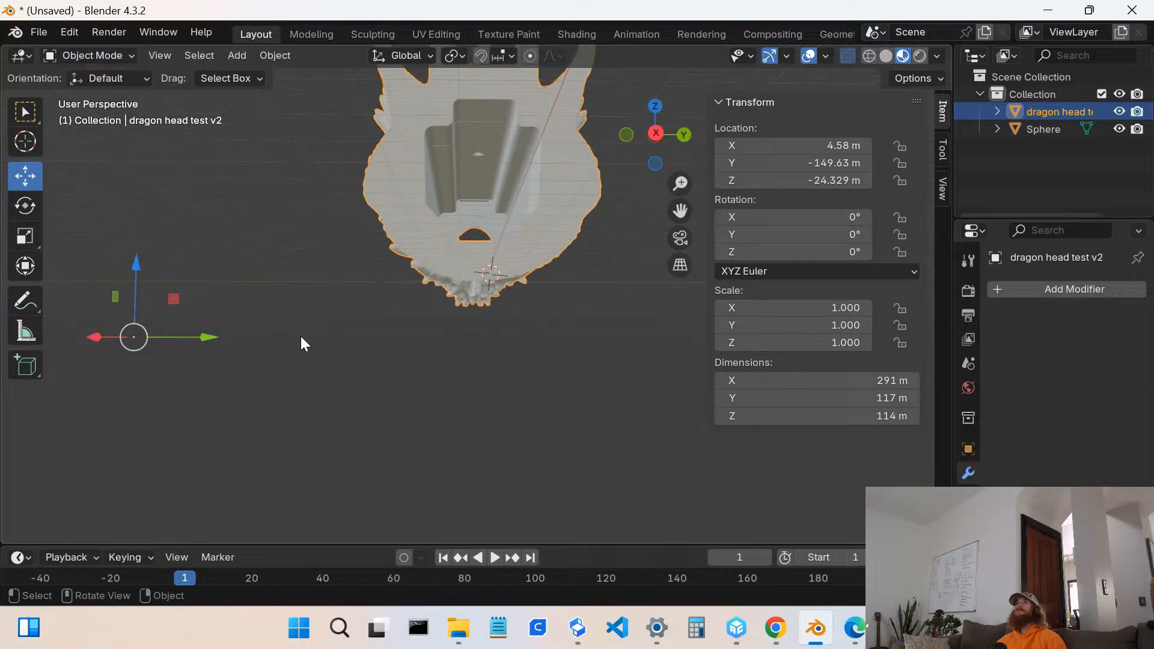
pyautogui.moveTo(208, 336); pyautogui.dragTo(217, 334)
pyautogui.scroll(6, 420, 348)
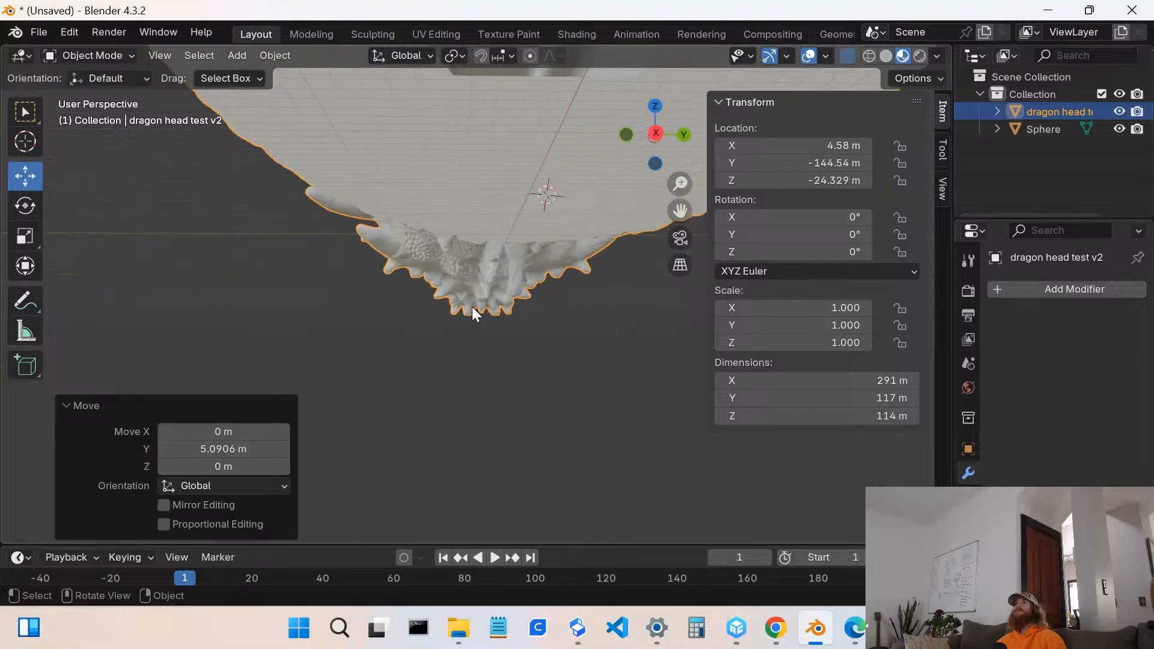
# - Shift the dragon head back about 0.94 m in the negative Y direction
pyautogui.scroll(4, 516, 295)
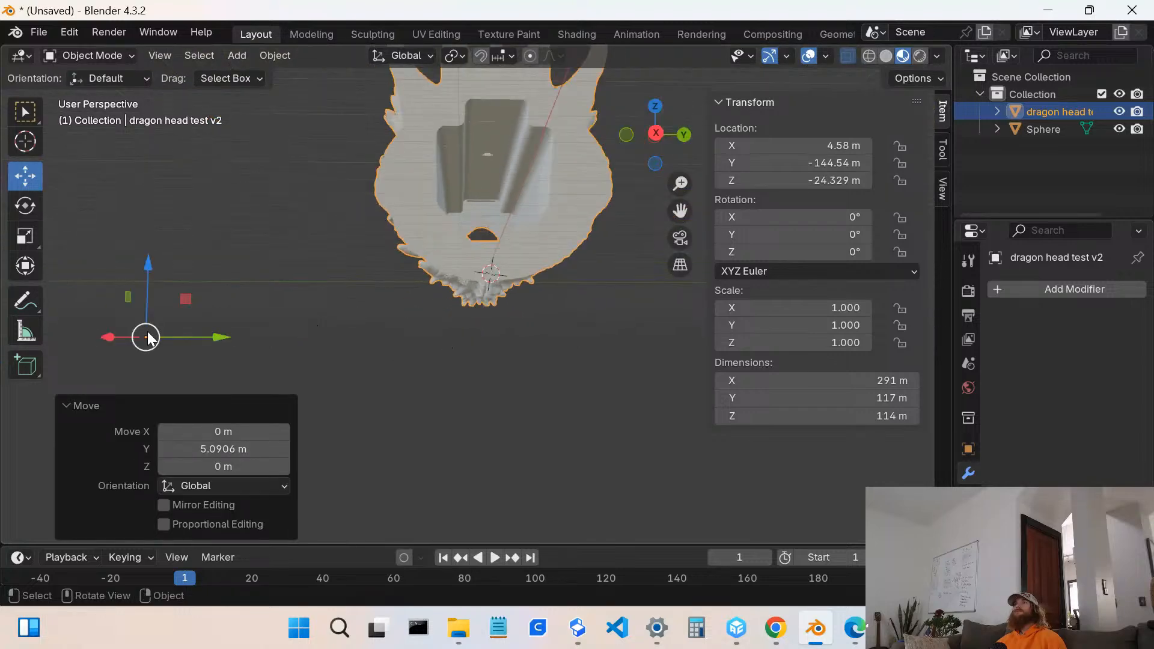
pyautogui.scroll(2, 268, 344)
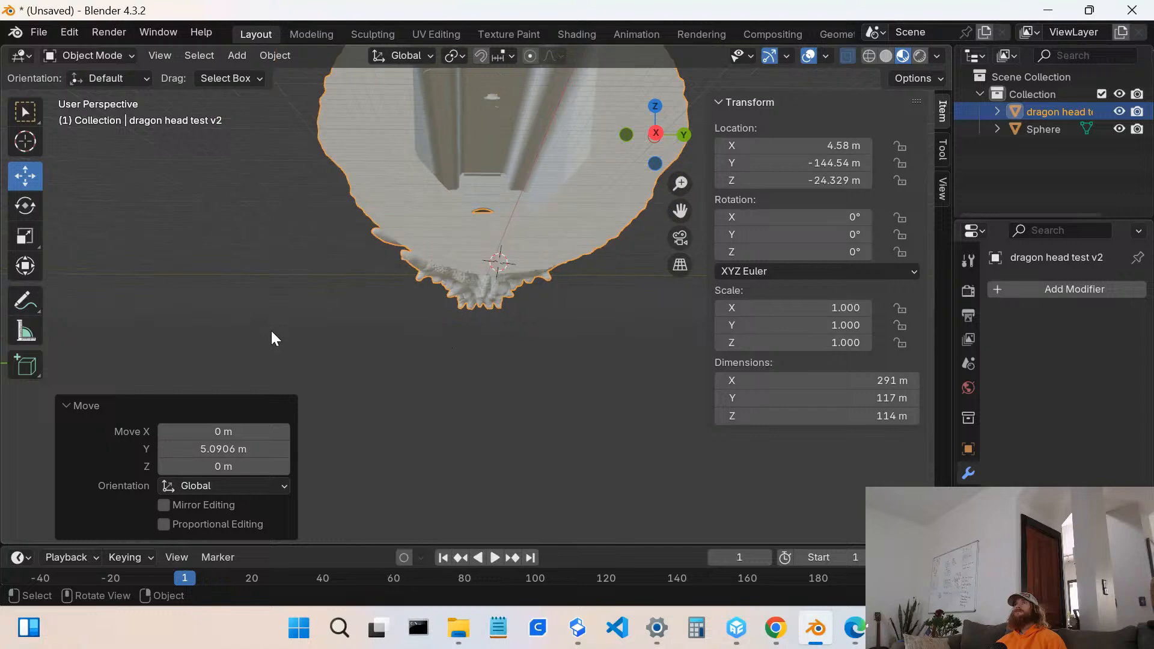
pyautogui.scroll(-2, 271, 331)
pyautogui.rightClick(271, 328)
pyautogui.moveTo(406, 320); pyautogui.dragTo(379, 342, button='middle')
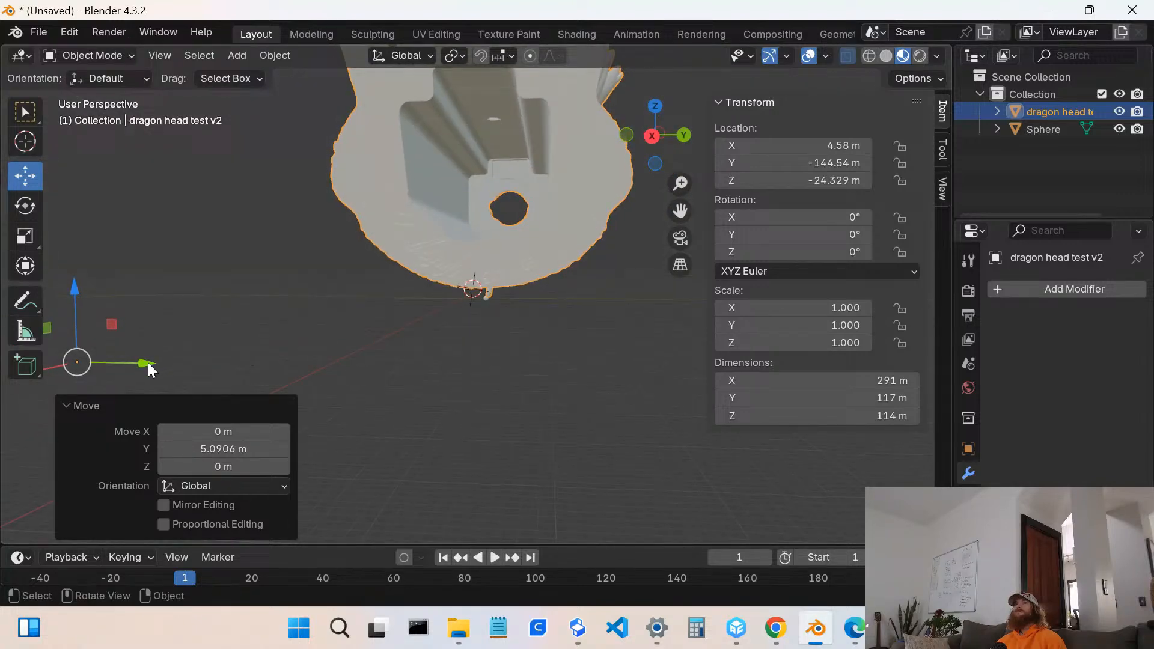
pyautogui.moveTo(146, 362); pyautogui.dragTo(142, 364)
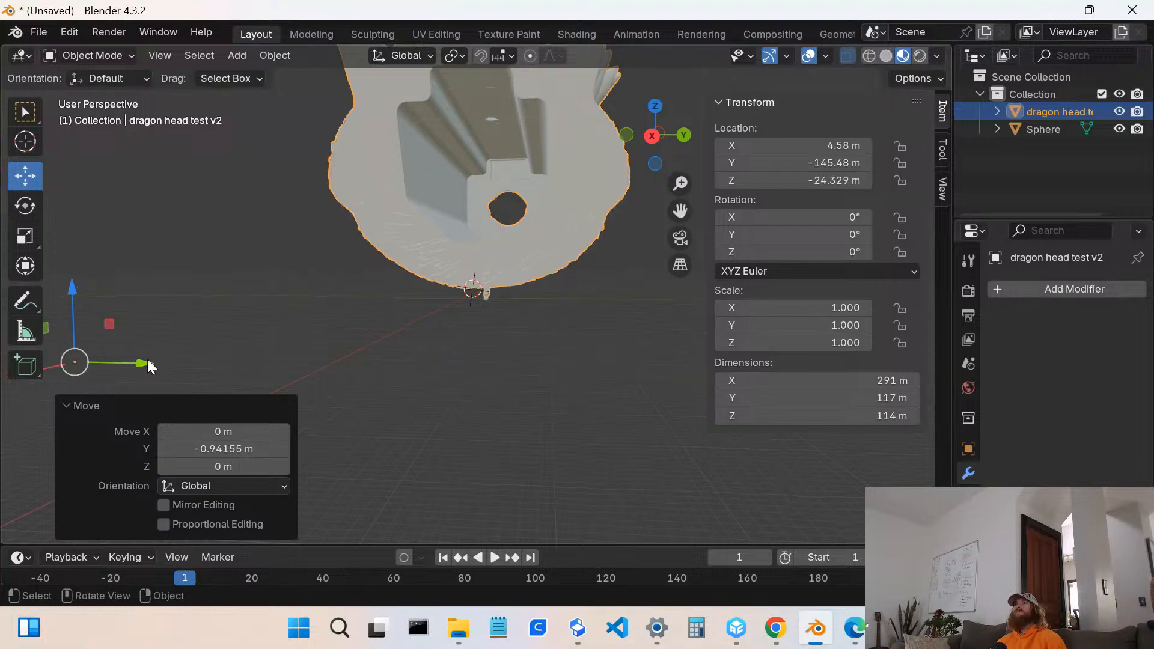
# - Select the small sphere near the dragon's snout and lower it about 1.65 m along Z
pyautogui.scroll(4, 339, 313)
pyautogui.moveTo(417, 309); pyautogui.dragTo(533, 291, button='middle')
pyautogui.click(524, 313)
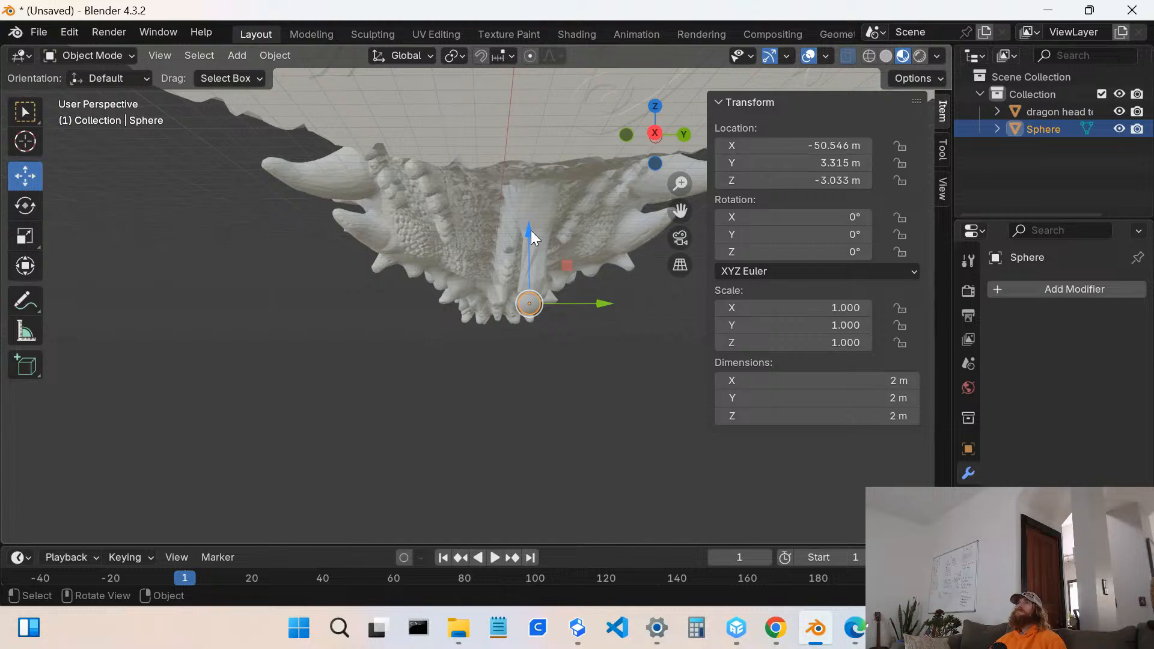
pyautogui.moveTo(531, 229); pyautogui.dragTo(533, 250)
pyautogui.moveTo(504, 348); pyautogui.dragTo(557, 223, button='middle')
pyautogui.scroll(-1, 623, 326)
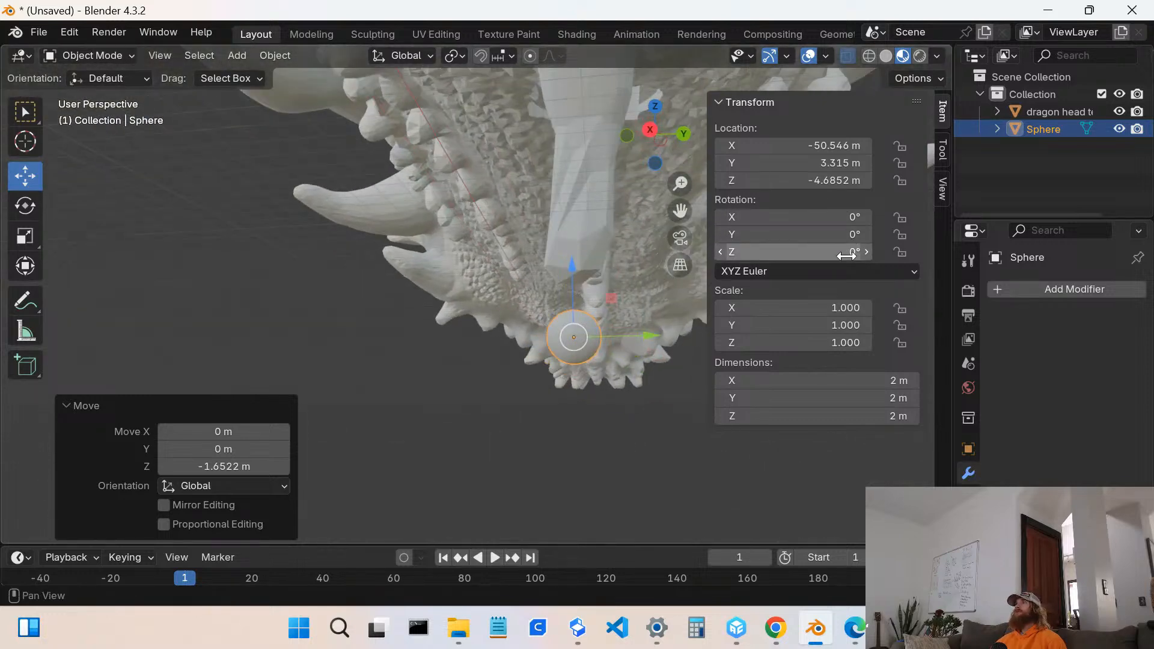
pyautogui.click(807, 145)
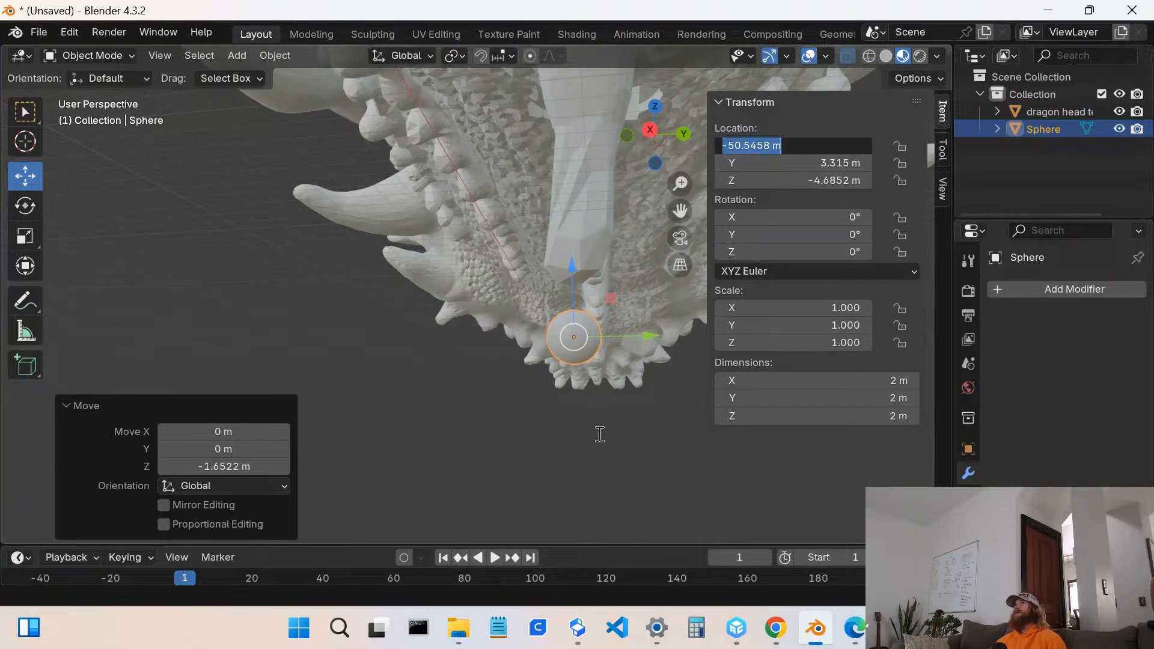
pyautogui.click(641, 386)
# - Select the dragon head and set its X, Y and Z location to 0 m
pyautogui.scroll(-6, 643, 316)
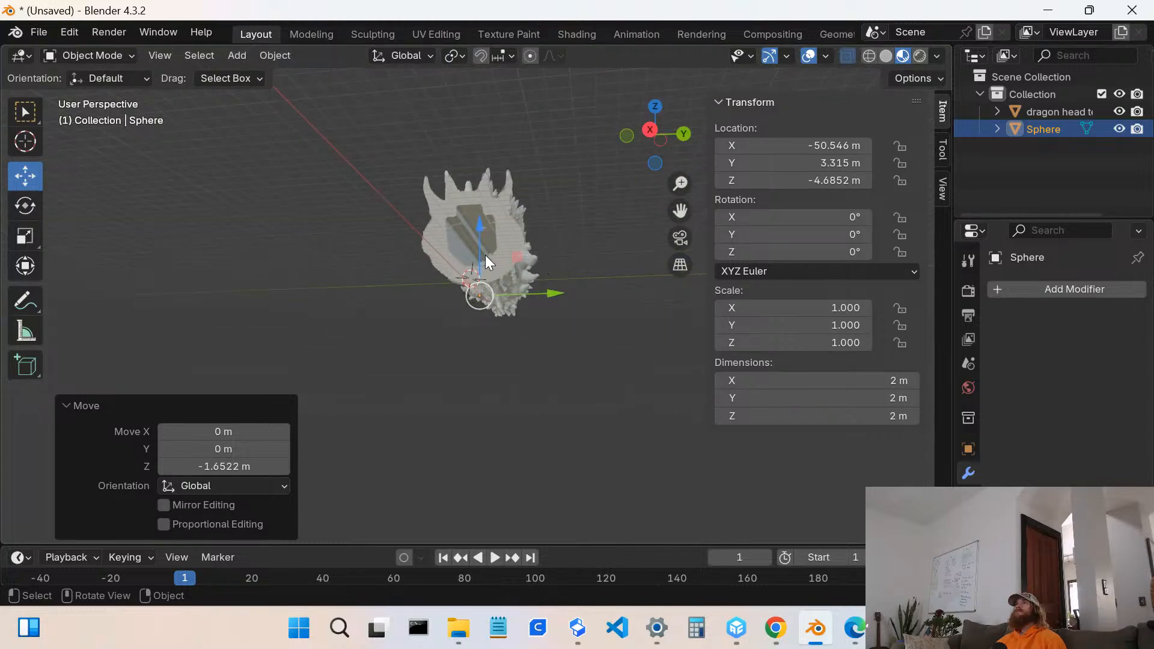
pyautogui.click(504, 255)
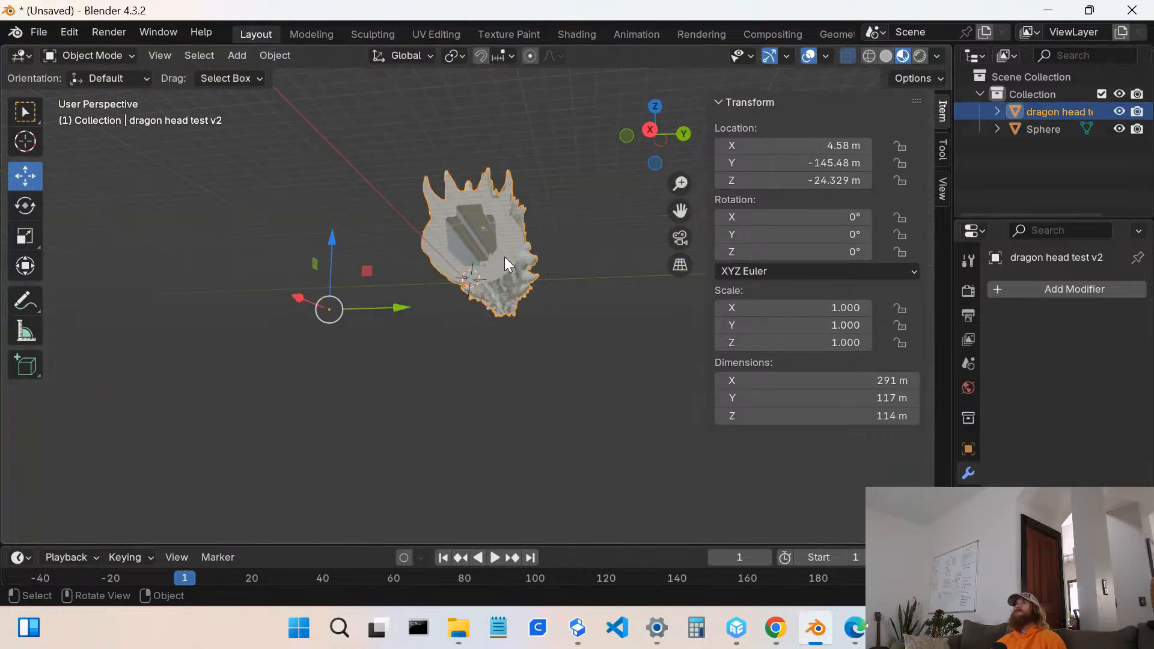
pyautogui.click(794, 144)
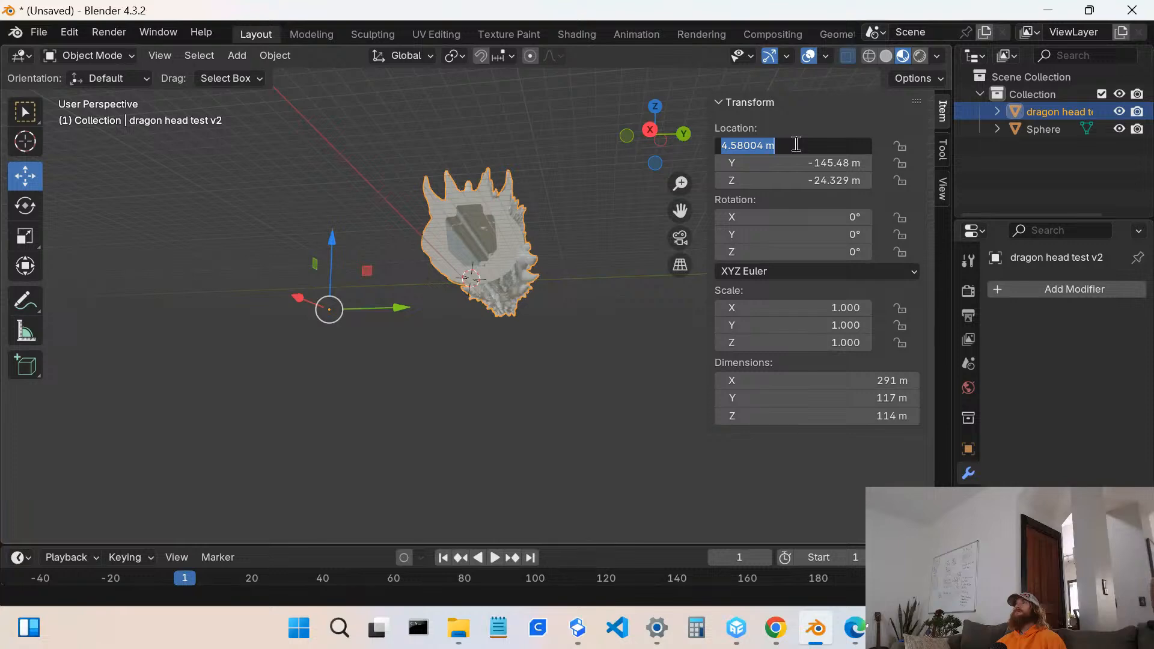
pyautogui.write('0')
pyautogui.press('Return')
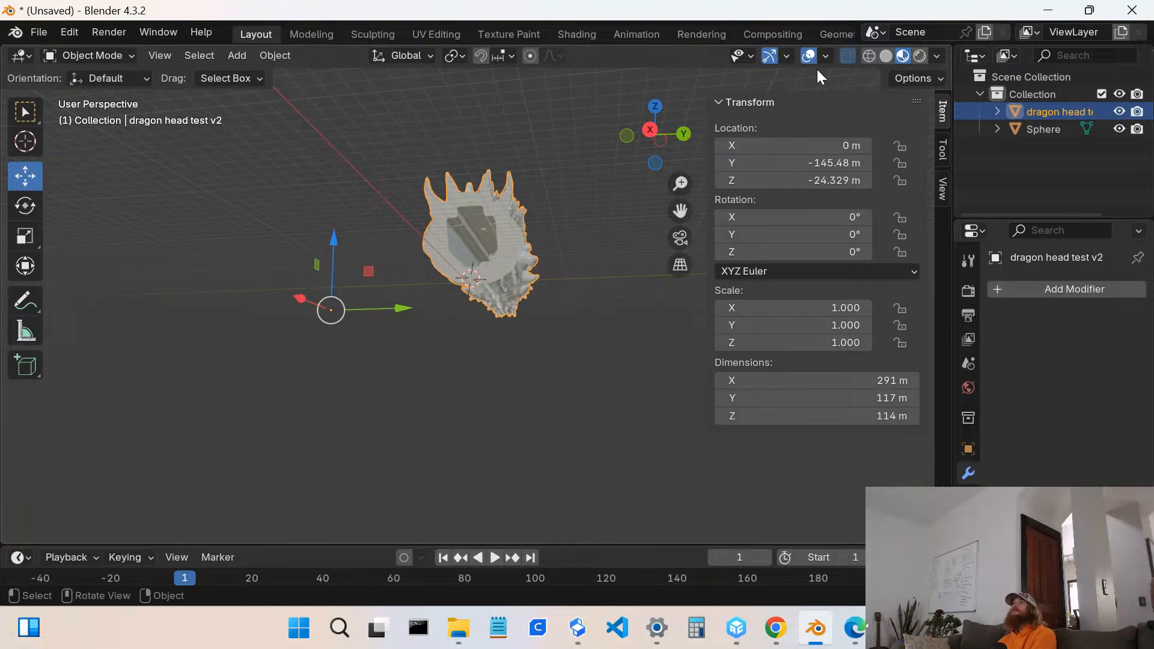
pyautogui.click(800, 163)
pyautogui.write('0')
pyautogui.press('Return')
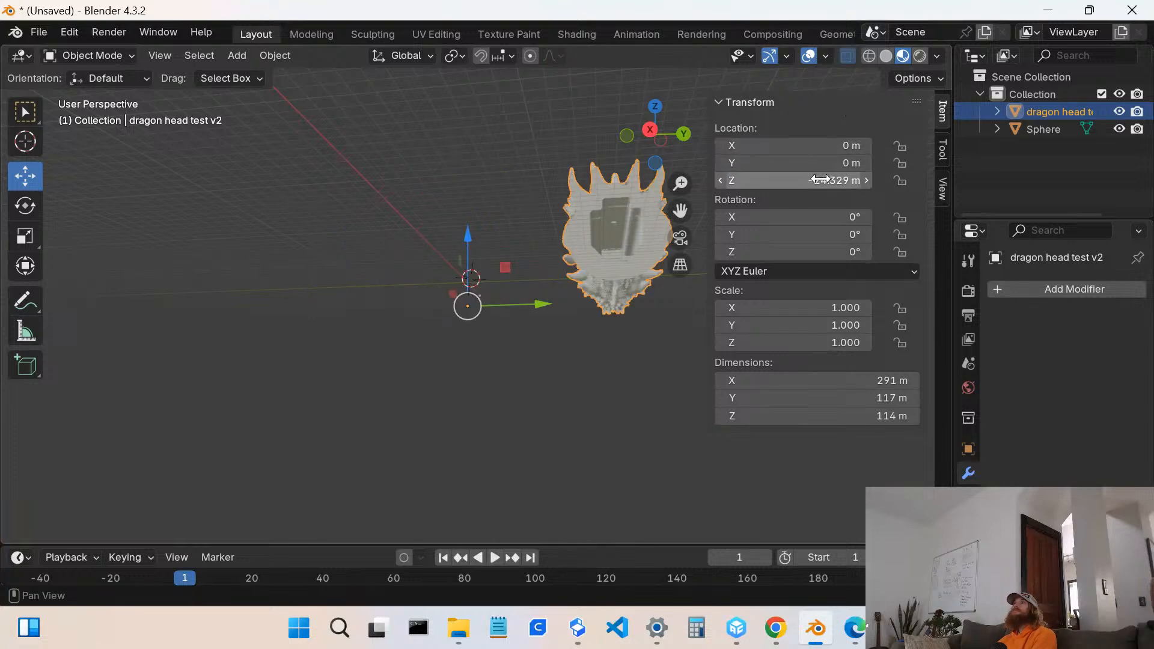
pyautogui.click(822, 180)
pyautogui.write('0')
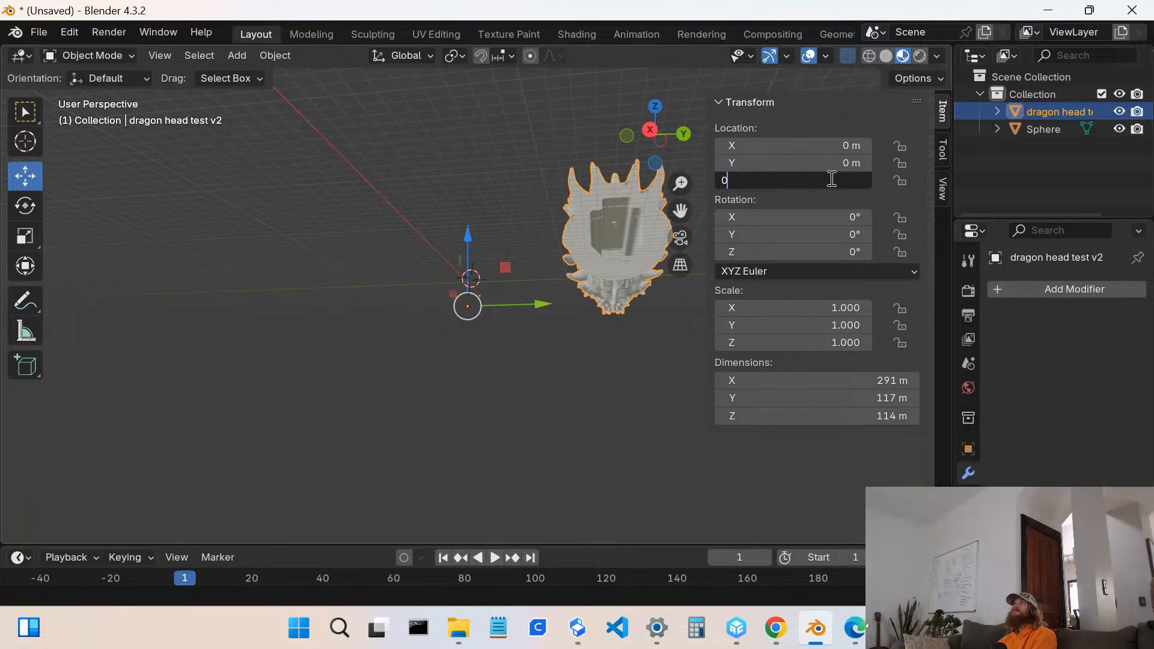
pyautogui.press('Return')
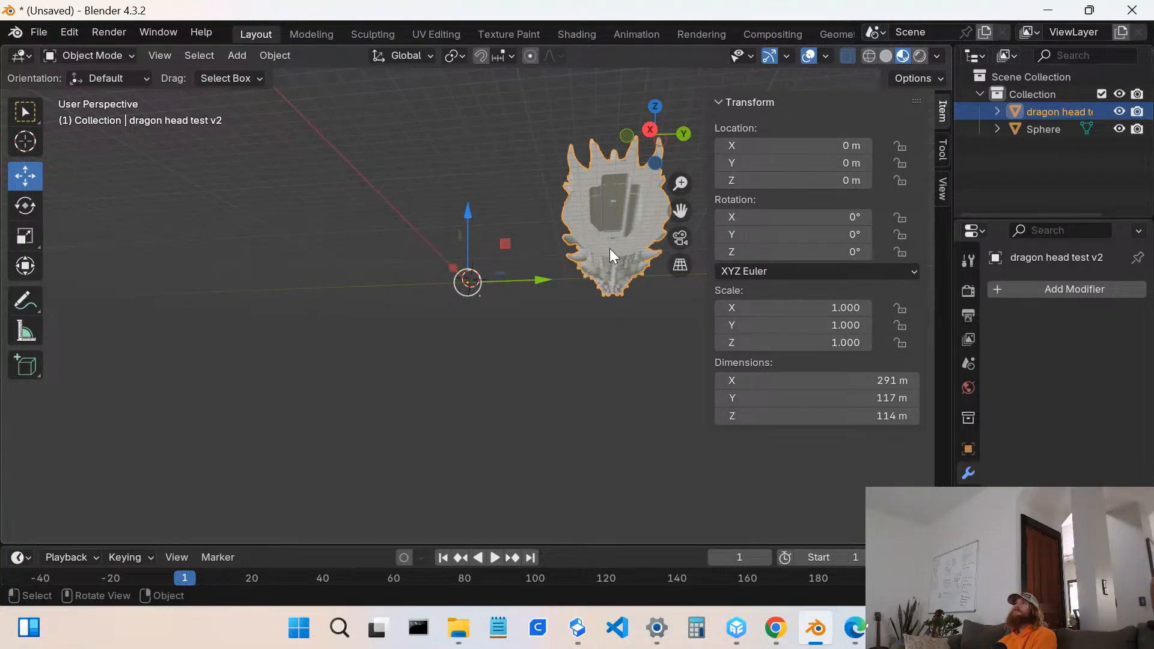
# - Select the dragon head and the sphere together and enter a location of 0 m on X, Y and Z
pyautogui.moveTo(470, 290); pyautogui.dragTo(507, 323, button='middle')
pyautogui.click(503, 323)
pyautogui.moveTo(488, 264); pyautogui.dragTo(423, 339)
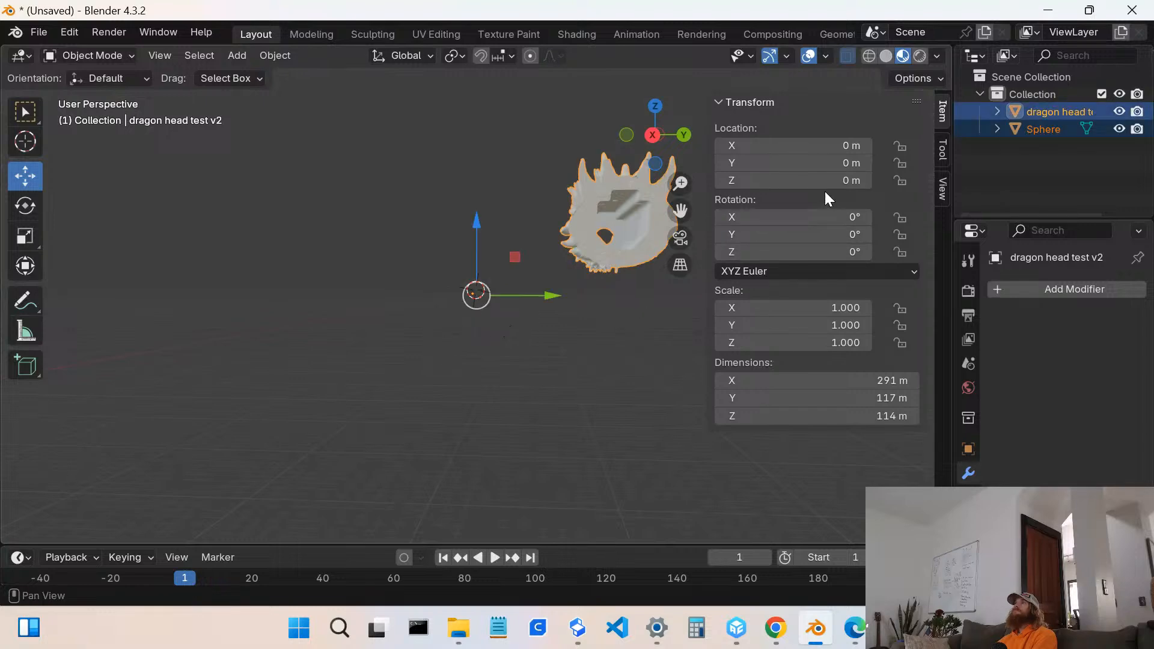
pyautogui.click(842, 146)
pyautogui.write('0')
pyautogui.press('Return')
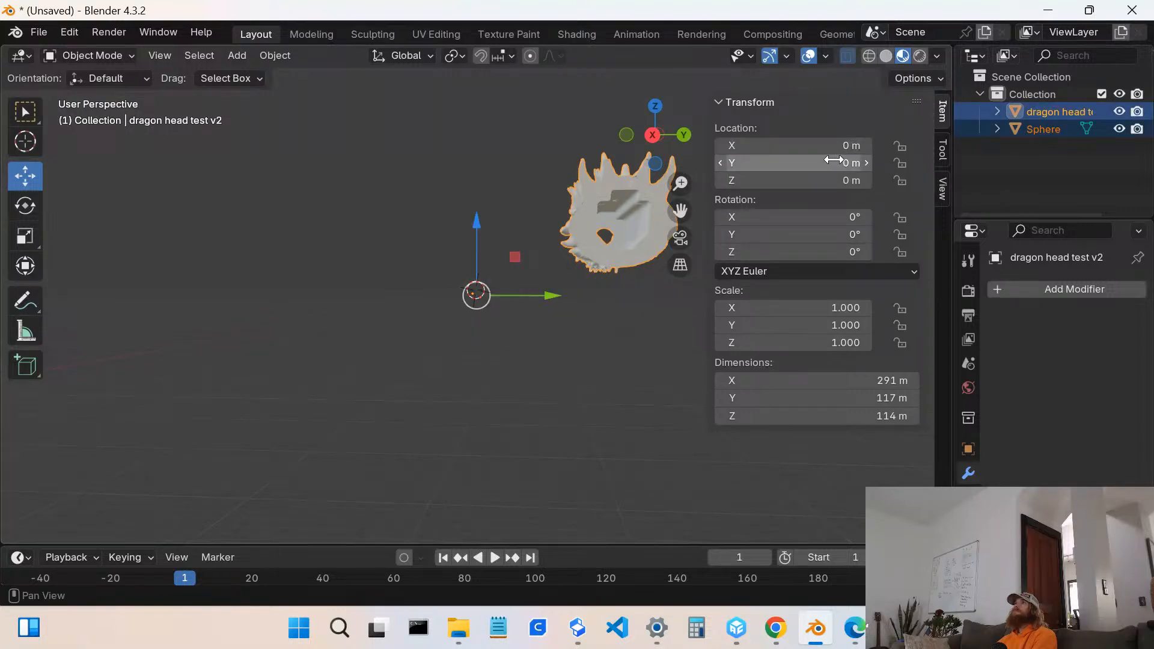
pyautogui.click(824, 163)
pyautogui.press('Return')
pyautogui.click(818, 181)
pyautogui.press('Return')
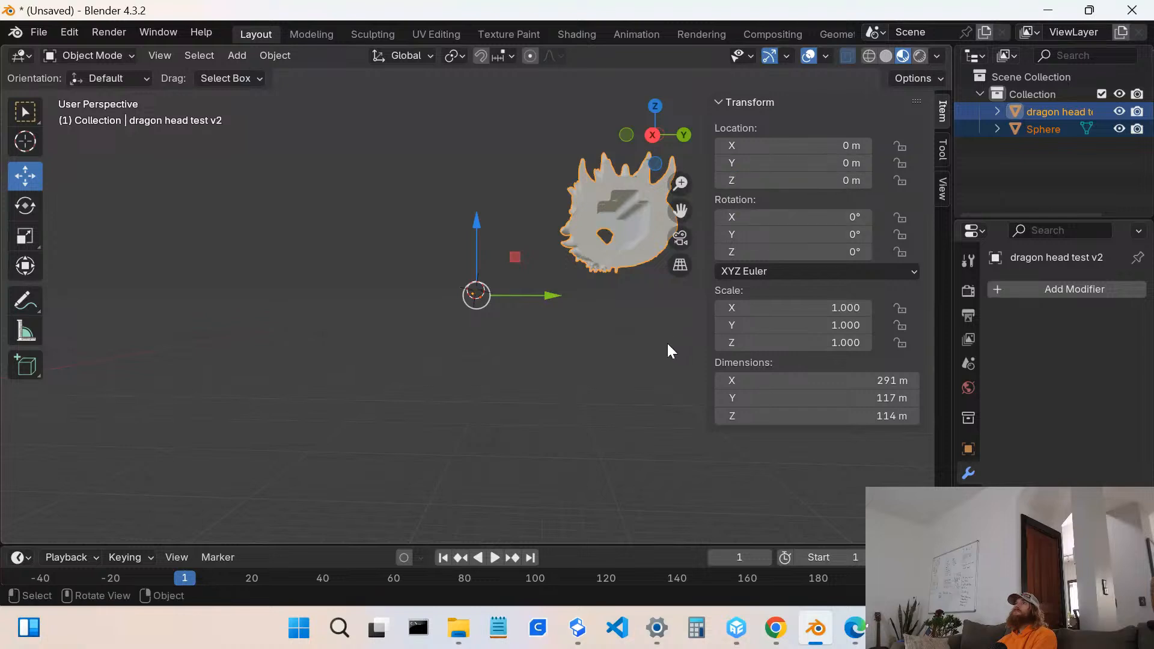
# - Clear the selection and select all objects in the scene again
pyautogui.click(667, 344)
pyautogui.moveTo(667, 344); pyautogui.dragTo(579, 324, button='middle')
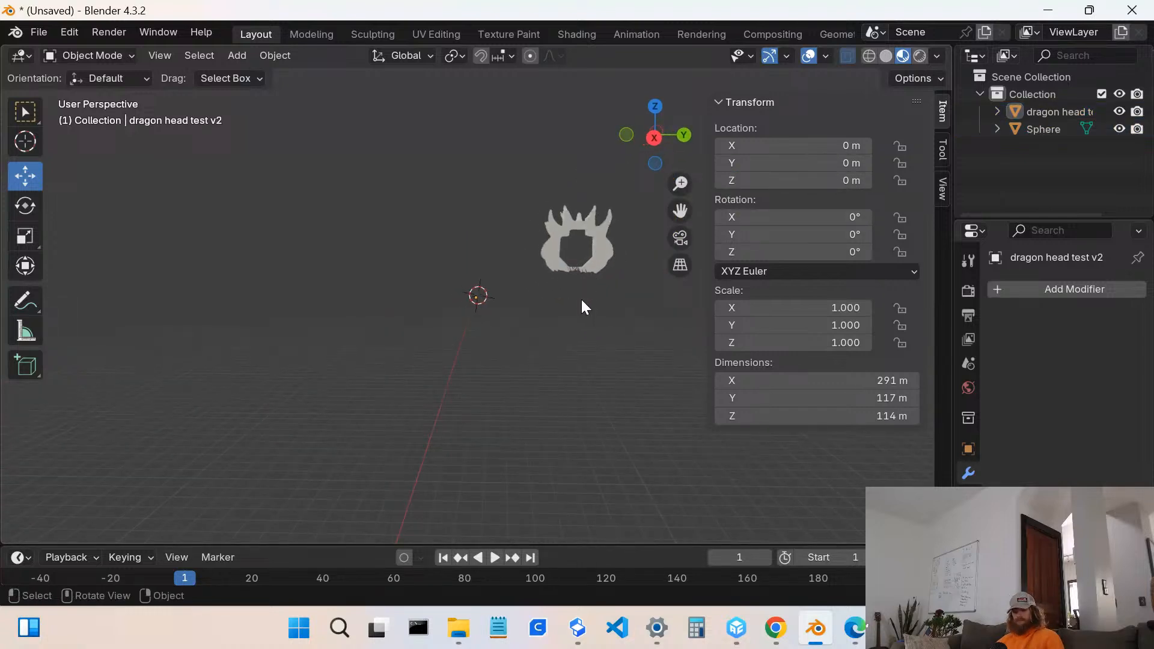
pyautogui.press('a')
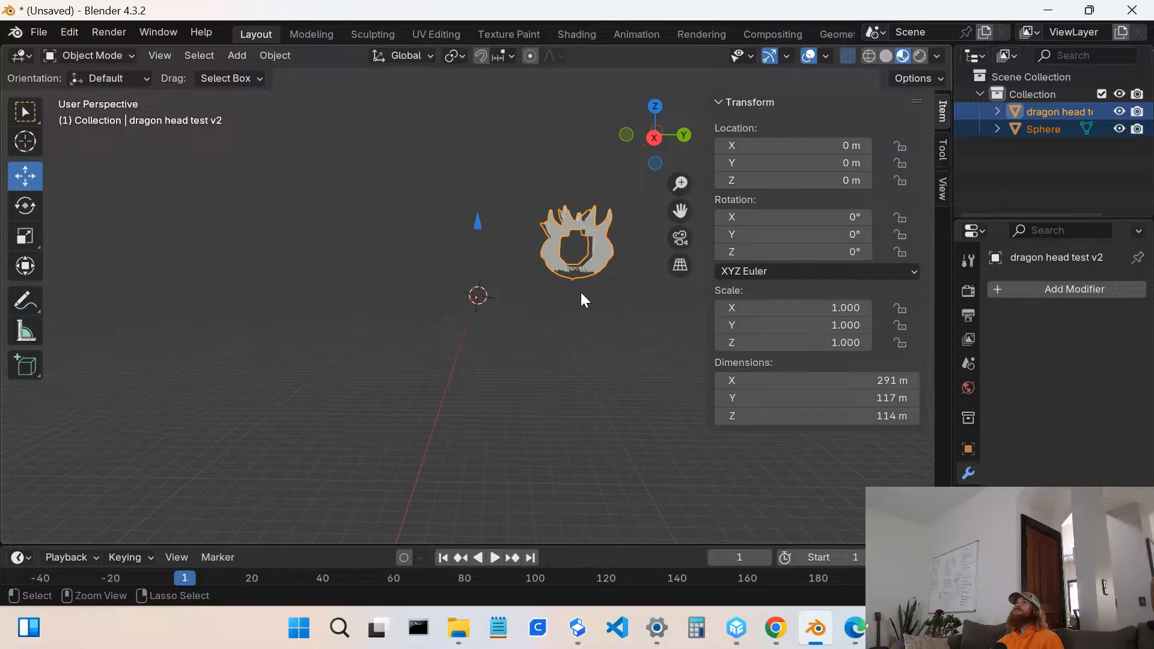
pyautogui.moveTo(531, 265); pyautogui.dragTo(408, 305, button='middle')
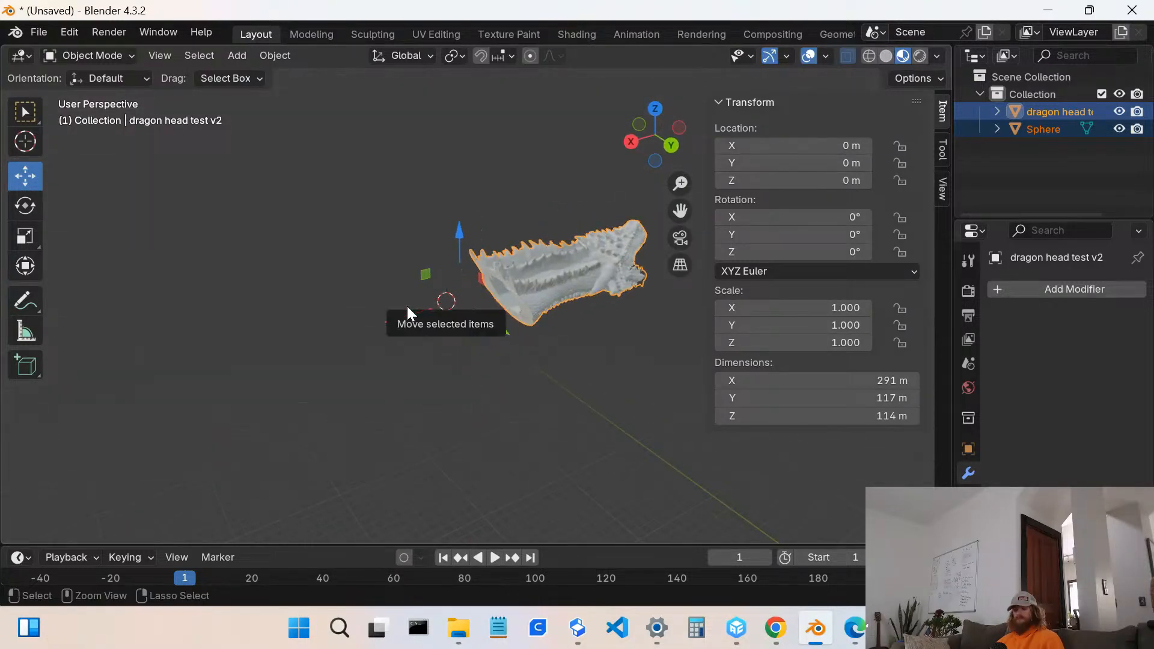
# - Undo the selection changes and the dragon head's location edits, back to the sphere being selected
pyautogui.hotkey('ctrl', 'z')
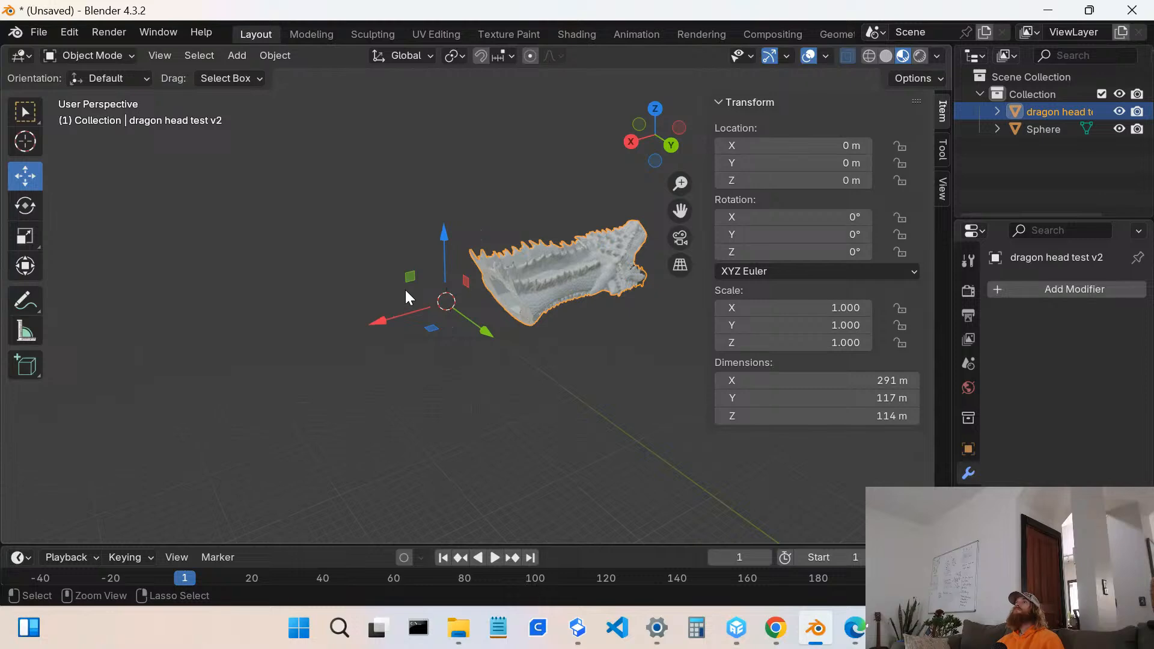
pyautogui.hotkey('ctrl', 'z')
pyautogui.hotkey('ctrl', 'z')
pyautogui.hotkey('ctrl', 'z')
pyautogui.hotkey('ctrl', 'z')
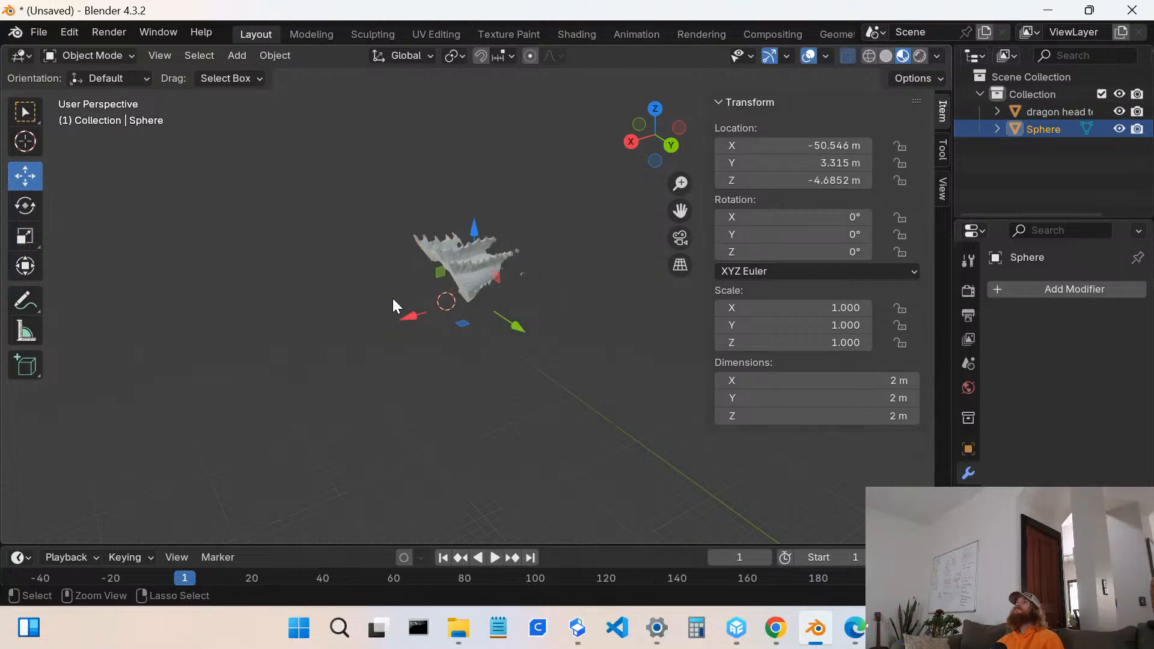
# - Lower the sphere about 0.12 m along Z below the dragon's tooth
pyautogui.moveTo(392, 298); pyautogui.dragTo(559, 217, button='middle')
pyautogui.scroll(5, 445, 294)
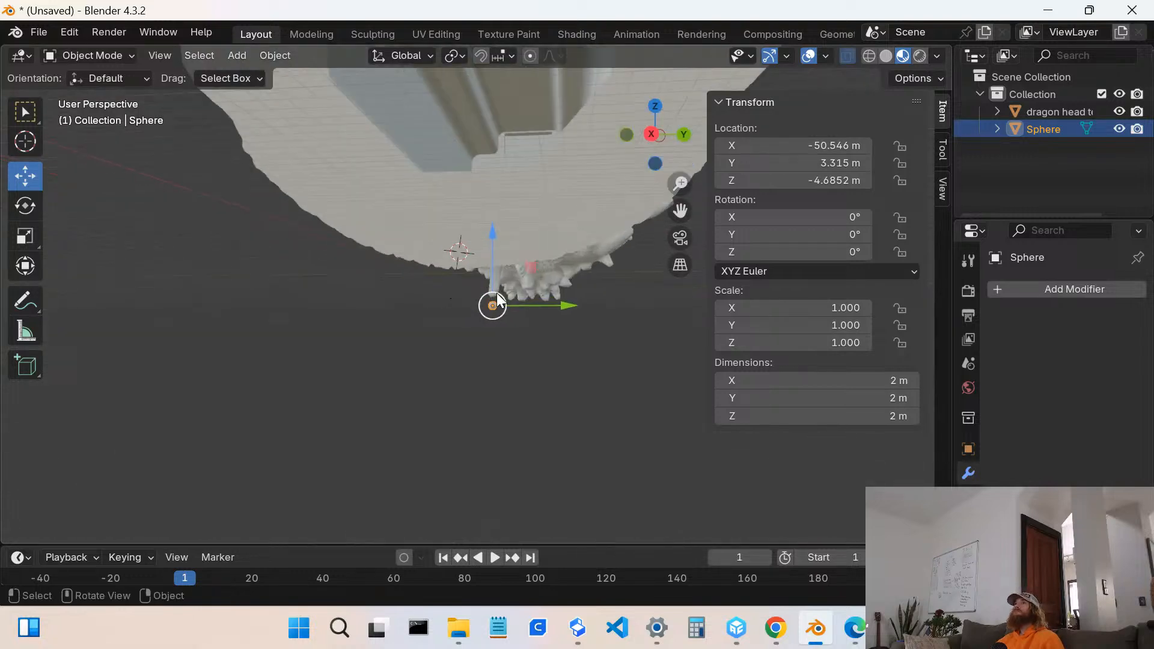
pyautogui.scroll(4, 497, 295)
pyautogui.moveTo(495, 296); pyautogui.dragTo(522, 300, button='middle')
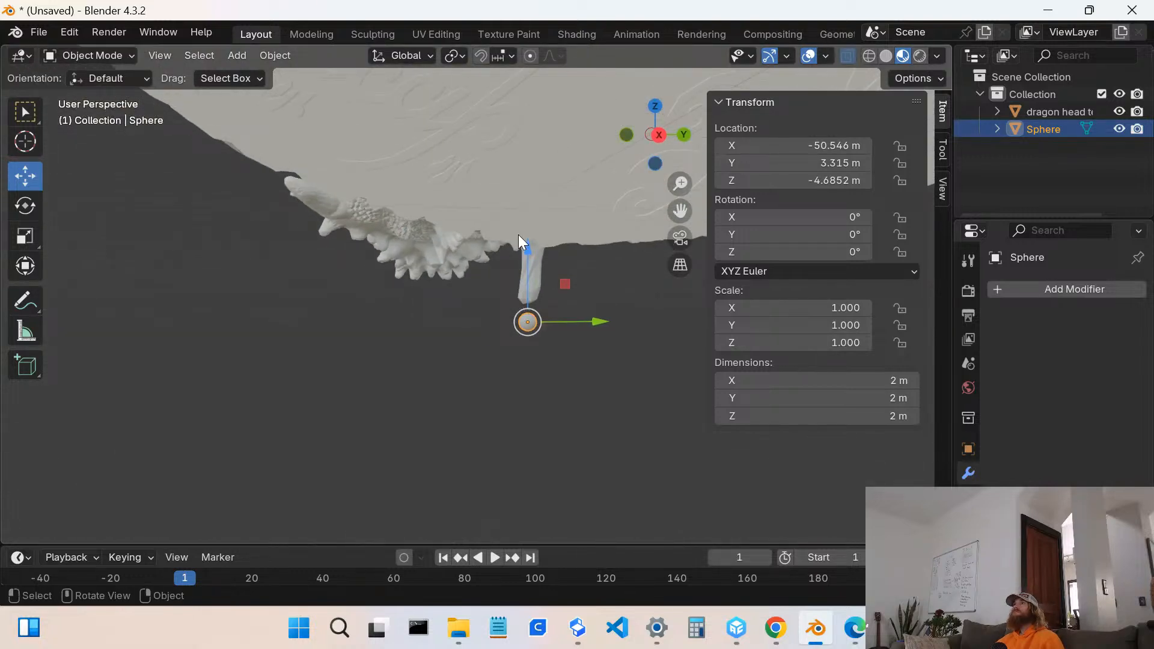
pyautogui.moveTo(527, 244)
pyautogui.mouseDown()
pyautogui.moveTo(531, 207)
pyautogui.moveTo(545, 244)
pyautogui.mouseUp()
pyautogui.scroll(2, 546, 319)
pyautogui.moveTo(545, 320); pyautogui.dragTo(661, 357, button='middle')
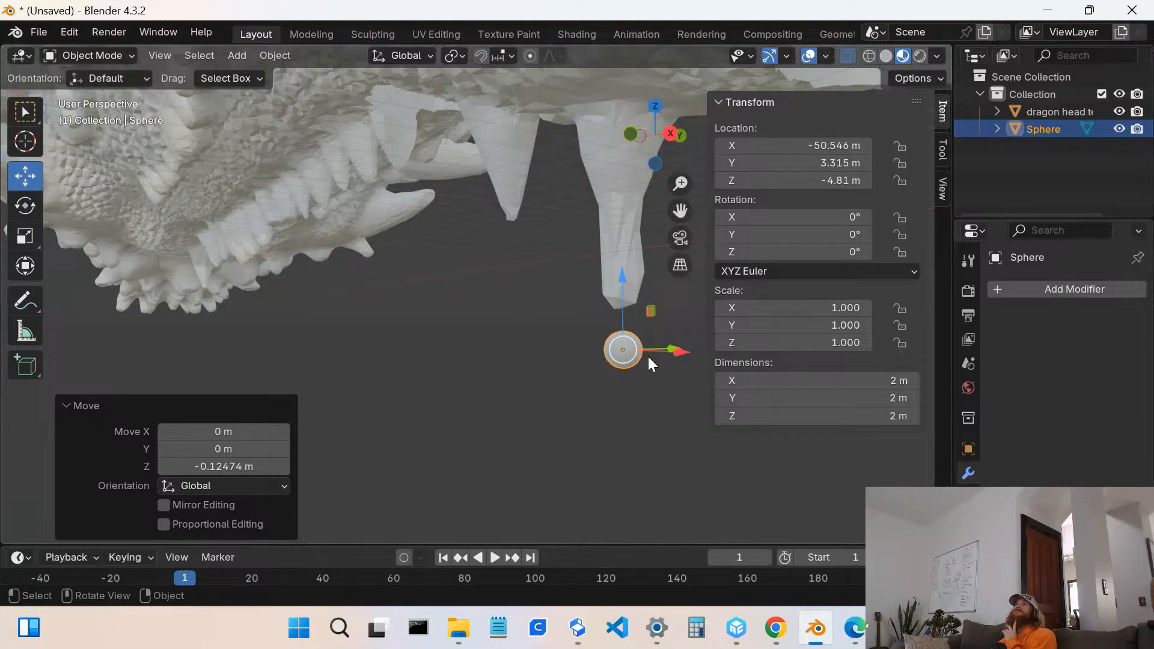
# - Add a Mirror modifier to the sphere with X as the mirror axis
pyautogui.click(1116, 295)
pyautogui.moveTo(1116, 297)
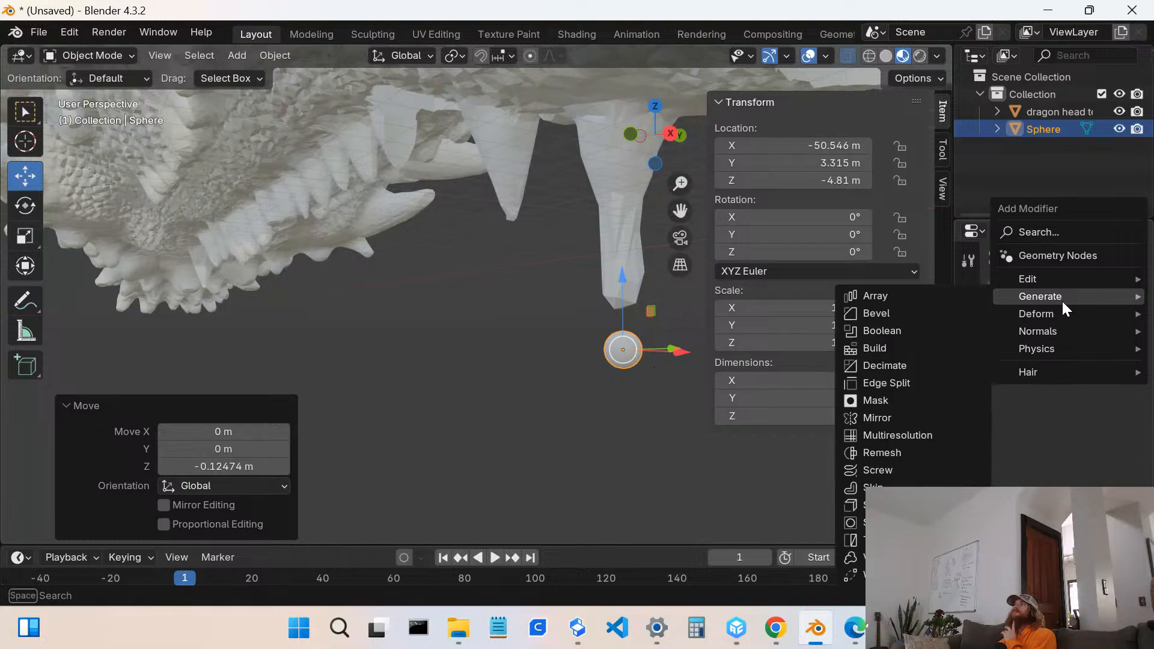
pyautogui.click(885, 418)
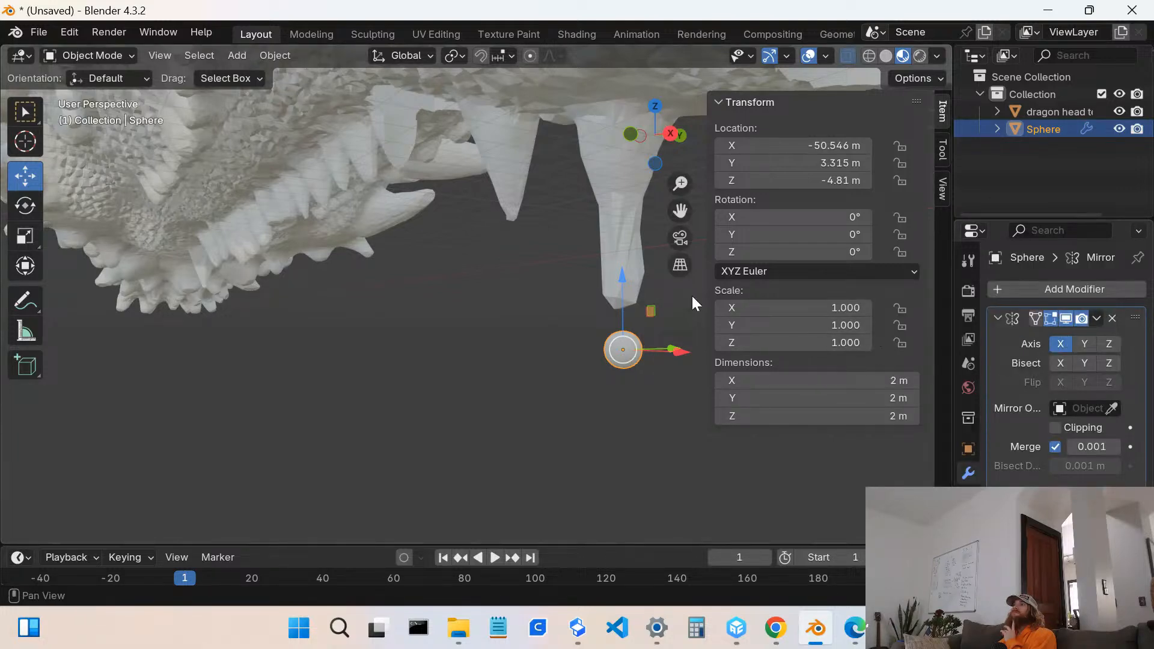
pyautogui.click(1054, 342)
# - Try moving the mirrored sphere along the Y axis, ending with a shift of about 10.1 m
pyautogui.moveTo(671, 351)
pyautogui.mouseDown()
pyautogui.moveTo(711, 344)
pyautogui.moveTo(622, 342)
pyautogui.moveTo(651, 341)
pyautogui.mouseUp()
pyautogui.scroll(-10, 604, 351)
pyautogui.moveTo(602, 337); pyautogui.dragTo(489, 340, button='middle')
pyautogui.moveTo(556, 305); pyautogui.dragTo(589, 308)
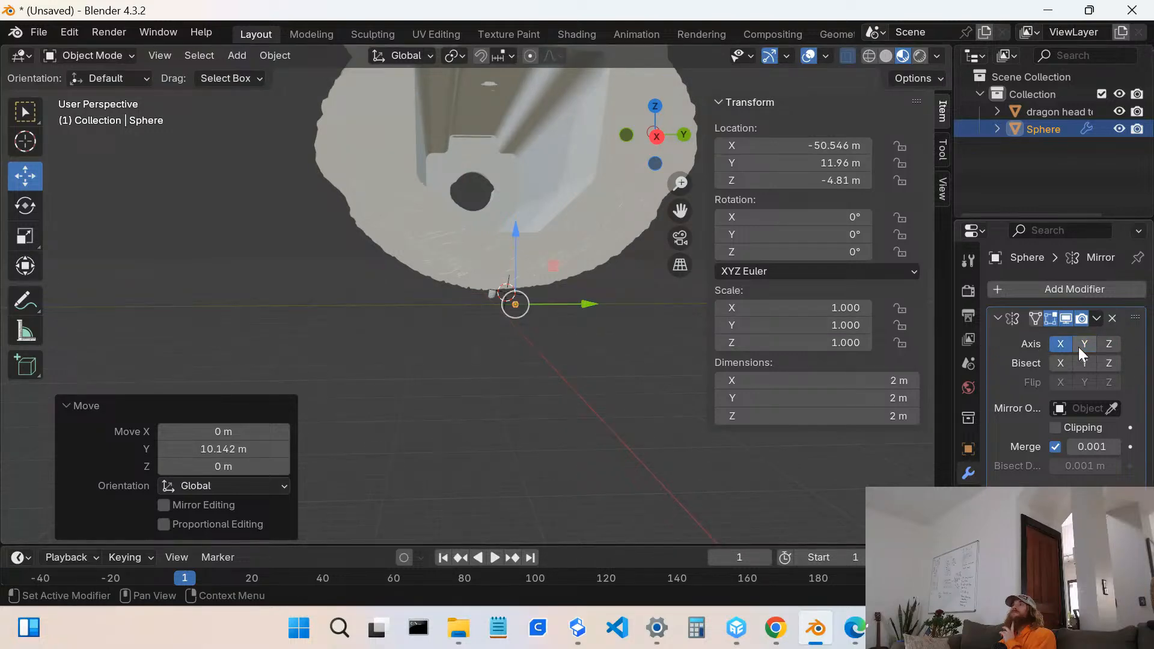
# - Select the sphere in the scene collection and delete it
pyautogui.click(1091, 408)
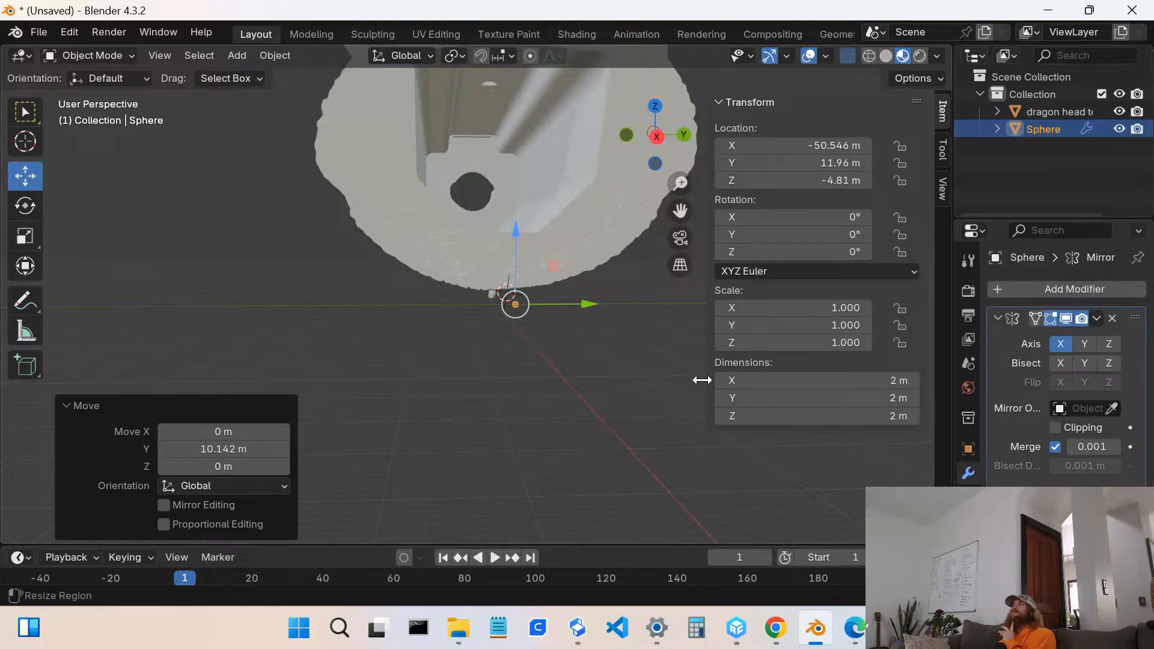
pyautogui.click(1041, 131)
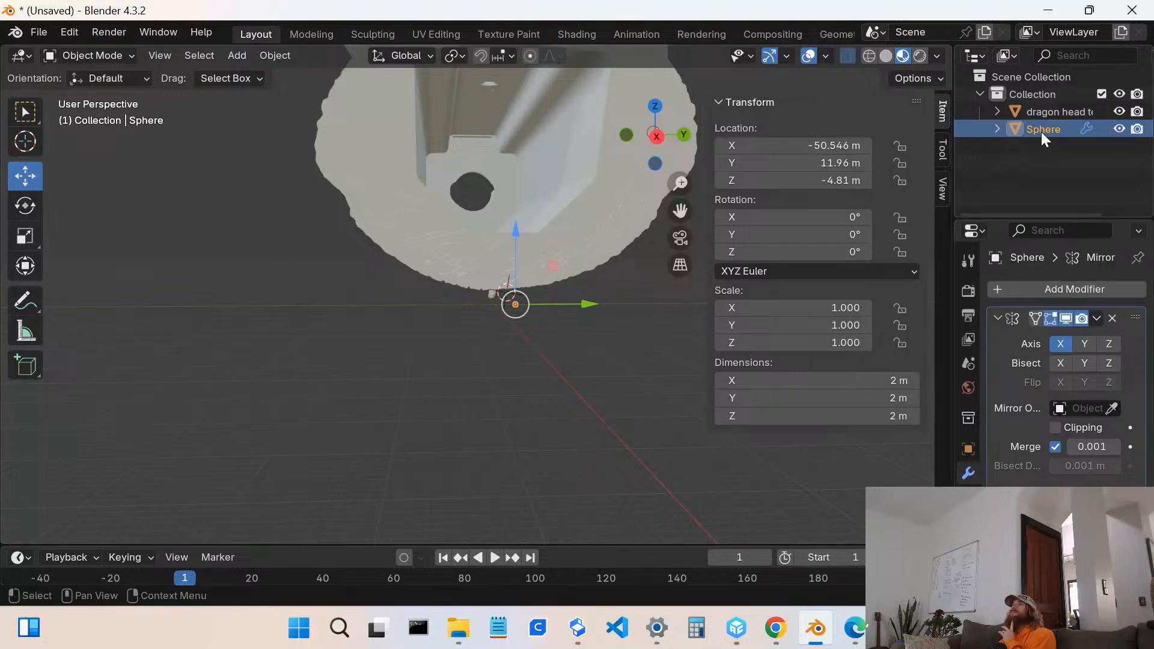
pyautogui.moveTo(1041, 132); pyautogui.dragTo(1031, 178)
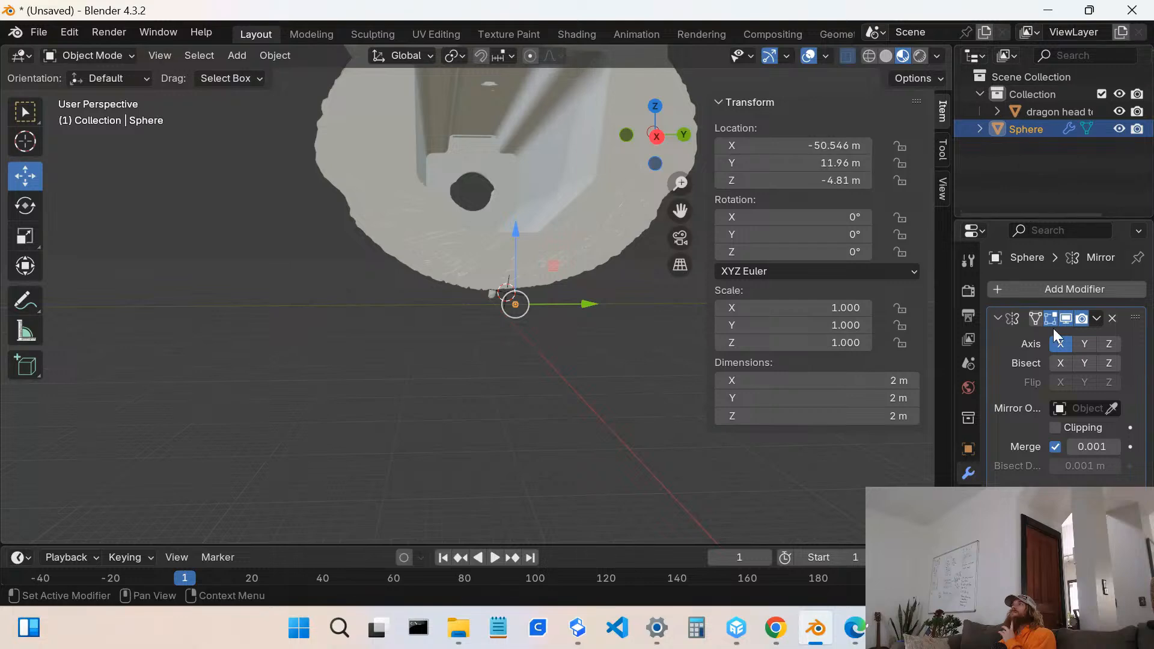
pyautogui.press('Delete')
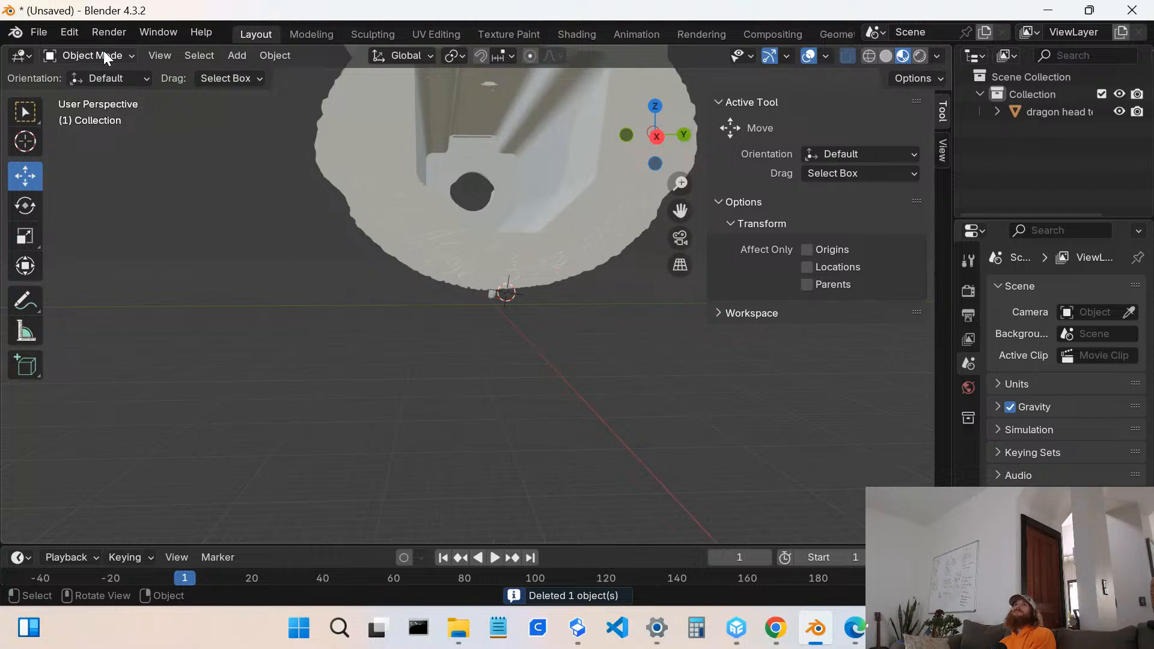
# - Add a UV sphere at the 3D cursor beside the dragon head
pyautogui.hotkey('shift', 'a')
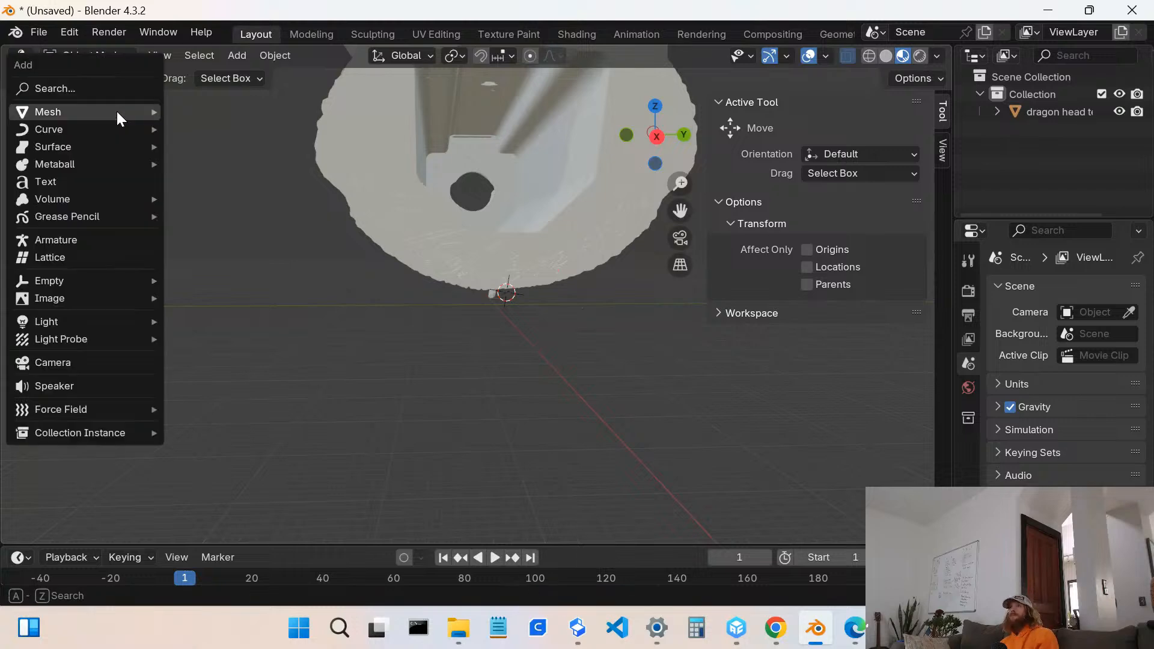
pyautogui.moveTo(116, 110)
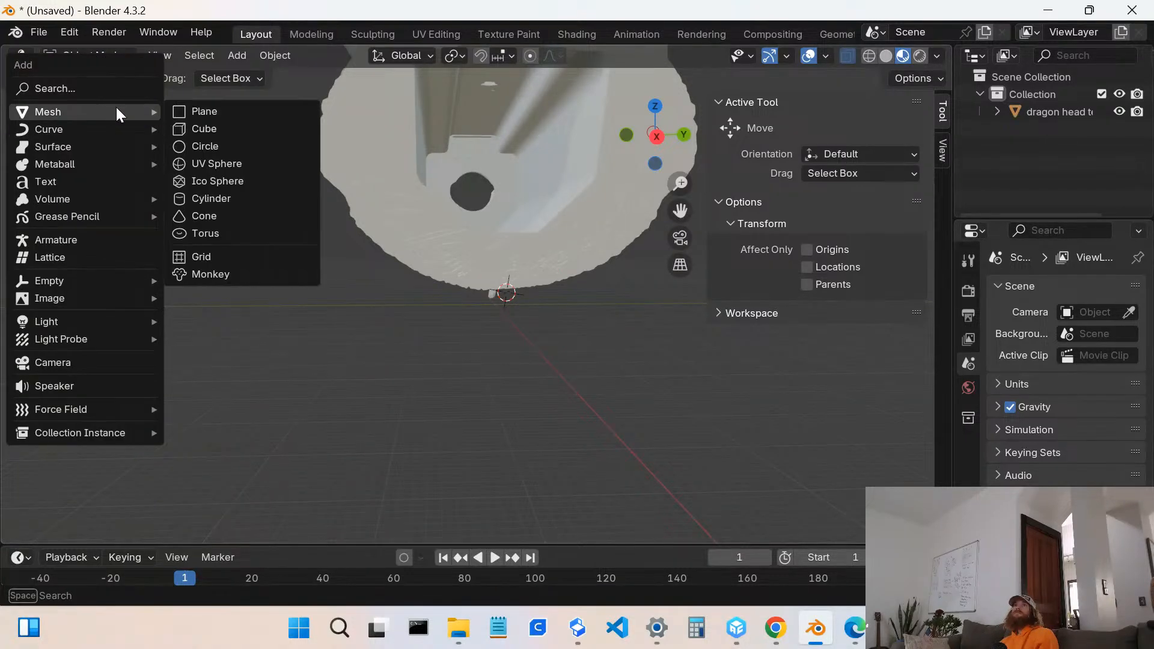
pyautogui.click(228, 162)
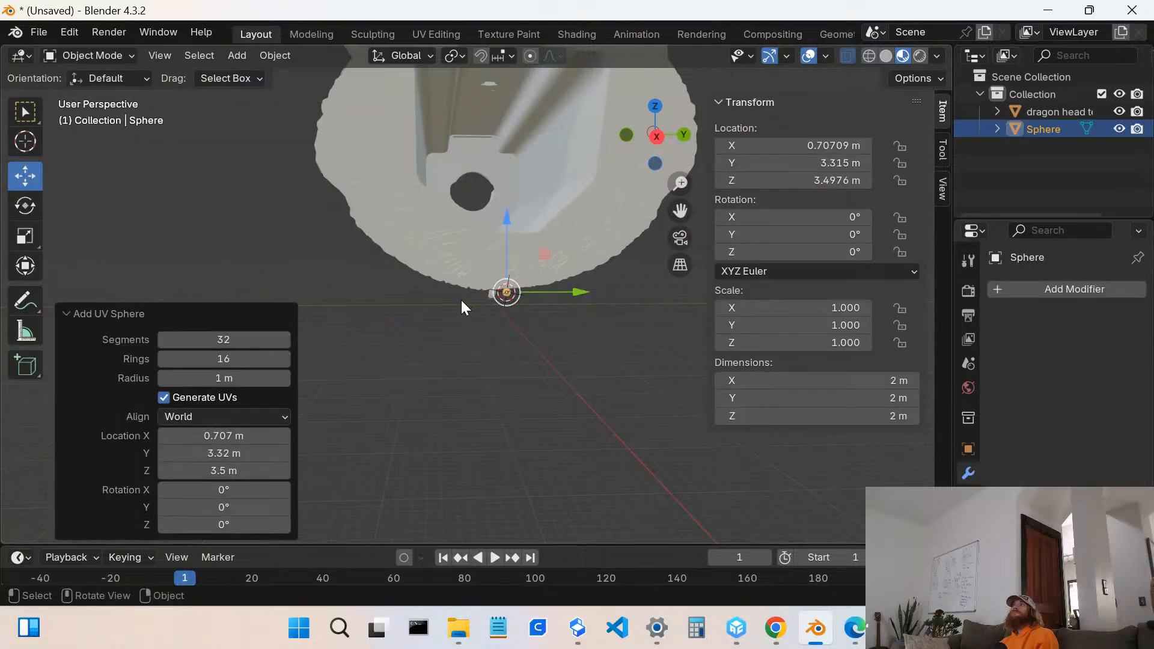
# - Add a Mirror modifier to the sphere with Y as the mirror axis and move the sphere about 6.56 m along Y
pyautogui.moveTo(461, 304); pyautogui.dragTo(525, 313, button='middle')
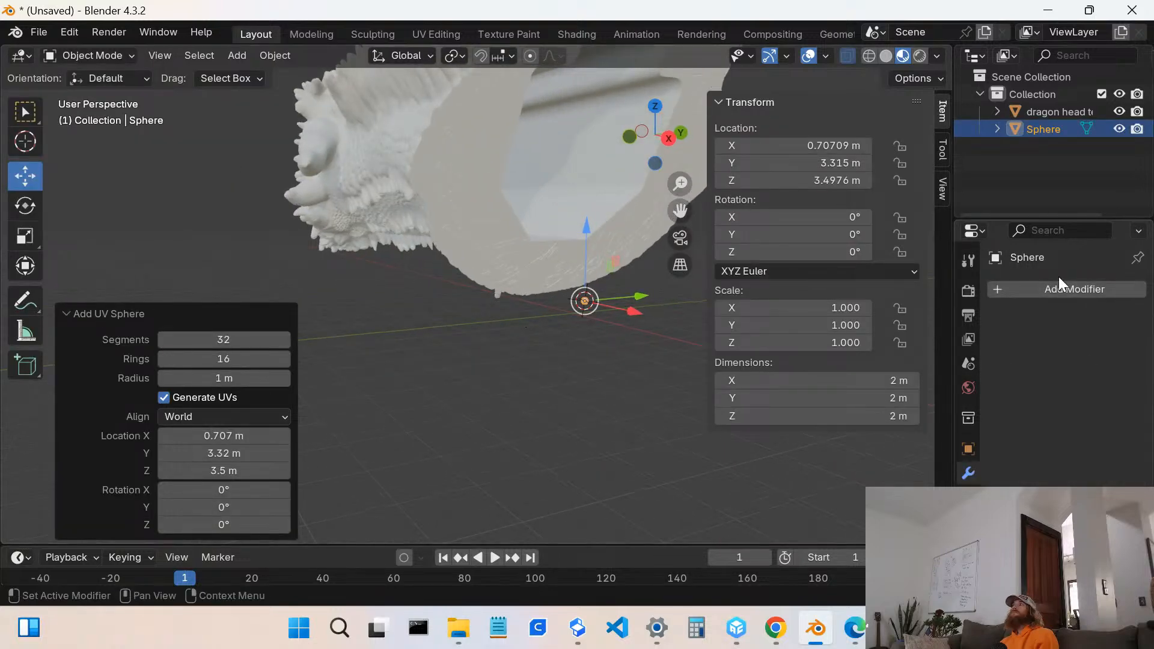
pyautogui.click(1061, 295)
pyautogui.moveTo(1039, 295)
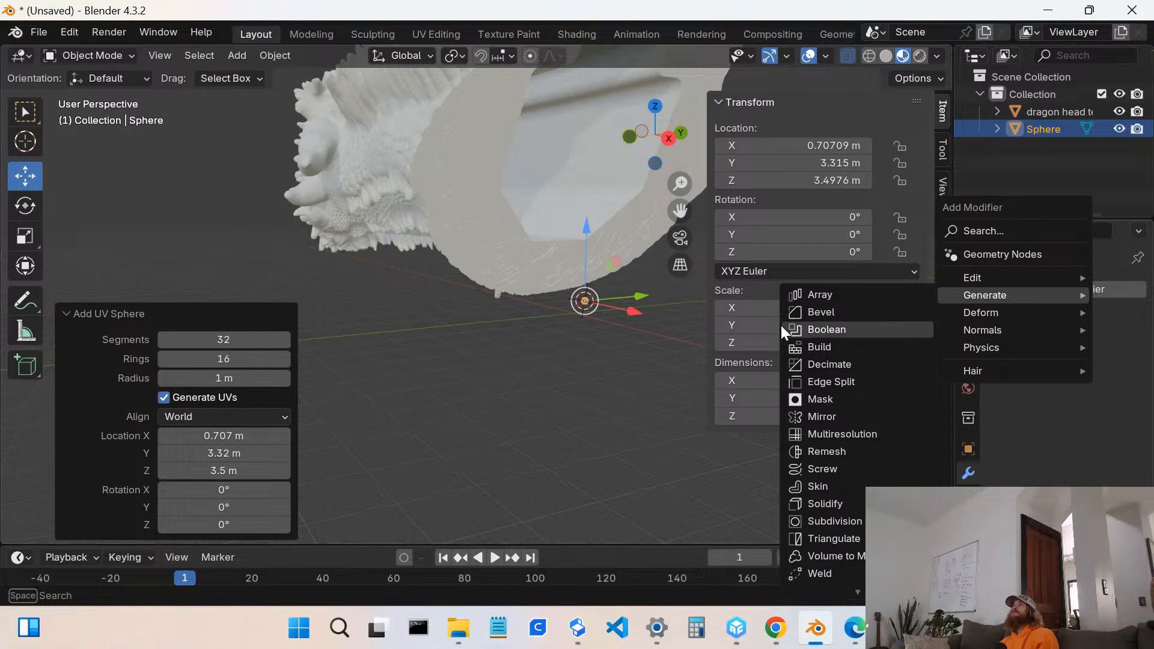
pyautogui.click(823, 416)
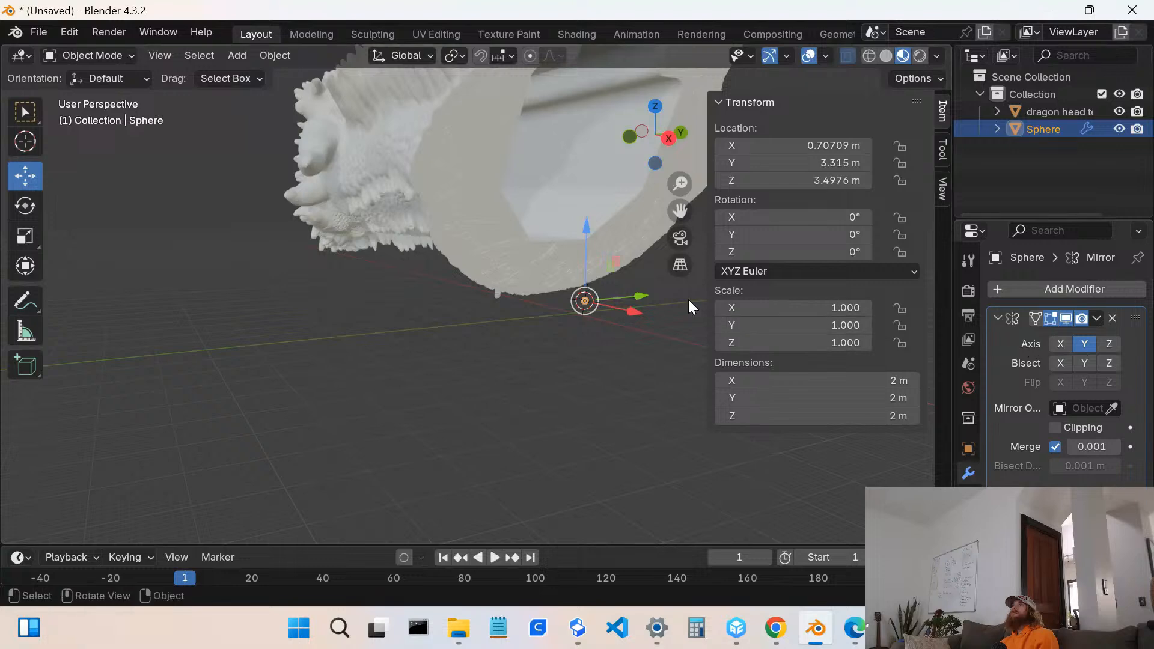
pyautogui.moveTo(638, 296)
pyautogui.mouseDown()
pyautogui.moveTo(616, 301)
pyautogui.moveTo(657, 310)
pyautogui.mouseUp()
pyautogui.scroll(1, 655, 312)
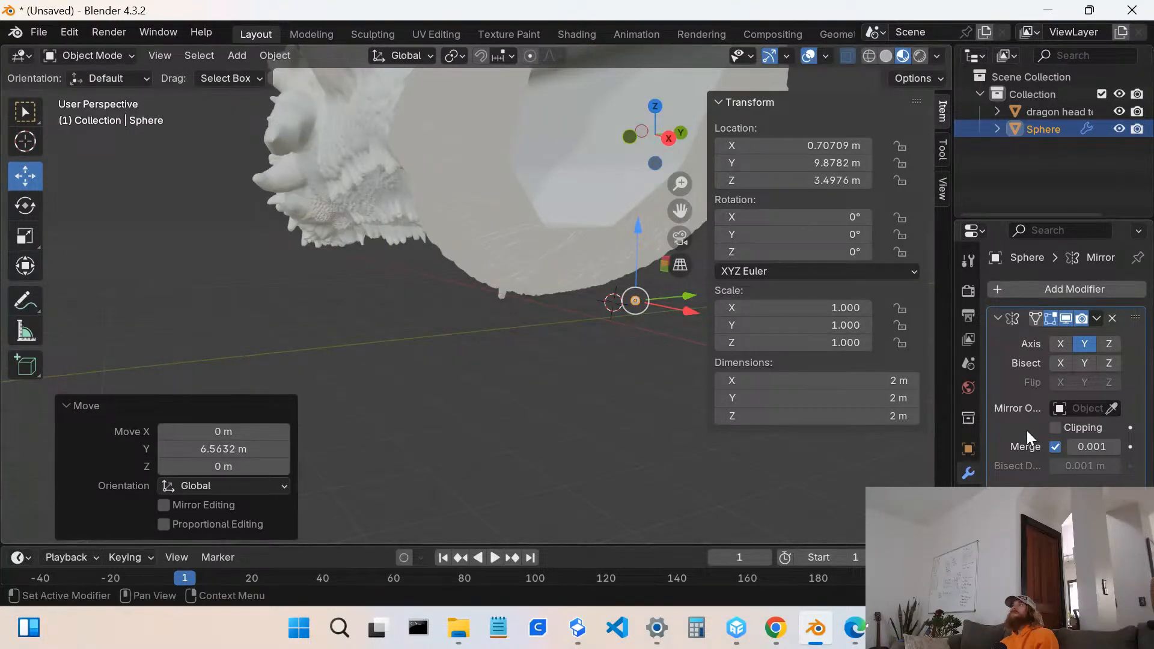
pyautogui.click(1069, 408)
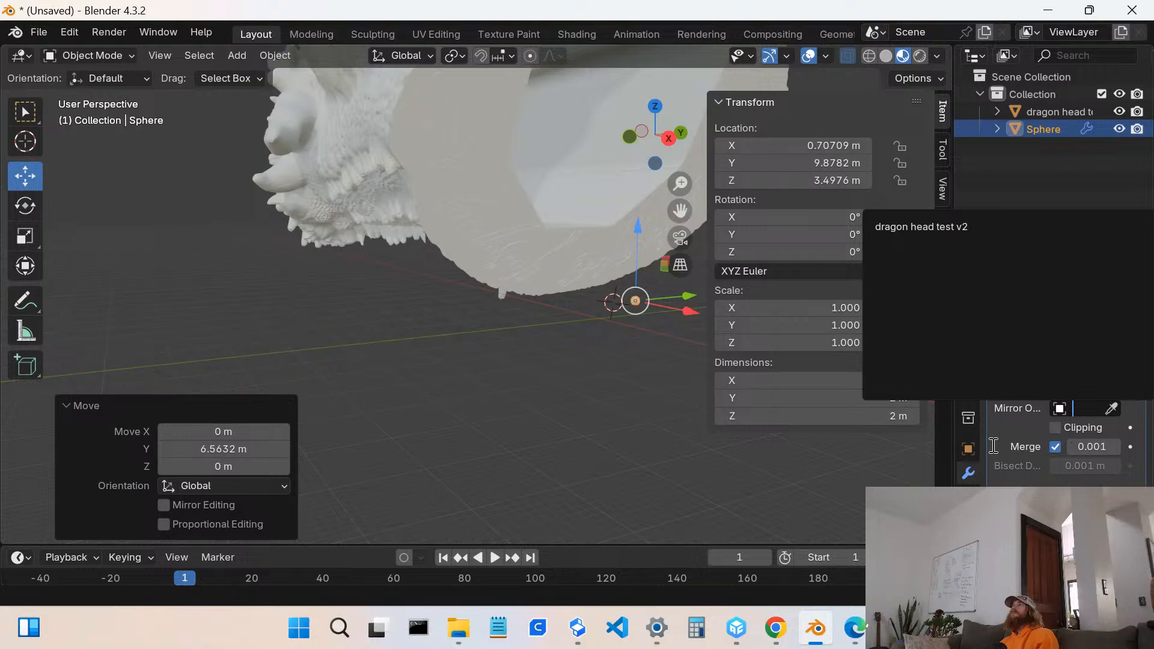
pyautogui.click(946, 449)
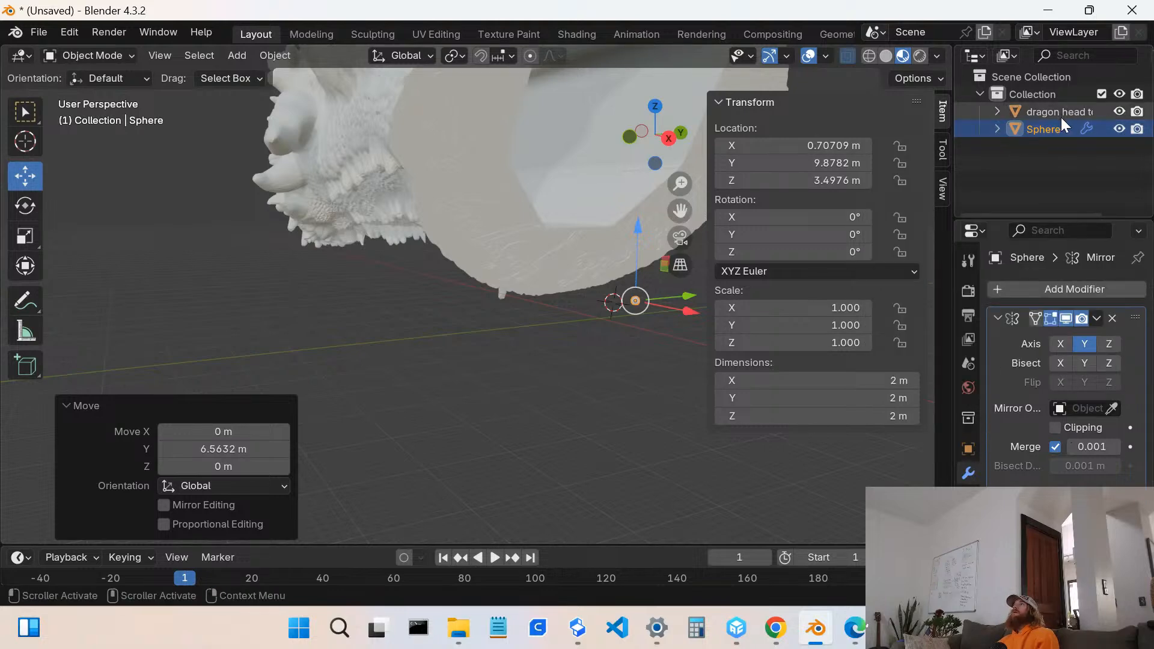
pyautogui.click(1050, 131)
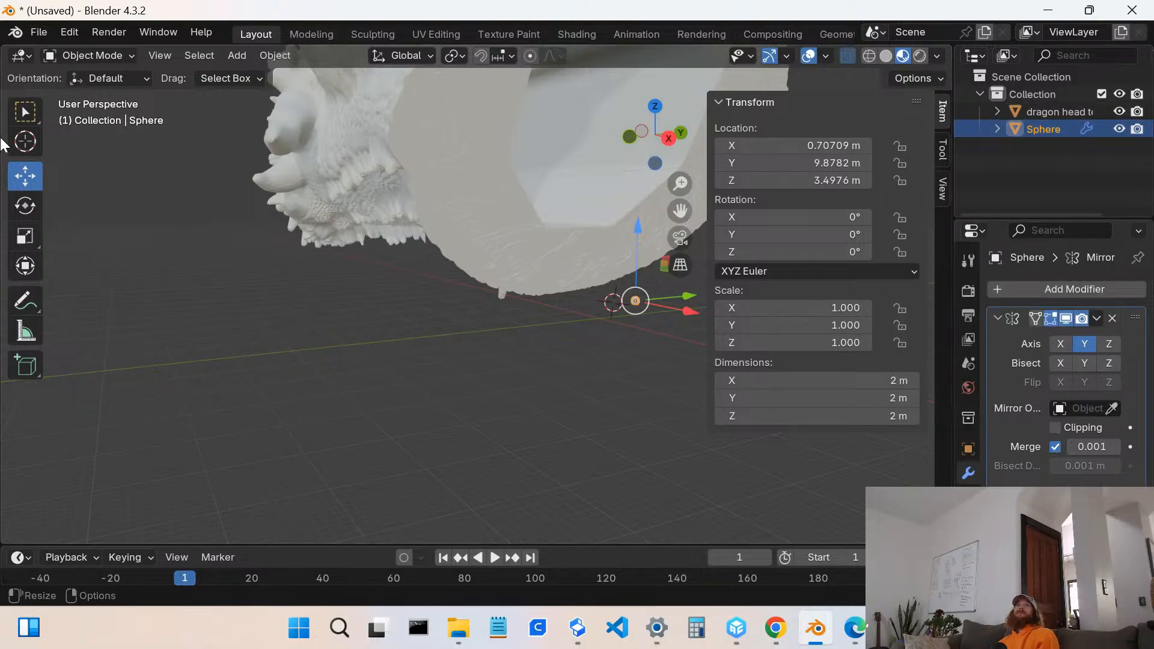
pyautogui.click(27, 56)
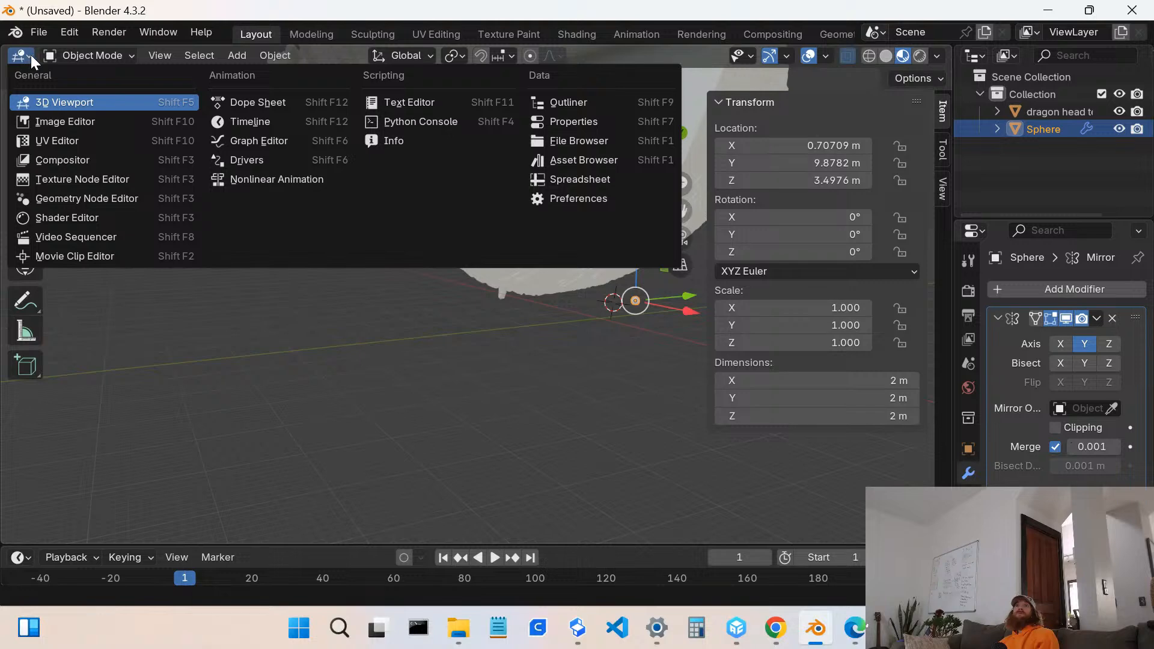
pyautogui.click(564, 340)
# - Stretch the sphere to a Z scale of 2.350 and undo the change
pyautogui.moveTo(565, 340)
pyautogui.mouseDown(button='middle')
pyautogui.moveTo(636, 309)
pyautogui.moveTo(559, 319)
pyautogui.mouseUp(button='middle')
pyautogui.moveTo(728, 422)
pyautogui.mouseDown()
pyautogui.moveTo(681, 464)
pyautogui.moveTo(706, 435)
pyautogui.moveTo(720, 437)
pyautogui.mouseUp()
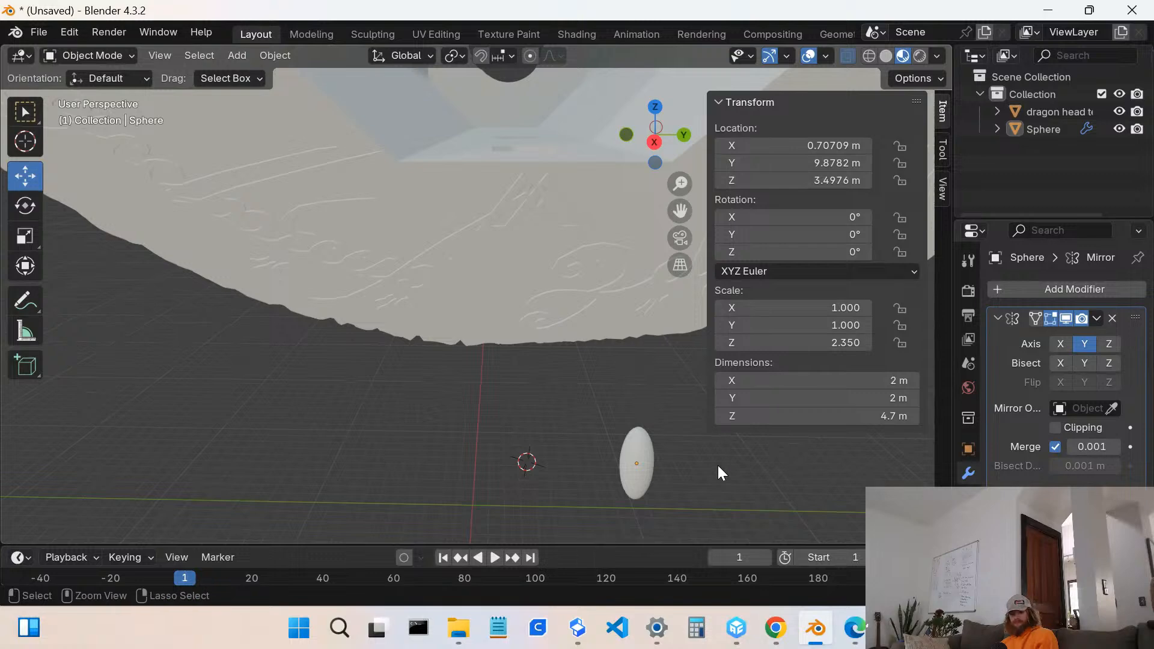
pyautogui.hotkey('ctrl', 'z')
pyautogui.moveTo(615, 470); pyautogui.dragTo(554, 499)
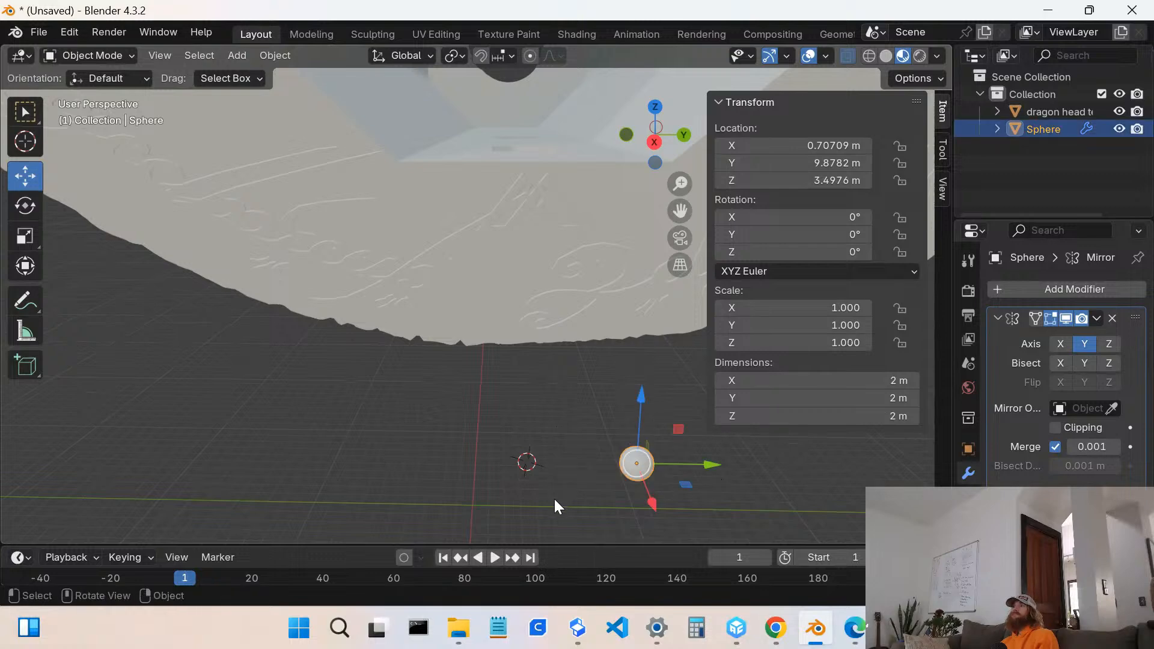
# - Turn off the Y mirror axis and enable clipping in the sphere's Mirror modifier
pyautogui.click(1074, 412)
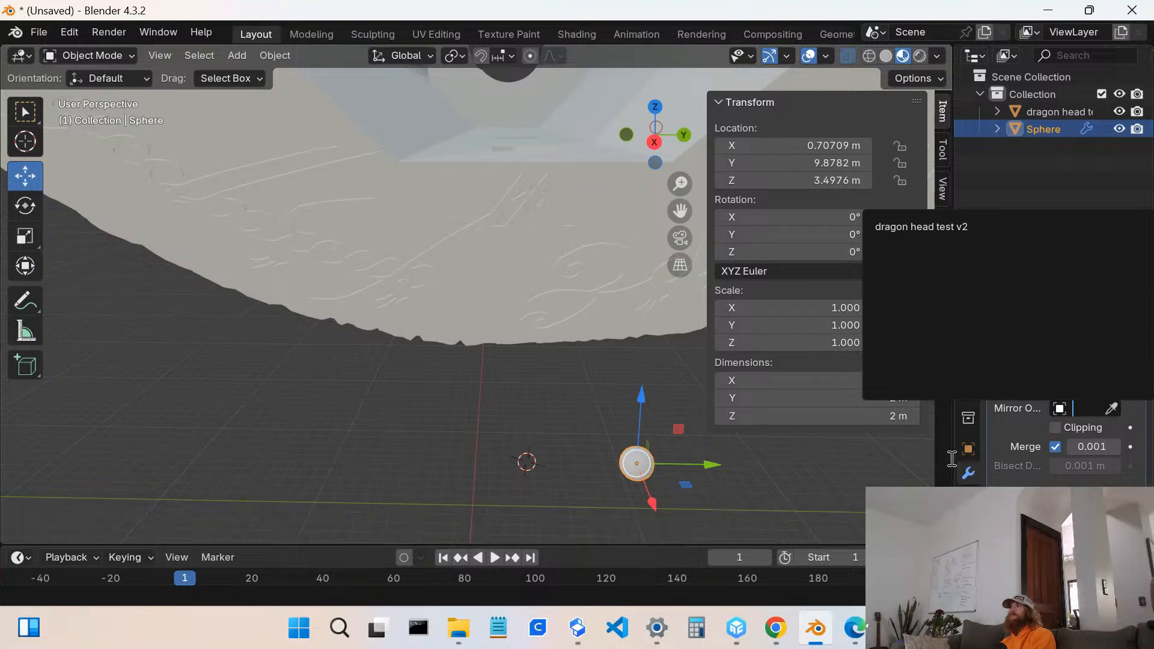
pyautogui.click(1045, 134)
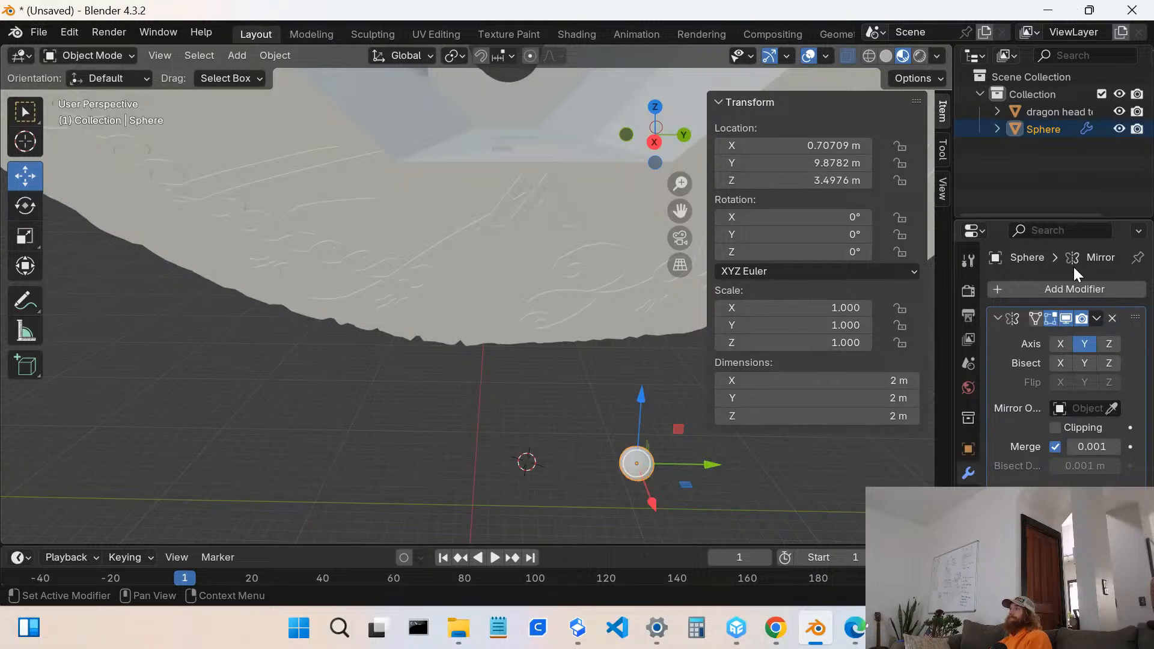
pyautogui.click(1070, 408)
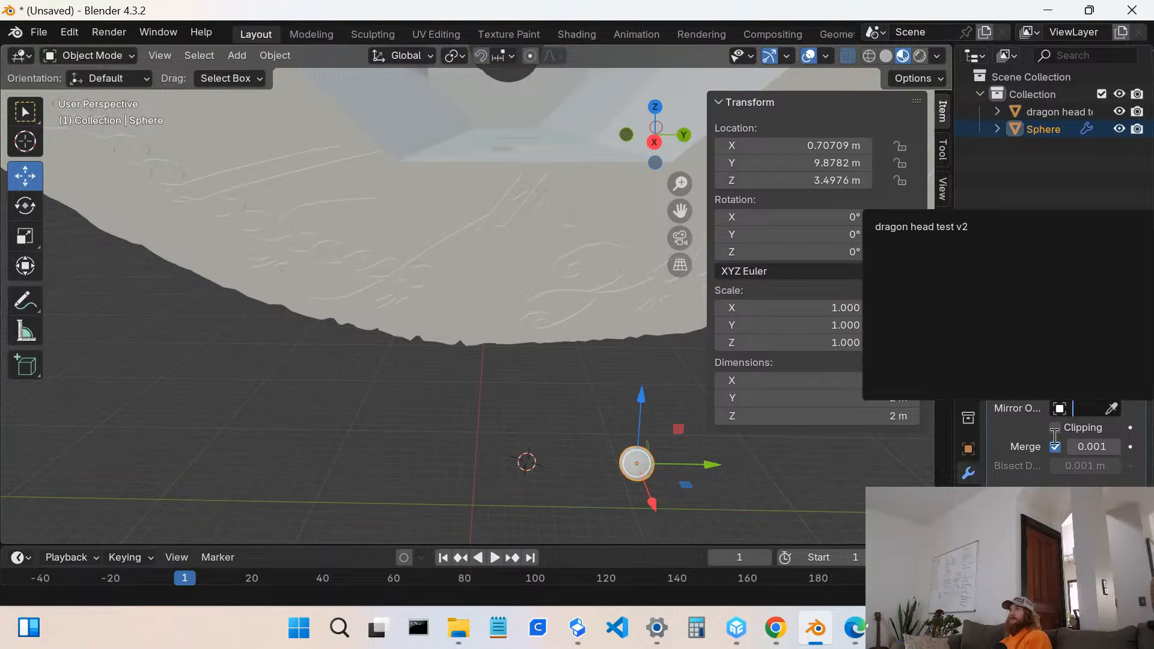
pyautogui.click(1055, 428)
# - Delete the sphere, inspect the underside of the dragon head, and undo the deletion
pyautogui.press('Delete')
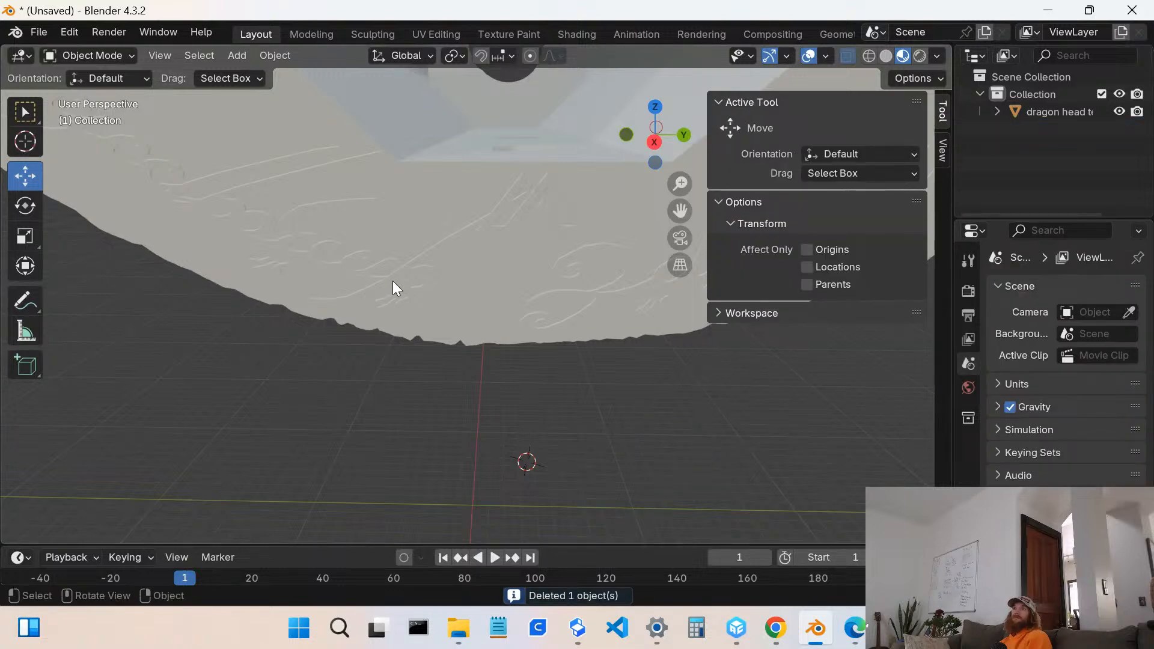
pyautogui.moveTo(393, 277); pyautogui.dragTo(408, 210, button='middle')
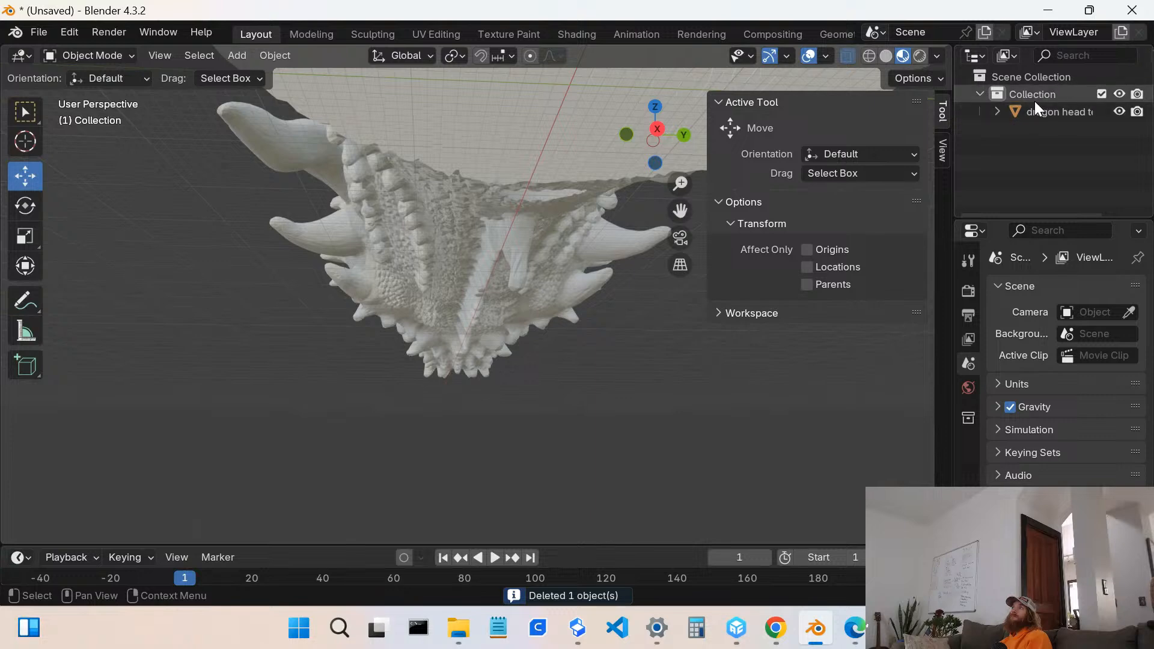
pyautogui.hotkey('ctrl', 'z')
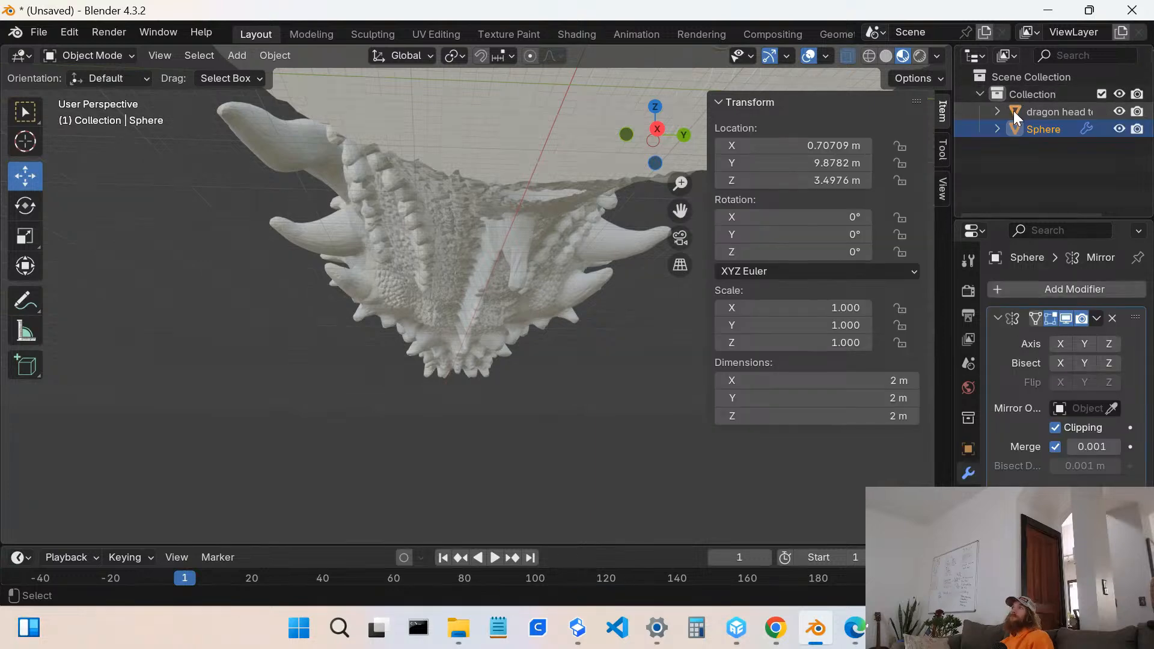
# - Place a duplicate of the sphere on the underside of the dragon head and delete the original sphere
pyautogui.moveTo(1034, 137); pyautogui.dragTo(517, 278)
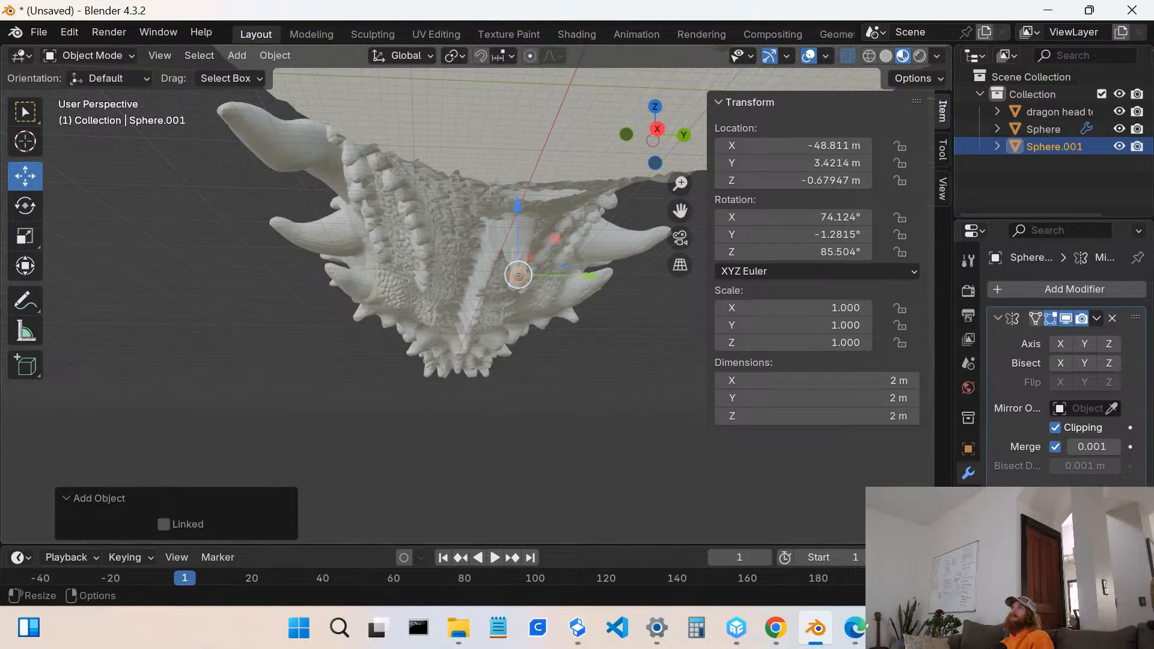
pyautogui.click(1080, 129)
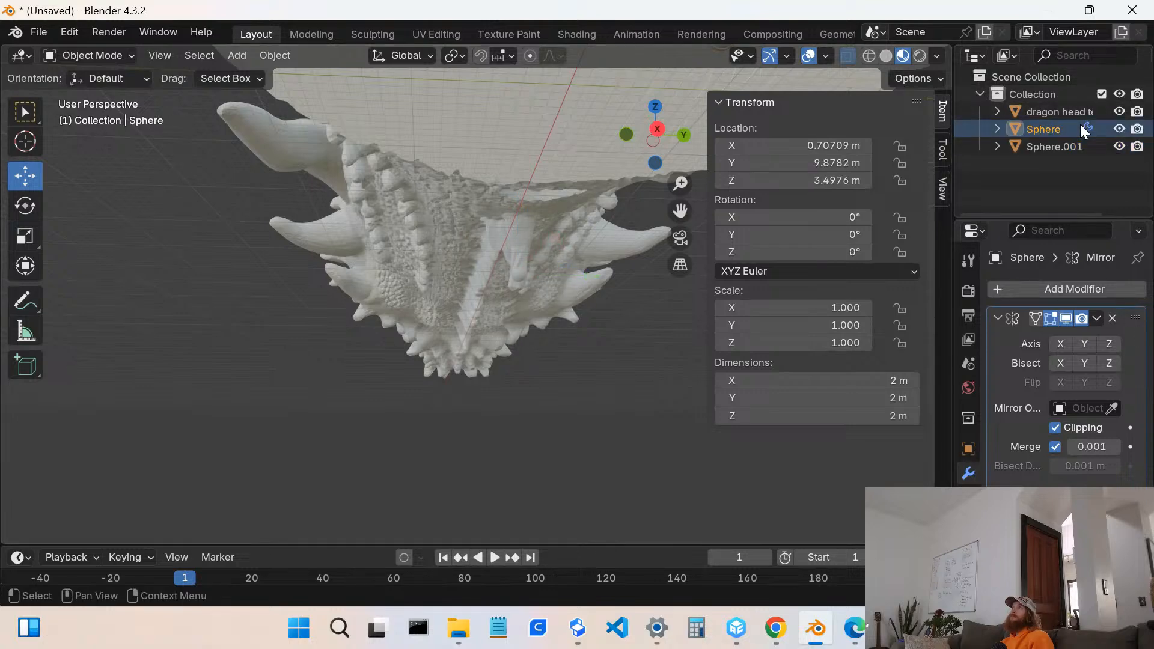
pyautogui.press('Delete')
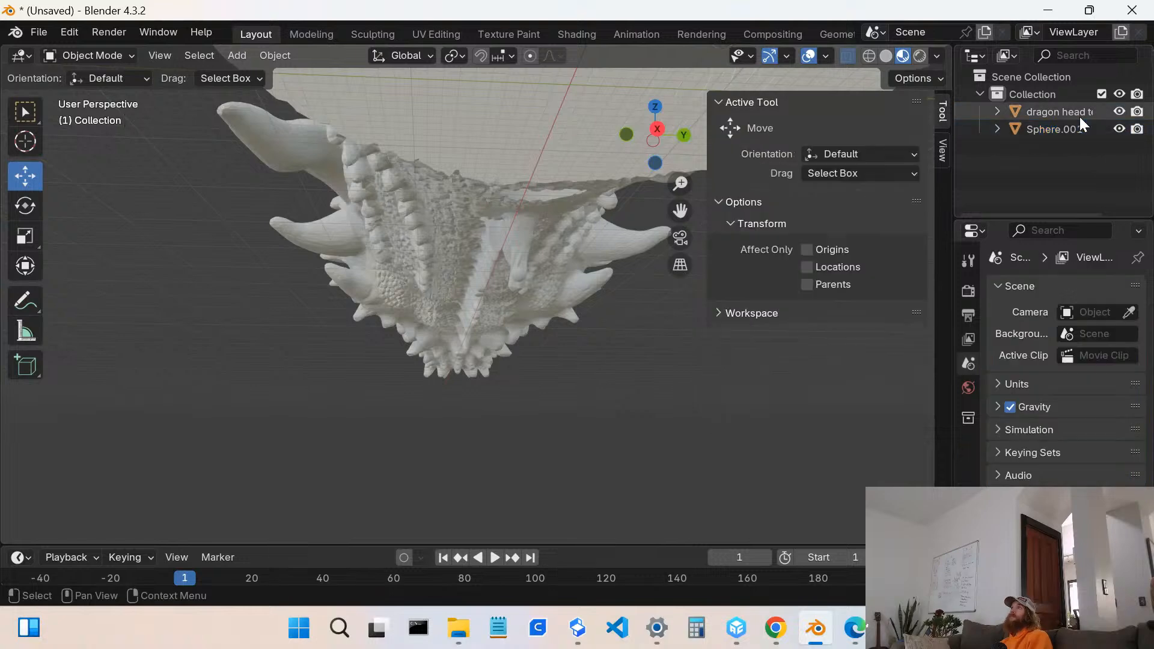
pyautogui.click(1069, 126)
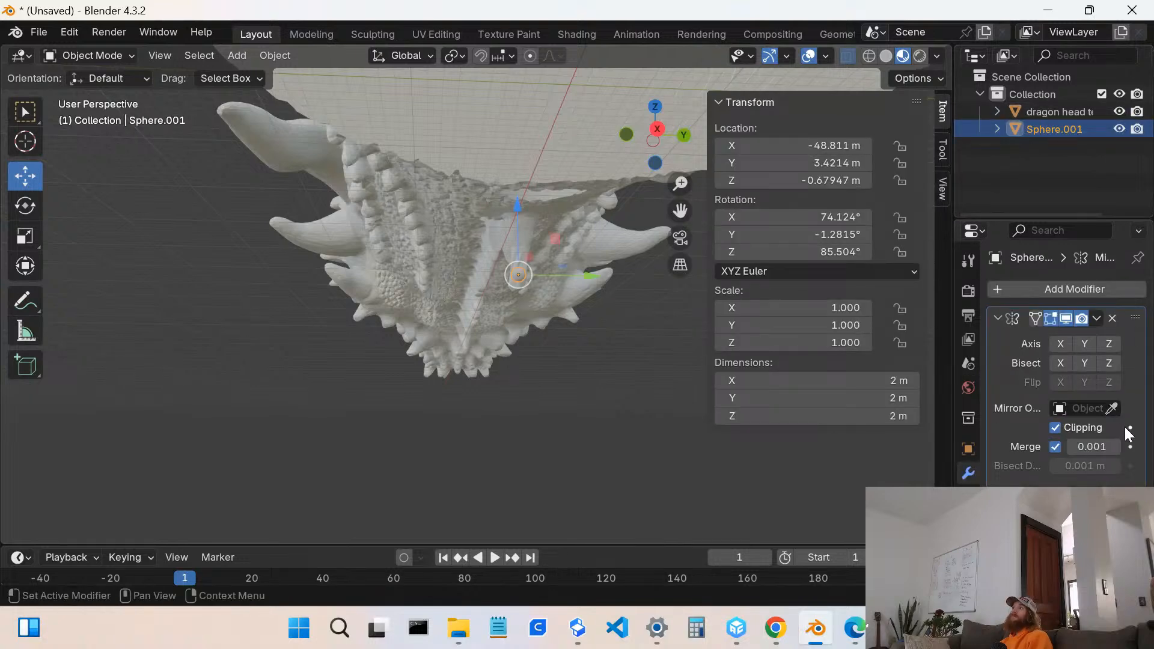
pyautogui.click(1075, 409)
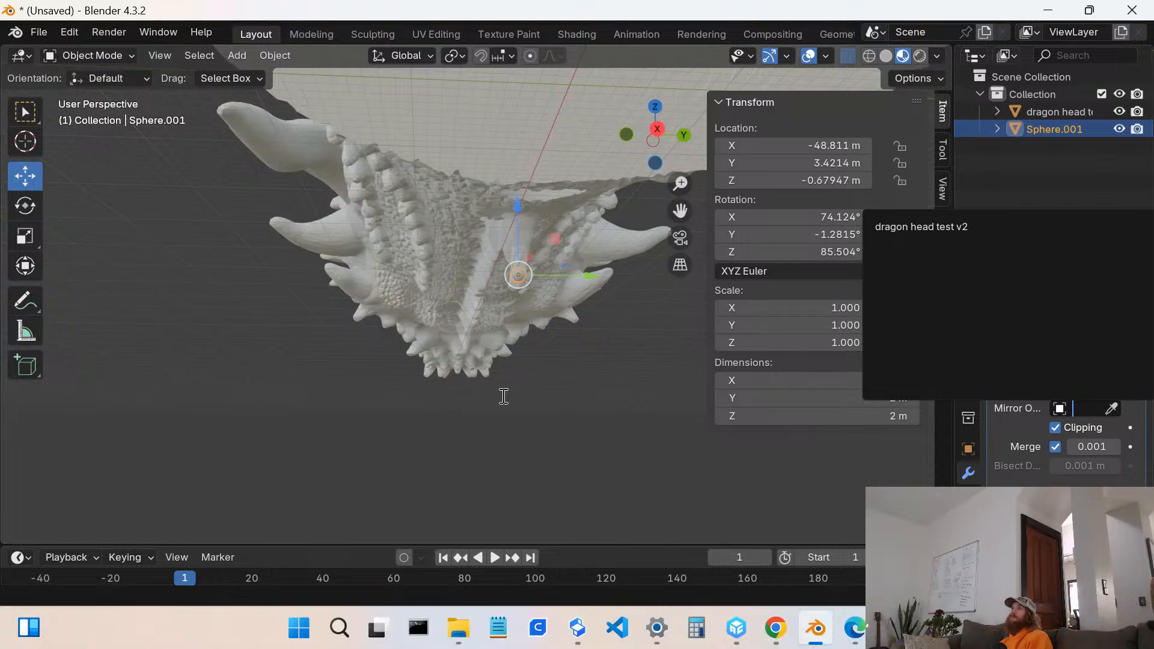
pyautogui.press('Escape')
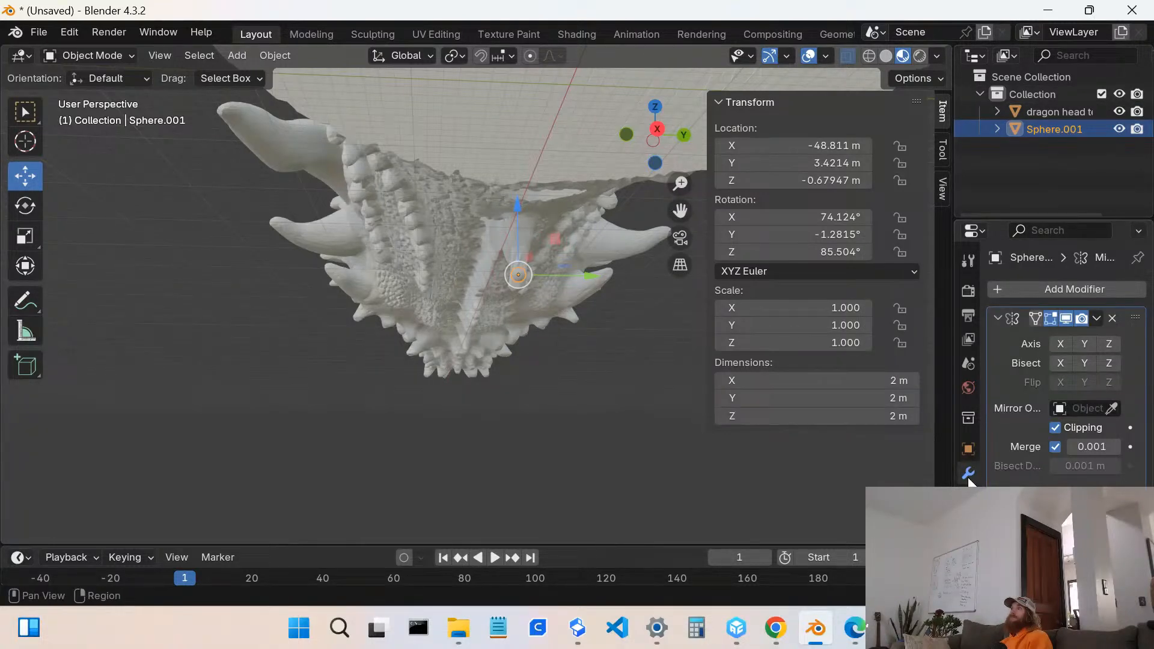
pyautogui.click(1079, 410)
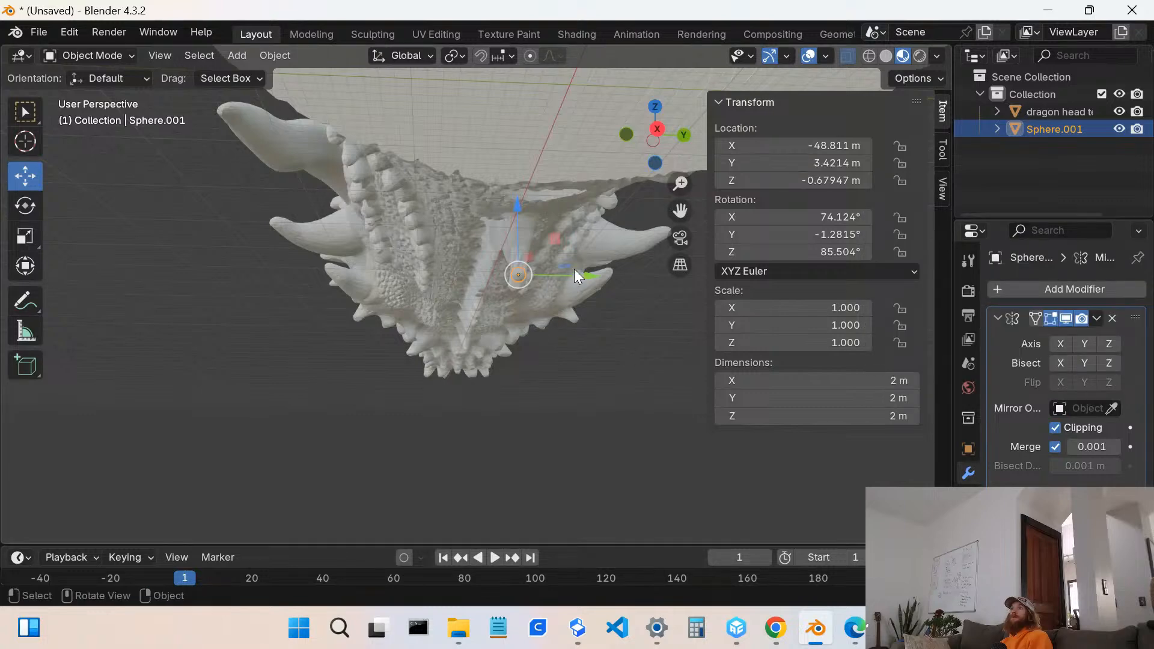
# - Select the sphere under the dragon head and move it about 6.88 m along the Y axis
pyautogui.click(519, 278)
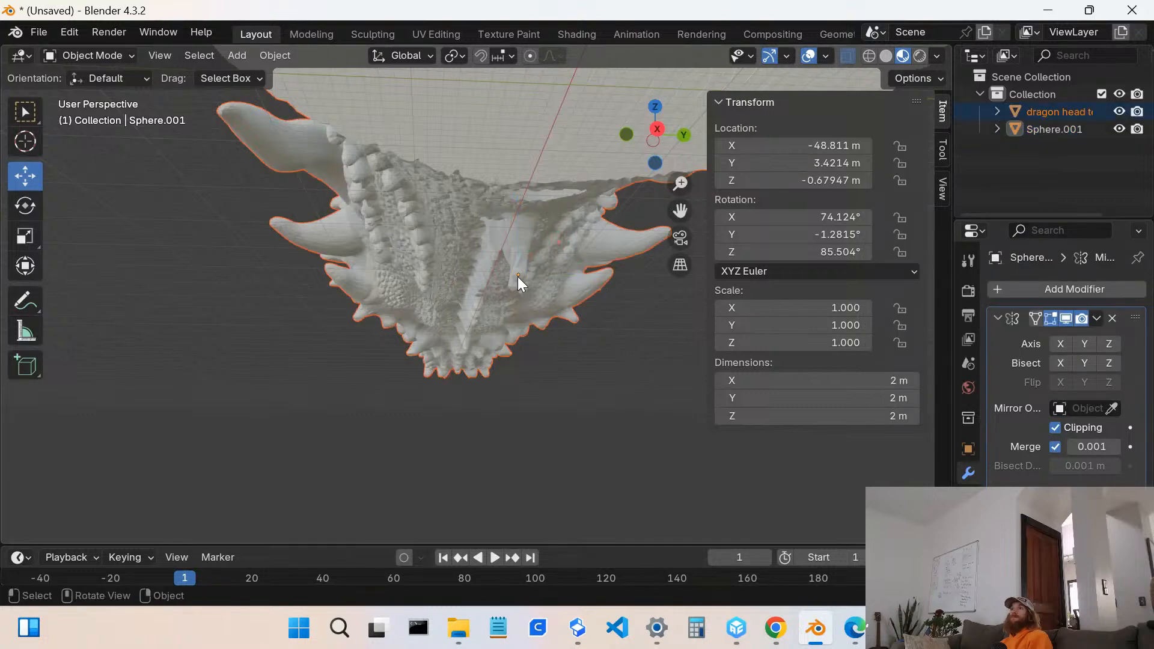
pyautogui.click(517, 276)
pyautogui.moveTo(582, 276); pyautogui.dragTo(631, 275)
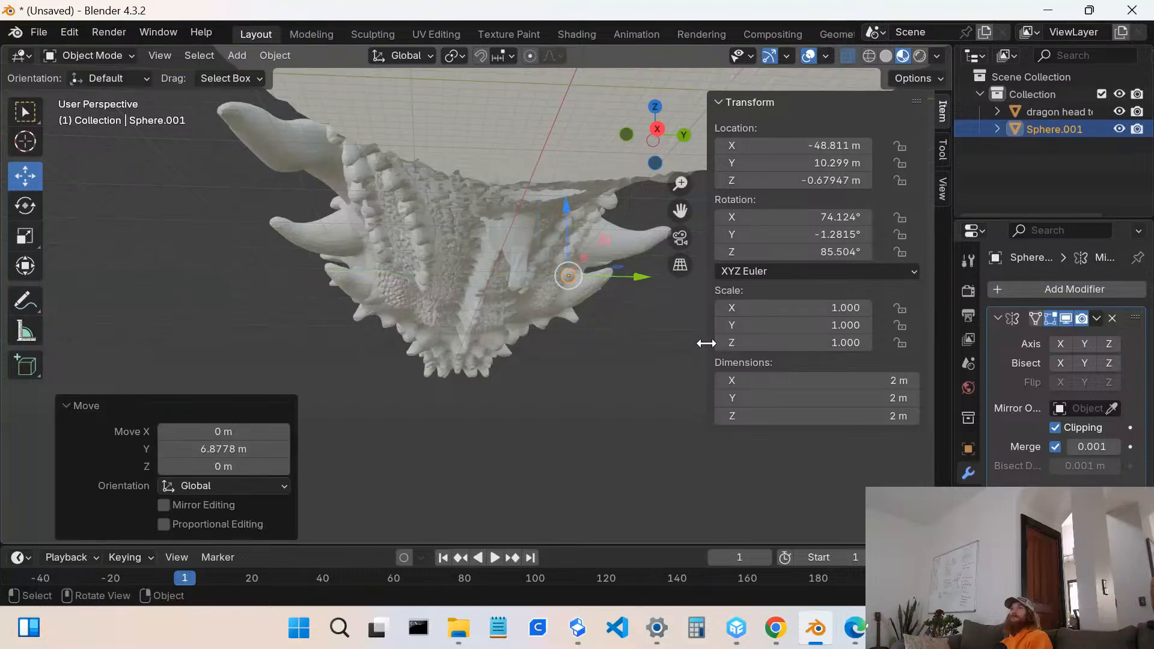
pyautogui.click(1076, 408)
pyautogui.click(926, 313)
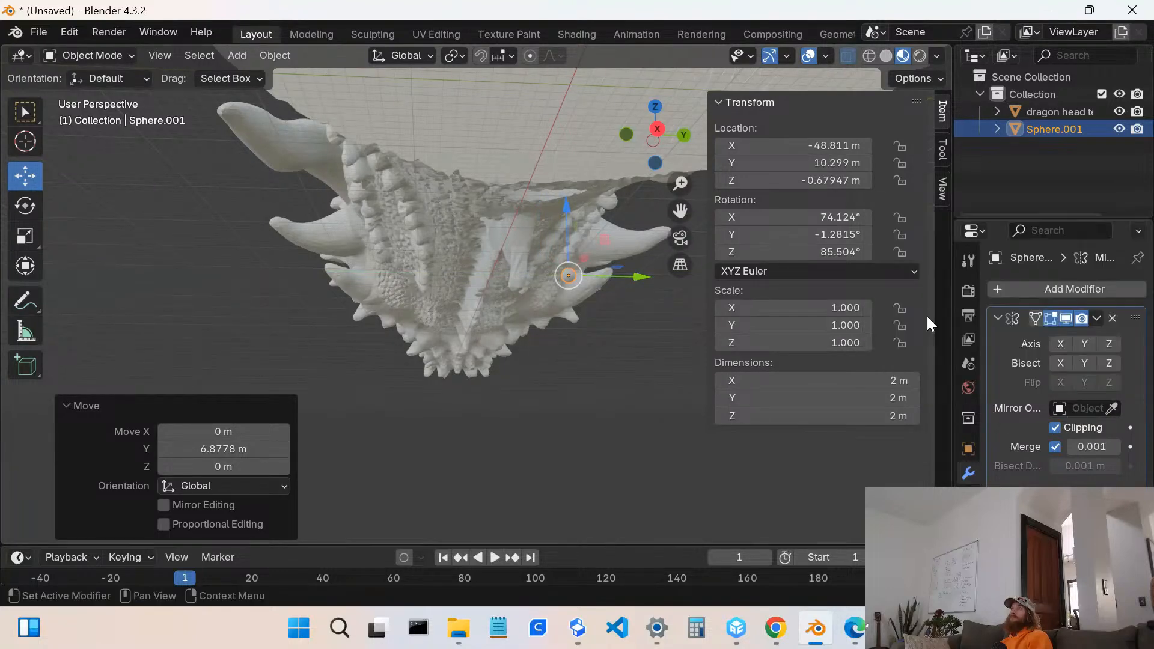
# - Replace the sphere's Mirror modifier with a new one that mirrors only on the Y axis
pyautogui.click(1111, 318)
pyautogui.click(1084, 288)
pyautogui.moveTo(1084, 287)
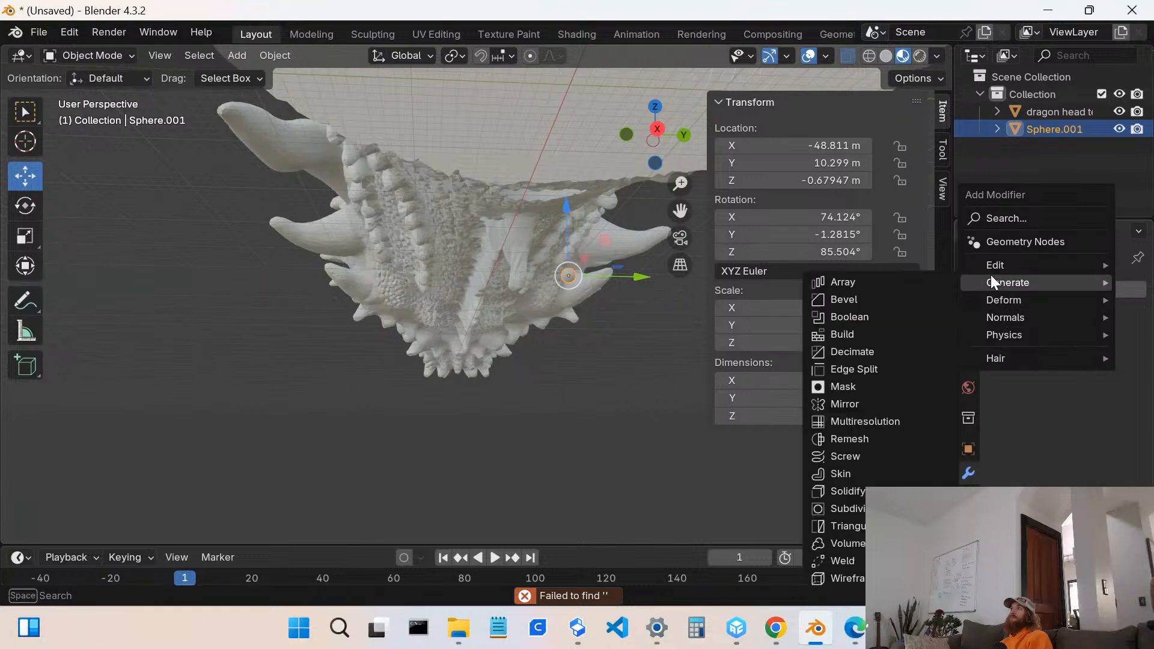
pyautogui.click(842, 404)
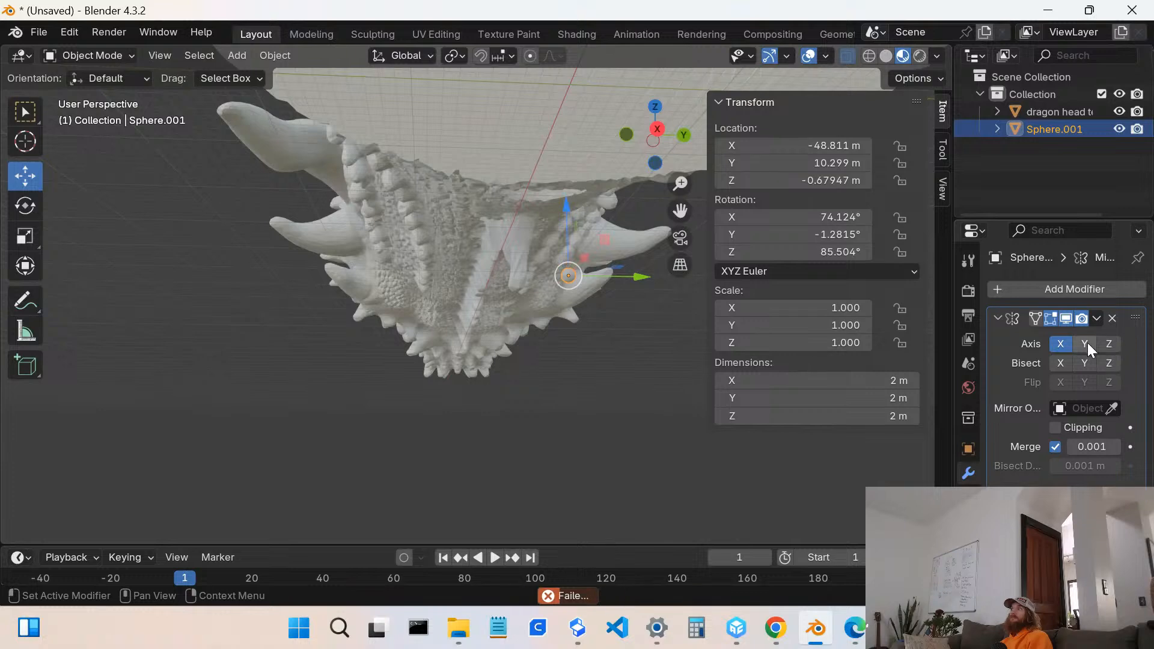
pyautogui.click(1059, 344)
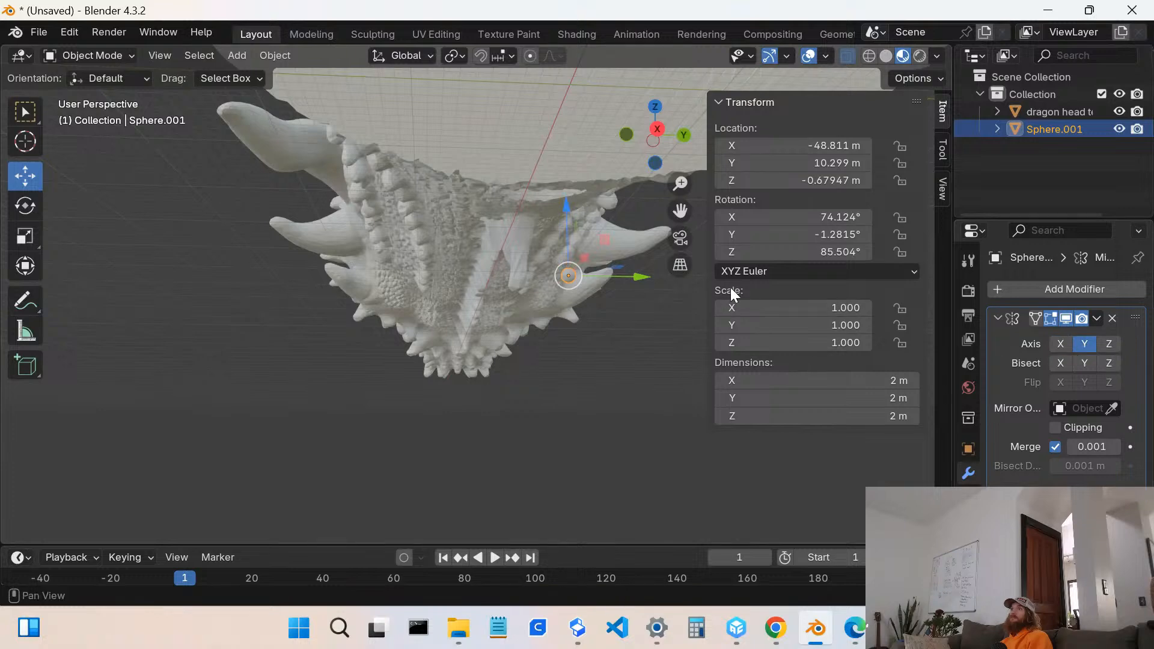
# - Move the sphere along Y to about 5.5 m and turn off the Mirror modifier's Y axis
pyautogui.moveTo(648, 276); pyautogui.dragTo(619, 301)
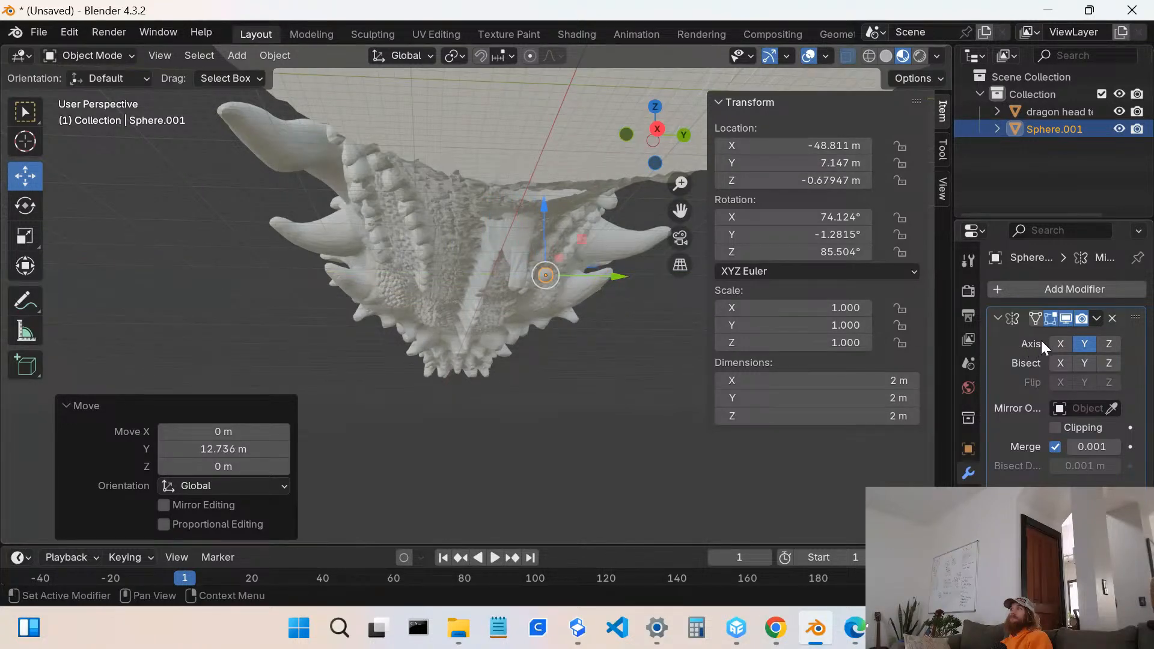
pyautogui.click(1078, 350)
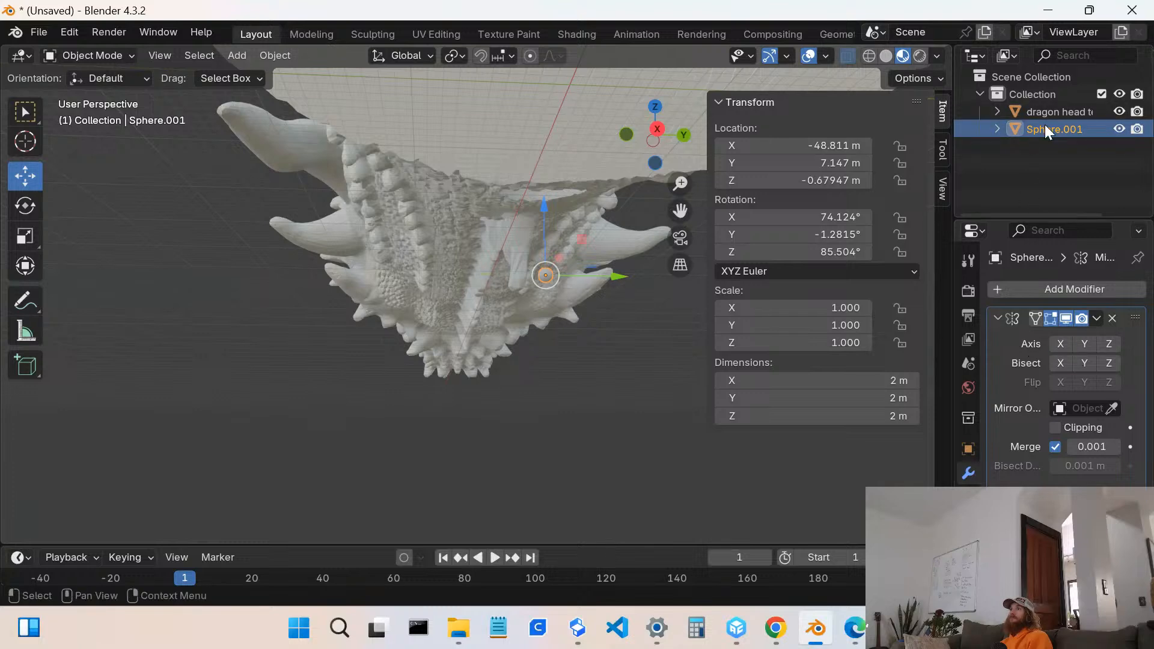
pyautogui.moveTo(673, 319); pyautogui.dragTo(559, 264, button='middle')
pyautogui.moveTo(656, 233)
pyautogui.mouseDown()
pyautogui.moveTo(580, 244)
pyautogui.moveTo(647, 253)
pyautogui.mouseUp()
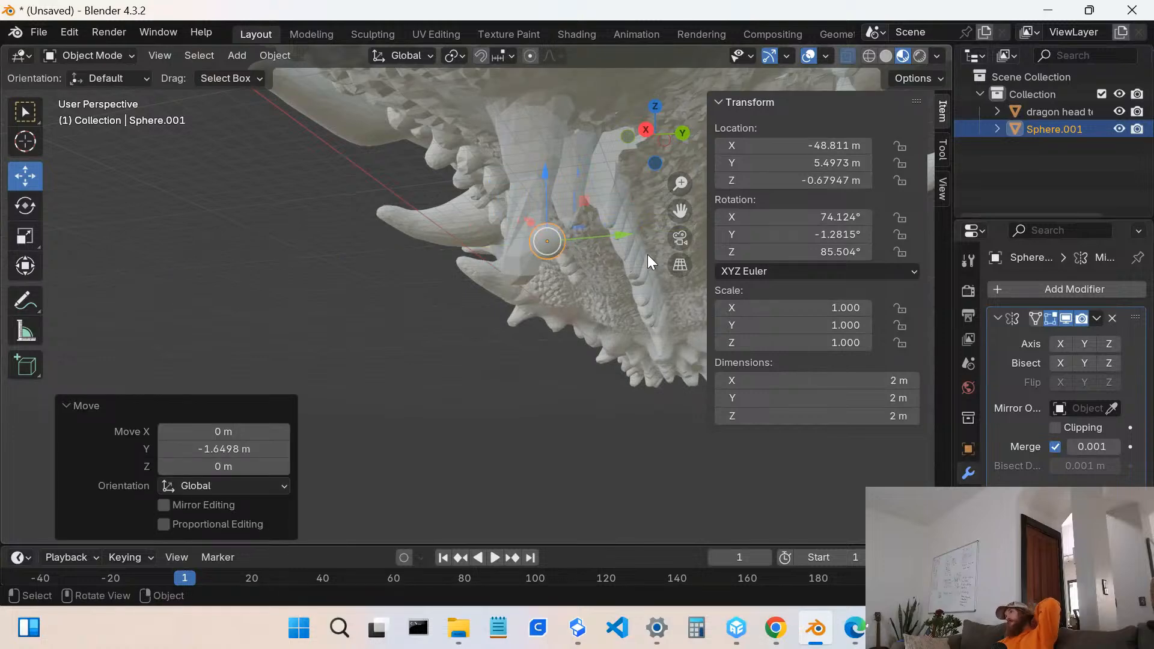
# - Set dragon head test v2 as the Mirror modifier's mirror object and expand the sphere's modifiers in the outliner
pyautogui.click(1079, 408)
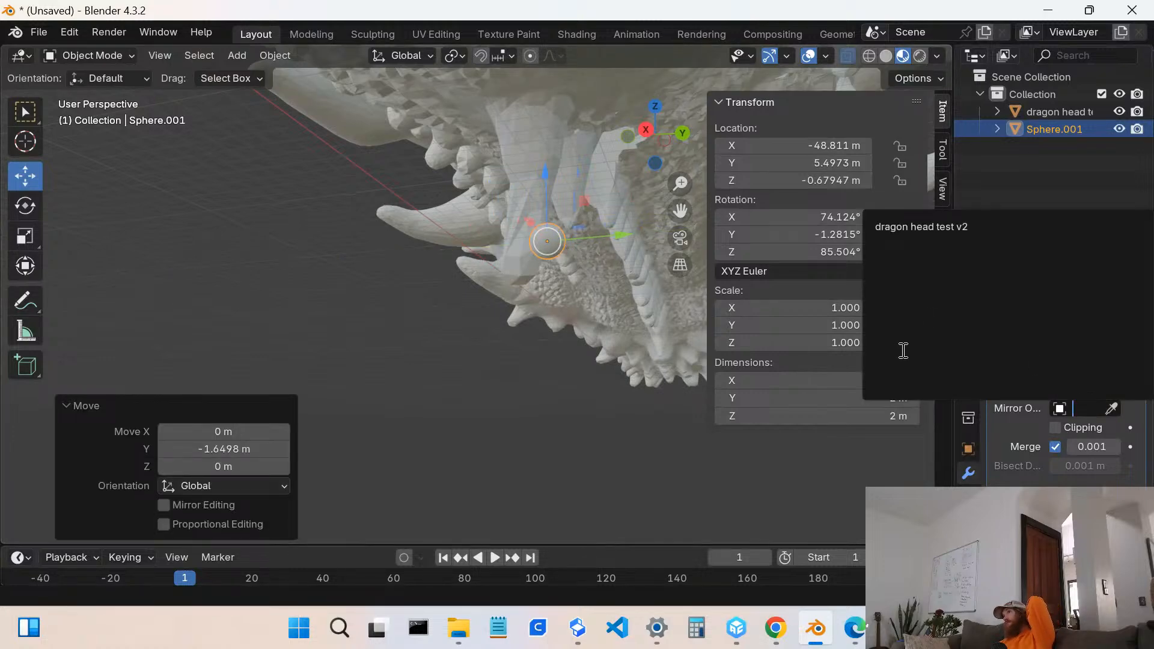
pyautogui.click(942, 286)
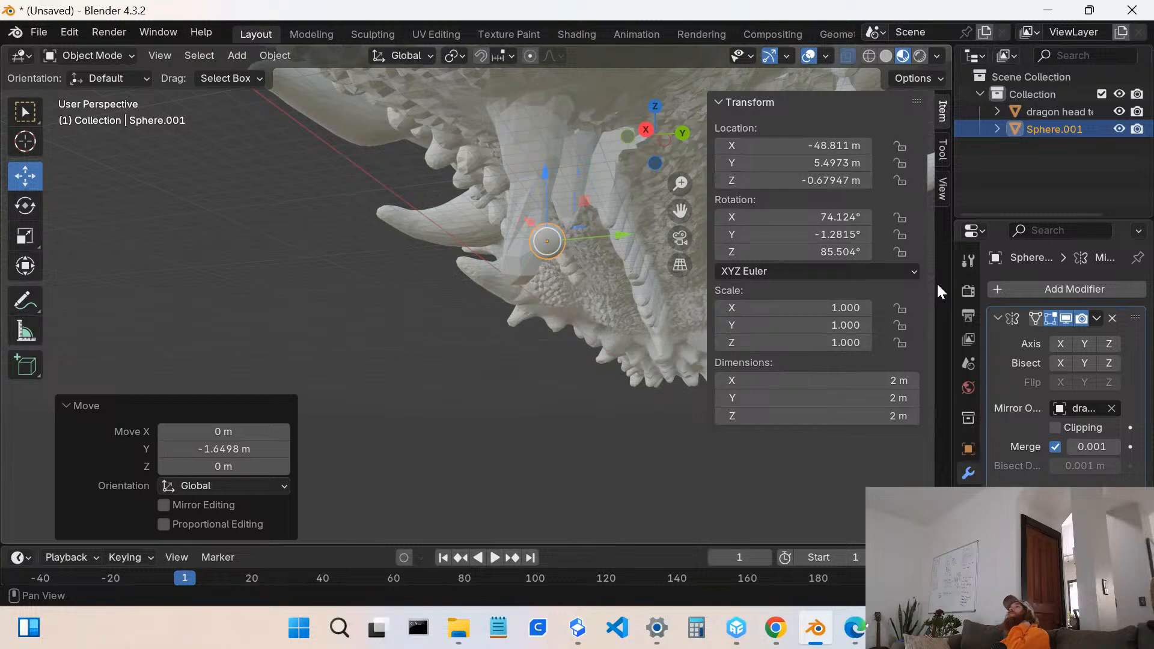
pyautogui.click(995, 128)
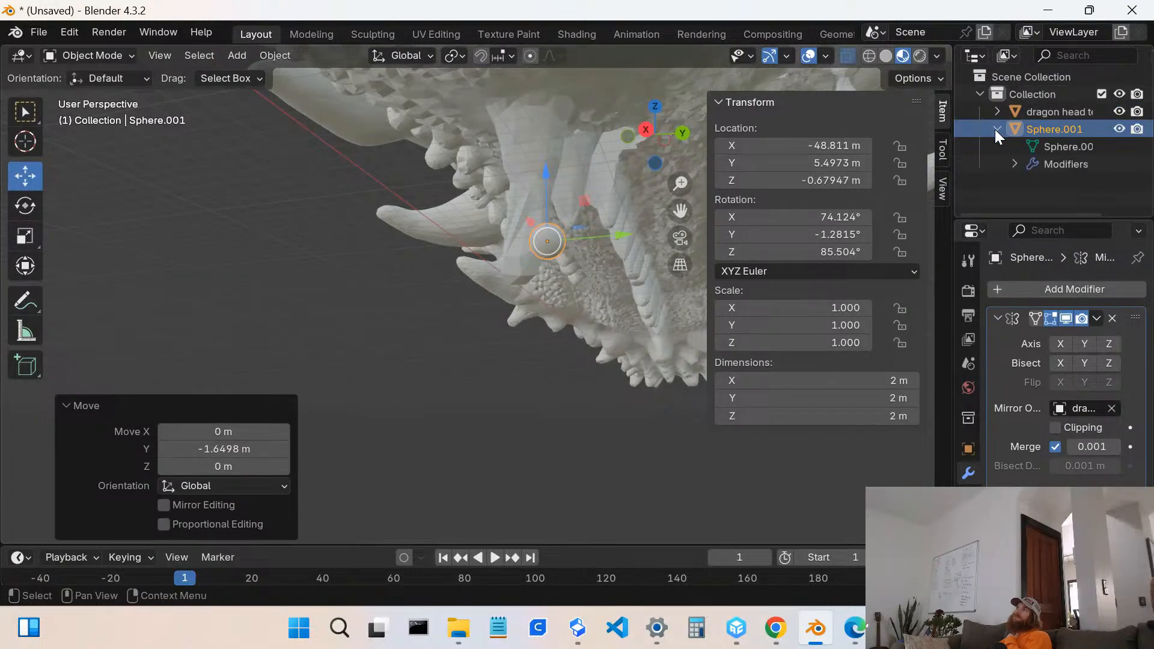
pyautogui.click(1044, 163)
pyautogui.click(1015, 164)
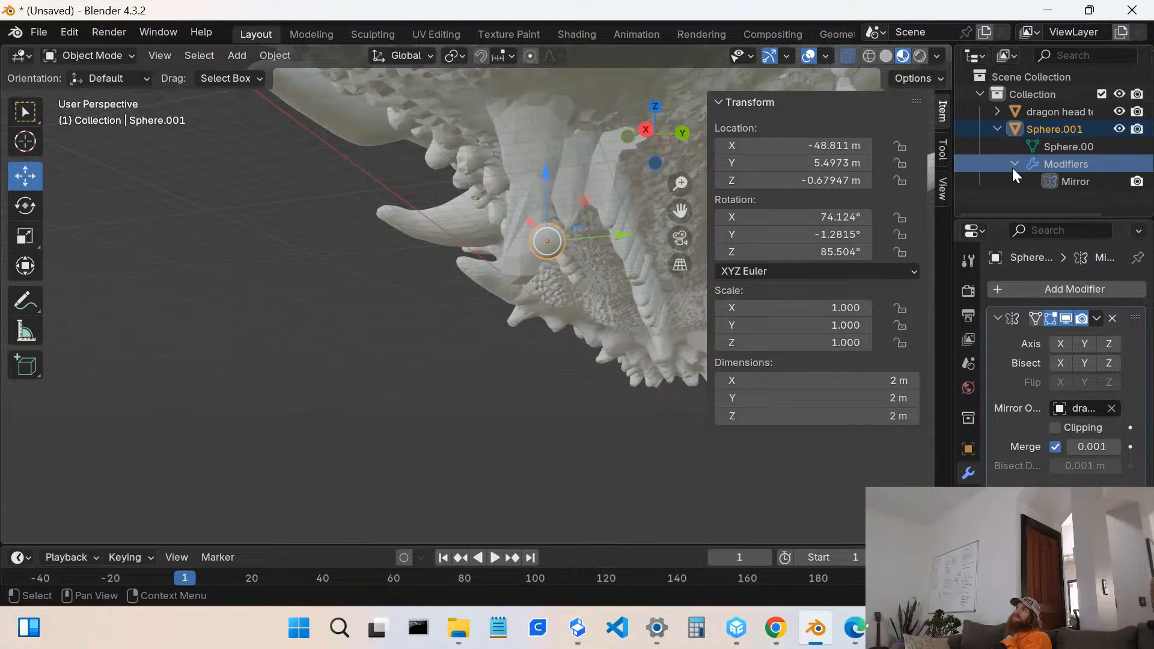
pyautogui.click(1072, 181)
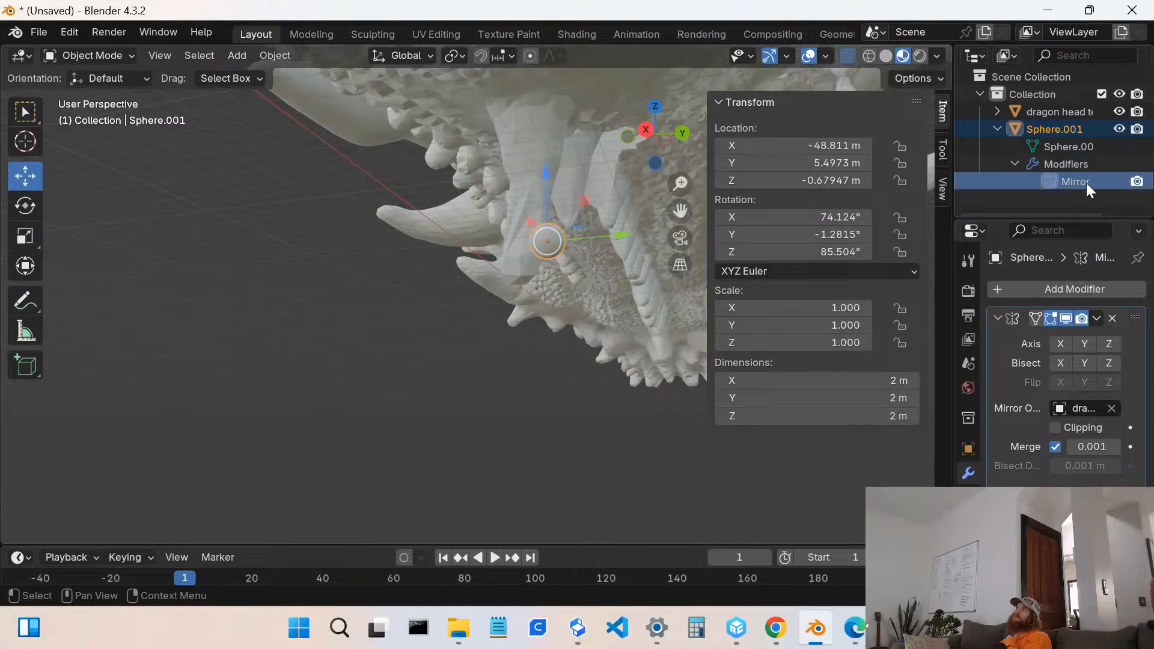
pyautogui.click(1018, 165)
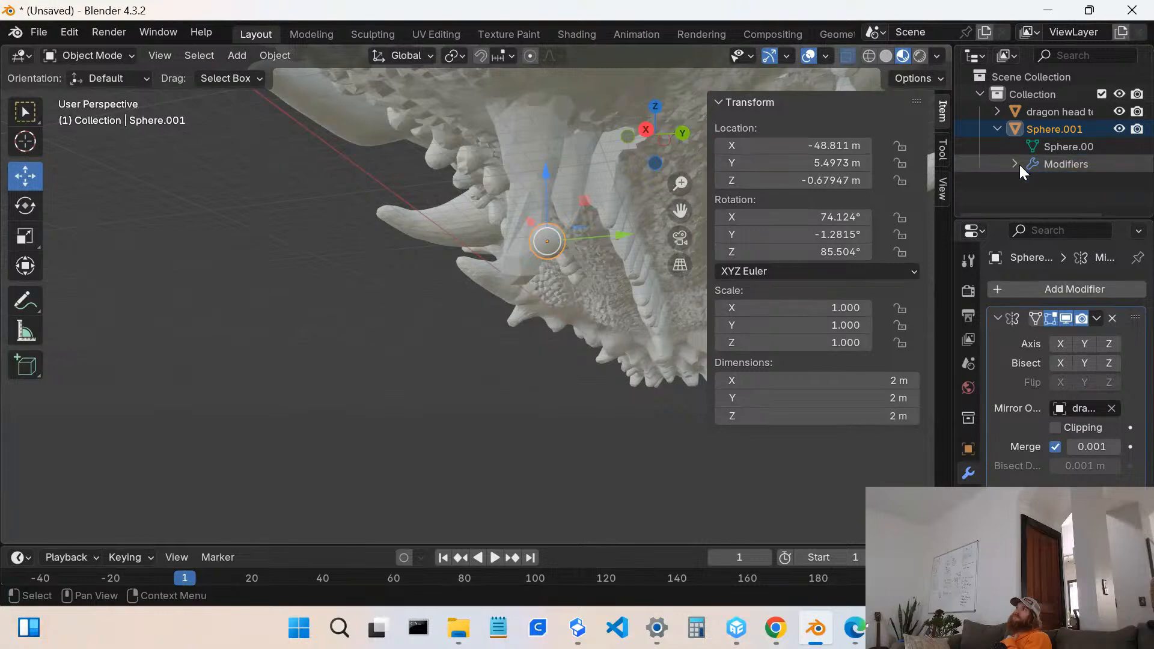
pyautogui.click(1019, 165)
# - Toggle the Mirror modifier's render visibility off and on several times and reselect dragon head test v2 as its mirror object
pyautogui.rightClick(1072, 160)
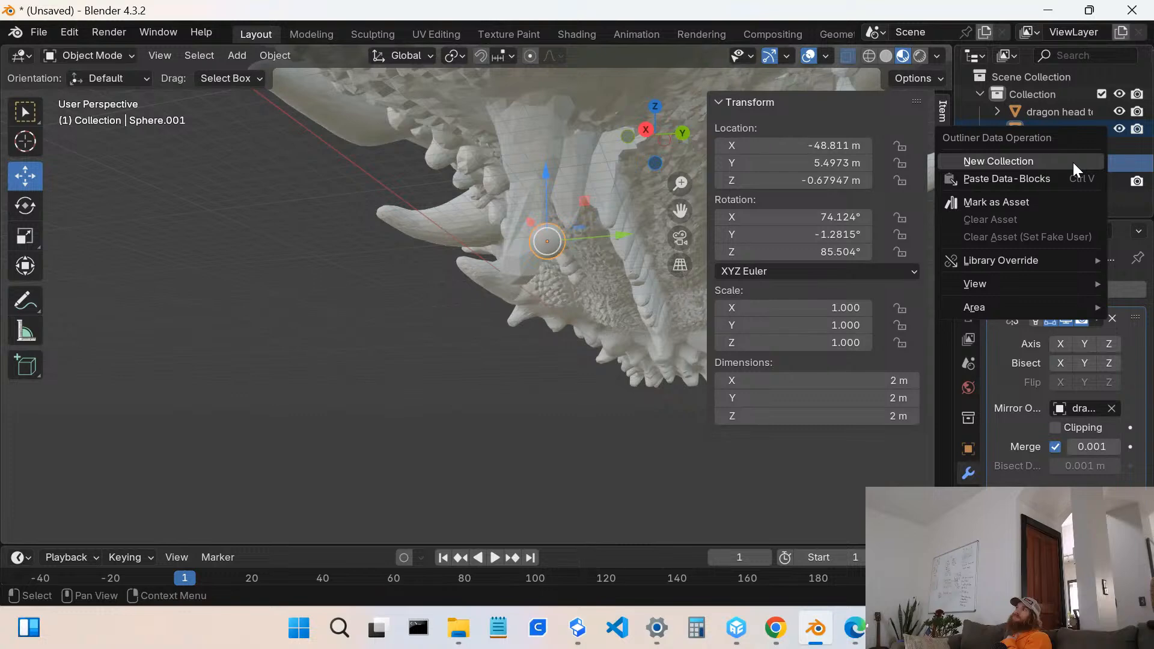
pyautogui.click(1136, 182)
pyautogui.click(1137, 182)
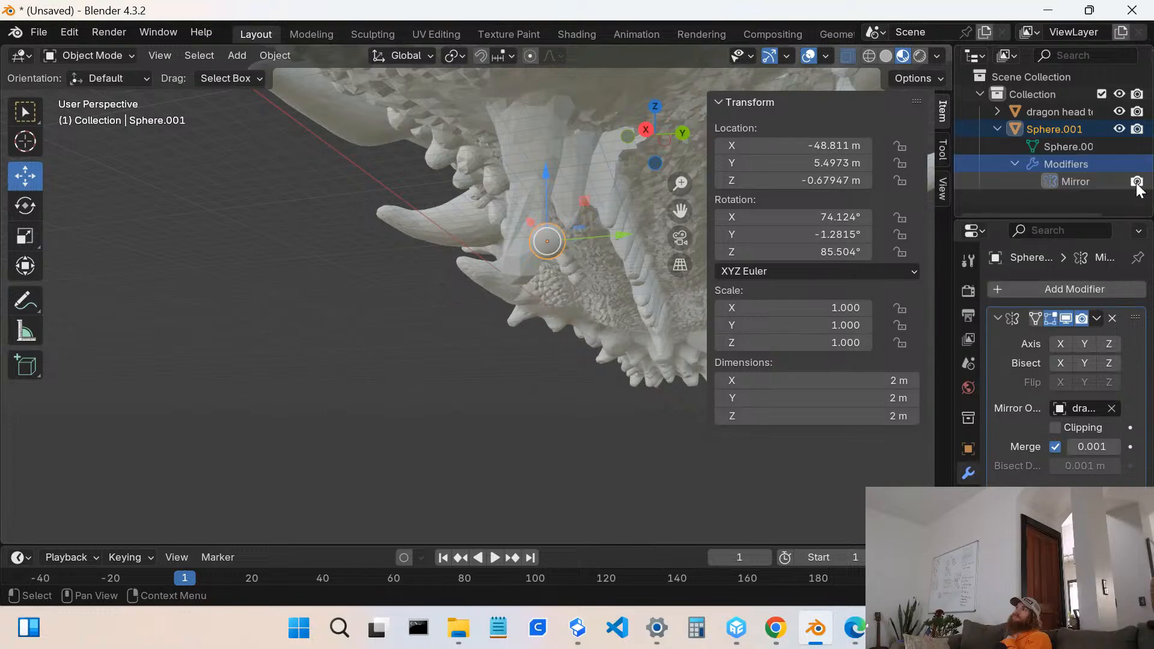
pyautogui.click(1137, 181)
pyautogui.click(1137, 183)
pyautogui.click(1137, 182)
pyautogui.click(1137, 183)
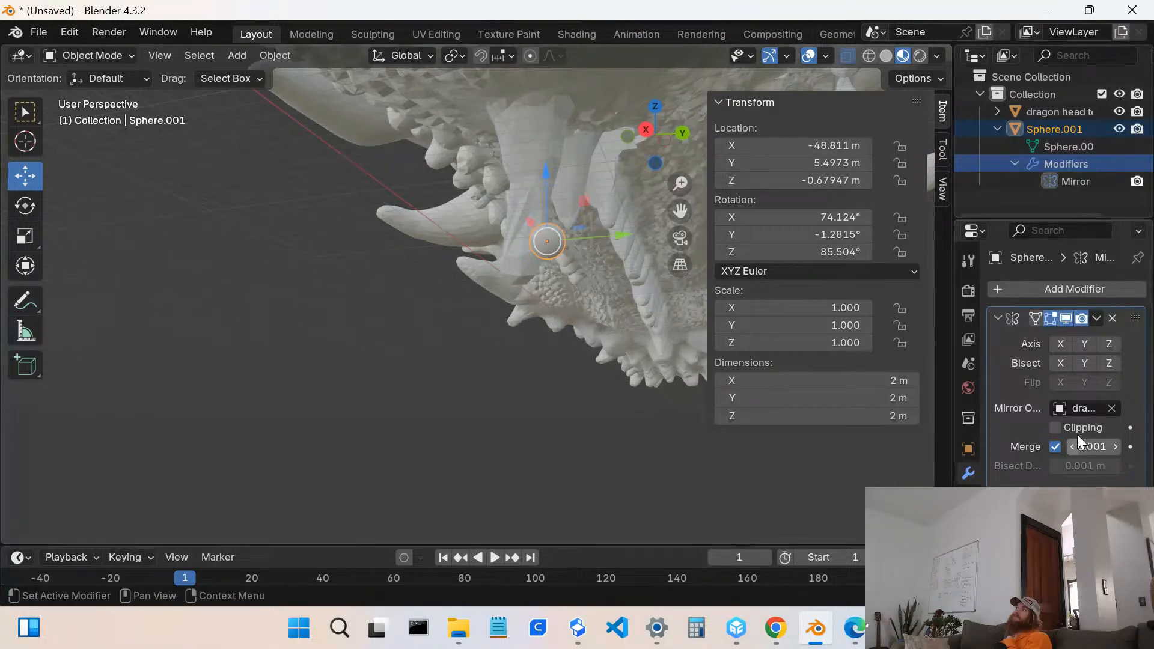
pyautogui.click(1091, 410)
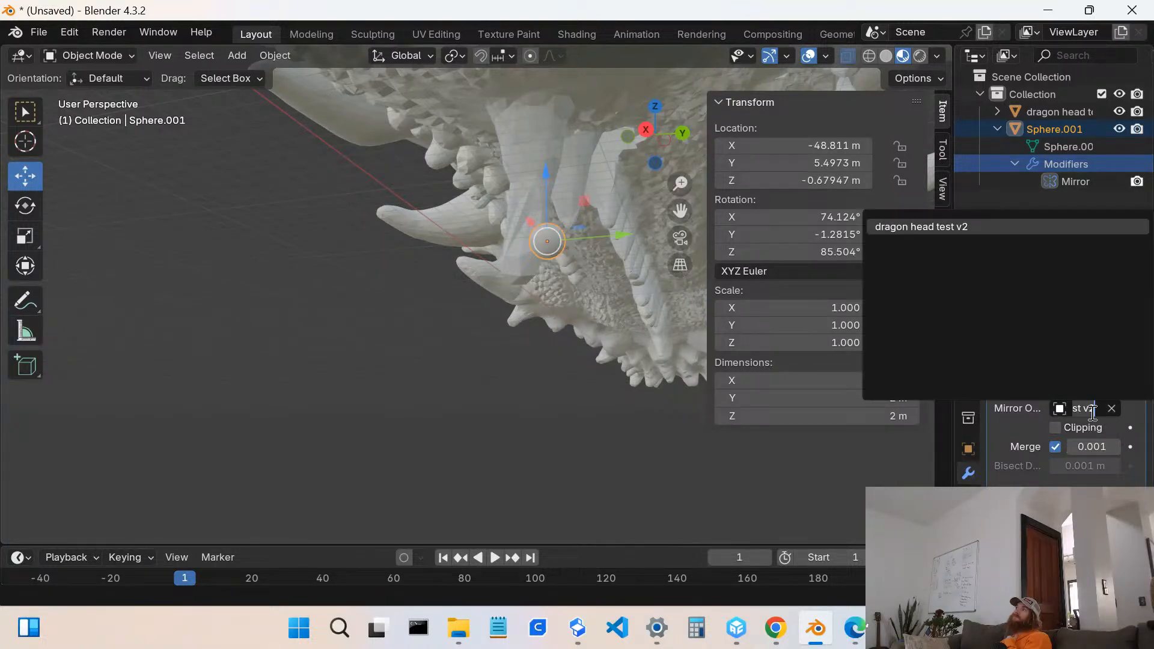
pyautogui.click(1042, 314)
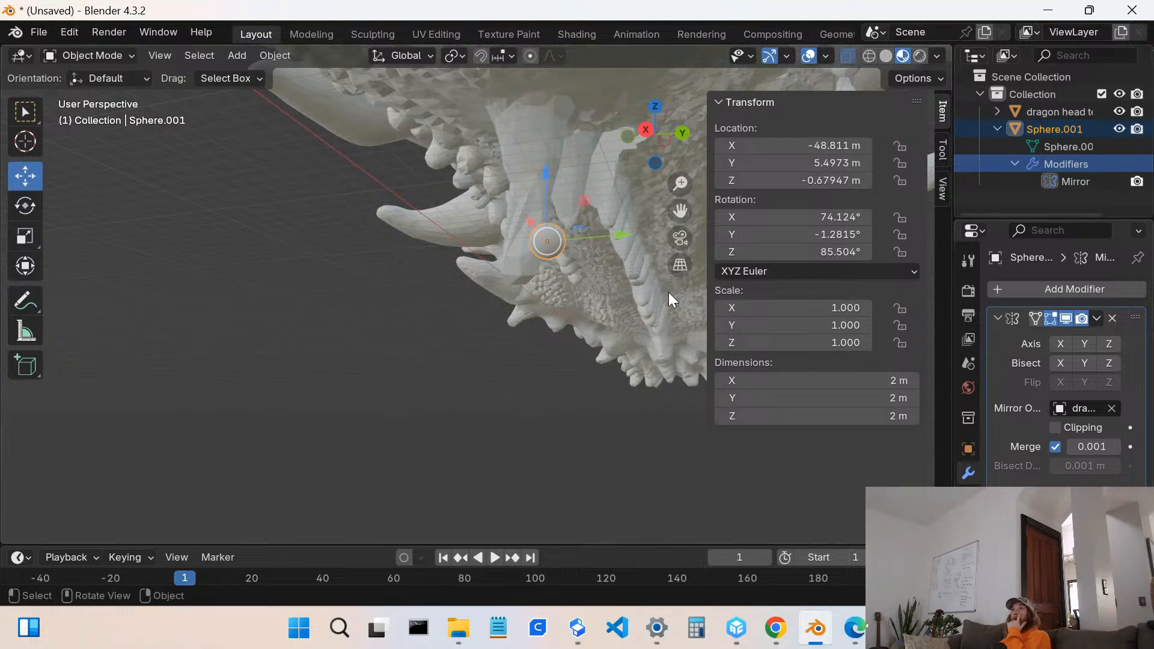
# - Move the sphere along Y to about 7.62 m and back to about 2.85 m to test the mirroring
pyautogui.moveTo(619, 229); pyautogui.dragTo(654, 233)
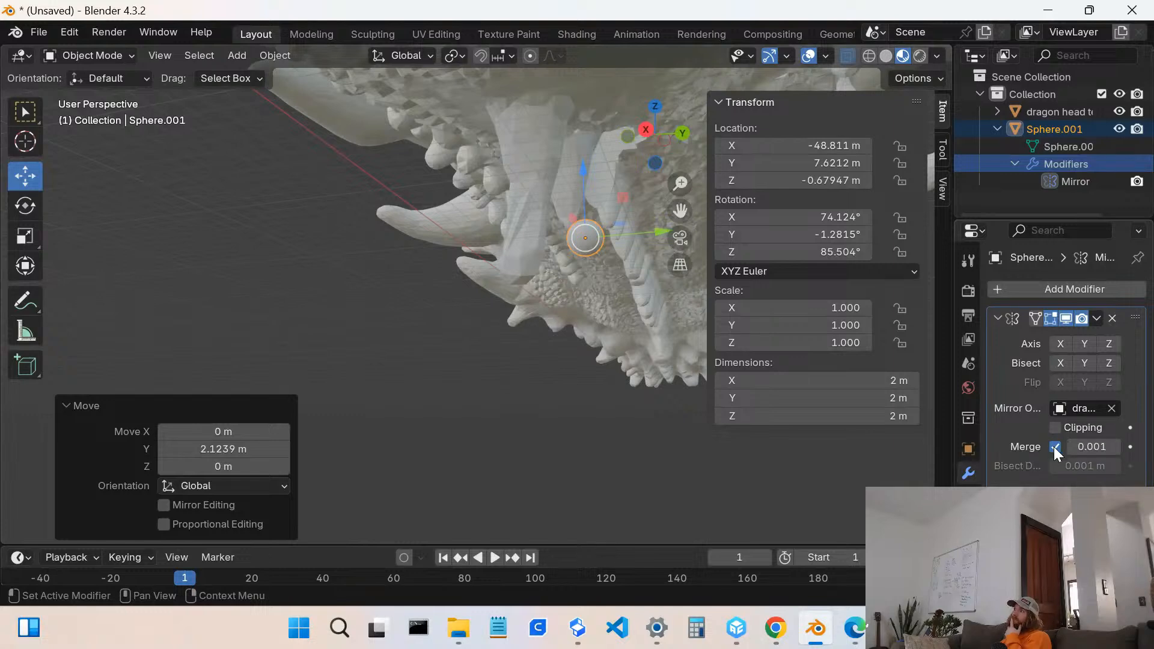
pyautogui.click(1054, 294)
pyautogui.click(1054, 179)
pyautogui.click(1059, 147)
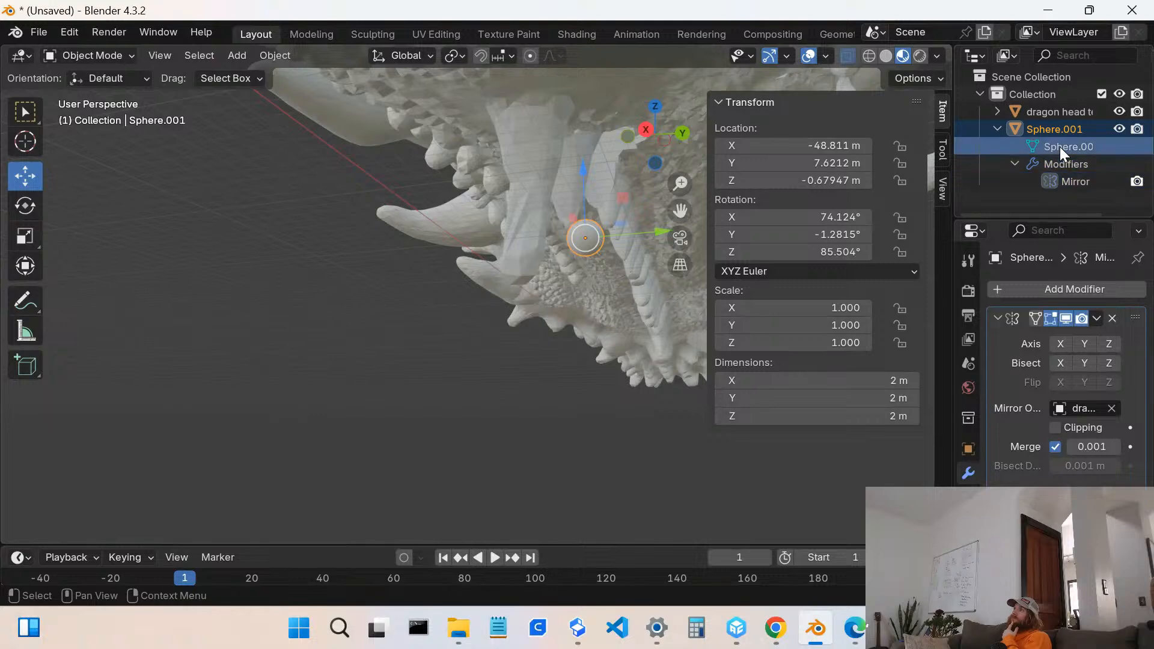
pyautogui.moveTo(1062, 149); pyautogui.dragTo(1037, 132)
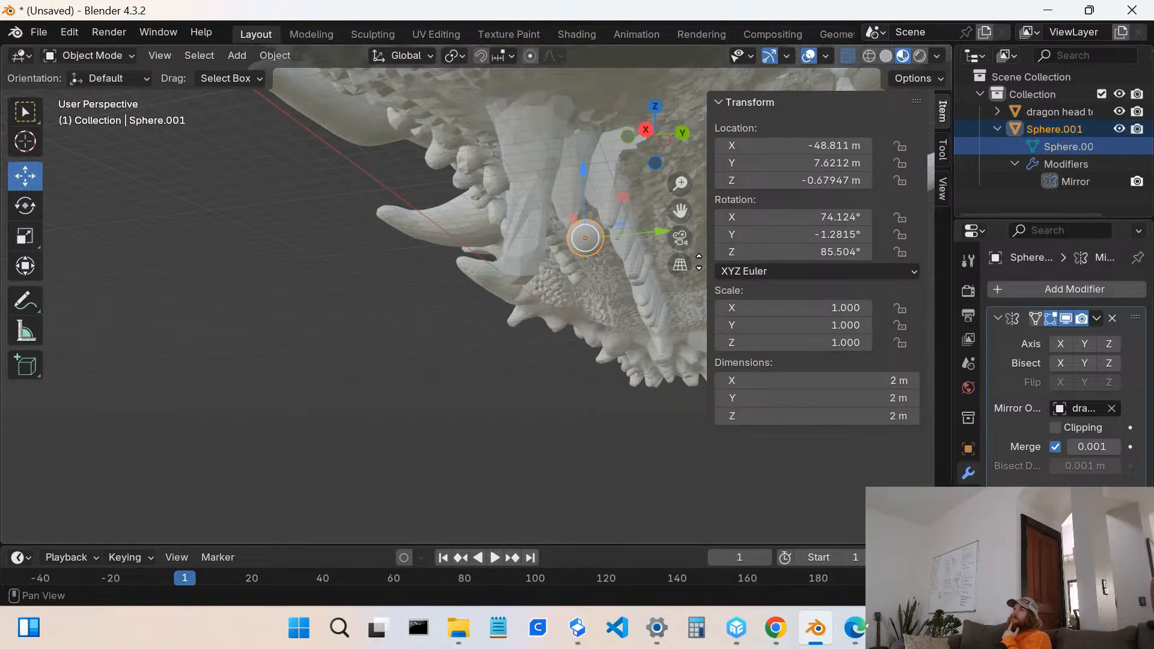
pyautogui.moveTo(647, 339); pyautogui.dragTo(634, 252, button='middle')
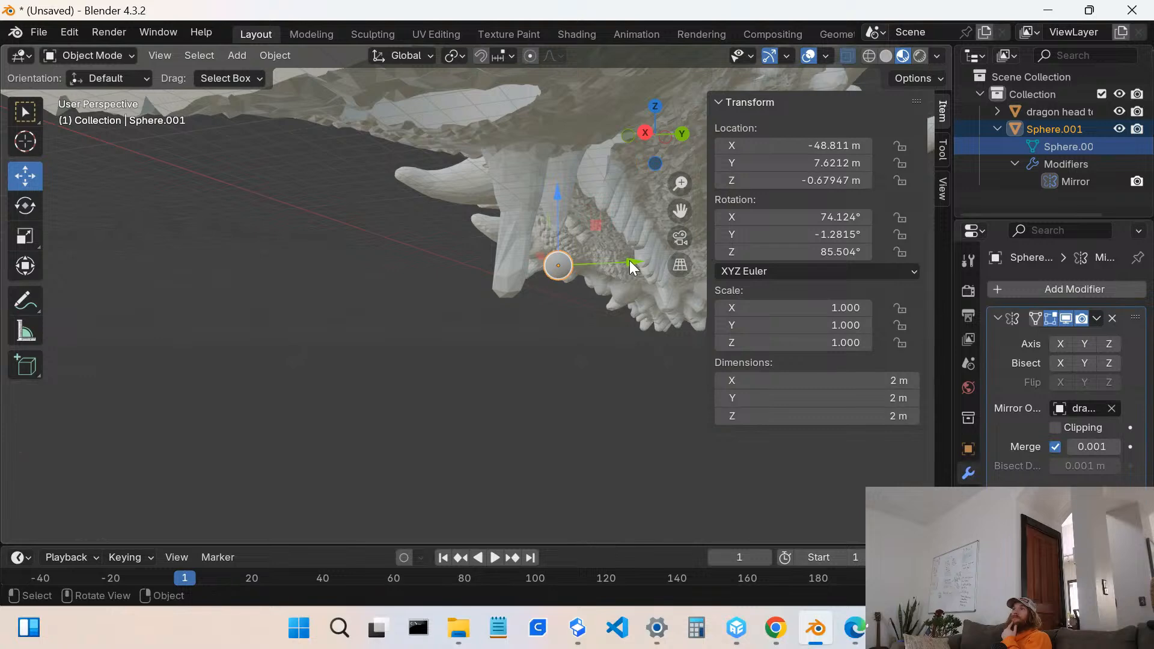
pyautogui.moveTo(631, 261); pyautogui.dragTo(560, 291)
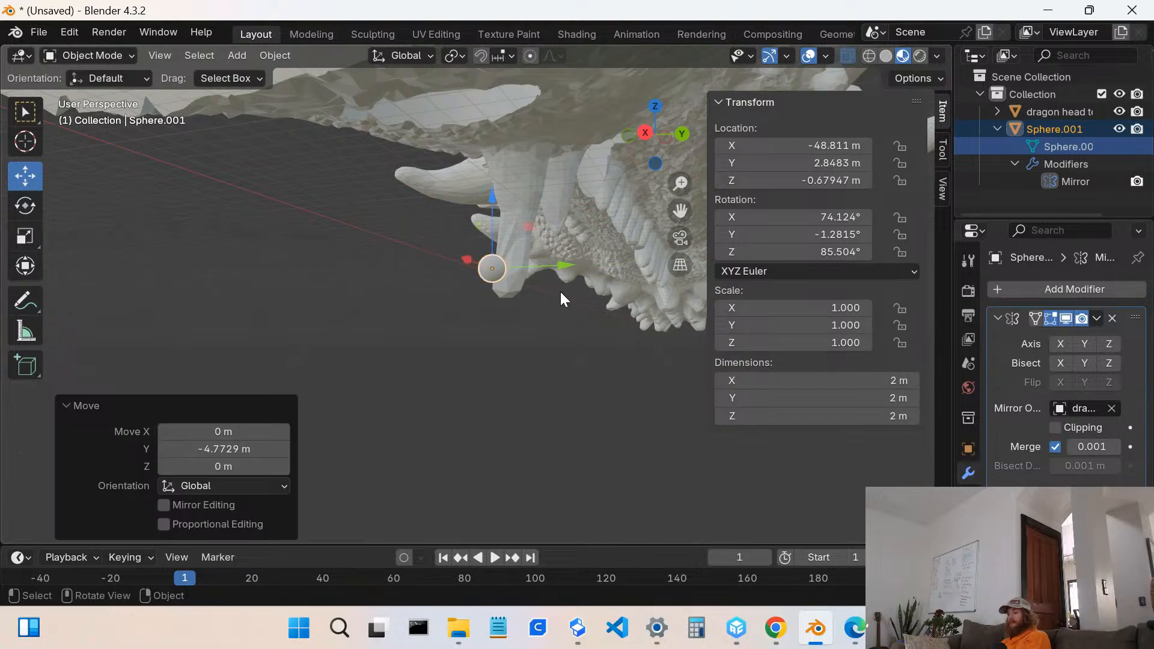
# - Delete the sphere under the dragon head and expand the dragon head's entry in the outliner
pyautogui.press('Delete')
pyautogui.scroll(-5, 597, 235)
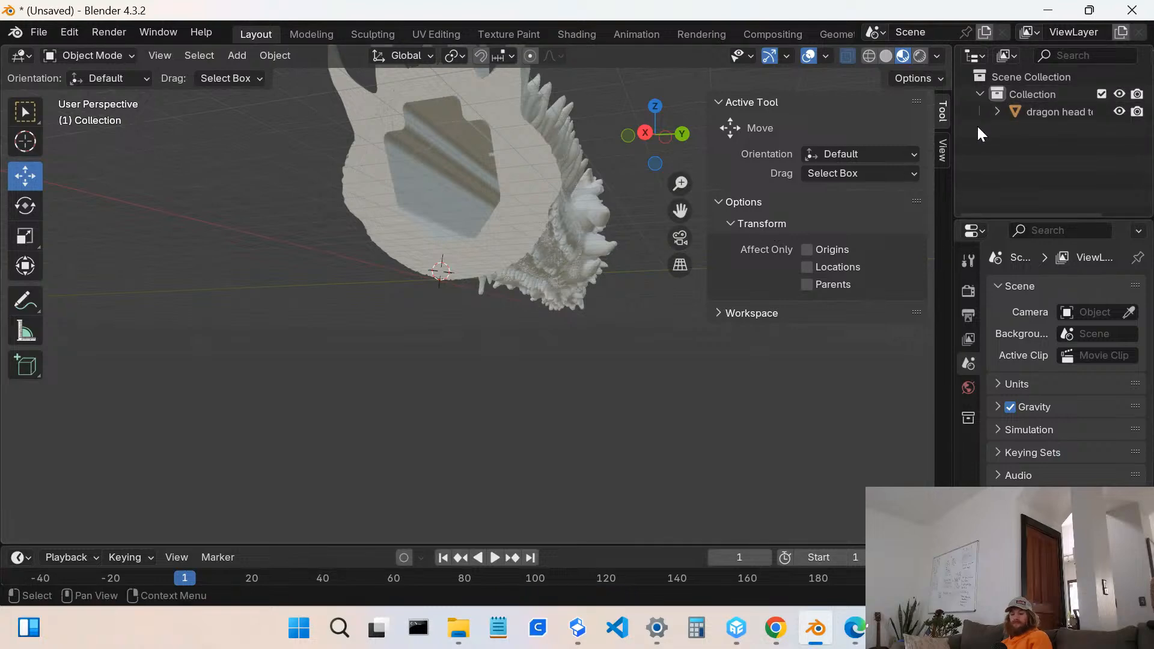
pyautogui.click(996, 111)
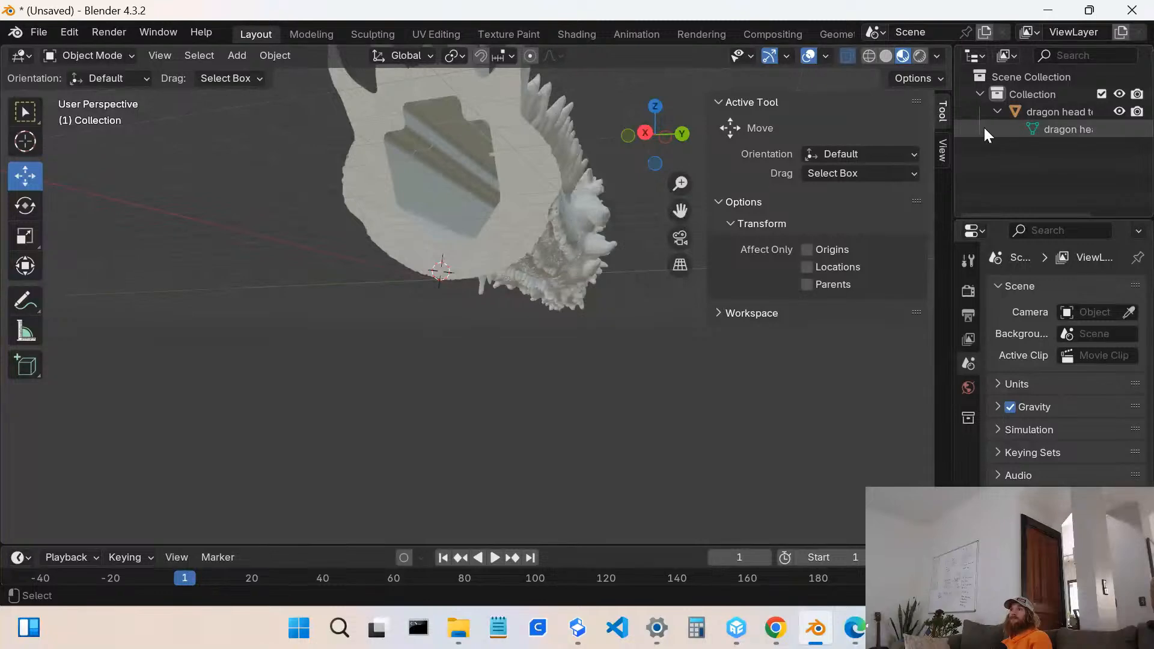
# - Add a metaball of the Ball type and move it about -39.83 m along X beneath the dragon head
pyautogui.hotkey('shift', 'a')
pyautogui.moveTo(352, 319)
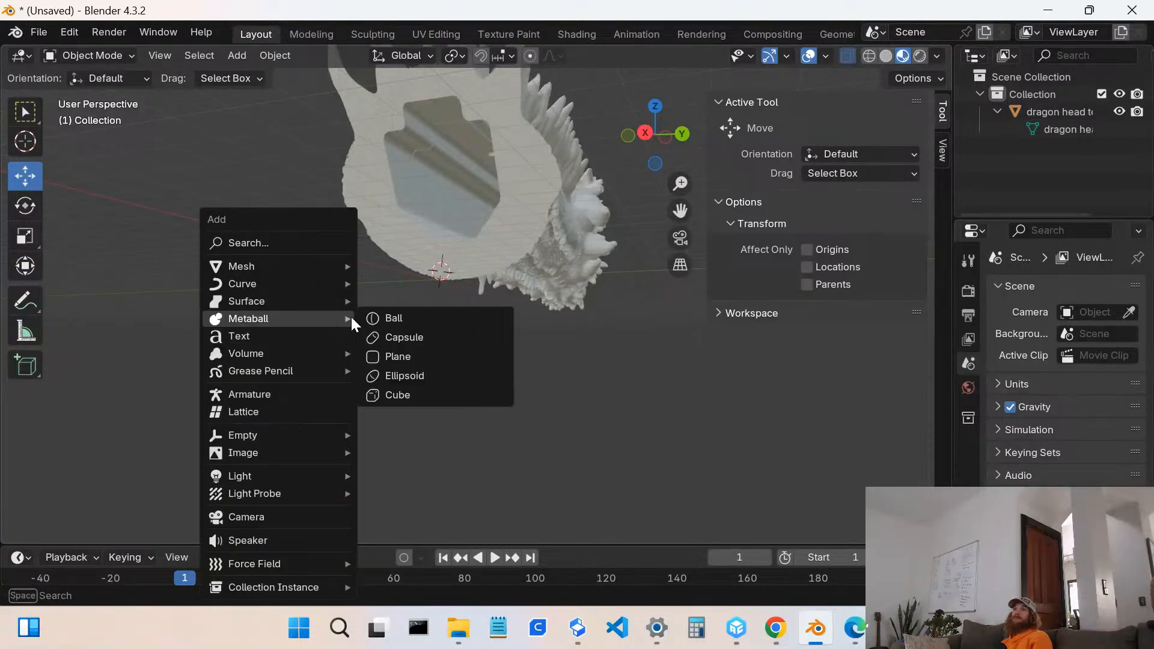
pyautogui.click(385, 322)
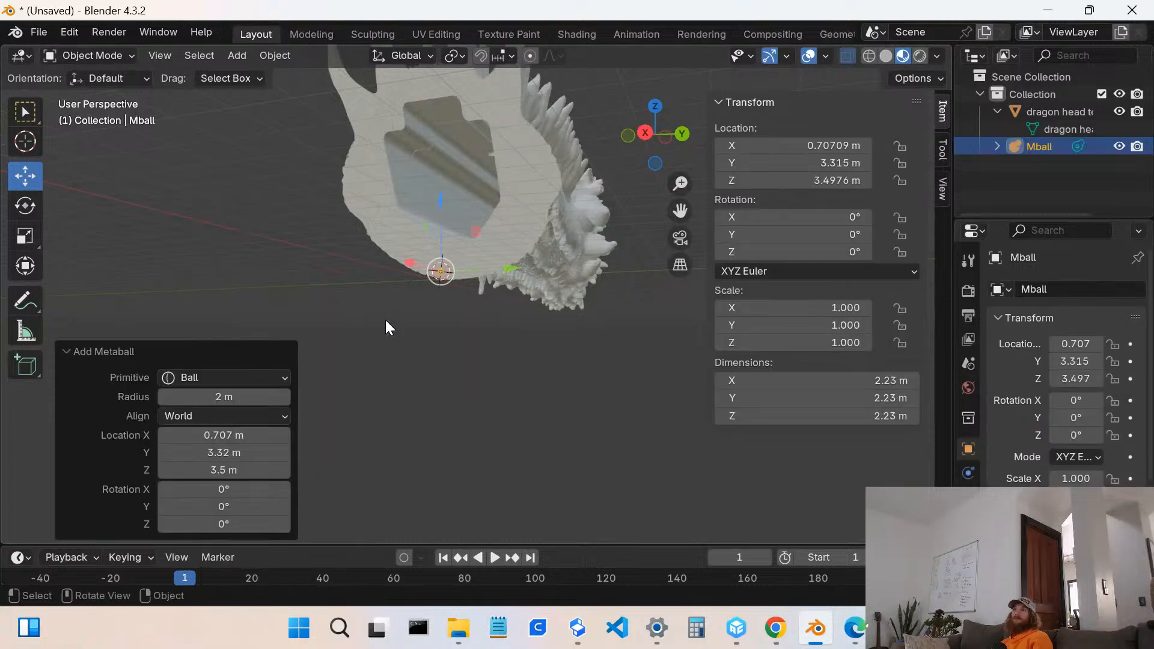
pyautogui.scroll(3, 452, 280)
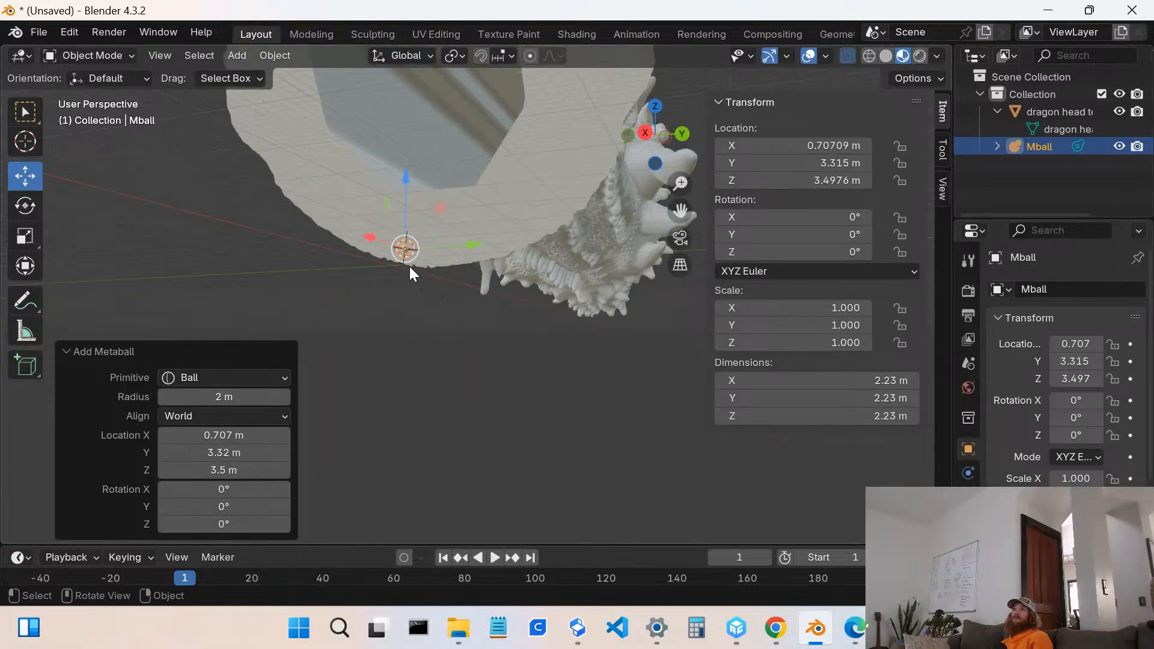
pyautogui.moveTo(410, 254); pyautogui.dragTo(363, 261, button='middle')
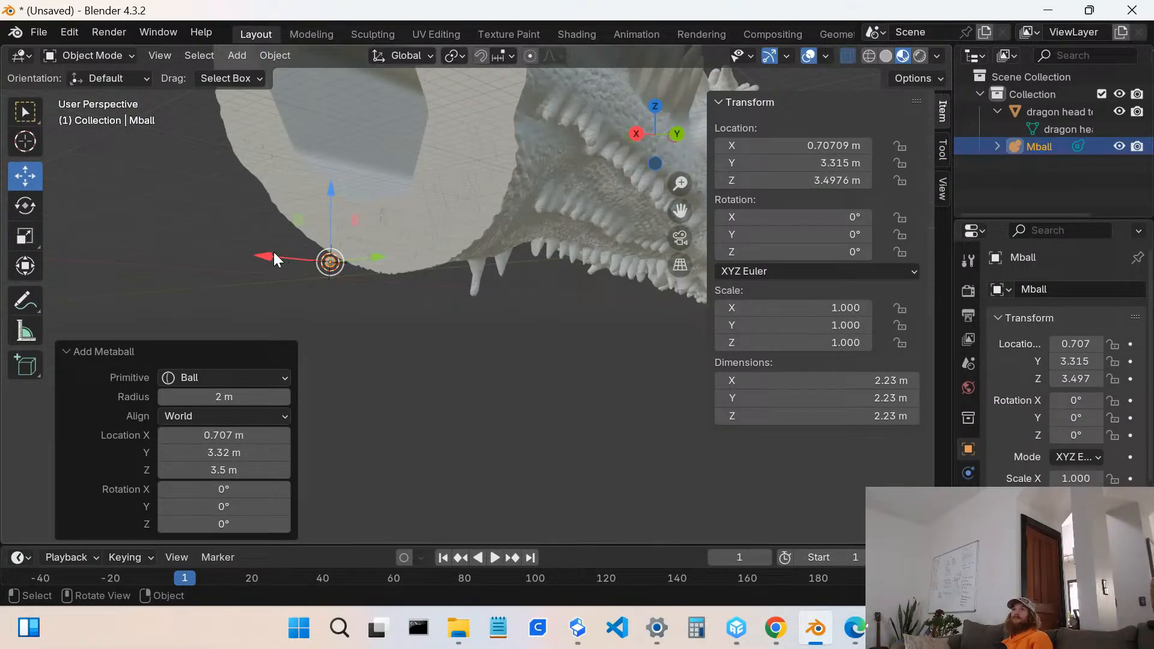
pyautogui.moveTo(258, 255); pyautogui.dragTo(391, 271)
pyautogui.scroll(6, 454, 272)
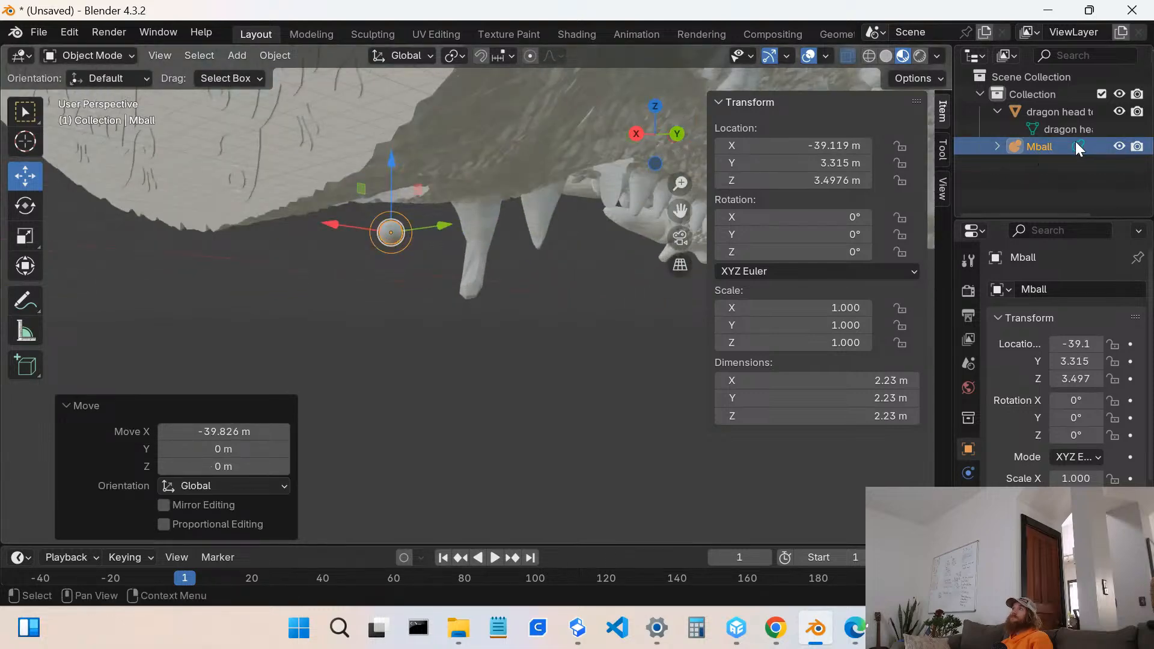
# - Delete the metaball beneath the dragon head
pyautogui.rightClick(1052, 146)
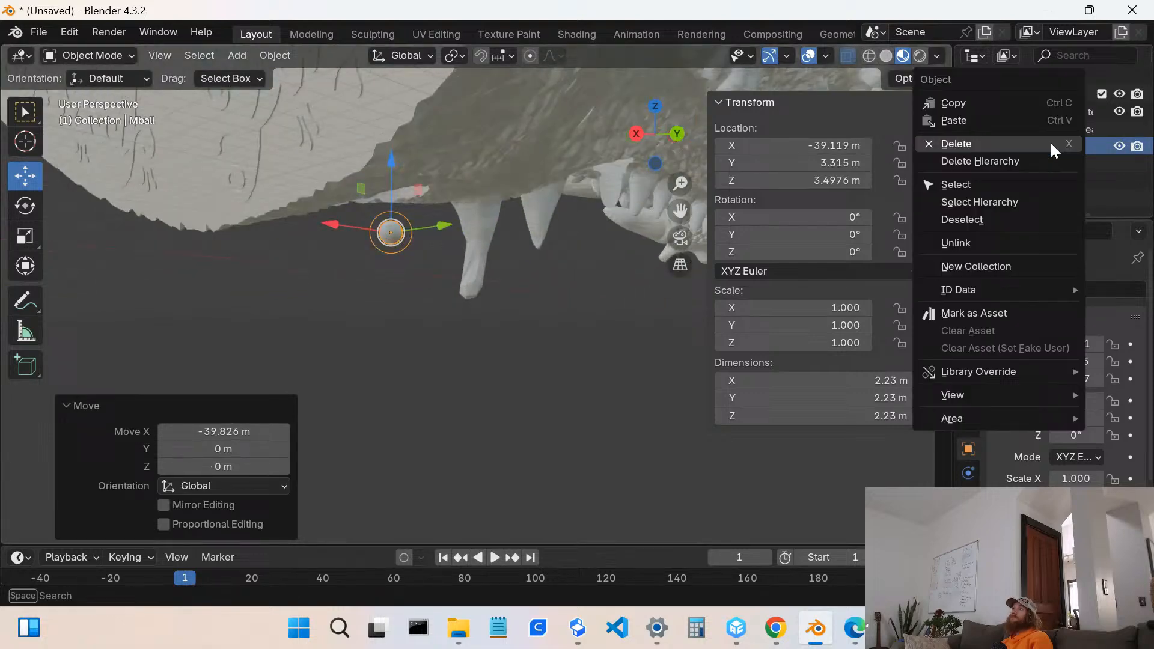
pyautogui.click(319, 303)
pyautogui.click(392, 224)
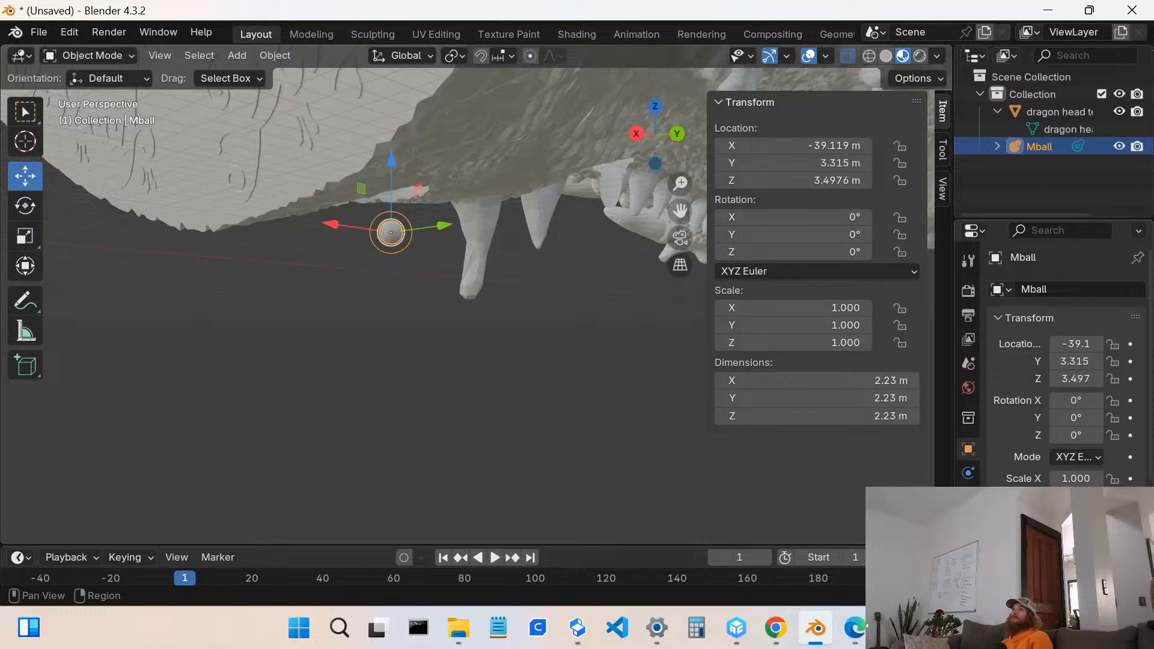
pyautogui.press('Delete')
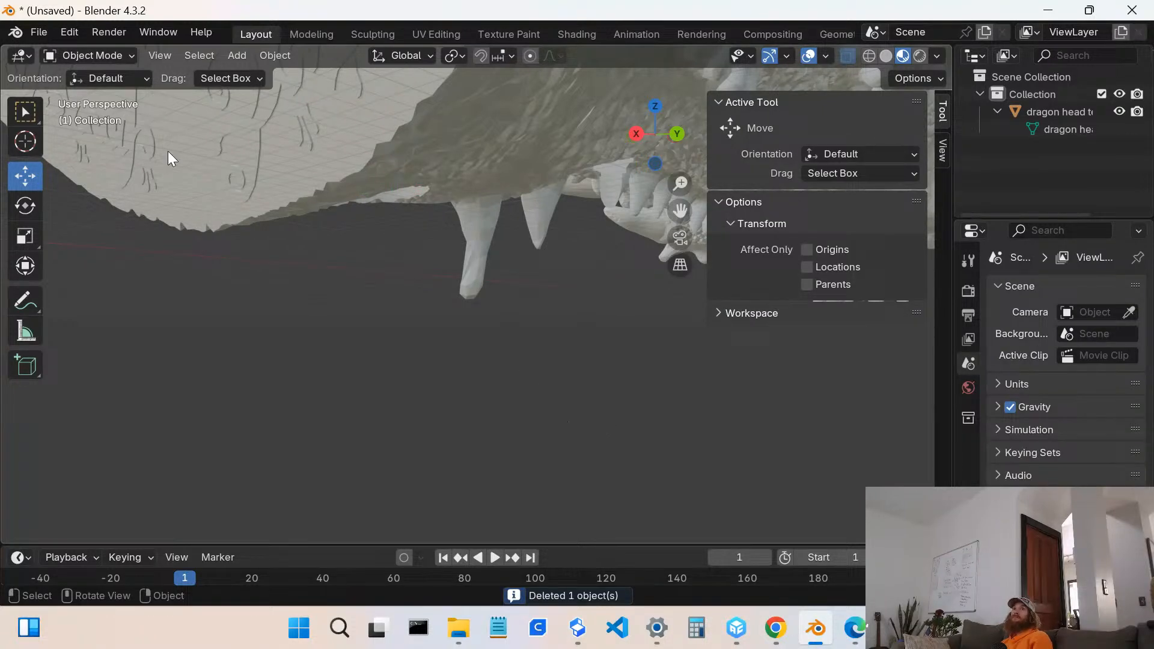
pyautogui.click(83, 33)
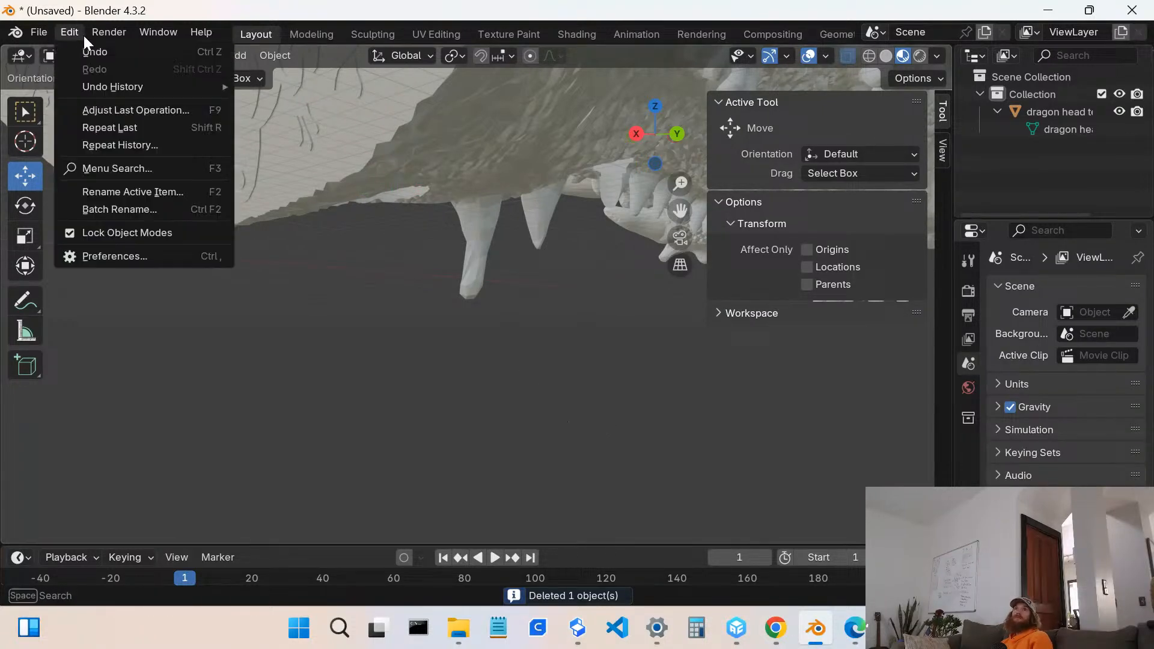
pyautogui.click(49, 52)
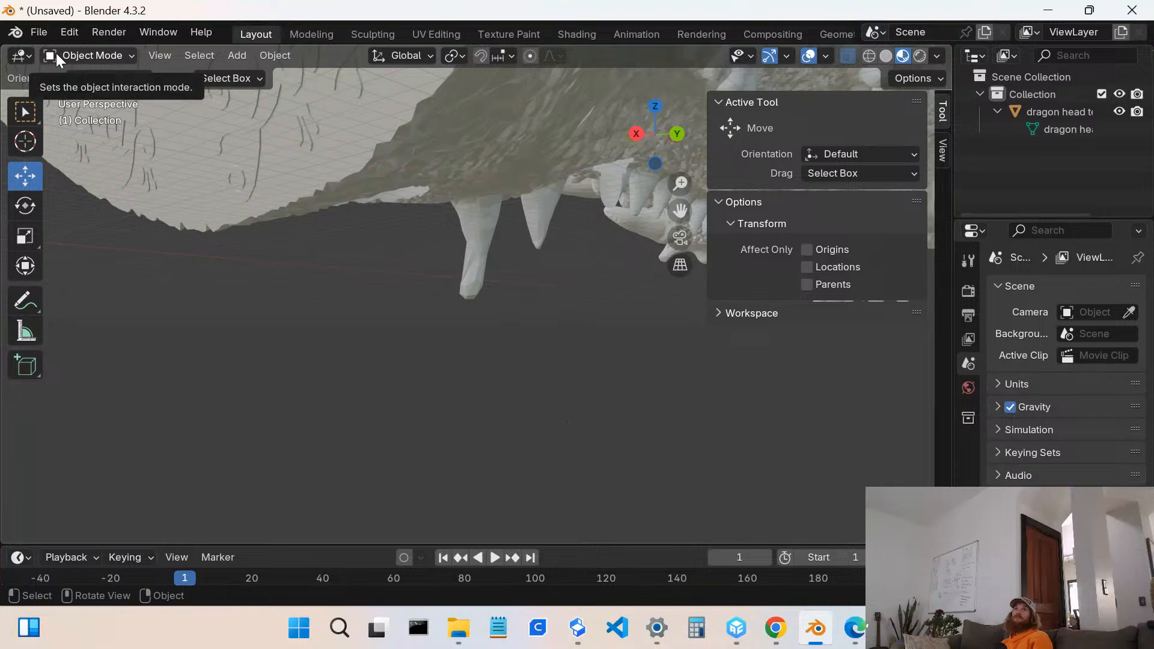
# - Collapse the dragon head's outliner entry and its transform details in the viewport, and leave the head deselected
pyautogui.click(493, 262)
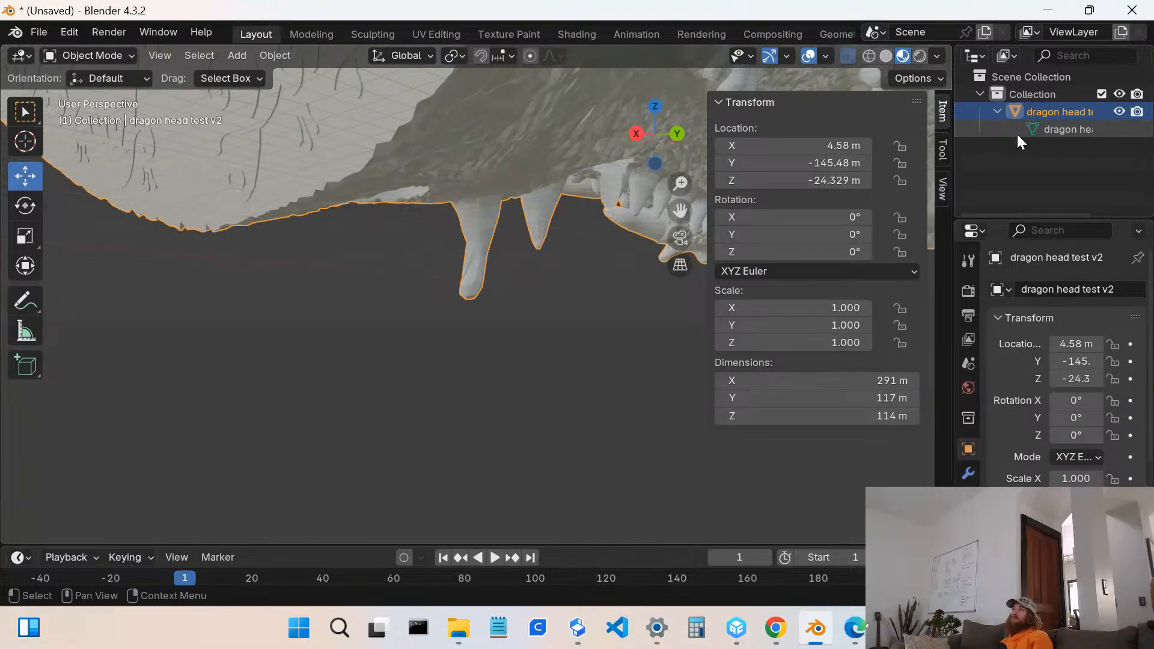
pyautogui.click(998, 112)
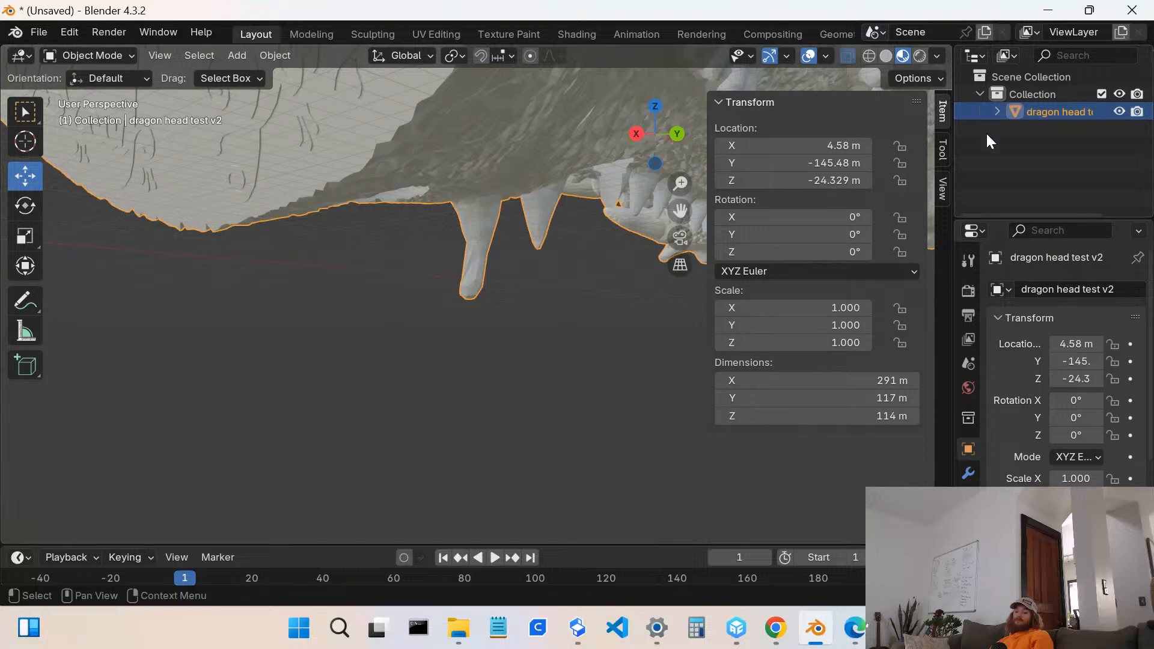
pyautogui.press('a')
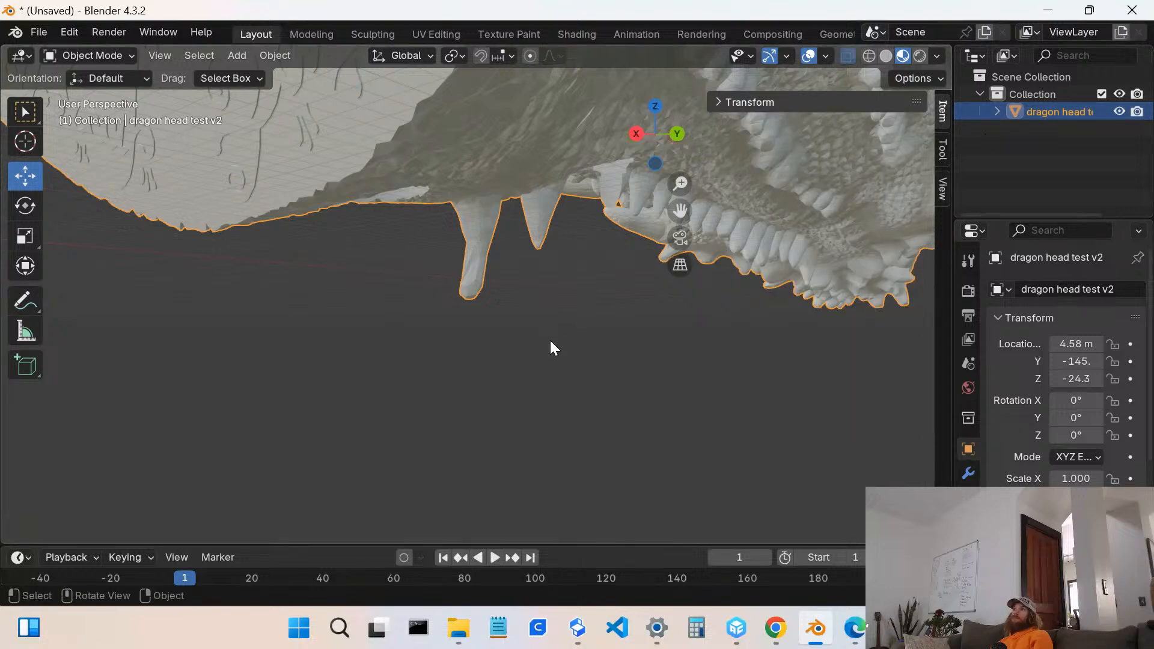
pyautogui.hotkey('ctrl', 'a')
pyautogui.click(347, 368)
# - Add a UV sphere with 32 segments, 16 rings and a 1 m radius
pyautogui.hotkey('shift', 'a')
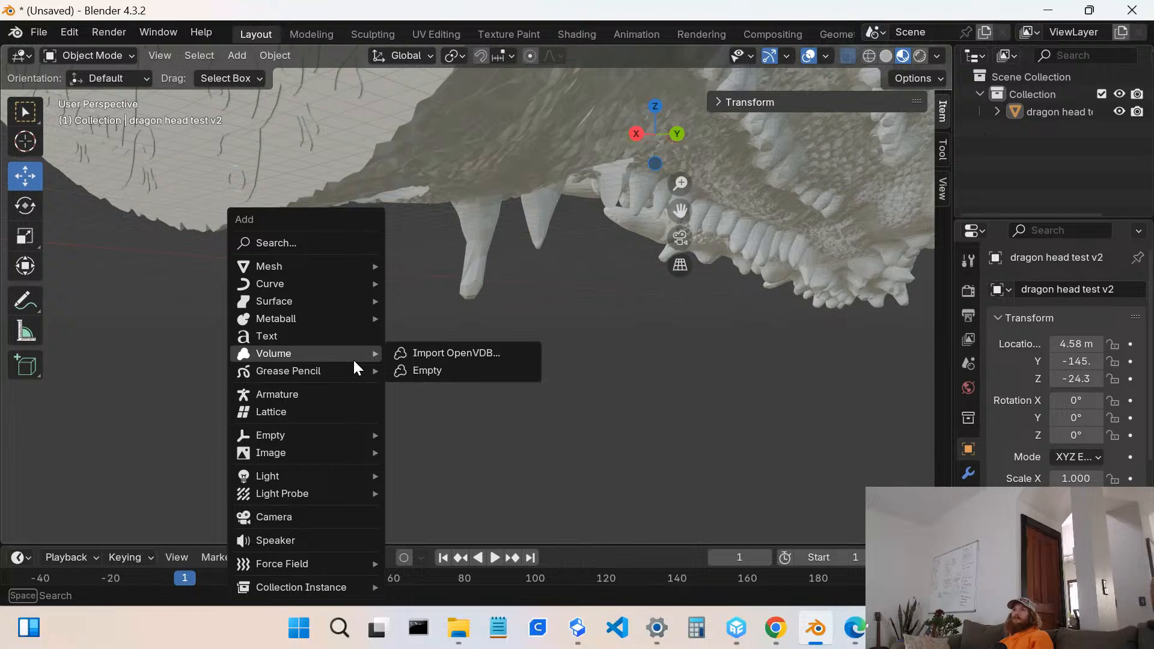
pyautogui.moveTo(369, 269)
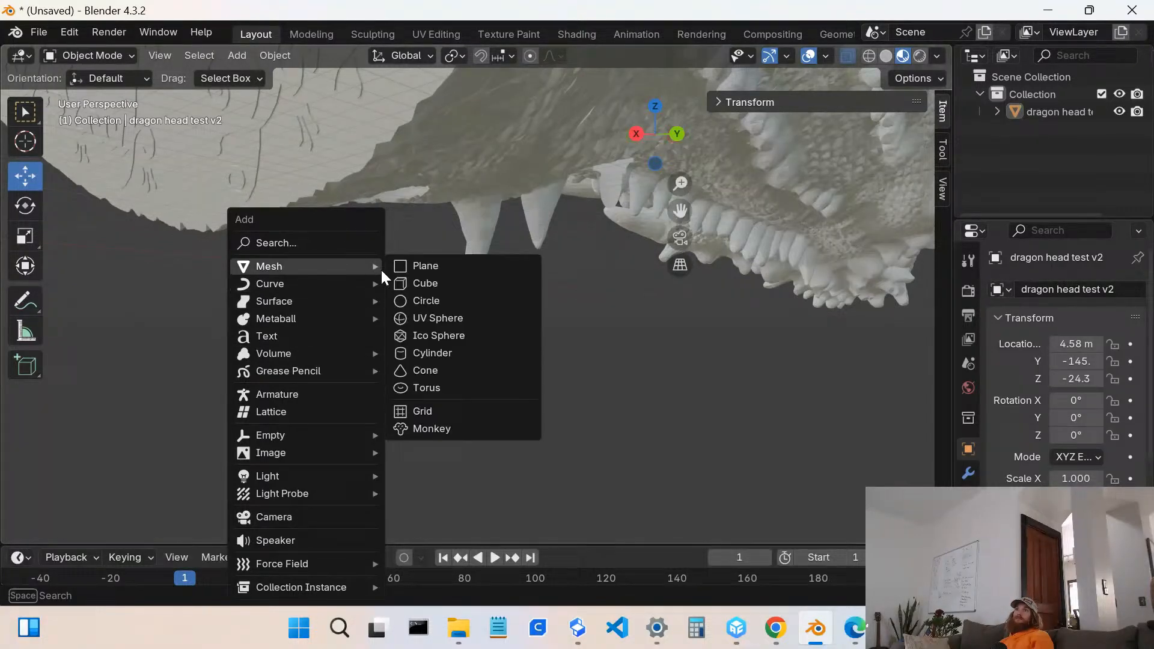
pyautogui.click(428, 322)
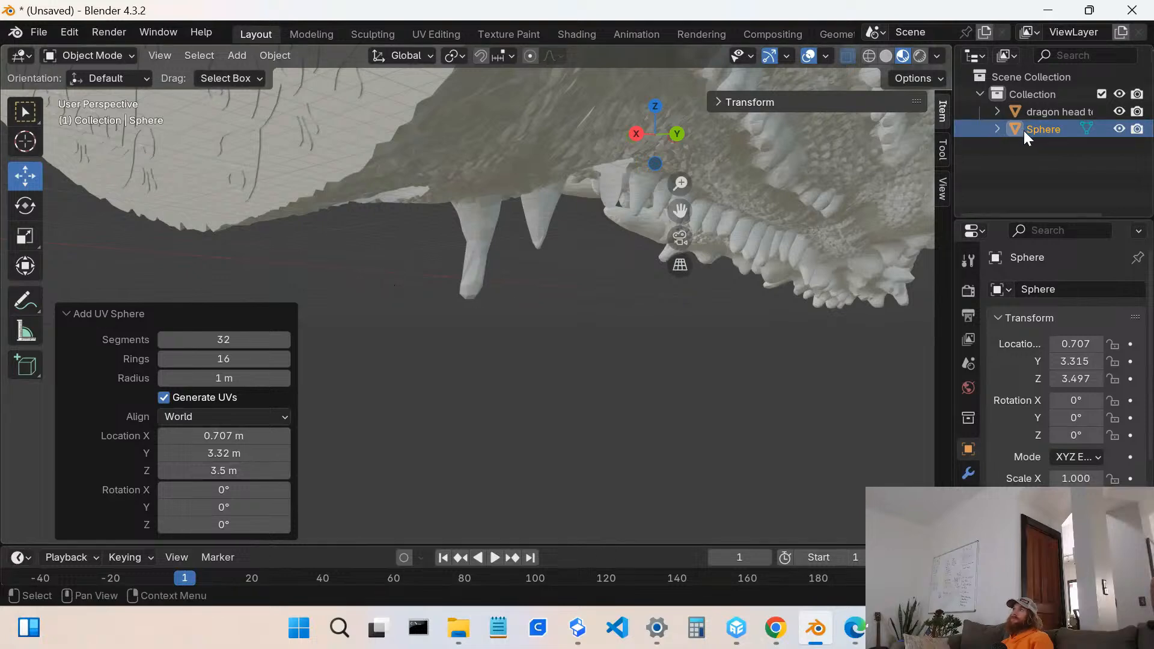
# - Place a duplicate of the new sphere at the dragon's lower fang and move it about -1.43 m along Y
pyautogui.moveTo(1022, 131); pyautogui.dragTo(478, 240)
pyautogui.moveTo(518, 253); pyautogui.dragTo(563, 239, button='middle')
pyautogui.moveTo(579, 233); pyautogui.dragTo(560, 237)
pyautogui.scroll(4, 469, 277)
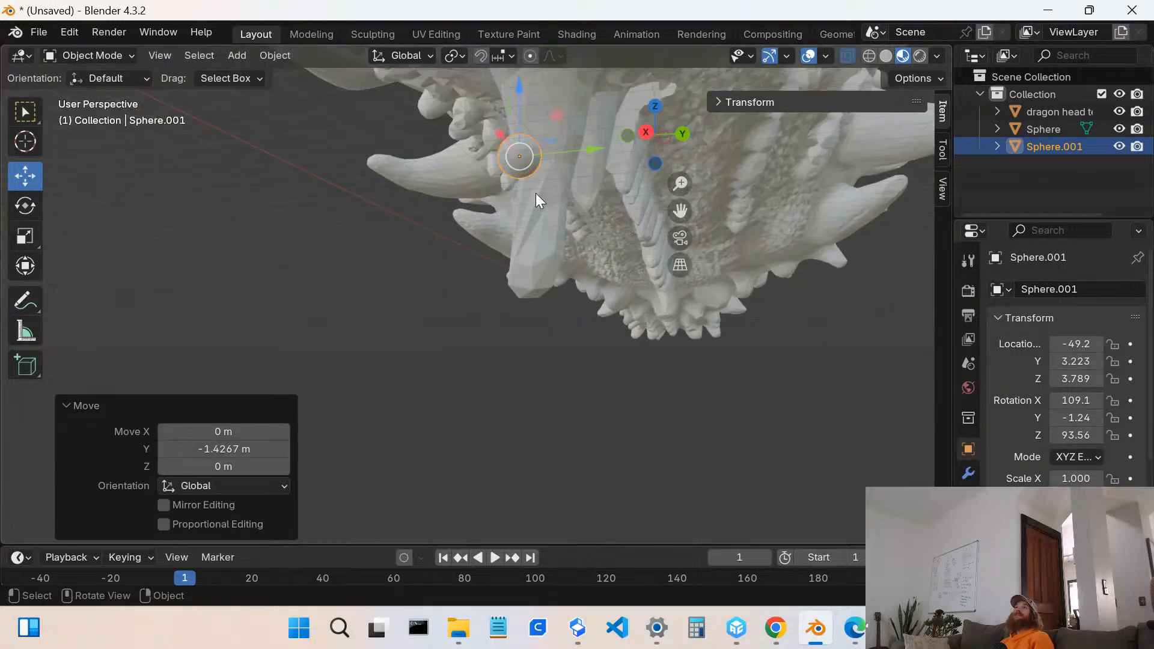
# - Reset the duplicated sphere's rotation to 0° on the X, Y and Z axes
pyautogui.click(1074, 401)
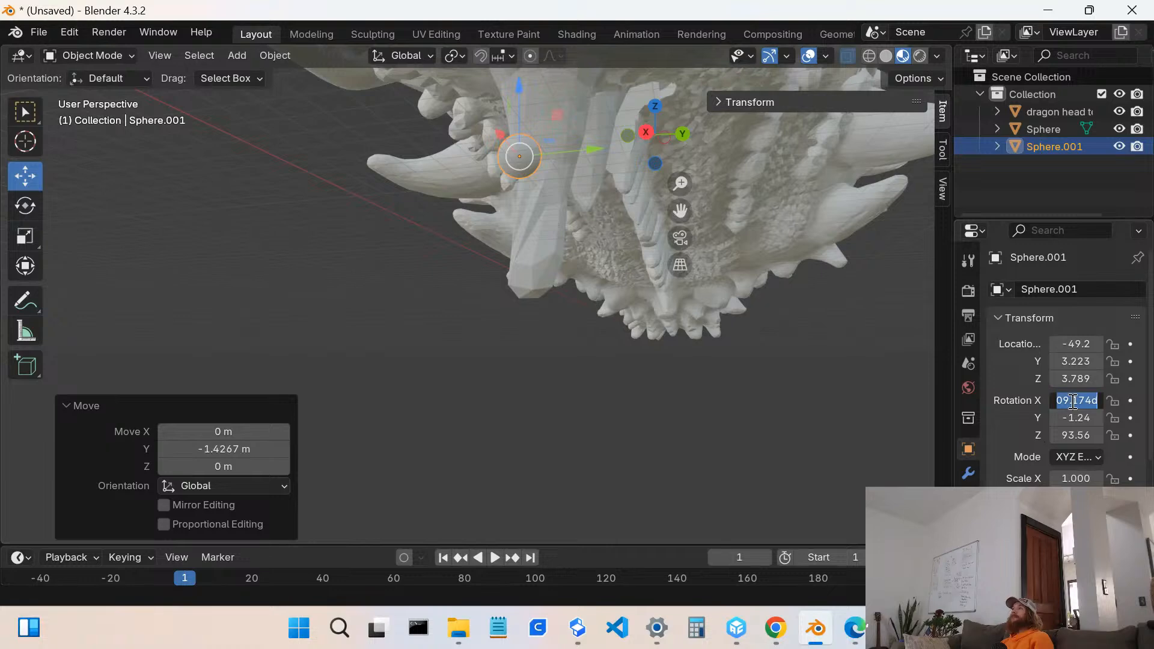
pyautogui.write('0')
pyautogui.press('Return')
pyautogui.click(1076, 417)
pyautogui.write('0')
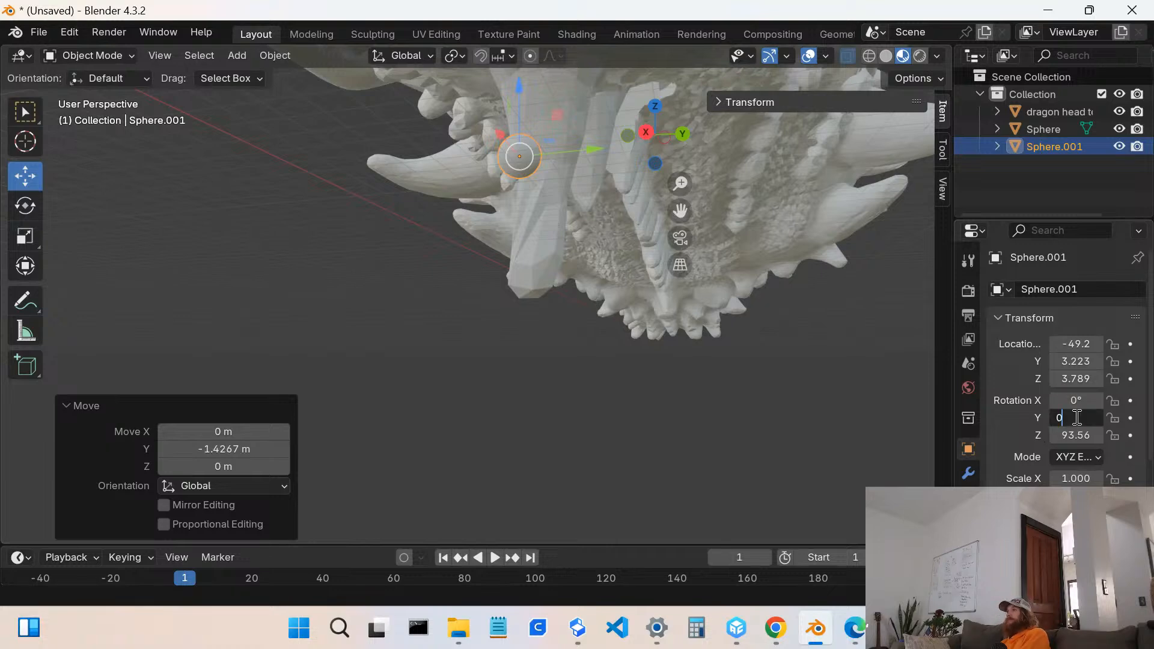
pyautogui.press('Return')
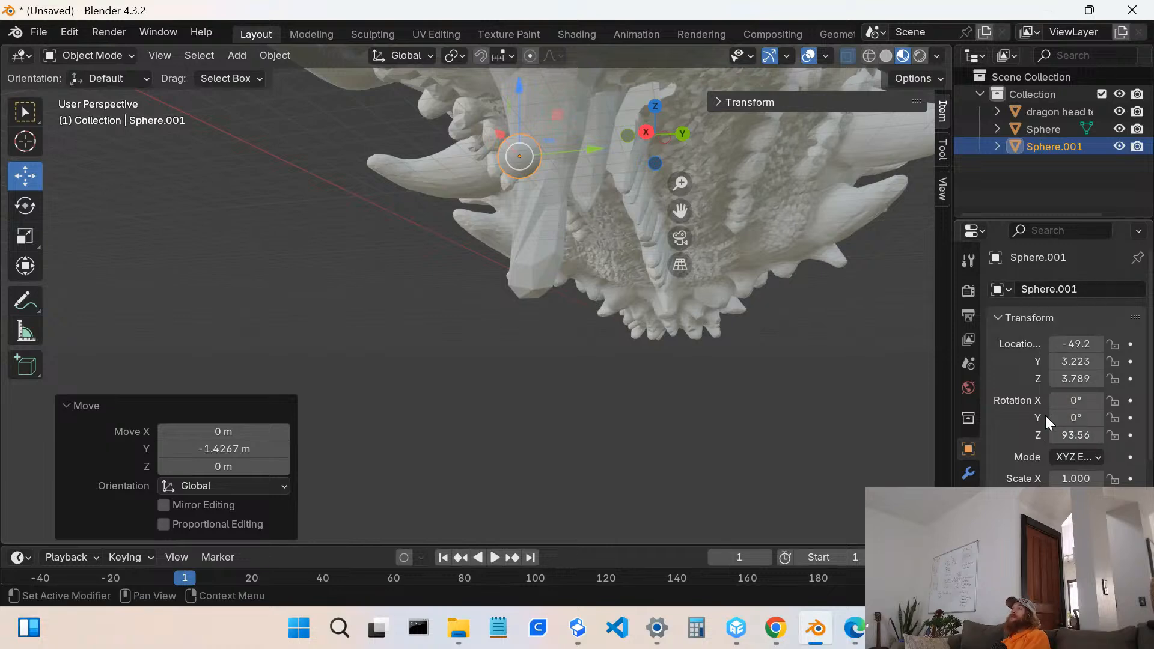
pyautogui.click(1070, 435)
pyautogui.write('0')
pyautogui.press('Return')
# - Move the duplicated sphere about 0.59 m along Y beside the dragon's fang
pyautogui.moveTo(530, 139); pyautogui.dragTo(567, 151, button='middle')
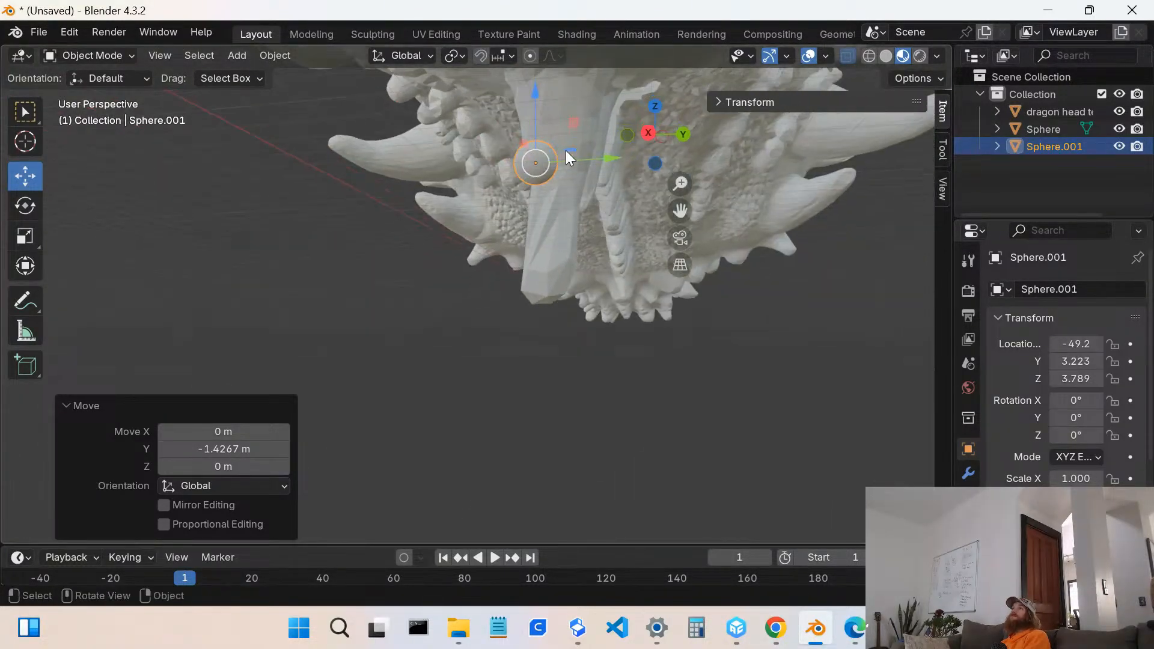
pyautogui.moveTo(610, 162)
pyautogui.mouseDown()
pyautogui.moveTo(655, 160)
pyautogui.moveTo(624, 160)
pyautogui.mouseUp()
pyautogui.moveTo(720, 165); pyautogui.dragTo(499, 183, button='middle')
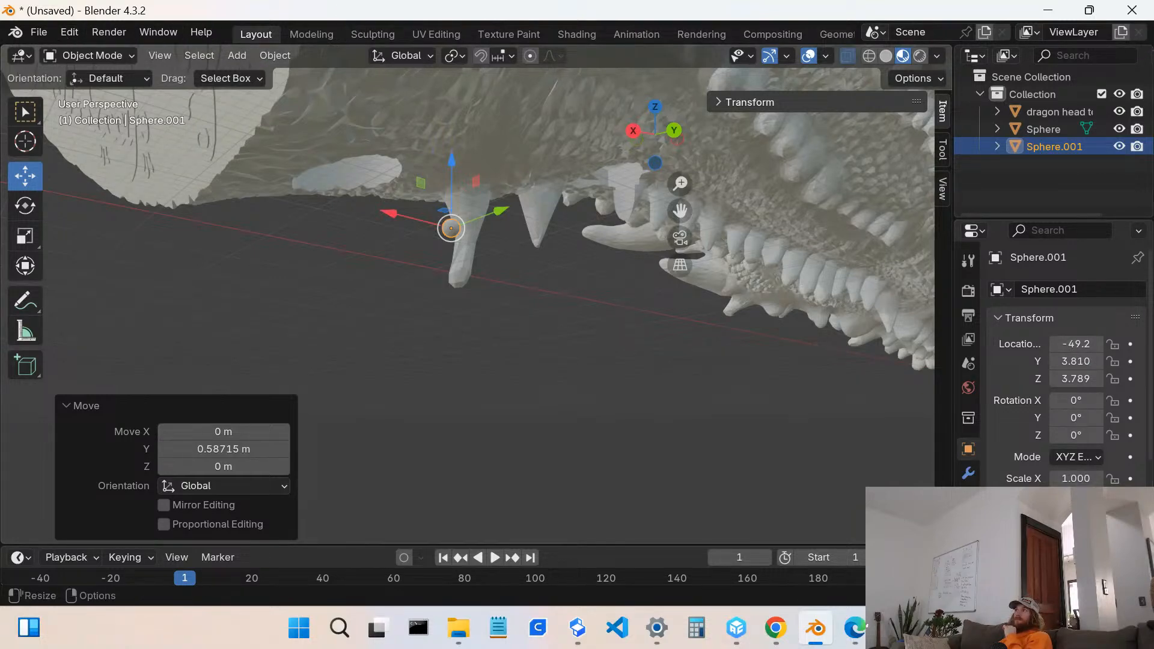
# - Add a Mirror modifier to the duplicated sphere, using only the Y axis and the original Sphere as mirror object
pyautogui.click(968, 473)
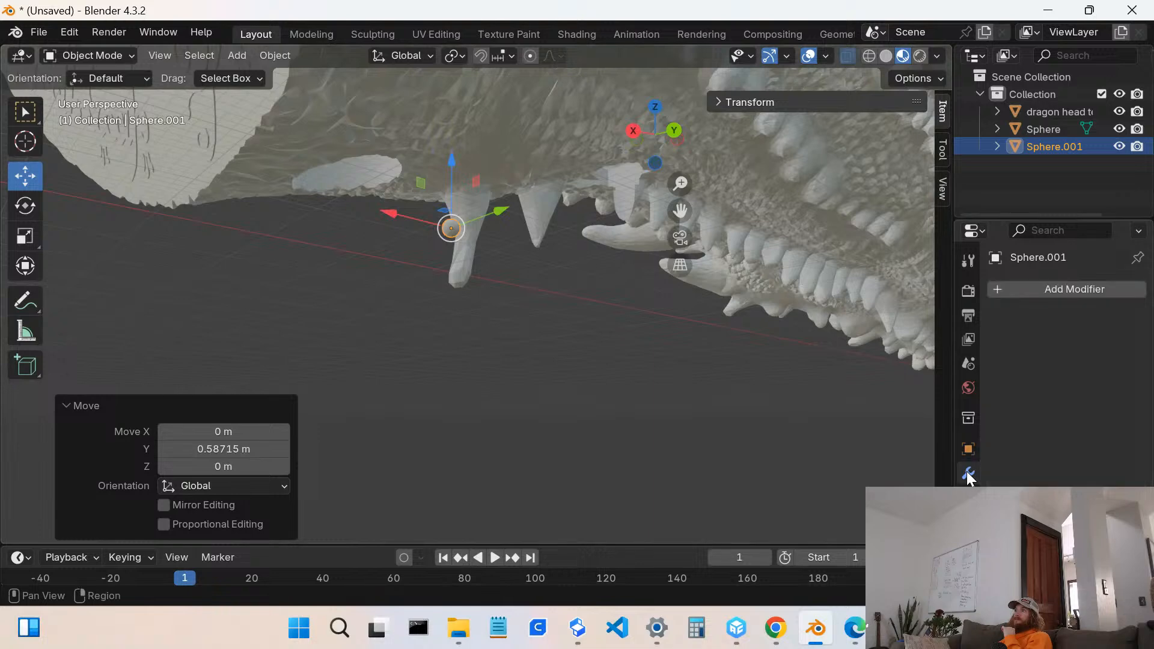
pyautogui.click(1110, 288)
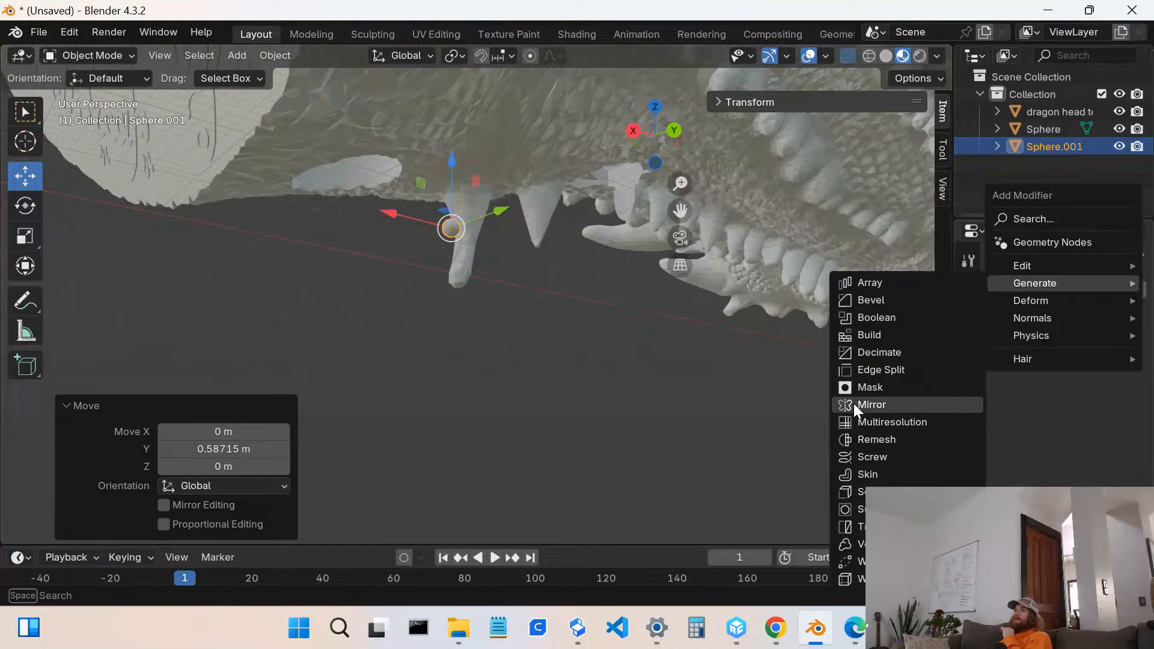
pyautogui.click(553, 313)
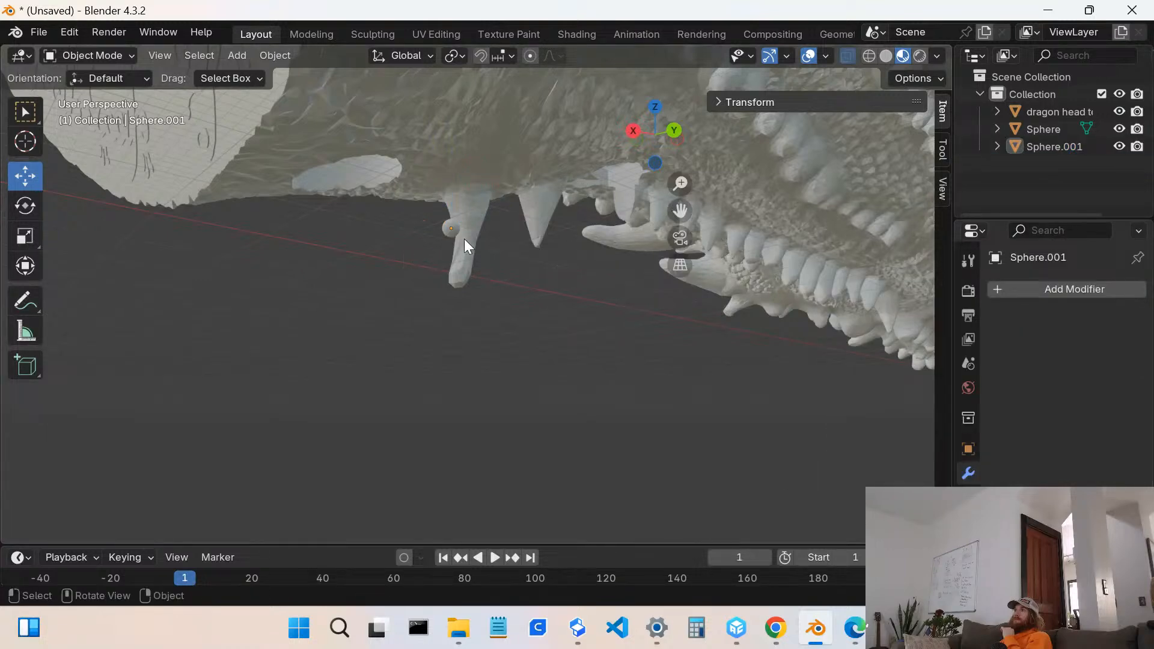
pyautogui.click(1068, 293)
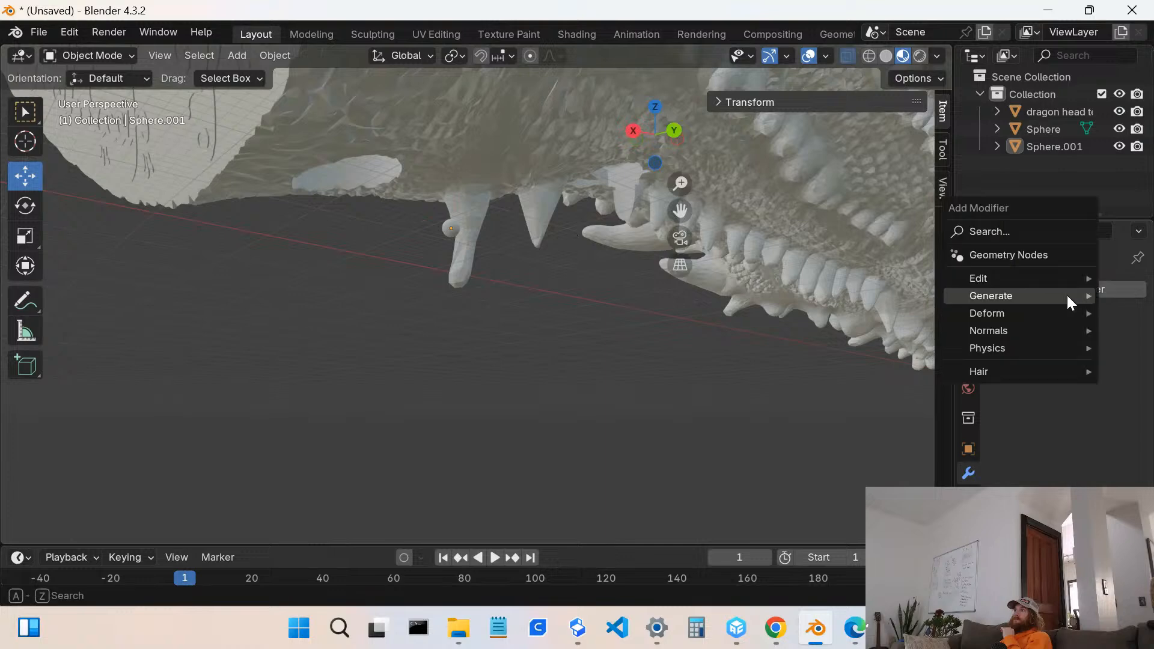
pyautogui.moveTo(997, 288)
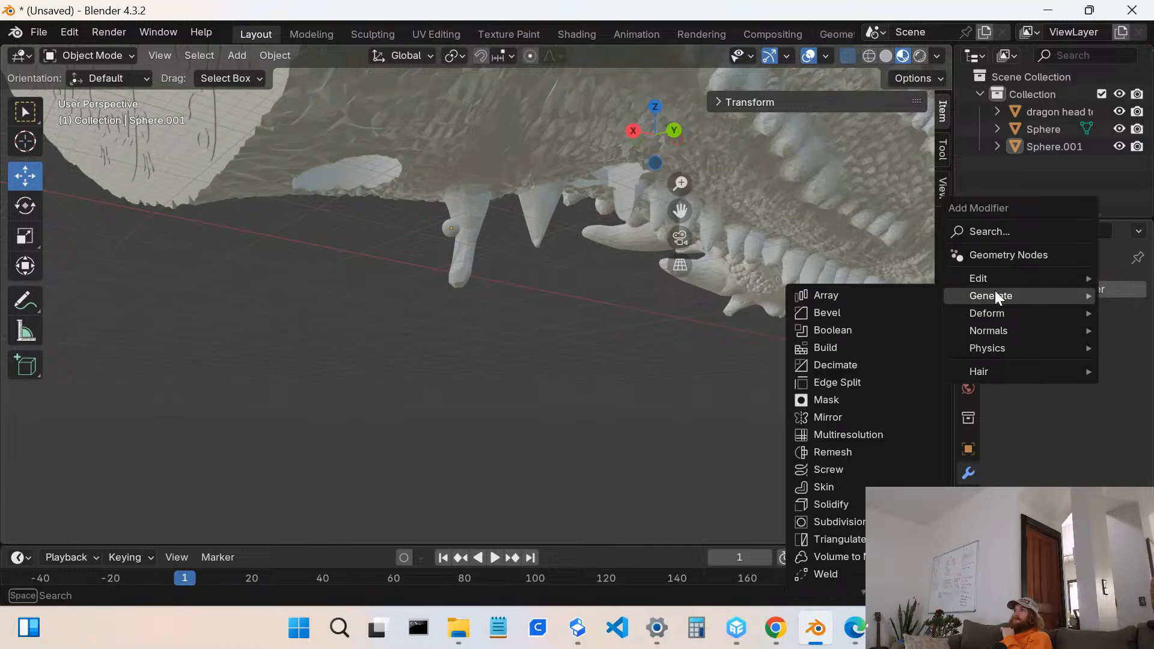
pyautogui.click(875, 417)
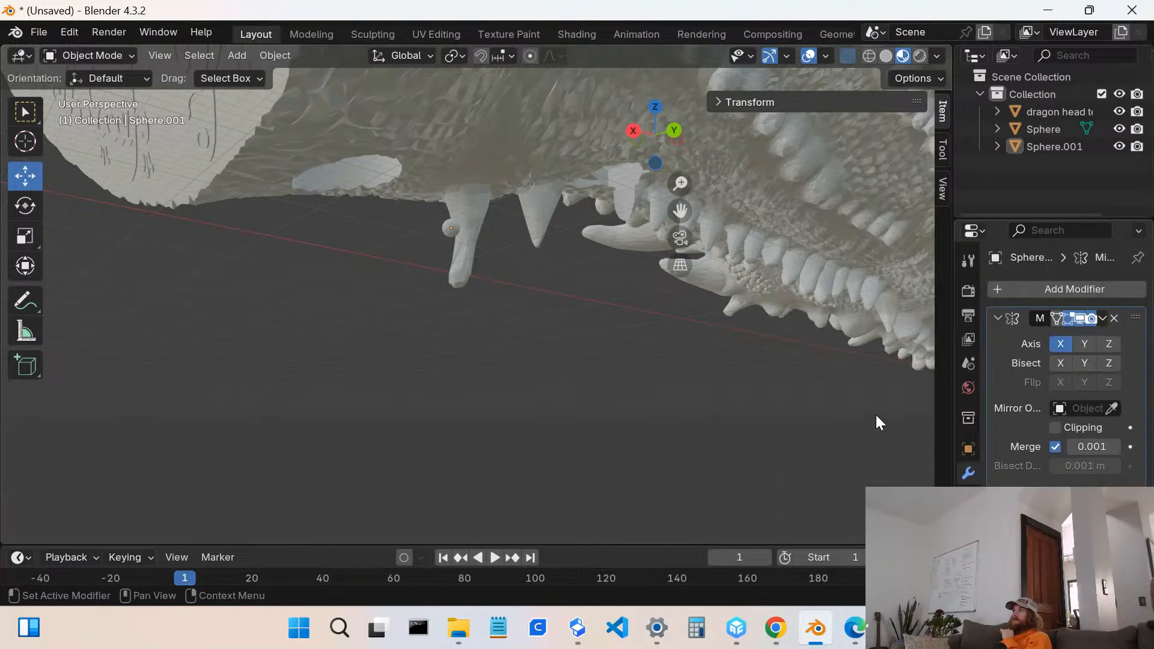
pyautogui.click(1079, 412)
pyautogui.click(1026, 244)
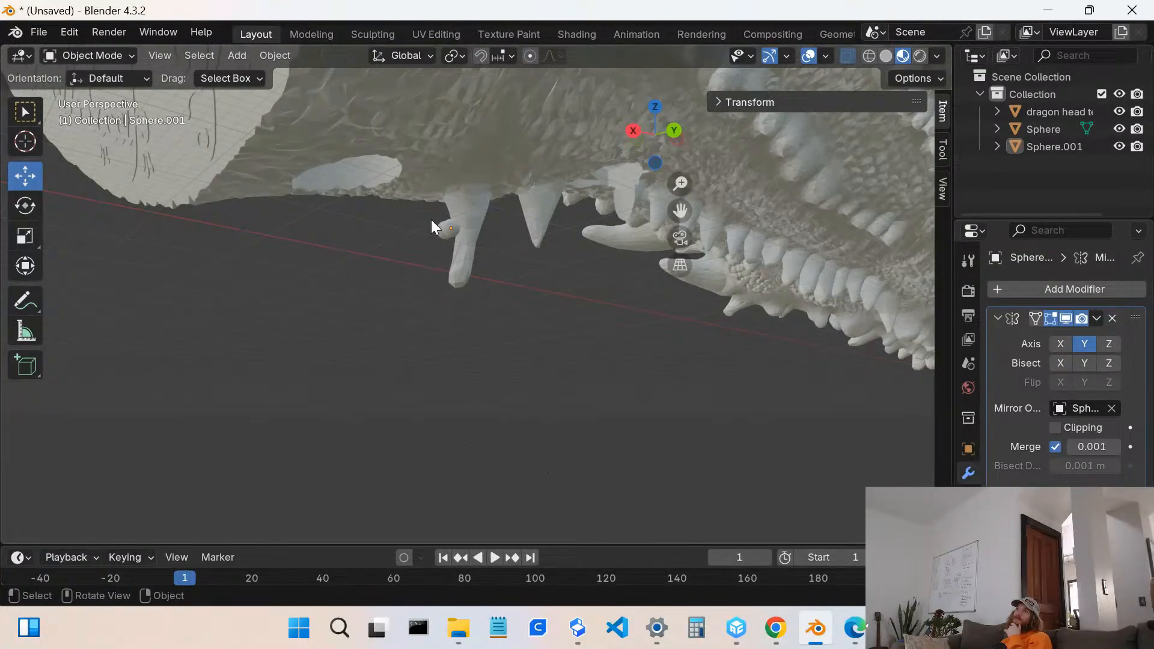
# - Enable clipping in the Mirror modifier and move the duplicated sphere about -0.53 m along Y
pyautogui.scroll(3, 430, 219)
pyautogui.moveTo(426, 219); pyautogui.dragTo(545, 223, button='middle')
pyautogui.click(575, 217)
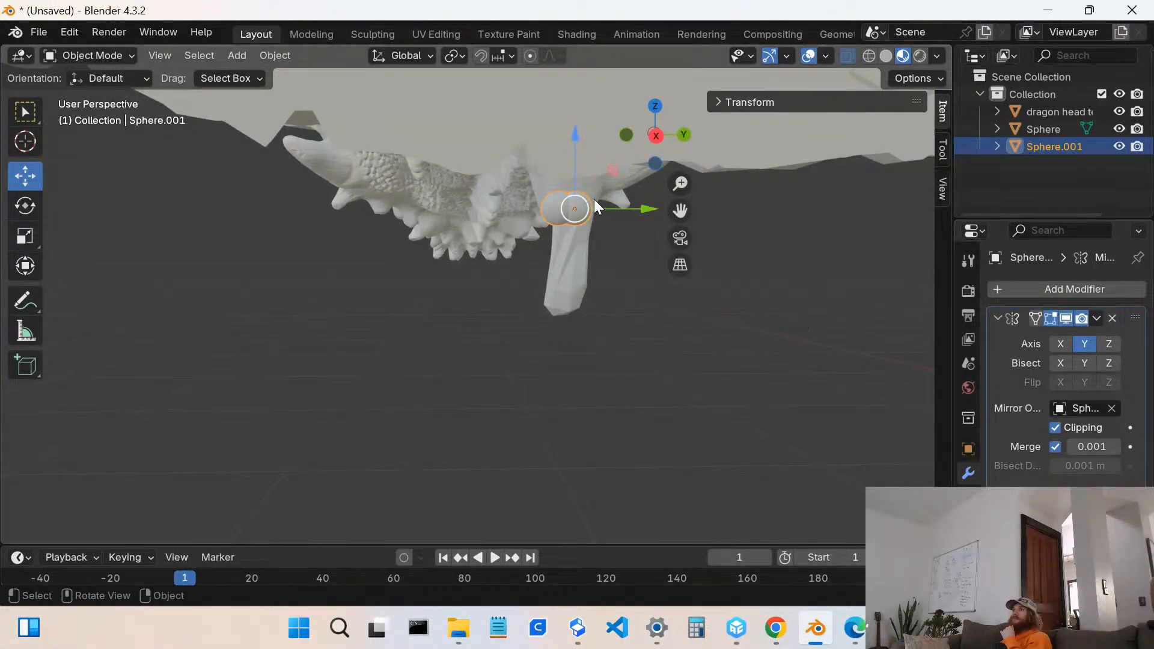
pyautogui.moveTo(647, 207); pyautogui.dragTo(635, 205)
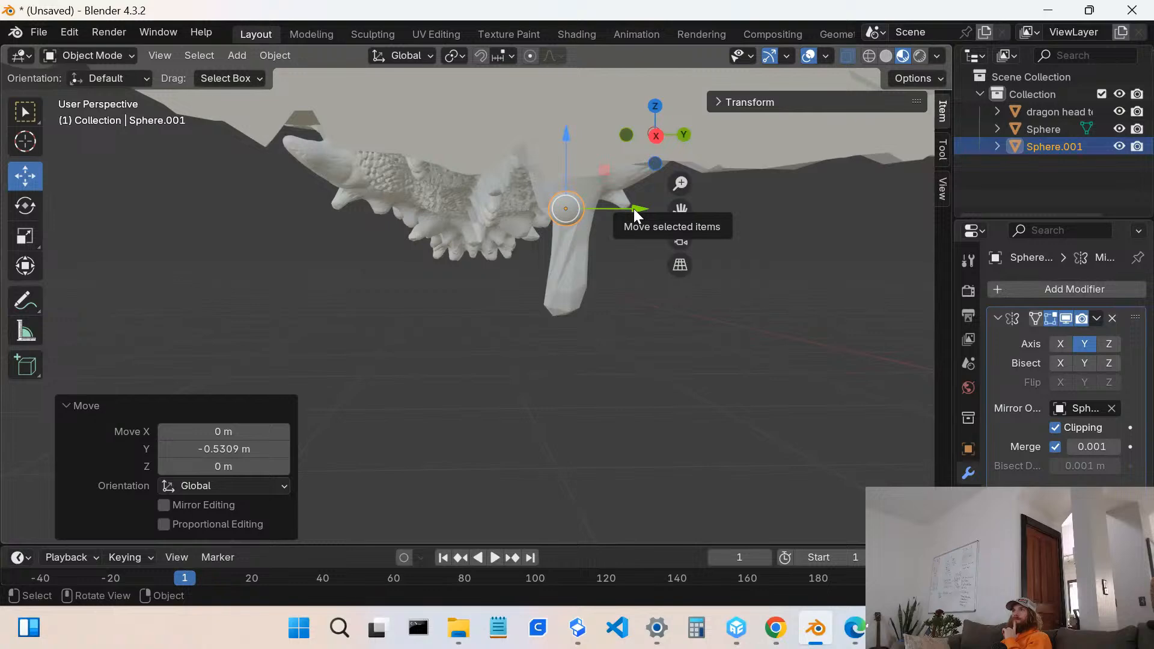
pyautogui.click(409, 236)
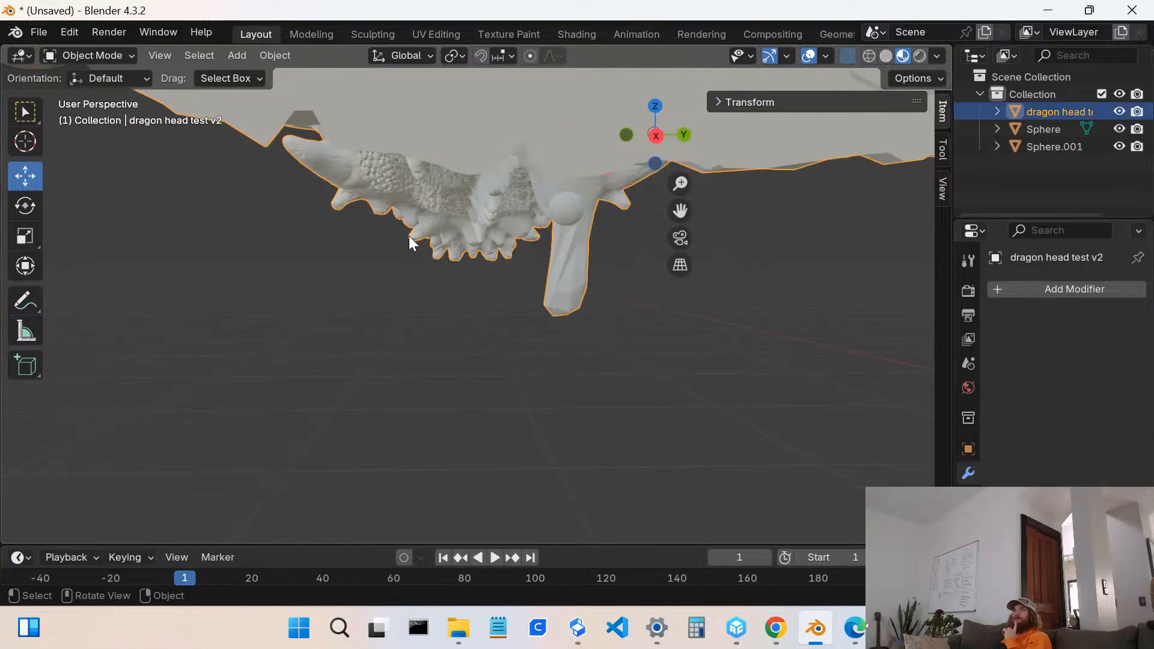
# - Subdivide all faces of the duplicated sphere in Edit Mode with 10 cuts
pyautogui.click(569, 216)
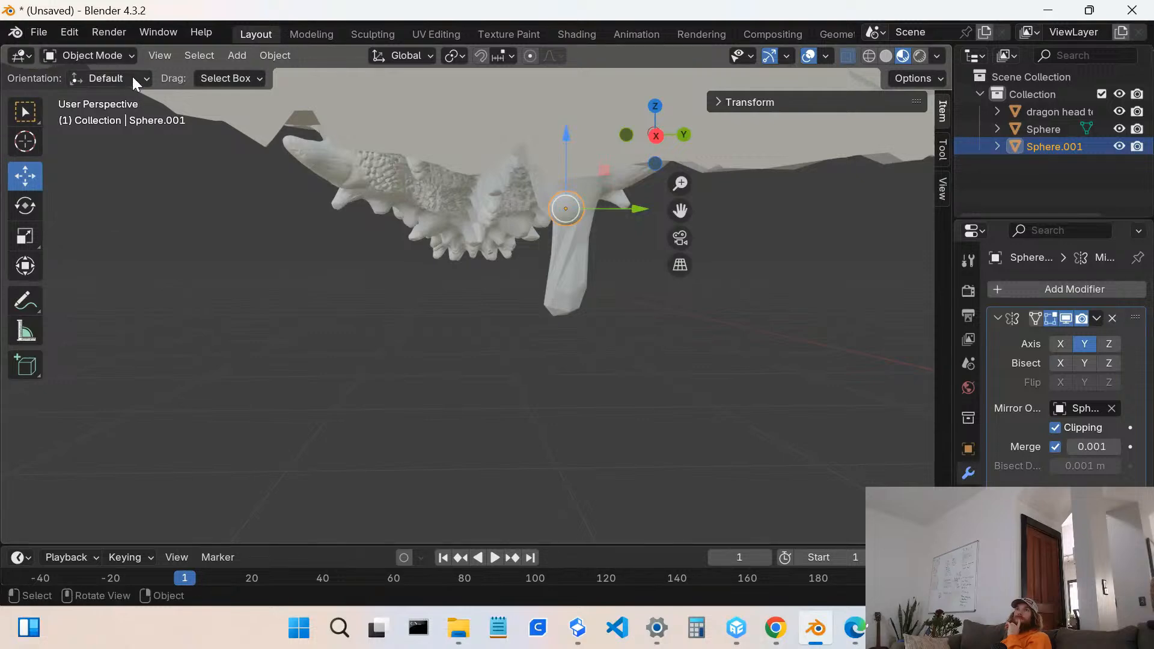
pyautogui.click(108, 56)
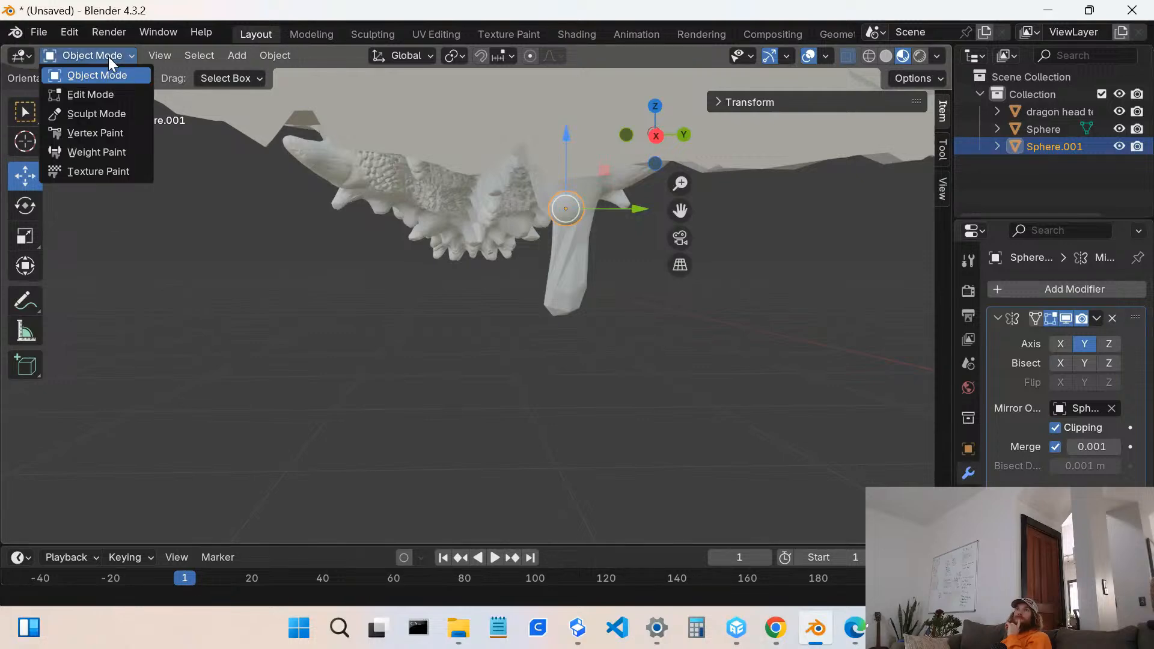
pyautogui.click(109, 96)
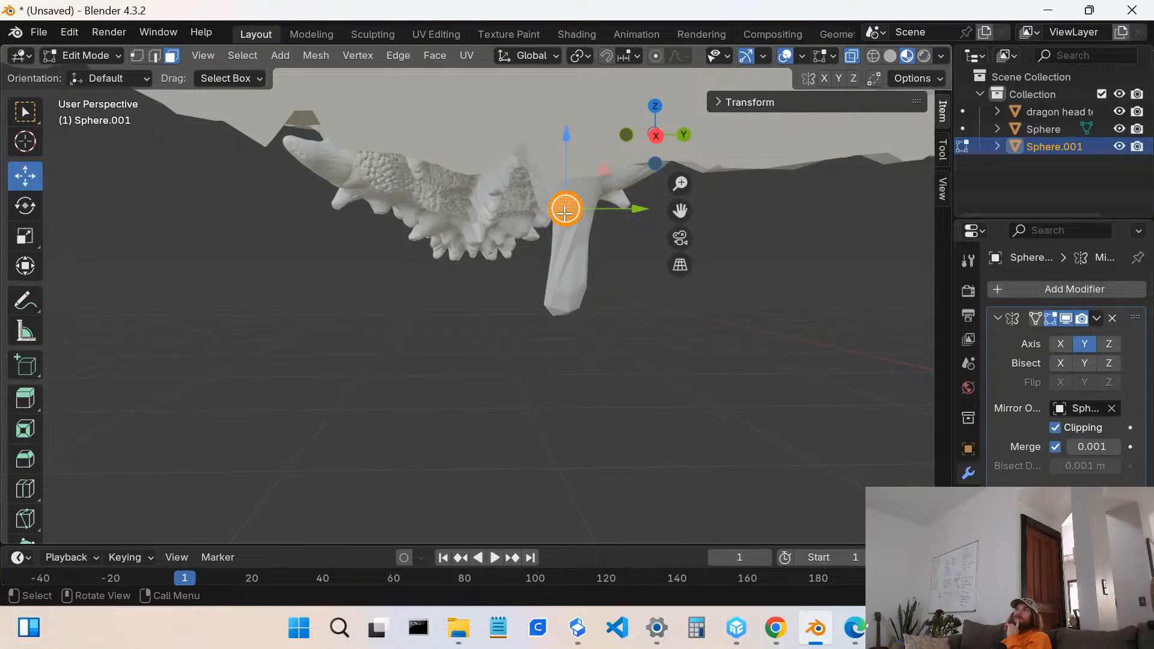
pyautogui.hotkey('ctrl', 'f')
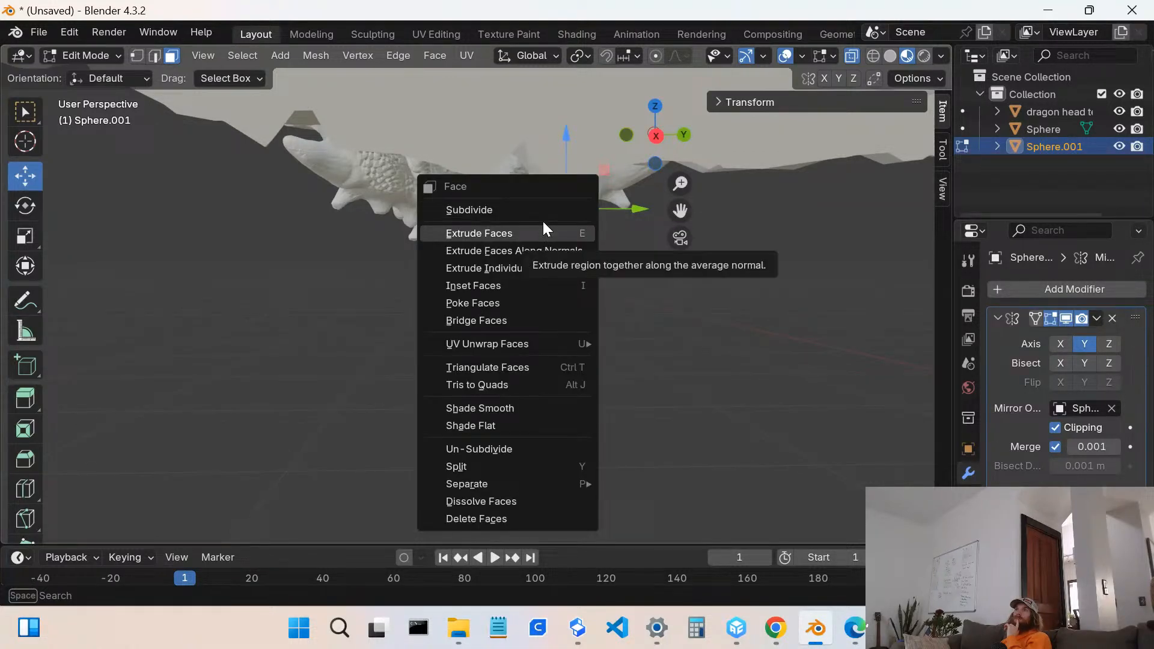
pyautogui.click(539, 209)
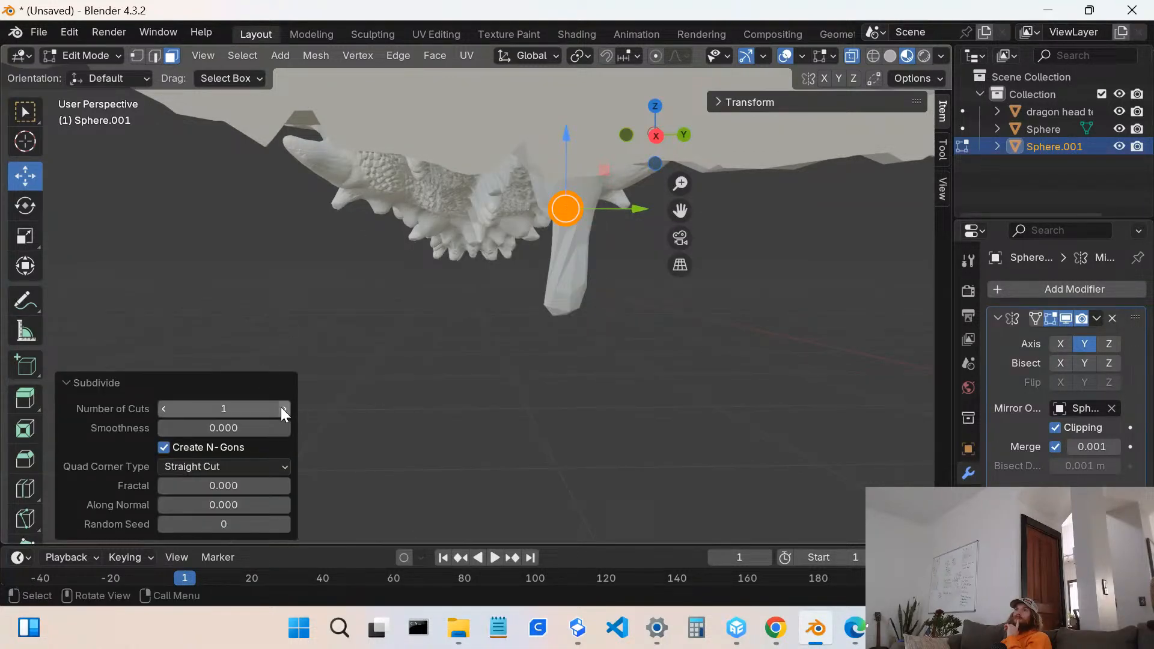
pyautogui.click(285, 408)
pyautogui.click(285, 409)
pyautogui.click(285, 408)
pyautogui.click(285, 409)
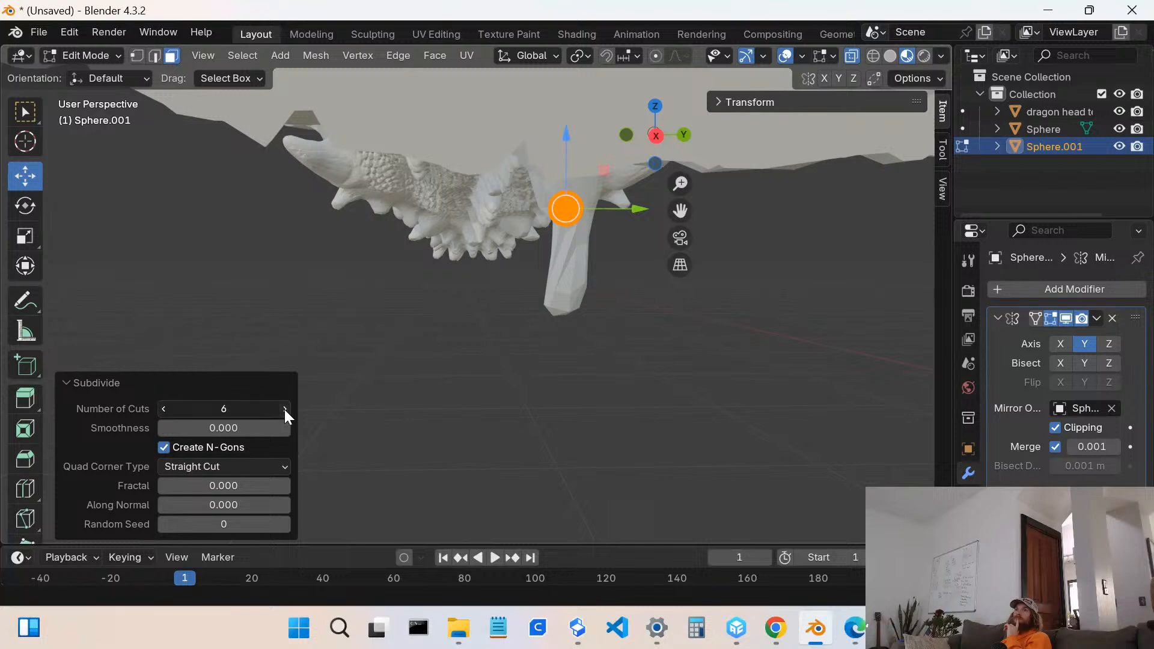
pyautogui.click(285, 409)
pyautogui.click(285, 409)
pyautogui.click(285, 409)
pyautogui.click(284, 409)
pyautogui.click(285, 409)
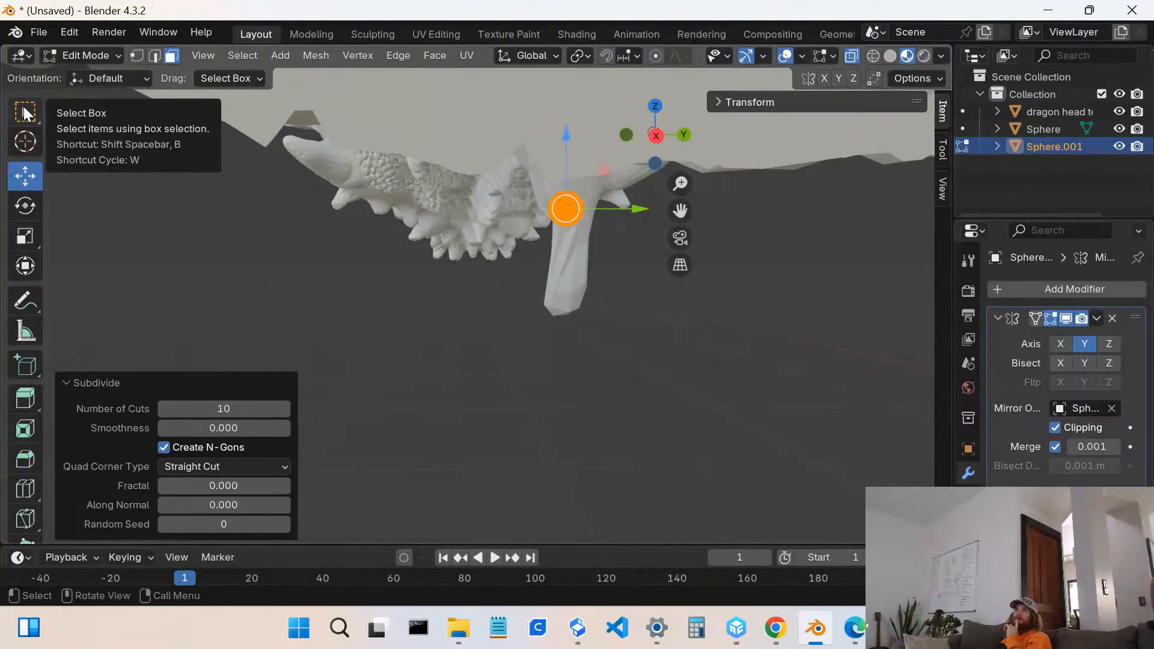
# - Put the subdivided sphere in Sculpt Mode and try pulling it downward with the Elastic Grab brush, undoing the stroke
pyautogui.click(84, 55)
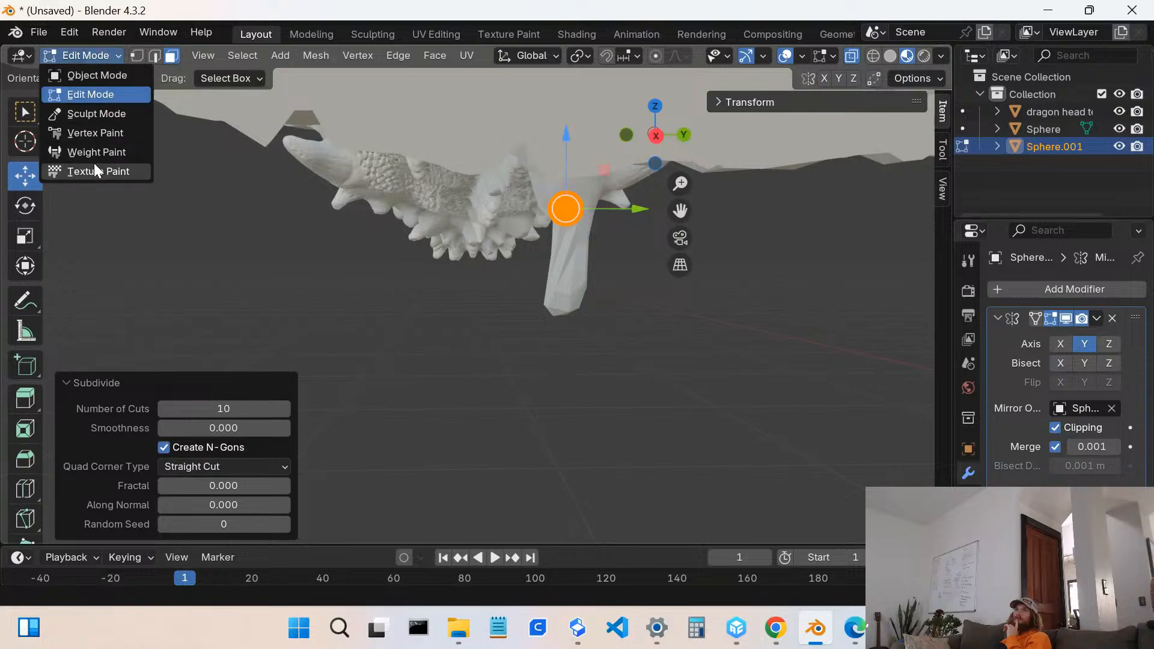
pyautogui.click(100, 114)
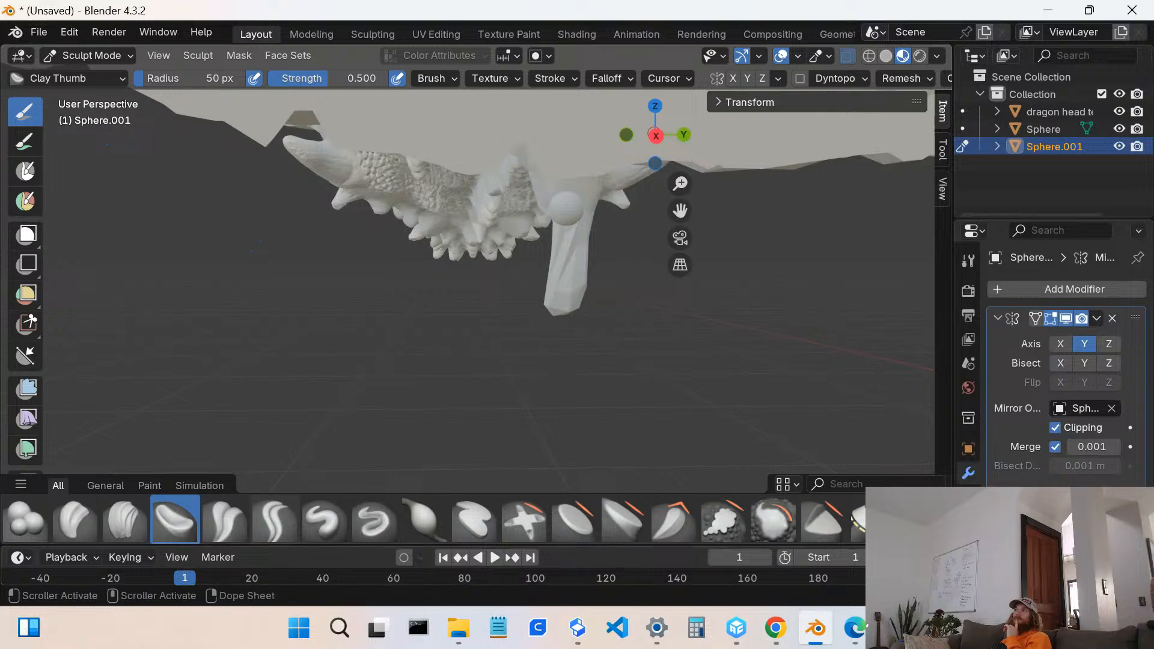
pyautogui.click(919, 520)
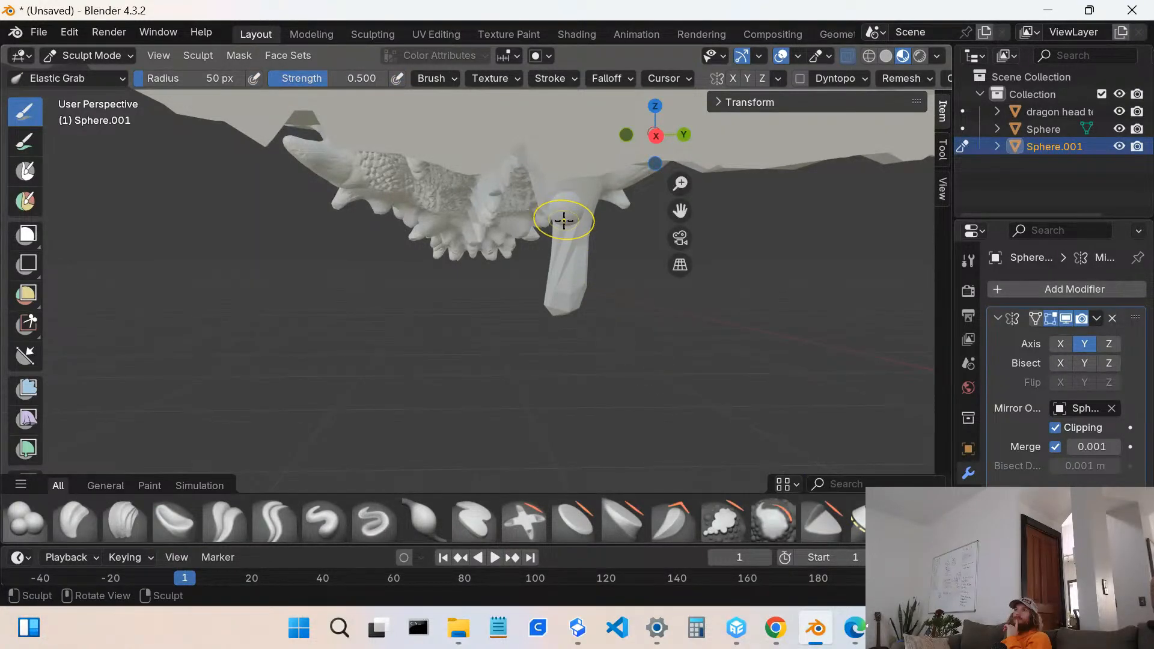
pyautogui.moveTo(563, 217)
pyautogui.mouseDown()
pyautogui.moveTo(590, 521)
pyautogui.moveTo(499, 568)
pyautogui.moveTo(564, 607)
pyautogui.mouseUp()
pyautogui.moveTo(563, 604)
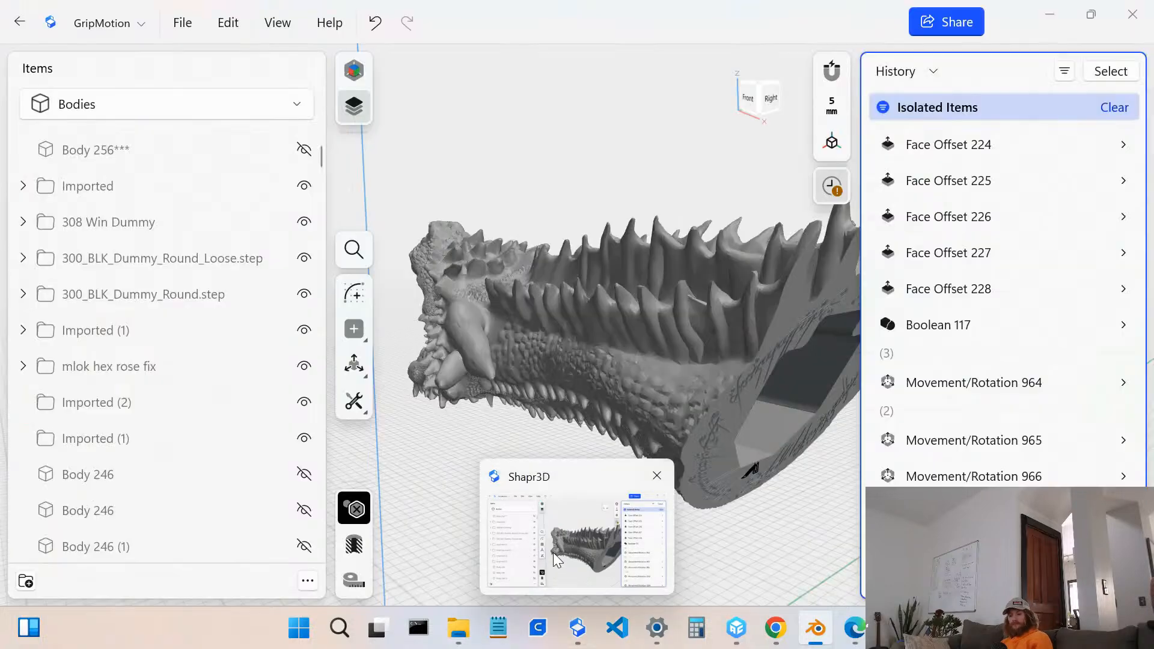
pyautogui.hotkey('ctrl', 'z')
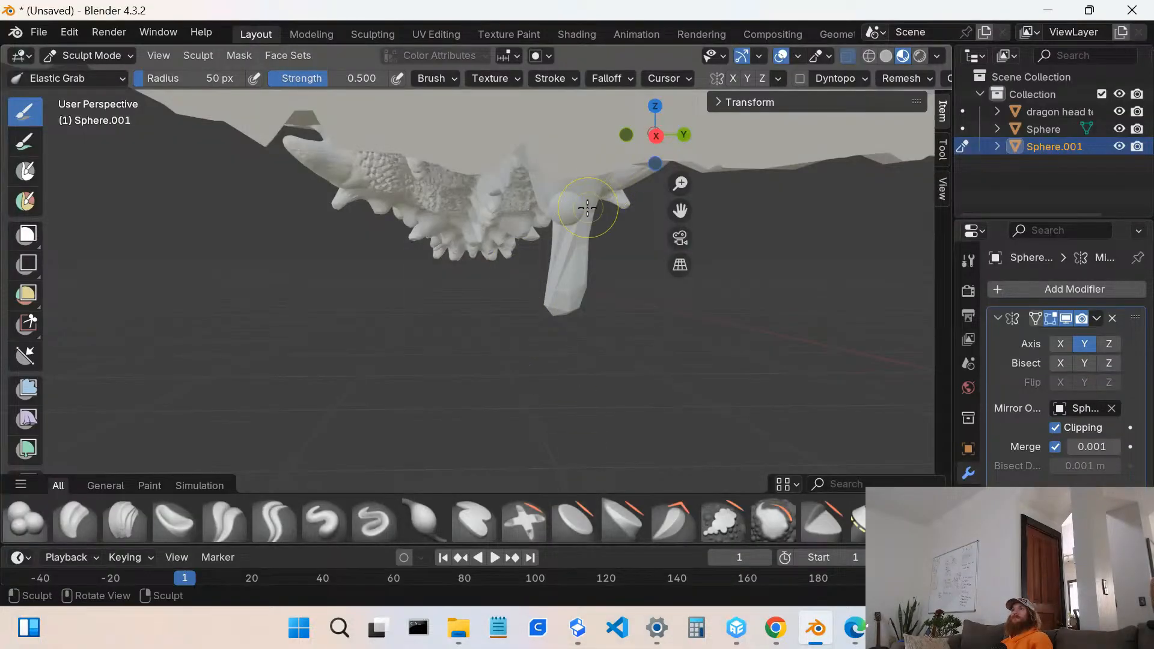
# - Build up the sphere's front and the side facing the fang with Blob brush strokes
pyautogui.scroll(3, 599, 201)
pyautogui.moveTo(599, 201); pyautogui.dragTo(528, 240, button='middle')
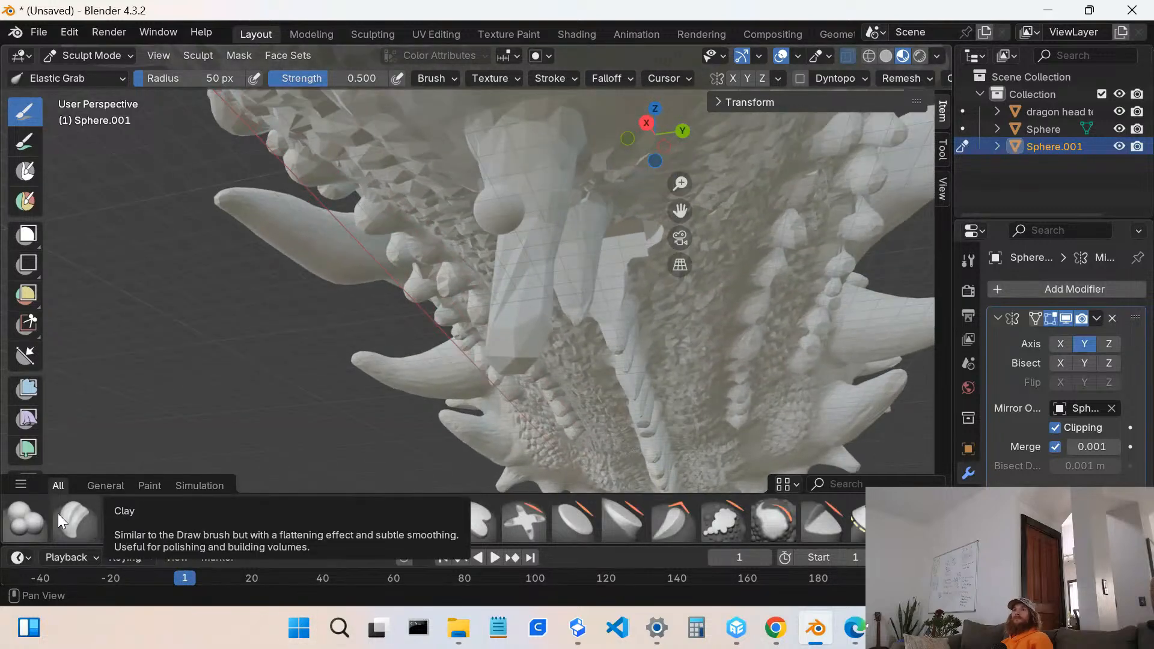
pyautogui.click(25, 518)
pyautogui.moveTo(466, 204)
pyautogui.mouseDown()
pyautogui.moveTo(505, 207)
pyautogui.moveTo(503, 217)
pyautogui.mouseUp()
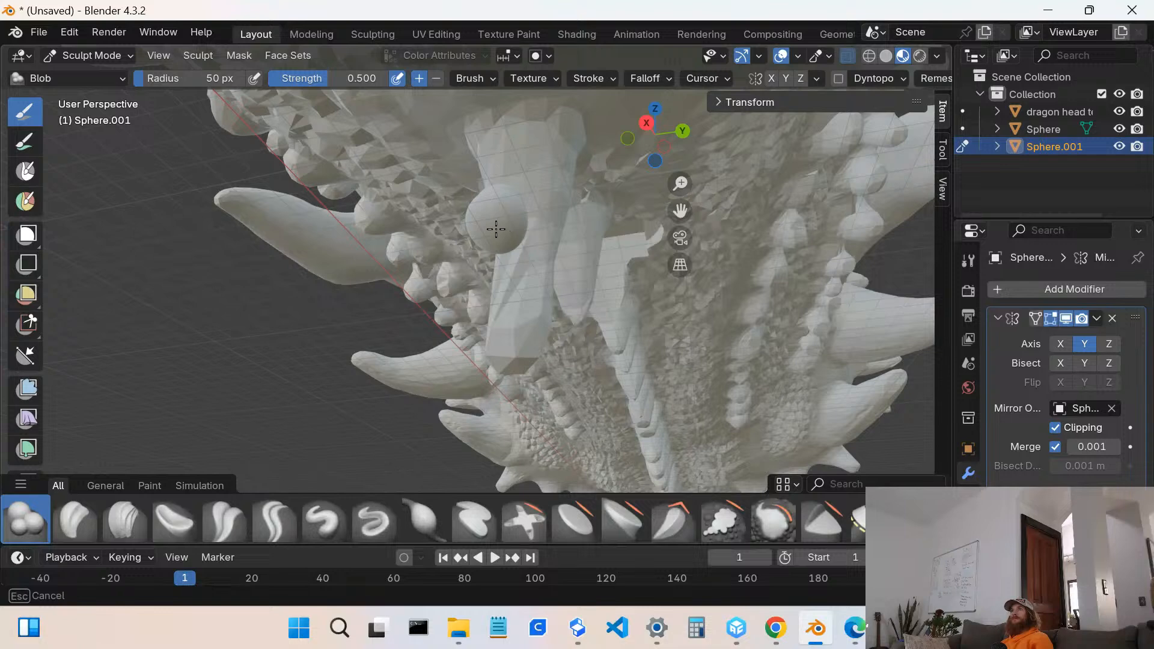
pyautogui.moveTo(496, 232); pyautogui.dragTo(446, 259, button='middle')
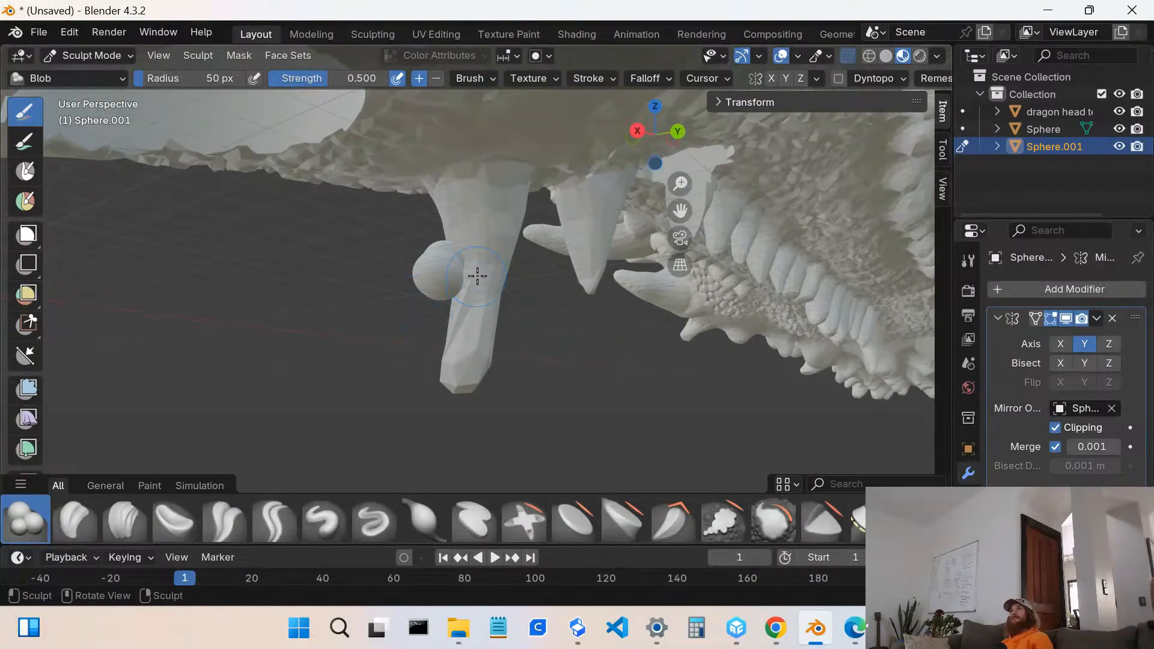
pyautogui.moveTo(454, 253); pyautogui.dragTo(462, 269, button='middle')
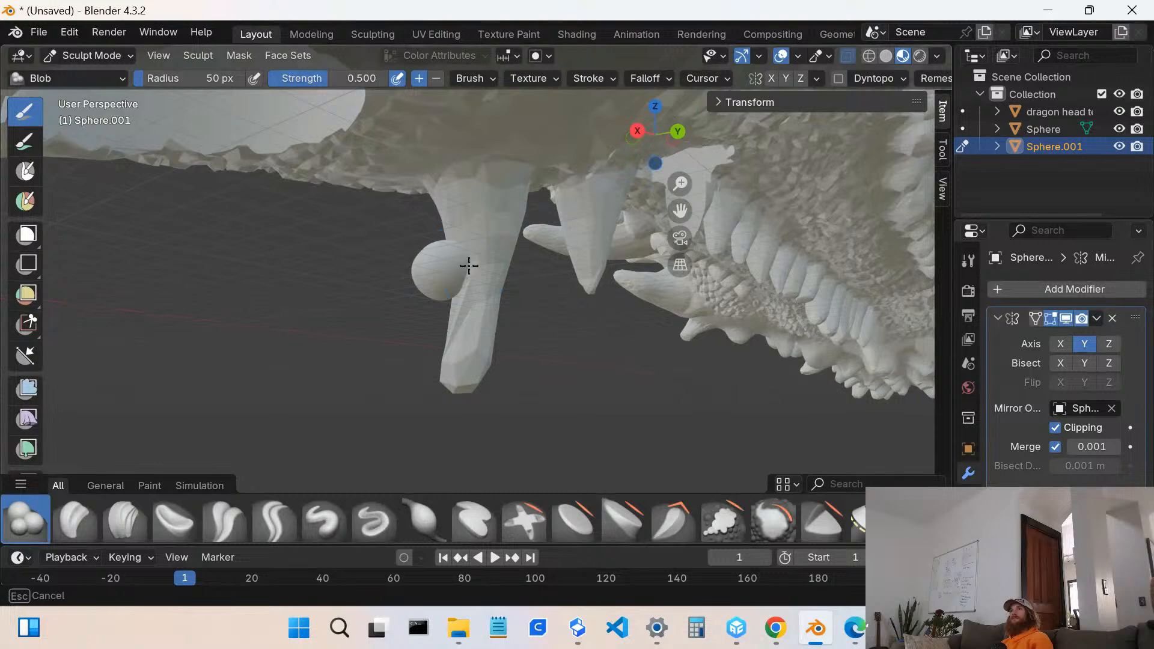
pyautogui.moveTo(469, 266)
pyautogui.mouseDown()
pyautogui.moveTo(463, 232)
pyautogui.moveTo(456, 285)
pyautogui.moveTo(445, 287)
pyautogui.mouseUp()
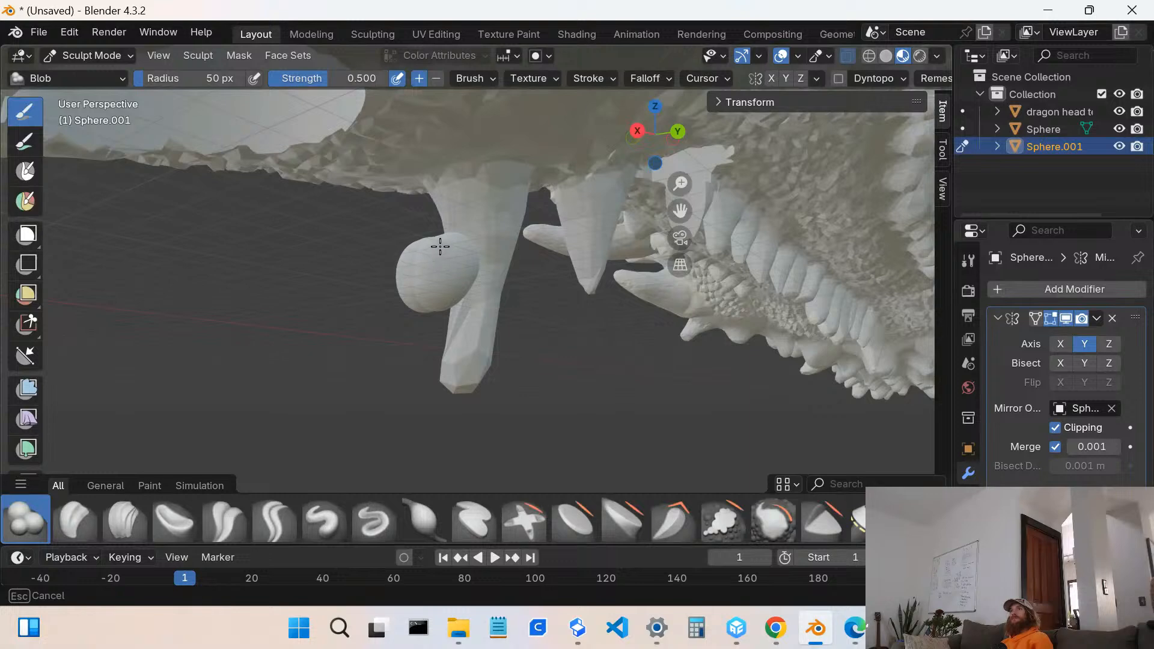
pyautogui.moveTo(451, 277)
pyautogui.mouseDown()
pyautogui.moveTo(434, 266)
pyautogui.moveTo(461, 255)
pyautogui.mouseUp()
# - Build up the sphere's side facing away from the fang with short Blob brush strokes
pyautogui.moveTo(461, 255)
pyautogui.mouseDown(button='middle')
pyautogui.moveTo(277, 290)
pyautogui.moveTo(292, 241)
pyautogui.mouseUp(button='middle')
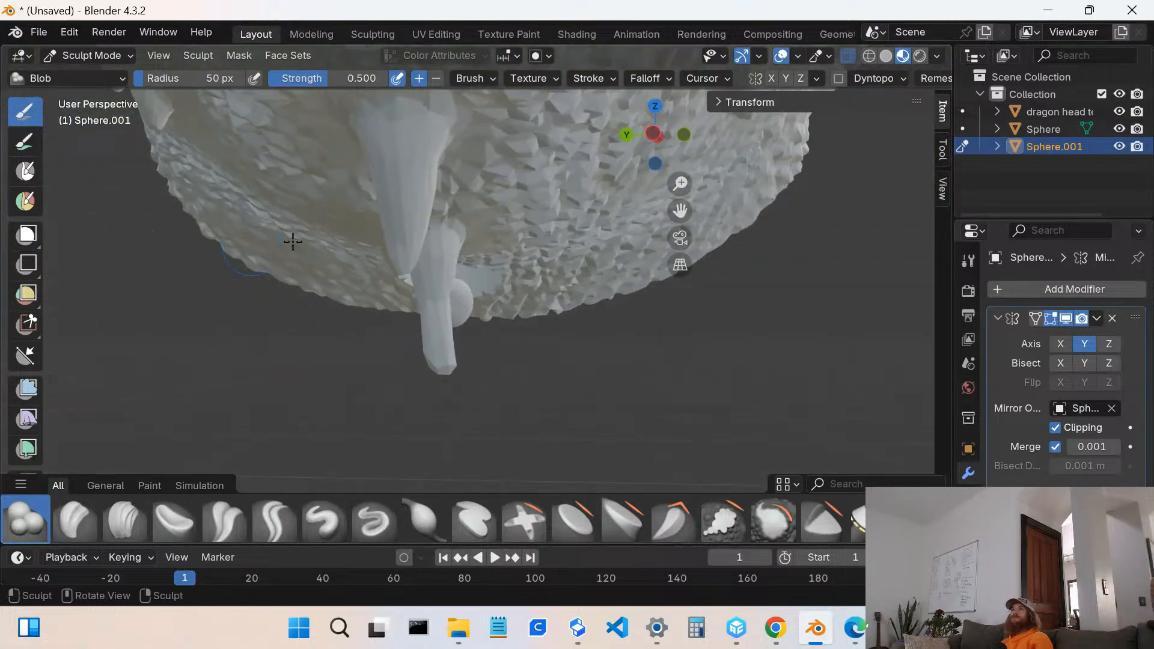
pyautogui.moveTo(432, 276); pyautogui.dragTo(384, 285, button='middle')
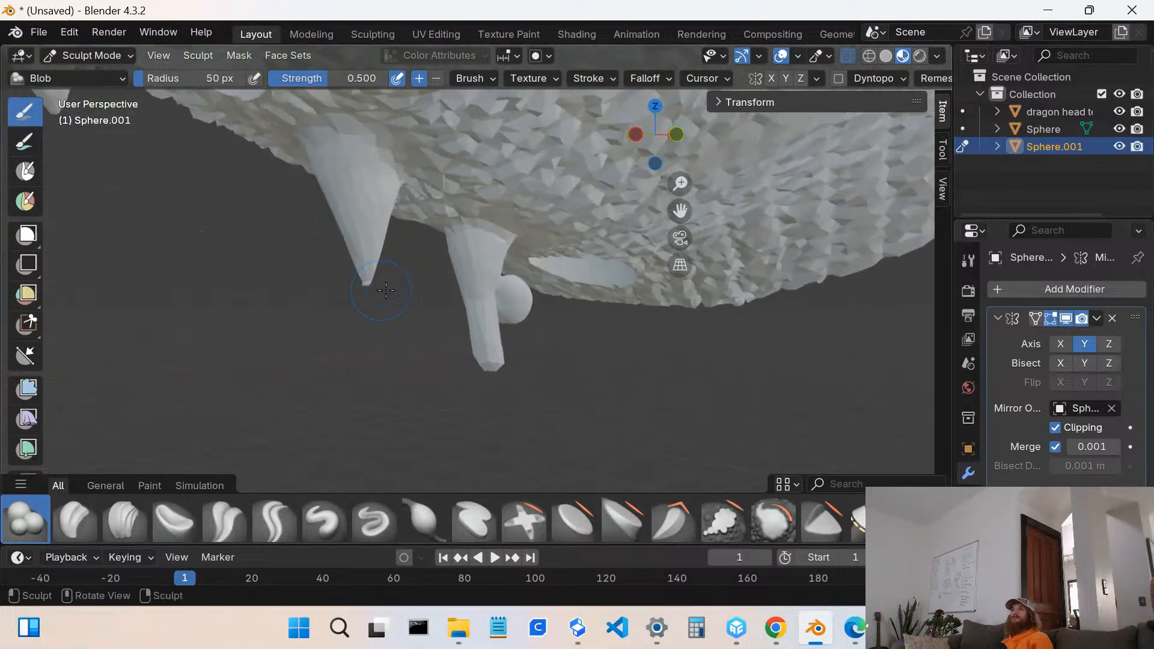
pyautogui.scroll(4, 491, 298)
pyautogui.moveTo(535, 306); pyautogui.dragTo(522, 293)
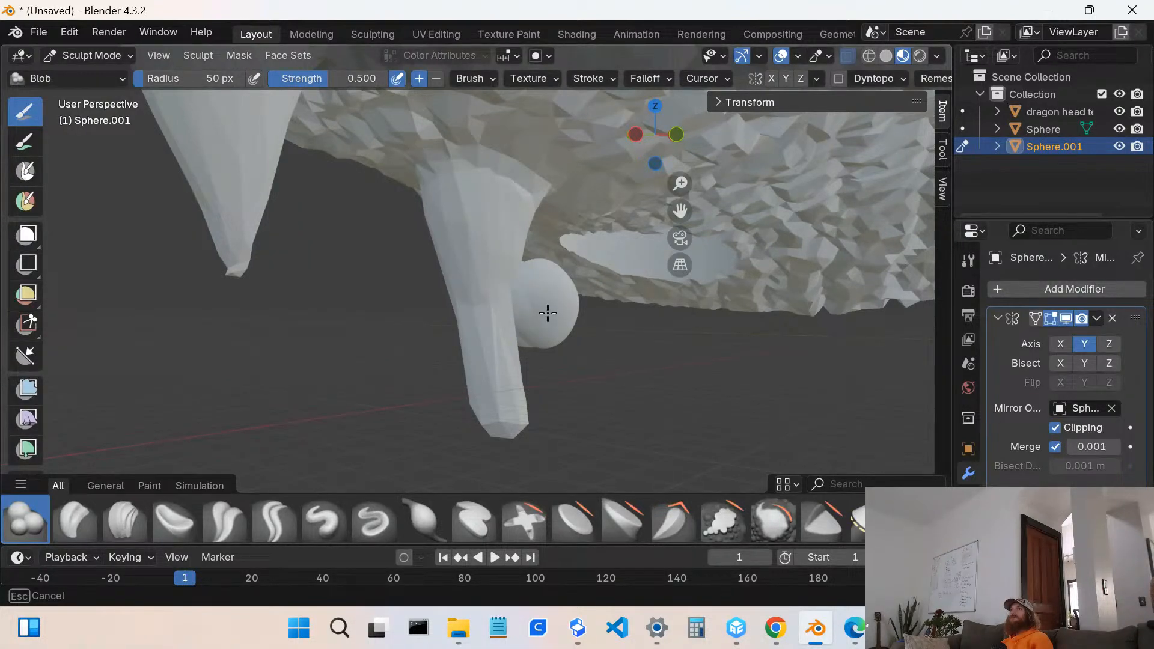
pyautogui.moveTo(547, 312); pyautogui.dragTo(554, 297)
pyautogui.moveTo(553, 296); pyautogui.dragTo(541, 298, button='middle')
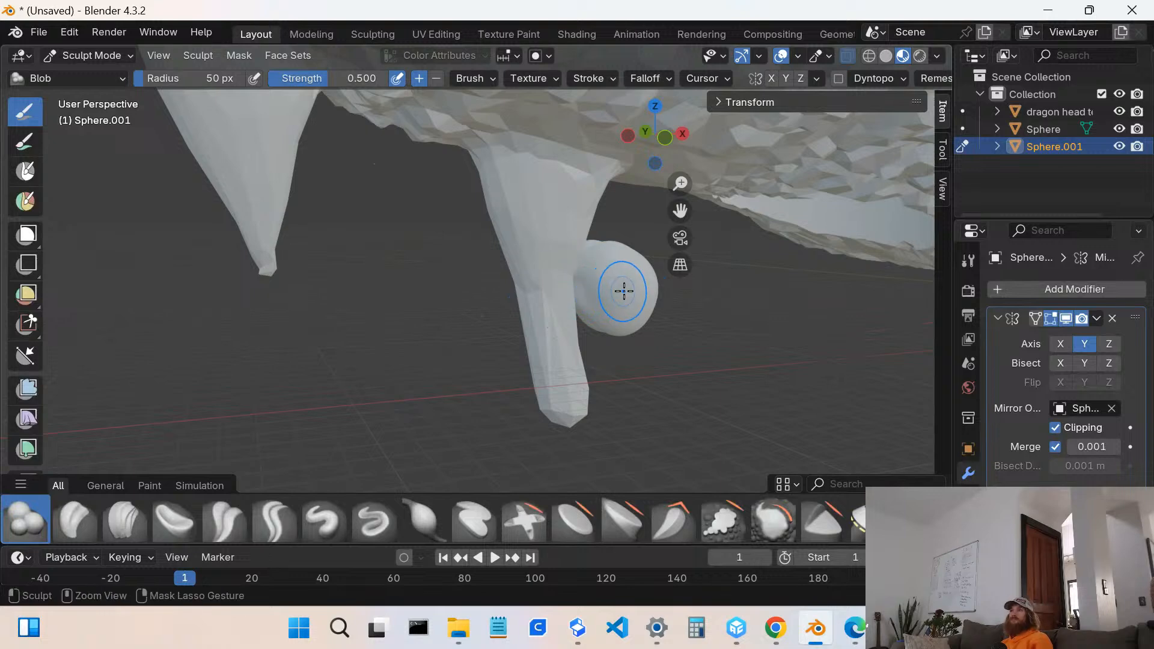
pyautogui.moveTo(589, 281)
pyautogui.mouseDown(button='middle')
pyautogui.moveTo(301, 304)
pyautogui.moveTo(335, 305)
pyautogui.mouseUp(button='middle')
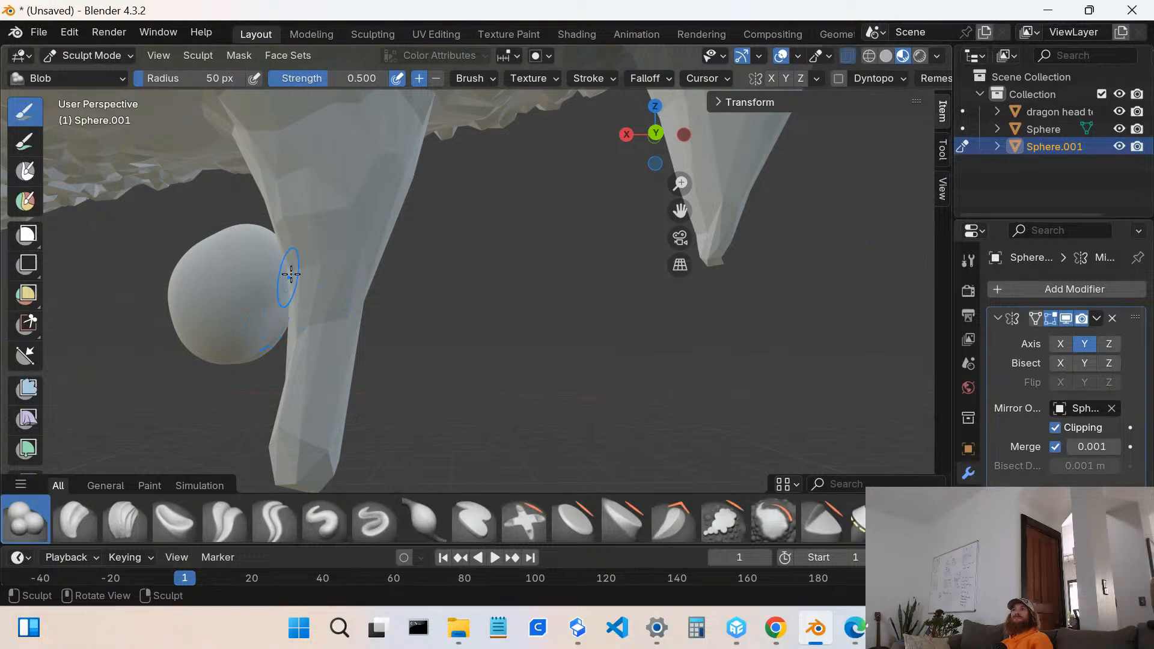
# - Hide the dragon head and fill the seam between the sphere's two mirrored halves with Blob brush strokes
pyautogui.click(1119, 112)
pyautogui.moveTo(390, 314); pyautogui.dragTo(172, 373, button='middle')
pyautogui.moveTo(276, 286)
pyautogui.mouseDown()
pyautogui.moveTo(292, 301)
pyautogui.moveTo(275, 278)
pyautogui.moveTo(291, 266)
pyautogui.mouseUp()
pyautogui.moveTo(291, 266); pyautogui.dragTo(375, 180, button='middle')
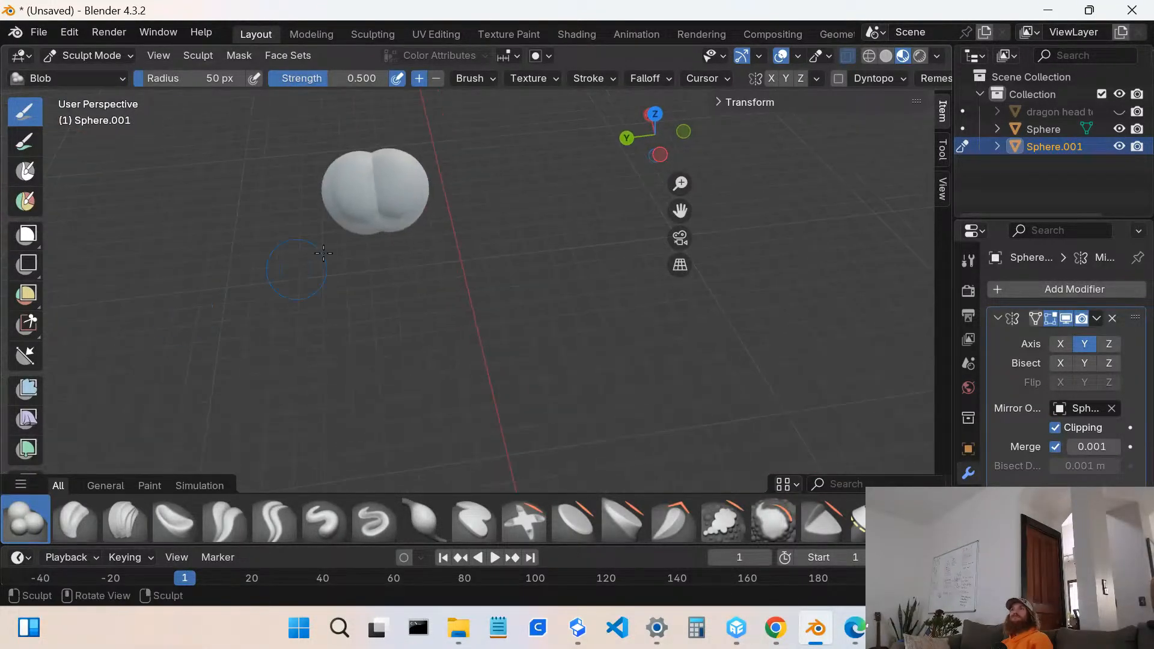
pyautogui.moveTo(373, 179); pyautogui.dragTo(363, 173)
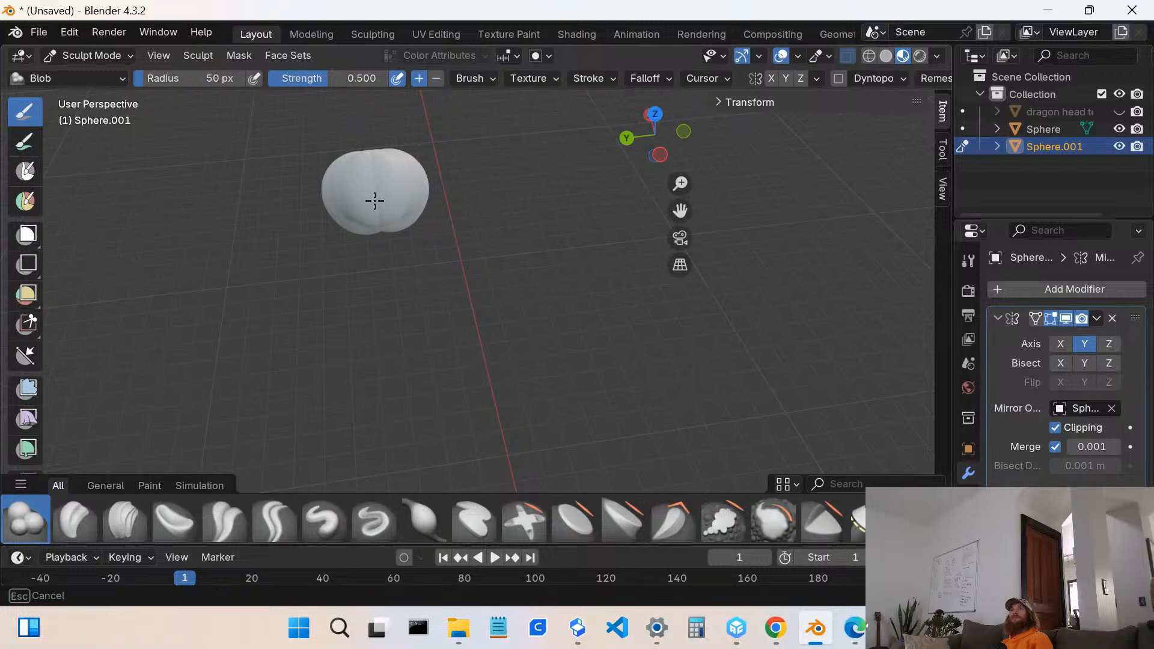
# - Thicken the narrow waist on the side of the mirrored form with Blob brush strokes and undo the last stroke
pyautogui.moveTo(375, 201)
pyautogui.mouseDown(button='middle')
pyautogui.moveTo(450, 148)
pyautogui.moveTo(258, 286)
pyautogui.mouseUp(button='middle')
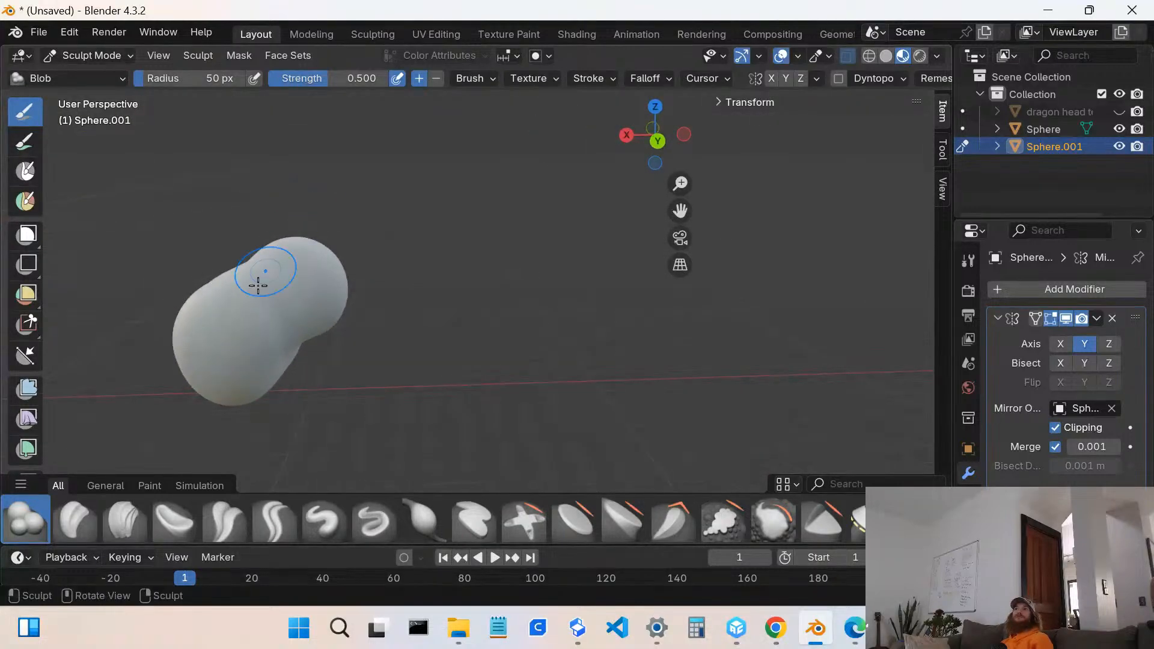
pyautogui.moveTo(286, 331); pyautogui.dragTo(292, 320)
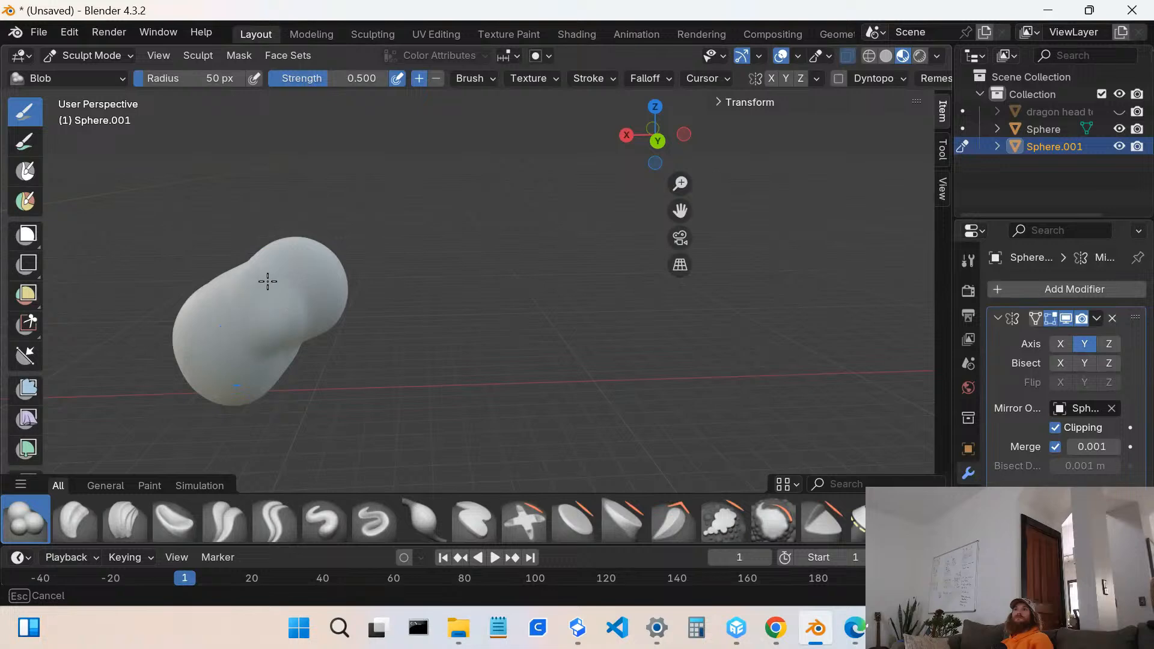
pyautogui.moveTo(293, 332); pyautogui.dragTo(294, 330)
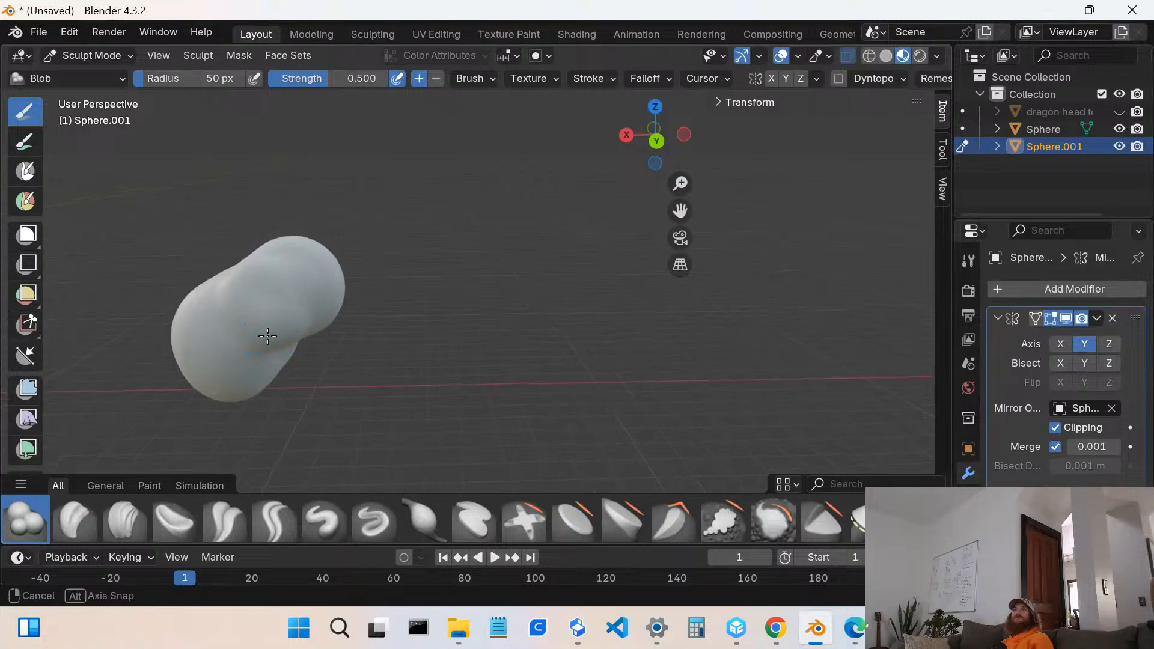
pyautogui.moveTo(295, 331); pyautogui.dragTo(308, 325, button='middle')
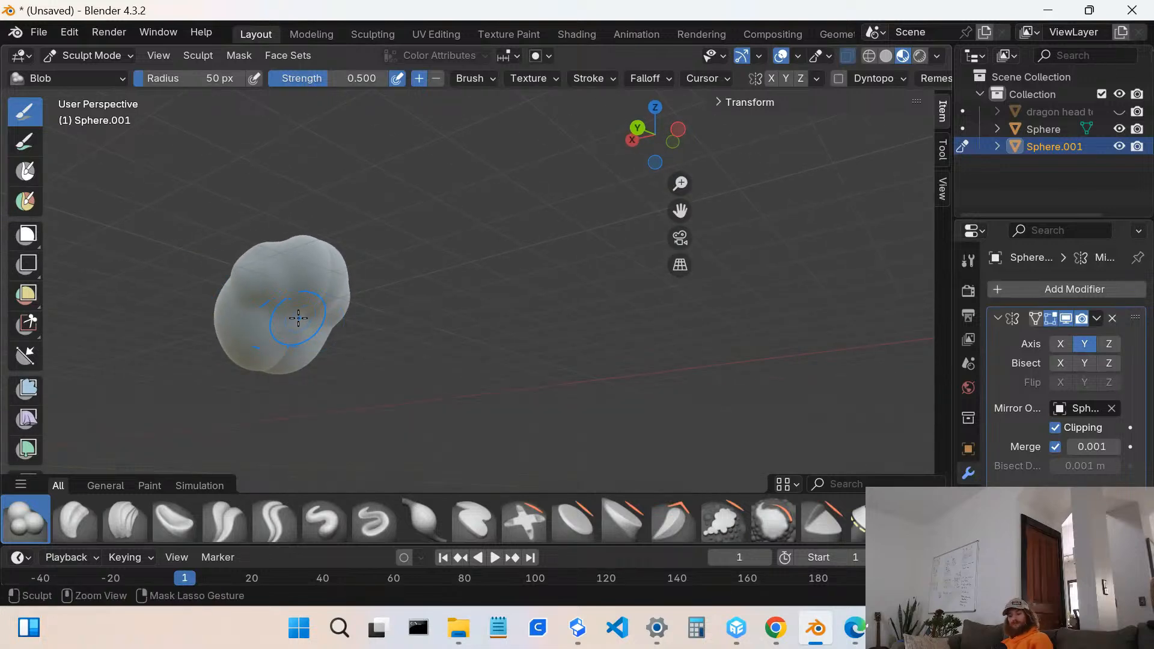
pyautogui.hotkey('ctrl', 'z')
# - Build up the surfaces beside the center crease of the mirrored form with Blob brush strokes
pyautogui.moveTo(276, 298)
pyautogui.mouseDown()
pyautogui.moveTo(282, 317)
pyautogui.moveTo(287, 296)
pyautogui.mouseUp()
pyautogui.moveTo(283, 291)
pyautogui.mouseDown(button='middle')
pyautogui.moveTo(463, 310)
pyautogui.moveTo(509, 246)
pyautogui.mouseUp(button='middle')
pyautogui.moveTo(510, 264)
pyautogui.mouseDown()
pyautogui.moveTo(507, 285)
pyautogui.moveTo(513, 240)
pyautogui.moveTo(541, 291)
pyautogui.moveTo(496, 240)
pyautogui.mouseUp()
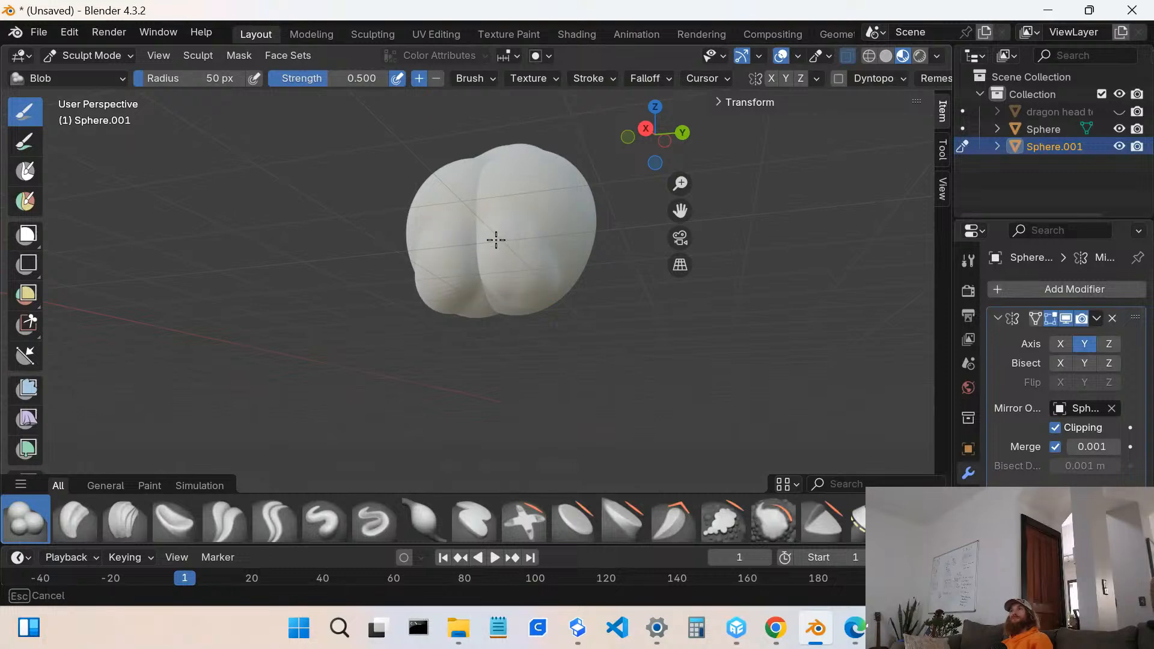
pyautogui.moveTo(521, 302); pyautogui.dragTo(507, 292)
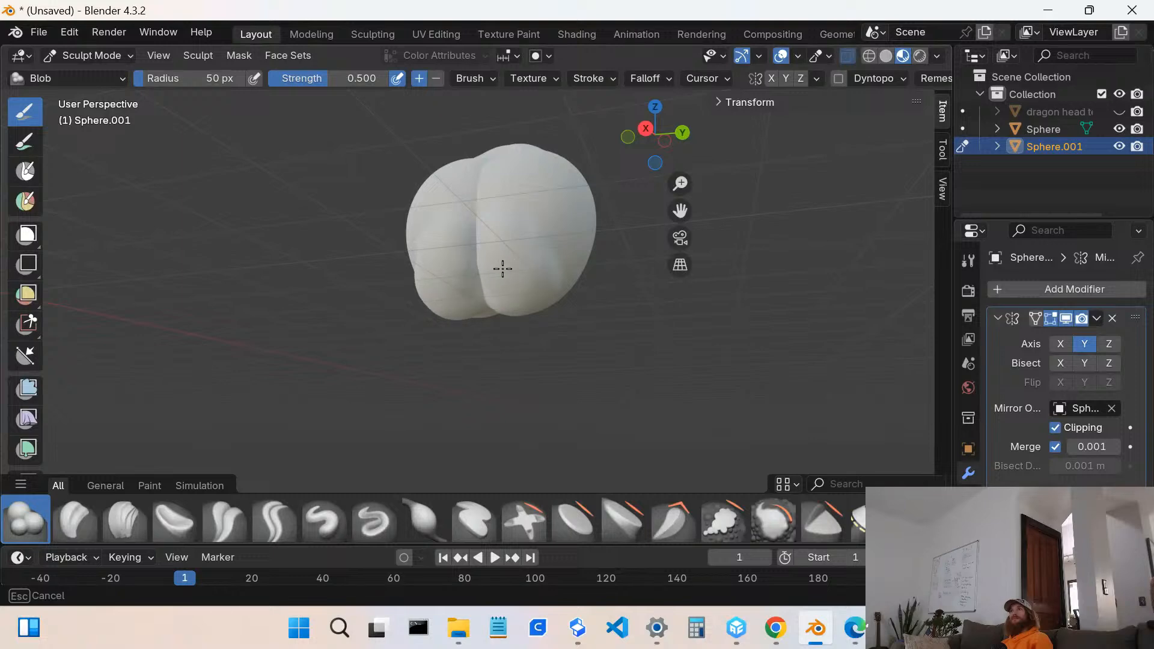
pyautogui.moveTo(501, 286)
pyautogui.mouseDown()
pyautogui.moveTo(486, 283)
pyautogui.moveTo(496, 291)
pyautogui.mouseUp()
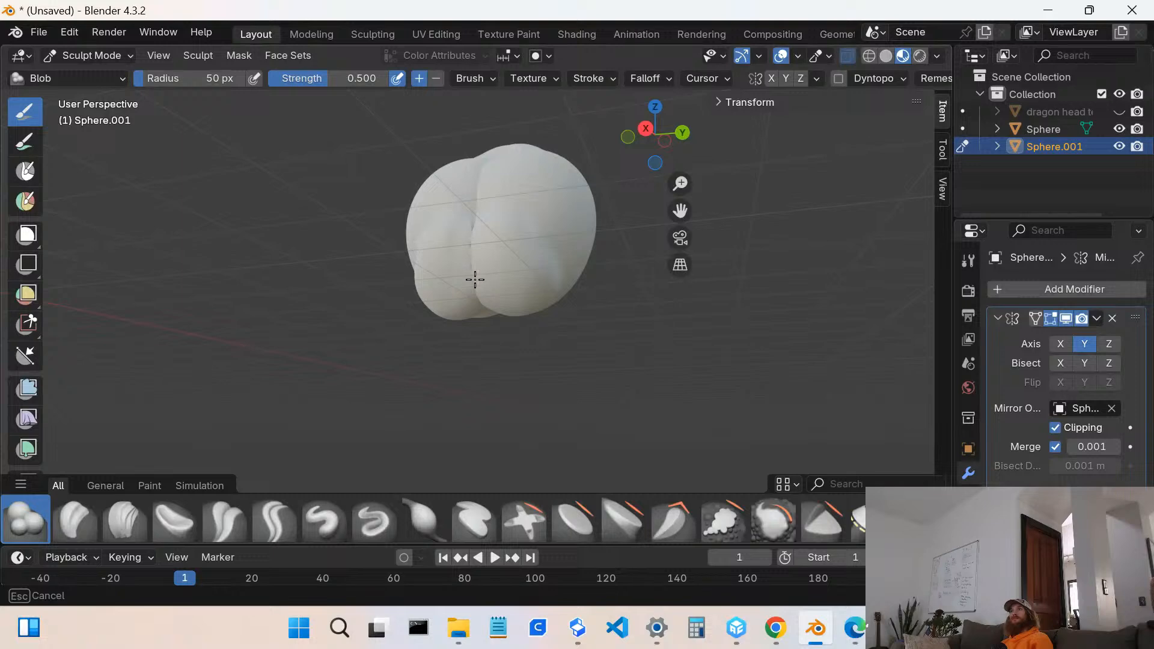
pyautogui.moveTo(513, 285); pyautogui.dragTo(504, 277)
# - Add volume to the lower end of the mirrored form with short Blob brush strokes
pyautogui.scroll(-5, 503, 277)
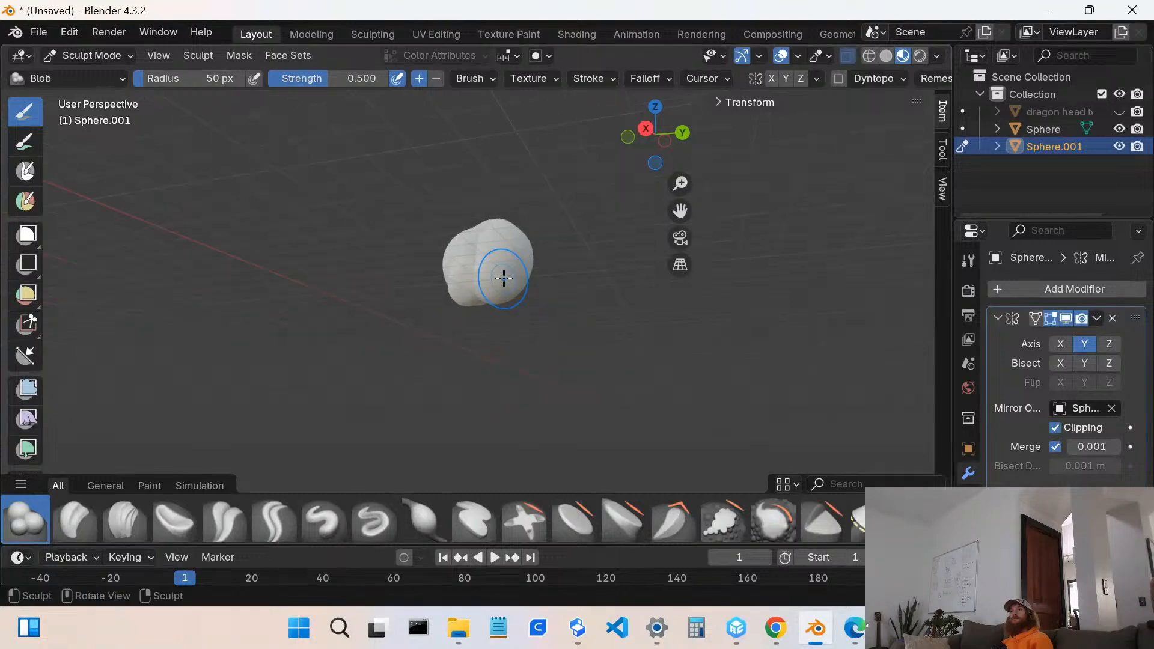
pyautogui.moveTo(509, 270)
pyautogui.mouseDown(button='middle')
pyautogui.moveTo(435, 307)
pyautogui.moveTo(474, 297)
pyautogui.mouseUp(button='middle')
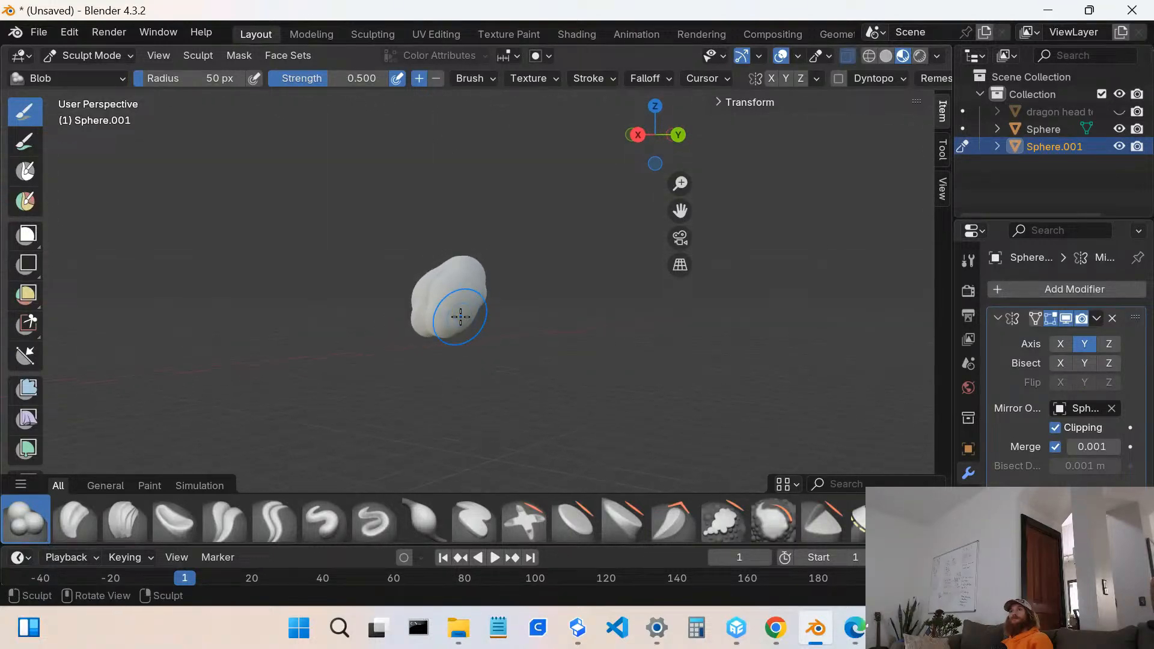
pyautogui.moveTo(448, 318); pyautogui.dragTo(452, 317)
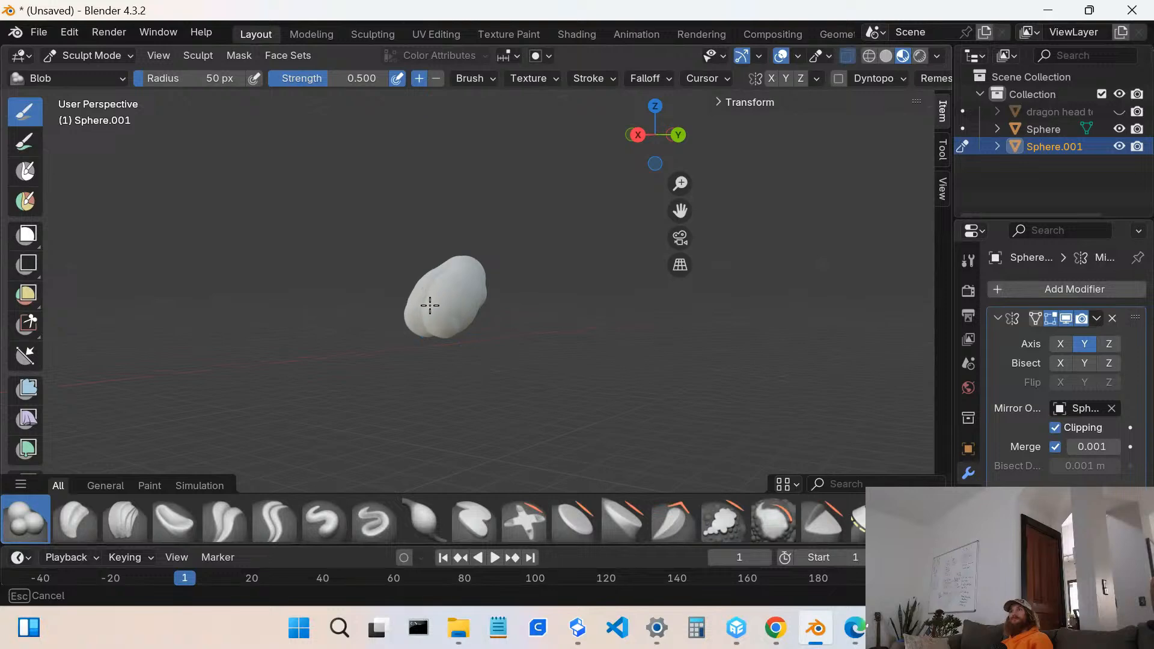
pyautogui.moveTo(430, 305); pyautogui.dragTo(431, 306)
# - Pull the lower end of the form down into a tapered point with the Elastic Grab brush
pyautogui.click(924, 520)
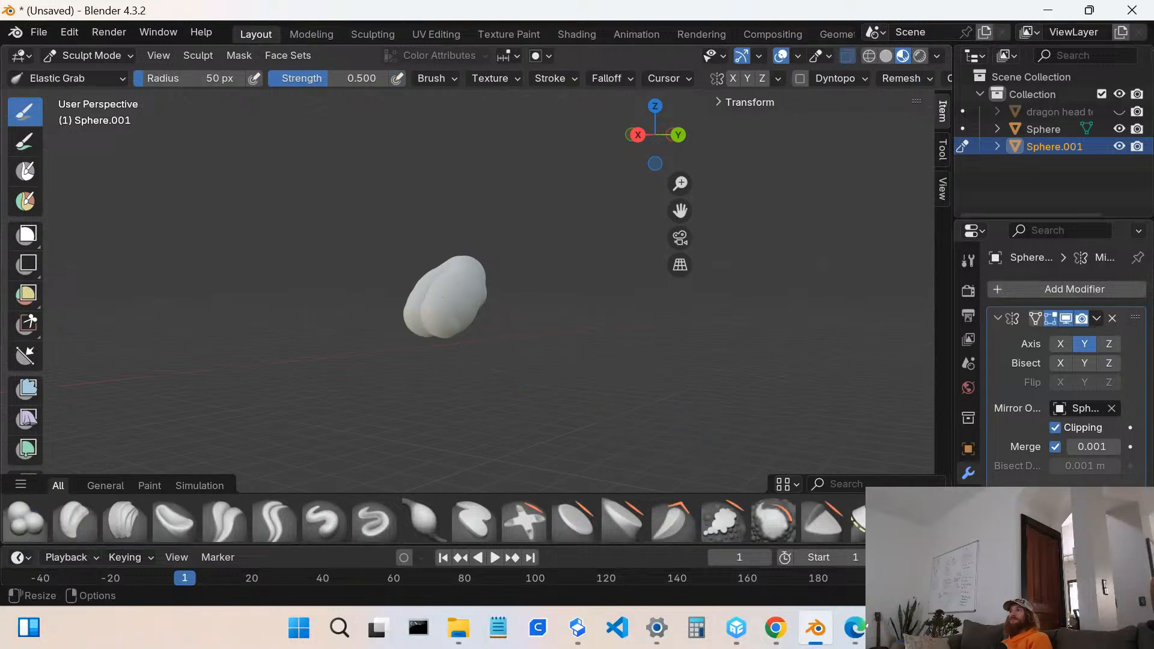
pyautogui.moveTo(444, 323)
pyautogui.mouseDown(button='middle')
pyautogui.moveTo(400, 277)
pyautogui.moveTo(417, 310)
pyautogui.mouseUp(button='middle')
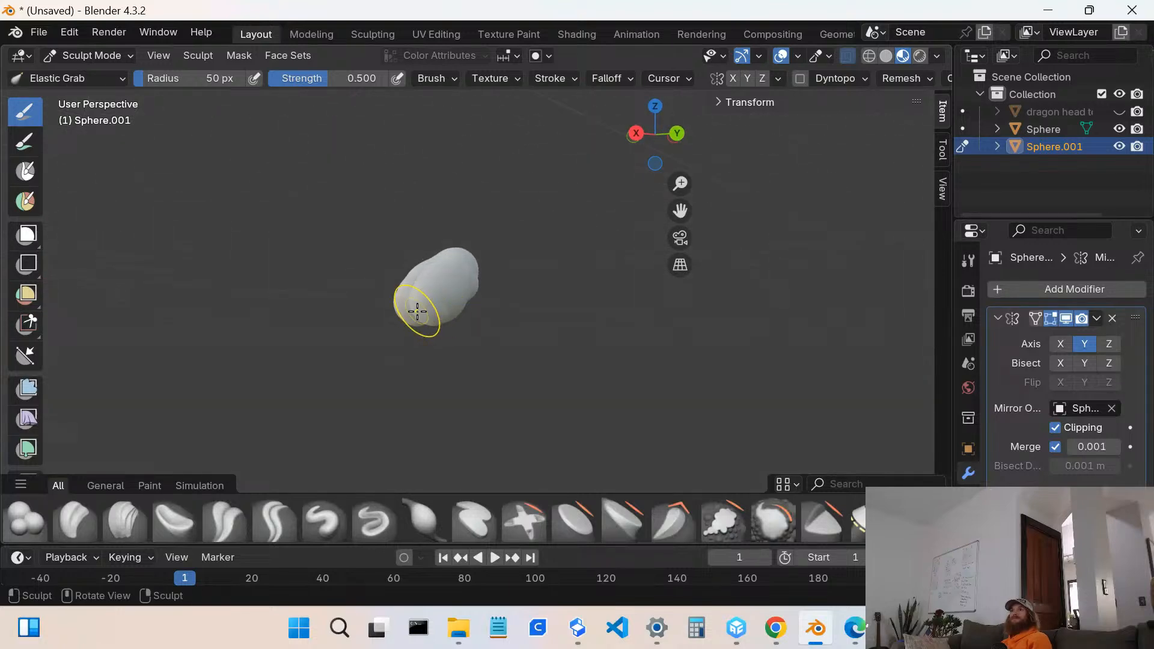
pyautogui.moveTo(421, 314)
pyautogui.mouseDown()
pyautogui.moveTo(271, 550)
pyautogui.moveTo(409, 562)
pyautogui.moveTo(370, 554)
pyautogui.mouseUp()
pyautogui.moveTo(432, 386)
pyautogui.mouseDown(button='middle')
pyautogui.moveTo(502, 388)
pyautogui.moveTo(406, 298)
pyautogui.mouseUp(button='middle')
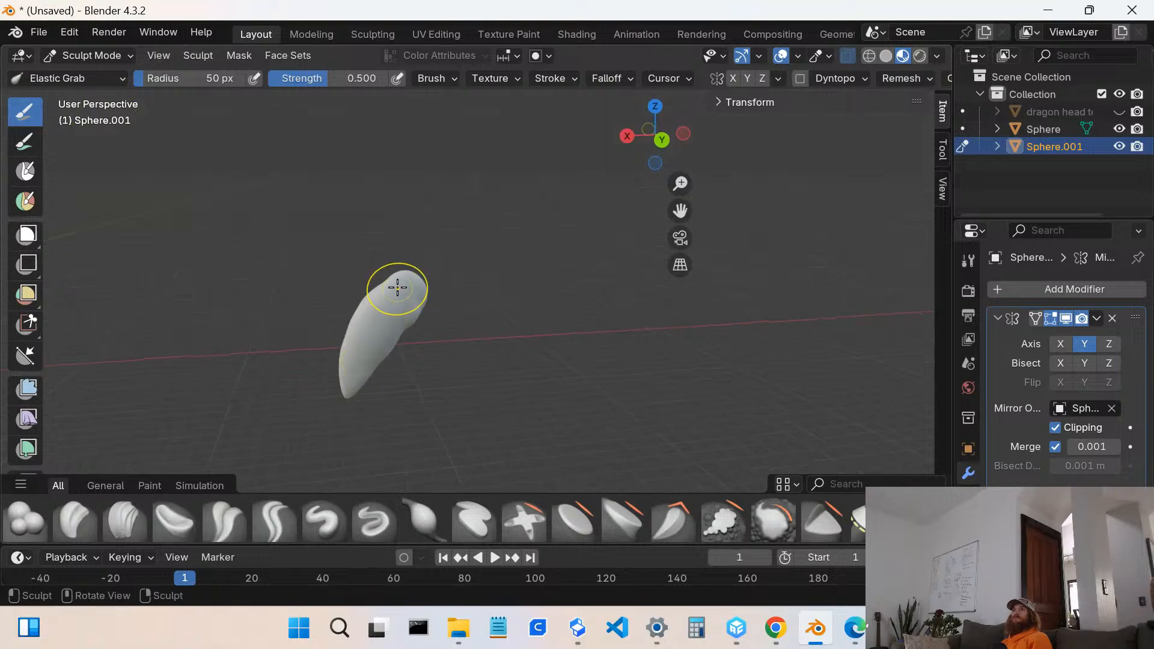
# - Stretch the upper end of the form up and outward into a long tip with Elastic Grab strokes
pyautogui.scroll(3, 397, 288)
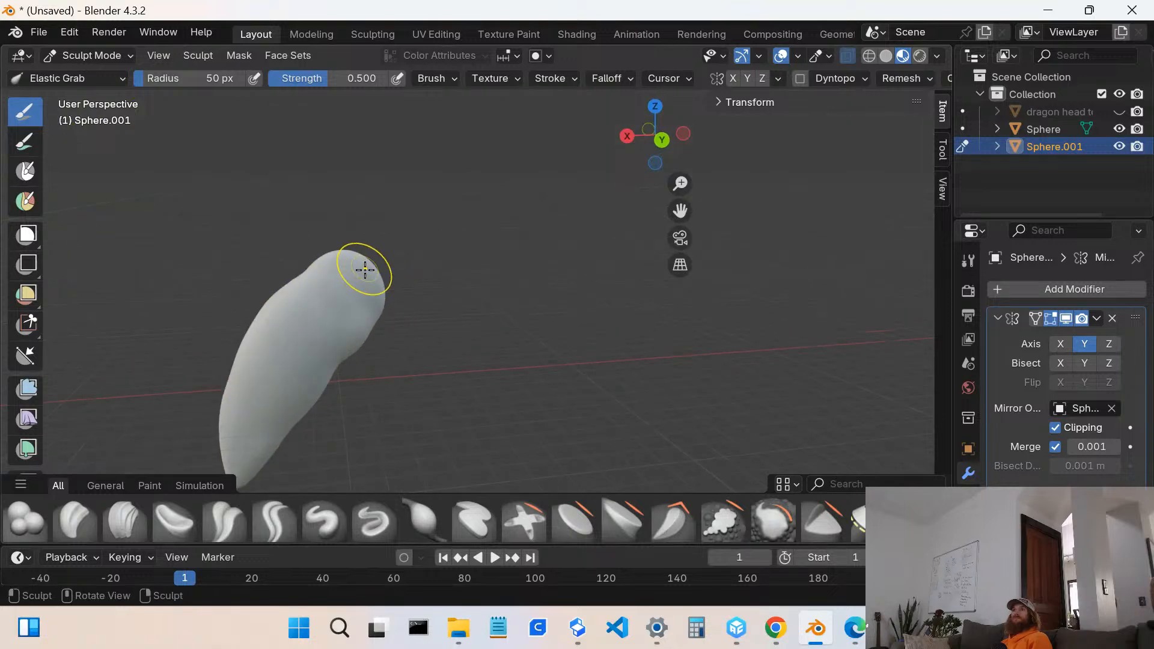
pyautogui.moveTo(379, 283)
pyautogui.mouseDown()
pyautogui.moveTo(439, 227)
pyautogui.moveTo(528, 71)
pyautogui.moveTo(701, 97)
pyautogui.moveTo(654, 58)
pyautogui.mouseUp()
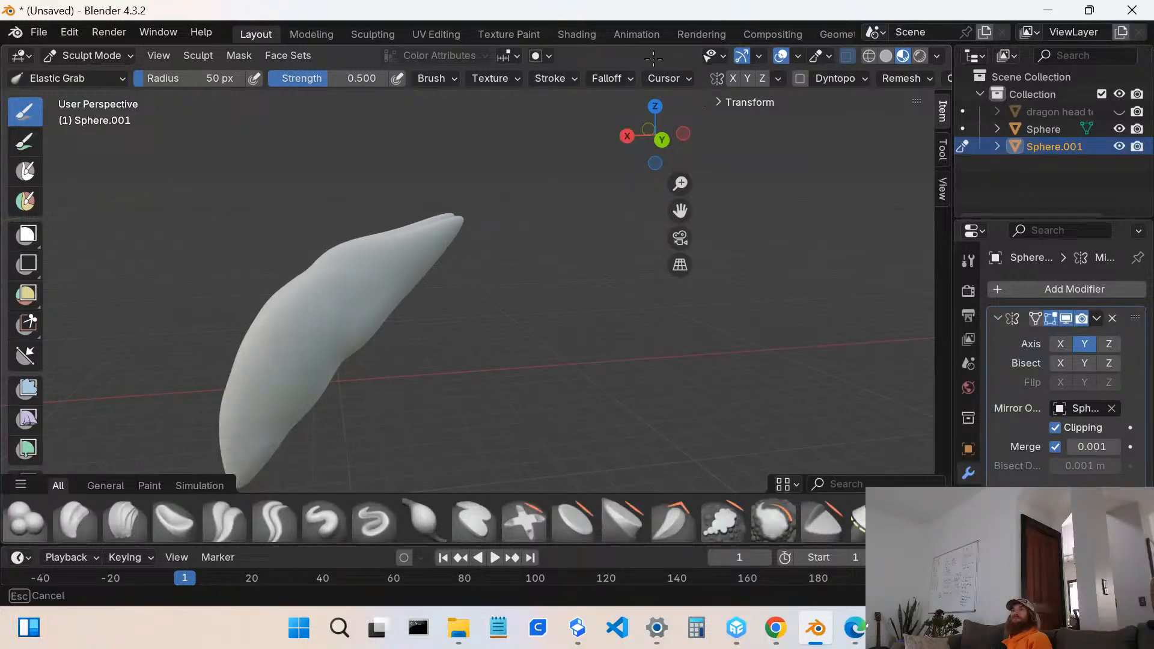
pyautogui.moveTo(425, 278)
pyautogui.mouseDown(button='middle')
pyautogui.moveTo(538, 333)
pyautogui.moveTo(546, 307)
pyautogui.mouseUp(button='middle')
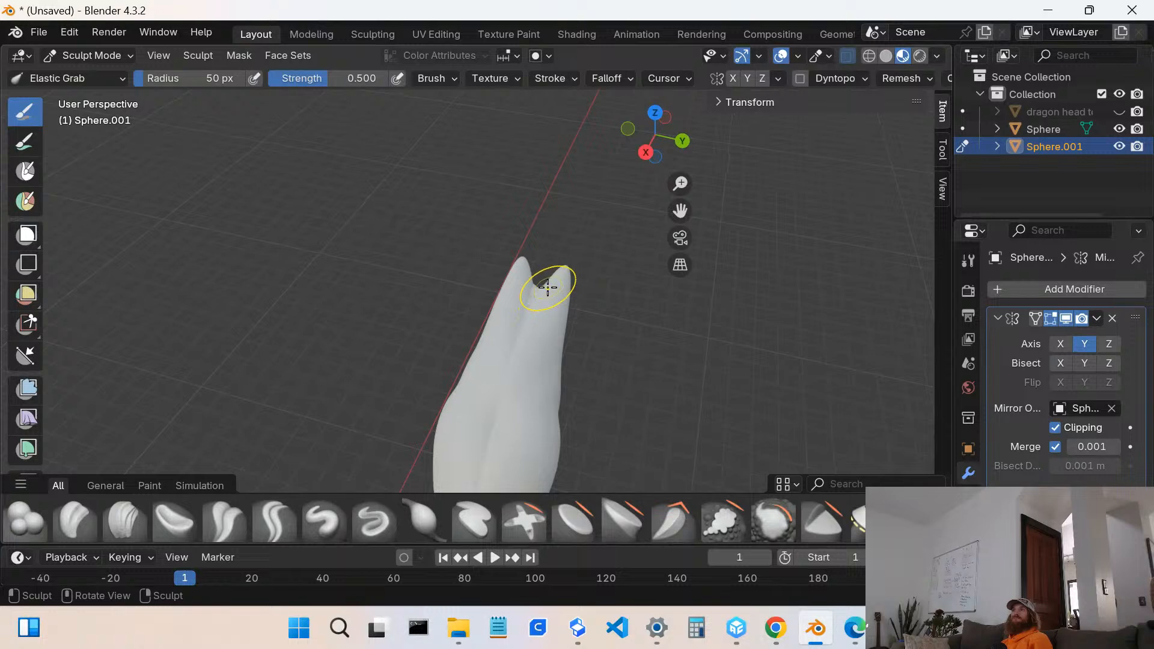
pyautogui.moveTo(547, 287)
pyautogui.mouseDown()
pyautogui.moveTo(522, 100)
pyautogui.moveTo(538, 105)
pyautogui.mouseUp()
# - Thicken and reshape the stretched upper tip by pulling its underside and side outward with Elastic Grab
pyautogui.moveTo(605, 322)
pyautogui.mouseDown(button='middle')
pyautogui.moveTo(598, 355)
pyautogui.moveTo(521, 337)
pyautogui.moveTo(431, 275)
pyautogui.moveTo(387, 288)
pyautogui.mouseUp(button='middle')
pyautogui.scroll(4, 399, 237)
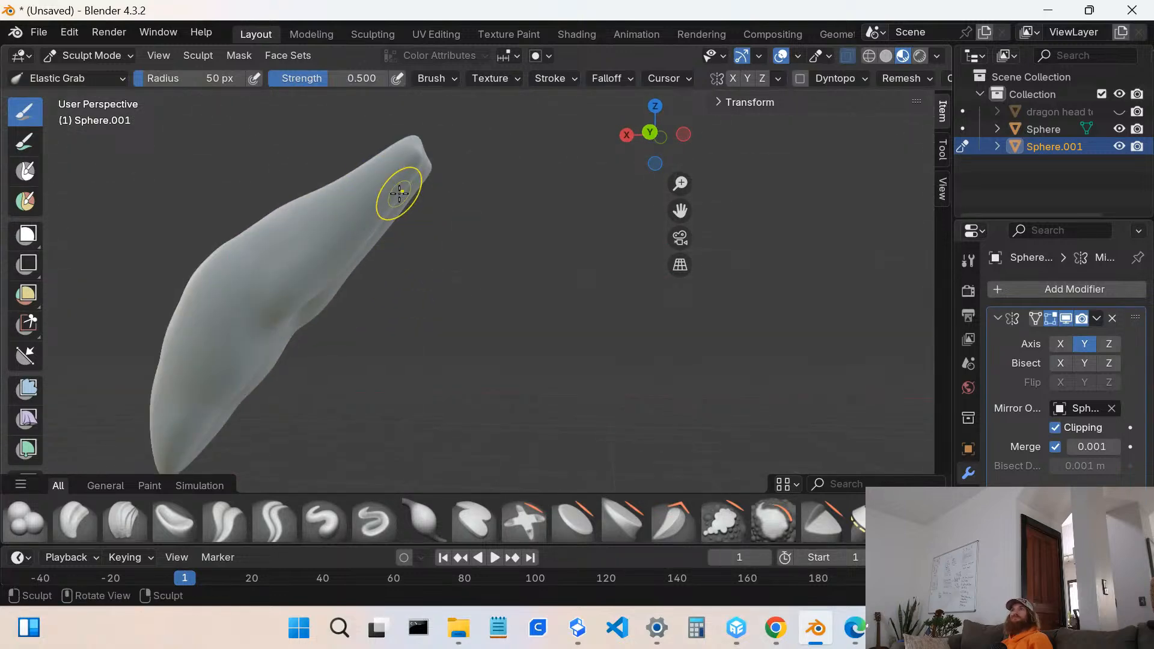
pyautogui.moveTo(402, 190)
pyautogui.mouseDown()
pyautogui.moveTo(610, 89)
pyautogui.moveTo(663, 33)
pyautogui.moveTo(637, 112)
pyautogui.moveTo(586, 198)
pyautogui.moveTo(543, 226)
pyautogui.moveTo(491, 223)
pyautogui.mouseUp()
pyautogui.moveTo(405, 200); pyautogui.dragTo(515, 252, button='middle')
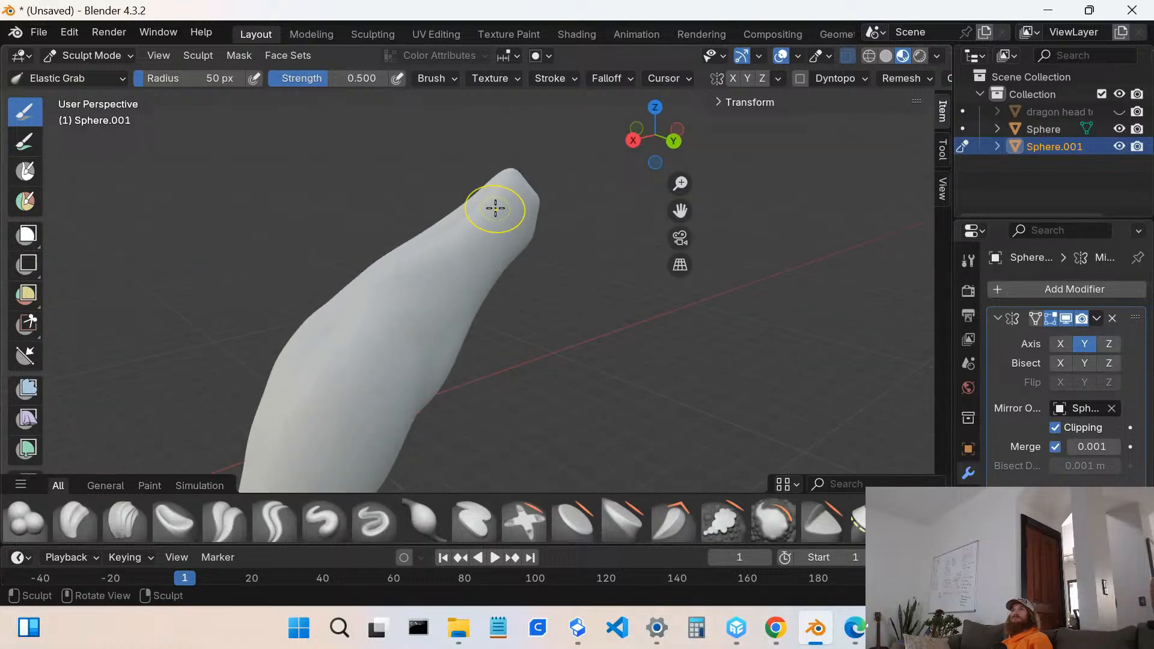
pyautogui.moveTo(497, 198)
pyautogui.mouseDown()
pyautogui.moveTo(444, 188)
pyautogui.moveTo(477, 194)
pyautogui.moveTo(460, 174)
pyautogui.moveTo(480, 120)
pyautogui.moveTo(421, 118)
pyautogui.mouseUp()
# - Round and widen the upper tip from the front with Elastic Grab strokes on both sides of the center crease
pyautogui.moveTo(562, 253); pyautogui.dragTo(626, 260, button='middle')
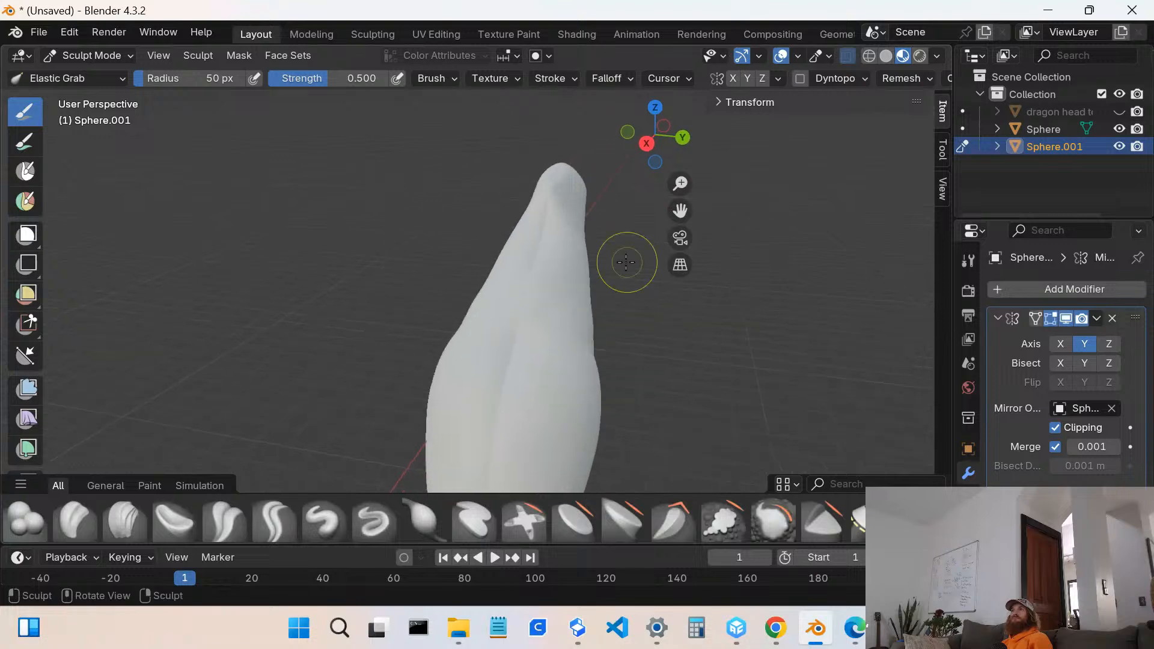
pyautogui.moveTo(572, 211)
pyautogui.mouseDown()
pyautogui.moveTo(580, 186)
pyautogui.moveTo(613, 172)
pyautogui.mouseUp()
pyautogui.moveTo(563, 234)
pyautogui.mouseDown()
pyautogui.moveTo(529, 150)
pyautogui.moveTo(485, 139)
pyautogui.moveTo(598, 144)
pyautogui.moveTo(544, 141)
pyautogui.moveTo(537, 166)
pyautogui.mouseUp()
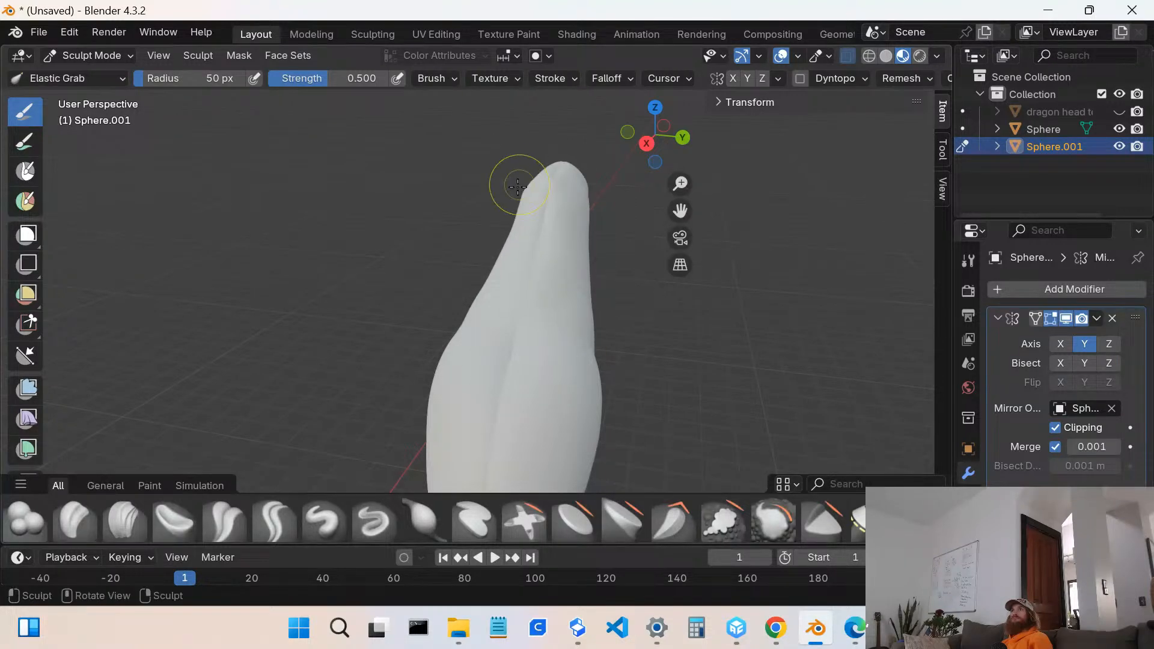
# - Close the center crease along the form's underside, from its middle up to the tip, with Elastic Grab strokes
pyautogui.scroll(-2, 571, 300)
pyautogui.moveTo(587, 296)
pyautogui.mouseDown(button='middle')
pyautogui.moveTo(490, 249)
pyautogui.moveTo(394, 252)
pyautogui.moveTo(329, 197)
pyautogui.moveTo(360, 180)
pyautogui.mouseUp(button='middle')
pyautogui.moveTo(347, 269); pyautogui.dragTo(260, 280, button='middle')
pyautogui.scroll(3, 260, 281)
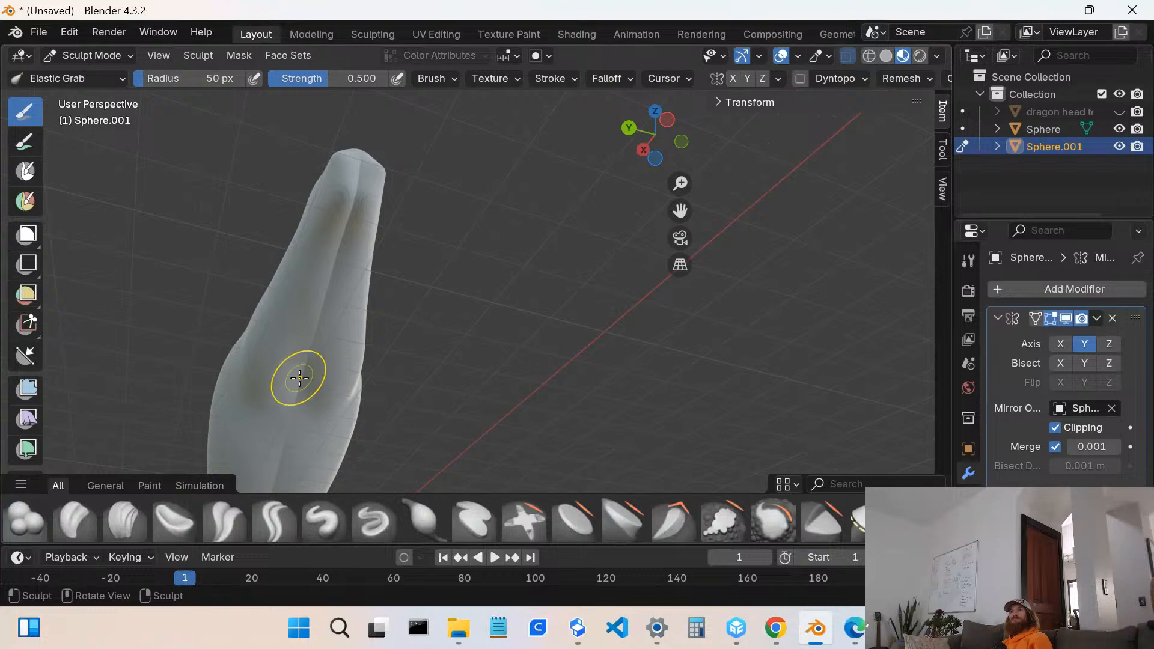
pyautogui.moveTo(299, 377); pyautogui.dragTo(328, 389)
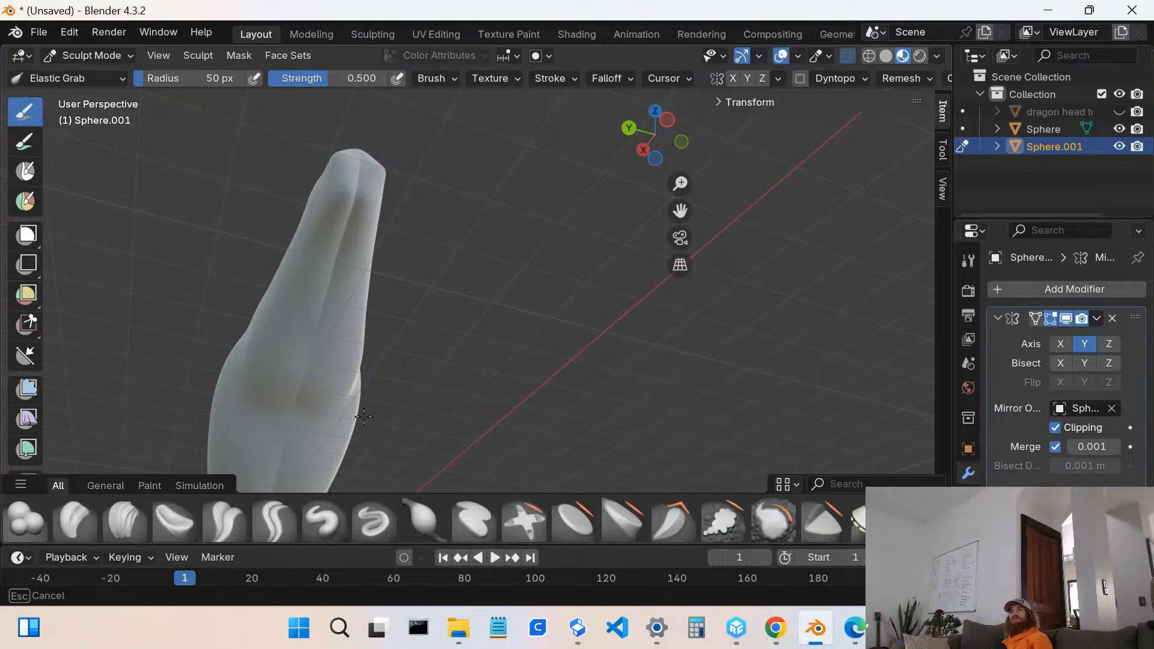
pyautogui.moveTo(363, 416); pyautogui.dragTo(363, 416)
pyautogui.hotkey('ctrl', 'z')
pyautogui.hotkey('ctrl', 'shift', 'z')
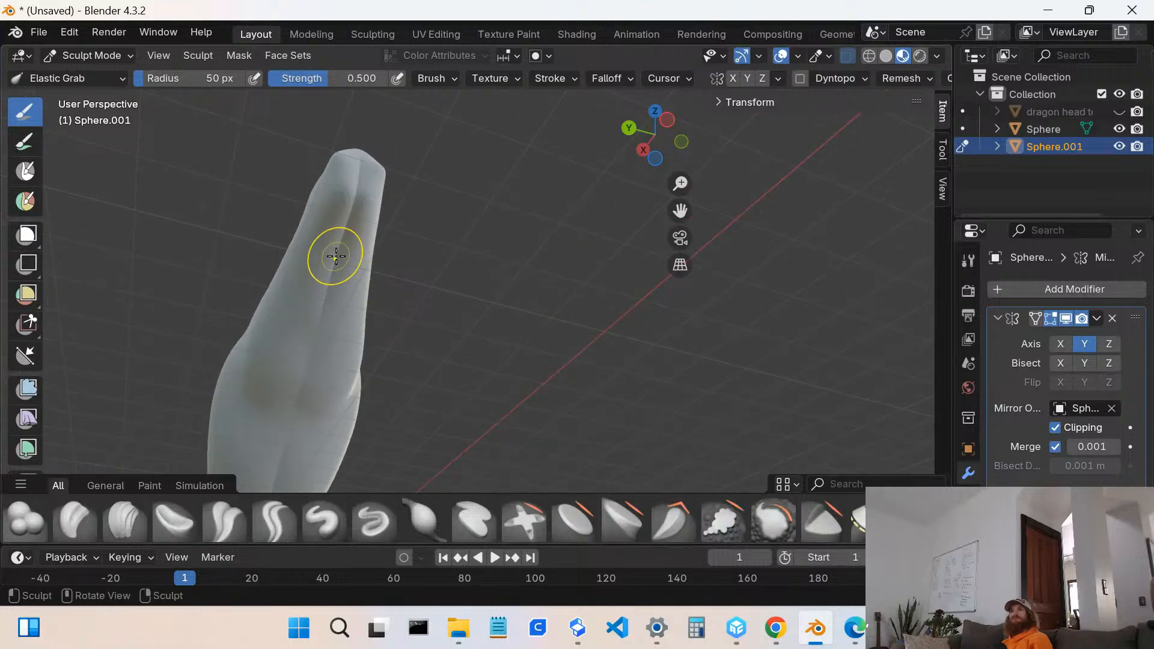
pyautogui.moveTo(336, 257)
pyautogui.mouseDown()
pyautogui.moveTo(377, 259)
pyautogui.moveTo(353, 231)
pyautogui.moveTo(373, 221)
pyautogui.moveTo(360, 221)
pyautogui.moveTo(368, 197)
pyautogui.mouseUp()
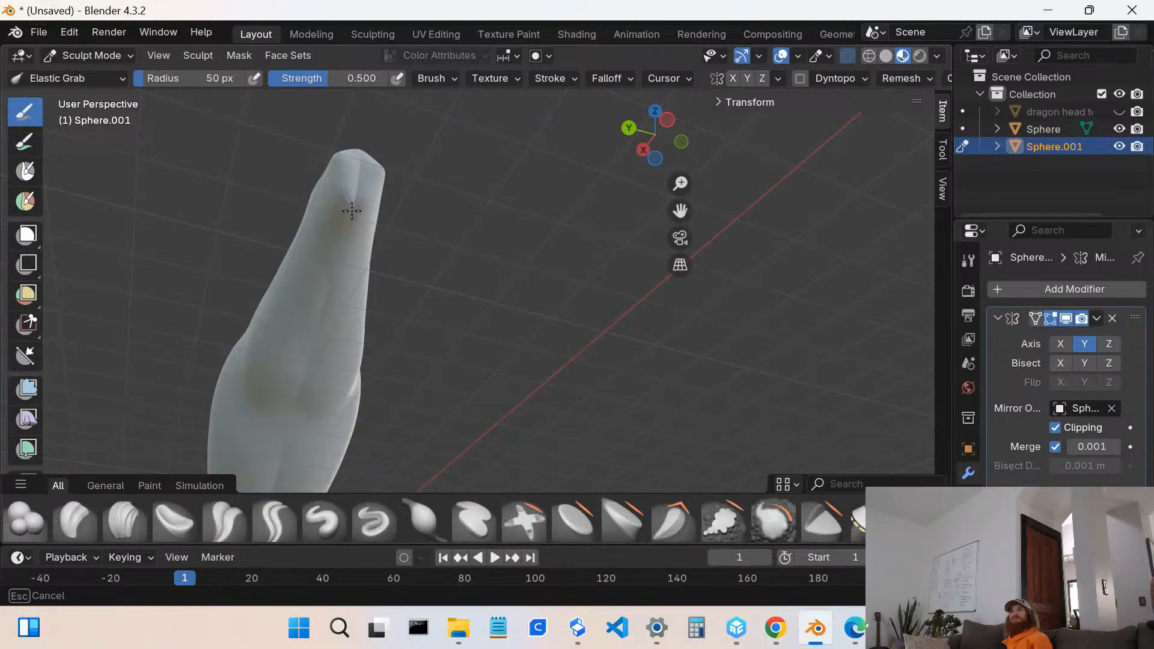
pyautogui.moveTo(352, 211); pyautogui.dragTo(345, 207)
# - Pull the middle of the form's underside outward into a bump with Elastic Grab strokes
pyautogui.moveTo(345, 207); pyautogui.dragTo(342, 234, button='middle')
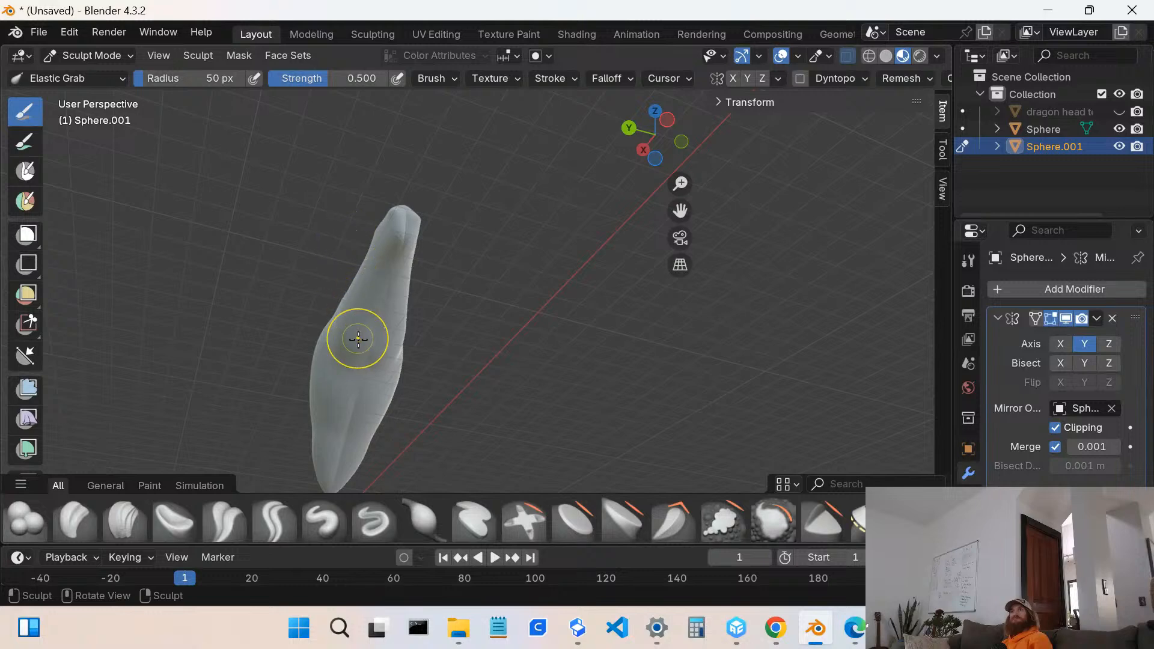
pyautogui.moveTo(329, 452); pyautogui.dragTo(373, 403, button='middle')
pyautogui.moveTo(469, 374)
pyautogui.mouseDown(button='middle')
pyautogui.moveTo(626, 472)
pyautogui.moveTo(354, 389)
pyautogui.mouseUp(button='middle')
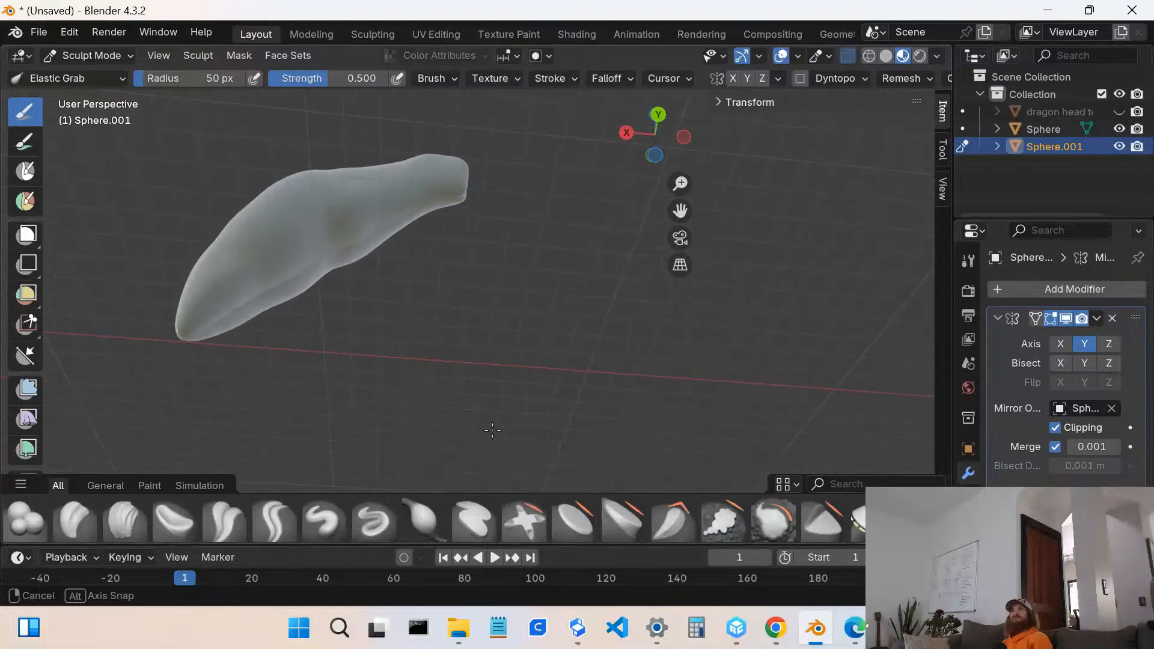
pyautogui.scroll(-2, 238, 332)
pyautogui.moveTo(262, 287)
pyautogui.mouseDown(button='middle')
pyautogui.moveTo(360, 325)
pyautogui.moveTo(572, 361)
pyautogui.moveTo(418, 358)
pyautogui.moveTo(373, 297)
pyautogui.moveTo(301, 248)
pyautogui.mouseUp(button='middle')
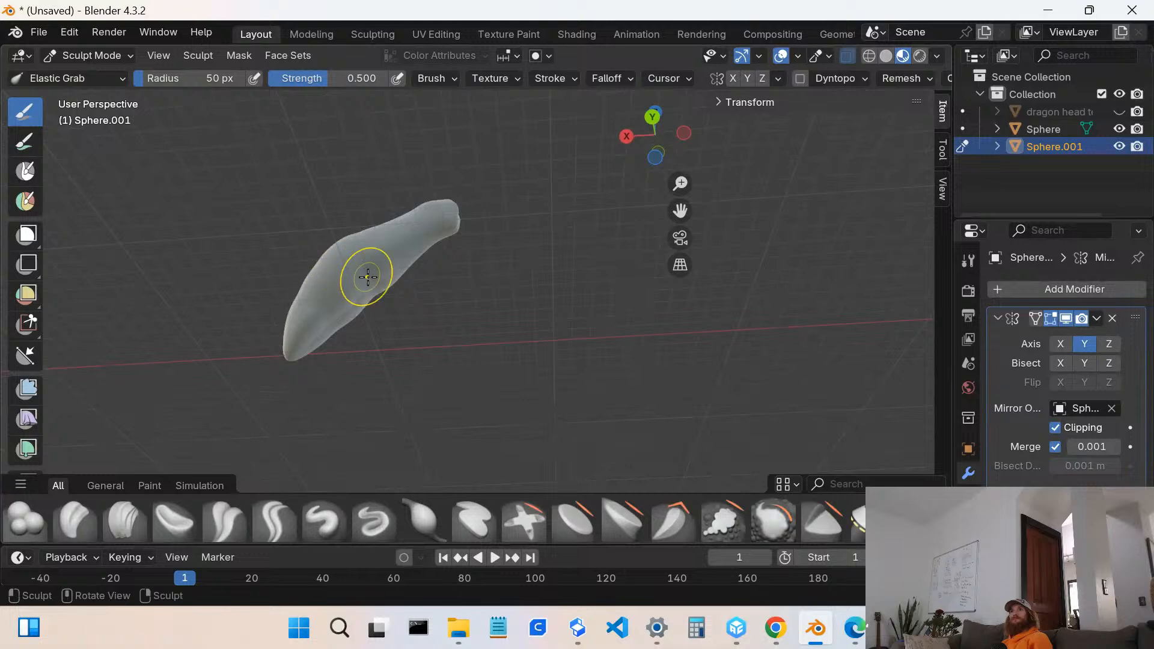
pyautogui.moveTo(373, 284); pyautogui.dragTo(428, 291)
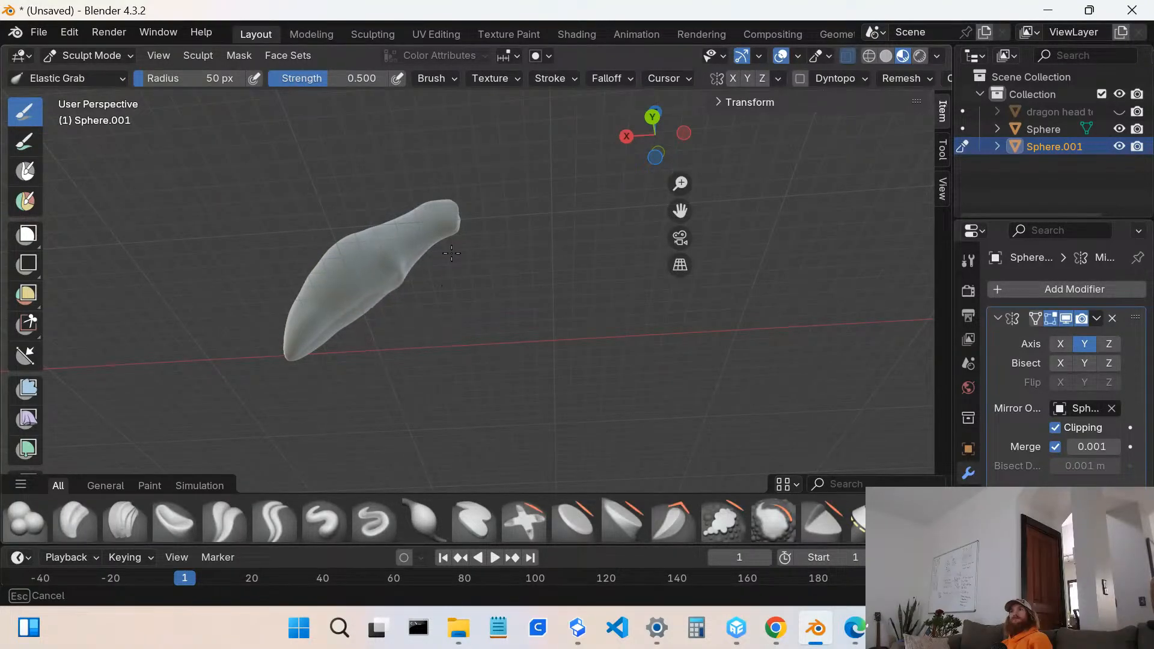
pyautogui.moveTo(452, 253); pyautogui.dragTo(479, 227)
pyautogui.moveTo(458, 236); pyautogui.dragTo(458, 237)
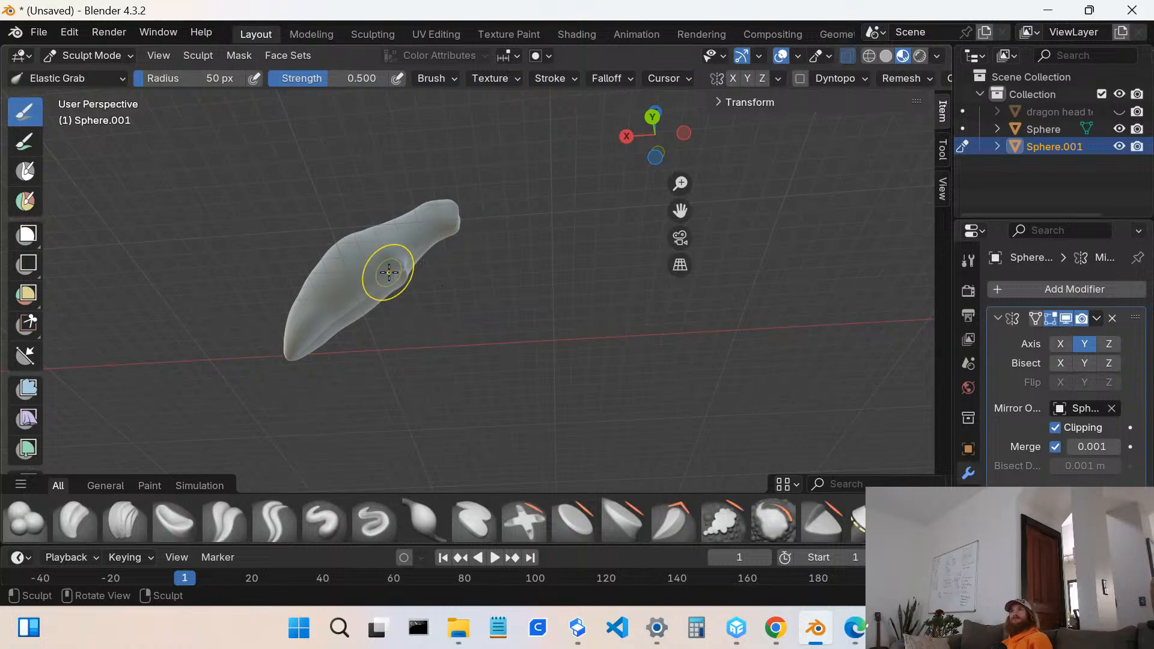
# - Draw the underside bump farther out and widen it toward the center crease with Elastic Grab
pyautogui.moveTo(386, 270)
pyautogui.mouseDown(button='middle')
pyautogui.moveTo(377, 283)
pyautogui.moveTo(385, 312)
pyautogui.moveTo(354, 296)
pyautogui.mouseUp(button='middle')
pyautogui.scroll(4, 348, 293)
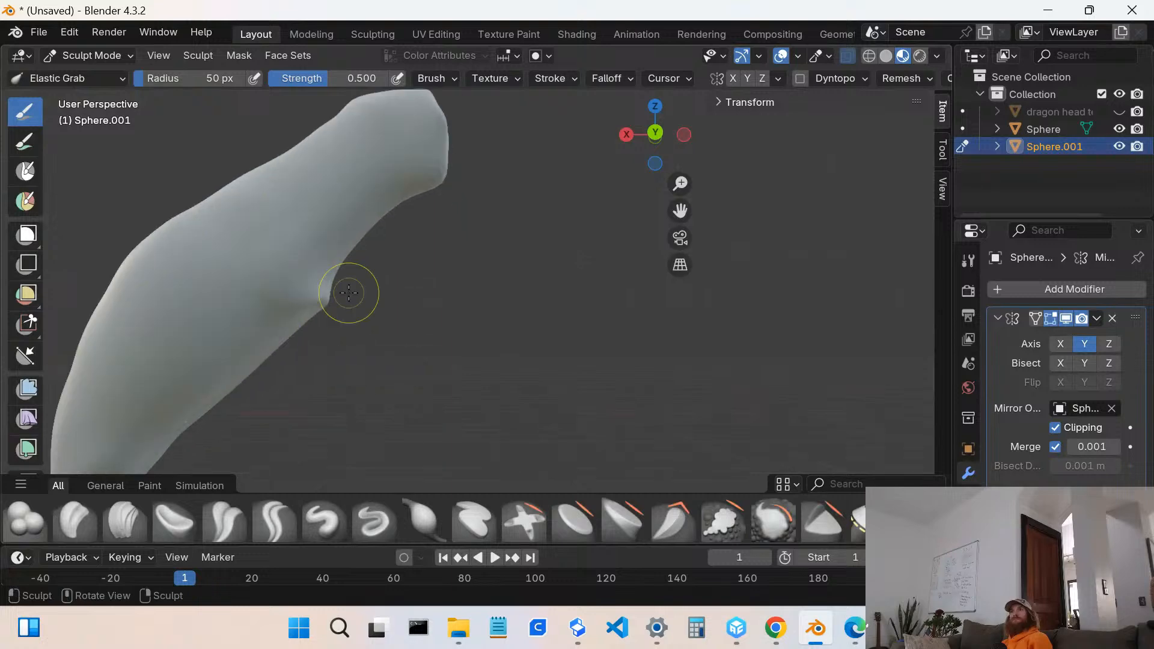
pyautogui.moveTo(315, 293); pyautogui.dragTo(331, 290)
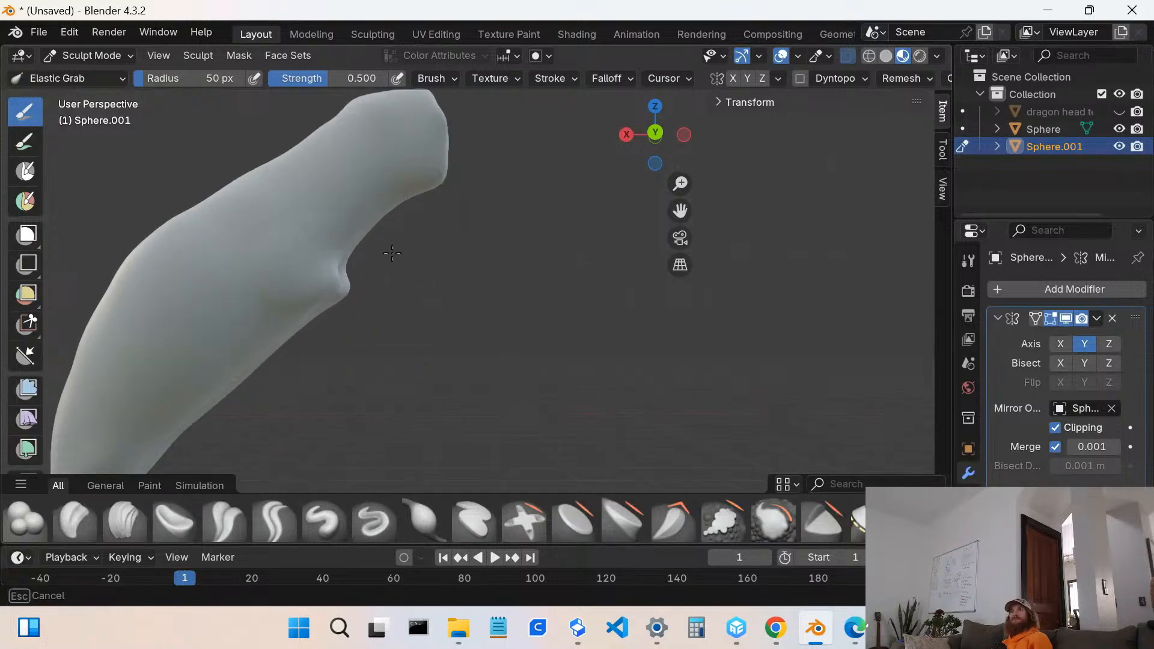
pyautogui.moveTo(392, 253)
pyautogui.mouseDown()
pyautogui.moveTo(350, 217)
pyautogui.moveTo(408, 222)
pyautogui.mouseUp()
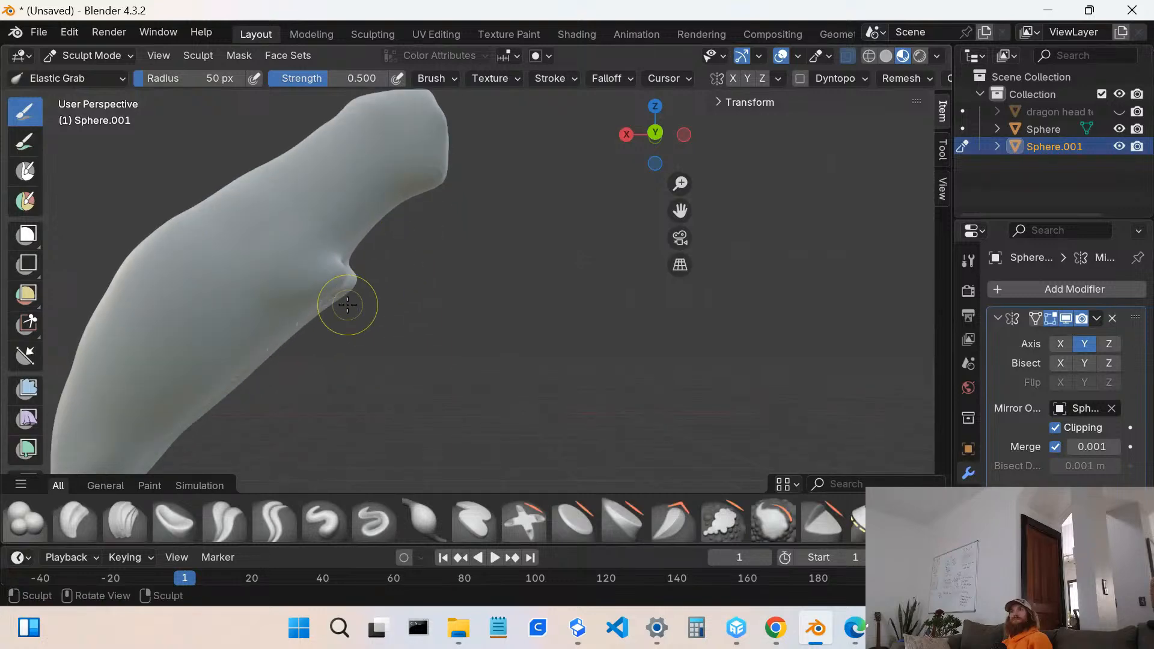
pyautogui.moveTo(343, 304)
pyautogui.mouseDown(button='middle')
pyautogui.moveTo(258, 304)
pyautogui.moveTo(270, 313)
pyautogui.mouseUp(button='middle')
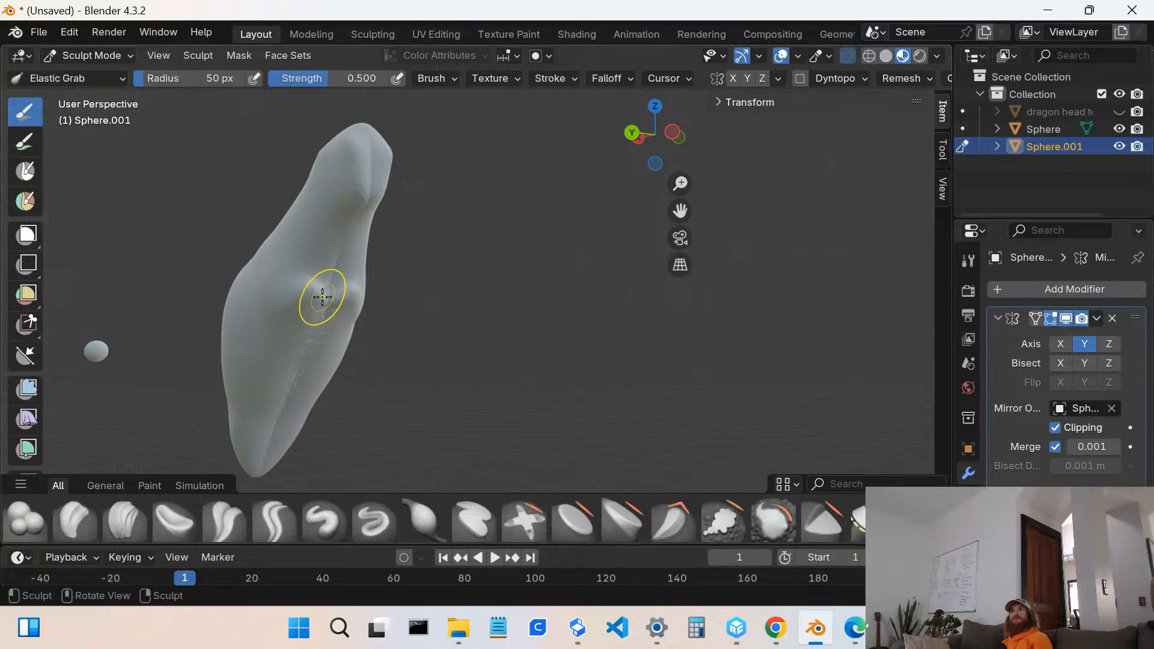
pyautogui.moveTo(323, 297); pyautogui.dragTo(315, 295)
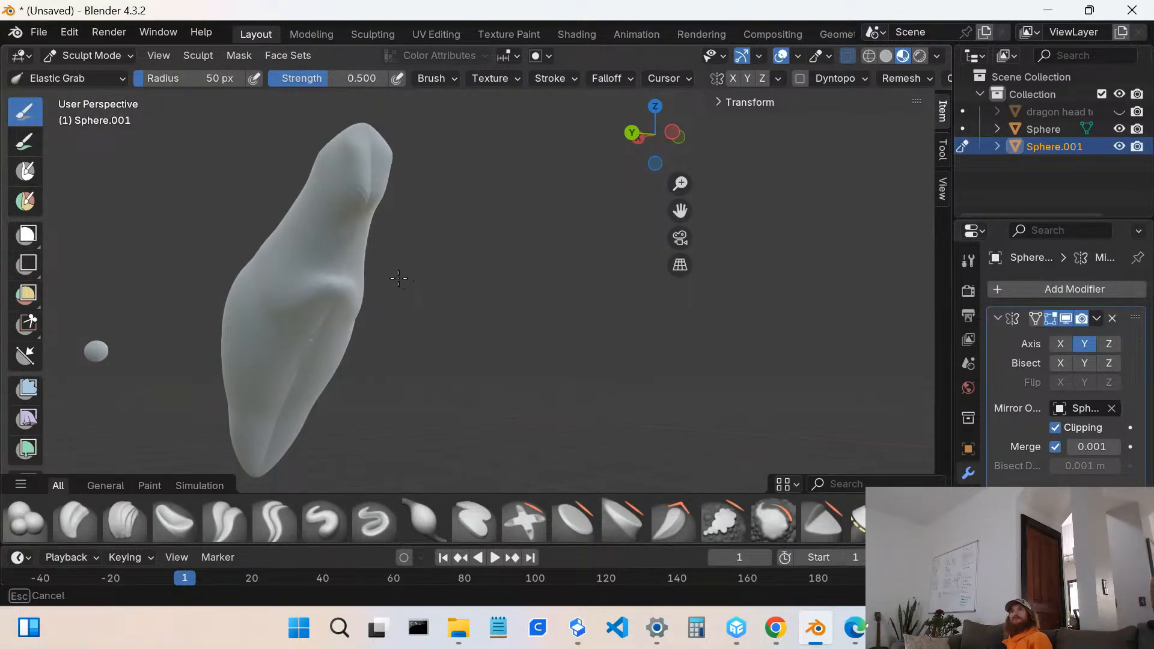
pyautogui.moveTo(399, 278); pyautogui.dragTo(399, 283)
# - Pull the bump downward at the center crease into a small protruding spur with Elastic Grab
pyautogui.moveTo(335, 322)
pyautogui.mouseDown(button='middle')
pyautogui.moveTo(443, 330)
pyautogui.moveTo(415, 282)
pyautogui.mouseUp(button='middle')
pyautogui.scroll(-5, 358, 291)
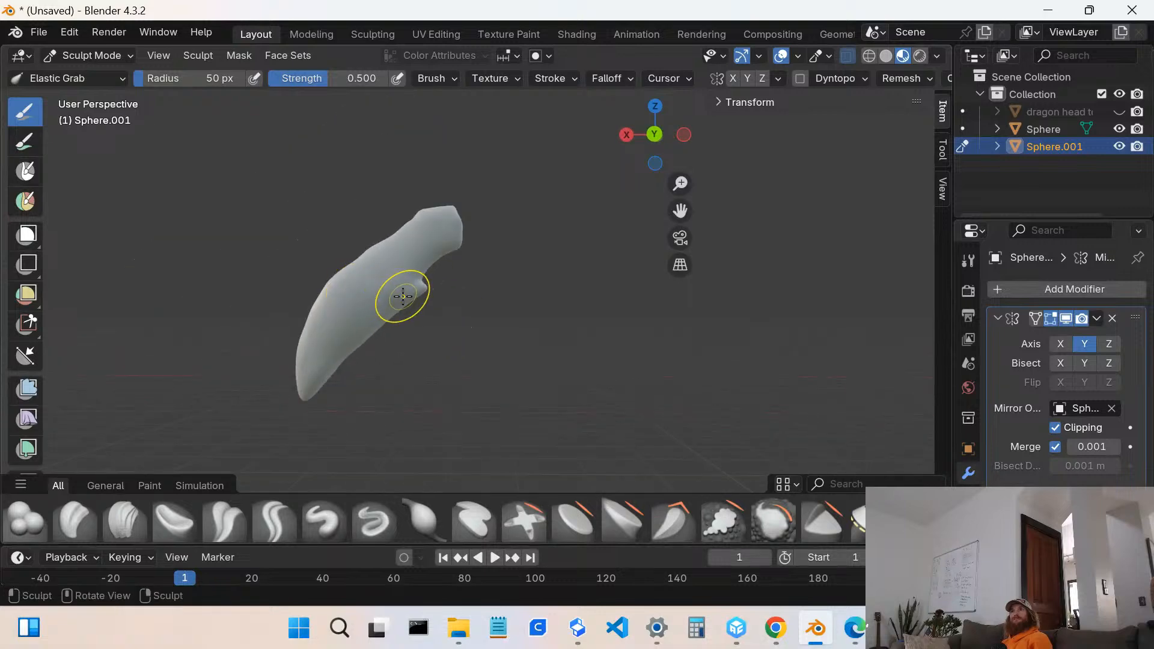
pyautogui.scroll(5, 404, 299)
pyautogui.moveTo(353, 283)
pyautogui.mouseDown()
pyautogui.moveTo(348, 396)
pyautogui.moveTo(375, 367)
pyautogui.mouseUp()
pyautogui.moveTo(324, 283); pyautogui.dragTo(129, 294, button='middle')
pyautogui.scroll(3, 318, 313)
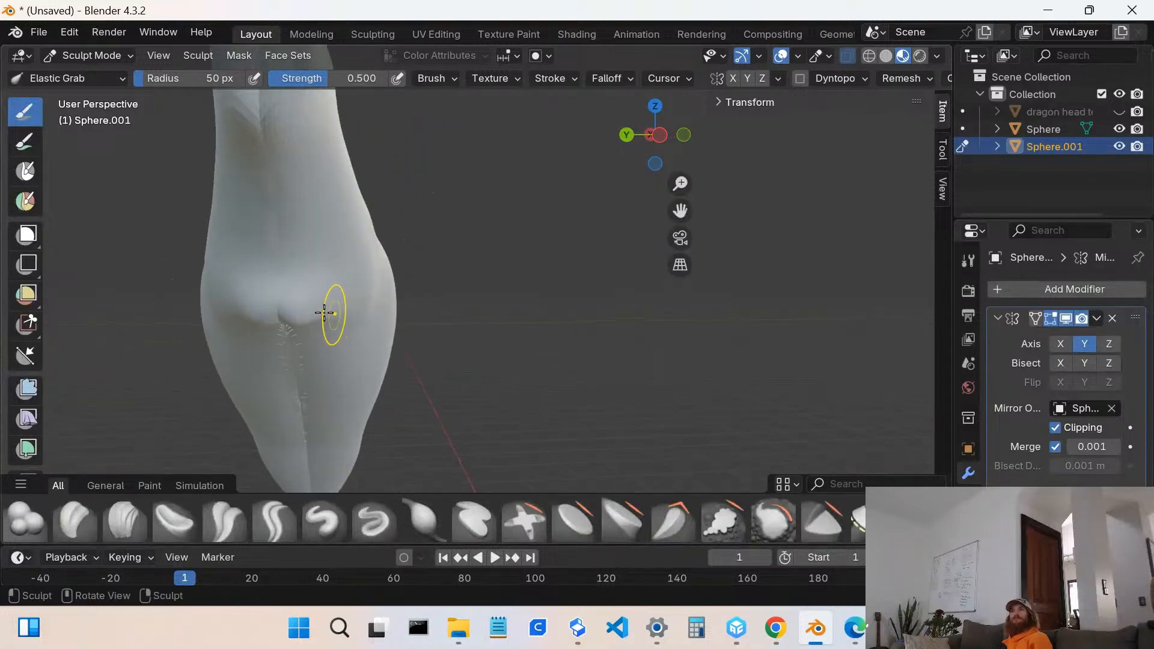
pyautogui.moveTo(276, 309); pyautogui.dragTo(276, 309)
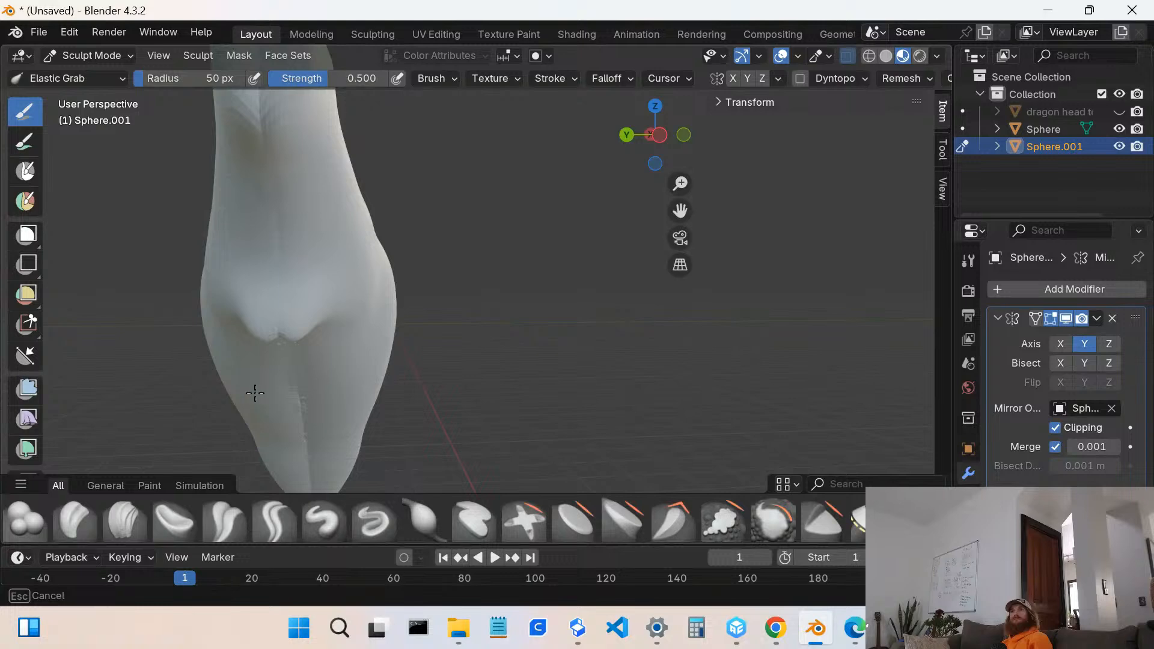
pyautogui.moveTo(258, 386); pyautogui.dragTo(250, 386)
# - Stretch the form's lower end down and outward into a narrow, pointed tail with Elastic Grab
pyautogui.scroll(-3, 252, 309)
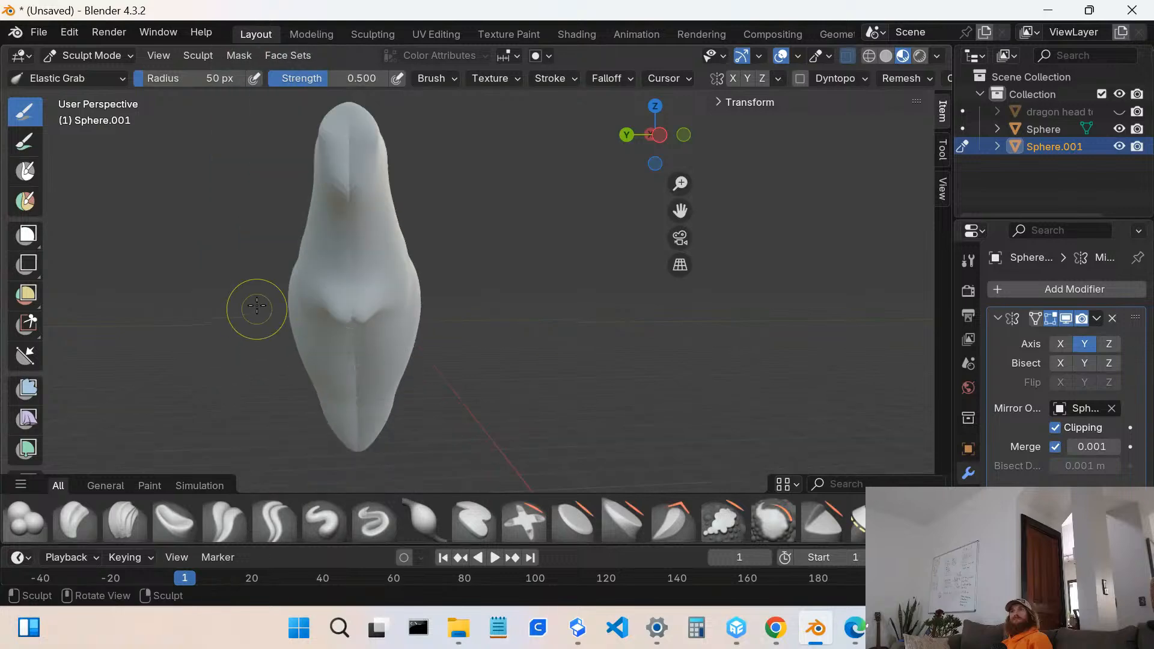
pyautogui.moveTo(319, 319)
pyautogui.mouseDown(button='middle')
pyautogui.moveTo(455, 284)
pyautogui.moveTo(239, 265)
pyautogui.mouseUp(button='middle')
pyautogui.scroll(-3, 193, 304)
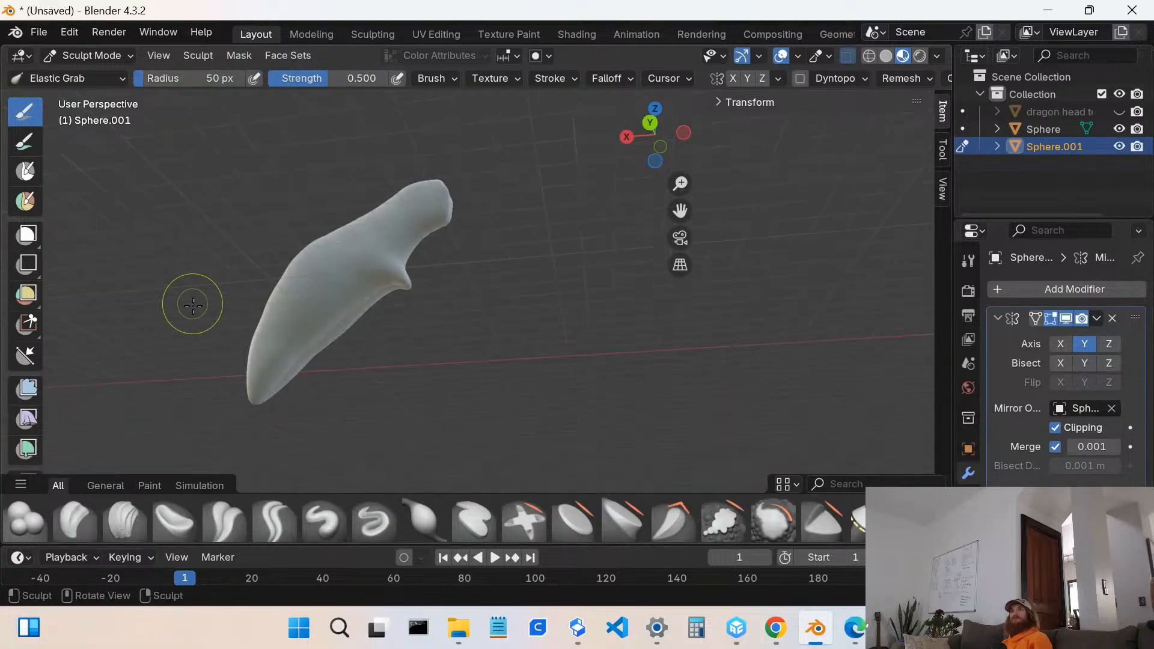
pyautogui.moveTo(268, 368)
pyautogui.mouseDown(button='middle')
pyautogui.moveTo(433, 349)
pyautogui.moveTo(286, 293)
pyautogui.mouseUp(button='middle')
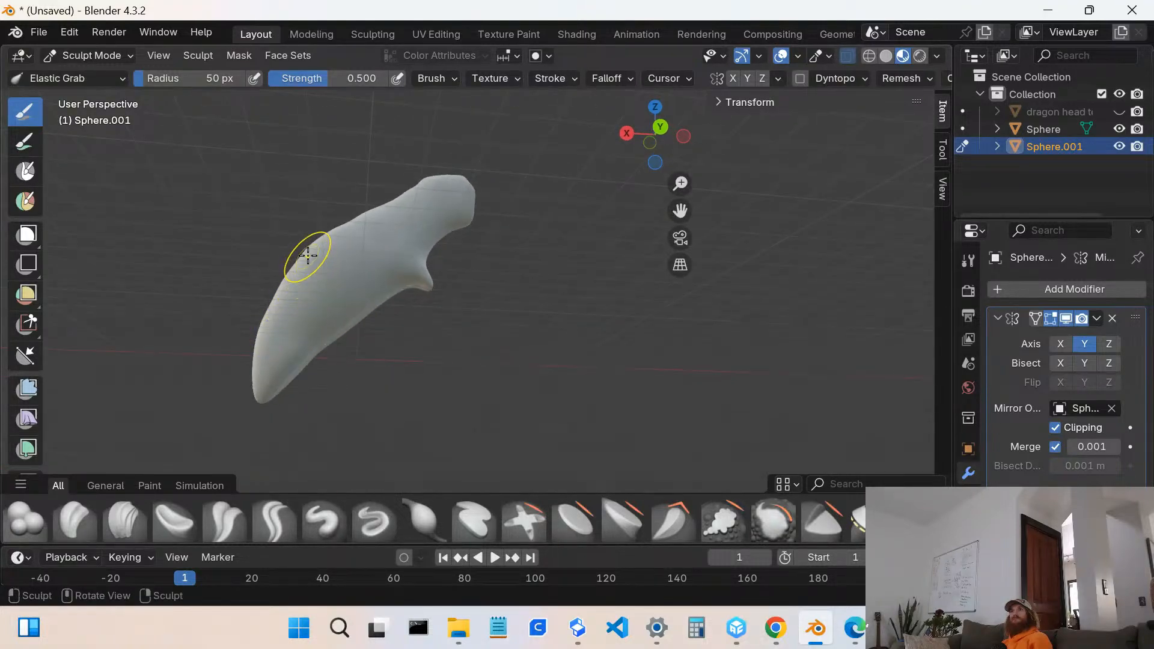
pyautogui.moveTo(323, 321)
pyautogui.mouseDown()
pyautogui.moveTo(291, 386)
pyautogui.moveTo(258, 405)
pyautogui.moveTo(131, 413)
pyautogui.moveTo(71, 388)
pyautogui.mouseUp()
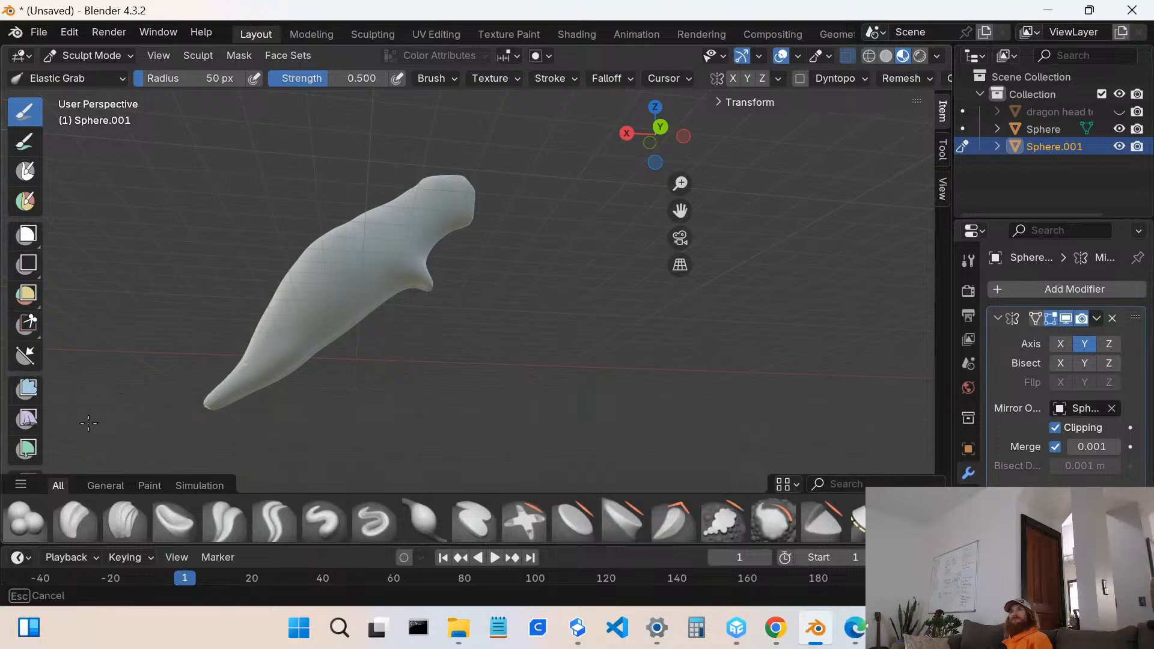
pyautogui.moveTo(88, 423); pyautogui.dragTo(90, 423)
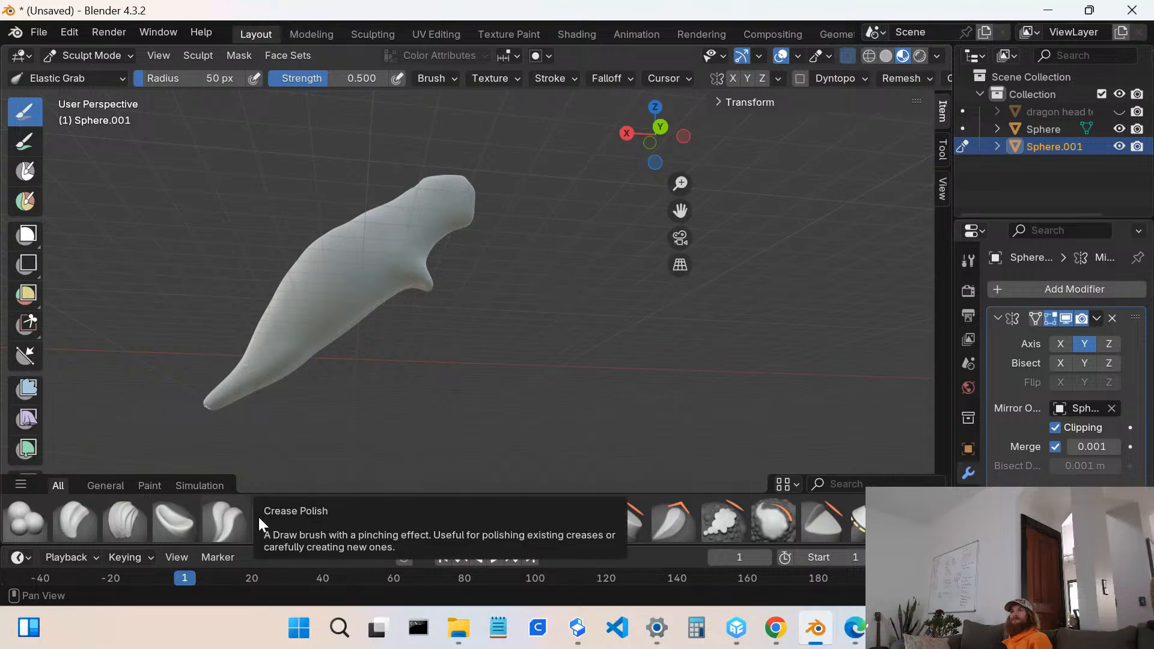
# - Try carving wrinkles across the form's side, from the middle to the upper end, with Crease Sharp strokes
pyautogui.click(294, 526)
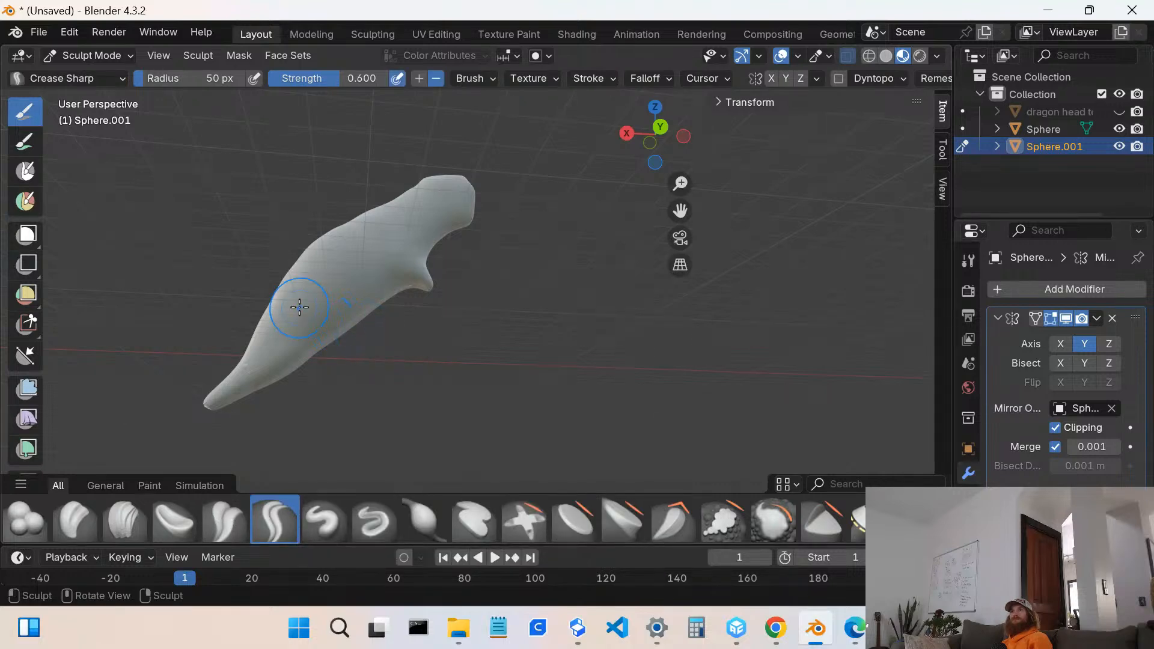
pyautogui.moveTo(284, 318); pyautogui.dragTo(343, 327)
pyautogui.moveTo(295, 290)
pyautogui.mouseDown()
pyautogui.moveTo(345, 294)
pyautogui.moveTo(338, 269)
pyautogui.moveTo(387, 292)
pyautogui.moveTo(369, 293)
pyautogui.mouseUp()
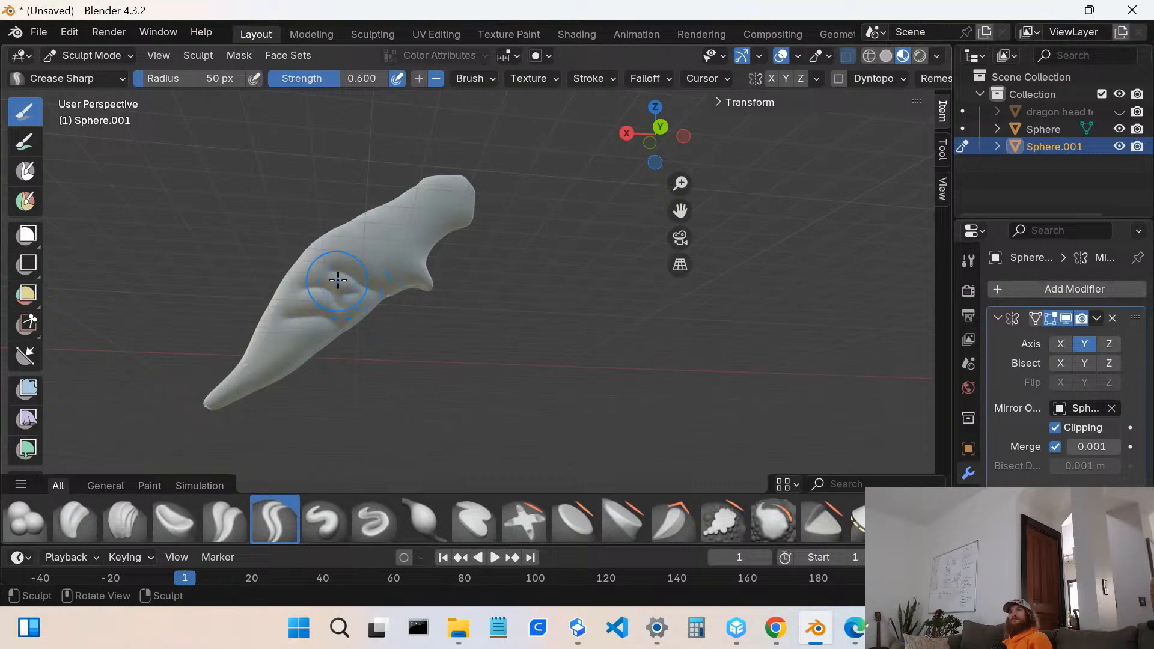
pyautogui.moveTo(338, 254)
pyautogui.mouseDown()
pyautogui.moveTo(373, 265)
pyautogui.moveTo(358, 266)
pyautogui.moveTo(385, 232)
pyautogui.moveTo(411, 219)
pyautogui.moveTo(406, 238)
pyautogui.moveTo(448, 219)
pyautogui.moveTo(466, 192)
pyautogui.mouseUp()
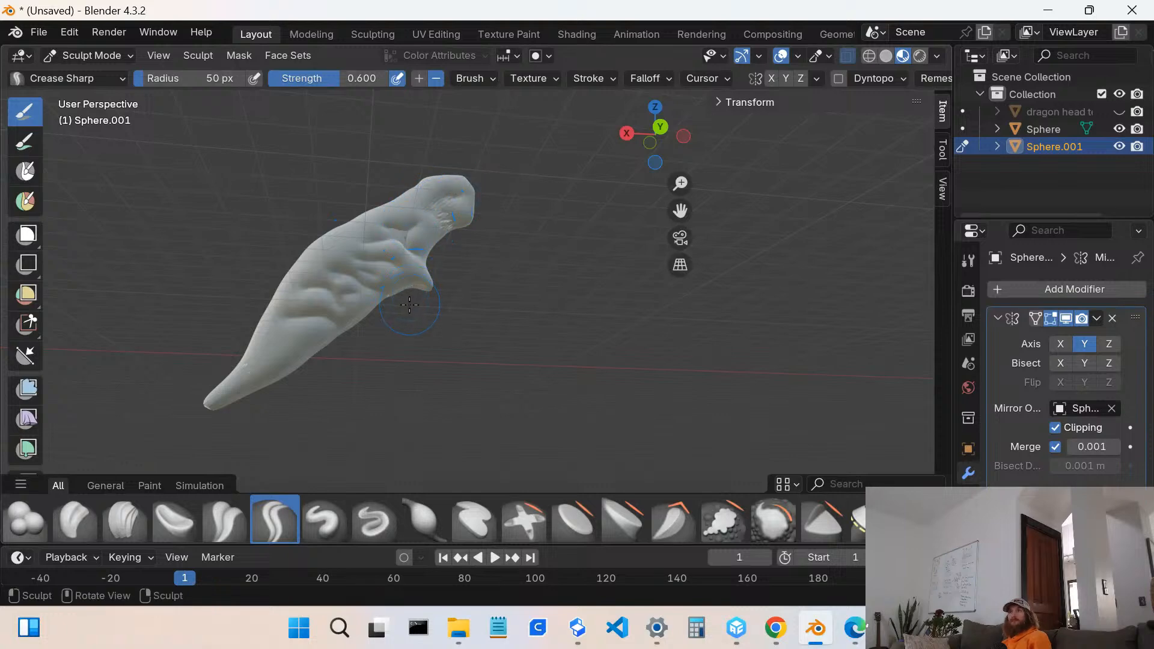
pyautogui.moveTo(415, 300); pyautogui.dragTo(342, 300, button='middle')
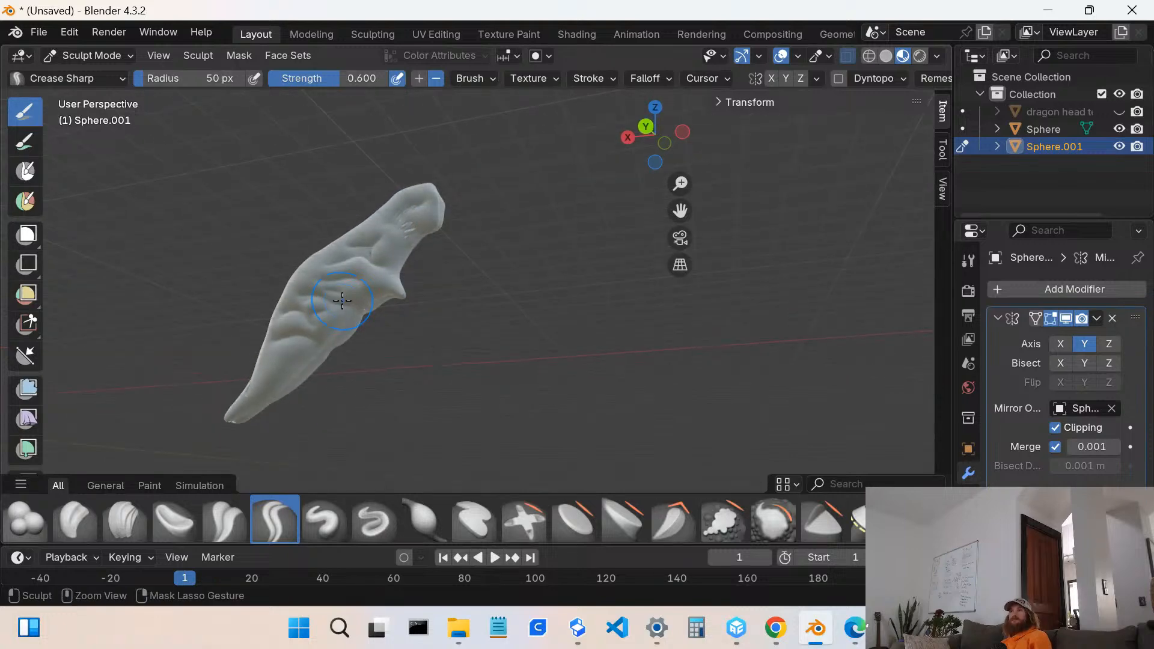
# - Undo all the Crease Sharp strokes on the form
pyautogui.hotkey('ctrl', 'z')
pyautogui.hotkey('ctrl', 'z')
pyautogui.hotkey('ctrl', 'z')
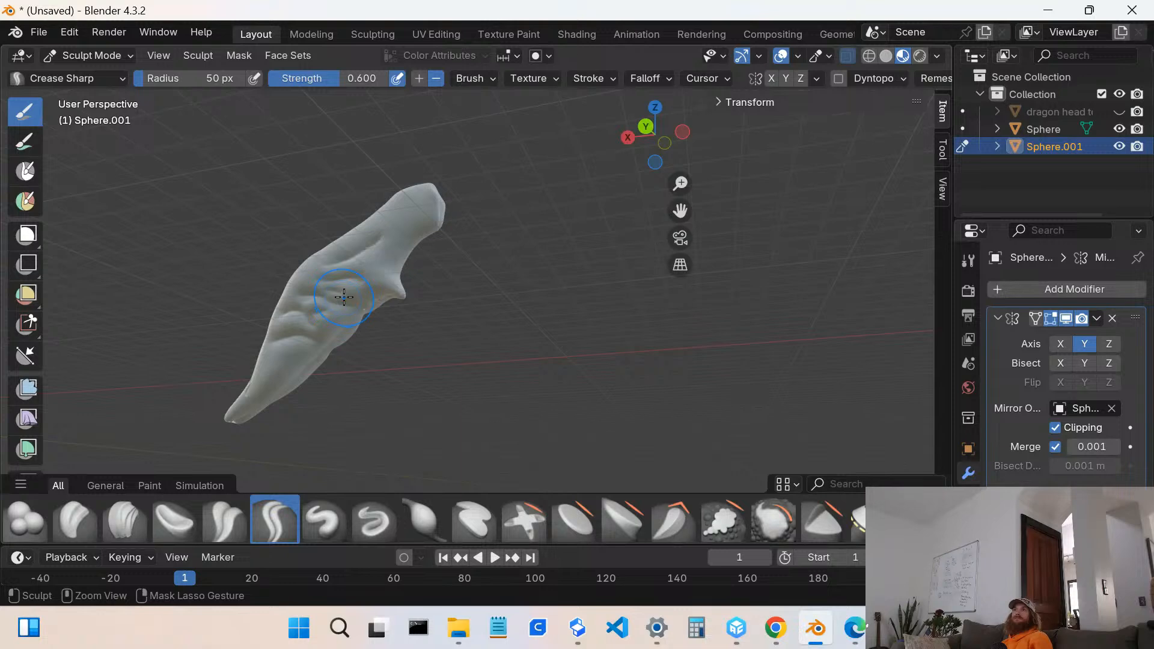
pyautogui.moveTo(344, 294)
pyautogui.mouseDown(button='middle')
pyautogui.moveTo(456, 303)
pyautogui.moveTo(7, 293)
pyautogui.moveTo(23, 355)
pyautogui.moveTo(34, 327)
pyautogui.moveTo(53, 334)
pyautogui.mouseUp(button='middle')
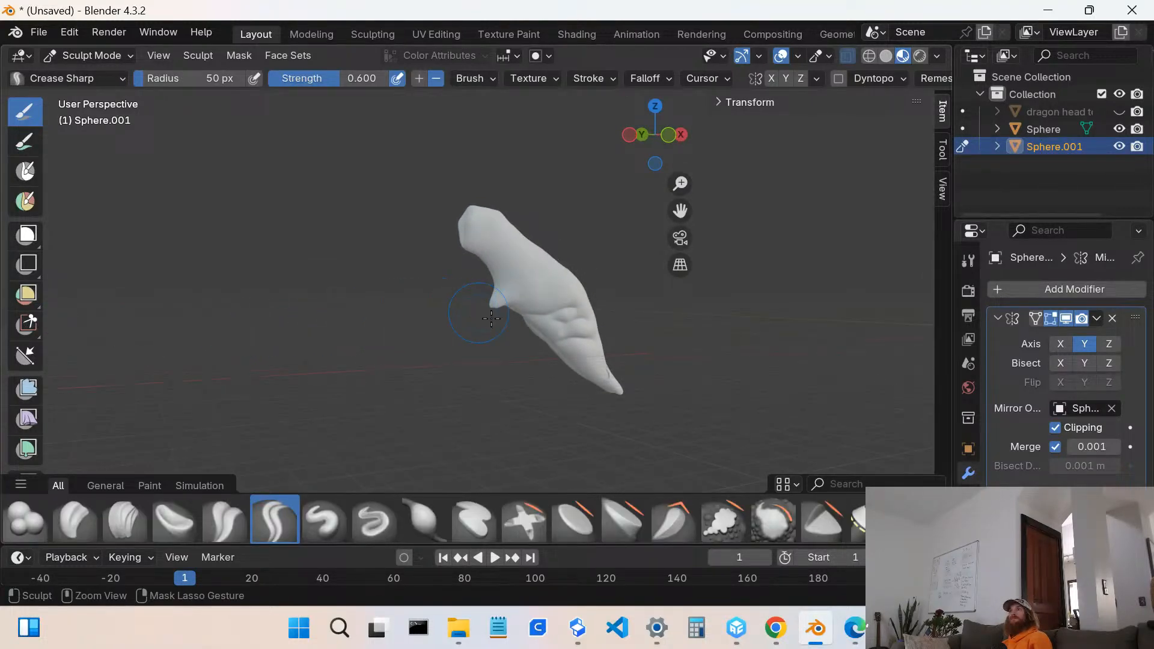
pyautogui.hotkey('ctrl', 'z')
pyautogui.hotkey('ctrl', 'z')
pyautogui.hotkey('ctrl', 'z')
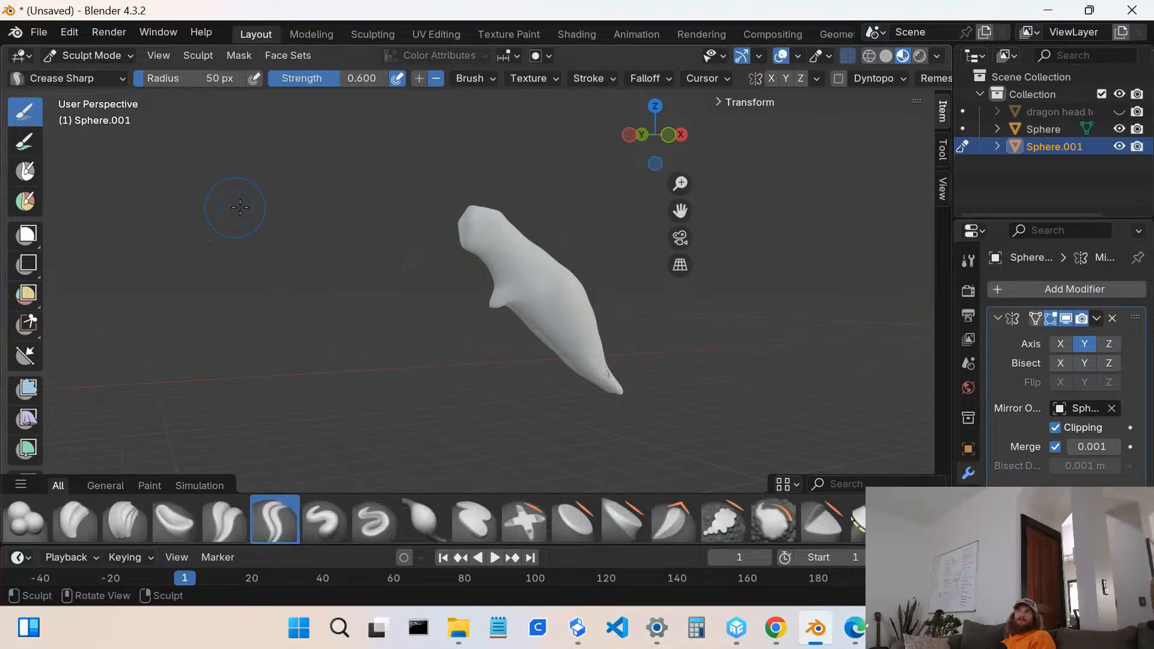
# - Unhide the dragon head and check the sculpted form's size and position against the jaw and teeth
pyautogui.click(1119, 112)
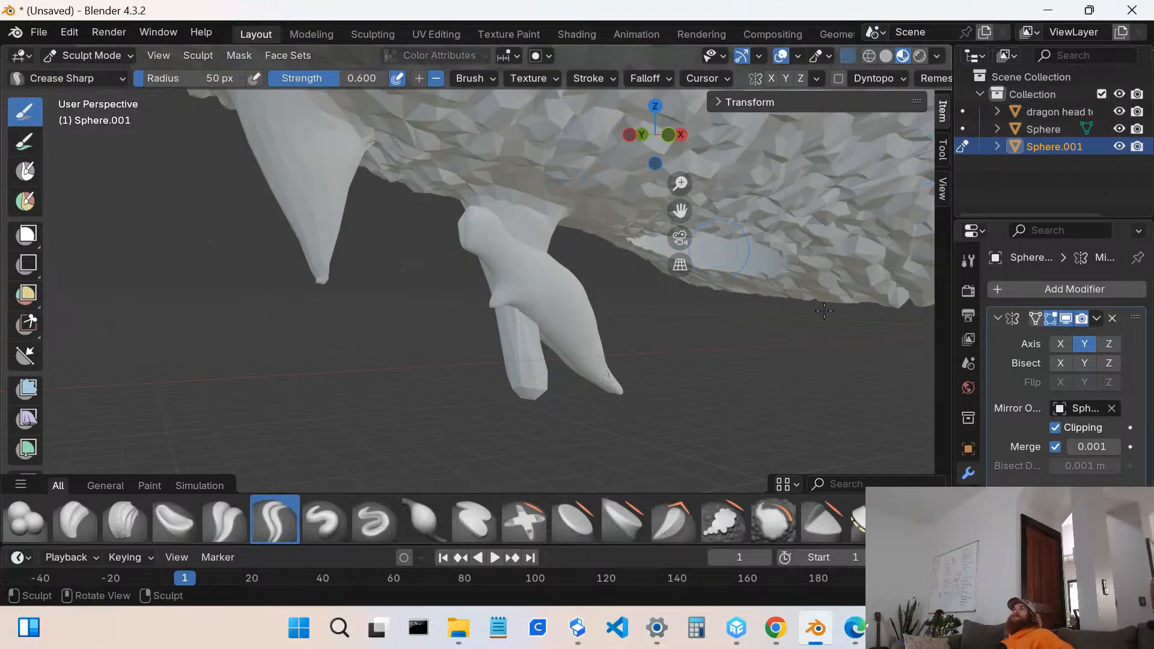
pyautogui.moveTo(561, 304); pyautogui.dragTo(568, 316, button='middle')
pyautogui.scroll(4, 568, 316)
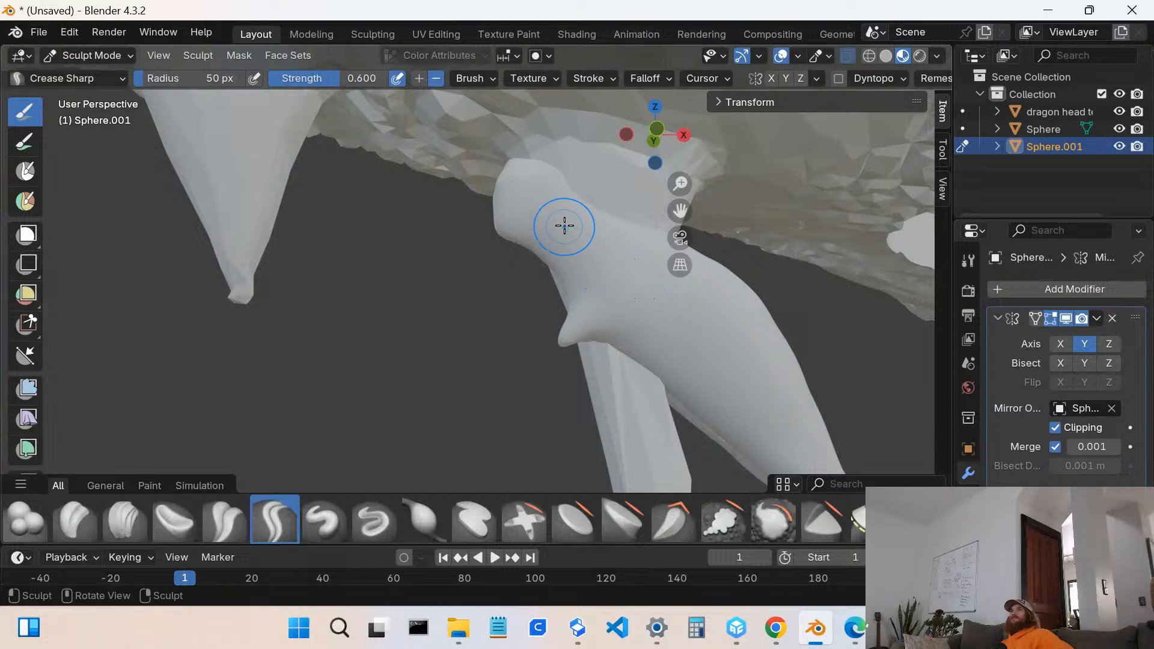
pyautogui.scroll(-5, 582, 229)
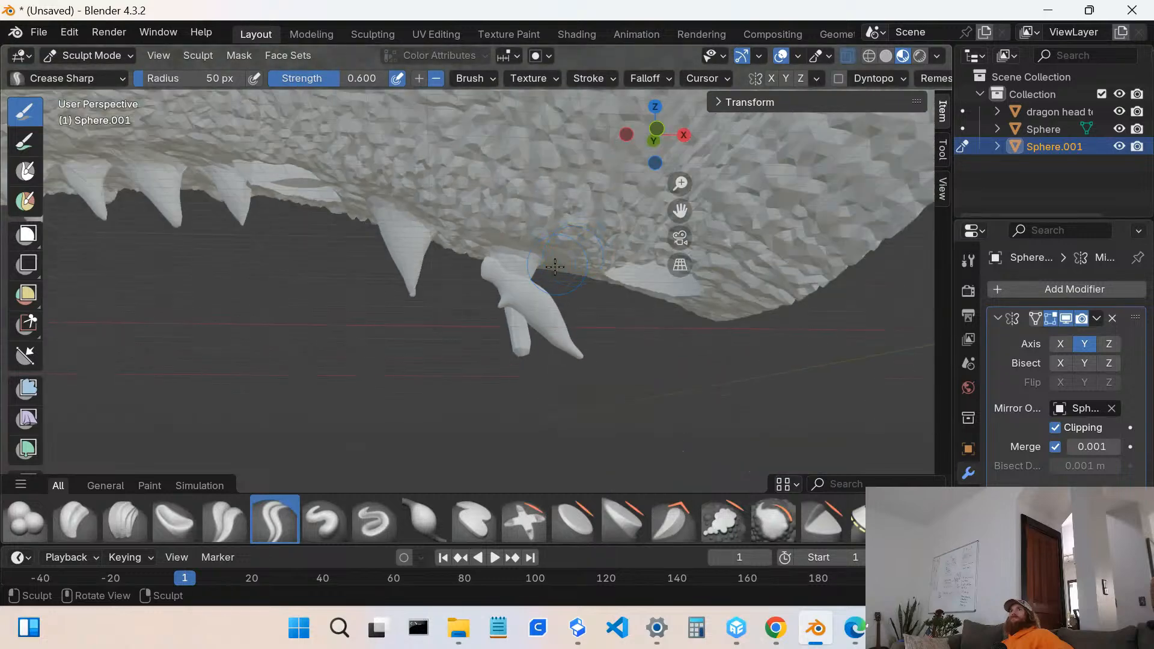
pyautogui.moveTo(510, 281)
pyautogui.mouseDown(button='middle')
pyautogui.moveTo(515, 339)
pyautogui.moveTo(484, 283)
pyautogui.mouseUp(button='middle')
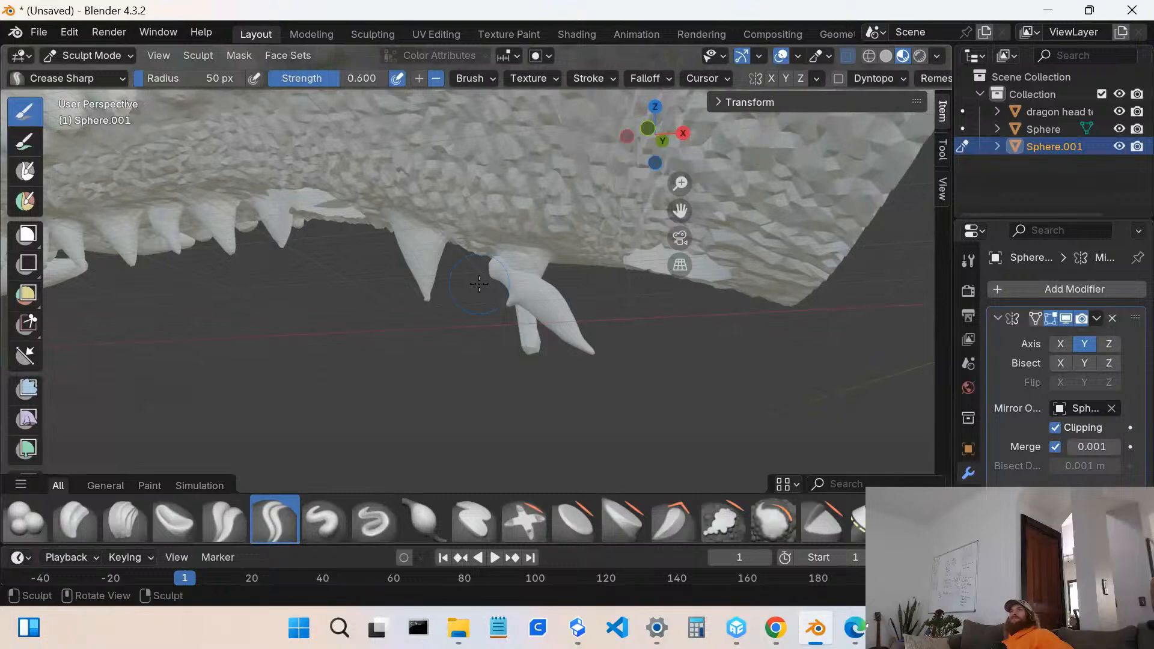
pyautogui.scroll(-1, 487, 290)
pyautogui.scroll(-2, 529, 313)
pyautogui.scroll(4, 517, 313)
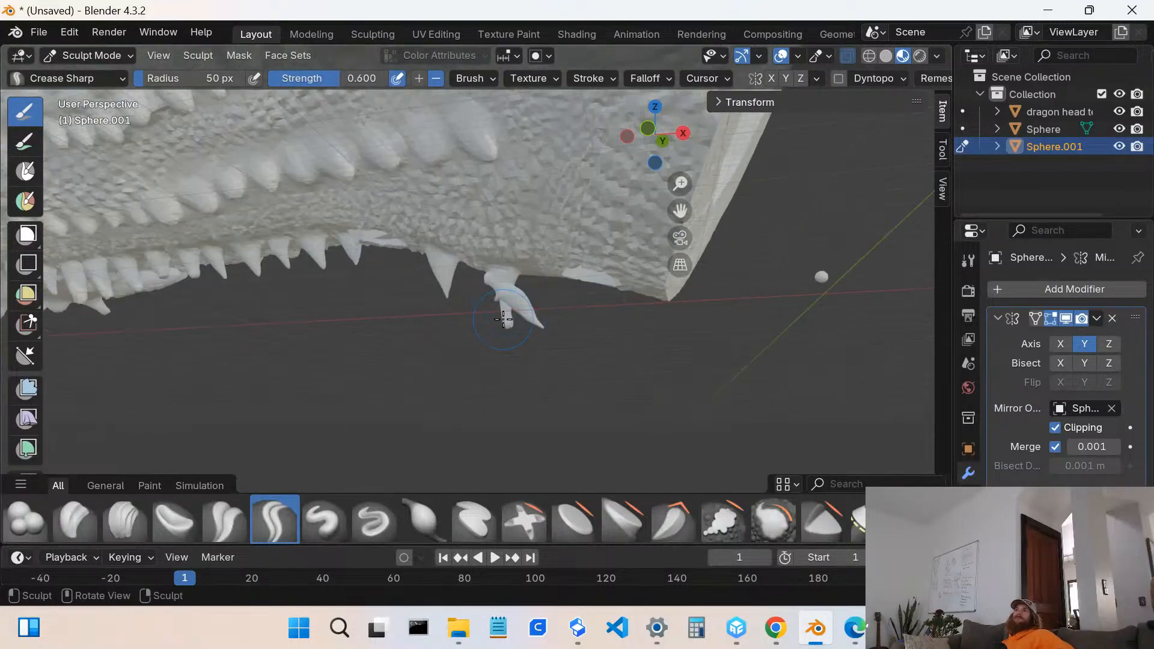
# - Select Sphere and, in Edit Mode, scale the sculpted form up uniformly by a factor of 2.703
pyautogui.click(1053, 130)
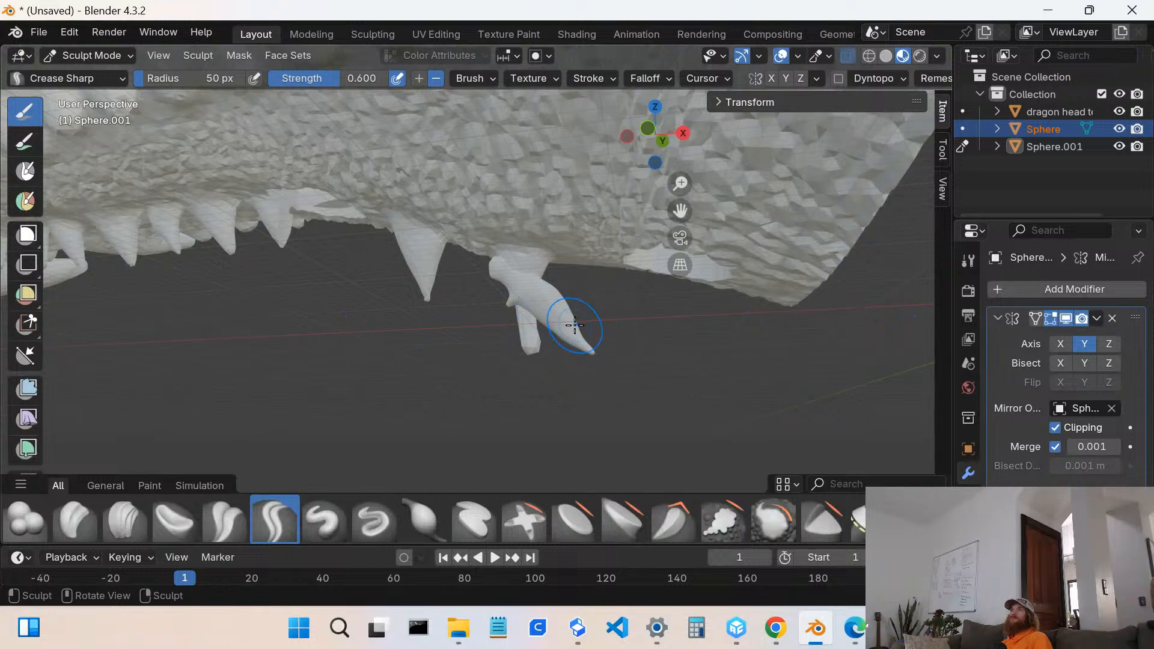
pyautogui.press('shift')
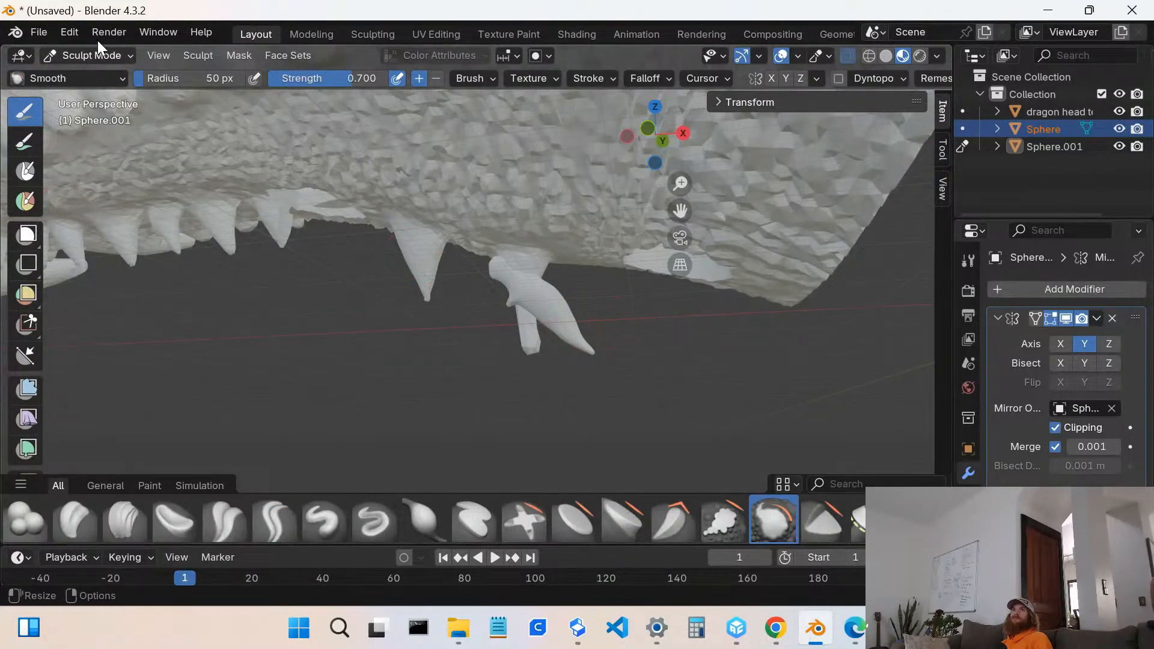
pyautogui.click(107, 53)
pyautogui.click(94, 93)
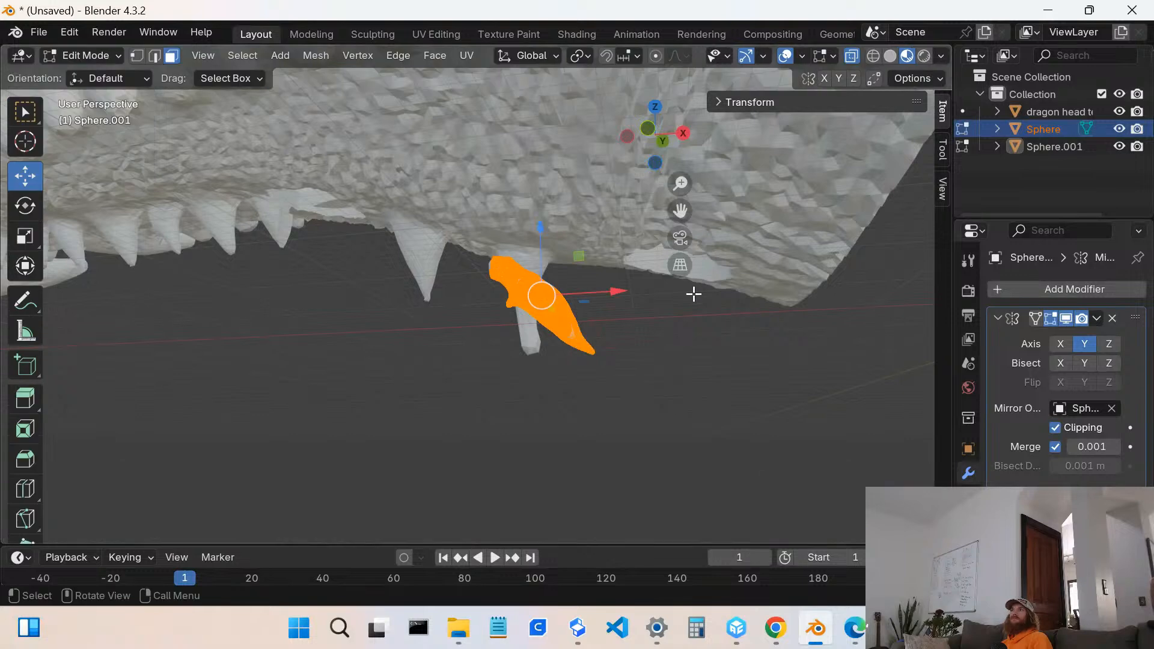
pyautogui.press('s')
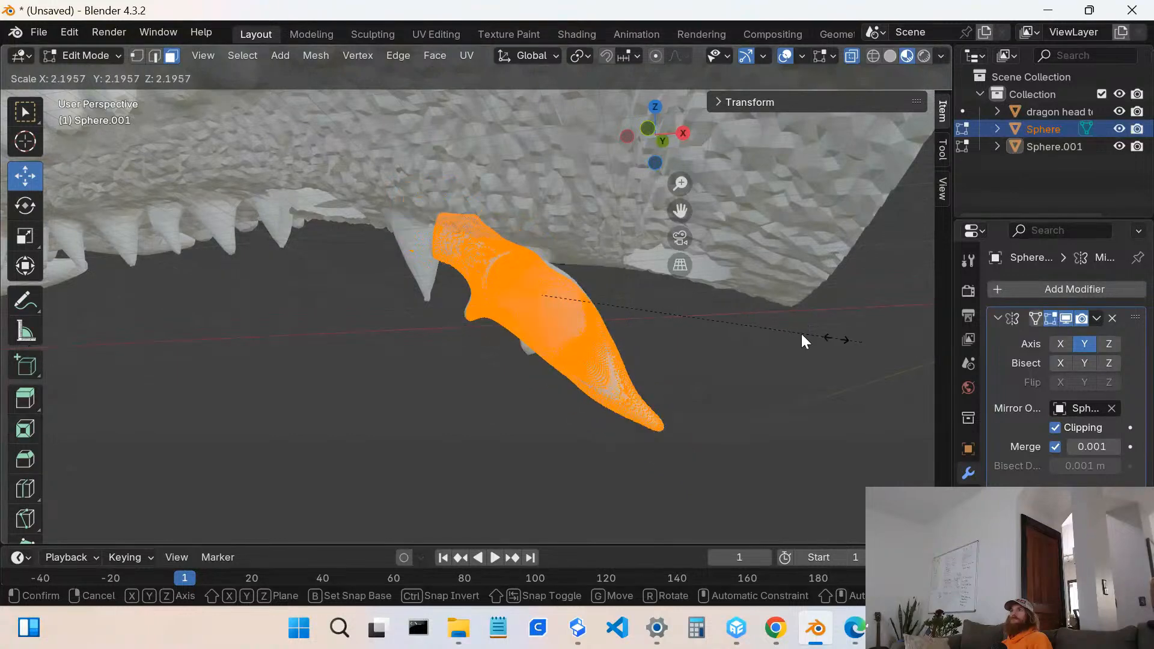
pyautogui.click(937, 336)
pyautogui.scroll(-3, 704, 338)
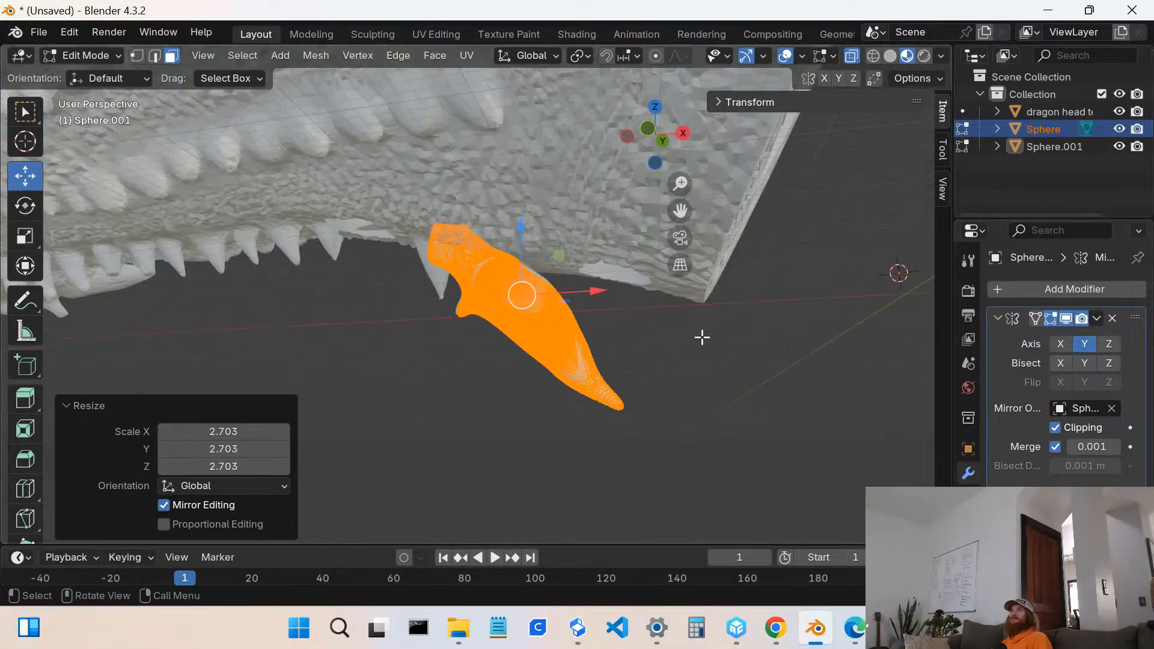
# - Scale the sculpted form up uniformly by 2.179, then move it -14.931 m along Z and 16.856 m along X
pyautogui.press('s')
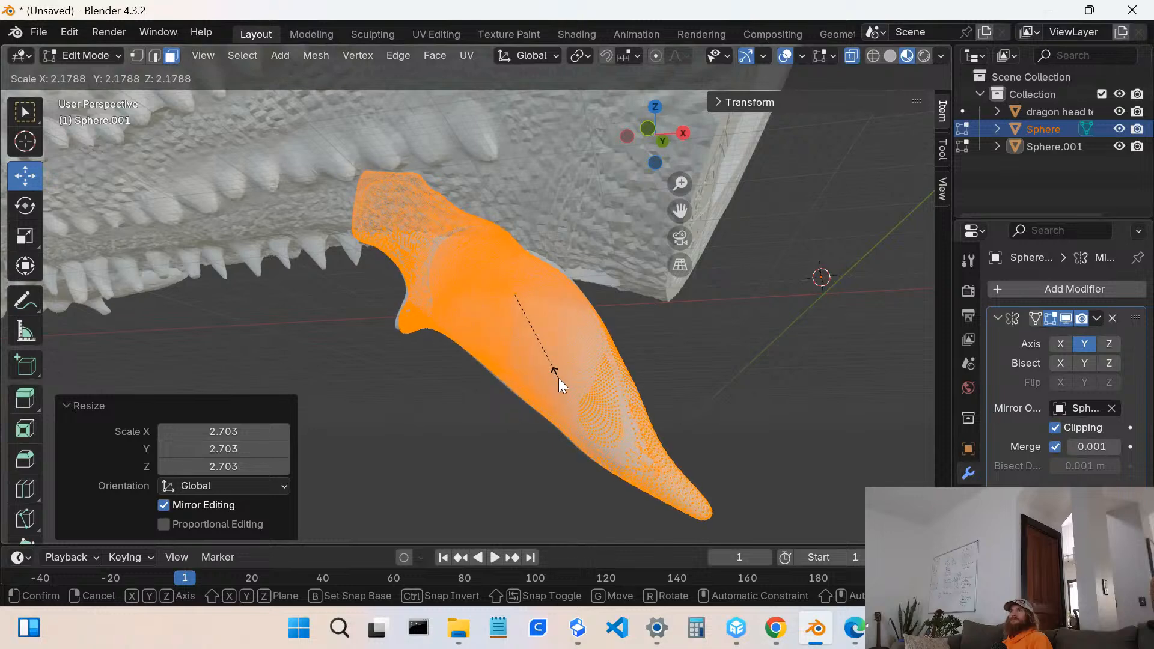
pyautogui.click(557, 378)
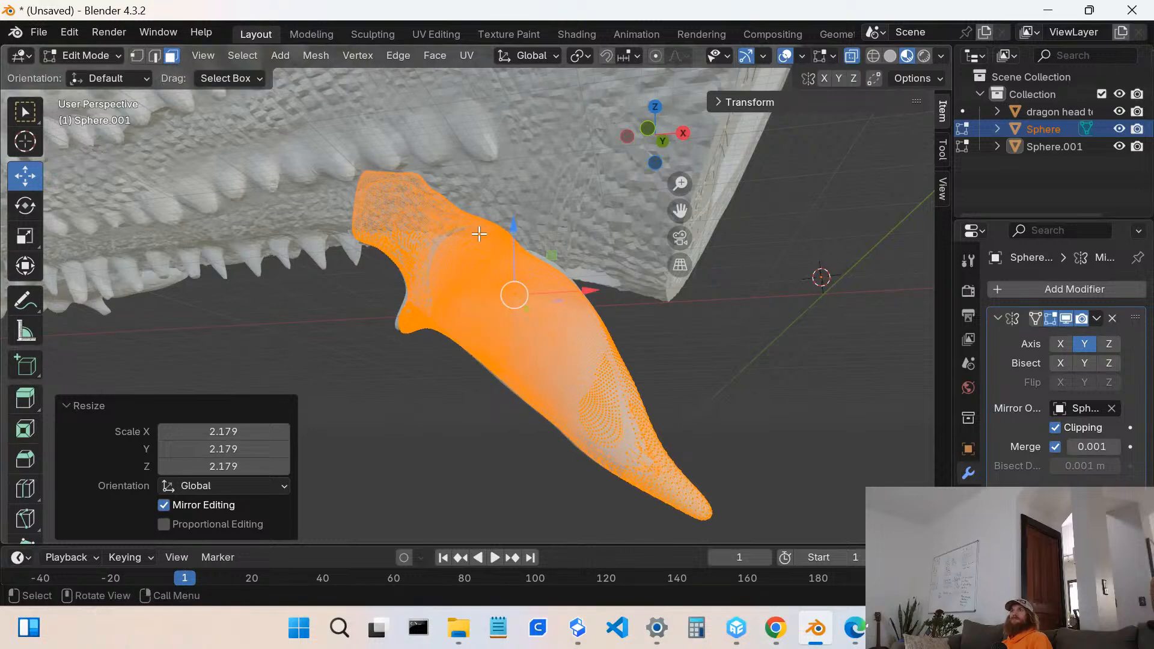
pyautogui.moveTo(512, 229); pyautogui.dragTo(545, 336)
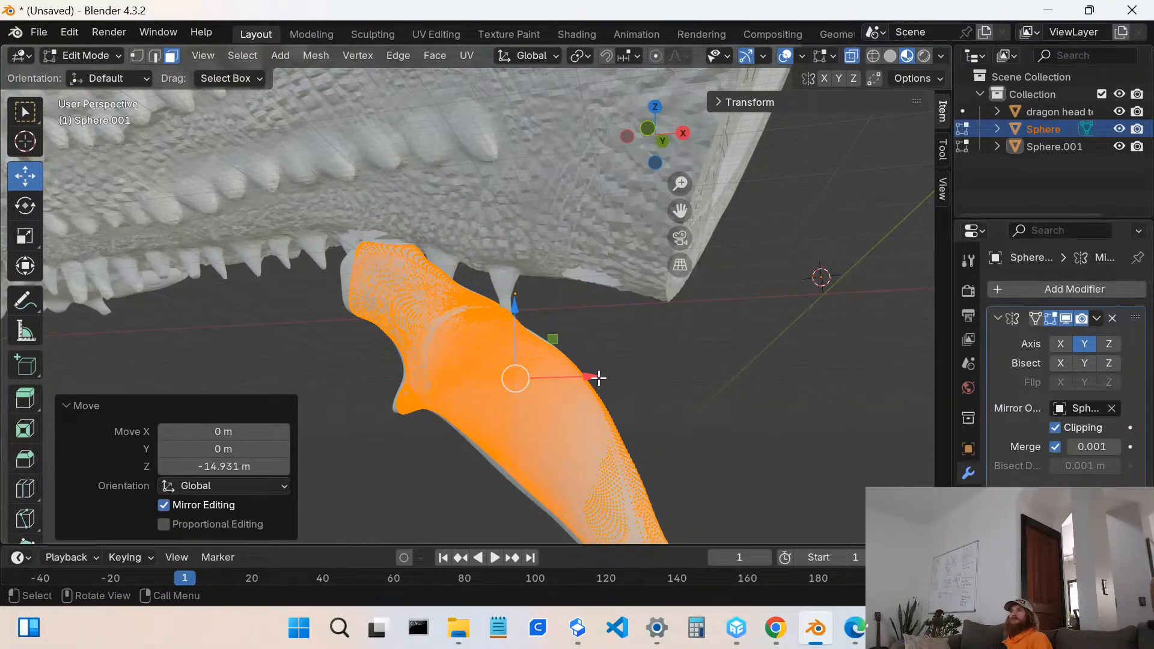
pyautogui.moveTo(590, 378); pyautogui.dragTo(694, 397)
pyautogui.moveTo(694, 397); pyautogui.dragTo(360, 291, button='middle')
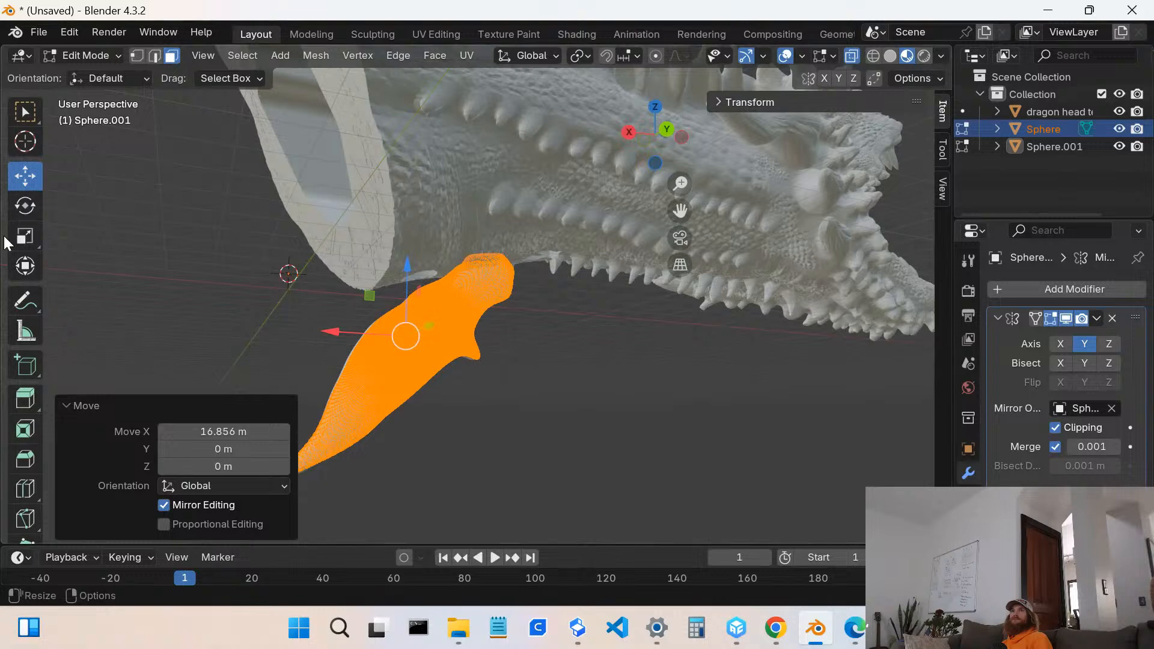
# - Rotate the sculpted form 34° about the global Y axis so it hangs more upright below the jaw
pyautogui.click(23, 206)
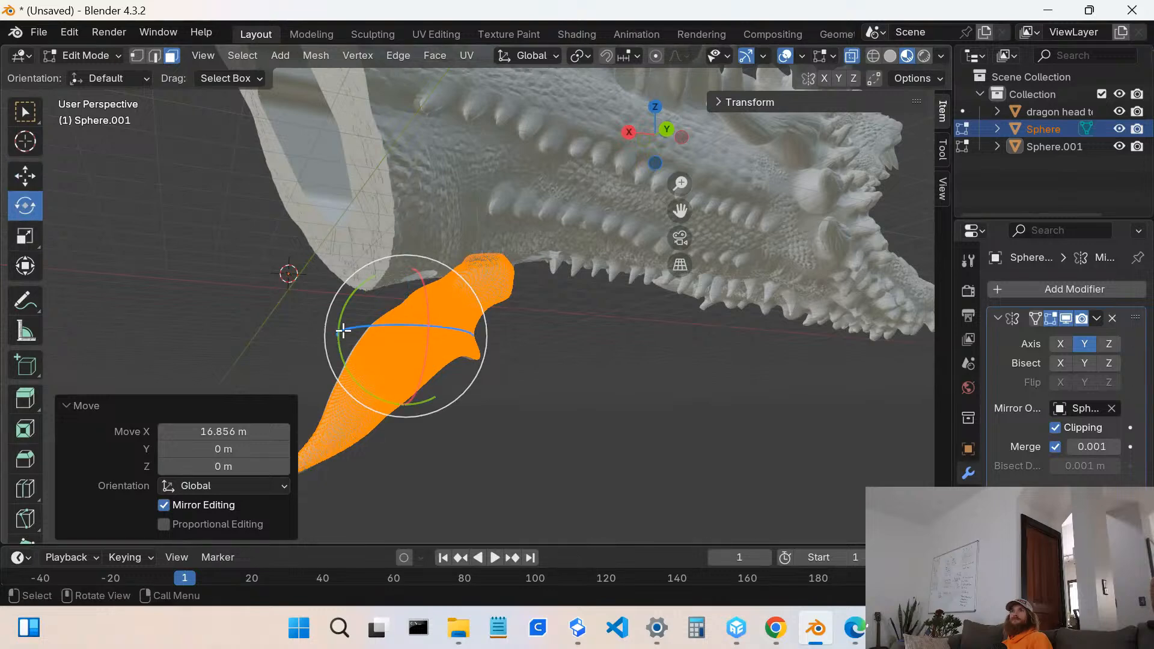
pyautogui.moveTo(341, 331); pyautogui.dragTo(180, 342)
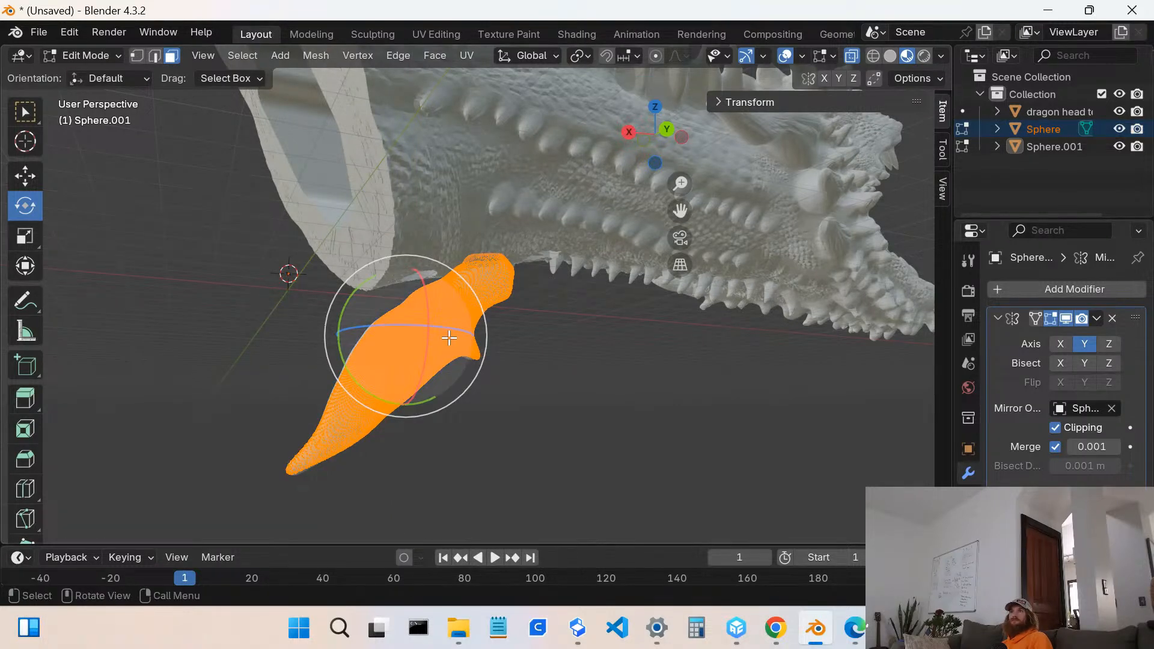
pyautogui.moveTo(451, 335); pyautogui.dragTo(471, 404, button='middle')
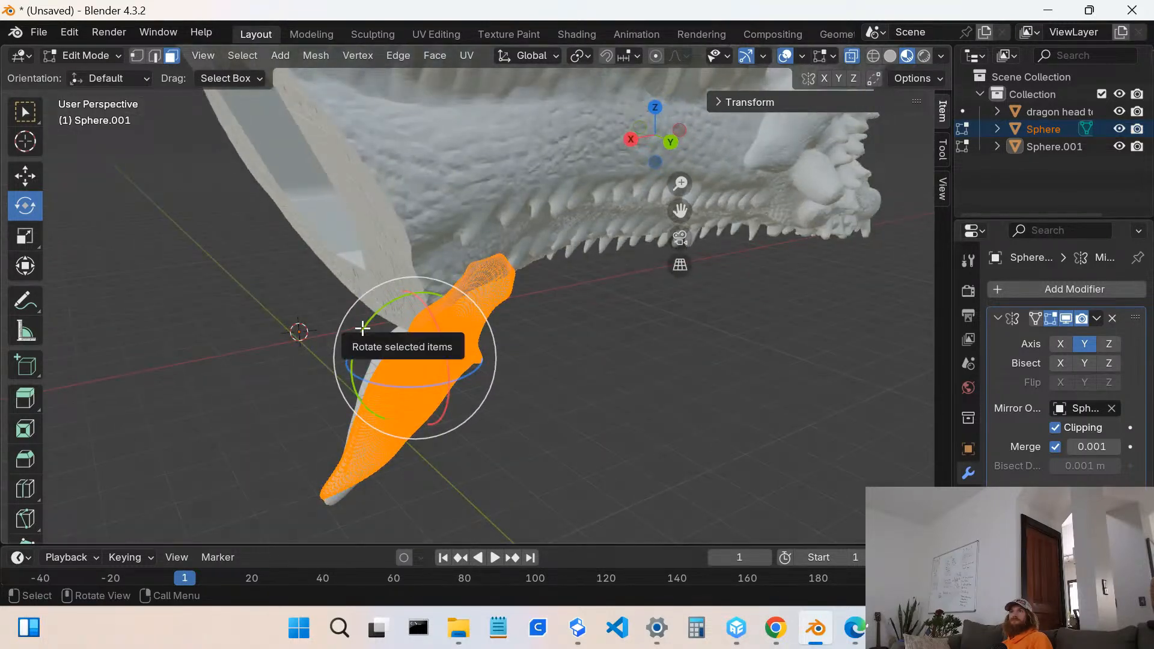
pyautogui.moveTo(363, 326); pyautogui.dragTo(356, 366)
pyautogui.moveTo(356, 366); pyautogui.dragTo(348, 192, button='middle')
pyautogui.scroll(3, 348, 193)
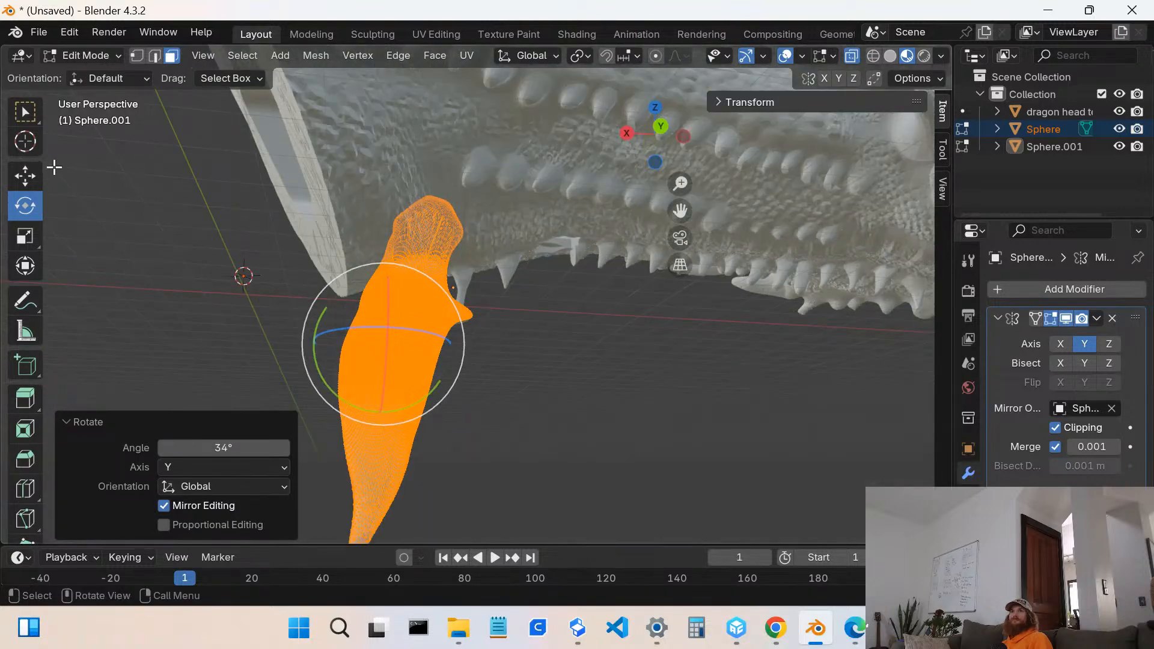
# - Move the form -14.726 m along X and adjust its height under the jaw with Z moves of -8.4687, 2.9881 and -2.4981 m
pyautogui.click(36, 184)
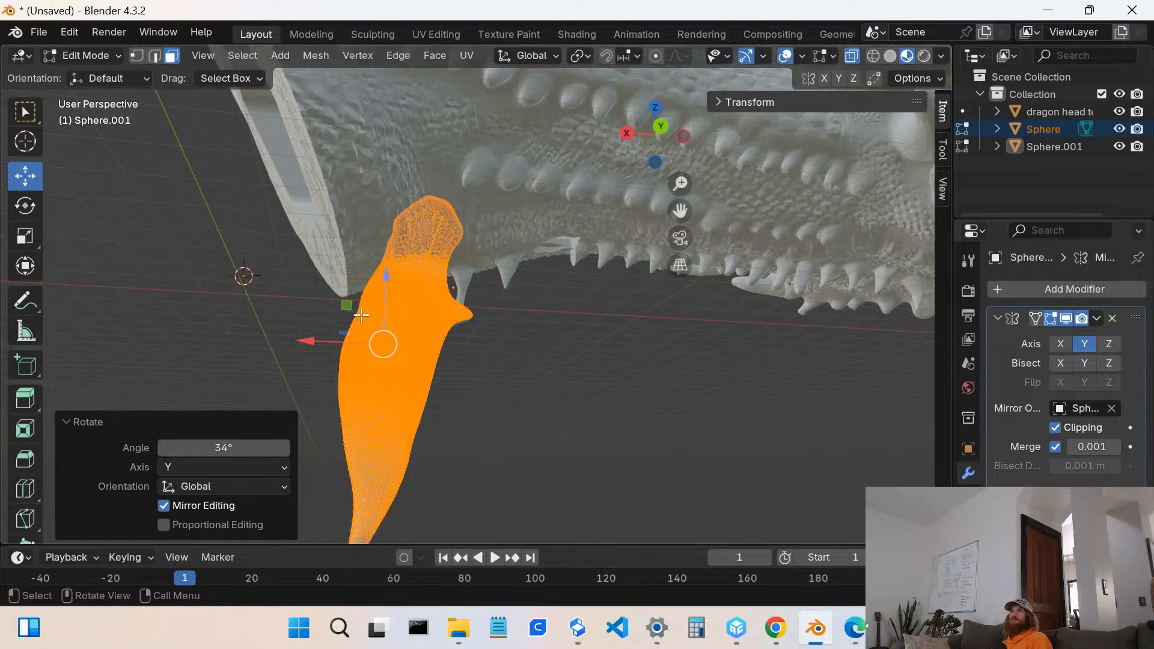
pyautogui.moveTo(304, 340); pyautogui.dragTo(370, 359)
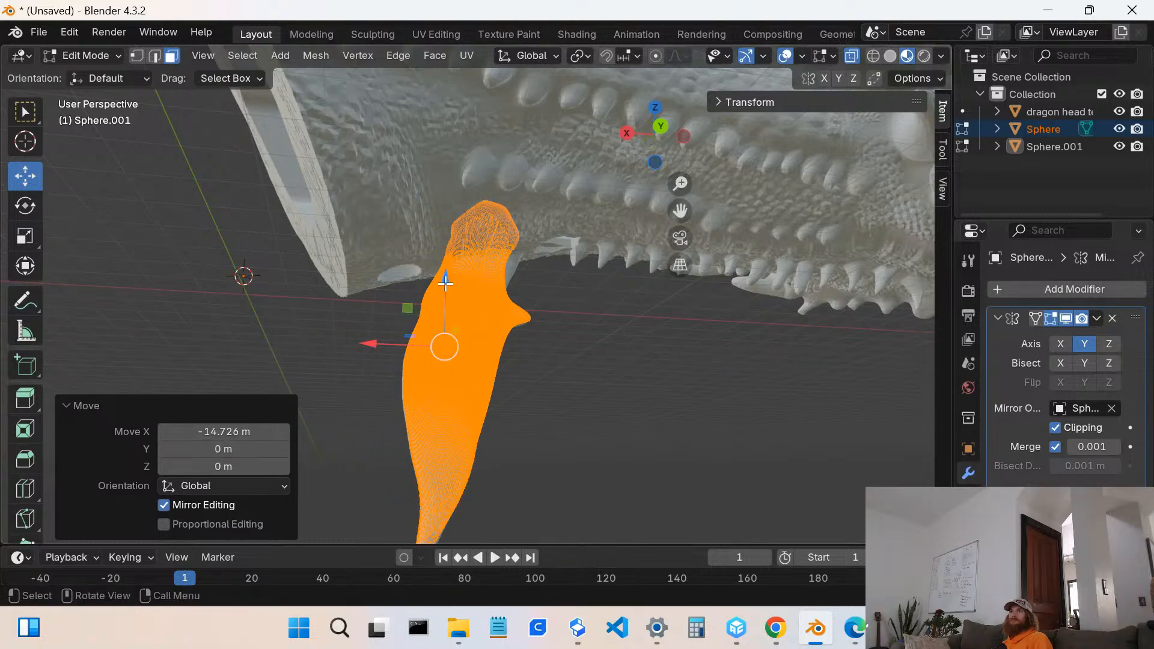
pyautogui.moveTo(446, 283); pyautogui.dragTo(452, 320)
pyautogui.moveTo(535, 301); pyautogui.dragTo(352, 283, button='middle')
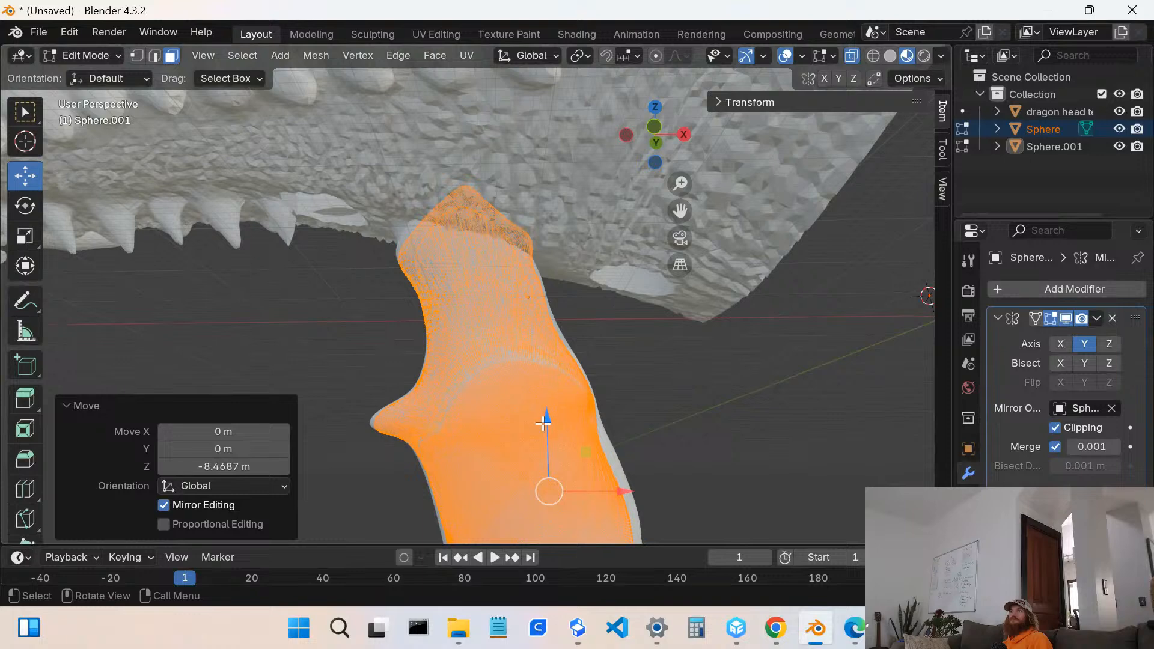
pyautogui.moveTo(546, 417); pyautogui.dragTo(548, 391)
pyautogui.moveTo(547, 391); pyautogui.dragTo(551, 339, button='middle')
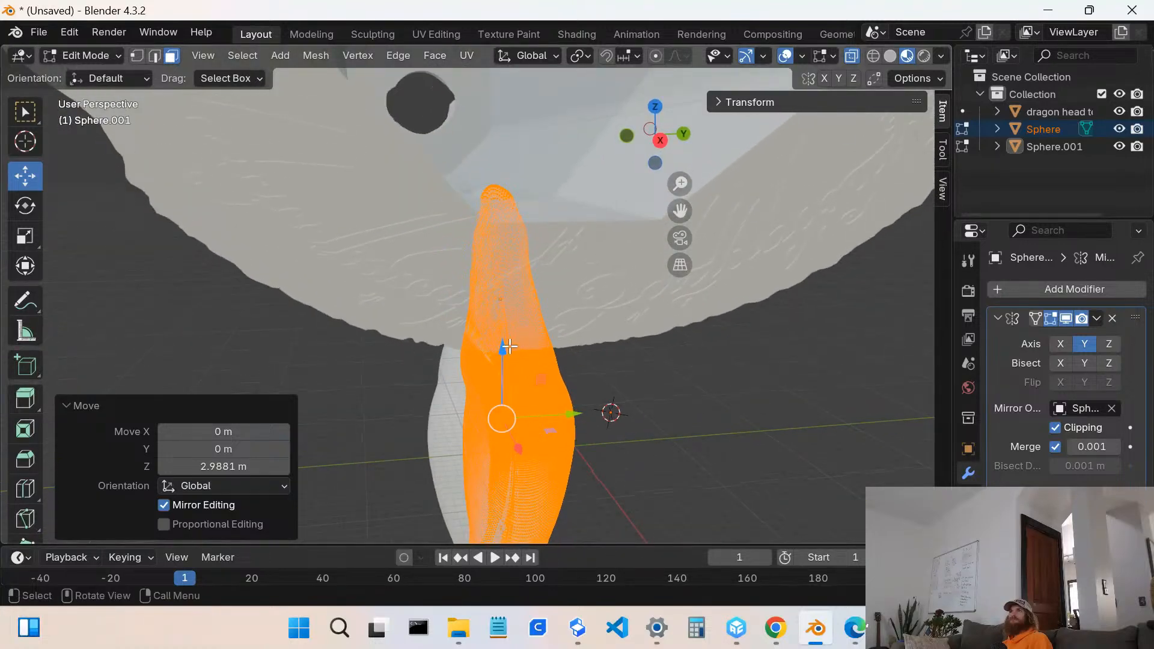
pyautogui.moveTo(503, 343)
pyautogui.mouseDown()
pyautogui.moveTo(507, 377)
pyautogui.moveTo(514, 359)
pyautogui.mouseUp()
pyautogui.moveTo(481, 301); pyautogui.dragTo(627, 336, button='middle')
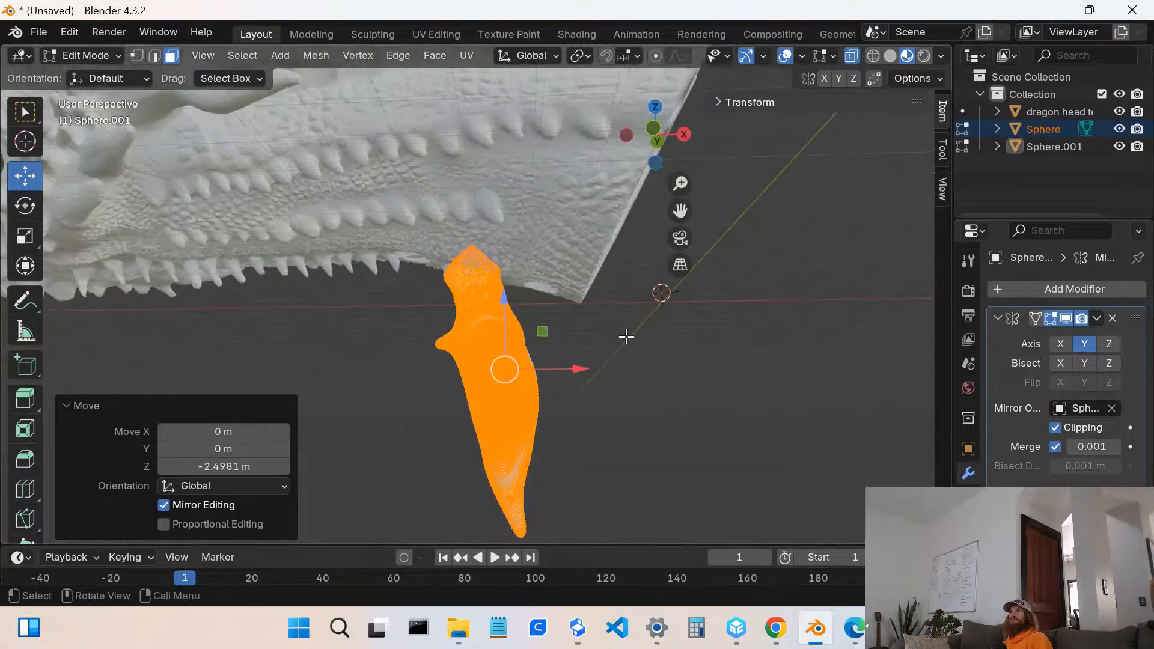
# - Deselect the mesh, switch to Sculpt Mode and check the form's size and placement against the whole dragon head
pyautogui.click(634, 403)
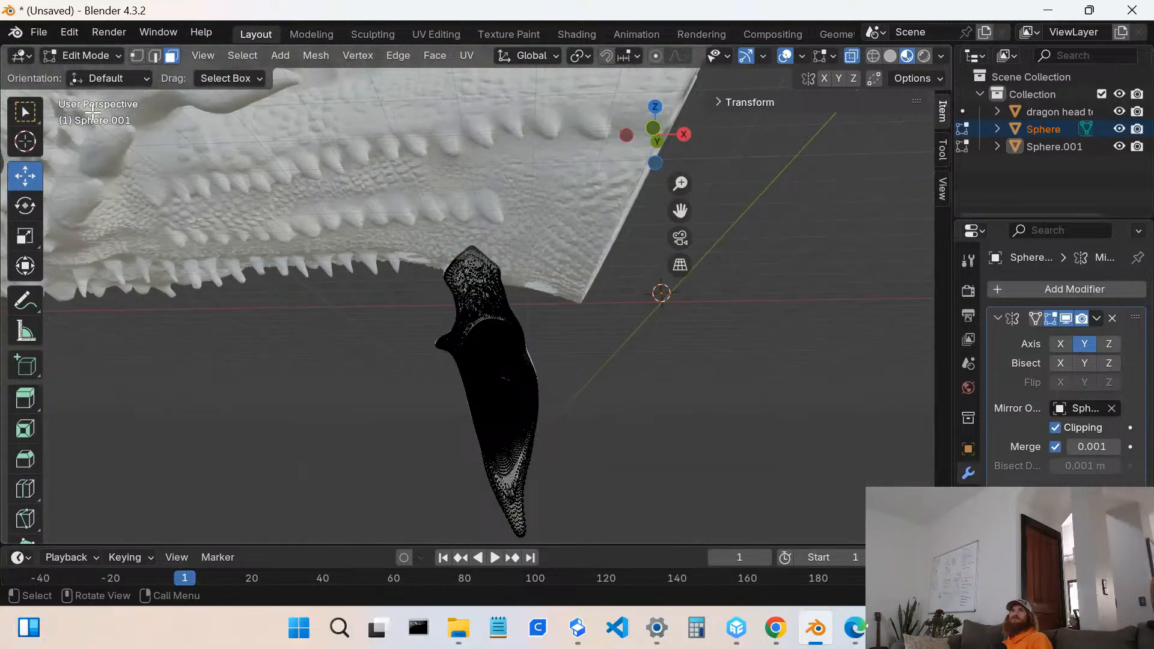
pyautogui.click(112, 56)
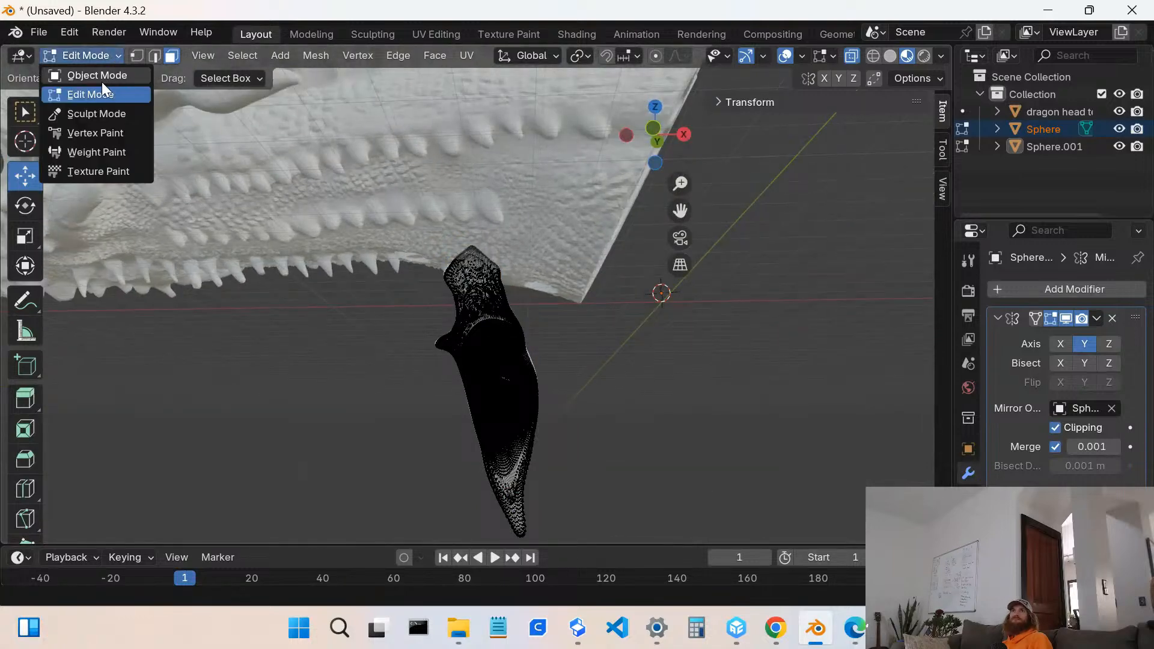
pyautogui.click(98, 118)
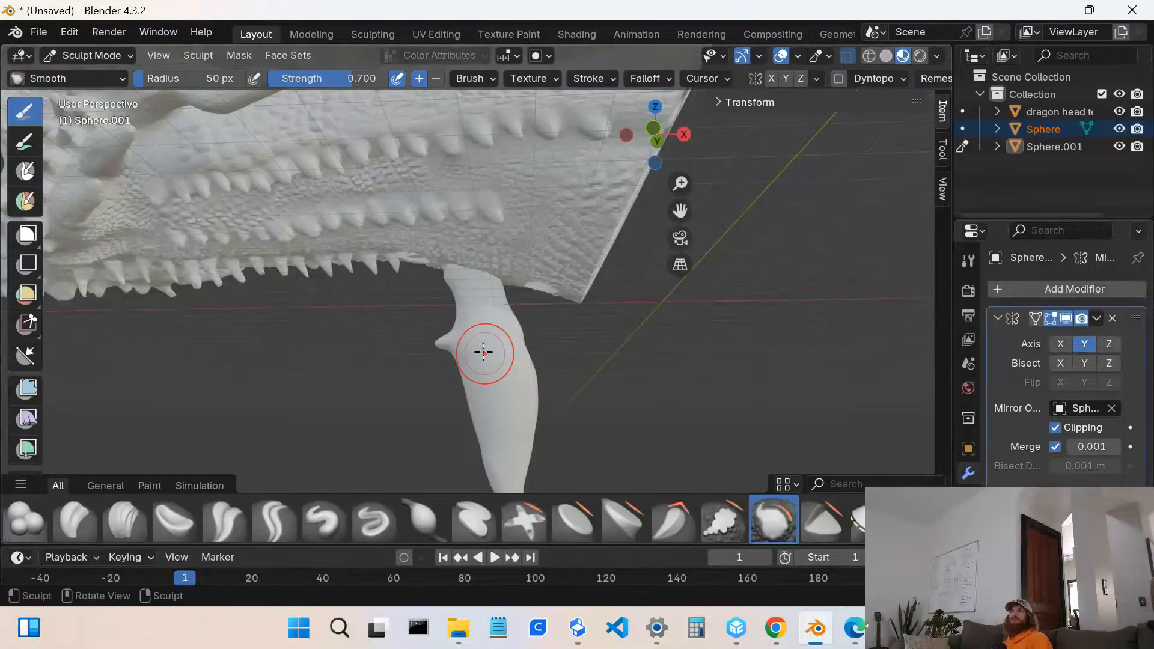
pyautogui.scroll(2, 483, 350)
pyautogui.moveTo(496, 332)
pyautogui.mouseDown(button='middle')
pyautogui.moveTo(451, 296)
pyautogui.moveTo(569, 377)
pyautogui.moveTo(507, 351)
pyautogui.moveTo(496, 333)
pyautogui.moveTo(480, 344)
pyautogui.mouseUp(button='middle')
pyautogui.scroll(-5, 451, 296)
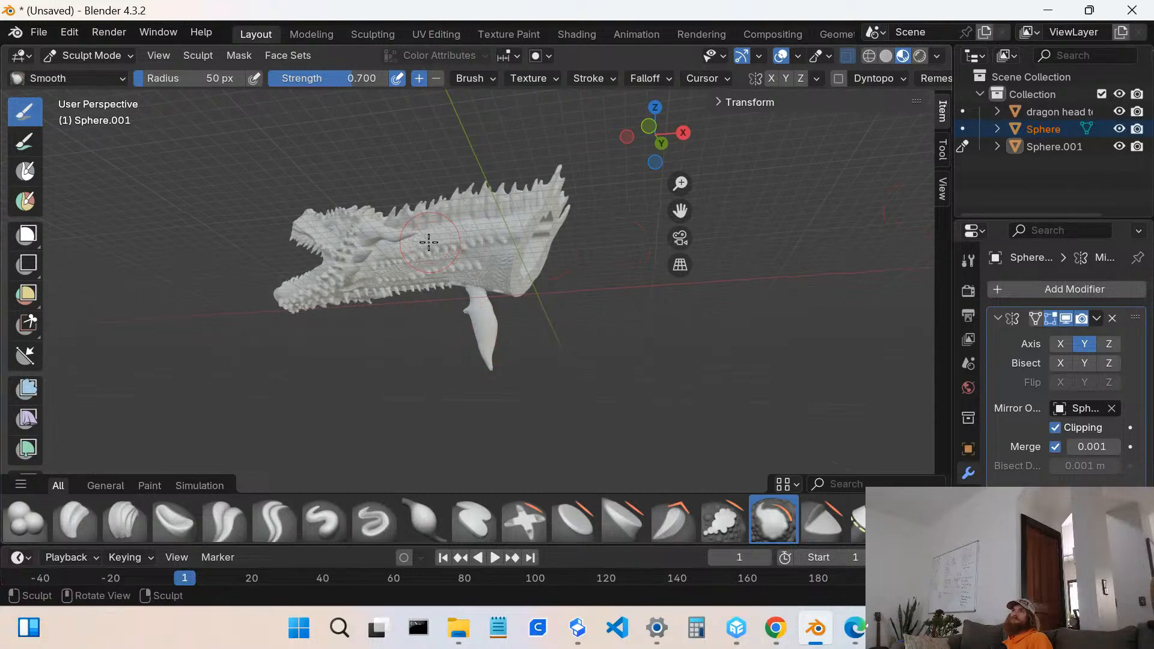
pyautogui.moveTo(446, 292); pyautogui.dragTo(702, 464, button='middle')
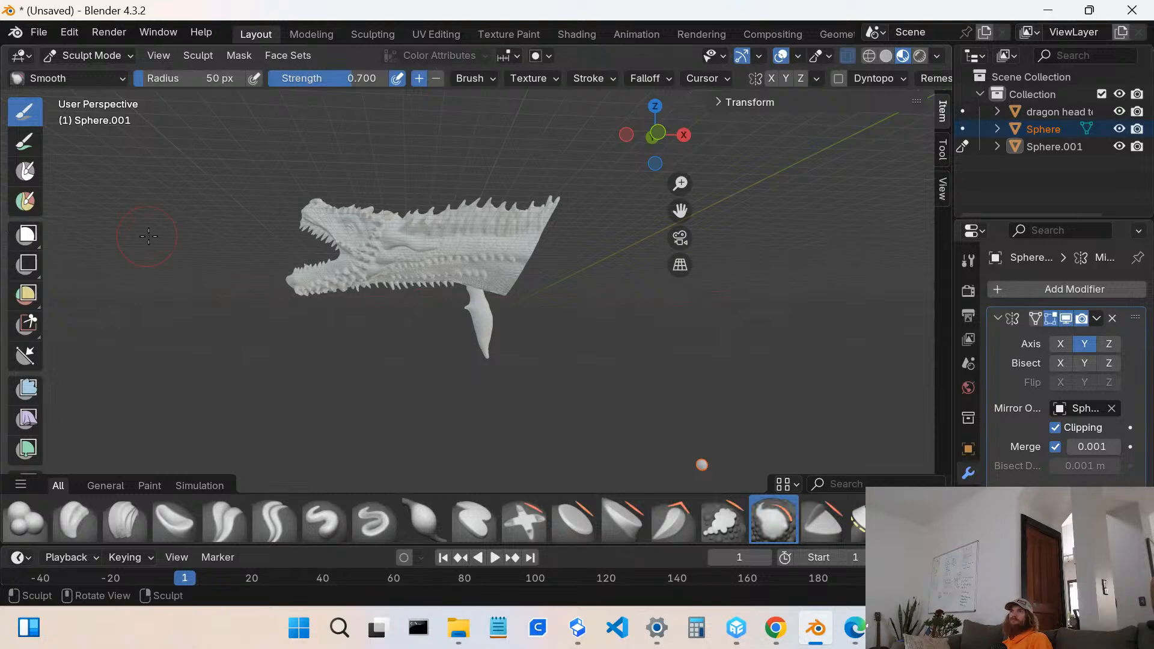
# - Return to Edit Mode, select the whole mesh and scale it down uniformly by a factor of 0.648
pyautogui.click(110, 80)
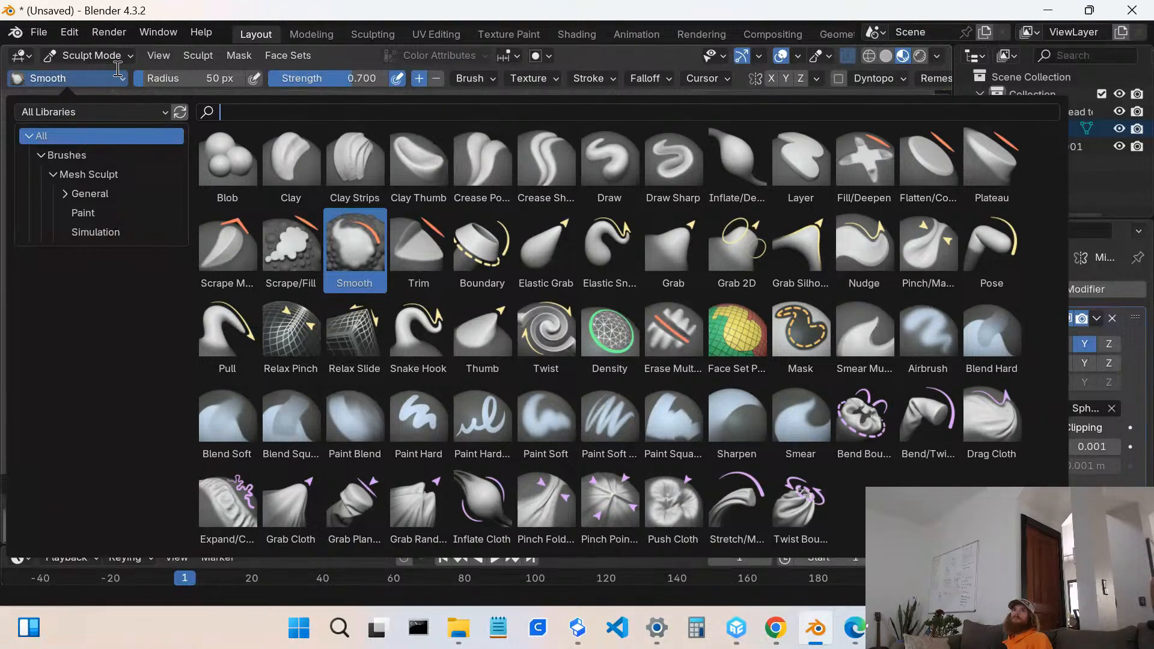
pyautogui.click(115, 52)
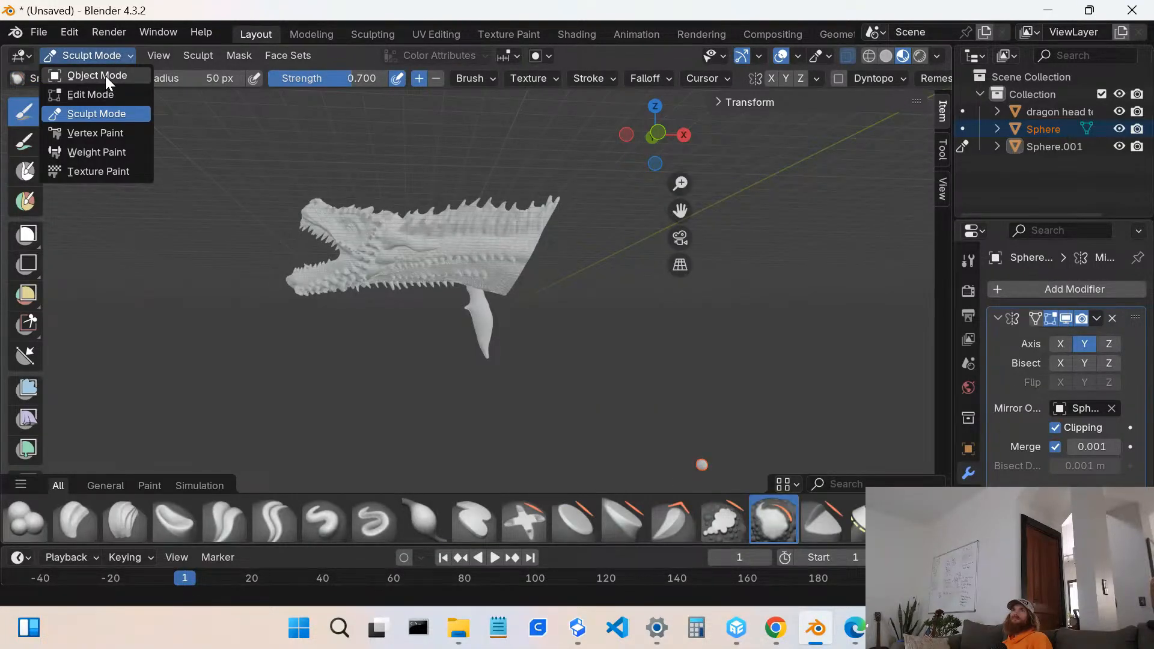
pyautogui.click(107, 95)
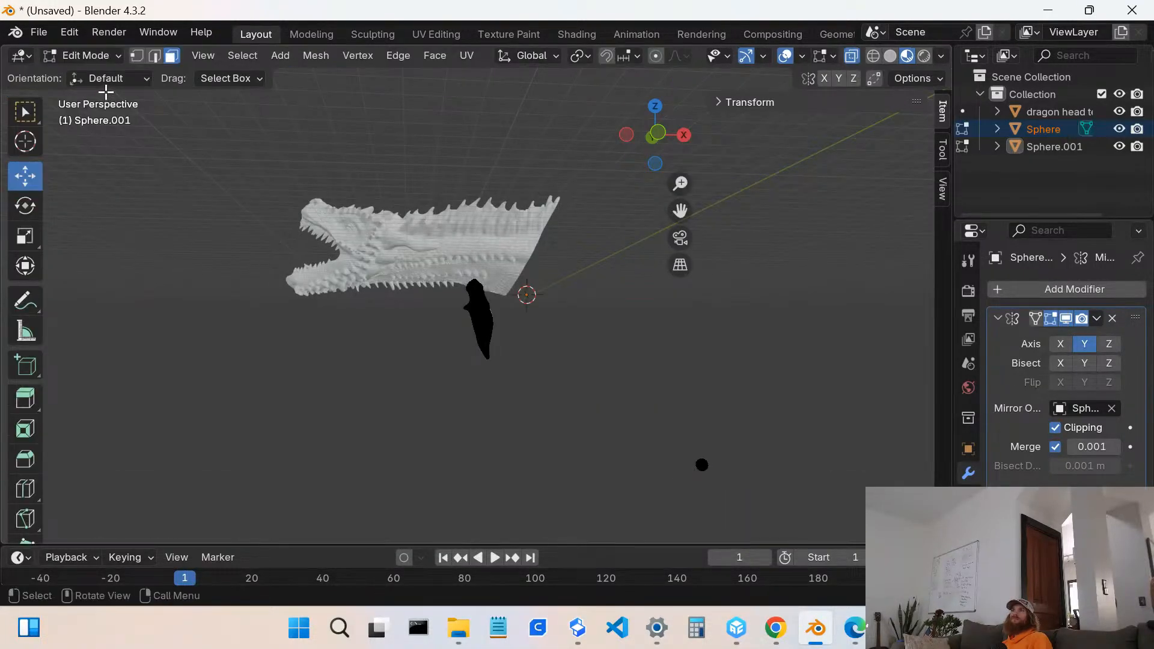
pyautogui.click(105, 55)
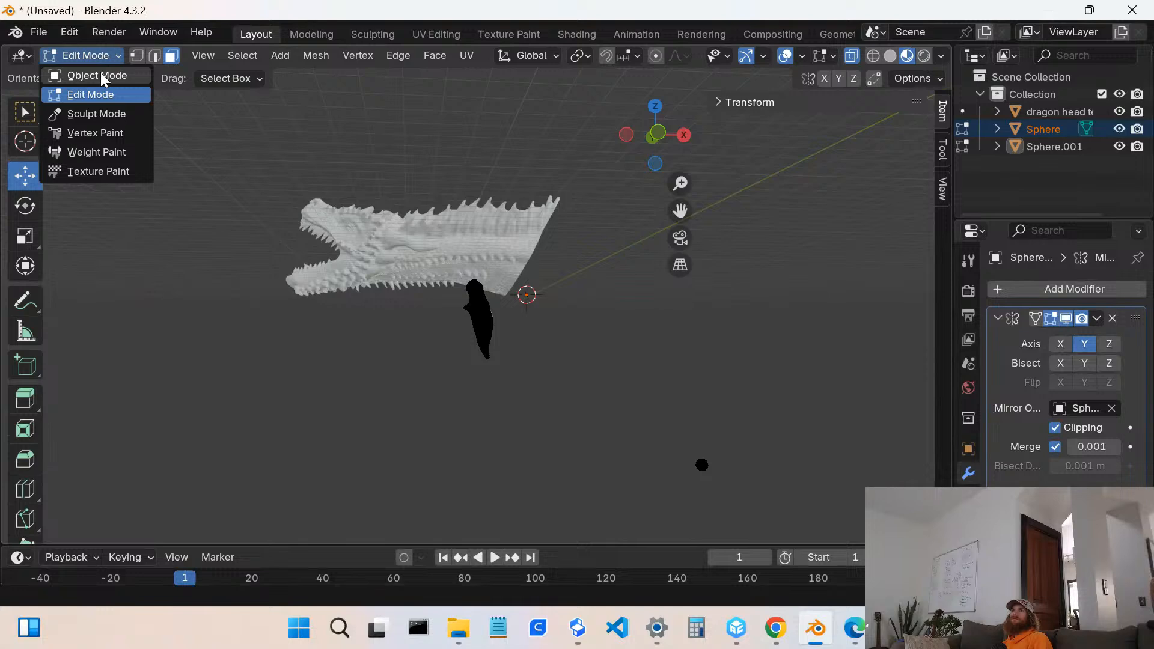
pyautogui.click(101, 75)
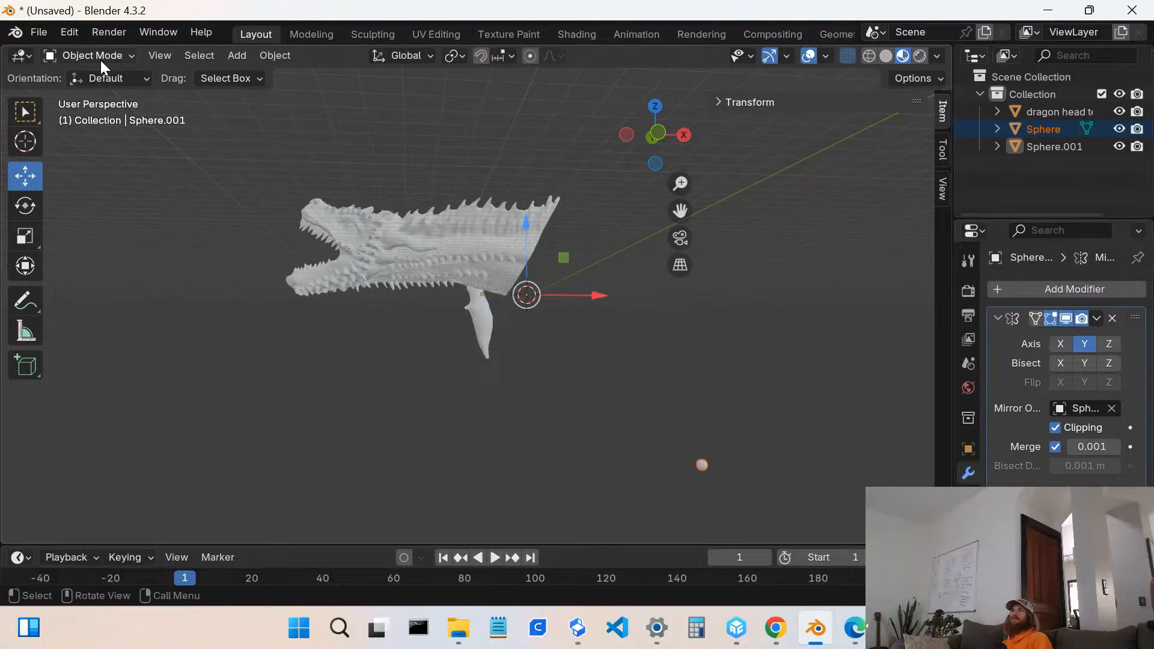
pyautogui.click(100, 58)
pyautogui.click(100, 95)
pyautogui.scroll(3, 540, 292)
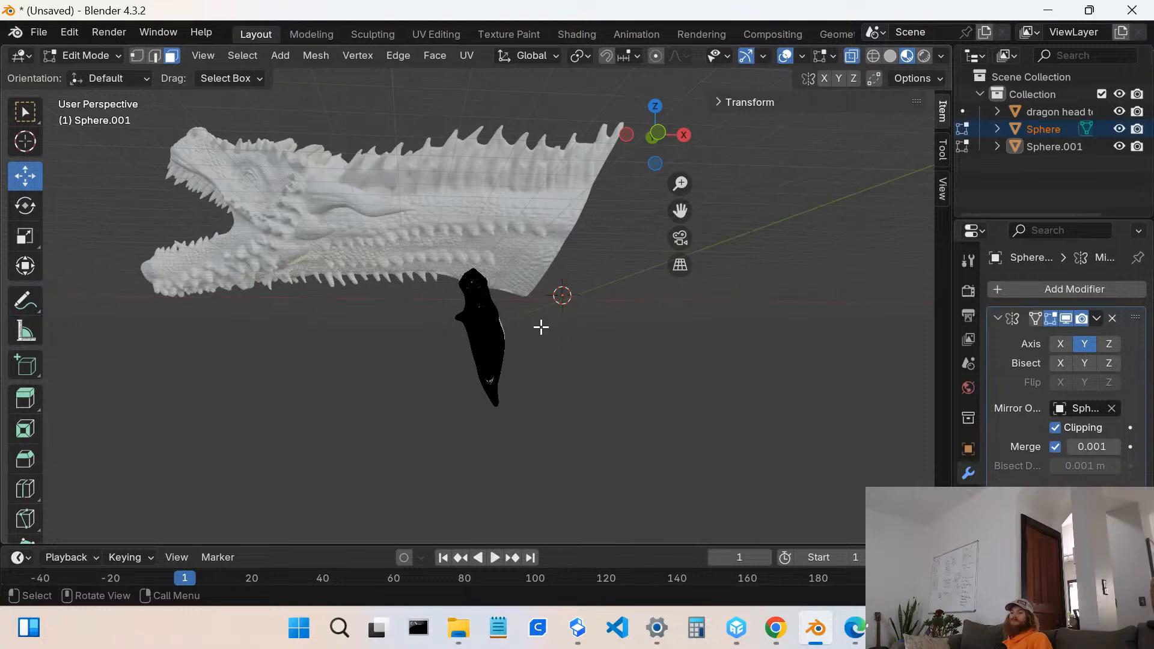
pyautogui.press('a')
pyautogui.press('s')
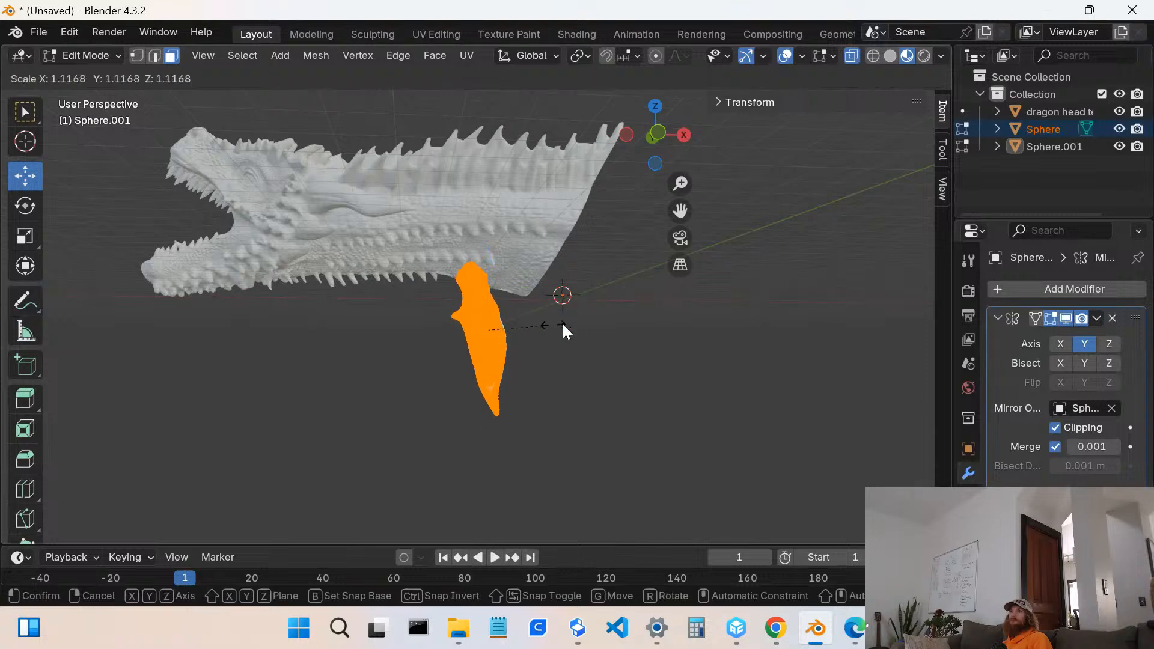
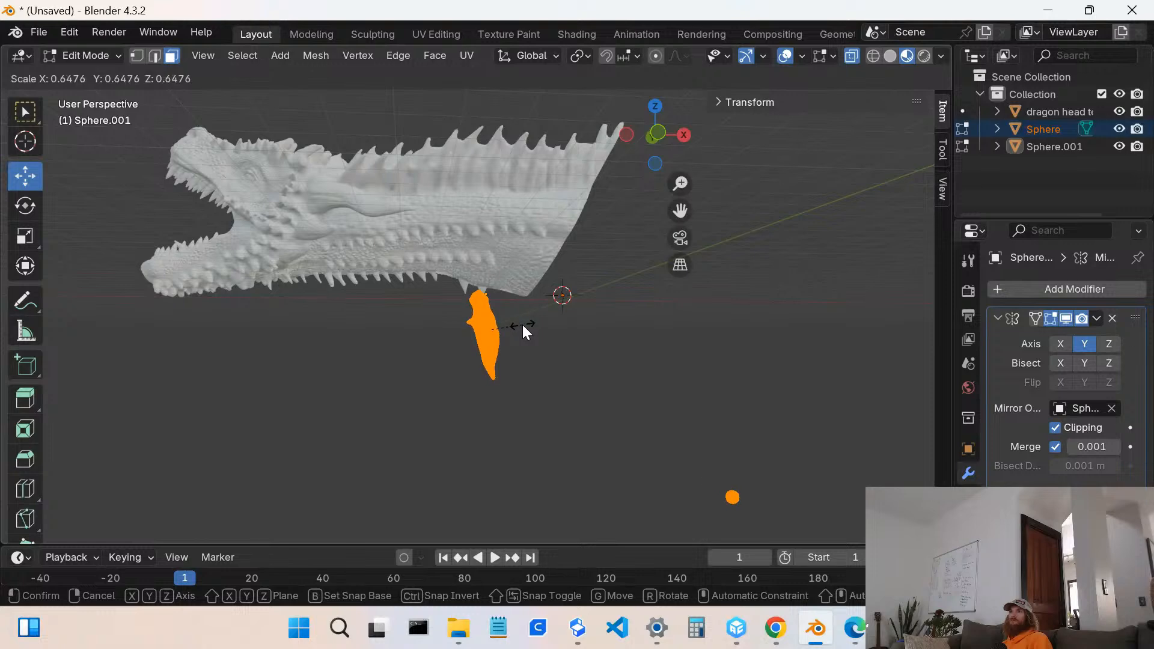
pyautogui.click(522, 324)
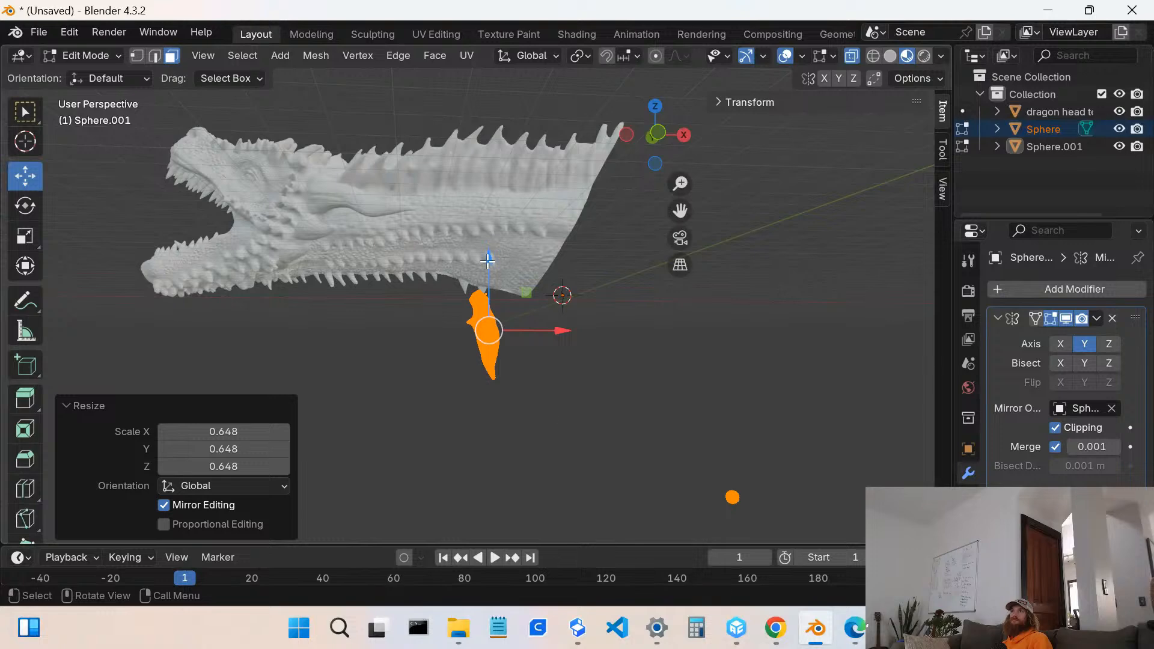
# - Raise the form 12.279 m along Z and scale it up uniformly by 1.254
pyautogui.moveTo(488, 260); pyautogui.dragTo(489, 238)
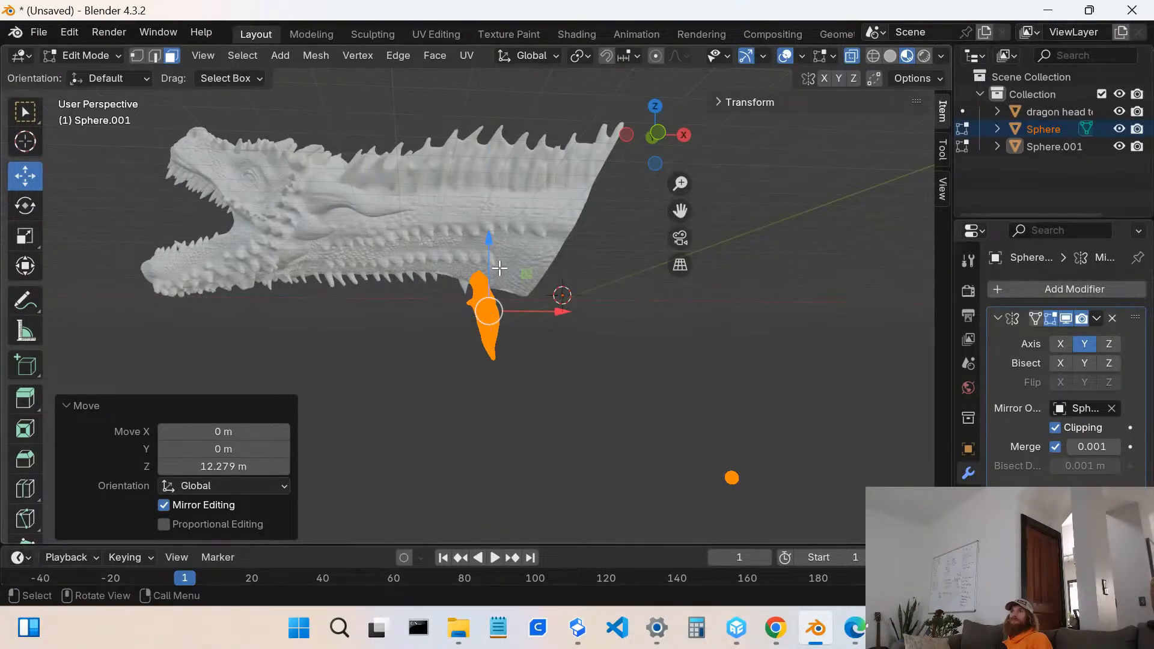
pyautogui.press('s')
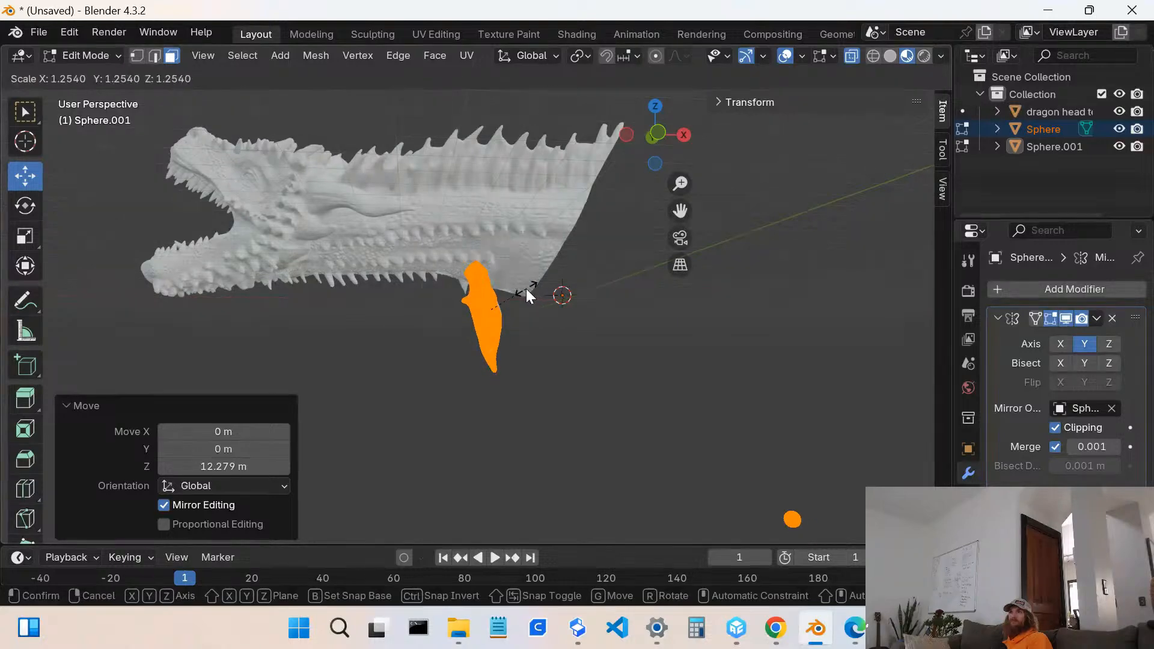
pyautogui.click(526, 288)
# - Rotate the form -16° about the global Y axis so its tail slants toward the back of the neck
pyautogui.click(26, 206)
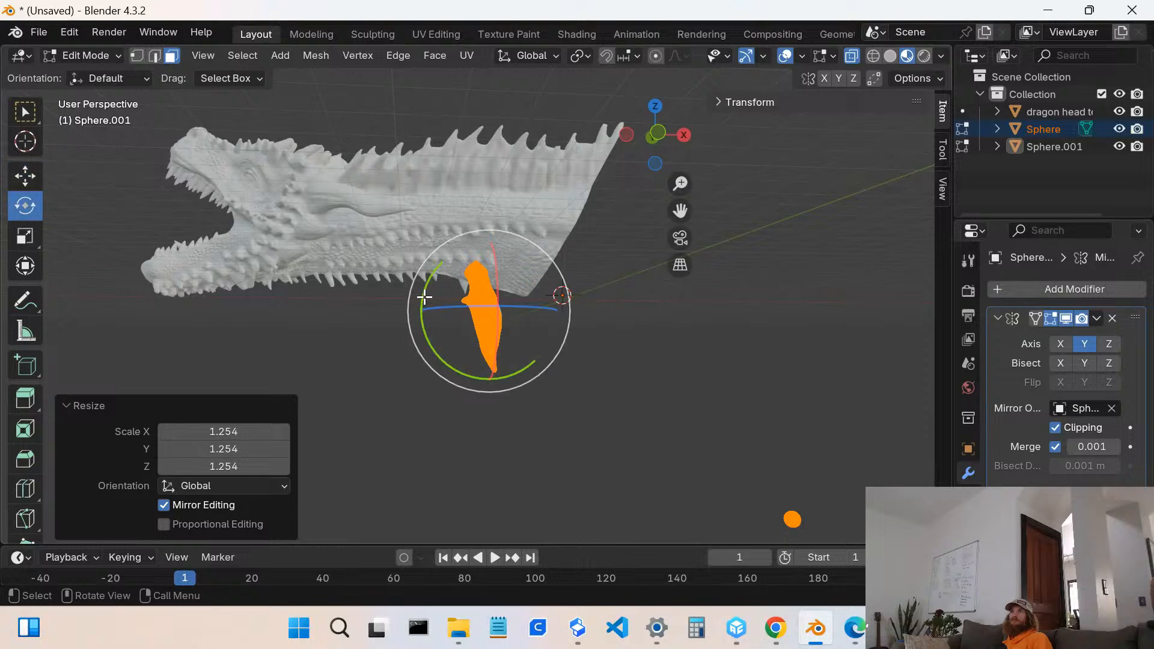
pyautogui.moveTo(424, 296); pyautogui.dragTo(433, 316)
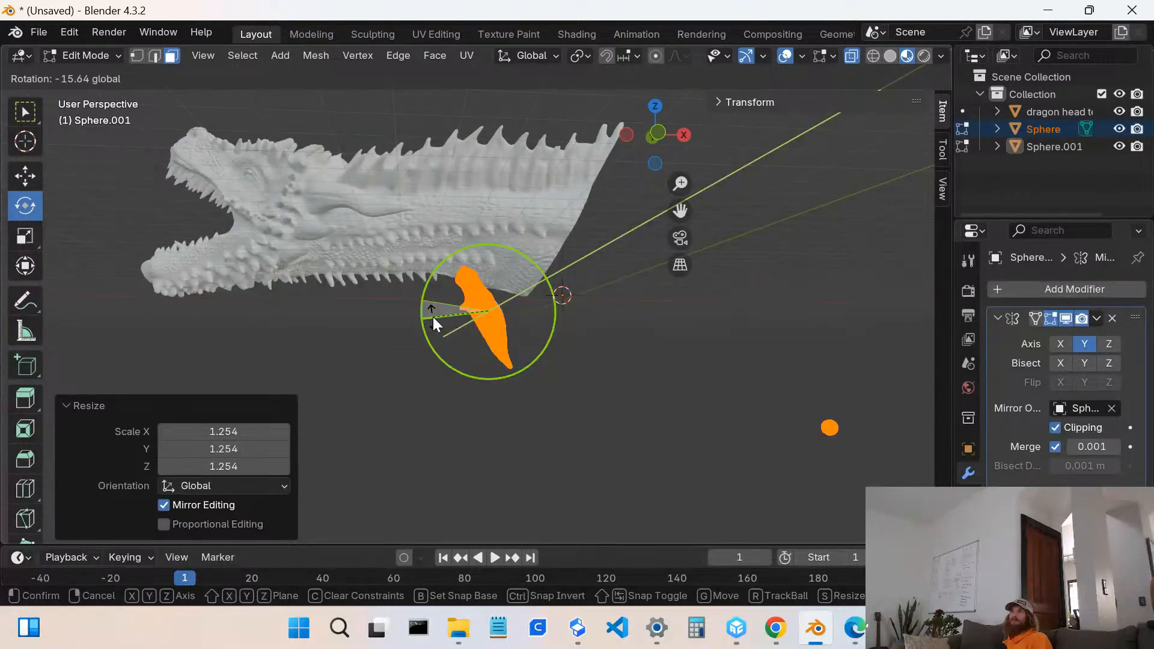
pyautogui.rightClick(432, 316)
pyautogui.moveTo(428, 288); pyautogui.dragTo(430, 309)
pyautogui.moveTo(546, 309); pyautogui.dragTo(452, 304, button='middle')
pyautogui.scroll(4, 551, 345)
pyautogui.moveTo(551, 347)
pyautogui.mouseDown(button='middle')
pyautogui.moveTo(495, 337)
pyautogui.moveTo(473, 295)
pyautogui.moveTo(548, 351)
pyautogui.mouseUp(button='middle')
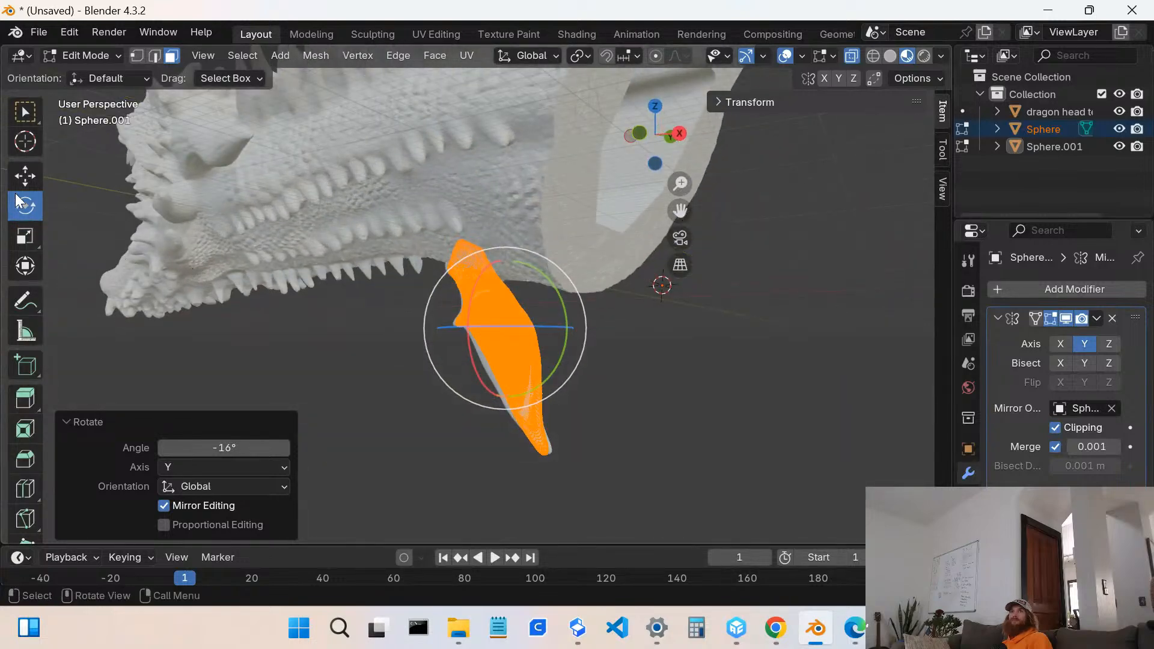
# - Move the form -2.3539 m along Z and 1.4756 m along X to seat its upper end under the jaw
pyautogui.click(24, 176)
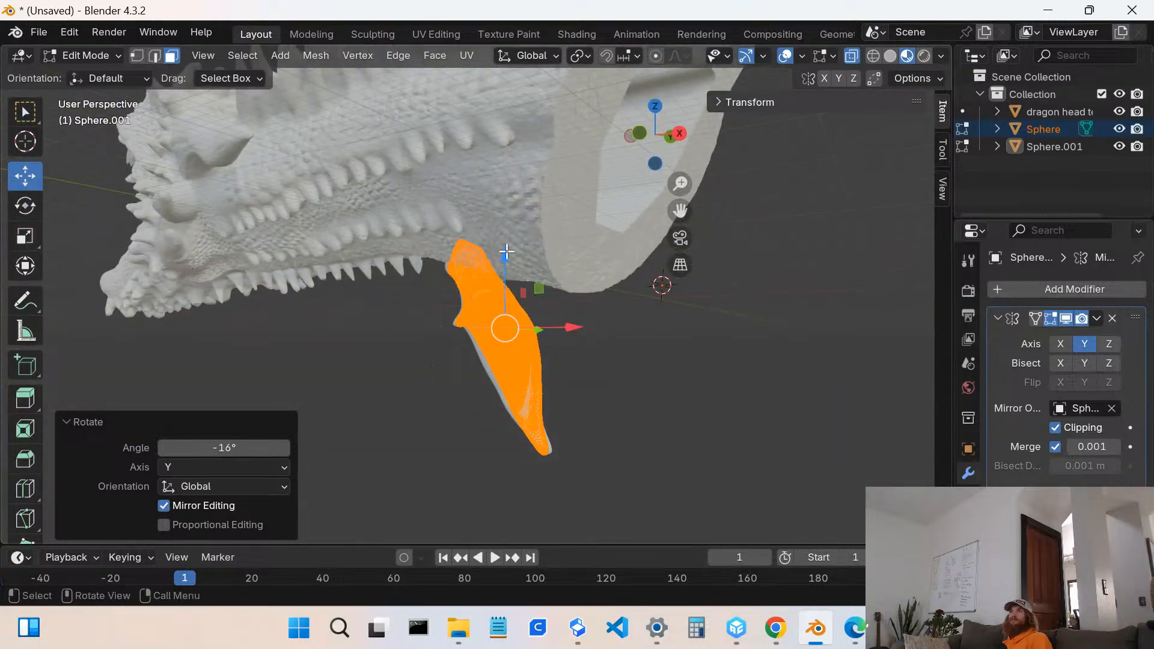
pyautogui.moveTo(499, 256); pyautogui.dragTo(511, 285)
pyautogui.moveTo(511, 285); pyautogui.dragTo(569, 268, button='middle')
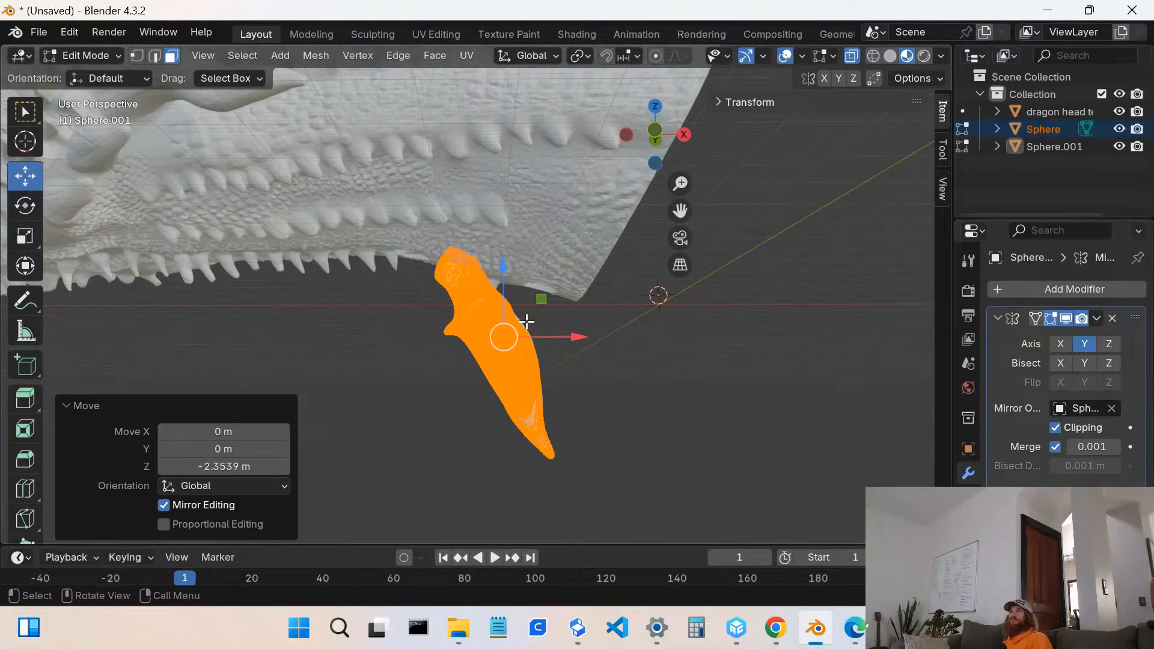
pyautogui.moveTo(578, 337); pyautogui.dragTo(587, 340)
pyautogui.moveTo(588, 340); pyautogui.dragTo(282, 282, button='middle')
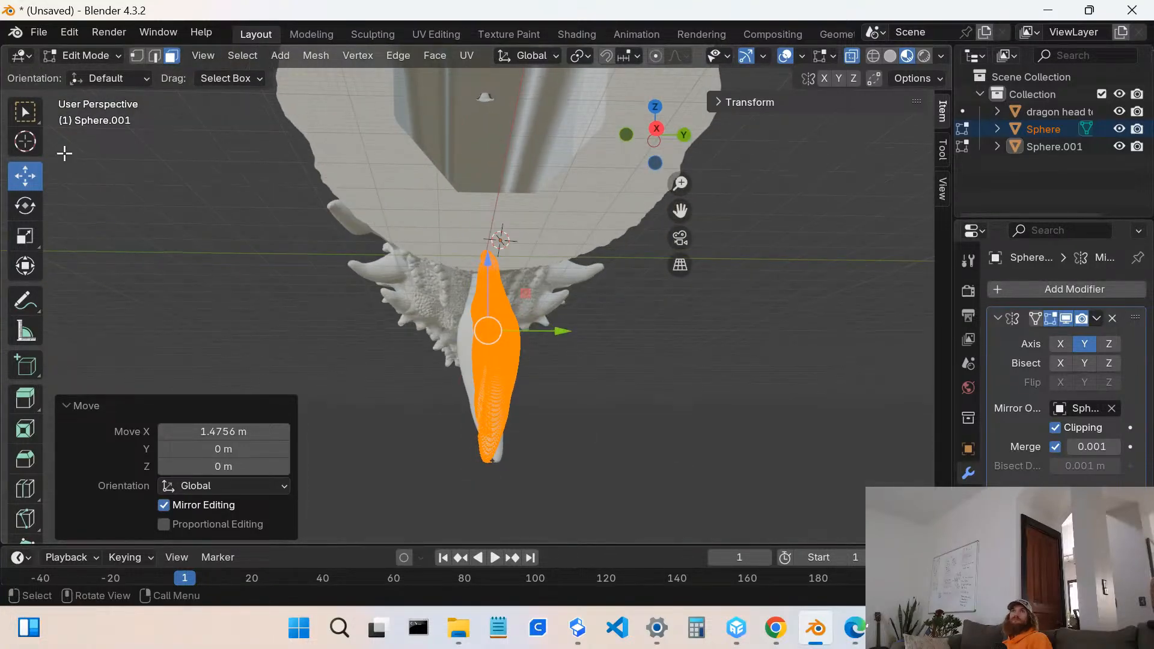
# - Switch the tapered form to Sculpt Mode and activate the Elastic Grab brush at 50 px radius
pyautogui.click(91, 55)
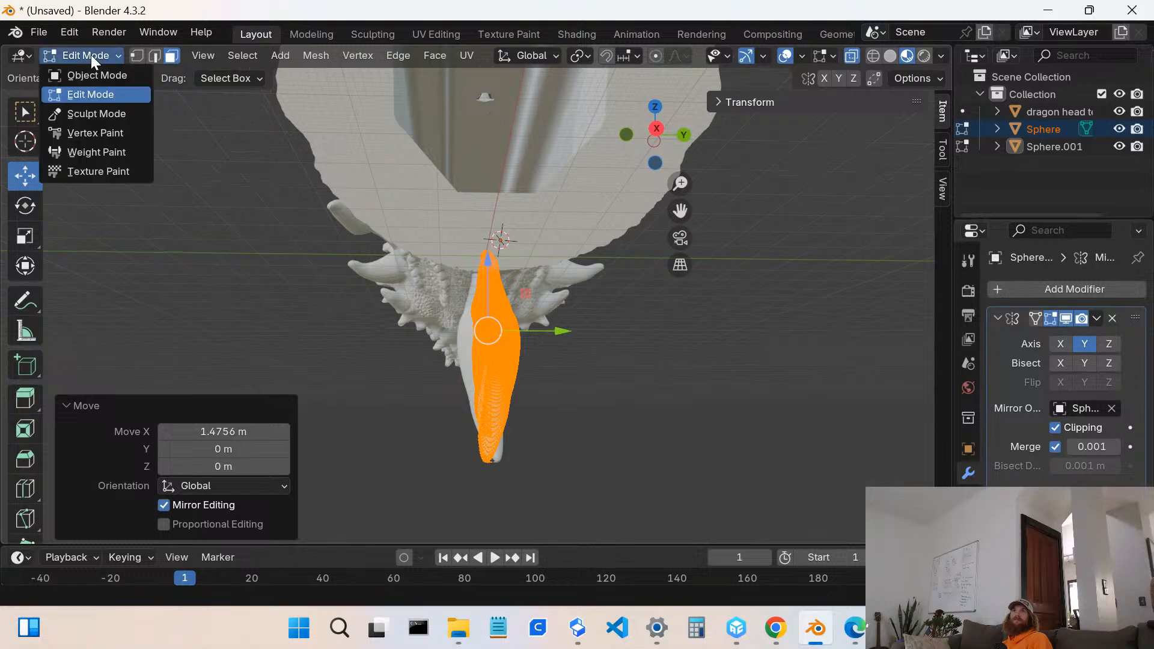
pyautogui.click(83, 111)
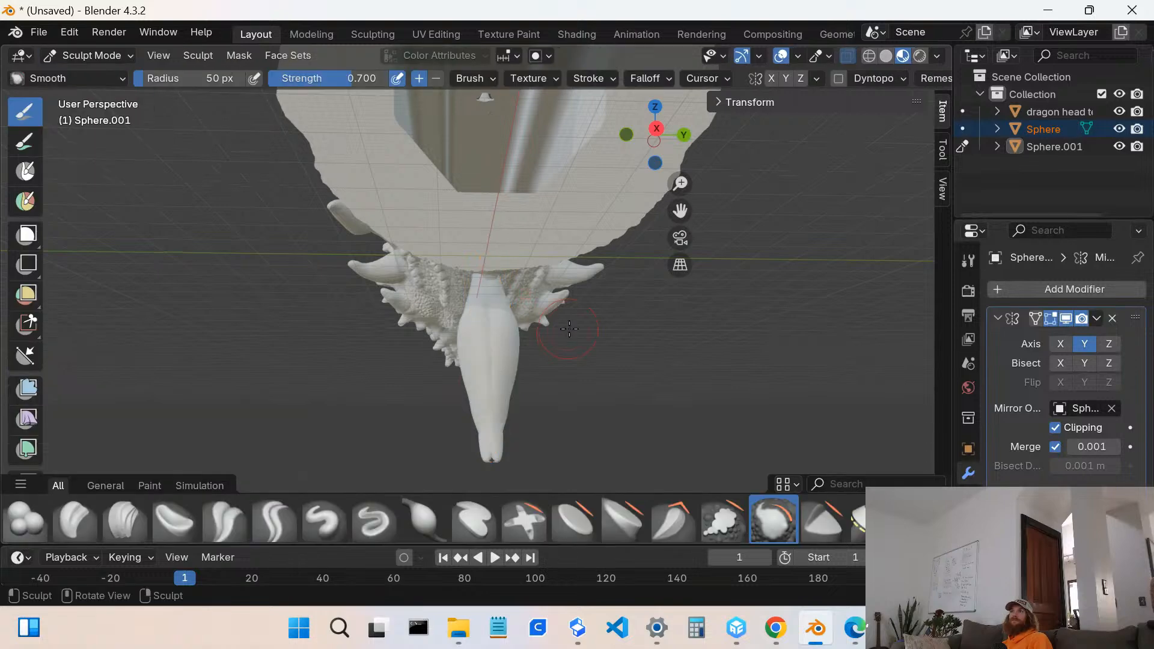
pyautogui.moveTo(465, 390)
pyautogui.mouseDown(button='middle')
pyautogui.moveTo(791, 353)
pyautogui.moveTo(883, 383)
pyautogui.moveTo(557, 347)
pyautogui.mouseUp(button='middle')
pyautogui.scroll(-4, 516, 331)
pyautogui.moveTo(478, 313); pyautogui.dragTo(503, 330, button='middle')
pyautogui.scroll(6, 502, 330)
pyautogui.moveTo(432, 261)
pyautogui.mouseDown(button='middle')
pyautogui.moveTo(453, 247)
pyautogui.moveTo(493, 270)
pyautogui.moveTo(481, 265)
pyautogui.mouseUp(button='middle')
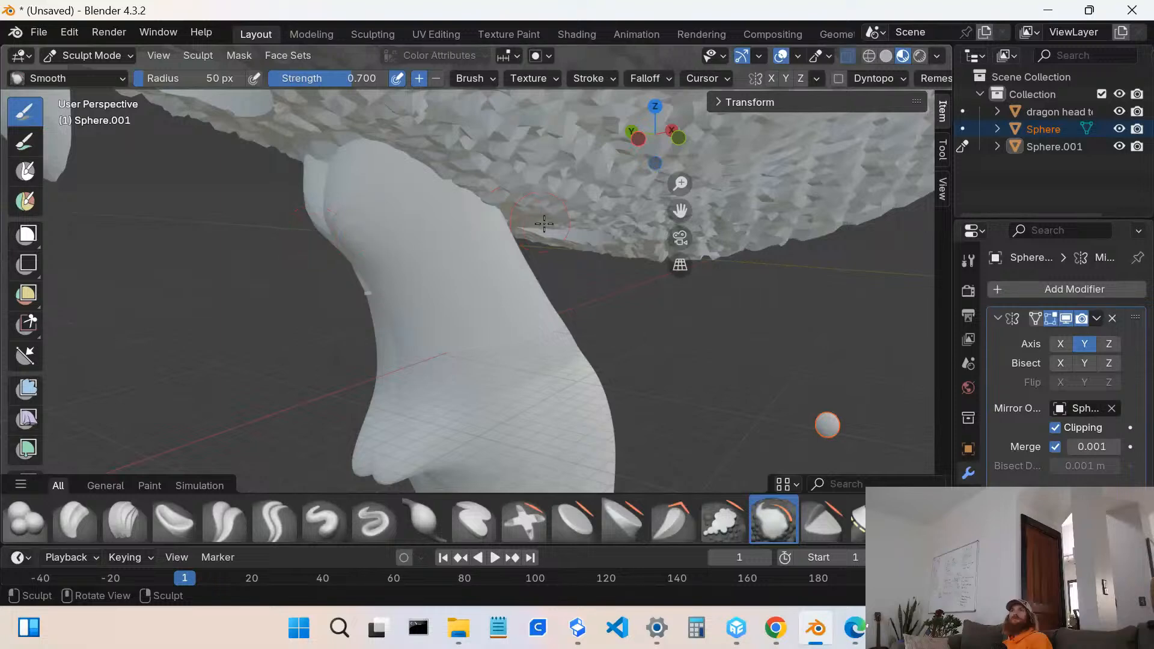
pyautogui.scroll(-2, 150, 124)
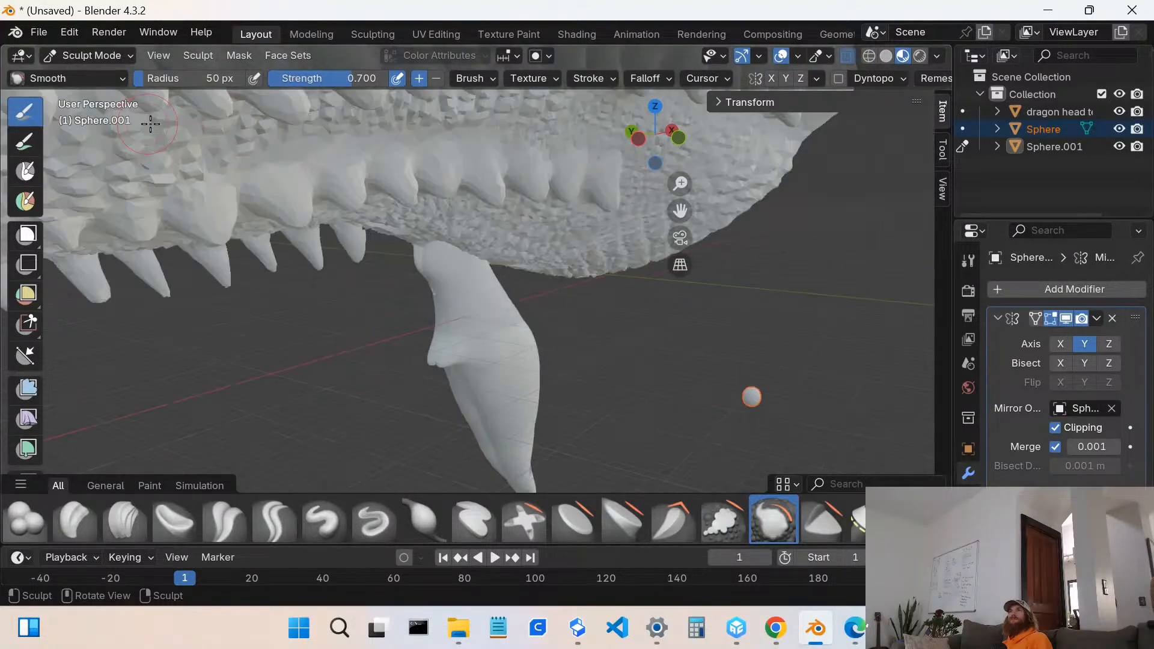
pyautogui.moveTo(471, 265)
pyautogui.mouseDown(button='middle')
pyautogui.moveTo(456, 278)
pyautogui.moveTo(469, 270)
pyautogui.moveTo(641, 463)
pyautogui.mouseUp(button='middle')
pyautogui.click(706, 525)
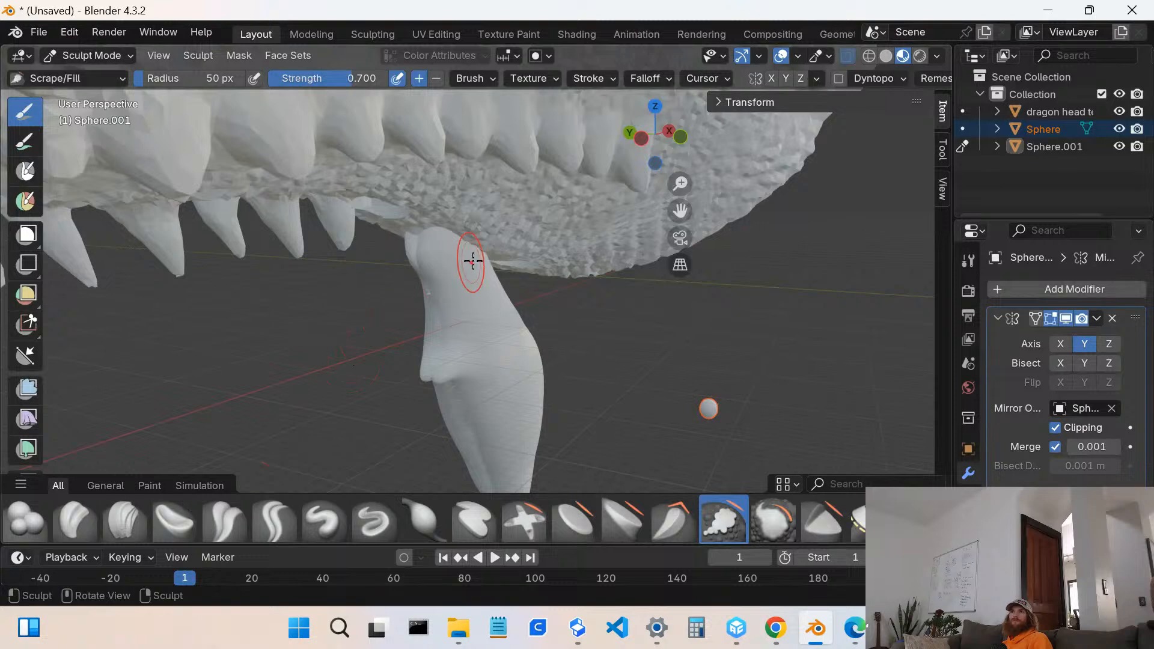
pyautogui.scroll(2, 476, 259)
pyautogui.scroll(1, 481, 271)
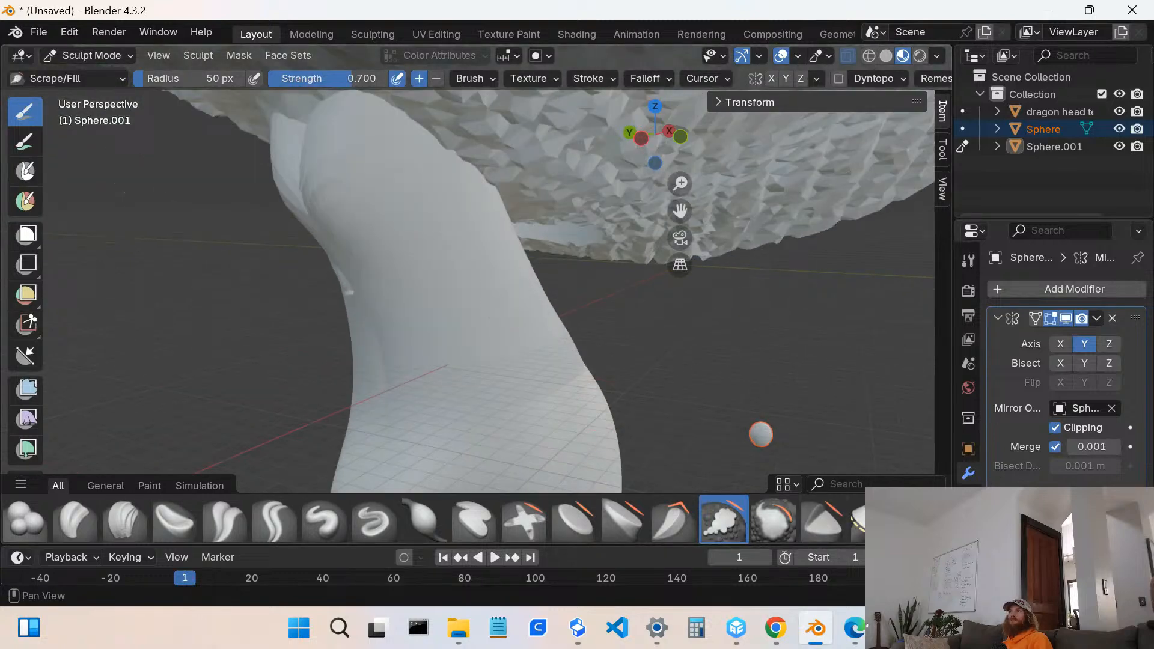
pyautogui.click(922, 520)
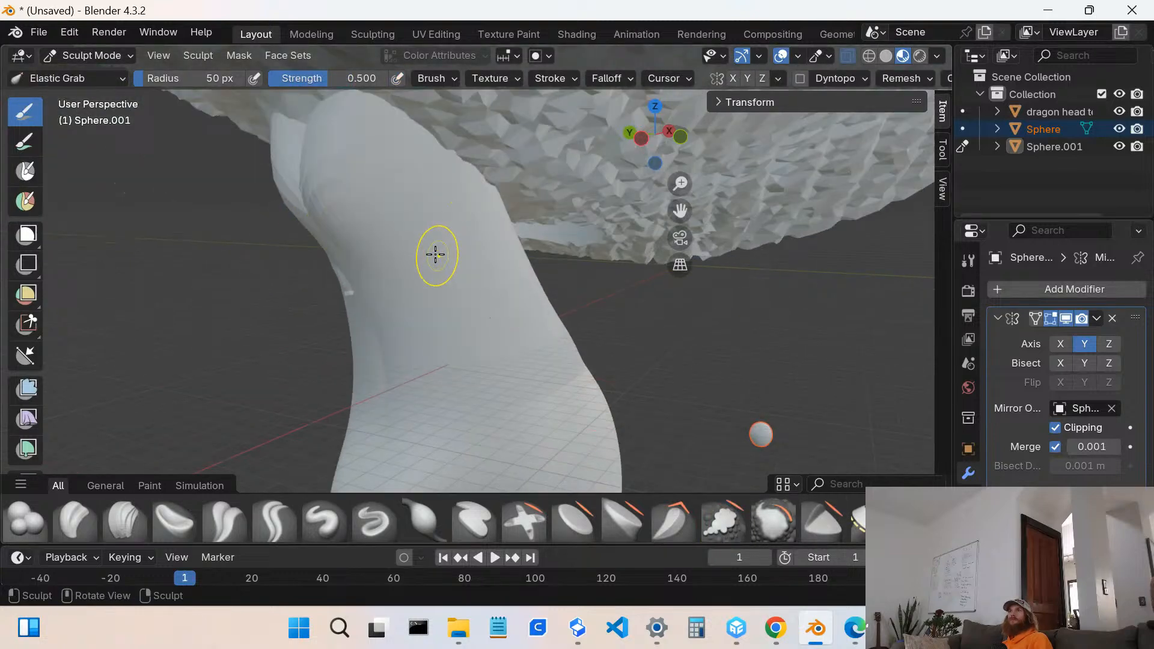
# - Try to pull the form's upper side surface outward beneath the jaw with the Elastic Grab brush
pyautogui.moveTo(436, 254)
pyautogui.mouseDown()
pyautogui.moveTo(446, 231)
pyautogui.moveTo(488, 248)
pyautogui.mouseUp()
pyautogui.scroll(2, 433, 250)
pyautogui.moveTo(433, 243); pyautogui.dragTo(461, 247, button='middle')
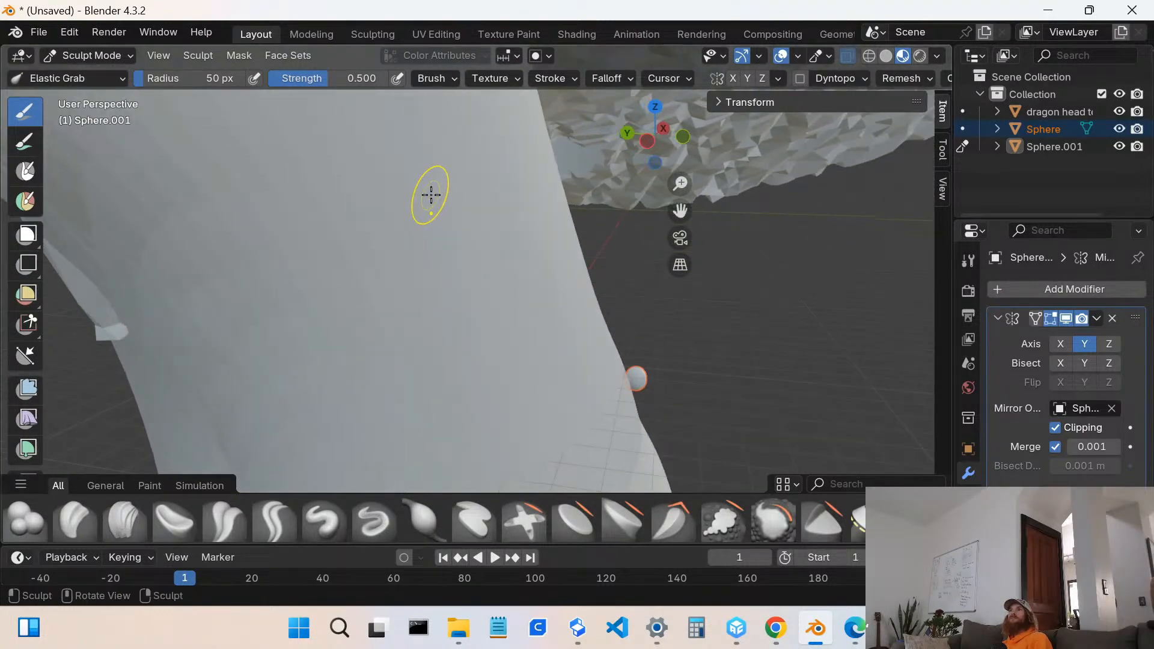
pyautogui.moveTo(430, 193); pyautogui.dragTo(489, 216)
pyautogui.scroll(-5, 455, 212)
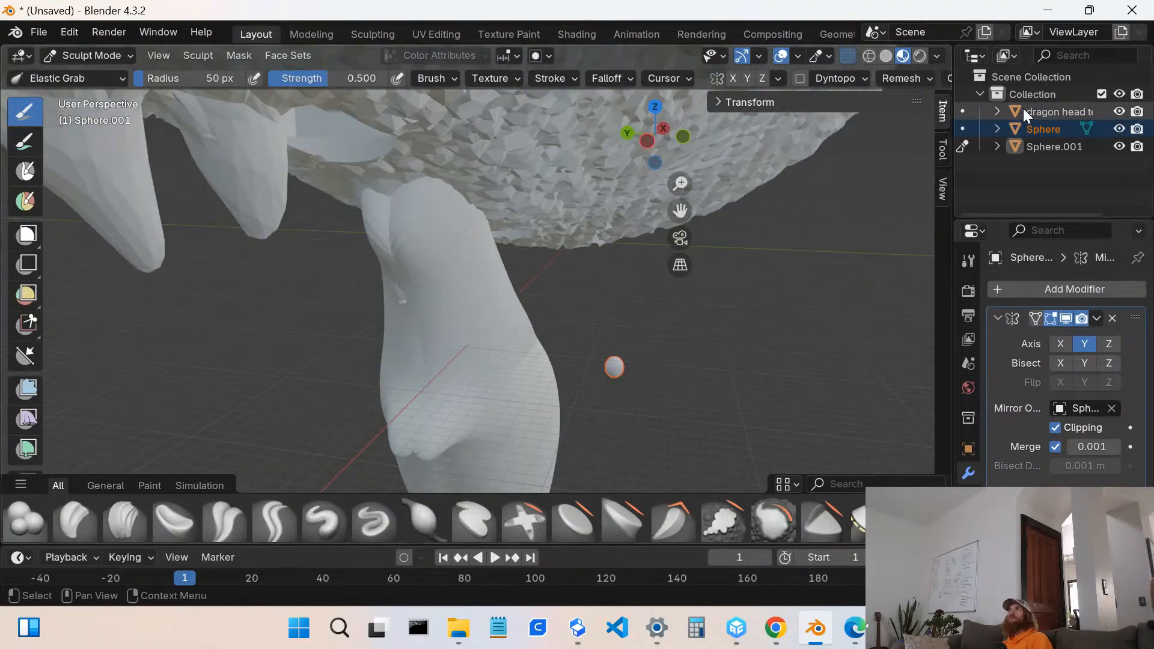
# - Make Sphere.001 the only selected object and pull the surface near its upper end outward toward the jaw with Elastic Grab
pyautogui.click(1040, 143)
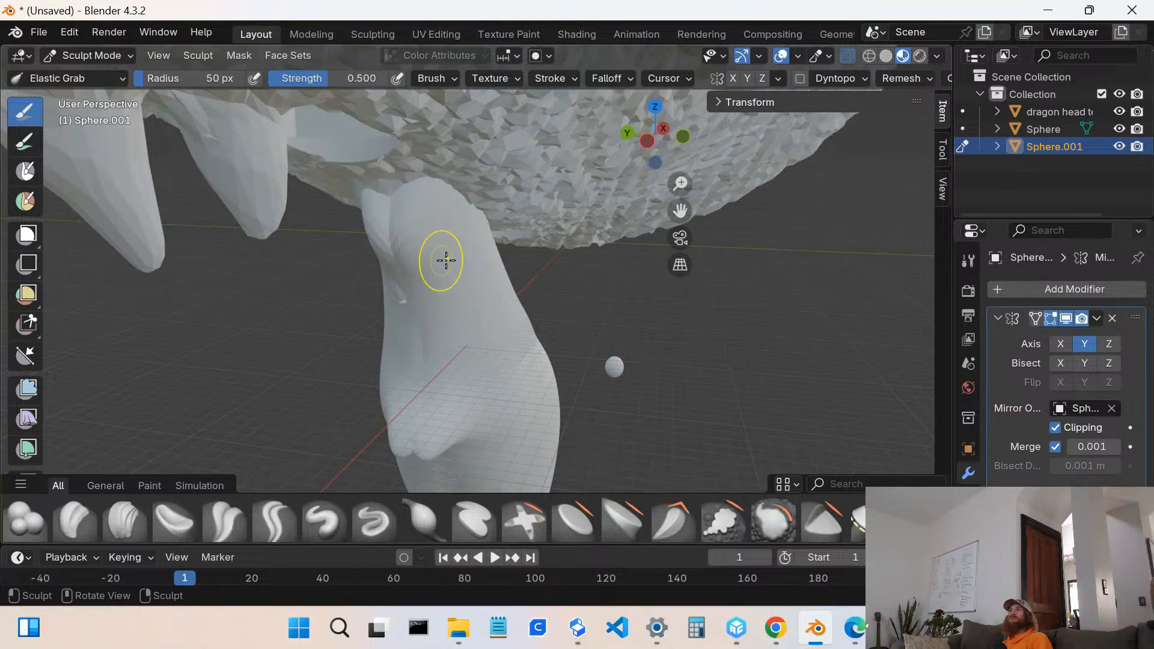
pyautogui.scroll(2, 457, 273)
pyautogui.moveTo(473, 240)
pyautogui.mouseDown()
pyautogui.moveTo(523, 251)
pyautogui.moveTo(540, 276)
pyautogui.mouseUp()
pyautogui.moveTo(382, 314)
pyautogui.mouseDown(button='middle')
pyautogui.moveTo(489, 291)
pyautogui.moveTo(515, 298)
pyautogui.mouseUp(button='middle')
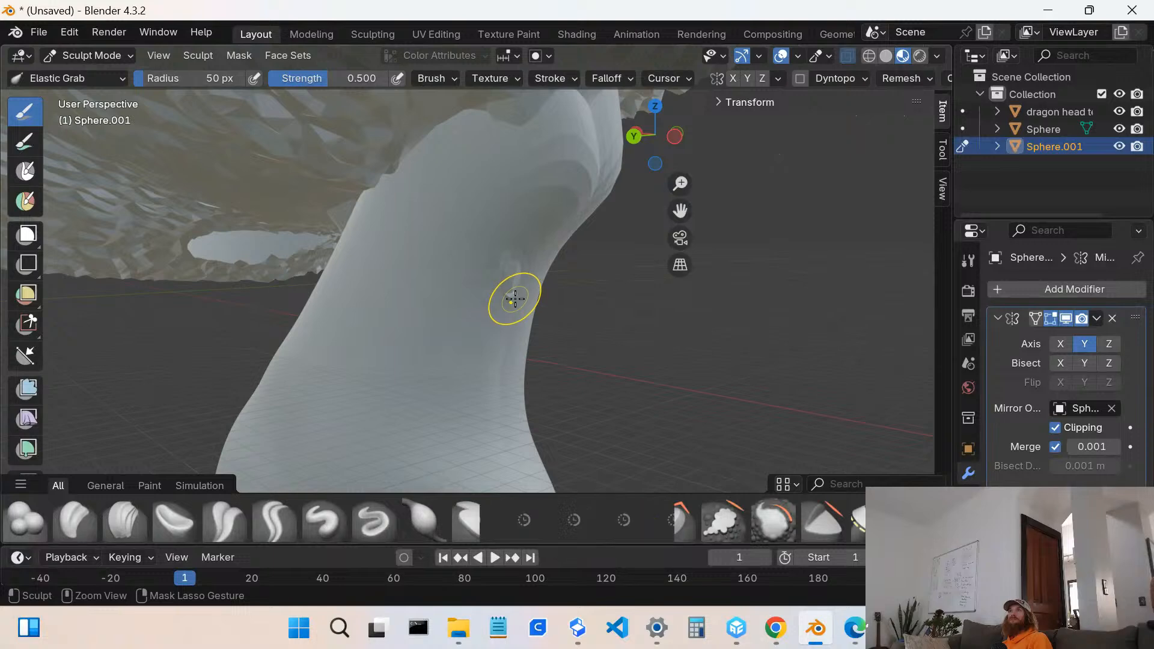
pyautogui.moveTo(371, 304); pyautogui.dragTo(406, 309, button='middle')
pyautogui.moveTo(438, 352)
pyautogui.mouseDown(button='middle')
pyautogui.moveTo(505, 291)
pyautogui.moveTo(489, 291)
pyautogui.moveTo(447, 336)
pyautogui.mouseUp(button='middle')
pyautogui.scroll(3, 481, 257)
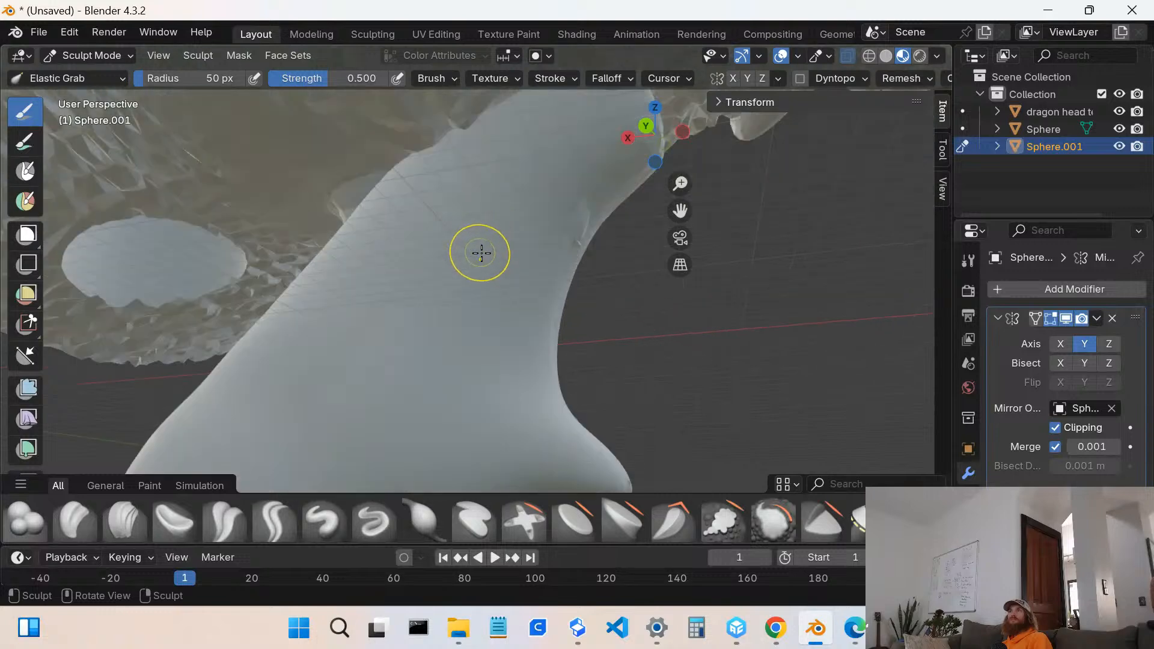
pyautogui.moveTo(481, 252)
pyautogui.mouseDown(button='middle')
pyautogui.moveTo(449, 279)
pyautogui.moveTo(426, 252)
pyautogui.mouseUp(button='middle')
pyautogui.moveTo(454, 193); pyautogui.dragTo(438, 205)
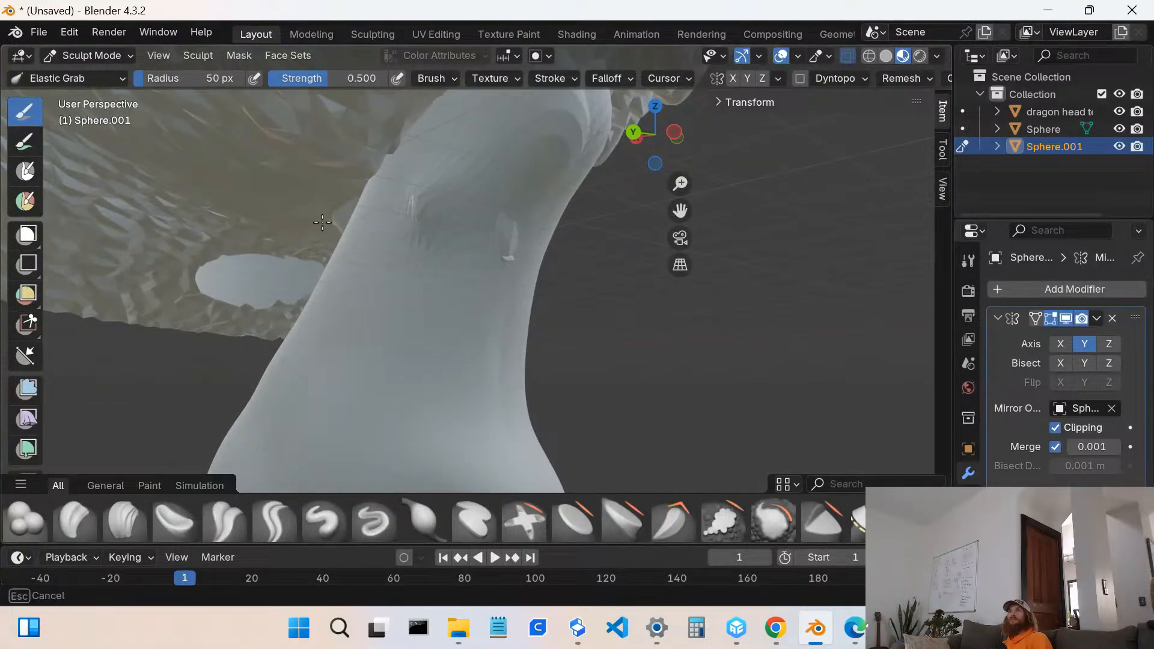
pyautogui.moveTo(323, 222); pyautogui.dragTo(320, 226)
pyautogui.moveTo(408, 173); pyautogui.dragTo(328, 158)
# - Pull the form's rounded upper end and rear shoulder up into the underside of the head with Elastic Grab
pyautogui.scroll(-3, 394, 129)
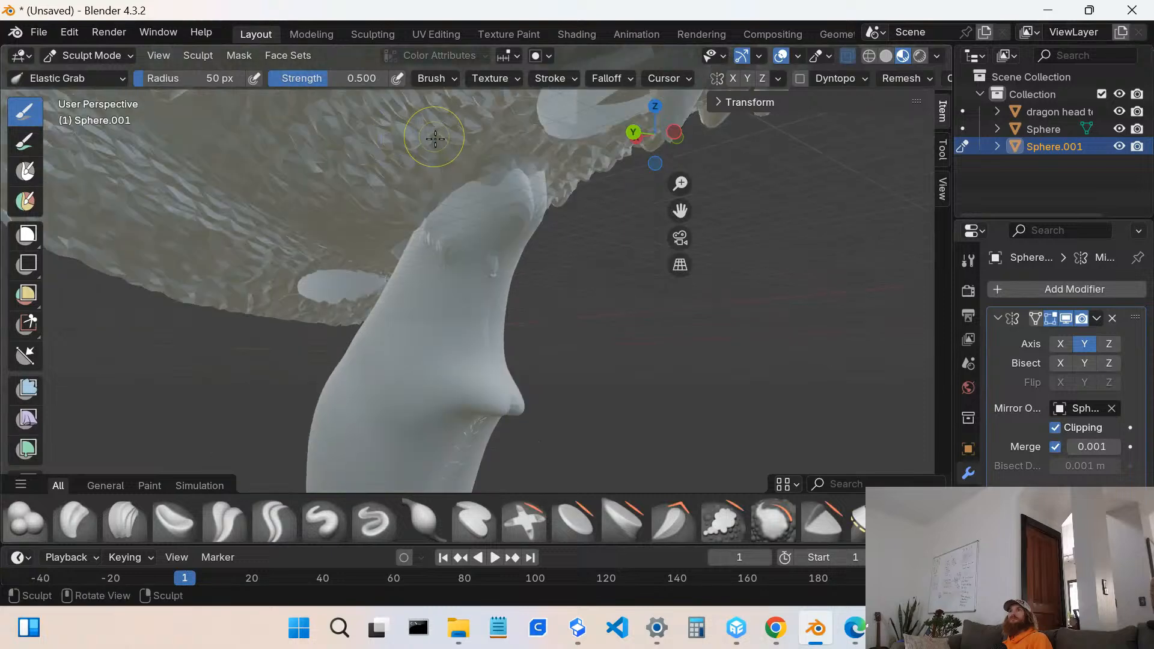
pyautogui.moveTo(477, 201); pyautogui.dragTo(475, 198)
pyautogui.moveTo(436, 132)
pyautogui.mouseDown()
pyautogui.moveTo(389, 82)
pyautogui.moveTo(408, 94)
pyautogui.mouseUp()
pyautogui.scroll(1, 489, 237)
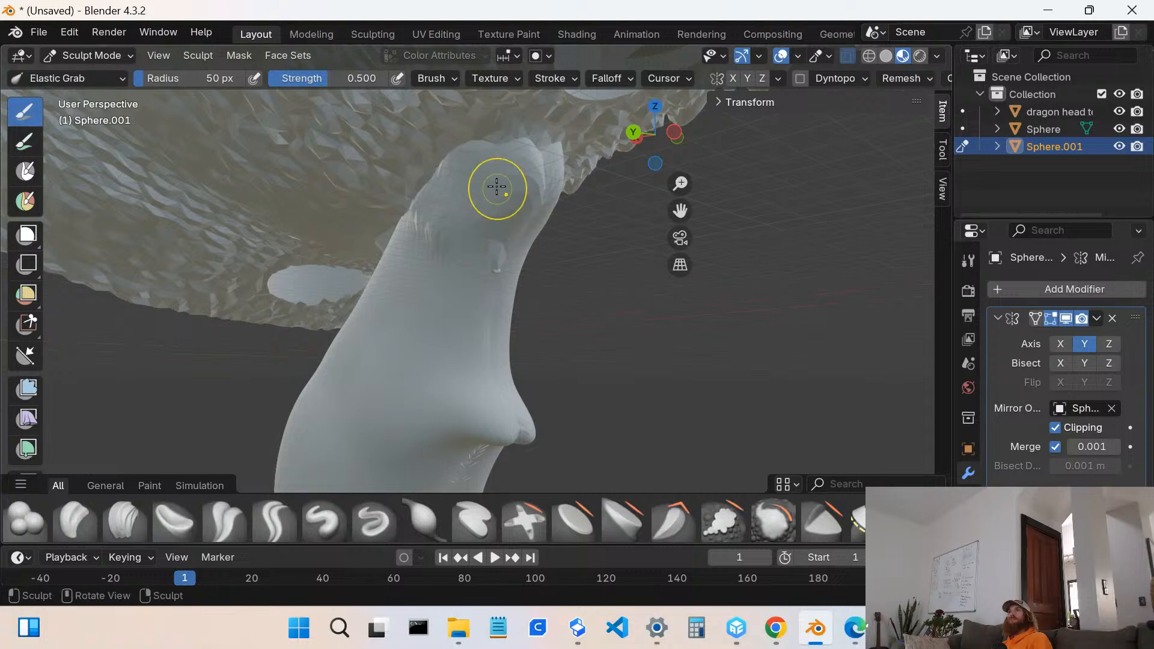
pyautogui.moveTo(497, 185)
pyautogui.mouseDown()
pyautogui.moveTo(519, 189)
pyautogui.moveTo(554, 155)
pyautogui.moveTo(450, 160)
pyautogui.moveTo(364, 99)
pyautogui.mouseUp()
pyautogui.moveTo(431, 200); pyautogui.dragTo(384, 154)
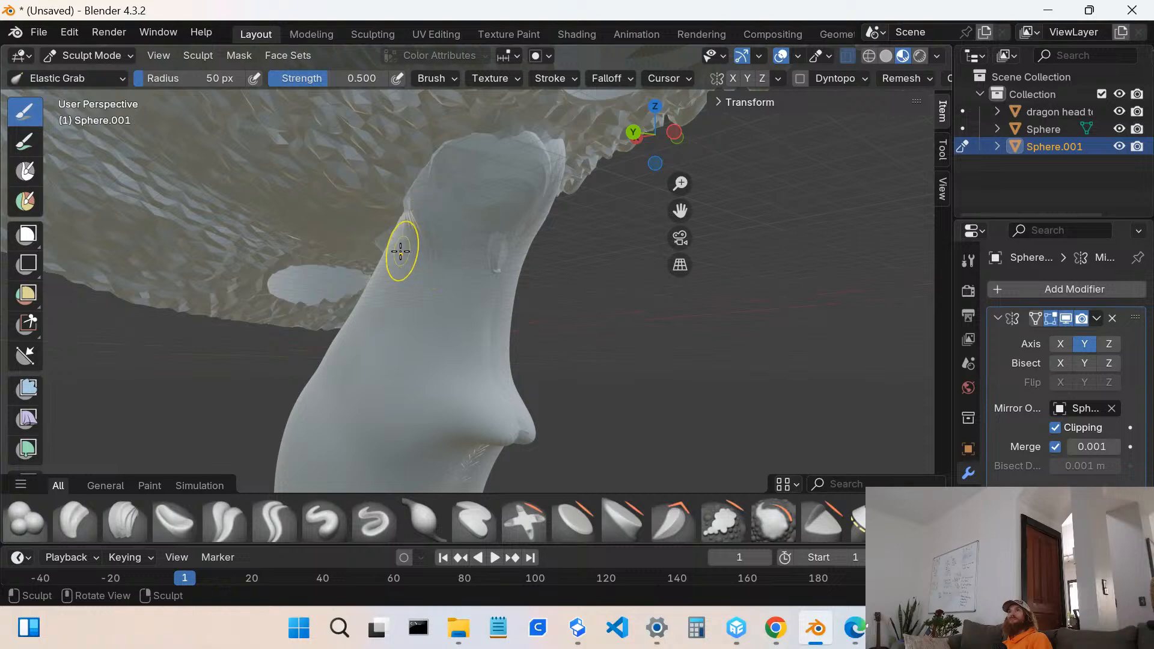
pyautogui.moveTo(397, 252); pyautogui.dragTo(368, 193)
# - Stretch the rear edge just below the upper end outward toward the jaw with Elastic Grab
pyautogui.scroll(4, 399, 246)
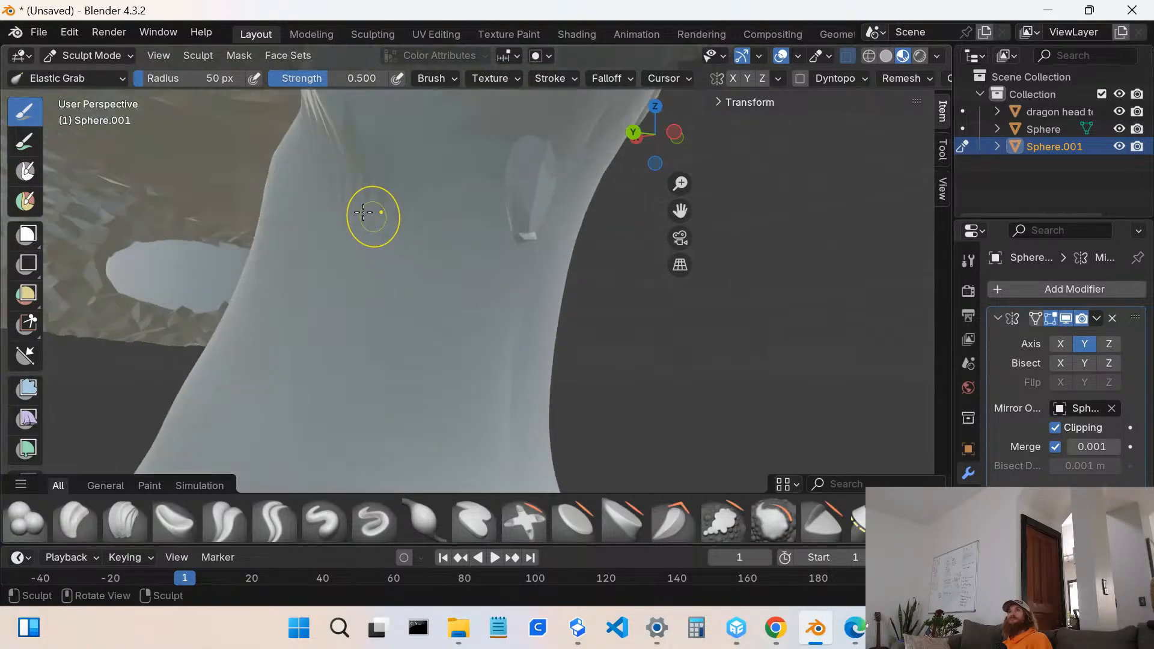
pyautogui.moveTo(291, 176); pyautogui.dragTo(182, 94)
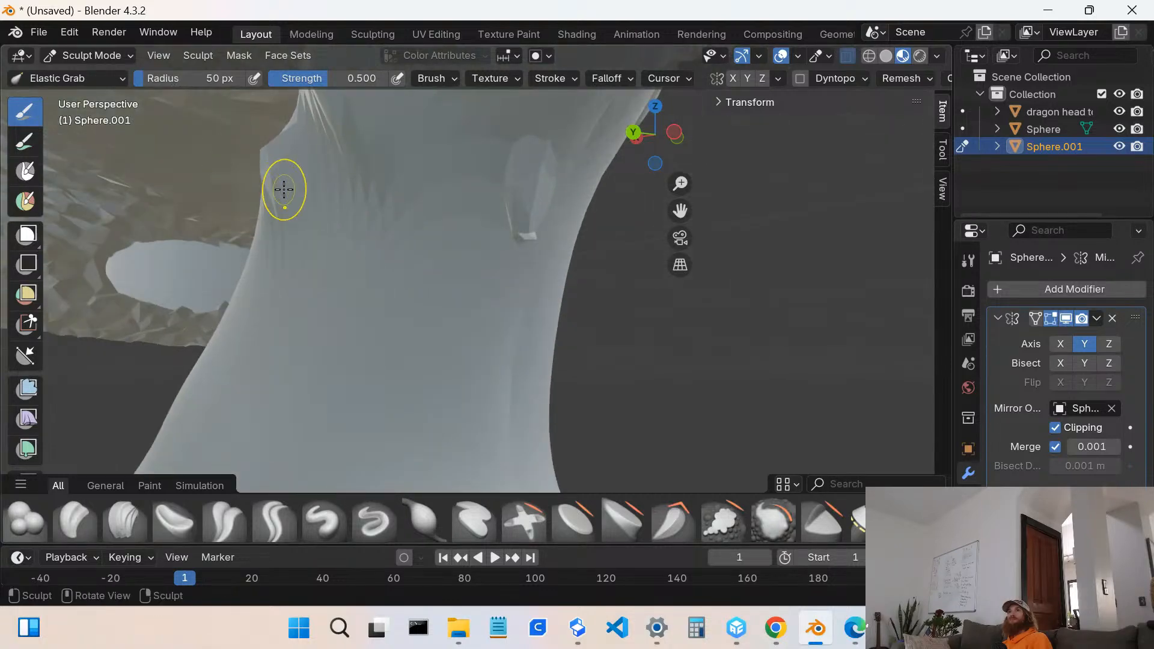
pyautogui.moveTo(314, 200); pyautogui.dragTo(241, 237)
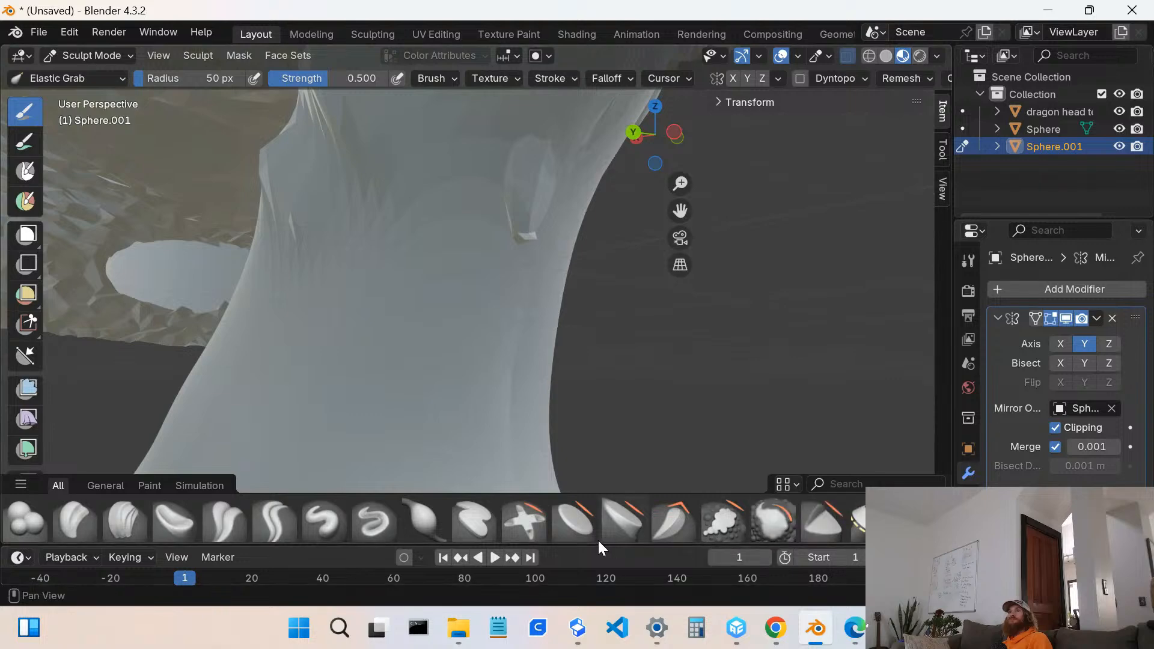
# - Switch to the Grab 2D brush and pull the form's rear edge outward and its upper end up toward the jaw
pyautogui.scroll(-2, 841, 532)
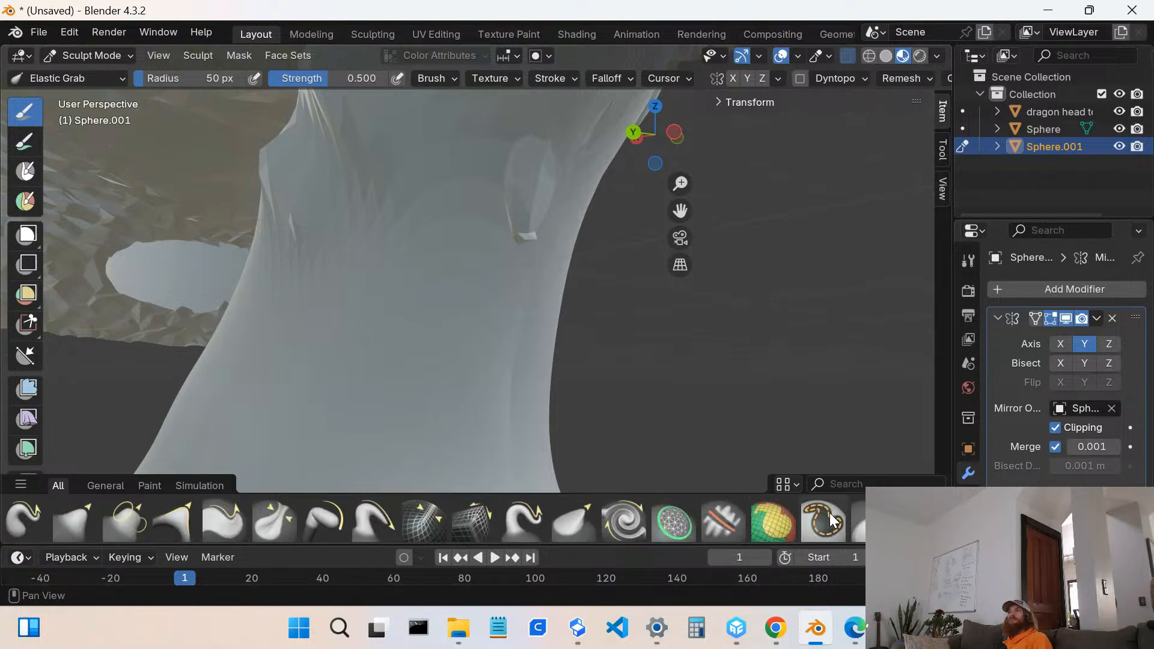
pyautogui.click(104, 511)
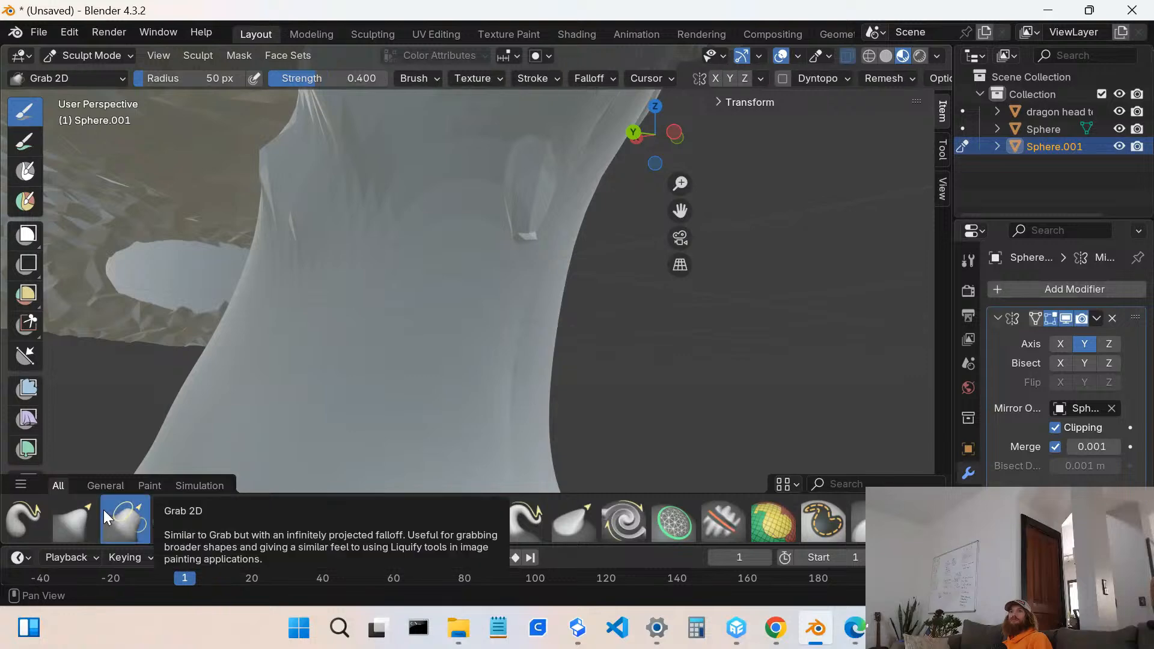
pyautogui.moveTo(359, 223)
pyautogui.mouseDown()
pyautogui.moveTo(205, 254)
pyautogui.moveTo(192, 240)
pyautogui.mouseUp()
pyautogui.moveTo(315, 188)
pyautogui.mouseDown()
pyautogui.moveTo(252, 168)
pyautogui.moveTo(265, 167)
pyautogui.mouseUp()
pyautogui.scroll(-2, 373, 166)
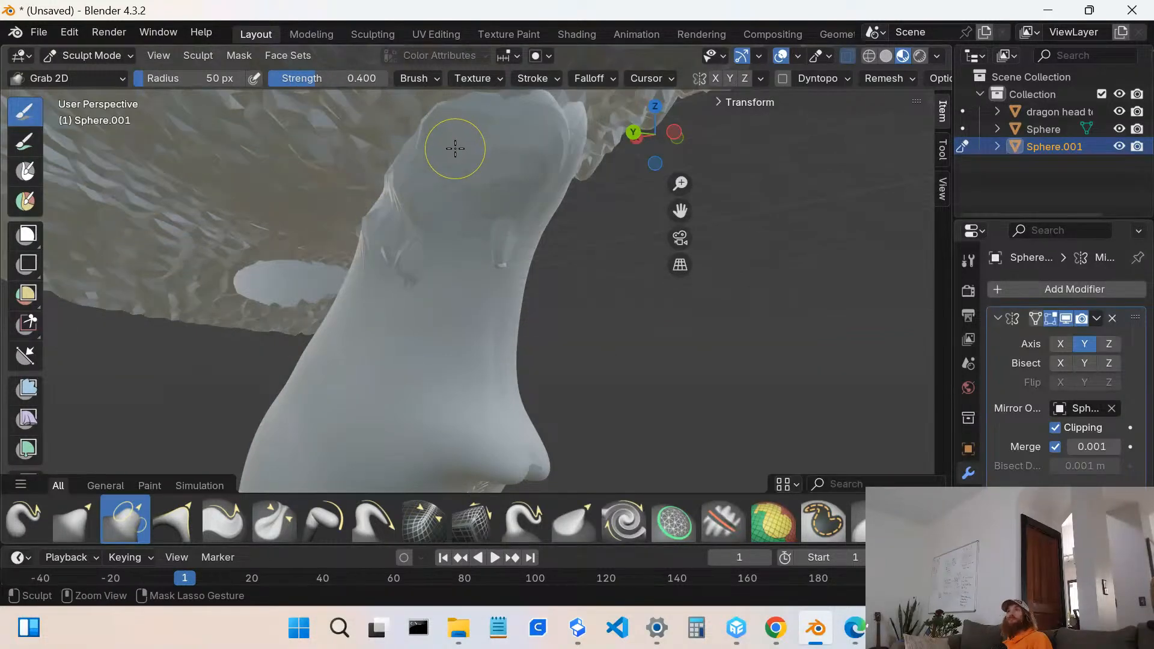
pyautogui.moveTo(456, 147)
pyautogui.mouseDown()
pyautogui.moveTo(399, 146)
pyautogui.moveTo(369, 109)
pyautogui.moveTo(314, 76)
pyautogui.mouseUp()
# - Reshape the spur-side edge between the upper end and the spur with Grab 2D, drawing it outward and downward
pyautogui.moveTo(529, 174); pyautogui.dragTo(566, 222, button='middle')
pyautogui.moveTo(550, 201); pyautogui.dragTo(588, 210)
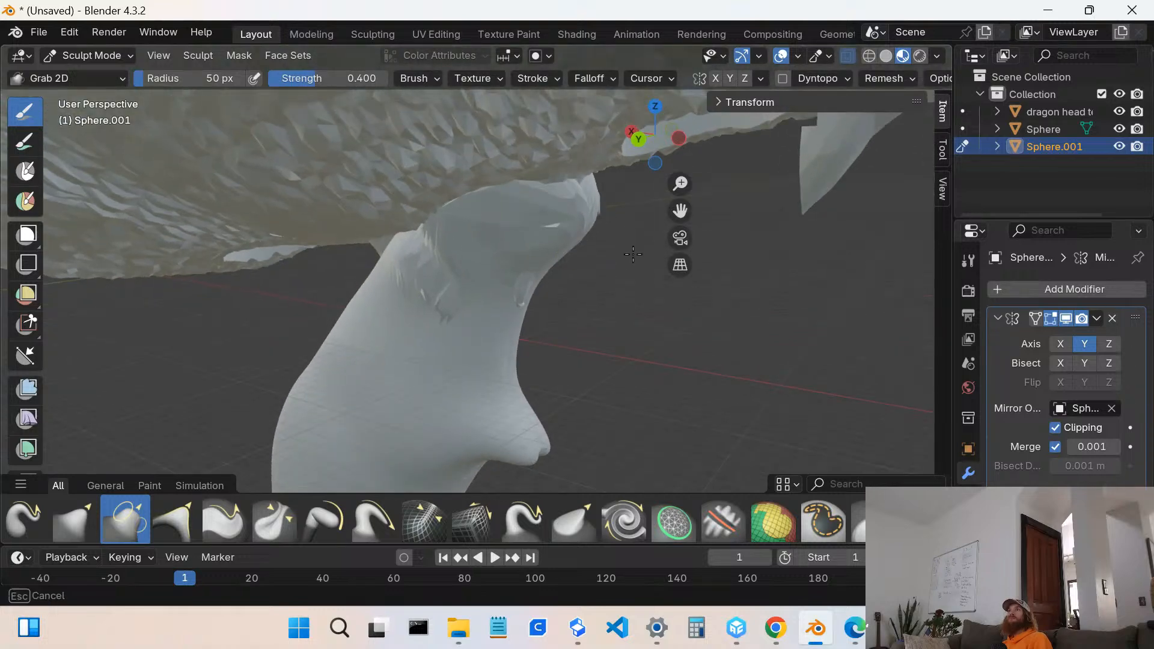
pyautogui.moveTo(563, 222)
pyautogui.mouseDown()
pyautogui.moveTo(516, 272)
pyautogui.moveTo(515, 250)
pyautogui.moveTo(563, 262)
pyautogui.moveTo(538, 270)
pyautogui.mouseUp()
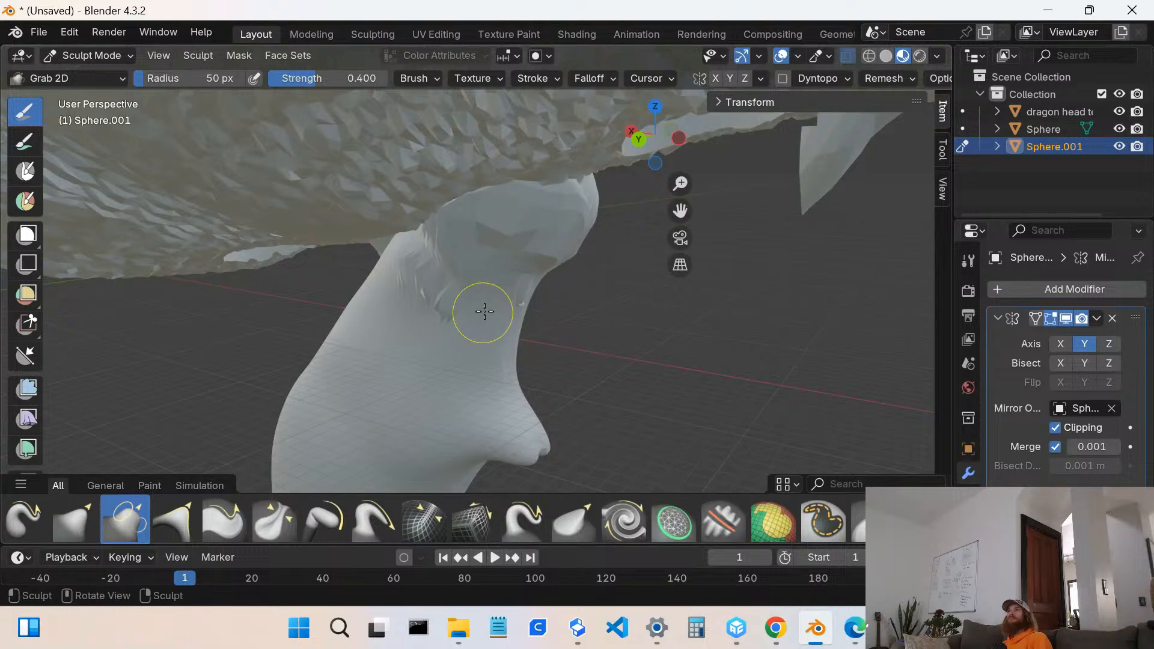
pyautogui.moveTo(498, 321)
pyautogui.mouseDown()
pyautogui.moveTo(516, 360)
pyautogui.moveTo(504, 358)
pyautogui.moveTo(498, 377)
pyautogui.mouseUp()
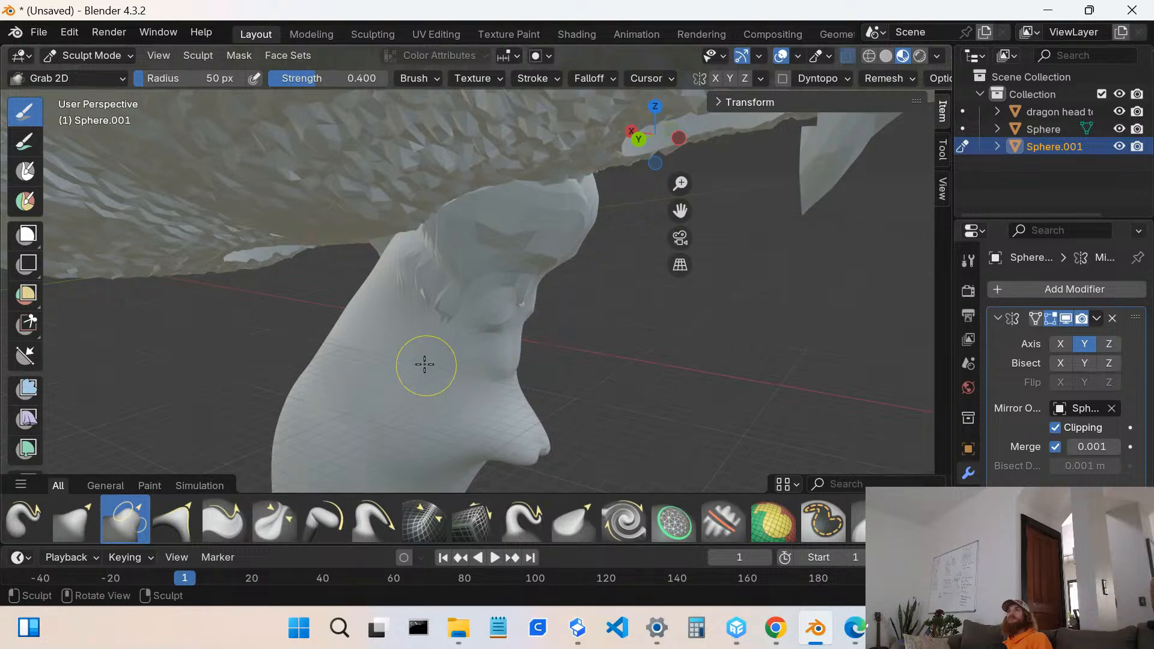
# - Use Grab 2D to lift the rear shoulder into the jaw and pull the upper end toward the teeth
pyautogui.moveTo(408, 235)
pyautogui.mouseDown()
pyautogui.moveTo(400, 250)
pyautogui.moveTo(385, 237)
pyautogui.moveTo(385, 268)
pyautogui.mouseUp()
pyautogui.moveTo(384, 267)
pyautogui.mouseDown(button='middle')
pyautogui.moveTo(467, 279)
pyautogui.moveTo(495, 232)
pyautogui.mouseUp(button='middle')
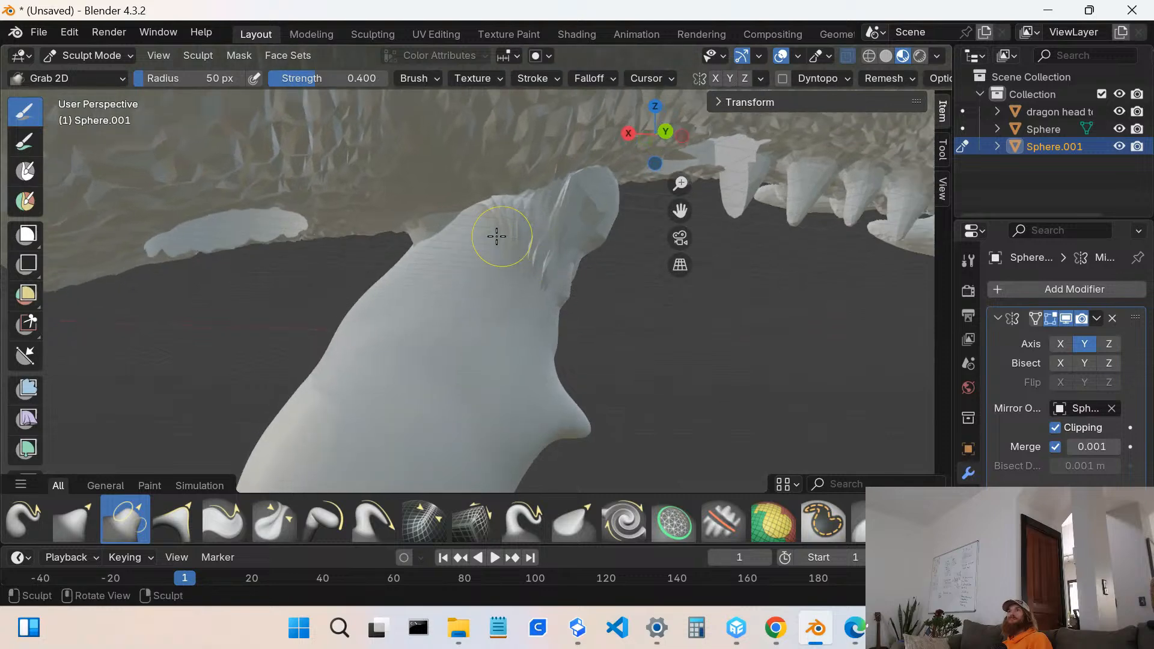
pyautogui.moveTo(495, 232)
pyautogui.mouseDown()
pyautogui.moveTo(383, 257)
pyautogui.moveTo(451, 249)
pyautogui.moveTo(423, 231)
pyautogui.moveTo(433, 189)
pyautogui.mouseUp()
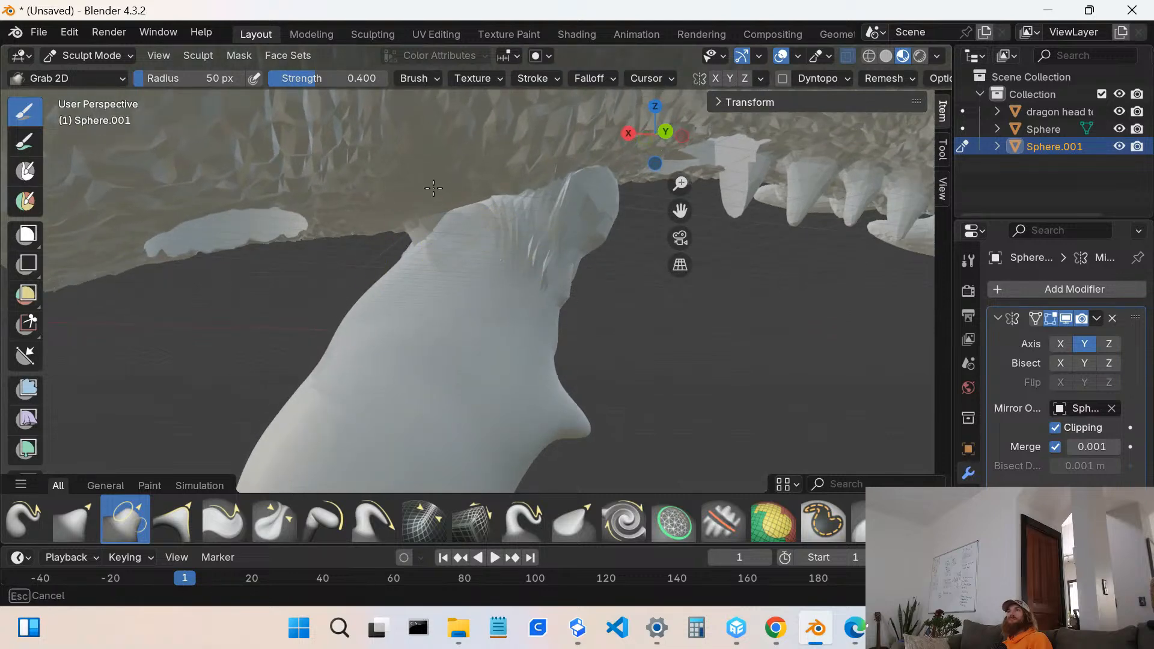
pyautogui.moveTo(498, 159)
pyautogui.mouseDown()
pyautogui.moveTo(515, 214)
pyautogui.moveTo(571, 247)
pyautogui.moveTo(554, 227)
pyautogui.moveTo(588, 158)
pyautogui.moveTo(596, 173)
pyautogui.mouseUp()
# - Pull the upper flank up and rearward with Grab 2D to close the gap beneath the jaw
pyautogui.moveTo(520, 238)
pyautogui.mouseDown(button='middle')
pyautogui.moveTo(487, 240)
pyautogui.moveTo(532, 180)
pyautogui.moveTo(446, 238)
pyautogui.mouseUp(button='middle')
pyautogui.moveTo(456, 205)
pyautogui.mouseDown()
pyautogui.moveTo(488, 239)
pyautogui.moveTo(394, 213)
pyautogui.mouseUp()
pyautogui.moveTo(448, 251)
pyautogui.mouseDown(button='middle')
pyautogui.moveTo(488, 253)
pyautogui.moveTo(497, 266)
pyautogui.mouseUp(button='middle')
pyautogui.moveTo(466, 252)
pyautogui.mouseDown()
pyautogui.moveTo(459, 261)
pyautogui.moveTo(432, 216)
pyautogui.moveTo(409, 217)
pyautogui.mouseUp()
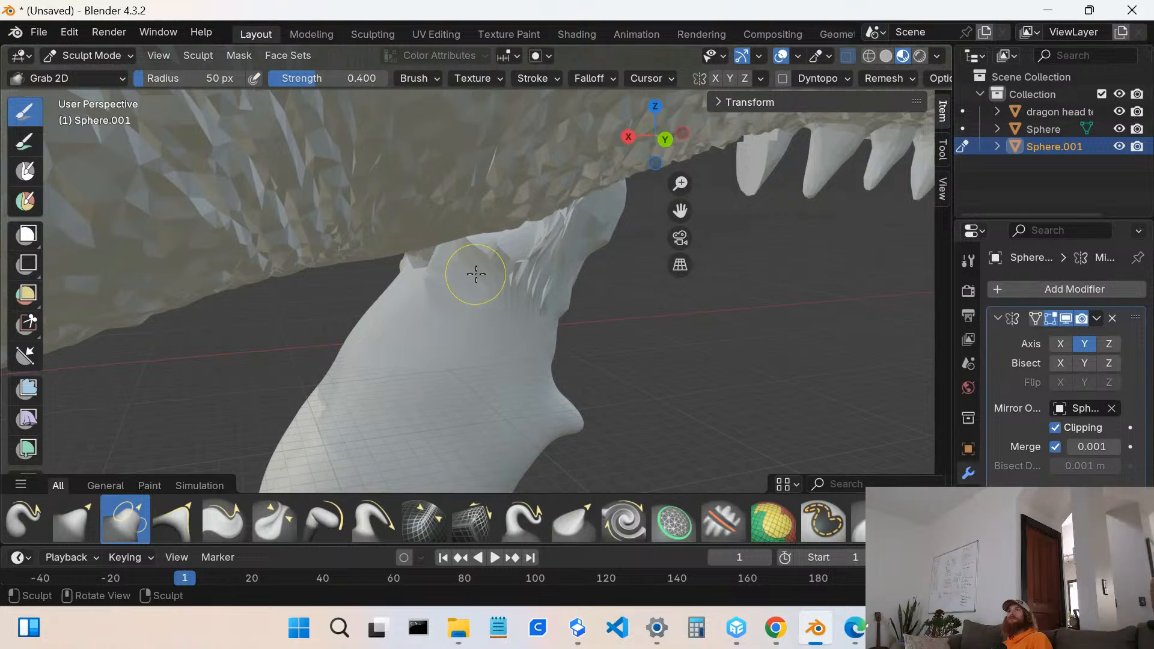
pyautogui.moveTo(475, 274); pyautogui.dragTo(434, 300)
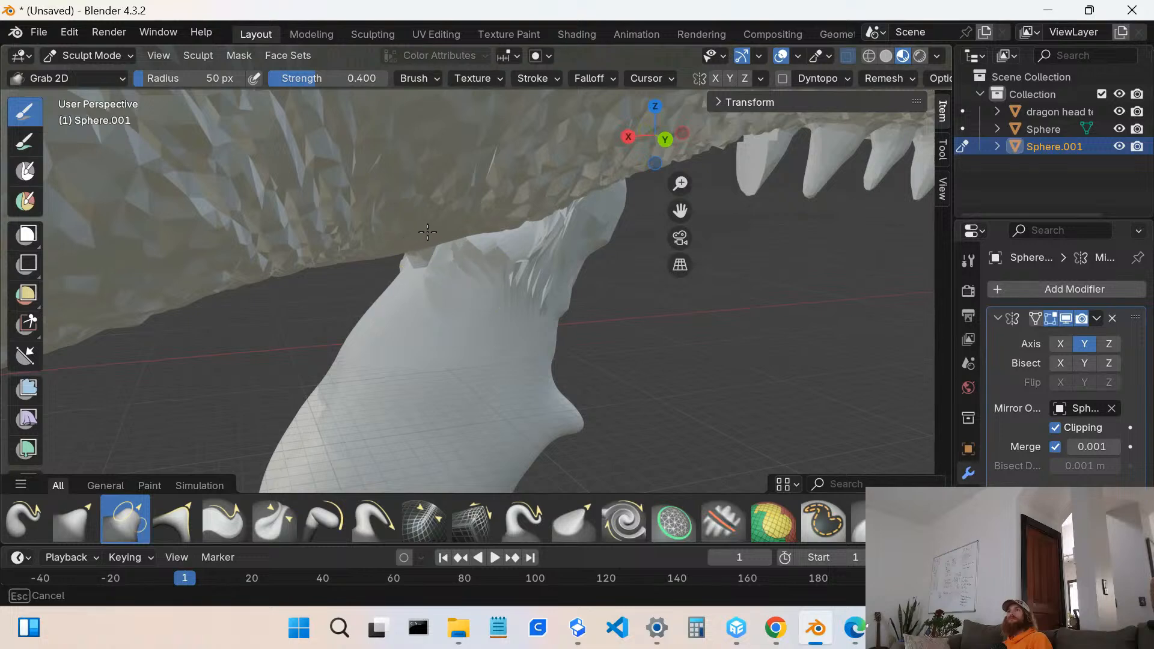
pyautogui.moveTo(428, 232); pyautogui.dragTo(429, 235)
# - Extend the back of the form's upper rim up into the underside of the head with Grab 2D
pyautogui.moveTo(458, 276)
pyautogui.mouseDown(button='middle')
pyautogui.moveTo(529, 211)
pyautogui.moveTo(533, 185)
pyautogui.moveTo(536, 201)
pyautogui.mouseUp(button='middle')
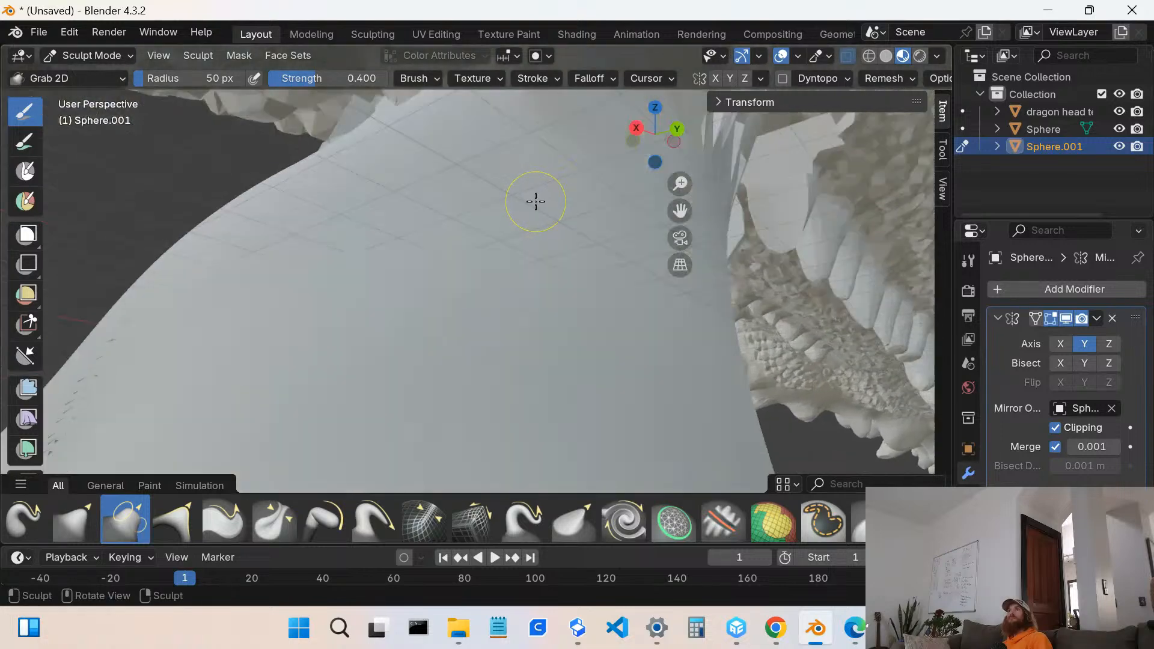
pyautogui.scroll(-3, 536, 201)
pyautogui.moveTo(515, 125)
pyautogui.mouseDown()
pyautogui.moveTo(499, 54)
pyautogui.moveTo(467, 4)
pyautogui.moveTo(394, 18)
pyautogui.mouseUp()
pyautogui.moveTo(402, 94)
pyautogui.mouseDown(button='middle')
pyautogui.moveTo(479, 170)
pyautogui.moveTo(453, 345)
pyautogui.mouseUp(button='middle')
pyautogui.moveTo(420, 307)
pyautogui.mouseDown()
pyautogui.moveTo(384, 341)
pyautogui.moveTo(394, 352)
pyautogui.mouseUp()
pyautogui.moveTo(394, 353)
pyautogui.mouseDown(button='middle')
pyautogui.moveTo(467, 332)
pyautogui.moveTo(548, 261)
pyautogui.mouseUp(button='middle')
pyautogui.moveTo(535, 233); pyautogui.dragTo(515, 171)
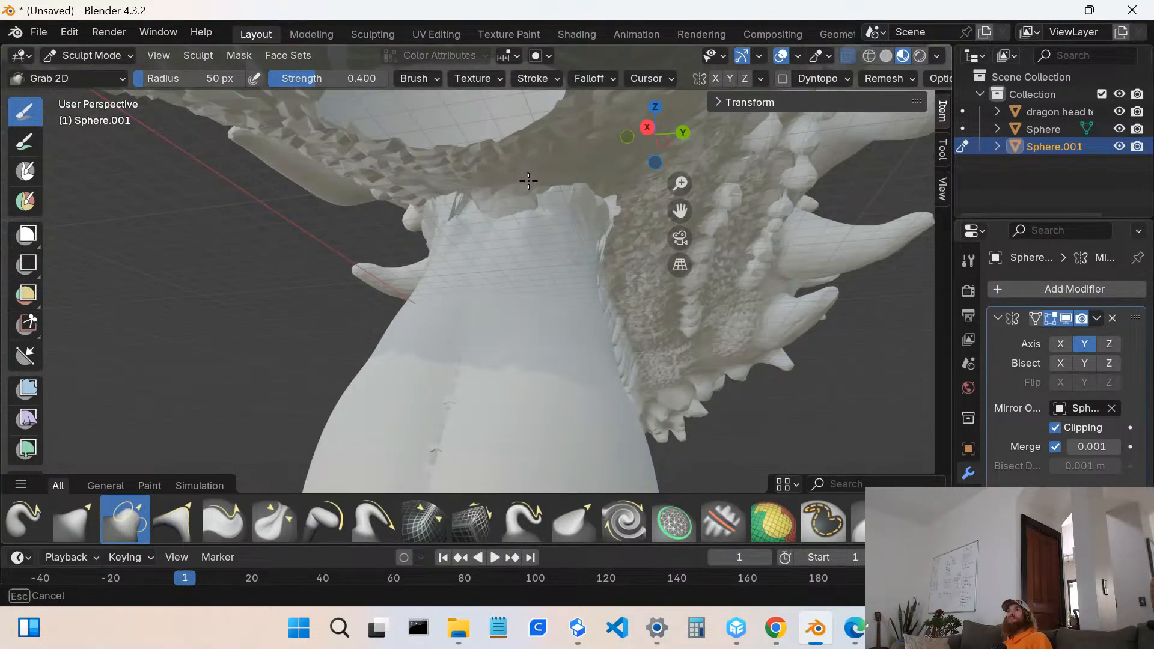
pyautogui.moveTo(528, 181); pyautogui.dragTo(465, 185)
pyautogui.moveTo(541, 176); pyautogui.dragTo(535, 180)
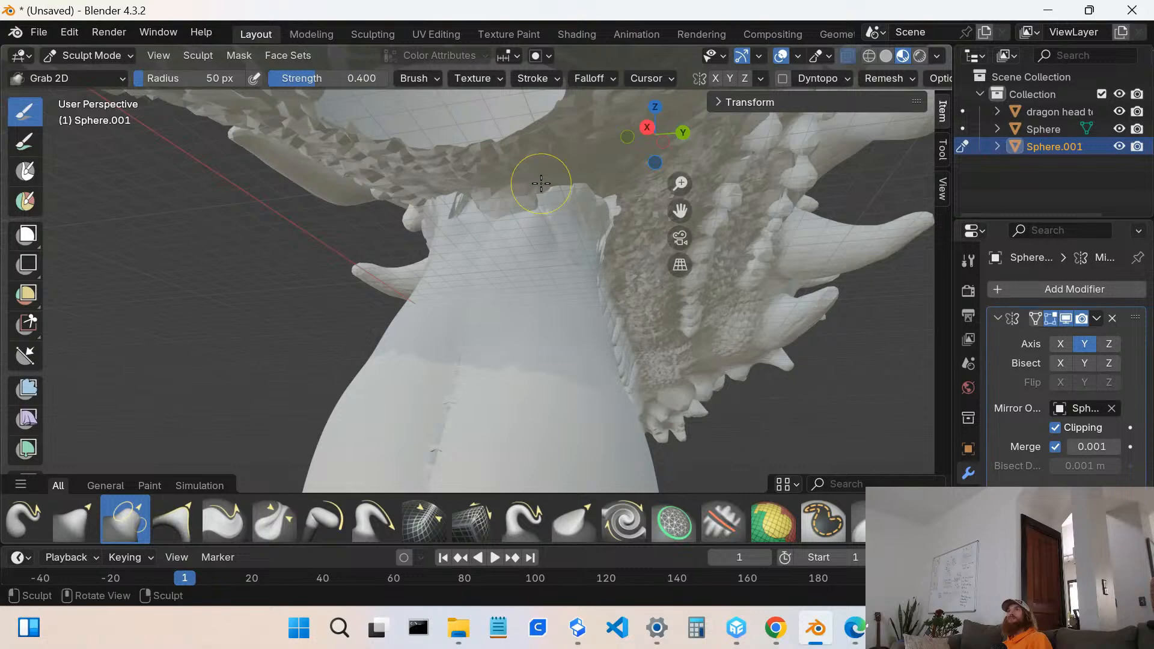
# - Raise the middle and opposite side of the back rim into the neck opening's edge with Grab 2D
pyautogui.moveTo(535, 180)
pyautogui.mouseDown(button='middle')
pyautogui.moveTo(533, 276)
pyautogui.moveTo(493, 221)
pyautogui.mouseUp(button='middle')
pyautogui.moveTo(510, 226); pyautogui.dragTo(532, 169)
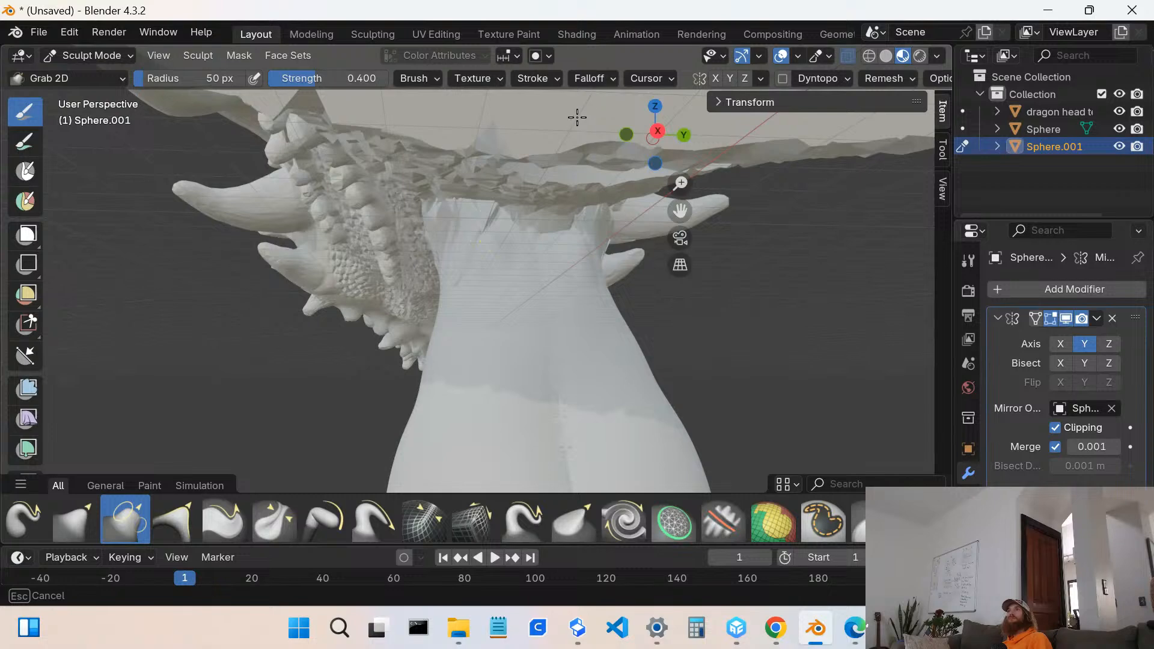
pyautogui.moveTo(577, 117); pyautogui.dragTo(576, 126)
pyautogui.moveTo(565, 241)
pyautogui.mouseDown()
pyautogui.moveTo(554, 245)
pyautogui.moveTo(540, 151)
pyautogui.mouseUp()
pyautogui.moveTo(596, 212); pyautogui.dragTo(567, 270)
# - Stretch the near side of the form's upper rim up into the head's underside with Grab 2D
pyautogui.moveTo(566, 271)
pyautogui.mouseDown(button='middle')
pyautogui.moveTo(490, 307)
pyautogui.moveTo(489, 245)
pyautogui.moveTo(485, 264)
pyautogui.mouseUp(button='middle')
pyautogui.moveTo(508, 224)
pyautogui.mouseDown()
pyautogui.moveTo(498, 142)
pyautogui.moveTo(514, 94)
pyautogui.mouseUp()
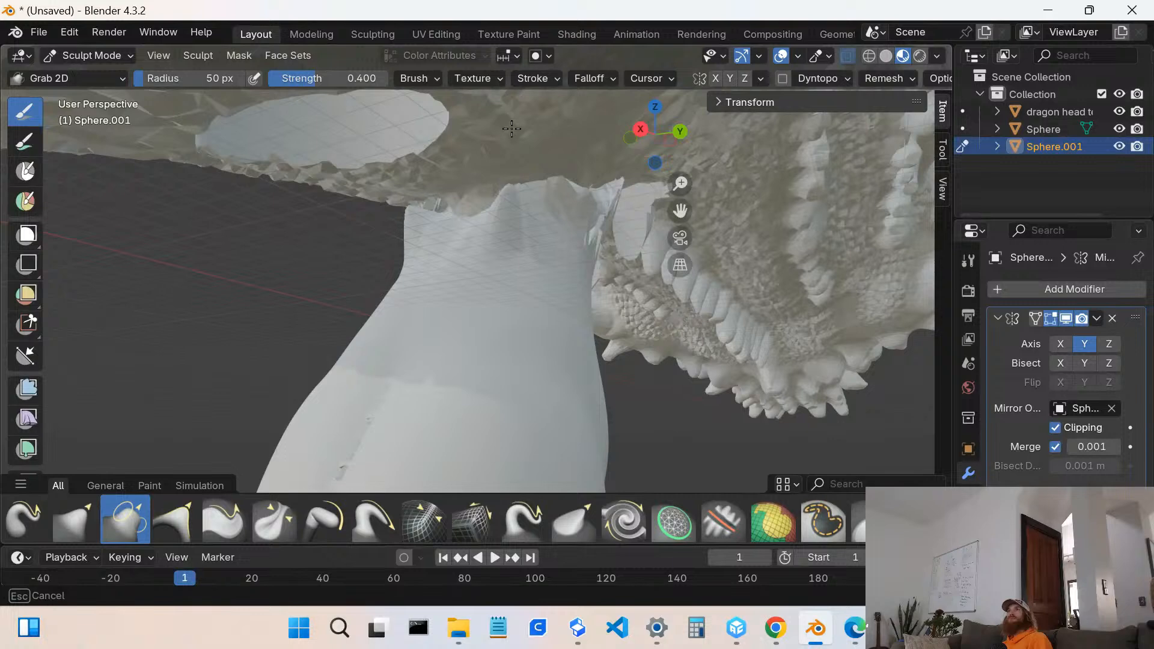
pyautogui.moveTo(518, 133)
pyautogui.mouseDown()
pyautogui.moveTo(502, 204)
pyautogui.moveTo(398, 169)
pyautogui.moveTo(491, 153)
pyautogui.mouseUp()
pyautogui.moveTo(479, 217)
pyautogui.mouseDown()
pyautogui.moveTo(479, 68)
pyautogui.moveTo(479, 103)
pyautogui.mouseUp()
pyautogui.moveTo(490, 188)
pyautogui.mouseDown(button='middle')
pyautogui.moveTo(544, 214)
pyautogui.moveTo(513, 198)
pyautogui.moveTo(545, 327)
pyautogui.moveTo(492, 227)
pyautogui.moveTo(489, 191)
pyautogui.moveTo(502, 187)
pyautogui.moveTo(508, 217)
pyautogui.mouseUp(button='middle')
pyautogui.moveTo(502, 211); pyautogui.dragTo(500, 157)
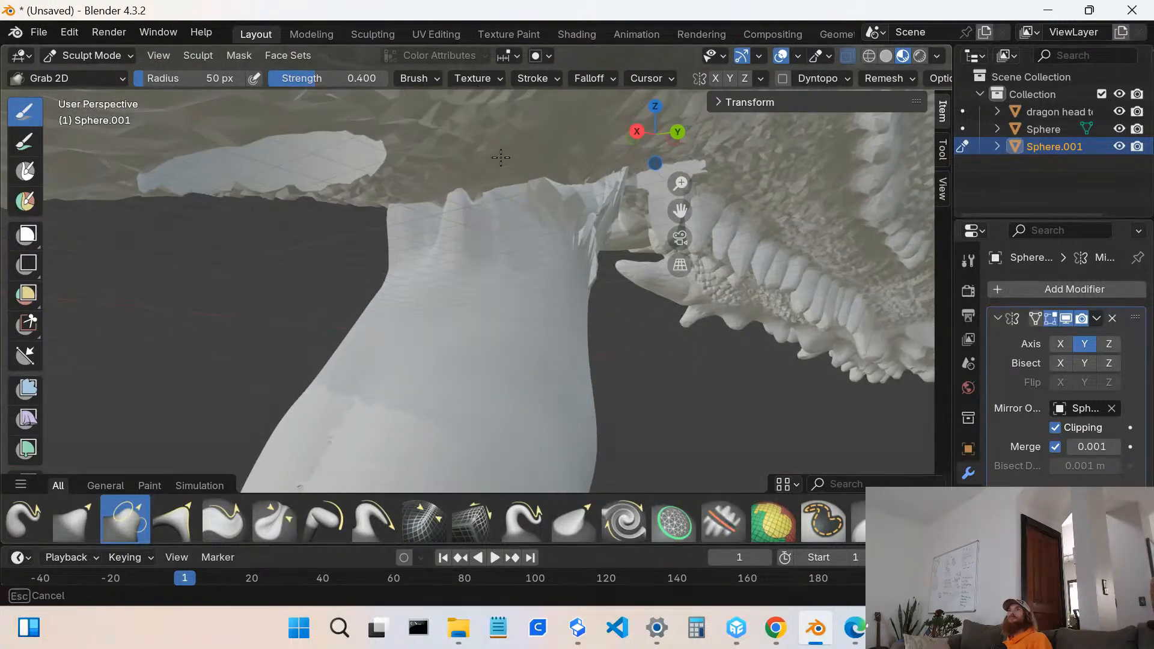
pyautogui.moveTo(499, 107); pyautogui.dragTo(500, 106)
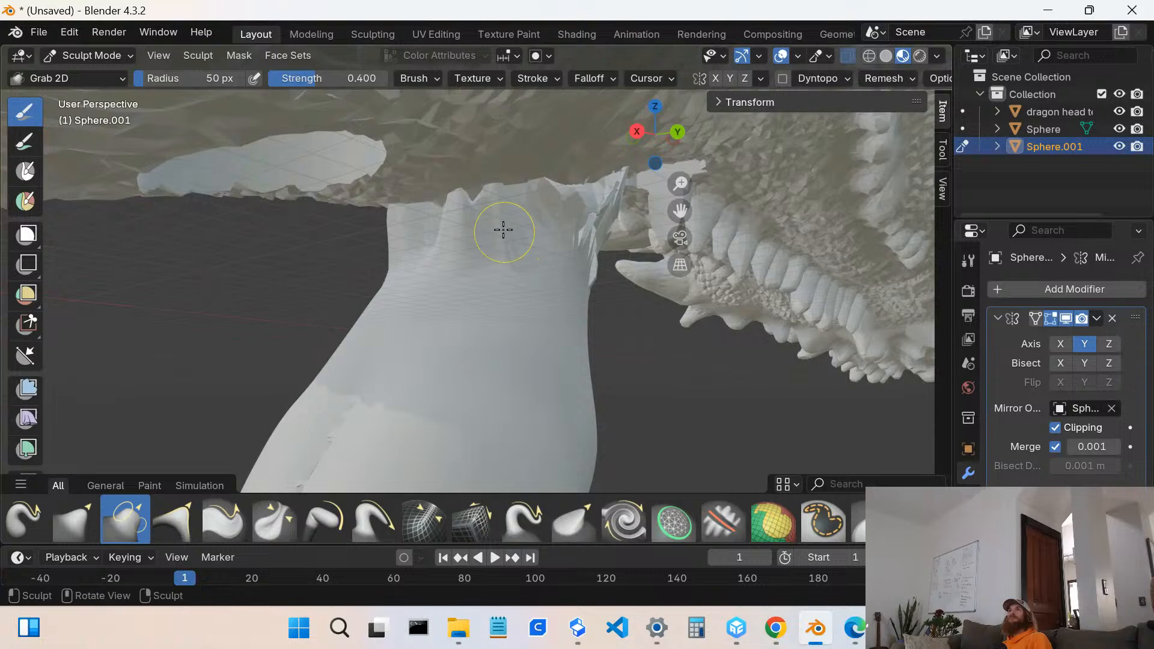
# - Reshape the surface just below the raised rim with short Grab 2D strokes, drawing the flank upward toward the jaw
pyautogui.moveTo(485, 204); pyautogui.dragTo(479, 167)
pyautogui.moveTo(521, 250); pyautogui.dragTo(523, 251)
pyautogui.moveTo(621, 227); pyautogui.dragTo(565, 240)
pyautogui.moveTo(587, 194); pyautogui.dragTo(587, 213)
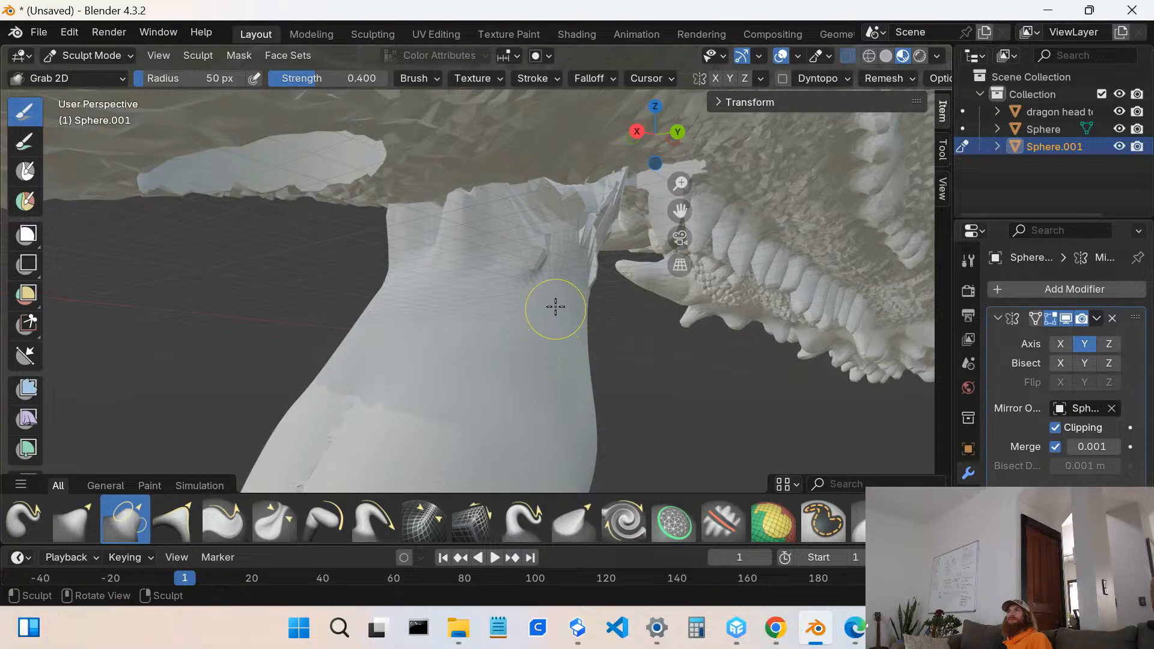
pyautogui.moveTo(562, 291)
pyautogui.mouseDown()
pyautogui.moveTo(598, 305)
pyautogui.moveTo(612, 273)
pyautogui.mouseUp()
pyautogui.moveTo(459, 299); pyautogui.dragTo(487, 273)
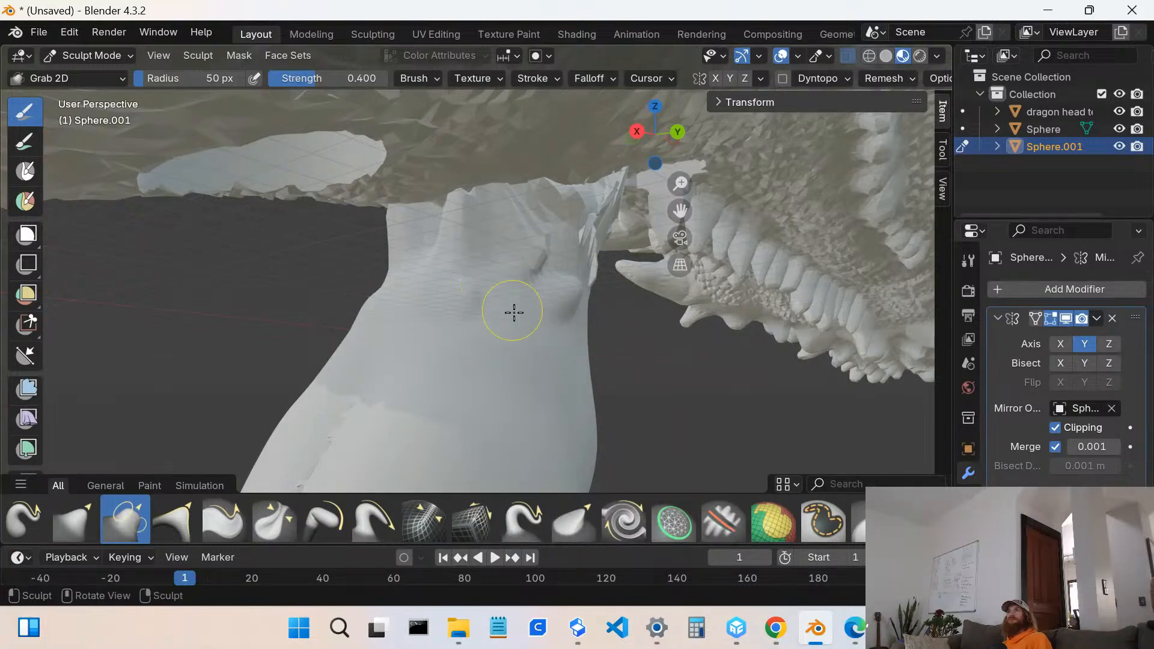
pyautogui.moveTo(513, 312)
pyautogui.mouseDown()
pyautogui.moveTo(555, 265)
pyautogui.moveTo(543, 285)
pyautogui.mouseUp()
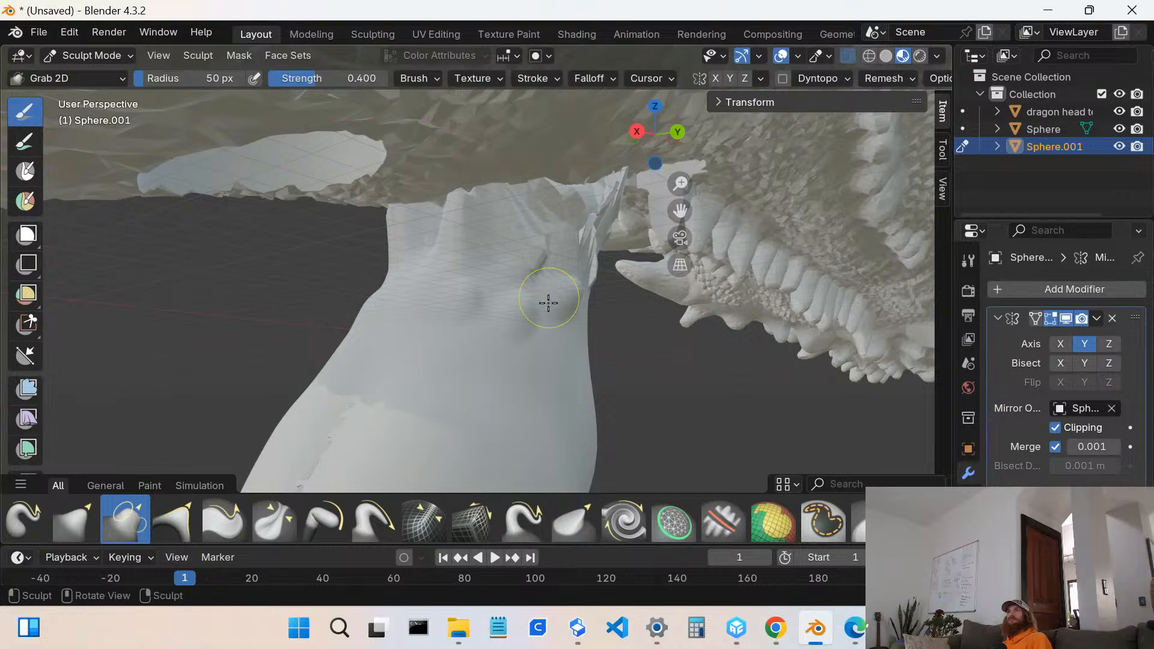
# - Pull the upper flank toward the jaw, then adjust the spur and the body's rear edge with Grab 2D
pyautogui.moveTo(549, 304); pyautogui.dragTo(330, 283, button='middle')
pyautogui.moveTo(400, 265); pyautogui.dragTo(459, 219)
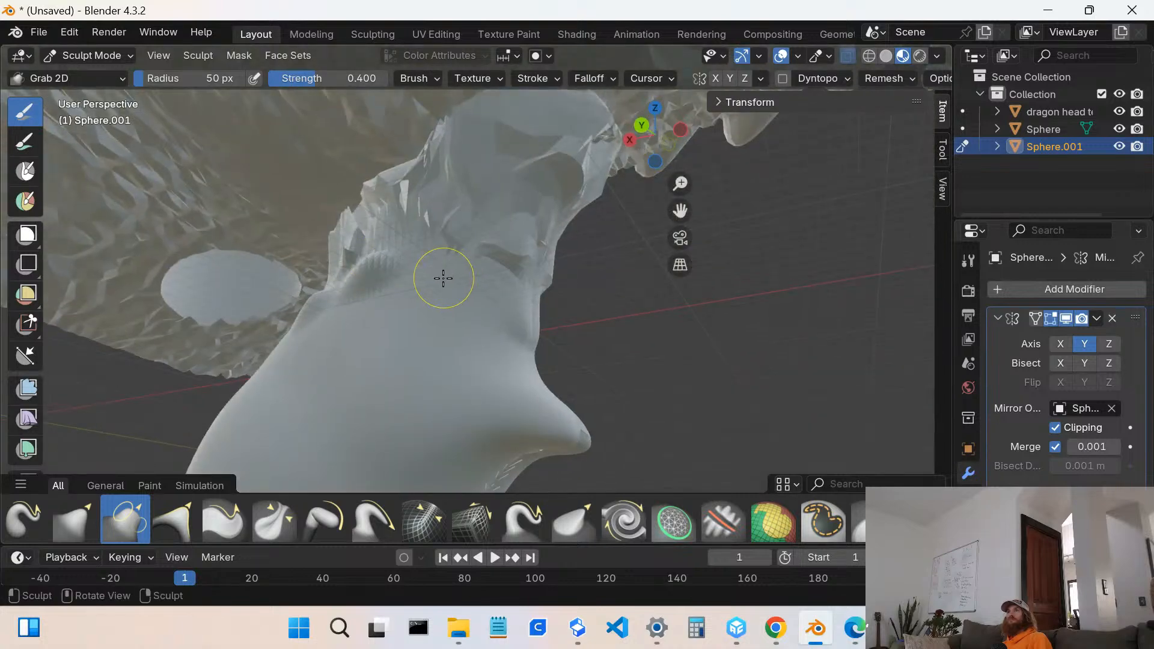
pyautogui.moveTo(420, 255)
pyautogui.mouseDown(button='middle')
pyautogui.moveTo(450, 313)
pyautogui.moveTo(546, 353)
pyautogui.mouseUp(button='middle')
pyautogui.scroll(5, 529, 323)
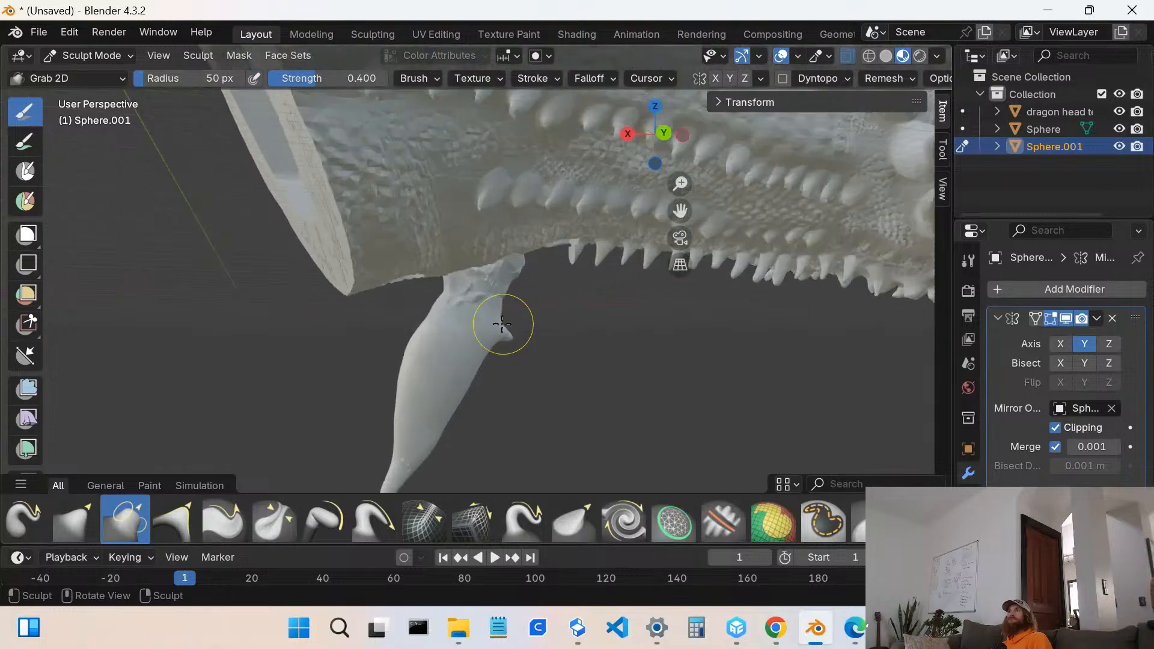
pyautogui.moveTo(521, 328)
pyautogui.mouseDown()
pyautogui.moveTo(532, 336)
pyautogui.moveTo(496, 349)
pyautogui.mouseUp()
pyautogui.moveTo(430, 368); pyautogui.dragTo(444, 368)
pyautogui.scroll(-3, 421, 407)
pyautogui.moveTo(413, 409); pyautogui.dragTo(432, 378, button='middle')
pyautogui.moveTo(421, 353)
pyautogui.mouseDown()
pyautogui.moveTo(397, 337)
pyautogui.moveTo(465, 293)
pyautogui.moveTo(476, 360)
pyautogui.mouseUp()
pyautogui.moveTo(459, 389)
pyautogui.mouseDown(button='middle')
pyautogui.moveTo(428, 412)
pyautogui.moveTo(425, 399)
pyautogui.moveTo(367, 386)
pyautogui.mouseUp(button='middle')
pyautogui.scroll(-2, 477, 351)
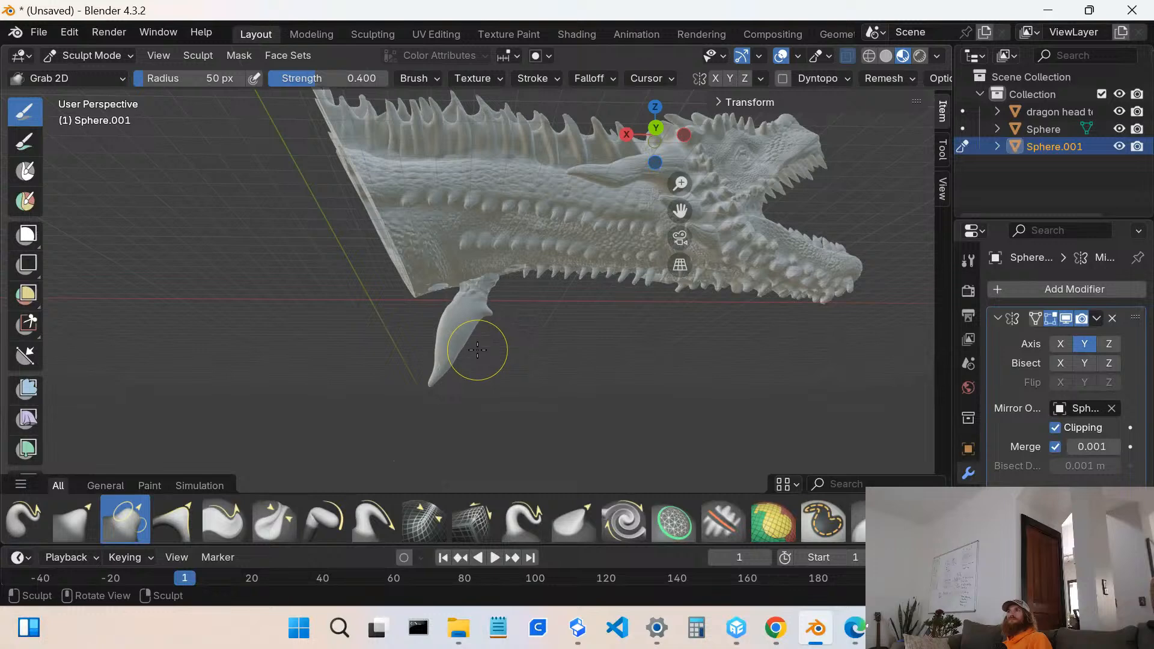
# - Switch to the Elastic Grab brush and push the form's rear shoulder inward to slim the body
pyautogui.scroll(4, 458, 350)
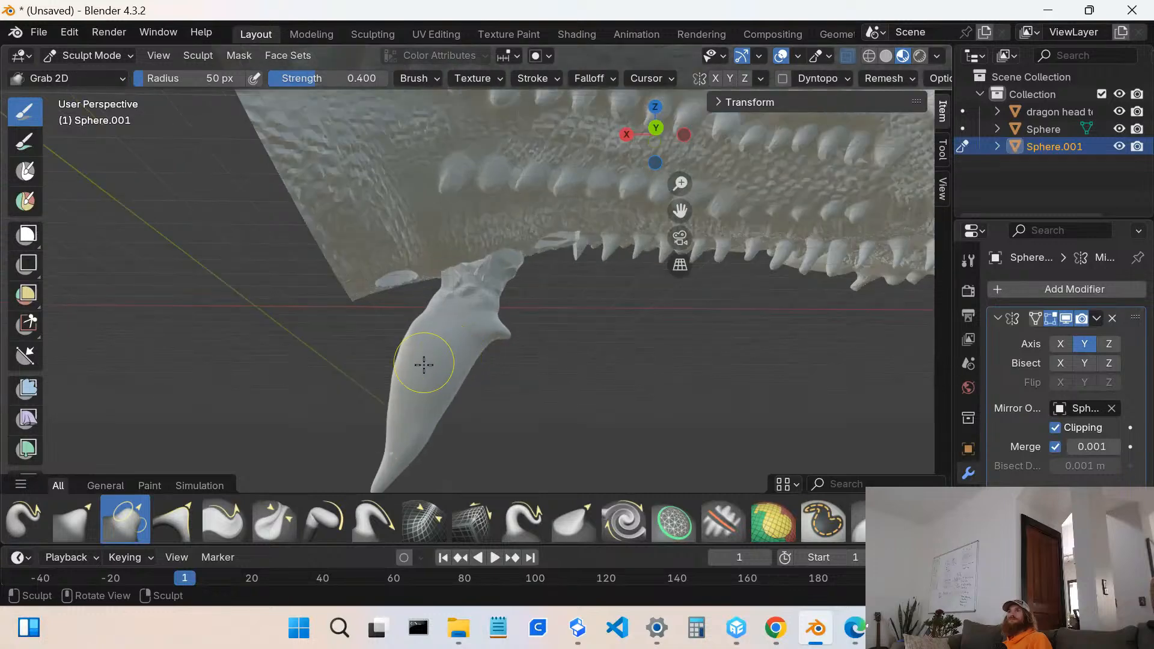
pyautogui.moveTo(423, 379); pyautogui.dragTo(449, 384, button='middle')
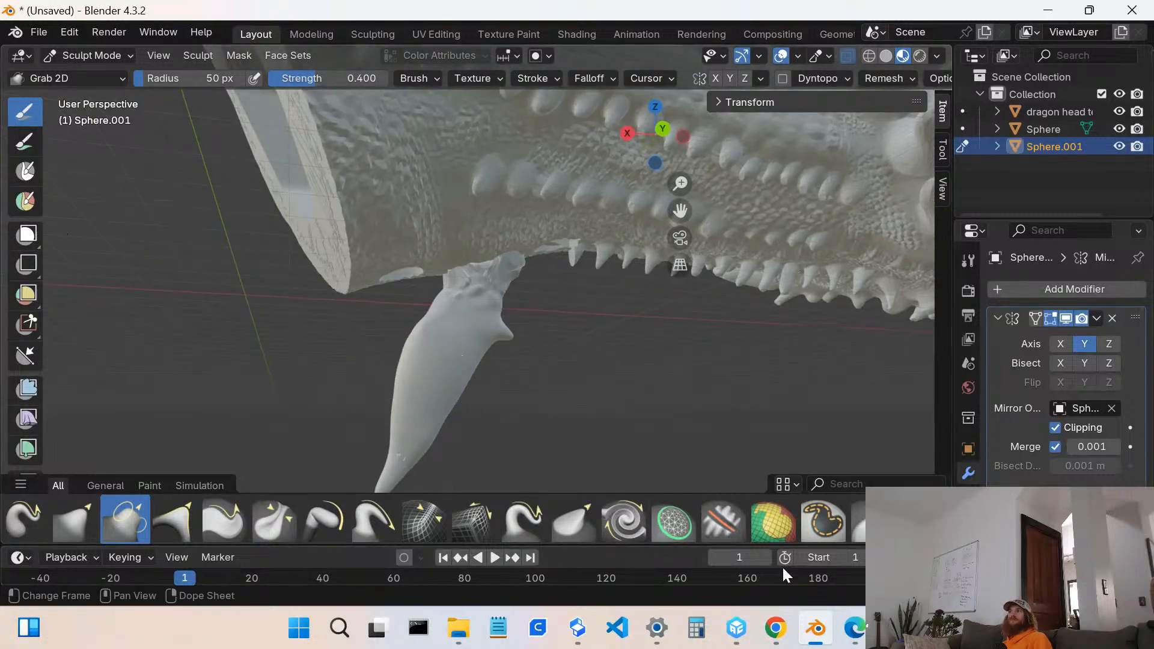
pyautogui.scroll(1, 853, 529)
pyautogui.click(919, 520)
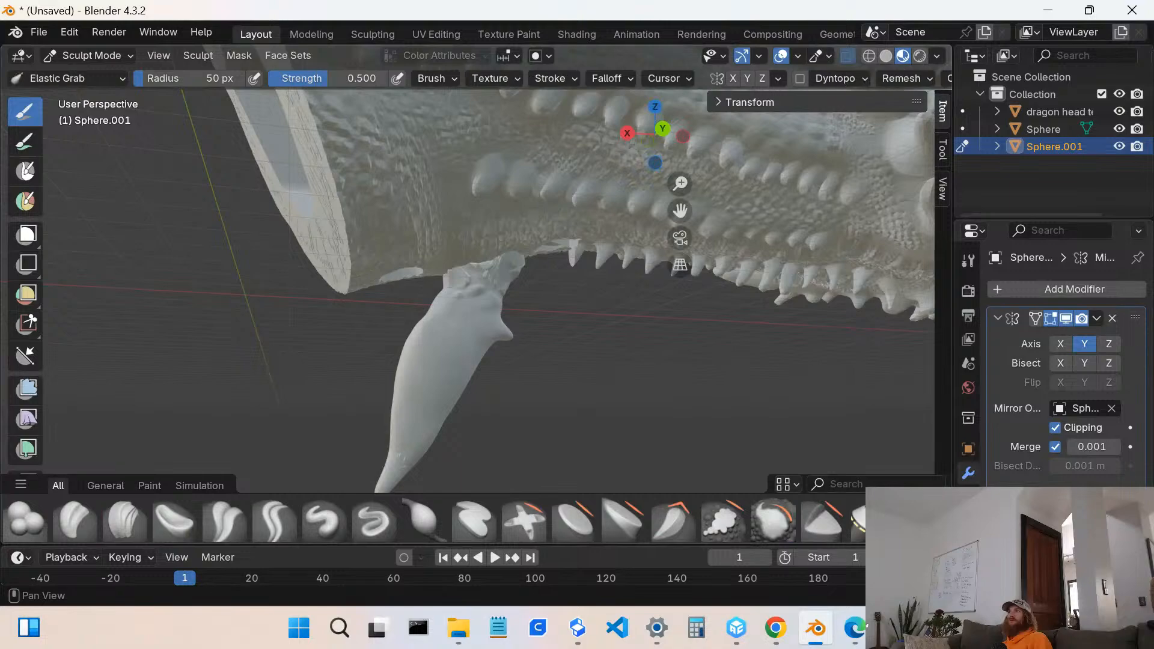
pyautogui.scroll(3, 456, 469)
pyautogui.moveTo(371, 439)
pyautogui.mouseDown(button='middle')
pyautogui.moveTo(463, 420)
pyautogui.moveTo(368, 417)
pyautogui.moveTo(340, 437)
pyautogui.moveTo(394, 425)
pyautogui.mouseUp(button='middle')
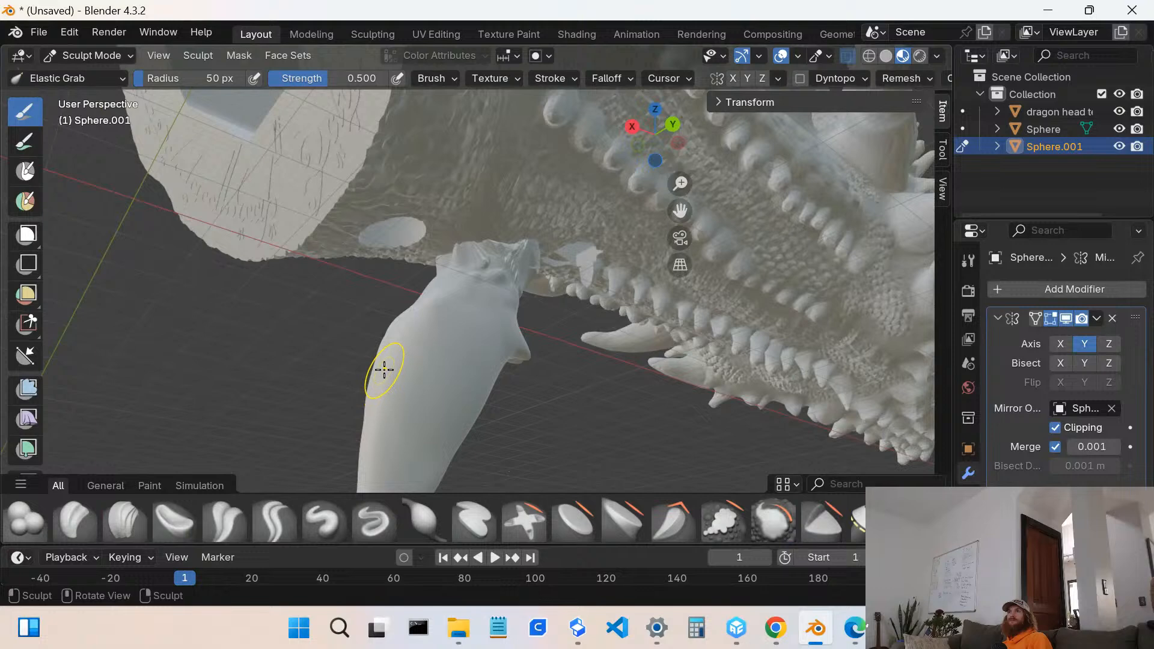
pyautogui.moveTo(387, 374); pyautogui.dragTo(447, 393)
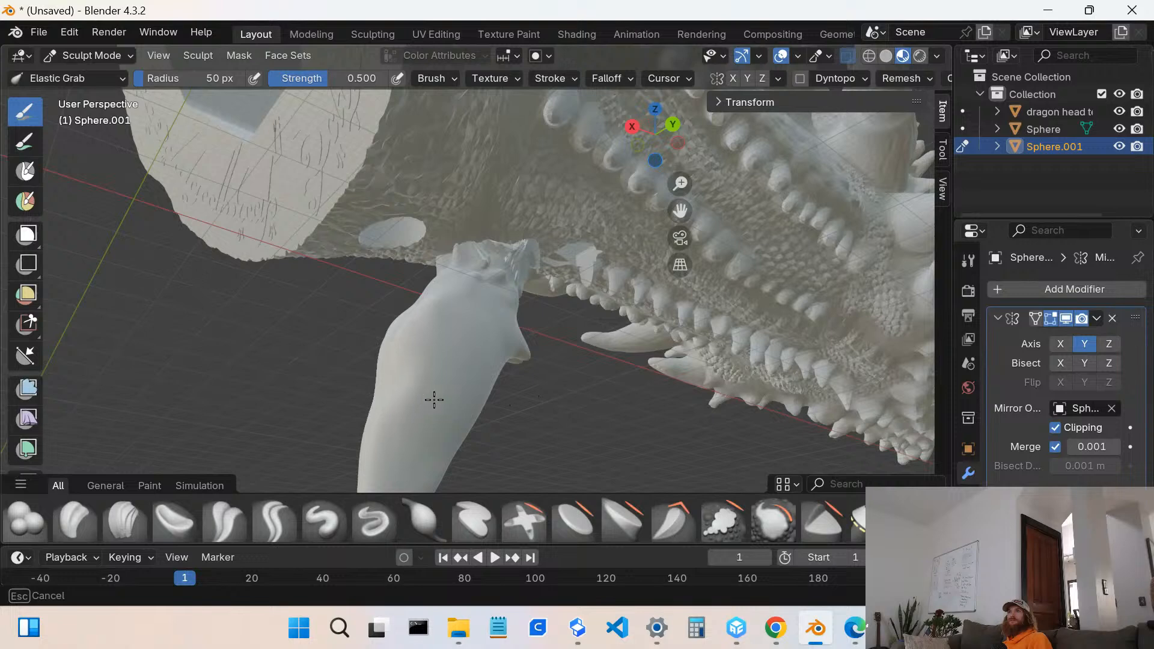
pyautogui.moveTo(443, 400); pyautogui.dragTo(441, 402)
pyautogui.scroll(2, 415, 376)
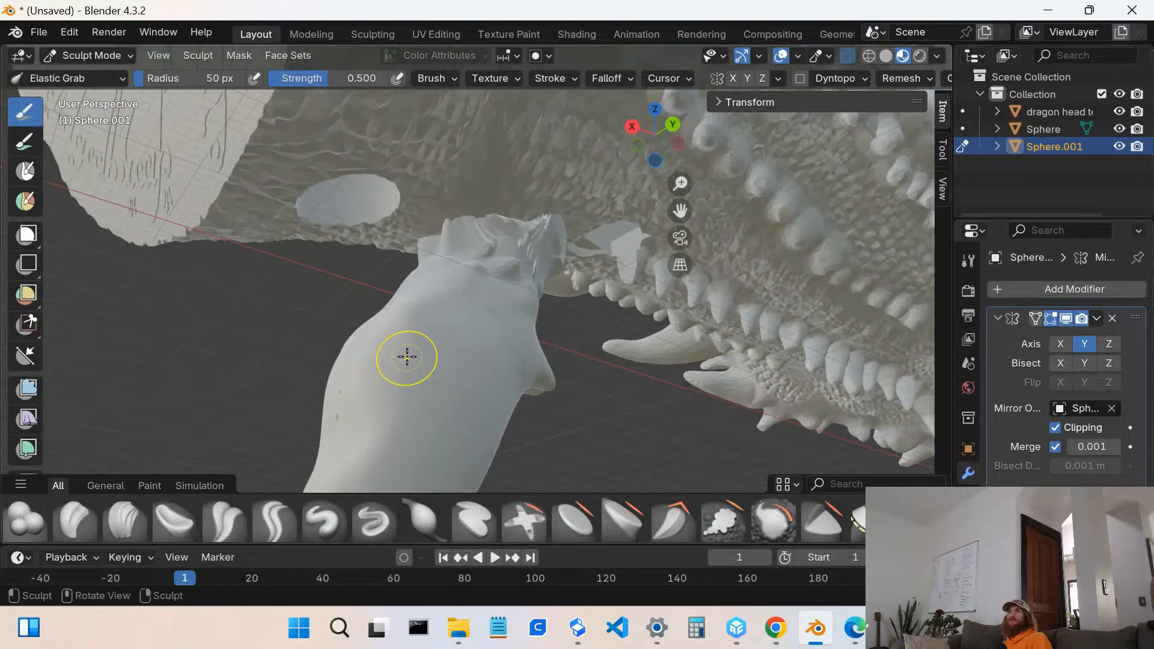
pyautogui.moveTo(355, 374)
pyautogui.mouseDown()
pyautogui.moveTo(493, 441)
pyautogui.moveTo(431, 419)
pyautogui.mouseUp()
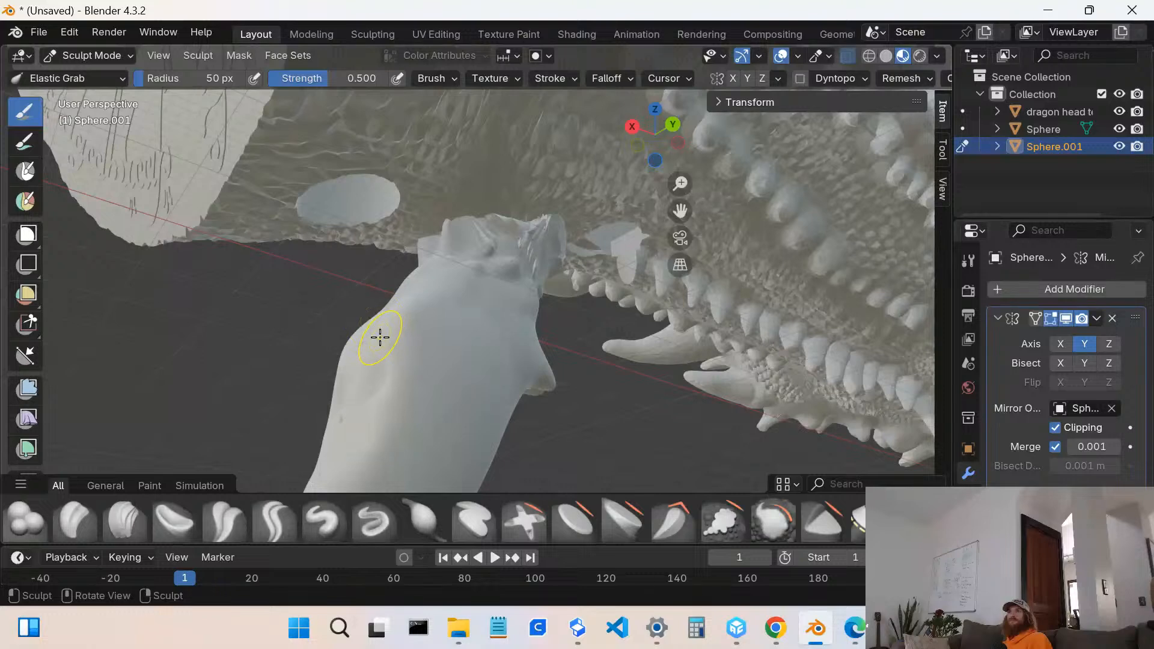
pyautogui.moveTo(380, 337); pyautogui.dragTo(438, 391)
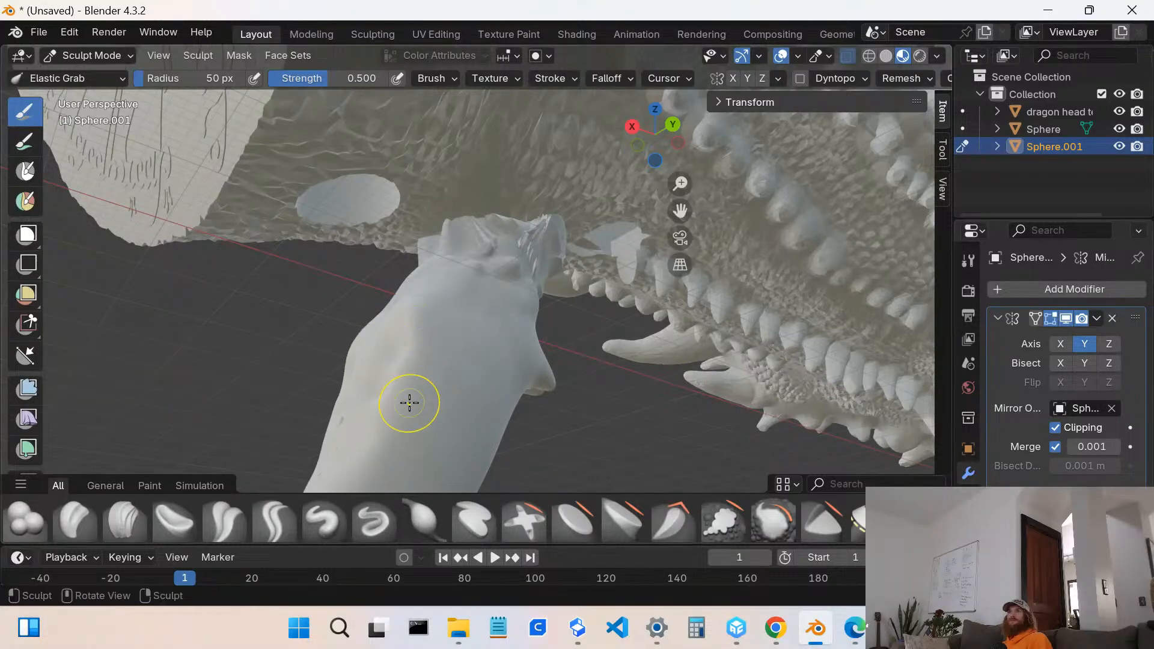
# - Push the front edge beneath the spur inward with Elastic Grab to form a concave curve
pyautogui.moveTo(417, 338)
pyautogui.mouseDown(button='middle')
pyautogui.moveTo(431, 419)
pyautogui.moveTo(413, 407)
pyautogui.moveTo(433, 405)
pyautogui.moveTo(405, 407)
pyautogui.moveTo(412, 381)
pyautogui.mouseUp(button='middle')
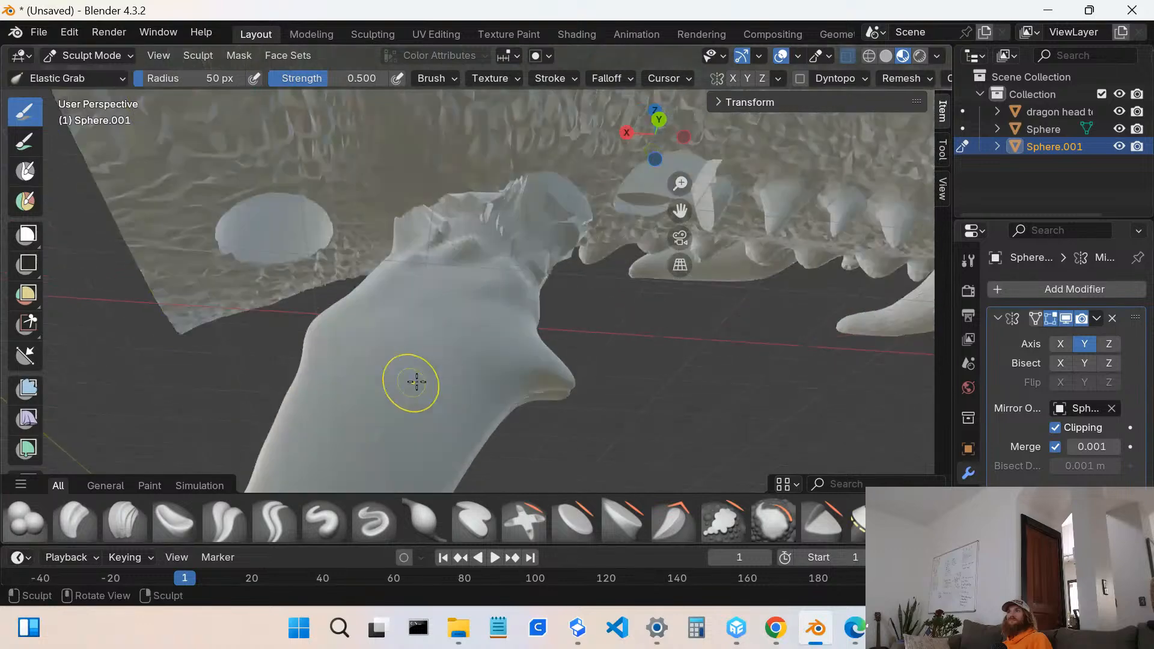
pyautogui.moveTo(475, 460)
pyautogui.mouseDown(button='middle')
pyautogui.moveTo(439, 421)
pyautogui.moveTo(441, 396)
pyautogui.mouseUp(button='middle')
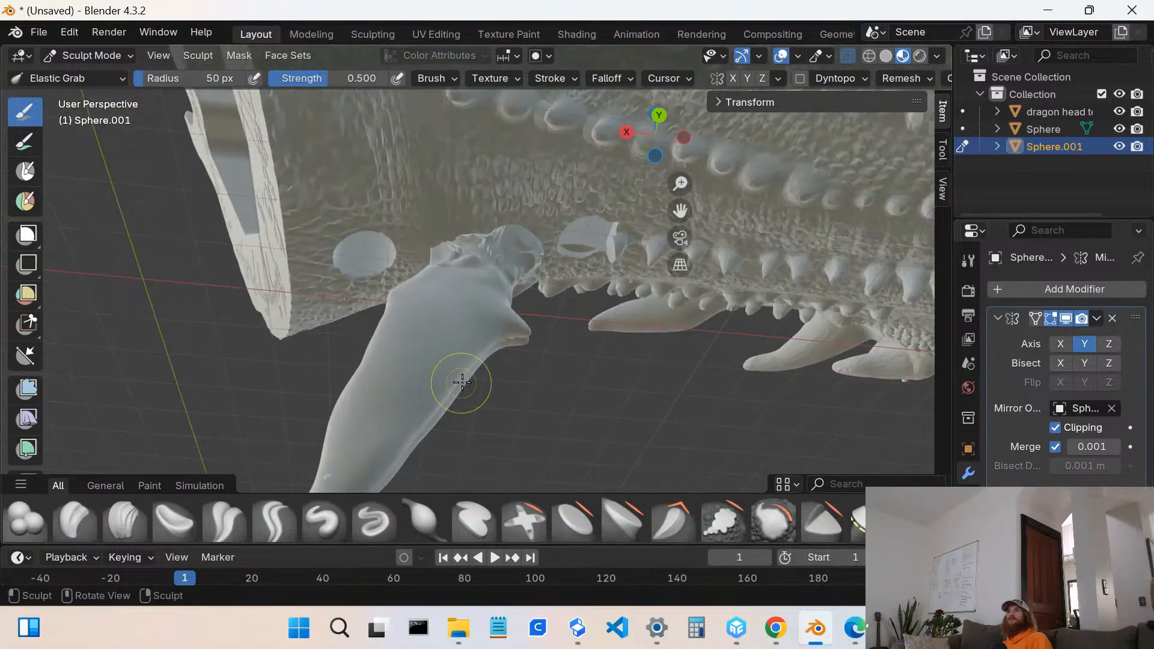
pyautogui.moveTo(467, 361); pyautogui.dragTo(424, 370)
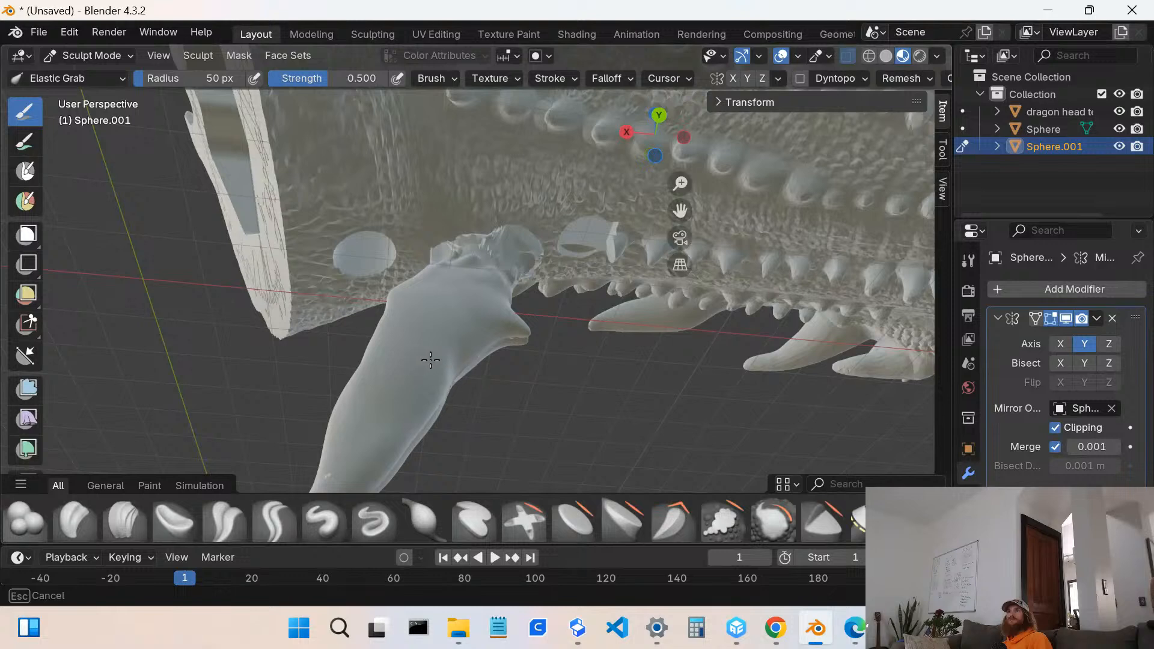
pyautogui.moveTo(454, 365); pyautogui.dragTo(434, 353)
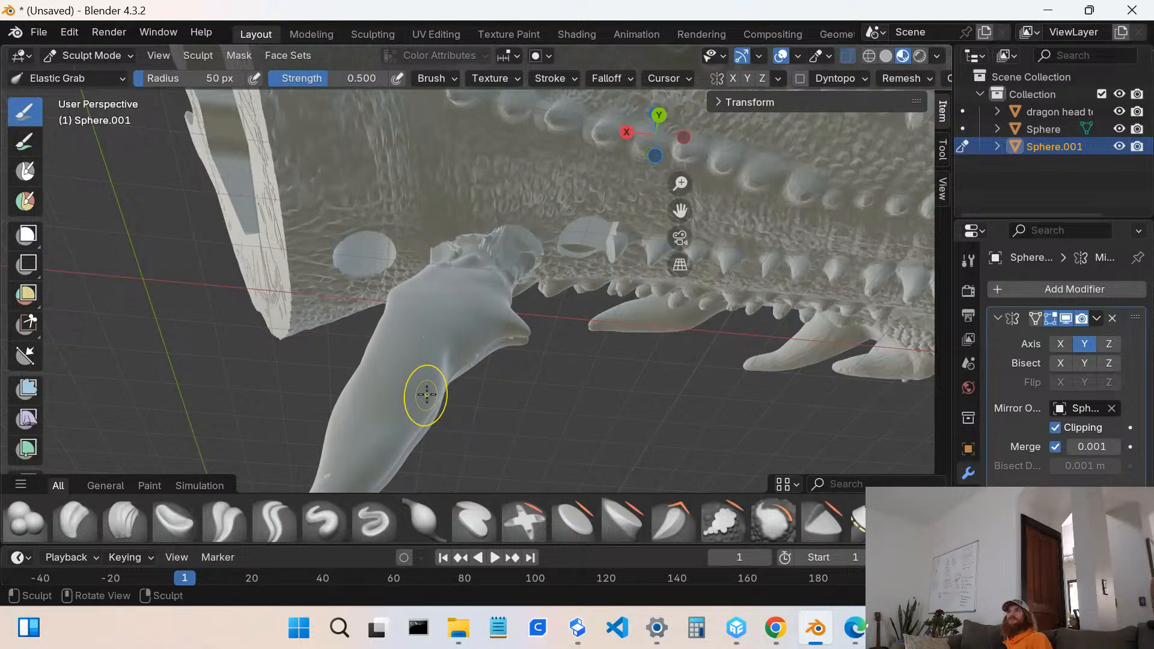
pyautogui.moveTo(425, 399)
pyautogui.mouseDown()
pyautogui.moveTo(356, 330)
pyautogui.moveTo(446, 338)
pyautogui.moveTo(459, 387)
pyautogui.moveTo(420, 394)
pyautogui.mouseUp()
# - Bend the tail tip rearward and upward with Elastic Grab, reshaping the tail's base to follow the curve
pyautogui.moveTo(419, 393)
pyautogui.mouseDown(button='middle')
pyautogui.moveTo(378, 445)
pyautogui.moveTo(402, 446)
pyautogui.mouseUp(button='middle')
pyautogui.moveTo(366, 425)
pyautogui.mouseDown()
pyautogui.moveTo(272, 424)
pyautogui.moveTo(313, 448)
pyautogui.moveTo(267, 431)
pyautogui.moveTo(206, 370)
pyautogui.moveTo(229, 414)
pyautogui.moveTo(272, 415)
pyautogui.mouseUp()
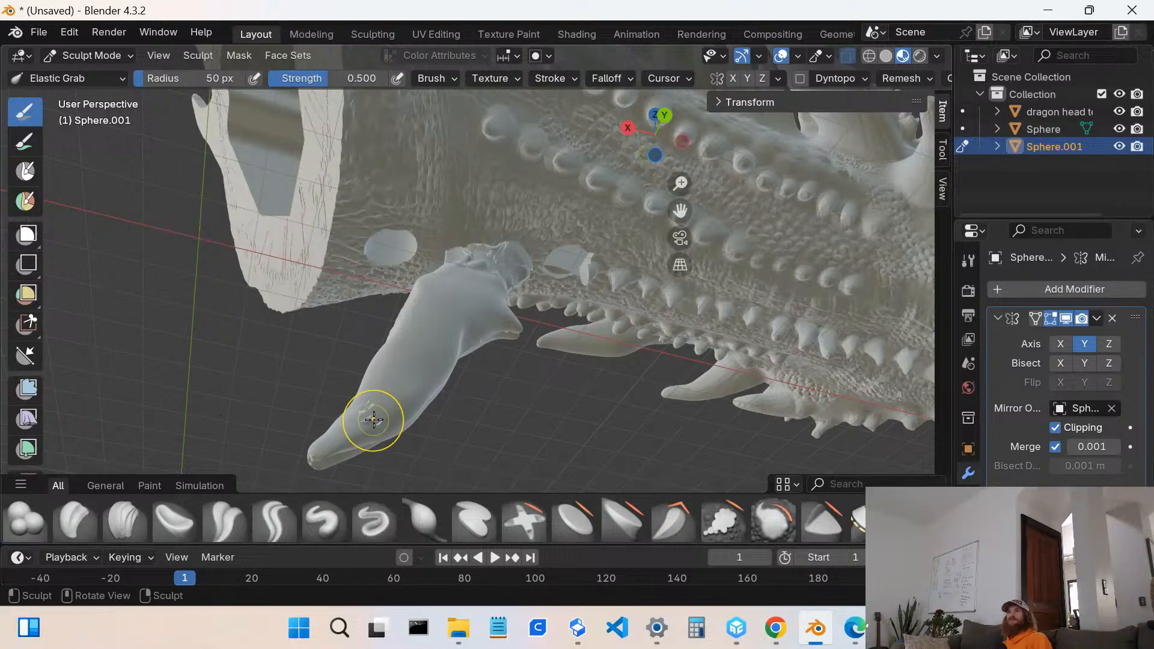
pyautogui.moveTo(373, 420)
pyautogui.mouseDown()
pyautogui.moveTo(420, 399)
pyautogui.moveTo(399, 412)
pyautogui.mouseUp()
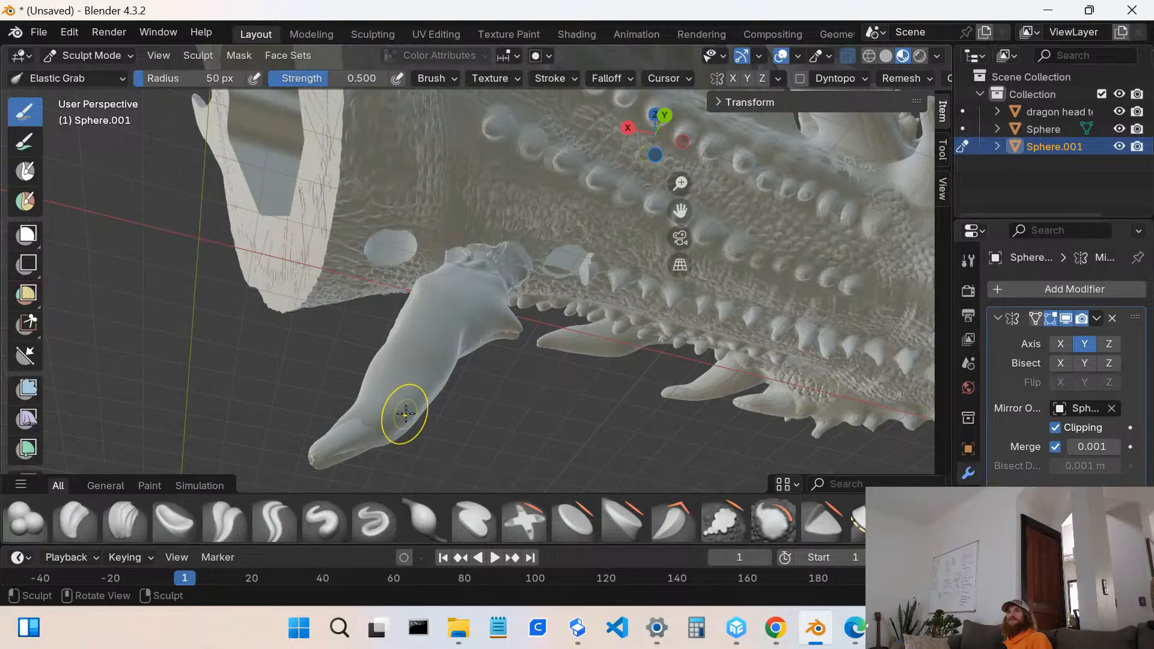
pyautogui.moveTo(399, 412); pyautogui.dragTo(407, 407, button='middle')
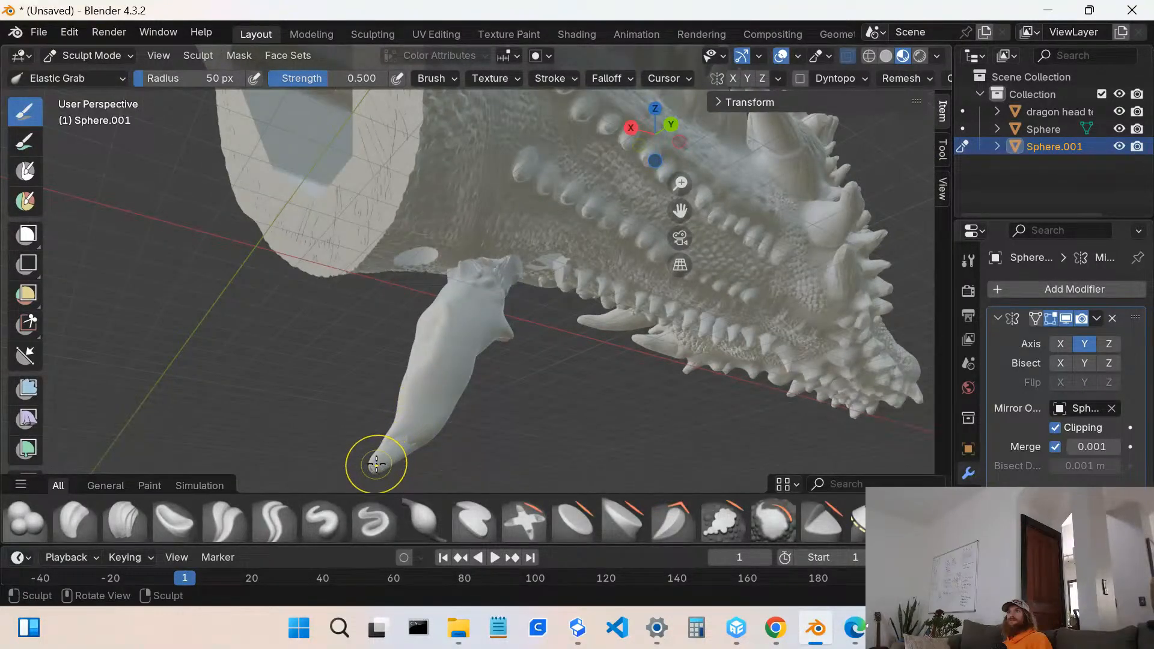
pyautogui.moveTo(379, 462)
pyautogui.mouseDown()
pyautogui.moveTo(273, 365)
pyautogui.moveTo(328, 365)
pyautogui.moveTo(325, 382)
pyautogui.mouseUp()
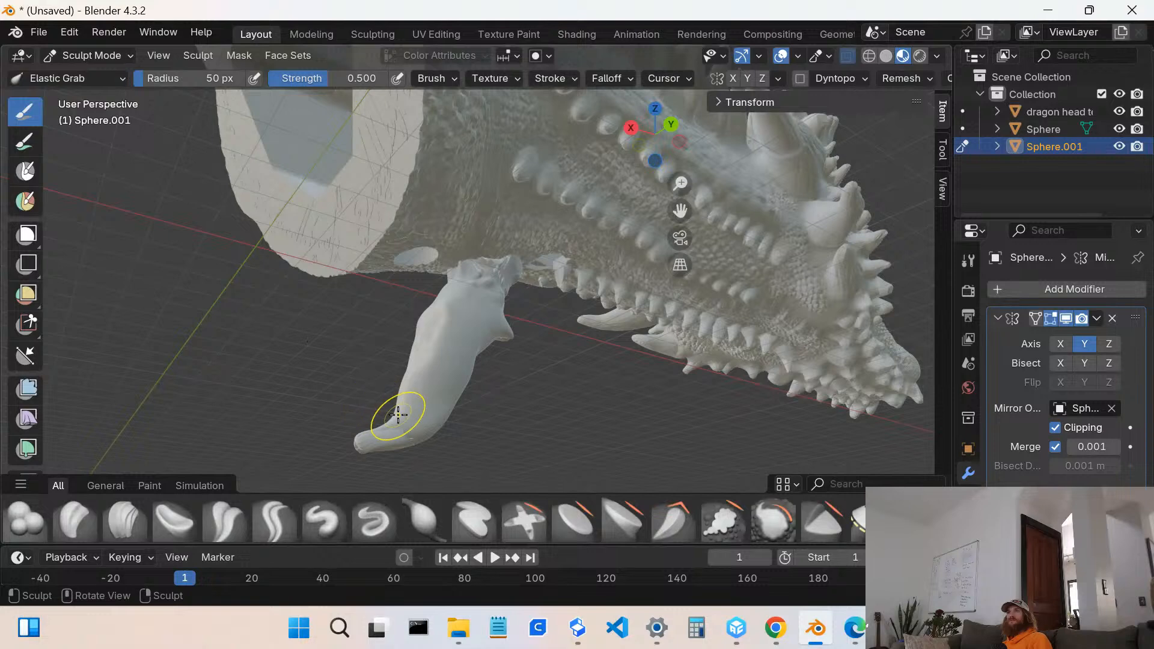
pyautogui.moveTo(396, 414); pyautogui.dragTo(361, 370)
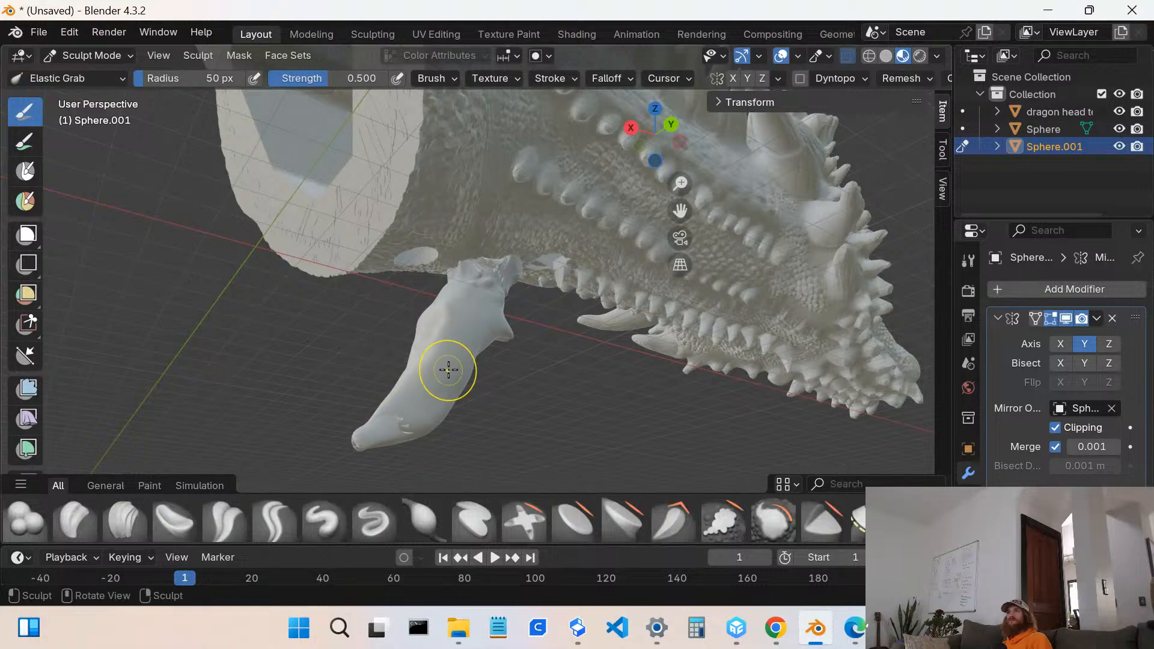
# - Push the middle of the body's rear edge forward with Elastic Grab and adjust the adjoining side surface
pyautogui.moveTo(448, 368); pyautogui.dragTo(381, 387, button='middle')
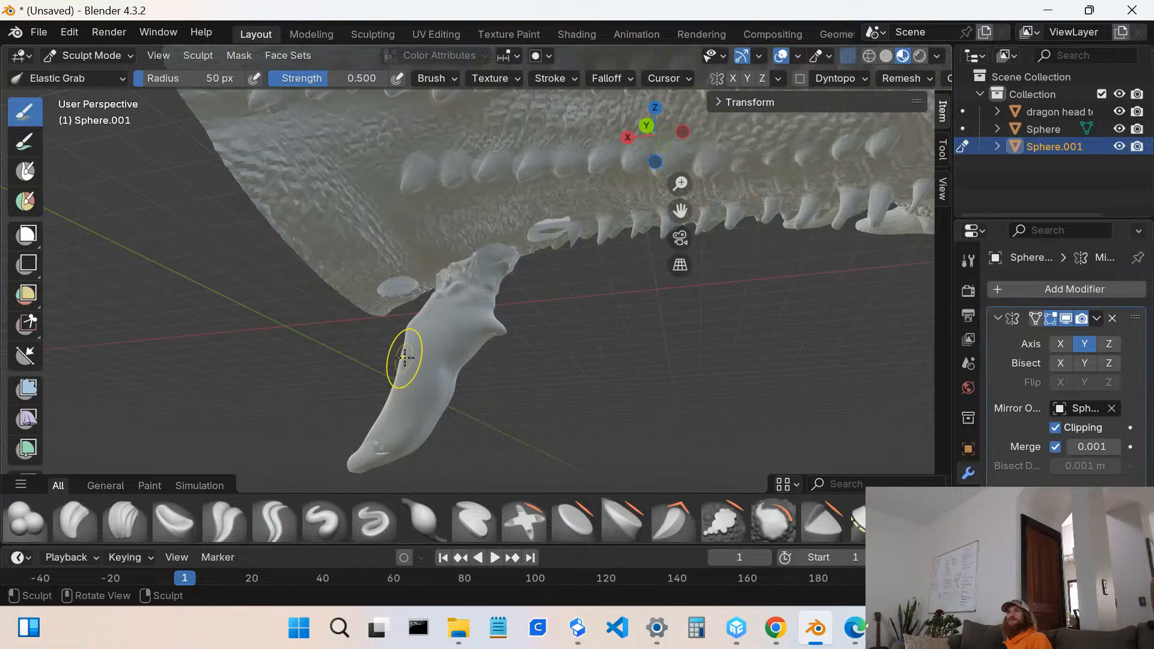
pyautogui.moveTo(406, 359); pyautogui.dragTo(448, 364)
pyautogui.moveTo(431, 382); pyautogui.dragTo(476, 417, button='middle')
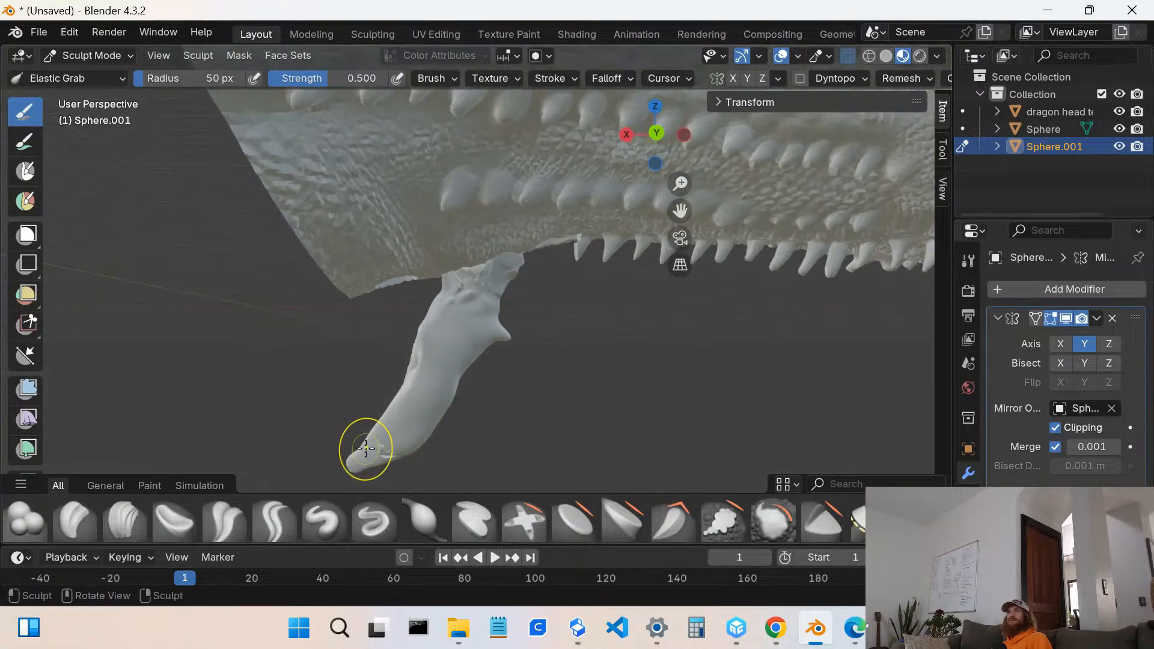
pyautogui.moveTo(367, 451)
pyautogui.mouseDown(button='middle')
pyautogui.moveTo(435, 458)
pyautogui.moveTo(435, 444)
pyautogui.mouseUp(button='middle')
pyautogui.moveTo(439, 366)
pyautogui.mouseDown()
pyautogui.moveTo(399, 359)
pyautogui.moveTo(491, 398)
pyautogui.moveTo(373, 363)
pyautogui.moveTo(427, 374)
pyautogui.moveTo(394, 376)
pyautogui.mouseUp()
# - Rework the dented back of the upper body with Elastic Grab strokes up toward the neck, outward and down the flank
pyautogui.scroll(3, 403, 408)
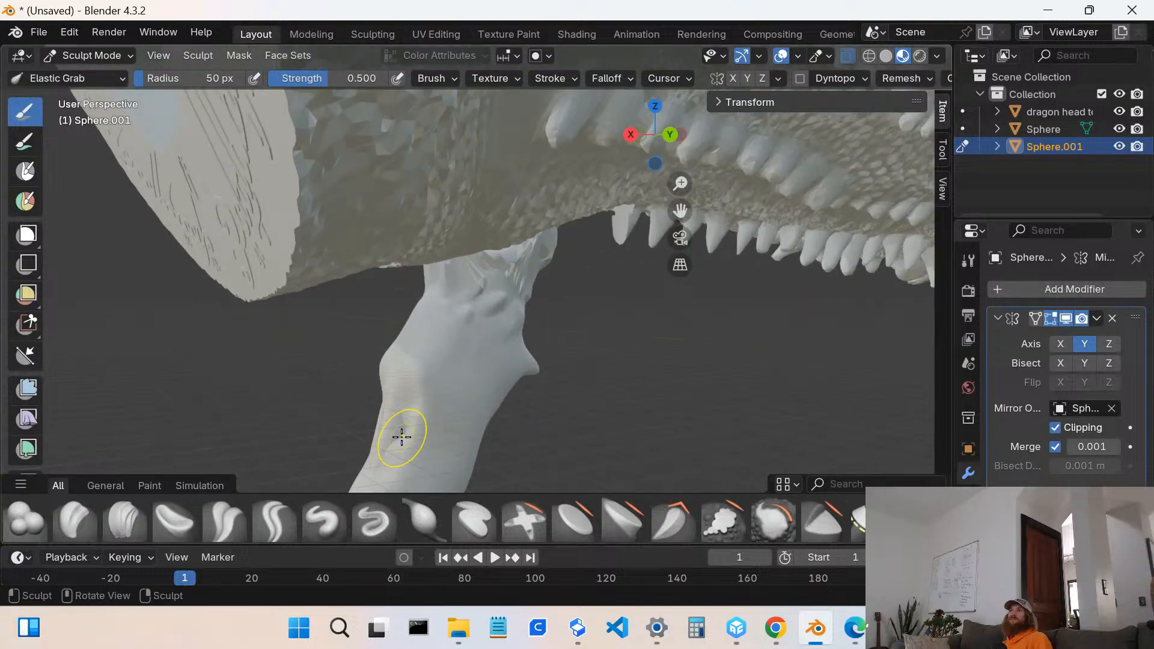
pyautogui.moveTo(399, 432)
pyautogui.mouseDown(button='middle')
pyautogui.moveTo(511, 433)
pyautogui.moveTo(449, 399)
pyautogui.moveTo(460, 376)
pyautogui.moveTo(455, 398)
pyautogui.mouseUp(button='middle')
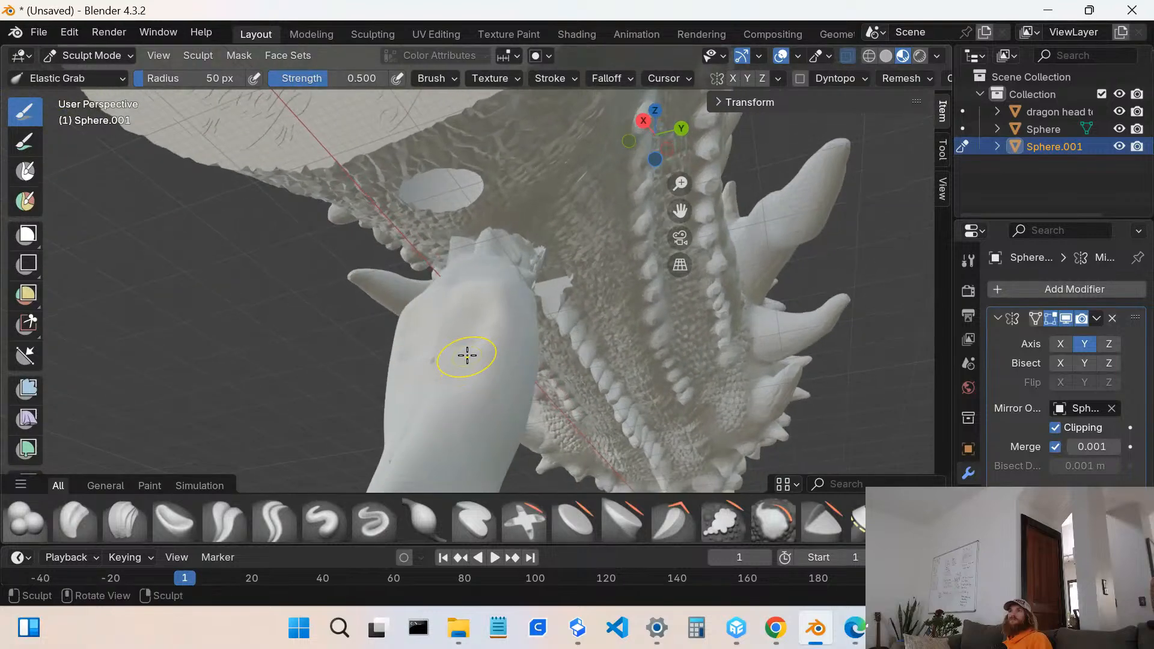
pyautogui.moveTo(470, 340); pyautogui.dragTo(440, 323)
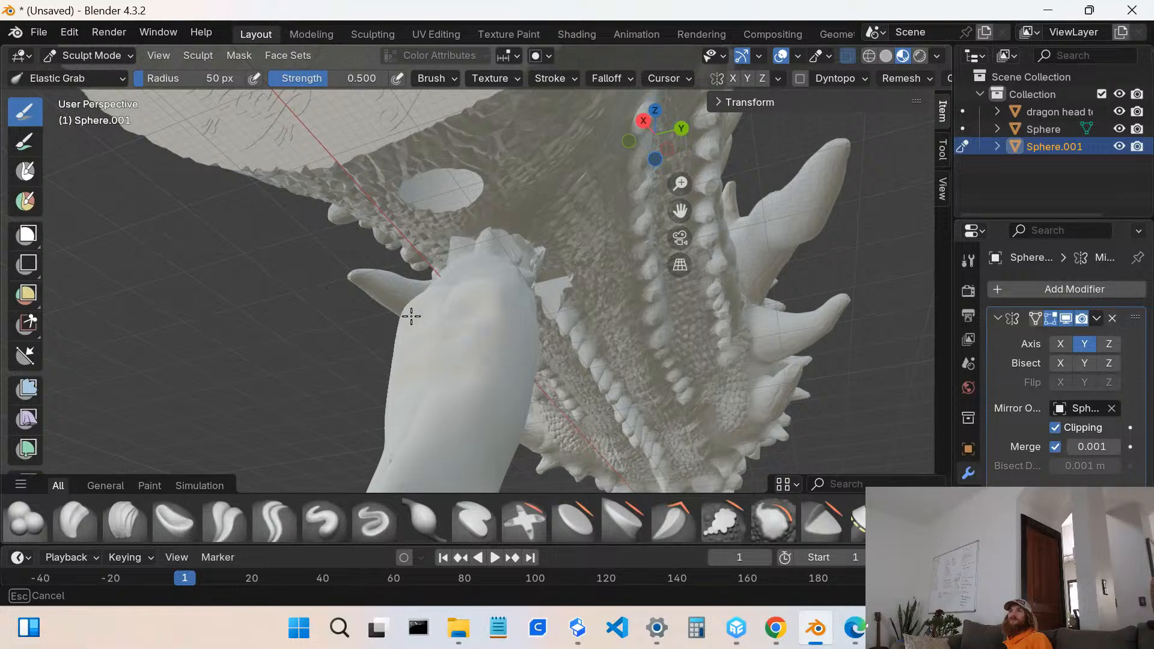
pyautogui.moveTo(411, 316)
pyautogui.mouseDown()
pyautogui.moveTo(524, 368)
pyautogui.moveTo(557, 412)
pyautogui.moveTo(519, 431)
pyautogui.moveTo(444, 368)
pyautogui.mouseUp()
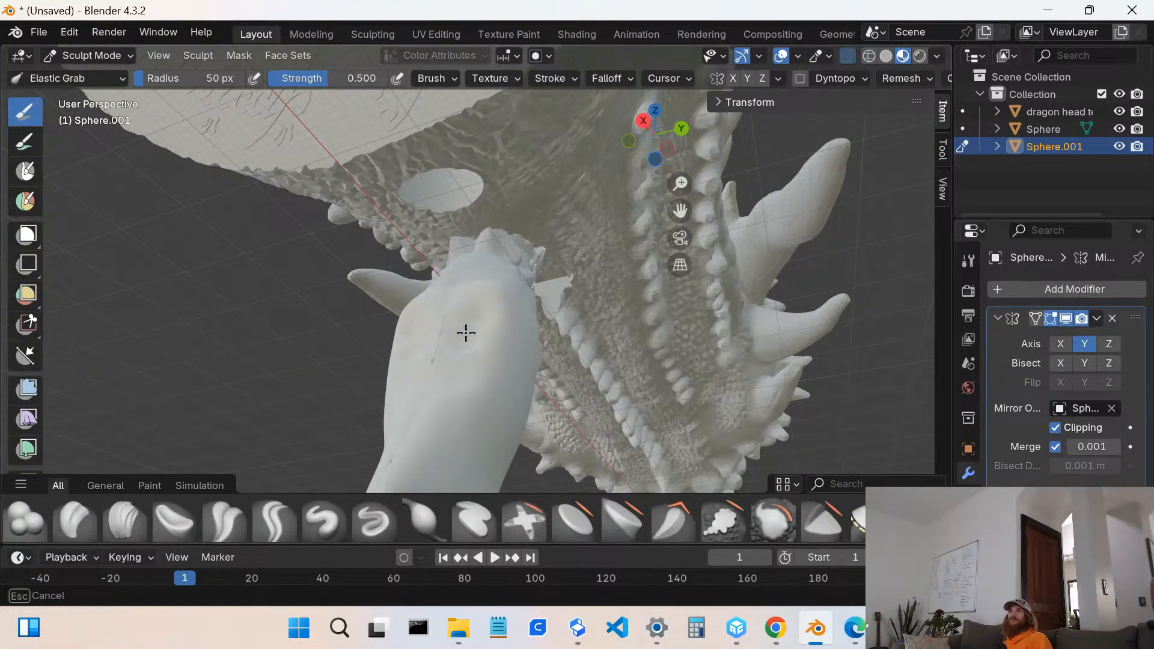
pyautogui.moveTo(467, 327)
pyautogui.mouseDown()
pyautogui.moveTo(422, 324)
pyautogui.moveTo(471, 260)
pyautogui.moveTo(550, 250)
pyautogui.moveTo(490, 247)
pyautogui.mouseUp()
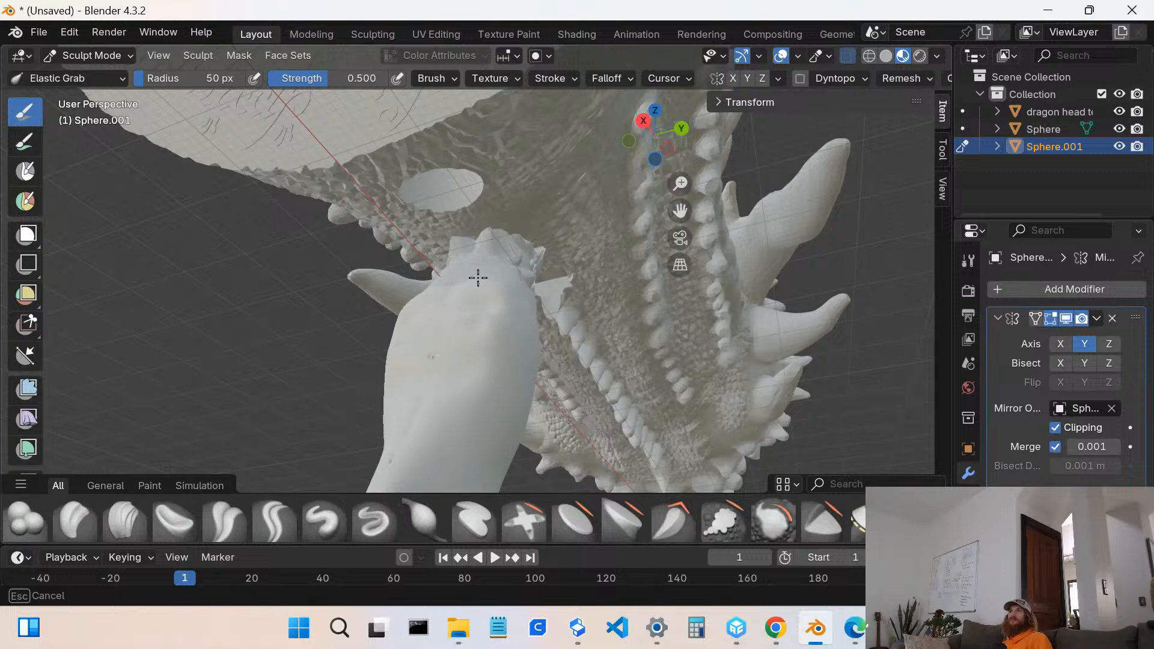
pyautogui.moveTo(420, 287); pyautogui.dragTo(347, 285)
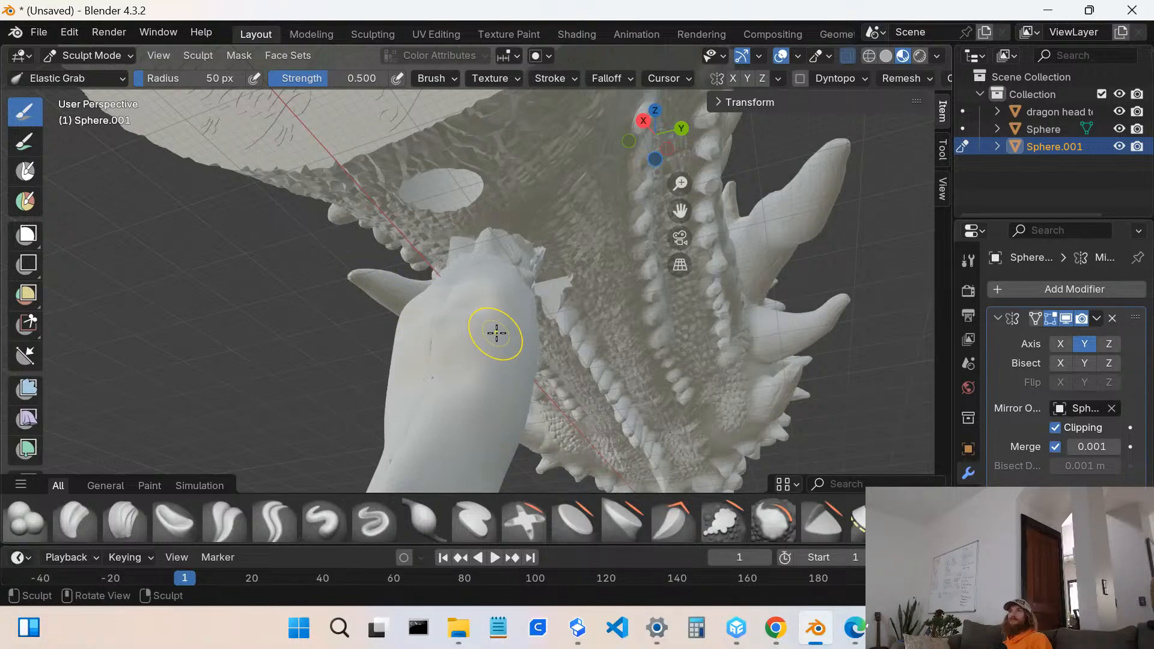
pyautogui.moveTo(497, 334)
pyautogui.mouseDown()
pyautogui.moveTo(479, 427)
pyautogui.moveTo(450, 453)
pyautogui.moveTo(478, 415)
pyautogui.moveTo(516, 405)
pyautogui.moveTo(494, 434)
pyautogui.mouseUp()
pyautogui.moveTo(494, 434); pyautogui.dragTo(381, 404, button='middle')
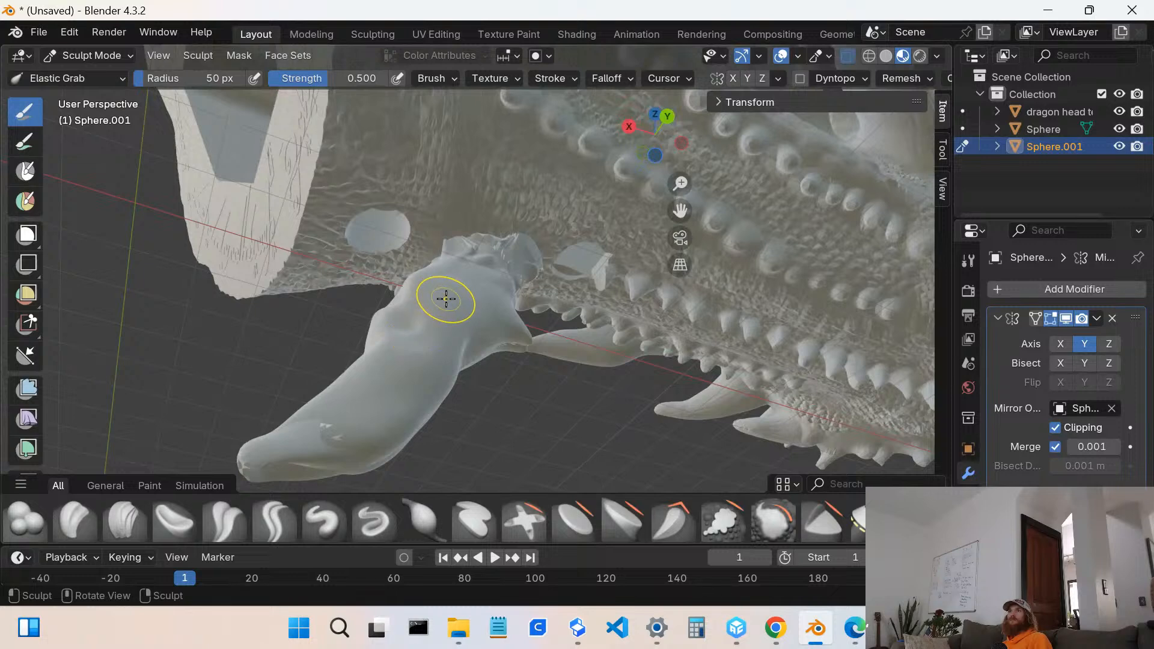
# - Adjust the dented back of the upper body with short Elastic Grab strokes just below the neck
pyautogui.moveTo(446, 298); pyautogui.dragTo(455, 328)
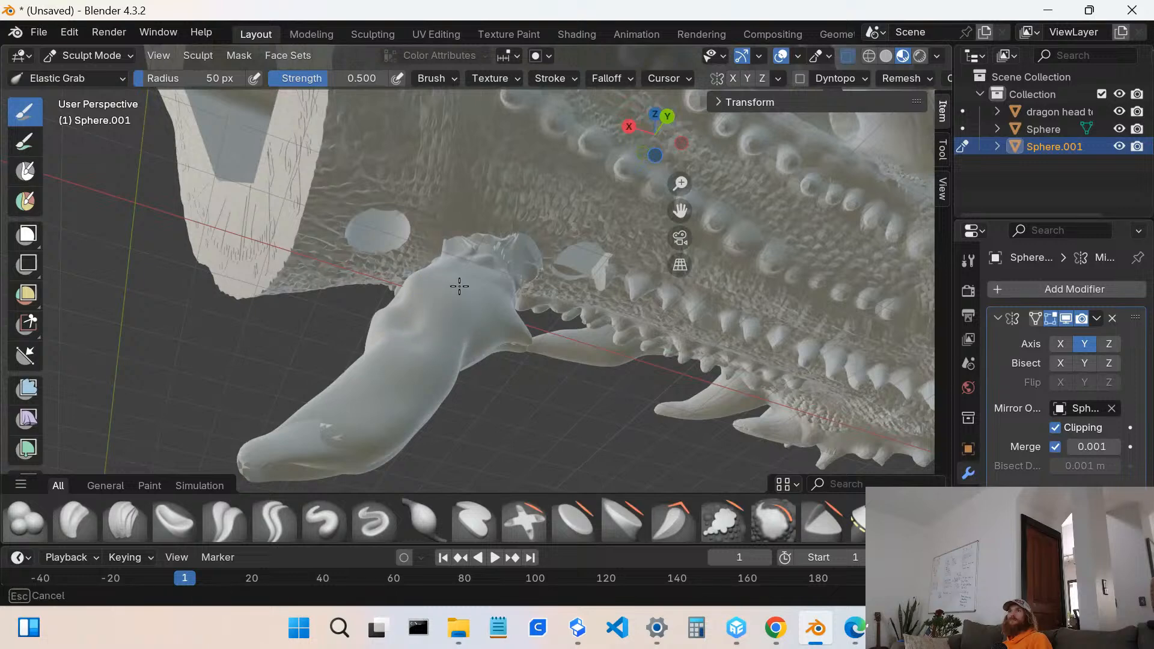
pyautogui.moveTo(461, 288); pyautogui.dragTo(470, 275)
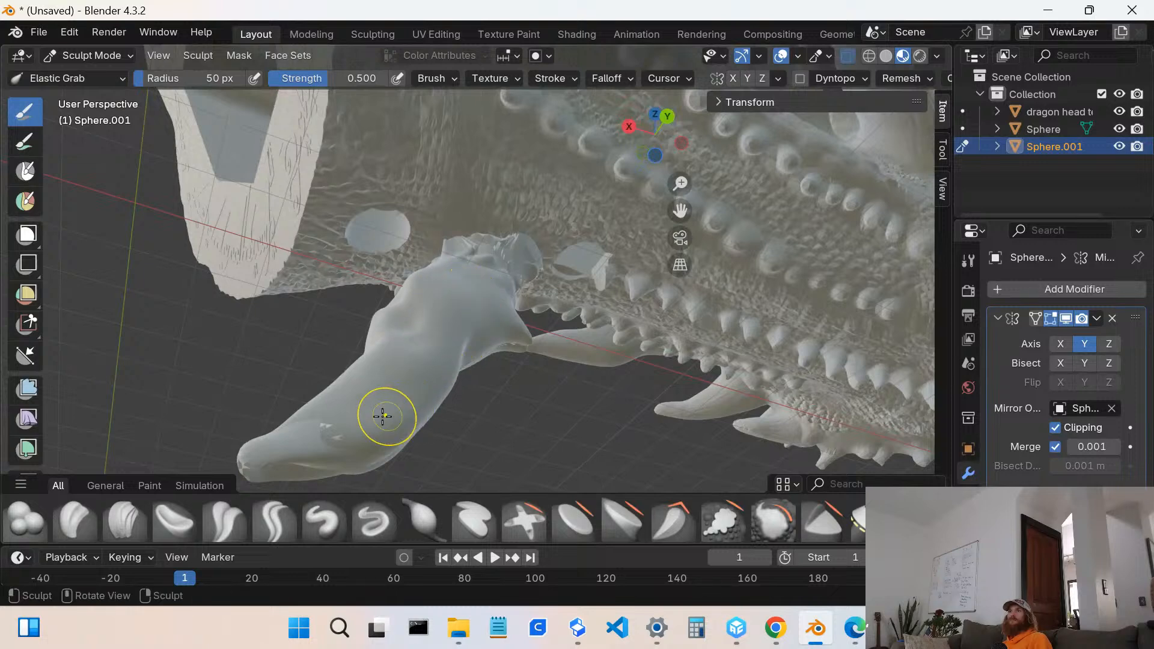
# - Try to pull the tail tip outward and upward with Elastic Grab, and undo the last stroke
pyautogui.moveTo(317, 427); pyautogui.dragTo(219, 386)
pyautogui.moveTo(219, 387); pyautogui.dragTo(302, 404, button='middle')
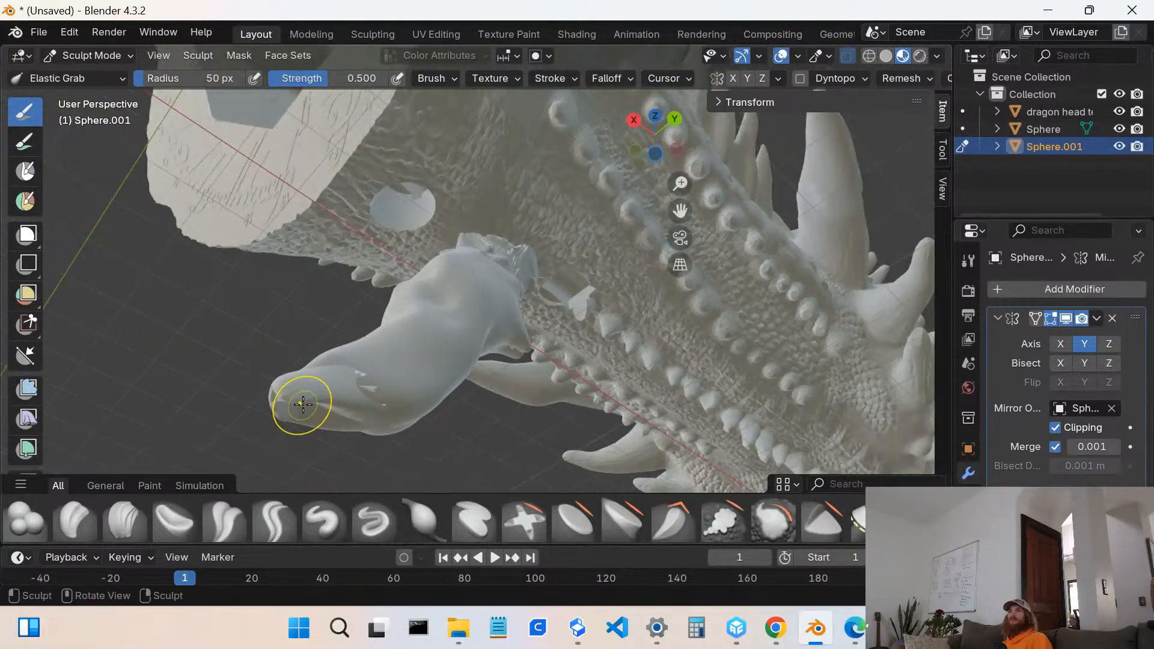
pyautogui.moveTo(291, 387)
pyautogui.mouseDown()
pyautogui.moveTo(225, 324)
pyautogui.moveTo(191, 261)
pyautogui.mouseUp()
pyautogui.hotkey('ctrl', 'z')
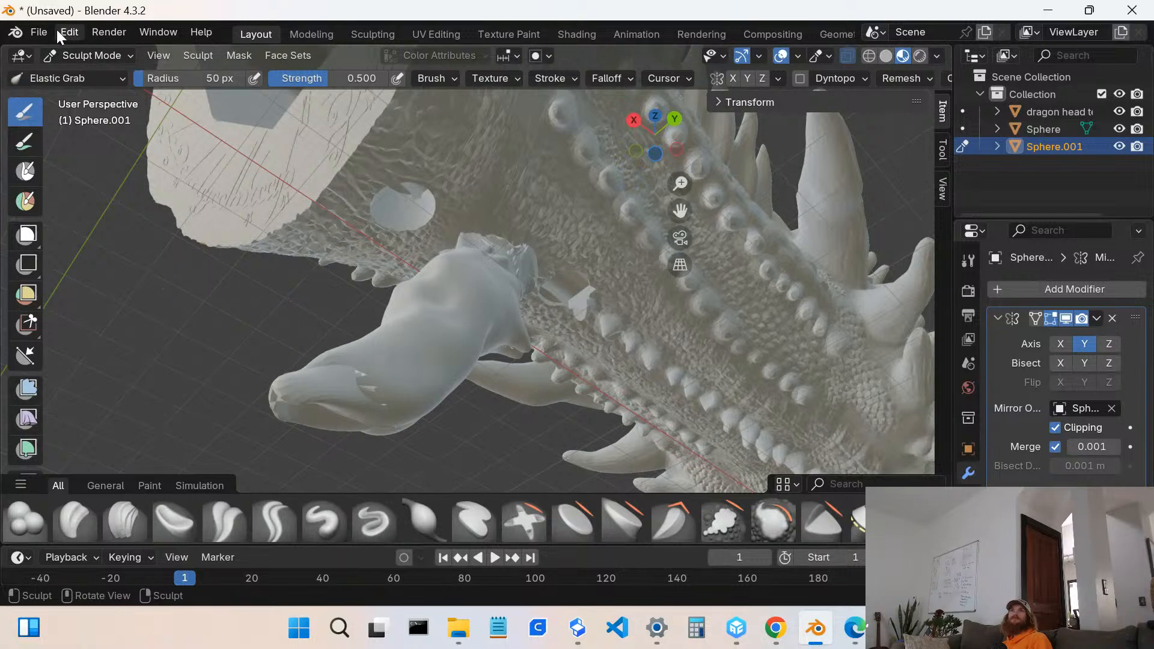
# - Switch Sphere.001 to Edit Mode with X-ray on and clear its face selection
pyautogui.click(96, 55)
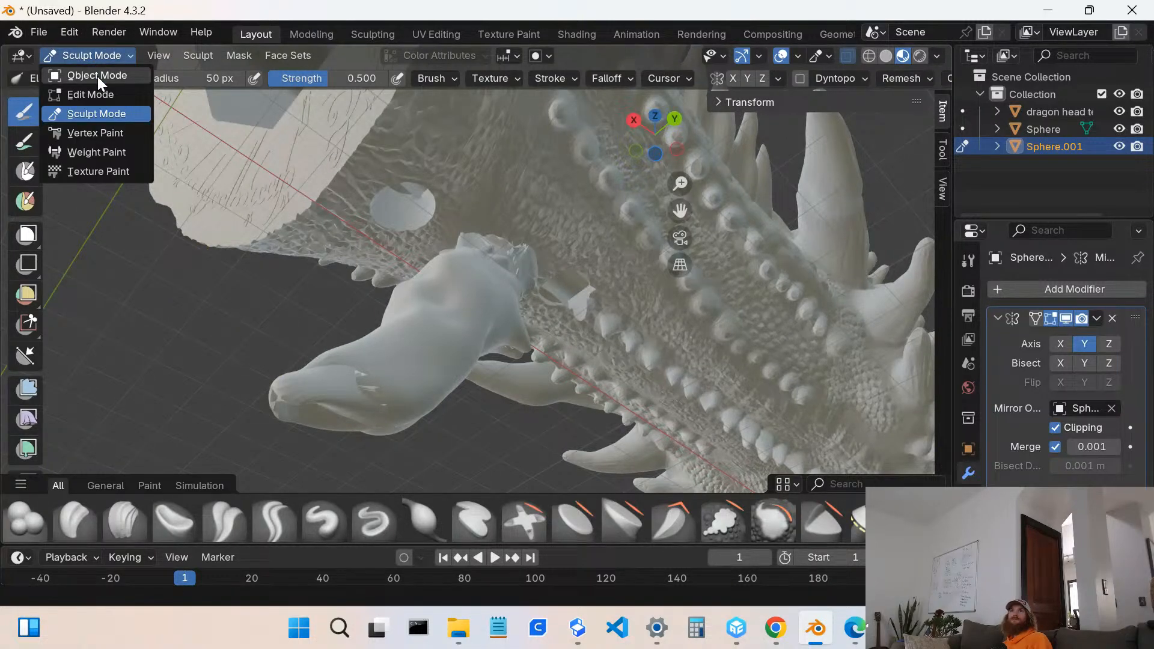
pyautogui.click(96, 93)
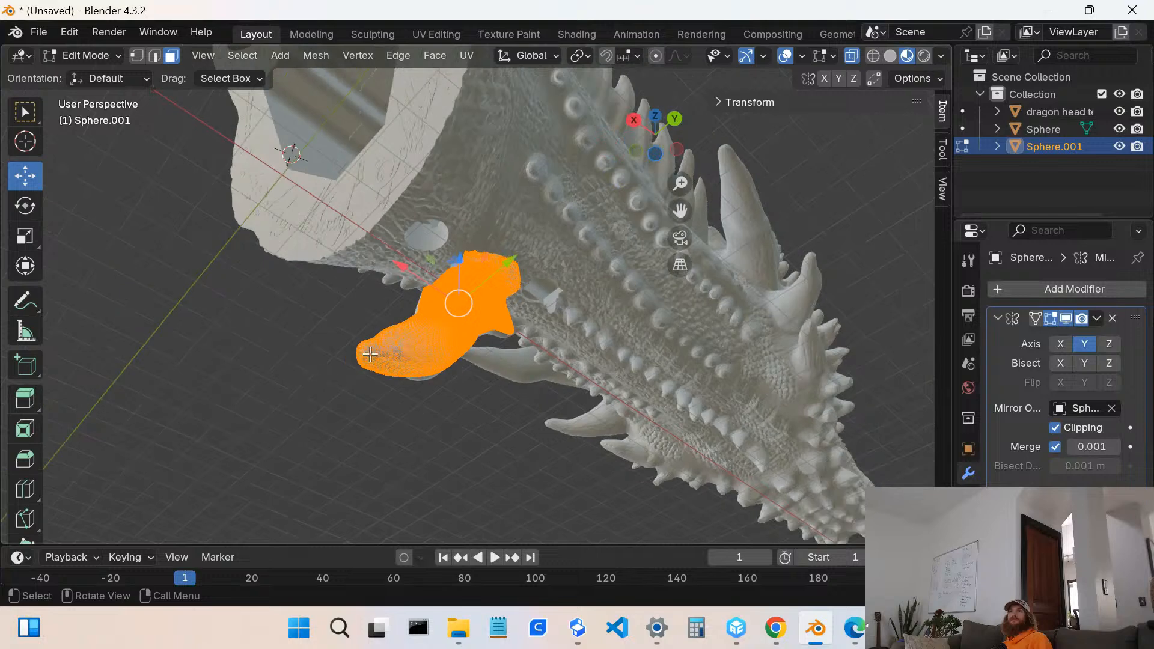
pyautogui.moveTo(371, 353); pyautogui.dragTo(313, 404, button='middle')
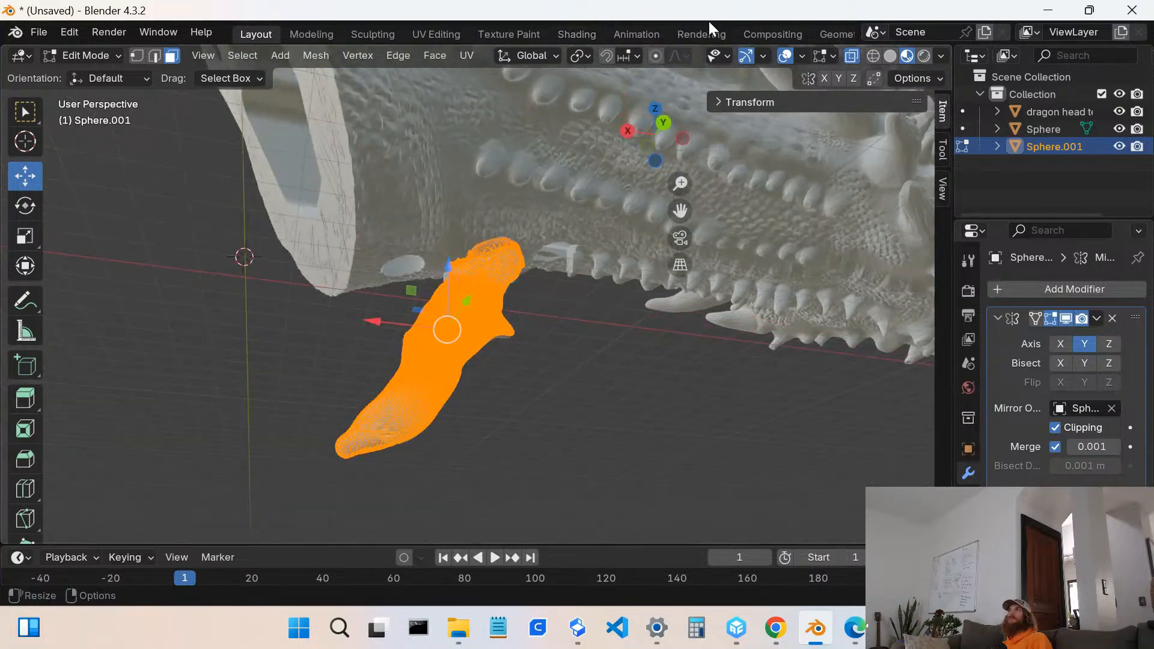
pyautogui.click(851, 55)
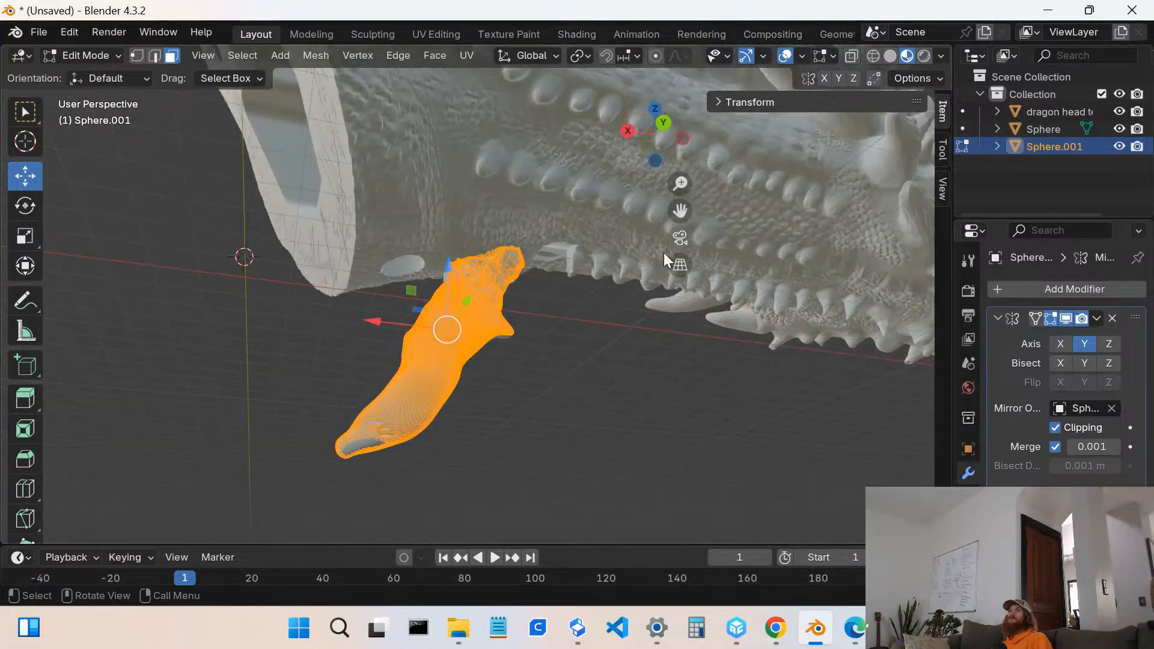
pyautogui.moveTo(294, 394); pyautogui.dragTo(459, 512)
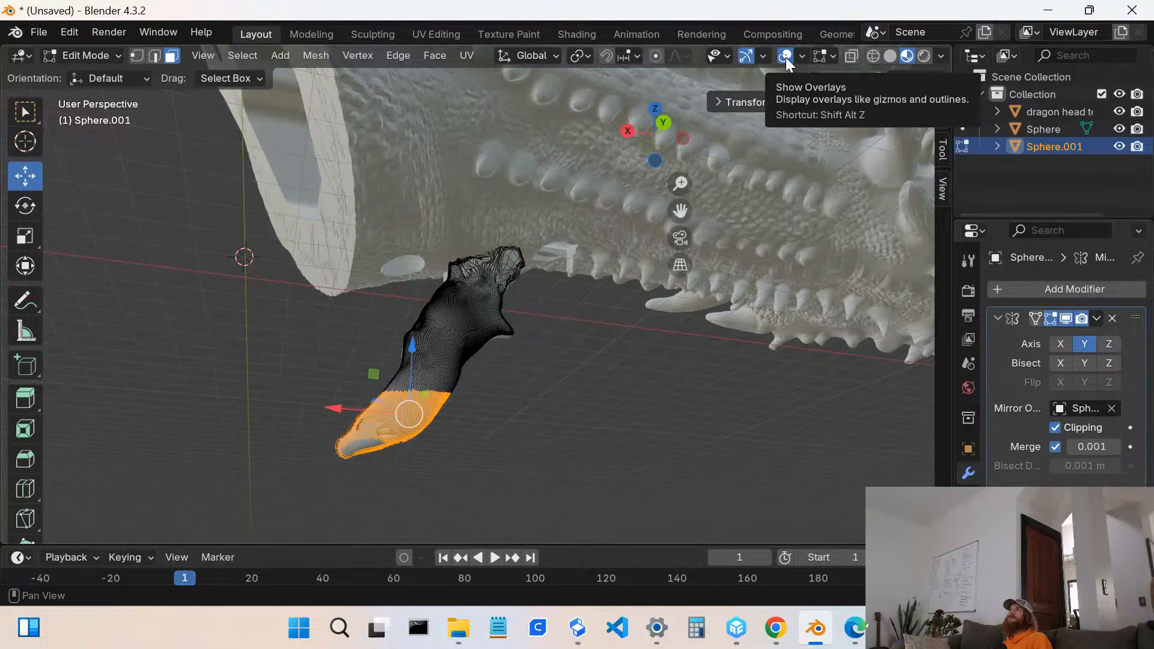
pyautogui.click(851, 56)
pyautogui.click(424, 475)
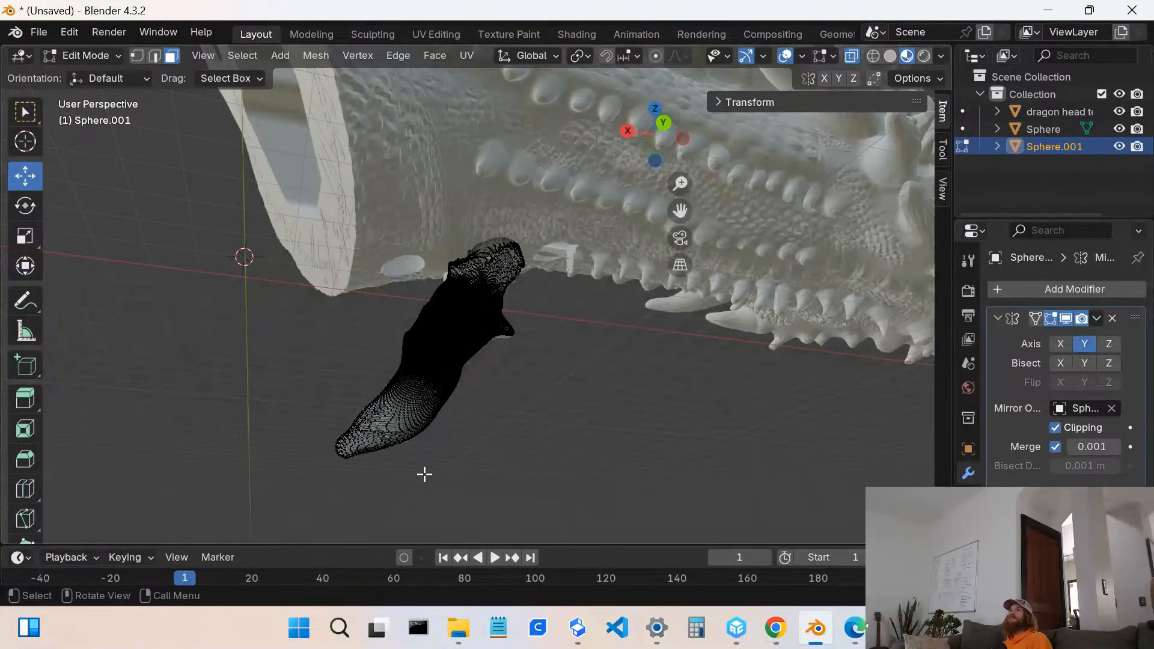
# - Select all faces of the lower tail, through the mesh, with a slanted boundary across the tail's base
pyautogui.moveTo(525, 416); pyautogui.dragTo(223, 492)
pyautogui.click(511, 404)
pyautogui.rightClick(330, 380)
pyautogui.moveTo(311, 381)
pyautogui.keyDown('shift'); pyautogui.mouseDown(button='right')
pyautogui.moveTo(407, 385)
pyautogui.moveTo(344, 395)
pyautogui.mouseUp(button='right'); pyautogui.keyUp('shift')
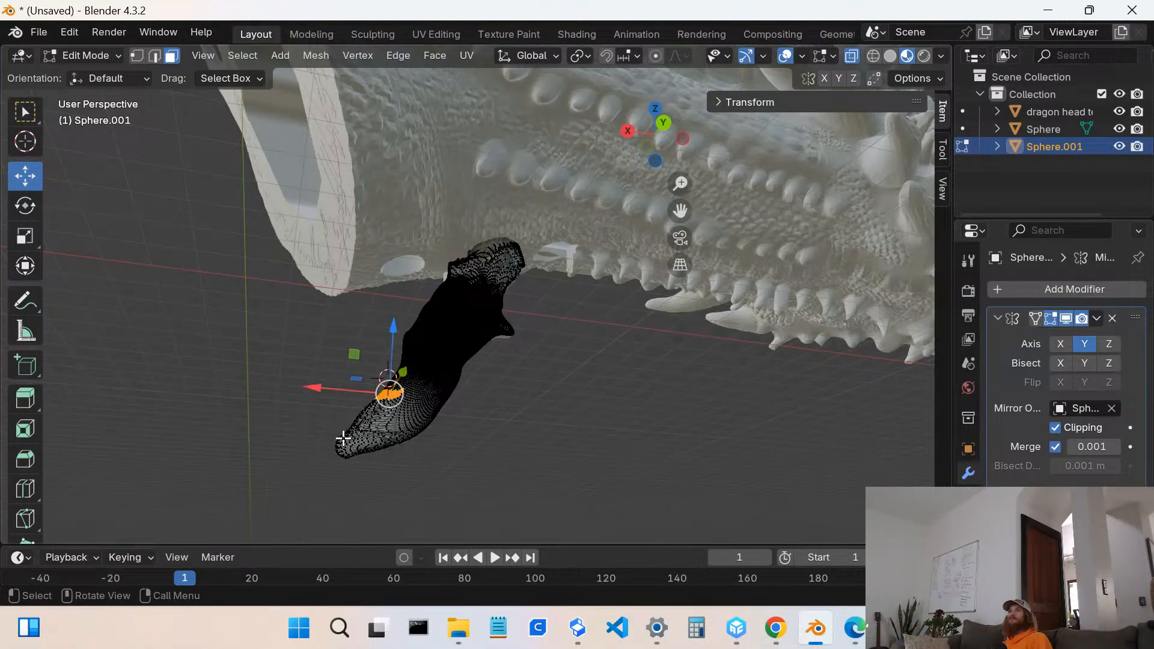
pyautogui.click(289, 369)
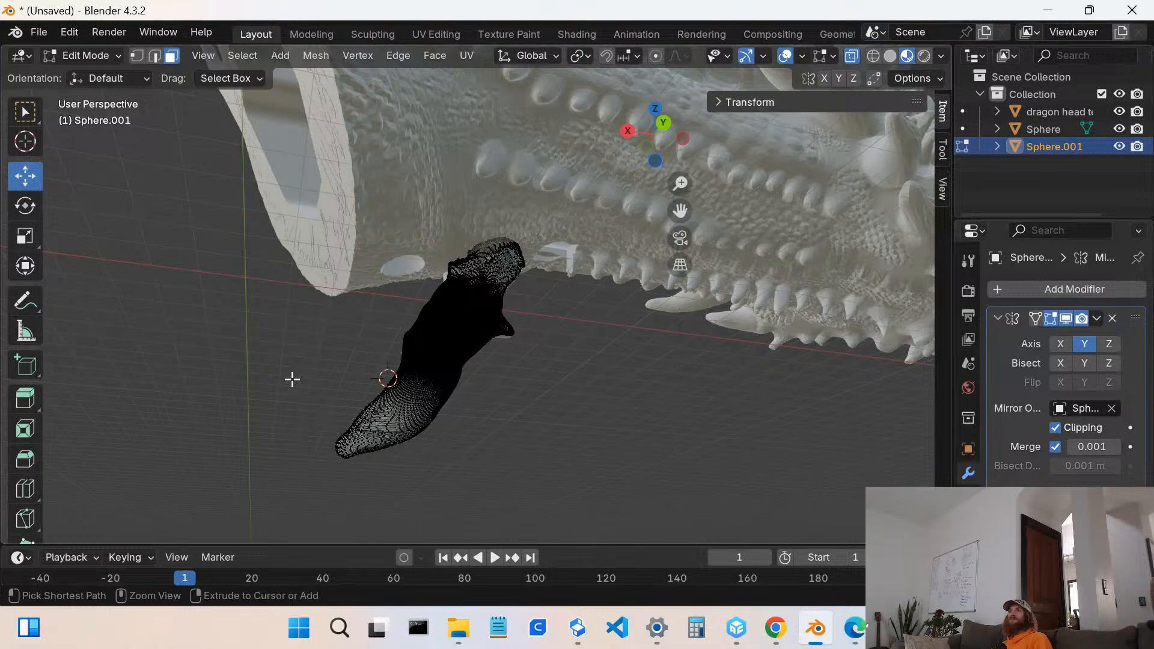
pyautogui.moveTo(291, 368)
pyautogui.keyDown('ctrl'); pyautogui.mouseDown(button='right')
pyautogui.moveTo(381, 373)
pyautogui.moveTo(402, 389)
pyautogui.moveTo(449, 515)
pyautogui.moveTo(252, 453)
pyautogui.moveTo(295, 369)
pyautogui.mouseUp(button='right'); pyautogui.keyUp('ctrl')
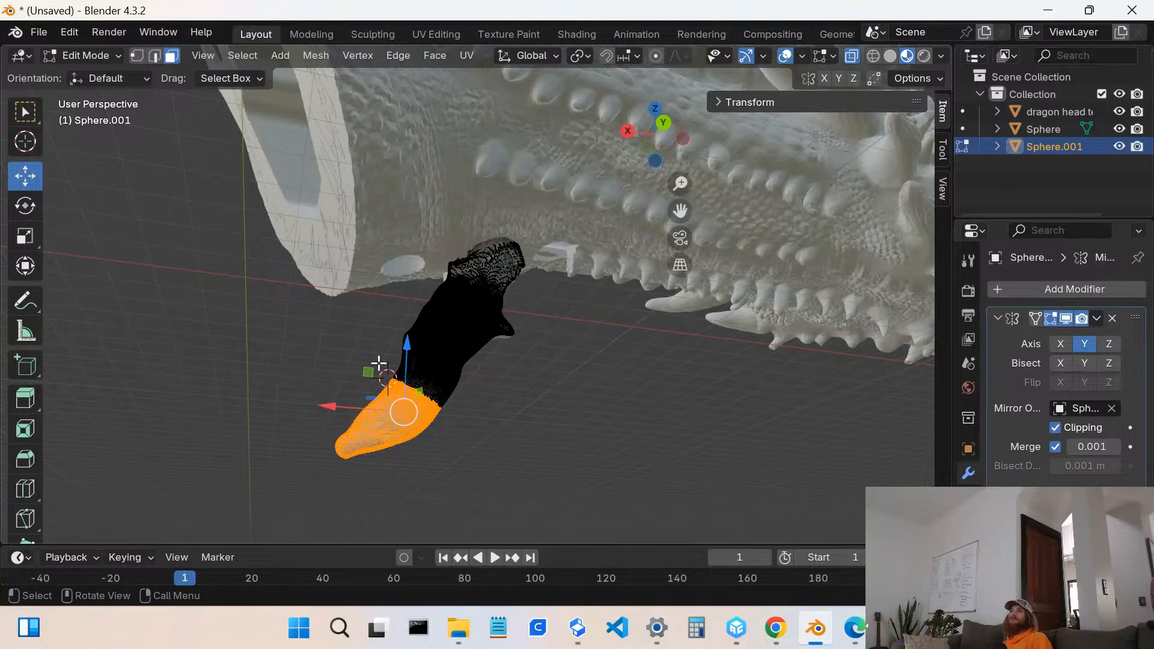
# - Subdivide the selected tail faces, raise the number of cuts, and clear the selection
pyautogui.rightClick(280, 352)
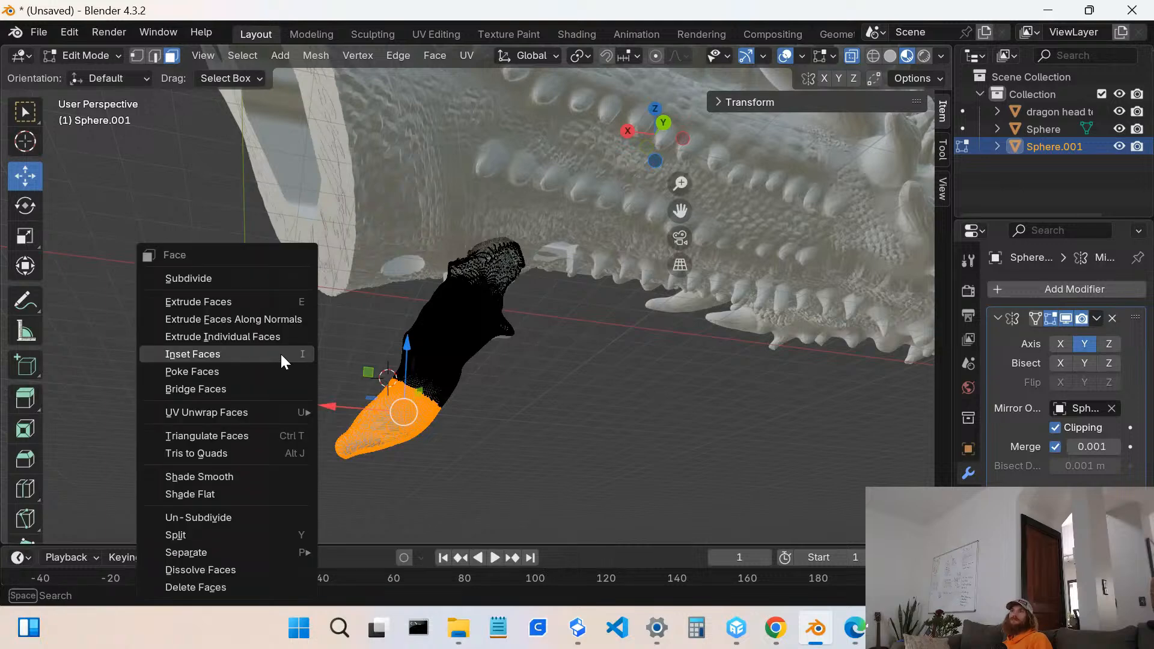
pyautogui.click(247, 274)
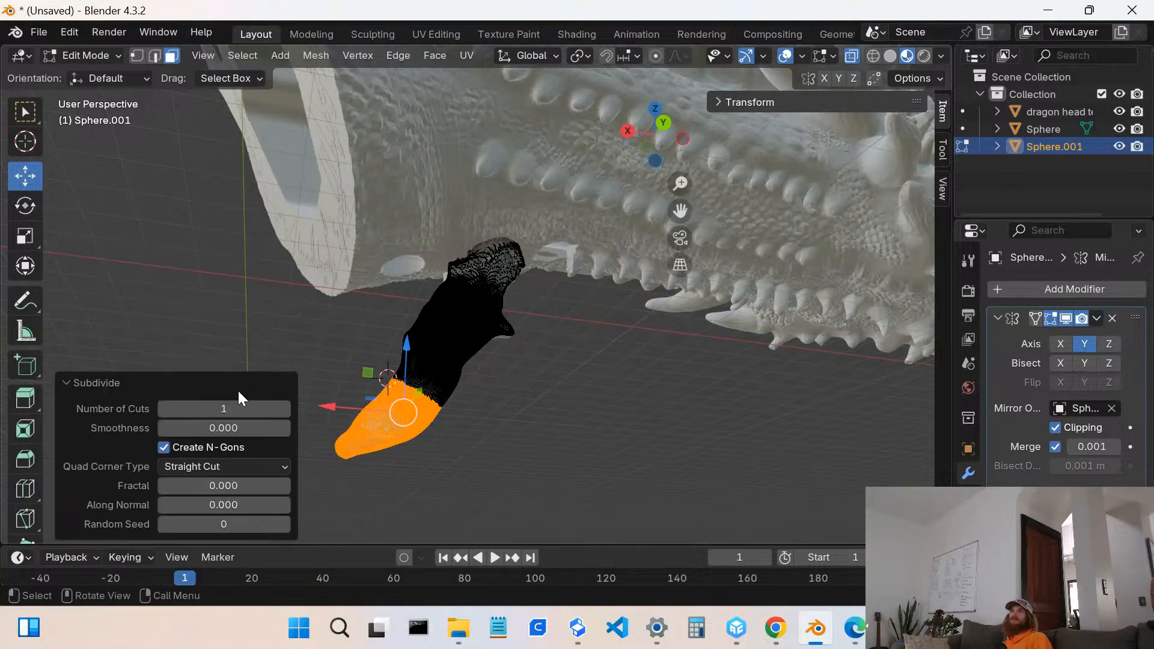
pyautogui.click(281, 413)
pyautogui.click(531, 496)
pyautogui.moveTo(369, 409); pyautogui.dragTo(368, 471, button='middle')
pyautogui.scroll(3, 395, 452)
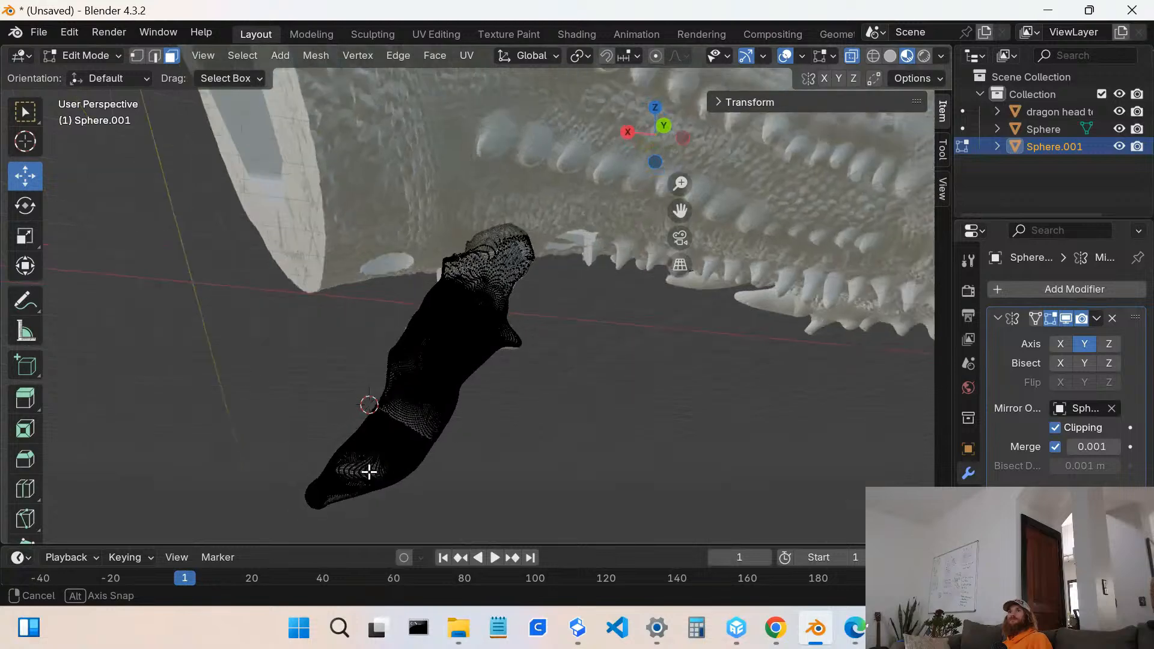
# - Return to Sculpt Mode and push the tail's underside near the tip upward with Elastic Grab
pyautogui.click(84, 55)
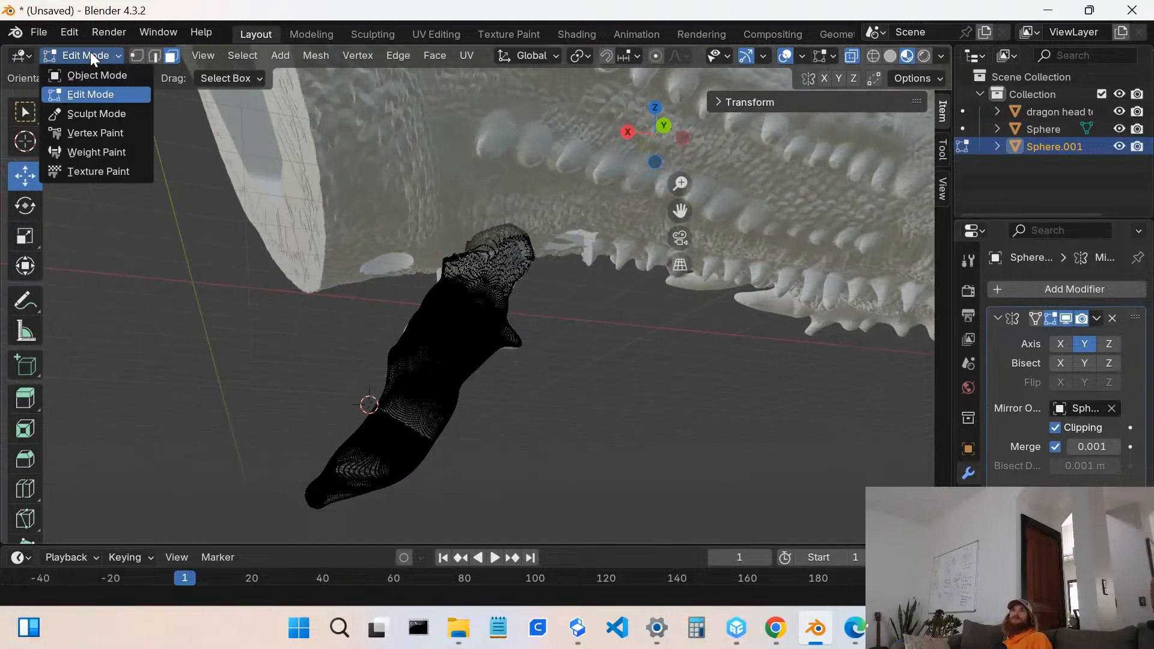
pyautogui.click(100, 110)
pyautogui.moveTo(386, 399); pyautogui.dragTo(458, 392, button='middle')
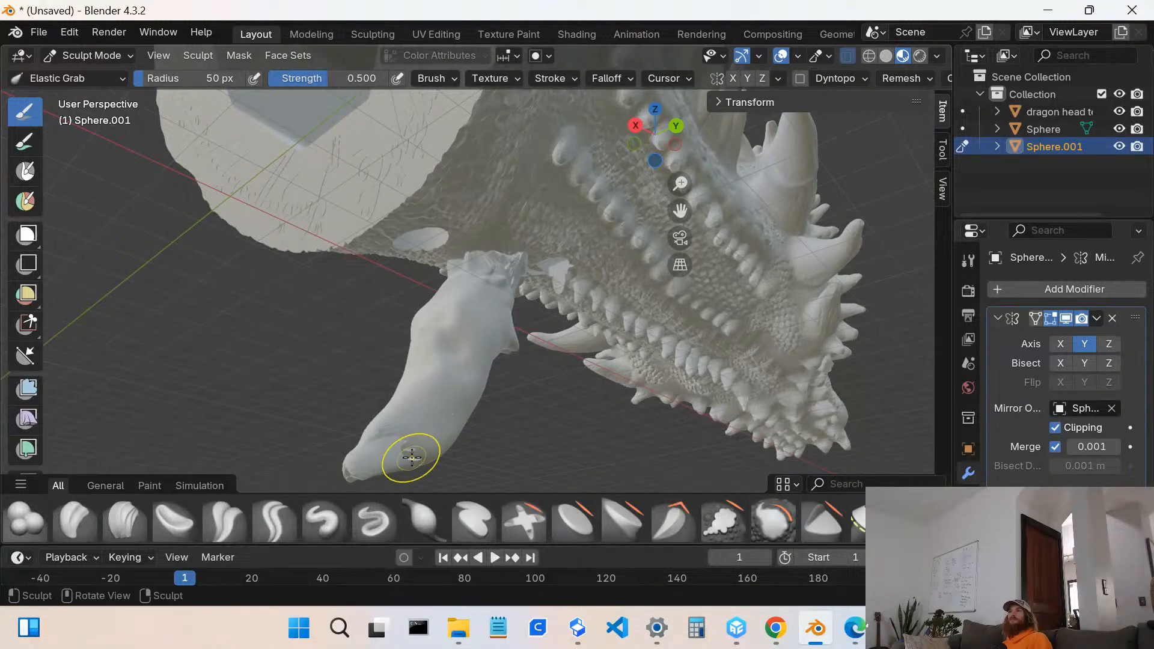
pyautogui.moveTo(412, 459)
pyautogui.mouseDown()
pyautogui.moveTo(356, 429)
pyautogui.moveTo(383, 618)
pyautogui.moveTo(443, 483)
pyautogui.moveTo(448, 452)
pyautogui.moveTo(425, 425)
pyautogui.mouseUp()
pyautogui.moveTo(425, 425)
pyautogui.mouseDown(button='middle')
pyautogui.moveTo(327, 427)
pyautogui.moveTo(420, 413)
pyautogui.moveTo(467, 430)
pyautogui.mouseUp(button='middle')
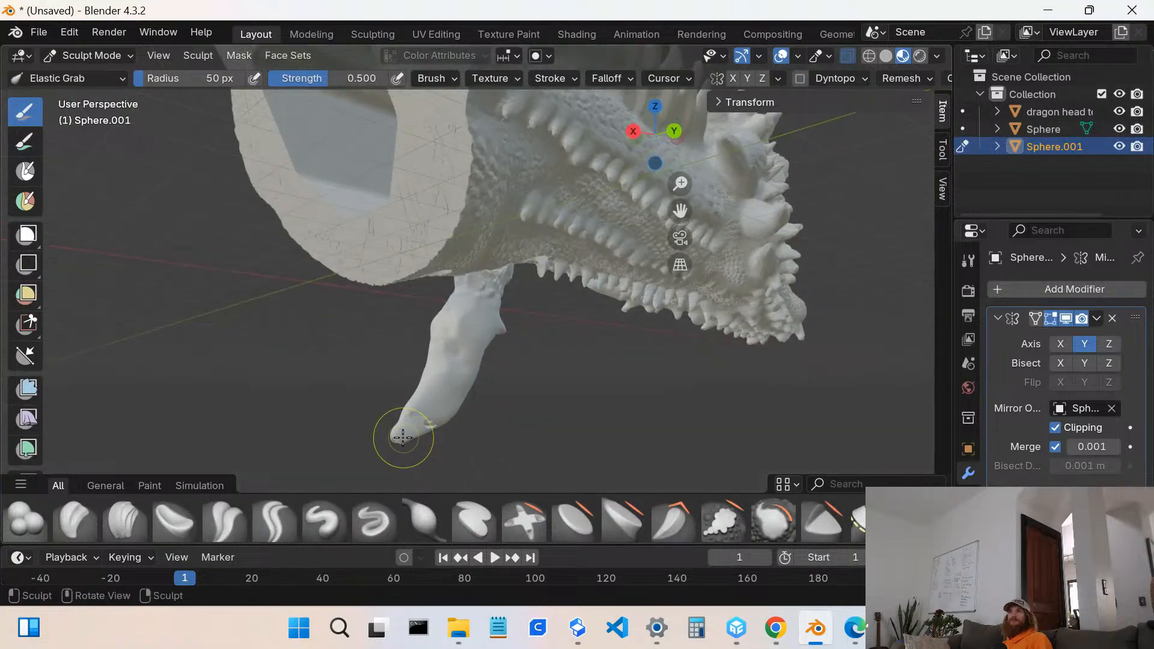
# - Bend the subdivided tail tip upward with repeated Elastic Grab strokes
pyautogui.moveTo(394, 438)
pyautogui.mouseDown()
pyautogui.moveTo(189, 271)
pyautogui.moveTo(391, 307)
pyautogui.mouseUp()
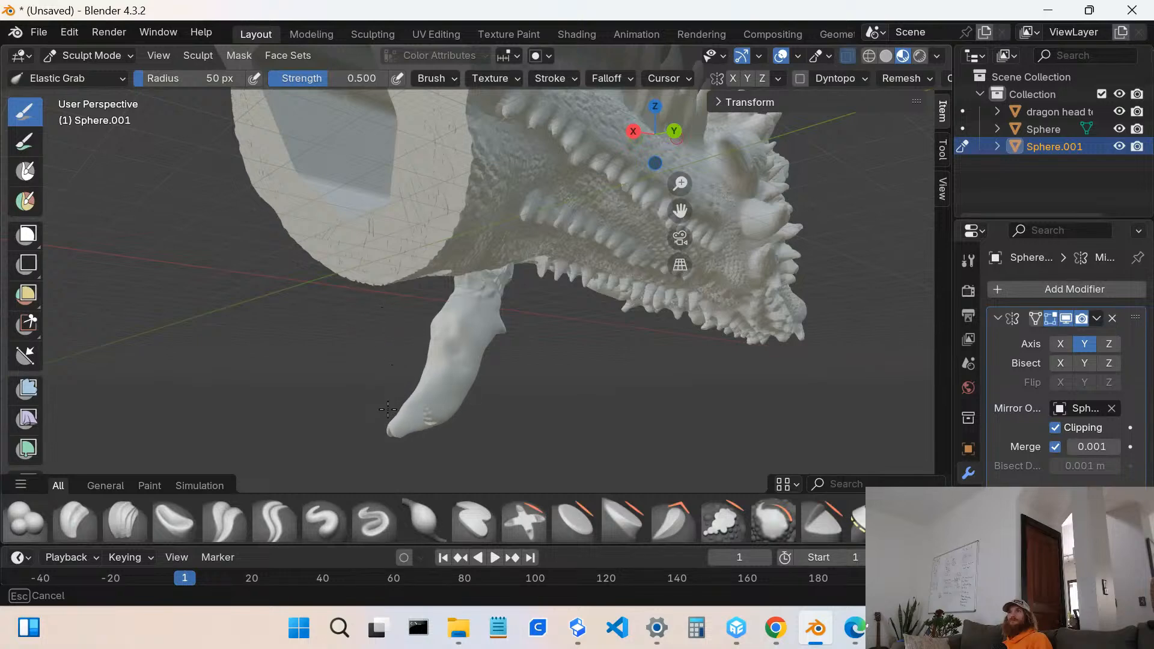
pyautogui.moveTo(391, 406); pyautogui.dragTo(391, 415)
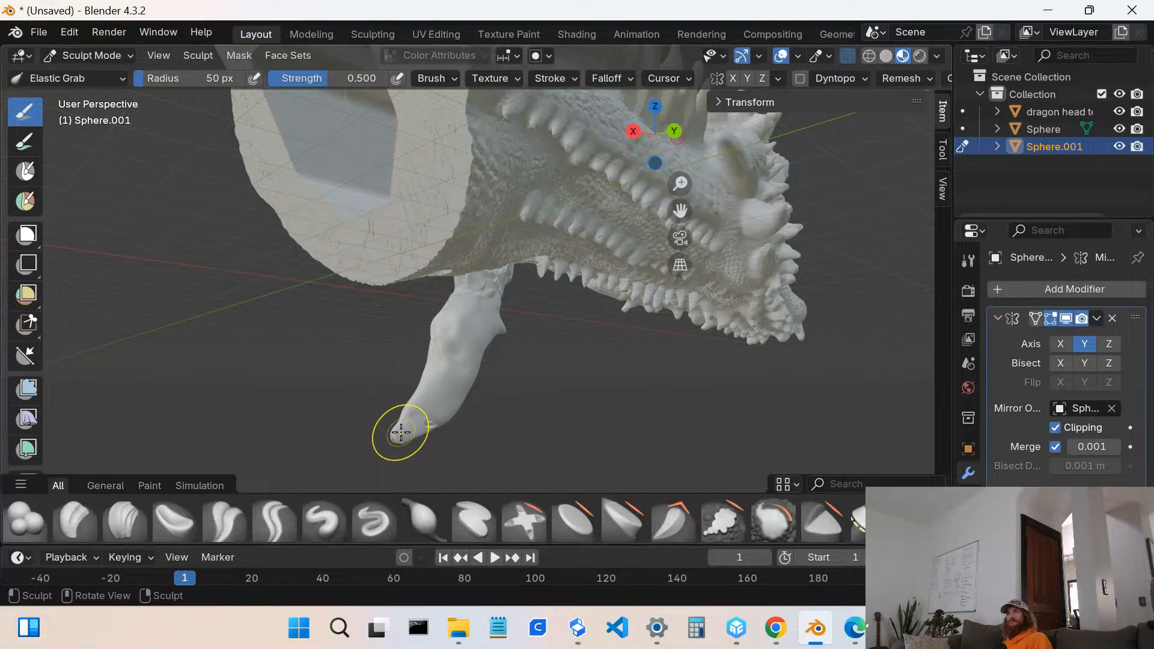
pyautogui.moveTo(400, 431); pyautogui.dragTo(420, 357)
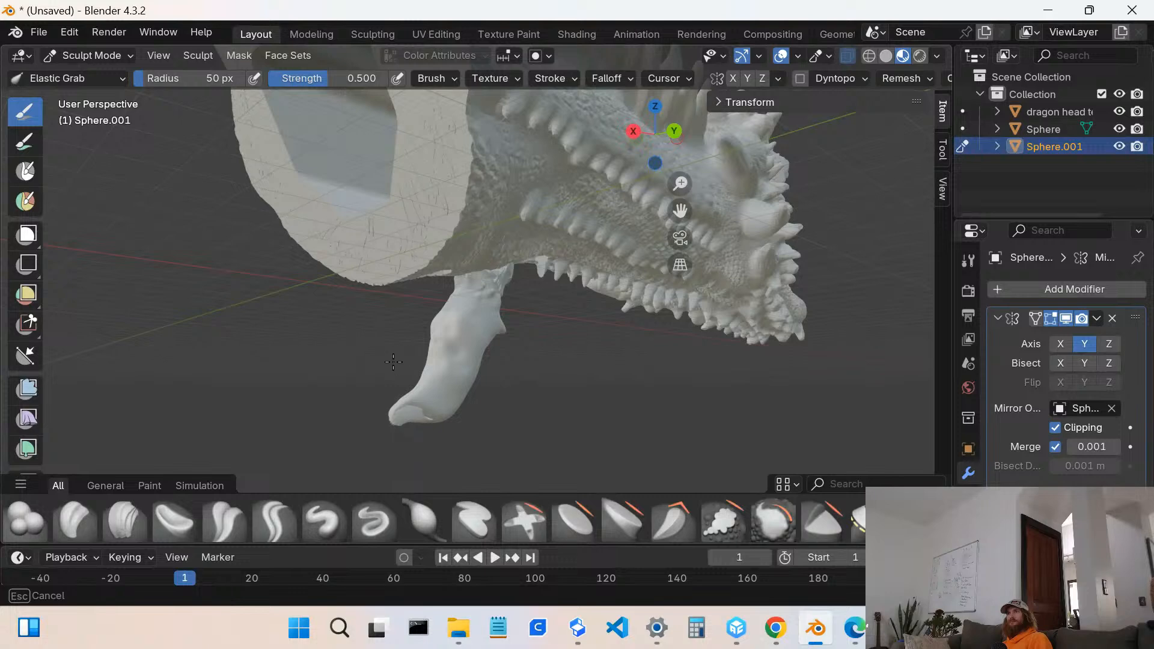
pyautogui.moveTo(393, 362); pyautogui.dragTo(393, 366)
# - Pull the neck's upper rear edge rearward and up against the dragon head's underside with Elastic Grab
pyautogui.scroll(3, 422, 424)
pyautogui.moveTo(423, 425)
pyautogui.mouseDown(button='middle')
pyautogui.moveTo(374, 354)
pyautogui.moveTo(376, 365)
pyautogui.mouseUp(button='middle')
pyautogui.scroll(-6, 385, 364)
pyautogui.moveTo(499, 294); pyautogui.dragTo(449, 359, button='middle')
pyautogui.scroll(-4, 452, 359)
pyautogui.moveTo(485, 325)
pyautogui.mouseDown(button='middle')
pyautogui.moveTo(463, 315)
pyautogui.moveTo(489, 303)
pyautogui.mouseUp(button='middle')
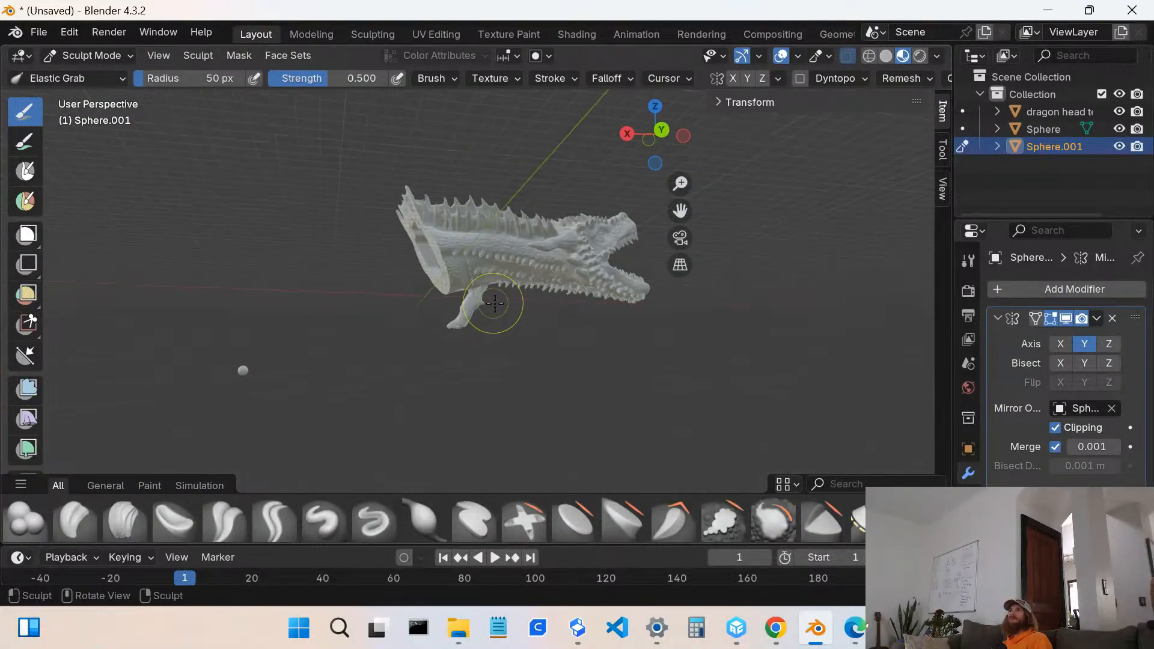
pyautogui.scroll(8, 490, 300)
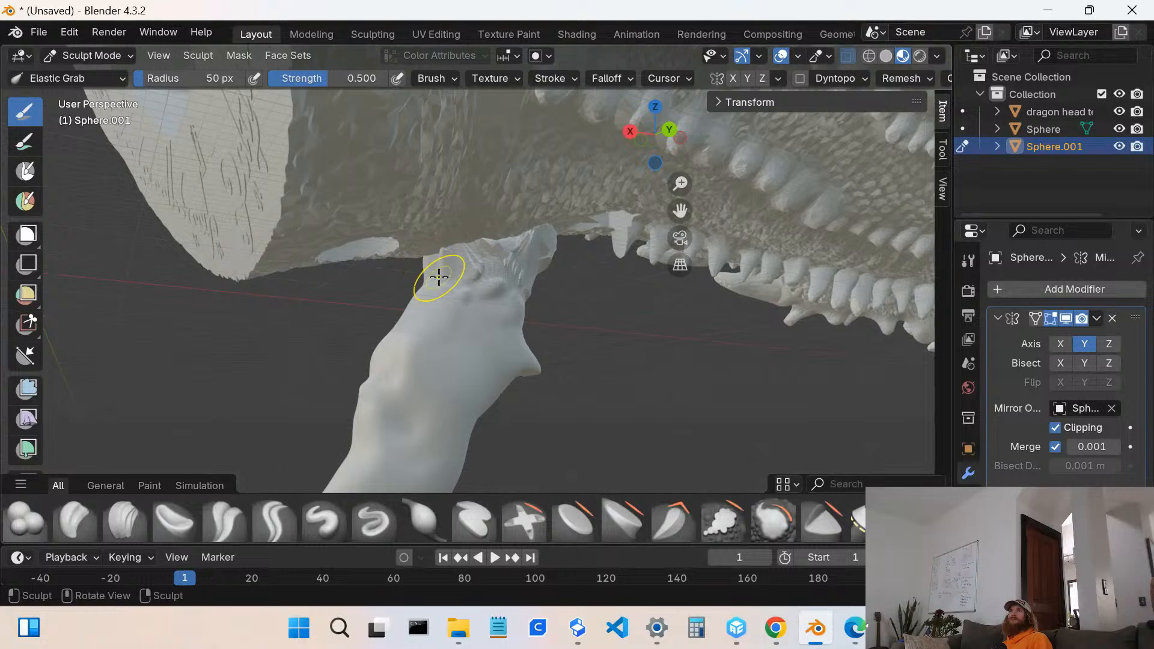
pyautogui.moveTo(437, 274)
pyautogui.mouseDown()
pyautogui.moveTo(353, 193)
pyautogui.moveTo(303, 183)
pyautogui.mouseUp()
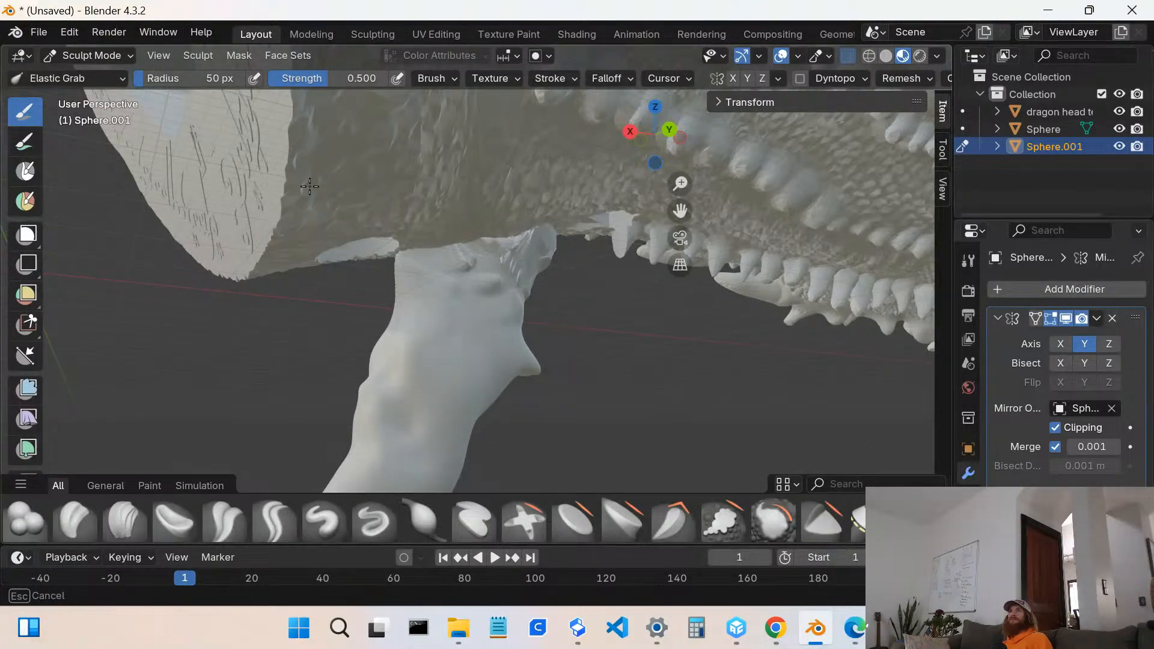
pyautogui.scroll(2, 426, 279)
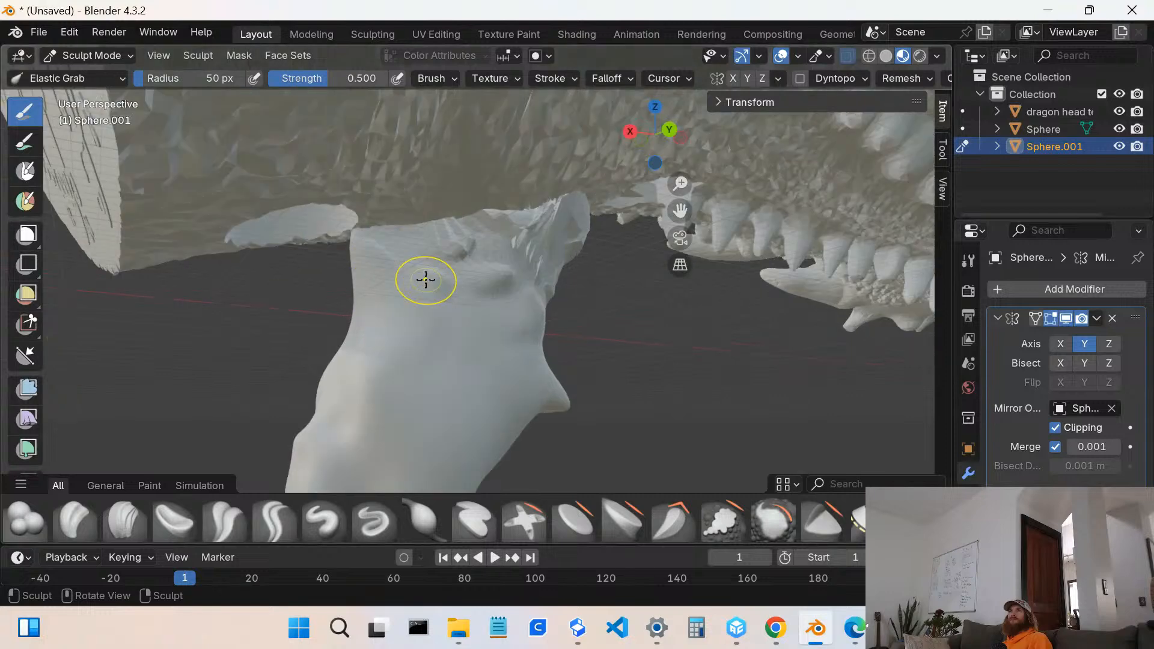
# - Pull the lumpy side surface and upper rim of the neck up and forward into the head's underside with Elastic Grab
pyautogui.moveTo(417, 255); pyautogui.dragTo(487, 216)
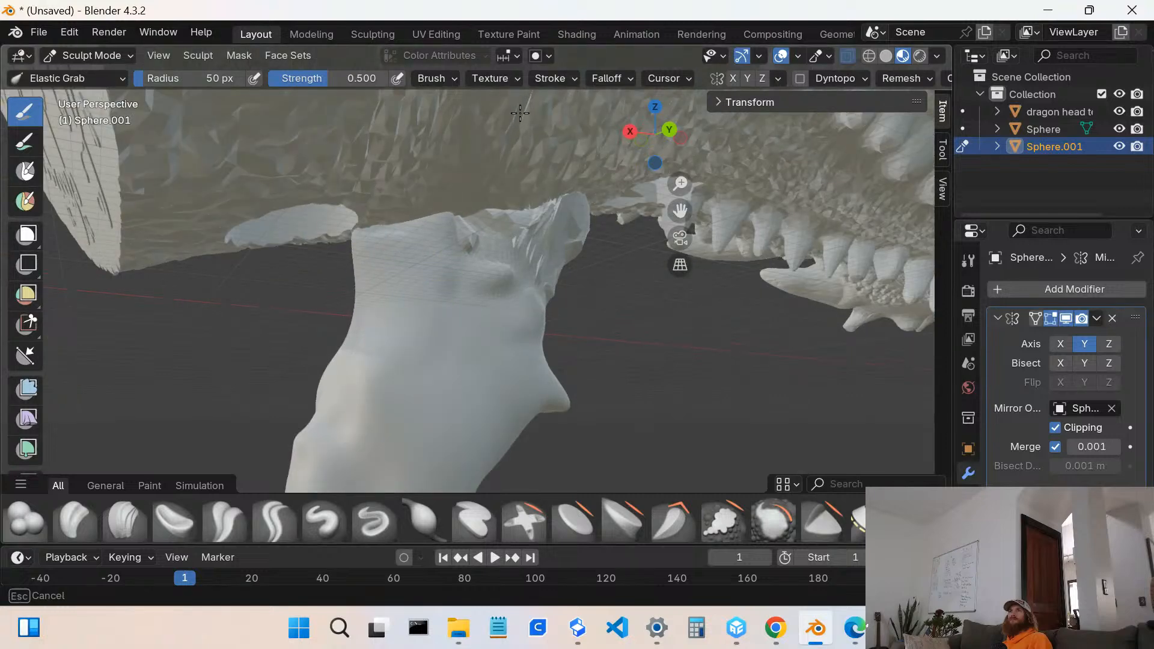
pyautogui.moveTo(520, 111); pyautogui.dragTo(518, 114)
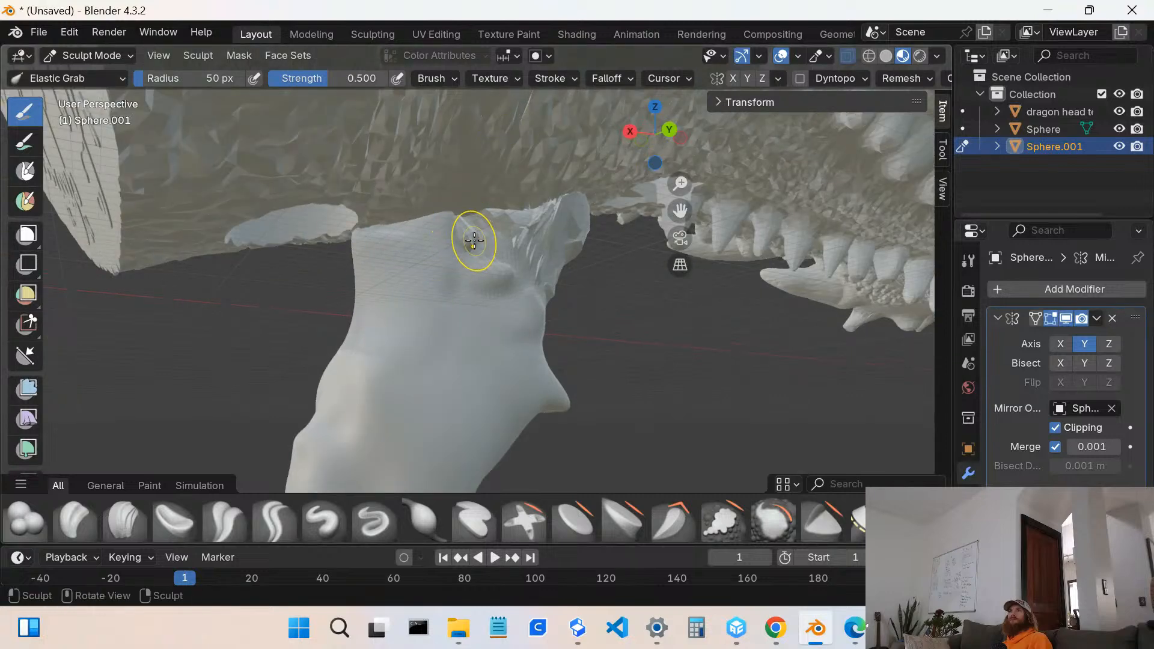
pyautogui.moveTo(474, 241); pyautogui.dragTo(514, 165)
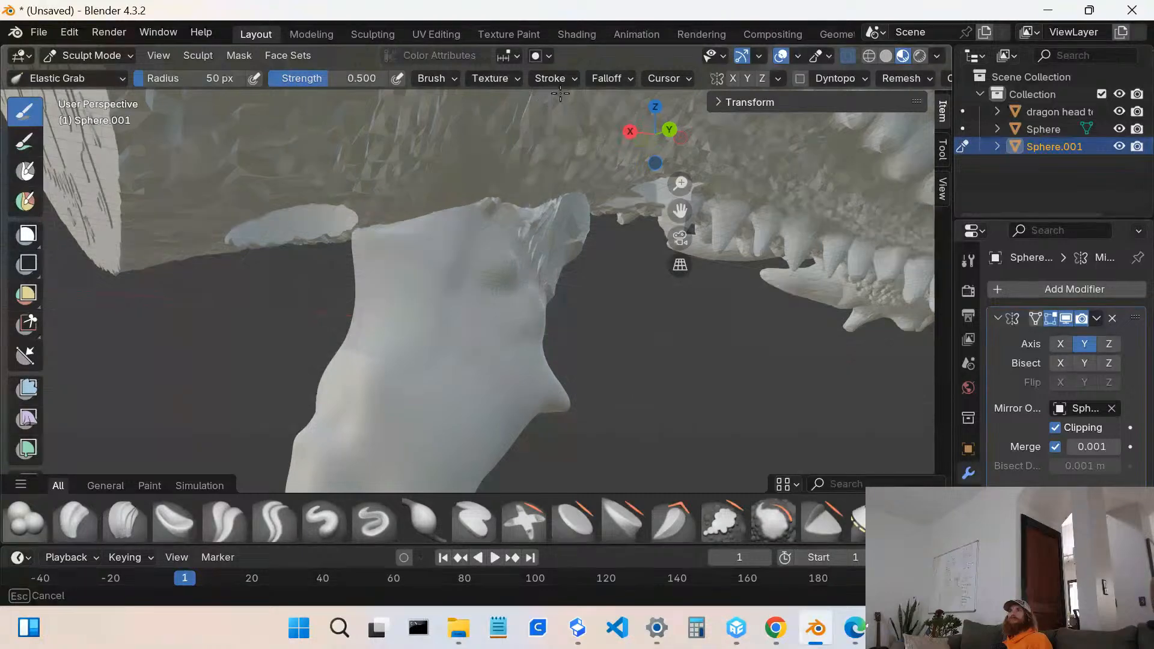
pyautogui.moveTo(560, 92); pyautogui.dragTo(545, 181)
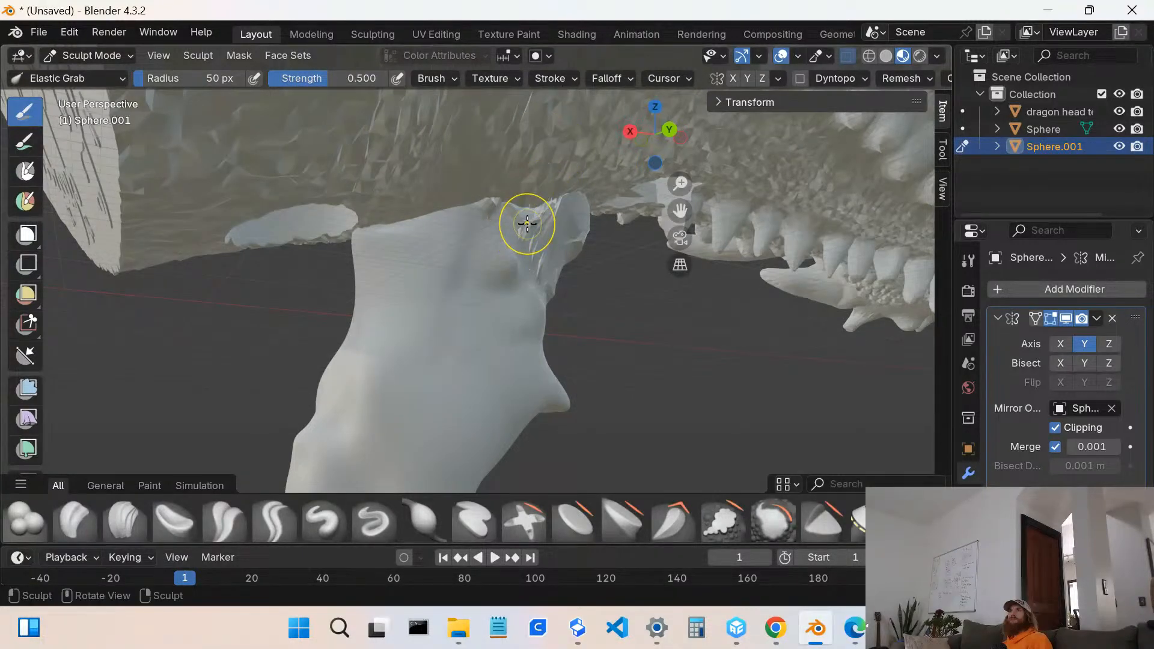
pyautogui.moveTo(527, 224); pyautogui.dragTo(608, 131)
pyautogui.moveTo(659, 92); pyautogui.dragTo(661, 100)
# - Examine the sculpted form's silhouette and its junction with the dragon head from the side and from various distances
pyautogui.moveTo(661, 99)
pyautogui.mouseDown(button='middle')
pyautogui.moveTo(535, 260)
pyautogui.moveTo(404, 347)
pyautogui.moveTo(384, 305)
pyautogui.mouseUp(button='middle')
pyautogui.scroll(-5, 405, 347)
pyautogui.scroll(4, 473, 292)
pyautogui.moveTo(471, 293)
pyautogui.mouseDown(button='middle')
pyautogui.moveTo(496, 255)
pyautogui.moveTo(568, 237)
pyautogui.moveTo(570, 253)
pyautogui.moveTo(610, 148)
pyautogui.moveTo(560, 294)
pyautogui.moveTo(535, 288)
pyautogui.mouseUp(button='middle')
pyautogui.scroll(-3, 529, 294)
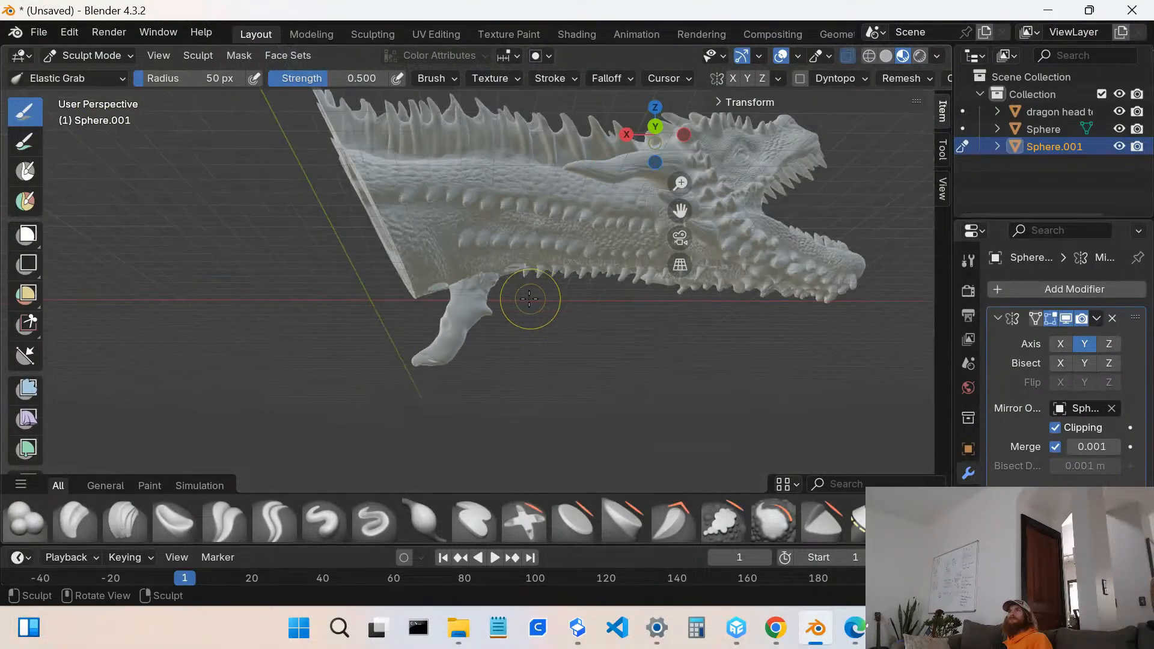
pyautogui.scroll(3, 517, 296)
pyautogui.scroll(-3, 456, 292)
pyautogui.scroll(-4, 441, 289)
pyautogui.moveTo(449, 299); pyautogui.dragTo(412, 278, button='middle')
pyautogui.scroll(2, 483, 331)
pyautogui.scroll(2, 483, 331)
pyautogui.scroll(-4, 483, 331)
pyautogui.scroll(6, 476, 301)
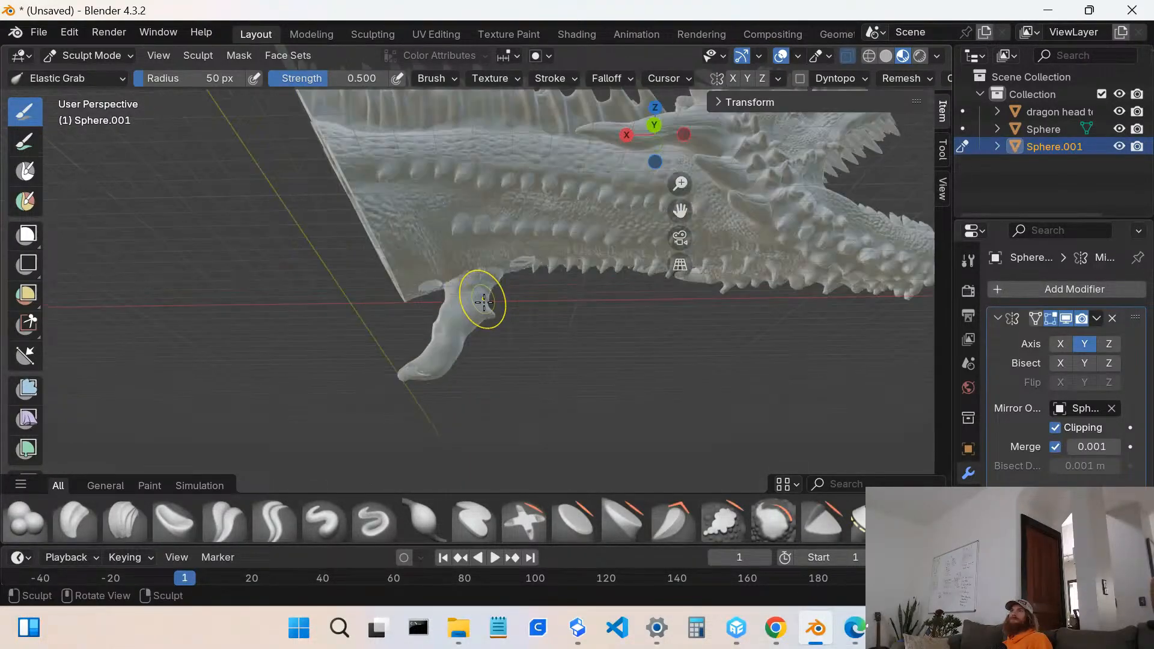
# - Pull the neck's upper front edge forward and up along the head's underside with Elastic Grab
pyautogui.moveTo(487, 308); pyautogui.dragTo(531, 208, button='middle')
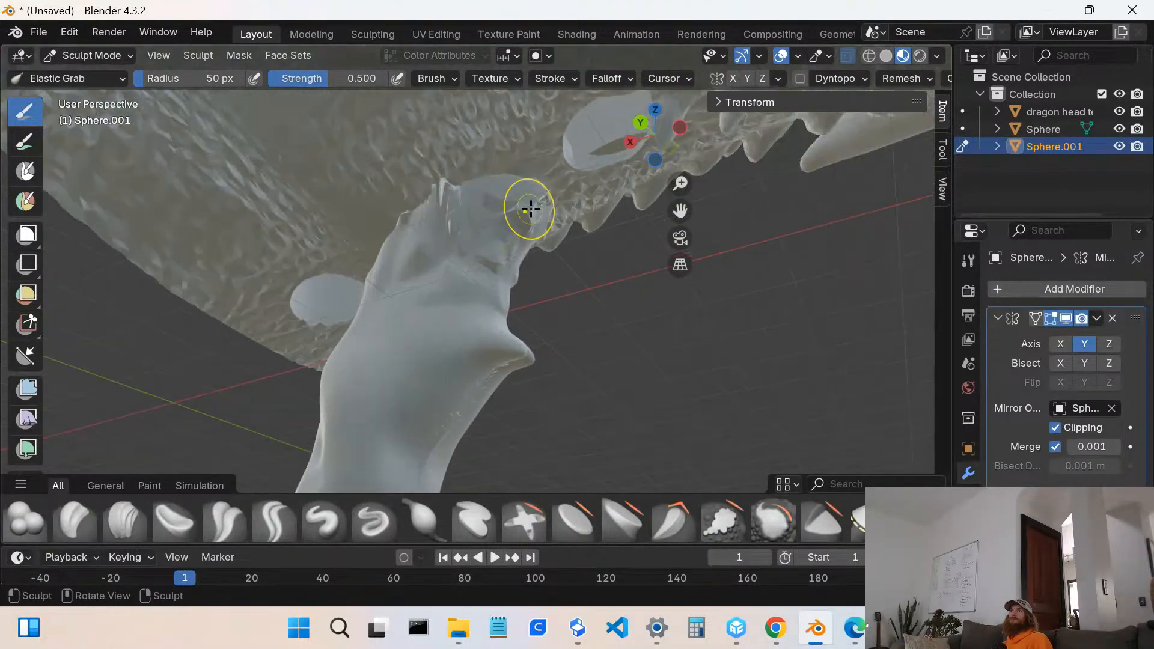
pyautogui.moveTo(539, 197); pyautogui.dragTo(606, 102)
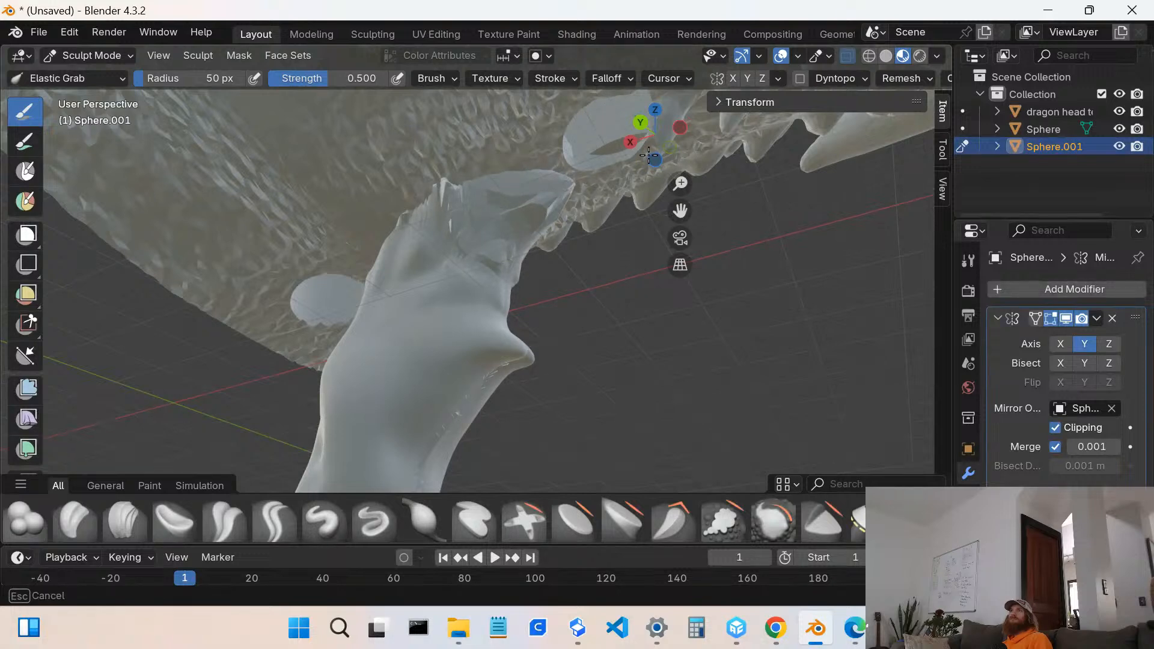
pyautogui.moveTo(633, 162); pyautogui.dragTo(632, 158)
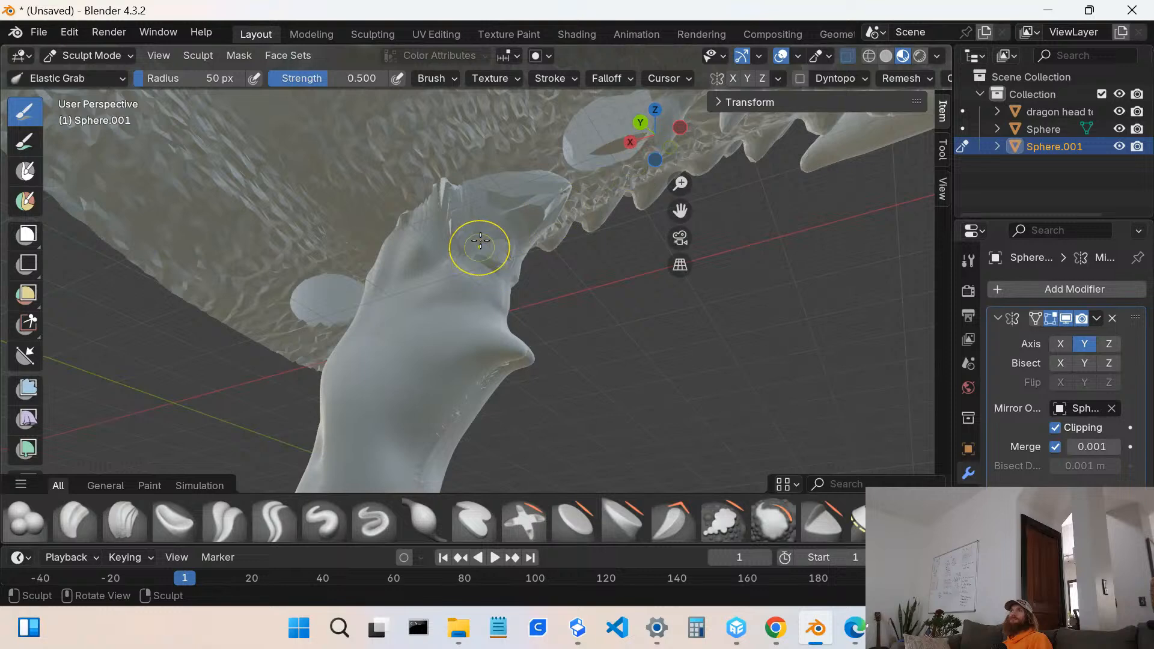
# - Switch the sculpted form to Edit Mode and select the faces of its upper neck down to the spur
pyautogui.click(68, 53)
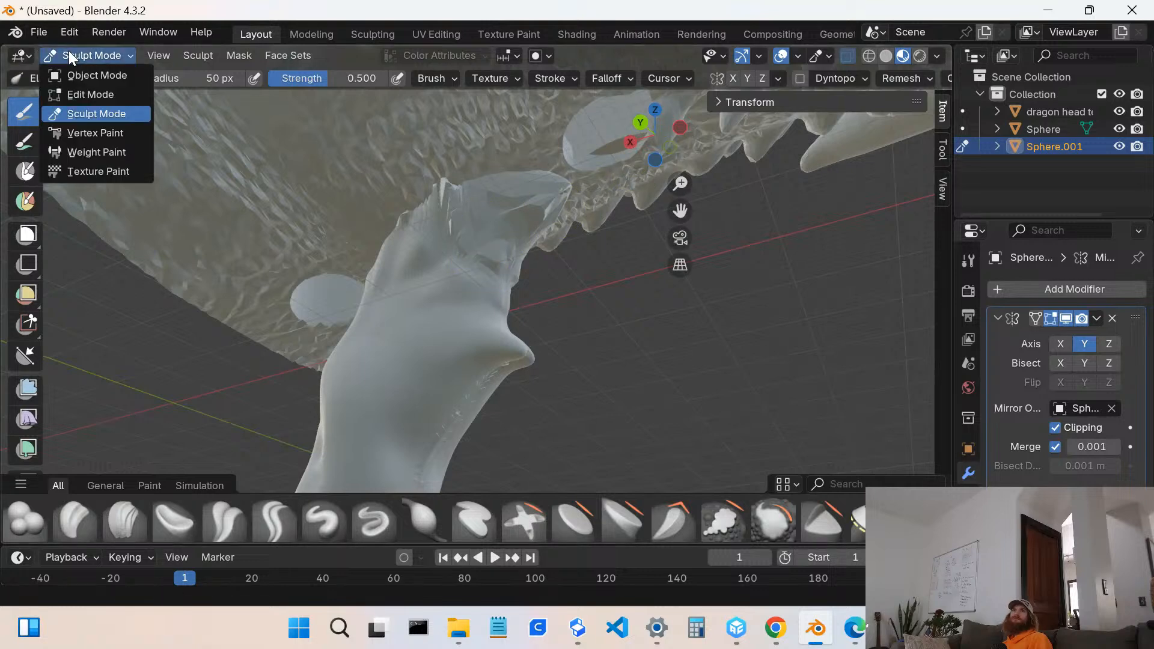
pyautogui.click(68, 92)
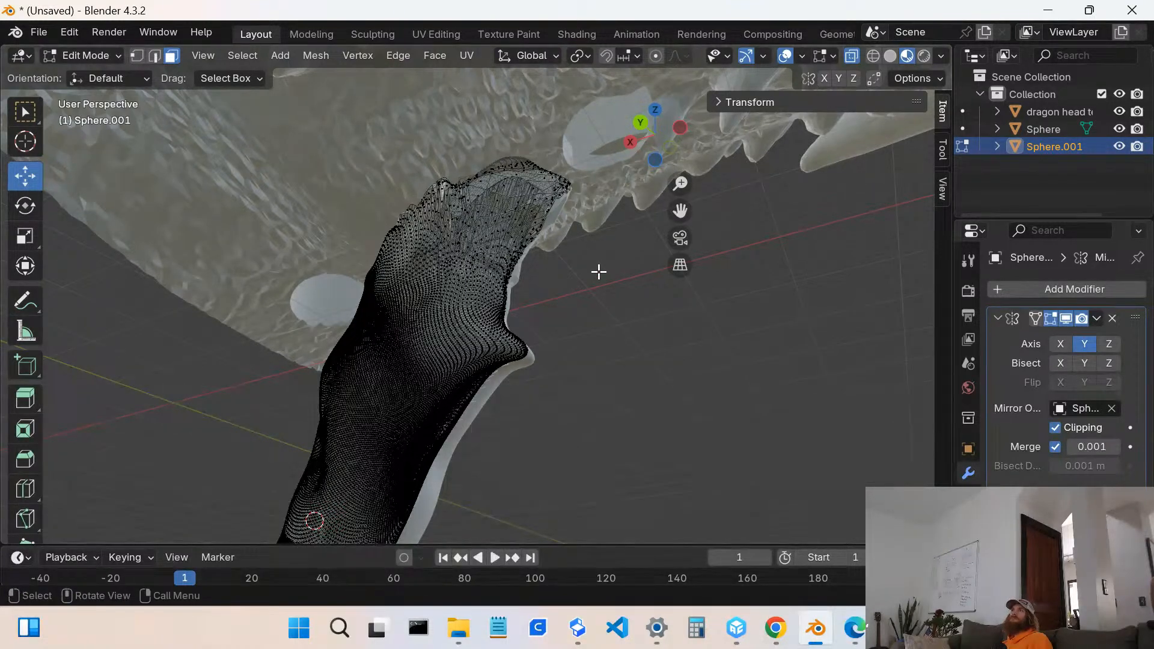
pyautogui.moveTo(606, 271); pyautogui.dragTo(423, 98)
pyautogui.press('g')
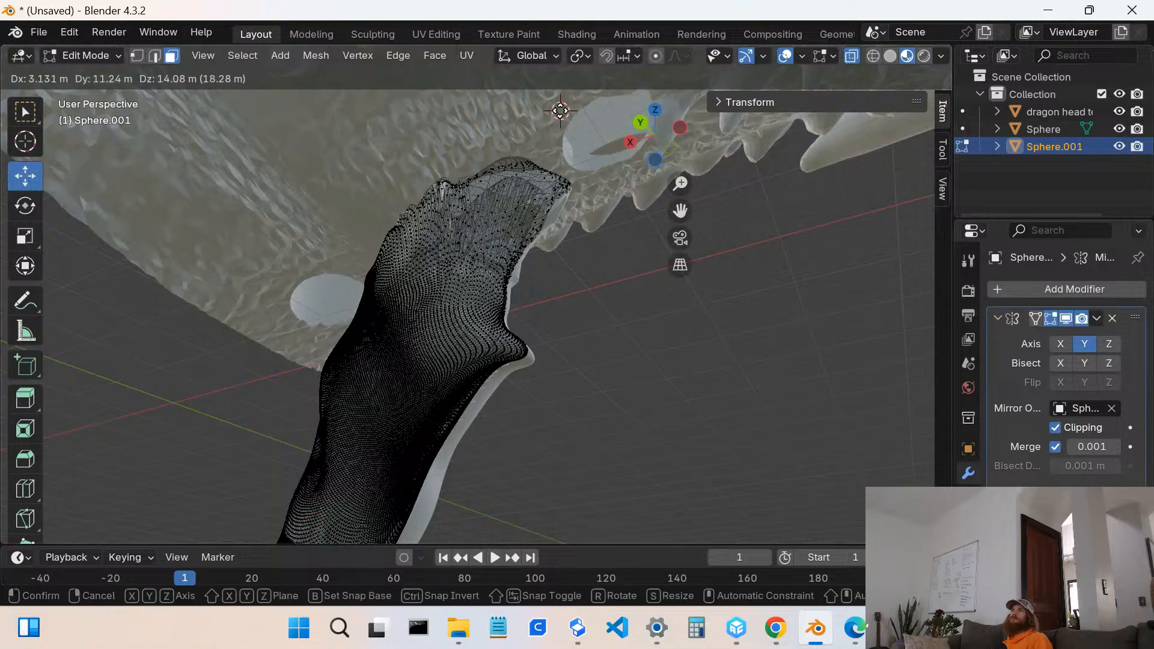
pyautogui.click(575, 127)
pyautogui.moveTo(644, 237); pyautogui.dragTo(556, 149)
pyautogui.moveTo(628, 227); pyautogui.dragTo(615, 193)
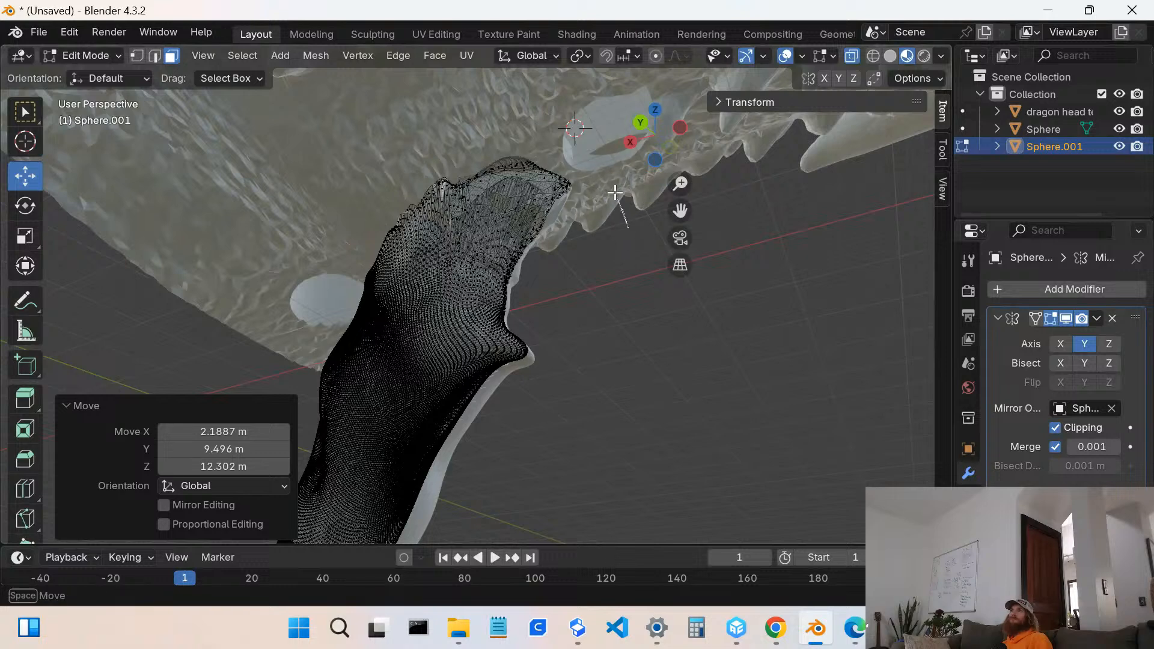
pyautogui.moveTo(556, 132)
pyautogui.mouseDown()
pyautogui.moveTo(484, 123)
pyautogui.moveTo(417, 153)
pyautogui.moveTo(384, 183)
pyautogui.moveTo(378, 225)
pyautogui.moveTo(404, 307)
pyautogui.moveTo(440, 343)
pyautogui.moveTo(471, 358)
pyautogui.moveTo(533, 341)
pyautogui.mouseUp()
pyautogui.moveTo(598, 279); pyautogui.dragTo(597, 278)
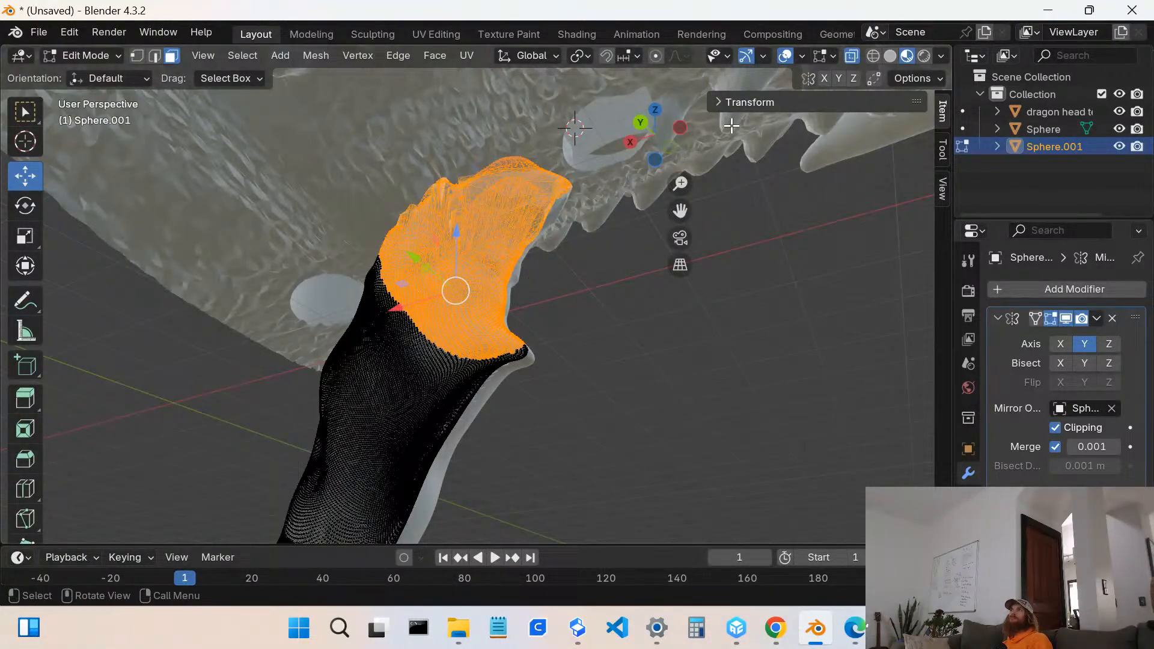
# - Subdivide the selected upper neck faces with 2 cuts and deselect them
pyautogui.moveTo(600, 283); pyautogui.dragTo(567, 287, button='middle')
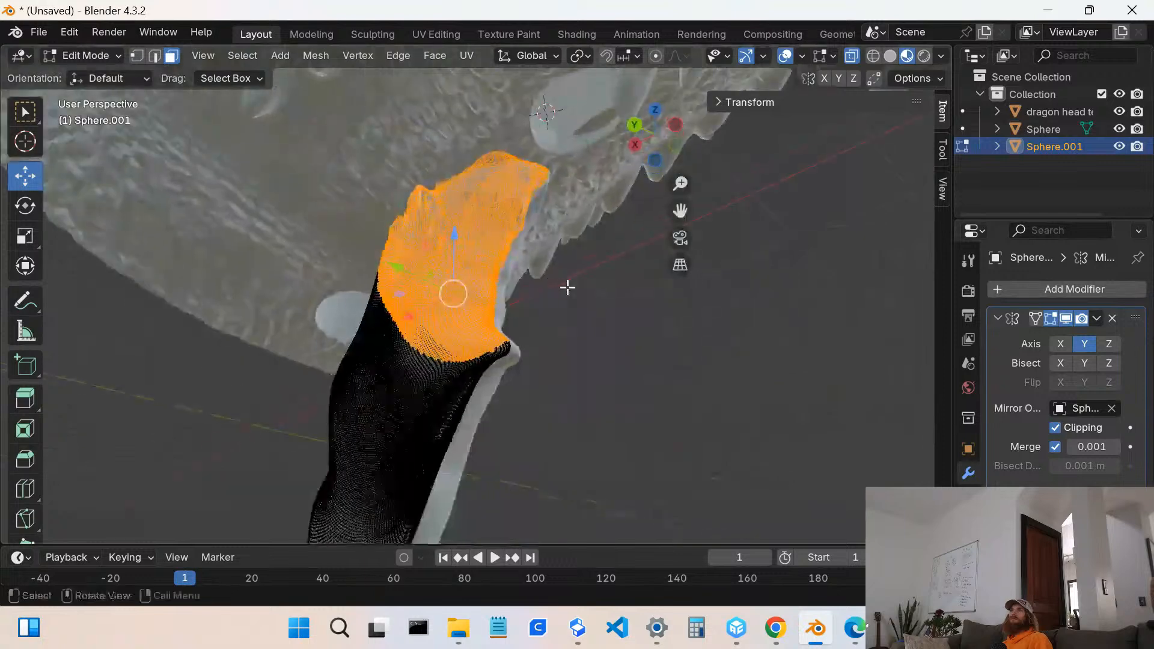
pyautogui.hotkey('ctrl', 'f')
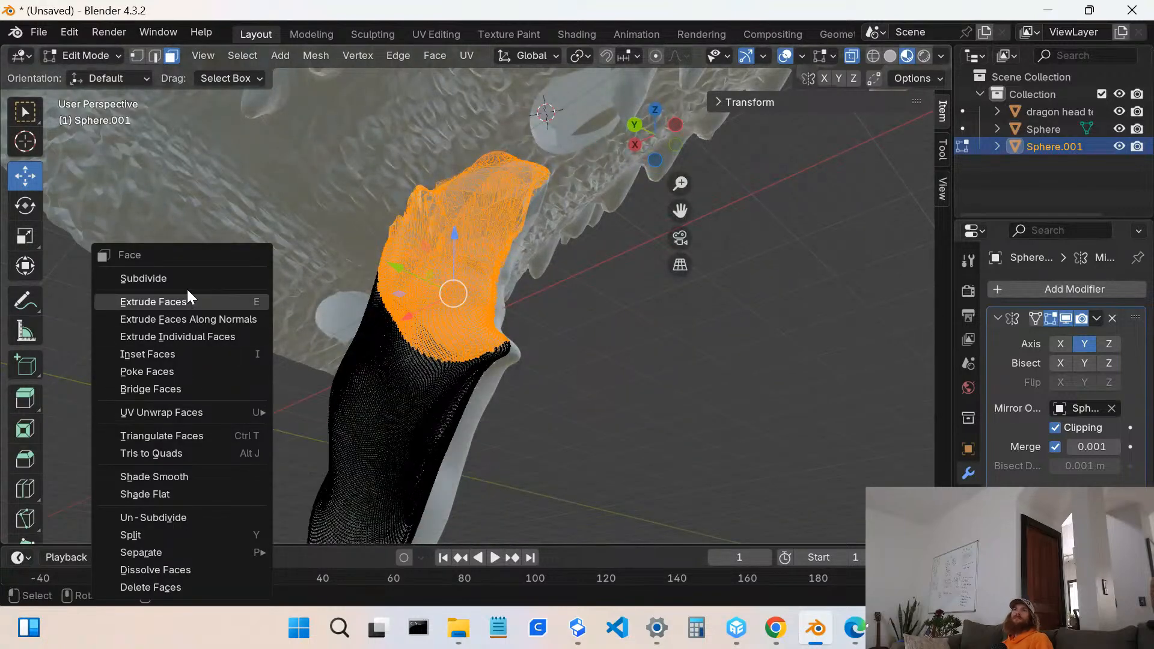
pyautogui.click(190, 279)
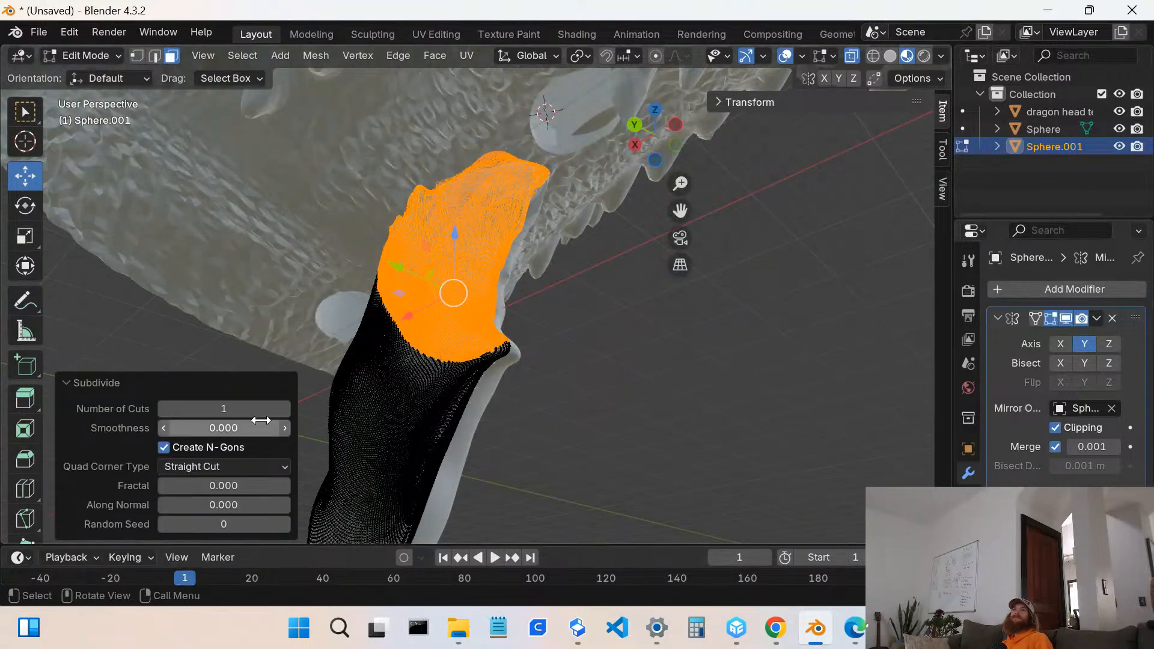
pyautogui.click(287, 408)
pyautogui.click(286, 408)
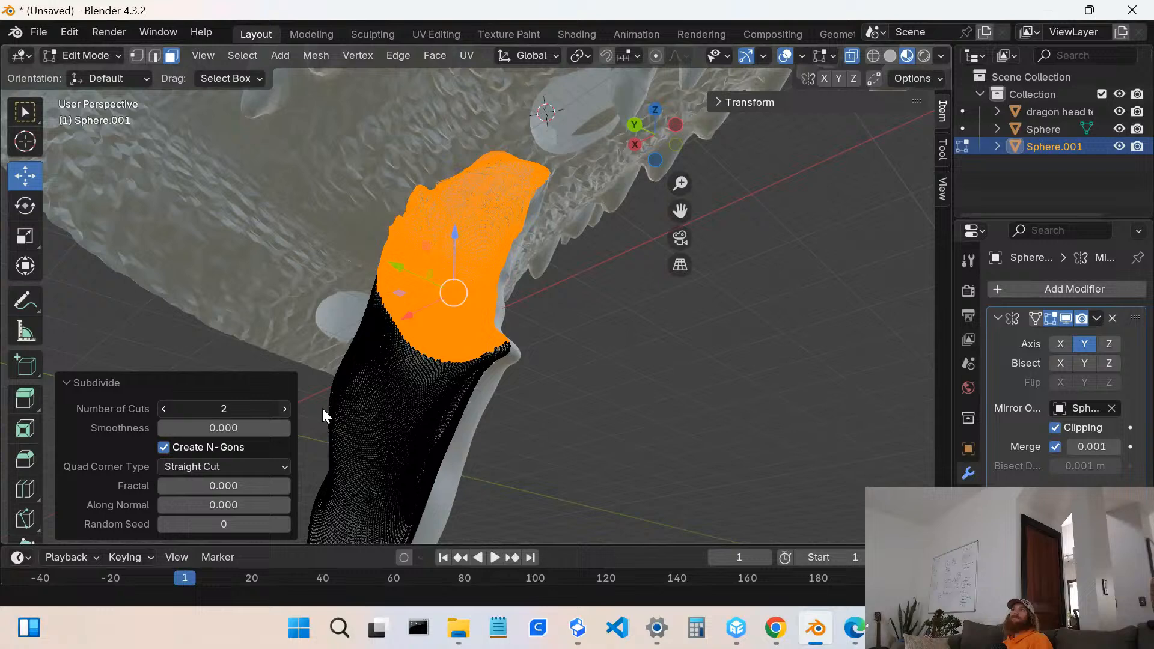
pyautogui.click(635, 325)
# - Return to Sculpt Mode and pull the neck's upper front corner up into the dragon head's underside with Elastic Grab
pyautogui.moveTo(499, 222); pyautogui.dragTo(576, 299, button='middle')
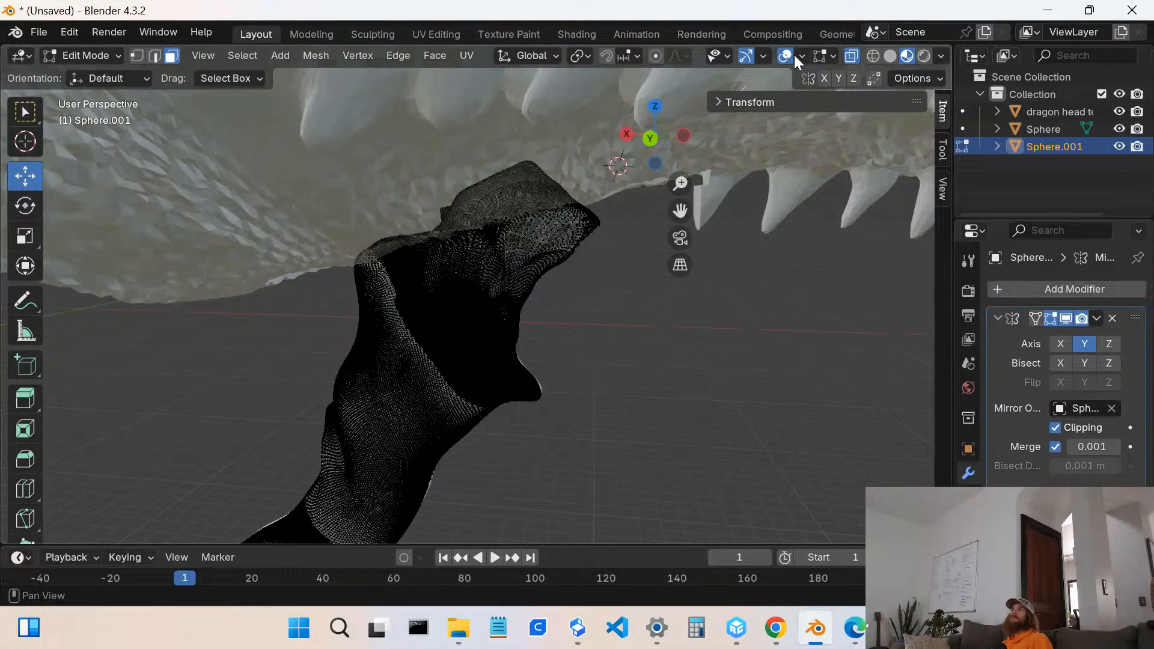
pyautogui.click(119, 57)
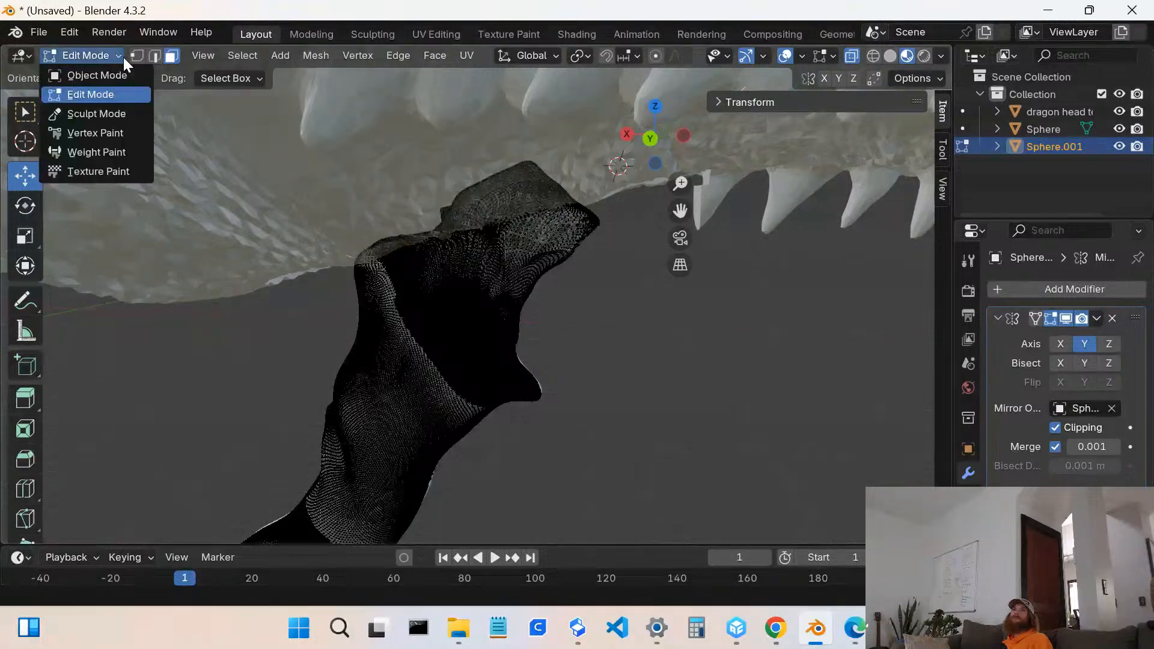
pyautogui.click(95, 114)
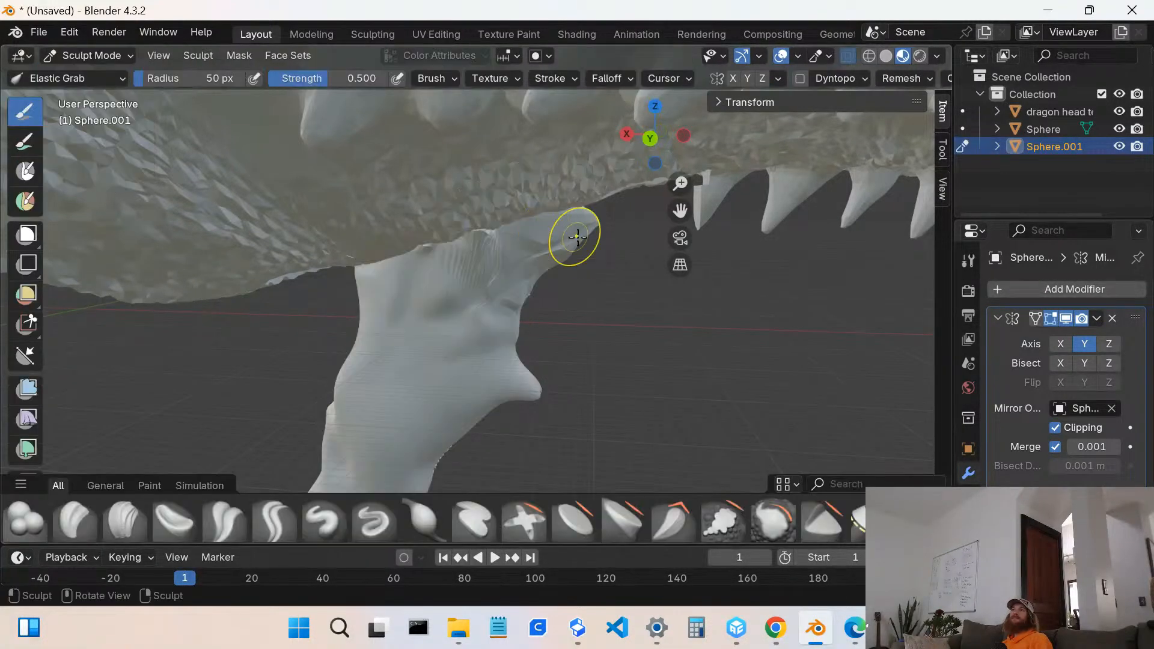
pyautogui.moveTo(571, 238)
pyautogui.mouseDown()
pyautogui.moveTo(513, 211)
pyautogui.moveTo(515, 193)
pyautogui.mouseUp()
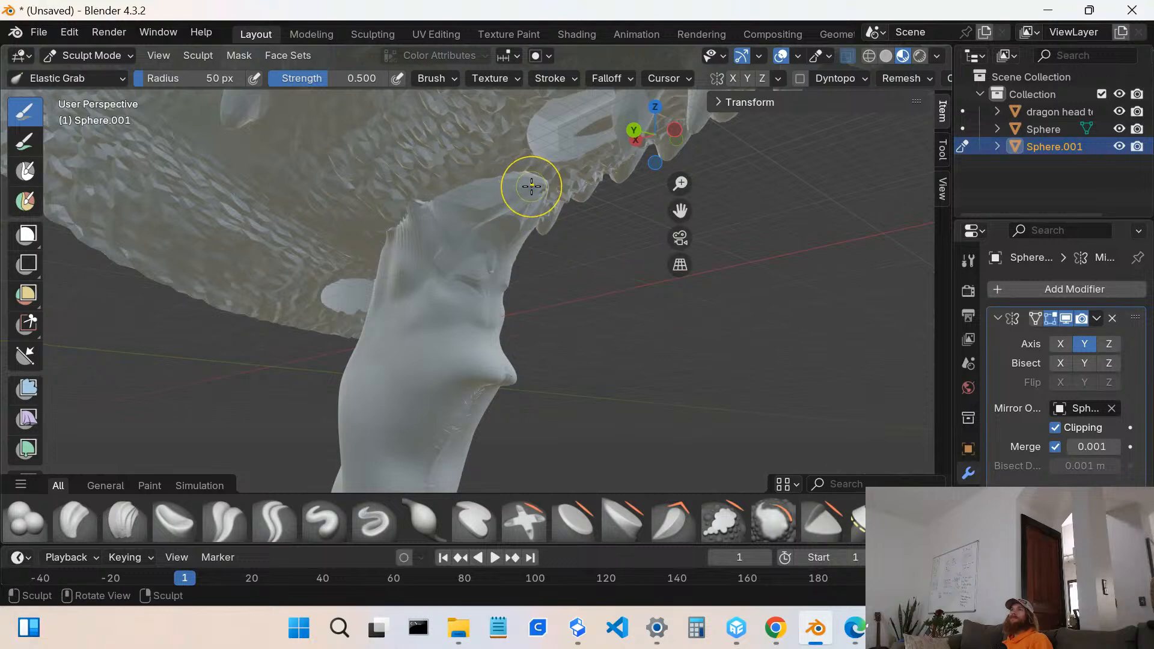
pyautogui.moveTo(518, 187); pyautogui.dragTo(532, 159)
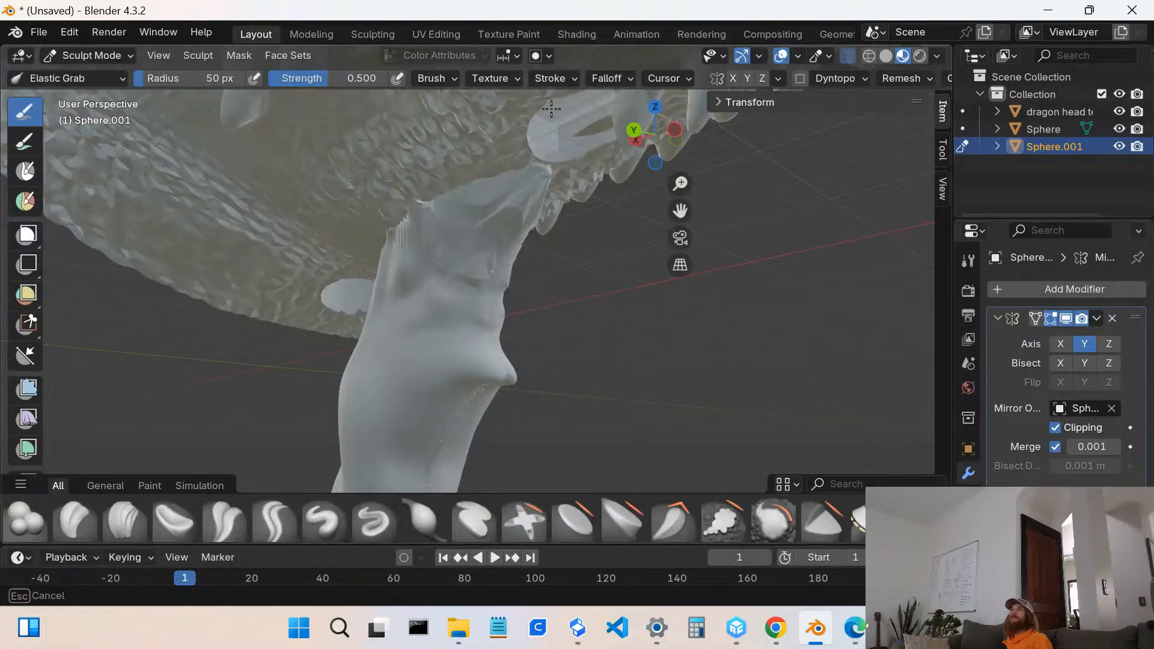
pyautogui.moveTo(557, 107); pyautogui.dragTo(558, 105)
# - Examine the form and its junction with the dragon head from the opposite side, at a distance and close up
pyautogui.moveTo(533, 261); pyautogui.dragTo(678, 249, button='middle')
pyautogui.moveTo(439, 265); pyautogui.dragTo(801, 309, button='middle')
pyautogui.scroll(-8, 508, 279)
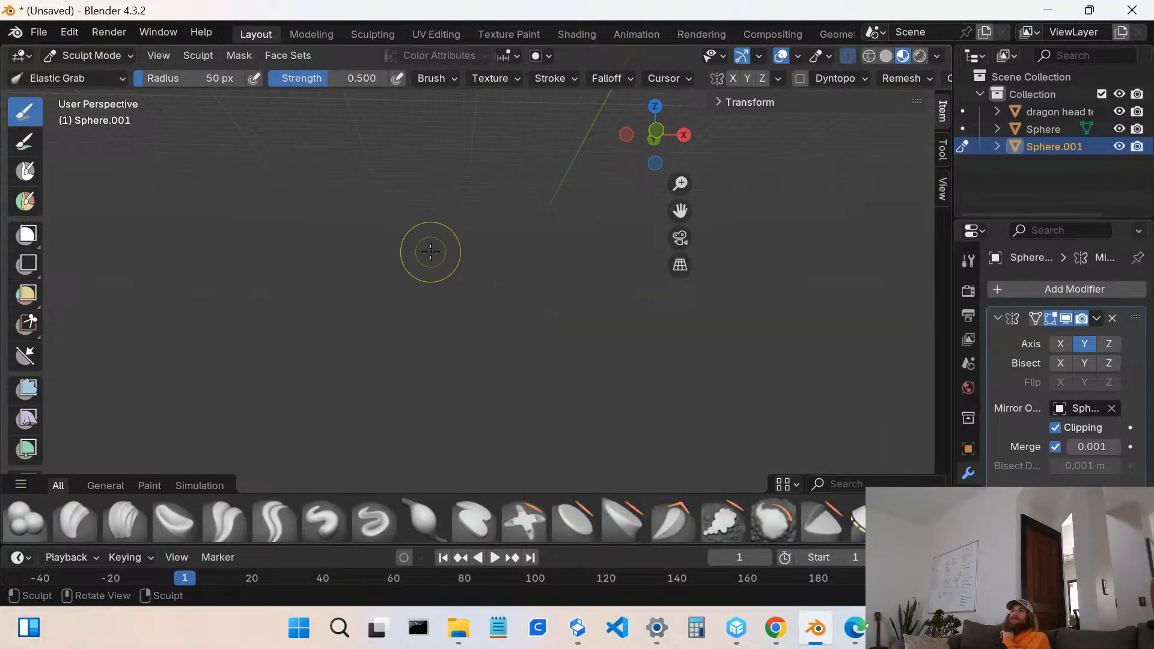
pyautogui.scroll(8, 431, 252)
pyautogui.moveTo(438, 283)
pyautogui.mouseDown(button='middle')
pyautogui.moveTo(412, 253)
pyautogui.moveTo(487, 284)
pyautogui.moveTo(503, 334)
pyautogui.moveTo(451, 322)
pyautogui.mouseUp(button='middle')
pyautogui.scroll(4, 496, 269)
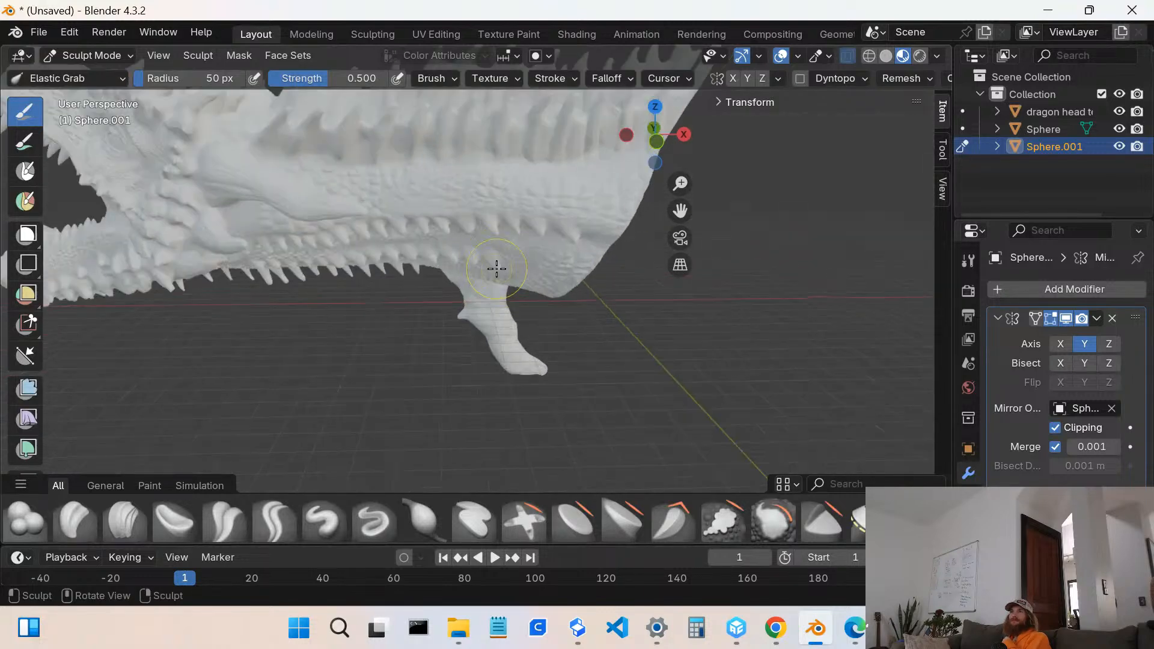
pyautogui.scroll(1, 495, 277)
pyautogui.moveTo(495, 278)
pyautogui.mouseDown(button='middle')
pyautogui.moveTo(450, 232)
pyautogui.moveTo(508, 295)
pyautogui.moveTo(479, 260)
pyautogui.moveTo(424, 283)
pyautogui.moveTo(261, 284)
pyautogui.mouseUp(button='middle')
pyautogui.scroll(2, 489, 268)
pyautogui.scroll(2, 489, 269)
pyautogui.scroll(3, 499, 286)
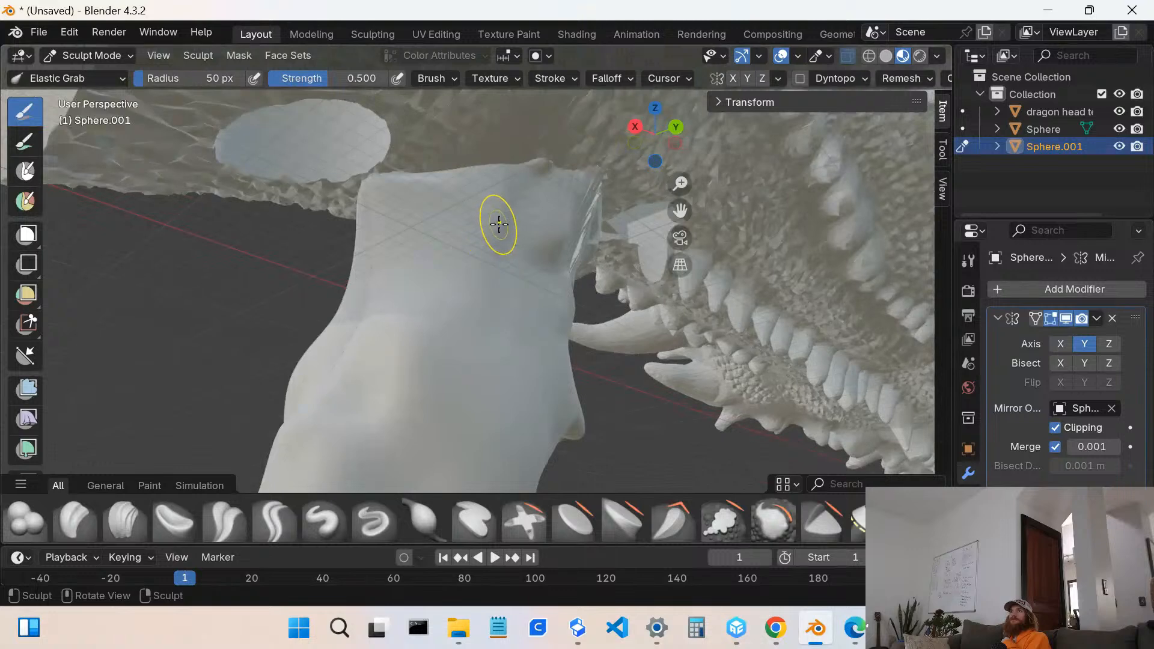
# - Pull the front and middle of the neck's upper edge upward into the head's underside with Elastic Grab
pyautogui.scroll(-1, 498, 227)
pyautogui.moveTo(512, 203); pyautogui.dragTo(539, 140)
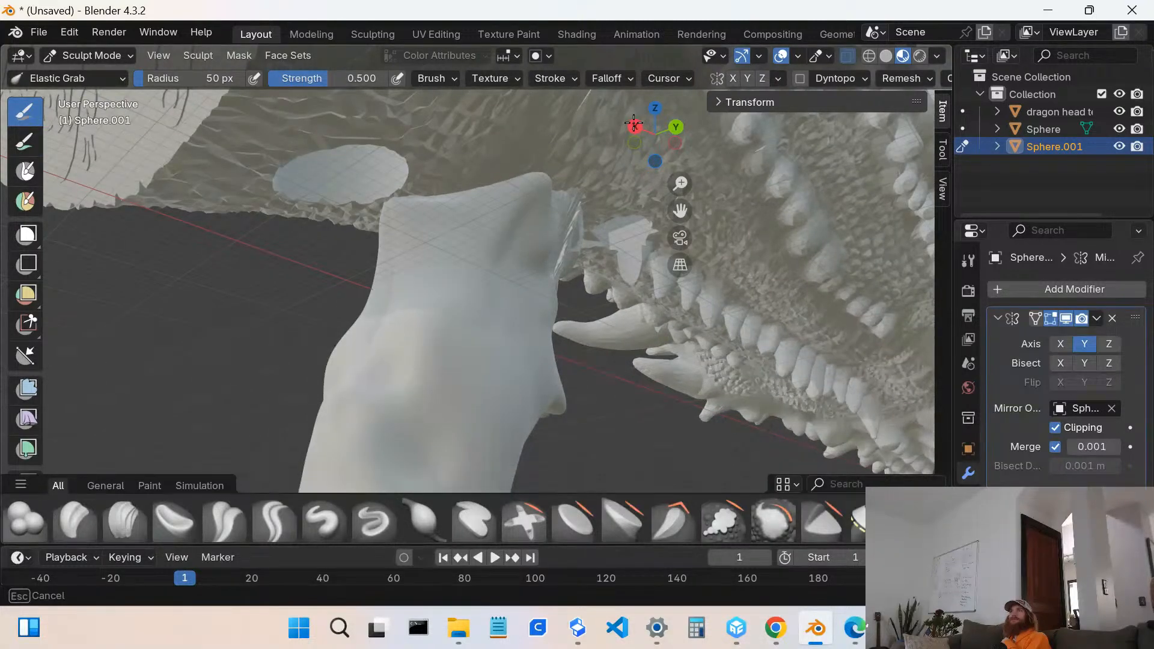
pyautogui.moveTo(633, 123); pyautogui.dragTo(635, 125)
pyautogui.moveTo(470, 205); pyautogui.dragTo(482, 172)
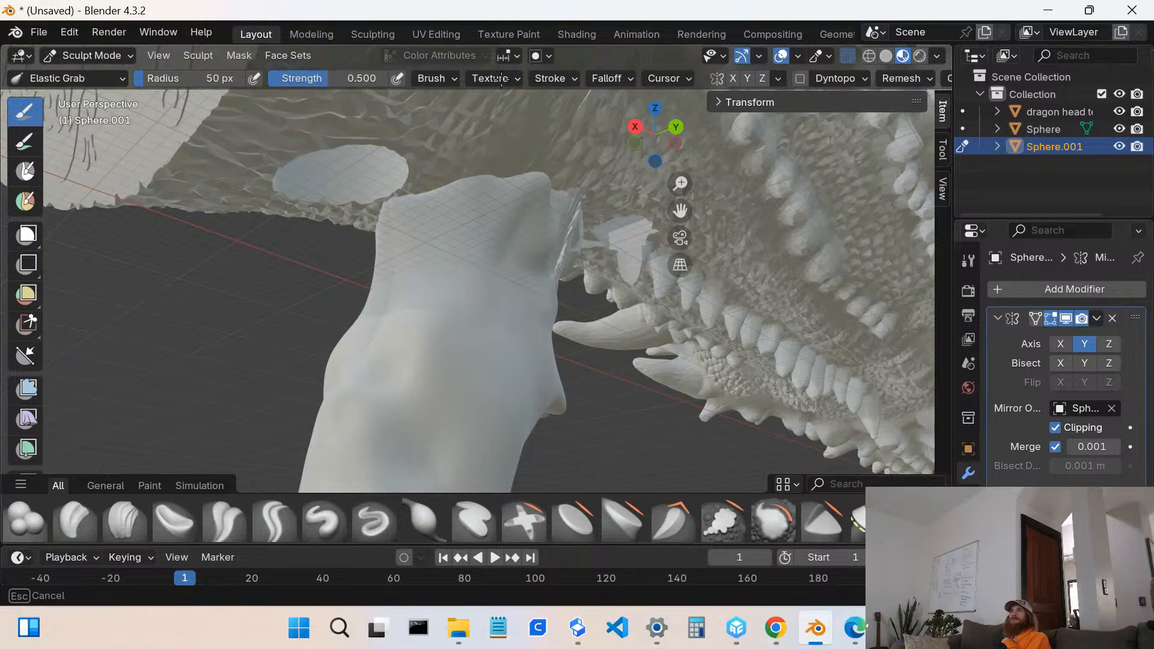
pyautogui.moveTo(482, 172); pyautogui.dragTo(476, 168)
# - Examine the form's silhouette against the whole dragon head from a distance and from the side
pyautogui.moveTo(476, 167)
pyautogui.mouseDown(button='middle')
pyautogui.moveTo(425, 255)
pyautogui.moveTo(386, 267)
pyautogui.mouseUp(button='middle')
pyautogui.scroll(-6, 475, 207)
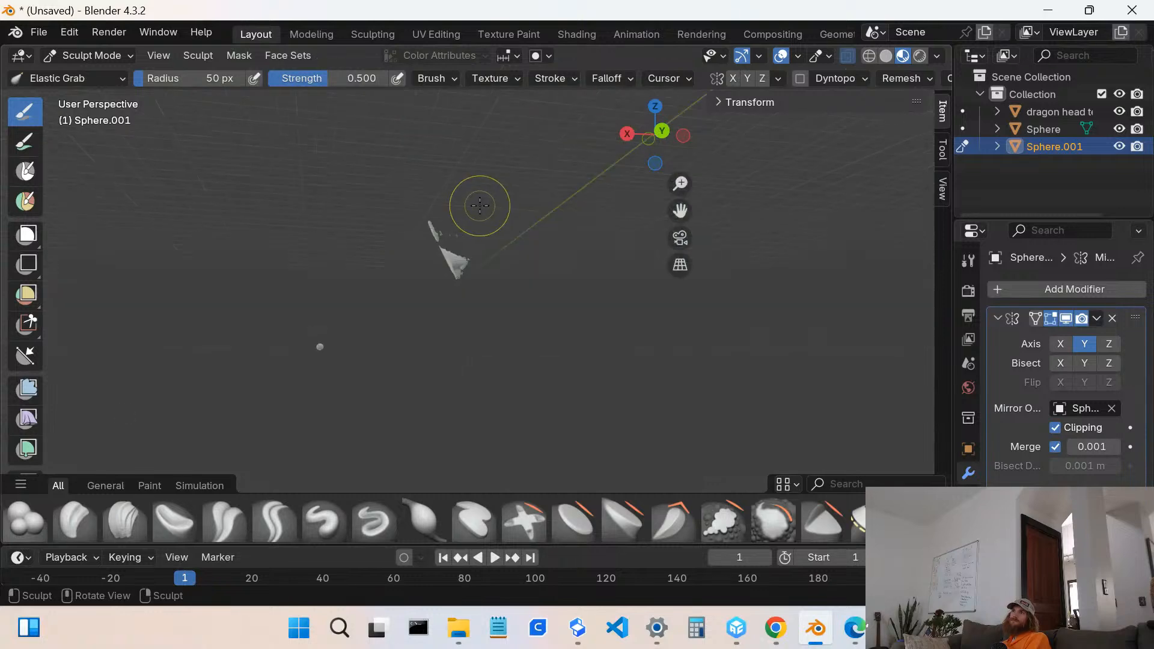
pyautogui.scroll(4, 444, 258)
pyautogui.moveTo(471, 248)
pyautogui.mouseDown(button='middle')
pyautogui.moveTo(461, 223)
pyautogui.moveTo(484, 240)
pyautogui.mouseUp(button='middle')
pyautogui.moveTo(477, 309); pyautogui.dragTo(481, 332)
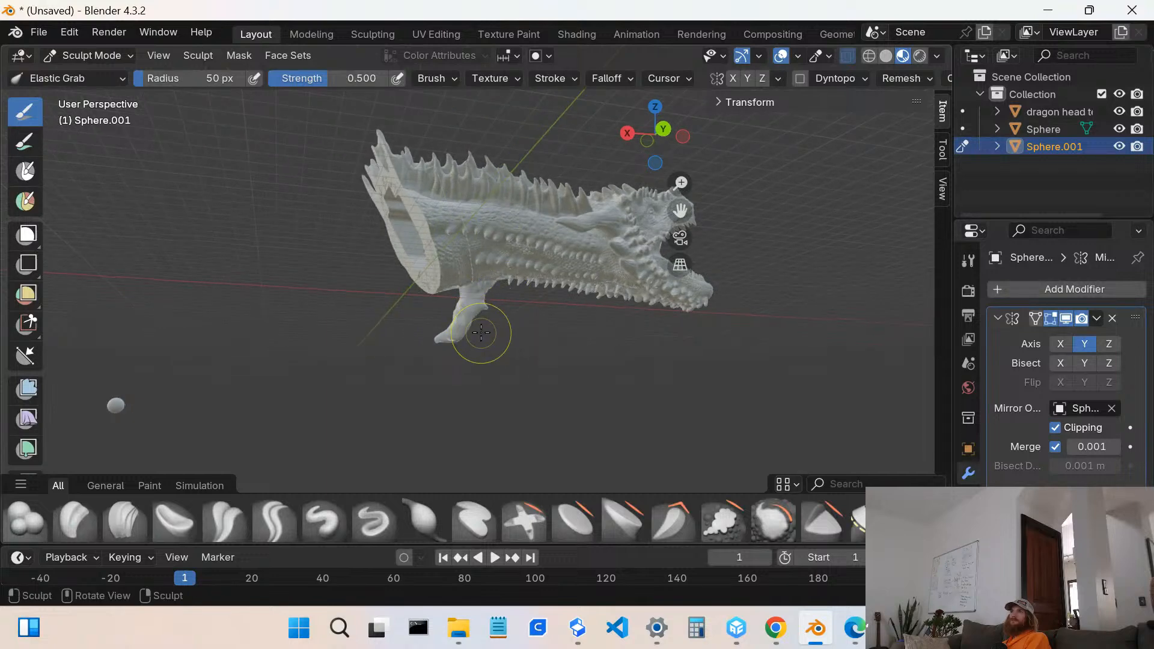
pyautogui.scroll(4, 476, 327)
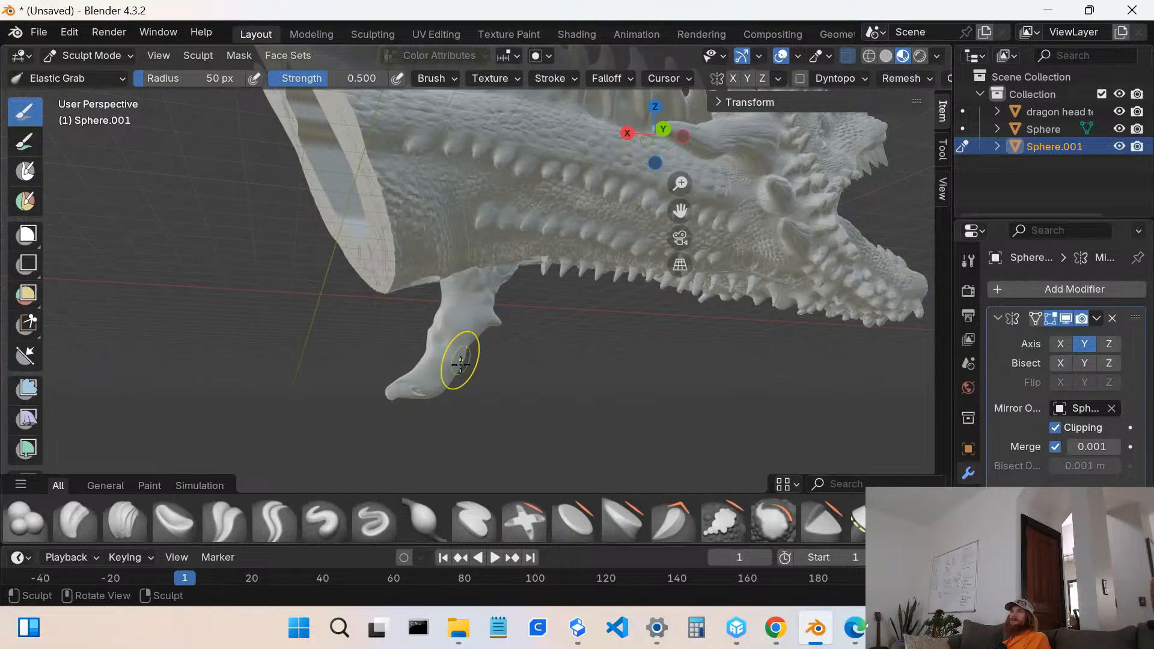
pyautogui.moveTo(460, 363); pyautogui.dragTo(394, 337, button='middle')
pyautogui.scroll(3, 497, 340)
pyautogui.moveTo(497, 340)
pyautogui.mouseDown(button='middle')
pyautogui.moveTo(451, 328)
pyautogui.moveTo(480, 307)
pyautogui.mouseUp(button='middle')
# - Pull the neck's upper side surface forward and up along the head's underside with Elastic Grab
pyautogui.moveTo(488, 298); pyautogui.dragTo(618, 285)
pyautogui.moveTo(561, 283); pyautogui.dragTo(549, 251, button='middle')
pyautogui.moveTo(499, 250); pyautogui.dragTo(518, 232)
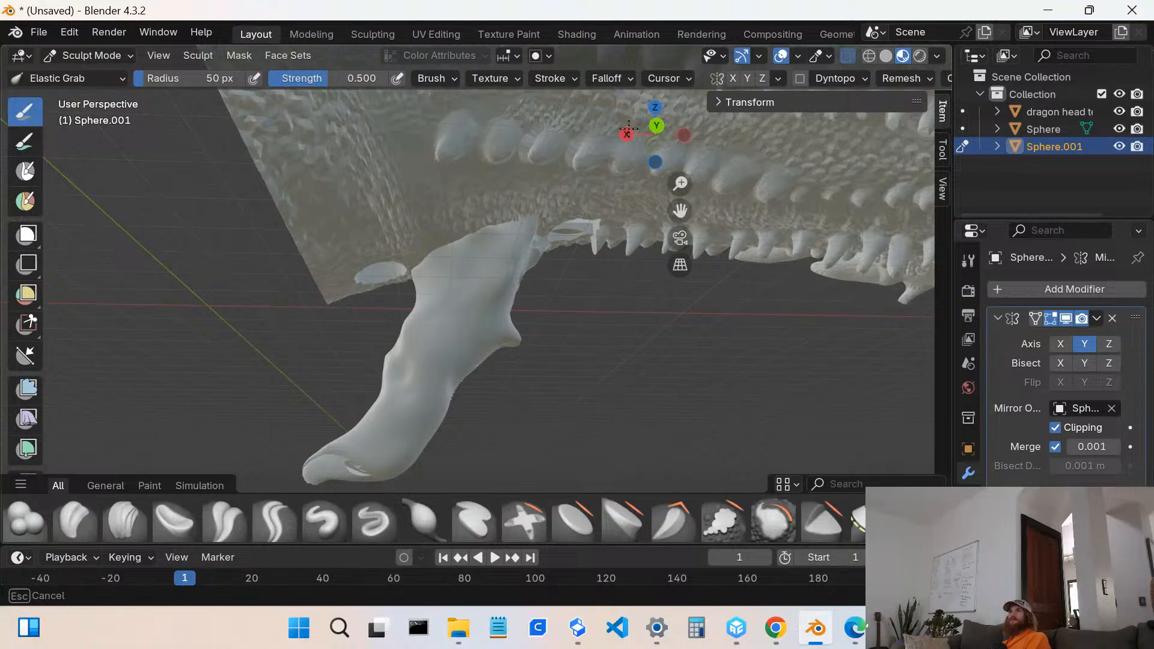
pyautogui.moveTo(629, 126); pyautogui.dragTo(629, 127)
# - Examine the neck's blend into the dragon head from the side, from the rear and at various distances
pyautogui.scroll(2, 494, 233)
pyautogui.scroll(-11, 495, 234)
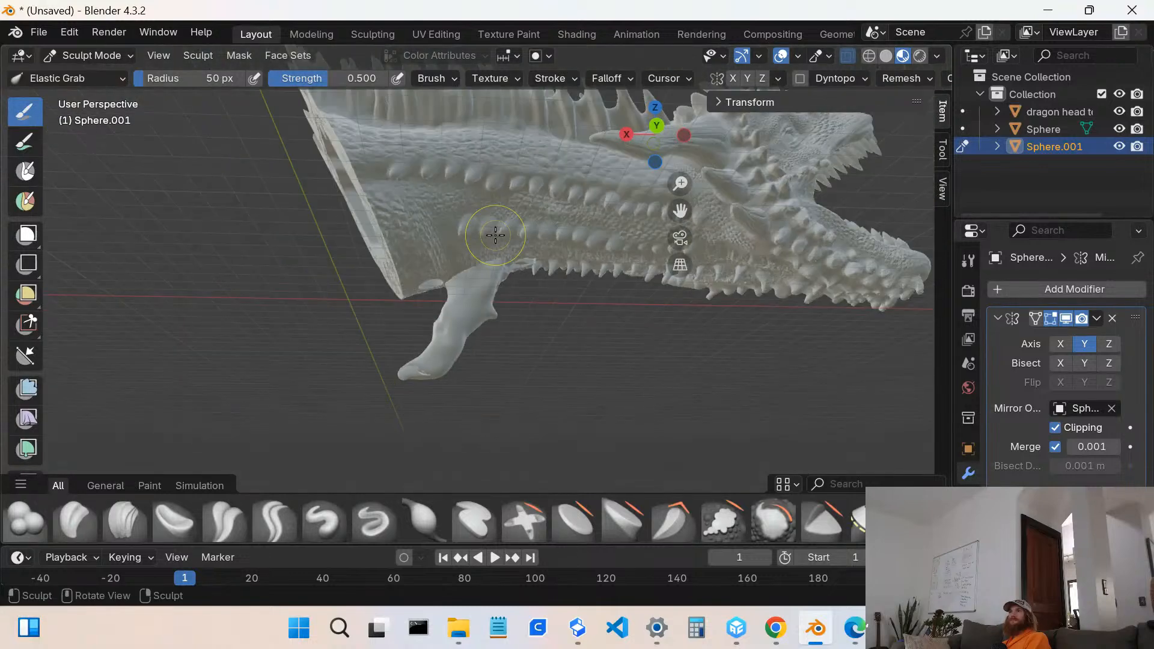
pyautogui.moveTo(515, 247)
pyautogui.mouseDown(button='middle')
pyautogui.moveTo(298, 243)
pyautogui.moveTo(456, 265)
pyautogui.mouseUp(button='middle')
pyautogui.scroll(3, 463, 266)
pyautogui.scroll(3, 589, 227)
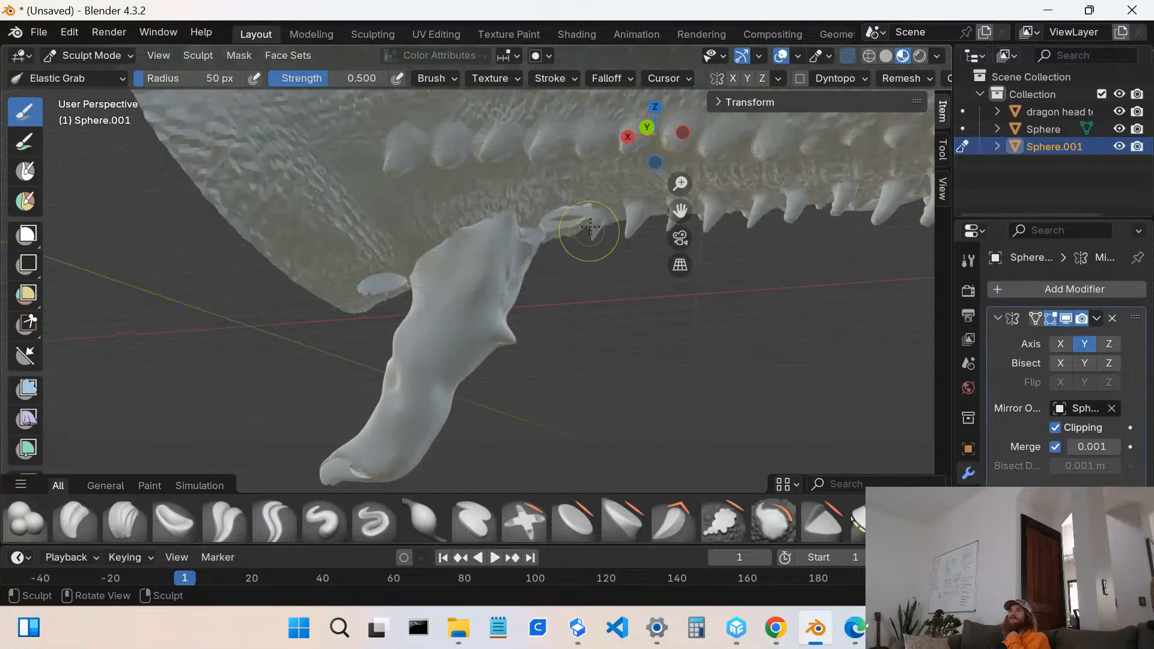
pyautogui.moveTo(593, 227)
pyautogui.mouseDown(button='middle')
pyautogui.moveTo(626, 227)
pyautogui.moveTo(637, 257)
pyautogui.moveTo(634, 199)
pyautogui.moveTo(580, 125)
pyautogui.moveTo(598, 174)
pyautogui.moveTo(649, 241)
pyautogui.mouseUp(button='middle')
pyautogui.scroll(3, 590, 227)
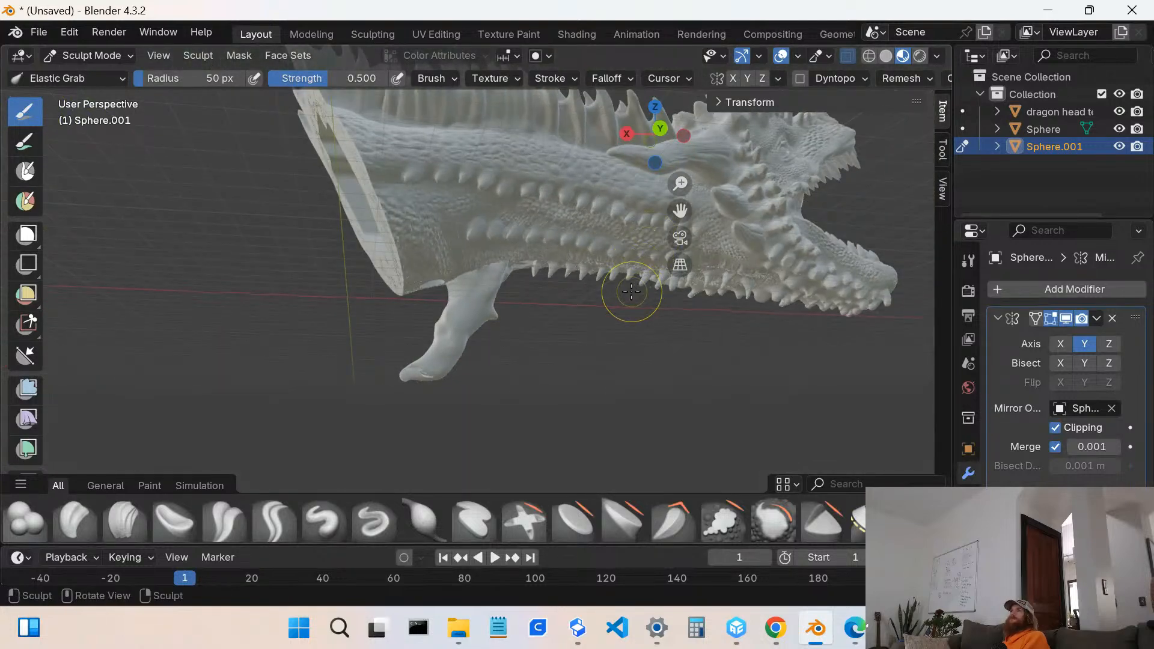
pyautogui.scroll(-4, 631, 291)
pyautogui.moveTo(504, 298); pyautogui.dragTo(524, 301, button='middle')
pyautogui.scroll(3, 520, 312)
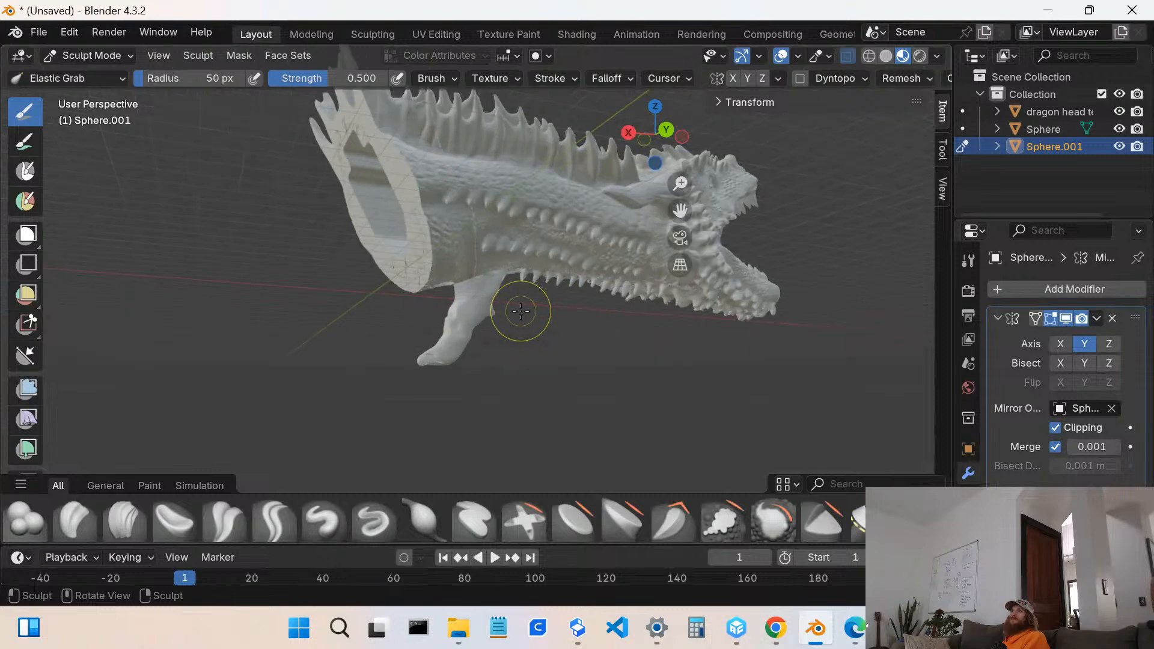
pyautogui.scroll(-5, 481, 322)
pyautogui.moveTo(463, 329); pyautogui.dragTo(464, 326, button='middle')
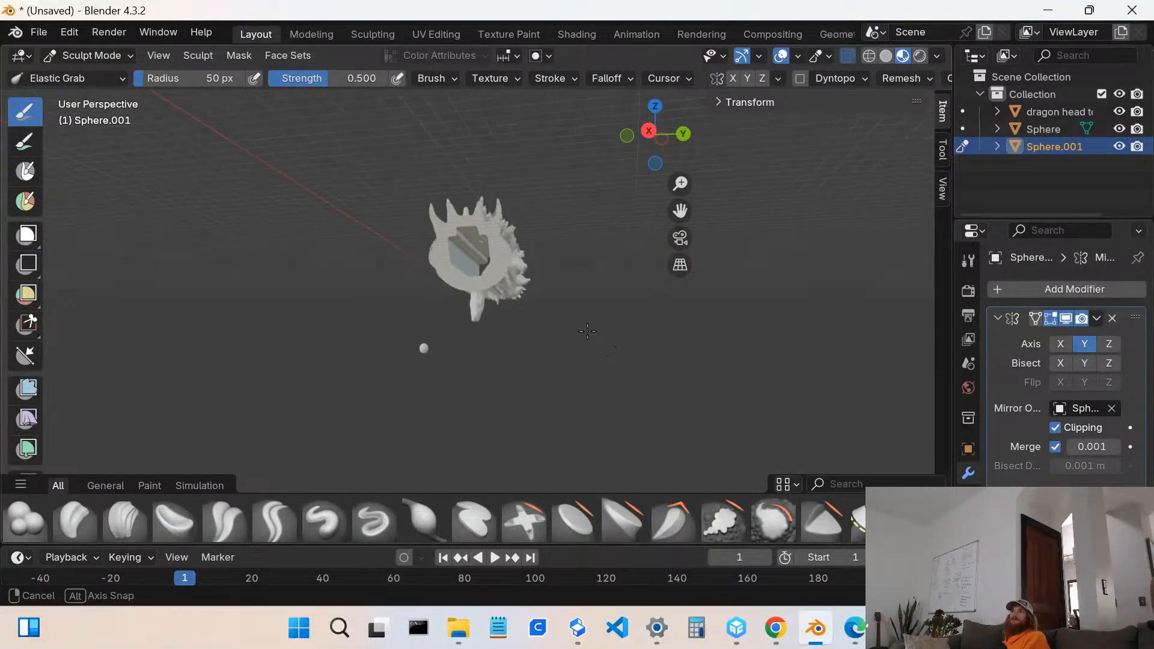
pyautogui.moveTo(533, 314)
pyautogui.mouseDown(button='middle')
pyautogui.moveTo(461, 318)
pyautogui.moveTo(415, 352)
pyautogui.moveTo(251, 320)
pyautogui.moveTo(479, 357)
pyautogui.moveTo(459, 337)
pyautogui.moveTo(488, 360)
pyautogui.mouseUp(button='middle')
# - Reshape the bulge and hollow along the neck's rear edge with Elastic Grab to even out its contour
pyautogui.scroll(9, 486, 305)
pyautogui.scroll(4, 445, 358)
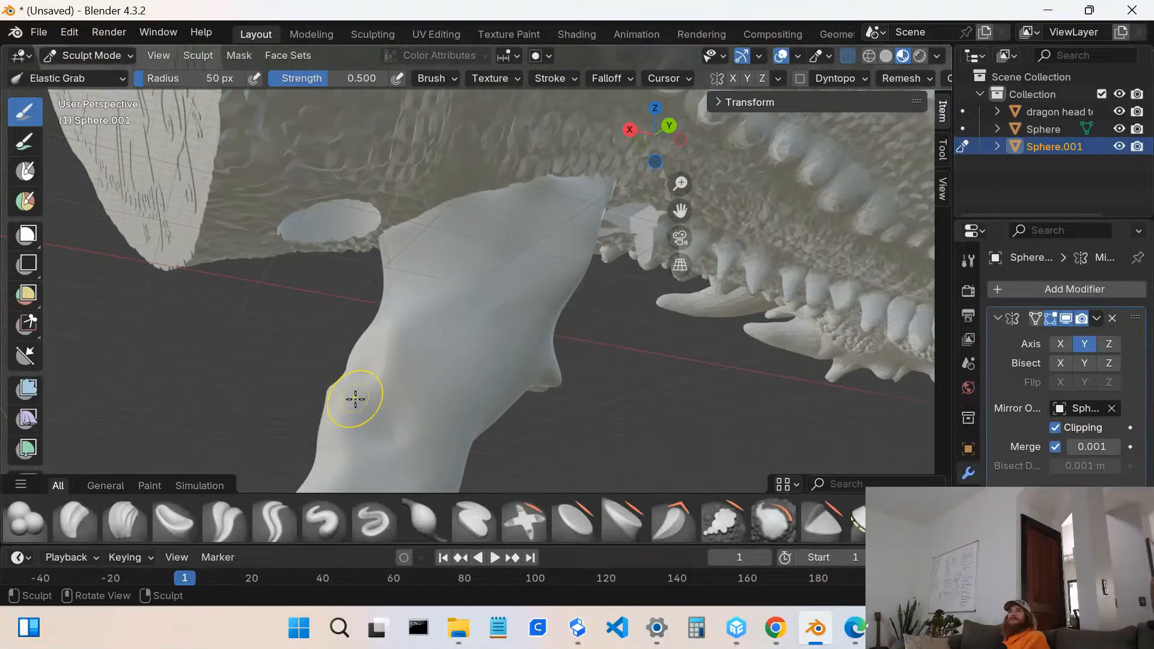
pyautogui.moveTo(345, 397); pyautogui.dragTo(381, 409)
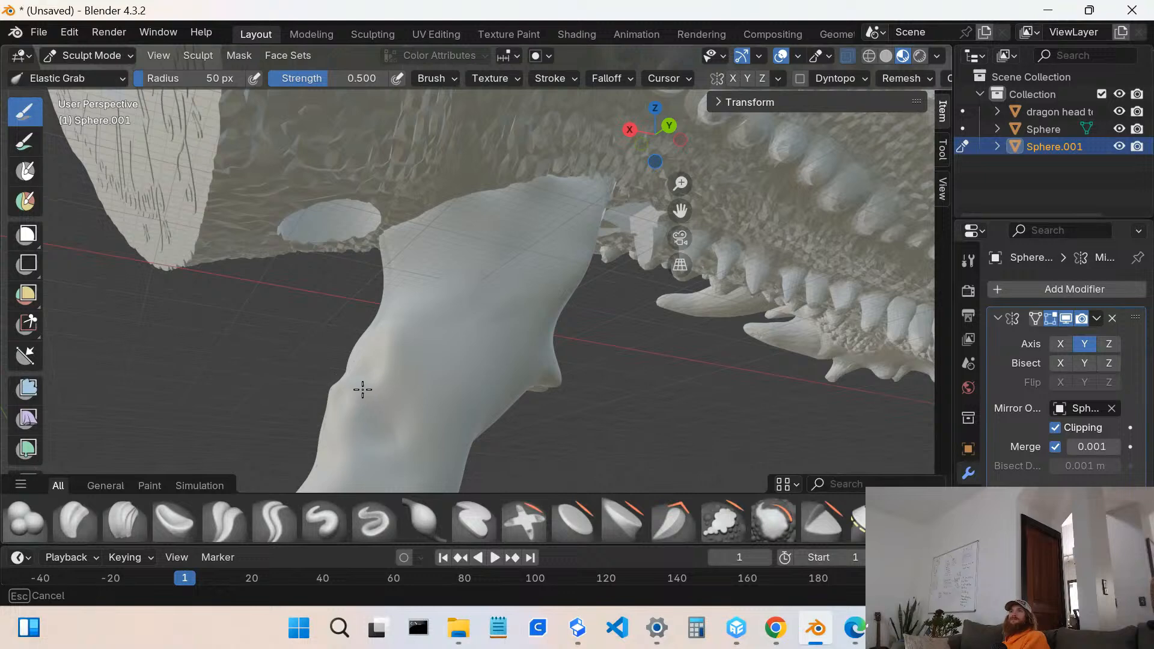
pyautogui.moveTo(362, 389); pyautogui.dragTo(368, 365)
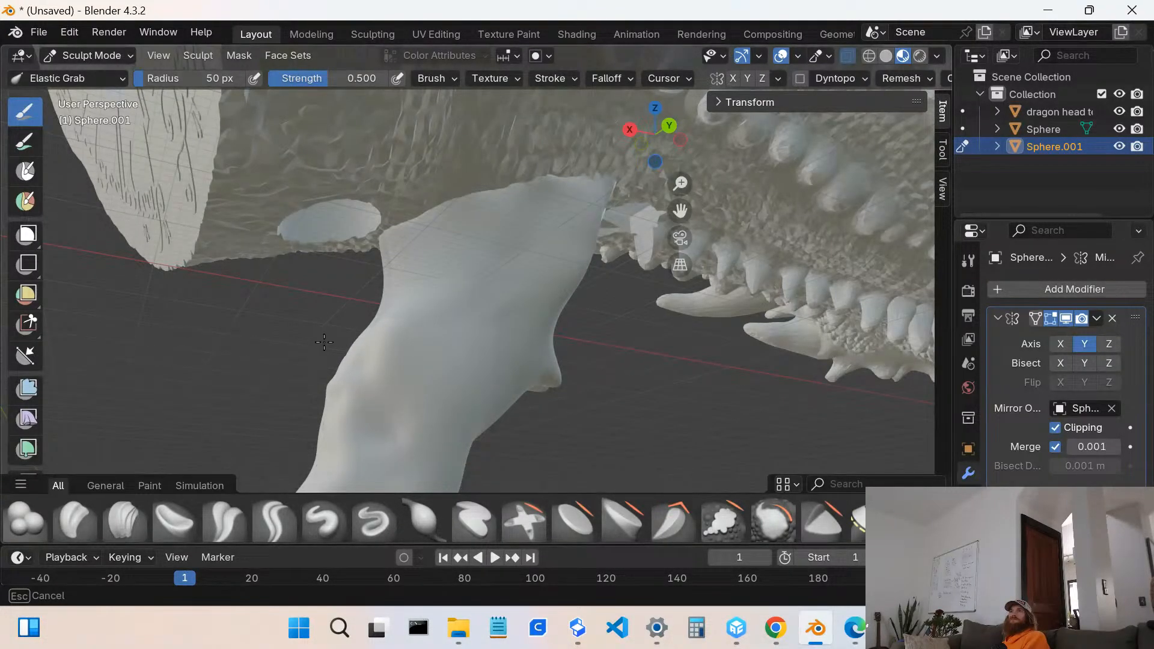
# - Examine the reshaped rear contour and the tail's transition from the side and from behind
pyautogui.scroll(-6, 434, 374)
pyautogui.moveTo(428, 387); pyautogui.dragTo(399, 372, button='middle')
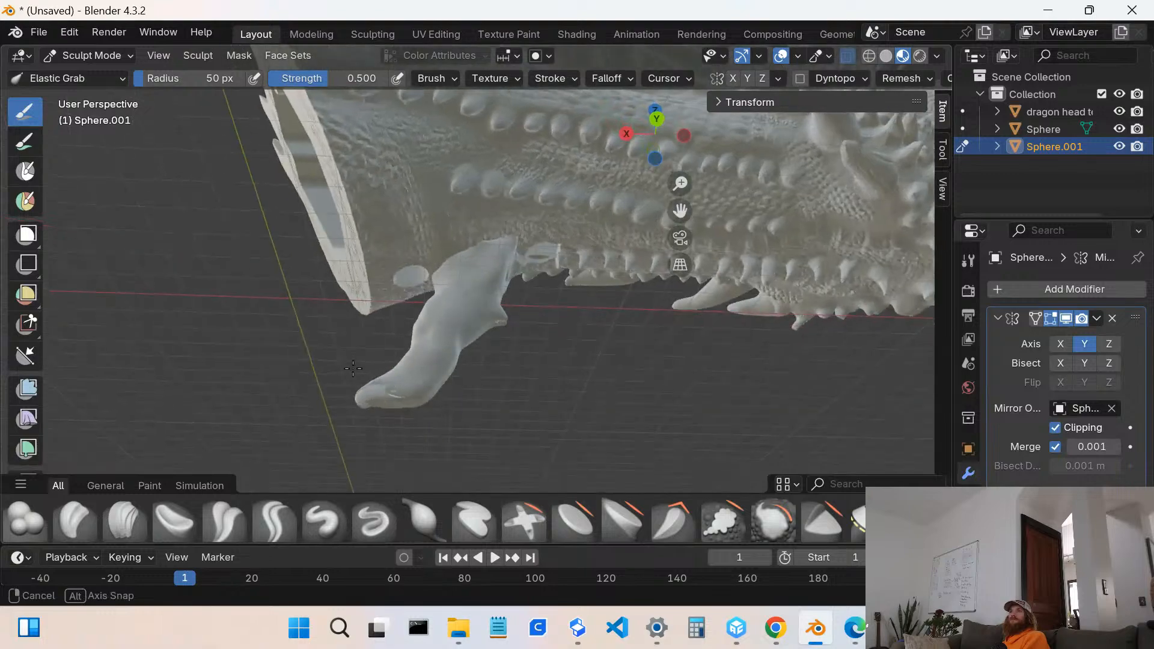
pyautogui.scroll(-6, 399, 372)
pyautogui.scroll(3, 420, 365)
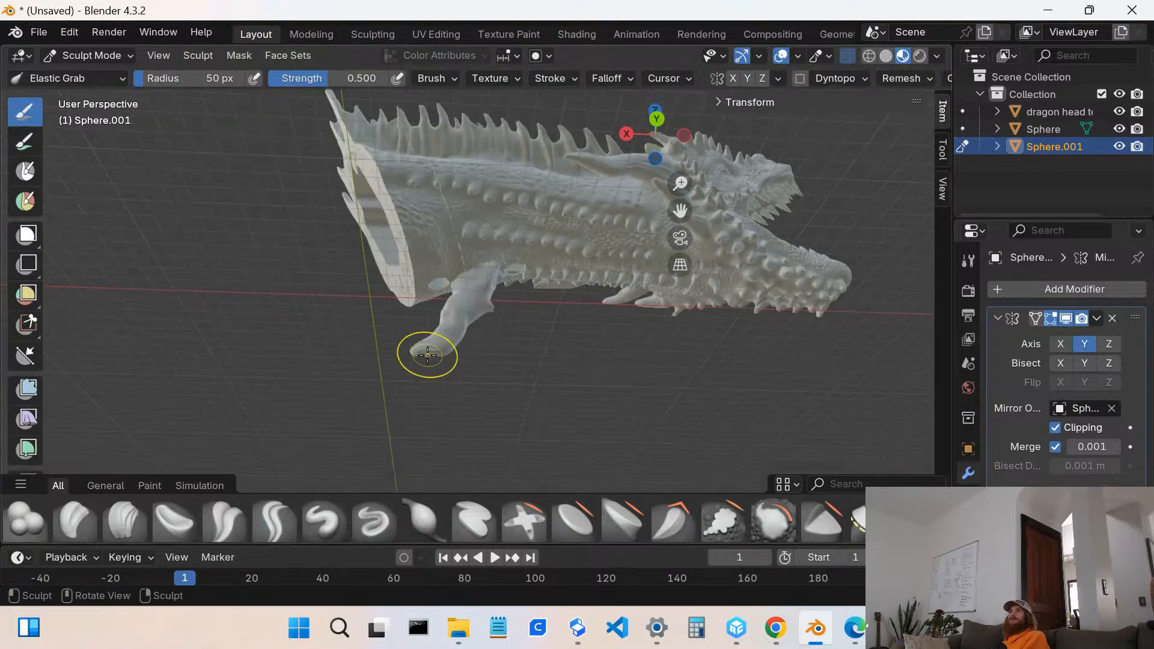
pyautogui.scroll(5, 441, 357)
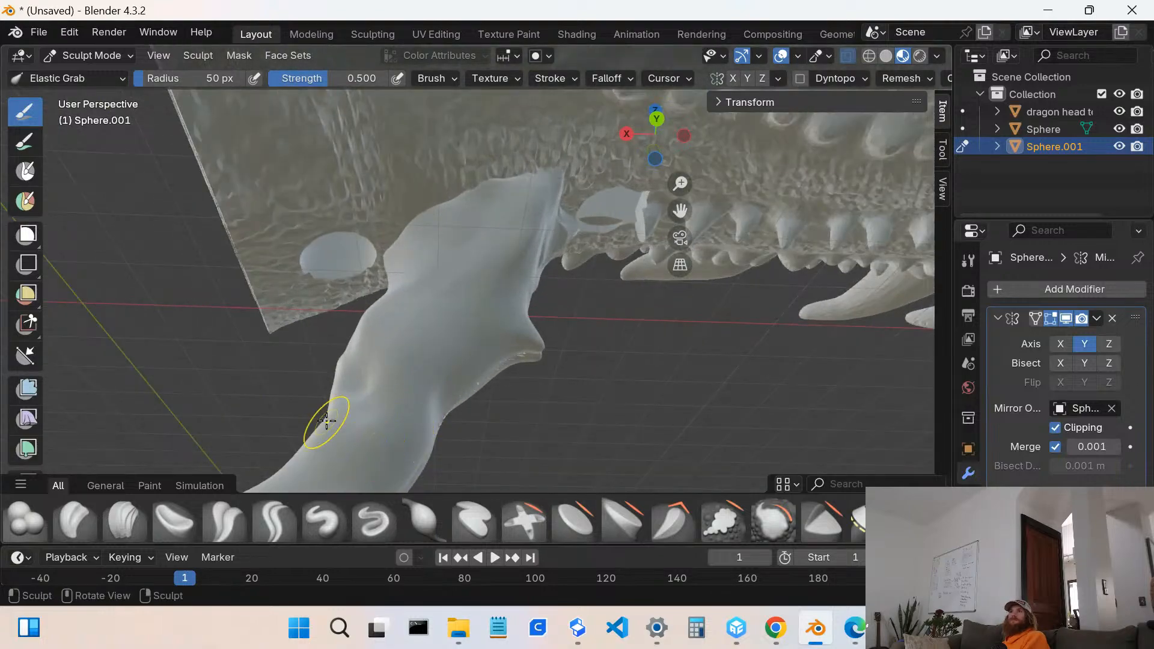
pyautogui.moveTo(322, 420); pyautogui.dragTo(373, 422, button='middle')
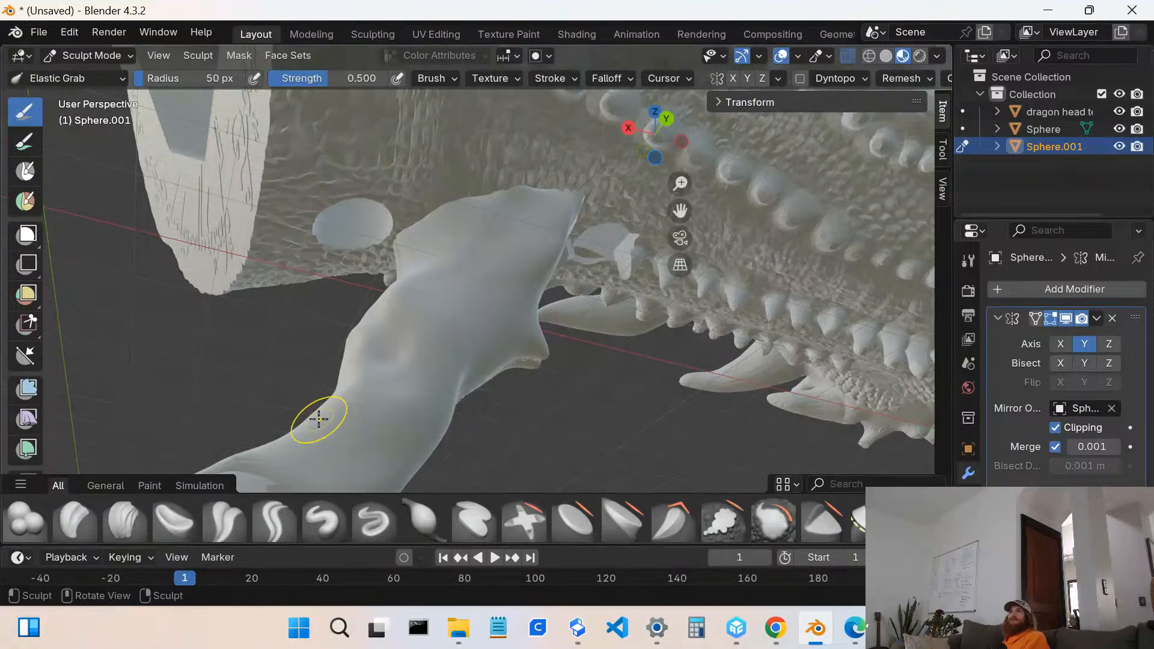
# - Push the neck's rear edge just above the tail upward and nudge the adjoining side surface with Elastic Grab
pyautogui.moveTo(318, 418)
pyautogui.mouseDown()
pyautogui.moveTo(342, 436)
pyautogui.moveTo(321, 370)
pyautogui.mouseUp()
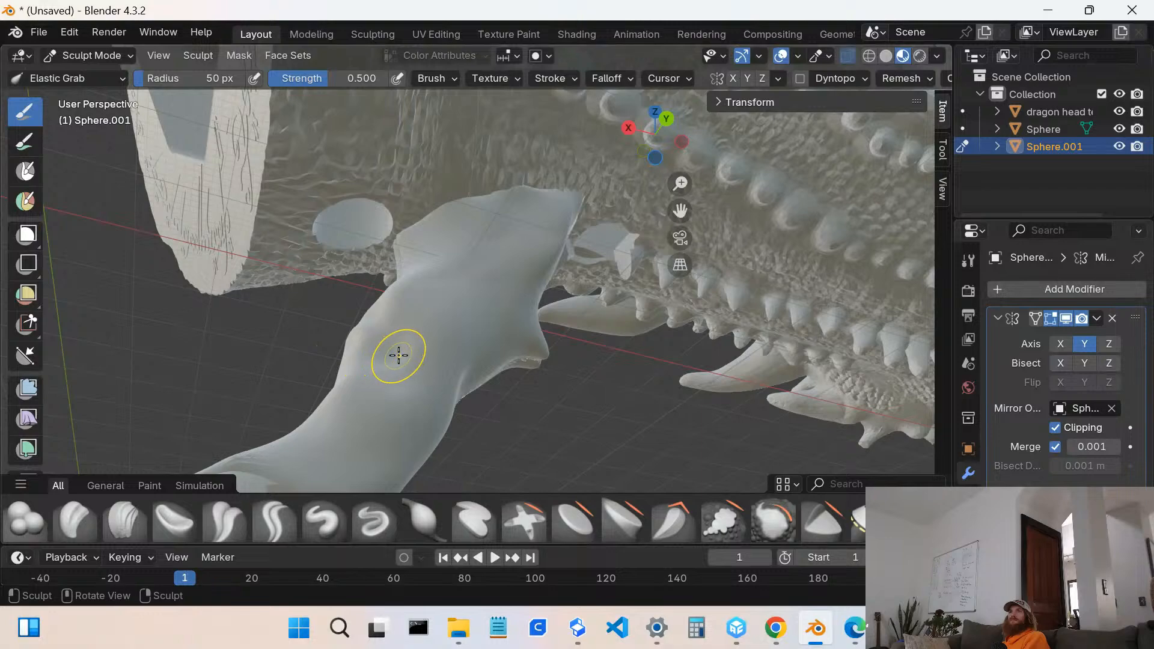
pyautogui.moveTo(399, 355)
pyautogui.mouseDown()
pyautogui.moveTo(402, 335)
pyautogui.moveTo(399, 349)
pyautogui.mouseUp()
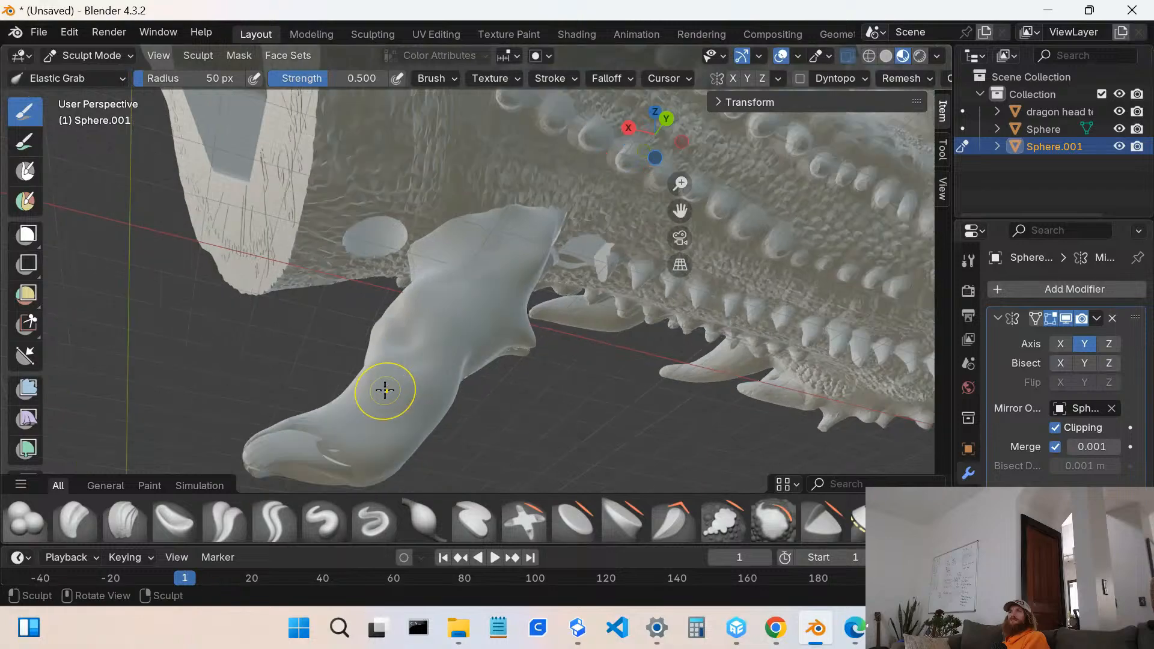
pyautogui.moveTo(381, 386); pyautogui.dragTo(390, 431, button='middle')
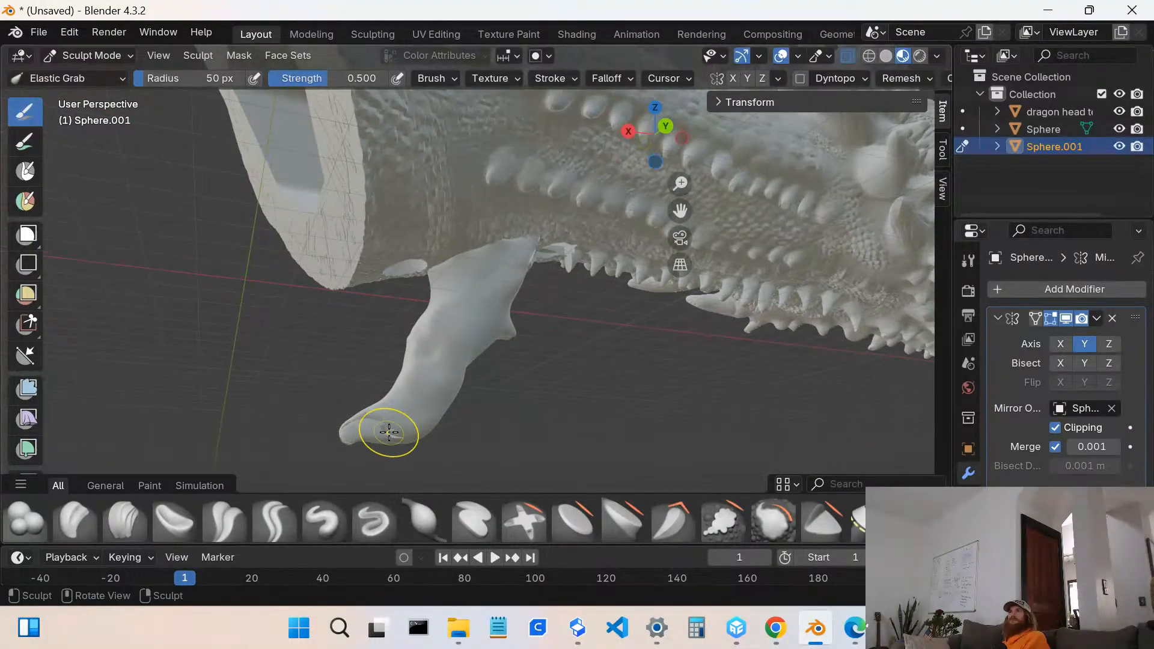
pyautogui.scroll(2, 391, 439)
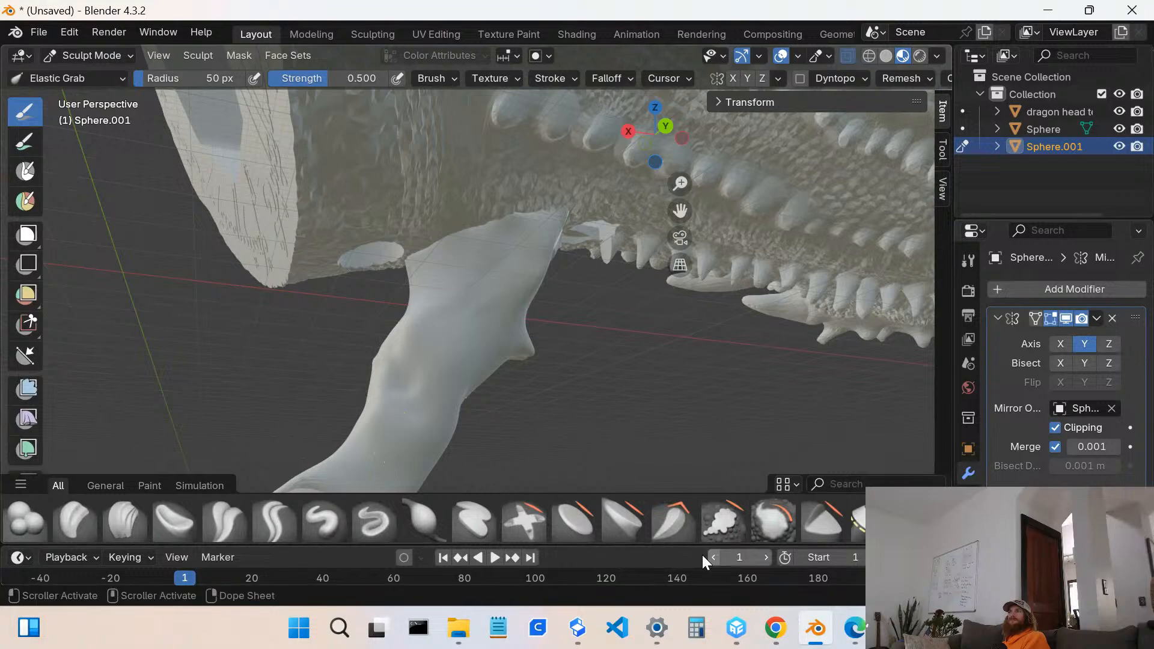
# - Try carving a crease across the lower neck just above the tail with Crease Polish, and undo it
pyautogui.click(229, 523)
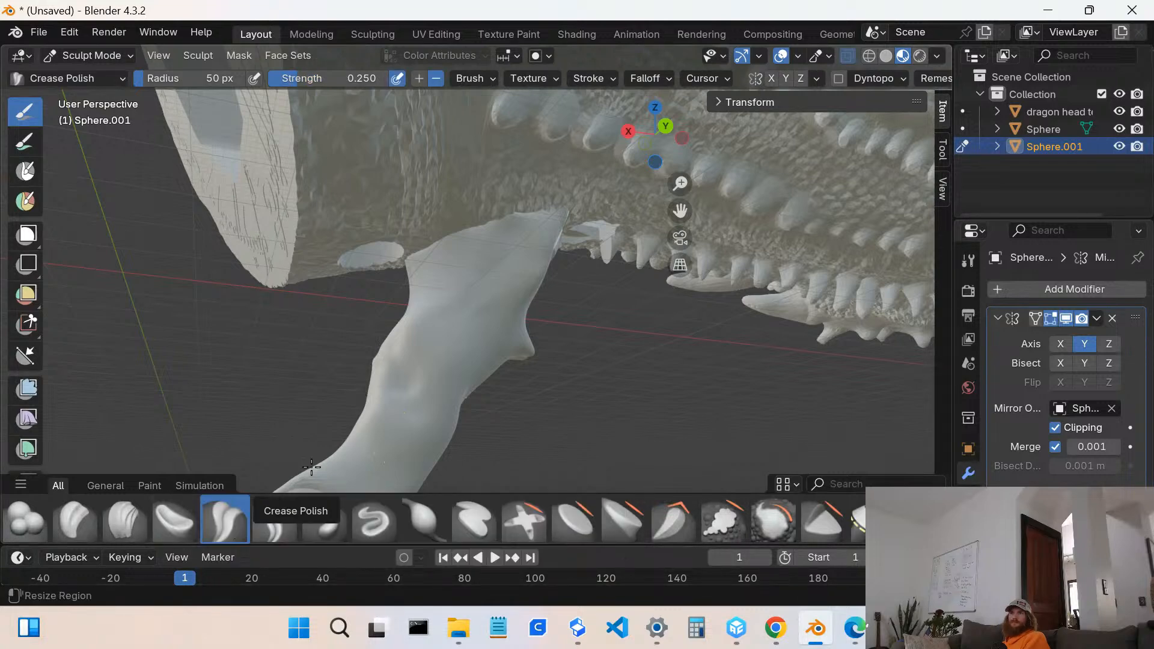
pyautogui.moveTo(337, 444)
pyautogui.mouseDown(button='middle')
pyautogui.moveTo(410, 429)
pyautogui.moveTo(370, 466)
pyautogui.mouseUp(button='middle')
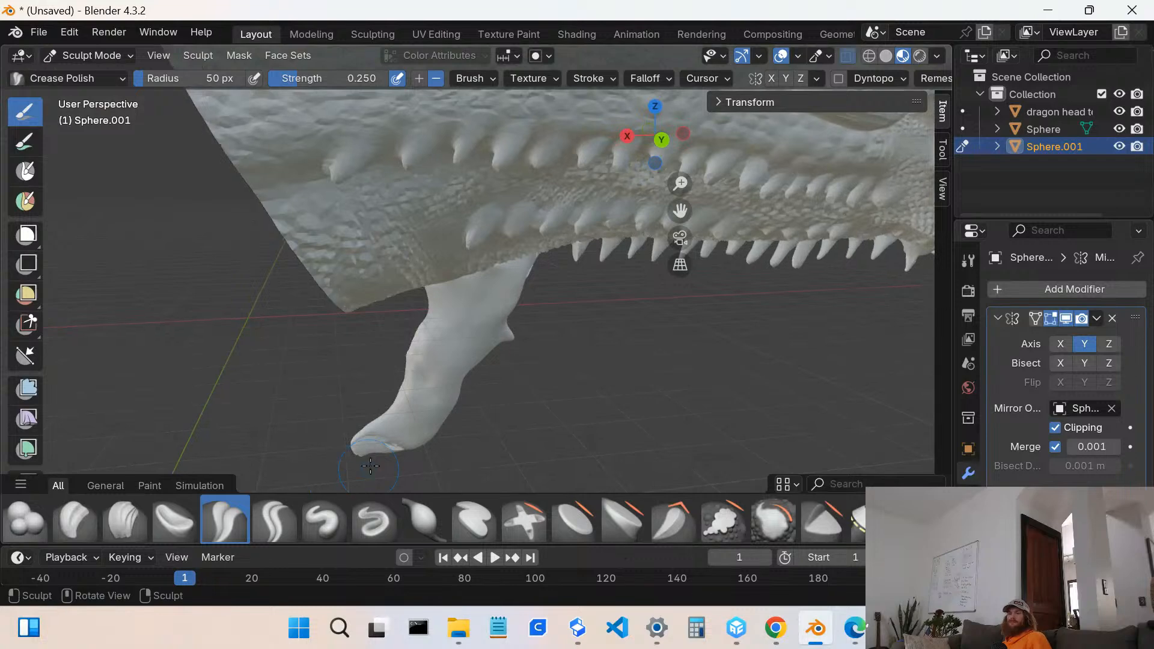
pyautogui.scroll(3, 425, 408)
pyautogui.keyDown('shift'); pyautogui.moveTo(412, 406); pyautogui.dragTo(520, 221, button='middle'); pyautogui.keyUp('shift')
pyautogui.scroll(3, 424, 355)
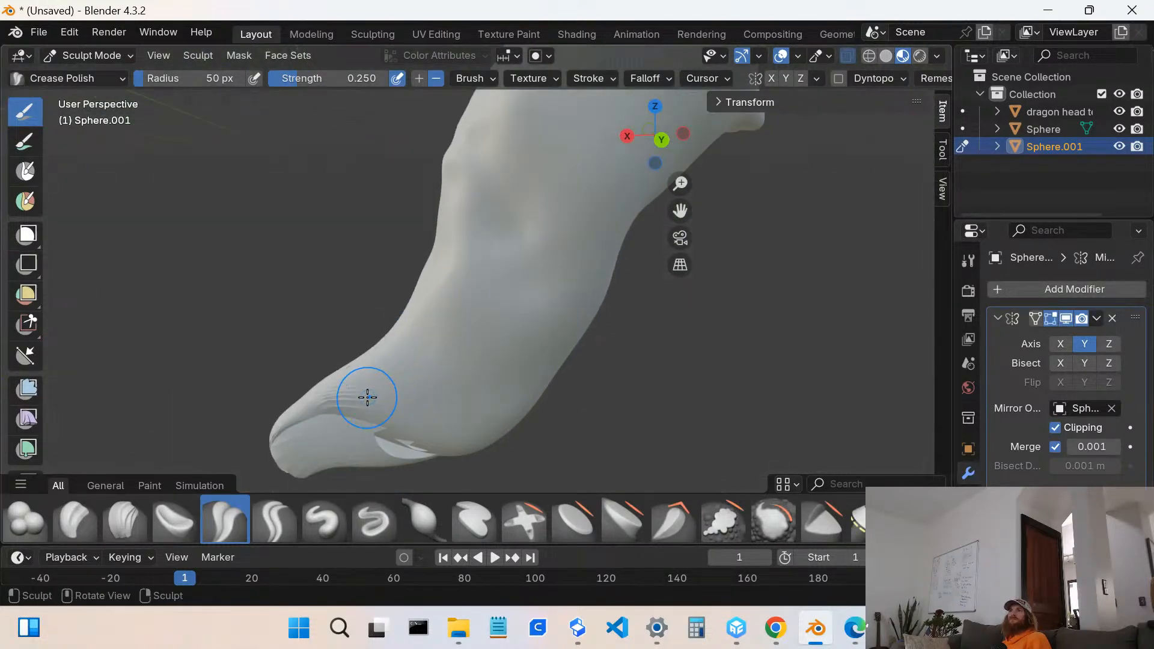
pyautogui.moveTo(366, 398)
pyautogui.mouseDown()
pyautogui.moveTo(480, 384)
pyautogui.moveTo(417, 400)
pyautogui.moveTo(484, 365)
pyautogui.moveTo(436, 371)
pyautogui.mouseUp()
pyautogui.scroll(-2, 402, 391)
pyautogui.scroll(4, 435, 371)
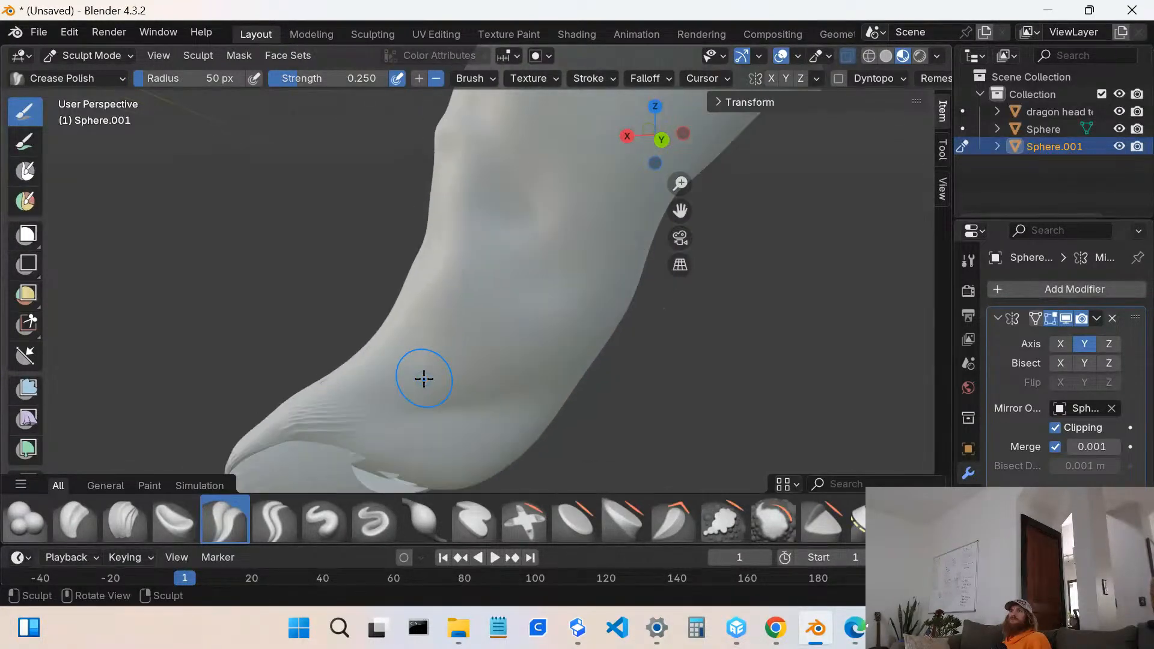
pyautogui.scroll(-4, 419, 379)
pyautogui.moveTo(418, 389); pyautogui.dragTo(423, 315, button='middle')
pyautogui.moveTo(425, 327); pyautogui.dragTo(471, 342)
pyautogui.scroll(5, 464, 337)
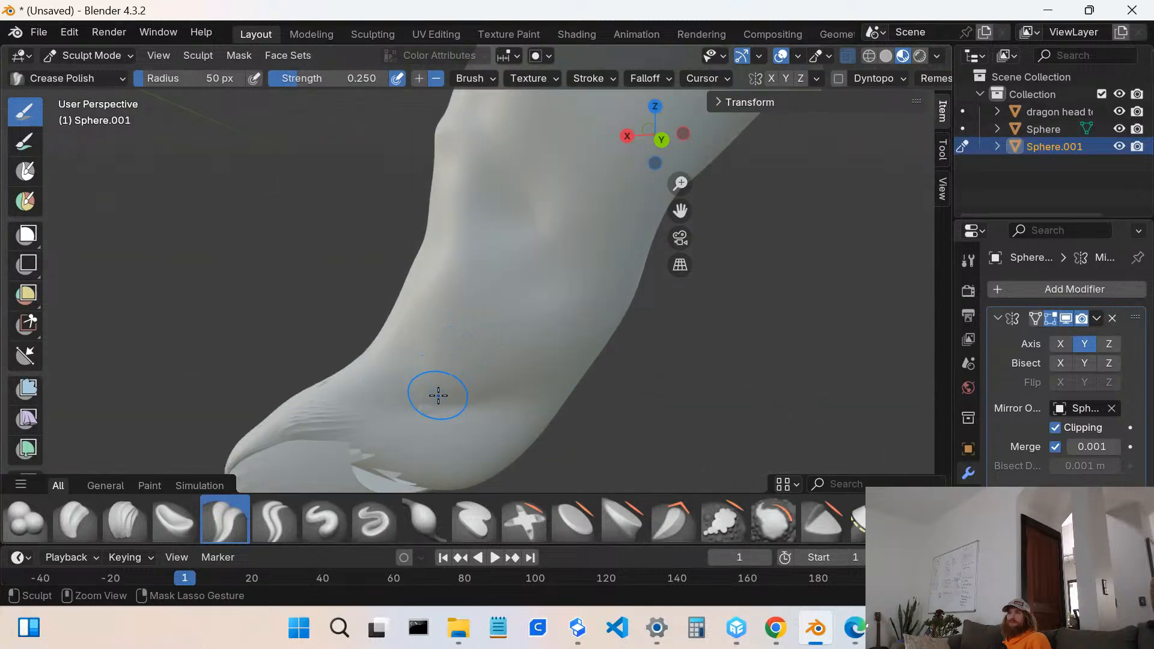
pyautogui.hotkey('ctrl', 'z')
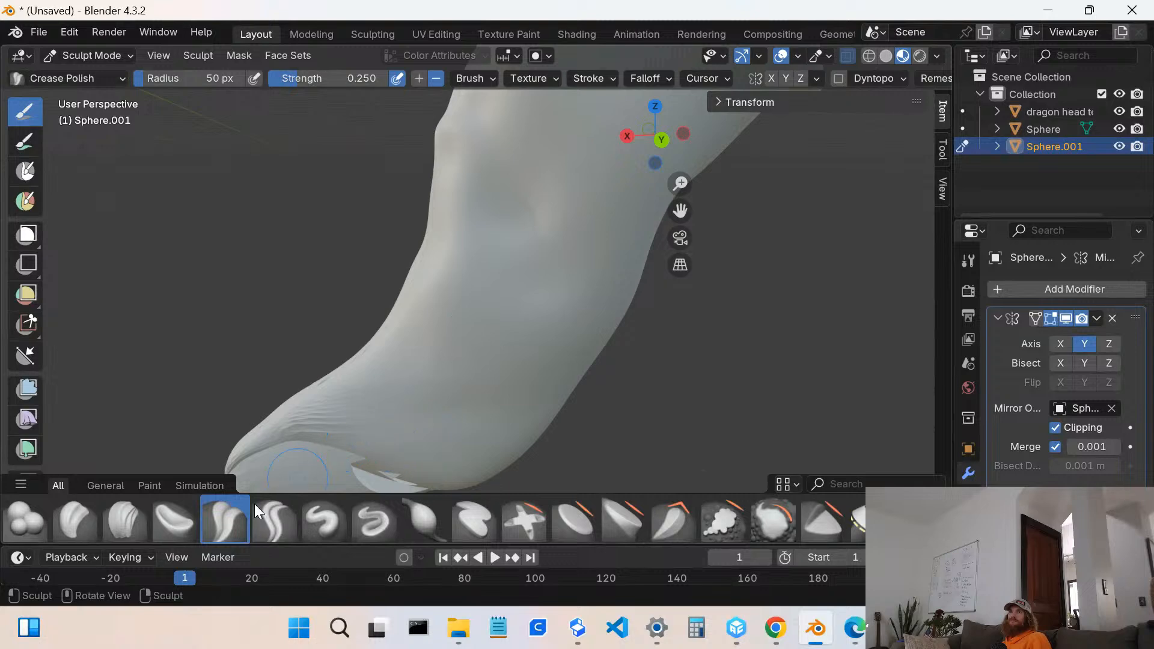
# - Carve a sharp crease from the tail diagonally up the side of the lower neck with Crease Sharp
pyautogui.click(283, 531)
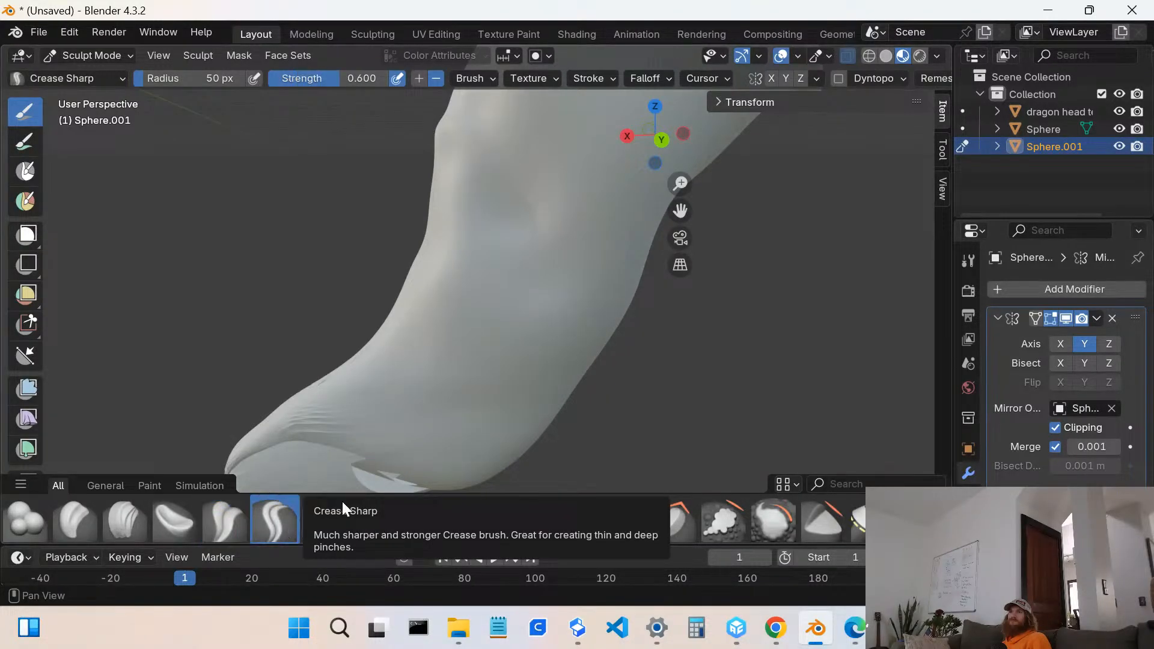
pyautogui.moveTo(340, 410)
pyautogui.mouseDown()
pyautogui.moveTo(485, 398)
pyautogui.moveTo(490, 415)
pyautogui.mouseUp()
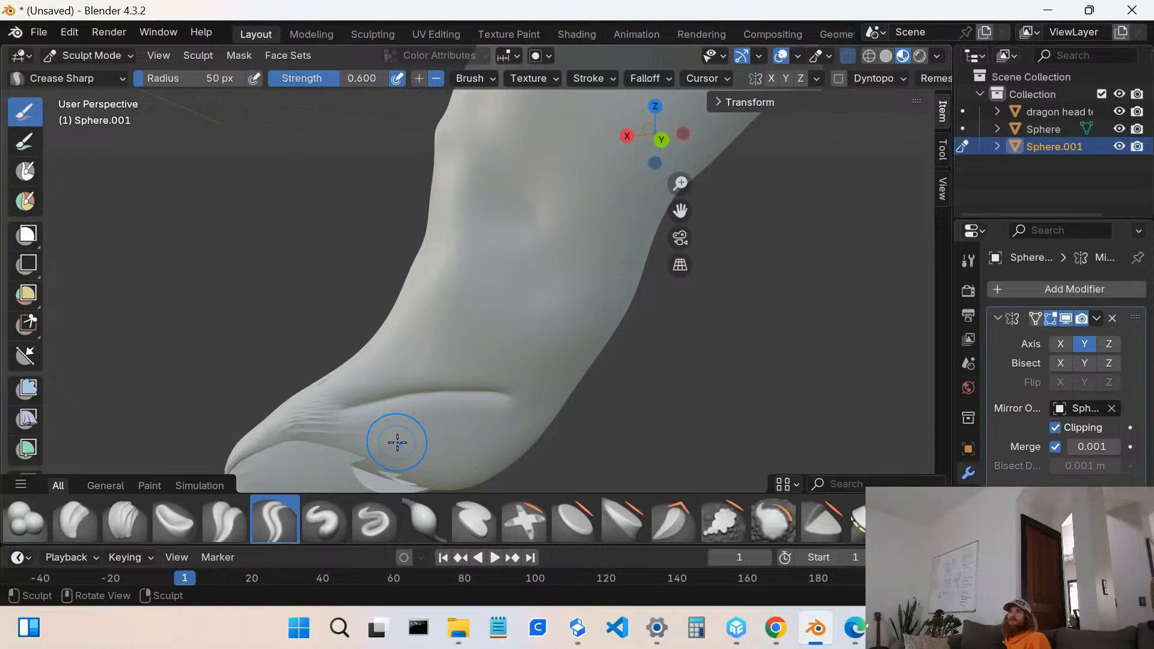
pyautogui.scroll(-5, 398, 433)
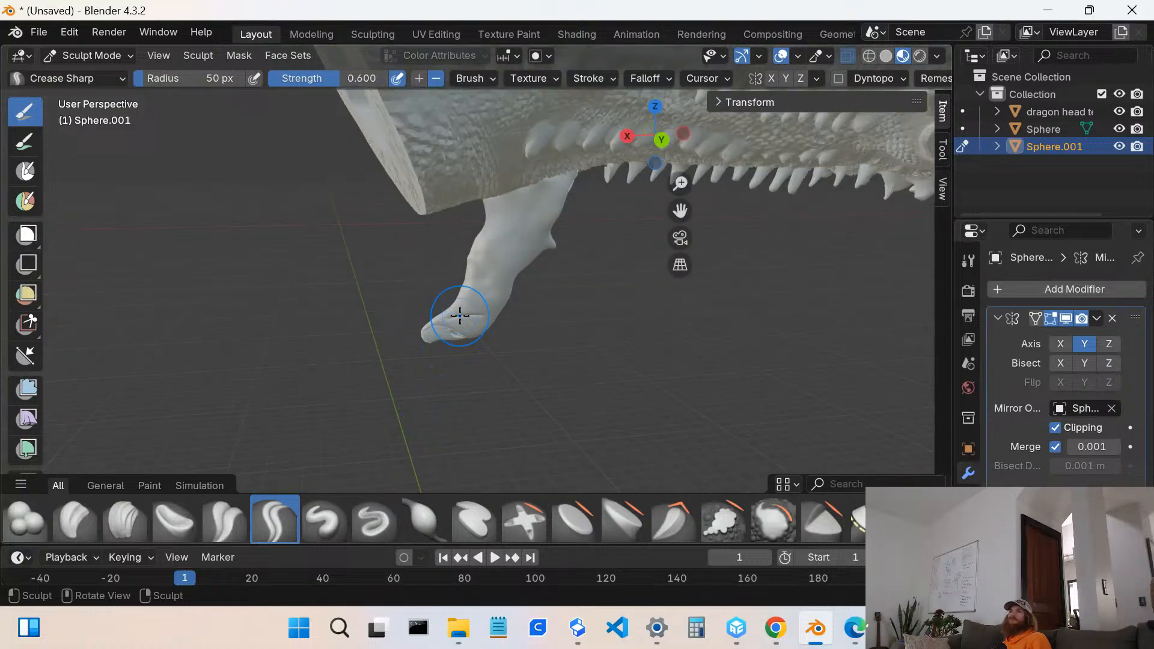
pyautogui.scroll(3, 460, 319)
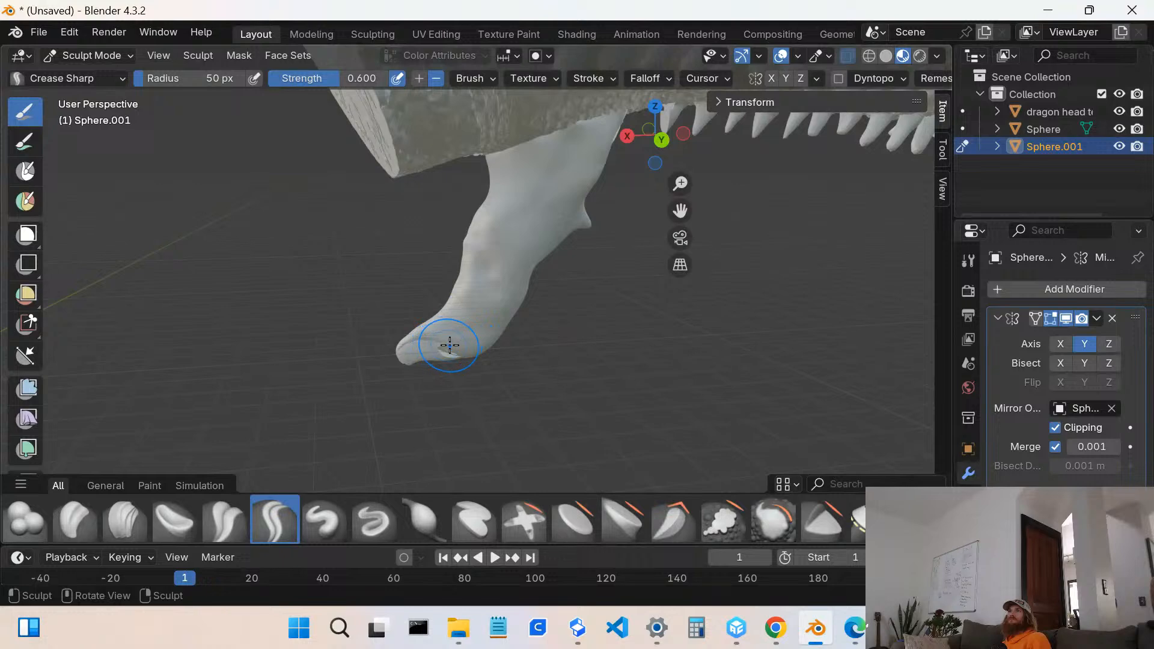
pyautogui.moveTo(449, 344)
pyautogui.mouseDown()
pyautogui.moveTo(476, 330)
pyautogui.moveTo(507, 280)
pyautogui.mouseUp()
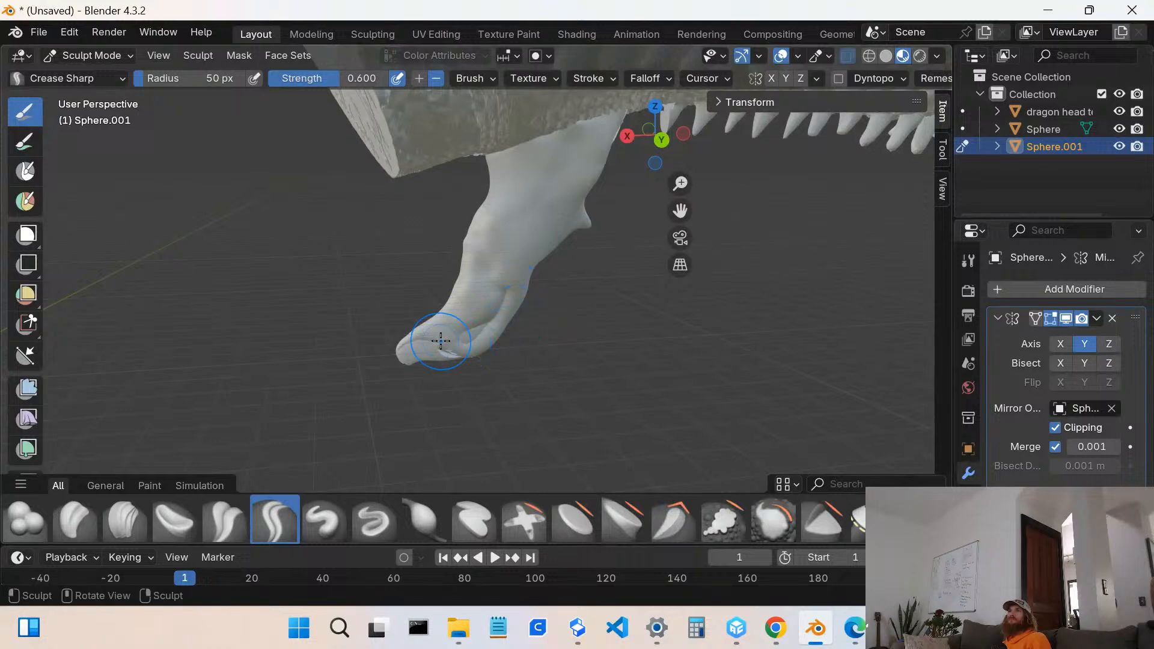
# - Try to carve sharp creases along the side and lower tip of Sphere.001 with the Crease Sharp brush
pyautogui.moveTo(442, 336)
pyautogui.mouseDown()
pyautogui.moveTo(481, 276)
pyautogui.moveTo(507, 268)
pyautogui.mouseUp()
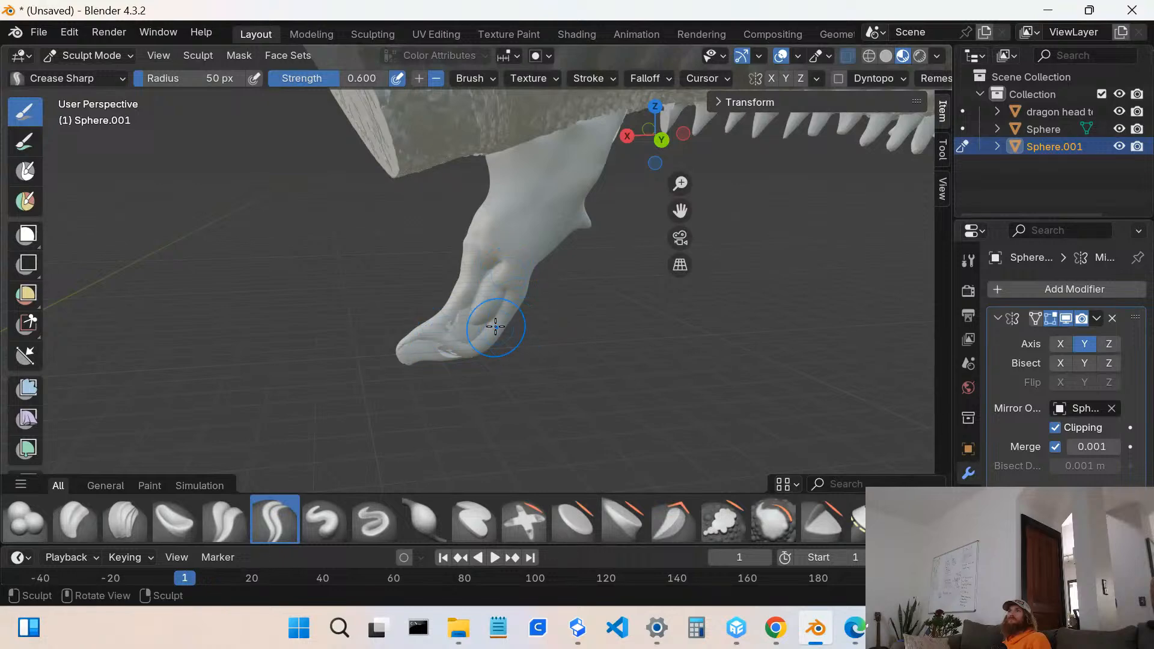
pyautogui.hotkey('ctrl', 'z')
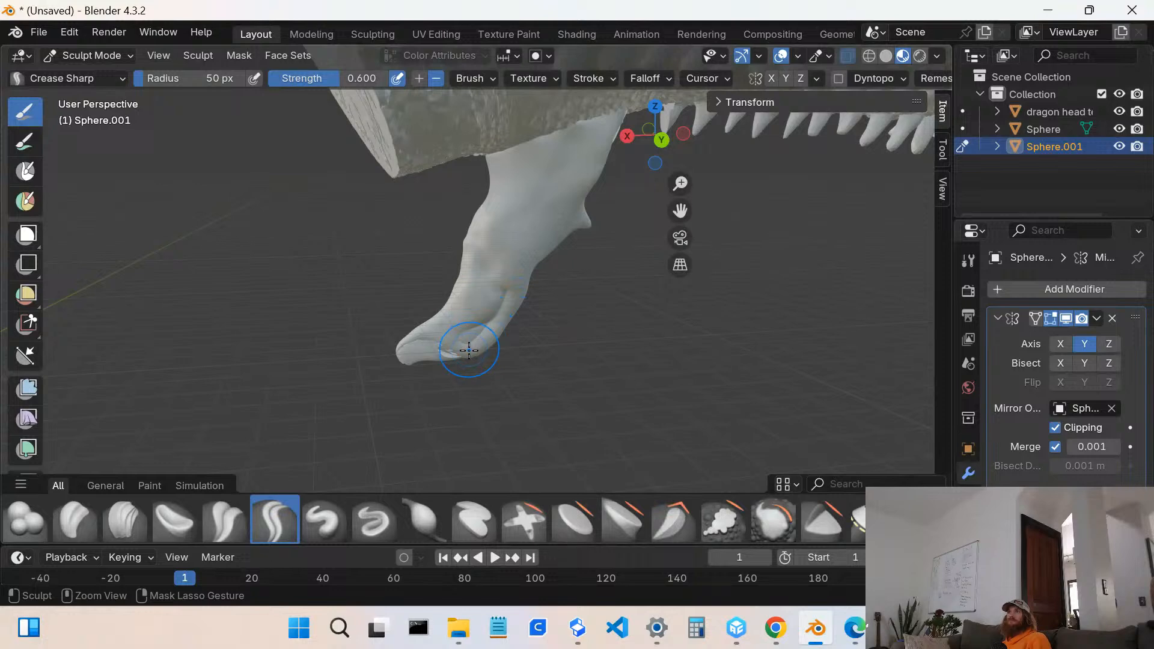
pyautogui.scroll(3, 452, 351)
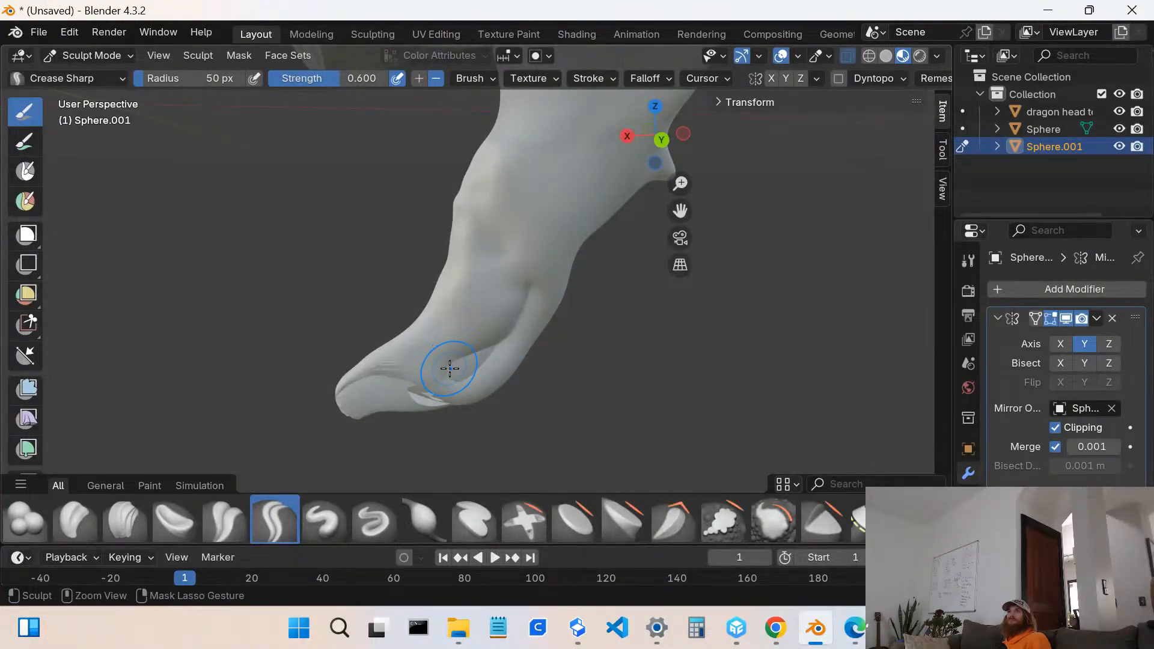
pyautogui.hotkey('ctrl', 'z')
pyautogui.moveTo(453, 383); pyautogui.dragTo(520, 394, button='middle')
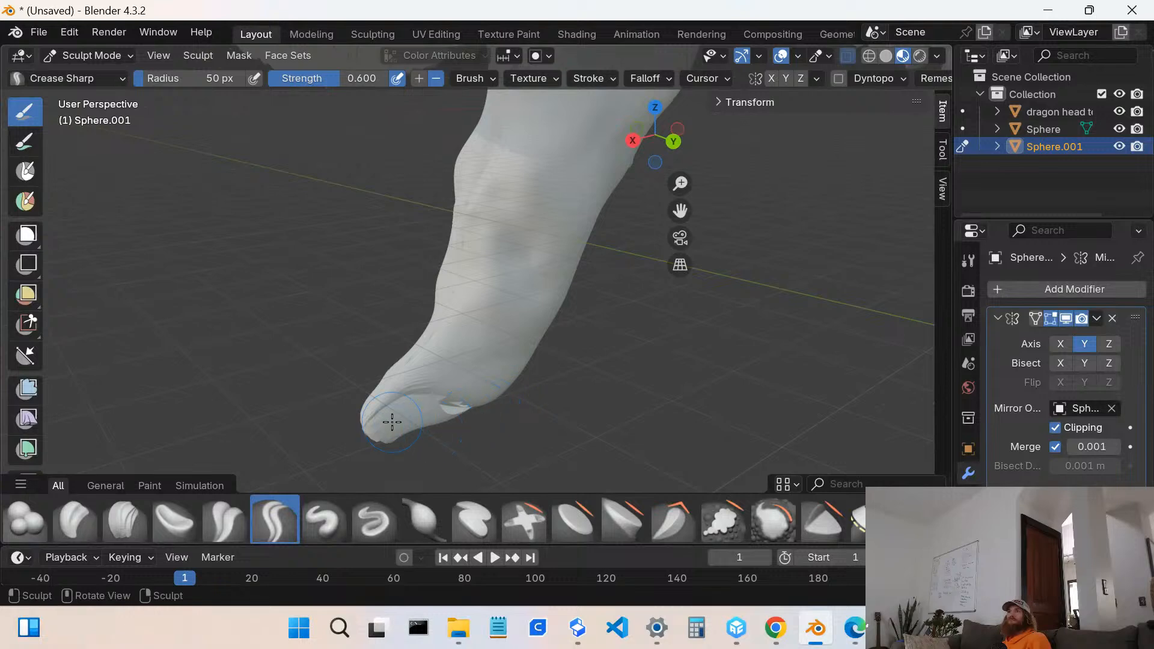
pyautogui.moveTo(431, 400); pyautogui.dragTo(421, 411)
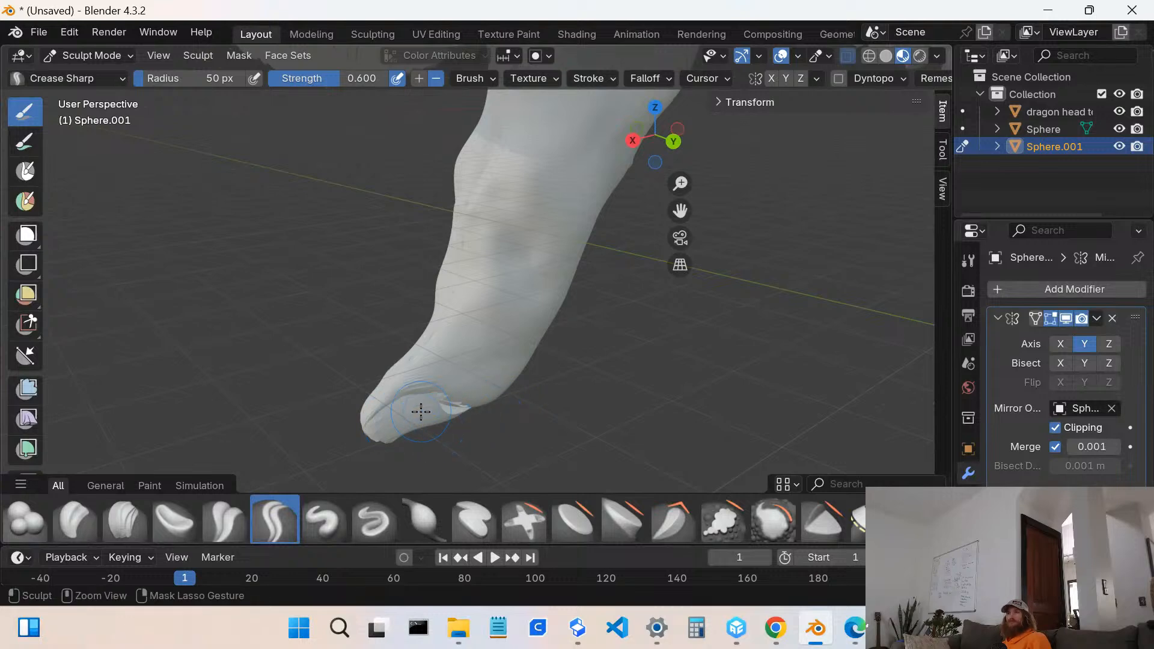
pyautogui.hotkey('ctrl', 'z')
# - Try to pull the lower tip of Sphere.001 downward with the Elastic Grab brush
pyautogui.click(923, 521)
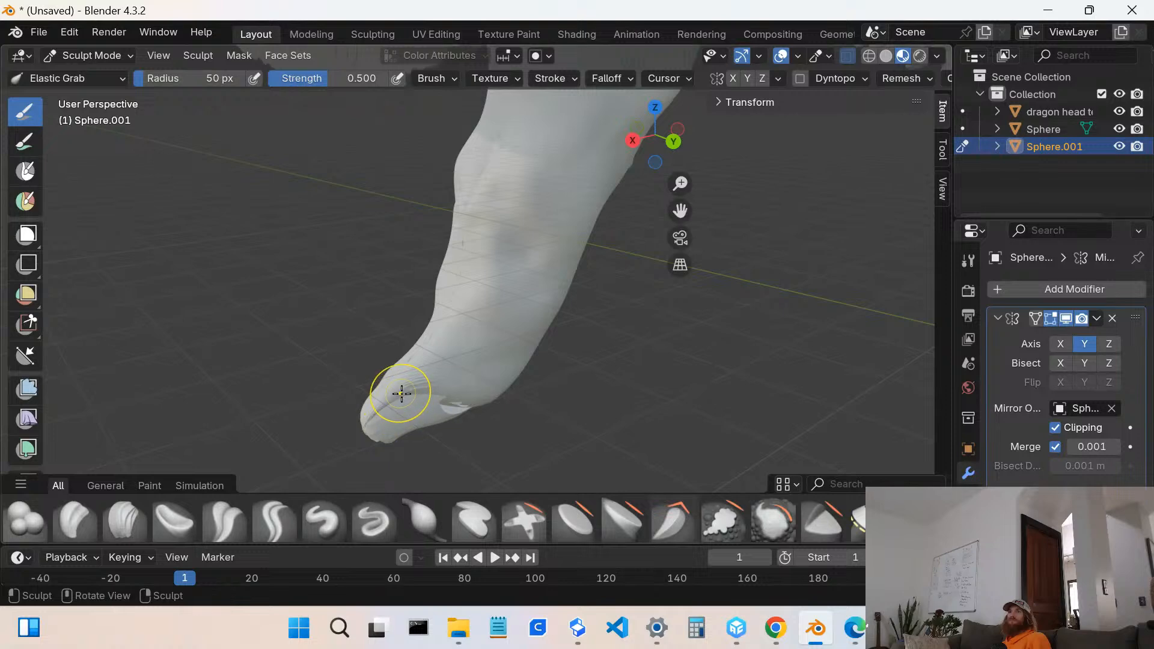
pyautogui.moveTo(403, 394)
pyautogui.mouseDown()
pyautogui.moveTo(392, 521)
pyautogui.moveTo(380, 504)
pyautogui.mouseUp()
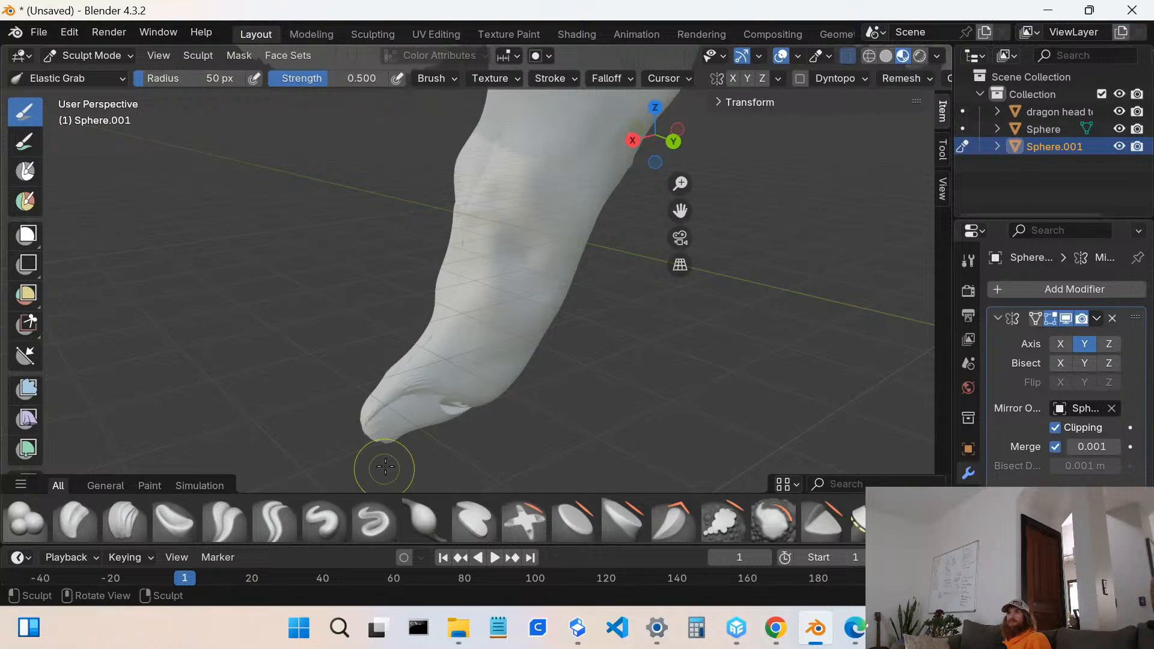
pyautogui.moveTo(391, 420); pyautogui.dragTo(424, 452)
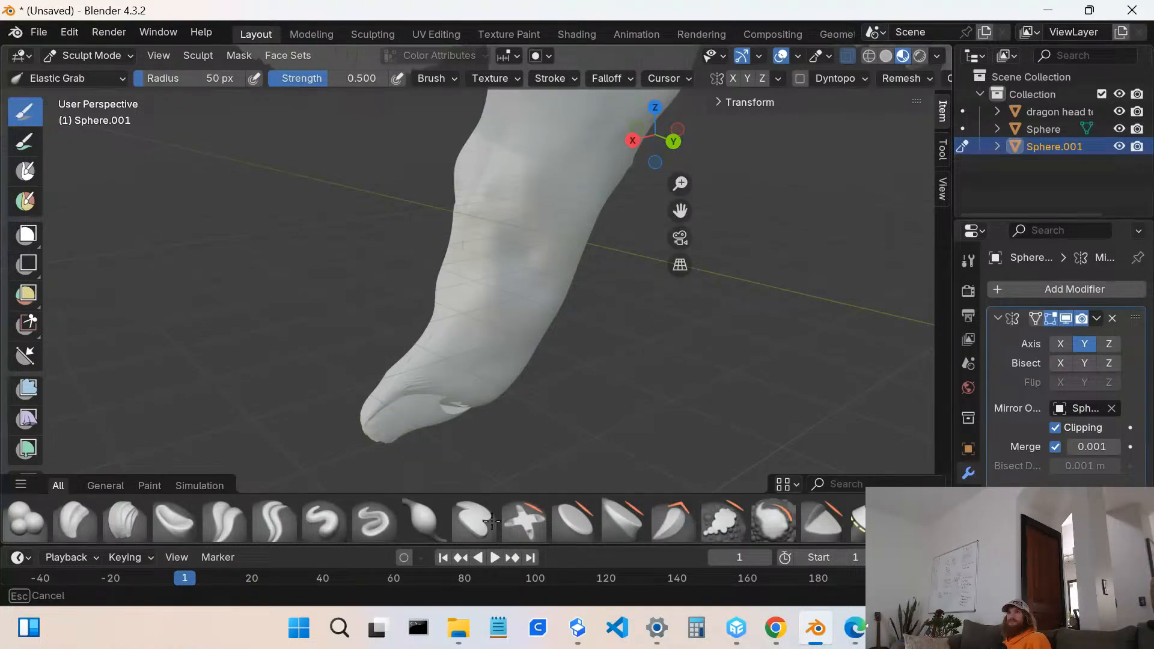
pyautogui.moveTo(491, 521)
pyautogui.mouseDown()
pyautogui.moveTo(397, 428)
pyautogui.moveTo(484, 494)
pyautogui.mouseUp()
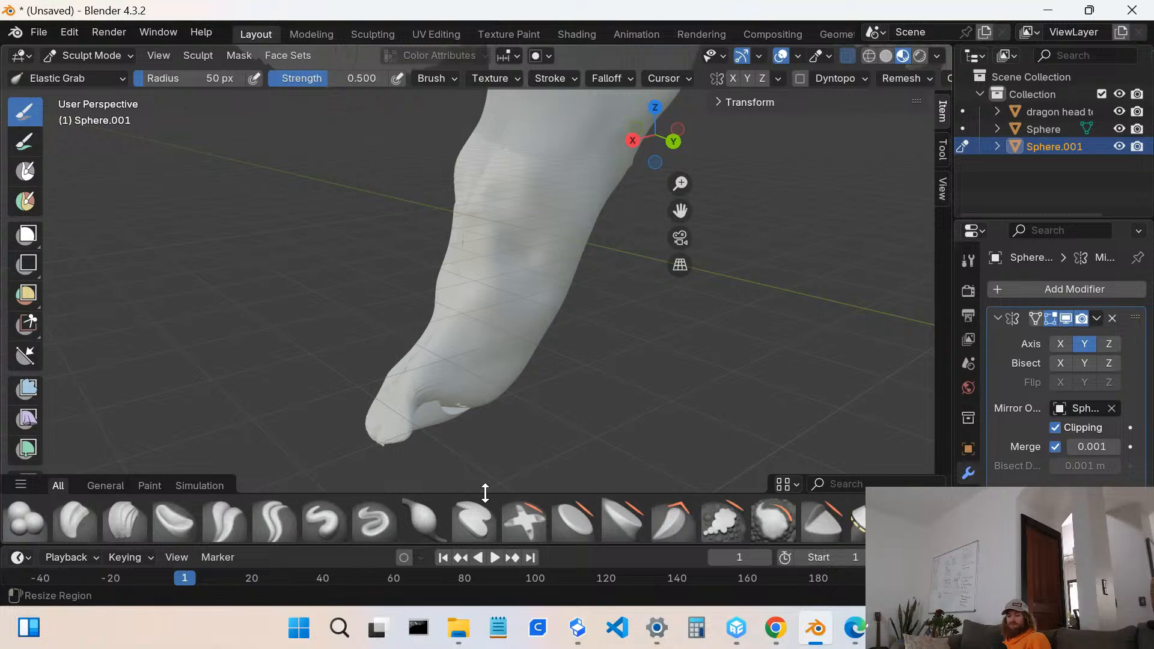
# - Try to stretch the underside of the Sphere.001 tip outward into flared points with Elastic Grab
pyautogui.moveTo(443, 425); pyautogui.dragTo(428, 324, button='middle')
pyautogui.moveTo(428, 324)
pyautogui.mouseDown()
pyautogui.moveTo(437, 389)
pyautogui.moveTo(482, 450)
pyautogui.mouseUp()
pyautogui.moveTo(443, 395)
pyautogui.mouseDown()
pyautogui.moveTo(419, 366)
pyautogui.moveTo(425, 425)
pyautogui.moveTo(360, 397)
pyautogui.mouseUp()
pyautogui.hotkey('ctrl', 'z')
pyautogui.moveTo(401, 338)
pyautogui.mouseDown()
pyautogui.moveTo(549, 375)
pyautogui.moveTo(554, 384)
pyautogui.moveTo(421, 373)
pyautogui.moveTo(457, 445)
pyautogui.mouseUp()
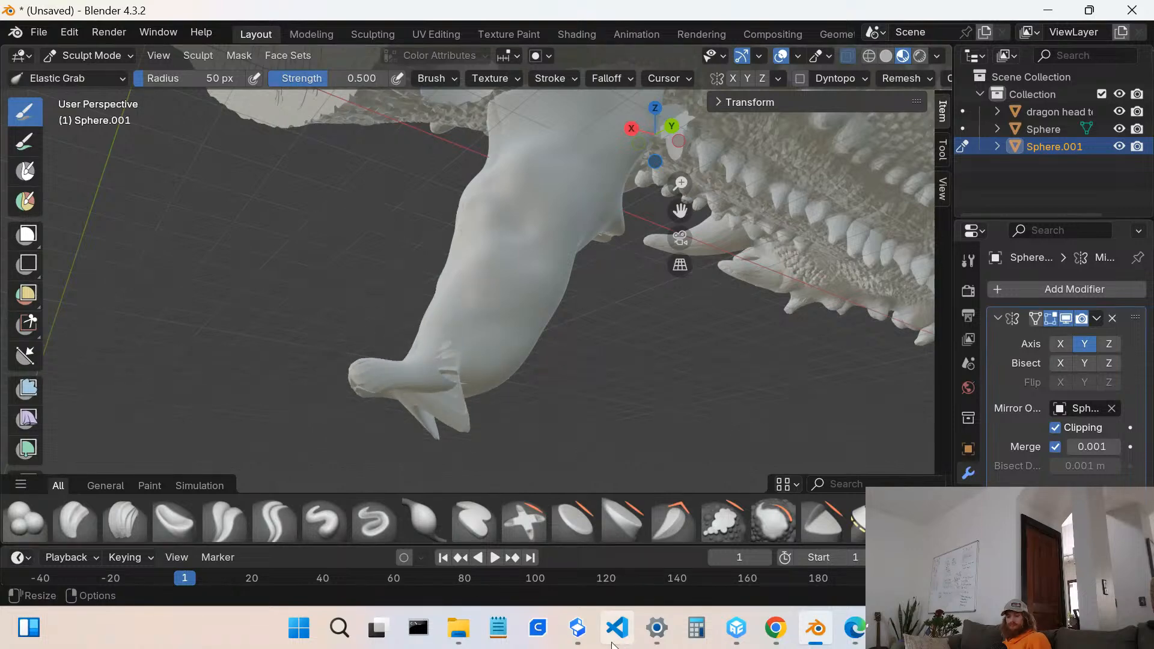
pyautogui.moveTo(430, 456)
pyautogui.mouseDown(button='middle')
pyautogui.moveTo(464, 361)
pyautogui.moveTo(489, 373)
pyautogui.mouseUp(button='middle')
pyautogui.moveTo(490, 373); pyautogui.dragTo(571, 422)
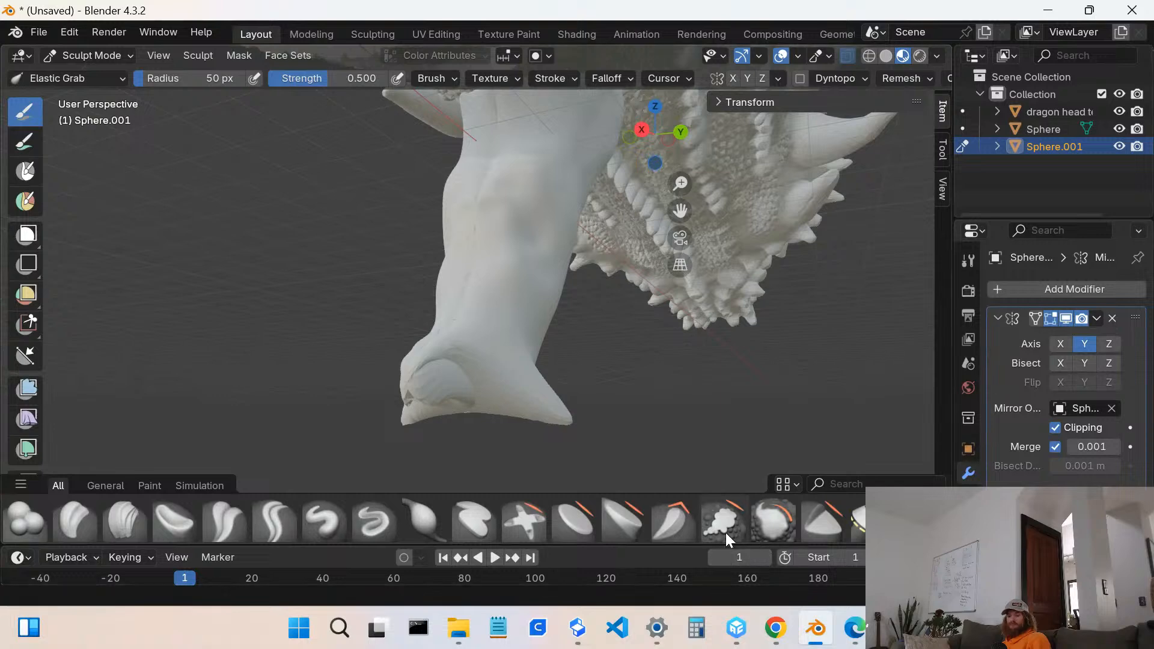
# - Try to widen the tip of Sphere.001 sideways into mirrored fins from the front with Elastic Grab
pyautogui.moveTo(433, 363)
pyautogui.mouseDown(button='middle')
pyautogui.moveTo(492, 389)
pyautogui.moveTo(485, 358)
pyautogui.moveTo(482, 377)
pyautogui.mouseUp(button='middle')
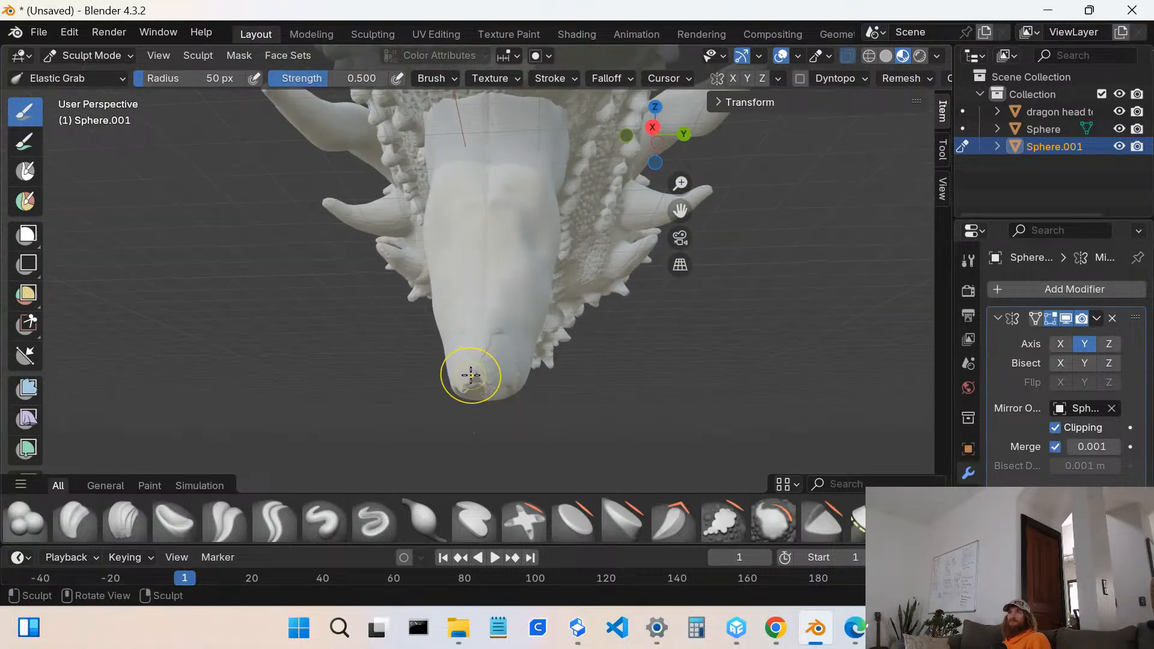
pyautogui.moveTo(470, 375); pyautogui.dragTo(567, 384)
pyautogui.moveTo(643, 407); pyautogui.dragTo(749, 421)
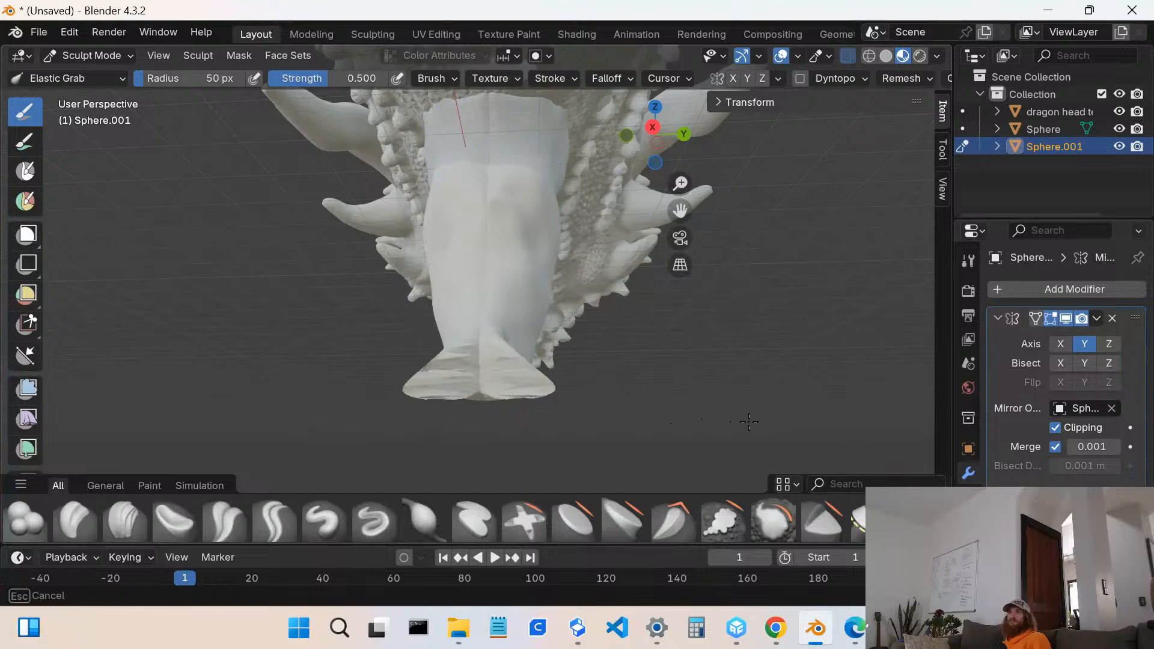
pyautogui.moveTo(682, 432)
pyautogui.mouseDown()
pyautogui.moveTo(541, 402)
pyautogui.moveTo(688, 358)
pyautogui.mouseUp()
pyautogui.moveTo(834, 396)
pyautogui.mouseDown()
pyautogui.moveTo(871, 420)
pyautogui.moveTo(668, 407)
pyautogui.mouseUp()
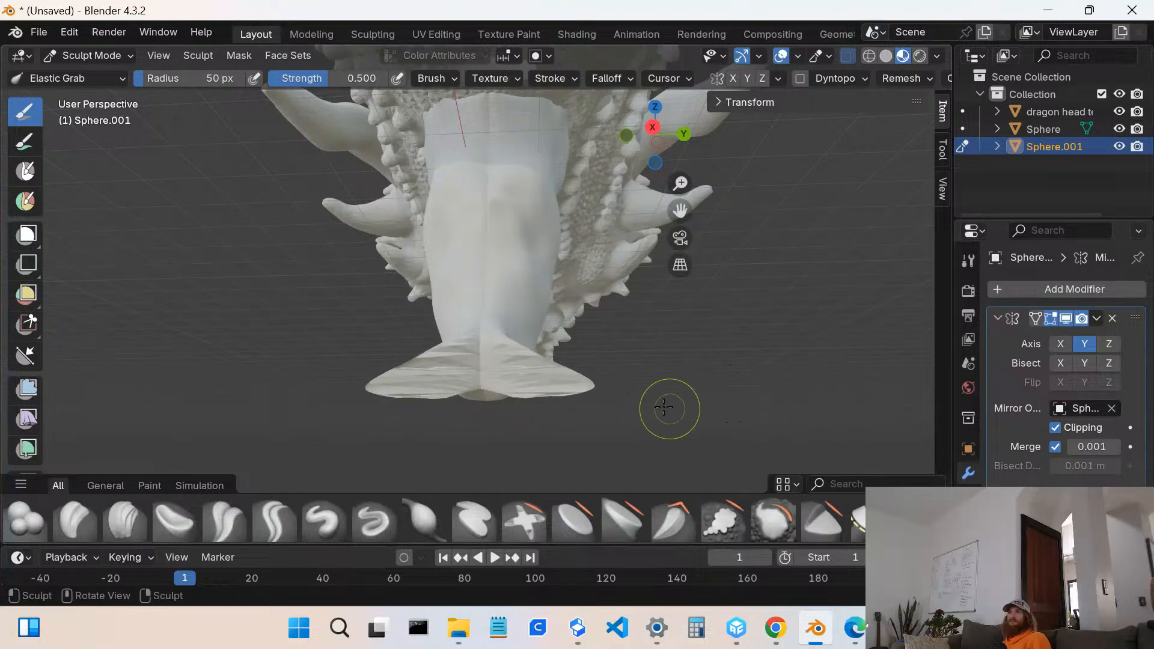
pyautogui.moveTo(668, 406)
pyautogui.mouseDown(button='middle')
pyautogui.moveTo(523, 371)
pyautogui.moveTo(577, 451)
pyautogui.mouseUp(button='middle')
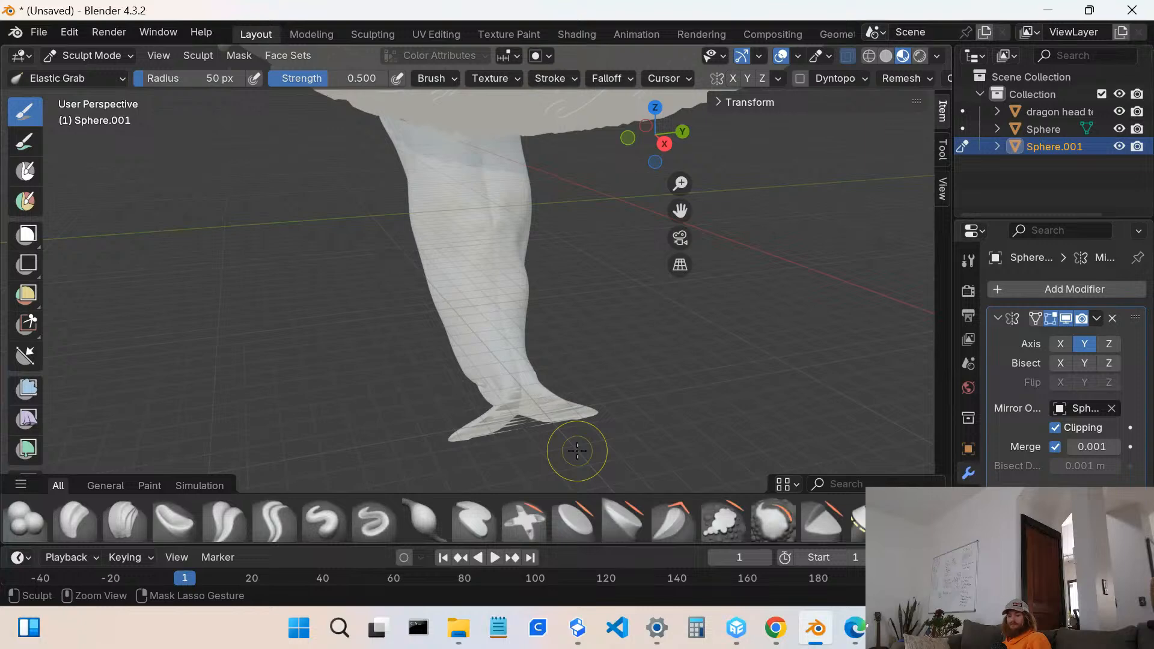
pyautogui.scroll(3, 518, 412)
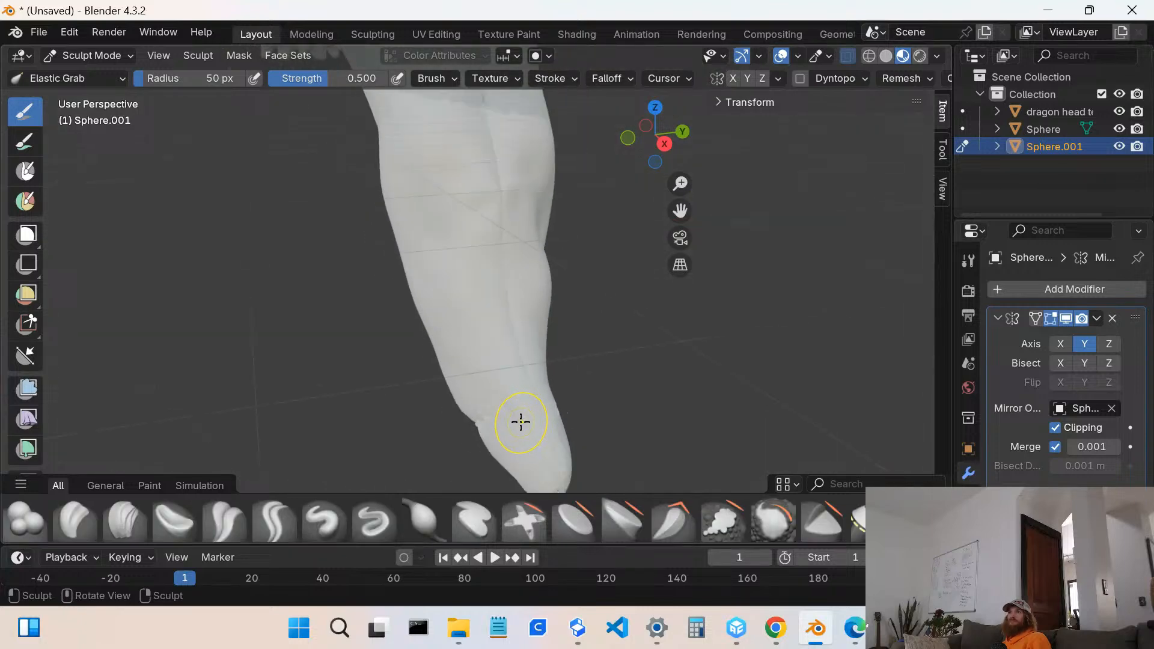
# - Try to pull the front surface above the split tip toward and past the mirror centre line
pyautogui.moveTo(520, 423); pyautogui.dragTo(469, 380, button='middle')
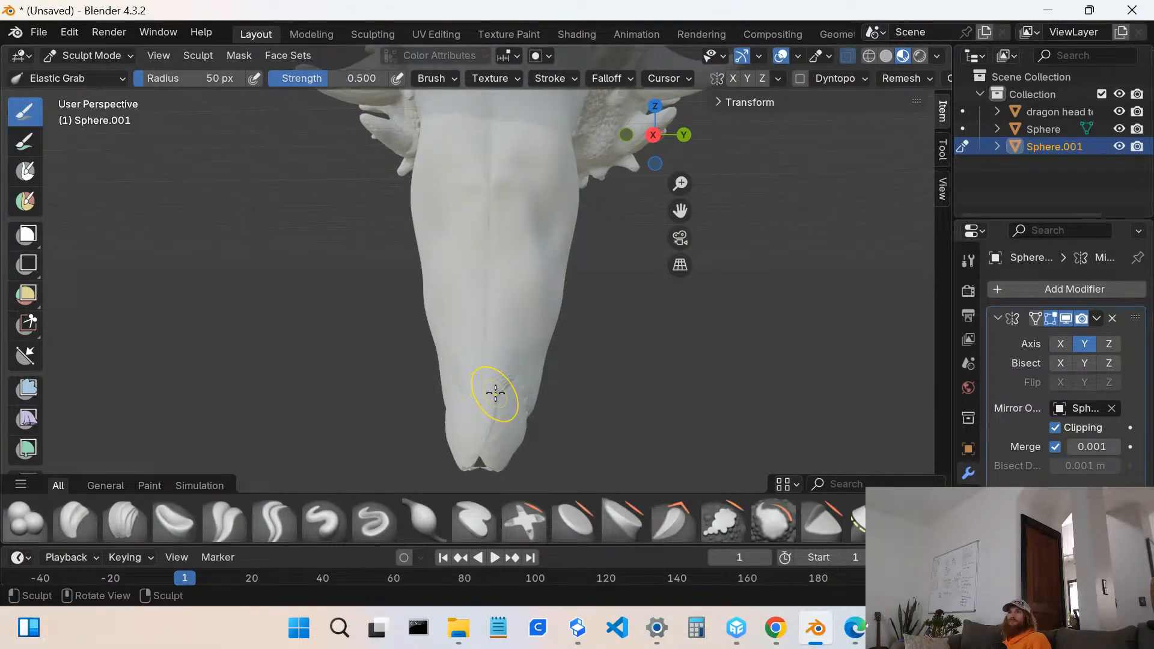
pyautogui.moveTo(509, 385); pyautogui.dragTo(476, 380)
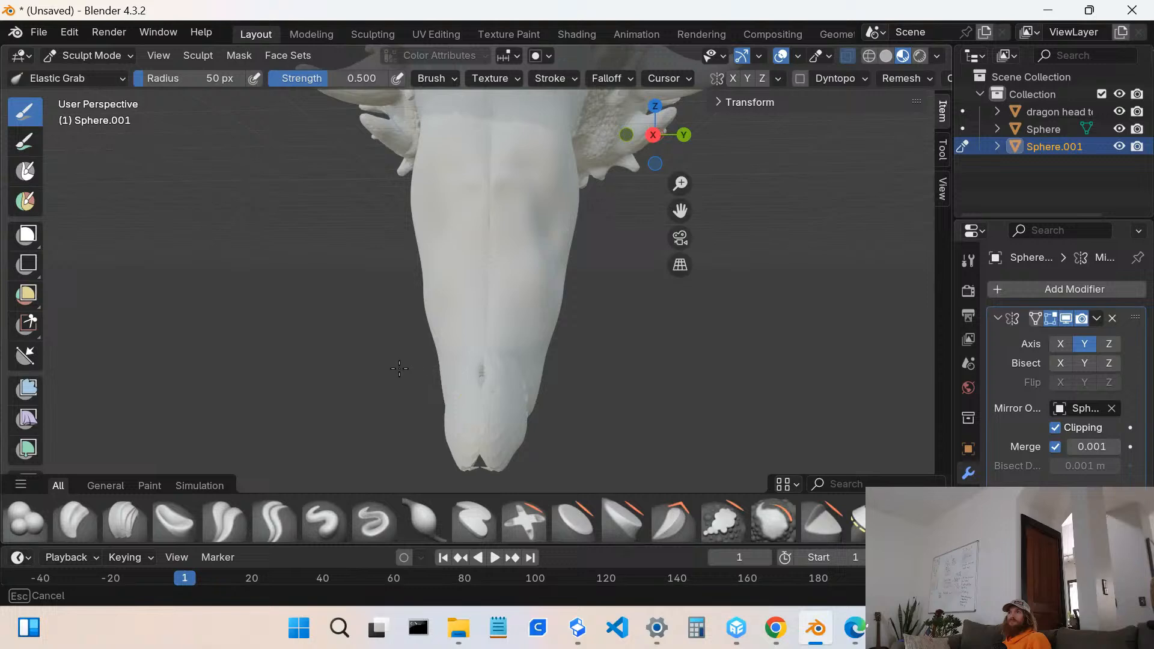
pyautogui.moveTo(399, 368)
pyautogui.mouseDown()
pyautogui.moveTo(469, 360)
pyautogui.moveTo(651, 426)
pyautogui.moveTo(583, 477)
pyautogui.mouseUp()
pyautogui.moveTo(583, 517)
pyautogui.mouseDown()
pyautogui.moveTo(667, 645)
pyautogui.moveTo(649, 646)
pyautogui.mouseUp()
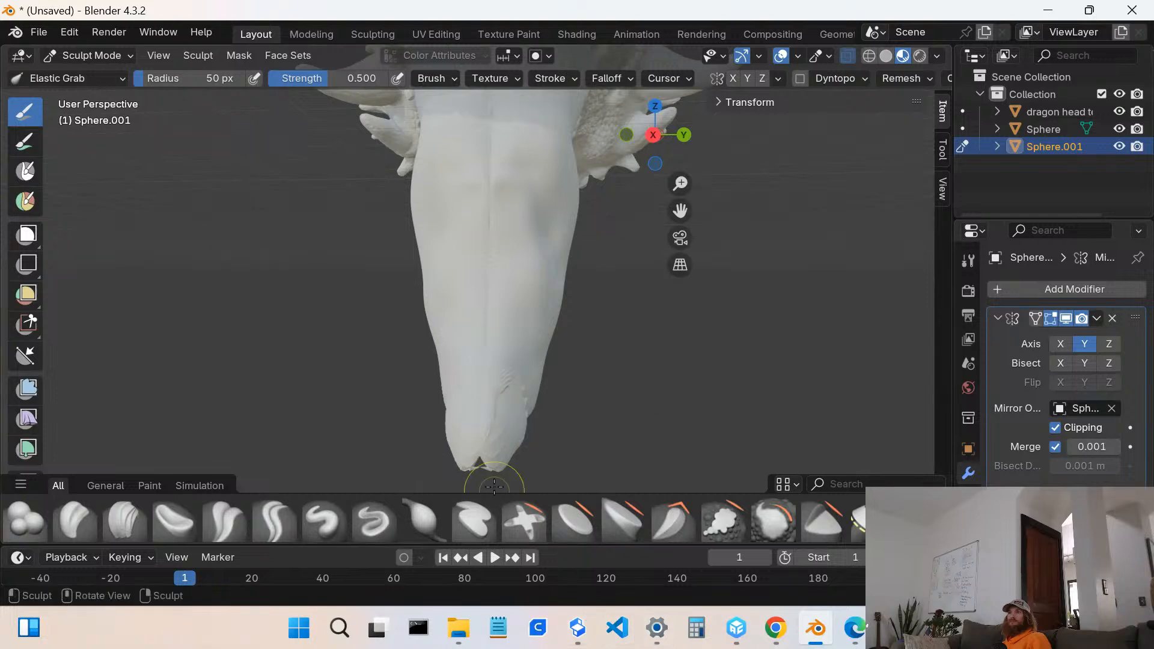
# - Try to drag the underside fold behind the tip outward with Elastic Grab
pyautogui.moveTo(499, 445); pyautogui.dragTo(410, 309, button='middle')
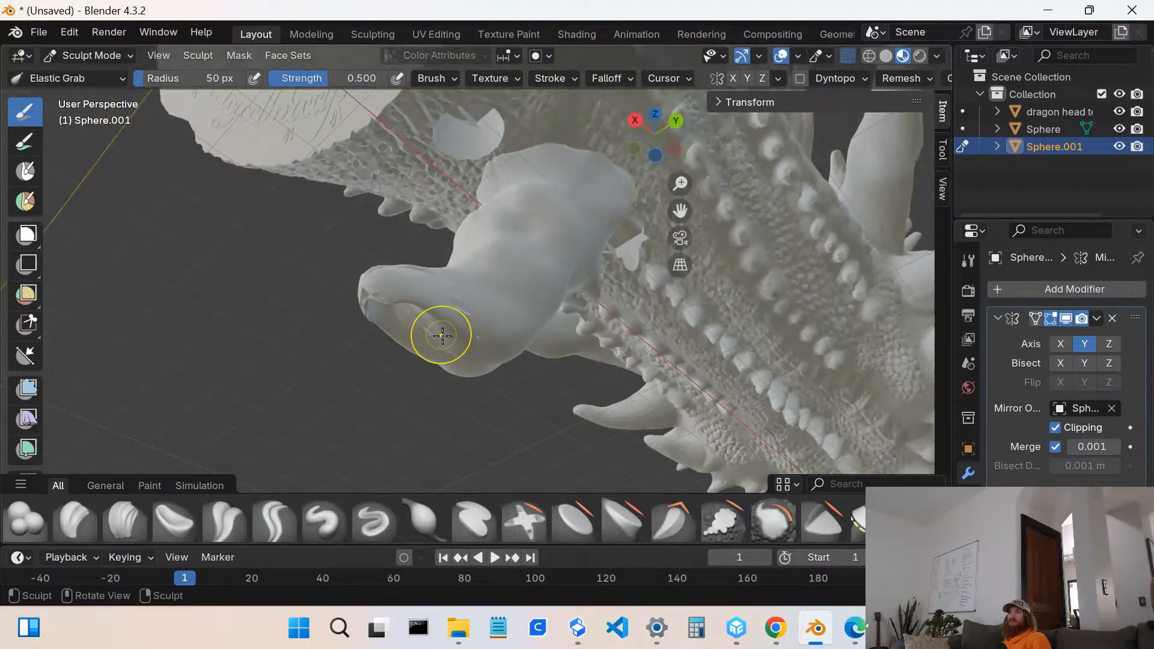
pyautogui.moveTo(438, 330); pyautogui.dragTo(587, 444)
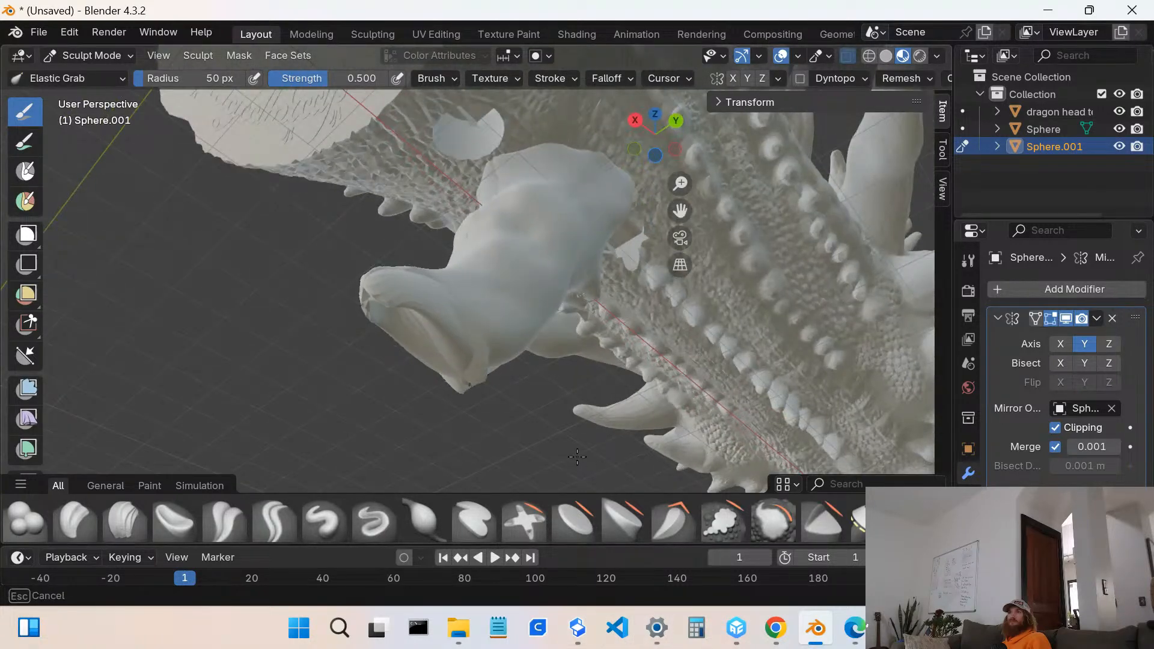
pyautogui.press('Escape')
# - Smooth the underside of the Sphere.001 tip into a narrower point with the Smooth brush
pyautogui.moveTo(415, 286); pyautogui.dragTo(497, 196, button='middle')
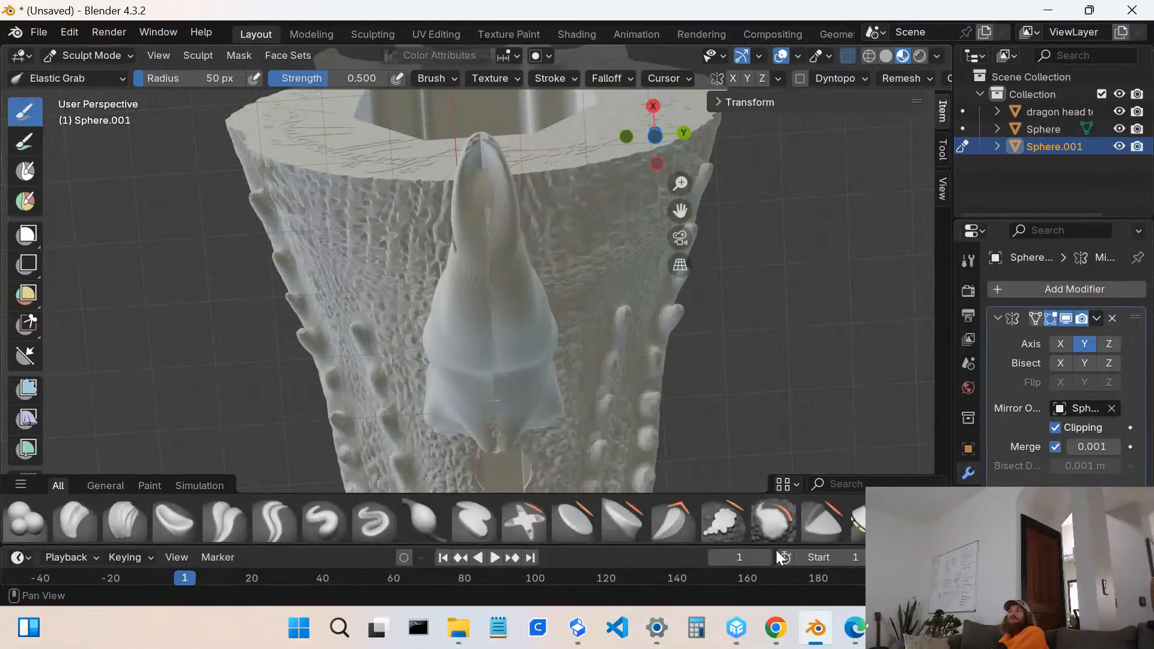
pyautogui.click(769, 515)
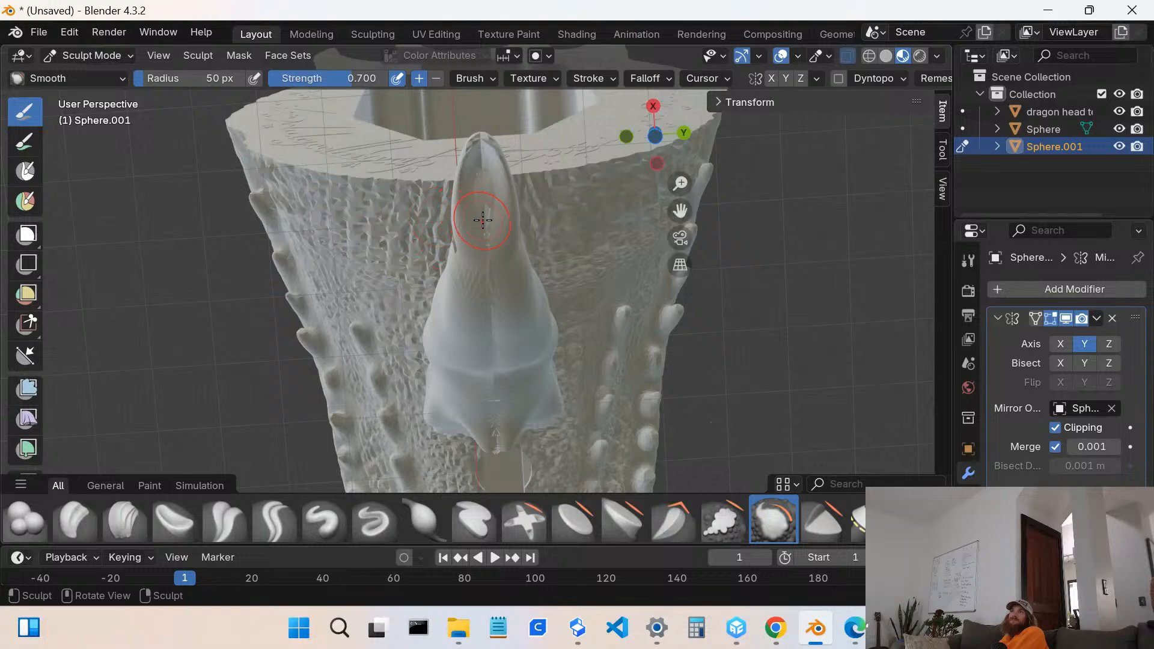
pyautogui.moveTo(494, 203); pyautogui.dragTo(497, 167)
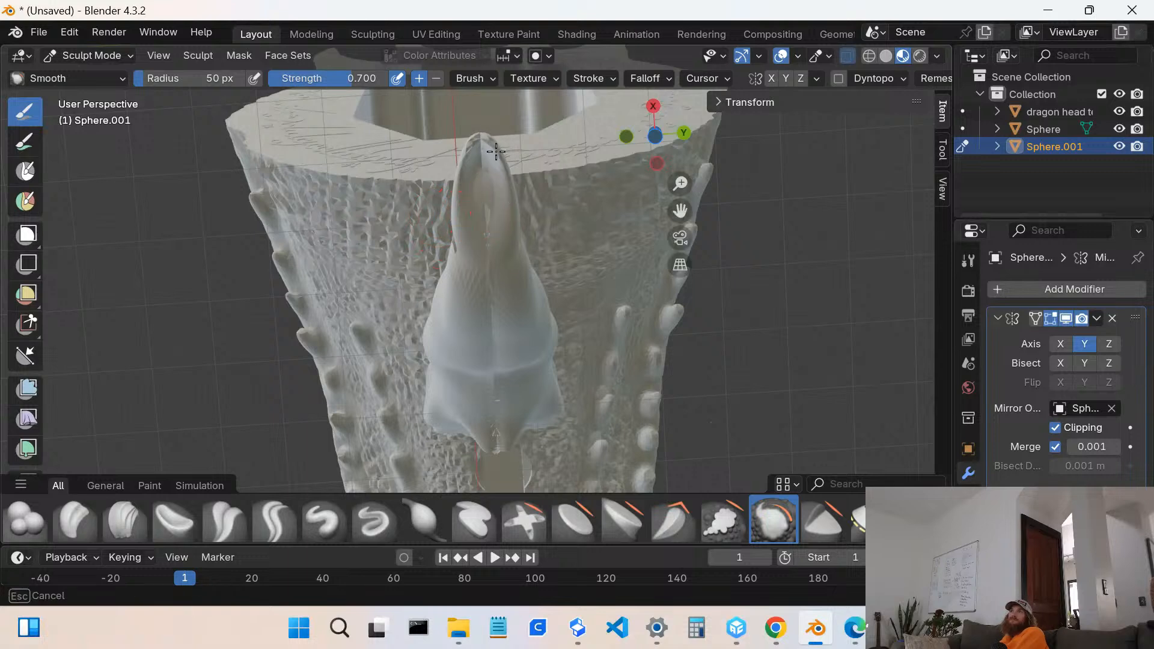
pyautogui.moveTo(495, 180); pyautogui.dragTo(496, 178)
pyautogui.scroll(-3, 496, 177)
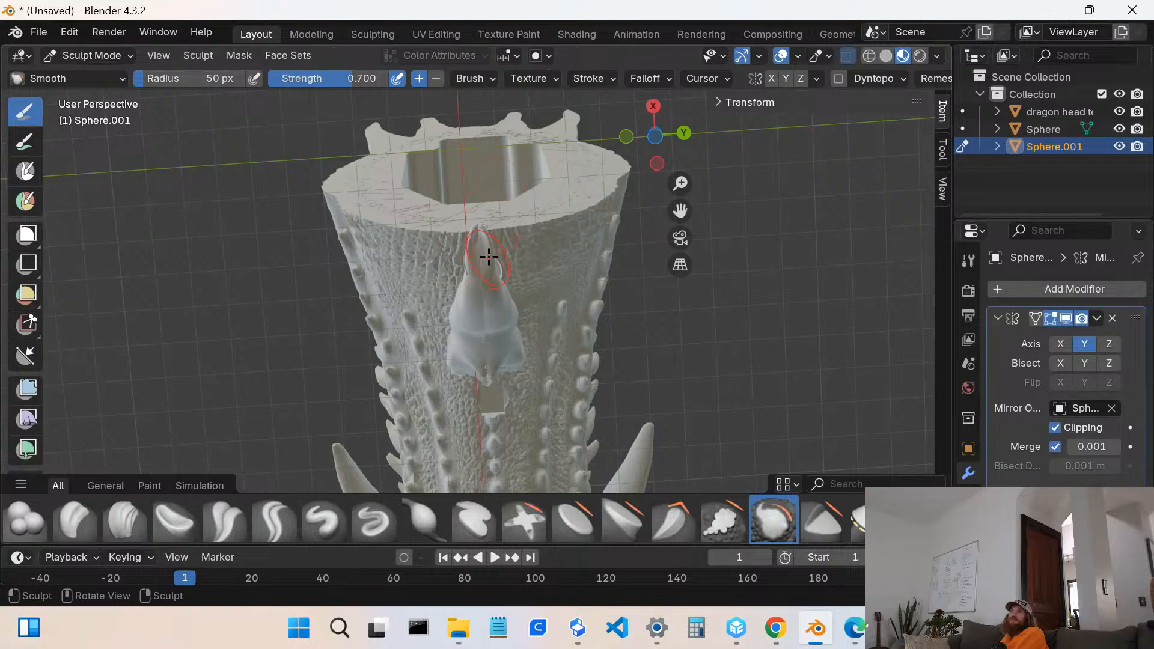
pyautogui.moveTo(489, 257); pyautogui.dragTo(488, 242)
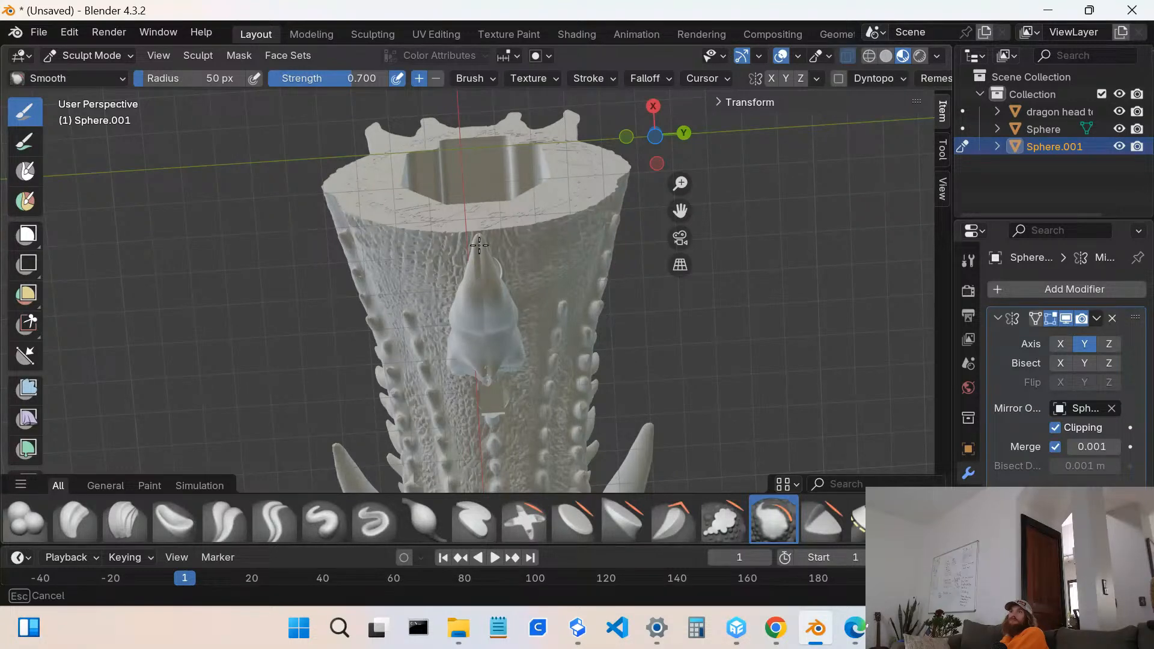
# - Smooth the outer end of the tip and the edges of its central groove from the side
pyautogui.scroll(5, 475, 257)
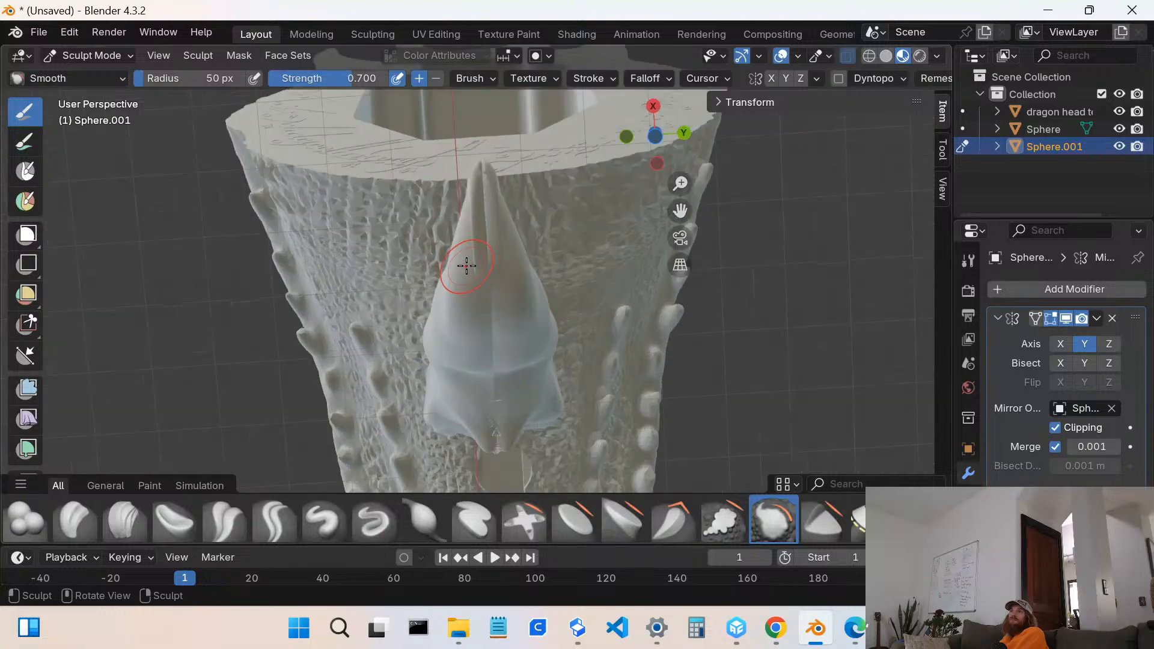
pyautogui.moveTo(499, 217)
pyautogui.mouseDown(button='middle')
pyautogui.moveTo(611, 327)
pyautogui.moveTo(595, 327)
pyautogui.moveTo(569, 303)
pyautogui.moveTo(669, 320)
pyautogui.mouseUp(button='middle')
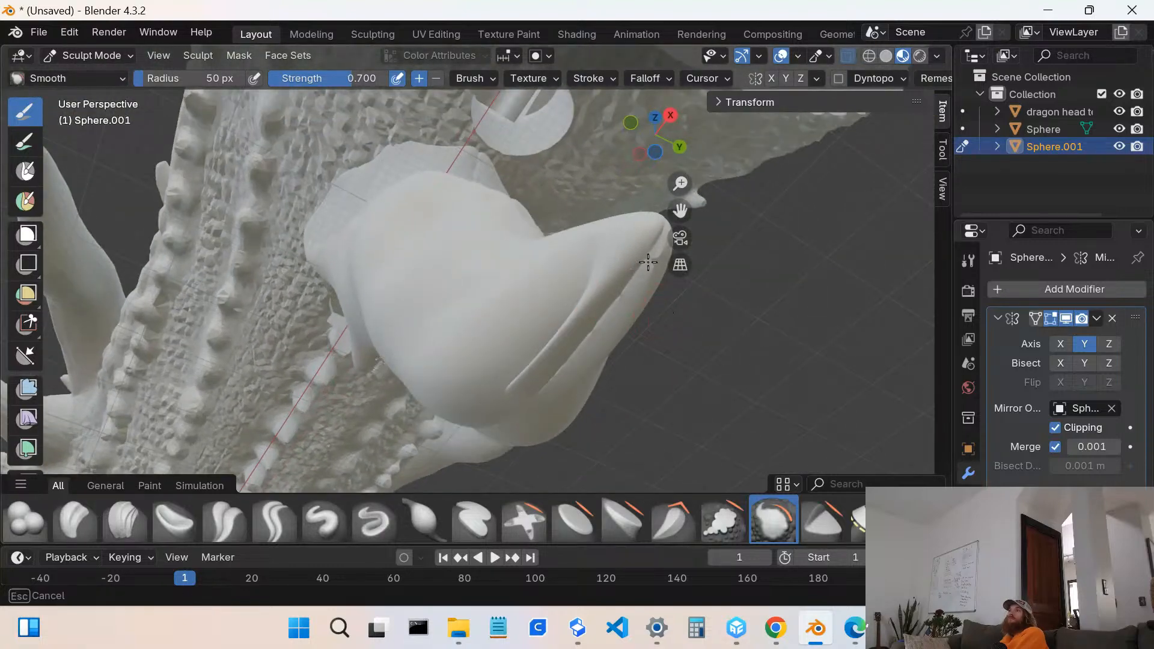
pyautogui.moveTo(647, 262); pyautogui.dragTo(650, 253, button='middle')
pyautogui.scroll(-3, 650, 253)
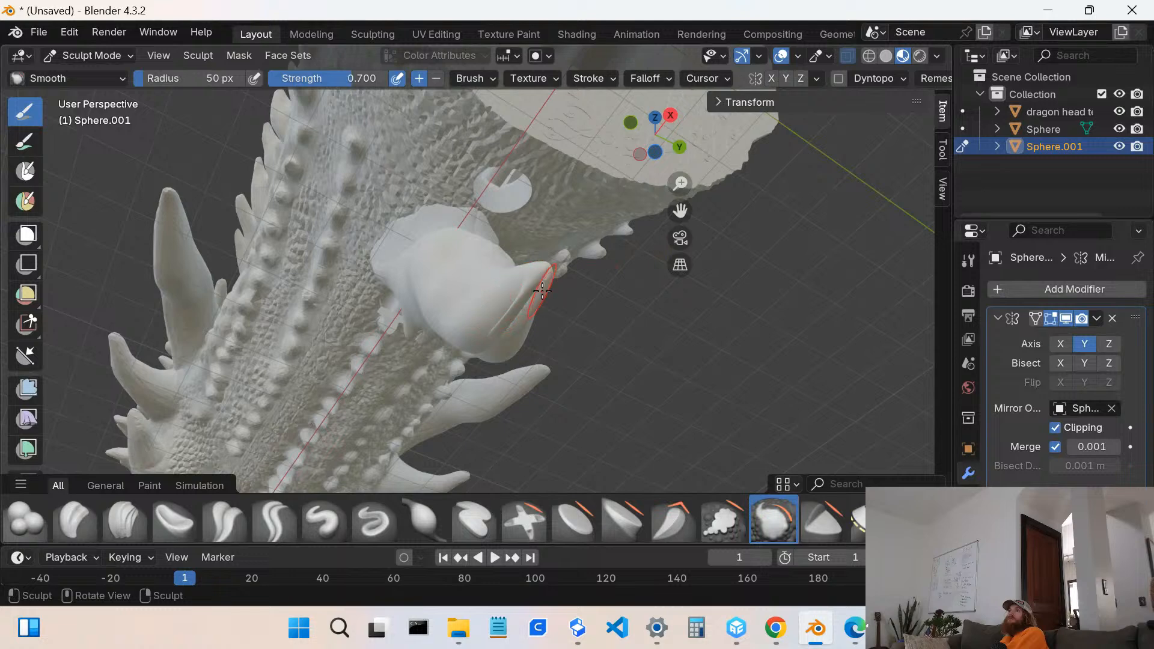
pyautogui.moveTo(542, 291); pyautogui.dragTo(549, 282)
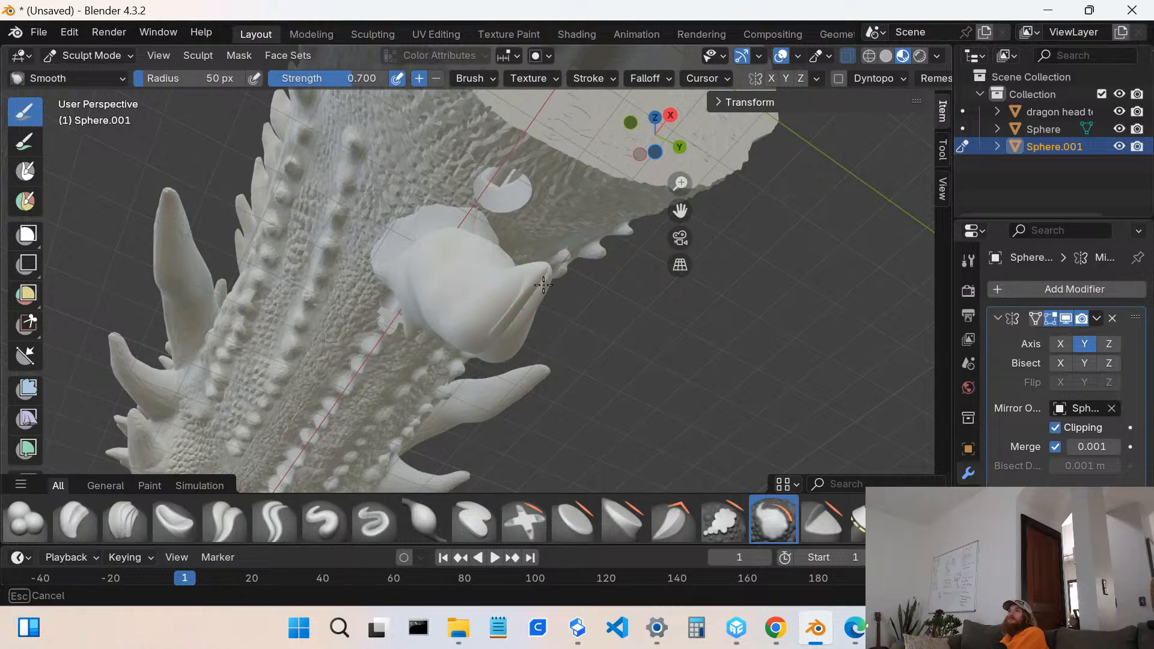
pyautogui.moveTo(545, 280); pyautogui.dragTo(541, 276)
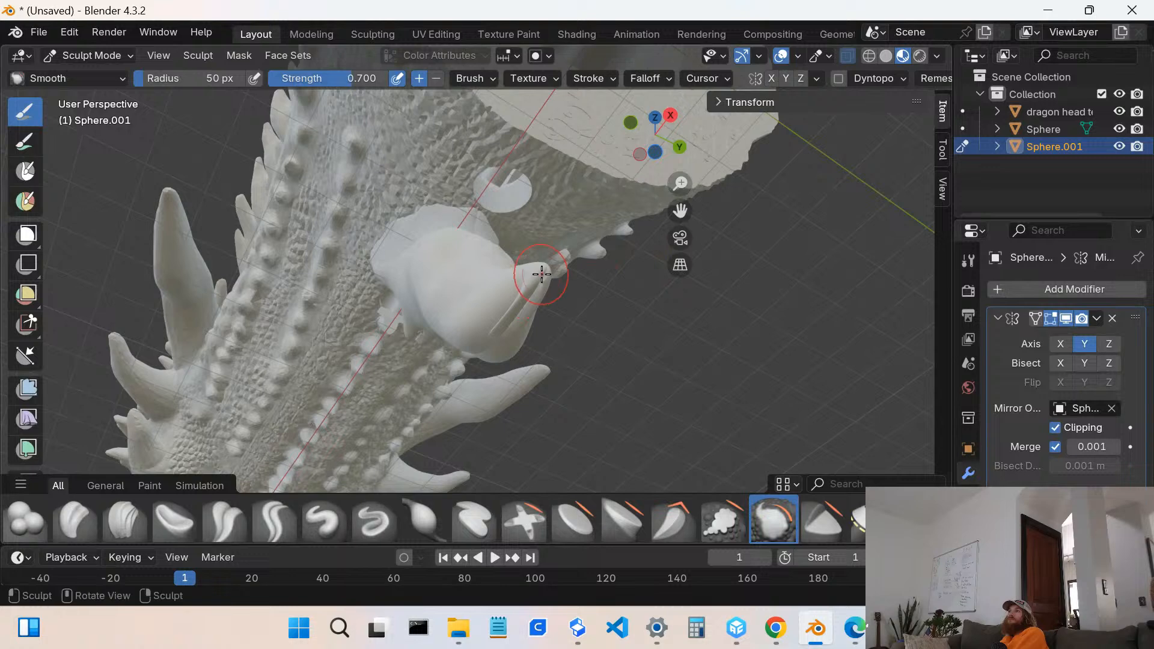
# - Reshape the narrow ridges beside the tip's central groove with the Elastic Grab brush, widening them outward
pyautogui.scroll(3, 517, 301)
pyautogui.moveTo(578, 301); pyautogui.dragTo(505, 319, button='middle')
pyautogui.click(773, 520)
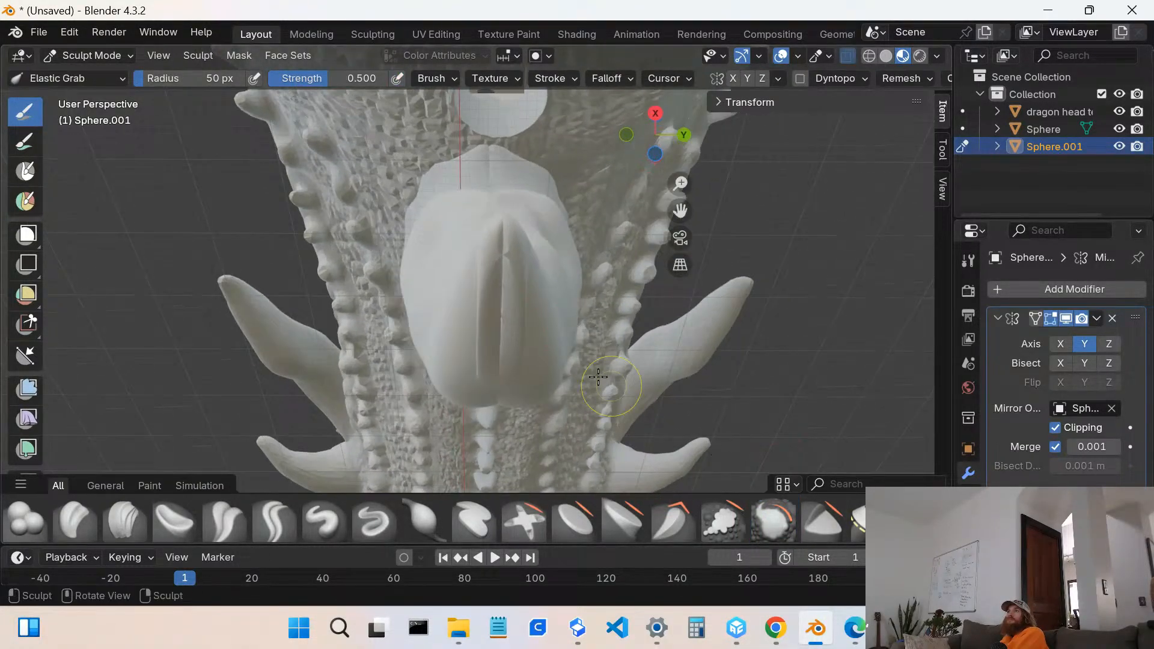
pyautogui.moveTo(506, 243)
pyautogui.mouseDown()
pyautogui.moveTo(589, 285)
pyautogui.moveTo(502, 295)
pyautogui.moveTo(531, 295)
pyautogui.mouseUp()
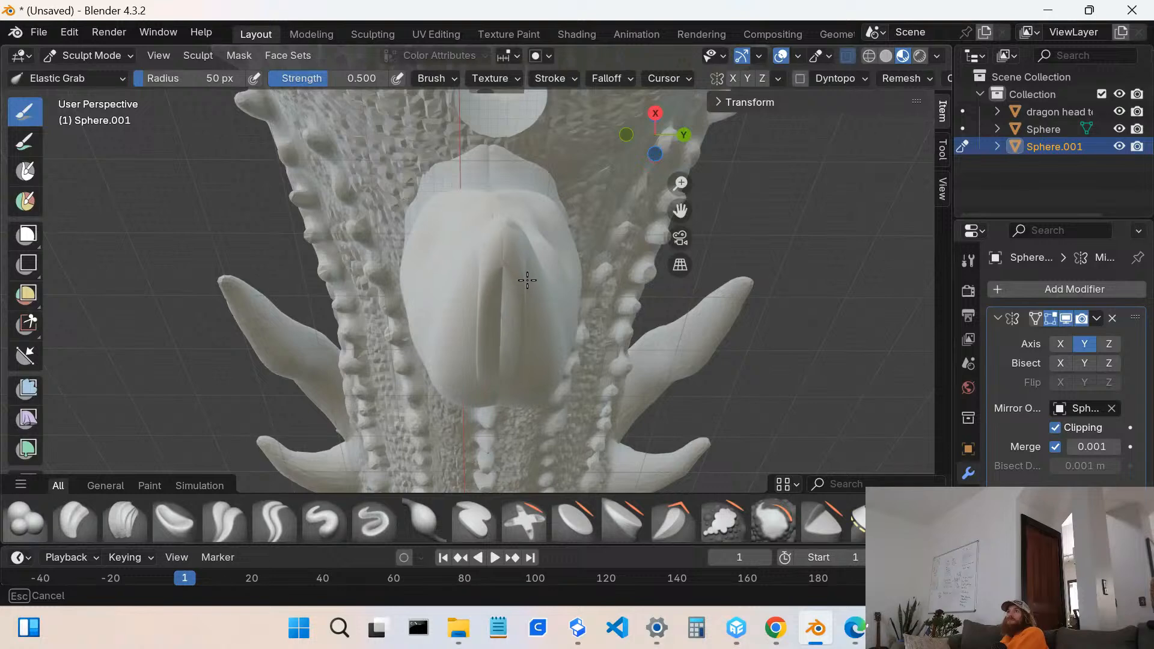
pyautogui.moveTo(527, 280); pyautogui.dragTo(527, 282)
pyautogui.moveTo(504, 326)
pyautogui.mouseDown()
pyautogui.moveTo(313, 315)
pyautogui.moveTo(412, 296)
pyautogui.moveTo(746, 284)
pyautogui.moveTo(914, 234)
pyautogui.moveTo(793, 108)
pyautogui.moveTo(497, 8)
pyautogui.moveTo(362, 30)
pyautogui.moveTo(144, 285)
pyautogui.mouseUp()
pyautogui.moveTo(226, 314); pyautogui.dragTo(283, 381, button='middle')
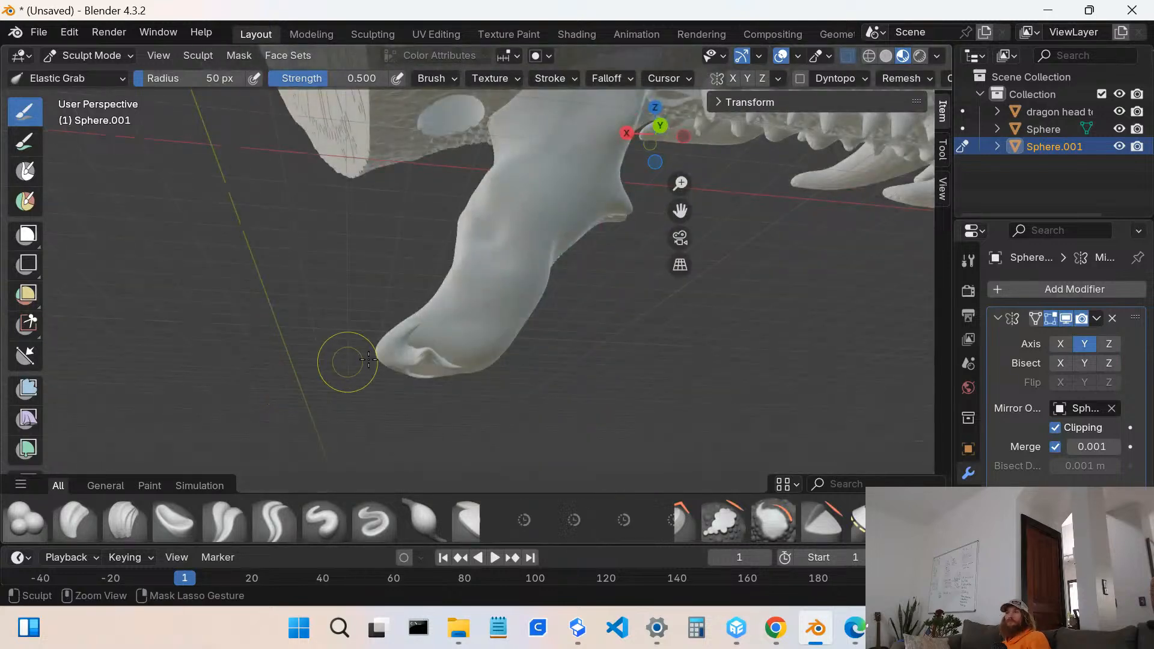
pyautogui.scroll(3, 415, 363)
pyautogui.moveTo(407, 373)
pyautogui.mouseDown(button='middle')
pyautogui.moveTo(433, 387)
pyautogui.moveTo(496, 371)
pyautogui.mouseUp(button='middle')
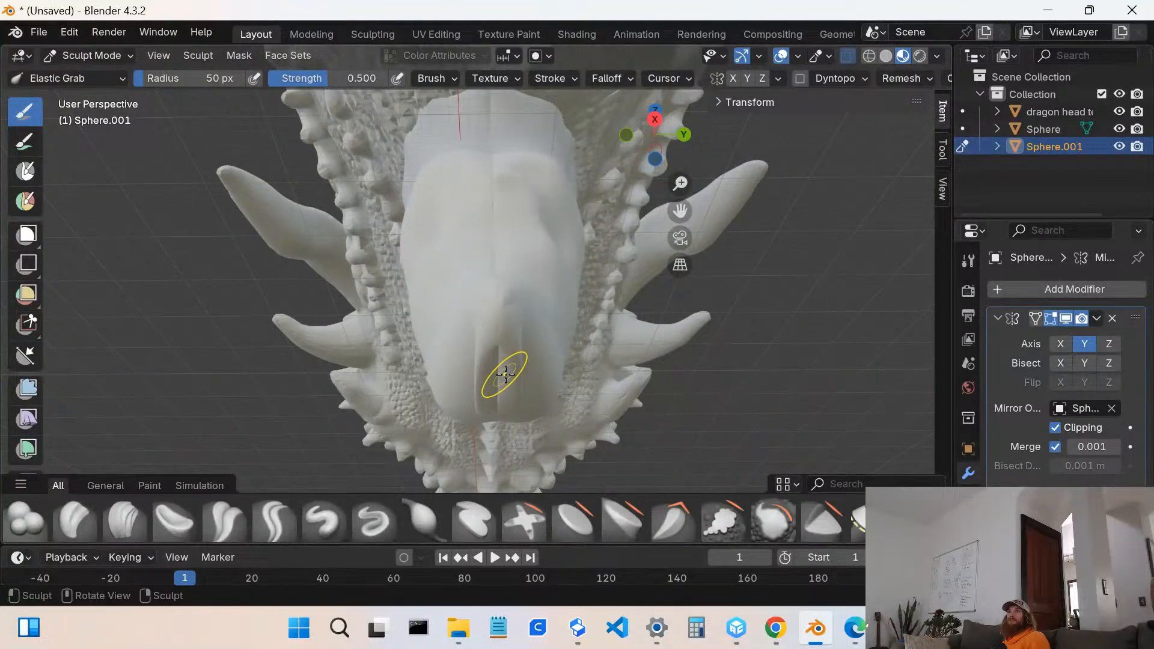
# - Undo the recent Elastic Grab reshaping of the ridges beside the tip's central groove
pyautogui.moveTo(528, 377)
pyautogui.mouseDown()
pyautogui.moveTo(658, 493)
pyautogui.moveTo(665, 461)
pyautogui.moveTo(890, 403)
pyautogui.moveTo(1066, 231)
pyautogui.moveTo(553, 355)
pyautogui.mouseUp()
pyautogui.moveTo(553, 355); pyautogui.dragTo(425, 361, button='middle')
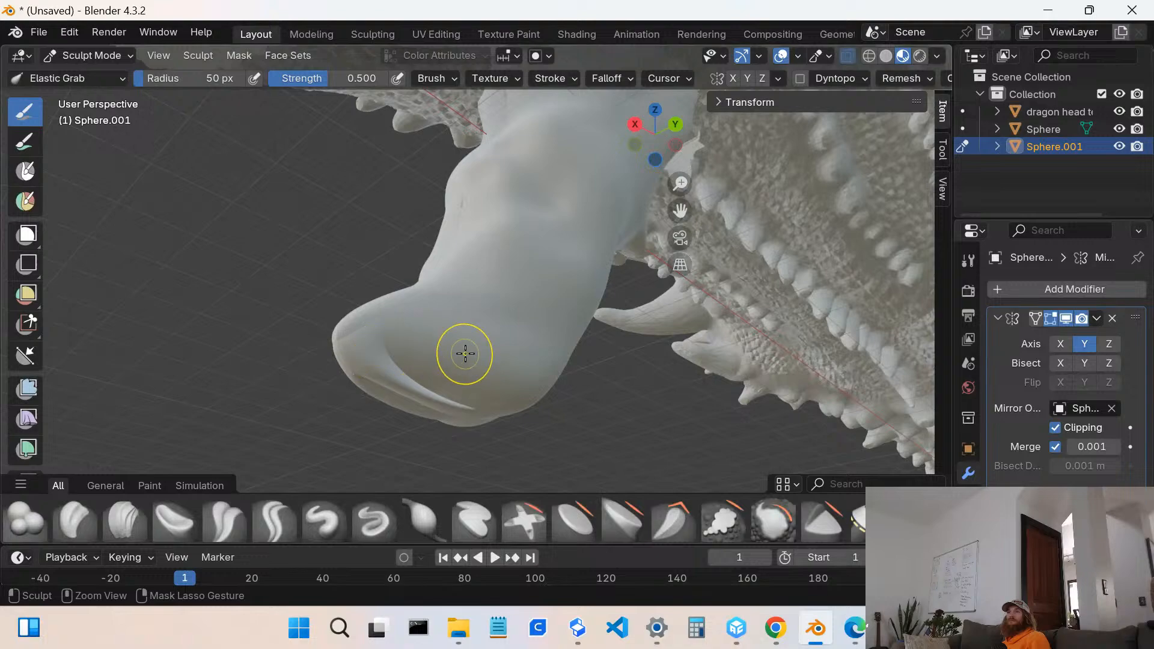
pyautogui.hotkey('ctrl', 'z')
pyautogui.hotkey('ctrl', 'z')
# - Inspect the folds and opening at the end of the Sphere.001 tip from the side, front and below
pyautogui.scroll(-4, 572, 356)
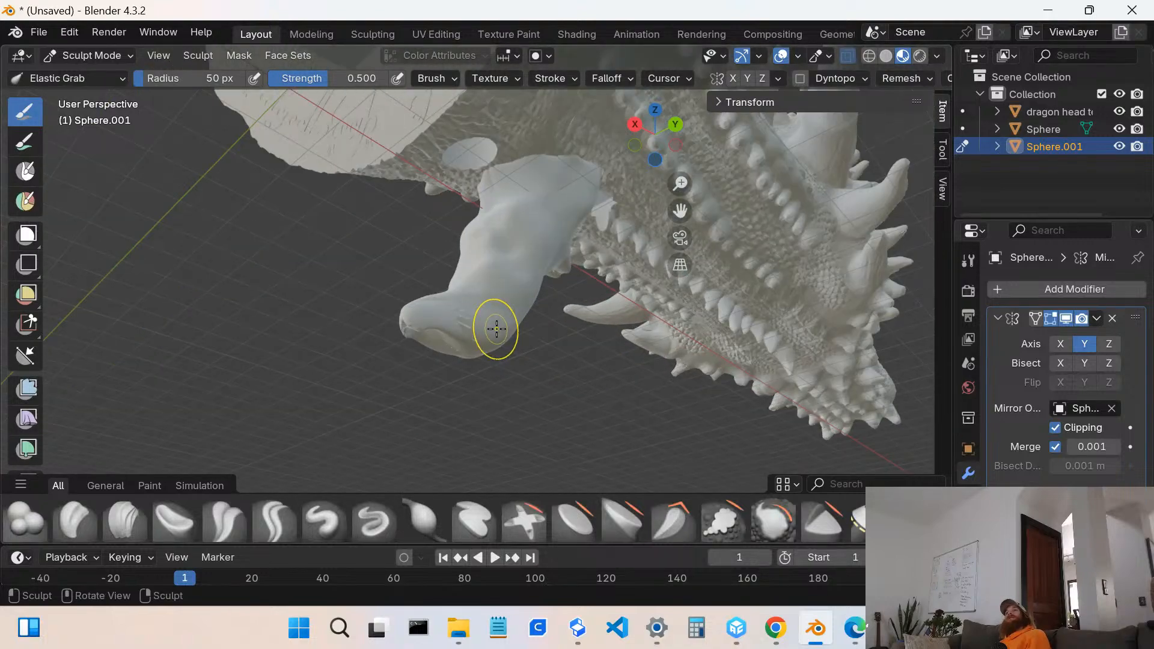
pyautogui.scroll(3, 492, 328)
pyautogui.moveTo(494, 335)
pyautogui.mouseDown(button='middle')
pyautogui.moveTo(451, 289)
pyautogui.moveTo(439, 301)
pyautogui.moveTo(433, 314)
pyautogui.moveTo(461, 337)
pyautogui.moveTo(446, 397)
pyautogui.moveTo(549, 377)
pyautogui.mouseUp(button='middle')
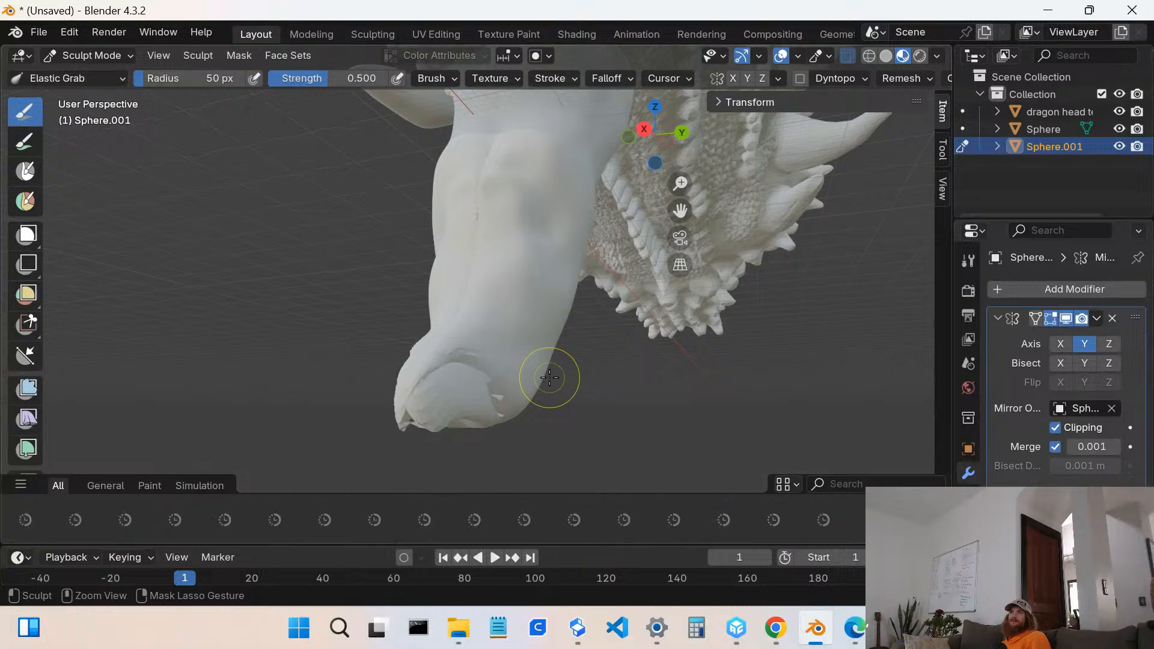
pyautogui.press('Tab')
pyautogui.press('Tab')
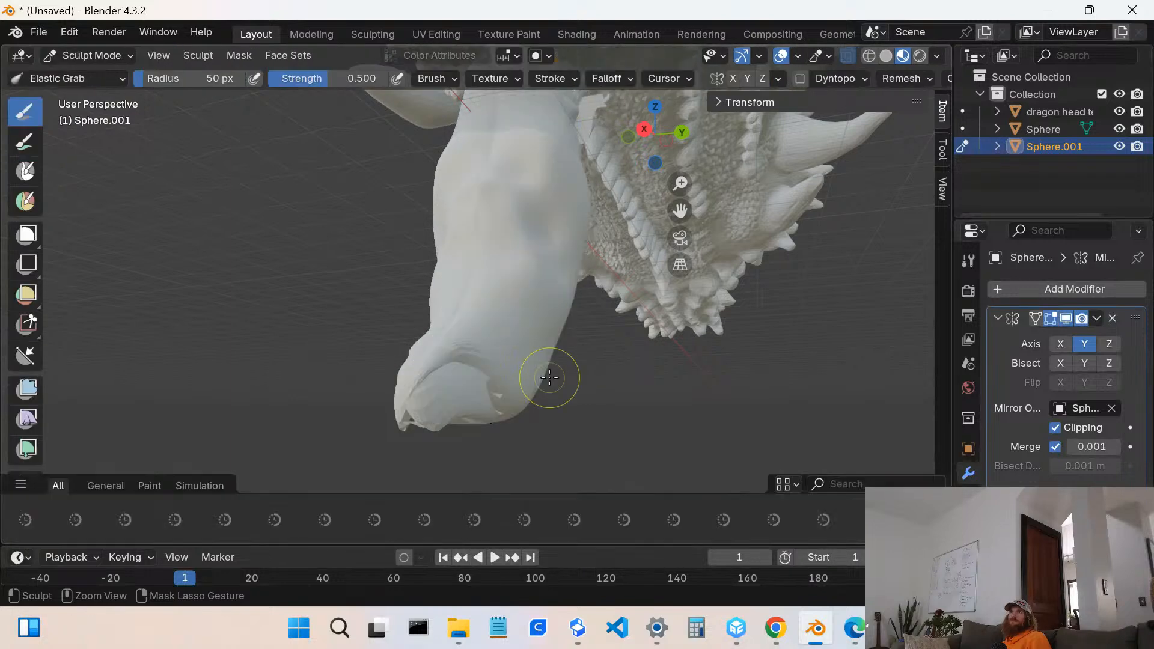
pyautogui.moveTo(529, 421); pyautogui.dragTo(504, 343, button='middle')
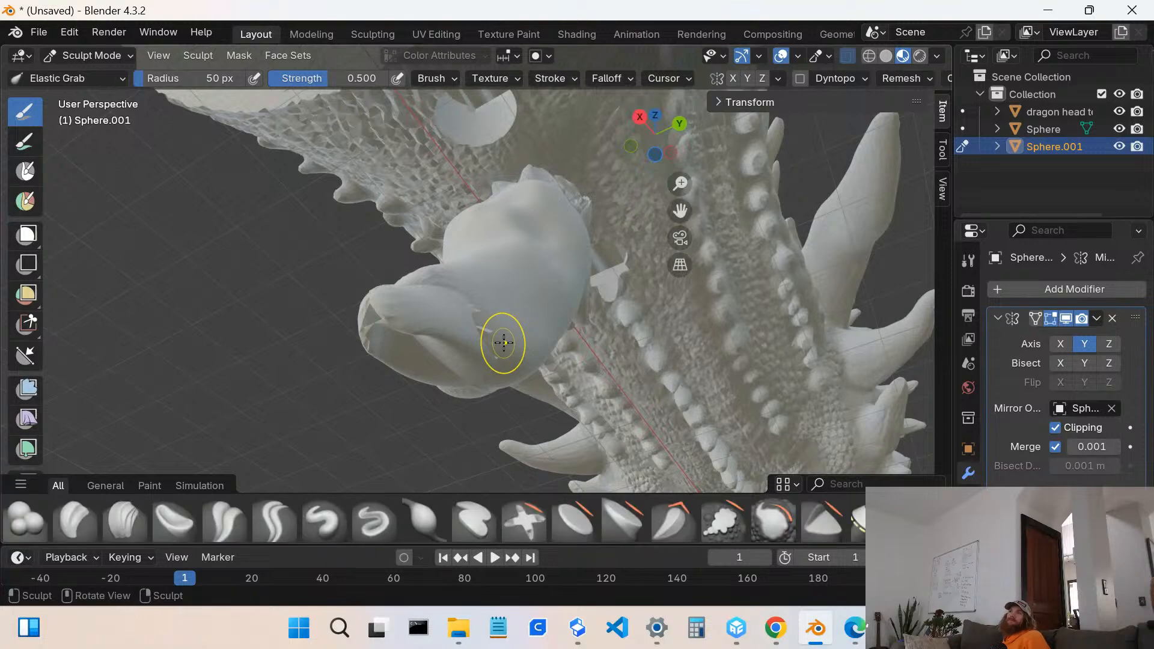
pyautogui.moveTo(538, 309); pyautogui.dragTo(501, 324, button='middle')
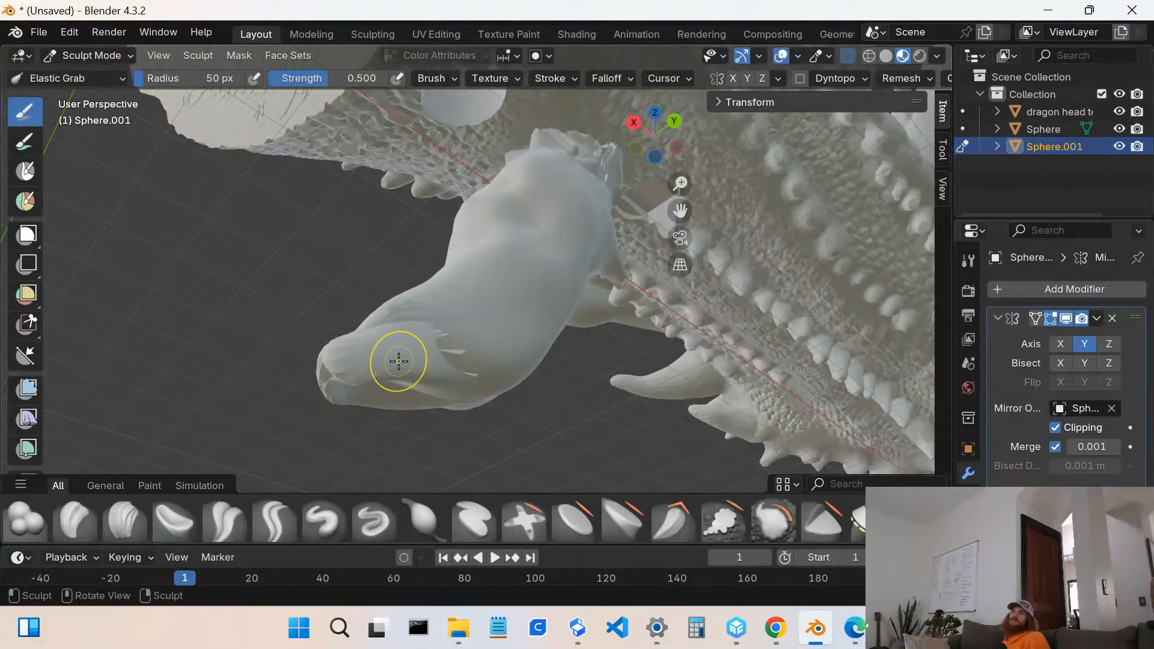
# - Try to pull the outer end of the Sphere.001 tip outward with the Elastic Grab brush
pyautogui.moveTo(353, 368); pyautogui.dragTo(283, 412)
pyautogui.moveTo(4, 523)
pyautogui.mouseDown()
pyautogui.moveTo(4, 479)
pyautogui.moveTo(765, 312)
pyautogui.moveTo(1074, 112)
pyautogui.moveTo(1089, 153)
pyautogui.mouseUp()
pyautogui.moveTo(494, 356)
pyautogui.mouseDown(button='middle')
pyautogui.moveTo(569, 402)
pyautogui.moveTo(569, 439)
pyautogui.moveTo(499, 400)
pyautogui.moveTo(471, 356)
pyautogui.moveTo(531, 276)
pyautogui.moveTo(548, 373)
pyautogui.moveTo(547, 355)
pyautogui.mouseUp(button='middle')
pyautogui.hotkey('ctrl', 'z')
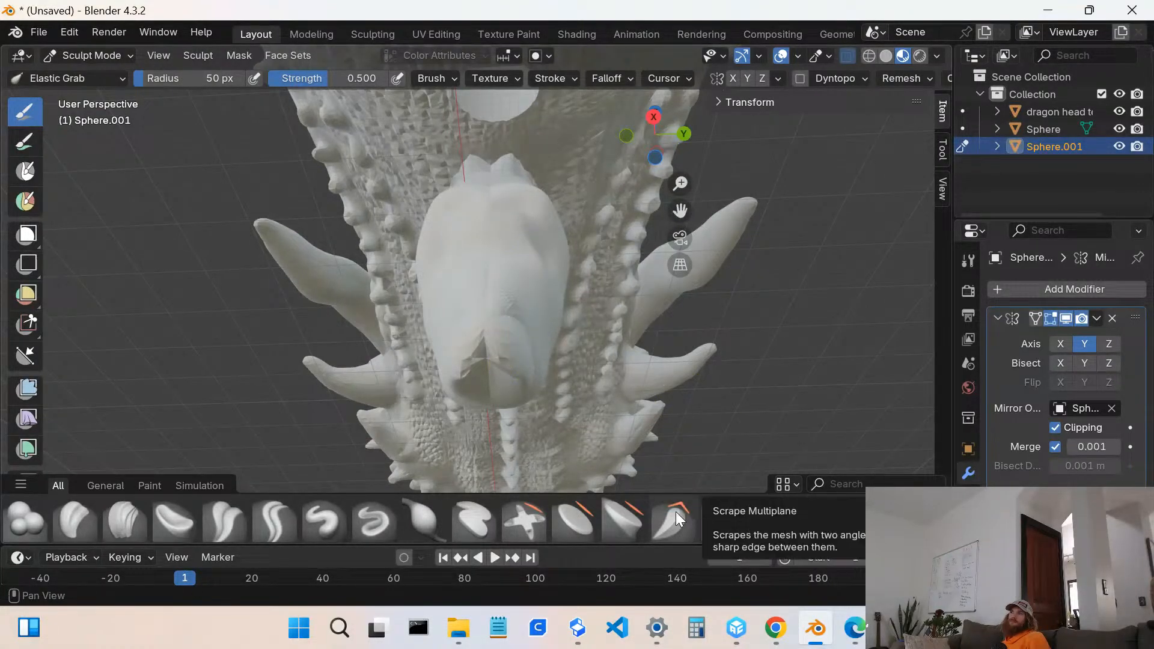
# - Add volume along the underside and tip of Sphere.001 with the Blob brush
pyautogui.click(17, 518)
pyautogui.moveTo(508, 400); pyautogui.dragTo(576, 326, button='middle')
pyautogui.moveTo(574, 281)
pyautogui.mouseDown()
pyautogui.moveTo(575, 260)
pyautogui.moveTo(547, 265)
pyautogui.mouseUp()
pyautogui.moveTo(547, 265); pyautogui.dragTo(427, 223, button='middle')
pyautogui.moveTo(427, 223)
pyautogui.mouseDown()
pyautogui.moveTo(421, 235)
pyautogui.moveTo(444, 269)
pyautogui.moveTo(454, 259)
pyautogui.mouseUp()
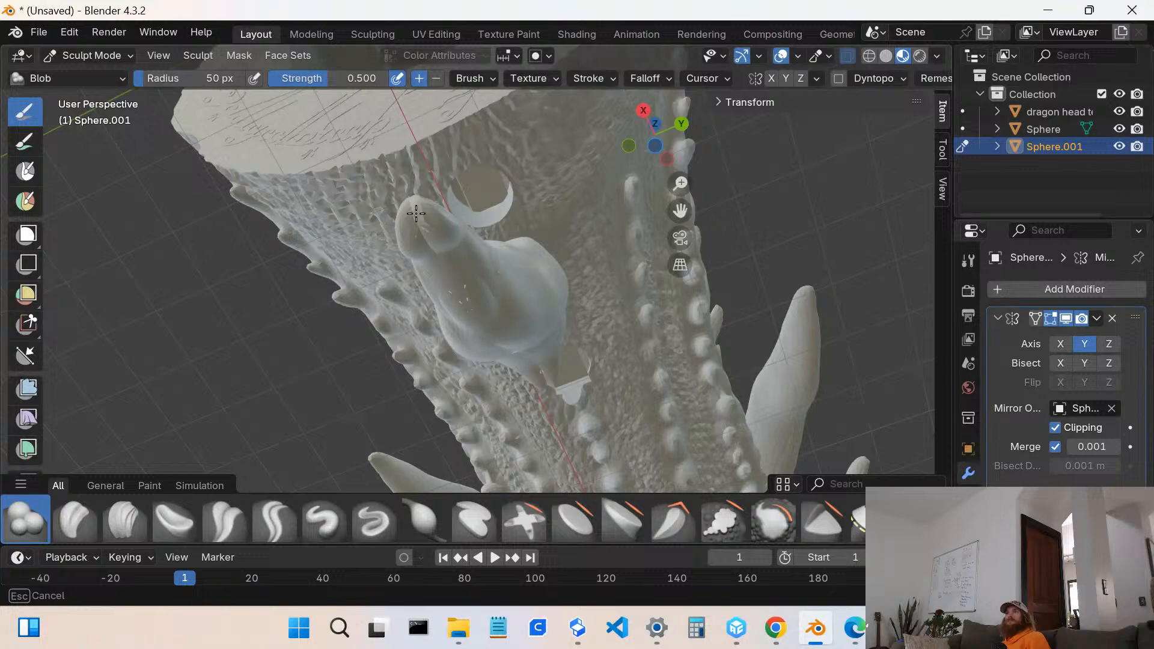
# - Fill in the folds and opening at the end of the tip with Blob strokes, rounding it into a bulbous end
pyautogui.moveTo(426, 245)
pyautogui.mouseDown(button='middle')
pyautogui.moveTo(448, 319)
pyautogui.moveTo(419, 330)
pyautogui.mouseUp(button='middle')
pyautogui.moveTo(416, 380); pyautogui.dragTo(425, 349)
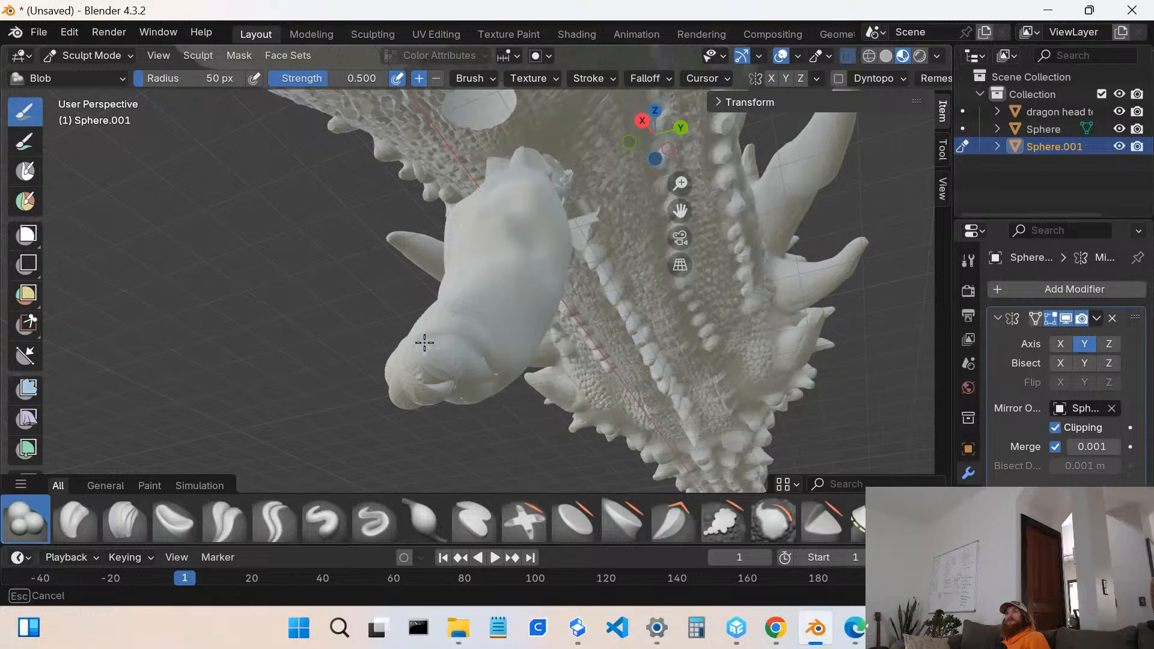
pyautogui.moveTo(424, 342); pyautogui.dragTo(406, 393)
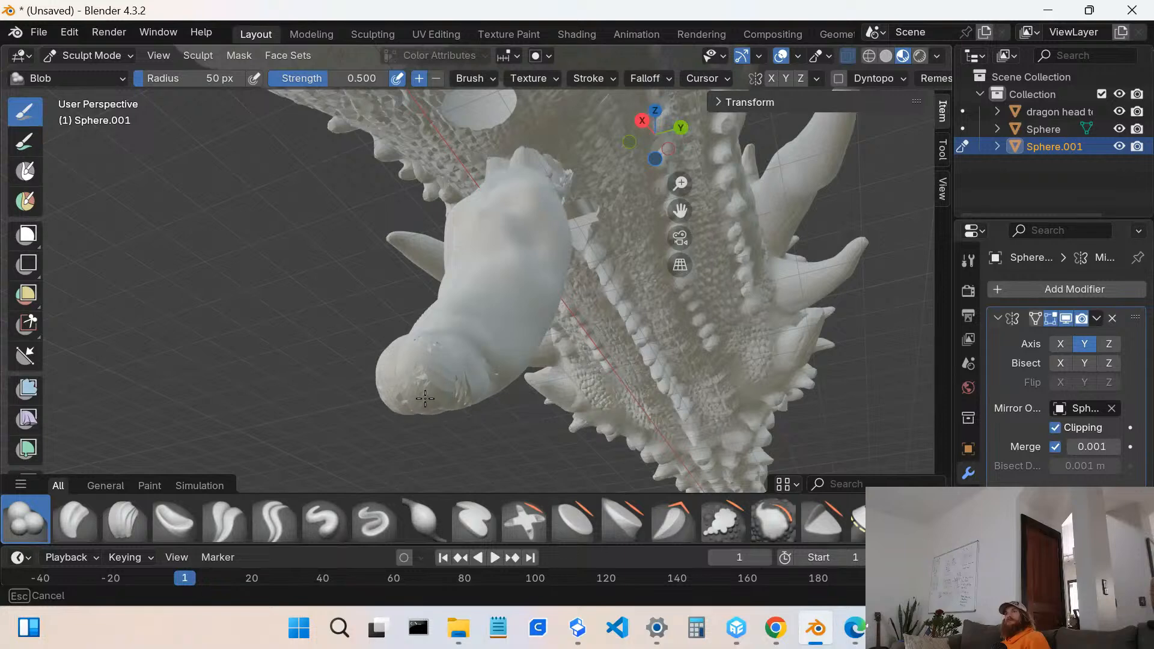
pyautogui.moveTo(425, 398); pyautogui.dragTo(426, 396)
pyautogui.scroll(-1, 426, 395)
pyautogui.moveTo(425, 388); pyautogui.dragTo(391, 377, button='middle')
pyautogui.moveTo(417, 363); pyautogui.dragTo(430, 363)
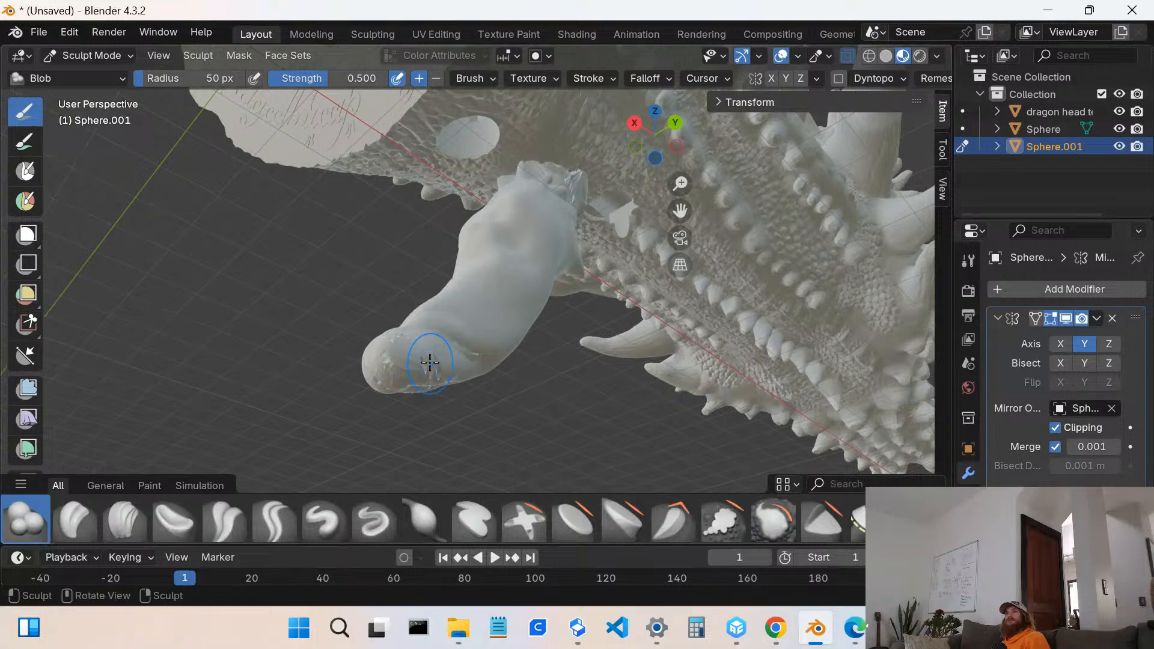
pyautogui.moveTo(430, 362)
pyautogui.mouseDown(button='middle')
pyautogui.moveTo(335, 314)
pyautogui.moveTo(385, 333)
pyautogui.mouseUp(button='middle')
pyautogui.moveTo(384, 336); pyautogui.dragTo(394, 348)
# - Examine the Sphere.001 mesh density around the tip in Edit Mode, and return to Sculpt Mode
pyautogui.moveTo(324, 337); pyautogui.dragTo(89, 152, button='middle')
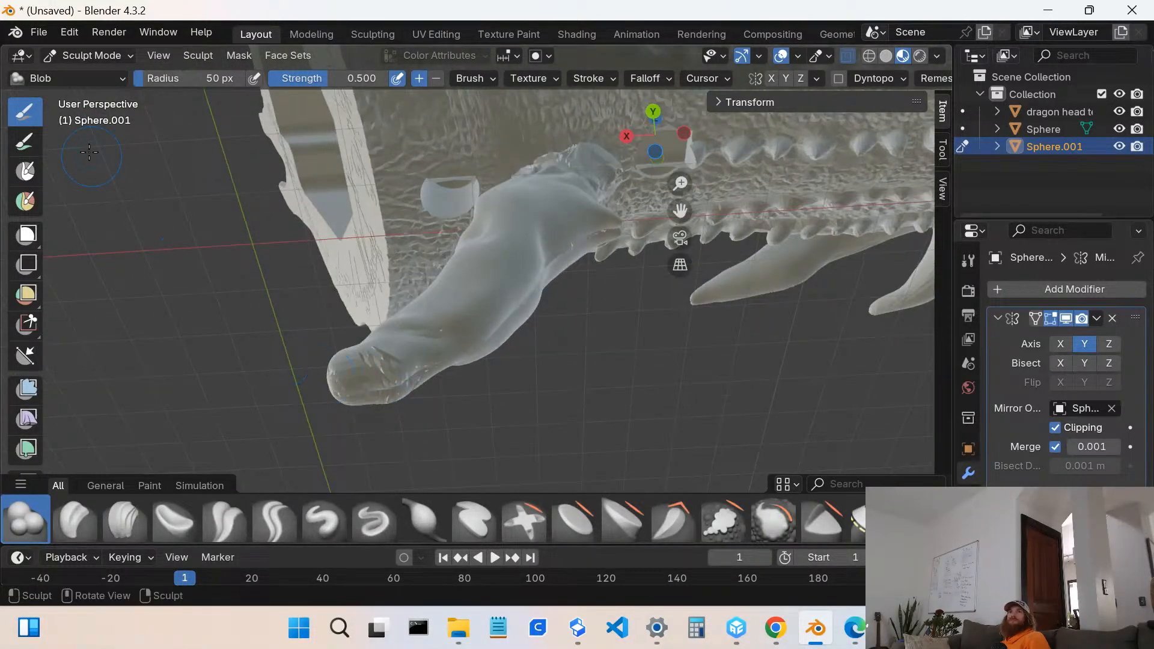
pyautogui.click(82, 53)
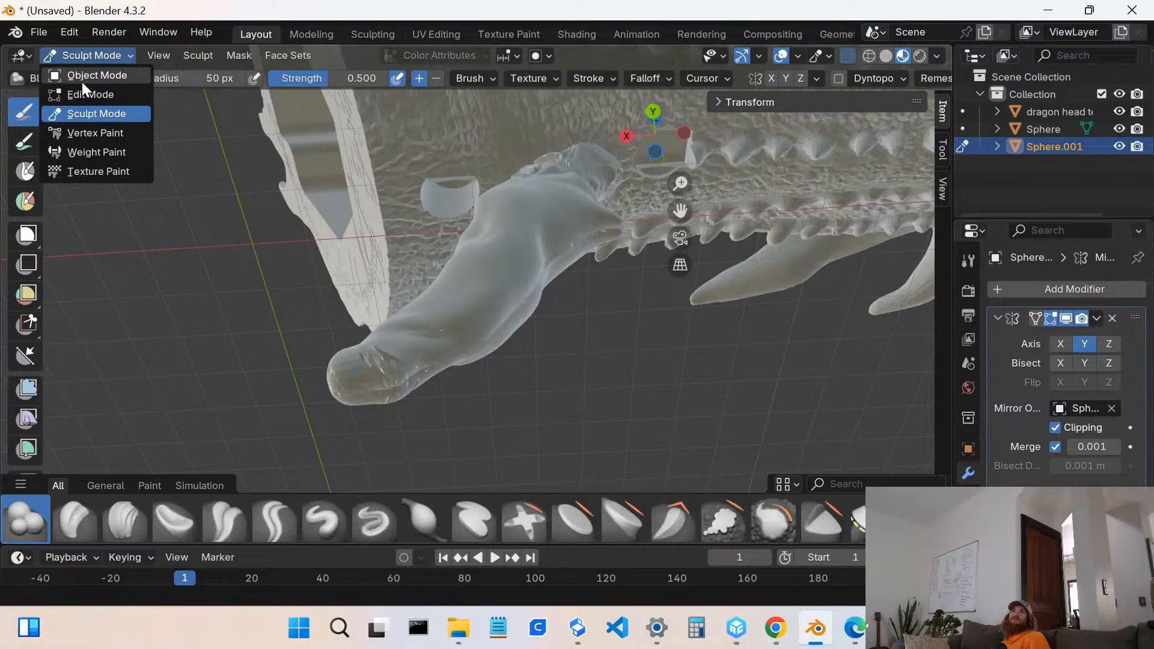
pyautogui.click(82, 94)
pyautogui.moveTo(319, 407); pyautogui.dragTo(299, 436, button='middle')
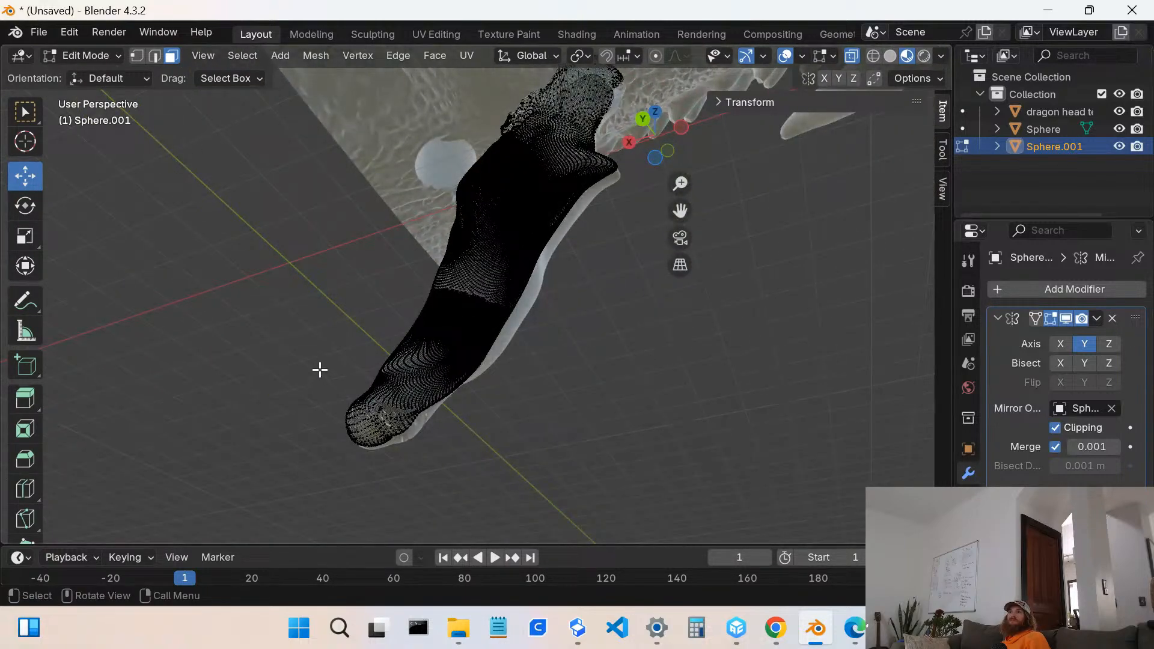
pyautogui.click(60, 55)
pyautogui.click(87, 113)
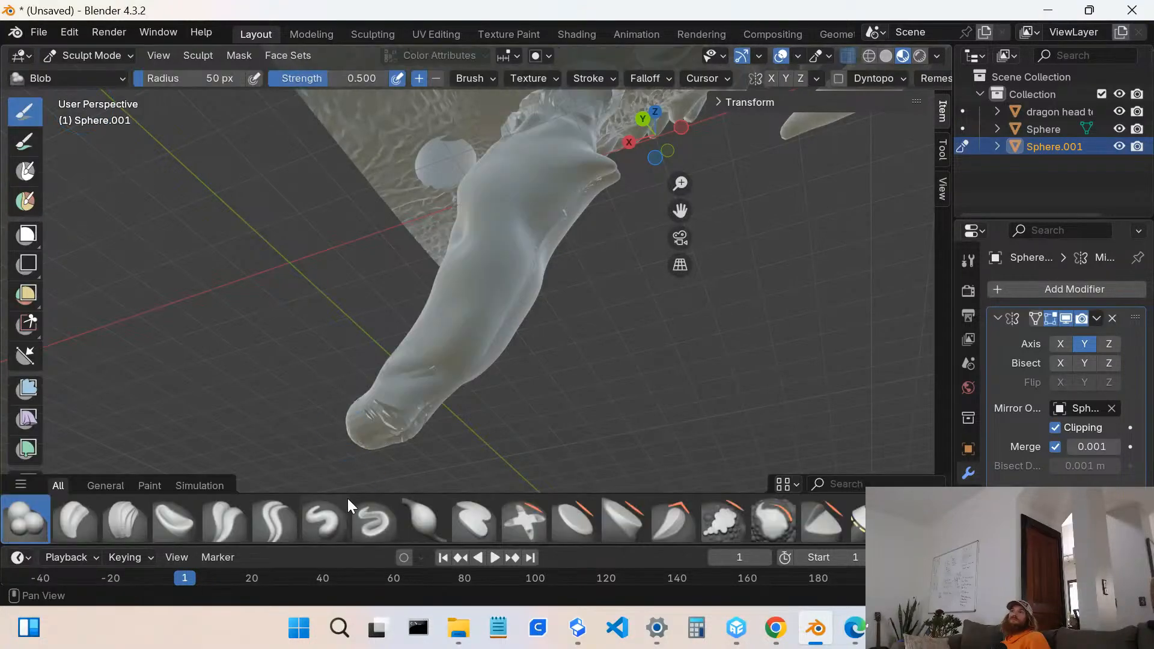
# - Smooth the rounded end of the tip into a narrower taper with the Smooth brush at 0.700 strength
pyautogui.click(777, 521)
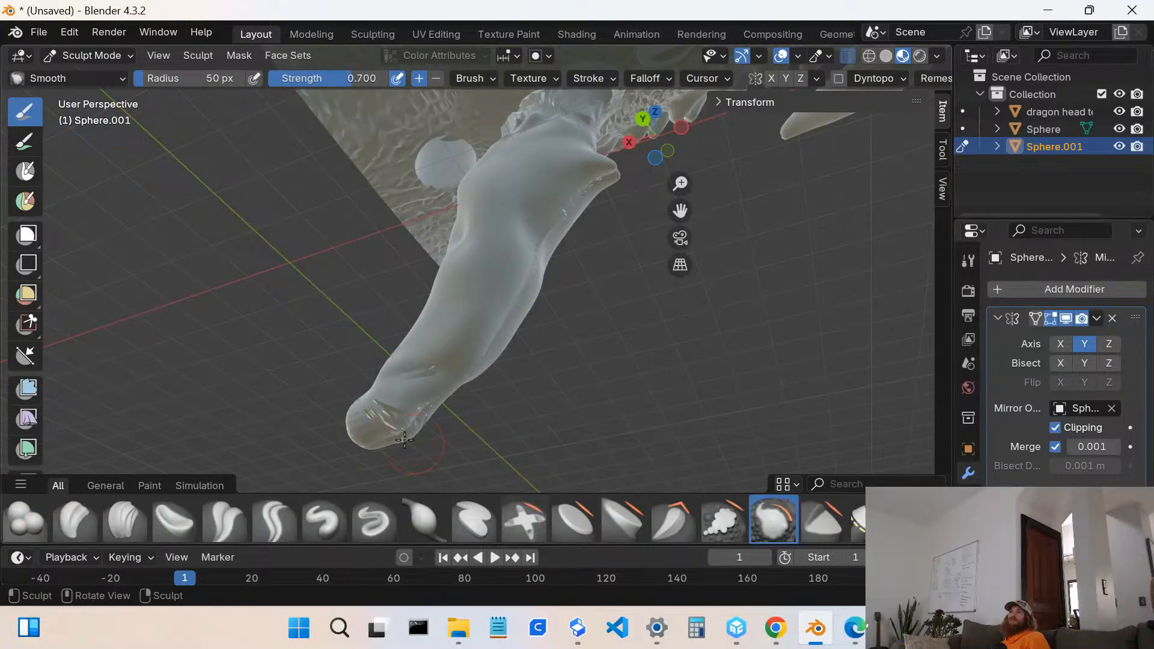
pyautogui.moveTo(400, 437)
pyautogui.mouseDown()
pyautogui.moveTo(394, 401)
pyautogui.moveTo(384, 433)
pyautogui.moveTo(406, 390)
pyautogui.mouseUp()
pyautogui.moveTo(362, 430); pyautogui.dragTo(358, 400)
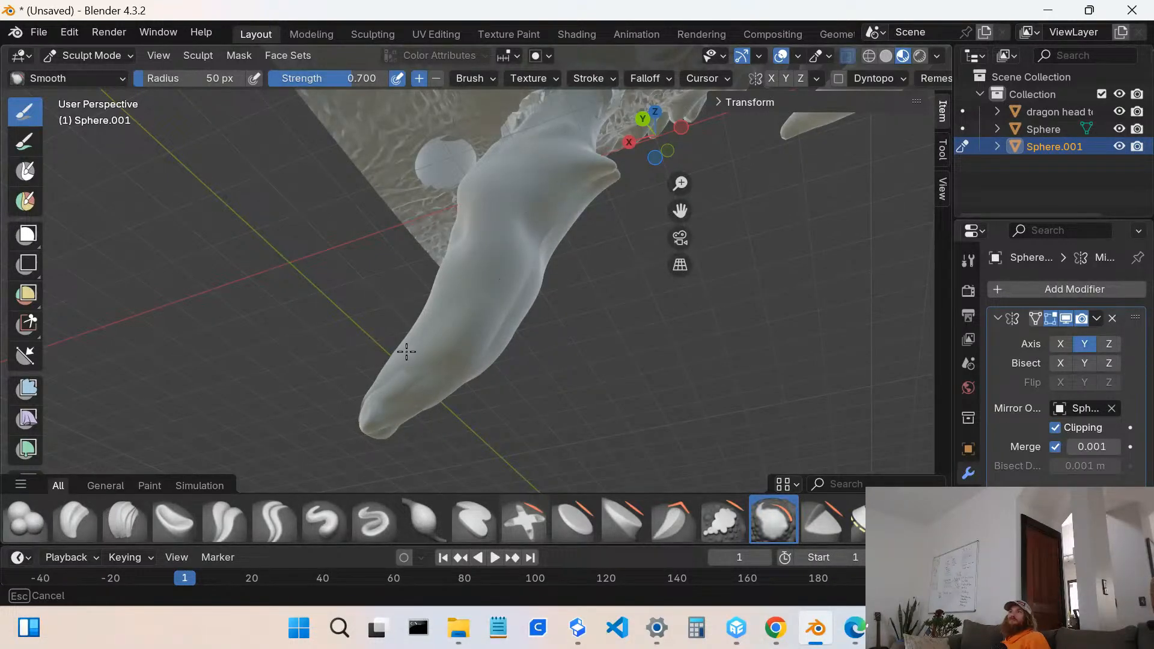
pyautogui.moveTo(407, 352); pyautogui.dragTo(464, 433, button='middle')
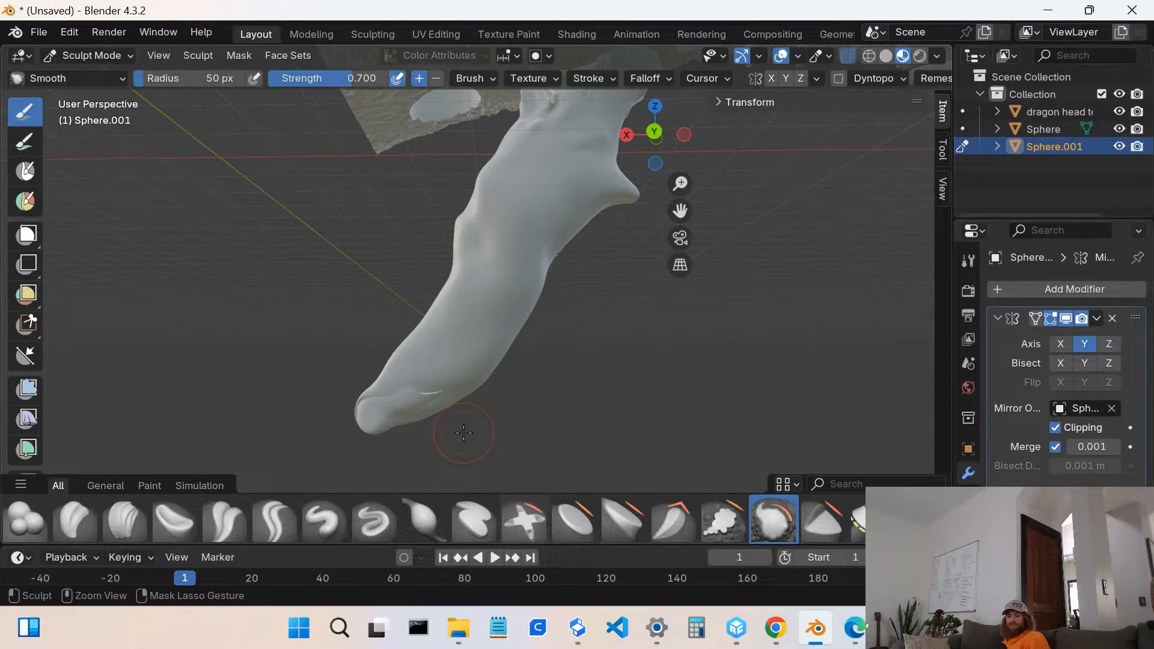
# - Examine the Sphere.001 form from its base, rear, side and front
pyautogui.moveTo(515, 304)
pyautogui.mouseDown(button='middle')
pyautogui.moveTo(583, 270)
pyautogui.moveTo(541, 258)
pyautogui.moveTo(539, 271)
pyautogui.moveTo(562, 259)
pyautogui.mouseUp(button='middle')
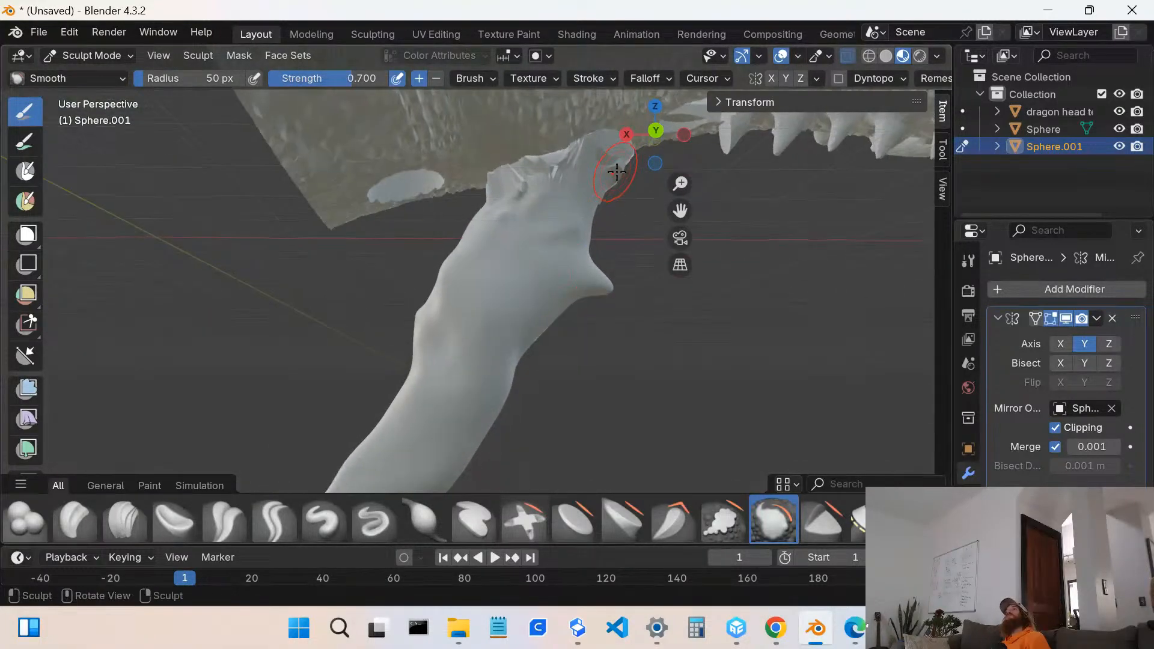
pyautogui.moveTo(651, 163); pyautogui.dragTo(441, 223)
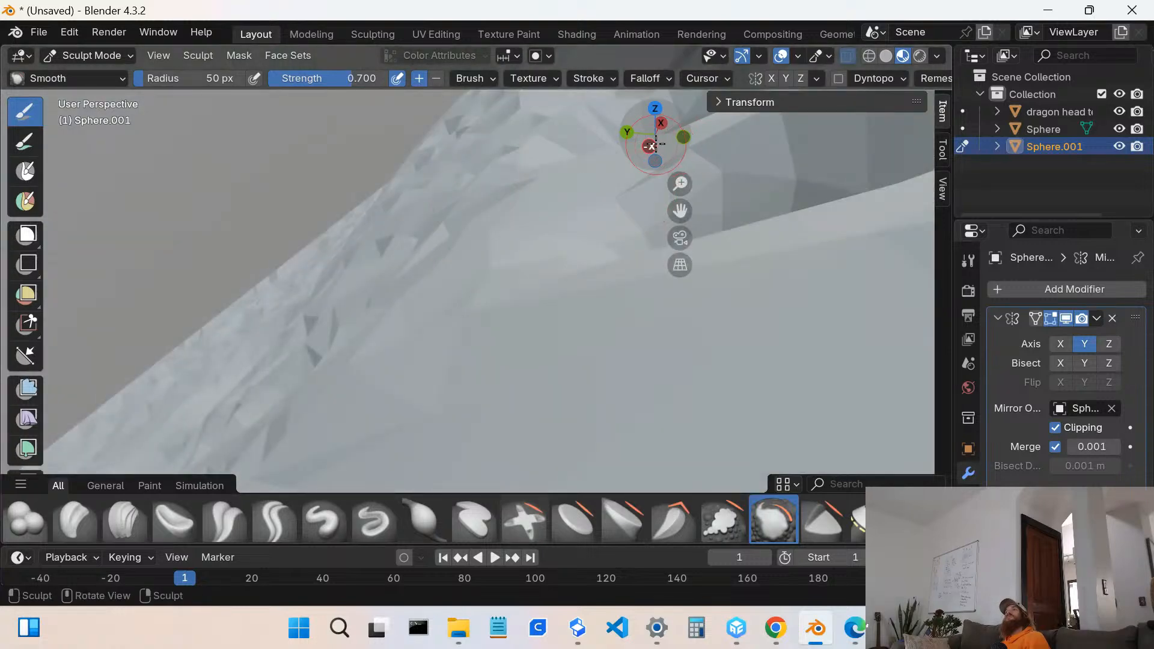
pyautogui.moveTo(654, 144); pyautogui.dragTo(628, 140)
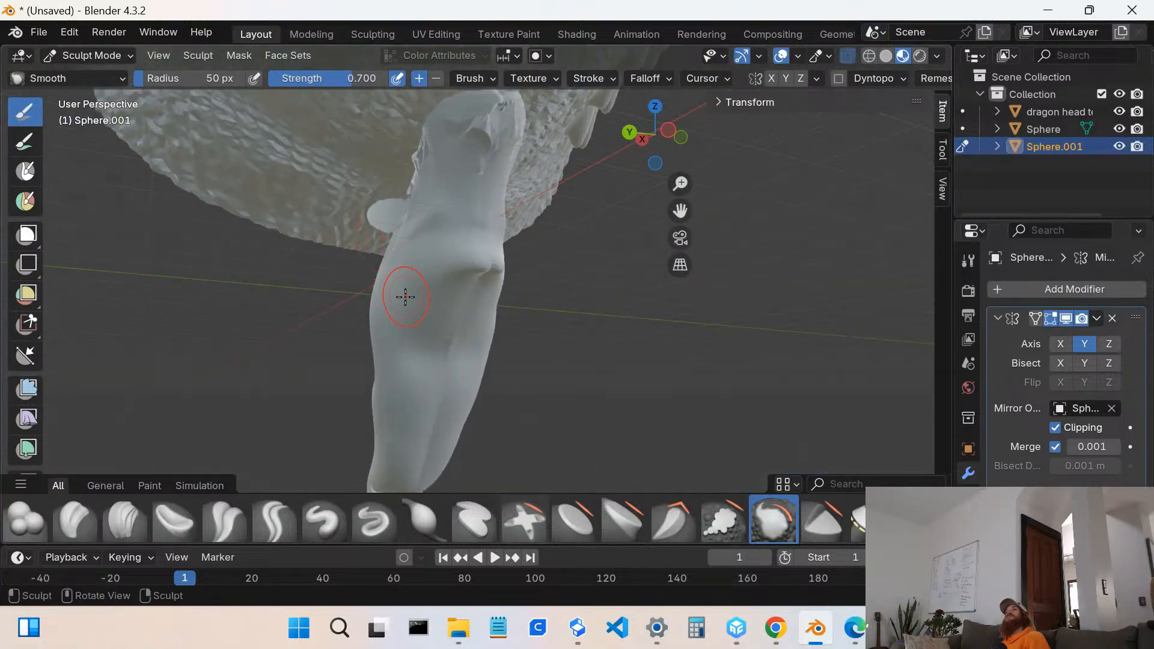
pyautogui.moveTo(406, 297)
pyautogui.mouseDown(button='middle')
pyautogui.moveTo(474, 276)
pyautogui.moveTo(526, 340)
pyautogui.mouseUp(button='middle')
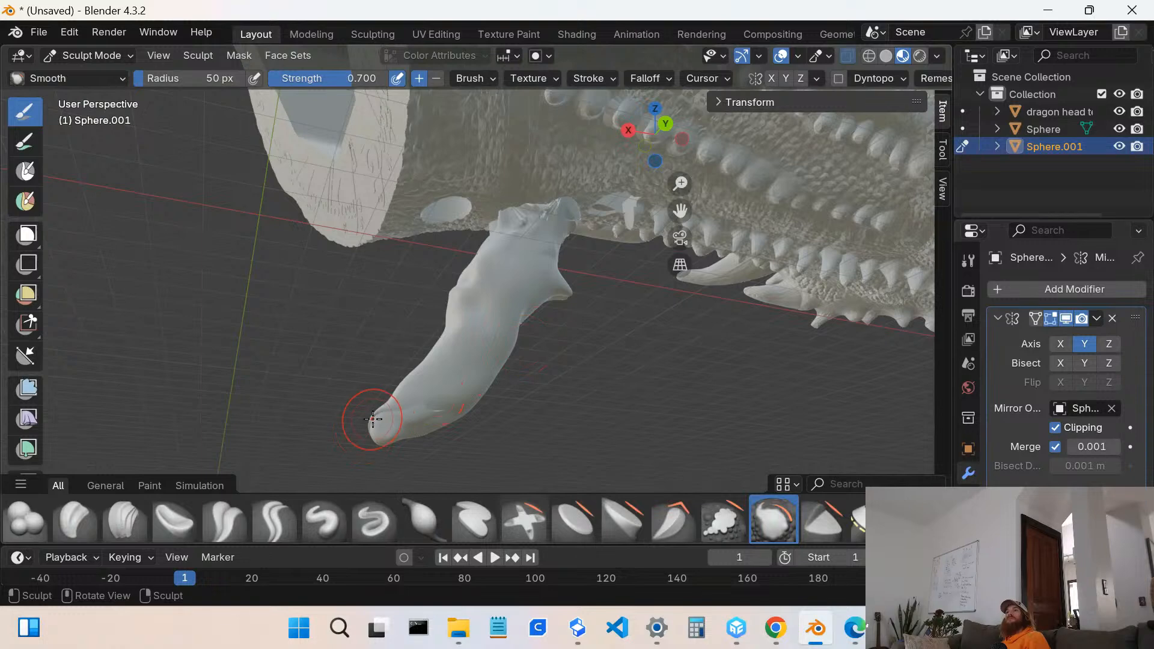
pyautogui.moveTo(386, 420); pyautogui.dragTo(514, 425, button='middle')
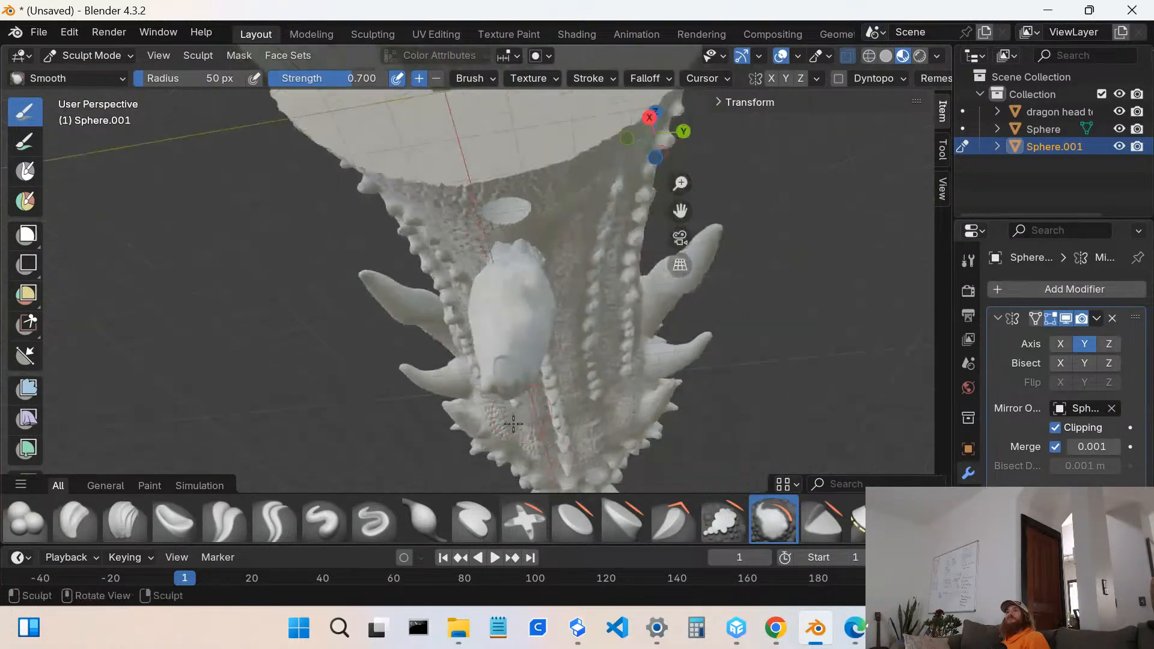
pyautogui.moveTo(513, 424)
pyautogui.mouseDown()
pyautogui.moveTo(503, 375)
pyautogui.moveTo(491, 383)
pyautogui.moveTo(504, 393)
pyautogui.mouseUp()
# - Try to stretch the smoothed tip outward from the side with the Elastic Grab brush
pyautogui.moveTo(504, 393); pyautogui.dragTo(404, 358, button='middle')
pyautogui.scroll(4, 402, 358)
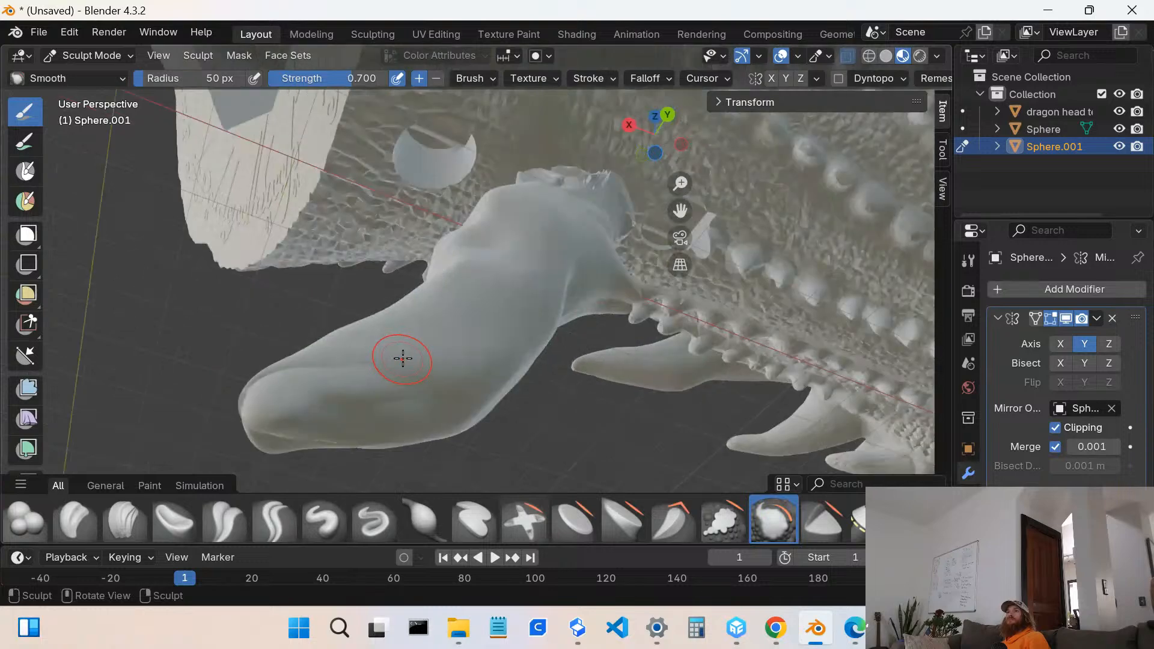
pyautogui.scroll(2, 451, 372)
pyautogui.scroll(-1, 545, 402)
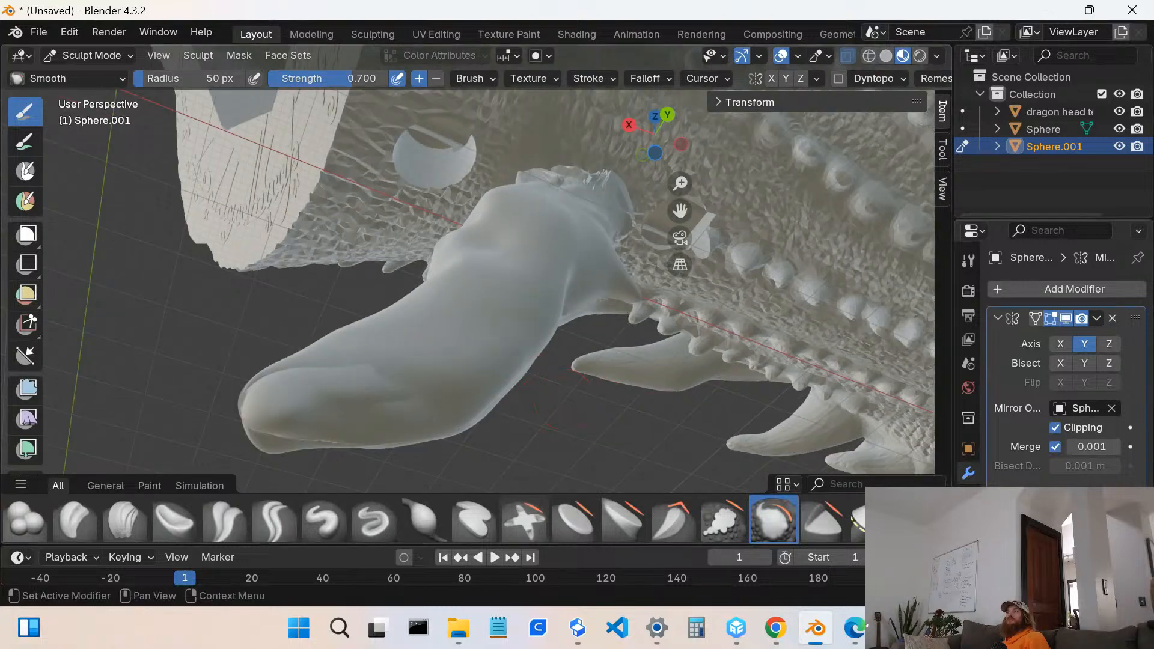
pyautogui.click(523, 519)
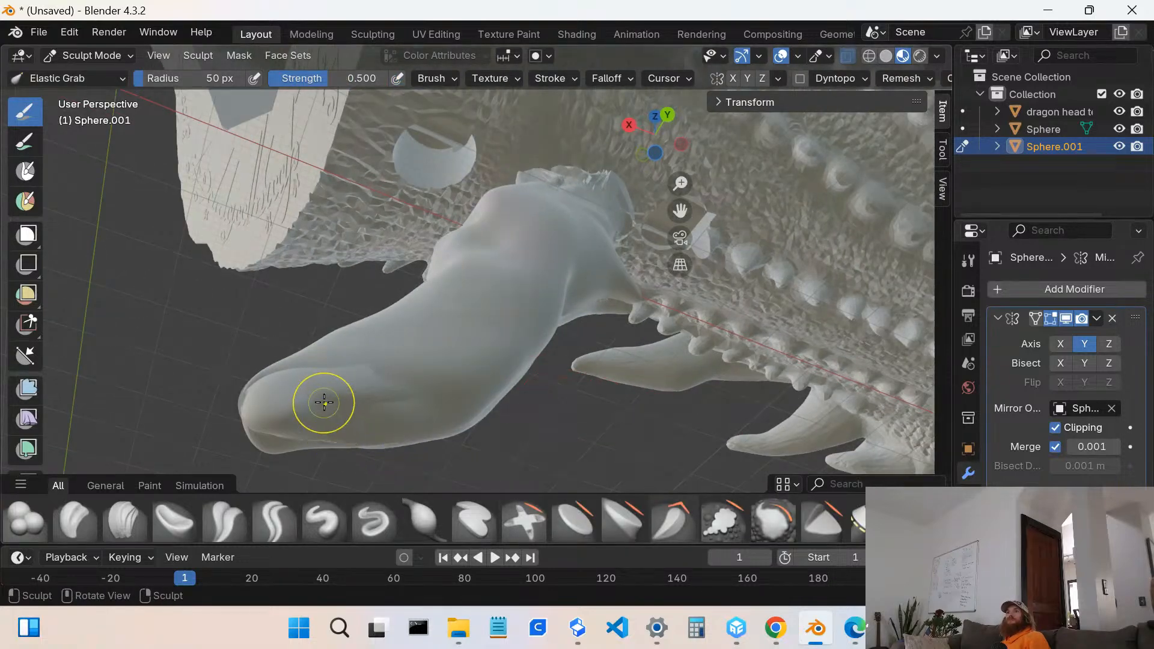
pyautogui.moveTo(322, 404)
pyautogui.mouseDown()
pyautogui.moveTo(499, 313)
pyautogui.moveTo(345, 399)
pyautogui.moveTo(167, 445)
pyautogui.moveTo(214, 404)
pyautogui.mouseUp()
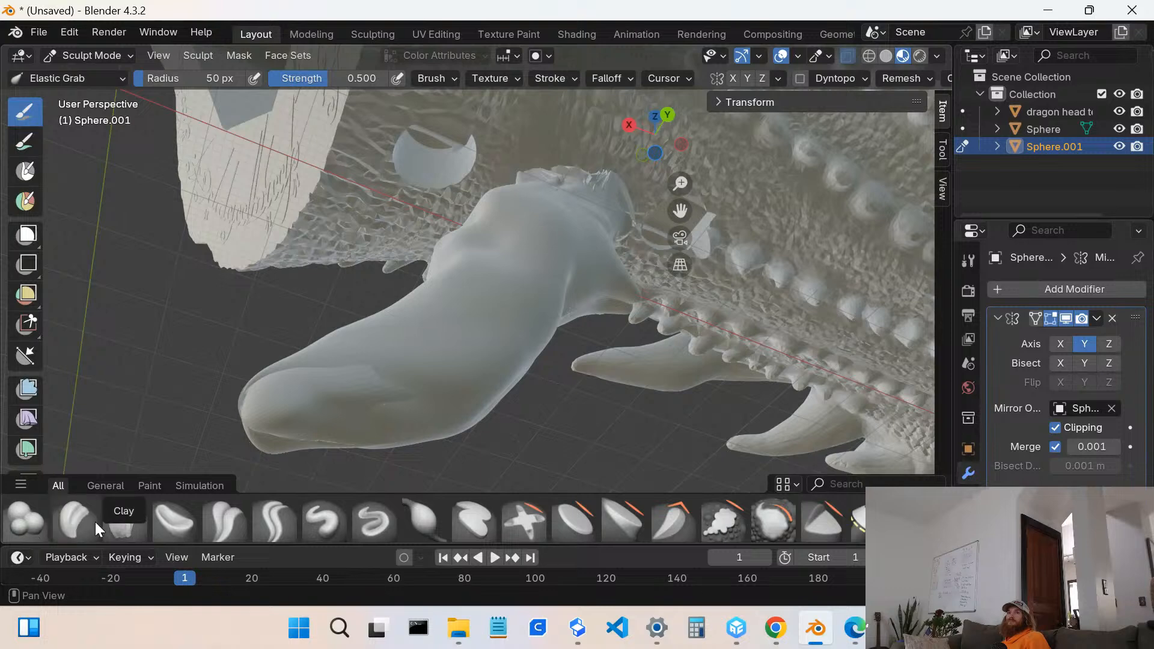
# - Build up the side, outer end and lower edge of the tip with the Blob brush at 0.500 strength
pyautogui.click(41, 513)
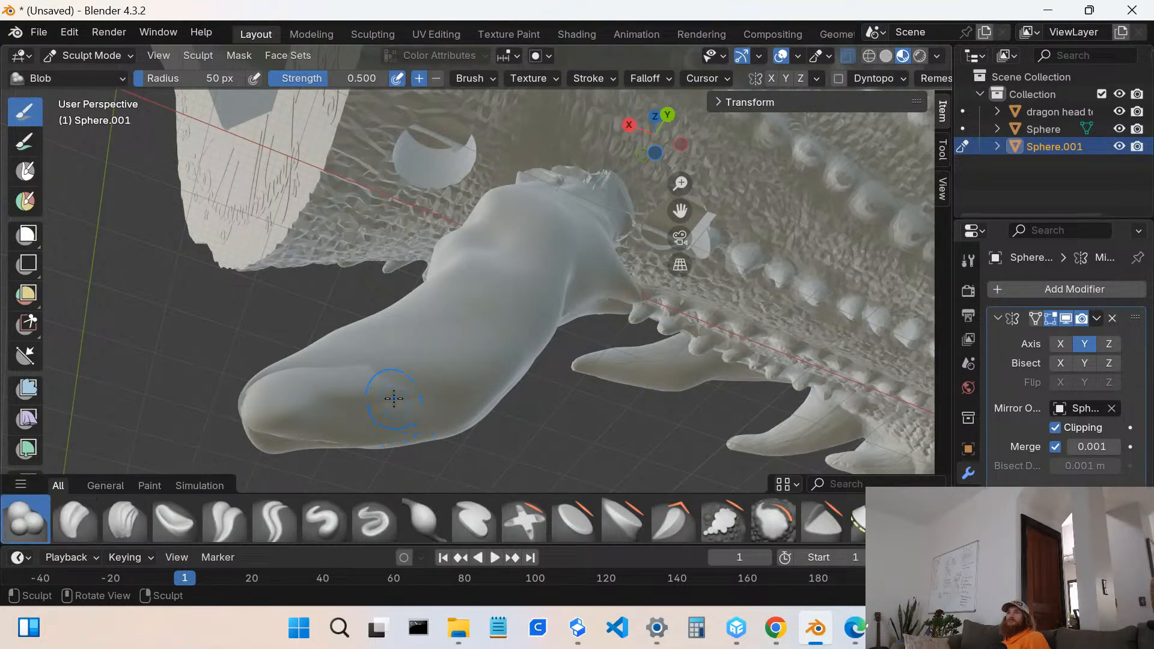
pyautogui.moveTo(394, 398)
pyautogui.mouseDown()
pyautogui.moveTo(348, 391)
pyautogui.moveTo(394, 391)
pyautogui.moveTo(379, 385)
pyautogui.mouseUp()
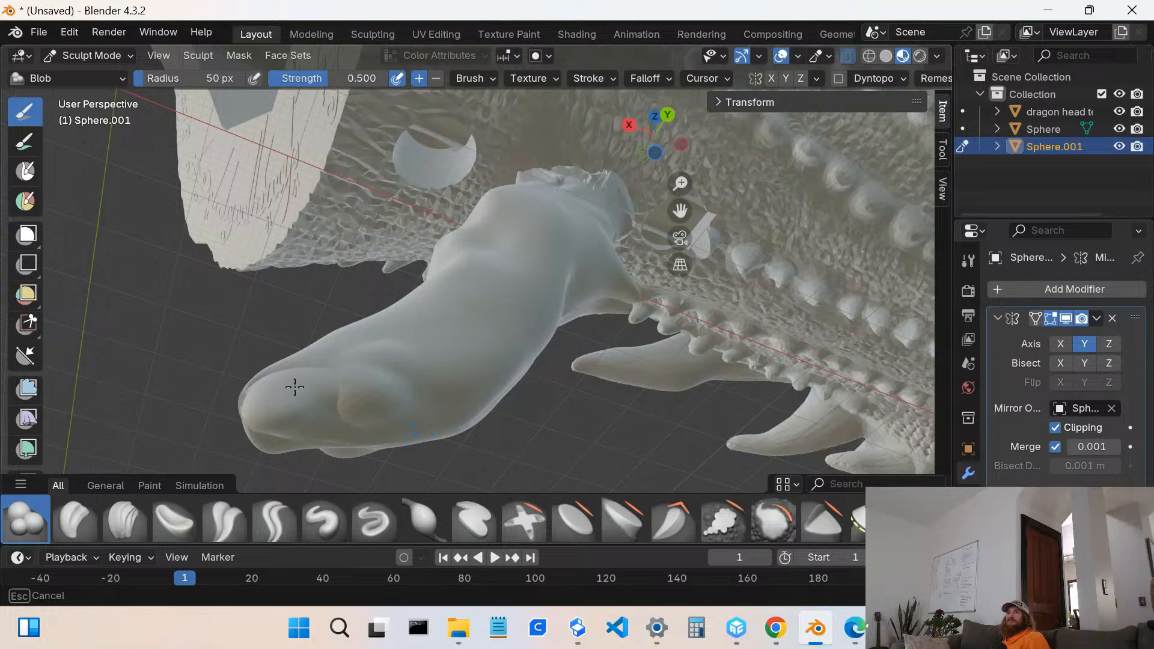
pyautogui.moveTo(294, 387)
pyautogui.mouseDown()
pyautogui.moveTo(331, 394)
pyautogui.moveTo(264, 408)
pyautogui.mouseUp()
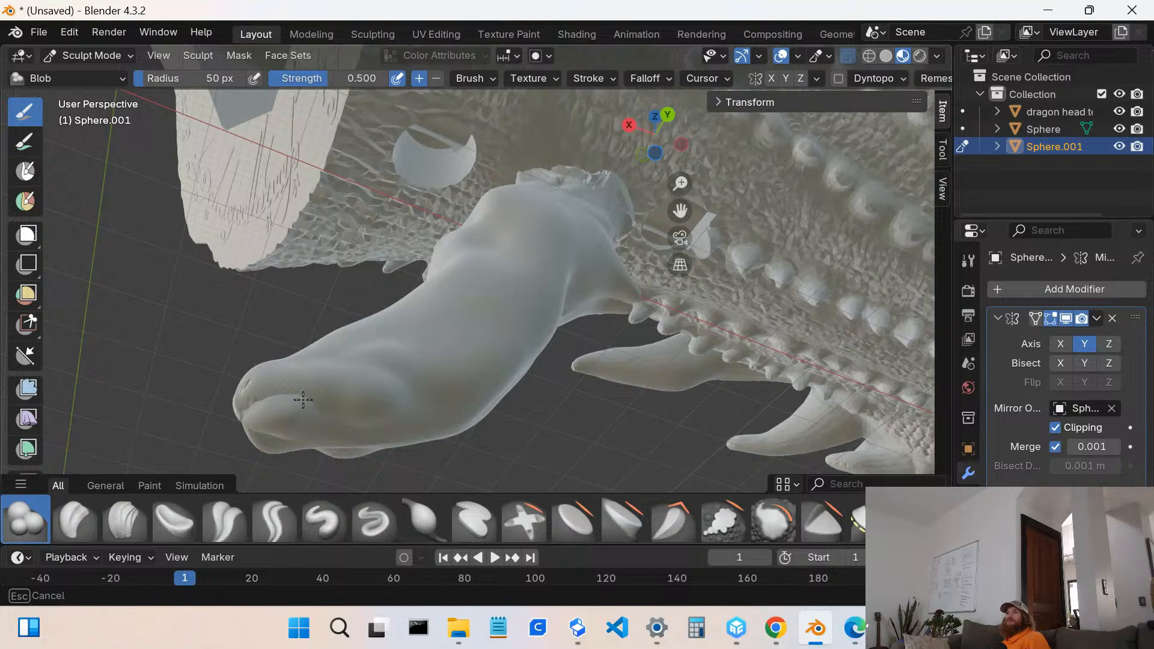
pyautogui.moveTo(306, 403); pyautogui.dragTo(293, 407)
pyautogui.moveTo(304, 407)
pyautogui.mouseDown()
pyautogui.moveTo(255, 421)
pyautogui.moveTo(270, 430)
pyautogui.moveTo(253, 425)
pyautogui.moveTo(263, 438)
pyautogui.moveTo(282, 438)
pyautogui.mouseUp()
pyautogui.moveTo(297, 434); pyautogui.dragTo(319, 431)
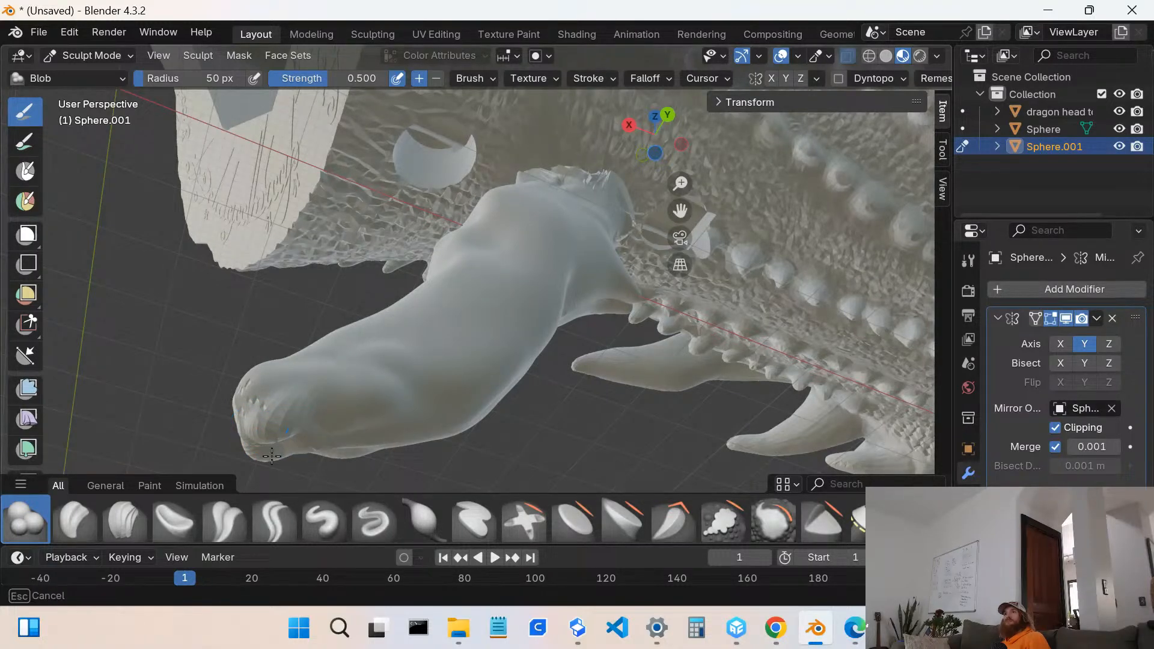
pyautogui.moveTo(286, 436); pyautogui.dragTo(336, 417)
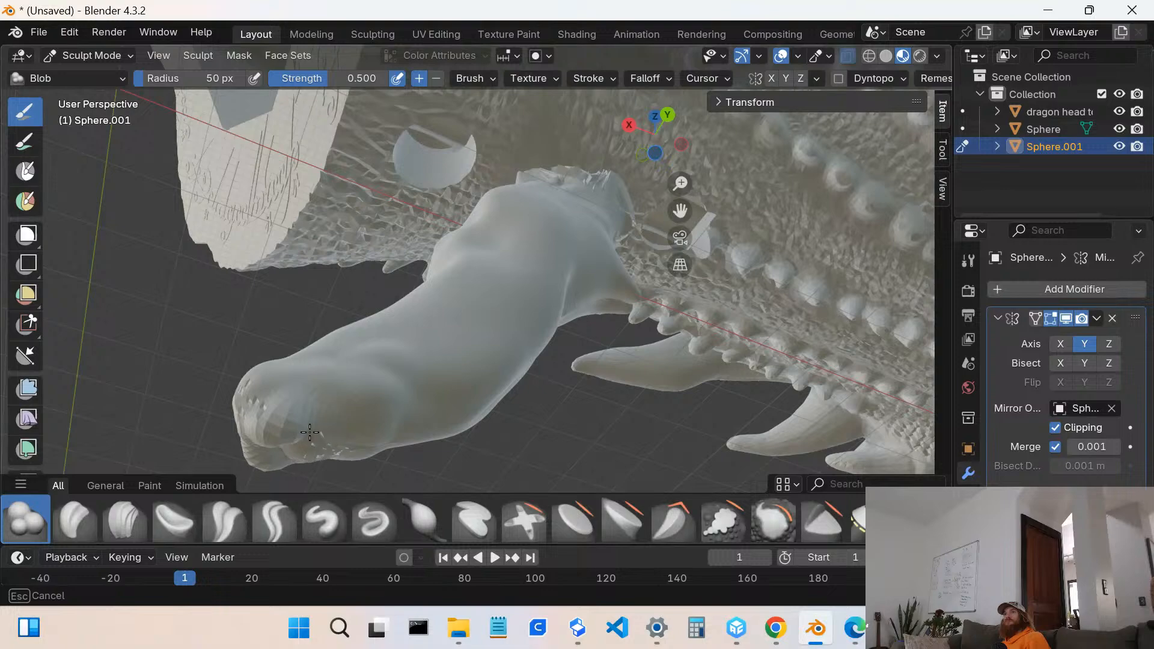
# - Pull the built-up end of the tip outward into a tapered point with the Elastic Grab brush
pyautogui.moveTo(310, 432)
pyautogui.mouseDown(button='middle')
pyautogui.moveTo(391, 444)
pyautogui.moveTo(381, 448)
pyautogui.mouseUp(button='middle')
pyautogui.click(922, 518)
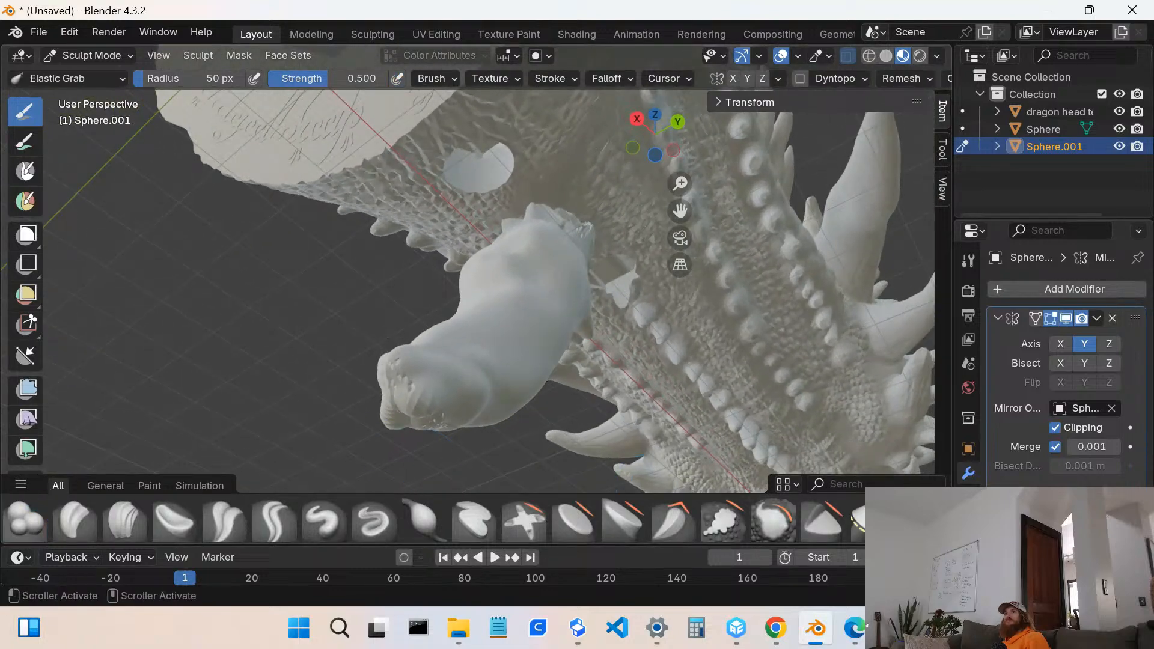
pyautogui.moveTo(507, 425); pyautogui.dragTo(343, 431, button='middle')
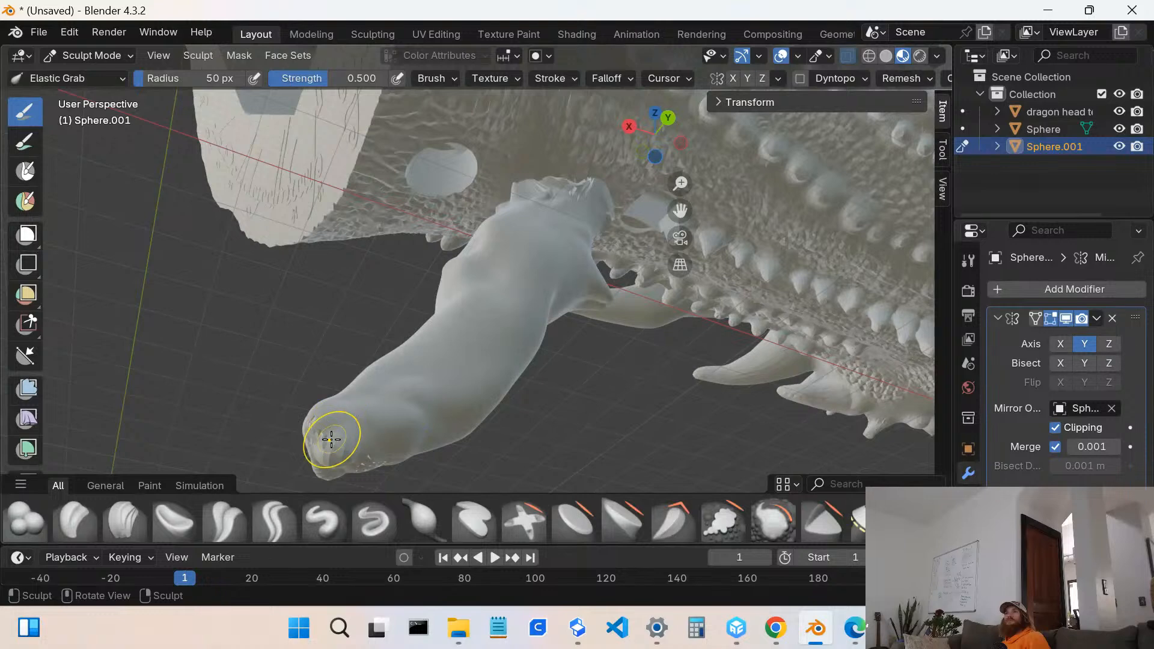
pyautogui.moveTo(331, 439)
pyautogui.mouseDown()
pyautogui.moveTo(117, 373)
pyautogui.moveTo(228, 384)
pyautogui.moveTo(299, 348)
pyautogui.moveTo(270, 201)
pyautogui.moveTo(206, 163)
pyautogui.moveTo(22, 245)
pyautogui.moveTo(2, 282)
pyautogui.mouseUp()
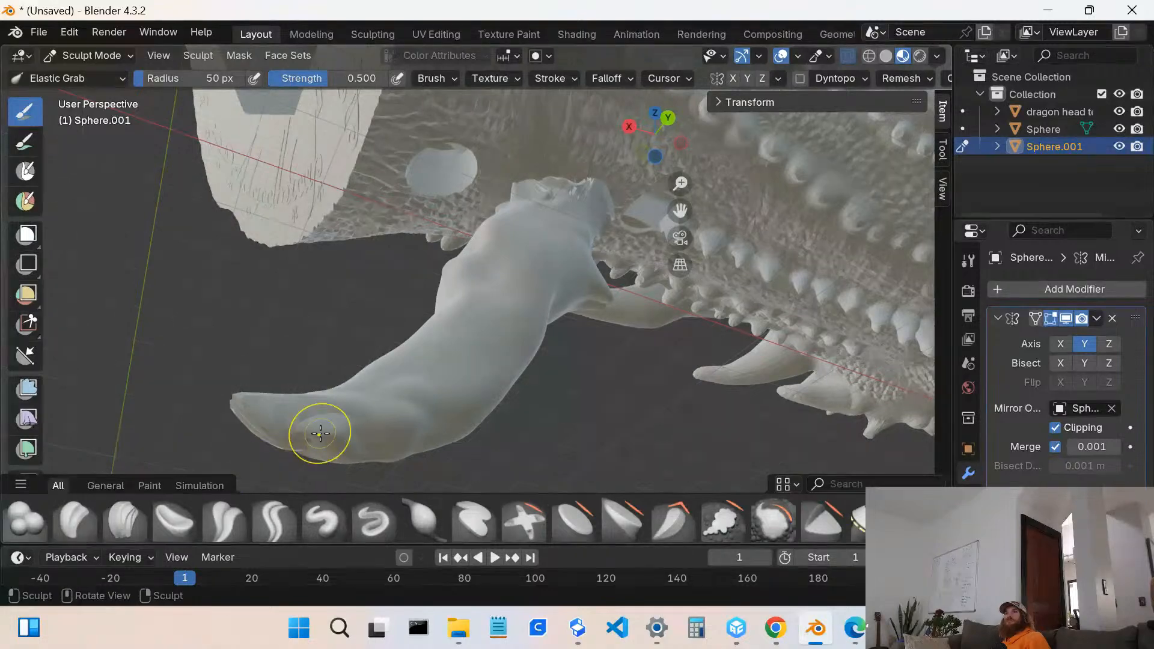
# - Pull out the lower edge of the tip behind its point with the Elastic Grab brush at 0.500 strength
pyautogui.moveTo(322, 436); pyautogui.dragTo(305, 410)
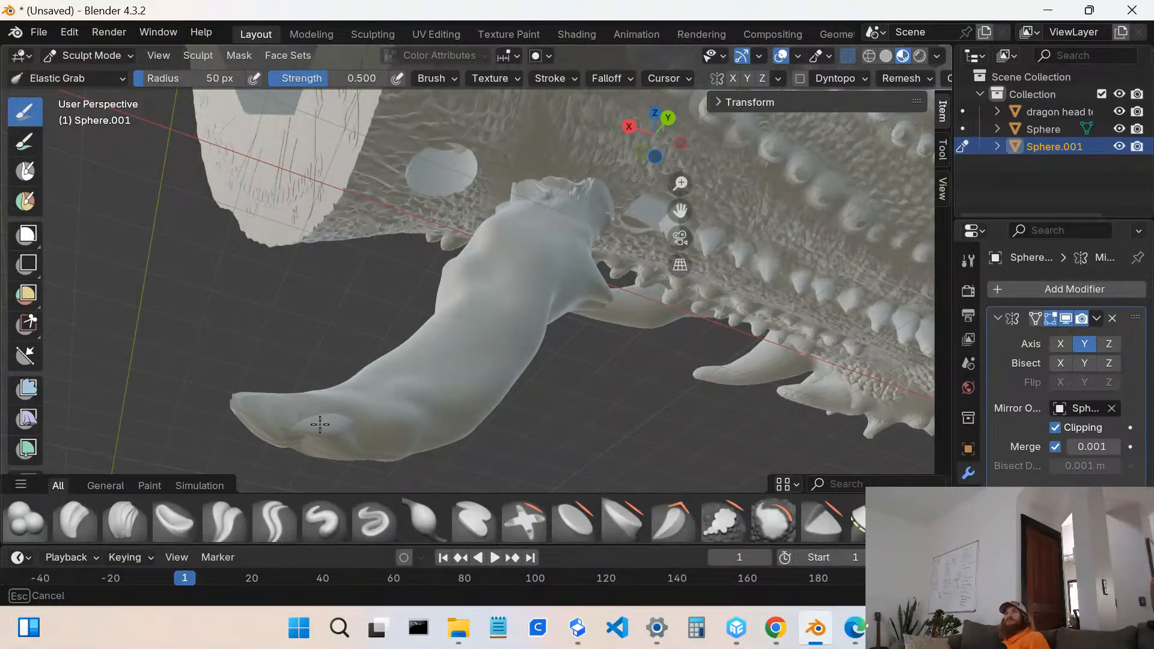
pyautogui.moveTo(412, 443); pyautogui.dragTo(507, 427)
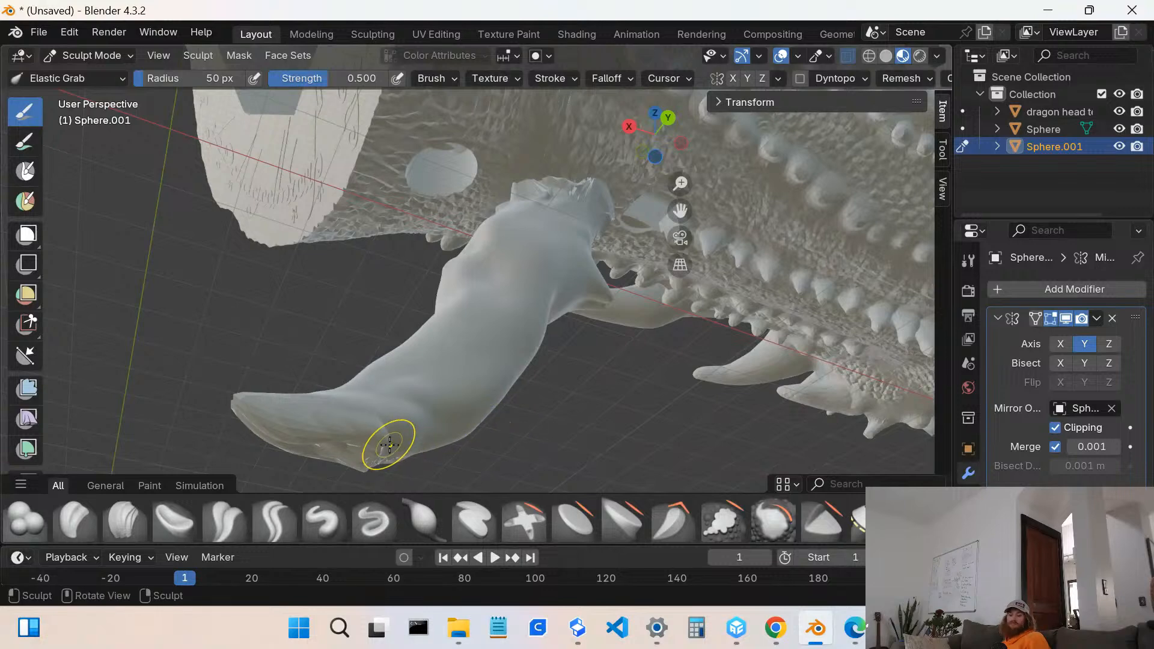
pyautogui.scroll(3, 289, 457)
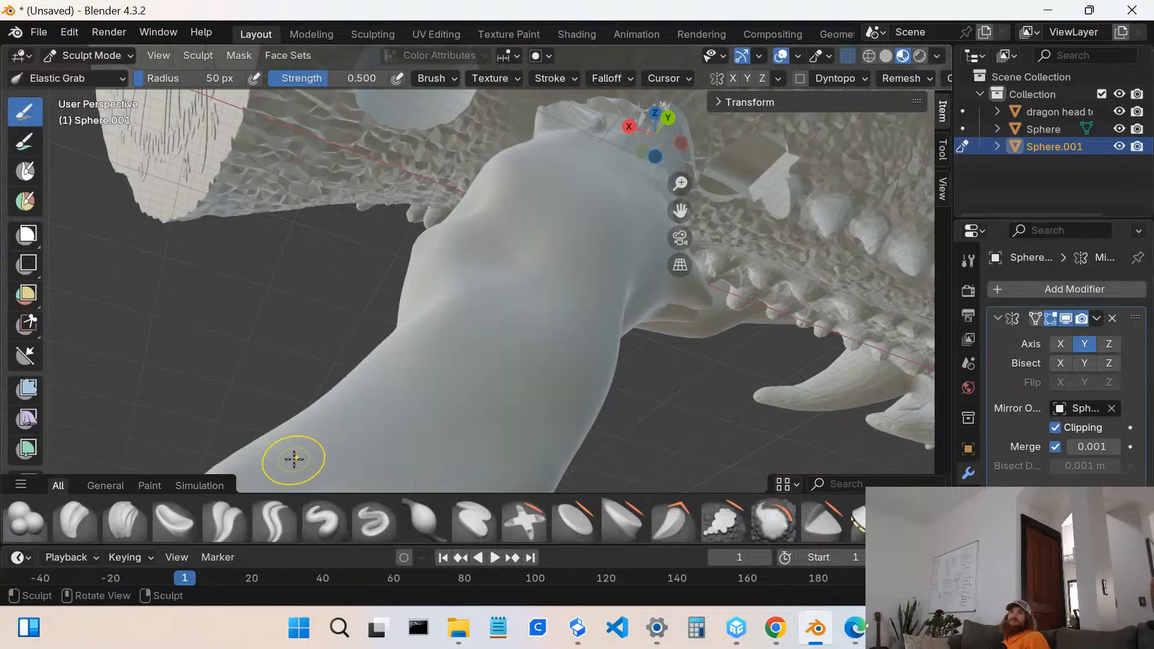
pyautogui.moveTo(304, 454)
pyautogui.keyDown('shift'); pyautogui.mouseDown(button='middle')
pyautogui.moveTo(446, 338)
pyautogui.moveTo(661, 325)
pyautogui.mouseUp(button='middle'); pyautogui.keyUp('shift')
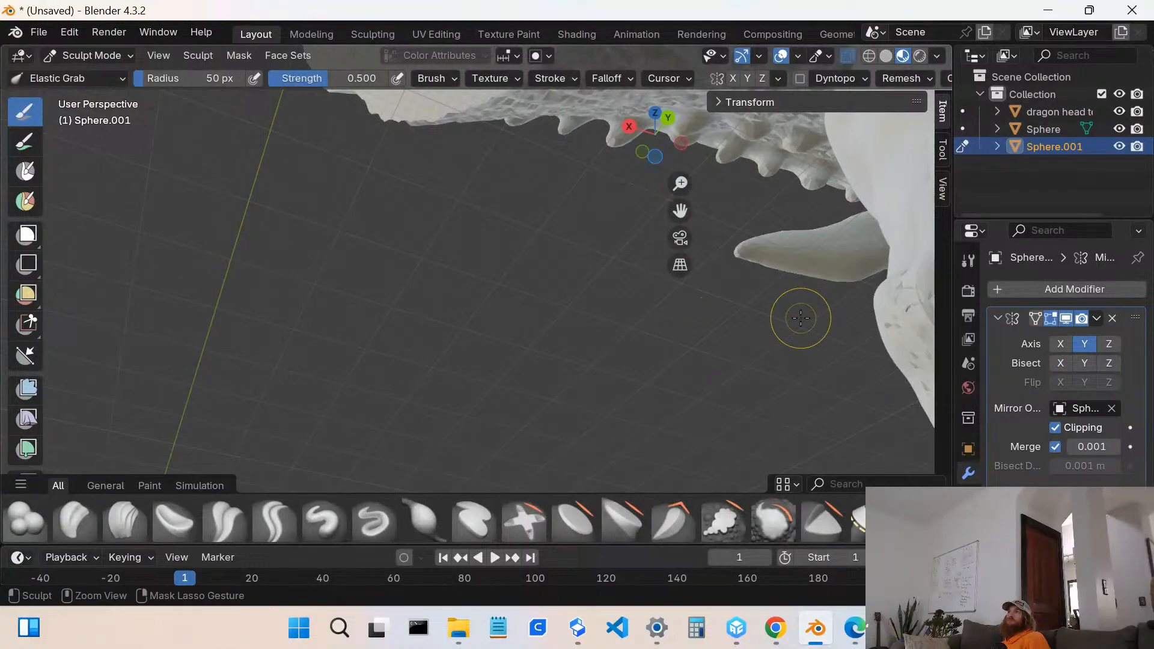
pyautogui.scroll(-2, 802, 315)
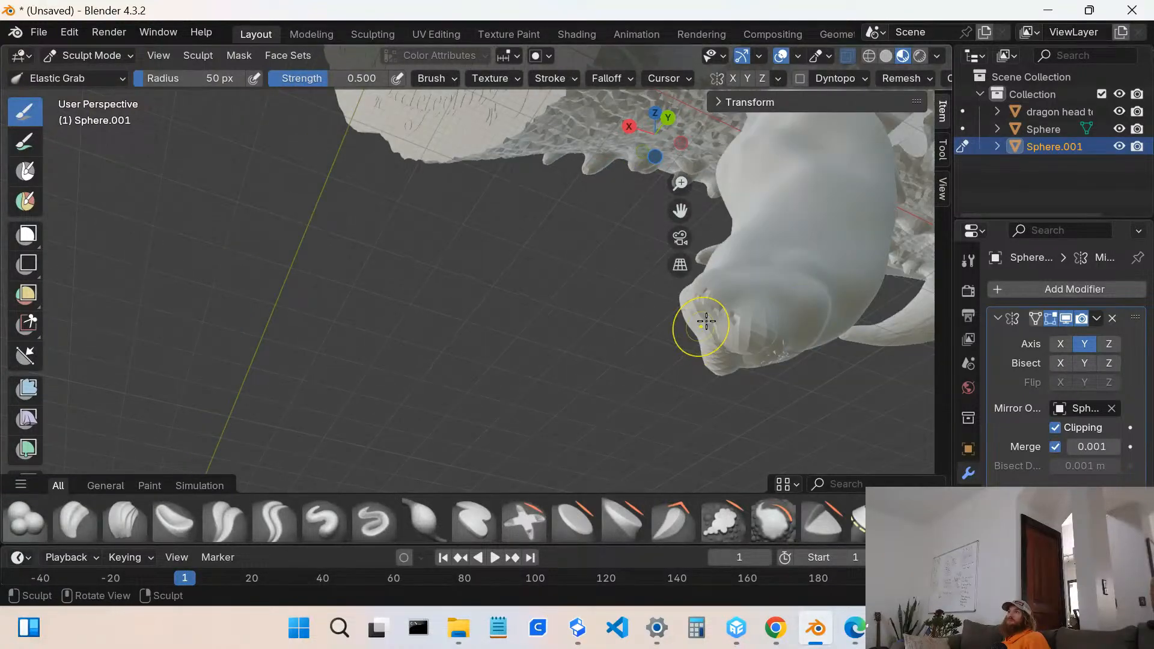
pyautogui.moveTo(703, 314); pyautogui.dragTo(886, 227, button='middle')
pyautogui.scroll(1, 713, 345)
pyautogui.moveTo(711, 347)
pyautogui.mouseDown(button='middle')
pyautogui.moveTo(445, 410)
pyautogui.moveTo(408, 439)
pyautogui.moveTo(387, 478)
pyautogui.moveTo(301, 60)
pyautogui.moveTo(421, 180)
pyautogui.moveTo(492, 348)
pyautogui.moveTo(511, 426)
pyautogui.moveTo(471, 445)
pyautogui.moveTo(491, 419)
pyautogui.moveTo(492, 330)
pyautogui.moveTo(391, 381)
pyautogui.moveTo(453, 305)
pyautogui.moveTo(471, 330)
pyautogui.moveTo(476, 288)
pyautogui.mouseUp(button='middle')
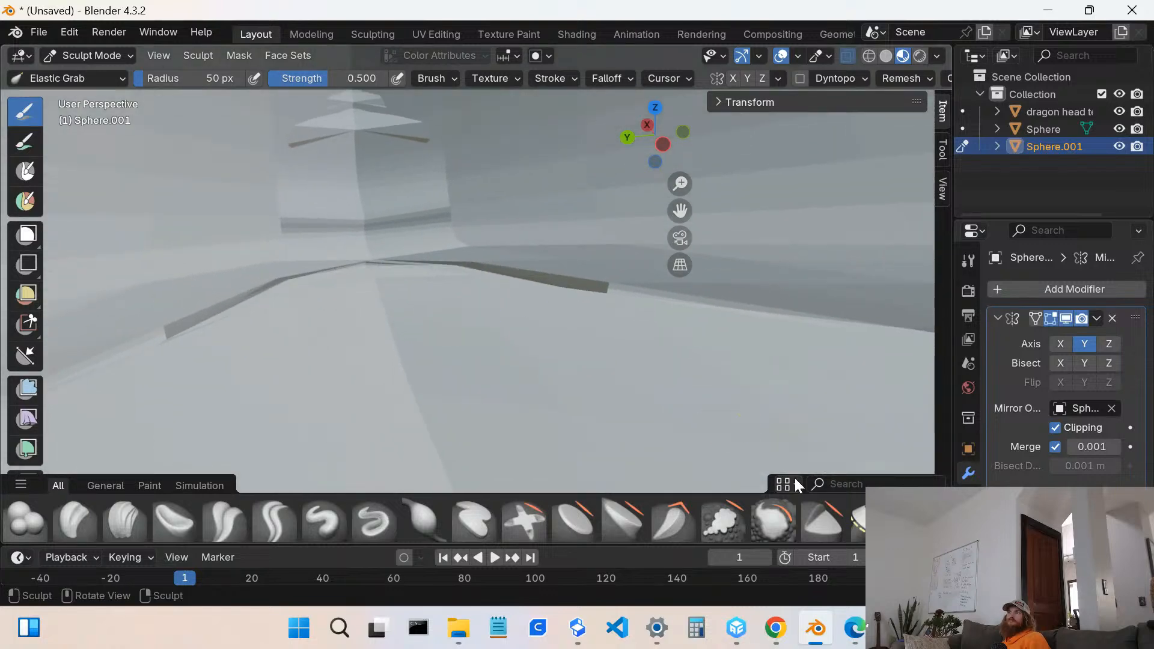
pyautogui.scroll(3, 653, 293)
pyautogui.scroll(-4, 629, 297)
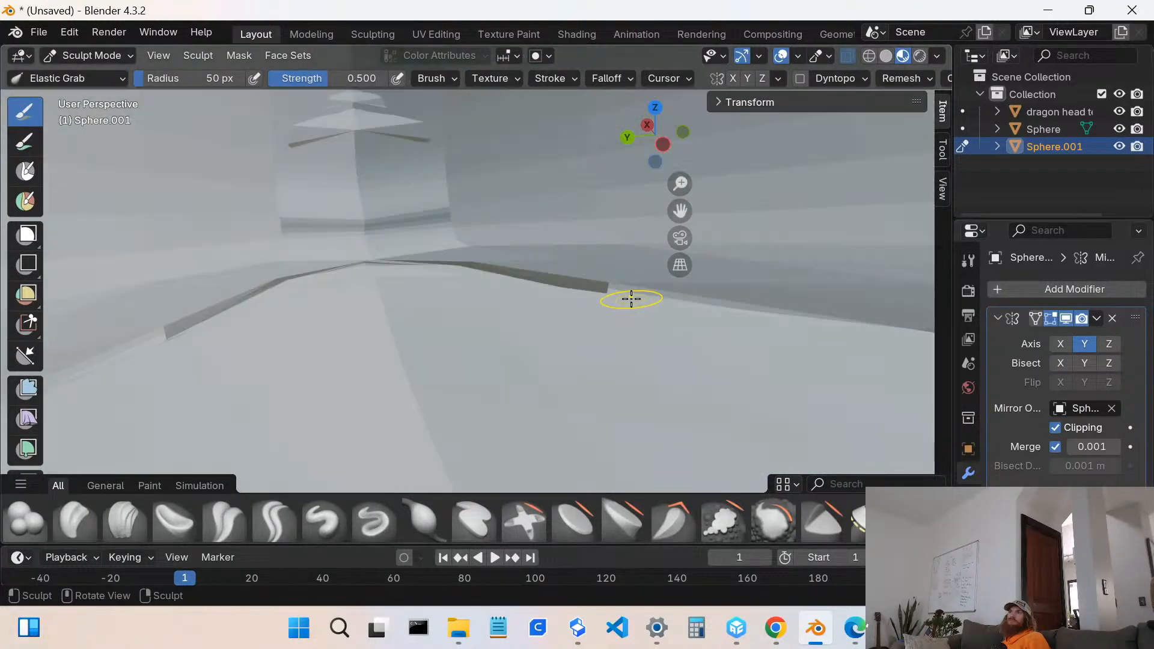
pyautogui.moveTo(557, 315)
pyautogui.mouseDown(button='middle')
pyautogui.moveTo(631, 294)
pyautogui.moveTo(649, 319)
pyautogui.moveTo(571, 322)
pyautogui.moveTo(551, 309)
pyautogui.moveTo(562, 331)
pyautogui.moveTo(541, 322)
pyautogui.mouseUp(button='middle')
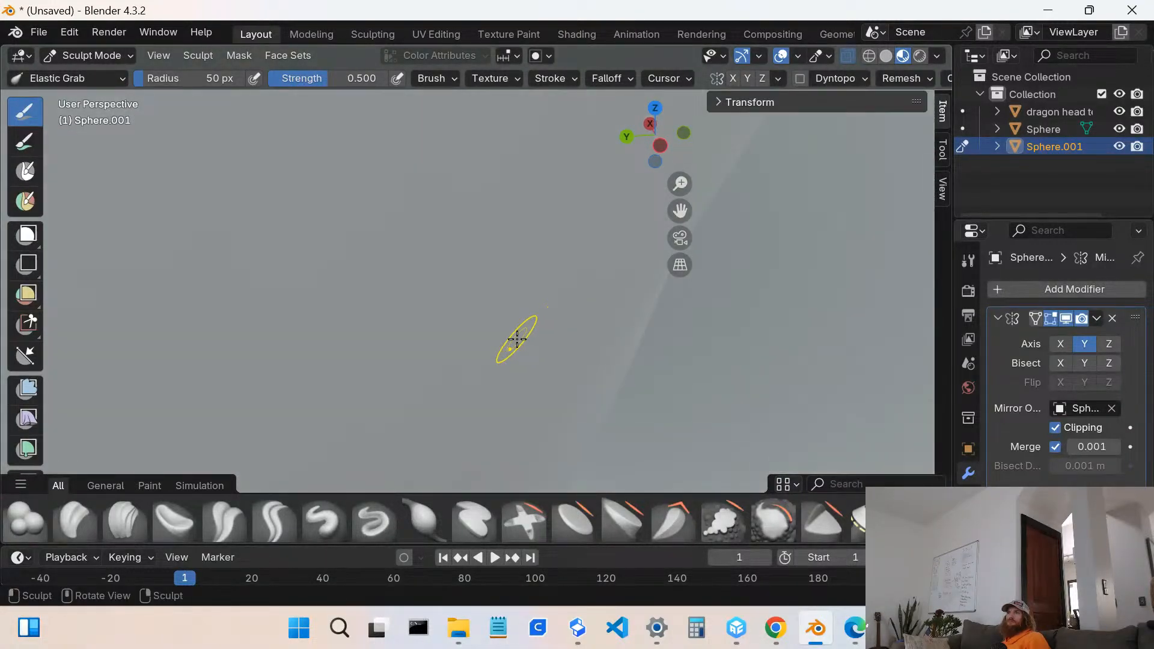
pyautogui.moveTo(517, 339); pyautogui.dragTo(591, 337)
pyautogui.moveTo(665, 347); pyautogui.dragTo(662, 348)
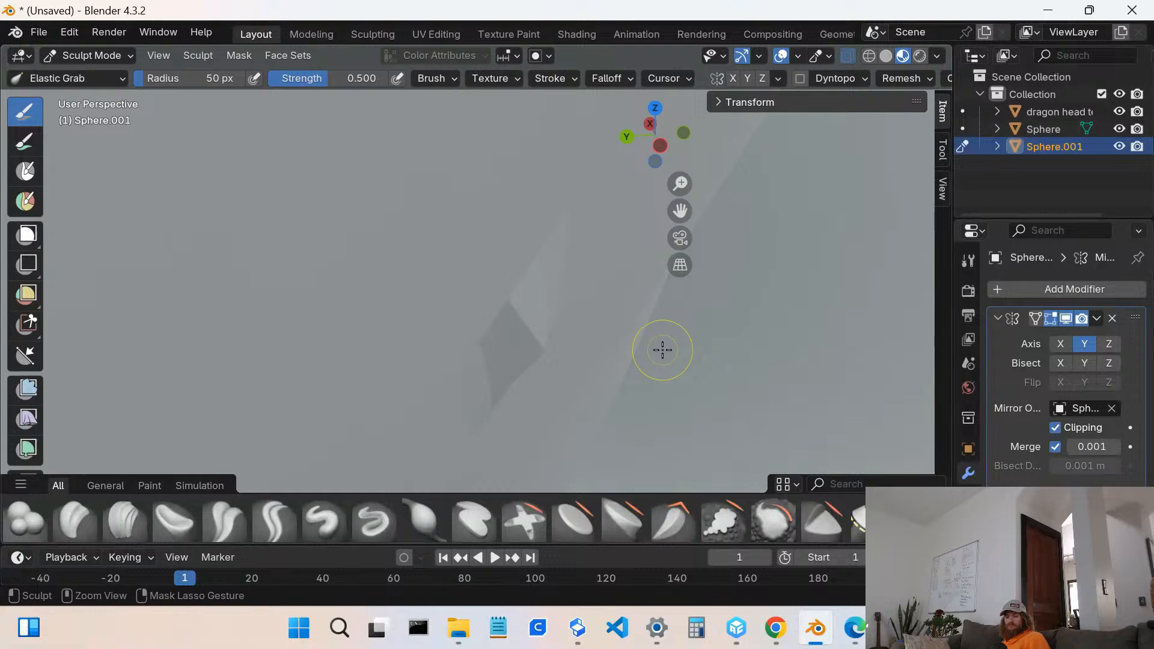
pyautogui.hotkey('ctrl', 'z')
# - Smooth the pitted, folded front of the tip with the Smooth brush at 0.700 strength
pyautogui.moveTo(448, 329); pyautogui.dragTo(727, 319, button='middle')
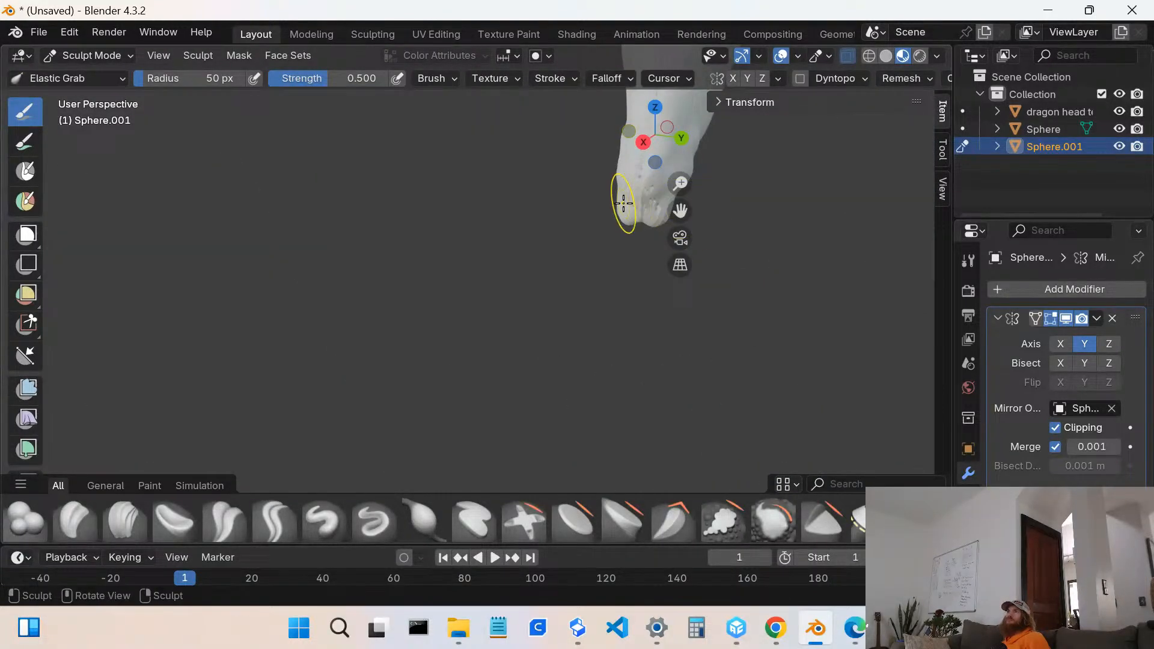
pyautogui.moveTo(625, 193)
pyautogui.mouseDown(button='middle')
pyautogui.moveTo(615, 280)
pyautogui.moveTo(642, 208)
pyautogui.mouseUp(button='middle')
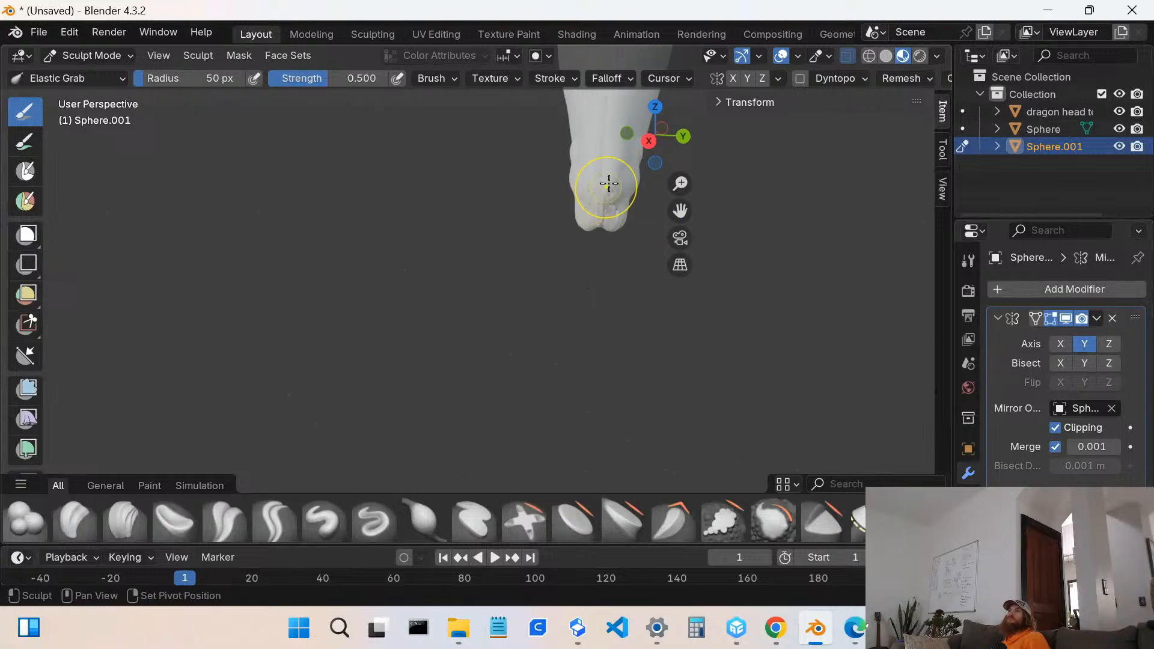
pyautogui.moveTo(609, 183)
pyautogui.mouseDown()
pyautogui.moveTo(625, 257)
pyautogui.moveTo(529, 348)
pyautogui.moveTo(425, 348)
pyautogui.moveTo(471, 356)
pyautogui.mouseUp()
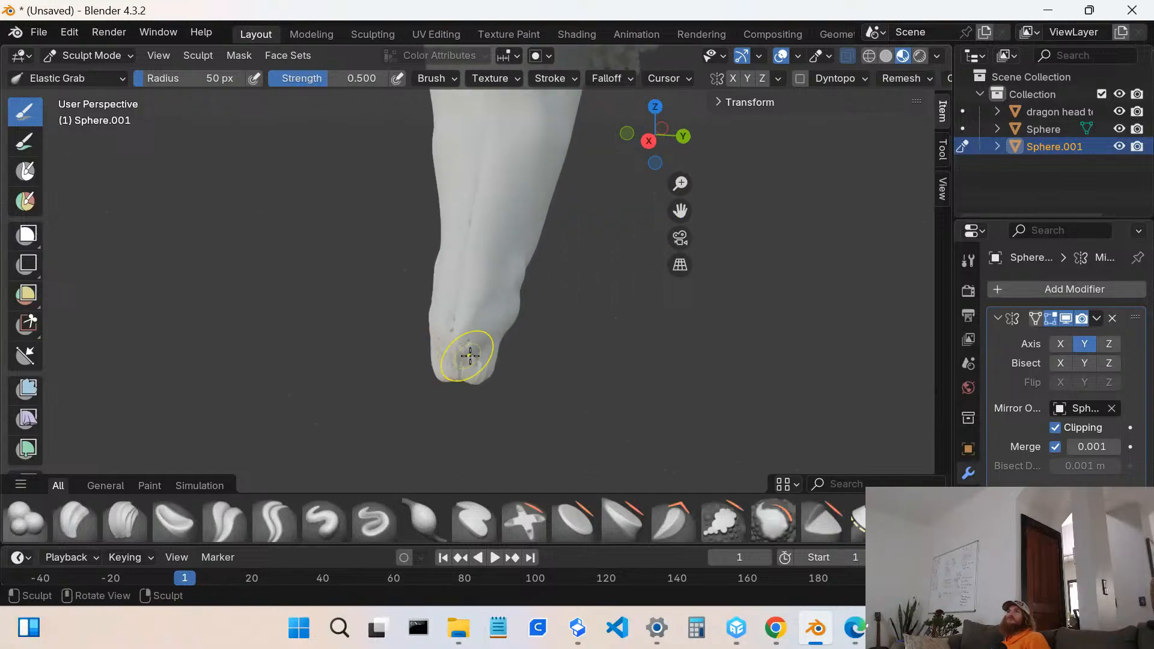
pyautogui.scroll(2, 475, 356)
pyautogui.moveTo(477, 369); pyautogui.dragTo(493, 102, button='middle')
pyautogui.scroll(1, 494, 452)
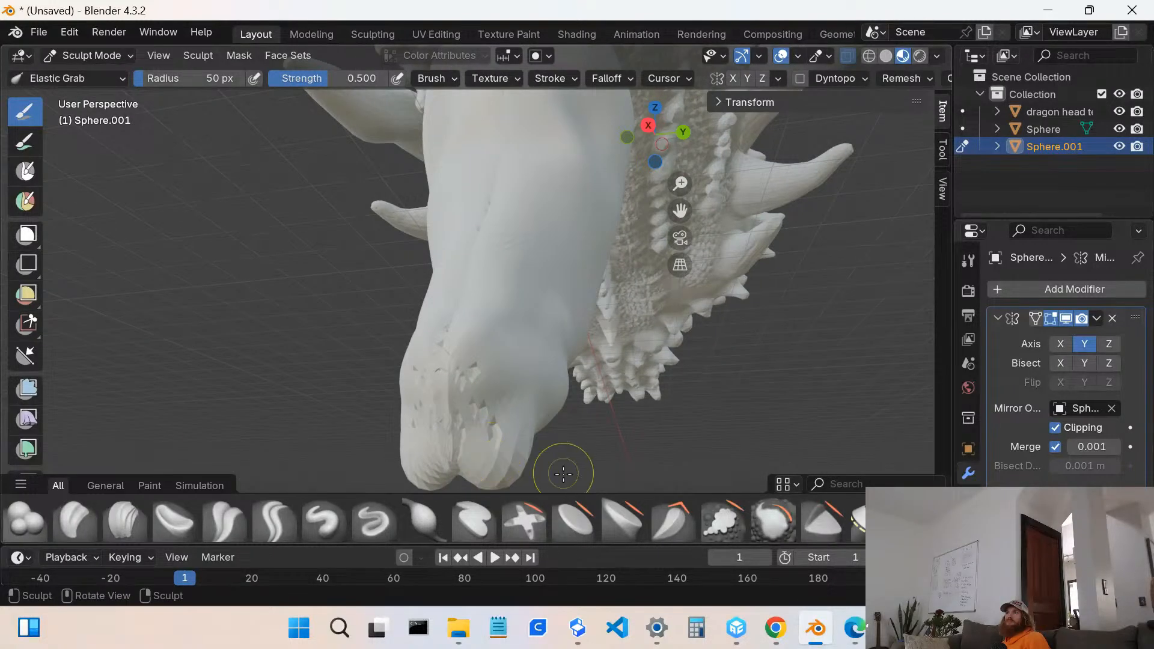
pyautogui.click(758, 519)
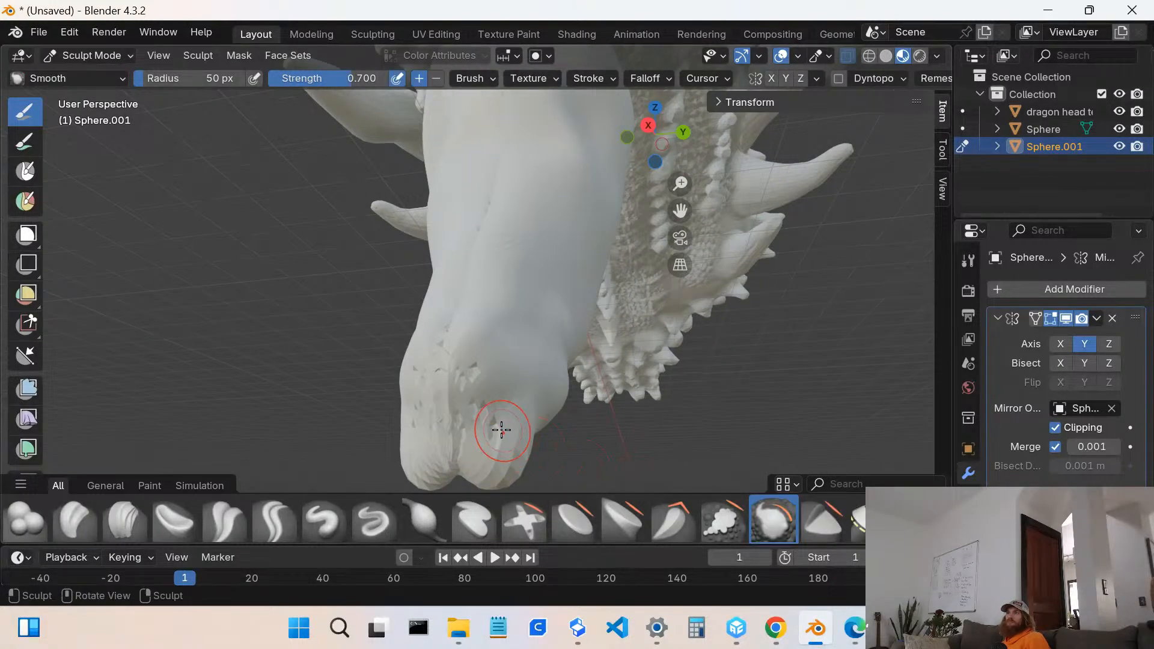
pyautogui.moveTo(495, 428); pyautogui.dragTo(492, 400)
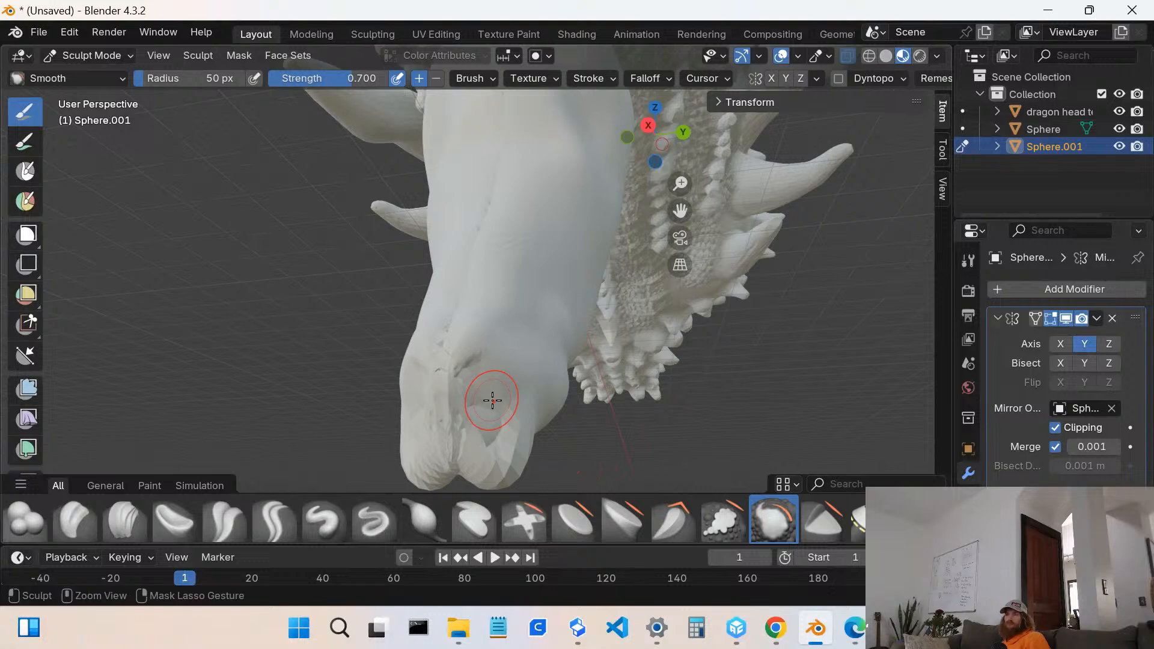
pyautogui.hotkey('ctrl', 'z')
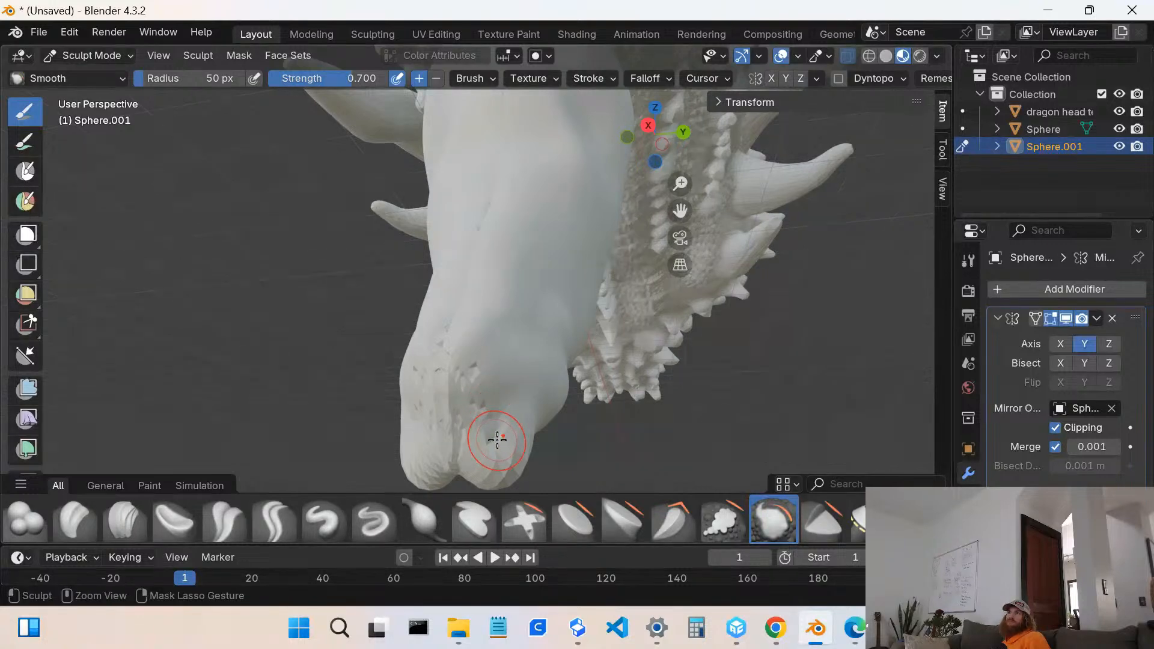
pyautogui.moveTo(534, 337); pyautogui.dragTo(534, 352)
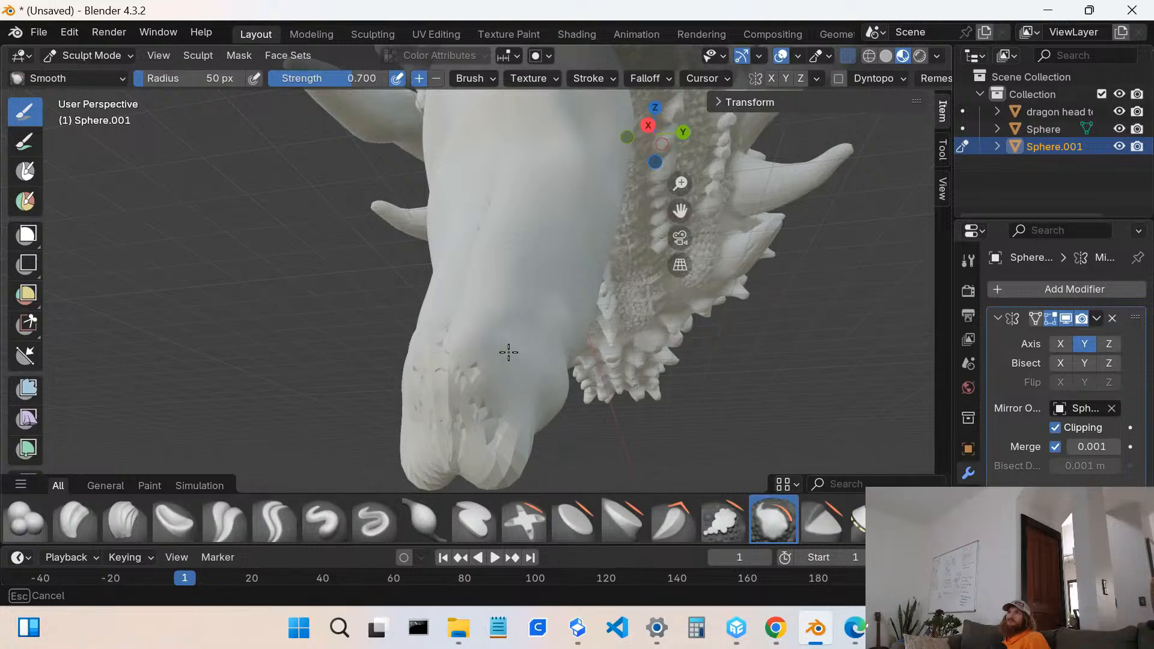
pyautogui.moveTo(501, 416); pyautogui.dragTo(500, 422)
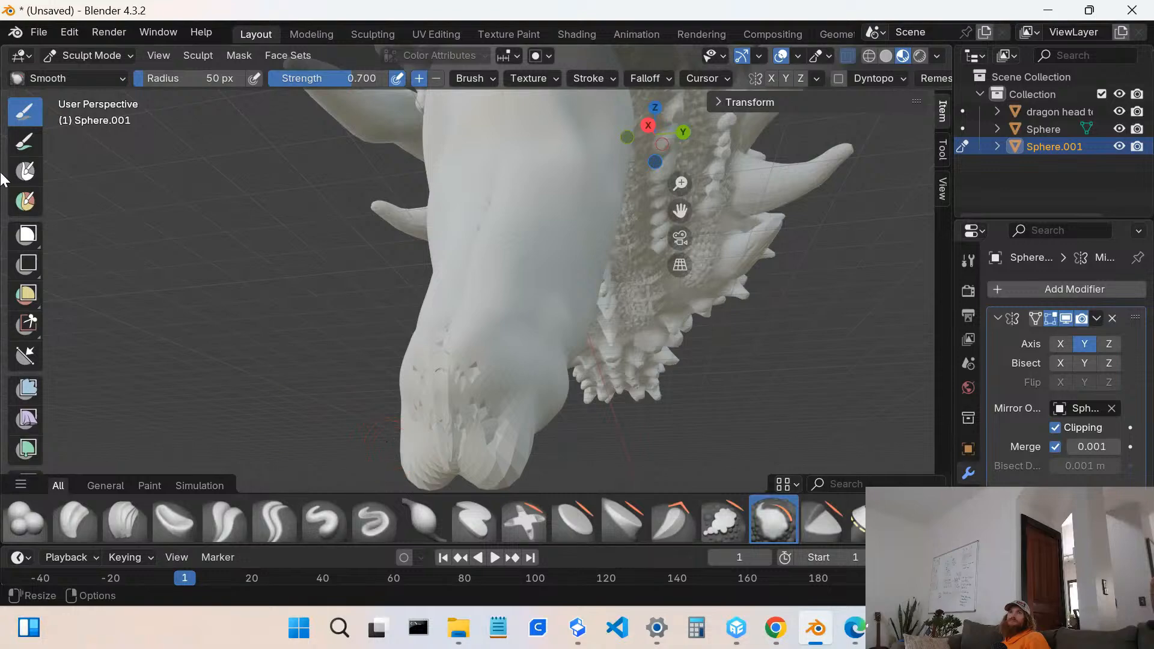
# - In Edit Mode, lasso-select all faces of the Sphere.001 tip up to where the body widens
pyautogui.click(86, 56)
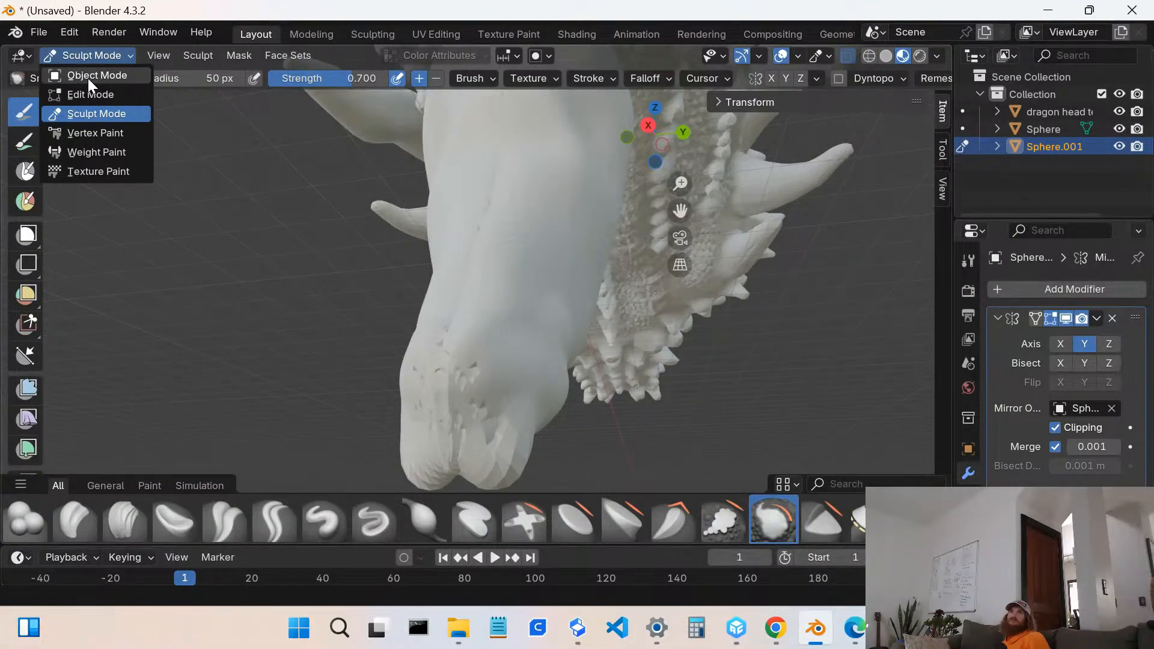
pyautogui.click(89, 93)
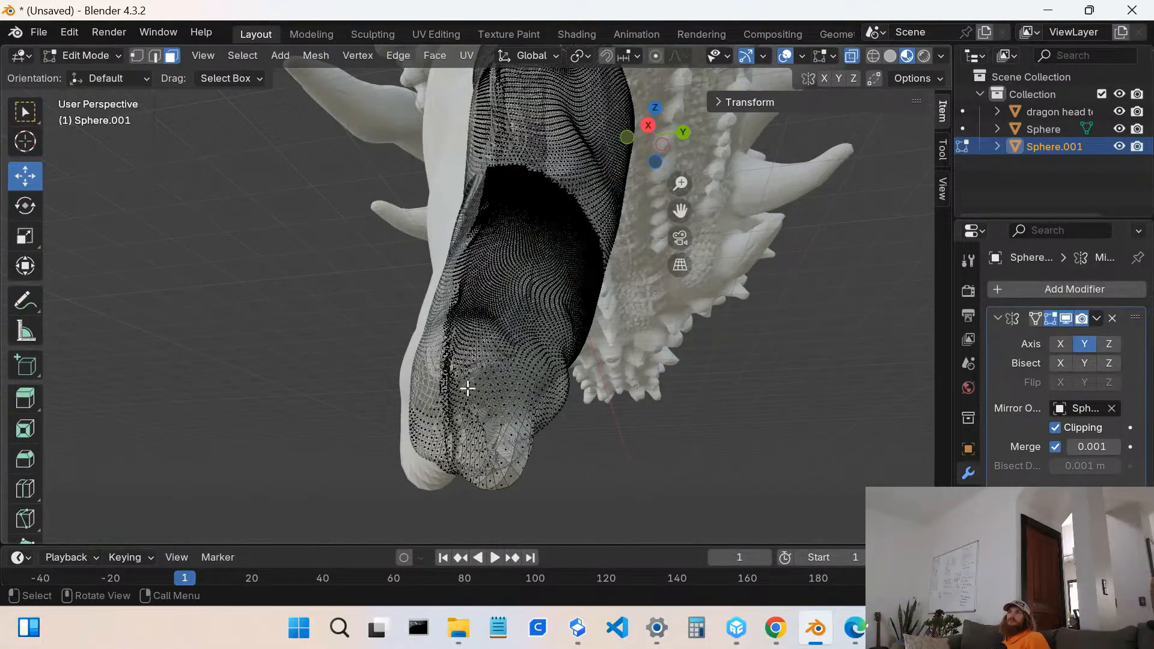
pyautogui.moveTo(449, 413); pyautogui.dragTo(540, 458, button='middle')
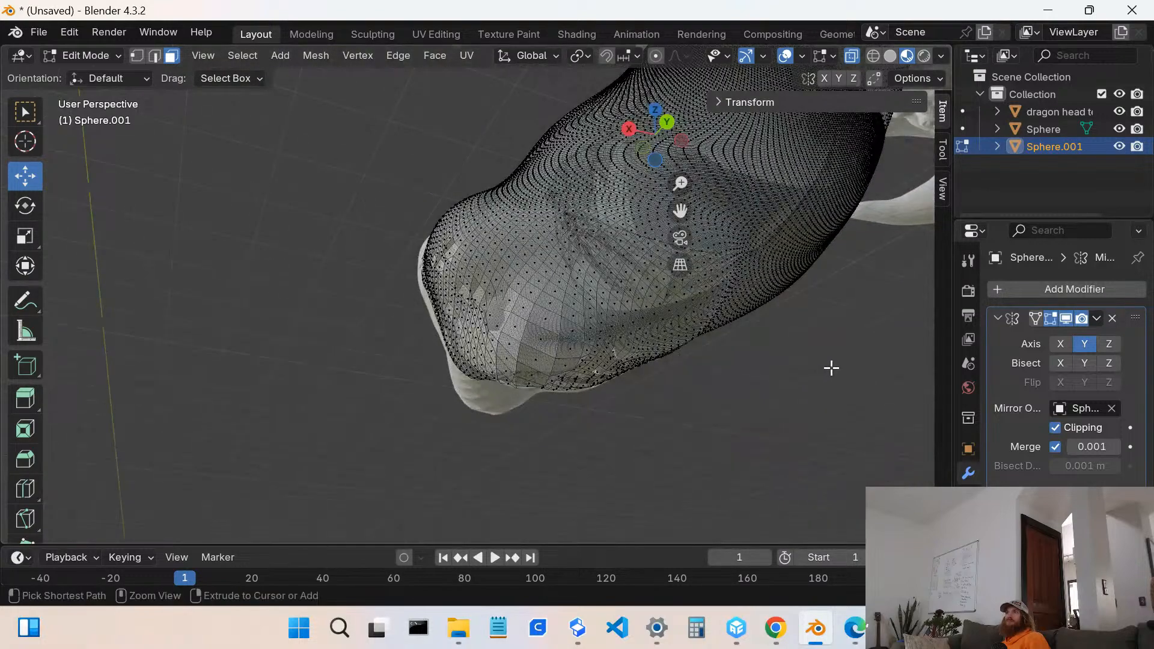
pyautogui.keyDown('ctrl'); pyautogui.moveTo(832, 368); pyautogui.dragTo(787, 328, button='right'); pyautogui.keyUp('ctrl')
pyautogui.moveTo(751, 280)
pyautogui.keyDown('ctrl'); pyautogui.mouseDown(button='right')
pyautogui.moveTo(523, 206)
pyautogui.moveTo(440, 207)
pyautogui.moveTo(399, 296)
pyautogui.moveTo(691, 463)
pyautogui.moveTo(859, 380)
pyautogui.moveTo(823, 360)
pyautogui.mouseUp(button='right'); pyautogui.keyUp('ctrl')
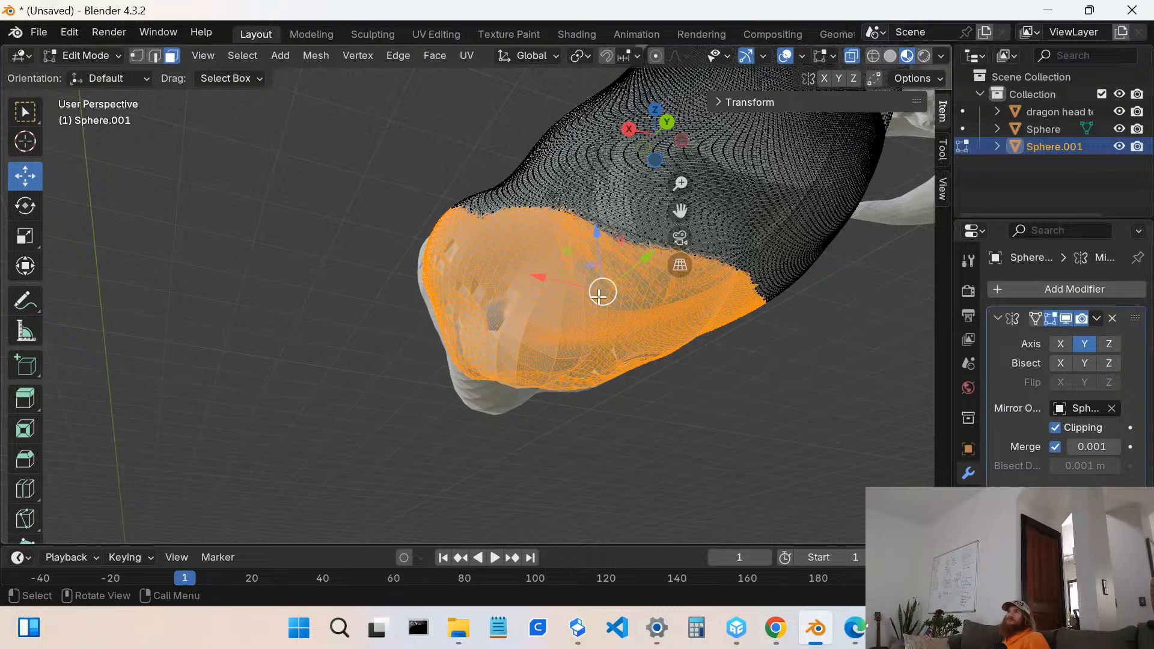
pyautogui.moveTo(599, 297); pyautogui.dragTo(651, 332, button='middle')
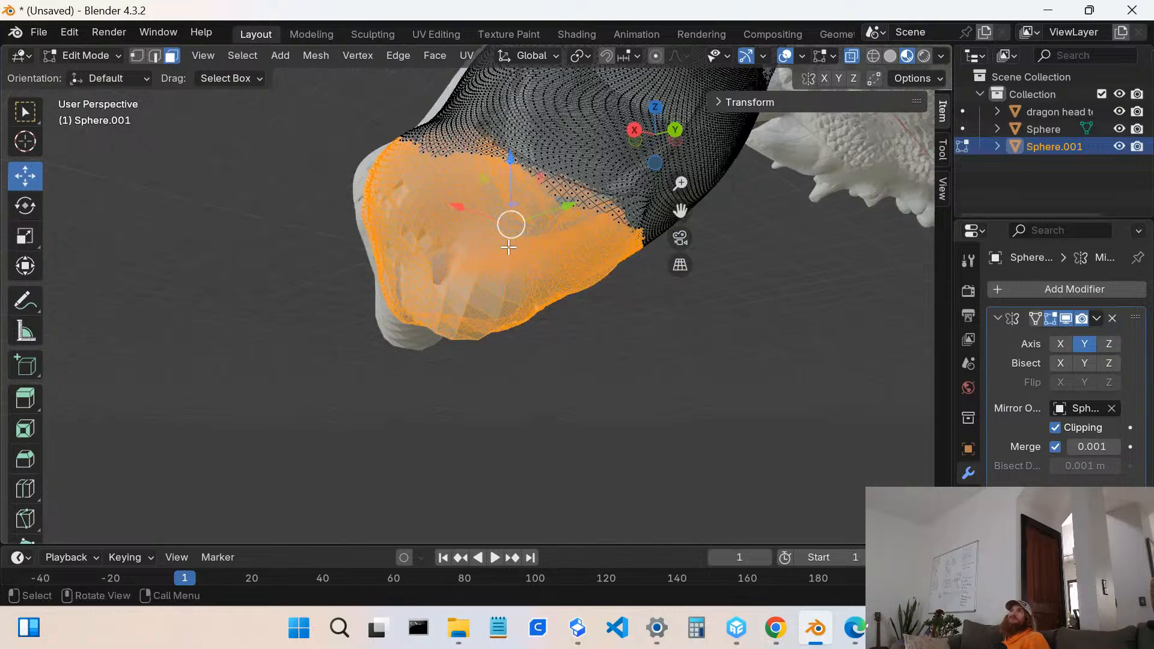
pyautogui.keyDown('ctrl'); pyautogui.moveTo(608, 343); pyautogui.dragTo(624, 293, button='right'); pyautogui.keyUp('ctrl')
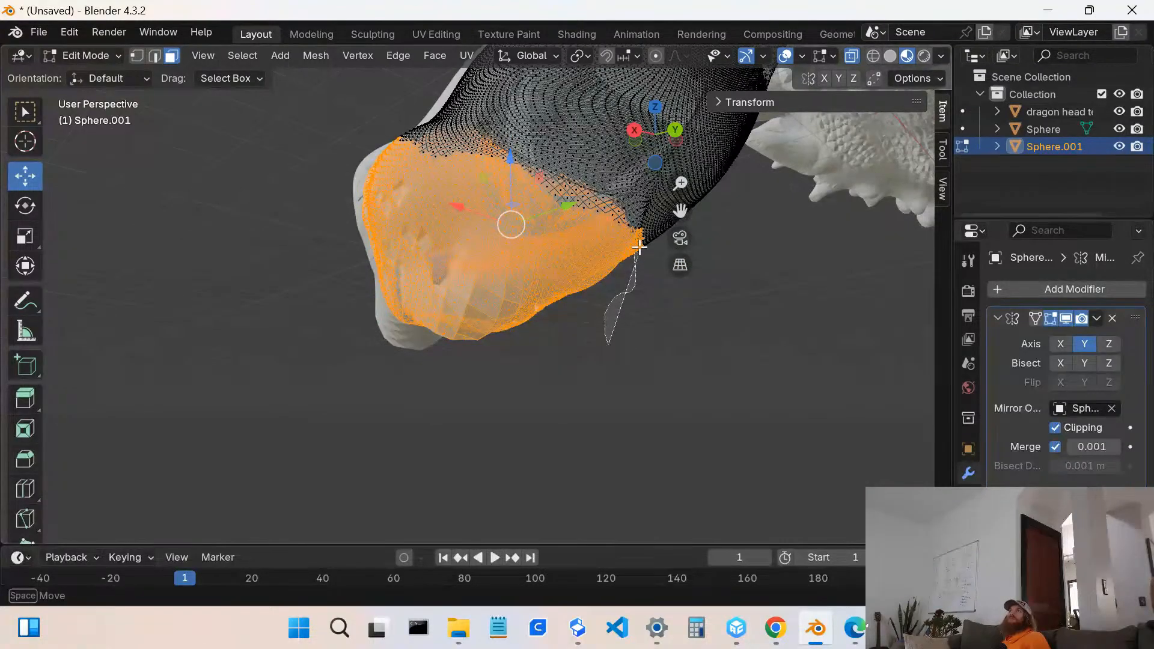
pyautogui.moveTo(639, 246)
pyautogui.keyDown('ctrl'); pyautogui.mouseDown(button='right')
pyautogui.moveTo(619, 198)
pyautogui.moveTo(414, 98)
pyautogui.moveTo(365, 271)
pyautogui.moveTo(441, 425)
pyautogui.mouseUp(button='right'); pyautogui.keyUp('ctrl')
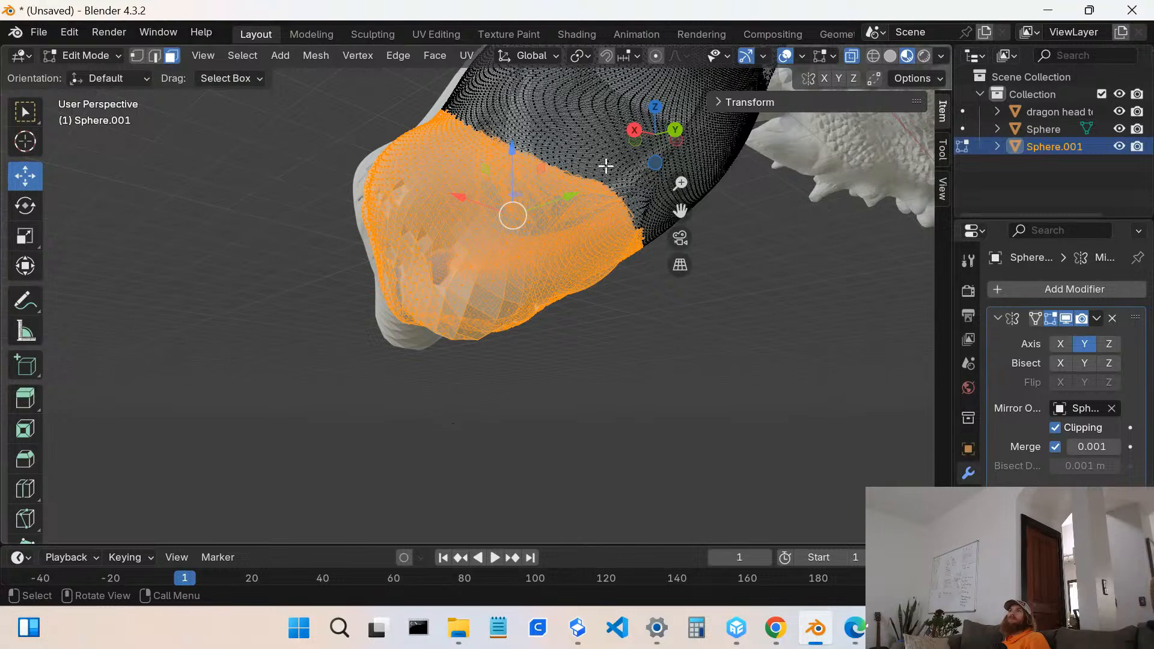
# - Subdivide the selected tip faces with 4 cuts and clear the selection
pyautogui.hotkey('ctrl', 'f')
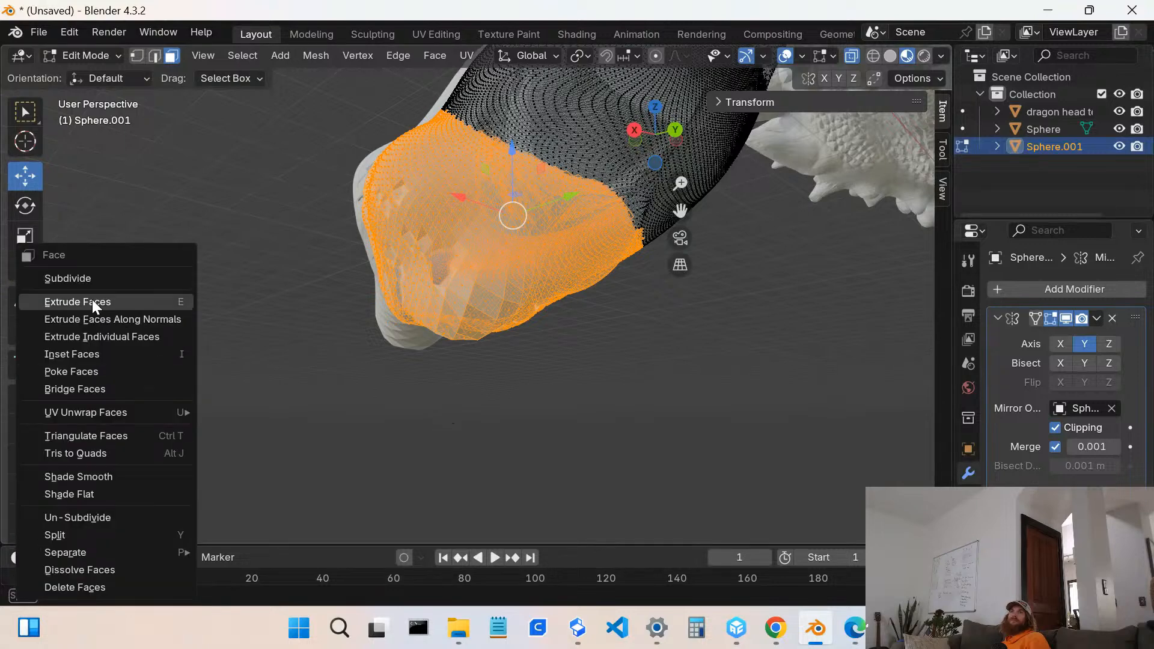
pyautogui.click(94, 281)
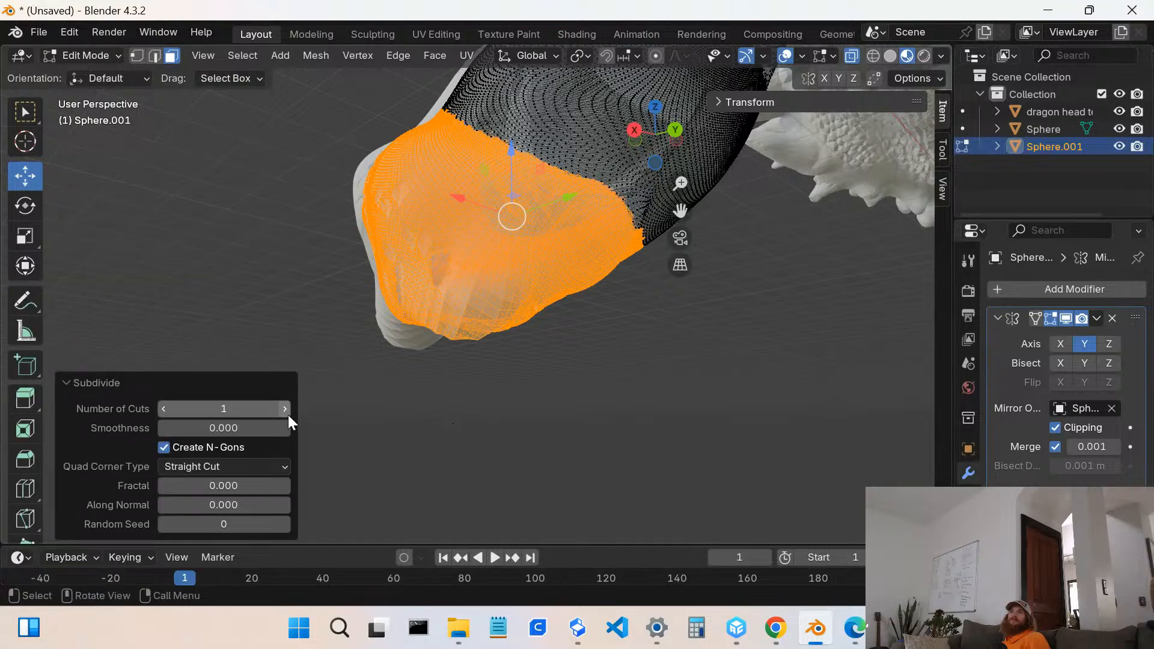
pyautogui.click(286, 412)
pyautogui.click(286, 411)
pyautogui.click(286, 412)
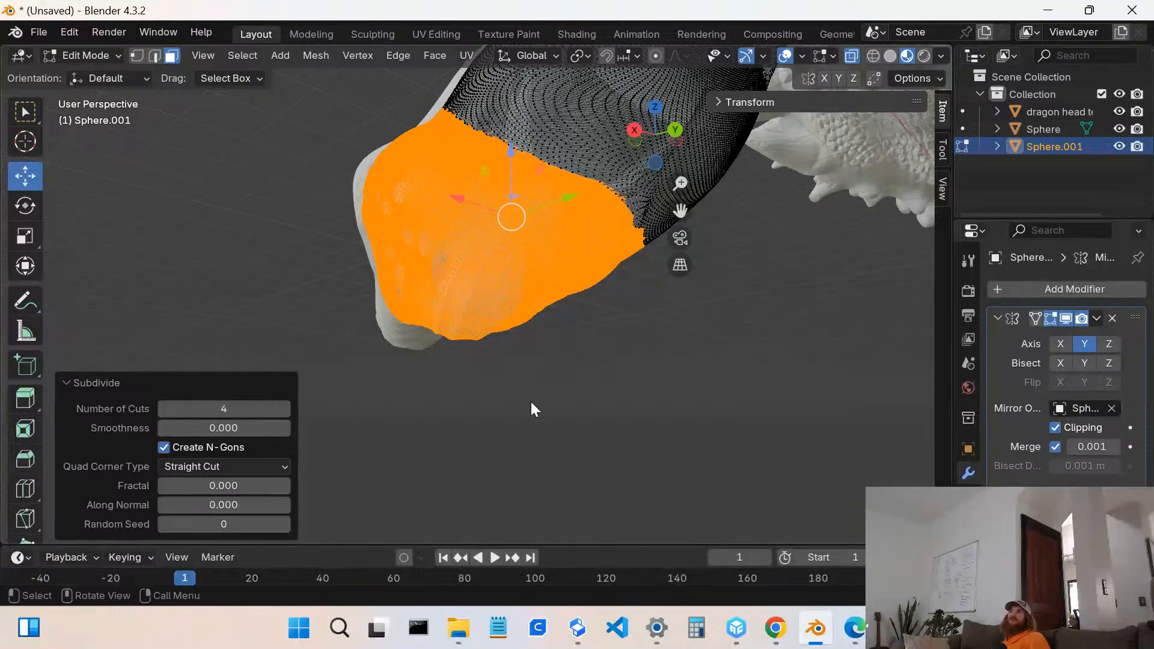
pyautogui.click(595, 390)
# - Return Sphere.001 to Sculpt Mode and smooth the ridges and folds of the subdivided tip with the Smooth brush at 0.700 strength
pyautogui.moveTo(509, 289); pyautogui.dragTo(567, 391, button='middle')
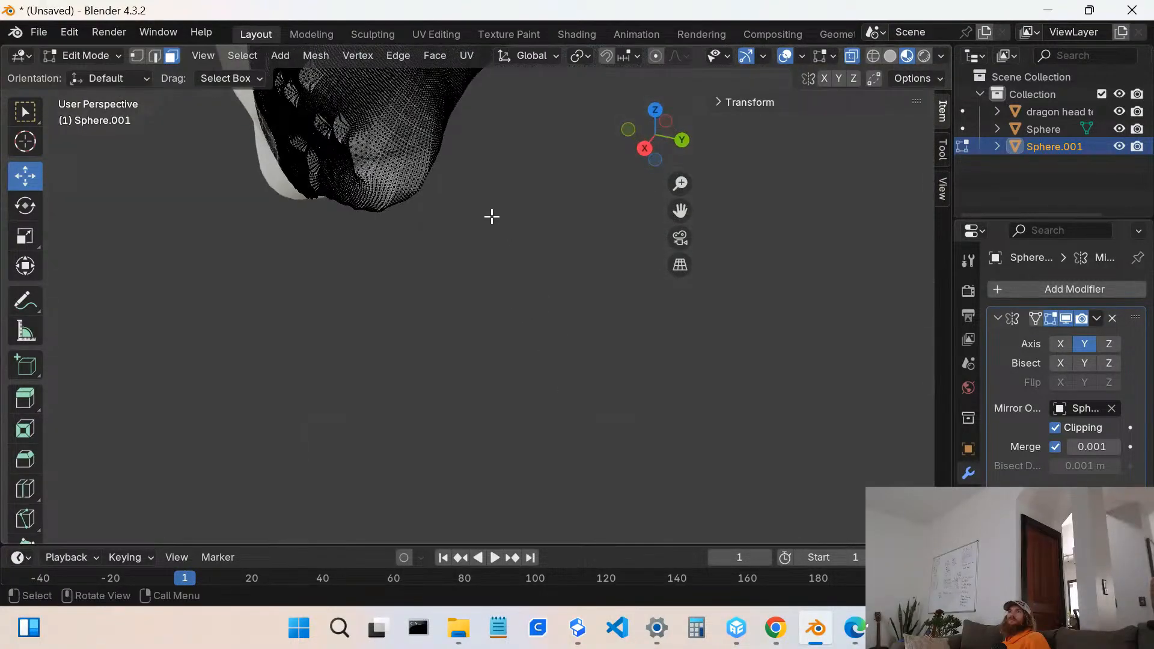
pyautogui.moveTo(491, 217); pyautogui.dragTo(507, 387, button='middle')
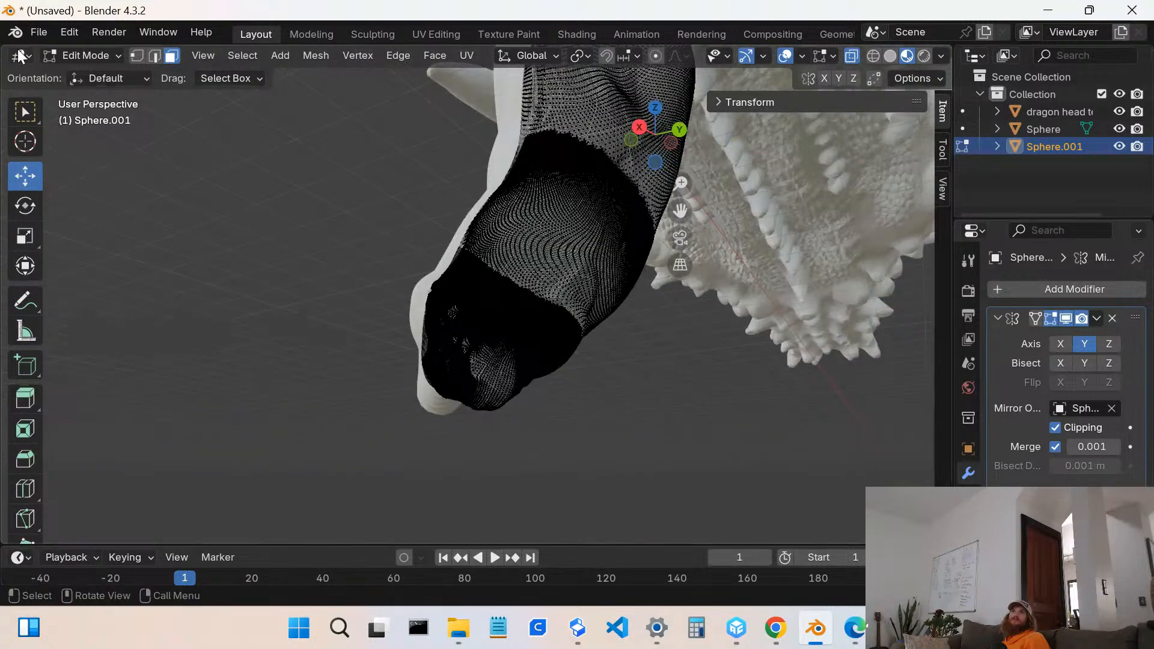
pyautogui.click(85, 55)
pyautogui.click(68, 74)
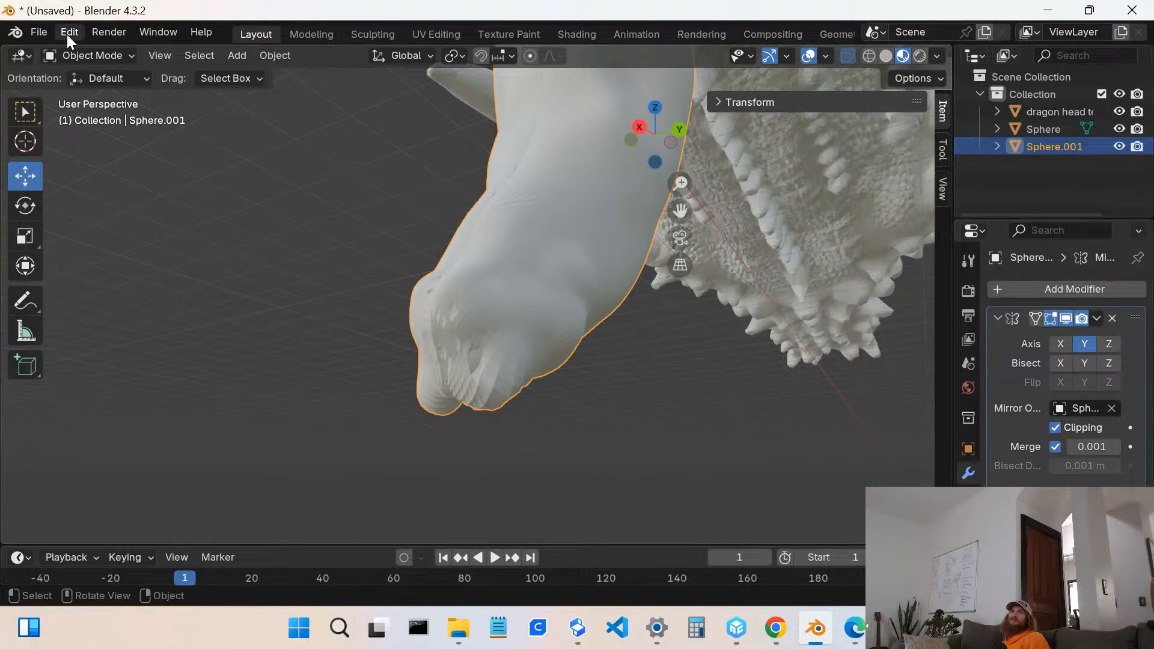
pyautogui.click(61, 53)
pyautogui.click(99, 117)
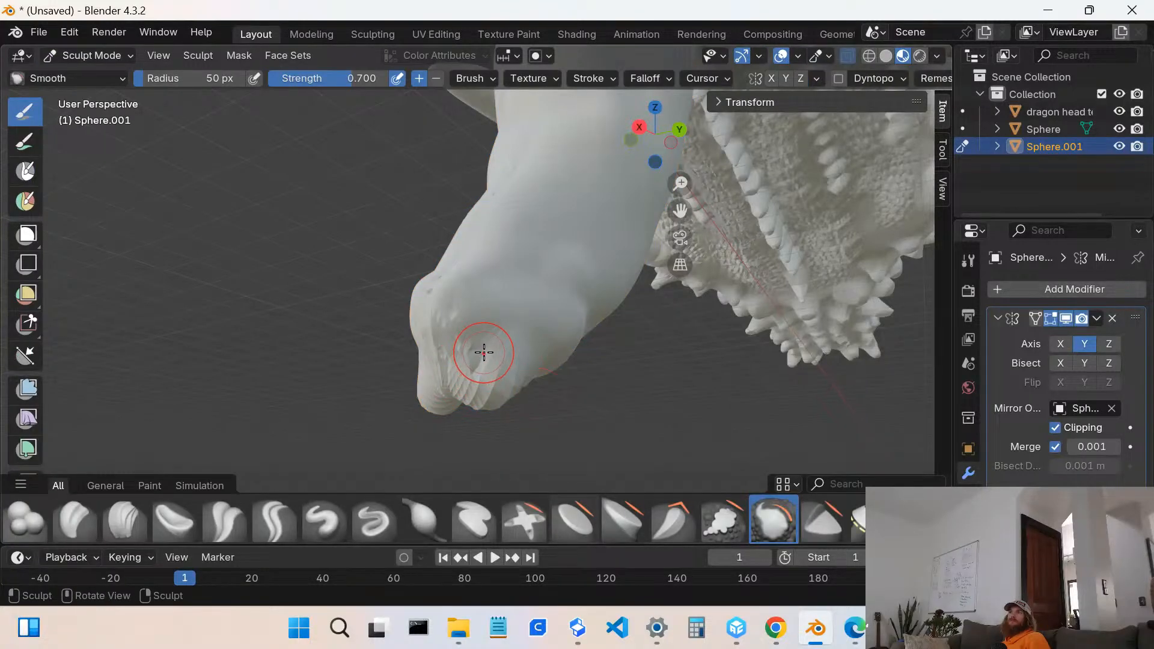
pyautogui.moveTo(484, 353); pyautogui.dragTo(468, 319)
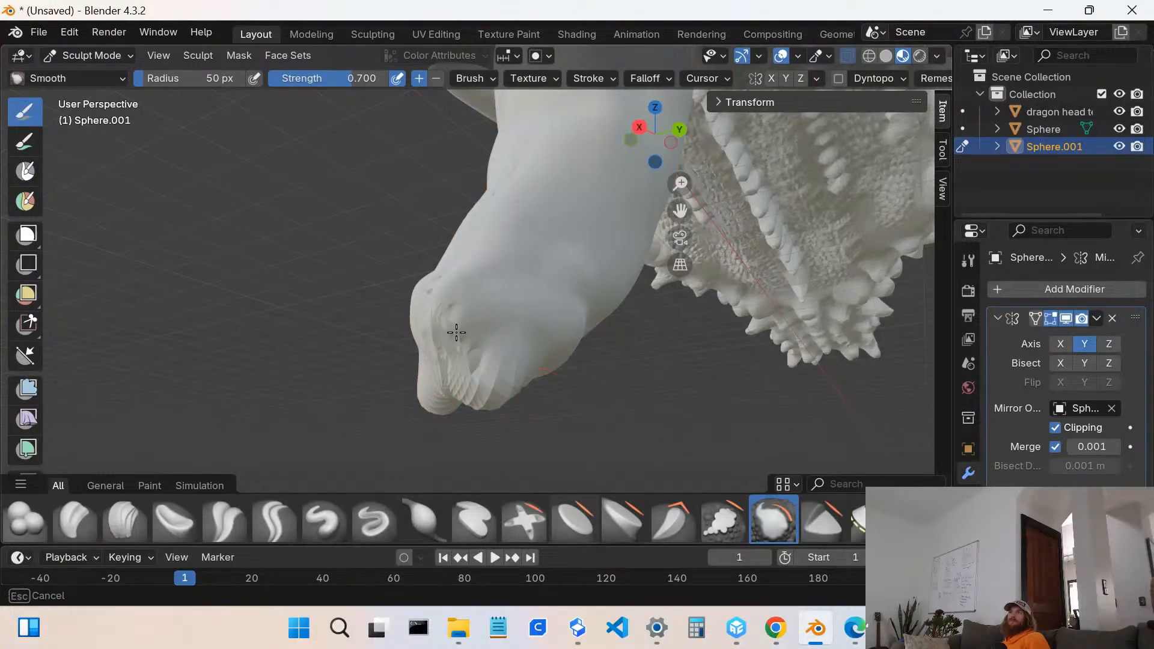
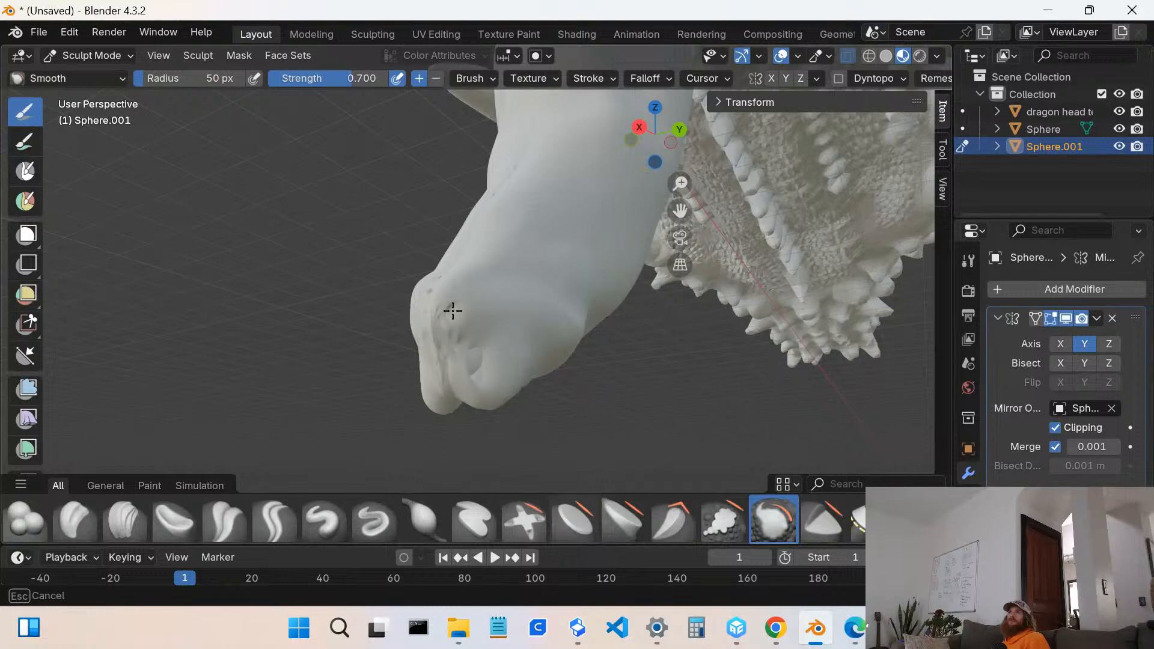
# - Pull the pitted folds on the side and front of the Sphere.001 tip together with the Elastic Grab brush at 0.500 strength
pyautogui.click(922, 520)
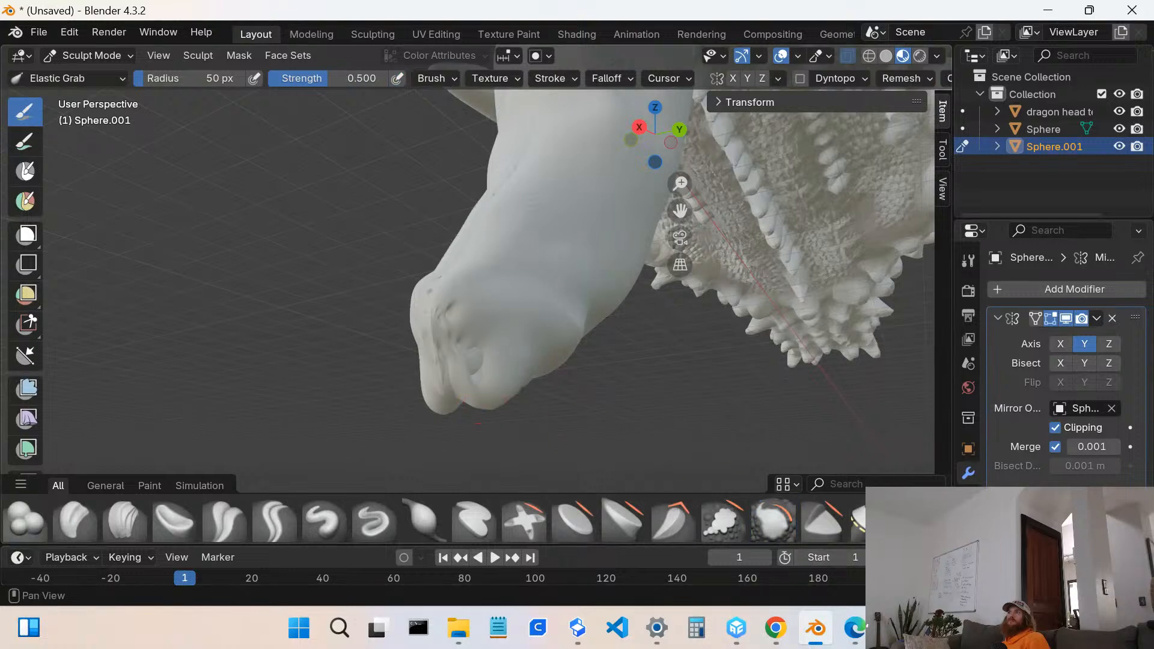
pyautogui.moveTo(466, 361); pyautogui.dragTo(414, 371, button='middle')
pyautogui.scroll(4, 450, 376)
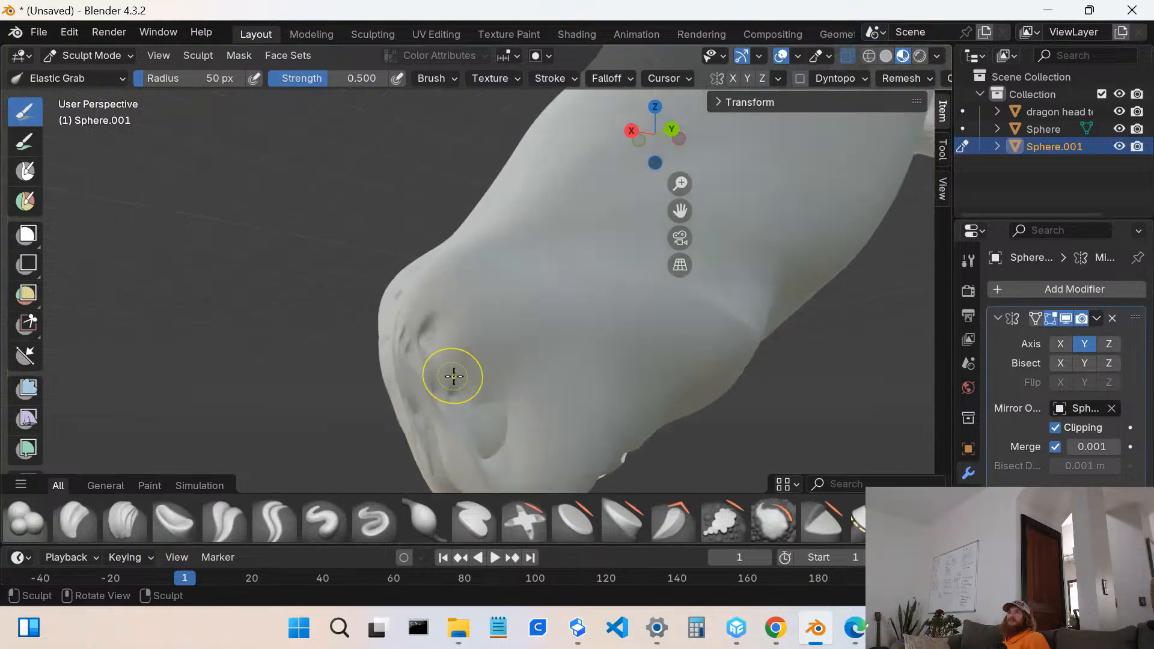
pyautogui.moveTo(489, 459)
pyautogui.mouseDown()
pyautogui.moveTo(344, 334)
pyautogui.moveTo(489, 302)
pyautogui.mouseUp()
pyautogui.moveTo(532, 365)
pyautogui.mouseDown()
pyautogui.moveTo(531, 404)
pyautogui.moveTo(489, 417)
pyautogui.moveTo(621, 386)
pyautogui.moveTo(483, 440)
pyautogui.mouseUp()
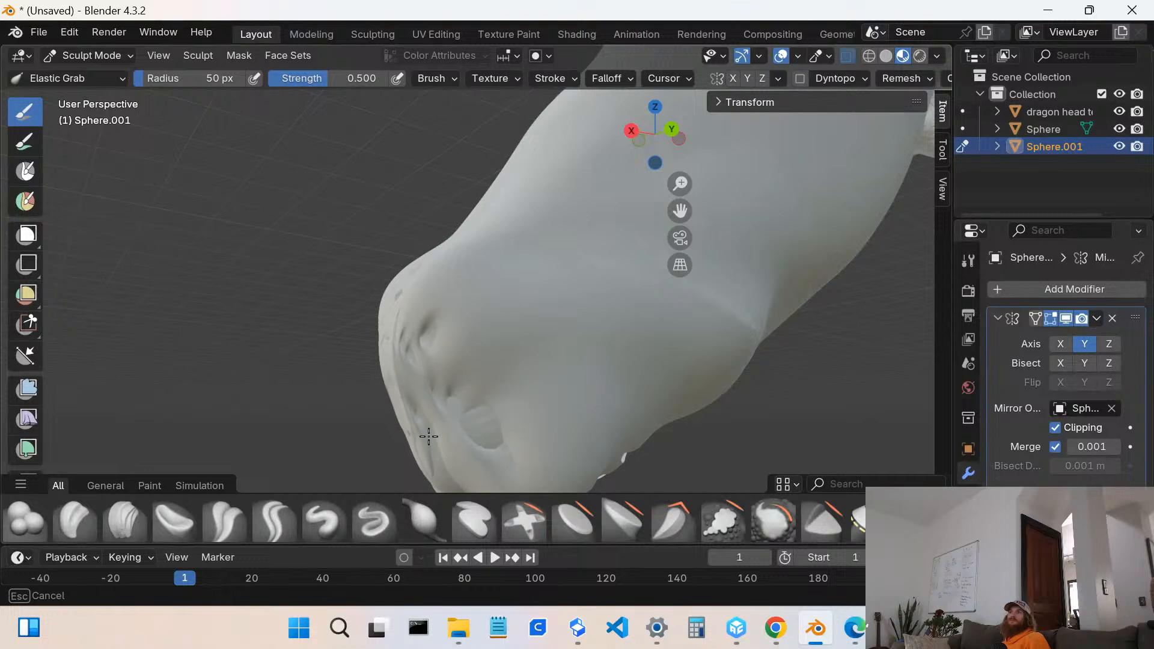
pyautogui.moveTo(394, 458); pyautogui.dragTo(412, 438)
pyautogui.moveTo(413, 438); pyautogui.dragTo(456, 464, button='middle')
pyautogui.moveTo(506, 430)
pyautogui.mouseDown()
pyautogui.moveTo(268, 397)
pyautogui.moveTo(285, 409)
pyautogui.moveTo(489, 438)
pyautogui.moveTo(515, 457)
pyautogui.moveTo(525, 438)
pyautogui.moveTo(475, 426)
pyautogui.mouseUp()
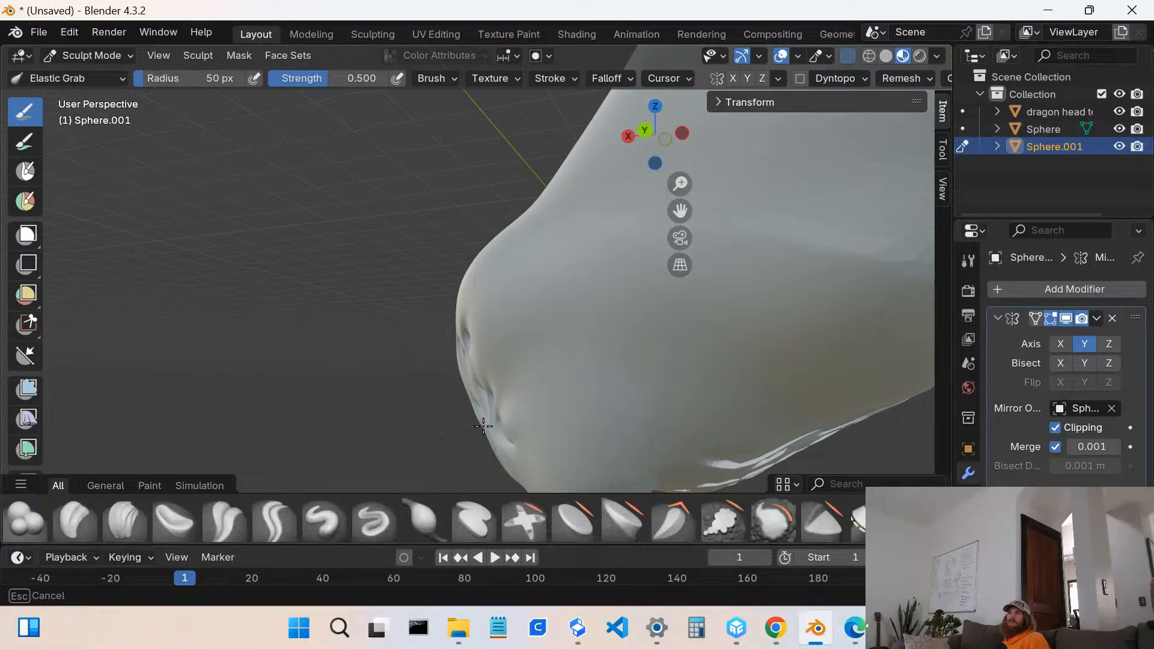
pyautogui.moveTo(483, 427); pyautogui.dragTo(501, 427)
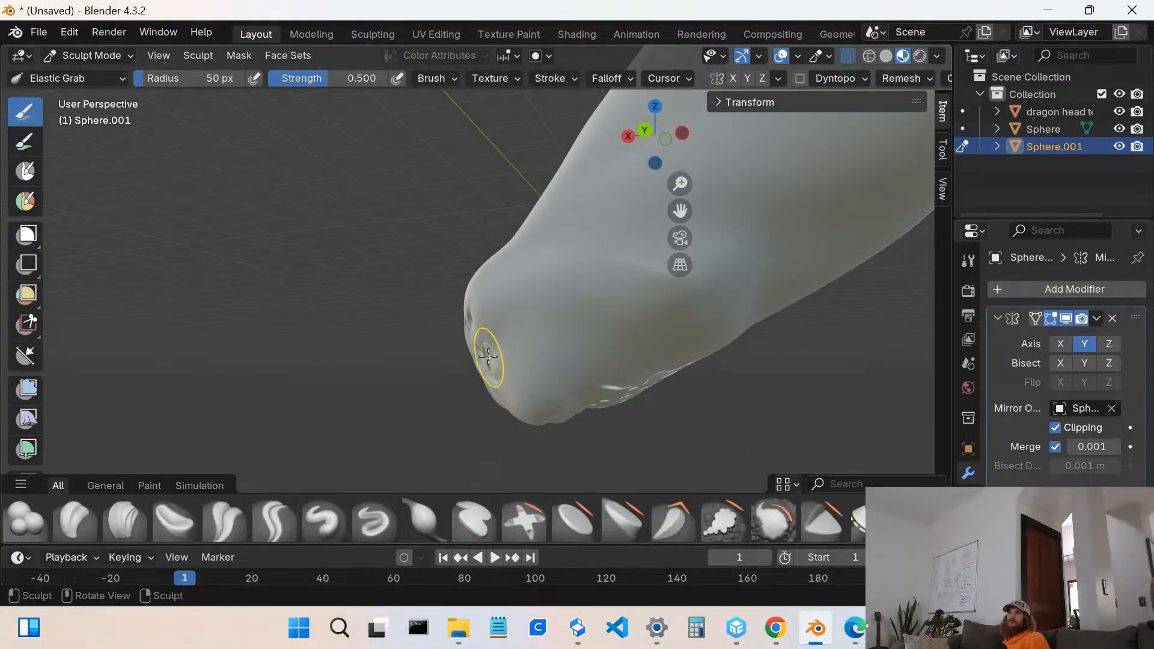
# - Try to pull the front of the tip outward into a wedge with Elastic Grab, and undo the stroke
pyautogui.moveTo(488, 356); pyautogui.dragTo(724, 337, button='middle')
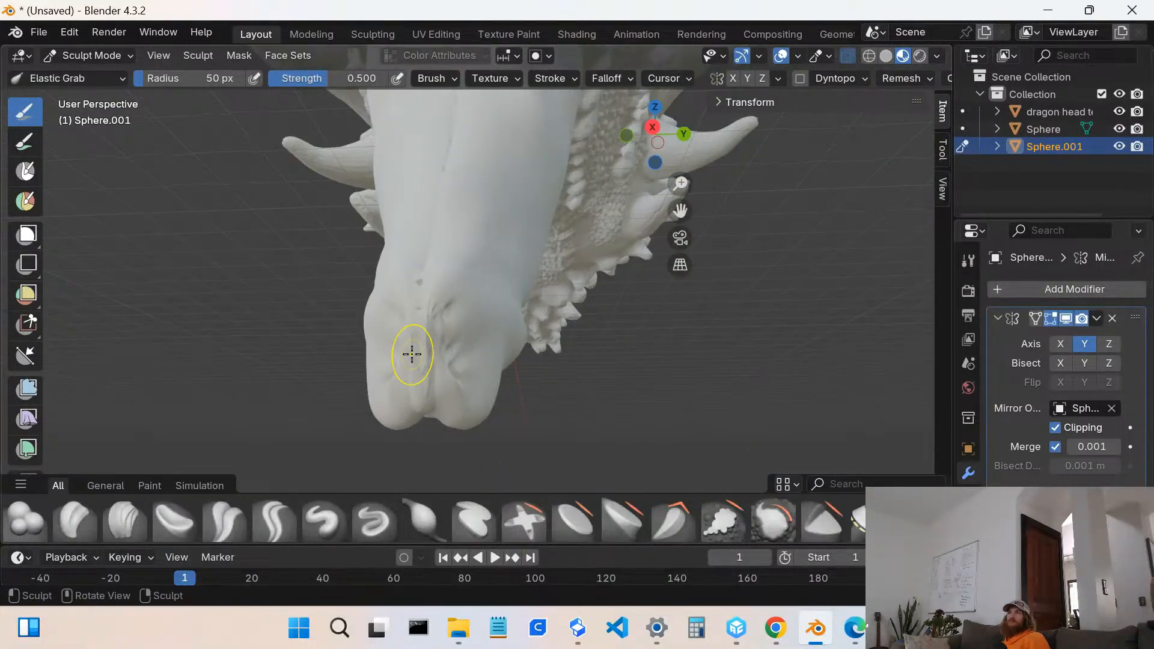
pyautogui.moveTo(412, 354); pyautogui.dragTo(540, 392, button='middle')
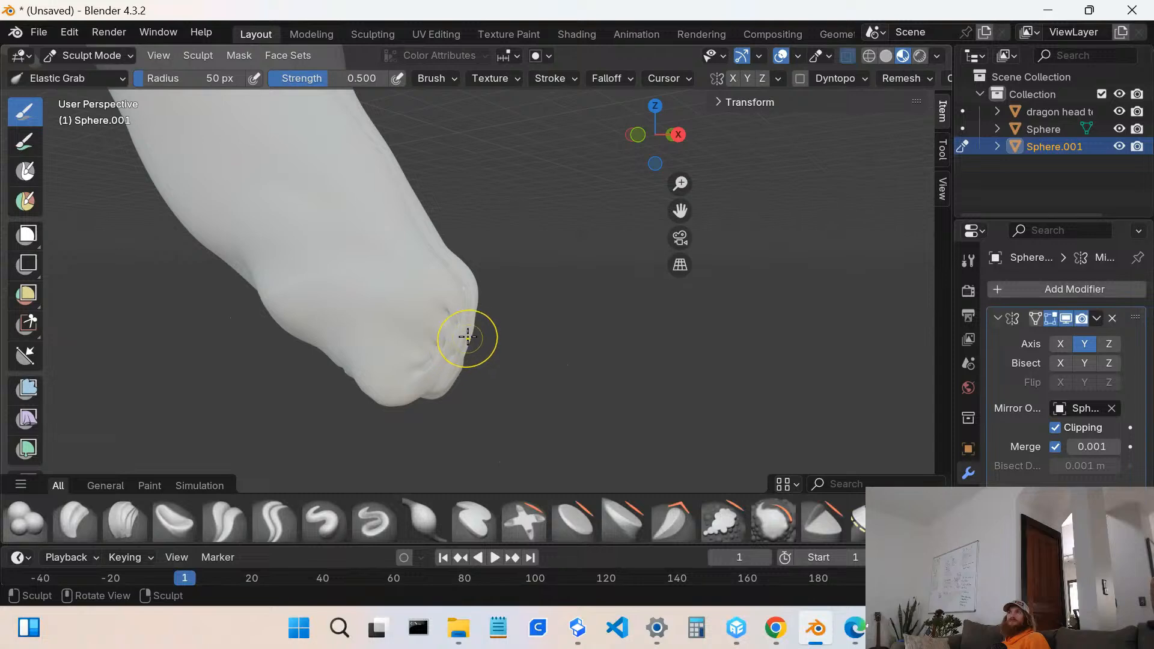
pyautogui.moveTo(467, 331)
pyautogui.mouseDown()
pyautogui.moveTo(668, 276)
pyautogui.moveTo(847, 259)
pyautogui.moveTo(883, 313)
pyautogui.moveTo(918, 418)
pyautogui.moveTo(744, 441)
pyautogui.mouseUp()
pyautogui.moveTo(611, 424); pyautogui.dragTo(489, 343)
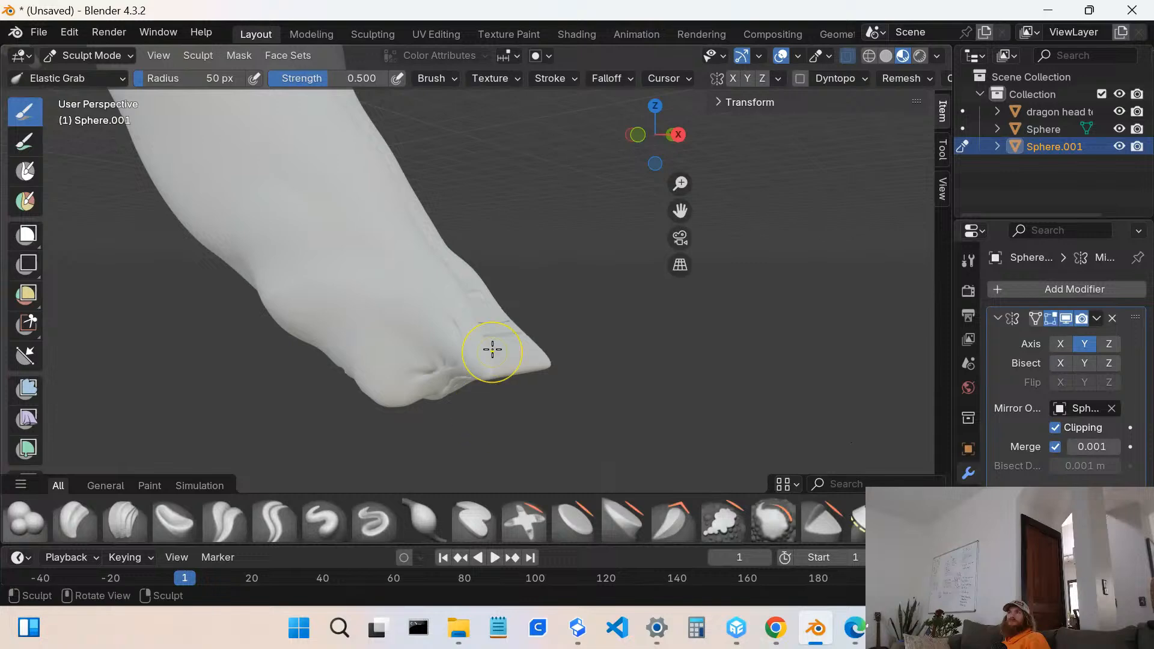
pyautogui.moveTo(489, 343)
pyautogui.mouseDown(button='middle')
pyautogui.moveTo(420, 358)
pyautogui.moveTo(445, 369)
pyautogui.mouseUp(button='middle')
pyautogui.press('ctrl')
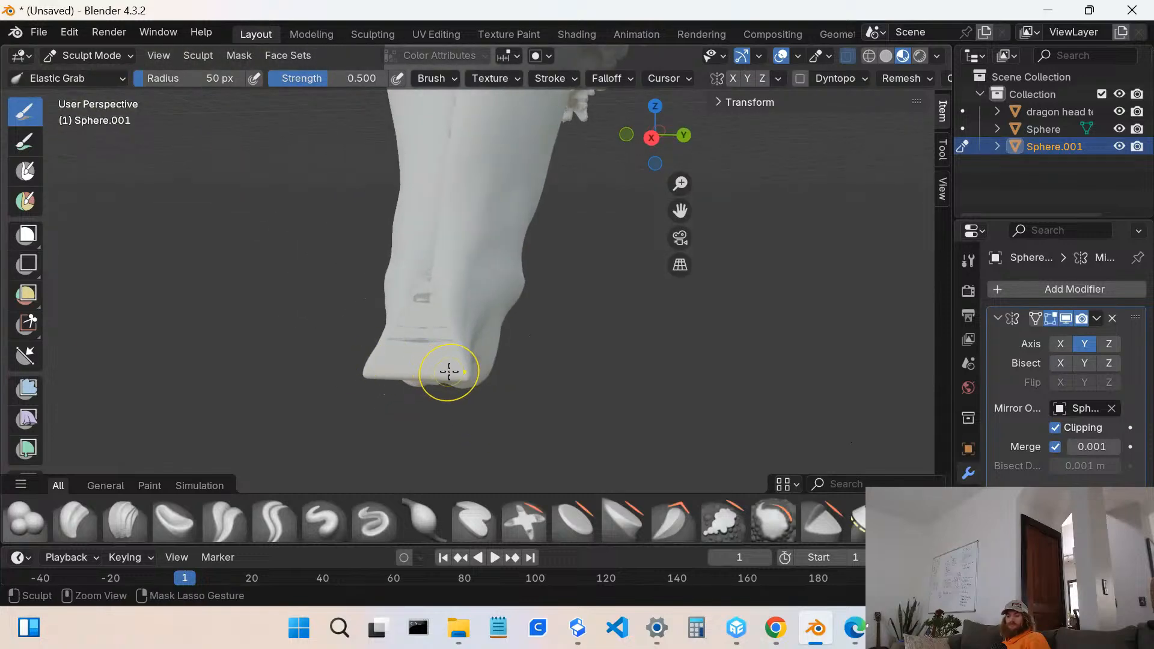
pyautogui.hotkey('ctrl', 'z')
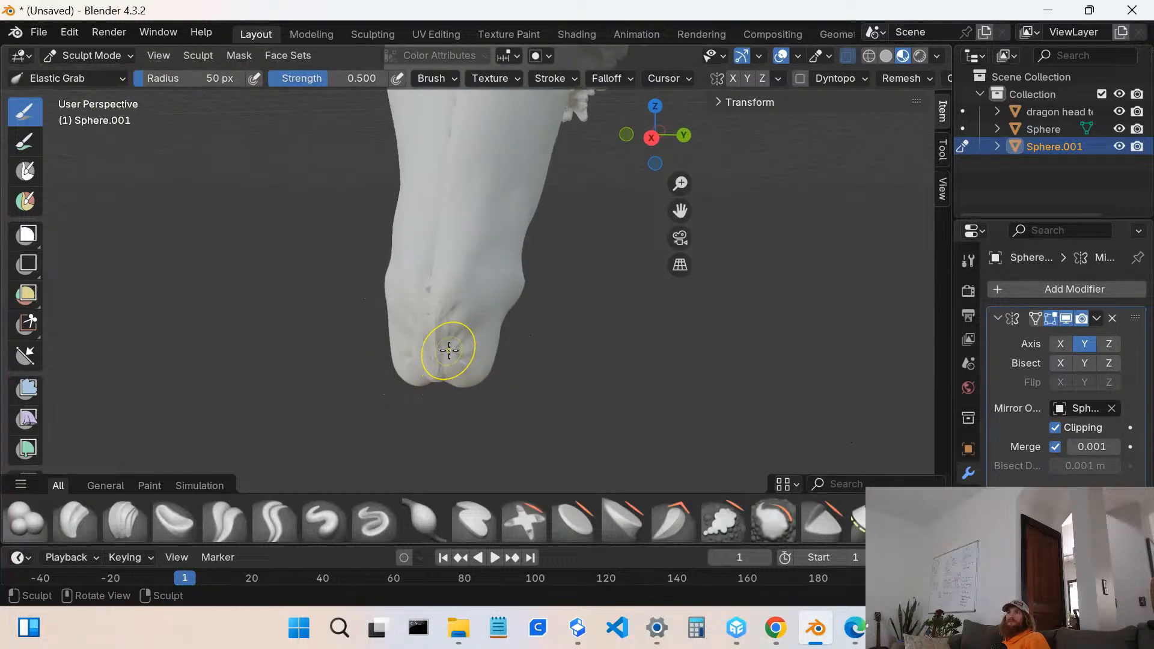
# - Draw the centre crease of the tip downward and push the tip's underside upward with Elastic Grab
pyautogui.moveTo(451, 348)
pyautogui.mouseDown()
pyautogui.moveTo(381, 409)
pyautogui.moveTo(353, 474)
pyautogui.moveTo(393, 643)
pyautogui.moveTo(432, 645)
pyautogui.moveTo(392, 643)
pyautogui.moveTo(394, 549)
pyautogui.moveTo(429, 615)
pyautogui.moveTo(423, 636)
pyautogui.moveTo(391, 614)
pyautogui.moveTo(409, 611)
pyautogui.mouseUp()
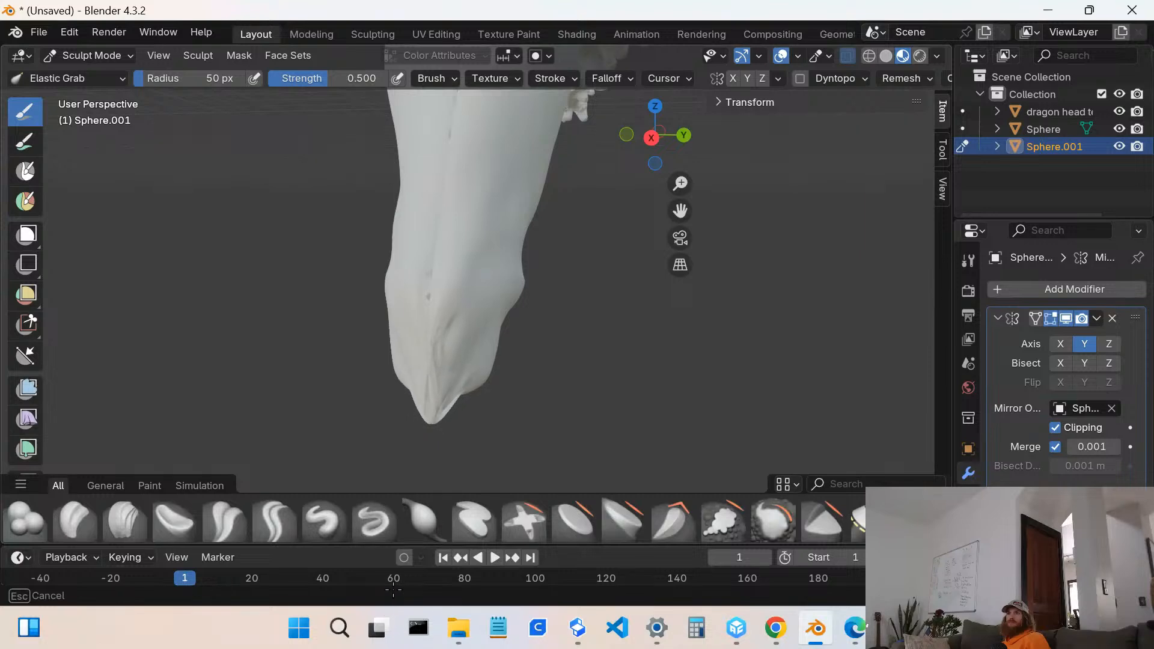
pyautogui.moveTo(393, 591); pyautogui.dragTo(395, 586)
pyautogui.moveTo(438, 340); pyautogui.dragTo(214, 252, button='middle')
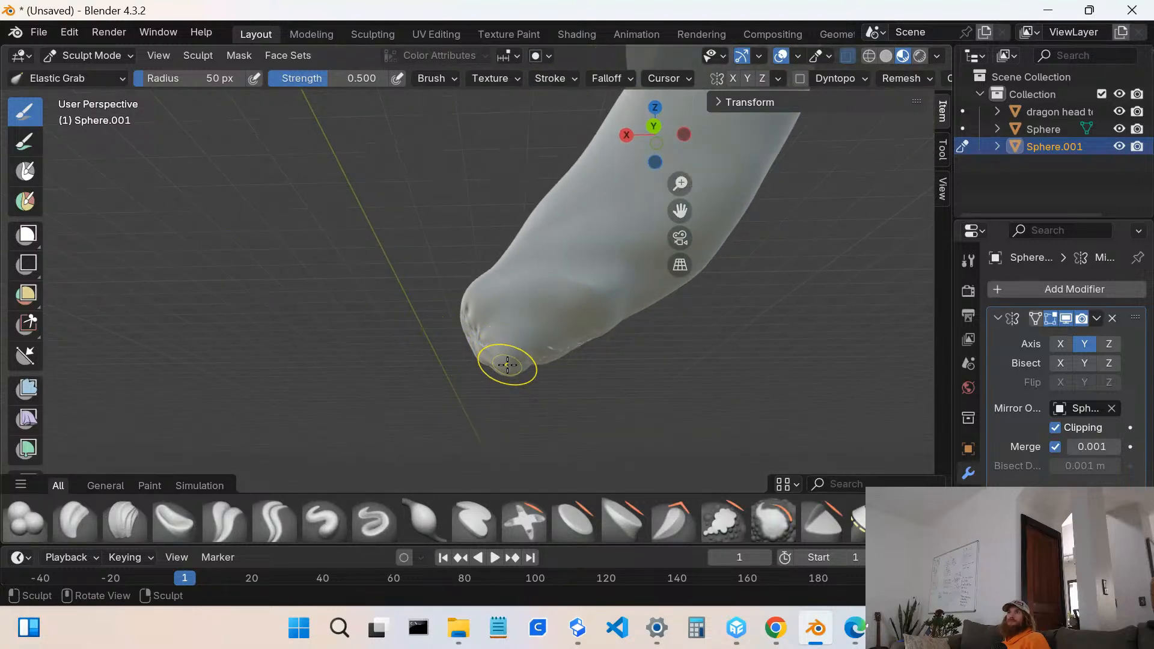
pyautogui.moveTo(508, 364); pyautogui.dragTo(505, 278)
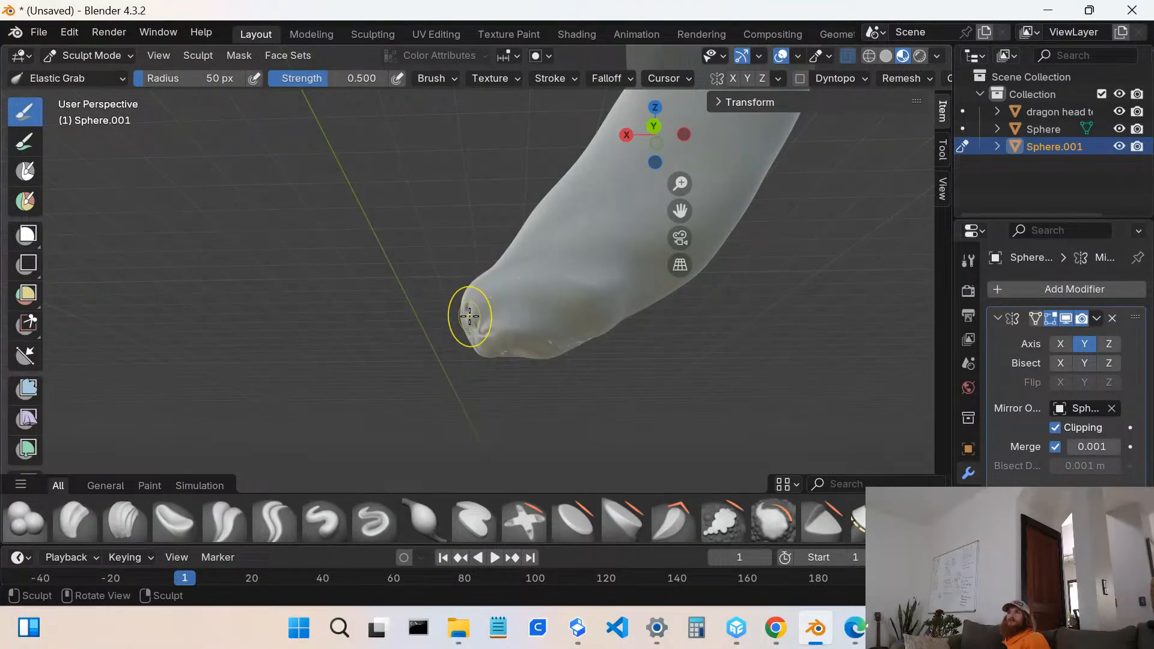
# - Try to stretch the end of the tip forward into a long curved point, check it against the dragon head, and undo it
pyautogui.moveTo(470, 316)
pyautogui.mouseDown()
pyautogui.moveTo(373, 321)
pyautogui.moveTo(224, 281)
pyautogui.moveTo(171, 304)
pyautogui.moveTo(182, 304)
pyautogui.mouseUp()
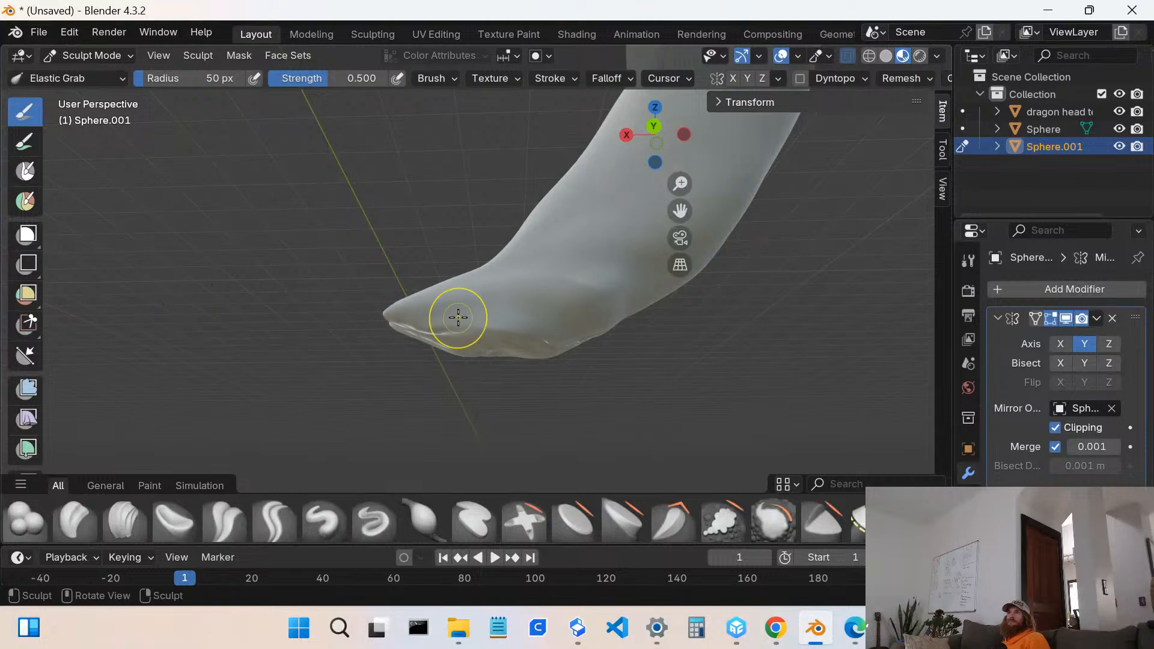
pyautogui.scroll(-3, 461, 313)
pyautogui.moveTo(464, 302); pyautogui.dragTo(507, 325, button='middle')
pyautogui.scroll(-4, 508, 325)
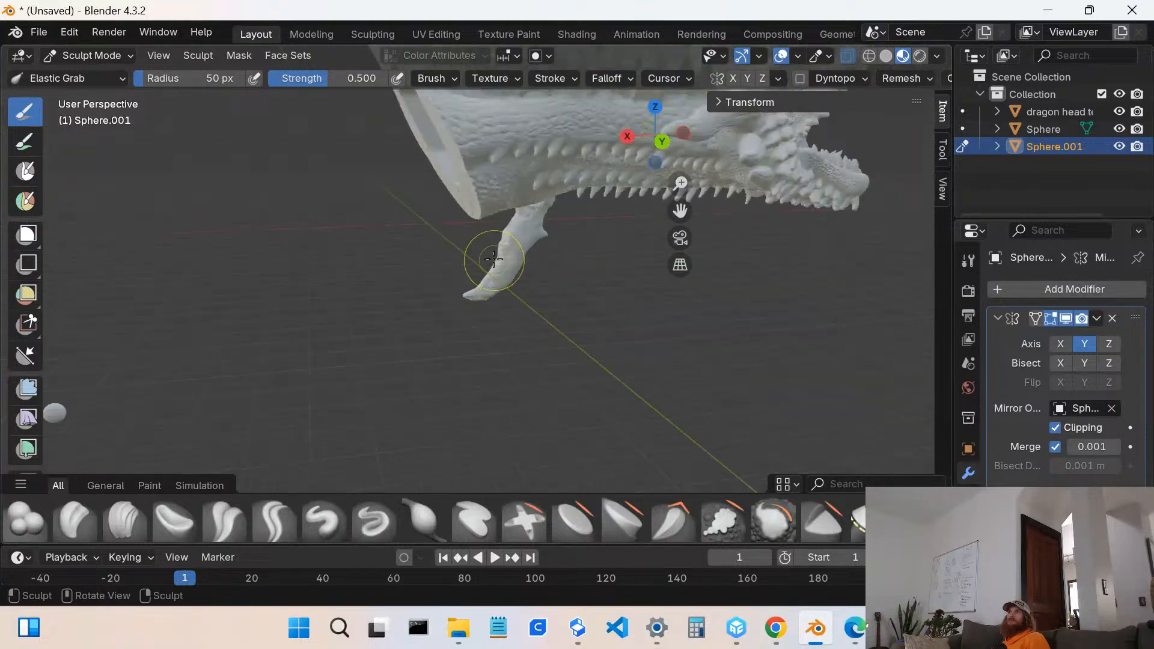
pyautogui.moveTo(482, 250); pyautogui.dragTo(444, 236, button='middle')
pyautogui.hotkey('ctrl', 'z')
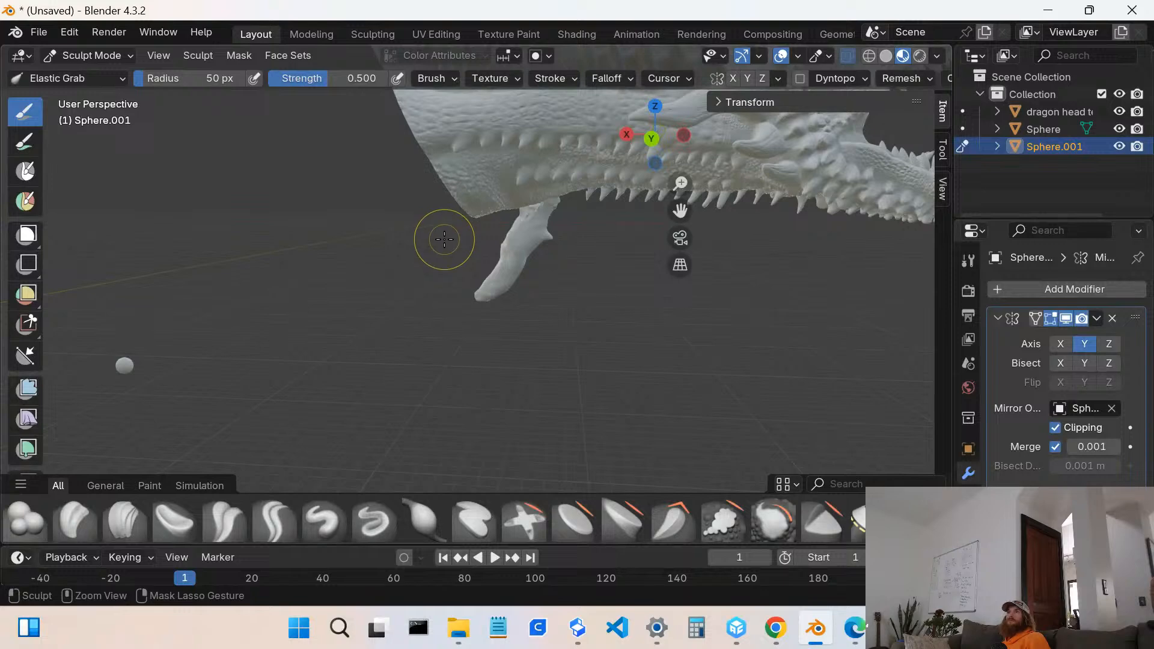
# - Try to bend the end of the form forward and upward with Elastic Grab, and undo the stroke
pyautogui.scroll(1, 490, 262)
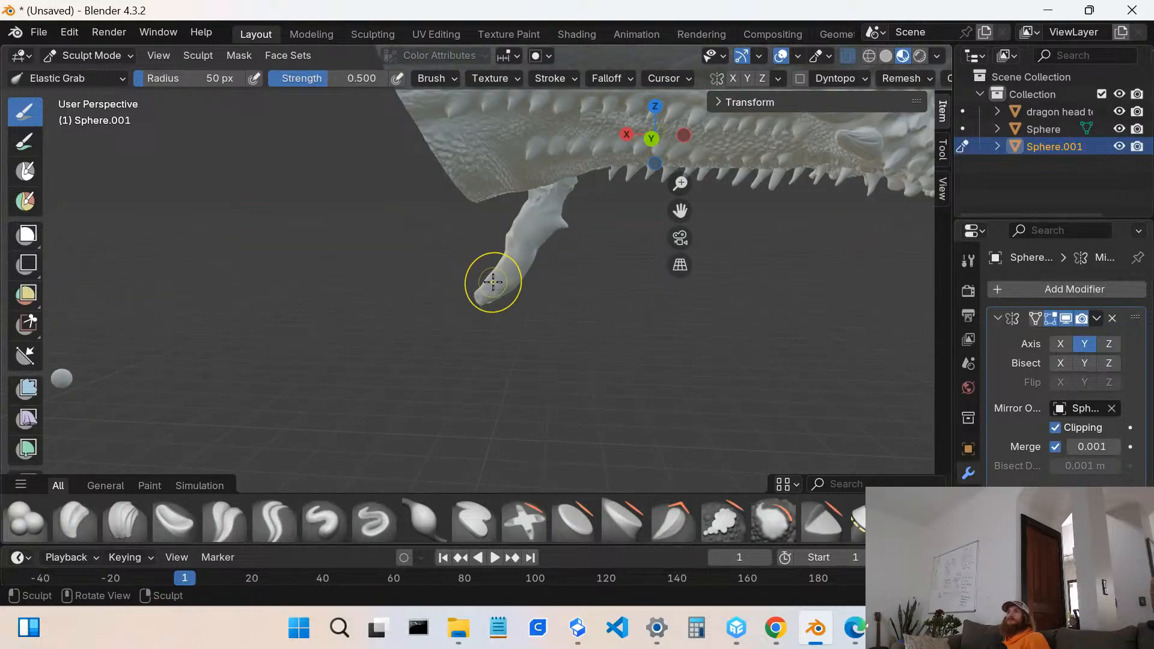
pyautogui.moveTo(484, 293); pyautogui.dragTo(479, 304, button='middle')
pyautogui.moveTo(488, 274)
pyautogui.mouseDown()
pyautogui.moveTo(484, 282)
pyautogui.moveTo(359, 222)
pyautogui.moveTo(462, 214)
pyautogui.mouseUp()
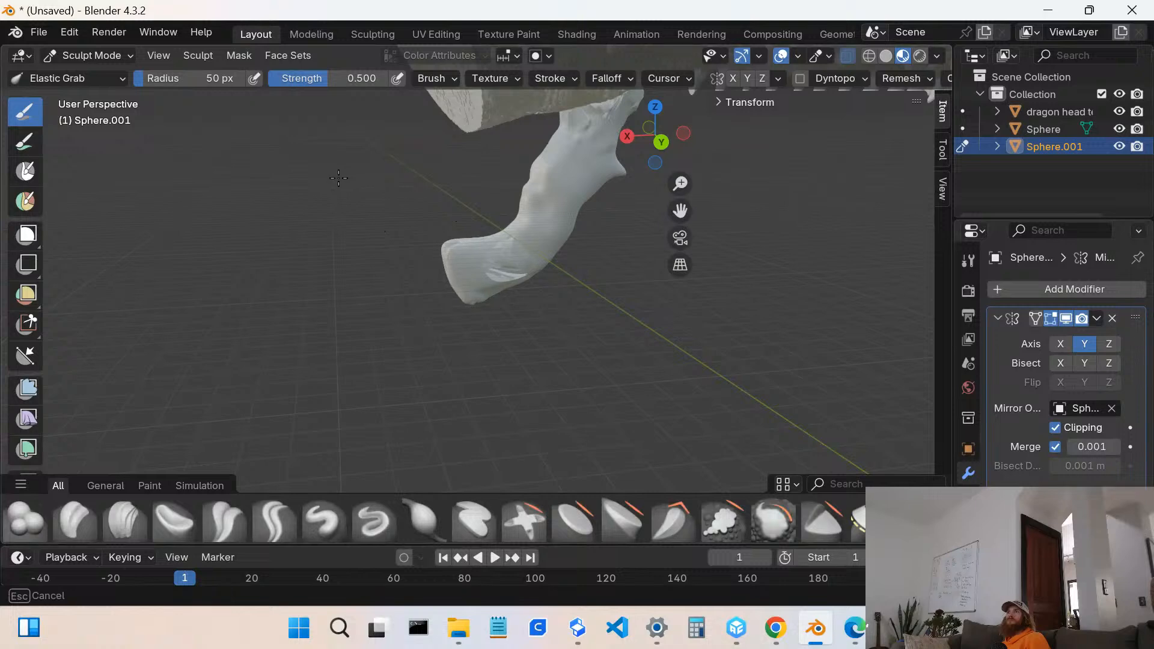
pyautogui.moveTo(339, 177); pyautogui.dragTo(340, 180)
pyautogui.scroll(2, 406, 232)
pyautogui.moveTo(488, 251)
pyautogui.mouseDown(button='middle')
pyautogui.moveTo(610, 278)
pyautogui.moveTo(582, 265)
pyautogui.mouseUp(button='middle')
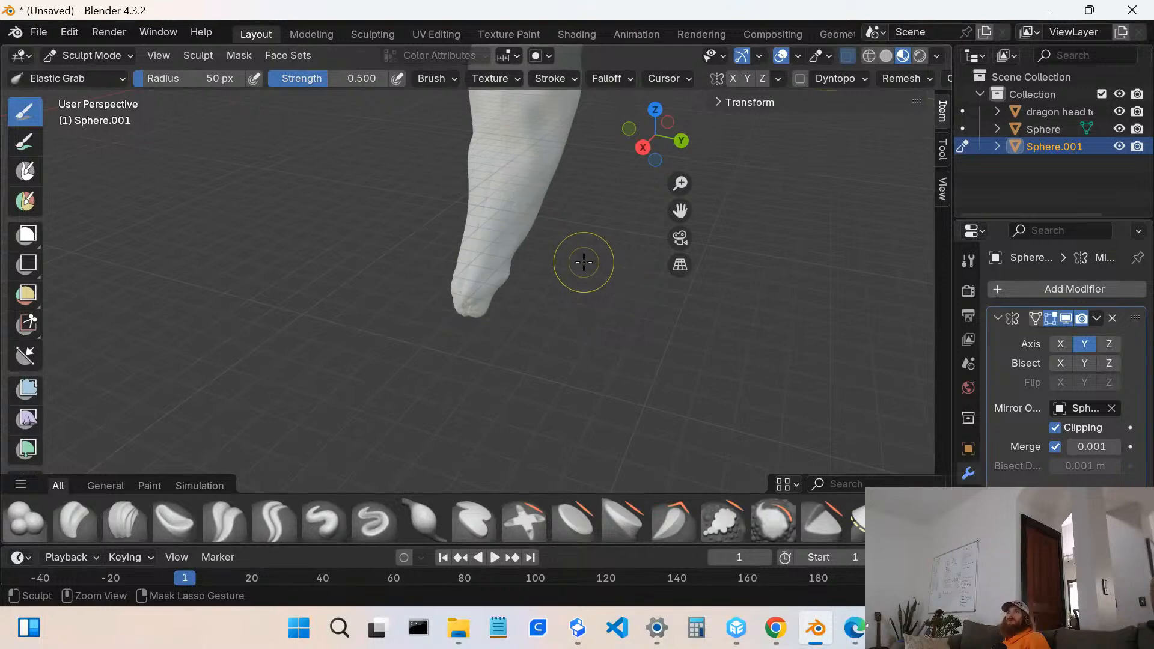
pyautogui.moveTo(471, 265); pyautogui.dragTo(458, 278, button='middle')
pyautogui.scroll(-2, 499, 277)
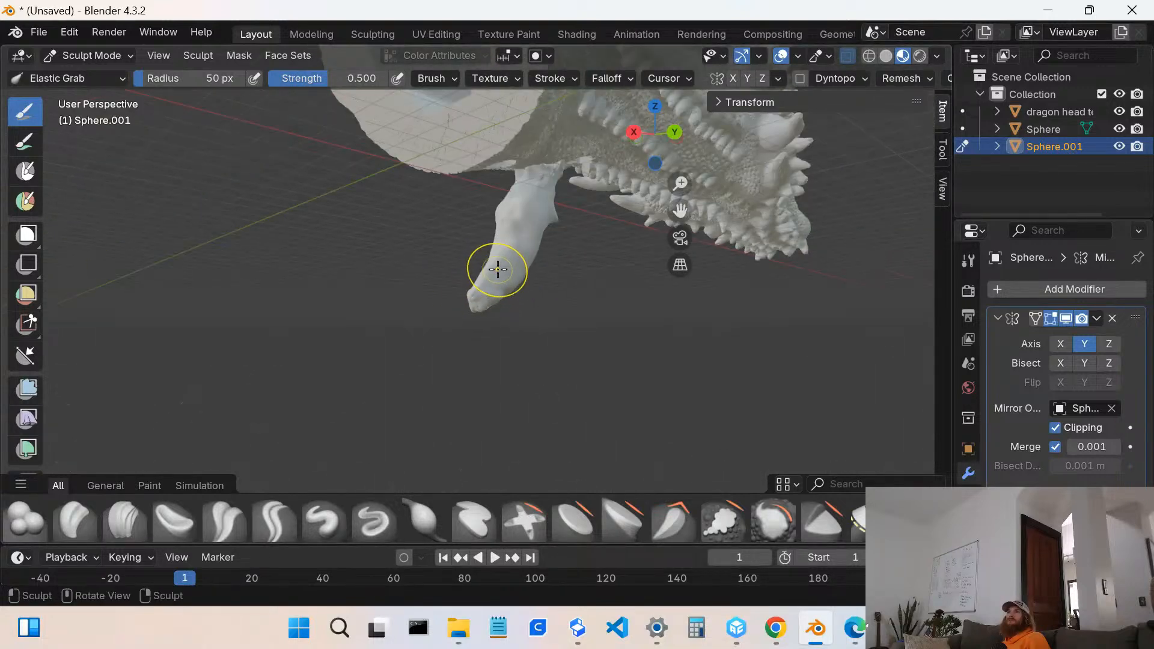
# - Lengthen the end of the tip downward with Elastic Grab and check its silhouette beneath the dragon head
pyautogui.moveTo(496, 260)
pyautogui.mouseDown()
pyautogui.moveTo(470, 242)
pyautogui.moveTo(505, 263)
pyautogui.mouseUp()
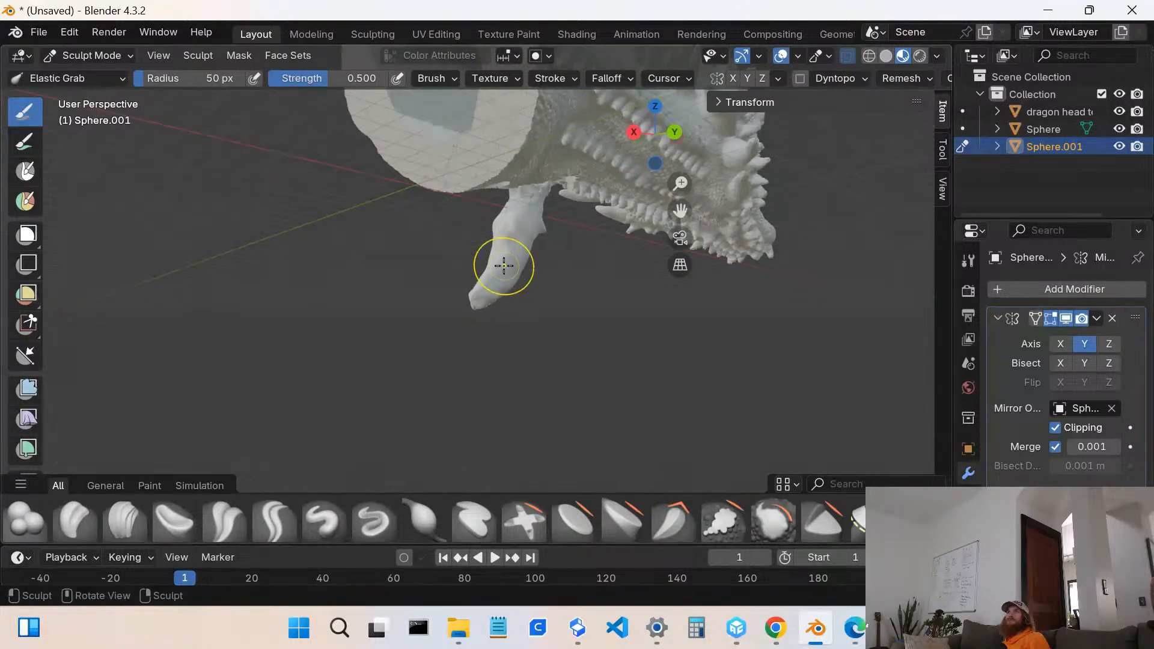
pyautogui.moveTo(505, 263); pyautogui.dragTo(387, 265, button='middle')
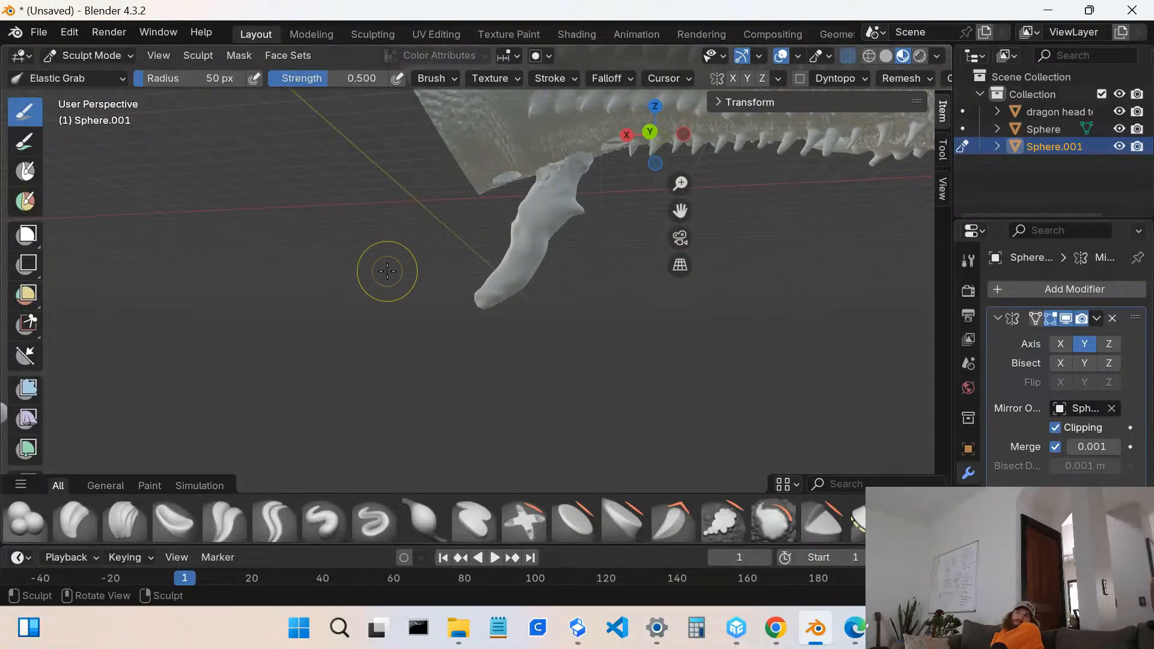
pyautogui.scroll(5, 524, 292)
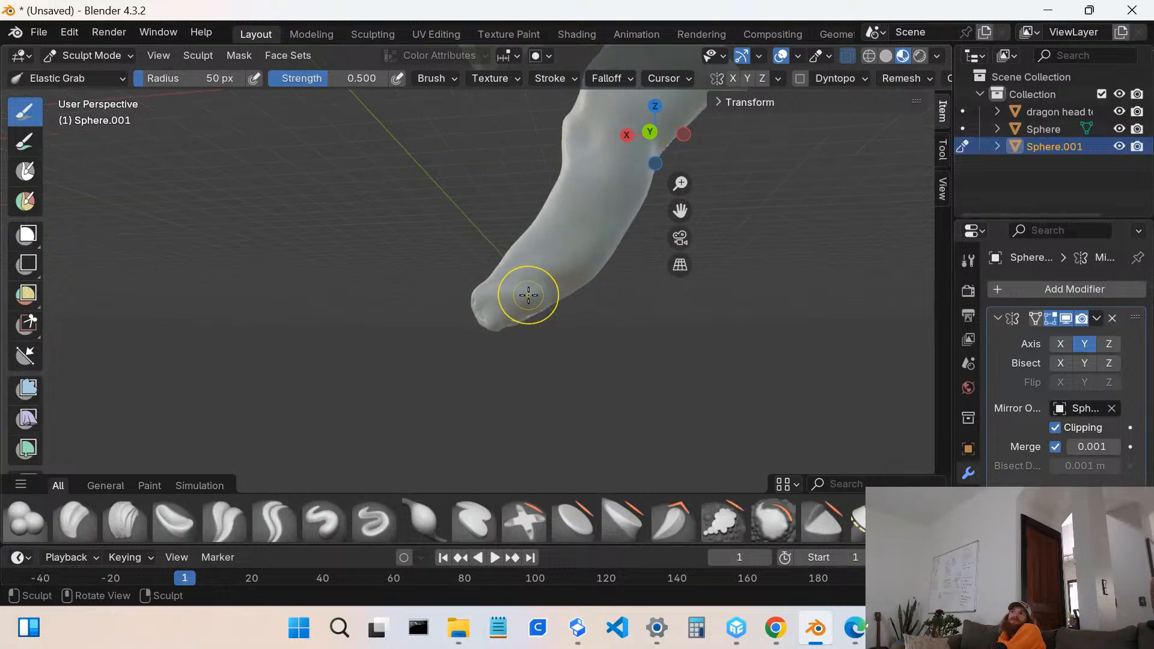
pyautogui.moveTo(526, 294); pyautogui.dragTo(575, 278, button='middle')
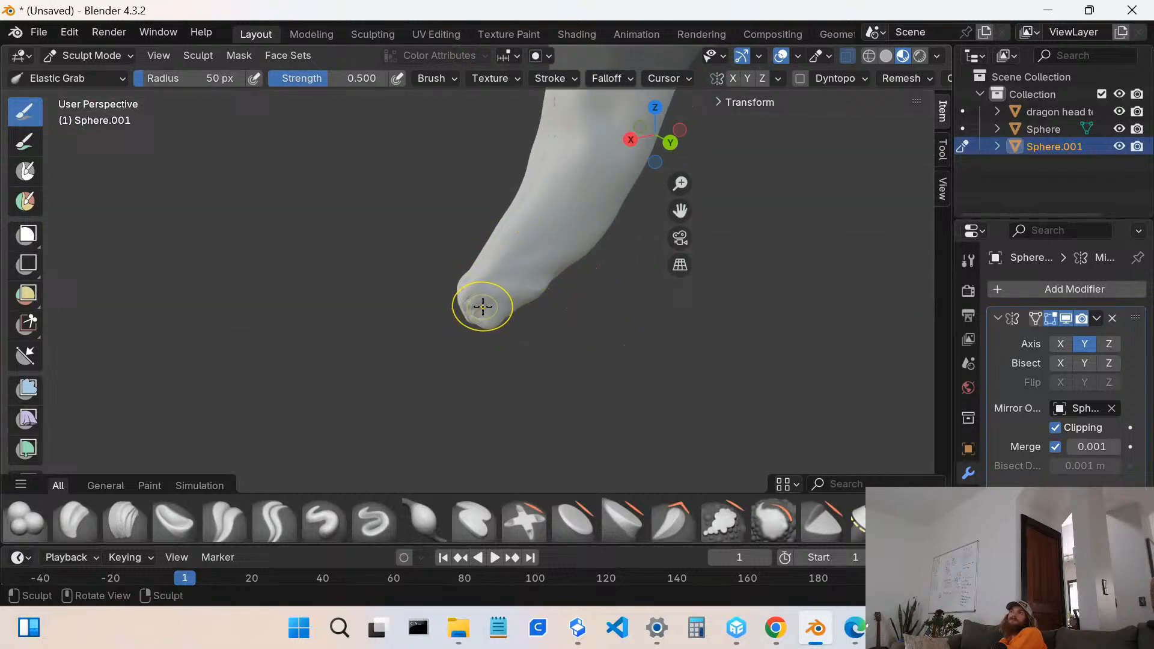
pyautogui.moveTo(483, 306); pyautogui.dragTo(496, 344)
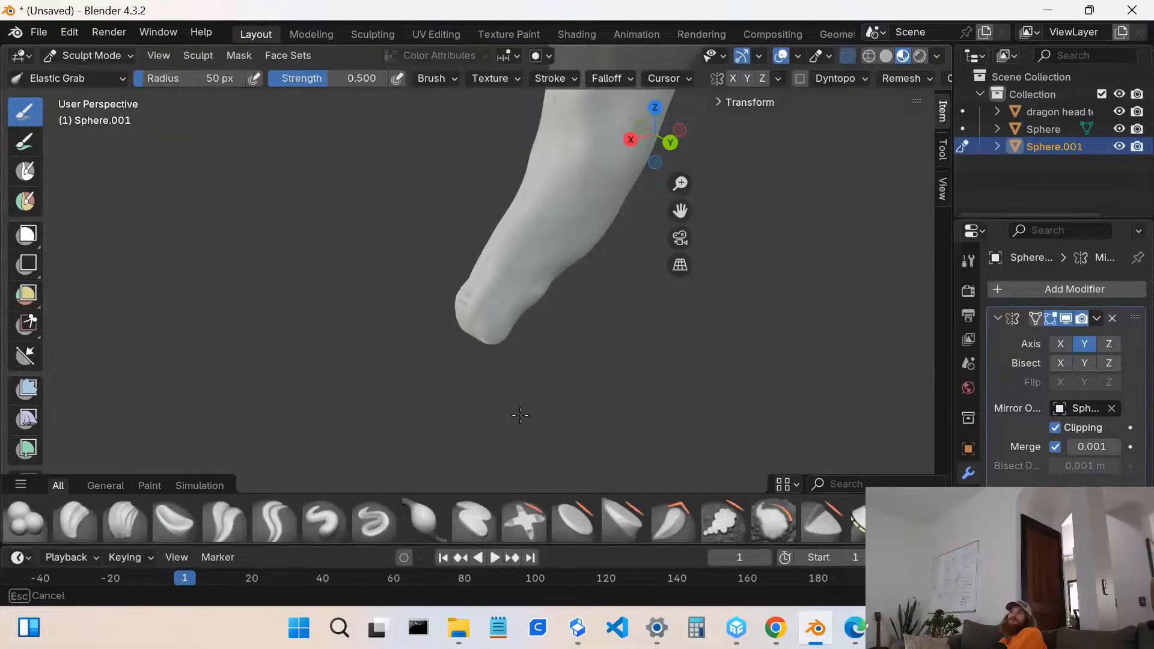
pyautogui.moveTo(520, 415); pyautogui.dragTo(520, 414)
pyautogui.scroll(-7, 502, 275)
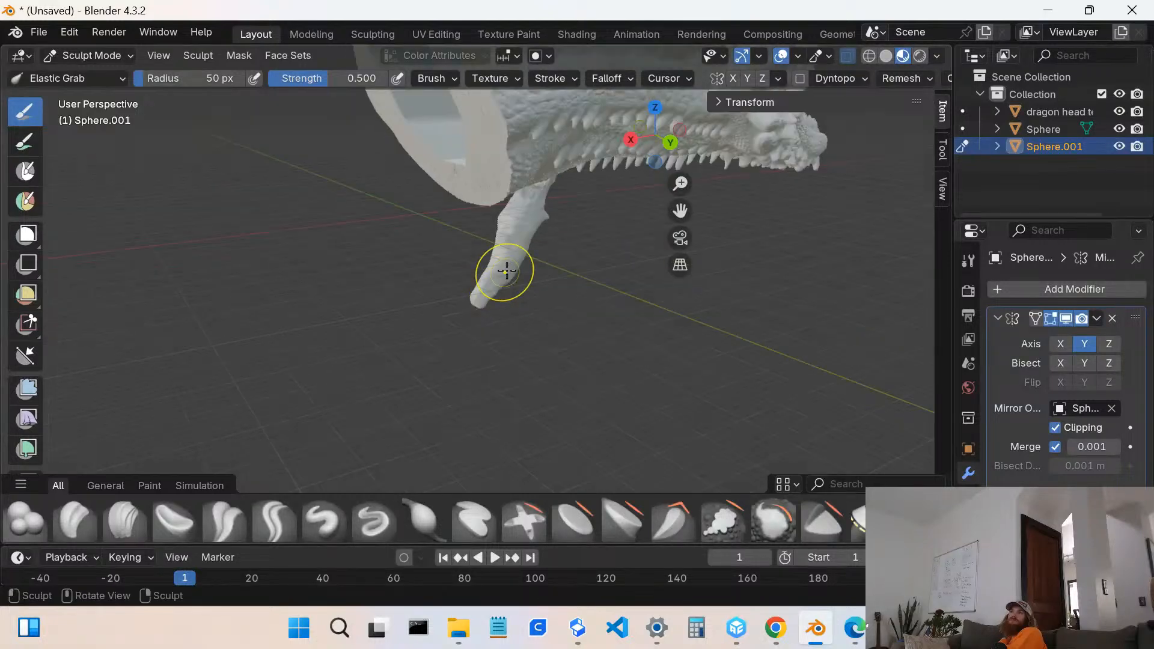
pyautogui.moveTo(502, 276)
pyautogui.mouseDown(button='middle')
pyautogui.moveTo(443, 256)
pyautogui.moveTo(428, 167)
pyautogui.moveTo(467, 190)
pyautogui.moveTo(316, 164)
pyautogui.moveTo(303, 112)
pyautogui.moveTo(462, 207)
pyautogui.moveTo(540, 277)
pyautogui.mouseUp(button='middle')
pyautogui.scroll(-5, 446, 178)
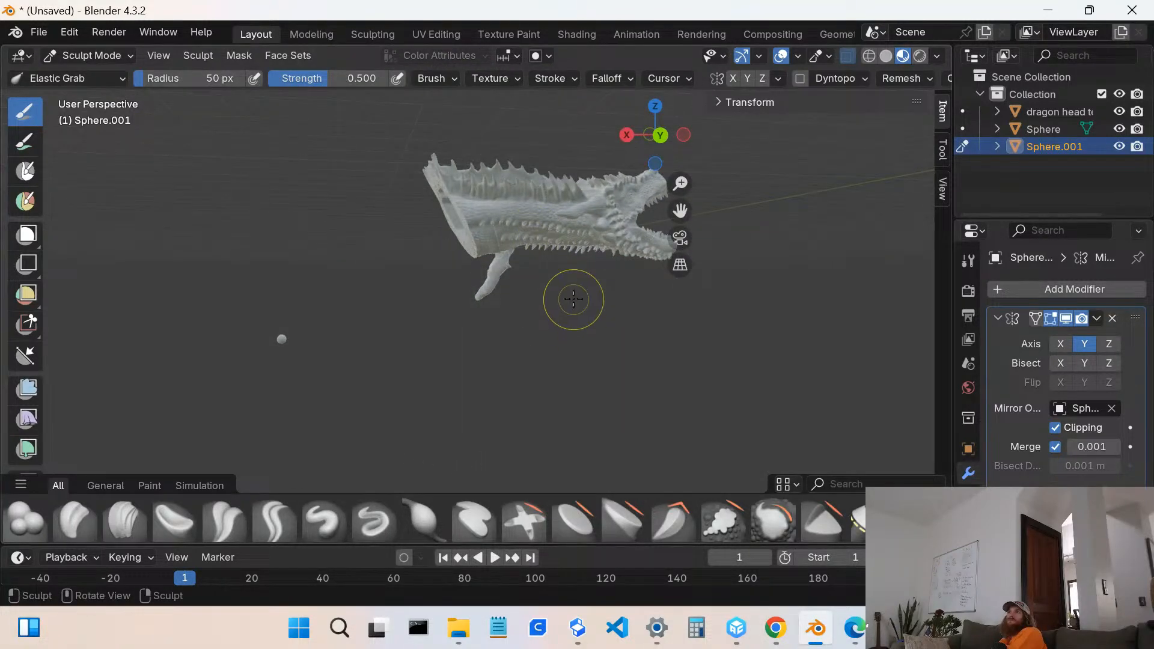
pyautogui.scroll(8, 499, 277)
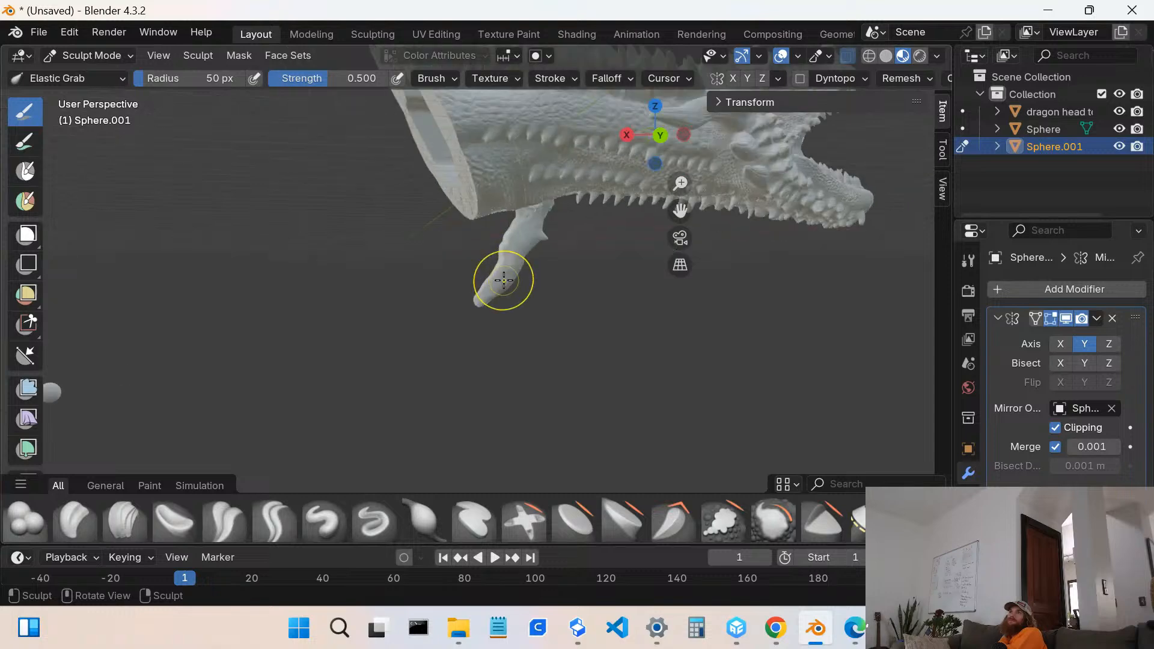
pyautogui.scroll(-4, 525, 265)
# - Pull the underside of the tip across the mirror seam with Elastic Grab to close the gap between its two lobes
pyautogui.moveTo(562, 222)
pyautogui.mouseDown(button='middle')
pyautogui.moveTo(583, 192)
pyautogui.moveTo(549, 173)
pyautogui.moveTo(529, 296)
pyautogui.moveTo(420, 245)
pyautogui.moveTo(339, 242)
pyautogui.moveTo(471, 321)
pyautogui.mouseUp(button='middle')
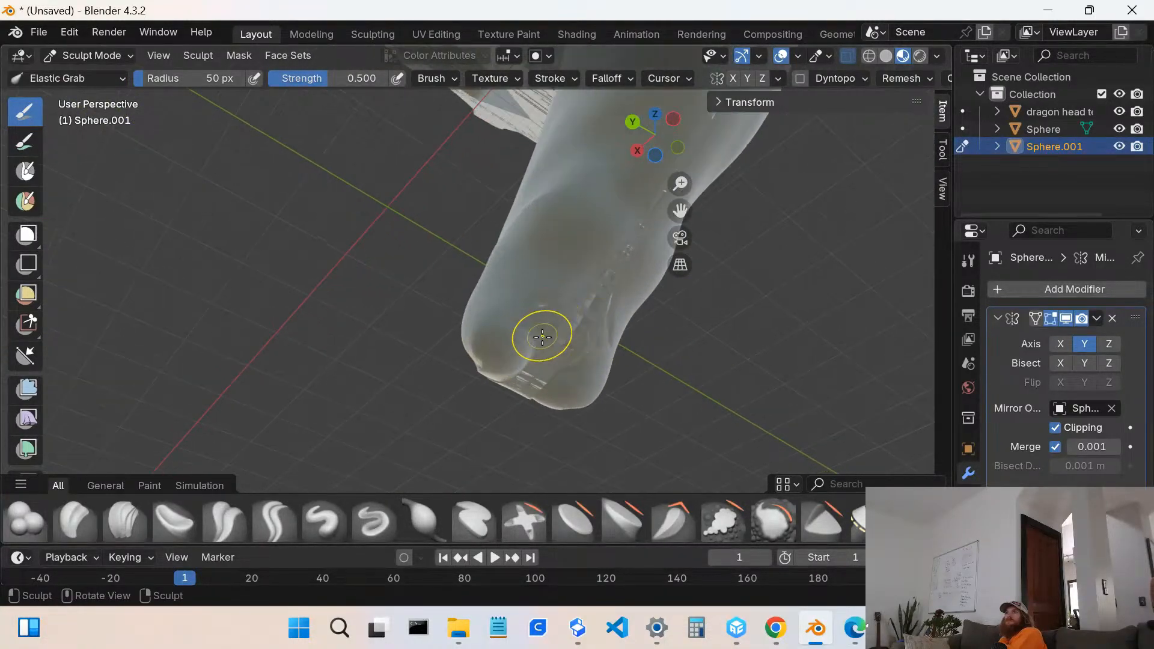
pyautogui.moveTo(536, 334)
pyautogui.mouseDown()
pyautogui.moveTo(713, 371)
pyautogui.moveTo(667, 356)
pyautogui.mouseUp()
pyautogui.moveTo(575, 306)
pyautogui.mouseDown()
pyautogui.moveTo(682, 346)
pyautogui.moveTo(664, 334)
pyautogui.mouseUp()
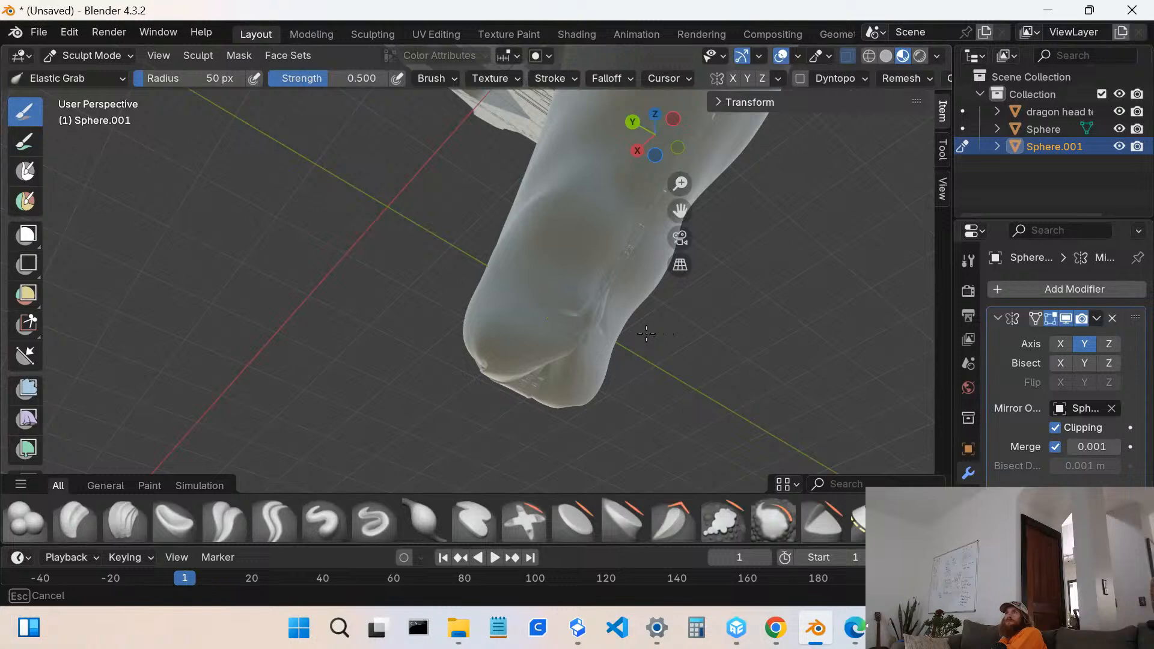
pyautogui.moveTo(622, 330); pyautogui.dragTo(622, 330)
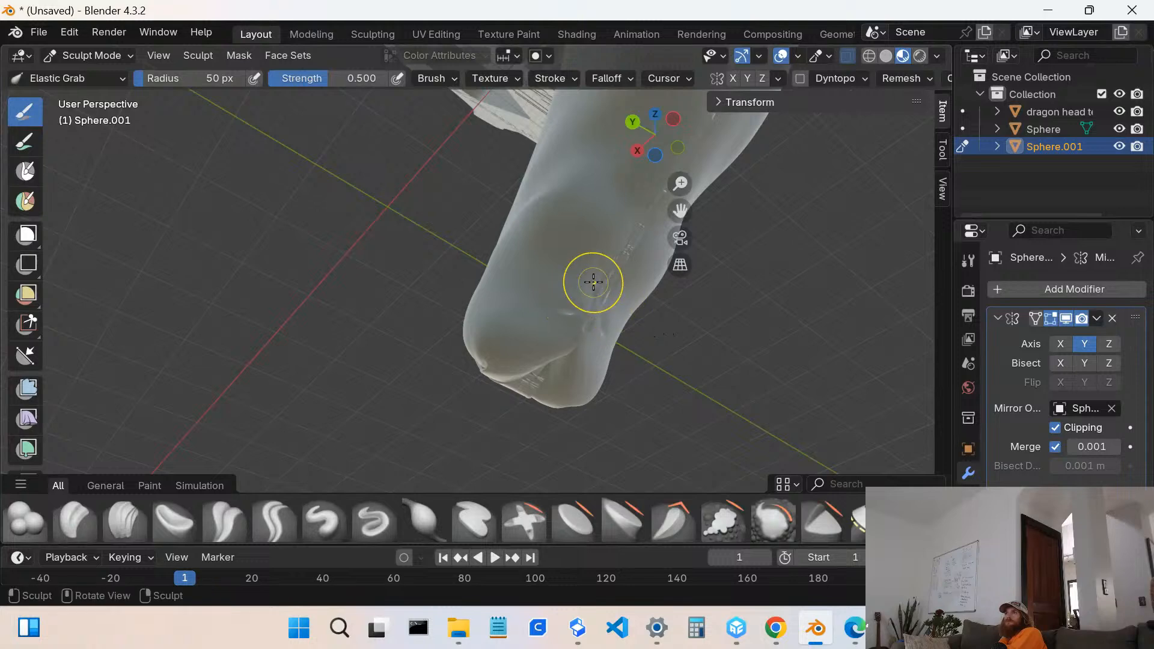
pyautogui.moveTo(594, 283); pyautogui.dragTo(605, 295)
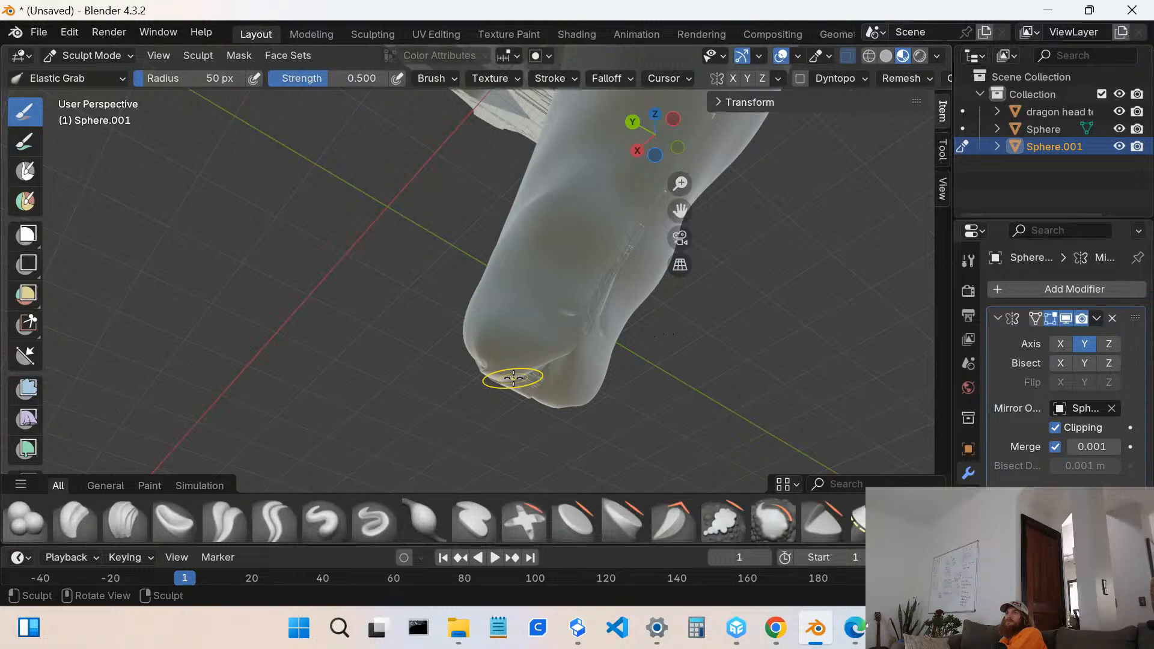
pyautogui.moveTo(515, 380)
pyautogui.mouseDown()
pyautogui.moveTo(553, 386)
pyautogui.moveTo(630, 445)
pyautogui.moveTo(684, 445)
pyautogui.moveTo(631, 420)
pyautogui.mouseUp()
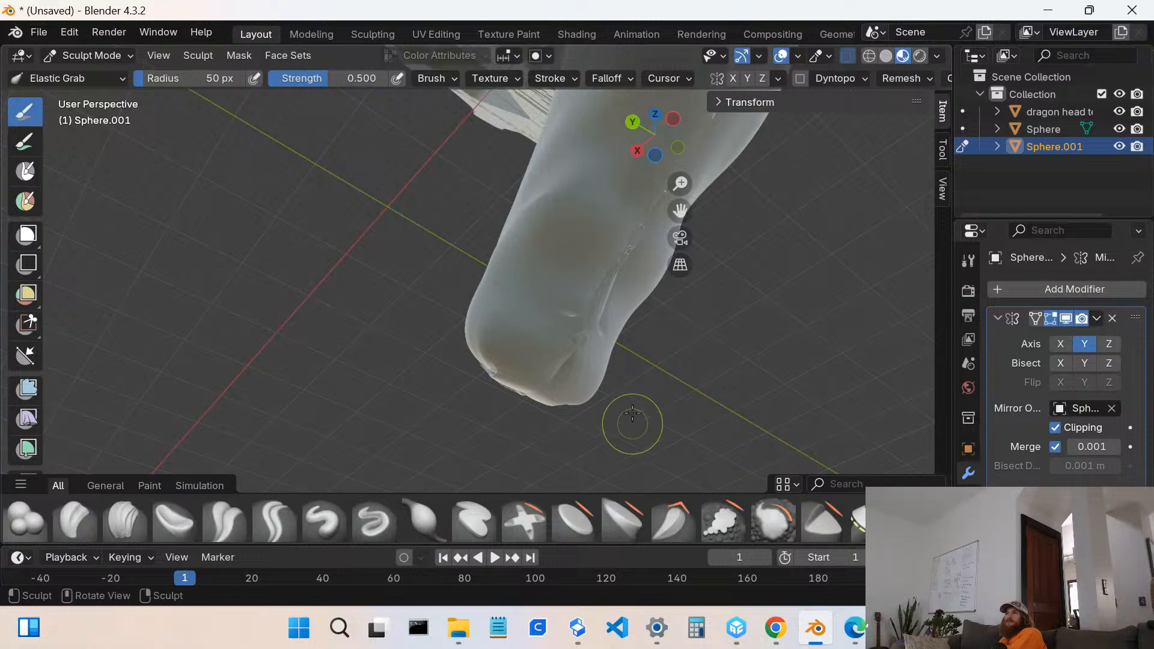
pyautogui.moveTo(632, 420); pyautogui.dragTo(569, 335, button='middle')
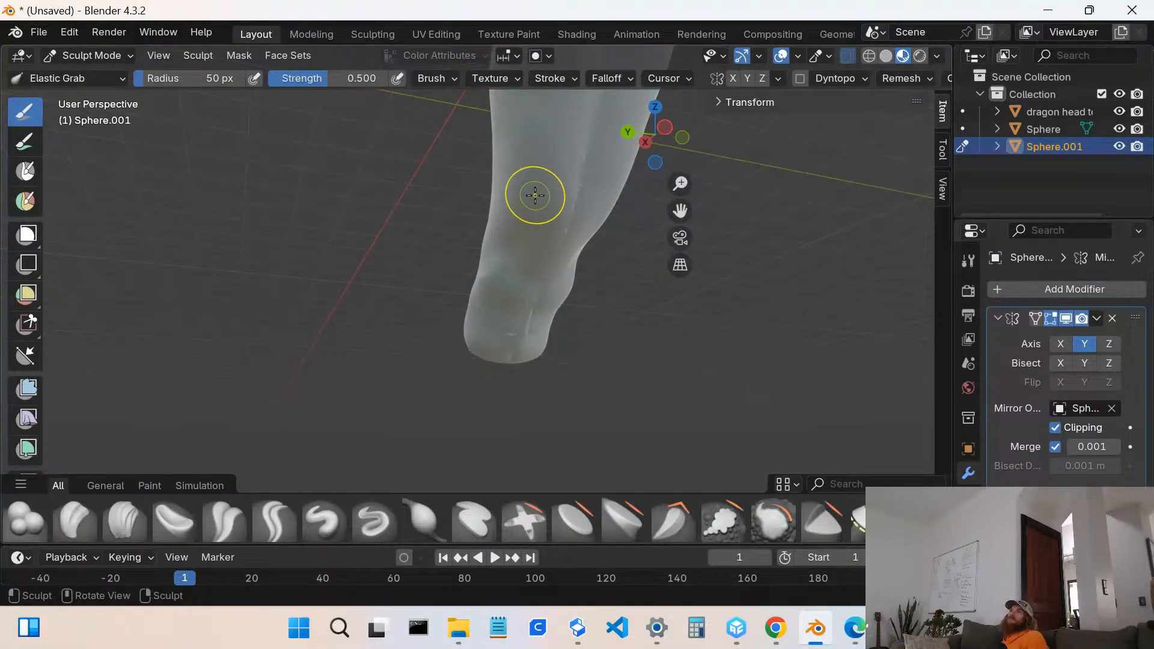
pyautogui.moveTo(533, 195)
pyautogui.keyDown('shift'); pyautogui.mouseDown(button='middle')
pyautogui.moveTo(494, 443)
pyautogui.moveTo(494, 413)
pyautogui.mouseUp(button='middle'); pyautogui.keyUp('shift')
pyautogui.scroll(-6, 495, 283)
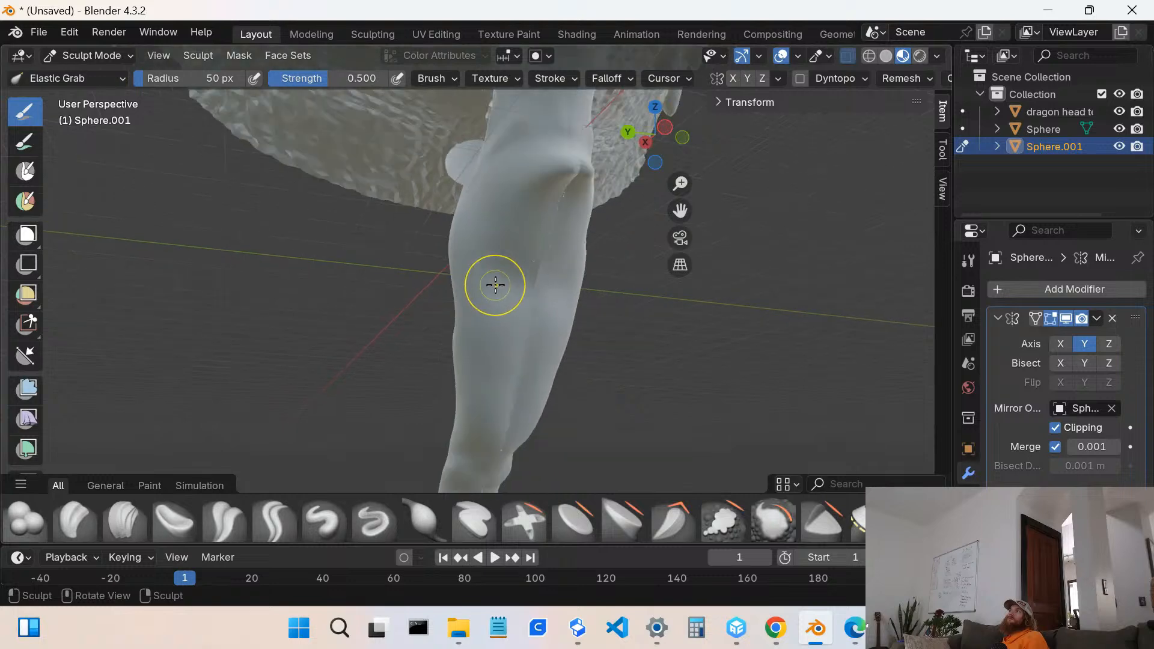
# - Keep Sphere.001 as the active object and switch it from sculpting to Edit Mode
pyautogui.keyDown('shift'); pyautogui.moveTo(513, 227); pyautogui.dragTo(497, 314, button='middle'); pyautogui.keyUp('shift')
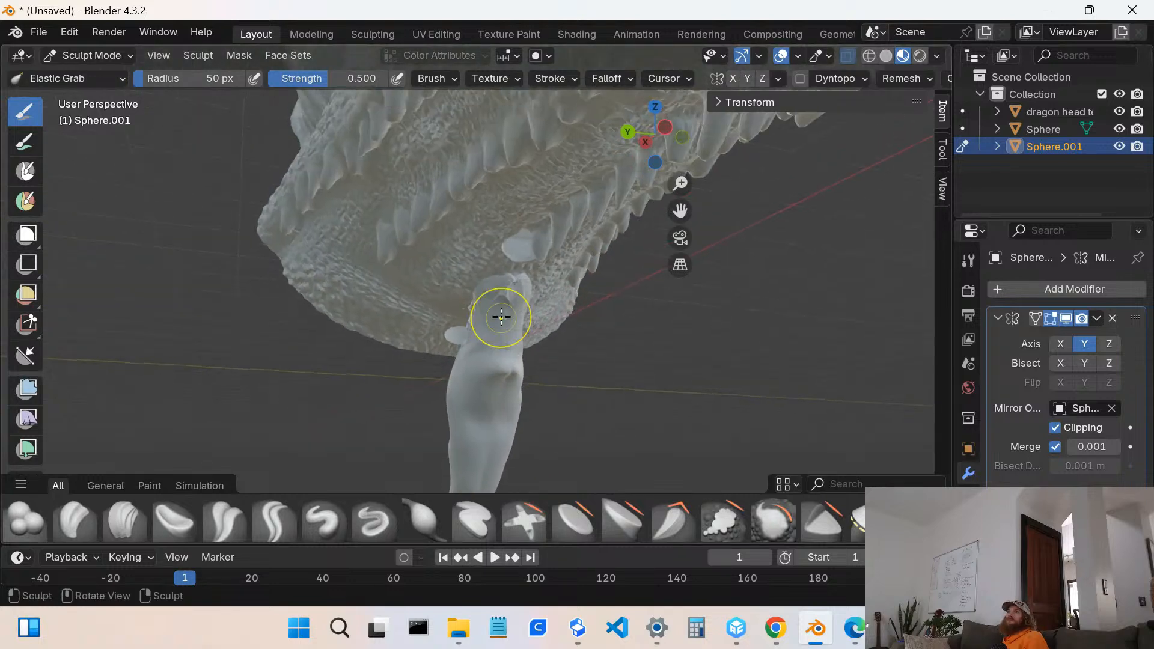
pyautogui.scroll(4, 499, 315)
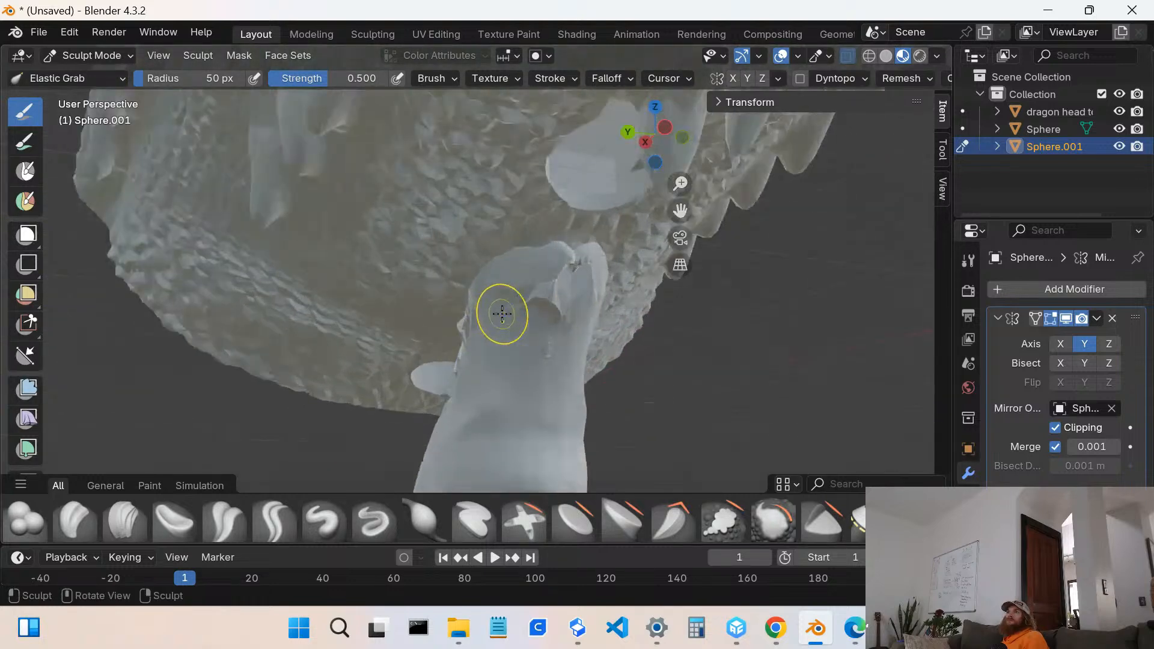
pyautogui.click(1064, 128)
pyautogui.click(1050, 143)
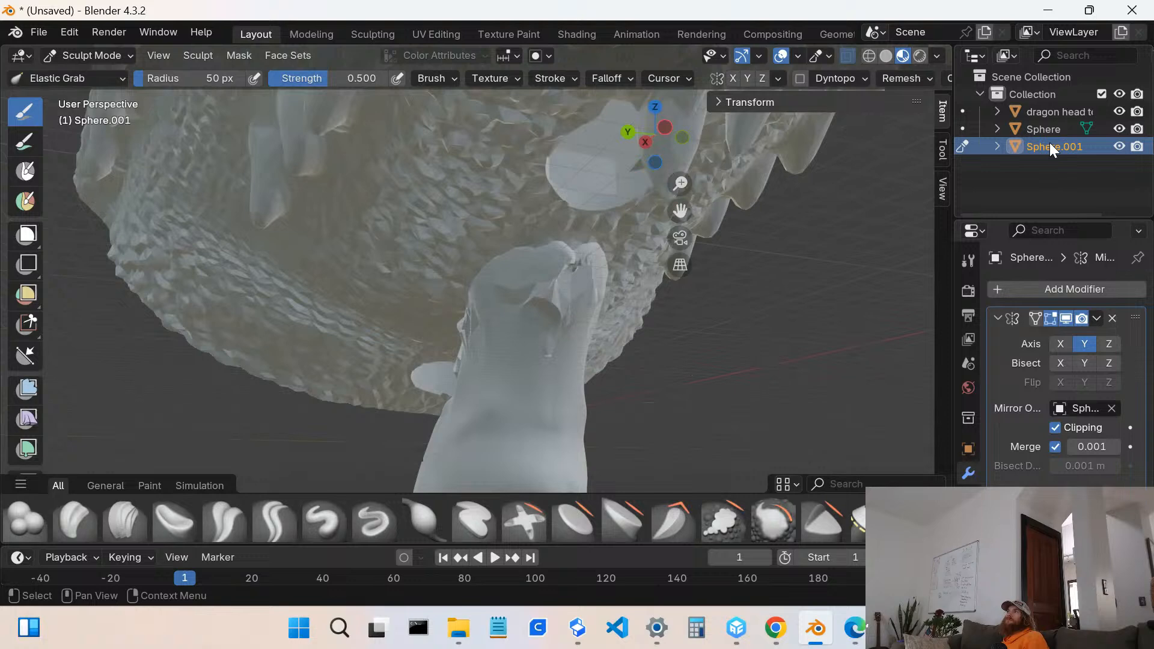
pyautogui.scroll(-3, 657, 412)
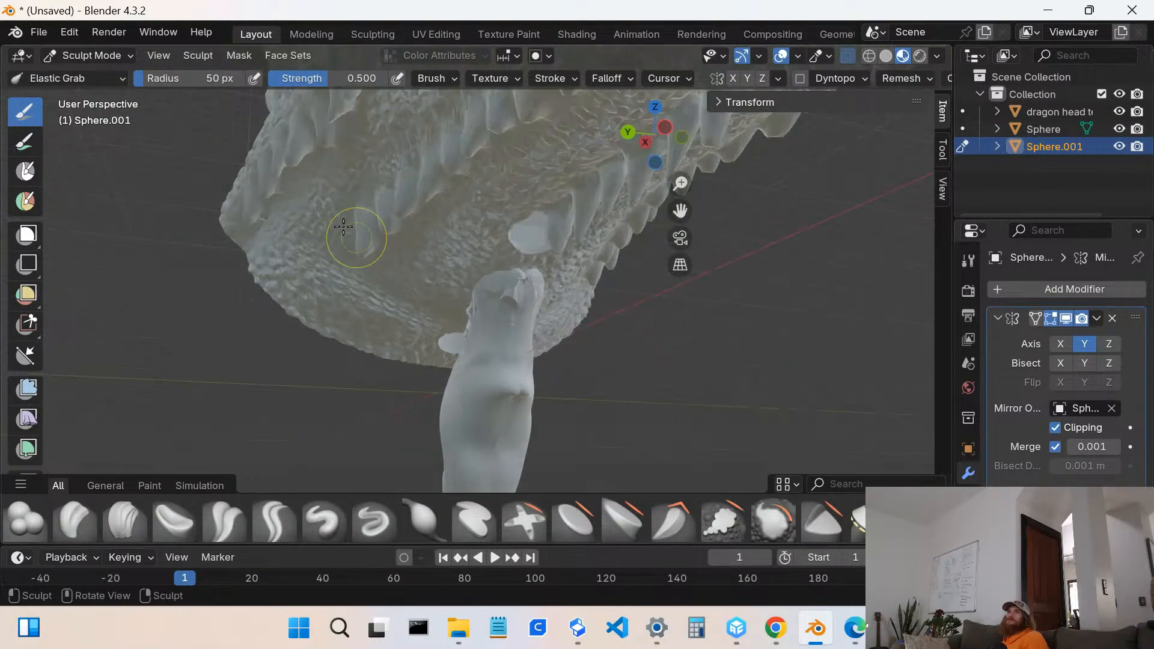
pyautogui.click(74, 57)
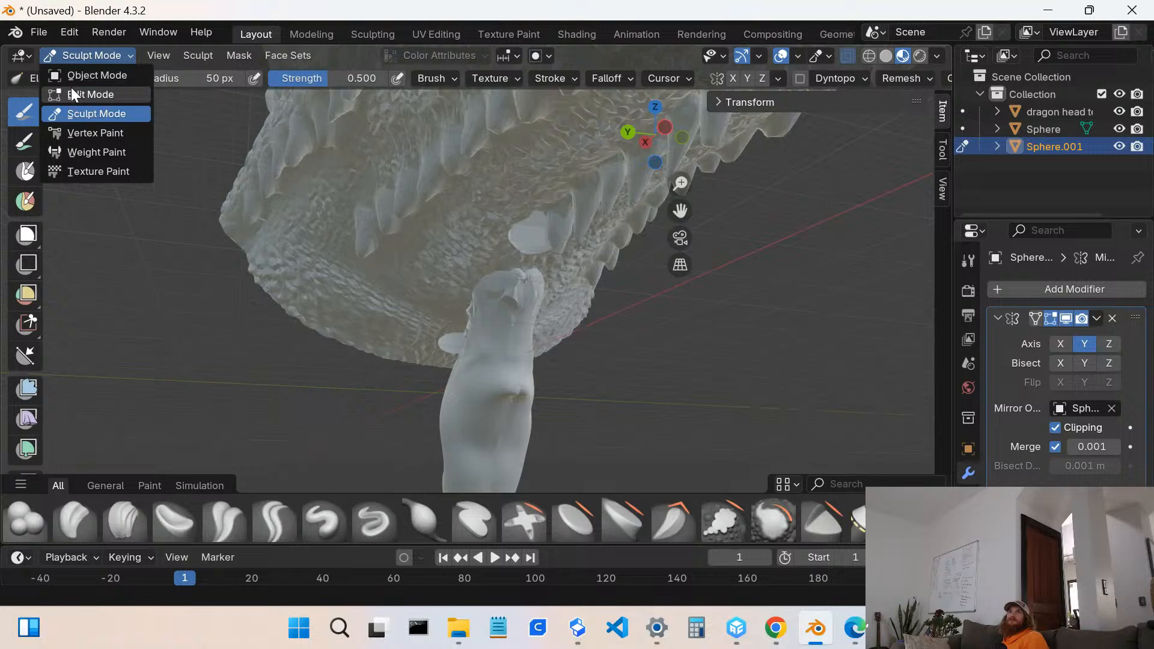
pyautogui.click(70, 95)
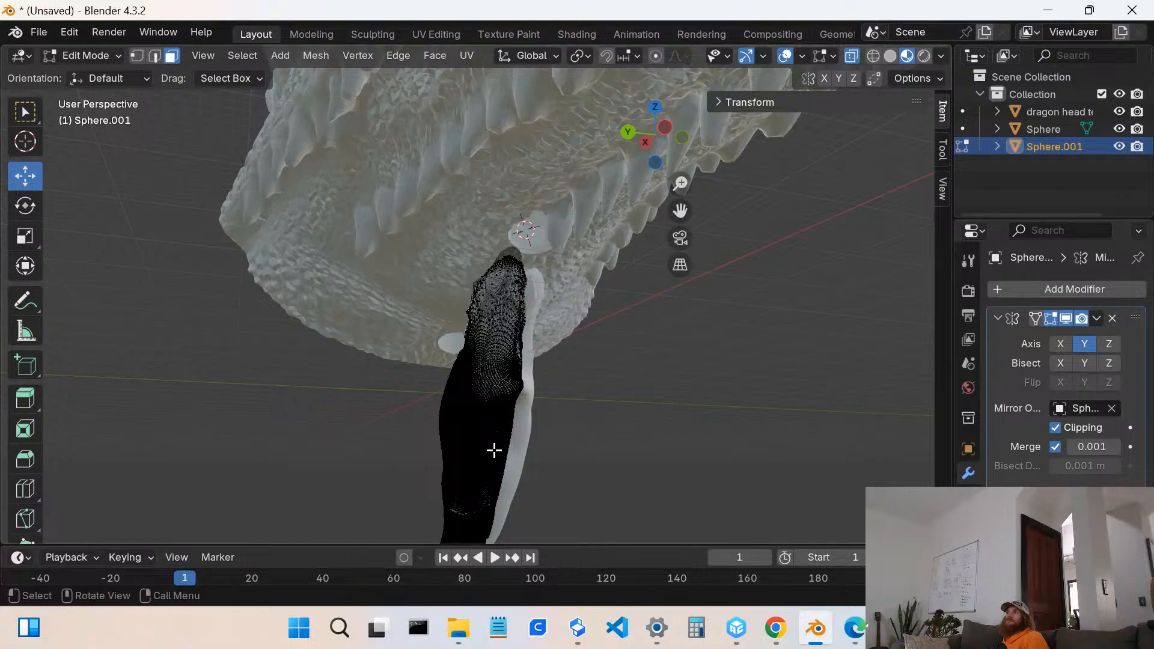
# - Remove the existing Mirror modifier from Sphere.001
pyautogui.moveTo(494, 451); pyautogui.dragTo(427, 364, button='middle')
pyautogui.scroll(2, 450, 378)
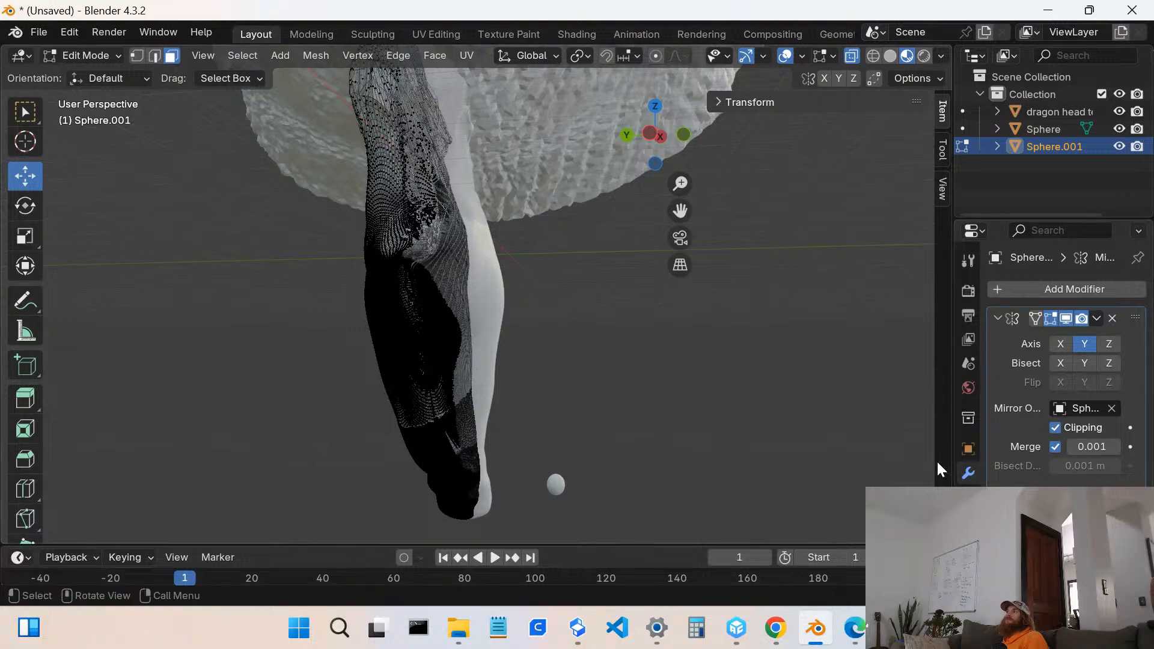
pyautogui.click(1113, 316)
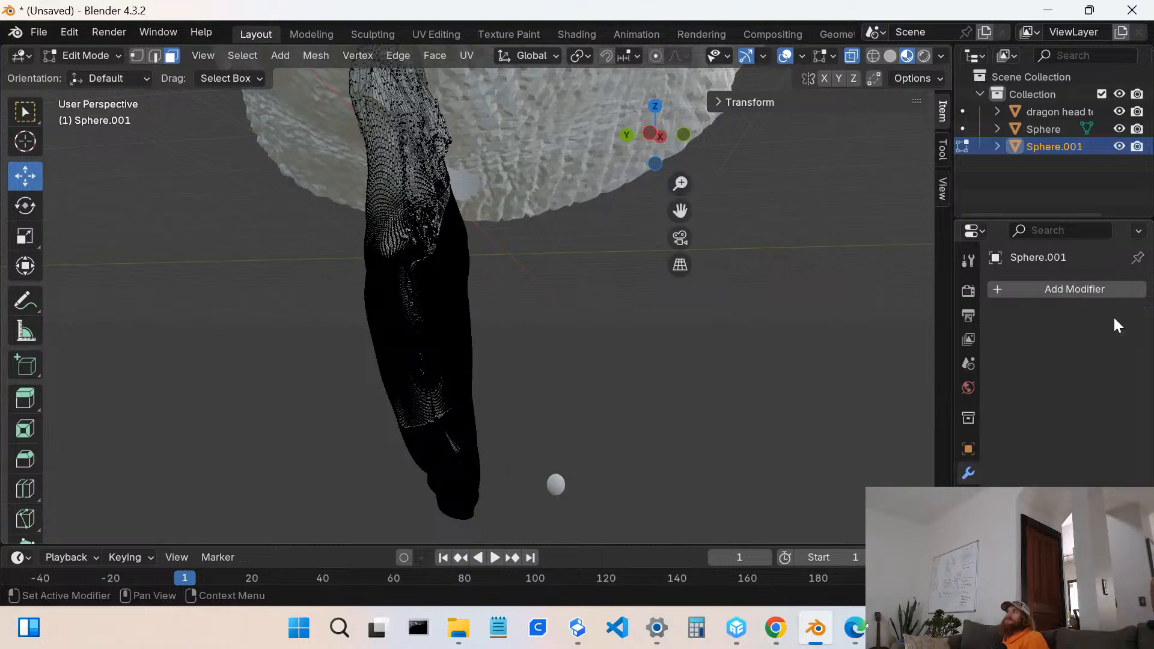
# - Add a new Mirror modifier to Sphere.001 and set it to mirror across the Y axis only
pyautogui.moveTo(341, 355); pyautogui.dragTo(66, 311, button='middle')
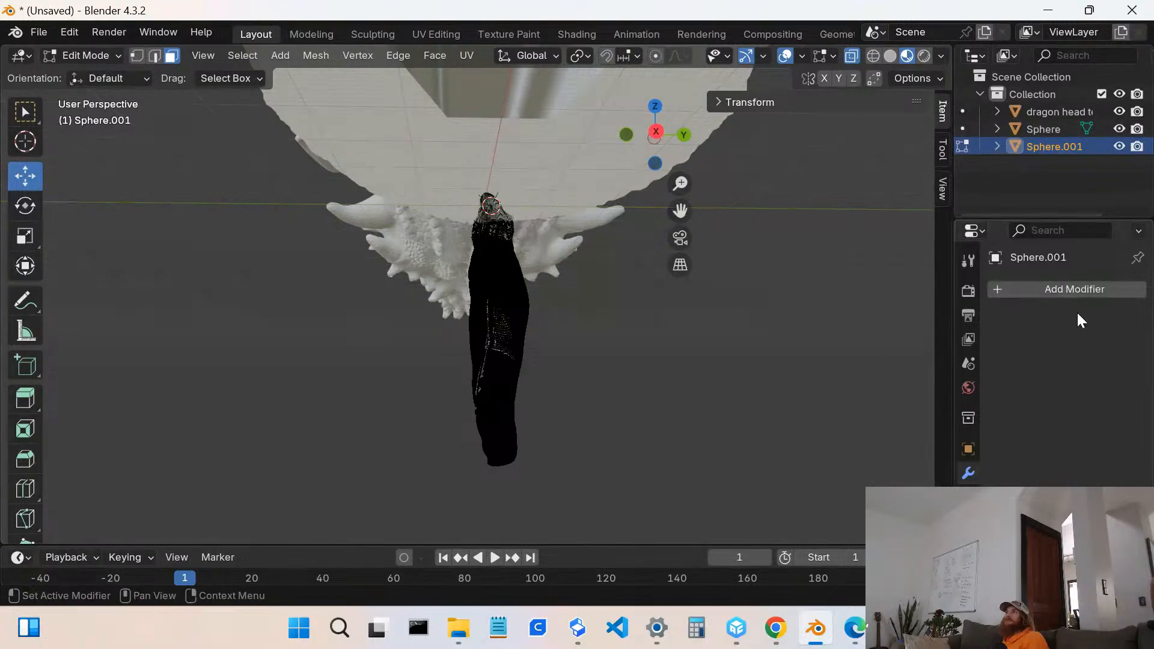
pyautogui.click(1076, 290)
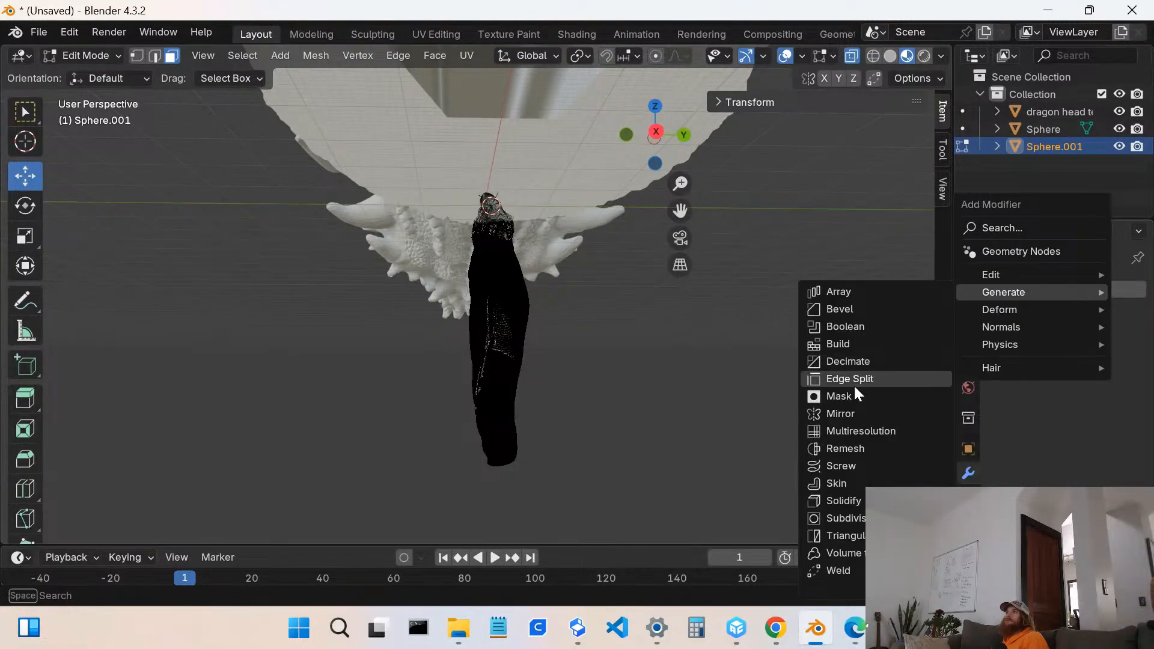
pyautogui.click(837, 414)
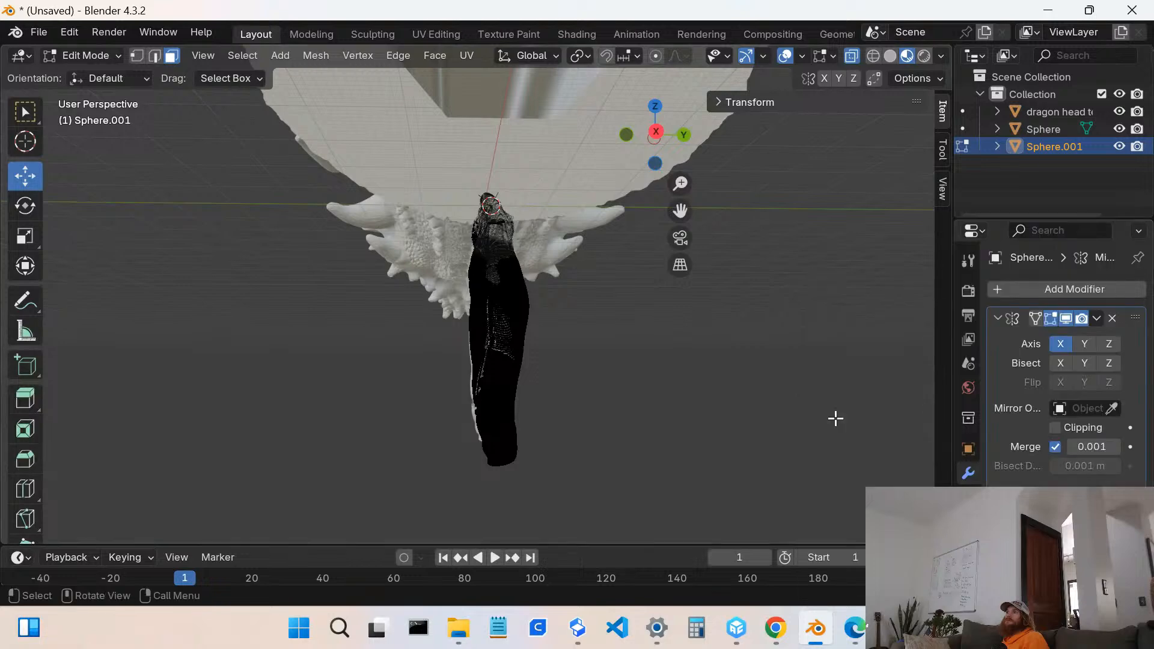
pyautogui.click(1084, 344)
pyautogui.click(1061, 345)
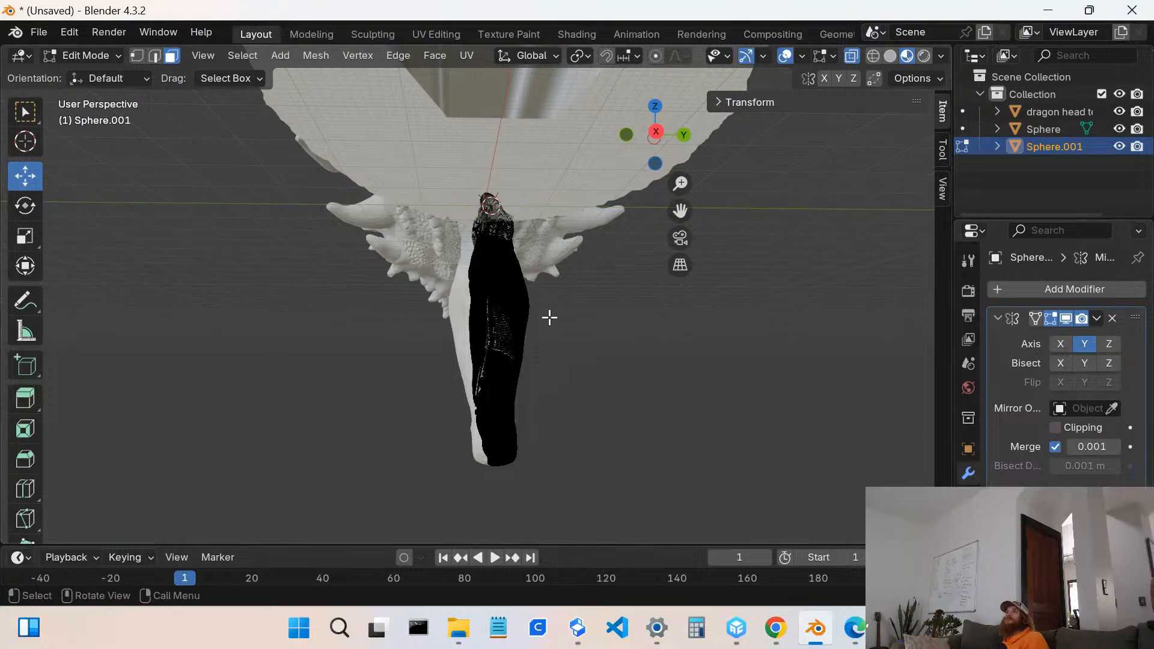
# - Turn on the Mirror modifier's On Cage display so the mirrored half shows as part of the edit mesh
pyautogui.moveTo(463, 293); pyautogui.dragTo(485, 271, button='middle')
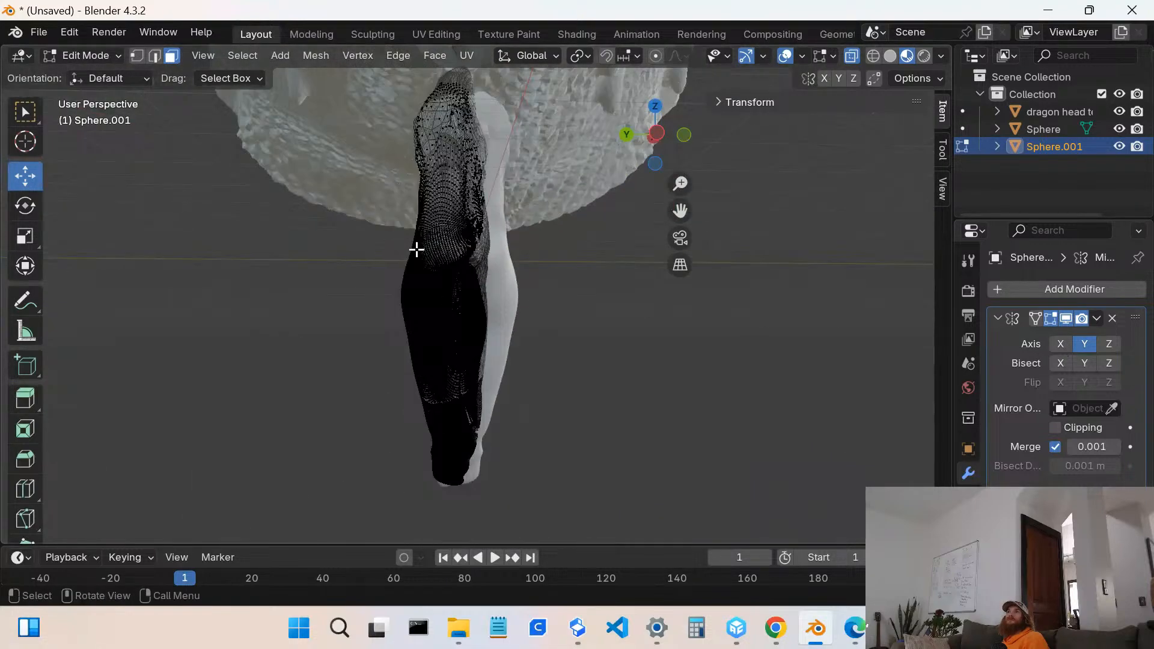
pyautogui.moveTo(416, 249); pyautogui.dragTo(529, 242, button='middle')
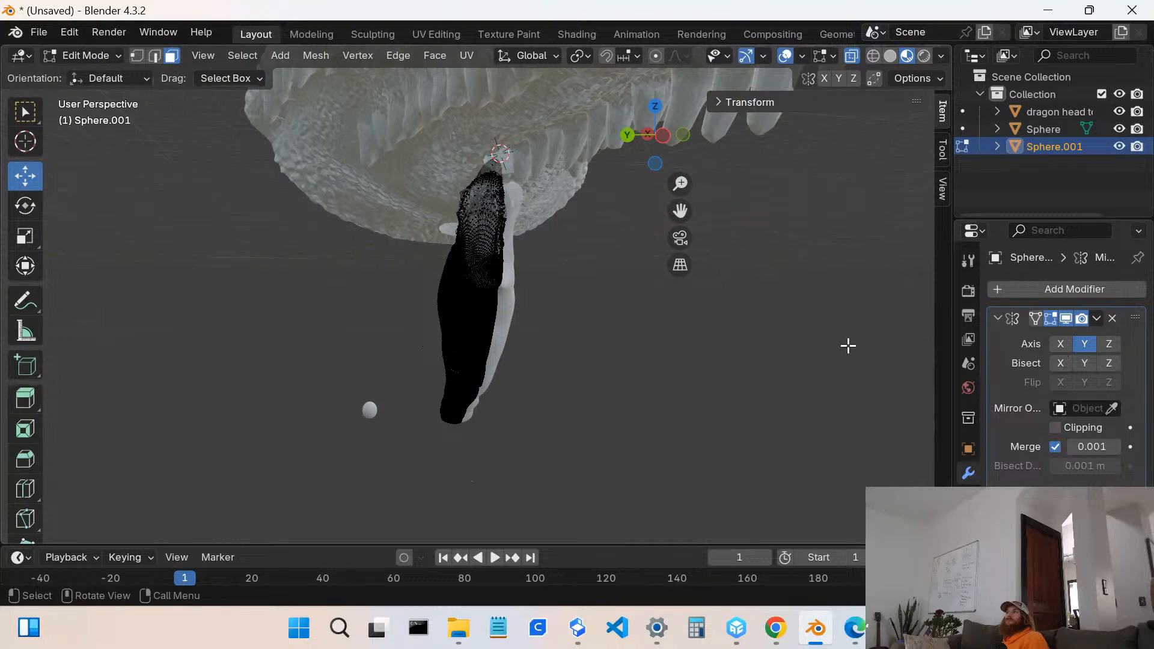
pyautogui.click(1051, 318)
pyautogui.click(1051, 317)
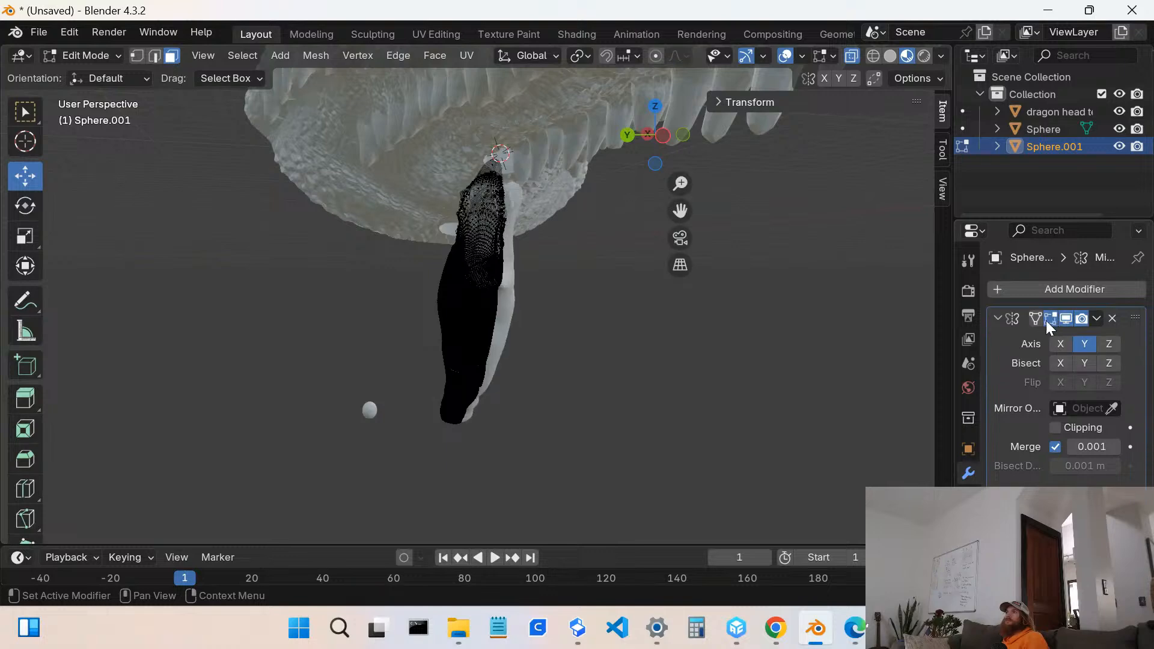
pyautogui.click(1035, 322)
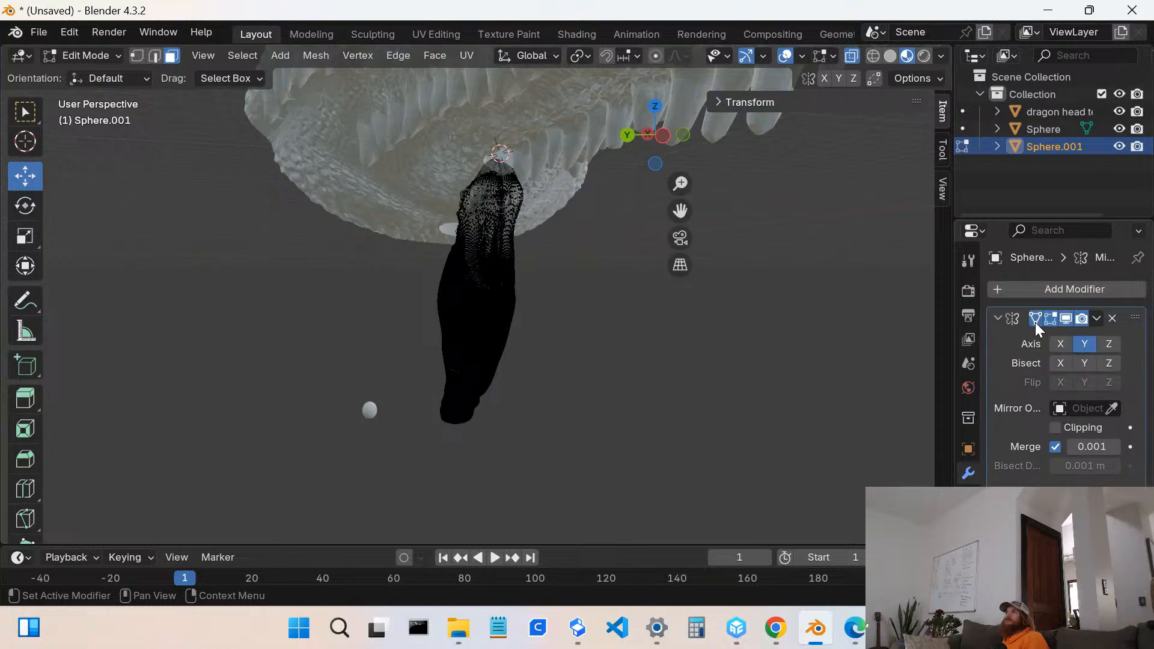
pyautogui.click(1035, 322)
pyautogui.click(1035, 322)
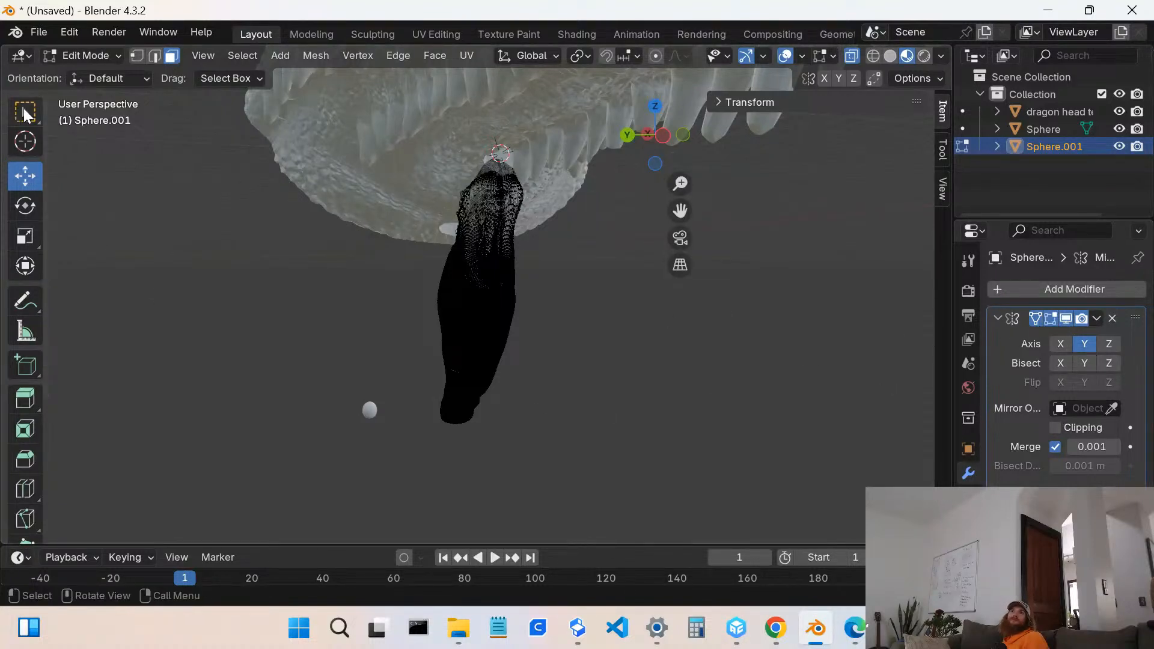
# - Return Sphere.001 to Sculpt Mode and smooth the central seam along the form's length with the Smooth brush
pyautogui.click(99, 54)
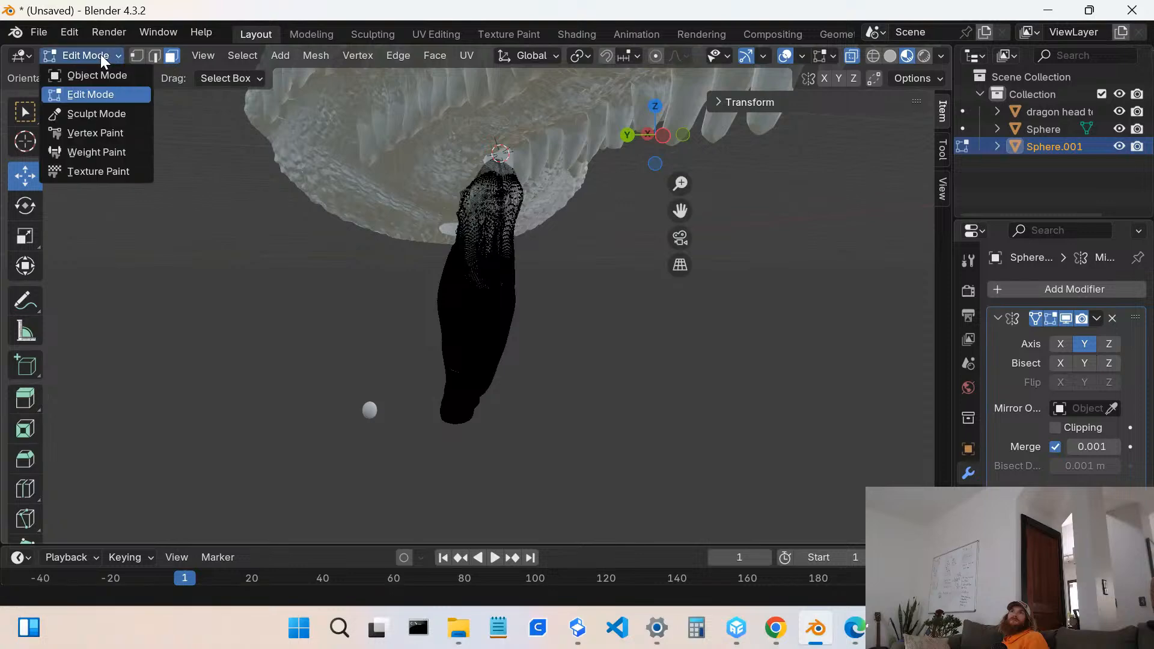
pyautogui.click(80, 117)
pyautogui.moveTo(504, 294)
pyautogui.mouseDown(button='middle')
pyautogui.moveTo(456, 289)
pyautogui.moveTo(466, 291)
pyautogui.mouseUp(button='middle')
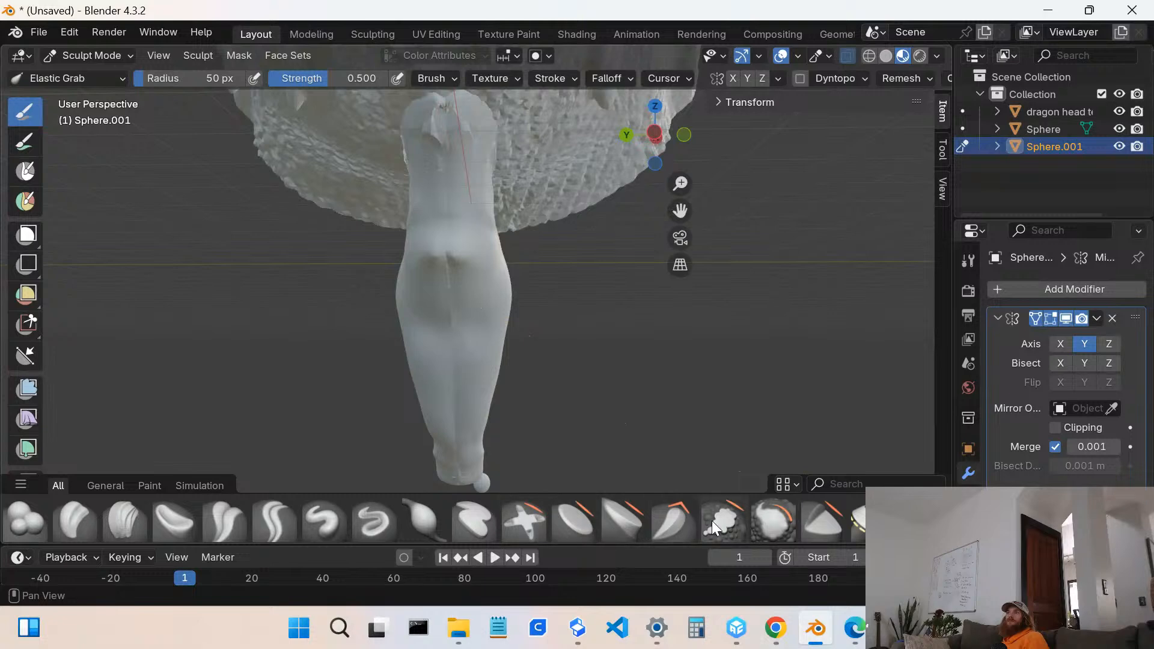
pyautogui.click(771, 521)
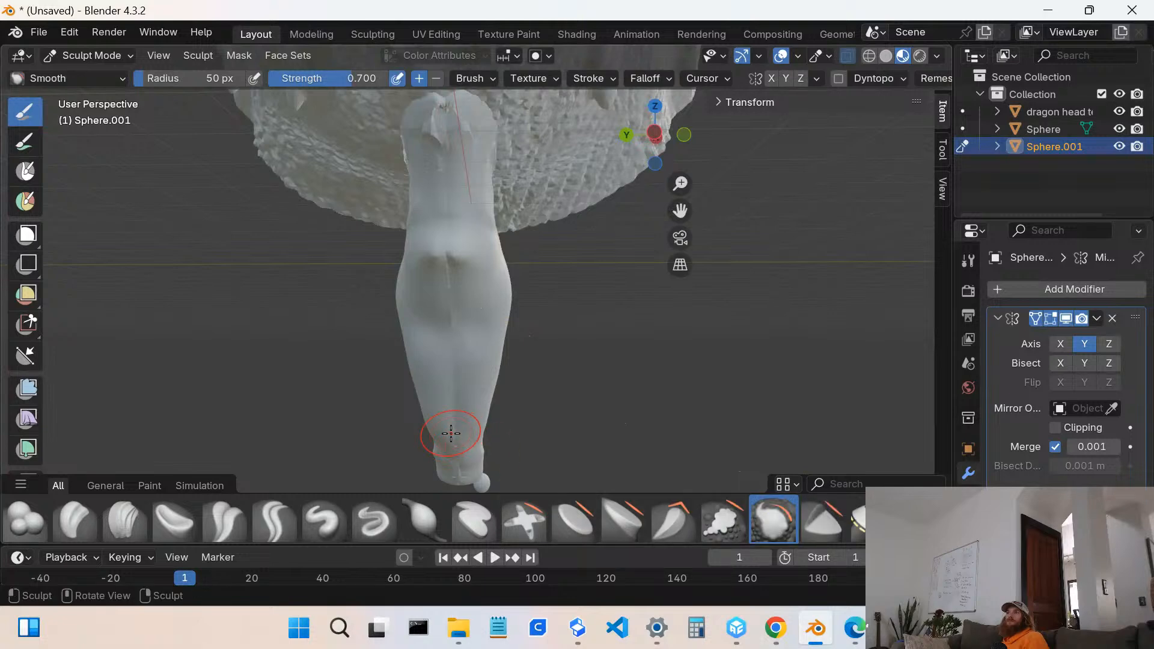
pyautogui.moveTo(450, 437); pyautogui.dragTo(450, 339)
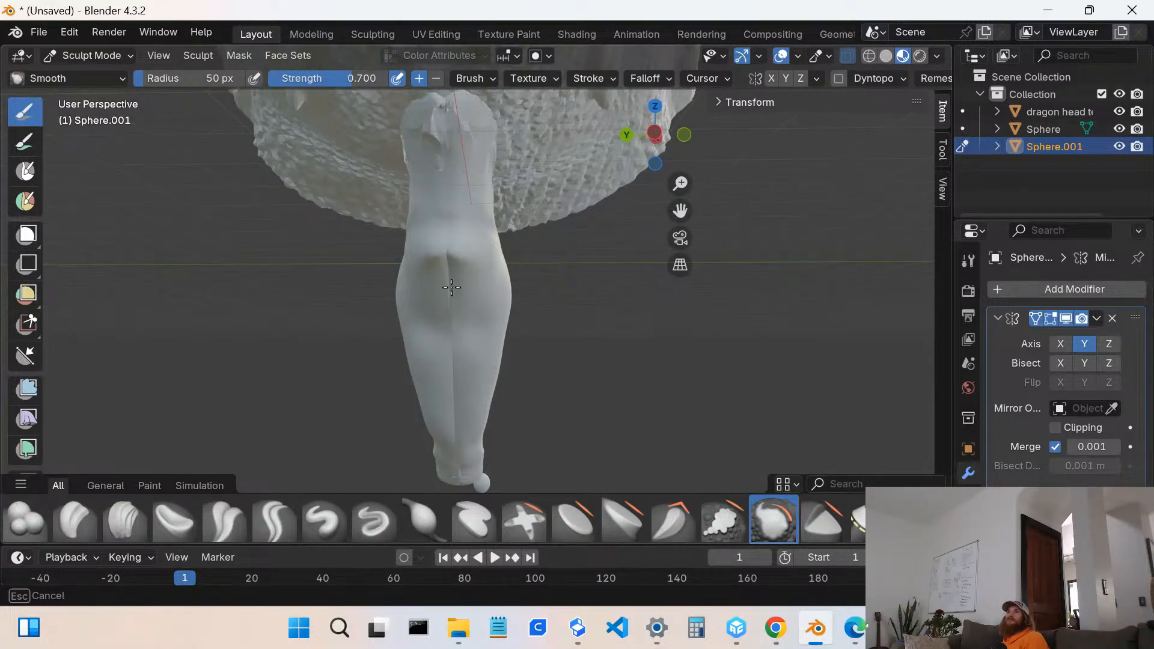
pyautogui.moveTo(453, 297); pyautogui.dragTo(453, 299)
pyautogui.moveTo(443, 177)
pyautogui.mouseDown()
pyautogui.moveTo(444, 124)
pyautogui.moveTo(438, 199)
pyautogui.mouseUp()
pyautogui.scroll(2, 438, 198)
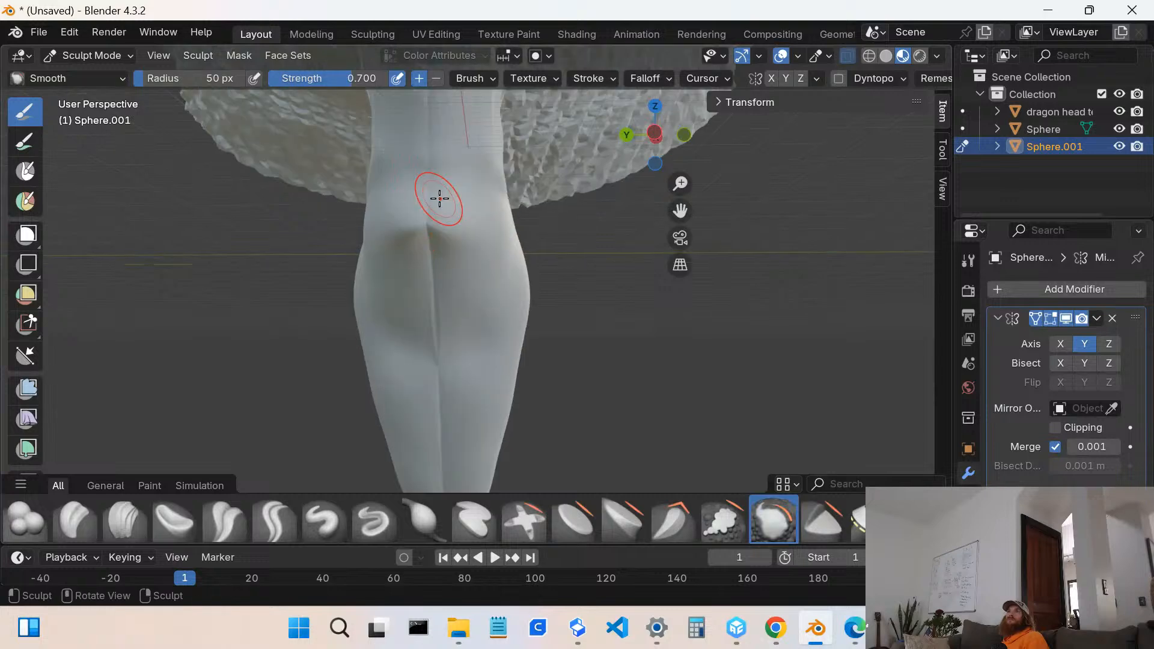
pyautogui.moveTo(438, 154)
pyautogui.mouseDown()
pyautogui.moveTo(428, 136)
pyautogui.moveTo(431, 164)
pyautogui.moveTo(434, 151)
pyautogui.mouseUp()
pyautogui.scroll(4, 442, 304)
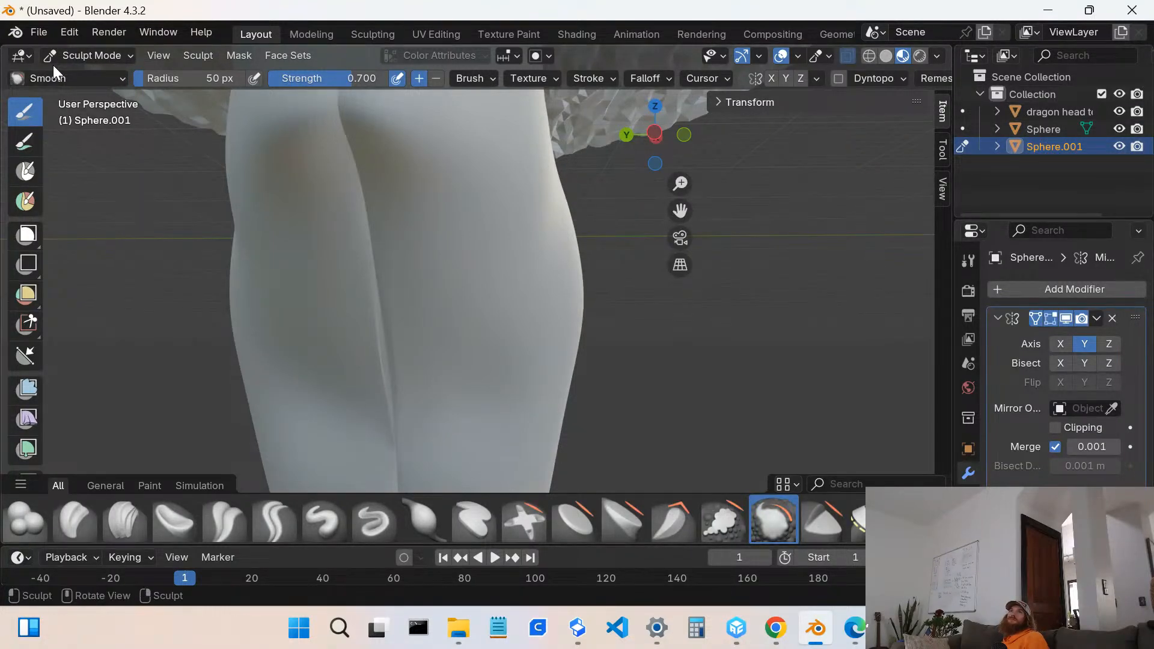
# - Switch to Edit Mode and examine the mesh where the two mirrored halves of Sphere.001 meet
pyautogui.click(59, 79)
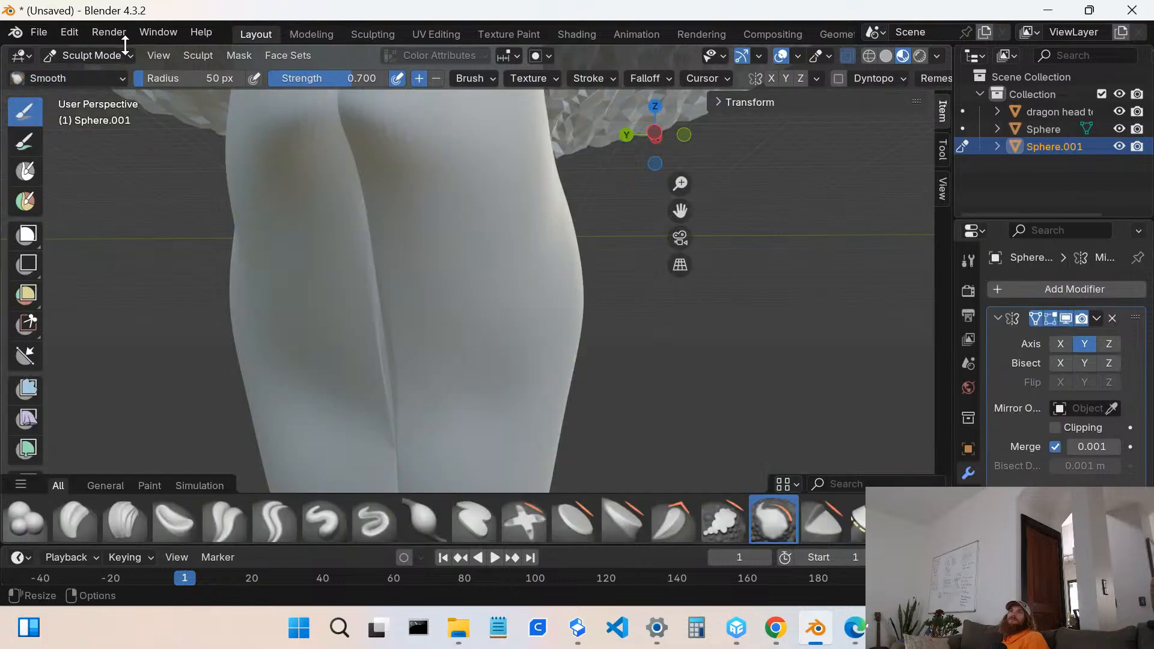
pyautogui.click(116, 56)
pyautogui.click(91, 94)
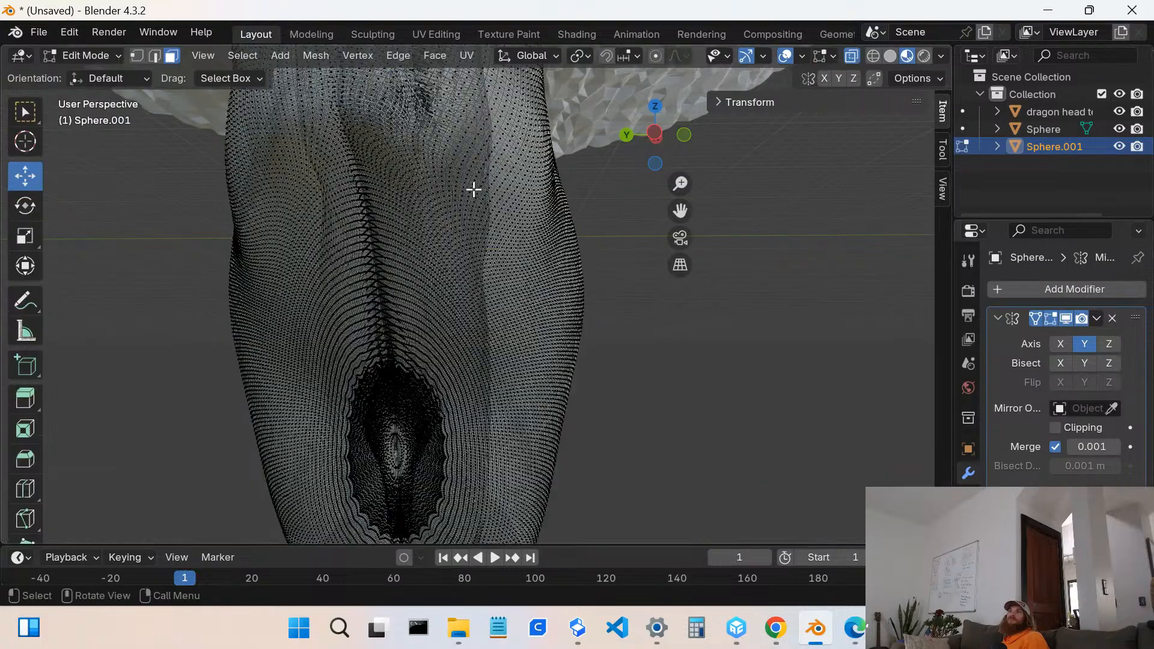
pyautogui.scroll(-4, 446, 283)
pyautogui.moveTo(448, 285); pyautogui.dragTo(438, 335, button='middle')
pyautogui.scroll(4, 443, 263)
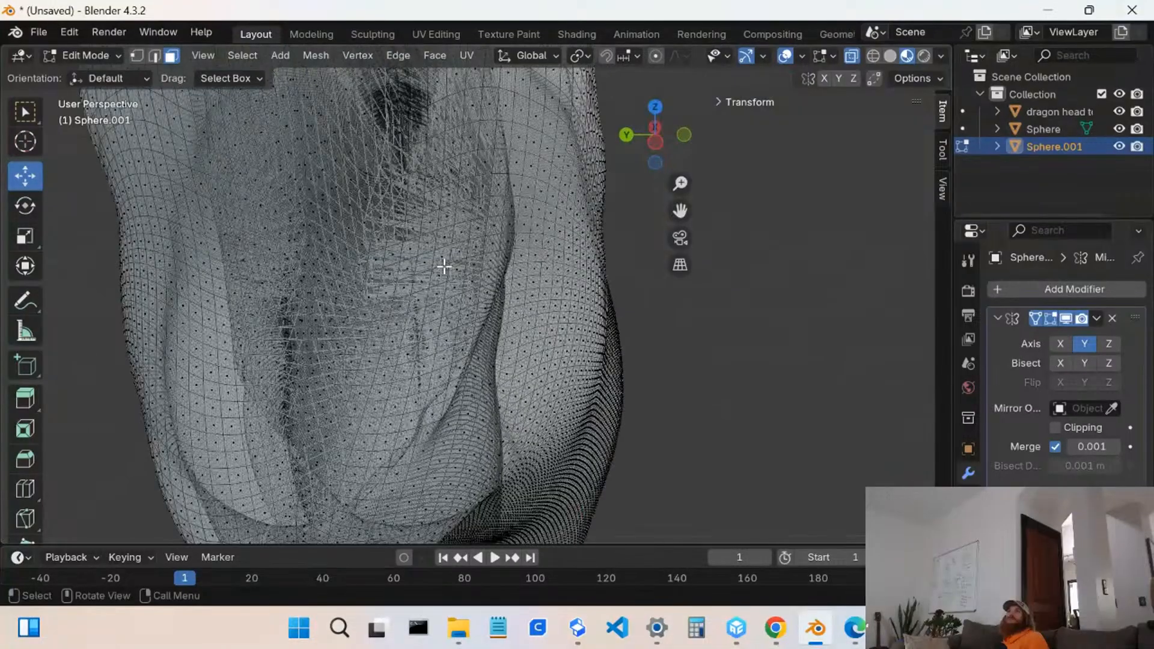
# - Make Sphere.001 the selected object and switch it to Object Mode
pyautogui.click(1017, 146)
pyautogui.click(1048, 128)
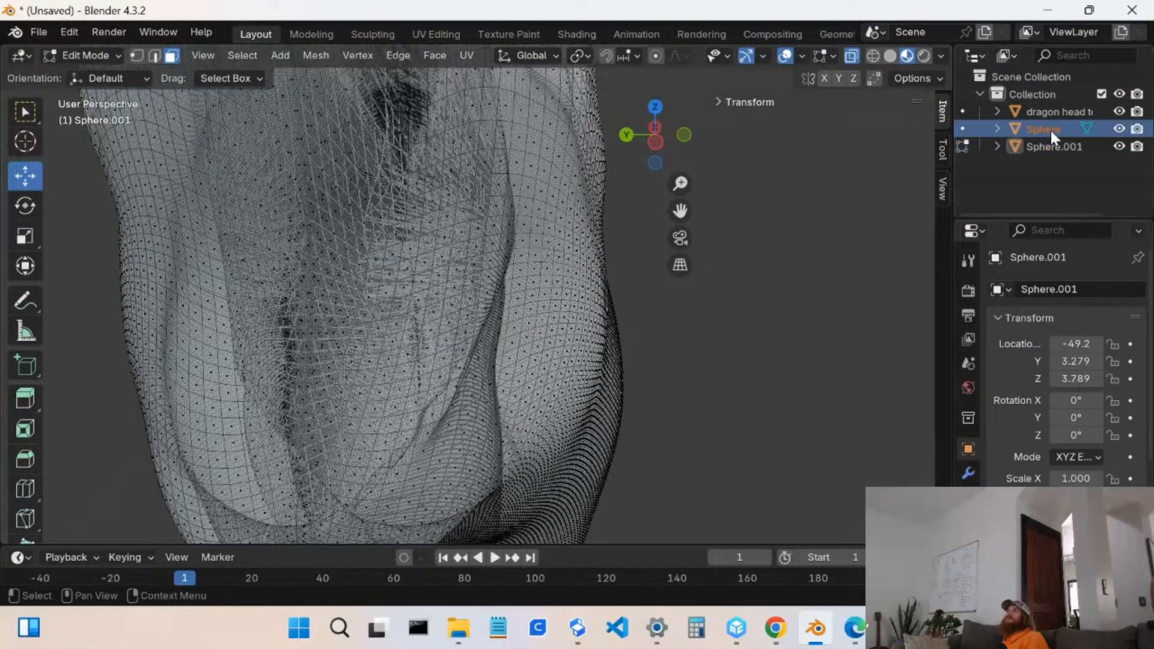
pyautogui.click(1051, 146)
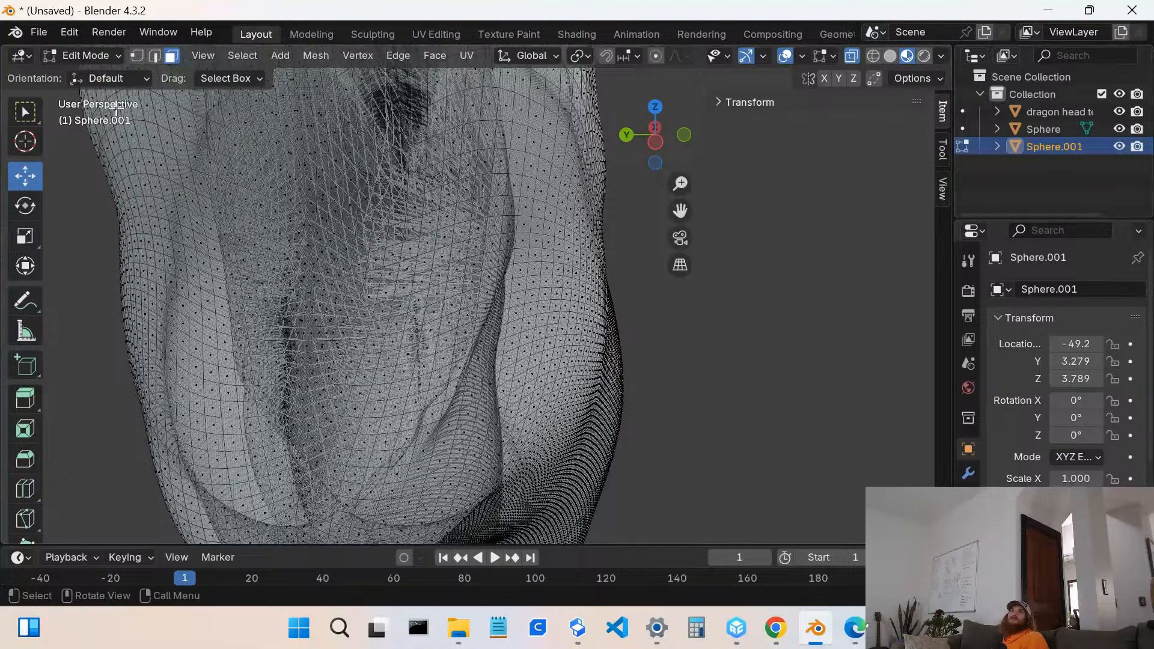
pyautogui.click(114, 59)
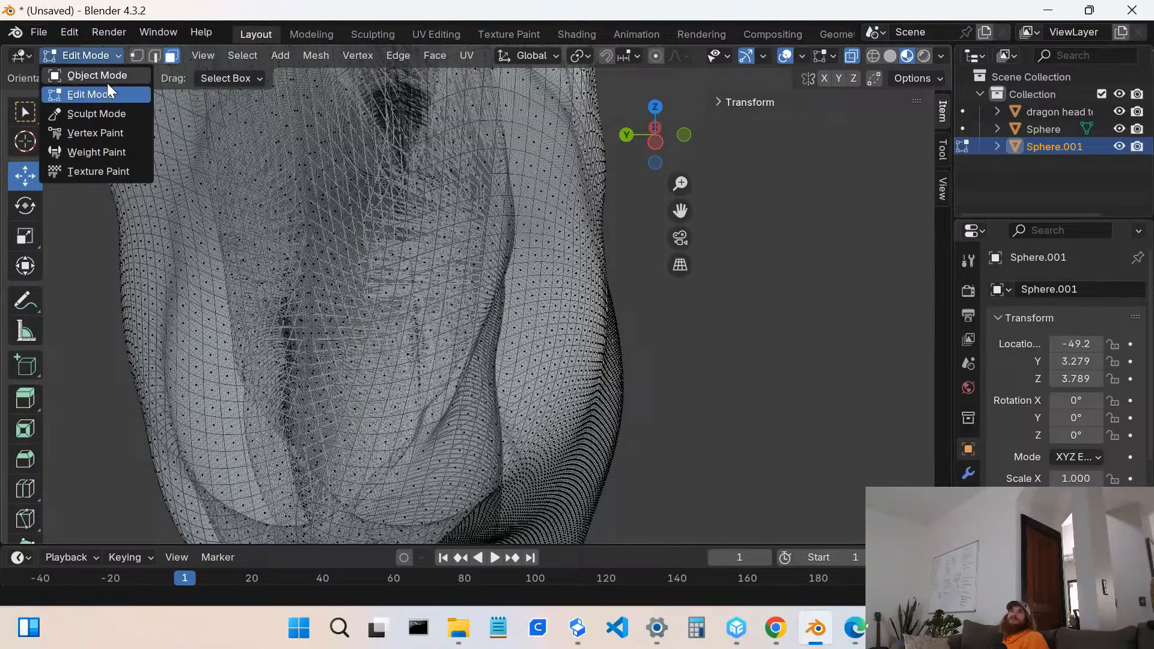
pyautogui.click(96, 76)
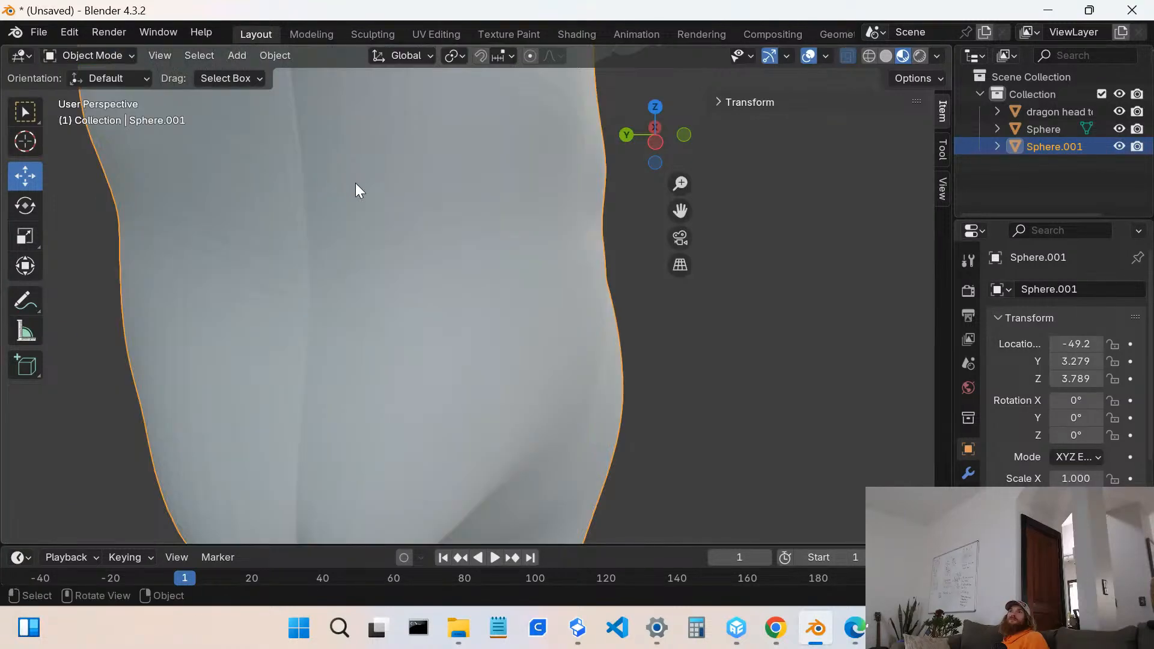
# - Try to join the mirrored halves of Sphere.001 into a single mesh with the Join command
pyautogui.scroll(-3, 368, 234)
pyautogui.rightClick(367, 234)
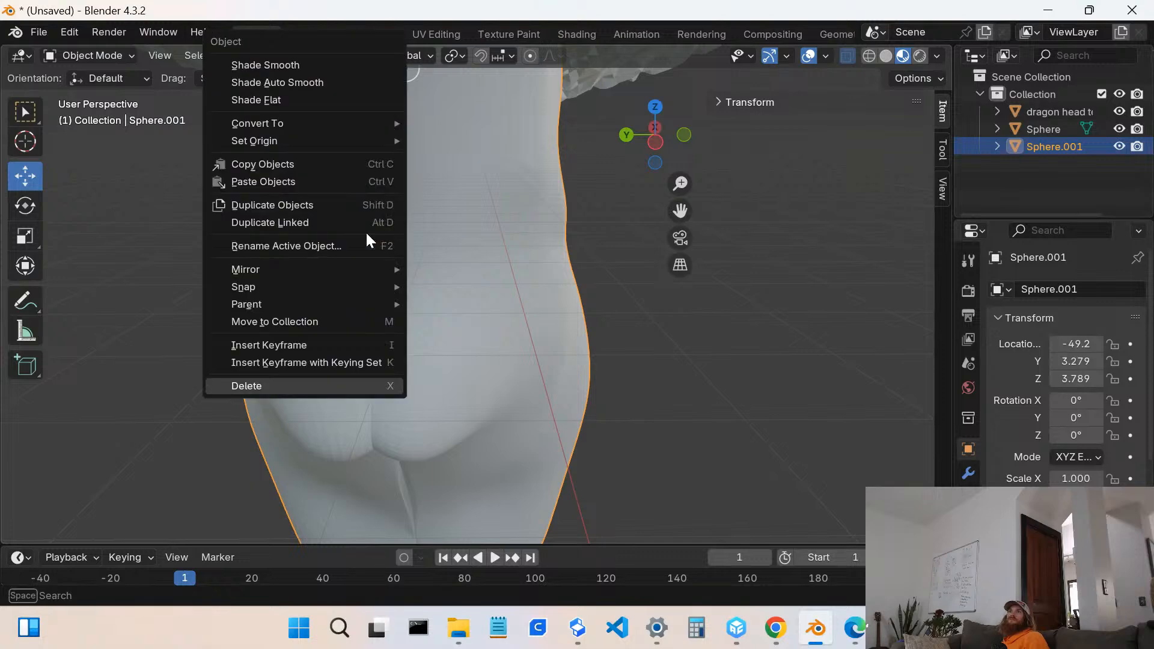
pyautogui.moveTo(313, 280)
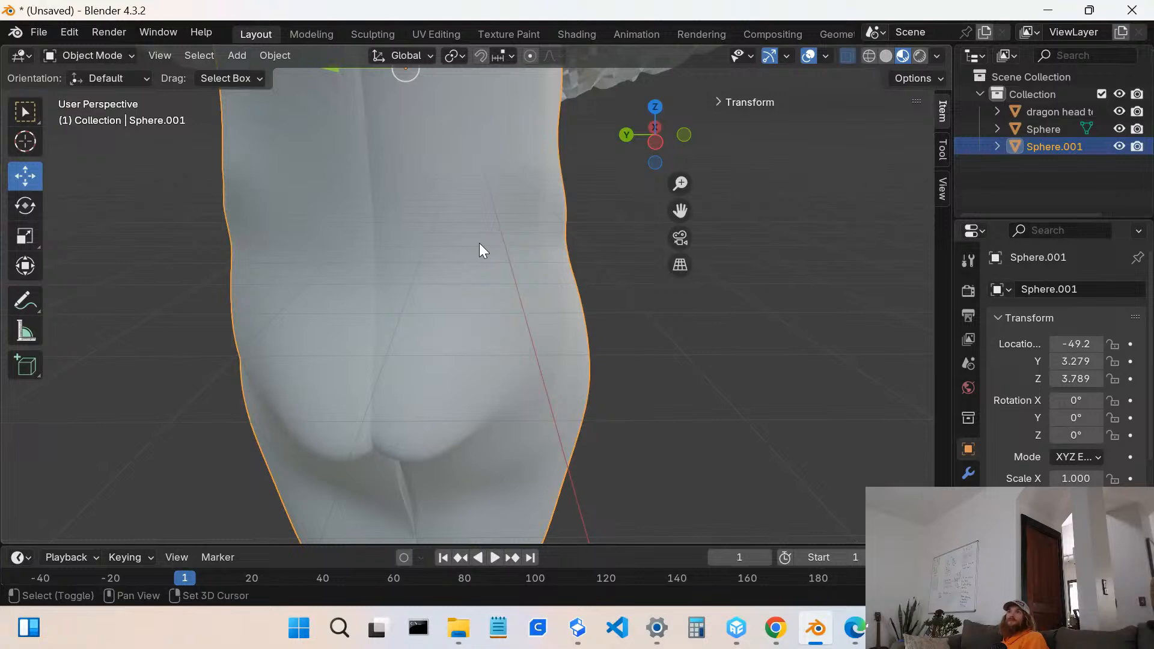
pyautogui.scroll(-3, 458, 262)
pyautogui.hotkey('ctrl', 'j')
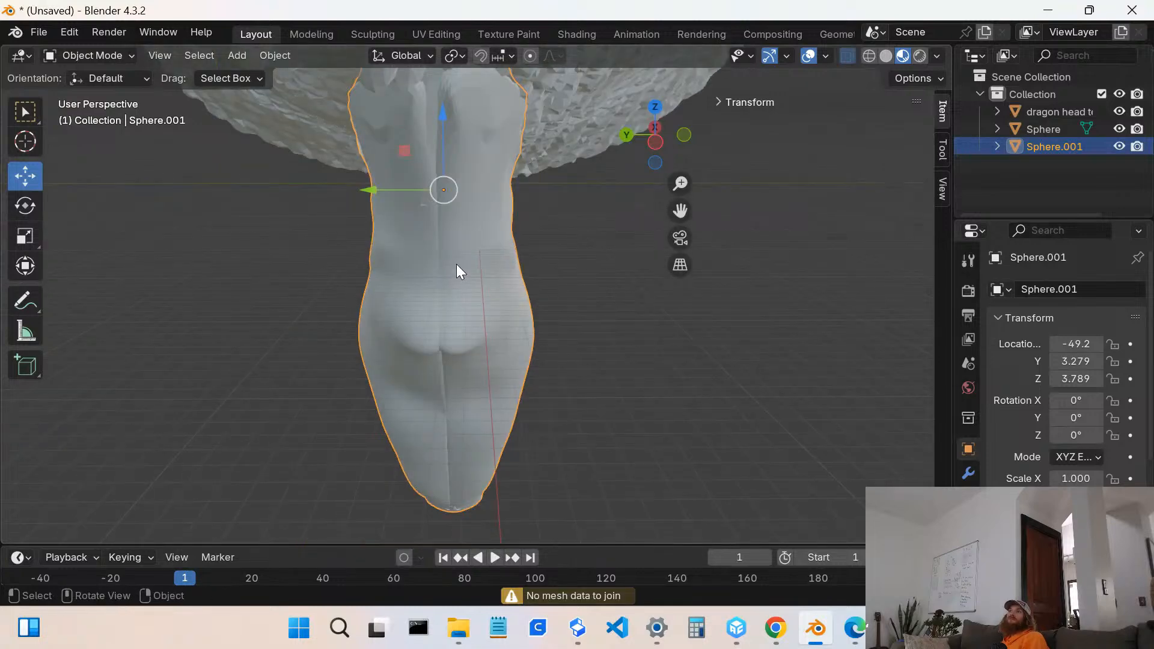
# - Select Sphere.001 together with the dragon head test v2 object and join them into one object
pyautogui.scroll(2, 456, 271)
pyautogui.moveTo(443, 257); pyautogui.dragTo(468, 259, button='middle')
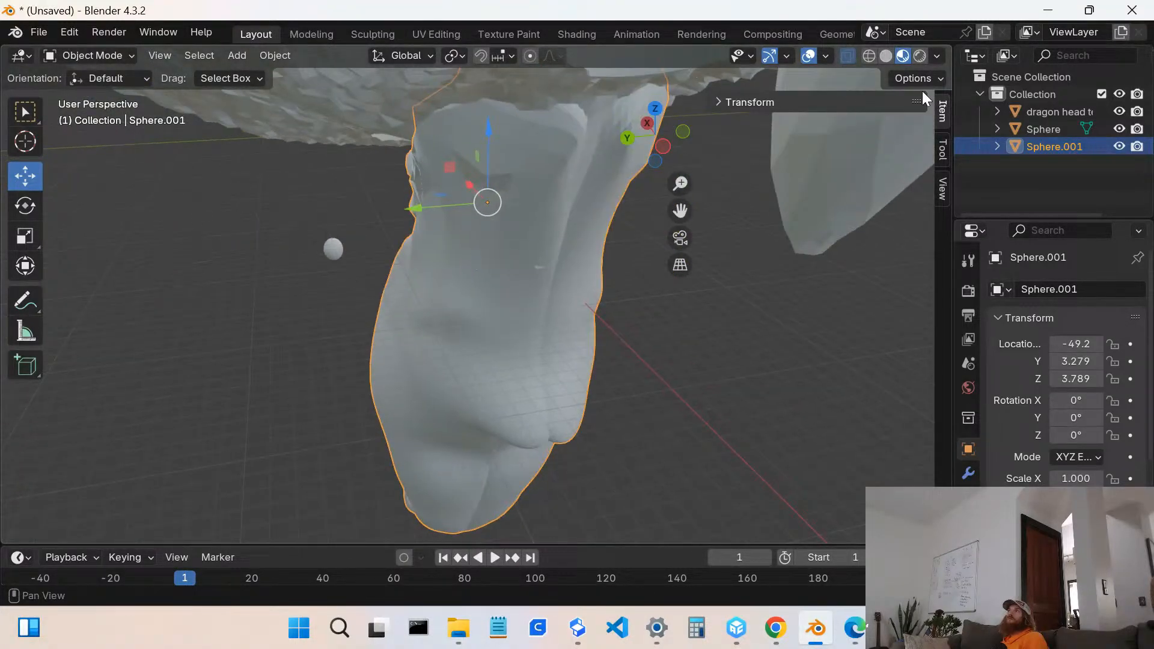
pyautogui.click(1041, 135)
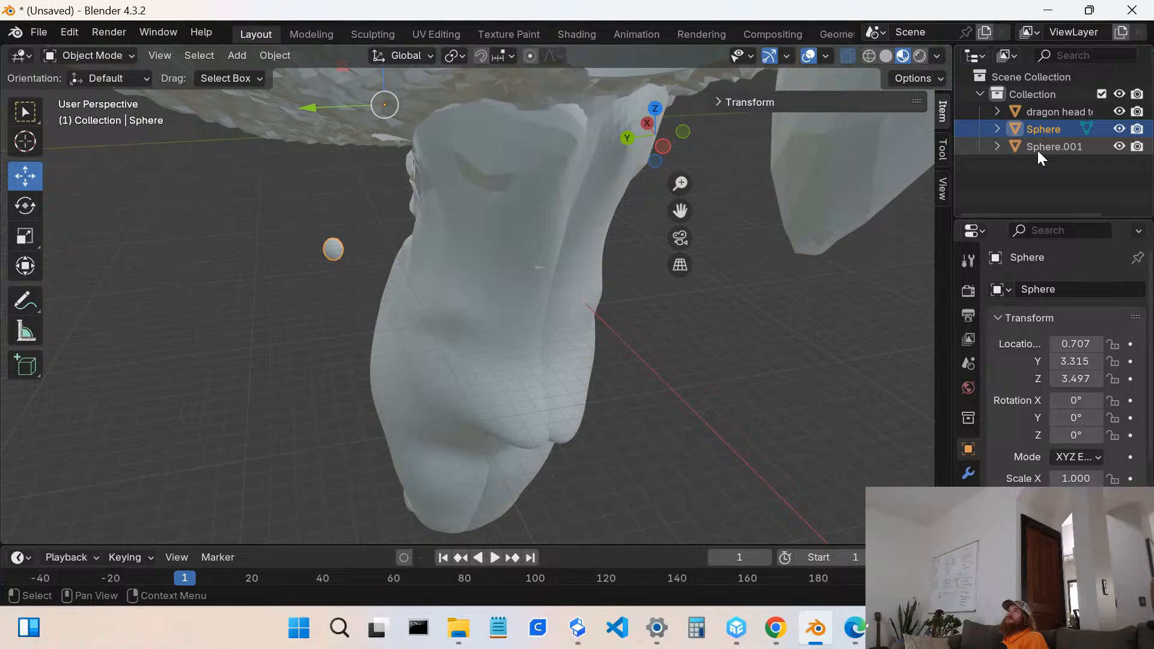
pyautogui.click(1038, 149)
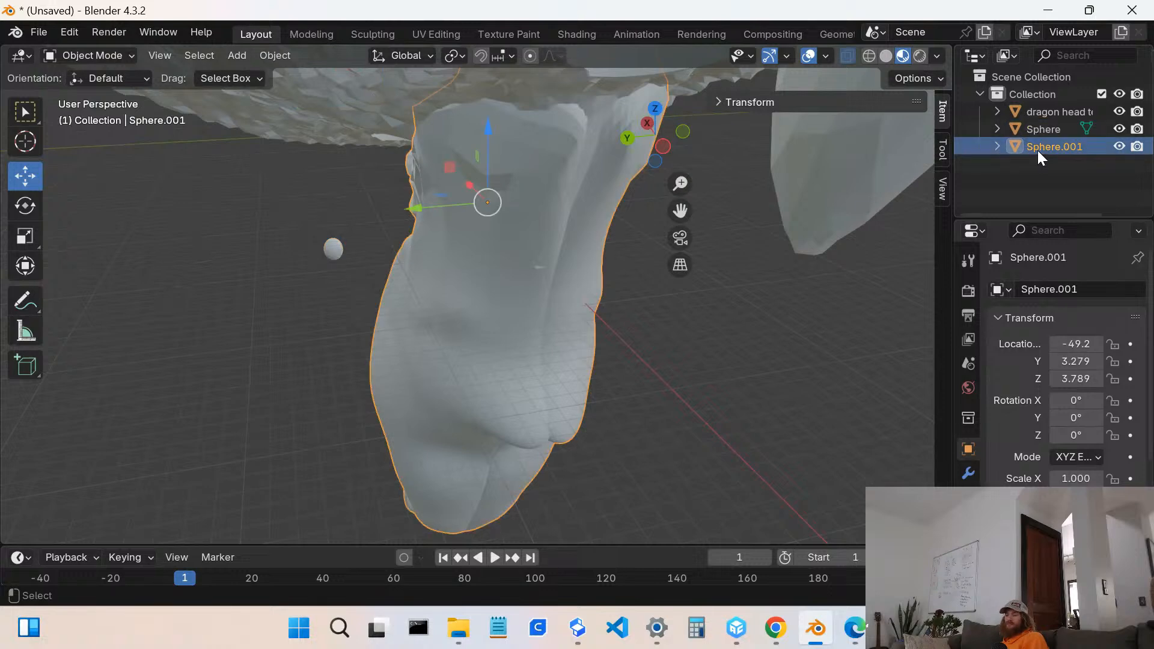
pyautogui.scroll(-3, 532, 269)
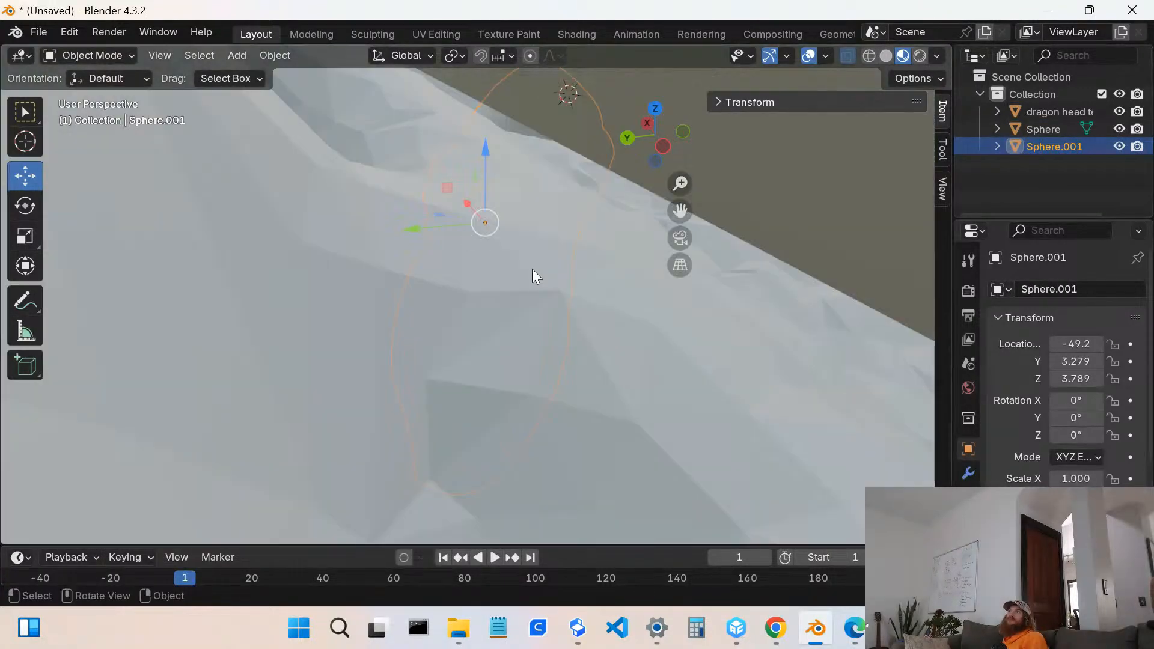
pyautogui.scroll(-3, 517, 205)
pyautogui.moveTo(522, 182); pyautogui.dragTo(423, 208, button='middle')
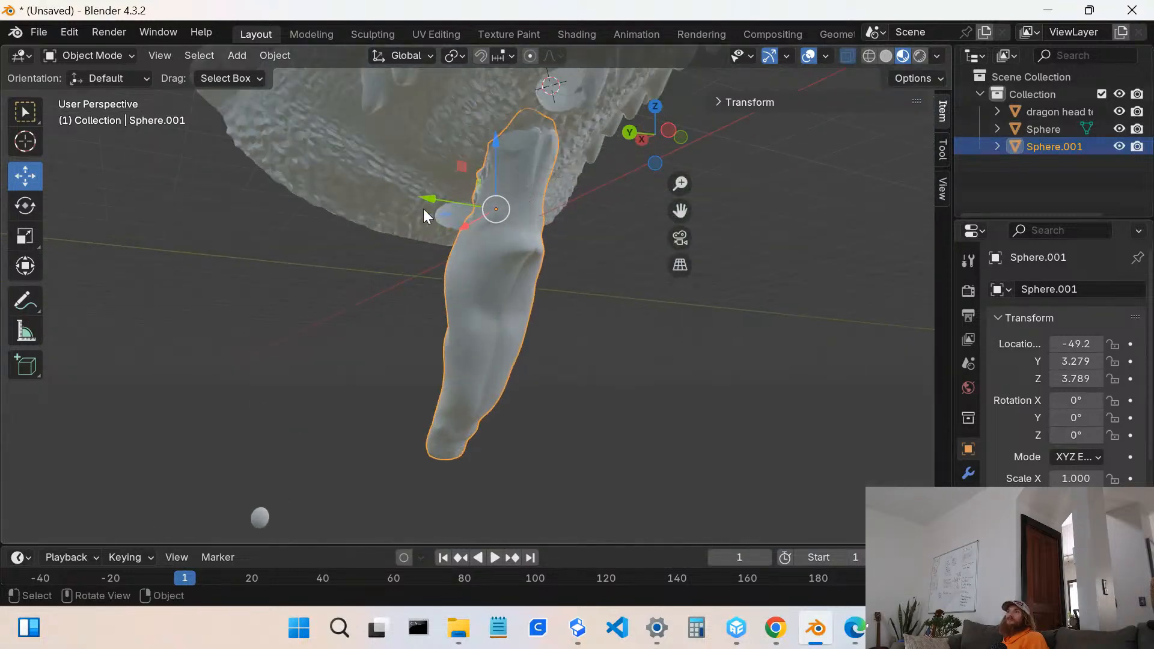
pyautogui.keyDown('shift'); pyautogui.click(452, 156); pyautogui.keyUp('shift')
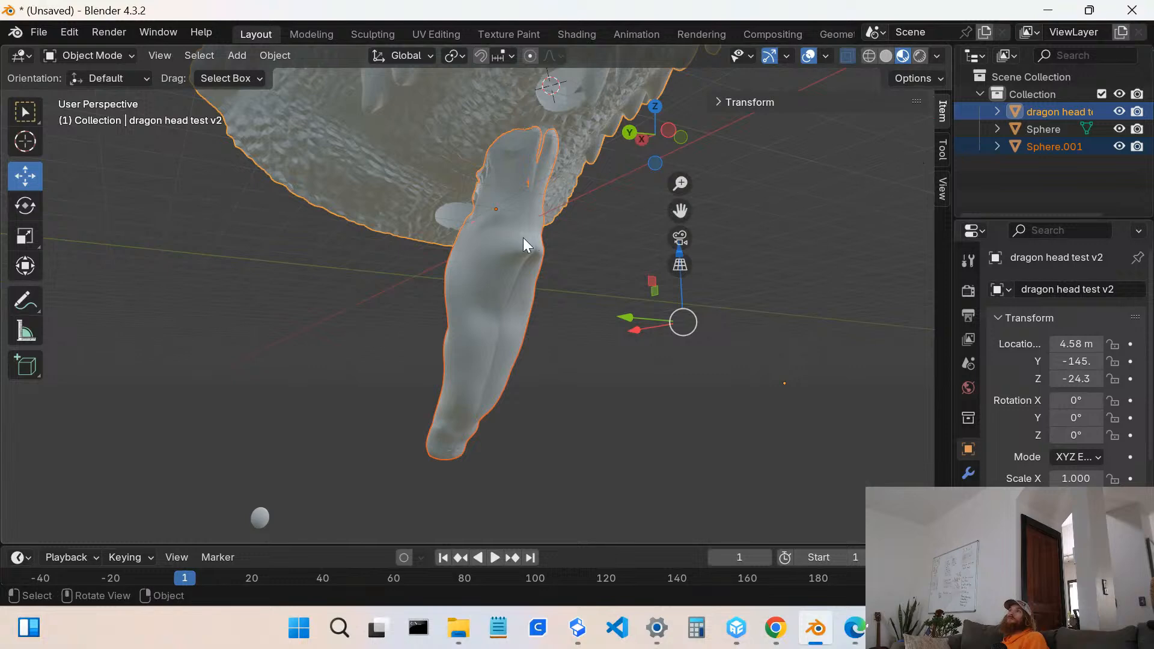
pyautogui.hotkey('ctrl', 'j')
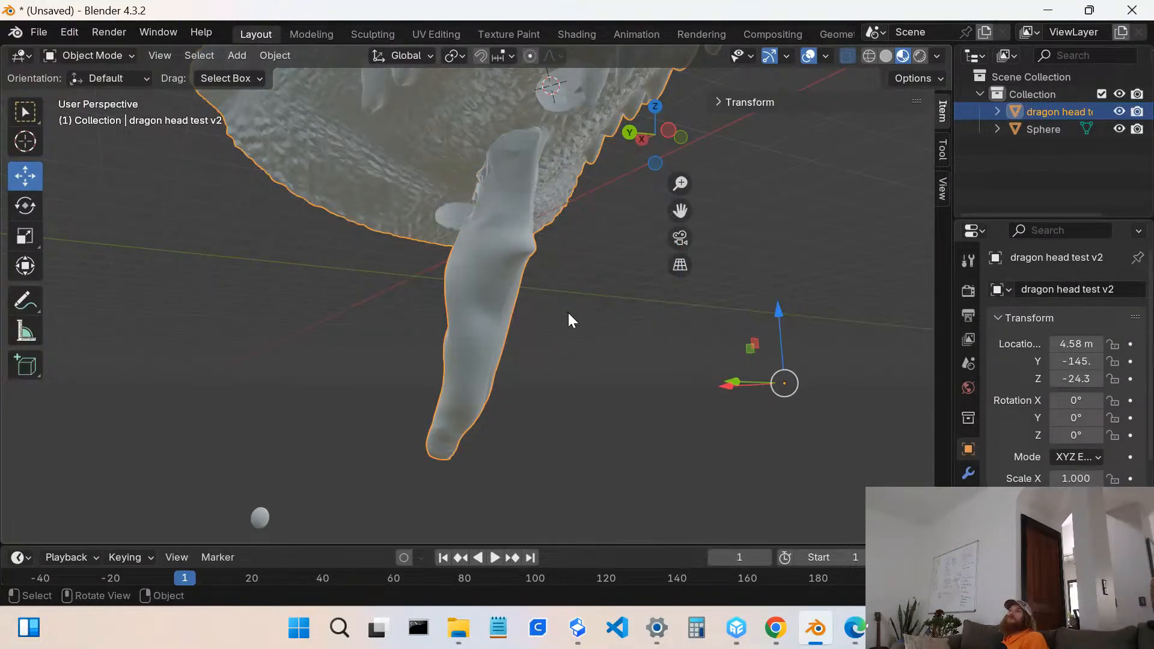
# - Undo the join so that Sphere.001 and the dragon head are separate objects again
pyautogui.click(555, 305)
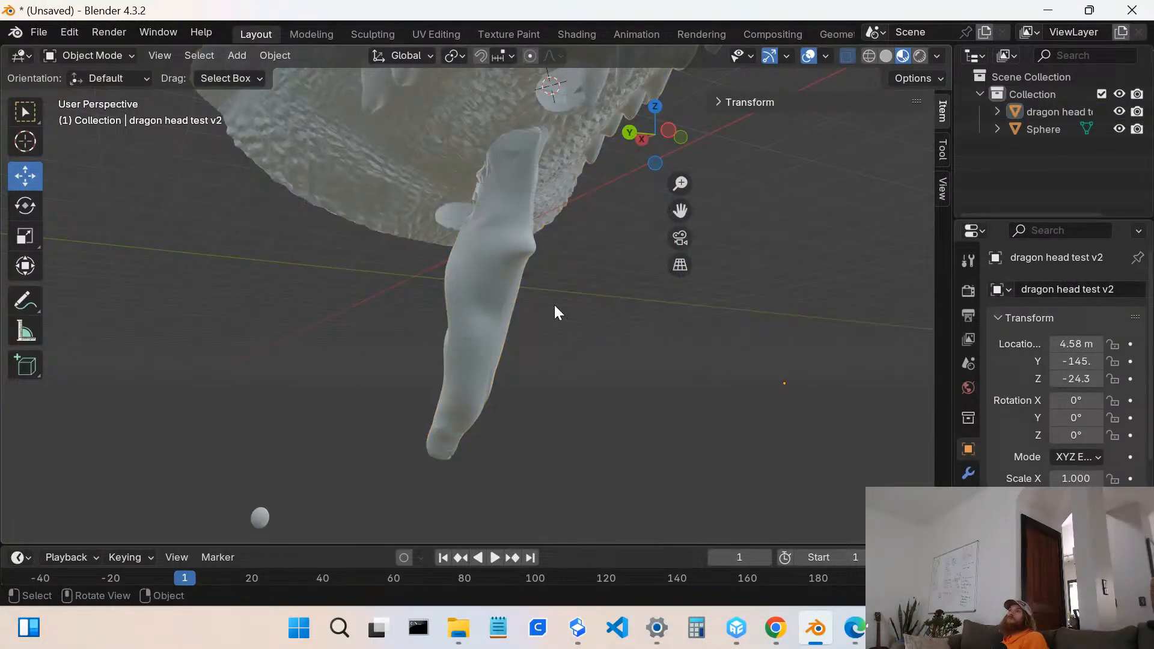
pyautogui.keyDown('ctrl'); pyautogui.click(522, 211); pyautogui.keyUp('ctrl')
pyautogui.hotkey('ctrl', 'z')
pyautogui.hotkey('ctrl', 'z')
pyautogui.hotkey('ctrl', 'z')
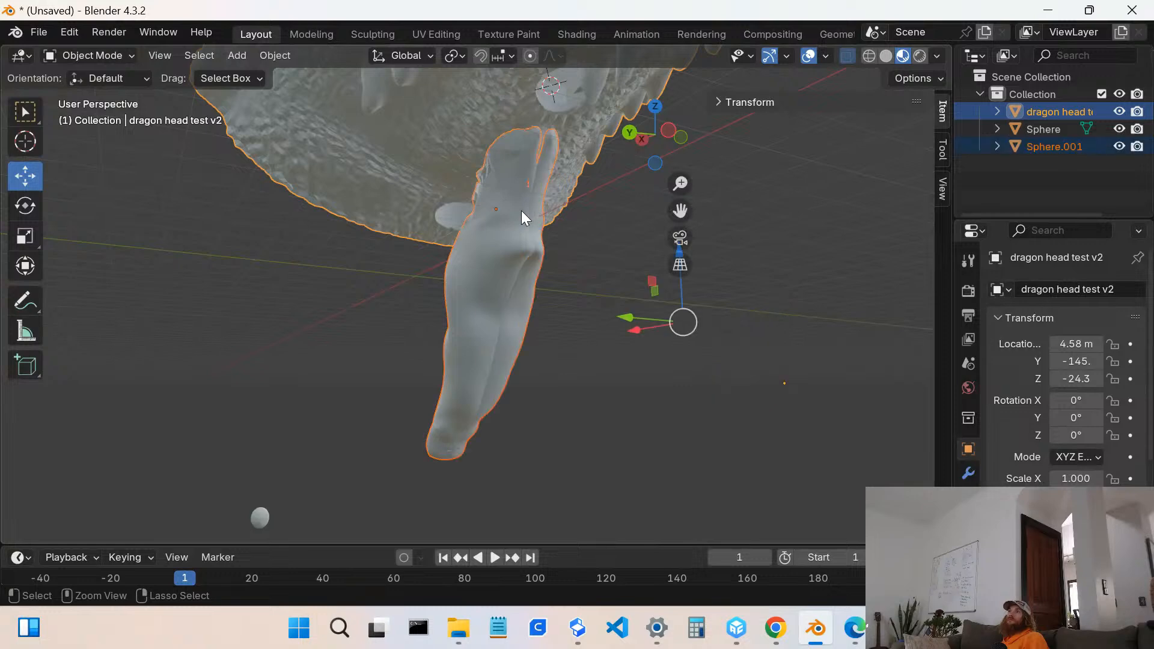
# - Select only Sphere.001 and move it about 0.516 m along the global Y axis
pyautogui.moveTo(517, 210); pyautogui.dragTo(441, 224, button='middle')
pyautogui.scroll(4, 464, 232)
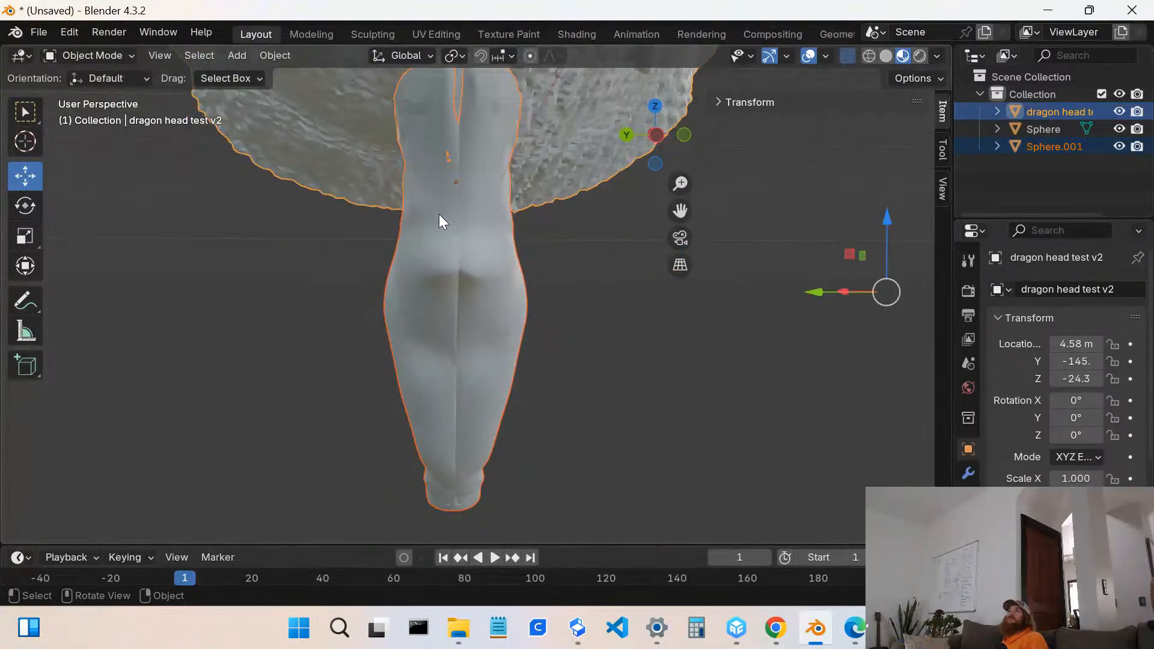
pyautogui.click(438, 214)
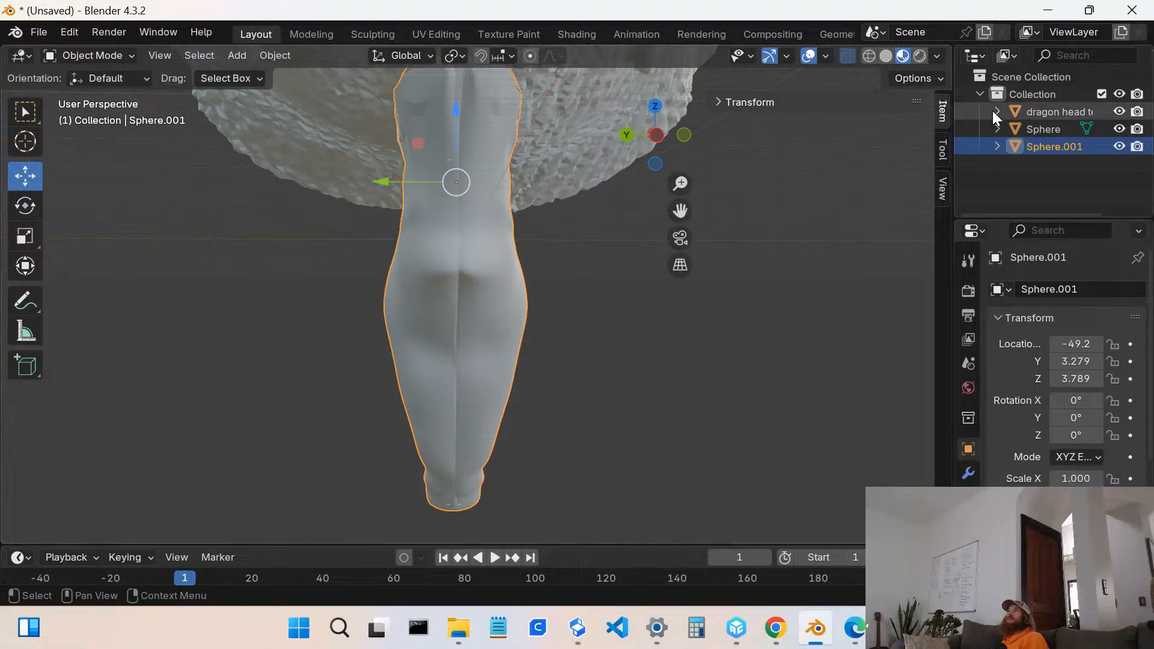
pyautogui.click(1045, 134)
pyautogui.click(1044, 148)
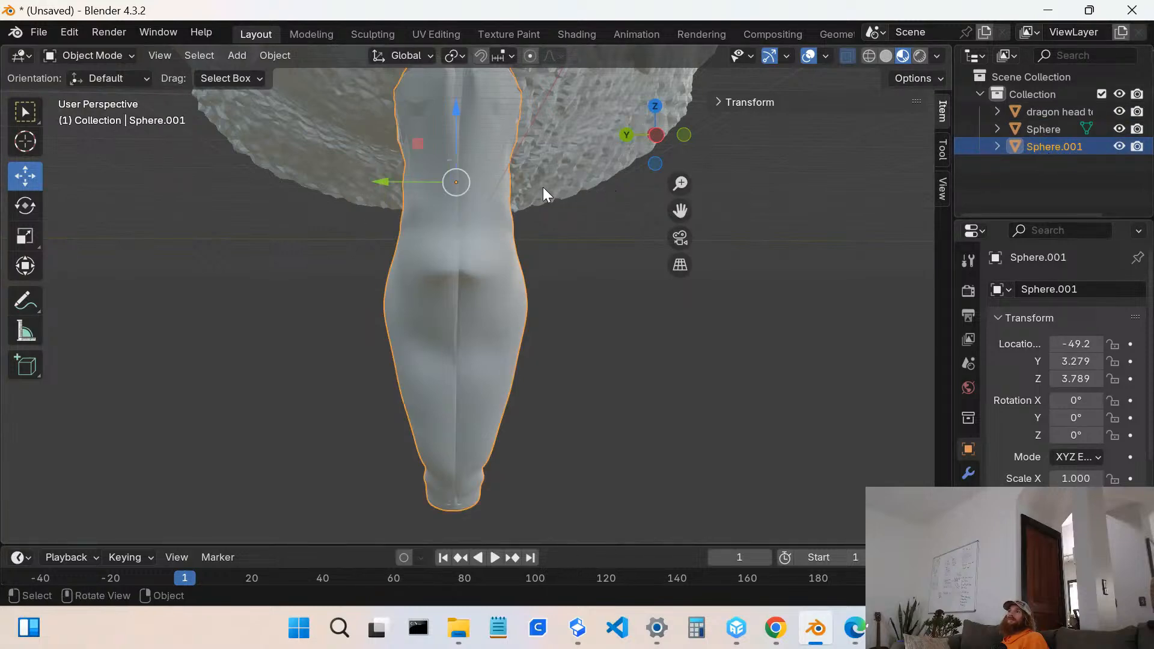
pyautogui.moveTo(544, 190)
pyautogui.mouseDown(button='middle')
pyautogui.moveTo(601, 218)
pyautogui.moveTo(533, 201)
pyautogui.mouseUp(button='middle')
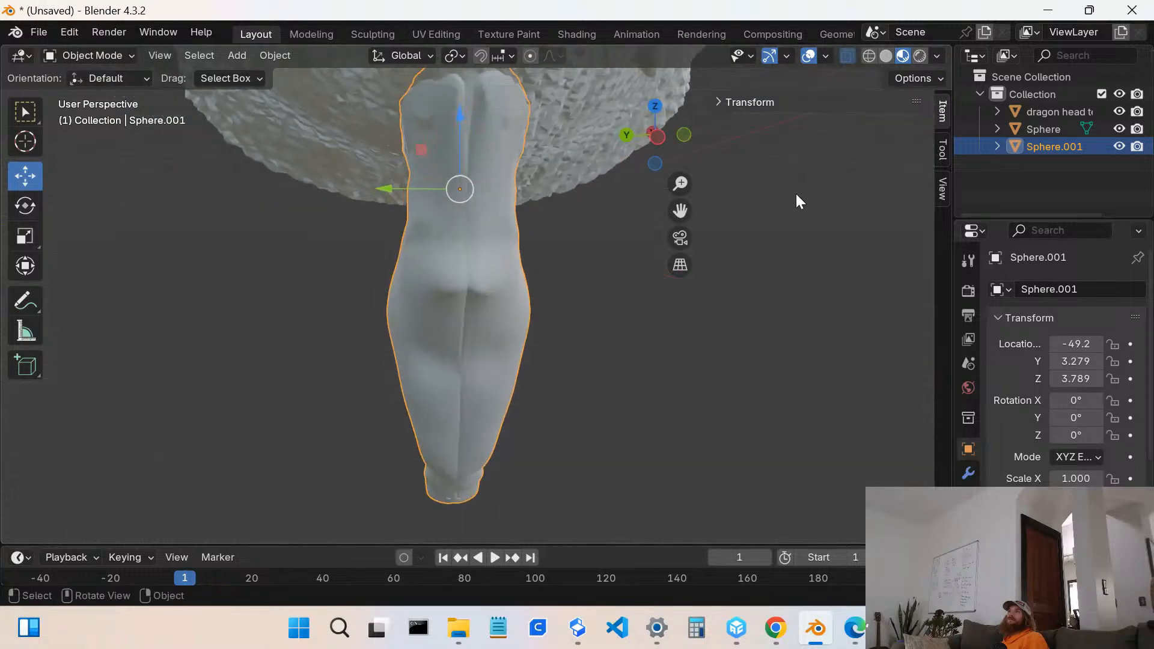
pyautogui.moveTo(373, 189); pyautogui.dragTo(379, 216)
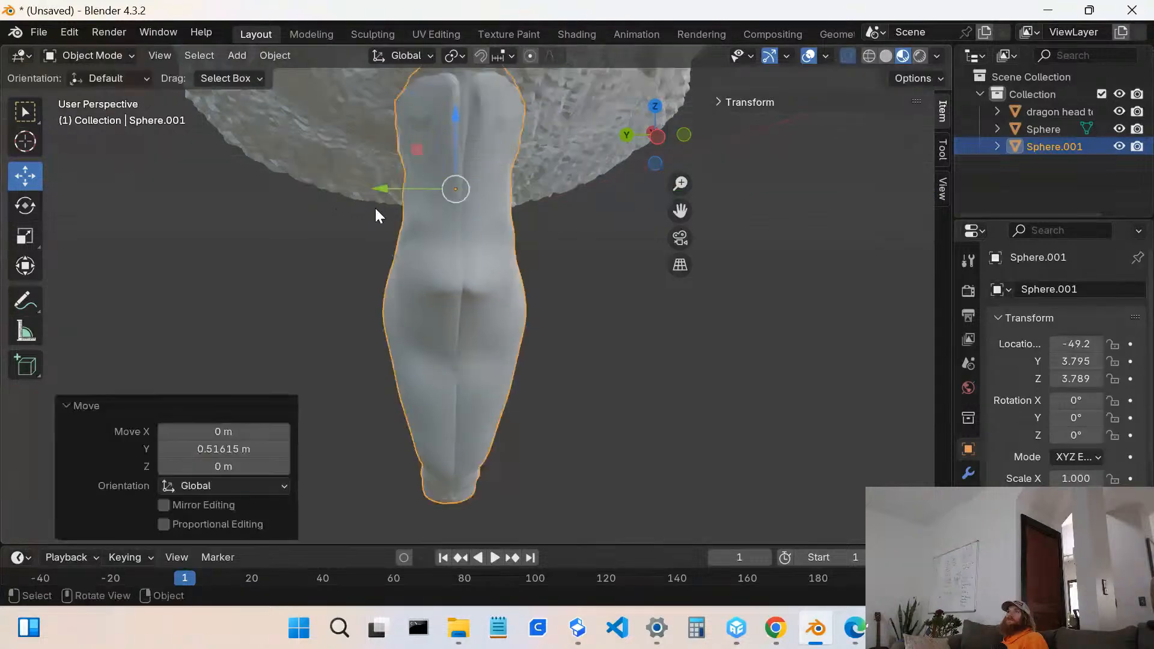
# - Put Sphere.001 in Sculpt Mode and pull the upper part of its central seam with the Elastic Grab brush
pyautogui.moveTo(434, 194); pyautogui.dragTo(461, 210, button='middle')
pyautogui.click(474, 259)
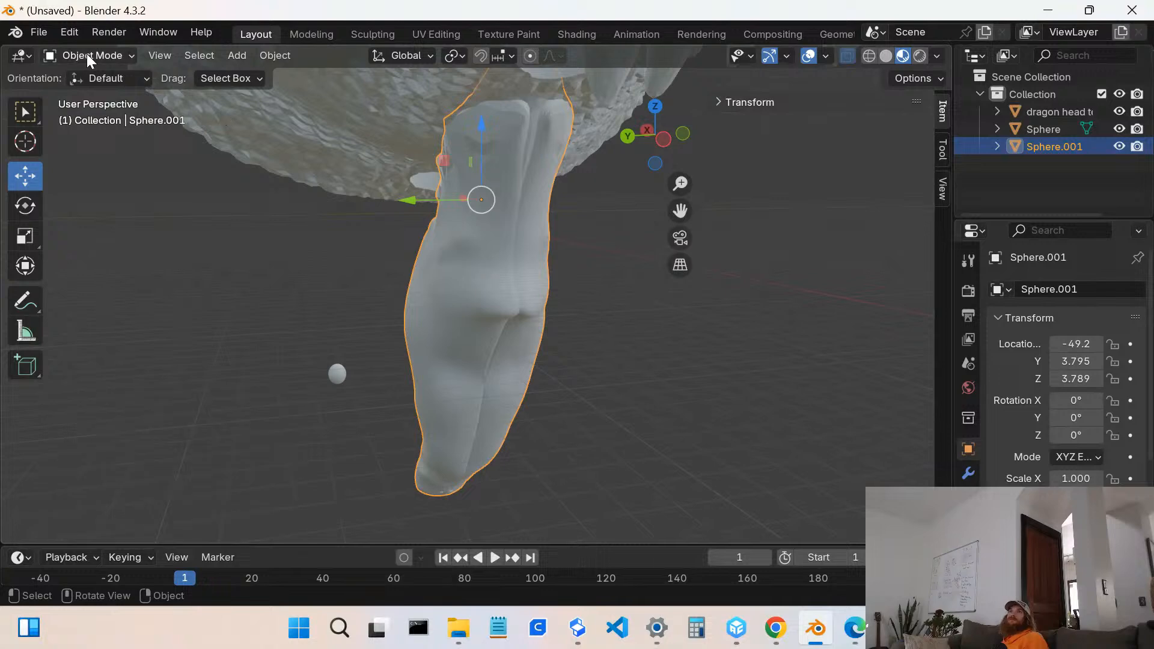
pyautogui.click(103, 54)
pyautogui.click(95, 110)
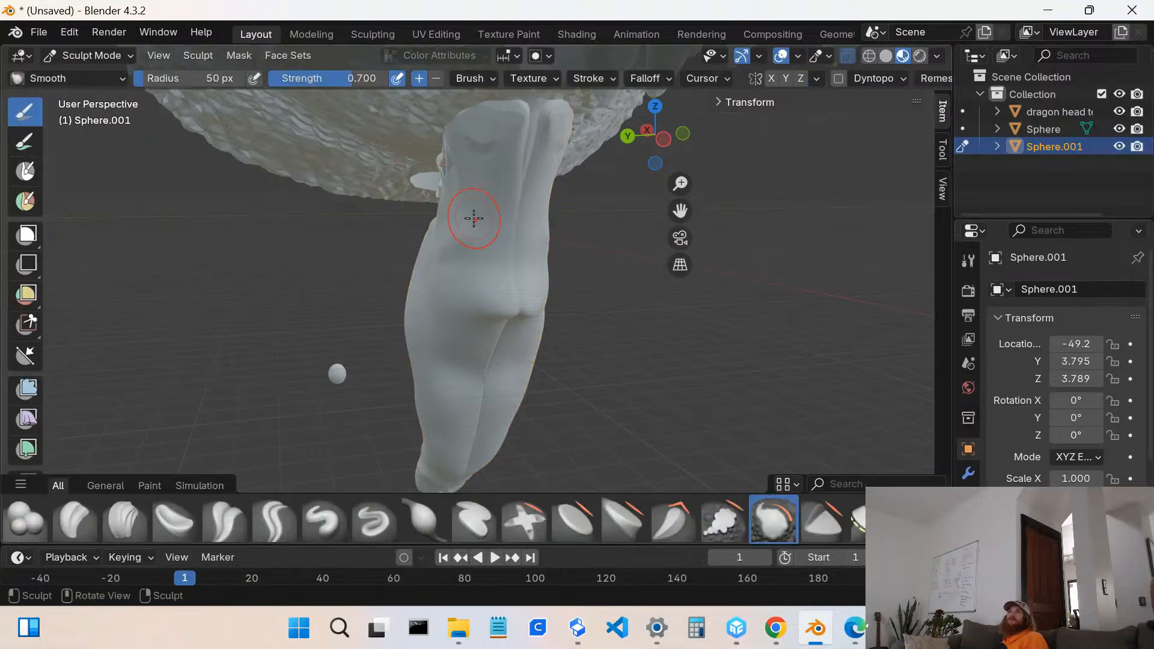
pyautogui.scroll(2, 568, 252)
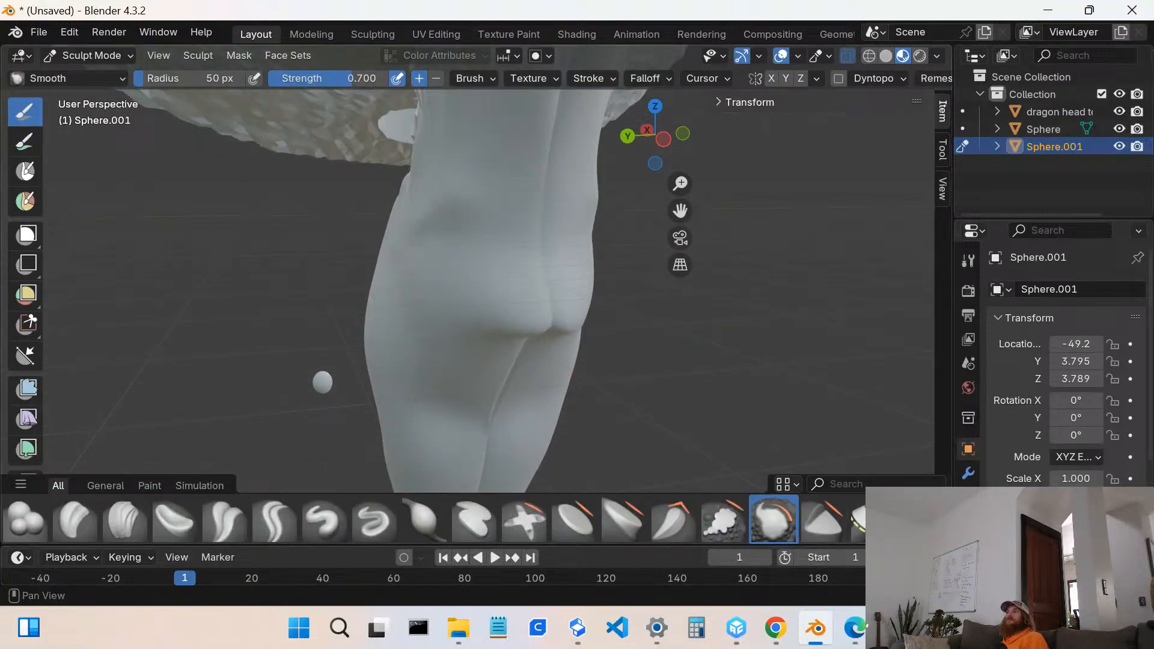
pyautogui.click(921, 520)
pyautogui.moveTo(563, 177)
pyautogui.mouseDown()
pyautogui.moveTo(533, 178)
pyautogui.moveTo(634, 208)
pyautogui.moveTo(551, 196)
pyautogui.moveTo(404, 203)
pyautogui.moveTo(615, 214)
pyautogui.moveTo(558, 206)
pyautogui.mouseUp()
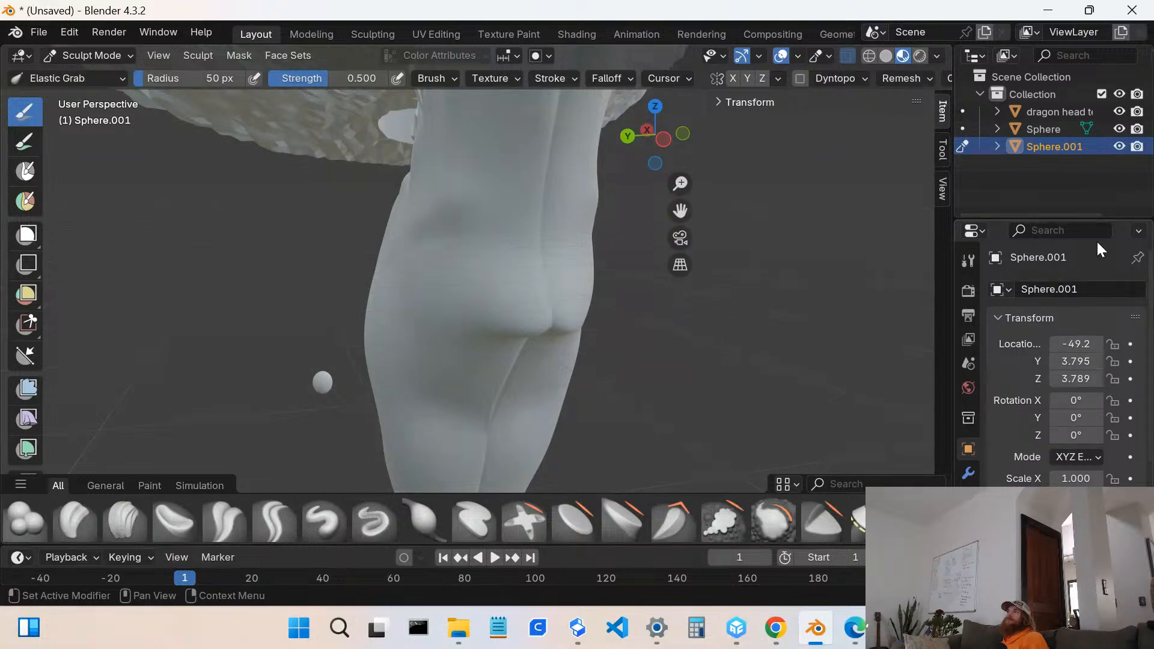
# - Enable Clipping in Sphere.001's Mirror modifier and pull the surface around the central seam with Elastic Grab
pyautogui.click(969, 417)
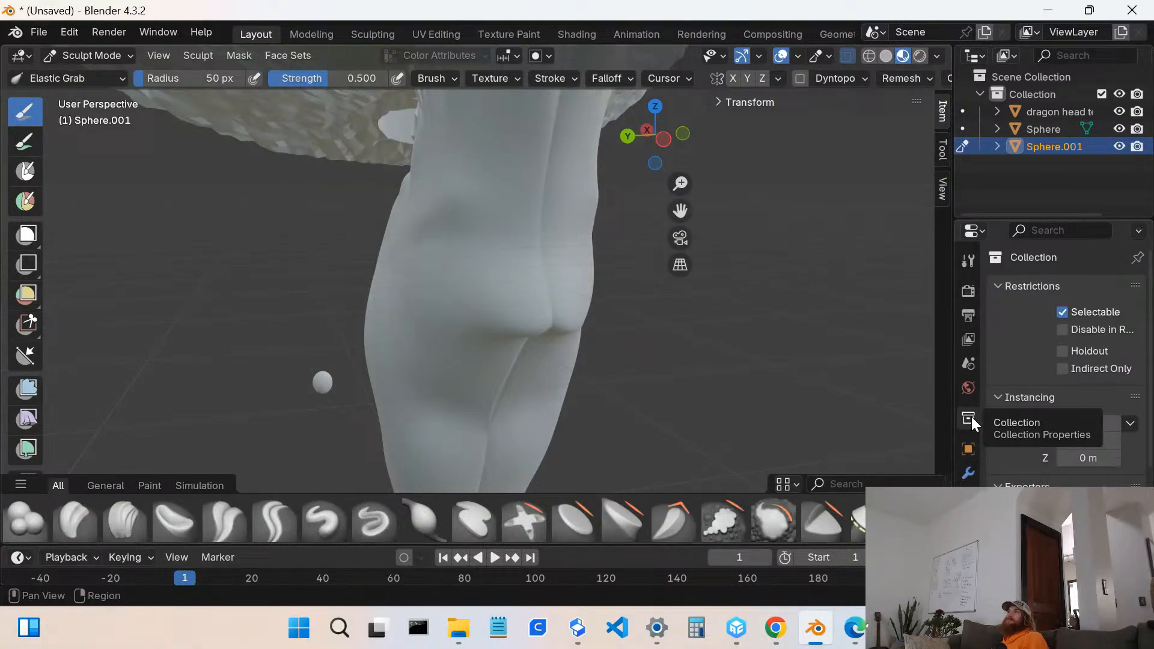
pyautogui.click(968, 473)
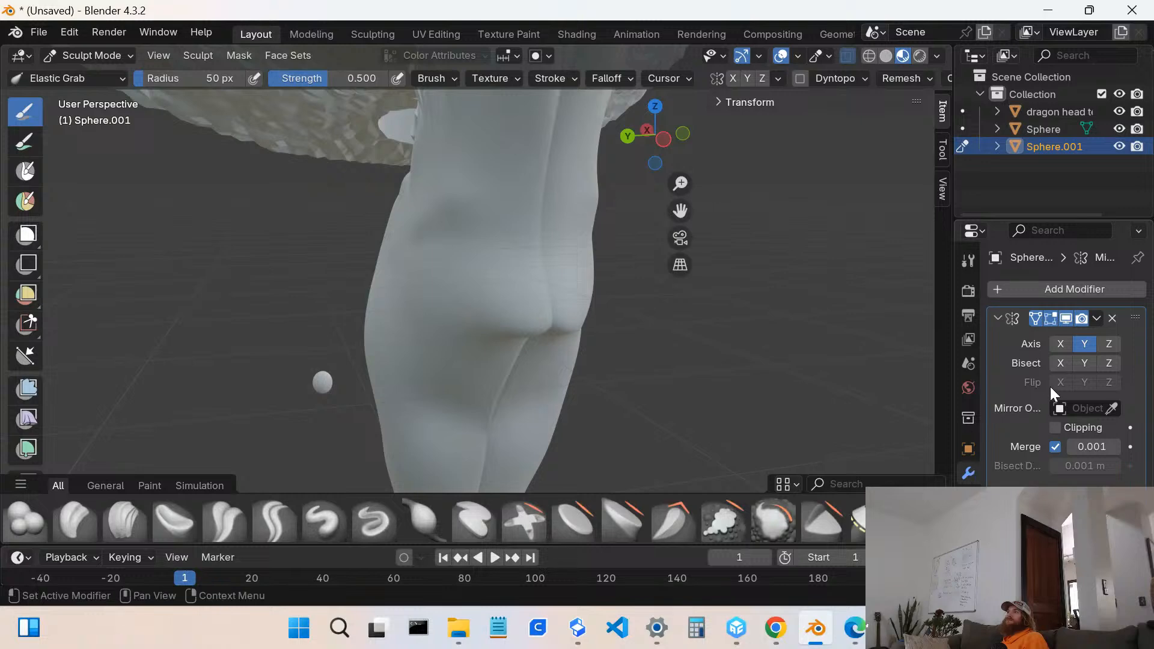
pyautogui.click(1056, 427)
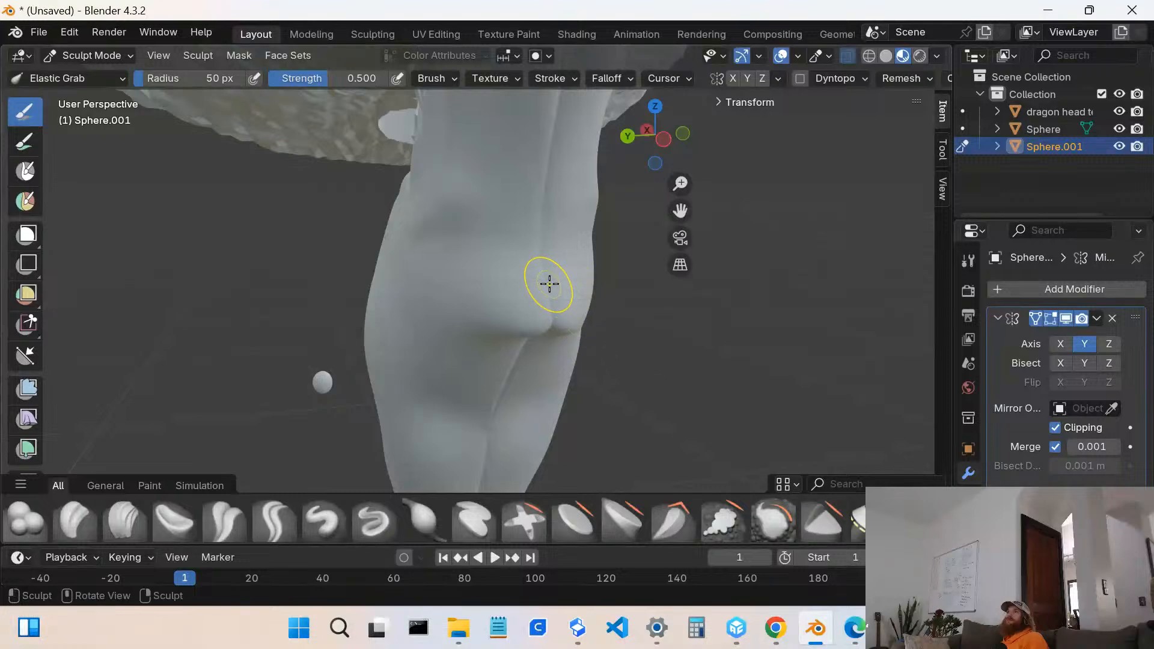
pyautogui.moveTo(544, 278)
pyautogui.mouseDown()
pyautogui.moveTo(603, 292)
pyautogui.moveTo(572, 290)
pyautogui.mouseUp()
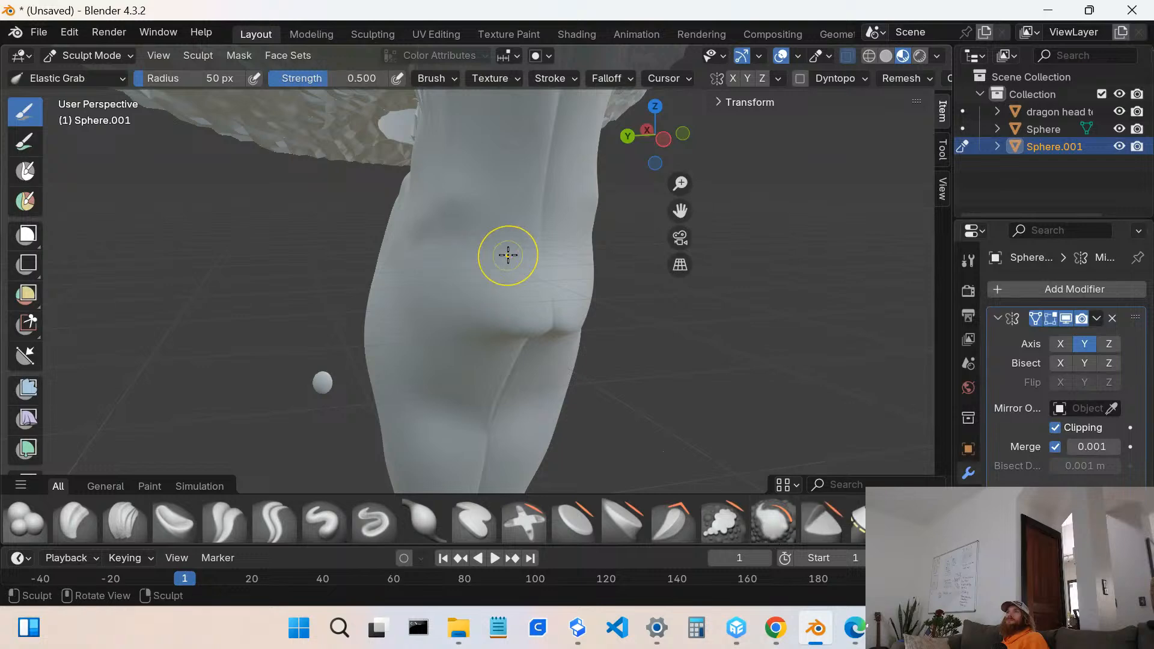
pyautogui.moveTo(522, 236)
pyautogui.mouseDown()
pyautogui.moveTo(528, 170)
pyautogui.moveTo(565, 214)
pyautogui.moveTo(548, 235)
pyautogui.moveTo(554, 215)
pyautogui.mouseUp()
pyautogui.moveTo(553, 215); pyautogui.dragTo(489, 237, button='middle')
pyautogui.moveTo(375, 170)
pyautogui.mouseDown()
pyautogui.moveTo(379, 255)
pyautogui.moveTo(361, 237)
pyautogui.moveTo(380, 264)
pyautogui.mouseUp()
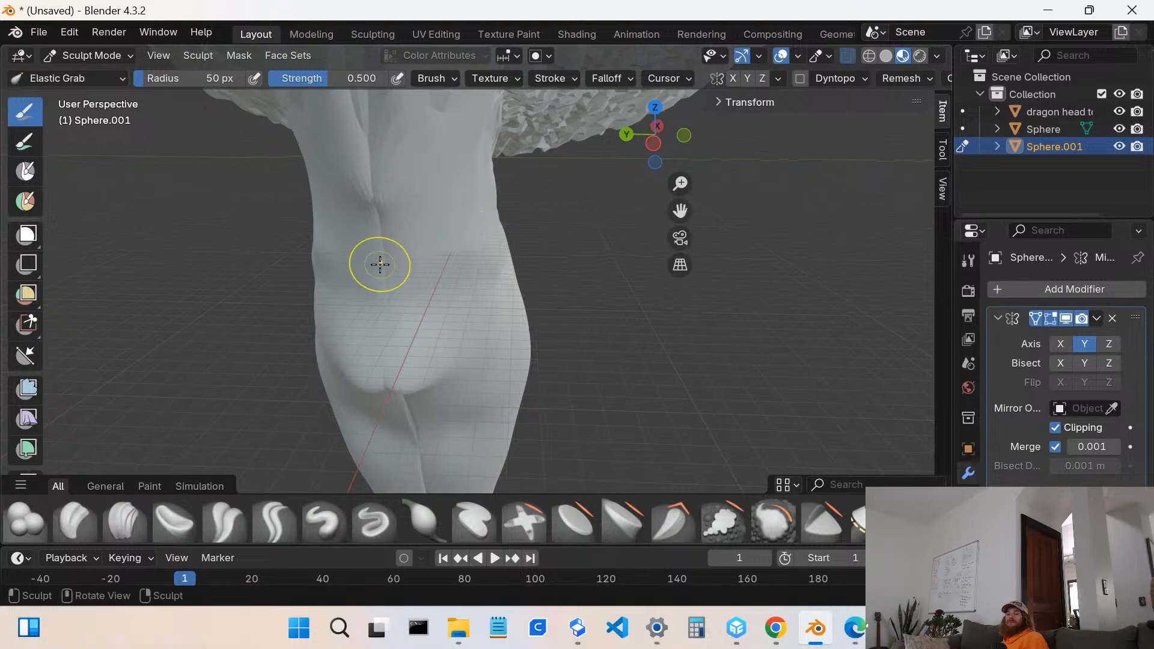
# - Turn off Merge in the Mirror modifier and pull the central crease with Elastic Grab strokes
pyautogui.click(1054, 448)
pyautogui.moveTo(397, 276); pyautogui.dragTo(398, 251)
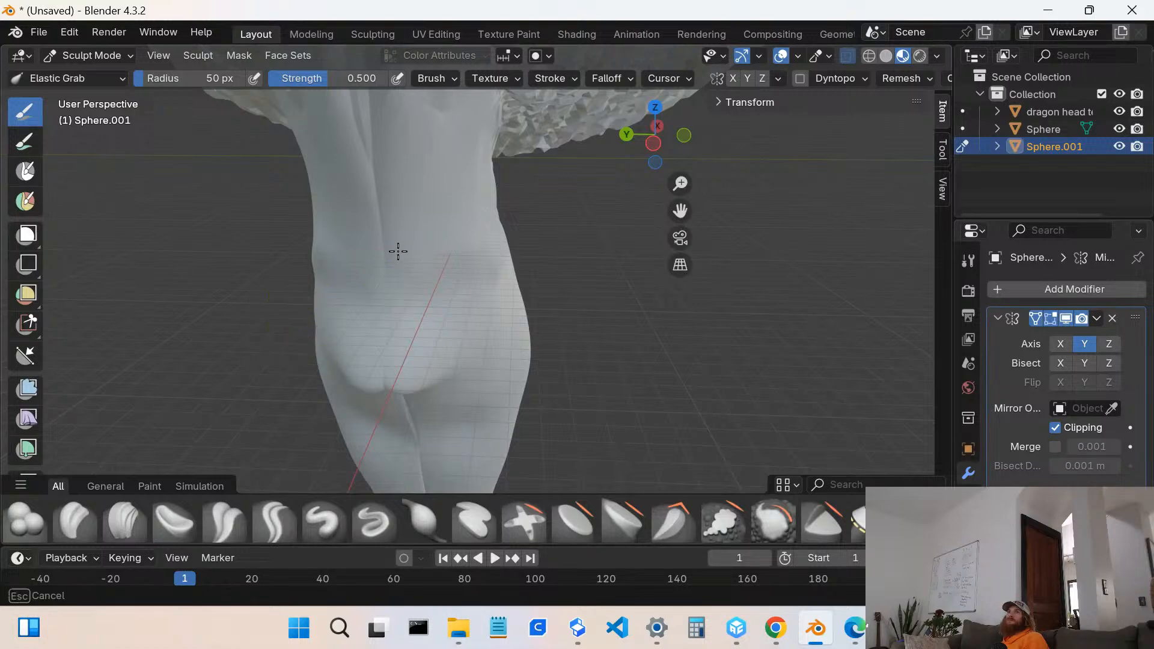
pyautogui.moveTo(382, 206); pyautogui.dragTo(389, 266)
pyautogui.moveTo(387, 312); pyautogui.dragTo(387, 312)
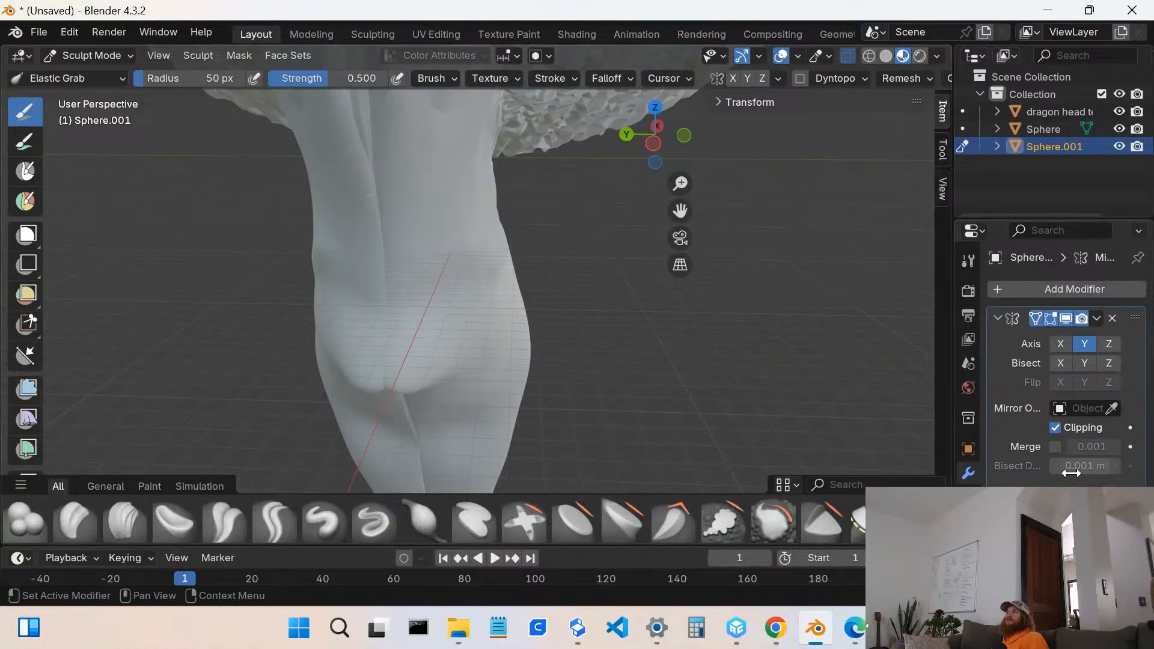
# - Turn Merge back on, enable Bisect on Y in the Mirror modifier, and drag the central crease downward with Elastic Grab
pyautogui.click(1055, 448)
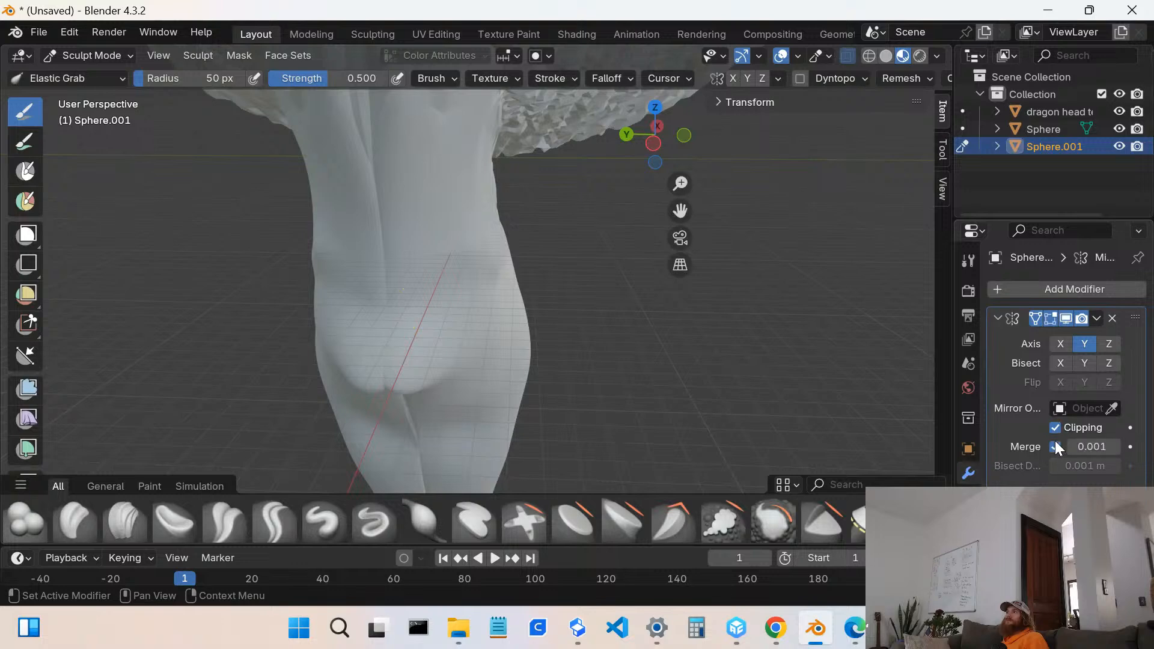
pyautogui.click(1085, 363)
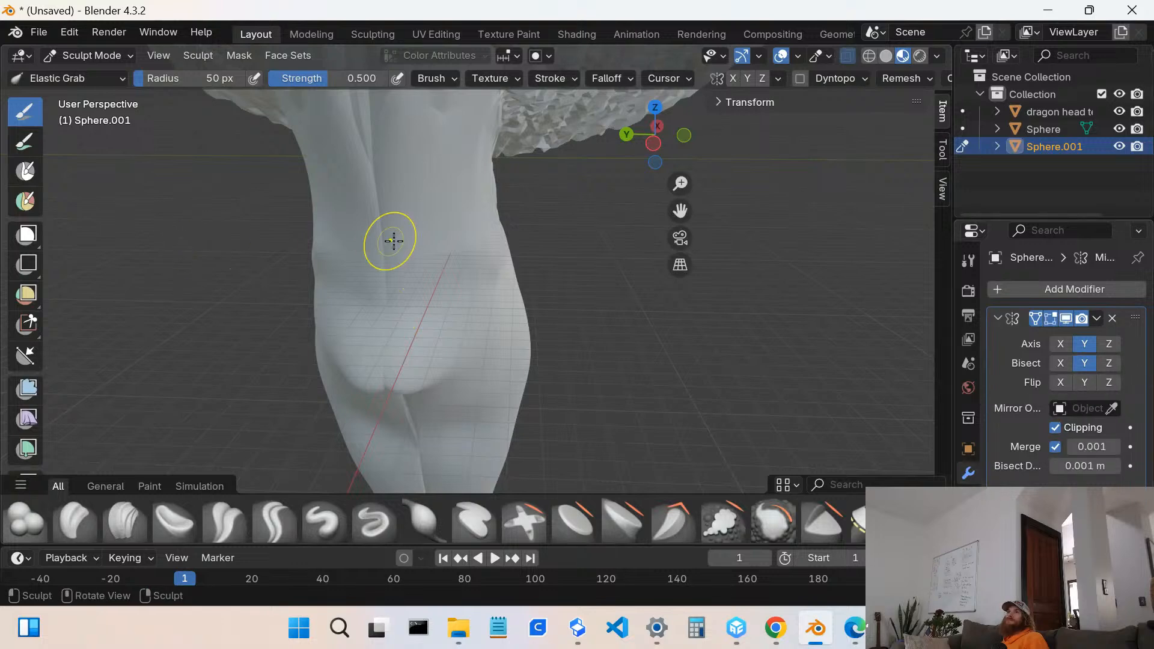
pyautogui.moveTo(377, 216)
pyautogui.mouseDown()
pyautogui.moveTo(371, 206)
pyautogui.moveTo(394, 289)
pyautogui.mouseUp()
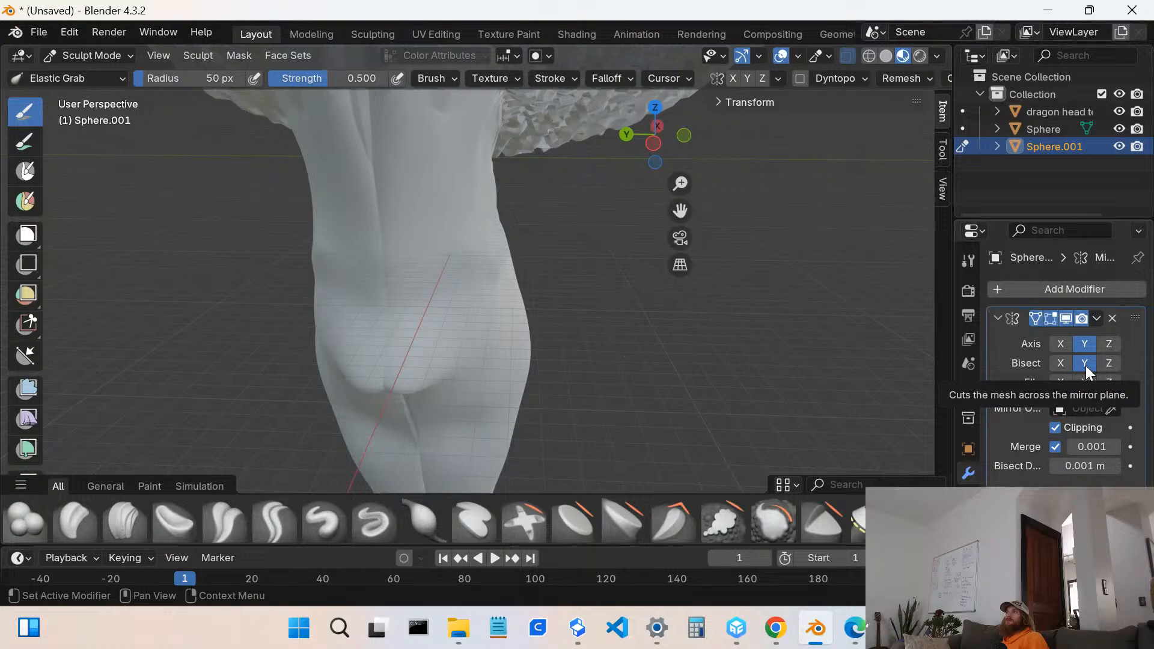
pyautogui.moveTo(394, 289); pyautogui.dragTo(391, 240)
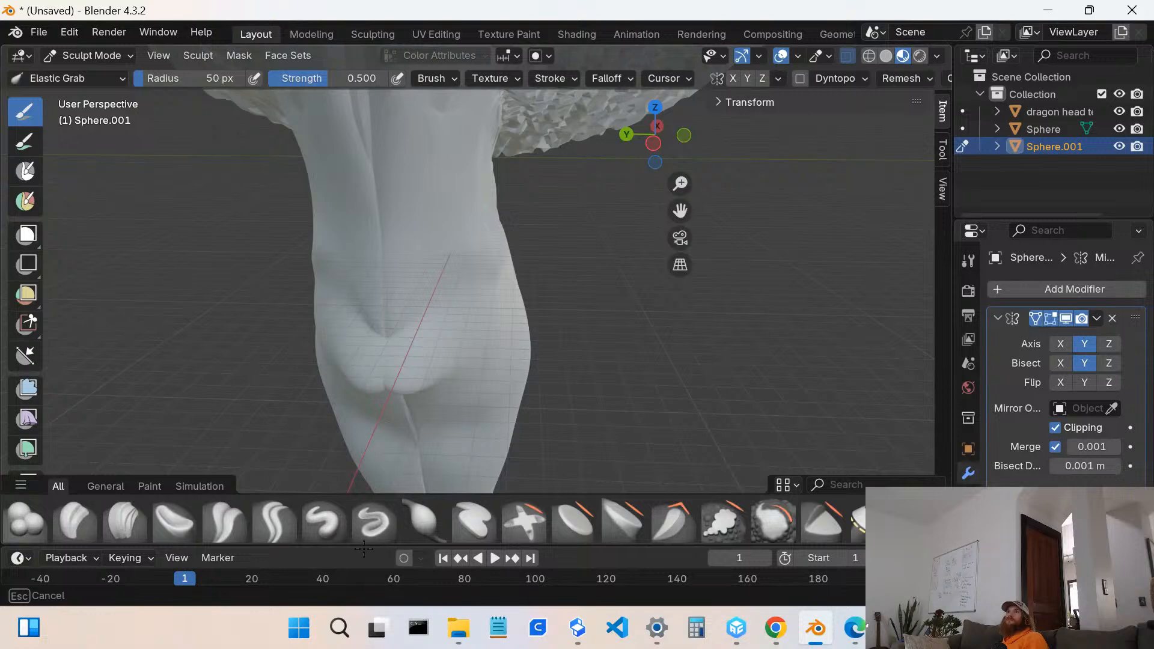
pyautogui.moveTo(364, 548); pyautogui.dragTo(372, 642)
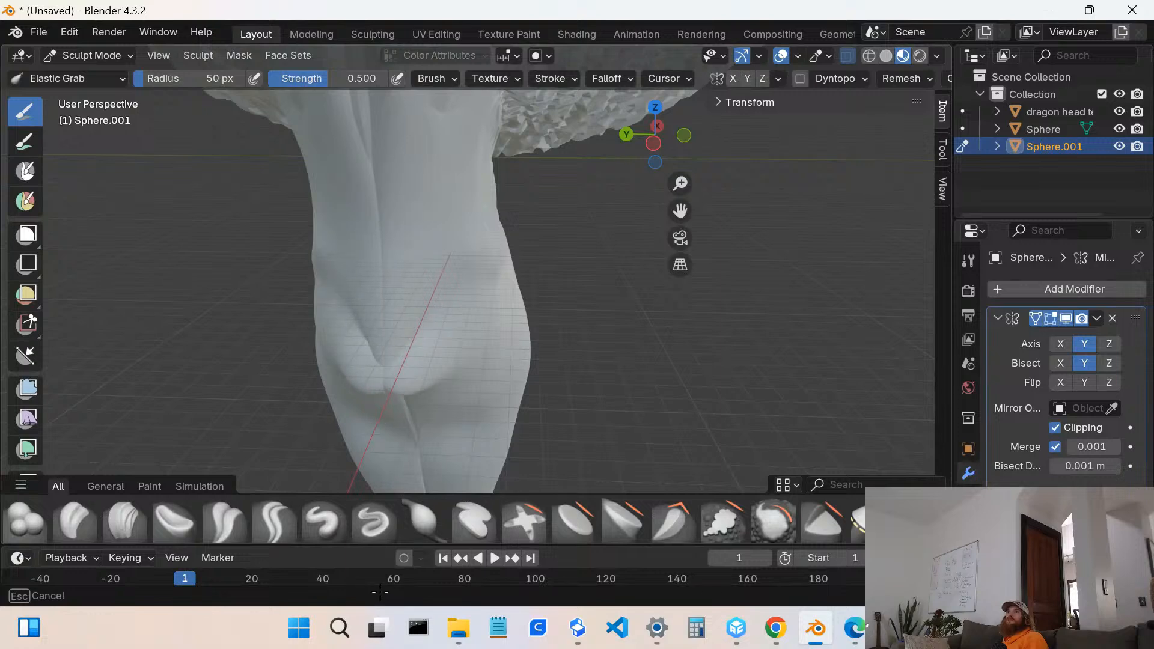
pyautogui.moveTo(380, 592); pyautogui.dragTo(386, 477)
# - Smooth the lower end of Sphere.001 and the surface along its front seam with the Smooth brush
pyautogui.moveTo(386, 476)
pyautogui.mouseDown(button='middle')
pyautogui.moveTo(405, 431)
pyautogui.moveTo(451, 420)
pyautogui.moveTo(429, 386)
pyautogui.moveTo(445, 319)
pyautogui.moveTo(751, 282)
pyautogui.moveTo(794, 282)
pyautogui.moveTo(798, 291)
pyautogui.moveTo(814, 271)
pyautogui.mouseUp(button='middle')
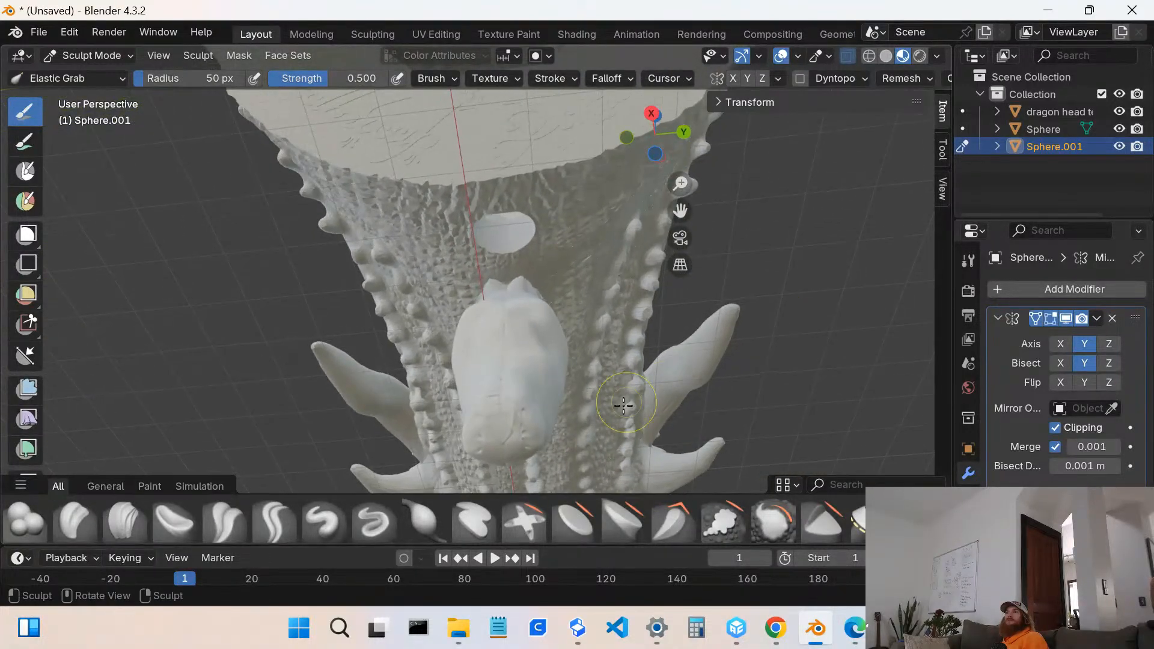
pyautogui.moveTo(486, 405); pyautogui.dragTo(514, 488, button='middle')
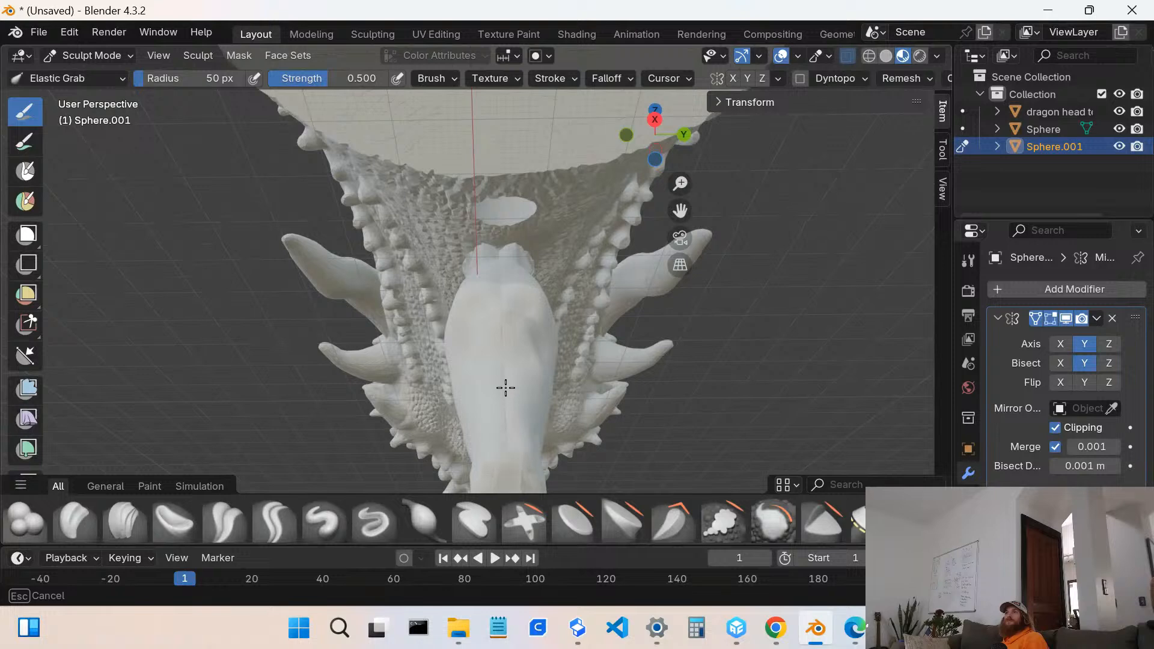
pyautogui.moveTo(517, 427)
pyautogui.mouseDown(button='middle')
pyautogui.moveTo(487, 469)
pyautogui.moveTo(504, 425)
pyautogui.moveTo(494, 431)
pyautogui.moveTo(496, 407)
pyautogui.mouseUp(button='middle')
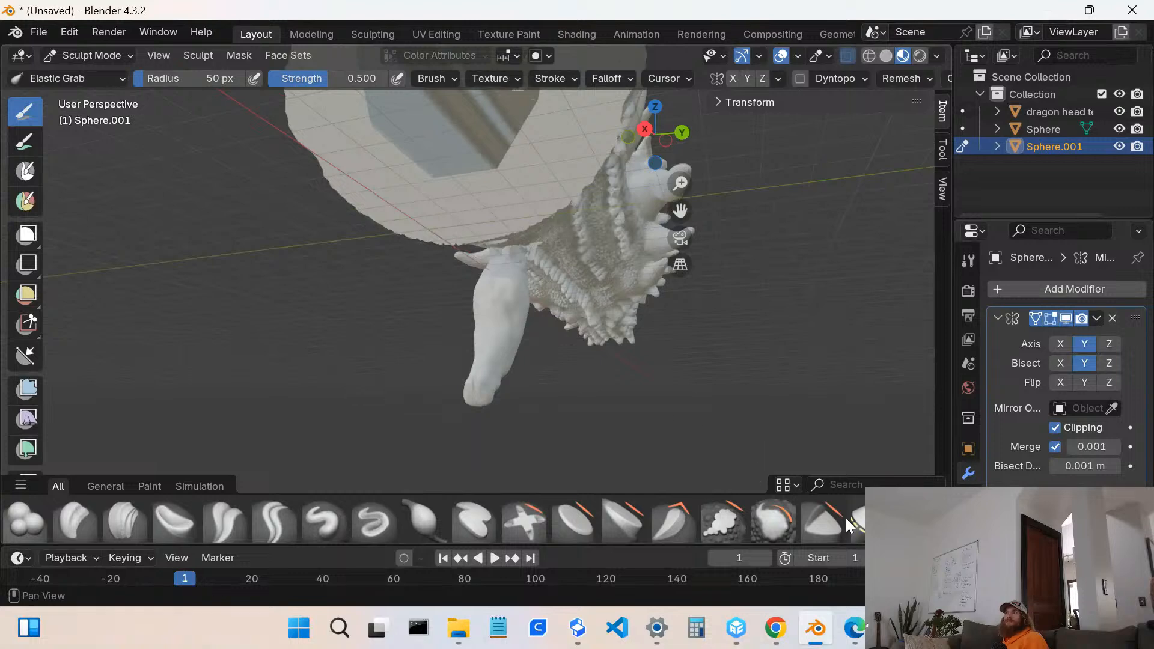
pyautogui.click(776, 520)
pyautogui.moveTo(482, 392); pyautogui.dragTo(476, 379)
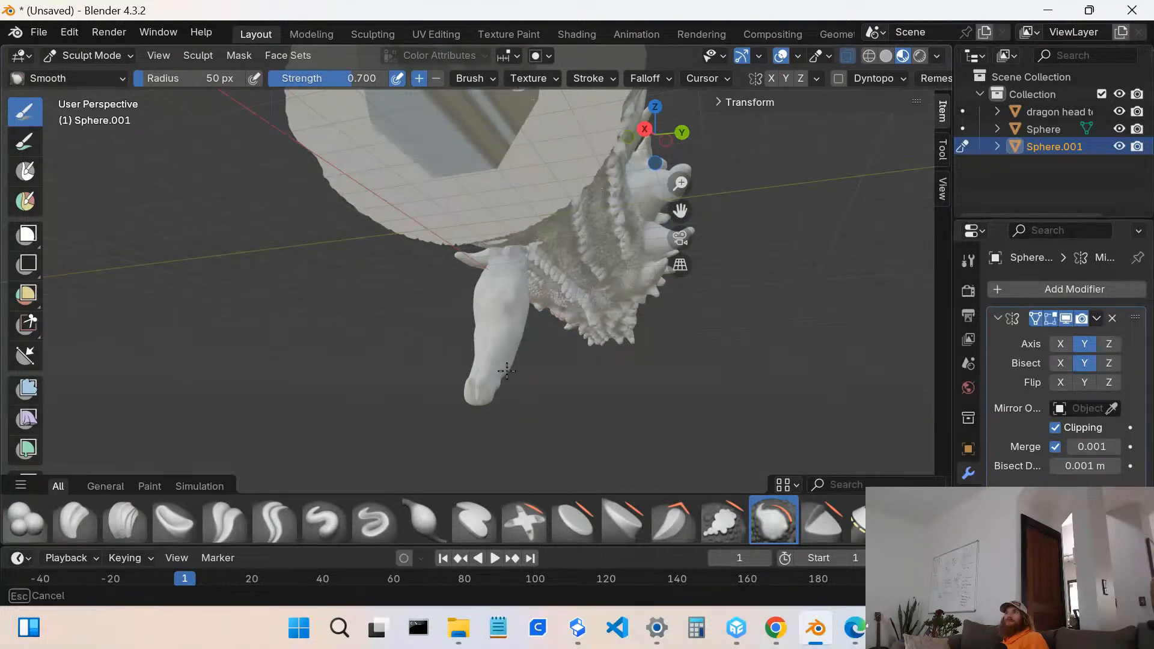
pyautogui.moveTo(468, 382); pyautogui.dragTo(470, 388)
pyautogui.moveTo(470, 391)
pyautogui.mouseDown(button='middle')
pyautogui.moveTo(483, 423)
pyautogui.moveTo(515, 366)
pyautogui.moveTo(510, 397)
pyautogui.mouseUp(button='middle')
pyautogui.scroll(3, 486, 424)
pyautogui.moveTo(510, 397); pyautogui.dragTo(498, 323)
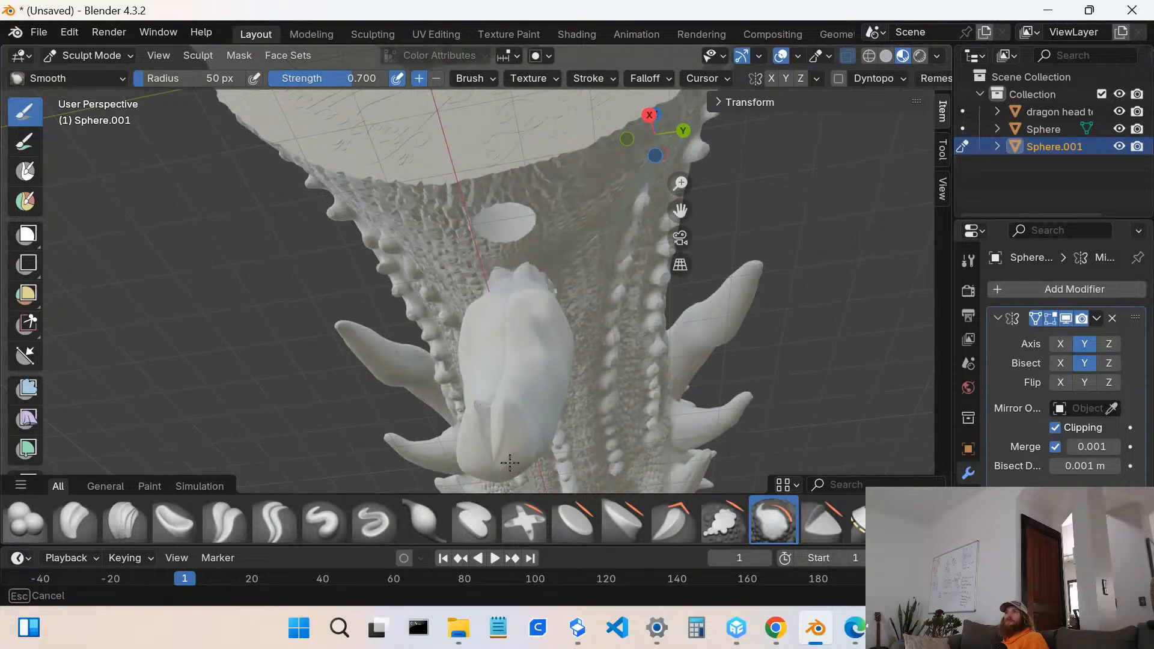
# - Pull the pointed ridges at the lower end of Sphere.001's front seam into shape with Elastic Grab strokes
pyautogui.click(858, 521)
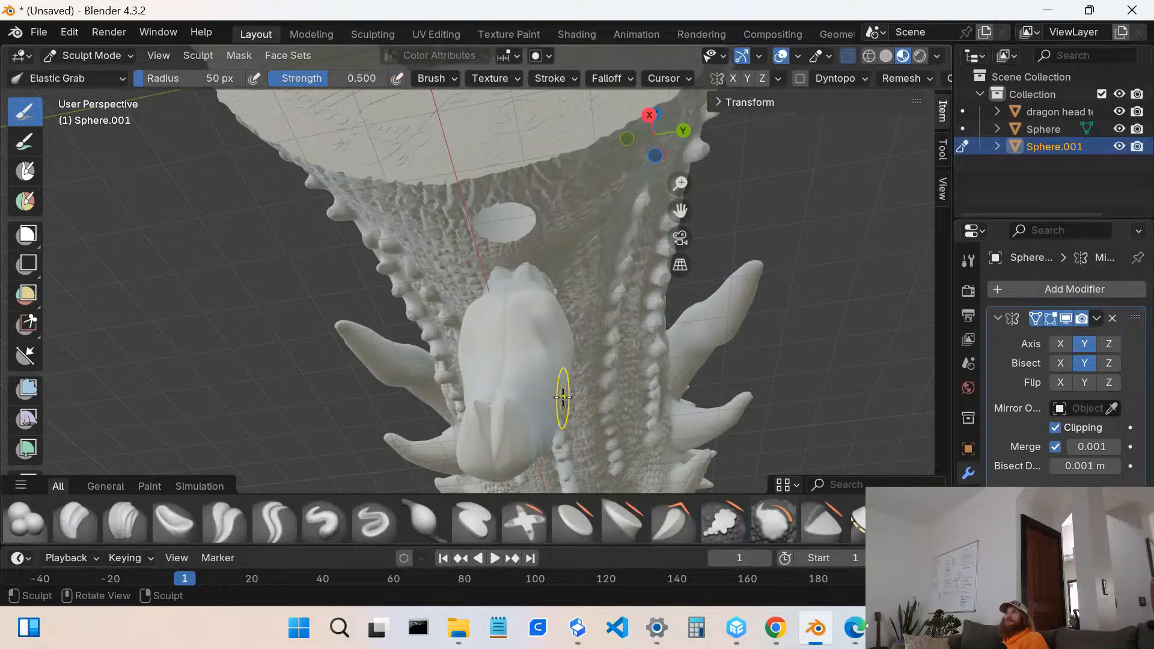
pyautogui.moveTo(498, 412); pyautogui.dragTo(446, 399)
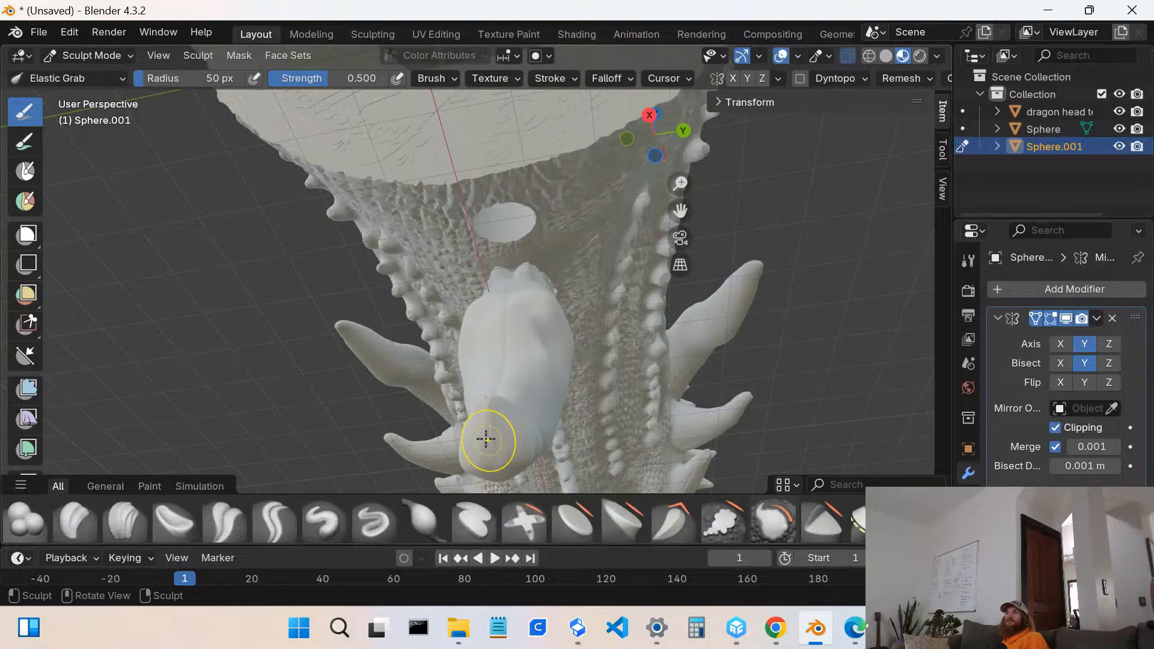
pyautogui.moveTo(486, 440)
pyautogui.mouseDown()
pyautogui.moveTo(453, 419)
pyautogui.moveTo(515, 425)
pyautogui.mouseUp()
pyautogui.moveTo(515, 424); pyautogui.dragTo(507, 464, button='middle')
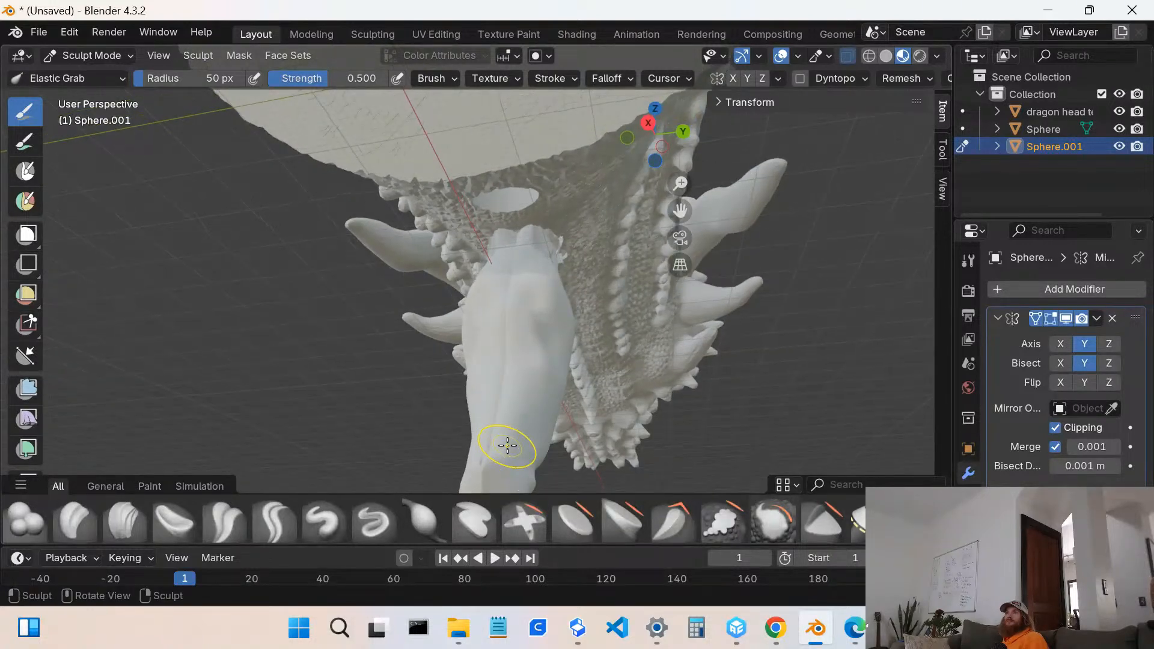
pyautogui.moveTo(497, 443); pyautogui.dragTo(451, 413)
pyautogui.moveTo(520, 395)
pyautogui.mouseDown()
pyautogui.moveTo(478, 362)
pyautogui.moveTo(506, 337)
pyautogui.moveTo(506, 272)
pyautogui.moveTo(522, 283)
pyautogui.mouseUp()
# - Drag the lower central crease on the opposite side of Sphere.001 toward the mirror plane with Elastic Grab
pyautogui.moveTo(522, 293)
pyautogui.mouseDown(button='middle')
pyautogui.moveTo(359, 376)
pyautogui.moveTo(430, 388)
pyautogui.moveTo(160, 291)
pyautogui.mouseUp(button='middle')
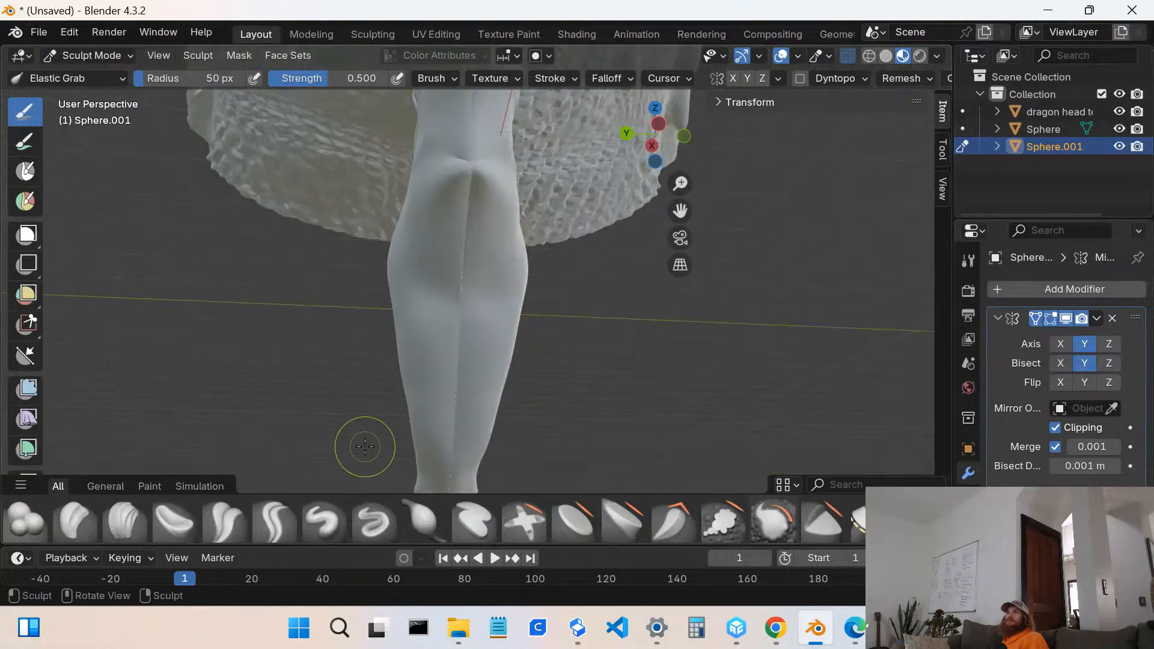
pyautogui.moveTo(448, 452)
pyautogui.mouseDown()
pyautogui.moveTo(458, 452)
pyautogui.moveTo(459, 414)
pyautogui.moveTo(446, 424)
pyautogui.mouseUp()
pyautogui.moveTo(446, 424); pyautogui.dragTo(521, 464, button='middle')
pyautogui.moveTo(510, 442)
pyautogui.mouseDown()
pyautogui.moveTo(521, 451)
pyautogui.moveTo(529, 429)
pyautogui.mouseUp()
pyautogui.moveTo(529, 429); pyautogui.dragTo(443, 420, button='middle')
pyautogui.moveTo(419, 442); pyautogui.dragTo(460, 441)
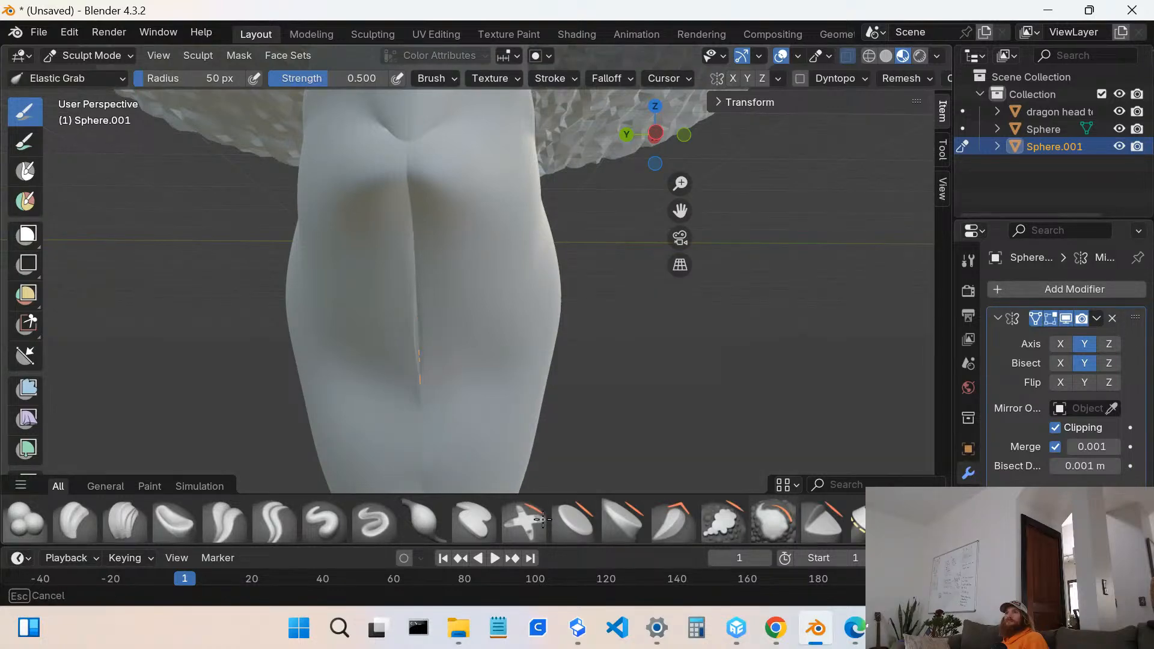
pyautogui.moveTo(543, 521)
pyautogui.mouseDown()
pyautogui.moveTo(412, 368)
pyautogui.moveTo(471, 400)
pyautogui.mouseUp()
# - Pull the crease below the protruding bump outward with Elastic Grab to fill the hollow between the mirrored halves
pyautogui.moveTo(419, 399)
pyautogui.mouseDown(button='middle')
pyautogui.moveTo(472, 407)
pyautogui.moveTo(482, 396)
pyautogui.moveTo(462, 394)
pyautogui.mouseUp(button='middle')
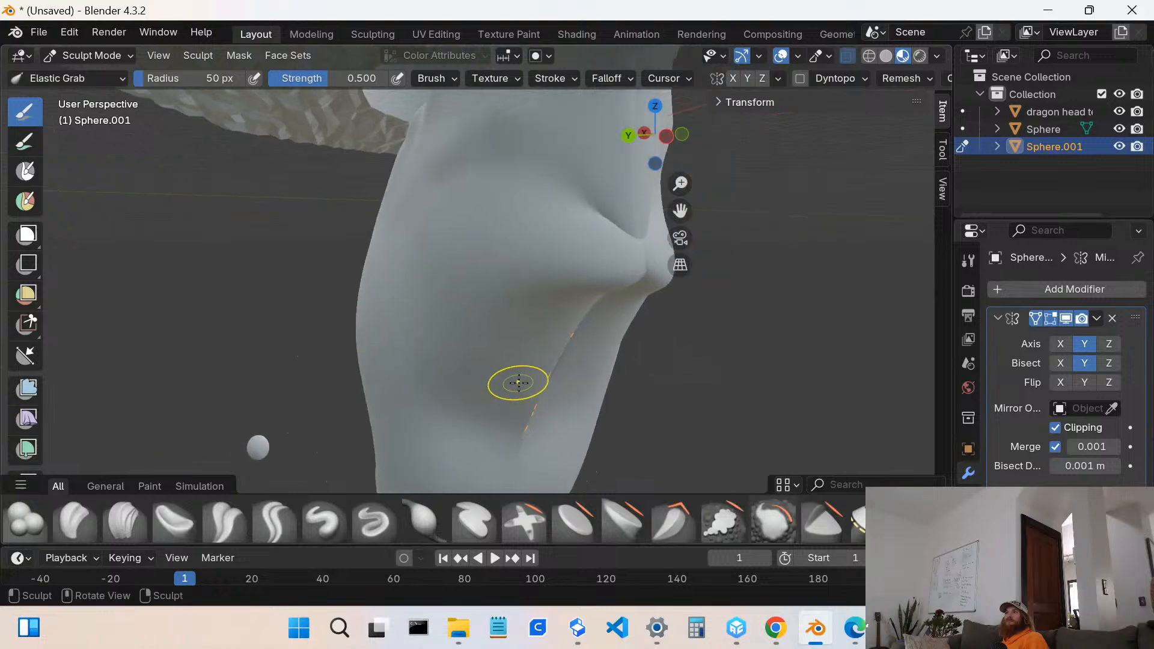
pyautogui.moveTo(547, 369)
pyautogui.mouseDown()
pyautogui.moveTo(588, 381)
pyautogui.moveTo(593, 361)
pyautogui.mouseUp()
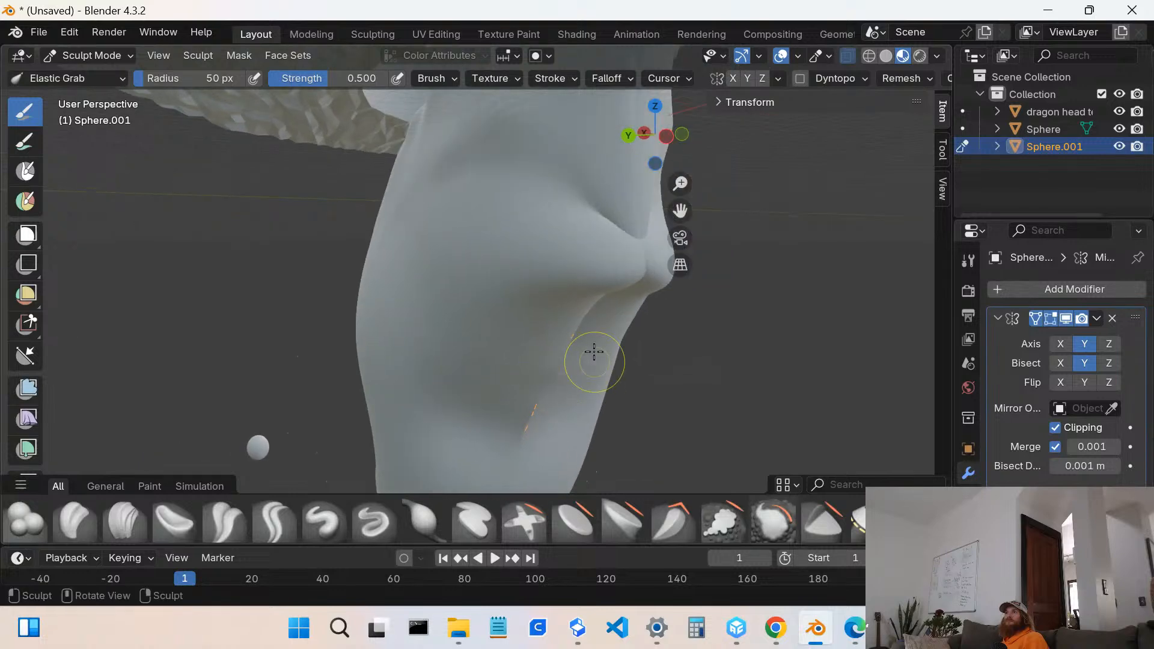
pyautogui.moveTo(587, 315)
pyautogui.mouseDown()
pyautogui.moveTo(617, 333)
pyautogui.moveTo(642, 309)
pyautogui.mouseUp()
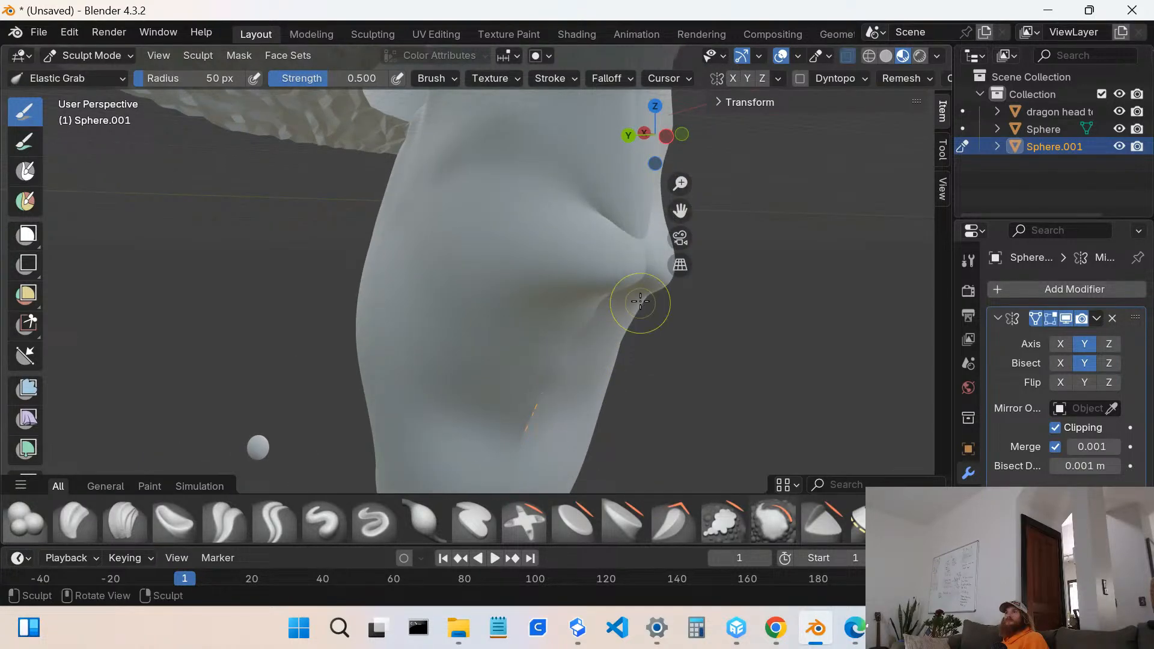
pyautogui.moveTo(631, 287); pyautogui.dragTo(501, 246, button='middle')
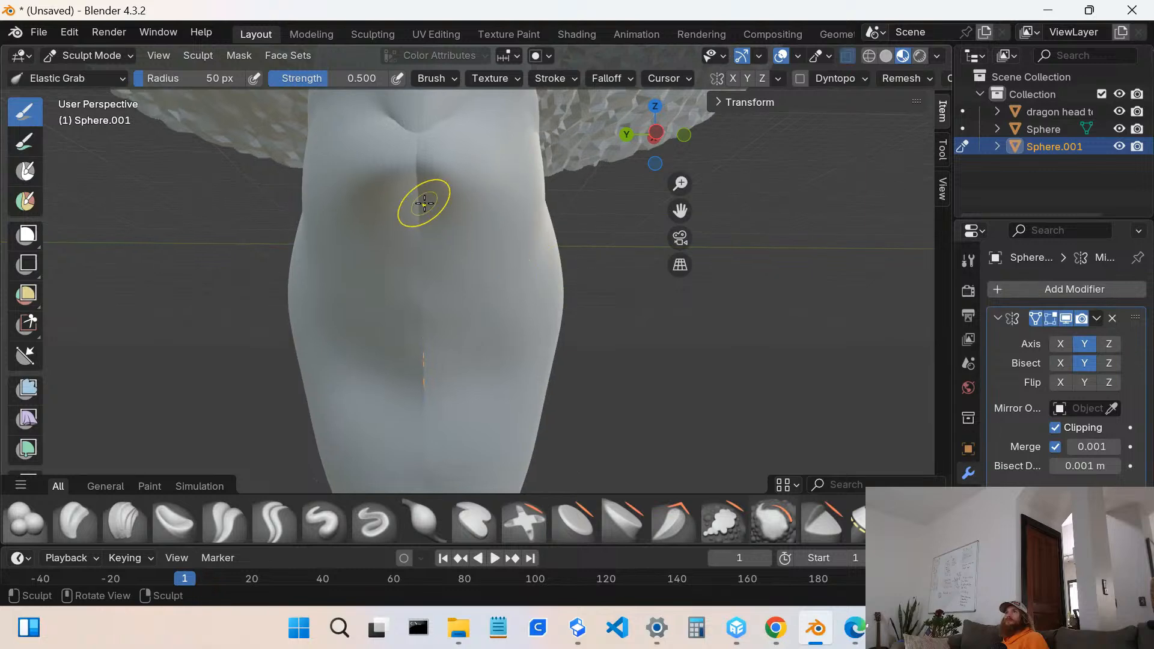
pyautogui.moveTo(413, 198); pyautogui.dragTo(446, 213)
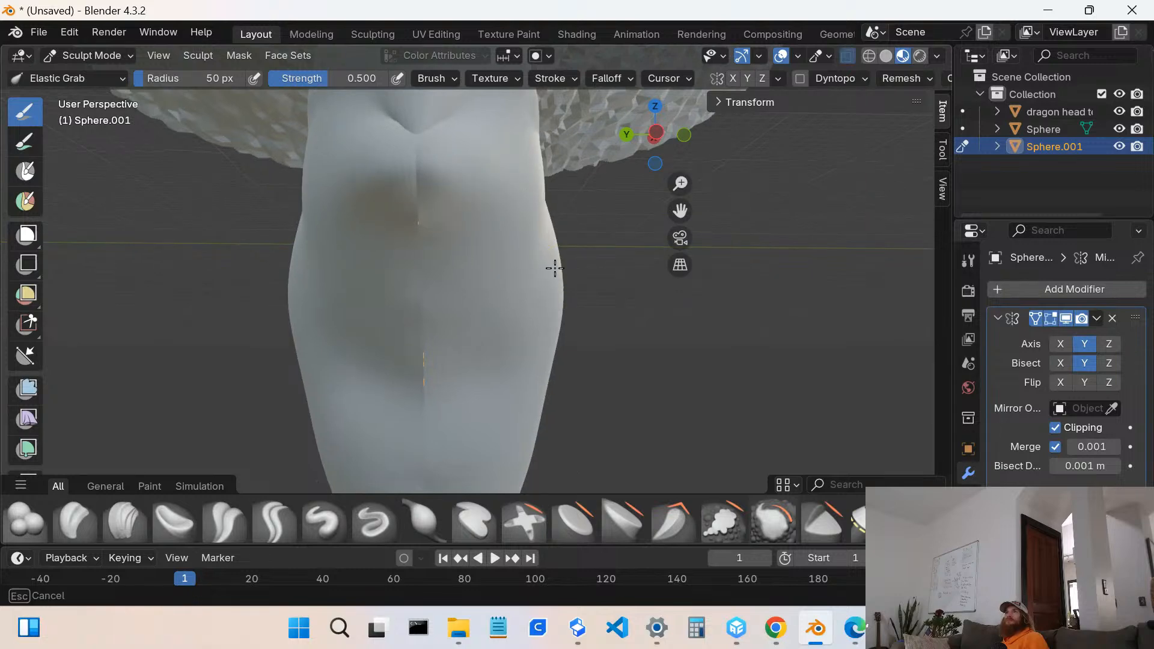
pyautogui.moveTo(560, 234); pyautogui.dragTo(518, 250)
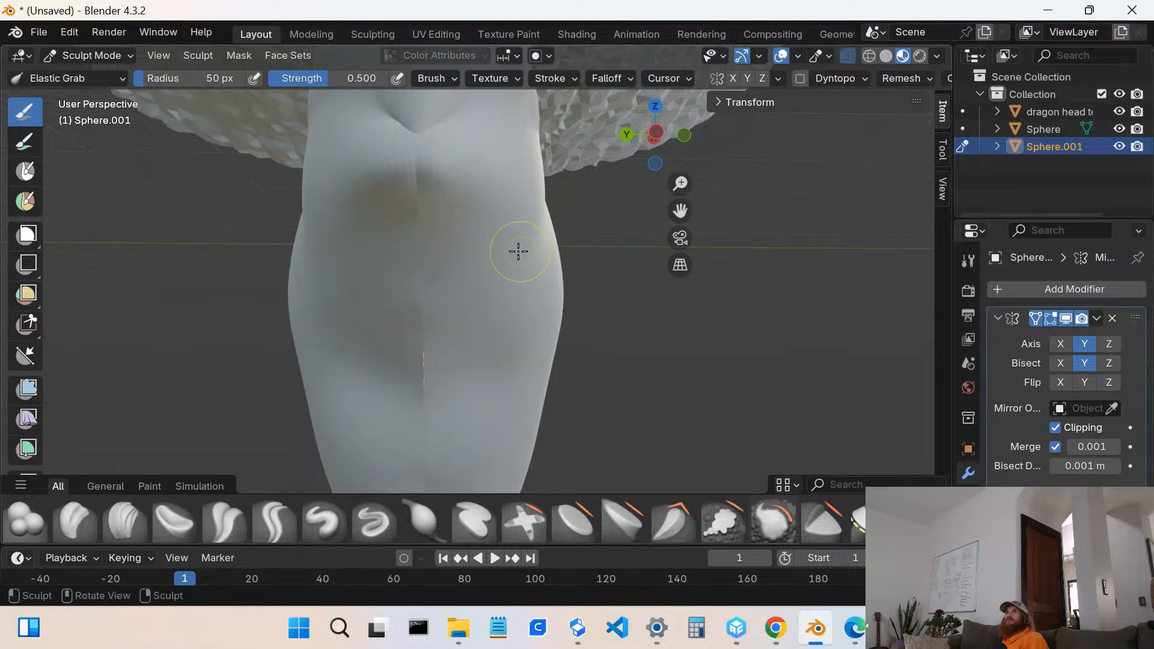
# - Pull the seam and surface around the protruding bump outward with Elastic Grab, and undo the last stroke
pyautogui.moveTo(518, 250); pyautogui.dragTo(536, 261, button='middle')
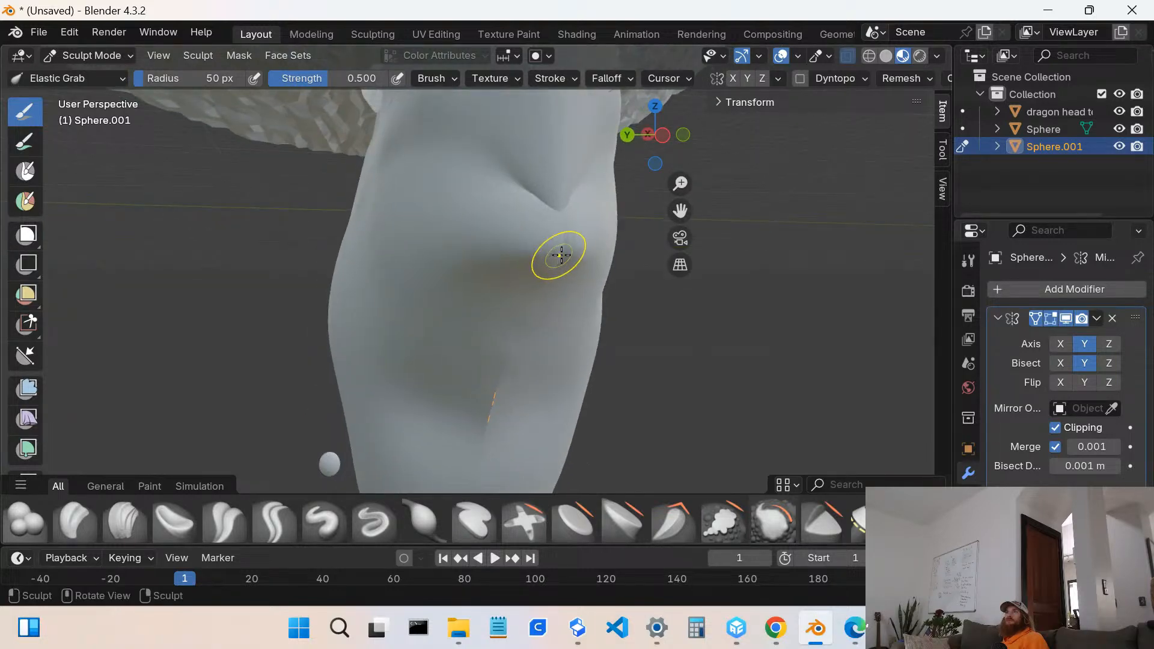
pyautogui.moveTo(554, 258); pyautogui.dragTo(607, 283)
pyautogui.moveTo(533, 191); pyautogui.dragTo(597, 112)
pyautogui.moveTo(601, 162); pyautogui.dragTo(615, 193, button='middle')
pyautogui.hotkey('ctrl', 'z')
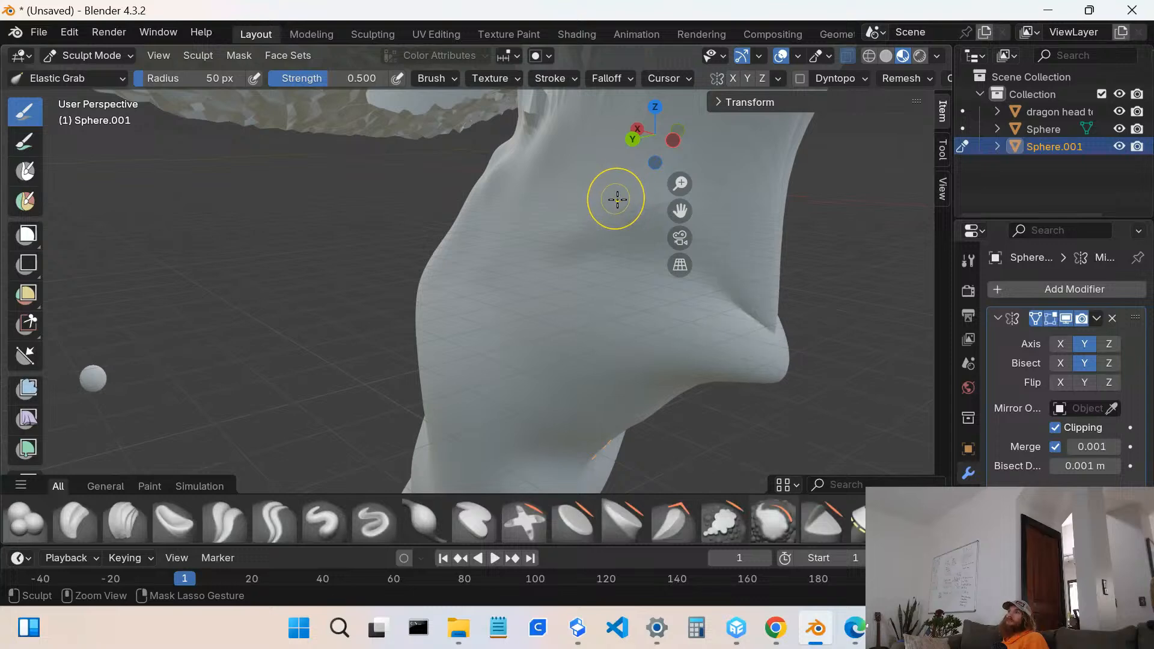
# - Push the edge just above the protruding bump inward with Elastic Grab to form a notch
pyautogui.moveTo(715, 276)
pyautogui.mouseDown(button='middle')
pyautogui.moveTo(791, 276)
pyautogui.moveTo(698, 301)
pyautogui.mouseUp(button='middle')
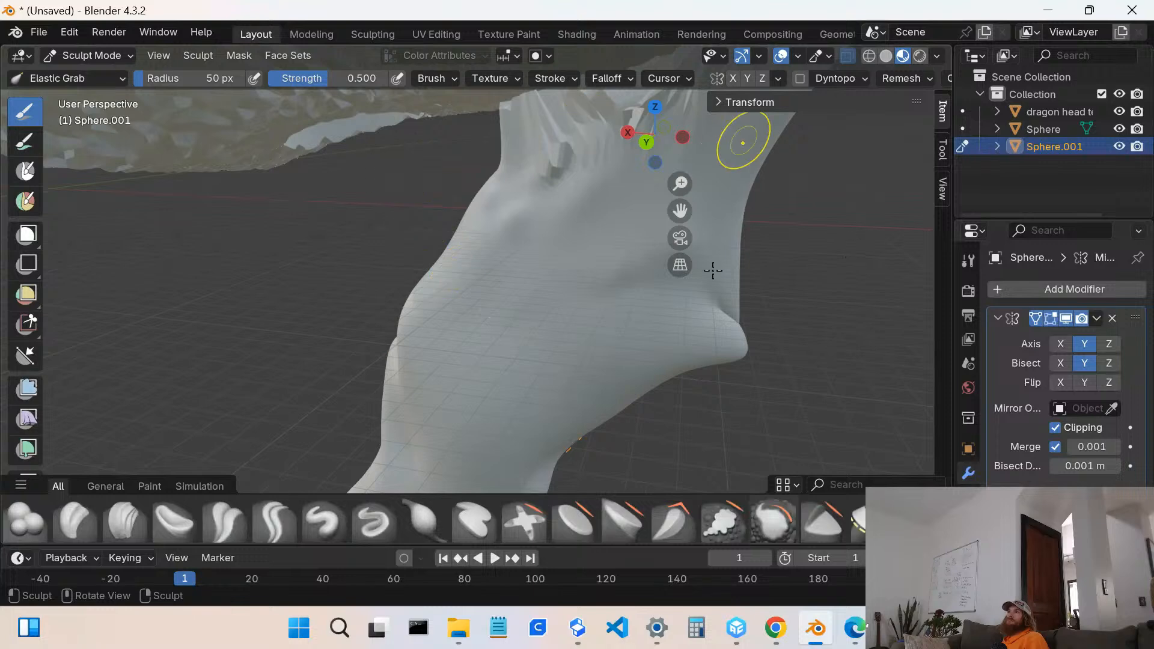
pyautogui.keyDown('shift'); pyautogui.moveTo(723, 287); pyautogui.dragTo(561, 309, button='middle'); pyautogui.keyUp('shift')
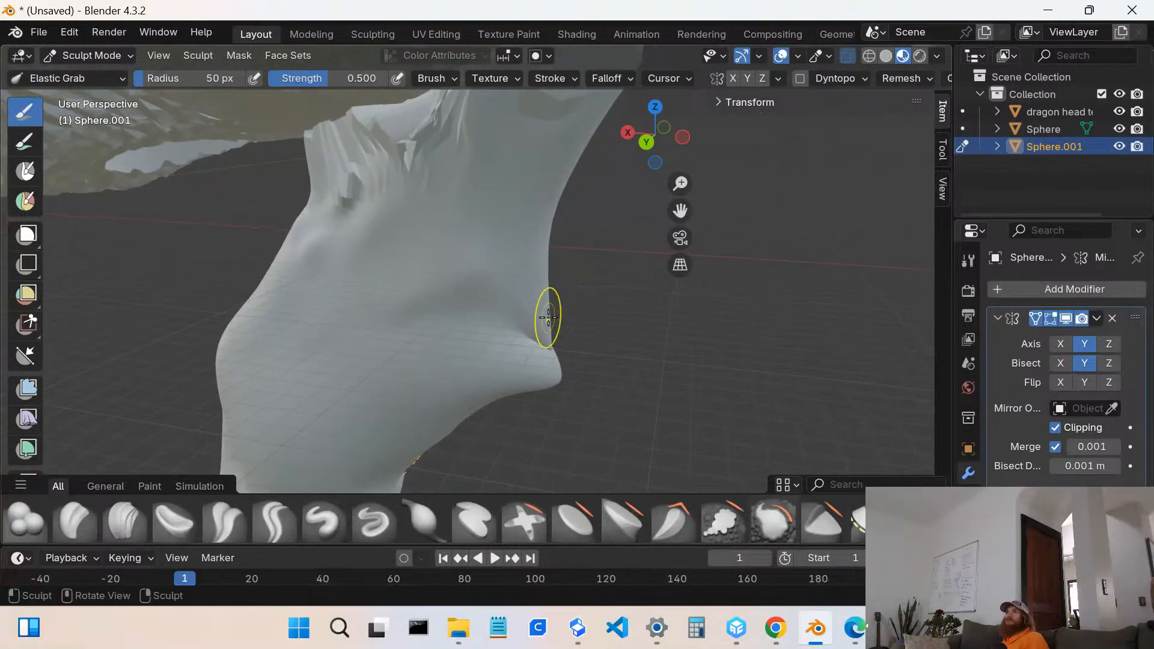
pyautogui.moveTo(544, 314)
pyautogui.mouseDown()
pyautogui.moveTo(511, 291)
pyautogui.moveTo(457, 356)
pyautogui.moveTo(449, 347)
pyautogui.mouseUp()
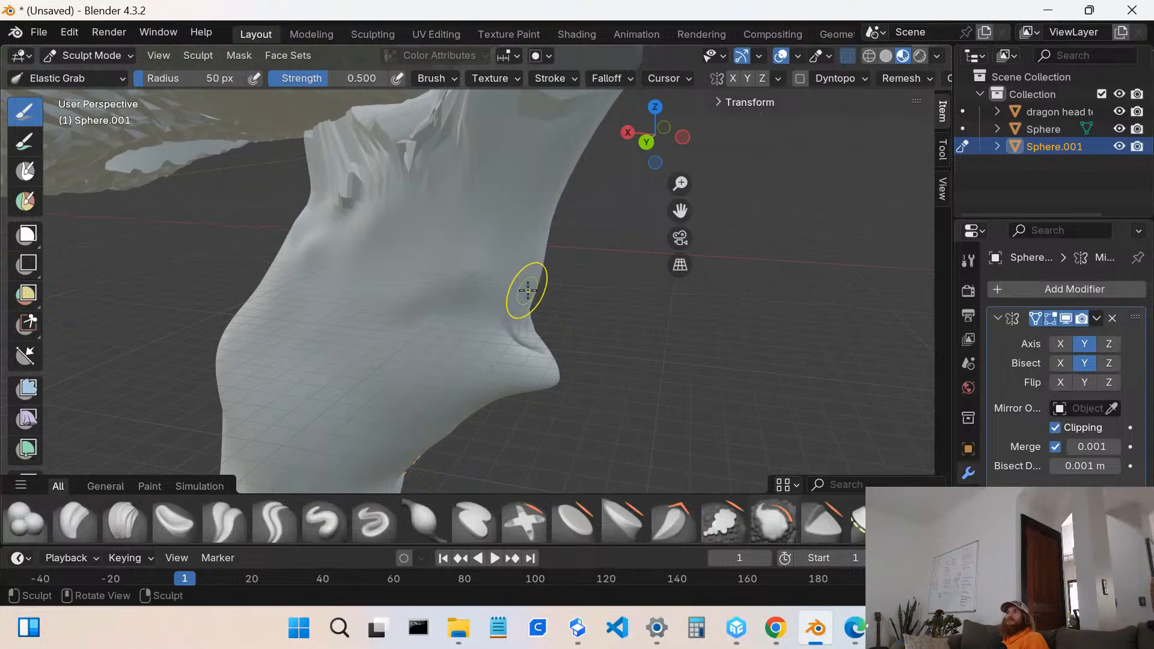
pyautogui.moveTo(541, 297)
pyautogui.mouseDown()
pyautogui.moveTo(481, 268)
pyautogui.moveTo(402, 277)
pyautogui.moveTo(420, 272)
pyautogui.mouseUp()
# - Pull the central seam above the notch outward and upward with Elastic Grab strokes to fill its groove
pyautogui.moveTo(472, 275)
pyautogui.mouseDown(button='middle')
pyautogui.moveTo(379, 252)
pyautogui.moveTo(381, 244)
pyautogui.mouseUp(button='middle')
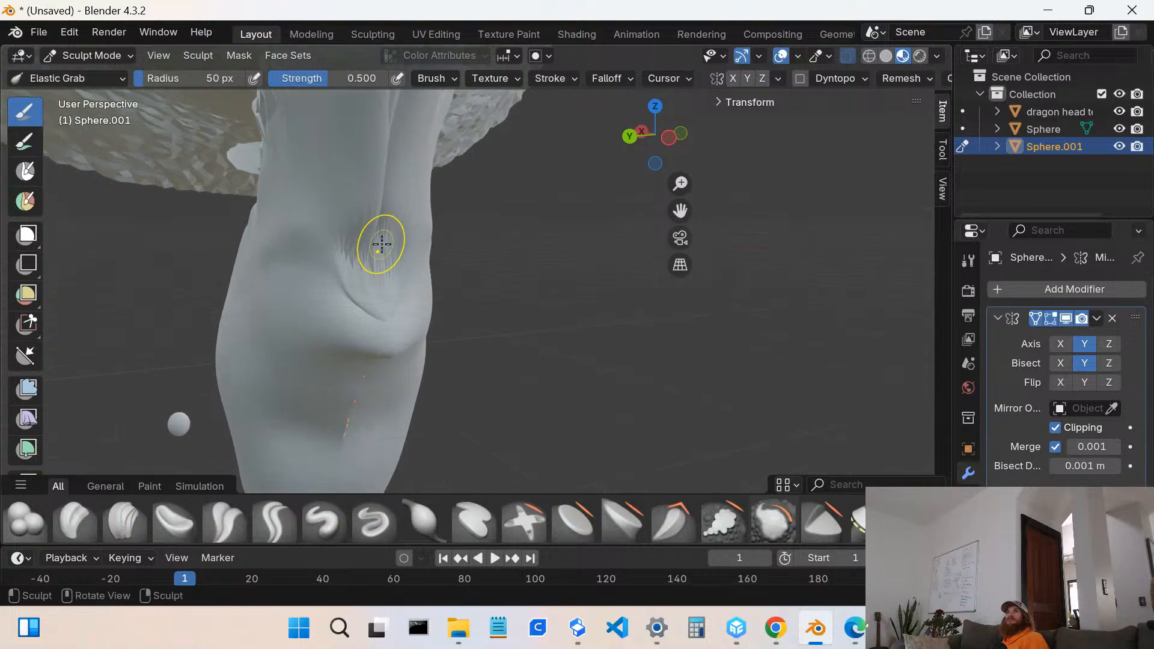
pyautogui.moveTo(373, 207); pyautogui.dragTo(389, 204)
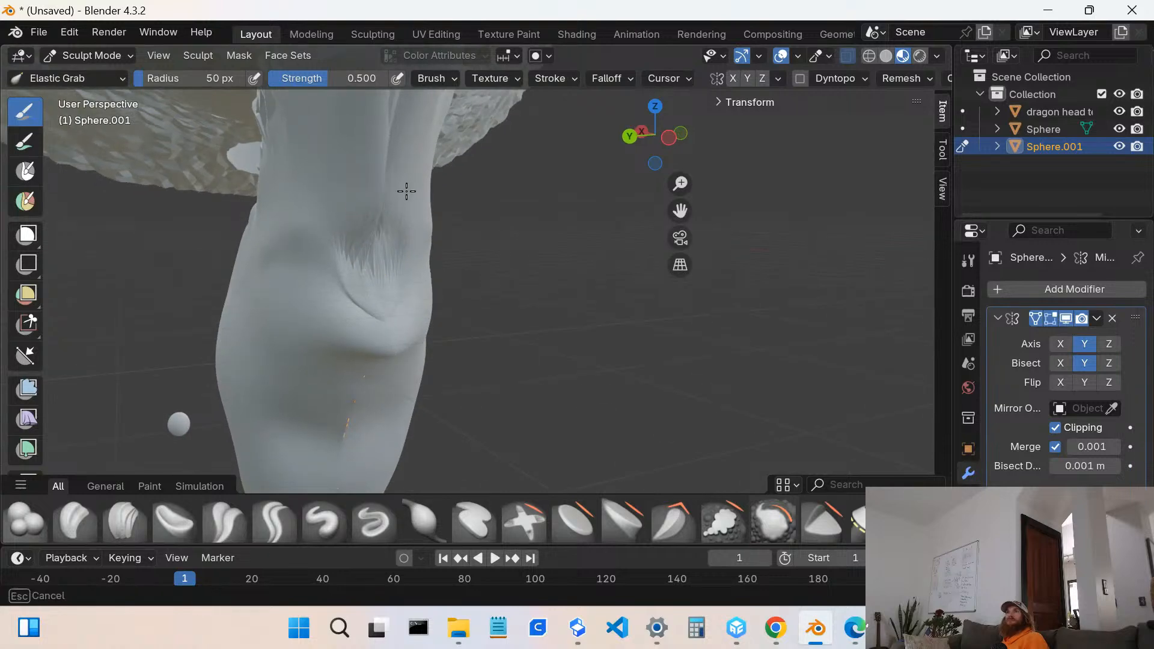
pyautogui.moveTo(451, 248); pyautogui.dragTo(426, 226)
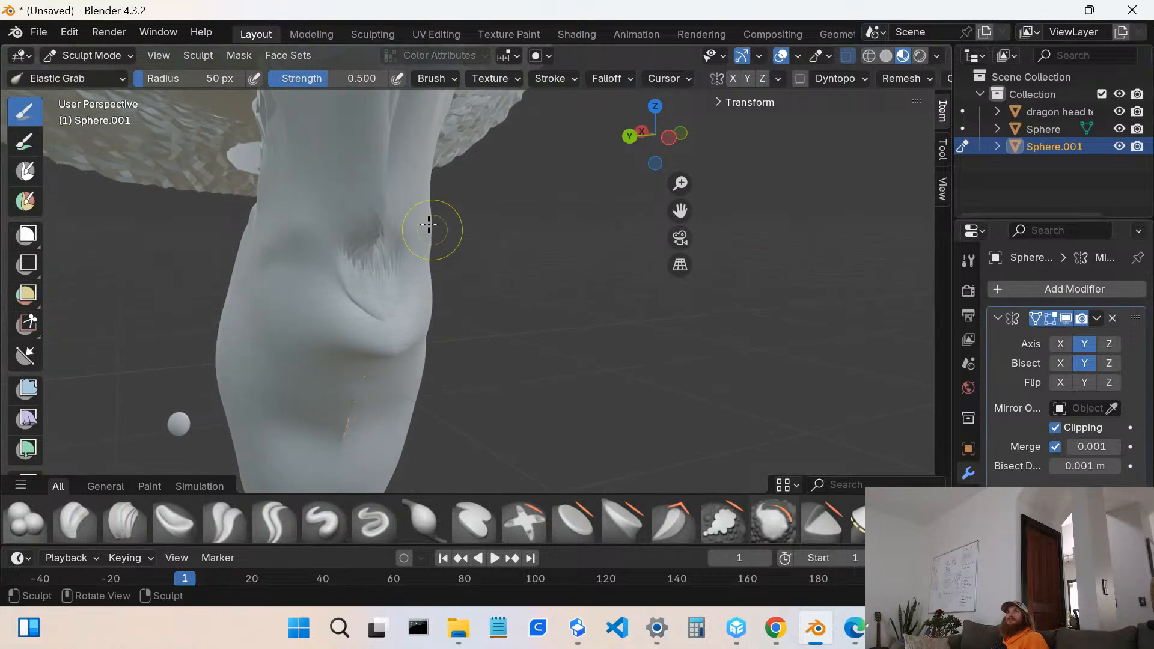
pyautogui.moveTo(383, 145); pyautogui.dragTo(443, 121)
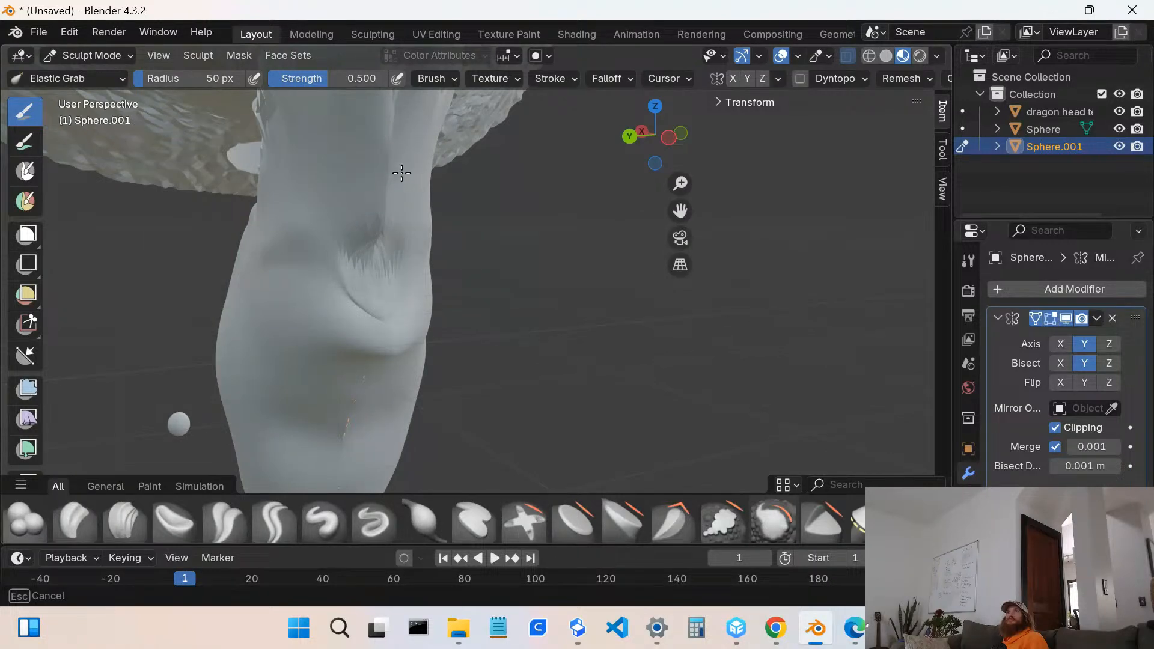
pyautogui.moveTo(395, 176); pyautogui.dragTo(376, 134)
pyautogui.moveTo(376, 134)
pyautogui.mouseDown(button='middle')
pyautogui.moveTo(383, 211)
pyautogui.moveTo(414, 143)
pyautogui.mouseUp(button='middle')
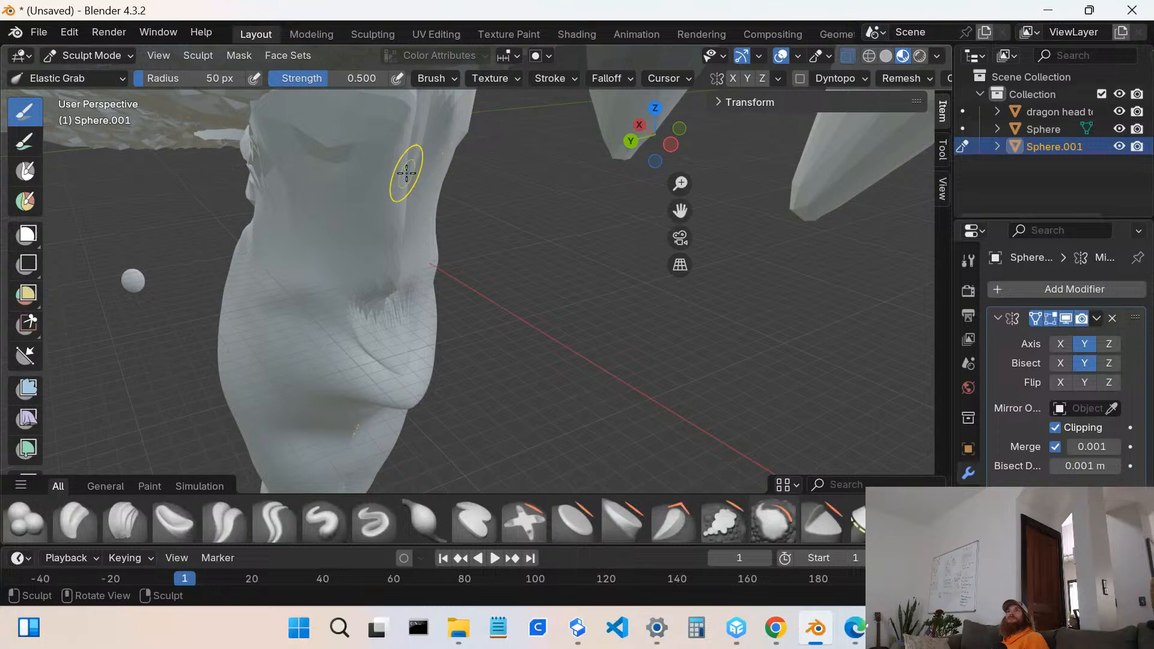
pyautogui.moveTo(404, 174)
pyautogui.mouseDown()
pyautogui.moveTo(446, 149)
pyautogui.moveTo(462, 154)
pyautogui.moveTo(480, 102)
pyautogui.mouseUp()
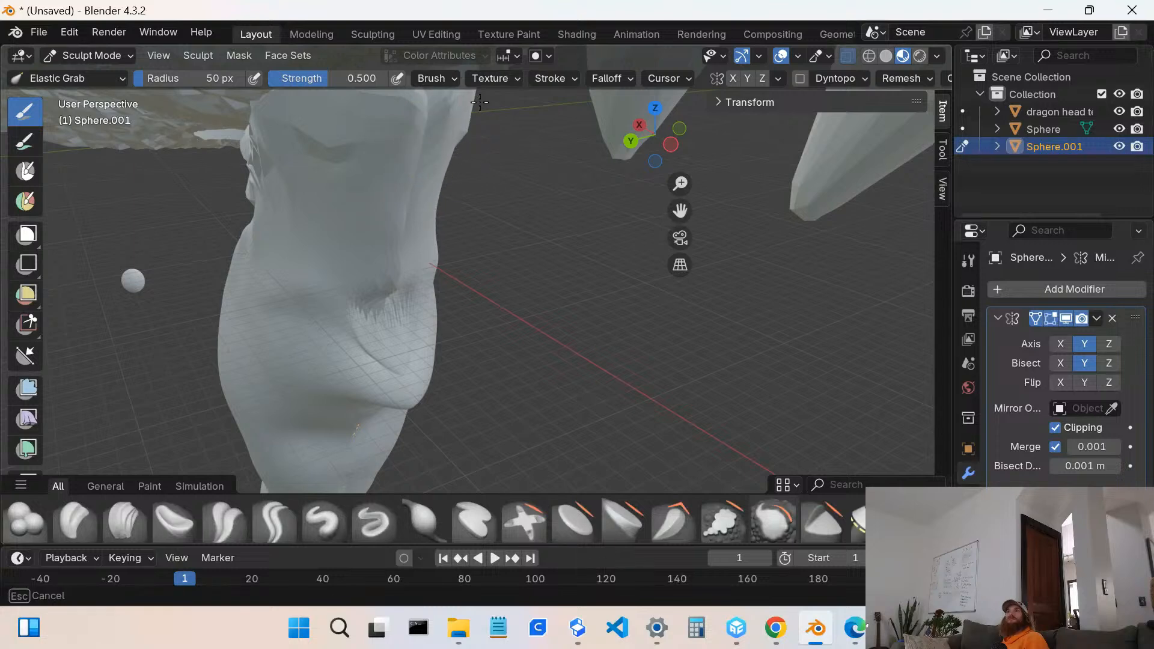
pyautogui.moveTo(512, 67); pyautogui.dragTo(517, 12)
# - Deepen the notch above the bump and reshape the side surface around it with Elastic Grab strokes
pyautogui.moveTo(404, 198)
pyautogui.mouseDown(button='middle')
pyautogui.moveTo(435, 88)
pyautogui.moveTo(425, 167)
pyautogui.moveTo(458, 201)
pyautogui.moveTo(490, 270)
pyautogui.moveTo(510, 224)
pyautogui.mouseUp(button='middle')
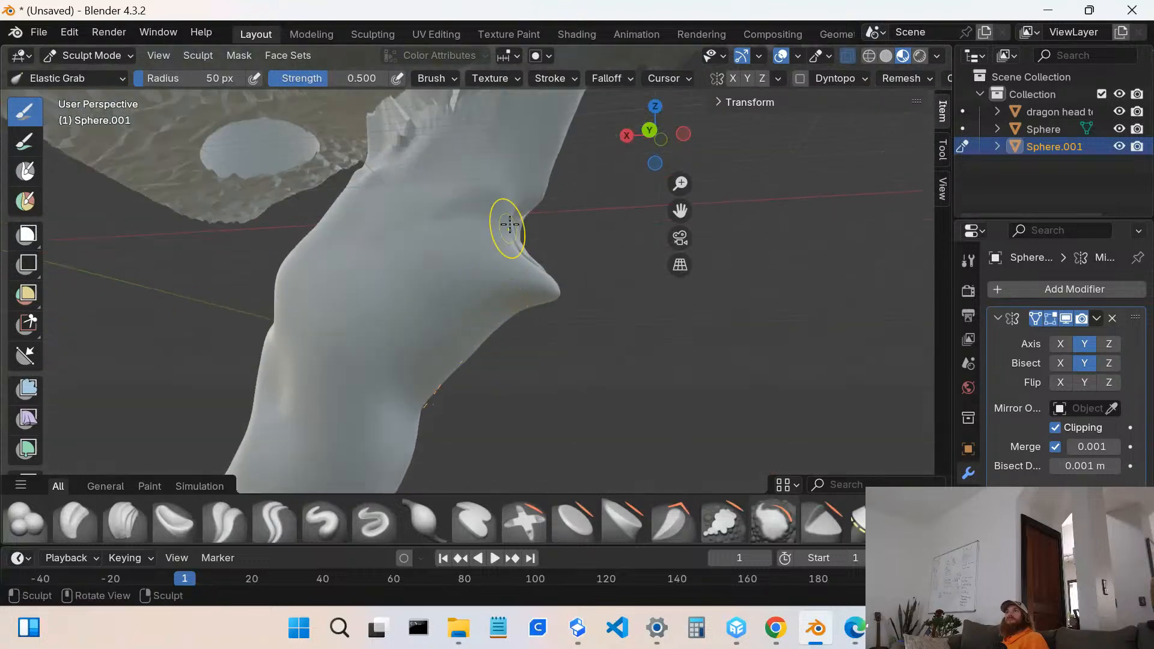
pyautogui.moveTo(505, 211); pyautogui.dragTo(458, 221)
pyautogui.moveTo(459, 222)
pyautogui.mouseDown(button='middle')
pyautogui.moveTo(418, 245)
pyautogui.moveTo(375, 245)
pyautogui.mouseUp(button='middle')
pyautogui.moveTo(337, 255); pyautogui.dragTo(399, 237)
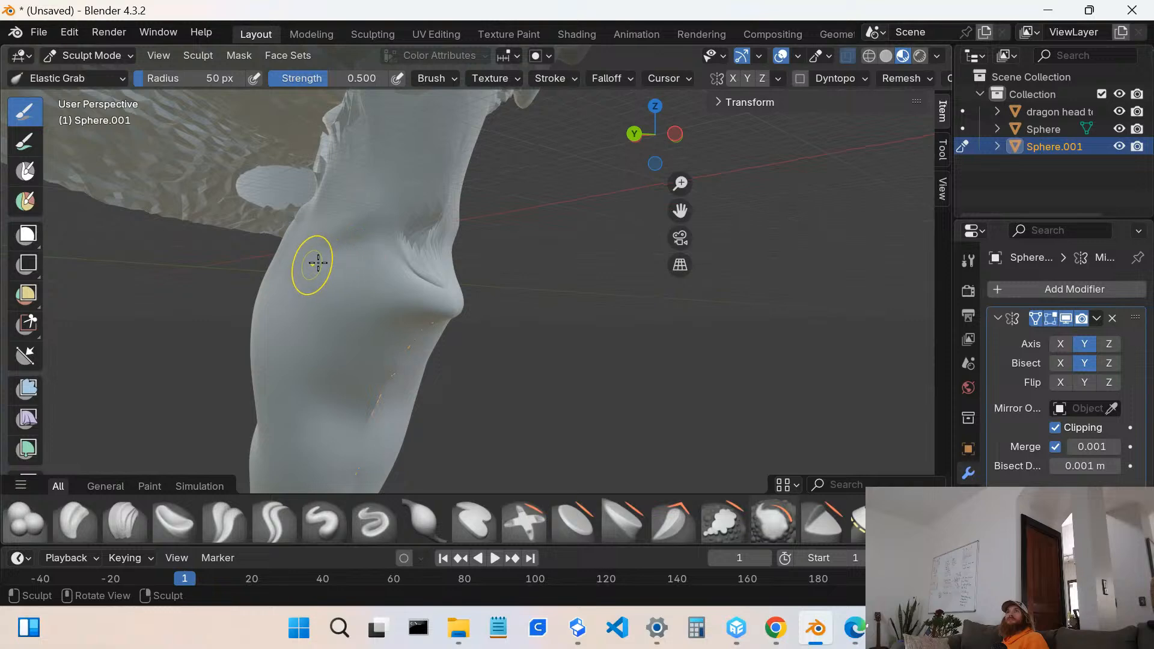
pyautogui.moveTo(315, 260)
pyautogui.mouseDown()
pyautogui.moveTo(431, 223)
pyautogui.moveTo(361, 250)
pyautogui.moveTo(375, 240)
pyautogui.moveTo(348, 322)
pyautogui.mouseUp()
pyautogui.moveTo(348, 322)
pyautogui.mouseDown(button='middle')
pyautogui.moveTo(421, 349)
pyautogui.moveTo(387, 381)
pyautogui.moveTo(361, 335)
pyautogui.moveTo(406, 286)
pyautogui.mouseUp(button='middle')
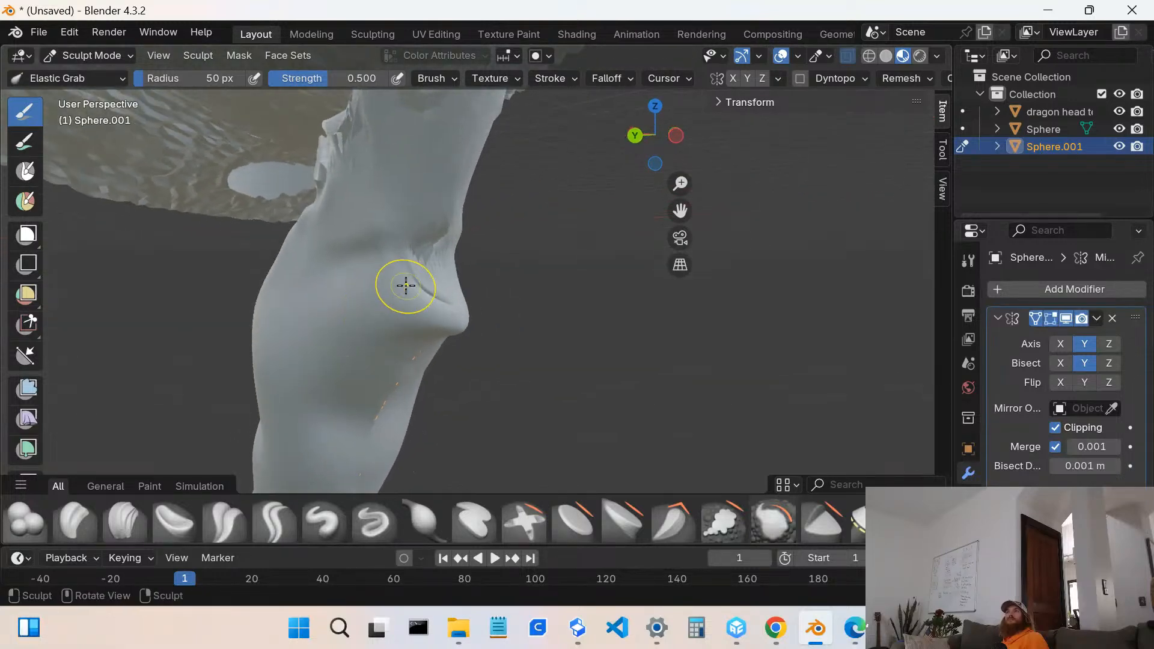
pyautogui.scroll(3, 406, 285)
pyautogui.moveTo(404, 232)
pyautogui.mouseDown()
pyautogui.moveTo(429, 269)
pyautogui.moveTo(460, 267)
pyautogui.mouseUp()
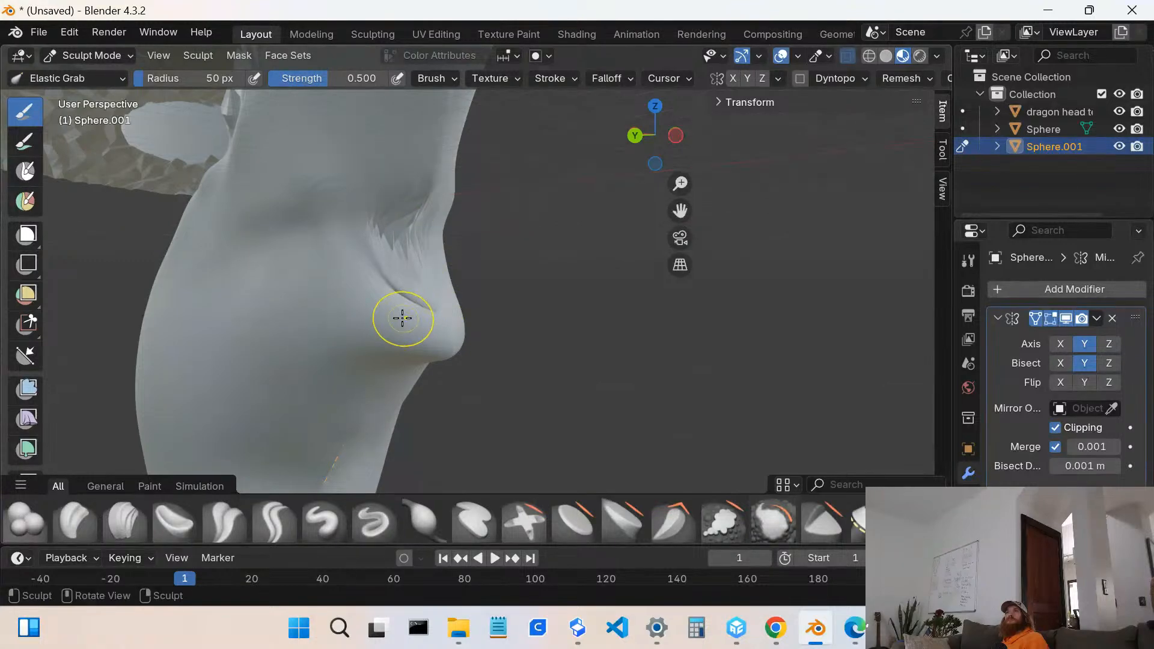
# - Flatten the lower free end of the form with Trim brush strokes across its underside
pyautogui.moveTo(403, 319); pyautogui.dragTo(443, 294, button='middle')
pyautogui.scroll(-1, 440, 262)
pyautogui.moveTo(374, 290); pyautogui.dragTo(447, 291, button='middle')
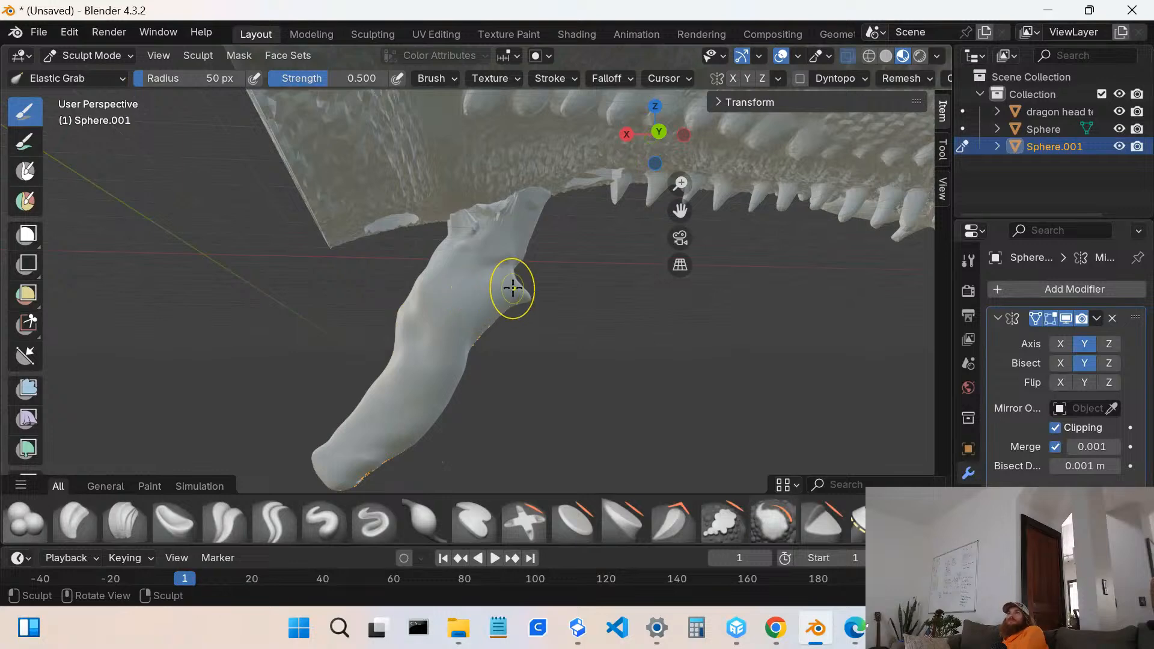
pyautogui.scroll(-2, 515, 282)
pyautogui.scroll(-3, 472, 366)
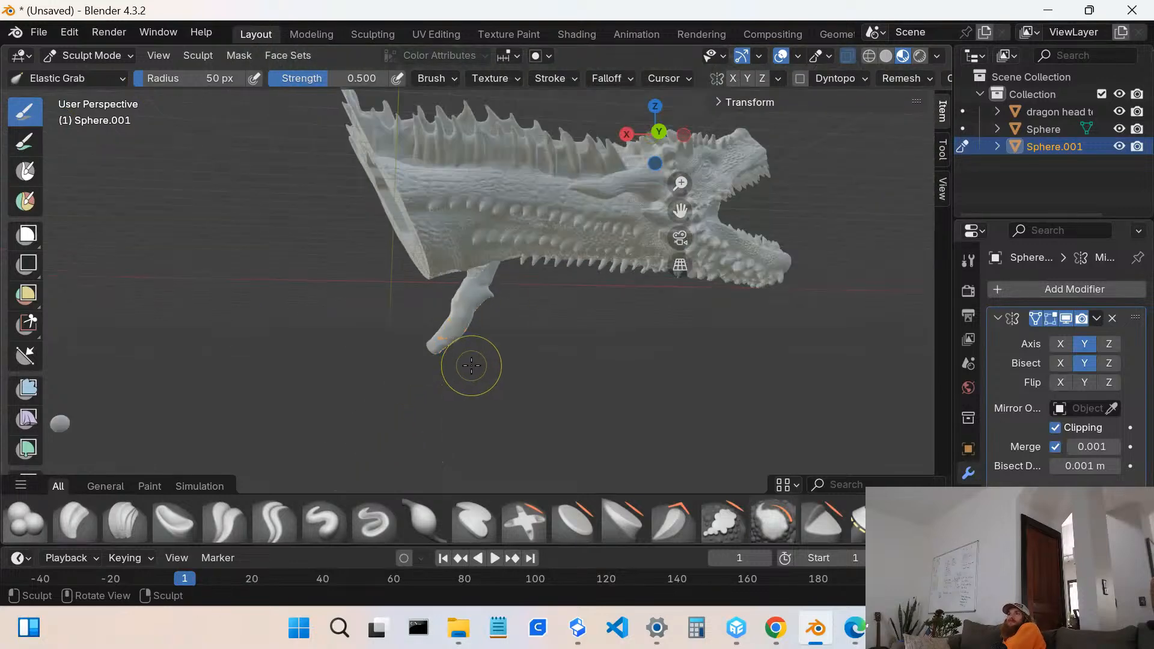
pyautogui.scroll(4, 440, 350)
pyautogui.moveTo(414, 401)
pyautogui.mouseDown(button='middle')
pyautogui.moveTo(420, 413)
pyautogui.moveTo(403, 412)
pyautogui.mouseUp(button='middle')
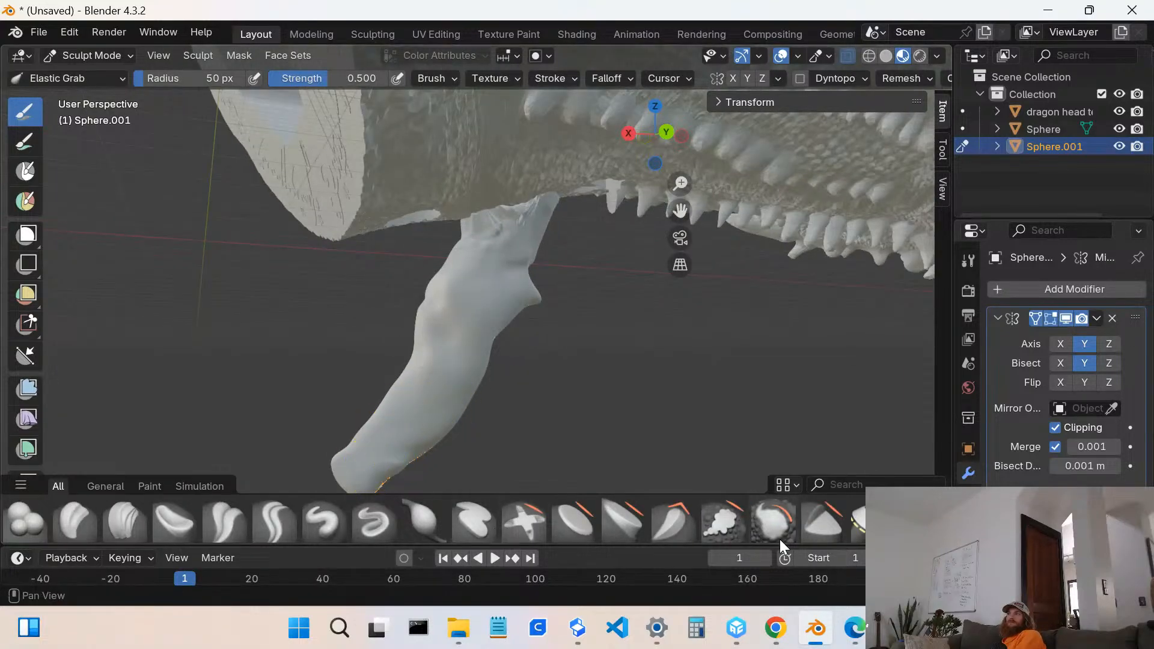
pyautogui.click(824, 530)
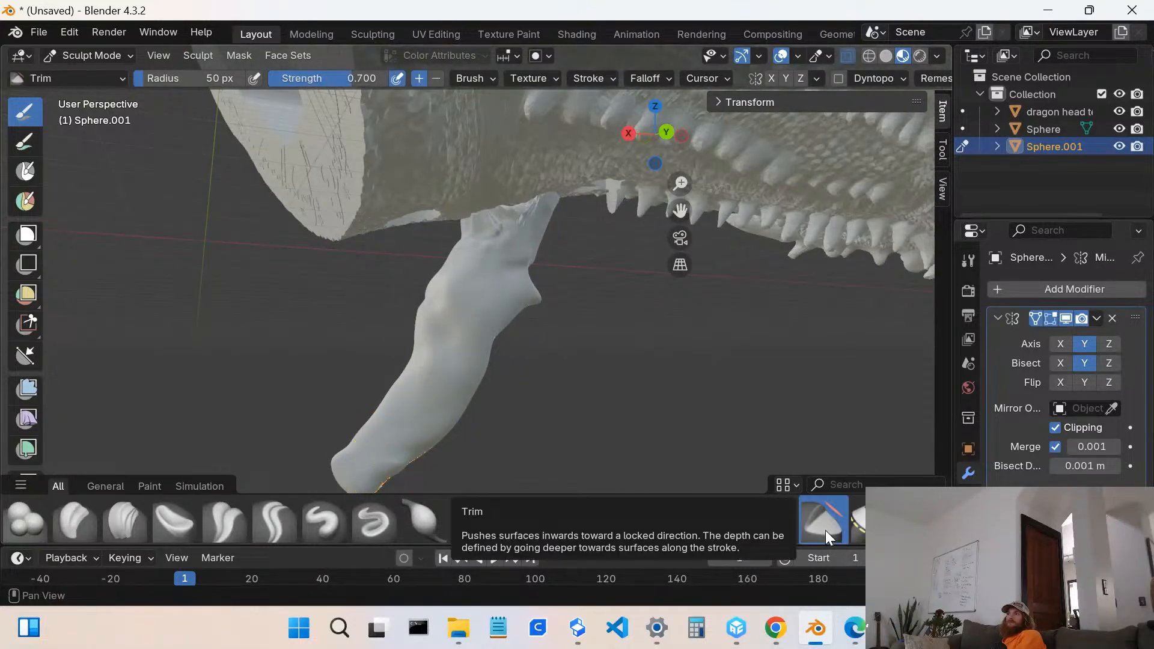
pyautogui.moveTo(360, 470); pyautogui.dragTo(412, 412, button='middle')
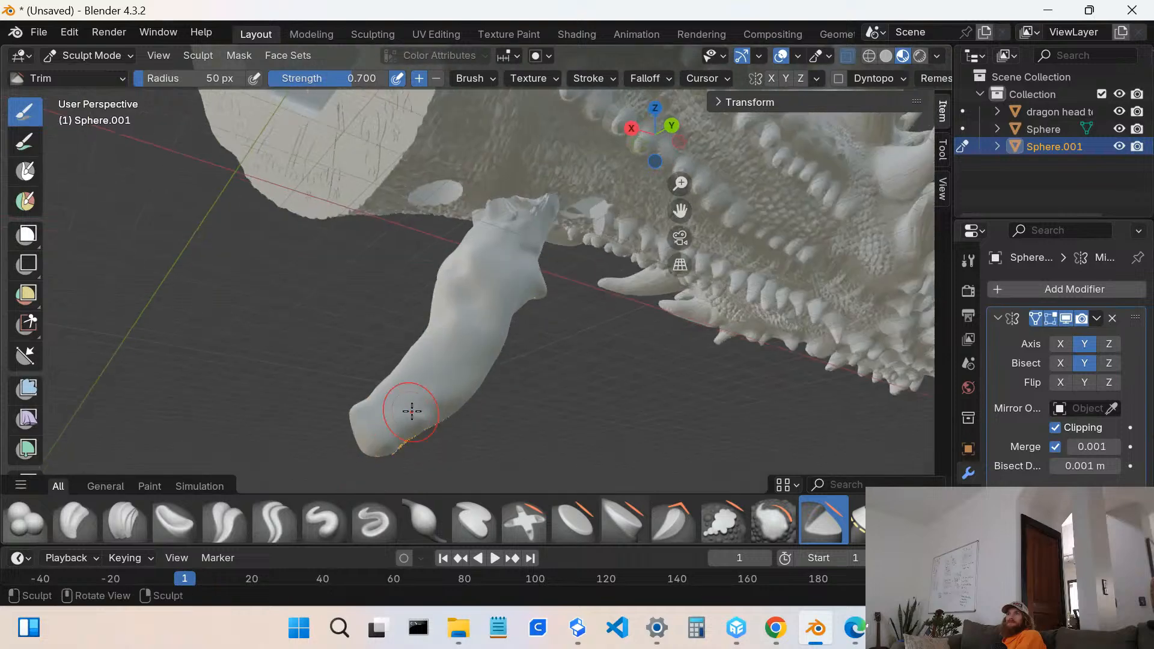
pyautogui.moveTo(425, 464)
pyautogui.mouseDown()
pyautogui.moveTo(356, 443)
pyautogui.moveTo(401, 457)
pyautogui.mouseUp()
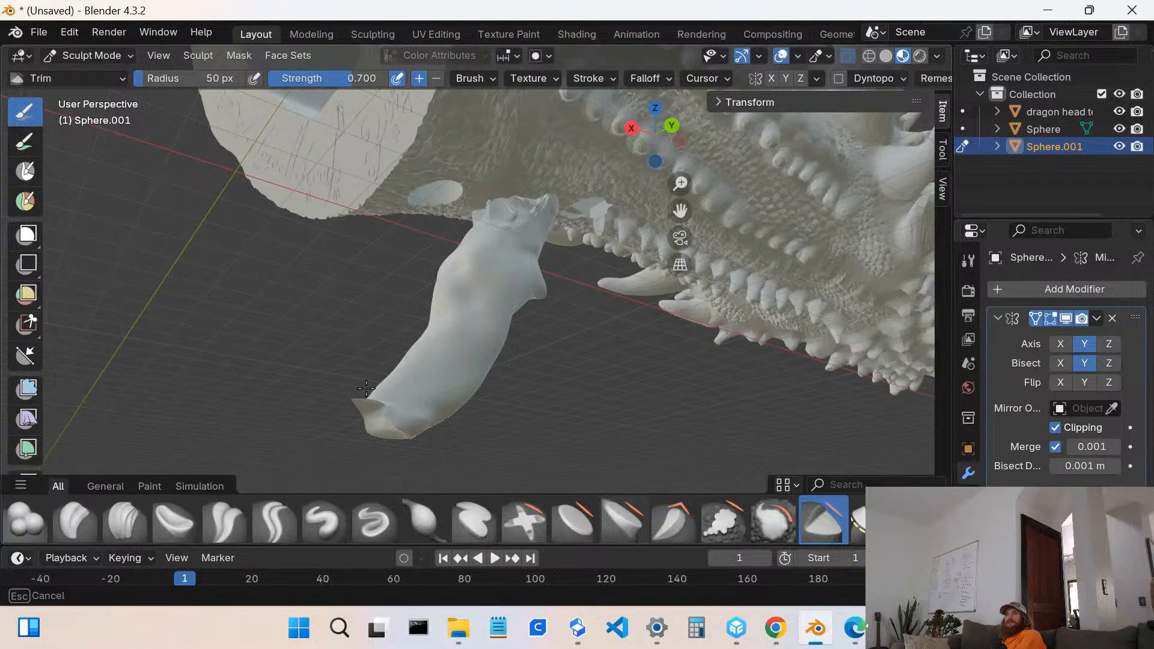
pyautogui.moveTo(414, 436); pyautogui.dragTo(374, 426)
# - Cut the lower end back further with Trim strokes made from the opposite side
pyautogui.moveTo(374, 426); pyautogui.dragTo(298, 430, button='middle')
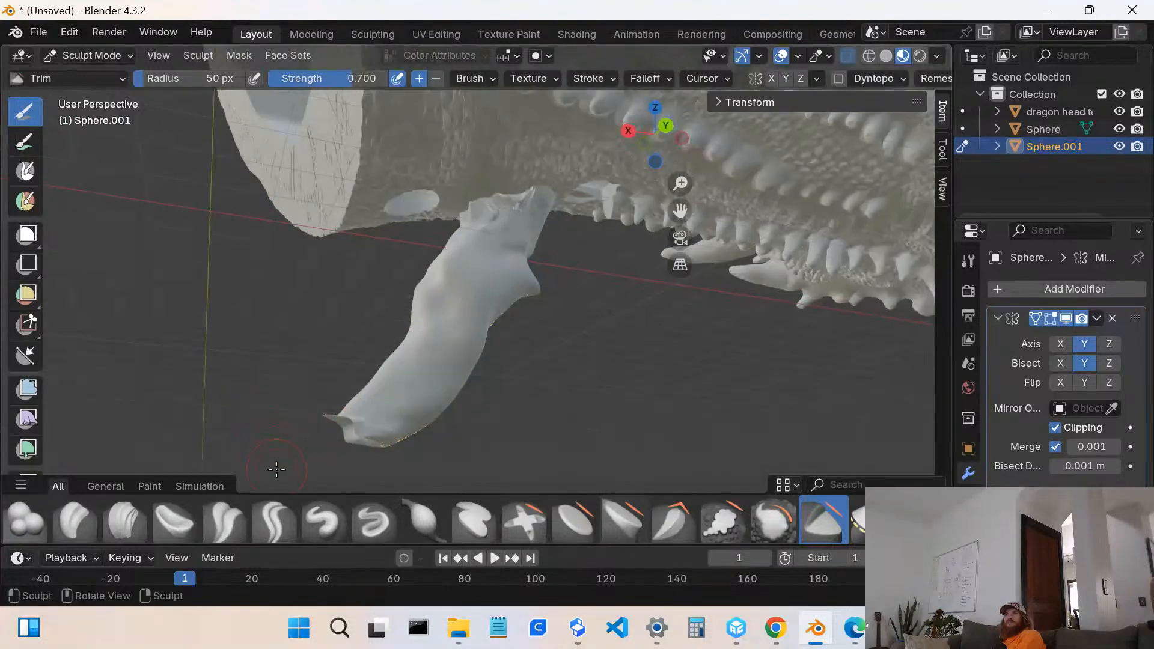
pyautogui.moveTo(478, 374); pyautogui.dragTo(379, 418, button='middle')
pyautogui.moveTo(373, 416); pyautogui.dragTo(374, 415)
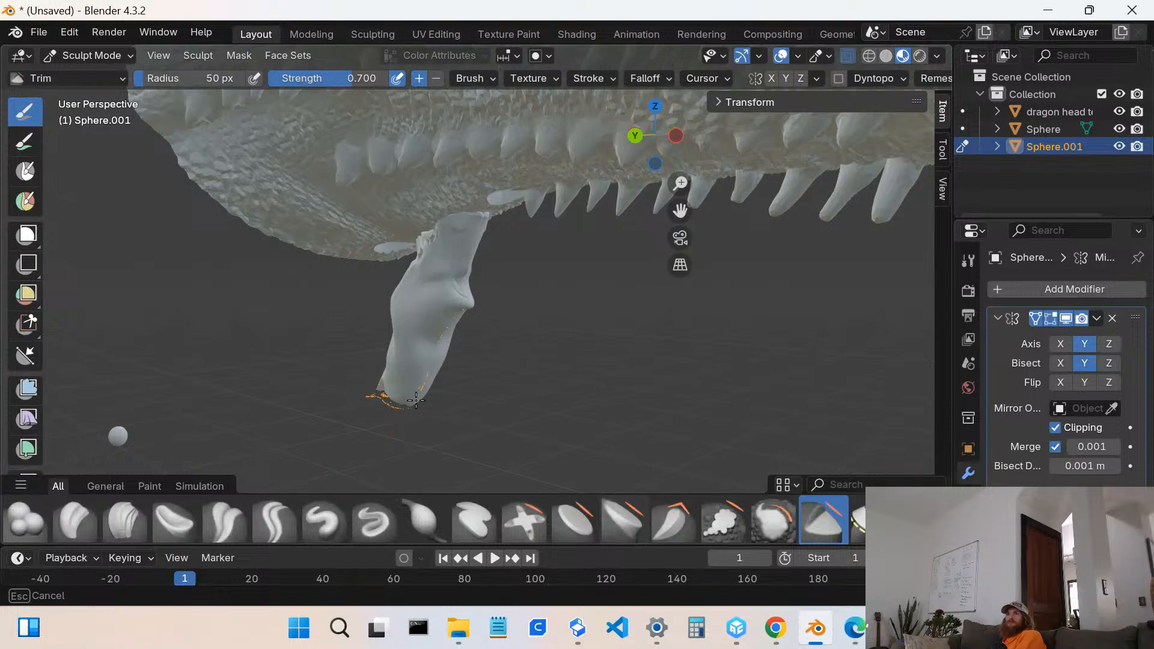
pyautogui.moveTo(416, 400); pyautogui.dragTo(433, 408)
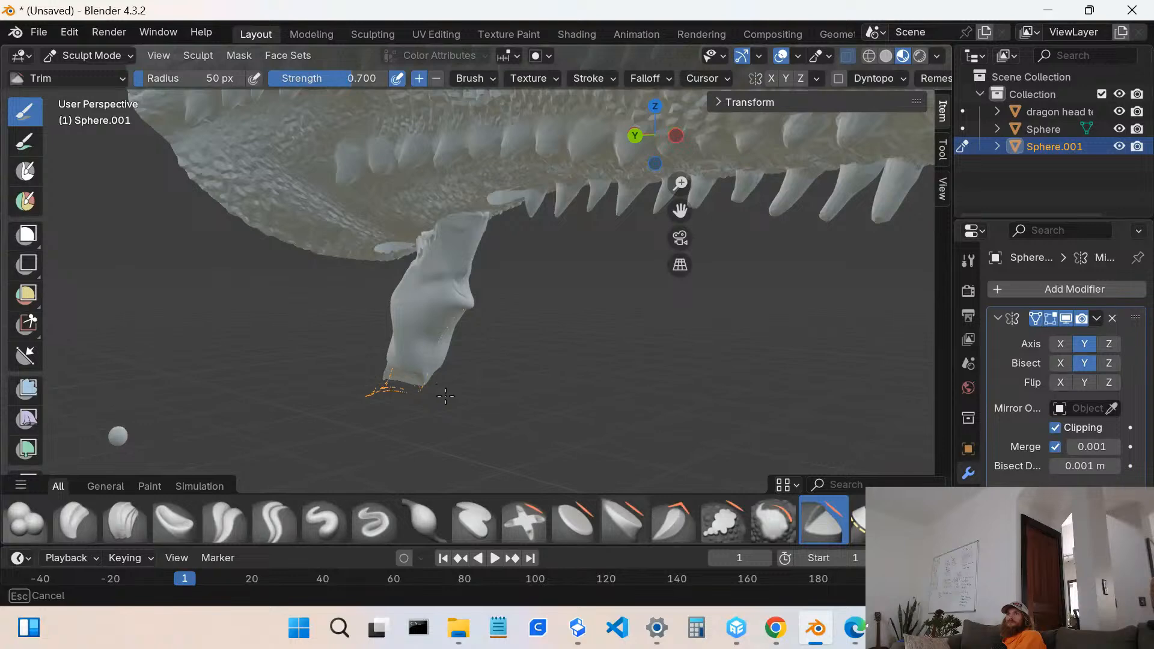
pyautogui.moveTo(445, 395); pyautogui.dragTo(388, 398)
pyautogui.moveTo(389, 399); pyautogui.dragTo(535, 396, button='middle')
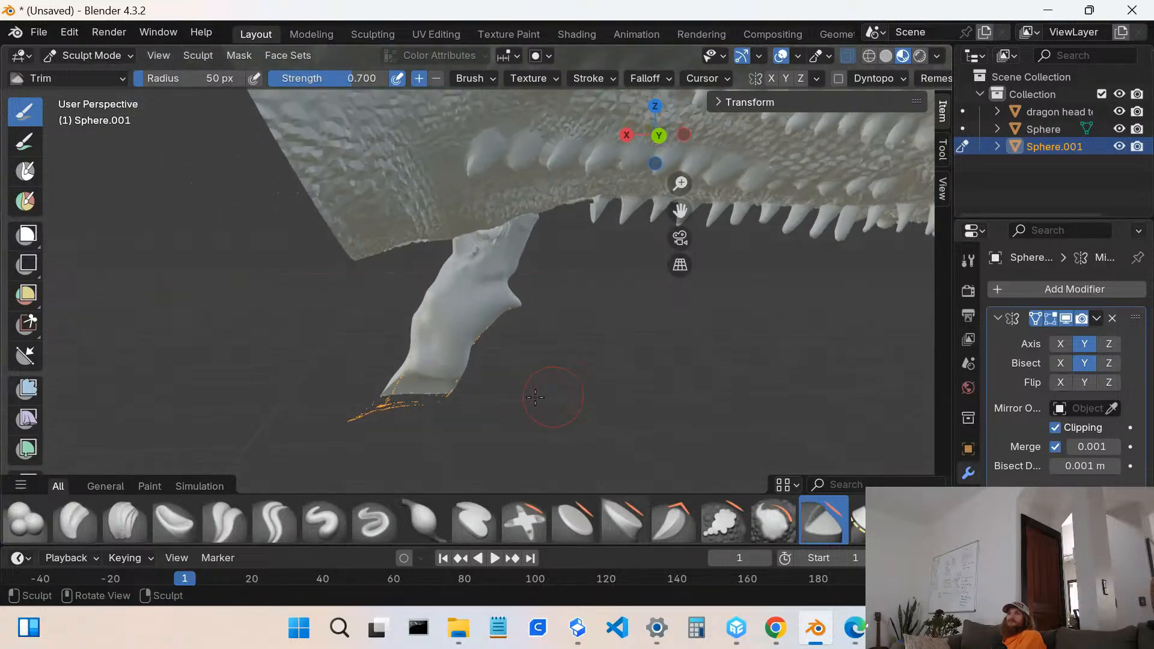
# - Pull the upper front edge of the form up into the underside of the dragon head with Elastic Grab
pyautogui.moveTo(425, 348); pyautogui.dragTo(410, 328, button='middle')
pyautogui.scroll(-3, 421, 325)
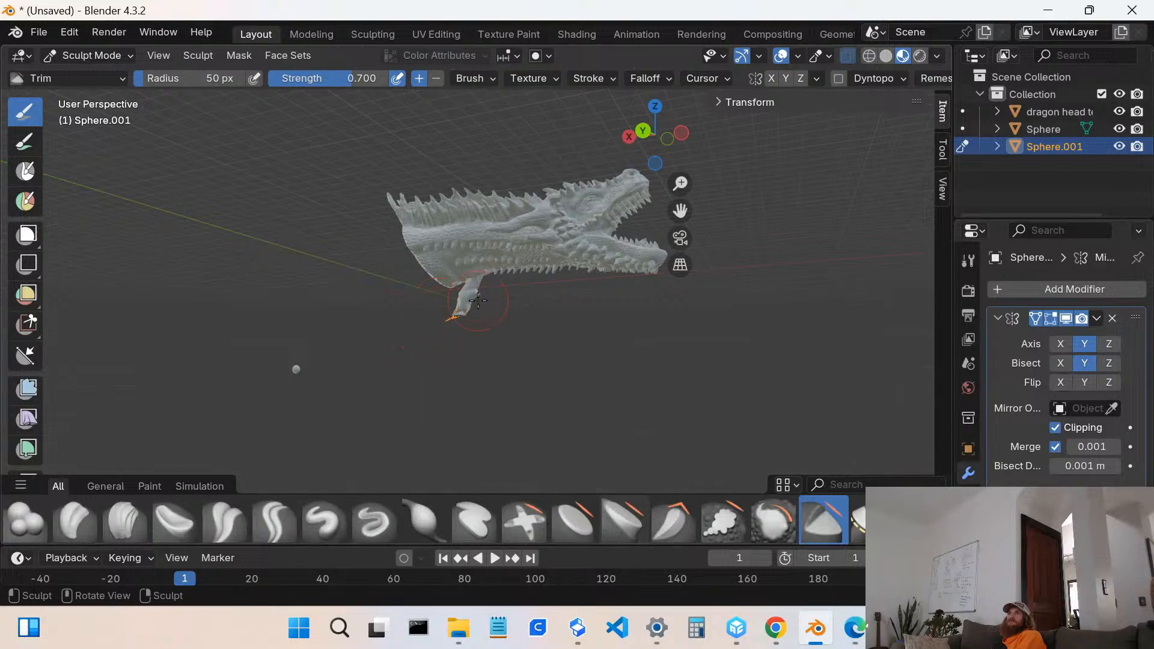
pyautogui.scroll(-1, 511, 282)
pyautogui.moveTo(561, 271); pyautogui.dragTo(584, 277, button='middle')
pyautogui.scroll(8, 474, 324)
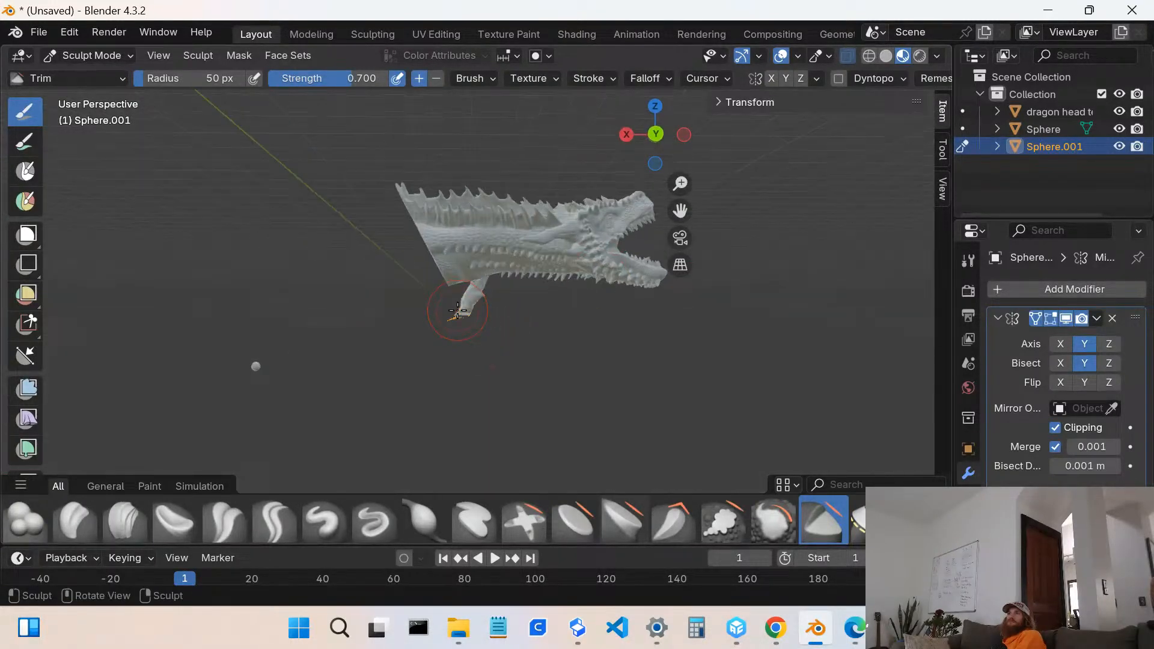
pyautogui.moveTo(451, 348)
pyautogui.mouseDown(button='middle')
pyautogui.moveTo(558, 311)
pyautogui.moveTo(630, 327)
pyautogui.moveTo(521, 331)
pyautogui.mouseUp(button='middle')
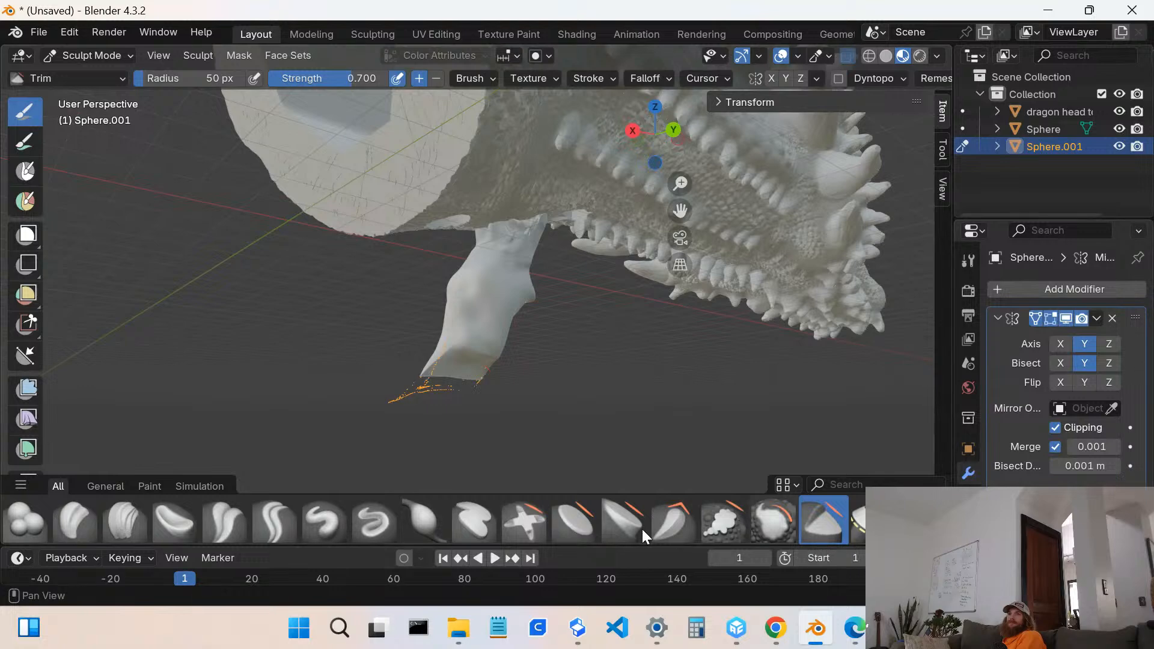
pyautogui.click(920, 521)
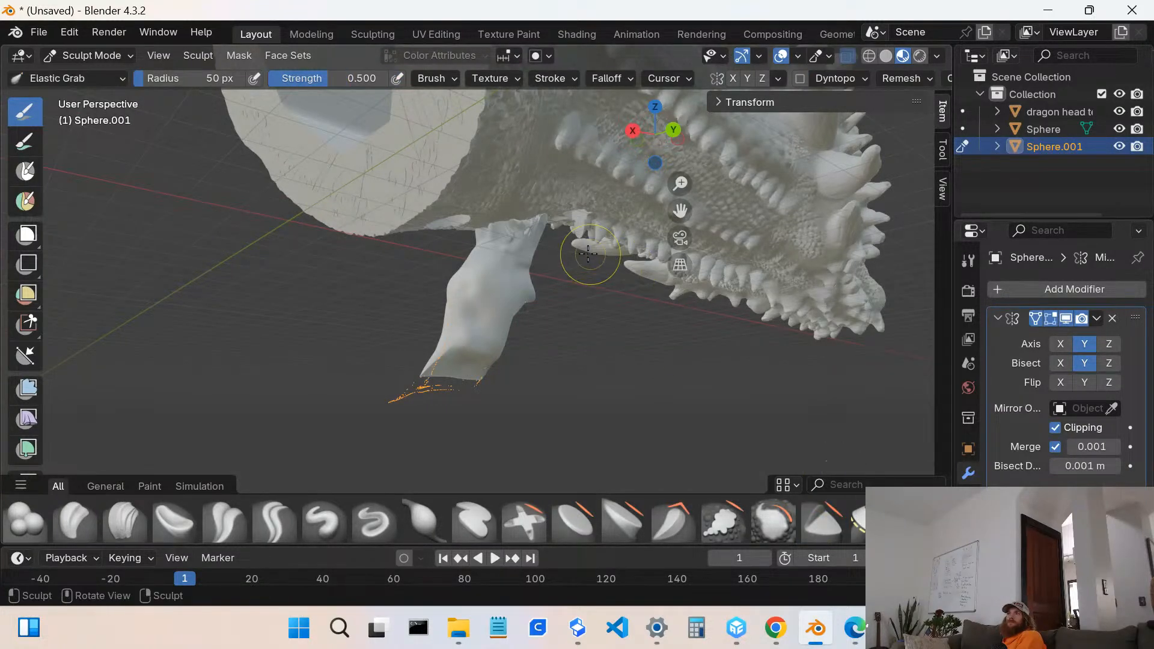
pyautogui.scroll(2, 589, 253)
pyautogui.moveTo(541, 250)
pyautogui.mouseDown()
pyautogui.moveTo(566, 168)
pyautogui.moveTo(621, 99)
pyautogui.mouseUp()
pyautogui.moveTo(648, 45); pyautogui.dragTo(663, 18)
pyautogui.moveTo(594, 158); pyautogui.dragTo(709, 74)
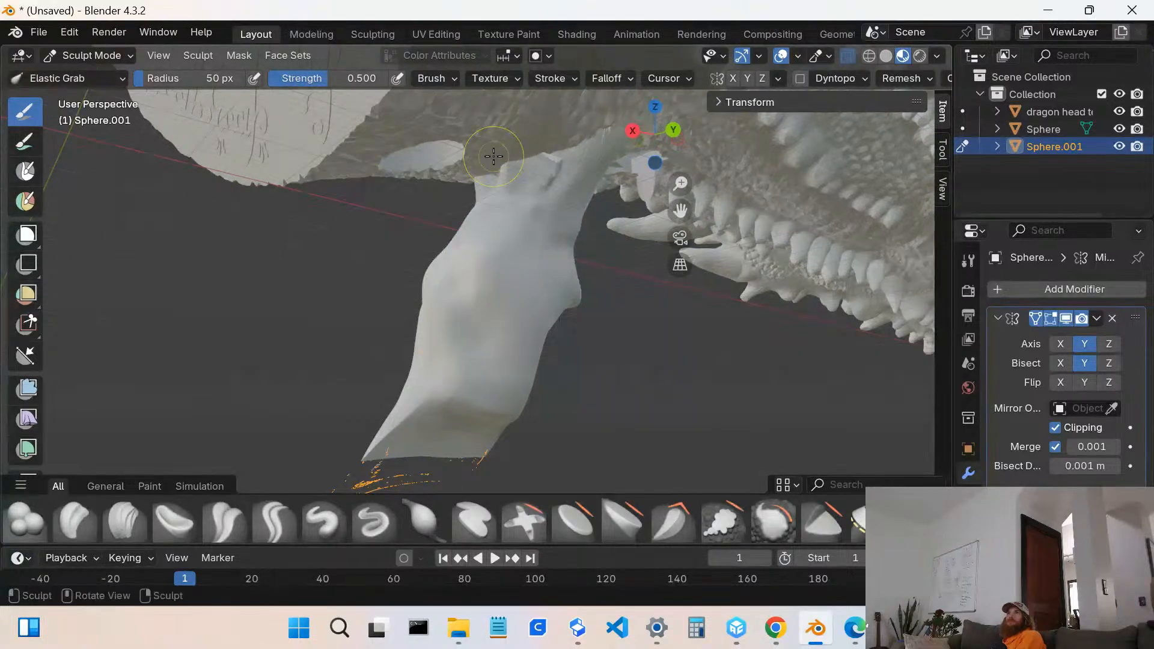
# - Inspect the form from the open neck side and pull its upper tip further up into the head with Elastic Grab
pyautogui.moveTo(495, 155)
pyautogui.mouseDown(button='middle')
pyautogui.moveTo(579, 235)
pyautogui.moveTo(596, 273)
pyautogui.mouseUp(button='middle')
pyautogui.scroll(-4, 613, 204)
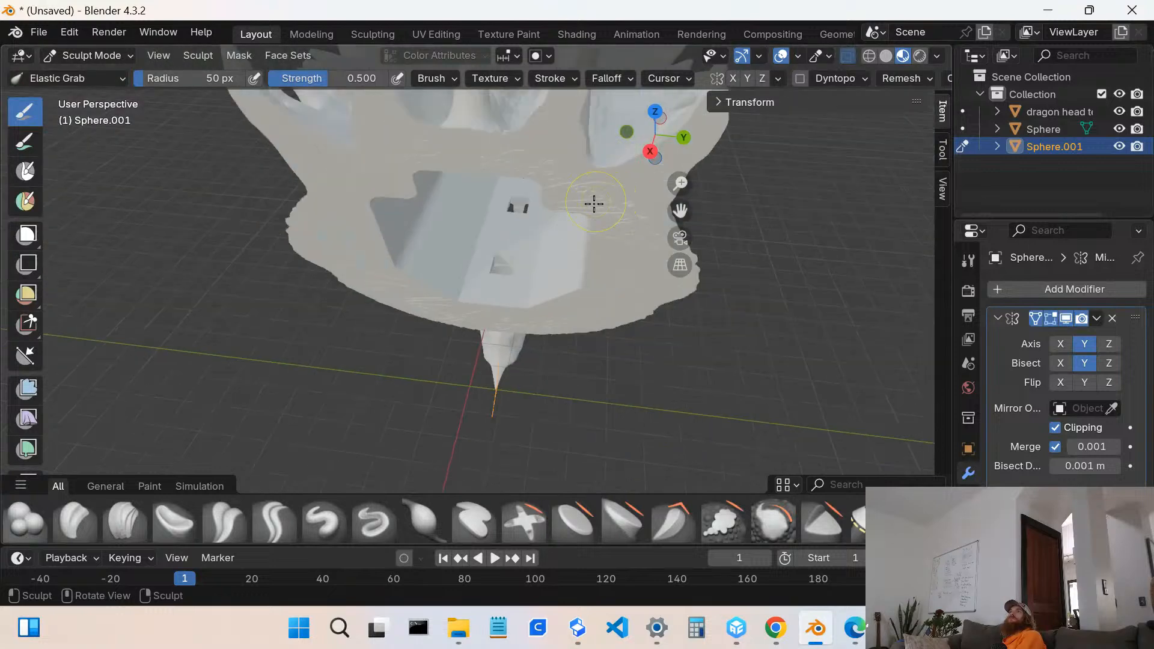
pyautogui.moveTo(554, 321); pyautogui.dragTo(367, 190, button='middle')
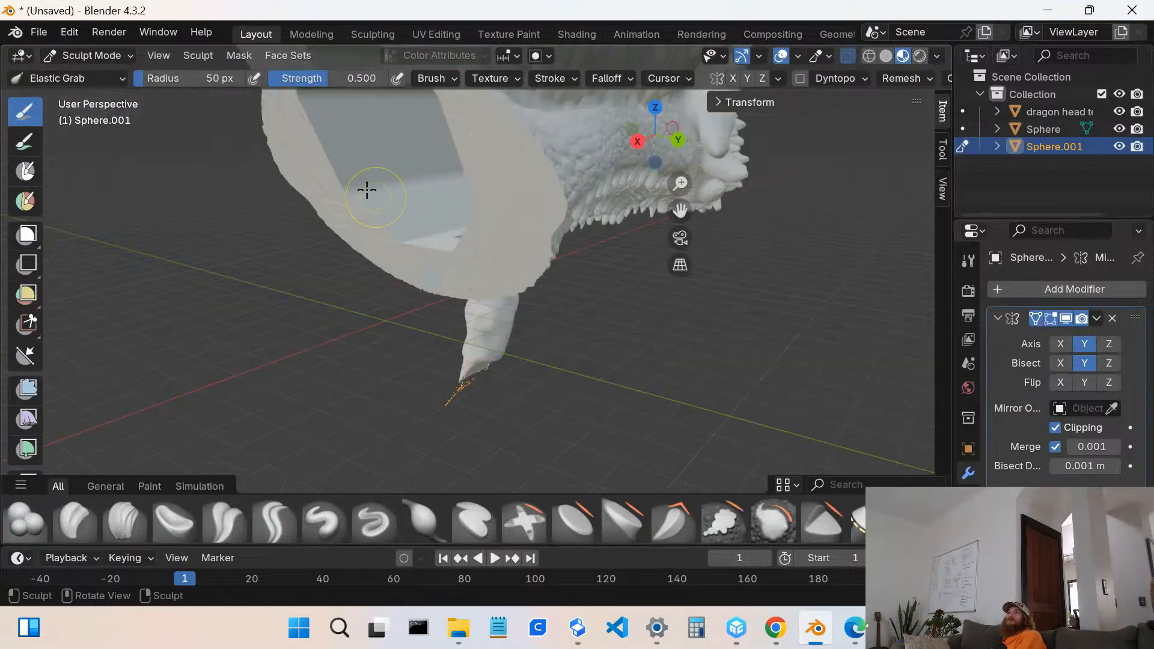
pyautogui.scroll(2, 475, 313)
pyautogui.moveTo(489, 335)
pyautogui.mouseDown(button='middle')
pyautogui.moveTo(432, 250)
pyautogui.moveTo(425, 258)
pyautogui.moveTo(470, 305)
pyautogui.mouseUp(button='middle')
pyautogui.moveTo(544, 182); pyautogui.dragTo(566, 141)
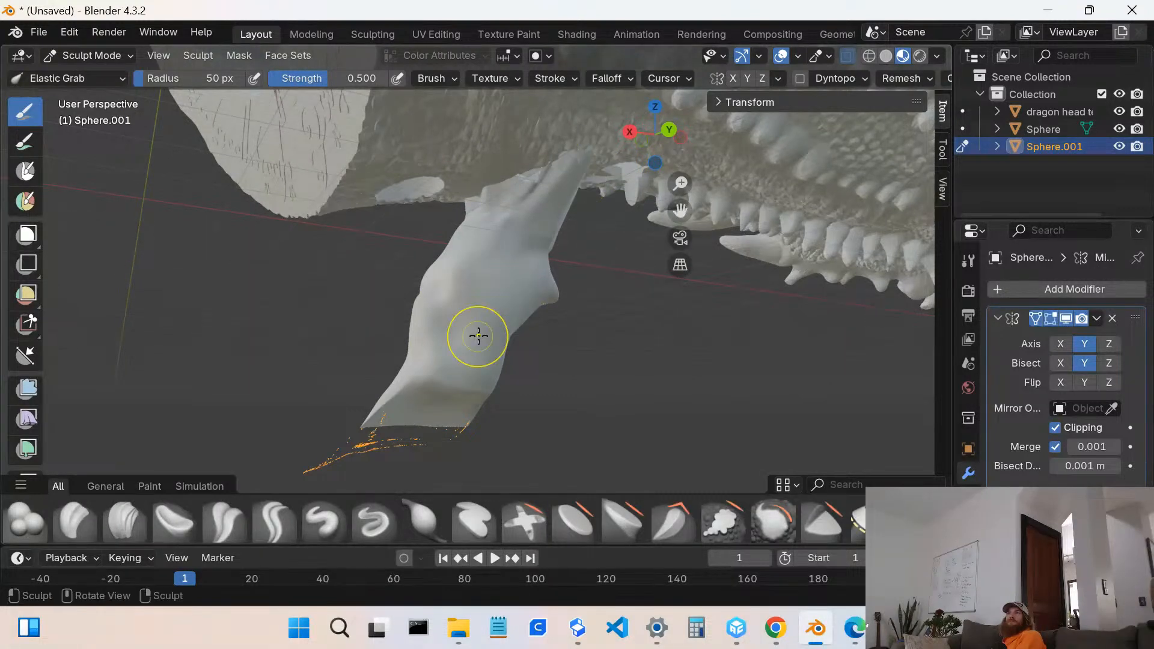
# - Pull the front bump and the surface just above it outward with Elastic Grab to fill out the front contour
pyautogui.moveTo(477, 335)
pyautogui.mouseDown(button='middle')
pyautogui.moveTo(391, 309)
pyautogui.moveTo(391, 325)
pyautogui.moveTo(592, 343)
pyautogui.mouseUp(button='middle')
pyautogui.moveTo(520, 291)
pyautogui.mouseDown()
pyautogui.moveTo(638, 334)
pyautogui.moveTo(620, 330)
pyautogui.mouseUp()
pyautogui.moveTo(542, 248); pyautogui.dragTo(618, 227)
# - Reshape the trimmed lower end from the other side with Elastic Grab, pushing its front corner inward
pyautogui.scroll(-3, 529, 314)
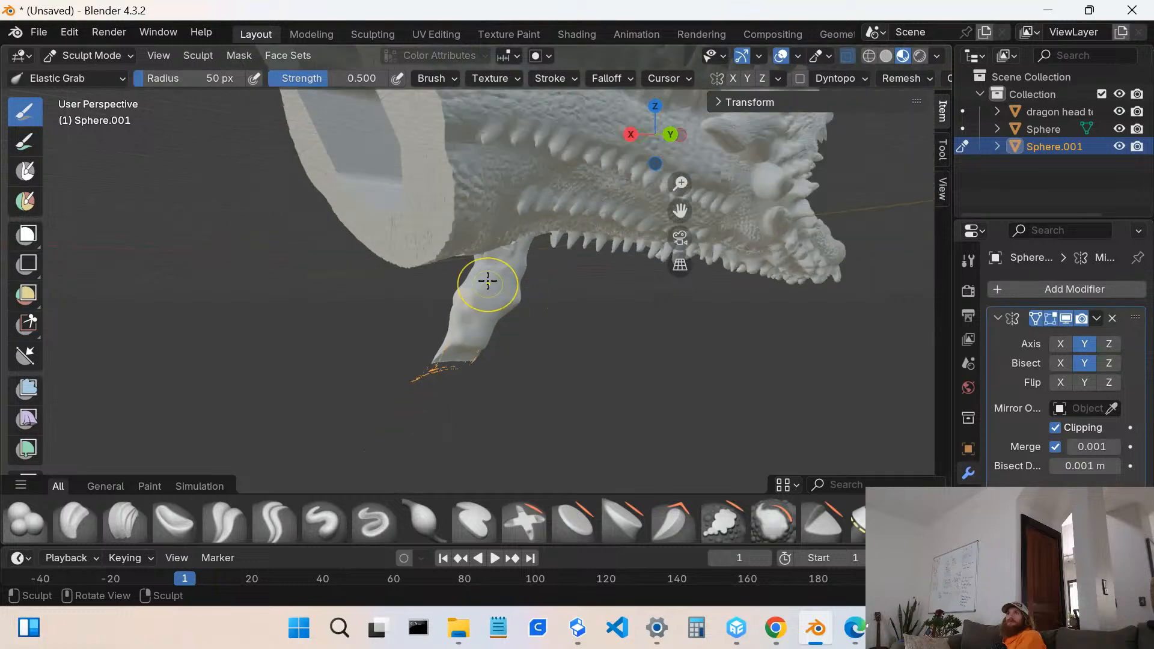
pyautogui.moveTo(490, 356); pyautogui.dragTo(508, 257, button='middle')
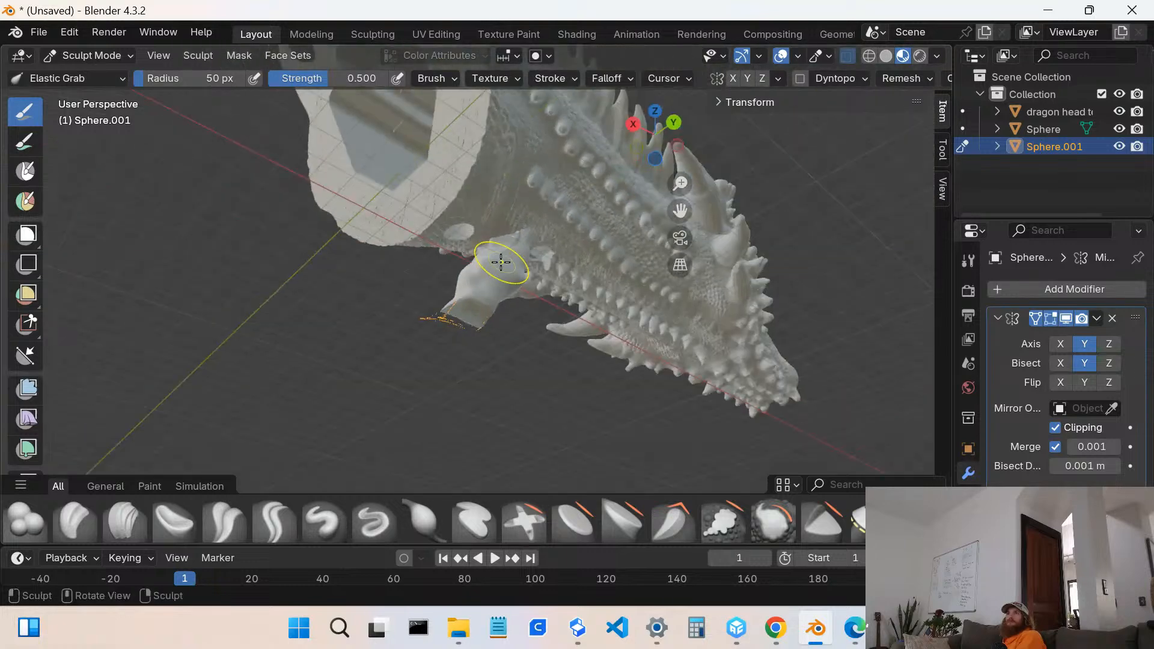
pyautogui.moveTo(371, 310); pyautogui.dragTo(716, 358, button='middle')
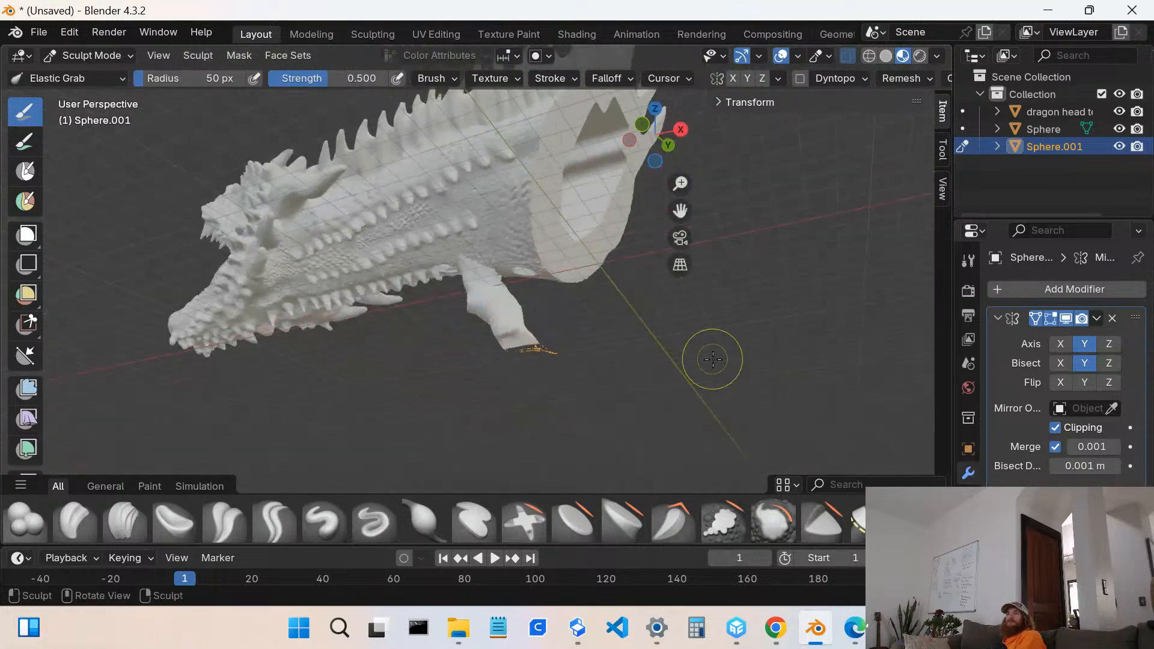
pyautogui.scroll(1, 527, 346)
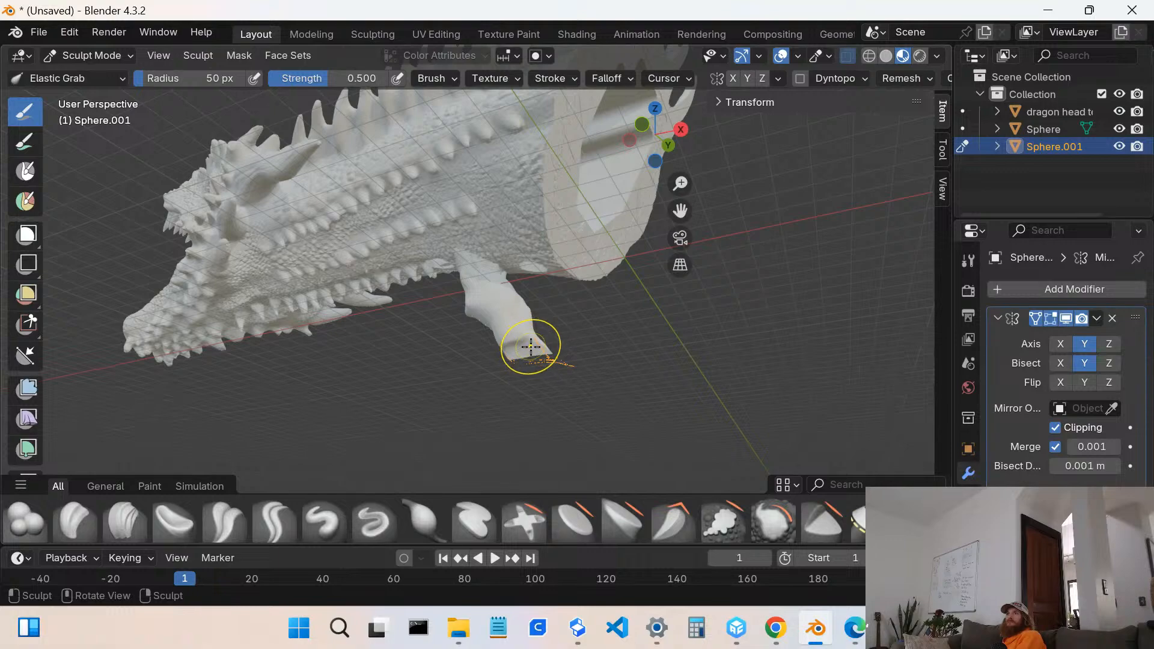
pyautogui.moveTo(530, 349); pyautogui.dragTo(546, 370, button='middle')
pyautogui.scroll(2, 545, 370)
pyautogui.moveTo(533, 374); pyautogui.dragTo(588, 412)
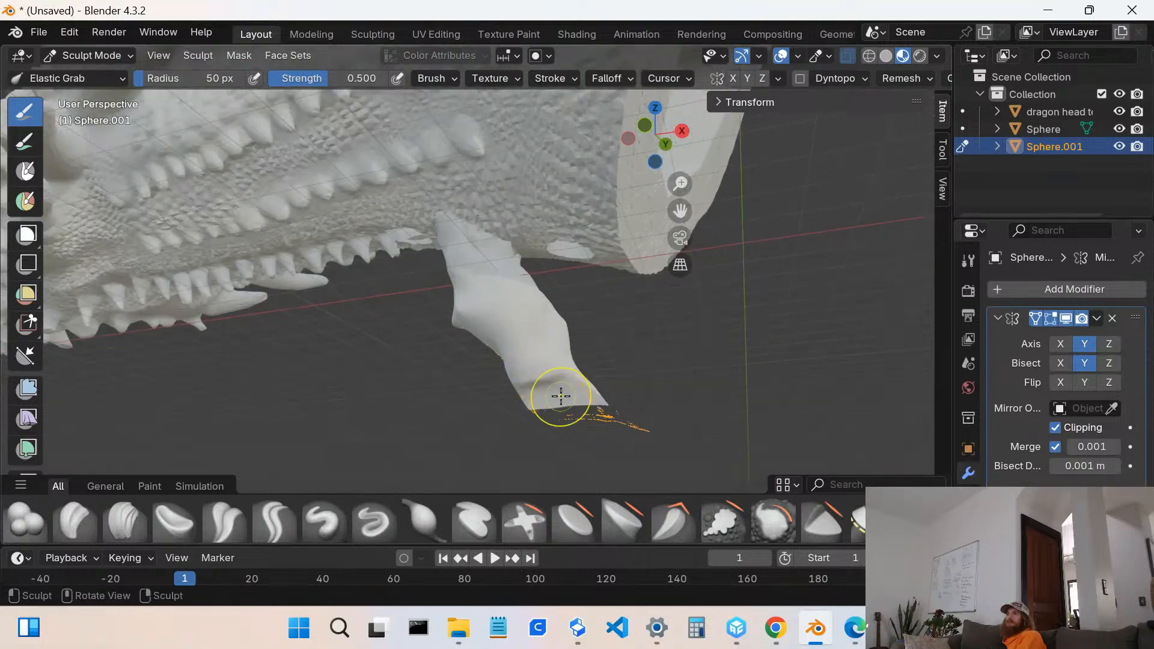
pyautogui.moveTo(553, 391)
pyautogui.mouseDown(button='middle')
pyautogui.moveTo(652, 431)
pyautogui.moveTo(567, 417)
pyautogui.mouseUp(button='middle')
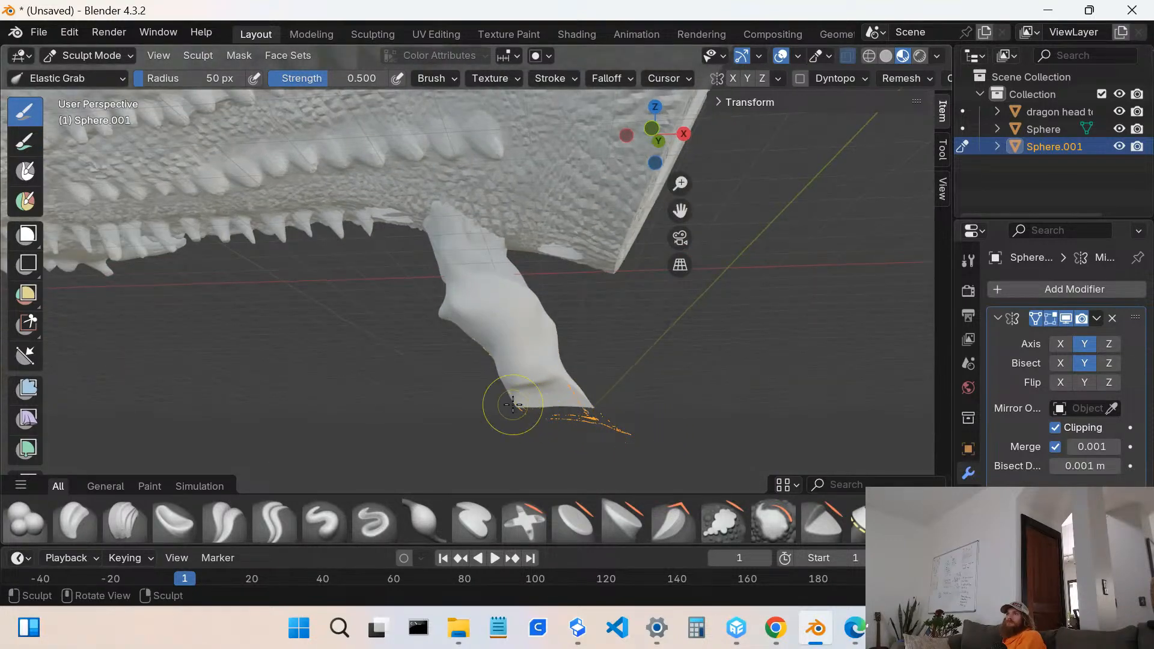
pyautogui.moveTo(521, 407); pyautogui.dragTo(625, 380)
# - Push the bottom edge of the lower end back toward the rear tip with Elastic Grab and adjust its underside
pyautogui.moveTo(600, 438)
pyautogui.mouseDown(button='middle')
pyautogui.moveTo(595, 421)
pyautogui.moveTo(349, 412)
pyautogui.moveTo(68, 378)
pyautogui.moveTo(202, 374)
pyautogui.mouseUp(button='middle')
pyautogui.scroll(2, 399, 388)
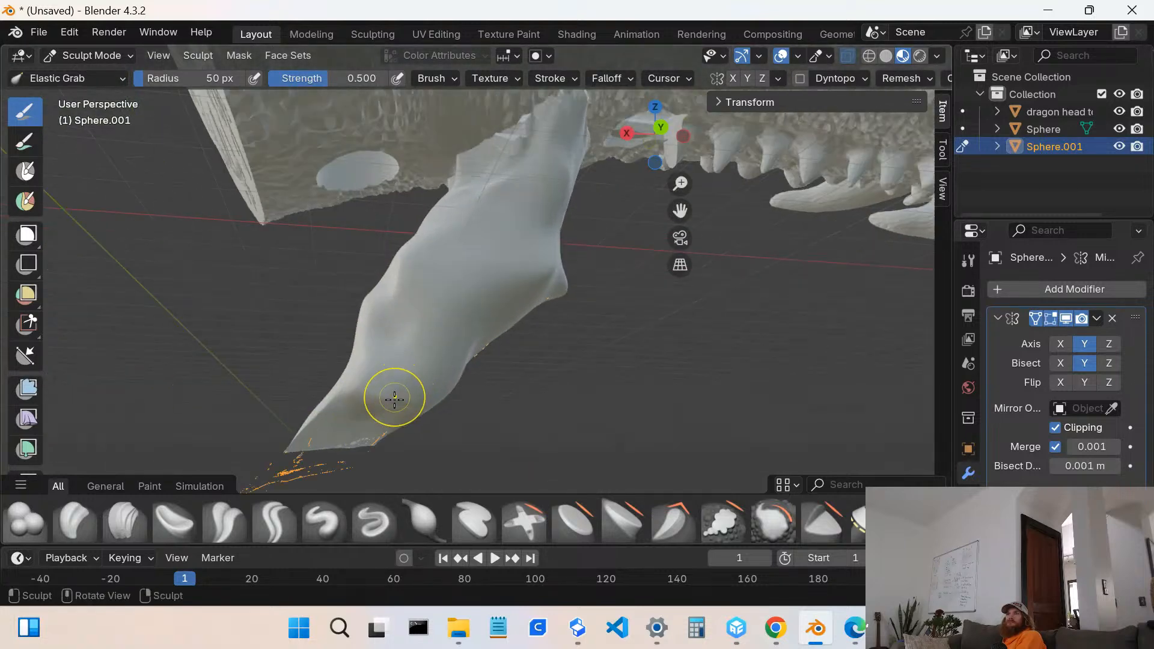
pyautogui.moveTo(368, 442)
pyautogui.mouseDown()
pyautogui.moveTo(273, 404)
pyautogui.moveTo(304, 451)
pyautogui.moveTo(239, 452)
pyautogui.mouseUp()
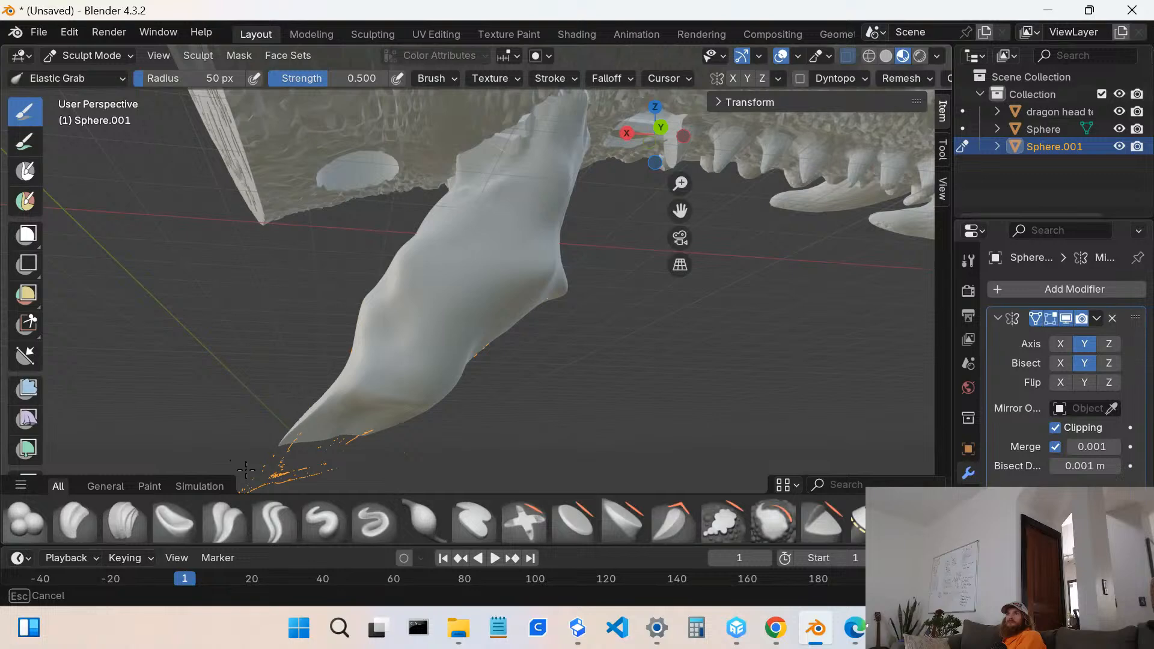
pyautogui.moveTo(239, 488); pyautogui.dragTo(228, 502)
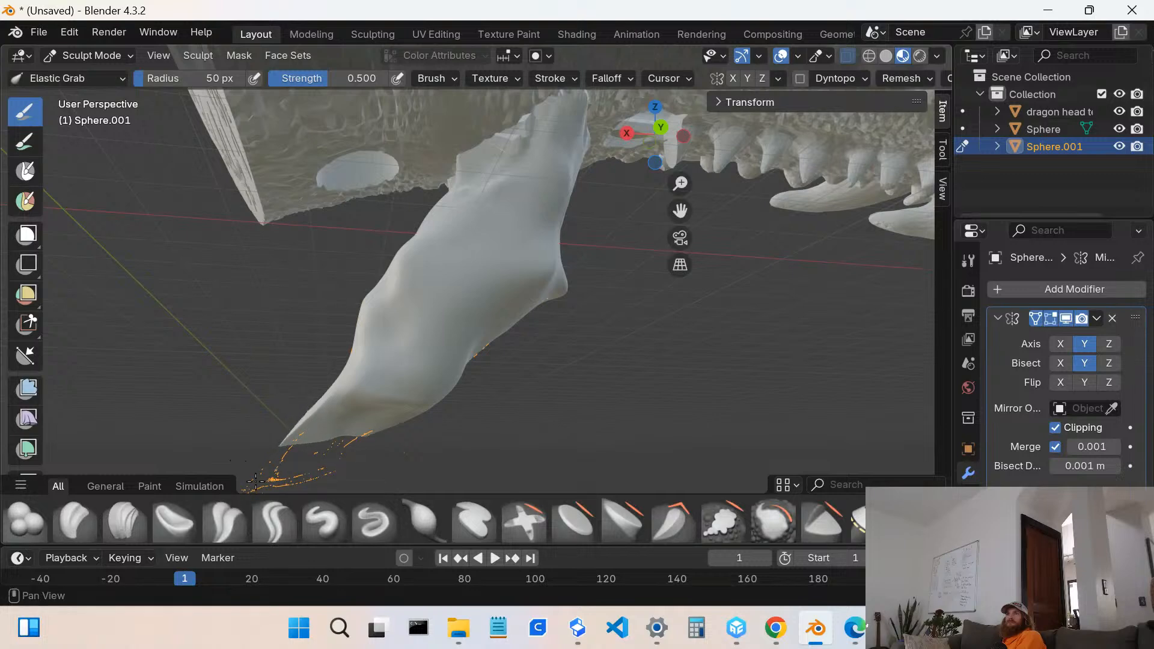
pyautogui.moveTo(340, 431)
pyautogui.mouseDown()
pyautogui.moveTo(360, 451)
pyautogui.moveTo(420, 443)
pyautogui.mouseUp()
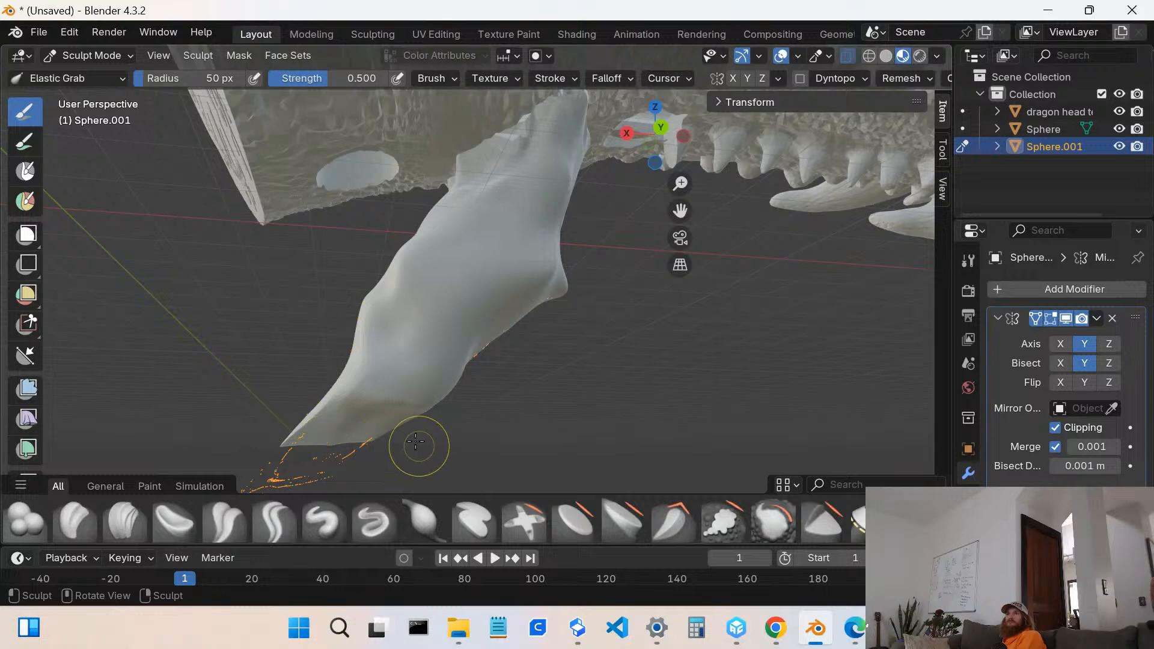
# - Pull the lower front corner and nearby surface down and outward with Elastic Grab to round the curved lower tip
pyautogui.moveTo(420, 443)
pyautogui.mouseDown(button='middle')
pyautogui.moveTo(444, 425)
pyautogui.moveTo(405, 438)
pyautogui.mouseUp(button='middle')
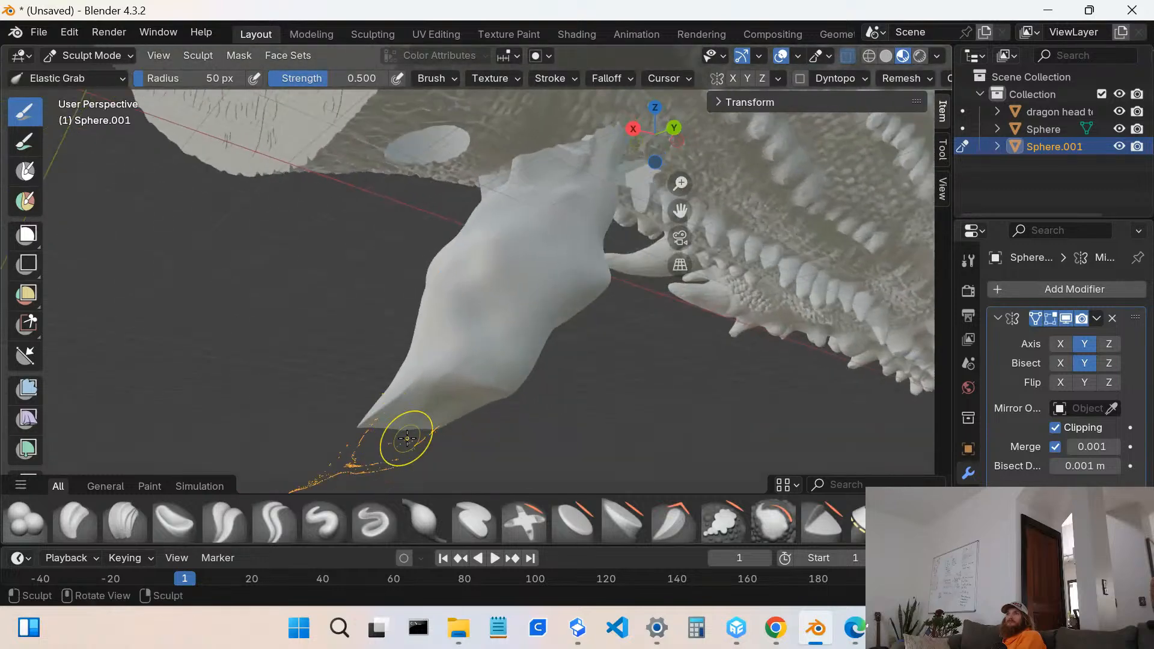
pyautogui.moveTo(424, 421)
pyautogui.mouseDown()
pyautogui.moveTo(461, 480)
pyautogui.moveTo(386, 425)
pyautogui.moveTo(424, 458)
pyautogui.moveTo(433, 492)
pyautogui.moveTo(439, 443)
pyautogui.mouseUp()
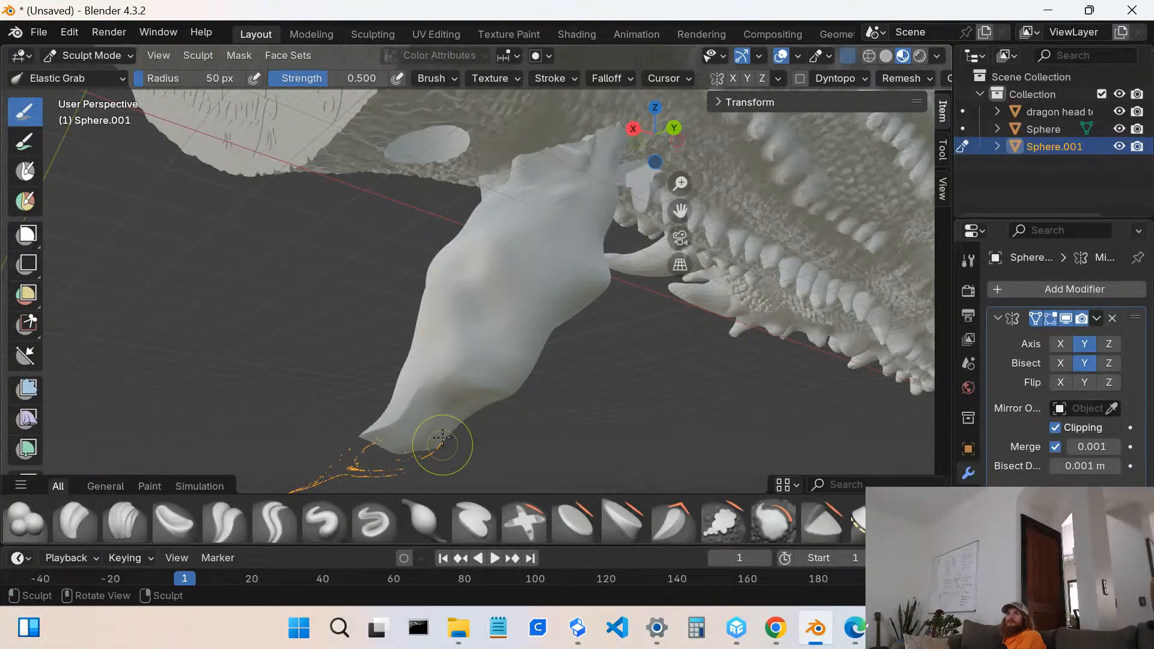
pyautogui.scroll(-1, 399, 428)
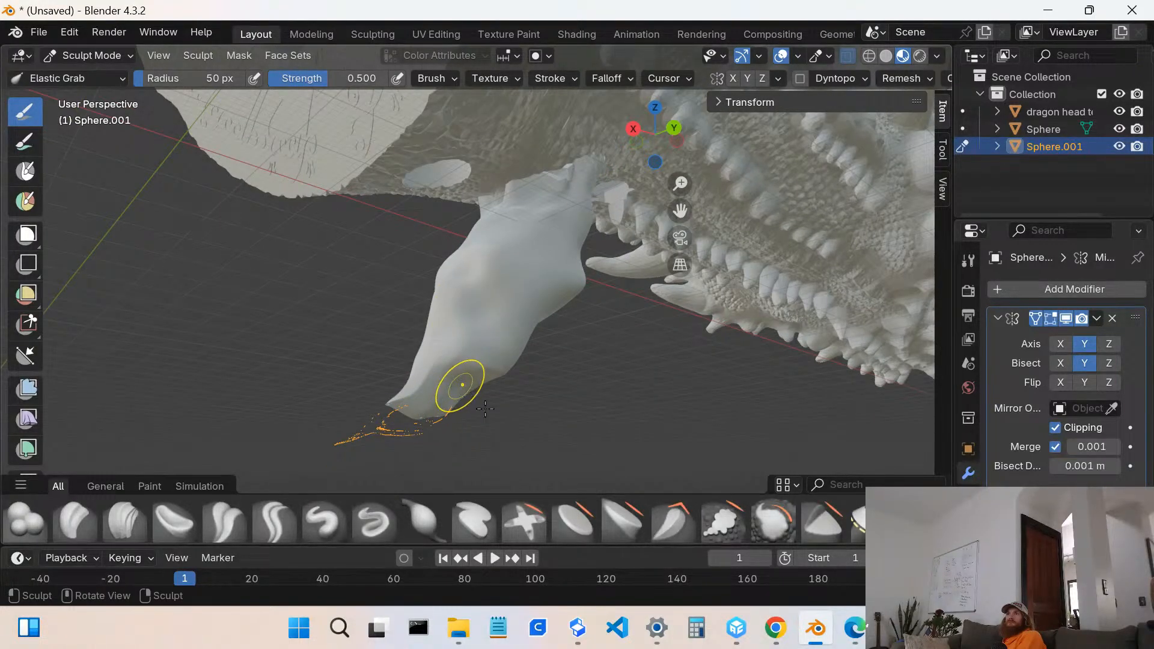
pyautogui.moveTo(459, 388); pyautogui.dragTo(520, 437)
pyautogui.scroll(-6, 495, 399)
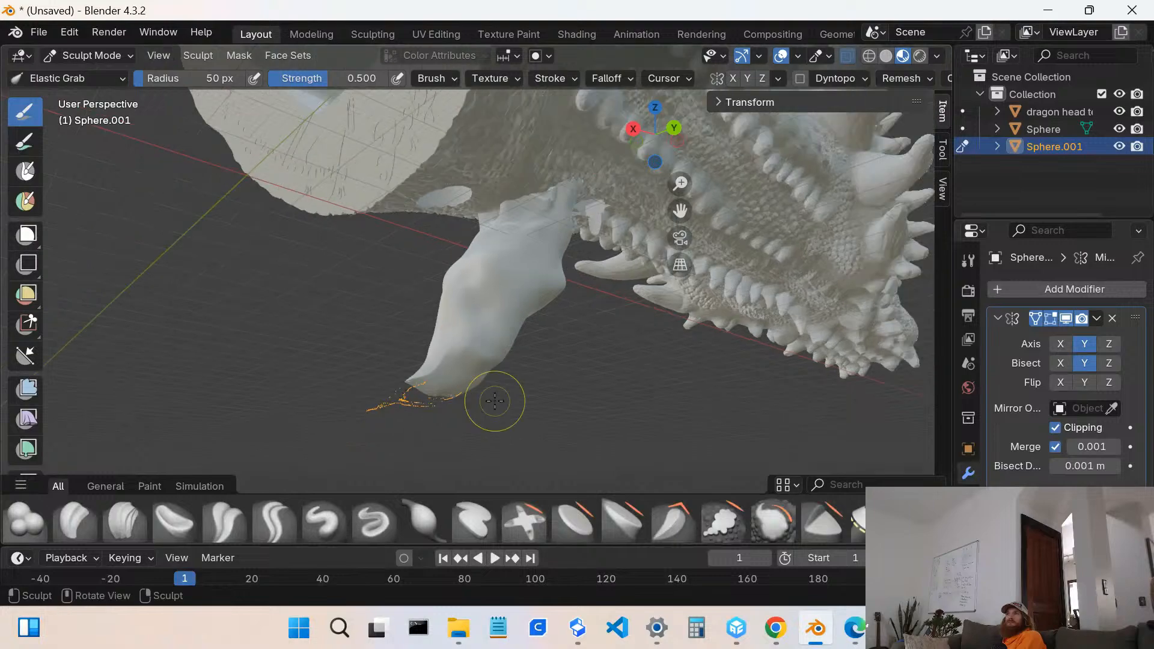
pyautogui.moveTo(446, 319); pyautogui.dragTo(352, 299, button='middle')
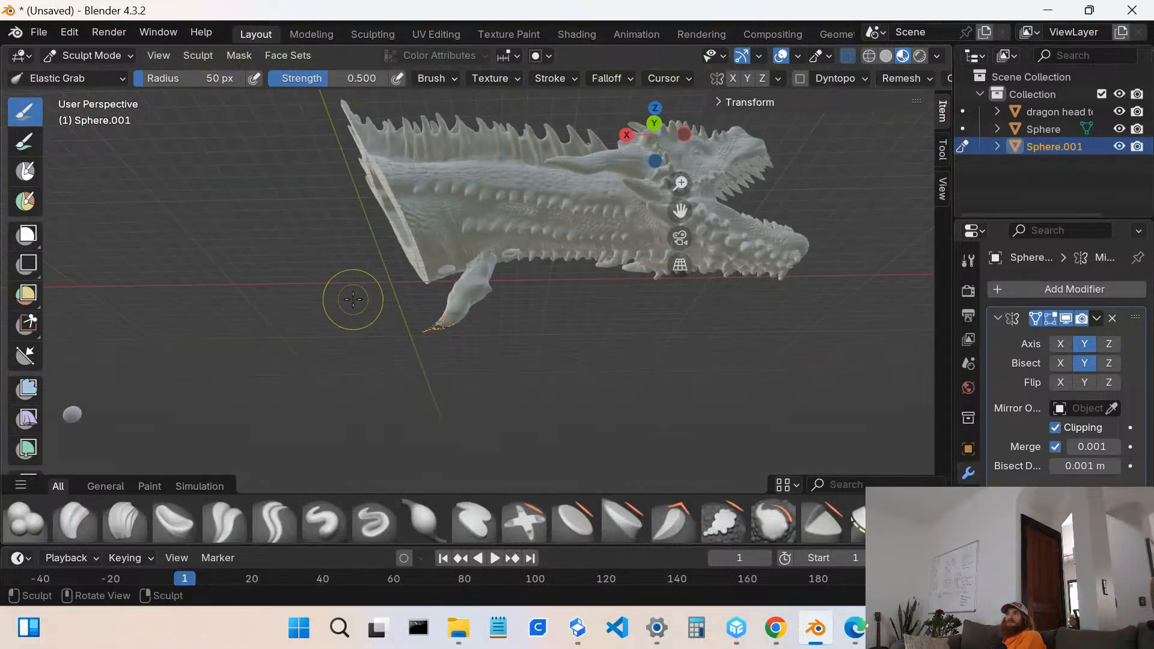
pyautogui.scroll(3, 464, 361)
pyautogui.scroll(2, 407, 342)
pyautogui.moveTo(433, 360); pyautogui.dragTo(449, 365)
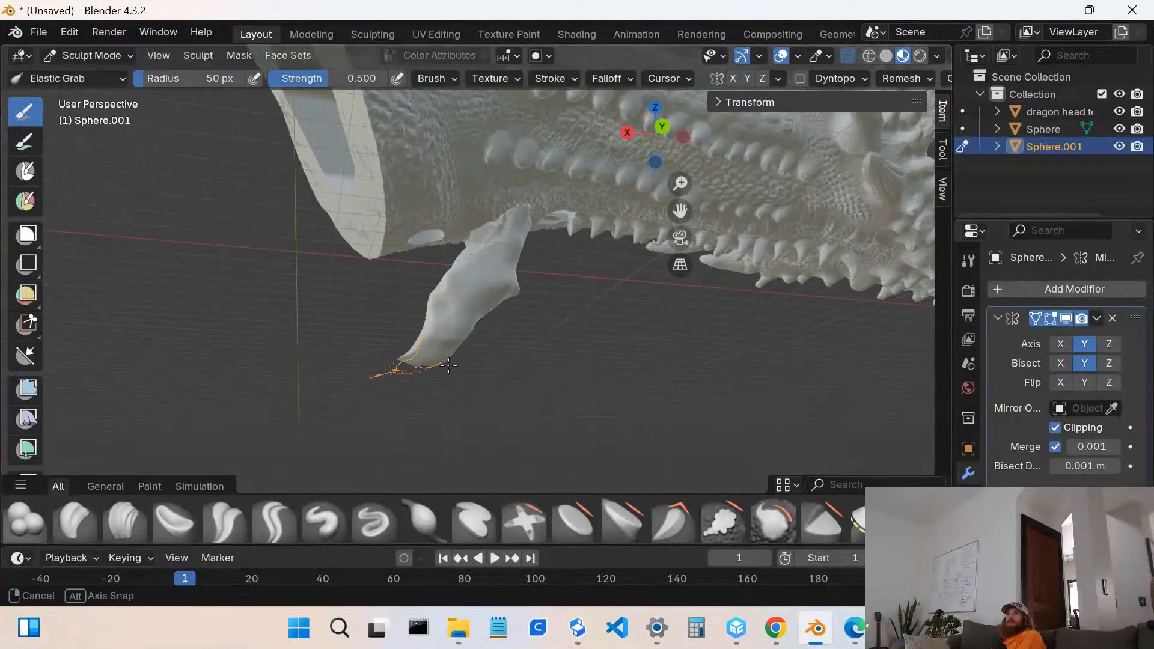
pyautogui.moveTo(449, 365); pyautogui.dragTo(472, 386, button='middle')
pyautogui.scroll(4, 455, 395)
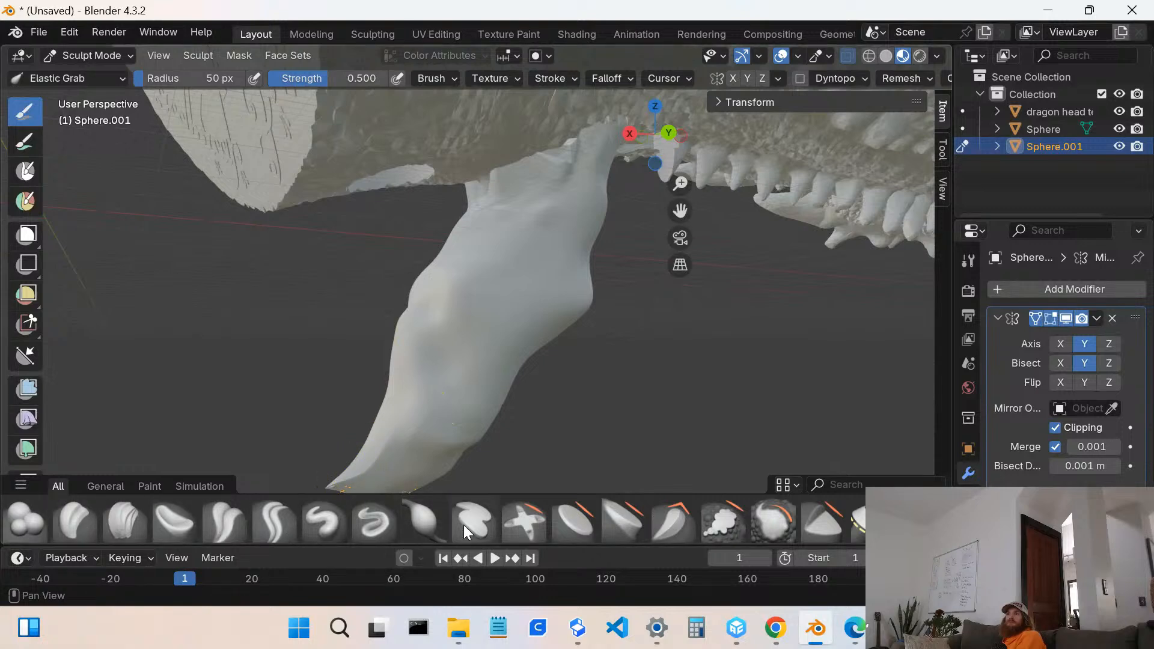
# - Smooth the pointed lower tip of the form and its rear corner with the Smooth brush
pyautogui.click(752, 520)
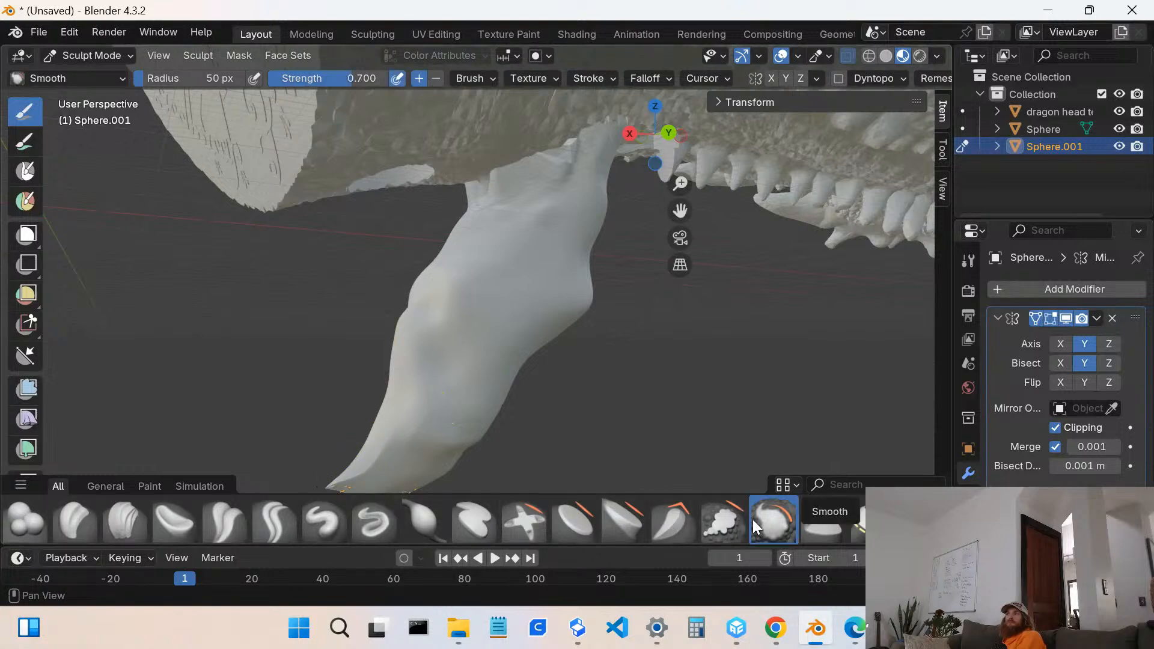
pyautogui.scroll(-2, 412, 422)
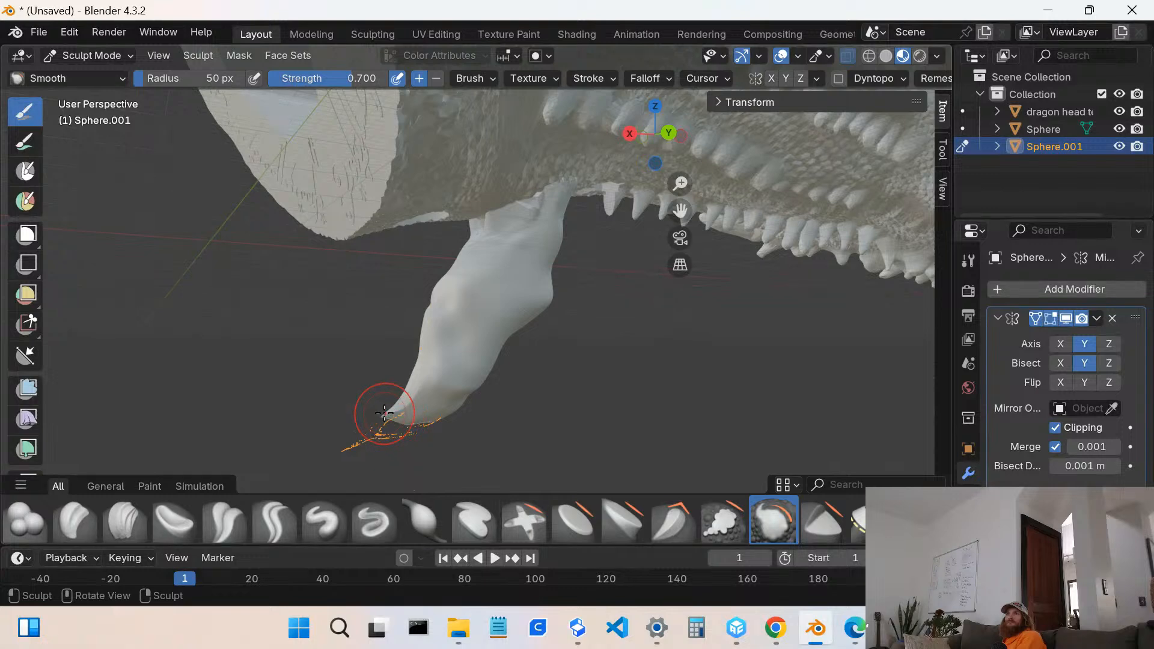
pyautogui.moveTo(395, 414); pyautogui.dragTo(388, 412)
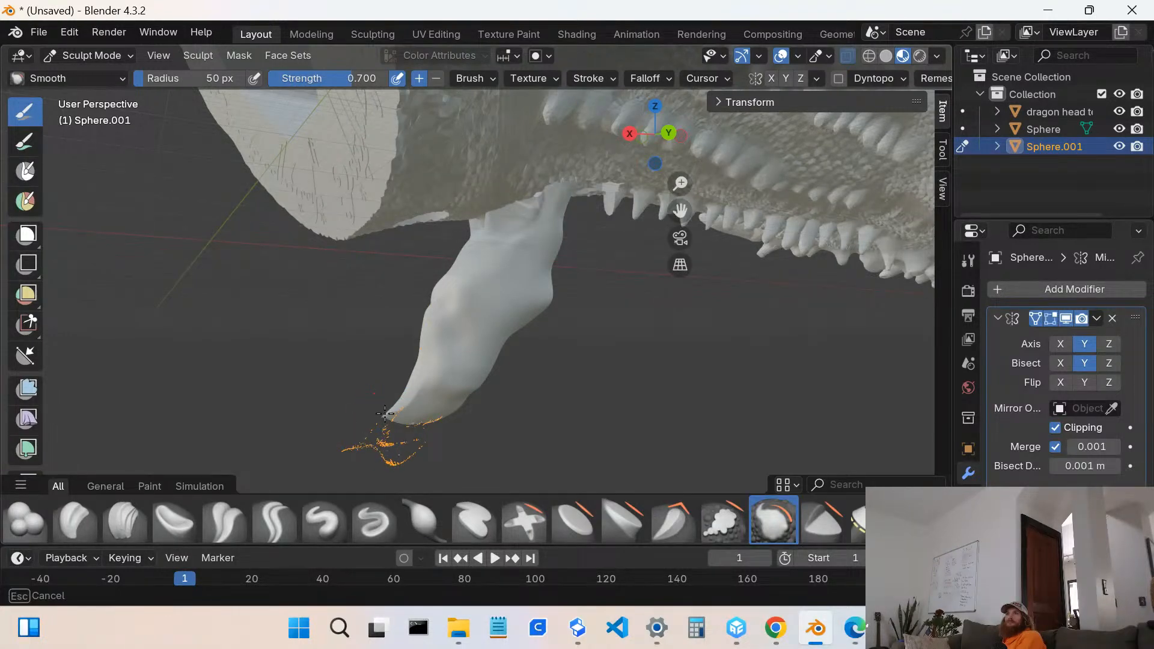
pyautogui.moveTo(397, 420); pyautogui.dragTo(390, 413)
pyautogui.scroll(2, 391, 445)
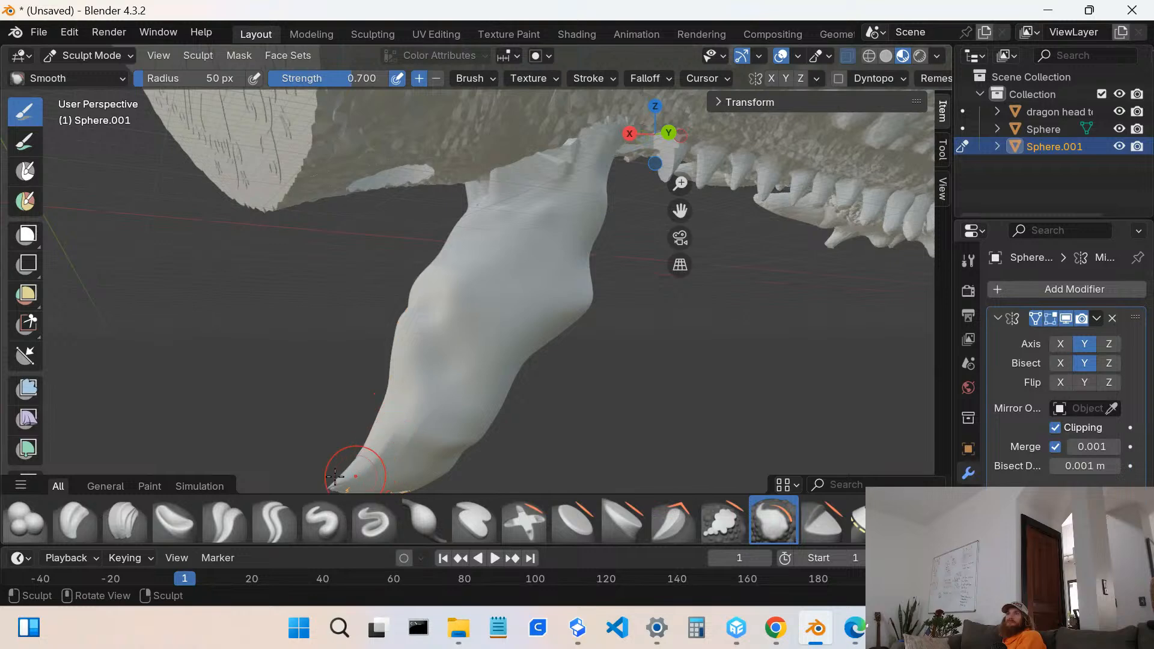
pyautogui.moveTo(335, 486); pyautogui.dragTo(356, 478)
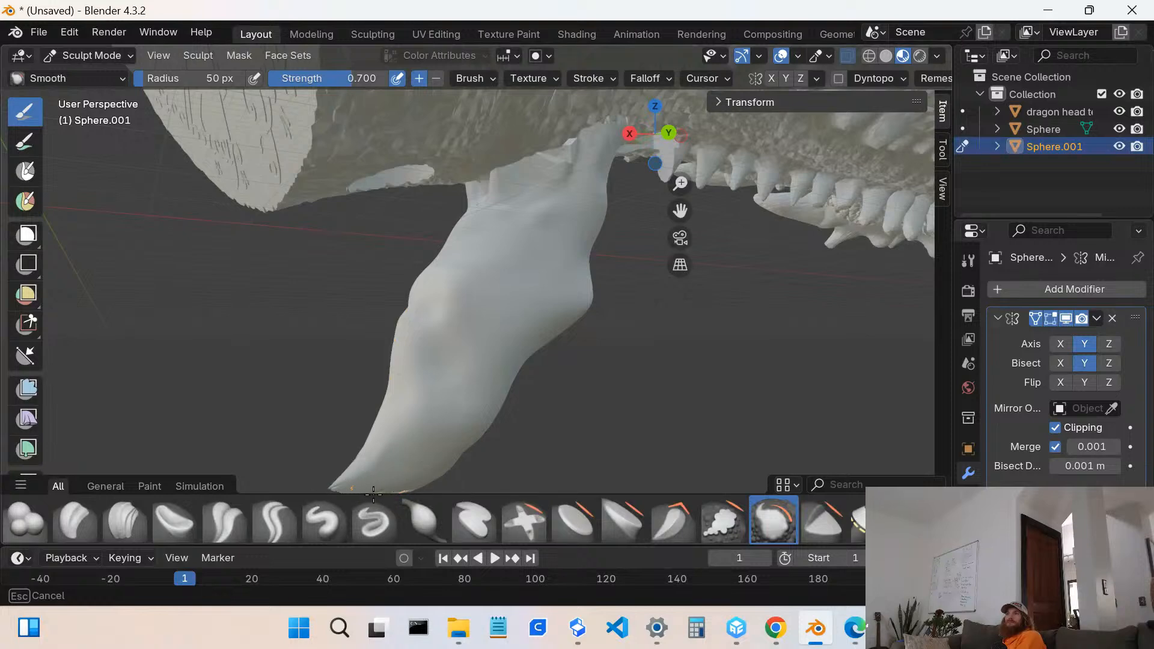
pyautogui.scroll(-2, 356, 486)
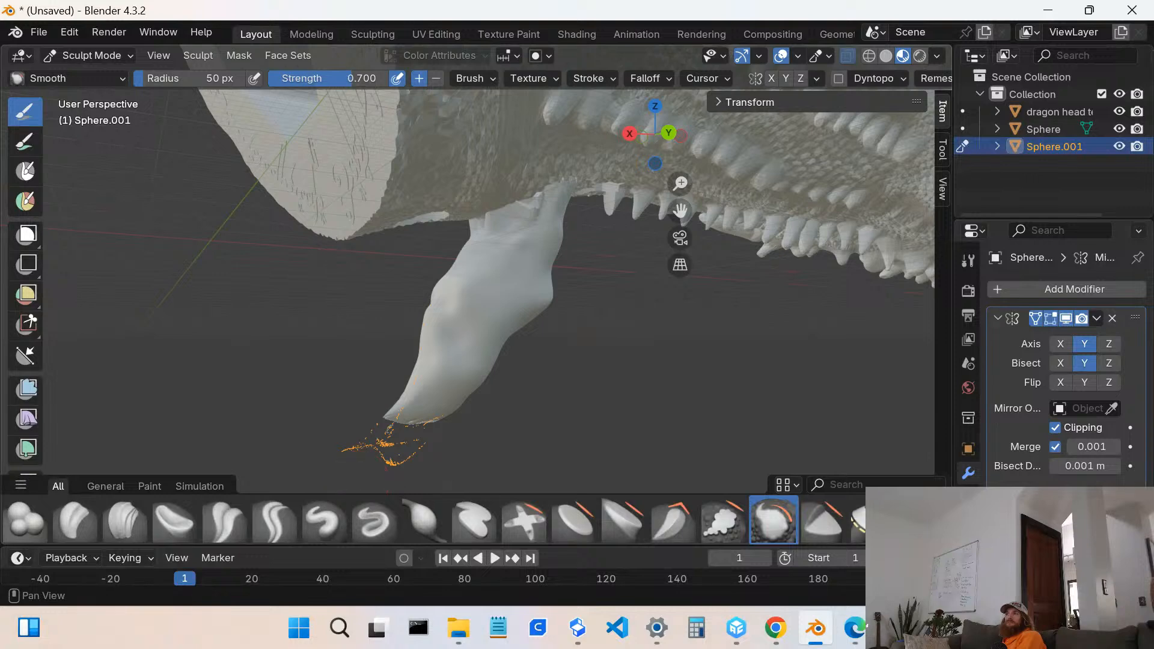
# - Pull the lower tip's rear corner upward and back with Elastic Grab to shorten the curved end
pyautogui.click(920, 520)
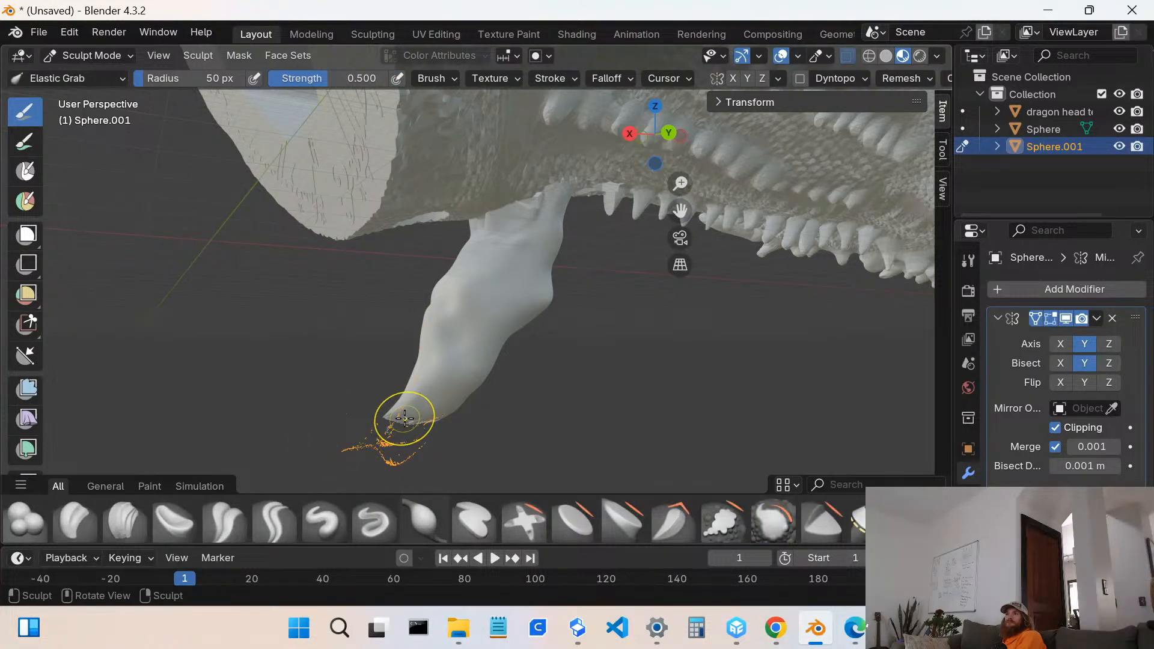
pyautogui.moveTo(405, 418)
pyautogui.mouseDown()
pyautogui.moveTo(432, 476)
pyautogui.moveTo(433, 462)
pyautogui.moveTo(364, 427)
pyautogui.moveTo(345, 387)
pyautogui.moveTo(362, 435)
pyautogui.moveTo(398, 408)
pyautogui.moveTo(333, 363)
pyautogui.mouseUp()
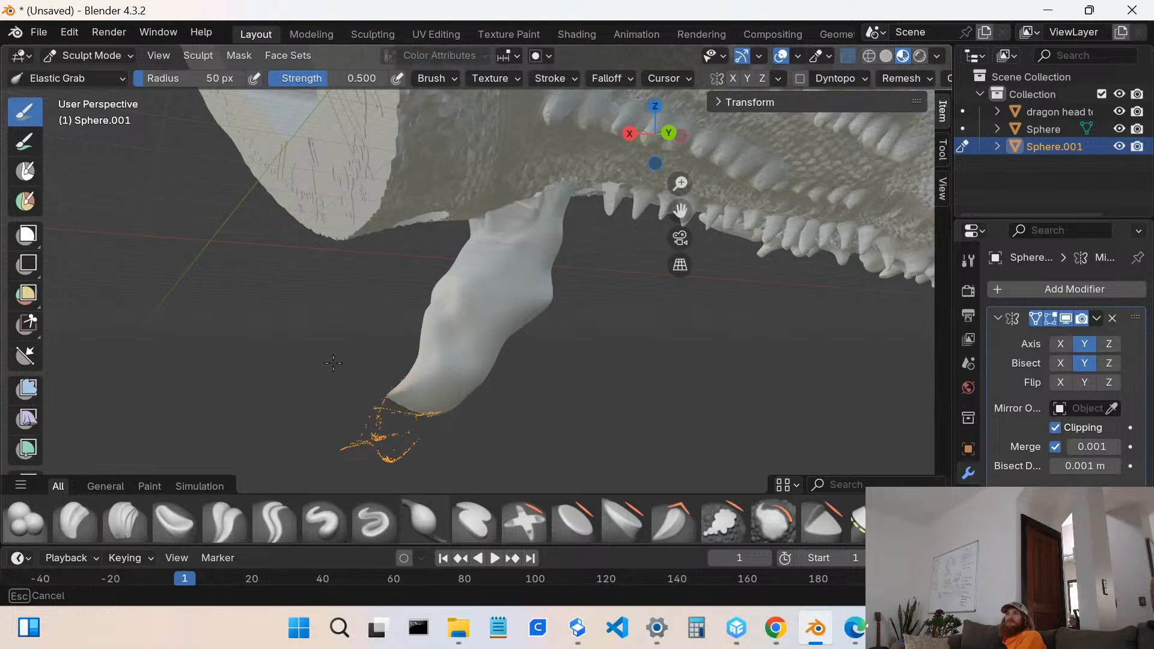
pyautogui.moveTo(252, 340)
pyautogui.mouseDown()
pyautogui.moveTo(154, 296)
pyautogui.moveTo(146, 273)
pyautogui.mouseUp()
# - Refine the raised rear corner of the lower tip from underneath with Elastic Grab, easing it down and inward
pyautogui.moveTo(451, 369)
pyautogui.mouseDown(button='middle')
pyautogui.moveTo(460, 399)
pyautogui.moveTo(563, 394)
pyautogui.moveTo(584, 354)
pyautogui.moveTo(481, 304)
pyautogui.moveTo(530, 273)
pyautogui.moveTo(584, 315)
pyautogui.mouseUp(button='middle')
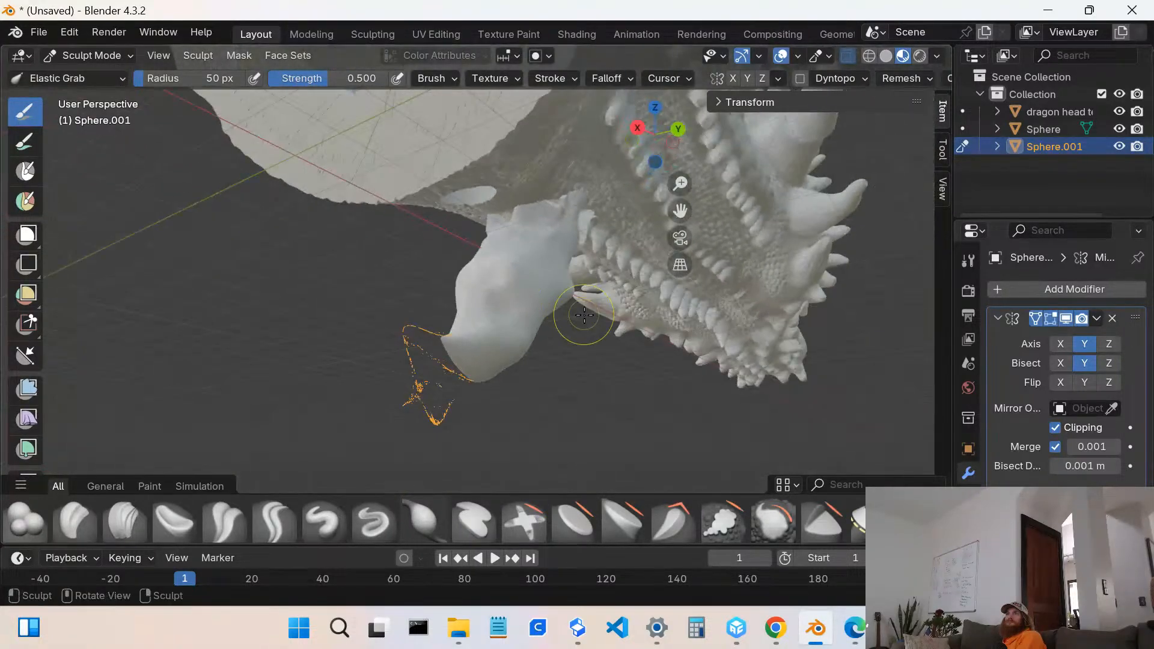
pyautogui.moveTo(443, 336); pyautogui.dragTo(443, 330)
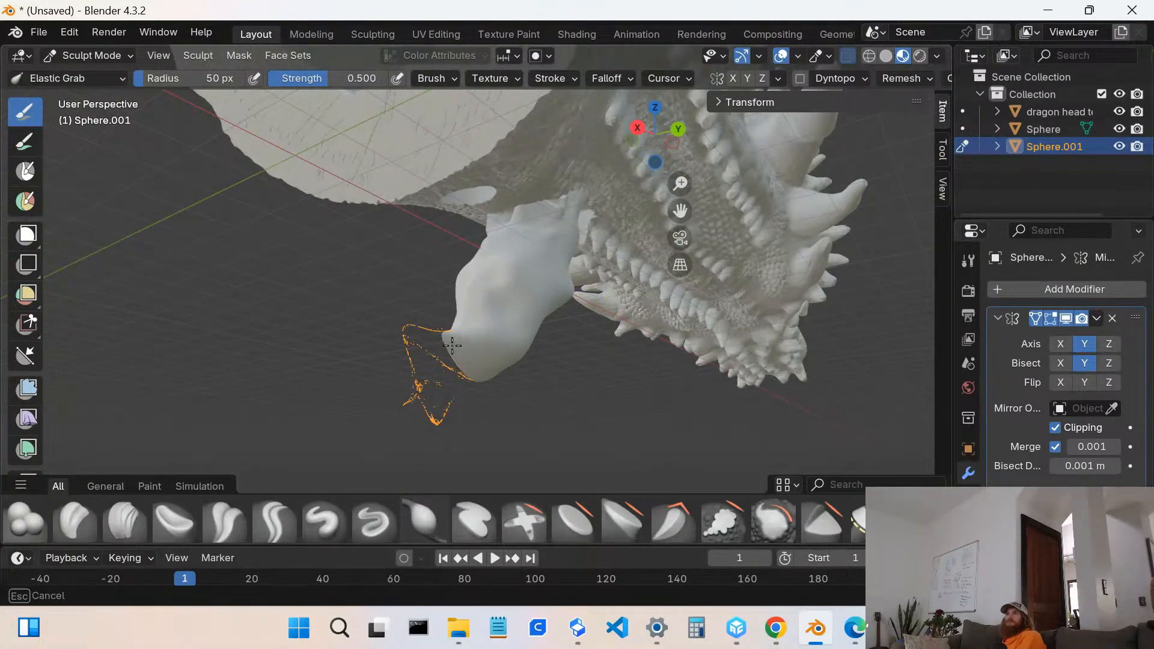
pyautogui.moveTo(459, 371)
pyautogui.mouseDown()
pyautogui.moveTo(463, 385)
pyautogui.moveTo(476, 353)
pyautogui.mouseUp()
pyautogui.scroll(3, 471, 343)
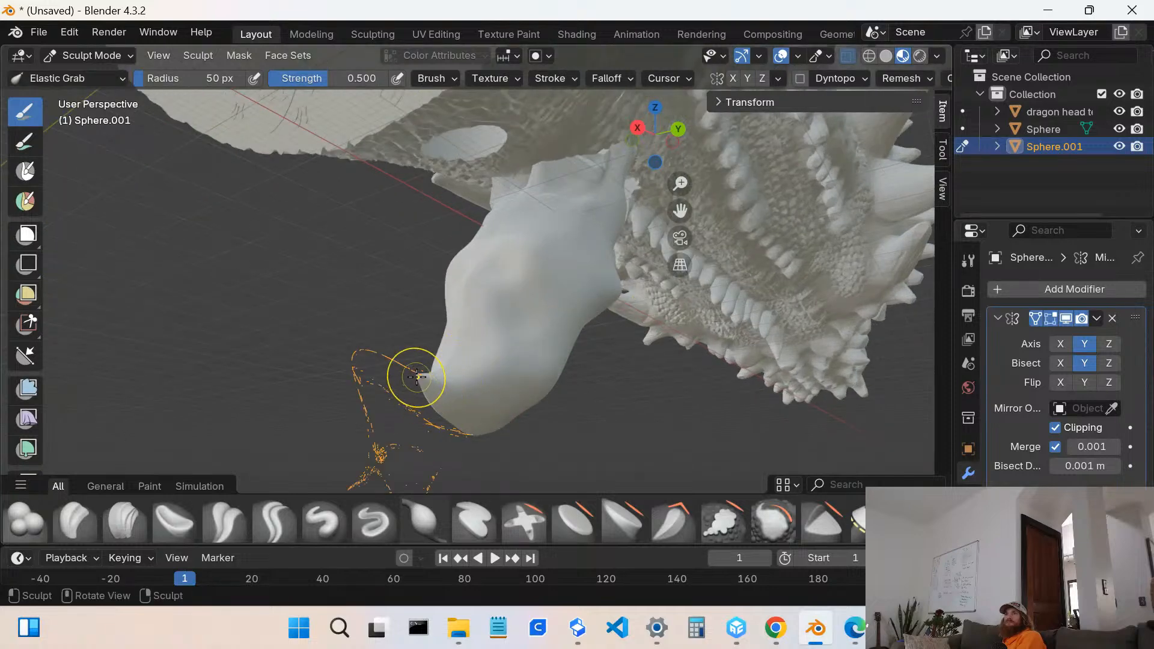
pyautogui.moveTo(417, 377); pyautogui.dragTo(428, 374)
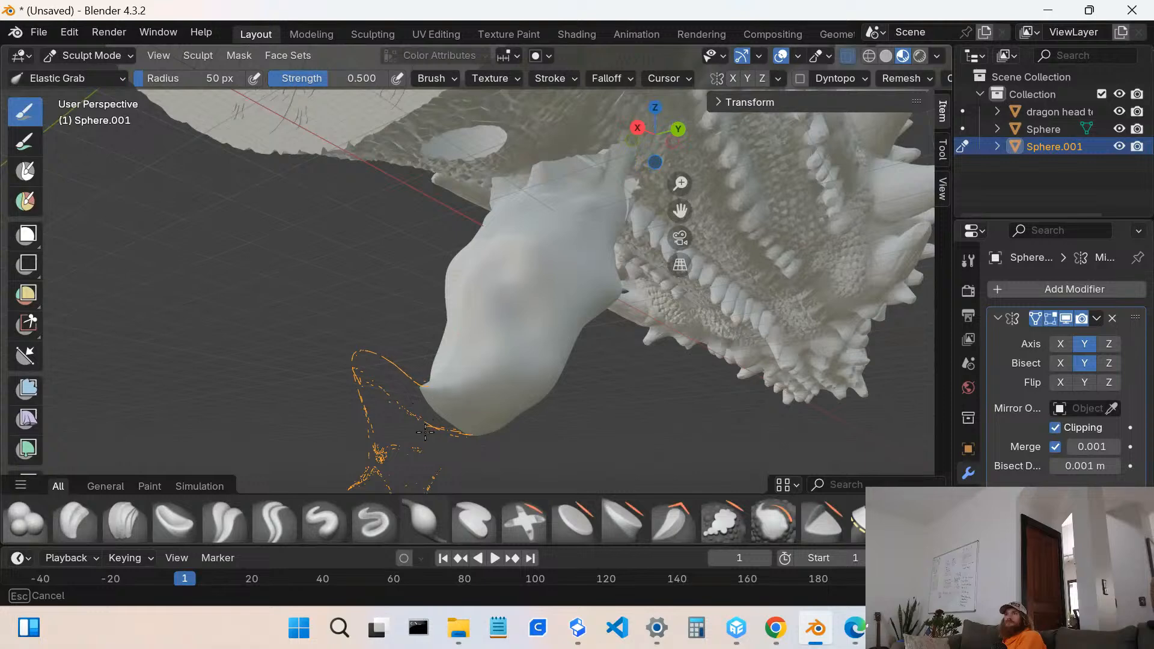
pyautogui.moveTo(416, 459); pyautogui.dragTo(425, 394)
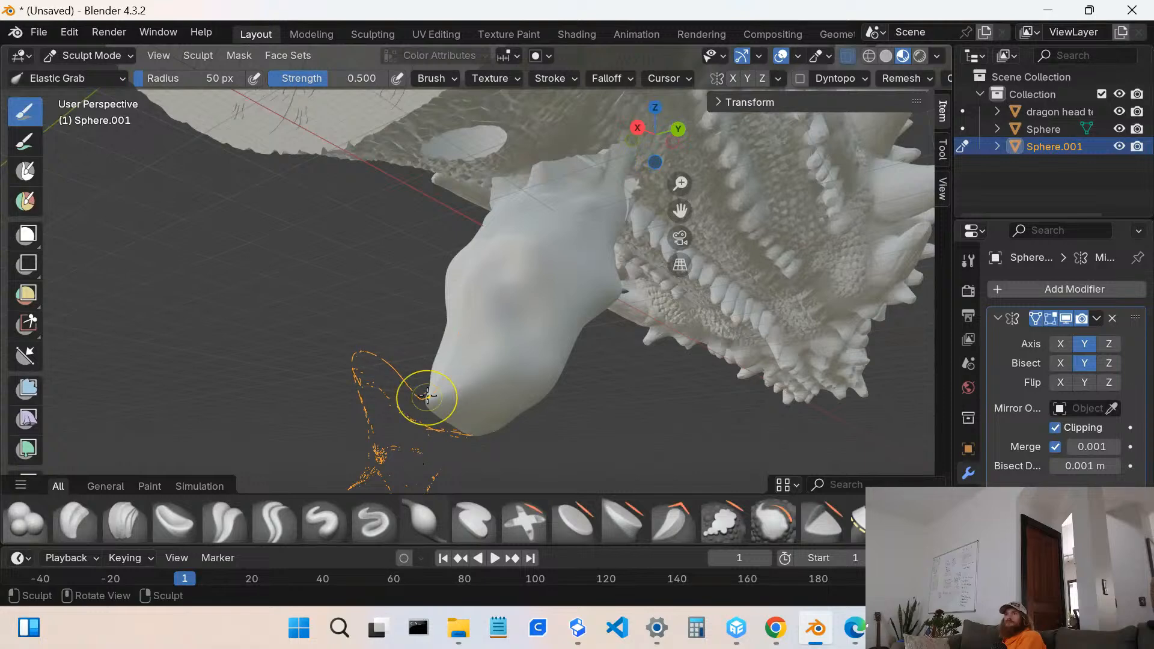
# - Examine the form's contour and placement beneath the dragon head from both sides
pyautogui.moveTo(425, 394)
pyautogui.mouseDown(button='middle')
pyautogui.moveTo(340, 395)
pyautogui.moveTo(361, 340)
pyautogui.mouseUp(button='middle')
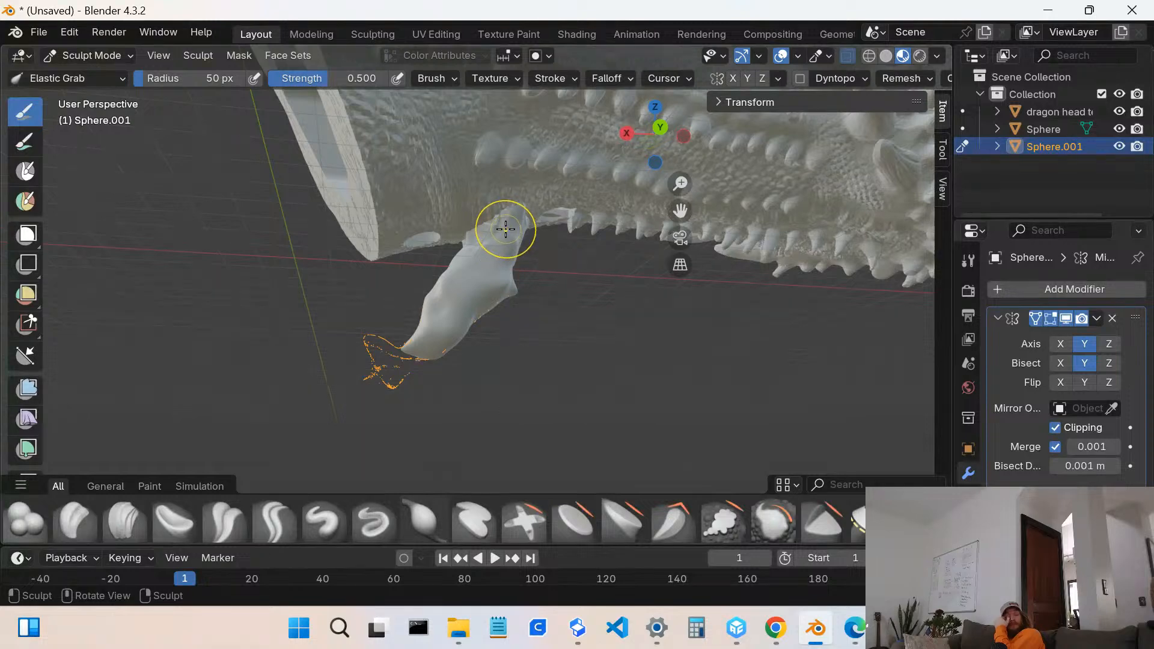
pyautogui.scroll(-3, 588, 211)
pyautogui.moveTo(574, 221); pyautogui.dragTo(582, 281, button='middle')
pyautogui.scroll(-4, 583, 280)
pyautogui.moveTo(430, 305); pyautogui.dragTo(613, 306, button='middle')
pyautogui.scroll(4, 561, 314)
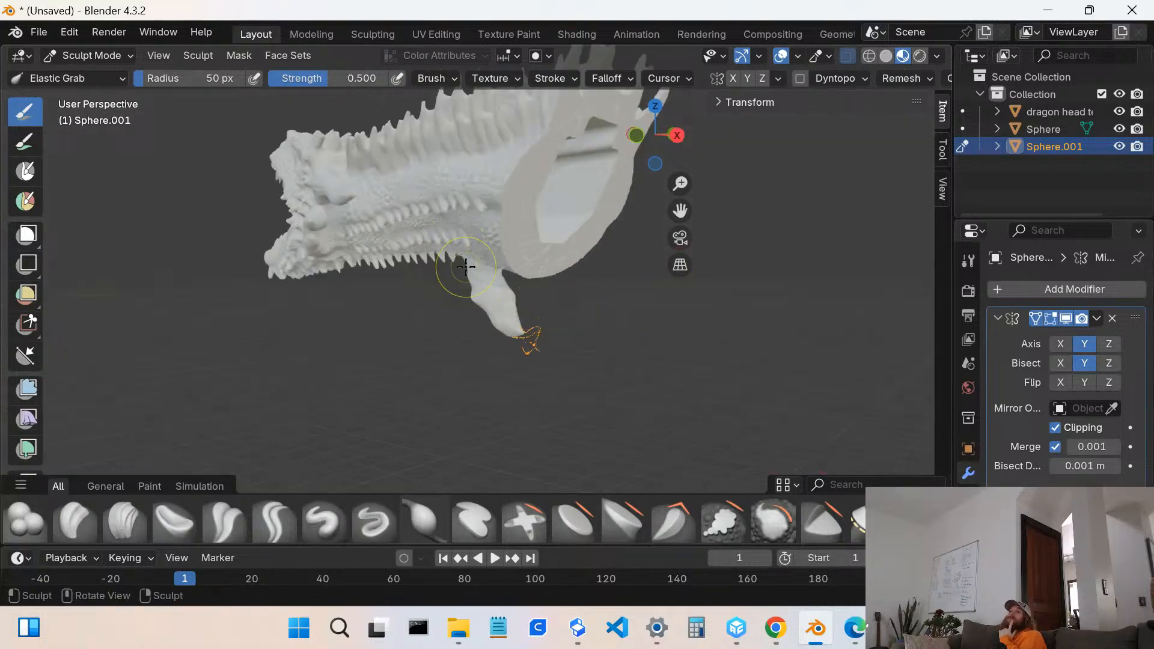
pyautogui.moveTo(466, 267)
pyautogui.mouseDown(button='middle')
pyautogui.moveTo(547, 216)
pyautogui.moveTo(581, 231)
pyautogui.moveTo(574, 243)
pyautogui.moveTo(121, 253)
pyautogui.moveTo(318, 227)
pyautogui.mouseUp(button='middle')
pyautogui.scroll(2, 571, 240)
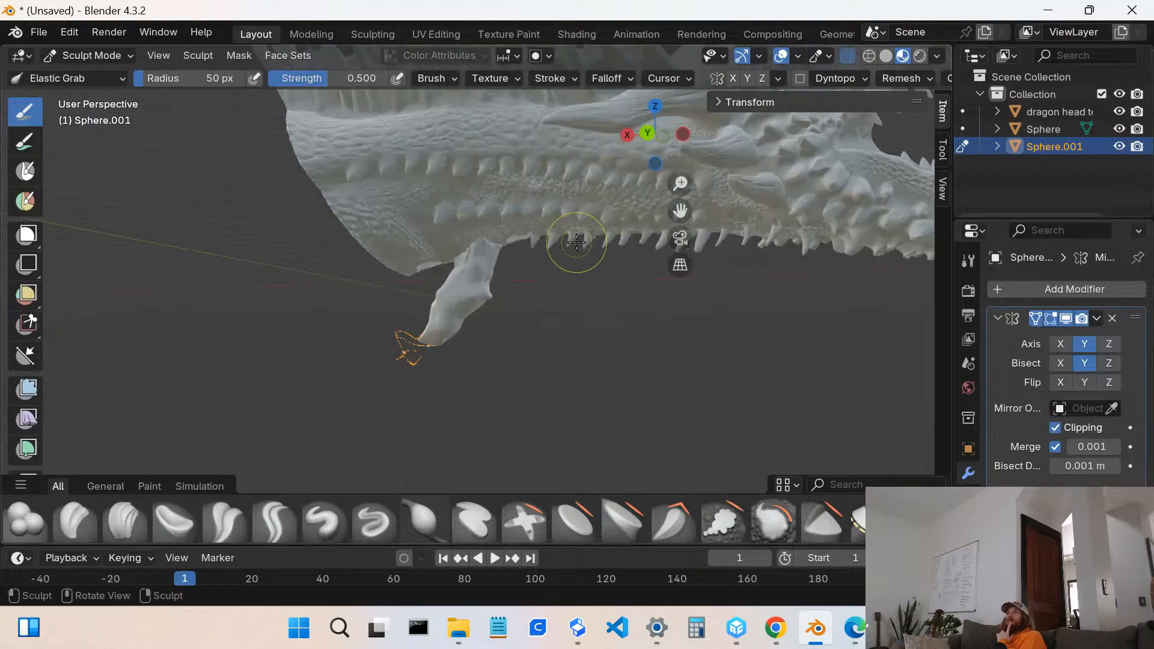
pyautogui.moveTo(562, 235)
pyautogui.mouseDown(button='middle')
pyautogui.moveTo(551, 259)
pyautogui.moveTo(530, 251)
pyautogui.mouseUp(button='middle')
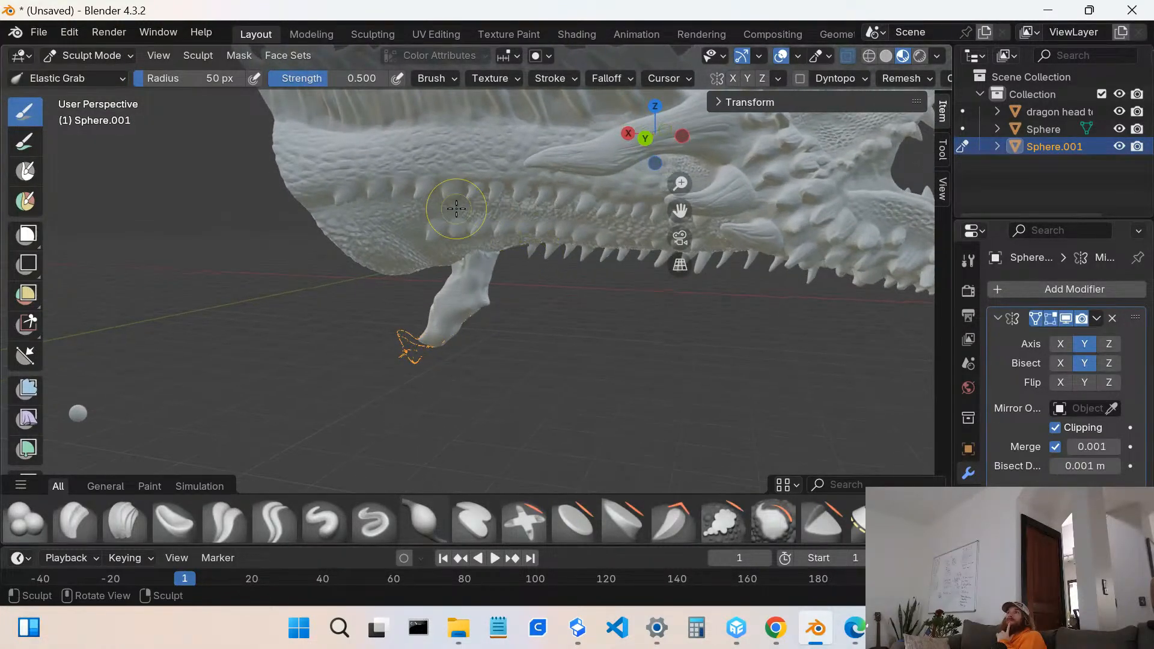
pyautogui.scroll(8, 526, 248)
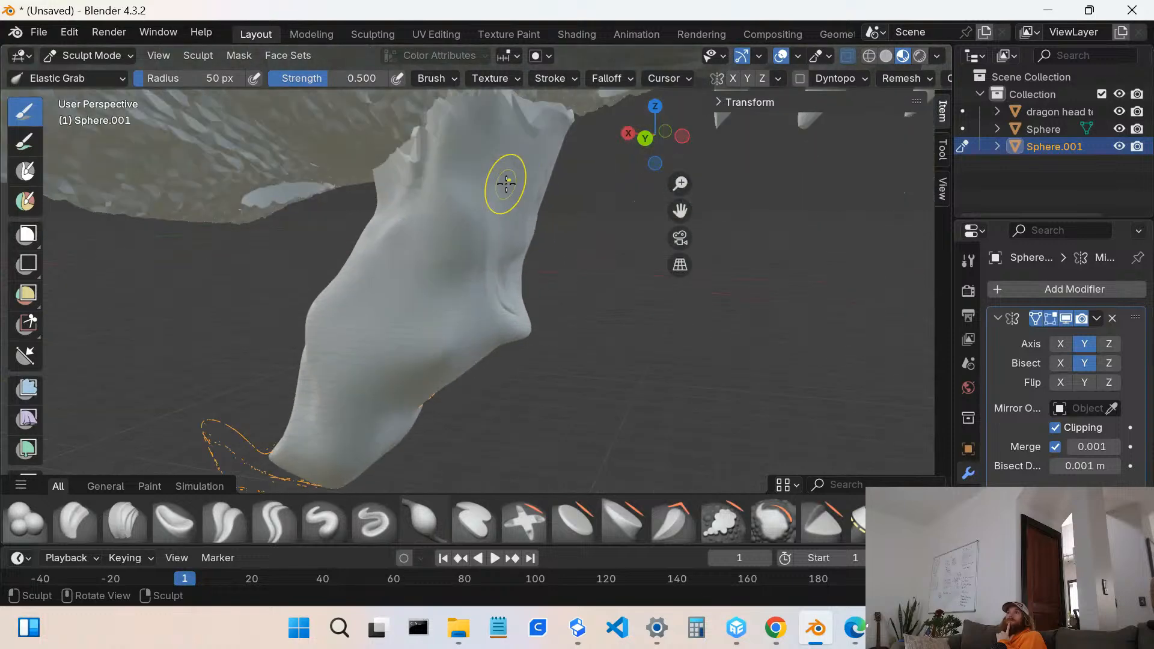
# - Examine the ragged upper edge where the form meets the underside of the dragon head
pyautogui.moveTo(537, 142); pyautogui.dragTo(533, 232, button='middle')
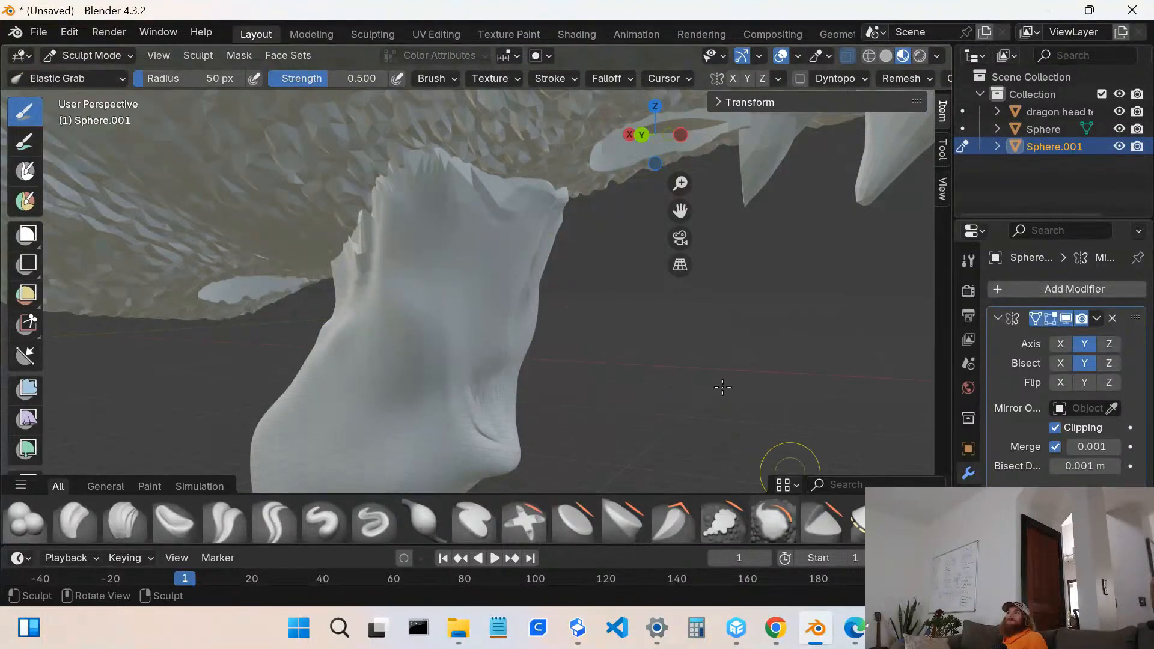
pyautogui.moveTo(428, 166)
pyautogui.mouseDown()
pyautogui.moveTo(435, 177)
pyautogui.moveTo(432, 162)
pyautogui.mouseUp()
pyautogui.scroll(-1, 375, 207)
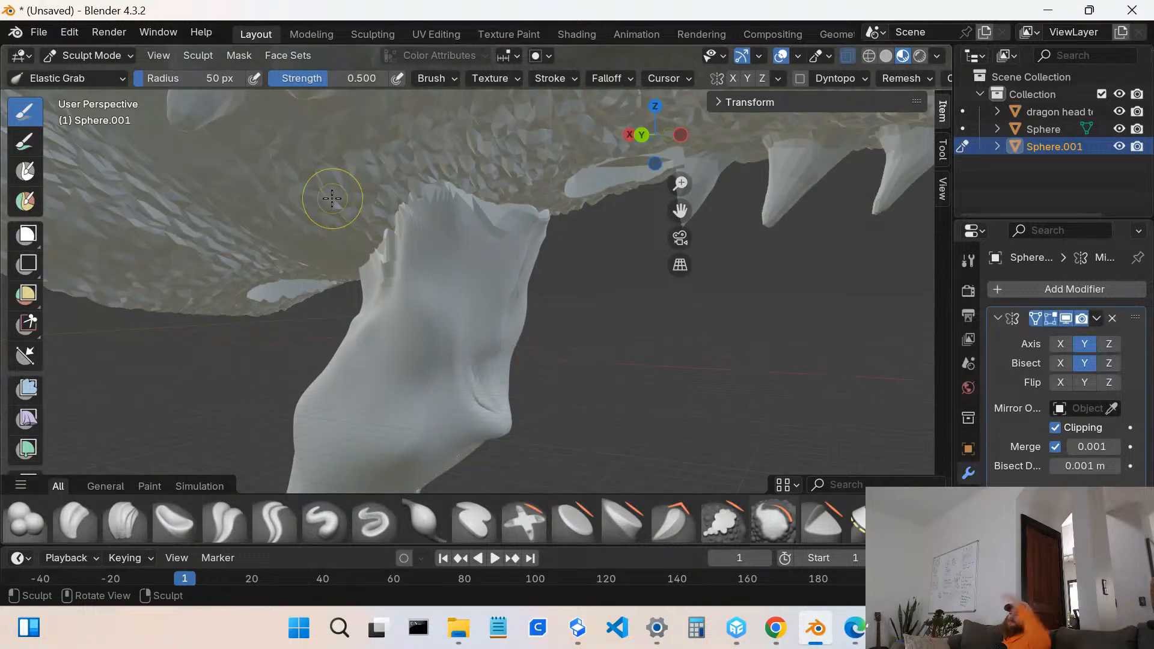
pyautogui.scroll(-3, 325, 205)
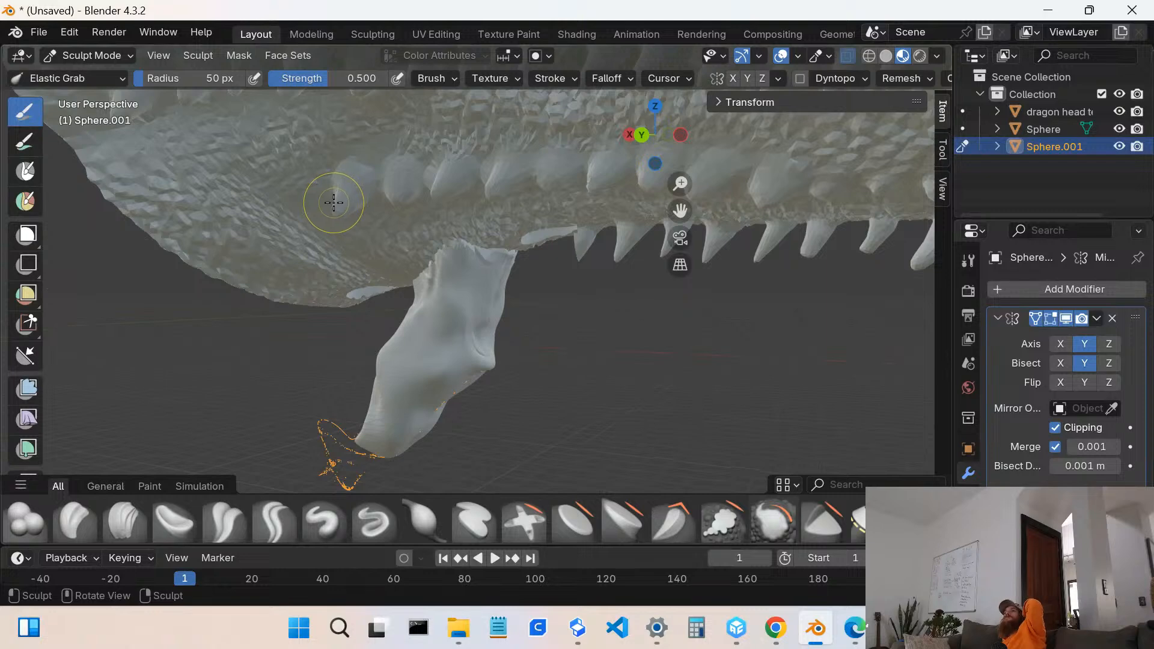
pyautogui.moveTo(384, 306); pyautogui.dragTo(396, 280)
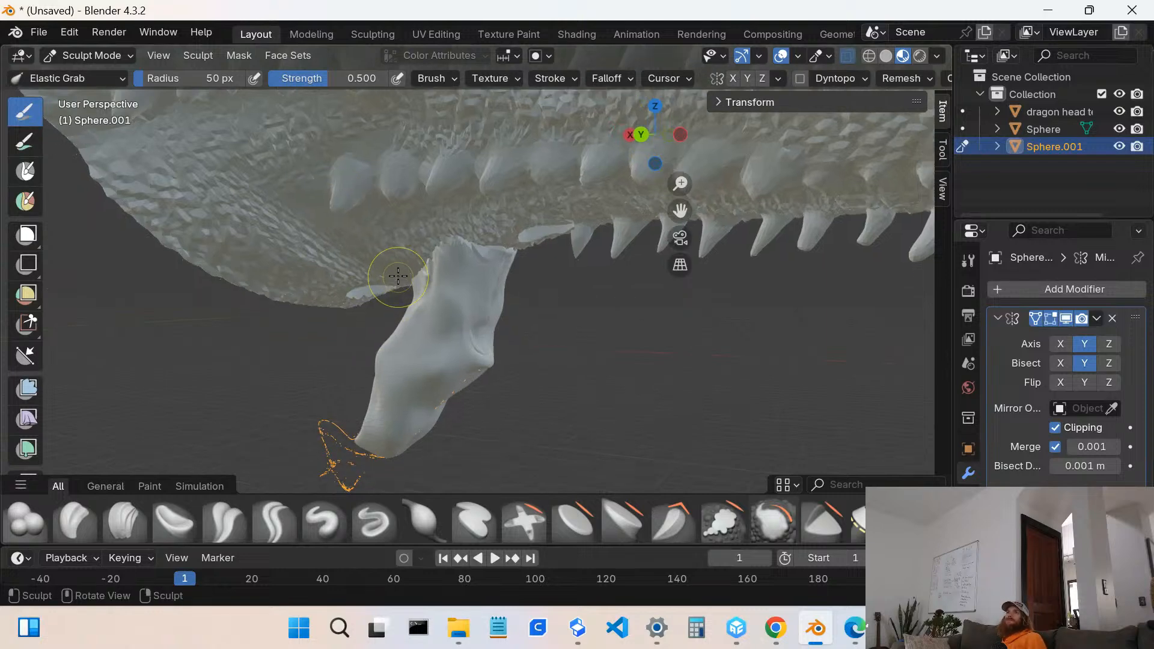
pyautogui.scroll(-5, 390, 280)
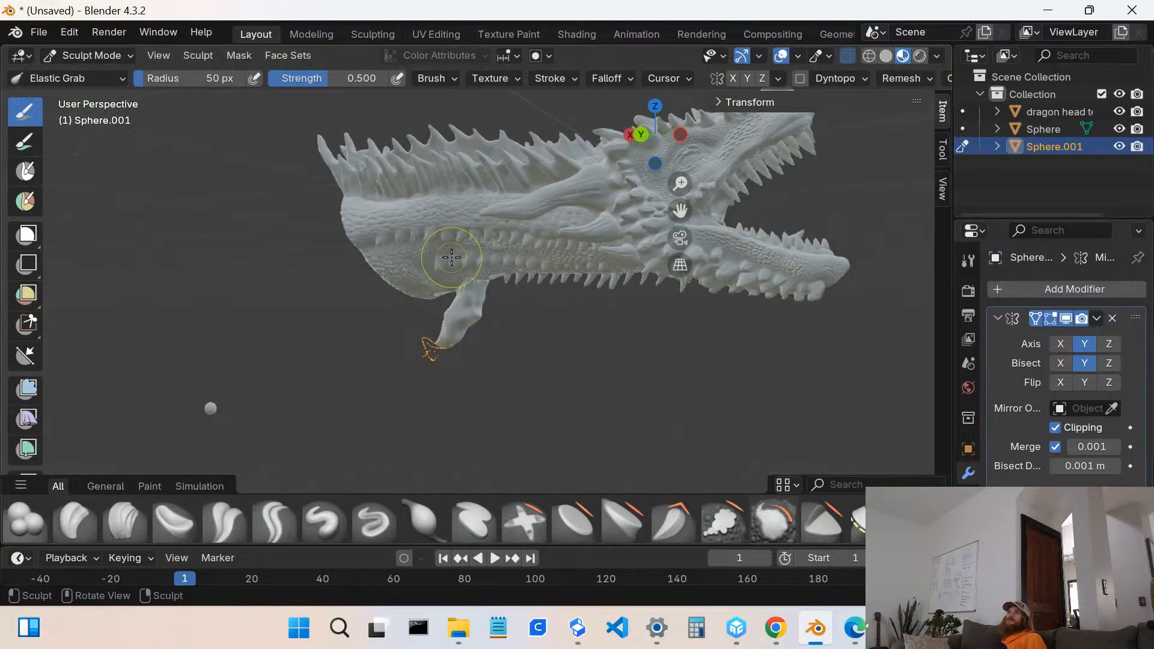
pyautogui.scroll(6, 457, 259)
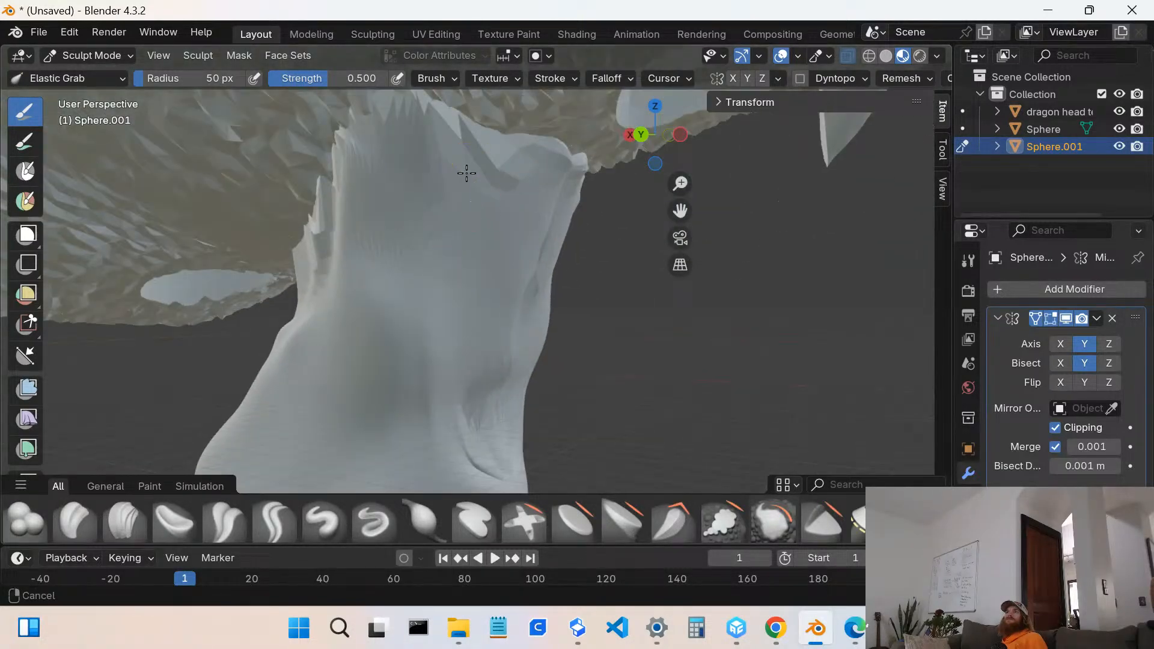
pyautogui.scroll(-4, 471, 204)
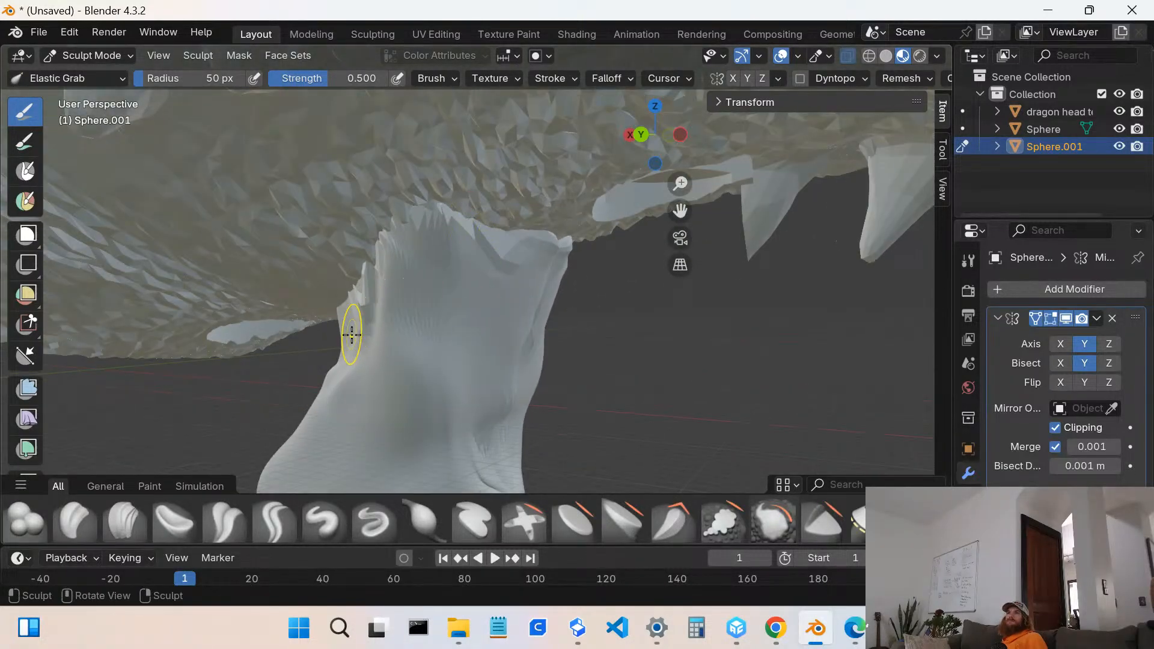
# - Pull the upper rear edge of the form outward along the head's underside with Elastic Grab to widen the joint
pyautogui.moveTo(352, 327); pyautogui.dragTo(461, 304, button='middle')
pyautogui.keyDown('shift'); pyautogui.moveTo(505, 400); pyautogui.dragTo(515, 291, button='middle'); pyautogui.keyUp('shift')
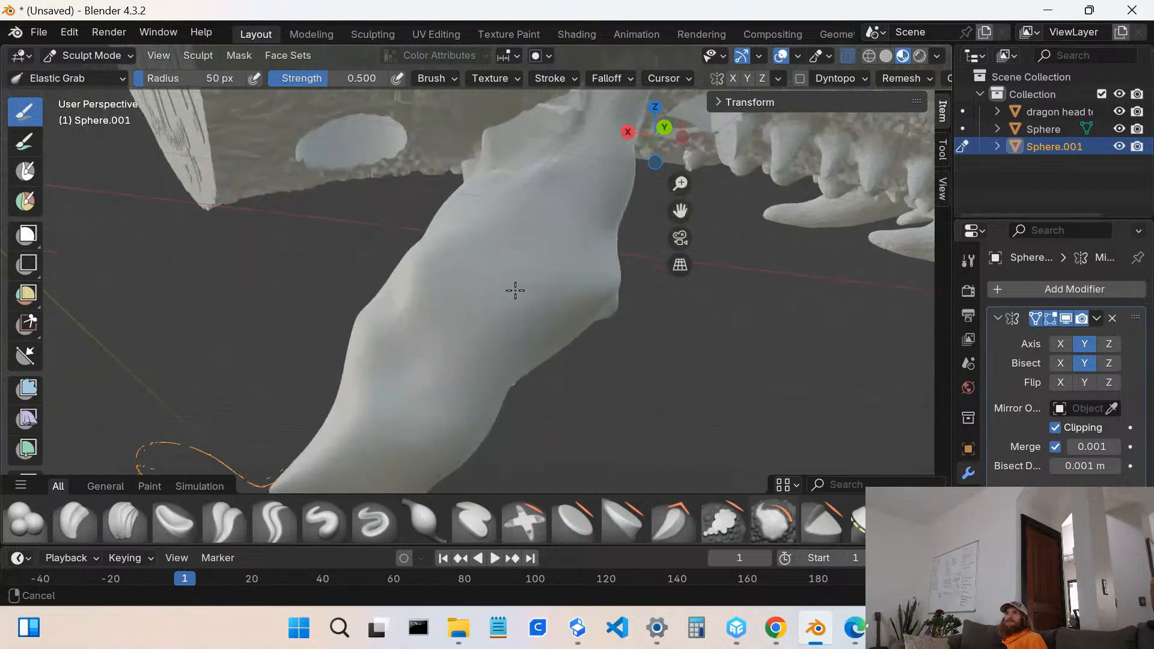
pyautogui.scroll(-2, 511, 286)
pyautogui.scroll(-1, 470, 193)
pyautogui.moveTo(471, 193)
pyautogui.mouseDown(button='middle')
pyautogui.moveTo(537, 215)
pyautogui.moveTo(468, 210)
pyautogui.mouseUp(button='middle')
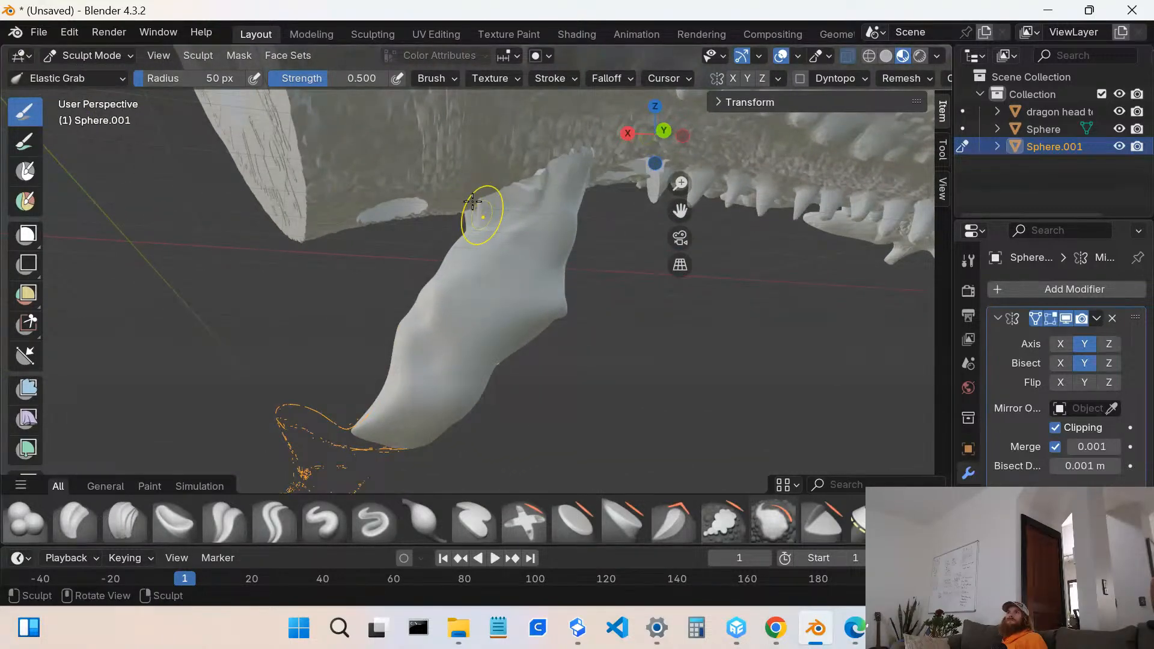
pyautogui.moveTo(473, 201); pyautogui.dragTo(426, 200)
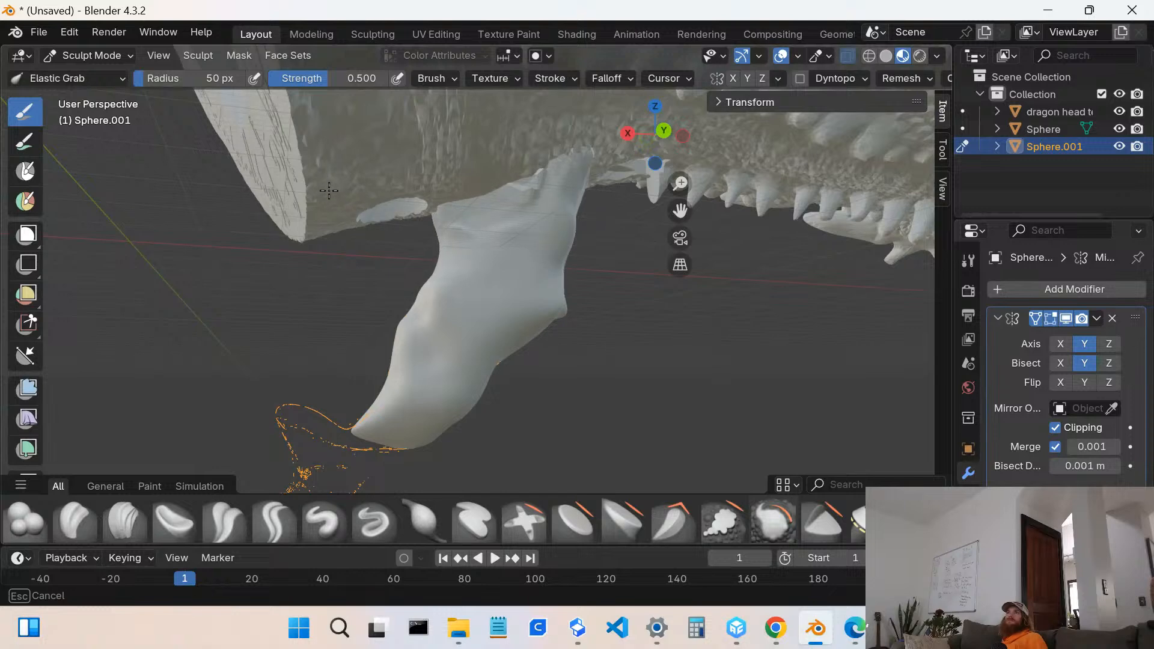
pyautogui.moveTo(329, 190); pyautogui.dragTo(331, 192)
# - Examine the widened joint and the form's overall silhouette against the whole dragon head from several angles
pyautogui.moveTo(400, 240)
pyautogui.mouseDown(button='middle')
pyautogui.moveTo(438, 206)
pyautogui.moveTo(416, 218)
pyautogui.moveTo(387, 173)
pyautogui.mouseUp(button='middle')
pyautogui.scroll(-5, 417, 218)
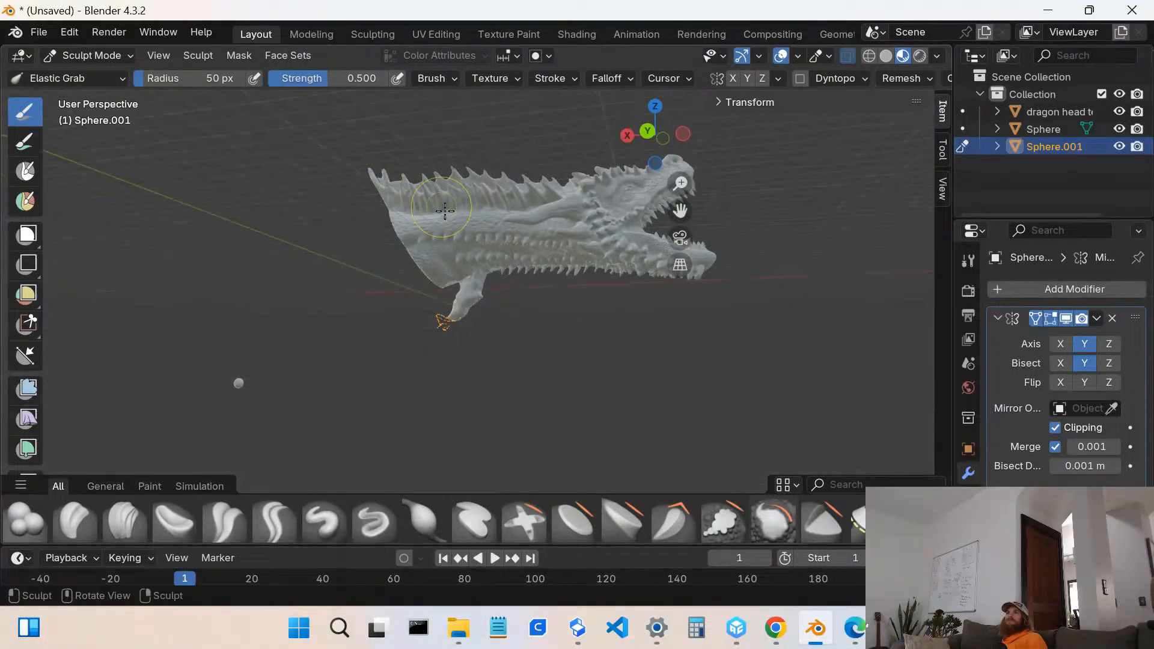
pyautogui.scroll(5, 466, 258)
pyautogui.moveTo(466, 258); pyautogui.dragTo(558, 257, button='middle')
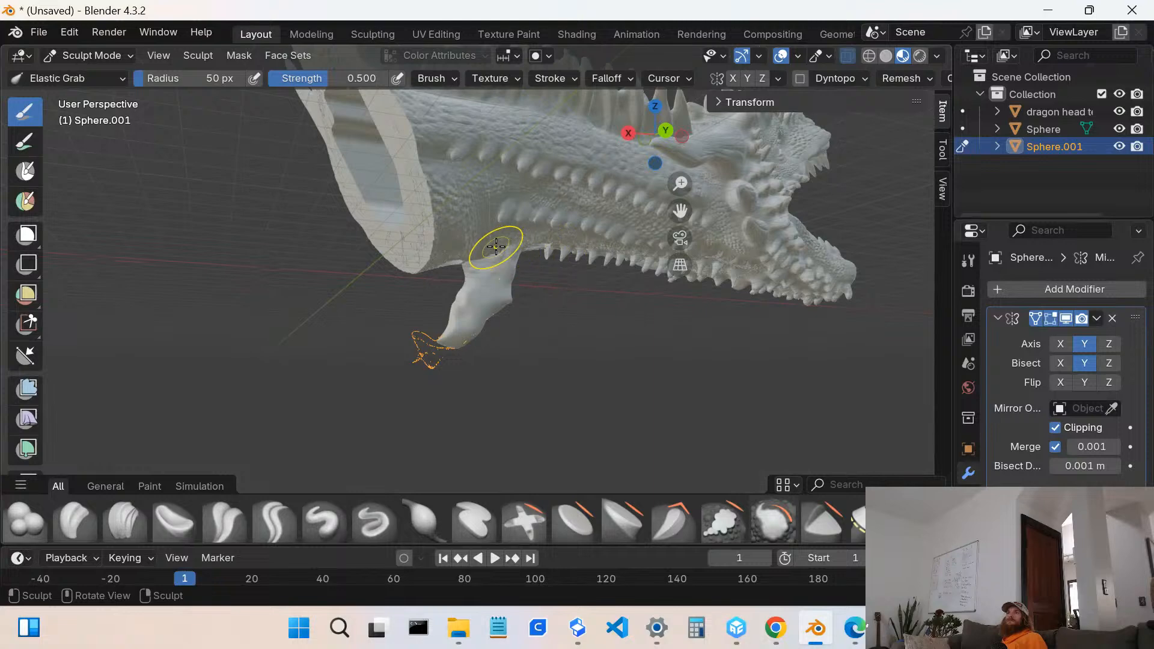
pyautogui.scroll(-5, 491, 246)
pyautogui.moveTo(594, 223); pyautogui.dragTo(479, 304, button='middle')
pyautogui.scroll(8, 489, 301)
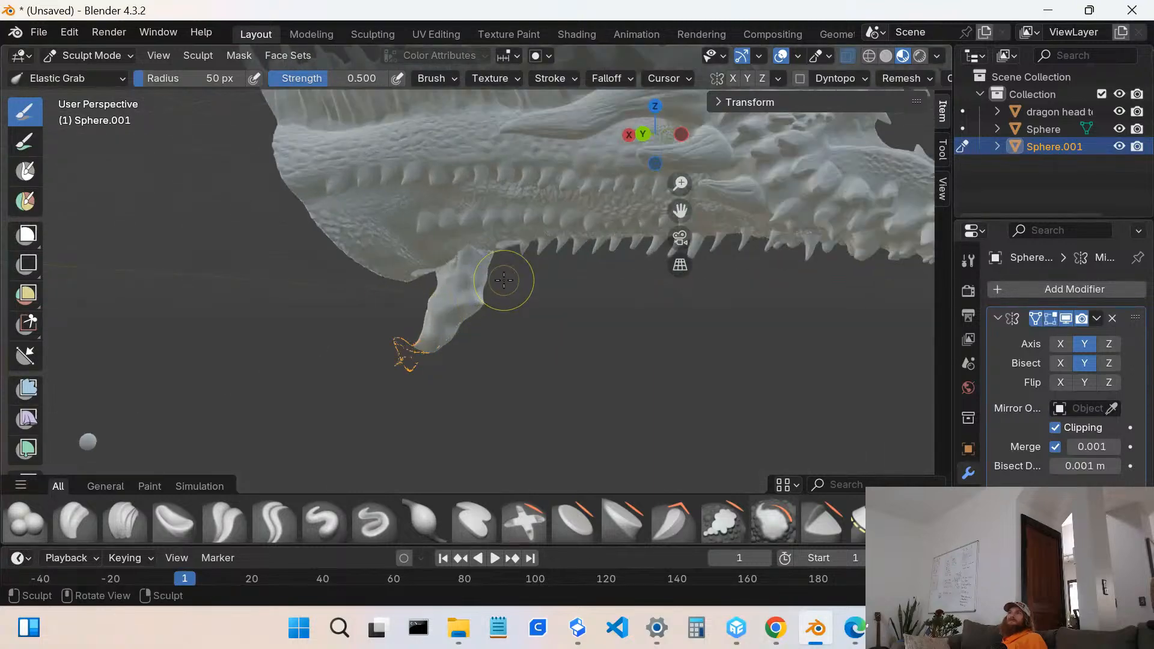
pyautogui.moveTo(539, 235)
pyautogui.mouseDown(button='middle')
pyautogui.moveTo(546, 189)
pyautogui.moveTo(427, 183)
pyautogui.moveTo(399, 240)
pyautogui.moveTo(376, 252)
pyautogui.moveTo(291, 179)
pyautogui.moveTo(440, 154)
pyautogui.moveTo(336, 220)
pyautogui.moveTo(358, 268)
pyautogui.moveTo(449, 321)
pyautogui.mouseUp(button='middle')
pyautogui.scroll(4, 576, 201)
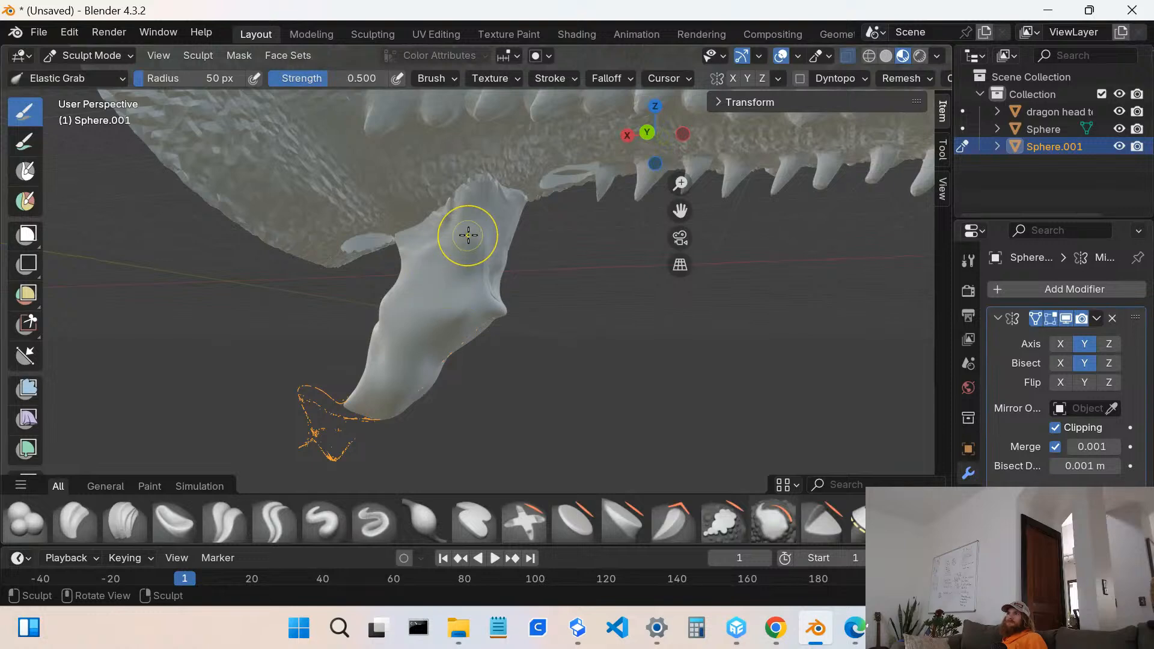
pyautogui.moveTo(458, 245); pyautogui.dragTo(508, 253, button='middle')
pyautogui.scroll(-4, 508, 252)
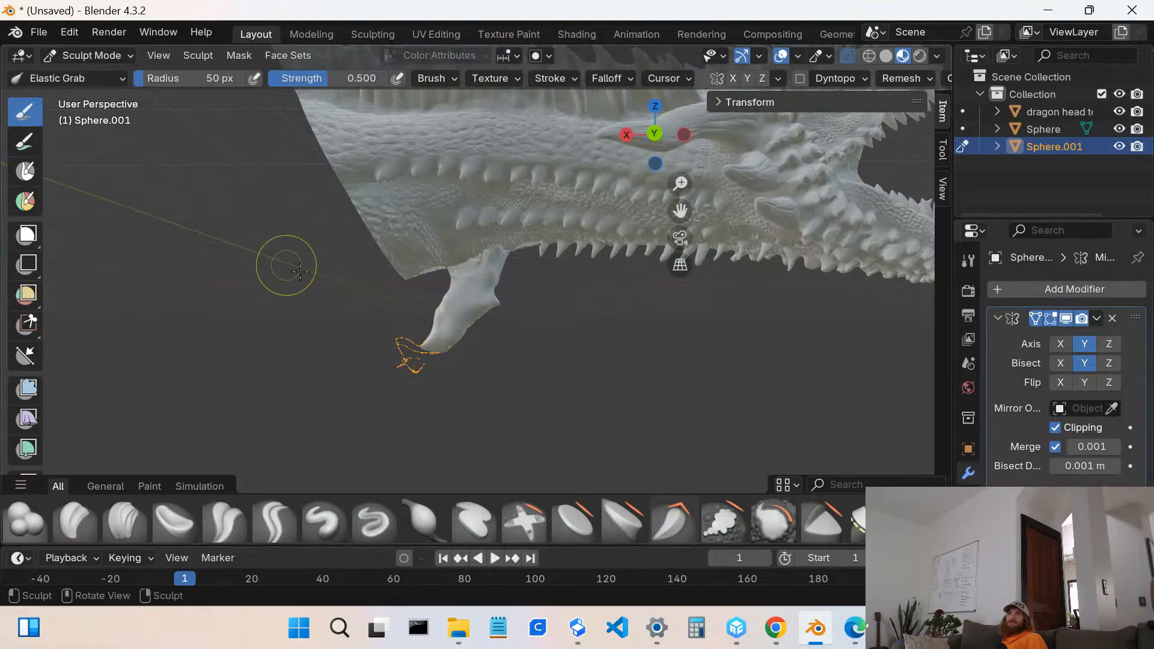
pyautogui.moveTo(453, 337)
pyautogui.mouseDown(button='middle')
pyautogui.moveTo(552, 340)
pyautogui.moveTo(460, 325)
pyautogui.moveTo(412, 335)
pyautogui.moveTo(438, 342)
pyautogui.moveTo(420, 360)
pyautogui.moveTo(437, 363)
pyautogui.mouseUp(button='middle')
pyautogui.scroll(-8, 437, 362)
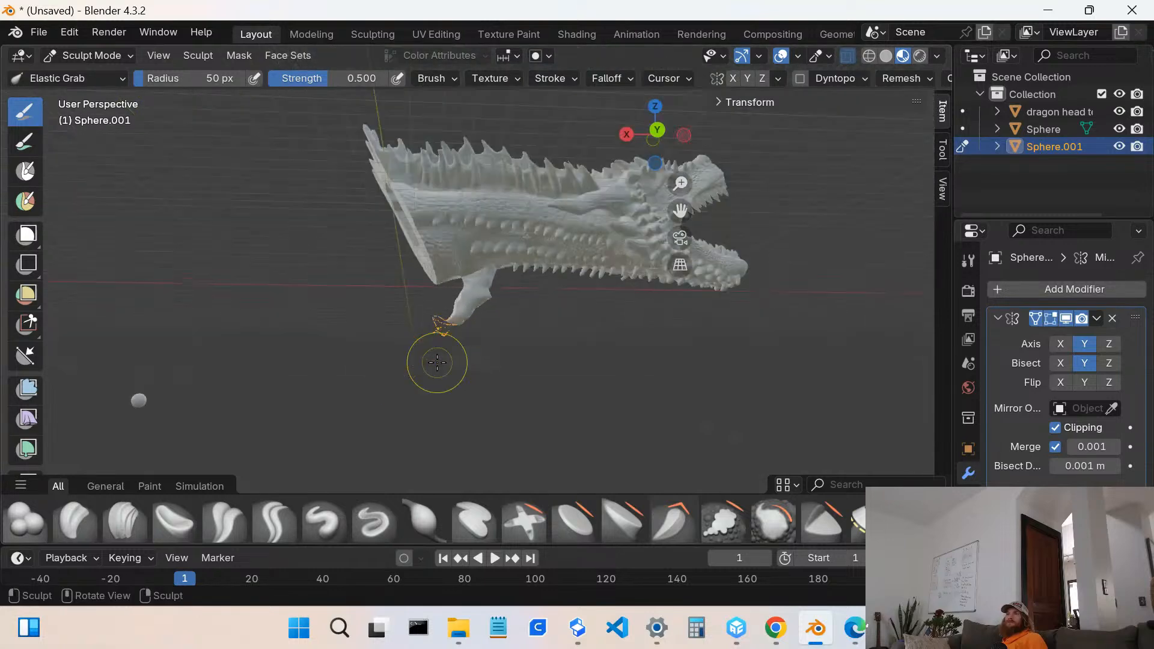
pyautogui.scroll(3, 439, 326)
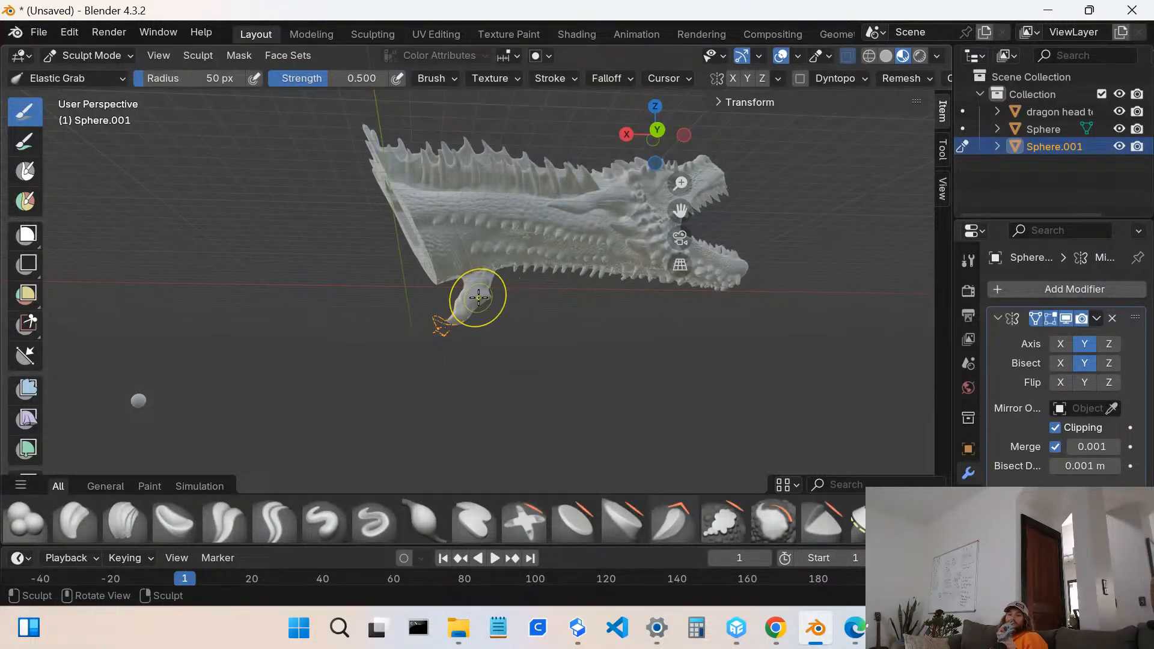
# - Adjust the lower tip of the Sphere.001 form beneath the dragon head with Elastic Grab
pyautogui.moveTo(479, 297); pyautogui.dragTo(475, 296)
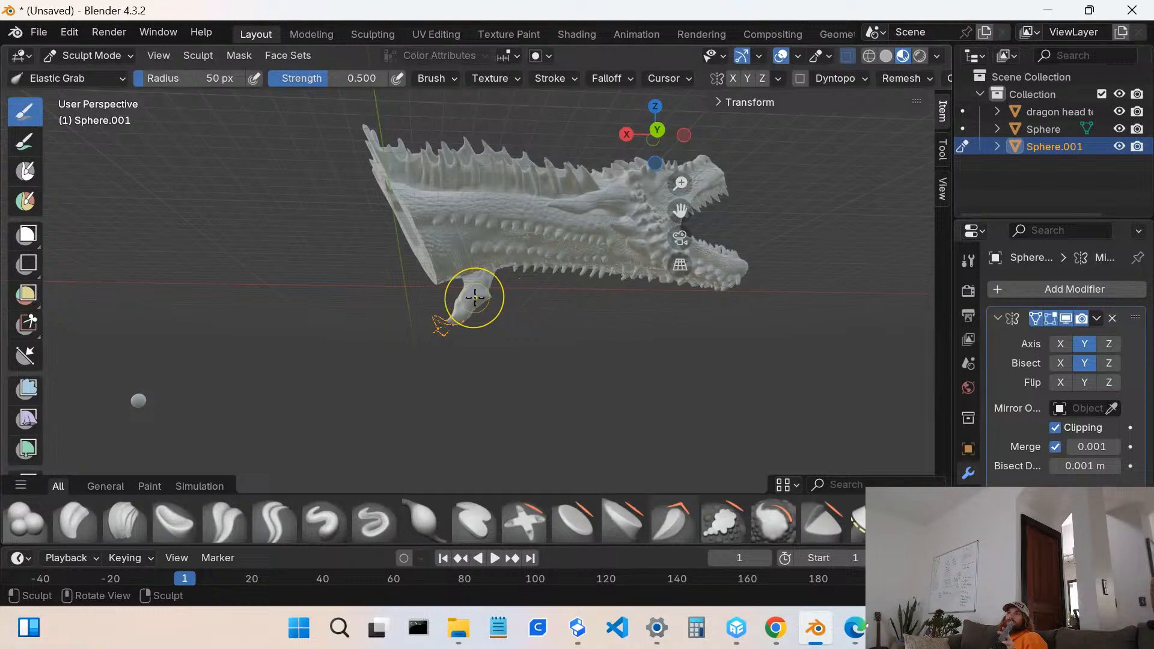
pyautogui.scroll(4, 474, 297)
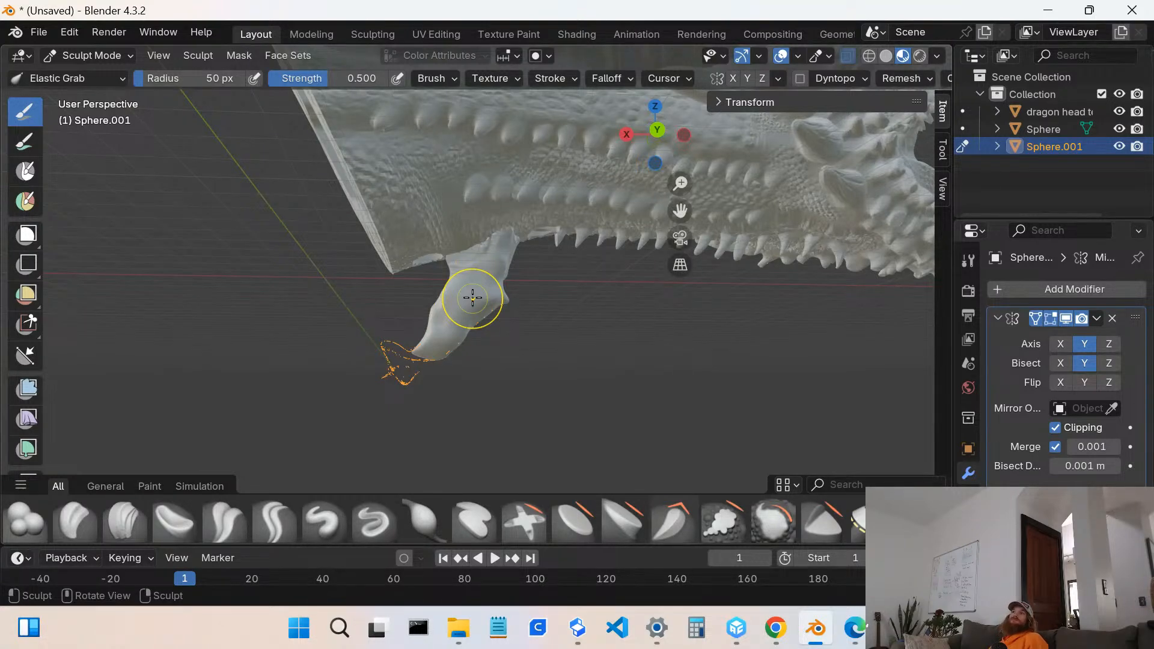
pyautogui.moveTo(430, 347)
pyautogui.mouseDown(button='middle')
pyautogui.moveTo(479, 360)
pyautogui.moveTo(415, 349)
pyautogui.mouseUp(button='middle')
pyautogui.scroll(4, 441, 315)
pyautogui.scroll(-2, 465, 344)
pyautogui.scroll(5, 406, 342)
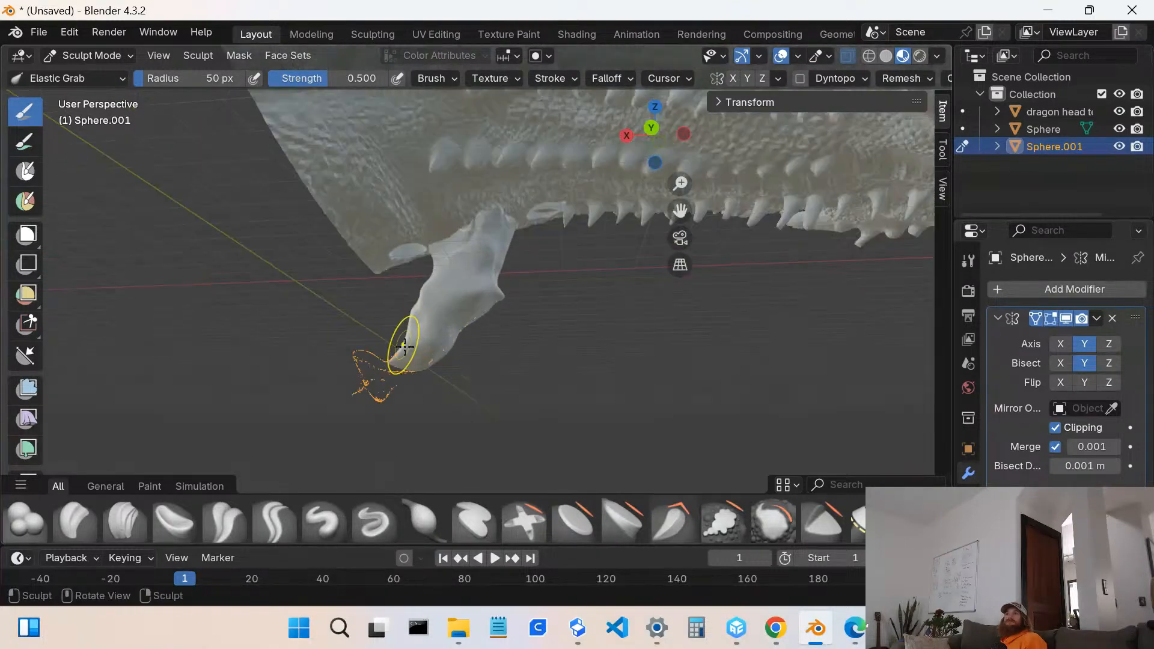
pyautogui.moveTo(443, 426); pyautogui.dragTo(476, 399, button='middle')
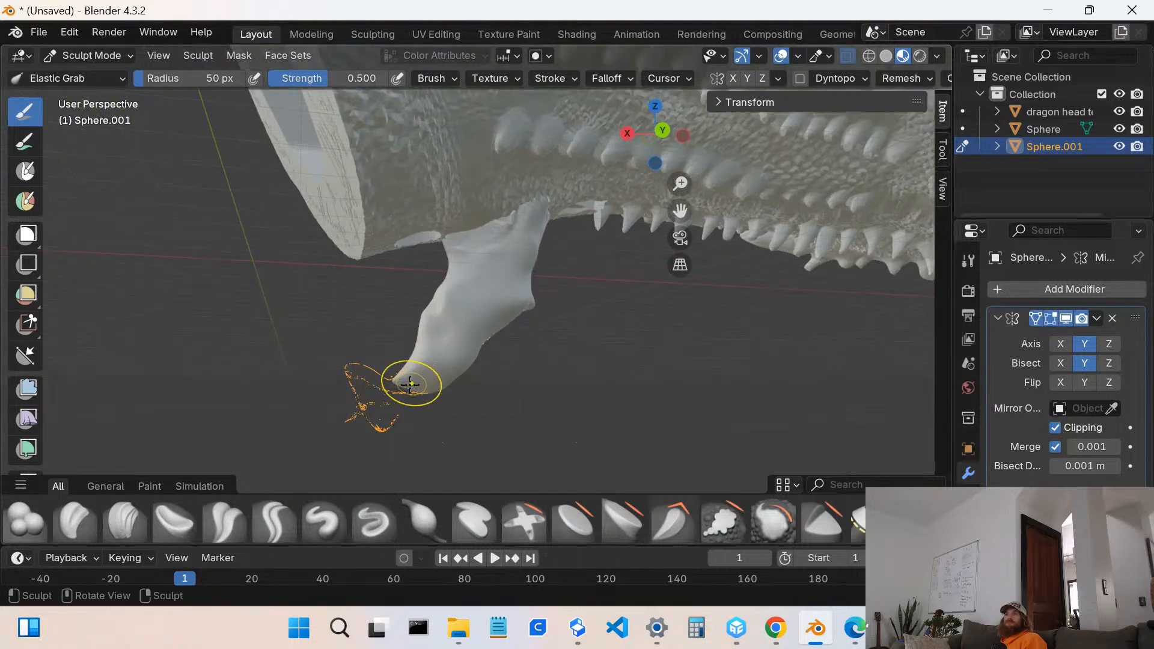
pyautogui.moveTo(404, 384)
pyautogui.mouseDown()
pyautogui.moveTo(253, 409)
pyautogui.moveTo(139, 461)
pyautogui.moveTo(114, 444)
pyautogui.moveTo(9, 420)
pyautogui.moveTo(27, 610)
pyautogui.moveTo(5, 637)
pyautogui.mouseUp()
pyautogui.scroll(-1, 361, 414)
# - Reshape the underside of the form around its lower tip and centre seam with Elastic Grab
pyautogui.moveTo(463, 307)
pyautogui.mouseDown(button='middle')
pyautogui.moveTo(389, 313)
pyautogui.moveTo(291, 288)
pyautogui.moveTo(373, 301)
pyautogui.moveTo(343, 312)
pyautogui.moveTo(324, 294)
pyautogui.moveTo(432, 265)
pyautogui.moveTo(451, 227)
pyautogui.moveTo(526, 225)
pyautogui.moveTo(438, 335)
pyautogui.mouseUp(button='middle')
pyautogui.moveTo(291, 310)
pyautogui.mouseDown()
pyautogui.moveTo(242, 239)
pyautogui.moveTo(222, 279)
pyautogui.mouseUp()
pyautogui.moveTo(263, 321)
pyautogui.mouseDown()
pyautogui.moveTo(243, 285)
pyautogui.moveTo(303, 271)
pyautogui.mouseUp()
pyautogui.moveTo(376, 312); pyautogui.dragTo(344, 286, button='middle')
pyautogui.moveTo(348, 283); pyautogui.dragTo(367, 304)
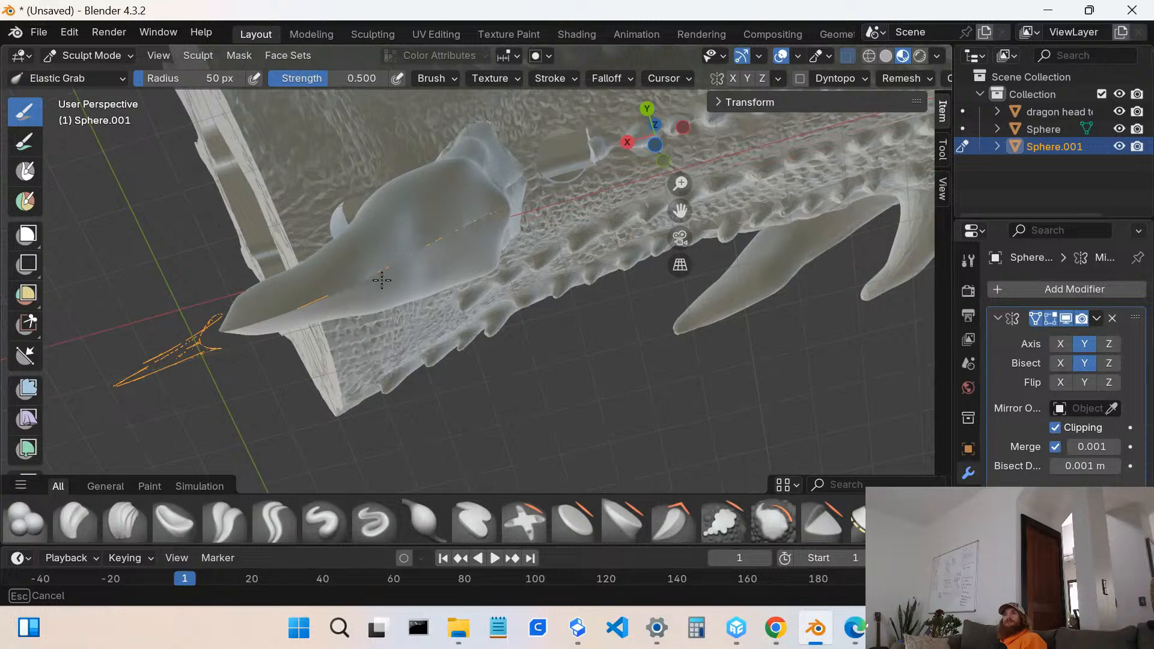
pyautogui.moveTo(381, 280); pyautogui.dragTo(381, 277)
# - Pull the surface along the mirror seam below the form's bulge with Elastic Grab to even out the join
pyautogui.moveTo(381, 276)
pyautogui.mouseDown(button='middle')
pyautogui.moveTo(360, 341)
pyautogui.moveTo(387, 334)
pyautogui.moveTo(348, 377)
pyautogui.mouseUp(button='middle')
pyautogui.scroll(3, 402, 353)
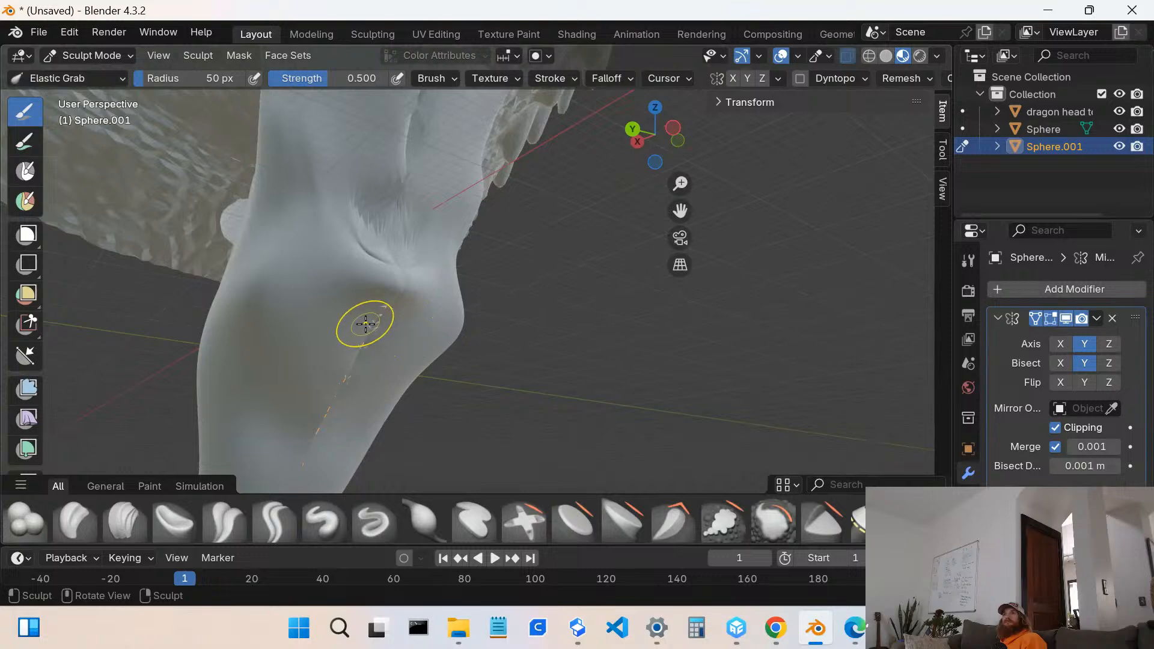
pyautogui.moveTo(367, 324); pyautogui.dragTo(386, 334)
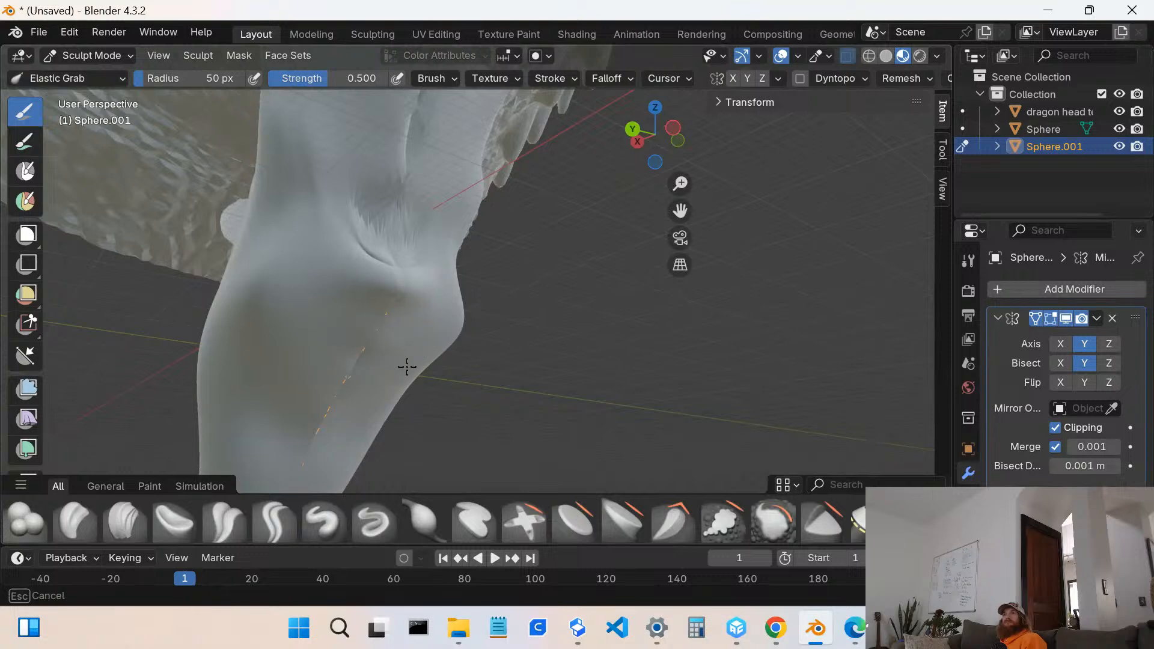
pyautogui.moveTo(407, 367); pyautogui.dragTo(404, 363)
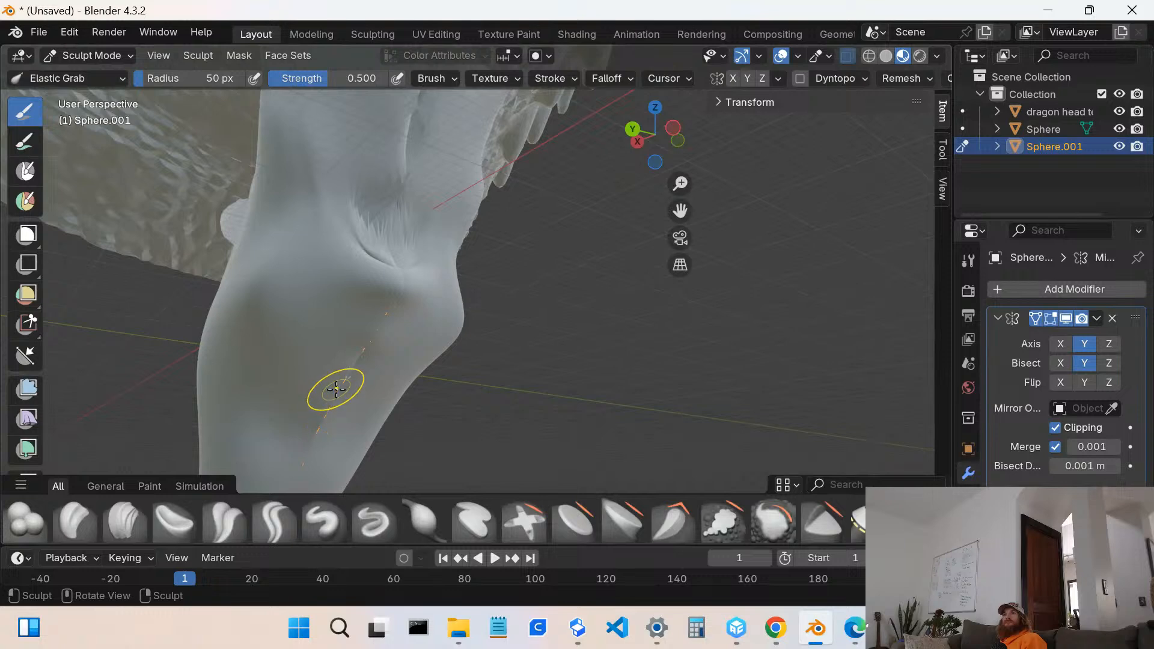
pyautogui.moveTo(337, 389)
pyautogui.mouseDown()
pyautogui.moveTo(358, 398)
pyautogui.moveTo(369, 365)
pyautogui.moveTo(380, 378)
pyautogui.mouseUp()
pyautogui.moveTo(379, 377)
pyautogui.mouseDown(button='middle')
pyautogui.moveTo(361, 338)
pyautogui.moveTo(394, 258)
pyautogui.moveTo(359, 314)
pyautogui.mouseUp(button='middle')
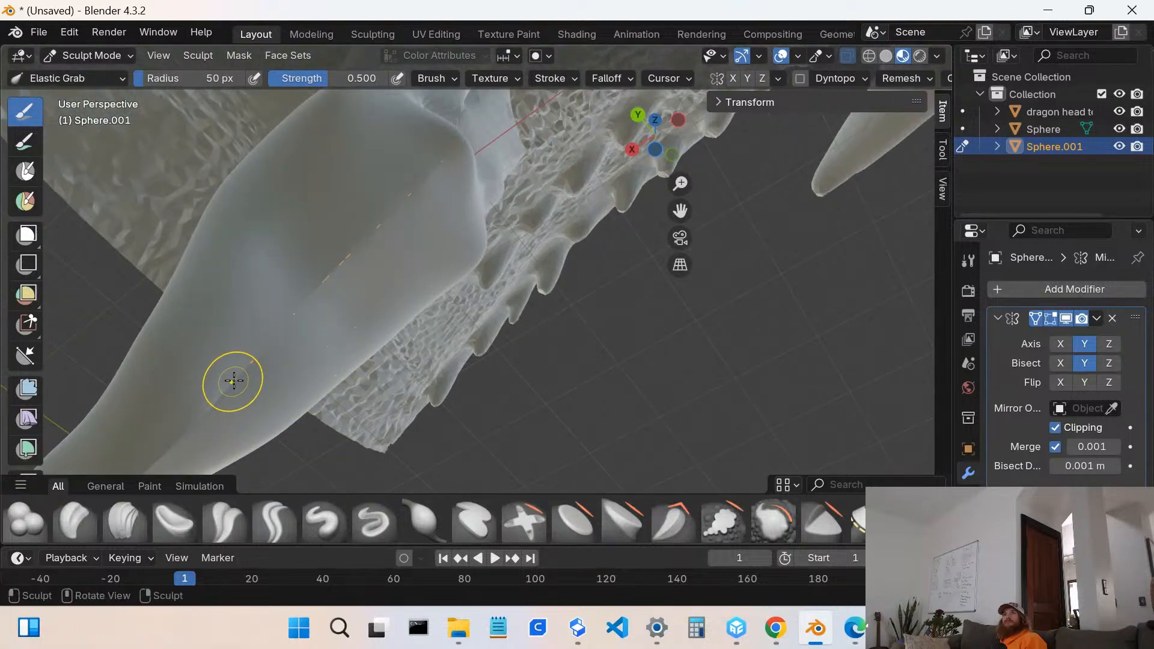
pyautogui.moveTo(233, 383); pyautogui.dragTo(247, 394)
# - Push the form's lower edge upward with Elastic Grab, working from mid-length to the rounded tip
pyautogui.moveTo(247, 395)
pyautogui.mouseDown(button='middle')
pyautogui.moveTo(309, 381)
pyautogui.moveTo(391, 338)
pyautogui.moveTo(406, 383)
pyautogui.mouseUp(button='middle')
pyautogui.moveTo(353, 420)
pyautogui.mouseDown(button='middle')
pyautogui.moveTo(394, 419)
pyautogui.moveTo(420, 456)
pyautogui.moveTo(420, 412)
pyautogui.moveTo(450, 335)
pyautogui.moveTo(468, 402)
pyautogui.mouseUp(button='middle')
pyautogui.moveTo(468, 403); pyautogui.dragTo(476, 447)
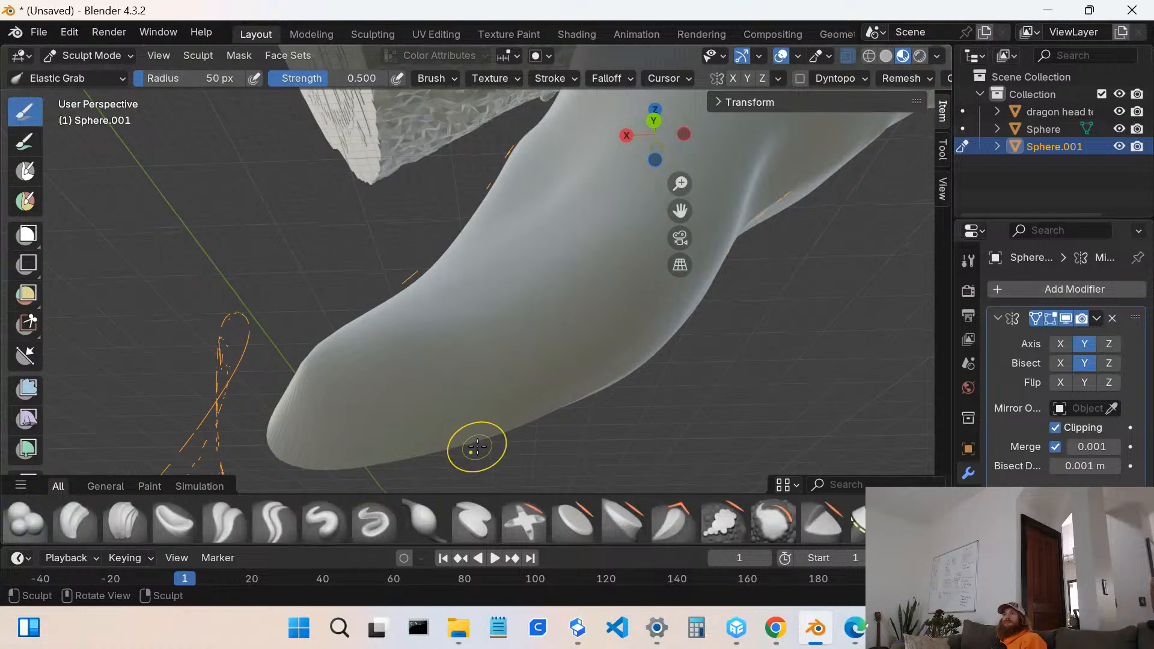
pyautogui.moveTo(471, 443); pyautogui.dragTo(451, 371, button='middle')
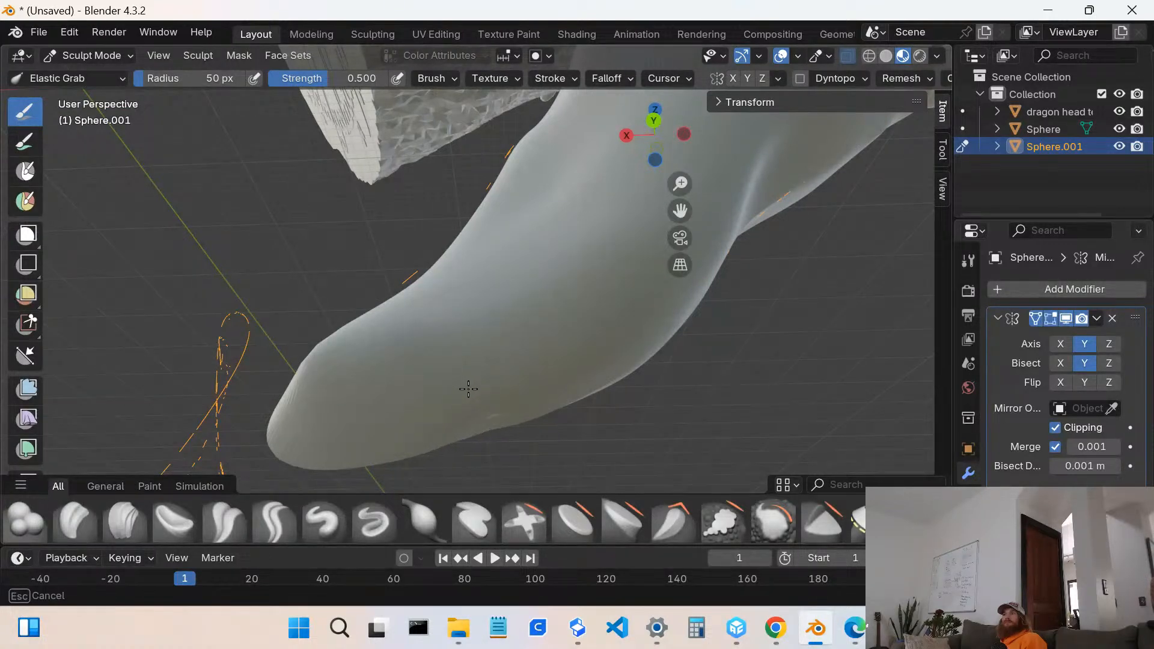
pyautogui.moveTo(469, 389); pyautogui.dragTo(469, 389)
pyautogui.moveTo(554, 407); pyautogui.dragTo(547, 378)
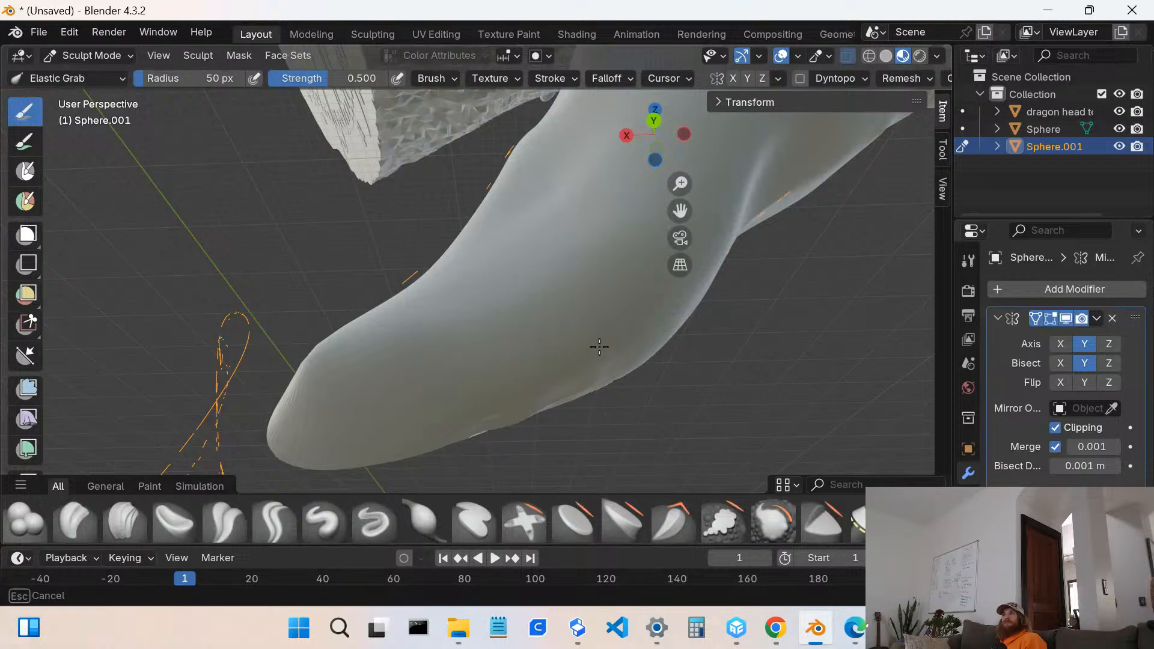
pyautogui.moveTo(599, 347); pyautogui.dragTo(598, 349)
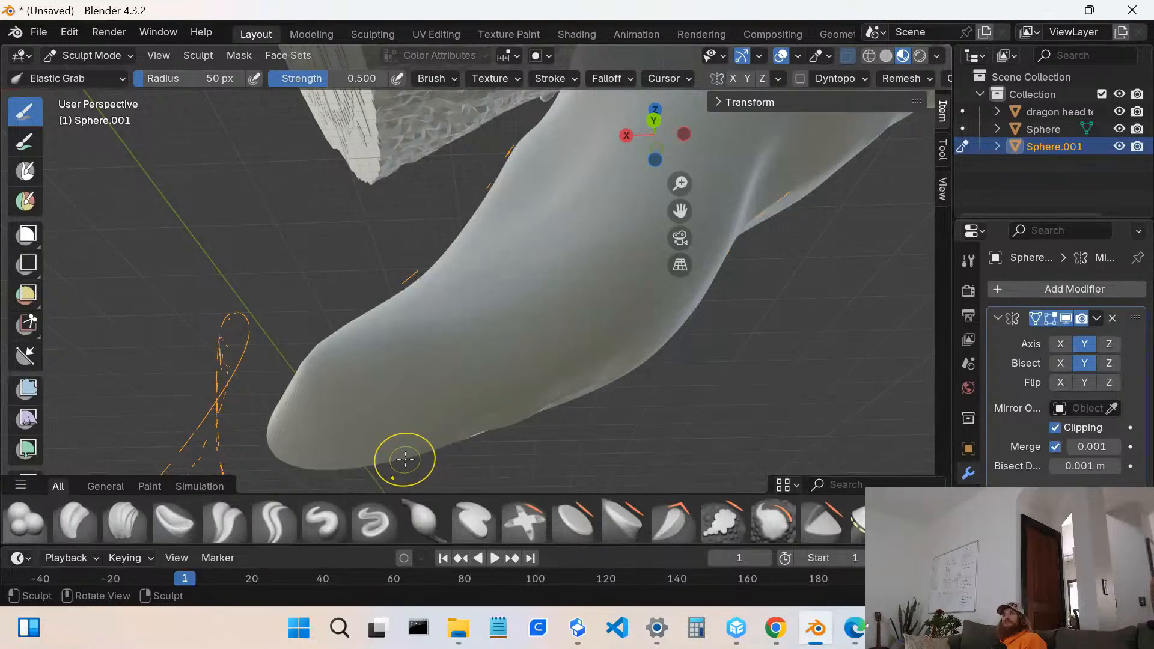
pyautogui.moveTo(405, 460); pyautogui.dragTo(398, 417)
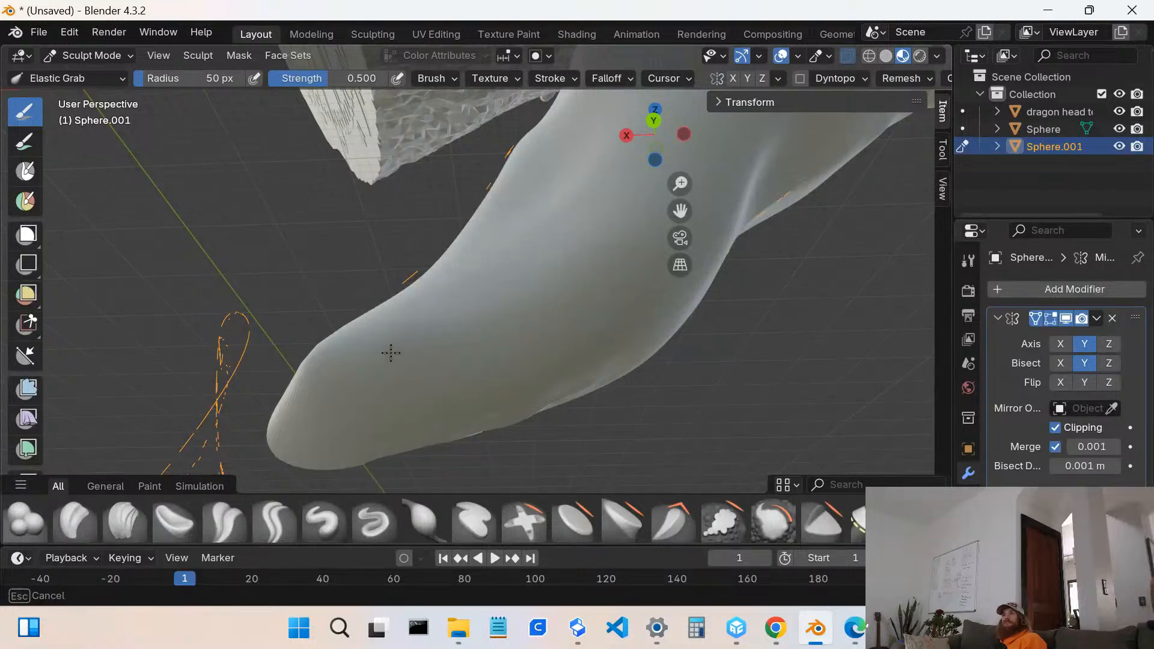
pyautogui.moveTo(324, 452)
pyautogui.mouseDown()
pyautogui.moveTo(329, 474)
pyautogui.moveTo(331, 434)
pyautogui.mouseUp()
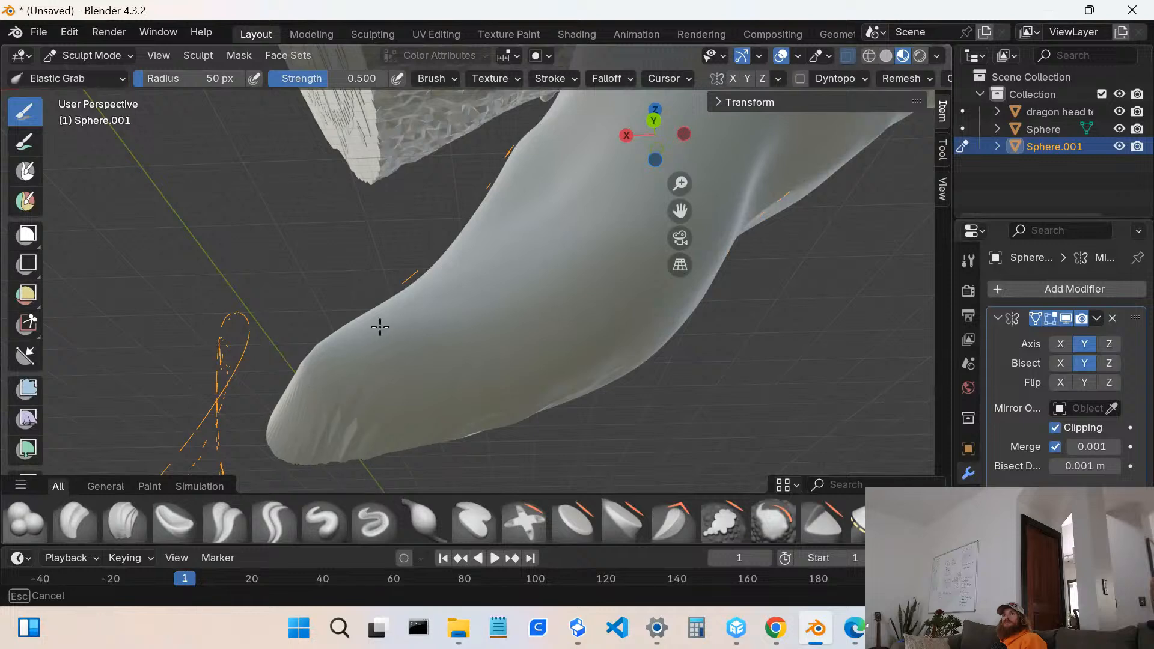
pyautogui.moveTo(380, 327); pyautogui.dragTo(353, 387)
# - Push the underside of the rounded tip inward and adjust its end with Elastic Grab
pyautogui.moveTo(352, 387); pyautogui.dragTo(458, 409, button='middle')
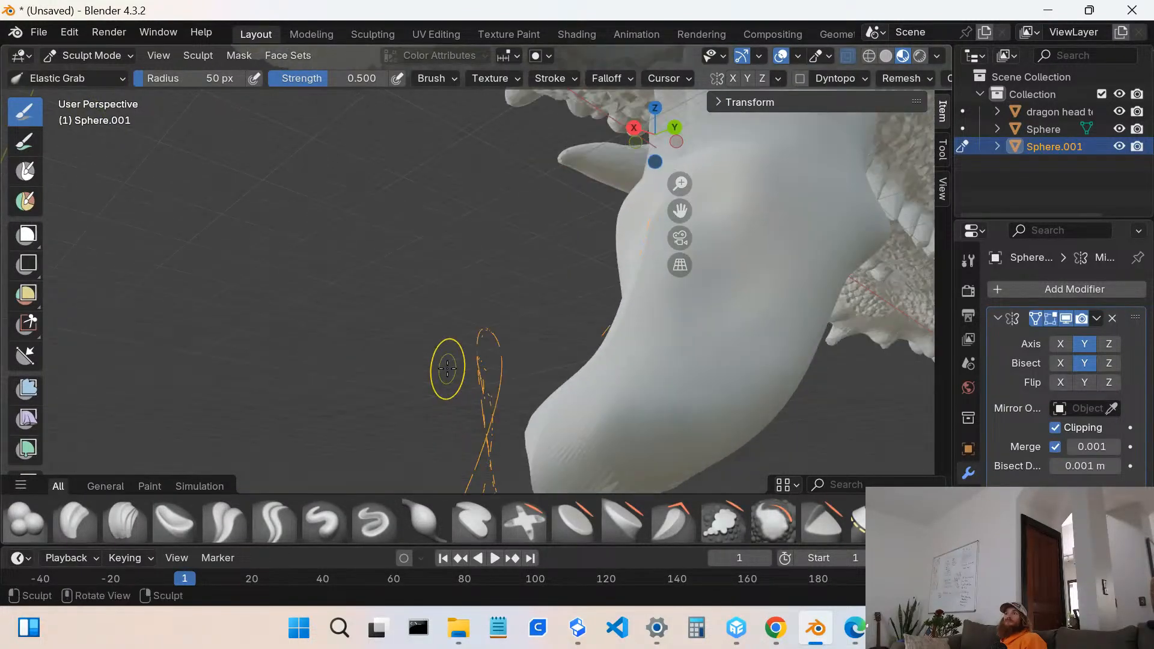
pyautogui.moveTo(662, 446); pyautogui.dragTo(484, 378, button='middle')
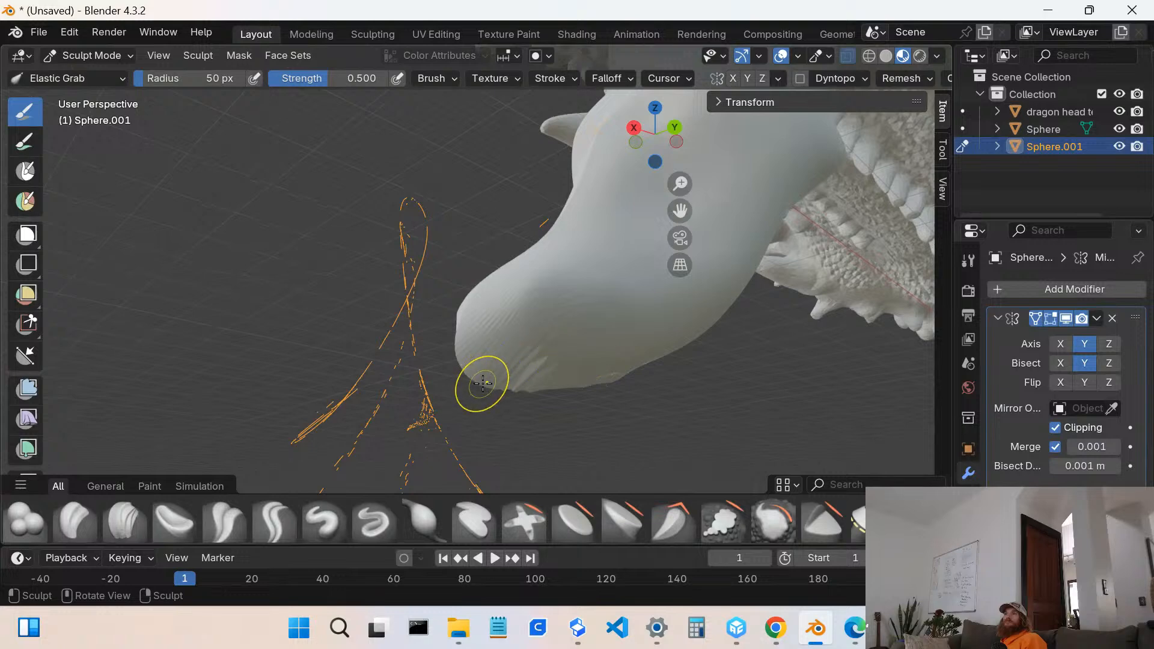
pyautogui.moveTo(483, 383); pyautogui.dragTo(479, 354)
pyautogui.moveTo(492, 298); pyautogui.dragTo(489, 298)
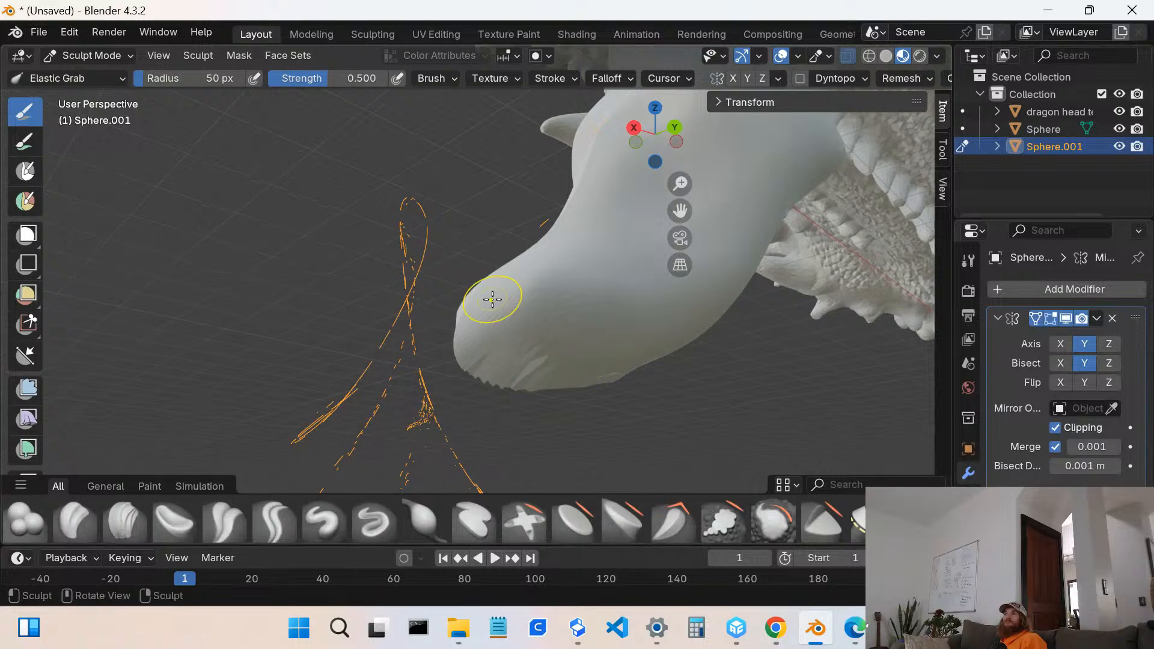
# - Smooth the ridges on the tip and lower part of the form with the Smooth brush at strength 0.700
pyautogui.click(775, 529)
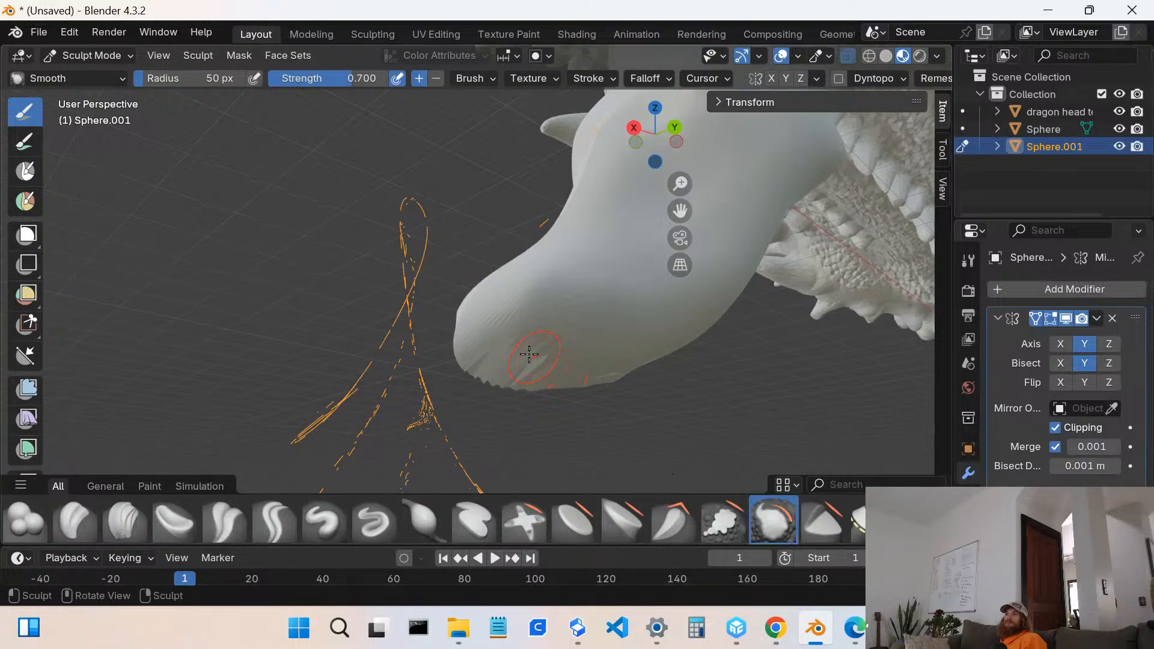
pyautogui.moveTo(530, 356); pyautogui.dragTo(540, 359)
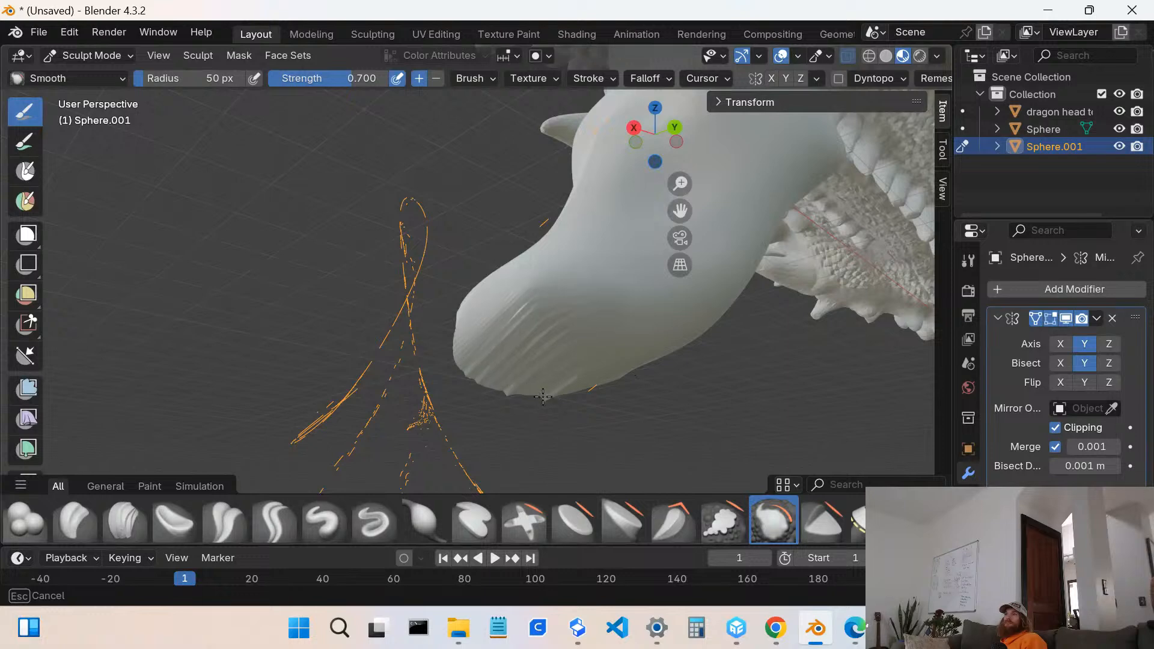
pyautogui.moveTo(542, 397)
pyautogui.mouseDown(button='middle')
pyautogui.moveTo(469, 306)
pyautogui.moveTo(475, 346)
pyautogui.mouseUp(button='middle')
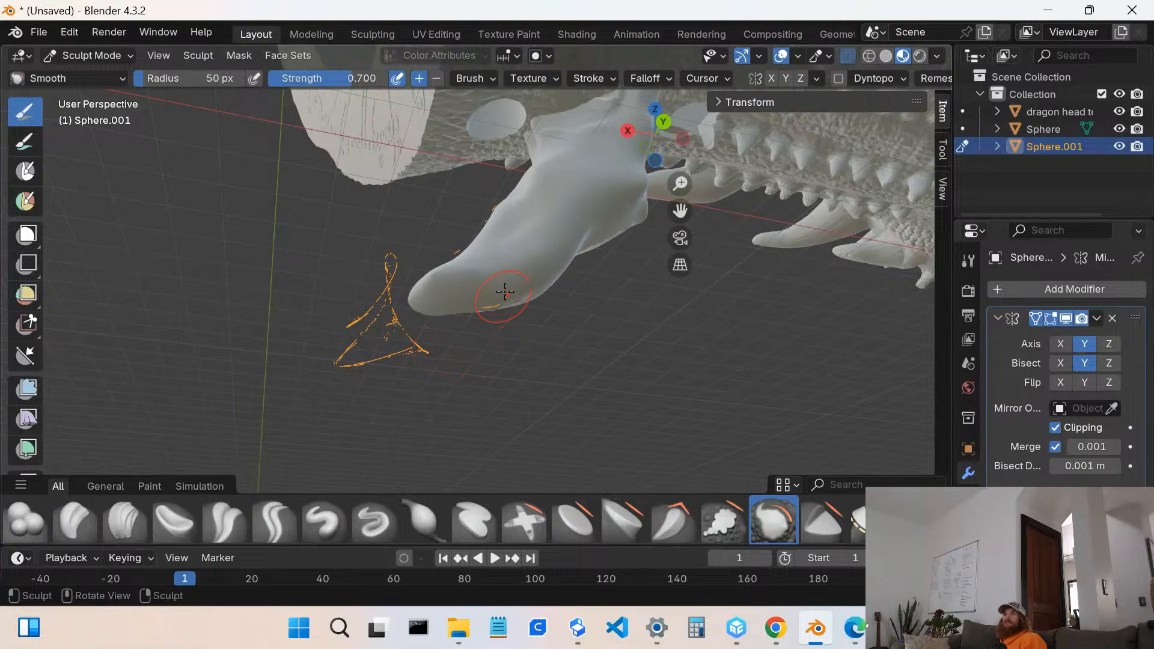
pyautogui.moveTo(497, 290)
pyautogui.mouseDown(button='middle')
pyautogui.moveTo(433, 258)
pyautogui.moveTo(521, 133)
pyautogui.moveTo(543, 255)
pyautogui.moveTo(459, 291)
pyautogui.moveTo(369, 246)
pyautogui.moveTo(463, 253)
pyautogui.moveTo(561, 237)
pyautogui.moveTo(719, 276)
pyautogui.moveTo(549, 225)
pyautogui.moveTo(559, 304)
pyautogui.moveTo(528, 296)
pyautogui.mouseUp(button='middle')
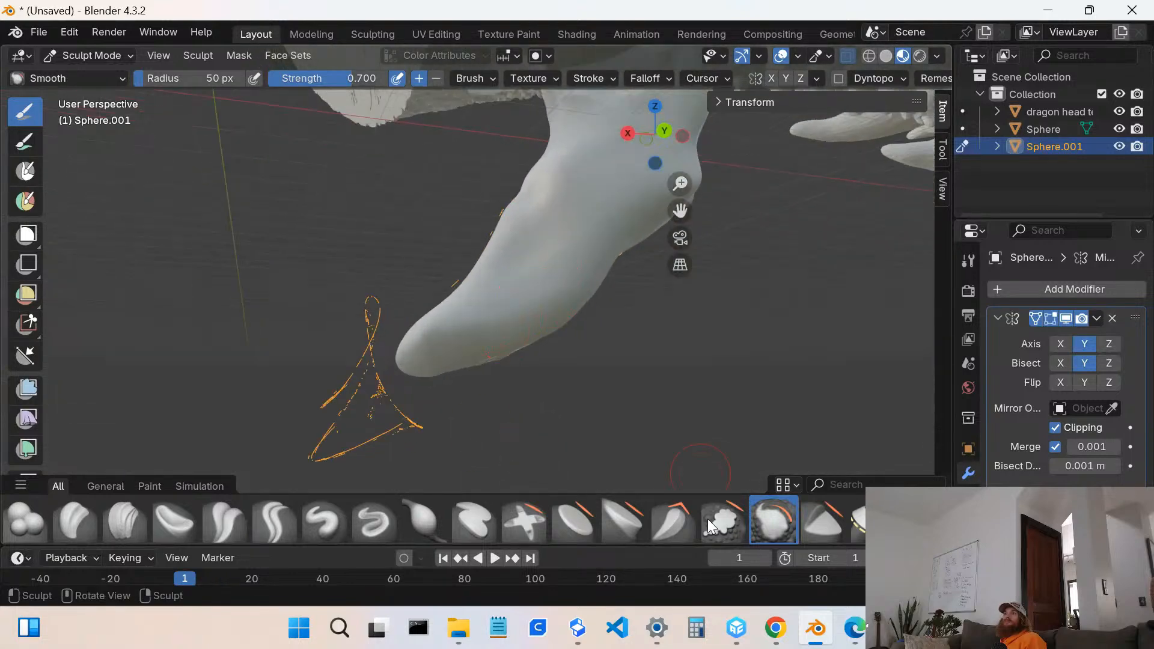
# - Carve lengthwise grooves from the tip along the form's lower half with the Crease Sharp brush at strength 0.600
pyautogui.click(276, 521)
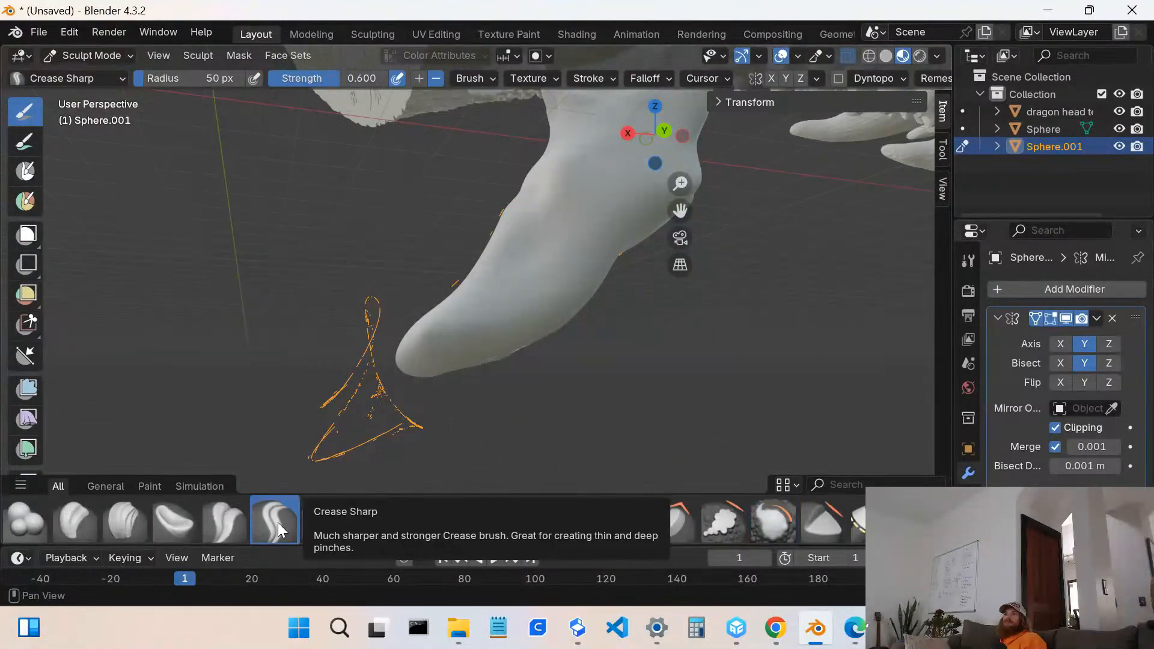
pyautogui.moveTo(480, 330); pyautogui.dragTo(399, 405, button='middle')
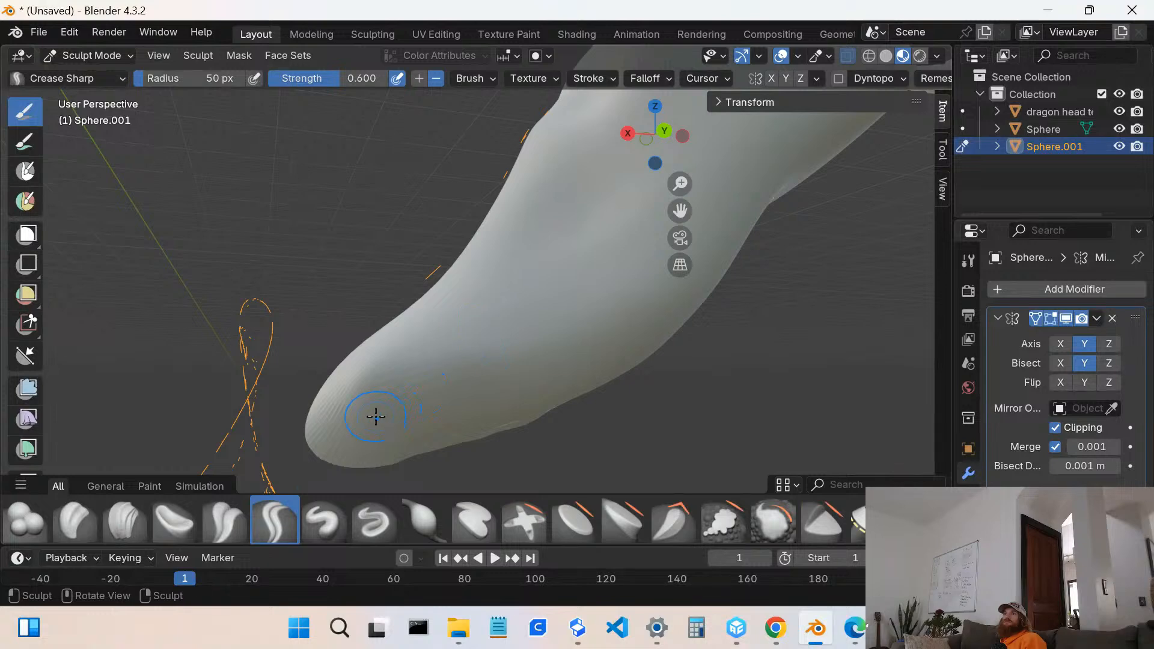
pyautogui.moveTo(375, 416)
pyautogui.mouseDown()
pyautogui.moveTo(502, 376)
pyautogui.moveTo(553, 345)
pyautogui.mouseUp()
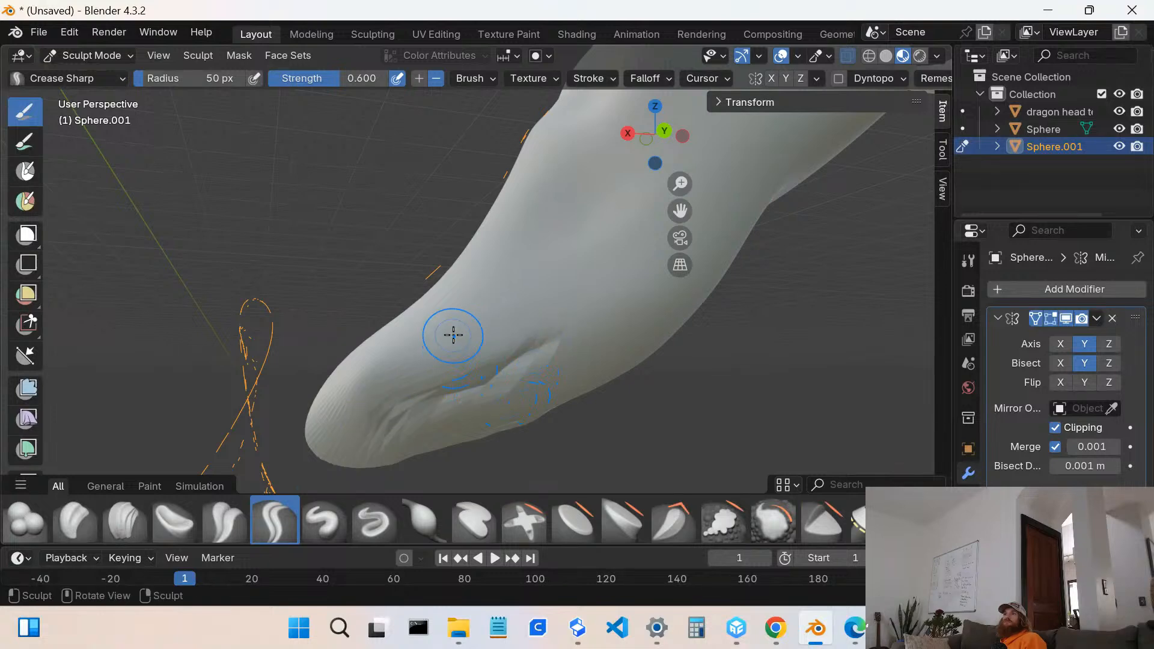
pyautogui.moveTo(460, 335); pyautogui.dragTo(627, 233)
pyautogui.moveTo(532, 298); pyautogui.dragTo(519, 309, button='middle')
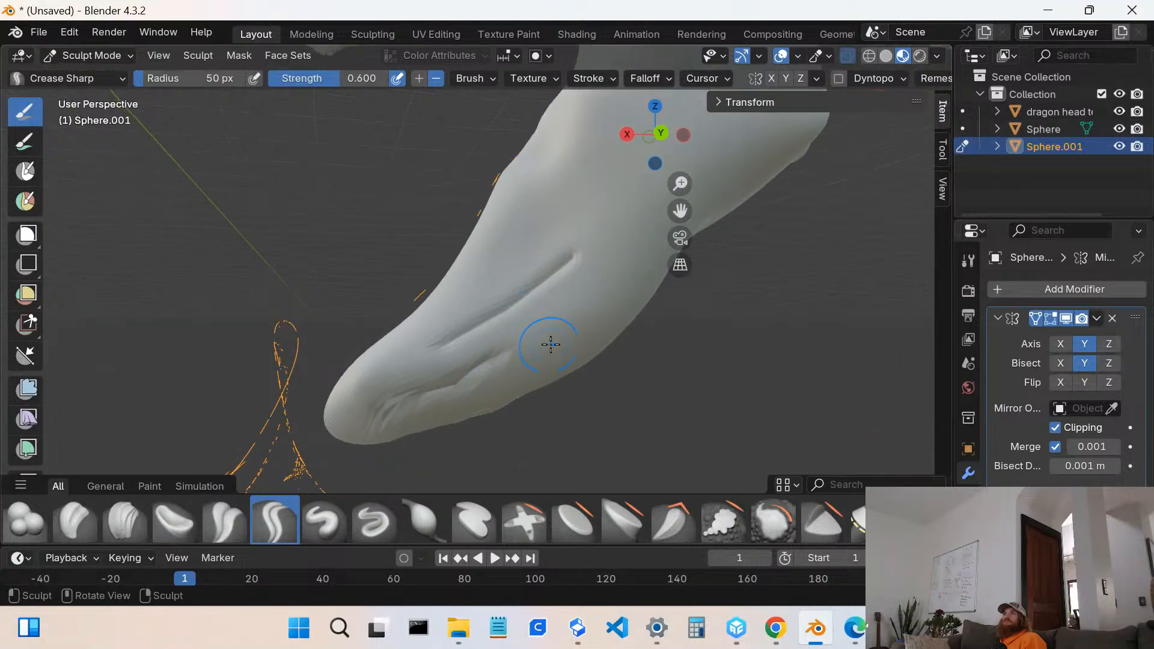
pyautogui.moveTo(541, 331); pyautogui.dragTo(638, 224)
pyautogui.moveTo(639, 224)
pyautogui.mouseDown(button='middle')
pyautogui.moveTo(611, 273)
pyautogui.moveTo(592, 281)
pyautogui.moveTo(615, 247)
pyautogui.moveTo(576, 301)
pyautogui.mouseUp(button='middle')
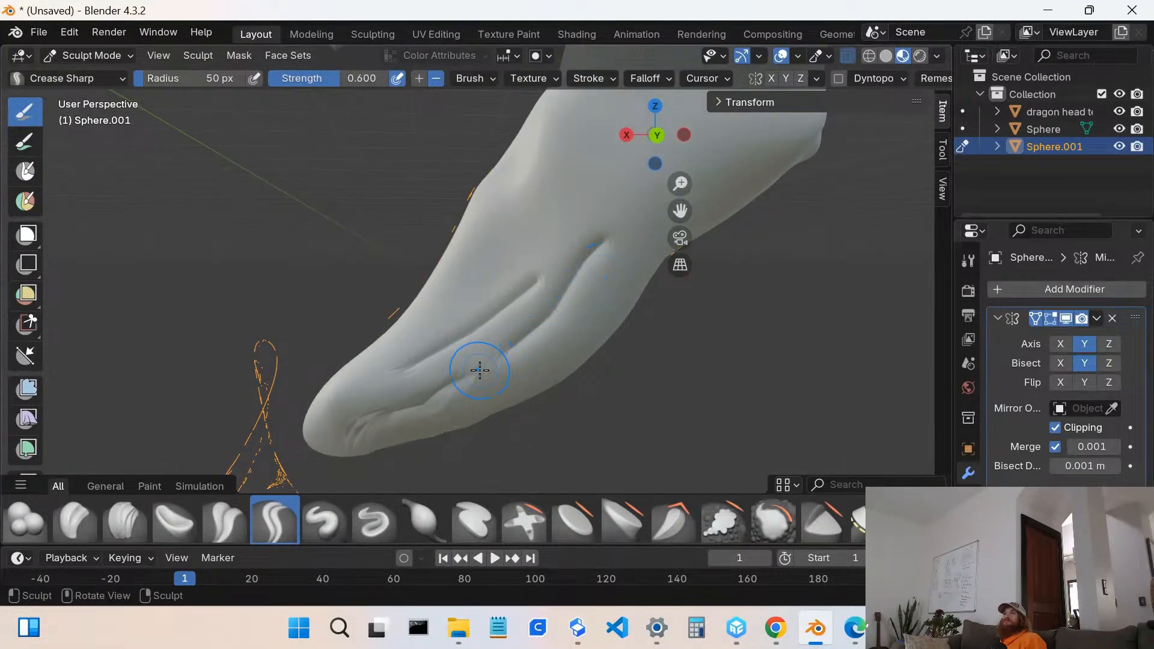
pyautogui.moveTo(480, 358); pyautogui.dragTo(529, 280)
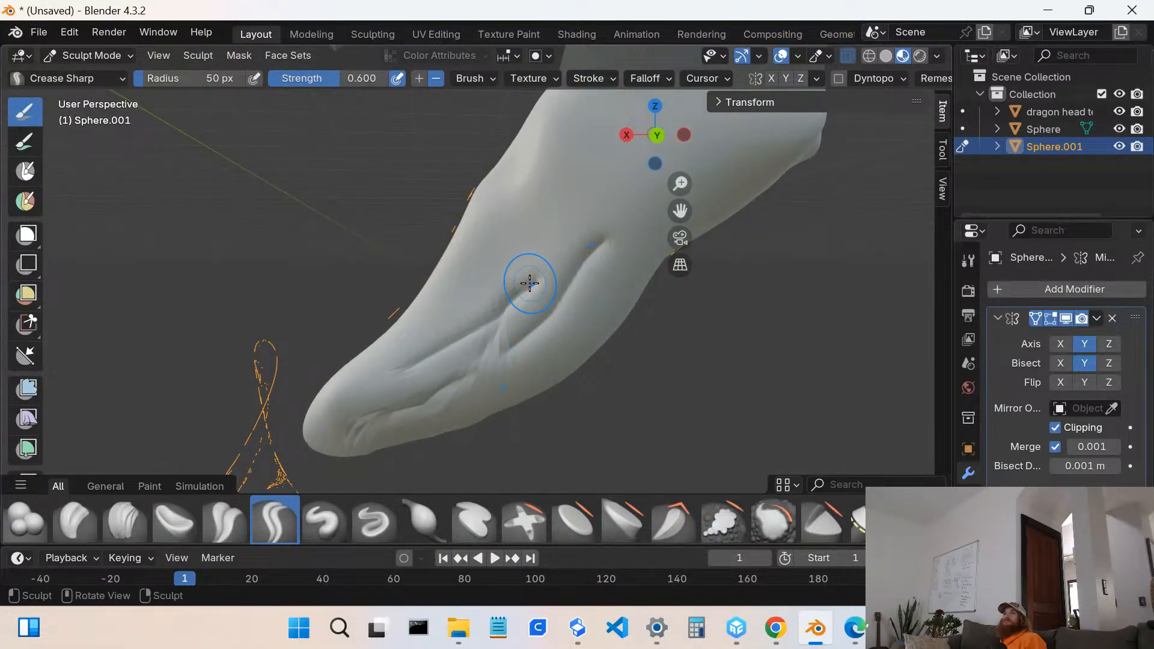
# - Carve long branching creases up the rear side of the form, from its lower section to the upper part
pyautogui.moveTo(543, 257)
pyautogui.mouseDown(button='middle')
pyautogui.moveTo(507, 327)
pyautogui.moveTo(463, 363)
pyautogui.mouseUp(button='middle')
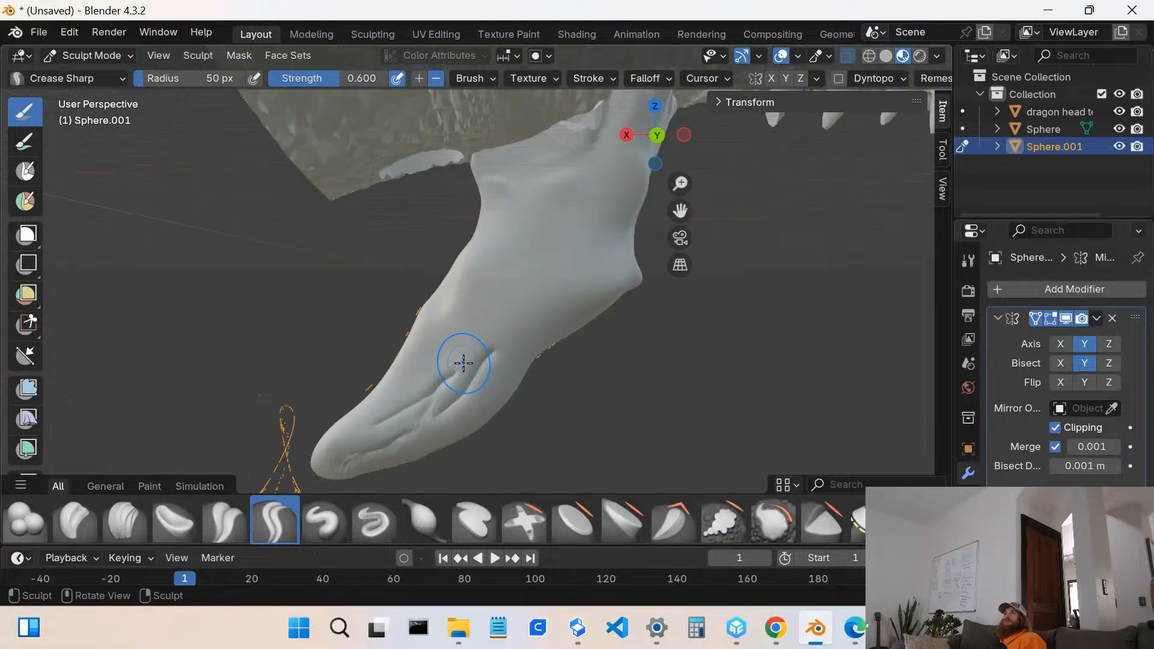
pyautogui.moveTo(463, 363)
pyautogui.mouseDown()
pyautogui.moveTo(453, 353)
pyautogui.moveTo(407, 368)
pyautogui.mouseUp()
pyautogui.moveTo(399, 373)
pyautogui.mouseDown(button='middle')
pyautogui.moveTo(495, 397)
pyautogui.moveTo(493, 428)
pyautogui.mouseUp(button='middle')
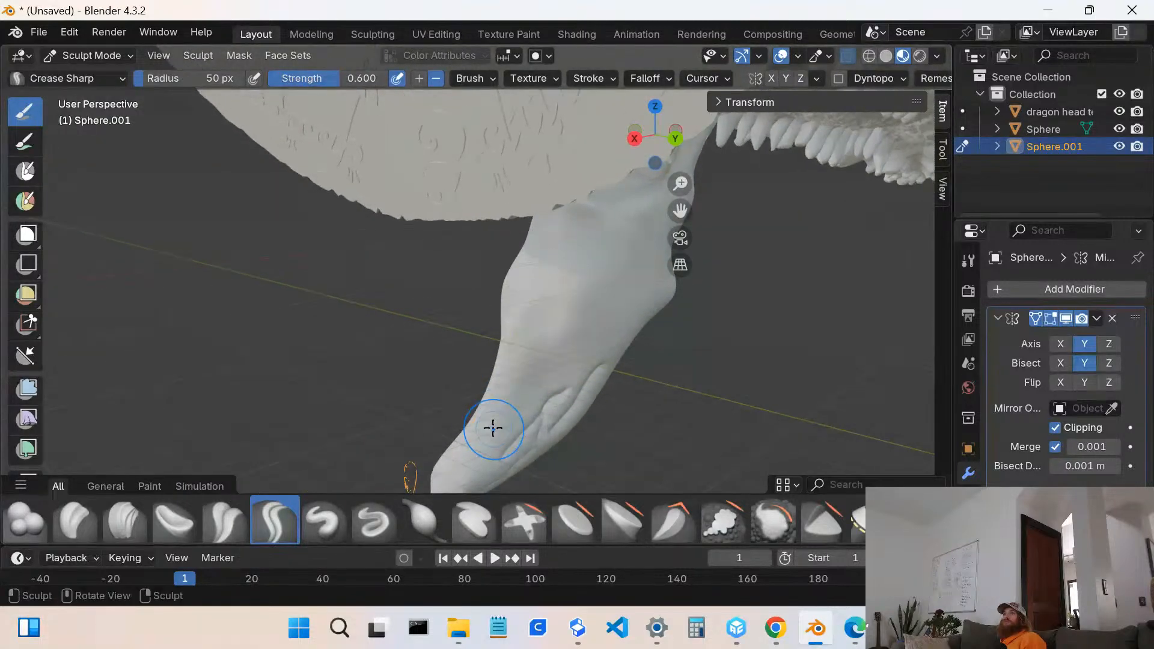
pyautogui.moveTo(489, 418)
pyautogui.mouseDown()
pyautogui.moveTo(583, 327)
pyautogui.moveTo(639, 301)
pyautogui.moveTo(561, 369)
pyautogui.moveTo(595, 319)
pyautogui.moveTo(579, 322)
pyautogui.moveTo(571, 268)
pyautogui.moveTo(607, 237)
pyautogui.moveTo(619, 265)
pyautogui.moveTo(607, 285)
pyautogui.moveTo(641, 229)
pyautogui.mouseUp()
pyautogui.moveTo(641, 186); pyautogui.dragTo(640, 188)
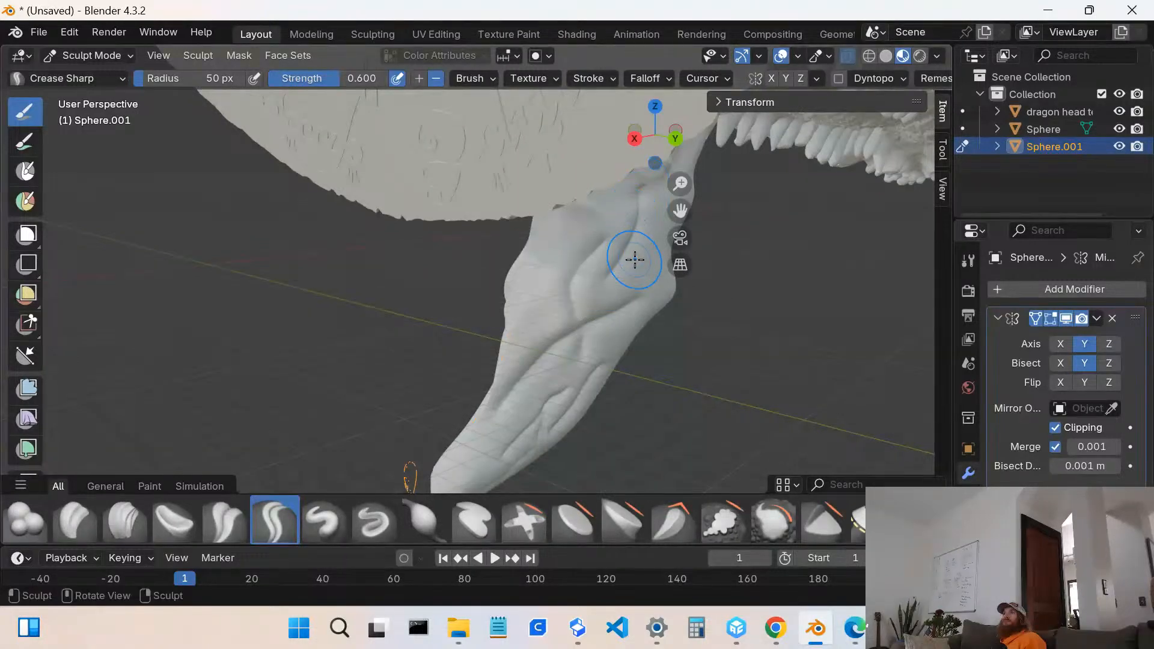
pyautogui.moveTo(642, 269); pyautogui.dragTo(651, 258)
# - Extend the creases across the form's upper side to its joint with the dragon head
pyautogui.moveTo(651, 258); pyautogui.dragTo(615, 247, button='middle')
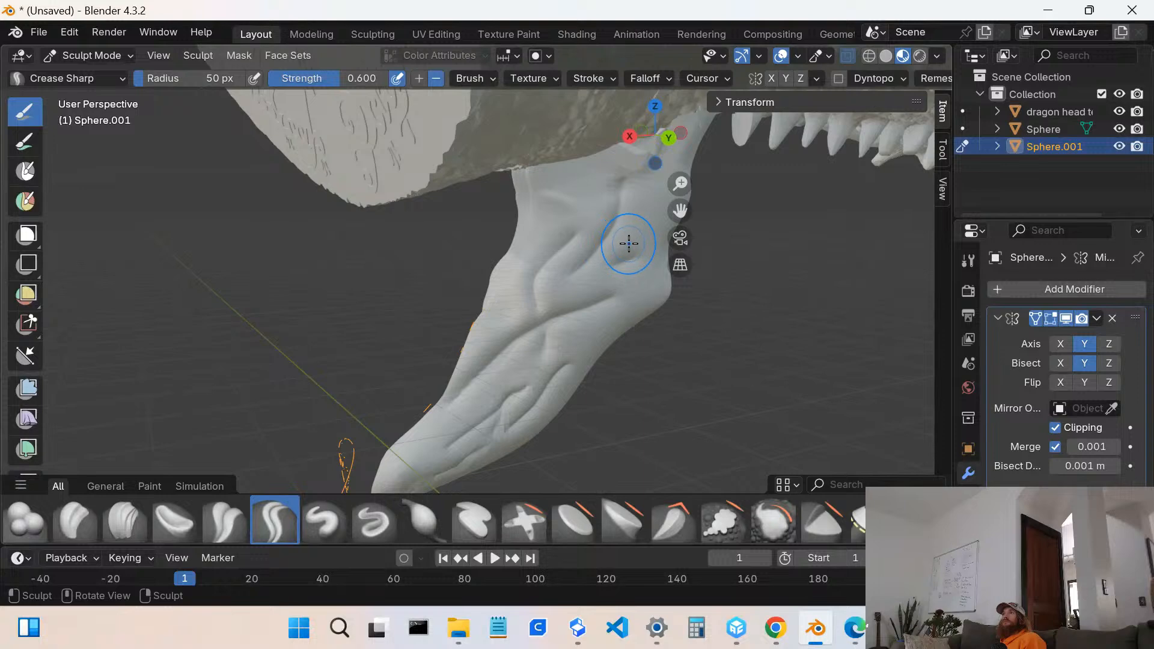
pyautogui.moveTo(629, 243); pyautogui.dragTo(660, 196)
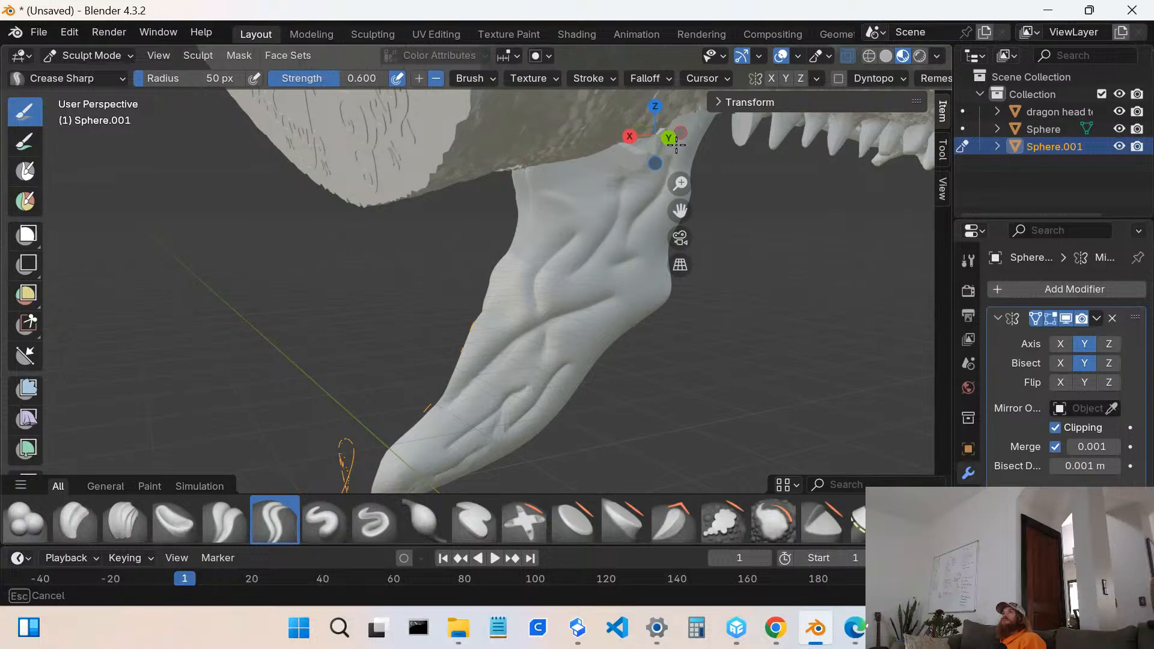
pyautogui.moveTo(683, 131)
pyautogui.mouseDown()
pyautogui.moveTo(629, 167)
pyautogui.moveTo(561, 164)
pyautogui.mouseUp()
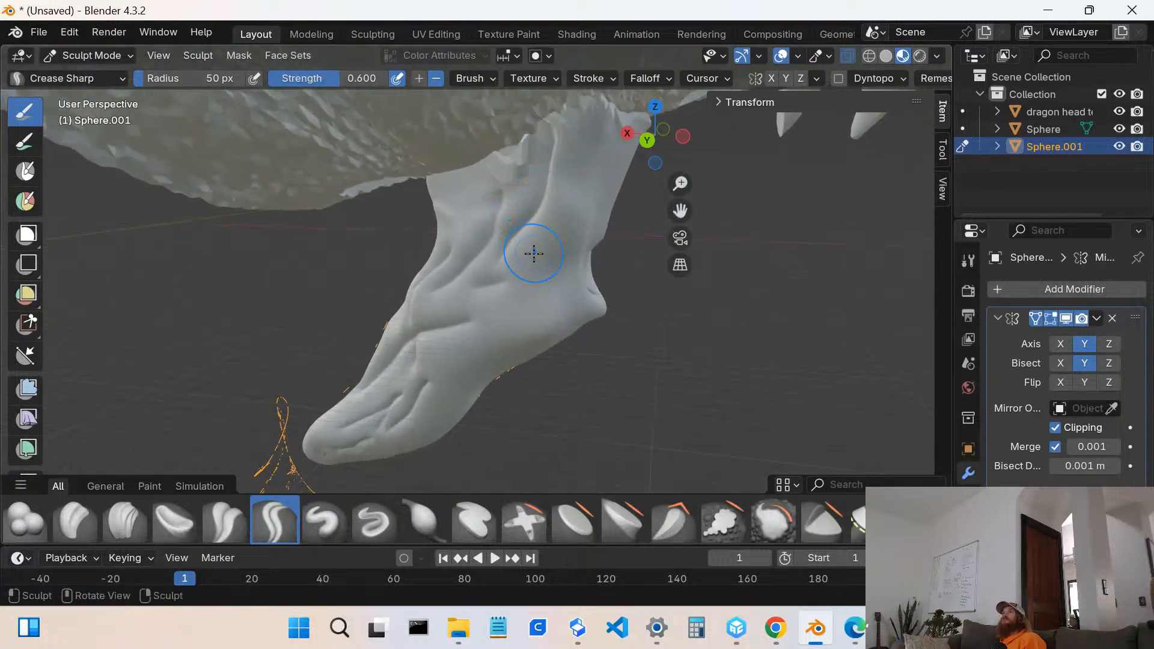
pyautogui.moveTo(550, 259)
pyautogui.mouseDown(button='middle')
pyautogui.moveTo(561, 245)
pyautogui.moveTo(505, 275)
pyautogui.mouseUp(button='middle')
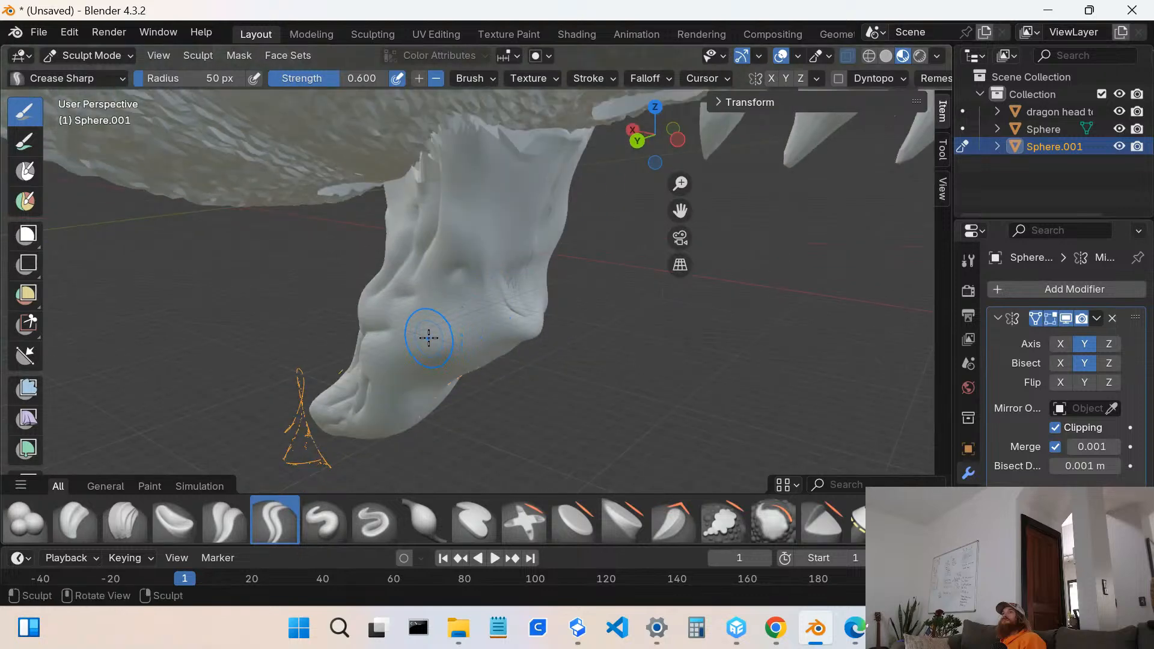
# - Carve Crease Sharp grooves from the form's side bulge up towards its joint and along the lower underside
pyautogui.moveTo(433, 330)
pyautogui.mouseDown()
pyautogui.moveTo(492, 283)
pyautogui.moveTo(470, 188)
pyautogui.mouseUp()
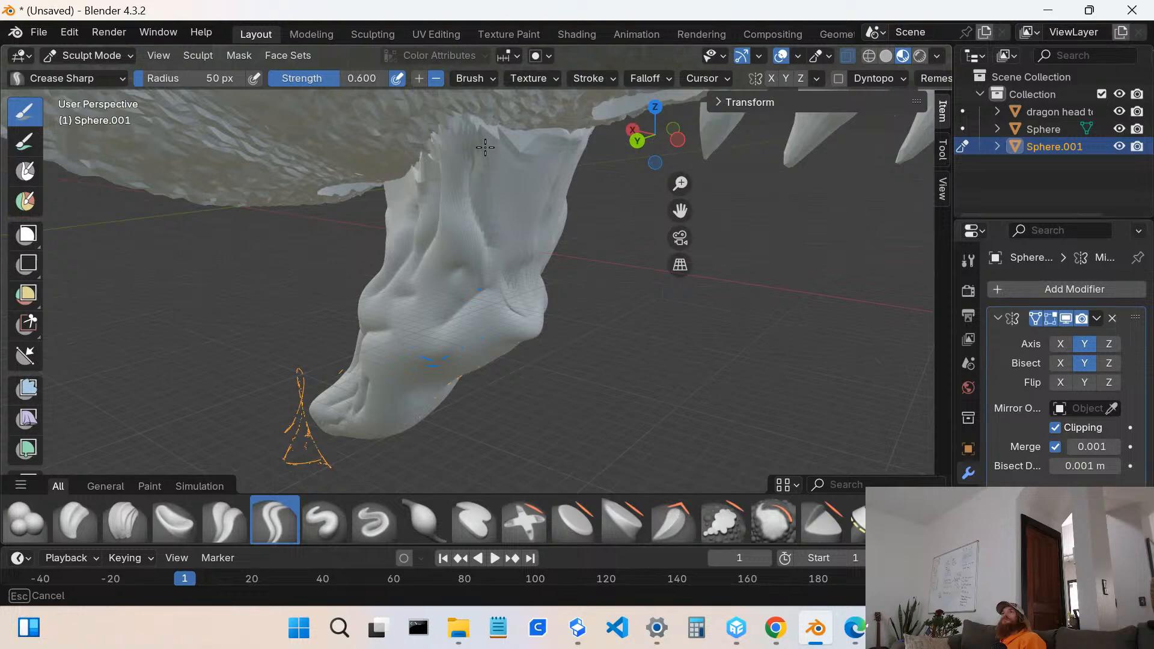
pyautogui.moveTo(485, 147)
pyautogui.mouseDown()
pyautogui.moveTo(513, 188)
pyautogui.moveTo(507, 217)
pyautogui.mouseUp()
pyautogui.moveTo(499, 243)
pyautogui.mouseDown(button='middle')
pyautogui.moveTo(448, 172)
pyautogui.moveTo(482, 227)
pyautogui.mouseUp(button='middle')
pyautogui.moveTo(442, 289); pyautogui.dragTo(467, 263, button='middle')
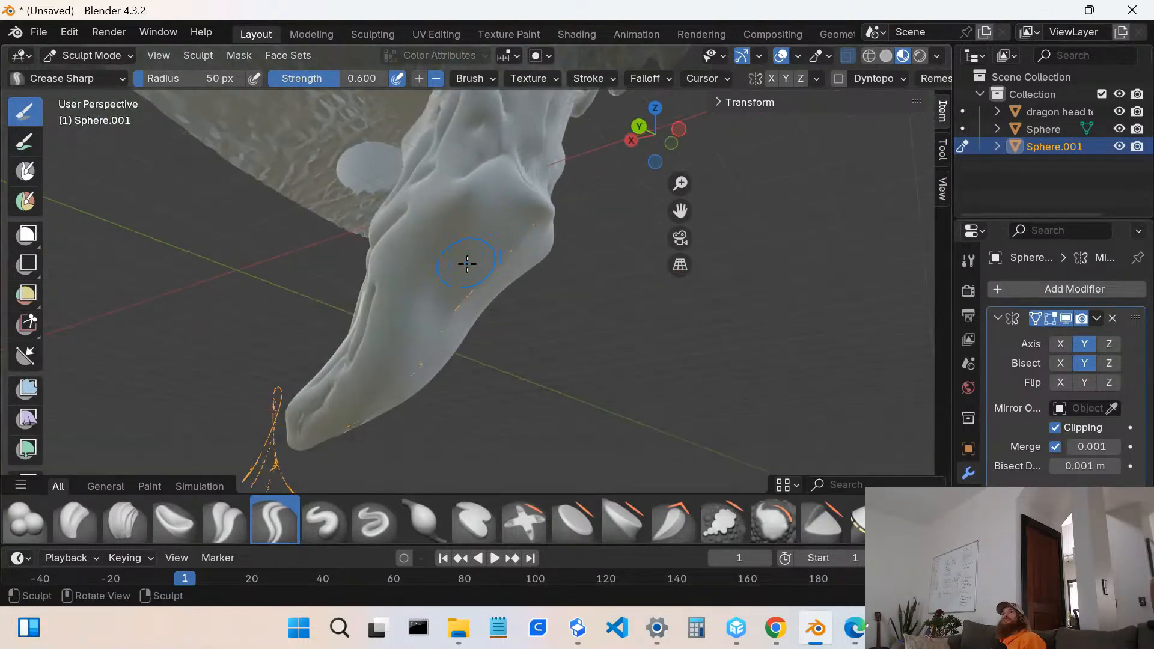
pyautogui.moveTo(442, 229); pyautogui.dragTo(449, 253)
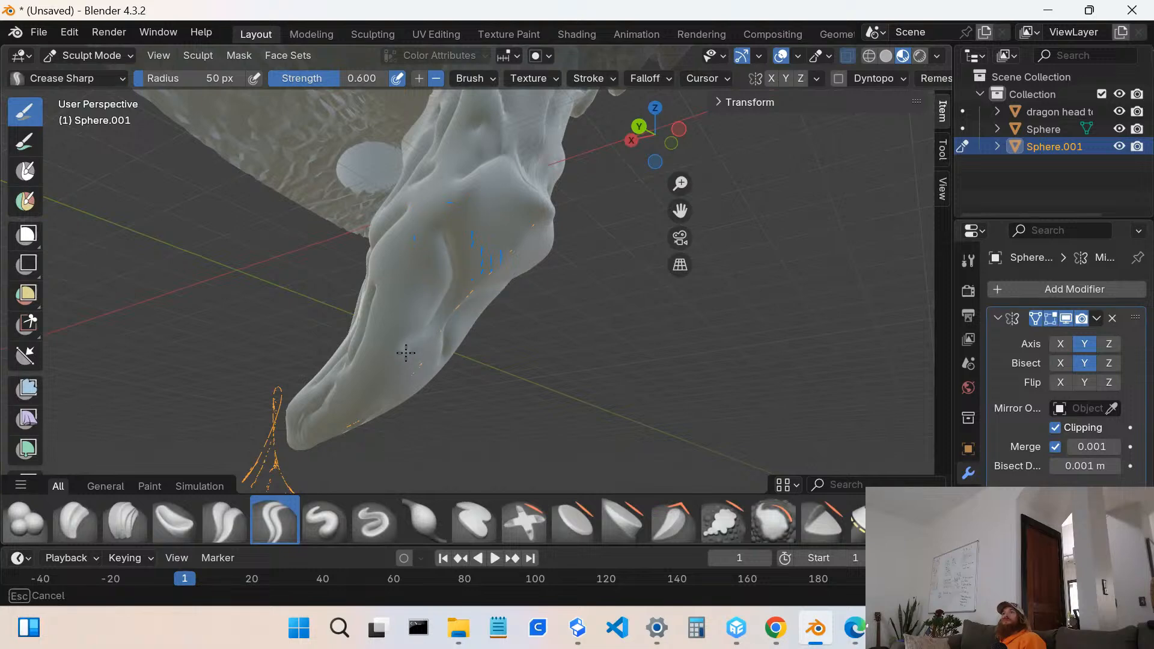
pyautogui.moveTo(406, 353)
pyautogui.mouseDown()
pyautogui.moveTo(371, 399)
pyautogui.moveTo(412, 243)
pyautogui.moveTo(422, 244)
pyautogui.mouseUp()
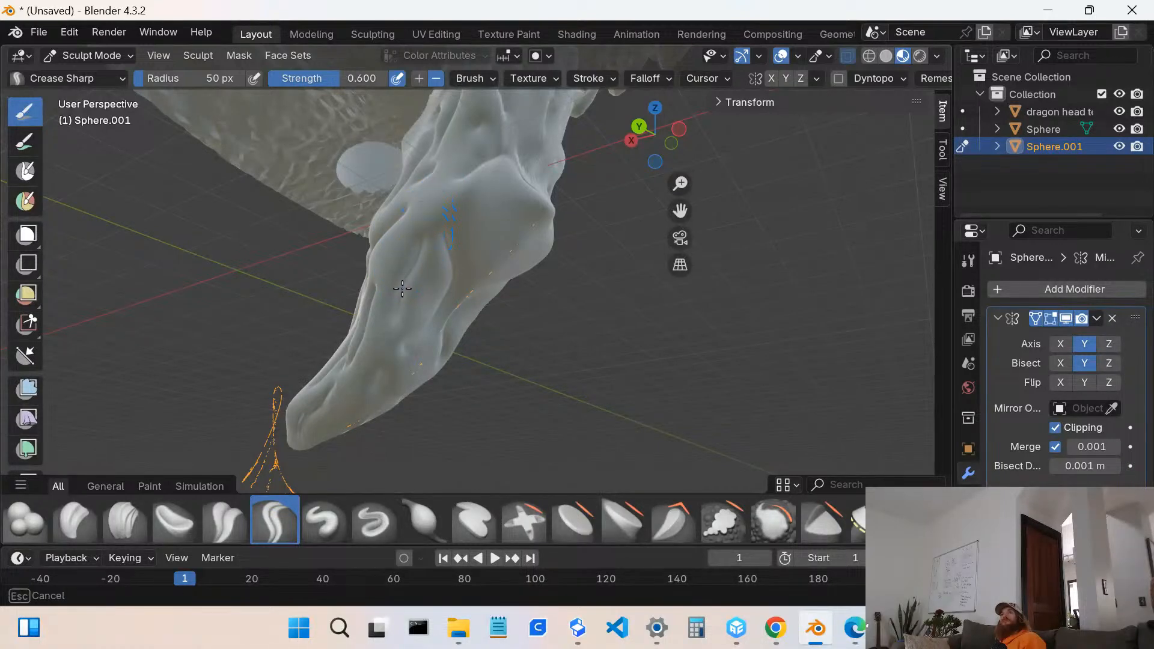
pyautogui.moveTo(401, 293); pyautogui.dragTo(389, 363)
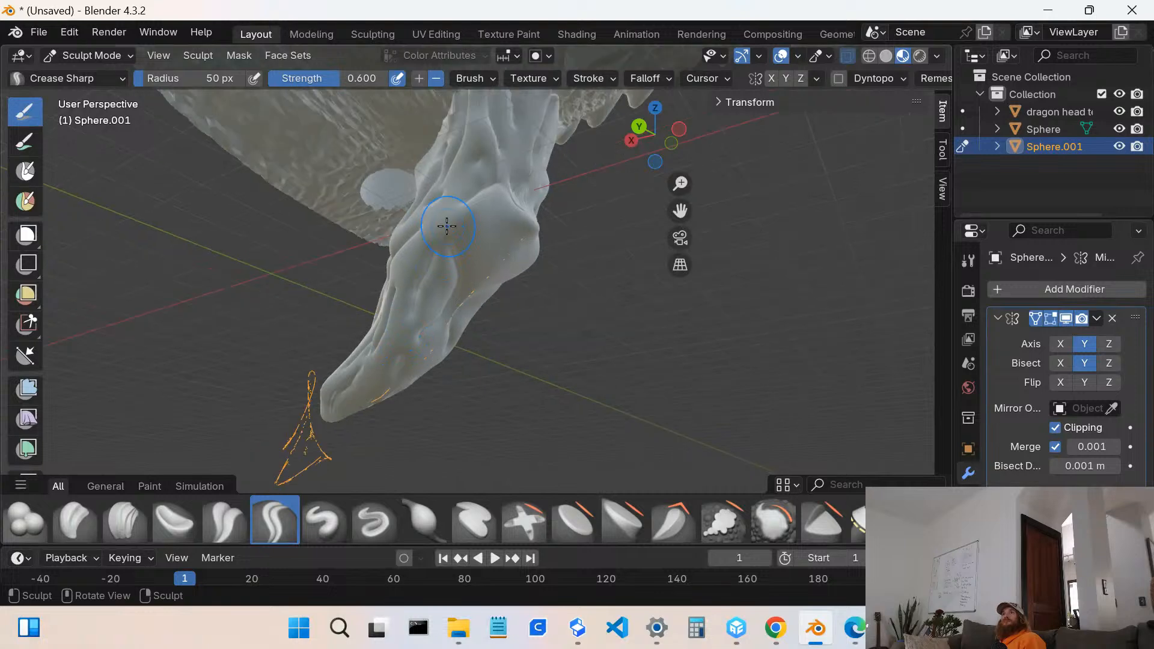
# - Soften the creases on the form's upper side near the joint with the Smooth brush at strength 0.700
pyautogui.moveTo(447, 225)
pyautogui.mouseDown(button='middle')
pyautogui.moveTo(515, 252)
pyautogui.moveTo(531, 247)
pyautogui.moveTo(510, 236)
pyautogui.mouseUp(button='middle')
pyautogui.scroll(-5, 510, 236)
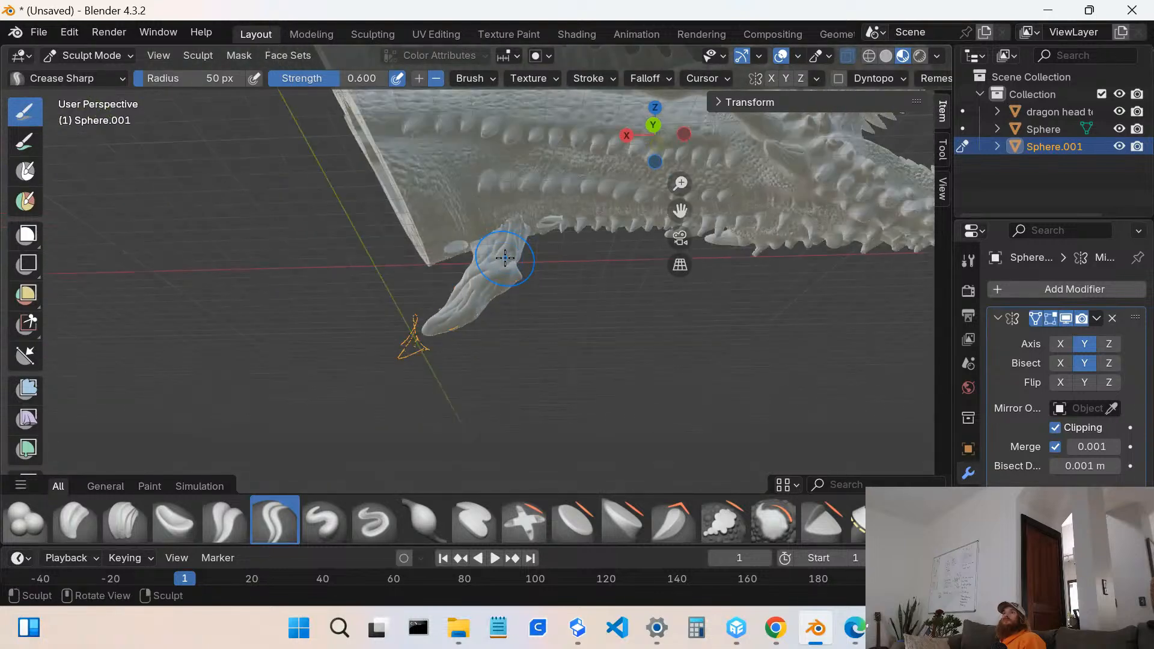
pyautogui.scroll(-2, 453, 252)
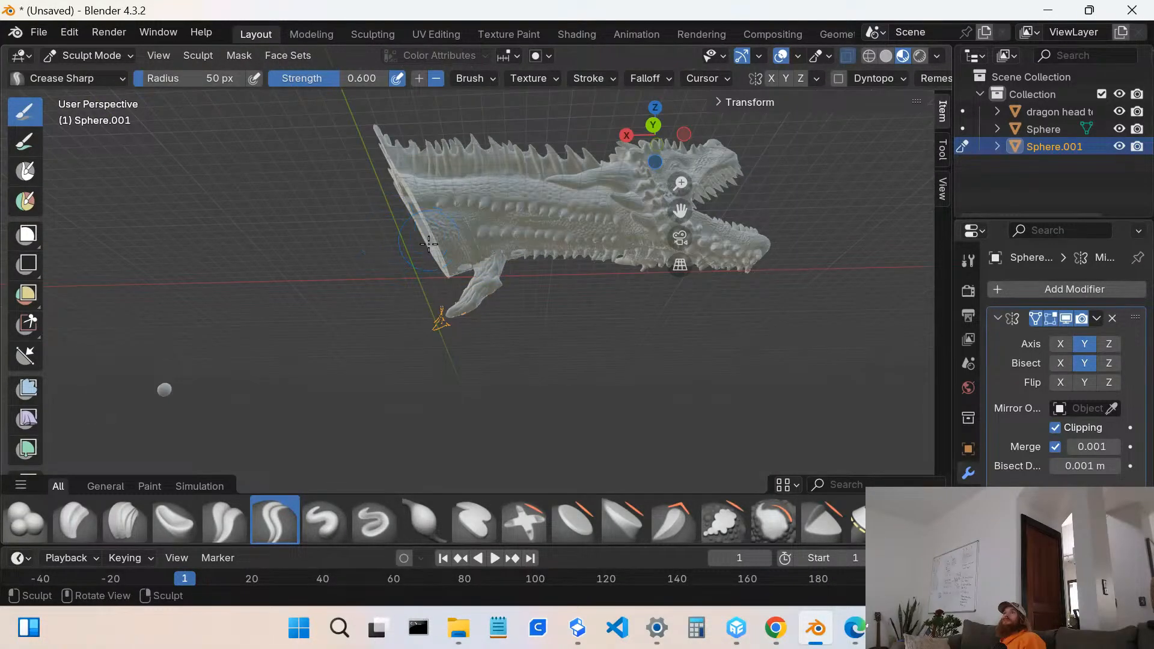
pyautogui.moveTo(456, 301)
pyautogui.mouseDown(button='middle')
pyautogui.moveTo(474, 304)
pyautogui.moveTo(493, 385)
pyautogui.moveTo(499, 337)
pyautogui.mouseUp(button='middle')
pyautogui.scroll(4, 475, 304)
pyautogui.scroll(-3, 502, 280)
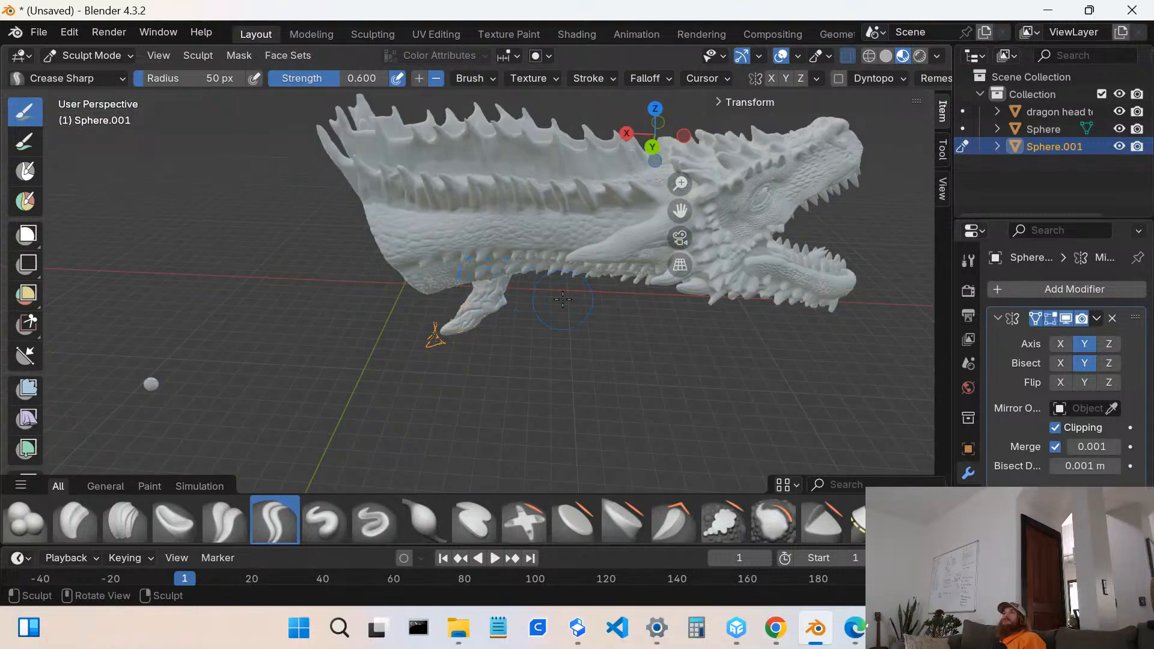
pyautogui.scroll(5, 562, 299)
pyautogui.scroll(3, 547, 403)
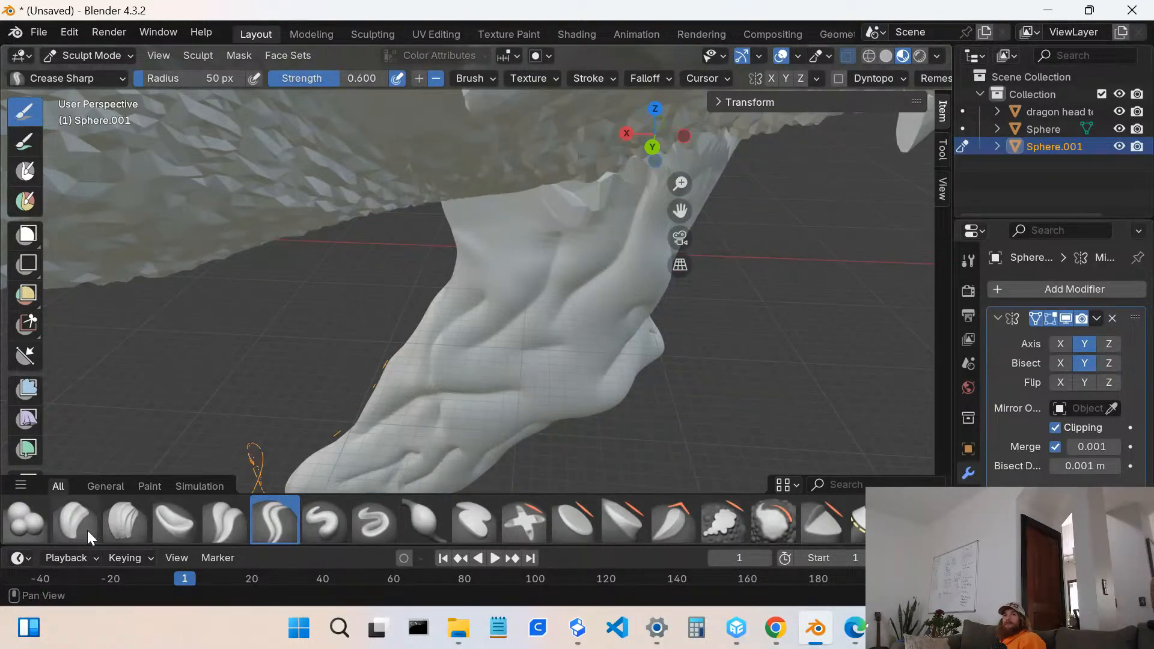
pyautogui.click(761, 520)
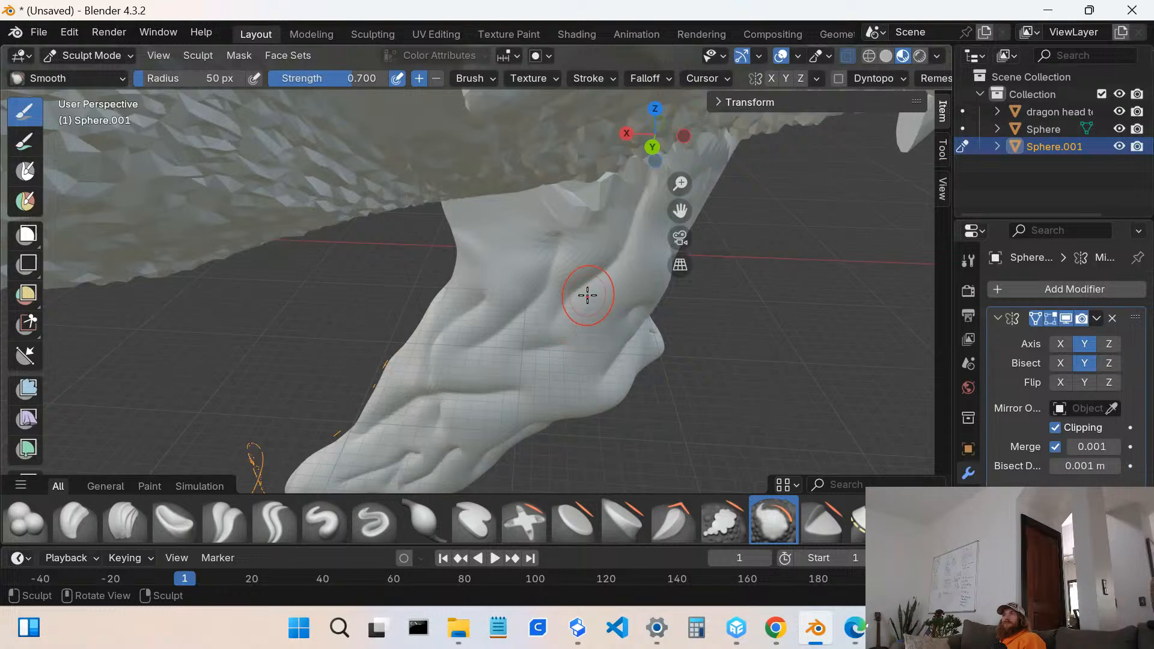
pyautogui.moveTo(562, 304); pyautogui.dragTo(574, 300)
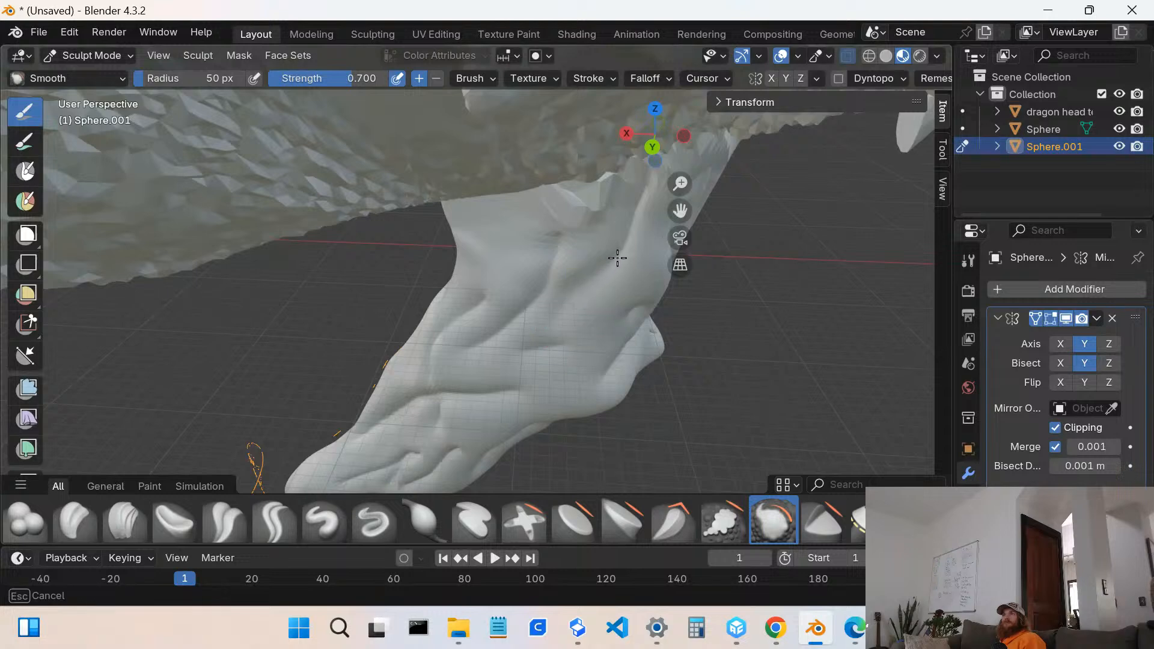
pyautogui.moveTo(617, 258); pyautogui.dragTo(640, 187)
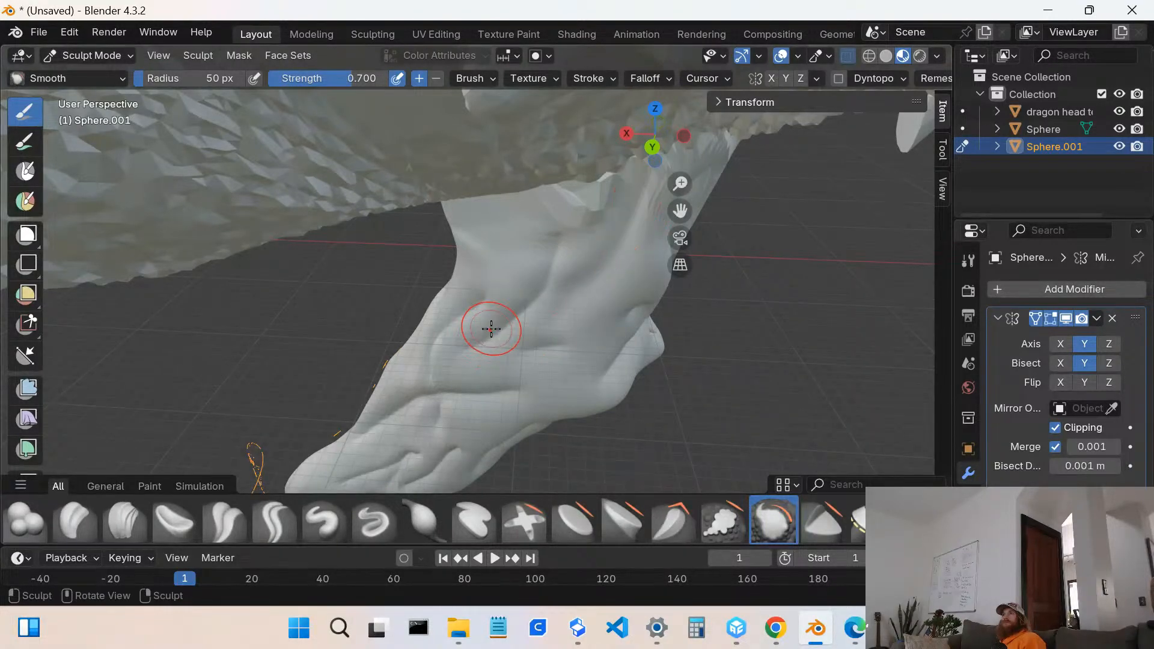
pyautogui.moveTo(541, 297)
pyautogui.mouseDown()
pyautogui.moveTo(561, 252)
pyautogui.moveTo(554, 282)
pyautogui.mouseUp()
# - Smooth the creases from the form's tip up through its lower side and middle
pyautogui.scroll(-5, 553, 342)
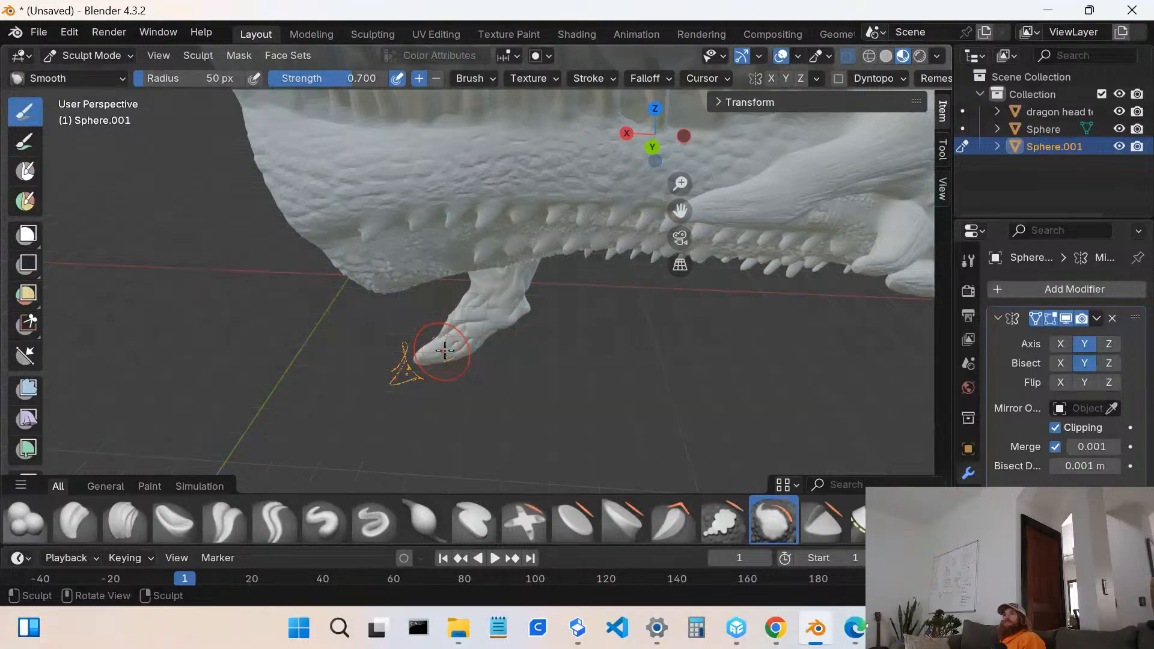
pyautogui.moveTo(444, 350); pyautogui.dragTo(460, 352)
pyautogui.scroll(4, 458, 344)
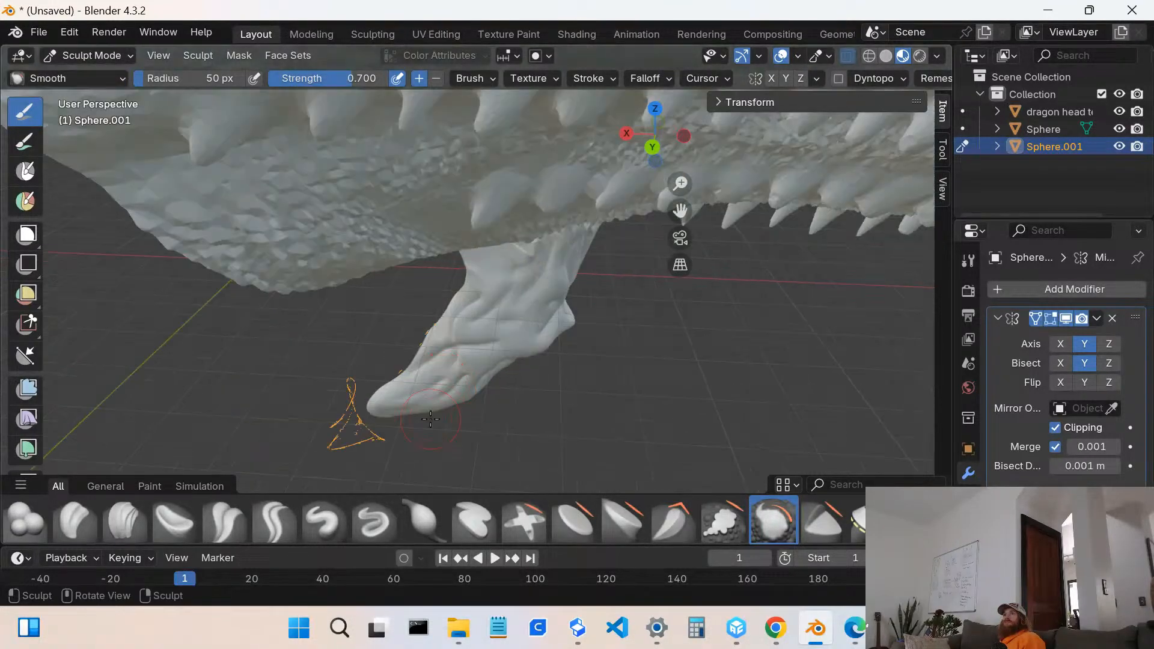
pyautogui.moveTo(466, 375)
pyautogui.mouseDown()
pyautogui.moveTo(463, 327)
pyautogui.moveTo(438, 356)
pyautogui.moveTo(492, 340)
pyautogui.moveTo(484, 301)
pyautogui.mouseUp()
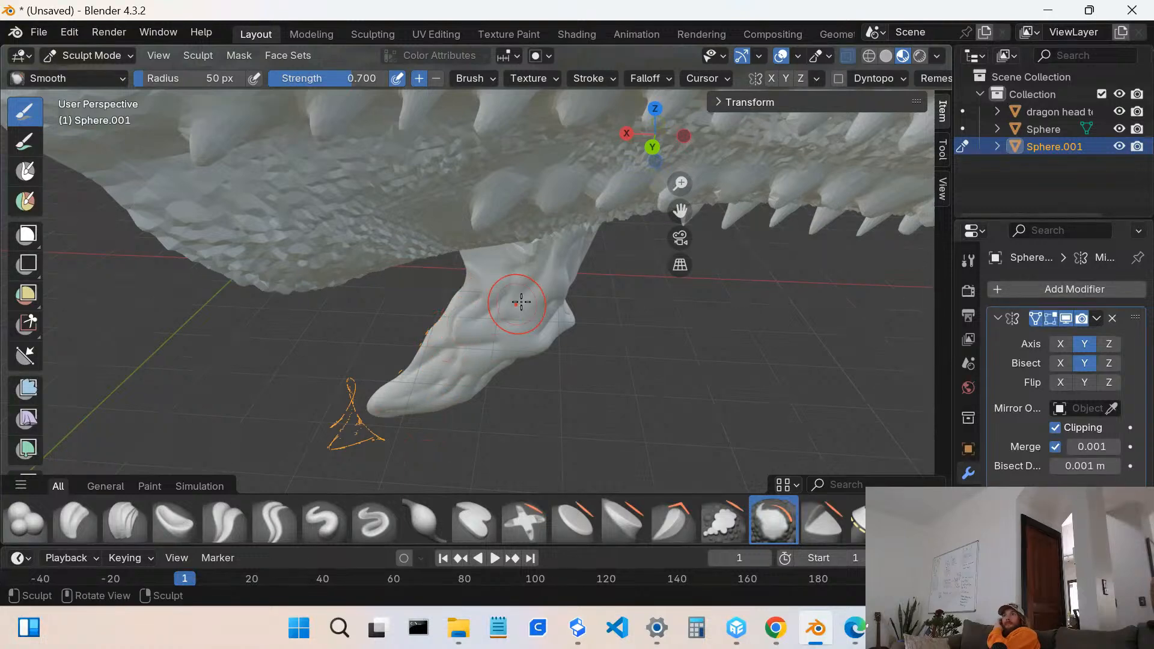
# - Carve lengthwise creases along the underside near the tip with the Crease Sharp brush at strength 0.600
pyautogui.moveTo(523, 261)
pyautogui.mouseDown(button='middle')
pyautogui.moveTo(533, 297)
pyautogui.moveTo(492, 235)
pyautogui.mouseUp(button='middle')
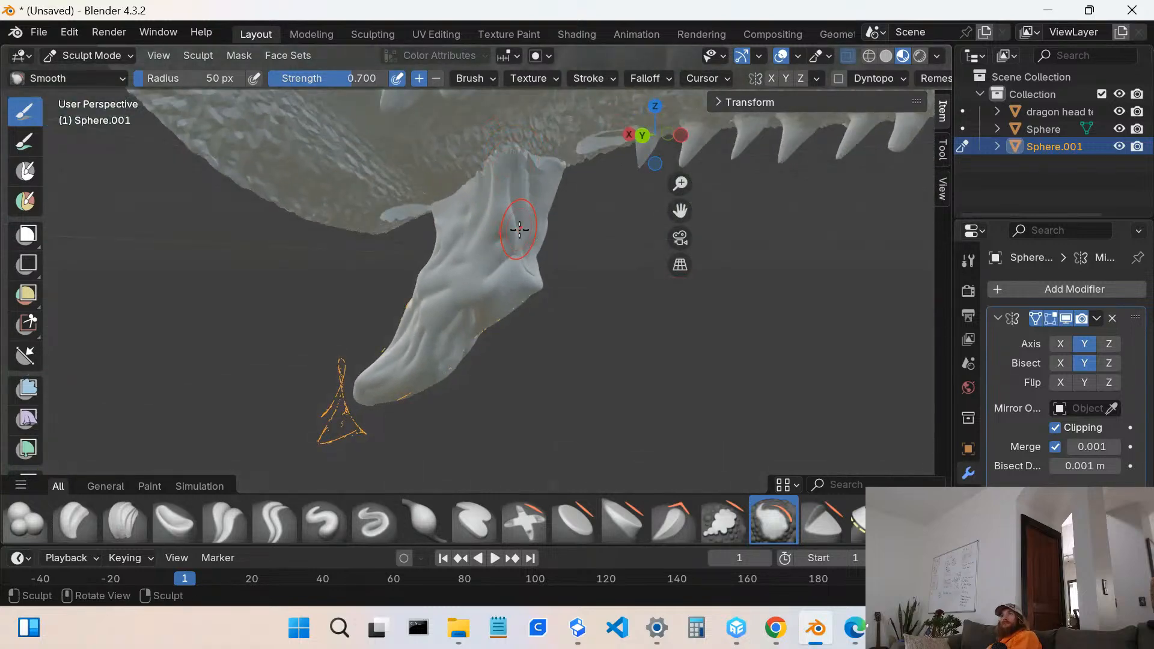
pyautogui.moveTo(515, 260)
pyautogui.mouseDown(button='middle')
pyautogui.moveTo(459, 289)
pyautogui.moveTo(469, 290)
pyautogui.mouseUp(button='middle')
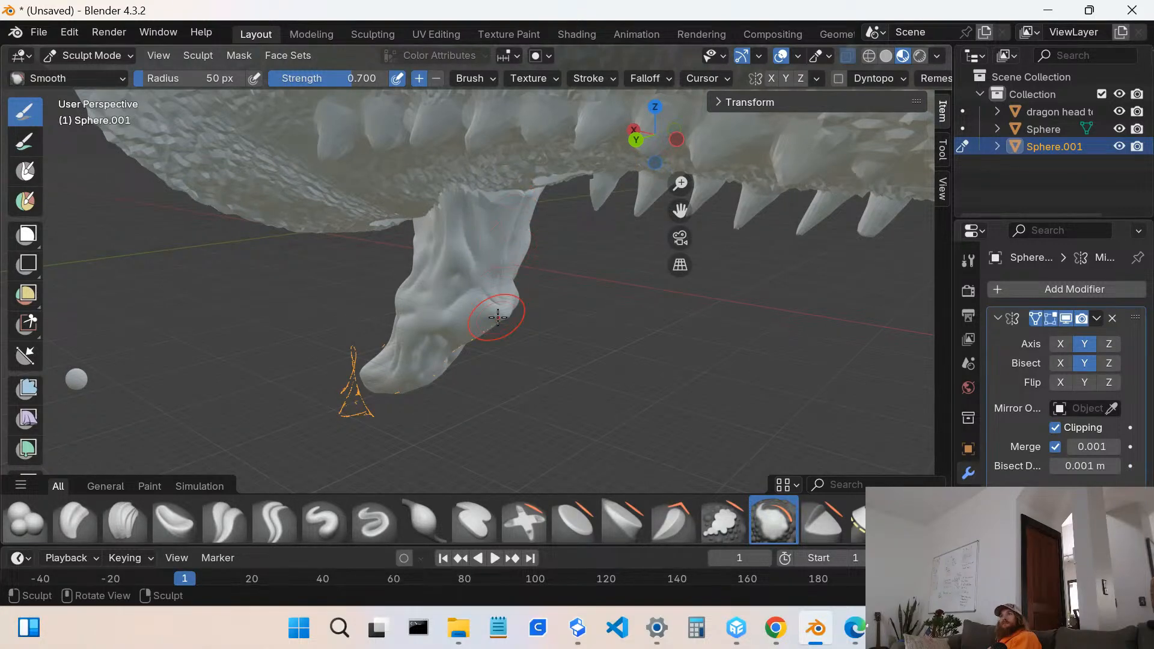
pyautogui.moveTo(425, 347); pyautogui.dragTo(402, 280, button='middle')
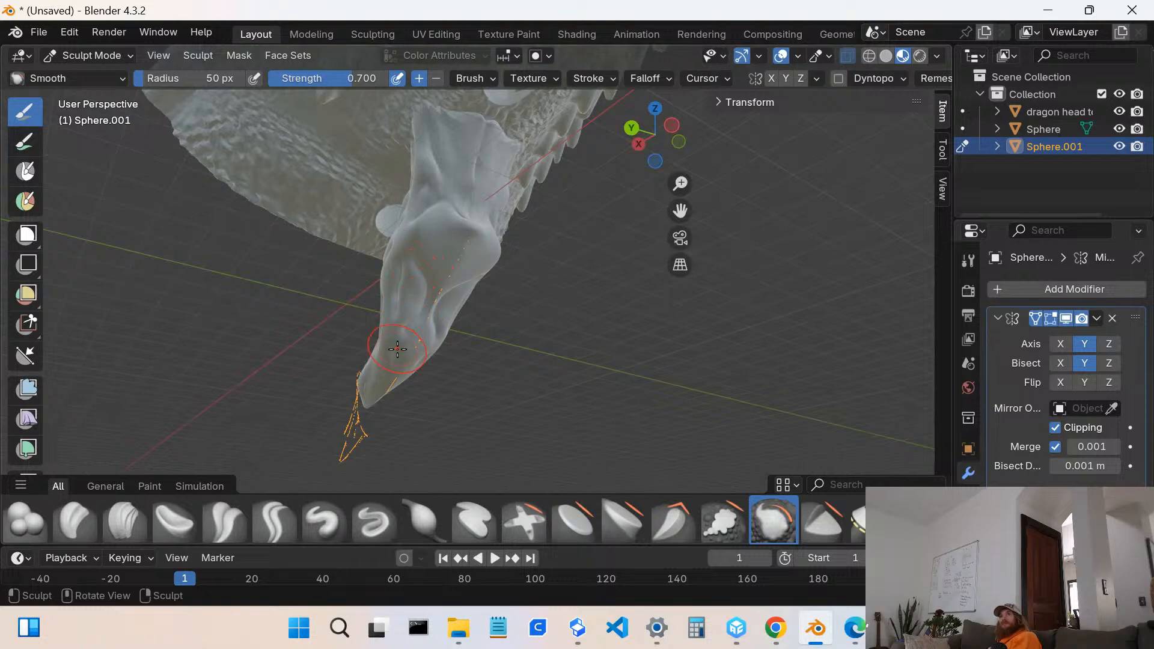
pyautogui.moveTo(397, 351); pyautogui.dragTo(544, 368, button='middle')
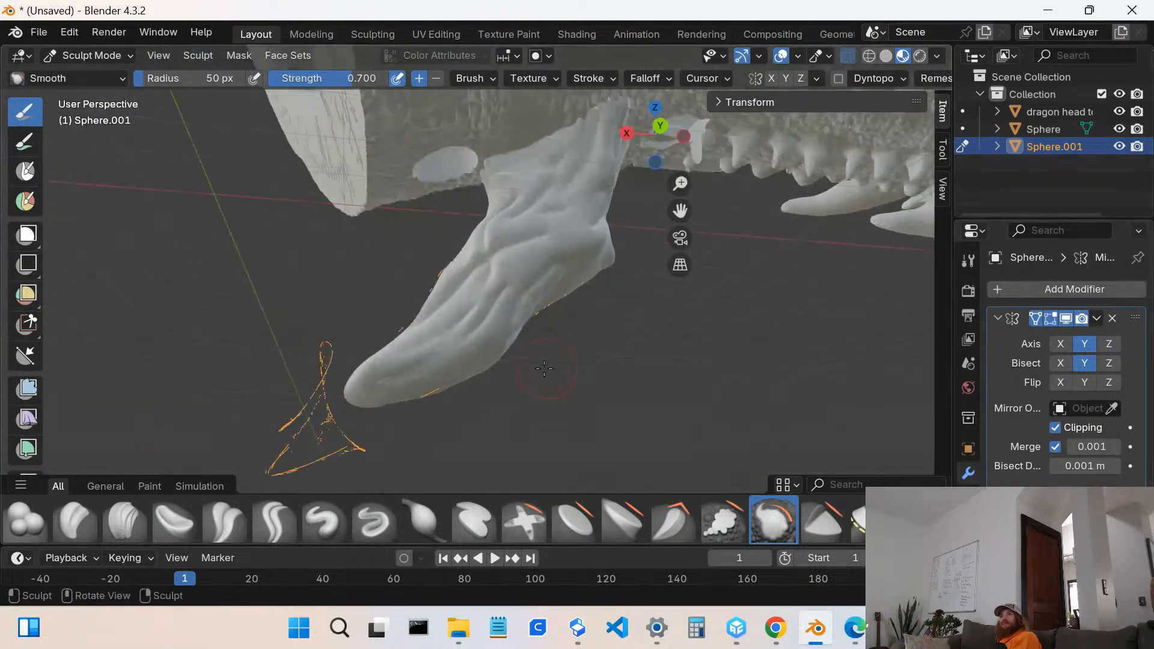
pyautogui.scroll(3, 509, 423)
pyautogui.moveTo(474, 435)
pyautogui.mouseDown(button='middle')
pyautogui.moveTo(466, 362)
pyautogui.moveTo(480, 391)
pyautogui.mouseUp(button='middle')
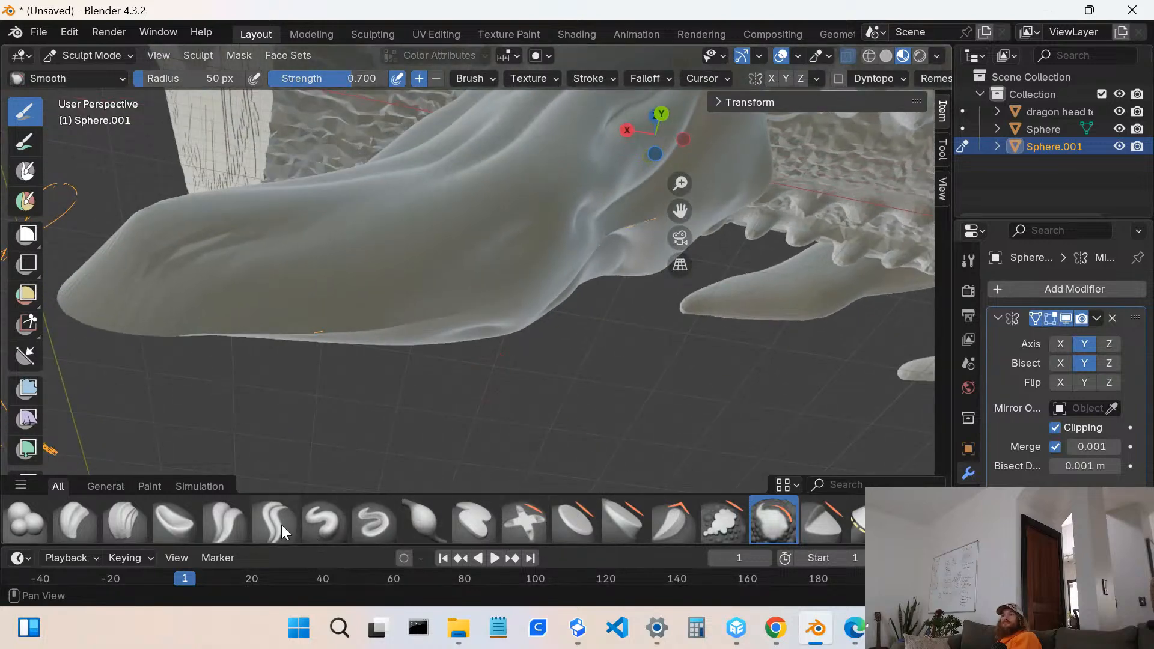
pyautogui.click(264, 524)
pyautogui.moveTo(276, 315)
pyautogui.mouseDown()
pyautogui.moveTo(390, 269)
pyautogui.moveTo(388, 260)
pyautogui.mouseUp()
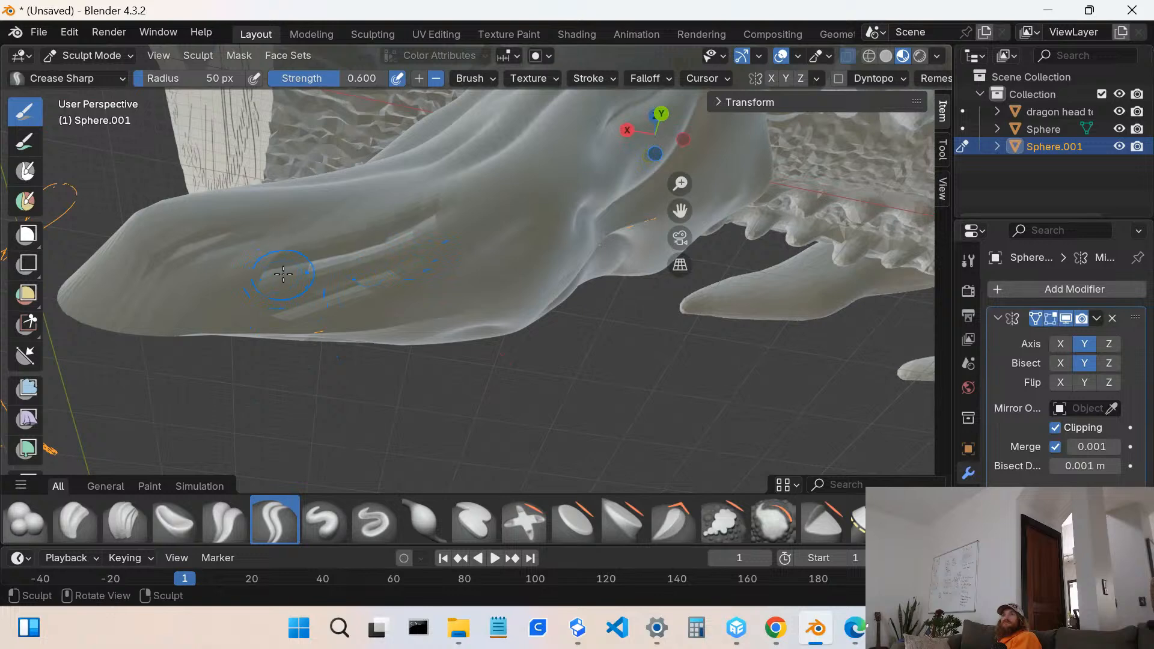
# - Try to carve lengthwise creases across the smooth rounded bulge at the middle of the form's underside
pyautogui.moveTo(275, 270)
pyautogui.mouseDown(button='middle')
pyautogui.moveTo(271, 361)
pyautogui.moveTo(289, 390)
pyautogui.moveTo(506, 302)
pyautogui.mouseUp(button='middle')
pyautogui.moveTo(504, 263); pyautogui.dragTo(474, 298, button='middle')
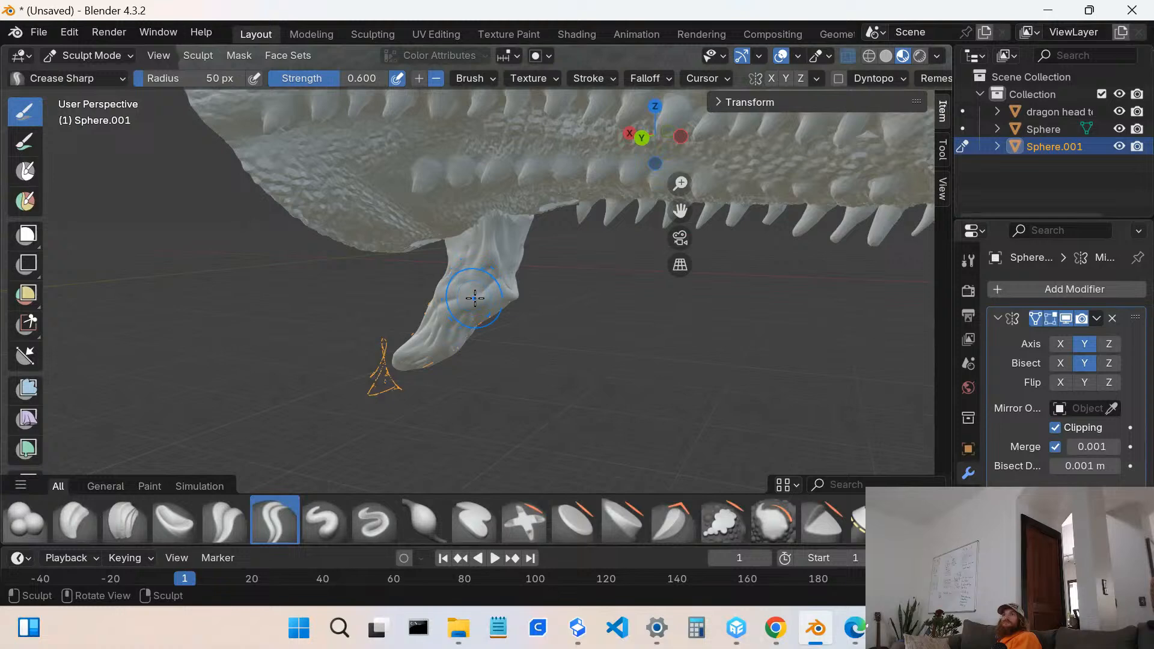
pyautogui.scroll(6, 473, 325)
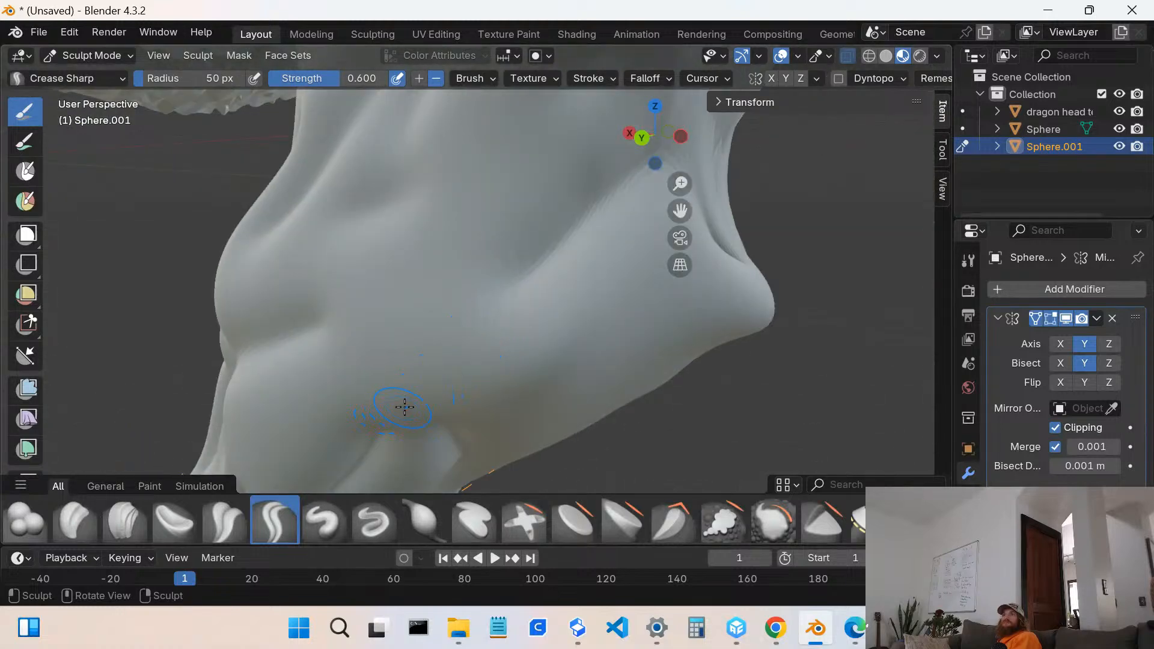
pyautogui.scroll(-8, 505, 301)
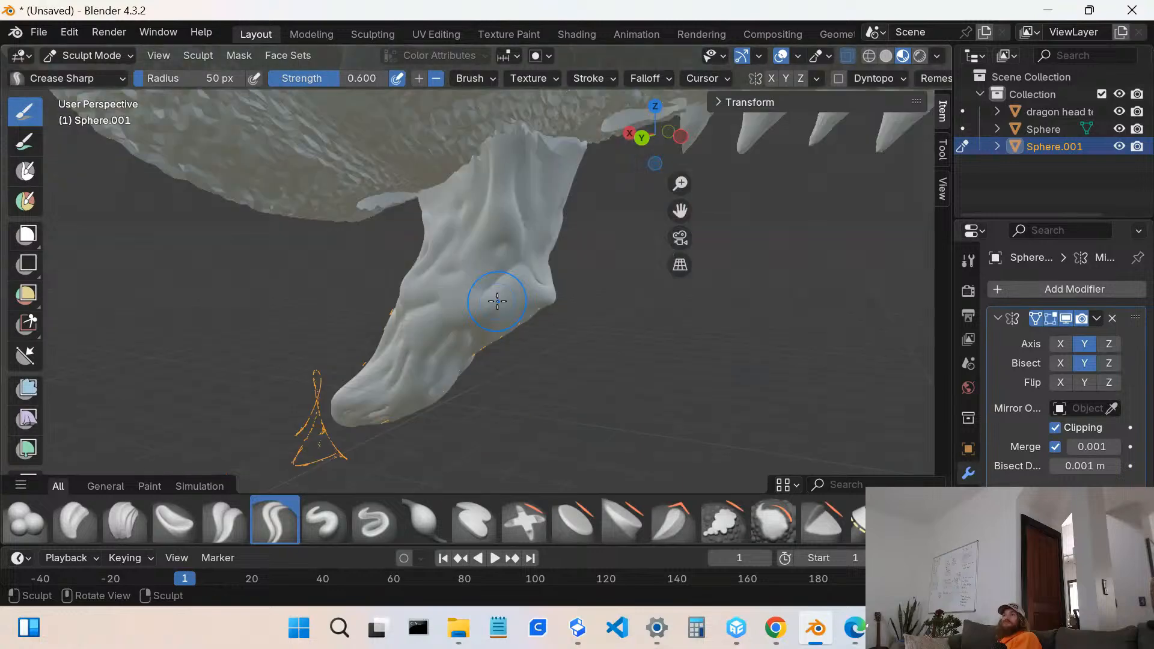
pyautogui.moveTo(481, 298)
pyautogui.mouseDown(button='middle')
pyautogui.moveTo(447, 349)
pyautogui.moveTo(471, 315)
pyautogui.moveTo(471, 264)
pyautogui.moveTo(290, 252)
pyautogui.moveTo(373, 202)
pyautogui.mouseUp(button='middle')
pyautogui.scroll(-7, 451, 342)
pyautogui.scroll(10, 385, 252)
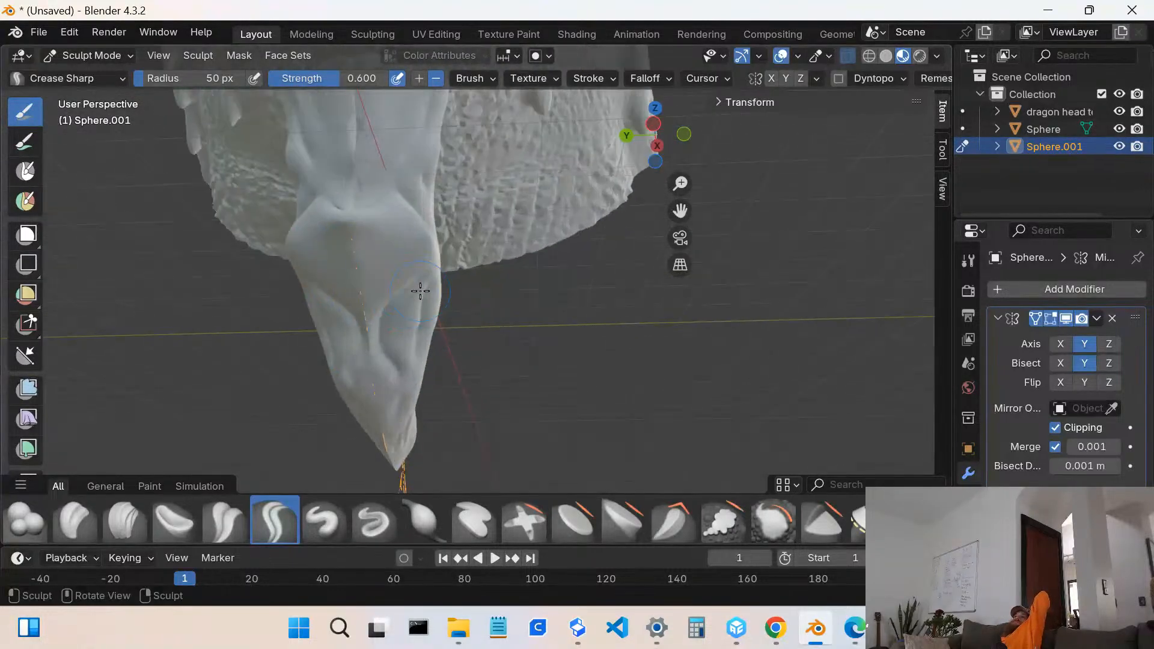
pyautogui.scroll(2, 237, 202)
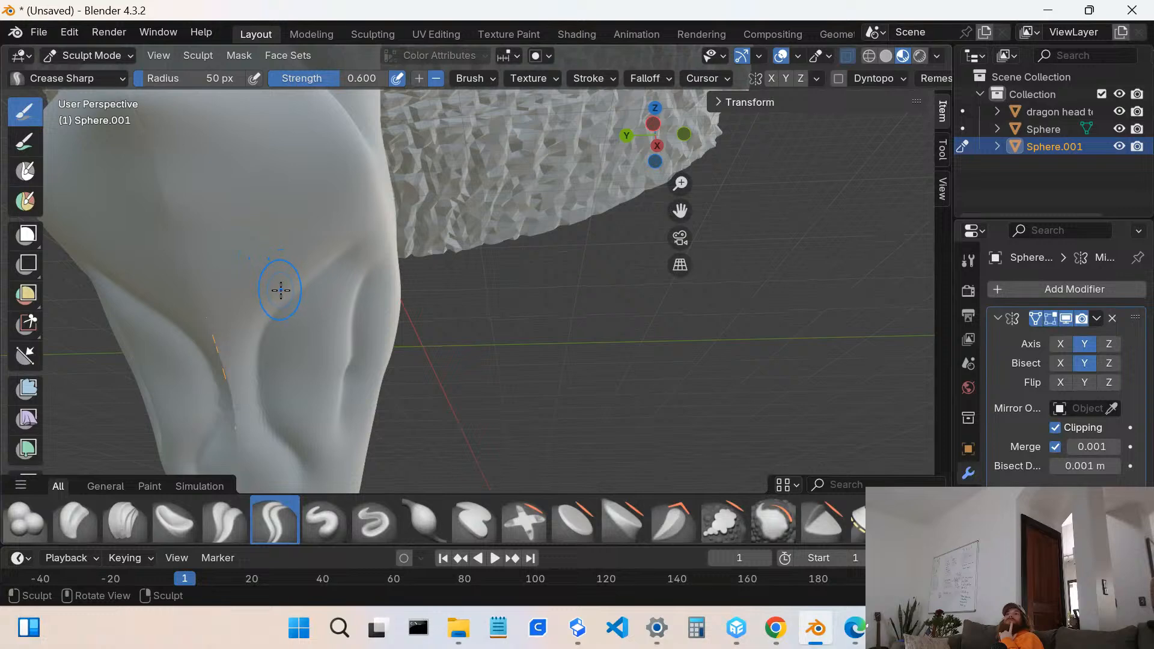
pyautogui.moveTo(295, 292); pyautogui.dragTo(293, 249)
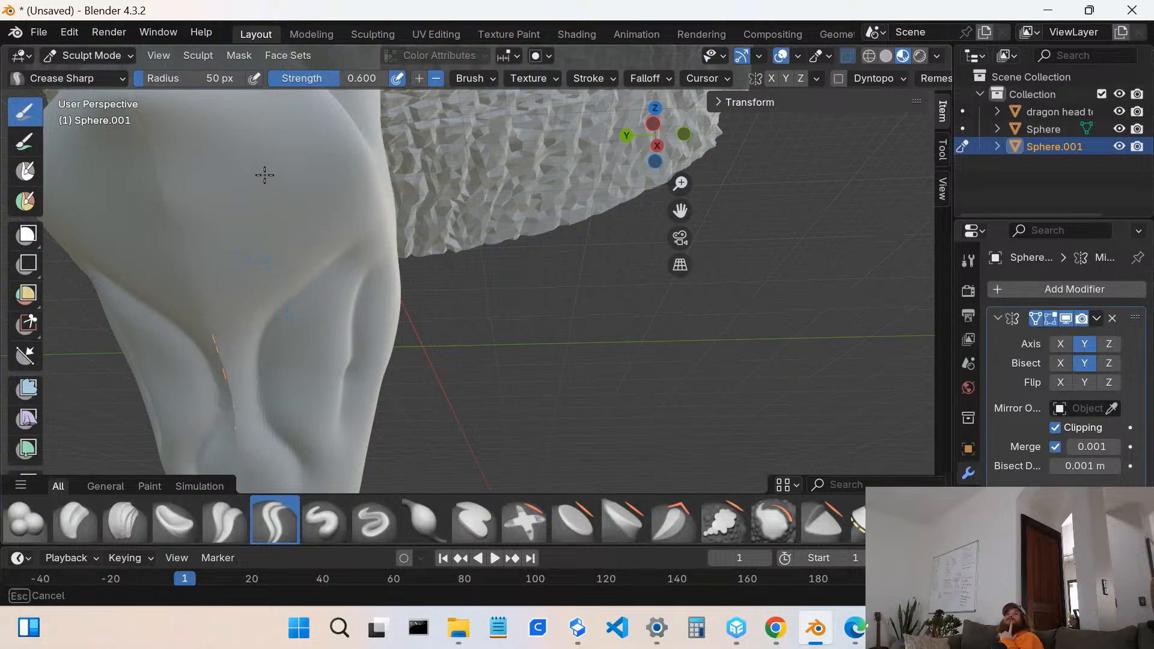
pyautogui.moveTo(237, 195); pyautogui.dragTo(121, 290)
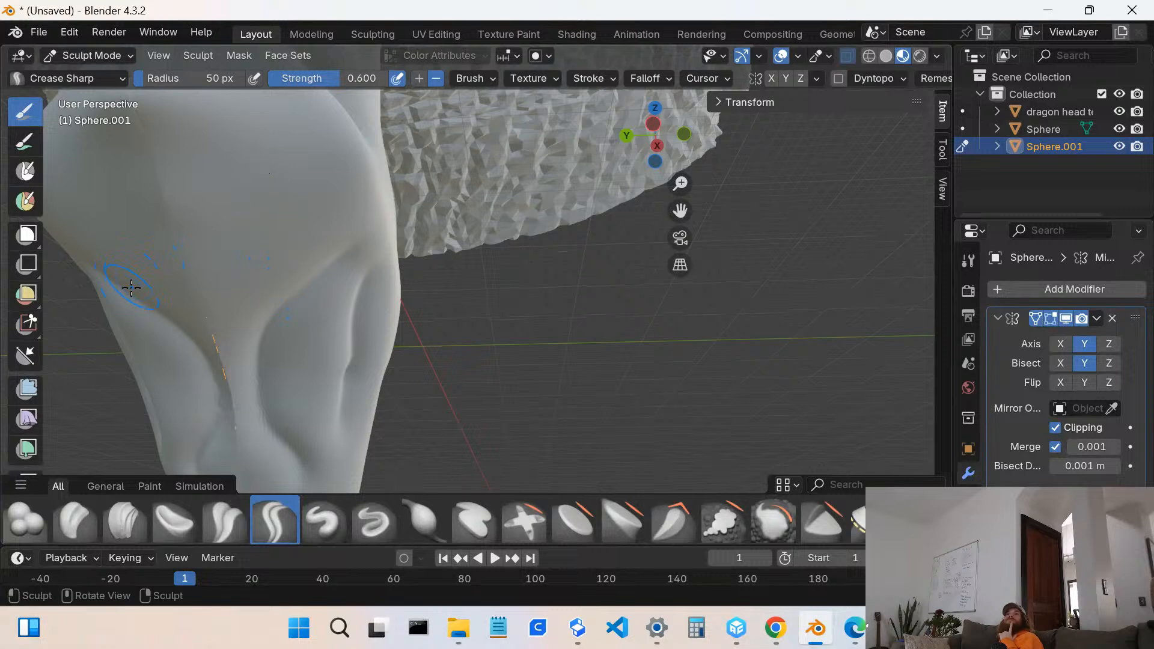
pyautogui.moveTo(149, 295)
pyautogui.mouseDown()
pyautogui.moveTo(111, 130)
pyautogui.moveTo(80, 113)
pyautogui.moveTo(98, 166)
pyautogui.mouseUp()
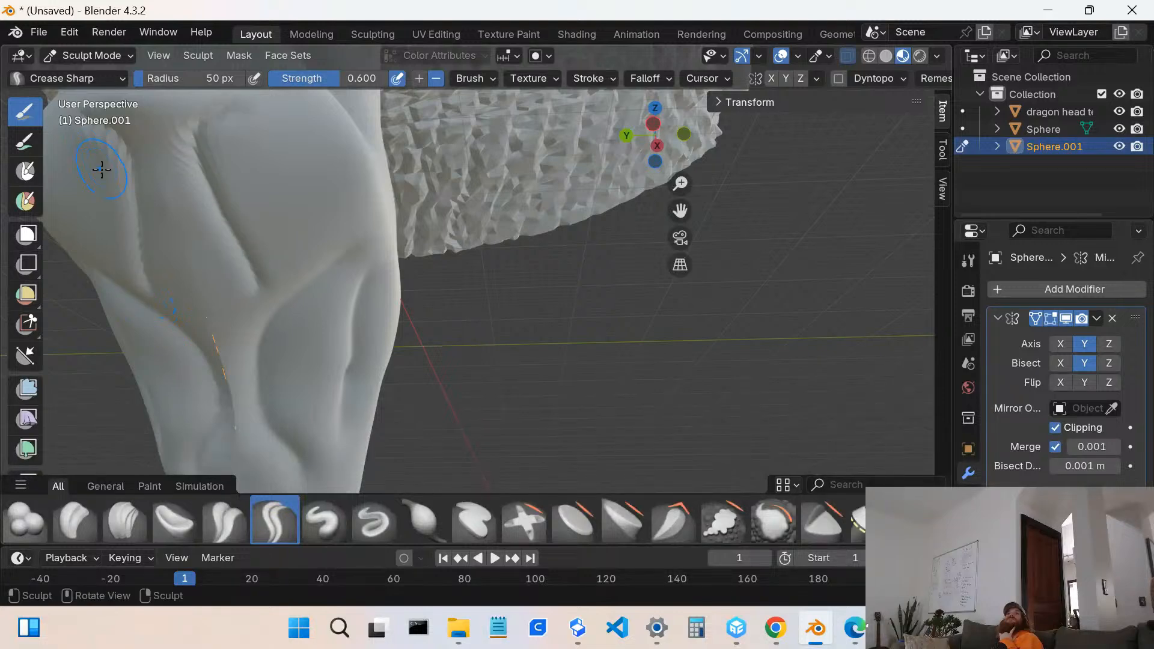
# - Check the bulge creases from several angles against the dragon head and undo them
pyautogui.moveTo(98, 165); pyautogui.dragTo(222, 238, button='middle')
pyautogui.moveTo(366, 301)
pyautogui.mouseDown(button='middle')
pyautogui.moveTo(416, 317)
pyautogui.moveTo(380, 315)
pyautogui.mouseUp(button='middle')
pyautogui.scroll(-6, 401, 311)
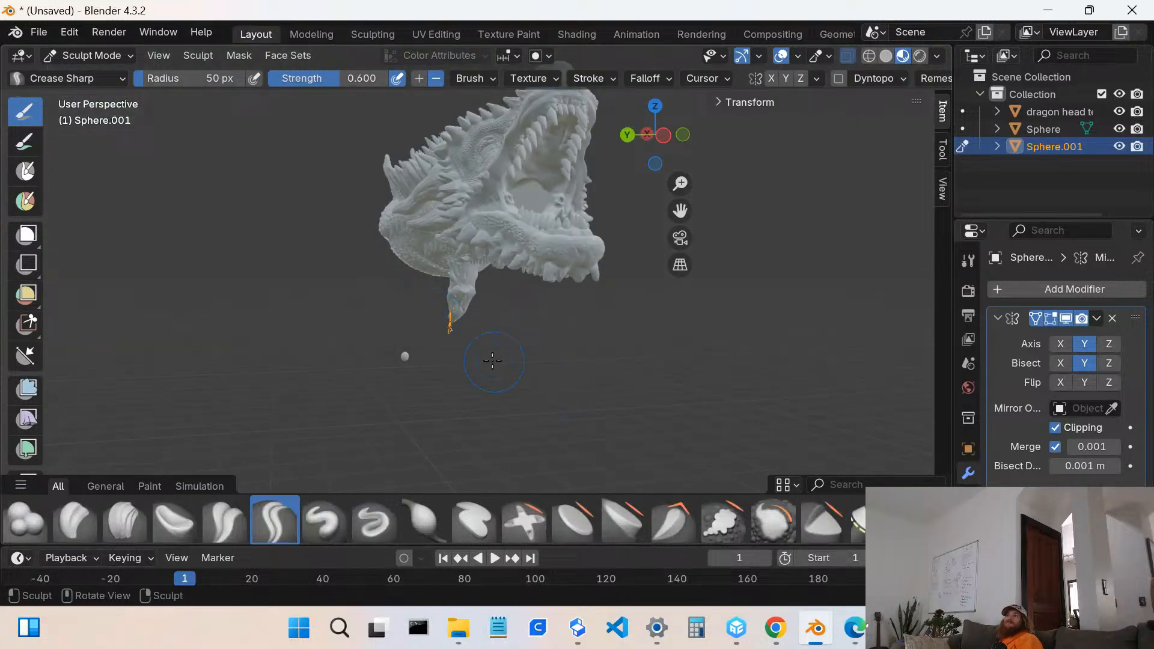
pyautogui.moveTo(535, 331)
pyautogui.mouseDown(button='middle')
pyautogui.moveTo(535, 471)
pyautogui.moveTo(422, 160)
pyautogui.moveTo(498, 153)
pyautogui.moveTo(458, 204)
pyautogui.moveTo(426, 187)
pyautogui.moveTo(448, 231)
pyautogui.mouseUp(button='middle')
pyautogui.scroll(5, 449, 231)
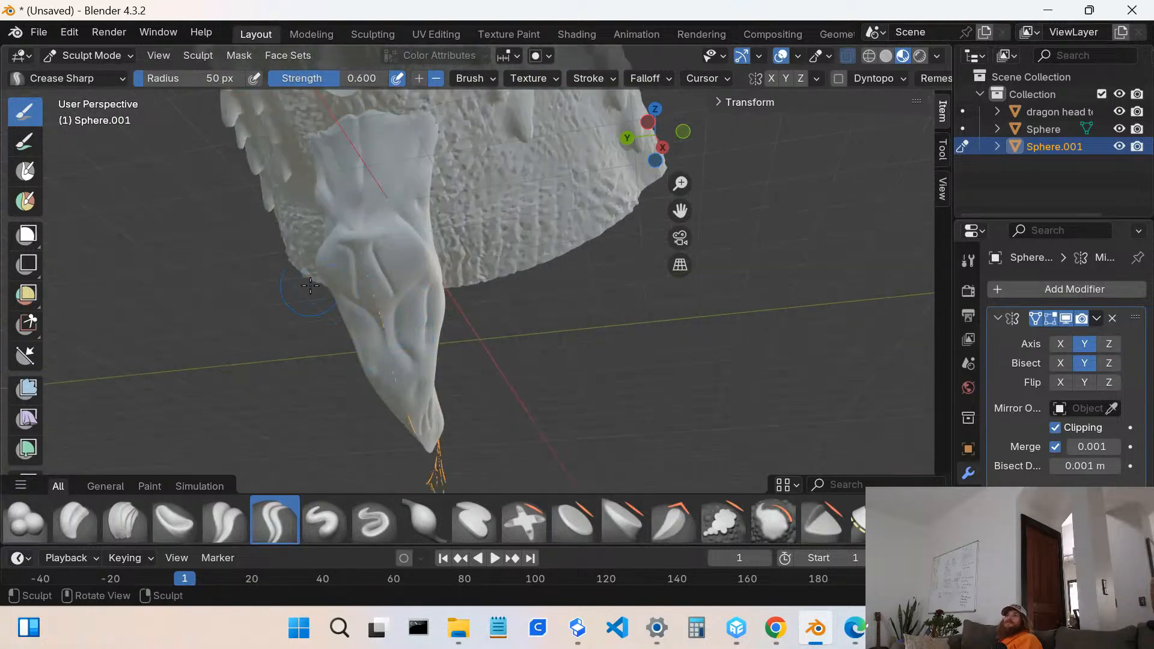
pyautogui.moveTo(310, 286); pyautogui.dragTo(382, 298, button='middle')
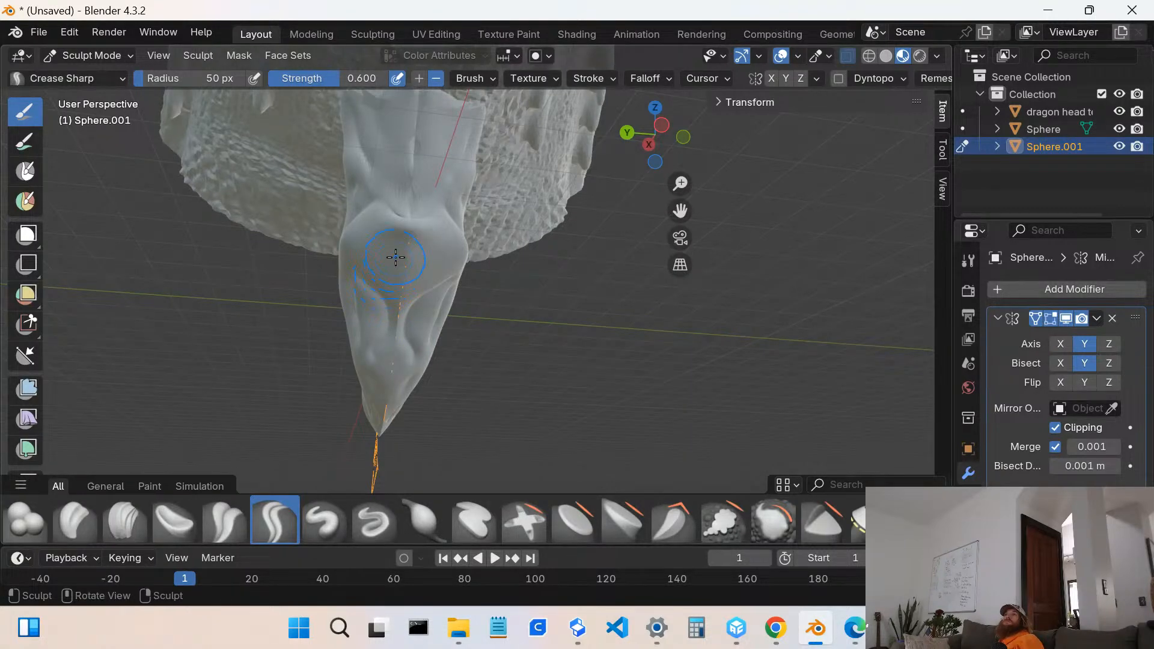
pyautogui.scroll(-5, 396, 257)
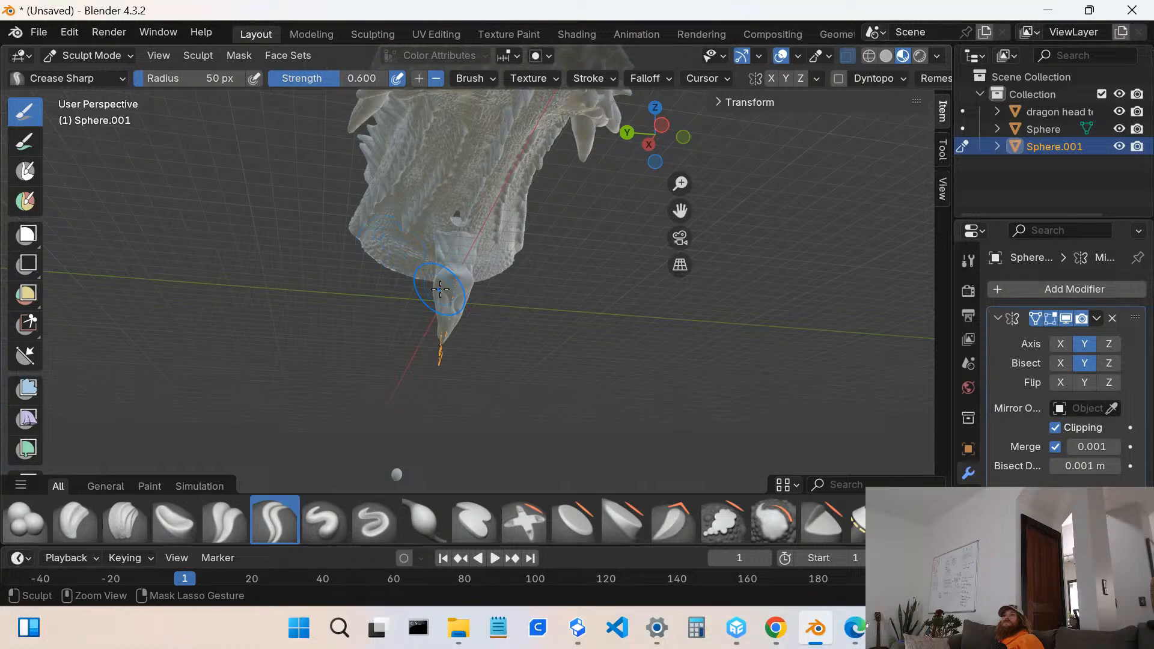
pyautogui.scroll(4, 439, 298)
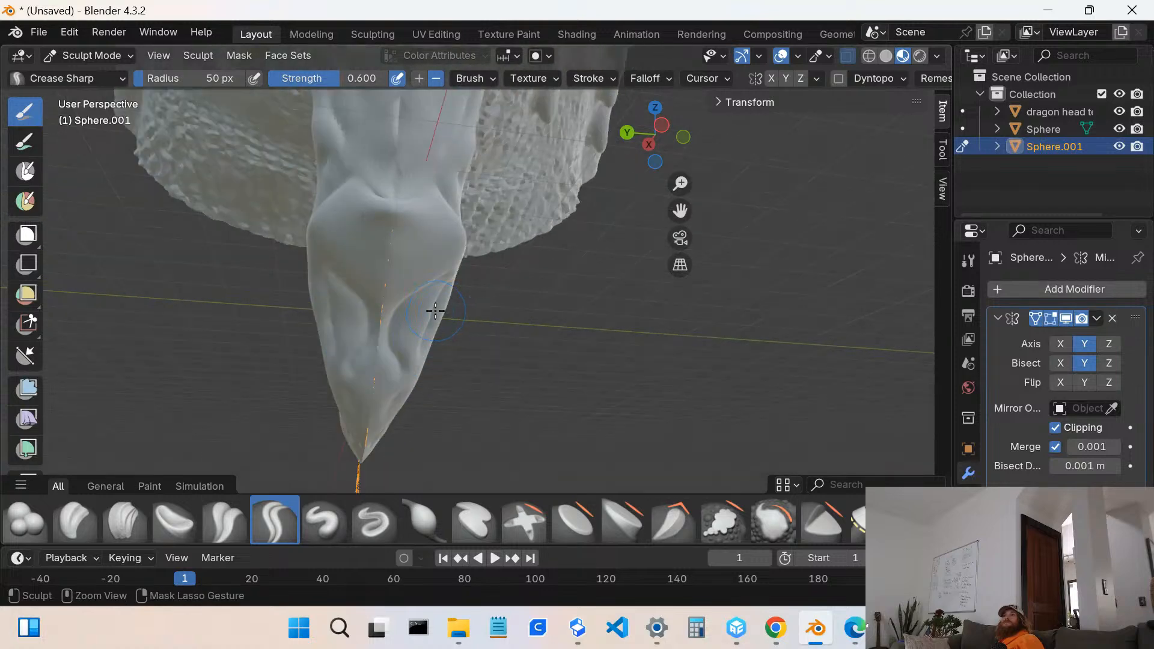
pyautogui.moveTo(422, 308)
pyautogui.mouseDown(button='middle')
pyautogui.moveTo(334, 433)
pyautogui.moveTo(368, 417)
pyautogui.moveTo(386, 373)
pyautogui.moveTo(232, 330)
pyautogui.mouseUp(button='middle')
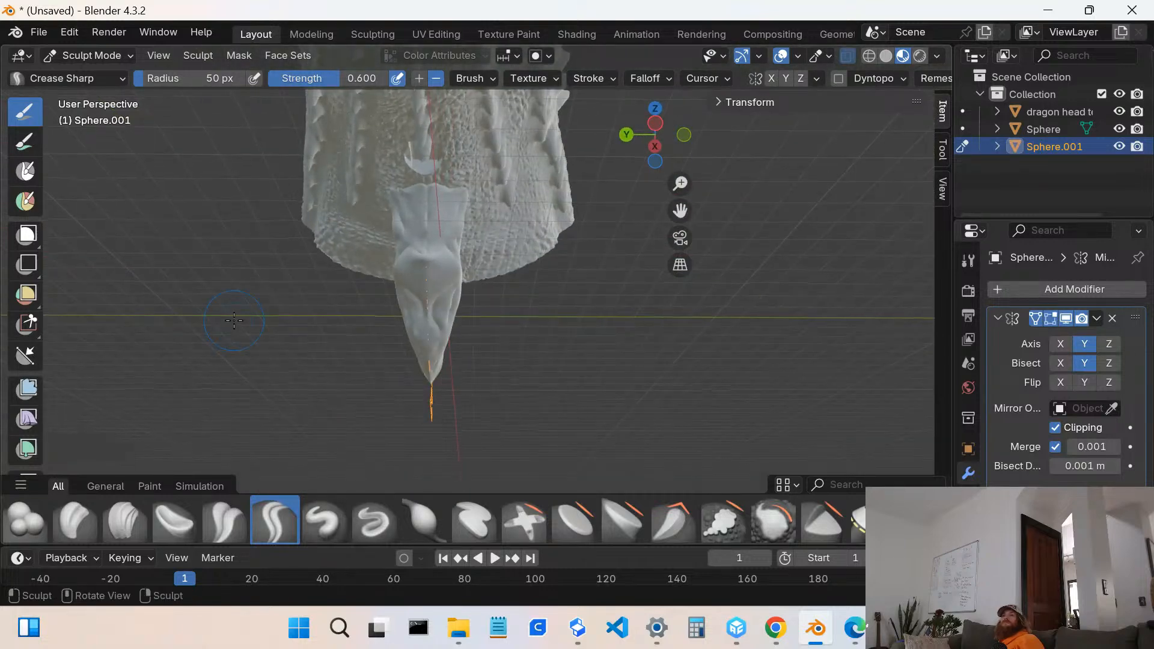
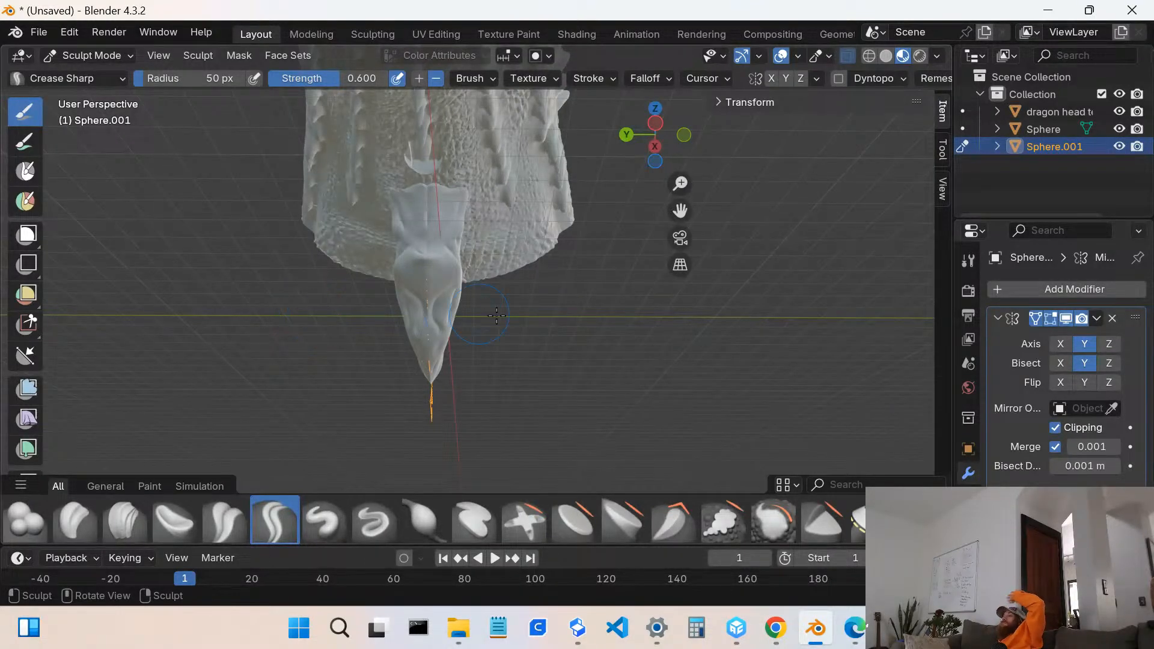
# - Turn off clipping and merging in the Mirror modifier of Sphere.001, and remove that modifier
pyautogui.click(1056, 428)
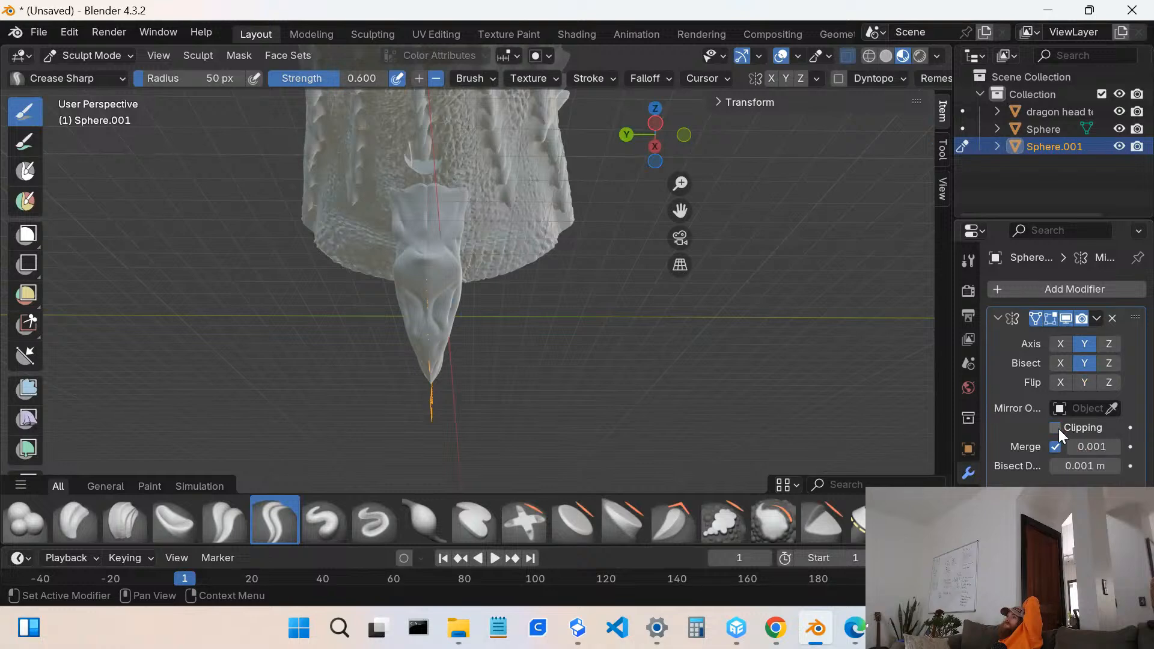
pyautogui.click(1055, 448)
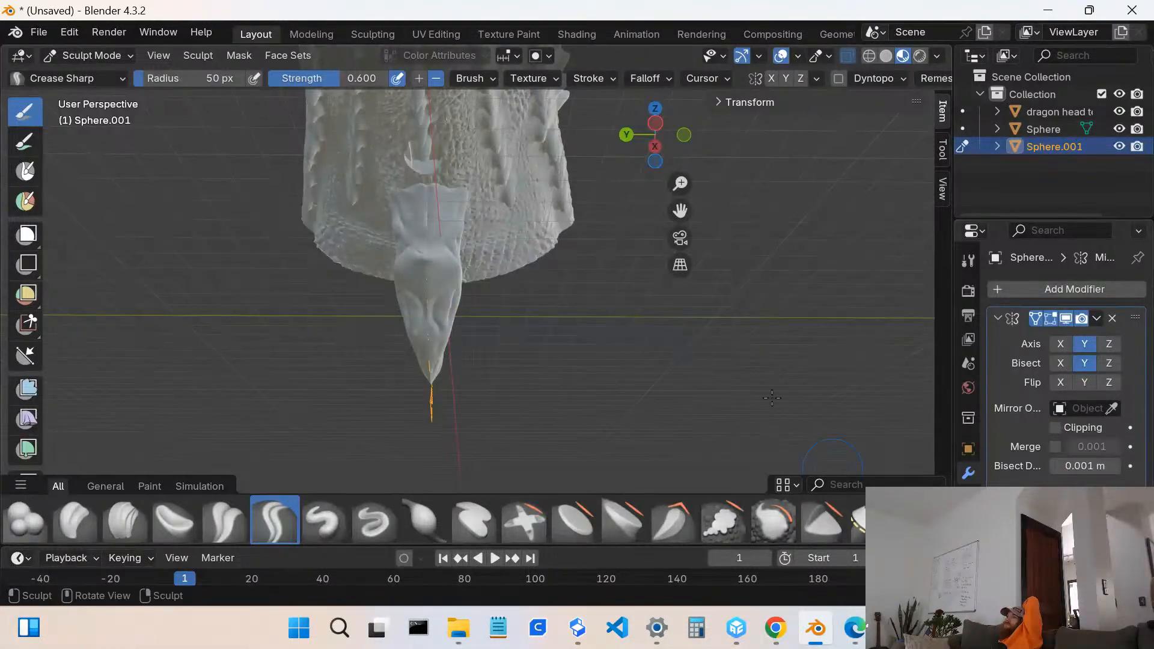
pyautogui.scroll(5, 384, 276)
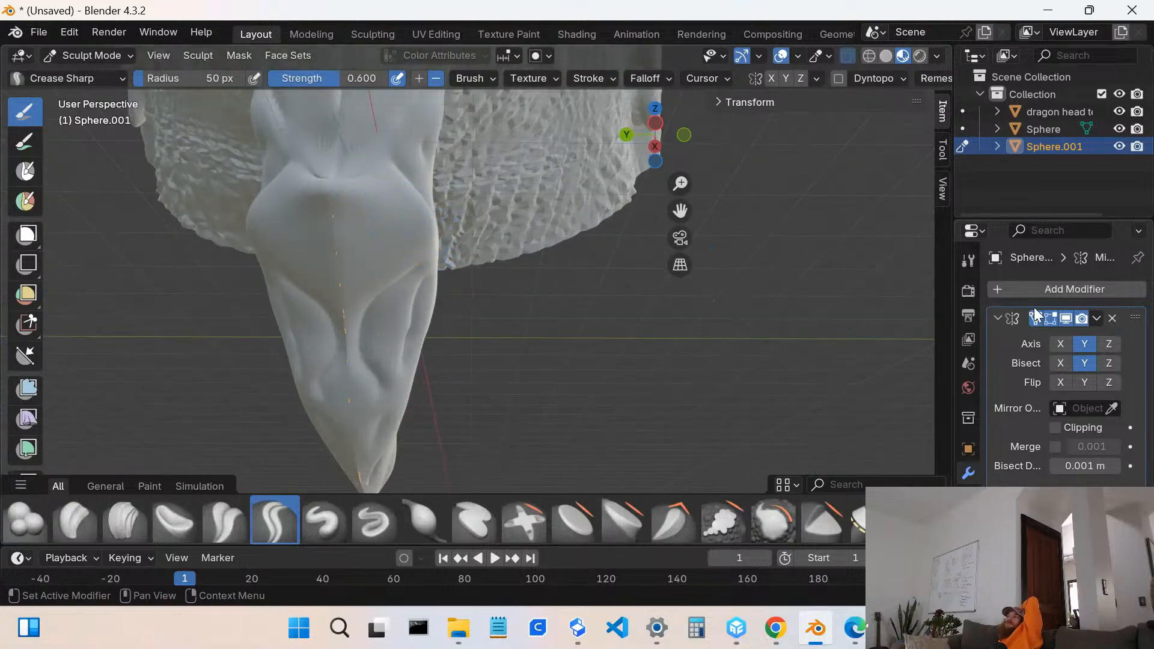
pyautogui.click(1111, 319)
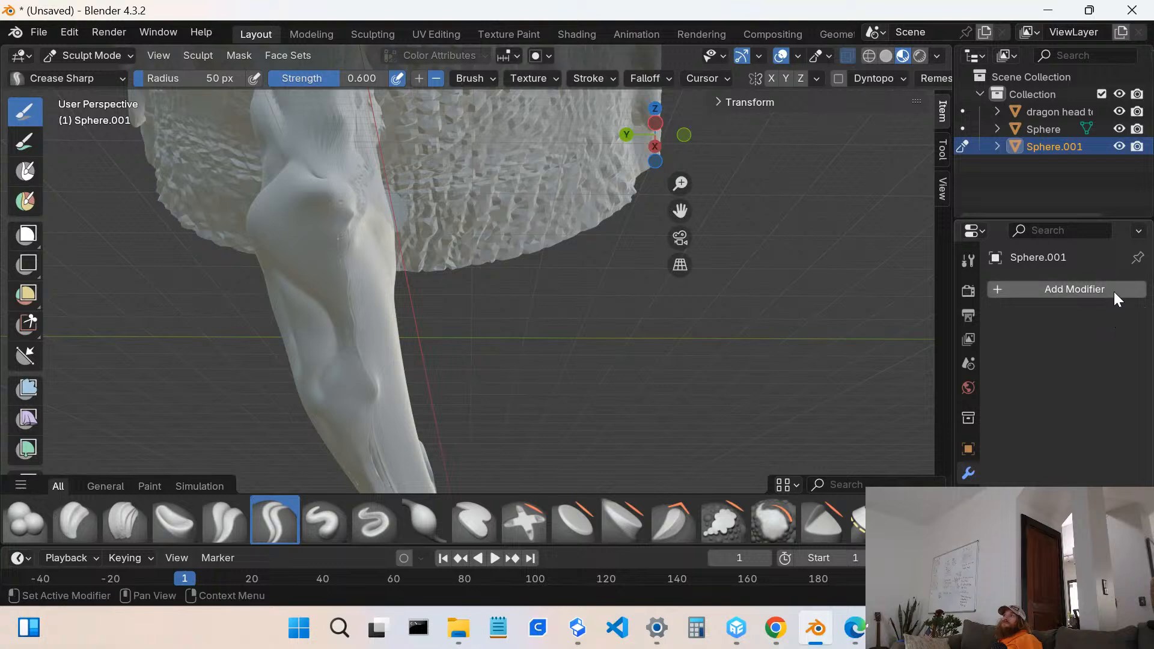
# - Add a new Mirror modifier to Sphere.001 that mirrors across the Y axis only
pyautogui.click(1113, 293)
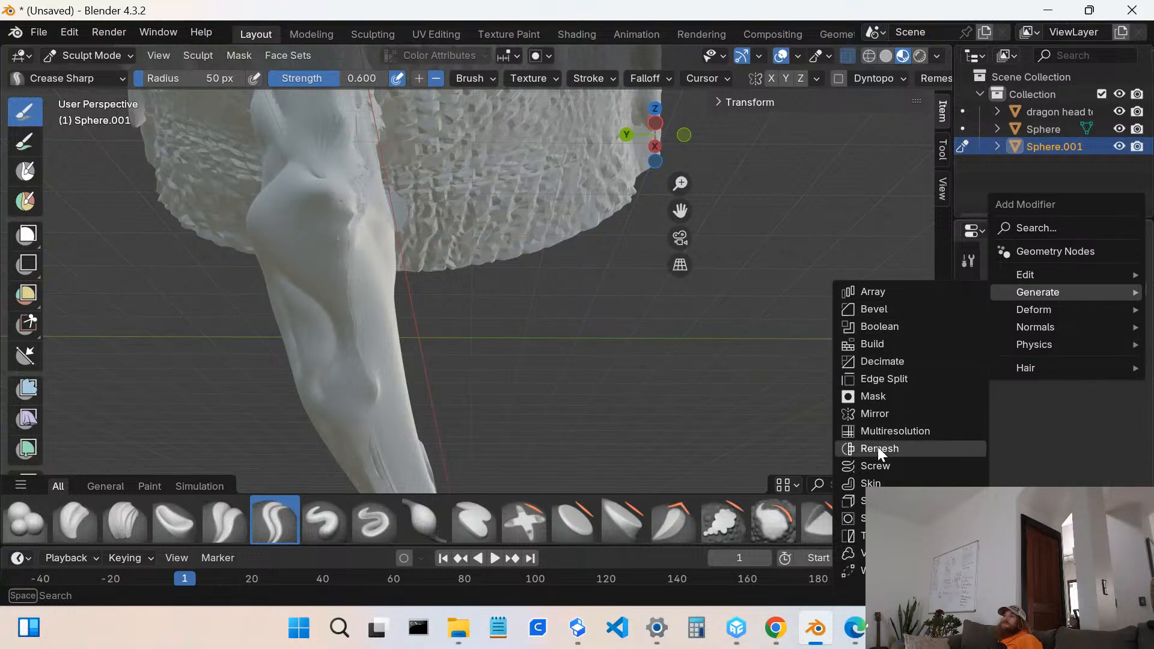
pyautogui.click(882, 413)
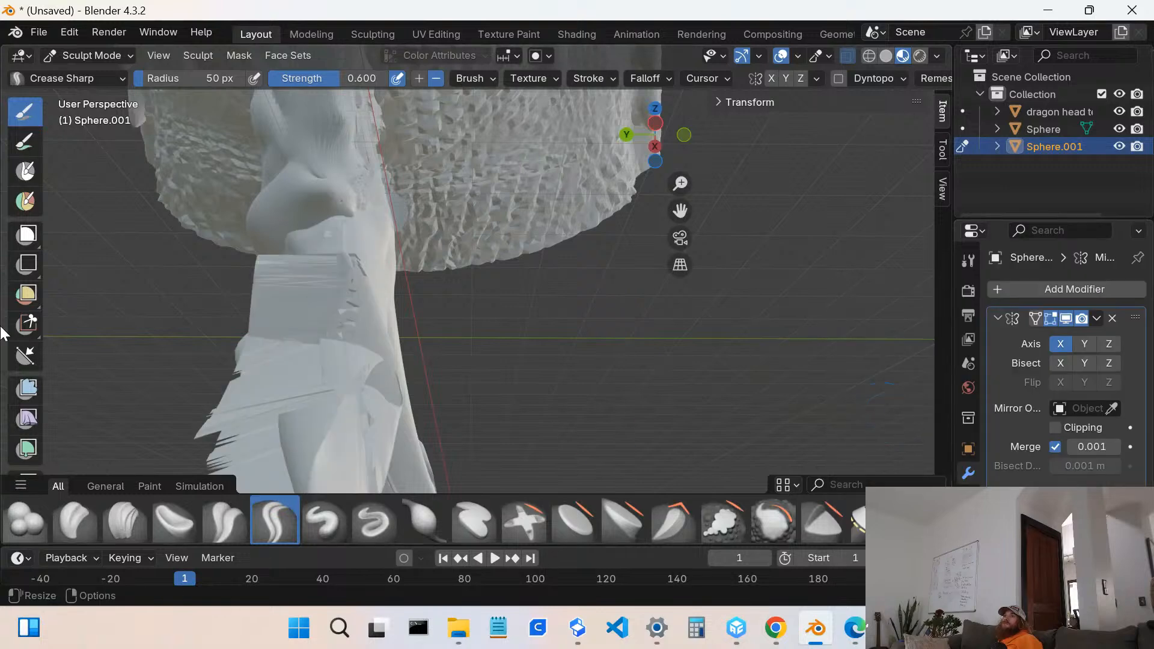
pyautogui.click(1083, 347)
pyautogui.click(1060, 343)
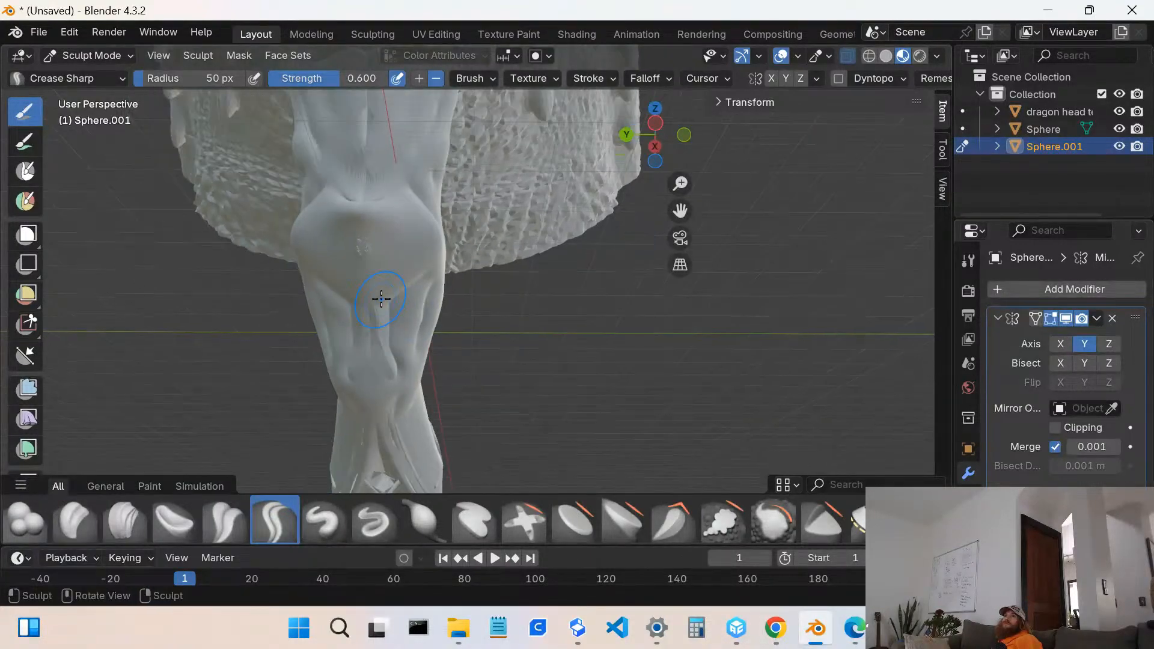
# - Enable clipping, disable merging and turn on Y-axis bisecting in the new Mirror modifier
pyautogui.moveTo(381, 299)
pyautogui.mouseDown(button='middle')
pyautogui.moveTo(457, 283)
pyautogui.moveTo(757, 310)
pyautogui.mouseUp(button='middle')
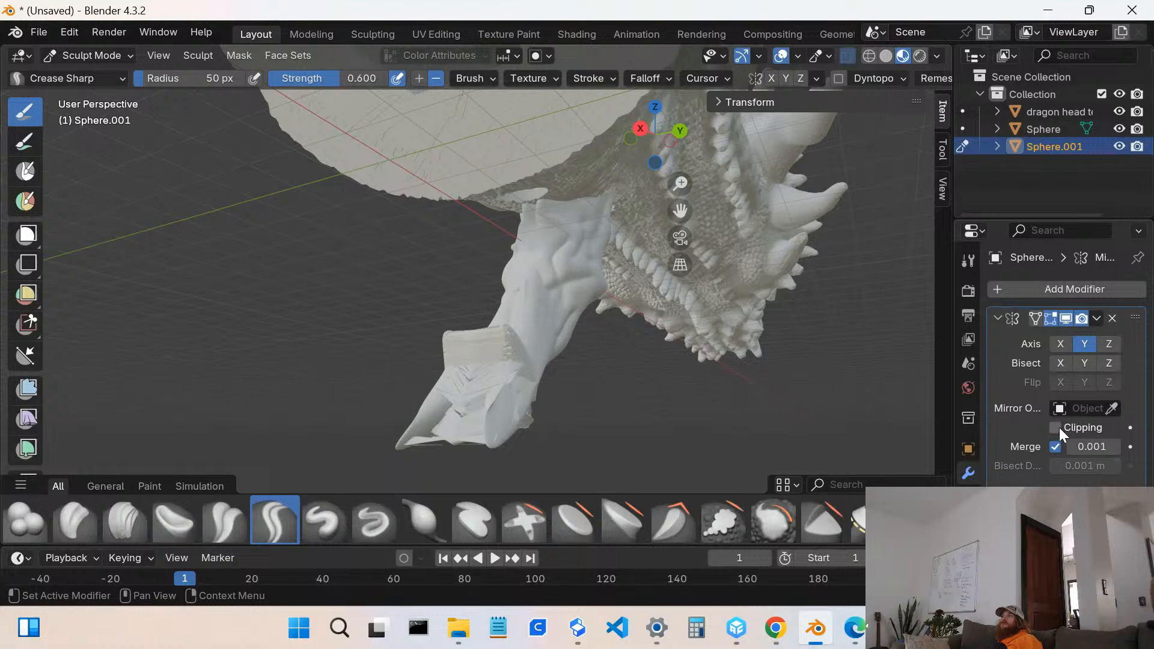
pyautogui.click(1056, 447)
pyautogui.click(1085, 364)
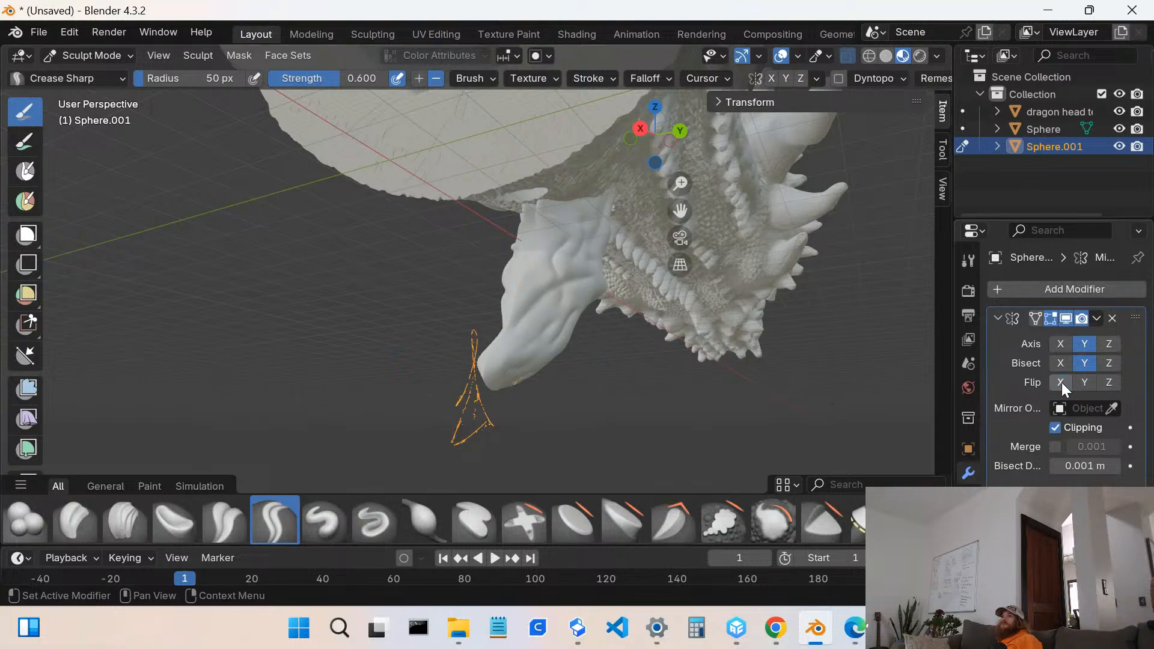
pyautogui.click(1077, 366)
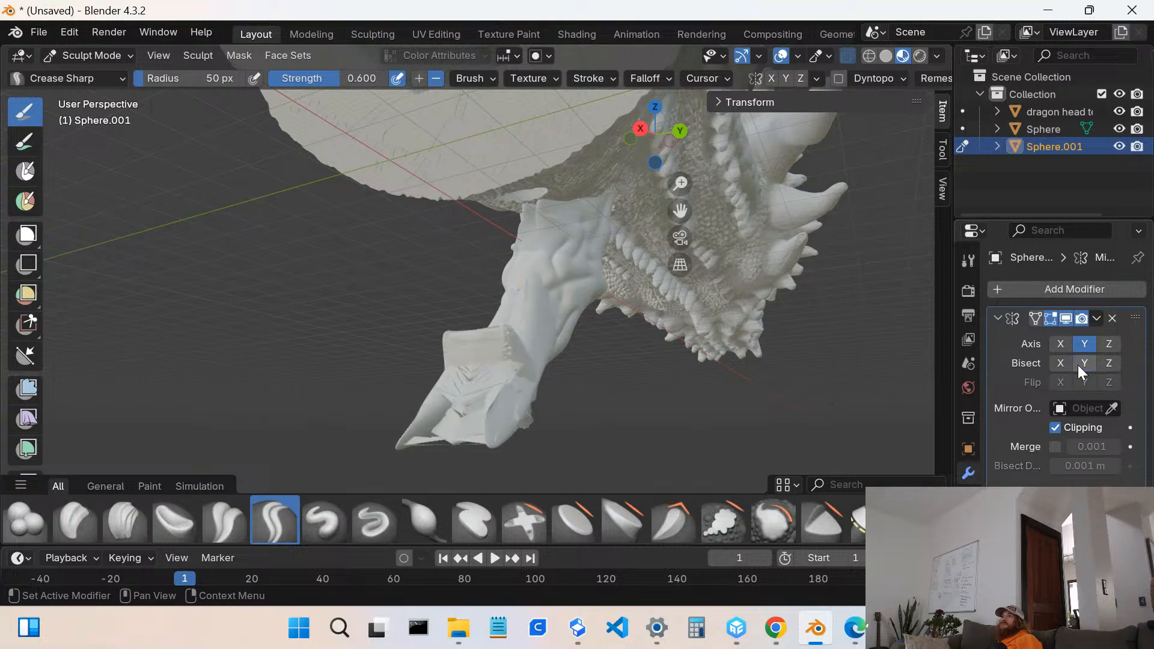
pyautogui.click(1077, 366)
# - Check the mirrored form from below and apply the Mirror modifier to Sphere.001
pyautogui.moveTo(541, 317); pyautogui.dragTo(404, 243, button='middle')
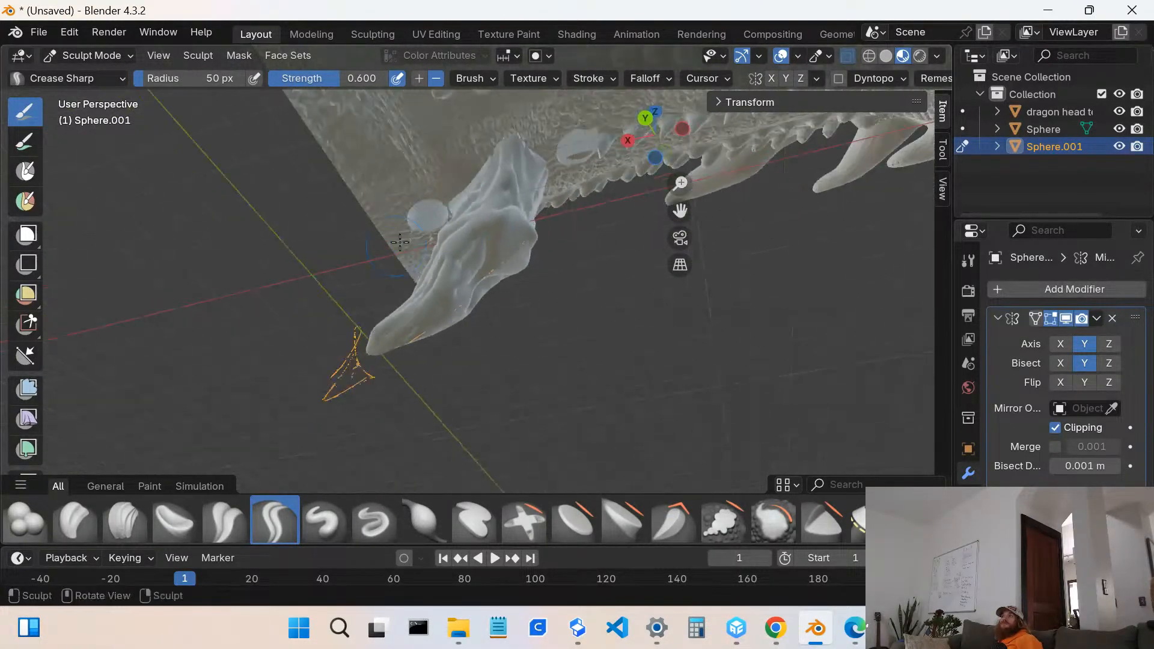
pyautogui.click(1096, 319)
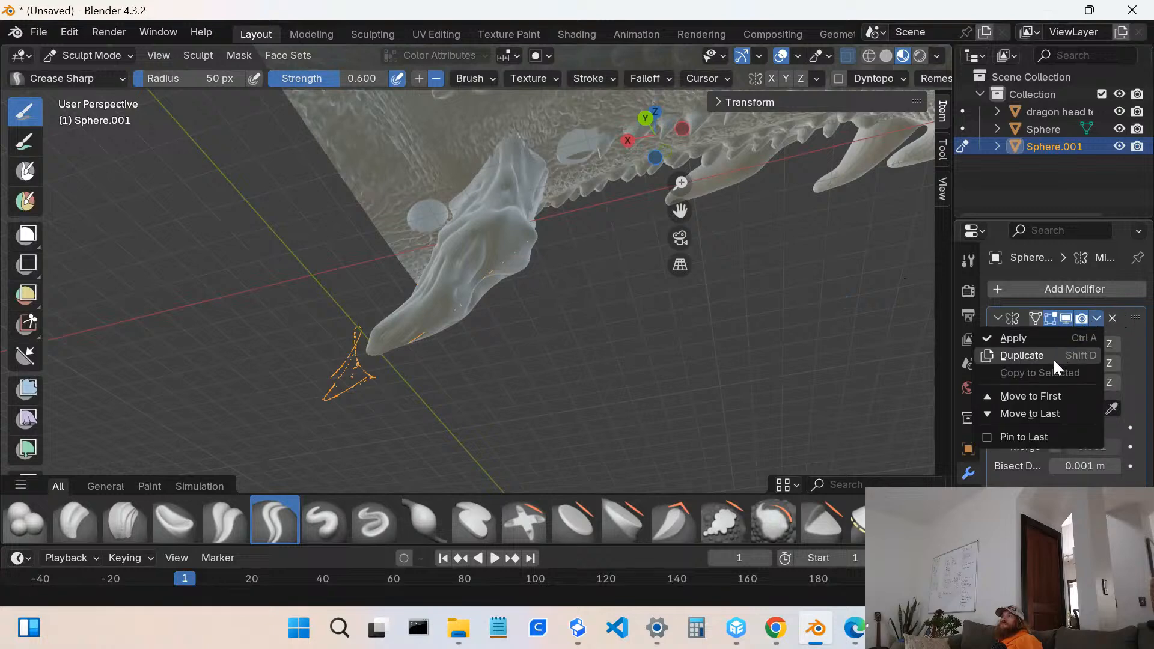
pyautogui.click(1024, 336)
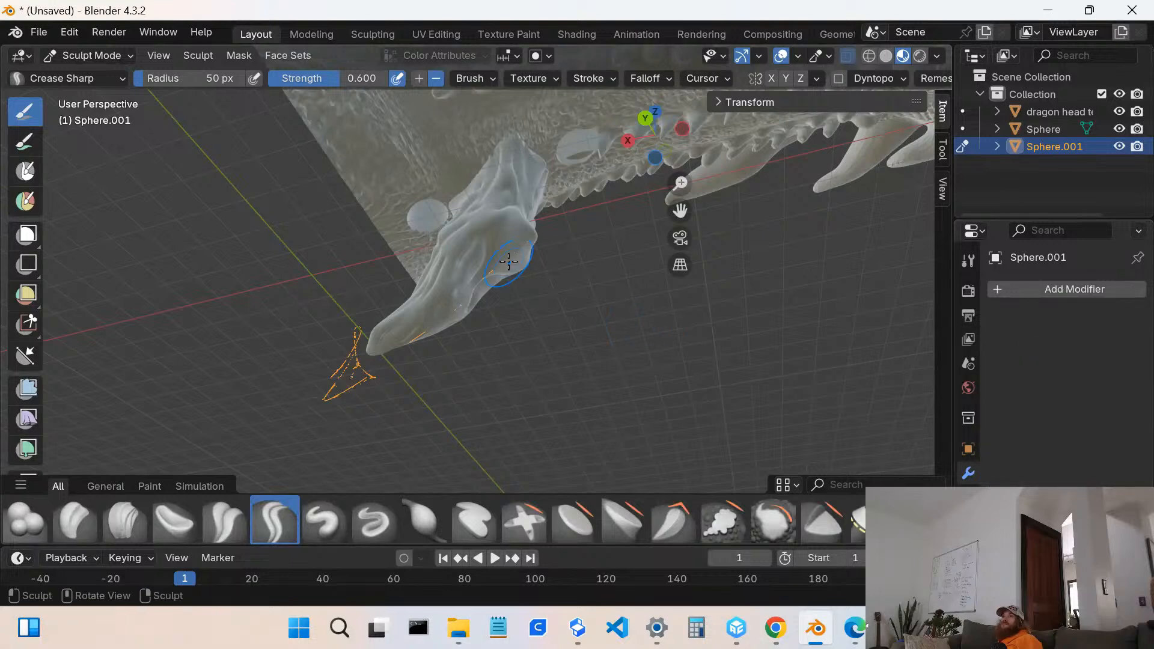
# - Smooth the centre seam across the underside bulge using the Smooth brush at strength 0.700
pyautogui.moveTo(496, 275)
pyautogui.mouseDown(button='middle')
pyautogui.moveTo(388, 282)
pyautogui.moveTo(358, 304)
pyautogui.moveTo(430, 340)
pyautogui.mouseUp(button='middle')
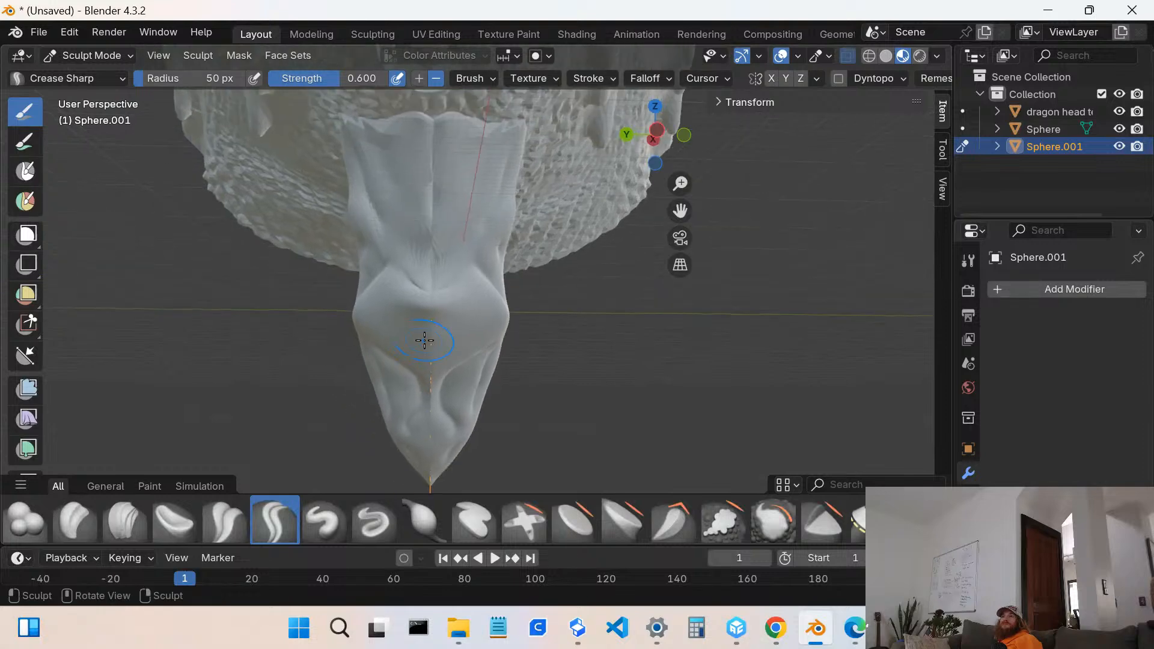
pyautogui.scroll(2, 427, 338)
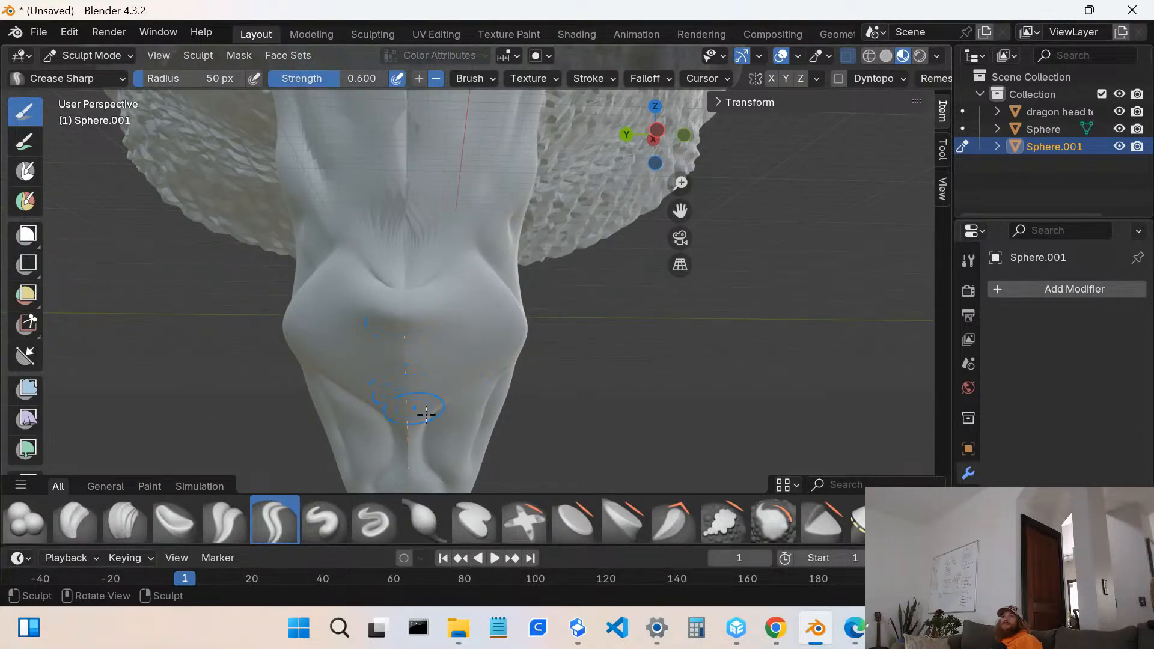
pyautogui.click(789, 514)
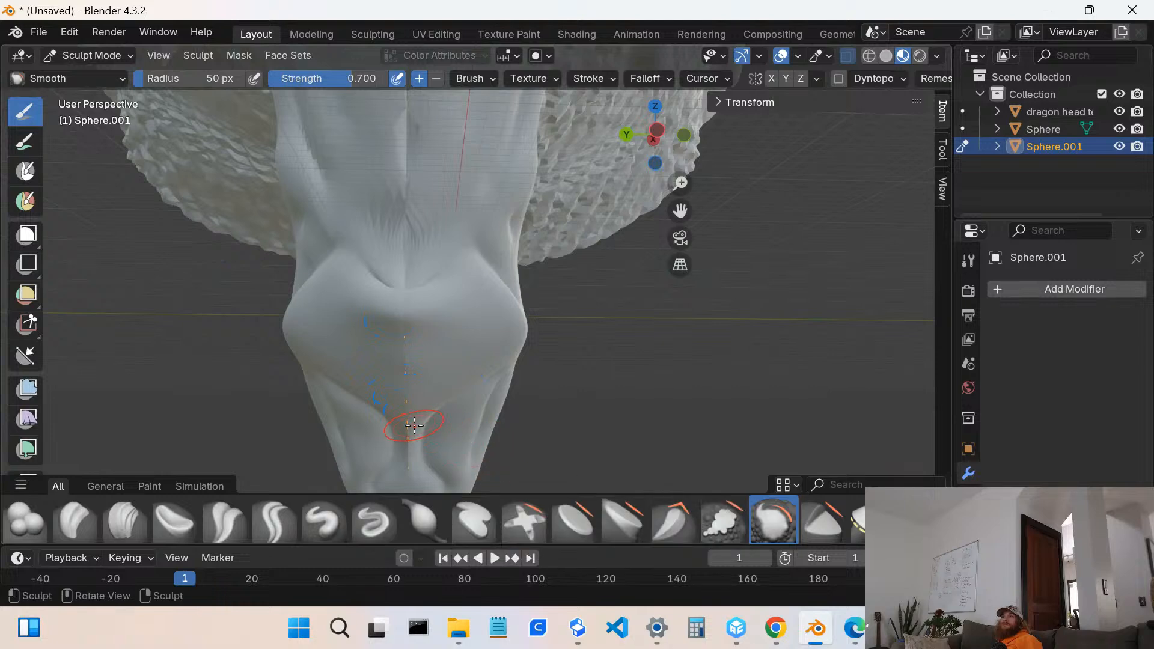
pyautogui.moveTo(403, 411); pyautogui.dragTo(407, 386)
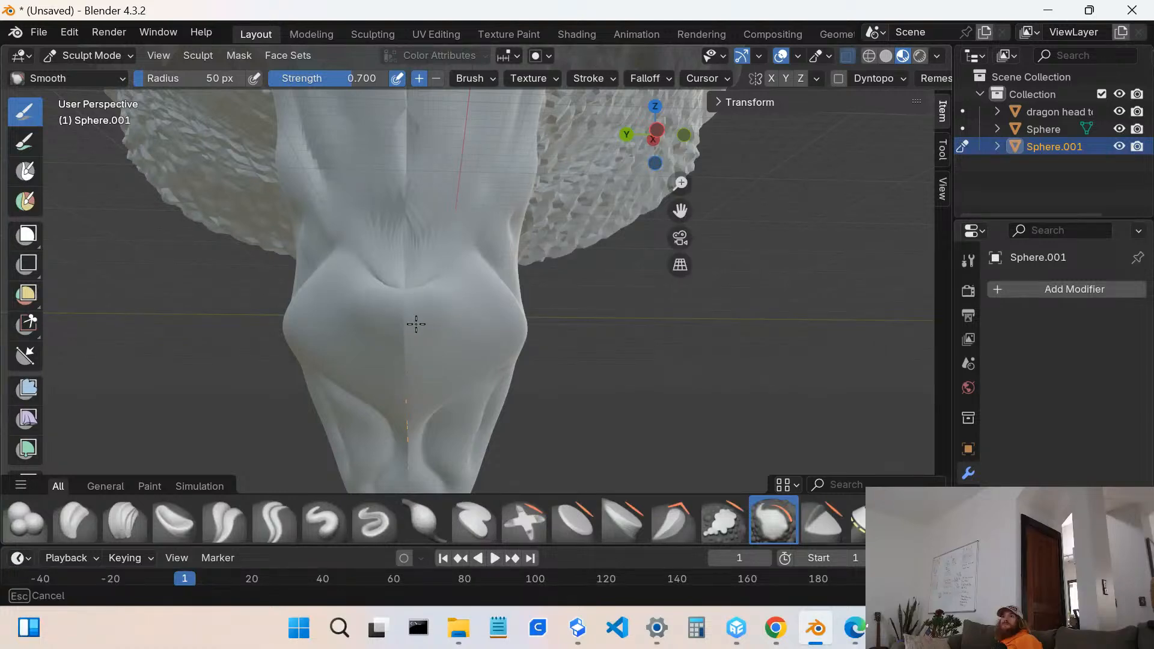
# - Smooth the centre of the Sphere.001 horn's middle bulge and carve Crease Sharp grooves down its front
pyautogui.moveTo(405, 373); pyautogui.dragTo(411, 373)
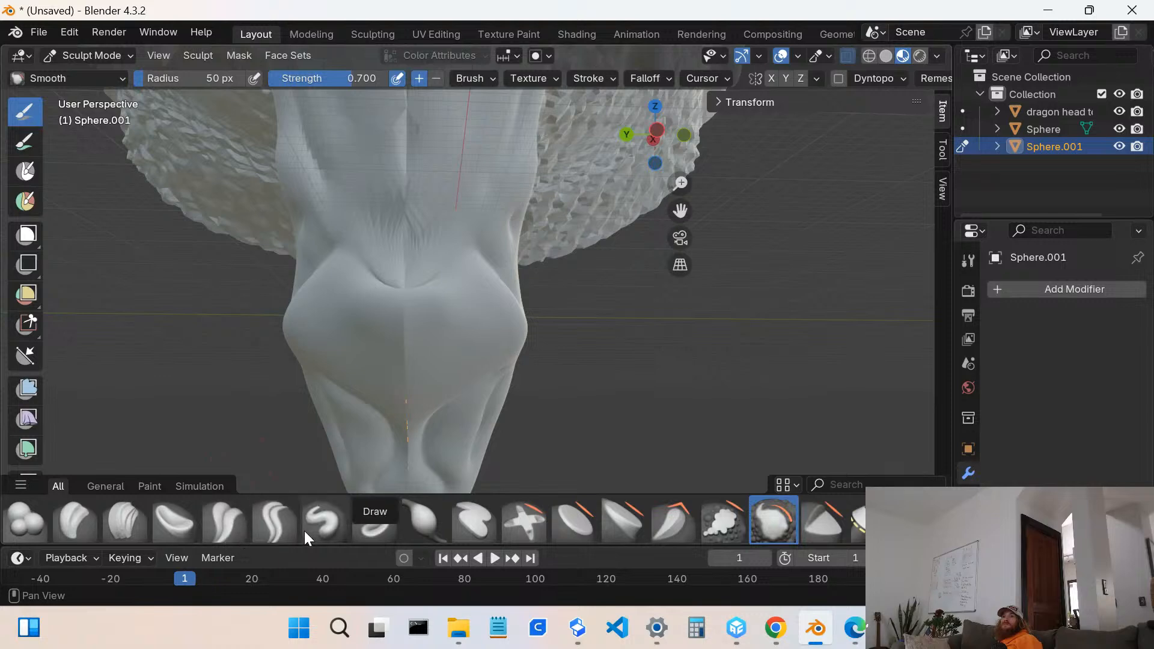
pyautogui.click(274, 521)
pyautogui.moveTo(388, 342)
pyautogui.mouseDown()
pyautogui.moveTo(417, 355)
pyautogui.moveTo(454, 332)
pyautogui.moveTo(450, 311)
pyautogui.mouseUp()
pyautogui.scroll(-3, 401, 253)
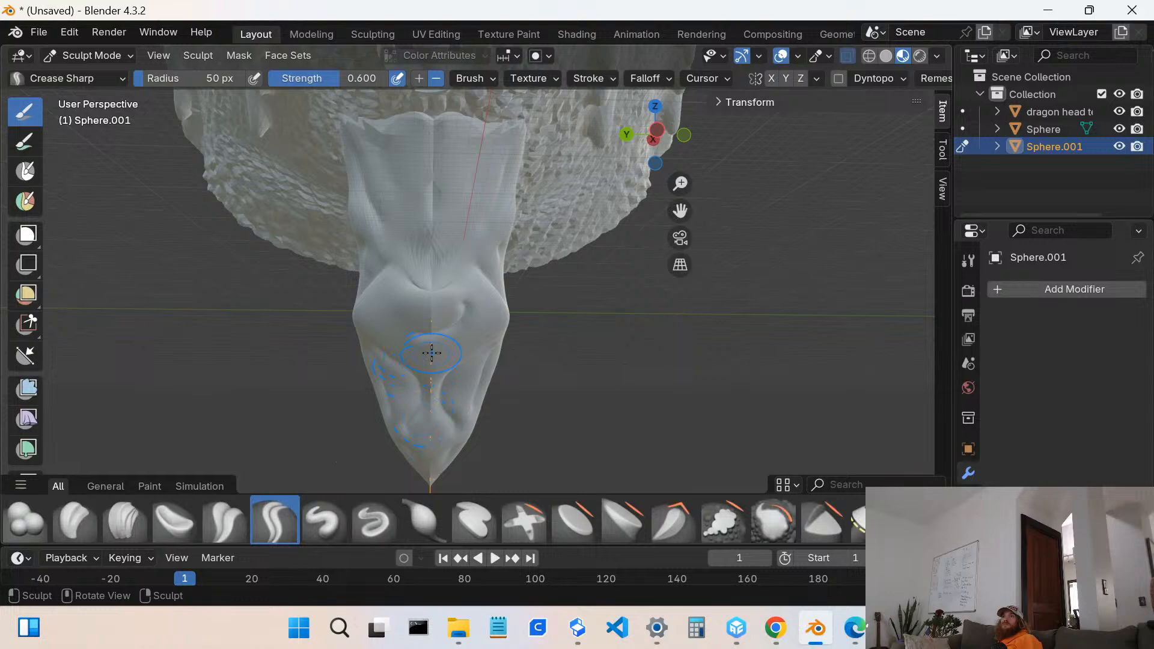
pyautogui.moveTo(415, 325); pyautogui.dragTo(458, 373)
pyautogui.moveTo(448, 384); pyautogui.dragTo(479, 277, button='middle')
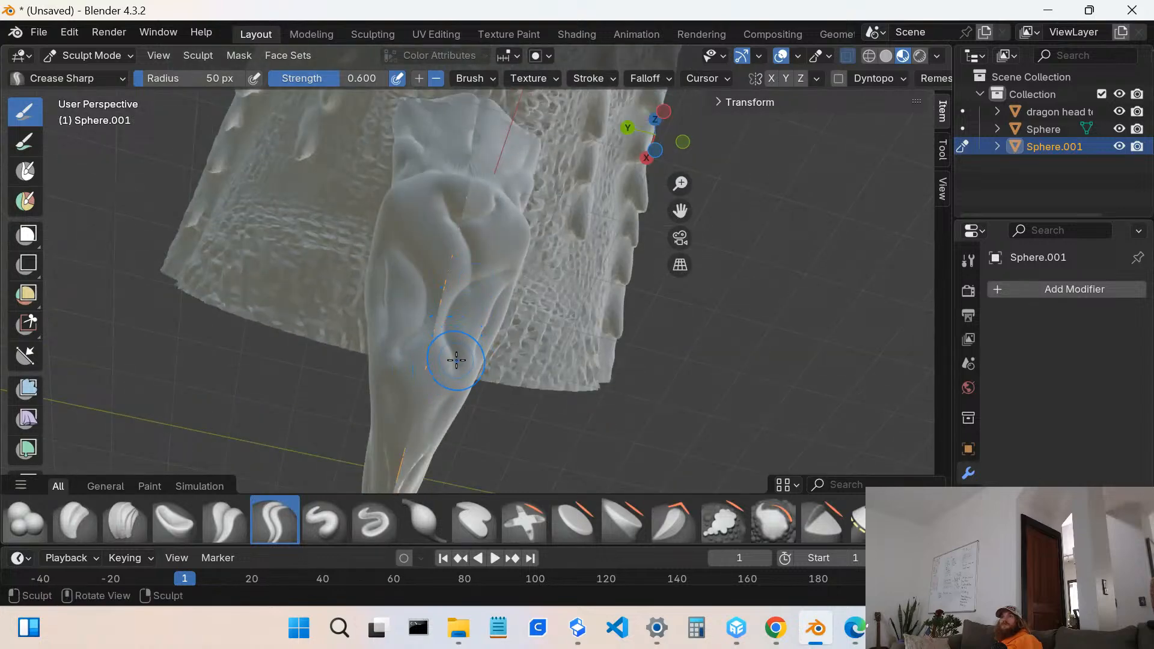
pyautogui.moveTo(443, 354); pyautogui.dragTo(402, 442)
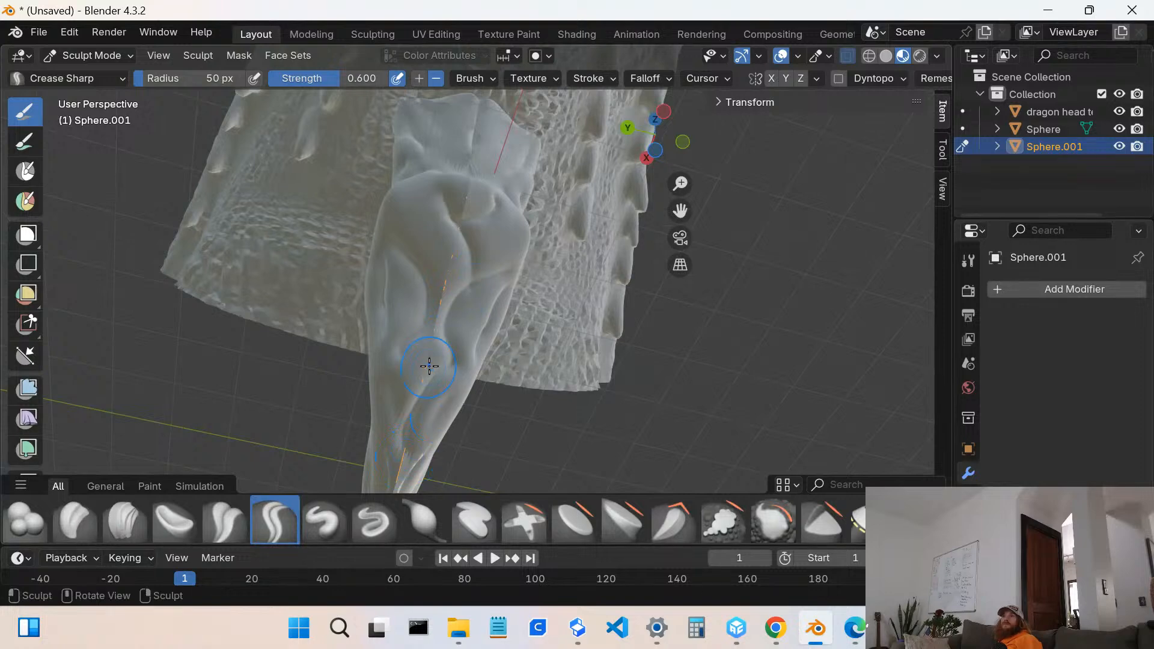
pyautogui.moveTo(428, 360)
pyautogui.mouseDown(button='middle')
pyautogui.moveTo(489, 337)
pyautogui.moveTo(515, 413)
pyautogui.moveTo(515, 314)
pyautogui.mouseUp(button='middle')
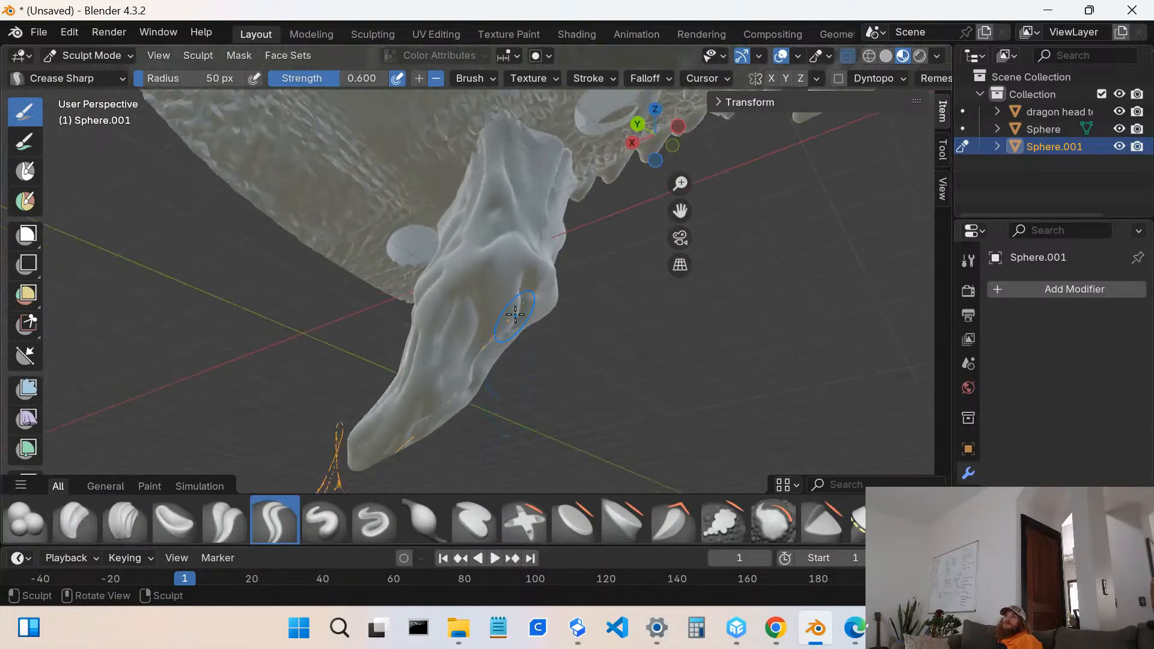
# - Carve Crease Sharp grooves along the side of the horn's middle bulge and on its opposite side
pyautogui.moveTo(481, 250)
pyautogui.mouseDown()
pyautogui.moveTo(442, 282)
pyautogui.moveTo(413, 353)
pyautogui.mouseUp()
pyautogui.moveTo(413, 353); pyautogui.dragTo(120, 369, button='middle')
pyautogui.moveTo(382, 251)
pyautogui.mouseDown()
pyautogui.moveTo(406, 257)
pyautogui.moveTo(399, 262)
pyautogui.moveTo(422, 248)
pyautogui.moveTo(422, 225)
pyautogui.mouseUp()
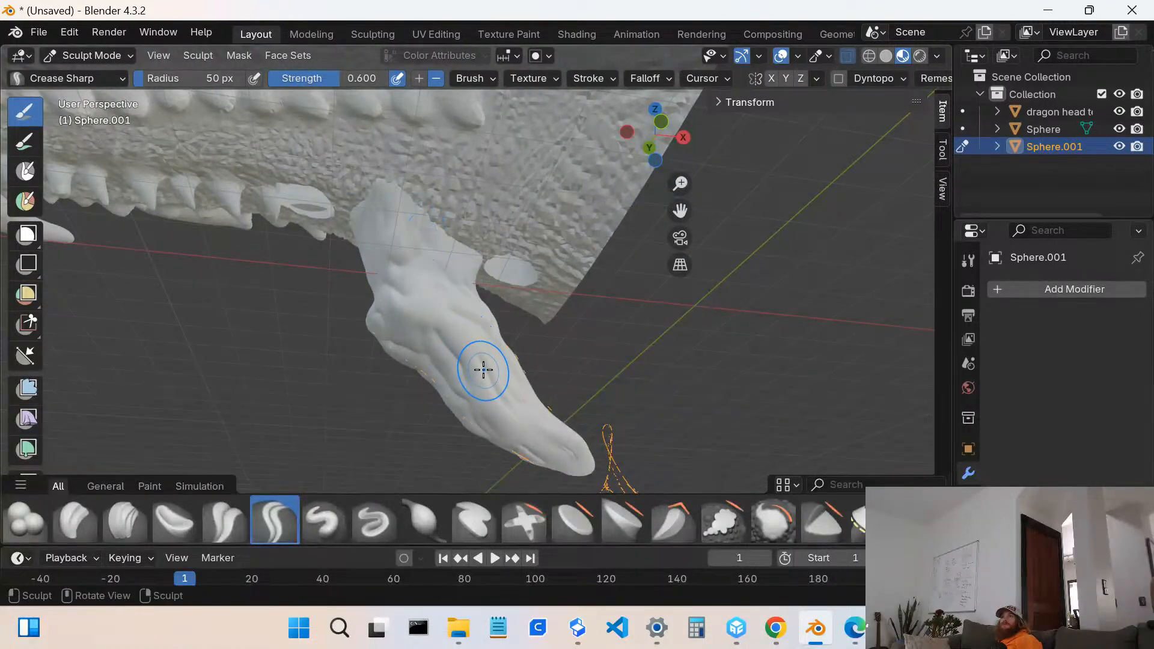
# - Extend the Crease Sharp grooves down the horn's opposite side toward the tip and add one near its base
pyautogui.moveTo(483, 372); pyautogui.dragTo(475, 341)
pyautogui.moveTo(462, 297); pyautogui.dragTo(495, 374)
pyautogui.moveTo(494, 373); pyautogui.dragTo(457, 364, button='middle')
pyautogui.moveTo(475, 368)
pyautogui.mouseDown()
pyautogui.moveTo(512, 400)
pyautogui.moveTo(522, 437)
pyautogui.mouseUp()
pyautogui.moveTo(522, 437)
pyautogui.mouseDown(button='middle')
pyautogui.moveTo(437, 393)
pyautogui.moveTo(402, 299)
pyautogui.mouseUp(button='middle')
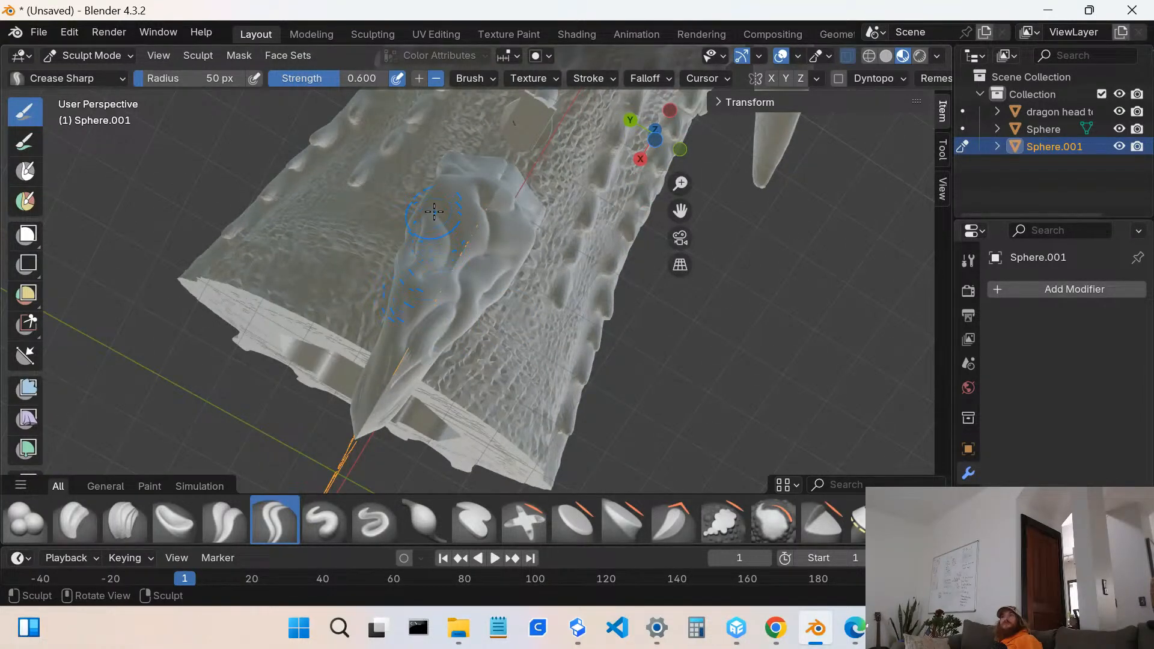
pyautogui.moveTo(435, 214); pyautogui.dragTo(457, 187)
pyautogui.moveTo(456, 187)
pyautogui.mouseDown(button='middle')
pyautogui.moveTo(507, 276)
pyautogui.moveTo(503, 258)
pyautogui.moveTo(464, 258)
pyautogui.moveTo(471, 309)
pyautogui.moveTo(507, 215)
pyautogui.mouseUp(button='middle')
pyautogui.scroll(3, 498, 288)
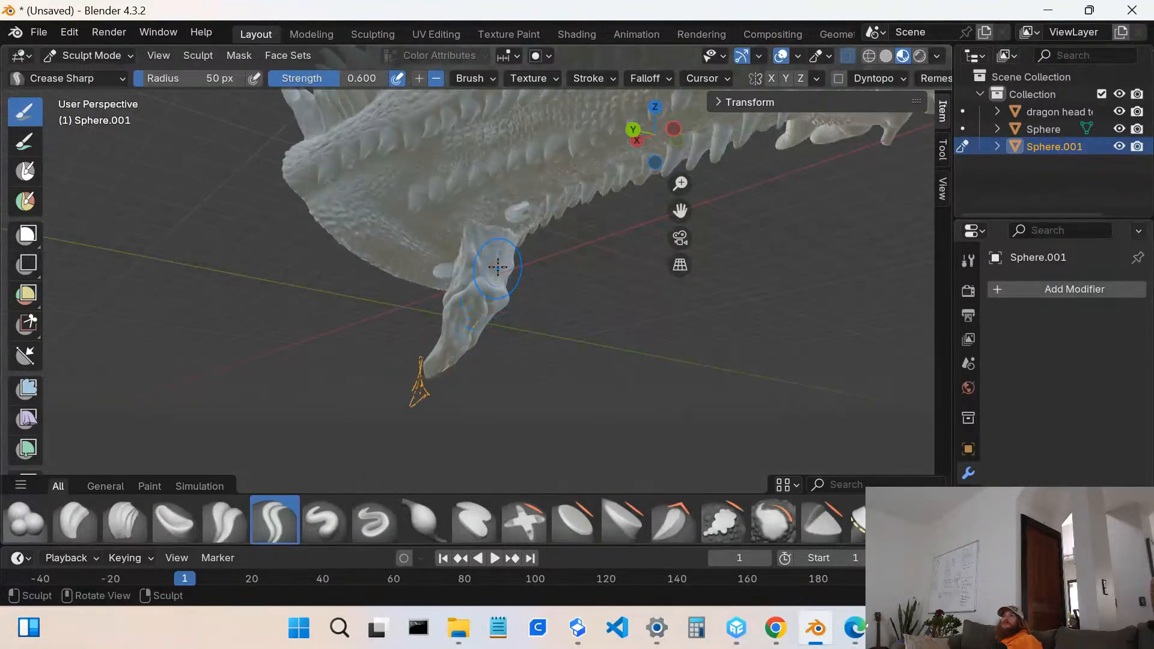
pyautogui.scroll(3, 498, 277)
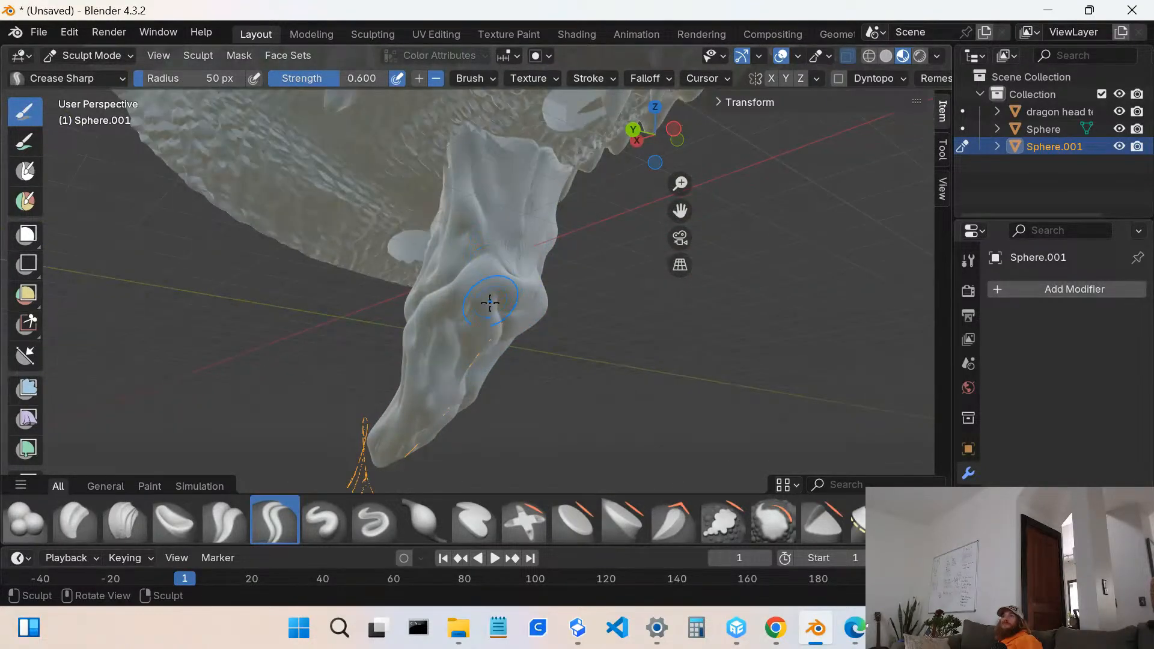
# - Soften the creases around the horn's middle bulge with the Smooth brush at strength 0.700
pyautogui.click(767, 527)
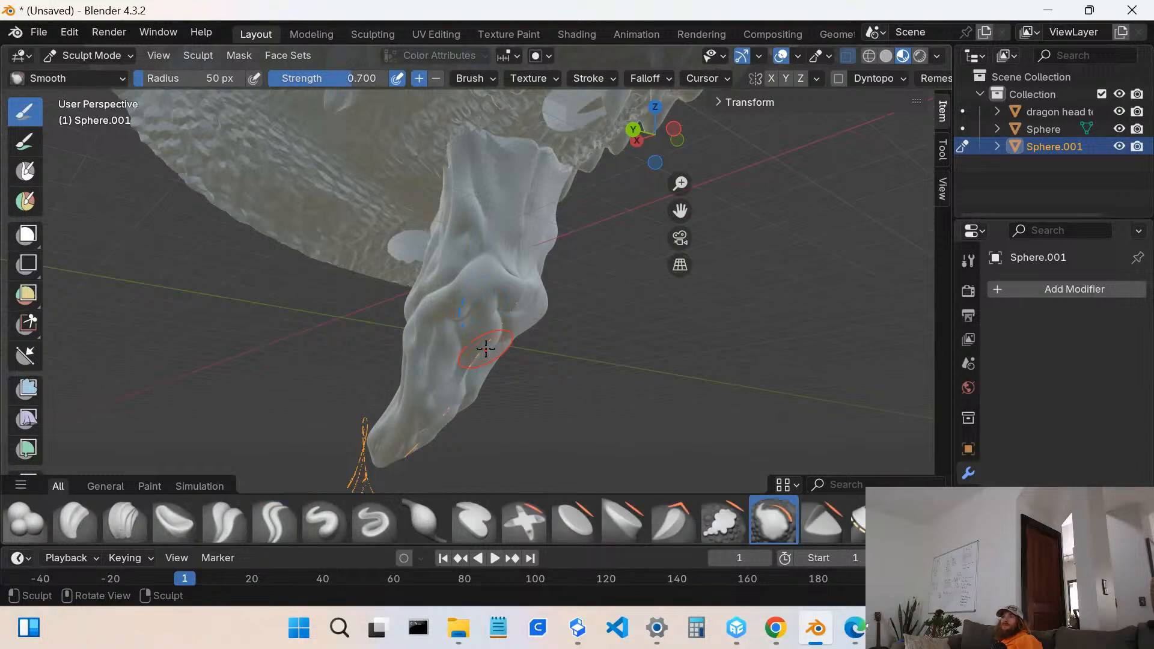
pyautogui.scroll(2, 454, 341)
pyautogui.moveTo(461, 327)
pyautogui.mouseDown()
pyautogui.moveTo(424, 349)
pyautogui.moveTo(462, 335)
pyautogui.moveTo(473, 310)
pyautogui.moveTo(517, 345)
pyautogui.moveTo(522, 294)
pyautogui.mouseUp()
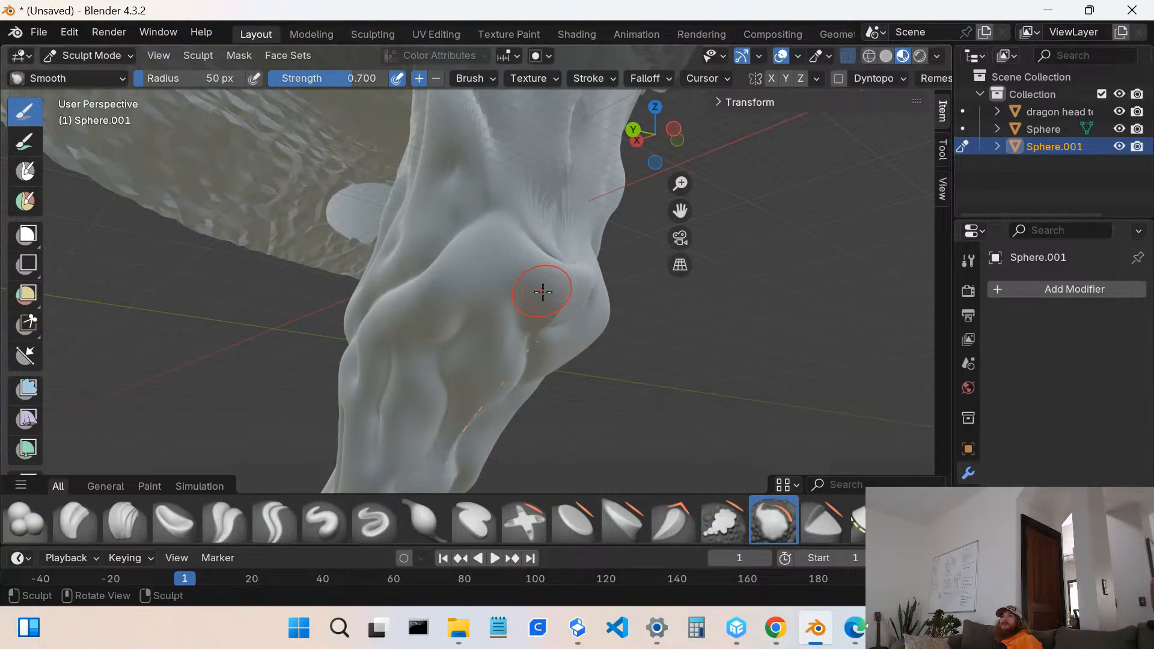
pyautogui.moveTo(535, 291); pyautogui.dragTo(425, 193, button='middle')
pyautogui.moveTo(399, 175); pyautogui.dragTo(413, 191)
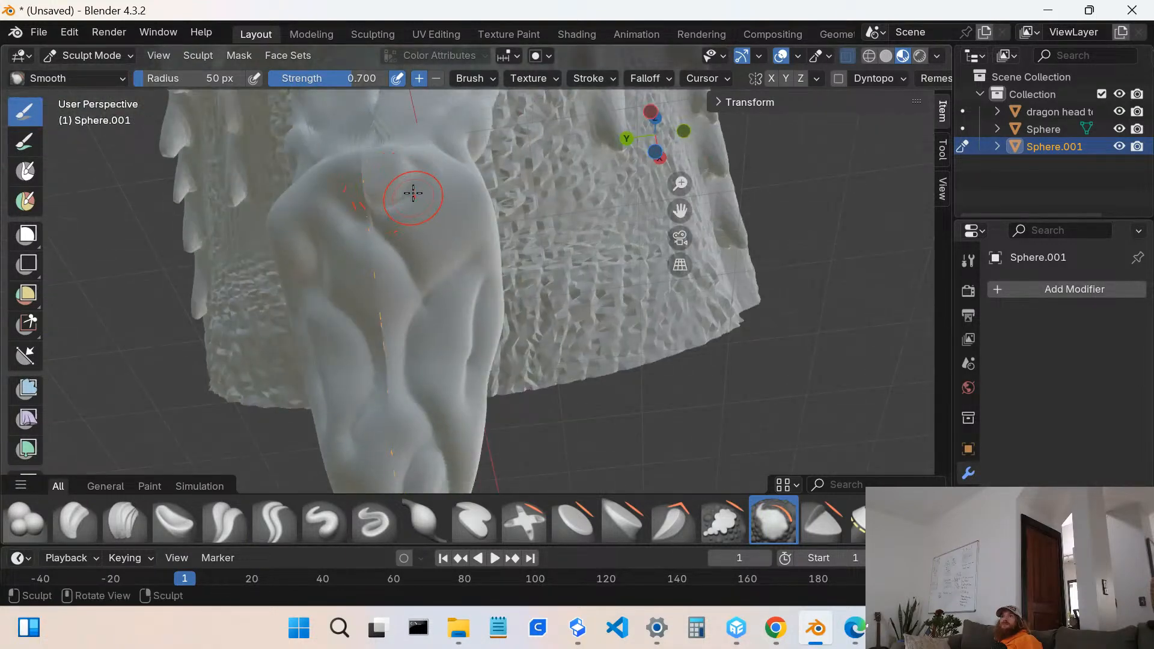
# - Smooth the grooves and ridges on the front of the horn below the middle bulge
pyautogui.moveTo(438, 304); pyautogui.dragTo(438, 348)
pyautogui.moveTo(464, 281); pyautogui.dragTo(478, 242)
pyautogui.moveTo(471, 361)
pyautogui.mouseDown()
pyautogui.moveTo(472, 407)
pyautogui.moveTo(476, 369)
pyautogui.moveTo(488, 372)
pyautogui.mouseUp()
pyautogui.moveTo(422, 445); pyautogui.dragTo(424, 469)
pyautogui.moveTo(455, 396); pyautogui.dragTo(437, 401)
pyautogui.moveTo(437, 401); pyautogui.dragTo(481, 401, button='middle')
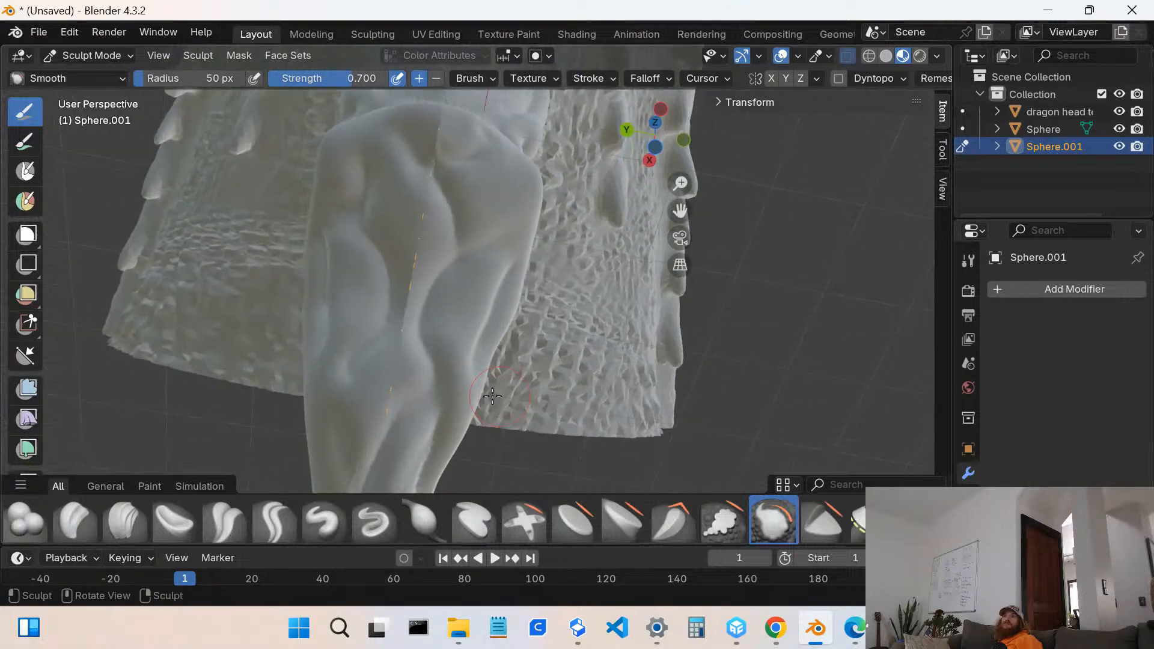
# - Smooth the horn's side ridges and the grooves running along its underside to the tip
pyautogui.moveTo(350, 369)
pyautogui.mouseDown(button='middle')
pyautogui.moveTo(405, 355)
pyautogui.moveTo(464, 244)
pyautogui.mouseUp(button='middle')
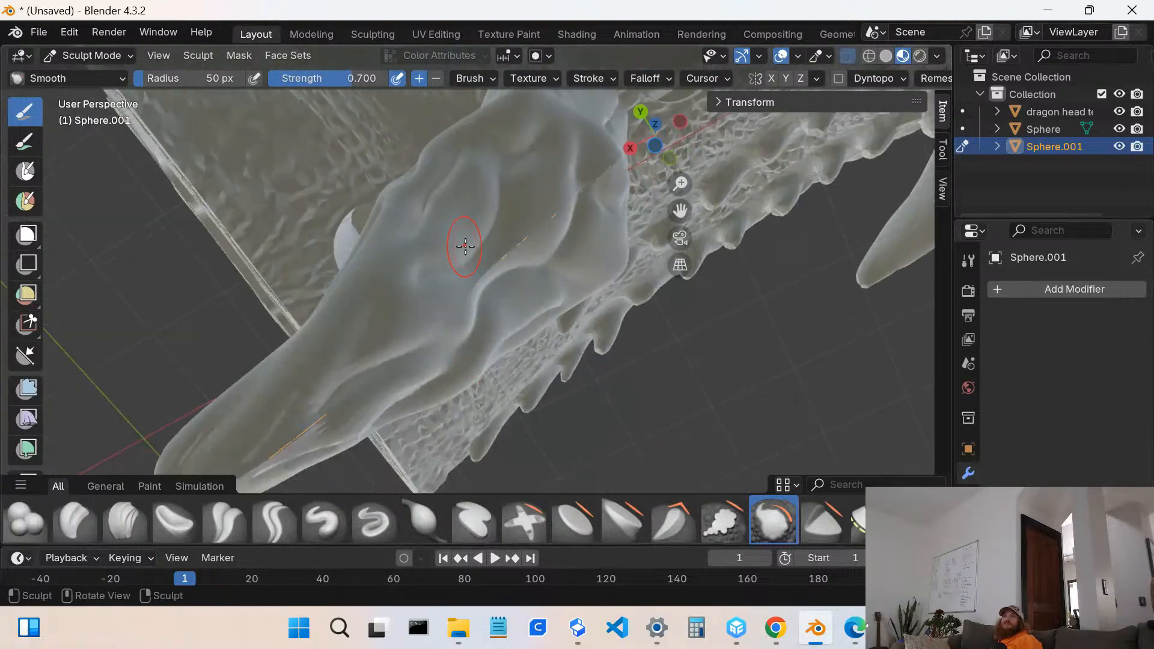
pyautogui.moveTo(412, 211)
pyautogui.mouseDown()
pyautogui.moveTo(420, 185)
pyautogui.moveTo(425, 196)
pyautogui.mouseUp()
pyautogui.moveTo(330, 412)
pyautogui.mouseDown()
pyautogui.moveTo(301, 445)
pyautogui.moveTo(324, 432)
pyautogui.mouseUp()
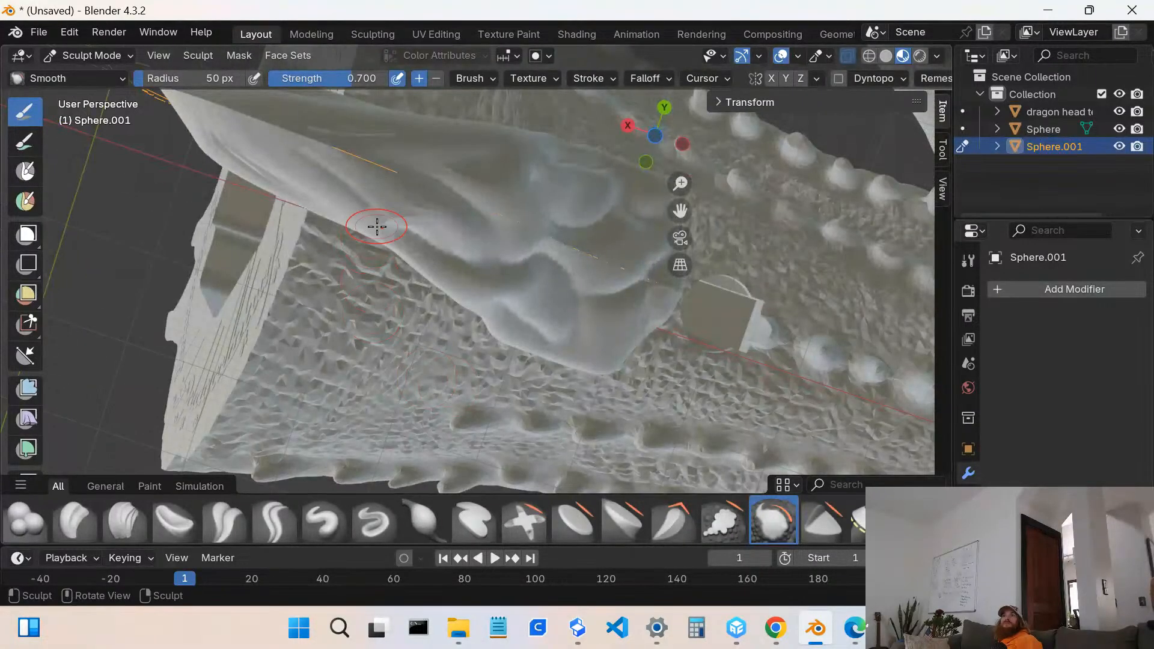
pyautogui.moveTo(377, 227); pyautogui.dragTo(386, 315, button='middle')
pyautogui.moveTo(391, 362); pyautogui.dragTo(312, 347)
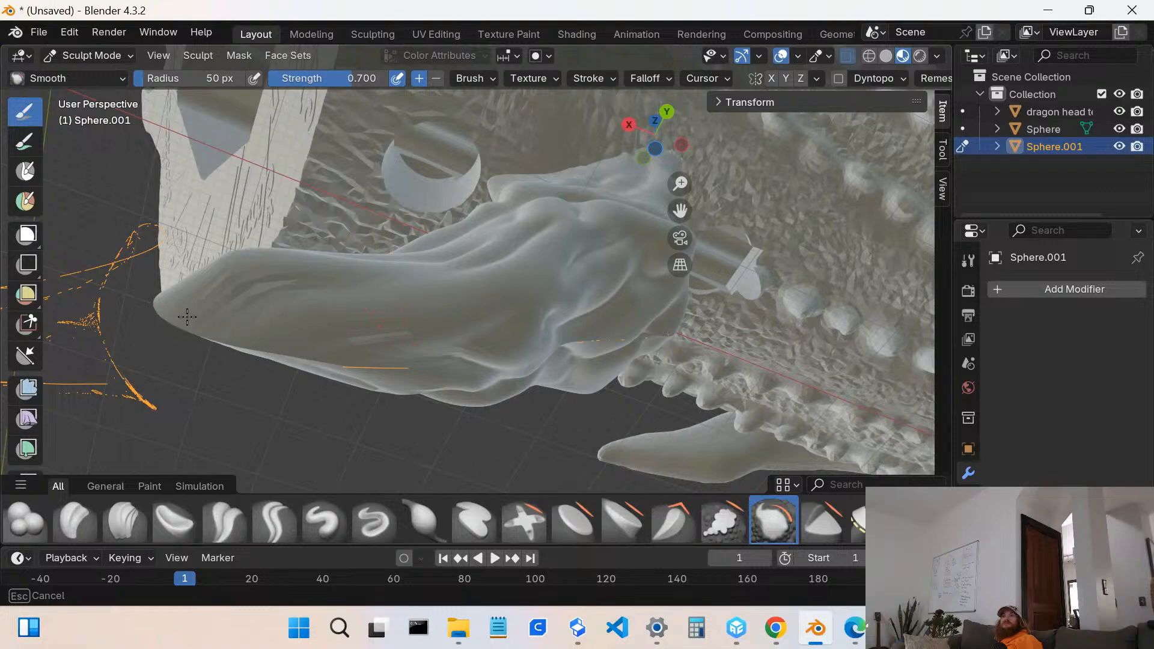
pyautogui.moveTo(187, 317); pyautogui.dragTo(228, 341)
pyautogui.moveTo(227, 340)
pyautogui.mouseDown(button='middle')
pyautogui.moveTo(453, 358)
pyautogui.moveTo(463, 348)
pyautogui.moveTo(360, 275)
pyautogui.mouseUp(button='middle')
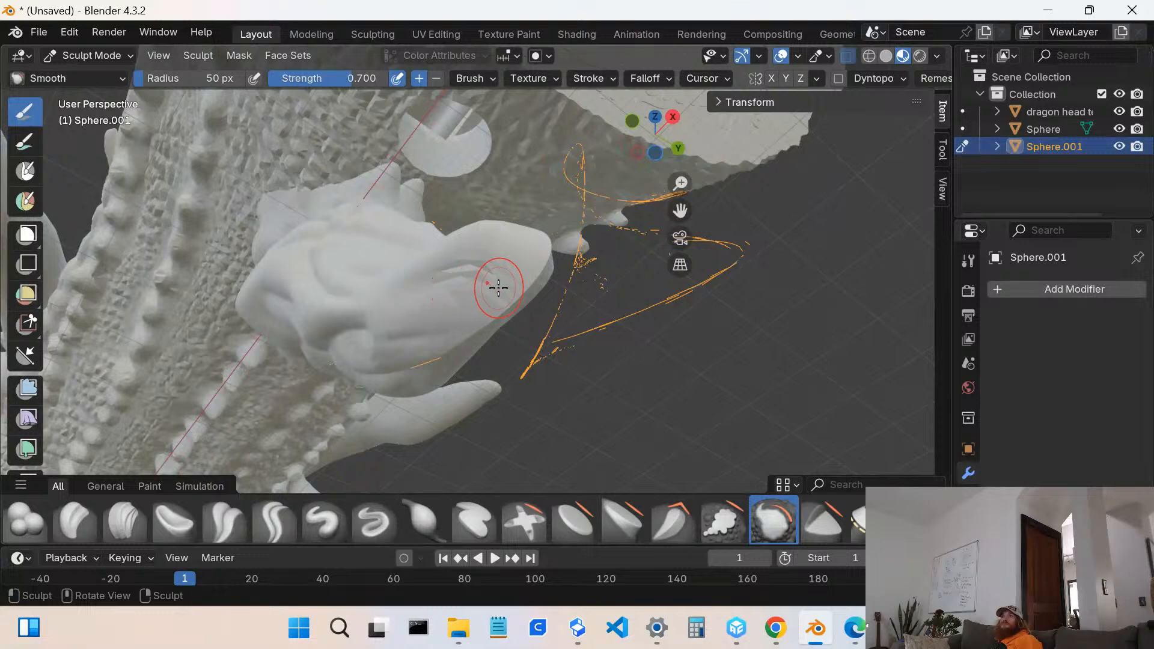
# - Smooth away the fine creases beside the horn's tip and along its lower edge
pyautogui.moveTo(498, 288)
pyautogui.mouseDown()
pyautogui.moveTo(457, 282)
pyautogui.moveTo(507, 271)
pyautogui.mouseUp()
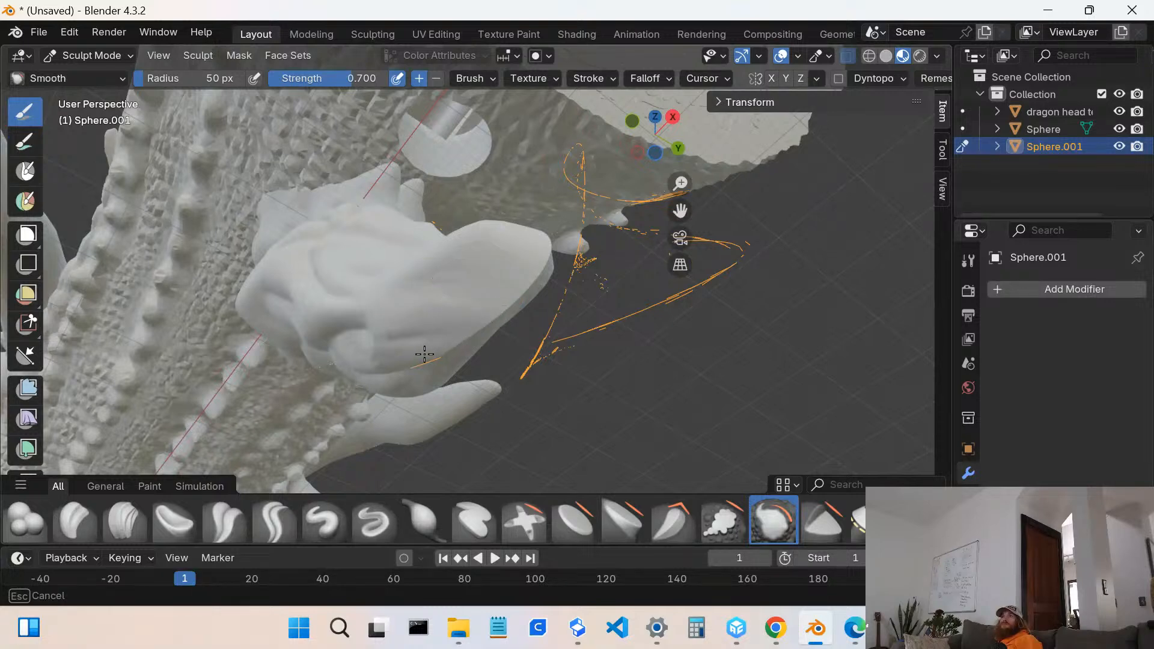
pyautogui.moveTo(506, 262); pyautogui.dragTo(505, 263)
pyautogui.moveTo(506, 262)
pyautogui.mouseDown(button='middle')
pyautogui.moveTo(494, 322)
pyautogui.moveTo(535, 391)
pyautogui.moveTo(417, 312)
pyautogui.moveTo(465, 355)
pyautogui.mouseUp(button='middle')
pyautogui.moveTo(466, 355)
pyautogui.mouseDown()
pyautogui.moveTo(428, 355)
pyautogui.moveTo(453, 355)
pyautogui.mouseUp()
pyautogui.moveTo(453, 355)
pyautogui.mouseDown(button='middle')
pyautogui.moveTo(409, 391)
pyautogui.moveTo(314, 357)
pyautogui.mouseUp(button='middle')
# - Smooth the surface behind the horn's tip and blend the ends of the grooves on that side
pyautogui.moveTo(270, 424); pyautogui.dragTo(320, 421)
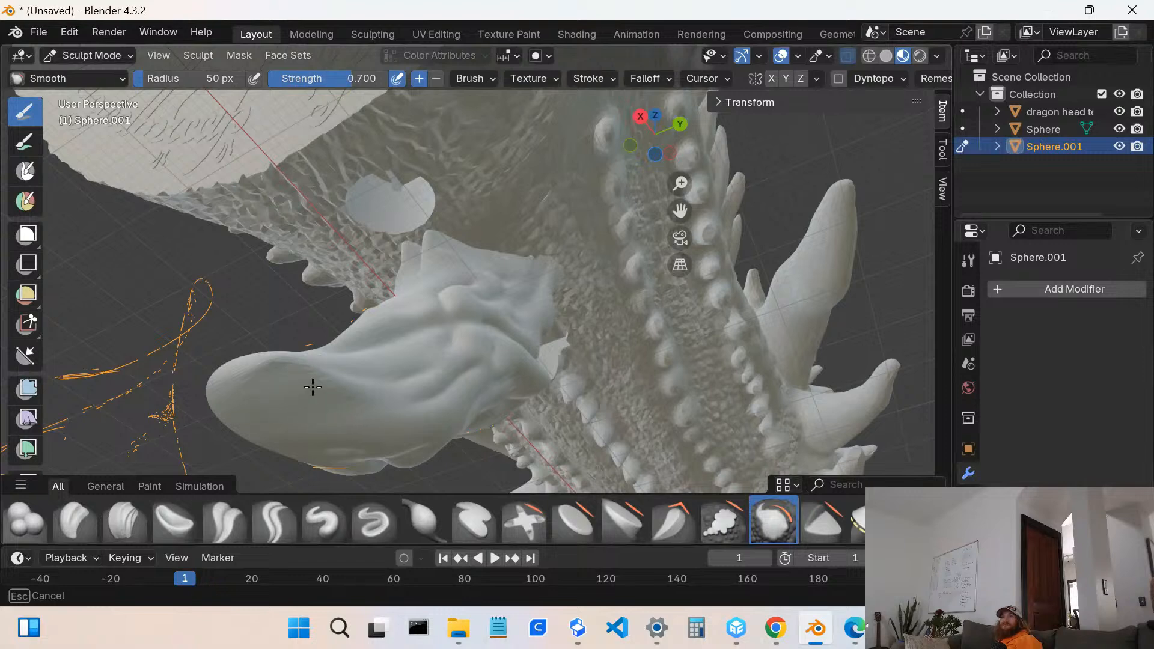
pyautogui.moveTo(312, 387); pyautogui.dragTo(312, 389)
pyautogui.moveTo(313, 389)
pyautogui.mouseDown(button='middle')
pyautogui.moveTo(317, 443)
pyautogui.moveTo(322, 431)
pyautogui.mouseUp(button='middle')
pyautogui.moveTo(322, 431); pyautogui.dragTo(305, 420)
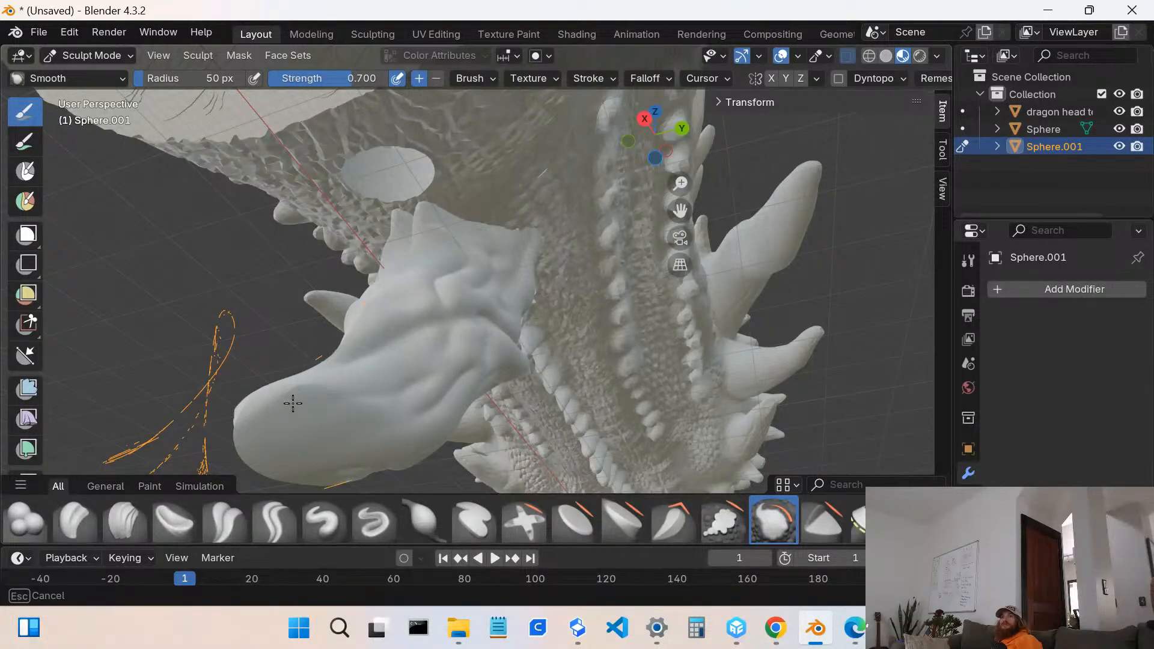
pyautogui.moveTo(352, 422); pyautogui.dragTo(322, 434)
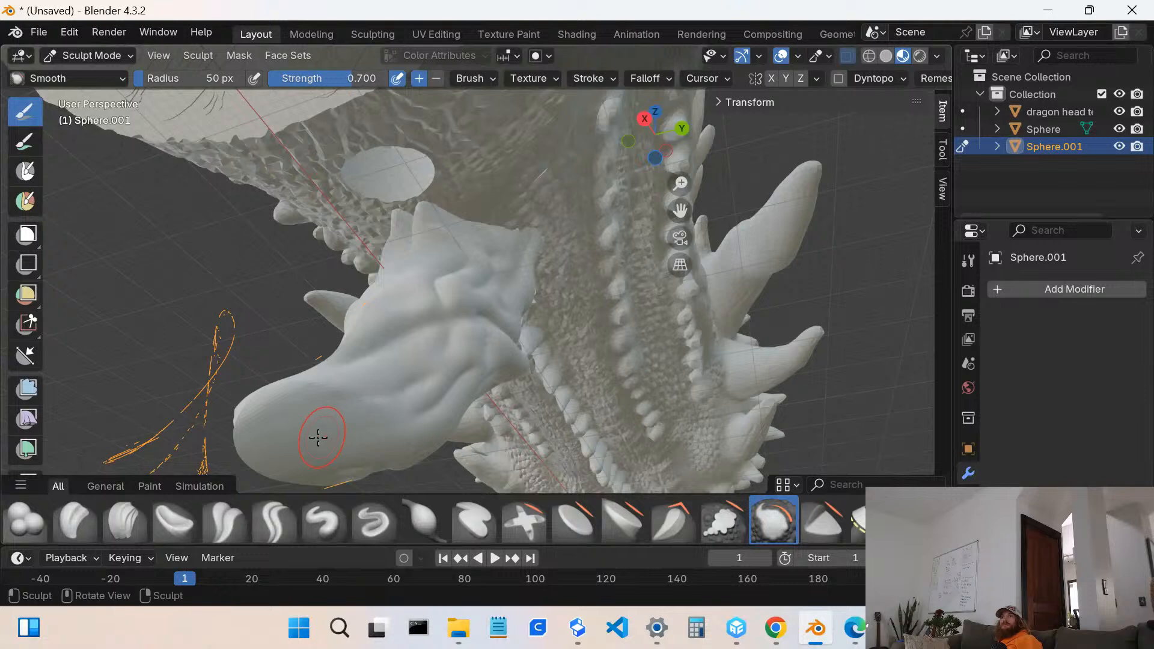
pyautogui.moveTo(319, 438); pyautogui.dragTo(330, 467, button='middle')
pyautogui.moveTo(330, 466); pyautogui.dragTo(340, 441)
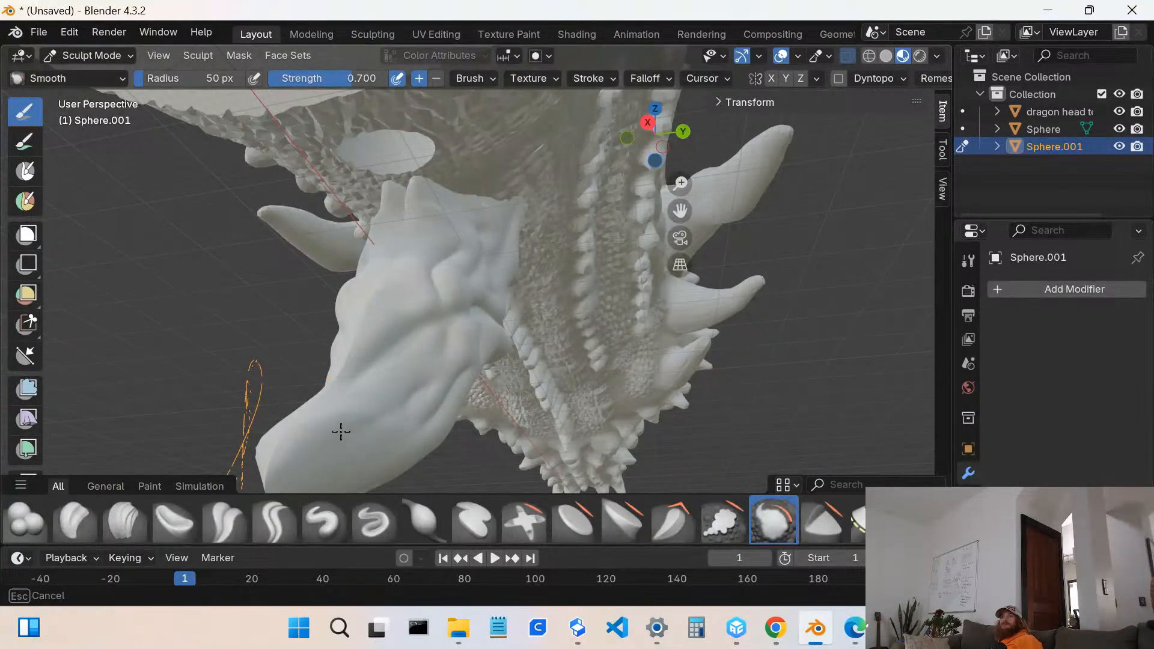
pyautogui.moveTo(358, 452); pyautogui.dragTo(355, 451)
# - Smooth the far side of the horn's tip and blend it into the neighbouring grooves
pyautogui.moveTo(355, 450)
pyautogui.mouseDown(button='middle')
pyautogui.moveTo(325, 443)
pyautogui.moveTo(525, 322)
pyautogui.mouseUp(button='middle')
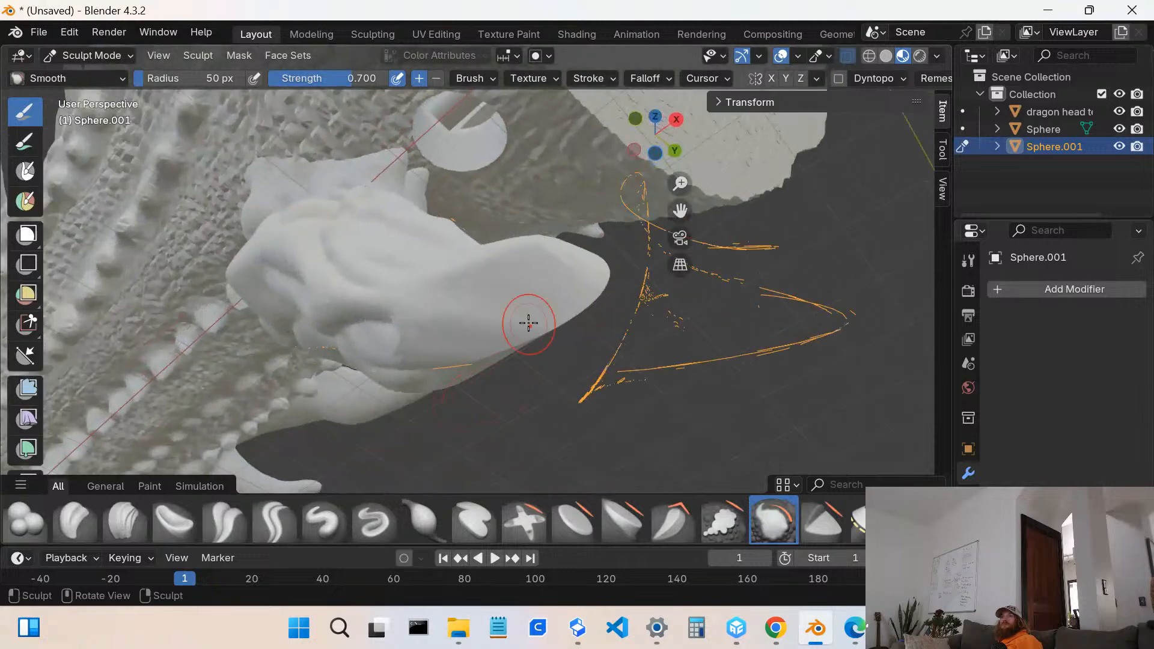
pyautogui.moveTo(525, 322); pyautogui.dragTo(511, 322)
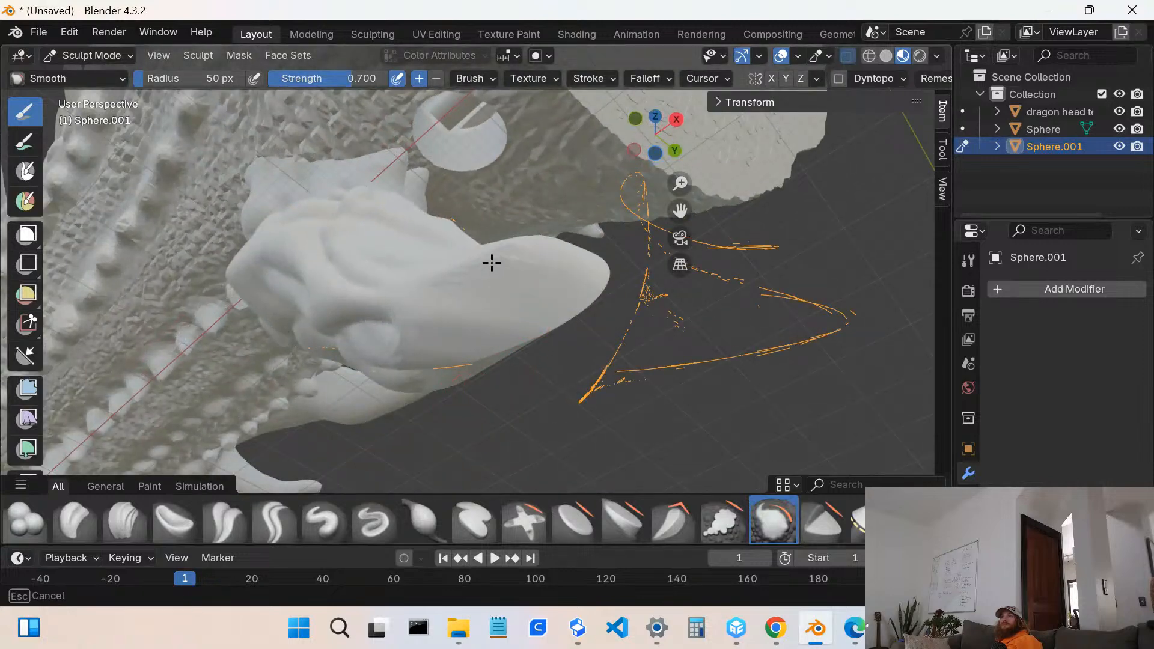
pyautogui.moveTo(492, 262); pyautogui.dragTo(493, 265)
pyautogui.moveTo(492, 297); pyautogui.dragTo(518, 362, button='middle')
pyautogui.moveTo(486, 406); pyautogui.dragTo(495, 398)
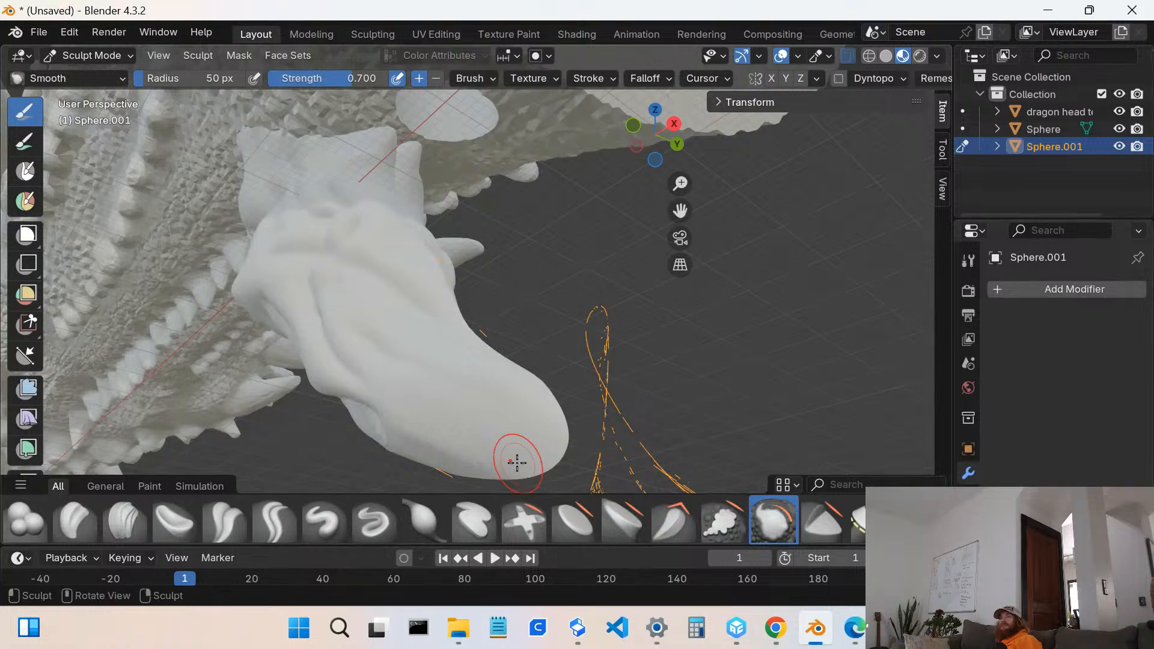
# - Smooth the ridge along the centreline of the horn's back
pyautogui.moveTo(515, 461)
pyautogui.mouseDown(button='middle')
pyautogui.moveTo(369, 408)
pyautogui.moveTo(373, 419)
pyautogui.mouseUp(button='middle')
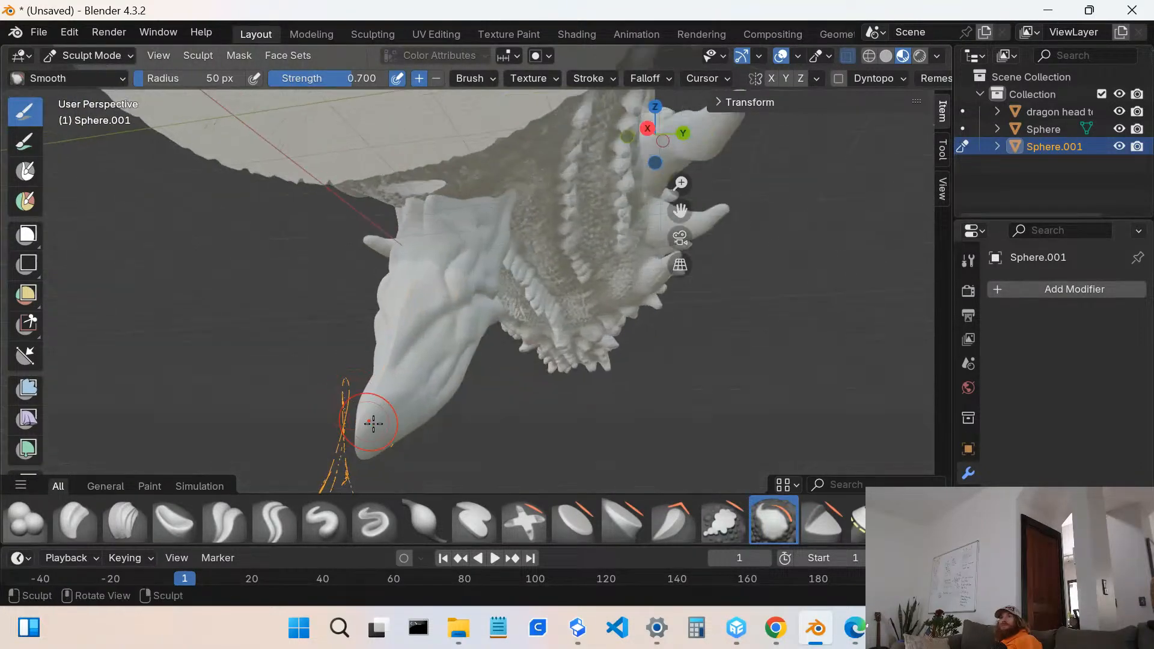
pyautogui.scroll(3, 376, 422)
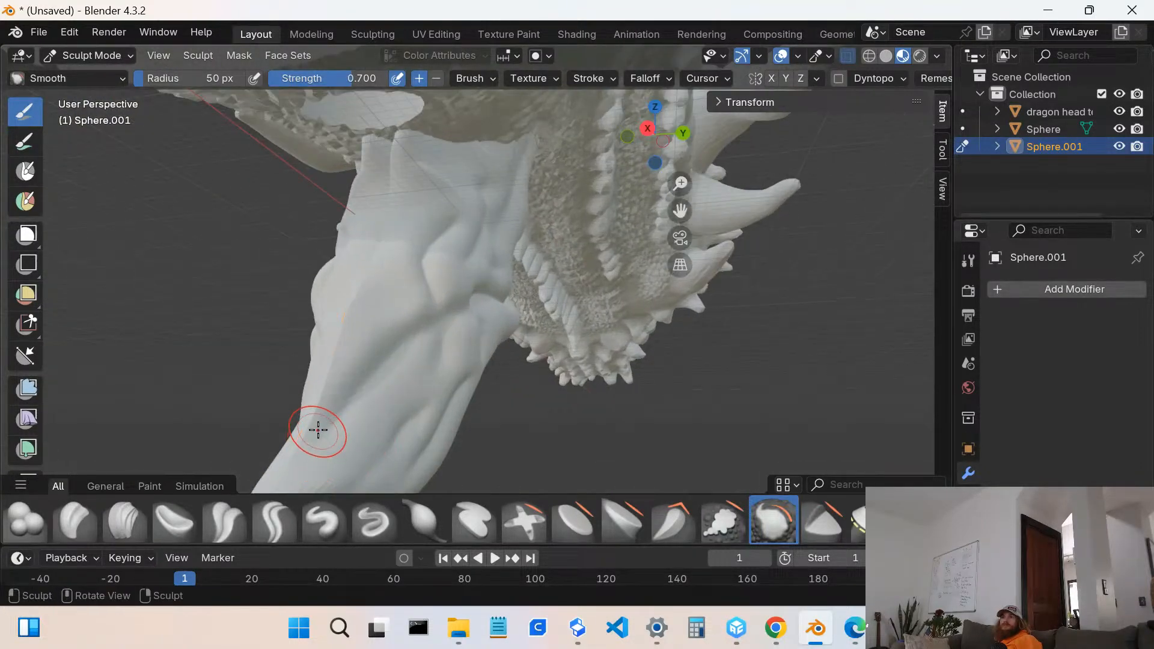
pyautogui.moveTo(291, 479); pyautogui.dragTo(387, 404, button='middle')
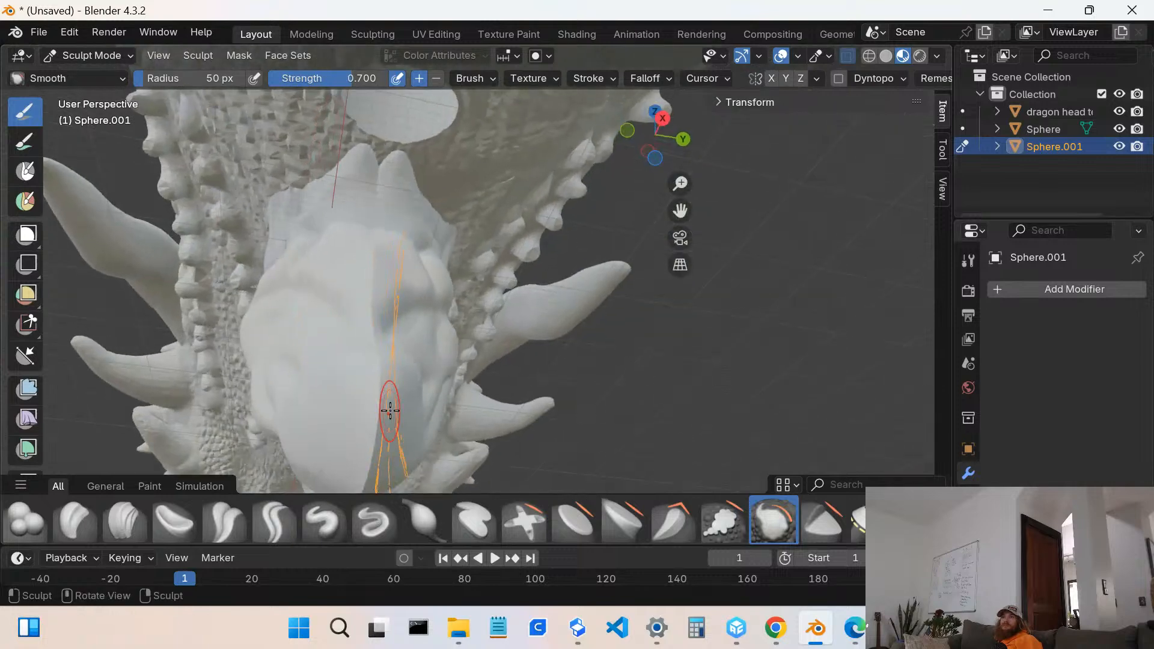
pyautogui.moveTo(374, 356); pyautogui.dragTo(368, 372)
pyautogui.moveTo(360, 405)
pyautogui.mouseDown(button='middle')
pyautogui.moveTo(392, 433)
pyautogui.moveTo(394, 378)
pyautogui.moveTo(355, 427)
pyautogui.moveTo(360, 408)
pyautogui.mouseUp(button='middle')
pyautogui.moveTo(486, 398); pyautogui.dragTo(522, 424, button='middle')
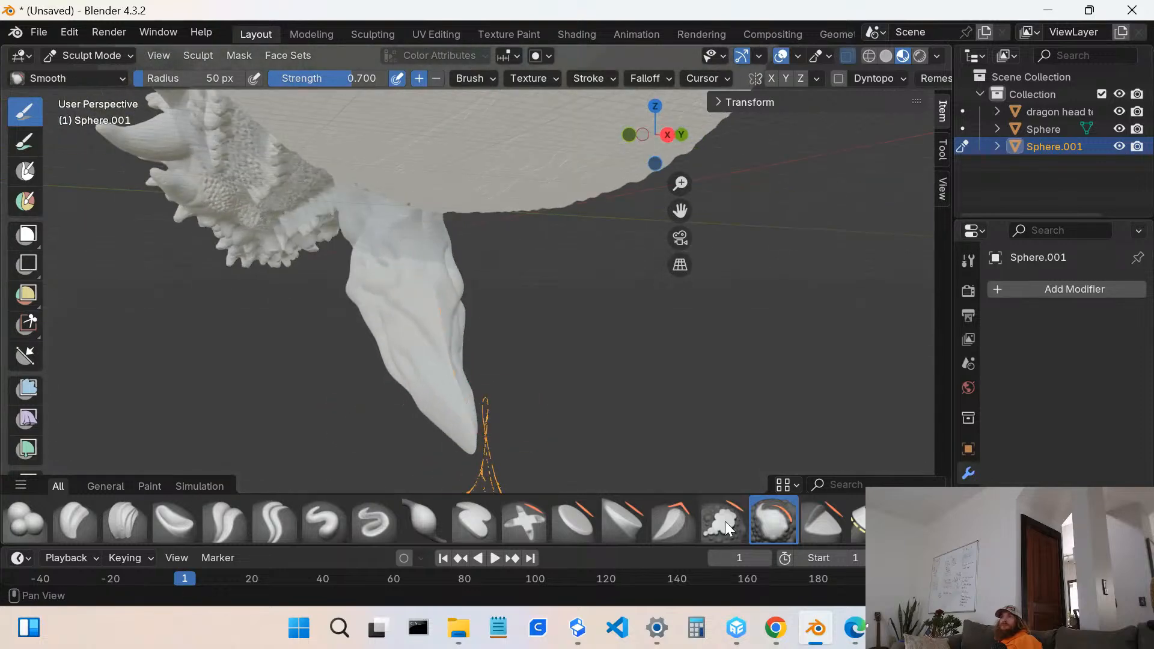
# - Use the Elastic Grab brush to pull the horn's tip sideways, undo that pull, and pull the area just above the tip instead
pyautogui.click(920, 522)
pyautogui.scroll(1, 593, 432)
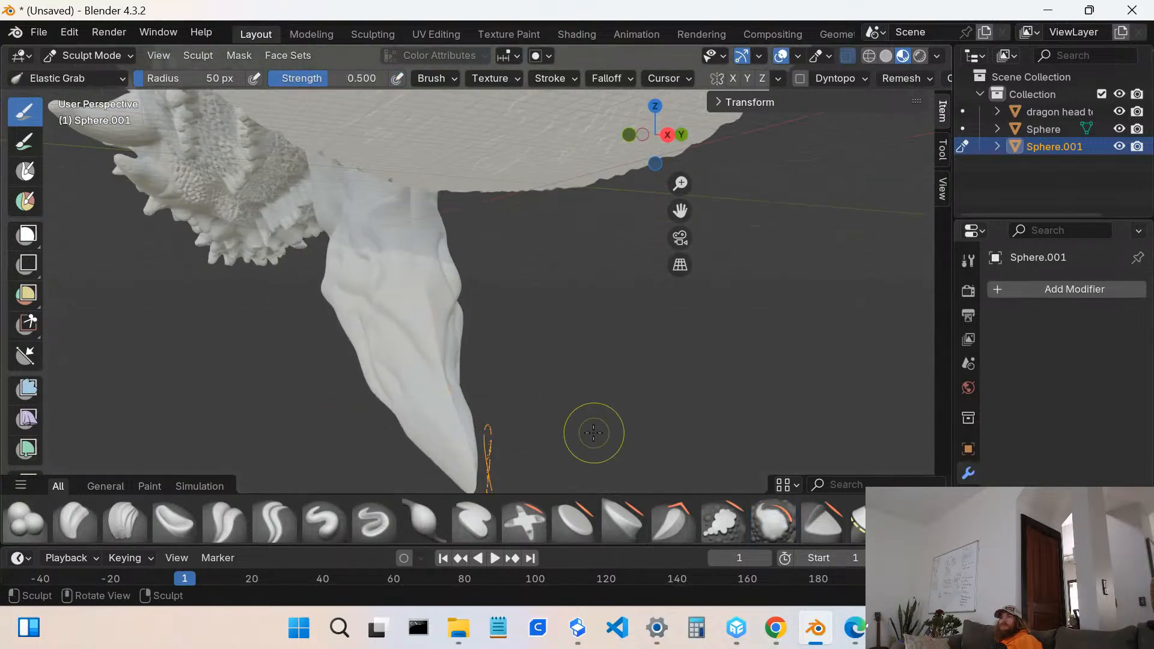
pyautogui.moveTo(412, 452)
pyautogui.keyDown('shift'); pyautogui.mouseDown(button='middle')
pyautogui.moveTo(449, 314)
pyautogui.moveTo(453, 325)
pyautogui.mouseUp(button='middle'); pyautogui.keyUp('shift')
pyautogui.scroll(-1, 472, 322)
pyautogui.scroll(1, 481, 339)
pyautogui.scroll(1, 480, 340)
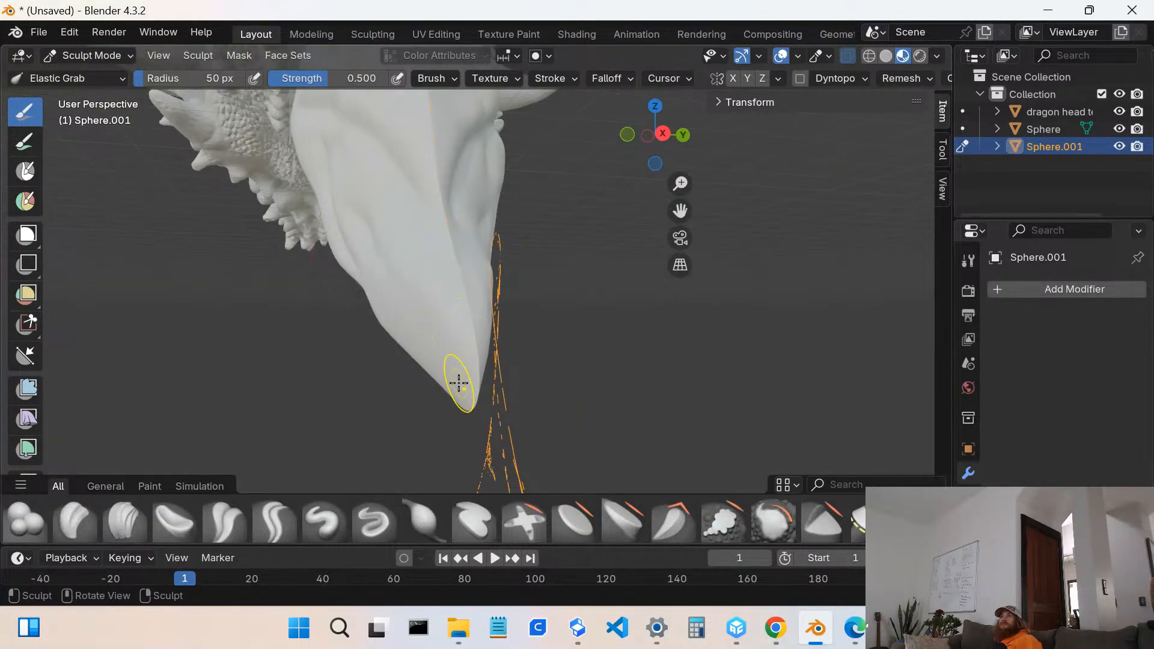
pyautogui.moveTo(458, 383)
pyautogui.mouseDown()
pyautogui.moveTo(428, 360)
pyautogui.moveTo(240, 353)
pyautogui.mouseUp()
pyautogui.hotkey('ctrl', 'z')
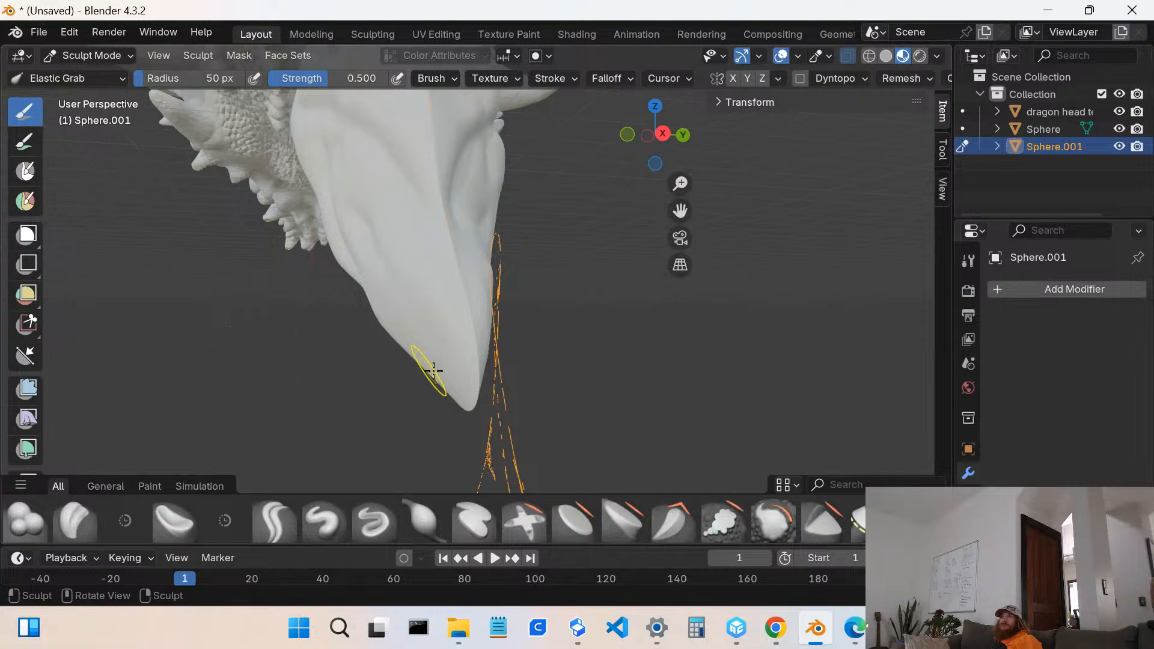
pyautogui.moveTo(440, 335)
pyautogui.mouseDown()
pyautogui.moveTo(422, 356)
pyautogui.moveTo(335, 371)
pyautogui.moveTo(352, 375)
pyautogui.mouseUp()
# - Reshape both sides of the horn's tip with Elastic Grab, pulling its end downward and inward
pyautogui.moveTo(421, 369); pyautogui.dragTo(363, 356, button='middle')
pyautogui.moveTo(371, 338)
pyautogui.mouseDown()
pyautogui.moveTo(371, 356)
pyautogui.moveTo(385, 358)
pyautogui.moveTo(417, 316)
pyautogui.moveTo(448, 312)
pyautogui.moveTo(444, 294)
pyautogui.moveTo(420, 321)
pyautogui.moveTo(432, 343)
pyautogui.moveTo(368, 389)
pyautogui.moveTo(391, 430)
pyautogui.mouseUp()
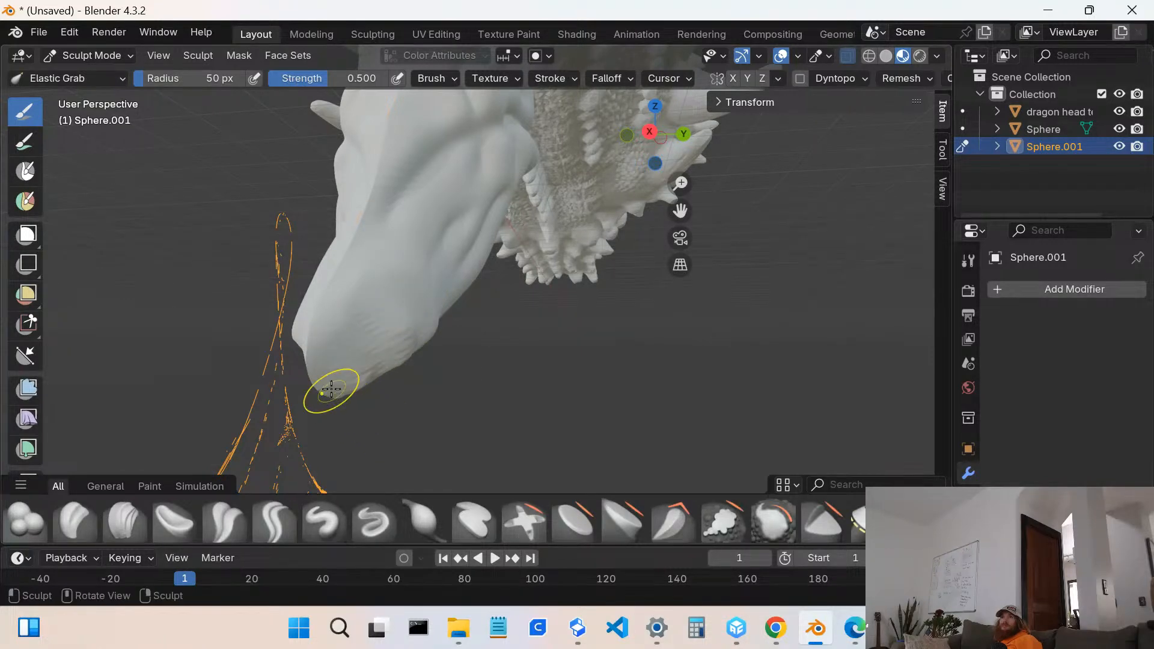
pyautogui.moveTo(325, 377)
pyautogui.mouseDown()
pyautogui.moveTo(344, 404)
pyautogui.moveTo(348, 371)
pyautogui.mouseUp()
pyautogui.moveTo(366, 364); pyautogui.dragTo(441, 378, button='middle')
pyautogui.moveTo(461, 399)
pyautogui.mouseDown()
pyautogui.moveTo(405, 404)
pyautogui.moveTo(423, 428)
pyautogui.moveTo(407, 433)
pyautogui.mouseUp()
pyautogui.moveTo(454, 399); pyautogui.dragTo(425, 437)
pyautogui.moveTo(494, 425); pyautogui.dragTo(564, 415, button='middle')
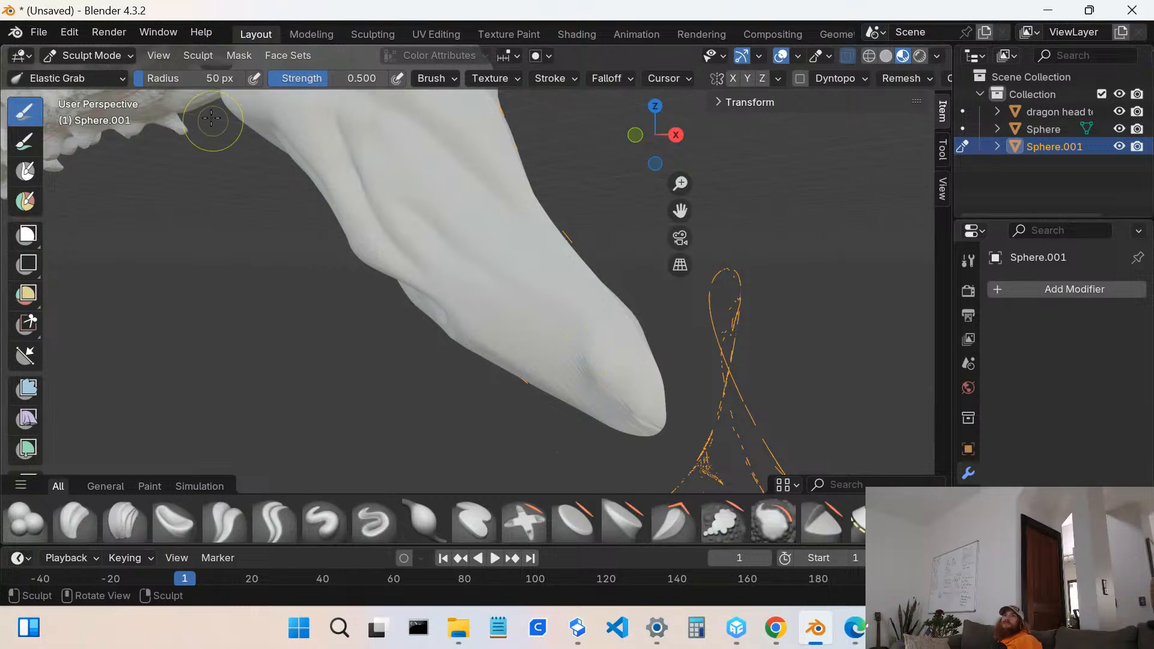
# - Enter Edit Mode and select all faces of the horn's lower part, from mid-length to the tip, including the hidden side
pyautogui.click(114, 57)
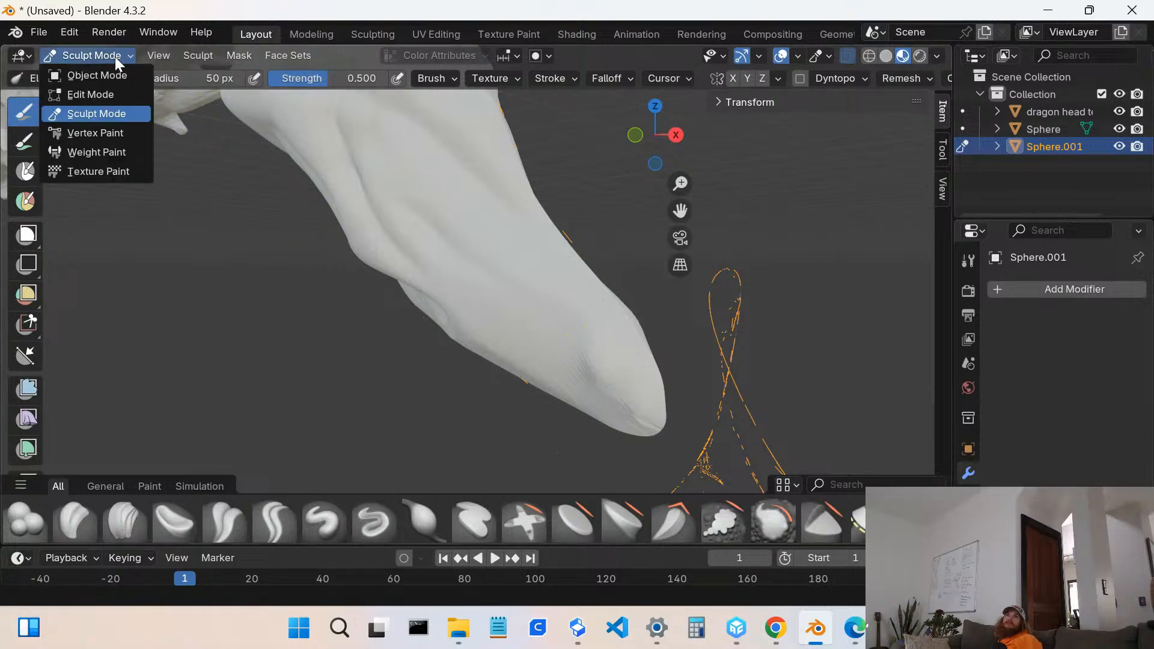
pyautogui.click(93, 88)
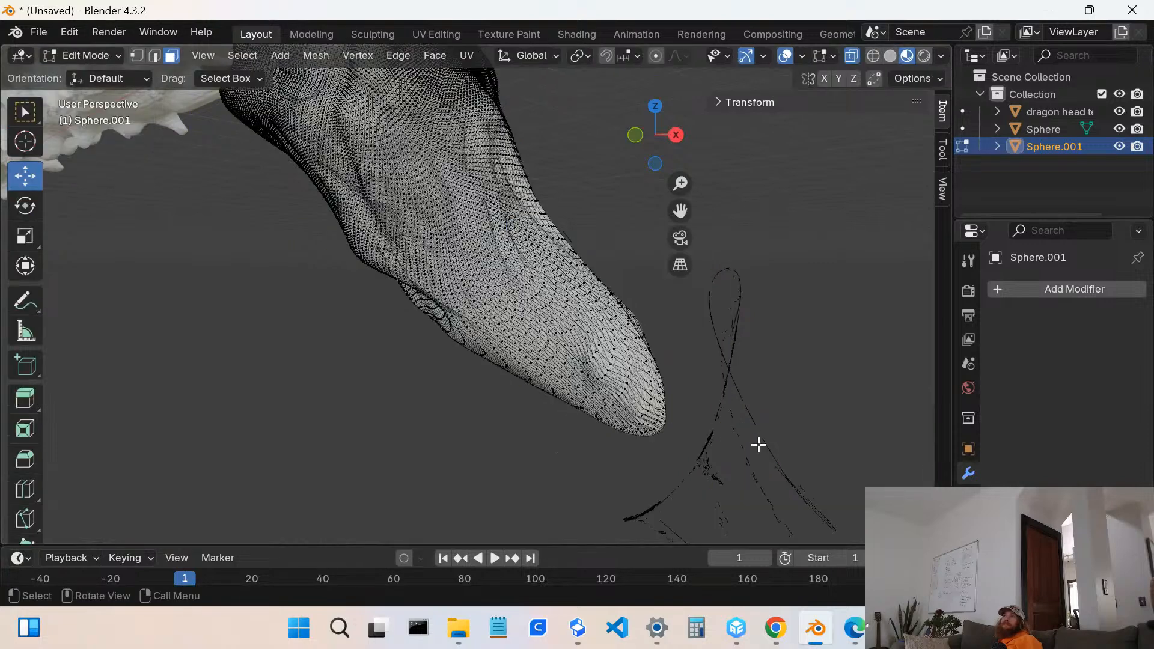
pyautogui.moveTo(661, 435); pyautogui.dragTo(688, 427, button='middle')
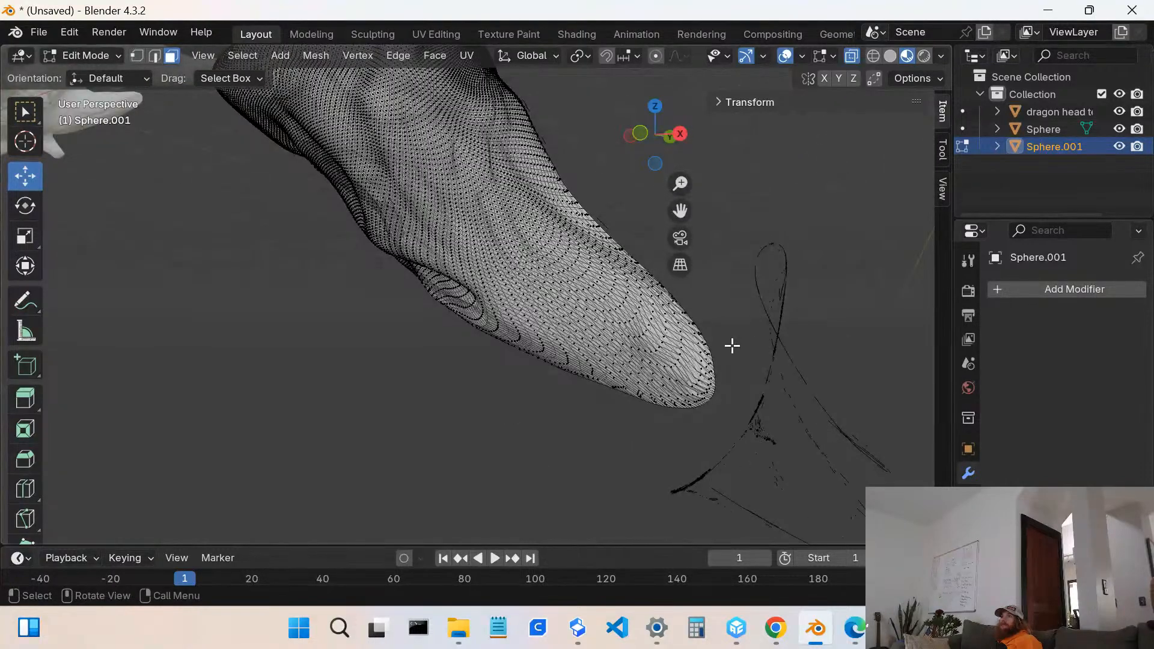
pyautogui.moveTo(753, 317); pyautogui.dragTo(525, 473)
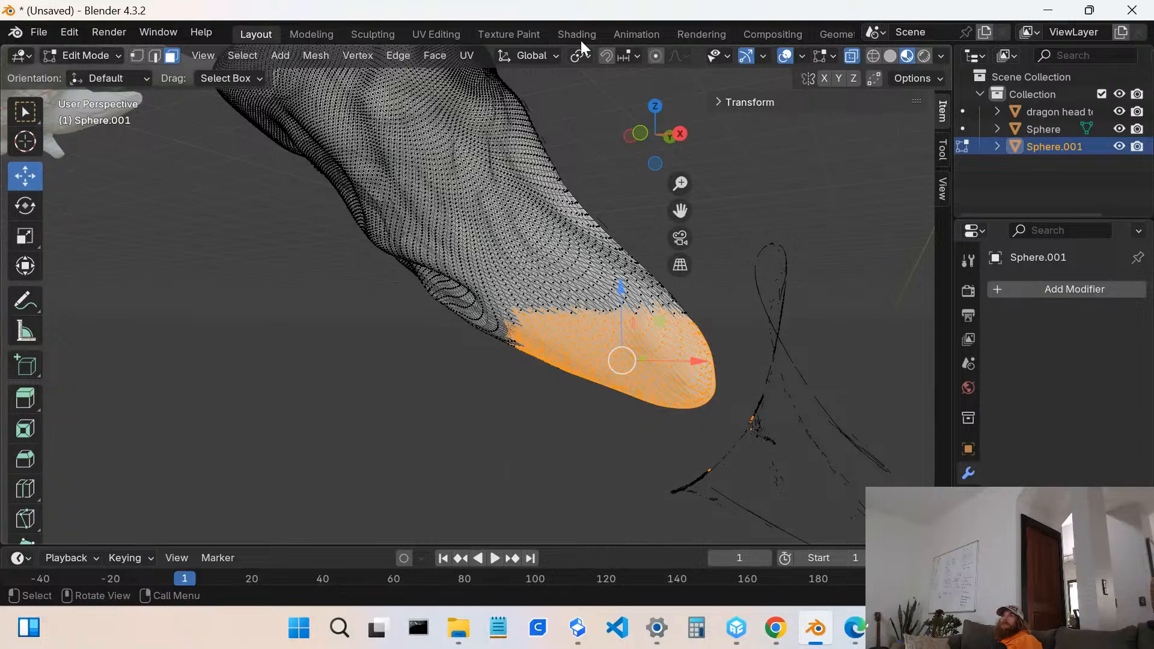
pyautogui.click(847, 57)
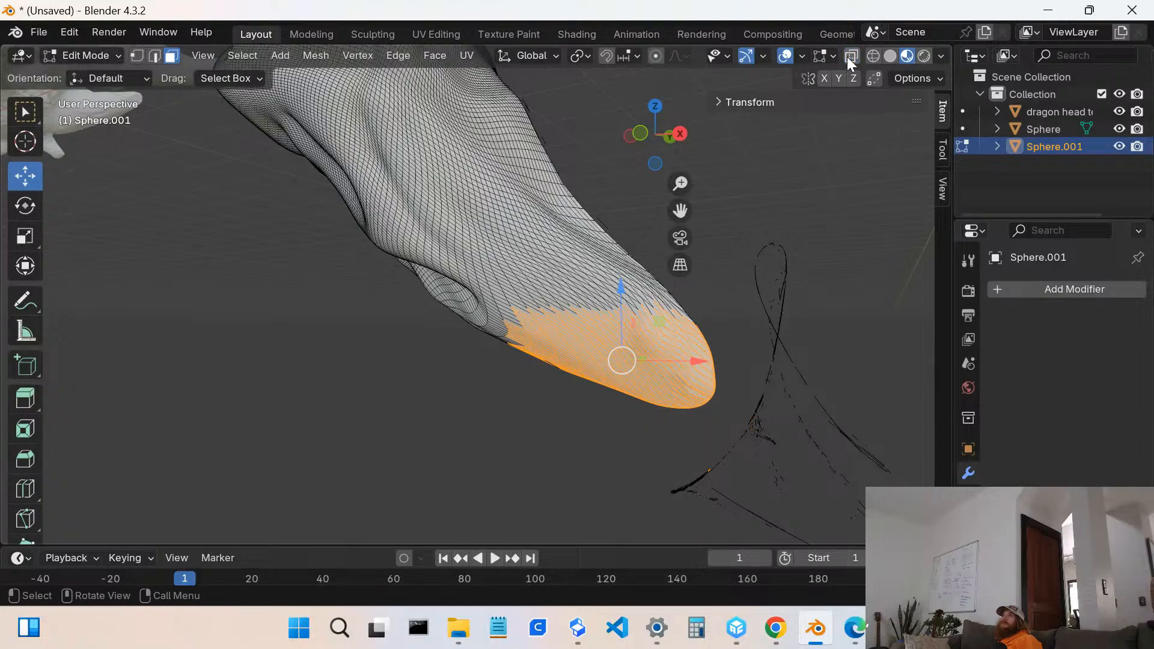
pyautogui.click(847, 57)
pyautogui.moveTo(730, 360)
pyautogui.mouseDown(button='middle')
pyautogui.moveTo(600, 439)
pyautogui.moveTo(553, 413)
pyautogui.moveTo(570, 456)
pyautogui.moveTo(595, 461)
pyautogui.mouseUp(button='middle')
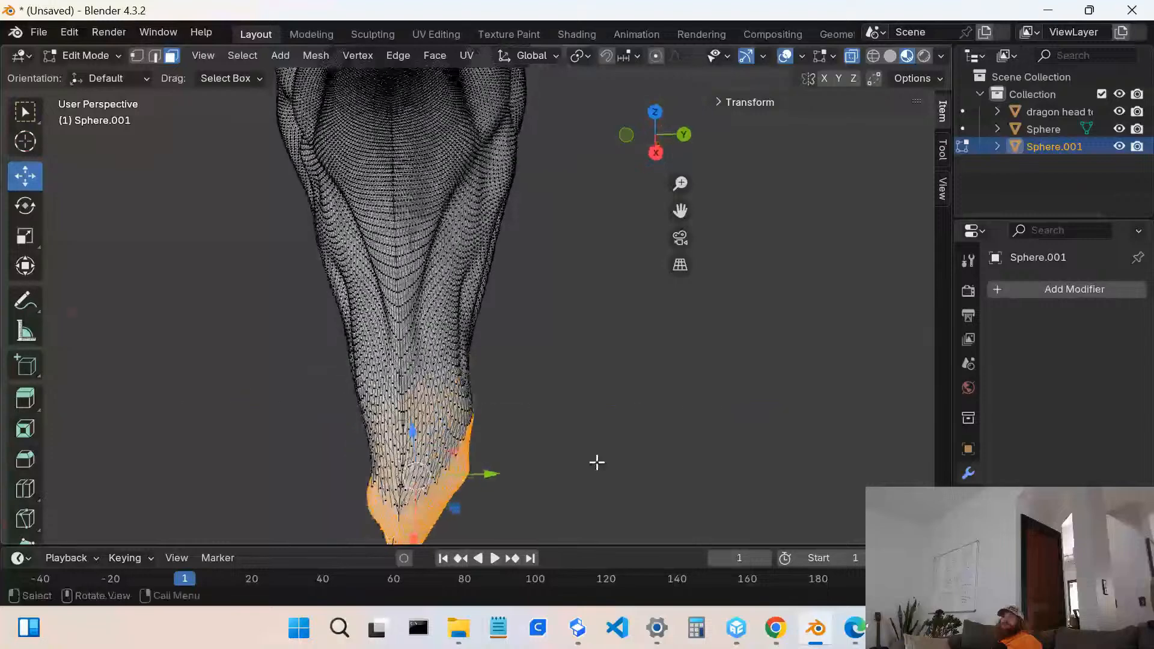
pyautogui.moveTo(571, 472)
pyautogui.keyDown('ctrl'); pyautogui.mouseDown(button='right')
pyautogui.moveTo(613, 368)
pyautogui.moveTo(286, 289)
pyautogui.moveTo(336, 544)
pyautogui.moveTo(631, 543)
pyautogui.moveTo(691, 424)
pyautogui.mouseUp(button='right'); pyautogui.keyUp('ctrl')
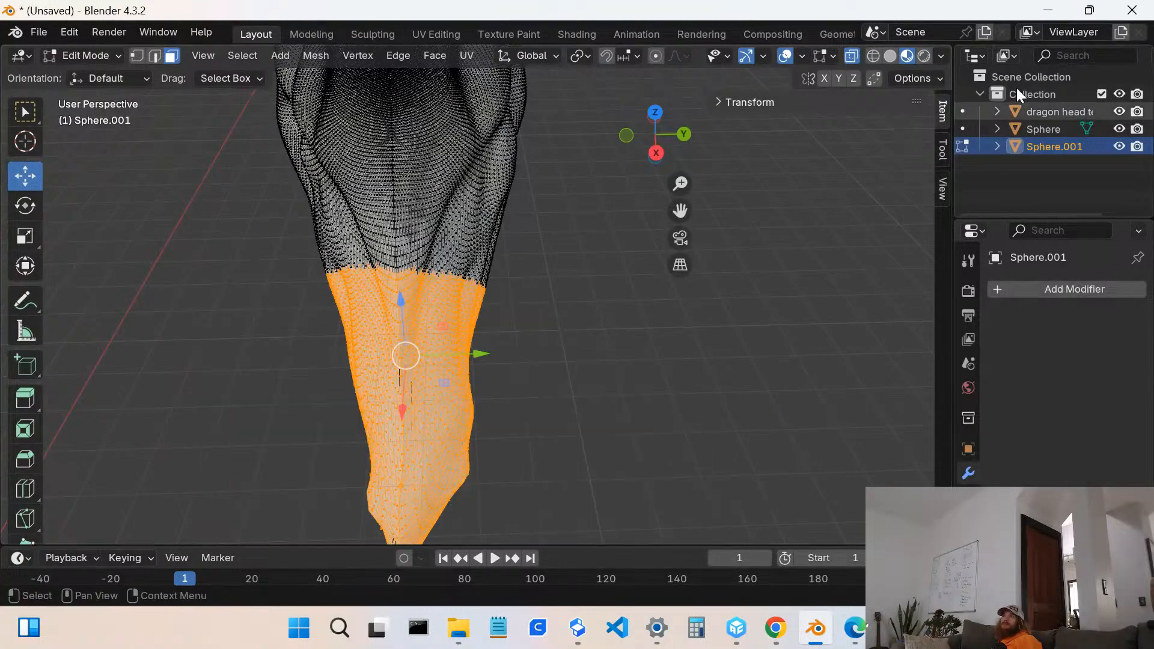
# - Subdivide the selected lower-horn faces with 2 cuts and clear the selection
pyautogui.rightClick(613, 365)
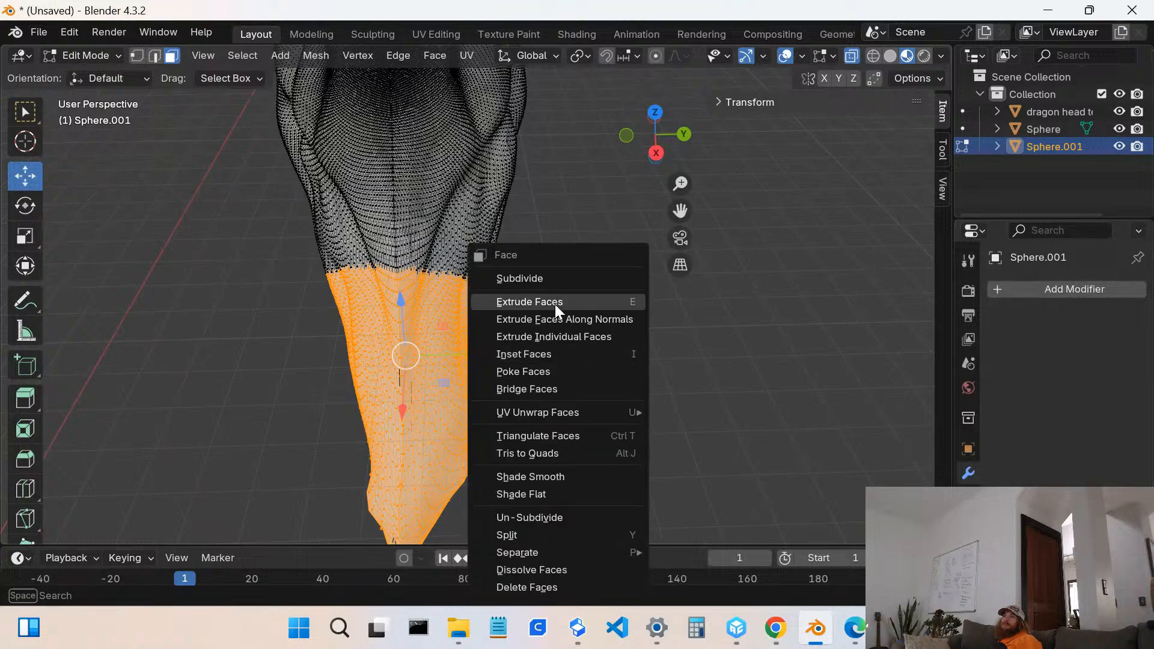
pyautogui.click(565, 281)
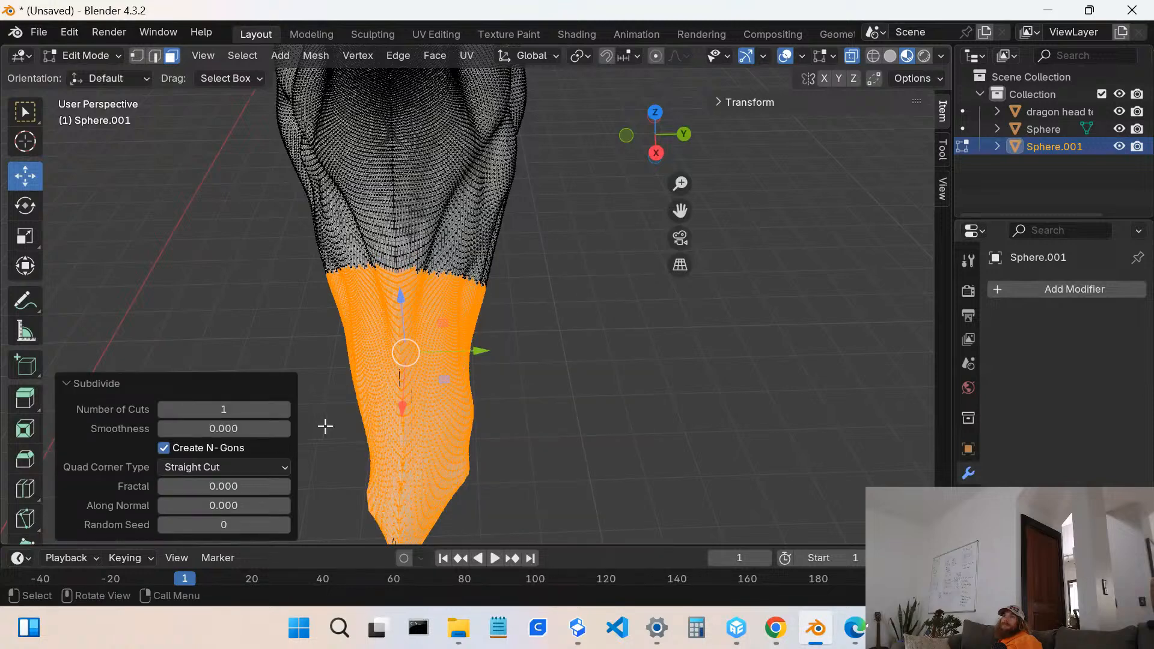
pyautogui.click(280, 415)
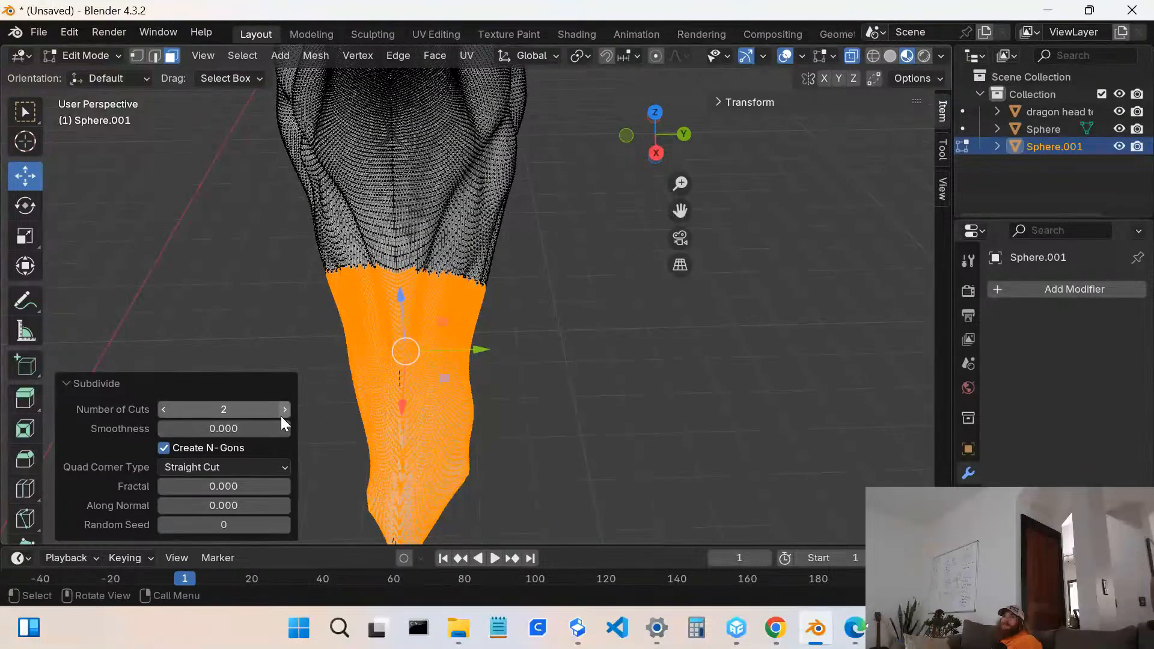
pyautogui.click(577, 471)
pyautogui.moveTo(471, 497); pyautogui.dragTo(626, 430, button='middle')
pyautogui.click(625, 432)
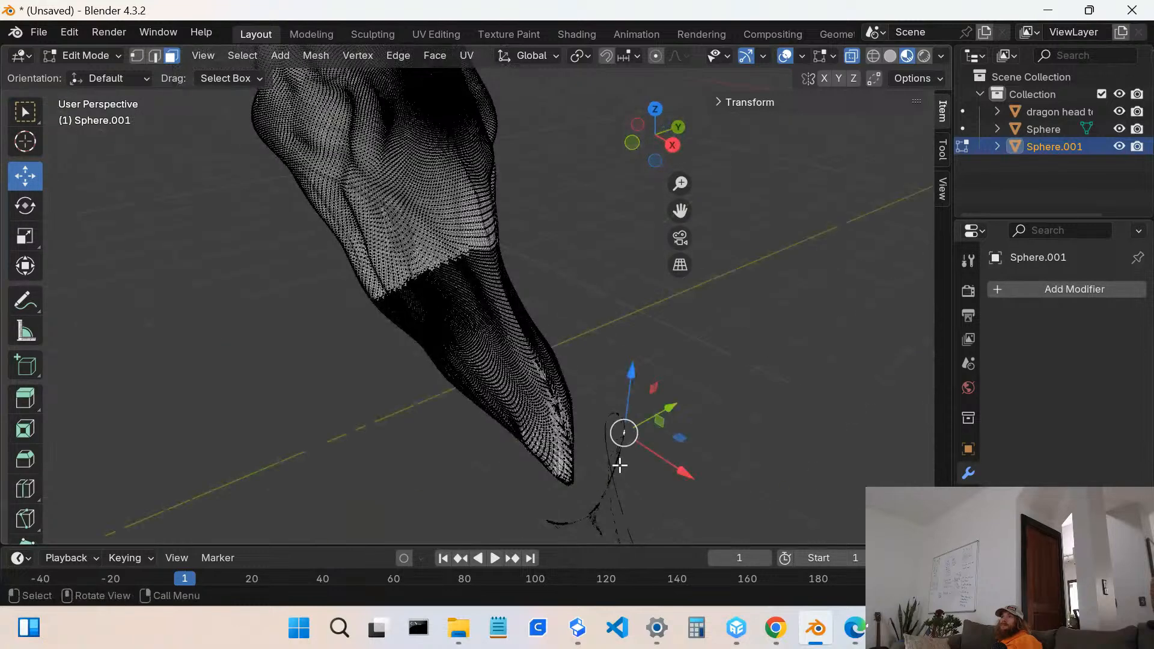
# - Return to Sculpt Mode and smooth the rough patches on one side of the horn's tip with the Smooth brush
pyautogui.click(138, 78)
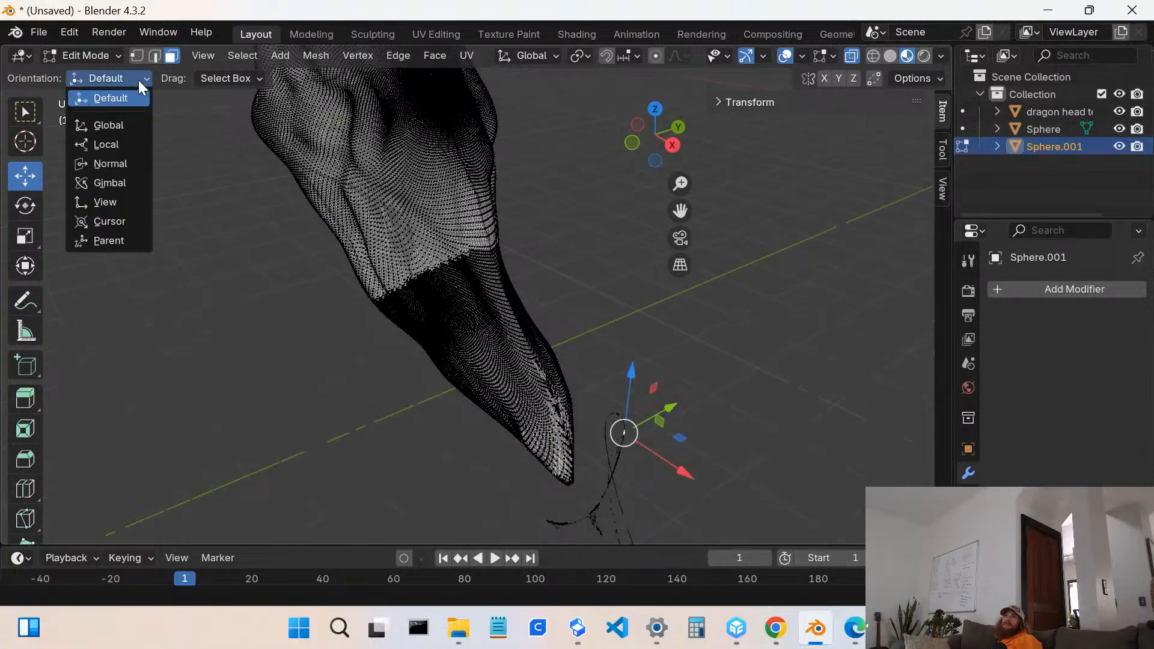
pyautogui.click(119, 56)
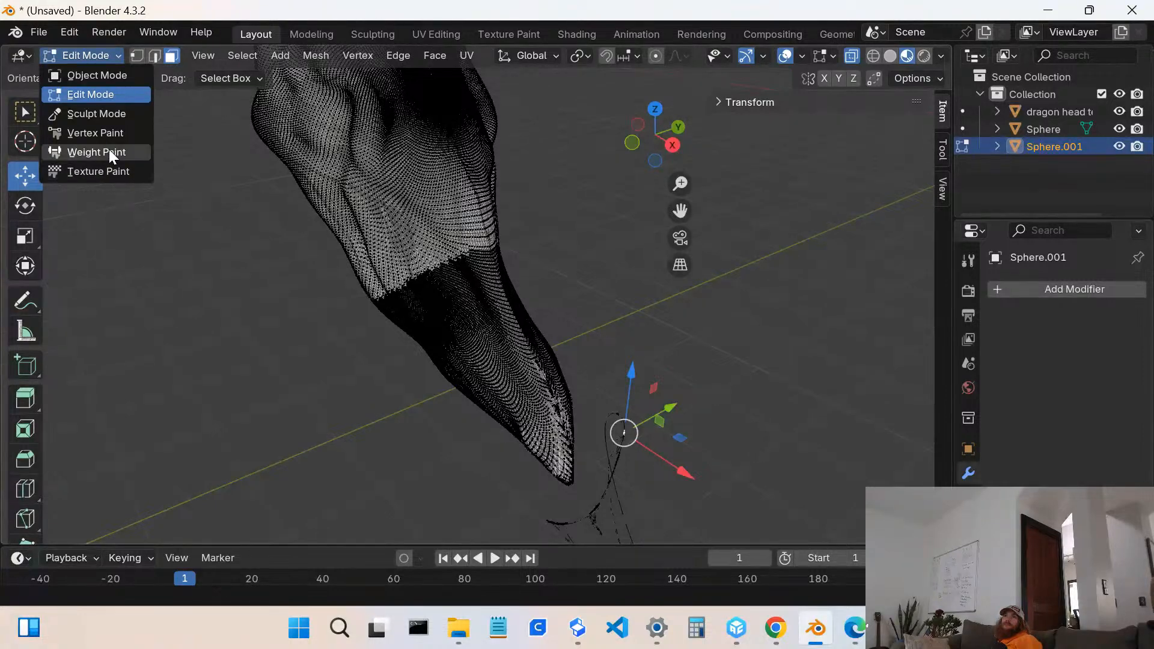
pyautogui.click(102, 114)
pyautogui.scroll(5, 562, 432)
pyautogui.moveTo(562, 433)
pyautogui.mouseDown(button='middle')
pyautogui.moveTo(543, 348)
pyautogui.moveTo(523, 360)
pyautogui.mouseUp(button='middle')
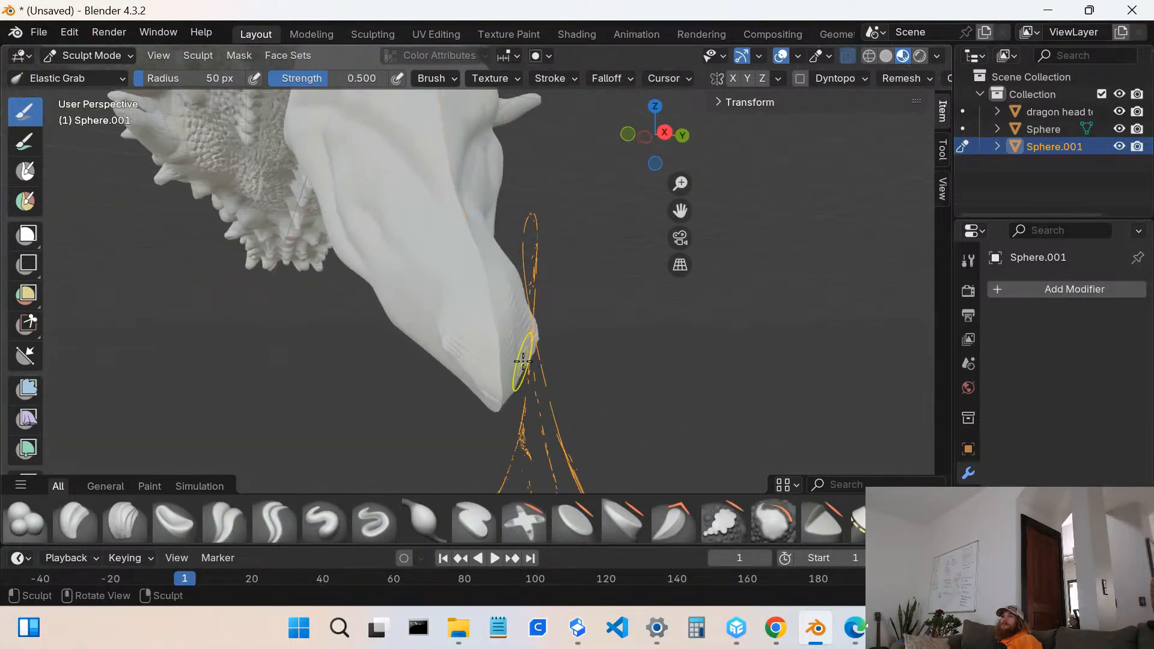
pyautogui.click(774, 521)
pyautogui.moveTo(452, 390); pyautogui.dragTo(493, 401)
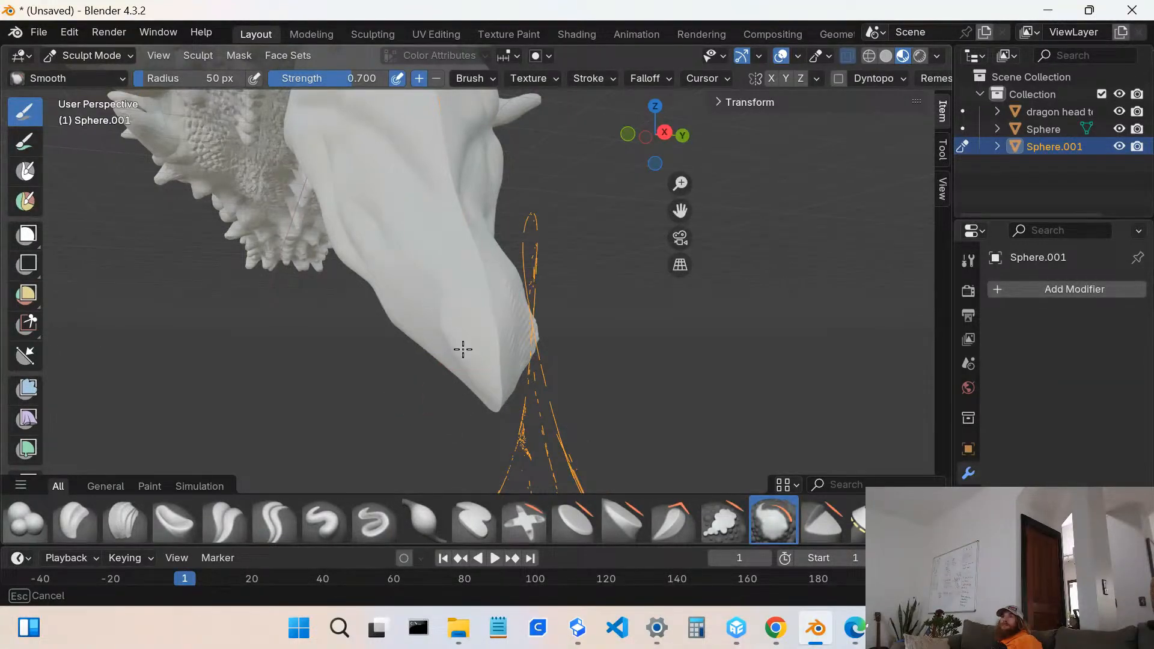
pyautogui.moveTo(463, 350)
pyautogui.mouseDown()
pyautogui.moveTo(502, 353)
pyautogui.moveTo(514, 340)
pyautogui.mouseUp()
# - Smooth the opposite side and the underside of the horn's tip
pyautogui.moveTo(490, 295); pyautogui.dragTo(433, 291, button='middle')
pyautogui.moveTo(433, 291); pyautogui.dragTo(430, 298)
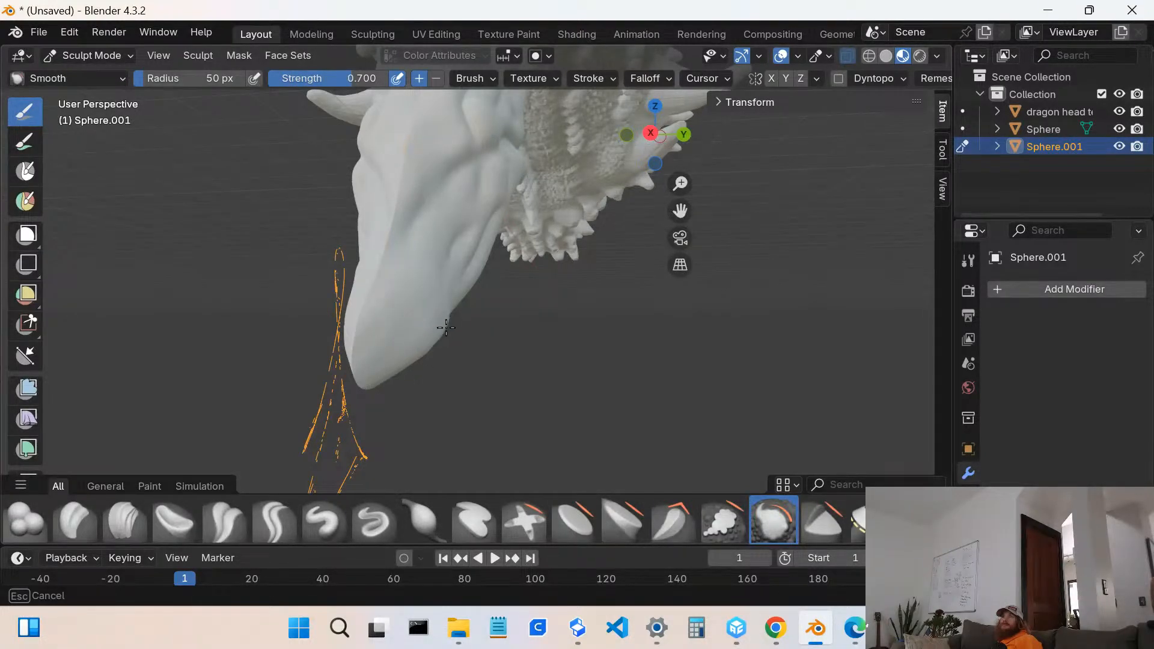
pyautogui.moveTo(375, 345); pyautogui.dragTo(387, 329)
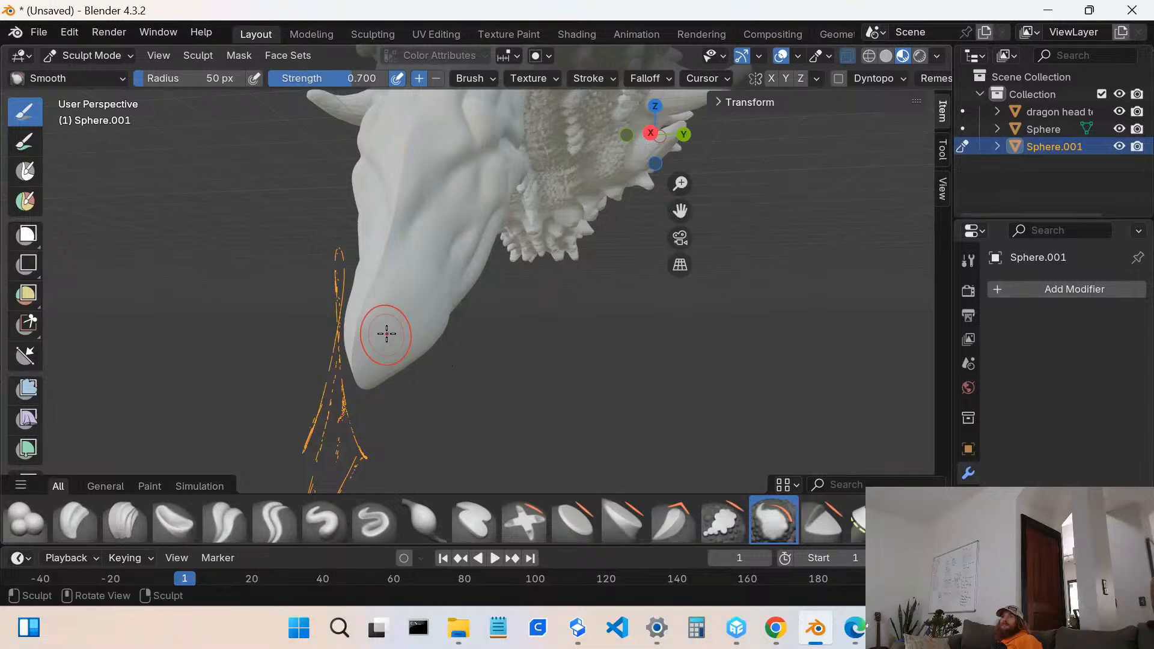
pyautogui.moveTo(386, 330); pyautogui.dragTo(372, 229, button='middle')
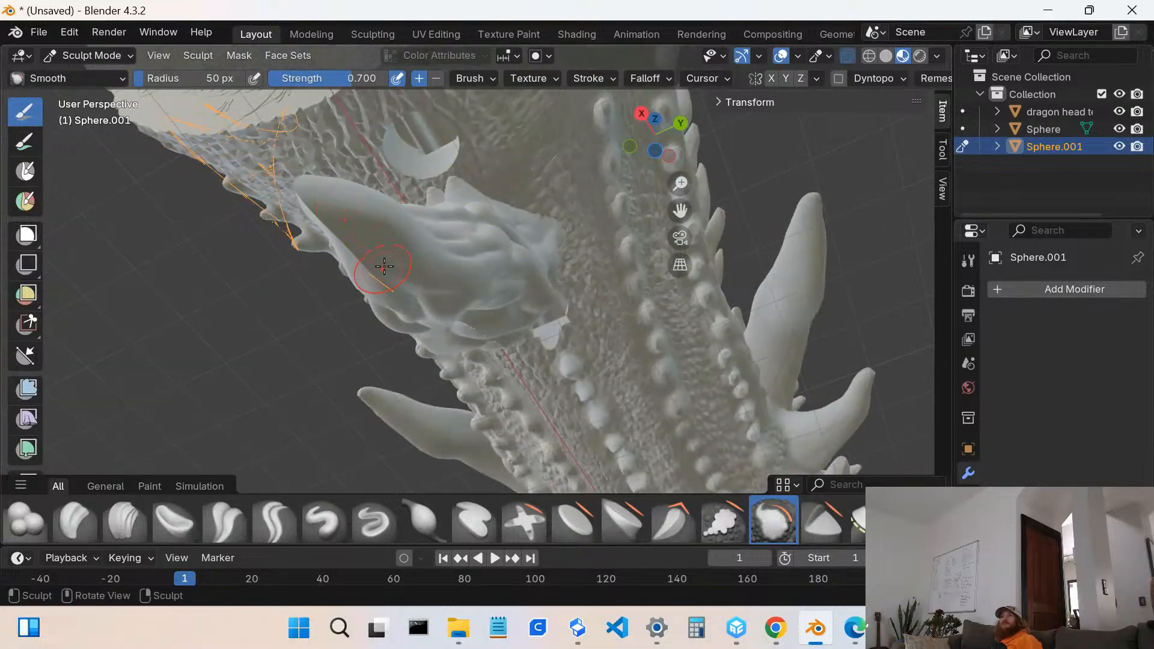
pyautogui.moveTo(318, 198); pyautogui.dragTo(354, 216)
pyautogui.moveTo(354, 217)
pyautogui.mouseDown(button='middle')
pyautogui.moveTo(405, 379)
pyautogui.moveTo(412, 351)
pyautogui.mouseUp(button='middle')
pyautogui.moveTo(412, 351); pyautogui.dragTo(412, 330)
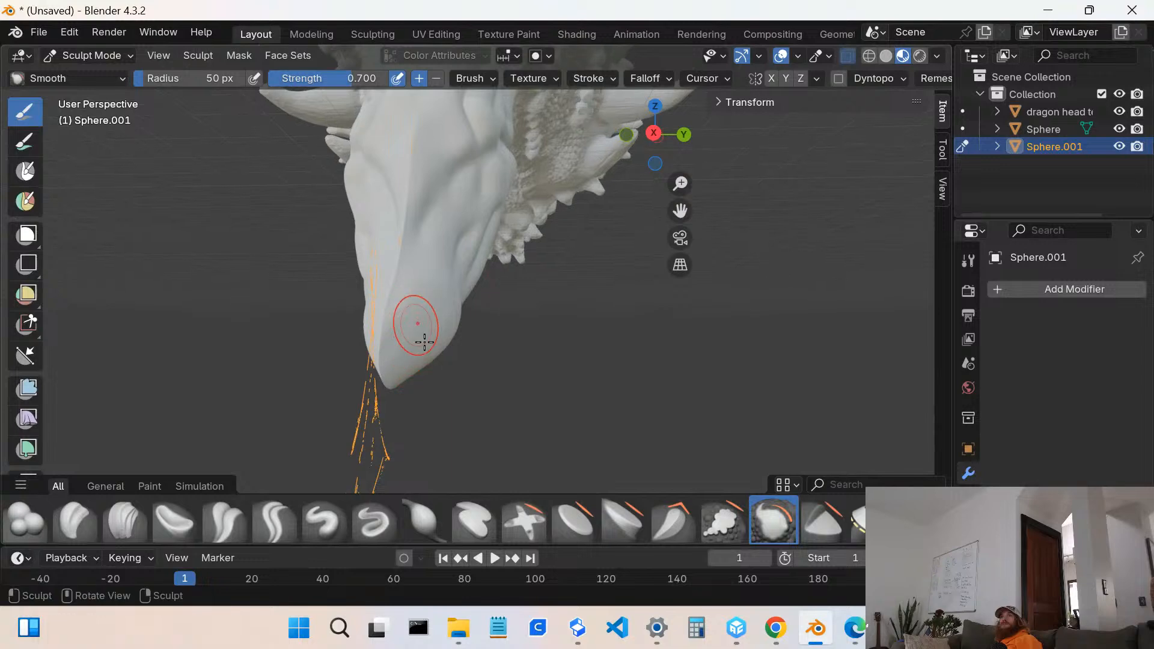
# - Use the Blob brush to add volume along the side, centre ridge and point of the horn's tip
pyautogui.moveTo(412, 330)
pyautogui.mouseDown(button='middle')
pyautogui.moveTo(451, 337)
pyautogui.moveTo(443, 347)
pyautogui.moveTo(531, 346)
pyautogui.mouseUp(button='middle')
pyautogui.scroll(-4, 443, 347)
pyautogui.scroll(7, 531, 346)
pyautogui.scroll(2, 531, 346)
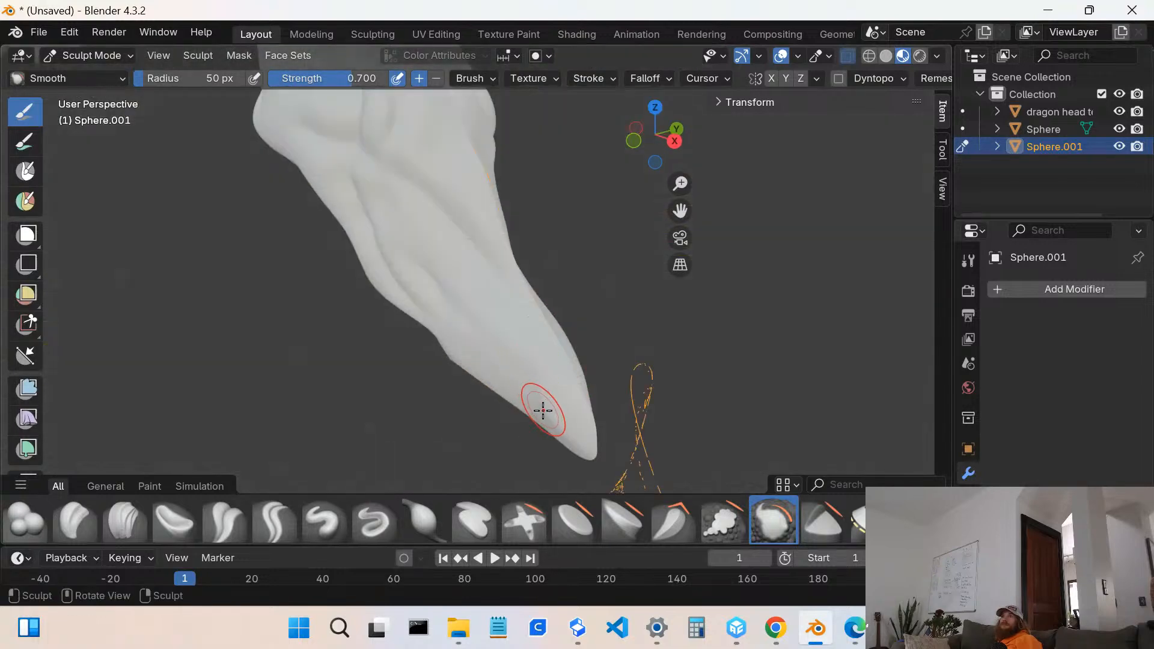
pyautogui.click(35, 515)
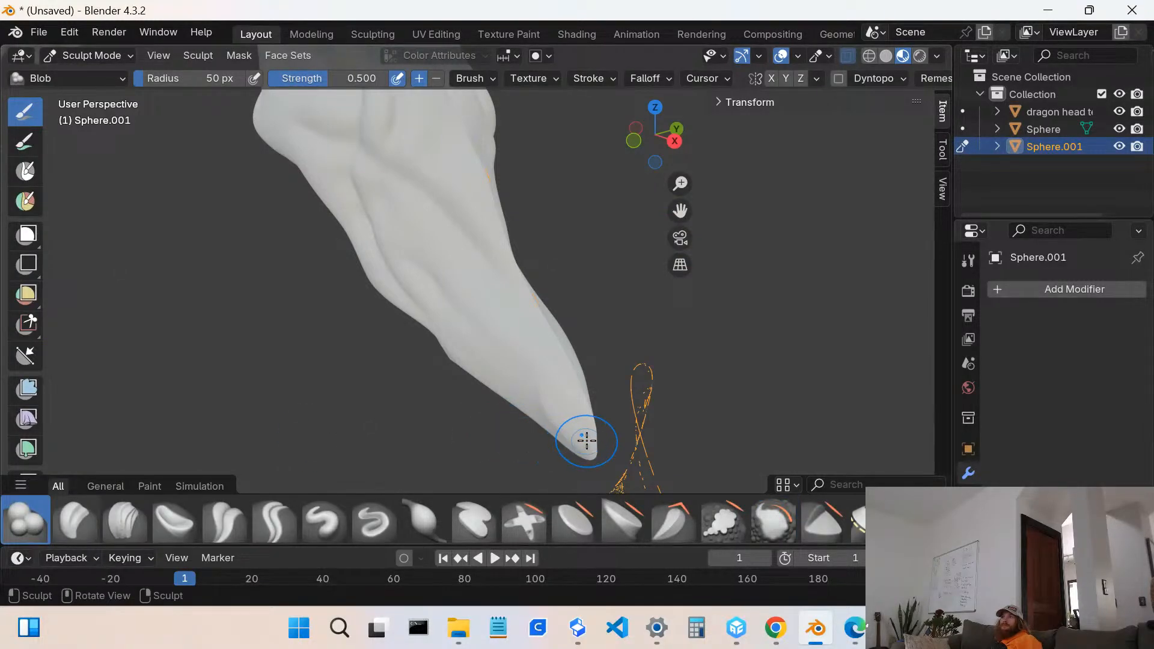
pyautogui.moveTo(585, 431)
pyautogui.mouseDown()
pyautogui.moveTo(594, 414)
pyautogui.moveTo(566, 378)
pyautogui.mouseUp()
pyautogui.moveTo(567, 378); pyautogui.dragTo(412, 399, button='middle')
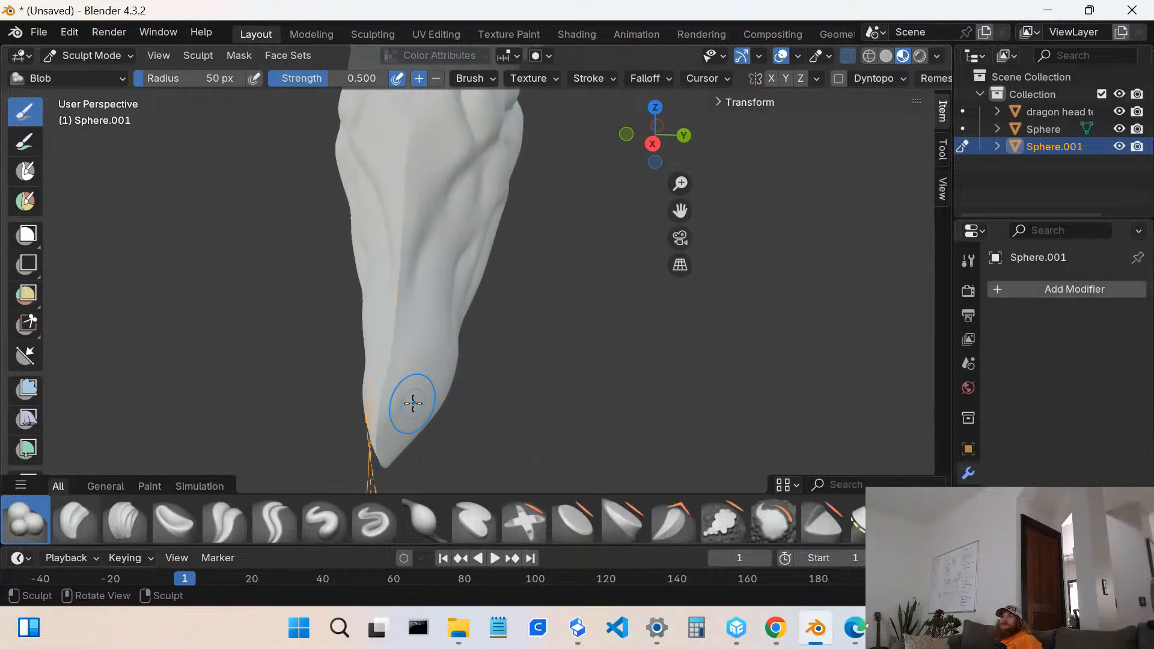
pyautogui.moveTo(381, 381); pyautogui.dragTo(382, 383)
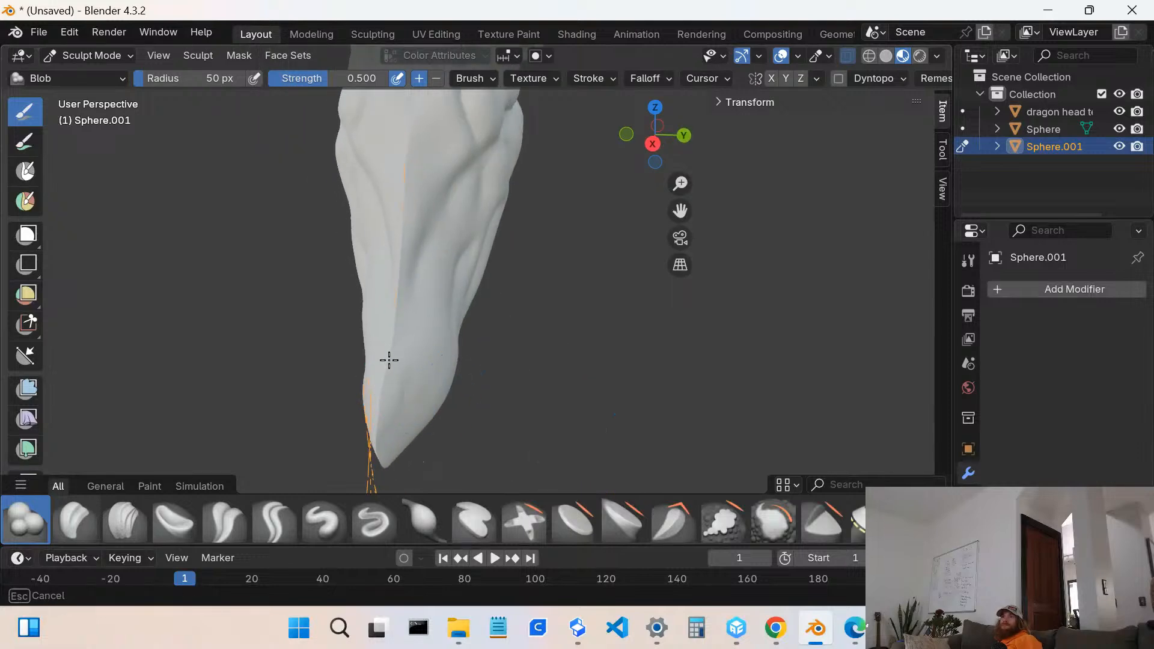
pyautogui.moveTo(379, 452); pyautogui.dragTo(374, 456)
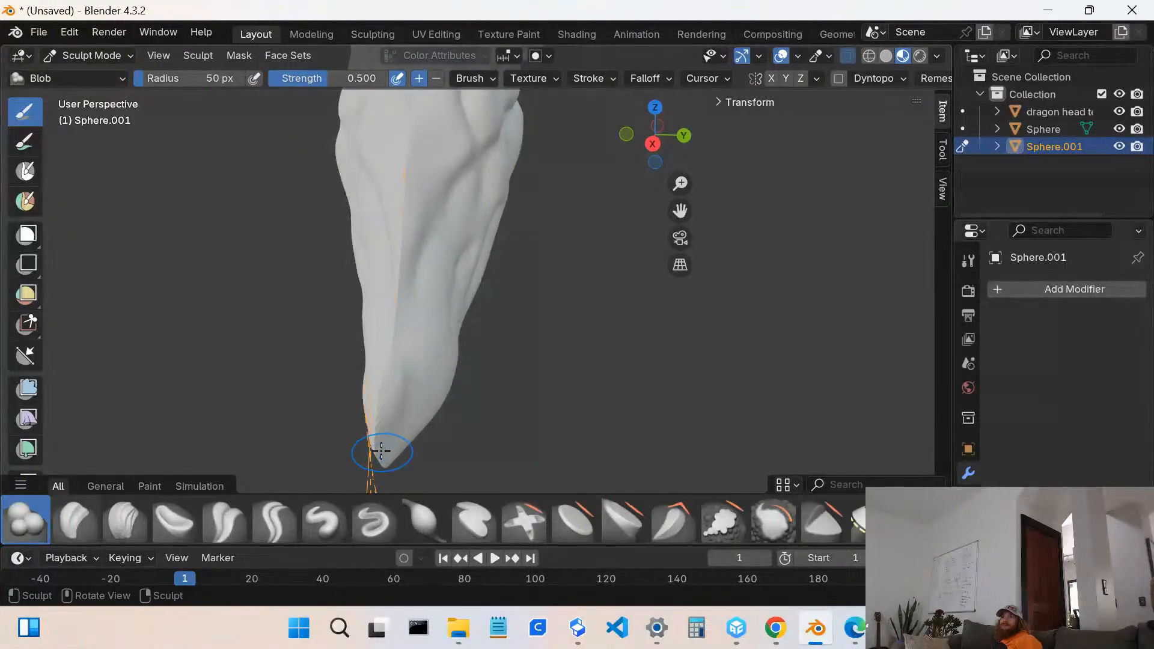
# - Try to bulk out the front and end of the horn's tip with the Blob brush, and undo those strokes
pyautogui.moveTo(373, 457); pyautogui.dragTo(358, 391, button='middle')
pyautogui.moveTo(349, 377); pyautogui.dragTo(343, 380)
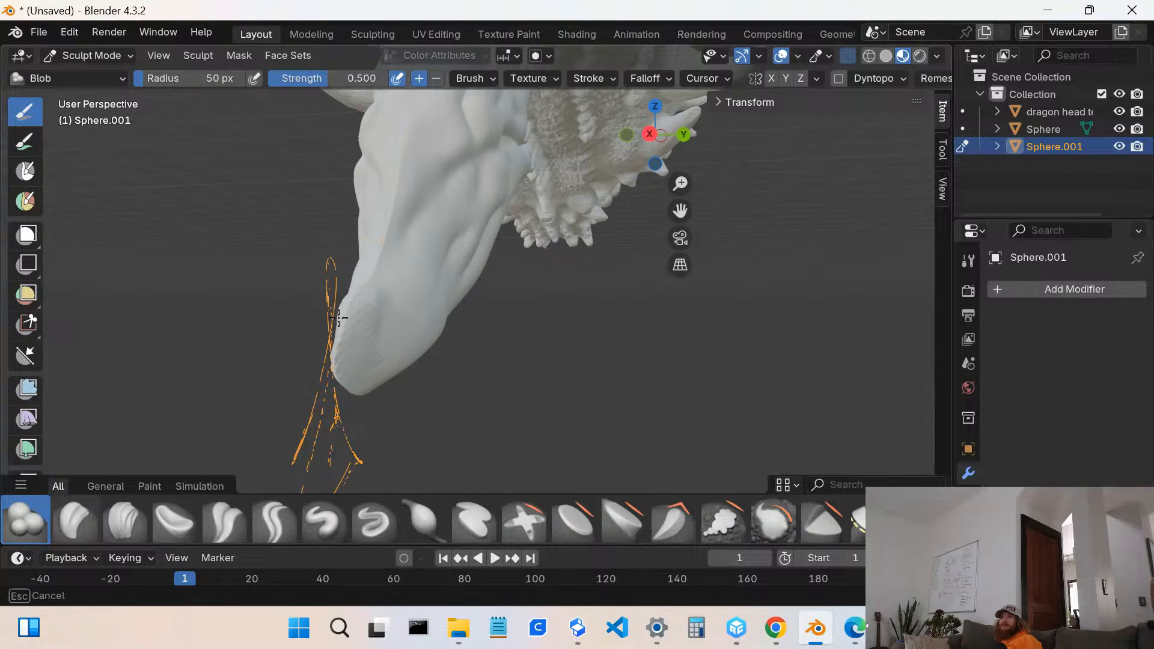
pyautogui.moveTo(343, 361); pyautogui.dragTo(408, 400, button='middle')
pyautogui.moveTo(408, 400); pyautogui.dragTo(404, 376)
pyautogui.moveTo(405, 376); pyautogui.dragTo(533, 361, button='middle')
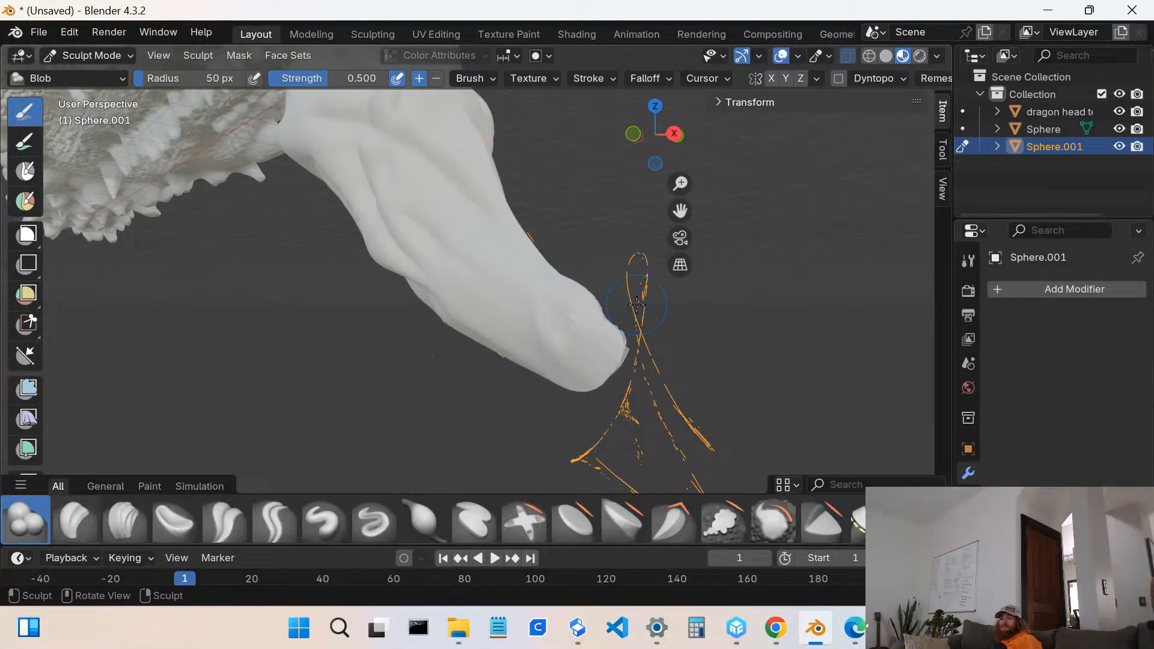
pyautogui.hotkey('ctrl', 'z')
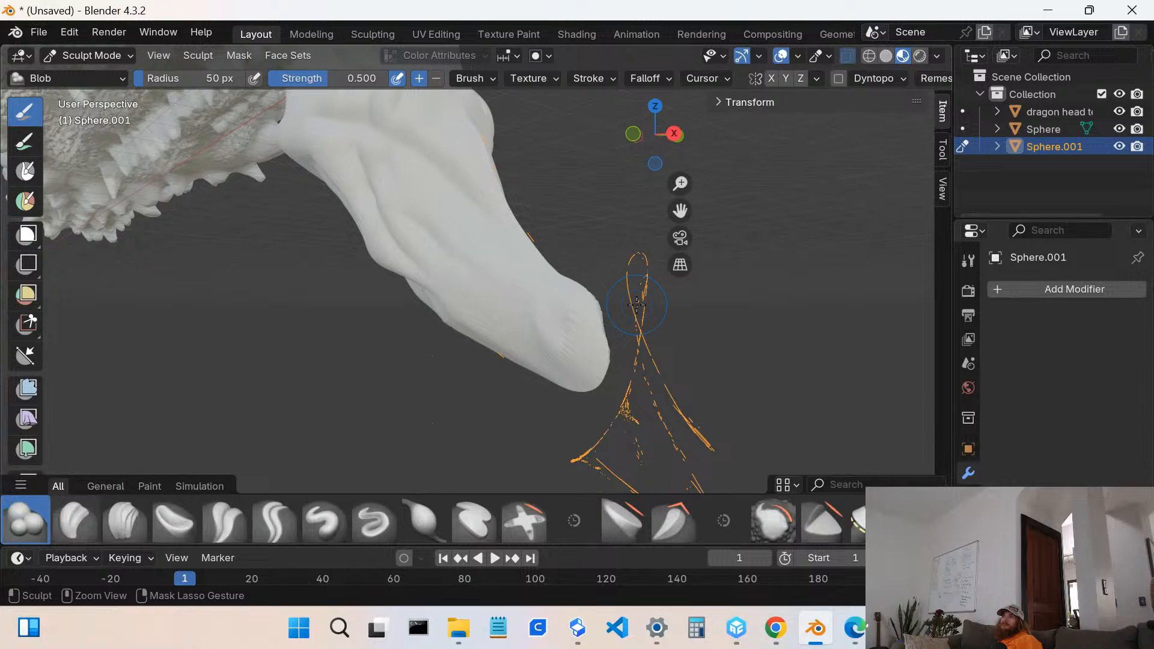
pyautogui.hotkey('ctrl', 'z')
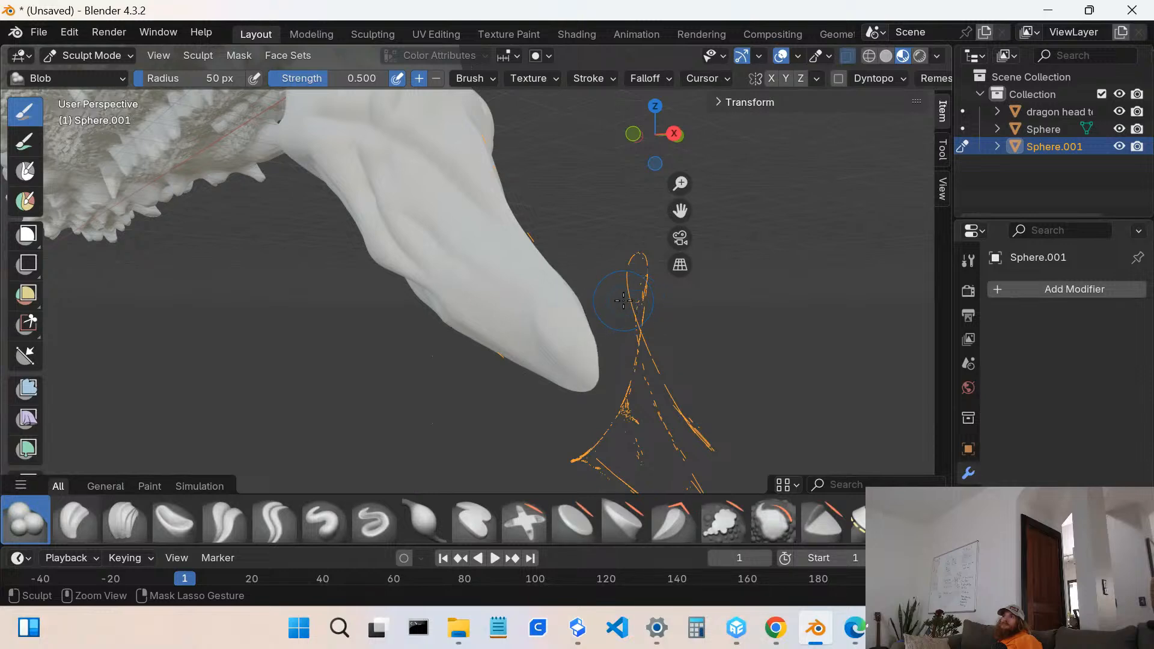
# - Carve wavy lengthwise grooves into both sides of the horn's tip with the Crease Sharp brush, extending toward the existing grooves
pyautogui.moveTo(529, 348)
pyautogui.mouseDown(button='middle')
pyautogui.moveTo(420, 433)
pyautogui.moveTo(222, 293)
pyautogui.moveTo(317, 334)
pyautogui.moveTo(520, 356)
pyautogui.moveTo(478, 326)
pyautogui.moveTo(373, 319)
pyautogui.mouseUp(button='middle')
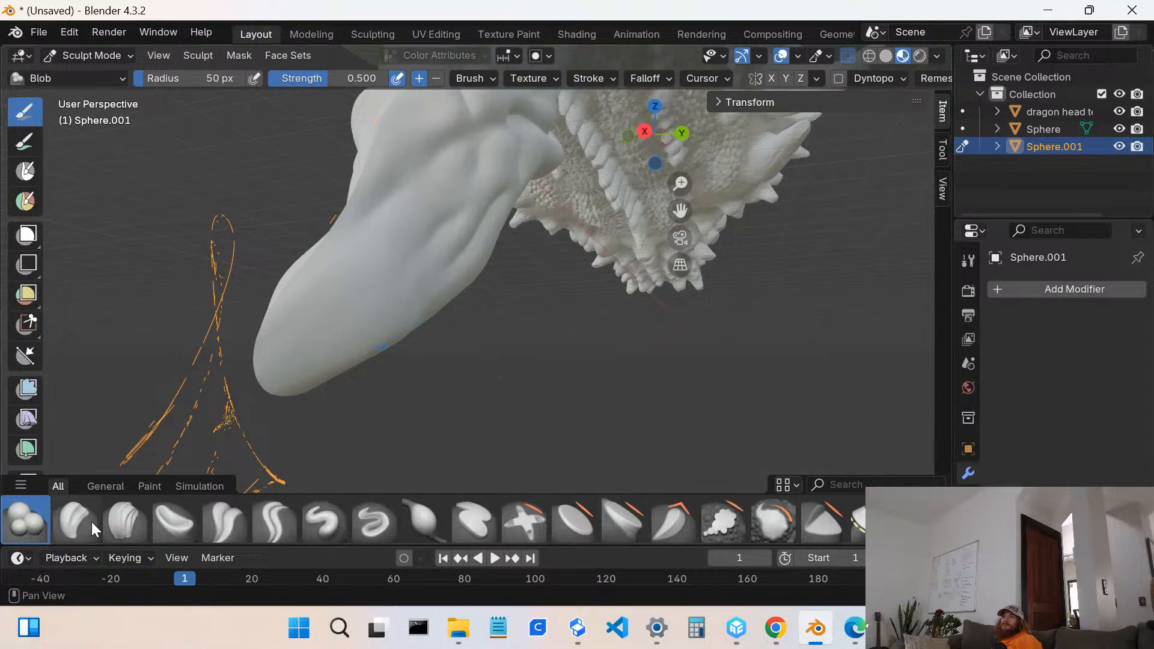
pyautogui.click(290, 529)
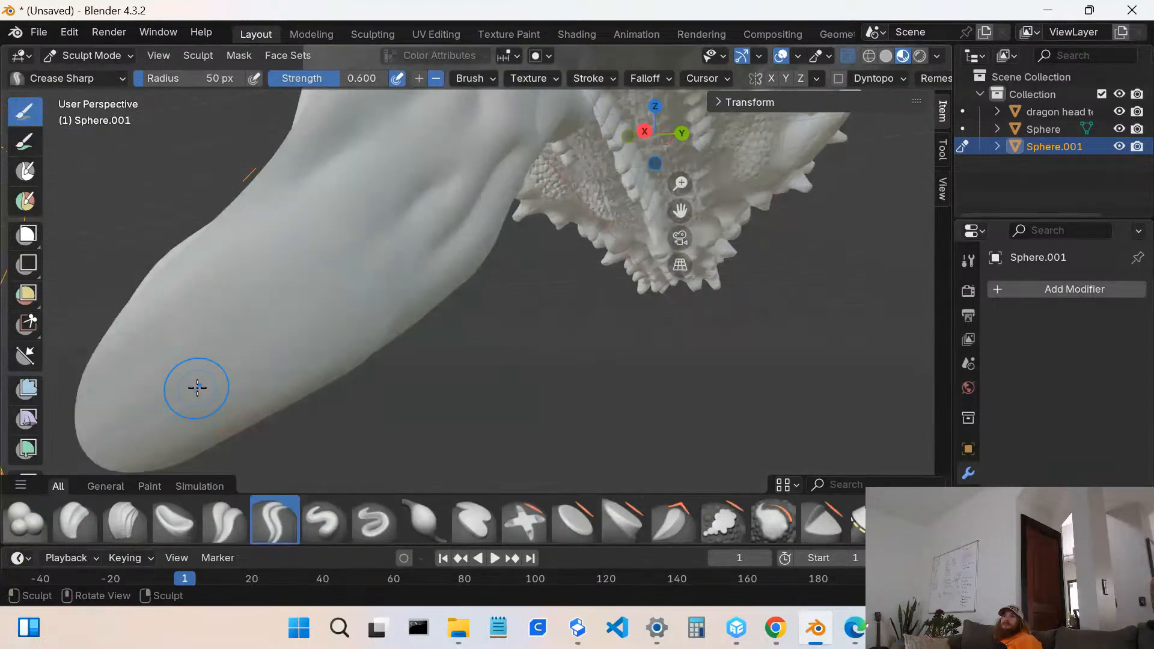
pyautogui.moveTo(196, 386)
pyautogui.mouseDown()
pyautogui.moveTo(196, 360)
pyautogui.moveTo(305, 213)
pyautogui.mouseUp()
pyautogui.moveTo(295, 290); pyautogui.dragTo(444, 331, button='middle')
pyautogui.moveTo(693, 438)
pyautogui.mouseDown()
pyautogui.moveTo(711, 406)
pyautogui.moveTo(561, 319)
pyautogui.moveTo(443, 172)
pyautogui.moveTo(430, 199)
pyautogui.mouseUp()
pyautogui.scroll(-5, 429, 199)
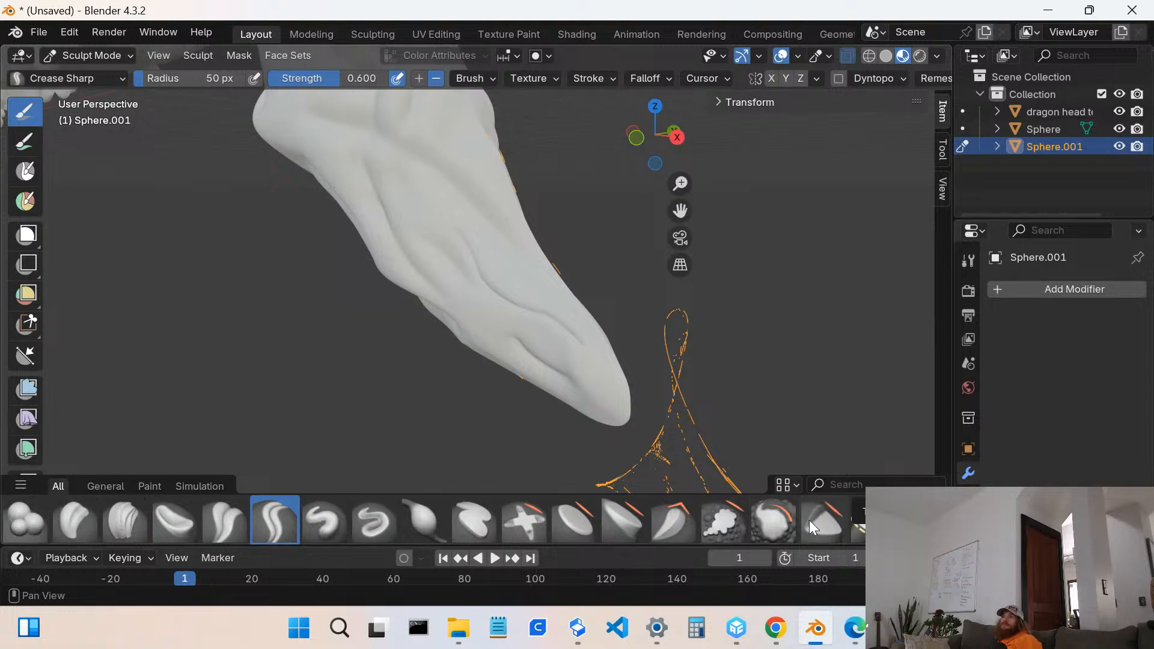
# - Soften the new lengthwise grooves on one side of the horn's tip with the Smooth brush
pyautogui.click(774, 520)
pyautogui.scroll(4, 490, 309)
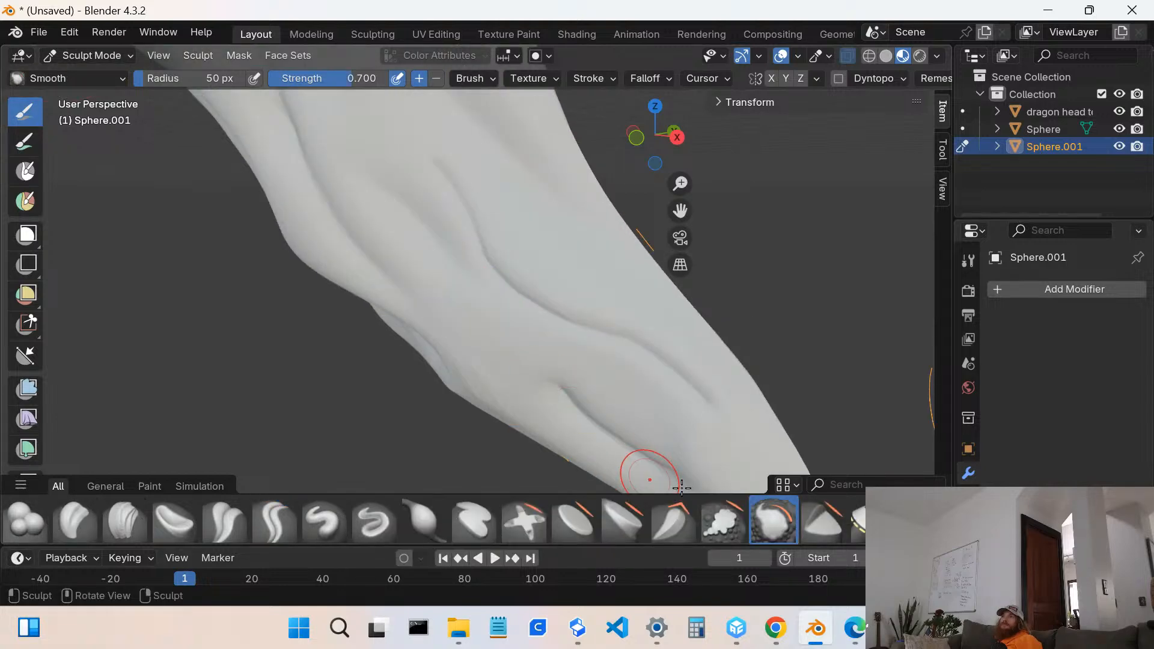
pyautogui.moveTo(681, 488); pyautogui.dragTo(647, 458)
pyautogui.moveTo(576, 392); pyautogui.dragTo(686, 467)
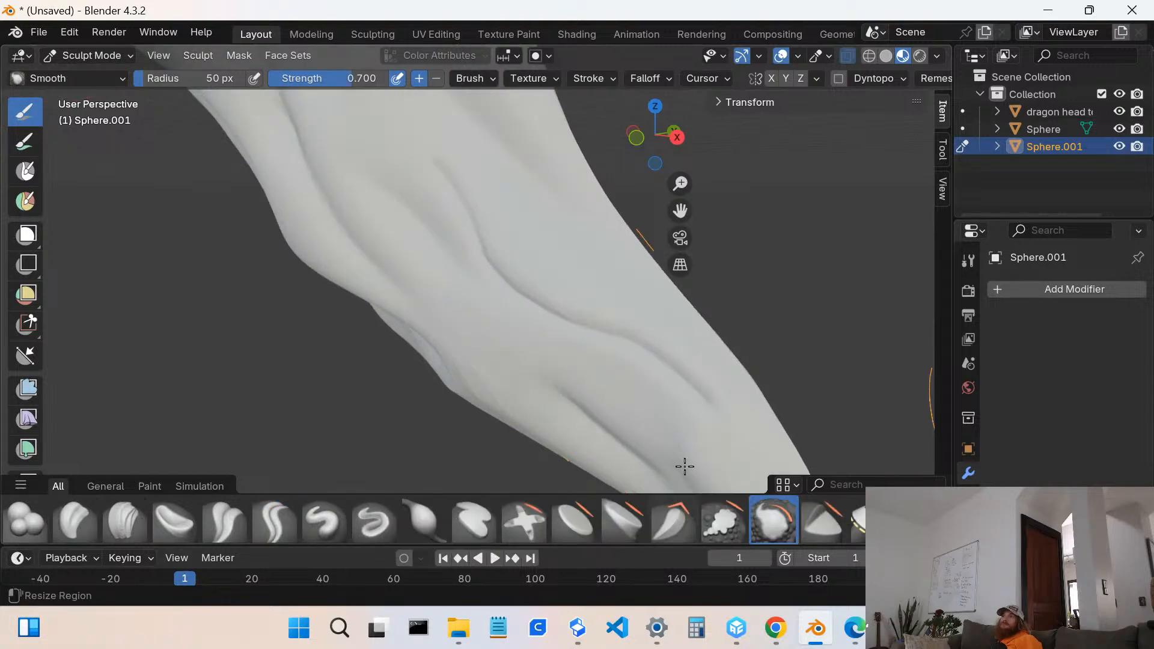
pyautogui.moveTo(685, 392); pyautogui.dragTo(603, 309)
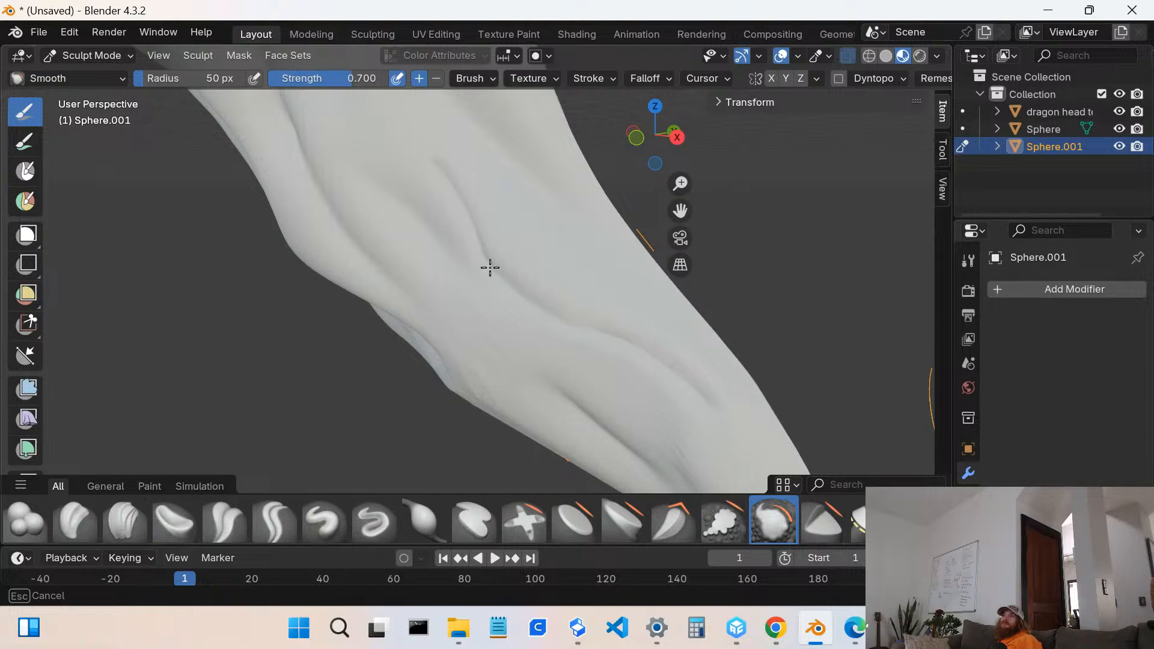
pyautogui.moveTo(437, 158); pyautogui.dragTo(437, 167)
pyautogui.scroll(-4, 505, 265)
pyautogui.moveTo(505, 266); pyautogui.dragTo(319, 264, button='middle')
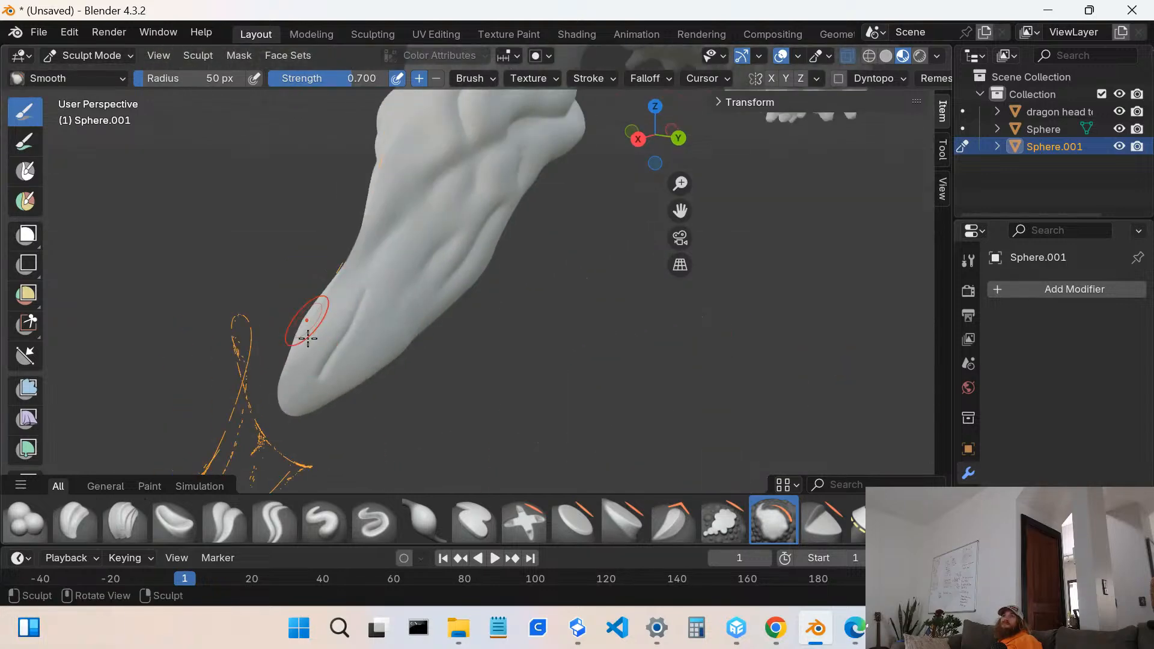
# - Soften the remaining lengthwise grooves on the horn's tip and along its side with the Smooth brush
pyautogui.moveTo(312, 382); pyautogui.dragTo(397, 244)
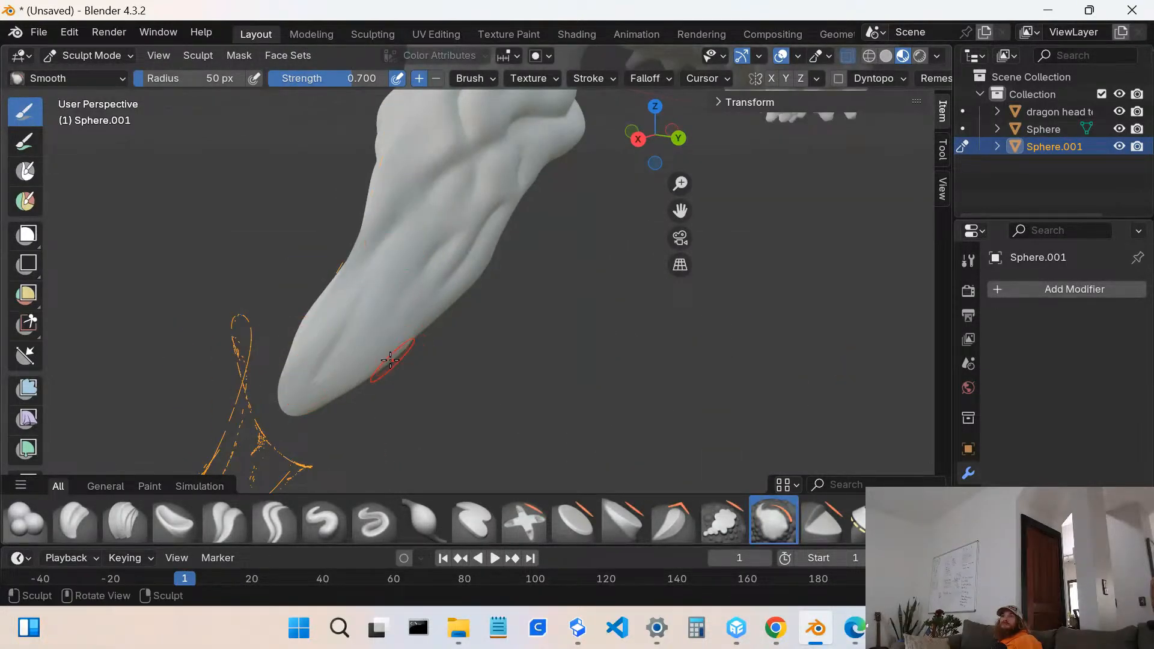
pyautogui.moveTo(386, 348)
pyautogui.mouseDown(button='middle')
pyautogui.moveTo(334, 299)
pyautogui.moveTo(371, 299)
pyautogui.moveTo(455, 341)
pyautogui.moveTo(453, 260)
pyautogui.moveTo(665, 352)
pyautogui.mouseUp(button='middle')
pyautogui.scroll(-5, 448, 264)
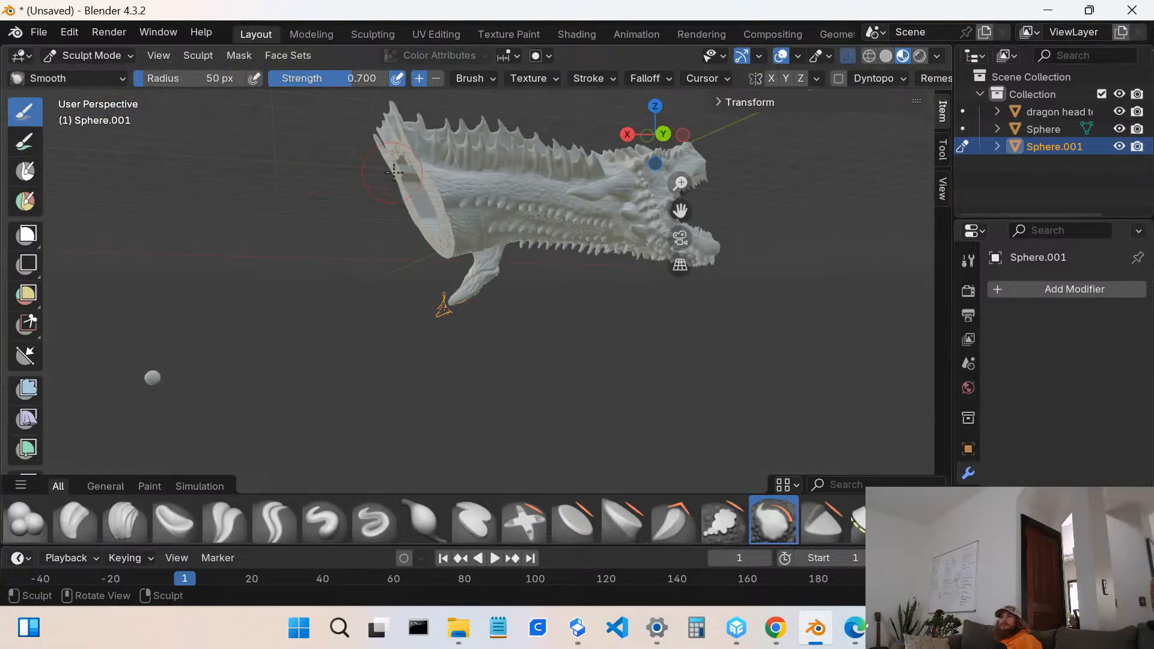
pyautogui.scroll(5, 506, 287)
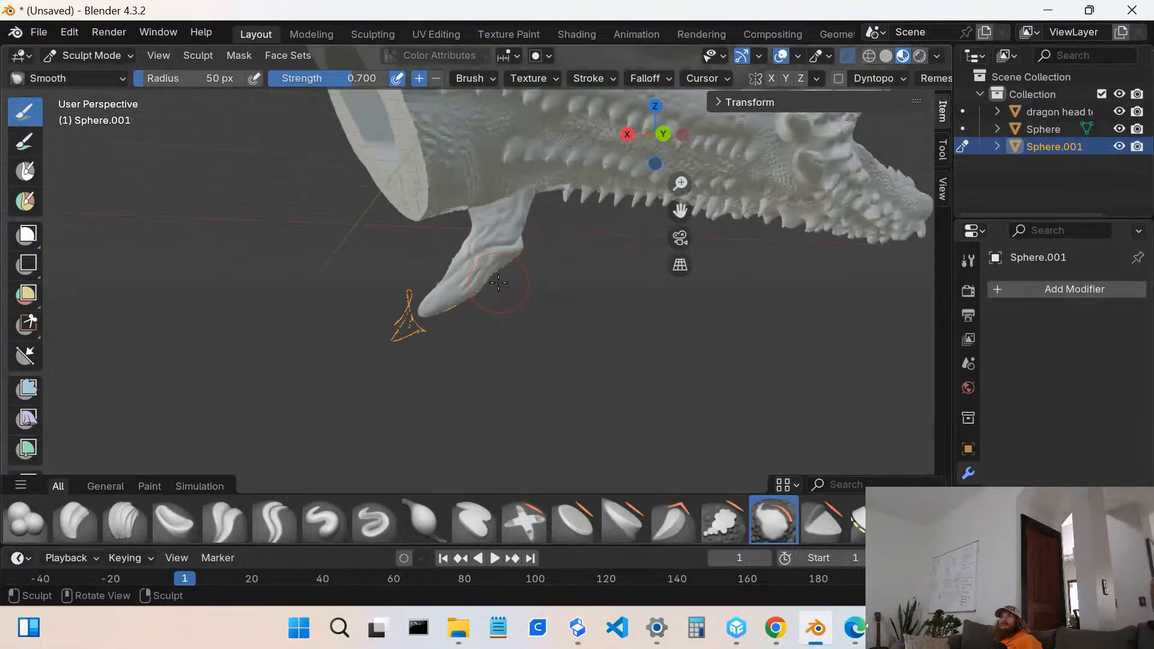
pyautogui.moveTo(498, 241)
pyautogui.mouseDown()
pyautogui.moveTo(497, 170)
pyautogui.moveTo(508, 199)
pyautogui.mouseUp()
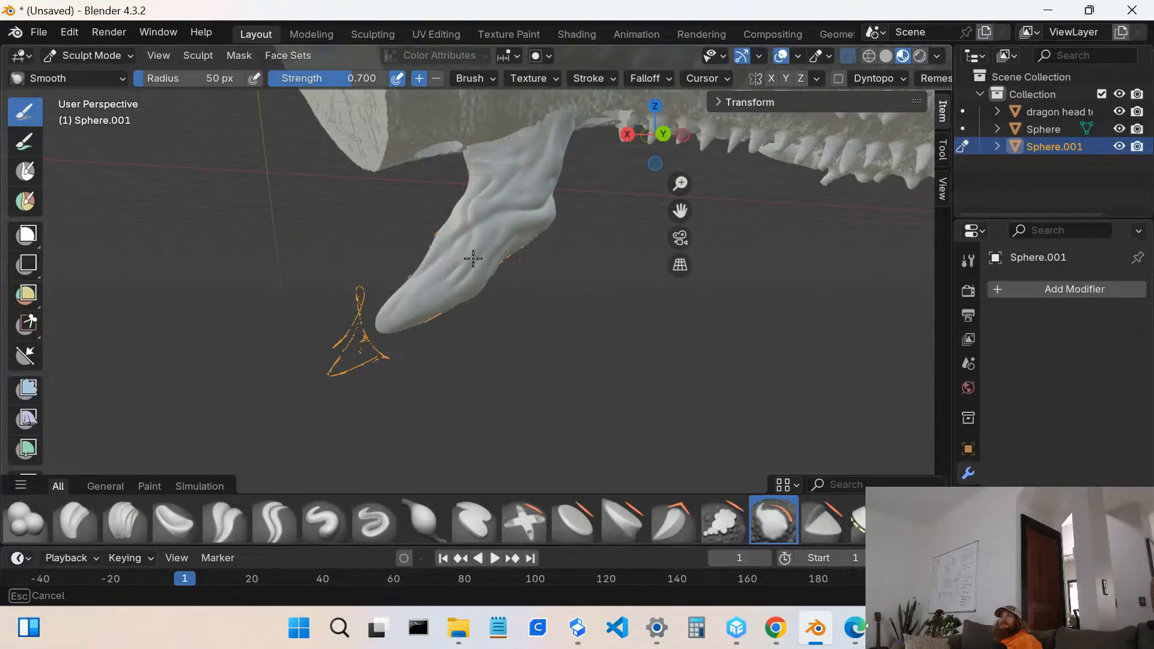
pyautogui.moveTo(453, 274); pyautogui.dragTo(453, 274)
pyautogui.scroll(-6, 453, 274)
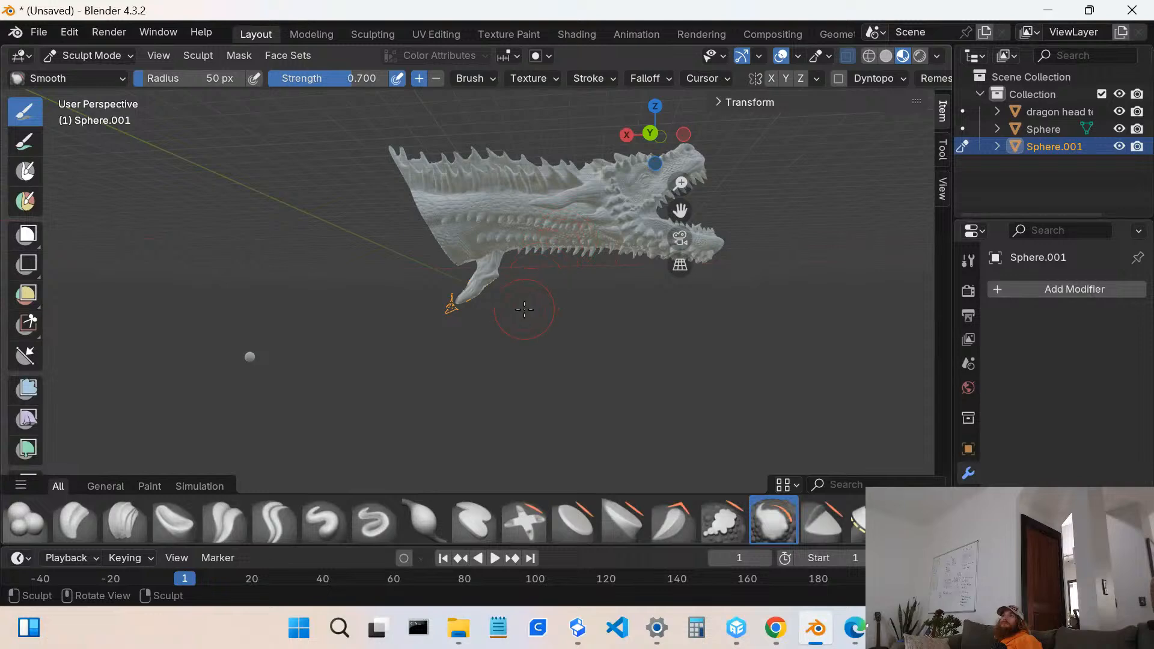
pyautogui.scroll(2, 496, 301)
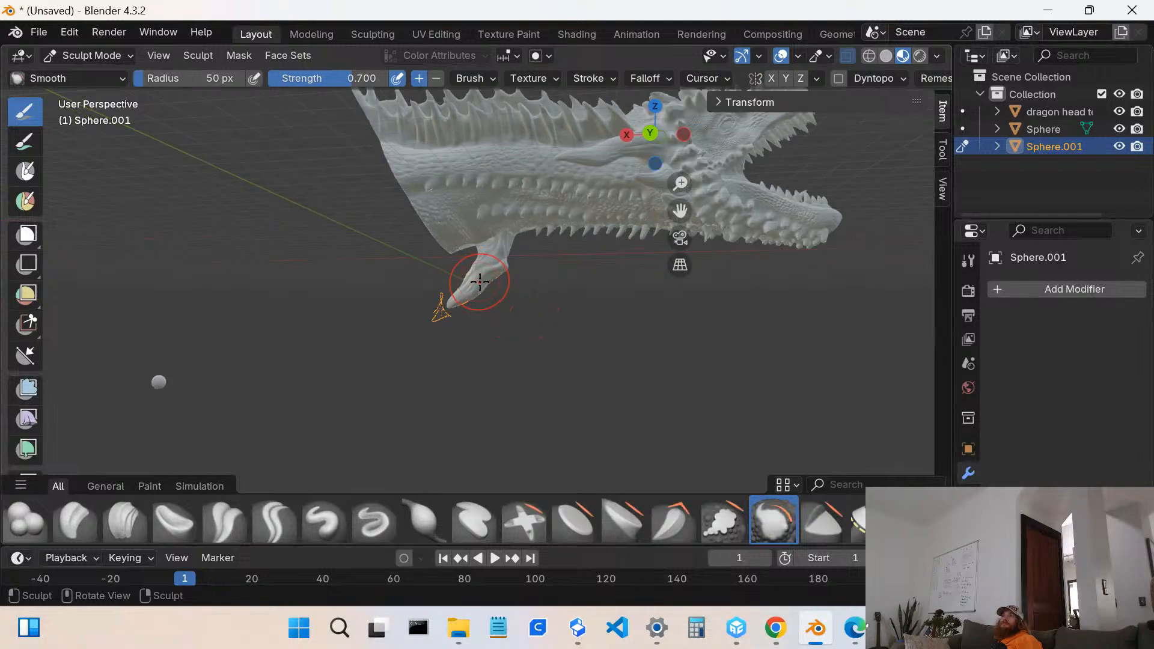
# - Try to carve thin lengthwise crease lines from the horn's tip toward its middle with the Crease Sharp brush
pyautogui.scroll(10, 492, 284)
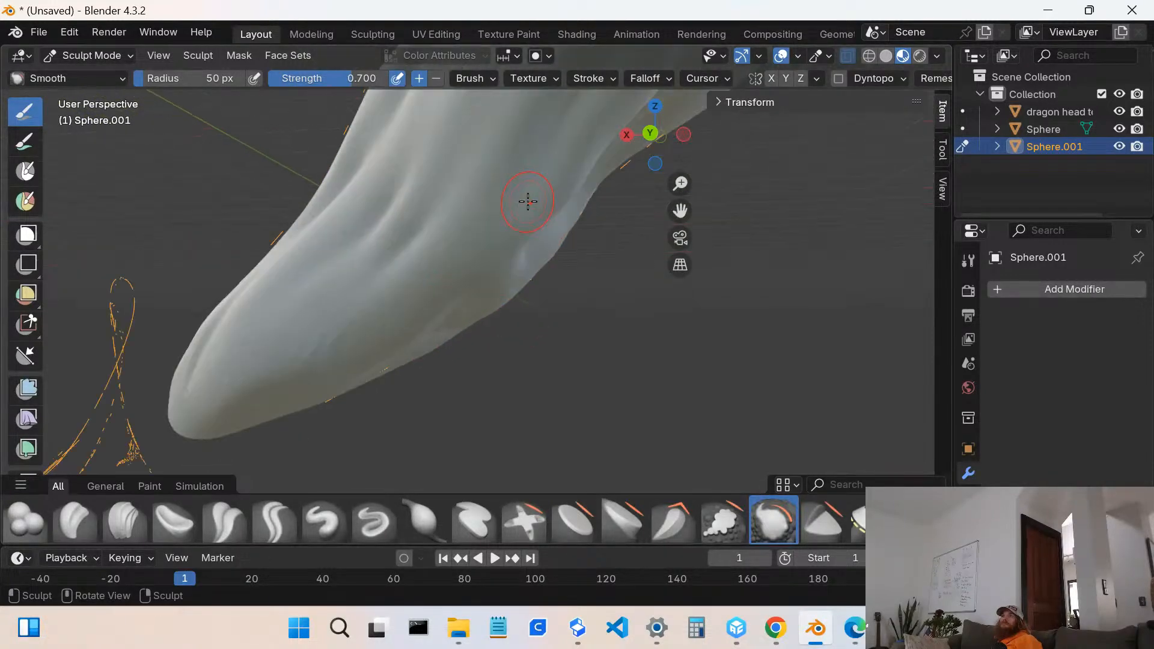
pyautogui.moveTo(519, 202); pyautogui.dragTo(516, 226, button='middle')
pyautogui.scroll(3, 497, 247)
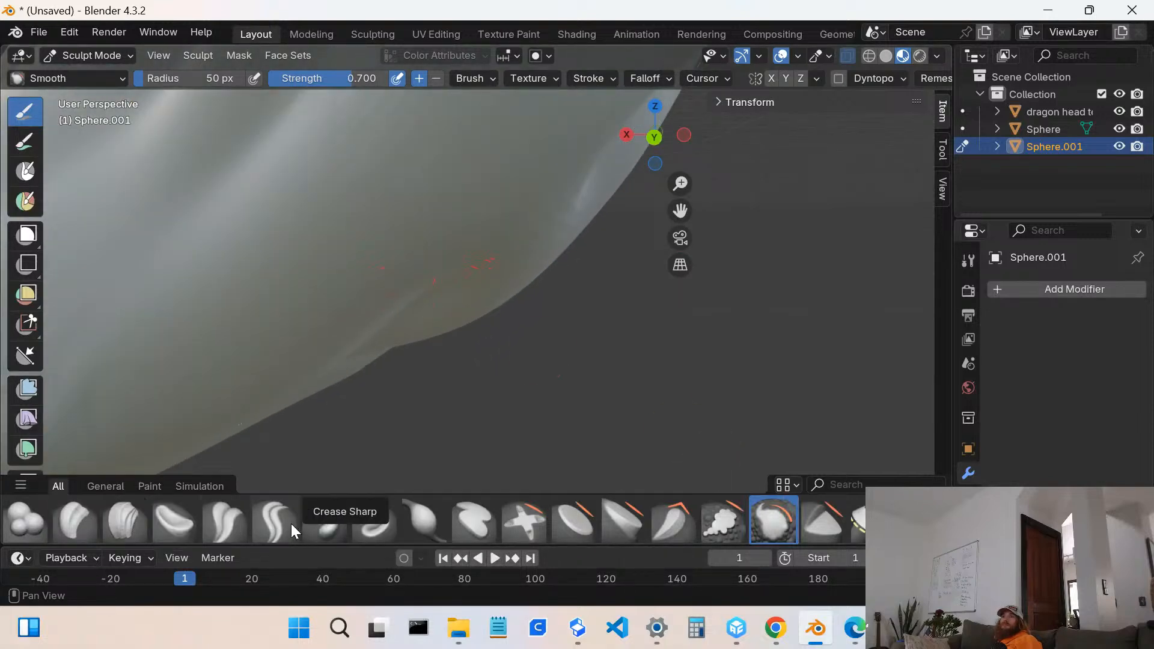
pyautogui.click(275, 521)
pyautogui.moveTo(168, 397); pyautogui.dragTo(308, 219)
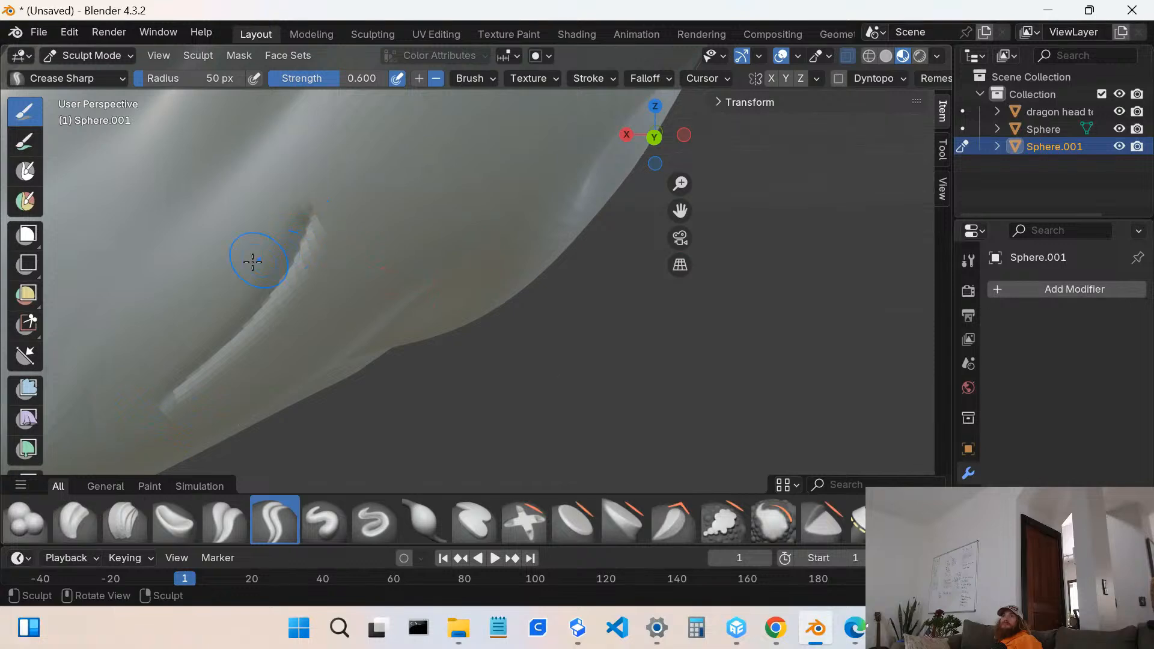
pyautogui.moveTo(252, 262)
pyautogui.keyDown('shift'); pyautogui.mouseDown(button='middle')
pyautogui.moveTo(431, 240)
pyautogui.moveTo(716, 180)
pyautogui.mouseUp(button='middle'); pyautogui.keyUp('shift')
pyautogui.moveTo(195, 357); pyautogui.dragTo(545, 94)
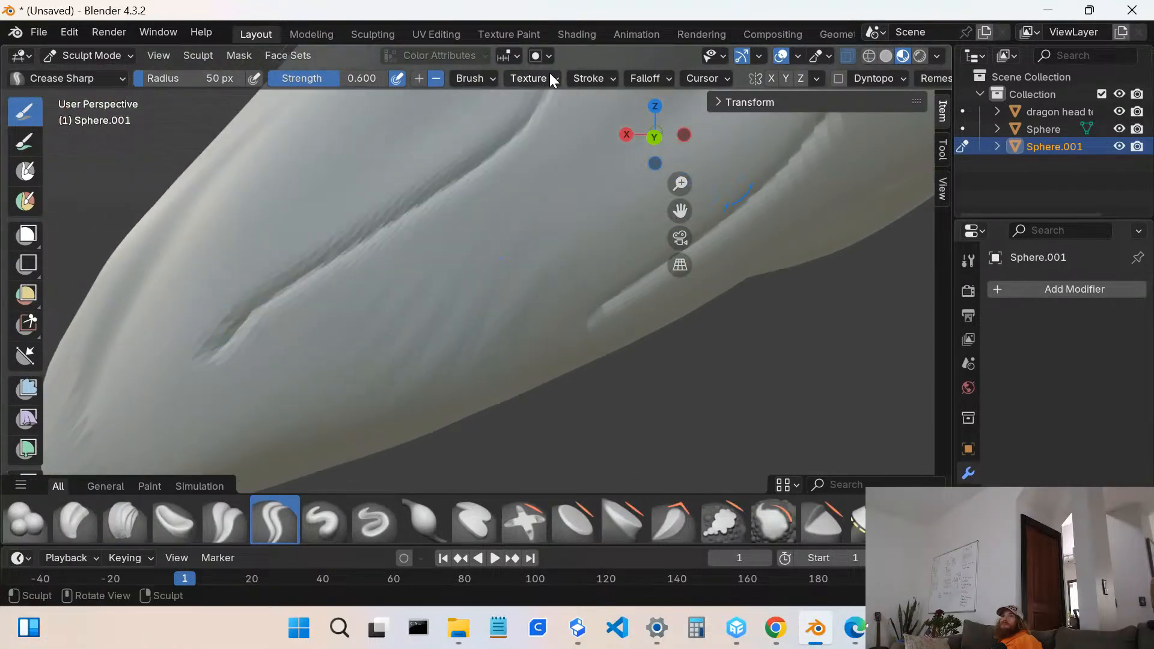
pyautogui.keyDown('shift'); pyautogui.moveTo(493, 170); pyautogui.dragTo(409, 366, button='middle'); pyautogui.keyUp('shift')
pyautogui.moveTo(478, 398); pyautogui.dragTo(568, 345)
pyautogui.keyDown('shift'); pyautogui.moveTo(530, 333); pyautogui.dragTo(275, 530, button='middle'); pyautogui.keyUp('shift')
pyautogui.moveTo(406, 305)
pyautogui.mouseDown()
pyautogui.moveTo(489, 250)
pyautogui.moveTo(493, 133)
pyautogui.mouseUp()
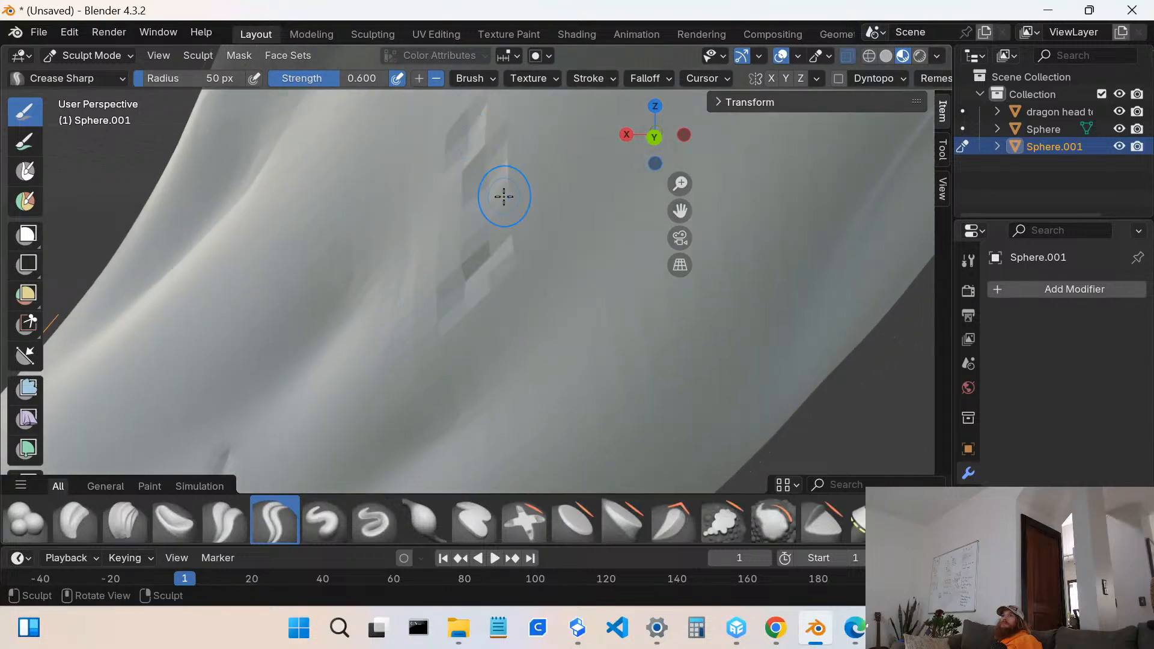
pyautogui.keyDown('shift'); pyautogui.moveTo(503, 197); pyautogui.dragTo(305, 498, button='middle'); pyautogui.keyUp('shift')
pyautogui.moveTo(430, 387)
pyautogui.mouseDown()
pyautogui.moveTo(618, 258)
pyautogui.moveTo(673, 192)
pyautogui.mouseUp()
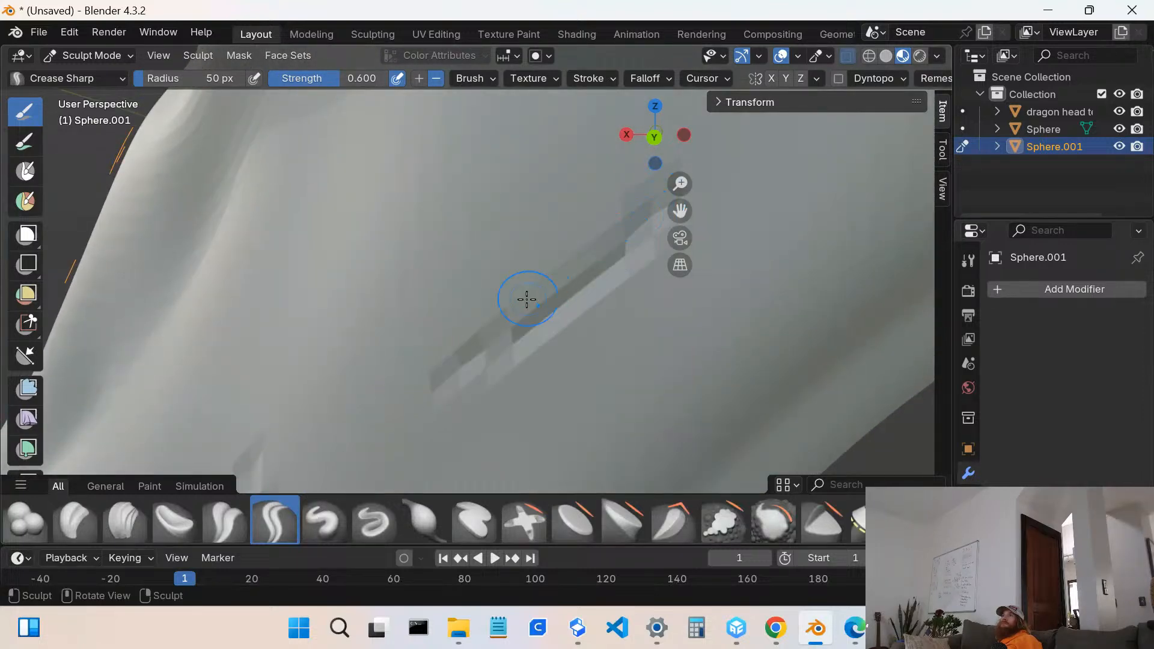
# - Try to extend the thin crease lines up the horn's middle, and undo all of these fine strokes
pyautogui.scroll(-10, 522, 296)
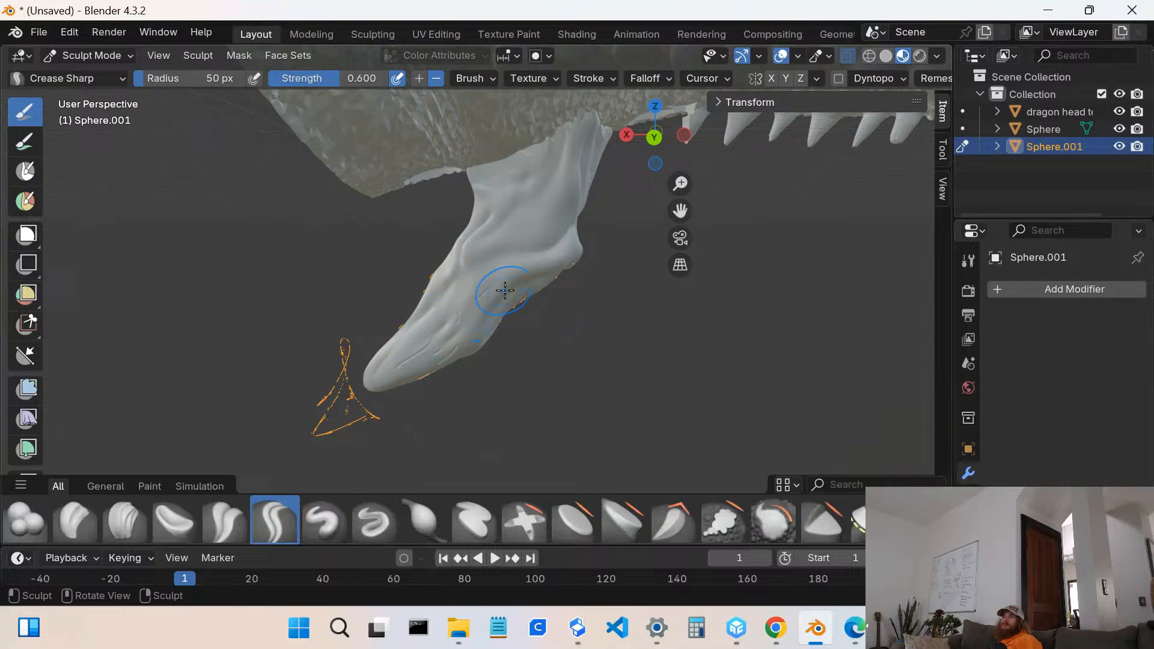
pyautogui.scroll(12, 469, 327)
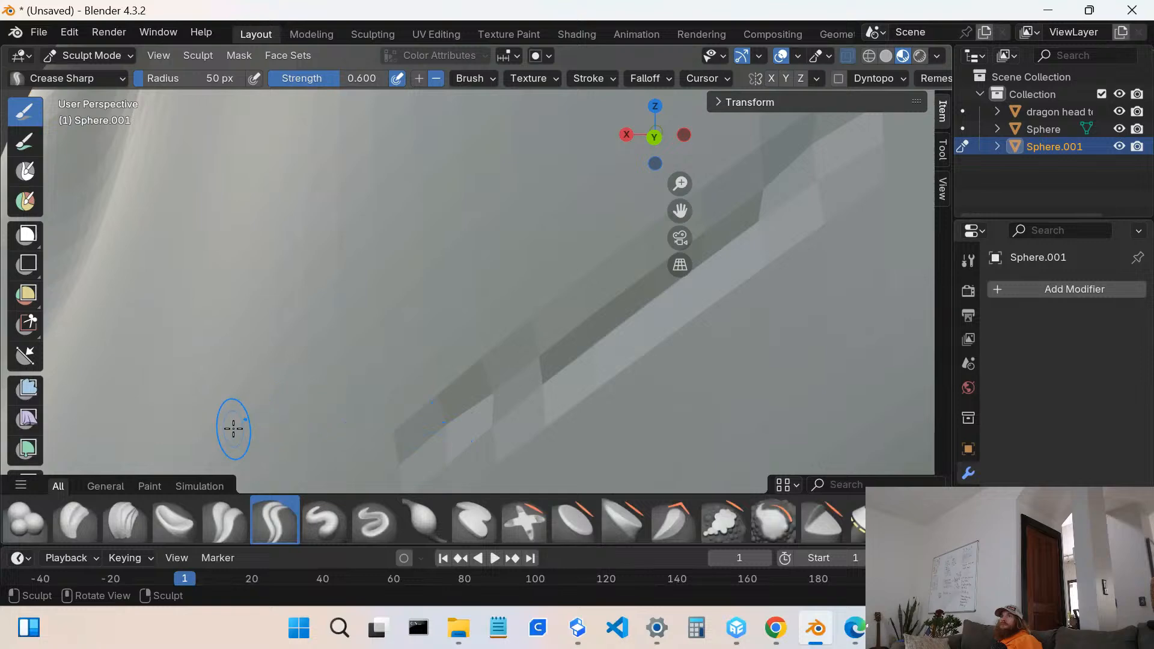
pyautogui.scroll(-8, 475, 243)
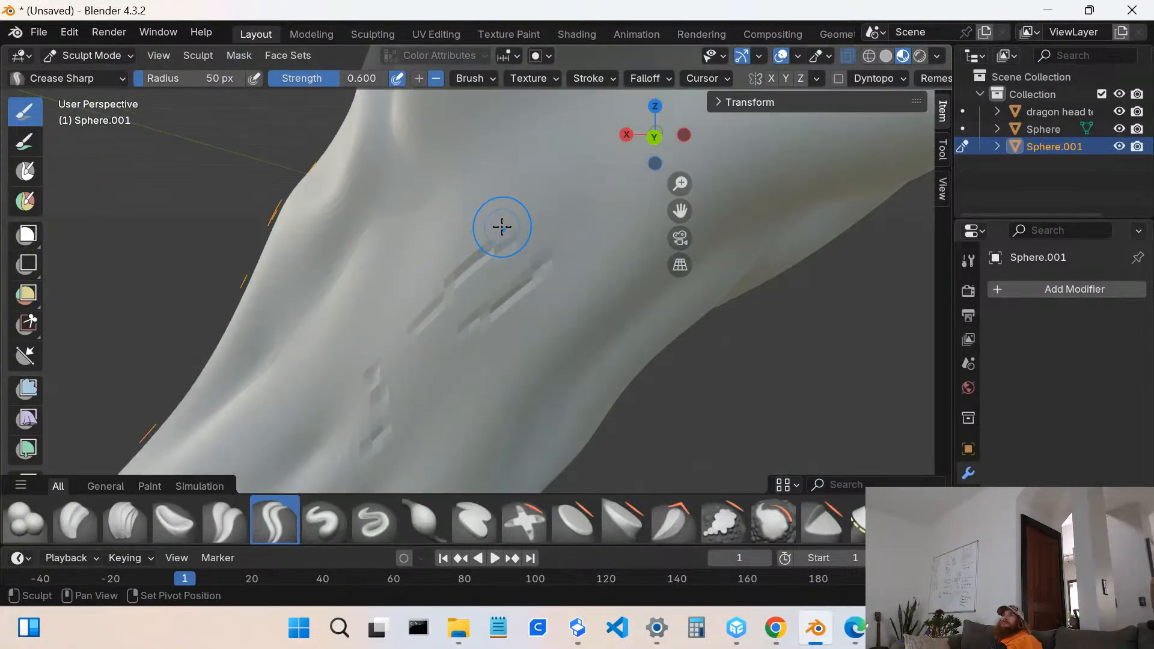
pyautogui.keyDown('shift'); pyautogui.moveTo(502, 227); pyautogui.dragTo(396, 399, button='middle'); pyautogui.keyUp('shift')
pyautogui.scroll(8, 399, 398)
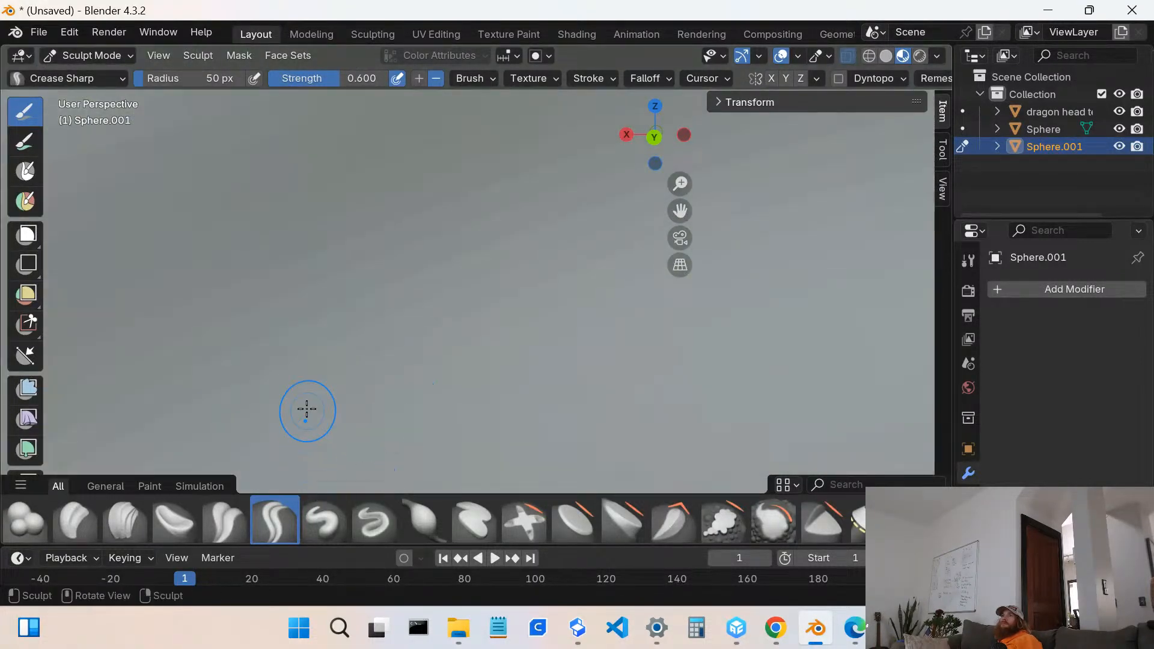
pyautogui.scroll(-4, 223, 429)
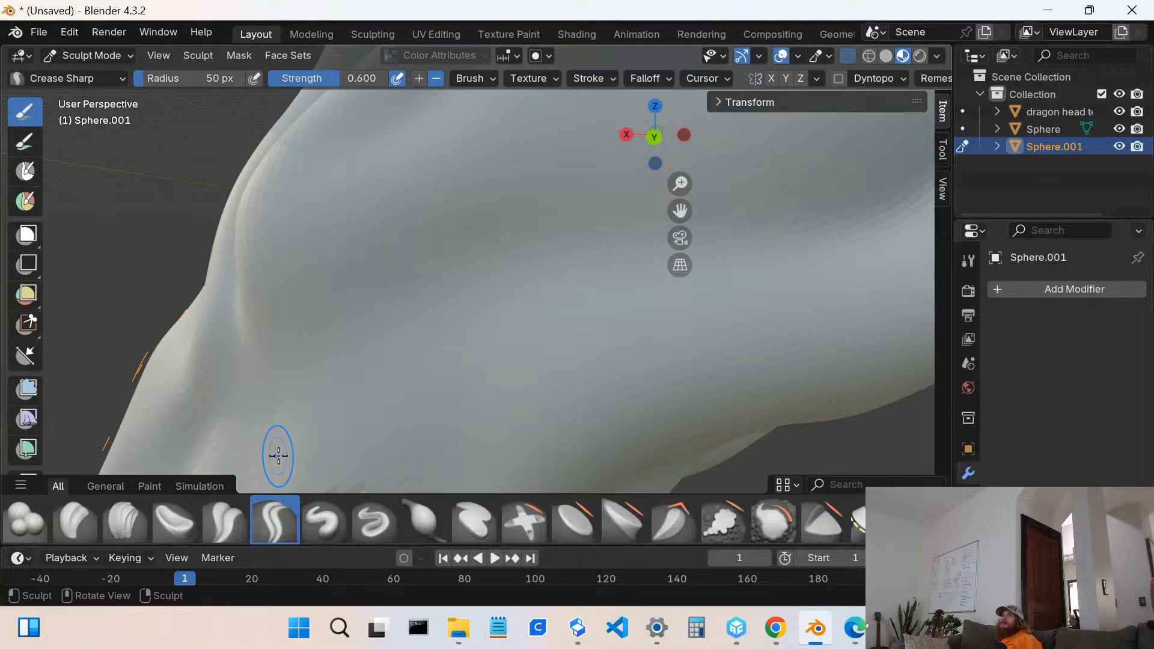
pyautogui.moveTo(278, 456)
pyautogui.mouseDown()
pyautogui.moveTo(427, 358)
pyautogui.moveTo(513, 196)
pyautogui.moveTo(551, 175)
pyautogui.mouseUp()
pyautogui.scroll(-4, 485, 276)
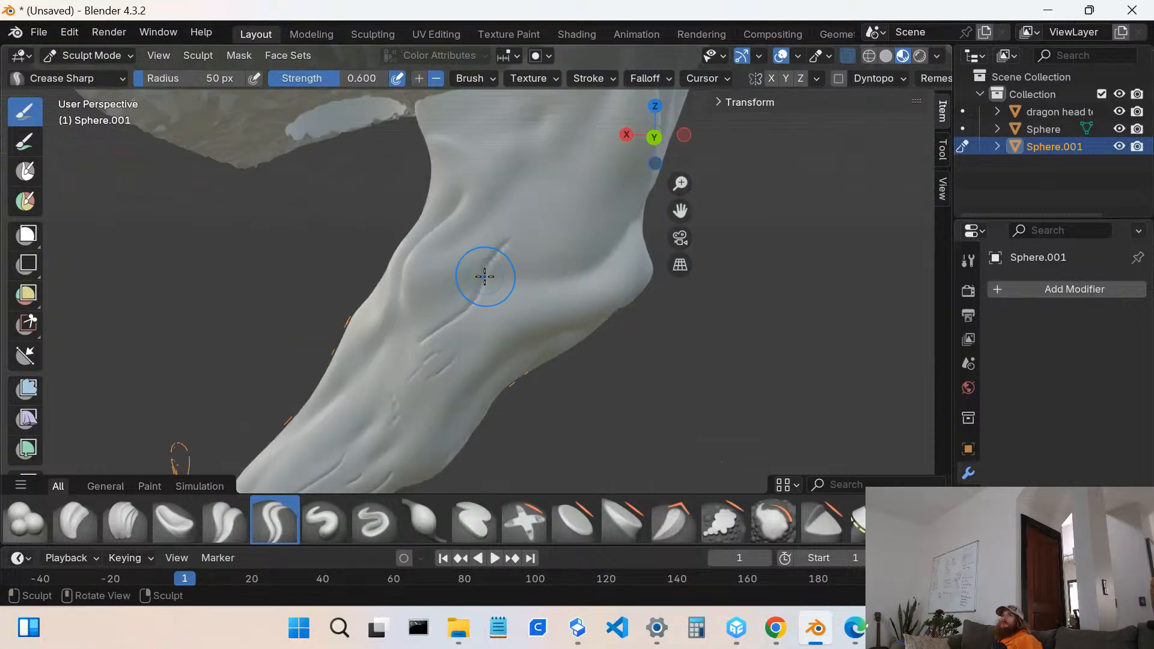
pyautogui.hotkey('ctrl', 'z')
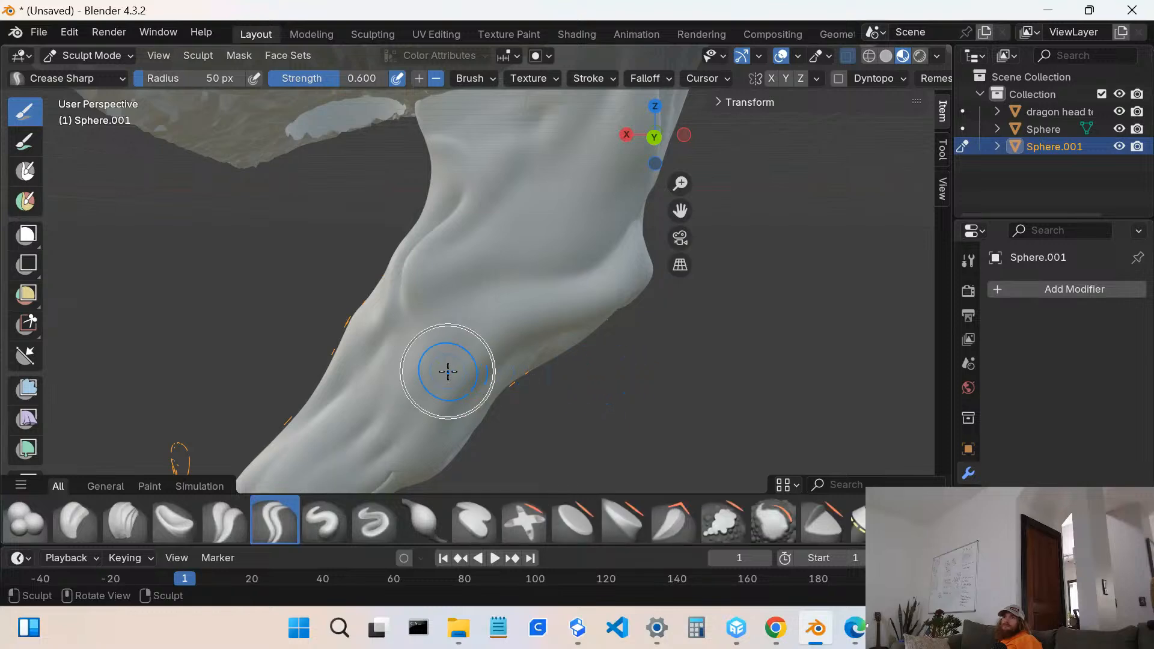
# - Try to carve diagonal grooves across the horn from its tip to its middle with the Crease Sharp brush, and undo them
pyautogui.moveTo(449, 368)
pyautogui.mouseDown(button='middle')
pyautogui.moveTo(554, 275)
pyautogui.moveTo(565, 293)
pyautogui.moveTo(504, 343)
pyautogui.mouseUp(button='middle')
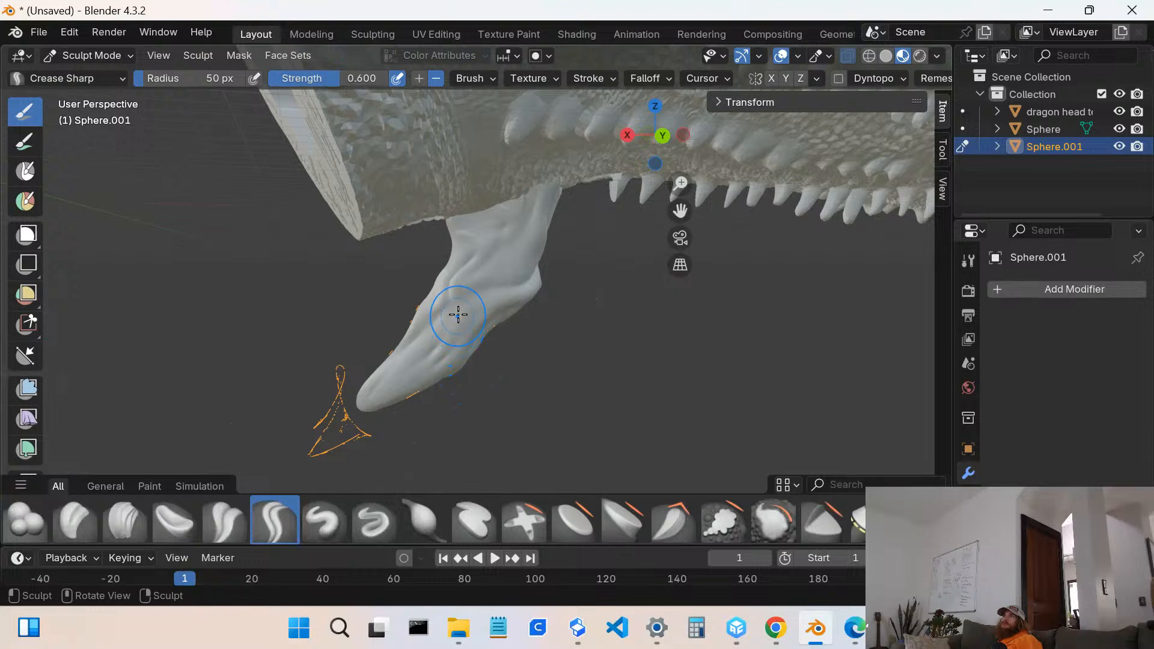
pyautogui.scroll(-4, 459, 310)
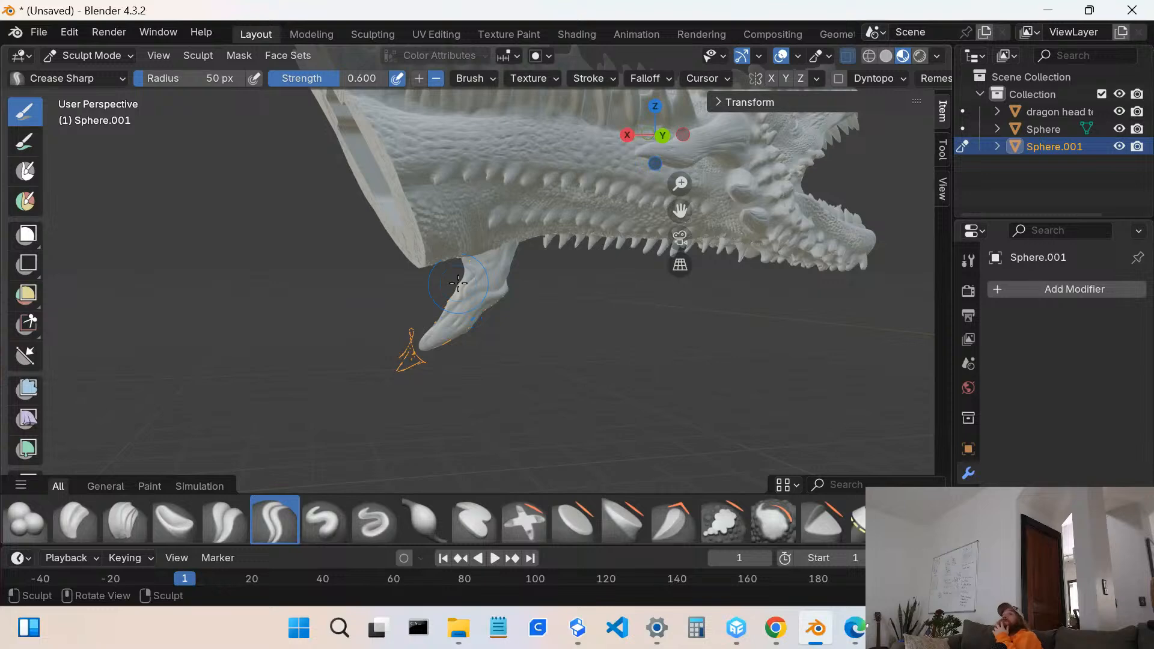
pyautogui.scroll(1, 458, 282)
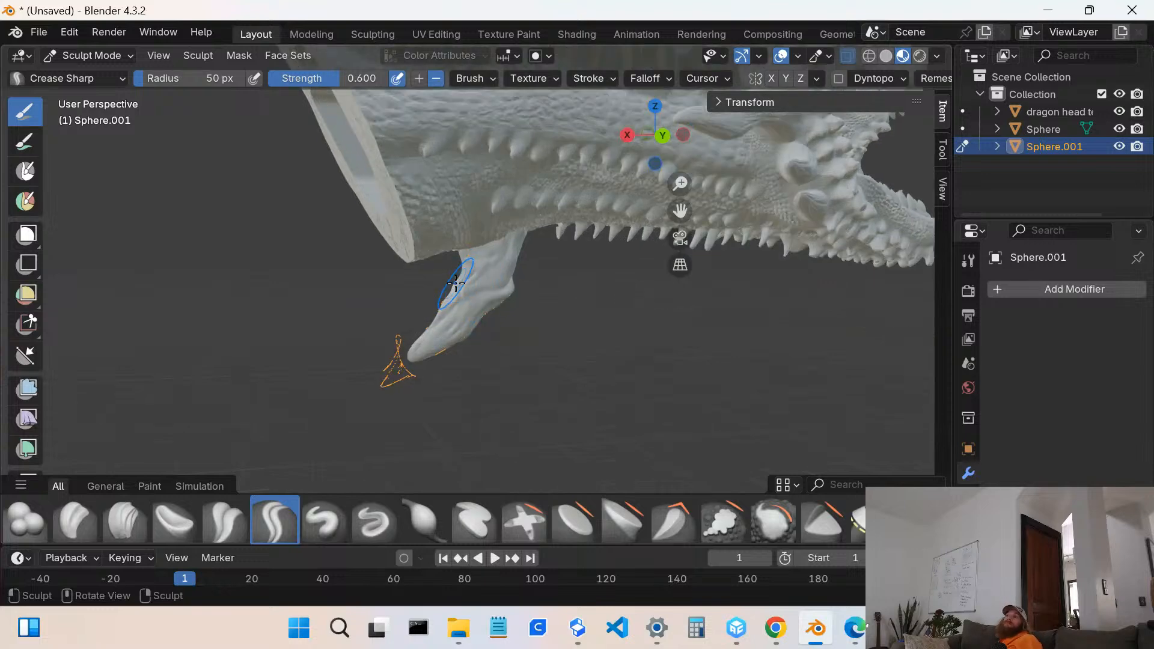
pyautogui.moveTo(470, 339); pyautogui.dragTo(434, 353, button='middle')
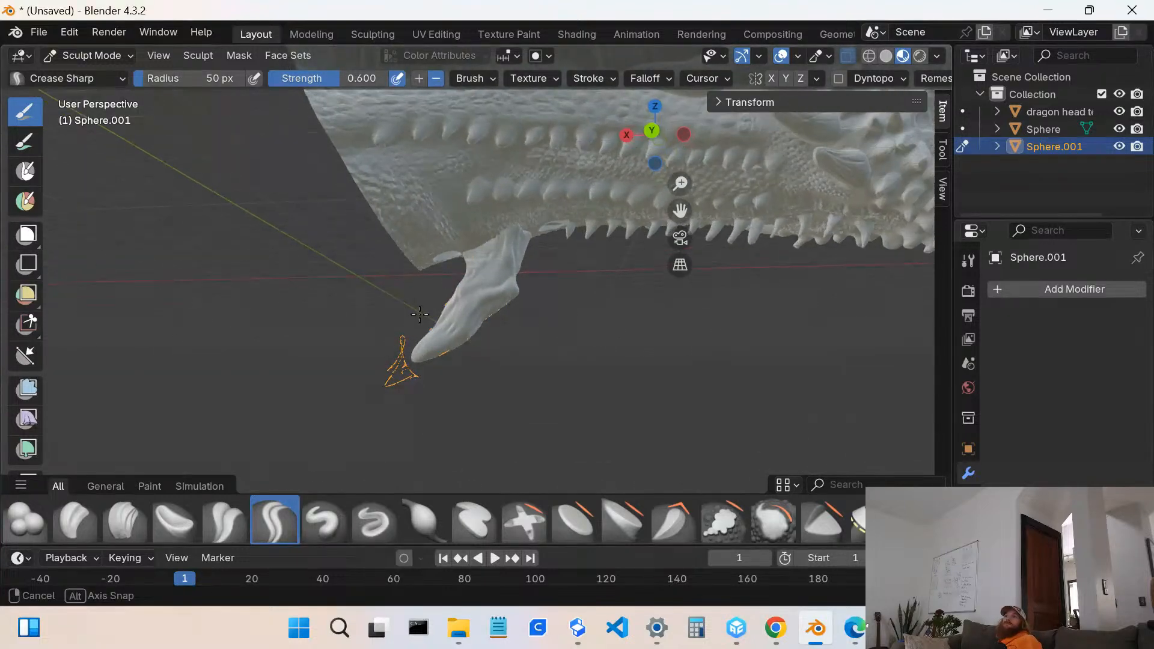
pyautogui.scroll(2, 434, 355)
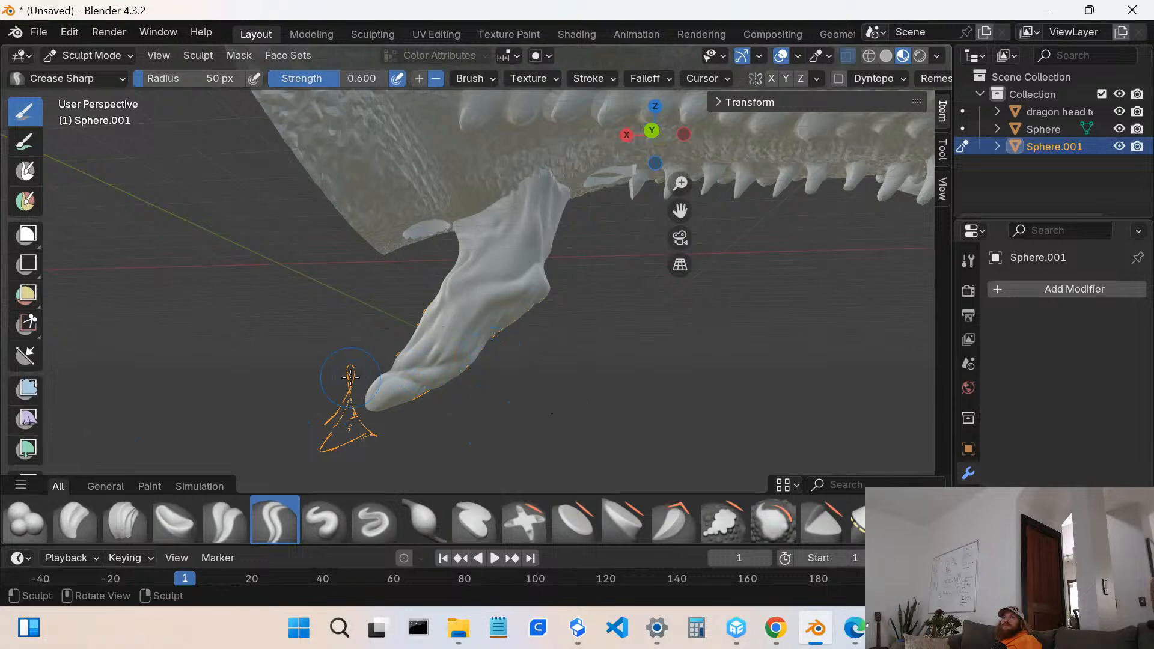
pyautogui.moveTo(533, 351); pyautogui.dragTo(207, 342)
pyautogui.moveTo(558, 302); pyautogui.dragTo(248, 329)
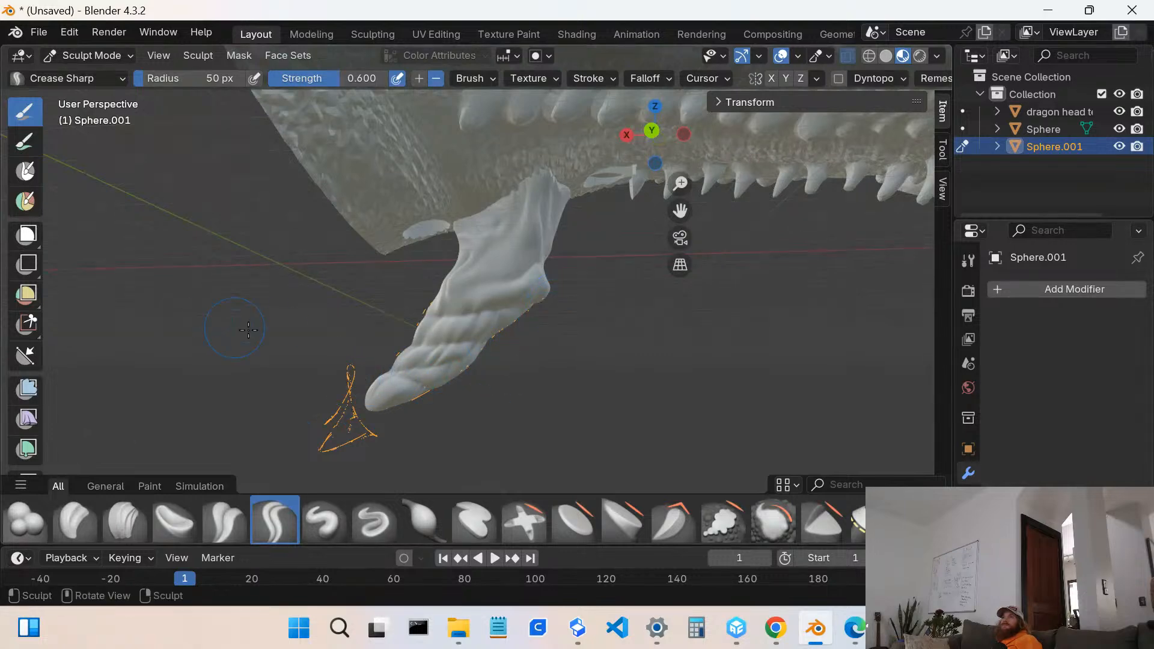
pyautogui.moveTo(573, 246); pyautogui.dragTo(224, 337)
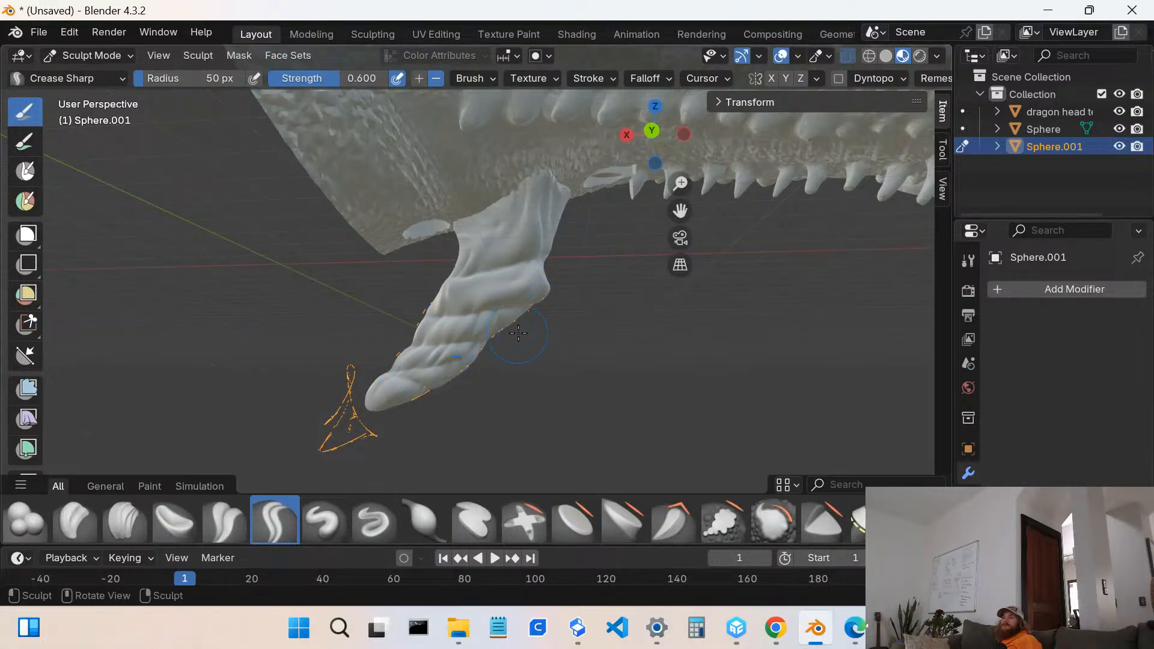
pyautogui.moveTo(518, 332)
pyautogui.mouseDown(button='middle')
pyautogui.moveTo(575, 397)
pyautogui.moveTo(541, 335)
pyautogui.moveTo(198, 387)
pyautogui.moveTo(402, 412)
pyautogui.moveTo(53, 244)
pyautogui.moveTo(332, 303)
pyautogui.mouseUp(button='middle')
pyautogui.press('ctrl')
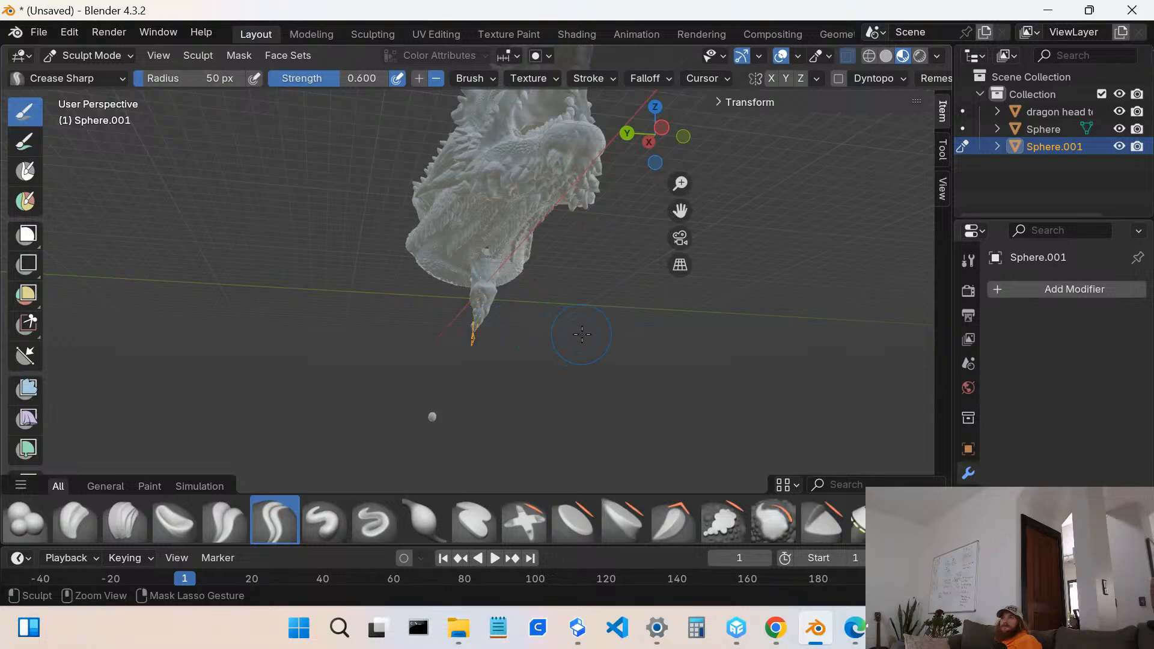
# - Carve three crosswise grooves around the horn's lower half and middle with the Crease Sharp brush, working from a lower angle
pyautogui.scroll(2, 527, 337)
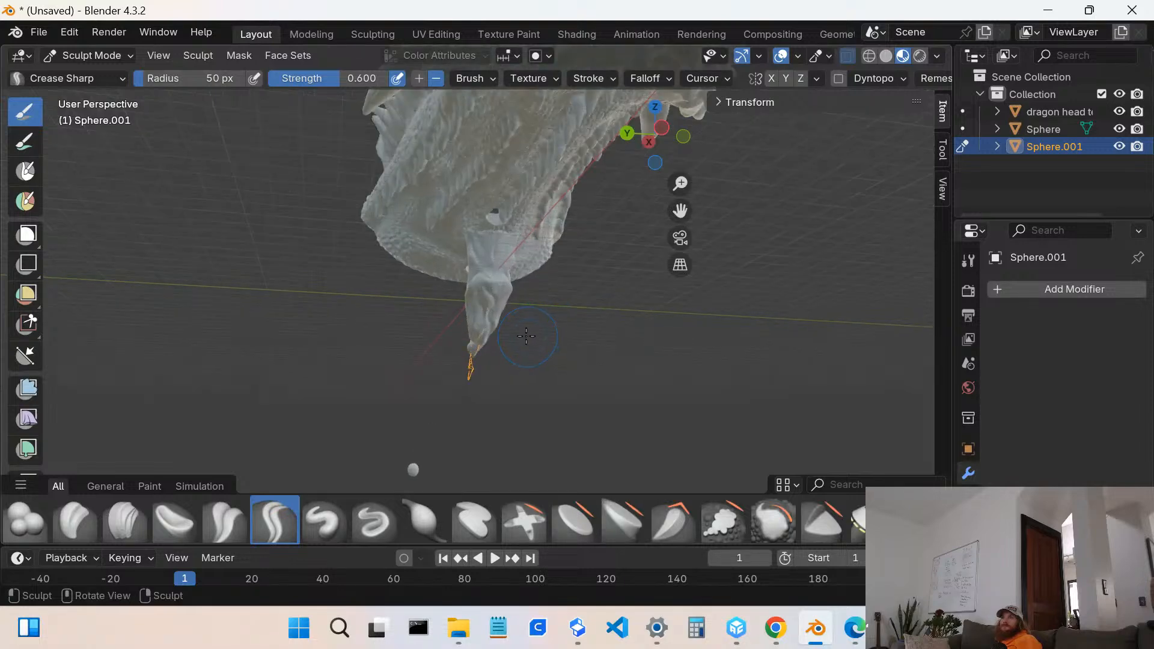
pyautogui.moveTo(497, 354); pyautogui.dragTo(583, 348, button='middle')
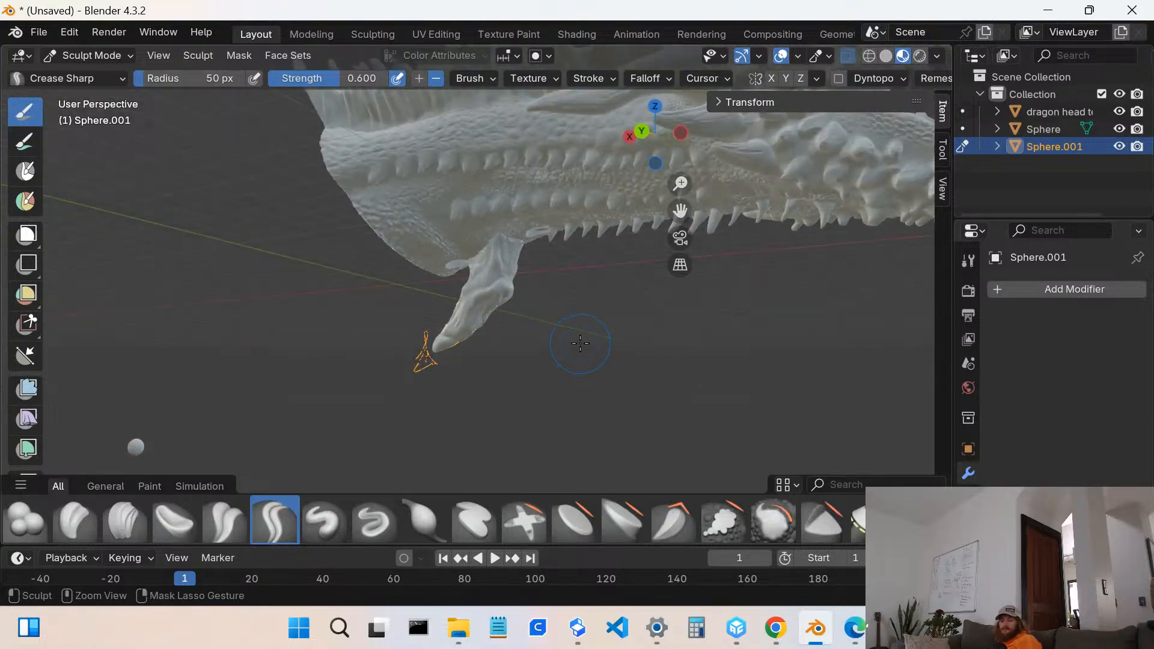
pyautogui.moveTo(504, 339)
pyautogui.mouseDown(button='middle')
pyautogui.moveTo(567, 354)
pyautogui.moveTo(468, 352)
pyautogui.mouseUp(button='middle')
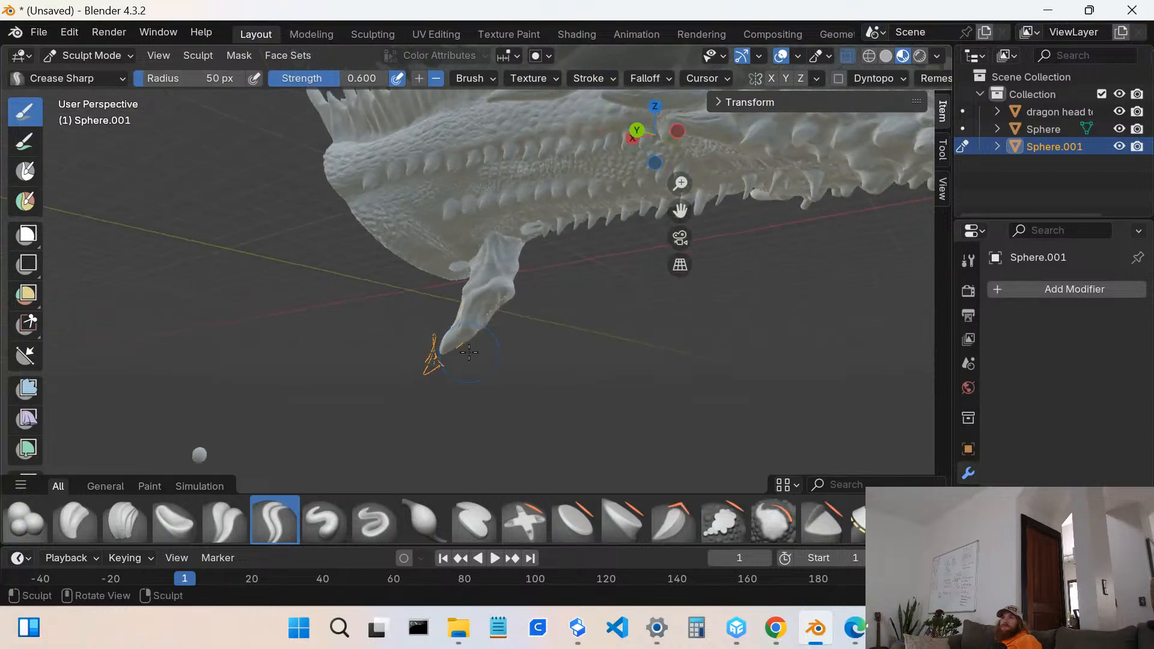
pyautogui.moveTo(509, 353); pyautogui.dragTo(272, 317)
pyautogui.moveTo(508, 306); pyautogui.dragTo(370, 302)
pyautogui.moveTo(524, 281); pyautogui.dragTo(271, 268)
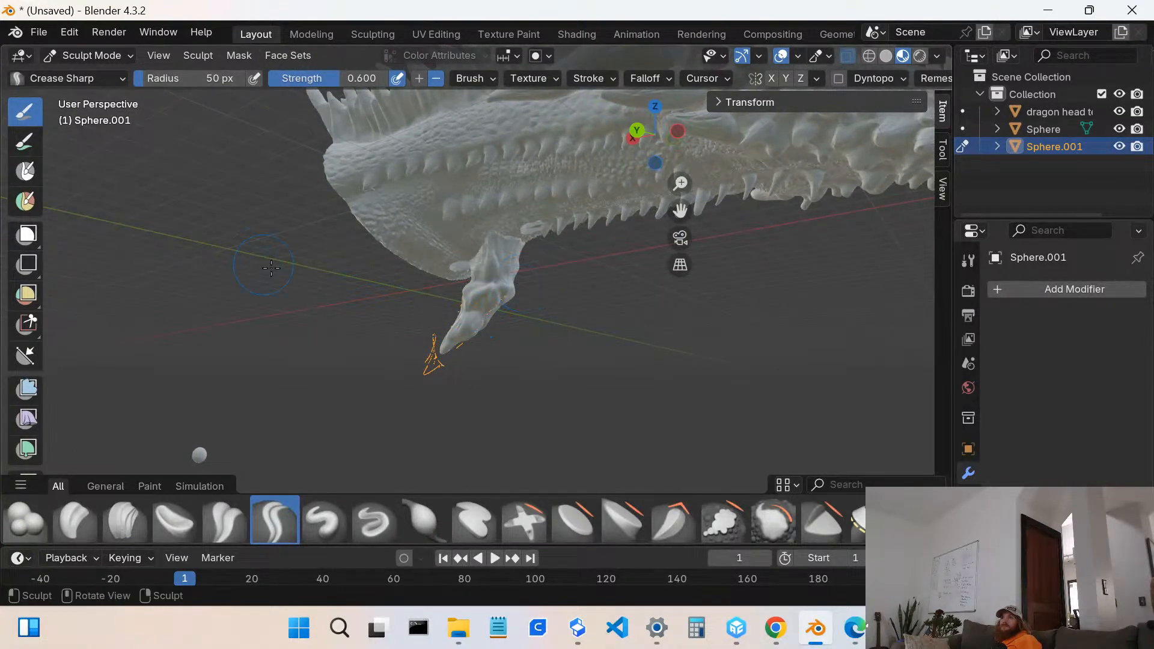
# - Examine the crosswise grooves on the horn from several sides and compare its shape with the dragon head
pyautogui.moveTo(459, 293); pyautogui.dragTo(383, 313, button='middle')
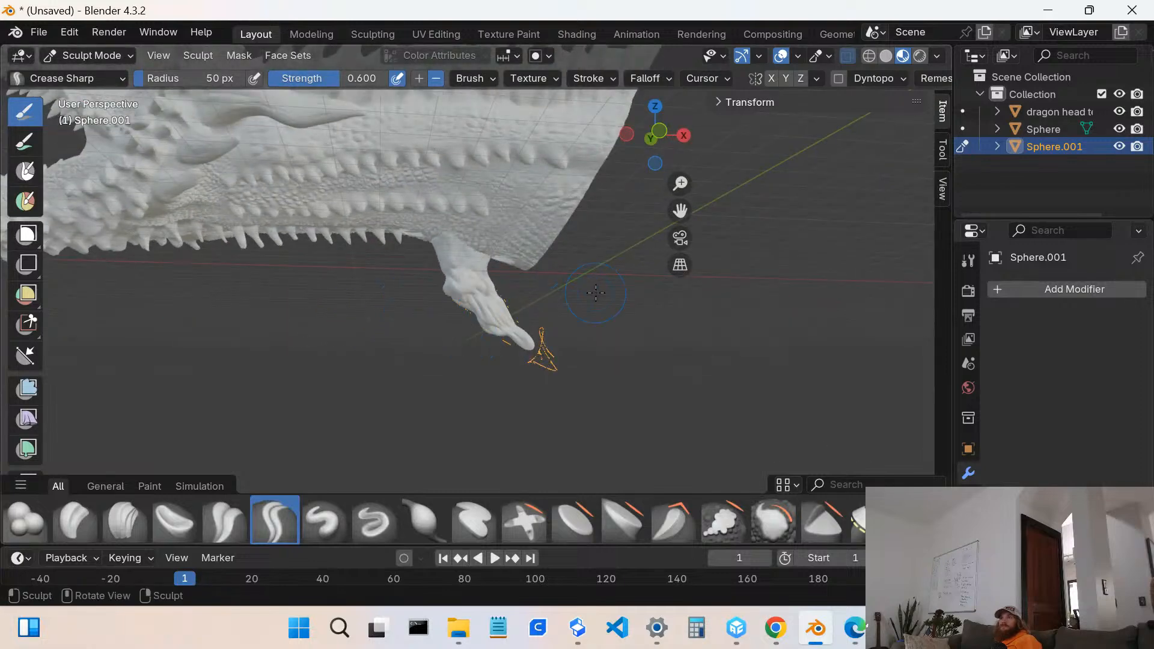
pyautogui.scroll(3, 475, 321)
pyautogui.moveTo(474, 321)
pyautogui.mouseDown(button='middle')
pyautogui.moveTo(697, 323)
pyautogui.moveTo(631, 334)
pyautogui.moveTo(557, 306)
pyautogui.moveTo(537, 282)
pyautogui.mouseUp(button='middle')
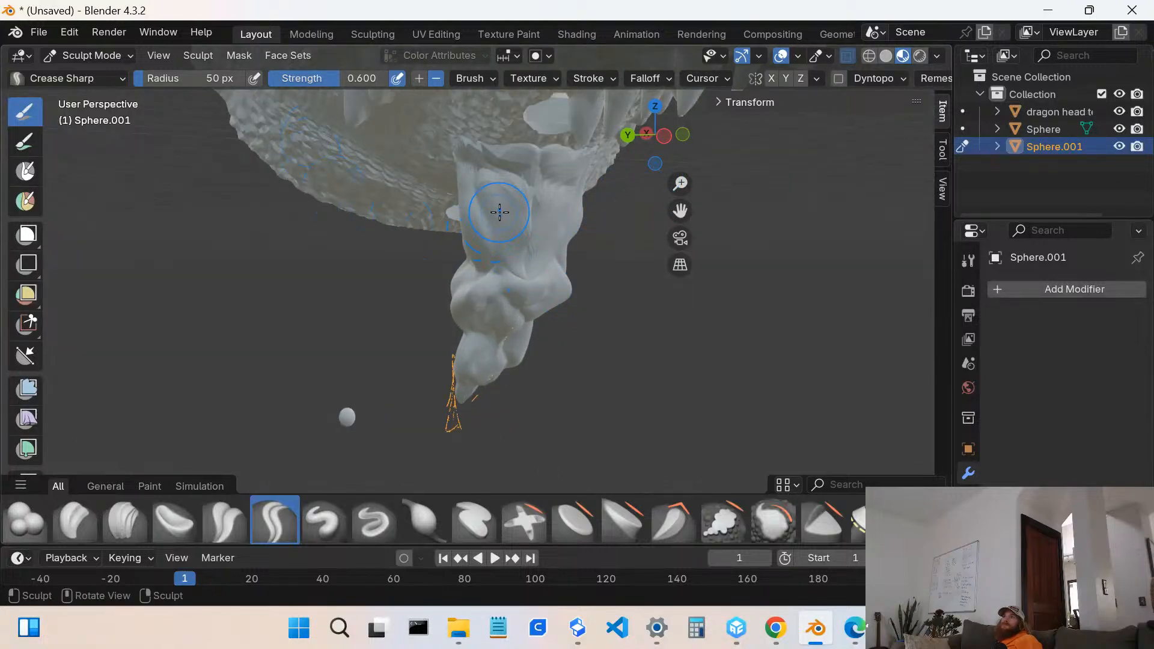
pyautogui.scroll(-5, 500, 213)
pyautogui.moveTo(505, 268)
pyautogui.mouseDown(button='middle')
pyautogui.moveTo(473, 222)
pyautogui.moveTo(478, 295)
pyautogui.moveTo(597, 266)
pyautogui.mouseUp(button='middle')
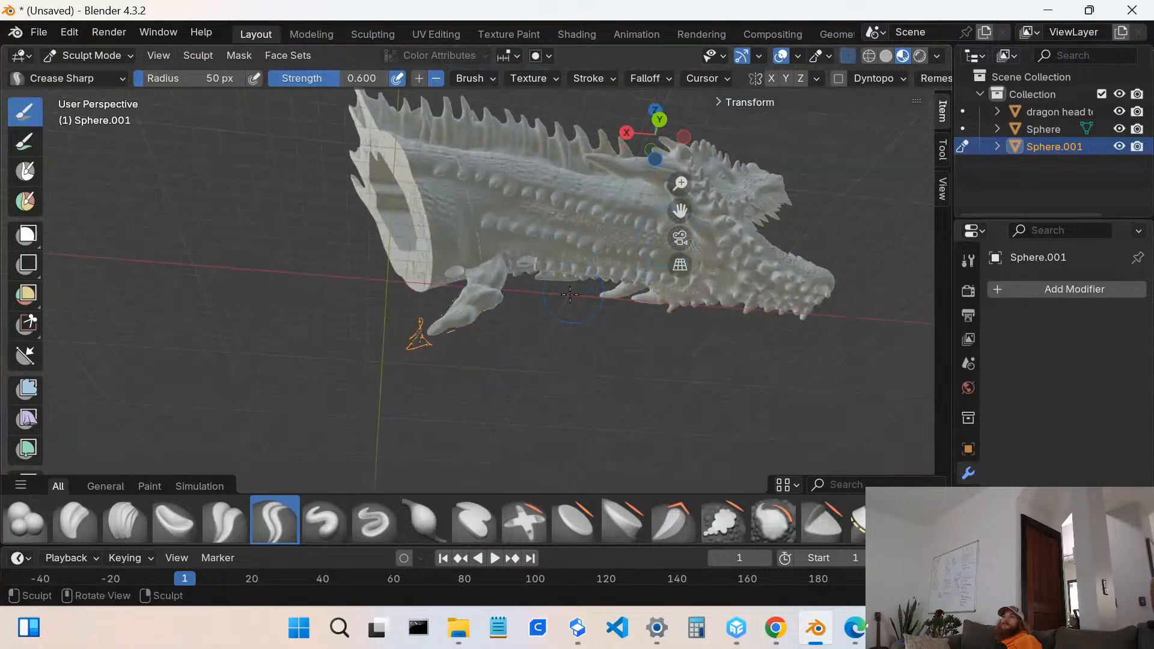
pyautogui.scroll(-2, 511, 299)
pyautogui.scroll(5, 490, 309)
pyautogui.moveTo(491, 309); pyautogui.dragTo(610, 404, button='middle')
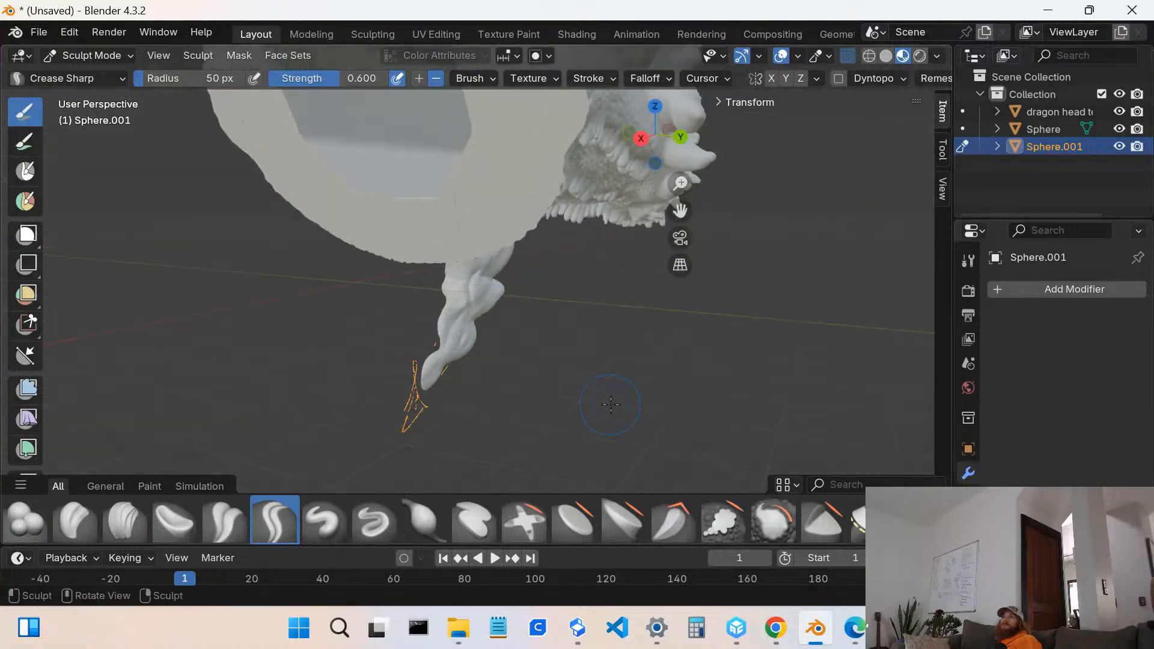
# - Join the dragon head, Sphere and Sphere.001 into one object in Object Mode, with Sphere.001 as the active object
pyautogui.moveTo(704, 354)
pyautogui.mouseDown(button='middle')
pyautogui.moveTo(576, 258)
pyautogui.moveTo(679, 267)
pyautogui.mouseUp(button='middle')
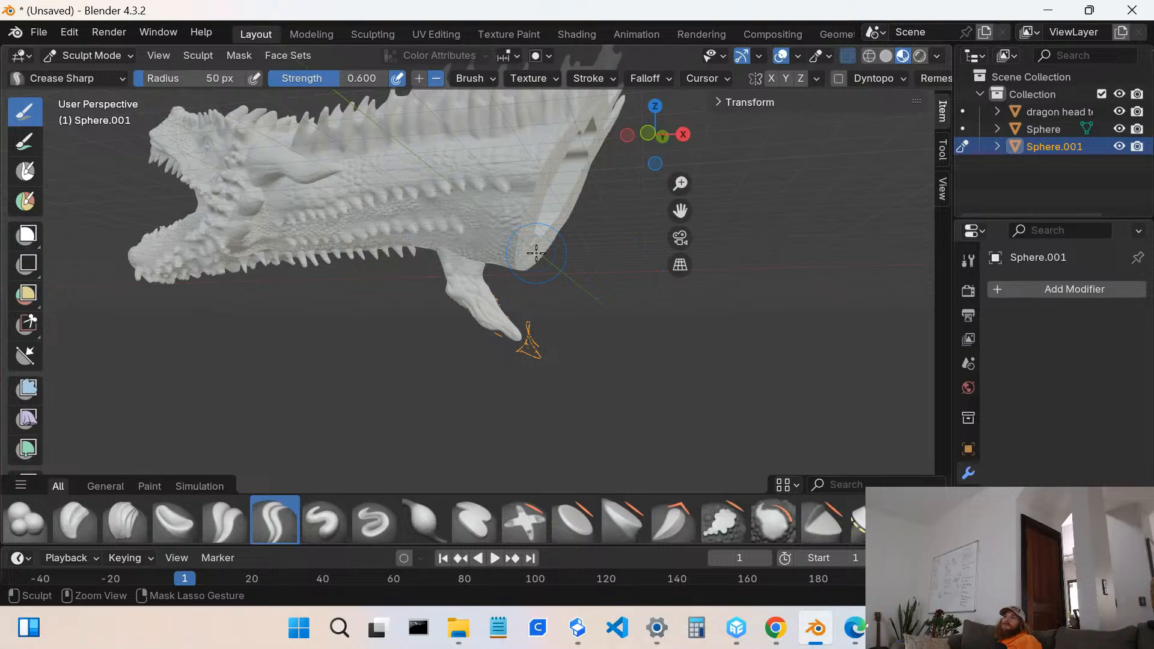
pyautogui.scroll(2, 465, 246)
pyautogui.scroll(2, 462, 245)
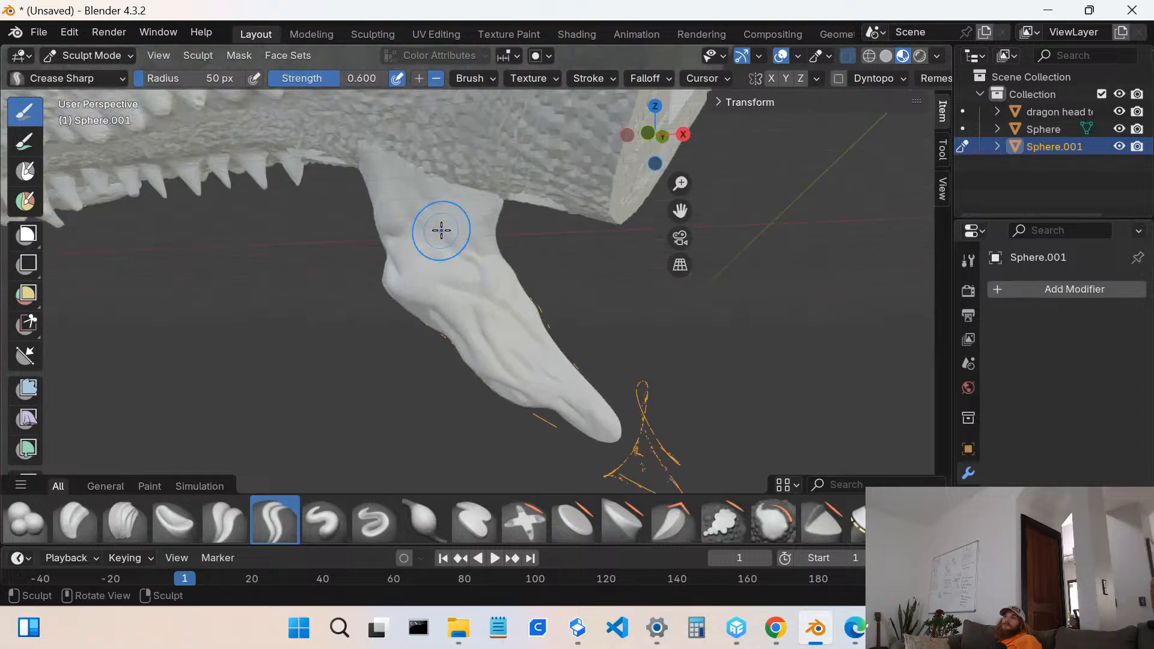
pyautogui.scroll(3, 472, 253)
pyautogui.scroll(2, 529, 242)
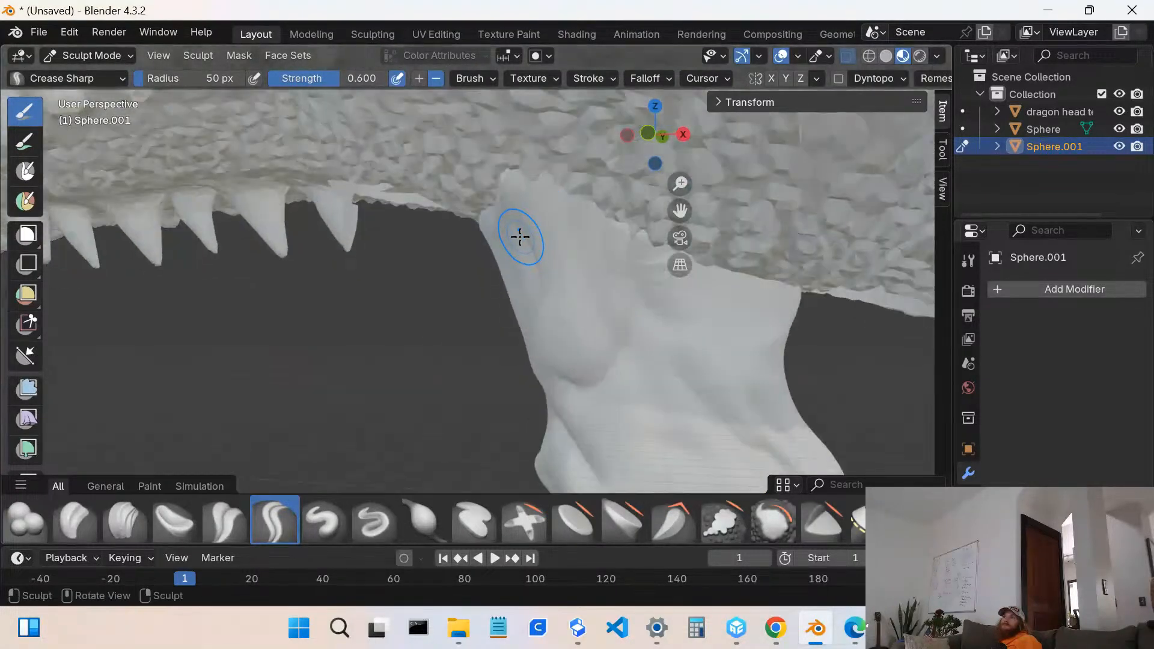
pyautogui.scroll(-4, 516, 234)
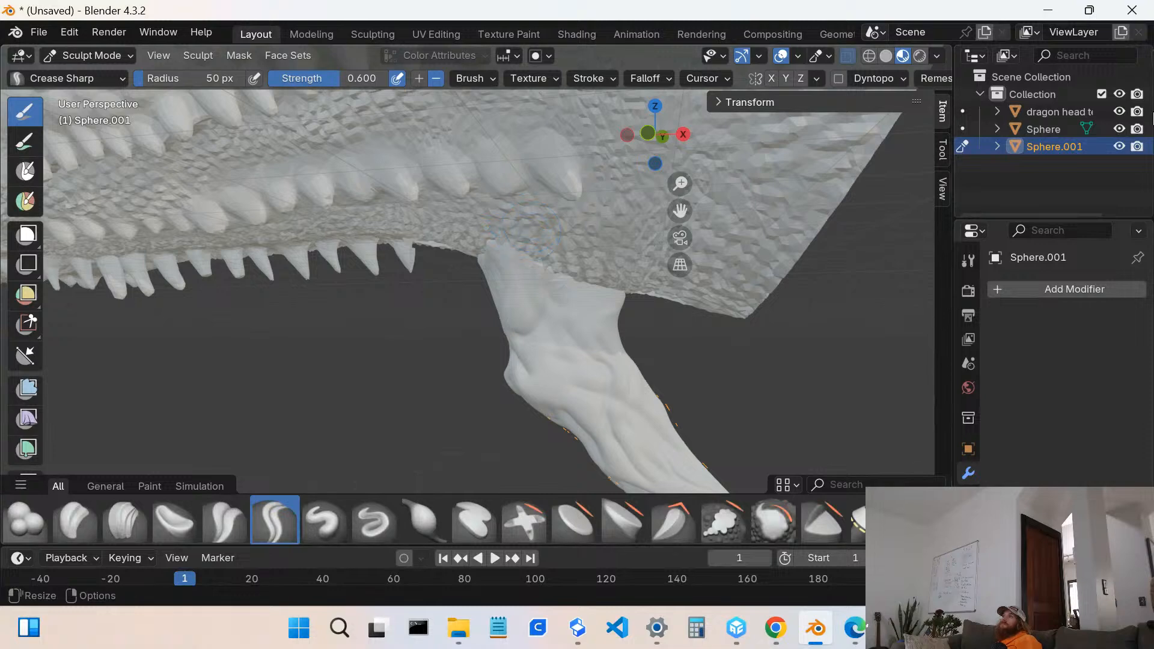
pyautogui.click(1067, 111)
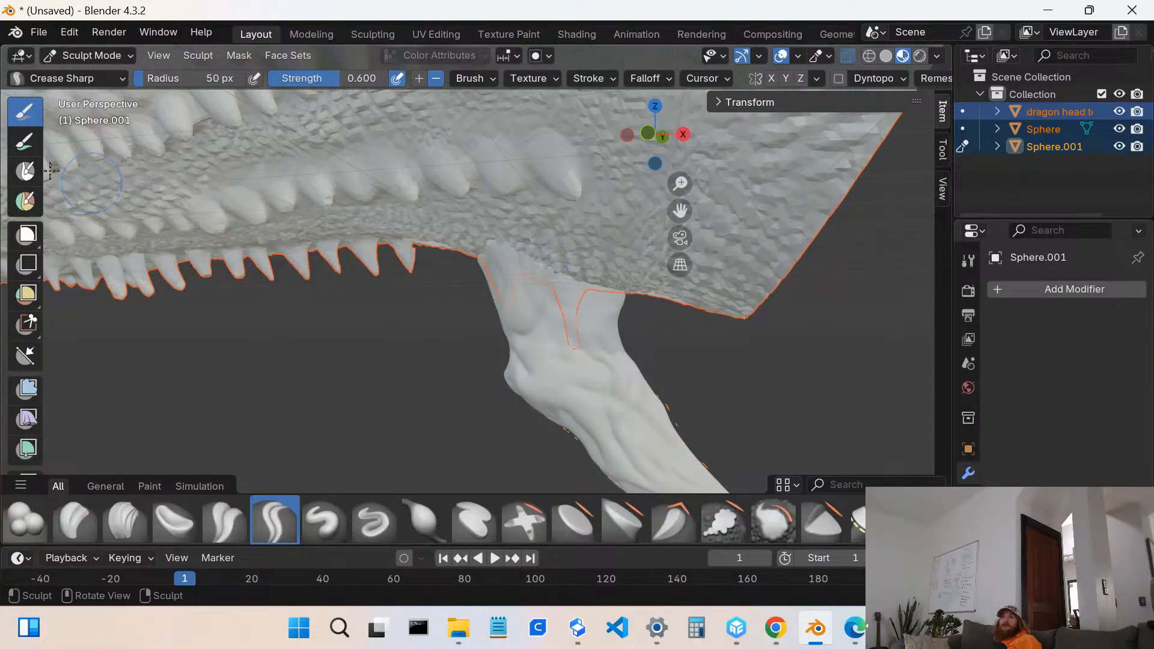
pyautogui.click(82, 54)
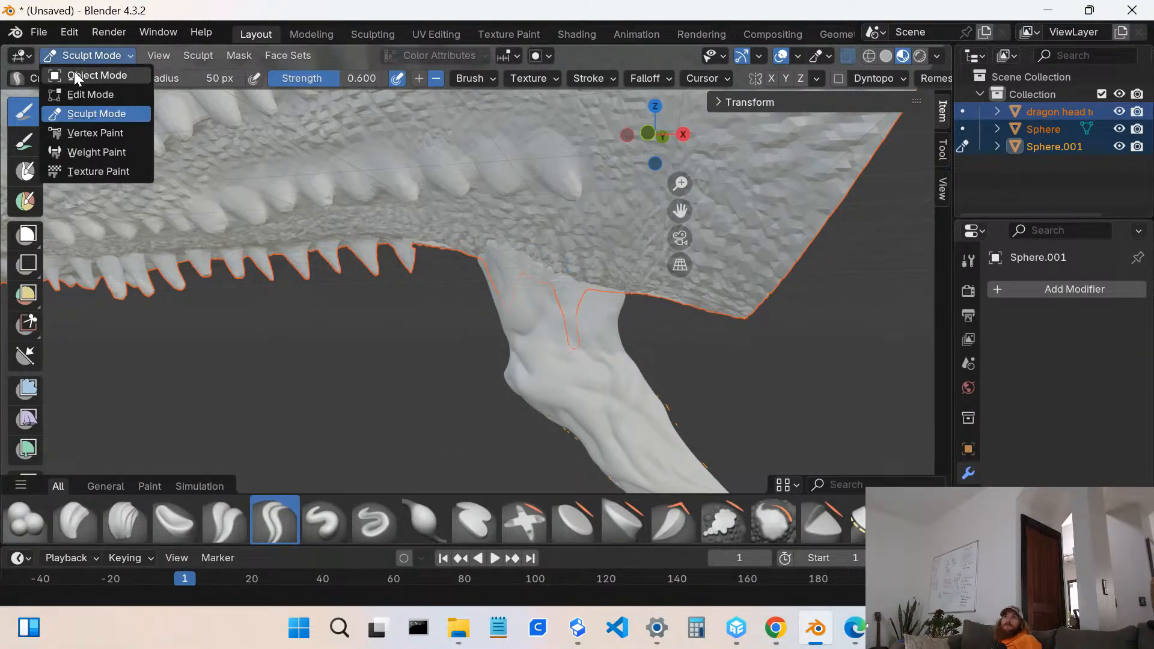
pyautogui.click(74, 74)
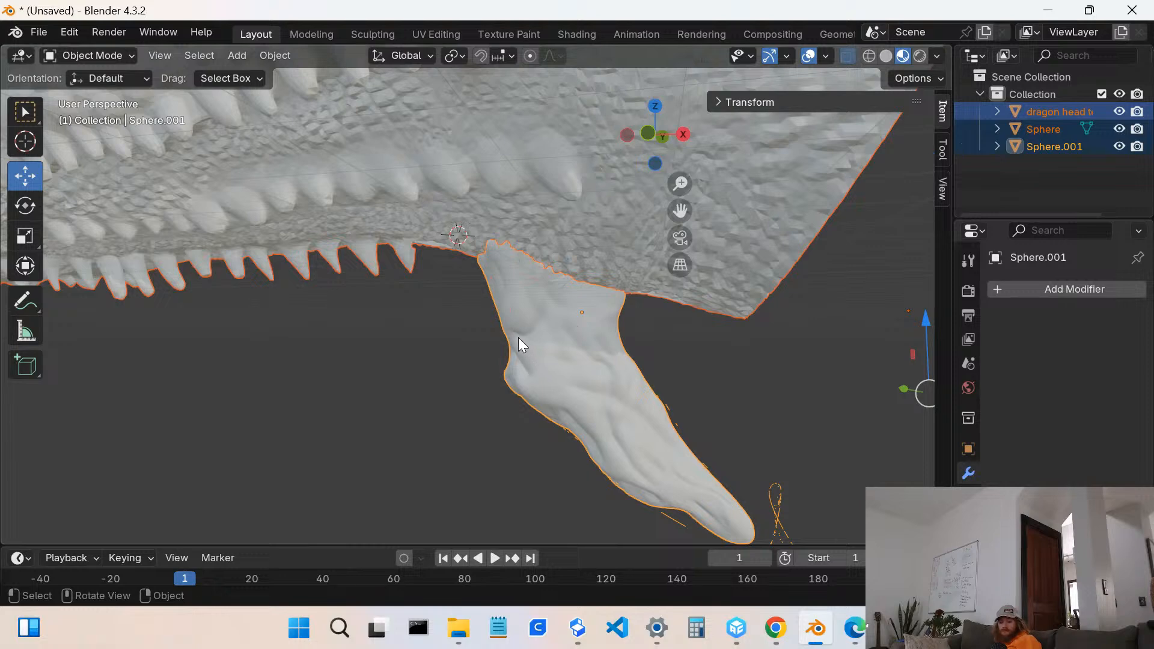
pyautogui.hotkey('ctrl', 'j')
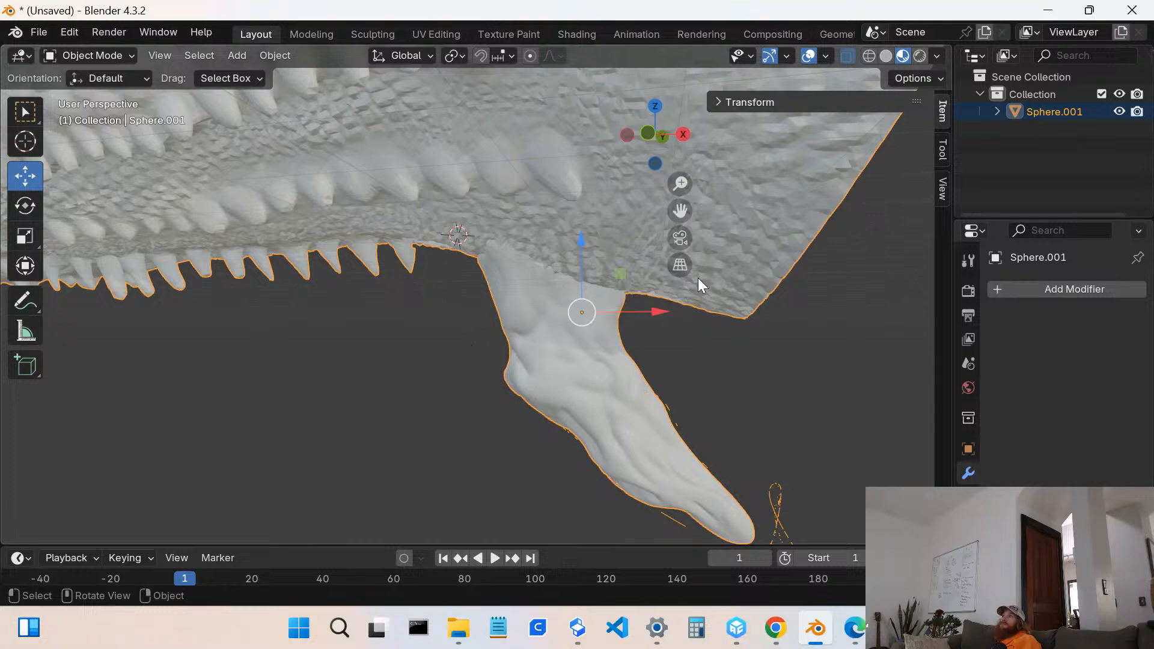
# - Inspect the joined mesh's wireframe around the horn base in Edit Mode and switch the object to Sculpt Mode
pyautogui.moveTo(701, 278)
pyautogui.mouseDown(button='middle')
pyautogui.moveTo(668, 256)
pyautogui.moveTo(469, 223)
pyautogui.mouseUp(button='middle')
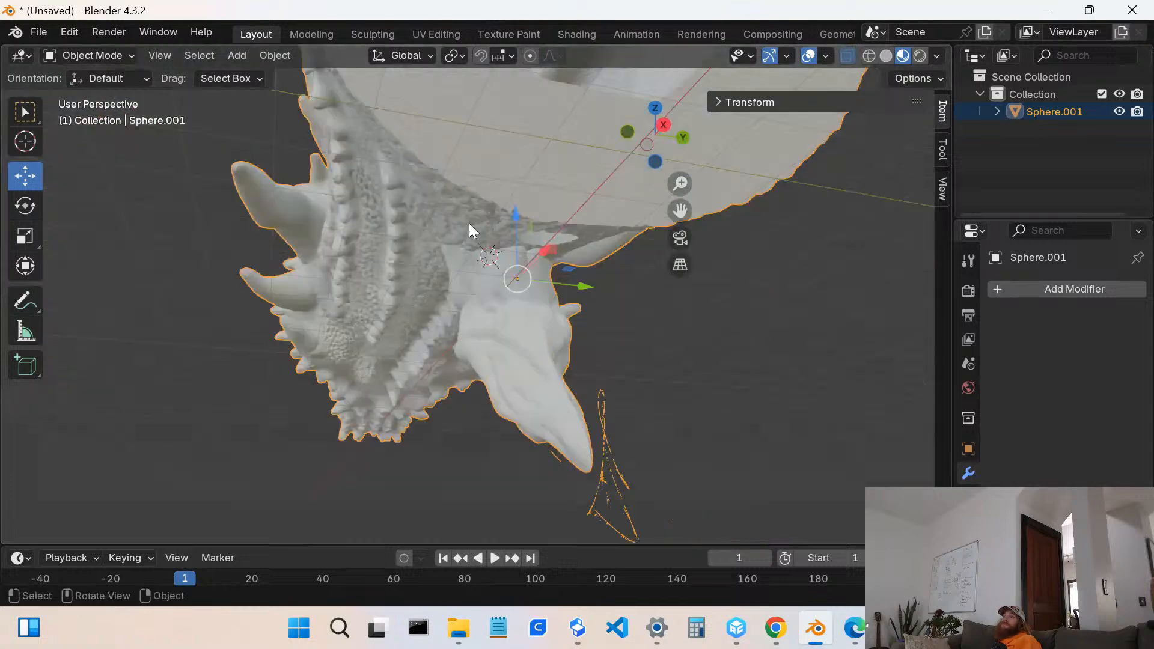
pyautogui.rightClick(530, 362)
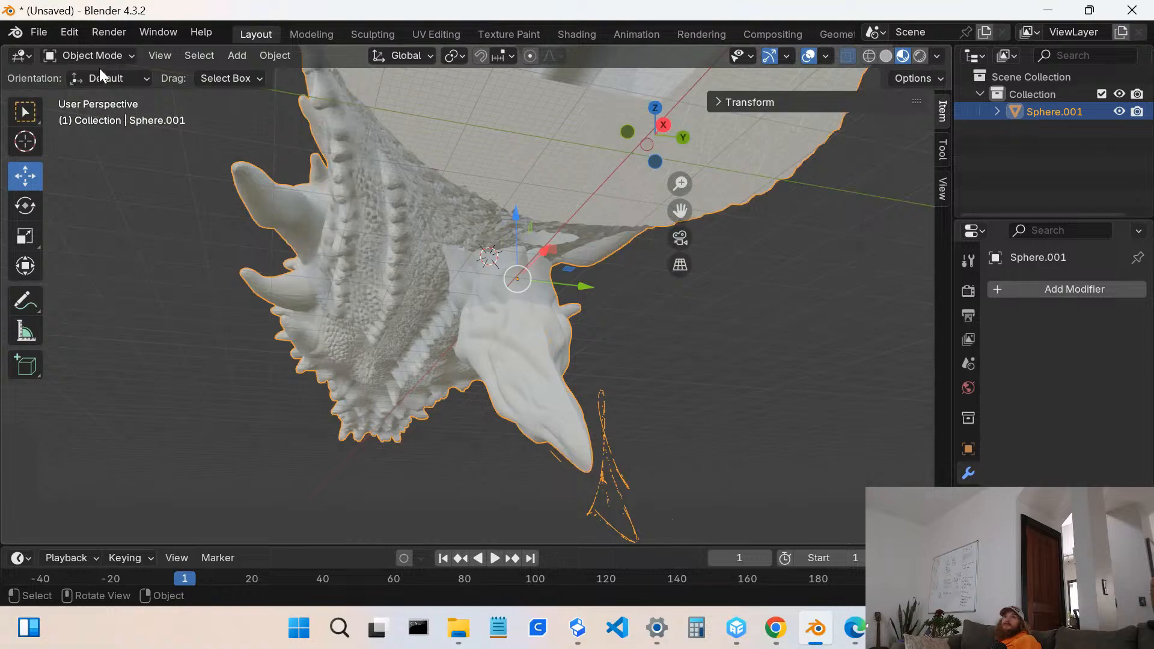
pyautogui.click(103, 57)
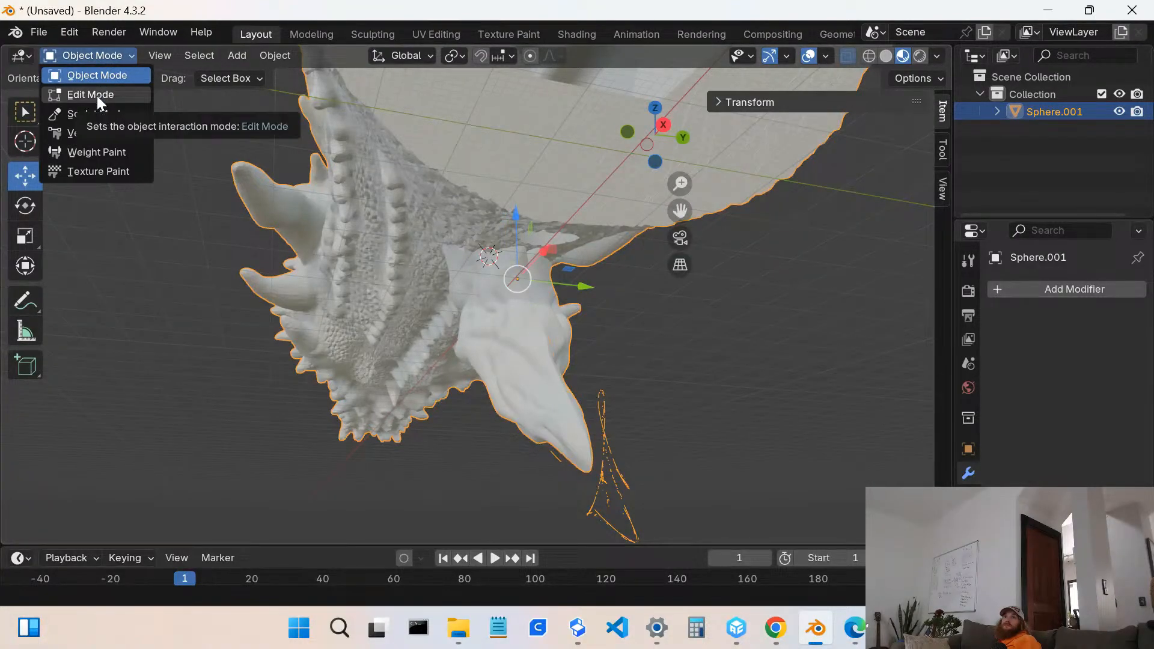
pyautogui.click(97, 95)
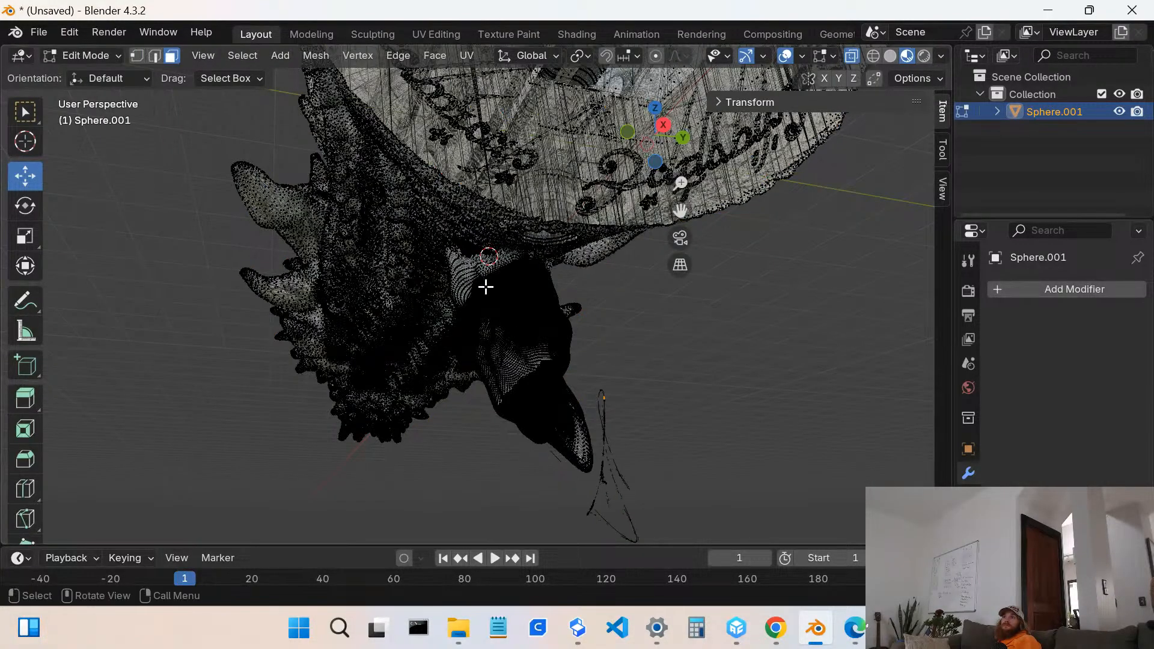
pyautogui.moveTo(486, 286); pyautogui.dragTo(708, 285, button='middle')
pyautogui.click(101, 61)
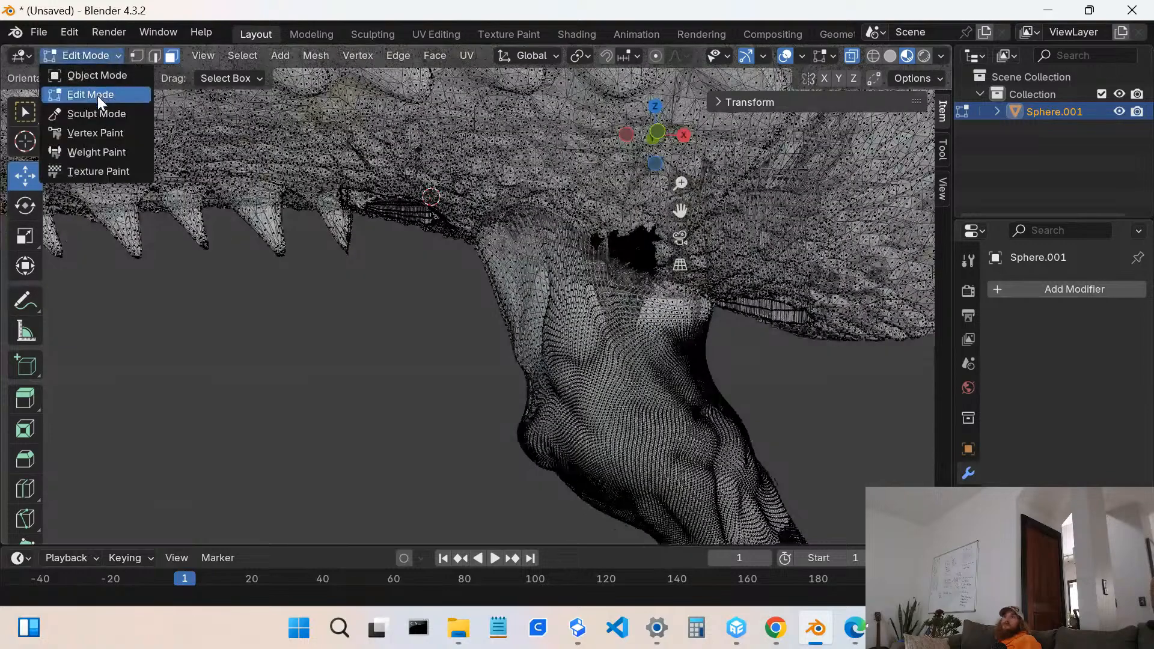
pyautogui.click(95, 113)
# - Smooth the seam between the horn base's upper neck-side edge and the scaly skin with the Smooth brush at strength 0.700
pyautogui.scroll(3, 644, 270)
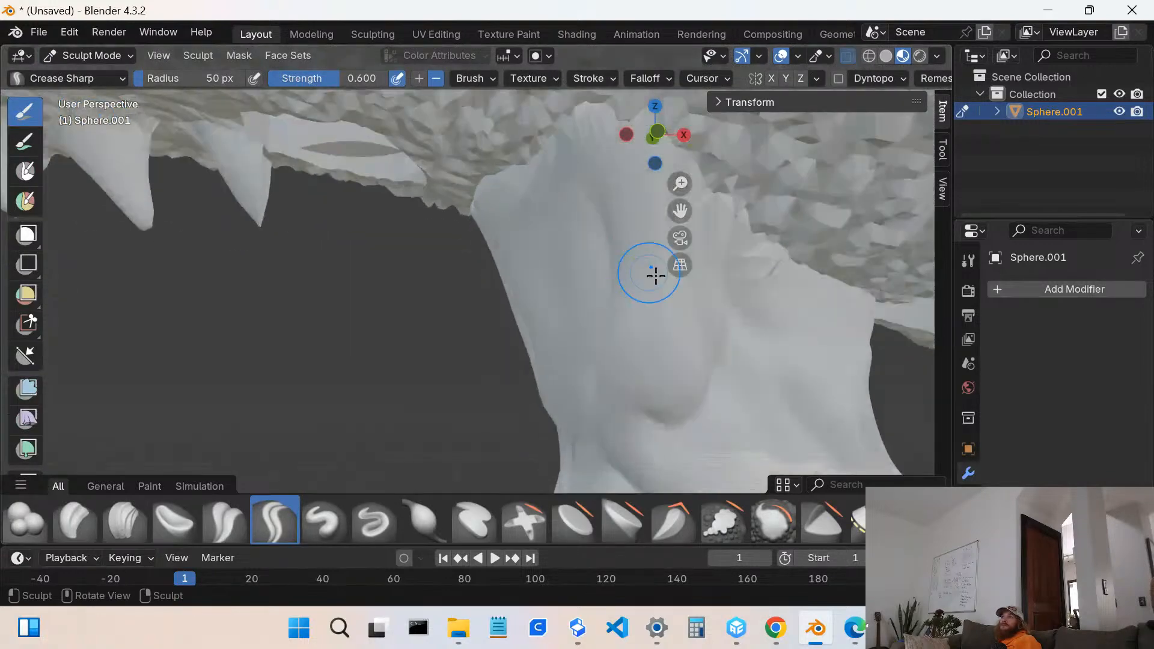
pyautogui.keyDown('shift'); pyautogui.moveTo(755, 309); pyautogui.dragTo(669, 271, button='middle'); pyautogui.keyUp('shift')
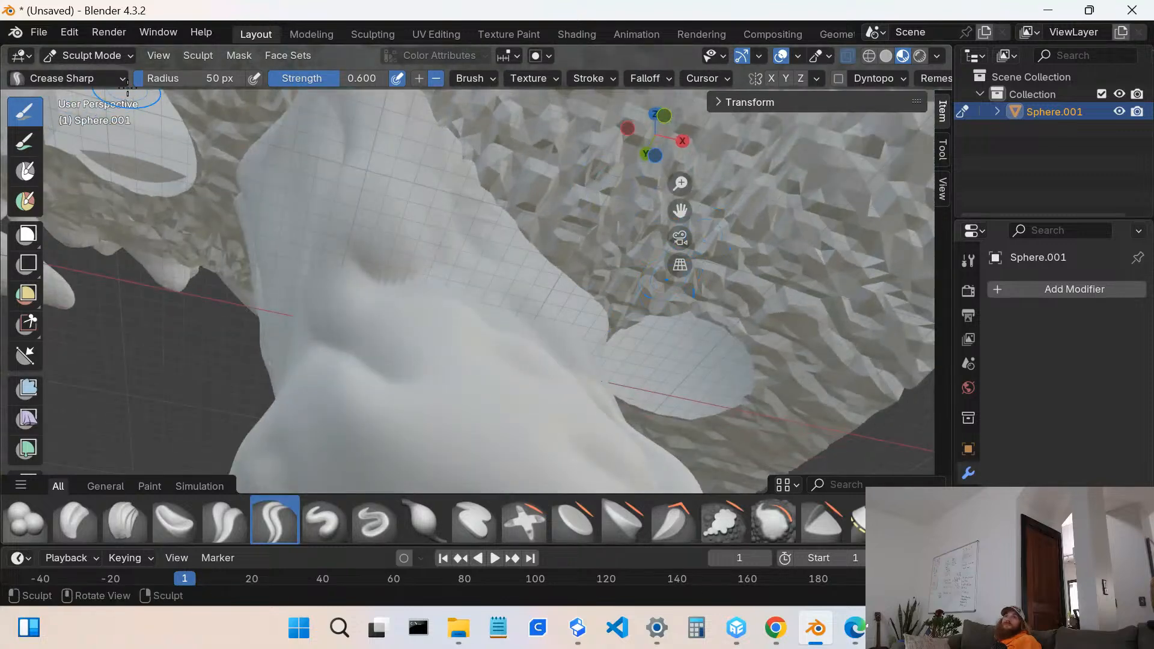
pyautogui.click(804, 523)
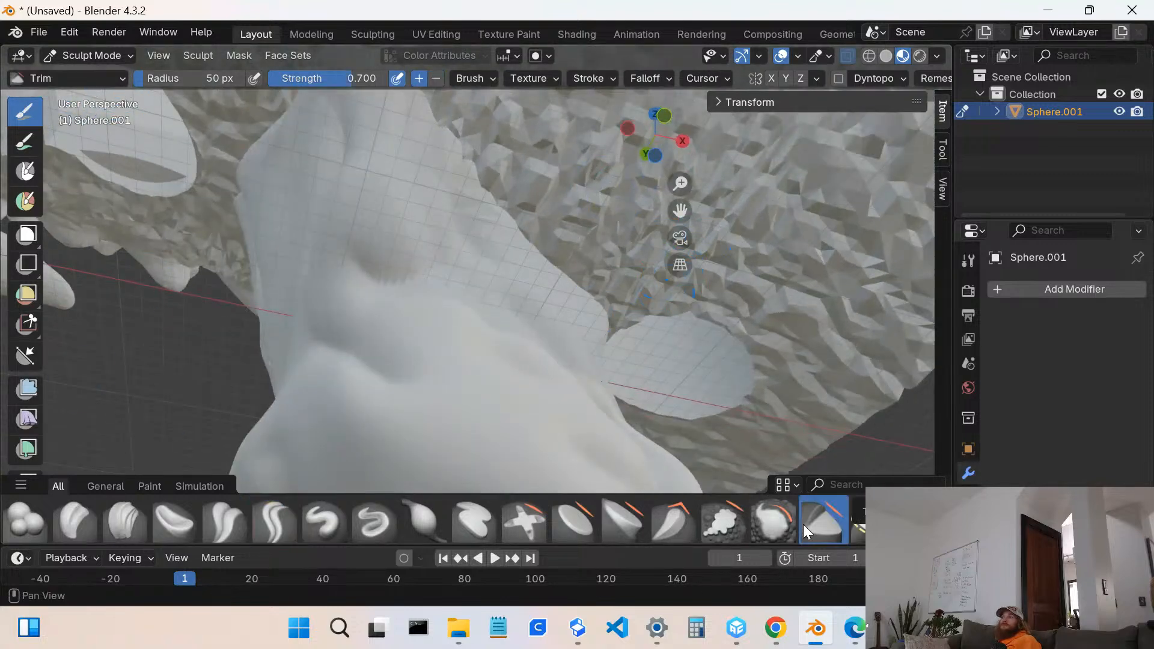
pyautogui.click(769, 527)
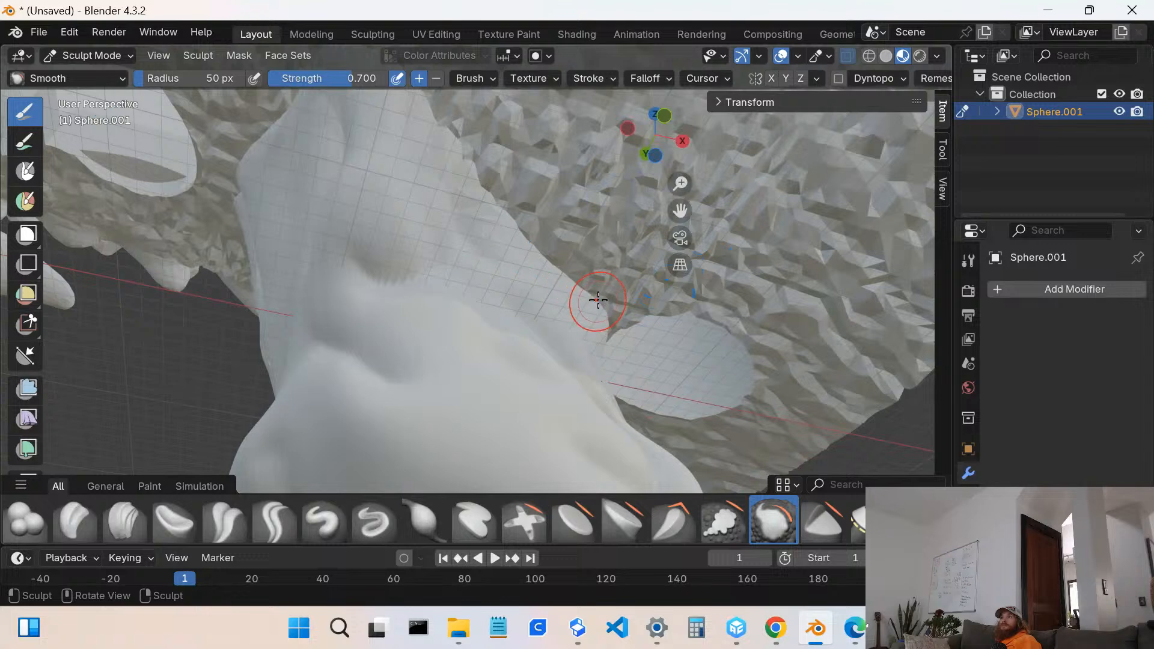
pyautogui.moveTo(597, 301)
pyautogui.mouseDown(button='middle')
pyautogui.moveTo(519, 347)
pyautogui.moveTo(570, 268)
pyautogui.mouseUp(button='middle')
pyautogui.moveTo(611, 268)
pyautogui.mouseDown()
pyautogui.moveTo(550, 235)
pyautogui.moveTo(495, 228)
pyautogui.mouseUp()
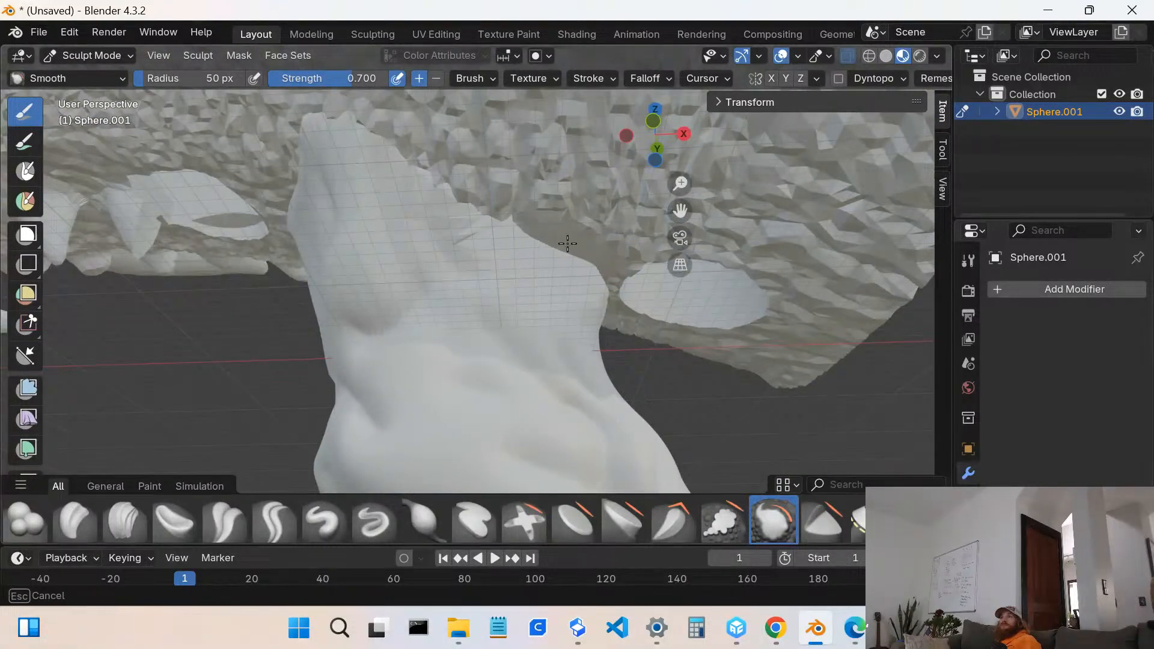
pyautogui.moveTo(568, 244); pyautogui.dragTo(473, 205)
pyautogui.moveTo(544, 229)
pyautogui.mouseDown()
pyautogui.moveTo(376, 121)
pyautogui.moveTo(412, 180)
pyautogui.moveTo(543, 250)
pyautogui.mouseUp()
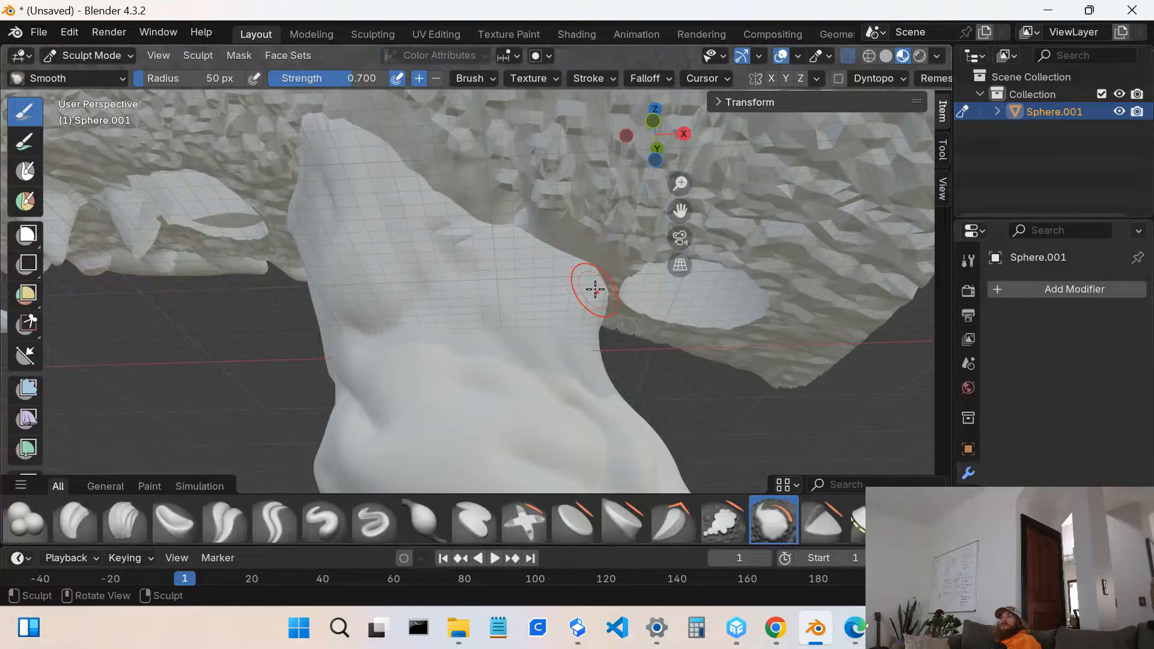
# - Smooth the small peaks at the horn base's neck-facing end and the adjoining seam on the horn's opposite side
pyautogui.moveTo(595, 288)
pyautogui.mouseDown(button='middle')
pyautogui.moveTo(525, 306)
pyautogui.moveTo(420, 261)
pyautogui.mouseUp(button='middle')
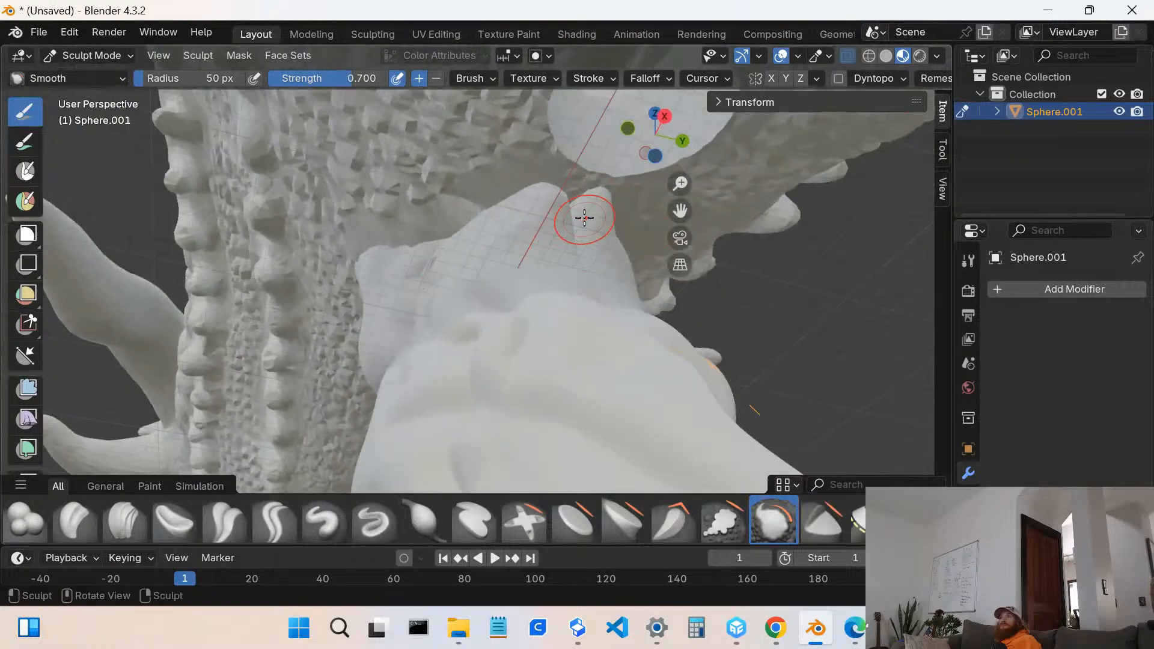
pyautogui.moveTo(571, 201); pyautogui.dragTo(567, 197)
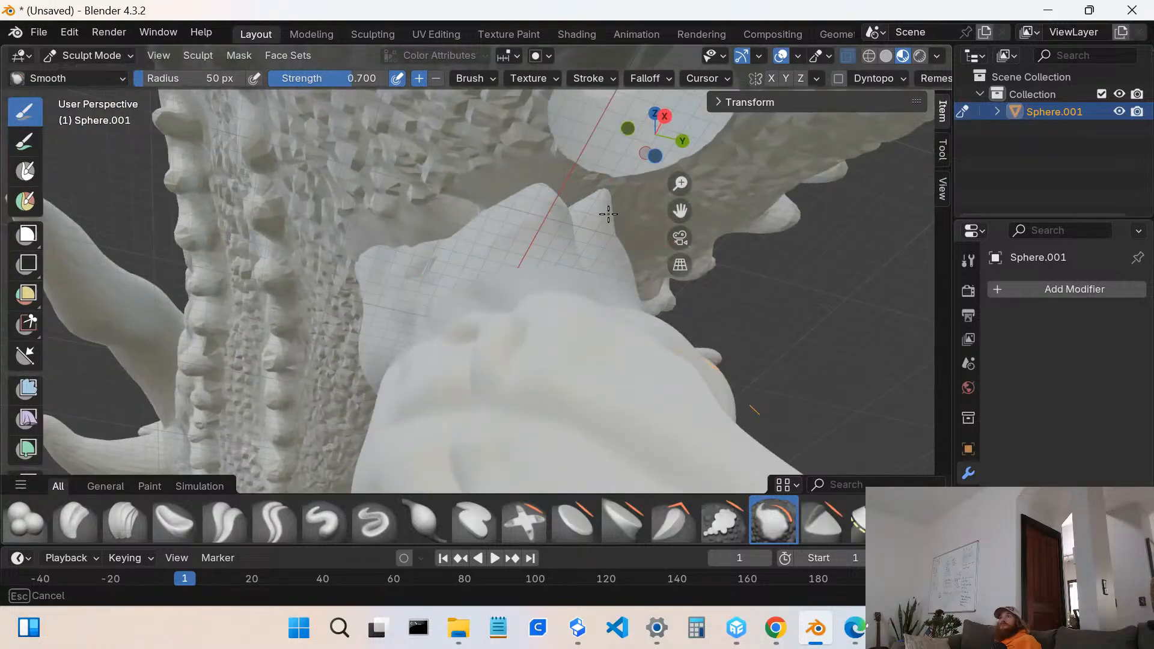
pyautogui.moveTo(630, 237); pyautogui.dragTo(608, 237)
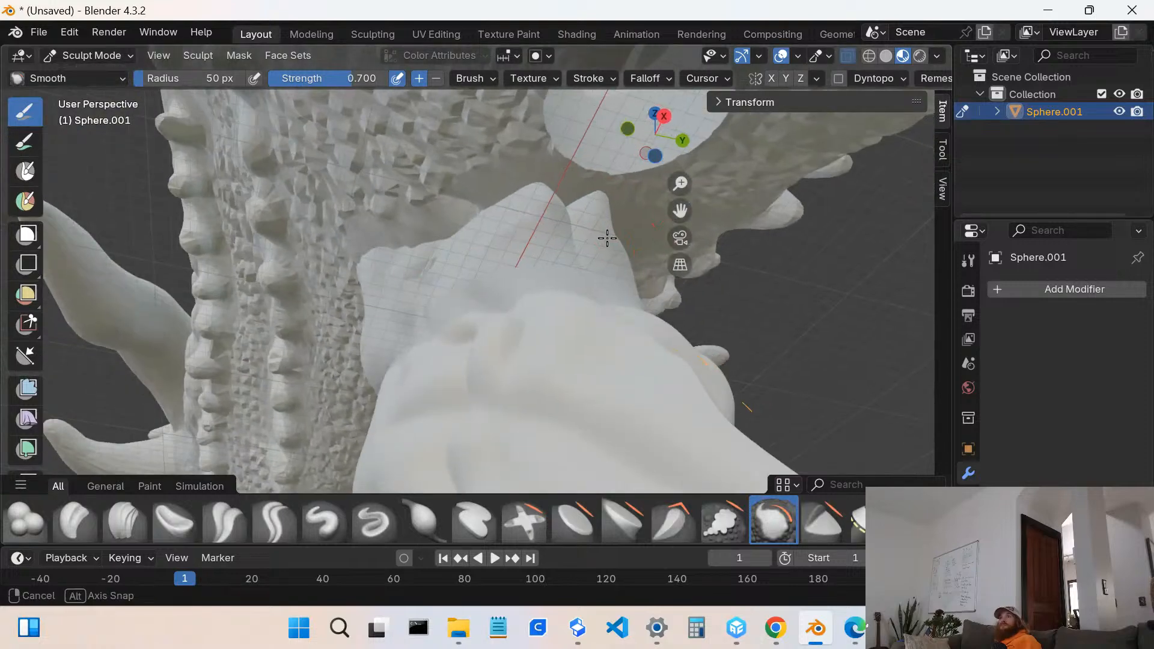
pyautogui.moveTo(607, 237); pyautogui.dragTo(427, 229, button='middle')
pyautogui.moveTo(442, 160)
pyautogui.mouseDown()
pyautogui.moveTo(586, 135)
pyautogui.moveTo(622, 117)
pyautogui.moveTo(577, 139)
pyautogui.mouseUp()
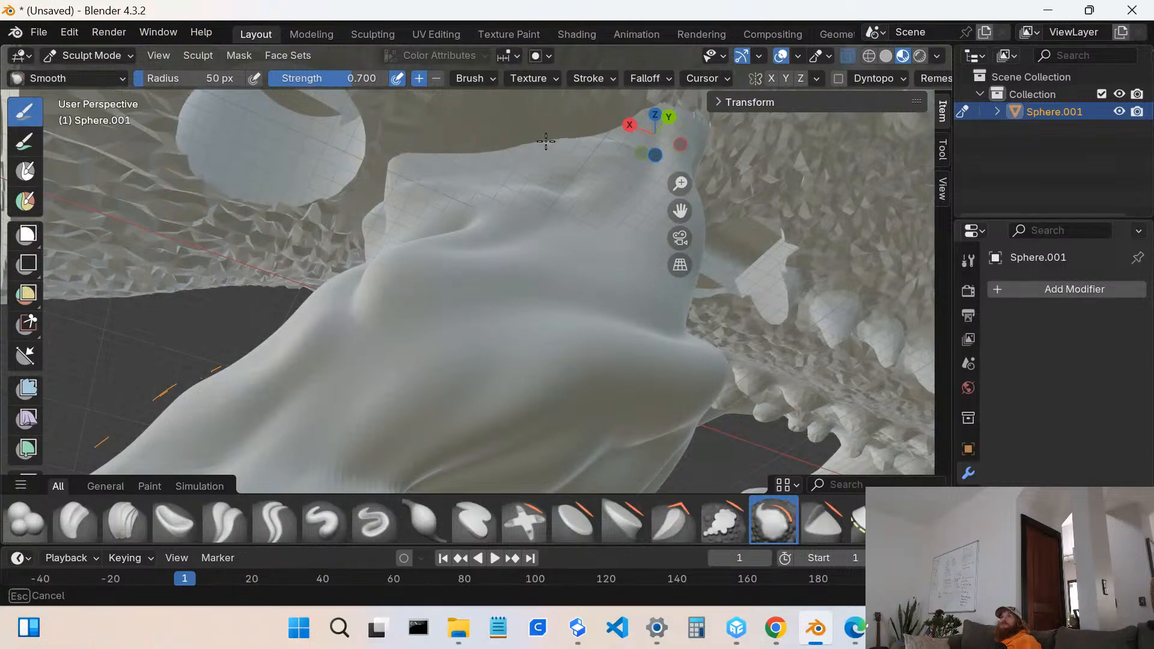
# - Smooth the upper seam across the horn's opposite side up to the corner facing the teeth
pyautogui.moveTo(545, 141)
pyautogui.mouseDown(button='middle')
pyautogui.moveTo(474, 206)
pyautogui.moveTo(507, 191)
pyautogui.mouseUp(button='middle')
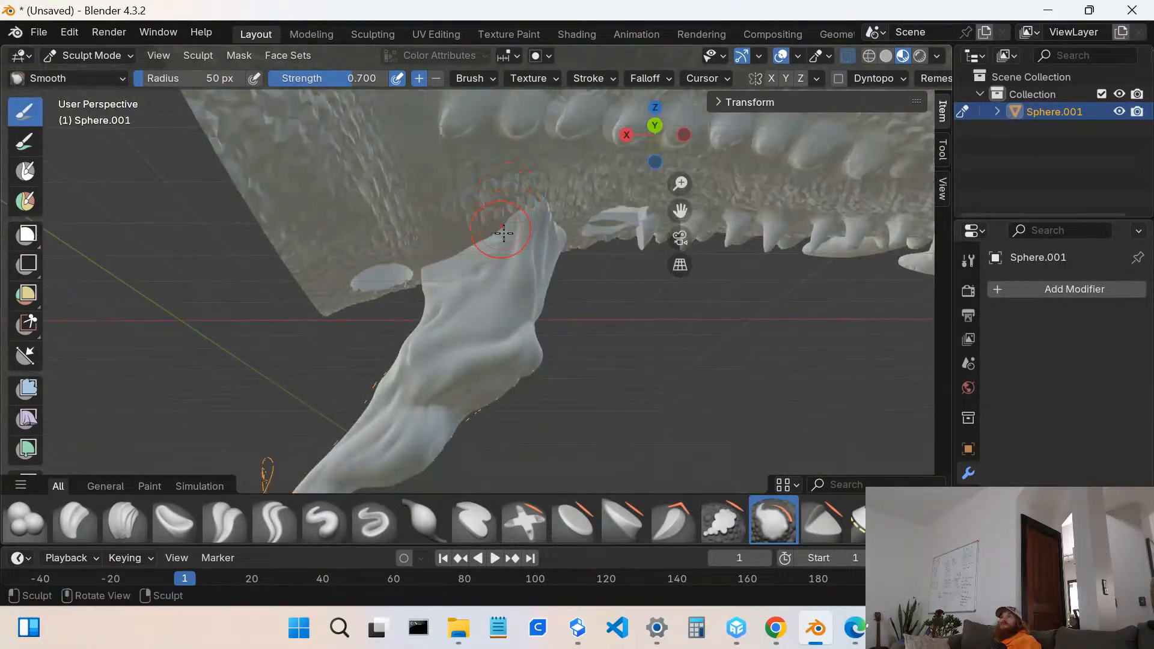
pyautogui.scroll(3, 508, 235)
pyautogui.moveTo(497, 181)
pyautogui.mouseDown()
pyautogui.moveTo(592, 123)
pyautogui.moveTo(607, 129)
pyautogui.moveTo(565, 175)
pyautogui.mouseUp()
pyautogui.moveTo(565, 175); pyautogui.dragTo(464, 167, button='middle')
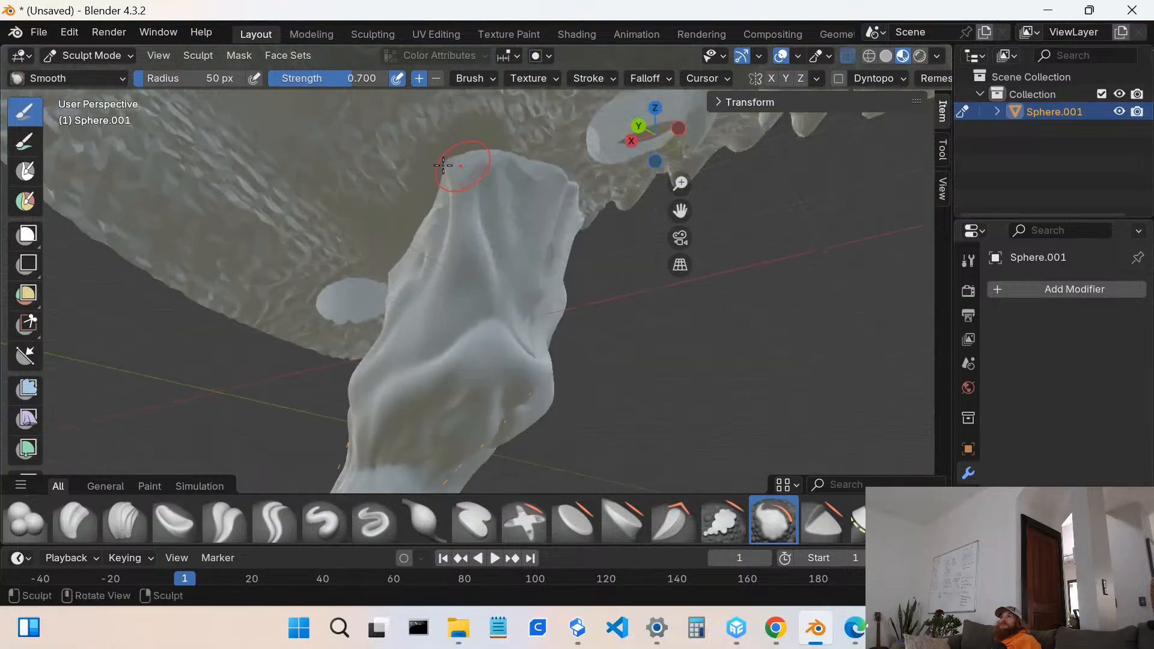
pyautogui.moveTo(484, 169)
pyautogui.mouseDown()
pyautogui.moveTo(542, 166)
pyautogui.moveTo(562, 193)
pyautogui.mouseUp()
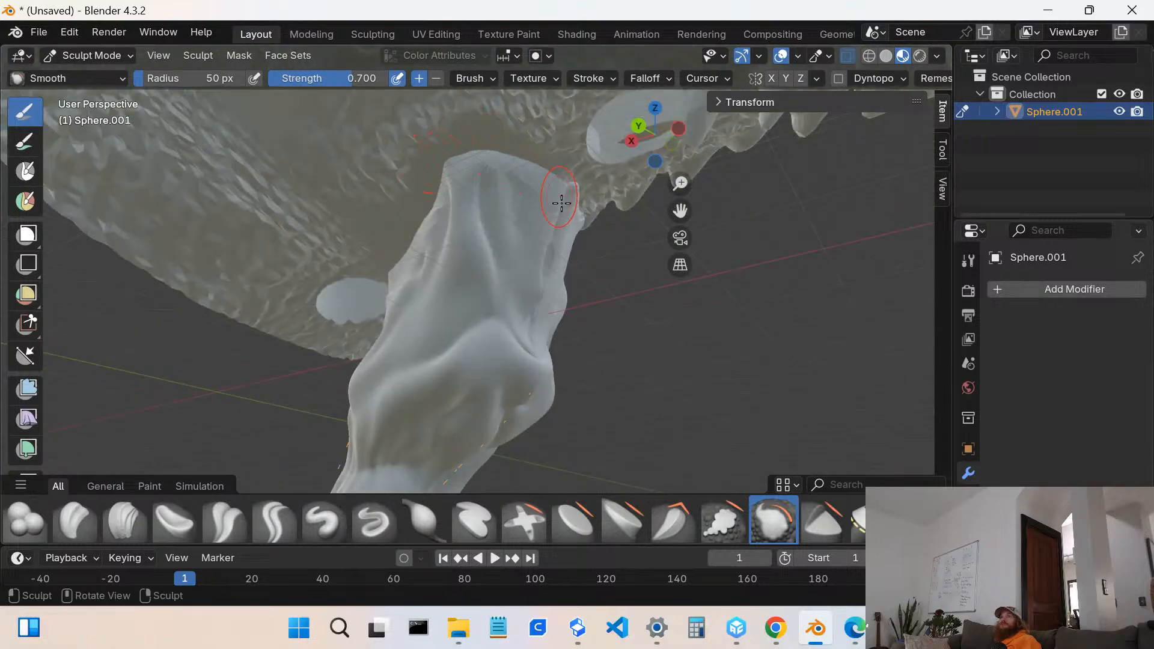
# - Blend the tooth-facing end of the horn base into the jaw and smooth the skin down along its upper edge
pyautogui.moveTo(561, 193); pyautogui.dragTo(387, 227, button='middle')
pyautogui.moveTo(357, 219)
pyautogui.mouseDown()
pyautogui.moveTo(391, 198)
pyautogui.moveTo(487, 186)
pyautogui.moveTo(489, 226)
pyautogui.mouseUp()
pyautogui.moveTo(490, 226)
pyautogui.mouseDown(button='middle')
pyautogui.moveTo(425, 200)
pyautogui.moveTo(439, 193)
pyautogui.mouseUp(button='middle')
pyautogui.moveTo(438, 192); pyautogui.dragTo(462, 215)
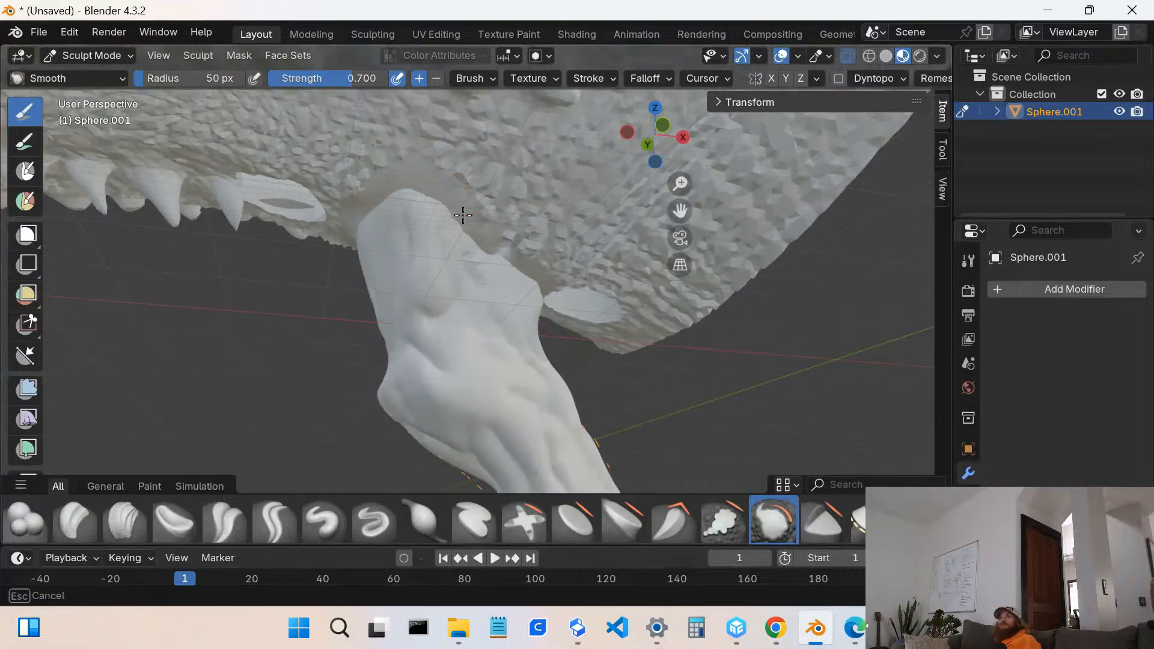
pyautogui.moveTo(497, 258)
pyautogui.mouseDown()
pyautogui.moveTo(448, 225)
pyautogui.moveTo(504, 268)
pyautogui.mouseUp()
# - Smooth the skin above the horn base's neck-facing end, working from behind and from below
pyautogui.scroll(-1, 452, 229)
pyautogui.moveTo(481, 266)
pyautogui.mouseDown(button='middle')
pyautogui.moveTo(334, 186)
pyautogui.moveTo(399, 224)
pyautogui.mouseUp(button='middle')
pyautogui.scroll(5, 425, 232)
pyautogui.moveTo(485, 219); pyautogui.dragTo(511, 221)
pyautogui.scroll(-2, 488, 222)
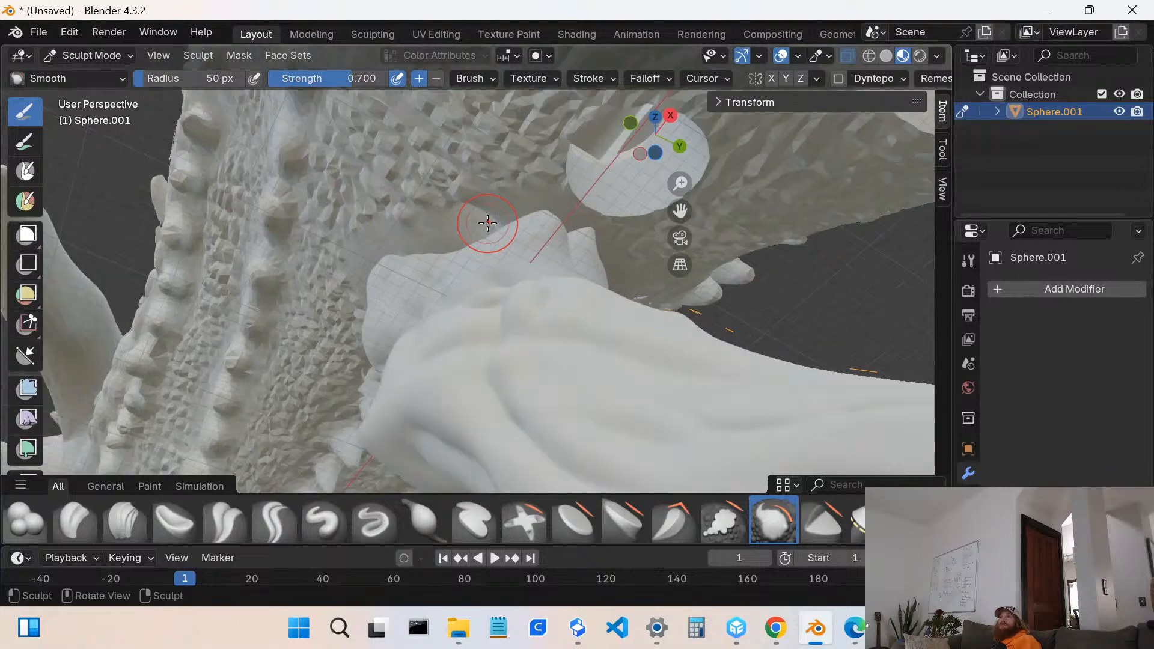
pyautogui.moveTo(487, 221)
pyautogui.mouseDown(button='middle')
pyautogui.moveTo(572, 232)
pyautogui.moveTo(625, 259)
pyautogui.mouseUp(button='middle')
pyautogui.scroll(4, 559, 241)
pyautogui.moveTo(551, 238)
pyautogui.mouseDown()
pyautogui.moveTo(539, 185)
pyautogui.moveTo(510, 188)
pyautogui.mouseUp()
pyautogui.scroll(-2, 513, 185)
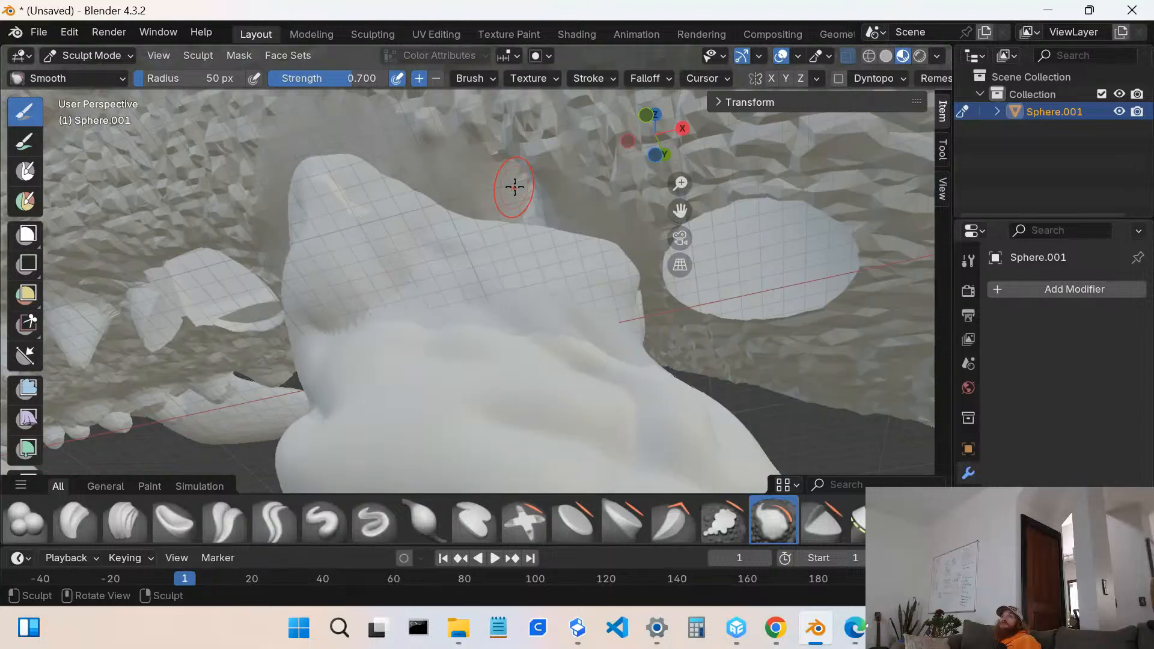
# - Smooth the remaining bump in the skin beside the horn base's neck-side slope
pyautogui.moveTo(504, 171); pyautogui.dragTo(677, 264, button='middle')
pyautogui.scroll(-2, 550, 197)
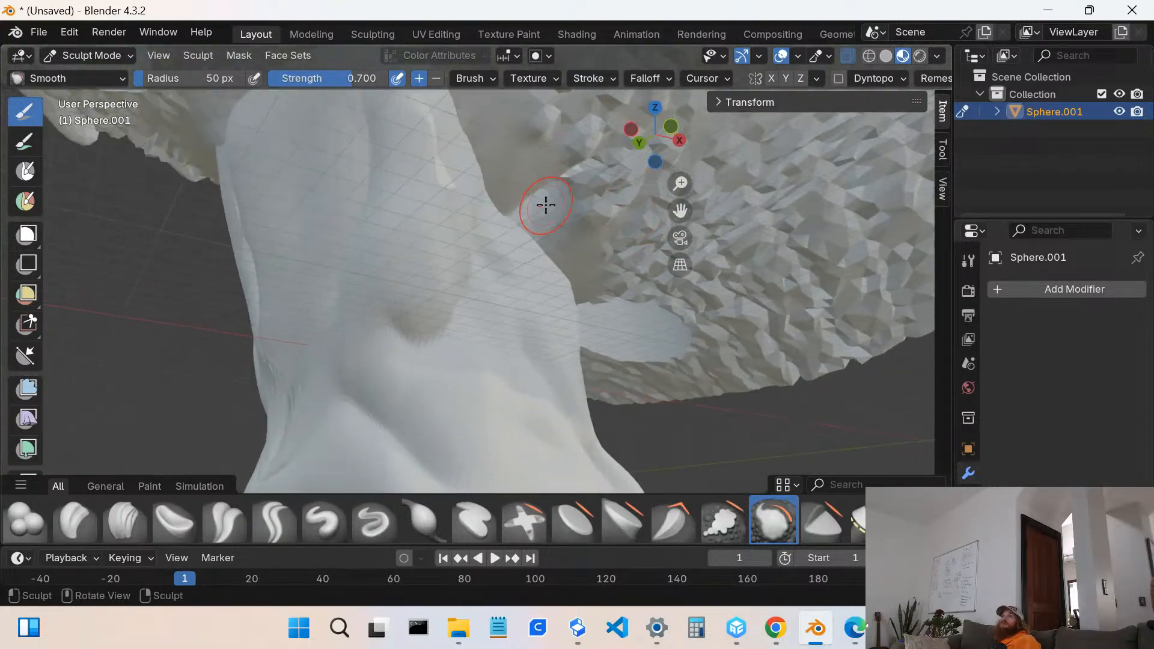
pyautogui.moveTo(547, 201); pyautogui.dragTo(528, 155, button='middle')
pyautogui.moveTo(539, 200); pyautogui.dragTo(541, 207)
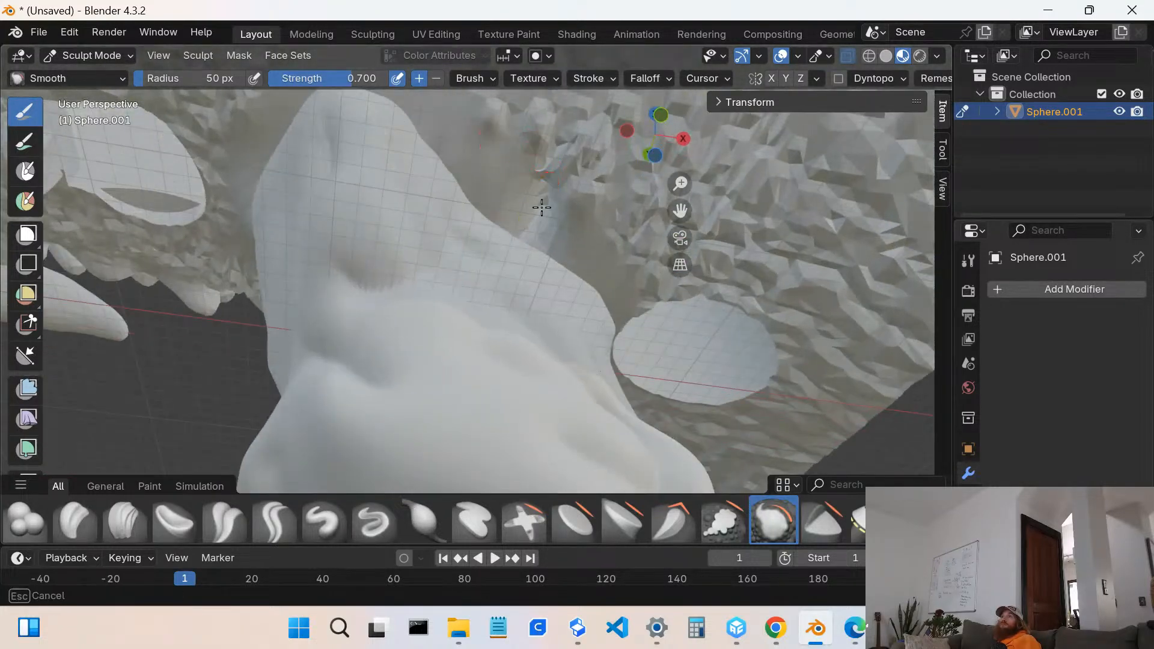
pyautogui.moveTo(531, 240)
pyautogui.mouseDown(button='middle')
pyautogui.moveTo(529, 226)
pyautogui.moveTo(541, 258)
pyautogui.moveTo(525, 250)
pyautogui.moveTo(566, 289)
pyautogui.mouseUp(button='middle')
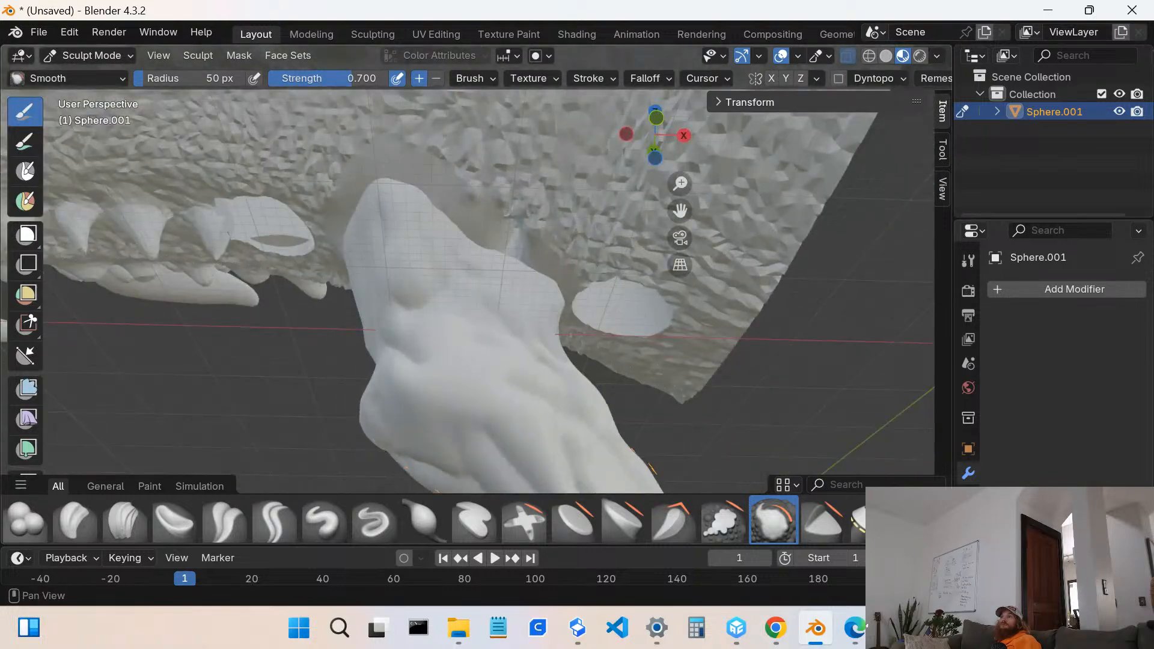
# - Pull the bump beside the horn base toward the horn with the Elastic Grab brush and switch back to the Smooth brush
pyautogui.click(921, 520)
pyautogui.scroll(2, 608, 294)
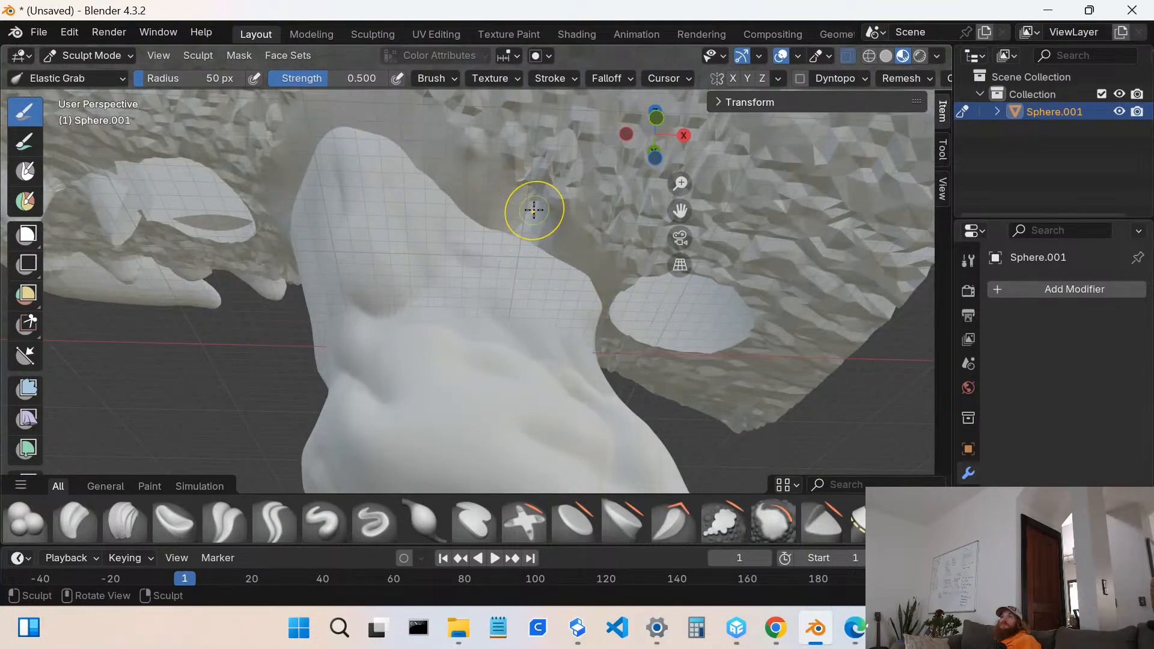
pyautogui.moveTo(532, 201)
pyautogui.mouseDown()
pyautogui.moveTo(502, 319)
pyautogui.moveTo(521, 240)
pyautogui.moveTo(513, 219)
pyautogui.moveTo(464, 228)
pyautogui.mouseUp()
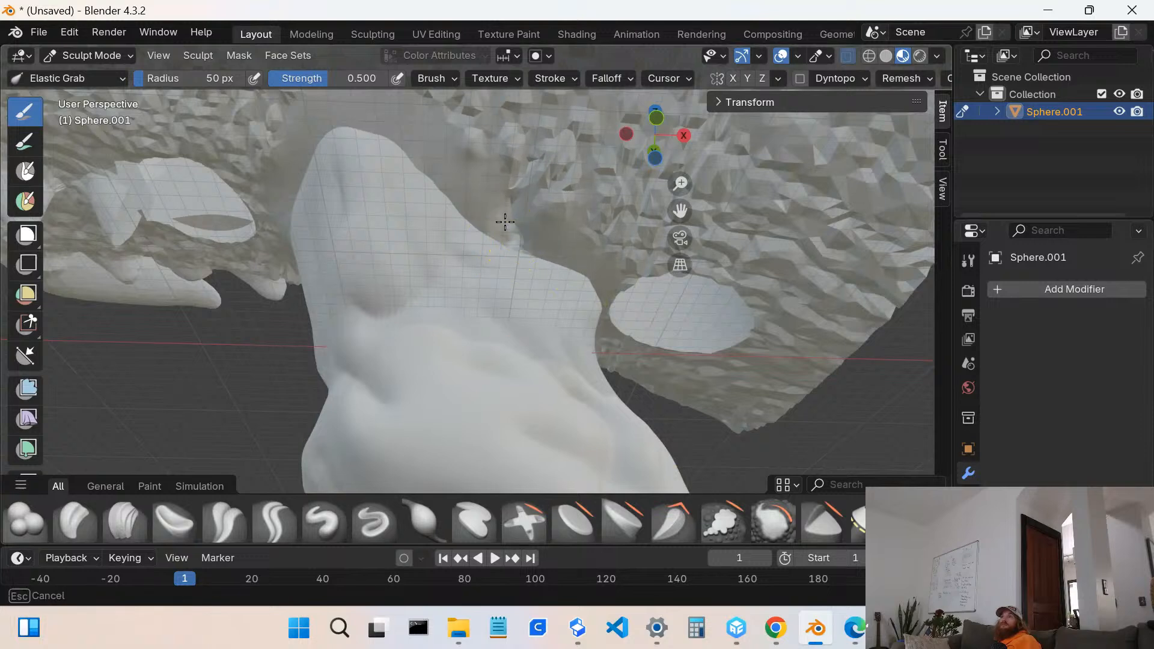
pyautogui.click(777, 529)
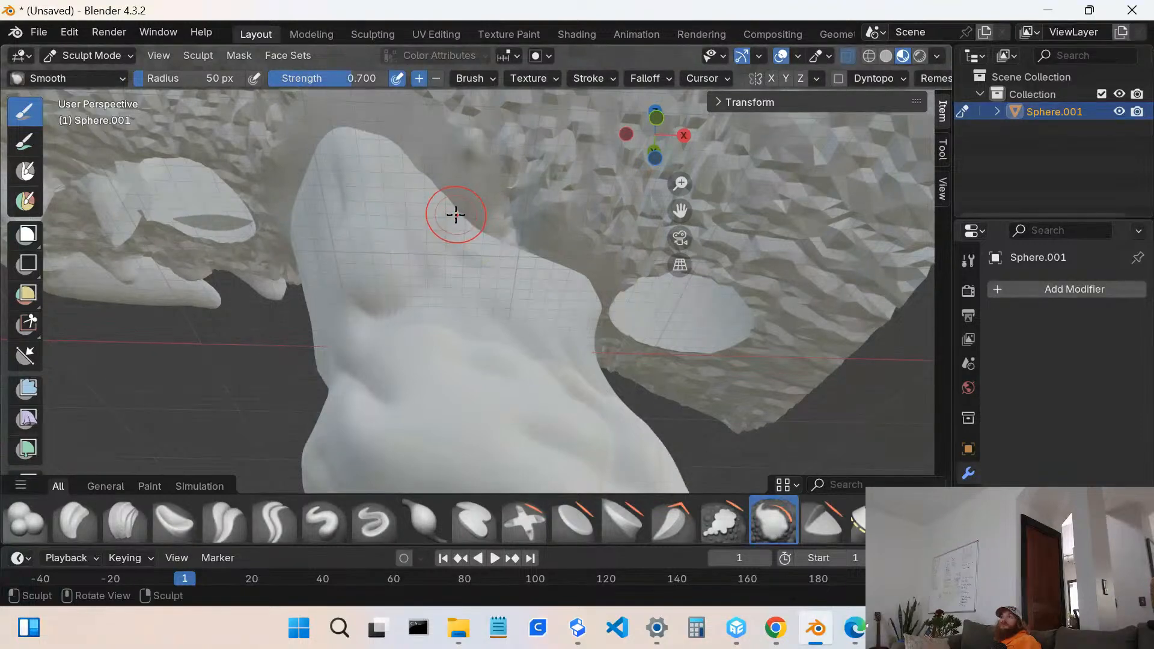
# - Drag the raised skin beside the horn base's neck-side slope down into the horn with the Elastic Grab brush
pyautogui.moveTo(502, 228)
pyautogui.mouseDown()
pyautogui.moveTo(542, 234)
pyautogui.moveTo(535, 220)
pyautogui.mouseUp()
pyautogui.moveTo(535, 220); pyautogui.dragTo(628, 232, button='middle')
pyautogui.scroll(3, 572, 232)
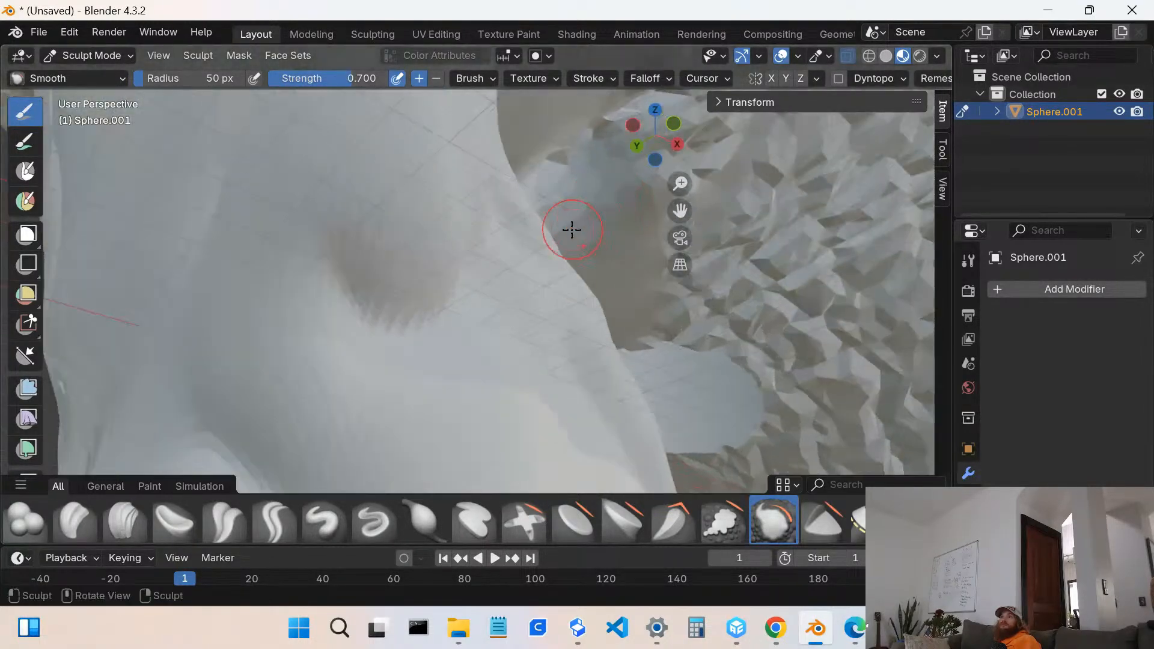
pyautogui.click(915, 521)
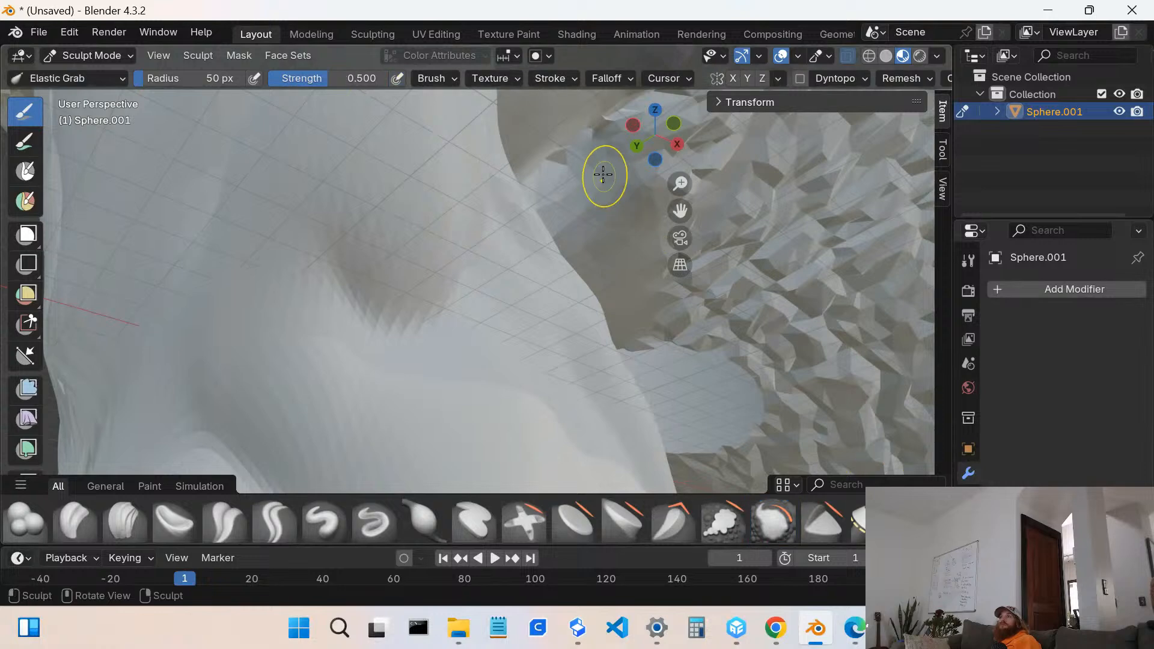
pyautogui.moveTo(568, 142); pyautogui.dragTo(575, 294)
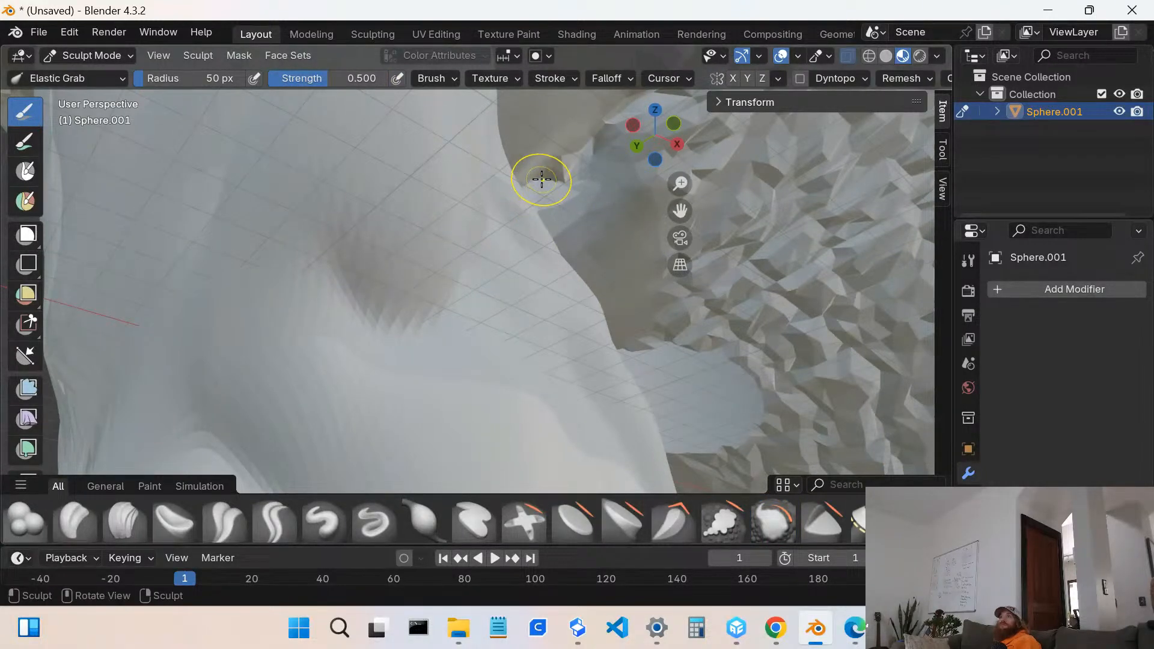
pyautogui.moveTo(541, 175); pyautogui.dragTo(549, 319)
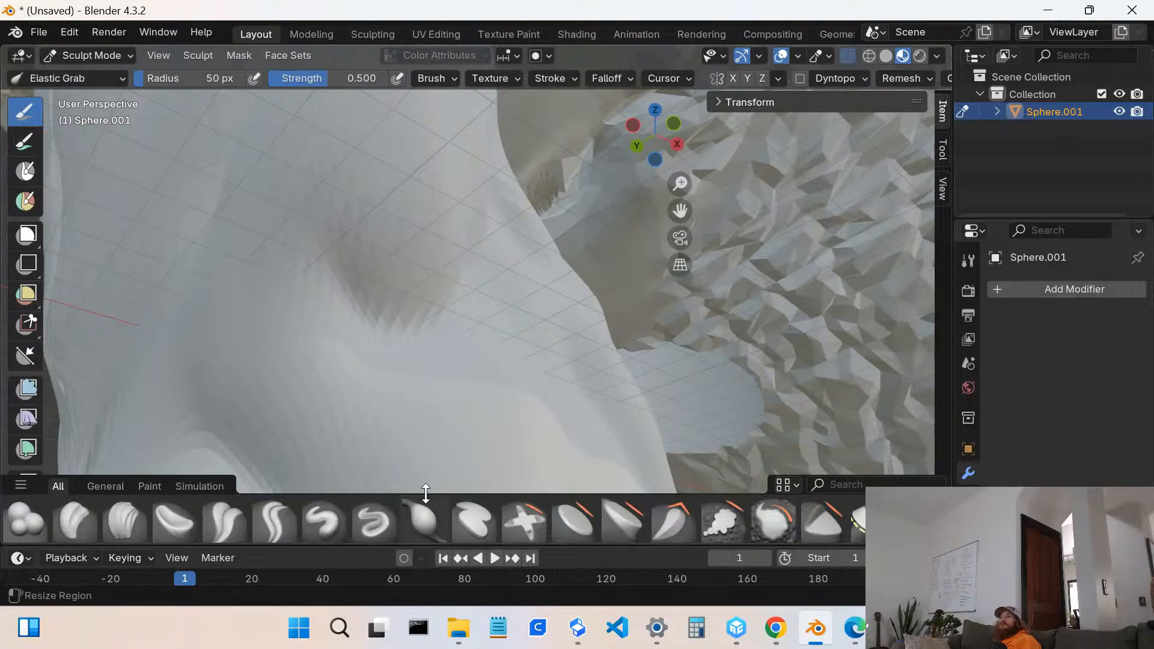
# - Smooth the dragged skin and the remaining ridge beside the horn base's neck-side slope with the Smooth brush
pyautogui.click(775, 520)
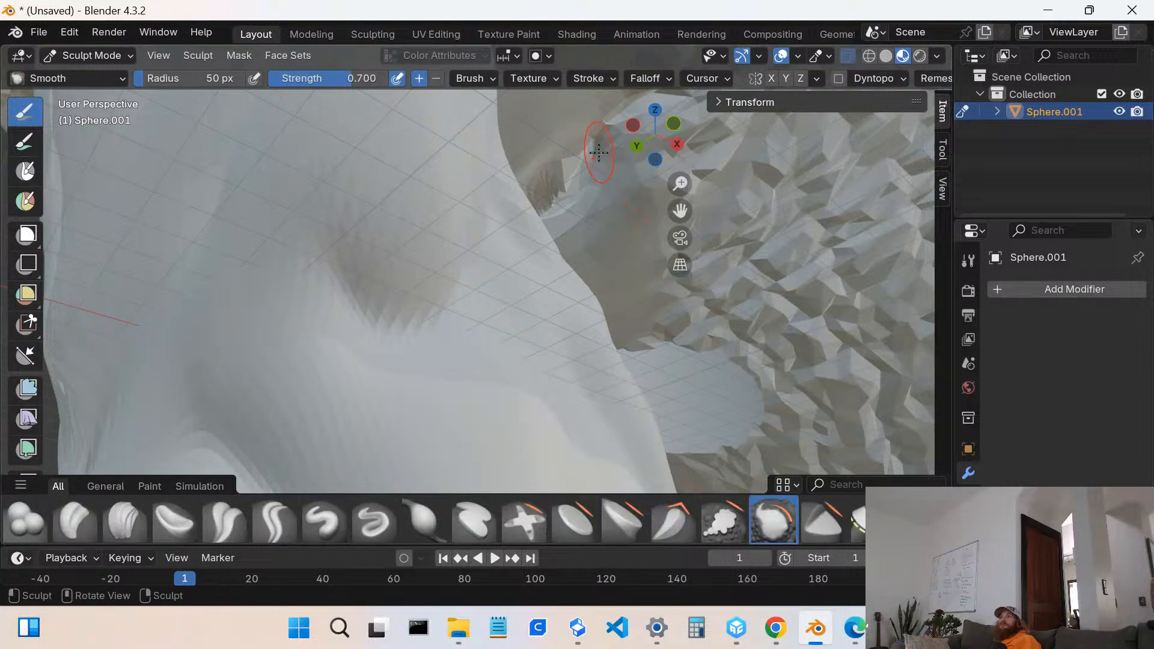
pyautogui.moveTo(595, 144)
pyautogui.mouseDown()
pyautogui.moveTo(571, 180)
pyautogui.moveTo(594, 242)
pyautogui.moveTo(542, 147)
pyautogui.moveTo(594, 143)
pyautogui.mouseUp()
pyautogui.scroll(-4, 594, 142)
pyautogui.moveTo(536, 235); pyautogui.dragTo(535, 226)
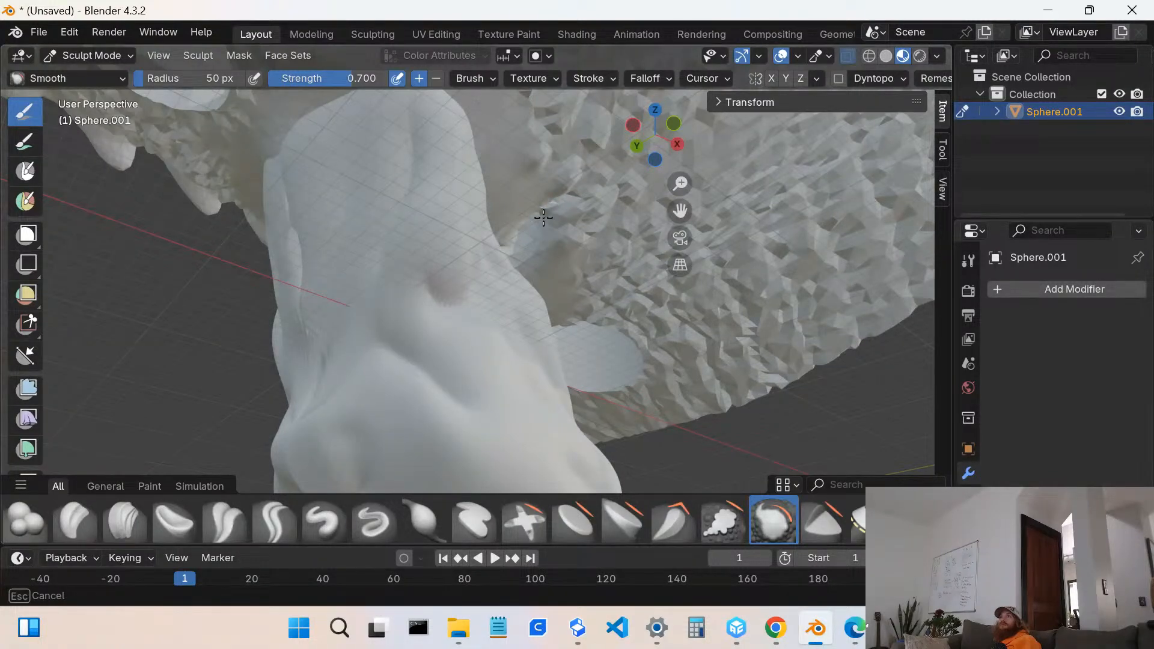
pyautogui.moveTo(532, 248); pyautogui.dragTo(517, 235)
pyautogui.moveTo(518, 234)
pyautogui.mouseDown(button='middle')
pyautogui.moveTo(391, 193)
pyautogui.moveTo(539, 221)
pyautogui.moveTo(486, 176)
pyautogui.mouseUp(button='middle')
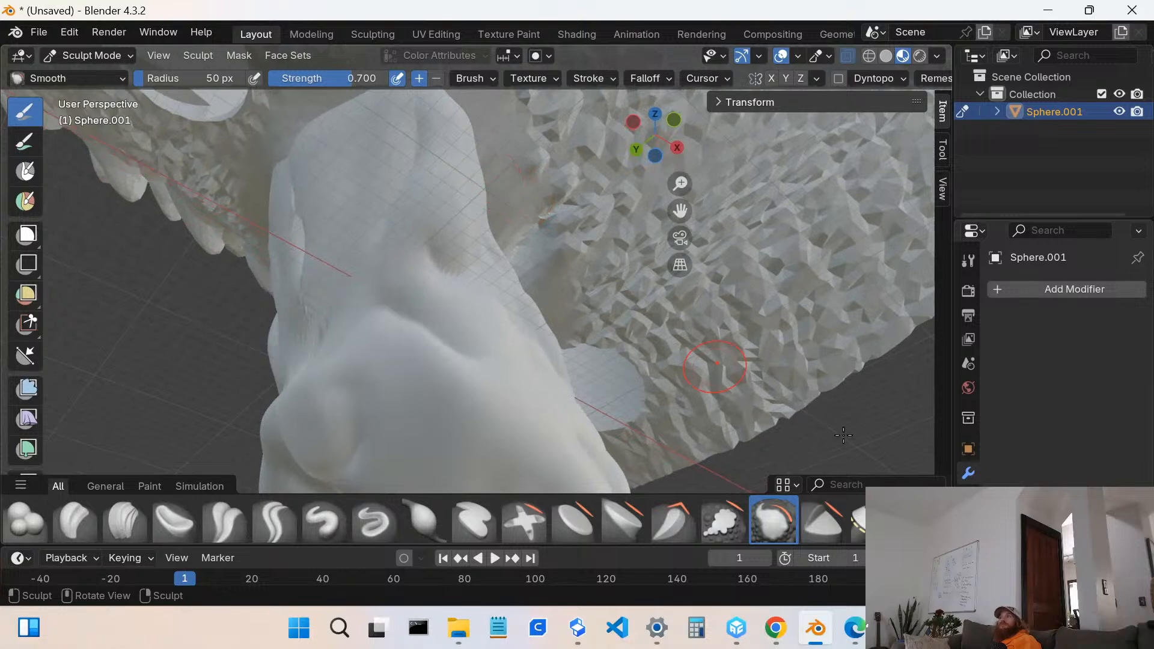
# - Pull the leftover bump in the notch of the horn base's neck-side slope further into the horn with the Elastic Grab brush
pyautogui.click(773, 521)
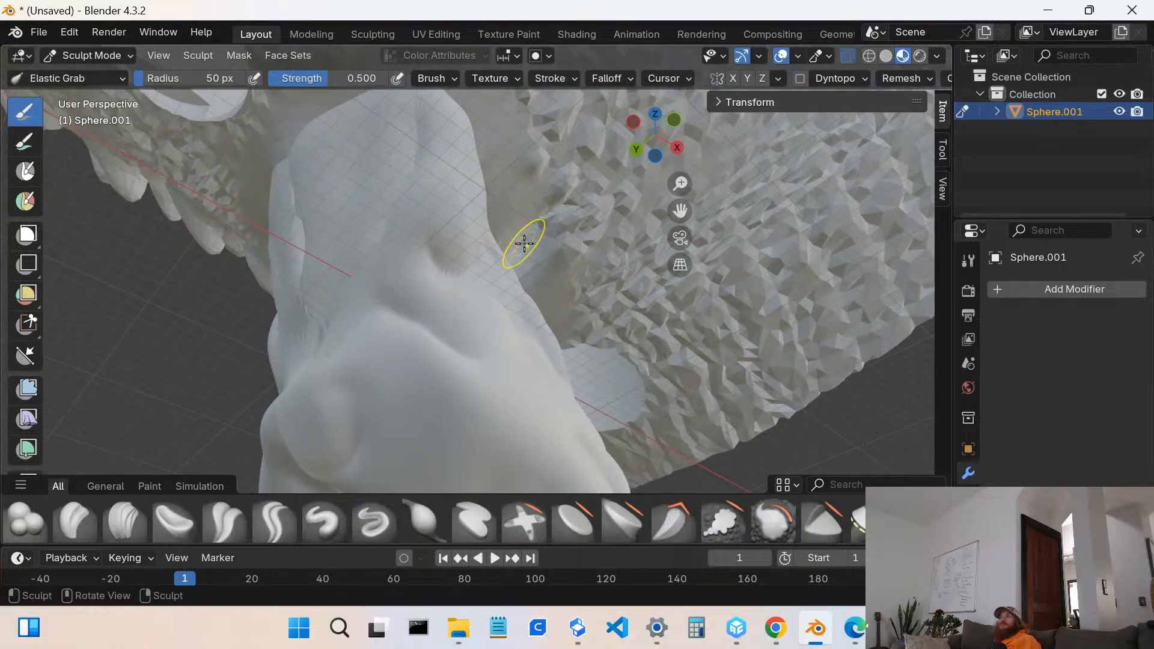
pyautogui.moveTo(529, 241); pyautogui.dragTo(517, 314)
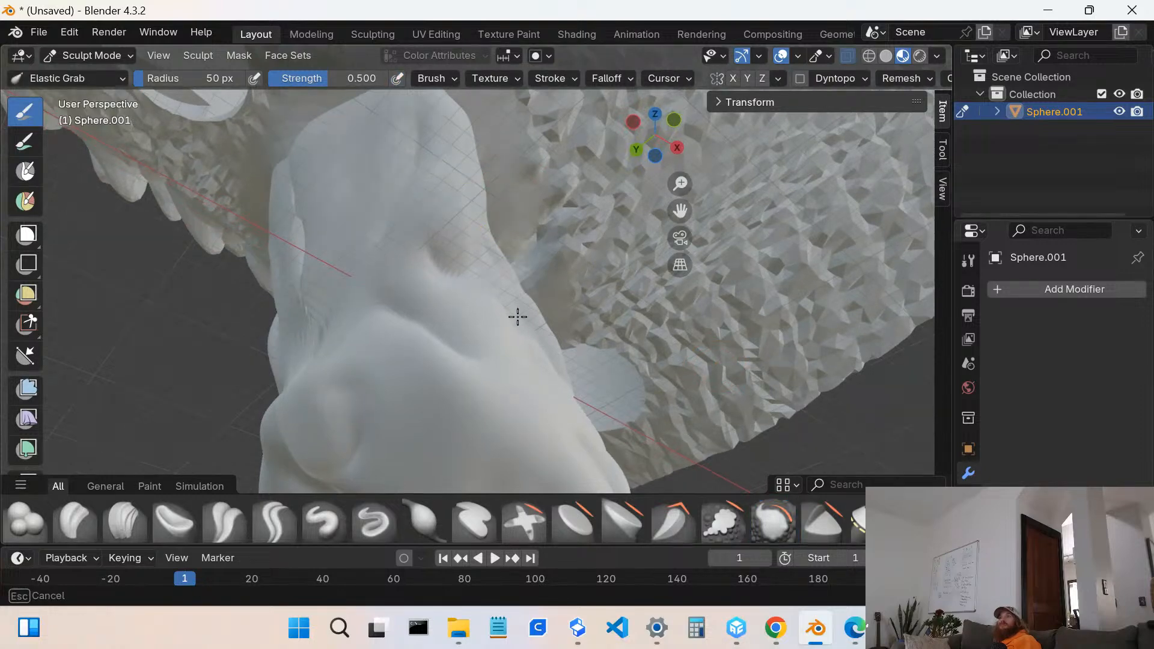
pyautogui.moveTo(532, 210)
pyautogui.mouseDown(button='middle')
pyautogui.moveTo(451, 268)
pyautogui.moveTo(371, 255)
pyautogui.mouseUp(button='middle')
pyautogui.scroll(3, 507, 260)
pyautogui.moveTo(589, 227); pyautogui.dragTo(644, 201, button='middle')
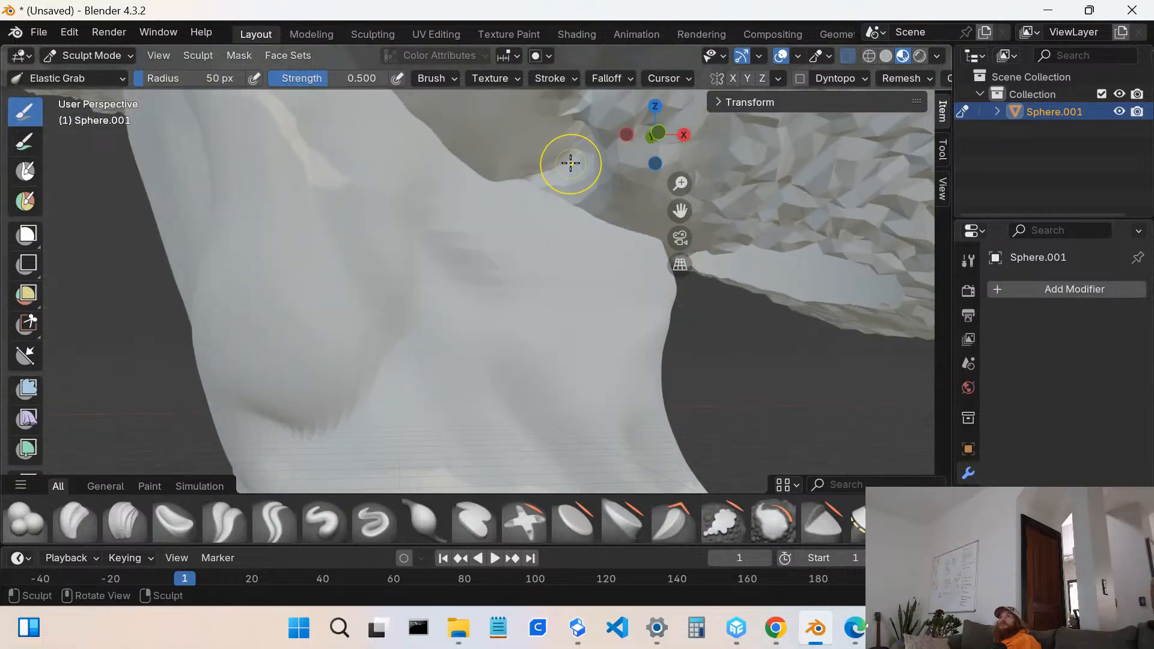
pyautogui.moveTo(569, 166); pyautogui.dragTo(469, 307)
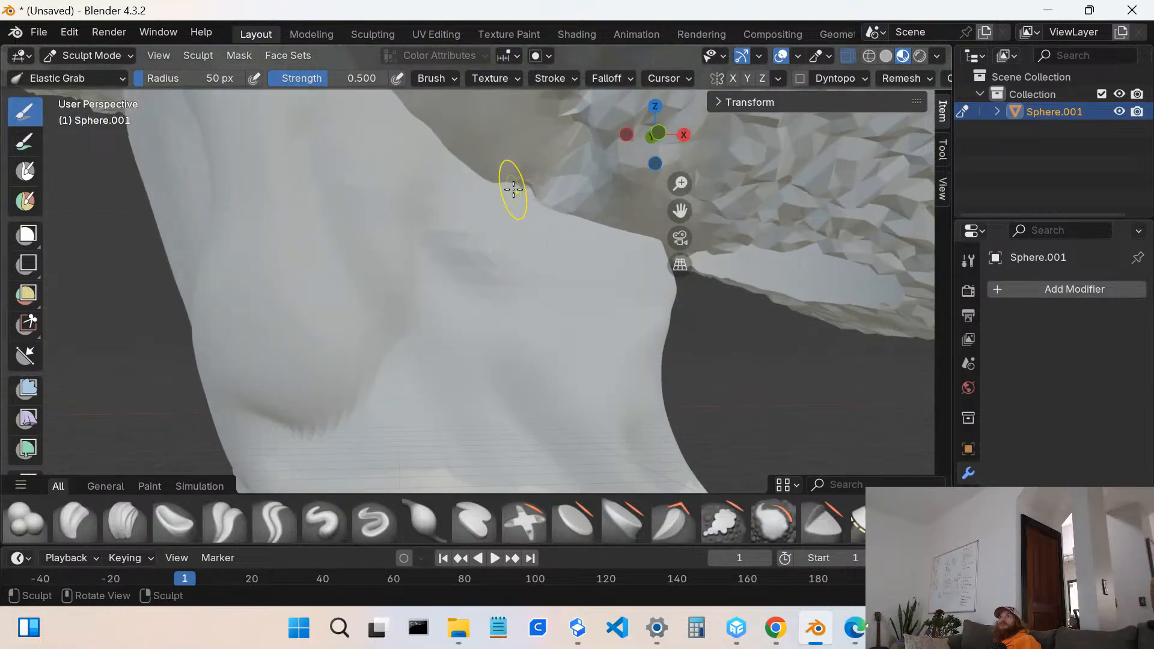
pyautogui.moveTo(524, 185)
pyautogui.mouseDown()
pyautogui.moveTo(504, 229)
pyautogui.moveTo(478, 221)
pyautogui.mouseUp()
# - Build up a ridge of skin along the horn base's upper edge, between its tooth-facing and neck-facing ends, with the Draw brush
pyautogui.scroll(-5, 517, 183)
pyautogui.moveTo(415, 211)
pyautogui.mouseDown(button='middle')
pyautogui.moveTo(435, 232)
pyautogui.moveTo(603, 234)
pyautogui.mouseUp(button='middle')
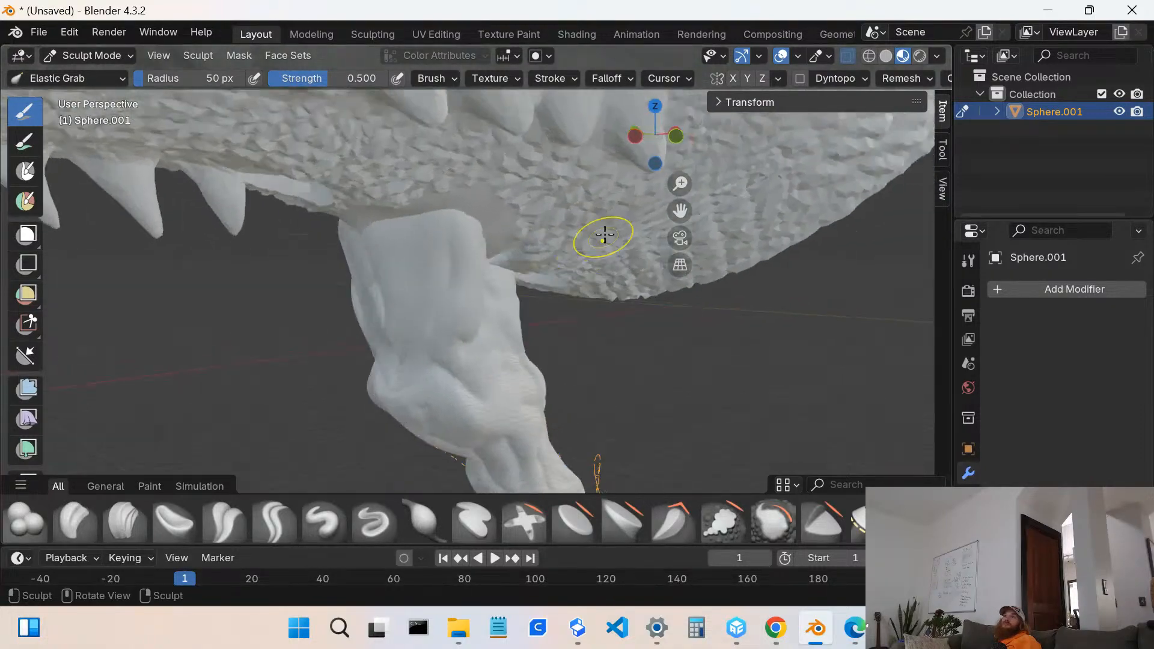
pyautogui.scroll(-2, 567, 199)
pyautogui.moveTo(568, 200)
pyautogui.mouseDown(button='middle')
pyautogui.moveTo(336, 206)
pyautogui.moveTo(435, 205)
pyautogui.moveTo(618, 252)
pyautogui.moveTo(834, 334)
pyautogui.moveTo(541, 276)
pyautogui.moveTo(502, 295)
pyautogui.moveTo(449, 238)
pyautogui.moveTo(386, 297)
pyautogui.mouseUp(button='middle')
pyautogui.scroll(-4, 448, 238)
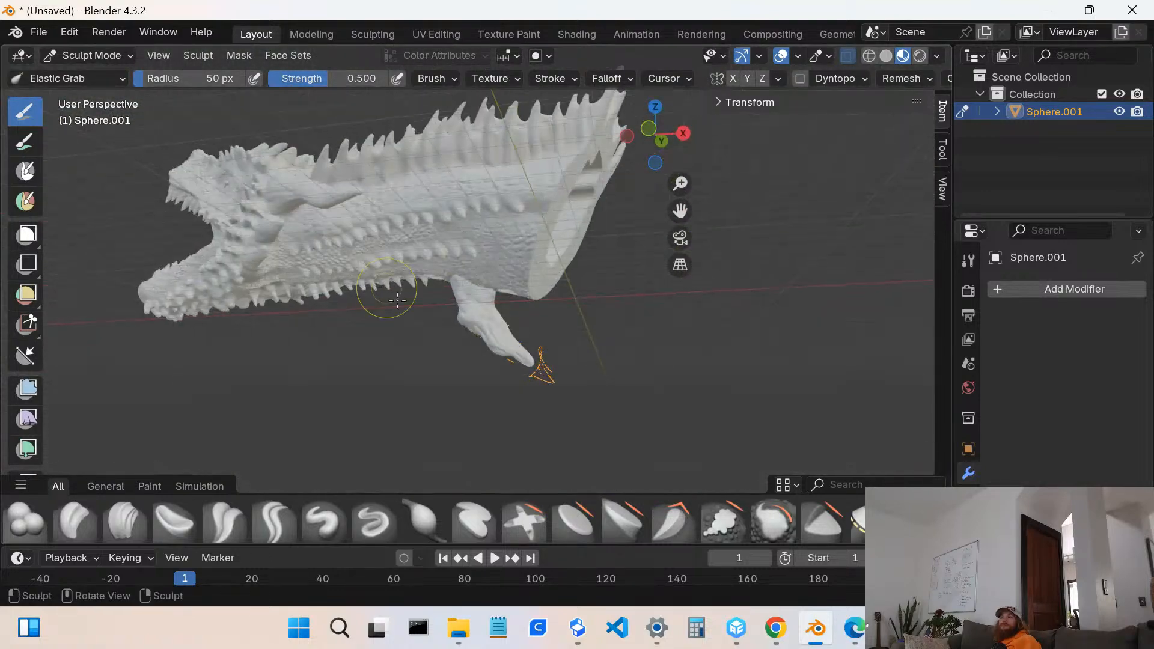
pyautogui.scroll(5, 445, 281)
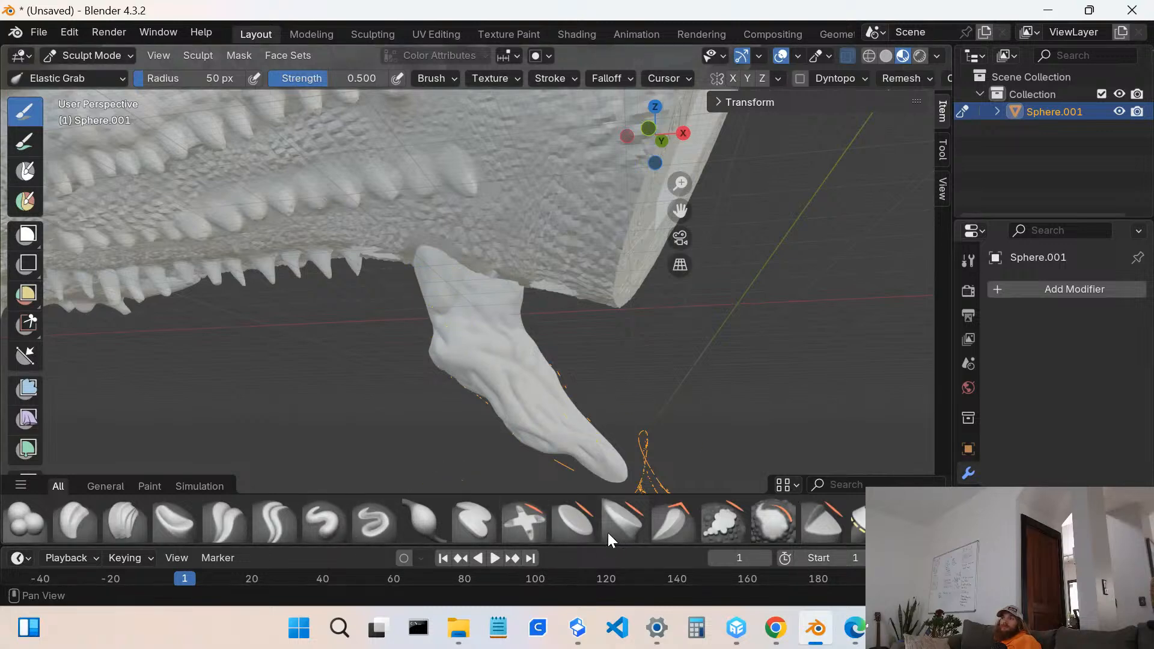
pyautogui.click(316, 529)
pyautogui.scroll(3, 413, 317)
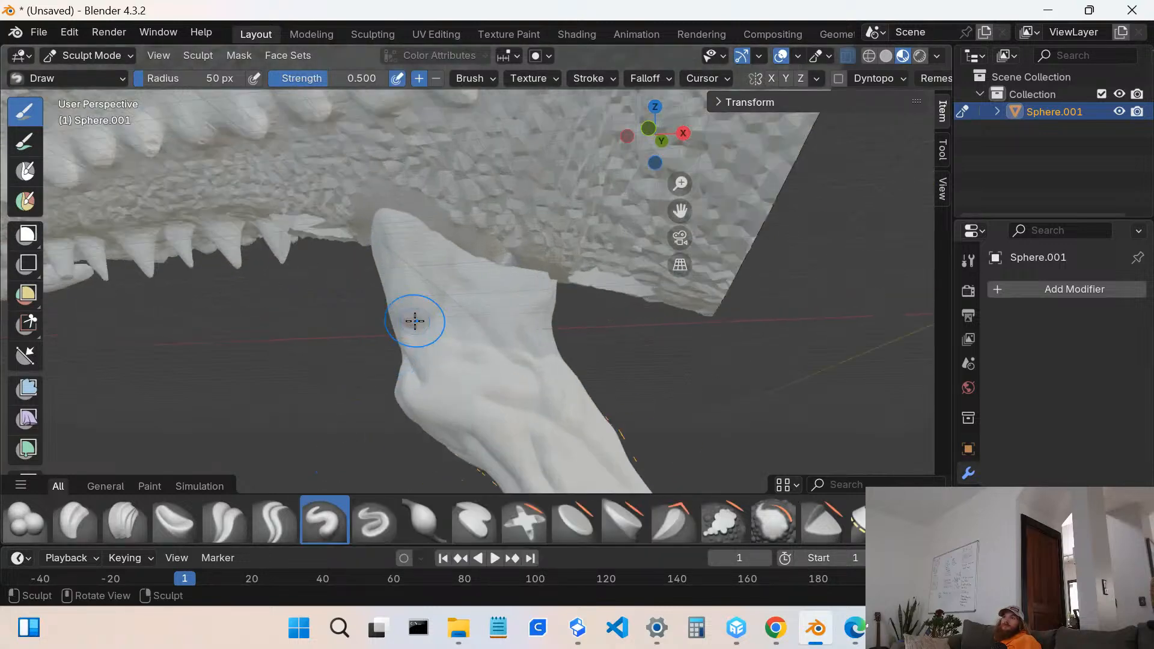
pyautogui.scroll(2, 472, 247)
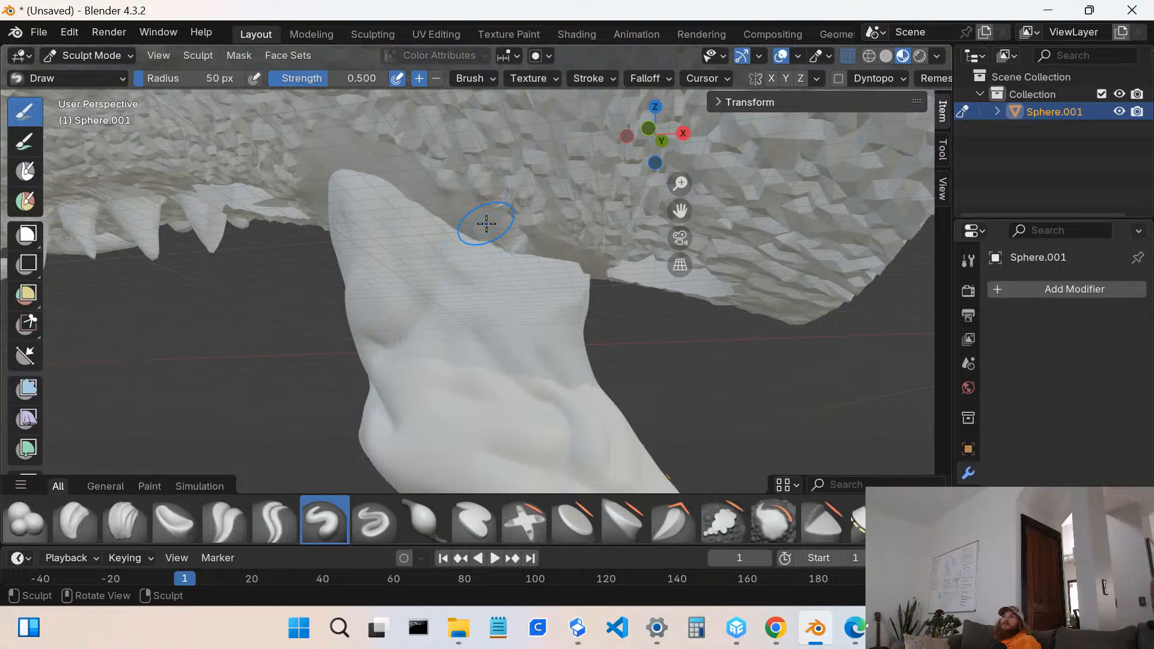
pyautogui.moveTo(484, 221)
pyautogui.mouseDown()
pyautogui.moveTo(427, 220)
pyautogui.moveTo(453, 200)
pyautogui.moveTo(405, 175)
pyautogui.moveTo(307, 162)
pyautogui.mouseUp()
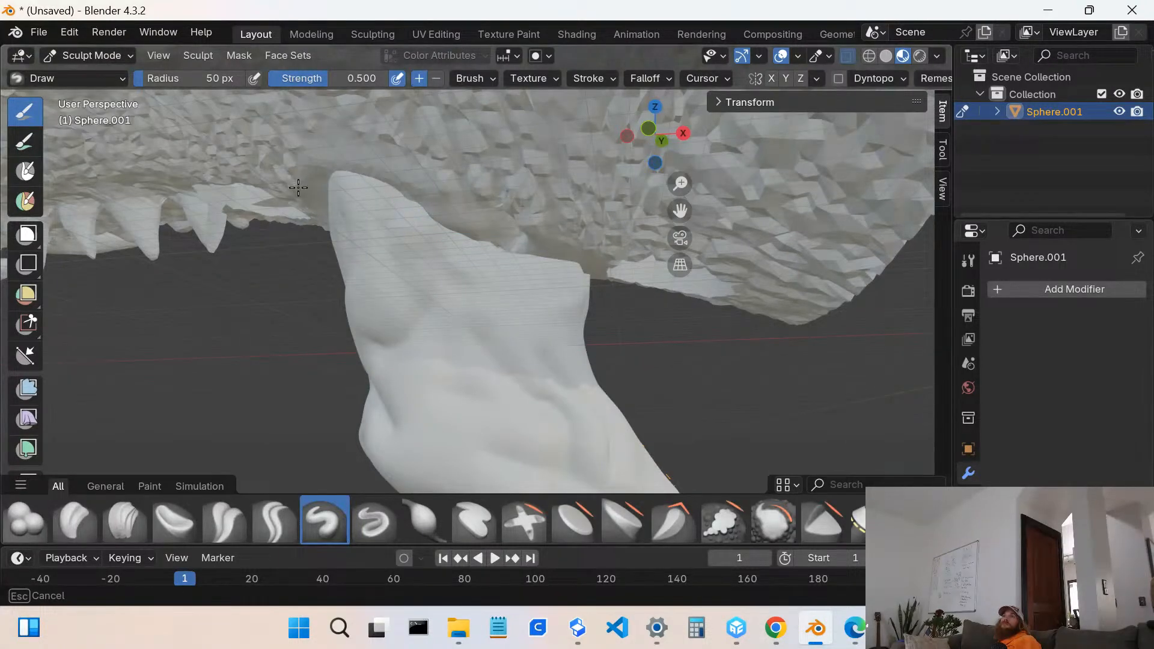
pyautogui.moveTo(382, 164)
pyautogui.mouseDown()
pyautogui.moveTo(490, 208)
pyautogui.moveTo(449, 203)
pyautogui.moveTo(461, 215)
pyautogui.mouseUp()
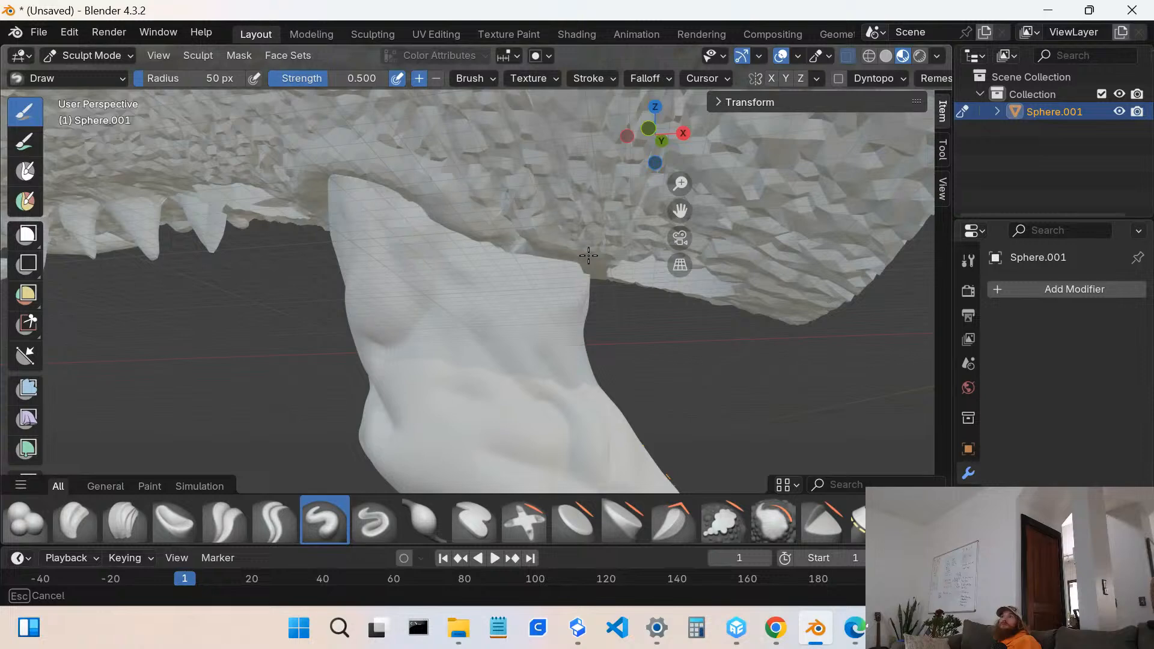
pyautogui.moveTo(588, 255)
pyautogui.mouseDown(button='middle')
pyautogui.moveTo(549, 252)
pyautogui.moveTo(474, 196)
pyautogui.moveTo(459, 235)
pyautogui.mouseUp(button='middle')
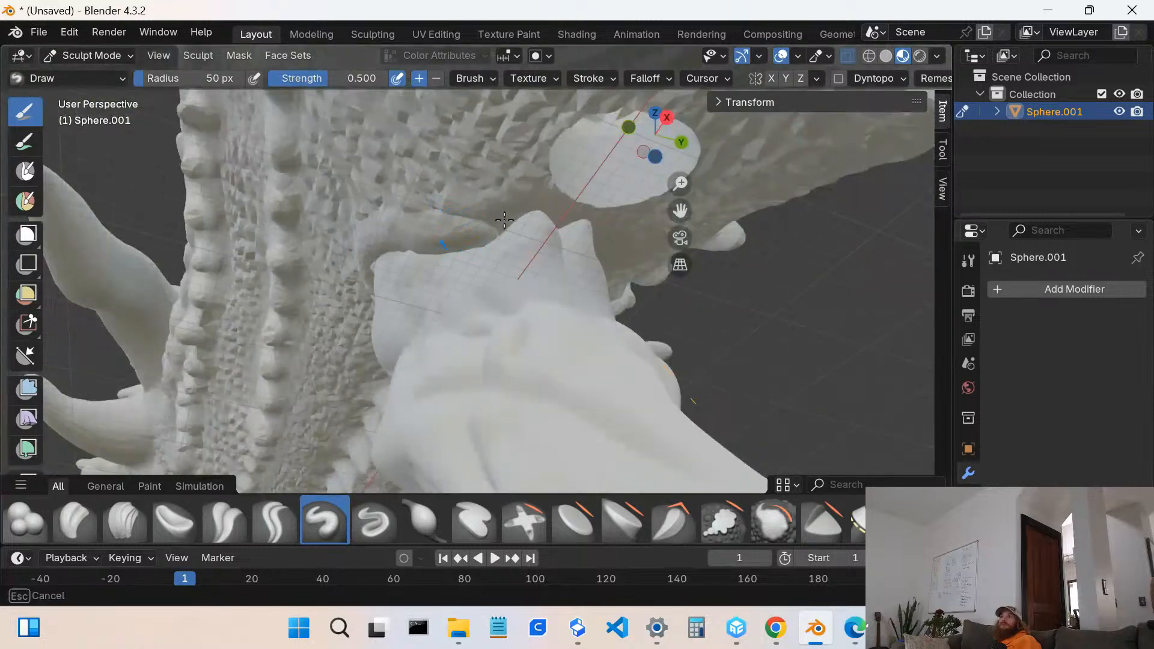
pyautogui.moveTo(483, 233); pyautogui.dragTo(484, 223)
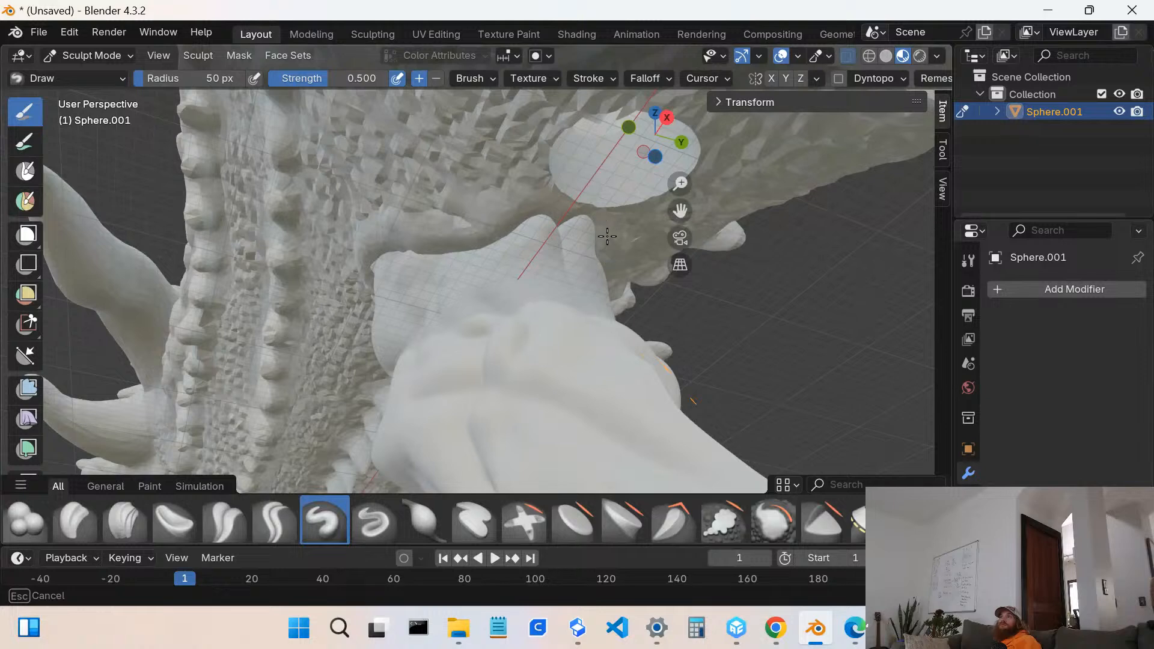
# - Undo the last stroke and build up skin along the horn base's opposite side, starting from the neck-facing end
pyautogui.moveTo(590, 224)
pyautogui.mouseDown(button='middle')
pyautogui.moveTo(610, 240)
pyautogui.moveTo(445, 279)
pyautogui.moveTo(402, 272)
pyautogui.moveTo(404, 260)
pyautogui.mouseUp(button='middle')
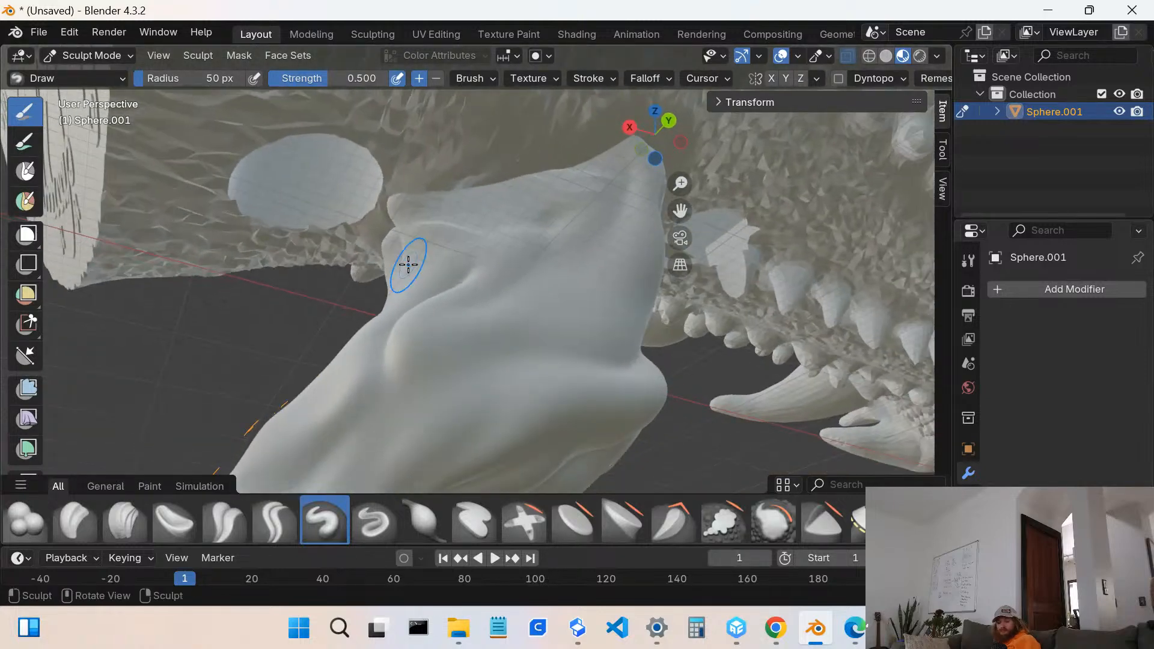
pyautogui.hotkey('ctrl', 'z')
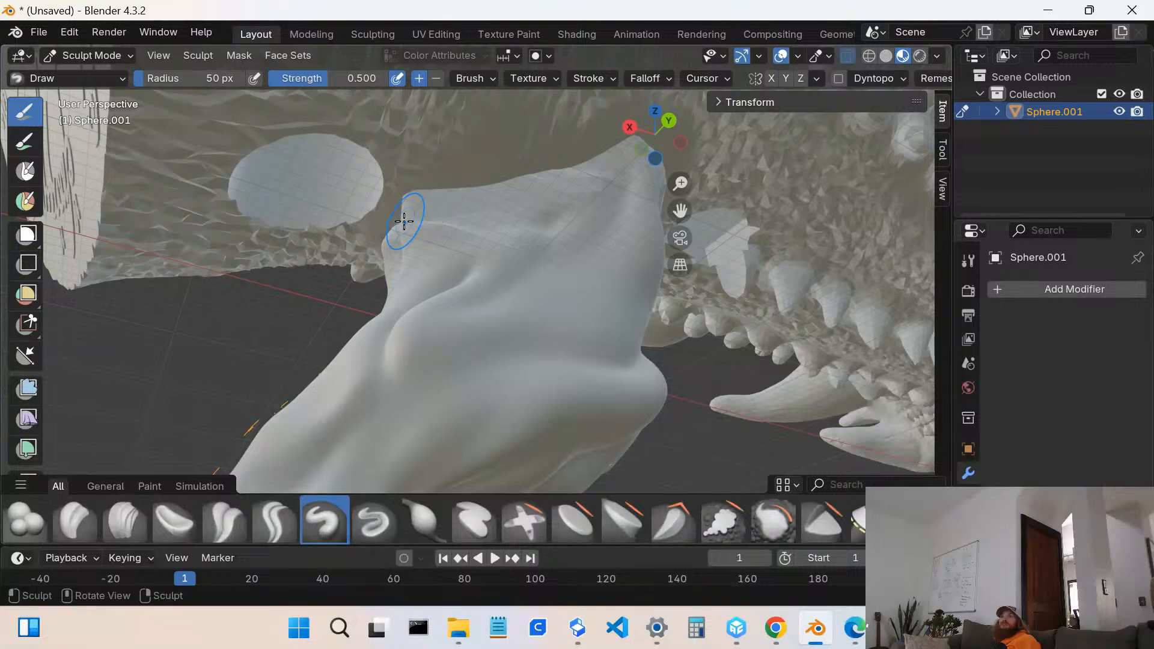
pyautogui.moveTo(373, 249)
pyautogui.mouseDown()
pyautogui.moveTo(438, 196)
pyautogui.moveTo(417, 201)
pyautogui.moveTo(475, 177)
pyautogui.mouseUp()
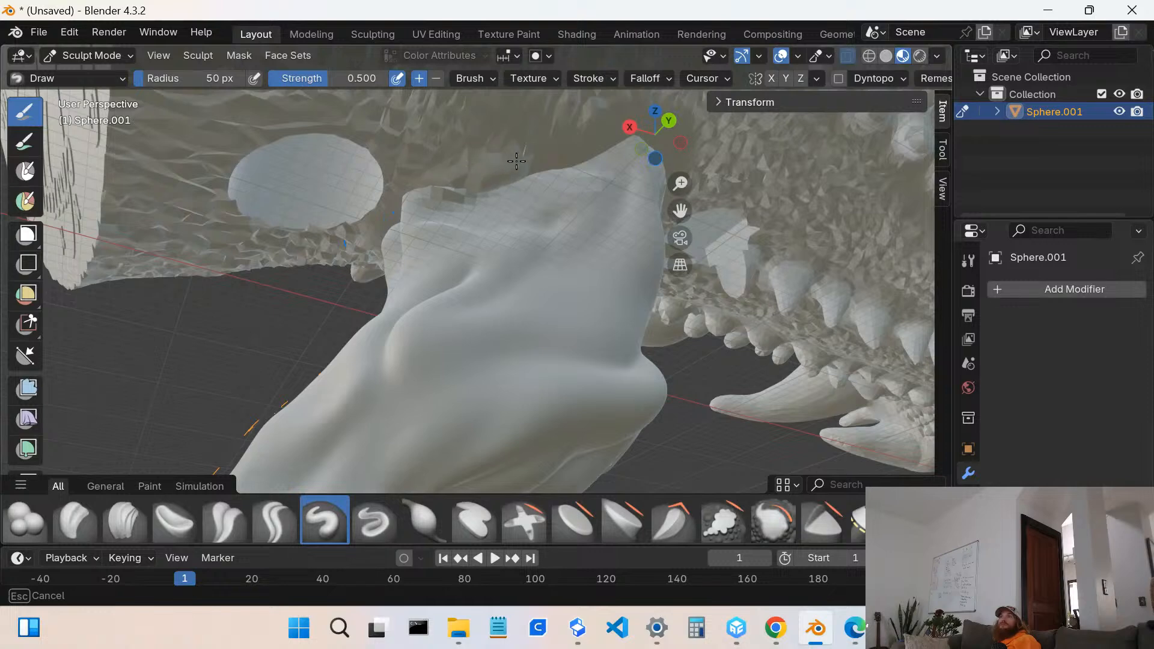
pyautogui.moveTo(543, 150); pyautogui.dragTo(532, 167)
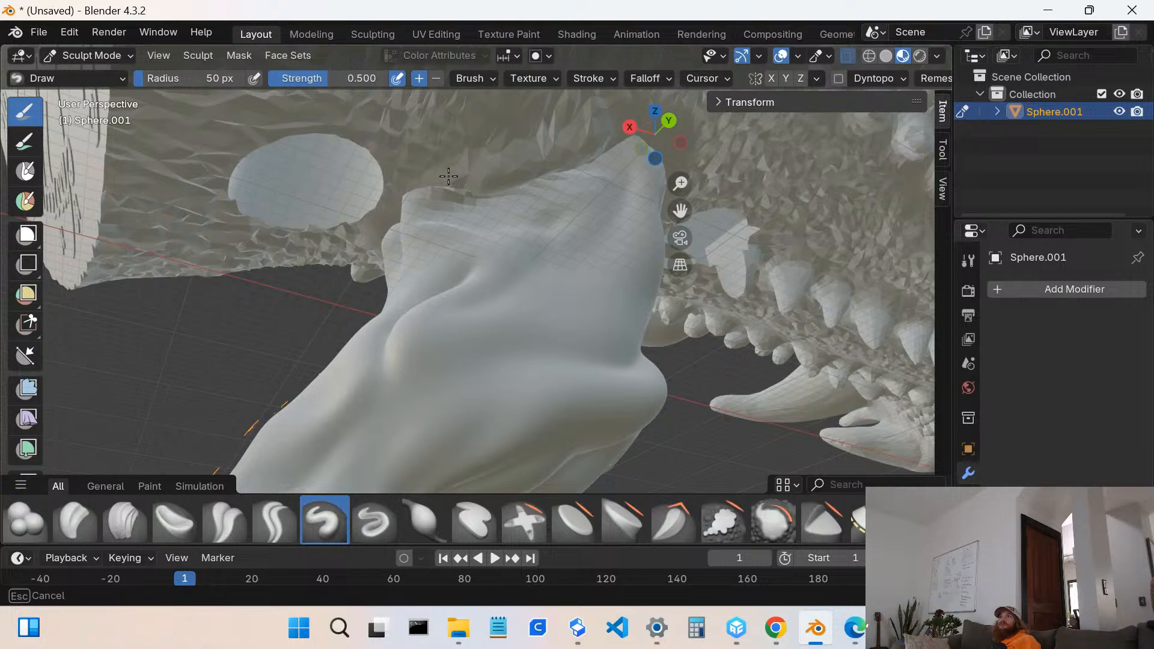
# - Extend the Draw-brush ridge up the horn base's opposite side toward its tooth-facing end
pyautogui.moveTo(588, 128); pyautogui.dragTo(515, 168, button='middle')
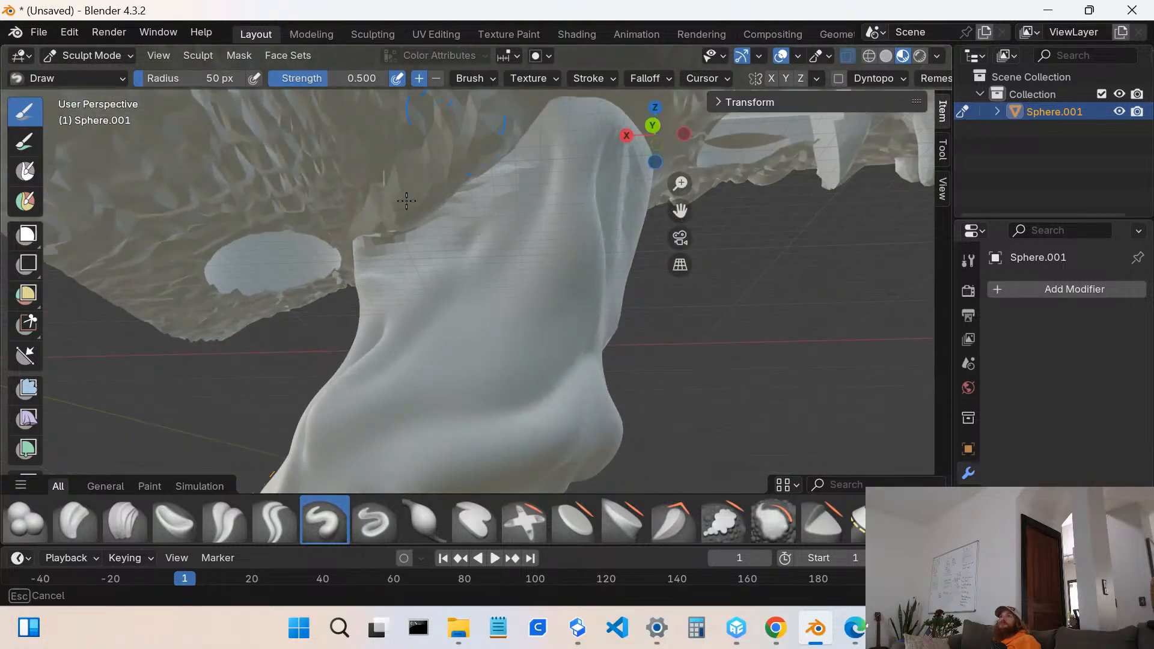
pyautogui.moveTo(414, 199); pyautogui.dragTo(495, 129)
pyautogui.moveTo(495, 139)
pyautogui.keyDown('shift'); pyautogui.mouseDown(button='middle')
pyautogui.moveTo(484, 191)
pyautogui.moveTo(409, 236)
pyautogui.mouseUp(button='middle'); pyautogui.keyUp('shift')
pyautogui.moveTo(409, 236)
pyautogui.mouseDown()
pyautogui.moveTo(433, 214)
pyautogui.moveTo(378, 221)
pyautogui.mouseUp()
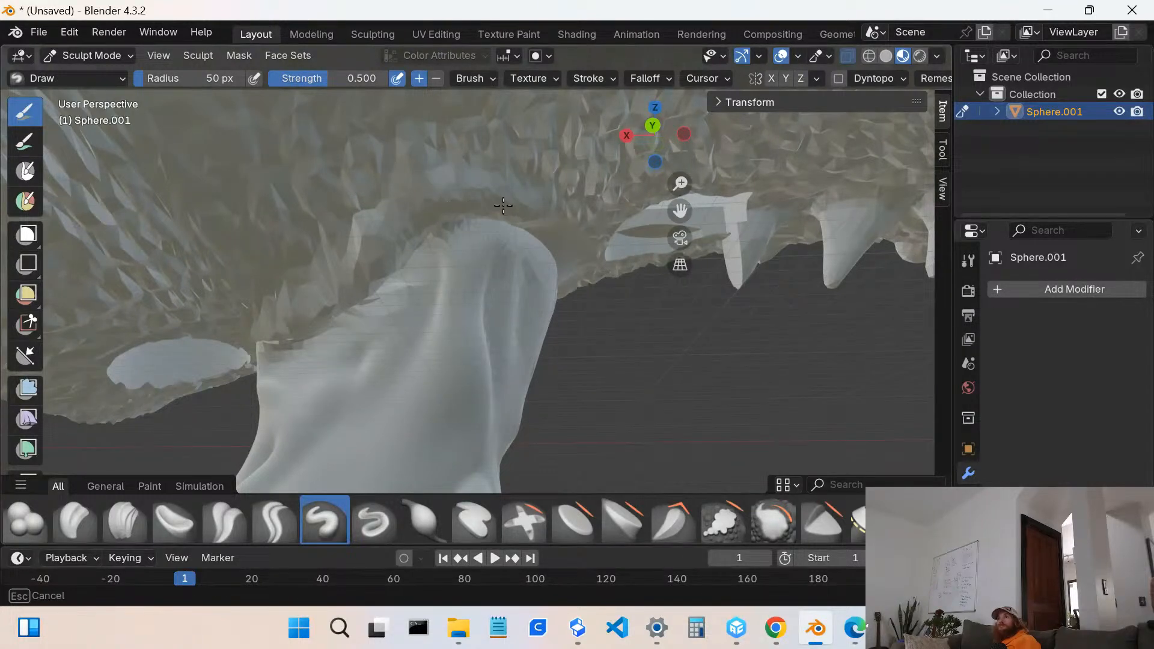
# - Build up the skin across the tooth-facing end of the horn base so the ridge wraps around it
pyautogui.moveTo(503, 205)
pyautogui.mouseDown(button='middle')
pyautogui.moveTo(399, 211)
pyautogui.moveTo(433, 236)
pyautogui.mouseUp(button='middle')
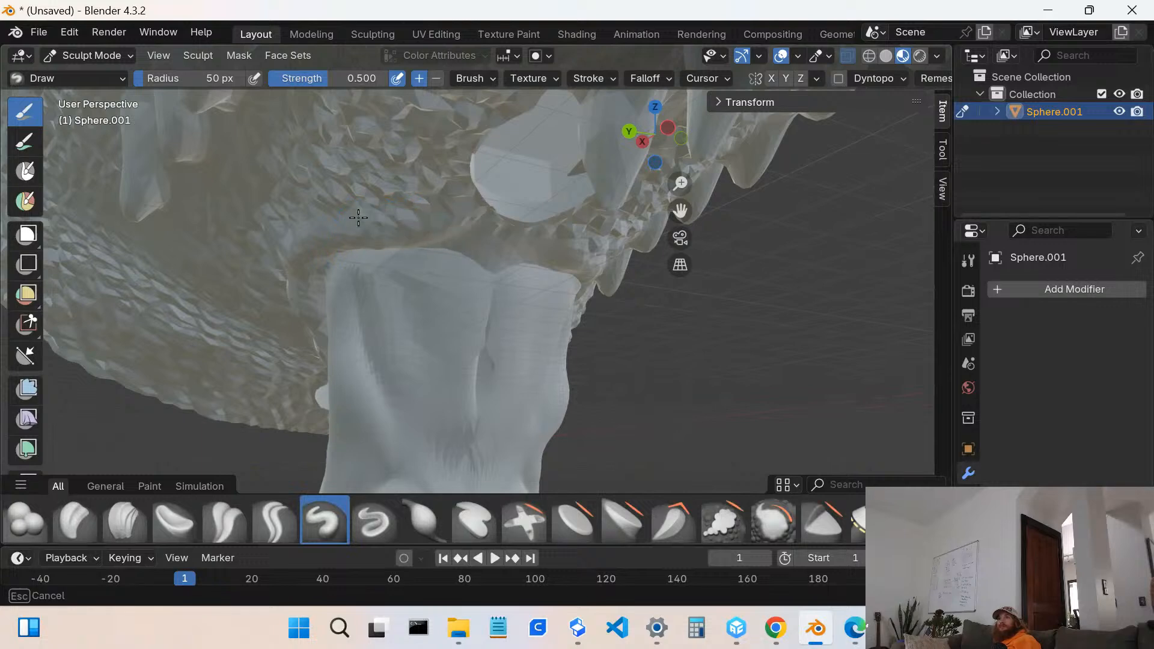
pyautogui.moveTo(501, 249); pyautogui.dragTo(405, 233)
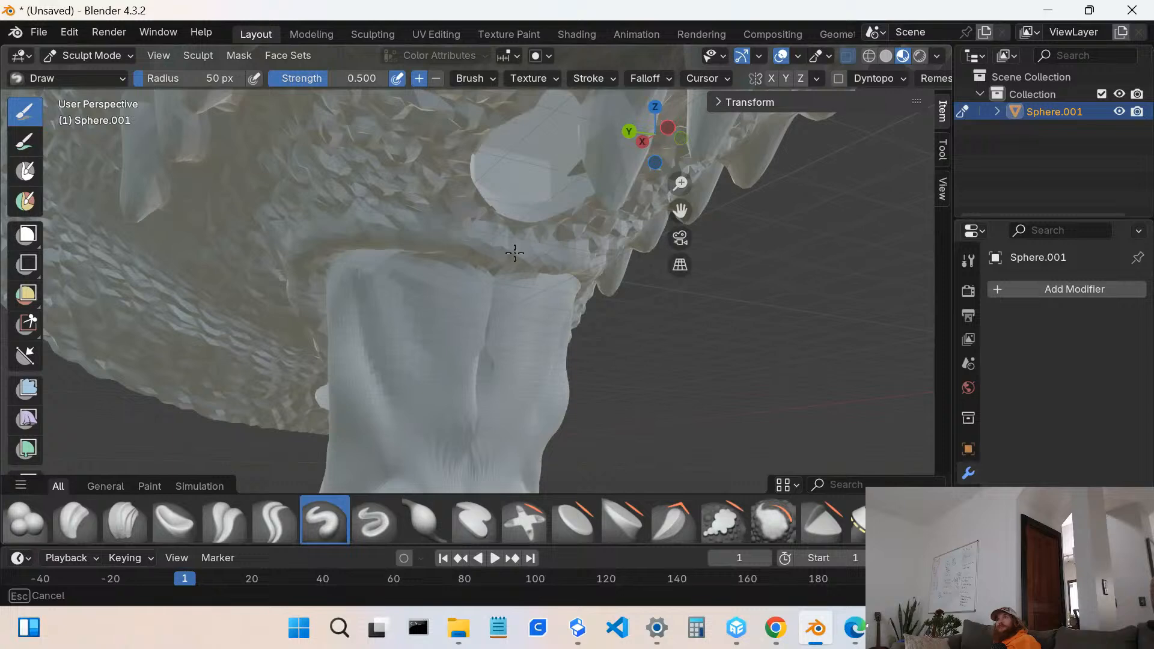
pyautogui.moveTo(487, 237)
pyautogui.mouseDown(button='middle')
pyautogui.moveTo(407, 261)
pyautogui.moveTo(479, 258)
pyautogui.mouseUp(button='middle')
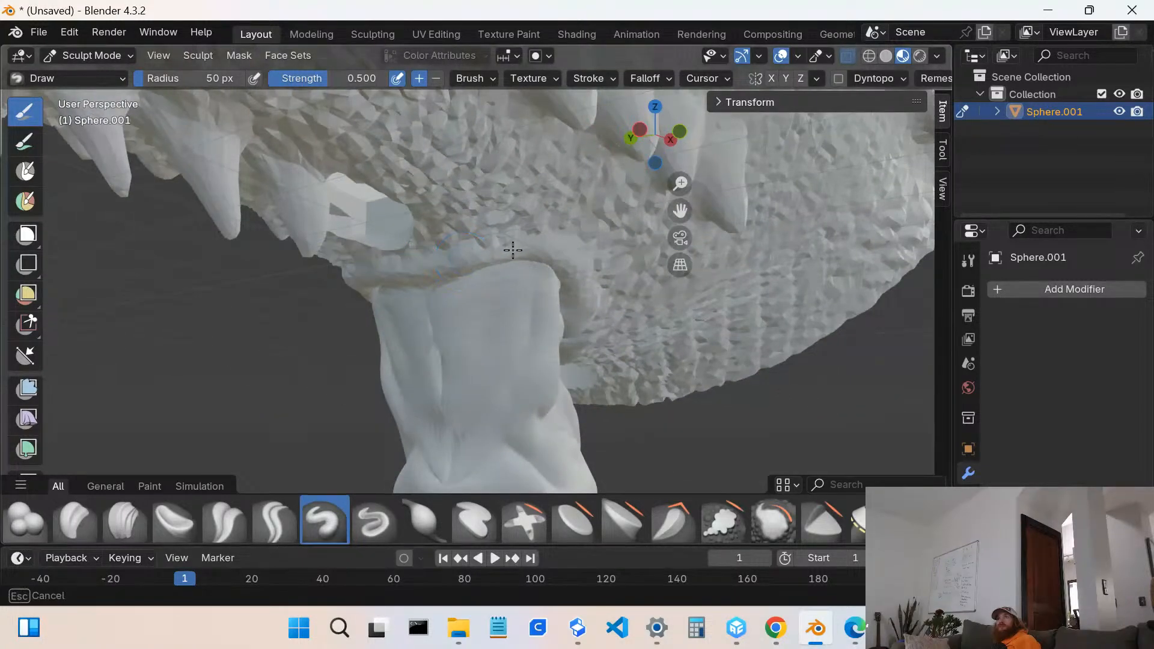
pyautogui.moveTo(557, 256); pyautogui.dragTo(568, 261)
# - Add Draw strokes to the skin above the dip in the horn base's neck-side edge
pyautogui.moveTo(537, 280); pyautogui.dragTo(417, 245, button='middle')
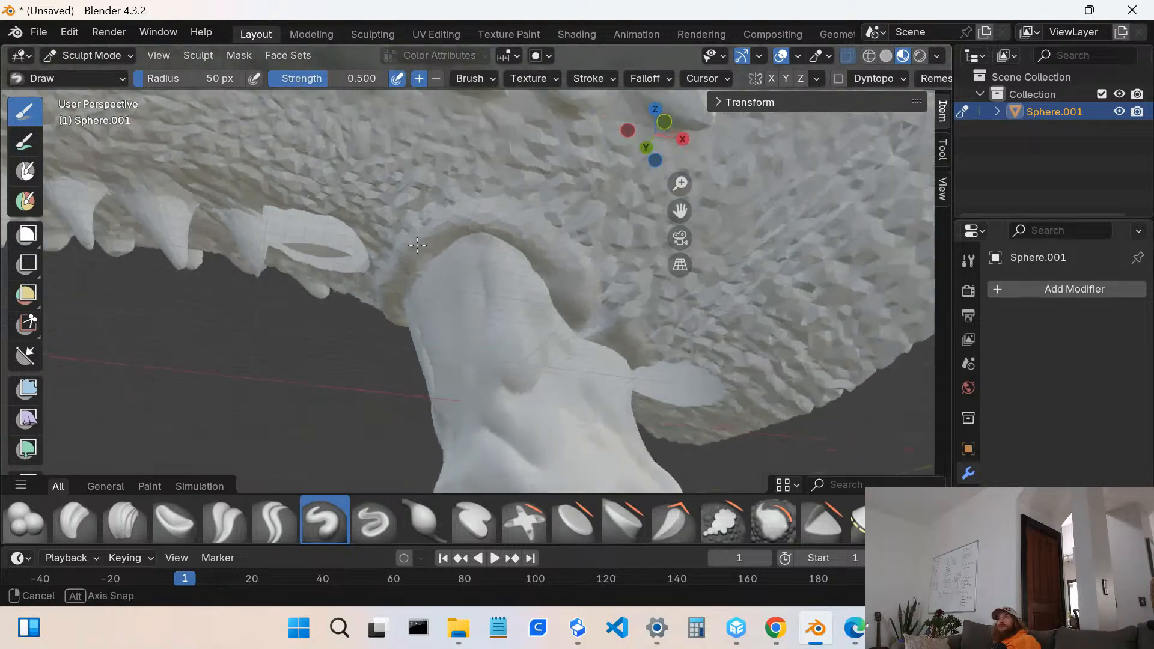
pyautogui.moveTo(521, 274)
pyautogui.mouseDown(button='middle')
pyautogui.moveTo(525, 285)
pyautogui.moveTo(399, 265)
pyautogui.mouseUp(button='middle')
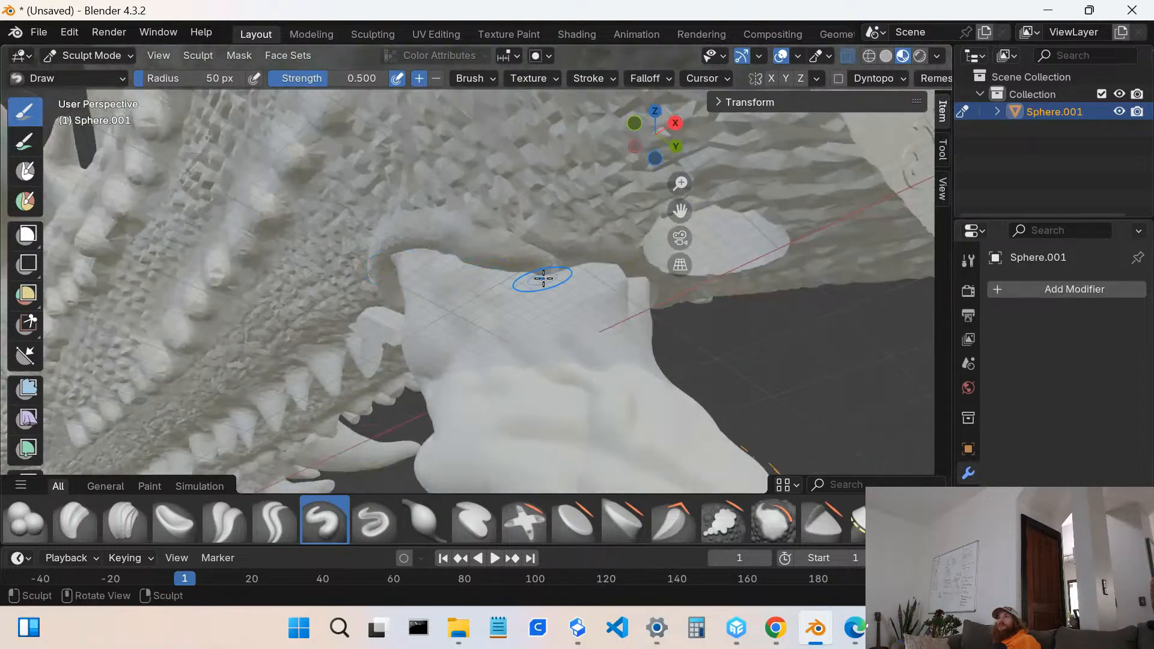
pyautogui.moveTo(550, 261); pyautogui.dragTo(537, 259, button='middle')
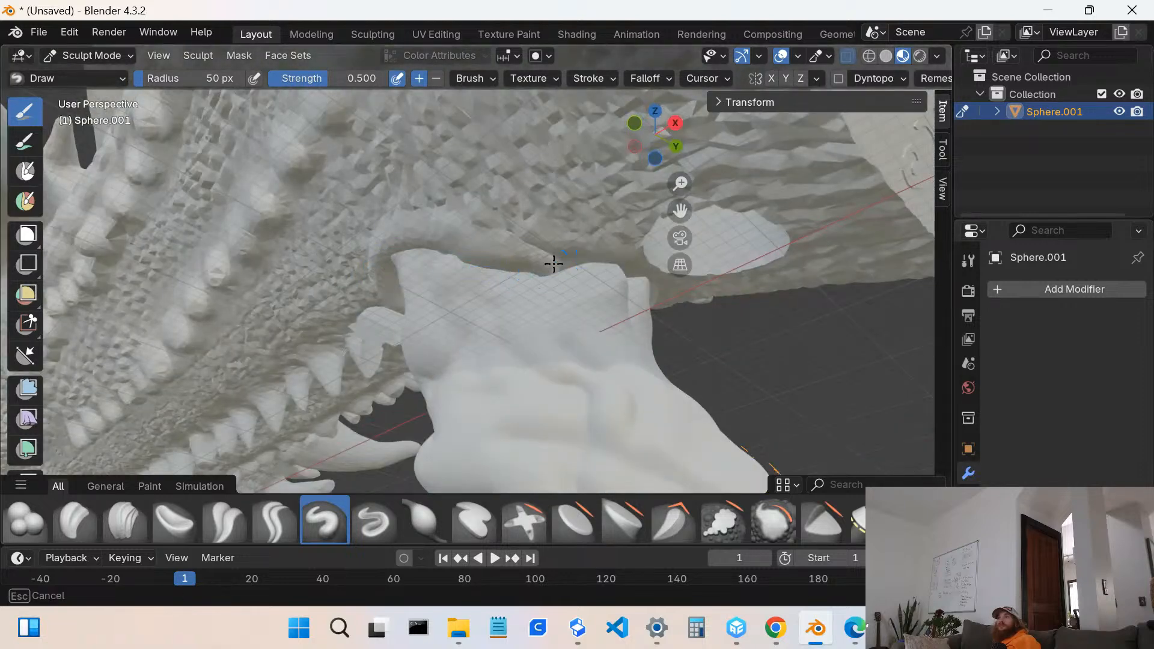
pyautogui.moveTo(568, 263); pyautogui.dragTo(564, 263)
# - Pull the skin at the dip in the horn base's neck-side edge down toward the horn with the Elastic Grab brush
pyautogui.moveTo(538, 255)
pyautogui.mouseDown(button='middle')
pyautogui.moveTo(591, 253)
pyautogui.moveTo(572, 286)
pyautogui.moveTo(592, 296)
pyautogui.moveTo(582, 304)
pyautogui.mouseUp(button='middle')
pyautogui.scroll(-2, 586, 255)
pyautogui.scroll(-2, 587, 255)
pyautogui.scroll(4, 574, 308)
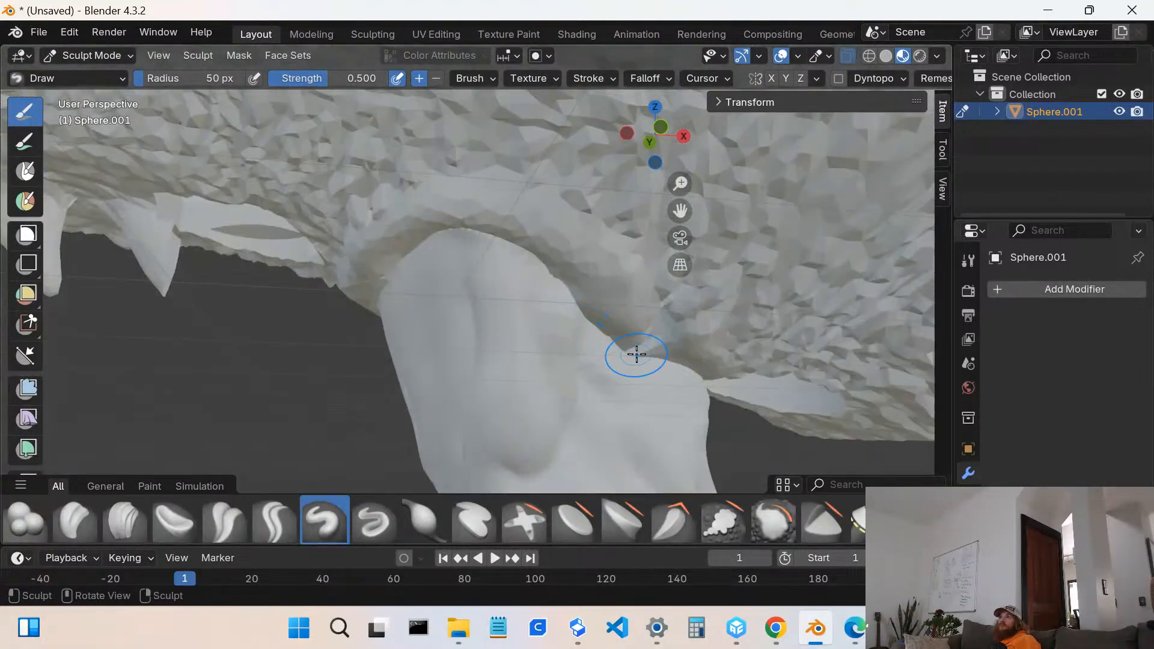
pyautogui.moveTo(657, 347)
pyautogui.mouseDown(button='middle')
pyautogui.moveTo(631, 291)
pyautogui.moveTo(656, 312)
pyautogui.mouseUp(button='middle')
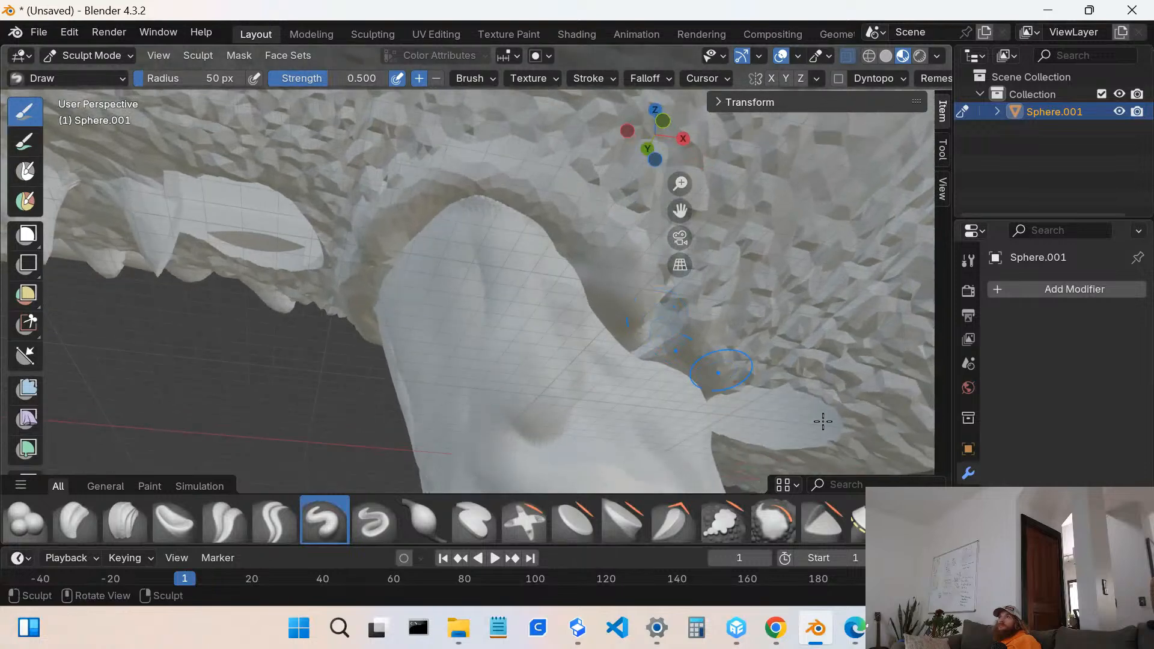
pyautogui.click(921, 520)
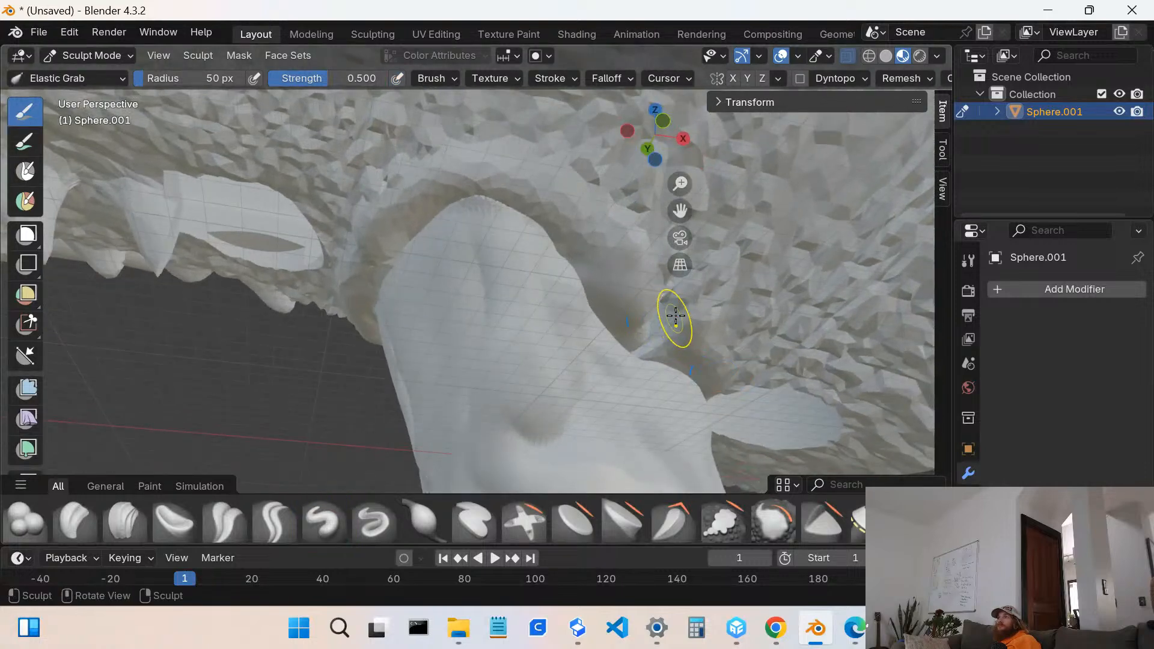
pyautogui.moveTo(661, 323)
pyautogui.mouseDown()
pyautogui.moveTo(597, 342)
pyautogui.moveTo(582, 320)
pyautogui.moveTo(662, 331)
pyautogui.mouseUp()
pyautogui.scroll(2, 700, 345)
pyautogui.moveTo(700, 344)
pyautogui.mouseDown(button='middle')
pyautogui.moveTo(616, 345)
pyautogui.moveTo(675, 258)
pyautogui.mouseUp(button='middle')
pyautogui.moveTo(701, 250); pyautogui.dragTo(763, 330)
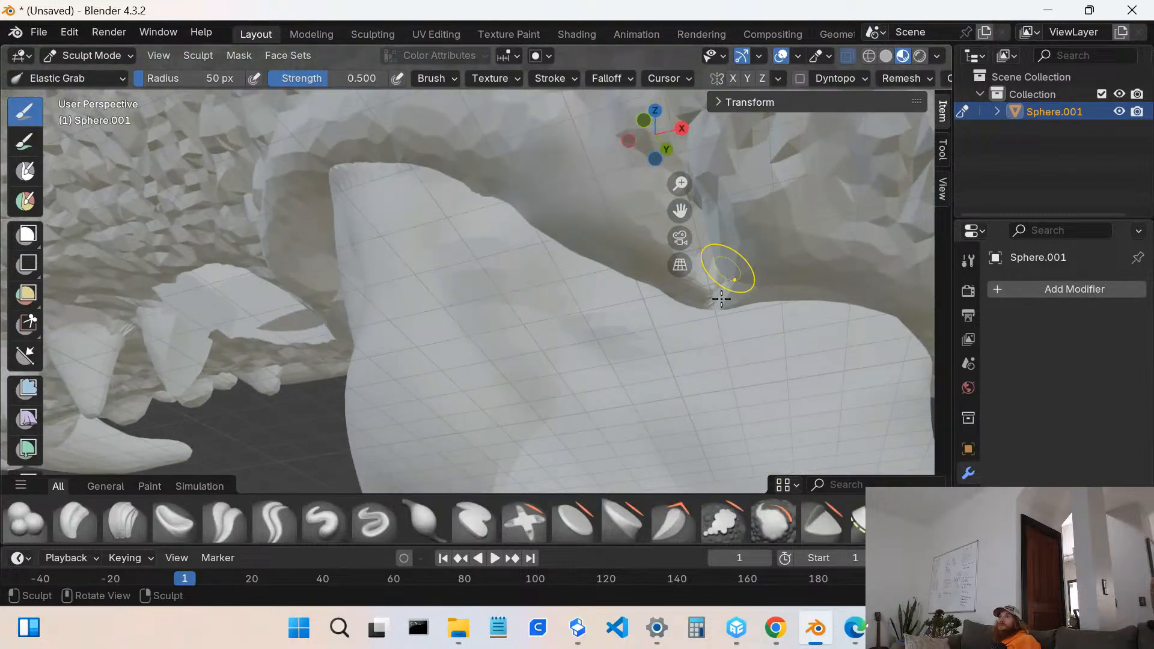
# - Push the outer edge of the horn's blunt tip inward with the Elastic Grab brush
pyautogui.scroll(-6, 716, 305)
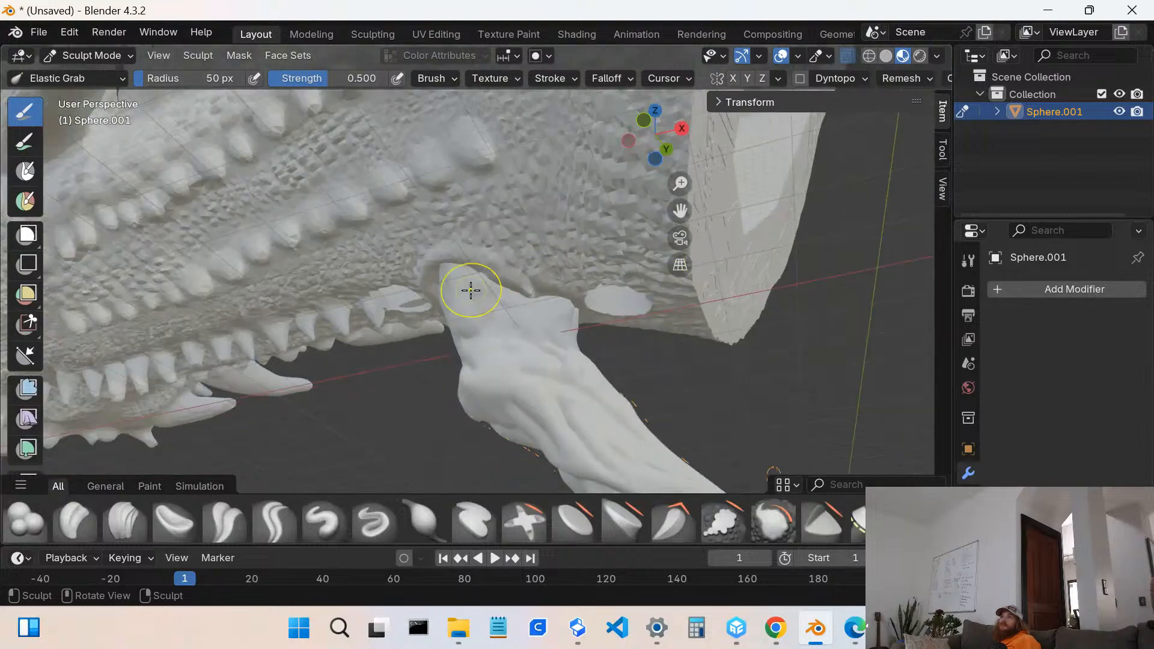
pyautogui.scroll(-8, 470, 290)
pyautogui.moveTo(544, 298)
pyautogui.mouseDown(button='middle')
pyautogui.moveTo(485, 284)
pyautogui.moveTo(558, 289)
pyautogui.moveTo(515, 271)
pyautogui.moveTo(508, 224)
pyautogui.moveTo(397, 279)
pyautogui.moveTo(533, 380)
pyautogui.moveTo(464, 229)
pyautogui.moveTo(410, 295)
pyautogui.moveTo(458, 291)
pyautogui.moveTo(476, 159)
pyautogui.moveTo(433, 289)
pyautogui.moveTo(390, 293)
pyautogui.moveTo(407, 268)
pyautogui.moveTo(471, 443)
pyautogui.moveTo(533, 442)
pyautogui.mouseUp(button='middle')
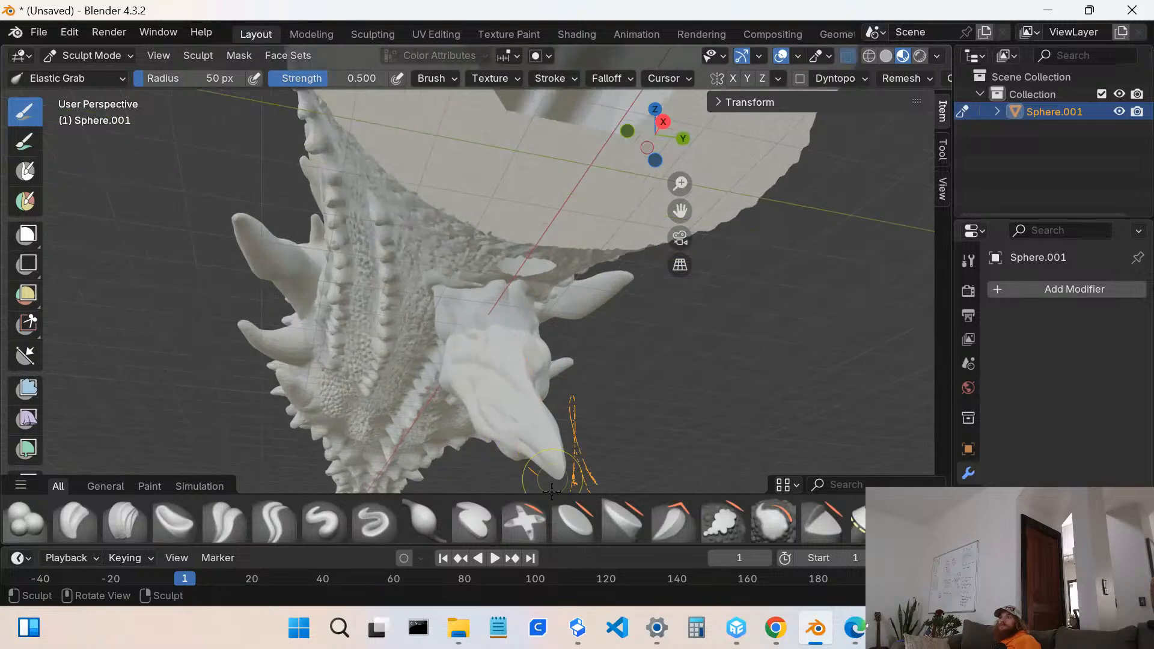
pyautogui.moveTo(552, 491); pyautogui.dragTo(544, 426, button='middle')
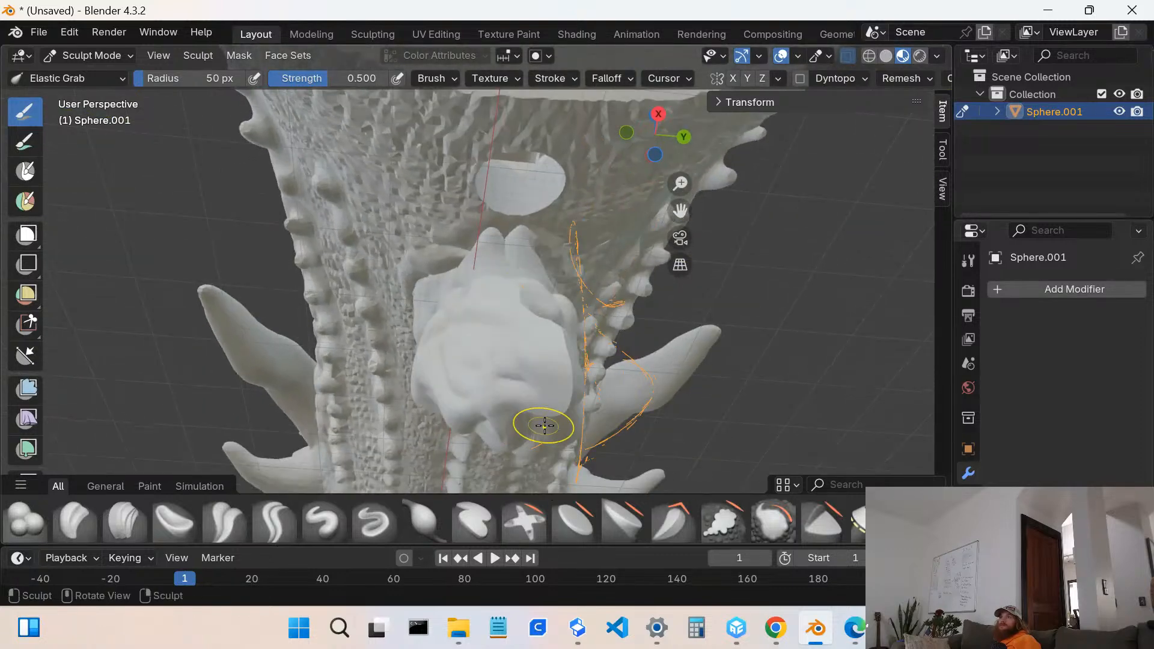
pyautogui.moveTo(561, 405); pyautogui.dragTo(556, 389)
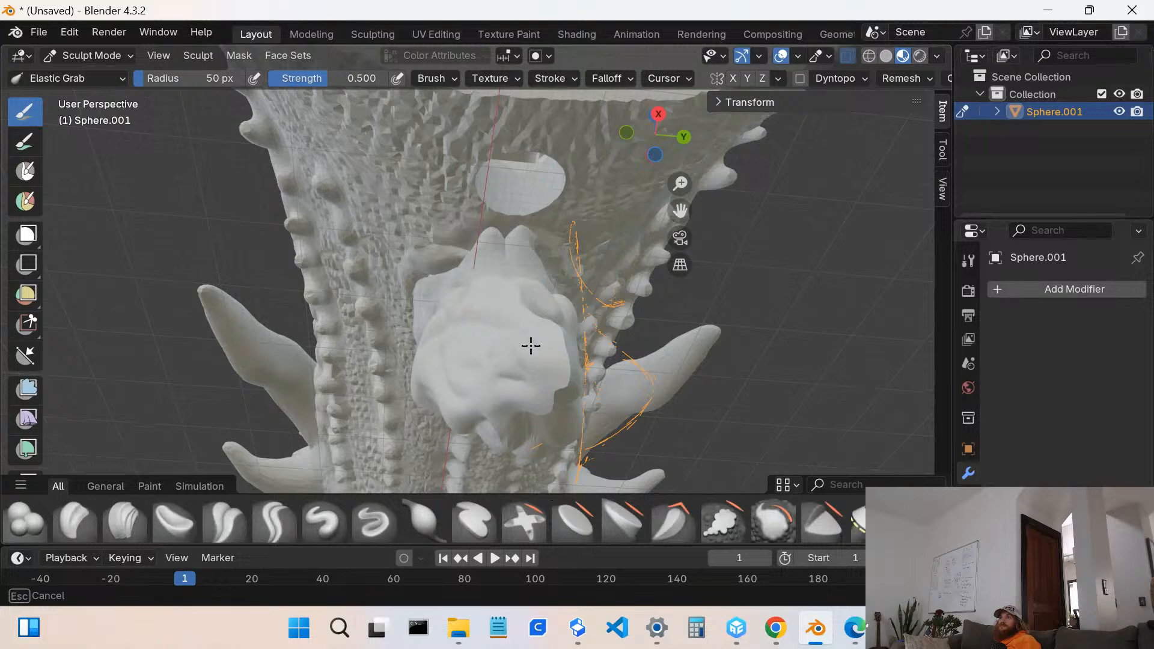
pyautogui.moveTo(531, 345); pyautogui.dragTo(528, 346)
# - Cut back the rounded end of the horn into a flat face with Trim brush strokes
pyautogui.moveTo(541, 368); pyautogui.dragTo(582, 407, button='middle')
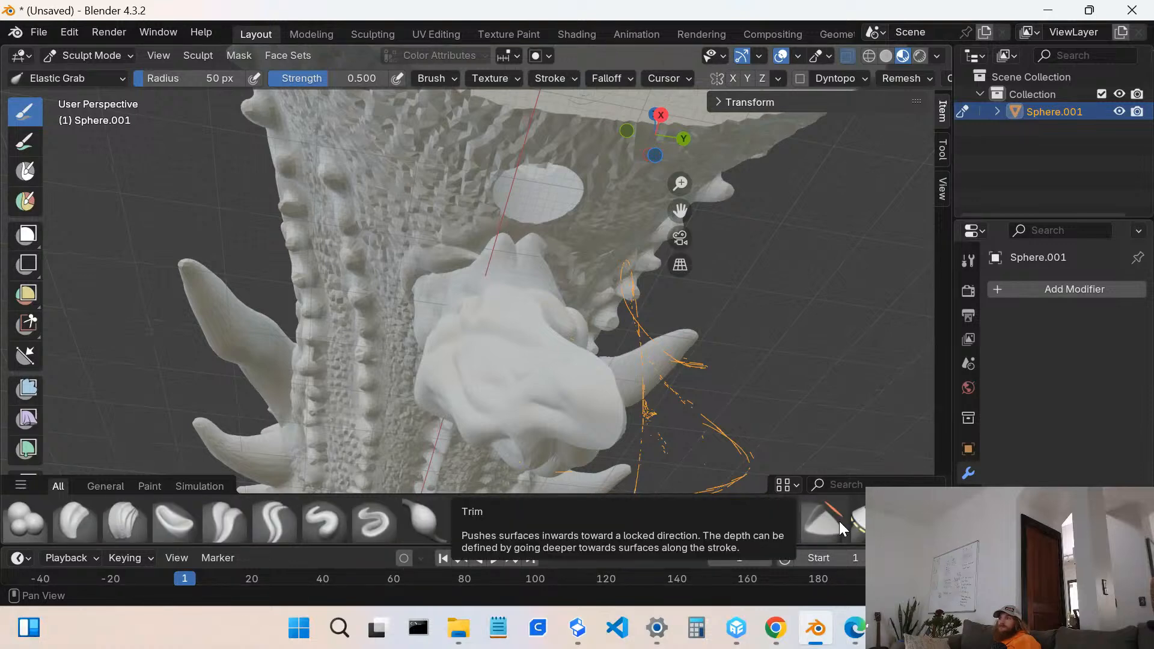
pyautogui.click(803, 528)
pyautogui.moveTo(669, 428)
pyautogui.mouseDown(button='middle')
pyautogui.moveTo(736, 458)
pyautogui.moveTo(632, 329)
pyautogui.mouseUp(button='middle')
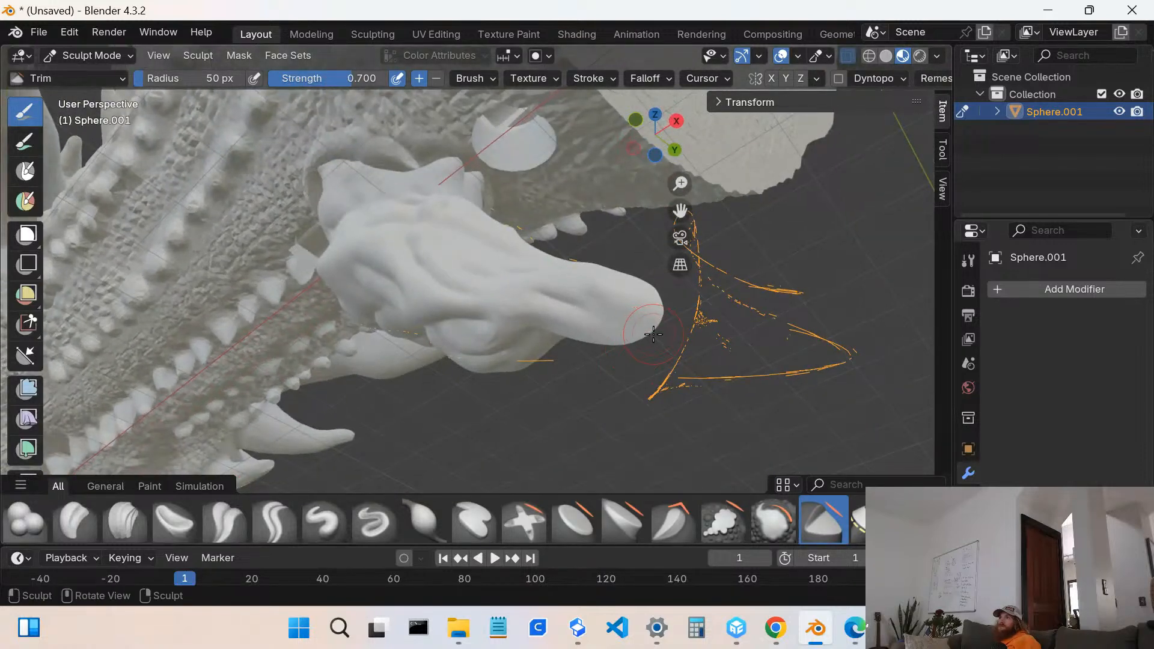
pyautogui.moveTo(662, 324)
pyautogui.mouseDown()
pyautogui.moveTo(661, 299)
pyautogui.moveTo(651, 345)
pyautogui.moveTo(670, 321)
pyautogui.mouseUp()
pyautogui.moveTo(669, 320); pyautogui.dragTo(571, 296, button='middle')
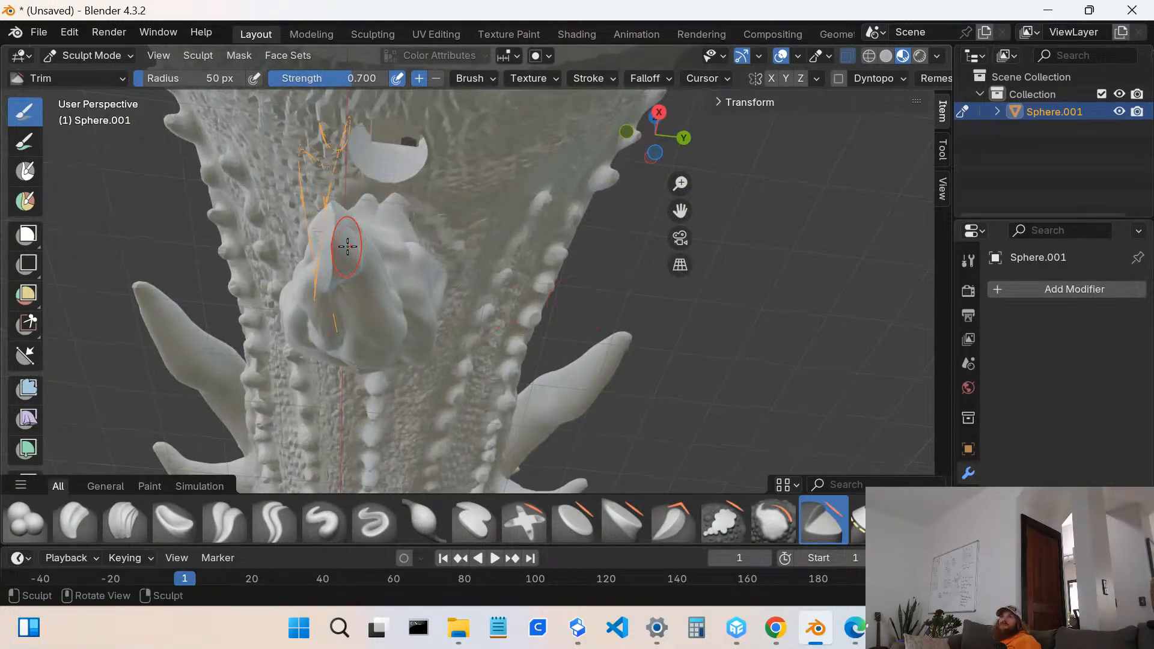
pyautogui.moveTo(337, 231); pyautogui.dragTo(338, 240)
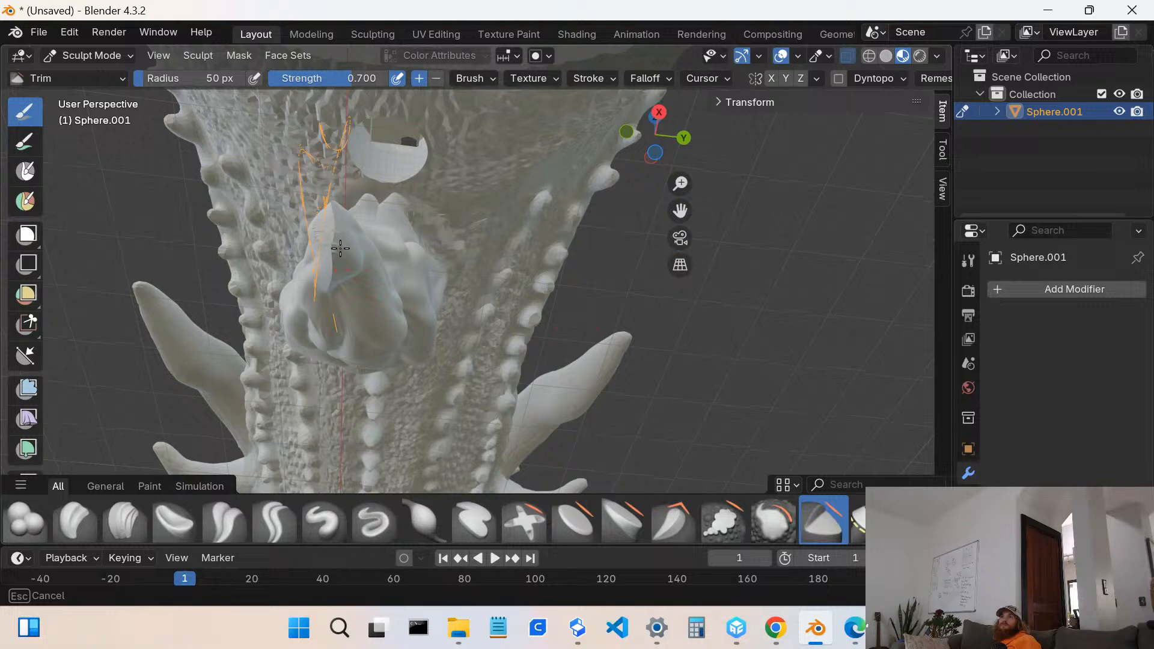
pyautogui.moveTo(331, 210); pyautogui.dragTo(326, 262)
pyautogui.moveTo(329, 222); pyautogui.dragTo(329, 222)
pyautogui.moveTo(329, 223)
pyautogui.mouseDown(button='middle')
pyautogui.moveTo(622, 395)
pyautogui.moveTo(577, 361)
pyautogui.moveTo(601, 379)
pyautogui.mouseUp(button='middle')
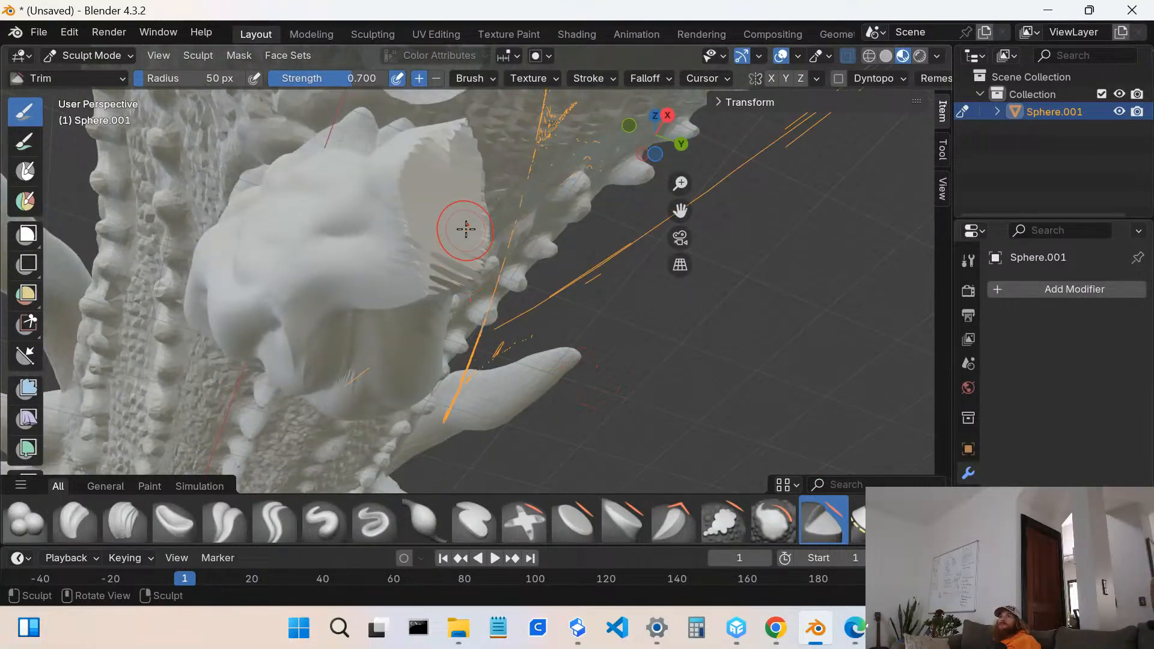
# - Trim the remaining bumps on the horn's flattened end, down to its ragged lower edge
pyautogui.moveTo(465, 126); pyautogui.dragTo(454, 171)
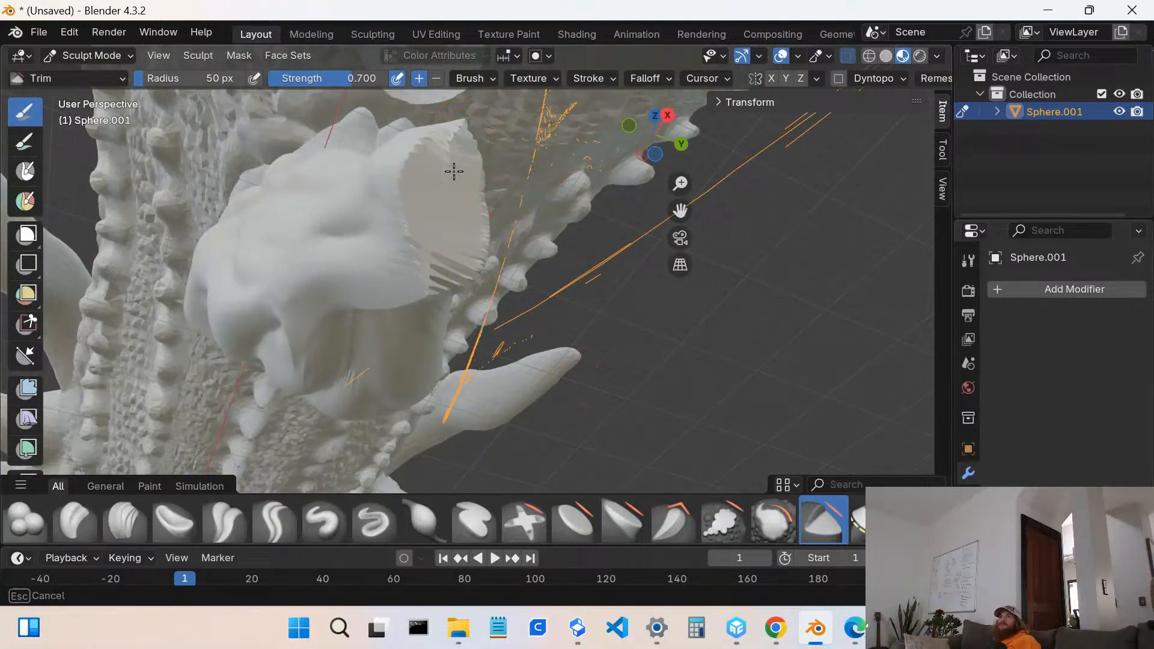
pyautogui.moveTo(450, 259)
pyautogui.mouseDown()
pyautogui.moveTo(439, 270)
pyautogui.moveTo(478, 247)
pyautogui.moveTo(445, 303)
pyautogui.moveTo(423, 283)
pyautogui.moveTo(384, 314)
pyautogui.mouseUp()
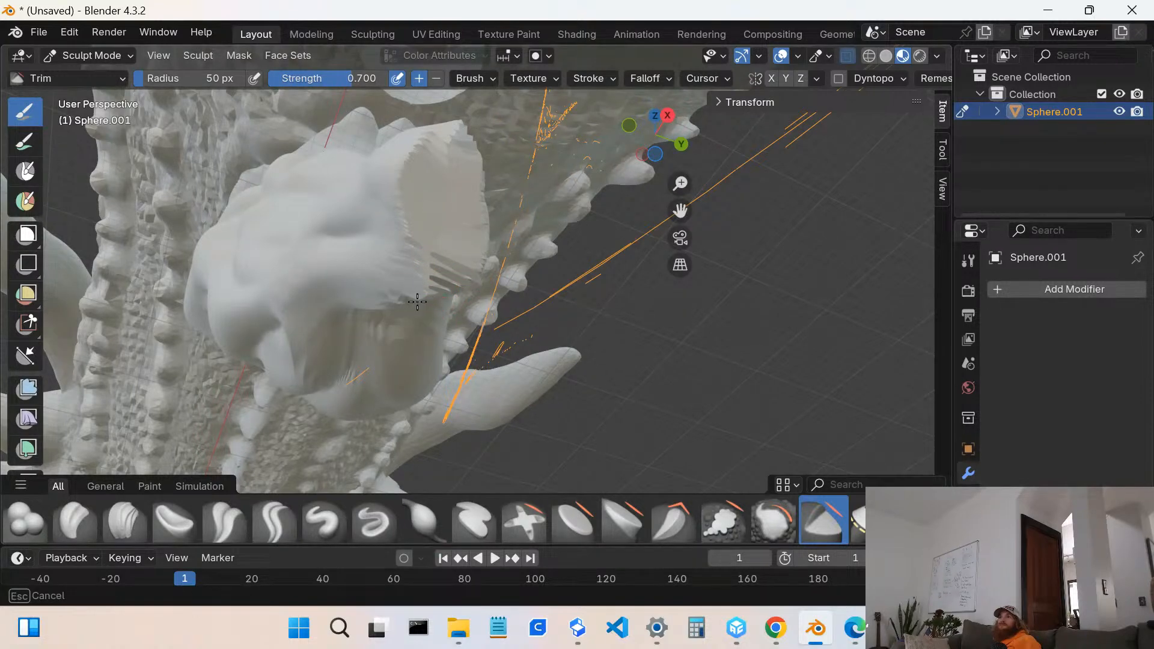
pyautogui.moveTo(431, 274)
pyautogui.mouseDown()
pyautogui.moveTo(423, 279)
pyautogui.moveTo(427, 240)
pyautogui.moveTo(447, 255)
pyautogui.moveTo(433, 219)
pyautogui.mouseUp()
pyautogui.moveTo(433, 219); pyautogui.dragTo(421, 390, button='middle')
pyautogui.moveTo(420, 390)
pyautogui.mouseDown()
pyautogui.moveTo(420, 335)
pyautogui.moveTo(417, 345)
pyautogui.mouseUp()
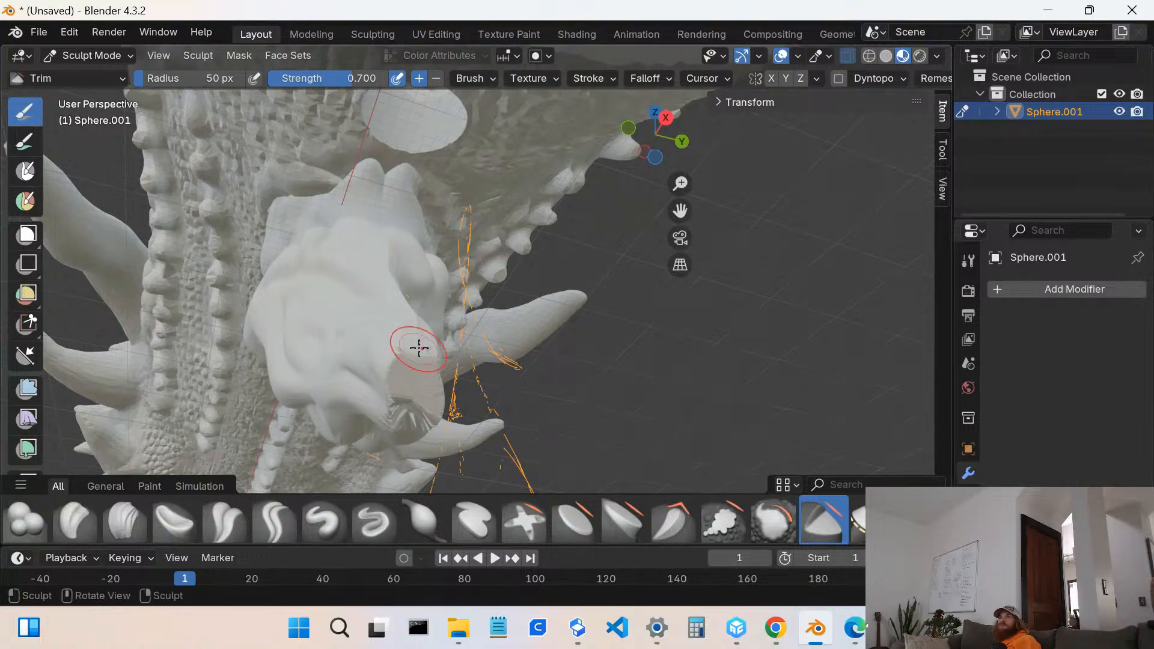
# - Pull the horn's trimmed tip slightly outward with the Elastic Grab brush
pyautogui.moveTo(418, 345)
pyautogui.mouseDown(button='middle')
pyautogui.moveTo(387, 381)
pyautogui.moveTo(419, 397)
pyautogui.moveTo(484, 379)
pyautogui.mouseUp(button='middle')
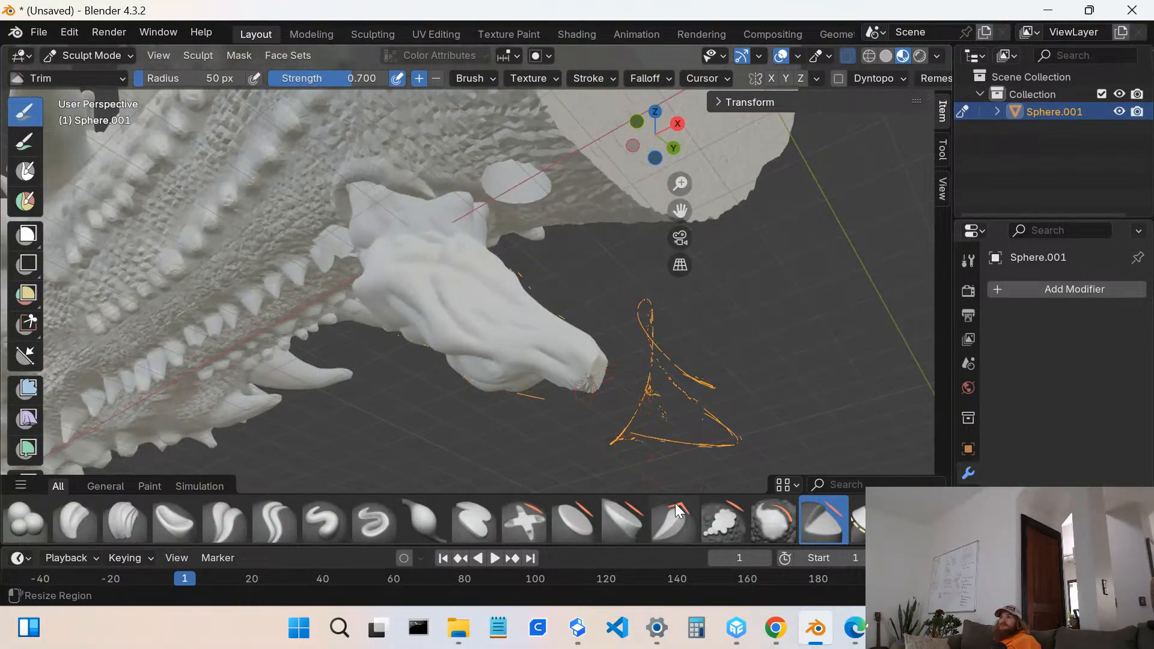
pyautogui.click(773, 520)
pyautogui.click(922, 521)
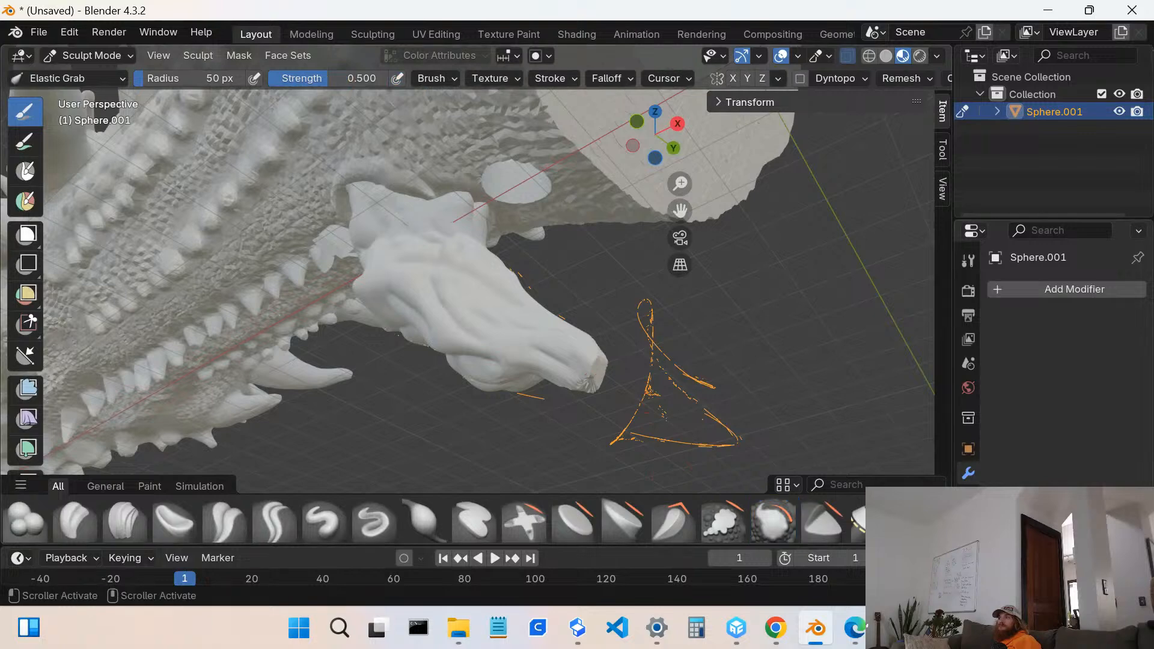
pyautogui.scroll(1, 731, 436)
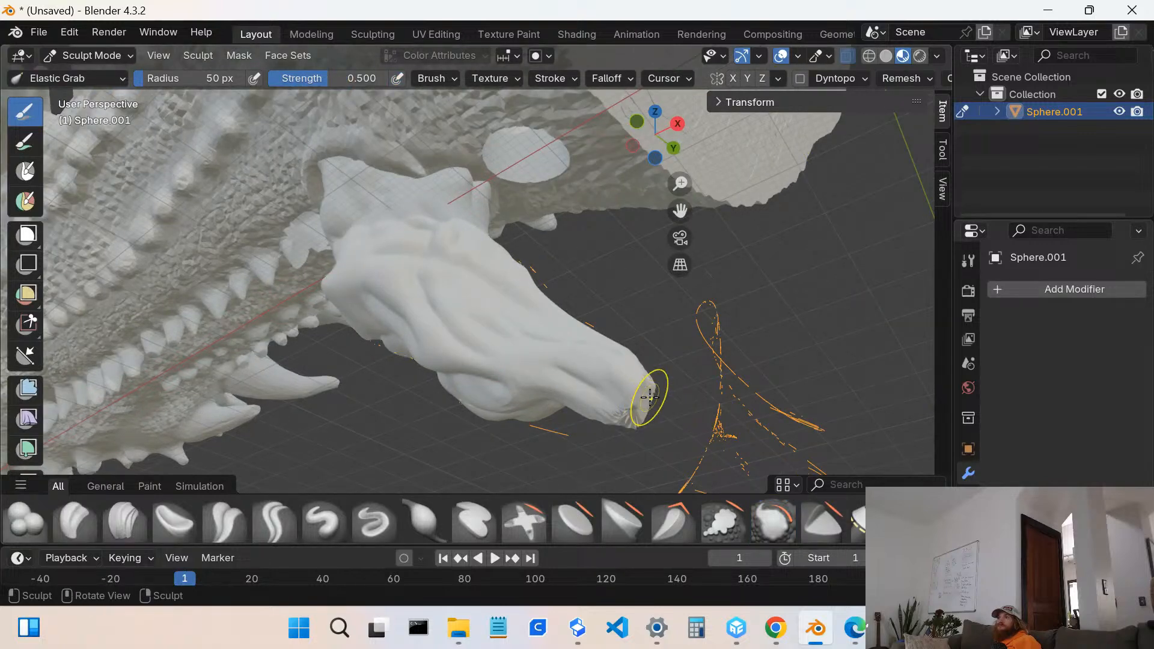
pyautogui.moveTo(651, 401); pyautogui.dragTo(702, 396)
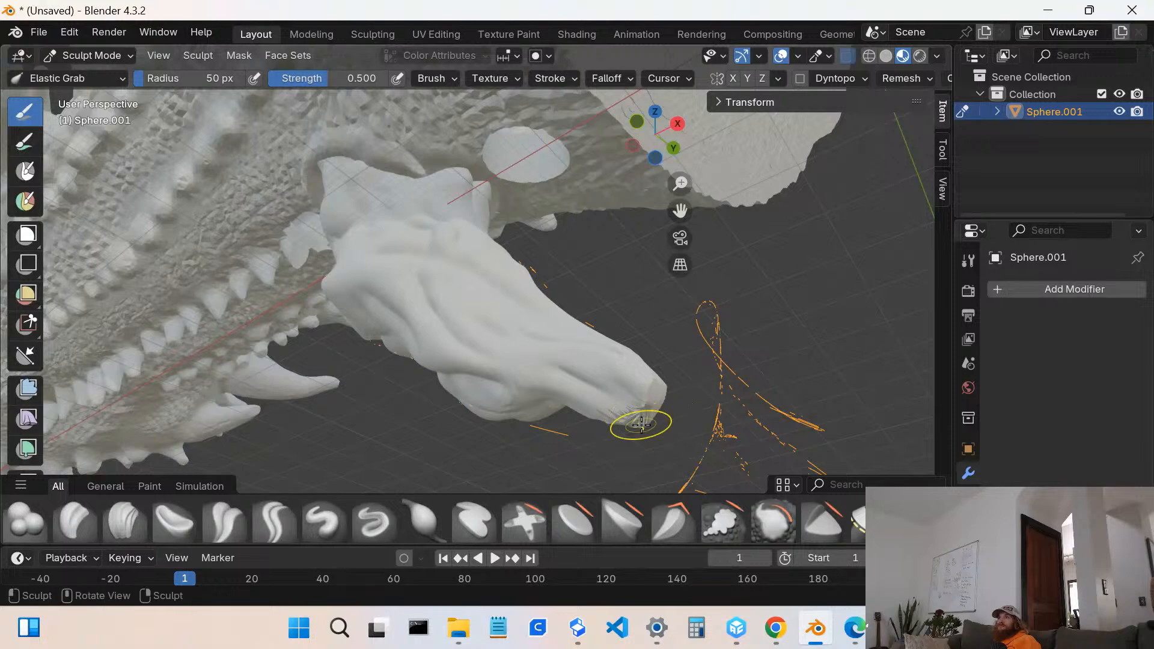
# - Soften the ragged edges and flat face of the horn's trimmed tip with the Smooth brush
pyautogui.click(760, 524)
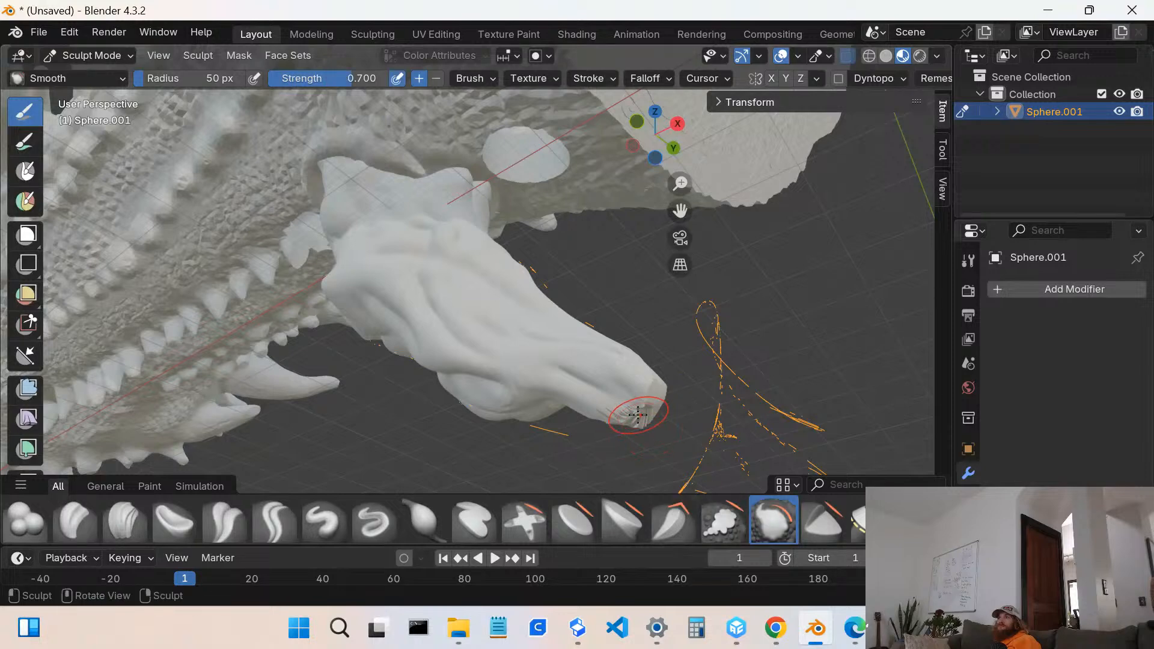
pyautogui.moveTo(638, 415); pyautogui.dragTo(607, 409)
pyautogui.scroll(2, 637, 412)
pyautogui.moveTo(659, 443); pyautogui.dragTo(719, 434)
pyautogui.moveTo(719, 434); pyautogui.dragTo(379, 424, button='middle')
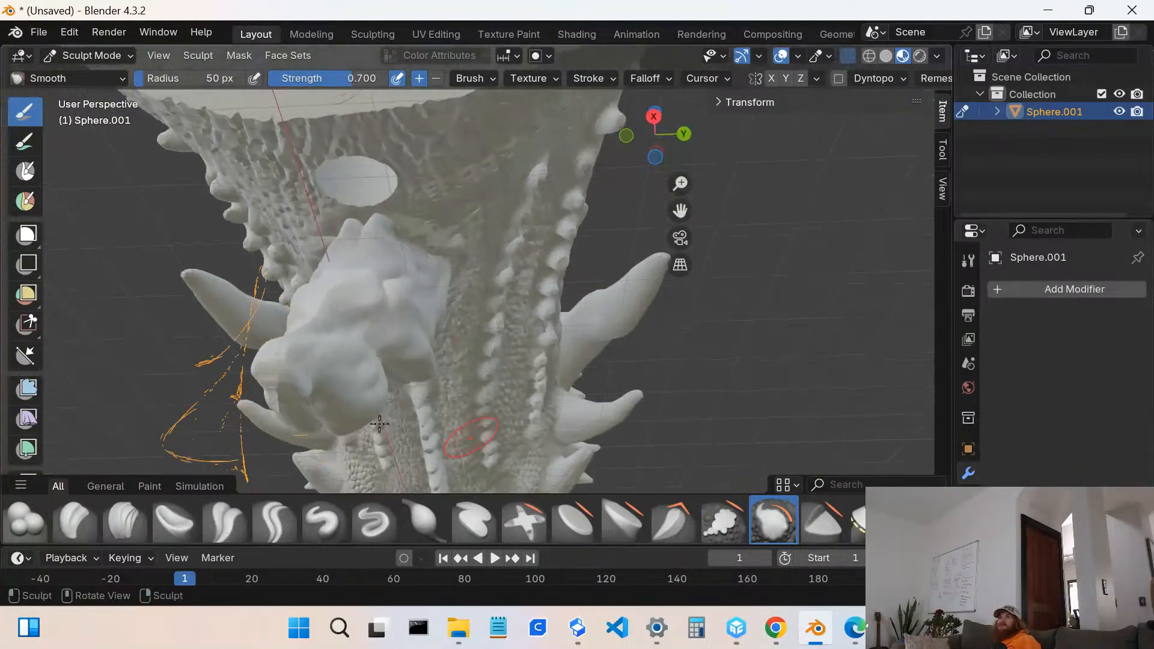
pyautogui.moveTo(336, 405)
pyautogui.mouseDown()
pyautogui.moveTo(321, 394)
pyautogui.moveTo(340, 410)
pyautogui.moveTo(346, 393)
pyautogui.moveTo(281, 381)
pyautogui.mouseUp()
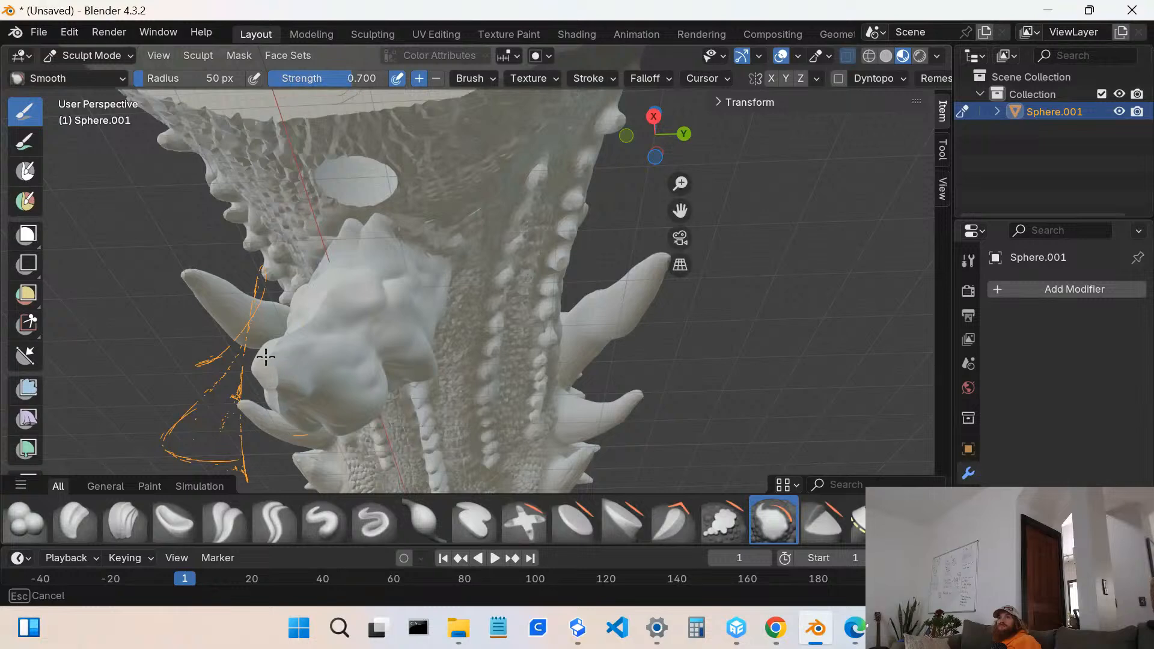
pyautogui.moveTo(265, 357); pyautogui.dragTo(283, 387)
# - Try to smooth the creases and lower corner on the underside of the horn's tip
pyautogui.moveTo(283, 387)
pyautogui.mouseDown(button='middle')
pyautogui.moveTo(304, 396)
pyautogui.moveTo(430, 360)
pyautogui.mouseUp(button='middle')
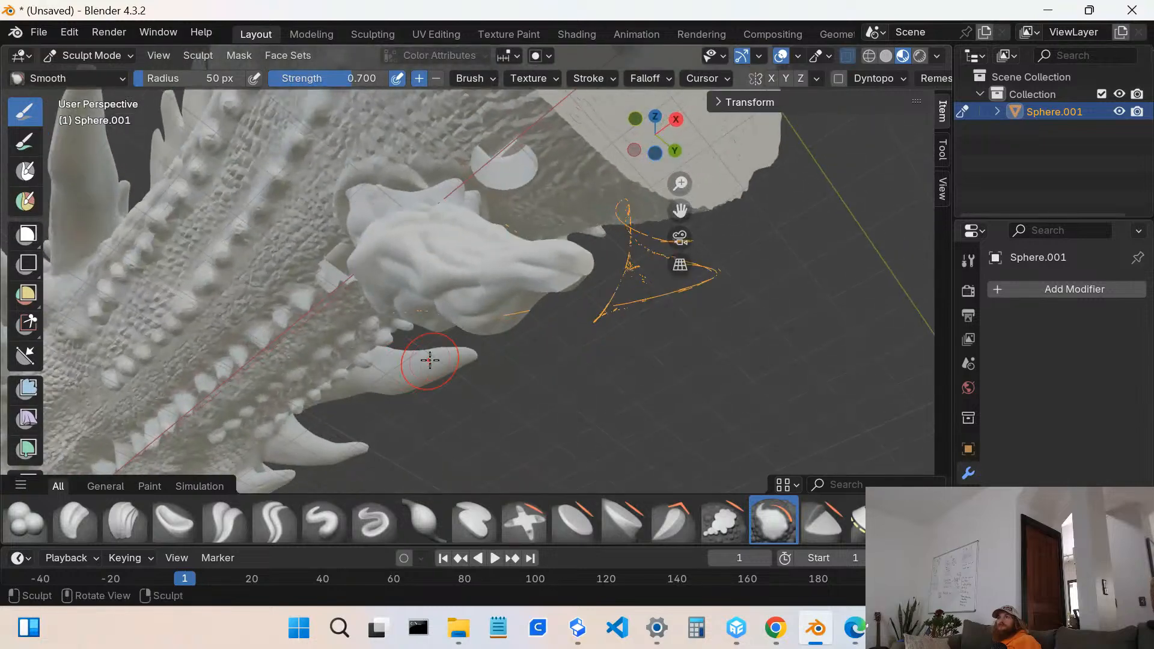
pyautogui.scroll(1, 596, 303)
pyautogui.moveTo(569, 283); pyautogui.dragTo(548, 297)
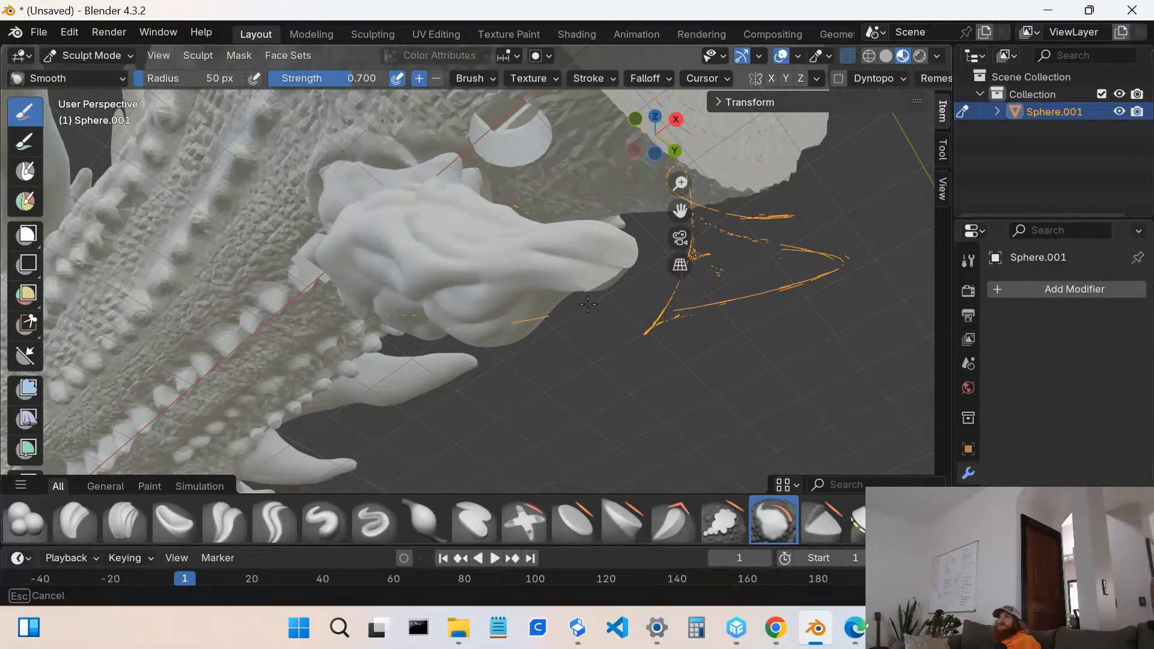
pyautogui.moveTo(620, 267); pyautogui.dragTo(558, 310, button='middle')
pyautogui.scroll(3, 536, 380)
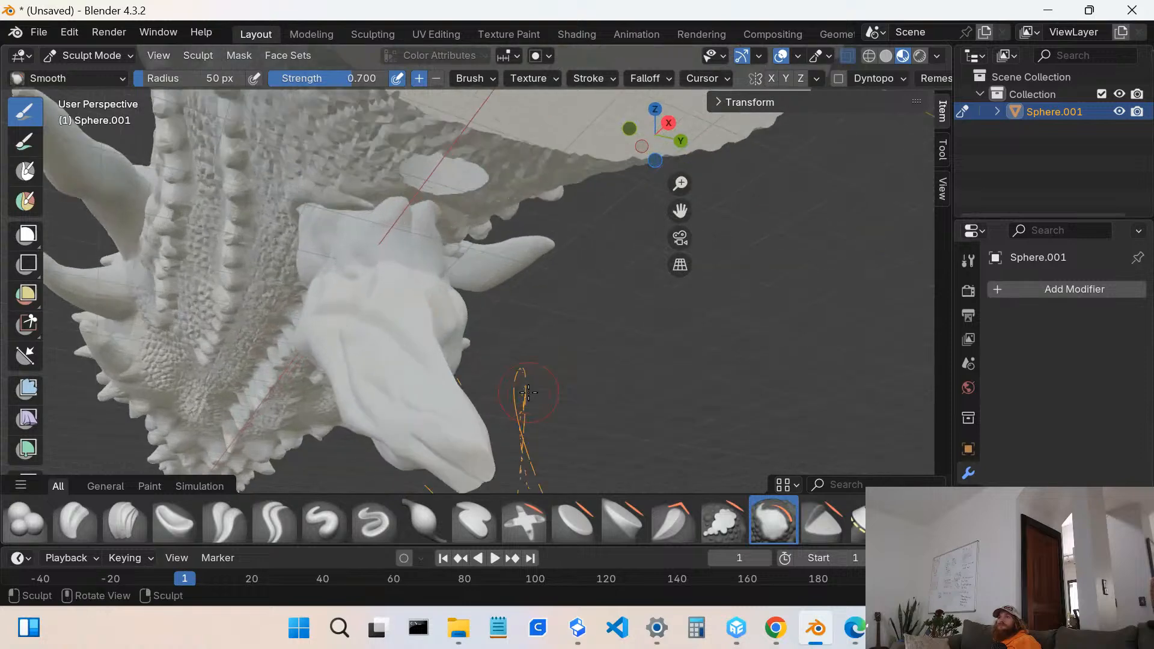
pyautogui.moveTo(499, 422)
pyautogui.keyDown('shift'); pyautogui.mouseDown(button='middle')
pyautogui.moveTo(523, 301)
pyautogui.moveTo(518, 249)
pyautogui.mouseUp(button='middle'); pyautogui.keyUp('shift')
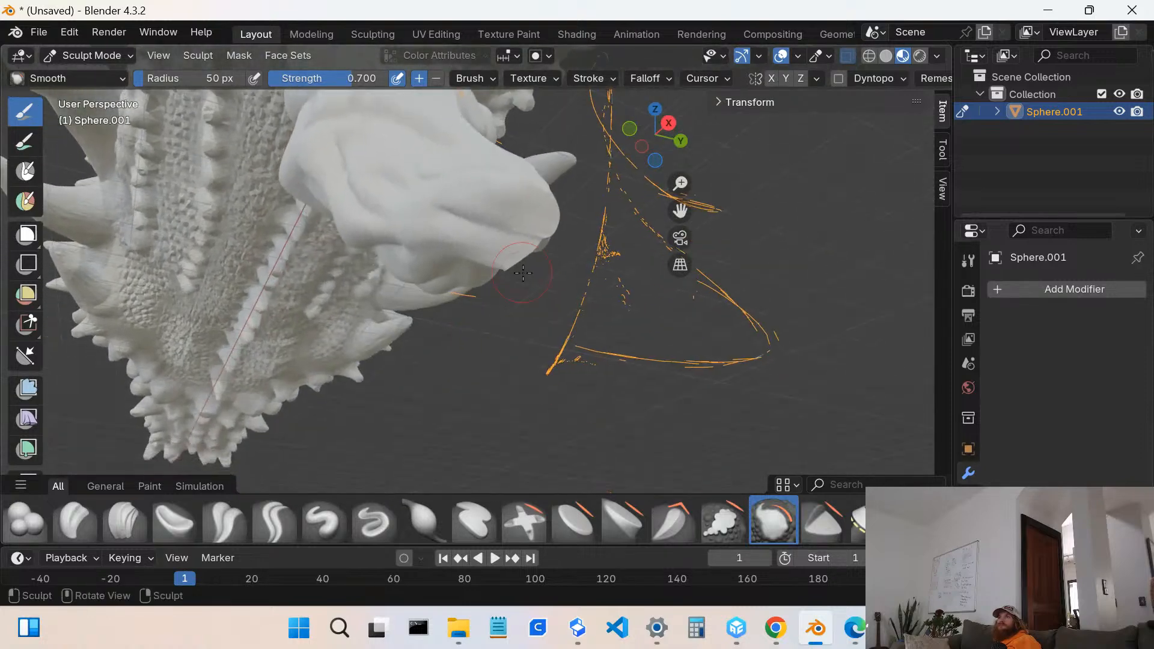
pyautogui.scroll(1, 518, 265)
pyautogui.moveTo(519, 276); pyautogui.dragTo(538, 235)
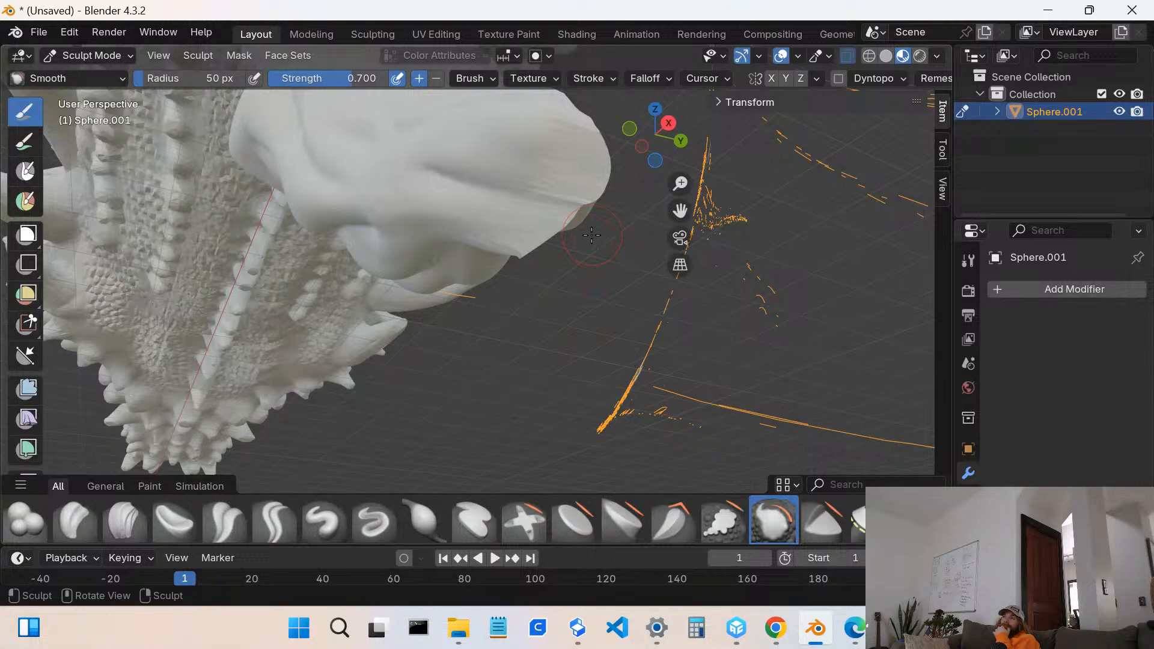
# - Undo the last two smoothing strokes on the horn's tip
pyautogui.moveTo(592, 234)
pyautogui.mouseDown(button='middle')
pyautogui.moveTo(481, 253)
pyautogui.moveTo(527, 269)
pyautogui.moveTo(525, 249)
pyautogui.mouseUp(button='middle')
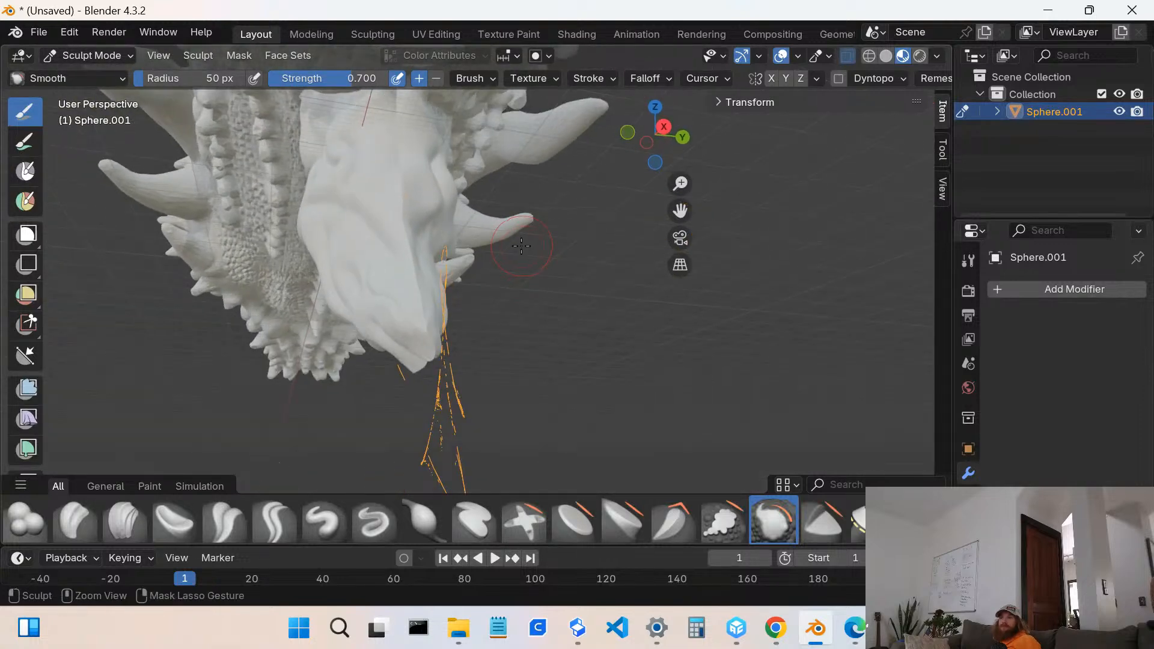
pyautogui.hotkey('ctrl', 'z')
pyautogui.hotkey('ctrl', 'z')
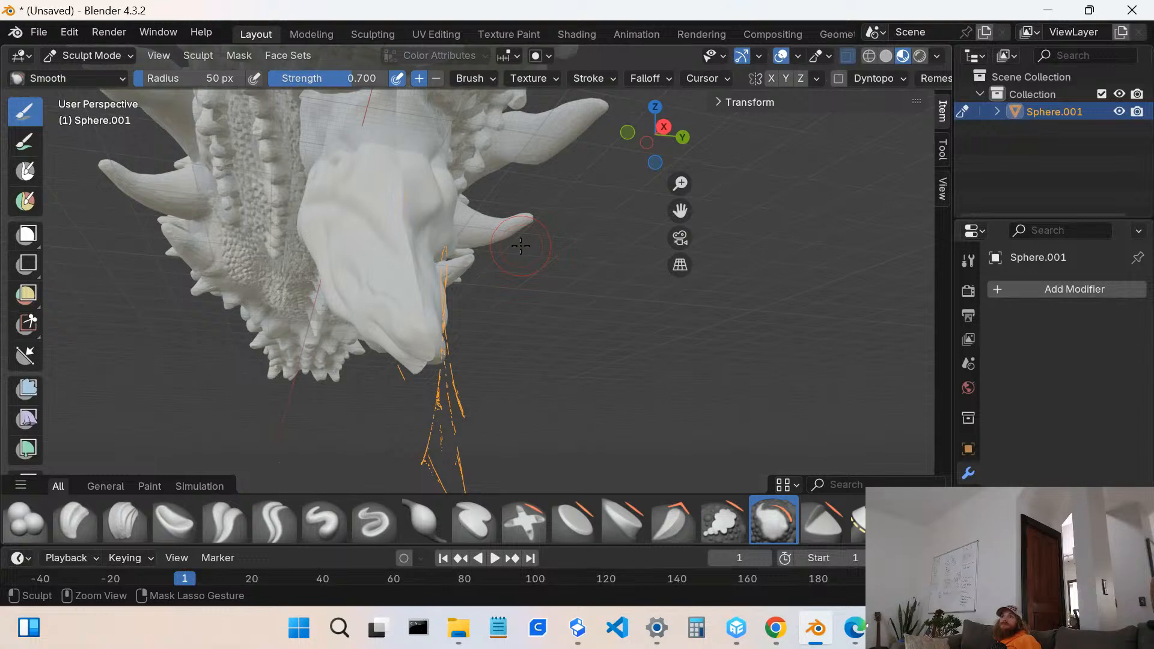
# - Select the faces at the horn's tip in Edit Mode, subdivide them with 2 cuts, and clear the selection
pyautogui.moveTo(490, 336)
pyautogui.mouseDown(button='middle')
pyautogui.moveTo(413, 373)
pyautogui.moveTo(383, 317)
pyautogui.moveTo(507, 322)
pyautogui.mouseUp(button='middle')
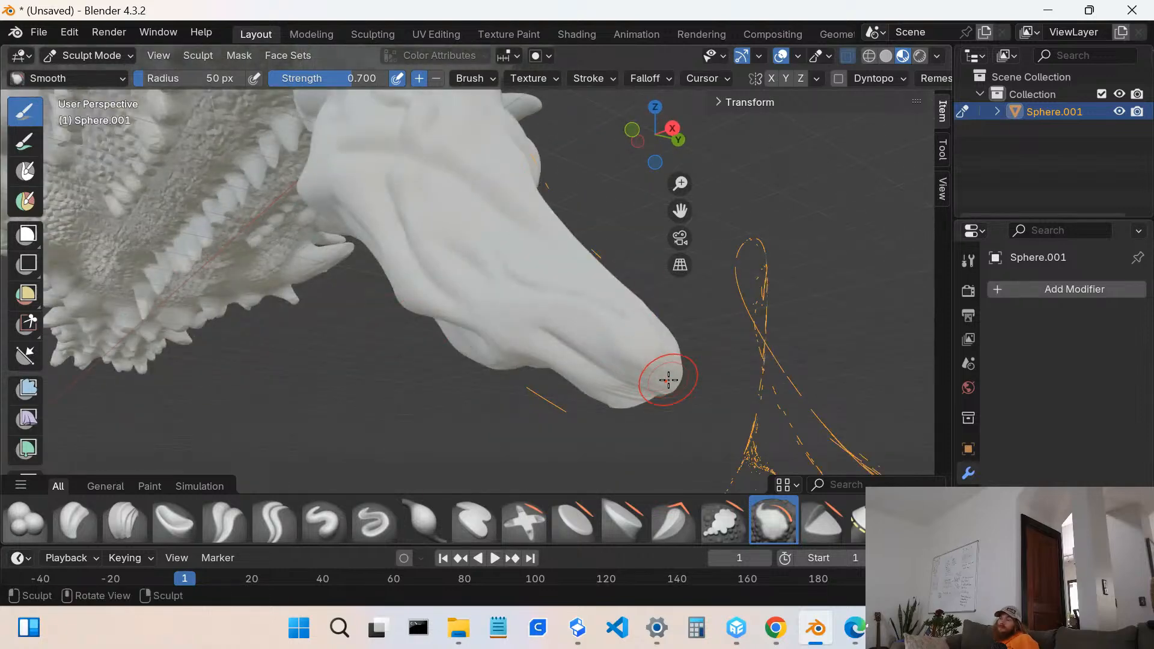
pyautogui.click(48, 56)
pyautogui.click(77, 97)
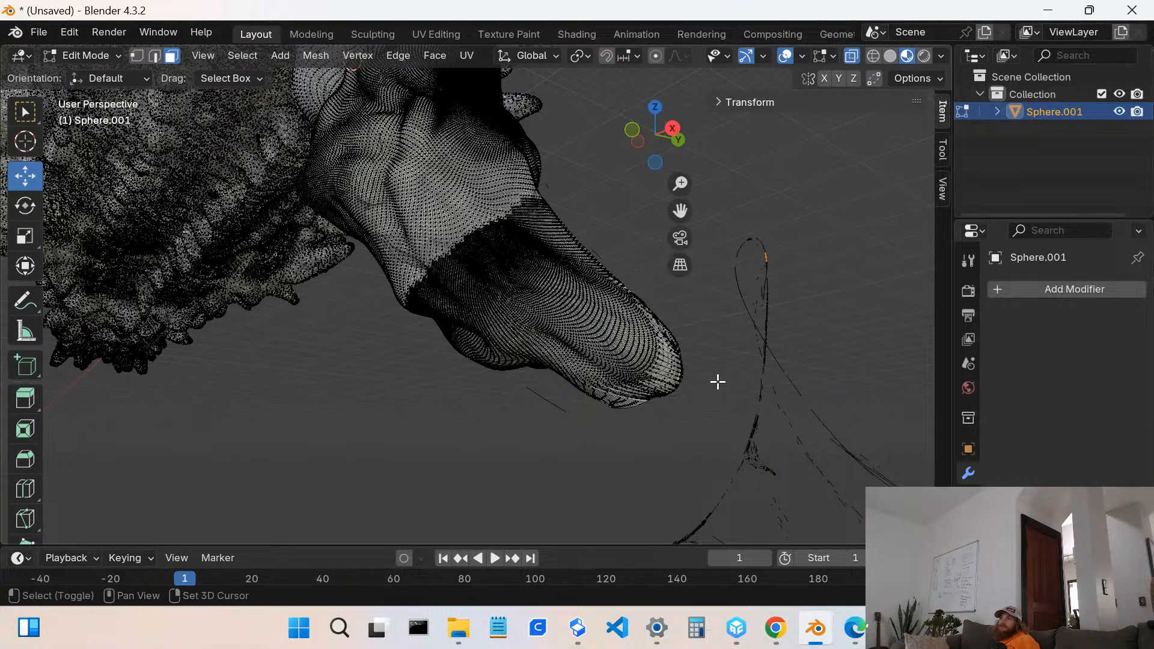
pyautogui.moveTo(702, 389)
pyautogui.keyDown('ctrl'); pyautogui.mouseDown(button='right')
pyautogui.moveTo(723, 363)
pyautogui.moveTo(691, 316)
pyautogui.moveTo(646, 328)
pyautogui.moveTo(603, 398)
pyautogui.moveTo(597, 443)
pyautogui.moveTo(755, 420)
pyautogui.mouseUp(button='right'); pyautogui.keyUp('ctrl')
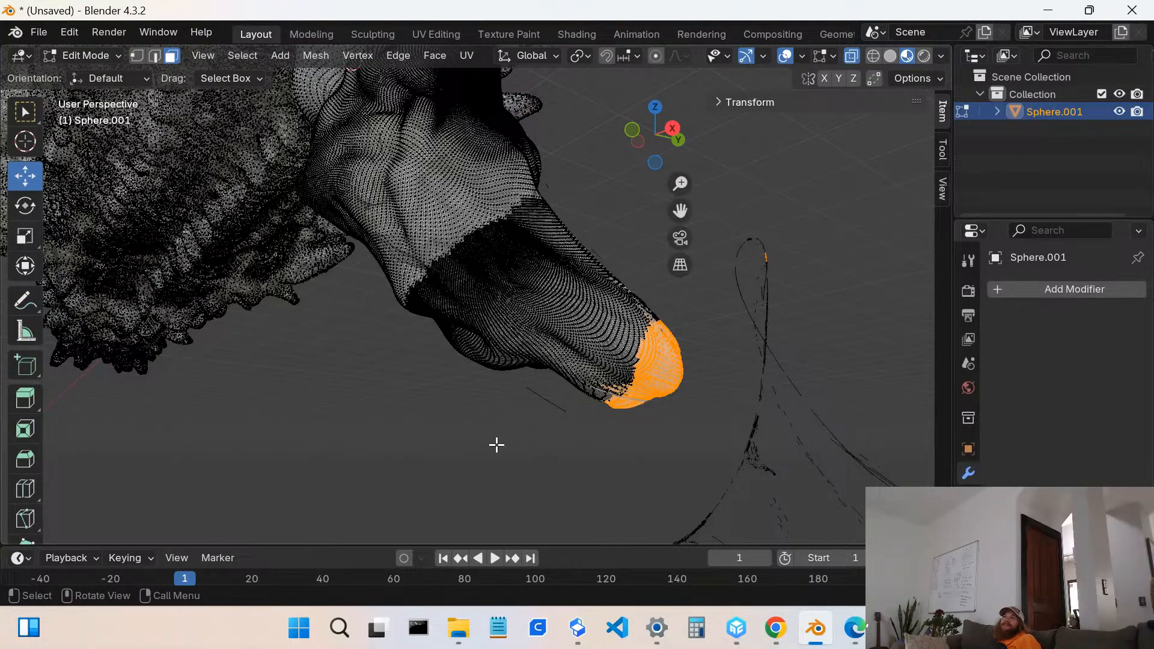
pyautogui.hotkey('ctrl', 'f')
pyautogui.click(421, 269)
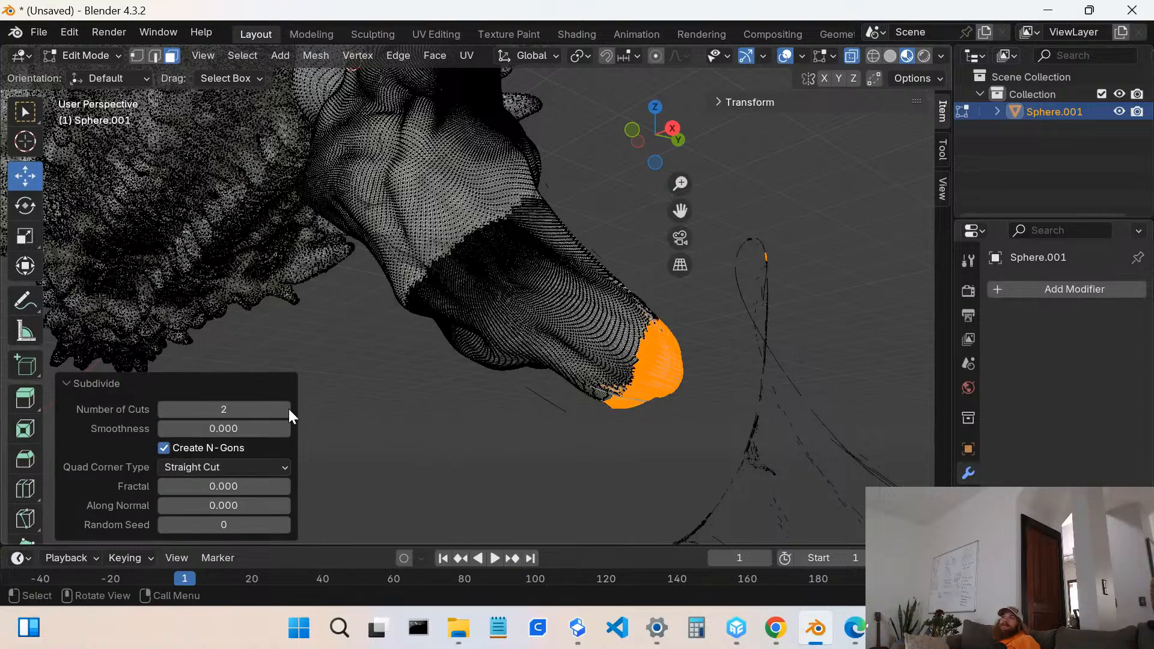
pyautogui.click(715, 433)
pyautogui.scroll(2, 713, 407)
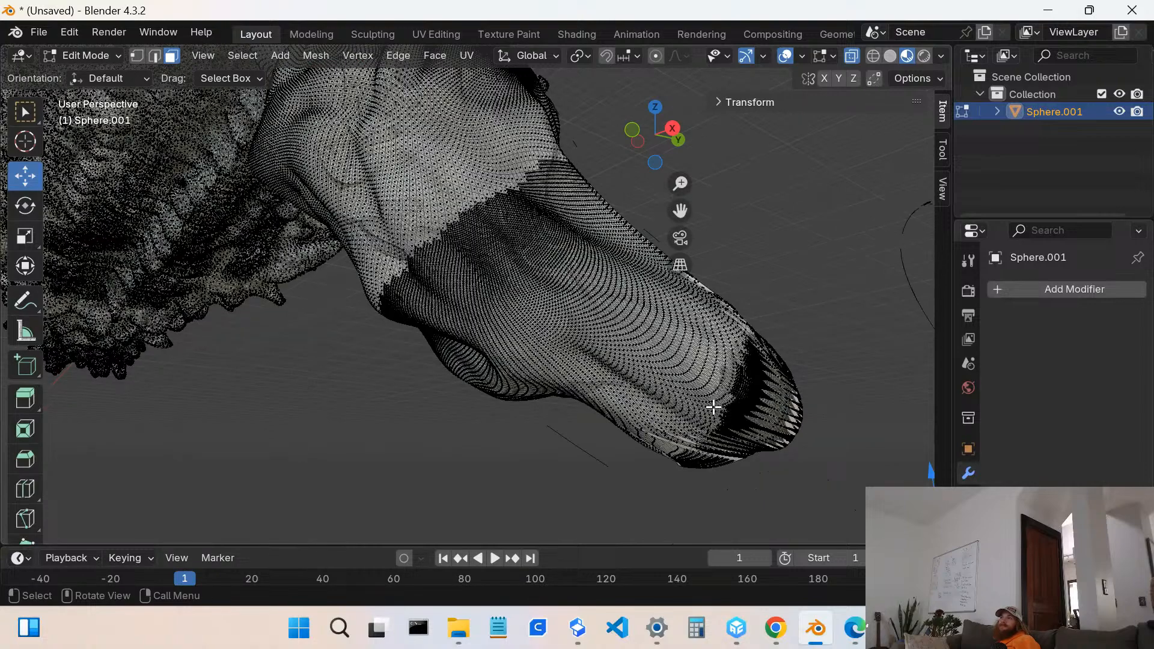
# - Return to Sculpt Mode and smooth the subdivided faces and lower edge of the horn's tip with the Smooth brush
pyautogui.moveTo(713, 407); pyautogui.dragTo(799, 525, button='middle')
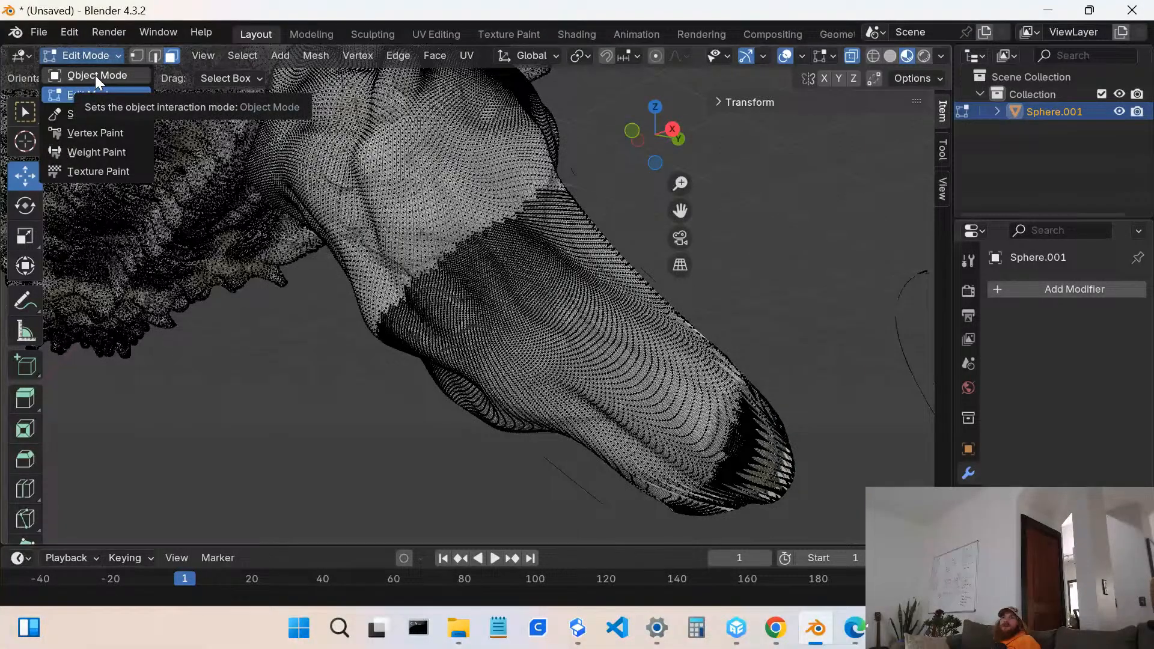
pyautogui.click(75, 119)
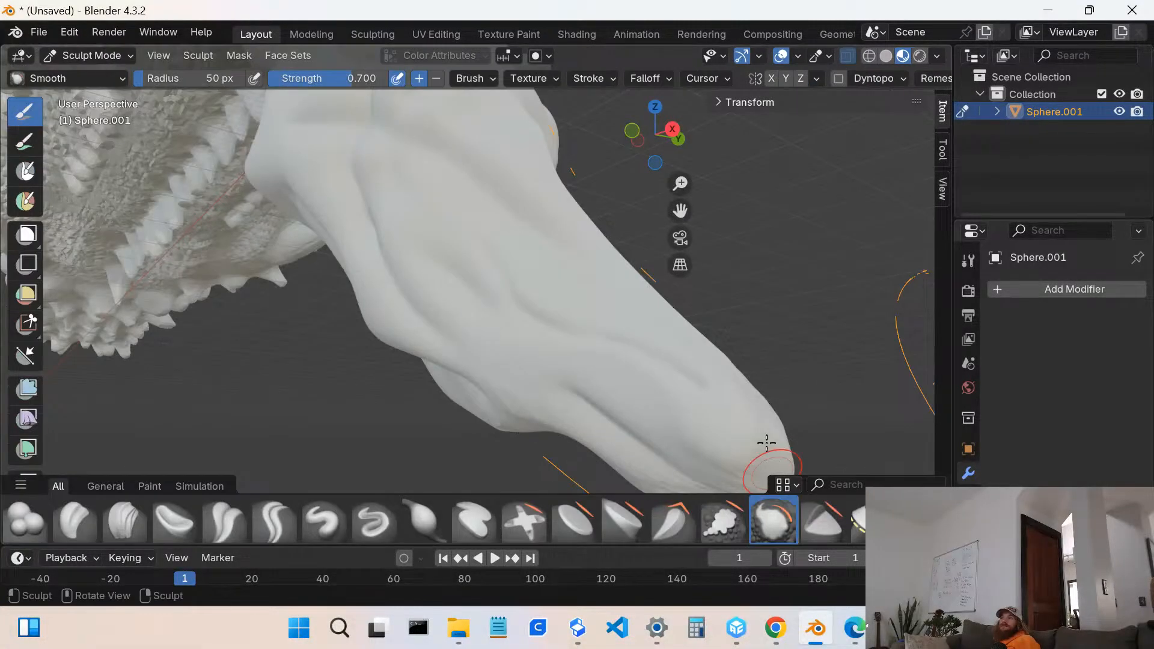
pyautogui.moveTo(765, 471)
pyautogui.mouseDown(button='middle')
pyautogui.moveTo(742, 431)
pyautogui.moveTo(710, 410)
pyautogui.mouseUp(button='middle')
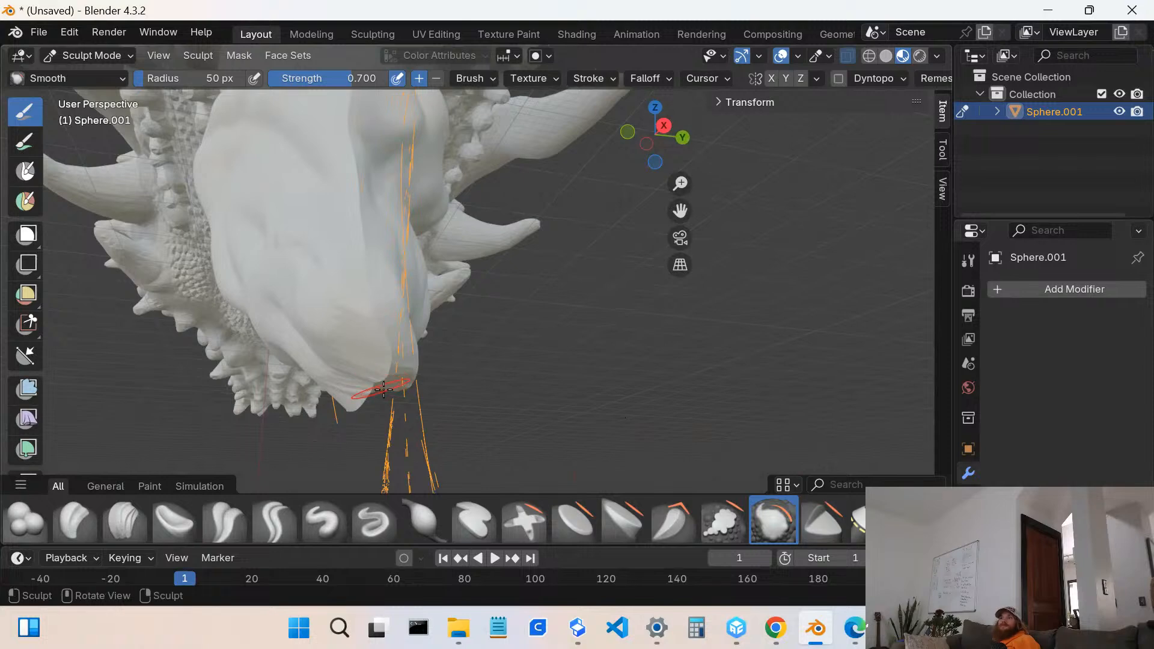
pyautogui.moveTo(380, 378)
pyautogui.mouseDown()
pyautogui.moveTo(381, 343)
pyautogui.moveTo(366, 327)
pyautogui.moveTo(374, 334)
pyautogui.moveTo(353, 355)
pyautogui.moveTo(357, 332)
pyautogui.mouseUp()
pyautogui.moveTo(399, 337)
pyautogui.mouseDown(button='middle')
pyautogui.moveTo(644, 391)
pyautogui.moveTo(532, 272)
pyautogui.mouseUp(button='middle')
pyautogui.scroll(-4, 643, 392)
pyautogui.scroll(5, 425, 242)
pyautogui.scroll(-2, 424, 242)
pyautogui.moveTo(421, 185); pyautogui.dragTo(410, 137)
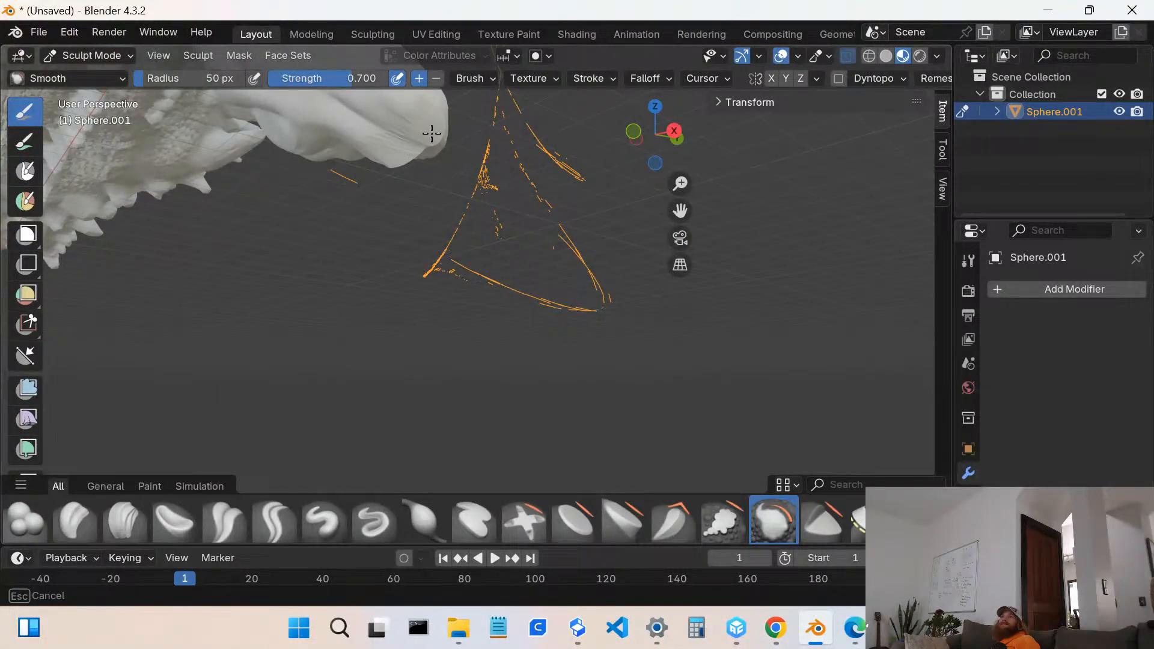
pyautogui.moveTo(442, 137); pyautogui.dragTo(437, 136)
pyautogui.scroll(2, 437, 135)
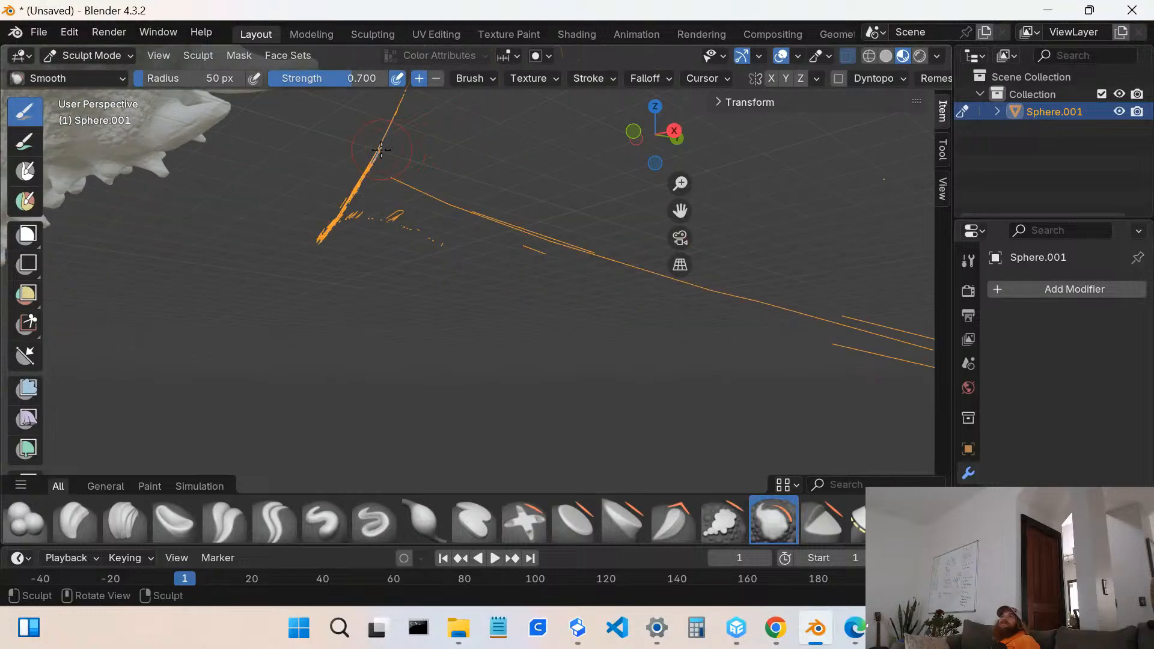
# - Reshape the end of the horn's tip with the Elastic Grab brush, pulling its face sideways and its lower rim upward
pyautogui.moveTo(381, 149)
pyautogui.mouseDown(button='middle')
pyautogui.moveTo(381, 178)
pyautogui.moveTo(244, 243)
pyautogui.mouseUp(button='middle')
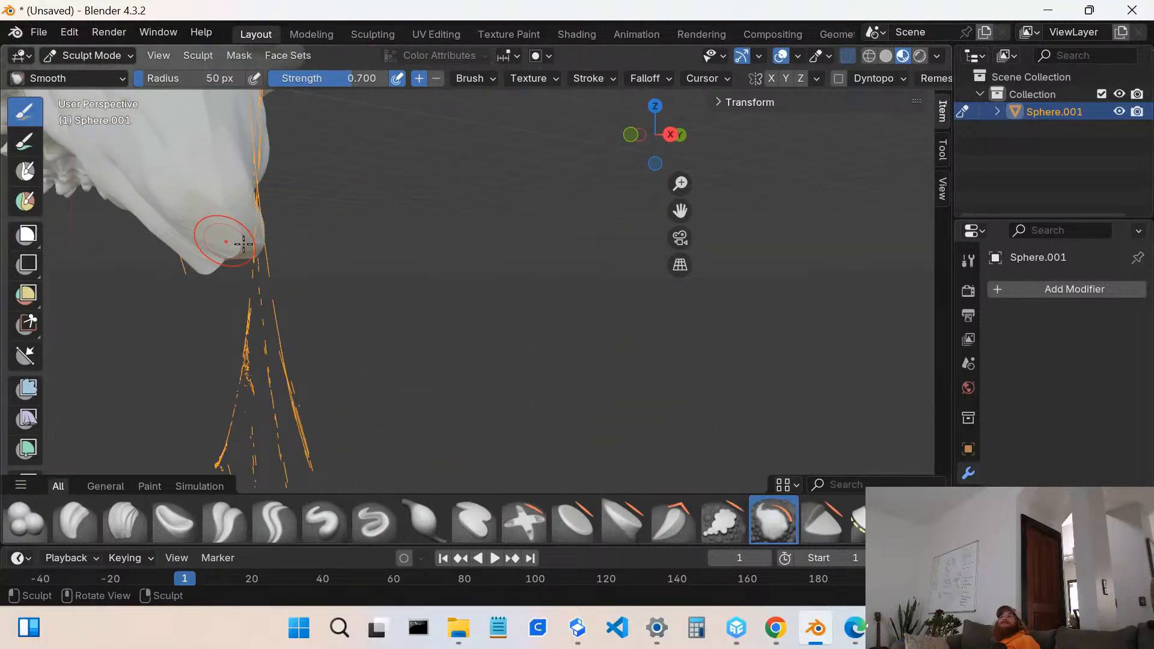
pyautogui.click(524, 520)
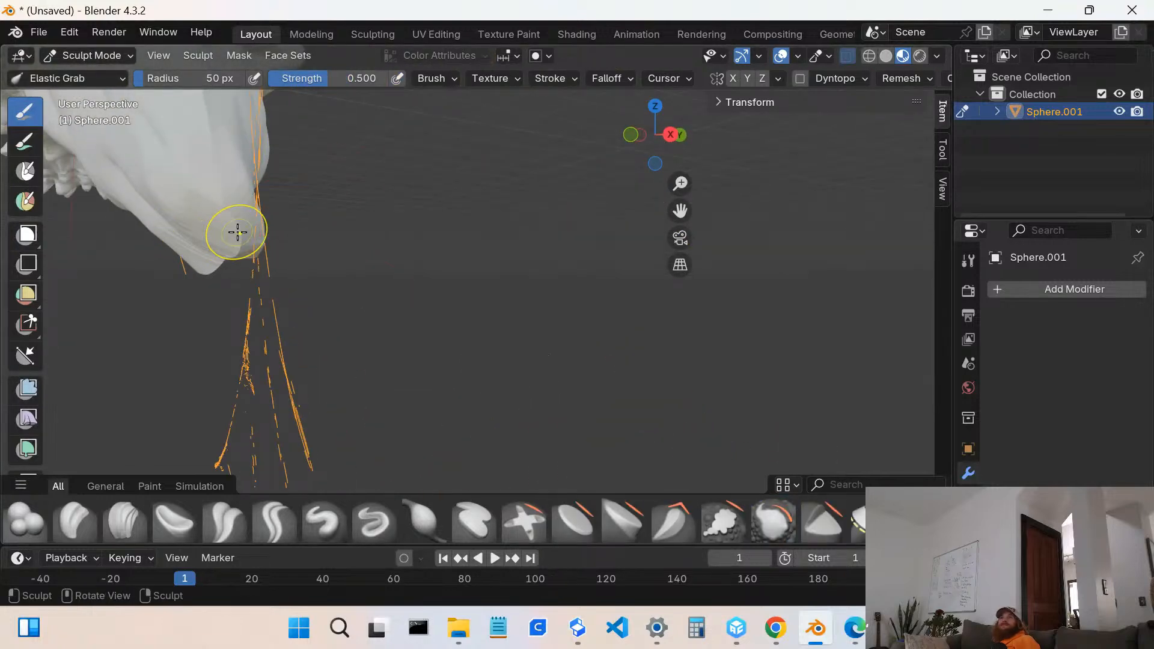
pyautogui.moveTo(229, 233)
pyautogui.mouseDown()
pyautogui.moveTo(223, 253)
pyautogui.moveTo(196, 257)
pyautogui.moveTo(200, 269)
pyautogui.moveTo(176, 220)
pyautogui.moveTo(232, 222)
pyautogui.moveTo(257, 259)
pyautogui.moveTo(249, 230)
pyautogui.mouseUp()
pyautogui.moveTo(238, 218); pyautogui.dragTo(253, 221)
pyautogui.moveTo(233, 254)
pyautogui.mouseDown(button='middle')
pyautogui.moveTo(221, 224)
pyautogui.moveTo(243, 271)
pyautogui.mouseUp(button='middle')
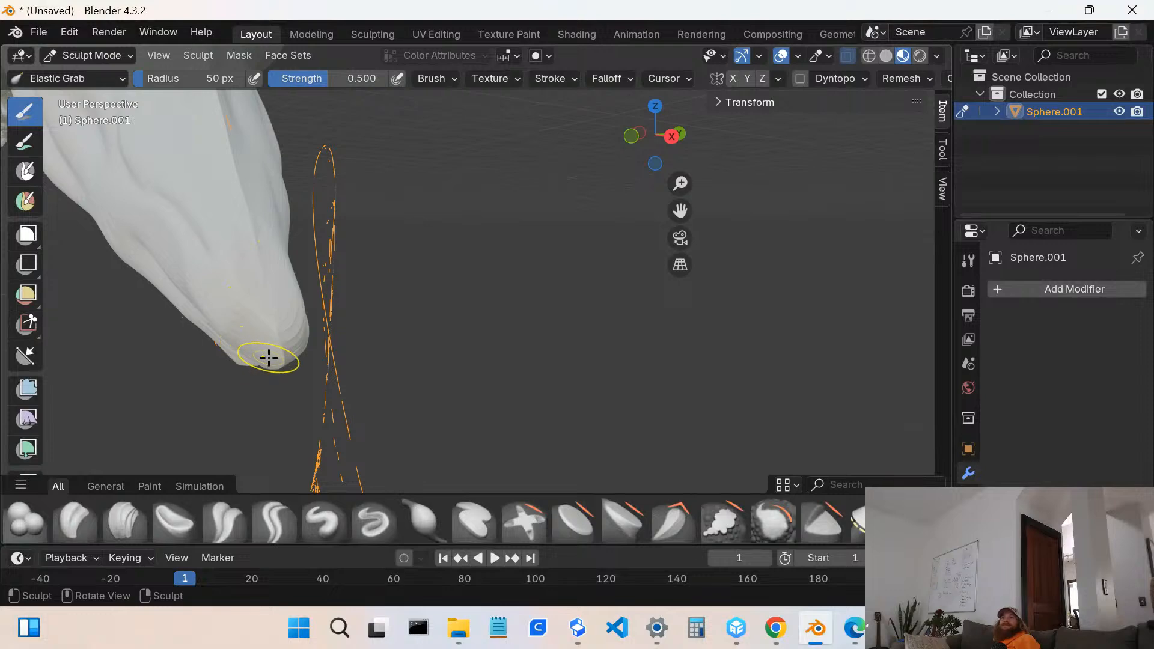
pyautogui.moveTo(268, 358)
pyautogui.mouseDown()
pyautogui.moveTo(241, 361)
pyautogui.moveTo(242, 374)
pyautogui.moveTo(285, 350)
pyautogui.moveTo(278, 309)
pyautogui.moveTo(273, 326)
pyautogui.mouseUp()
# - Pull the protruding lower corner of the horn's tip upward with the Elastic Grab brush from two viewing angles
pyautogui.moveTo(271, 331)
pyautogui.mouseDown(button='middle')
pyautogui.moveTo(273, 276)
pyautogui.moveTo(317, 252)
pyautogui.mouseUp(button='middle')
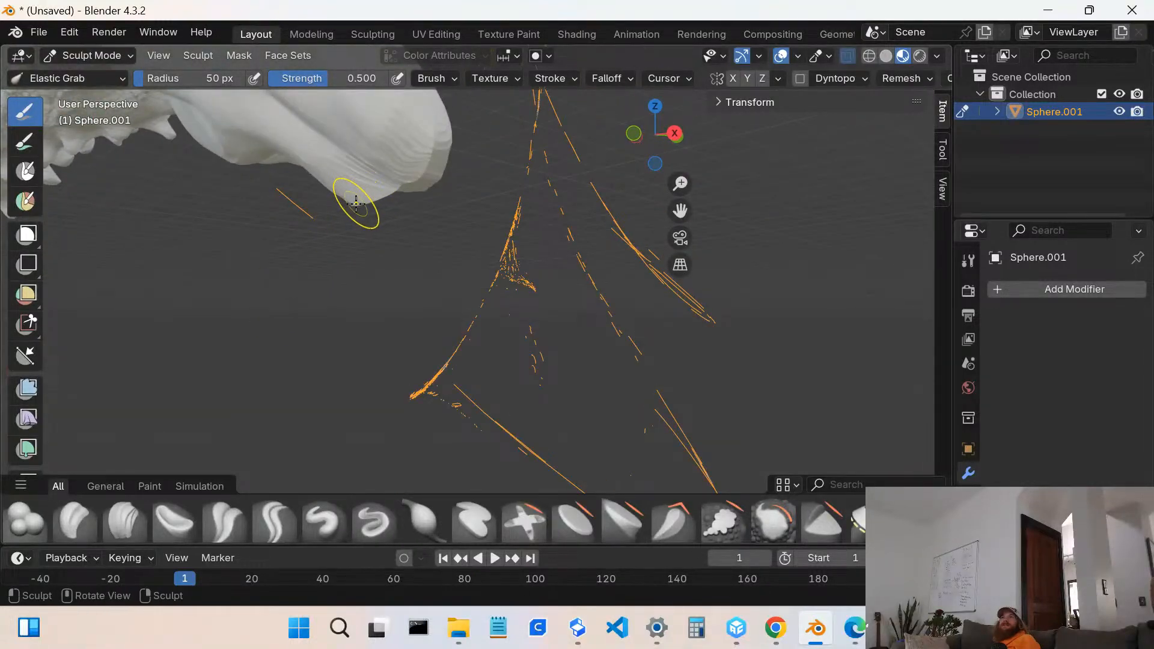
pyautogui.moveTo(356, 204); pyautogui.dragTo(371, 161)
pyautogui.moveTo(372, 165); pyautogui.dragTo(311, 168, button='middle')
pyautogui.moveTo(178, 164)
pyautogui.keyDown('shift'); pyautogui.mouseDown(button='middle')
pyautogui.moveTo(226, 235)
pyautogui.moveTo(270, 270)
pyautogui.moveTo(226, 243)
pyautogui.moveTo(233, 250)
pyautogui.mouseUp(button='middle'); pyautogui.keyUp('shift')
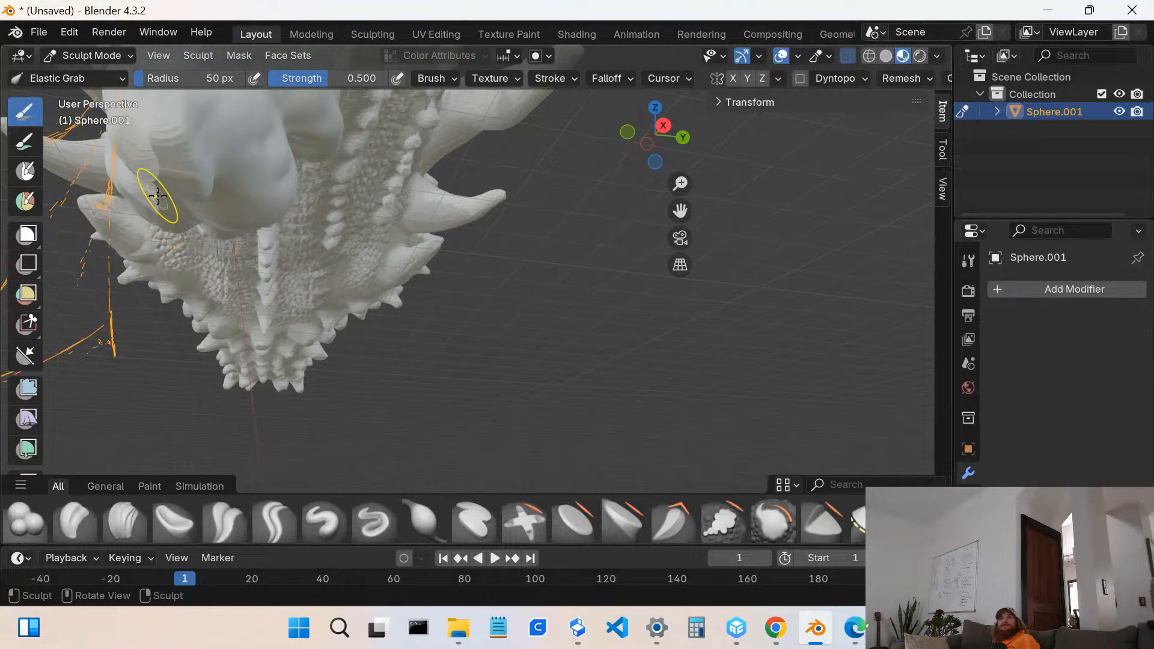
pyautogui.moveTo(160, 181); pyautogui.dragTo(165, 171)
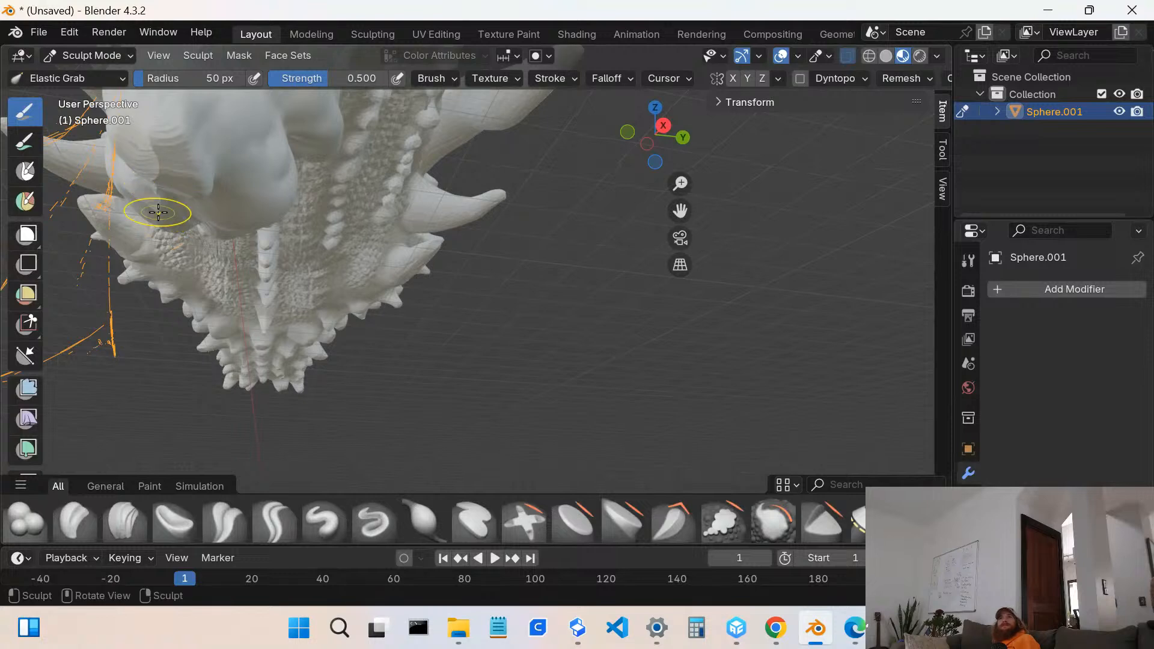
pyautogui.moveTo(157, 213); pyautogui.dragTo(162, 194)
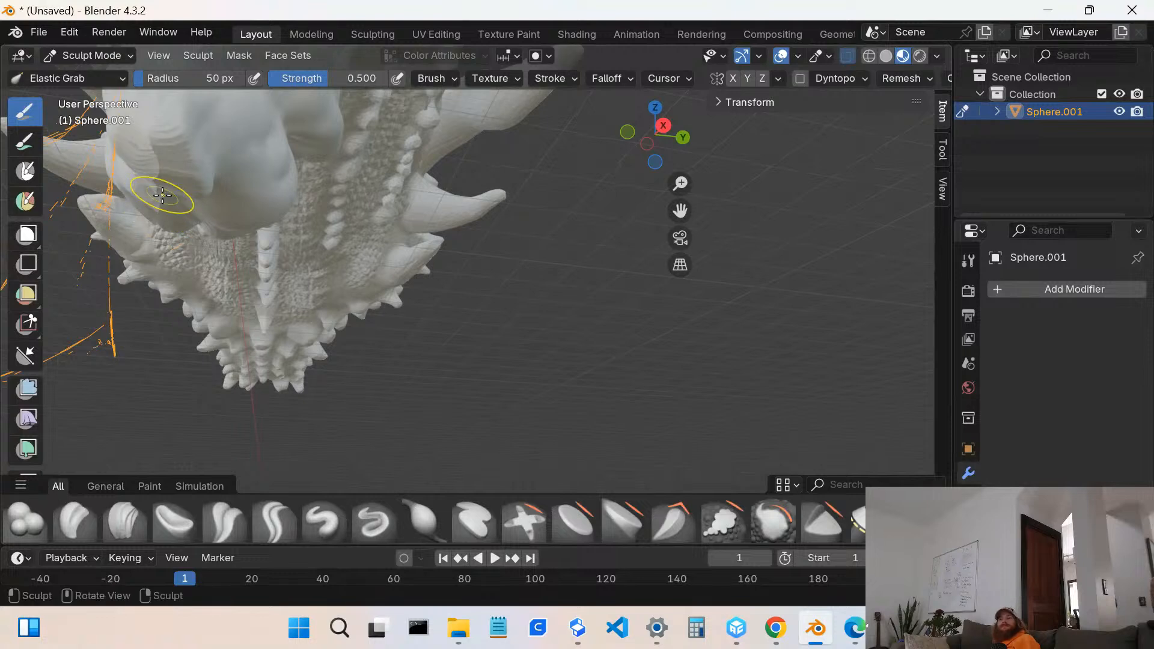
# - Nudge the uneven lower edge behind the horn's tip upward into the body with the Elastic Grab brush
pyautogui.moveTo(162, 194)
pyautogui.mouseDown(button='middle')
pyautogui.moveTo(270, 245)
pyautogui.moveTo(299, 294)
pyautogui.moveTo(443, 324)
pyautogui.moveTo(437, 291)
pyautogui.mouseUp(button='middle')
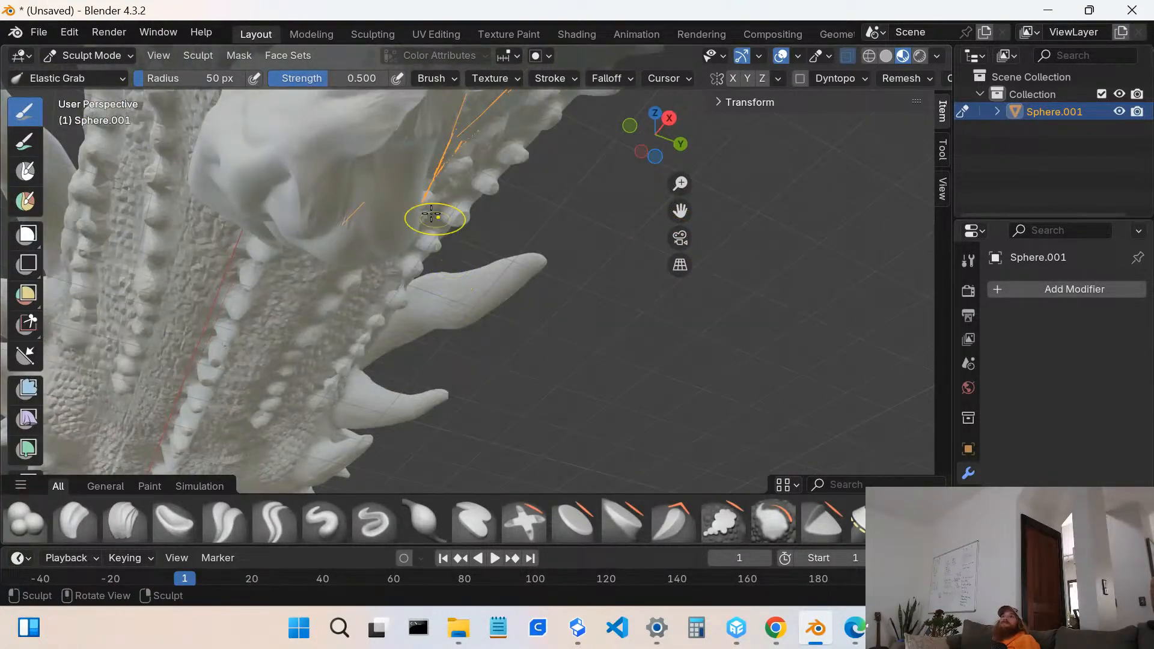
pyautogui.keyDown('shift'); pyautogui.moveTo(434, 219); pyautogui.dragTo(452, 344, button='middle'); pyautogui.keyUp('shift')
pyautogui.scroll(2, 452, 344)
pyautogui.moveTo(452, 344); pyautogui.dragTo(499, 339, button='middle')
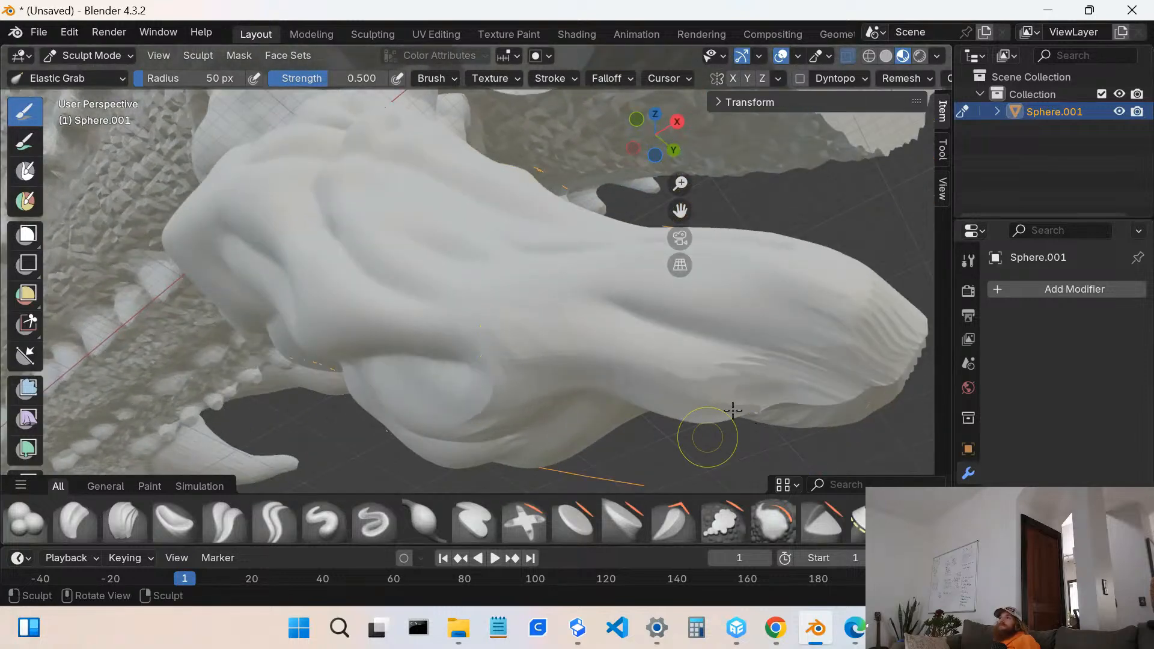
pyautogui.moveTo(765, 409); pyautogui.dragTo(725, 400, button='middle')
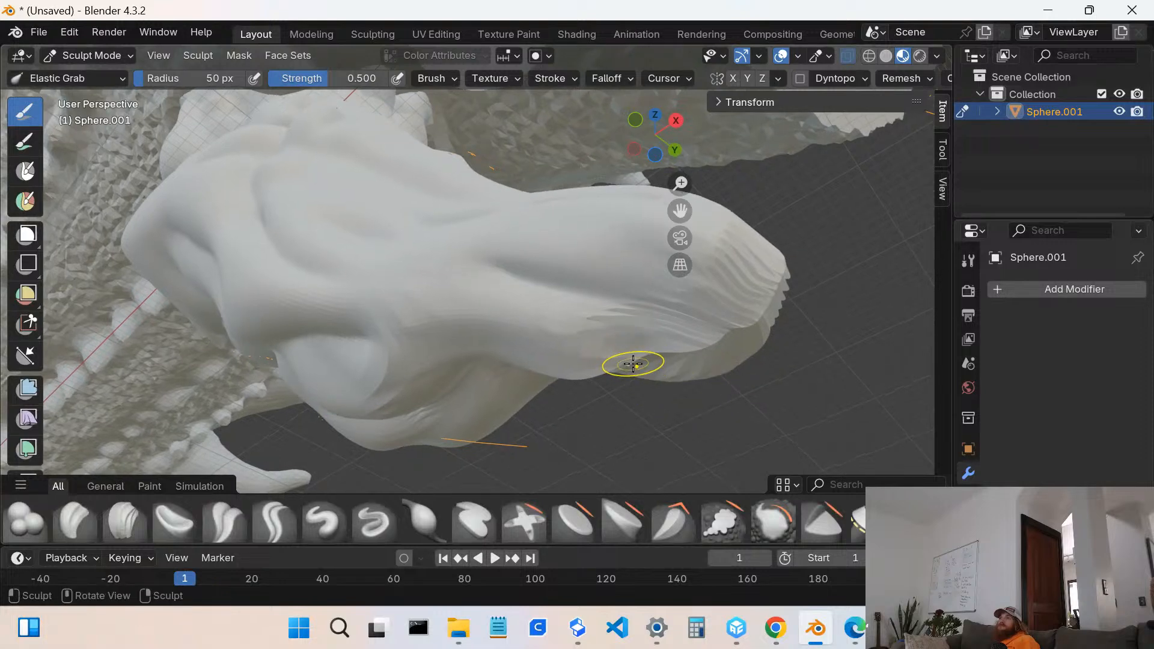
pyautogui.moveTo(633, 364); pyautogui.dragTo(646, 343)
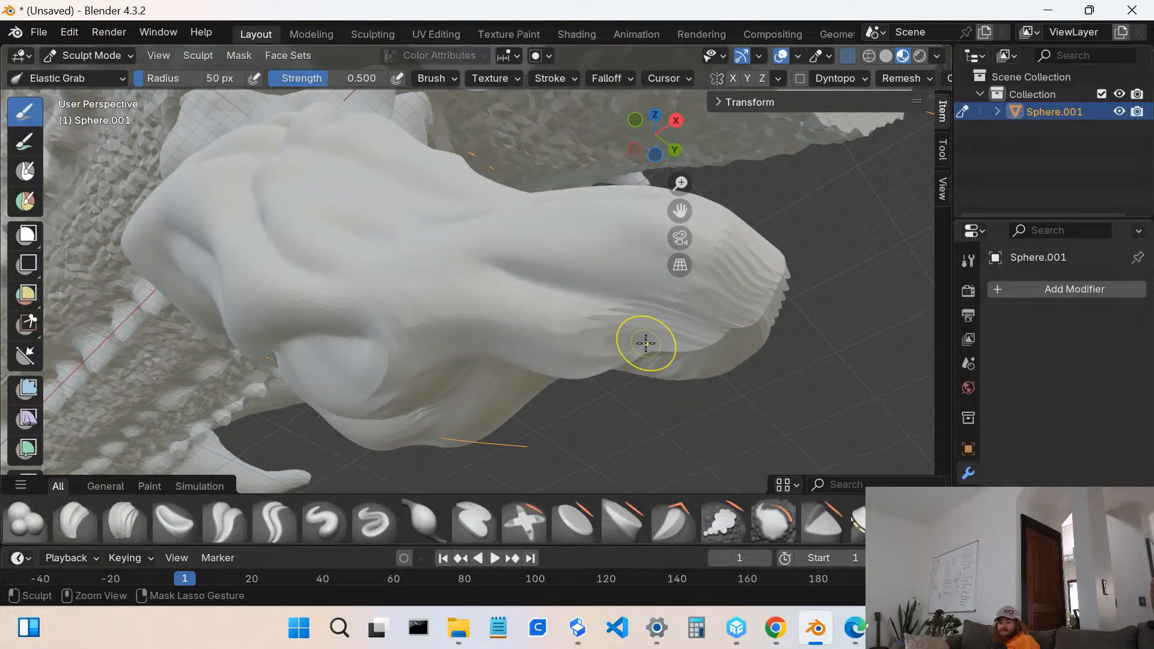
# - Smooth the ridges and jagged edge at the horn's tip from both sides with the Smooth brush at strength 0.700
pyautogui.moveTo(643, 338)
pyautogui.mouseDown(button='middle')
pyautogui.moveTo(679, 377)
pyautogui.moveTo(616, 298)
pyautogui.moveTo(577, 289)
pyautogui.mouseUp(button='middle')
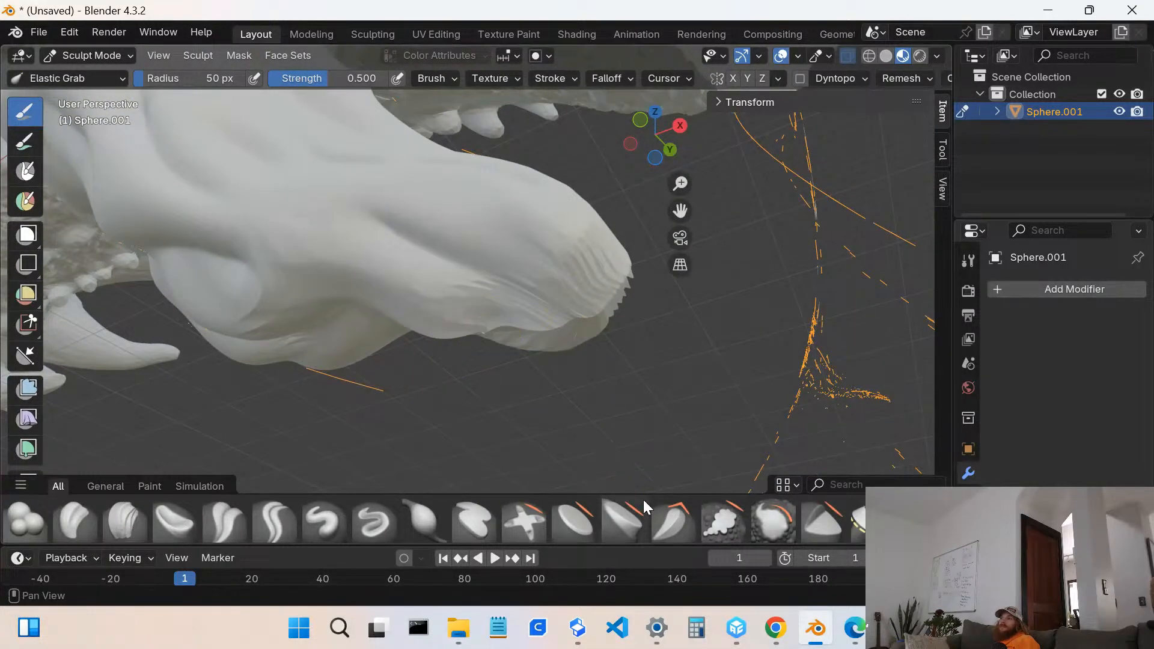
pyautogui.click(773, 521)
pyautogui.moveTo(497, 297); pyautogui.dragTo(515, 319)
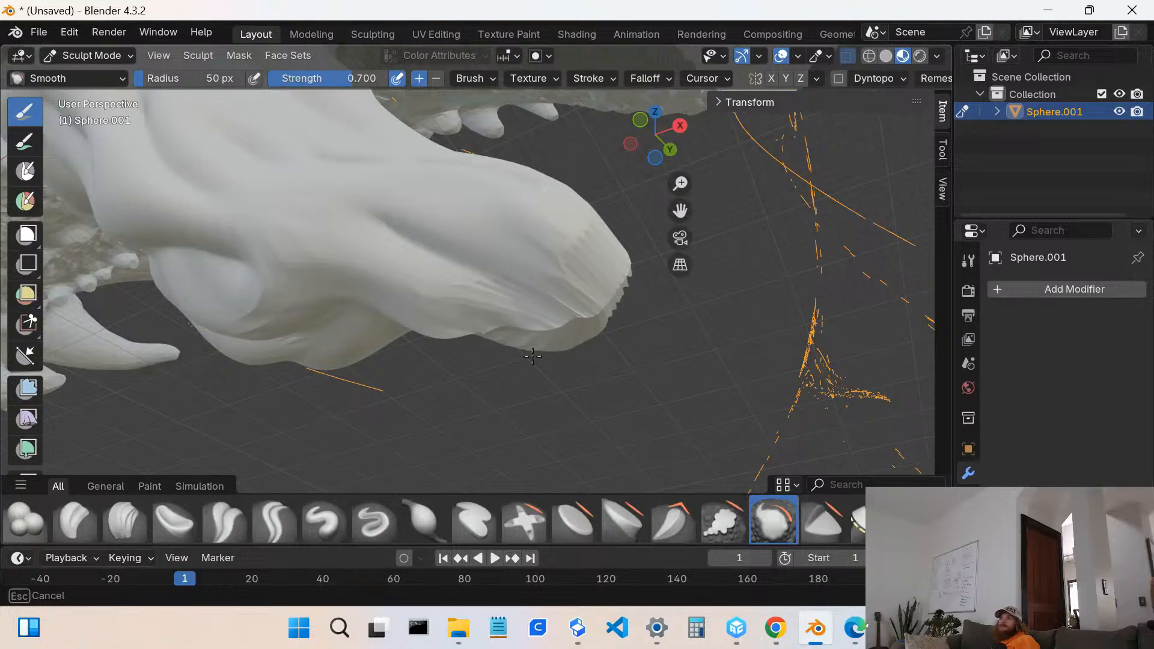
pyautogui.scroll(-9, 537, 319)
pyautogui.moveTo(499, 299); pyautogui.dragTo(508, 268)
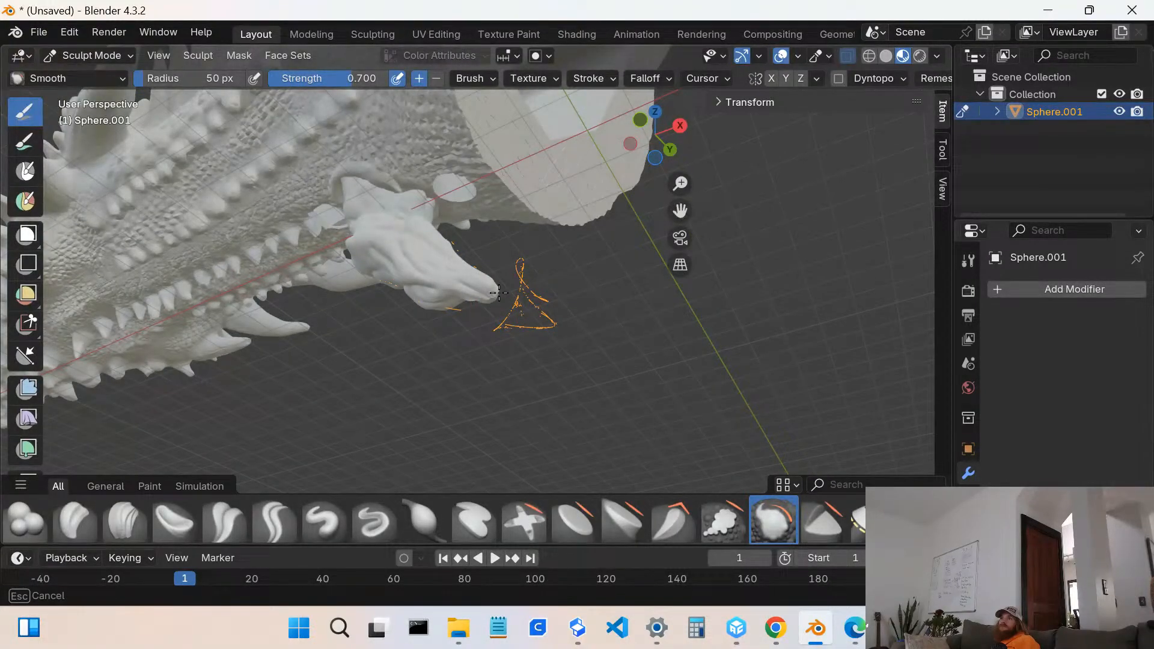
pyautogui.moveTo(498, 293); pyautogui.dragTo(472, 352, button='middle')
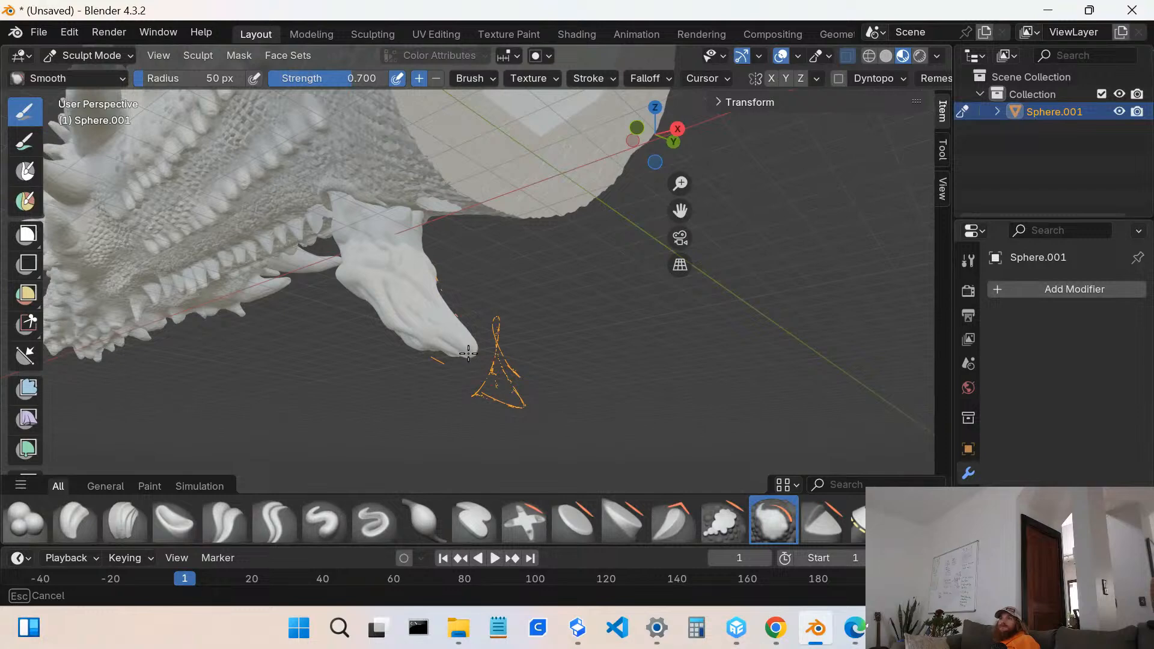
pyautogui.moveTo(470, 346); pyautogui.dragTo(375, 380, button='middle')
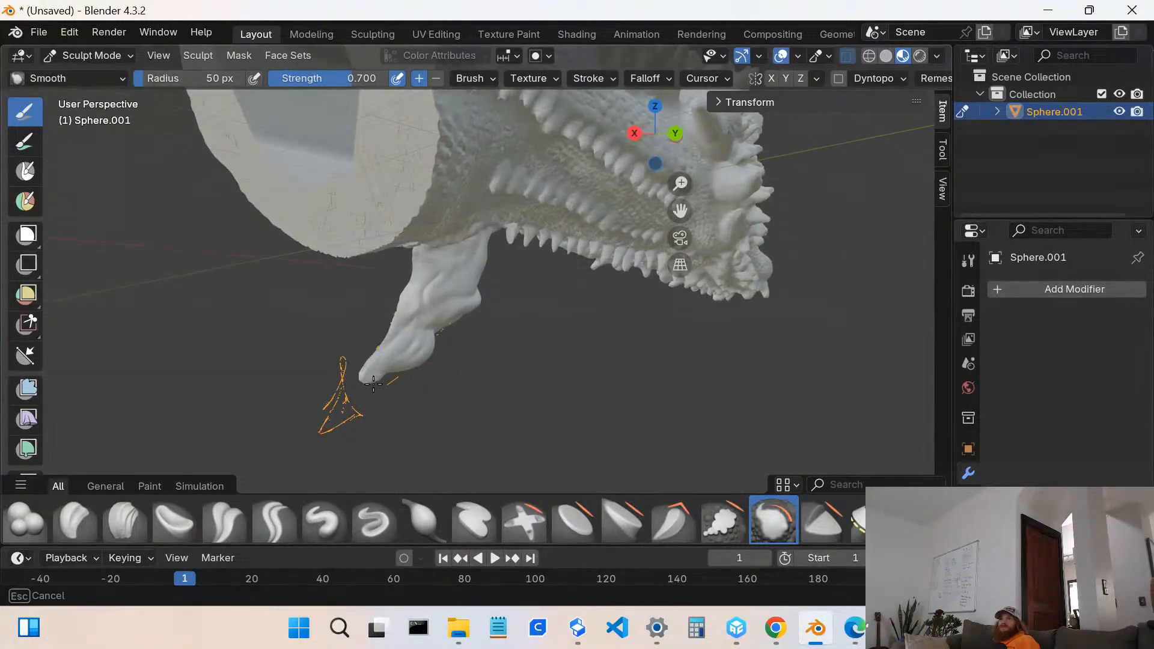
pyautogui.scroll(2, 366, 379)
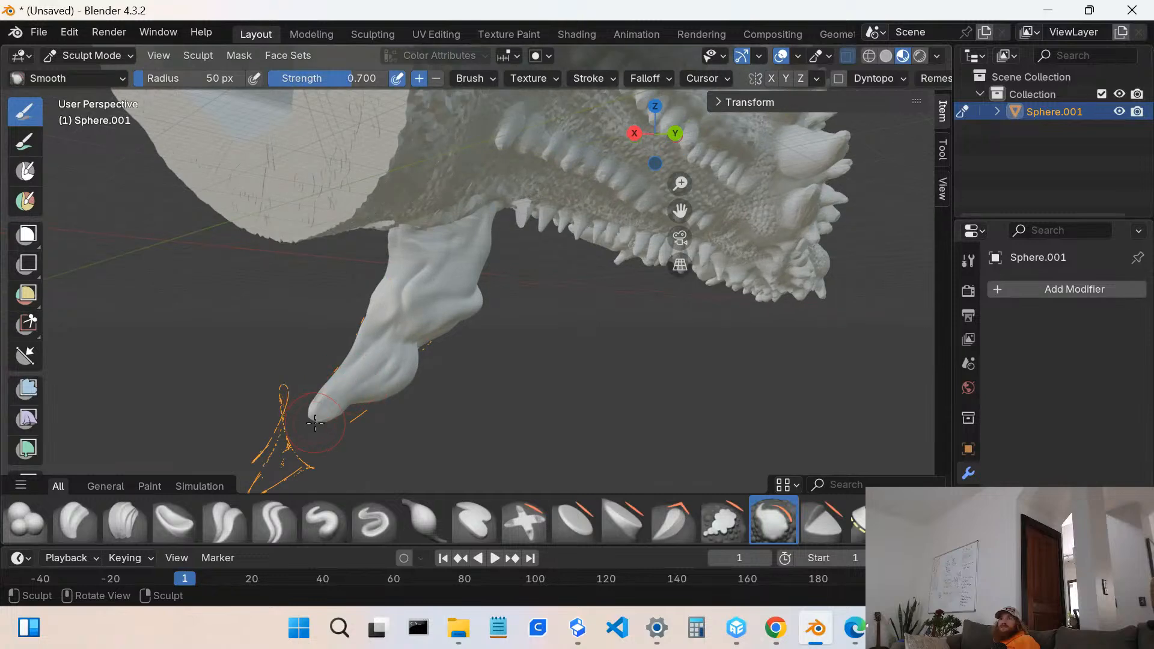
pyautogui.moveTo(314, 423); pyautogui.dragTo(320, 411)
pyautogui.moveTo(317, 420); pyautogui.dragTo(319, 417)
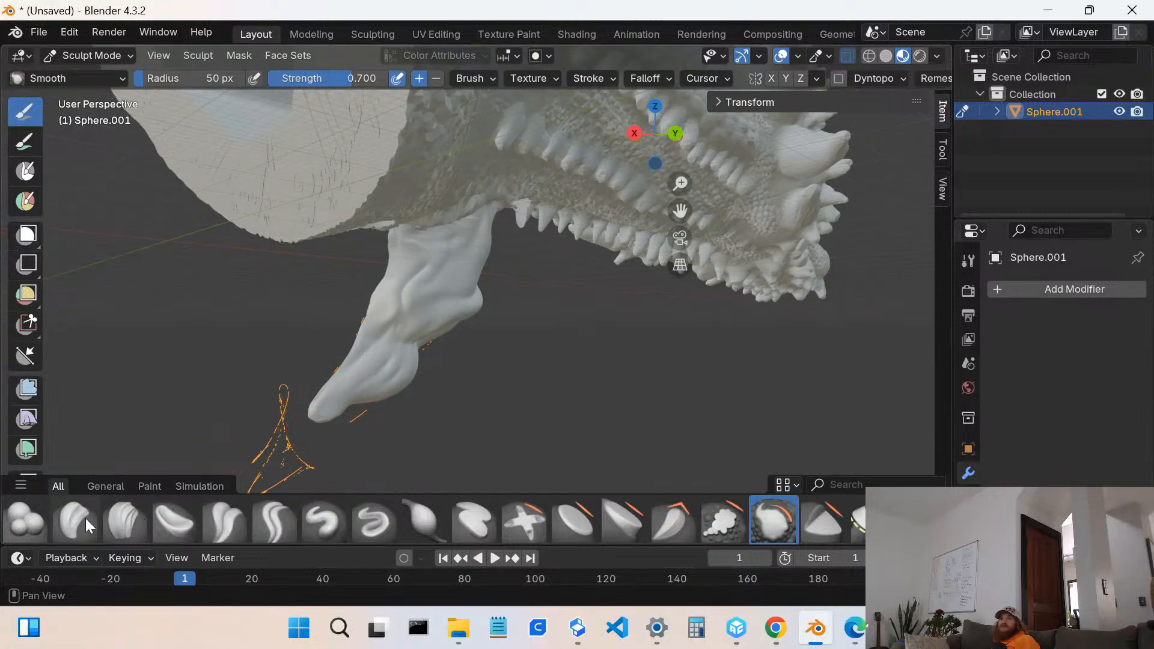
# - Add volume to the very end of the horn's tip with the Blob brush at strength 0.500
pyautogui.click(41, 513)
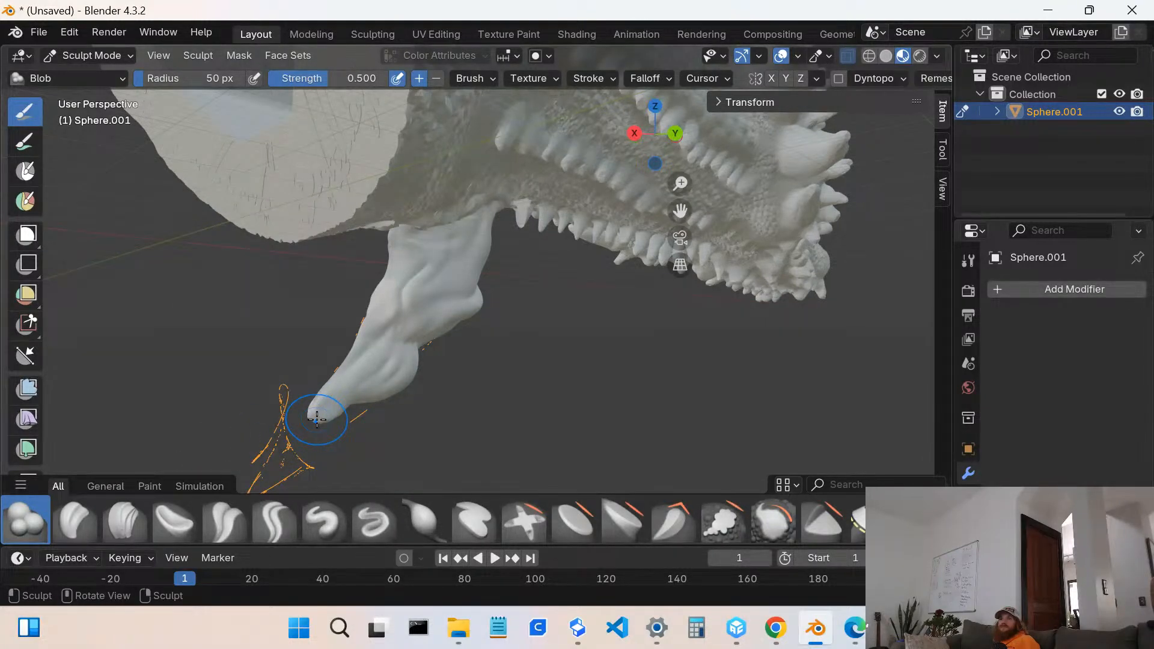
pyautogui.moveTo(319, 415)
pyautogui.mouseDown(button='middle')
pyautogui.moveTo(443, 415)
pyautogui.moveTo(430, 423)
pyautogui.mouseUp(button='middle')
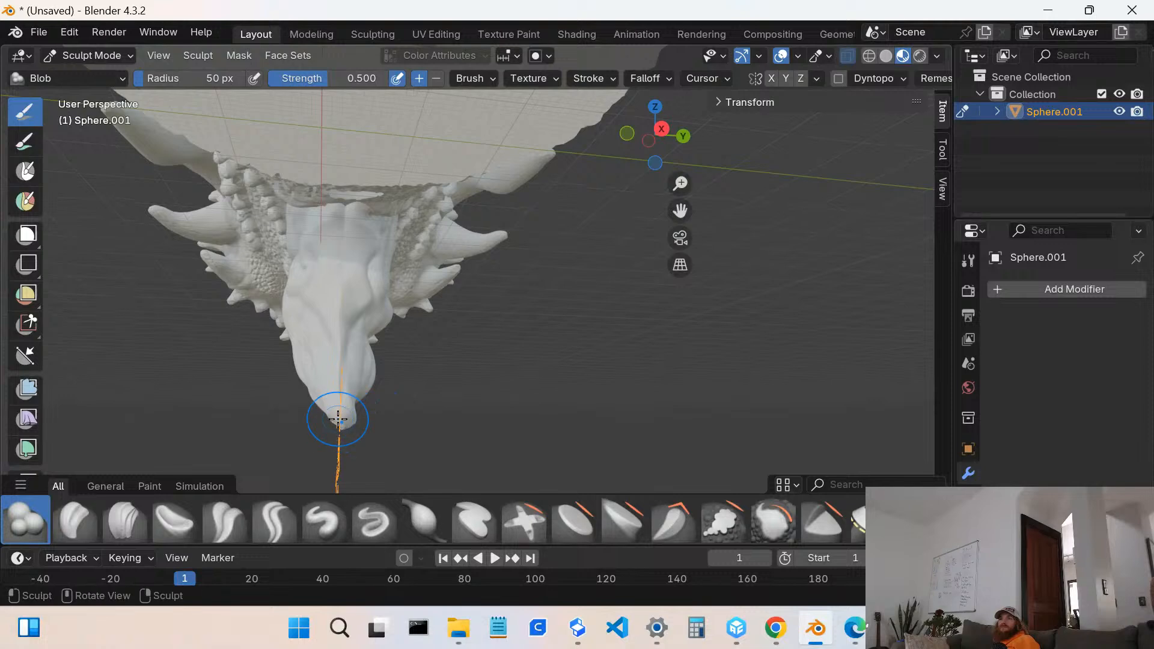
pyautogui.moveTo(336, 415)
pyautogui.mouseDown(button='middle')
pyautogui.moveTo(385, 433)
pyautogui.moveTo(470, 421)
pyautogui.mouseUp(button='middle')
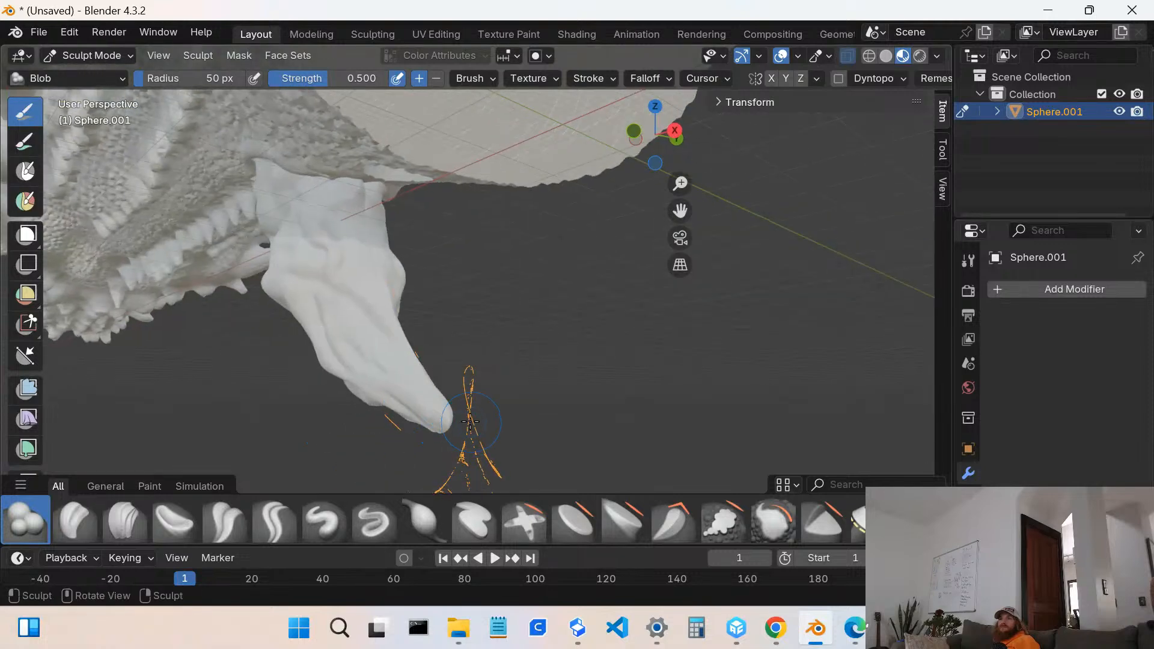
pyautogui.click(433, 419)
pyautogui.moveTo(438, 422); pyautogui.dragTo(508, 416, button='middle')
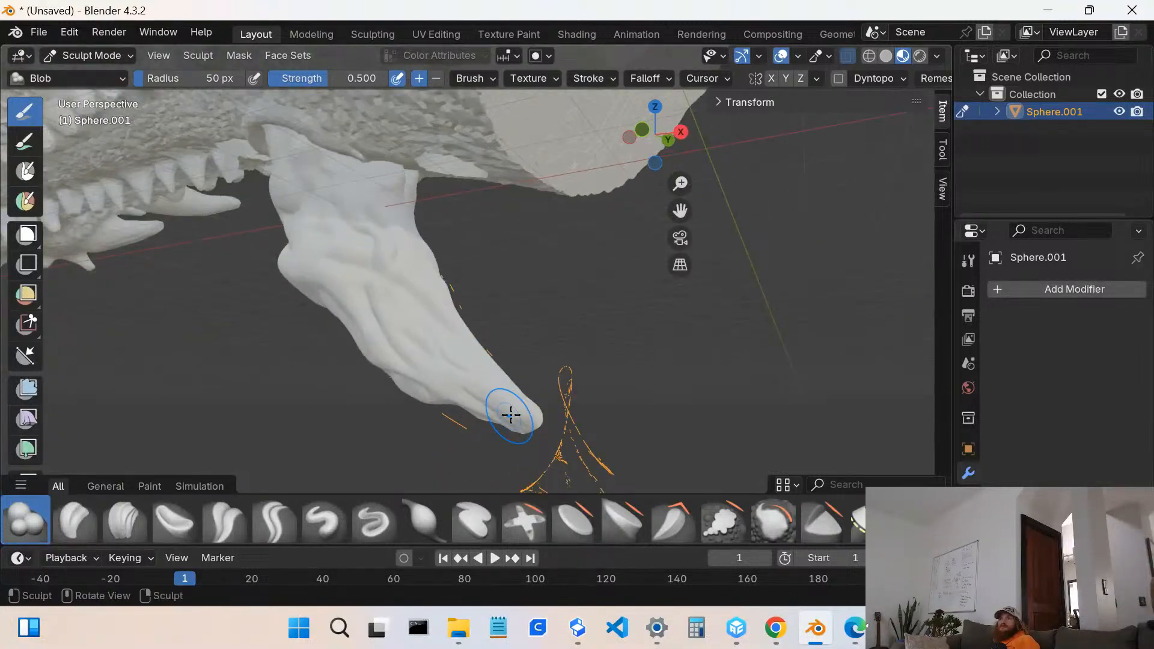
# - Smooth the ridged end face and underside of the thickened horn tip with the Smooth brush
pyautogui.scroll(4, 534, 417)
pyautogui.keyDown('shift'); pyautogui.moveTo(497, 456); pyautogui.dragTo(456, 337, button='middle'); pyautogui.keyUp('shift')
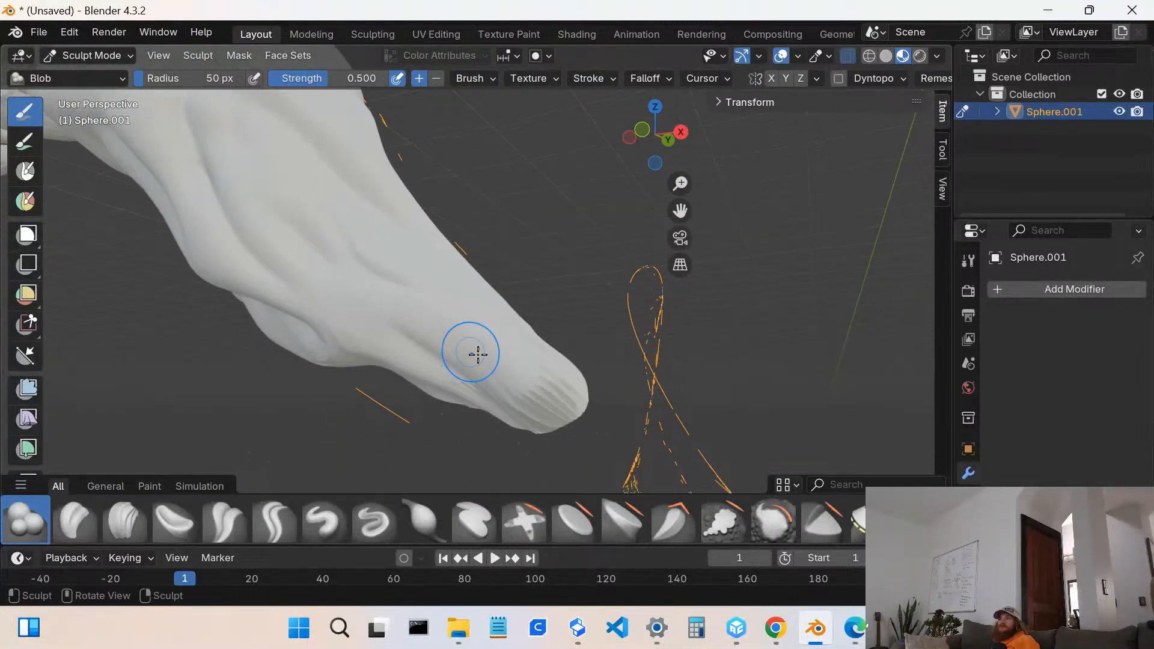
pyautogui.moveTo(568, 409)
pyautogui.mouseDown(button='middle')
pyautogui.moveTo(560, 429)
pyautogui.moveTo(550, 392)
pyautogui.mouseUp(button='middle')
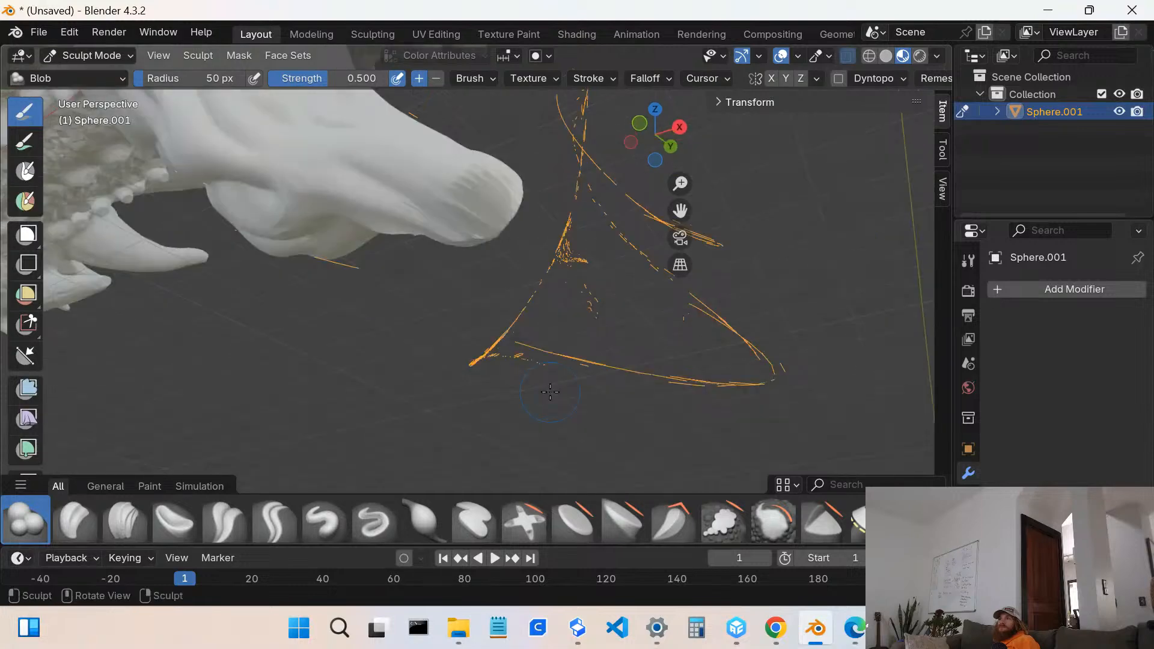
pyautogui.click(775, 529)
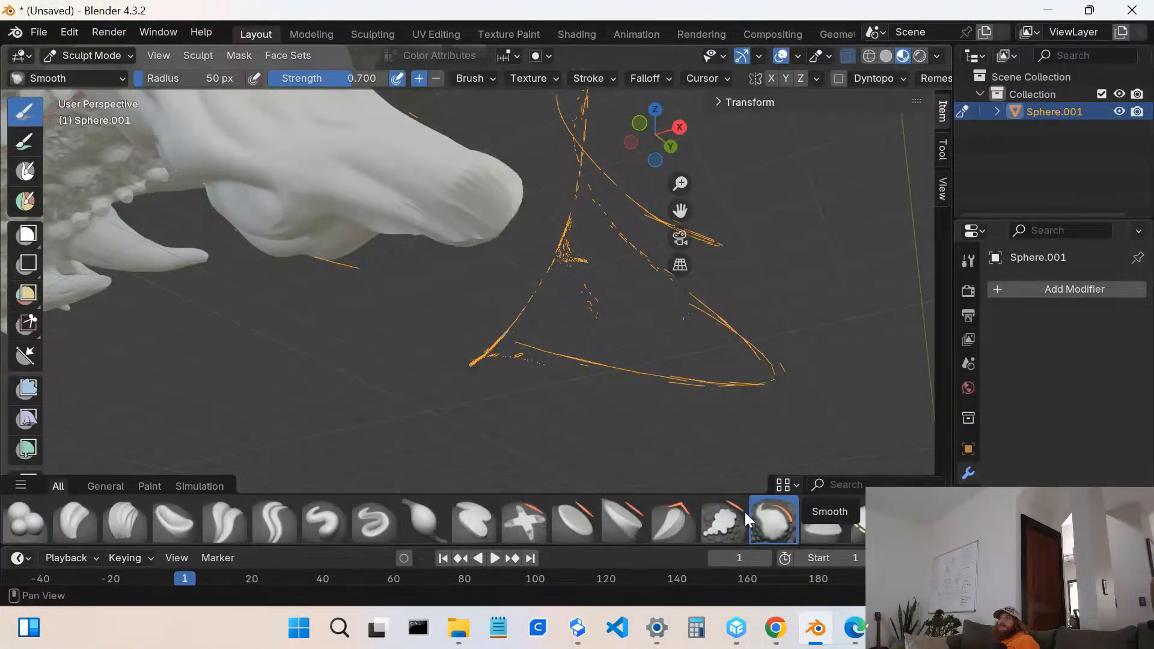
pyautogui.moveTo(480, 199); pyautogui.dragTo(491, 197)
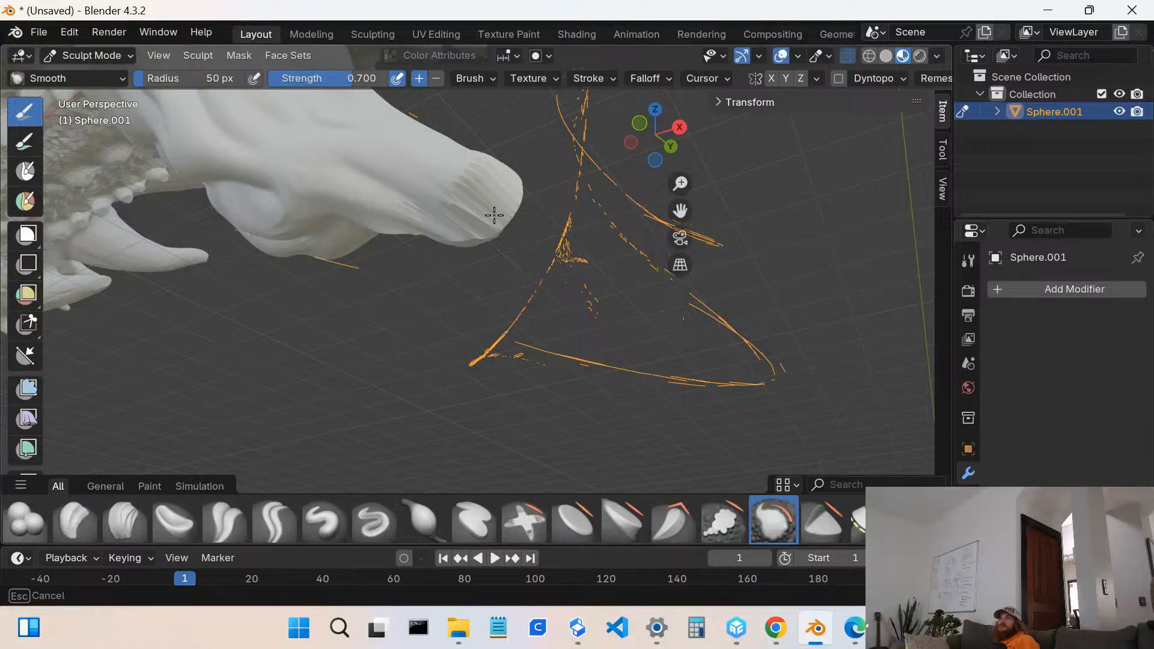
pyautogui.moveTo(494, 215); pyautogui.dragTo(489, 222)
pyautogui.moveTo(494, 219); pyautogui.dragTo(577, 255, button='middle')
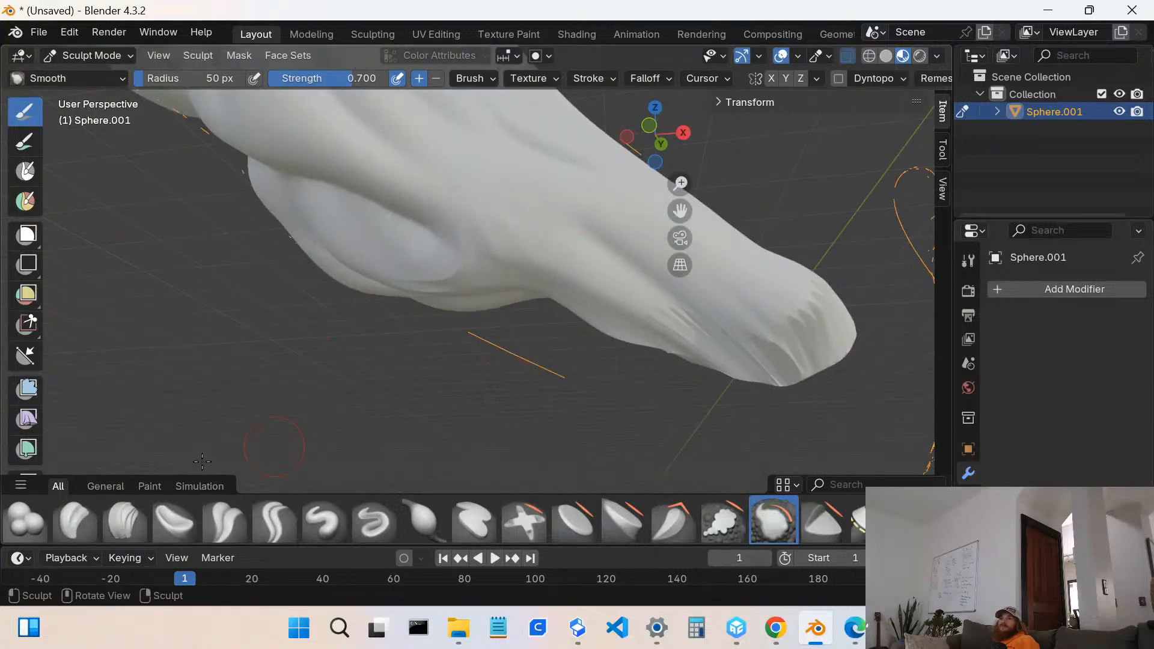
# - Try to subdivide the faces at the horn's very tip in Edit Mode with 4 cuts
pyautogui.click(110, 55)
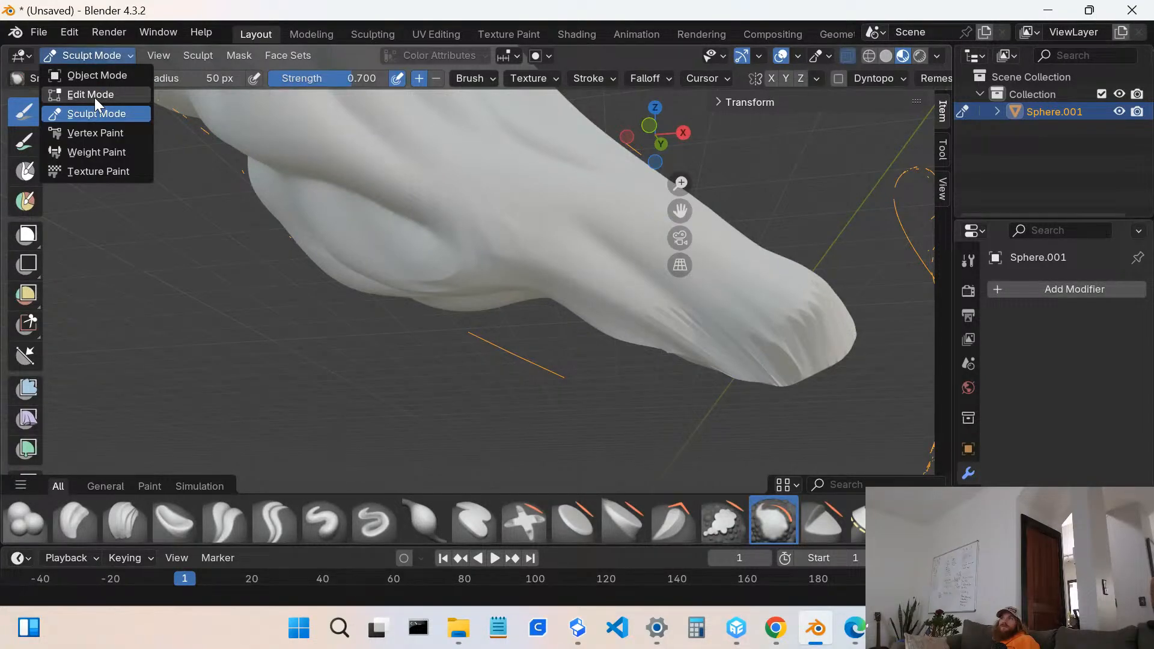
pyautogui.click(94, 95)
pyautogui.moveTo(768, 432)
pyautogui.keyDown('ctrl'); pyautogui.mouseDown(button='right')
pyautogui.moveTo(932, 360)
pyautogui.moveTo(887, 277)
pyautogui.moveTo(812, 269)
pyautogui.moveTo(772, 283)
pyautogui.moveTo(745, 315)
pyautogui.moveTo(732, 407)
pyautogui.moveTo(795, 417)
pyautogui.mouseUp(button='right'); pyautogui.keyUp('ctrl')
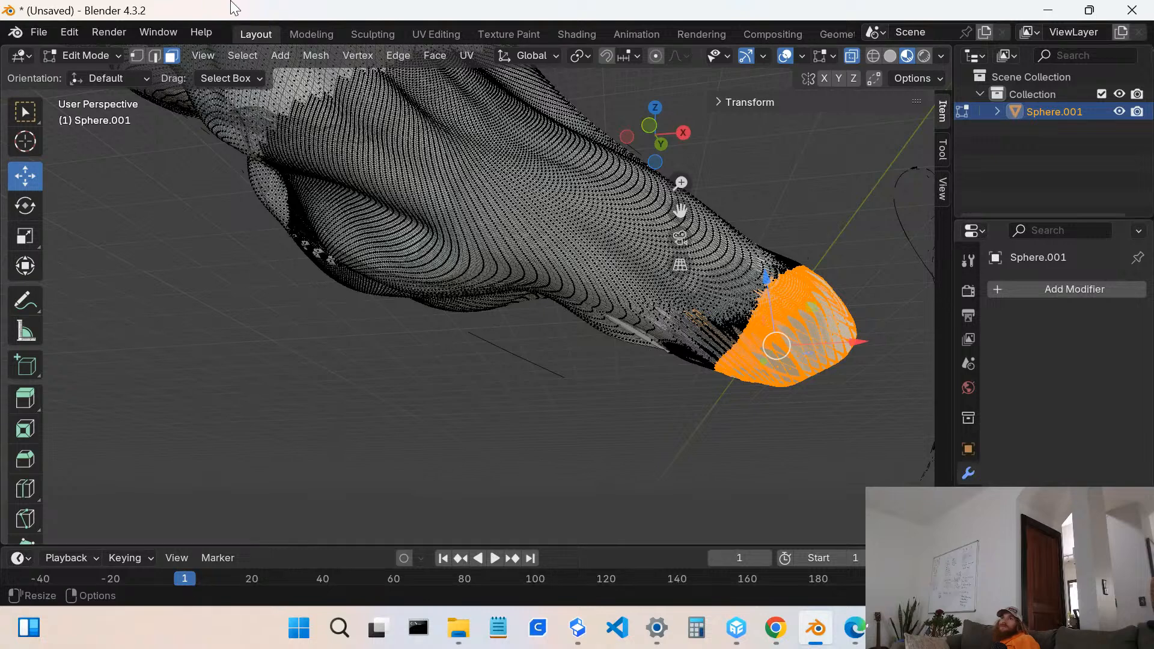
pyautogui.hotkey('ctrl', 'f')
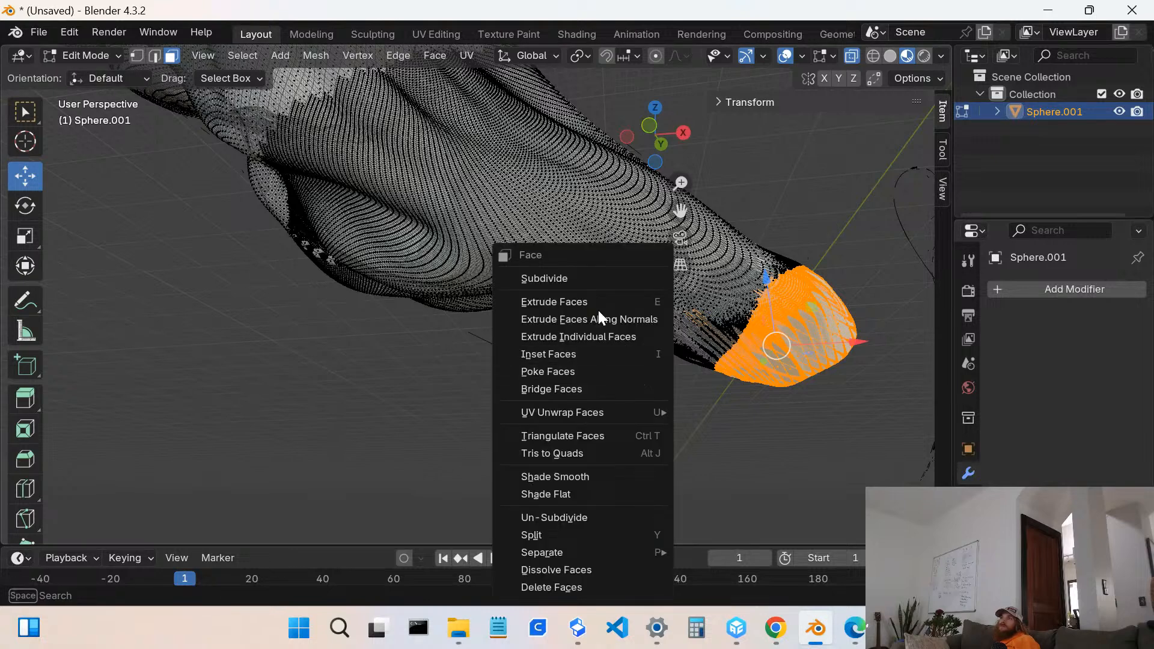
pyautogui.click(583, 279)
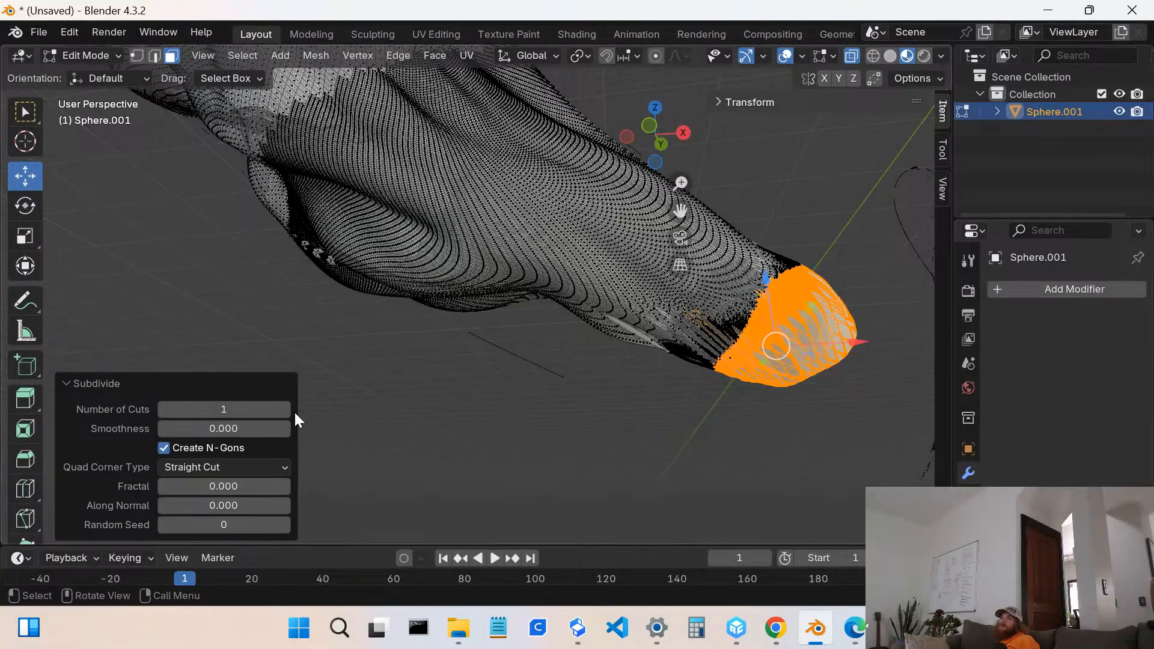
pyautogui.click(280, 409)
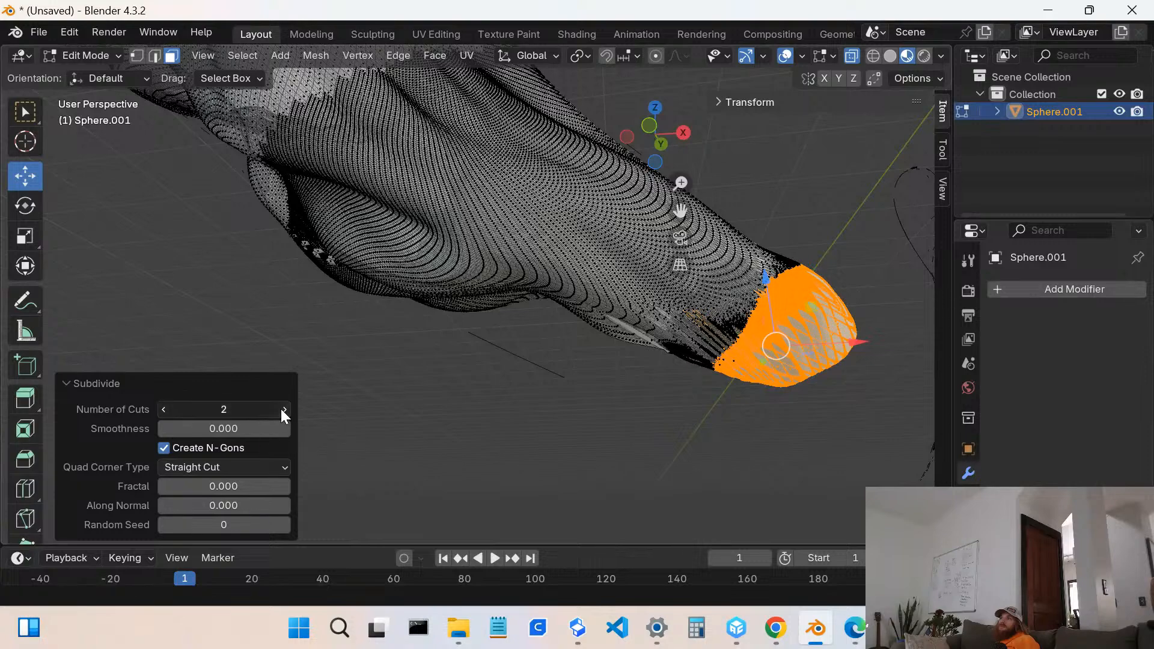
pyautogui.click(283, 409)
pyautogui.click(282, 409)
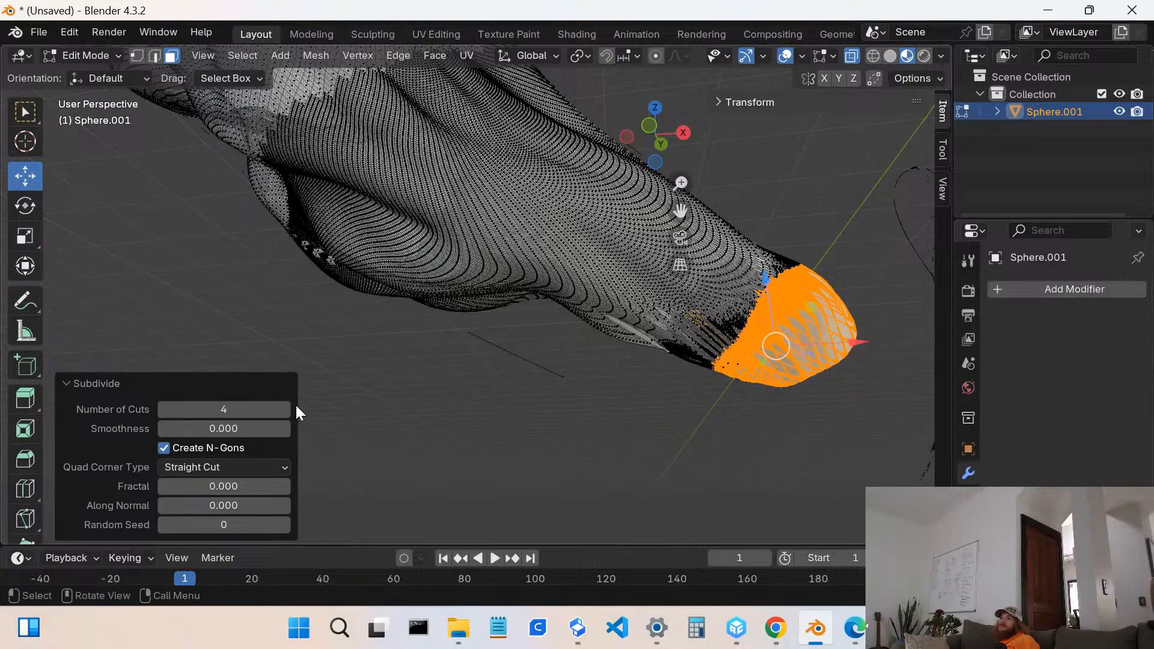
pyautogui.click(828, 404)
pyautogui.moveTo(811, 344); pyautogui.dragTo(804, 478, button='middle')
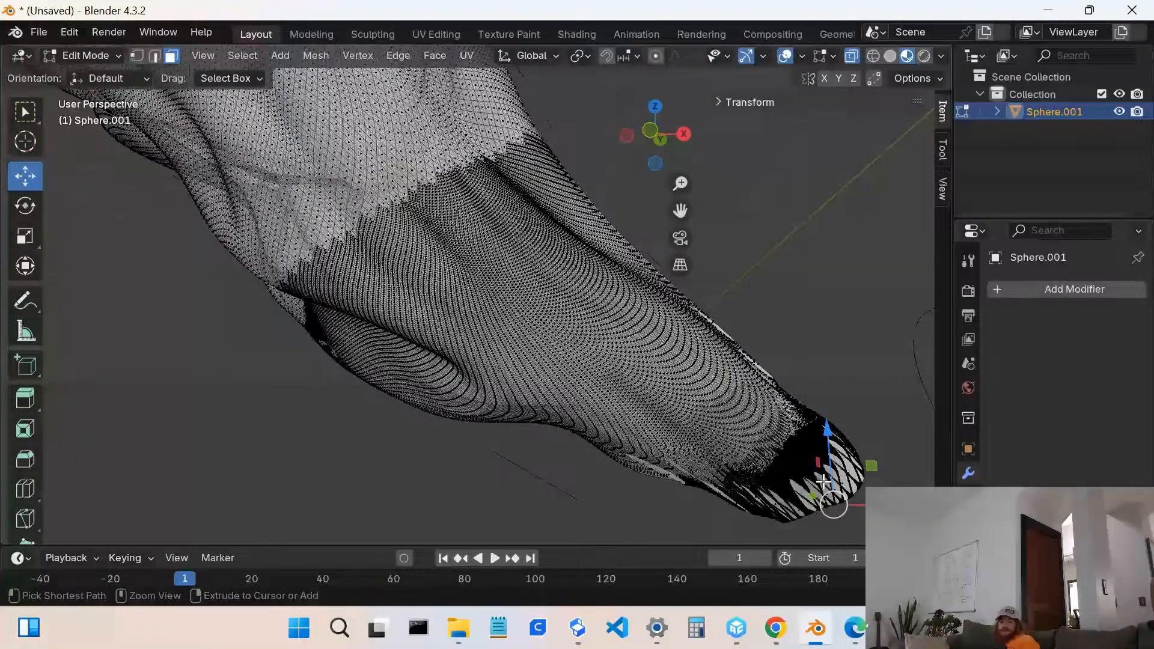
# - Undo the subdivision of the horn tip's faces
pyautogui.hotkey('ctrl', 'l')
pyautogui.hotkey('ctrl', 'z')
pyautogui.hotkey('ctrl', 'z')
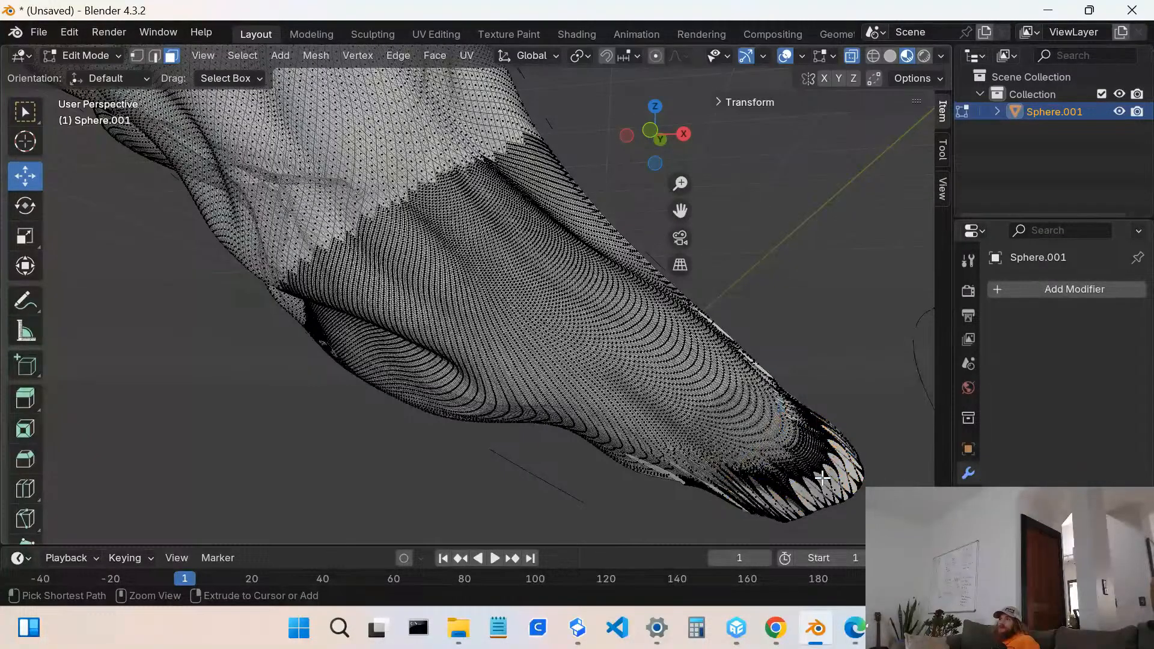
# - Return to Sculpt Mode and smooth the central ridge and upper folds of the horn with the Smooth brush at strength 0.700
pyautogui.moveTo(750, 413)
pyautogui.mouseDown(button='middle')
pyautogui.moveTo(646, 430)
pyautogui.moveTo(550, 379)
pyautogui.moveTo(499, 386)
pyautogui.moveTo(417, 346)
pyautogui.mouseUp(button='middle')
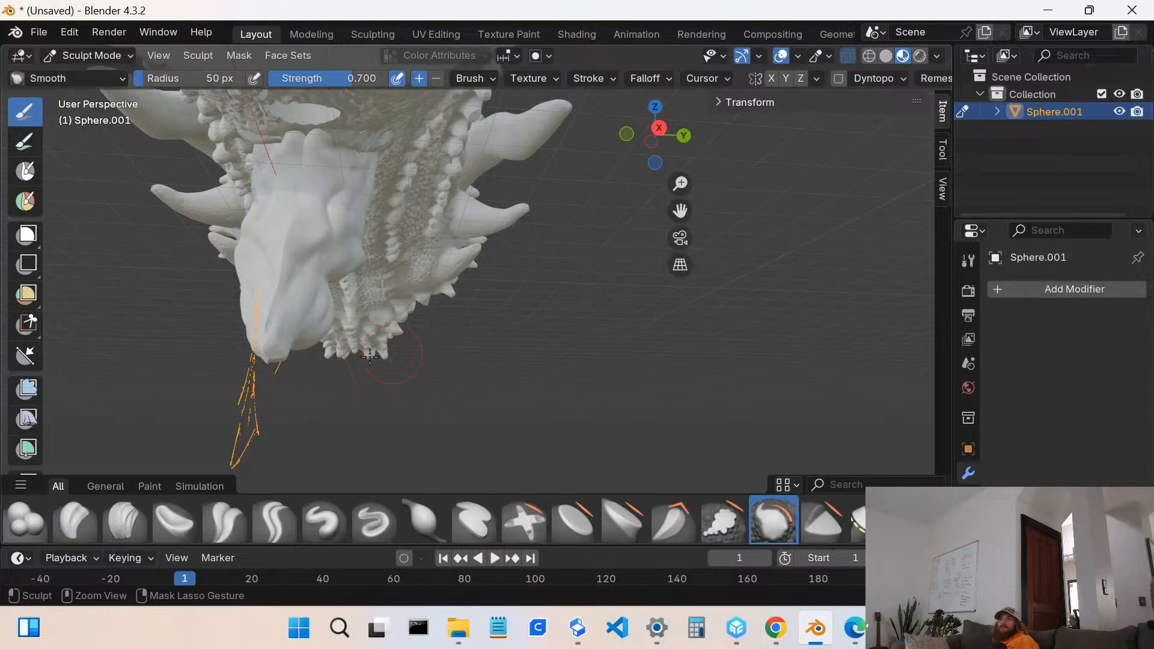
pyautogui.moveTo(258, 309); pyautogui.dragTo(344, 283, button='middle')
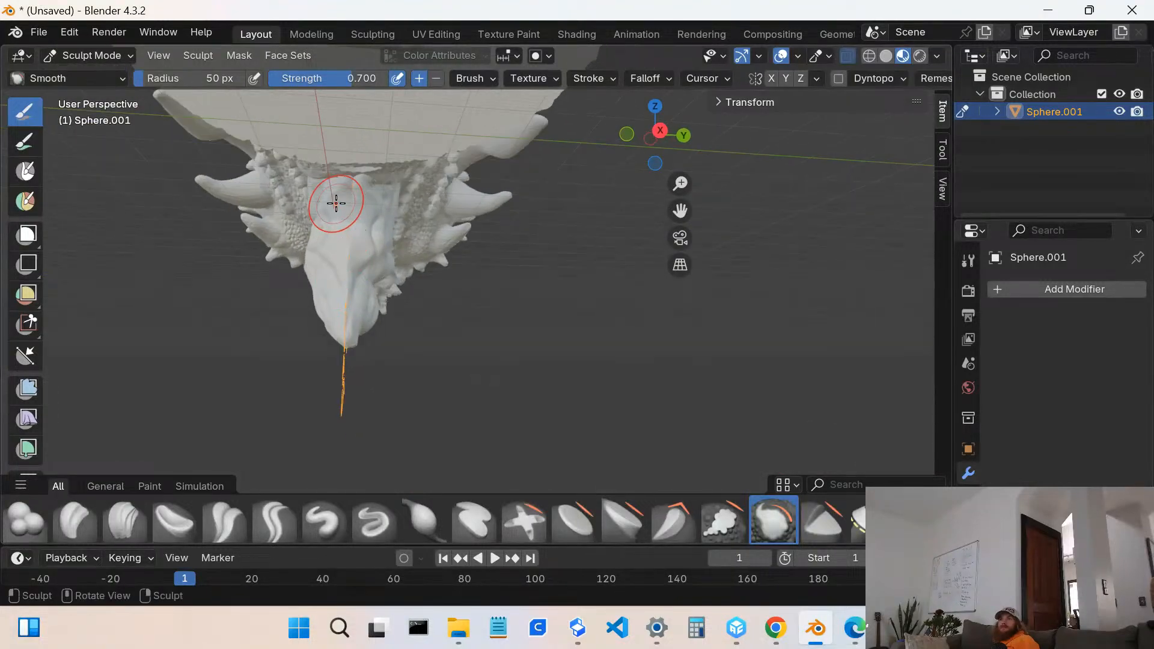
pyautogui.scroll(3, 336, 201)
pyautogui.keyDown('shift'); pyautogui.moveTo(221, 214); pyautogui.dragTo(364, 343, button='middle'); pyautogui.keyUp('shift')
pyautogui.scroll(3, 394, 348)
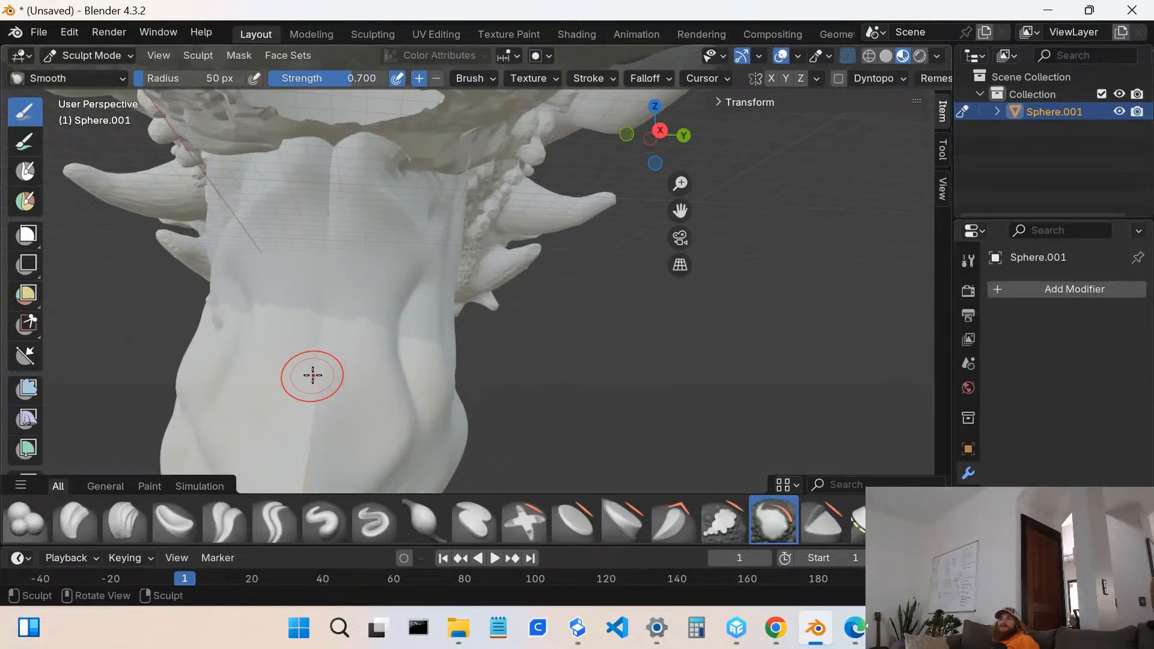
pyautogui.moveTo(312, 376); pyautogui.dragTo(312, 353)
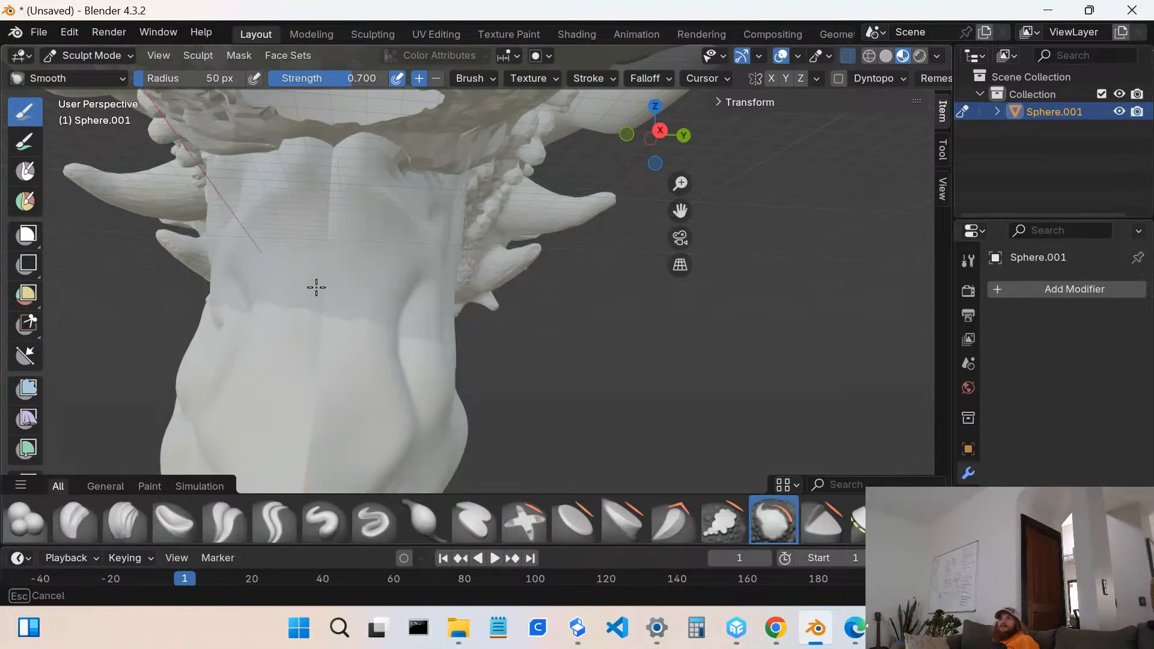
pyautogui.moveTo(343, 333); pyautogui.dragTo(319, 334)
pyautogui.moveTo(313, 394); pyautogui.dragTo(317, 417)
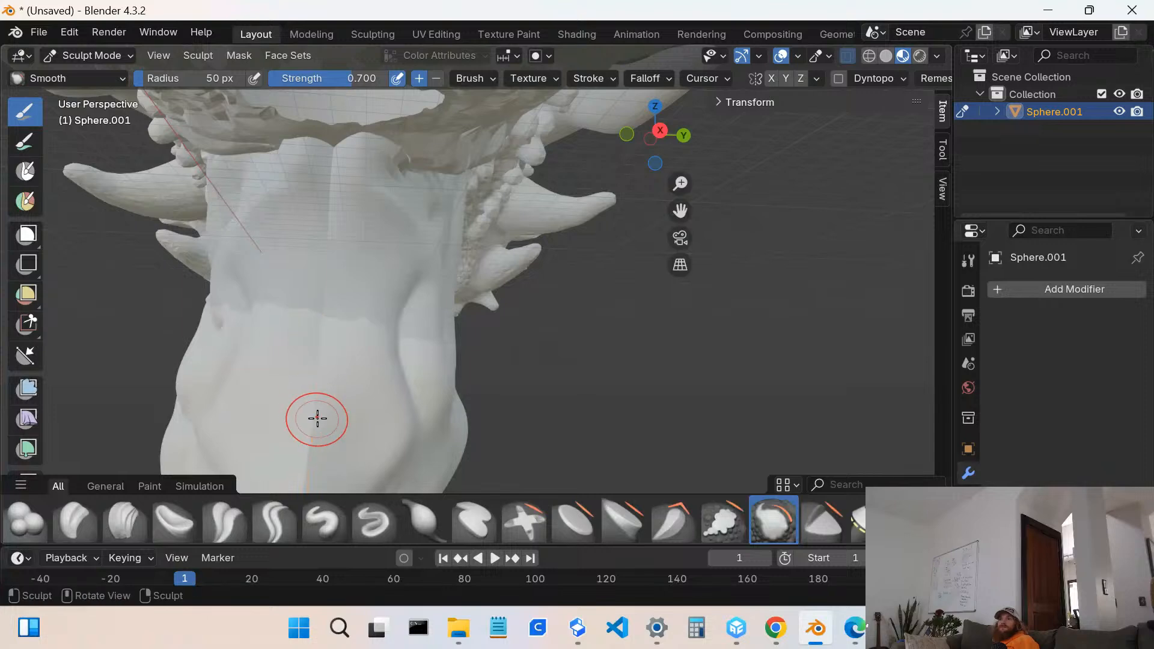
pyautogui.moveTo(317, 417)
pyautogui.mouseDown(button='middle')
pyautogui.moveTo(365, 381)
pyautogui.moveTo(441, 399)
pyautogui.moveTo(641, 407)
pyautogui.moveTo(508, 287)
pyautogui.mouseUp(button='middle')
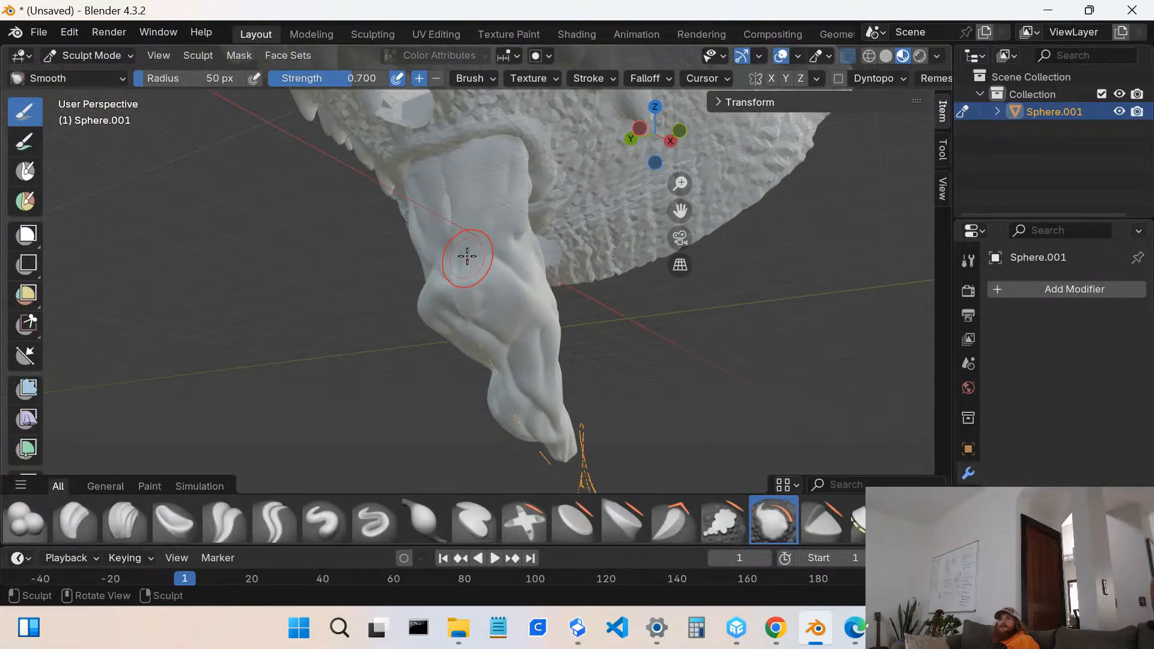
pyautogui.moveTo(460, 258)
pyautogui.mouseDown()
pyautogui.moveTo(438, 261)
pyautogui.moveTo(448, 259)
pyautogui.mouseUp()
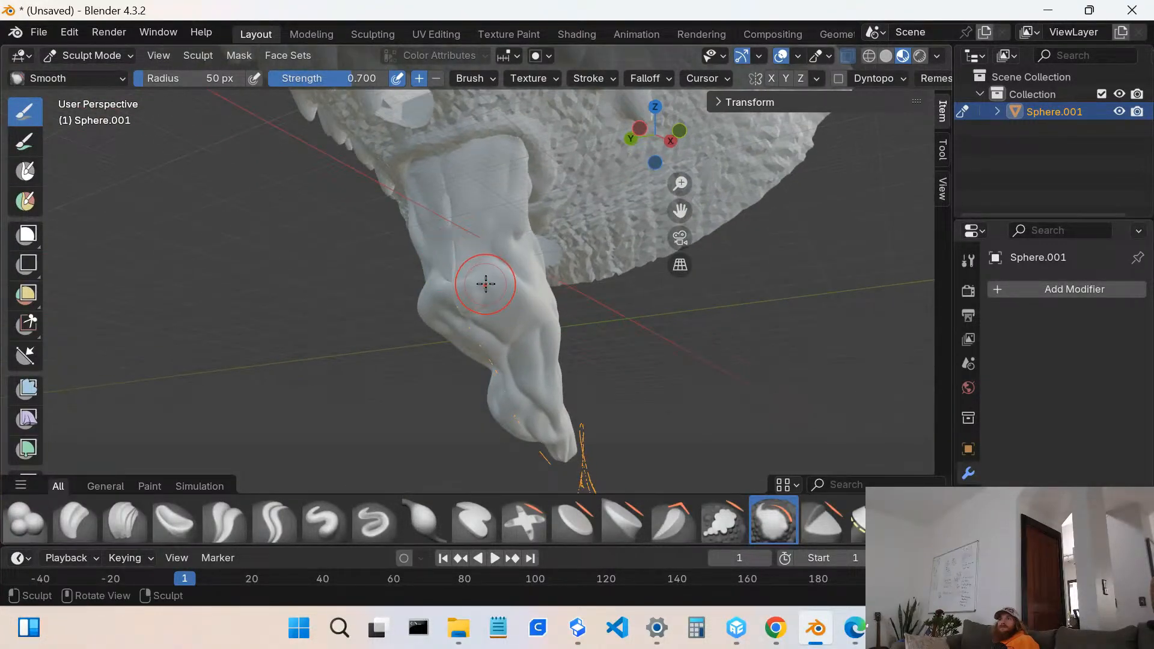
# - Smooth the bulging folds on the horn's middle section with the Smooth brush
pyautogui.moveTo(486, 284); pyautogui.dragTo(735, 346, button='middle')
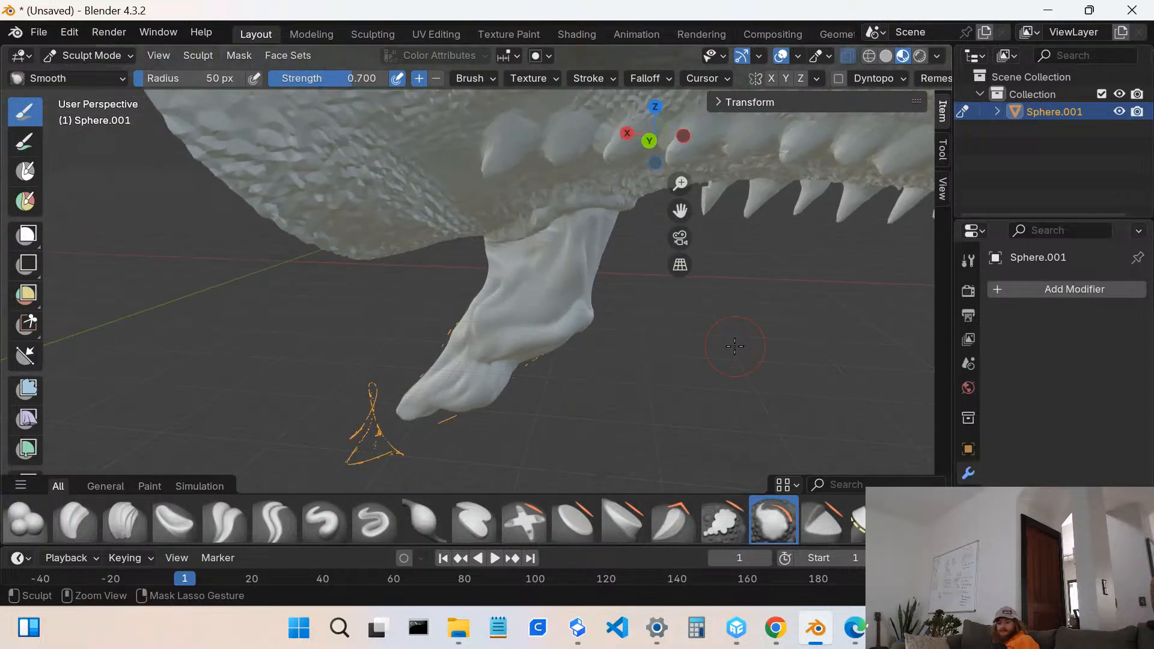
pyautogui.moveTo(608, 286); pyautogui.dragTo(577, 253, button='middle')
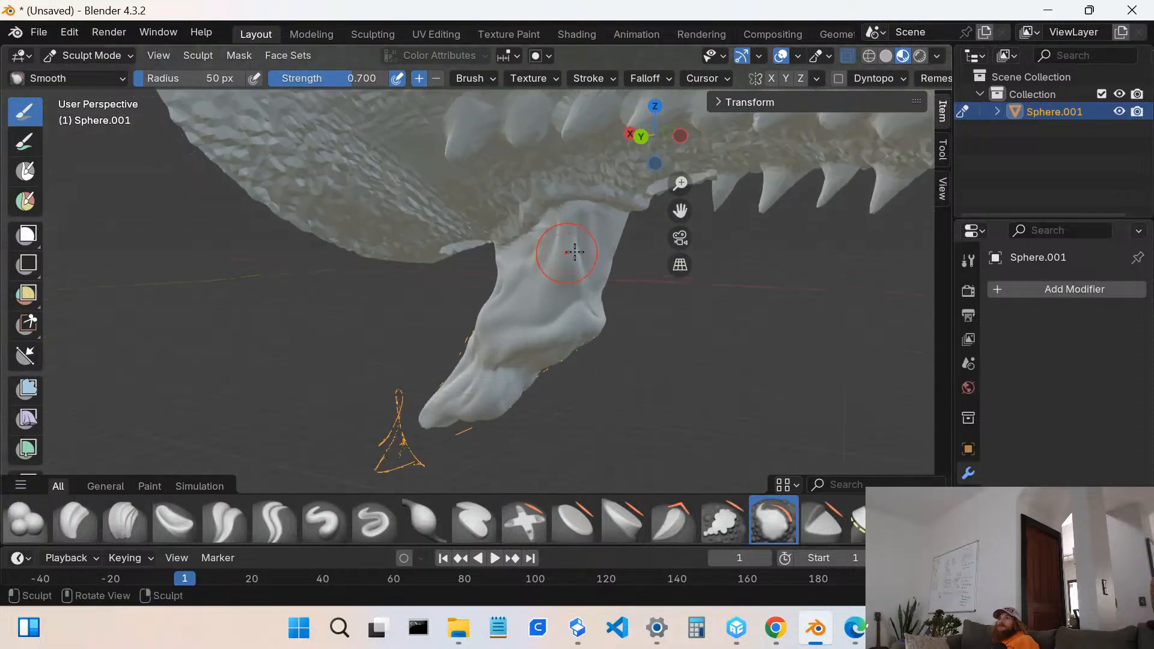
pyautogui.scroll(3, 586, 253)
pyautogui.moveTo(636, 327)
pyautogui.mouseDown(button='middle')
pyautogui.moveTo(664, 331)
pyautogui.moveTo(574, 342)
pyautogui.moveTo(599, 341)
pyautogui.mouseUp(button='middle')
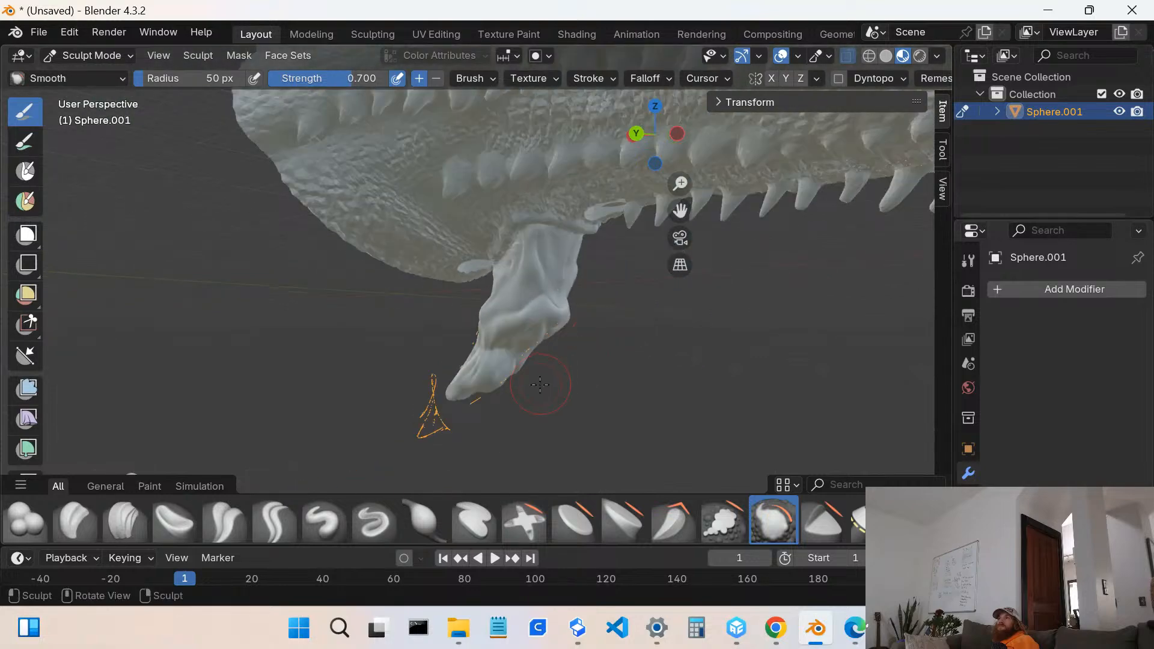
pyautogui.scroll(-6, 493, 379)
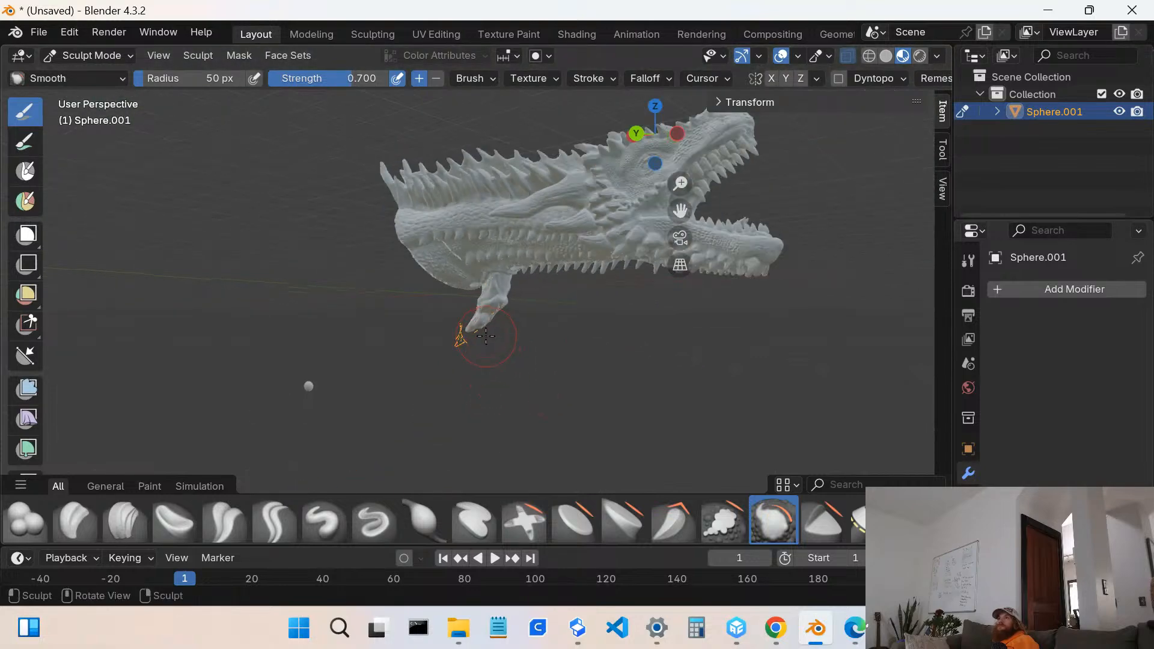
pyautogui.moveTo(492, 343)
pyautogui.mouseDown(button='middle')
pyautogui.moveTo(283, 289)
pyautogui.moveTo(284, 313)
pyautogui.moveTo(408, 267)
pyautogui.mouseUp(button='middle')
pyautogui.scroll(6, 458, 287)
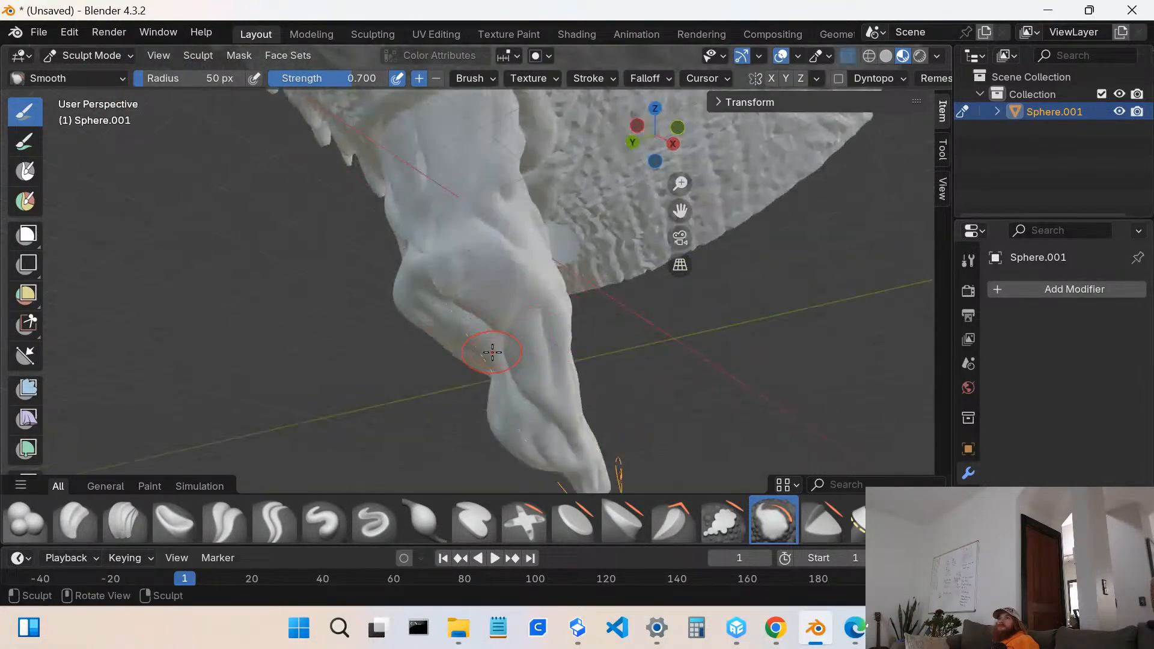
pyautogui.moveTo(532, 386); pyautogui.dragTo(528, 375)
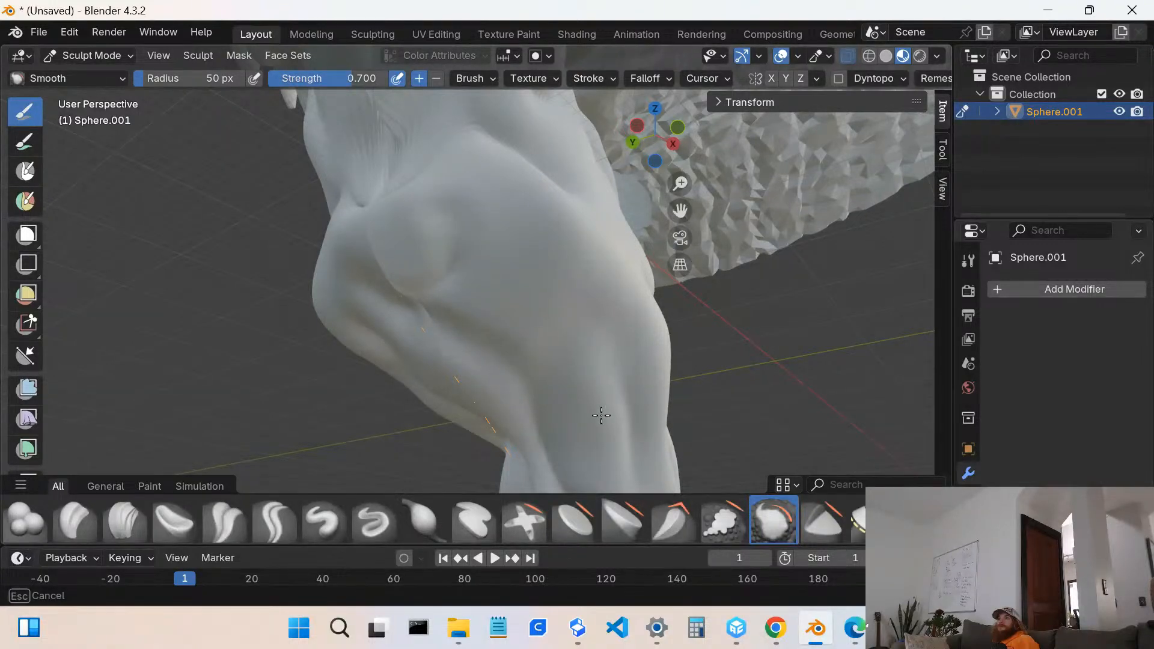
pyautogui.moveTo(601, 415); pyautogui.dragTo(540, 463)
# - Smooth the crease on the horn's underside where the middle section meets the lower bulge
pyautogui.moveTo(543, 478); pyautogui.dragTo(587, 350, button='middle')
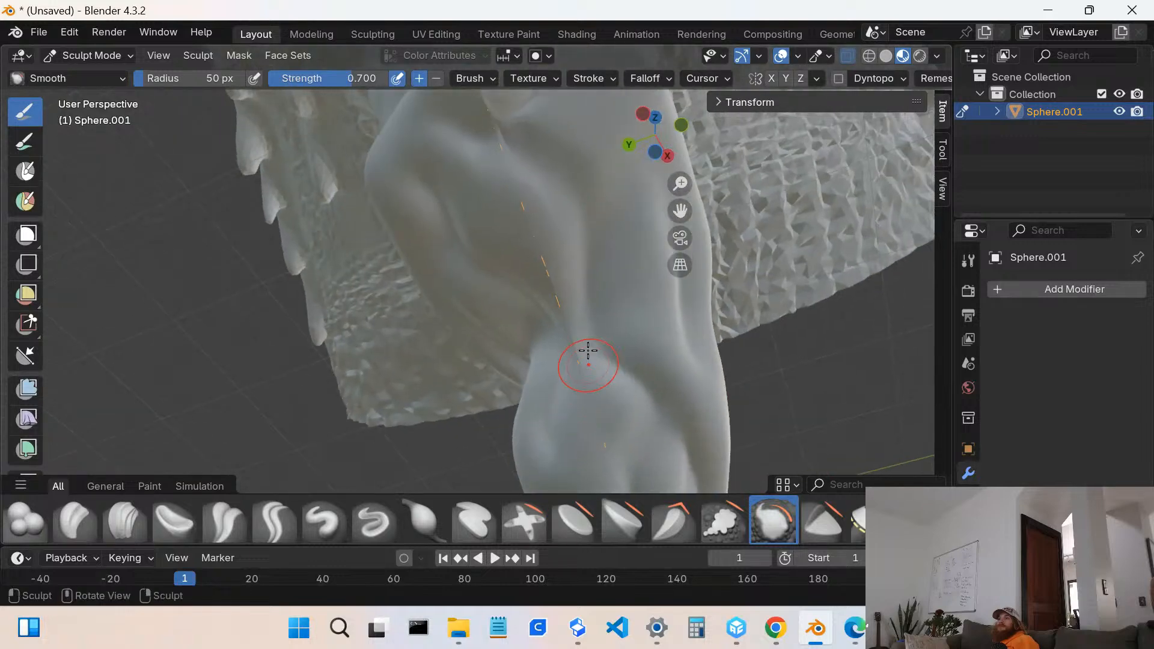
pyautogui.moveTo(557, 329); pyautogui.dragTo(531, 305)
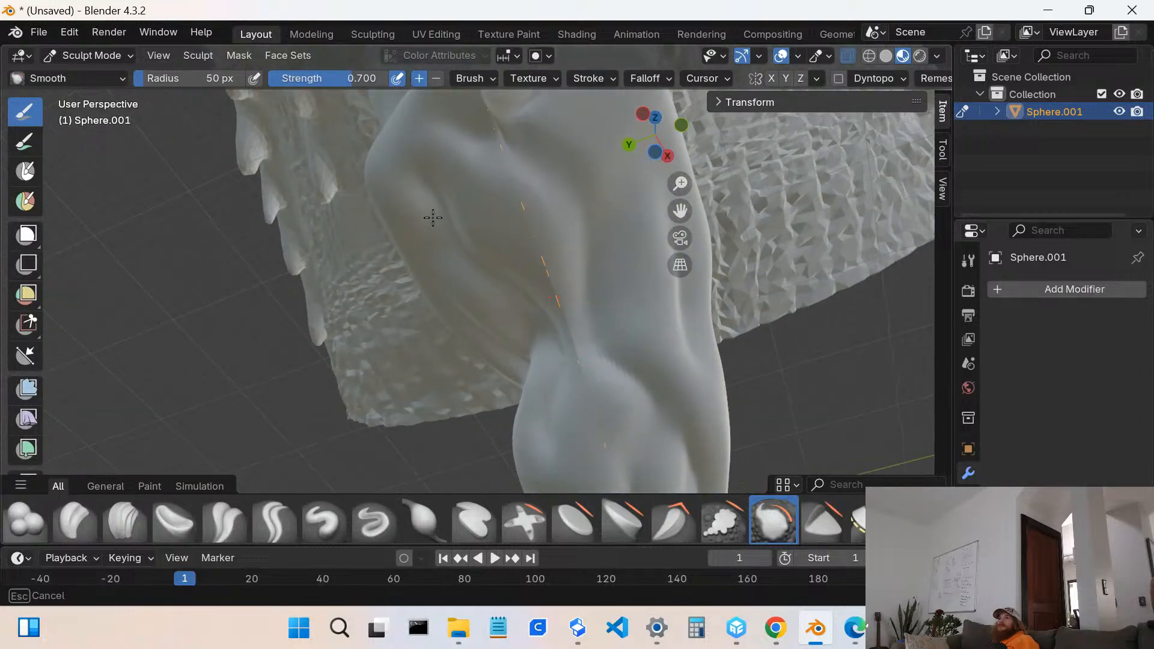
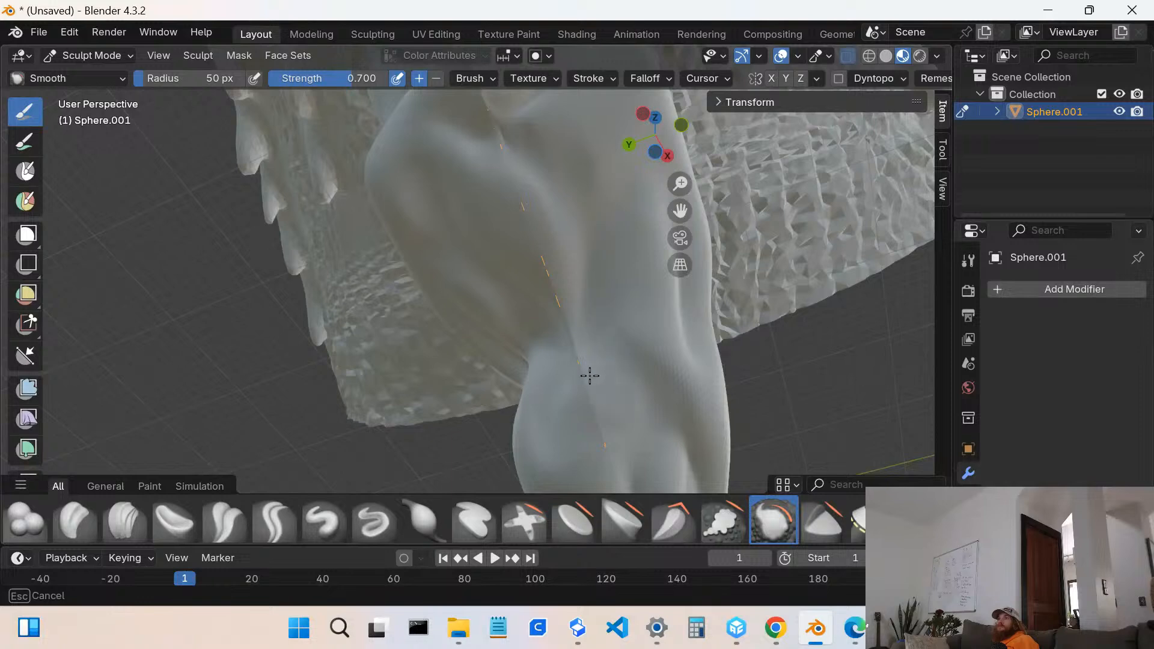
pyautogui.moveTo(589, 375); pyautogui.dragTo(586, 385)
pyautogui.moveTo(587, 385); pyautogui.dragTo(580, 406)
pyautogui.moveTo(579, 405); pyautogui.dragTo(568, 346)
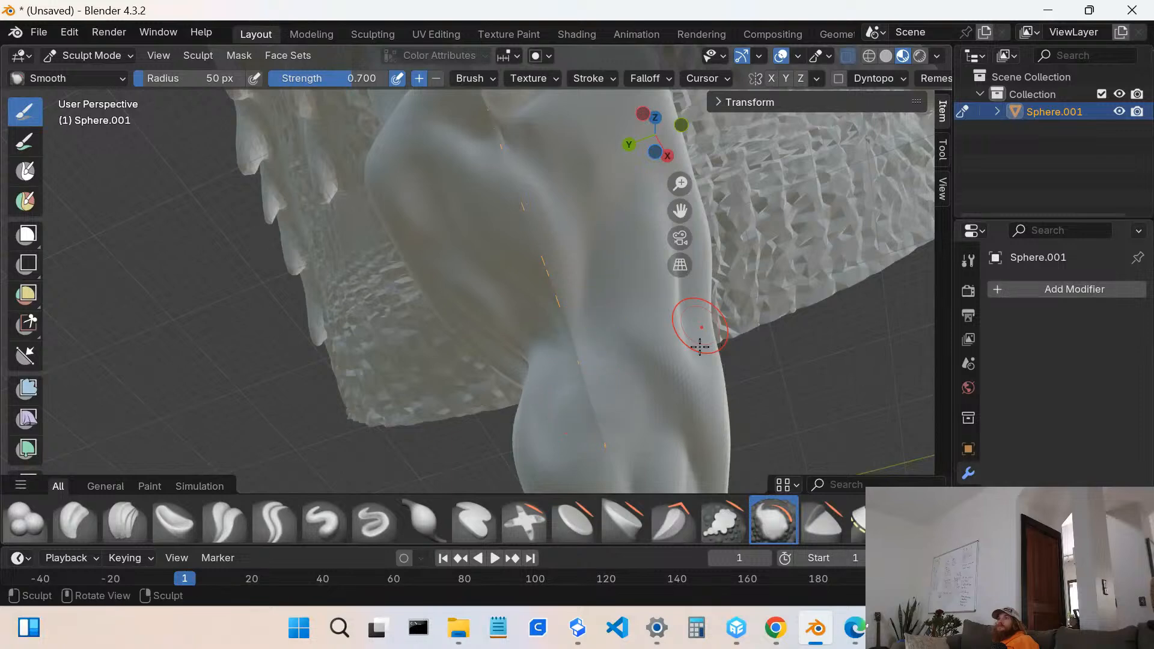
# - Soften the grooves and raised ridges across the lower bulge near the horn's tip with the Smooth brush
pyautogui.moveTo(649, 386); pyautogui.dragTo(578, 291, button='middle')
pyautogui.moveTo(578, 291); pyautogui.dragTo(606, 338)
pyautogui.moveTo(654, 381)
pyautogui.mouseDown()
pyautogui.moveTo(678, 391)
pyautogui.moveTo(634, 303)
pyautogui.moveTo(679, 353)
pyautogui.moveTo(655, 297)
pyautogui.mouseUp()
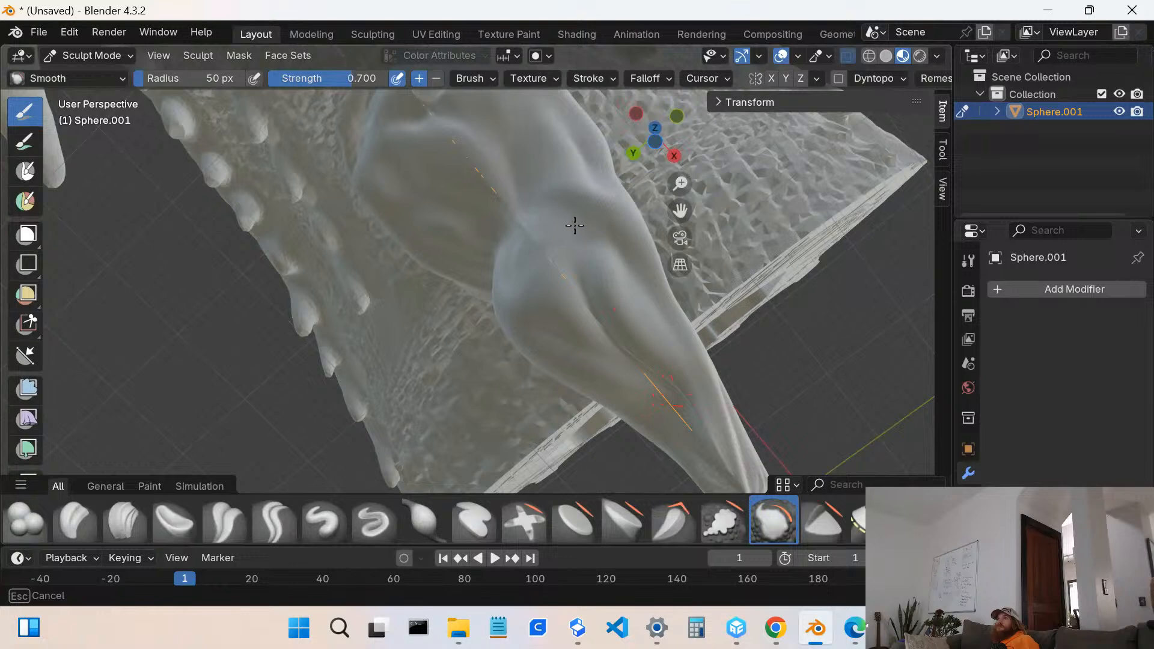
pyautogui.moveTo(574, 226)
pyautogui.mouseDown()
pyautogui.moveTo(571, 276)
pyautogui.moveTo(632, 356)
pyautogui.mouseUp()
pyautogui.moveTo(568, 301); pyautogui.dragTo(567, 316)
pyautogui.moveTo(567, 319)
pyautogui.mouseDown()
pyautogui.moveTo(571, 345)
pyautogui.moveTo(556, 330)
pyautogui.mouseUp()
pyautogui.moveTo(559, 327); pyautogui.dragTo(680, 339, button='middle')
pyautogui.moveTo(545, 326)
pyautogui.mouseDown()
pyautogui.moveTo(531, 323)
pyautogui.moveTo(541, 332)
pyautogui.mouseUp()
# - Smooth the hollow and lower crease of the large bulge on the opposite side of the horn
pyautogui.moveTo(540, 332); pyautogui.dragTo(587, 414, button='middle')
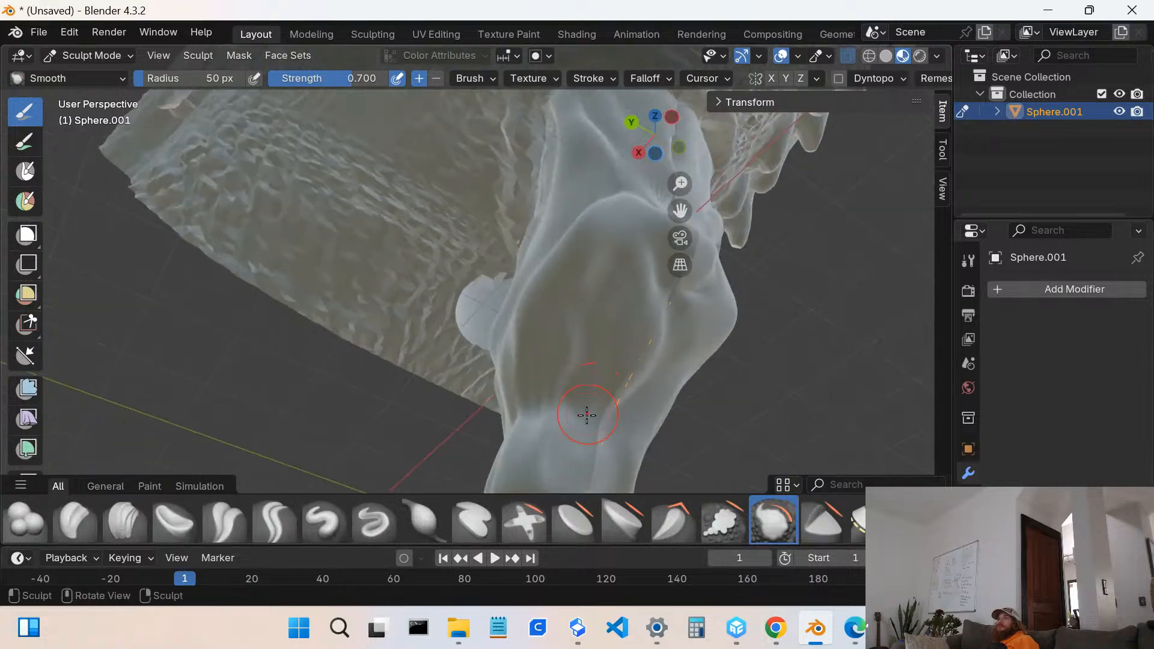
pyautogui.moveTo(536, 407); pyautogui.dragTo(539, 410)
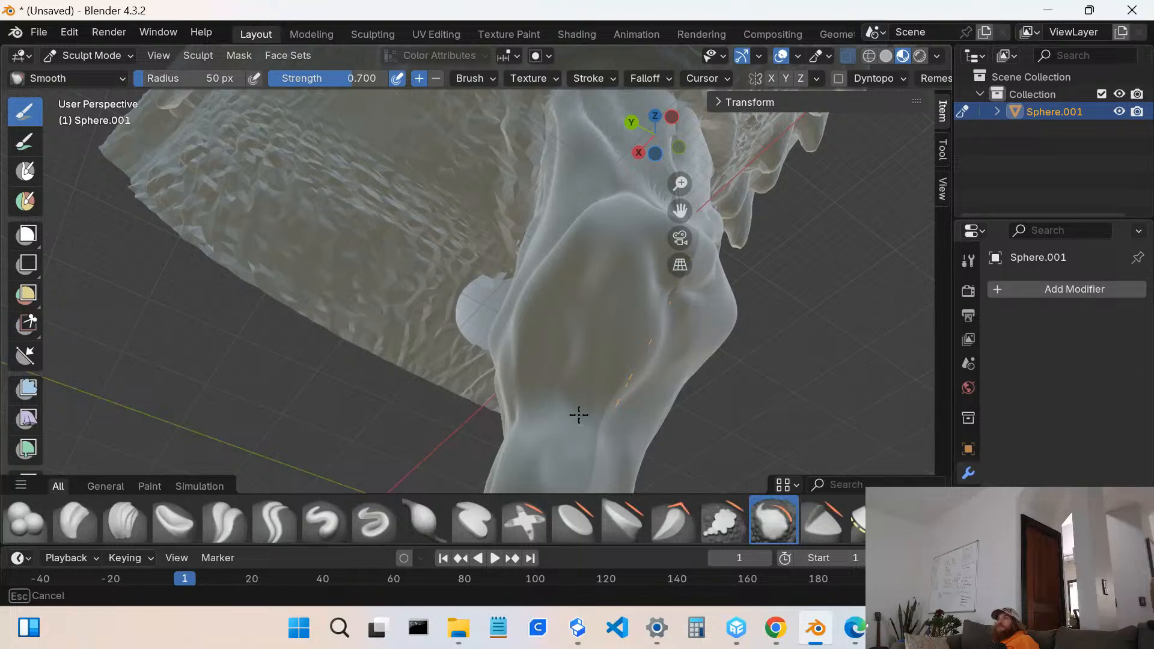
pyautogui.moveTo(617, 275); pyautogui.dragTo(598, 316)
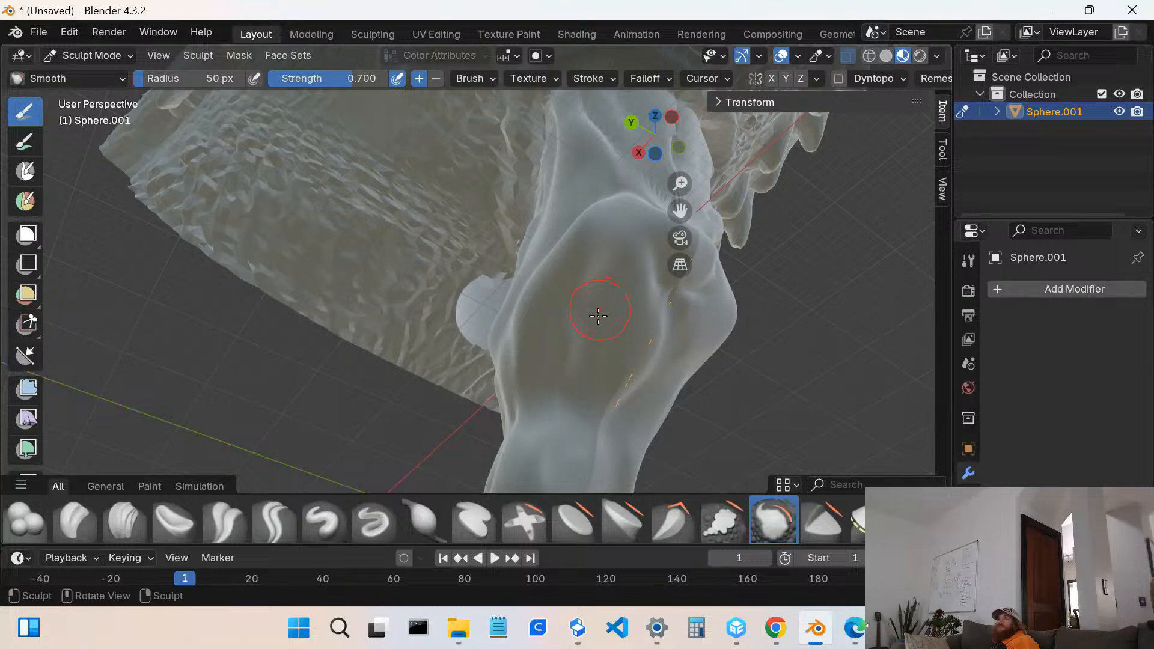
# - Smooth the ridge around the horn's middle bulge and the central seam just above it
pyautogui.moveTo(698, 329)
pyautogui.mouseDown(button='middle')
pyautogui.moveTo(572, 330)
pyautogui.moveTo(528, 232)
pyautogui.mouseUp(button='middle')
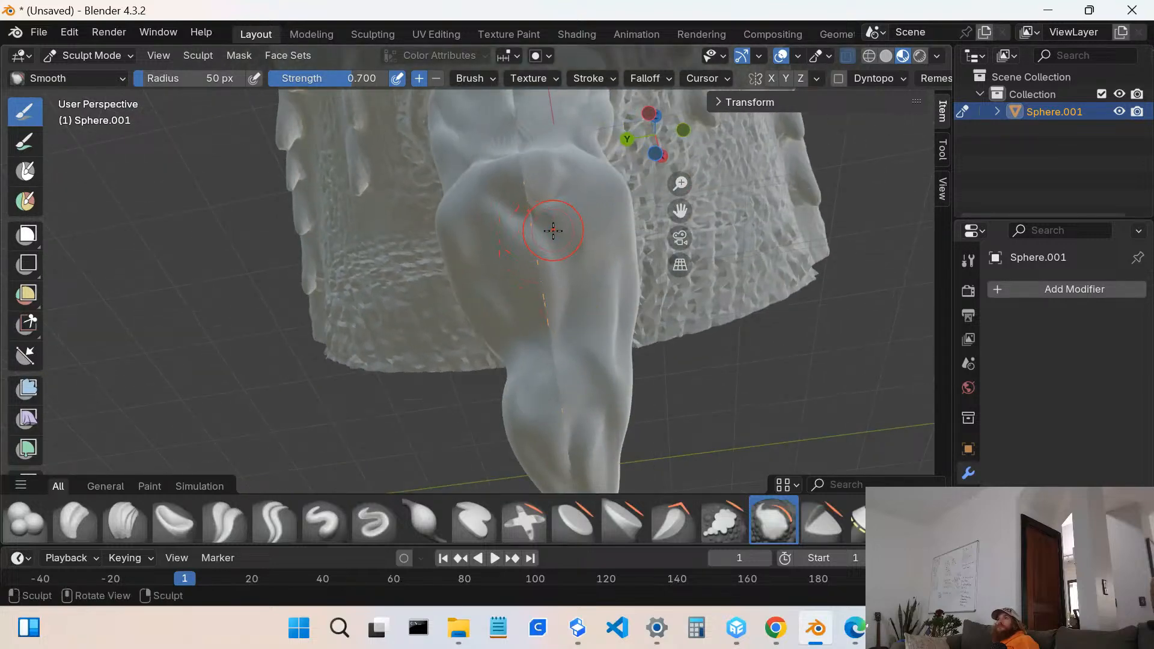
pyautogui.moveTo(553, 231)
pyautogui.mouseDown()
pyautogui.moveTo(538, 213)
pyautogui.moveTo(511, 211)
pyautogui.moveTo(573, 190)
pyautogui.mouseUp()
pyautogui.moveTo(573, 207); pyautogui.dragTo(571, 361, button='middle')
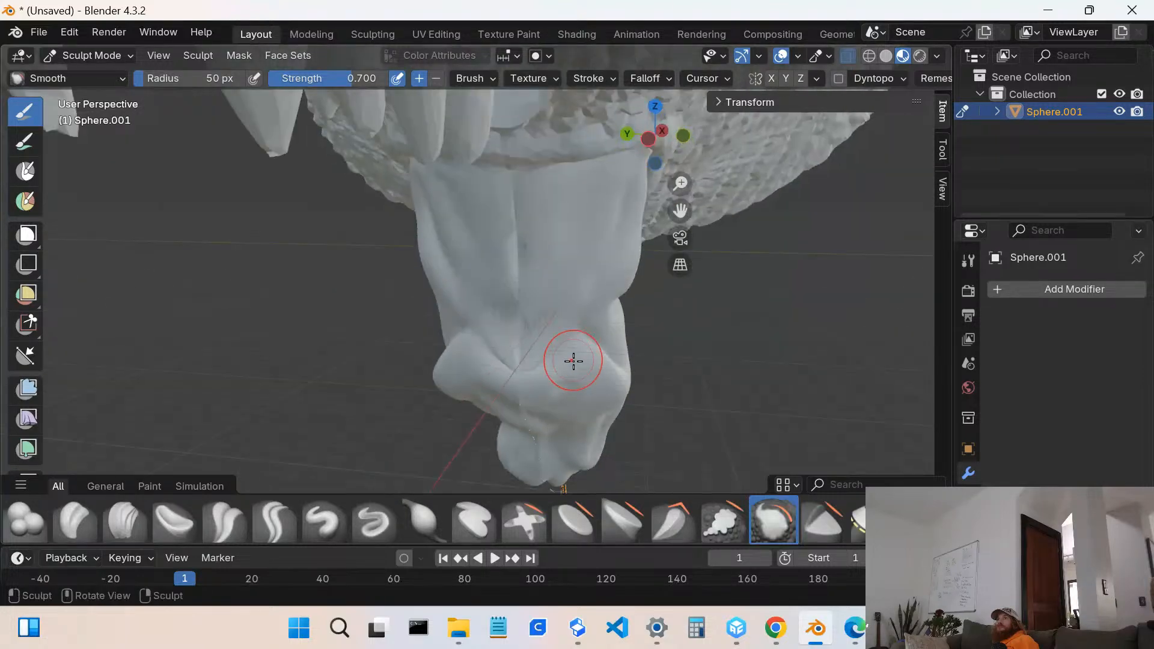
pyautogui.moveTo(572, 360)
pyautogui.mouseDown()
pyautogui.moveTo(567, 343)
pyautogui.moveTo(583, 333)
pyautogui.mouseUp()
pyautogui.moveTo(583, 333)
pyautogui.mouseDown(button='middle')
pyautogui.moveTo(525, 312)
pyautogui.moveTo(626, 259)
pyautogui.mouseUp(button='middle')
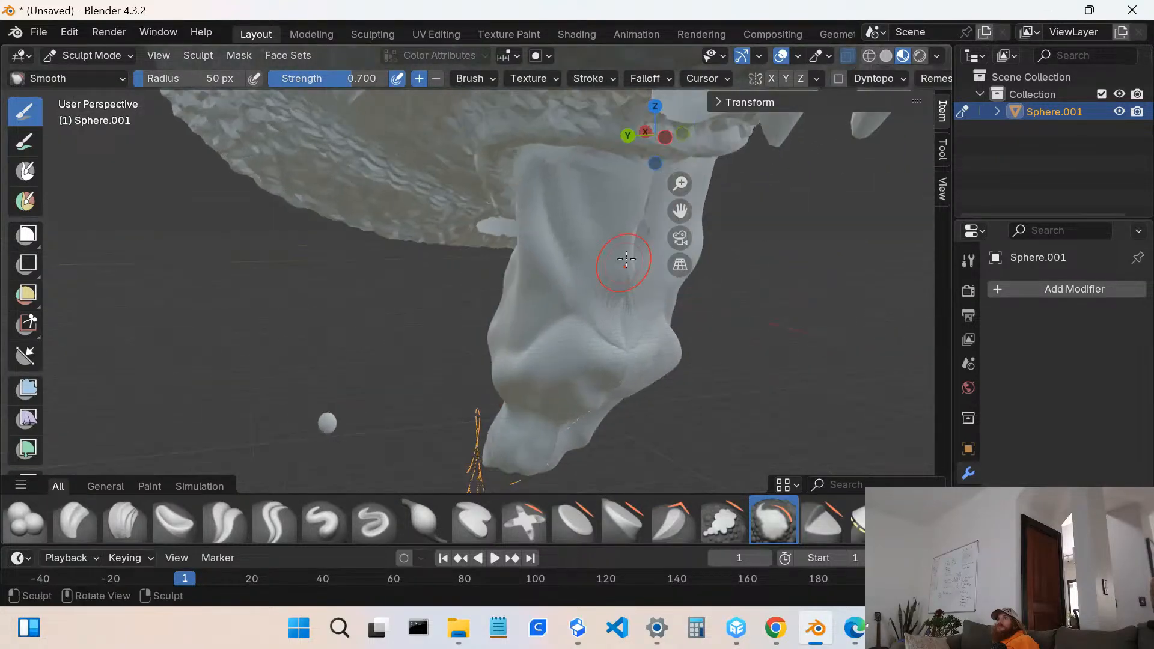
pyautogui.moveTo(642, 235)
pyautogui.mouseDown()
pyautogui.moveTo(641, 250)
pyautogui.moveTo(628, 246)
pyautogui.mouseUp()
# - Examine the central crease above the horn's middle bulge up close and the horn's shape from both sides
pyautogui.moveTo(631, 247)
pyautogui.mouseDown(button='middle')
pyautogui.moveTo(657, 258)
pyautogui.moveTo(547, 242)
pyautogui.mouseUp(button='middle')
pyautogui.scroll(6, 529, 238)
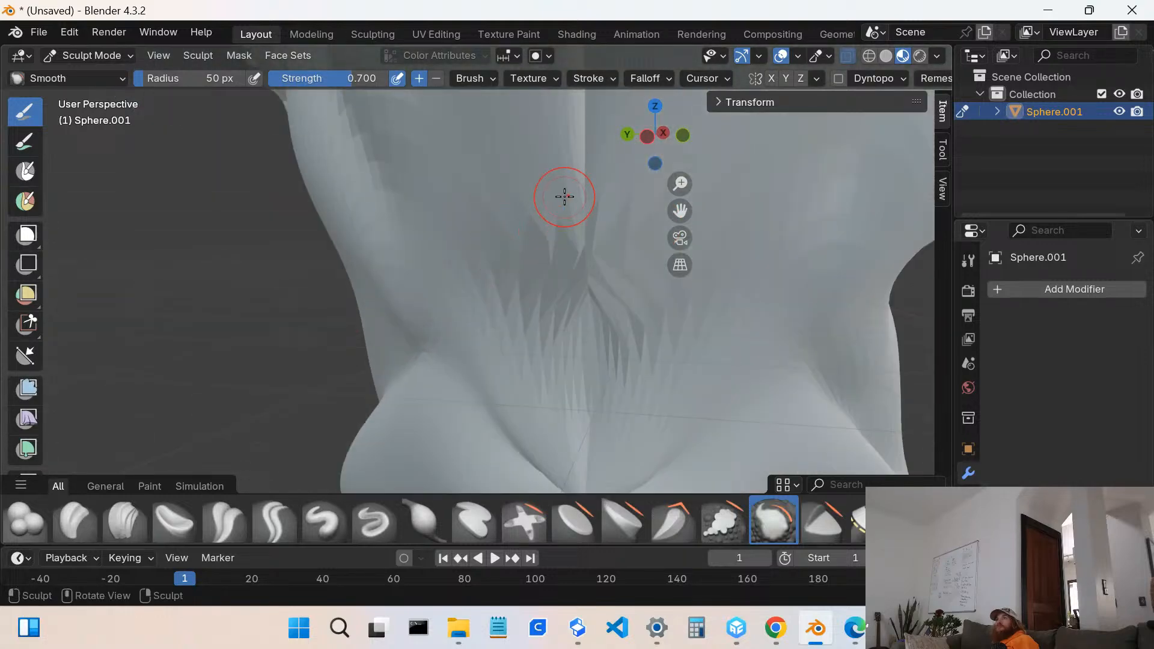
pyautogui.moveTo(565, 196); pyautogui.dragTo(503, 220, button='middle')
pyautogui.scroll(-3, 343, 243)
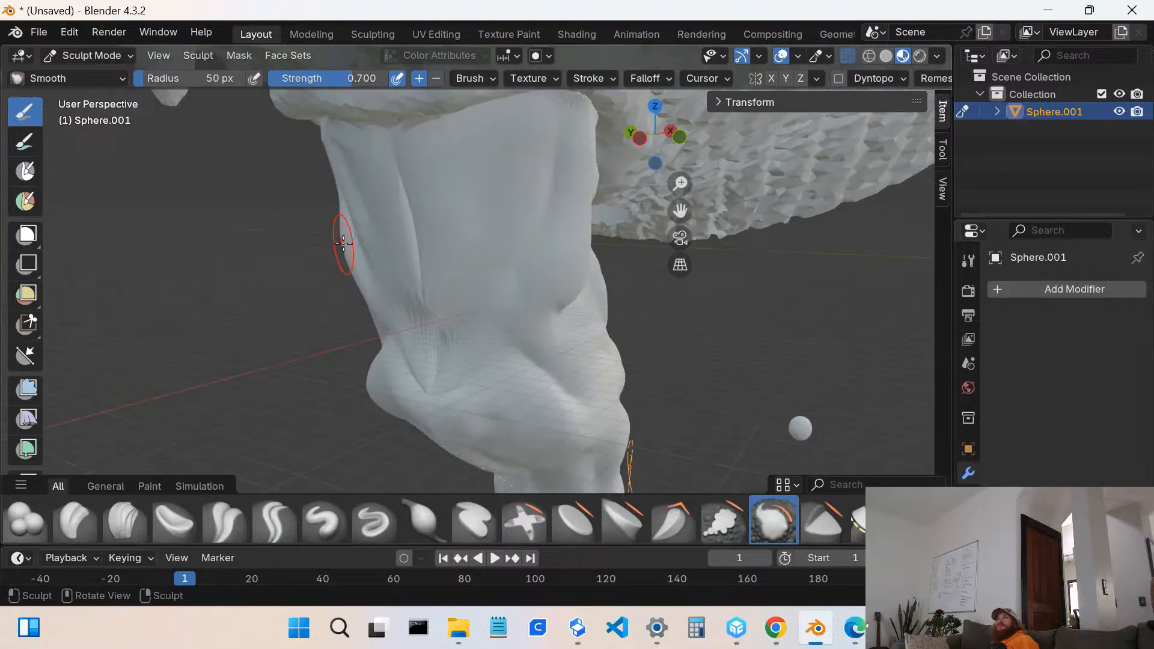
pyautogui.moveTo(402, 273); pyautogui.dragTo(292, 249, button='middle')
pyautogui.scroll(-2, 296, 245)
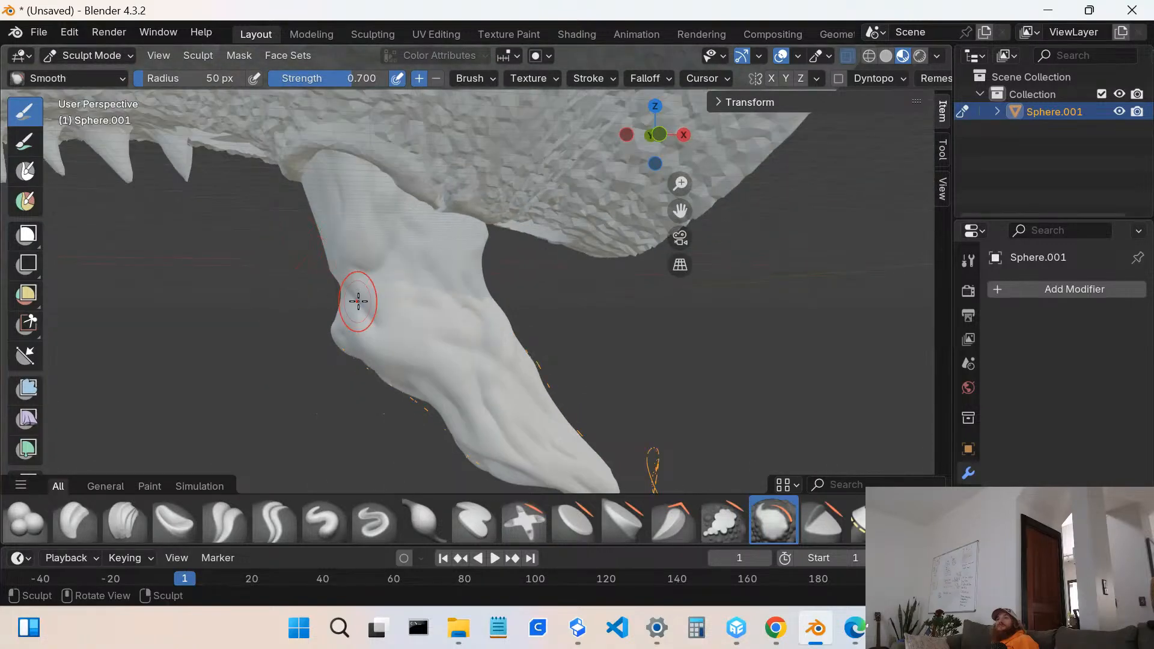
# - Smooth the long grooves running from the horn's middle bulge down its lower shaft
pyautogui.scroll(2, 428, 315)
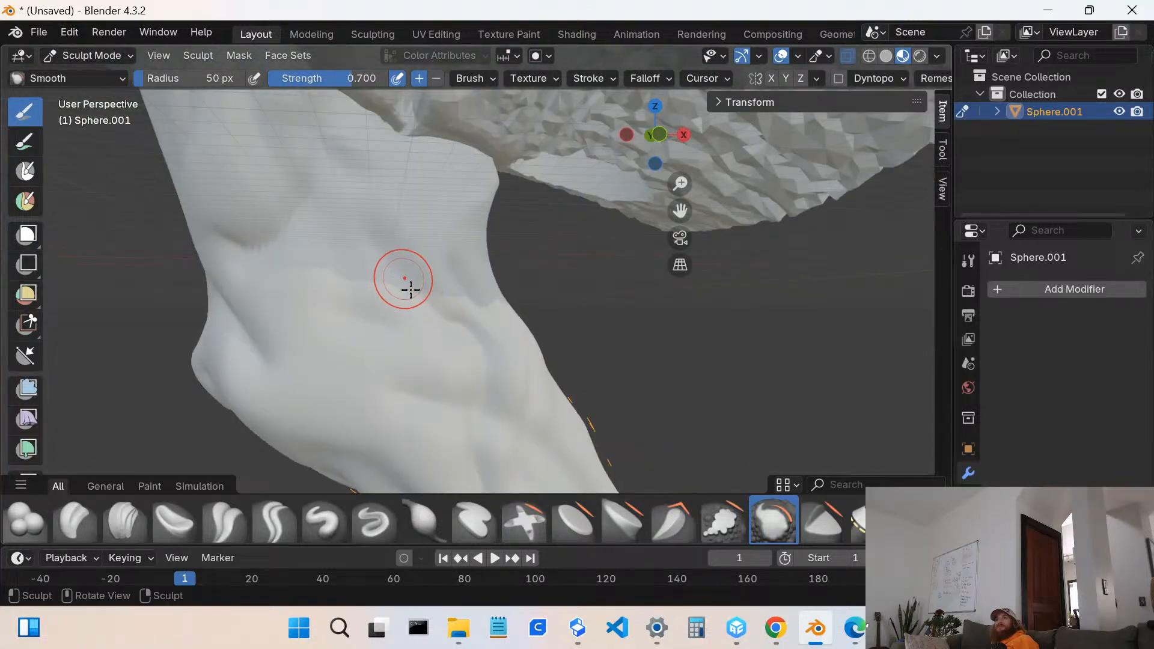
pyautogui.moveTo(448, 324); pyautogui.dragTo(452, 327, button='middle')
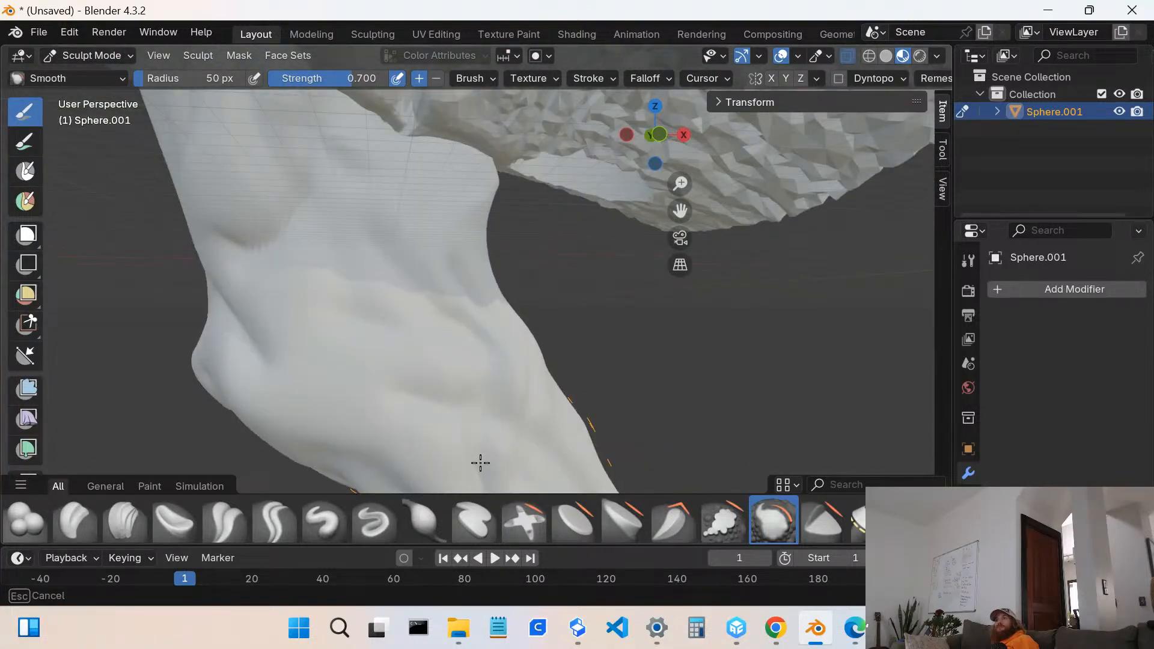
pyautogui.moveTo(464, 438)
pyautogui.mouseDown(button='middle')
pyautogui.moveTo(412, 387)
pyautogui.moveTo(341, 343)
pyautogui.moveTo(367, 364)
pyautogui.mouseUp(button='middle')
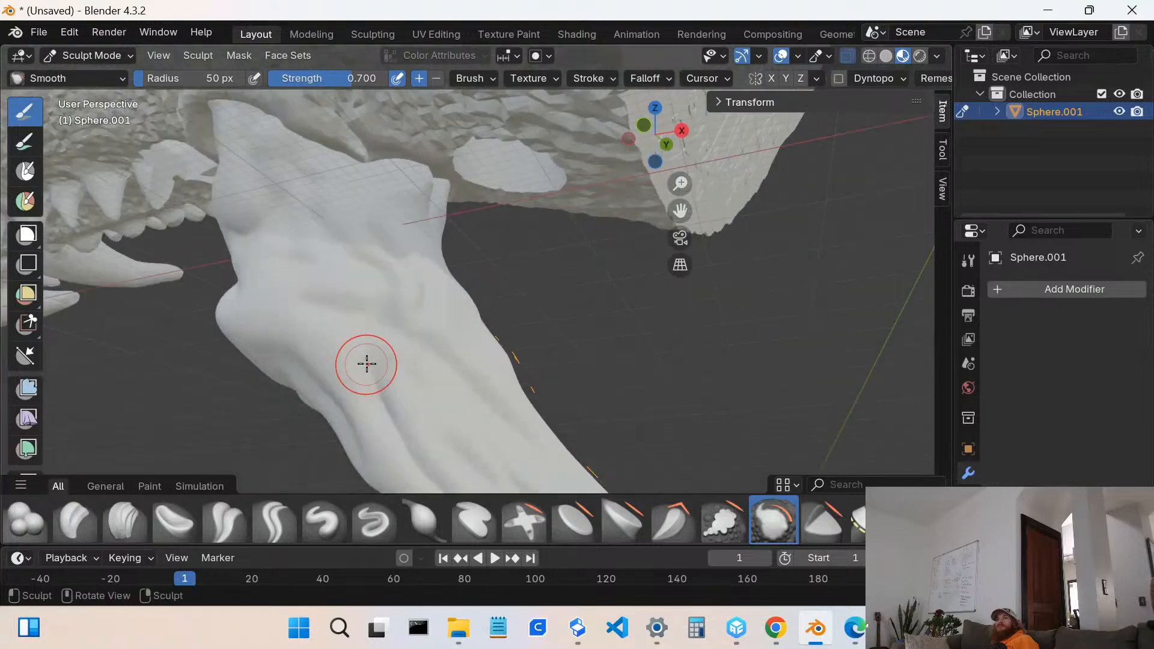
pyautogui.moveTo(368, 364); pyautogui.dragTo(383, 404)
pyautogui.moveTo(416, 461); pyautogui.dragTo(369, 407)
pyautogui.moveTo(369, 407); pyautogui.dragTo(451, 368, button='middle')
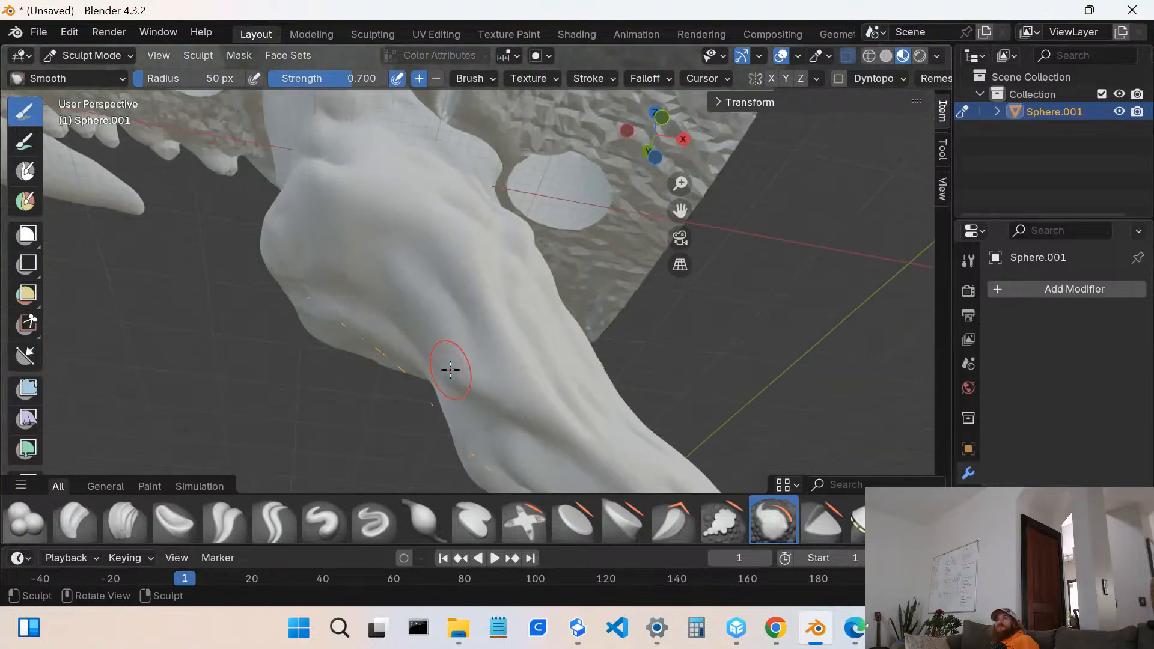
pyautogui.moveTo(484, 348)
pyautogui.mouseDown()
pyautogui.moveTo(430, 220)
pyautogui.moveTo(529, 370)
pyautogui.mouseUp()
pyautogui.moveTo(529, 369)
pyautogui.mouseDown(button='middle')
pyautogui.moveTo(476, 369)
pyautogui.moveTo(463, 355)
pyautogui.mouseUp(button='middle')
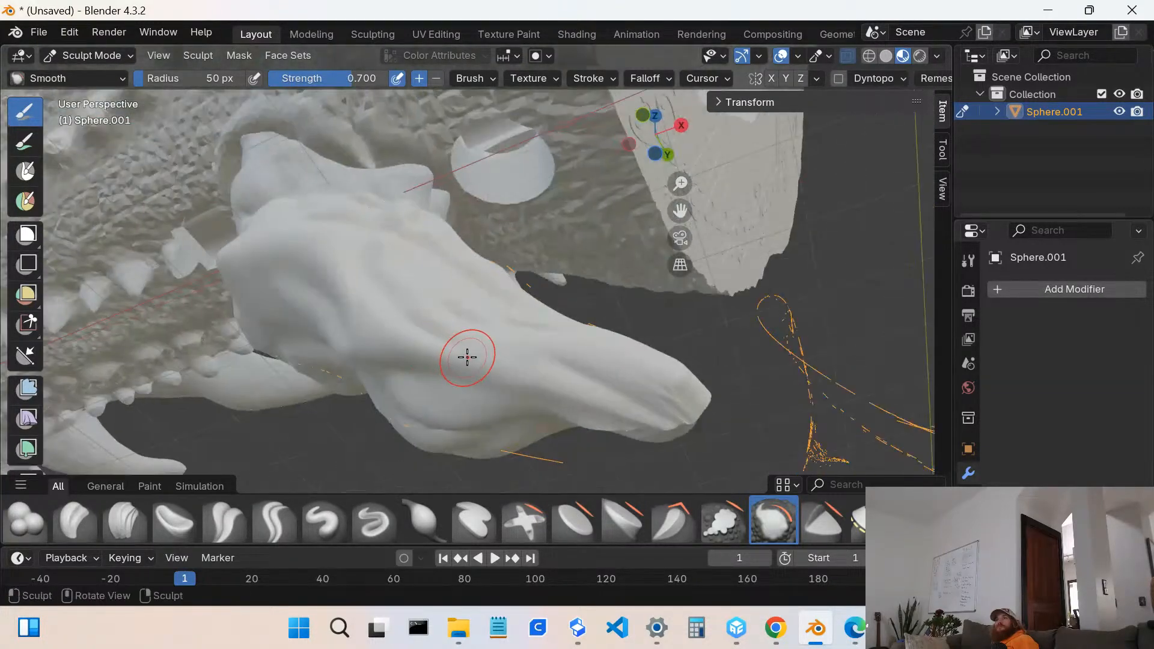
# - Soften the ridge and crease between the middle bulge and the horn's tip with the Smooth brush
pyautogui.moveTo(397, 313)
pyautogui.mouseDown()
pyautogui.moveTo(481, 330)
pyautogui.moveTo(512, 362)
pyautogui.mouseUp()
pyautogui.moveTo(512, 362); pyautogui.dragTo(452, 365, button='middle')
pyautogui.moveTo(433, 329); pyautogui.dragTo(488, 358)
pyautogui.moveTo(428, 299); pyautogui.dragTo(362, 268)
# - Smooth the folds above the middle bulge, up to where the horn narrows below its base
pyautogui.moveTo(363, 285); pyautogui.dragTo(402, 381, button='middle')
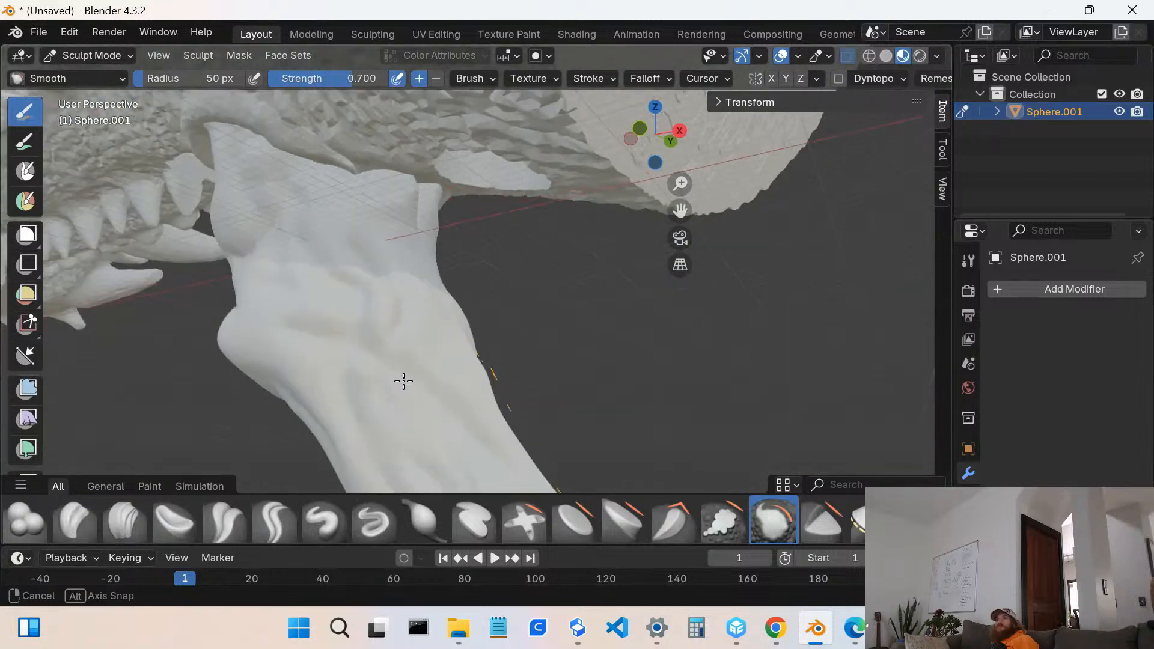
pyautogui.moveTo(366, 318); pyautogui.dragTo(340, 283)
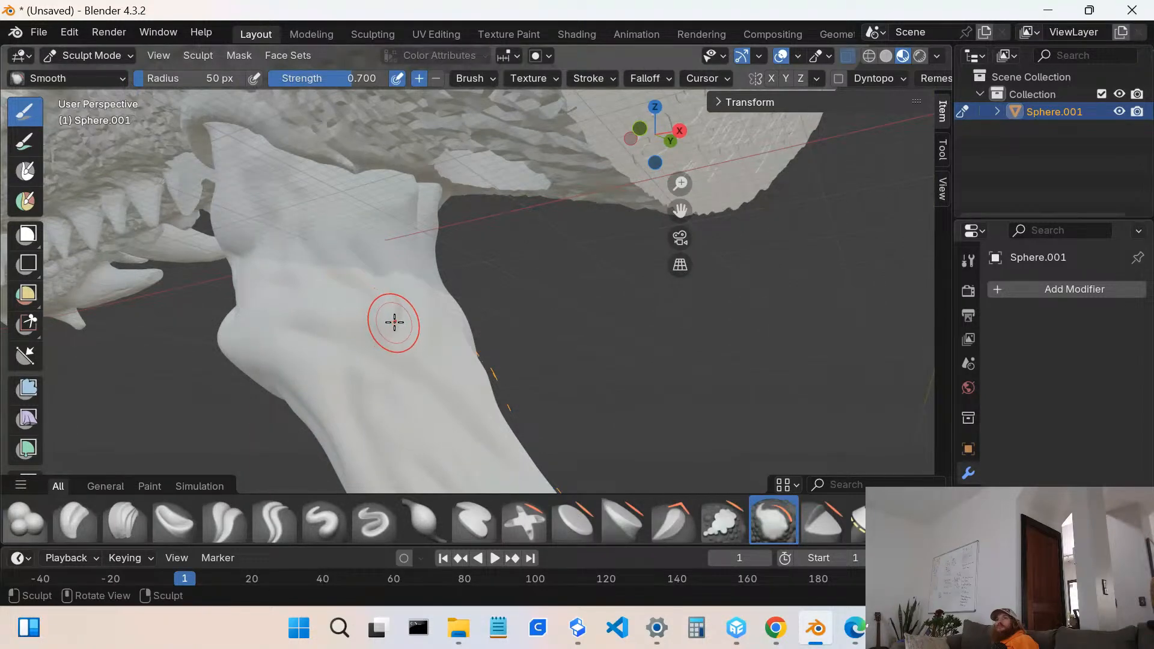
pyautogui.moveTo(391, 322); pyautogui.dragTo(396, 285)
pyautogui.moveTo(361, 252); pyautogui.dragTo(373, 269)
pyautogui.moveTo(373, 269)
pyautogui.mouseDown(button='middle')
pyautogui.moveTo(330, 291)
pyautogui.moveTo(363, 319)
pyautogui.mouseUp(button='middle')
pyautogui.moveTo(415, 341); pyautogui.dragTo(432, 347)
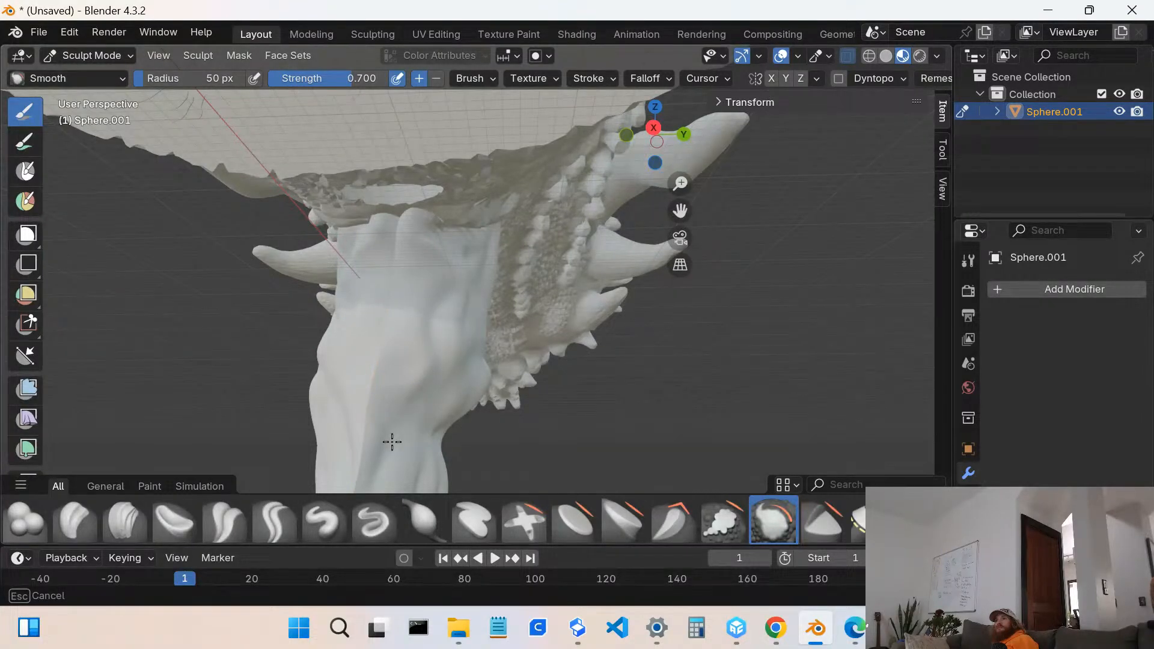
# - Smooth the vertical ridges on the side of the horn facing the neck's cut end
pyautogui.moveTo(389, 428); pyautogui.dragTo(386, 435)
pyautogui.moveTo(352, 451); pyautogui.dragTo(410, 435, button='middle')
pyautogui.moveTo(411, 435); pyautogui.dragTo(357, 458)
pyautogui.moveTo(394, 488); pyautogui.dragTo(314, 438, button='middle')
pyautogui.moveTo(315, 438)
pyautogui.mouseDown()
pyautogui.moveTo(353, 443)
pyautogui.moveTo(326, 429)
pyautogui.mouseUp()
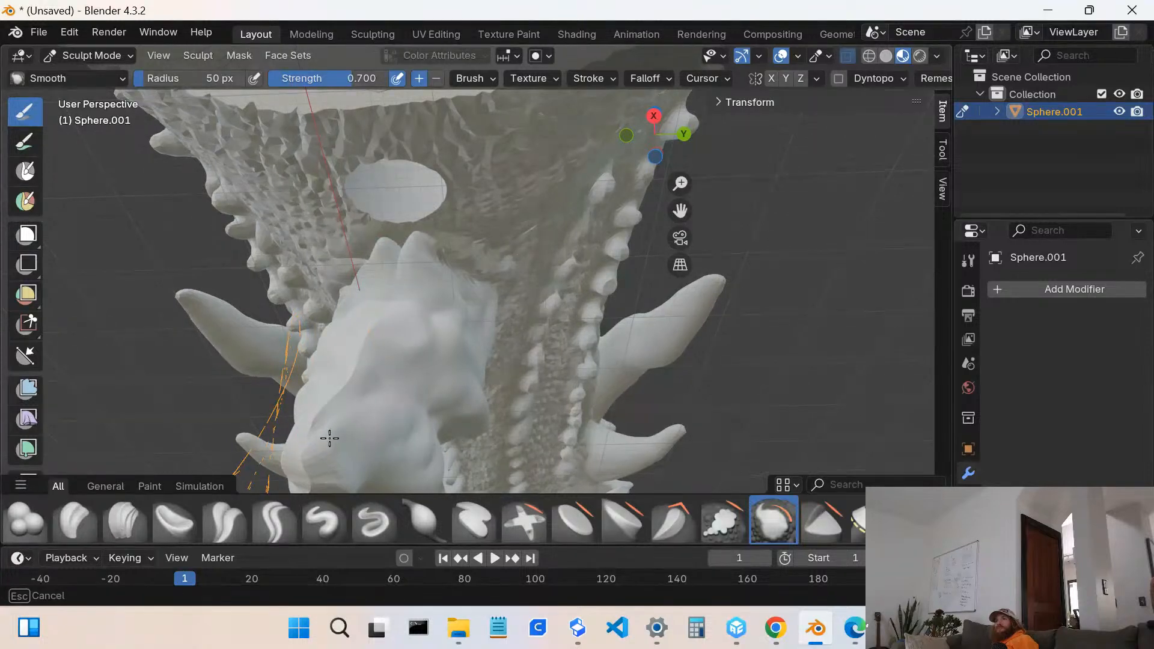
pyautogui.moveTo(426, 377); pyautogui.dragTo(425, 385)
# - Soften the folds around the bulges on the far flank of the horn with the Smooth brush
pyautogui.moveTo(425, 385); pyautogui.dragTo(337, 383, button='middle')
pyautogui.moveTo(366, 443)
pyautogui.mouseDown()
pyautogui.moveTo(407, 425)
pyautogui.moveTo(409, 453)
pyautogui.mouseUp()
pyautogui.moveTo(411, 457)
pyautogui.mouseDown()
pyautogui.moveTo(430, 464)
pyautogui.moveTo(419, 412)
pyautogui.mouseUp()
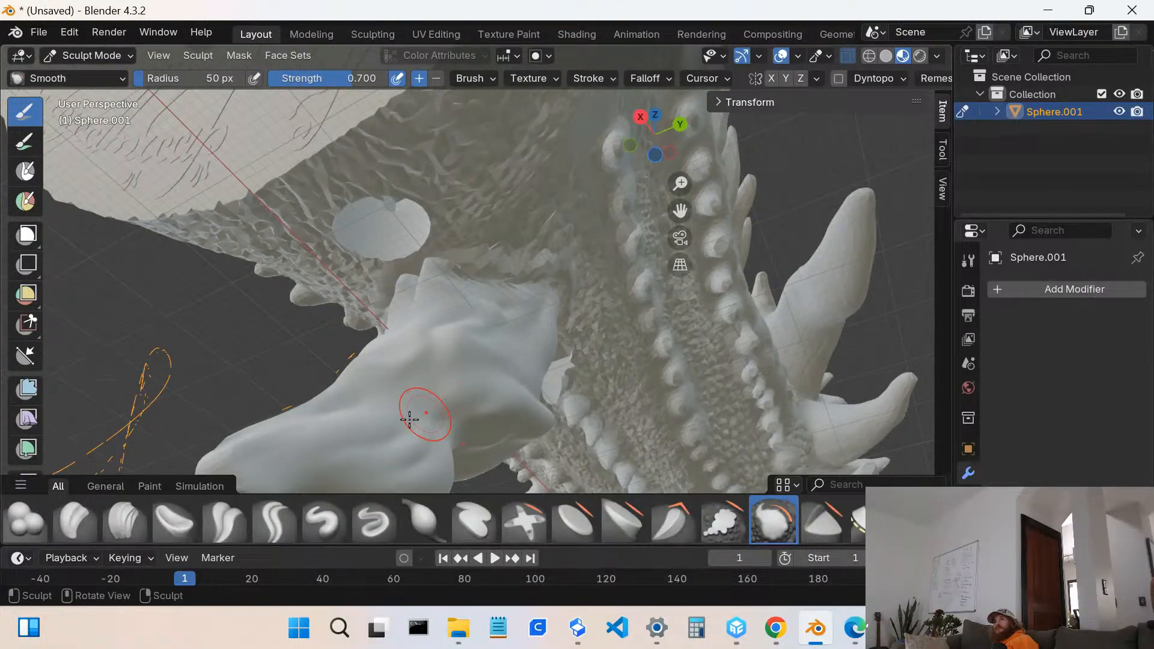
pyautogui.moveTo(419, 412); pyautogui.dragTo(297, 401, button='middle')
pyautogui.moveTo(519, 480); pyautogui.dragTo(524, 447)
pyautogui.moveTo(552, 414); pyautogui.dragTo(580, 383)
# - Carve two long diagonal creases from the horn's base across the middle bulge with the Crease Sharp brush
pyautogui.scroll(-4, 601, 373)
pyautogui.moveTo(552, 301)
pyautogui.mouseDown(button='middle')
pyautogui.moveTo(575, 327)
pyautogui.moveTo(462, 367)
pyautogui.moveTo(515, 371)
pyautogui.moveTo(504, 372)
pyautogui.mouseUp(button='middle')
pyautogui.scroll(1, 575, 327)
pyautogui.scroll(-5, 576, 327)
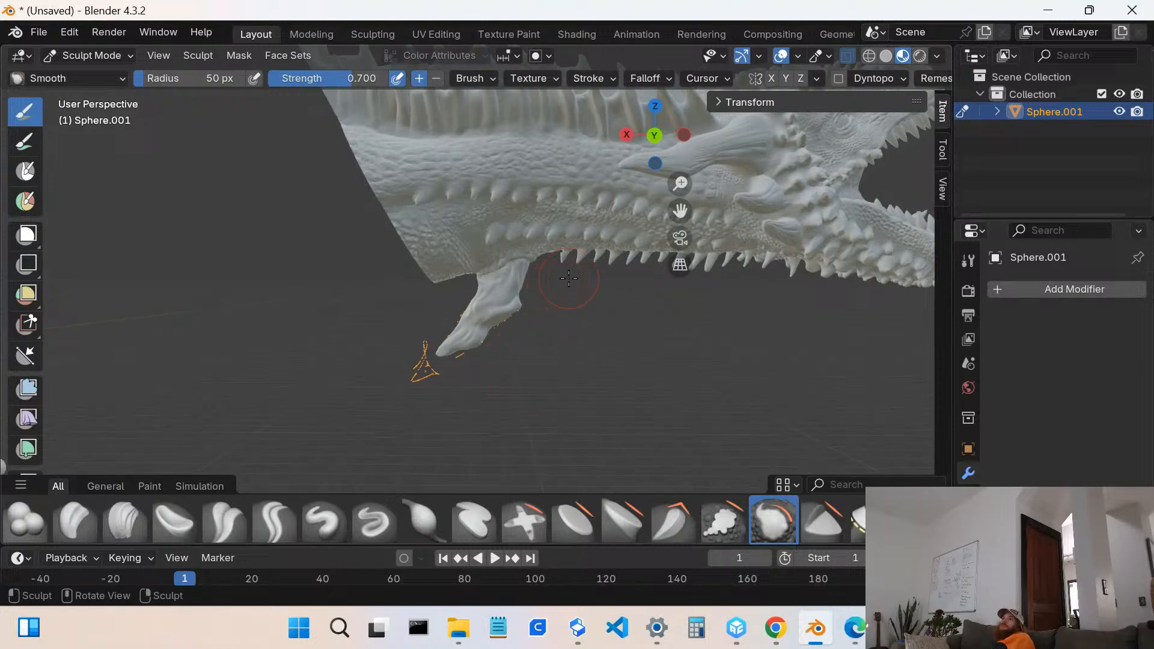
pyautogui.scroll(5, 569, 277)
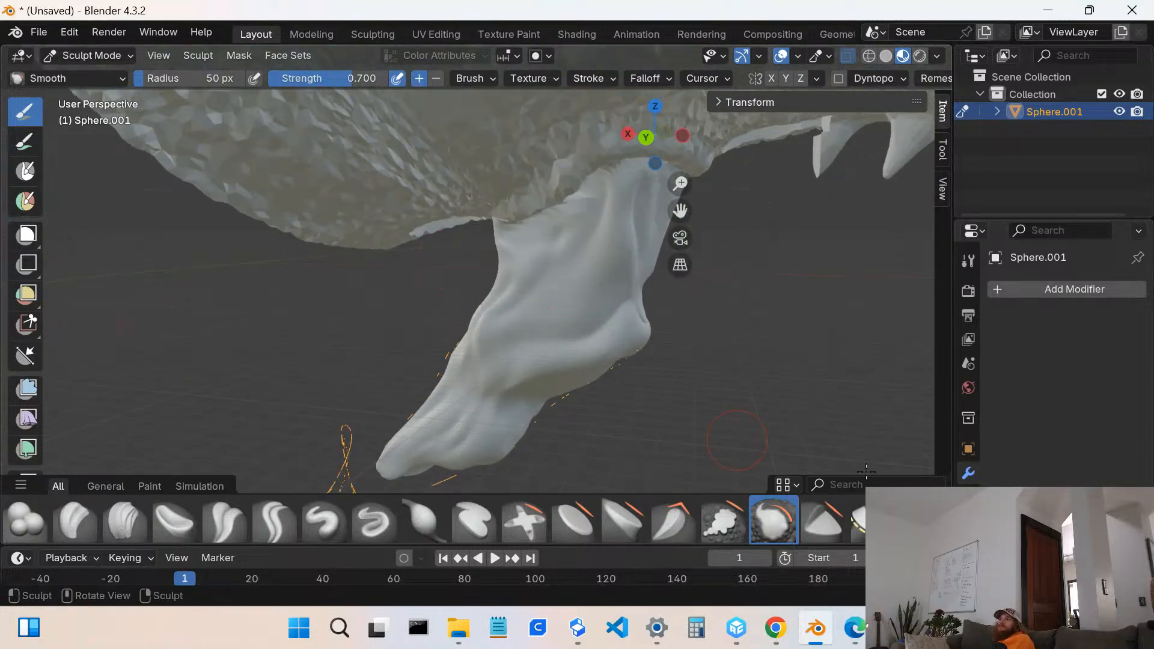
pyautogui.click(278, 516)
pyautogui.scroll(3, 701, 187)
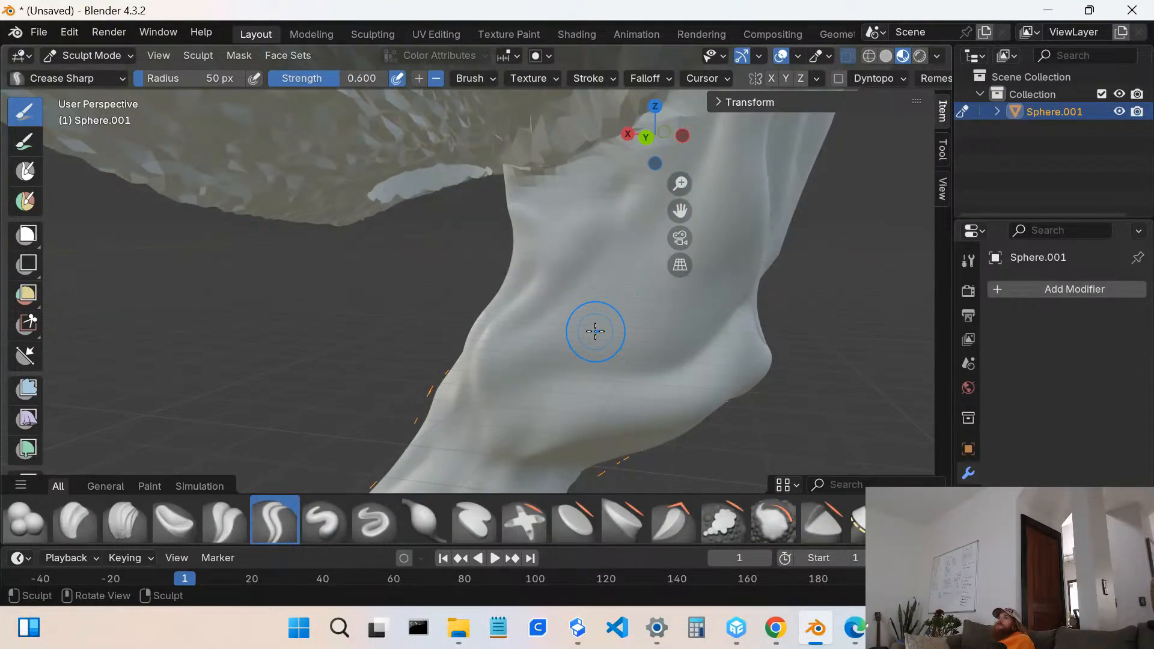
pyautogui.moveTo(653, 343); pyautogui.dragTo(714, 232)
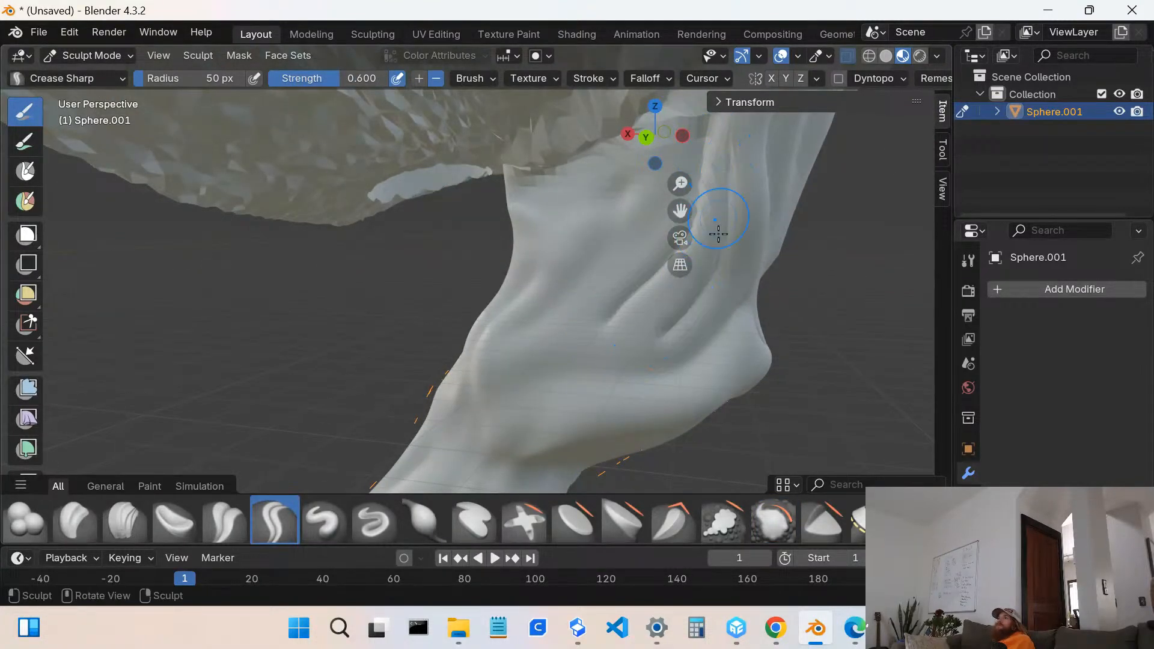
pyautogui.moveTo(612, 321)
pyautogui.mouseDown()
pyautogui.moveTo(554, 404)
pyautogui.moveTo(541, 450)
pyautogui.mouseUp()
pyautogui.moveTo(669, 337); pyautogui.dragTo(559, 454)
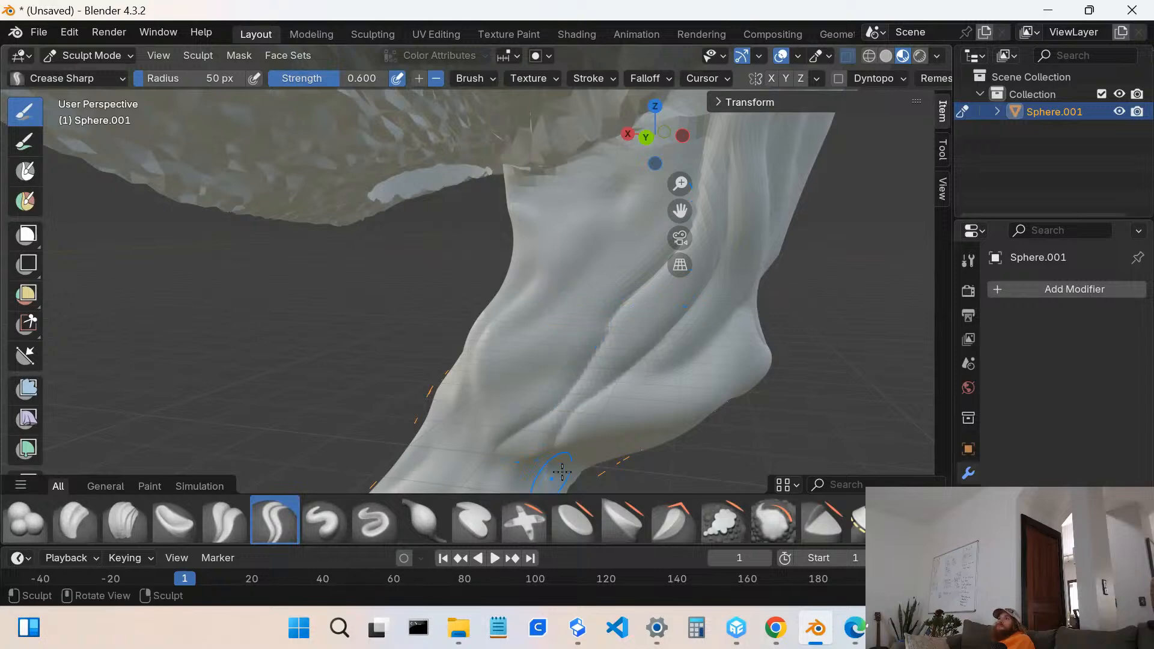
# - Carve two more long creases beside the first pair, nearer the edge facing the neck's cut end
pyautogui.moveTo(554, 426); pyautogui.dragTo(553, 399, button='middle')
pyautogui.moveTo(596, 191)
pyautogui.mouseDown()
pyautogui.moveTo(532, 325)
pyautogui.moveTo(441, 448)
pyautogui.mouseUp()
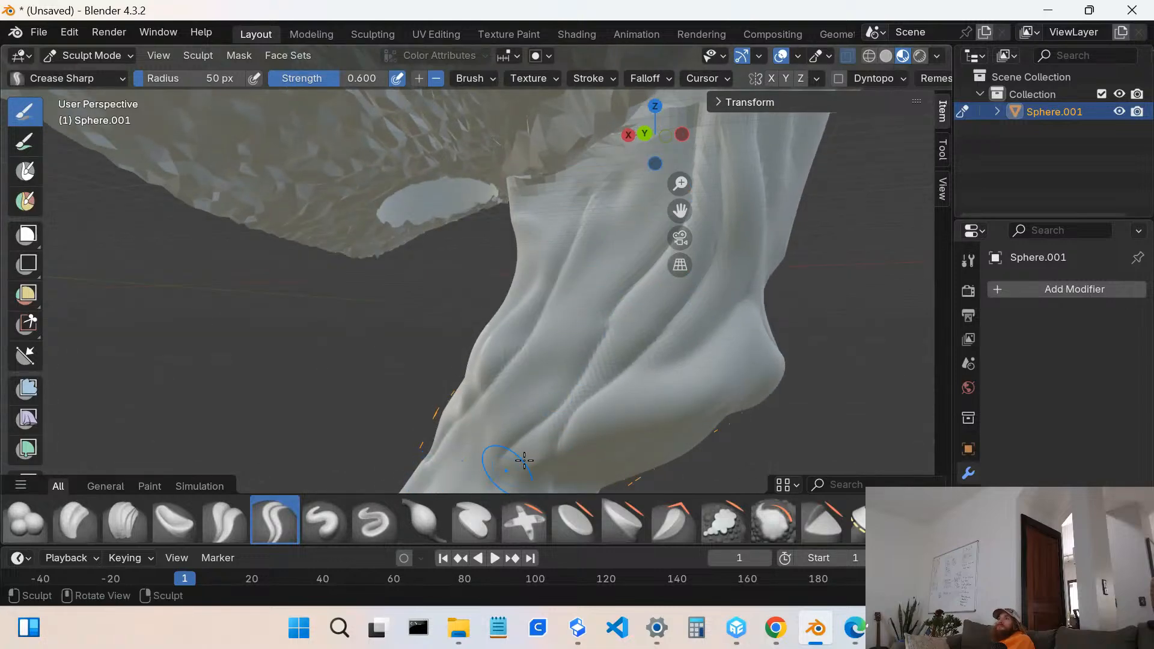
pyautogui.moveTo(526, 391); pyautogui.dragTo(615, 225)
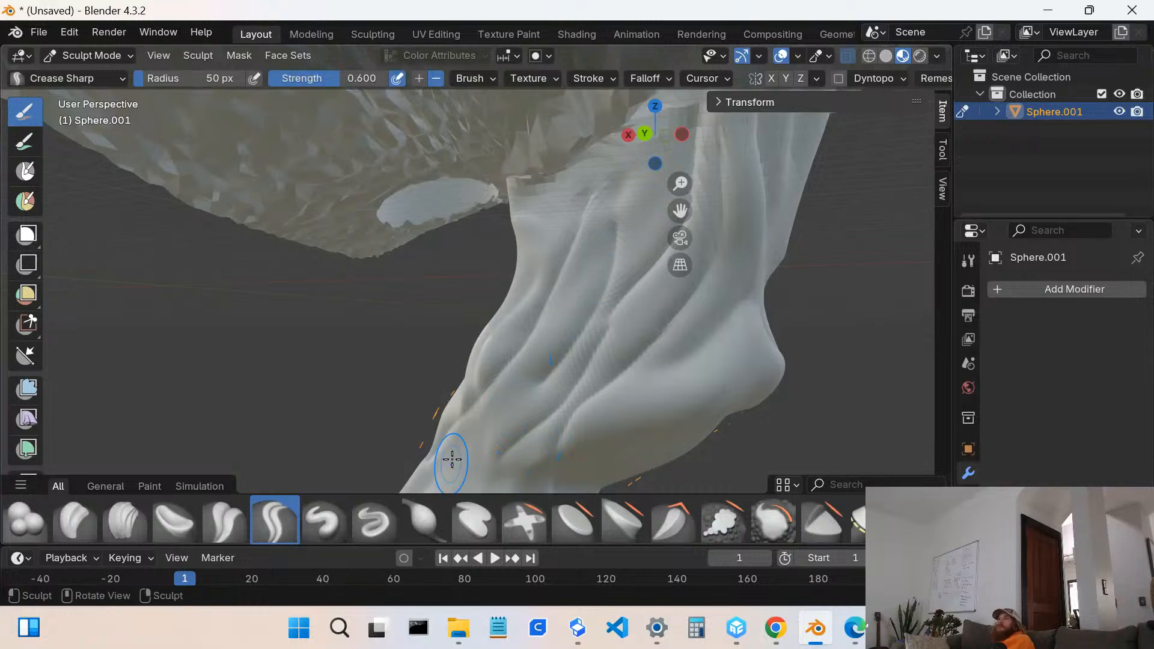
# - Carve several long creases from the base towards the tip on the opposite flank with Crease Sharp
pyautogui.moveTo(452, 460)
pyautogui.mouseDown(button='middle')
pyautogui.moveTo(507, 407)
pyautogui.moveTo(236, 386)
pyautogui.moveTo(379, 325)
pyautogui.mouseUp(button='middle')
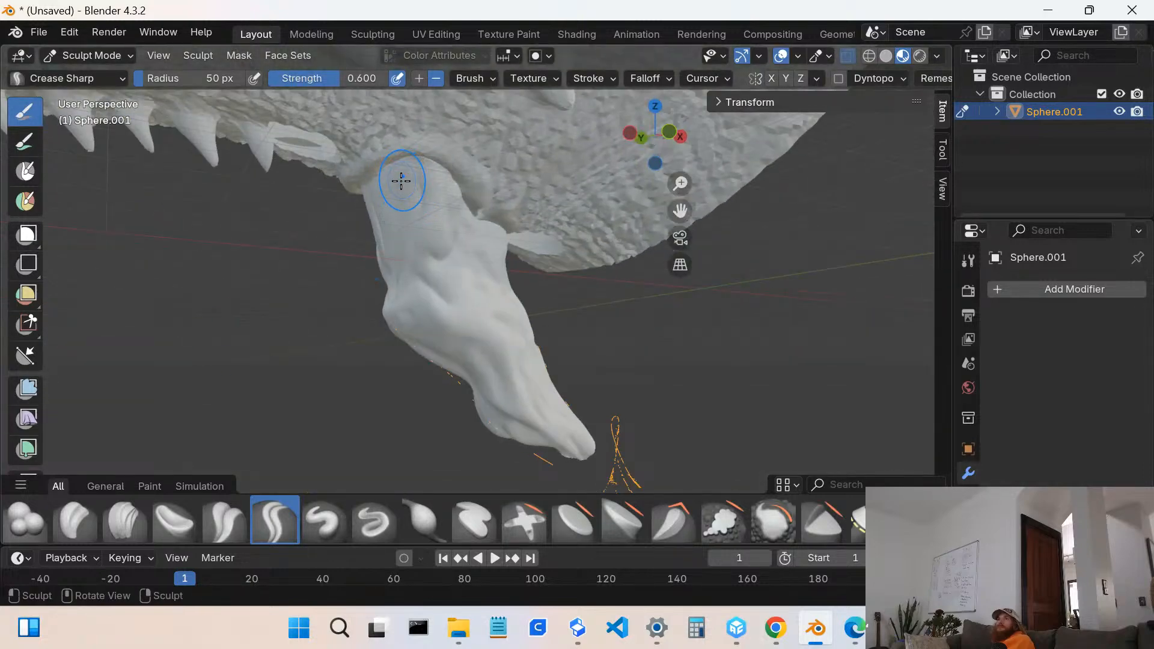
pyautogui.moveTo(401, 181); pyautogui.dragTo(556, 445)
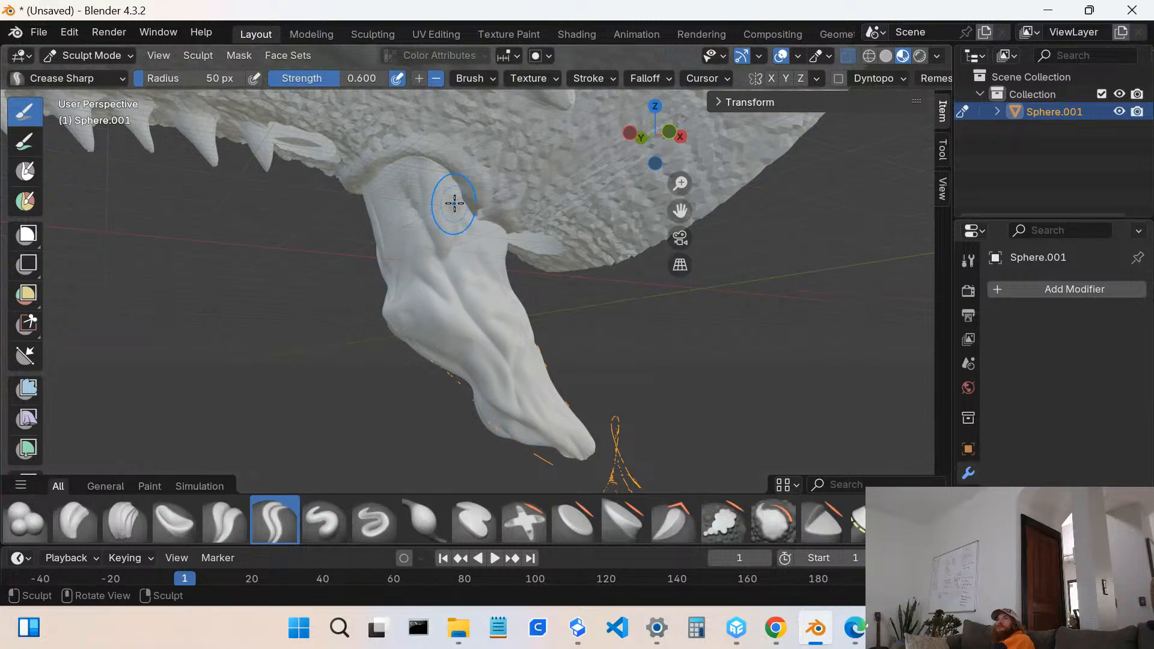
pyautogui.moveTo(455, 203); pyautogui.dragTo(528, 322)
pyautogui.moveTo(441, 200)
pyautogui.mouseDown()
pyautogui.moveTo(487, 330)
pyautogui.moveTo(516, 365)
pyautogui.mouseUp()
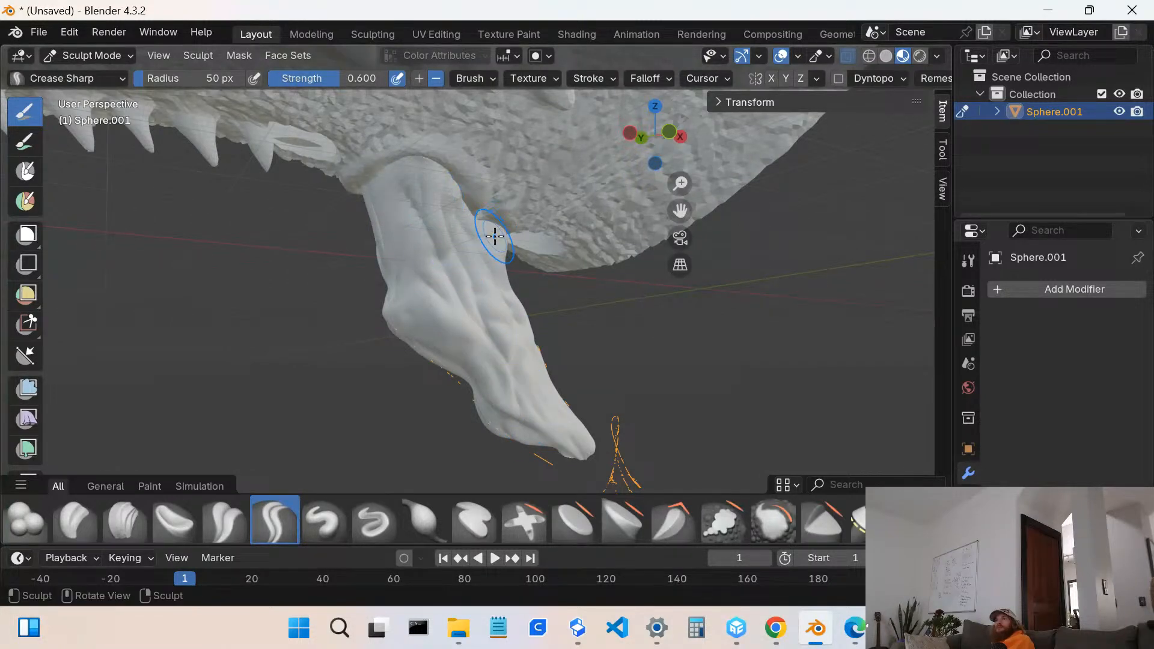
pyautogui.moveTo(495, 235); pyautogui.dragTo(534, 409)
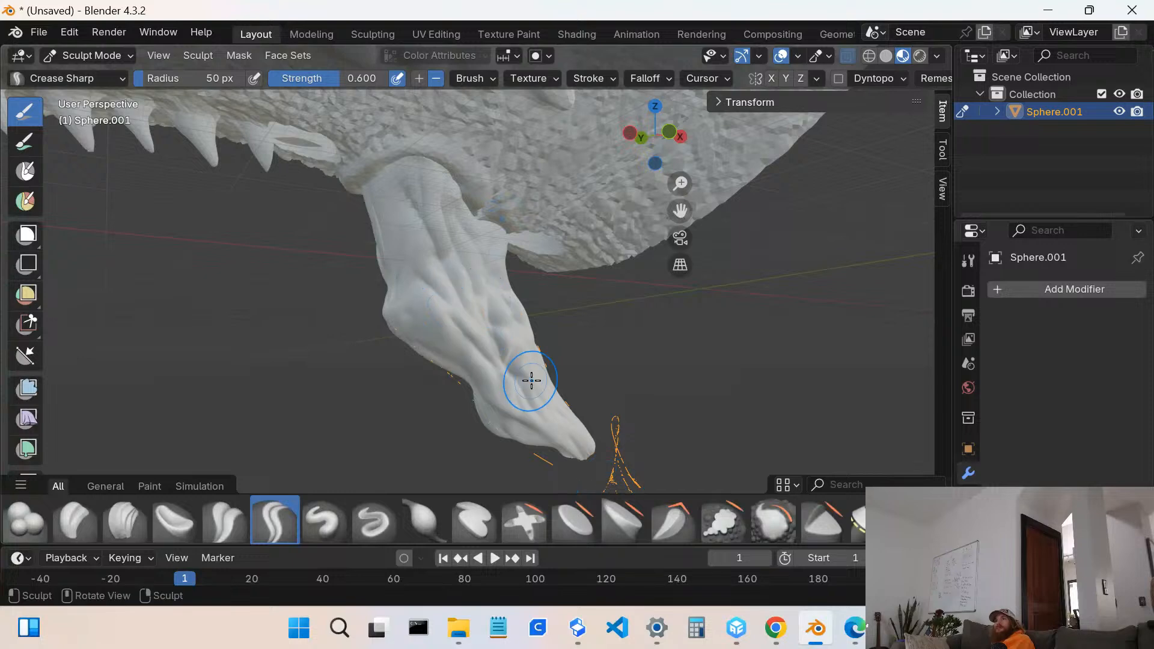
pyautogui.moveTo(518, 412)
pyautogui.mouseDown(button='middle')
pyautogui.moveTo(434, 395)
pyautogui.moveTo(432, 348)
pyautogui.mouseUp(button='middle')
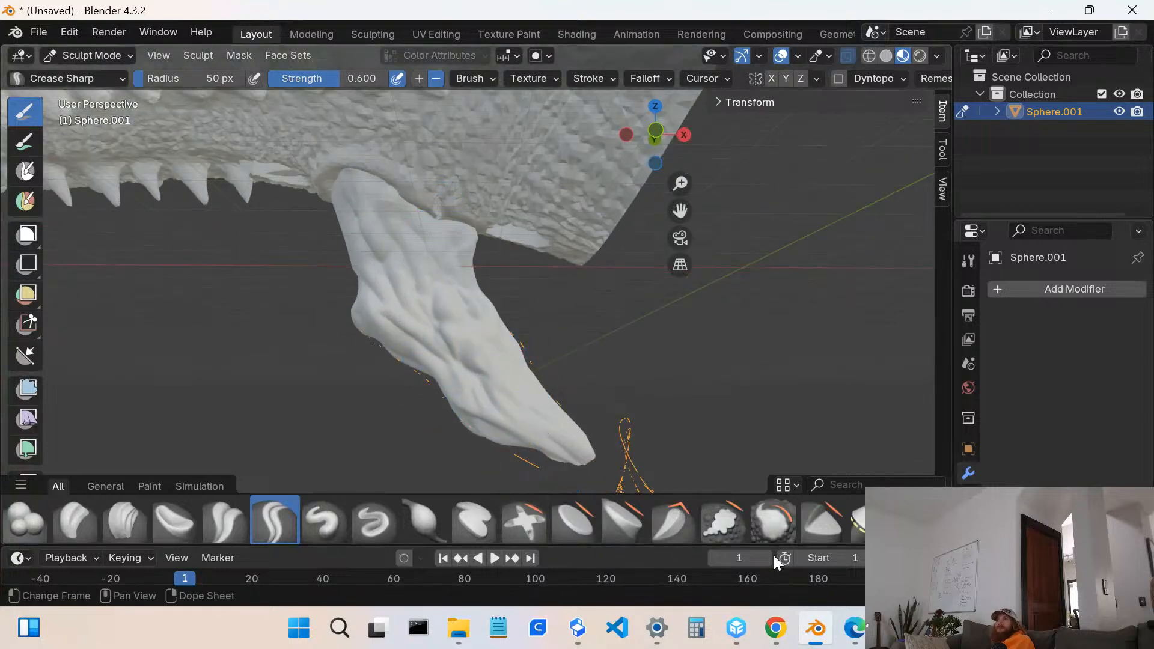
# - Soften the newly carved creases on this flank, from the middle bulge up to the base, with the Smooth brush
pyautogui.click(752, 519)
pyautogui.scroll(2, 476, 413)
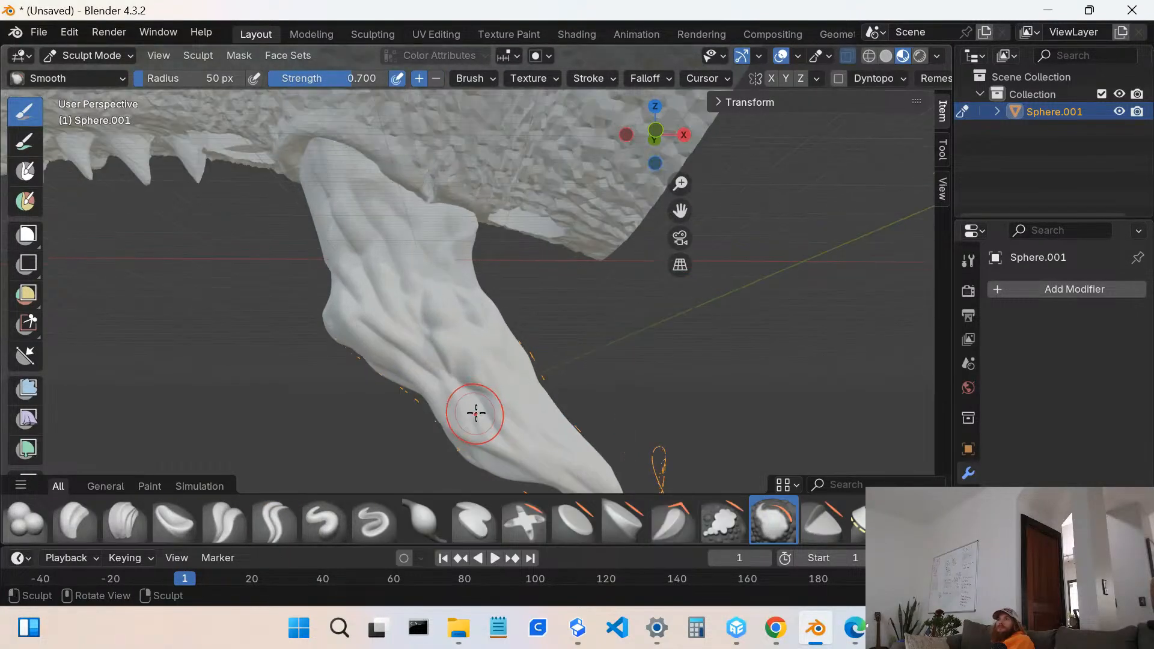
pyautogui.moveTo(374, 312)
pyautogui.mouseDown()
pyautogui.moveTo(371, 338)
pyautogui.moveTo(458, 374)
pyautogui.moveTo(373, 278)
pyautogui.moveTo(363, 300)
pyautogui.moveTo(305, 185)
pyautogui.moveTo(376, 242)
pyautogui.moveTo(412, 298)
pyautogui.moveTo(407, 226)
pyautogui.mouseUp()
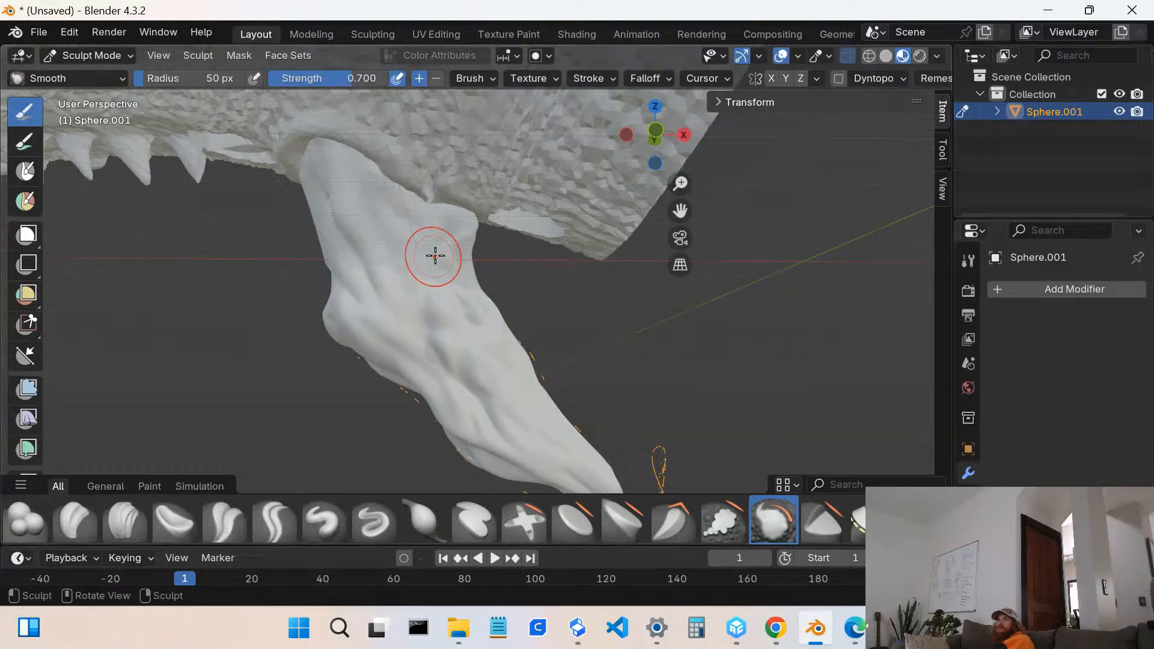
pyautogui.moveTo(420, 282); pyautogui.dragTo(508, 314, button='middle')
pyautogui.scroll(3, 507, 314)
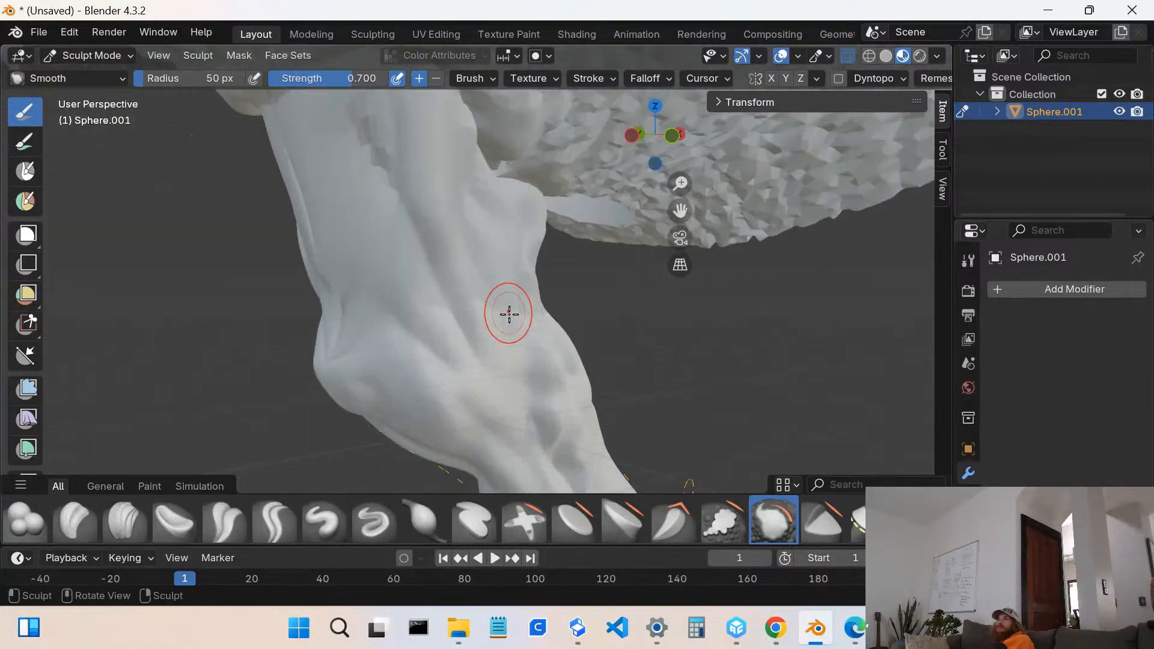
pyautogui.moveTo(486, 345)
pyautogui.mouseDown()
pyautogui.moveTo(358, 117)
pyautogui.moveTo(353, 129)
pyautogui.mouseUp()
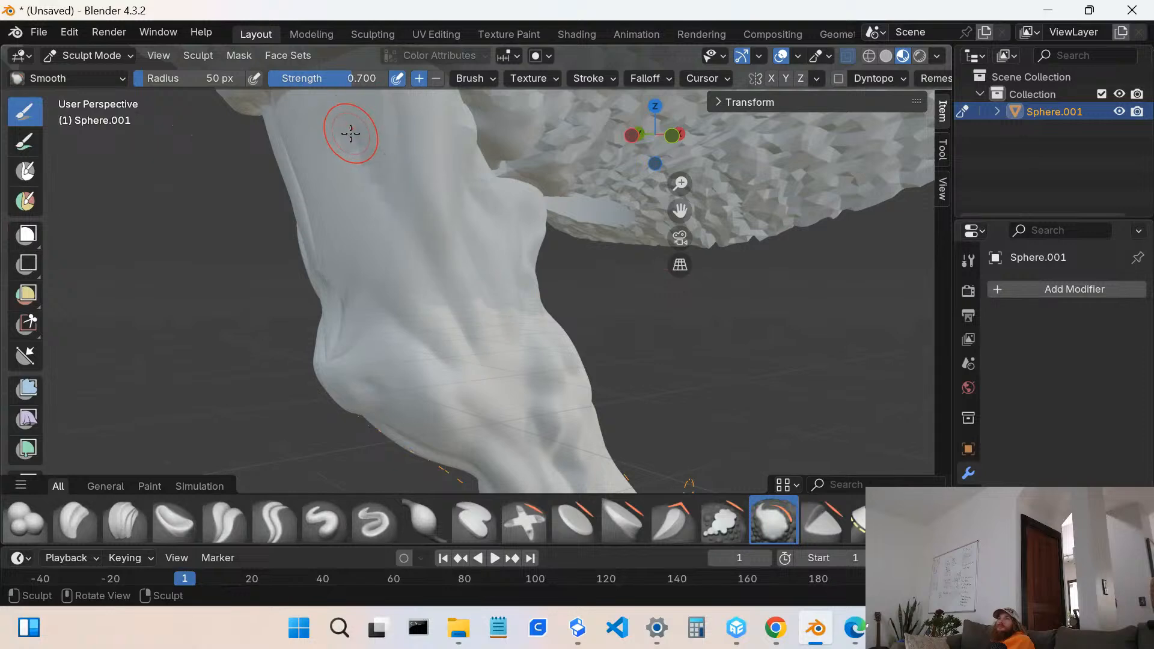
# - Smooth the diagonal creases on the other flank, above and below the middle bulge
pyautogui.moveTo(399, 227)
pyautogui.mouseDown(button='middle')
pyautogui.moveTo(540, 289)
pyautogui.moveTo(538, 222)
pyautogui.moveTo(619, 174)
pyautogui.moveTo(634, 181)
pyautogui.mouseUp(button='middle')
pyautogui.moveTo(634, 181)
pyautogui.mouseDown()
pyautogui.moveTo(605, 253)
pyautogui.moveTo(553, 265)
pyautogui.moveTo(570, 268)
pyautogui.moveTo(465, 383)
pyautogui.mouseUp()
pyautogui.scroll(1, 541, 343)
pyautogui.moveTo(551, 253); pyautogui.dragTo(497, 346)
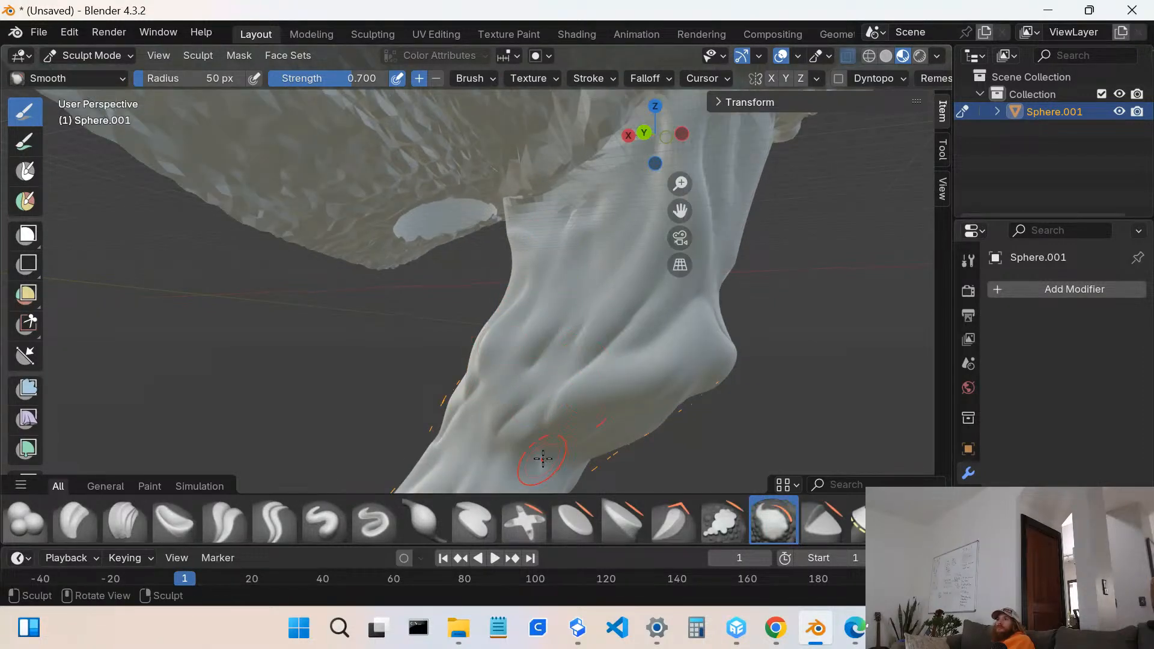
pyautogui.moveTo(586, 398)
pyautogui.mouseDown()
pyautogui.moveTo(598, 337)
pyautogui.moveTo(621, 337)
pyautogui.moveTo(529, 448)
pyautogui.mouseUp()
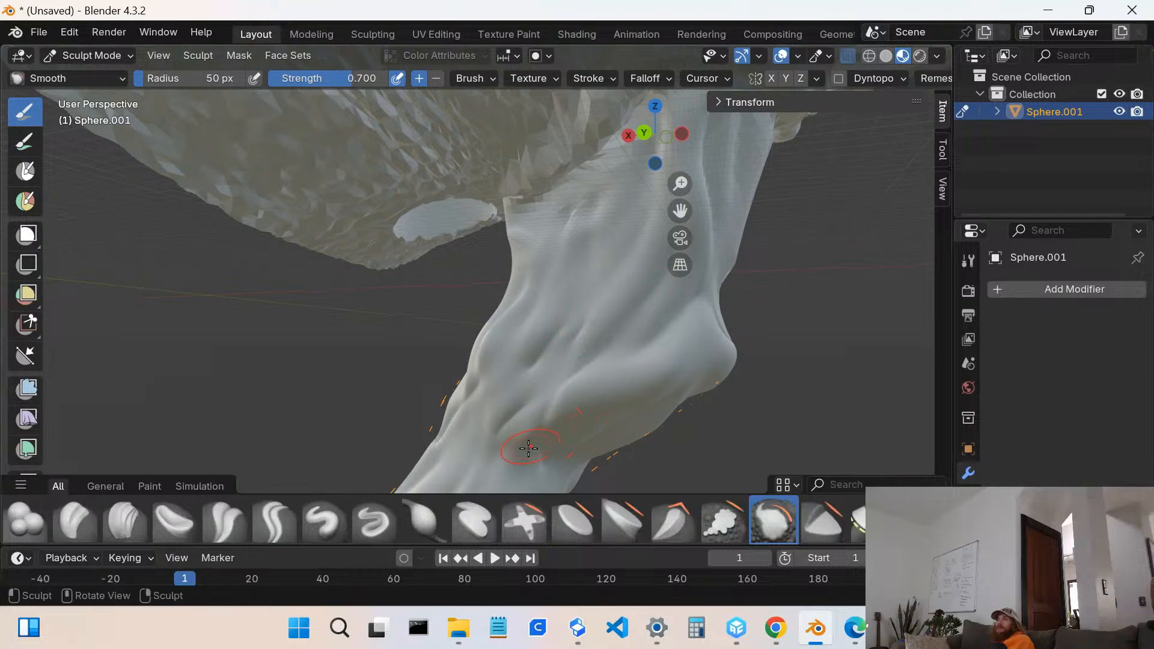
pyautogui.moveTo(576, 366); pyautogui.dragTo(586, 292)
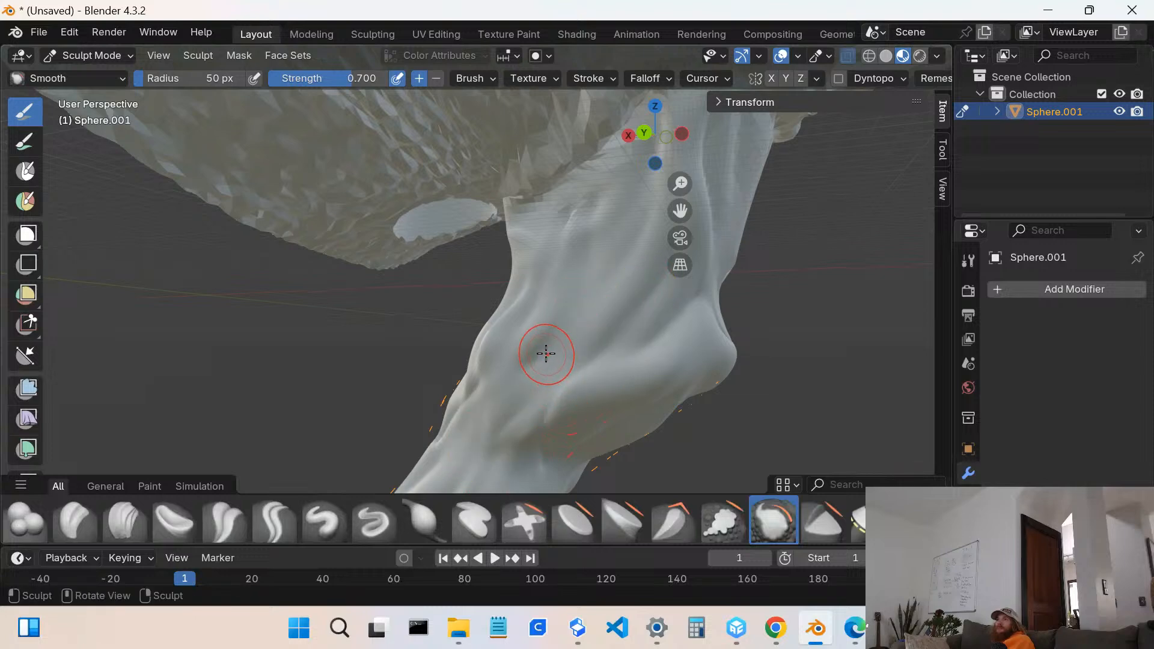
# - Soften the remaining grooves along the lower shaft and the edge beside the middle bulge
pyautogui.moveTo(544, 399); pyautogui.dragTo(518, 325, button='middle')
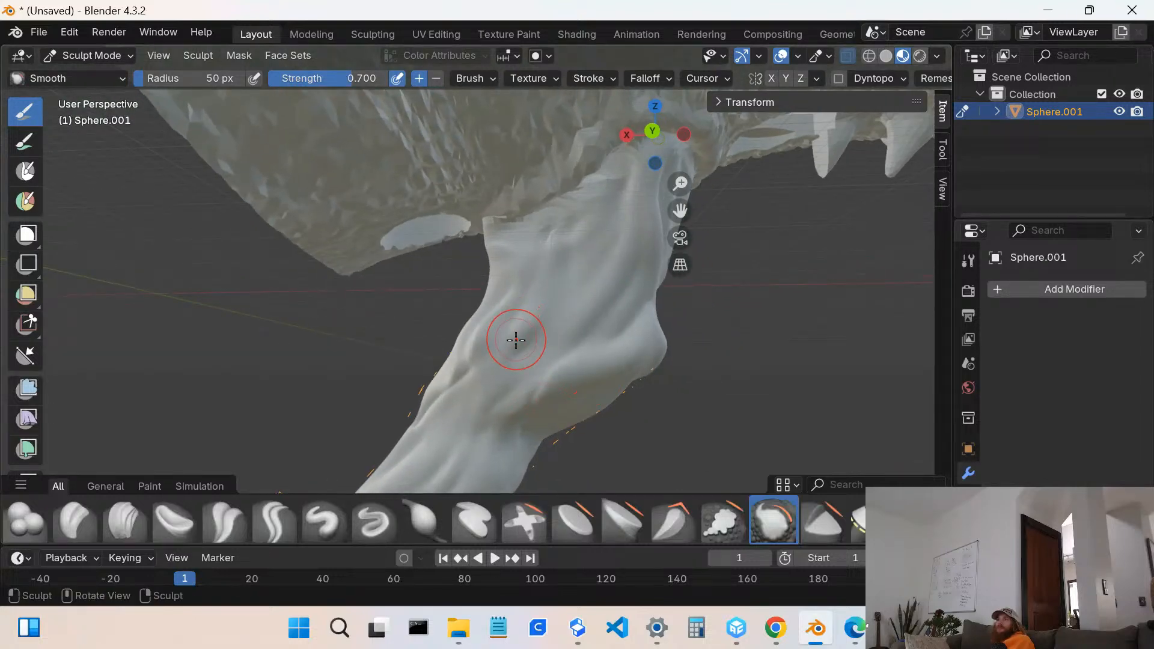
pyautogui.moveTo(515, 340); pyautogui.dragTo(456, 482)
pyautogui.moveTo(627, 360); pyautogui.dragTo(457, 384, button='middle')
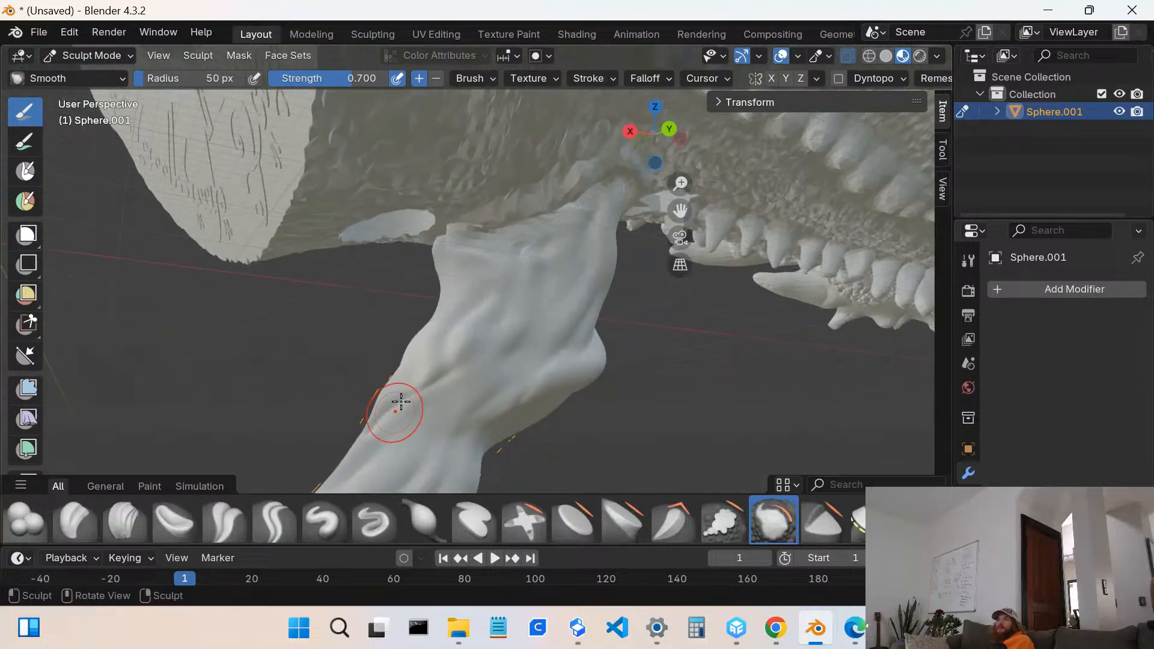
pyautogui.moveTo(401, 401); pyautogui.dragTo(445, 378)
pyautogui.moveTo(377, 423); pyautogui.dragTo(450, 407)
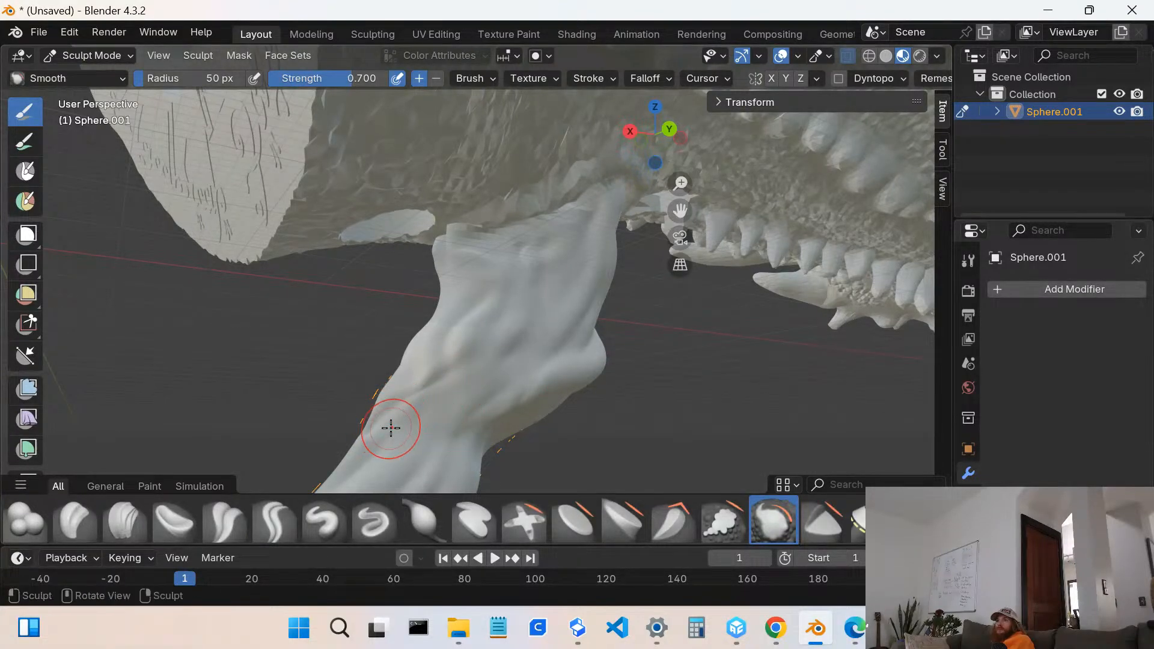
# - Smooth the crease on the side facing the neck's cut end and check the horn against the whole dragon head
pyautogui.moveTo(438, 425); pyautogui.dragTo(420, 412, button='middle')
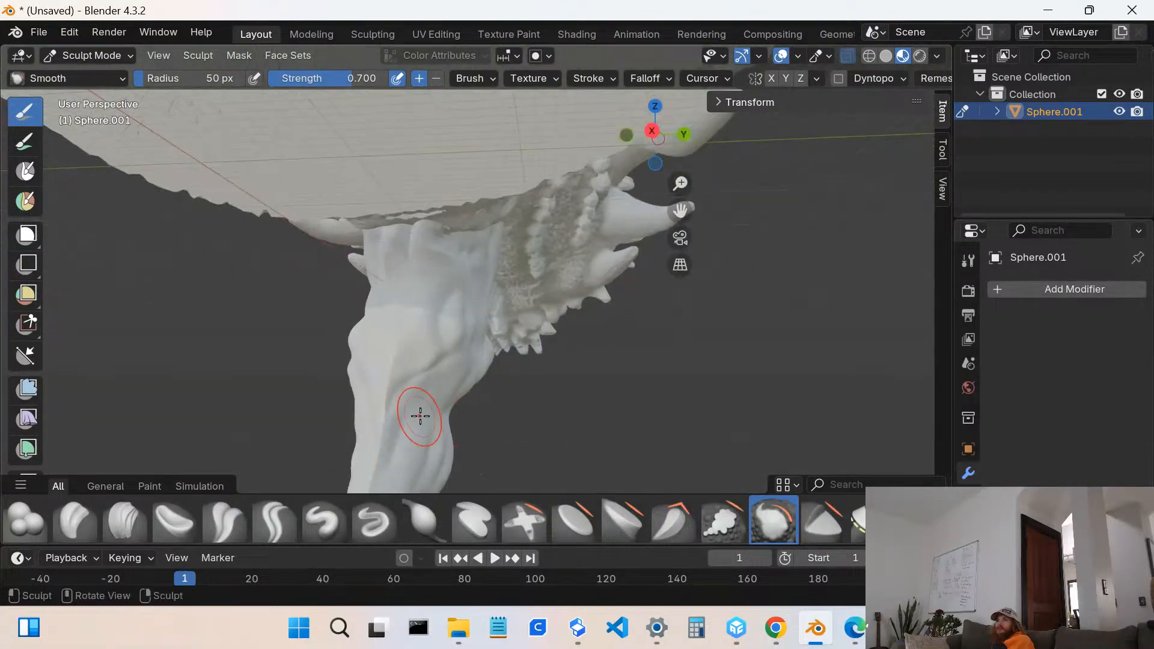
pyautogui.moveTo(399, 403); pyautogui.dragTo(420, 365)
pyautogui.moveTo(420, 438); pyautogui.dragTo(441, 304, button='middle')
pyautogui.scroll(-2, 468, 326)
pyautogui.scroll(-2, 457, 301)
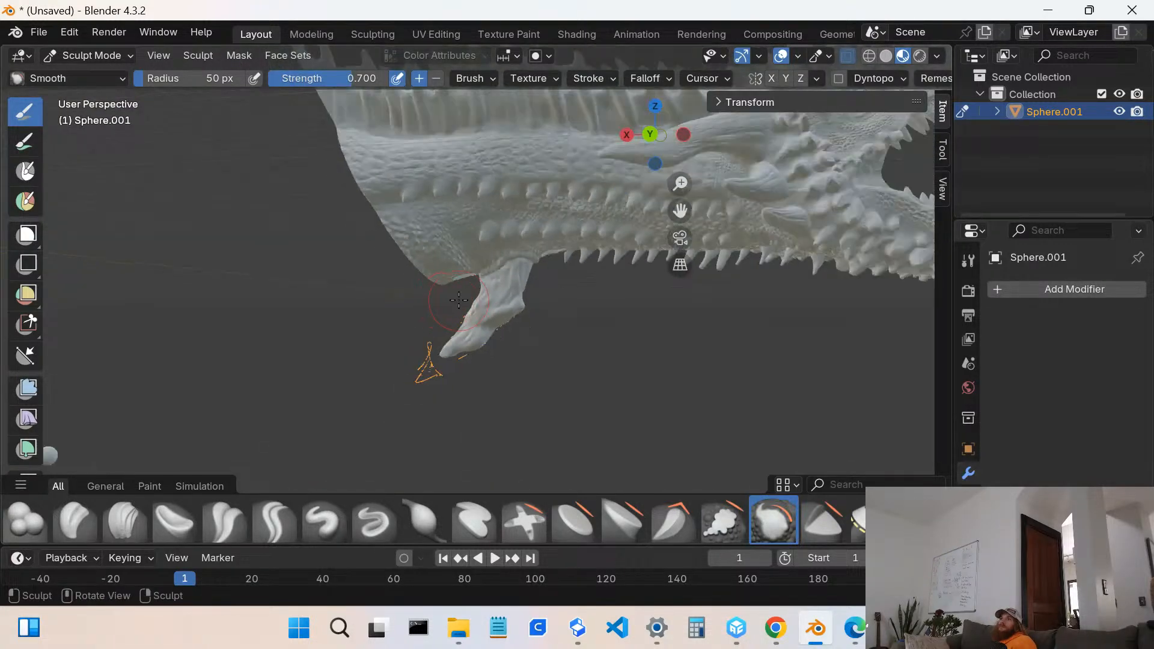
pyautogui.scroll(-3, 549, 310)
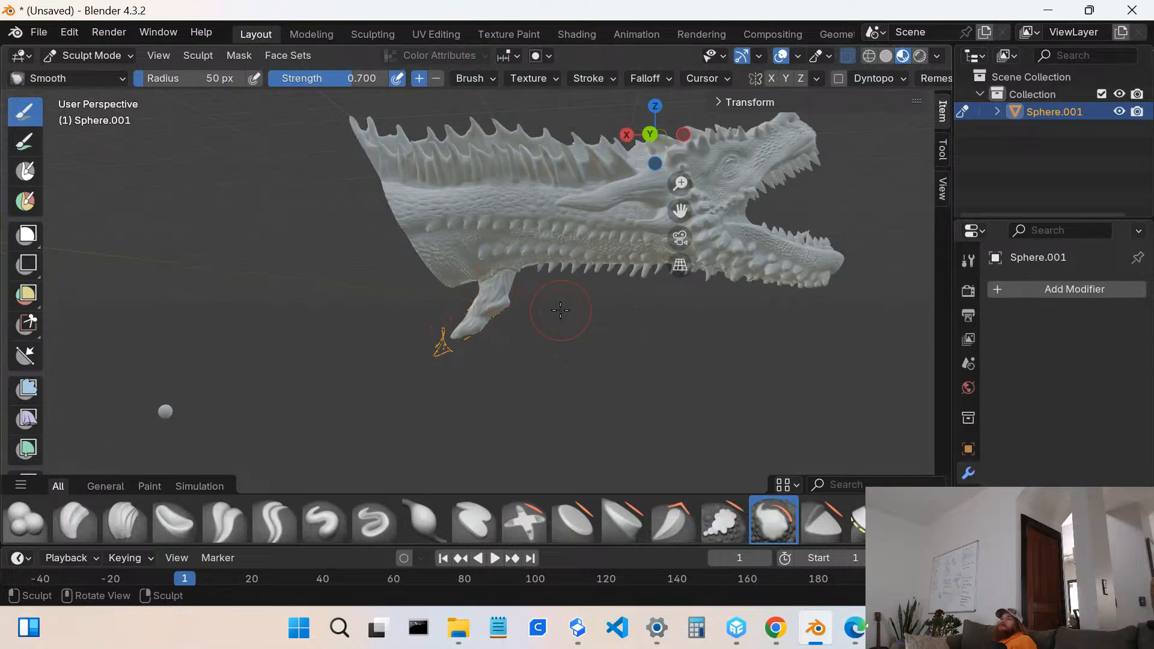
# - Examine the horn from its tip down to the gap where its base meets the neck's underside
pyautogui.moveTo(524, 302)
pyautogui.keyDown('shift'); pyautogui.mouseDown(button='middle')
pyautogui.moveTo(437, 346)
pyautogui.moveTo(401, 343)
pyautogui.moveTo(426, 324)
pyautogui.moveTo(273, 304)
pyautogui.moveTo(238, 275)
pyautogui.moveTo(249, 292)
pyautogui.moveTo(44, 314)
pyautogui.moveTo(914, 336)
pyautogui.moveTo(877, 385)
pyautogui.mouseUp(button='middle'); pyautogui.keyUp('shift')
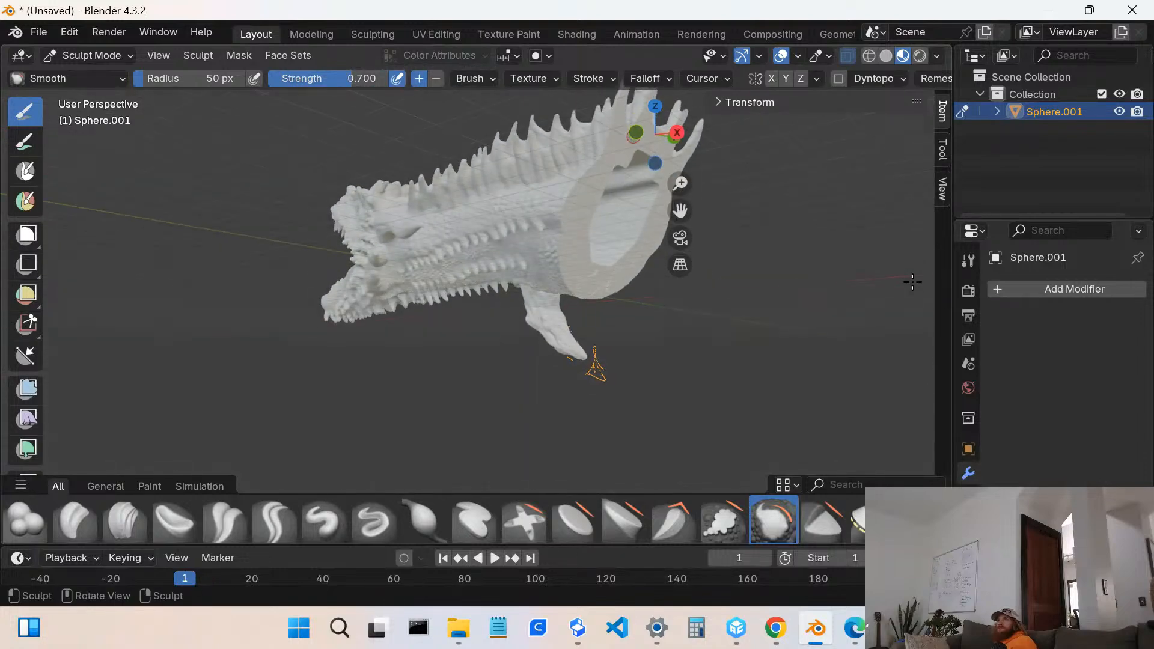
pyautogui.scroll(7, 643, 384)
pyautogui.keyDown('shift'); pyautogui.moveTo(778, 416); pyautogui.dragTo(334, 236, button='middle'); pyautogui.keyUp('shift')
pyautogui.moveTo(301, 339)
pyautogui.mouseDown(button='middle')
pyautogui.moveTo(271, 360)
pyautogui.moveTo(221, 319)
pyautogui.moveTo(282, 315)
pyautogui.moveTo(329, 333)
pyautogui.mouseUp(button='middle')
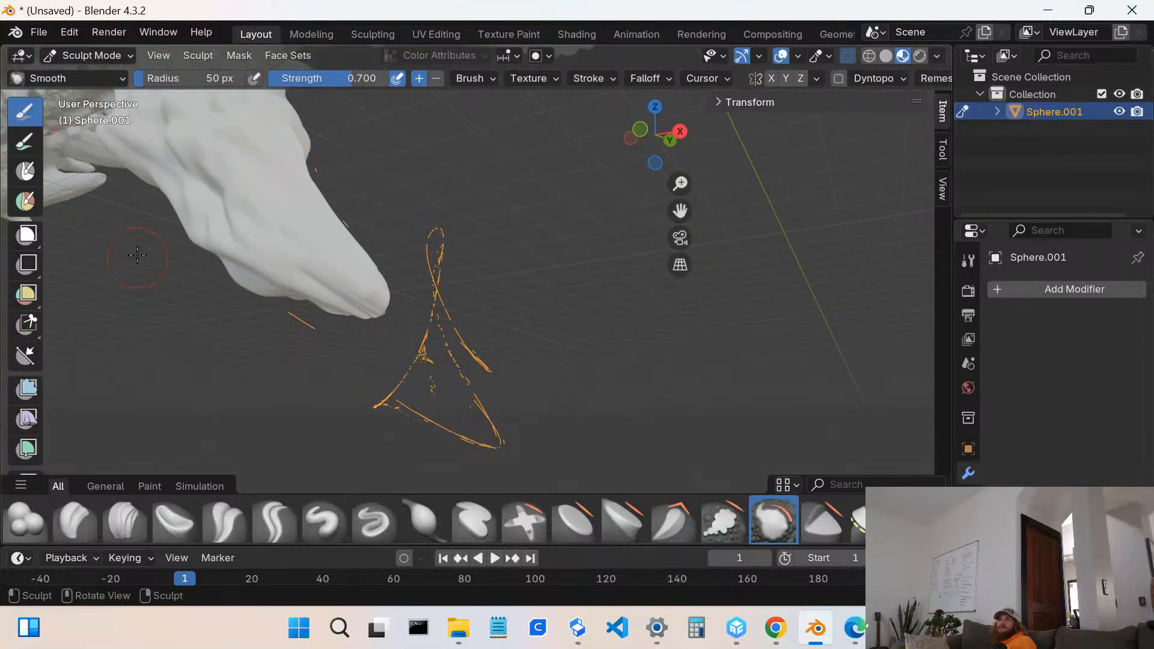
pyautogui.scroll(-4, 267, 219)
pyautogui.moveTo(372, 203)
pyautogui.mouseDown(button='middle')
pyautogui.moveTo(394, 255)
pyautogui.moveTo(382, 277)
pyautogui.moveTo(338, 151)
pyautogui.moveTo(322, 146)
pyautogui.moveTo(600, 316)
pyautogui.moveTo(561, 289)
pyautogui.moveTo(583, 277)
pyautogui.mouseUp(button='middle')
pyautogui.scroll(6, 605, 315)
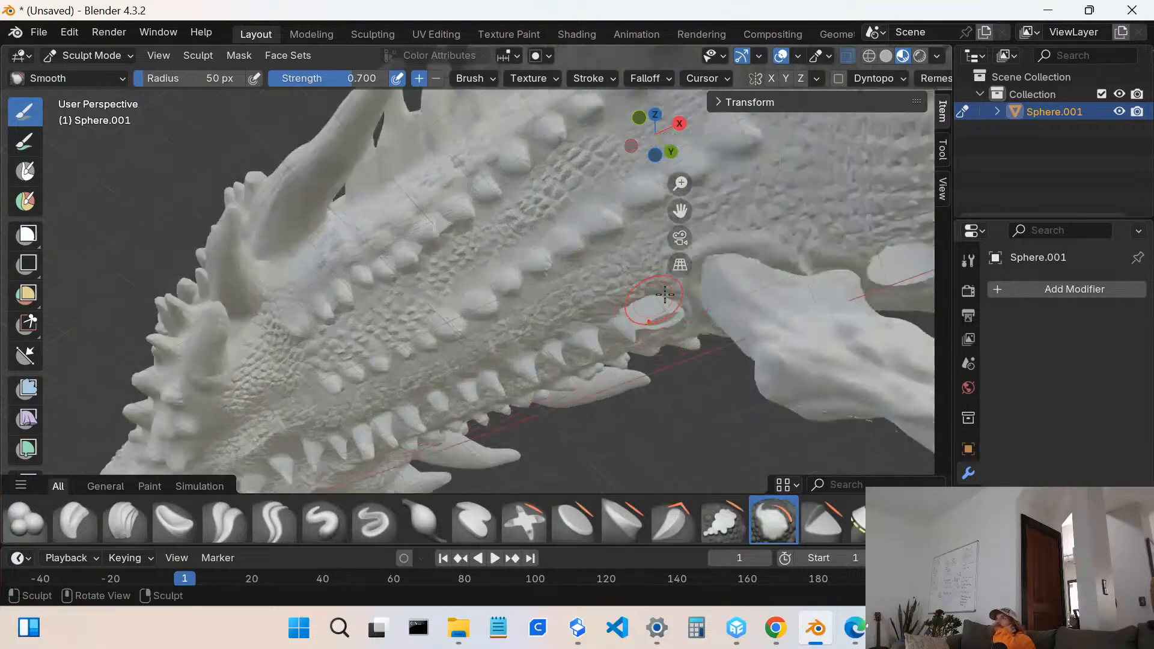
pyautogui.moveTo(747, 240)
pyautogui.mouseDown(button='middle')
pyautogui.moveTo(544, 209)
pyautogui.moveTo(410, 211)
pyautogui.moveTo(428, 219)
pyautogui.moveTo(439, 253)
pyautogui.moveTo(433, 324)
pyautogui.mouseUp(button='middle')
pyautogui.scroll(5, 419, 213)
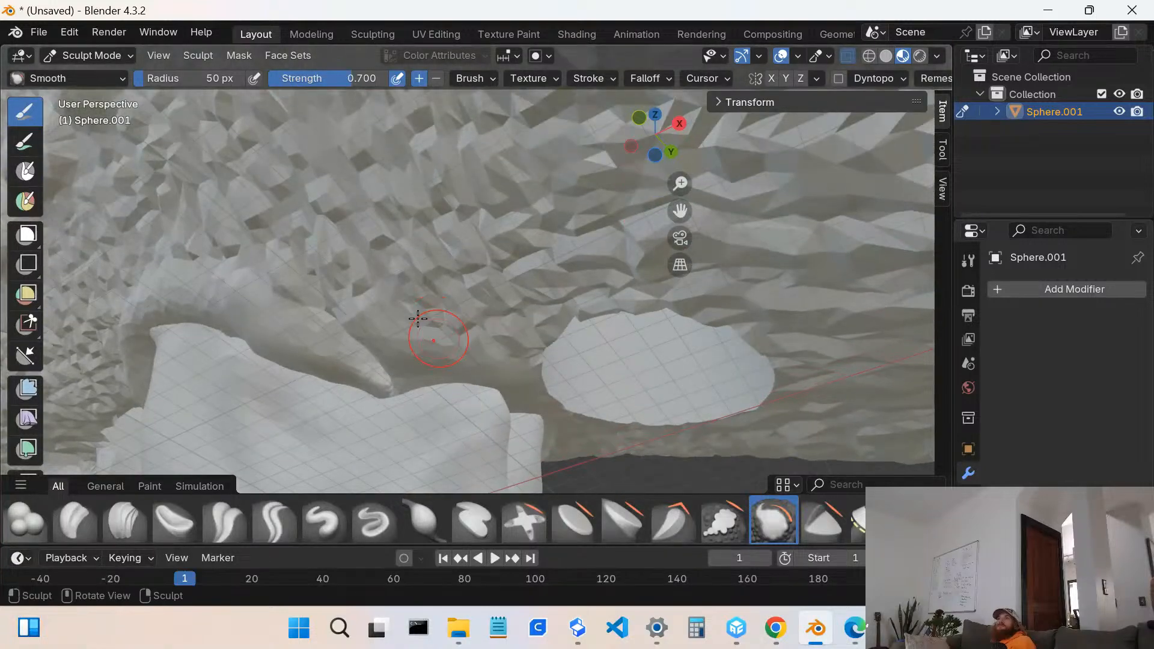
# - With the Draw brush, build up the neck skin at the inward notch along the horn's base
pyautogui.click(95, 60)
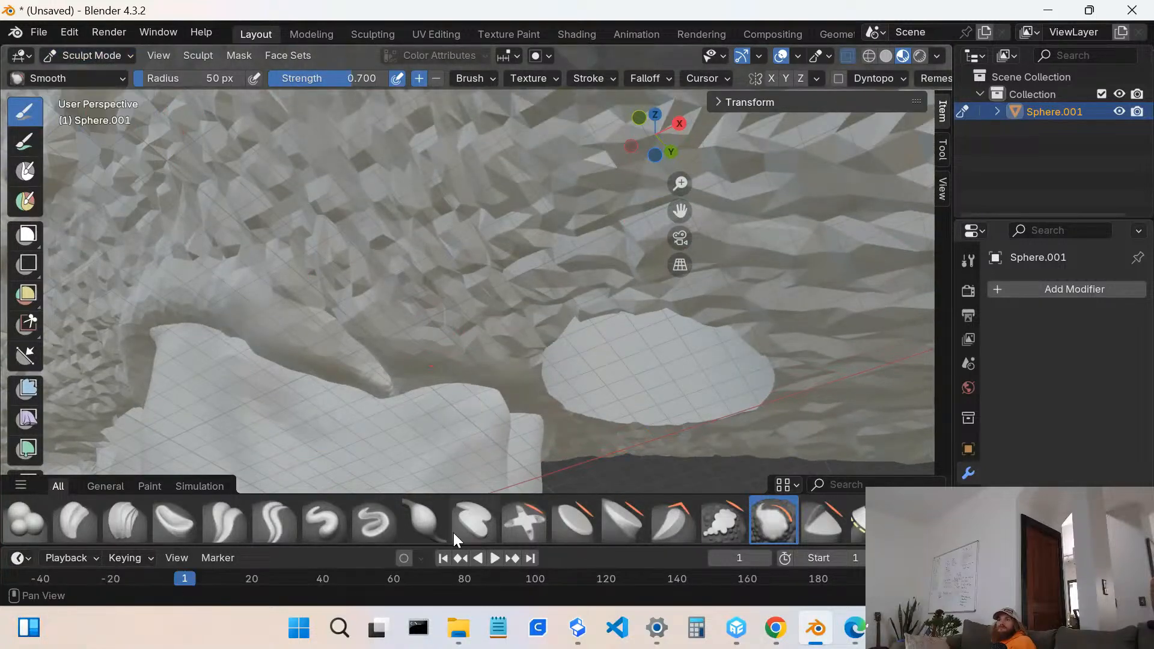
pyautogui.scroll(-2, 453, 533)
pyautogui.scroll(2, 297, 527)
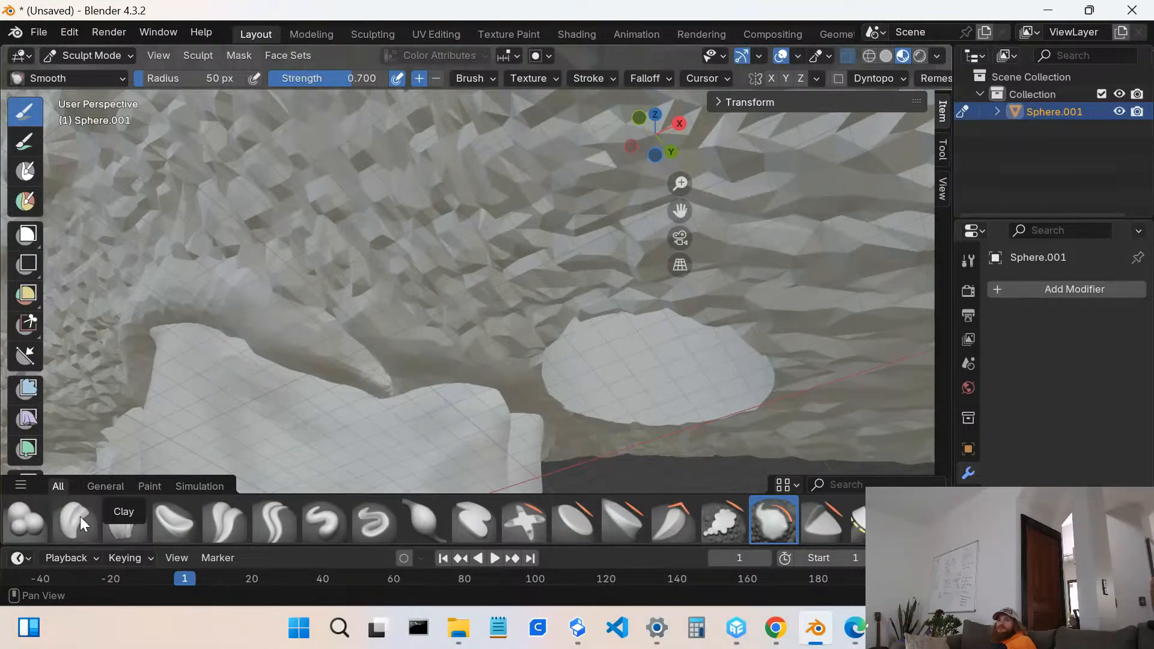
pyautogui.click(329, 520)
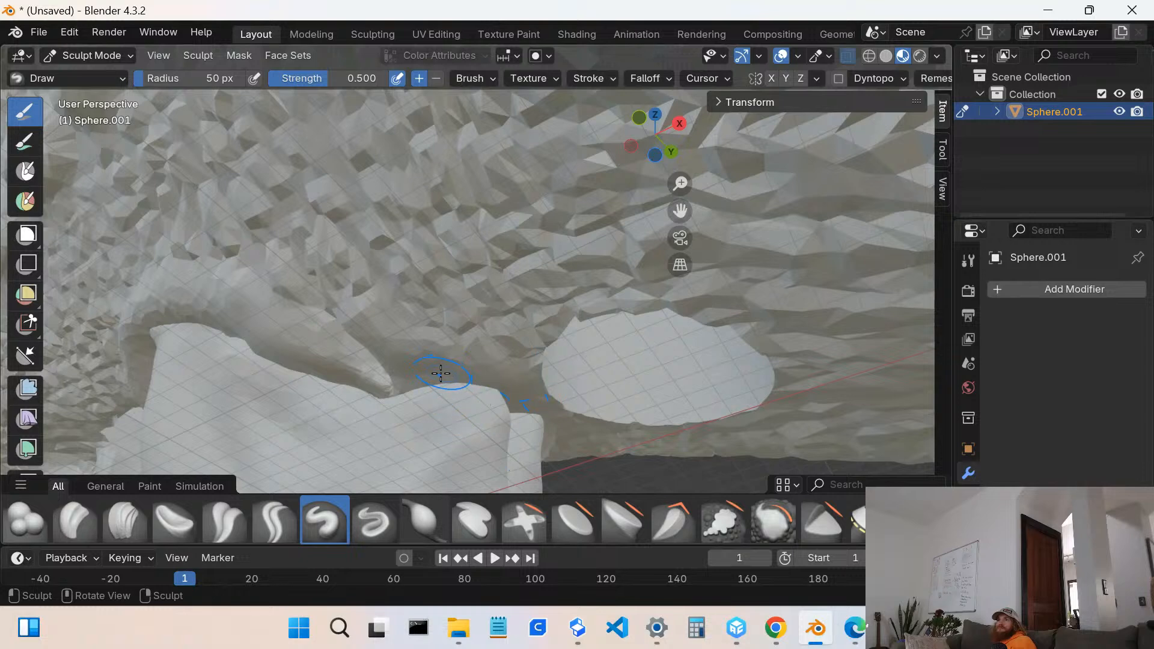
pyautogui.moveTo(441, 373)
pyautogui.mouseDown()
pyautogui.moveTo(383, 393)
pyautogui.moveTo(392, 380)
pyautogui.mouseUp()
pyautogui.moveTo(391, 381); pyautogui.dragTo(375, 371)
pyautogui.moveTo(375, 371)
pyautogui.mouseDown(button='middle')
pyautogui.moveTo(459, 379)
pyautogui.moveTo(442, 380)
pyautogui.mouseUp(button='middle')
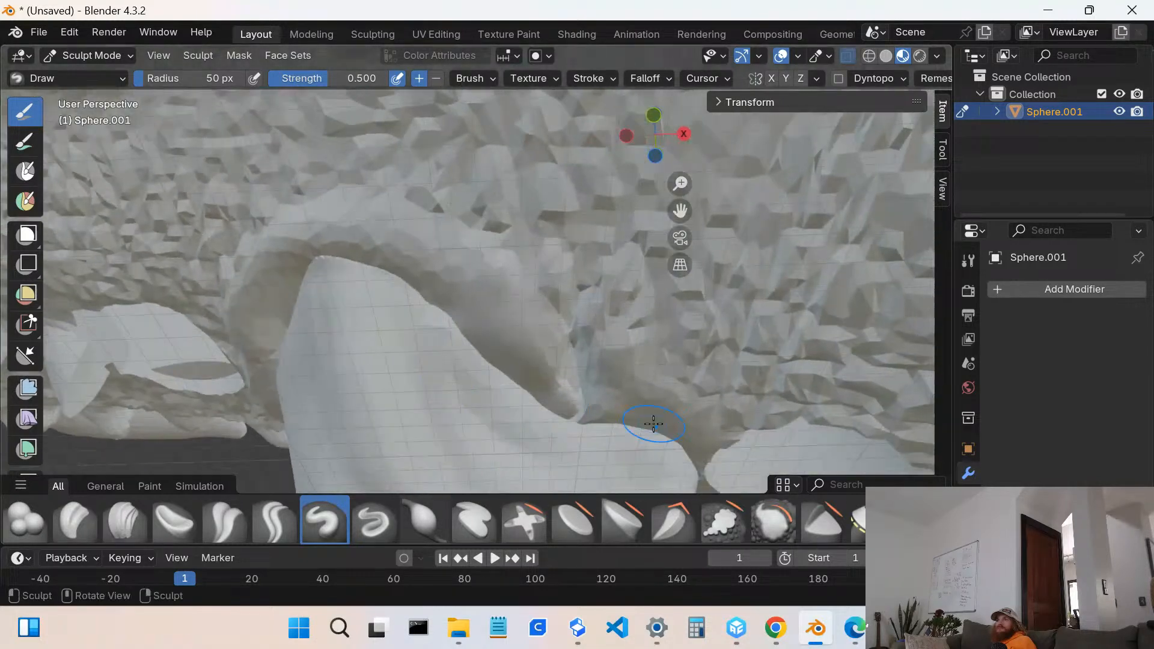
pyautogui.moveTo(588, 420); pyautogui.dragTo(586, 416)
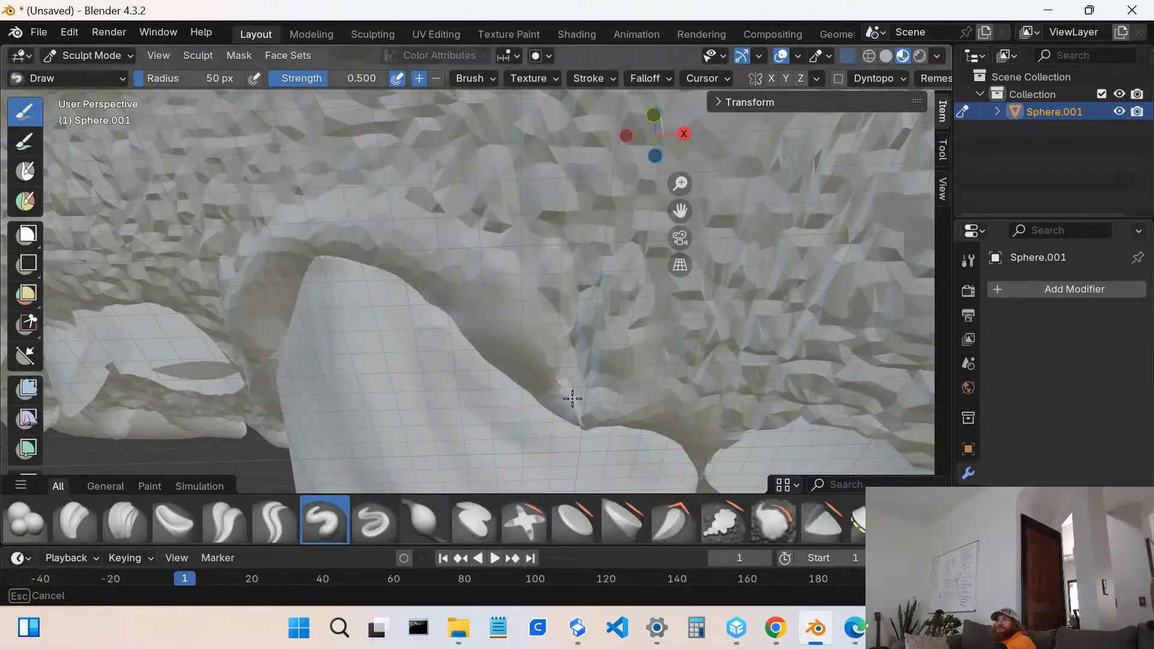
pyautogui.moveTo(535, 376); pyautogui.dragTo(562, 399)
# - Raise the neck skin along the horn's base between the notch and the oval hole
pyautogui.moveTo(562, 399)
pyautogui.mouseDown(button='middle')
pyautogui.moveTo(503, 384)
pyautogui.moveTo(462, 338)
pyautogui.mouseUp(button='middle')
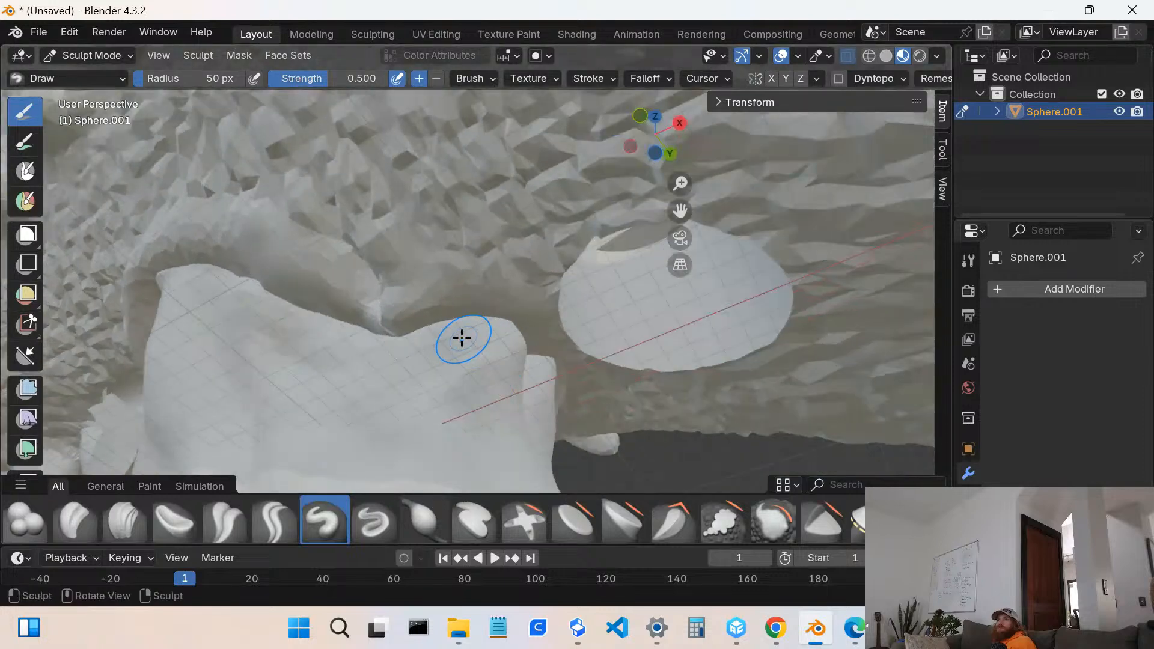
pyautogui.moveTo(384, 323); pyautogui.dragTo(473, 302)
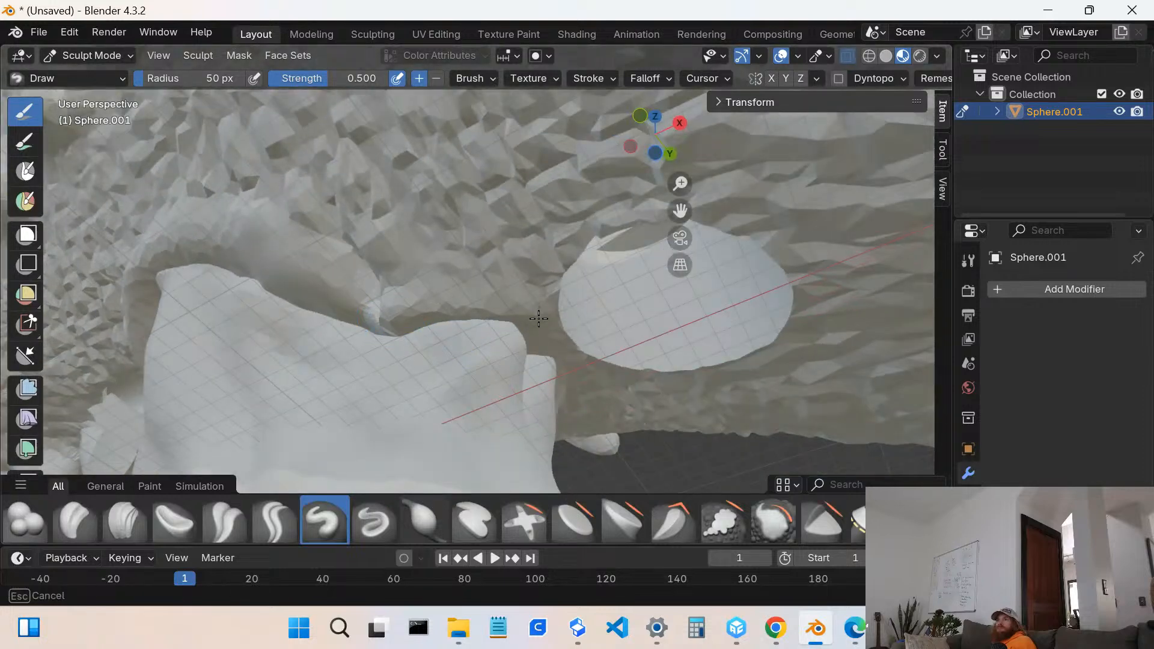
pyautogui.moveTo(465, 305); pyautogui.dragTo(464, 307)
# - Fill the gap between the two folds at the horn's base by repeatedly building up the skin there
pyautogui.moveTo(464, 306); pyautogui.dragTo(324, 357, button='middle')
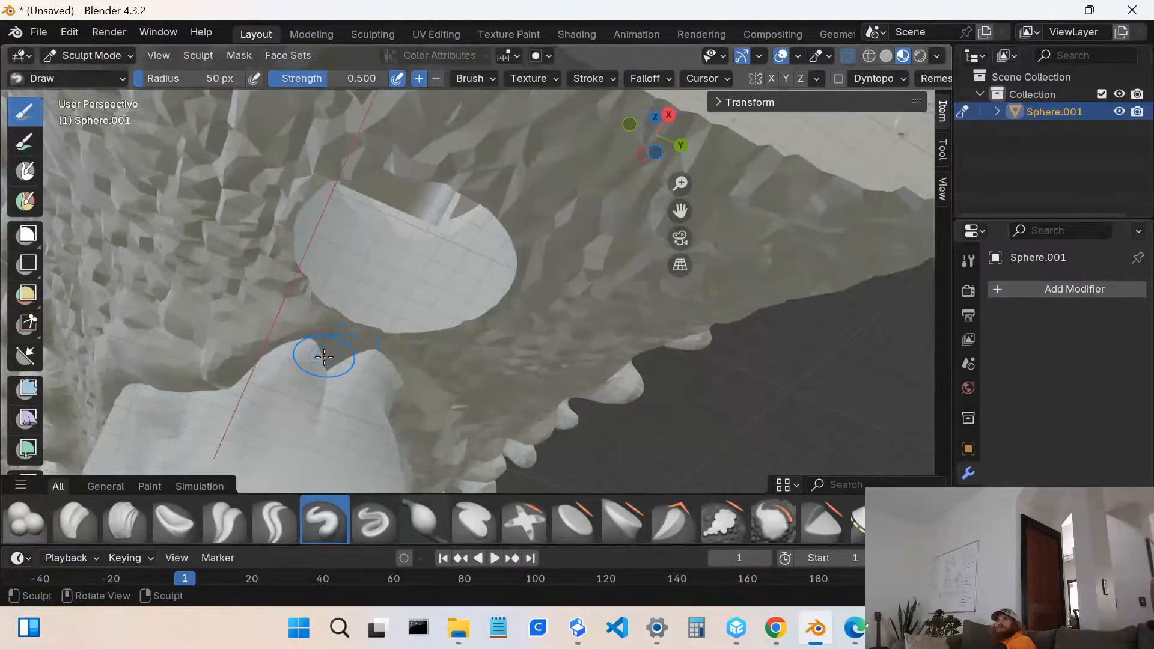
pyautogui.click(335, 354)
pyautogui.click(335, 354)
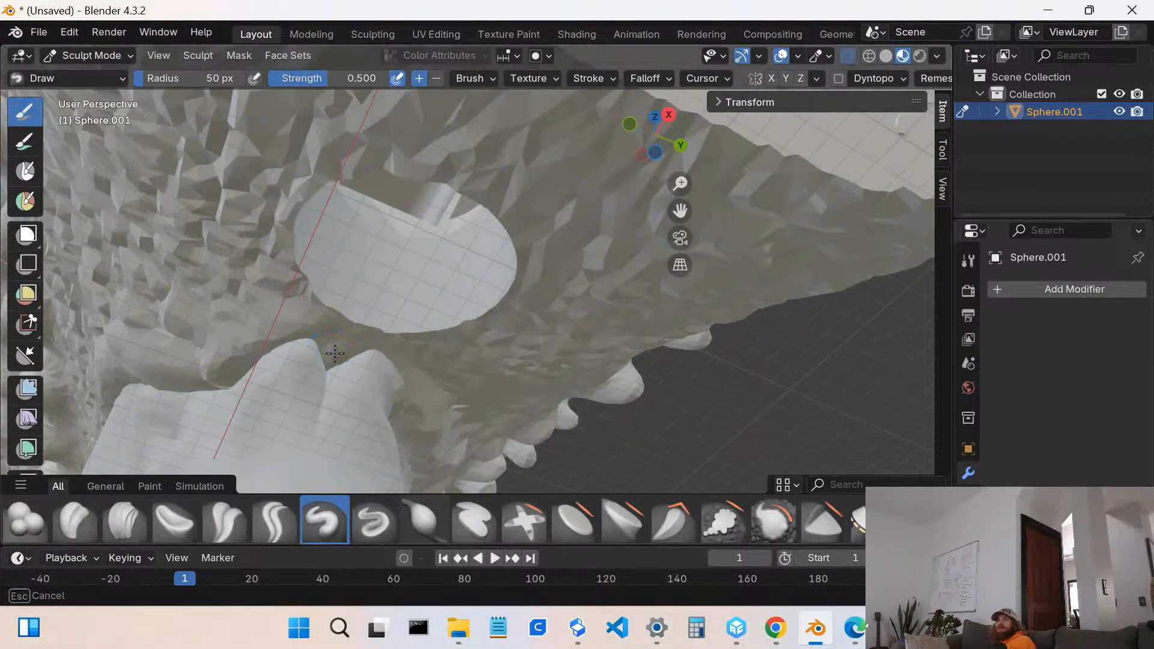
pyautogui.click(335, 353)
pyautogui.click(335, 353)
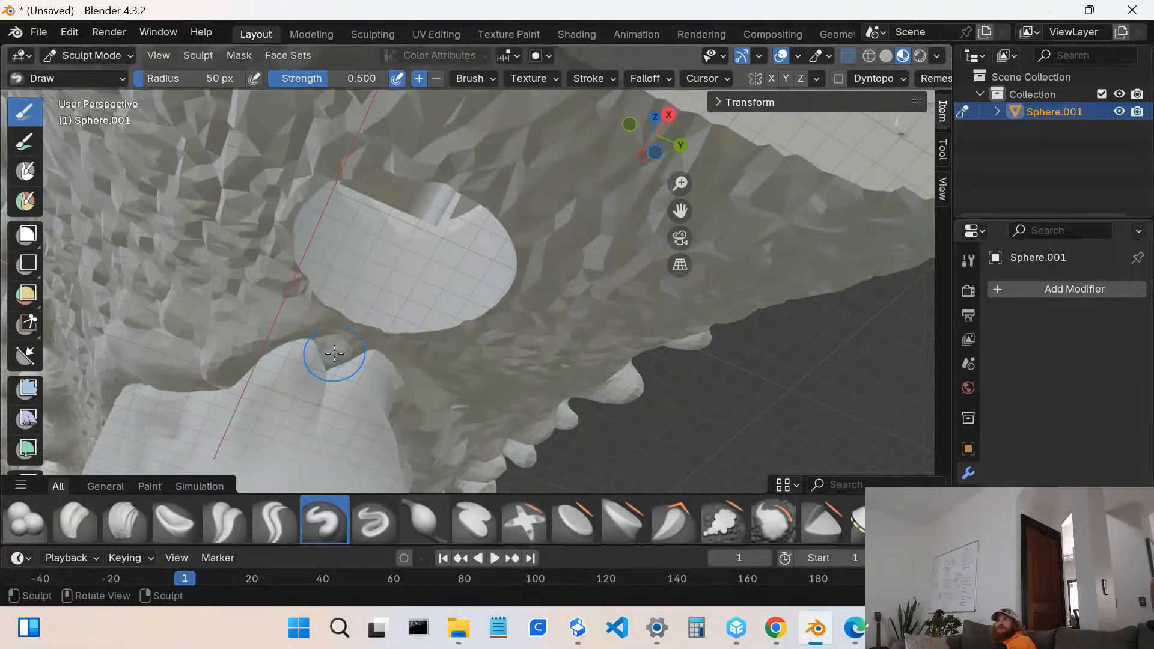
pyautogui.moveTo(328, 349); pyautogui.dragTo(328, 347)
pyautogui.click(328, 348)
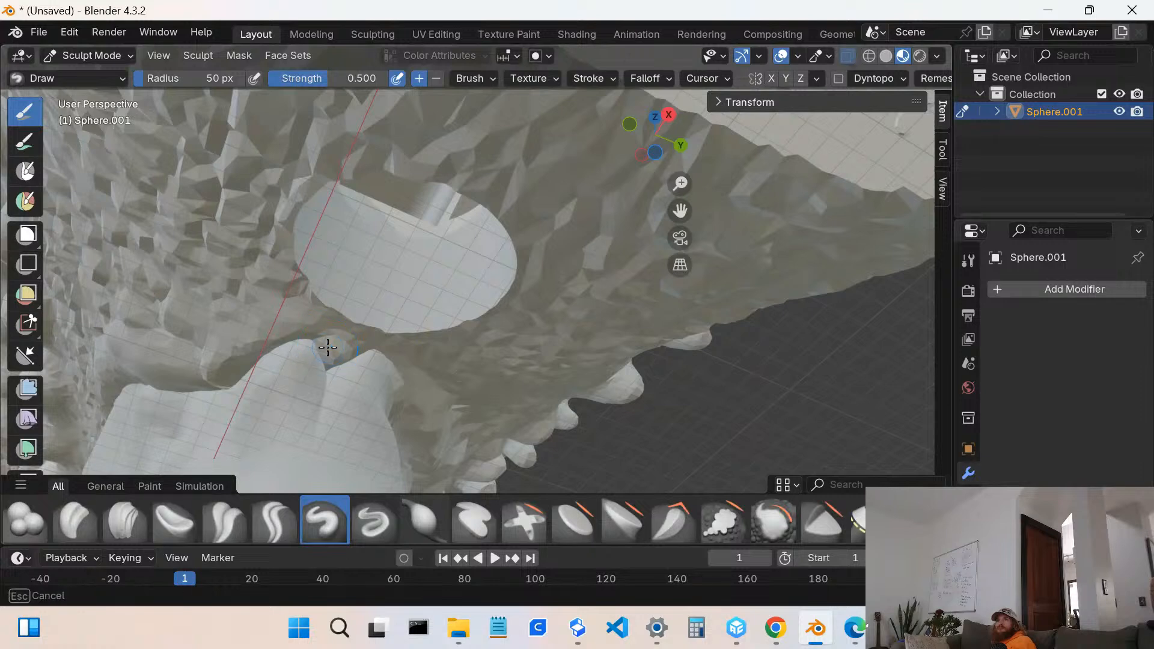
pyautogui.click(327, 348)
pyautogui.moveTo(328, 347); pyautogui.dragTo(312, 343)
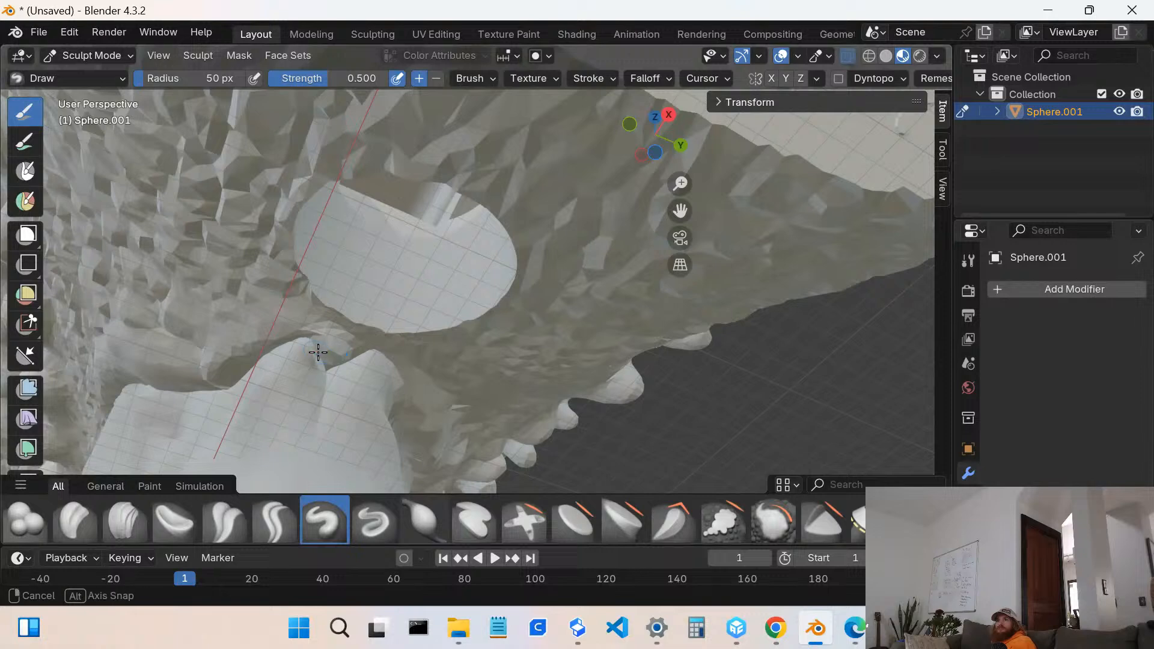
# - Dab more volume onto the neck skin at the horn's base just below the oval hole's rim
pyautogui.moveTo(312, 344)
pyautogui.mouseDown(button='middle')
pyautogui.moveTo(287, 344)
pyautogui.moveTo(278, 402)
pyautogui.moveTo(317, 386)
pyautogui.moveTo(328, 361)
pyautogui.moveTo(358, 425)
pyautogui.mouseUp(button='middle')
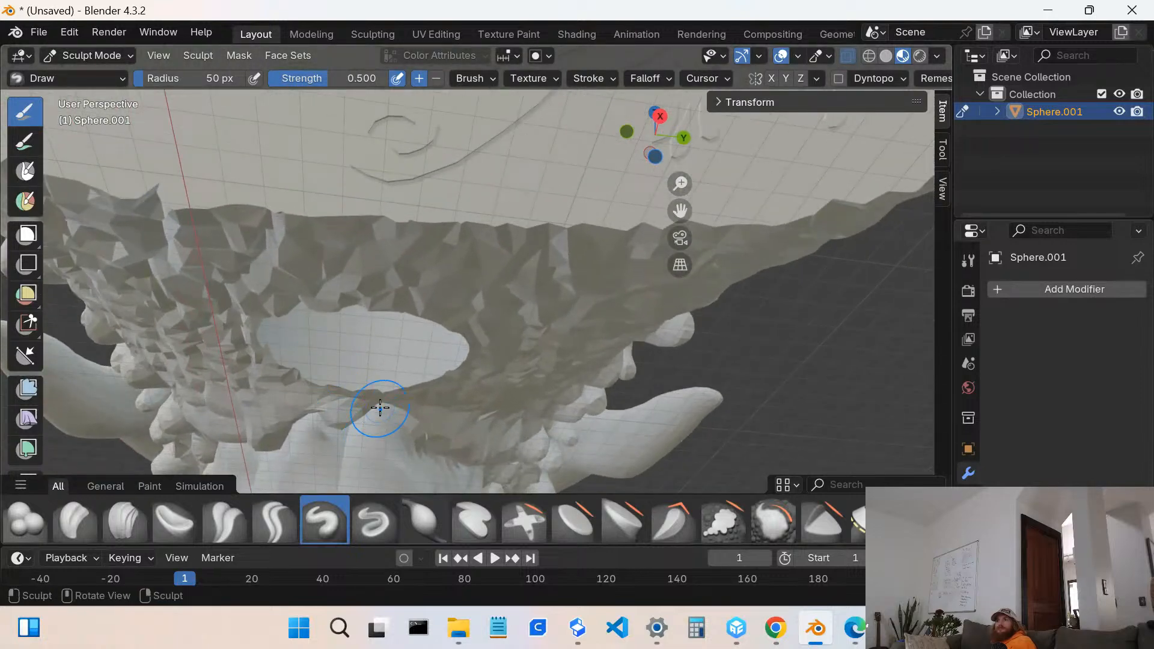
pyautogui.click(399, 411)
pyautogui.click(399, 411)
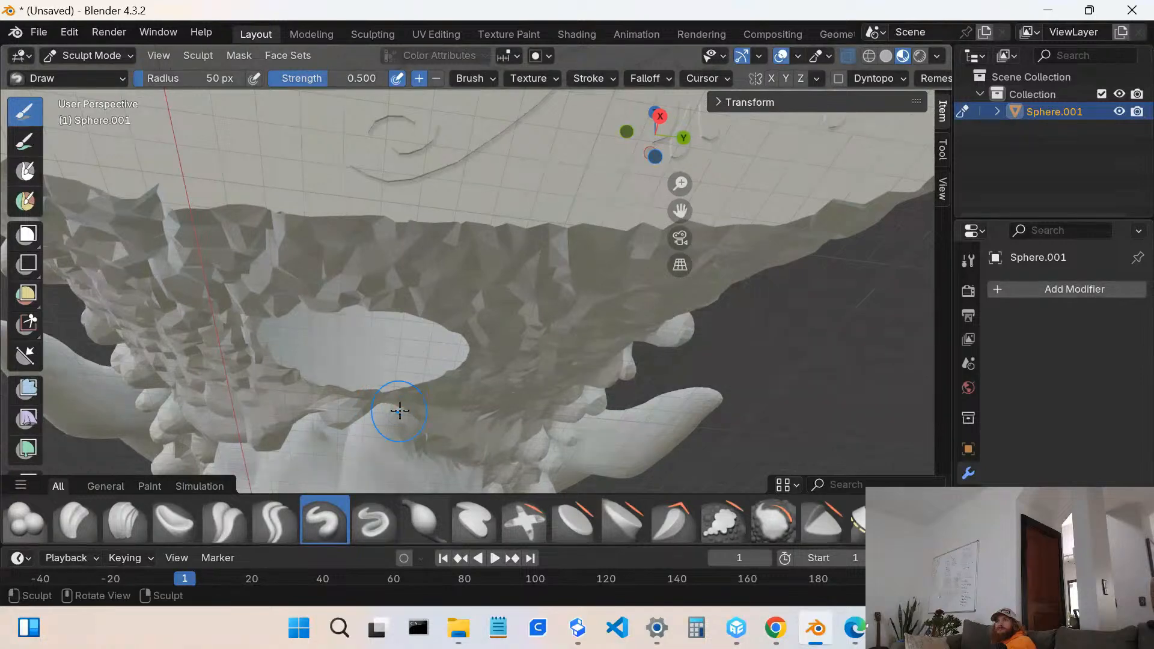
pyautogui.click(399, 410)
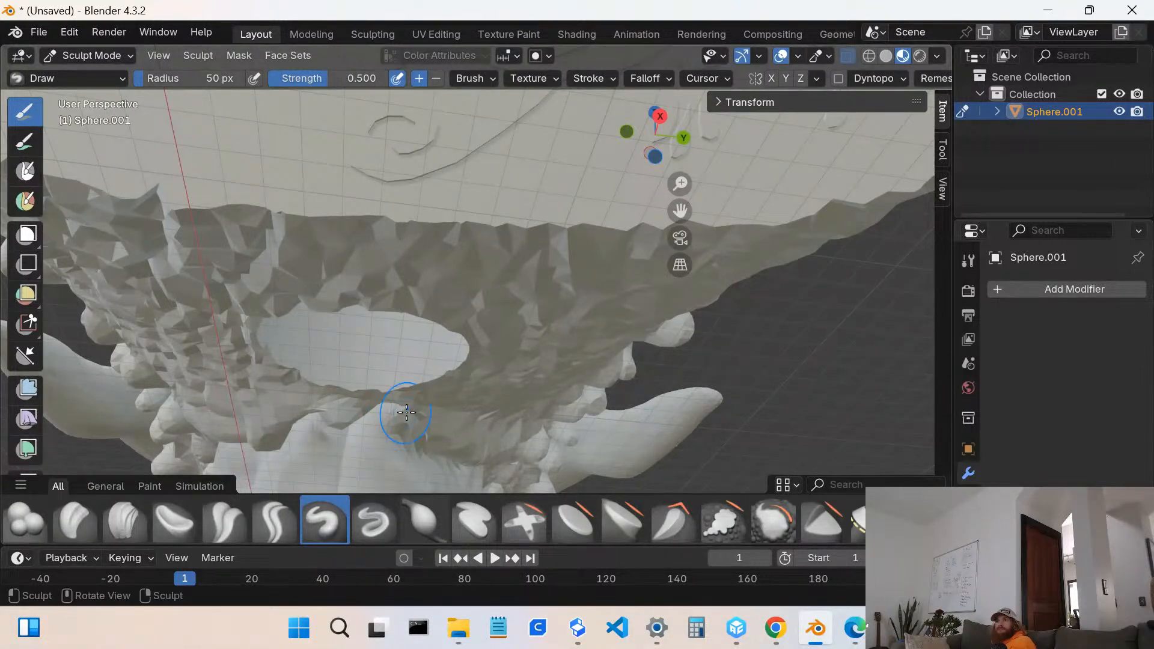
pyautogui.click(406, 412)
pyautogui.click(413, 413)
pyautogui.click(414, 410)
pyautogui.click(412, 410)
pyautogui.click(411, 410)
# - Undo the last two Draw dabs and raise the skin beside the horn's base with short strokes instead
pyautogui.moveTo(399, 420)
pyautogui.mouseDown(button='middle')
pyautogui.moveTo(381, 353)
pyautogui.moveTo(311, 364)
pyautogui.mouseUp(button='middle')
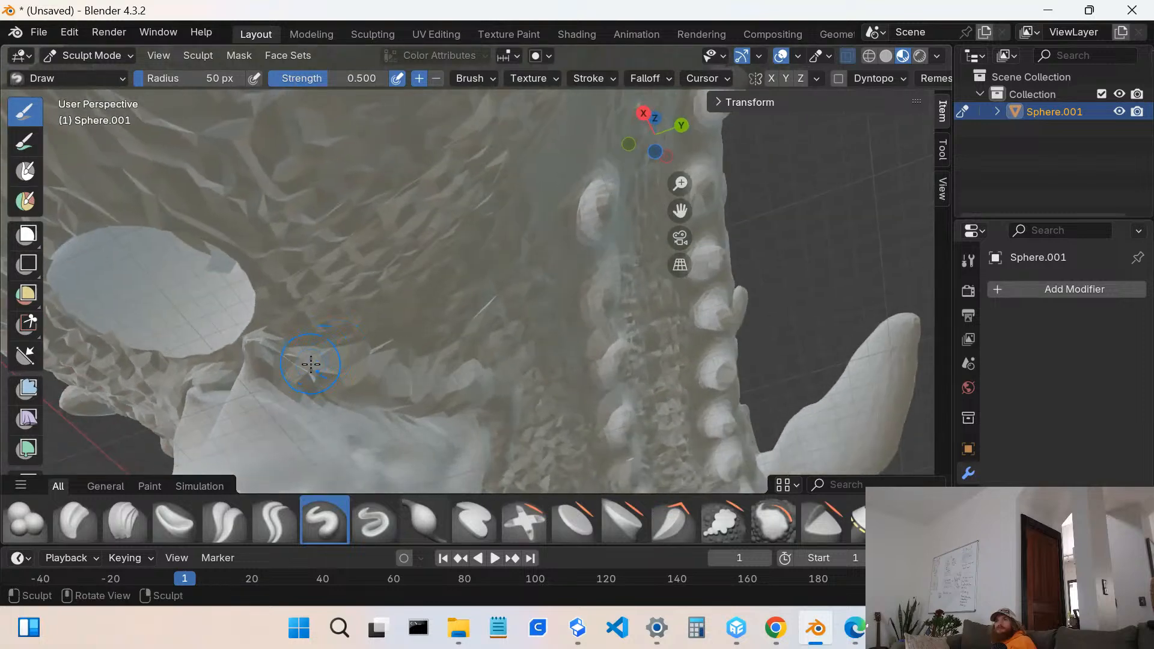
pyautogui.hotkey('ctrl', 'z')
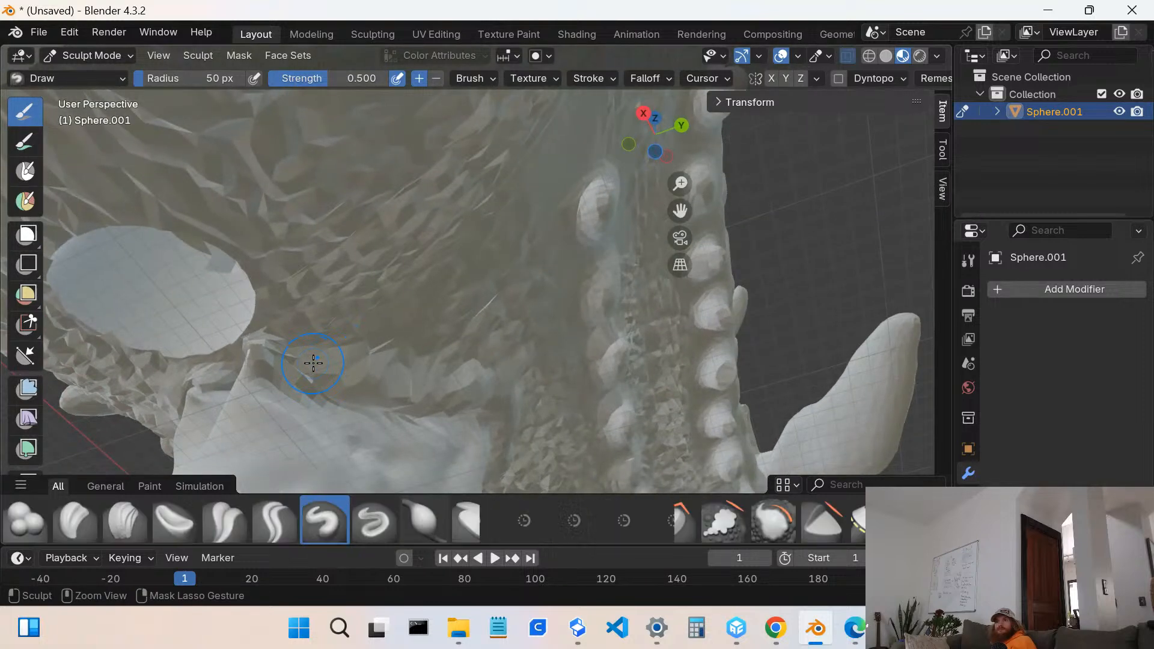
pyautogui.hotkey('ctrl', 'z')
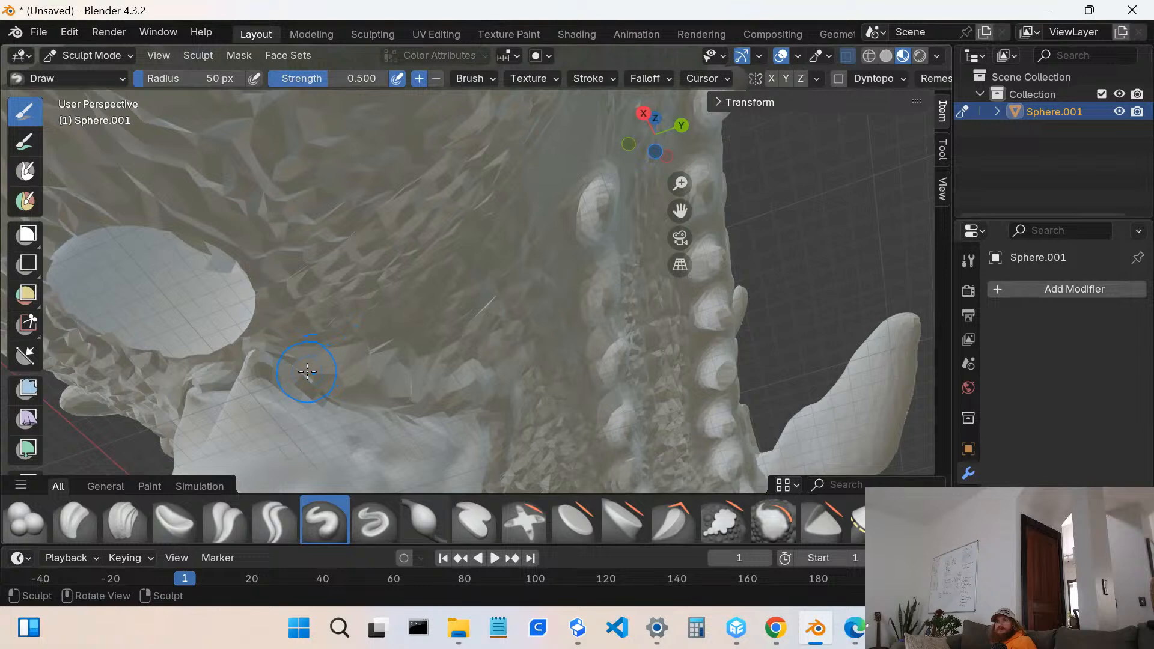
pyautogui.moveTo(307, 372); pyautogui.dragTo(327, 370)
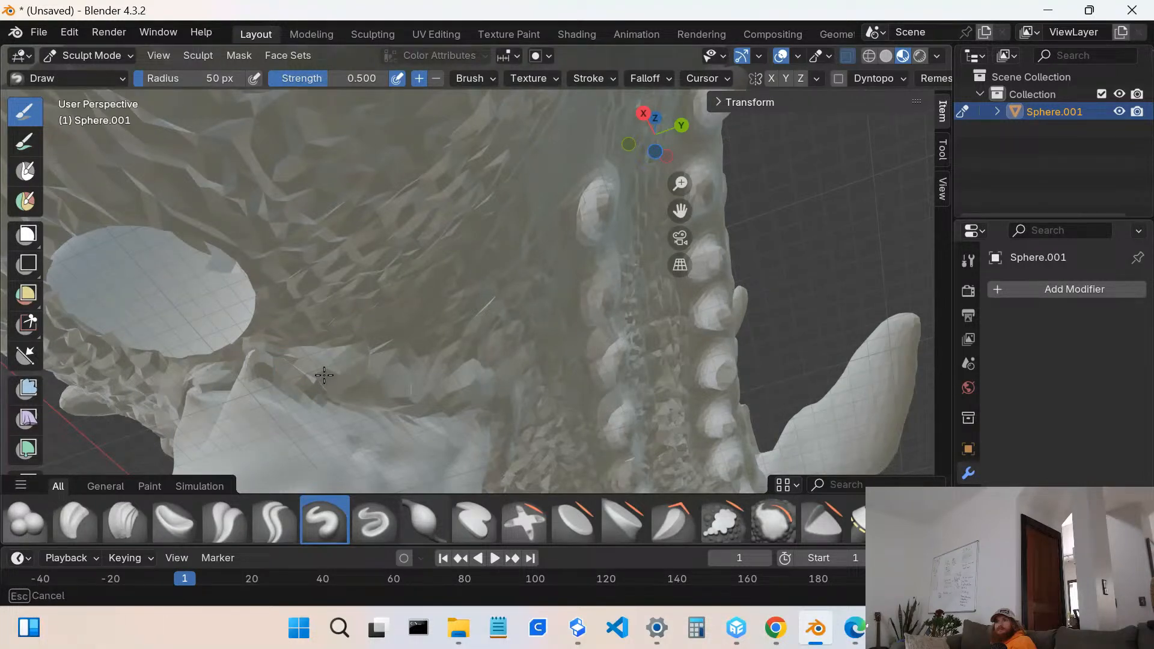
pyautogui.moveTo(324, 375); pyautogui.dragTo(284, 418, button='middle')
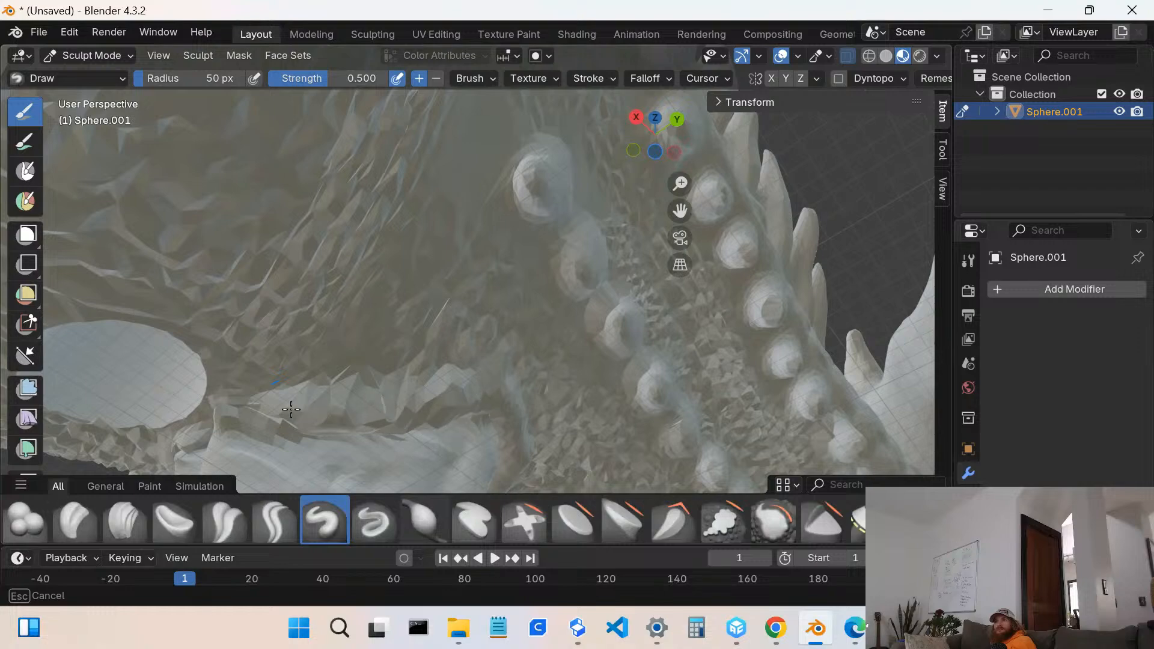
# - Build up the groove between the horn's rounded base and the raised skin ridge around it
pyautogui.moveTo(291, 409); pyautogui.dragTo(397, 420, button='middle')
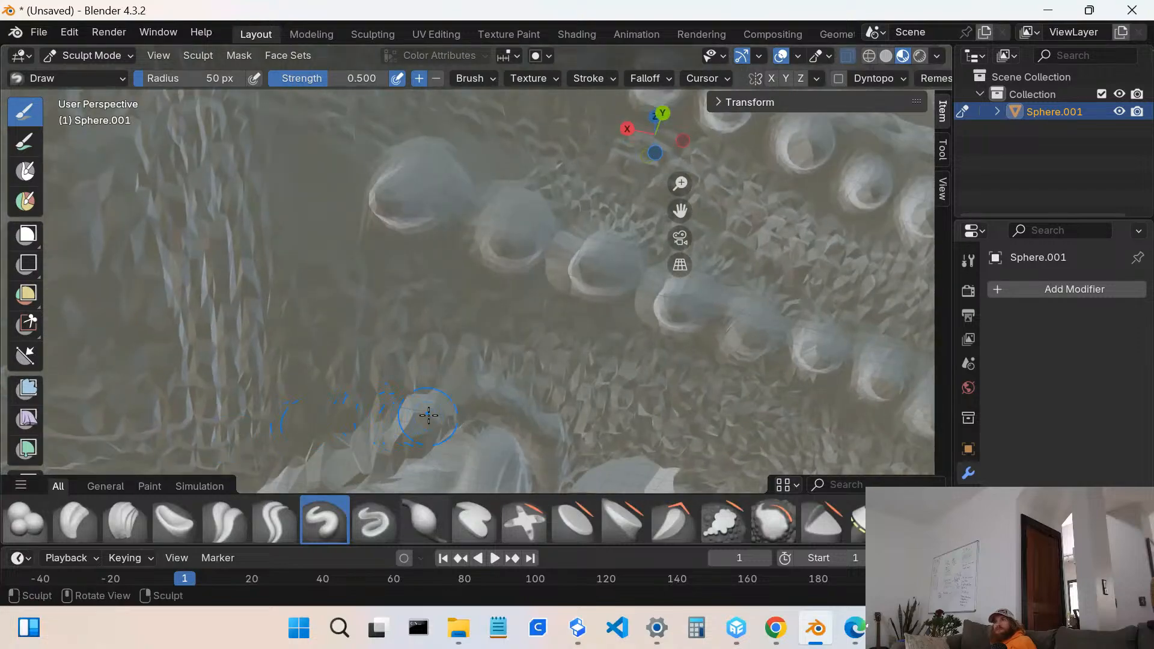
pyautogui.moveTo(472, 399); pyautogui.dragTo(293, 365, button='middle')
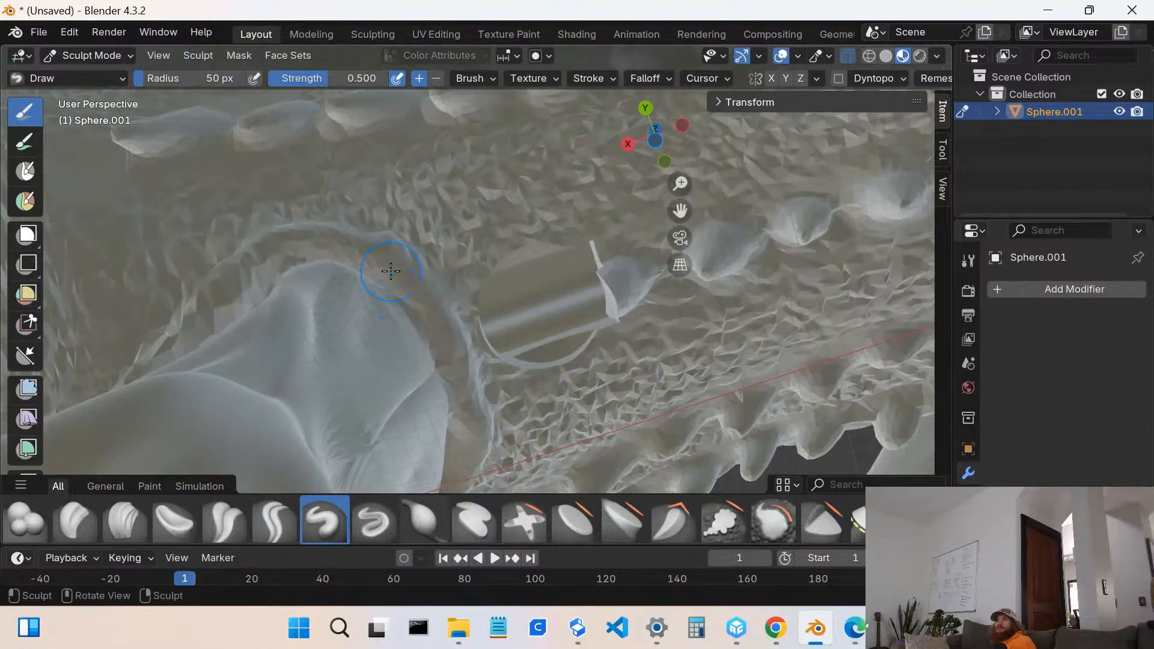
pyautogui.moveTo(391, 271); pyautogui.dragTo(414, 292)
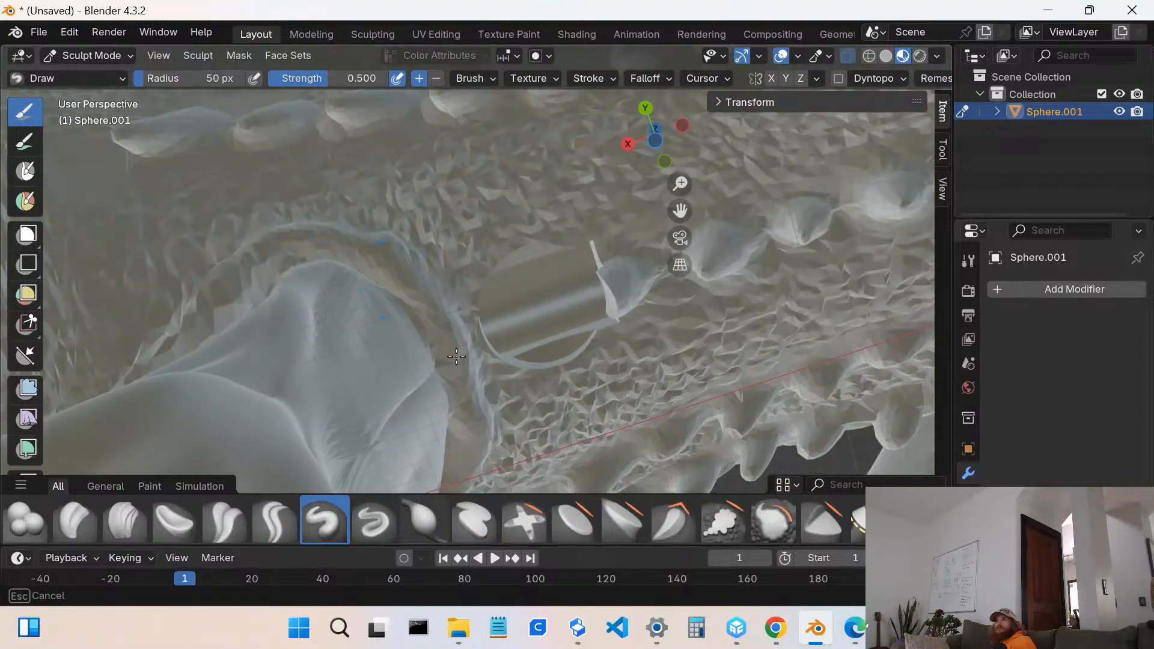
pyautogui.moveTo(471, 418); pyautogui.dragTo(464, 448)
pyautogui.moveTo(464, 447)
pyautogui.mouseDown(button='middle')
pyautogui.moveTo(399, 443)
pyautogui.moveTo(428, 399)
pyautogui.mouseUp(button='middle')
pyautogui.moveTo(516, 358)
pyautogui.mouseDown()
pyautogui.moveTo(535, 384)
pyautogui.moveTo(534, 443)
pyautogui.mouseUp()
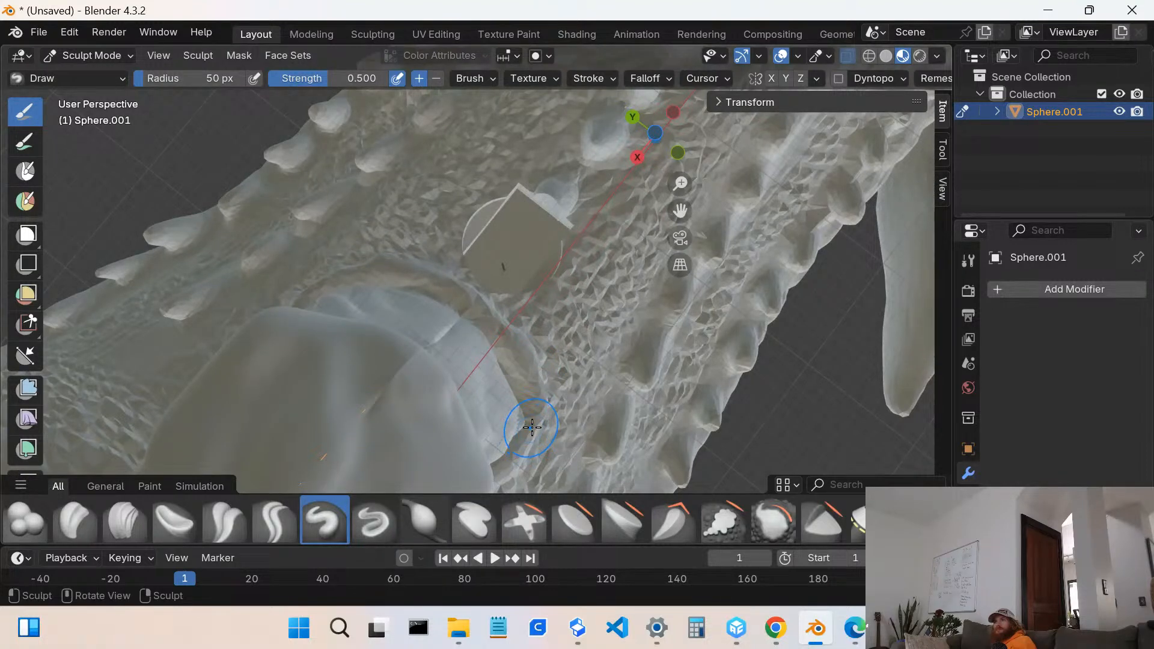
# - Fill the groove around the outer corner of the horn's base with Draw strokes
pyautogui.moveTo(528, 433)
pyautogui.keyDown('shift'); pyautogui.mouseDown(button='middle')
pyautogui.moveTo(449, 418)
pyautogui.moveTo(337, 276)
pyautogui.mouseUp(button='middle'); pyautogui.keyUp('shift')
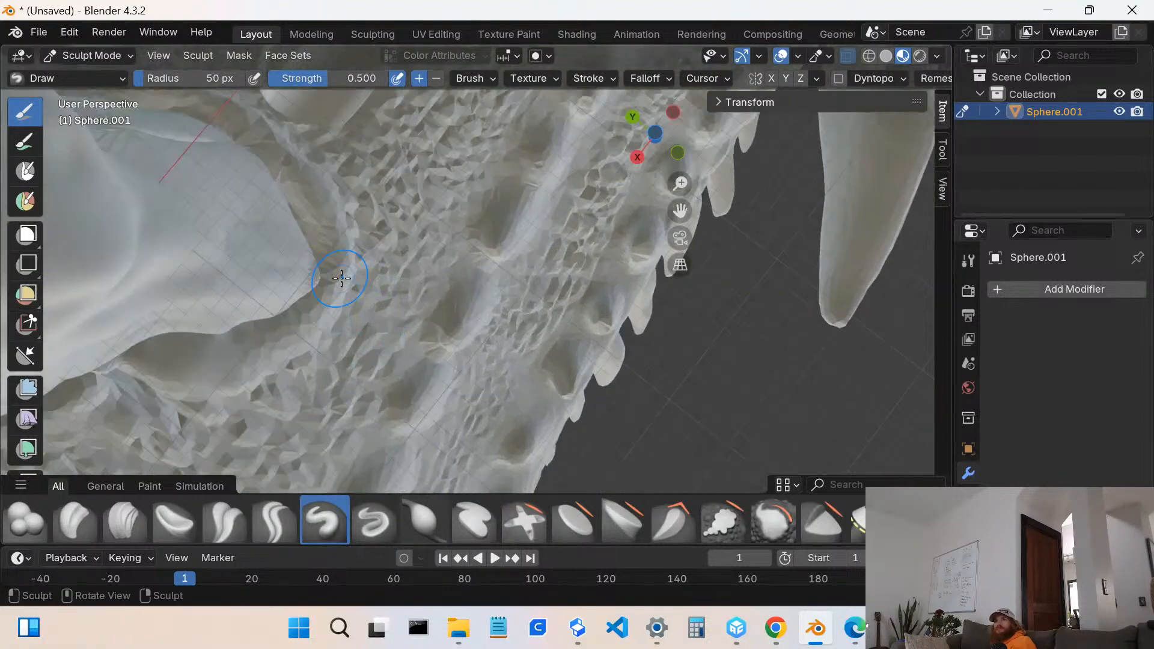
pyautogui.scroll(3, 306, 258)
pyautogui.moveTo(244, 253); pyautogui.dragTo(238, 272)
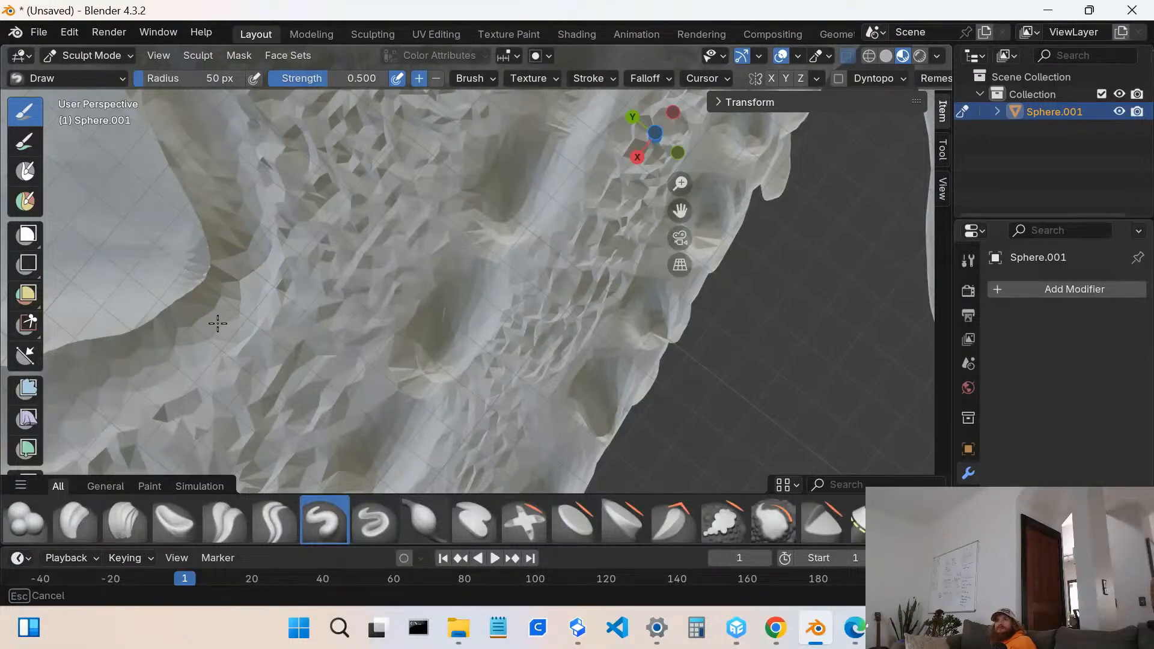
pyautogui.moveTo(217, 323); pyautogui.dragTo(201, 344)
# - Inspect the built-up seam around the horn from the whole head down to a close view of its base
pyautogui.scroll(-3, 202, 346)
pyautogui.moveTo(198, 337)
pyautogui.mouseDown(button='middle')
pyautogui.moveTo(109, 294)
pyautogui.moveTo(210, 183)
pyautogui.mouseUp(button='middle')
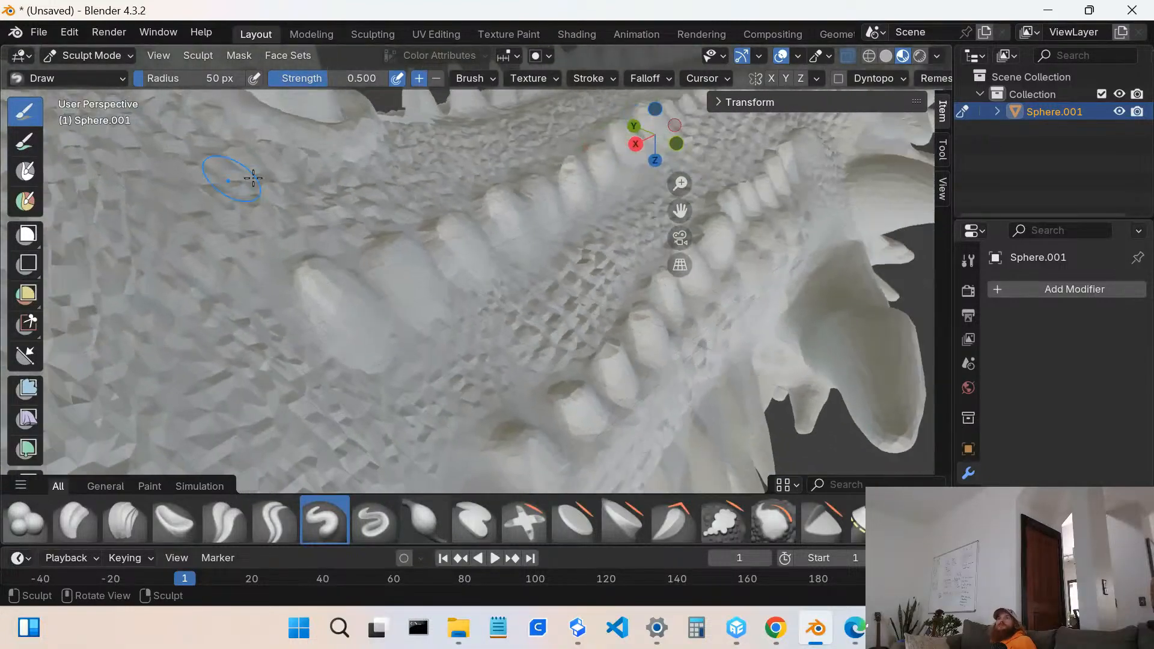
pyautogui.scroll(-4, 318, 171)
pyautogui.moveTo(322, 170)
pyautogui.keyDown('shift'); pyautogui.mouseDown(button='middle')
pyautogui.moveTo(371, 235)
pyautogui.moveTo(449, 302)
pyautogui.moveTo(607, 363)
pyautogui.moveTo(553, 247)
pyautogui.moveTo(490, 258)
pyautogui.moveTo(546, 270)
pyautogui.moveTo(487, 278)
pyautogui.moveTo(386, 258)
pyautogui.mouseUp(button='middle'); pyautogui.keyUp('shift')
pyautogui.scroll(-3, 446, 291)
pyautogui.scroll(4, 508, 335)
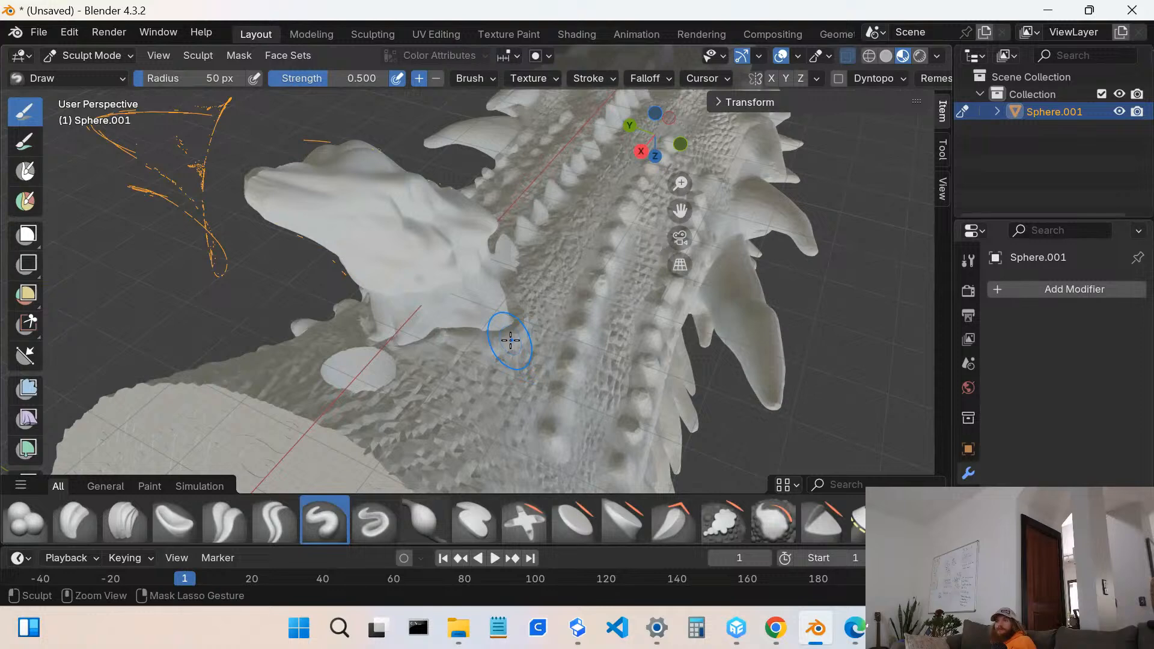
pyautogui.moveTo(607, 374)
pyautogui.mouseDown(button='middle')
pyautogui.moveTo(548, 281)
pyautogui.moveTo(562, 306)
pyautogui.mouseUp(button='middle')
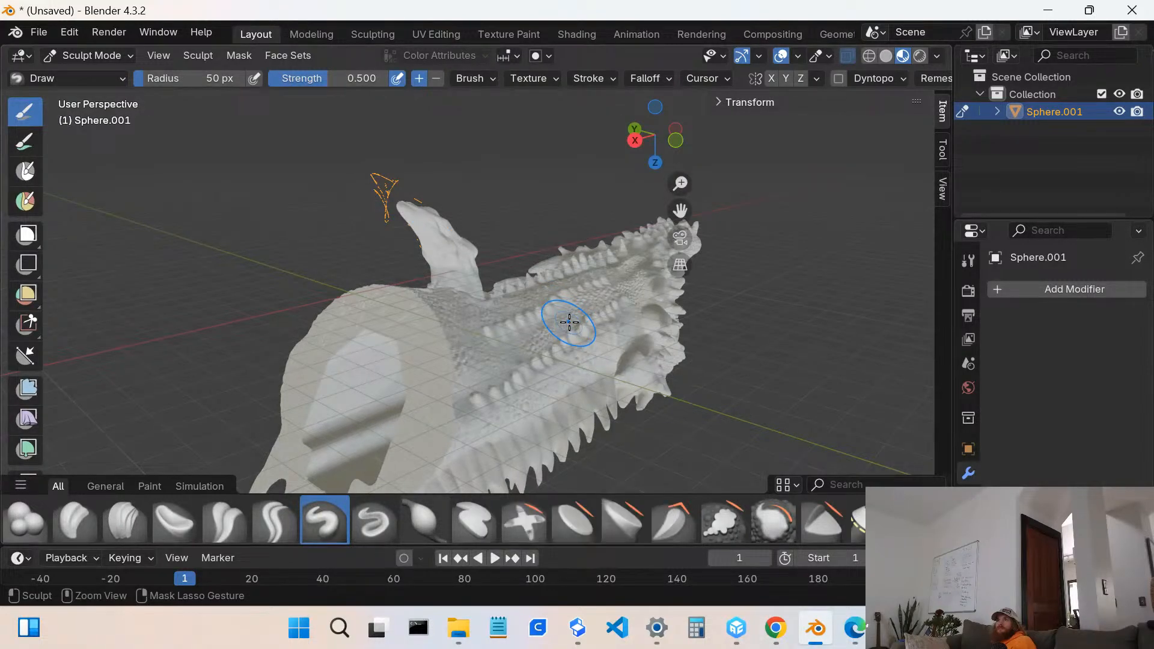
pyautogui.moveTo(569, 323)
pyautogui.mouseDown(button='middle')
pyautogui.moveTo(877, 289)
pyautogui.moveTo(327, 312)
pyautogui.moveTo(476, 278)
pyautogui.moveTo(538, 302)
pyautogui.moveTo(471, 340)
pyautogui.moveTo(472, 412)
pyautogui.moveTo(538, 322)
pyautogui.moveTo(500, 316)
pyautogui.mouseUp(button='middle')
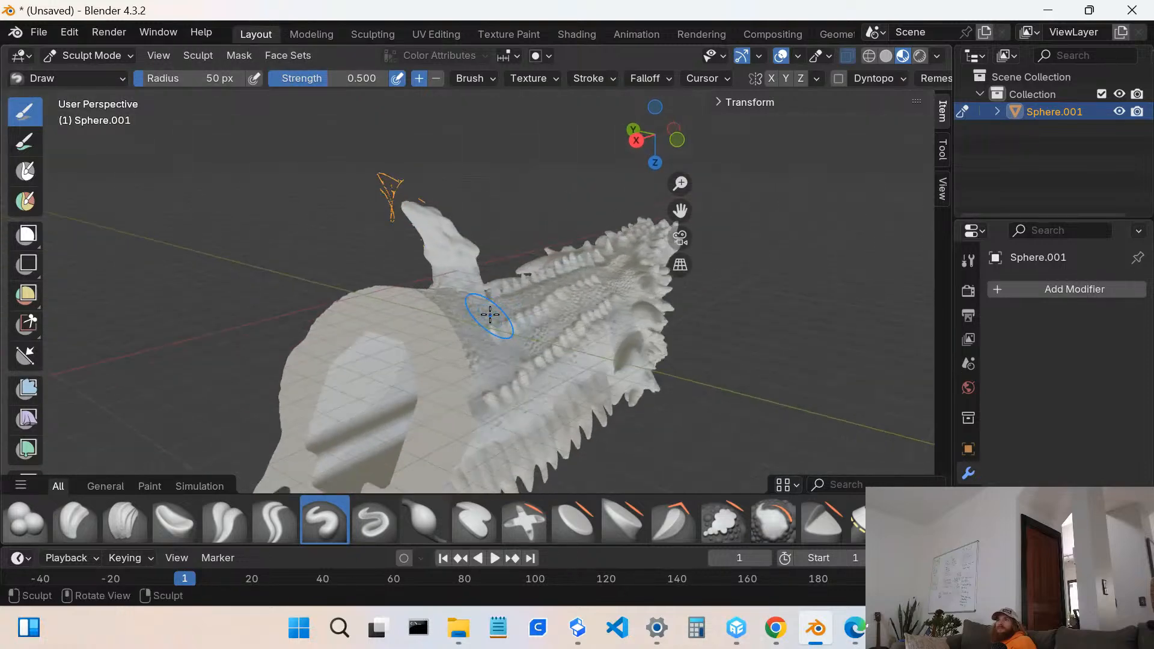
pyautogui.scroll(9, 448, 306)
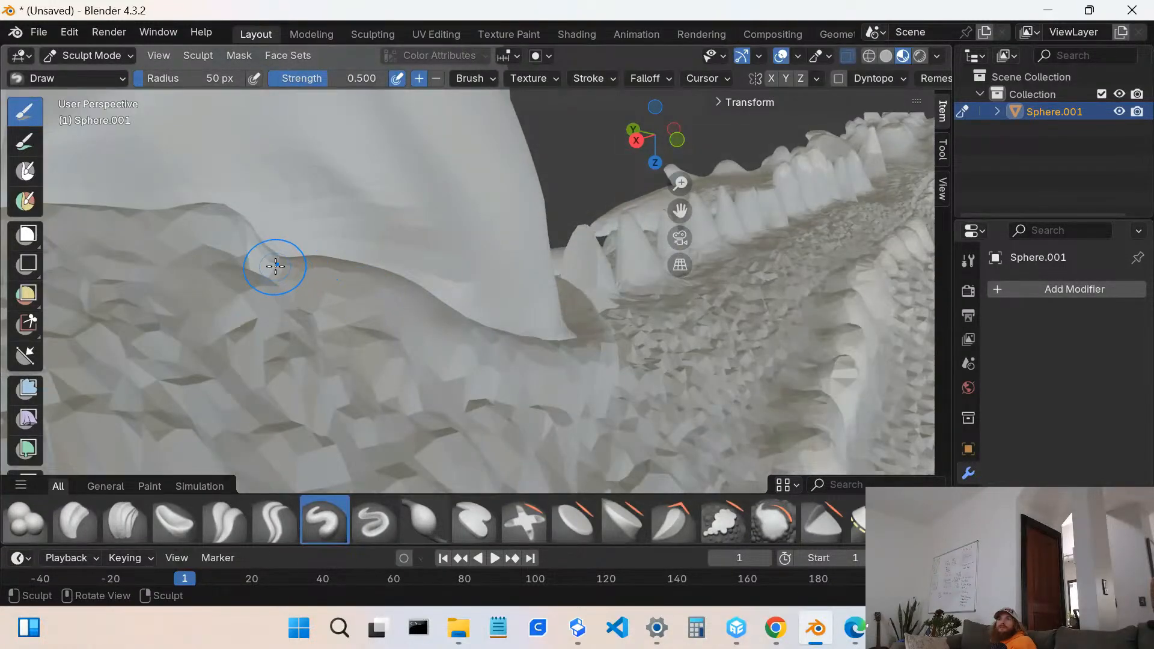
# - Add a Draw stroke to the seam at the horn's base and reshape the neighbouring skin peak downward with Elastic Grab
pyautogui.moveTo(275, 266)
pyautogui.mouseDown()
pyautogui.moveTo(298, 263)
pyautogui.moveTo(278, 255)
pyautogui.moveTo(298, 250)
pyautogui.moveTo(332, 258)
pyautogui.mouseUp()
pyautogui.moveTo(343, 262)
pyautogui.mouseDown(button='middle')
pyautogui.moveTo(317, 250)
pyautogui.moveTo(489, 313)
pyautogui.mouseUp(button='middle')
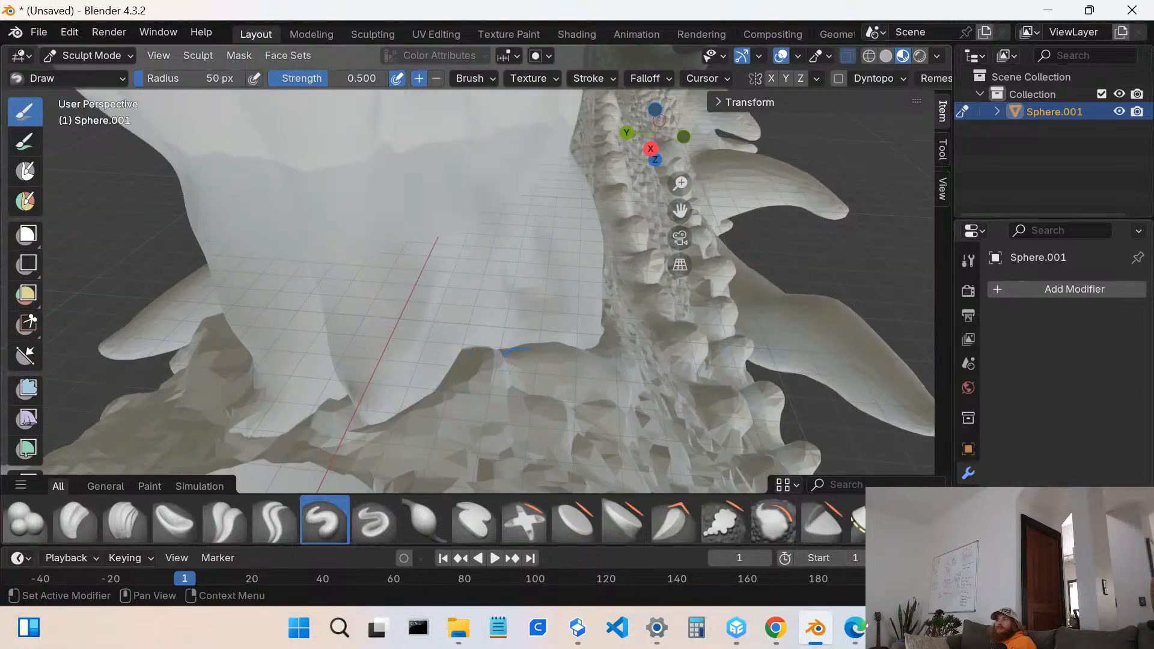
pyautogui.click(914, 520)
pyautogui.scroll(3, 531, 418)
pyautogui.moveTo(520, 448); pyautogui.dragTo(457, 273, button='middle')
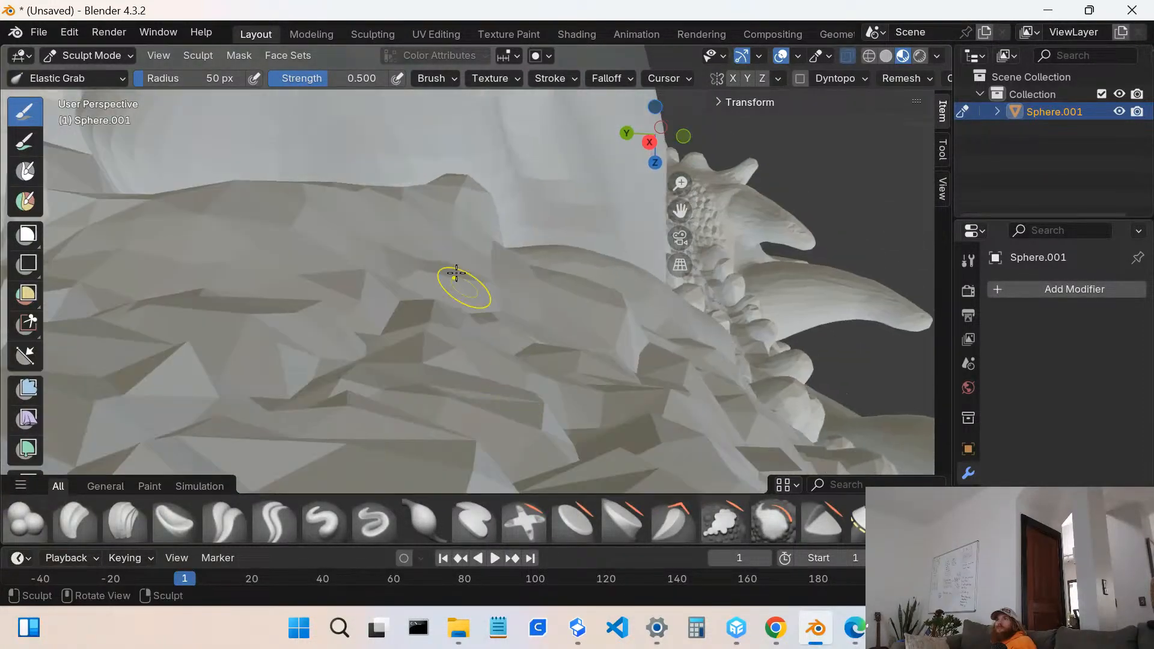
pyautogui.moveTo(475, 197); pyautogui.dragTo(467, 253)
pyautogui.moveTo(485, 199); pyautogui.dragTo(486, 254)
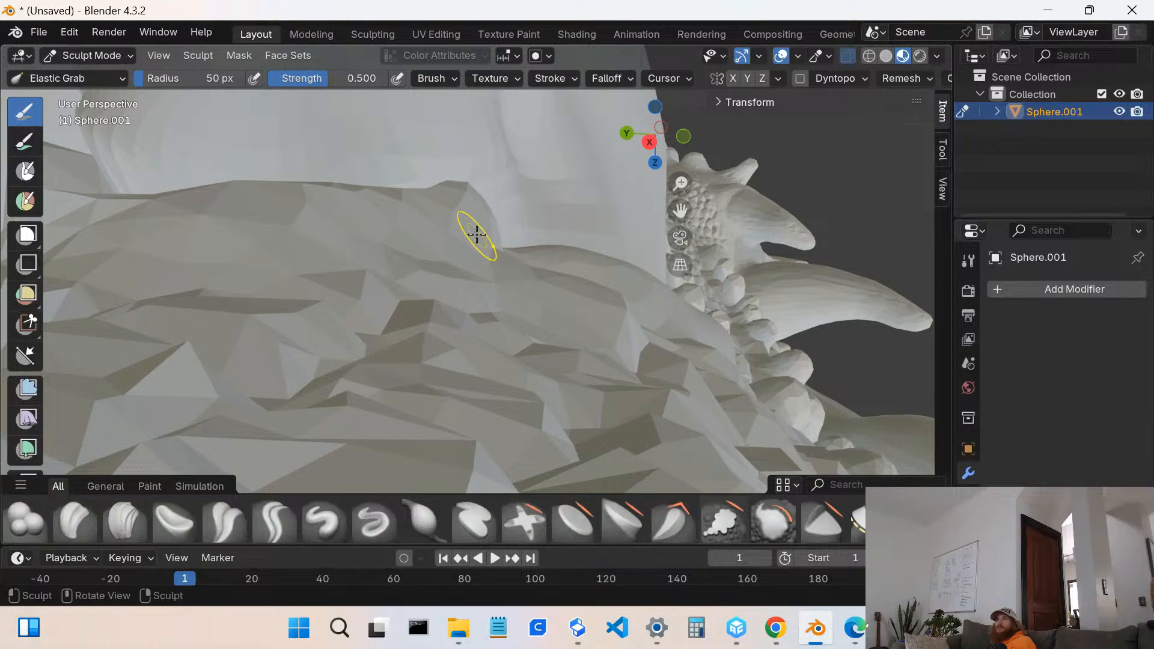
pyautogui.moveTo(477, 236); pyautogui.dragTo(479, 289, button='middle')
pyautogui.moveTo(522, 382)
pyautogui.mouseDown()
pyautogui.moveTo(531, 433)
pyautogui.moveTo(535, 383)
pyautogui.moveTo(522, 432)
pyautogui.mouseUp()
pyautogui.moveTo(485, 371); pyautogui.dragTo(497, 400)
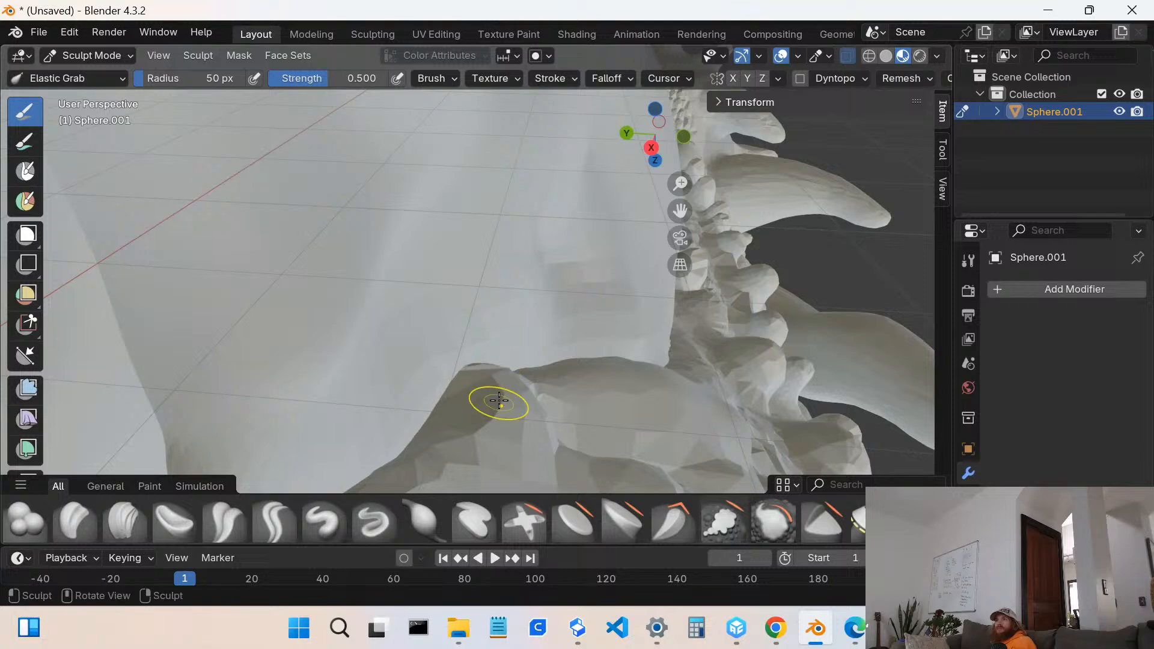
# - Adjust the horn's surface just above its base with short Elastic Grab pulls from different angles
pyautogui.scroll(-9, 491, 381)
pyautogui.moveTo(490, 316); pyautogui.dragTo(531, 315, button='middle')
pyautogui.scroll(8, 492, 250)
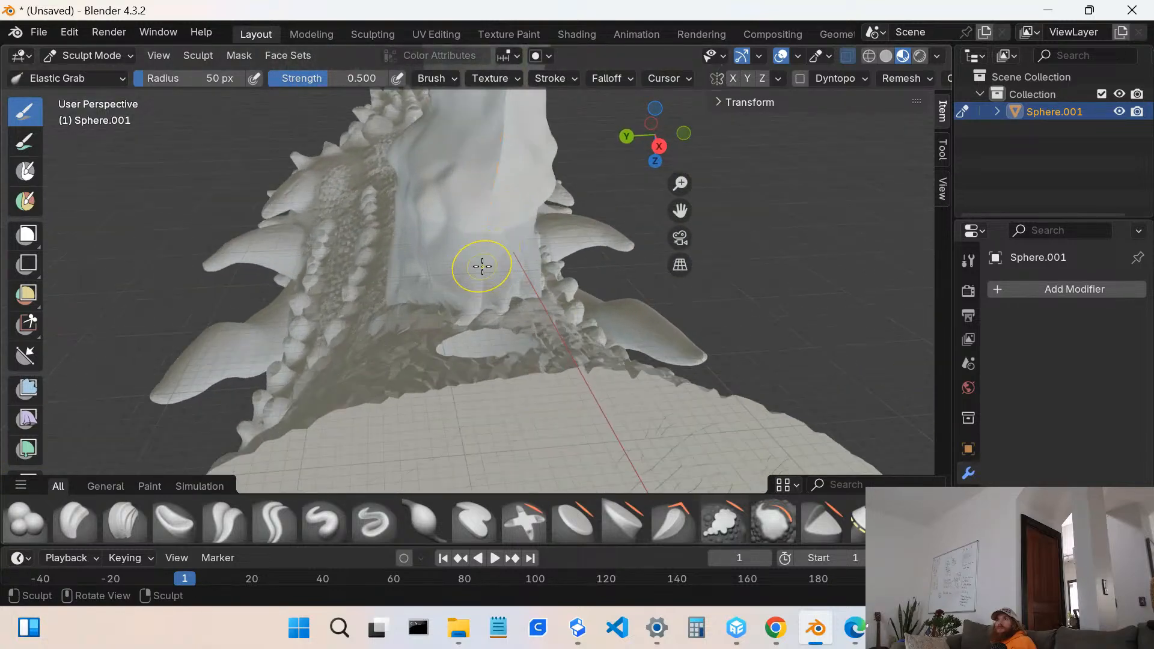
pyautogui.moveTo(499, 221); pyautogui.dragTo(533, 245)
pyautogui.scroll(-4, 521, 251)
pyautogui.moveTo(521, 253); pyautogui.dragTo(482, 243, button='middle')
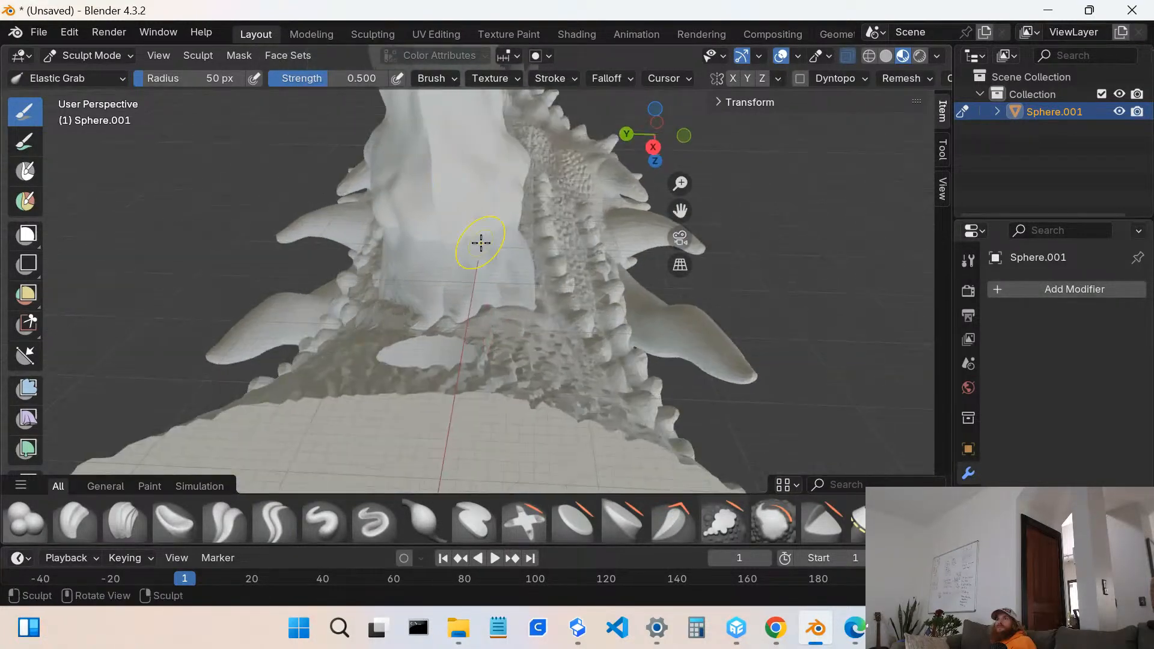
pyautogui.moveTo(432, 195); pyautogui.dragTo(425, 192)
pyautogui.scroll(2, 426, 211)
pyautogui.moveTo(426, 222); pyautogui.dragTo(445, 244, button='middle')
pyautogui.scroll(-1, 450, 220)
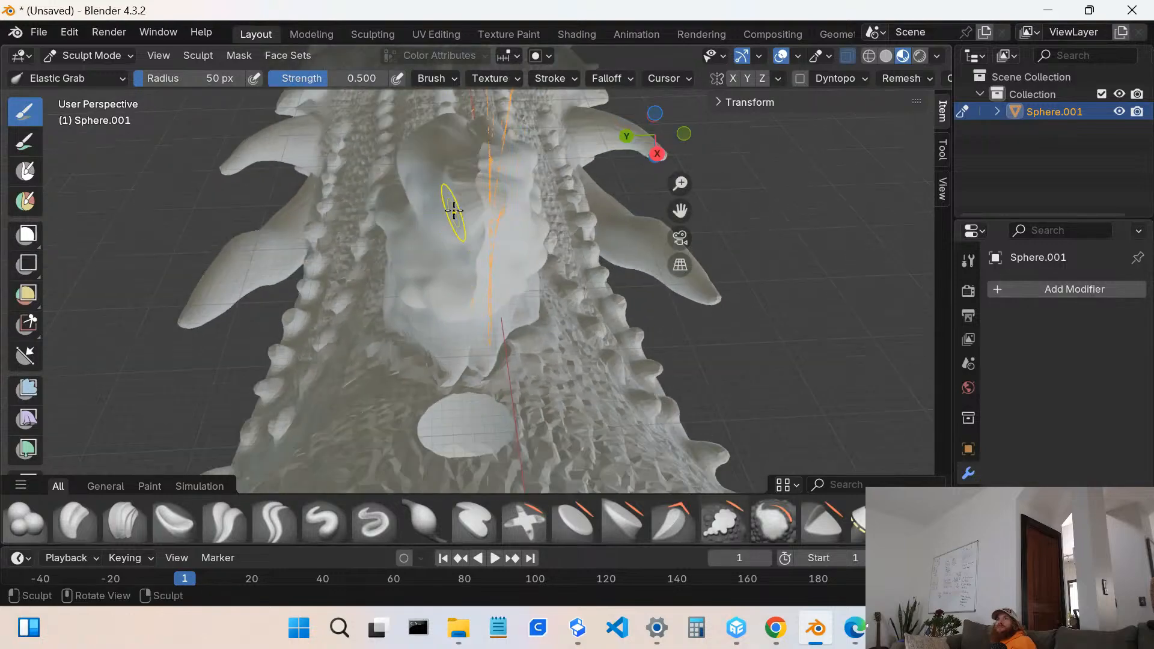
# - Examine the horn and its blended base from several sides, from close up out to the whole dragon head
pyautogui.moveTo(472, 196)
pyautogui.mouseDown(button='middle')
pyautogui.moveTo(545, 224)
pyautogui.moveTo(526, 197)
pyautogui.moveTo(530, 253)
pyautogui.moveTo(595, 252)
pyautogui.moveTo(555, 330)
pyautogui.moveTo(611, 429)
pyautogui.moveTo(598, 530)
pyautogui.moveTo(543, 348)
pyautogui.moveTo(372, 339)
pyautogui.moveTo(487, 413)
pyautogui.moveTo(565, 419)
pyautogui.moveTo(546, 360)
pyautogui.moveTo(563, 414)
pyautogui.mouseUp(button='middle')
pyautogui.scroll(-1, 536, 299)
pyautogui.scroll(3, 544, 349)
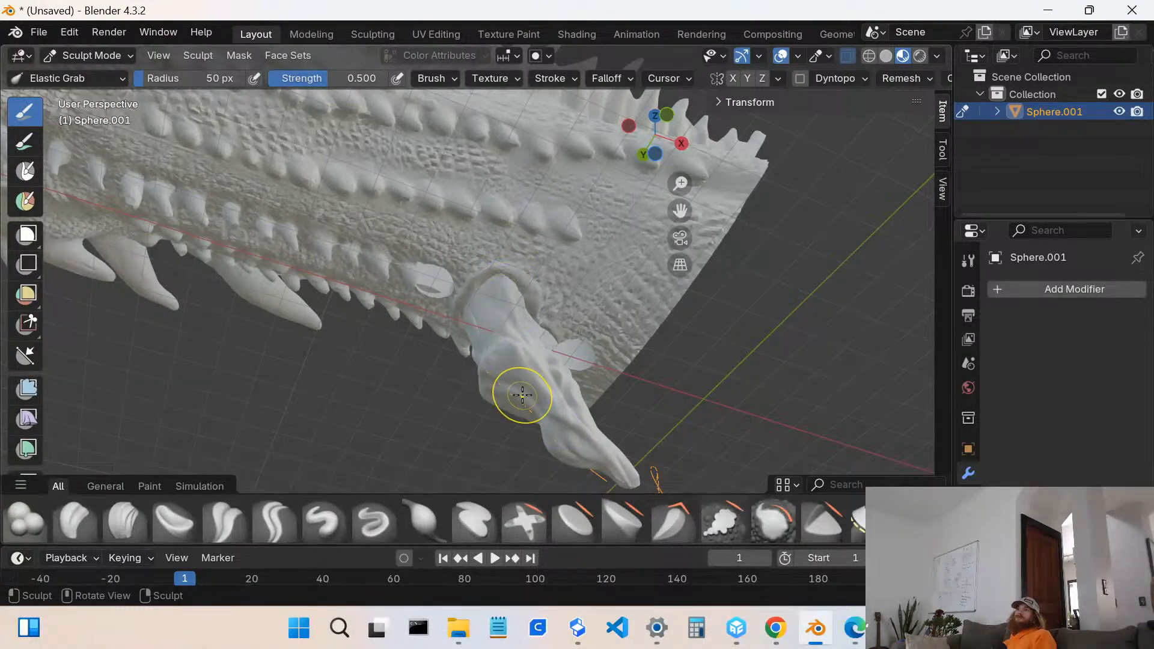
pyautogui.moveTo(521, 394)
pyautogui.mouseDown(button='middle')
pyautogui.moveTo(664, 323)
pyautogui.moveTo(625, 404)
pyautogui.moveTo(528, 400)
pyautogui.mouseUp(button='middle')
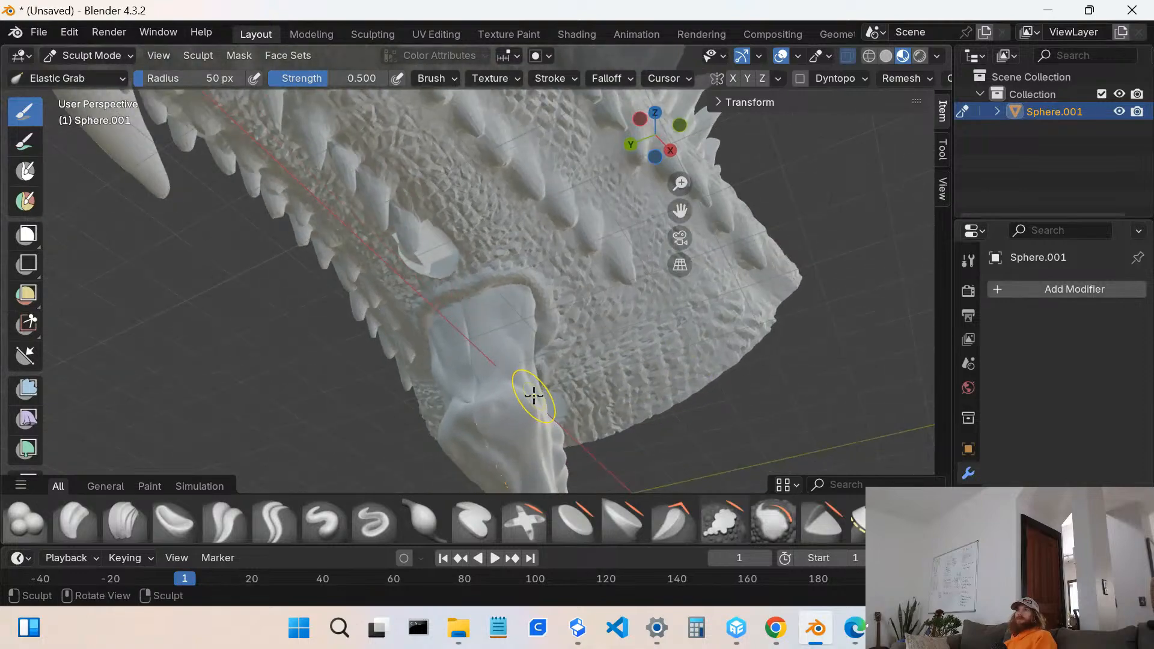
pyautogui.moveTo(505, 355)
pyautogui.mouseDown(button='middle')
pyautogui.moveTo(824, 289)
pyautogui.moveTo(618, 327)
pyautogui.moveTo(507, 270)
pyautogui.moveTo(489, 237)
pyautogui.moveTo(571, 281)
pyautogui.moveTo(571, 187)
pyautogui.moveTo(613, 338)
pyautogui.moveTo(533, 338)
pyautogui.moveTo(571, 385)
pyautogui.moveTo(604, 401)
pyautogui.moveTo(558, 405)
pyautogui.moveTo(466, 337)
pyautogui.moveTo(490, 376)
pyautogui.moveTo(438, 279)
pyautogui.moveTo(259, 258)
pyautogui.moveTo(313, 249)
pyautogui.moveTo(384, 280)
pyautogui.moveTo(427, 260)
pyautogui.moveTo(467, 272)
pyautogui.mouseUp(button='middle')
pyautogui.scroll(-4, 613, 339)
pyautogui.scroll(3, 467, 278)
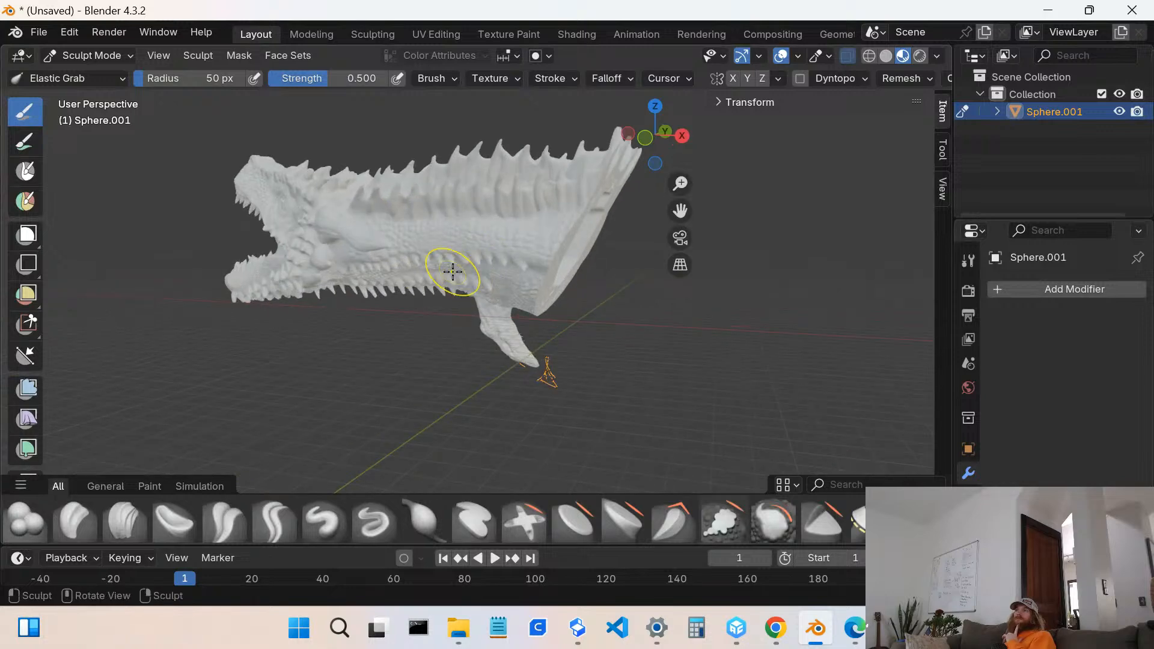
pyautogui.scroll(-2, 452, 272)
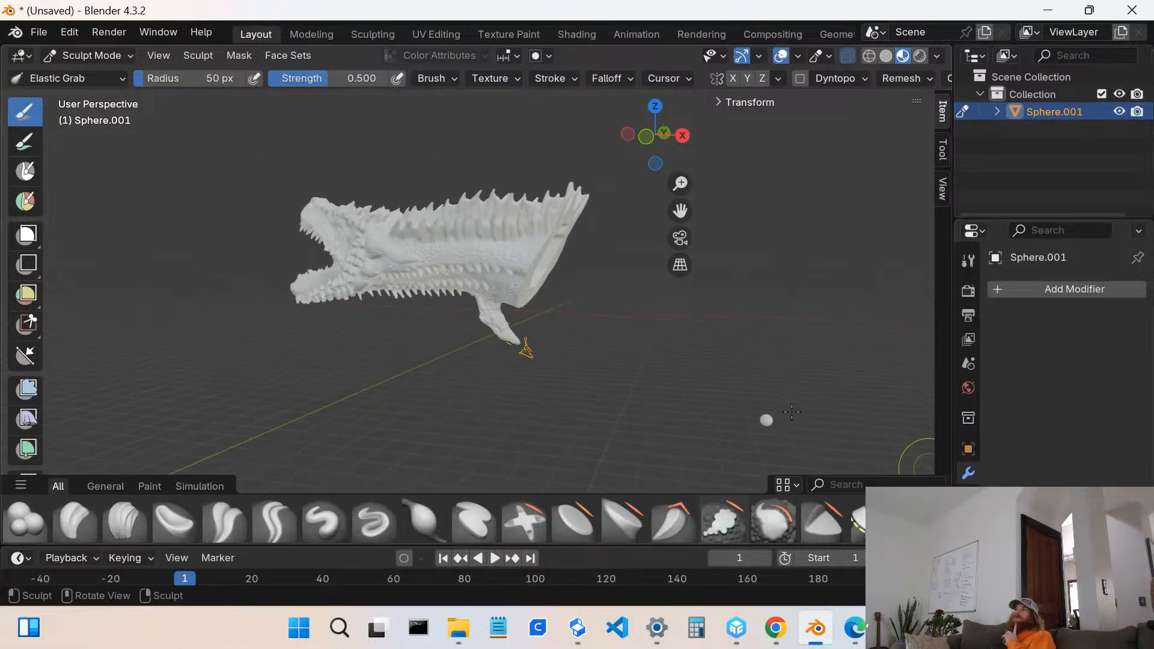
# - Switch to Object Mode and try to select the small stray sphere on its own
pyautogui.click(64, 58)
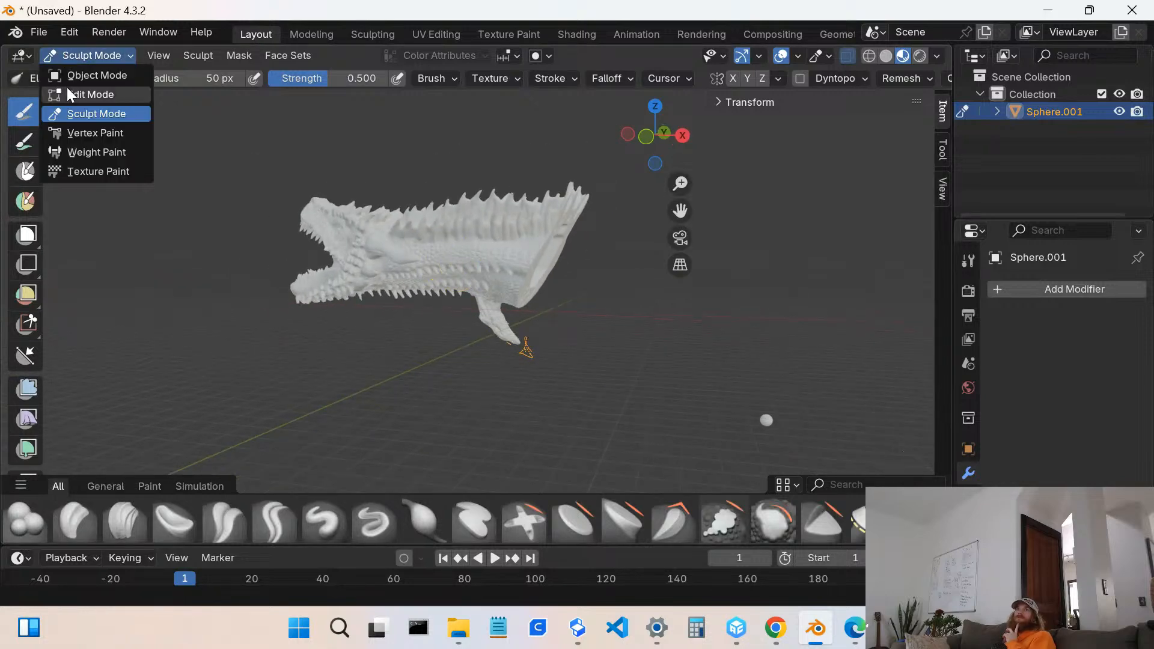
pyautogui.click(85, 75)
pyautogui.moveTo(813, 379); pyautogui.dragTo(690, 449)
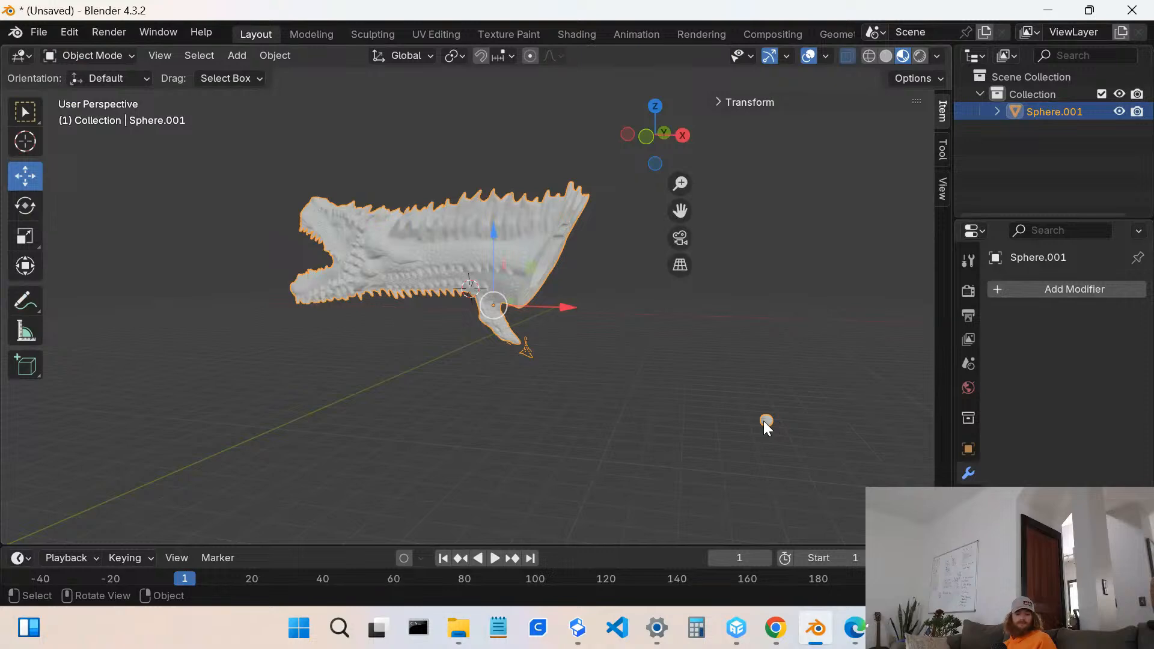
pyautogui.click(777, 441)
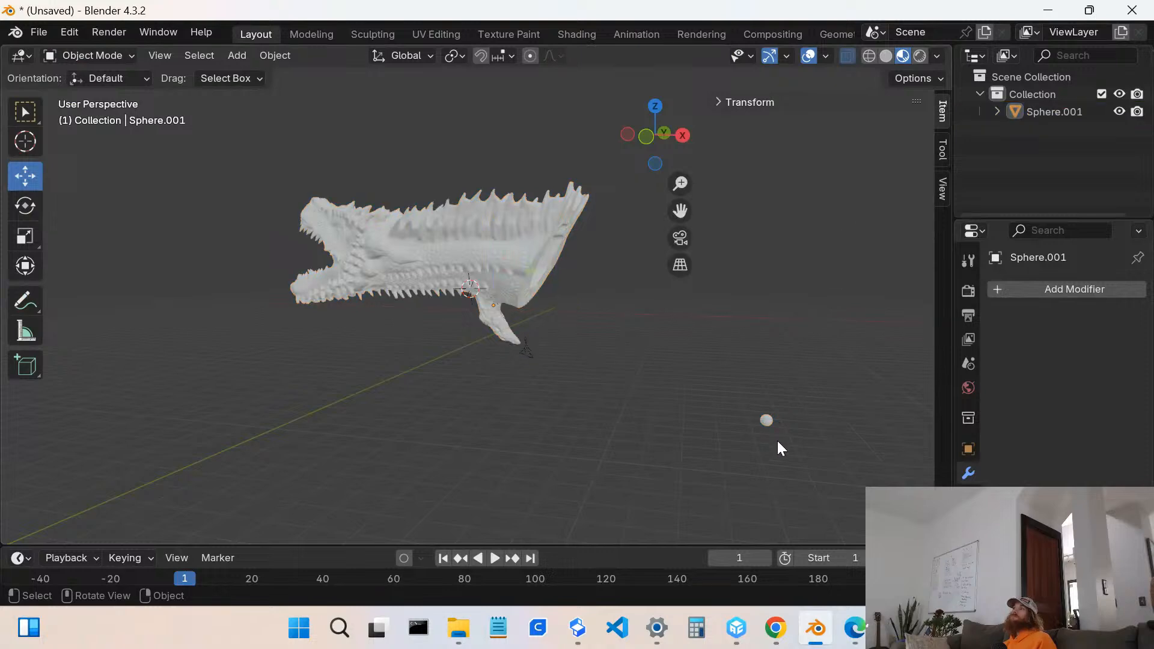
pyautogui.moveTo(809, 405); pyautogui.dragTo(726, 437)
pyautogui.click(726, 438)
# - Select the small stray sphere in Edit Mode and delete its geometry with Only Faces
pyautogui.click(110, 58)
pyautogui.click(90, 94)
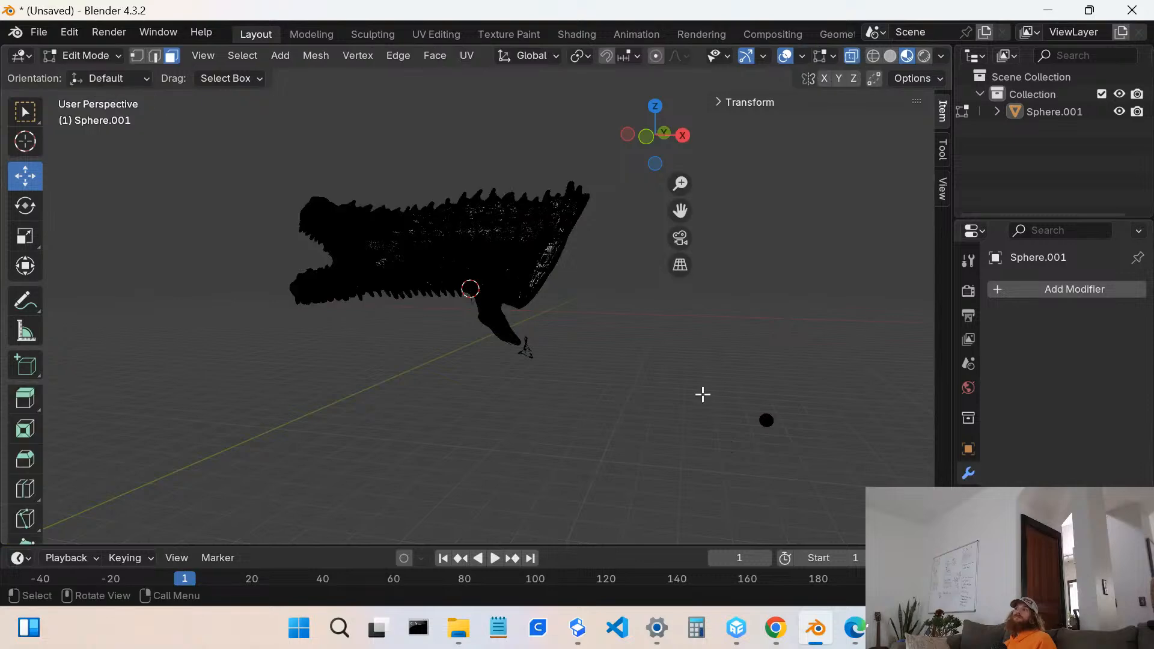
pyautogui.moveTo(827, 384); pyautogui.dragTo(713, 473)
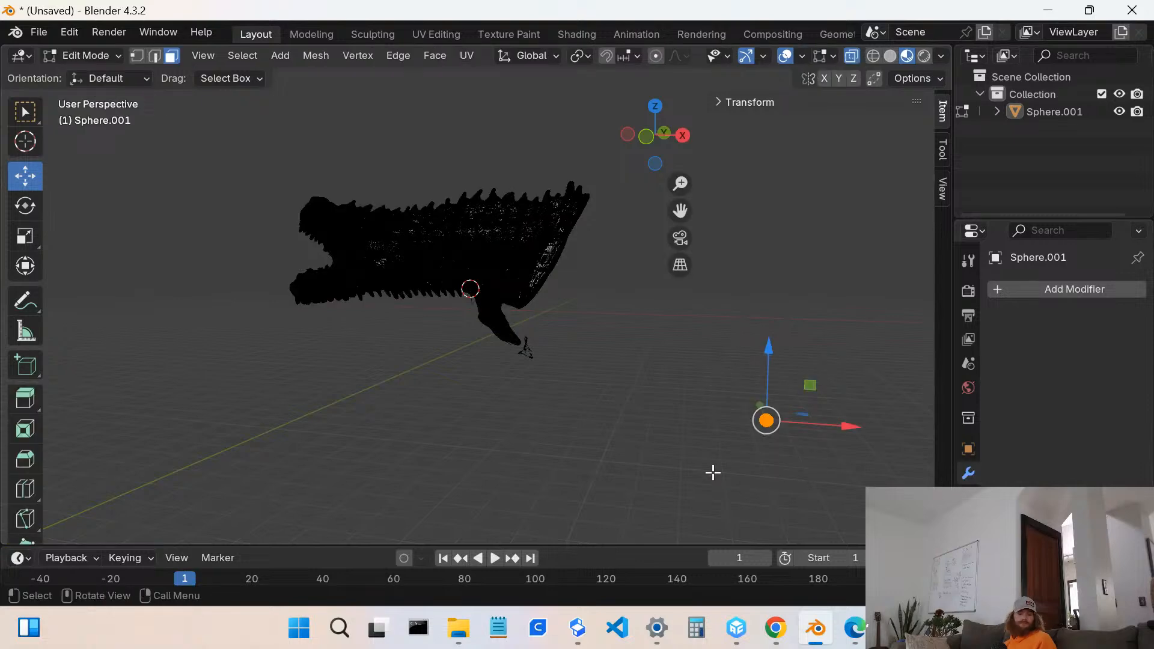
pyautogui.press('x')
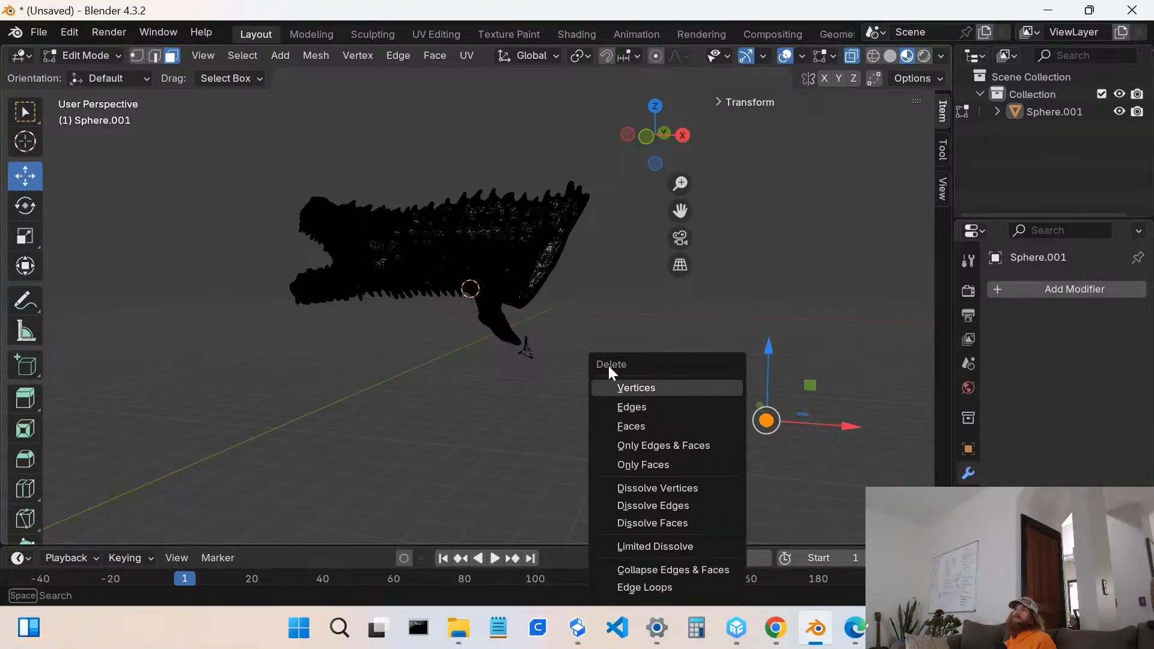
pyautogui.click(658, 467)
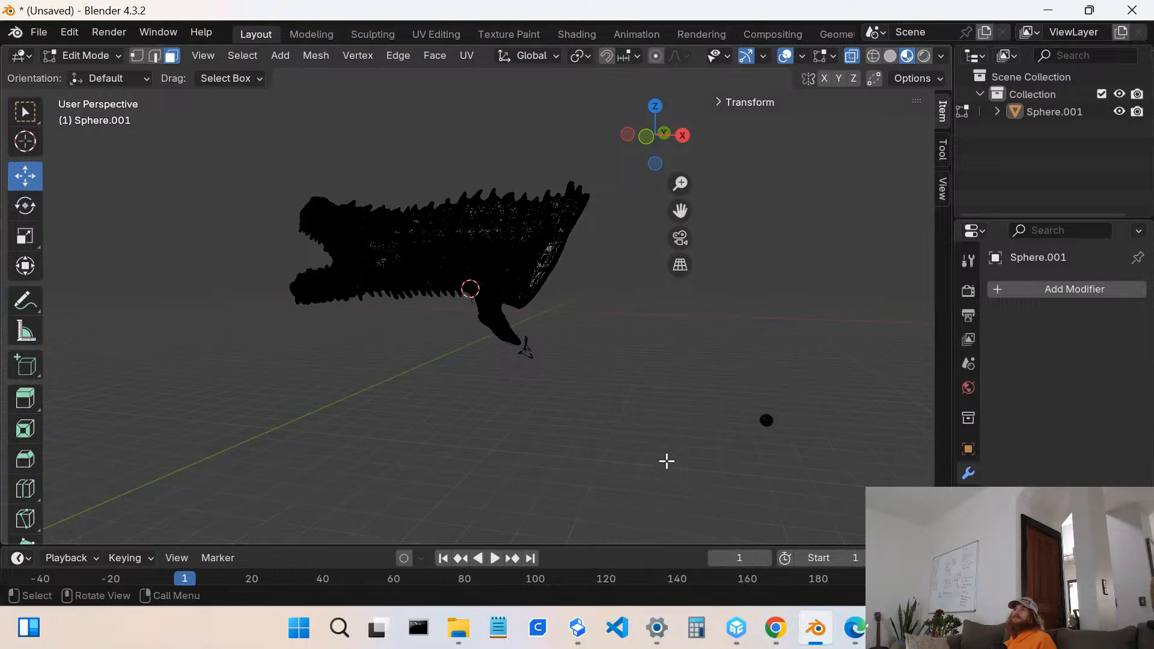
# - Try to select the stray sphere's leftover edges with face selection active, and return to Object Mode
pyautogui.moveTo(856, 392); pyautogui.dragTo(667, 488)
pyautogui.moveTo(858, 341); pyautogui.dragTo(753, 452)
pyautogui.moveTo(765, 433); pyautogui.dragTo(700, 406, button='middle')
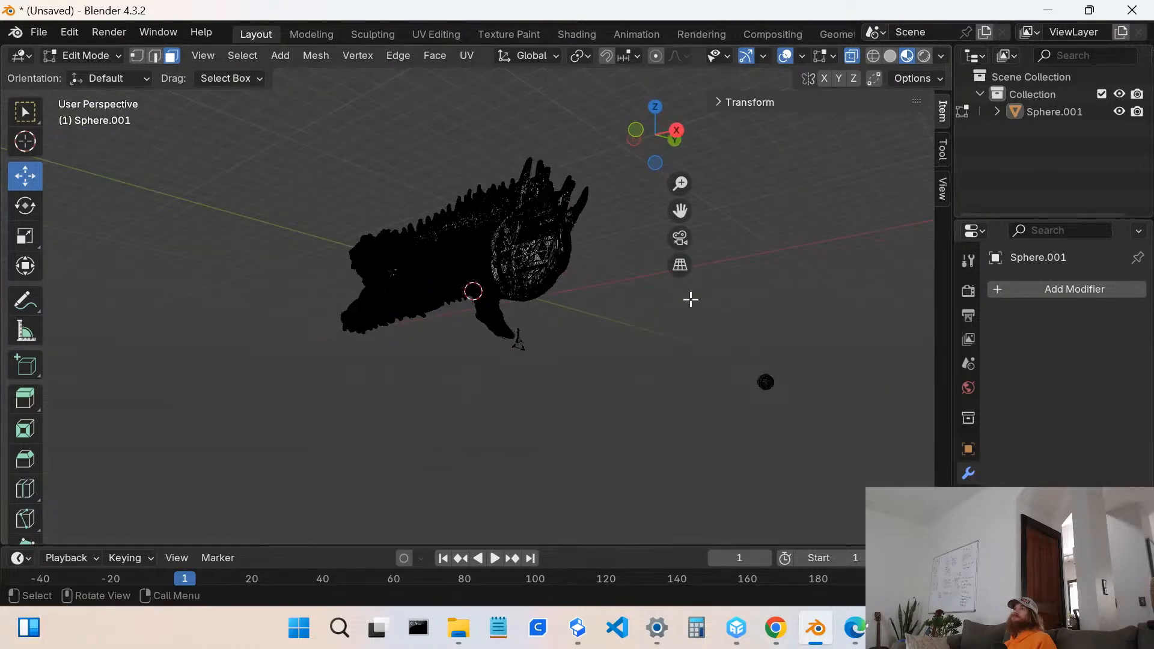
pyautogui.moveTo(691, 298); pyautogui.dragTo(762, 343, button='middle')
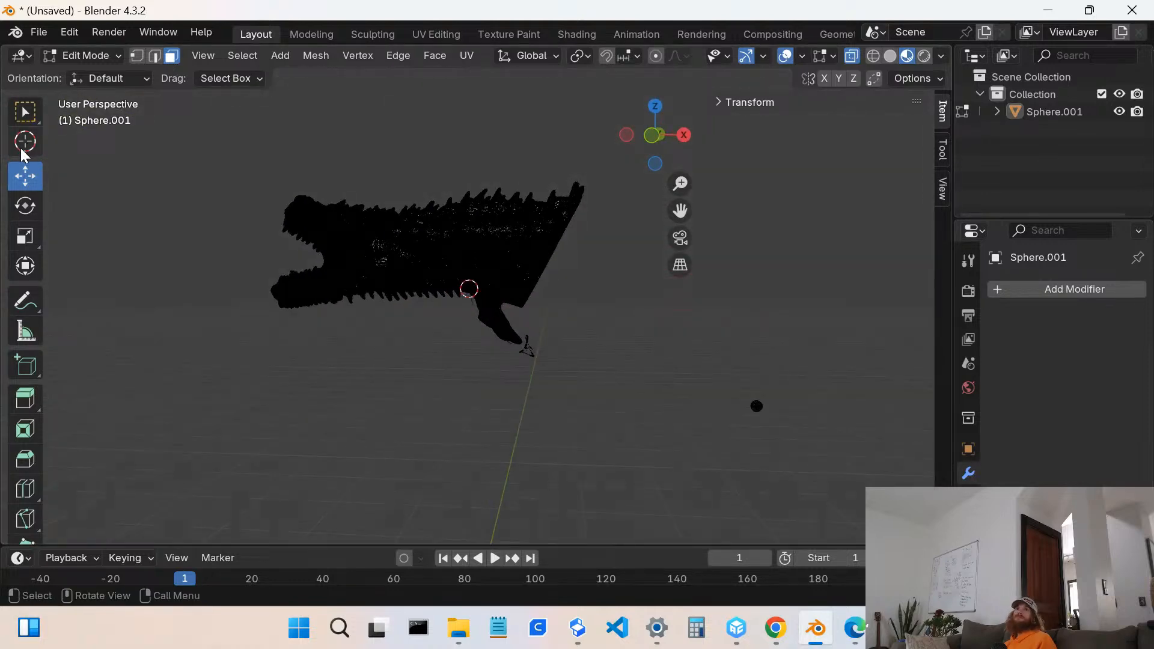
pyautogui.click(103, 56)
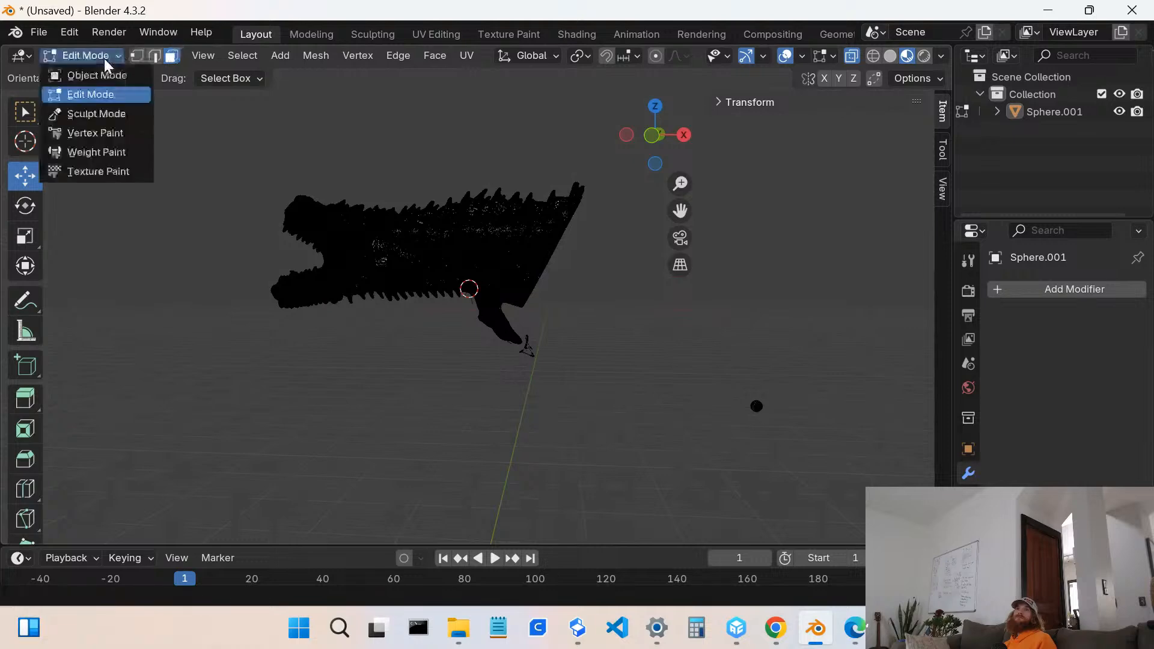
pyautogui.click(96, 72)
pyautogui.moveTo(595, 390); pyautogui.dragTo(735, 432, button='middle')
pyautogui.moveTo(438, 282); pyautogui.dragTo(482, 296, button='middle')
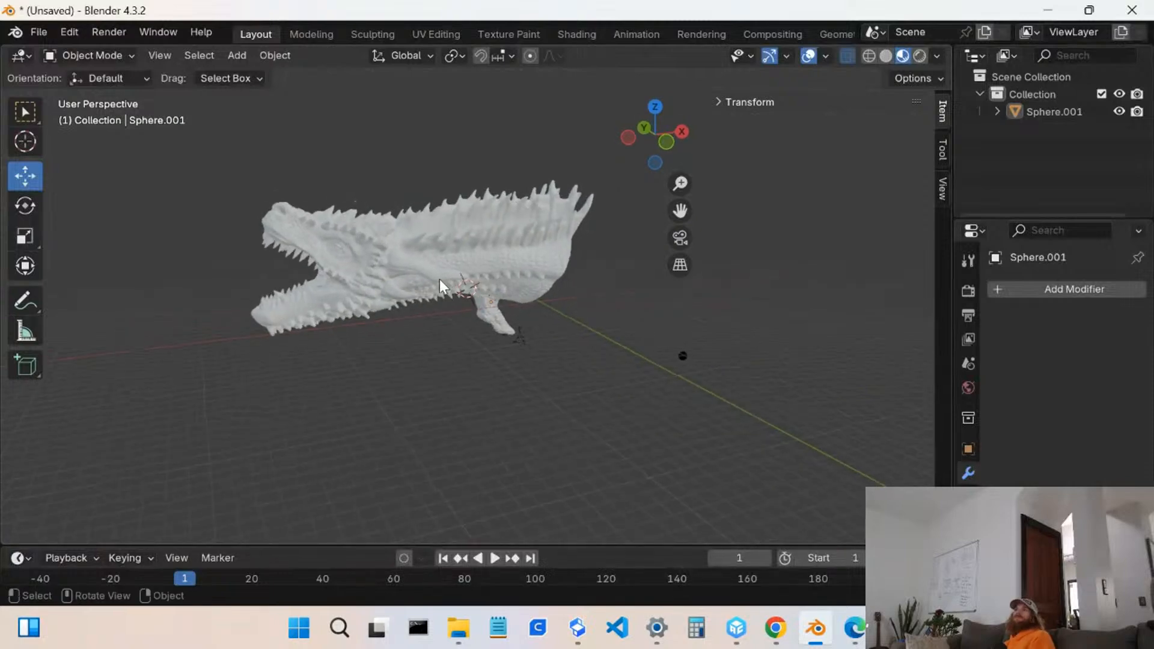
pyautogui.scroll(1, 429, 273)
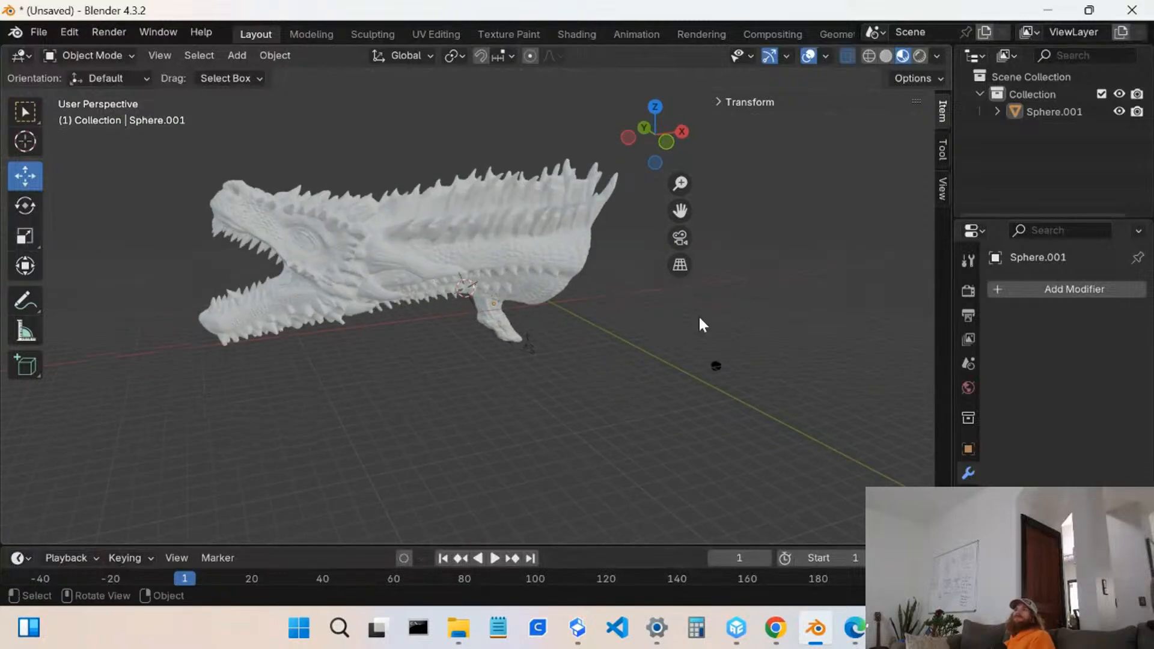
pyautogui.moveTo(702, 325); pyautogui.dragTo(670, 404)
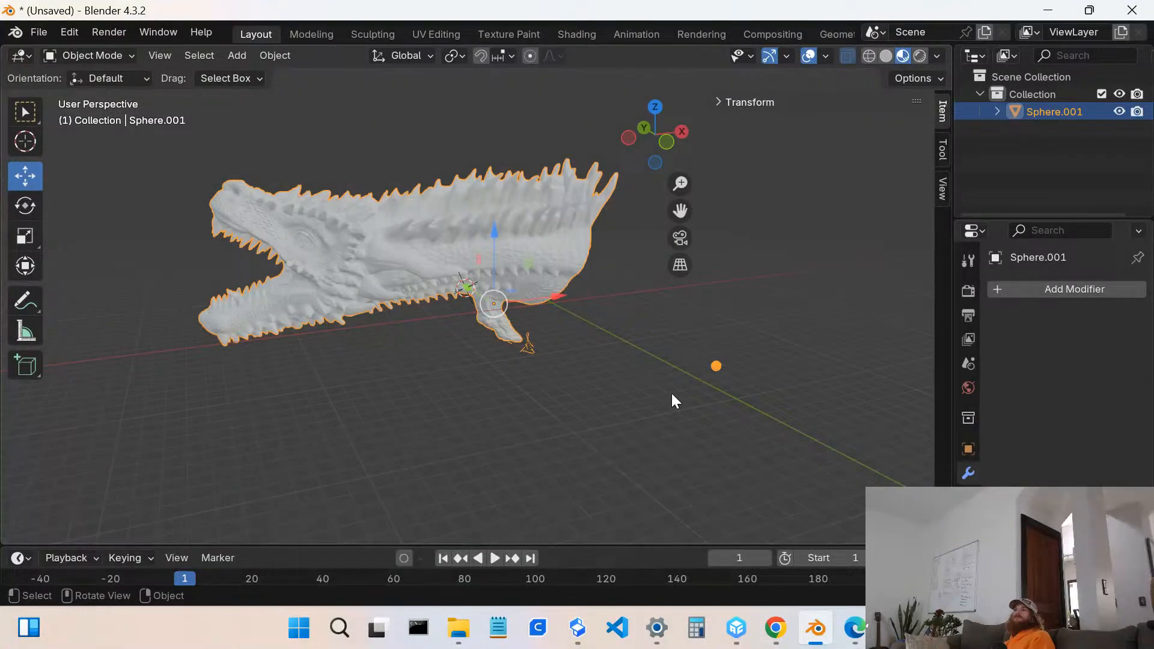
pyautogui.rightClick(701, 355)
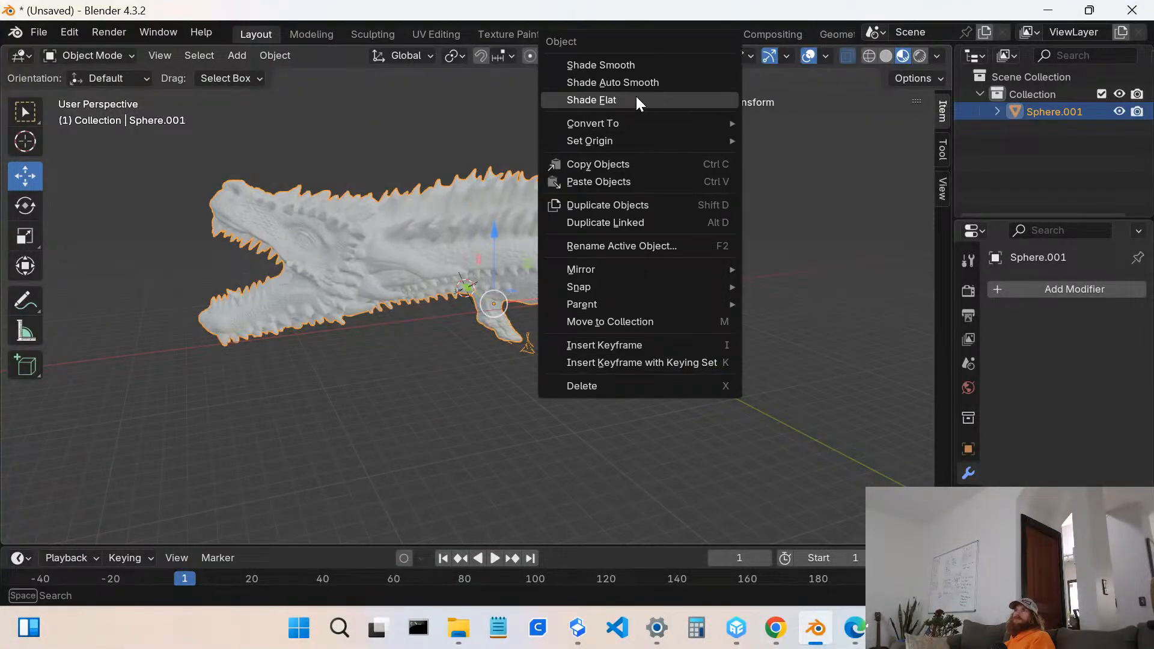
pyautogui.click(103, 54)
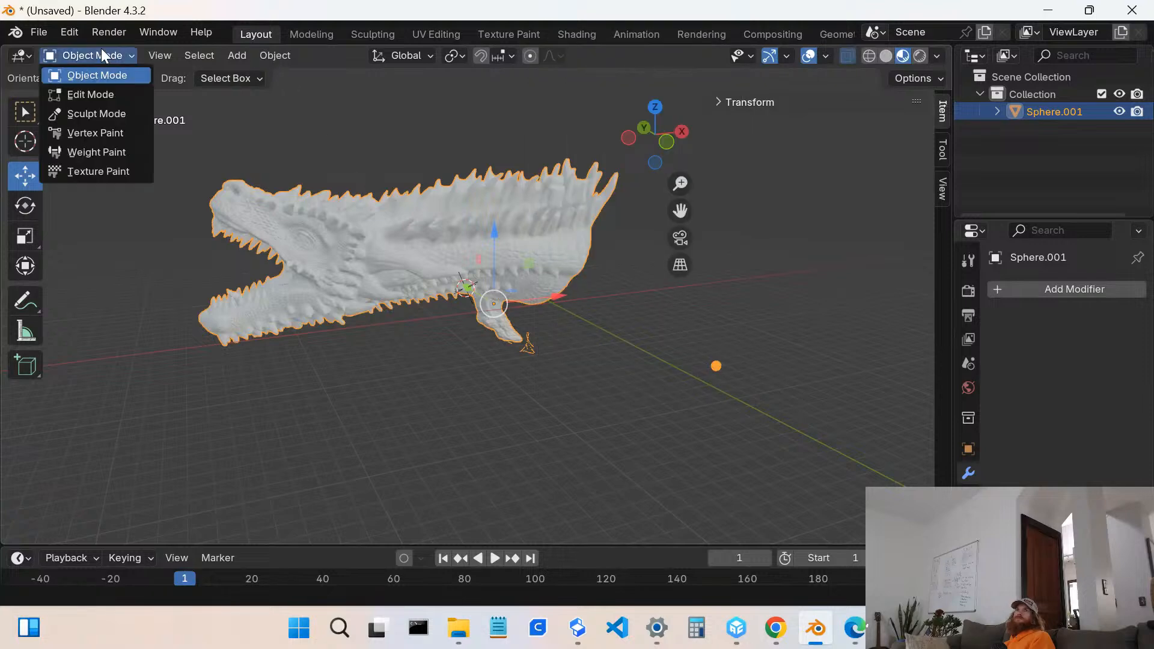
pyautogui.click(78, 91)
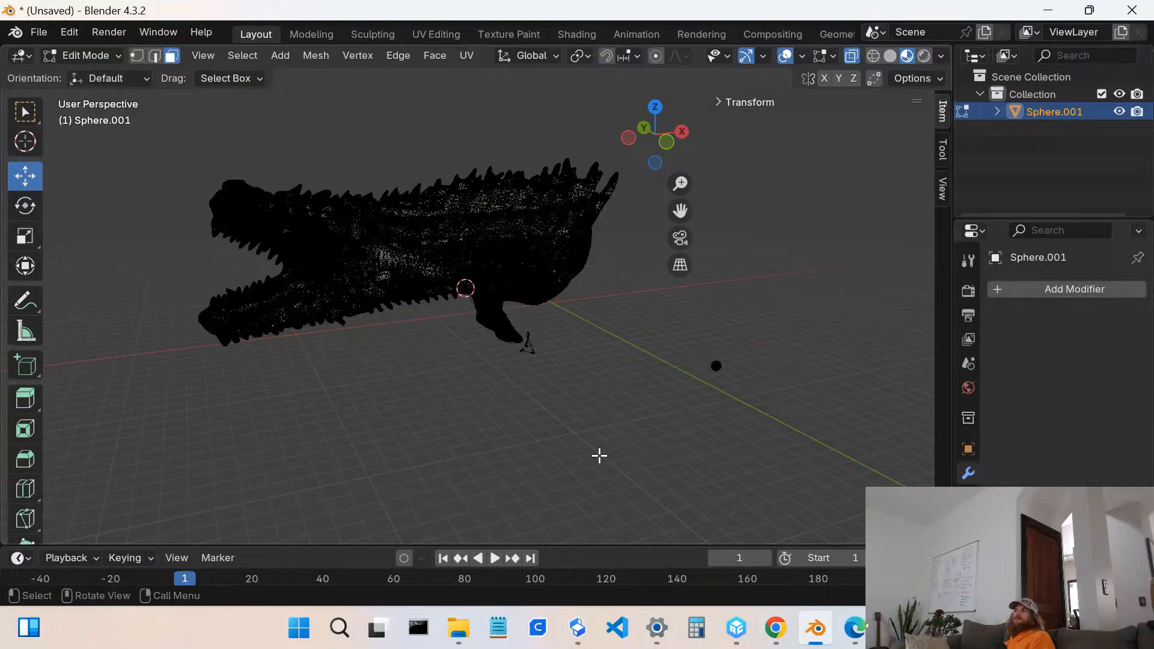
pyautogui.click(102, 56)
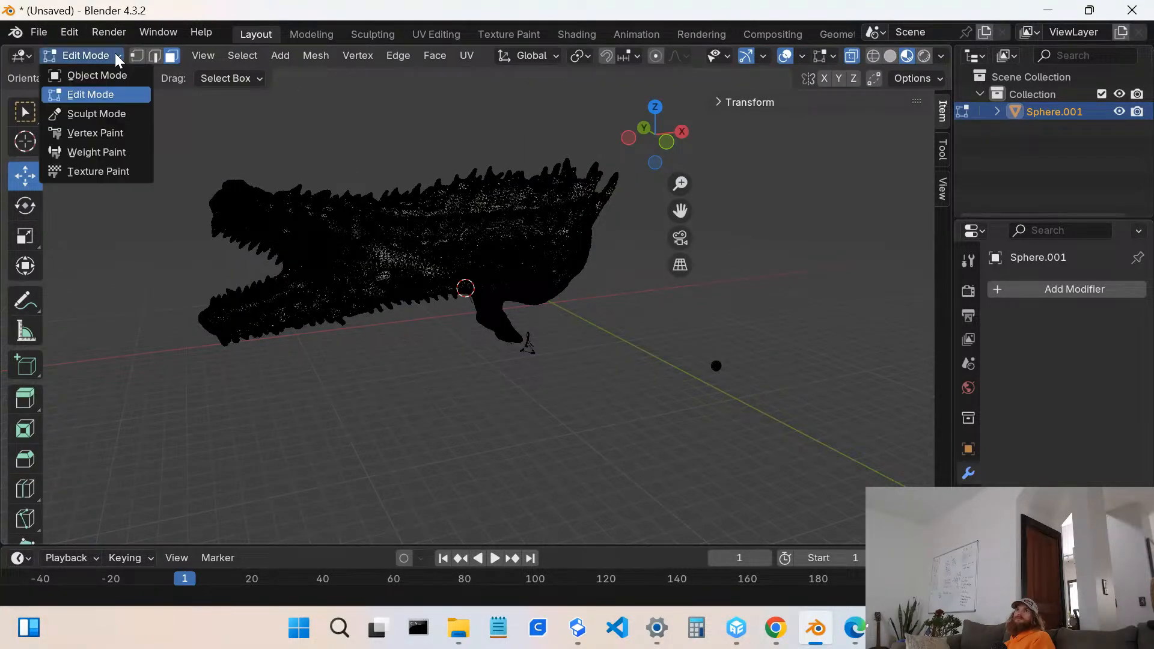
pyautogui.click(95, 113)
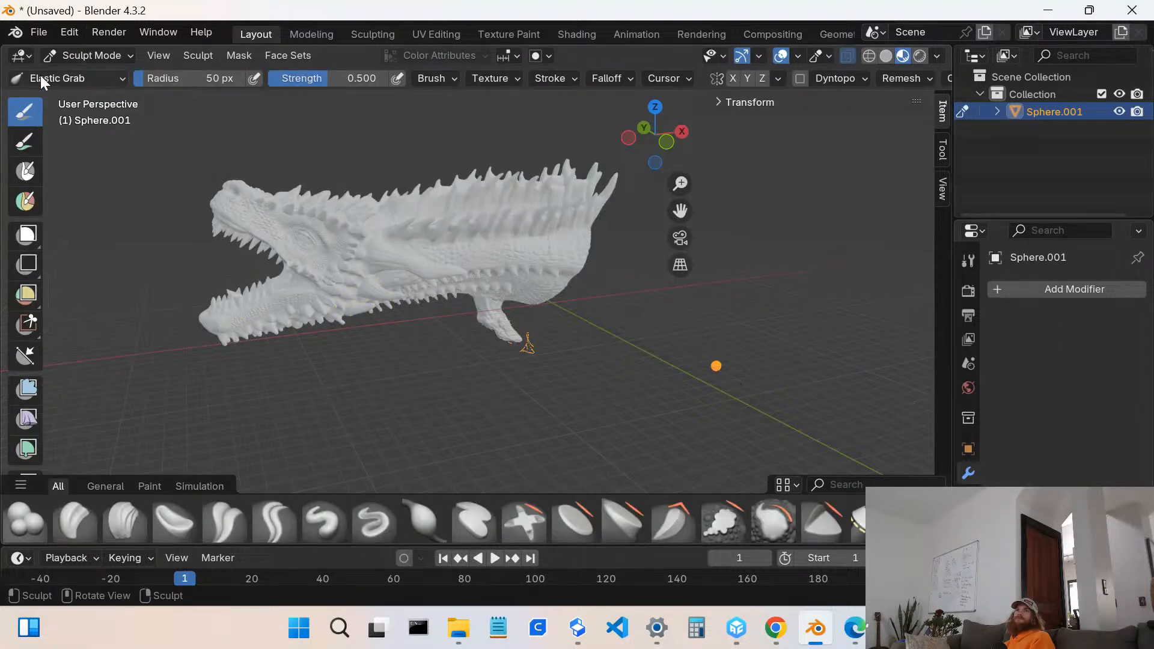
pyautogui.click(69, 55)
pyautogui.click(72, 72)
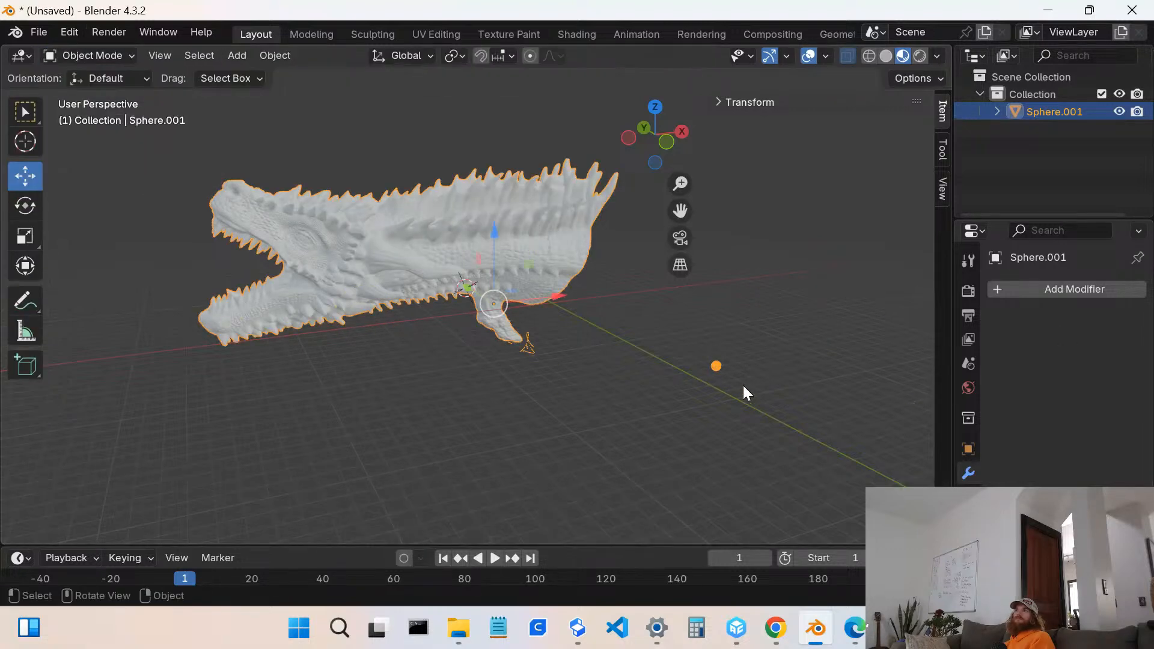
pyautogui.moveTo(752, 323); pyautogui.dragTo(666, 411)
pyautogui.rightClick(714, 363)
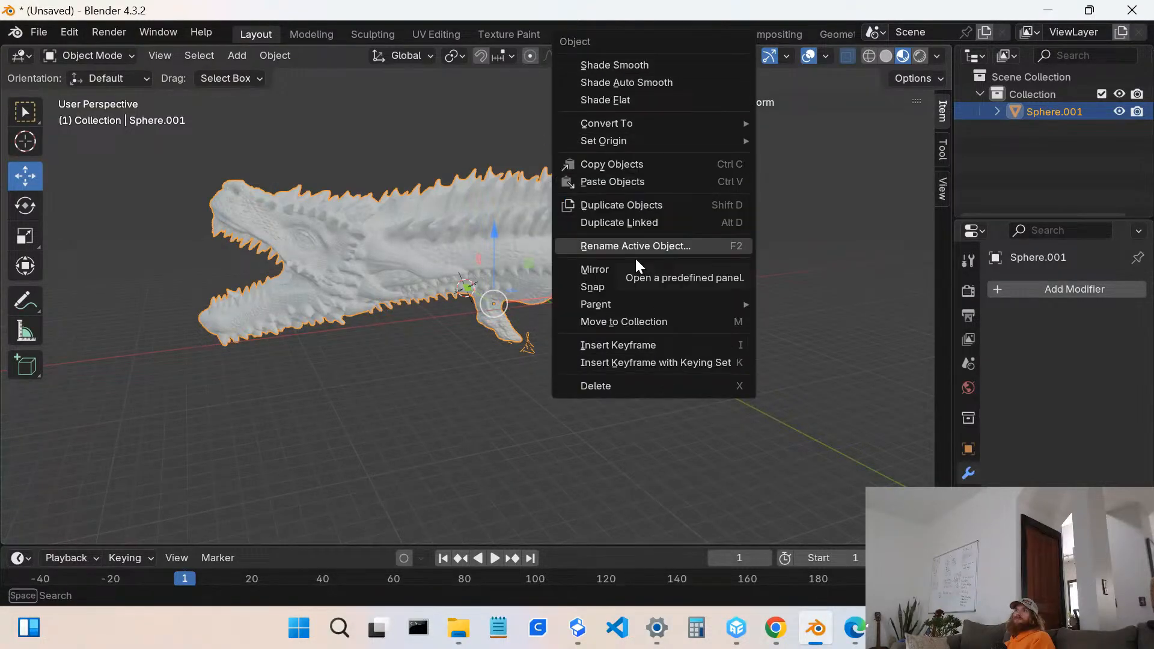
pyautogui.click(589, 400)
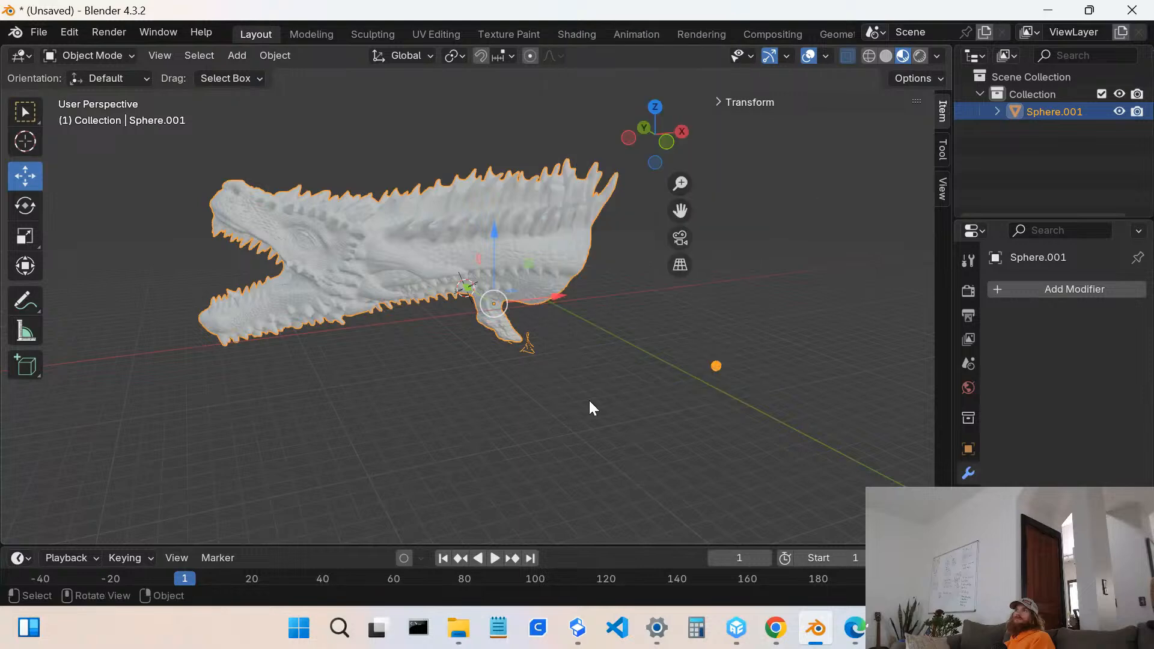
pyautogui.click(591, 403)
# - Inspect the neck opening and the horn from behind and from the side in Object Mode
pyautogui.moveTo(570, 336); pyautogui.dragTo(444, 411, button='middle')
pyautogui.click(416, 234)
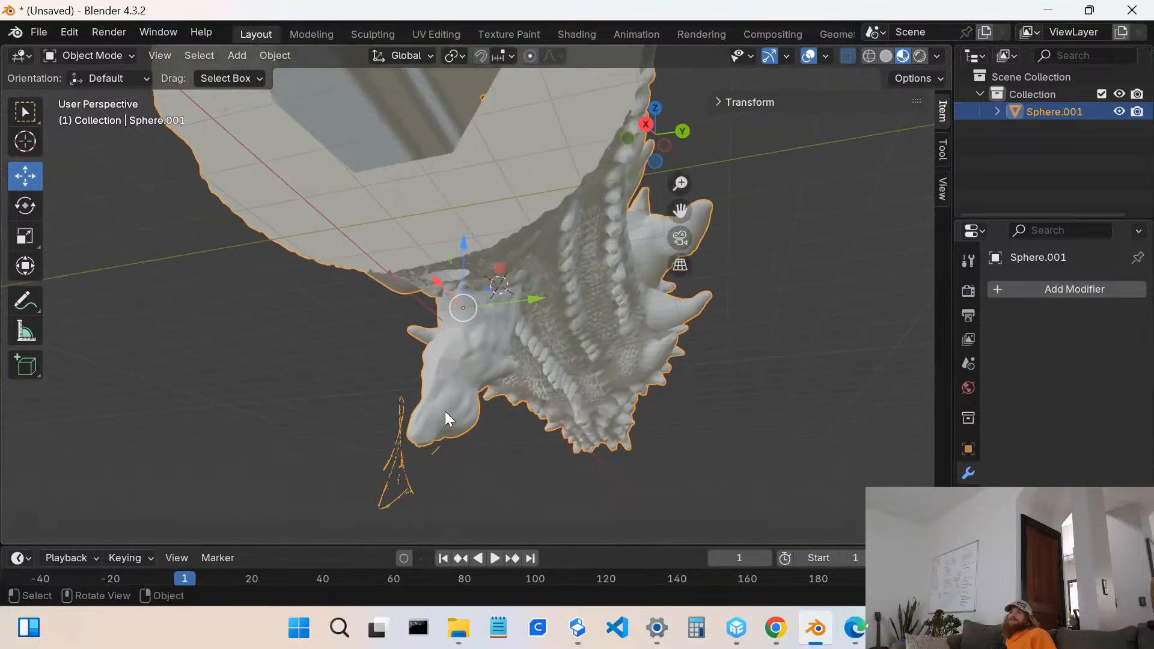
pyautogui.scroll(-1, 445, 412)
pyautogui.scroll(-1, 445, 411)
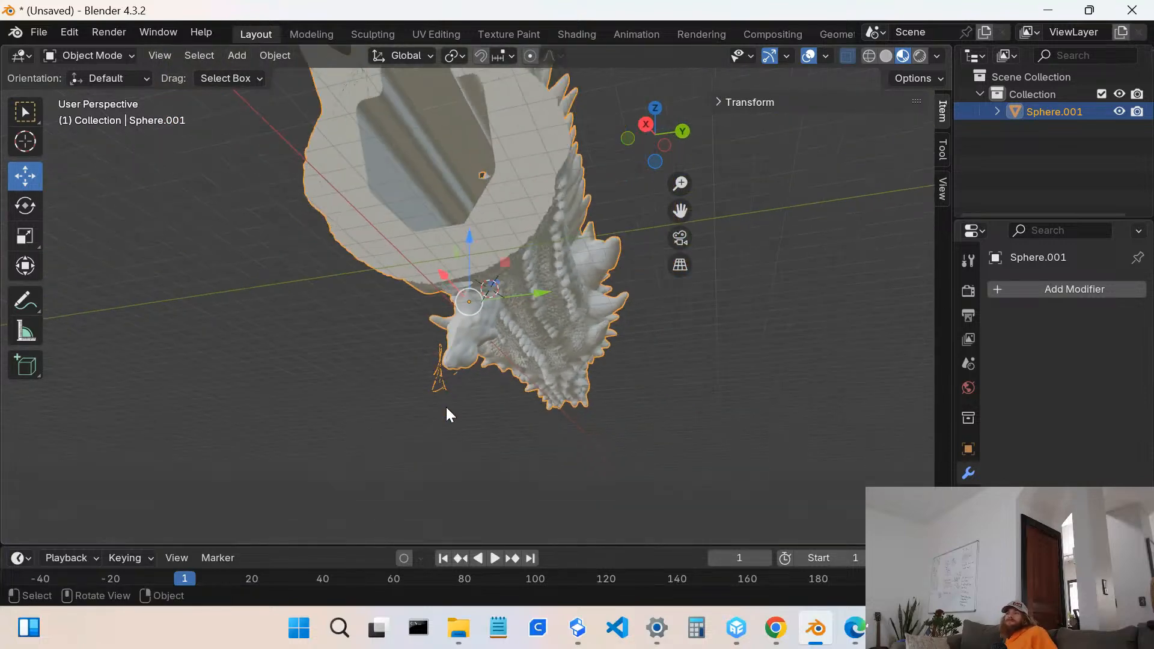
pyautogui.rightClick(361, 307)
pyautogui.moveTo(454, 302); pyautogui.dragTo(309, 305, button='middle')
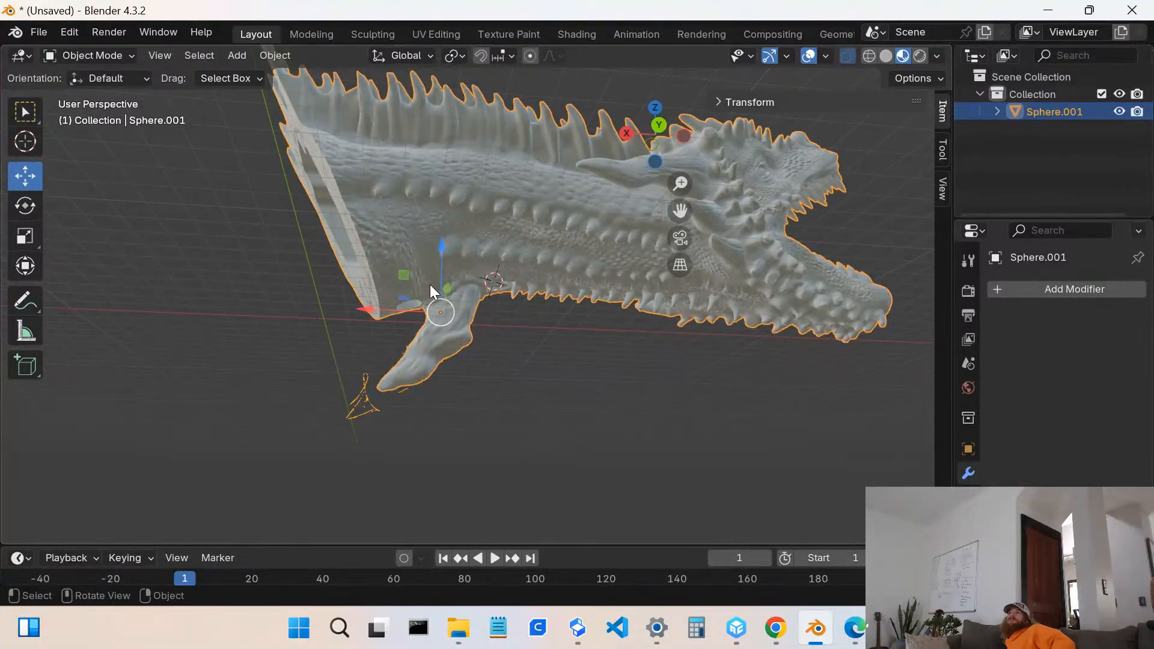
# - Examine the dragon head, the blended horn and the leftover stray edges from both sides and behind, and clear the selection
pyautogui.scroll(-2, 431, 282)
pyautogui.moveTo(468, 279); pyautogui.dragTo(889, 301, button='middle')
pyautogui.scroll(3, 586, 251)
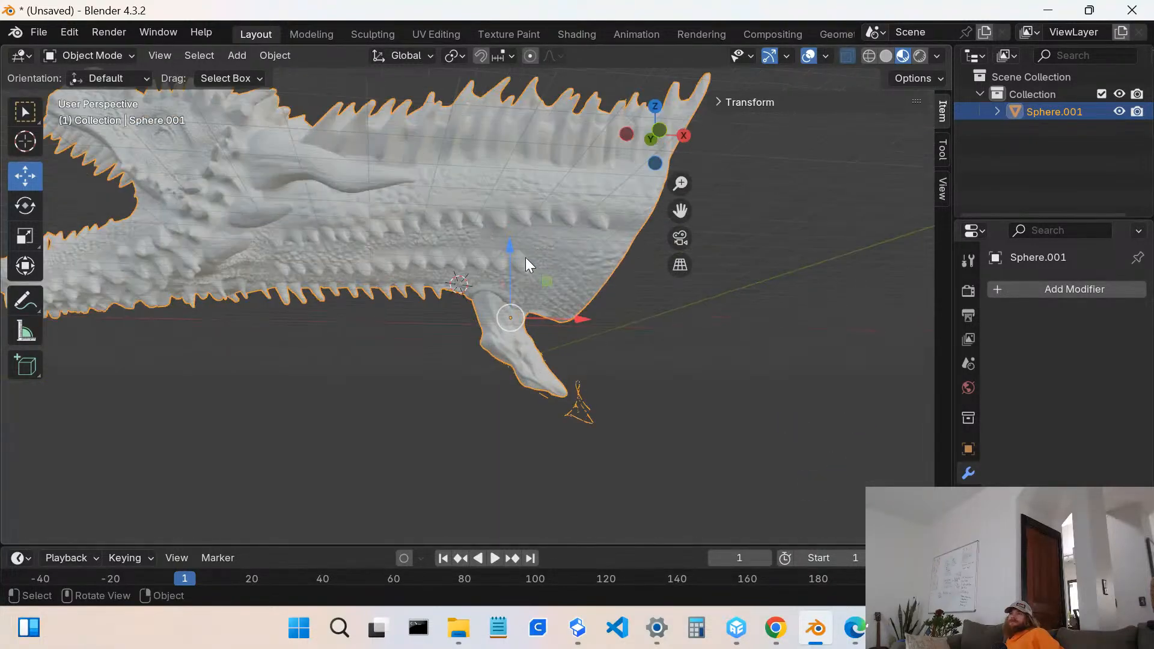
pyautogui.moveTo(525, 258); pyautogui.dragTo(430, 226, button='middle')
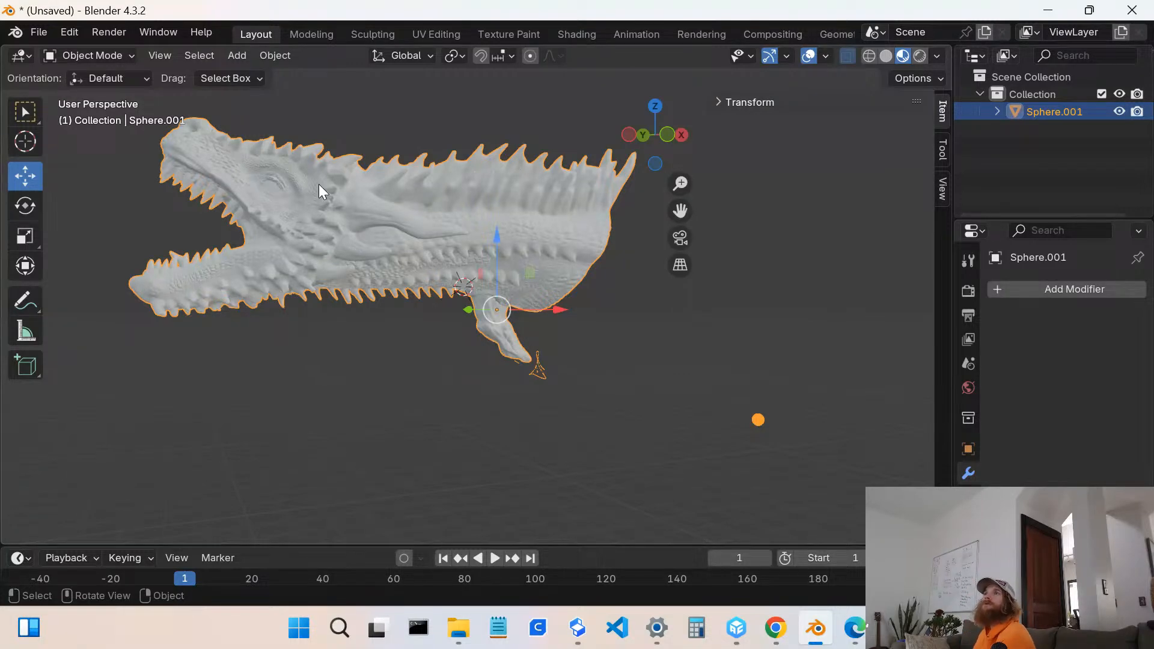
pyautogui.moveTo(431, 294)
pyautogui.mouseDown(button='middle')
pyautogui.moveTo(468, 226)
pyautogui.moveTo(415, 273)
pyautogui.moveTo(711, 228)
pyautogui.moveTo(702, 212)
pyautogui.moveTo(568, 156)
pyautogui.moveTo(606, 165)
pyautogui.moveTo(582, 166)
pyautogui.moveTo(587, 251)
pyautogui.moveTo(572, 301)
pyautogui.moveTo(572, 190)
pyautogui.moveTo(640, 140)
pyautogui.moveTo(690, 134)
pyautogui.moveTo(712, 218)
pyautogui.moveTo(738, 231)
pyautogui.moveTo(739, 287)
pyautogui.moveTo(571, 256)
pyautogui.moveTo(595, 276)
pyautogui.moveTo(459, 259)
pyautogui.moveTo(424, 236)
pyautogui.moveTo(391, 264)
pyautogui.moveTo(127, 276)
pyautogui.moveTo(172, 277)
pyautogui.moveTo(142, 237)
pyautogui.moveTo(176, 227)
pyautogui.moveTo(204, 270)
pyautogui.moveTo(168, 278)
pyautogui.moveTo(180, 291)
pyautogui.moveTo(361, 272)
pyautogui.moveTo(408, 253)
pyautogui.mouseUp(button='middle')
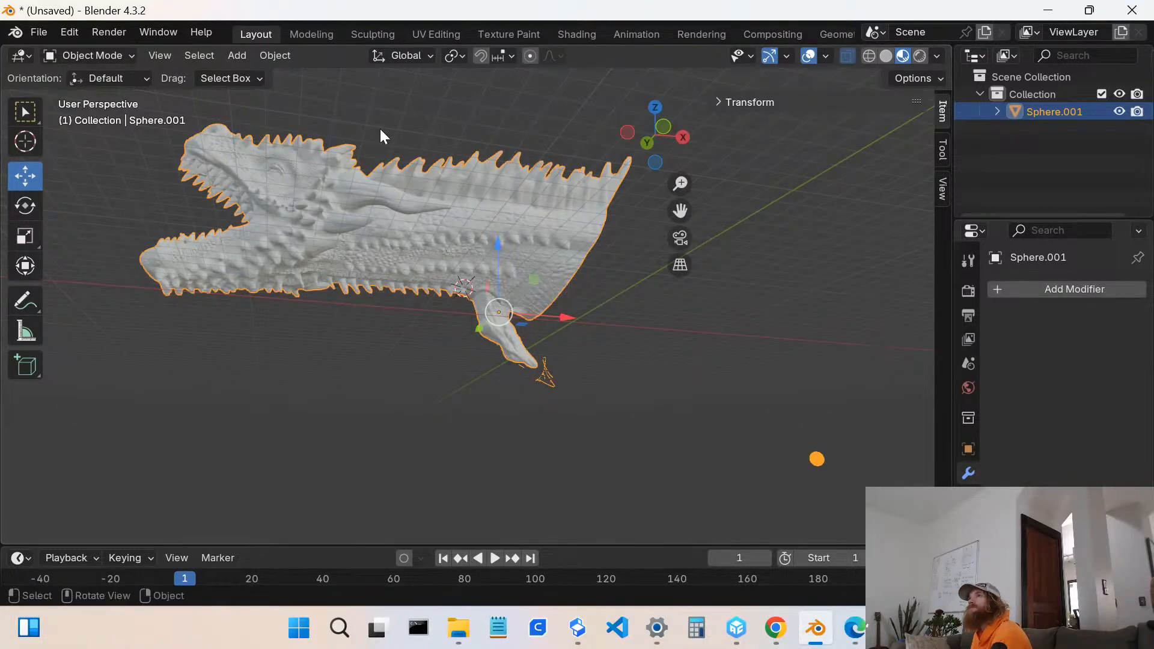
pyautogui.moveTo(388, 242)
pyautogui.mouseDown(button='middle')
pyautogui.moveTo(421, 283)
pyautogui.moveTo(276, 288)
pyautogui.moveTo(263, 330)
pyautogui.moveTo(168, 337)
pyautogui.moveTo(153, 326)
pyautogui.moveTo(185, 256)
pyautogui.moveTo(229, 223)
pyautogui.moveTo(341, 240)
pyautogui.moveTo(376, 294)
pyautogui.mouseUp(button='middle')
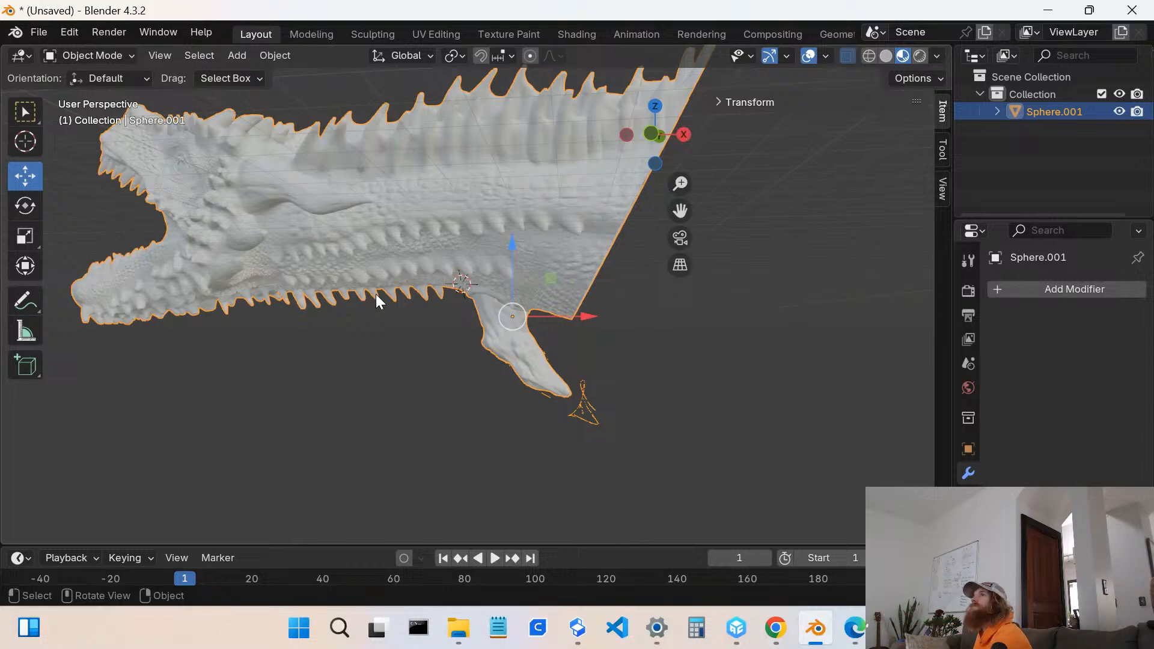
pyautogui.scroll(-2, 411, 243)
pyautogui.rightClick(409, 237)
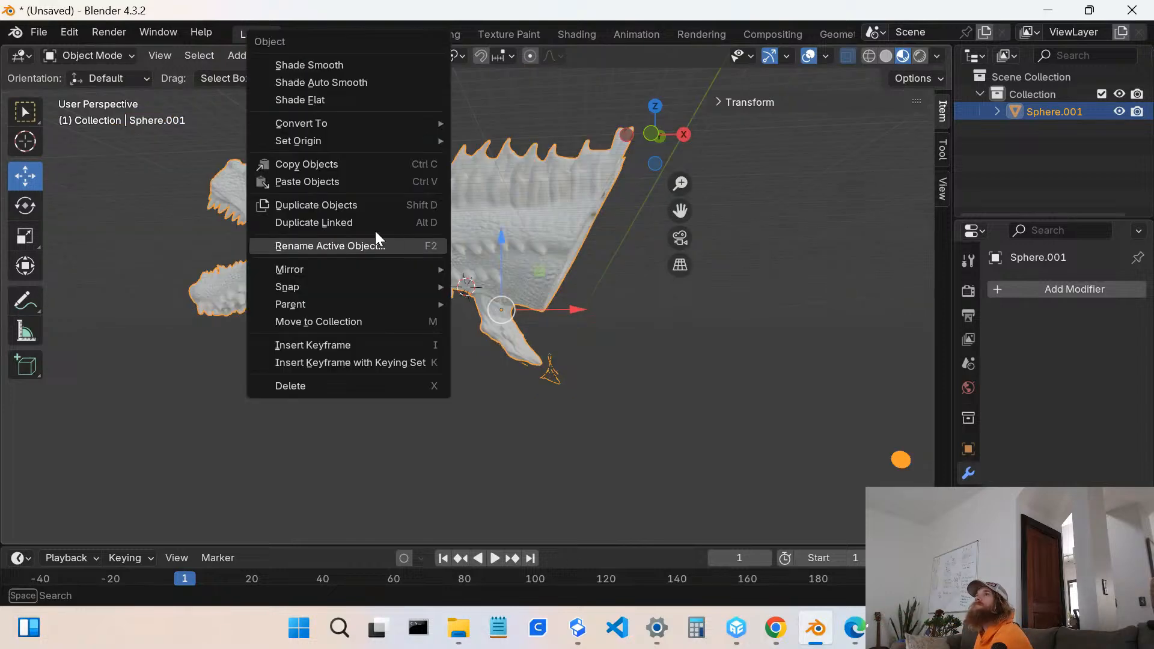
pyautogui.moveTo(589, 279)
pyautogui.mouseDown(button='middle')
pyautogui.moveTo(377, 251)
pyautogui.moveTo(378, 222)
pyautogui.moveTo(391, 234)
pyautogui.moveTo(394, 304)
pyautogui.moveTo(390, 286)
pyautogui.mouseUp(button='middle')
pyautogui.scroll(2, 418, 286)
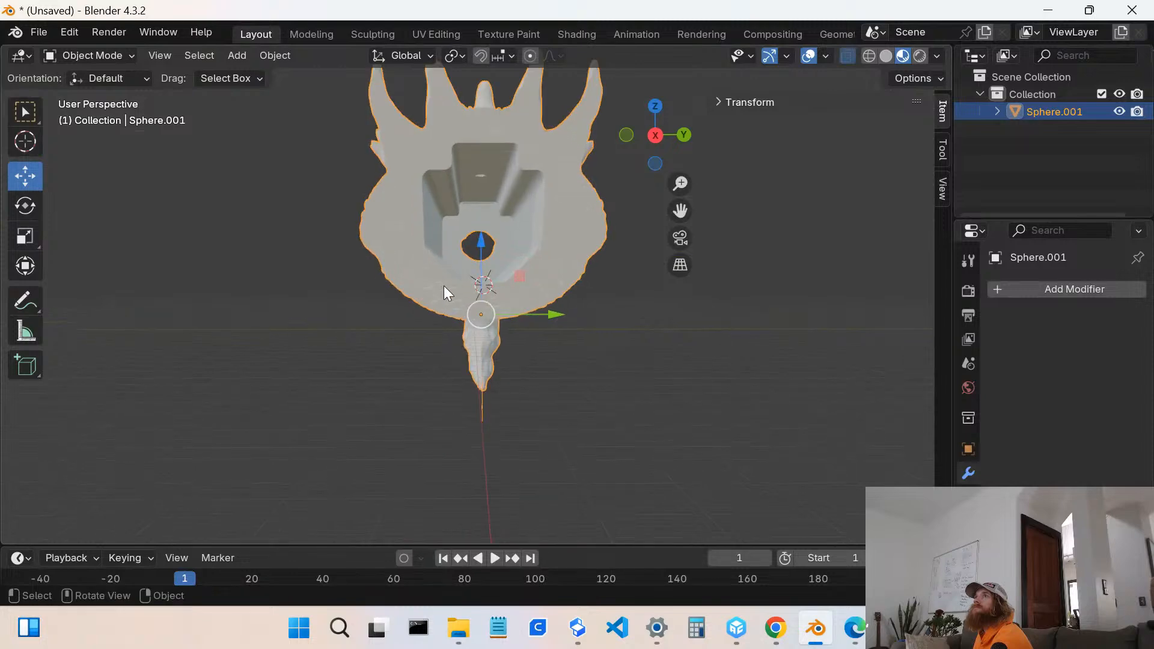
pyautogui.moveTo(501, 326); pyautogui.dragTo(906, 298, button='middle')
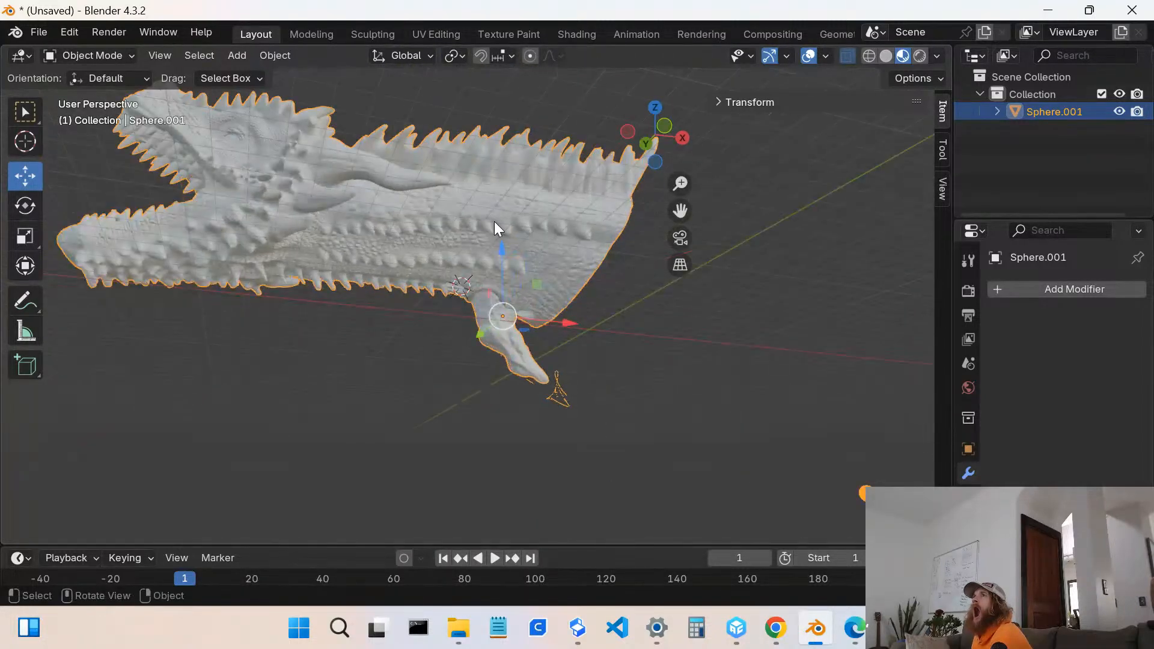
pyautogui.moveTo(494, 221); pyautogui.dragTo(478, 289, button='middle')
pyautogui.click(496, 399)
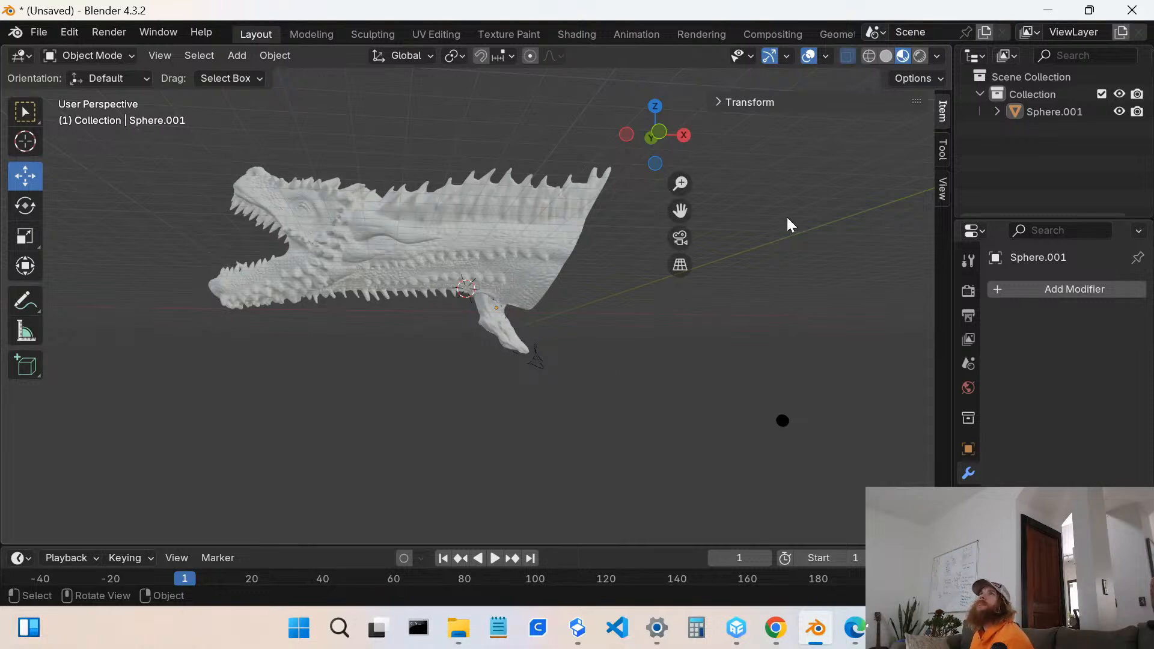
# - Minimize Blender, switch to the YouTube Studio live streaming window in Chrome, and end the stream
pyautogui.click(1048, 10)
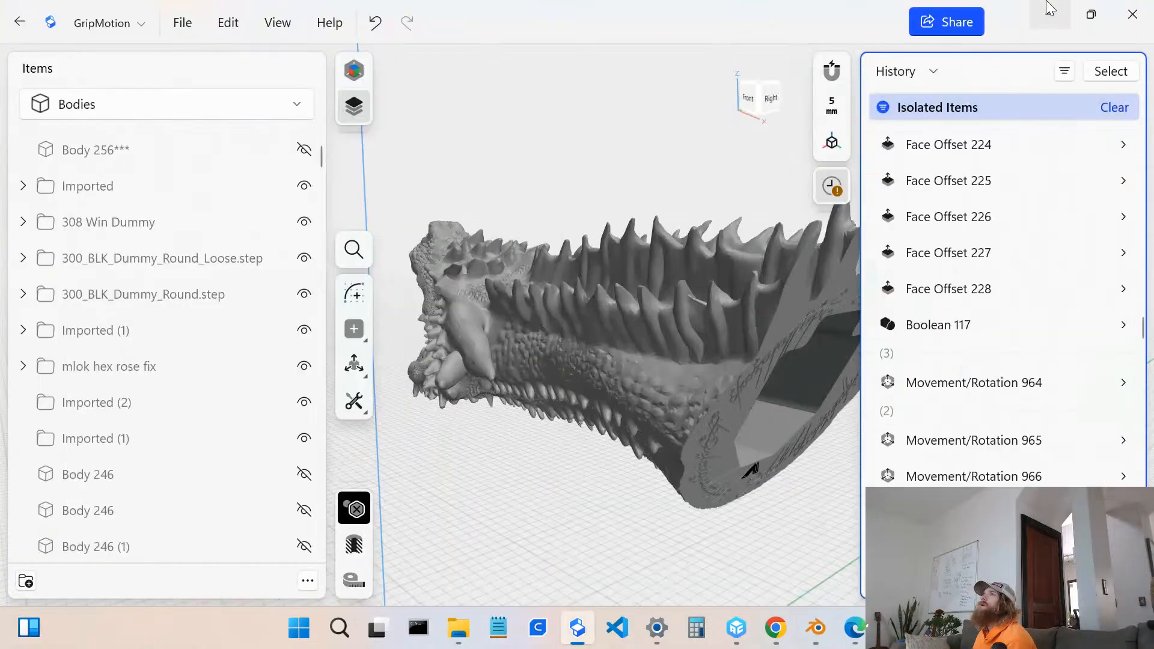
pyautogui.moveTo(776, 637)
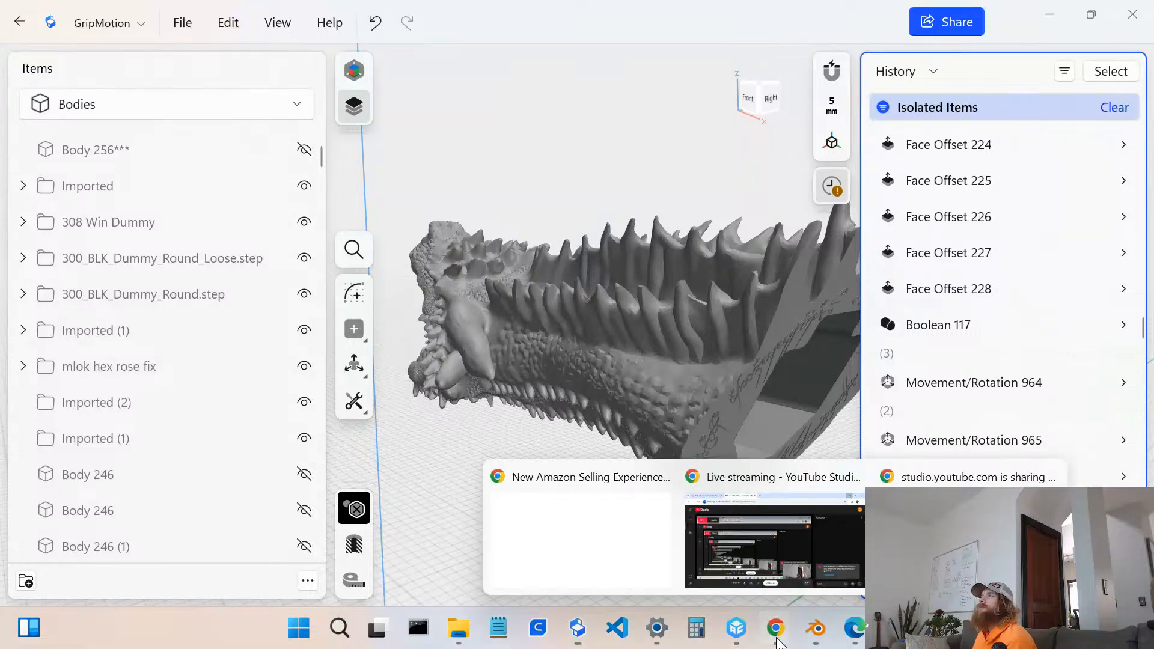
pyautogui.click(719, 567)
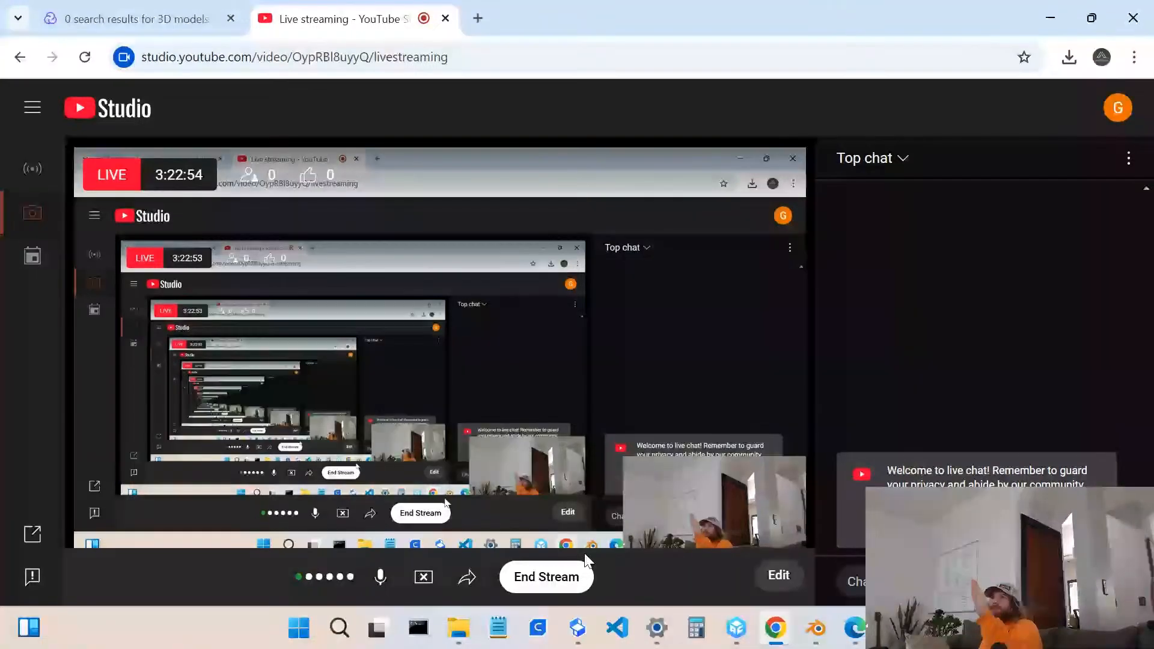
pyautogui.click(544, 580)
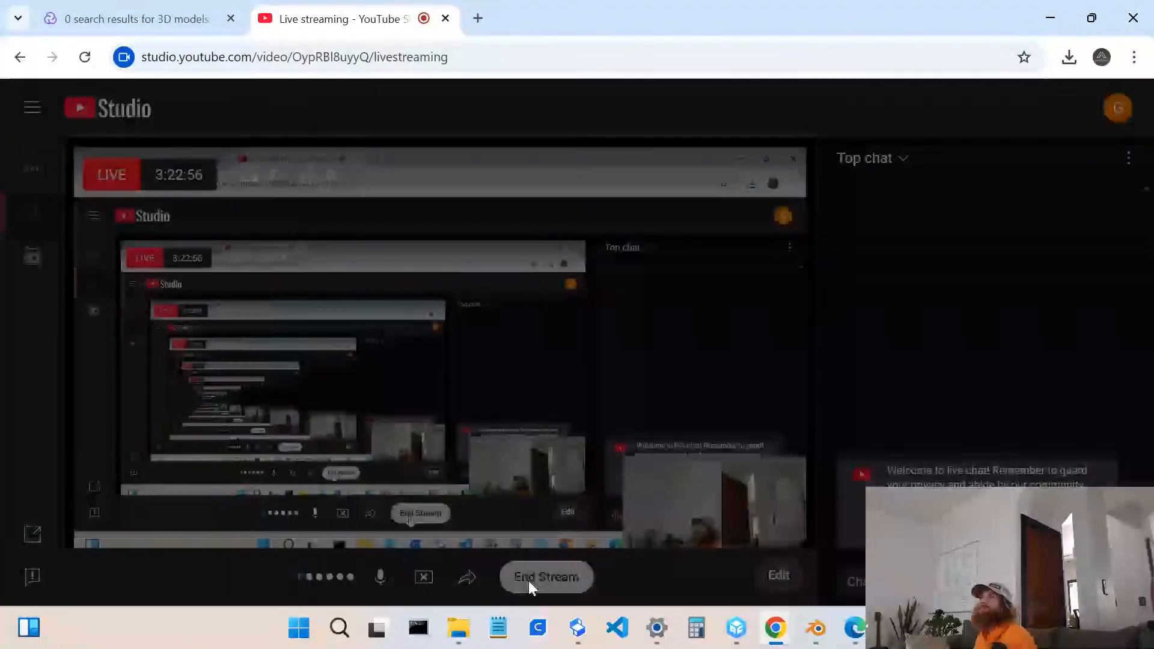
pyautogui.click(737, 414)
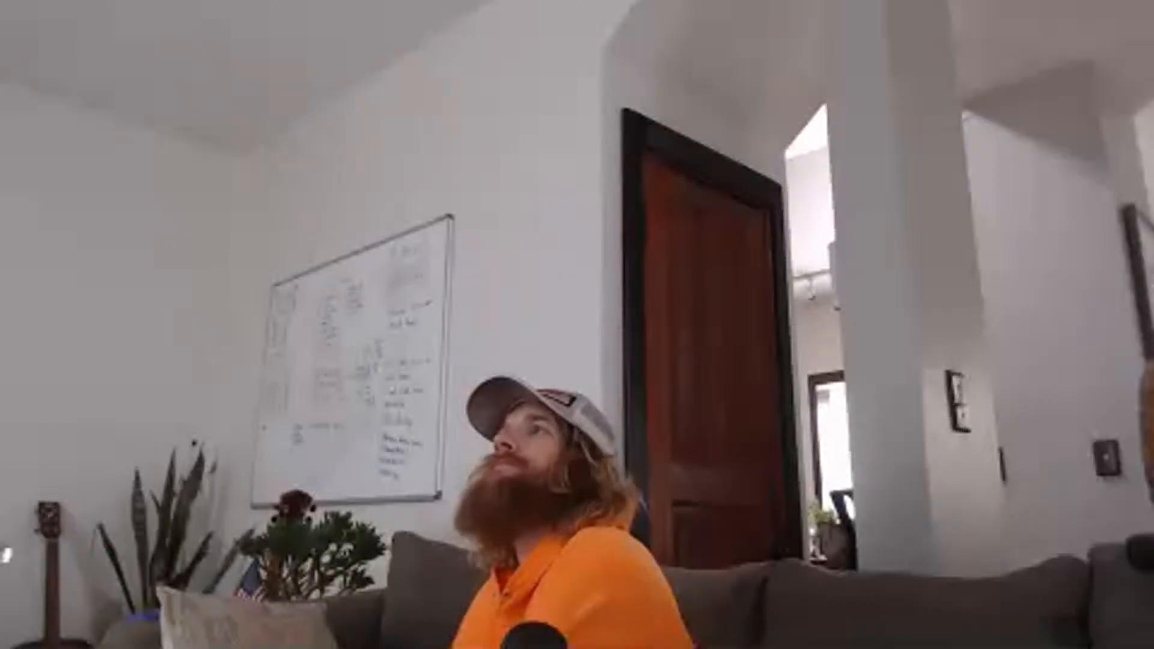